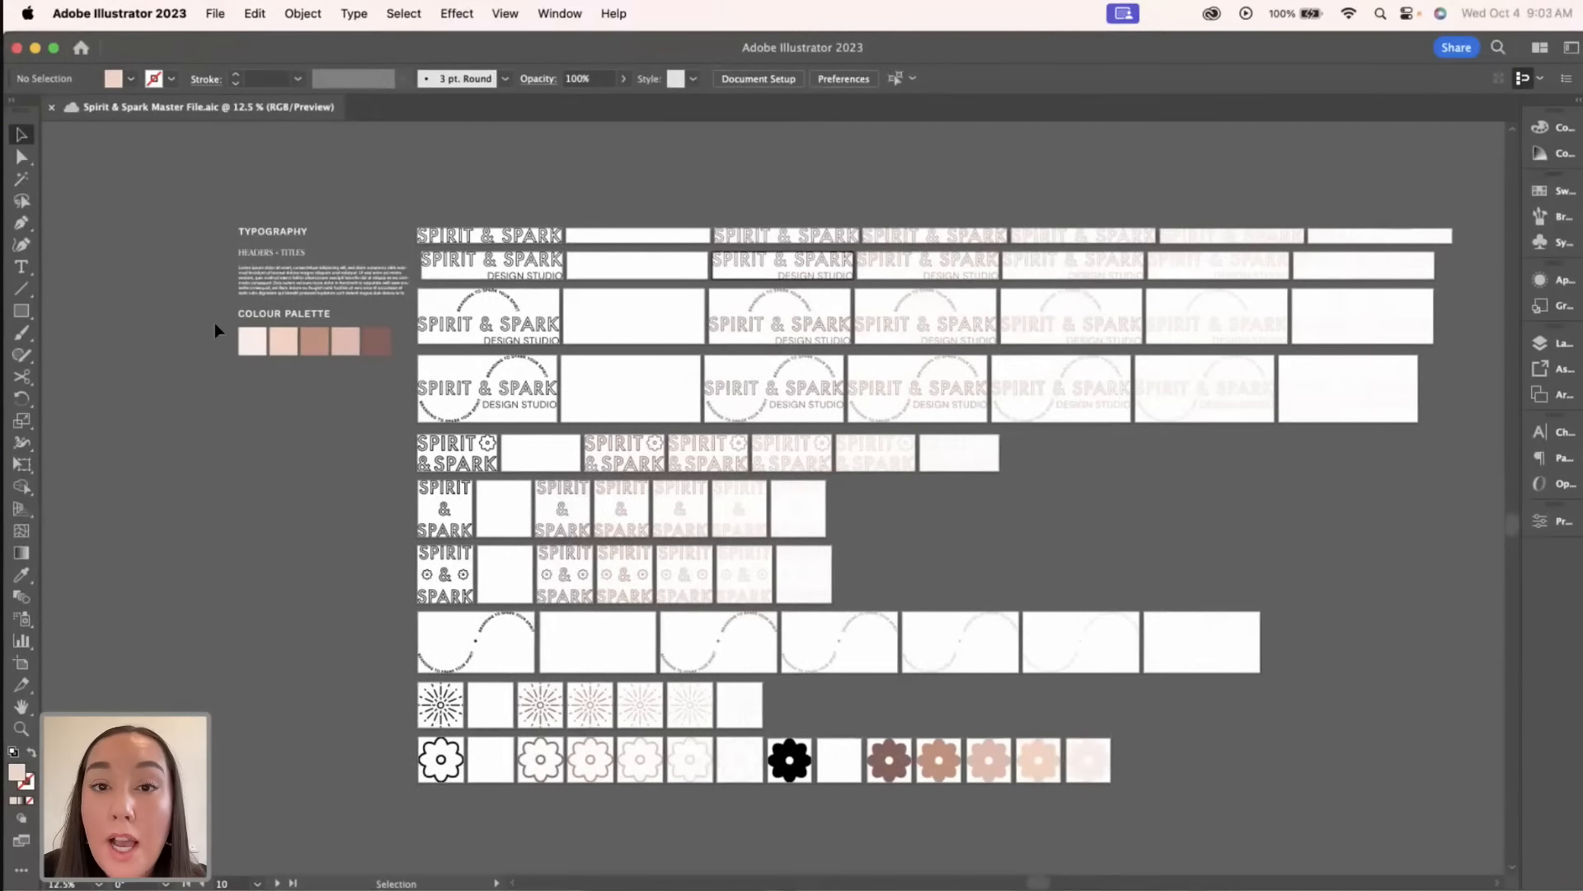
# Step: Create a swatch from the fill of the first colour palette square and copy its hex code
pyautogui.moveTo(215, 323); pyautogui.dragTo(401, 366)
pyautogui.click(358, 381)
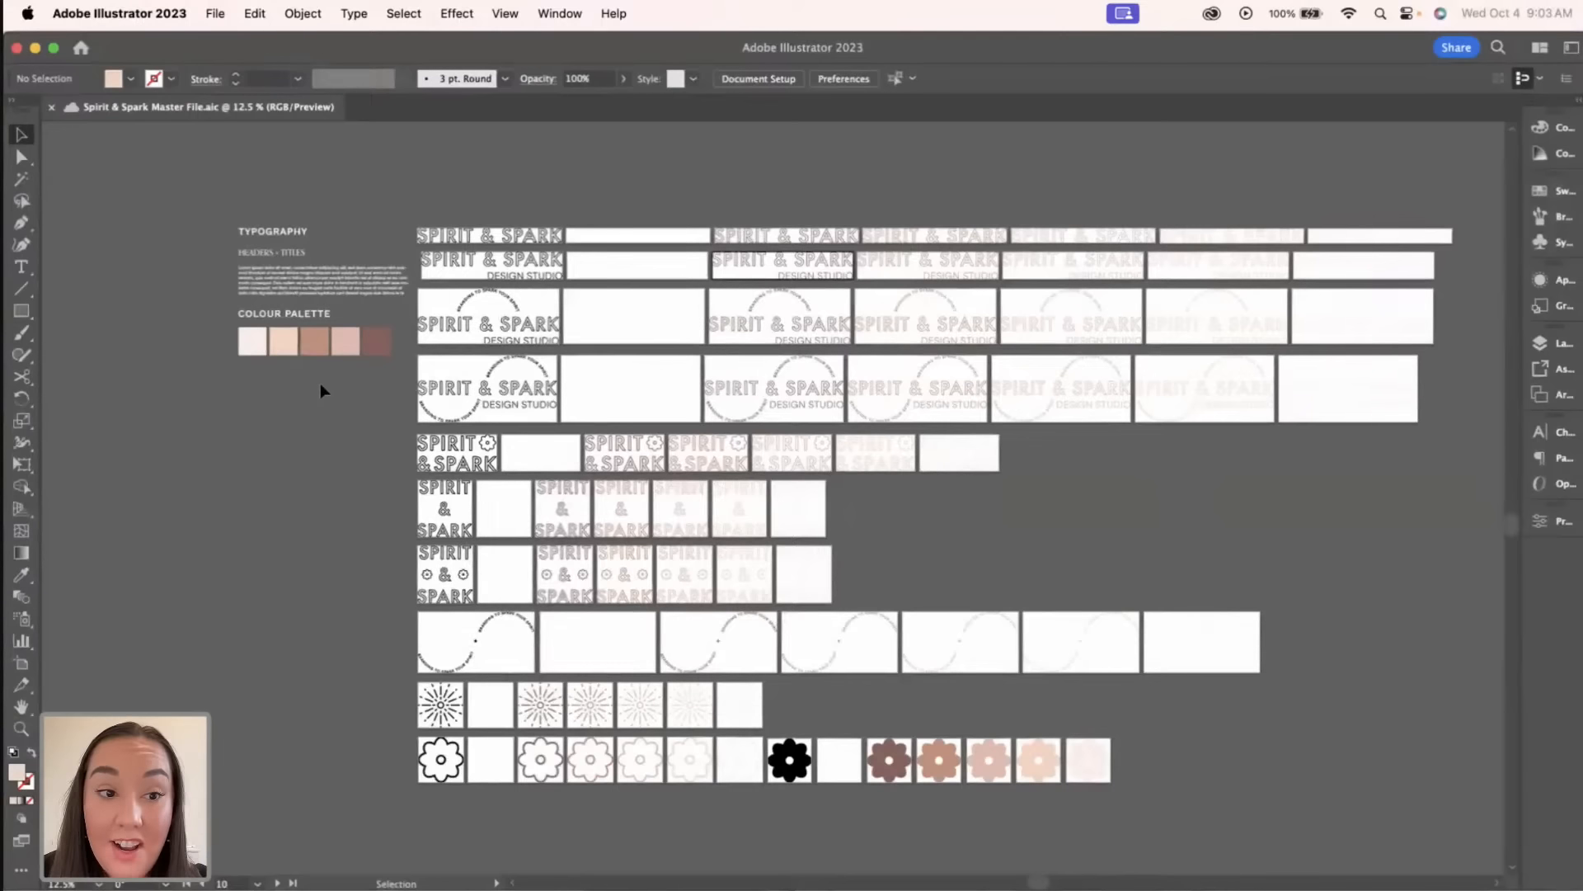
pyautogui.click(250, 348)
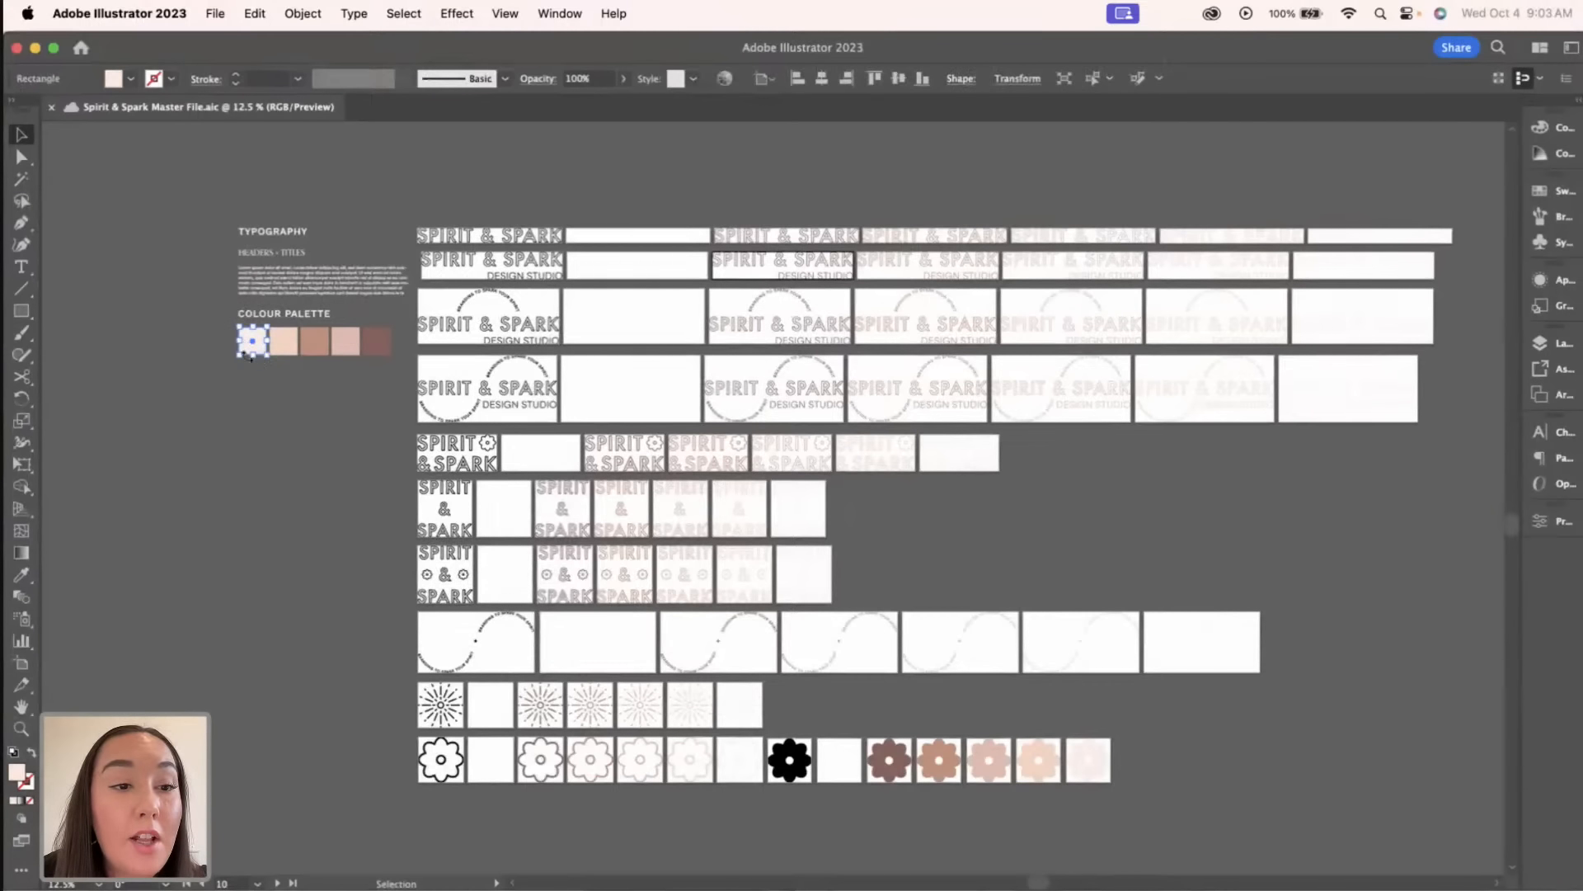
pyautogui.click(131, 80)
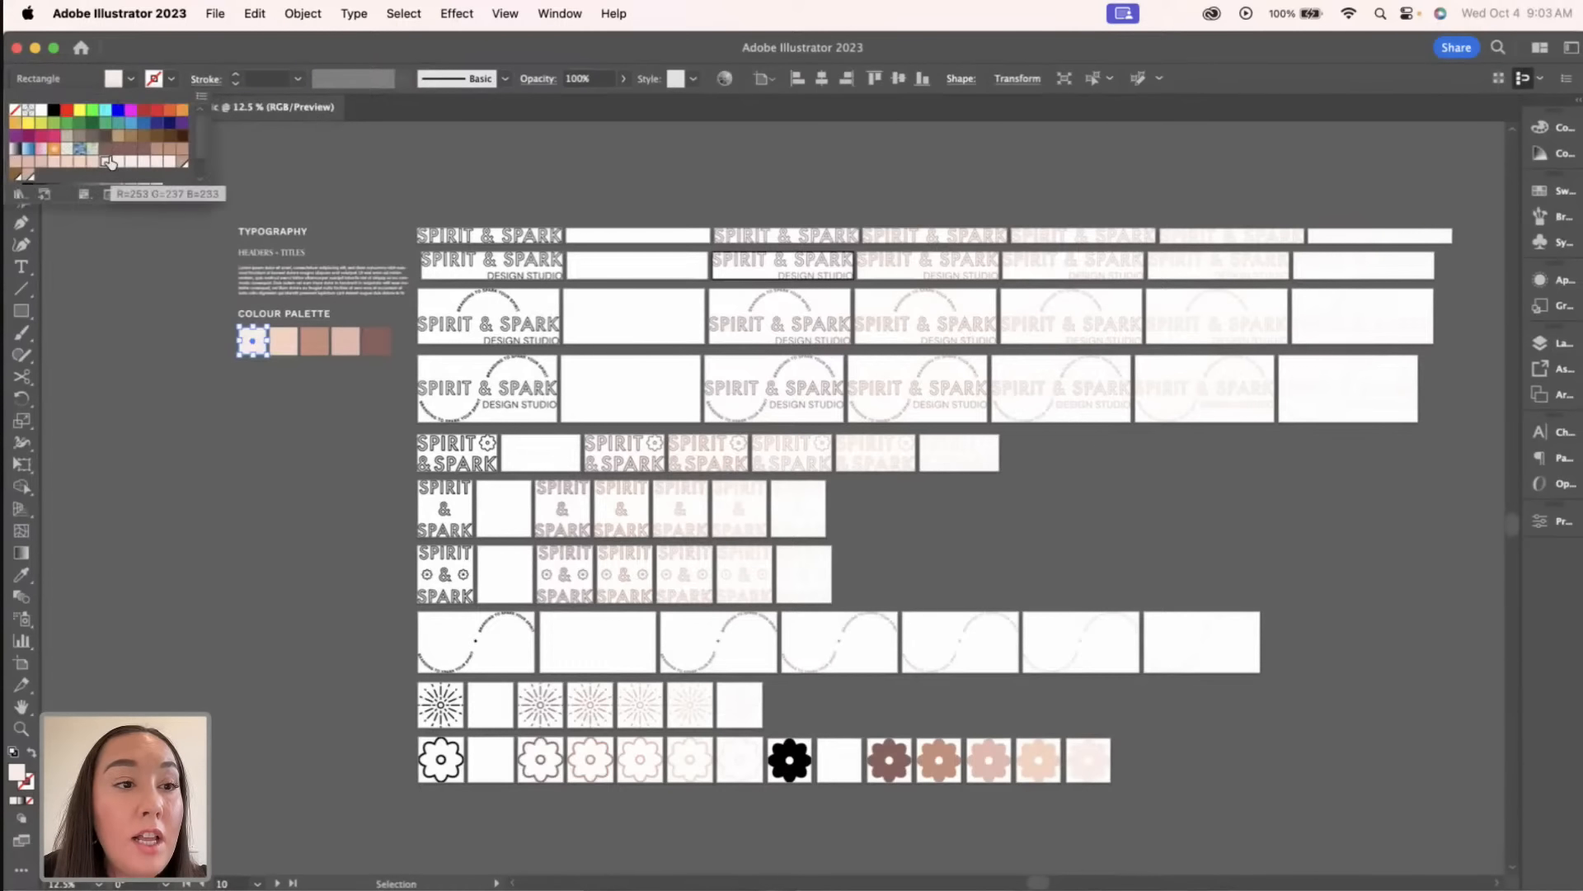
pyautogui.click(156, 195)
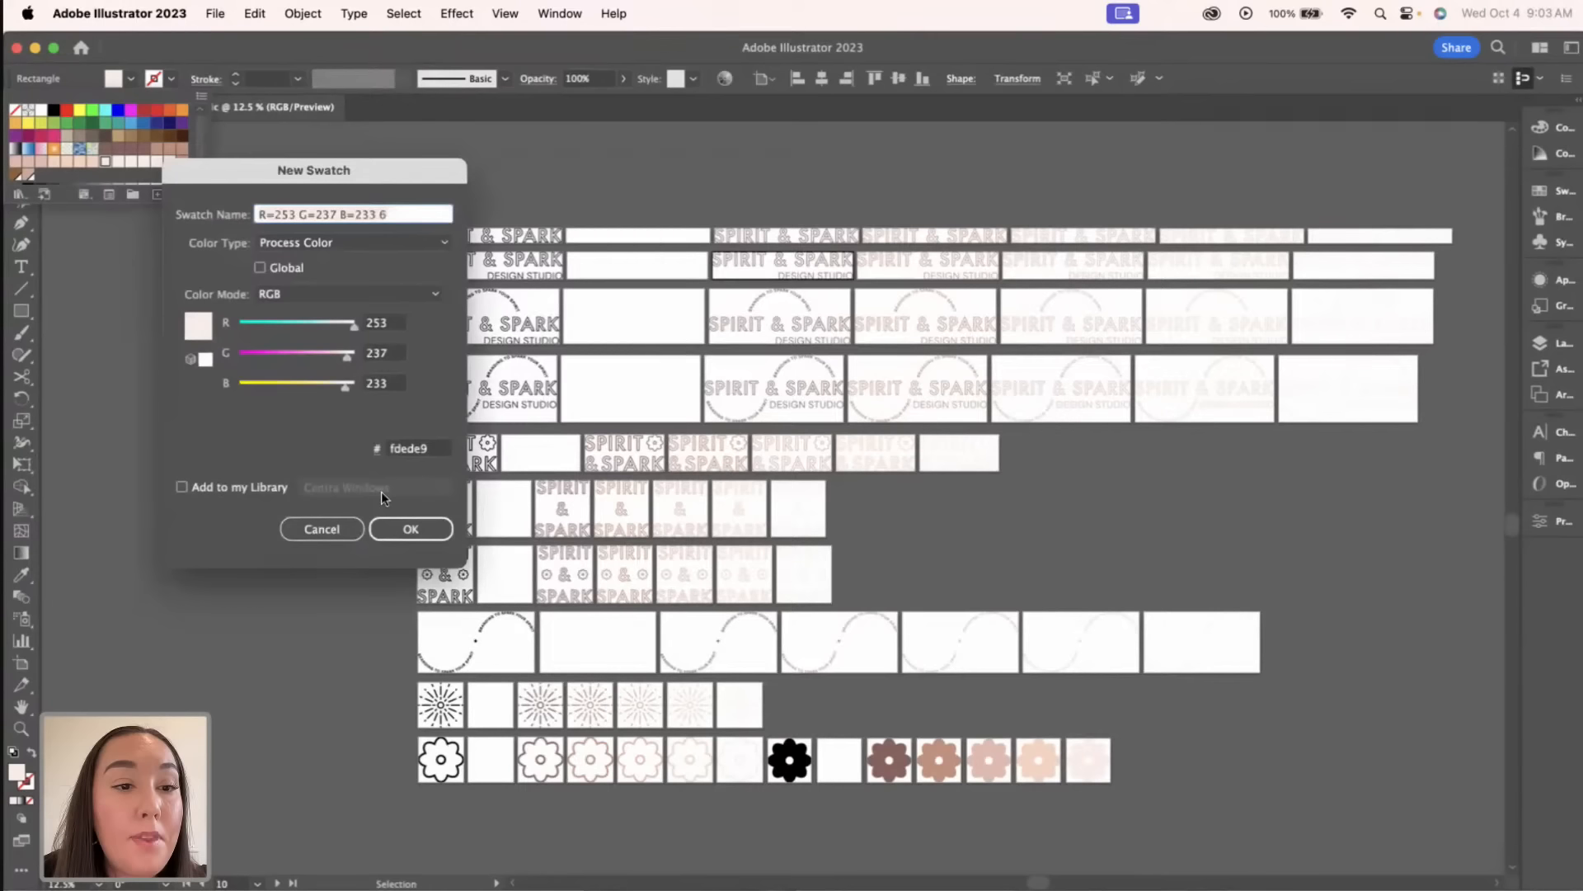
pyautogui.click(428, 447)
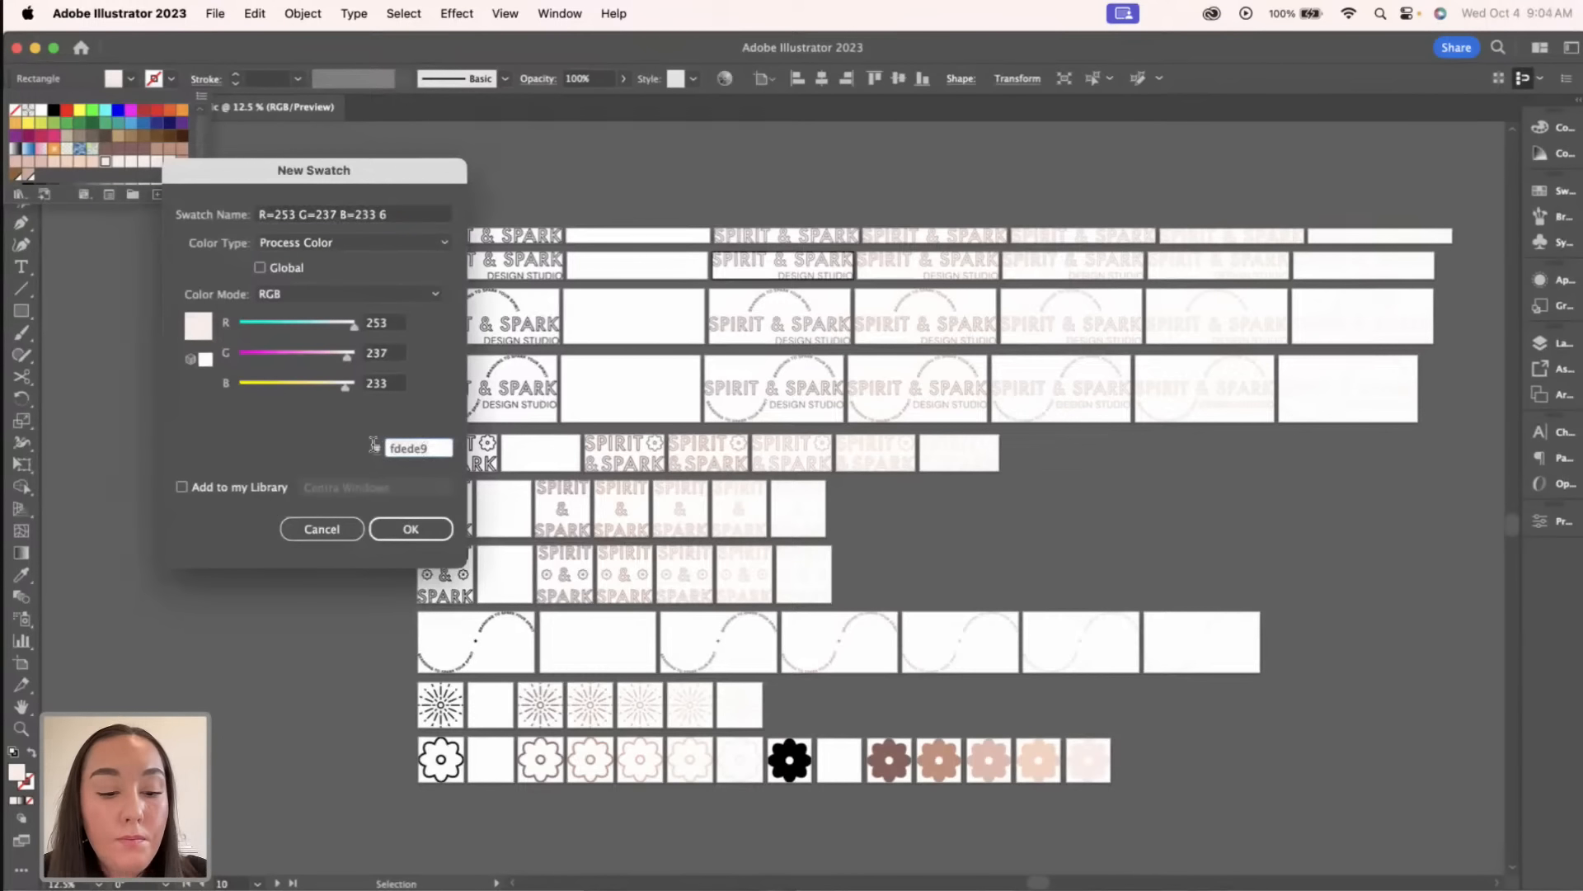
pyautogui.click(378, 529)
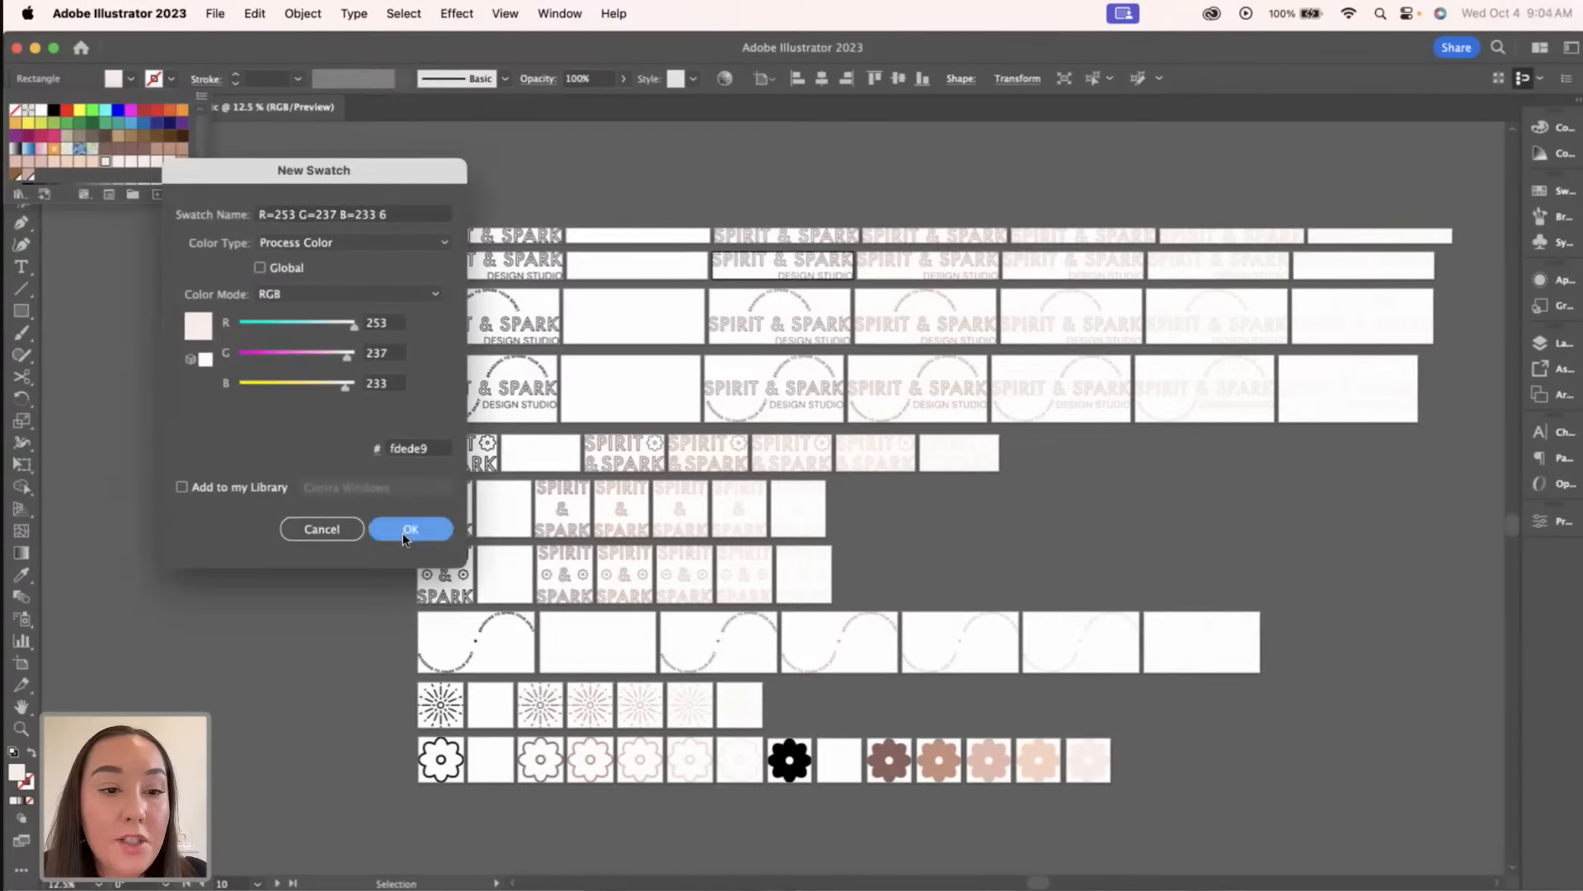
# Step: Switch to the Adobe Color wheel in Chrome and set colour A of the theme to hex fdede9
pyautogui.hotkey('ctrl', 'Up')
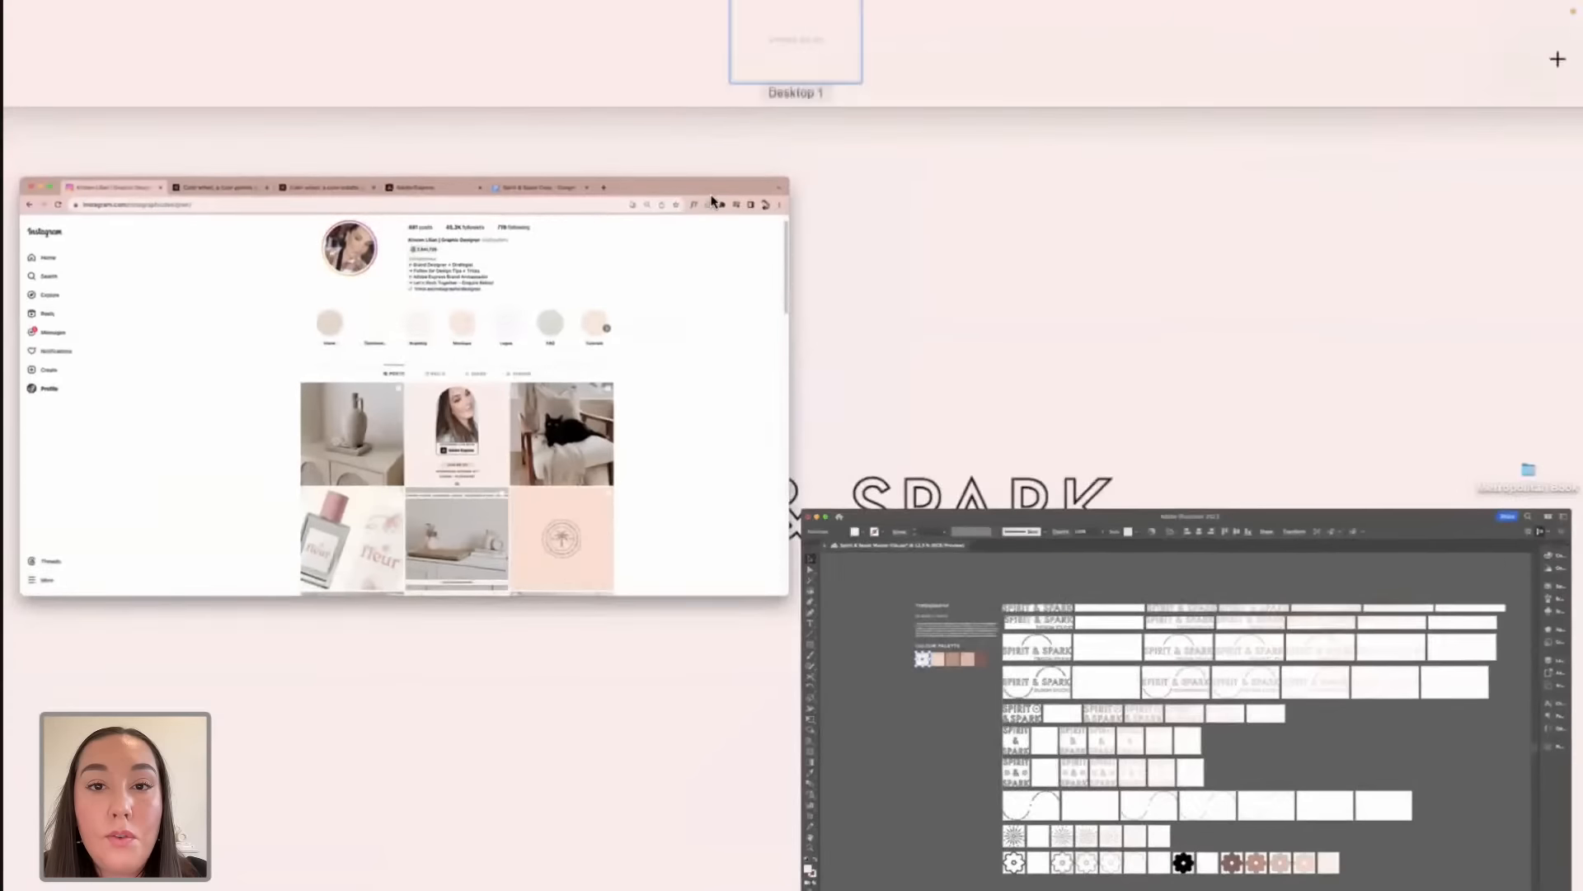
pyautogui.click(667, 315)
pyautogui.click(432, 64)
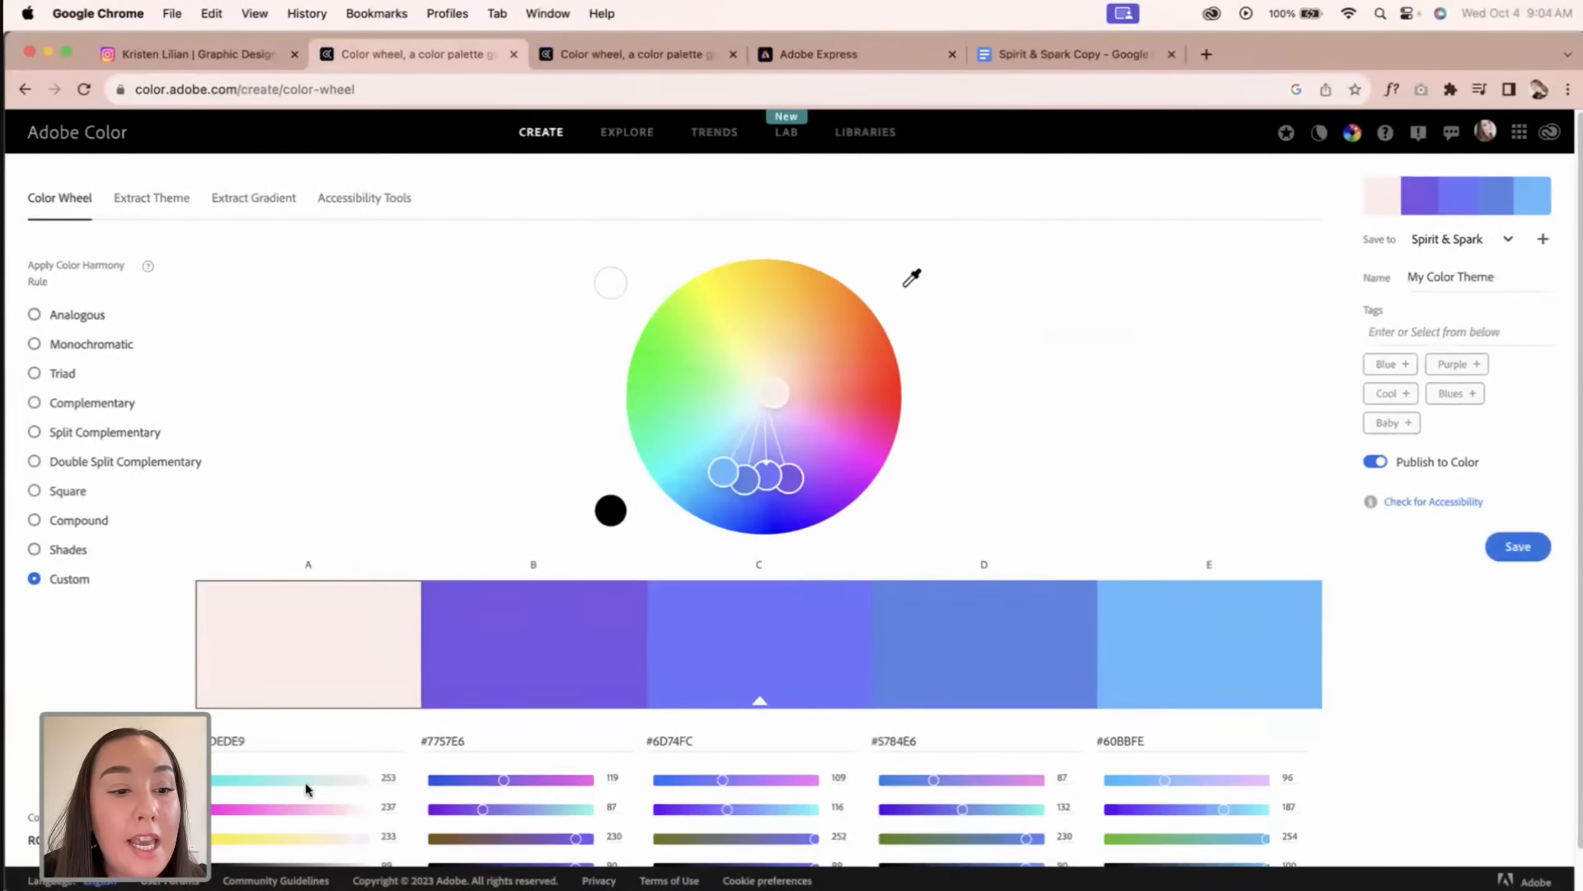
pyautogui.click(272, 741)
pyautogui.doubleClick(277, 740)
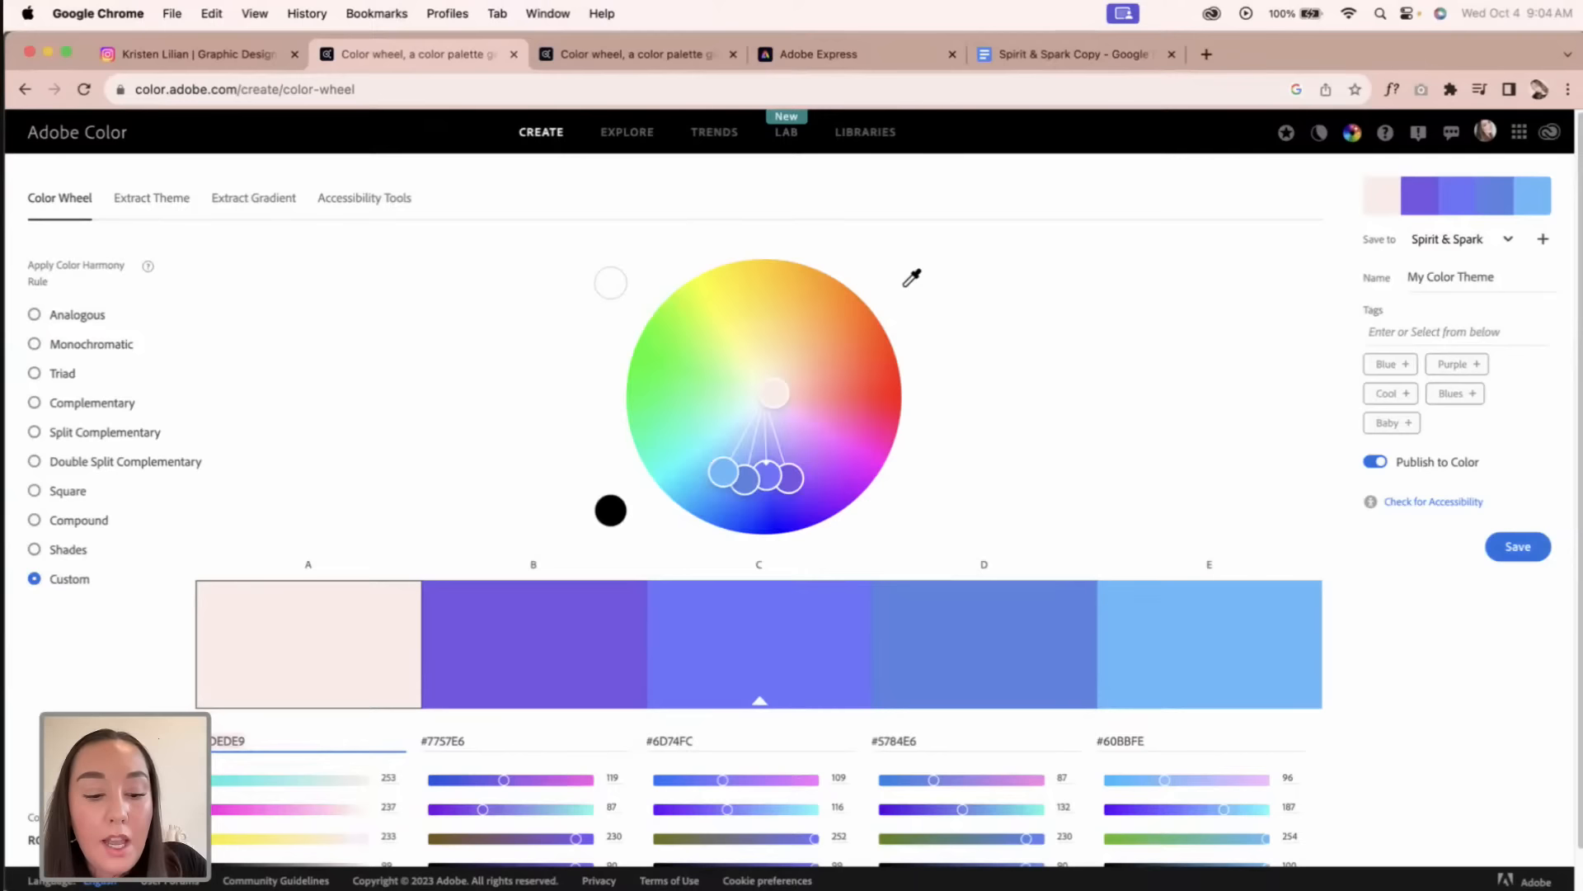
pyautogui.write('fdede9')
pyautogui.press('Return')
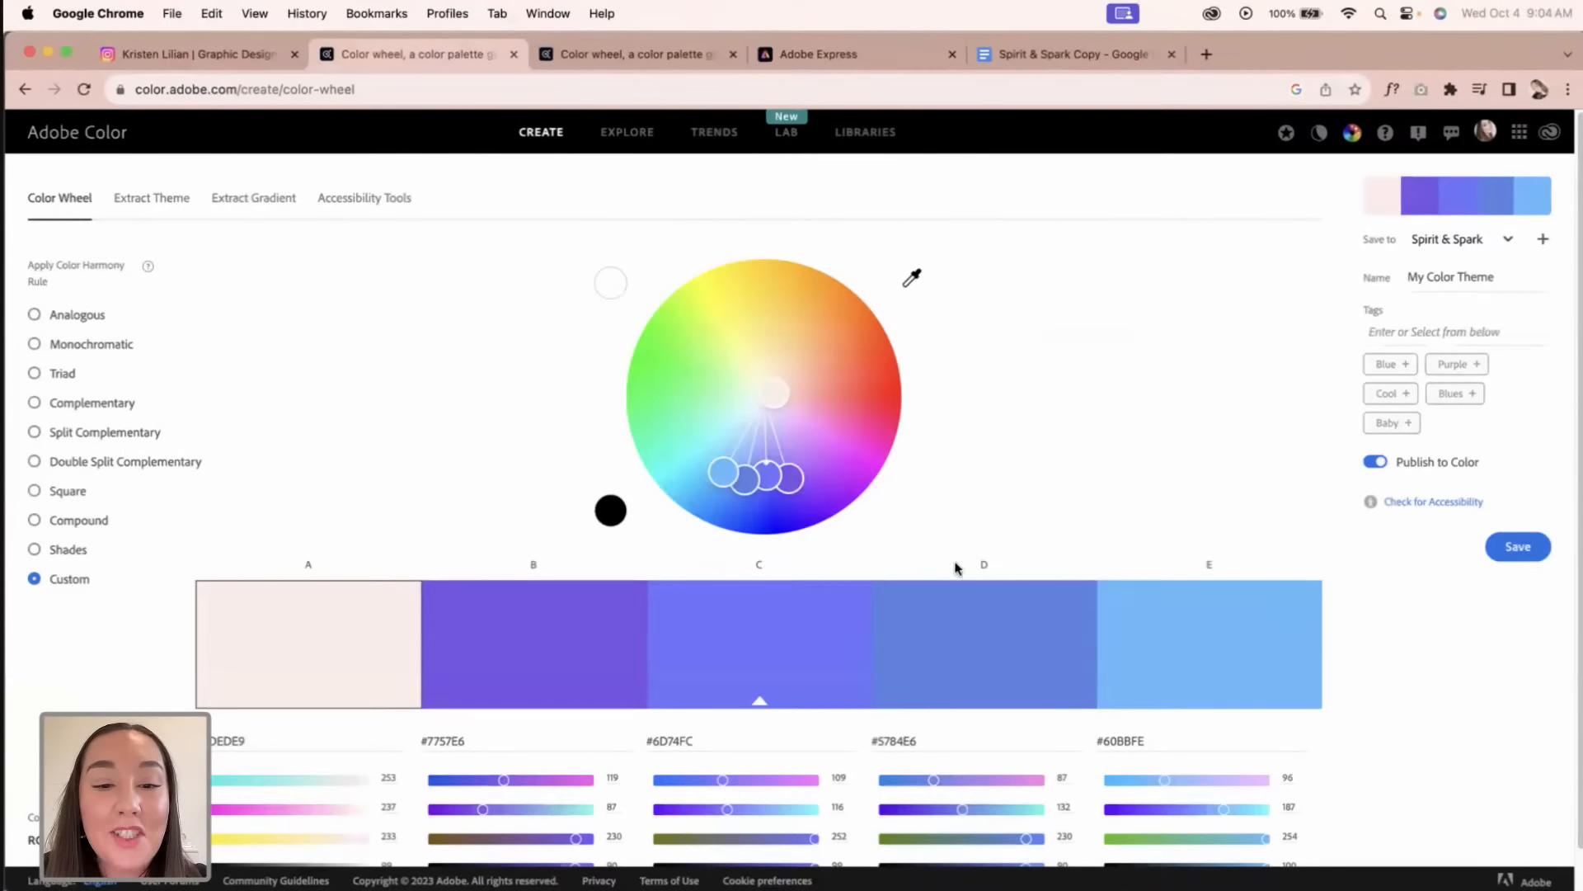
# Step: Open the other Adobe Color page with the full brand palette and check that theme's accessibility for colour blindness
pyautogui.click(635, 54)
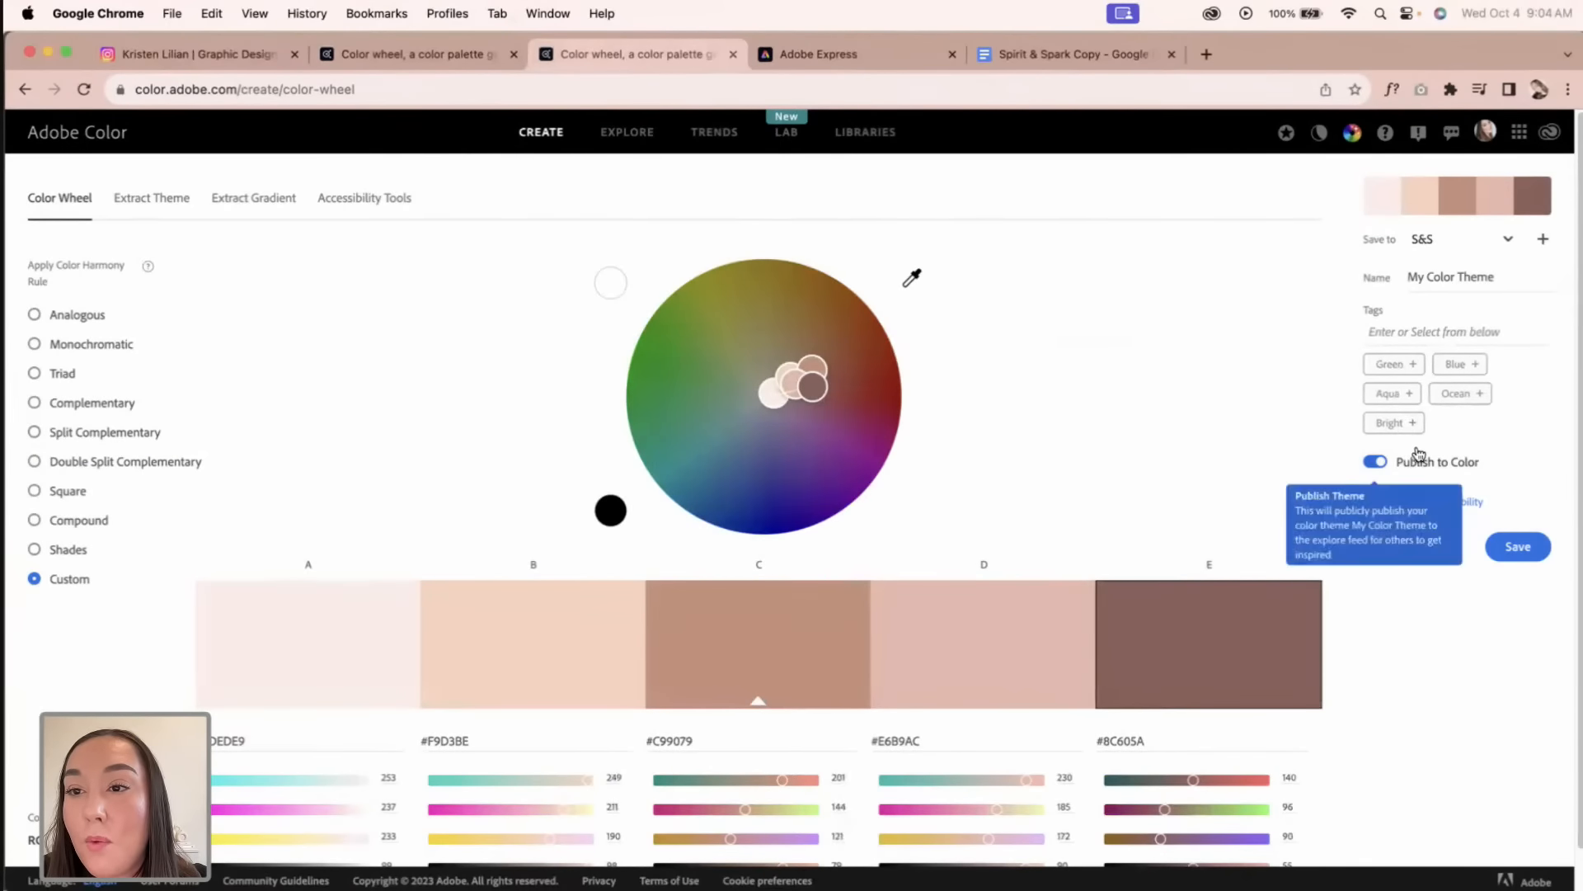
pyautogui.click(1463, 504)
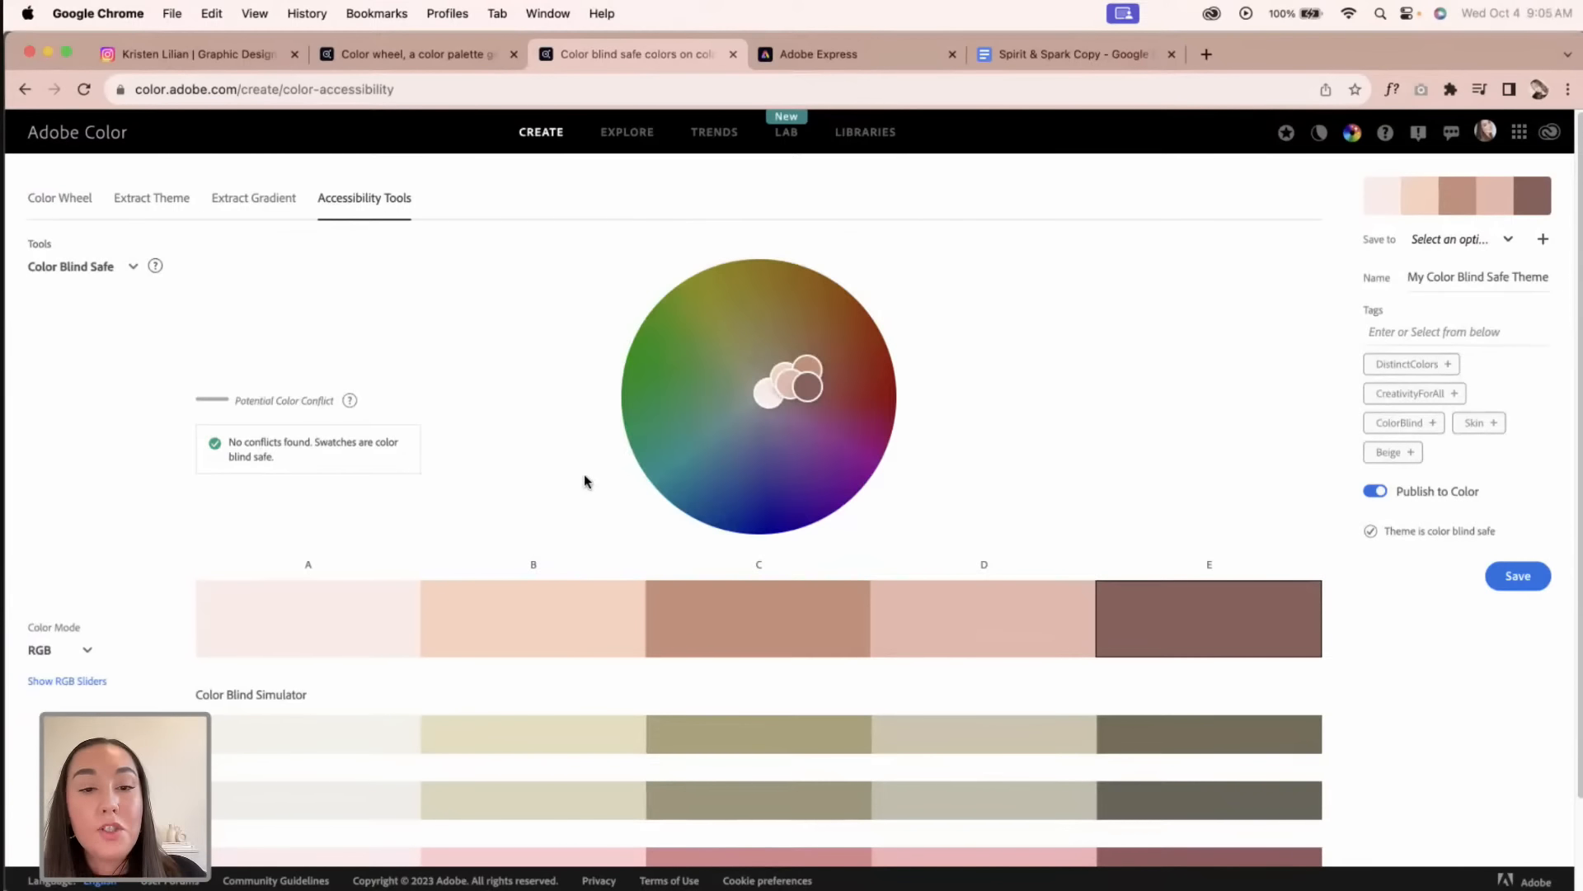
# Step: Switch back to Illustrator, create a new library named S&S, and move the Libraries panel clear of the palette
pyautogui.hotkey('ctrl', 'Up')
pyautogui.click(899, 536)
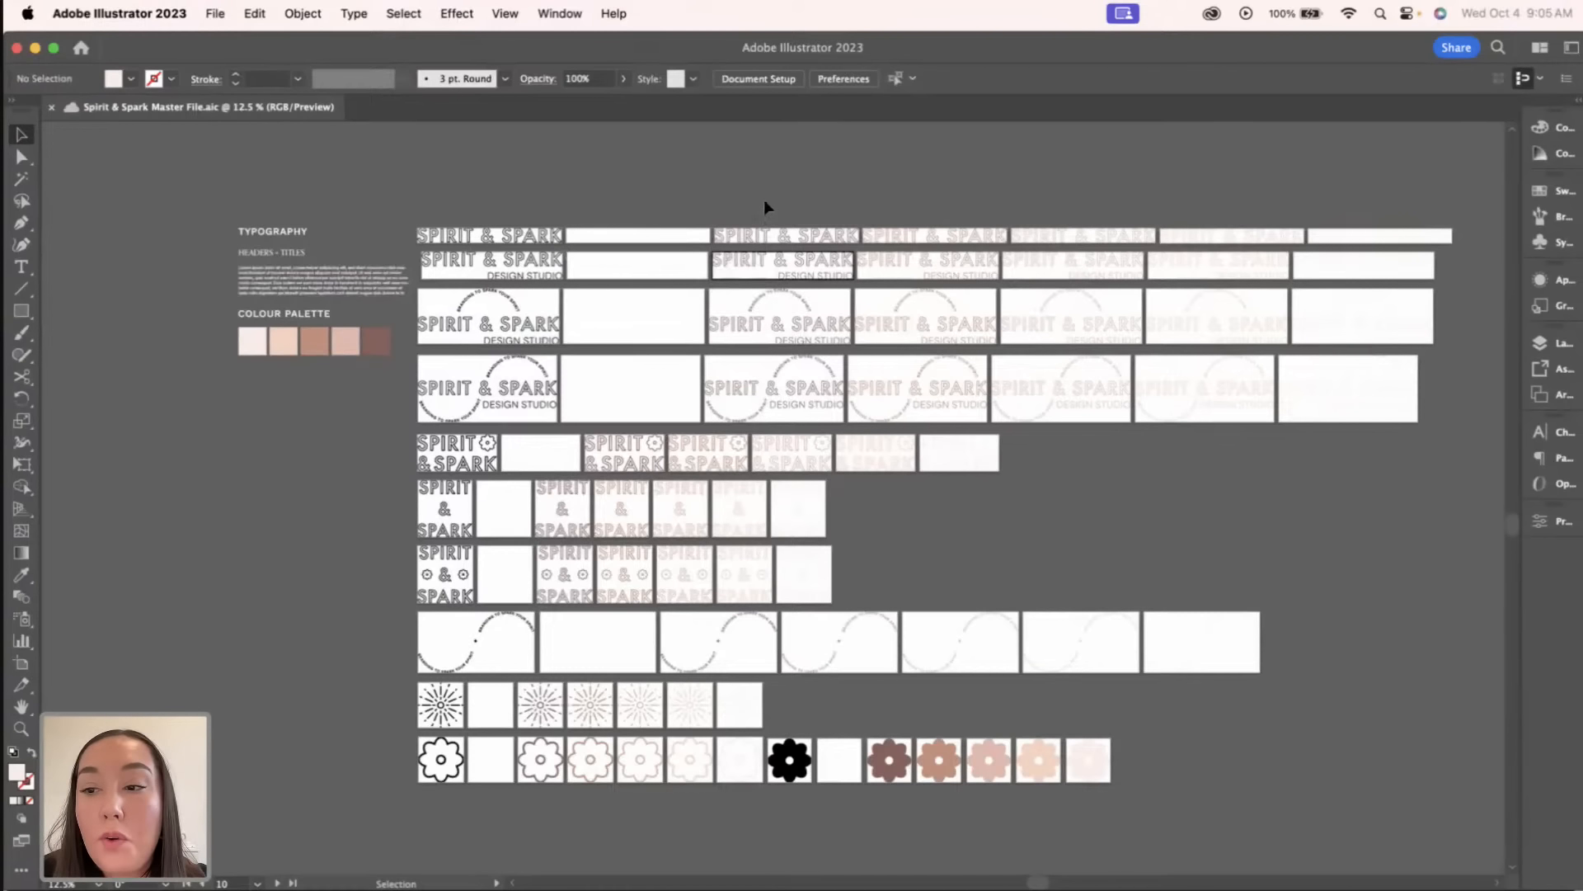
pyautogui.click(557, 14)
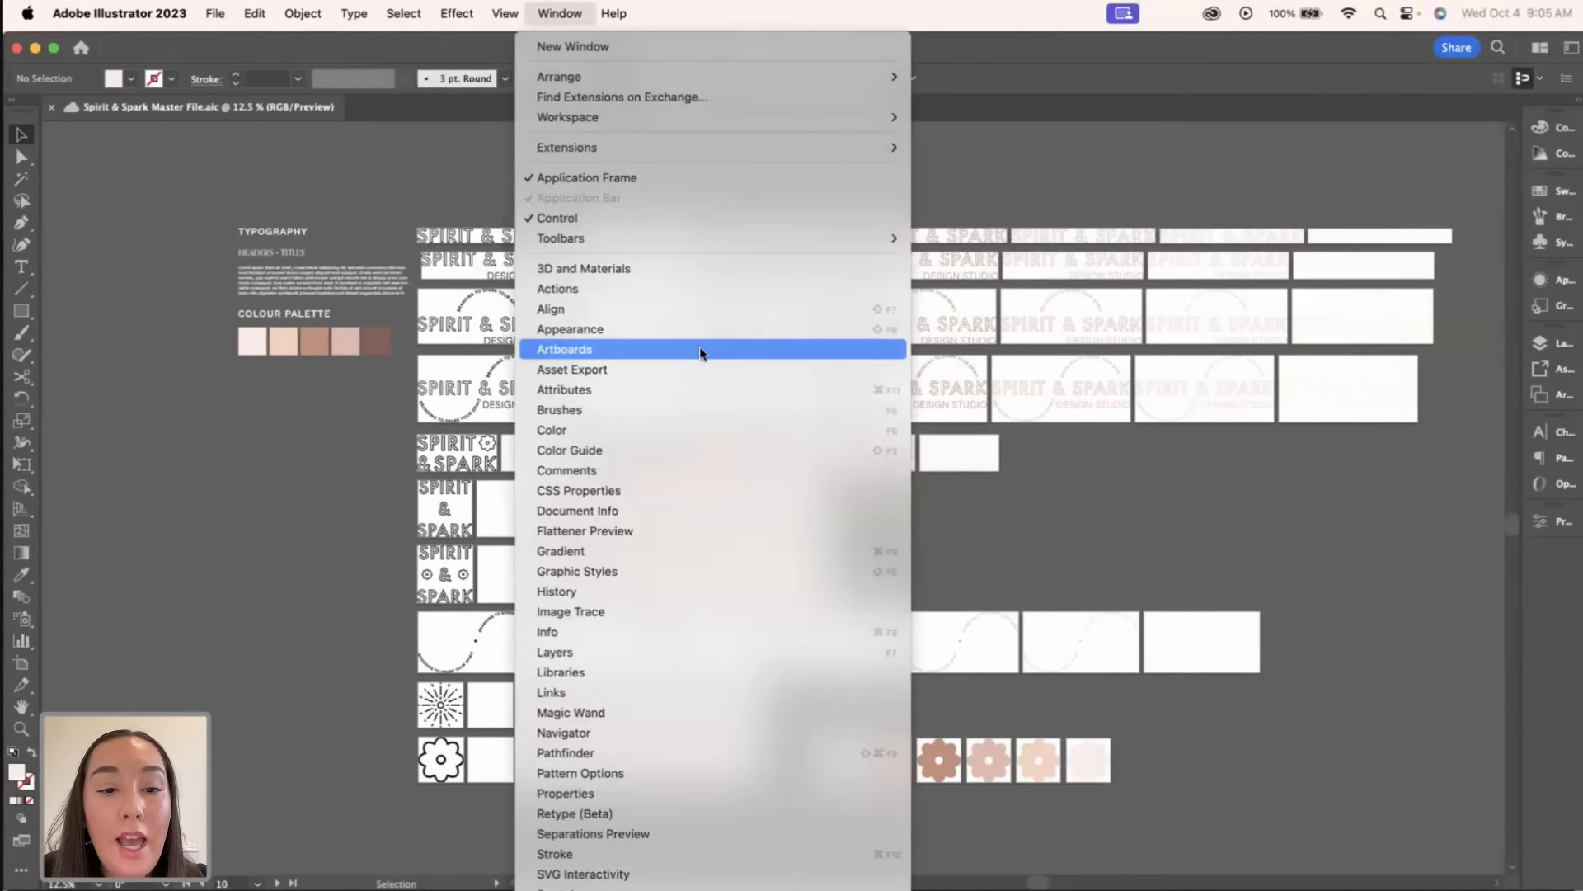
pyautogui.click(681, 672)
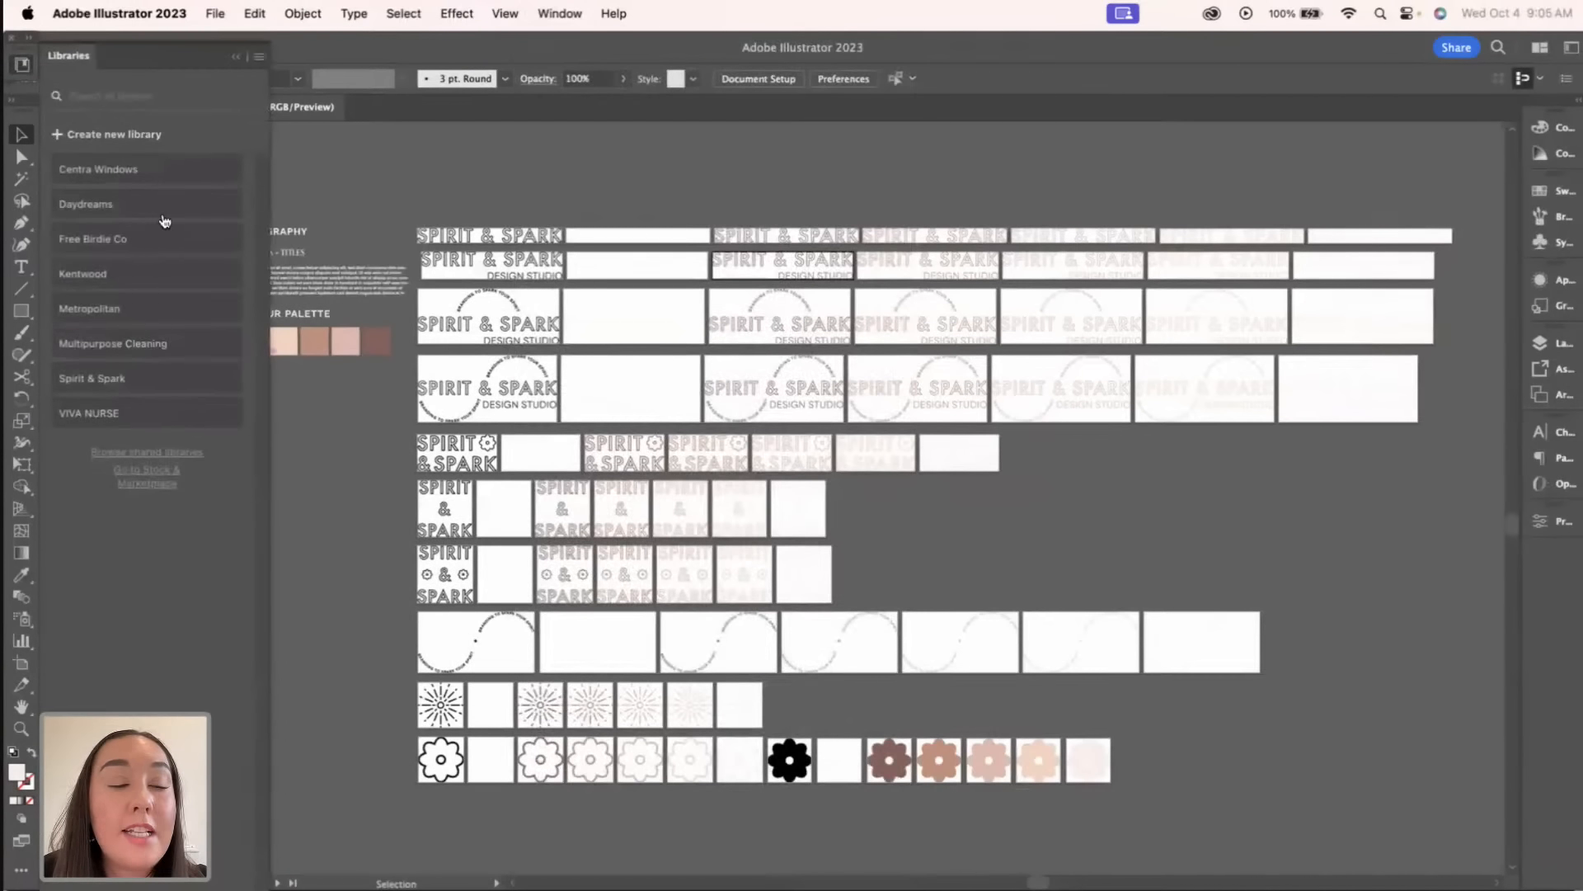
pyautogui.click(143, 135)
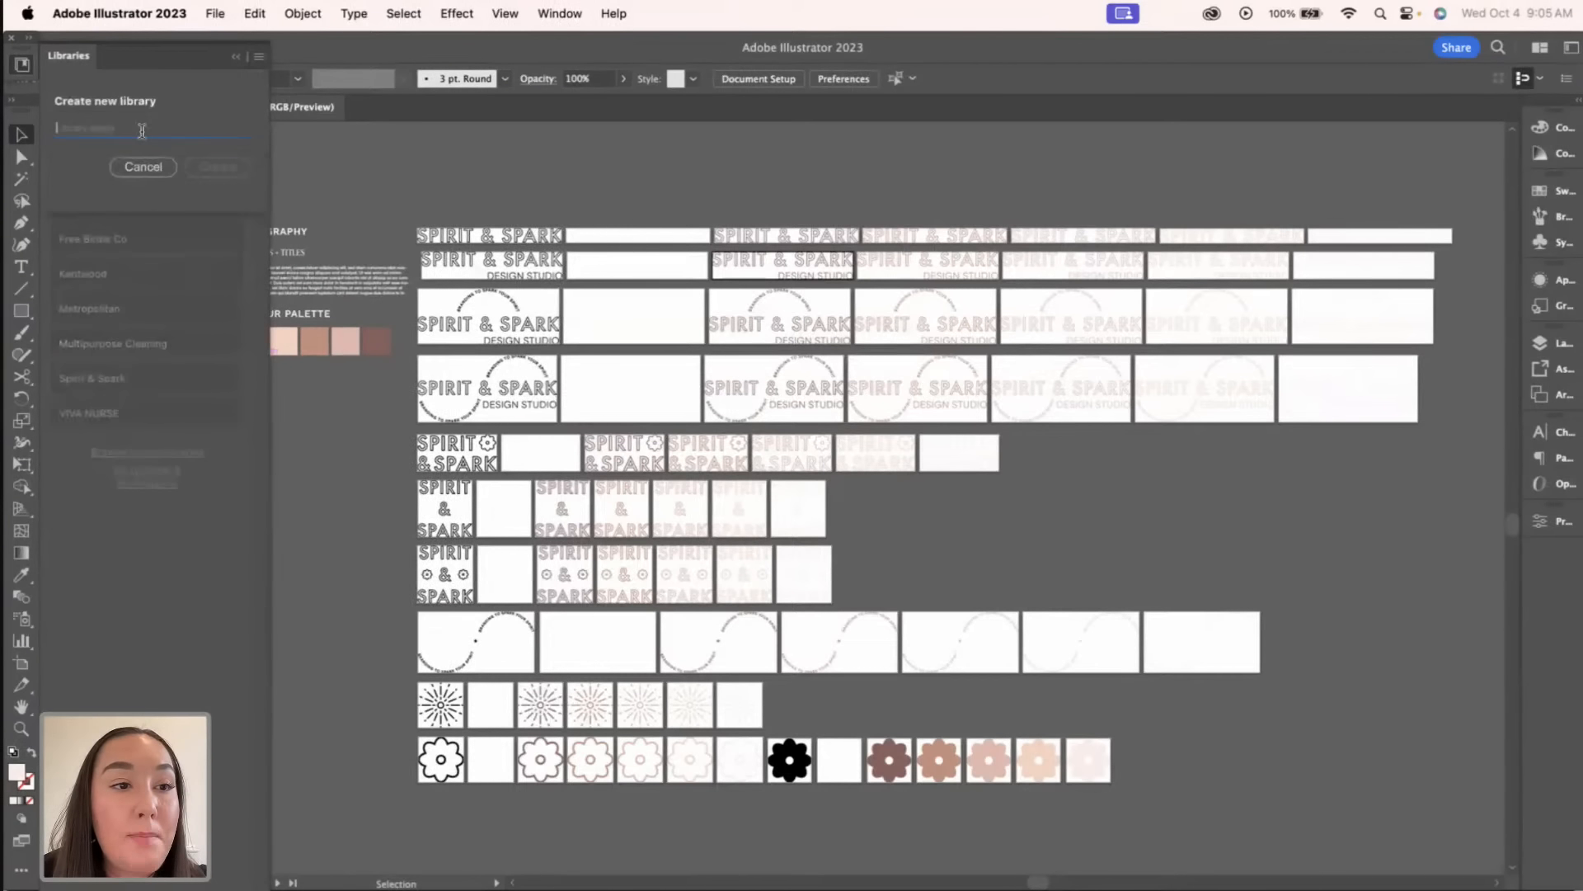
pyautogui.write('S')
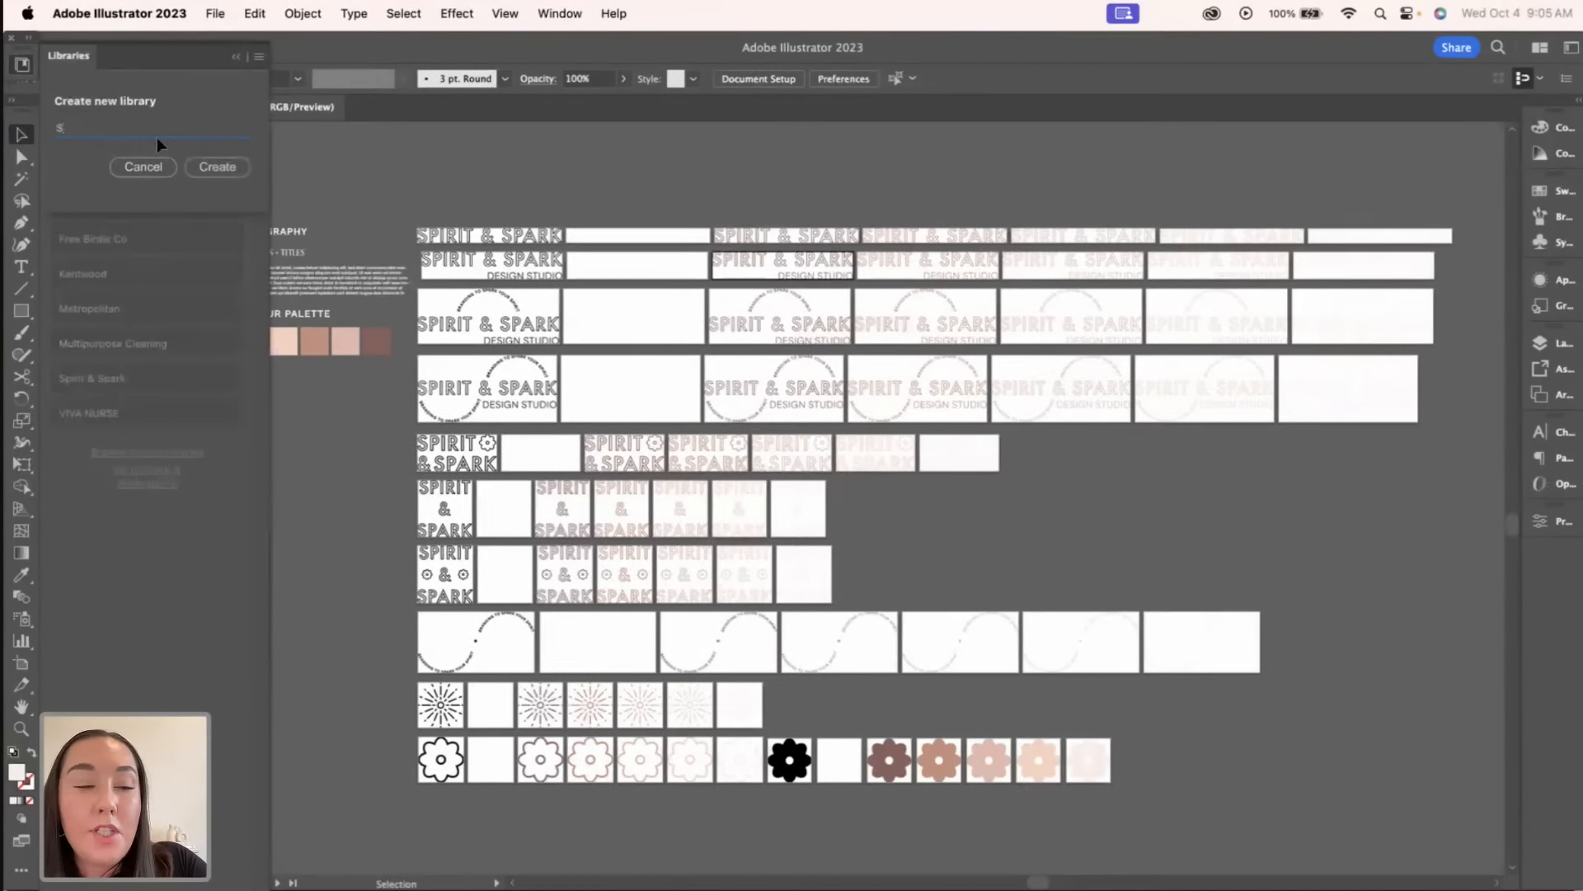
pyautogui.write('&S')
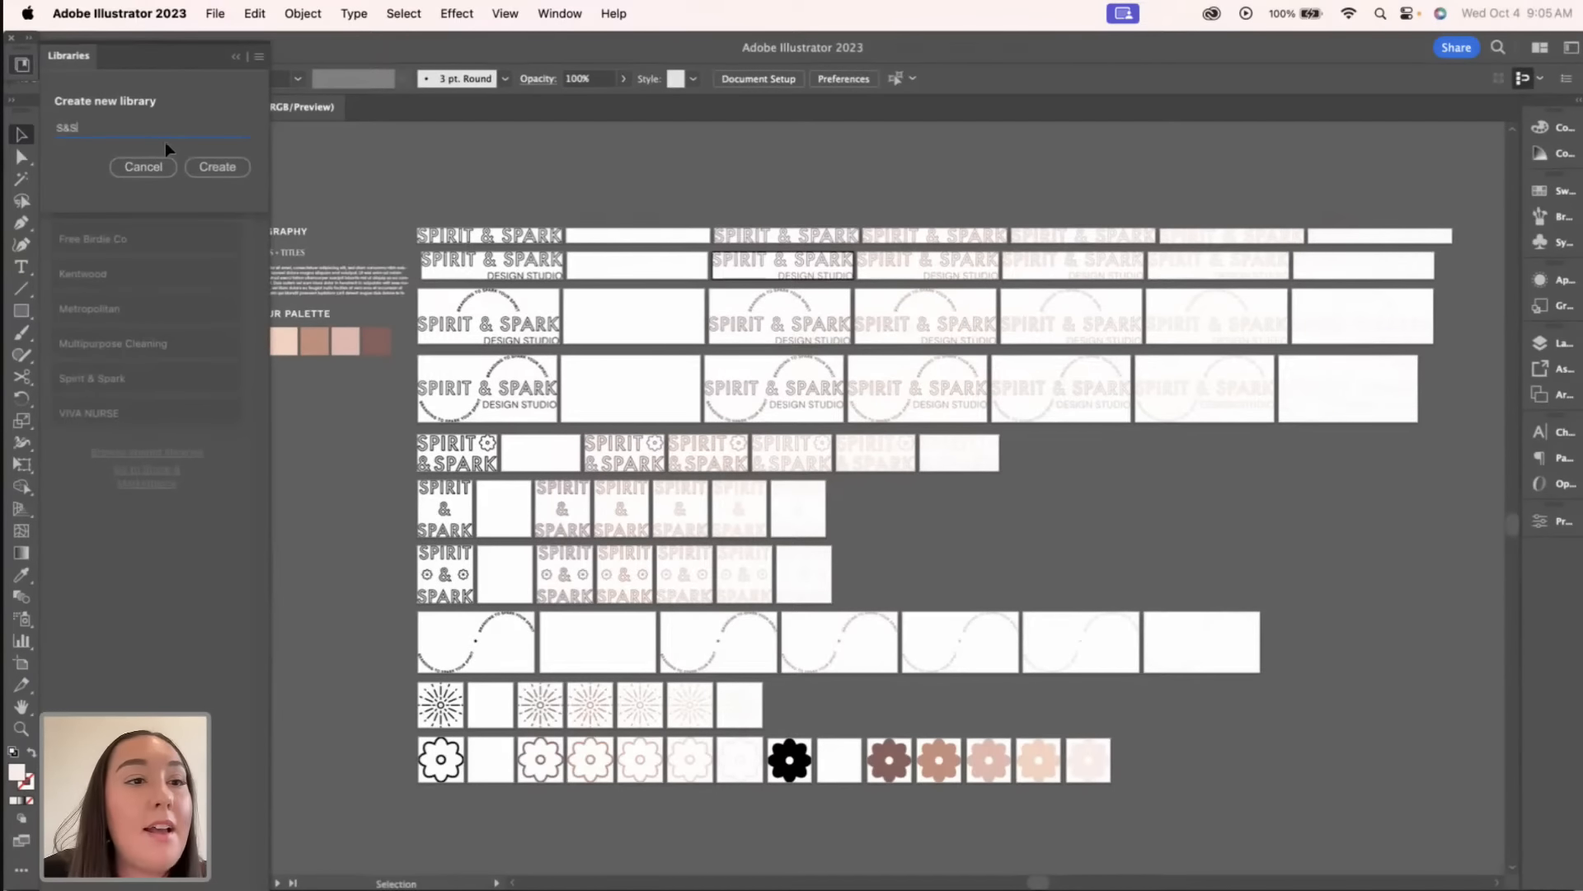
pyautogui.click(216, 168)
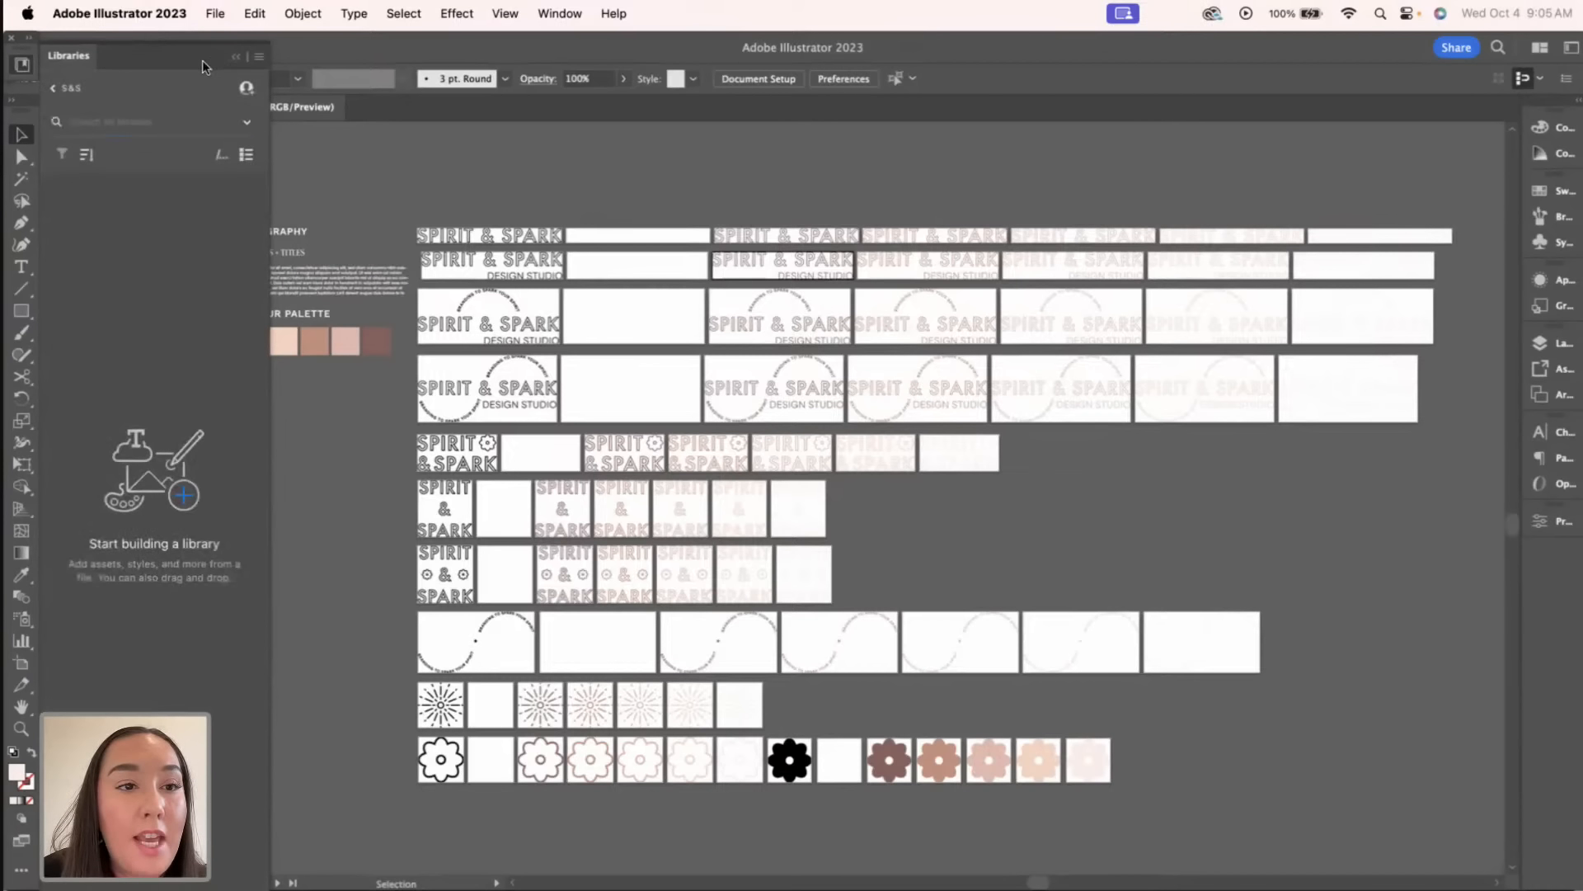
pyautogui.moveTo(201, 61); pyautogui.dragTo(166, 57)
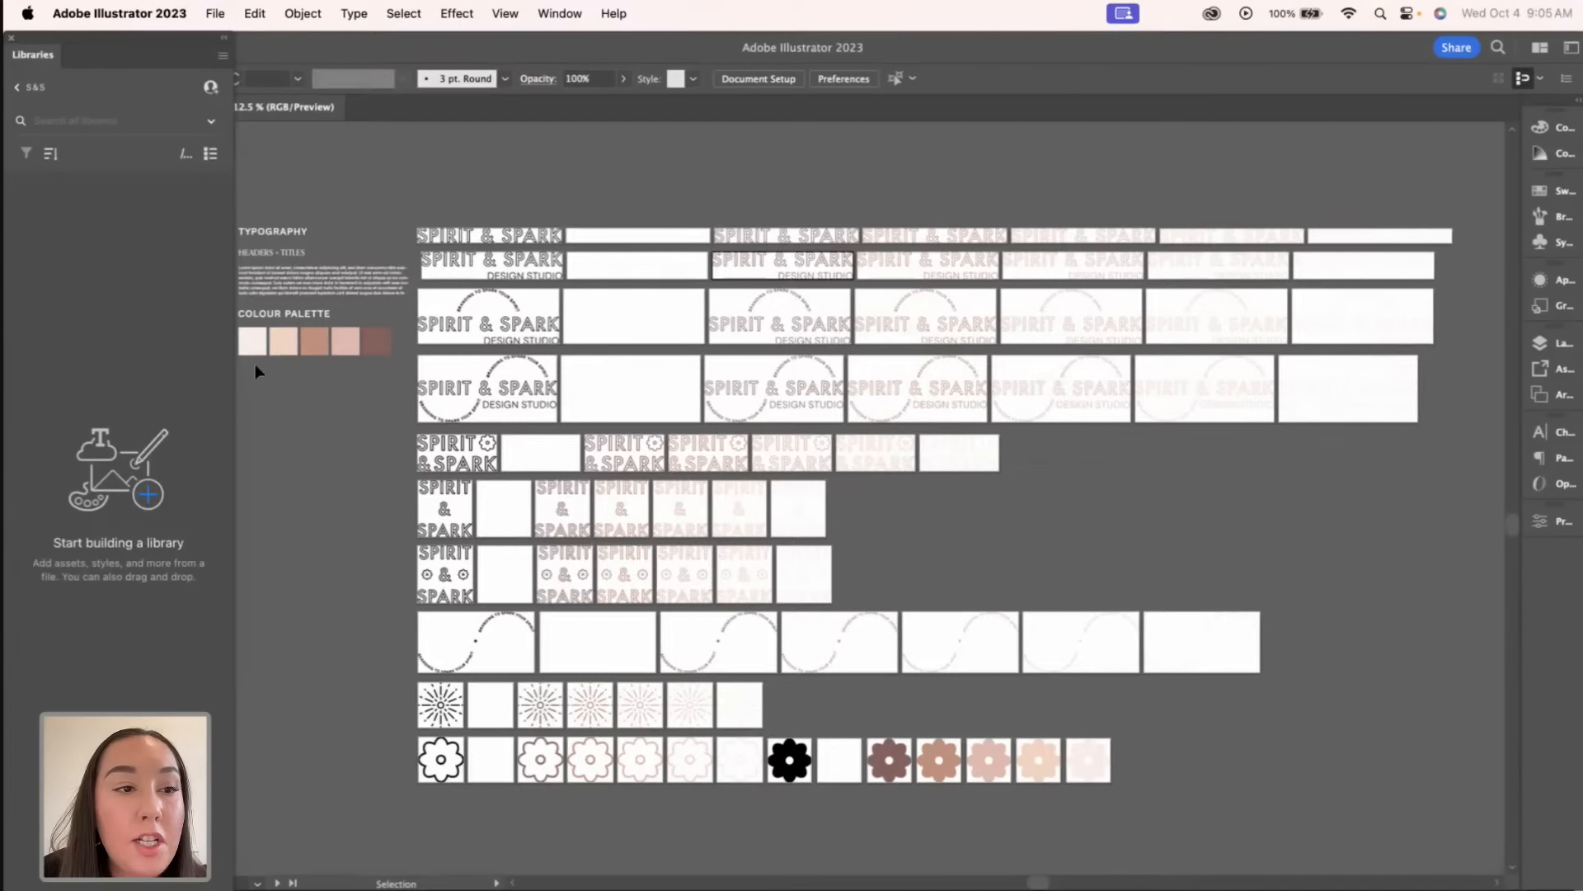
# Step: Add the first colour palette square to the S&S library as a graphic and its fill as a colour
pyautogui.click(252, 338)
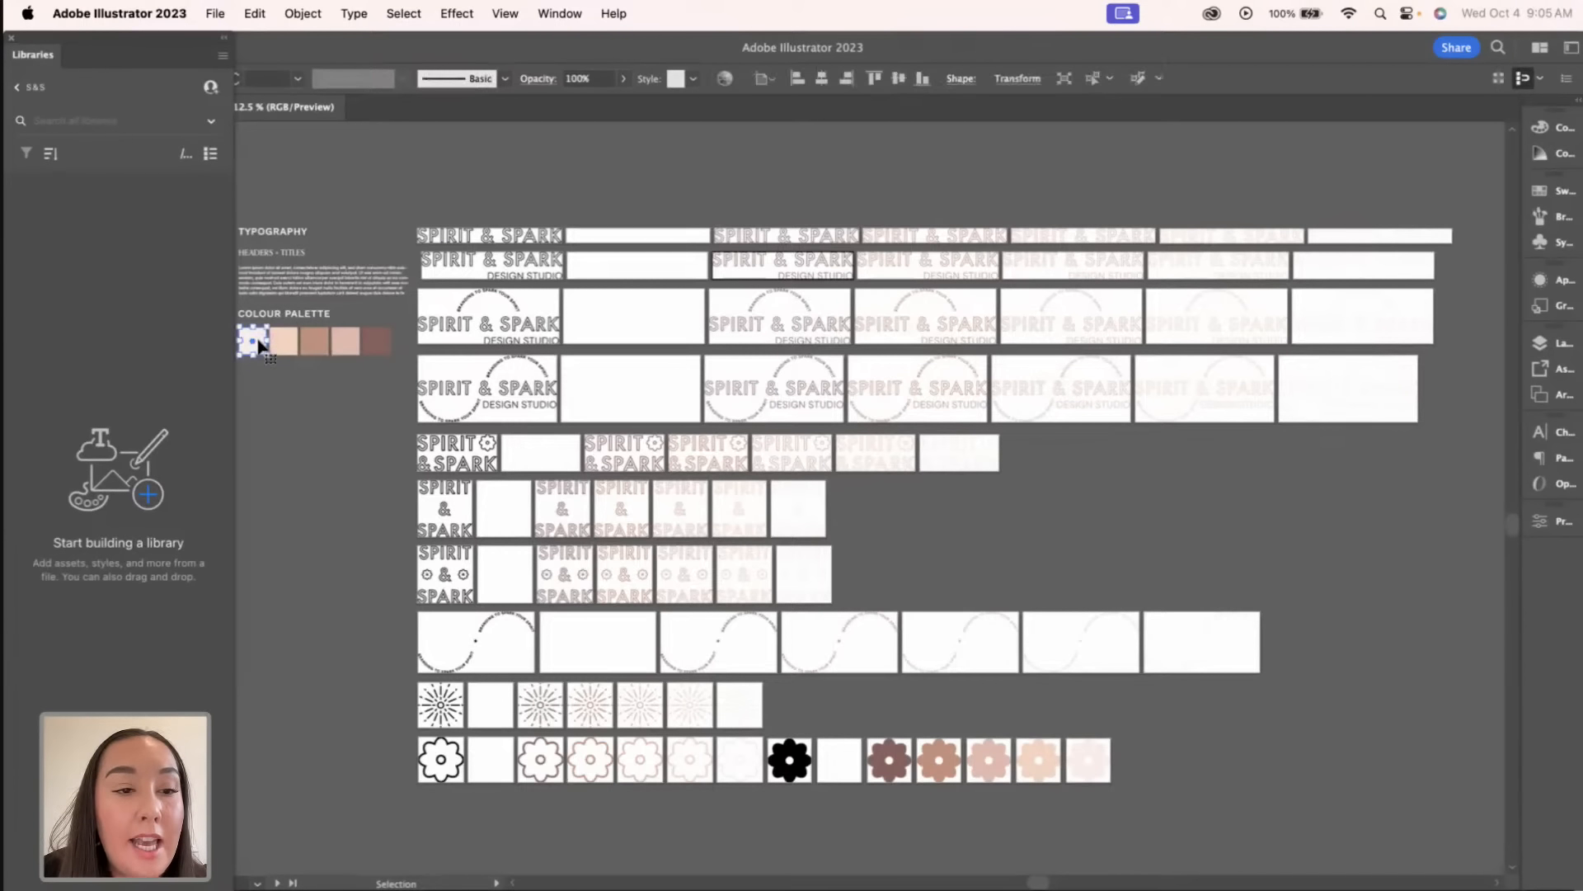
pyautogui.moveTo(259, 345); pyautogui.dragTo(213, 364)
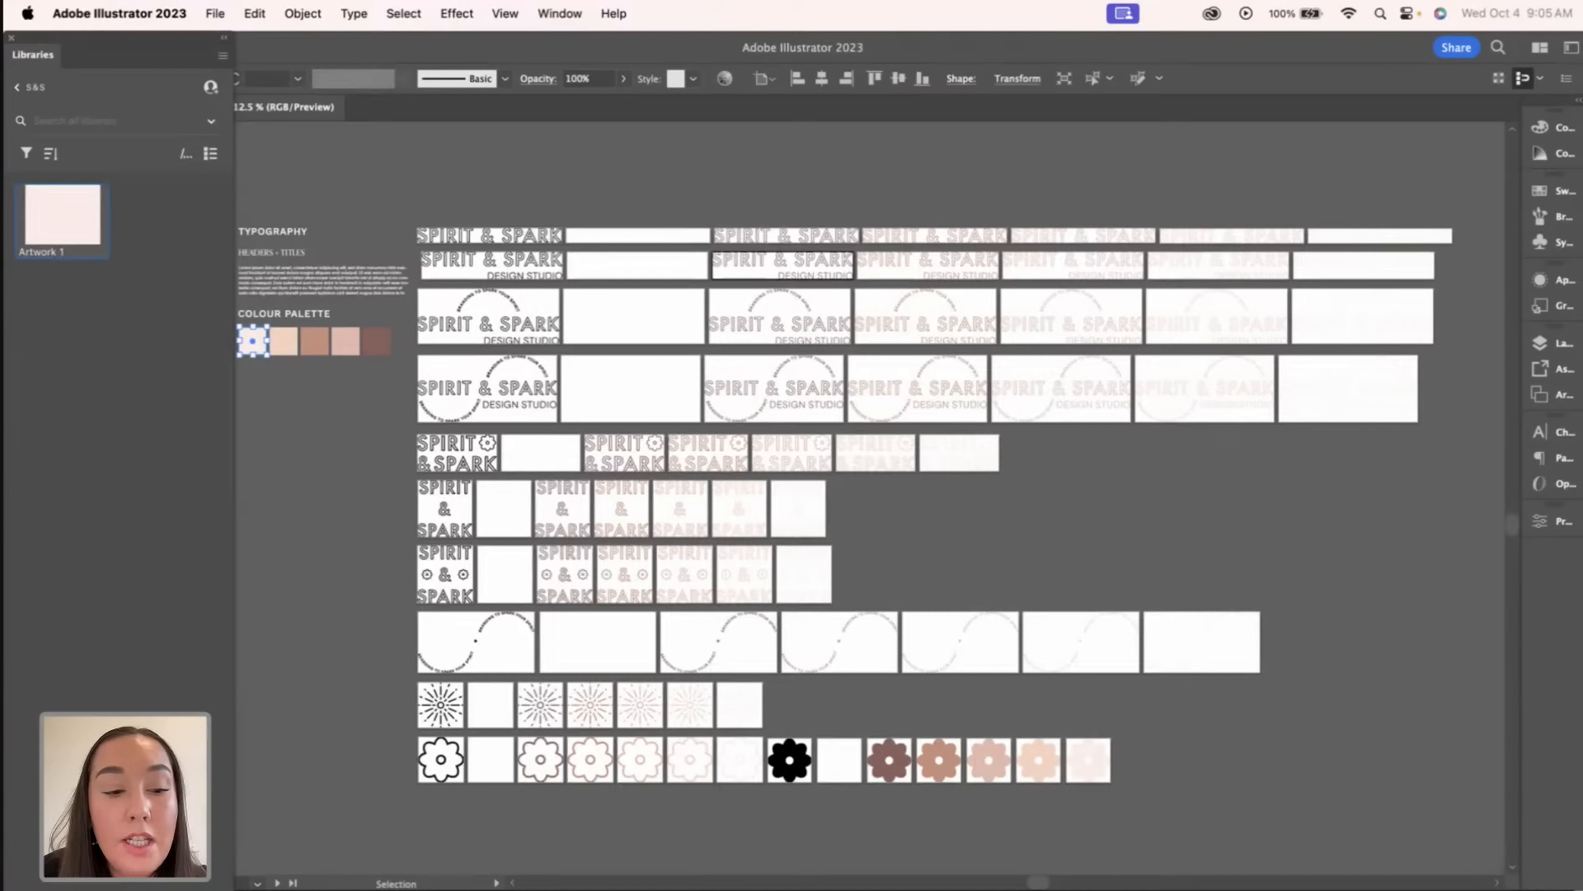
pyautogui.click(167, 884)
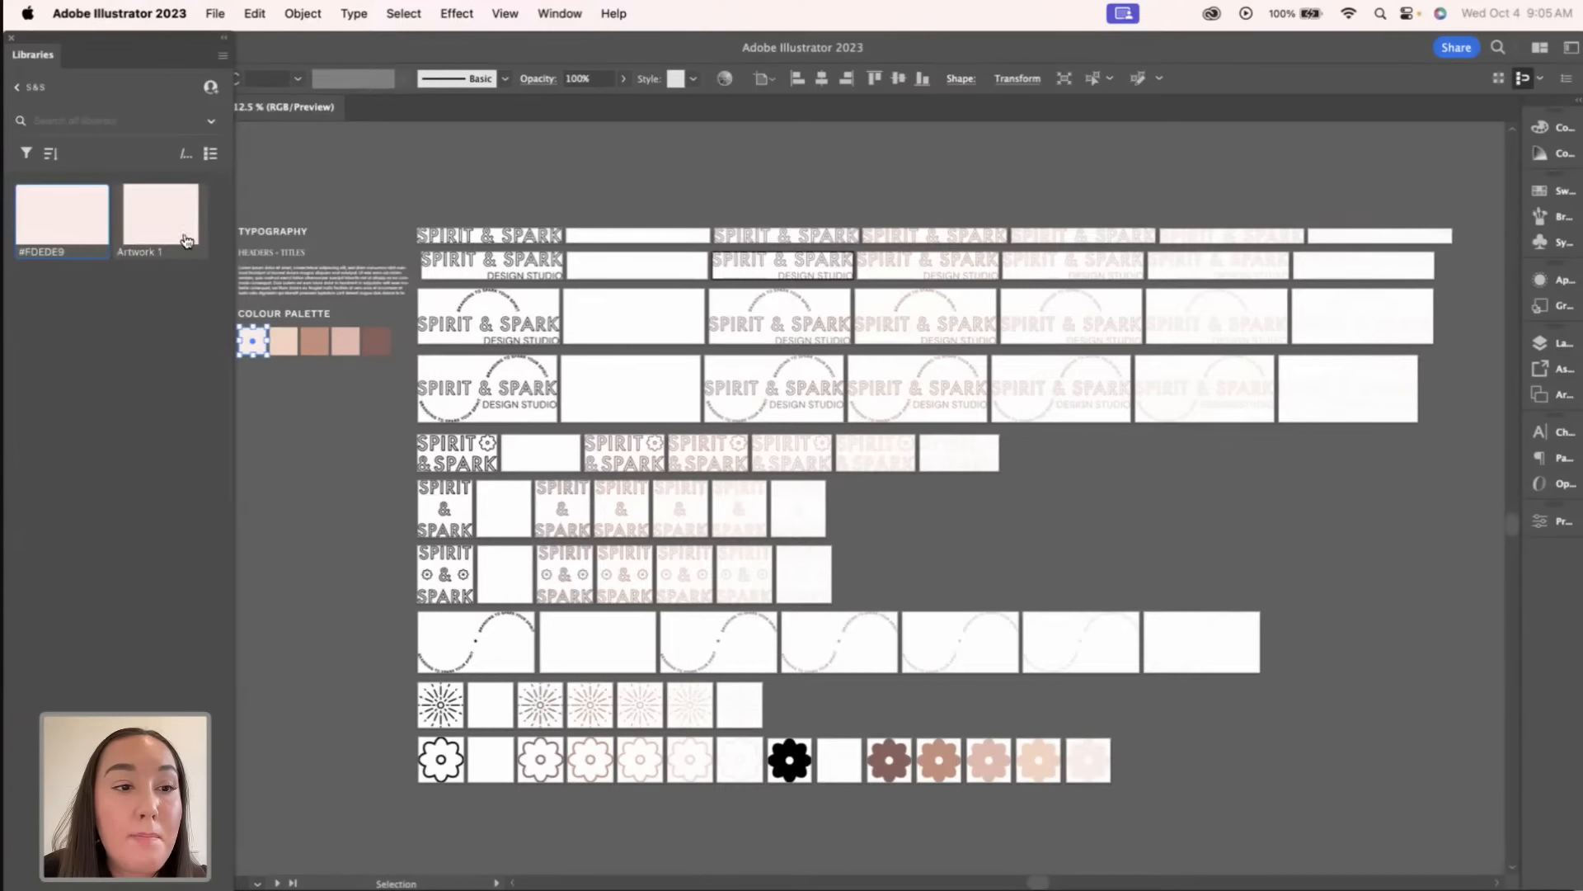
# Step: Add the fill colours of the remaining four palette squares to the S&S library
pyautogui.click(285, 342)
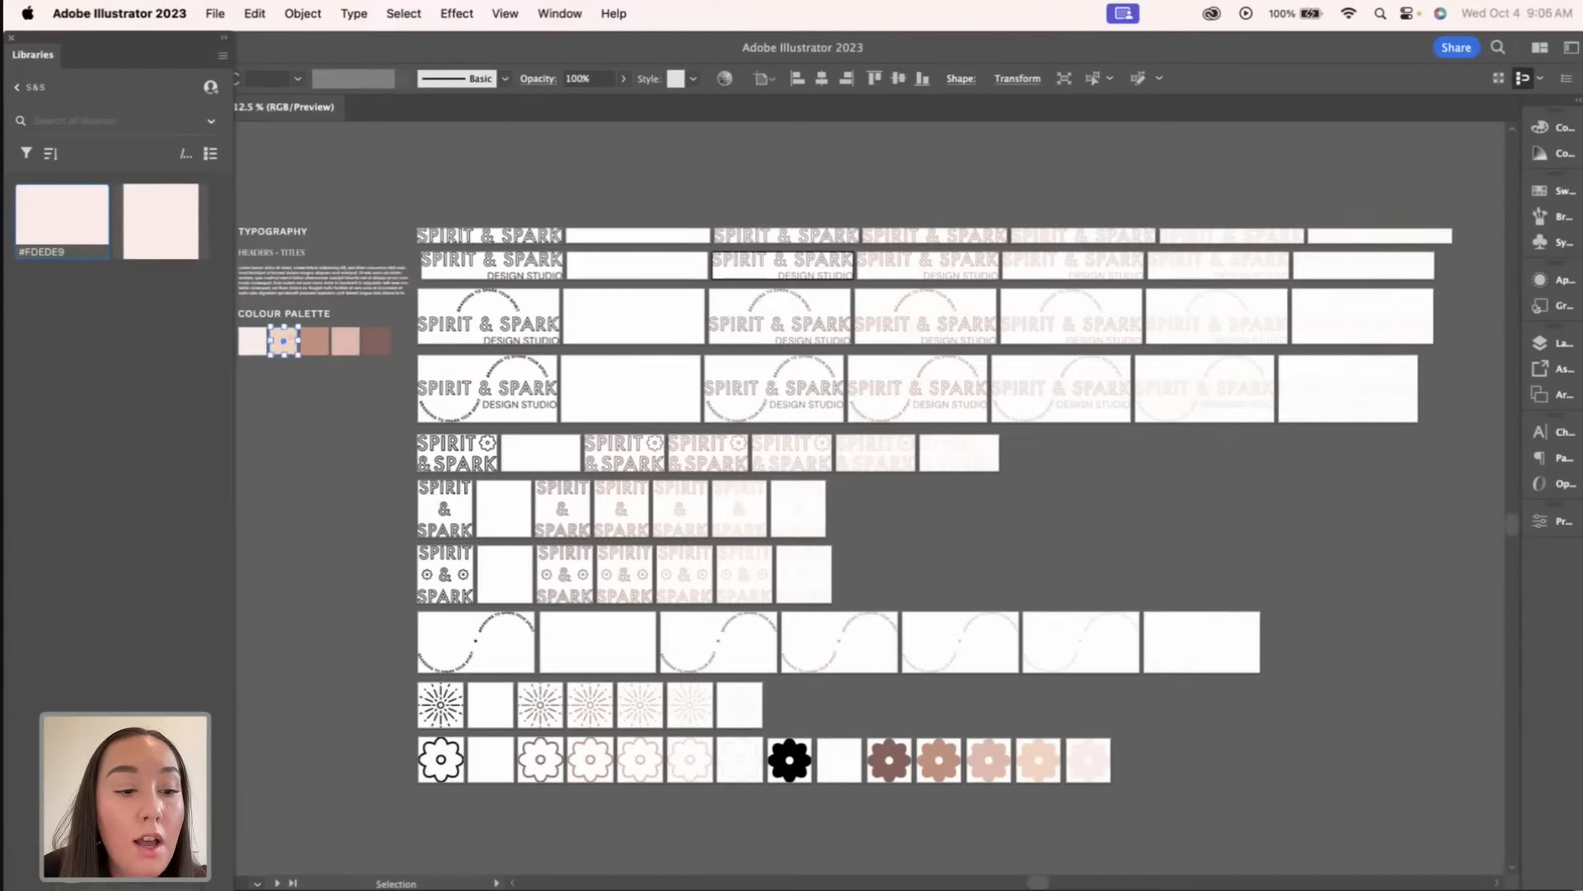
pyautogui.click(166, 884)
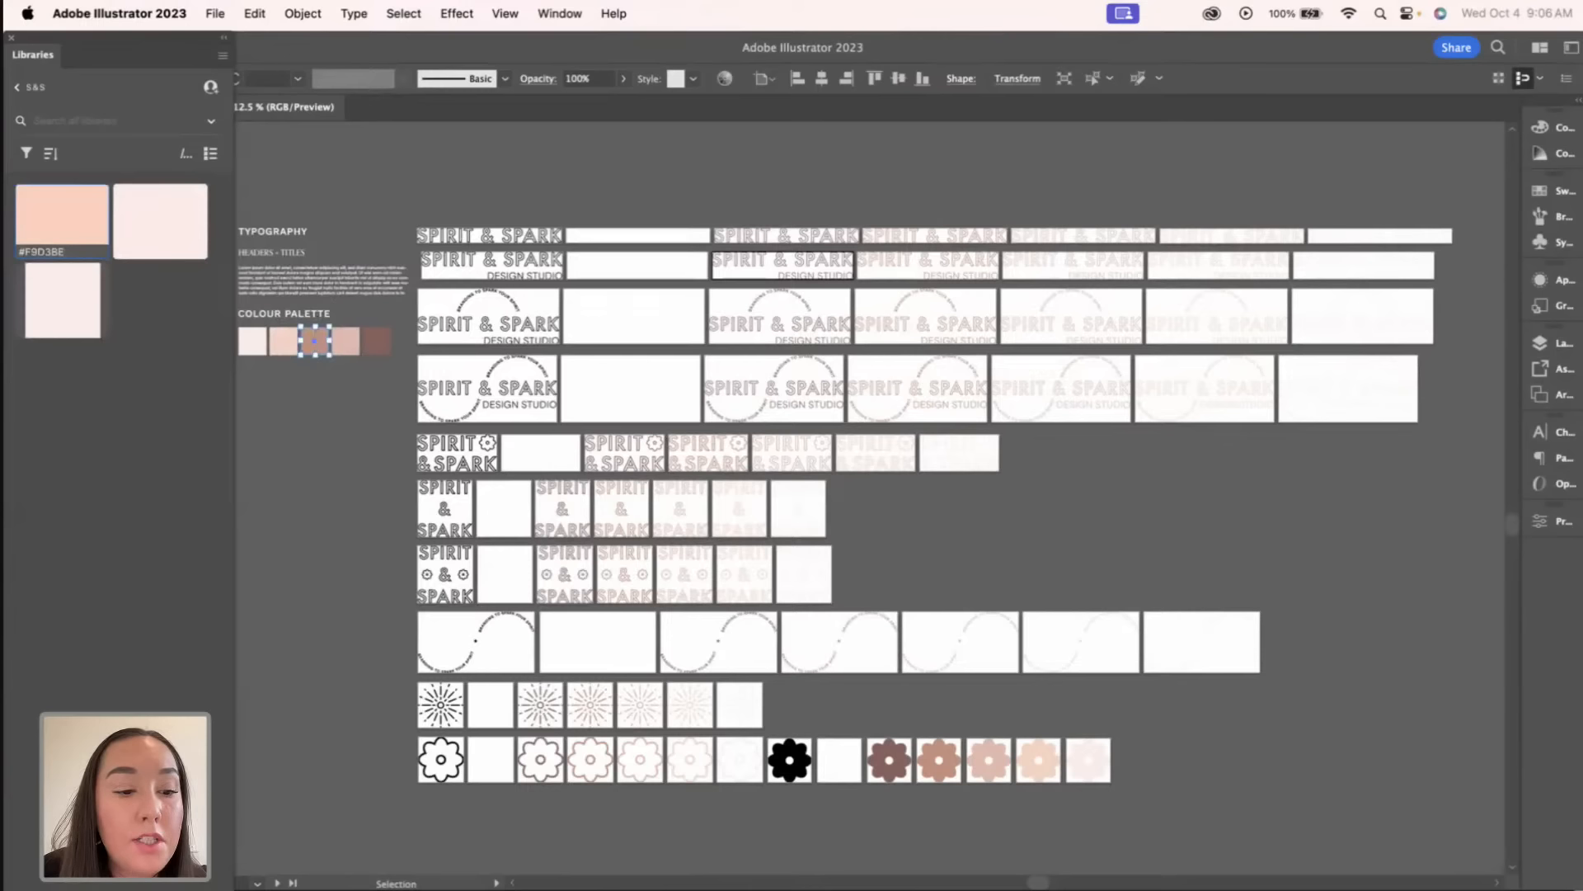
pyautogui.click(166, 884)
pyautogui.click(345, 341)
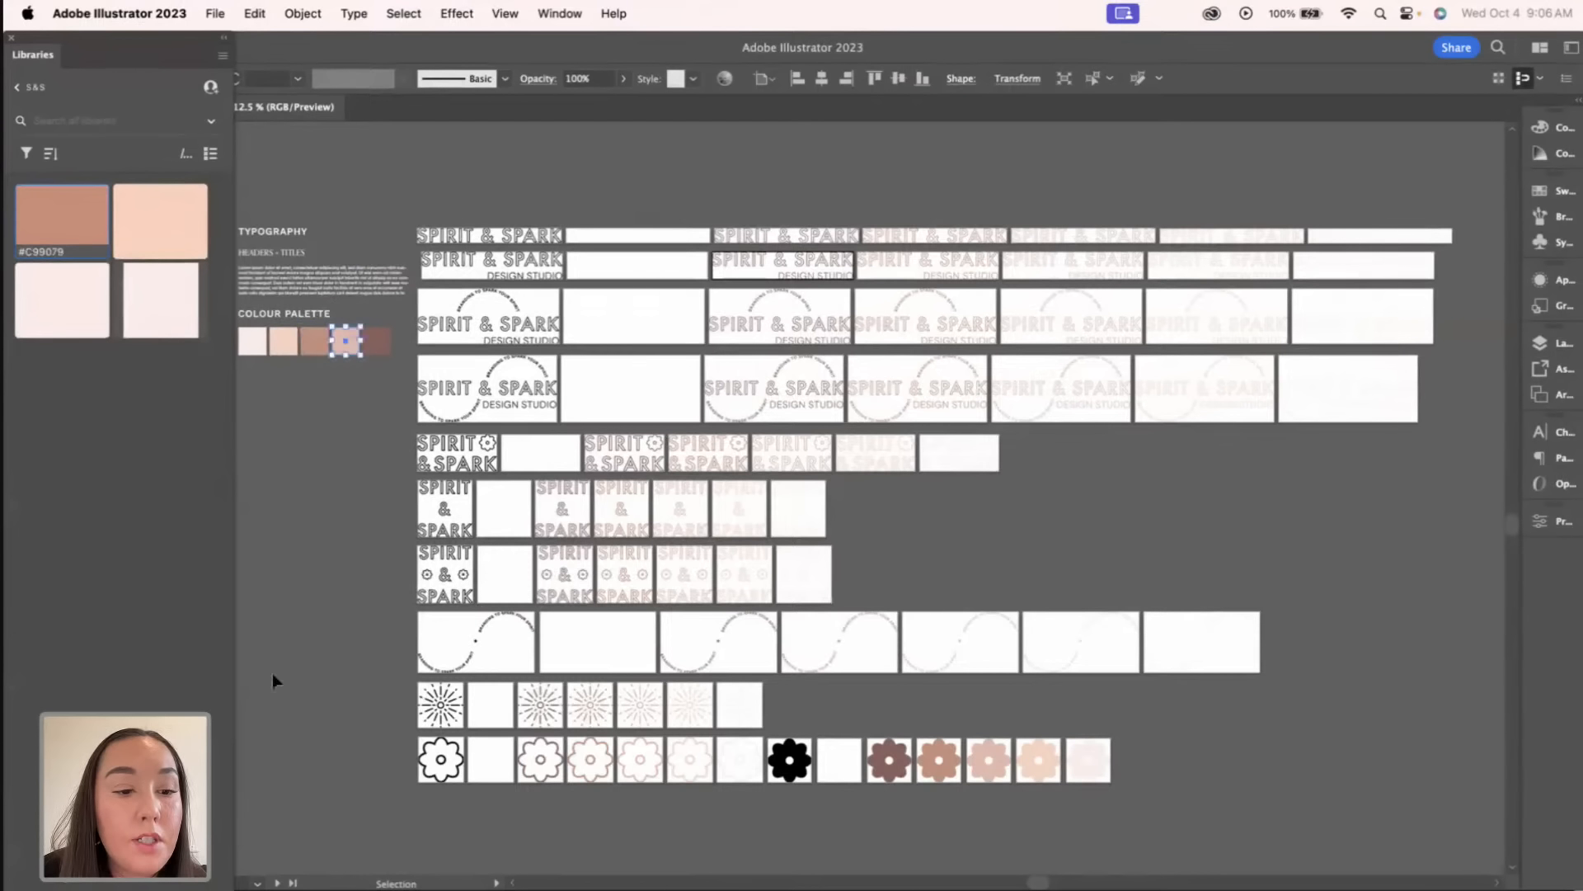
pyautogui.click(166, 884)
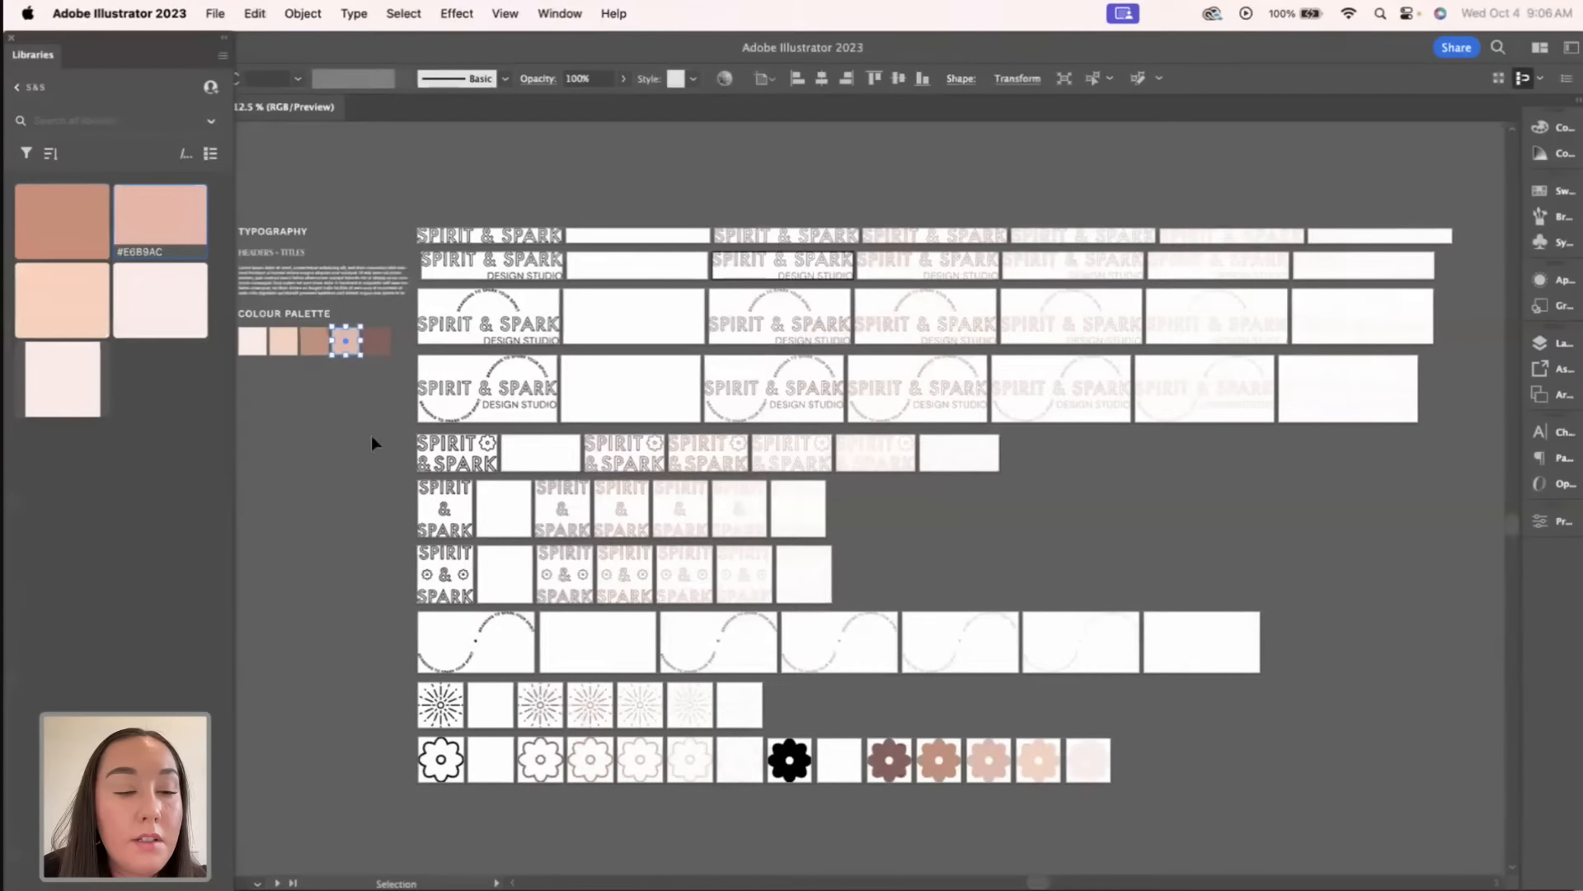
pyautogui.click(378, 338)
pyautogui.click(183, 884)
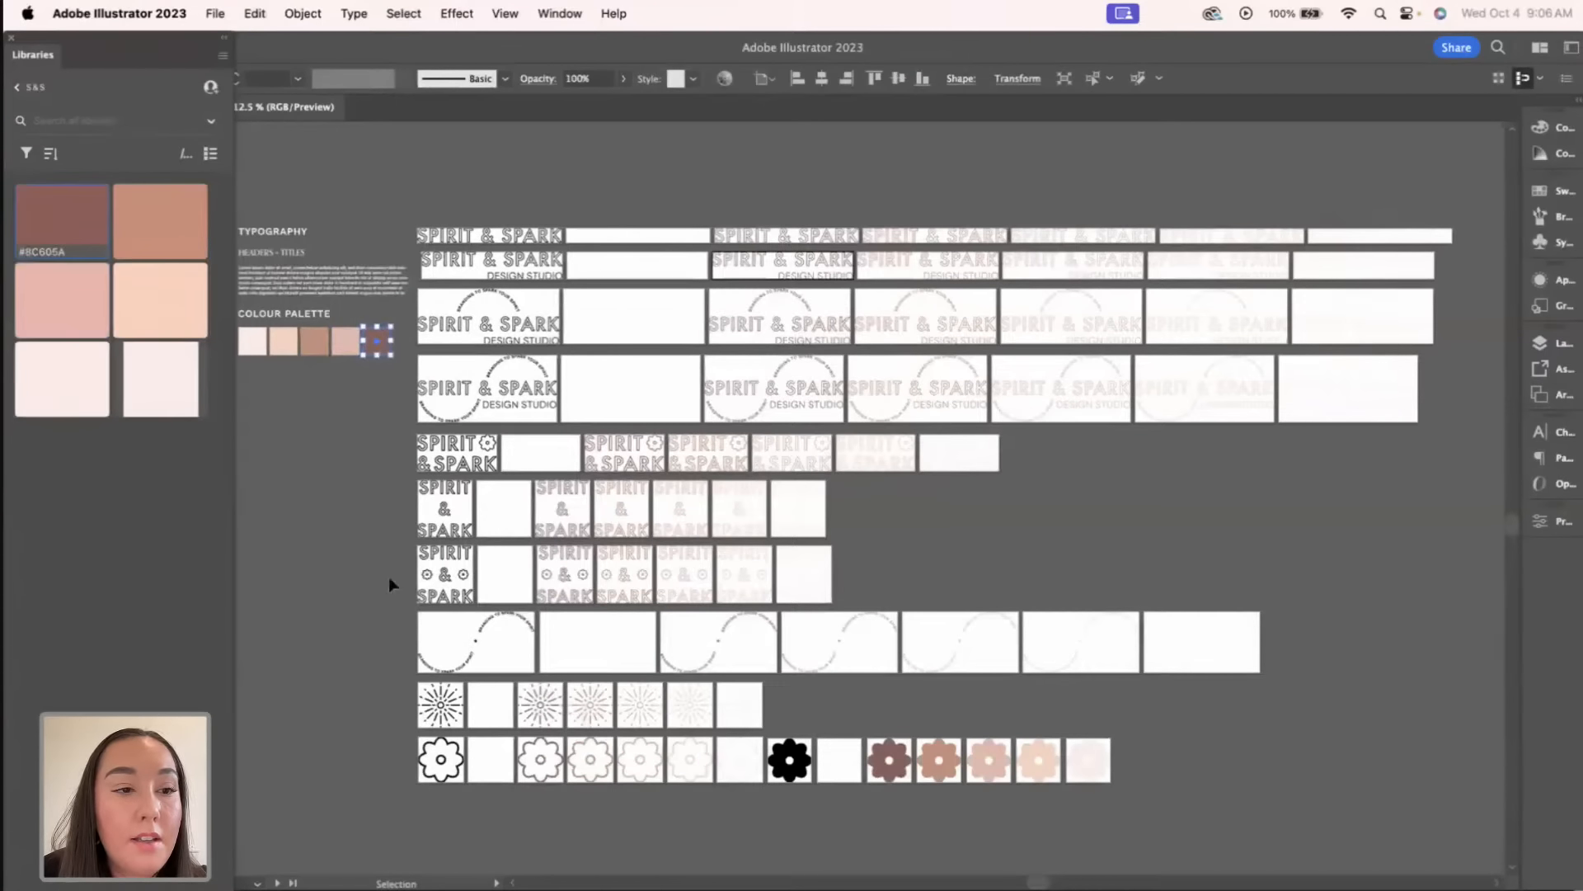
pyautogui.moveTo(167, 235); pyautogui.dragTo(533, 329)
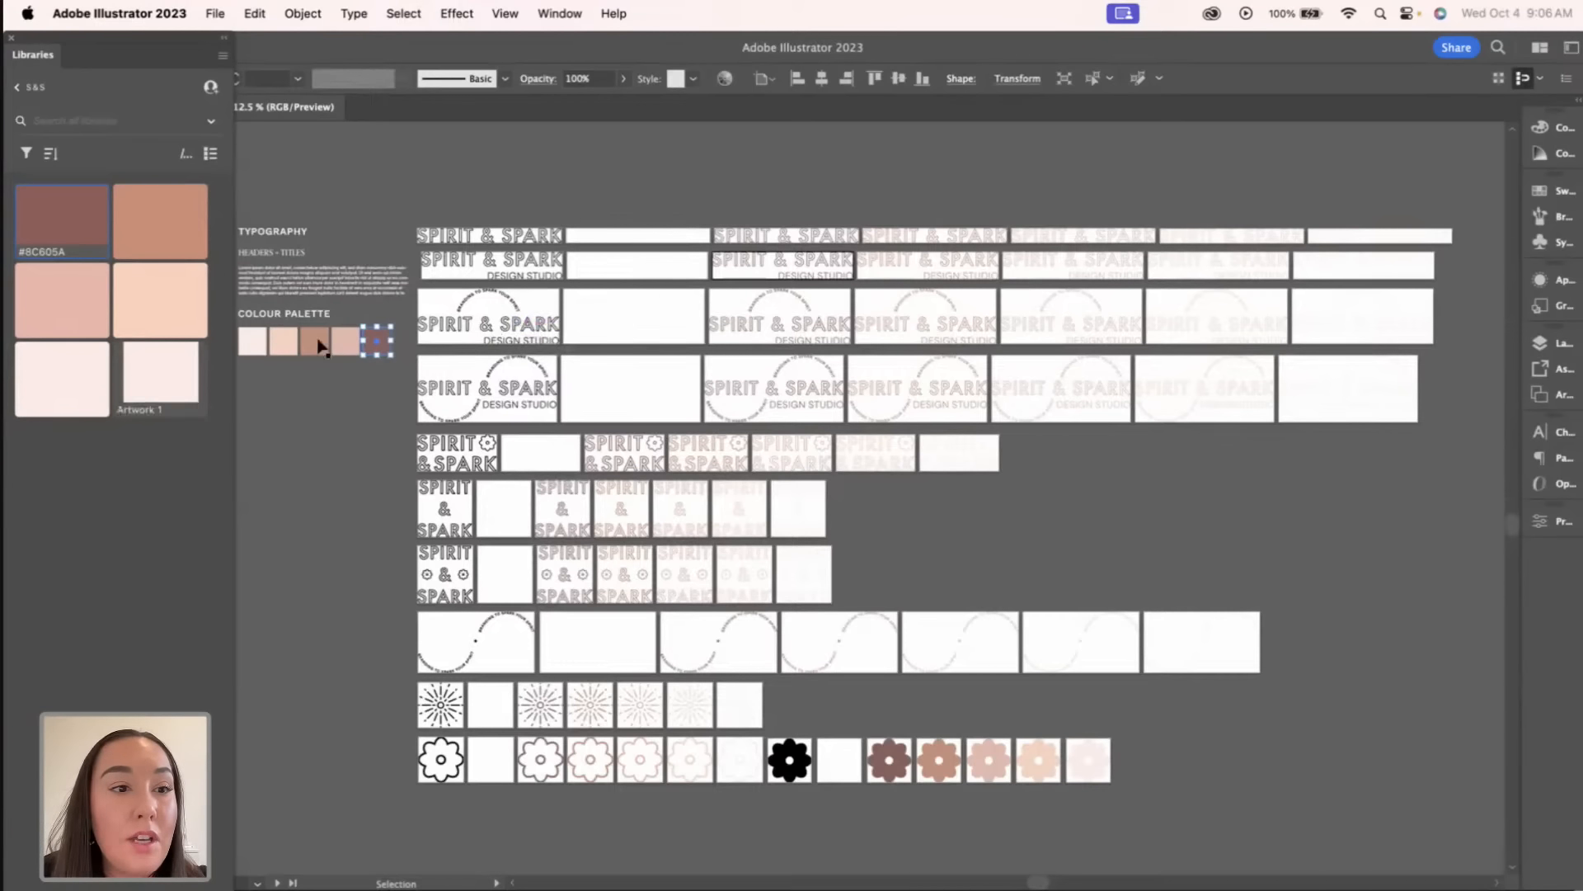
# Step: Add all seven colour variations of the SPIRIT & SPARK wordmark from the first artboard row to the S&S library as graphics
pyautogui.moveTo(520, 233); pyautogui.dragTo(208, 544)
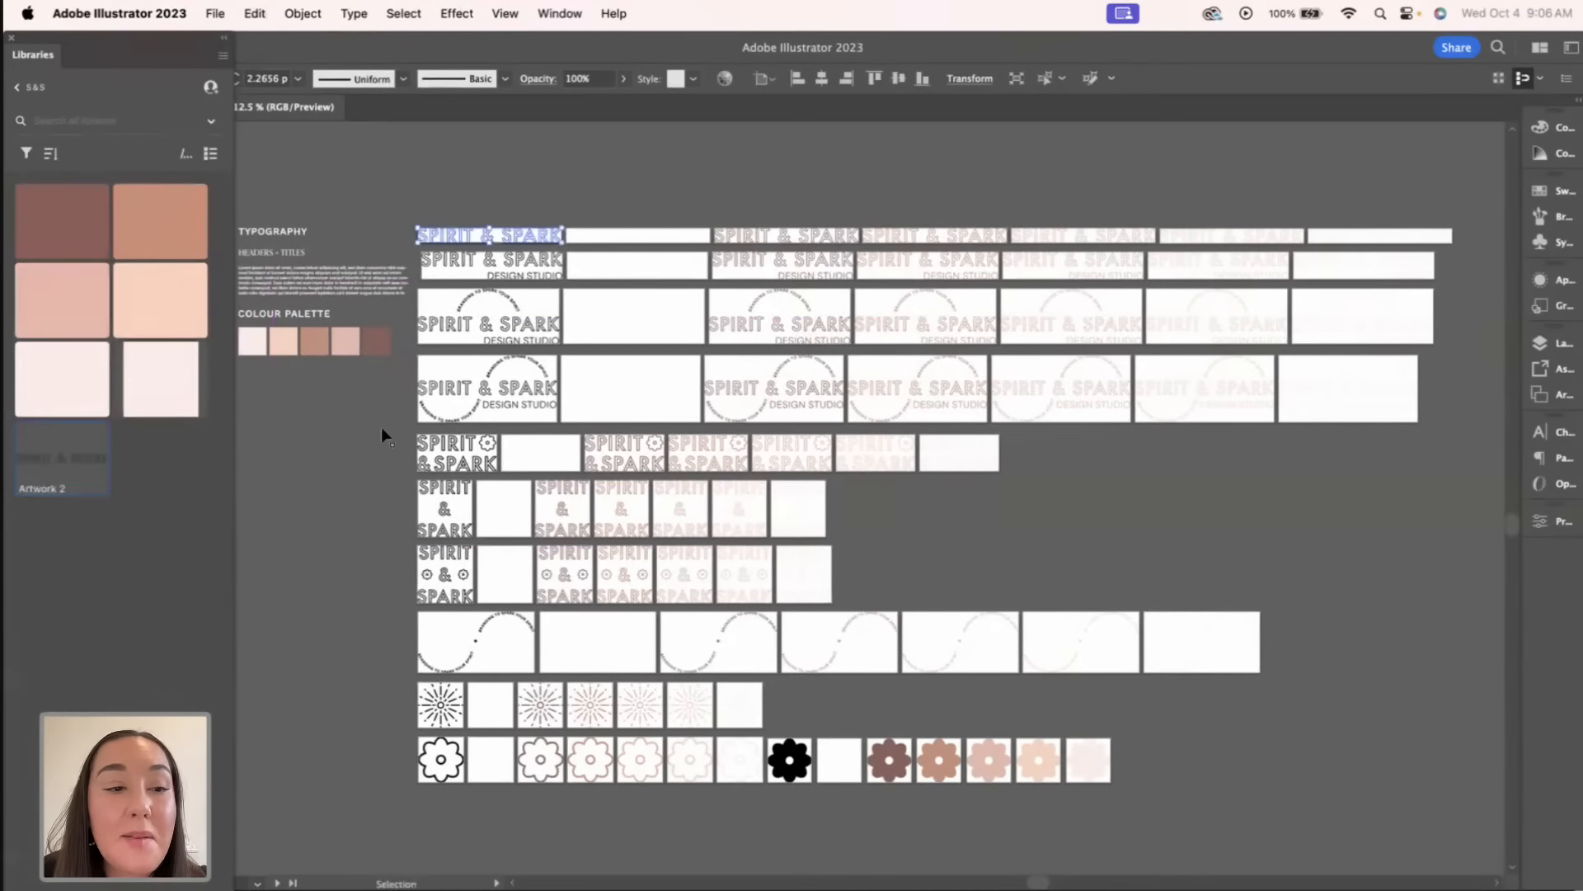
pyautogui.moveTo(691, 246); pyautogui.dragTo(194, 523)
pyautogui.moveTo(810, 242); pyautogui.dragTo(190, 541)
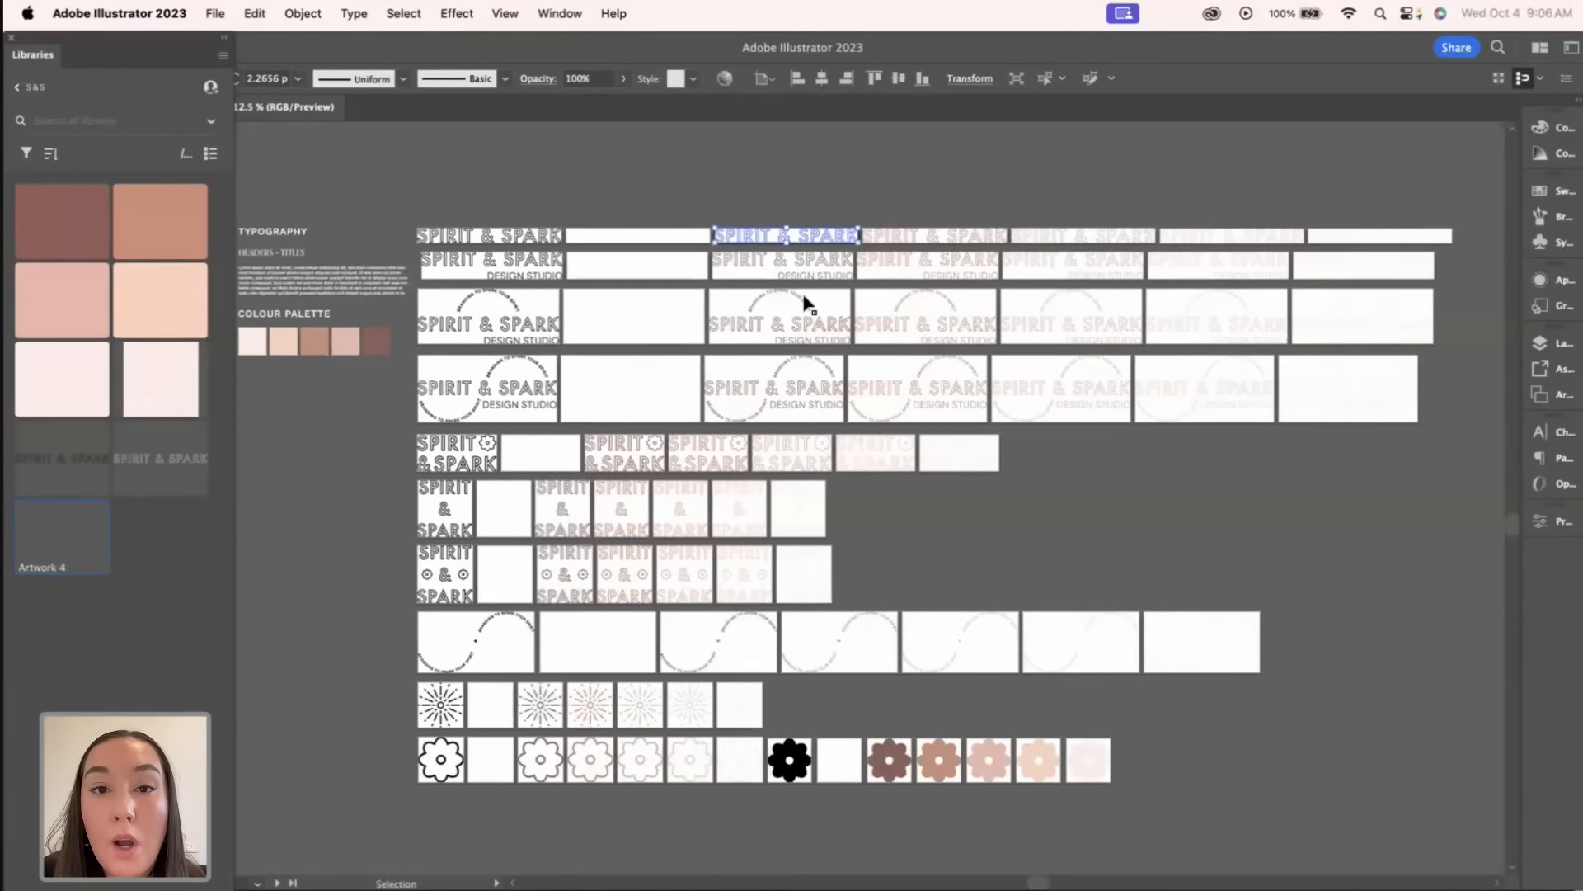
pyautogui.moveTo(983, 236); pyautogui.dragTo(206, 575)
pyautogui.moveTo(1094, 252); pyautogui.dragTo(192, 591)
pyautogui.moveTo(1202, 242); pyautogui.dragTo(200, 622)
pyautogui.moveTo(1330, 241); pyautogui.dragTo(162, 701)
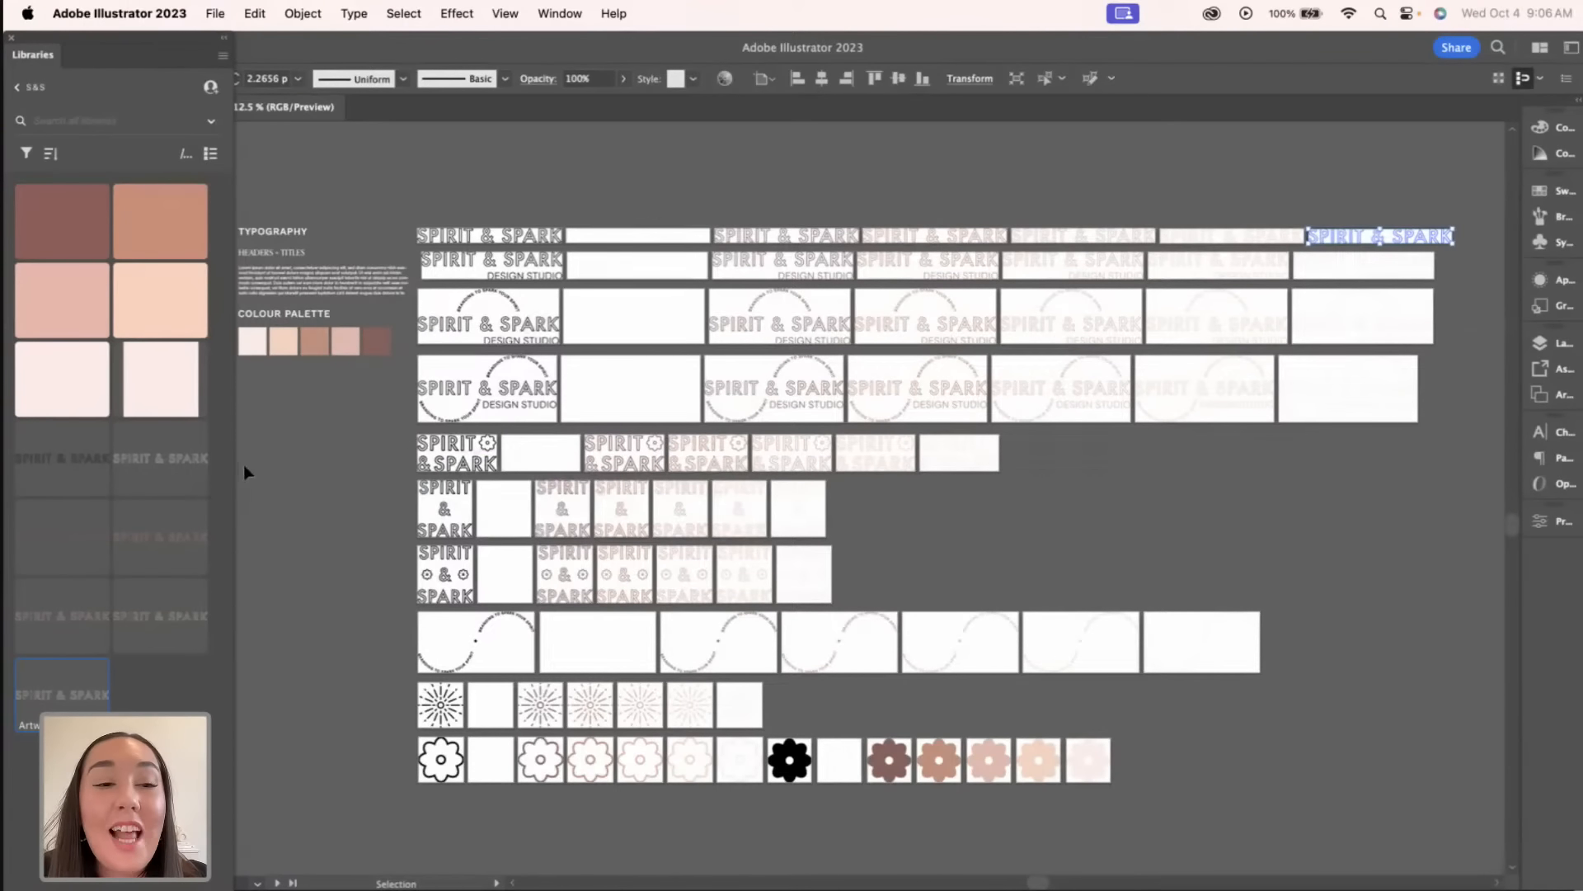
# Step: Deselect the wordmark and switch to the Adobe Express home page in Chrome
pyautogui.click(666, 187)
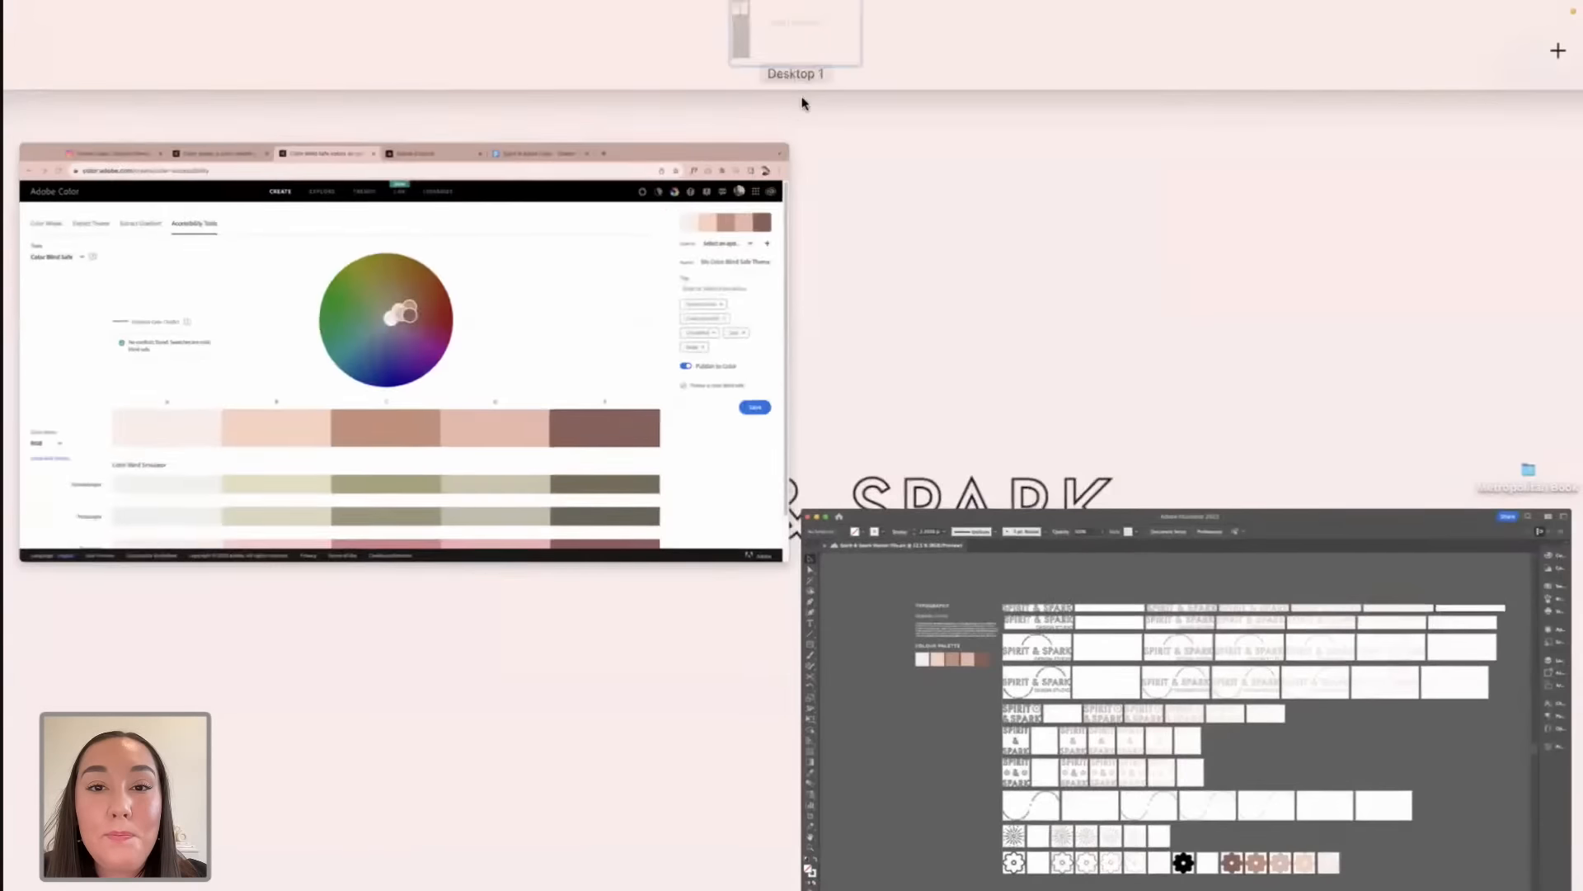
pyautogui.click(779, 97)
pyautogui.hotkey('ctrl', 'Up')
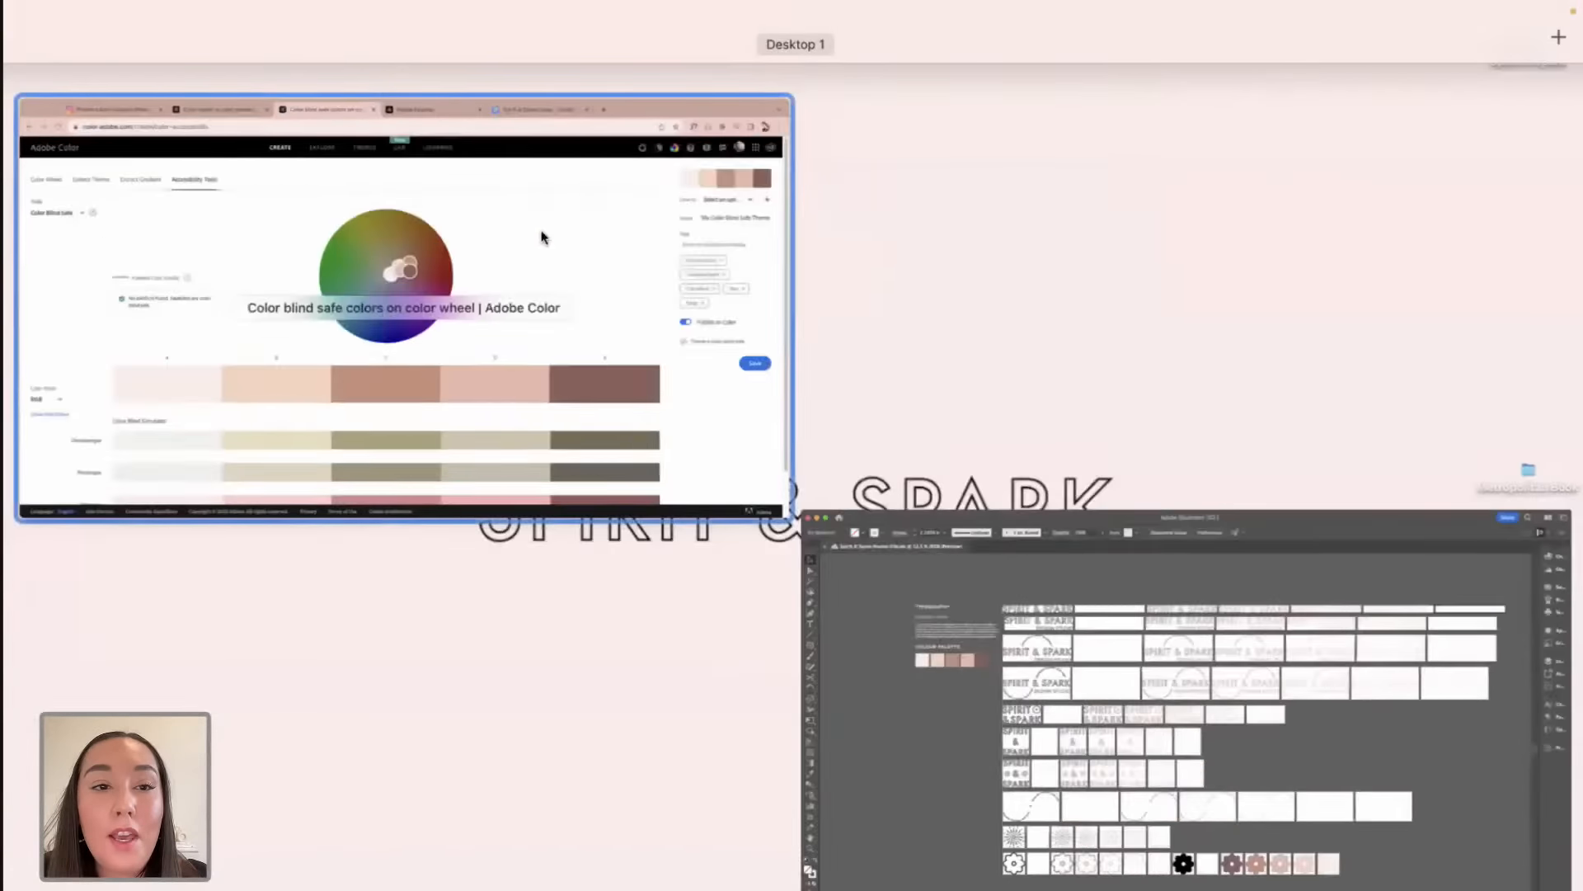
pyautogui.click(541, 237)
pyautogui.click(807, 66)
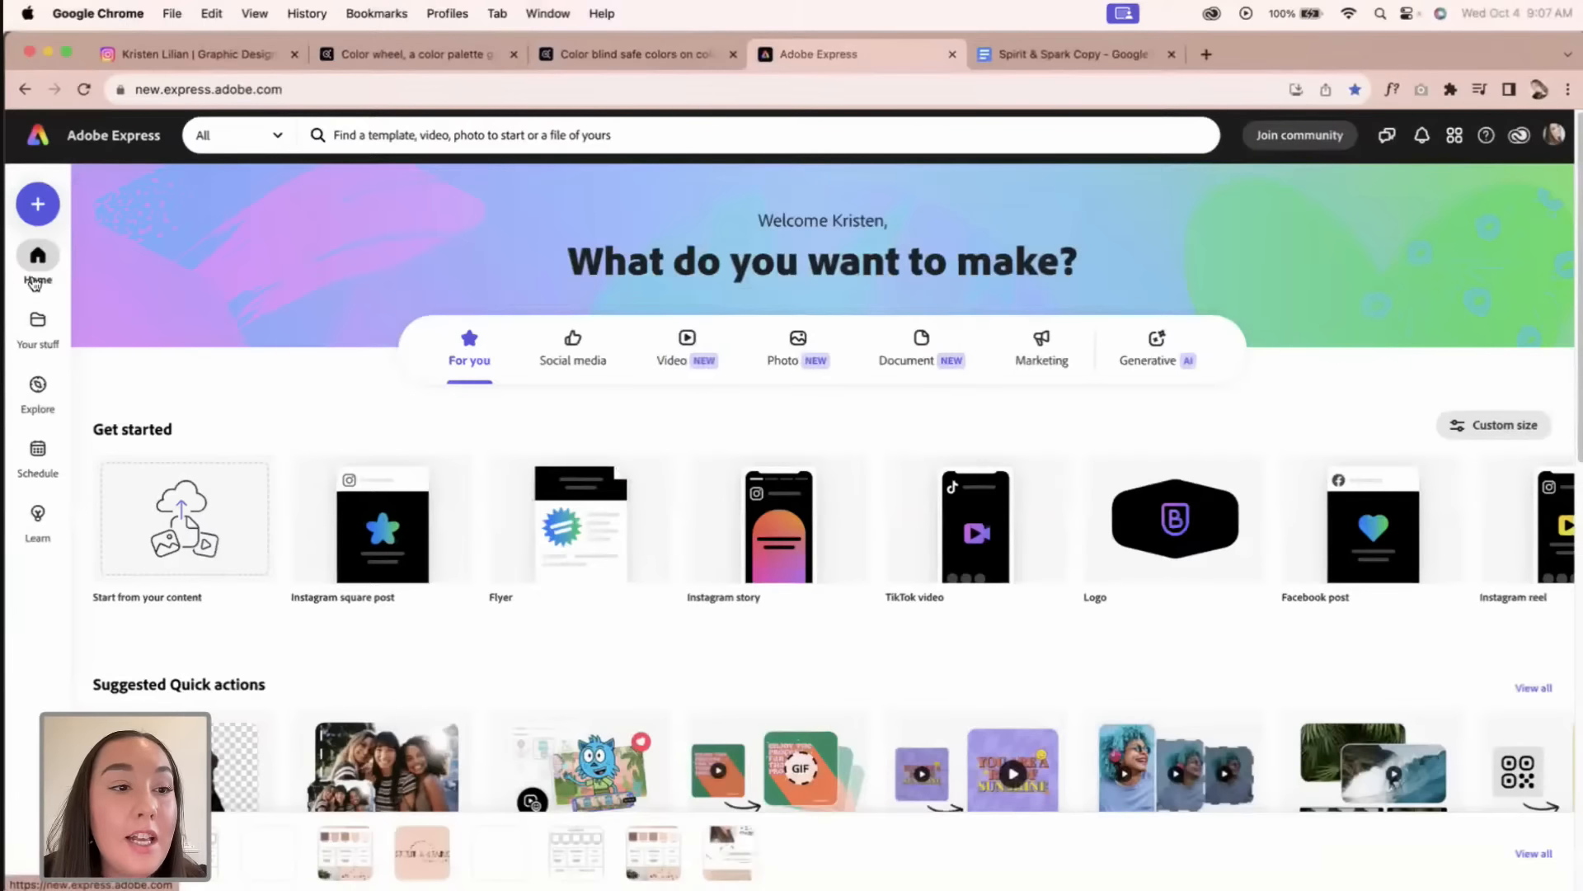
# Step: Open the S&S library from your stored libraries and check its colours, fonts and graphics
pyautogui.click(34, 326)
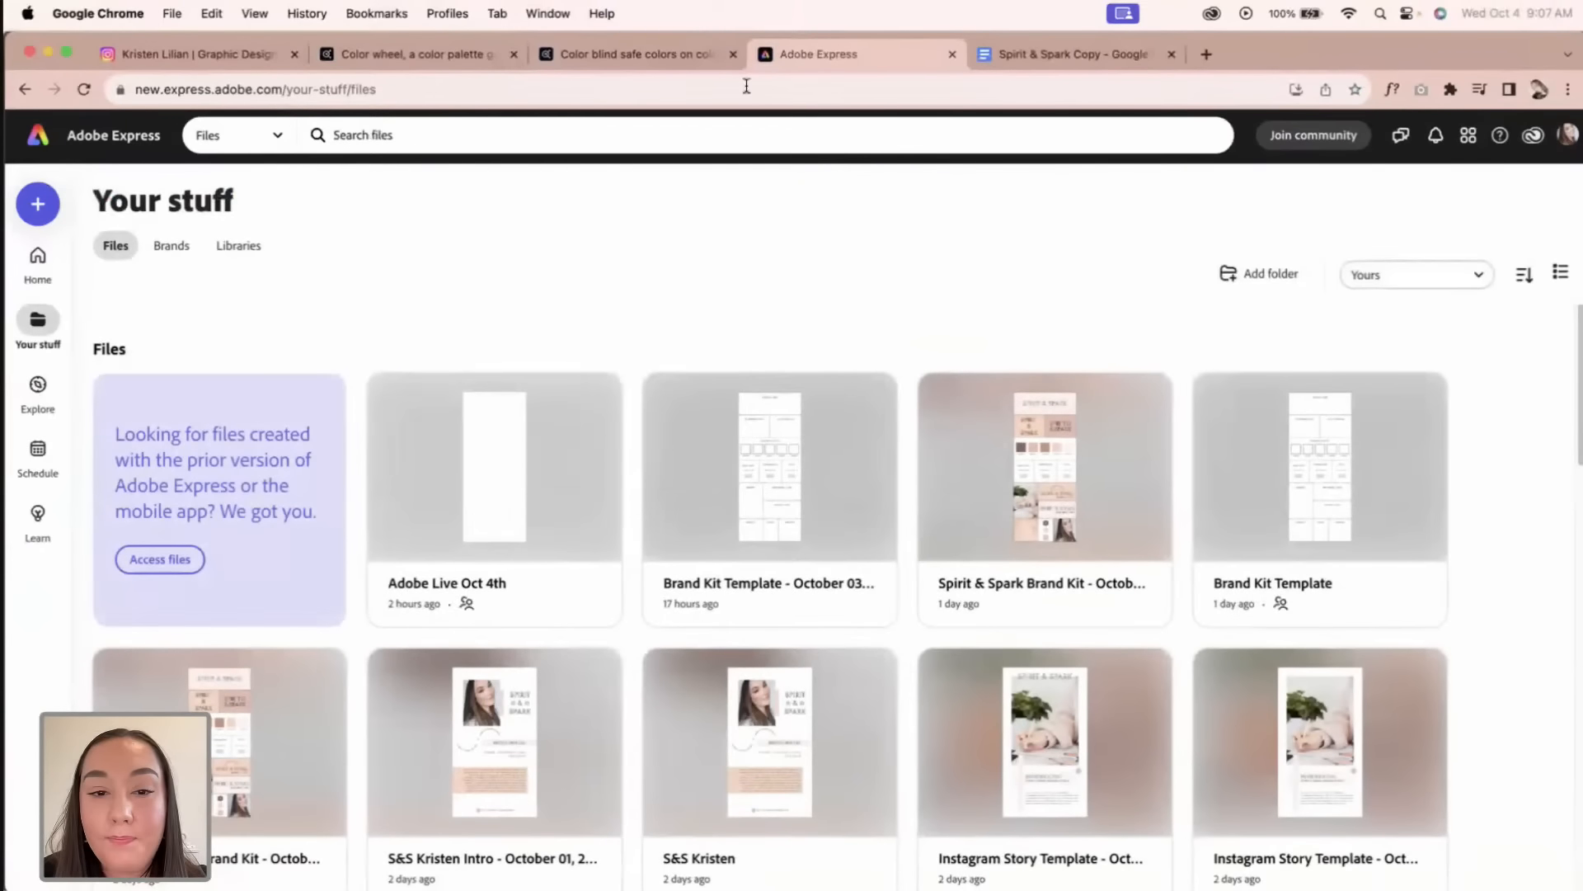
pyautogui.click(235, 250)
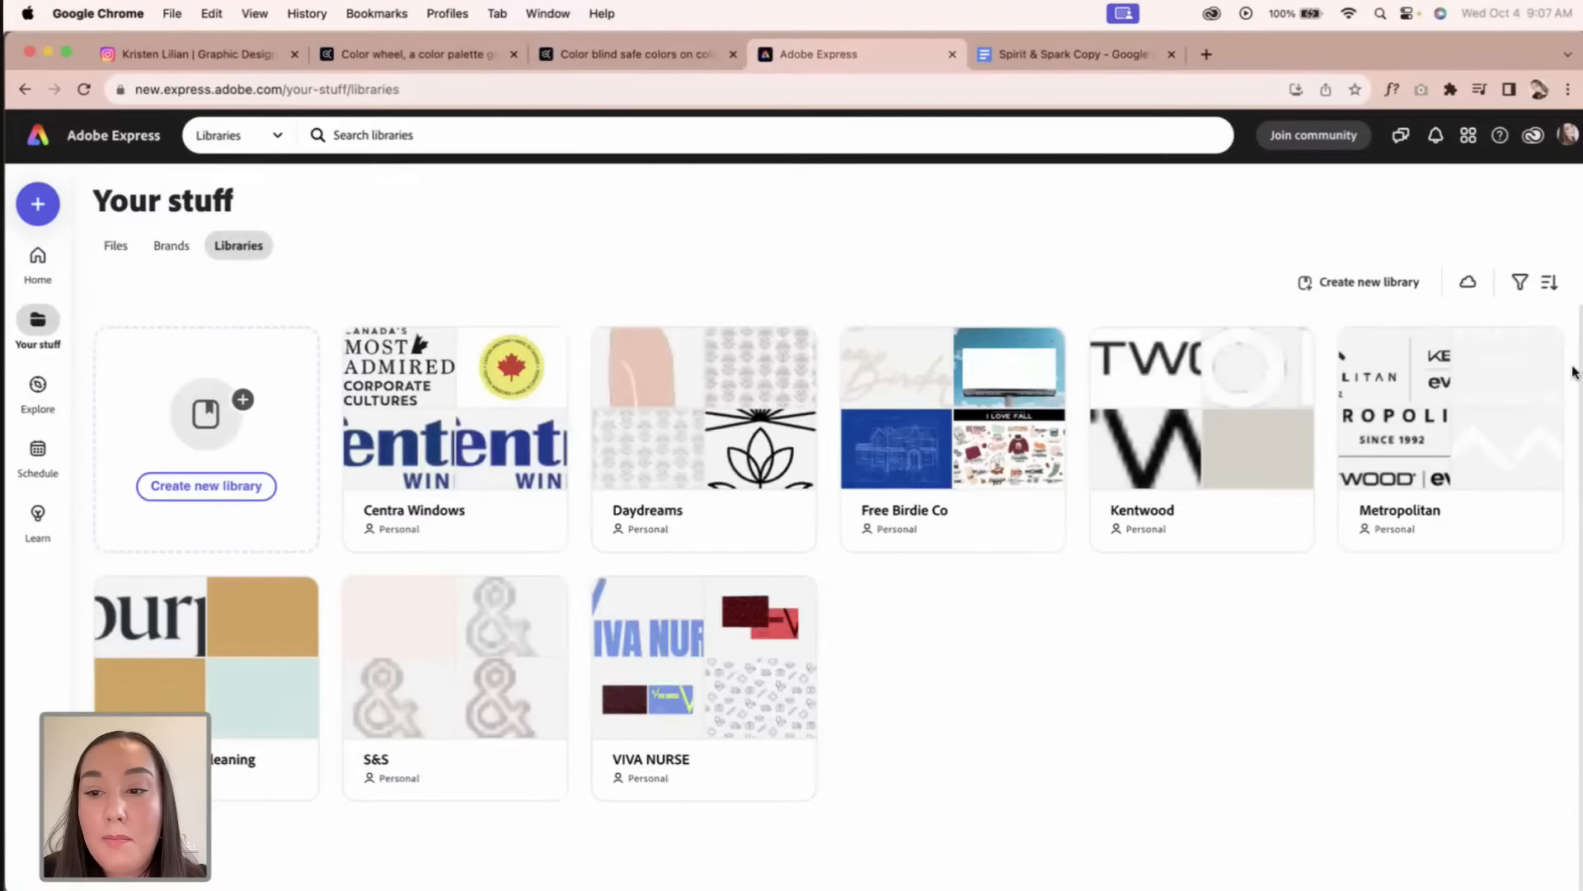
pyautogui.click(406, 775)
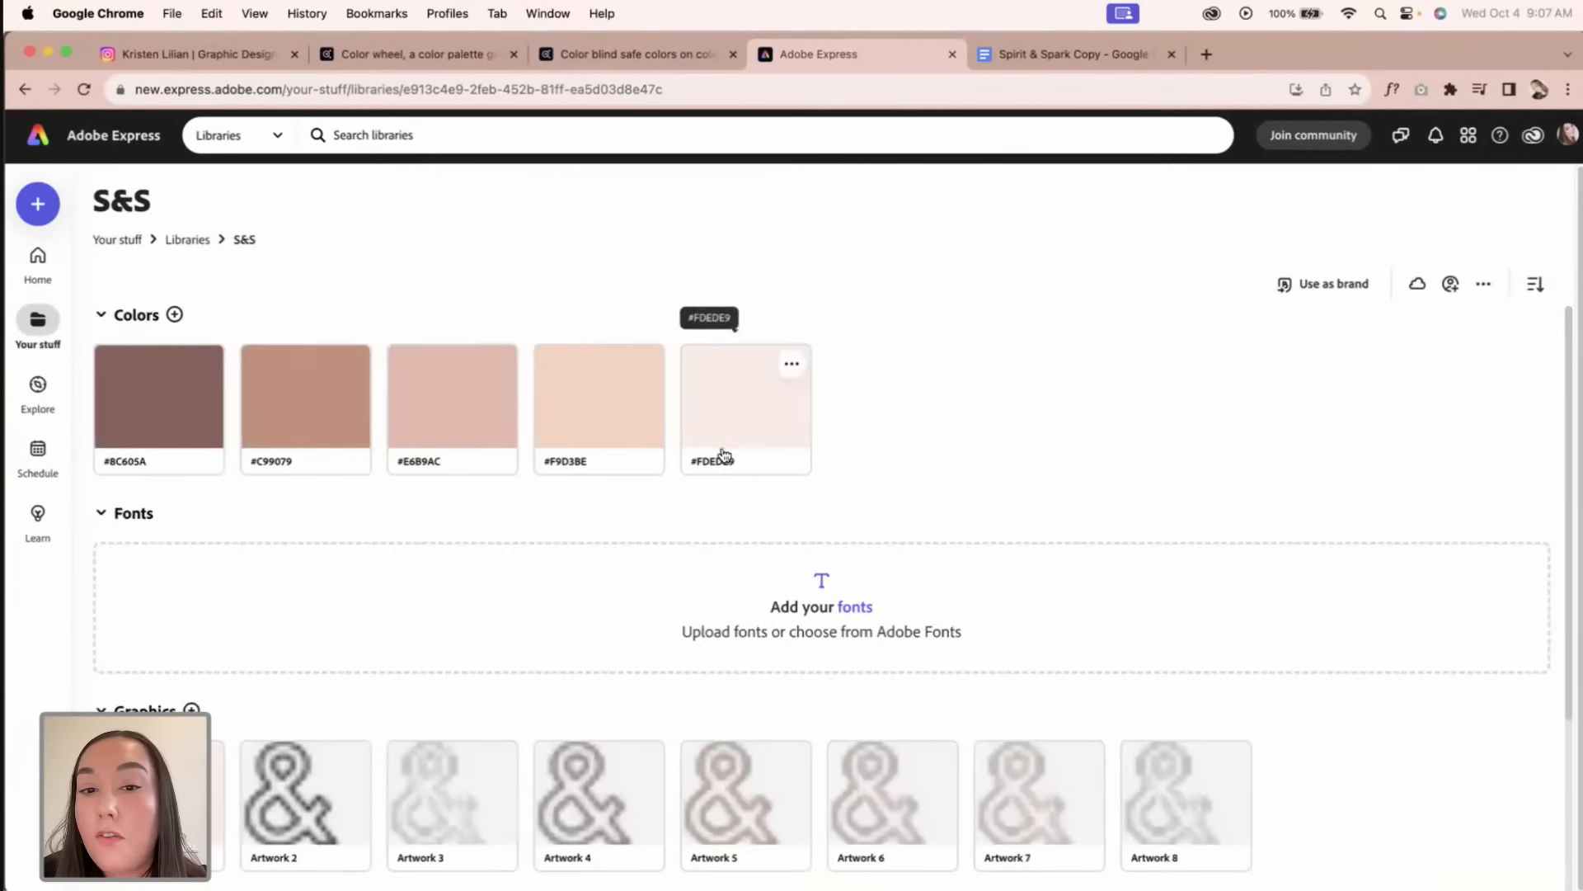
pyautogui.scroll(-2, 206, 633)
pyautogui.scroll(-4, 972, 647)
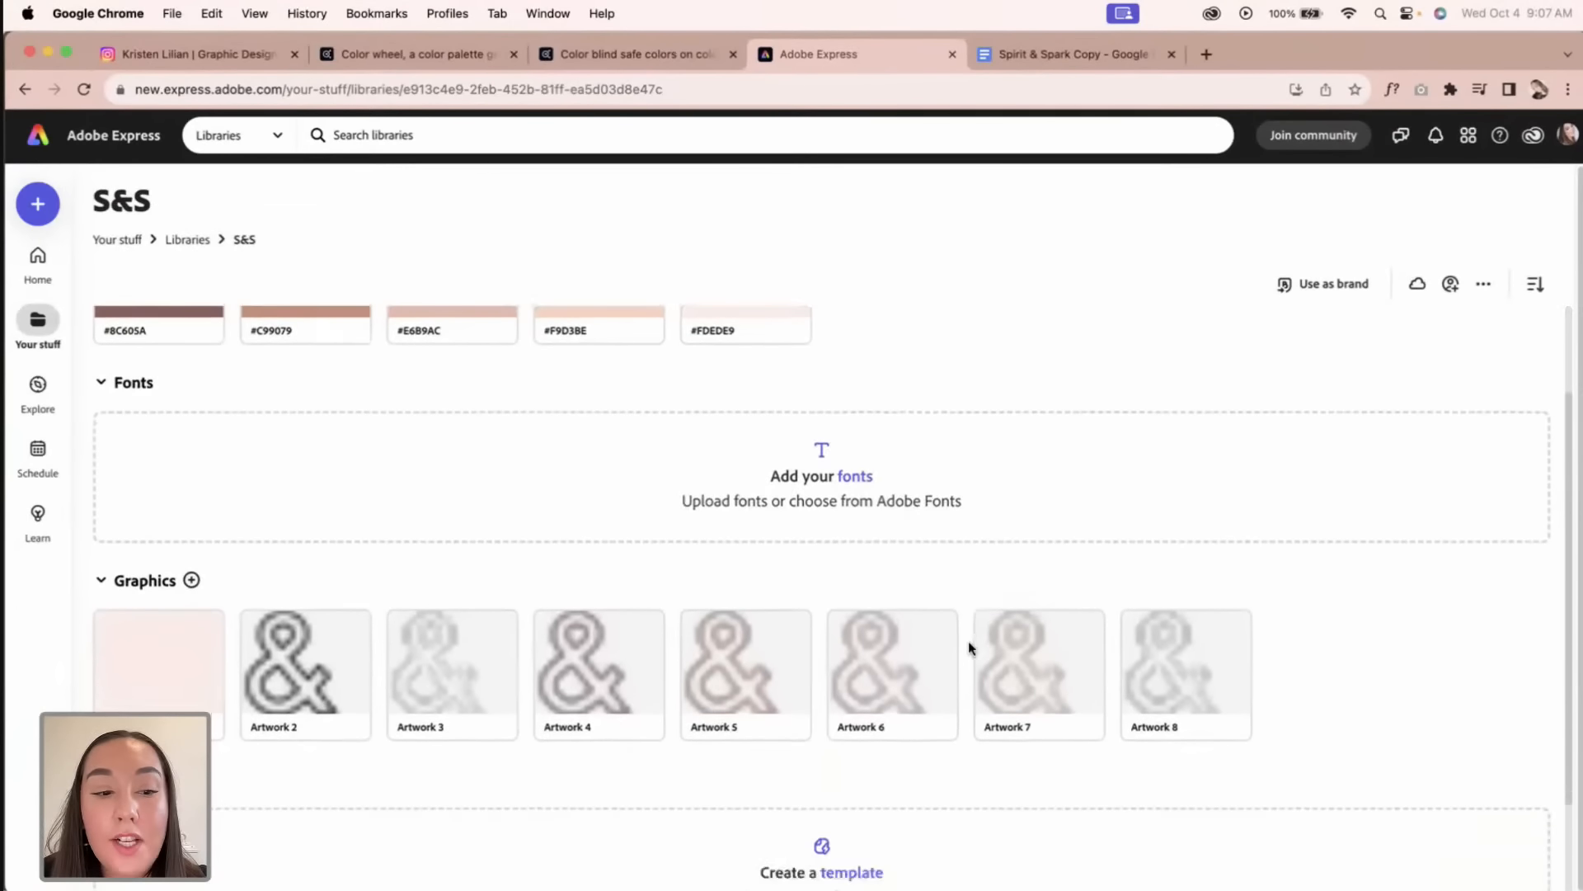
pyautogui.scroll(6, 933, 654)
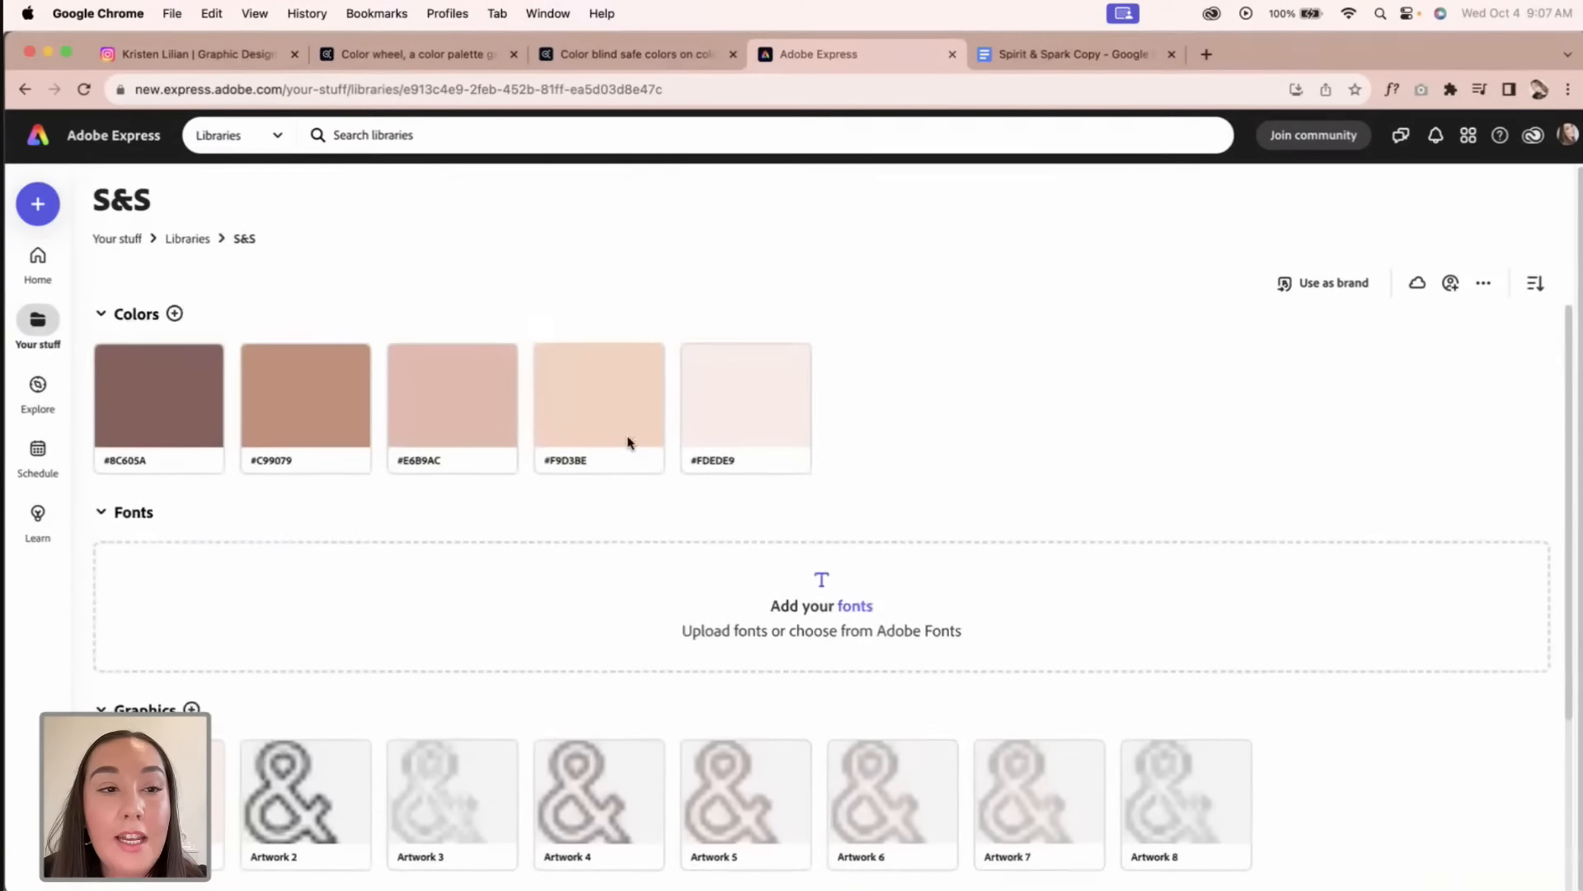
# Step: Return to the libraries overview, convert the S&S library into a brand and dismiss the notice
pyautogui.click(187, 243)
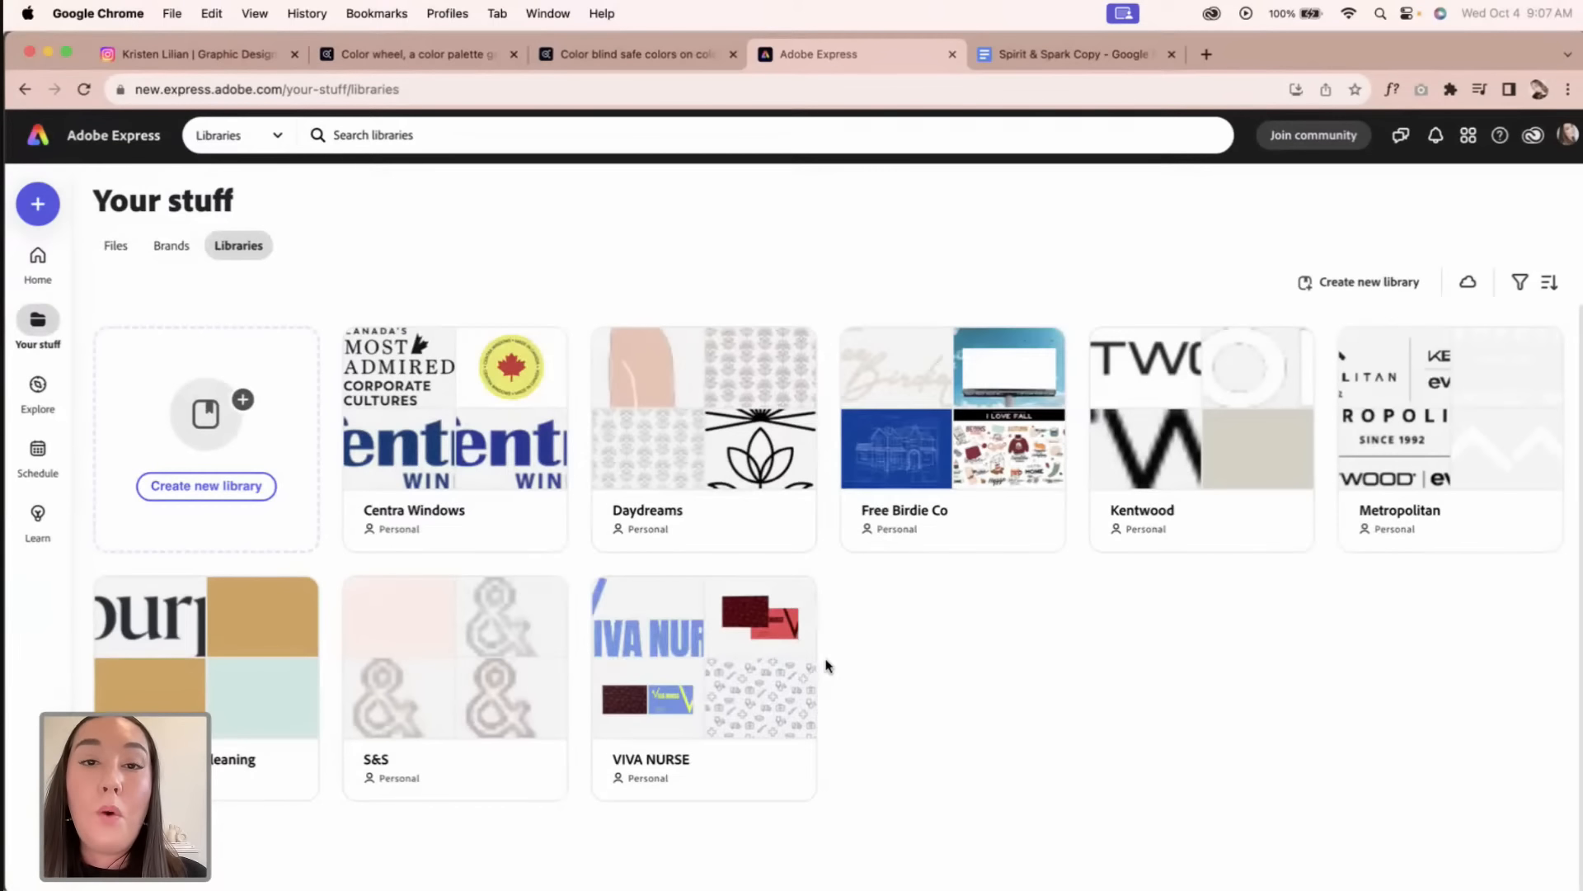
pyautogui.moveTo(542, 675)
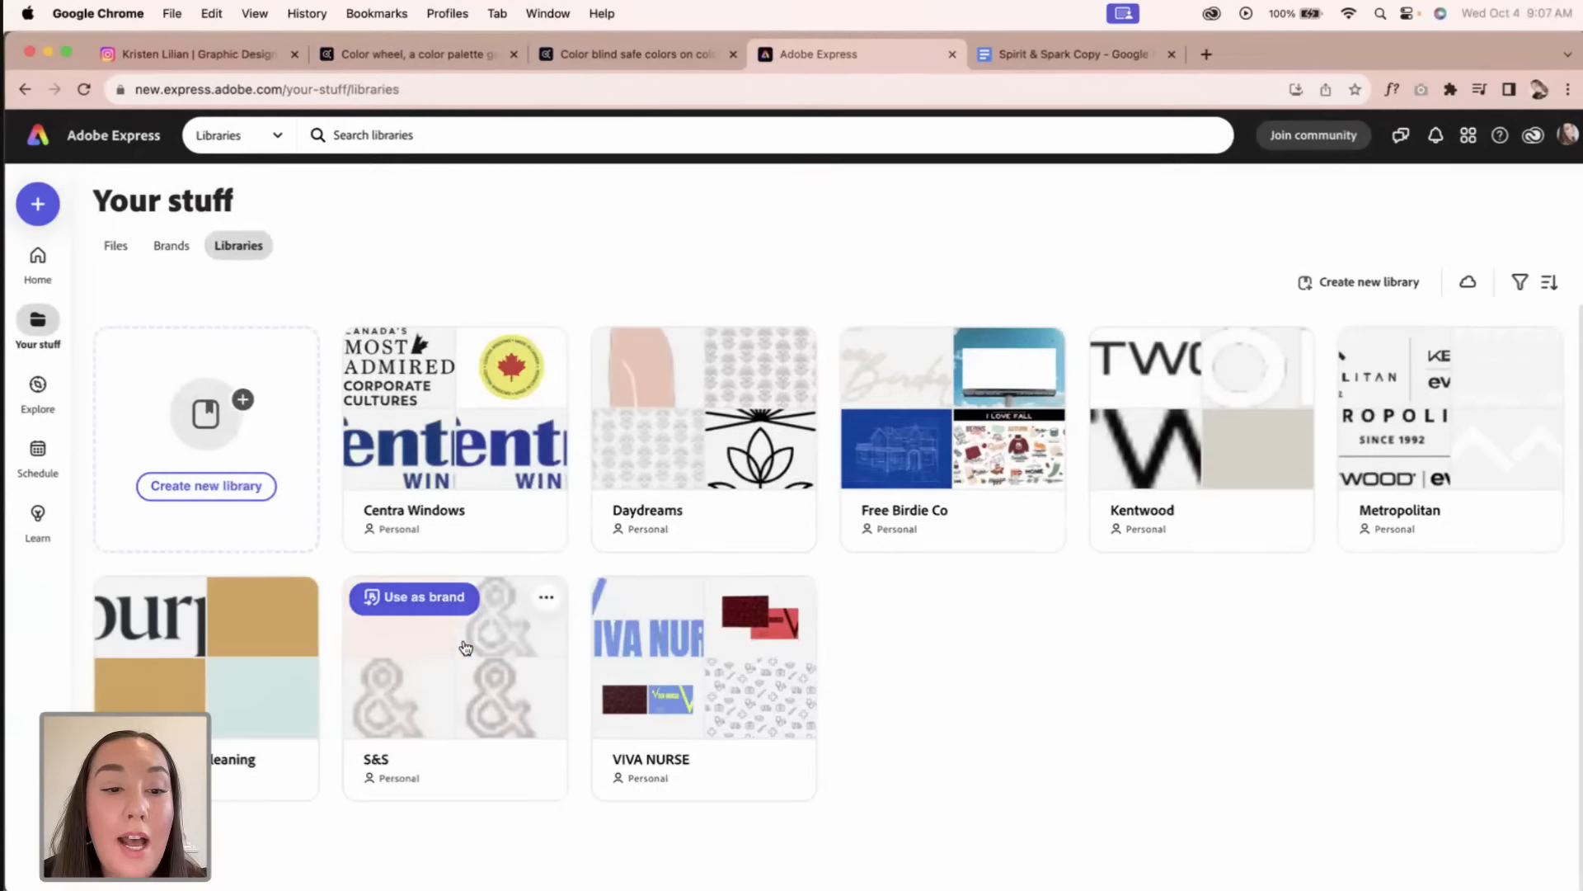
pyautogui.click(417, 611)
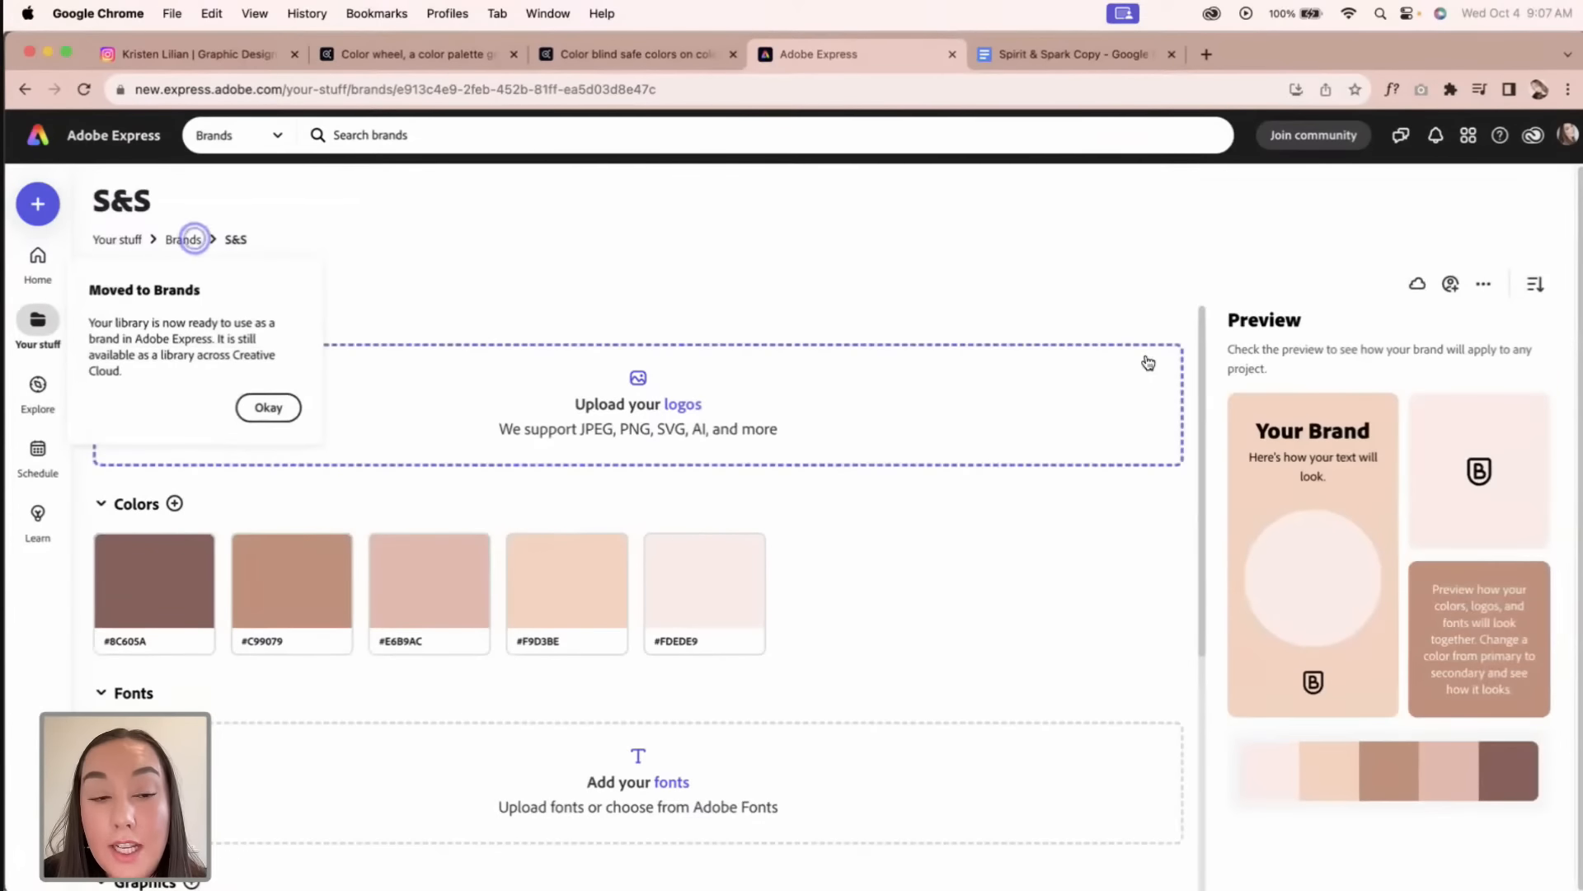
pyautogui.click(268, 407)
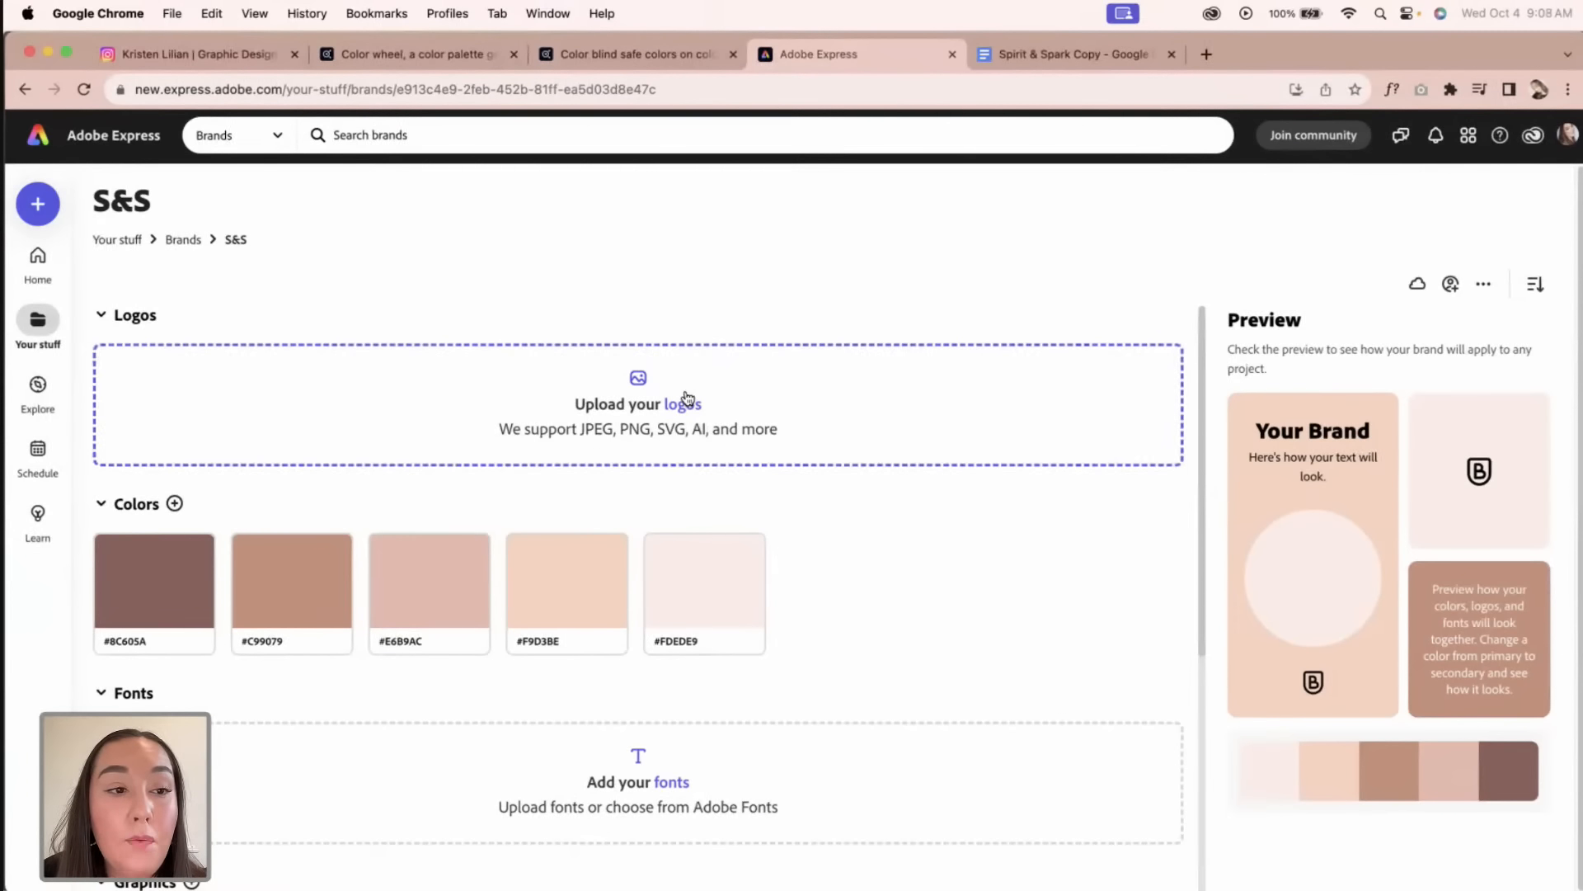
# Step: Upload Tagline Rust.png from the PNG folder inside Spirit & Spark's 03 Tagline Logo folder as the S&S brand's logo
pyautogui.click(578, 435)
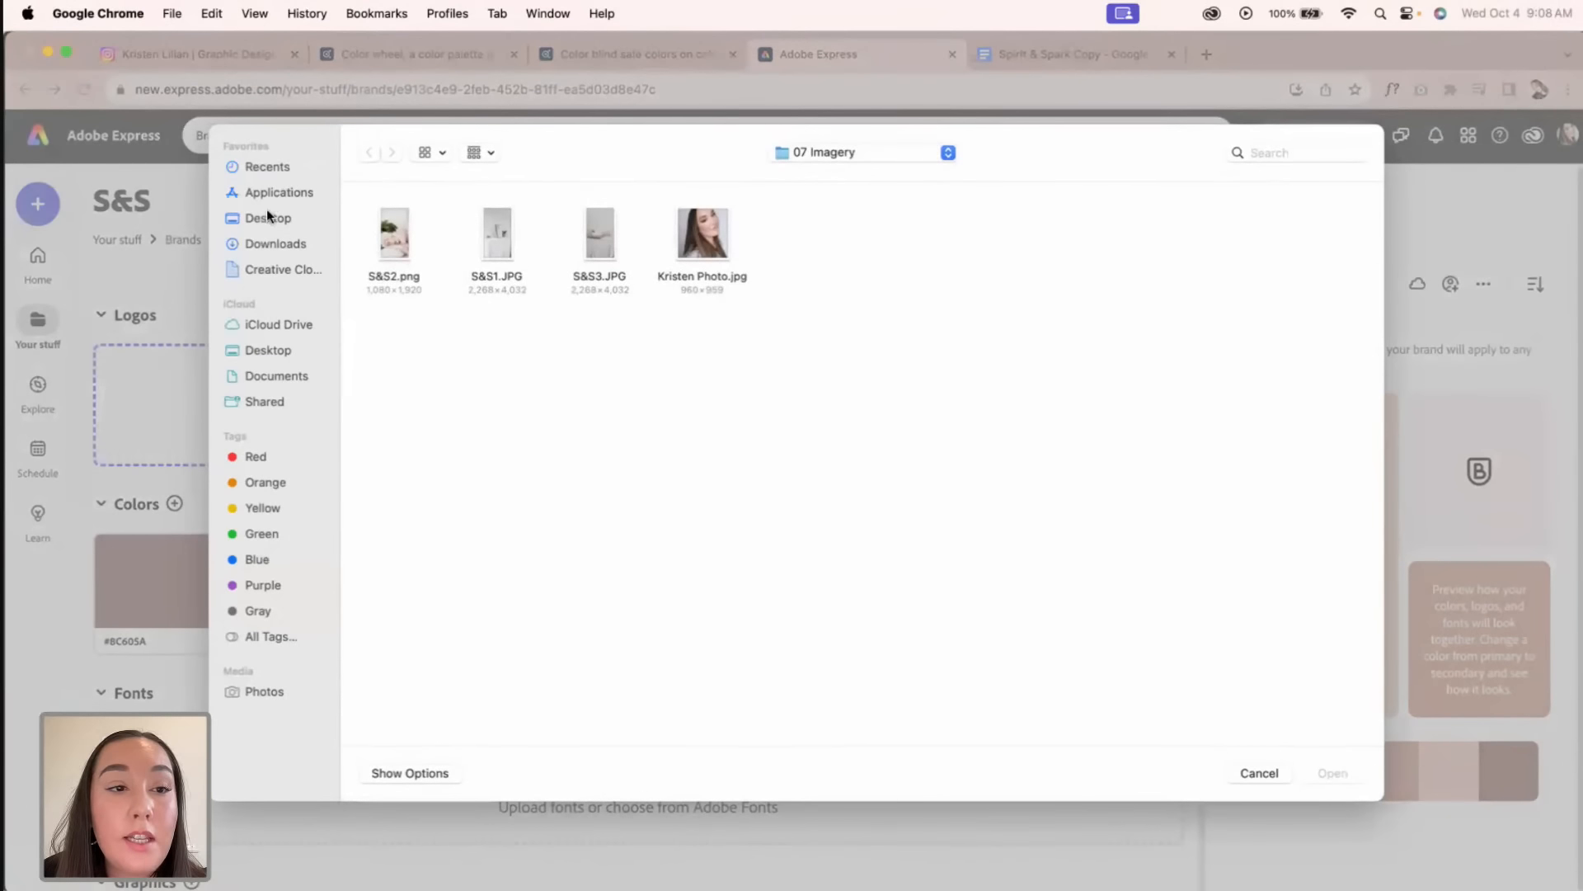
pyautogui.click(267, 216)
pyautogui.doubleClick(481, 247)
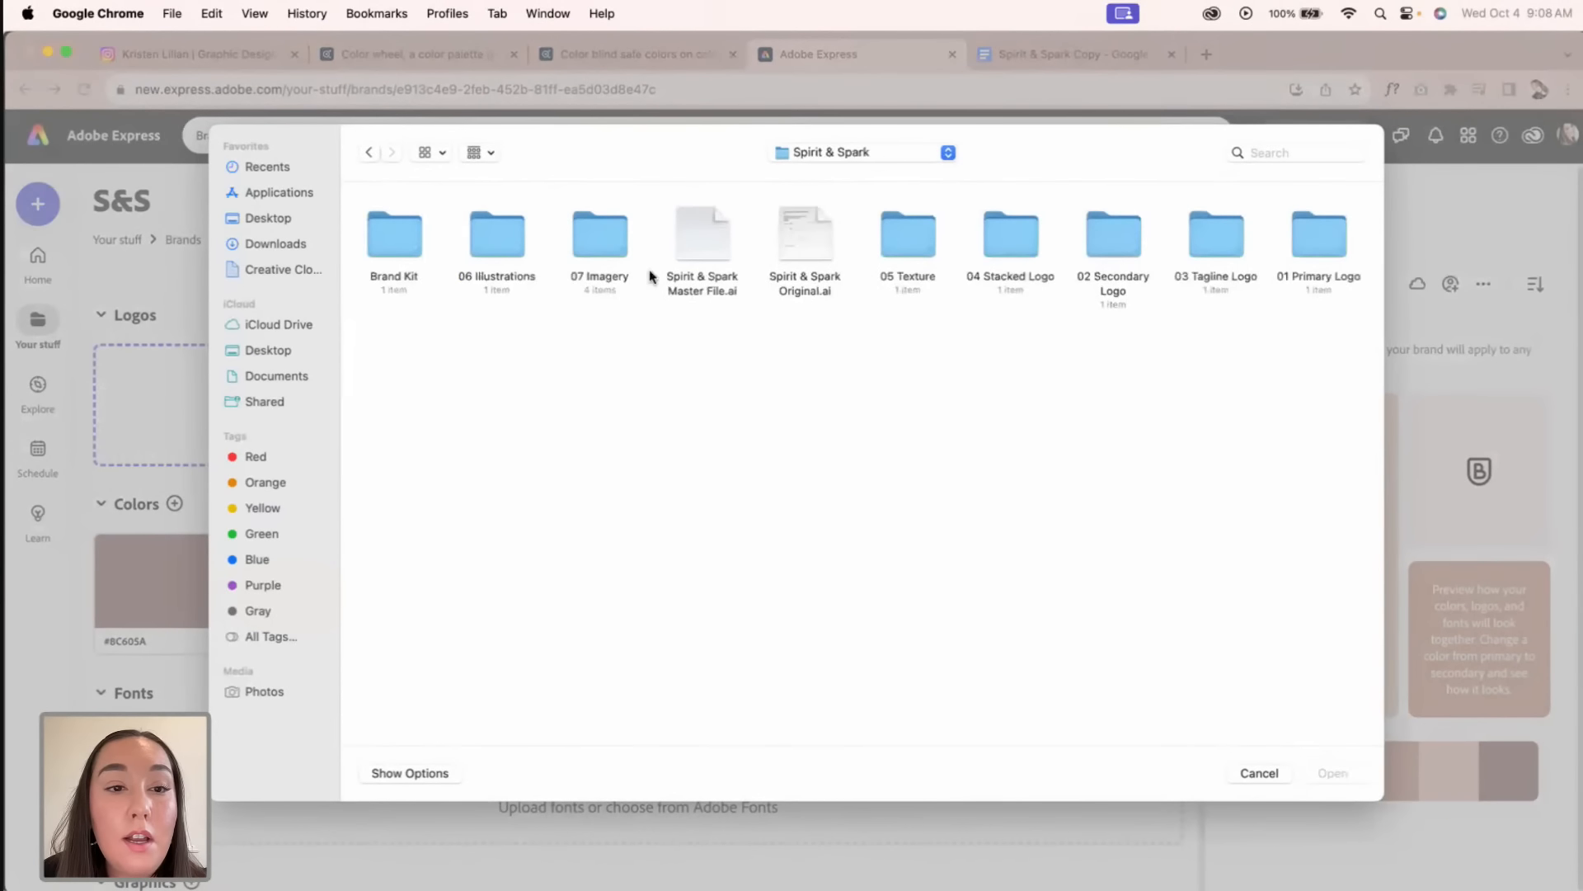
pyautogui.doubleClick(1214, 239)
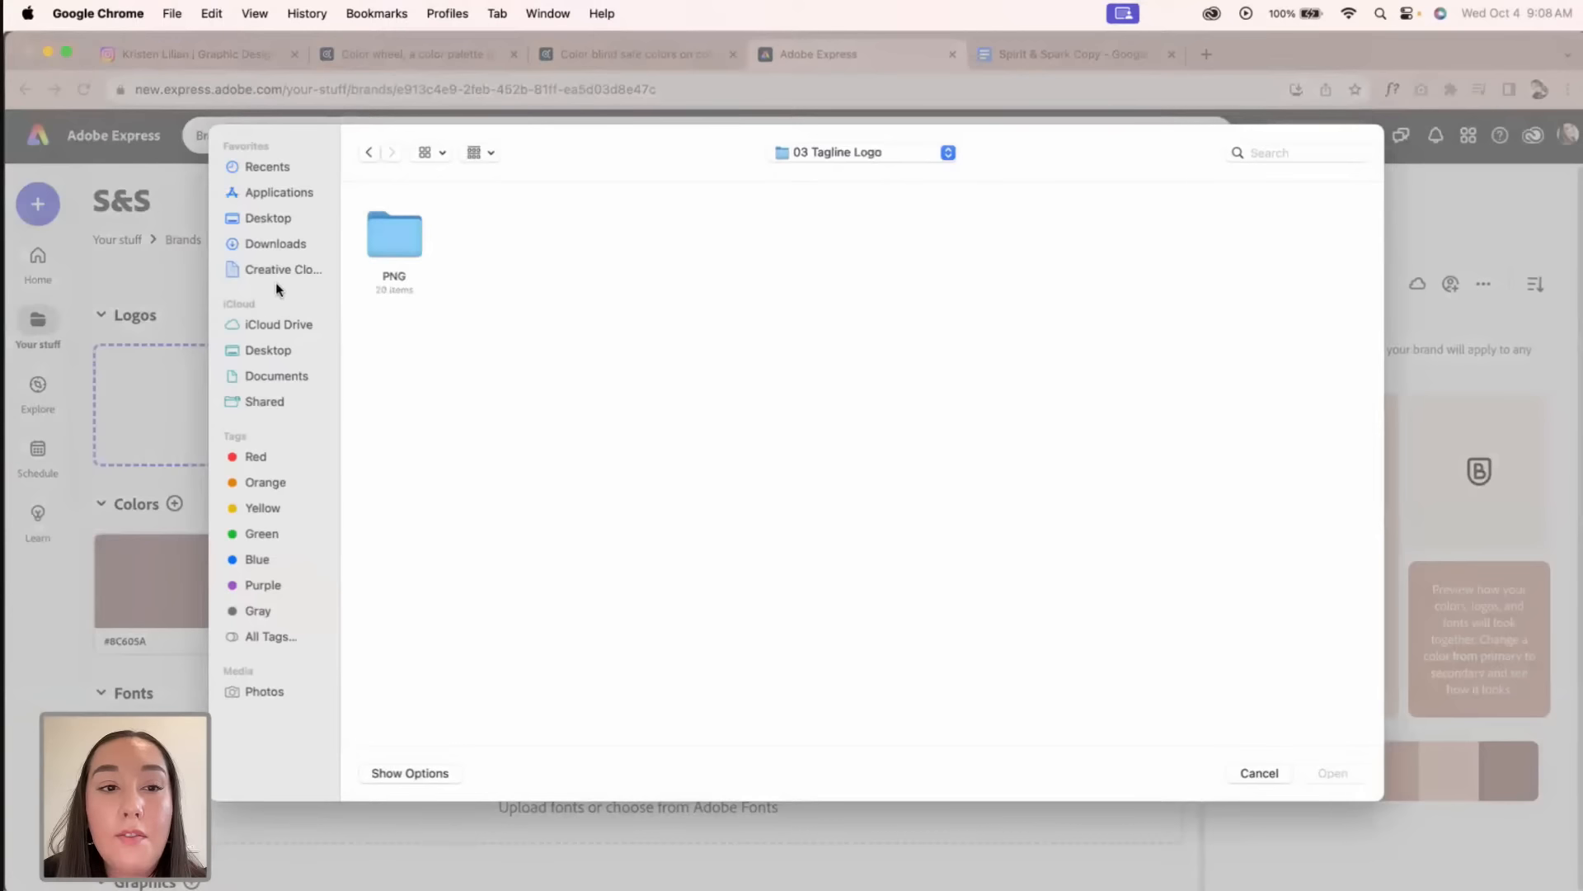
pyautogui.doubleClick(389, 249)
pyautogui.click(396, 247)
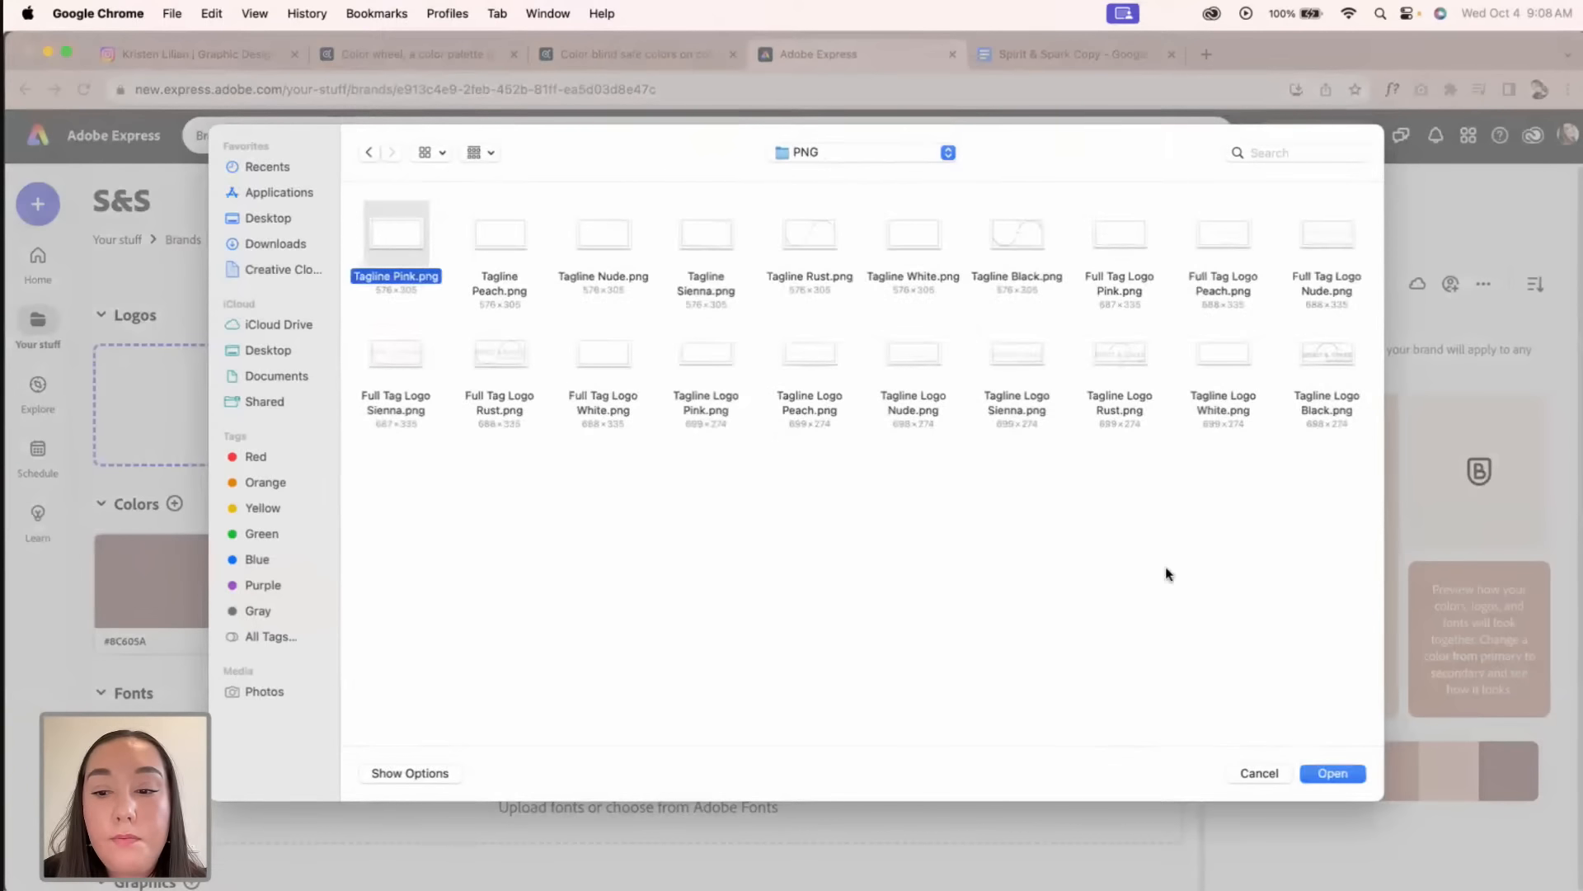
pyautogui.click(785, 244)
pyautogui.click(1306, 773)
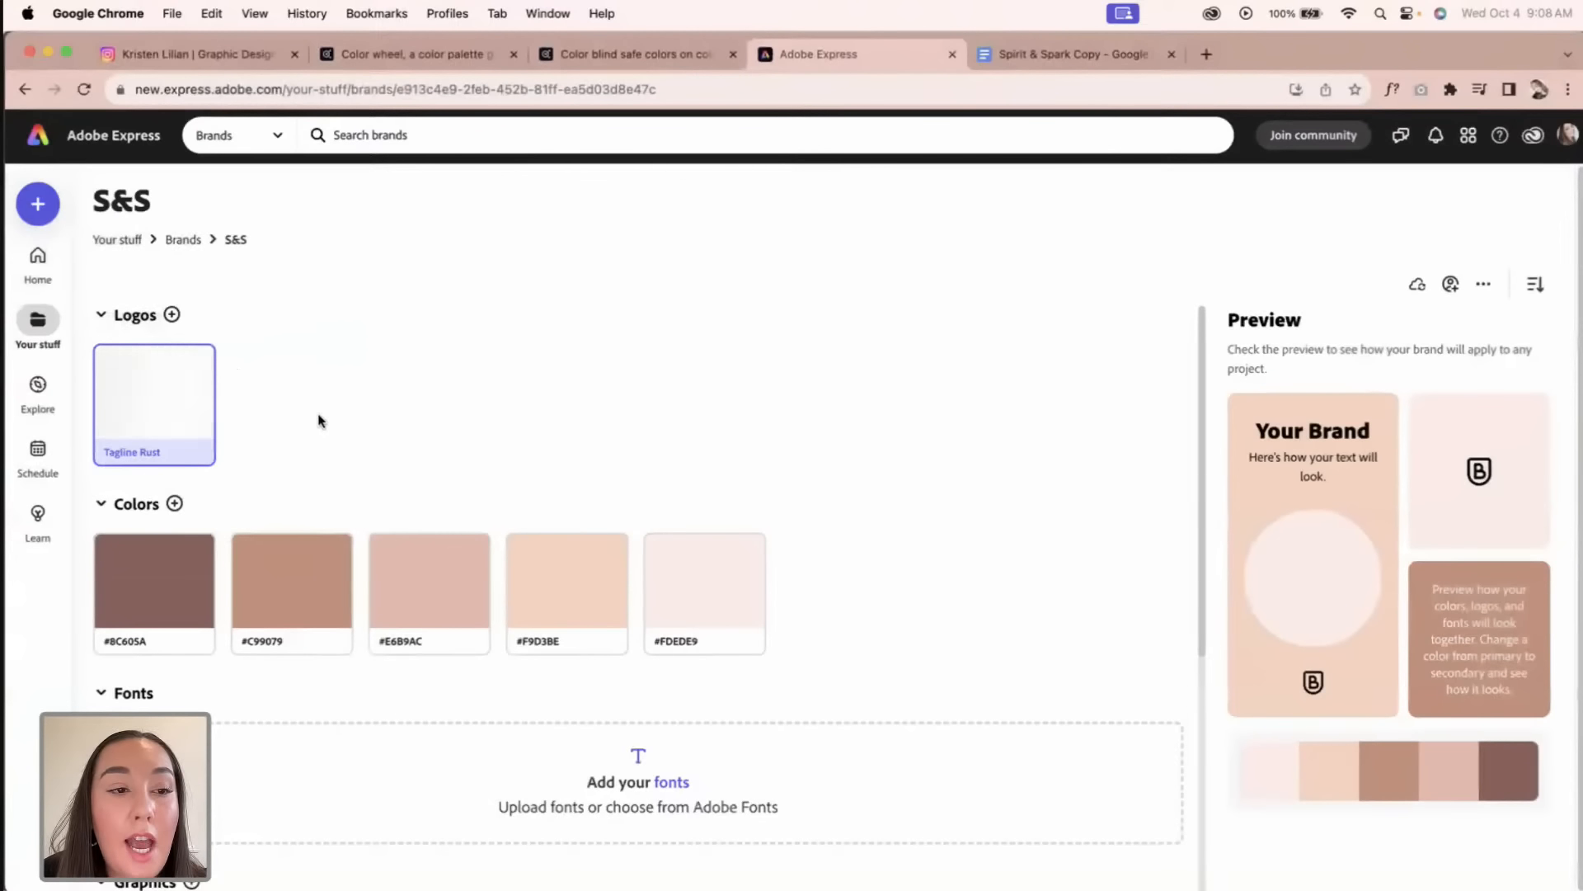
# Step: Review the S&S brand's colours, fonts, graphics and templates sections
pyautogui.scroll(-3, 314, 421)
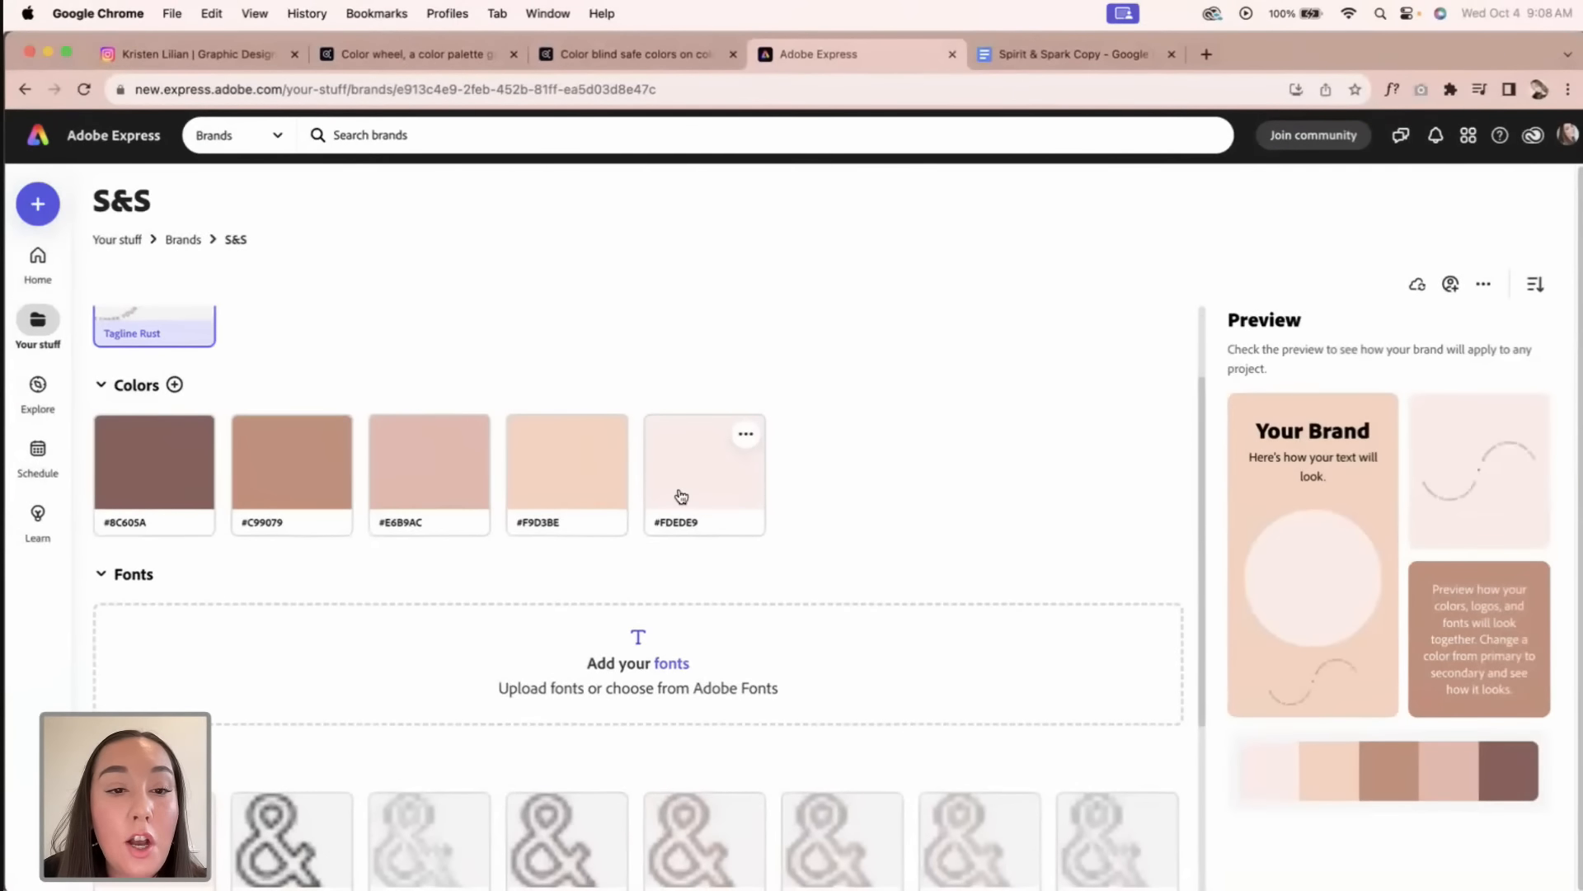
pyautogui.scroll(-1, 682, 495)
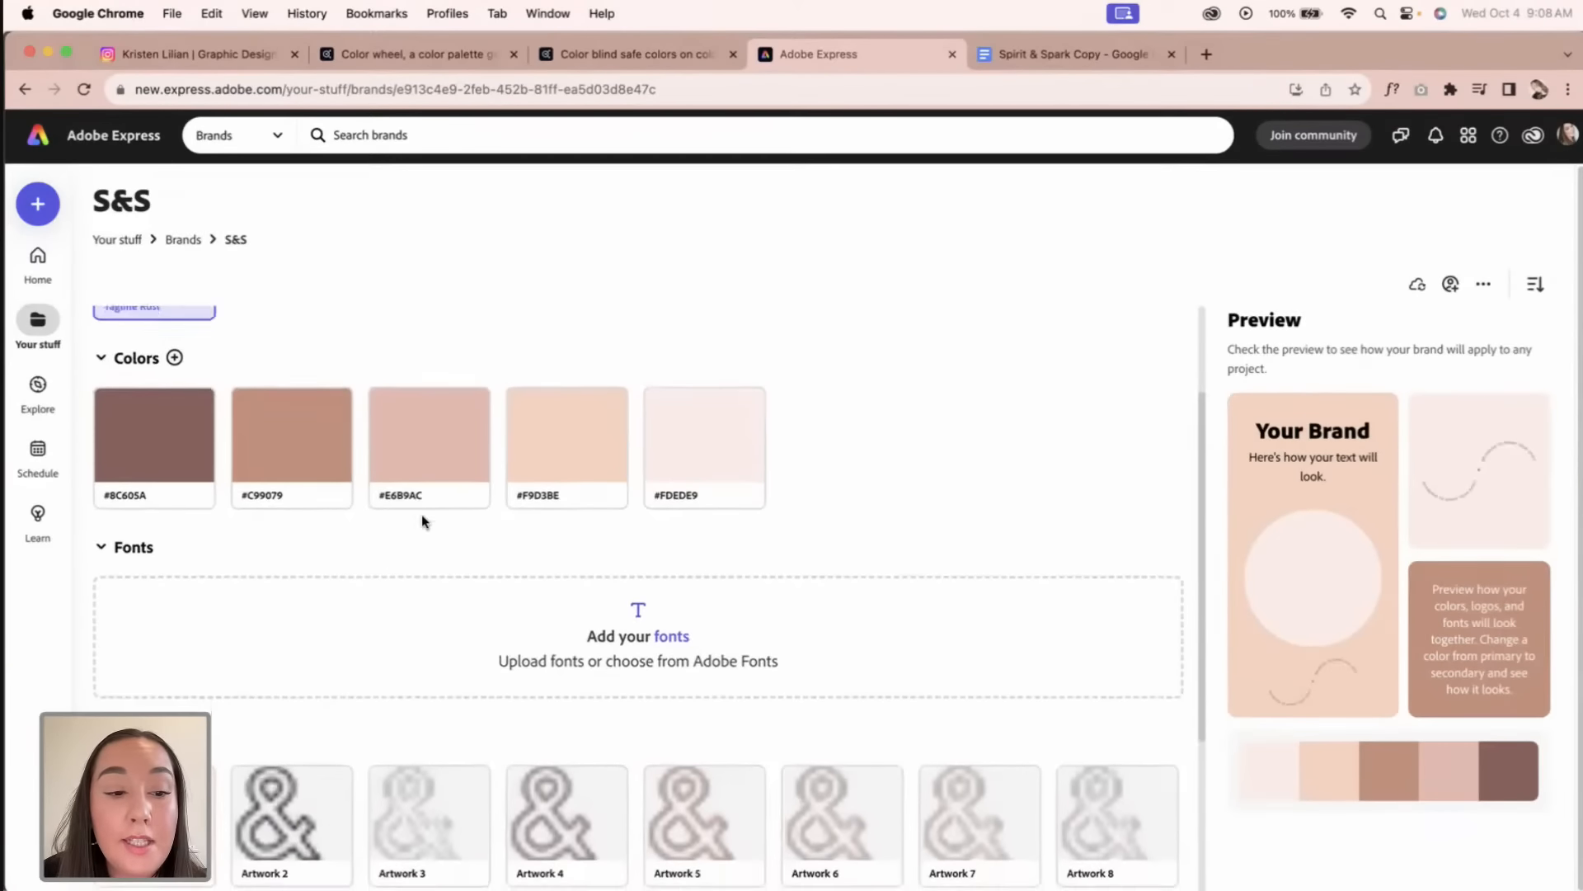
pyautogui.scroll(-5, 424, 519)
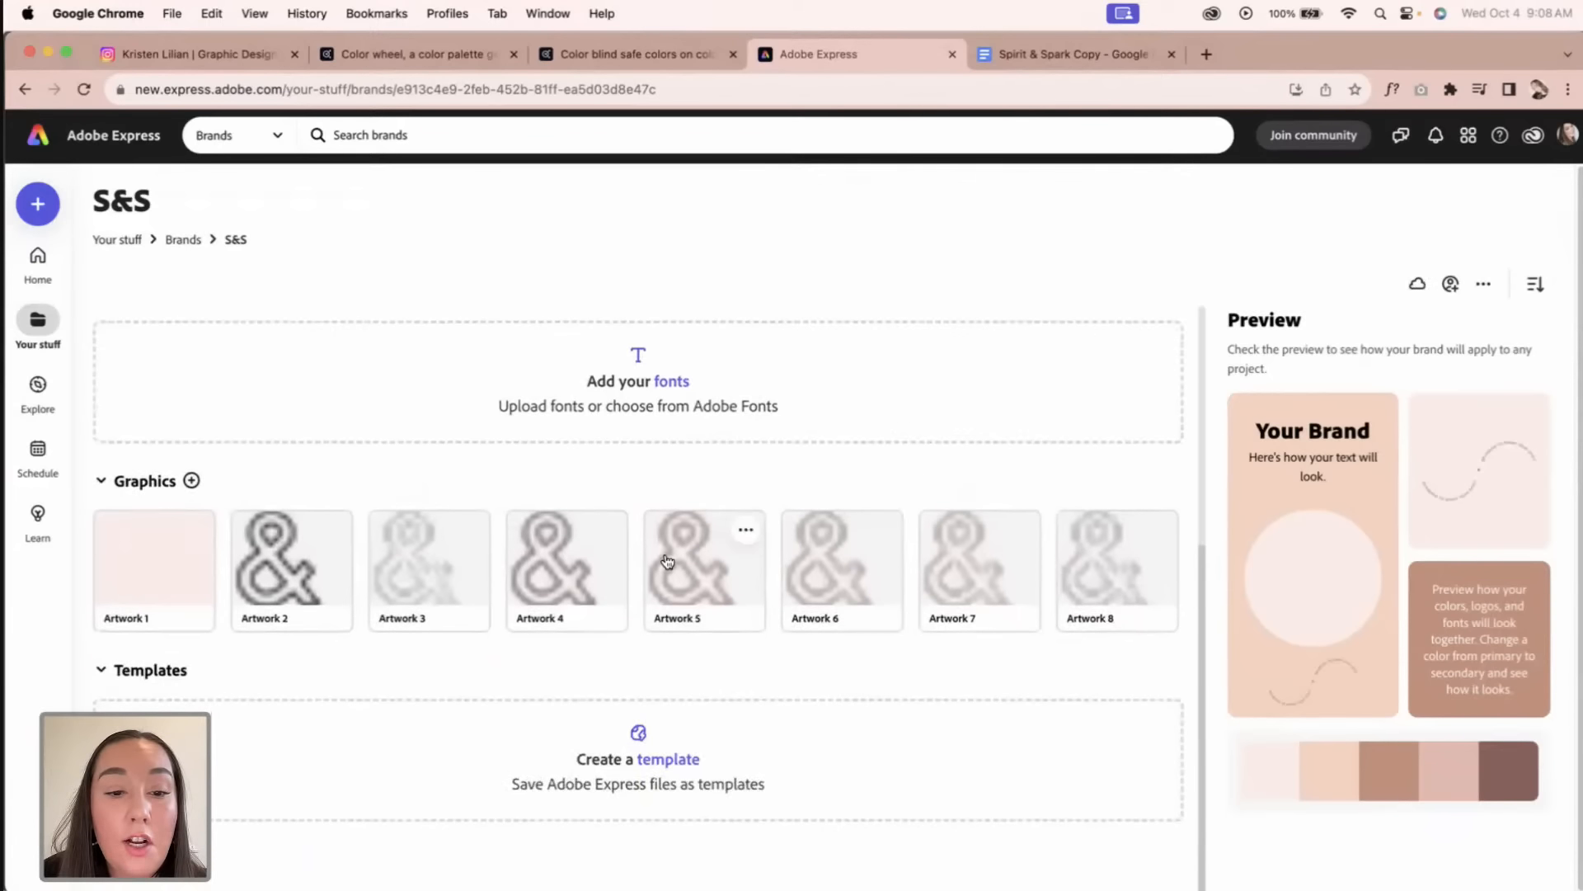
pyautogui.scroll(5, 668, 562)
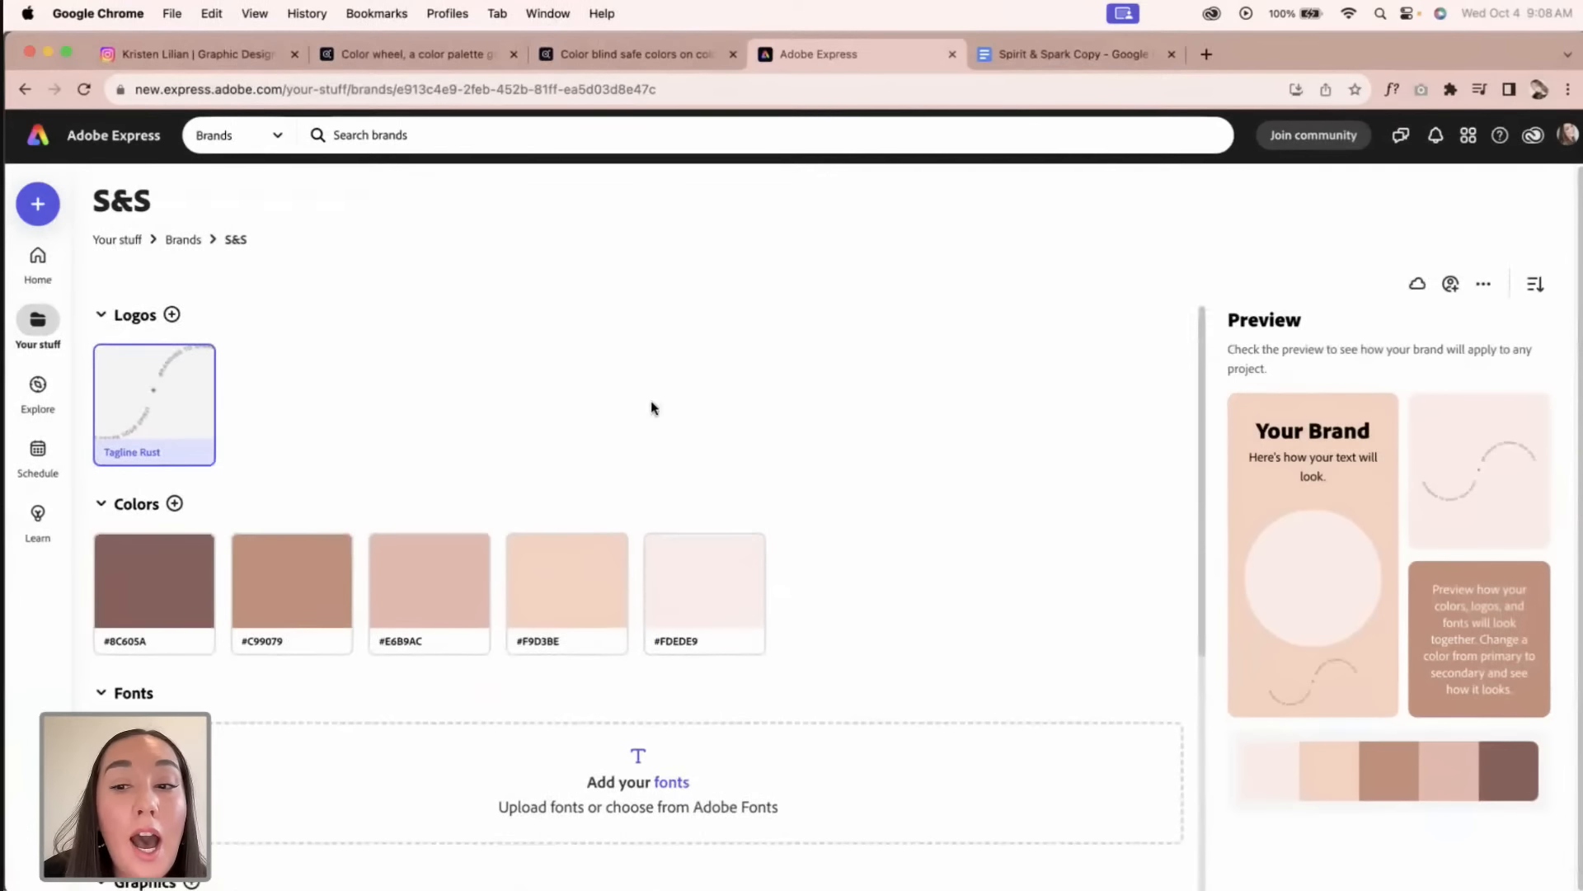
# Step: Open the existing Spirit & Spark brand and look through its colours, fonts and full set of graphics
pyautogui.click(183, 240)
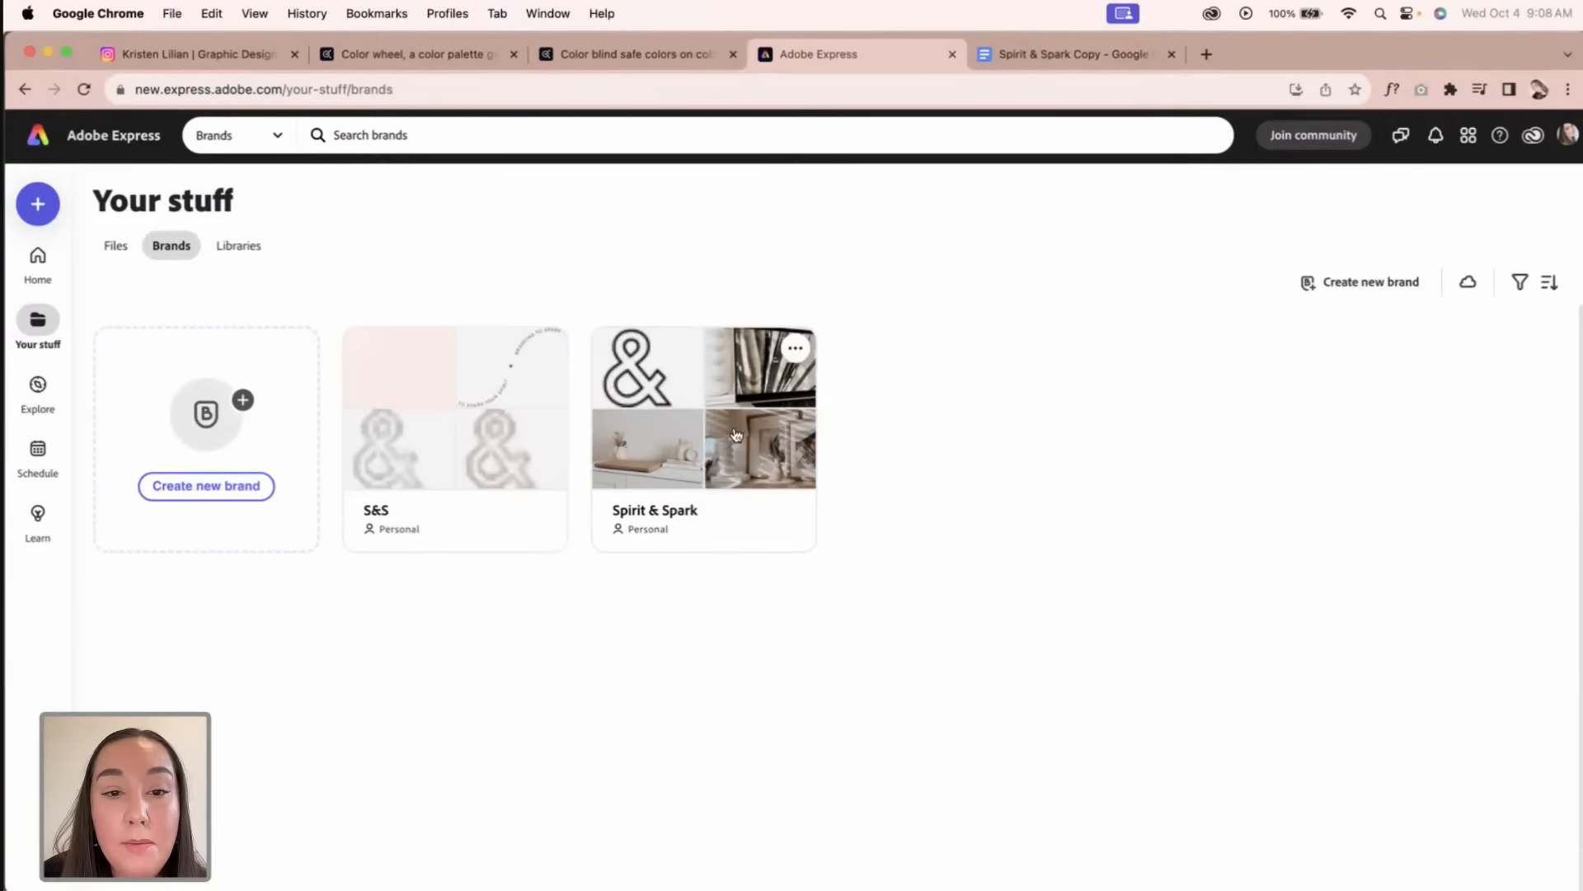
pyautogui.click(720, 513)
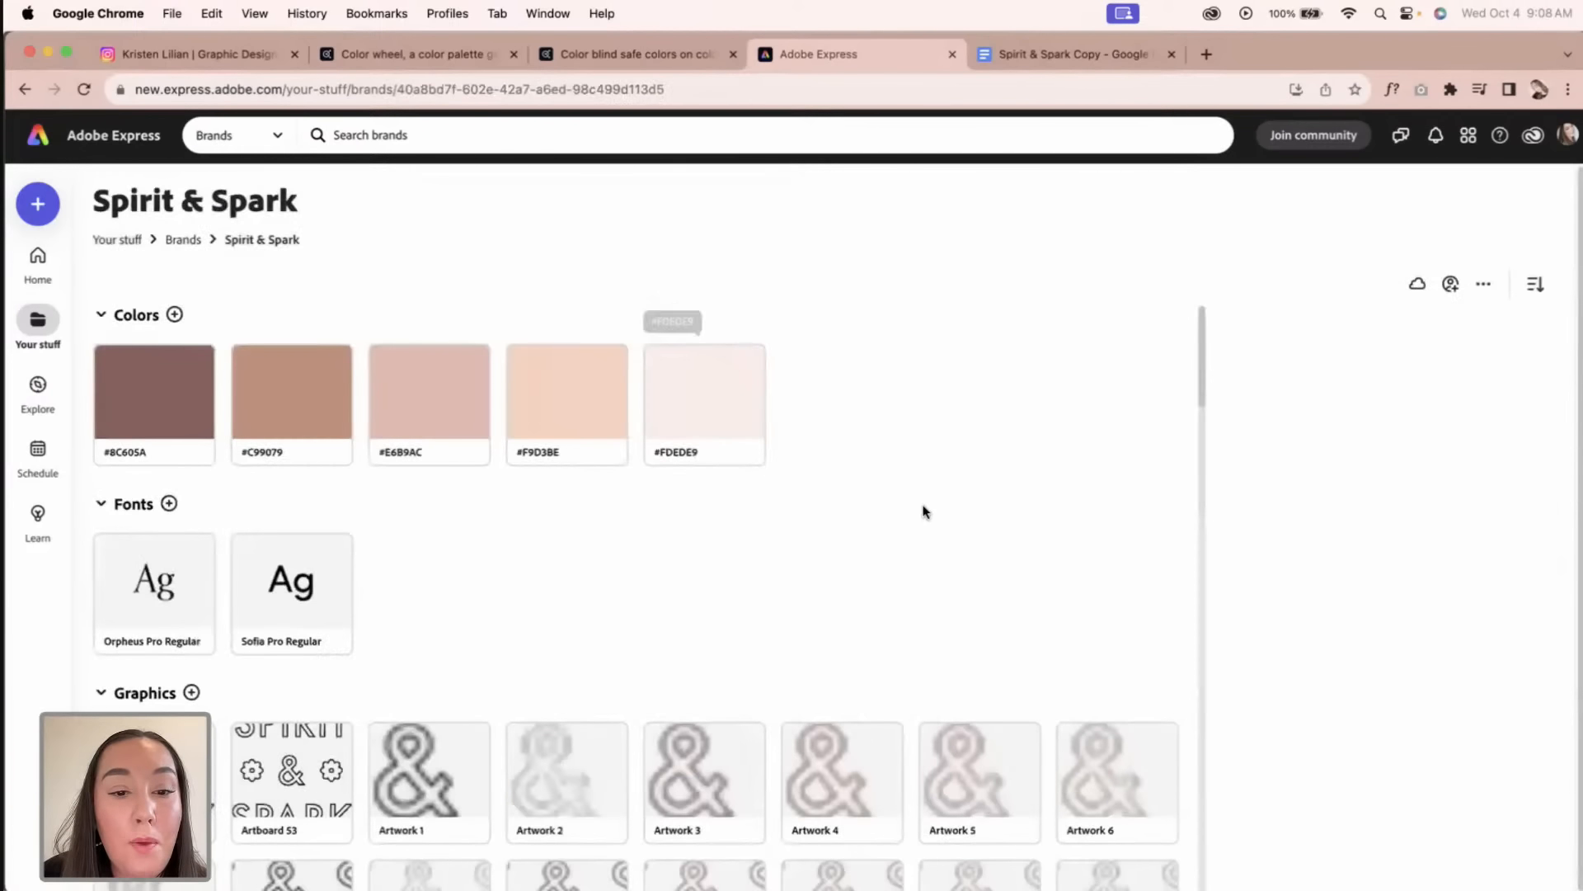
pyautogui.scroll(-5, 924, 510)
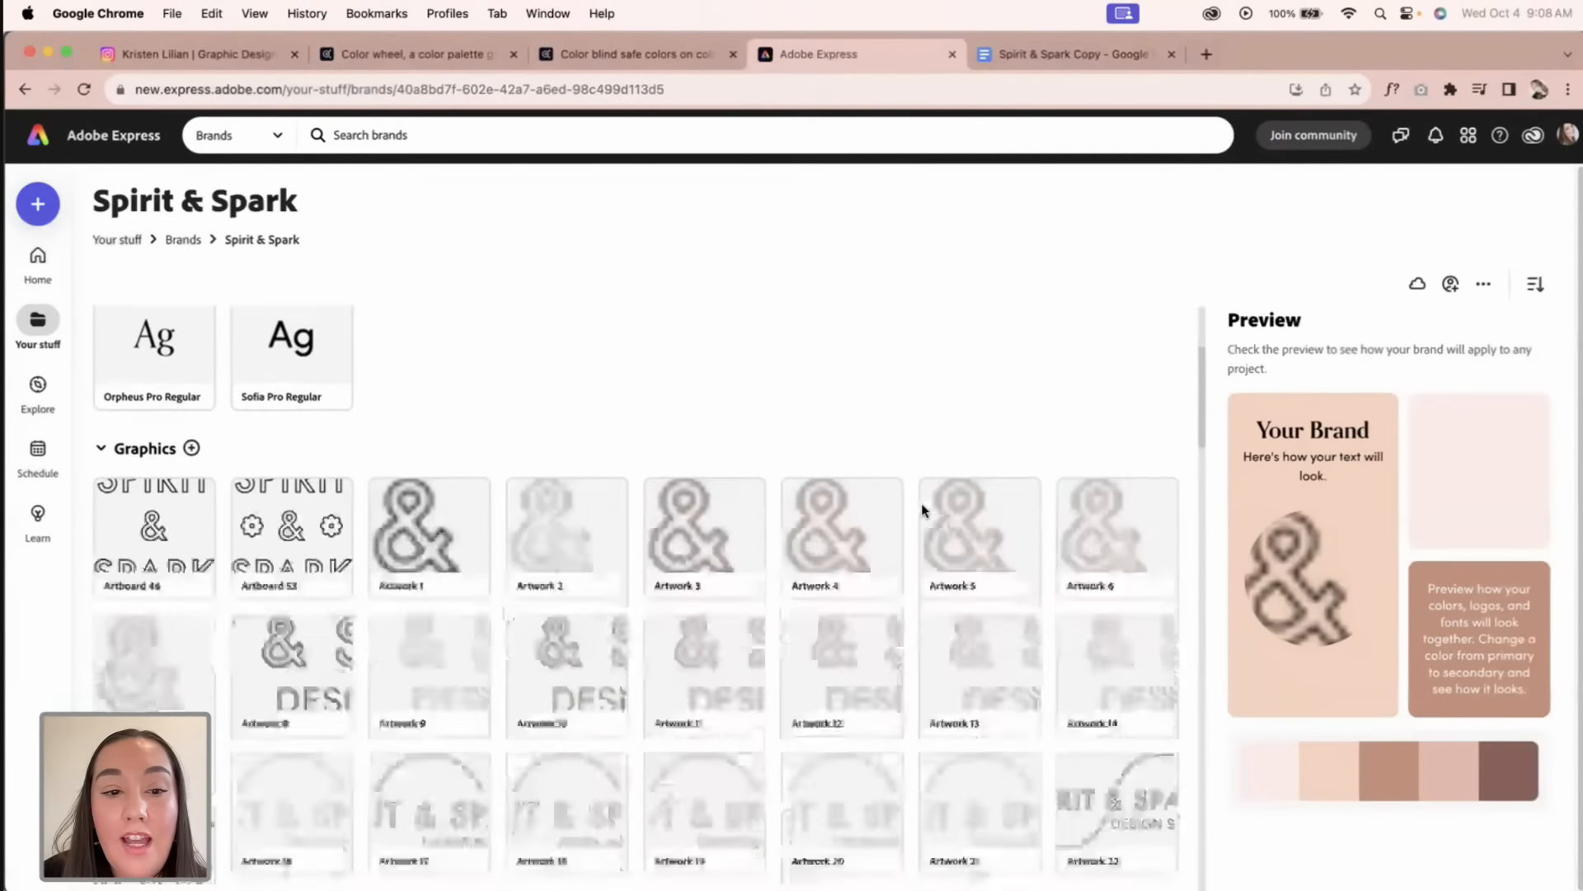
pyautogui.scroll(-5, 922, 509)
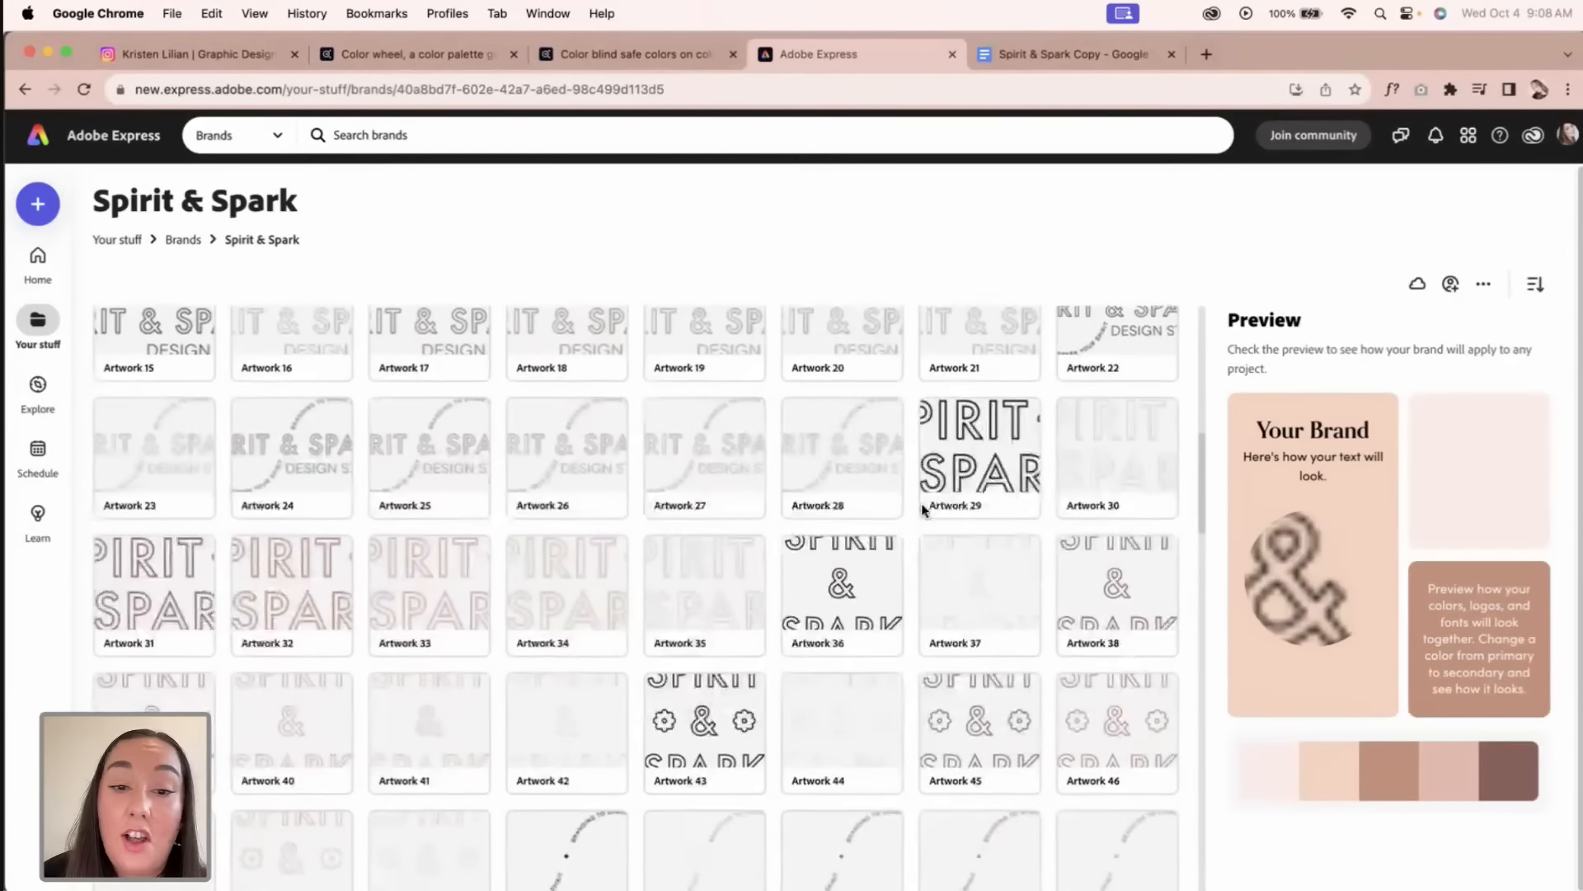
pyautogui.scroll(-10, 922, 505)
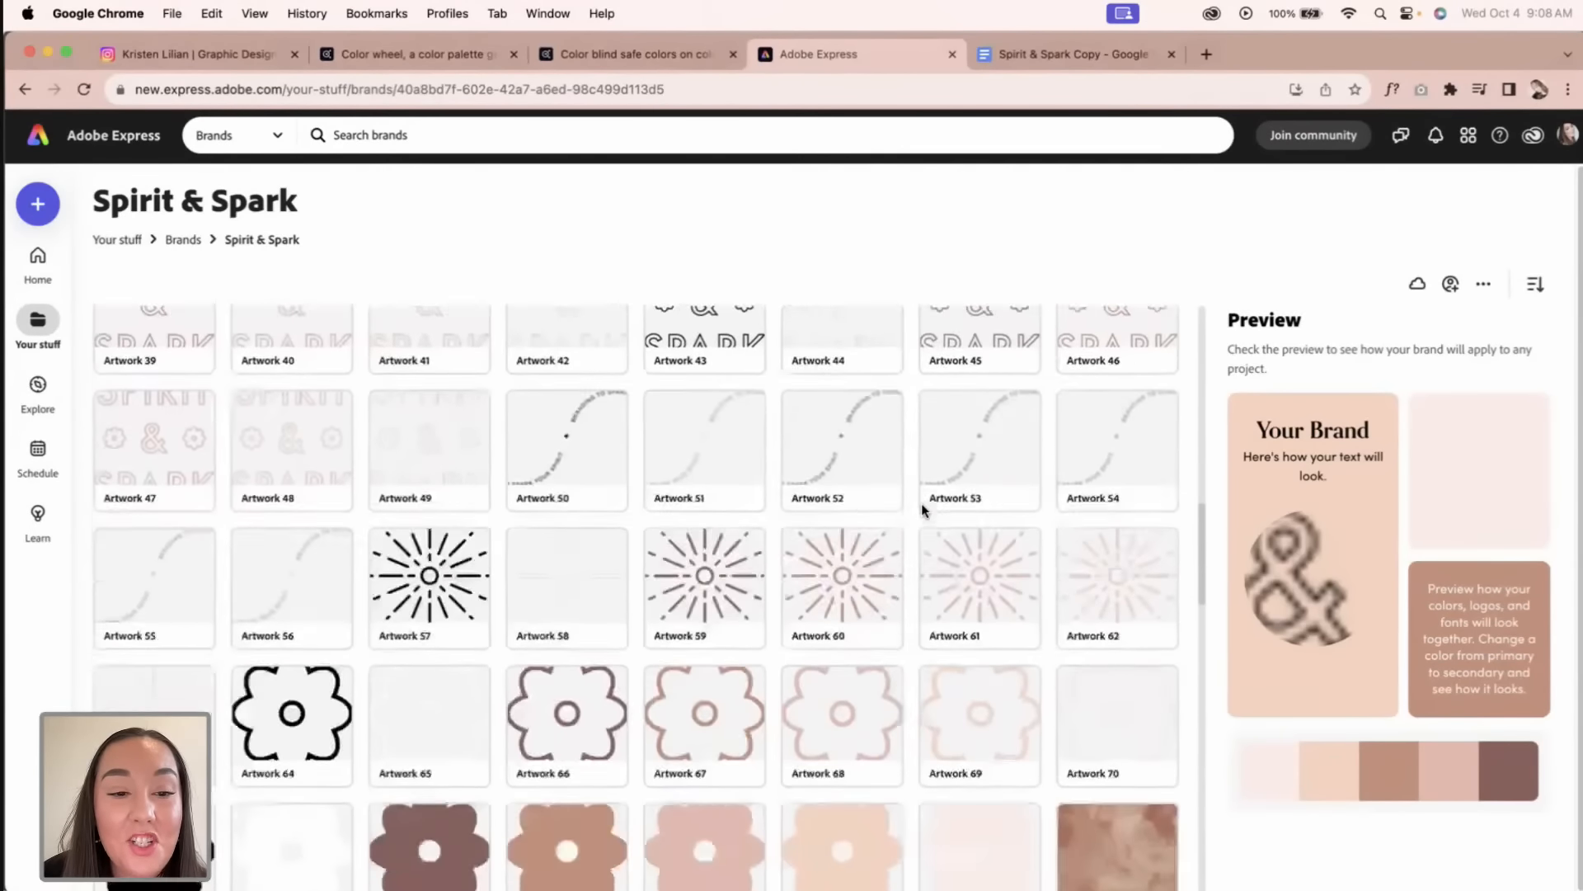
pyautogui.scroll(-10, 922, 510)
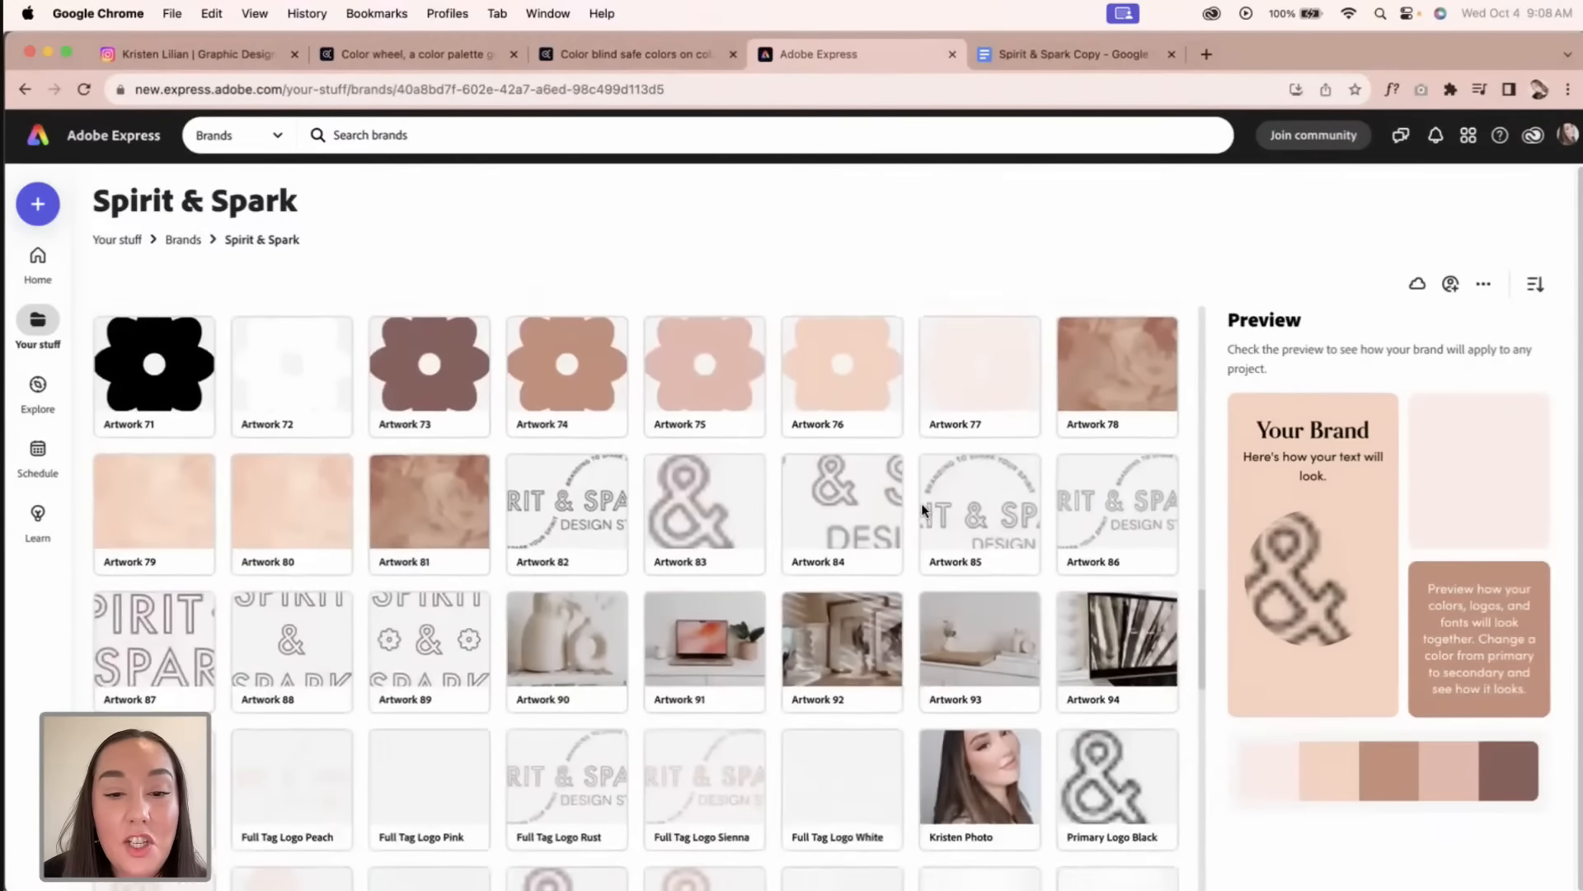
pyautogui.scroll(-7, 888, 546)
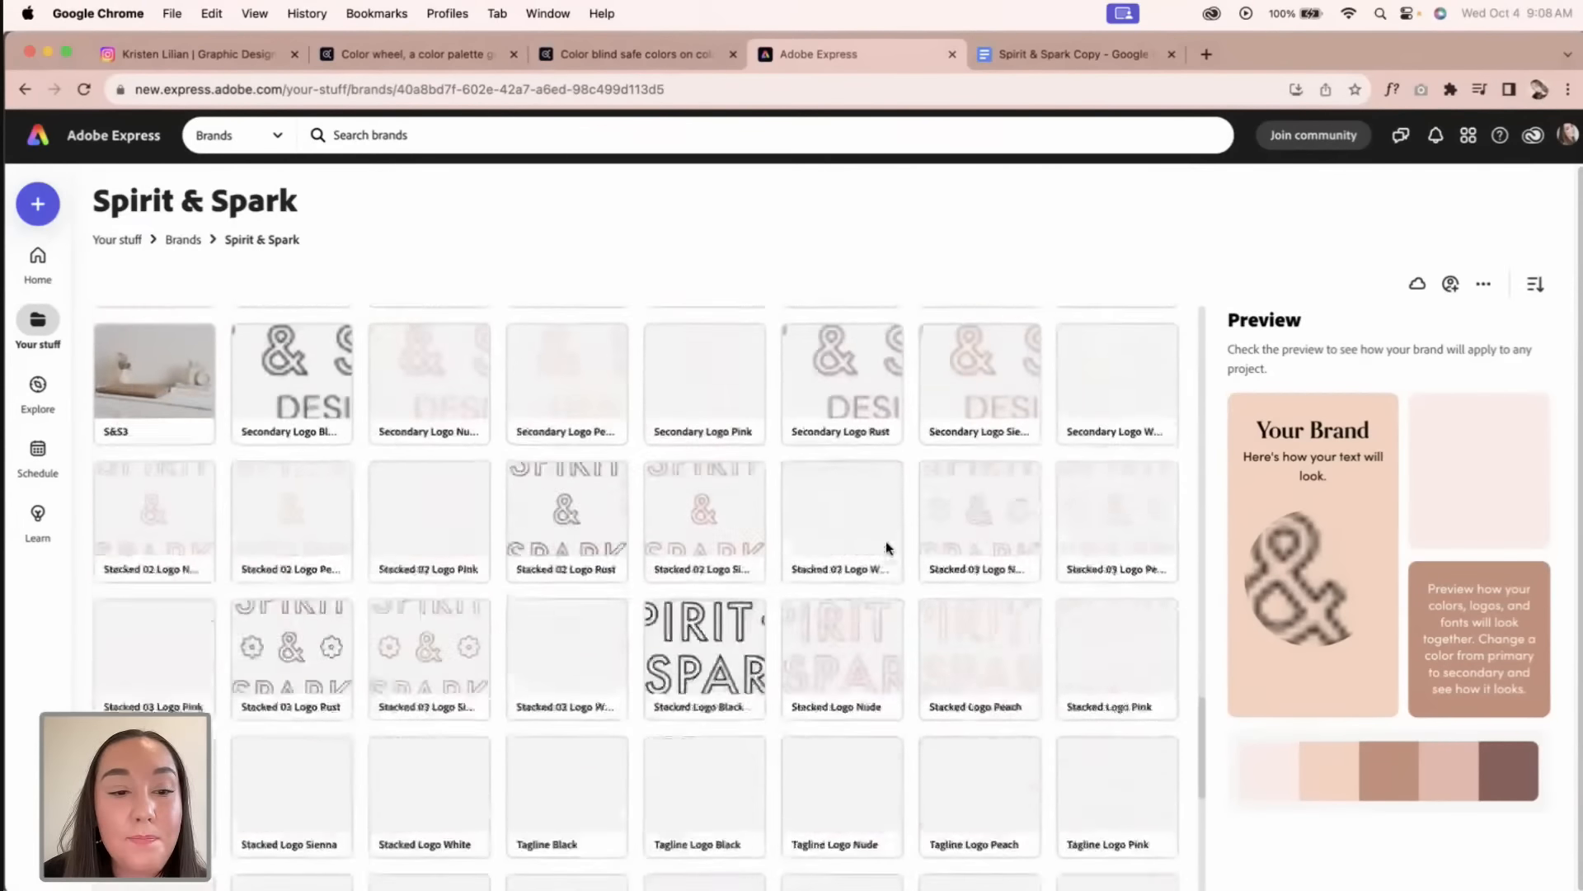
pyautogui.scroll(20, 888, 549)
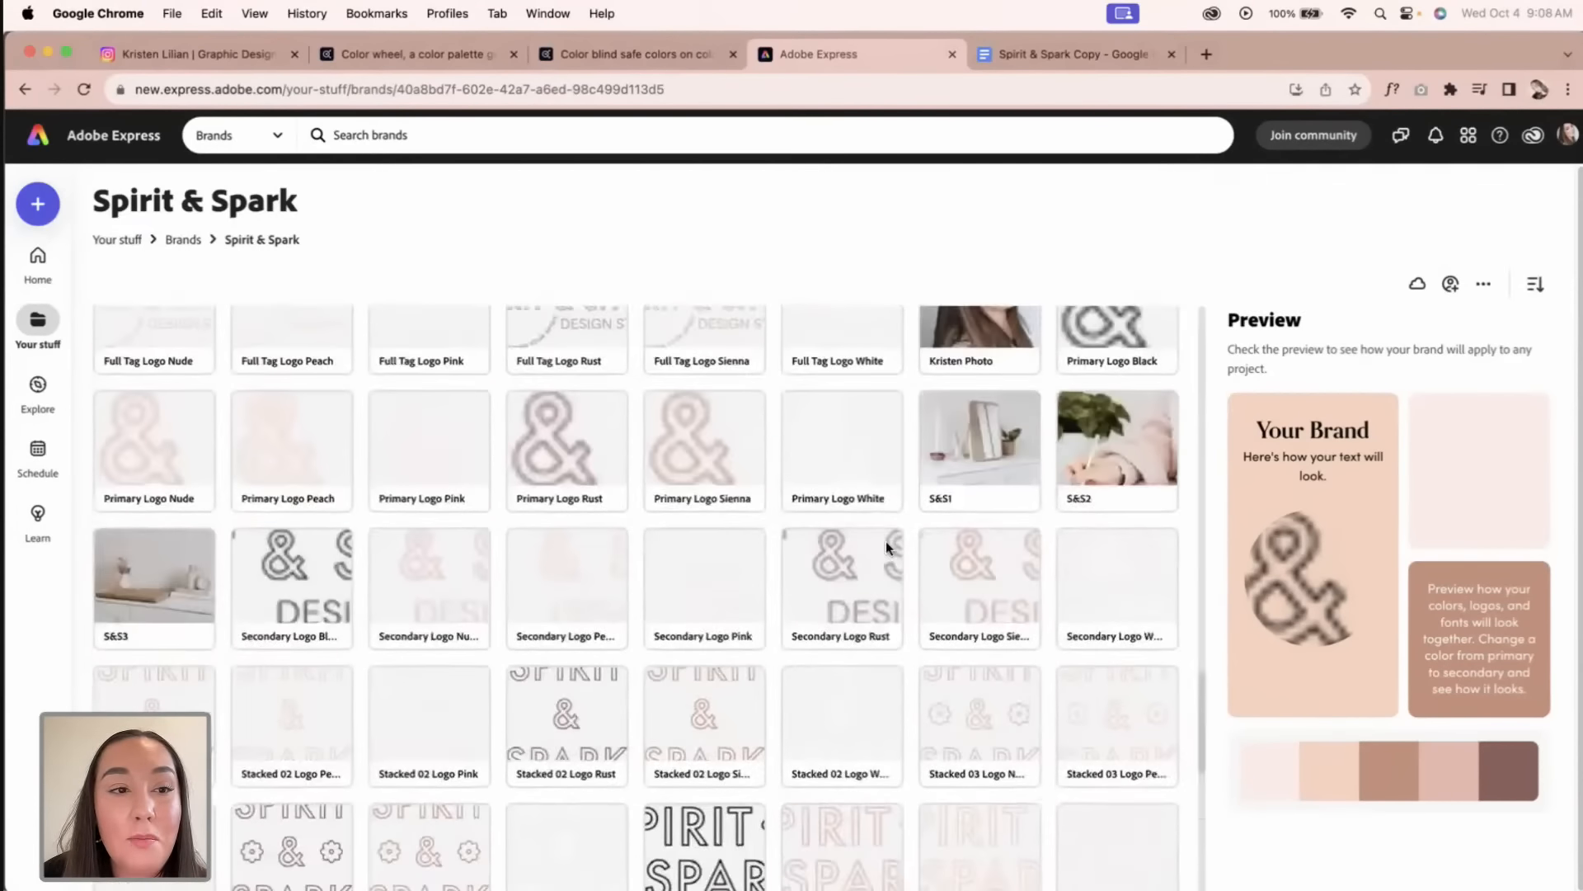
pyautogui.scroll(10, 886, 541)
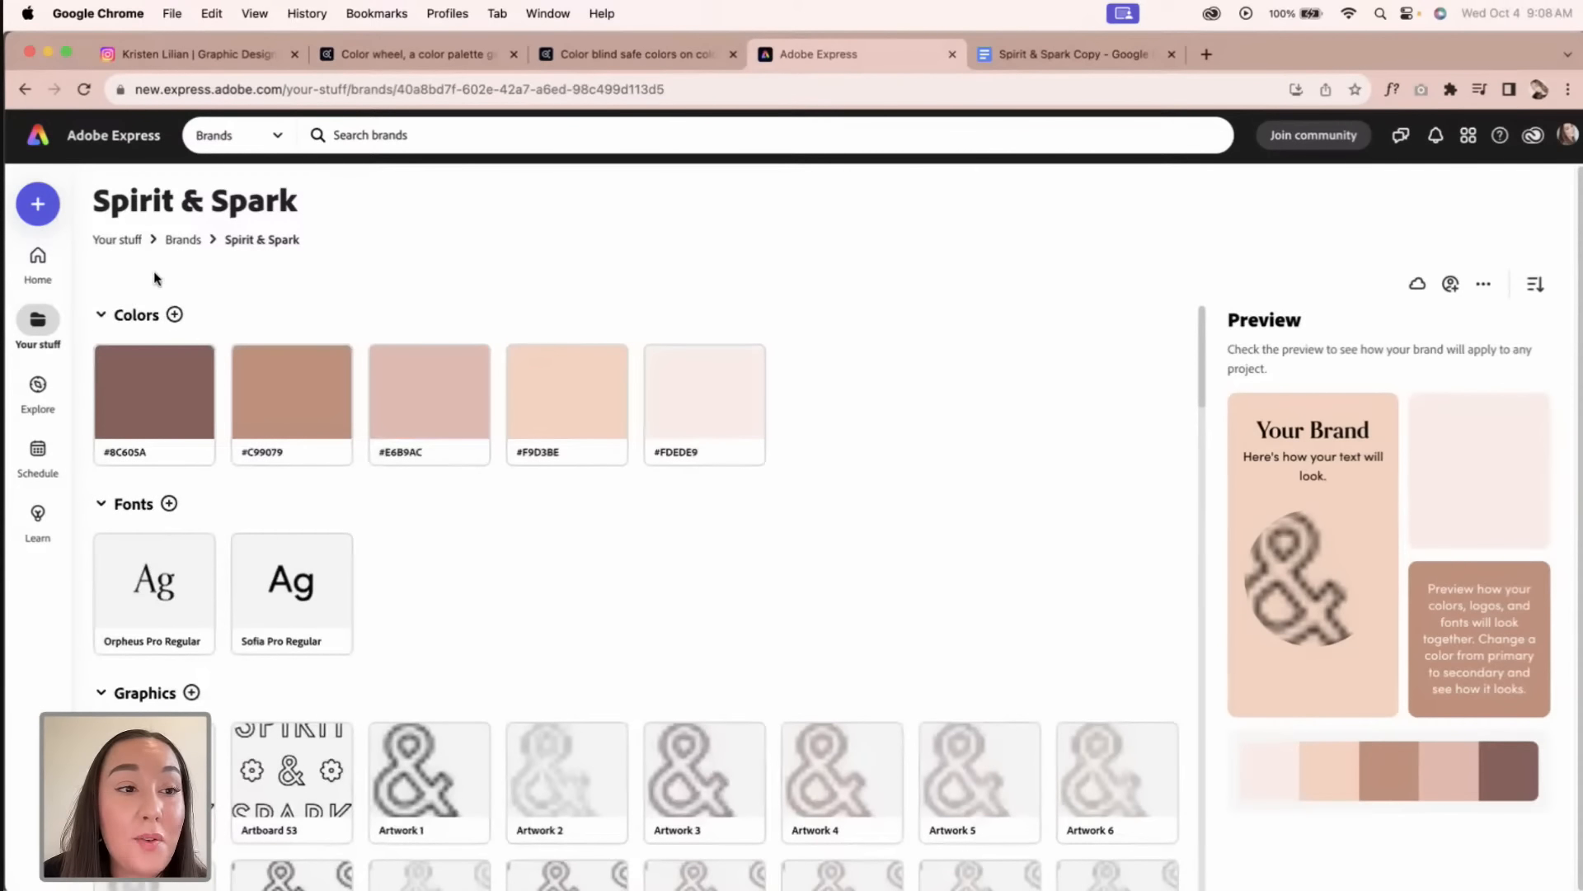
# Step: Open the Adobe Live Oct 4th file from your stored files for editing
pyautogui.click(37, 257)
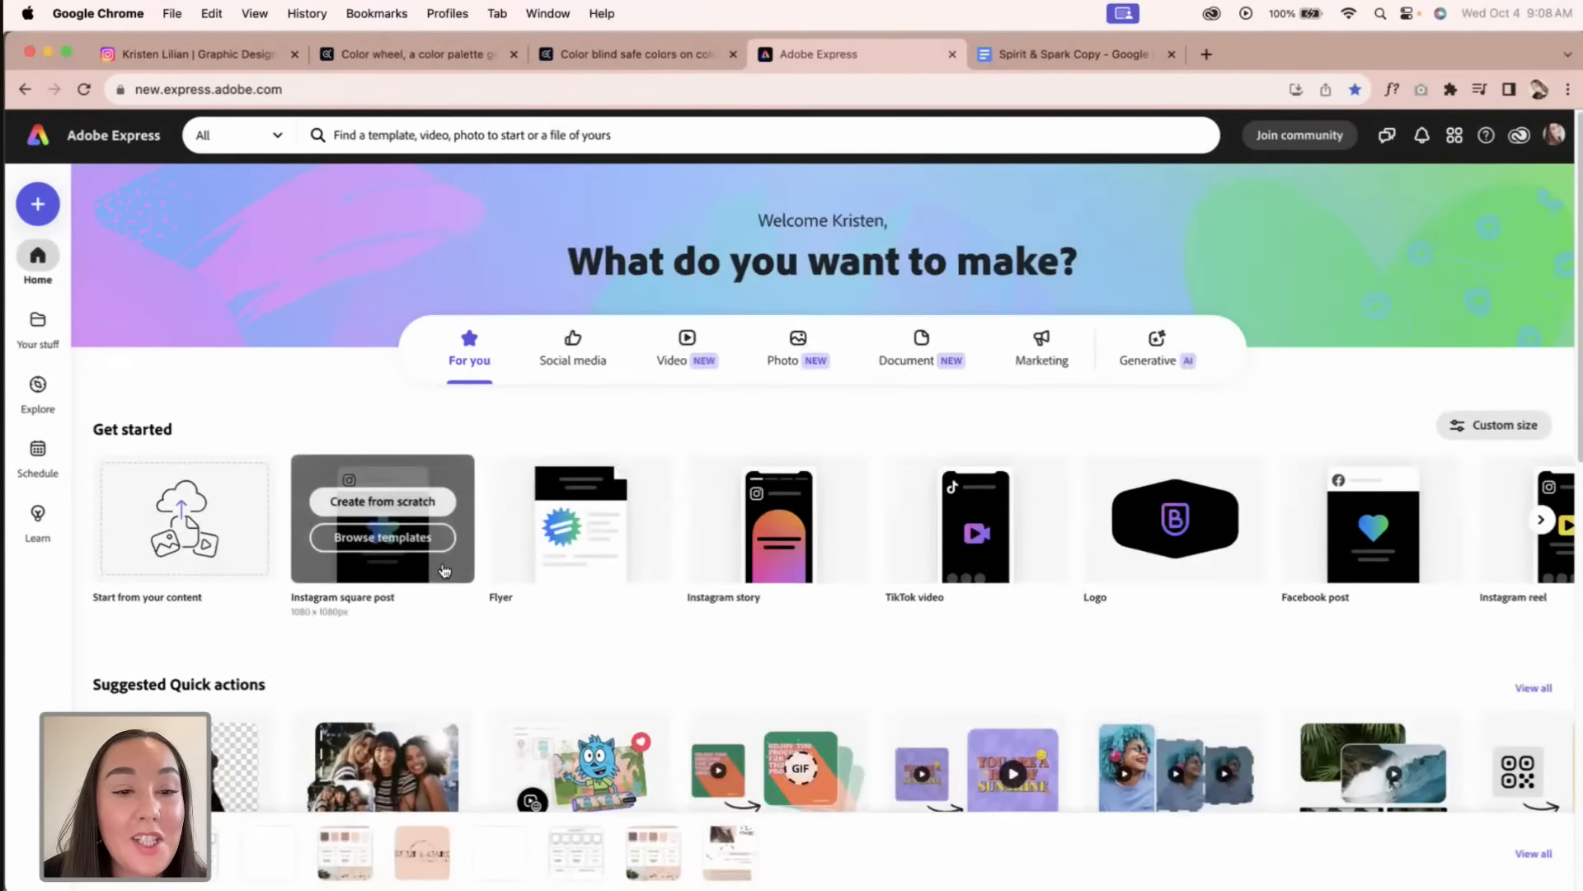
pyautogui.click(43, 331)
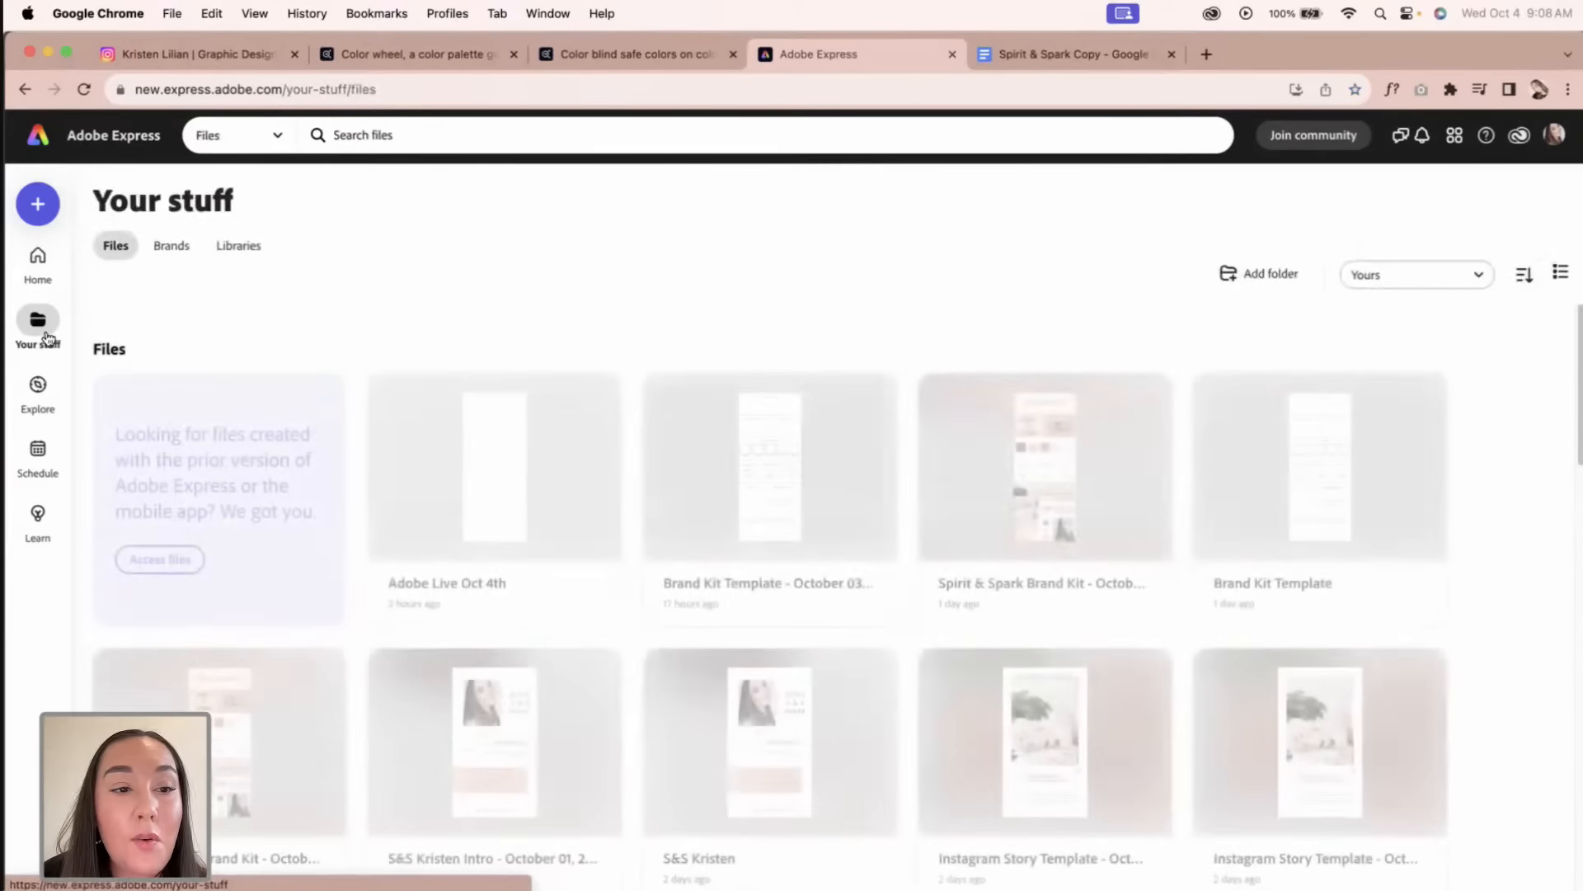
pyautogui.moveTo(493, 450)
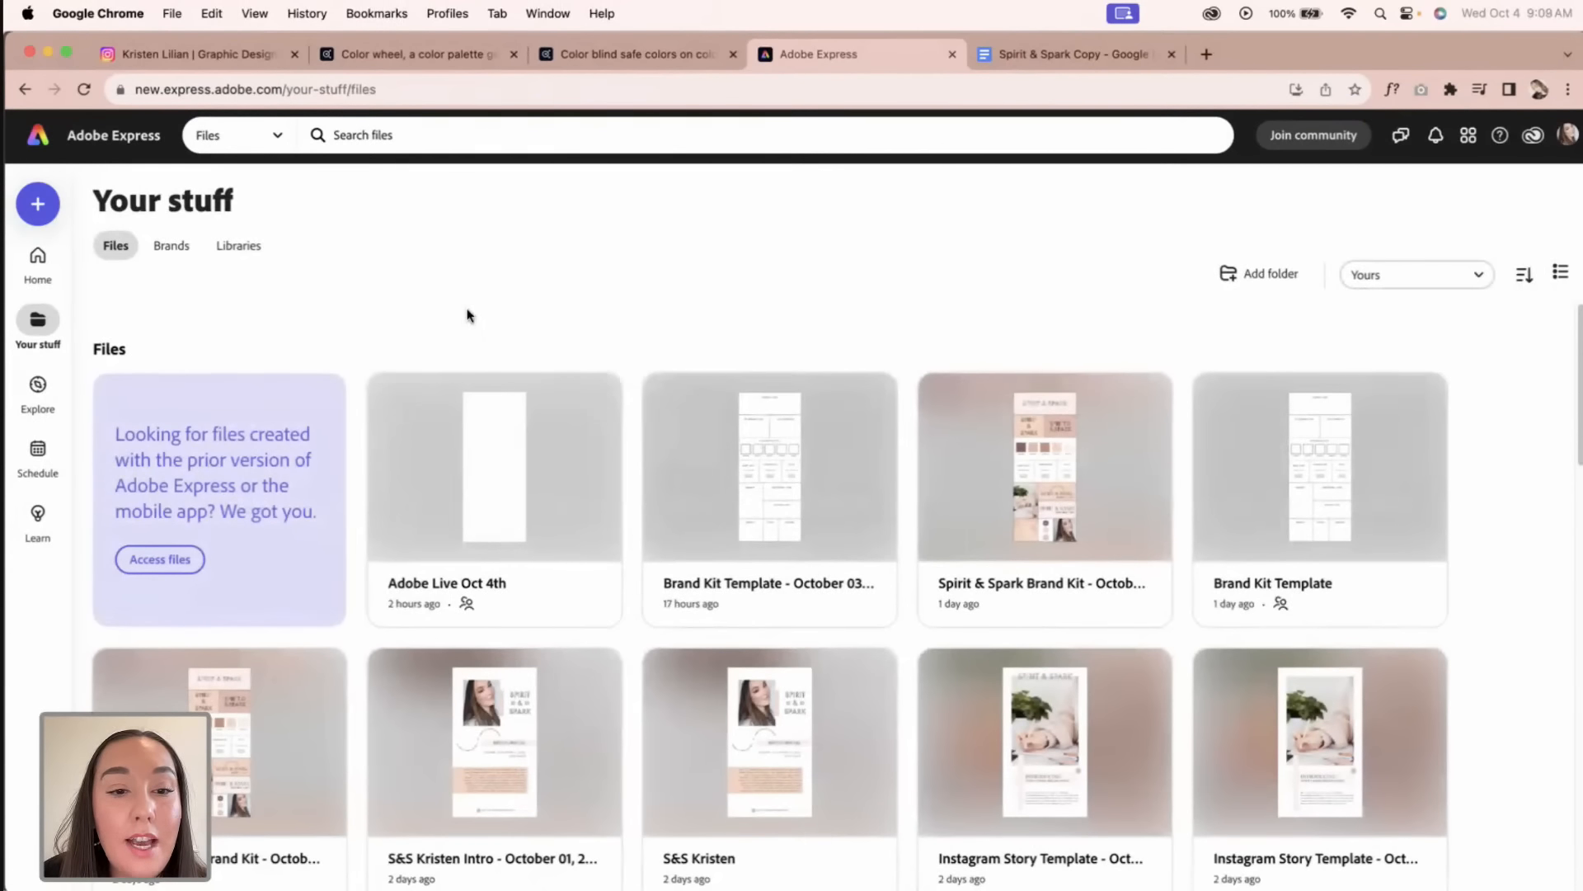
pyautogui.click(493, 493)
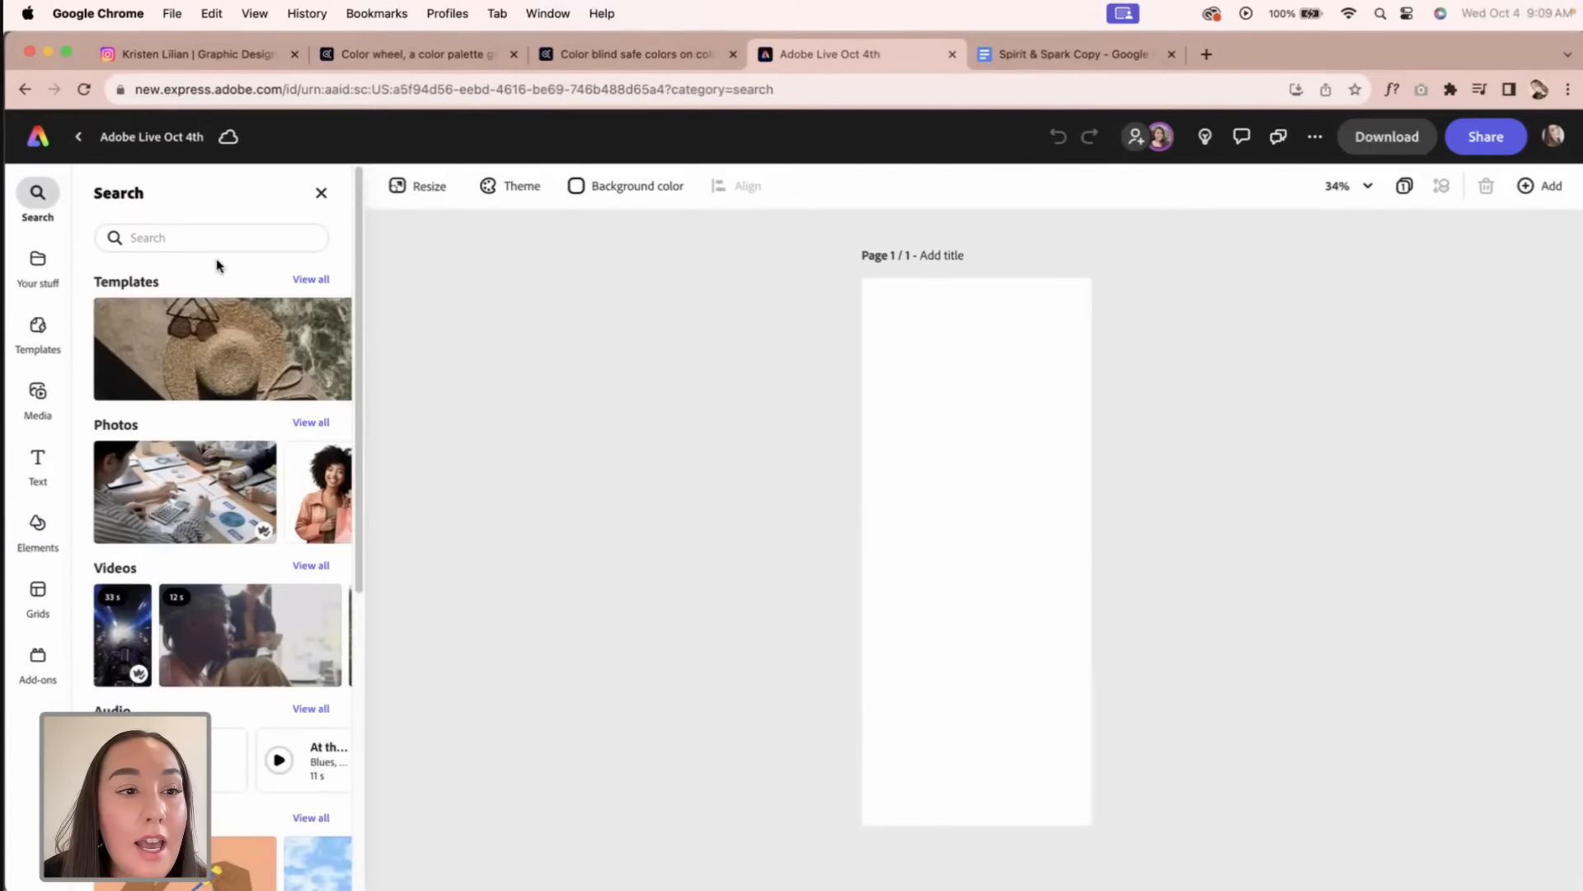
# Step: Check the blank page's custom width and height in the Resize settings, then close them
pyautogui.click(429, 195)
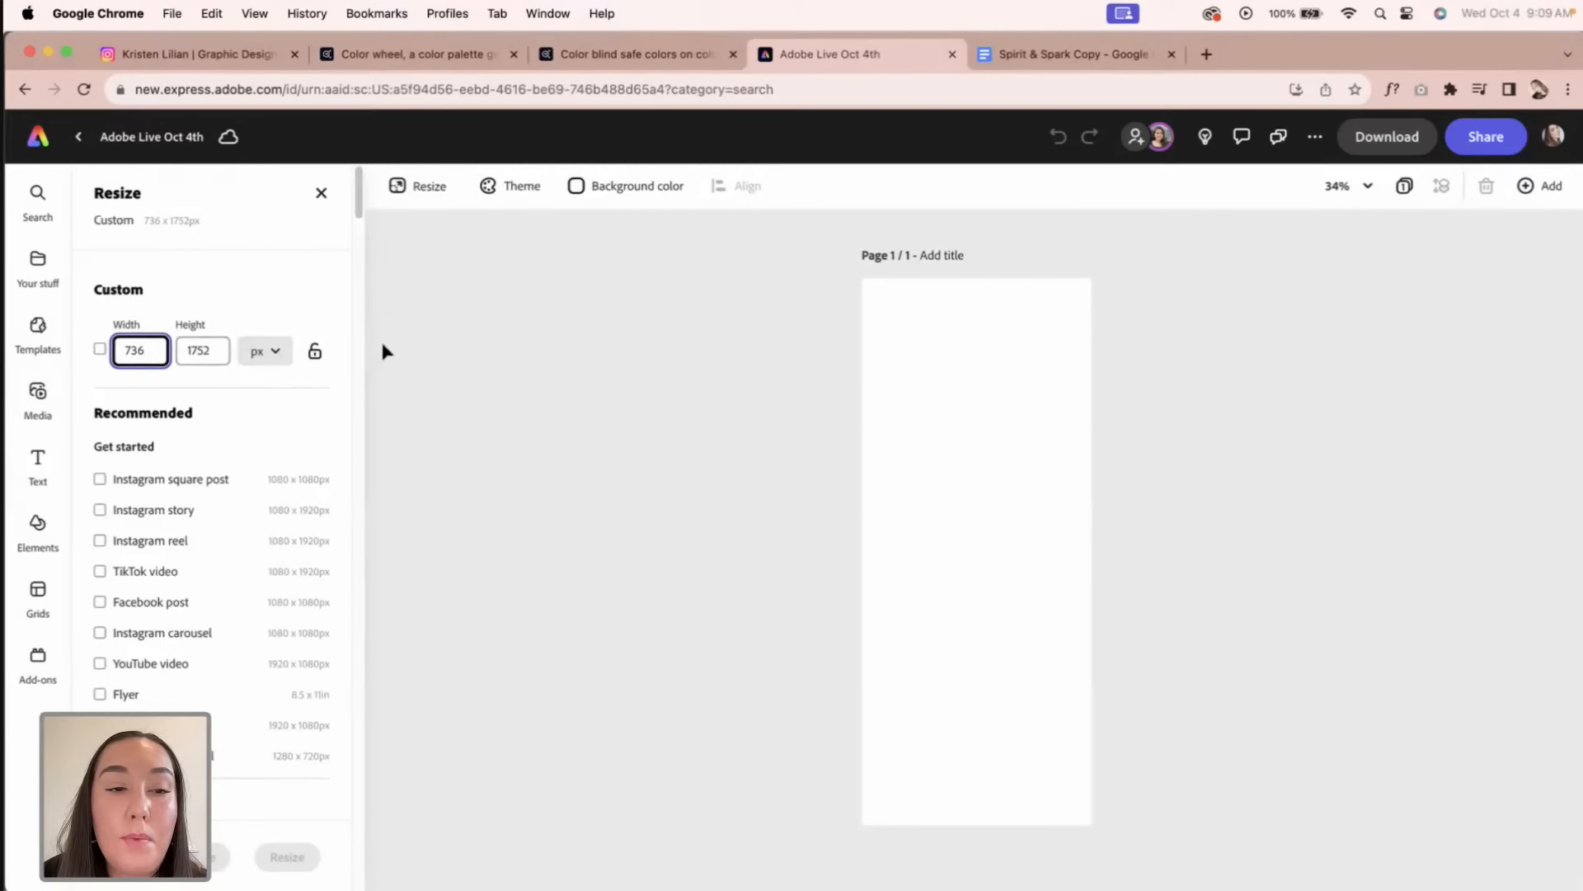
pyautogui.click(697, 382)
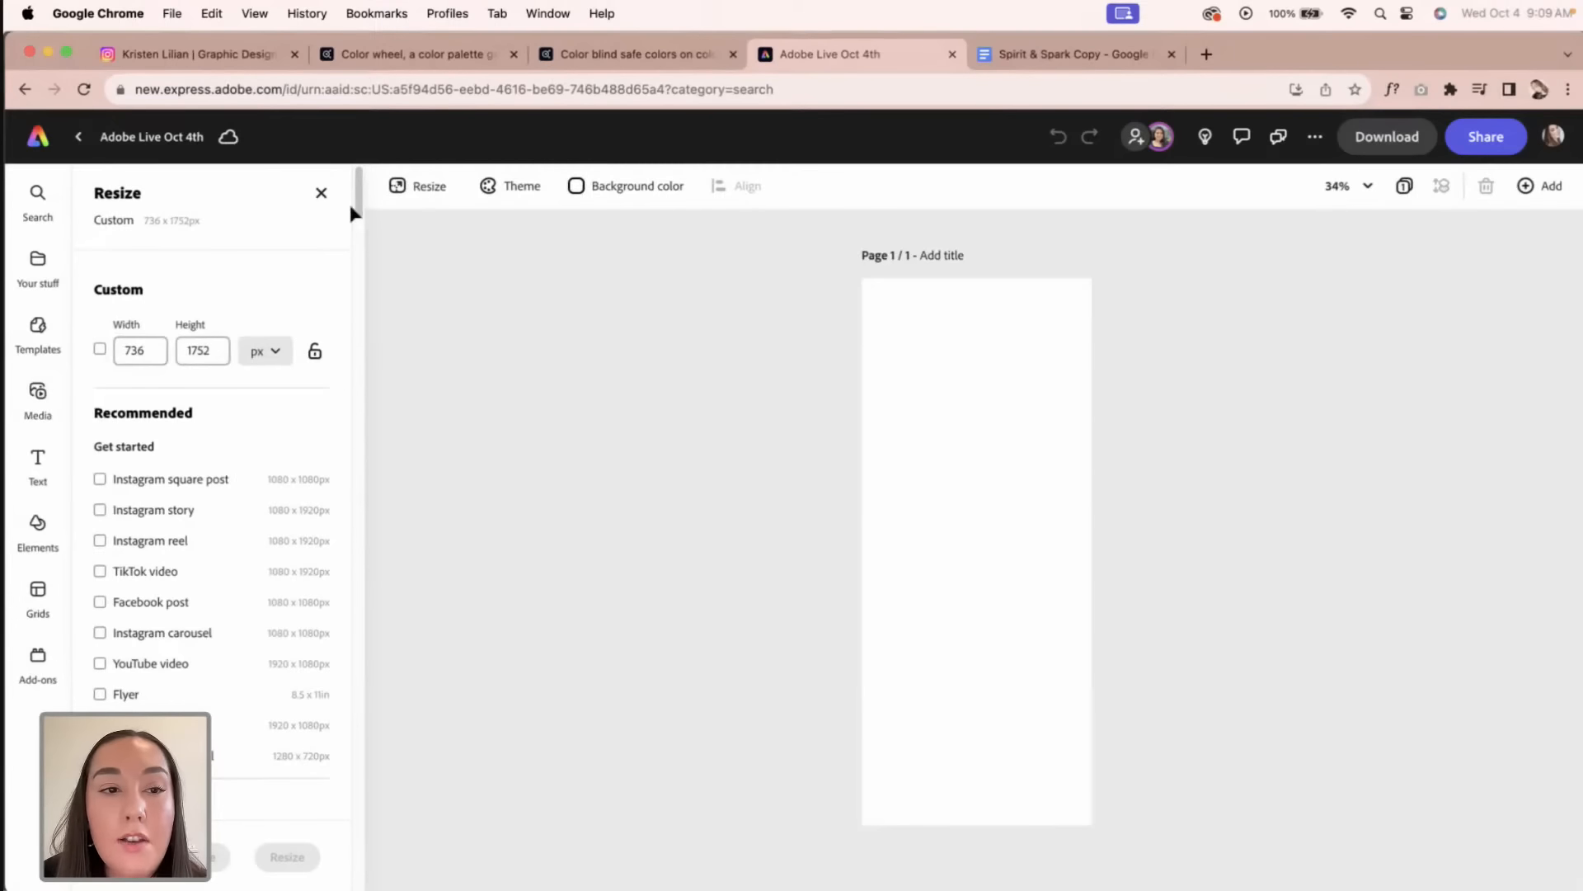
pyautogui.click(321, 193)
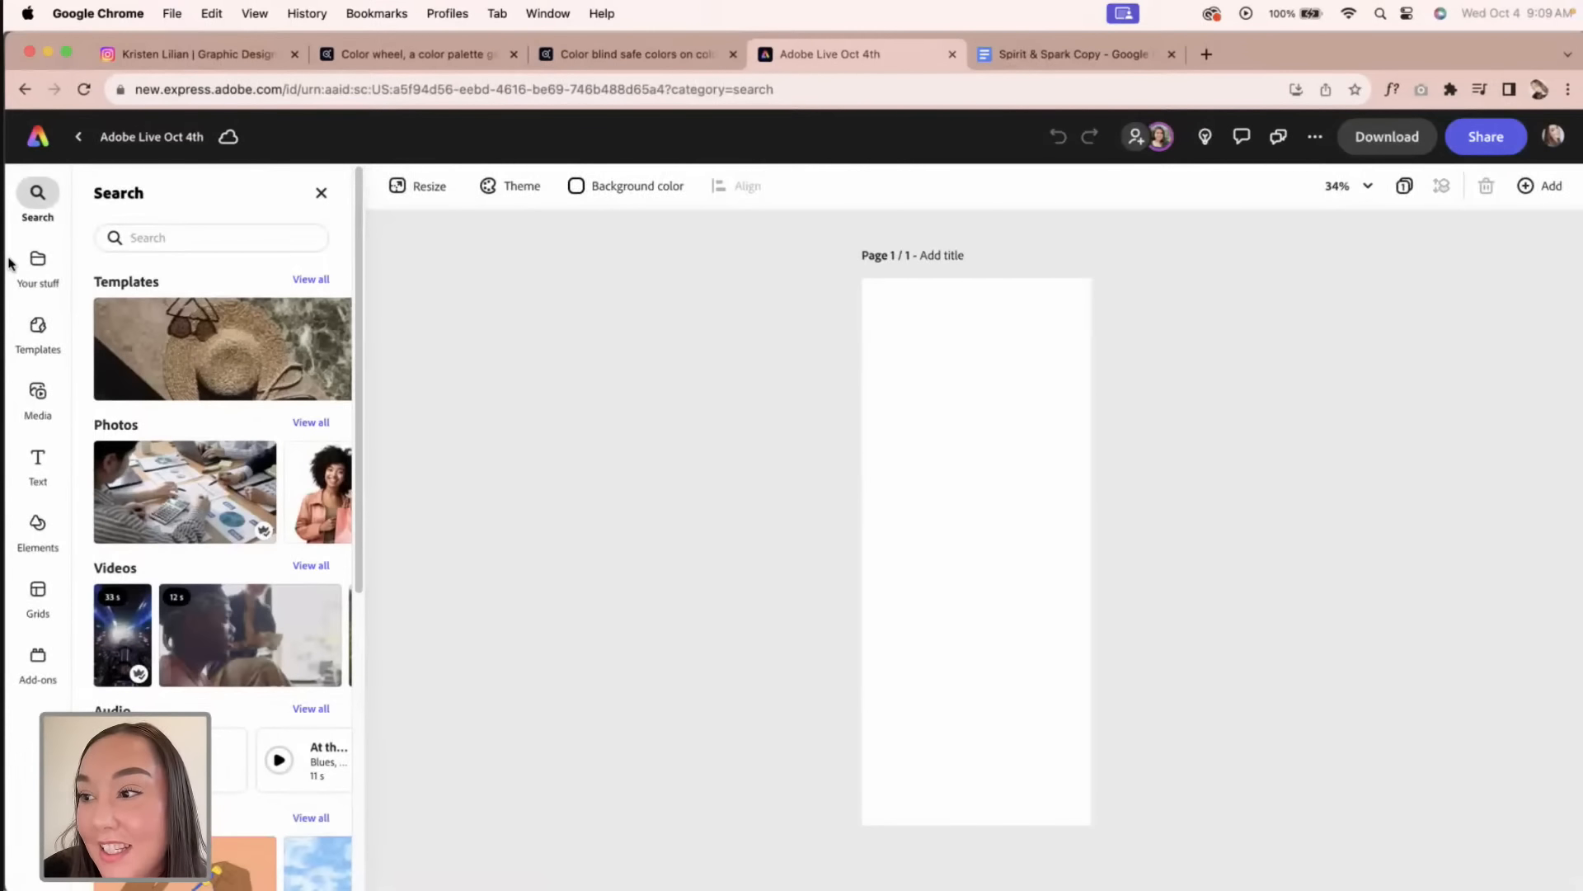
# Step: Look through the stored files, templates and media available for the blank page
pyautogui.click(38, 262)
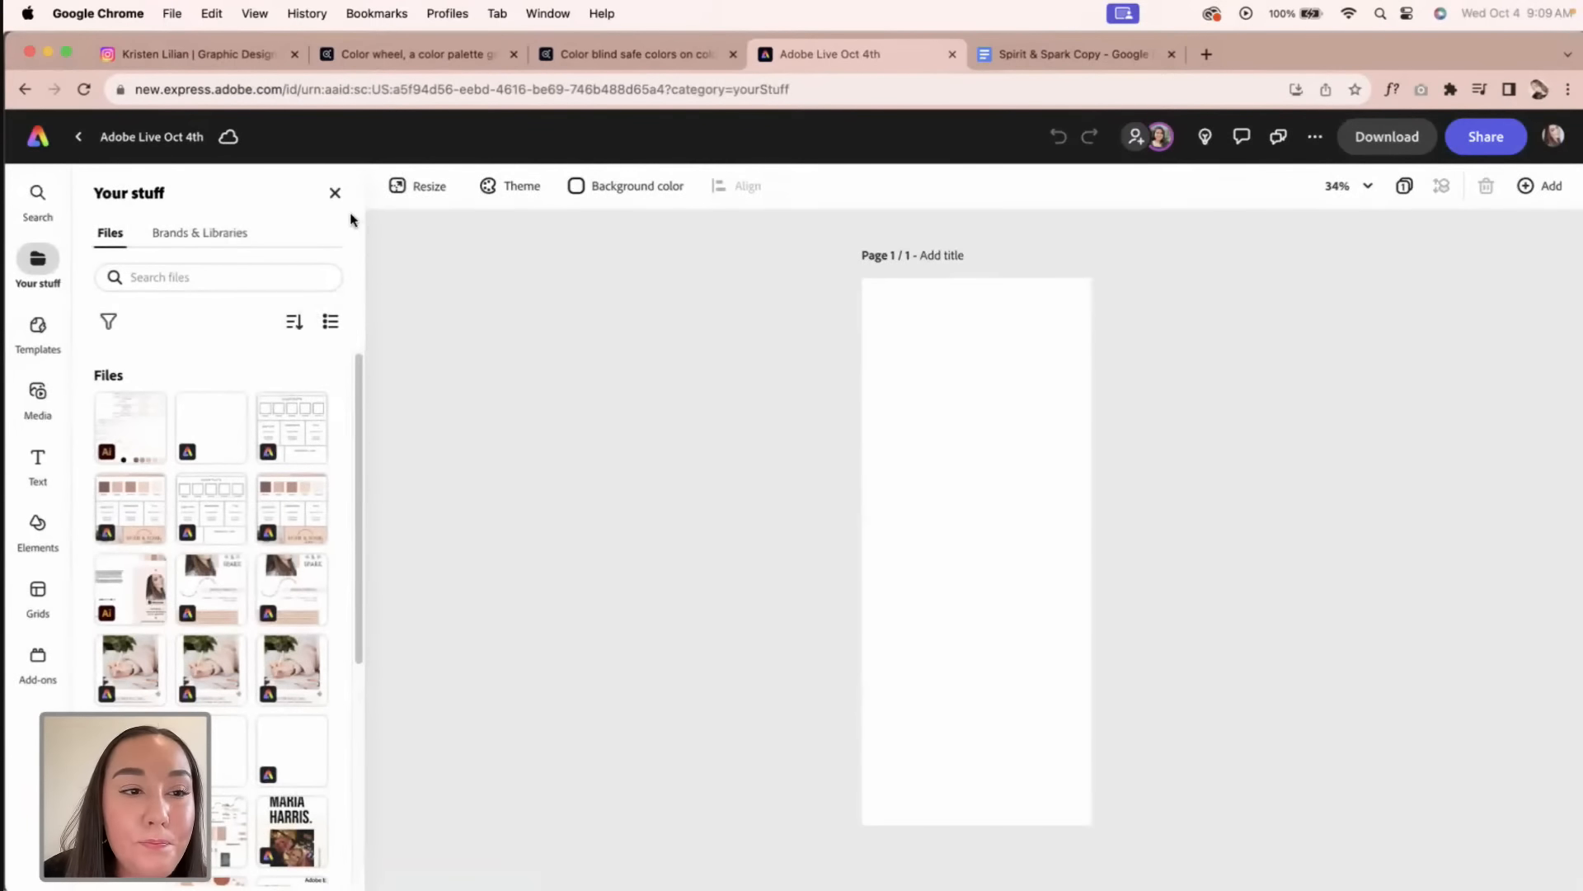
pyautogui.click(43, 323)
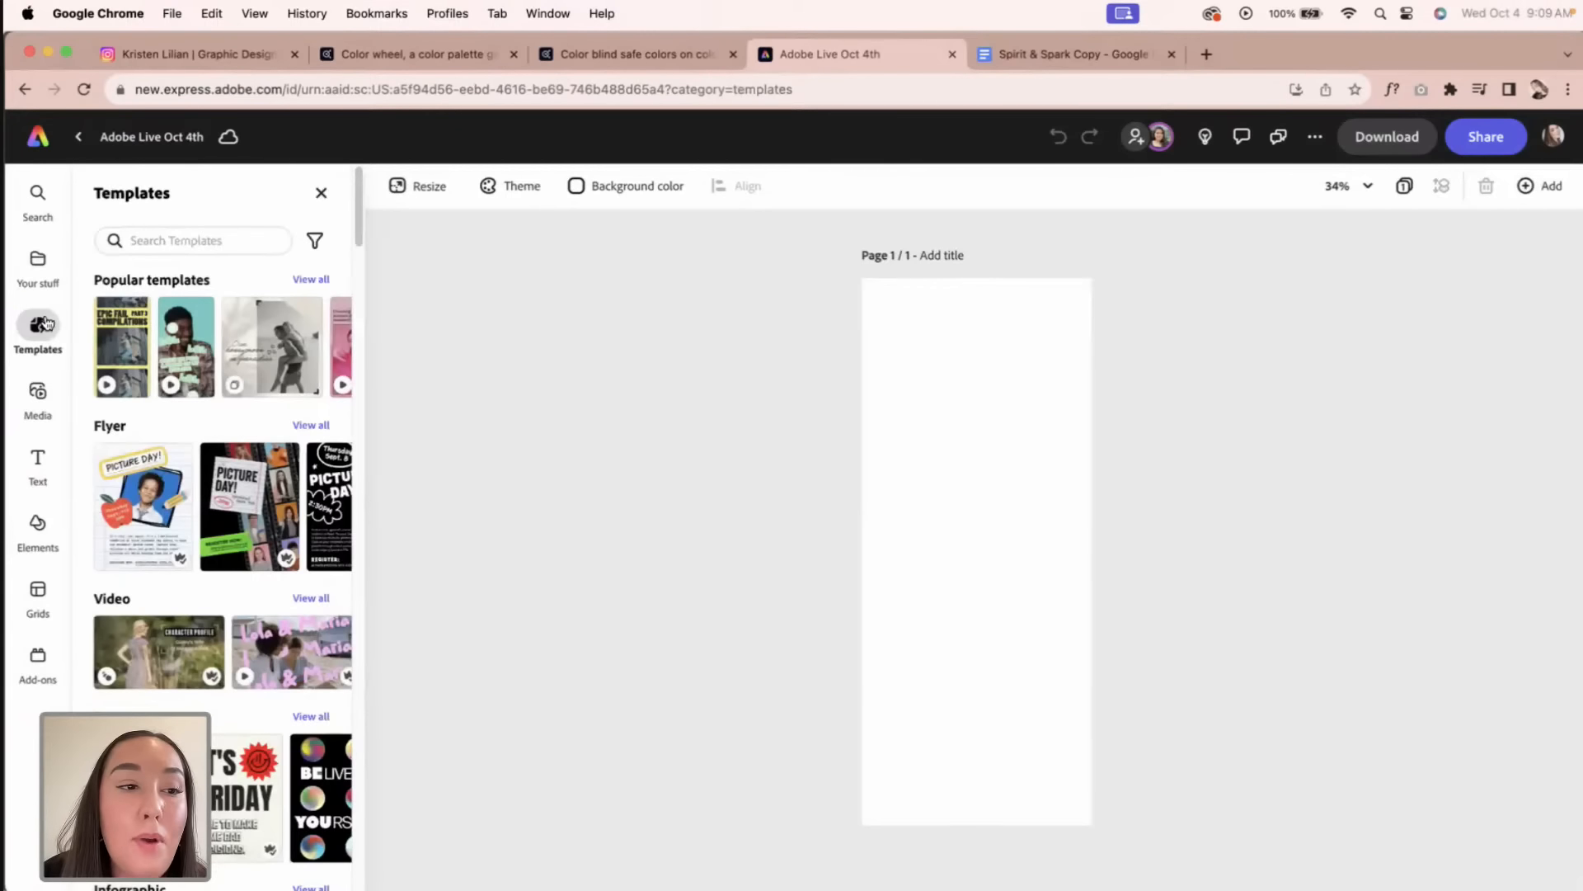
pyautogui.click(46, 276)
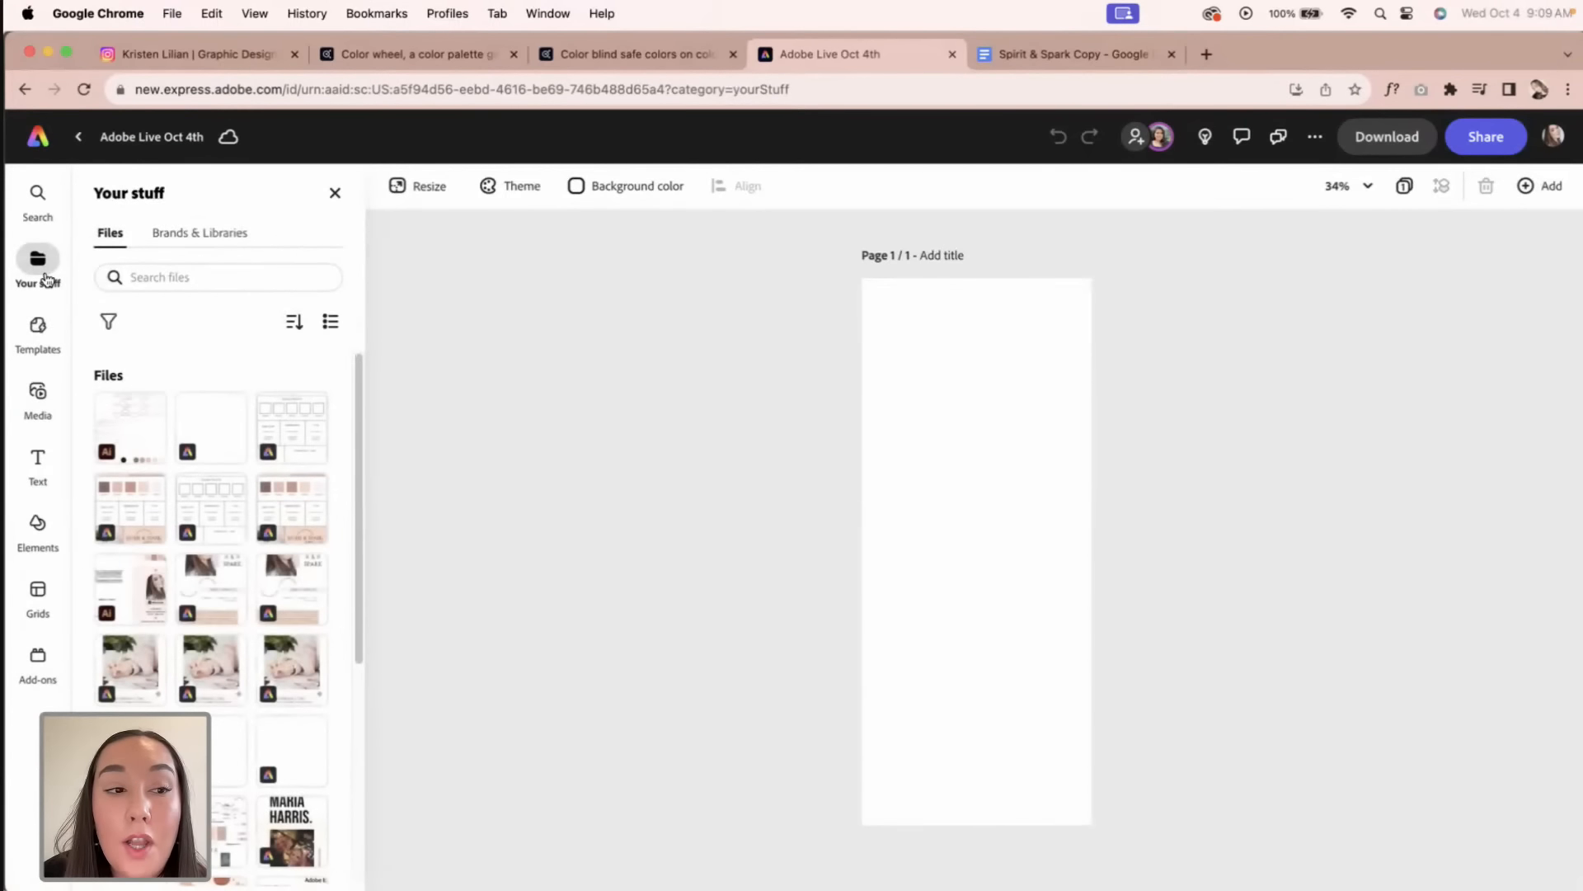
pyautogui.click(38, 338)
pyautogui.click(38, 416)
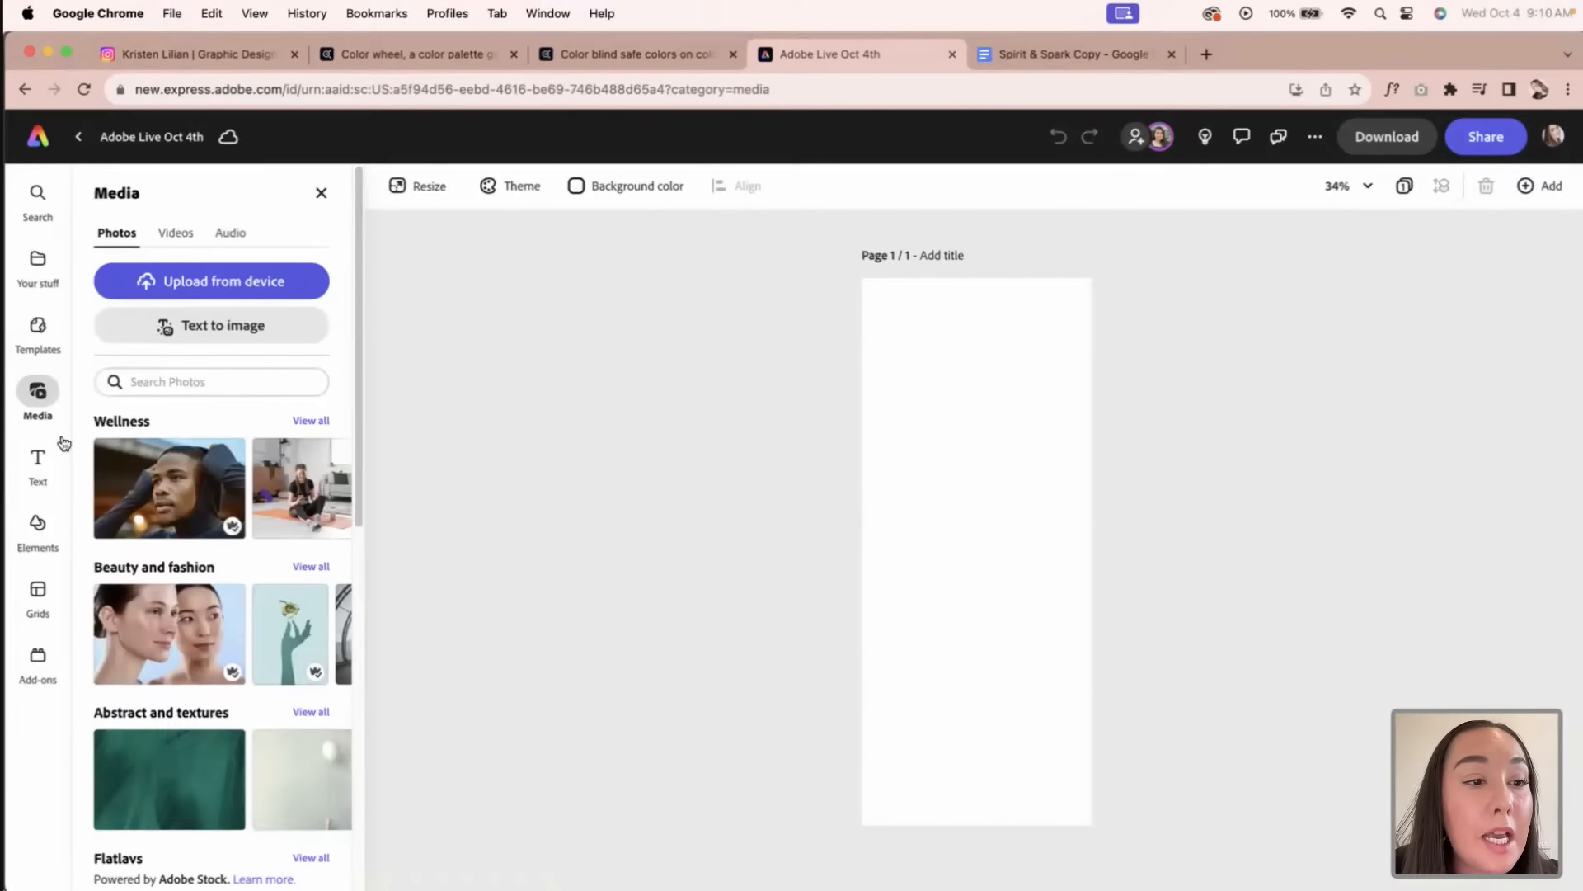
# Step: Add a solid black square from the Rectangles shapes, enlarge it and place it in the upper part of the page
pyautogui.click(38, 526)
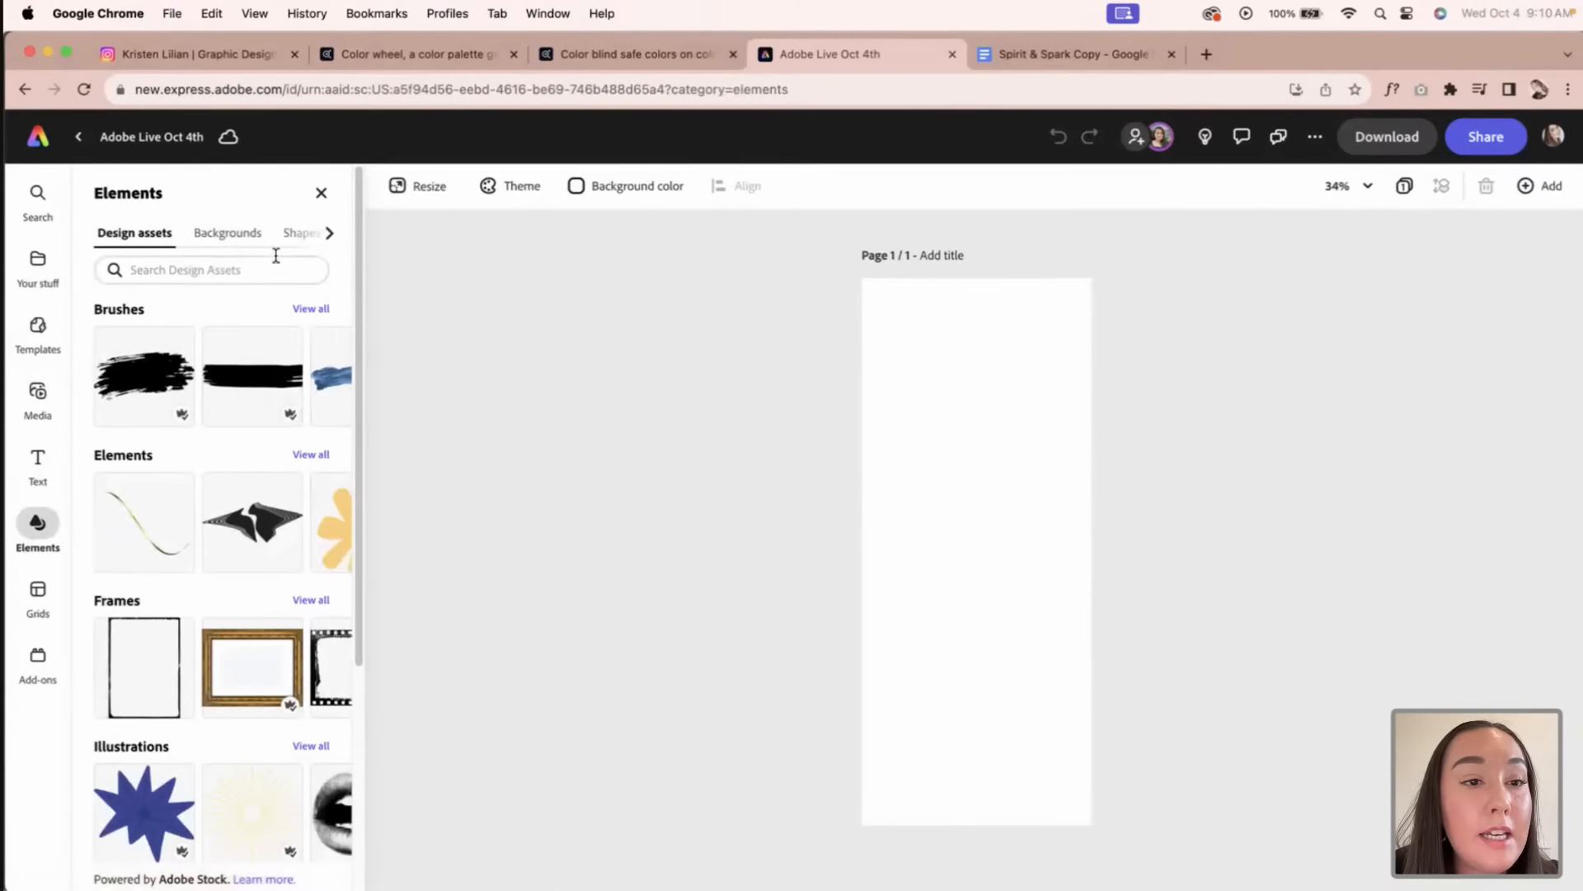
pyautogui.click(302, 239)
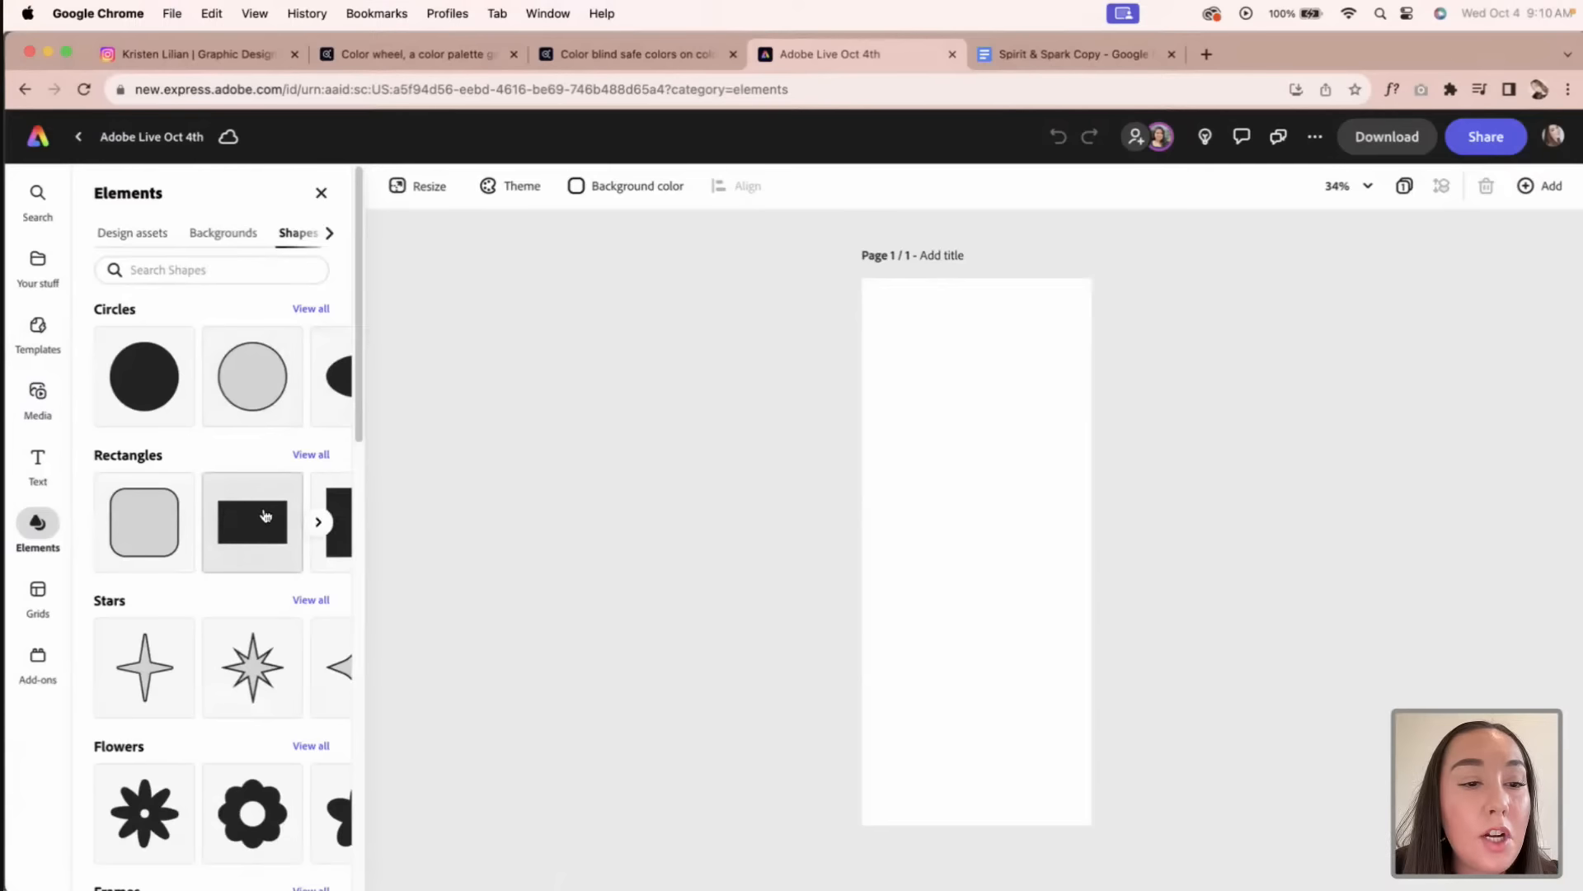
pyautogui.click(317, 521)
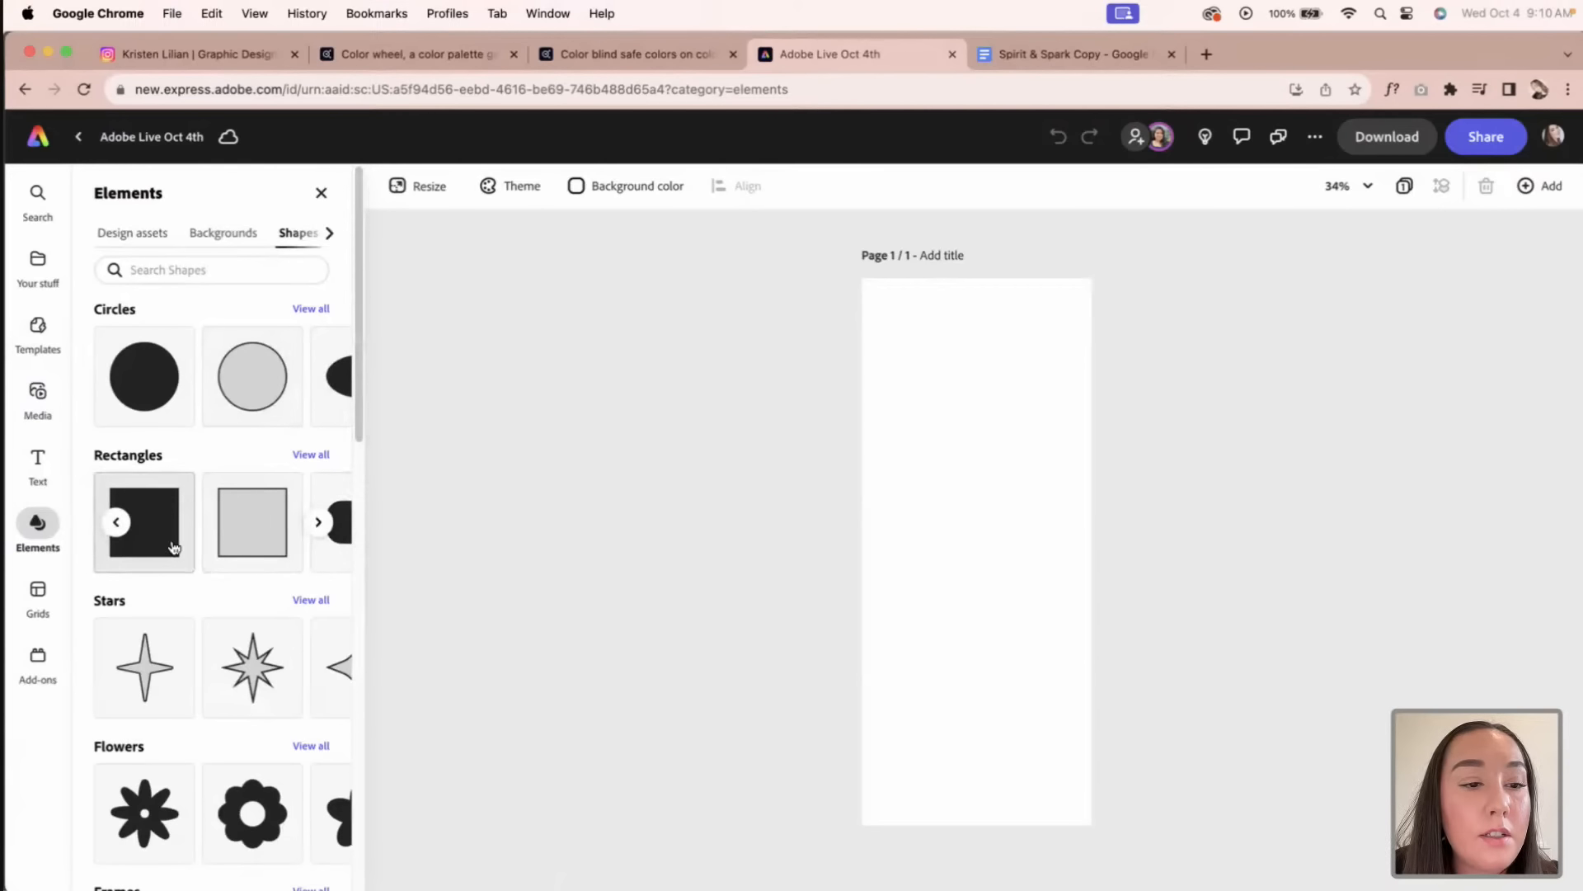
pyautogui.click(173, 547)
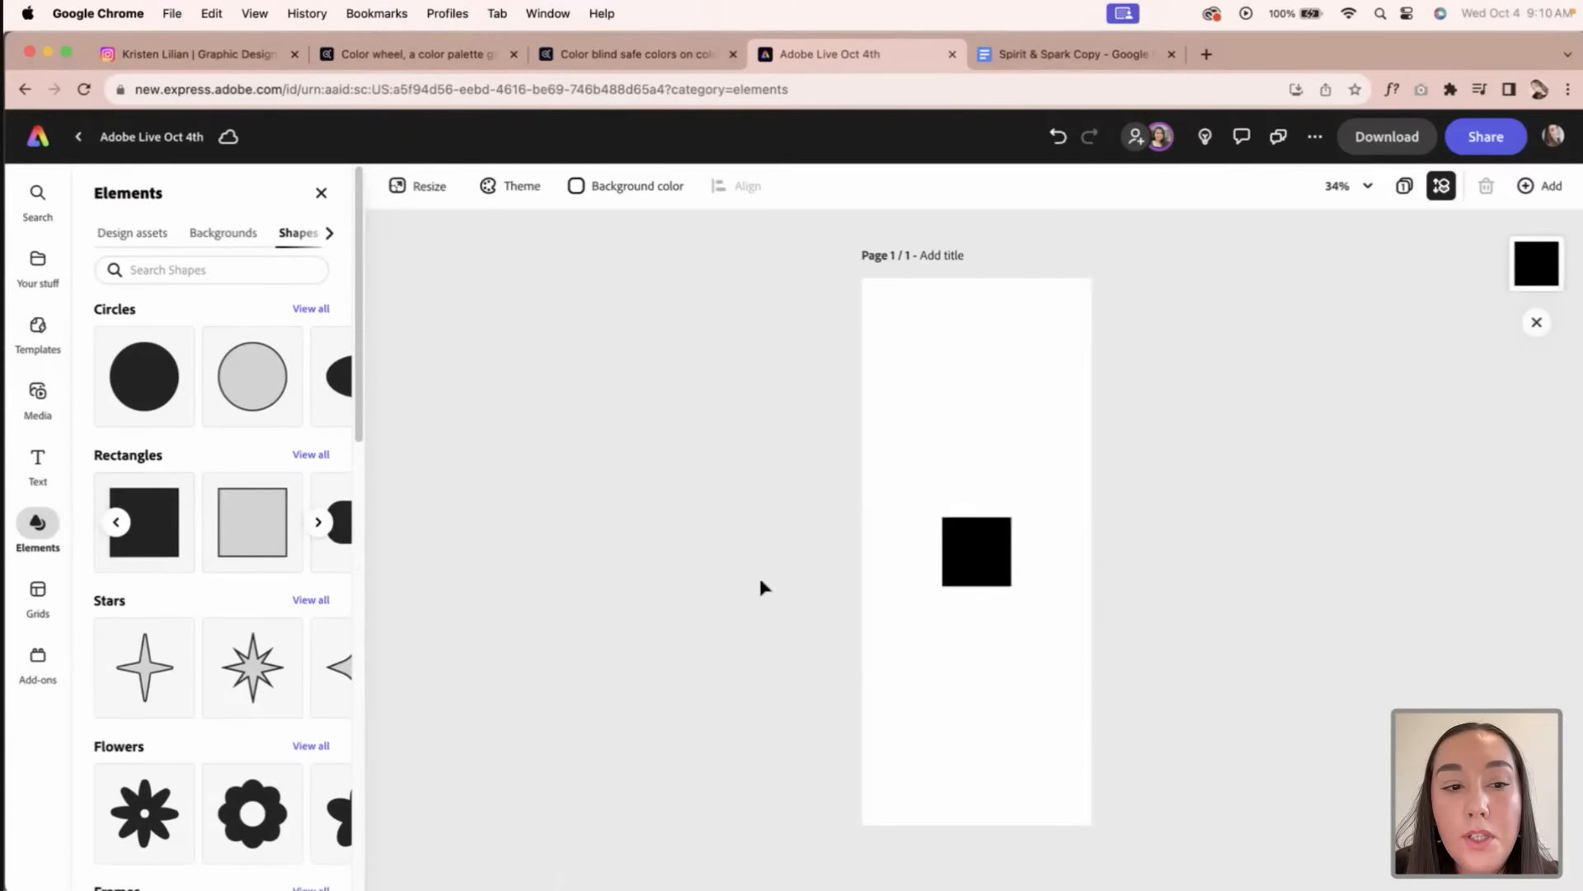
pyautogui.click(993, 560)
pyautogui.click(902, 554)
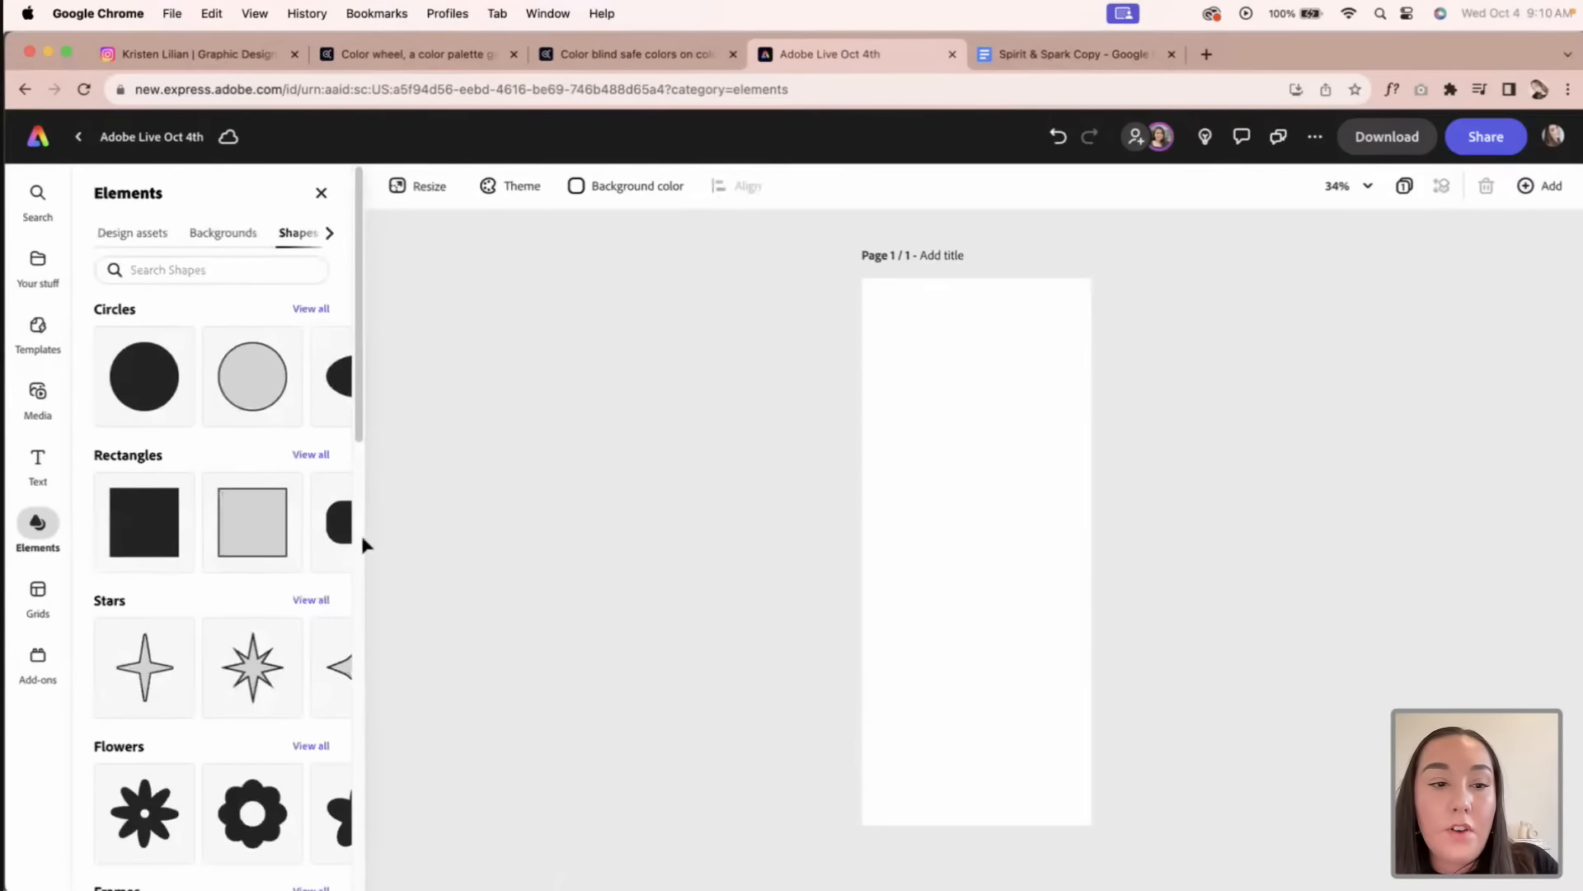
pyautogui.moveTo(1005, 569); pyautogui.dragTo(999, 476)
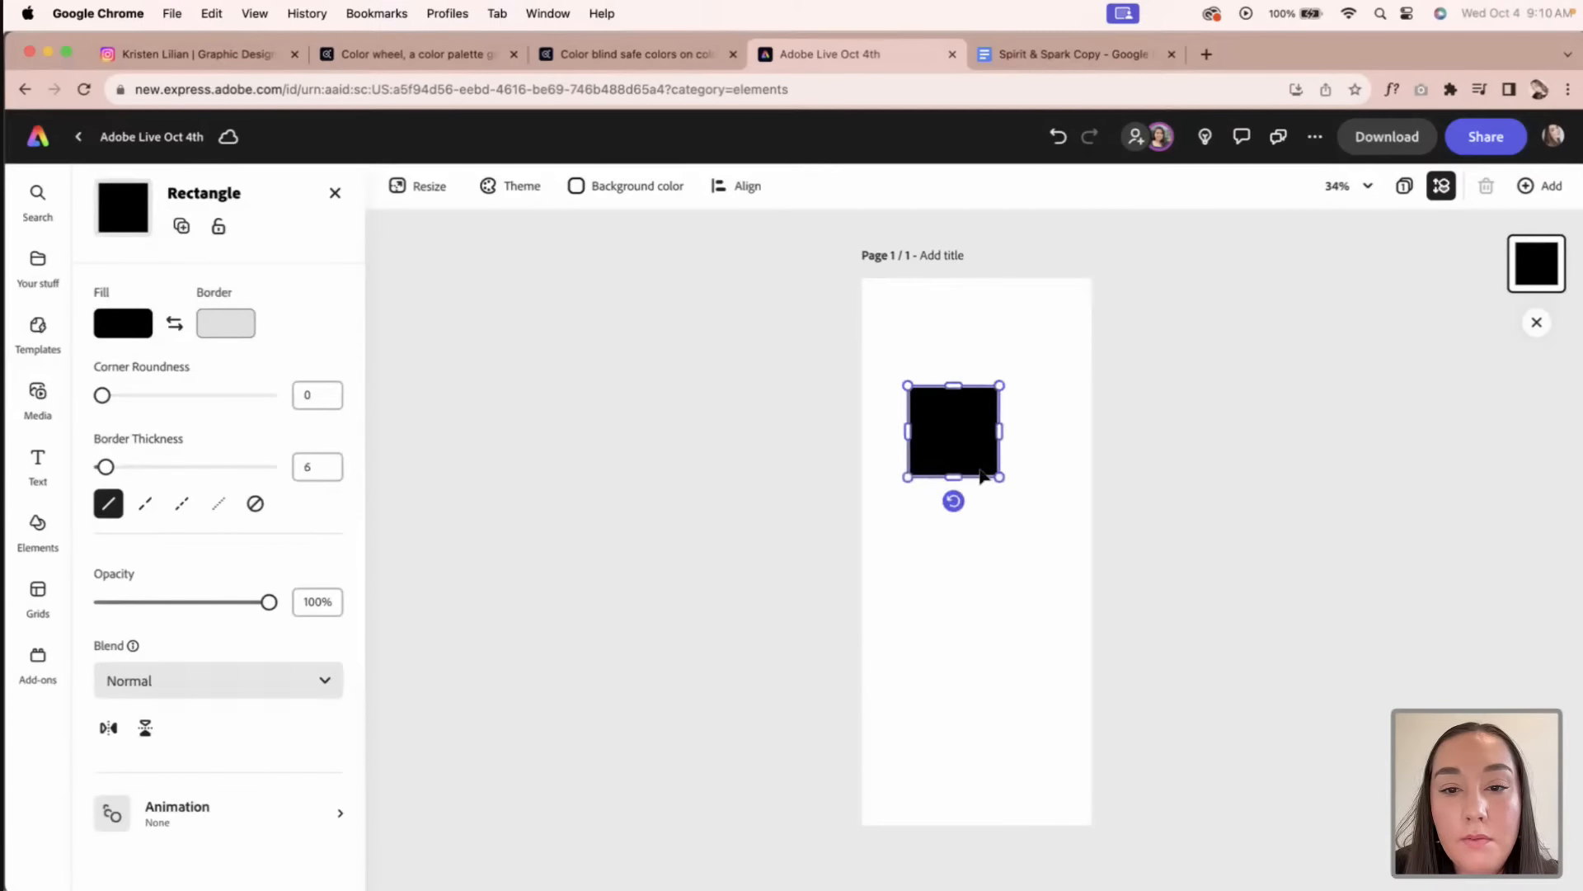
# Step: Set the square's fill colour to white
pyautogui.click(126, 322)
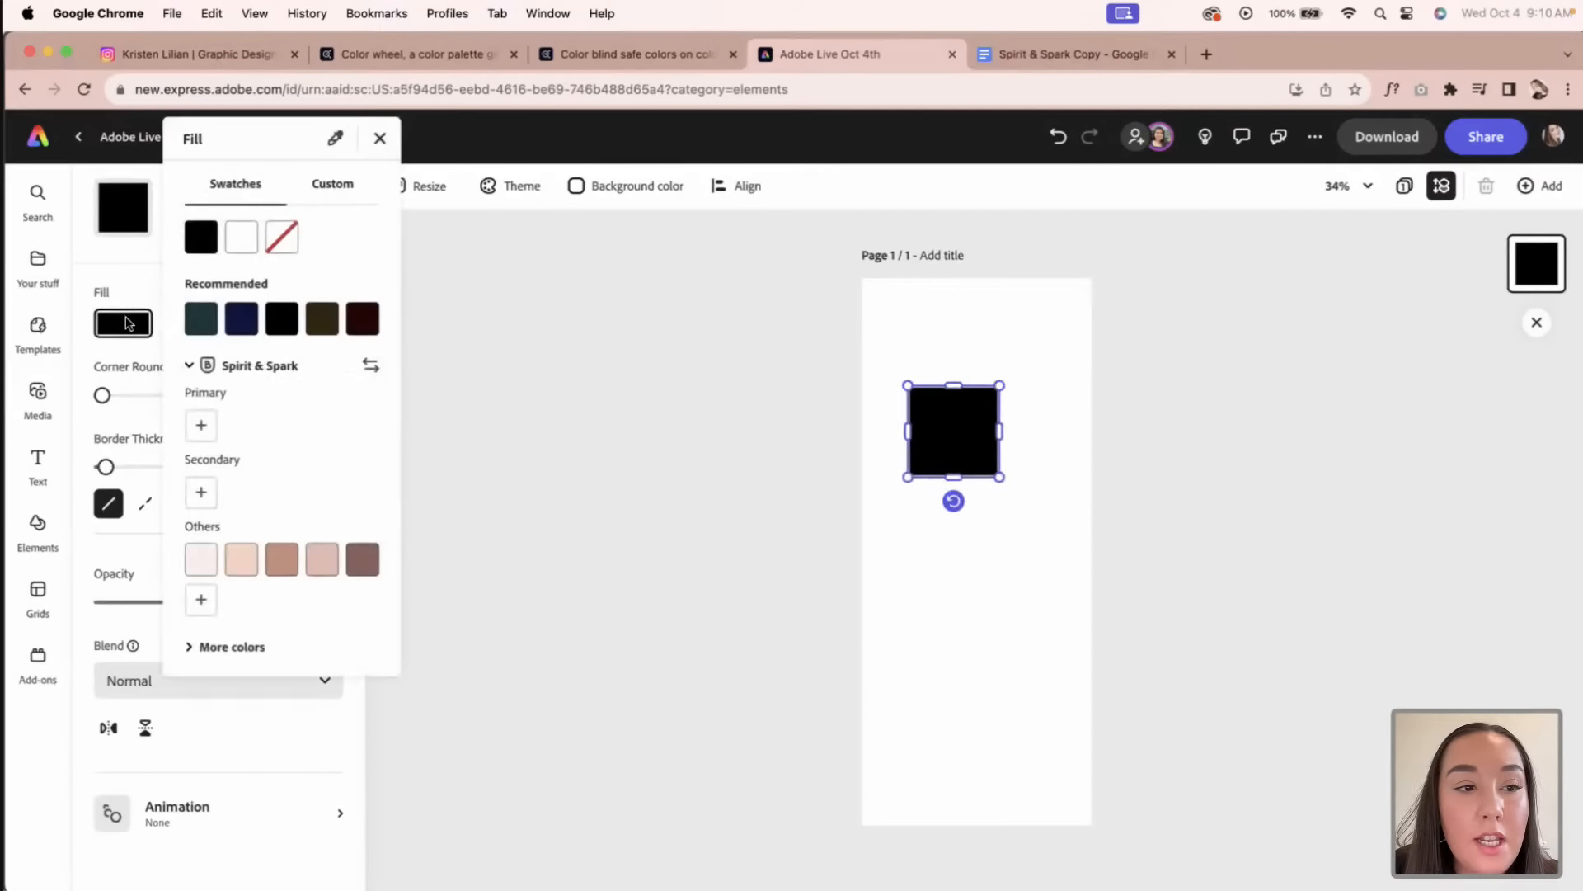
pyautogui.click(230, 247)
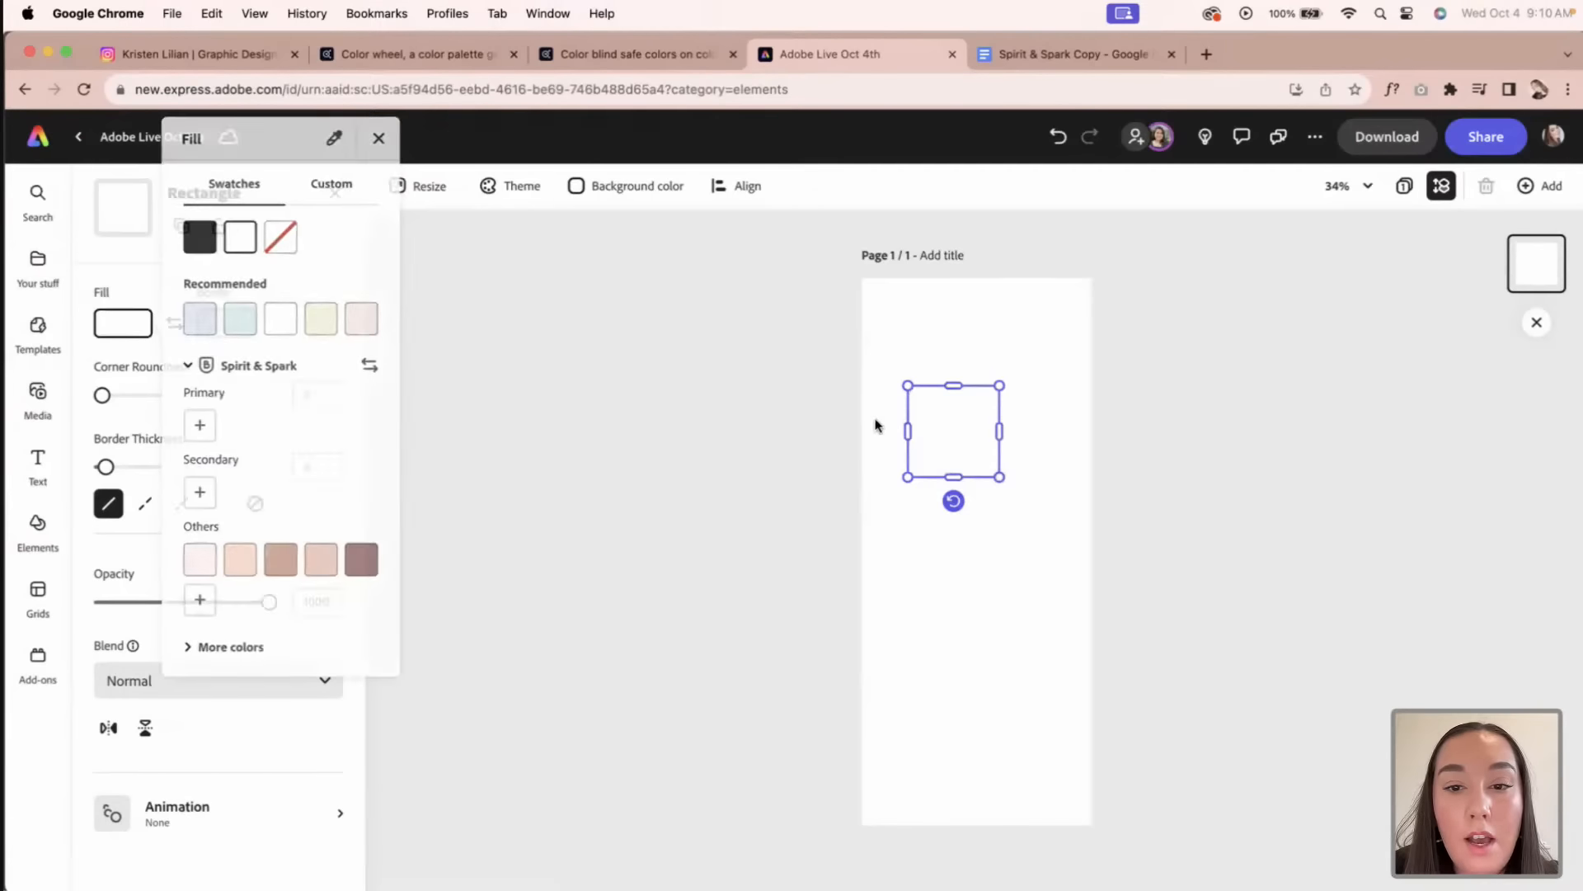
pyautogui.click(851, 544)
# Step: Give the white square a black border with a thickness of 2
pyautogui.click(951, 475)
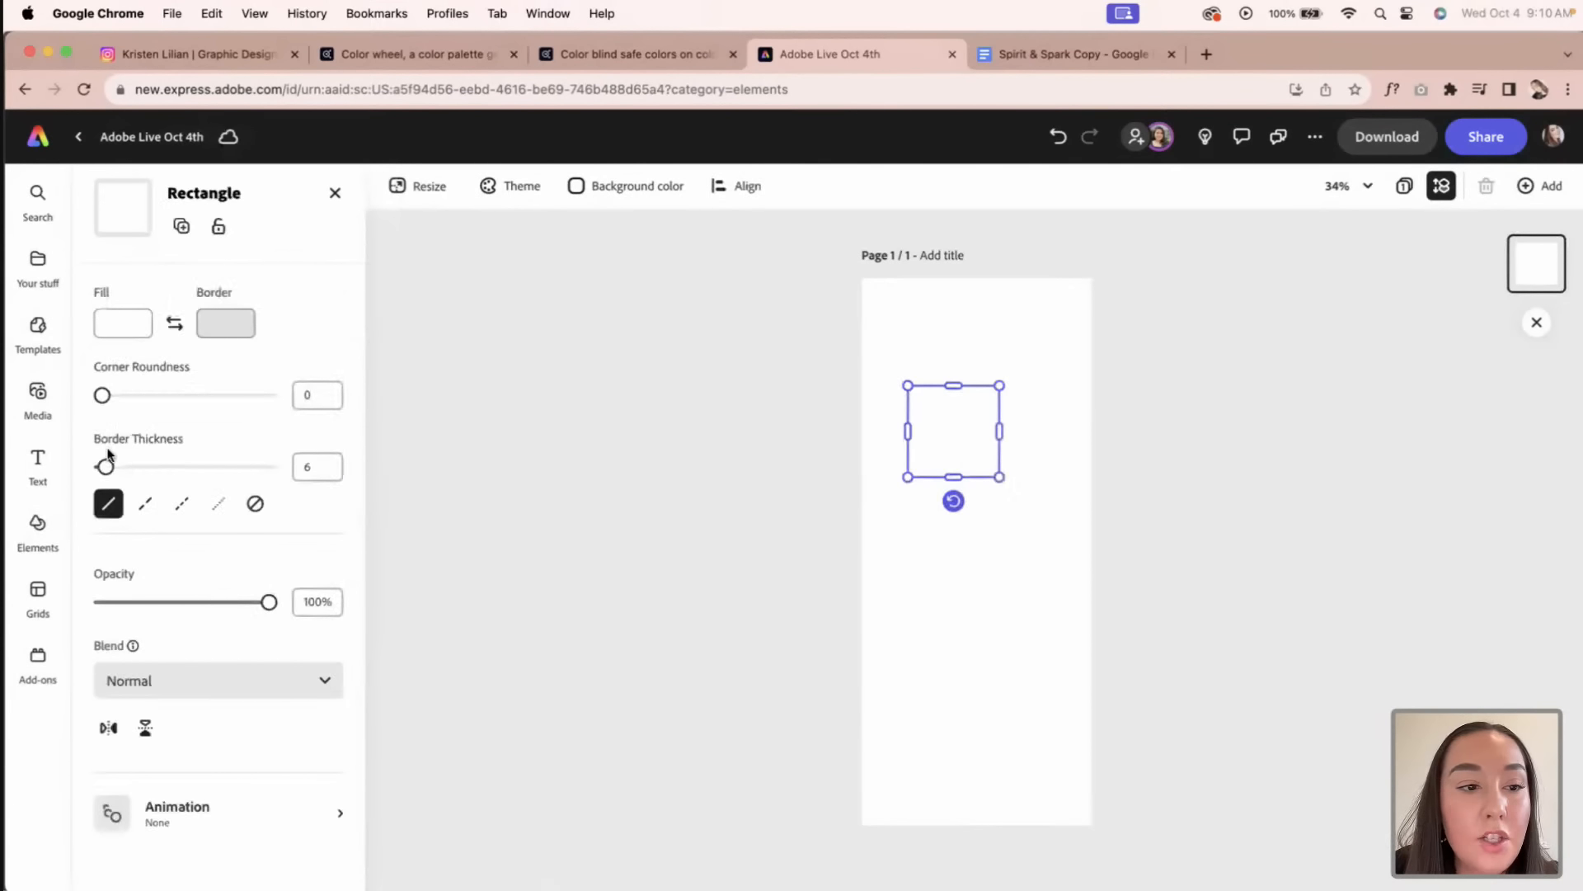
pyautogui.click(329, 470)
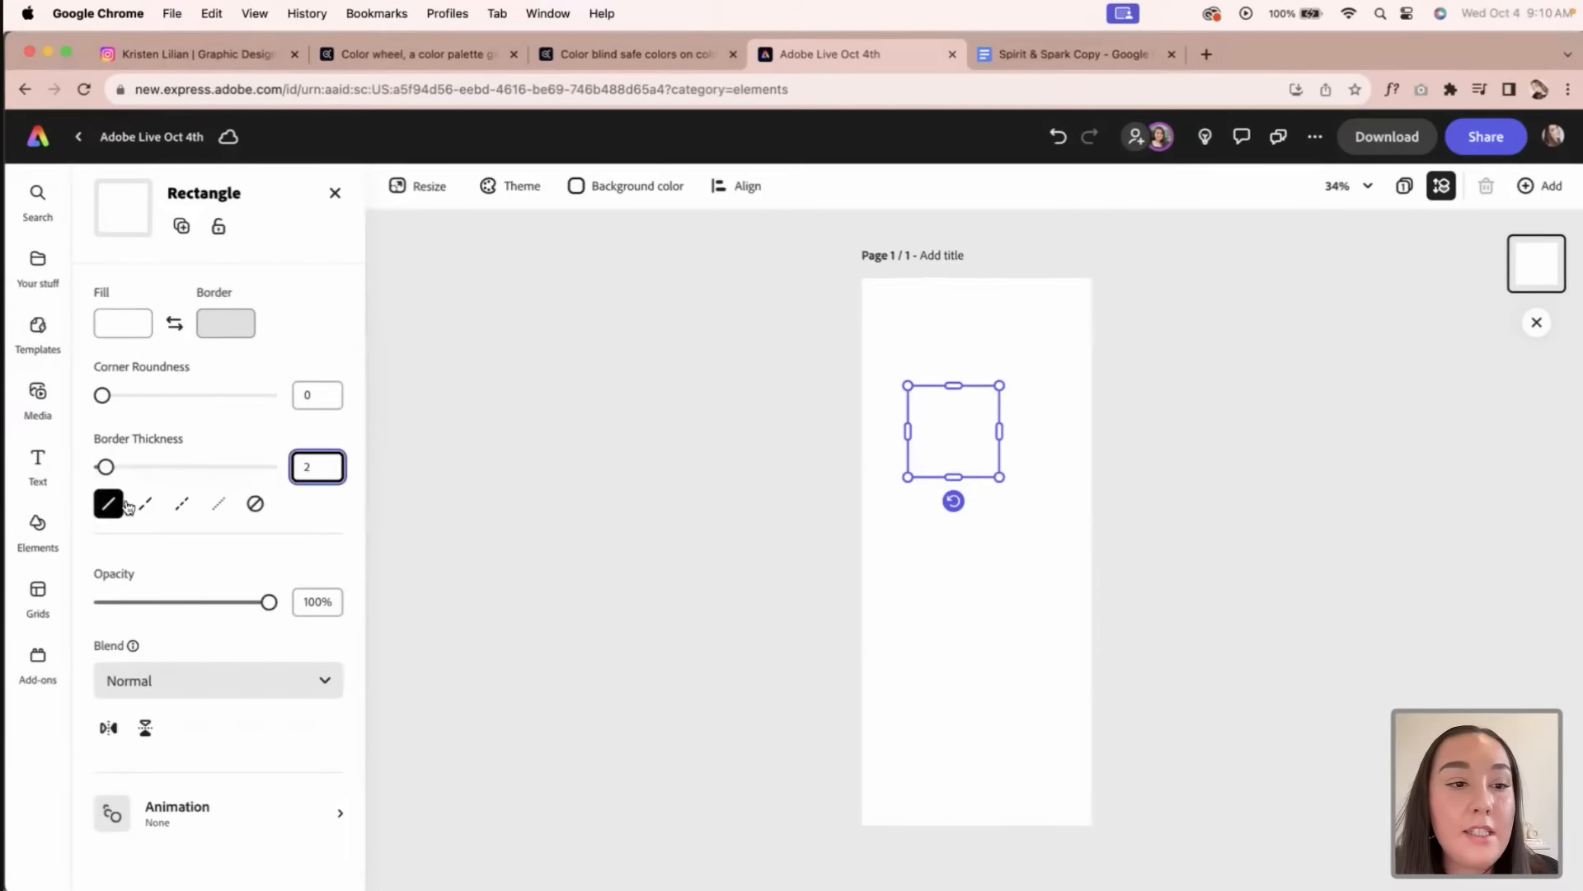
pyautogui.click(311, 523)
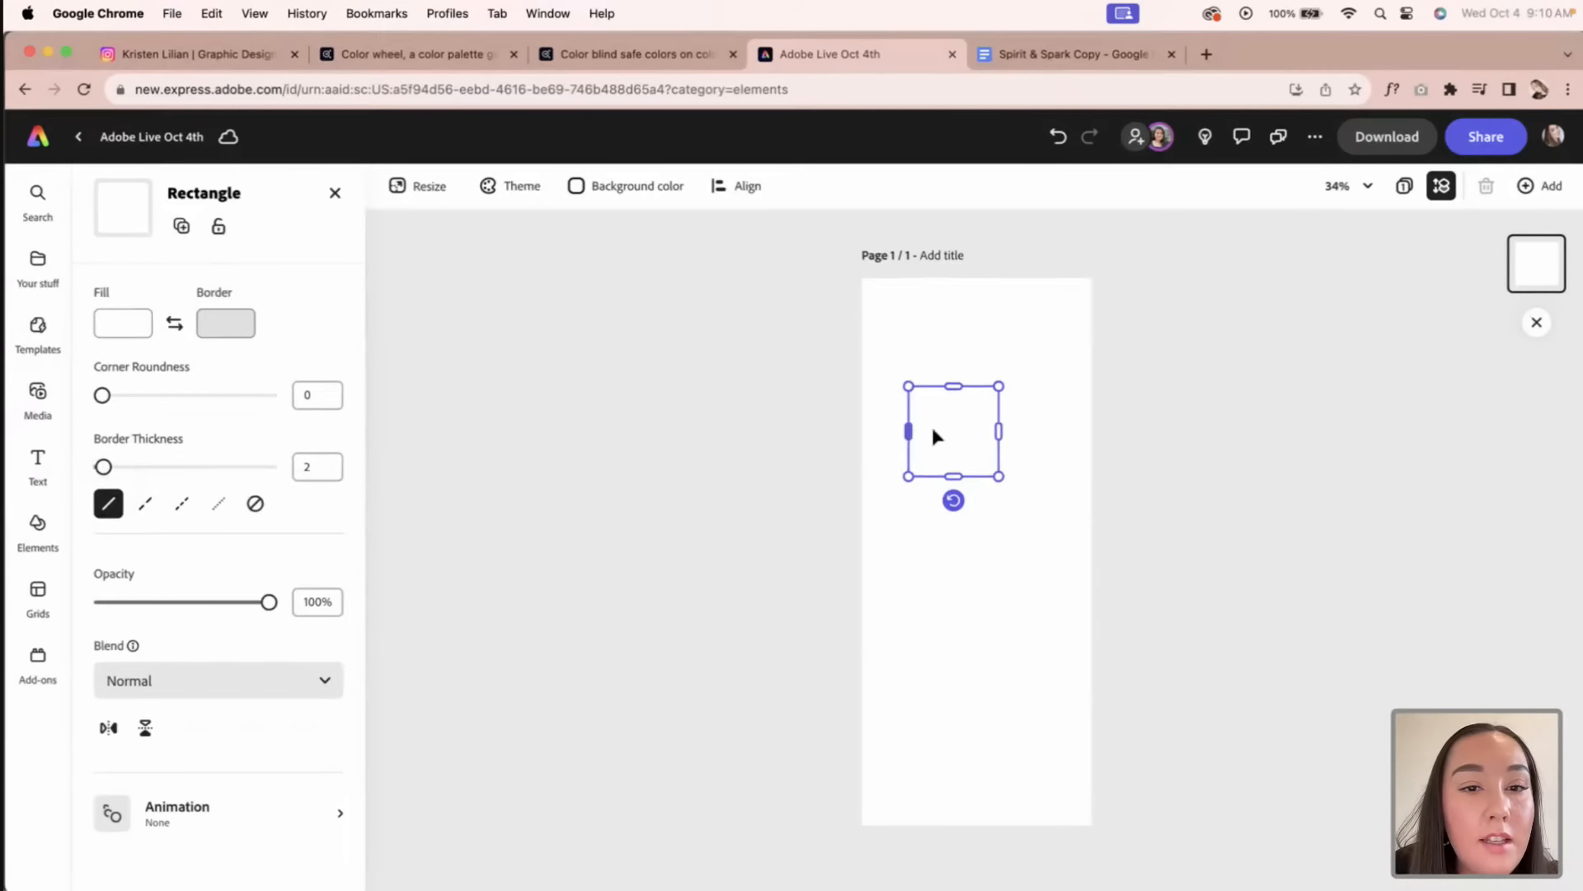
pyautogui.moveTo(952, 428); pyautogui.dragTo(952, 426)
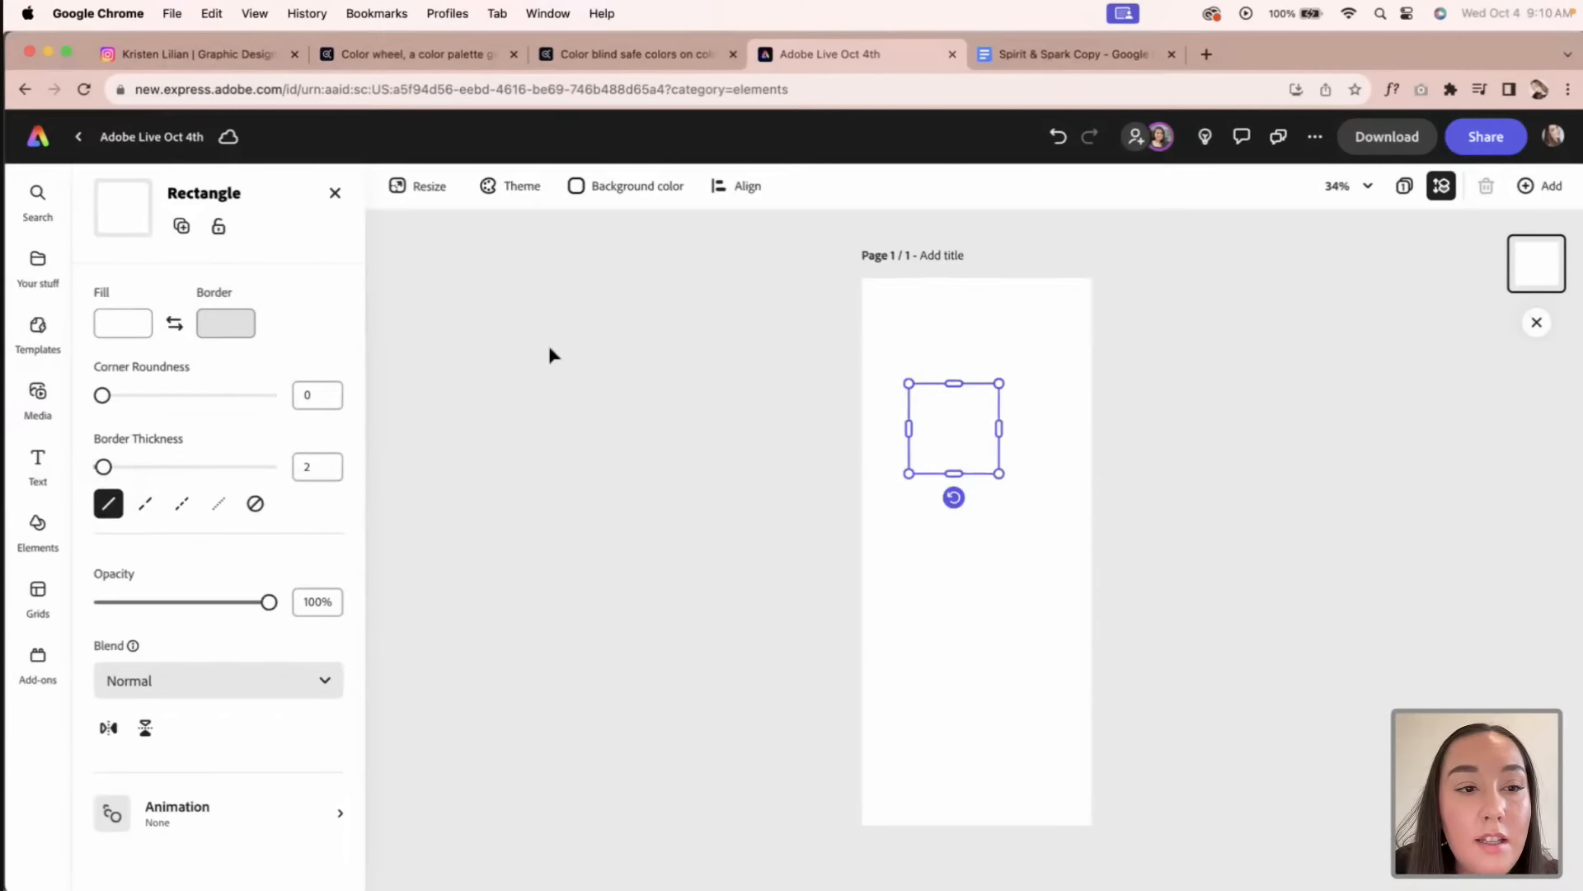
pyautogui.click(218, 329)
pyautogui.click(310, 242)
pyautogui.click(944, 567)
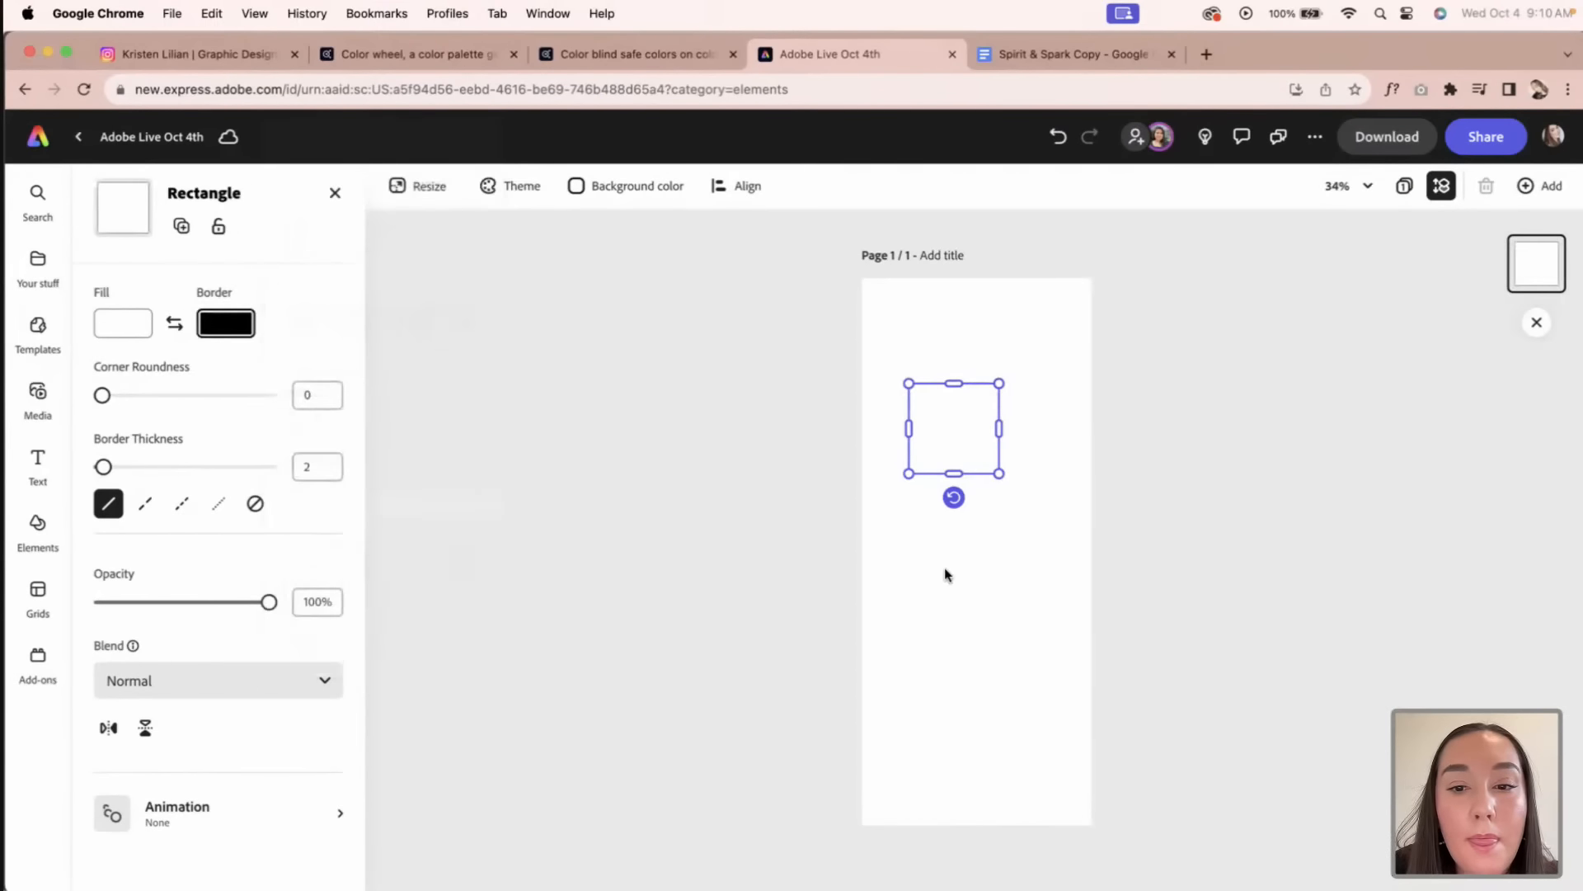
pyautogui.click(943, 567)
# Step: Move the bordered square into the page's top-left corner and stretch it to the full page width
pyautogui.moveTo(967, 474); pyautogui.dragTo(920, 369)
pyautogui.click(972, 408)
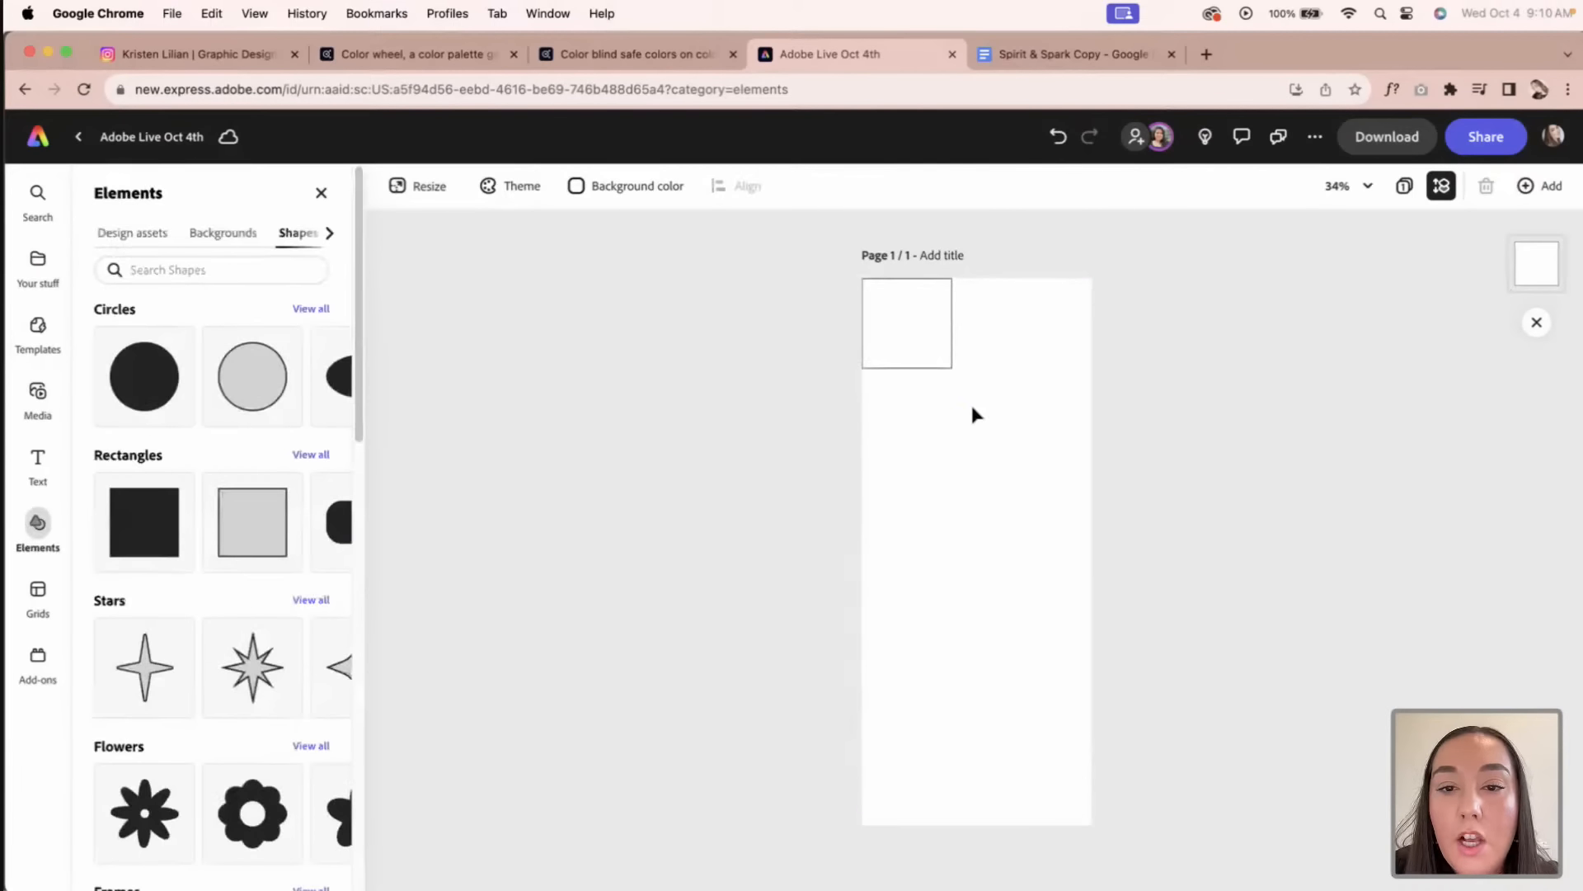
pyautogui.click(951, 339)
pyautogui.moveTo(952, 322); pyautogui.dragTo(1090, 331)
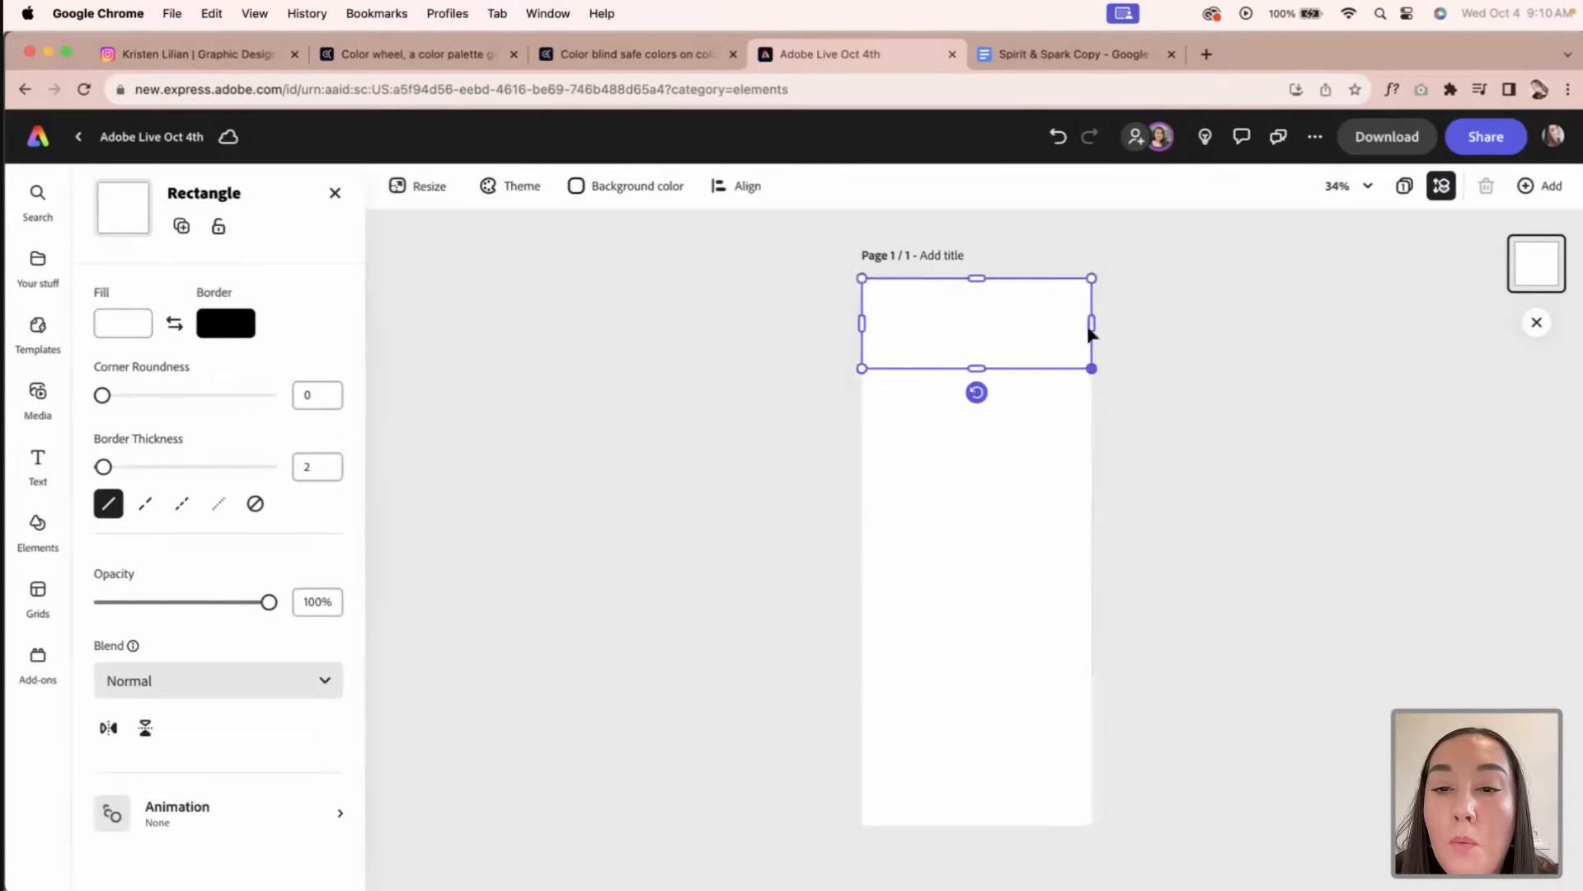
pyautogui.click(1044, 442)
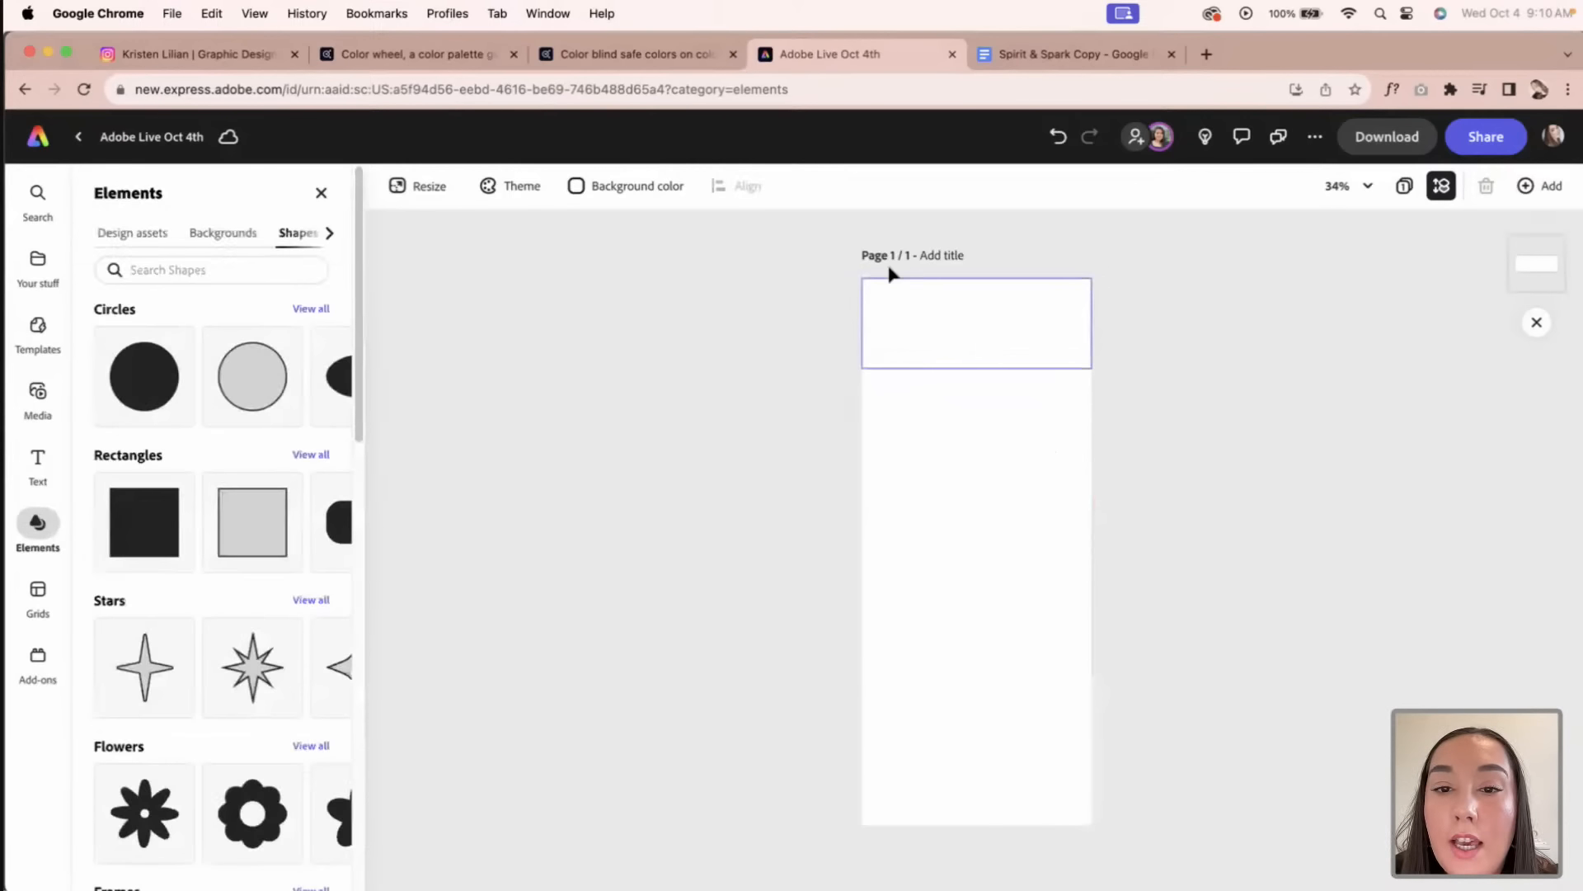
pyautogui.click(859, 343)
pyautogui.moveTo(859, 323); pyautogui.dragTo(862, 329)
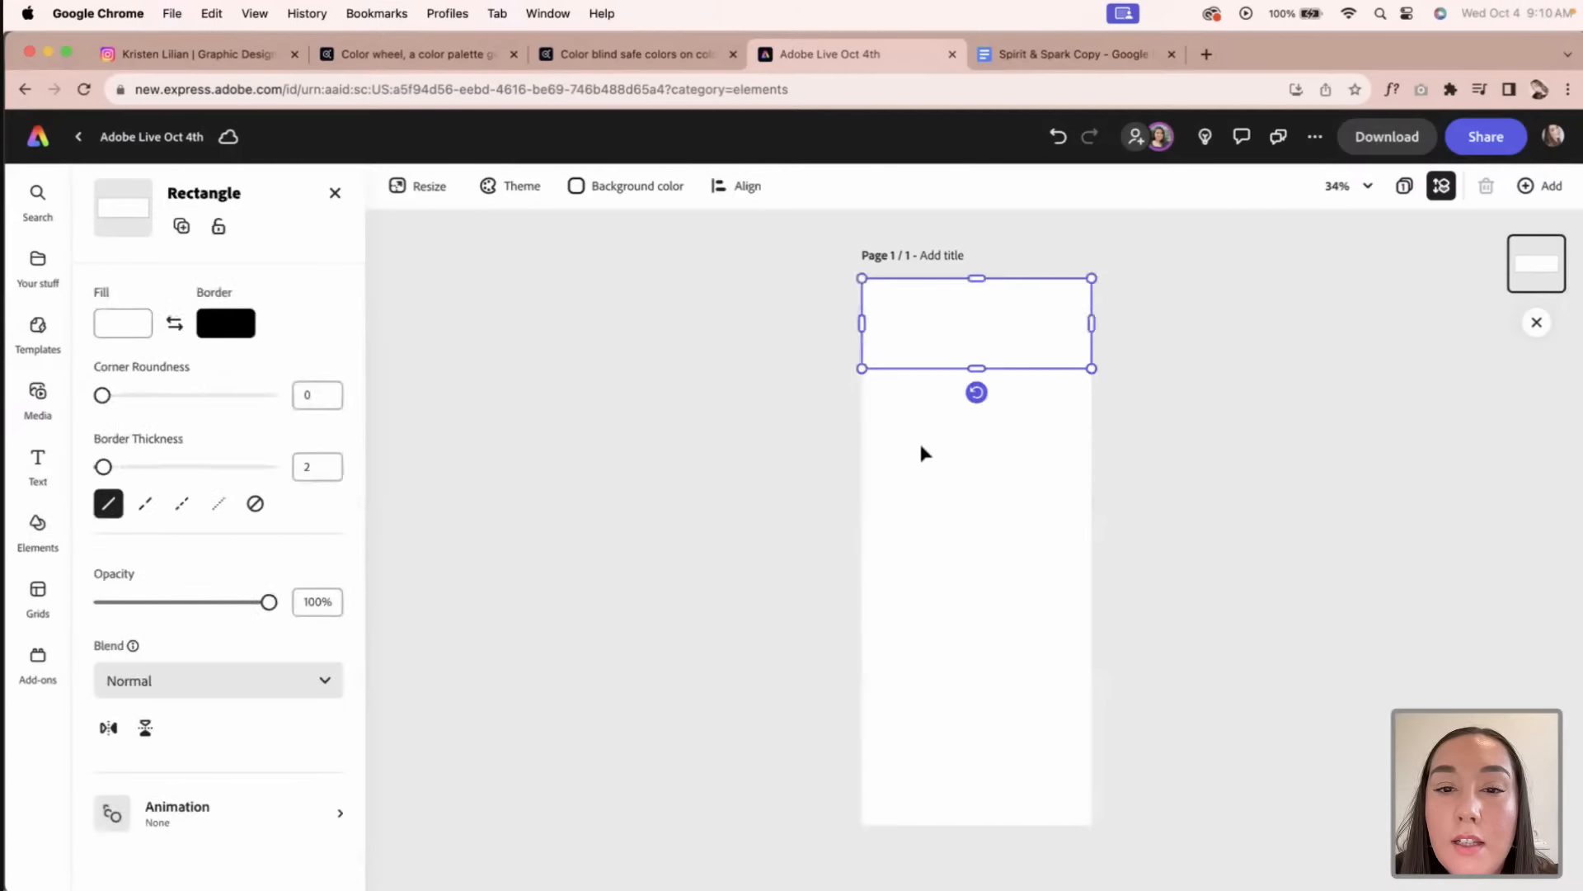
pyautogui.click(918, 439)
# Step: Duplicate the full-width rectangle, narrow the copy to half the page width and place it directly beneath on the page's left side
pyautogui.click(921, 368)
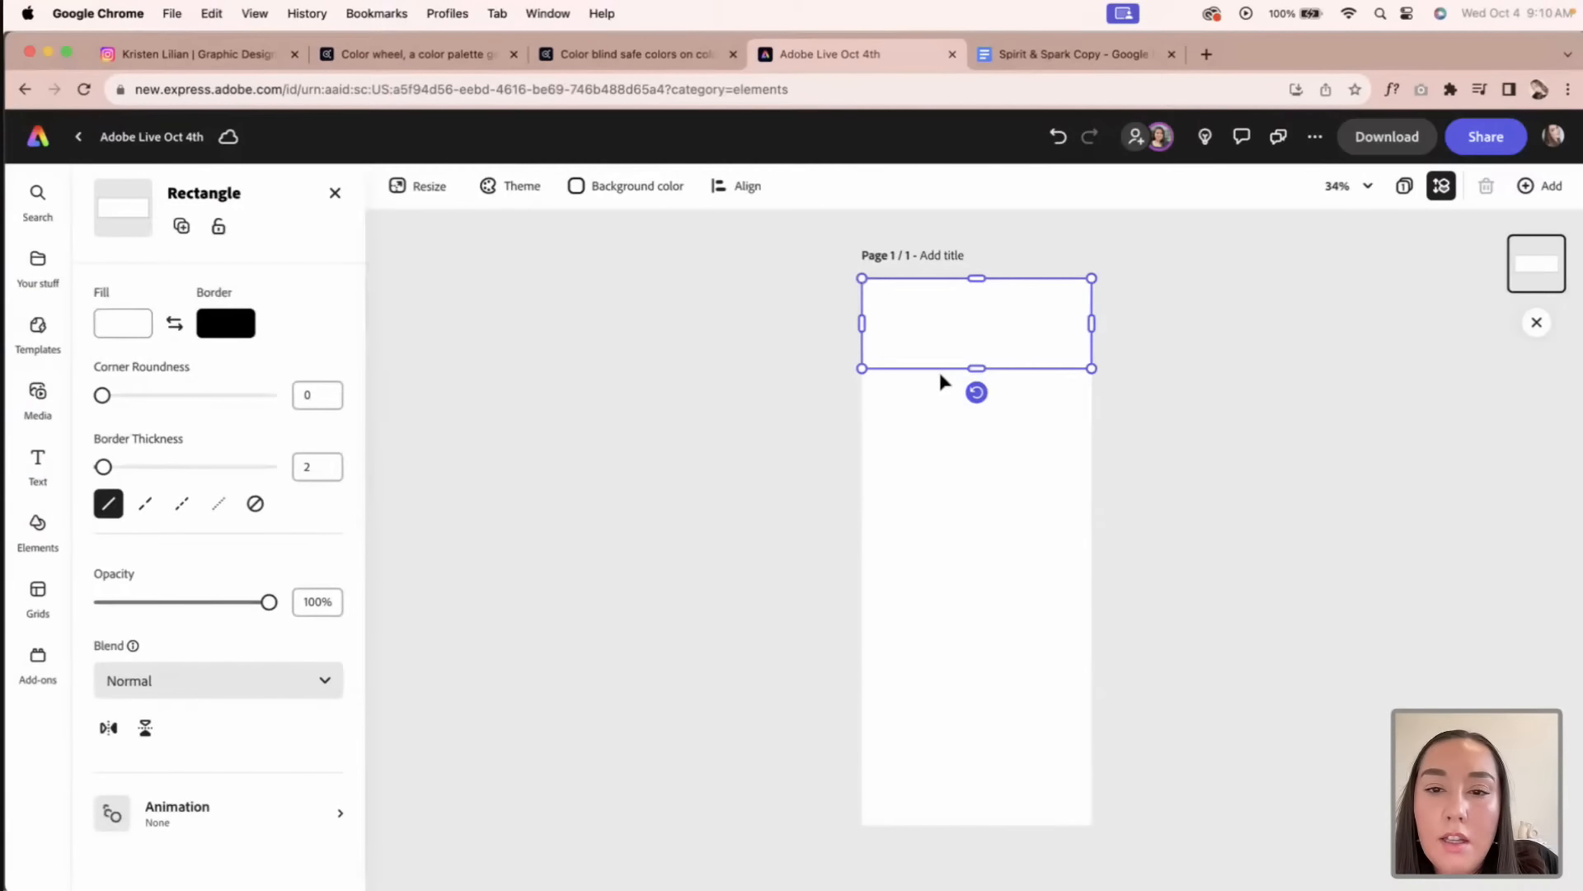
pyautogui.click(979, 424)
pyautogui.moveTo(968, 371); pyautogui.dragTo(969, 487)
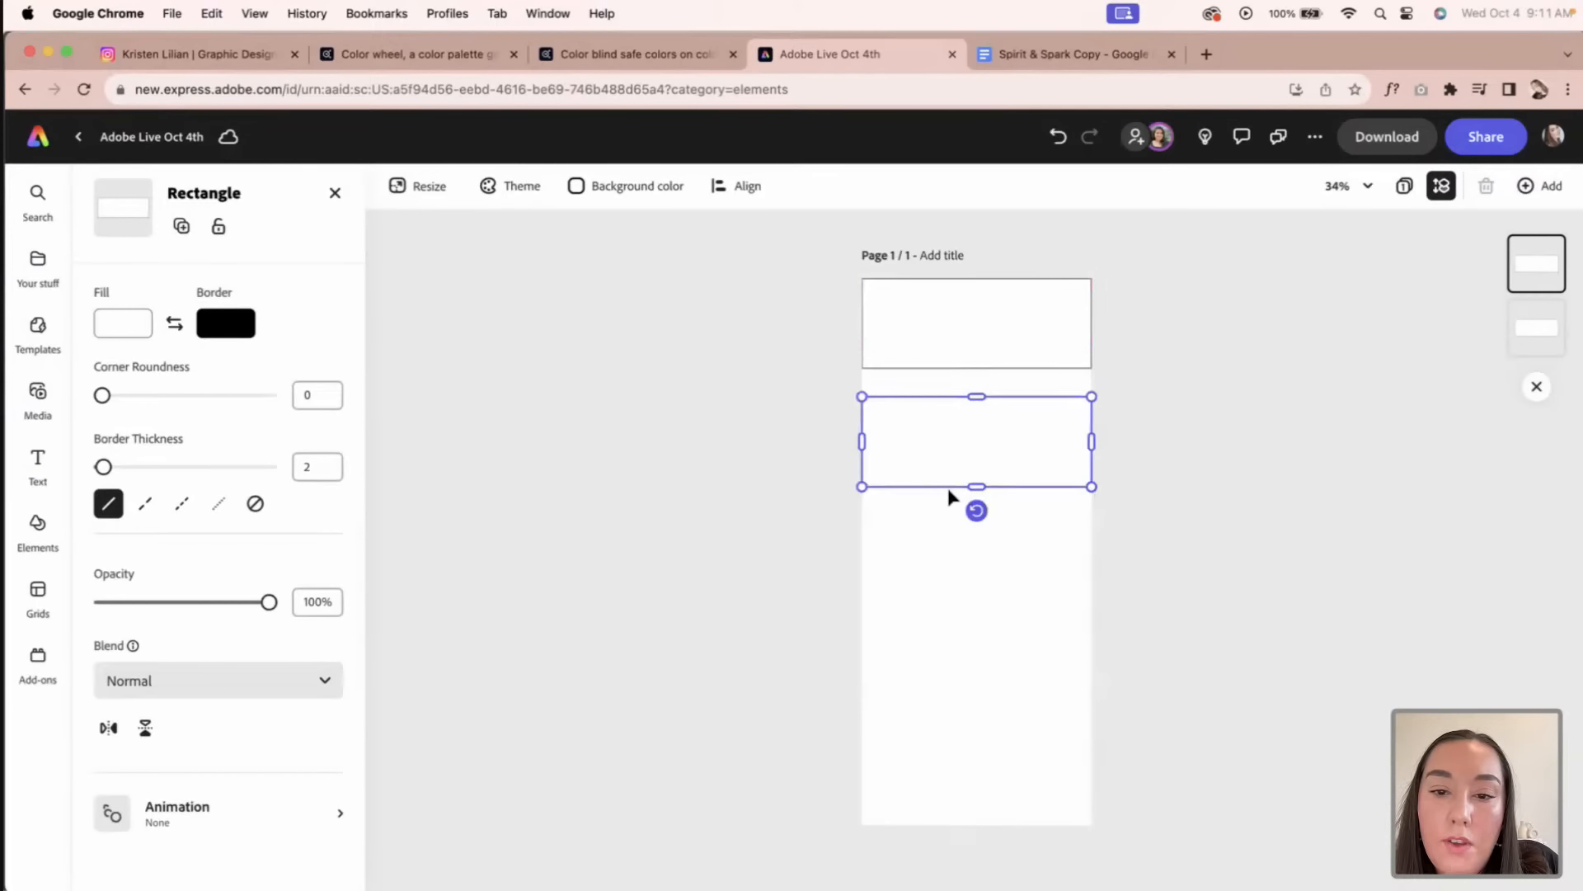
pyautogui.moveTo(1085, 447); pyautogui.dragTo(912, 458)
pyautogui.click(912, 492)
pyautogui.click(971, 489)
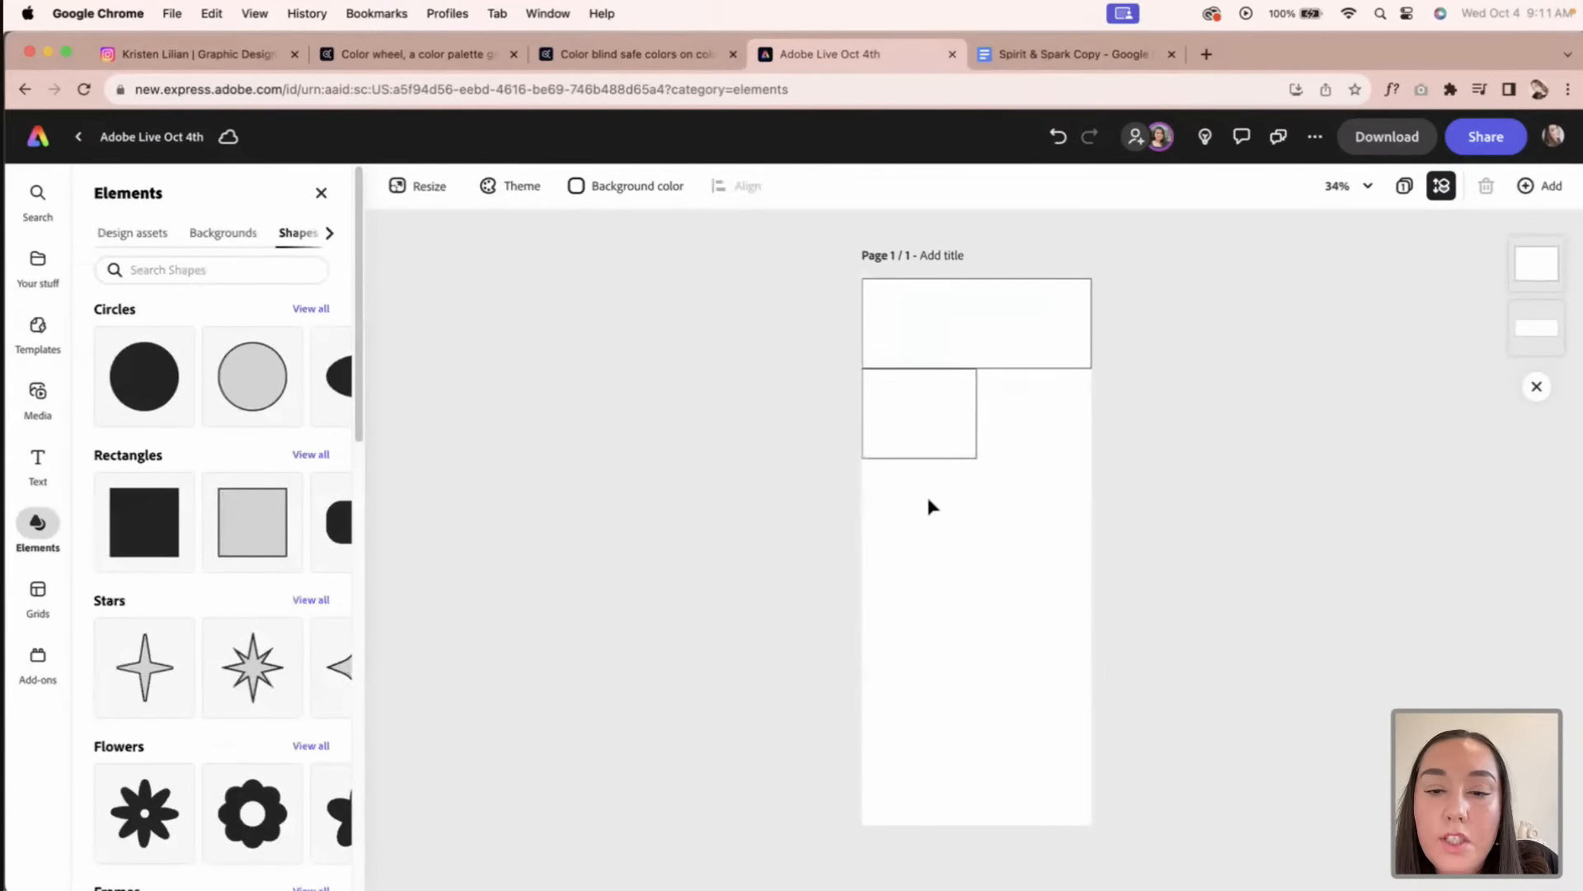
# Step: Nudge the half-width rectangle up so its upper border overlaps the lower border of the full-width rectangle
pyautogui.scroll(10, 927, 493)
pyautogui.scroll(5, 900, 454)
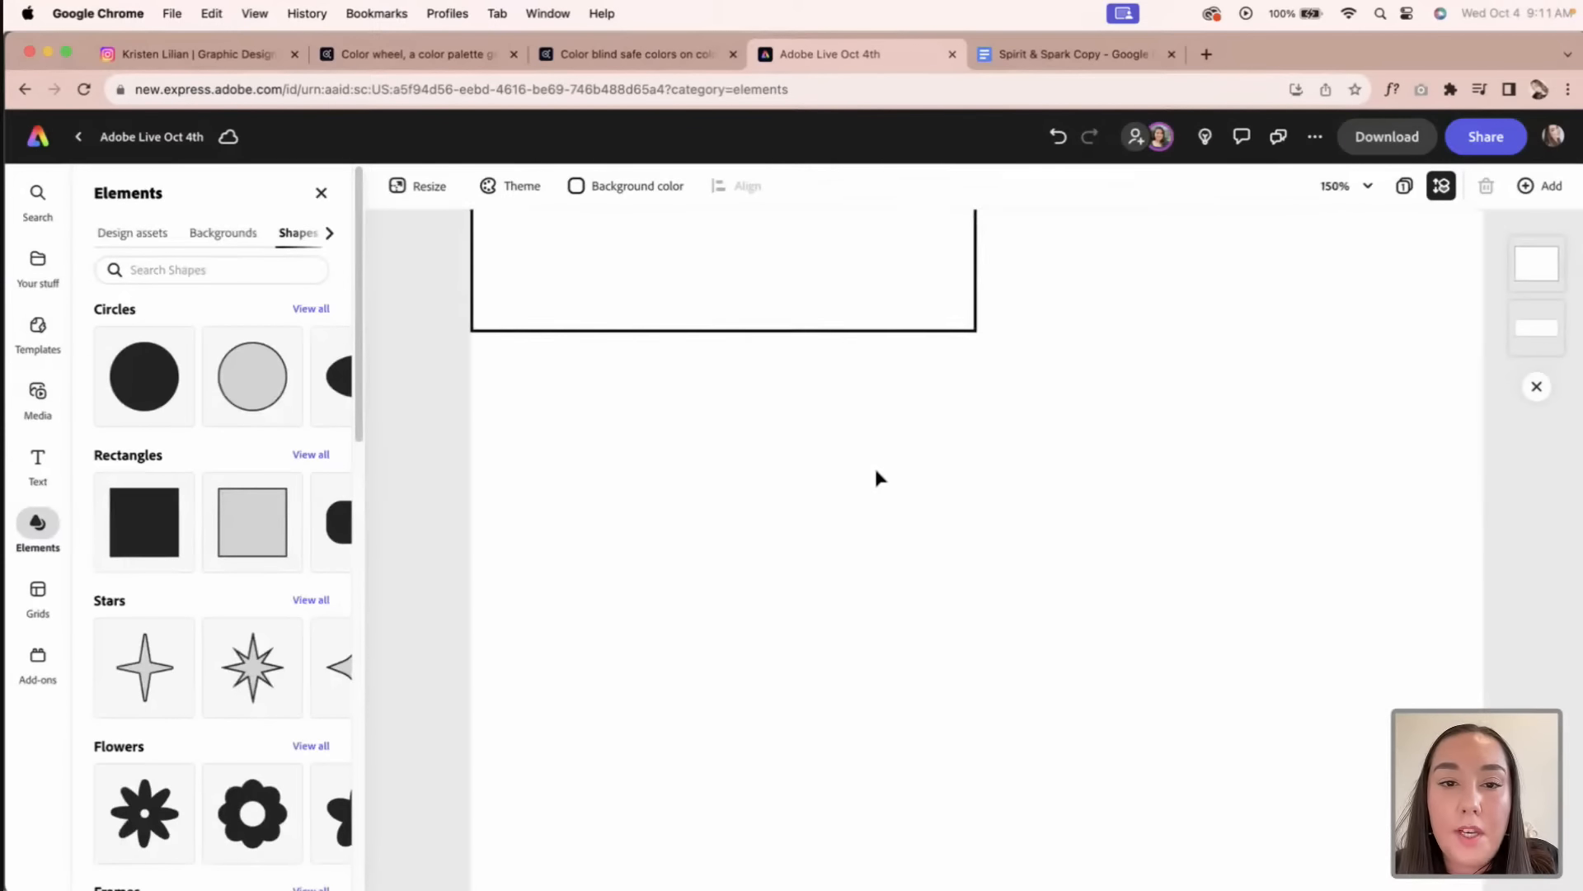
pyautogui.scroll(3, 873, 472)
pyautogui.click(751, 299)
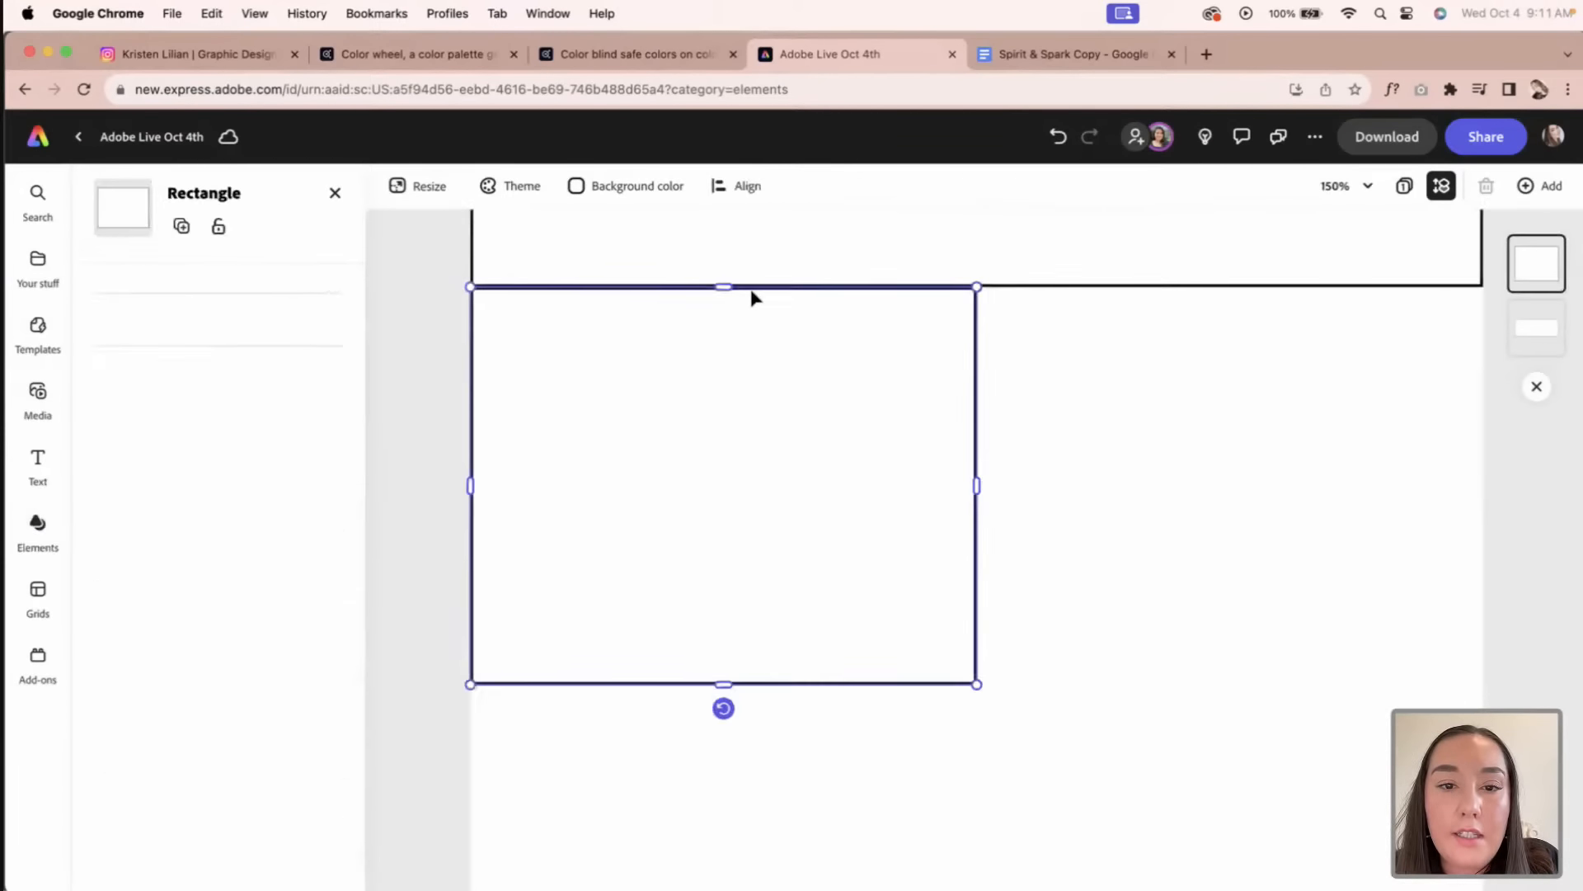
pyautogui.press('Up')
pyautogui.press('Up')
pyautogui.press('Up')
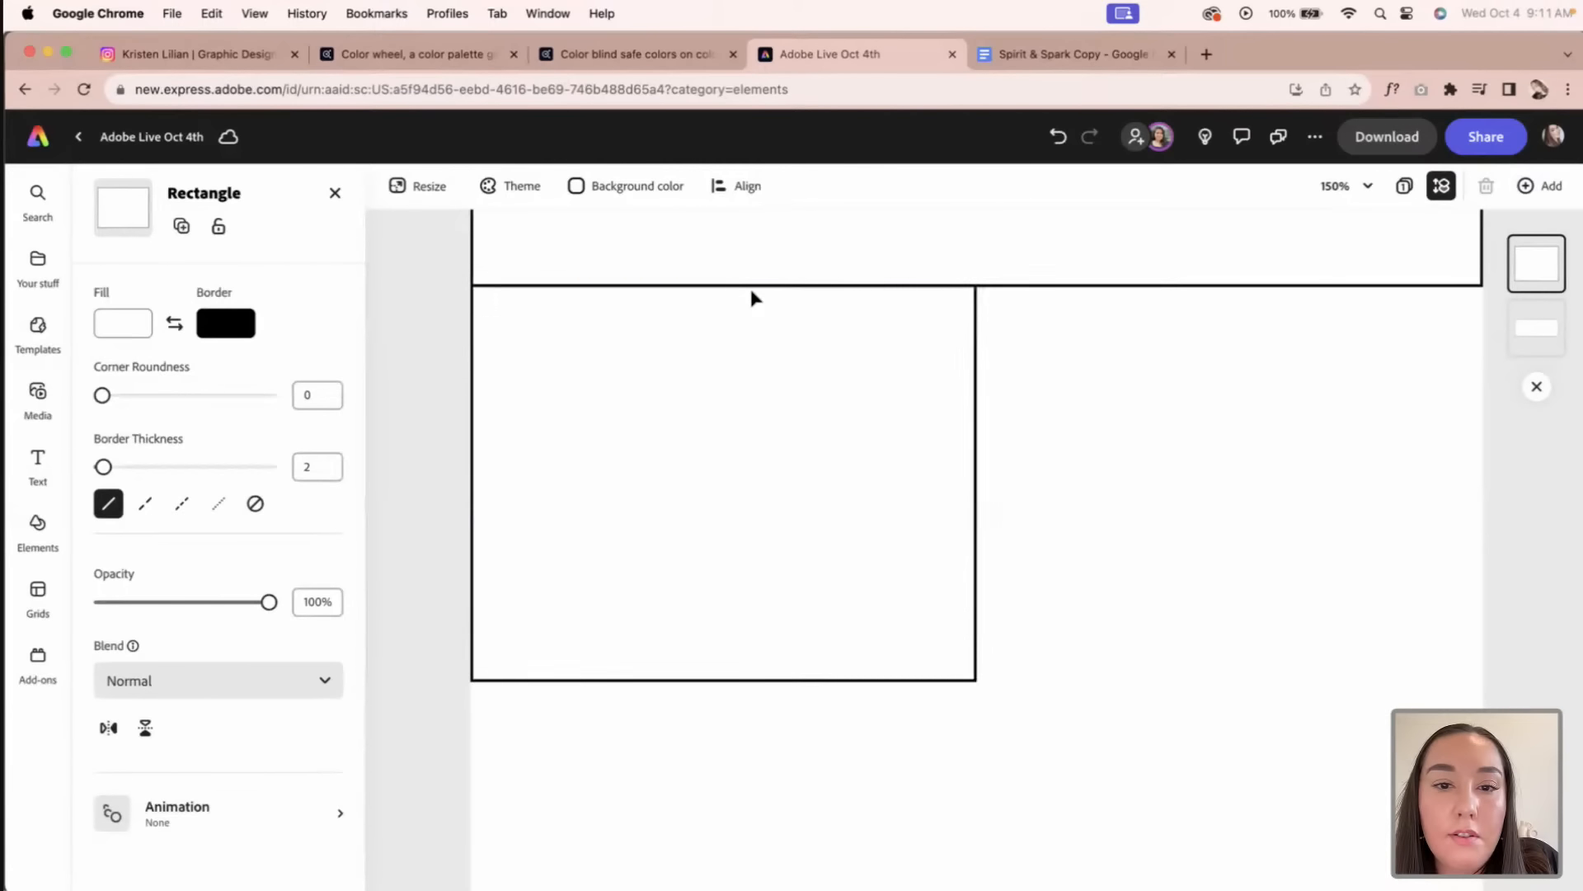
pyautogui.click(1181, 473)
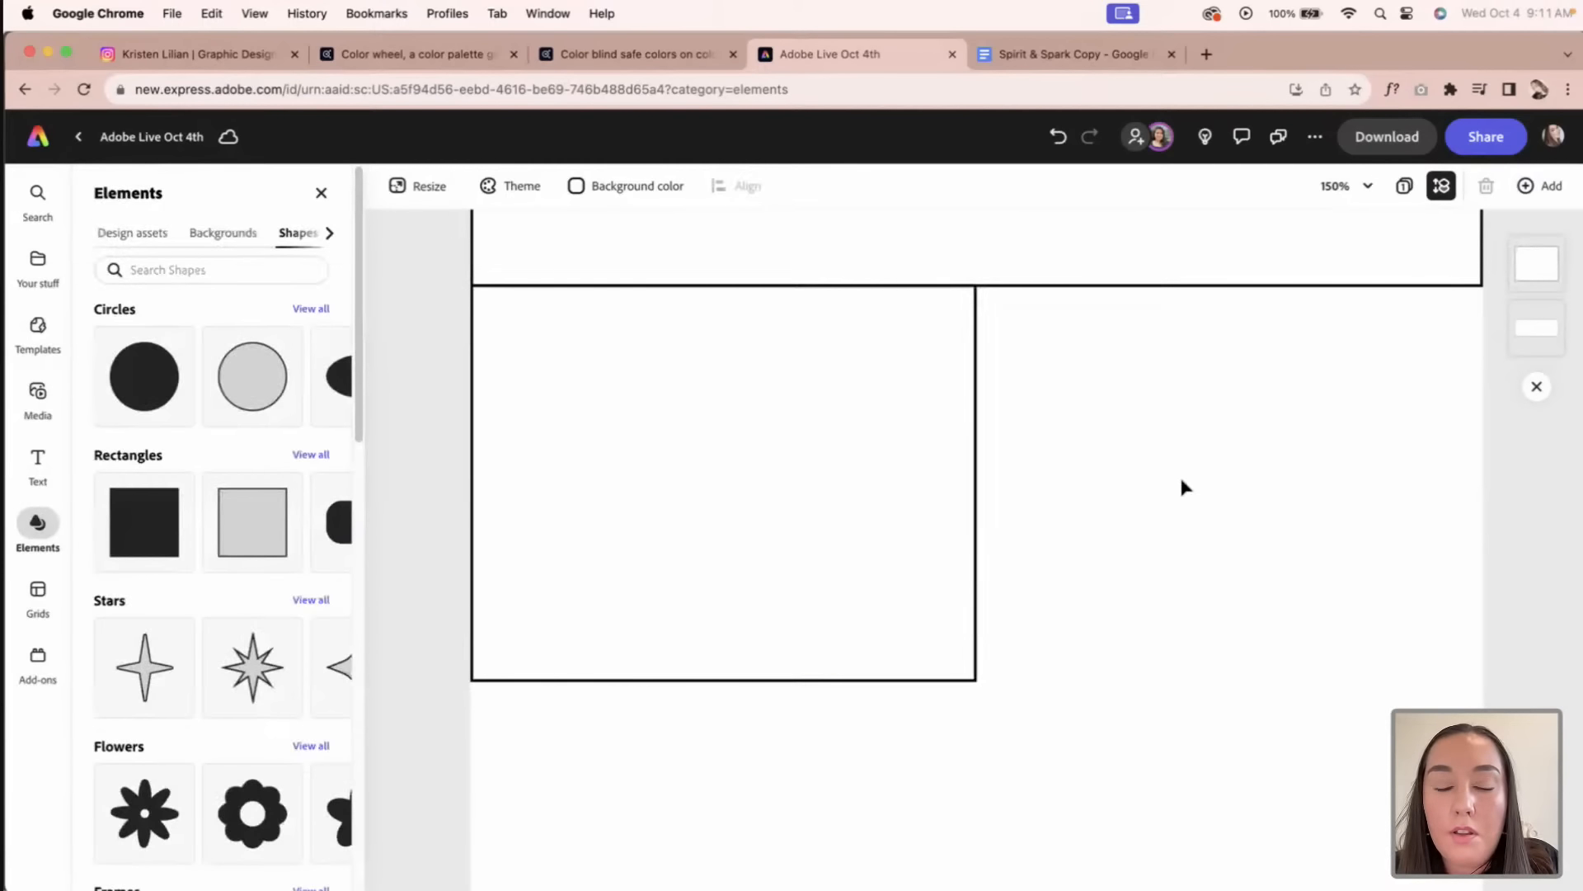
# Step: Duplicate the half-width rectangle and place the copy beside it on the page's right half
pyautogui.press('super+minus')
pyautogui.click(978, 592)
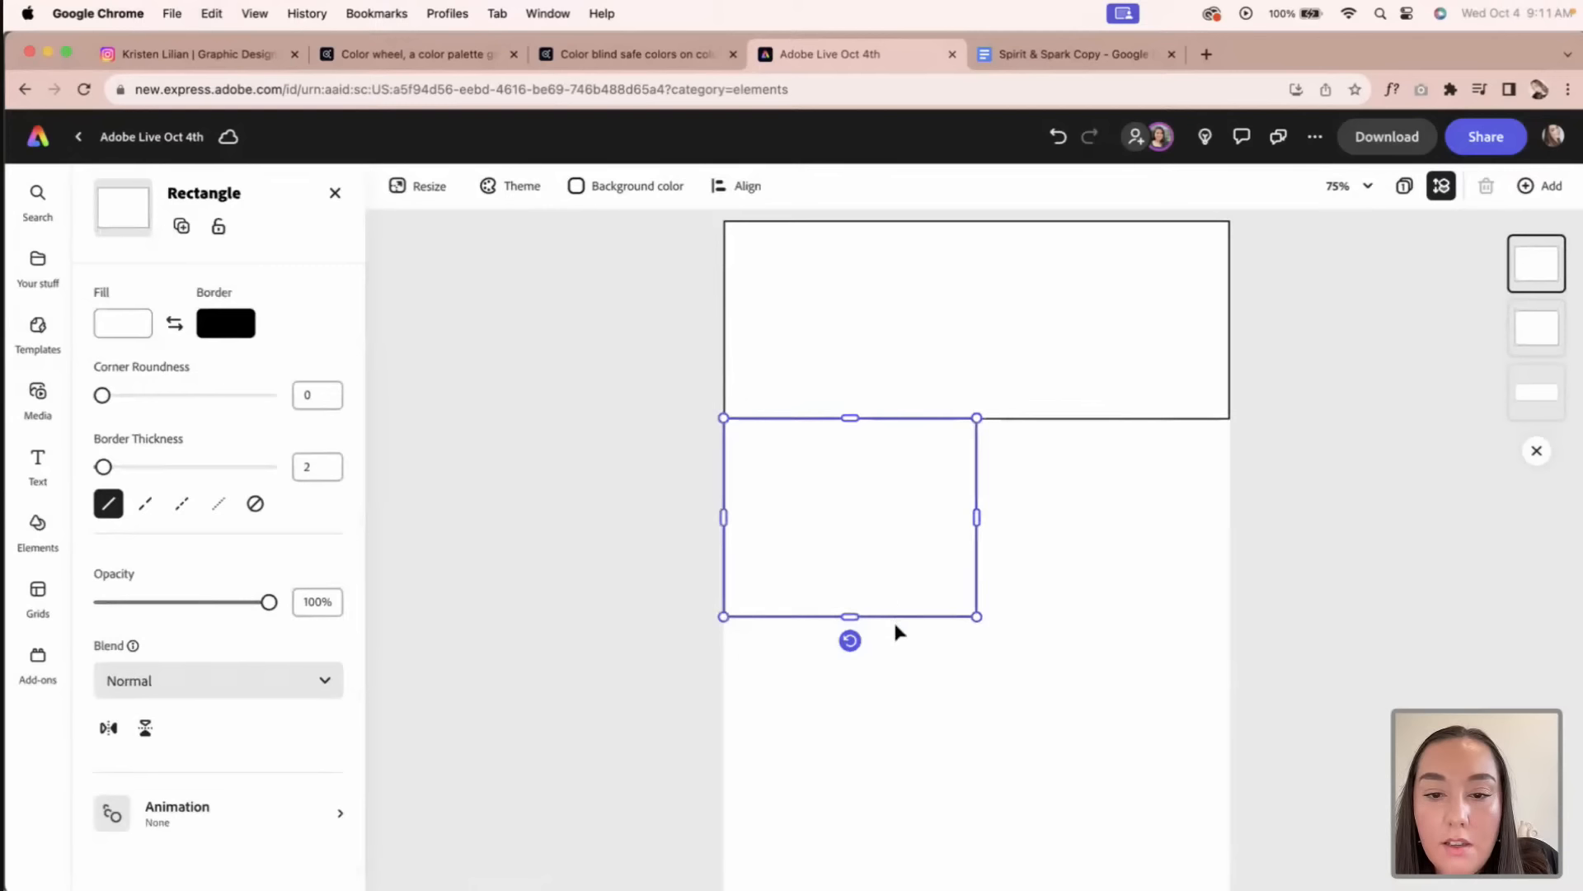
pyautogui.moveTo(896, 618); pyautogui.dragTo(986, 617)
pyautogui.click(977, 629)
pyautogui.click(982, 551)
pyautogui.moveTo(973, 559); pyautogui.dragTo(1227, 566)
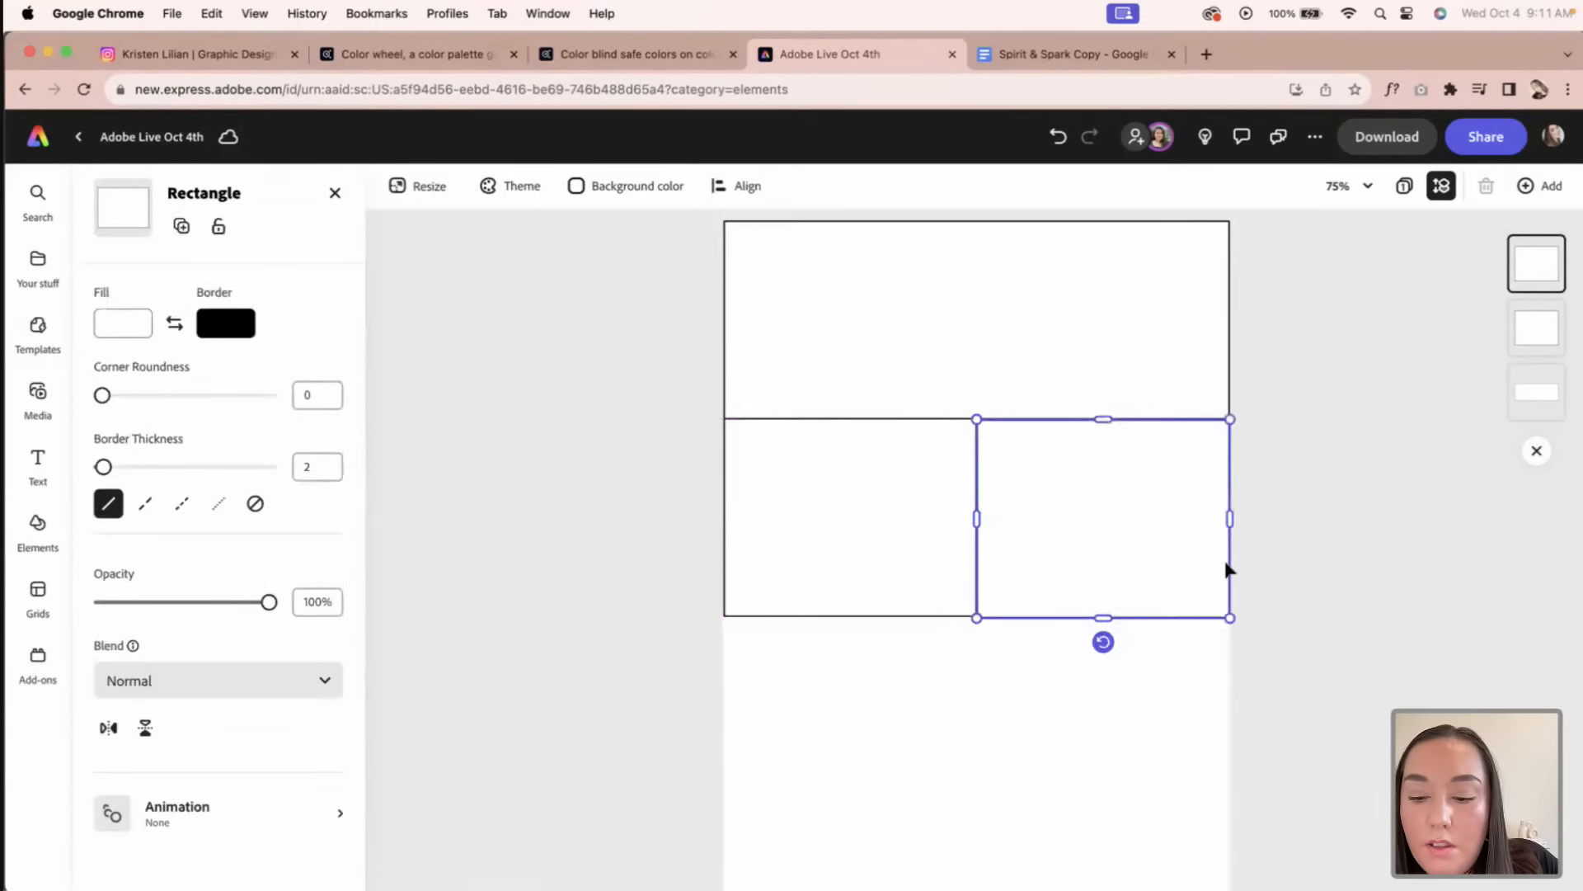
# Step: Nudge the right-hand copy so its borders line up with the neighbouring rectangles
pyautogui.click(1227, 565)
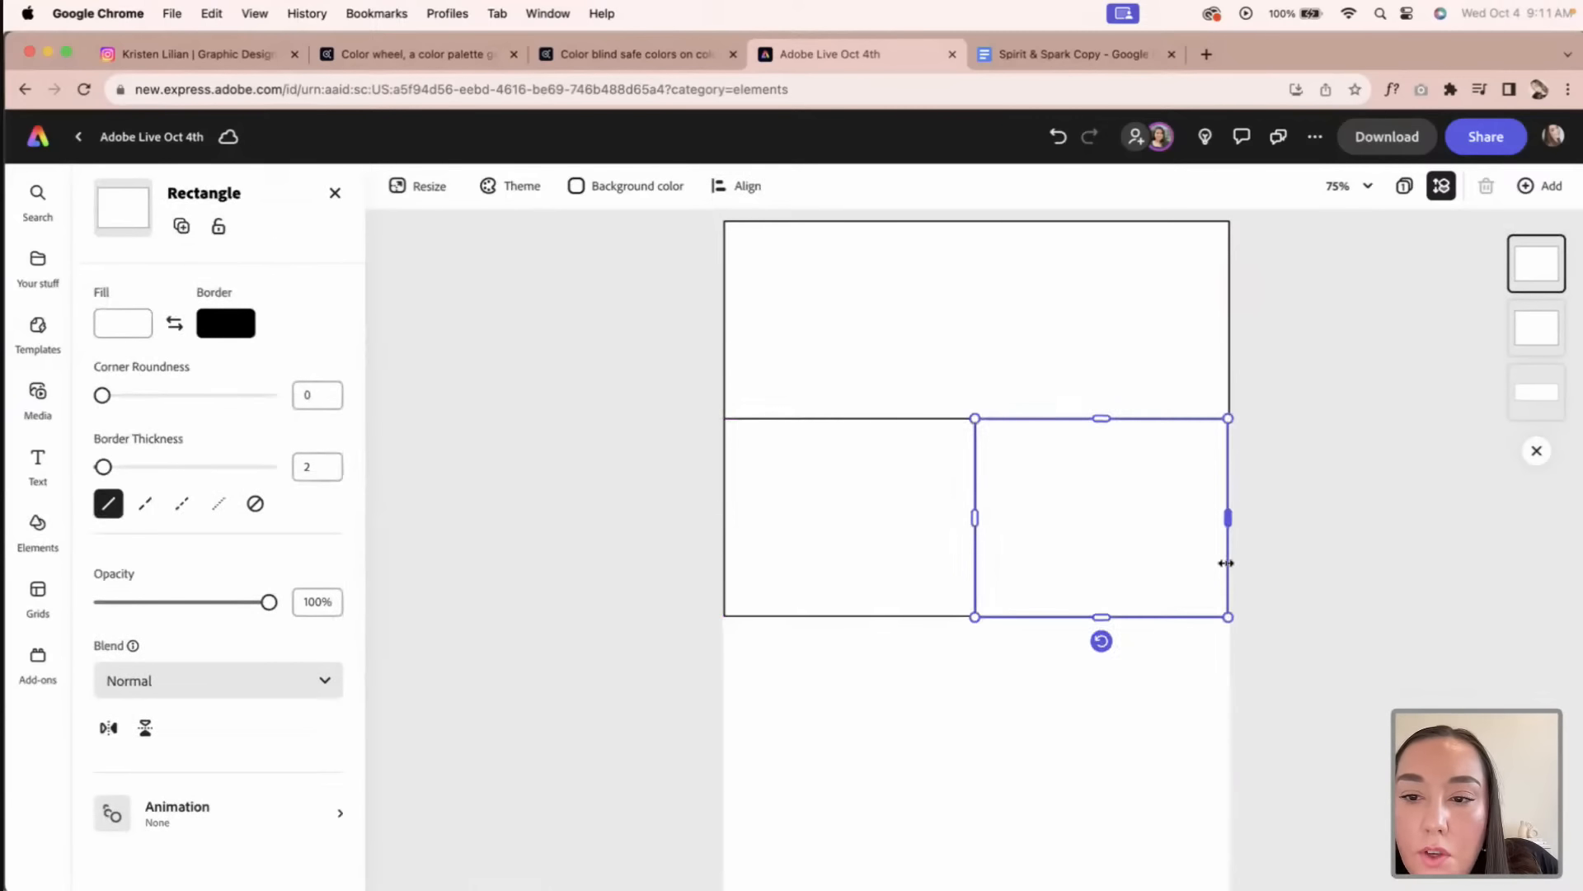
pyautogui.click(1184, 660)
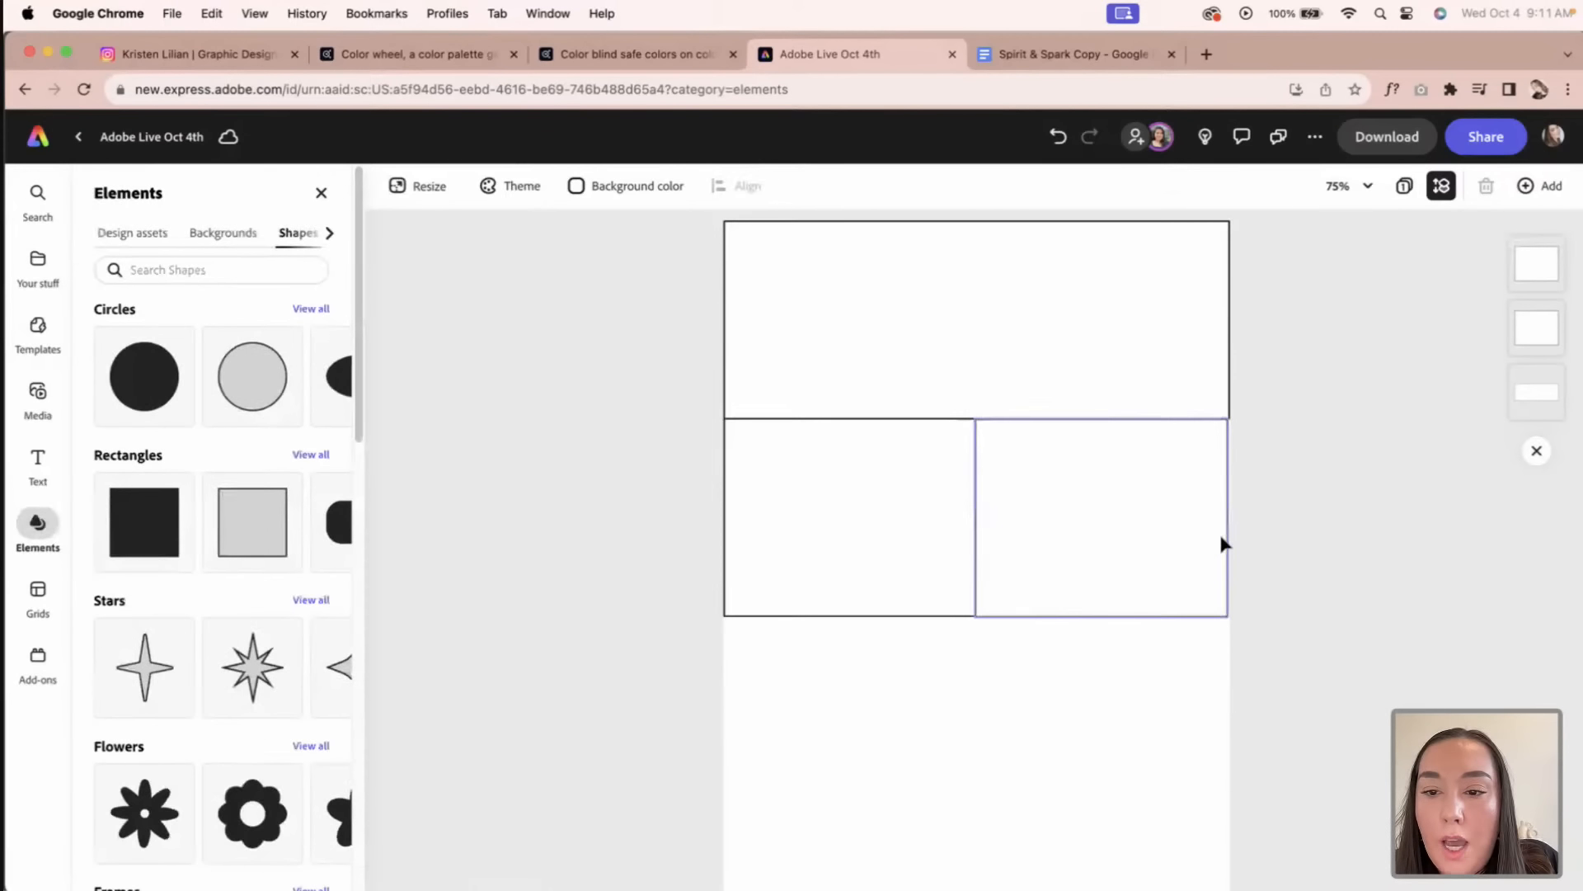
pyautogui.click(1225, 543)
pyautogui.press('Right')
pyautogui.press('Right')
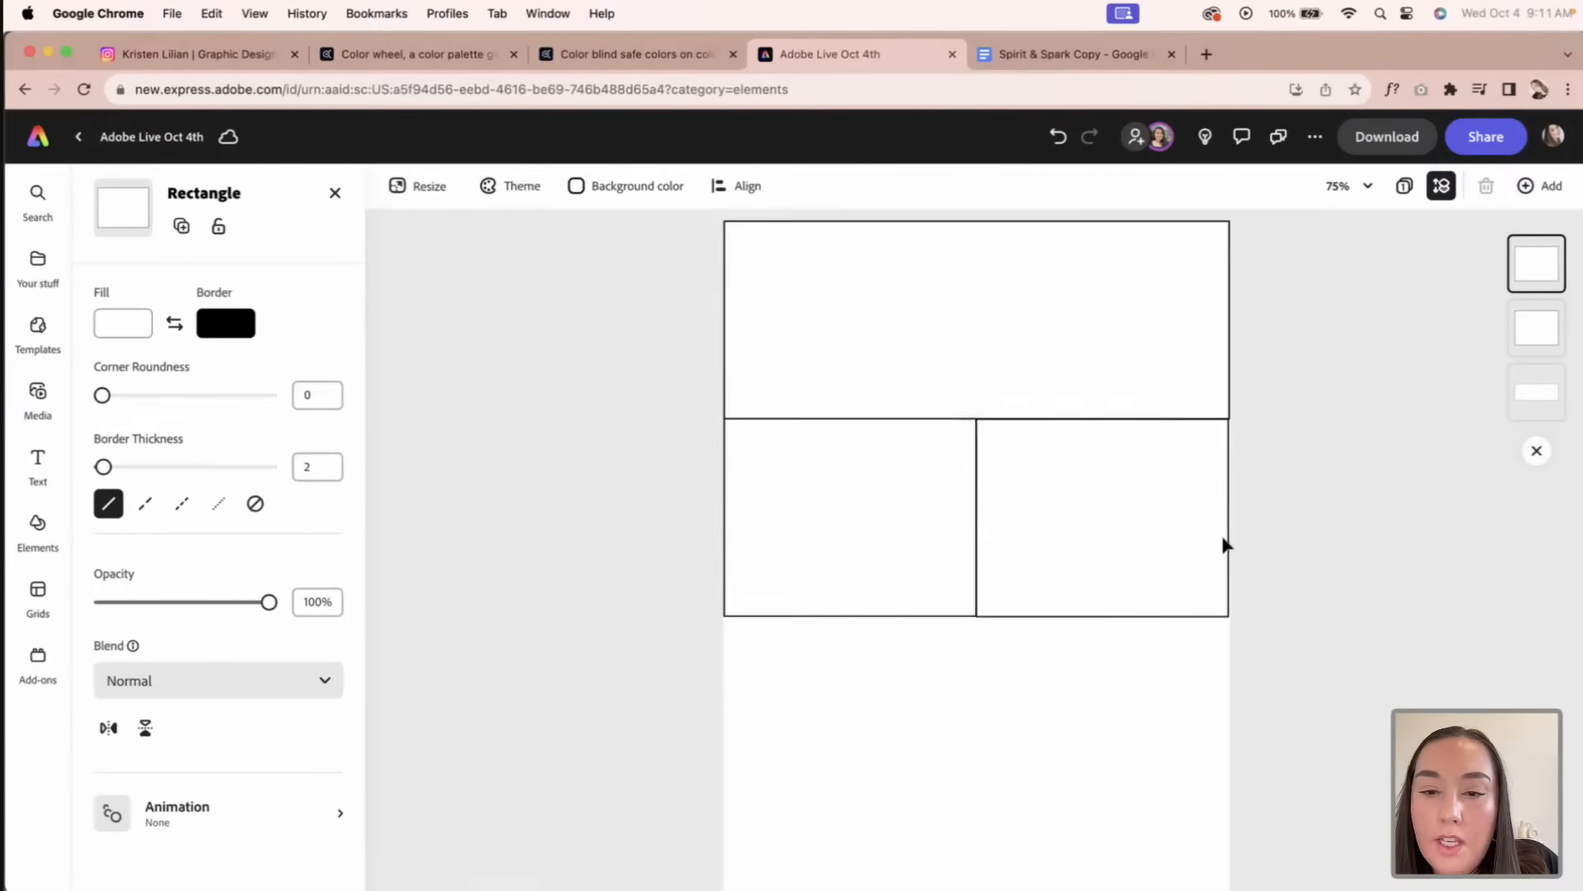
pyautogui.click(1111, 655)
# Step: Duplicate the second row's left half-width rectangle and place the copy directly beneath it on the page's left side
pyautogui.scroll(-2, 1072, 660)
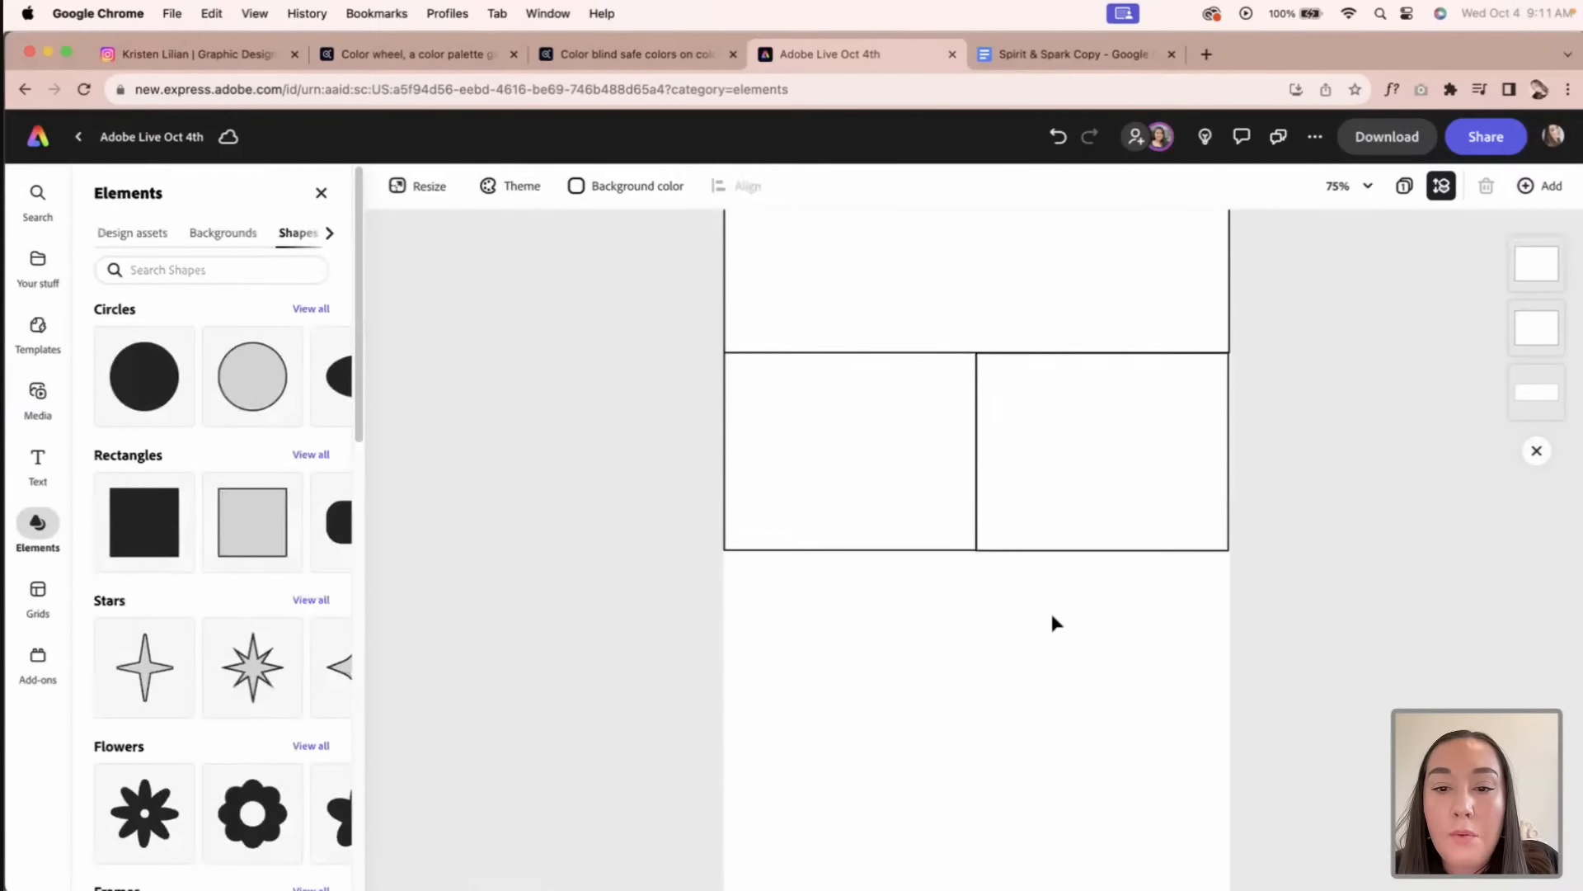
pyautogui.click(1053, 551)
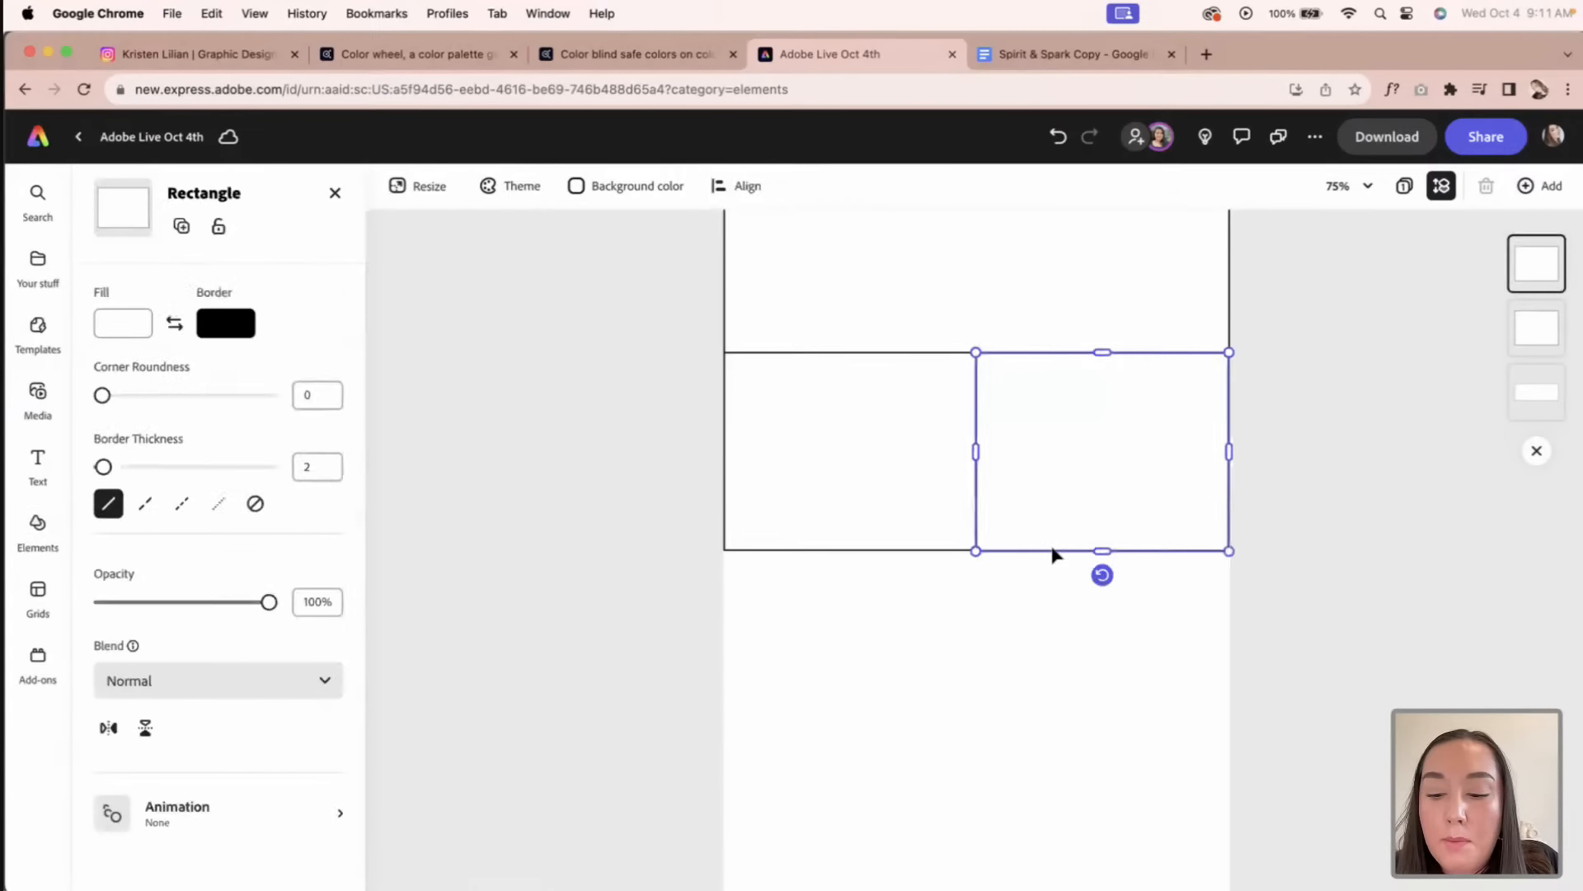
pyautogui.click(1019, 611)
pyautogui.press('super+0')
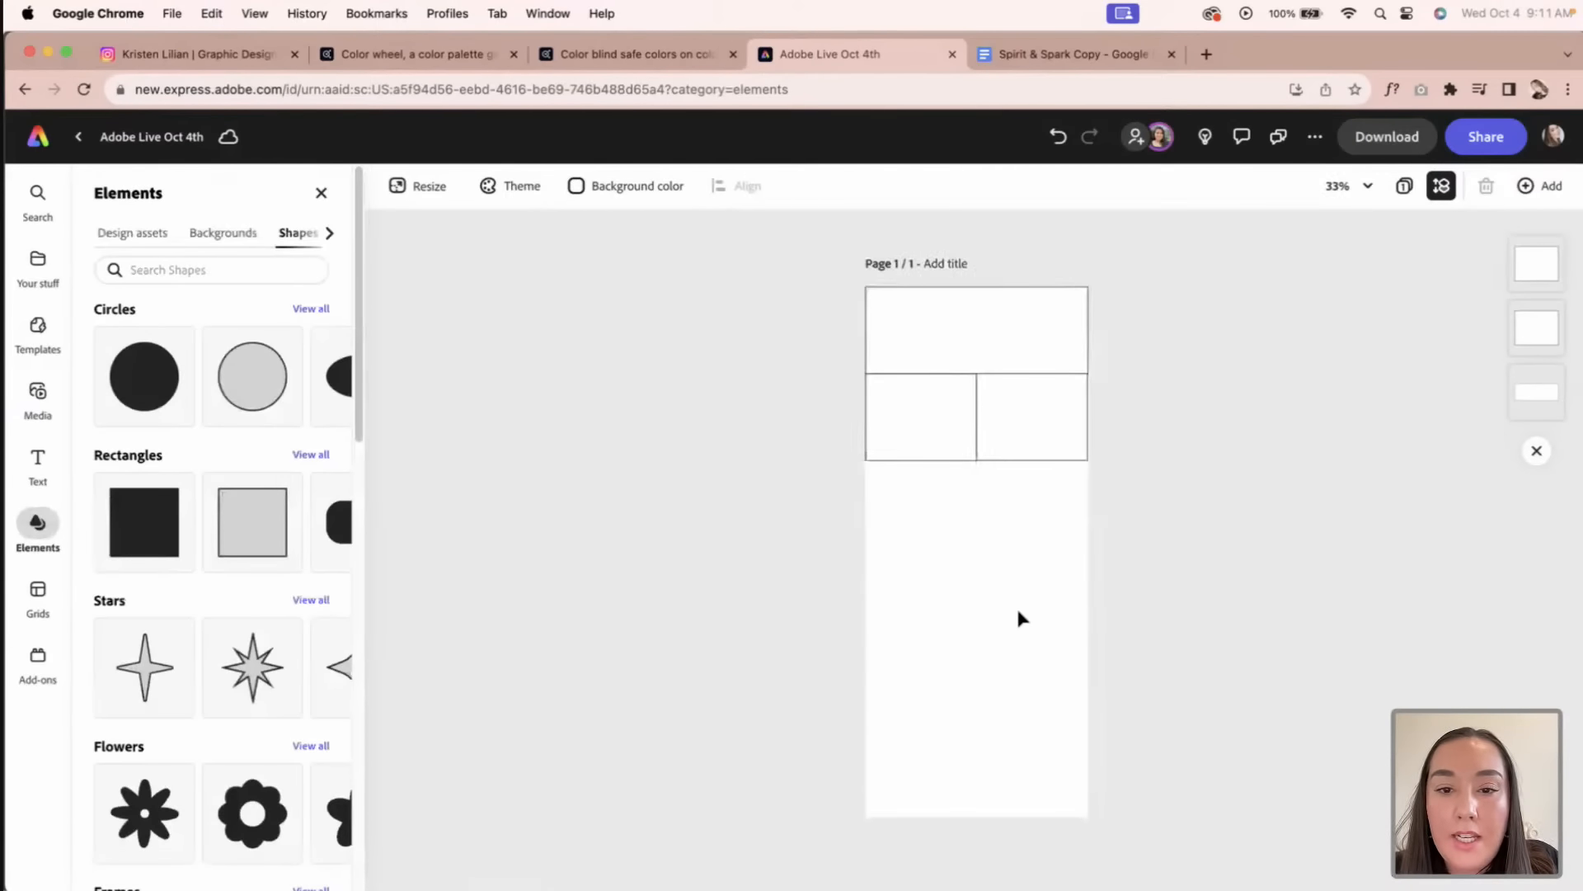
pyautogui.click(905, 456)
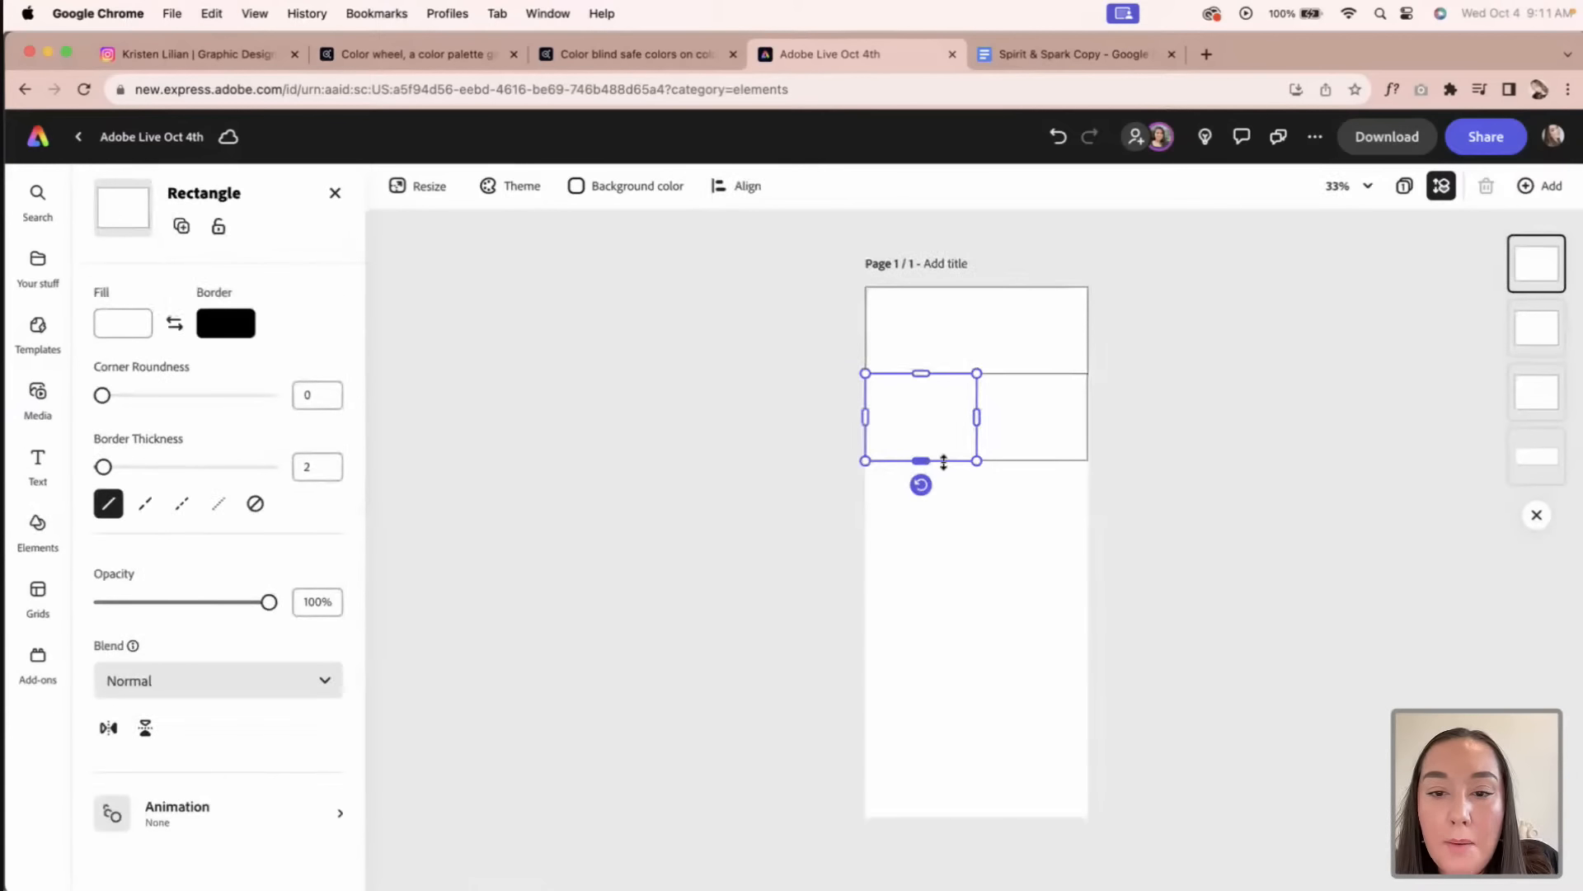
pyautogui.click(955, 511)
pyautogui.moveTo(951, 462); pyautogui.dragTo(946, 545)
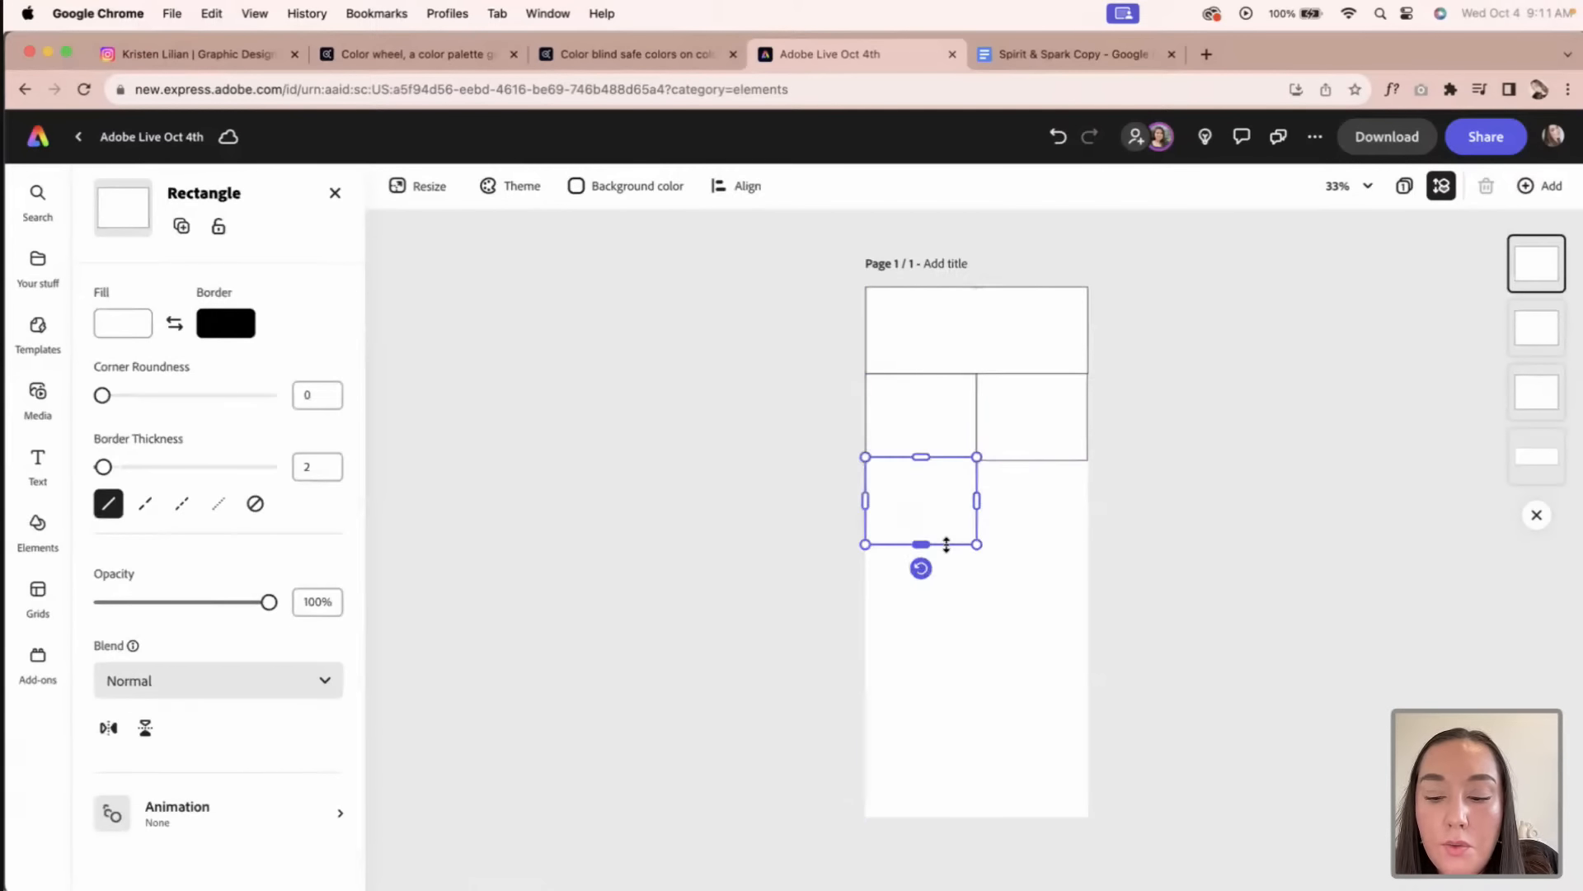
# Step: Nudge the third-row copy down until its upper border meets the lower border of the rectangle above
pyautogui.press('Down')
pyautogui.press('Down')
pyautogui.press('Down')
pyautogui.press('Down')
pyautogui.press('Down')
pyautogui.press('Down')
pyautogui.press('Down')
pyautogui.press('Down')
pyautogui.press('Down')
pyautogui.press('Down')
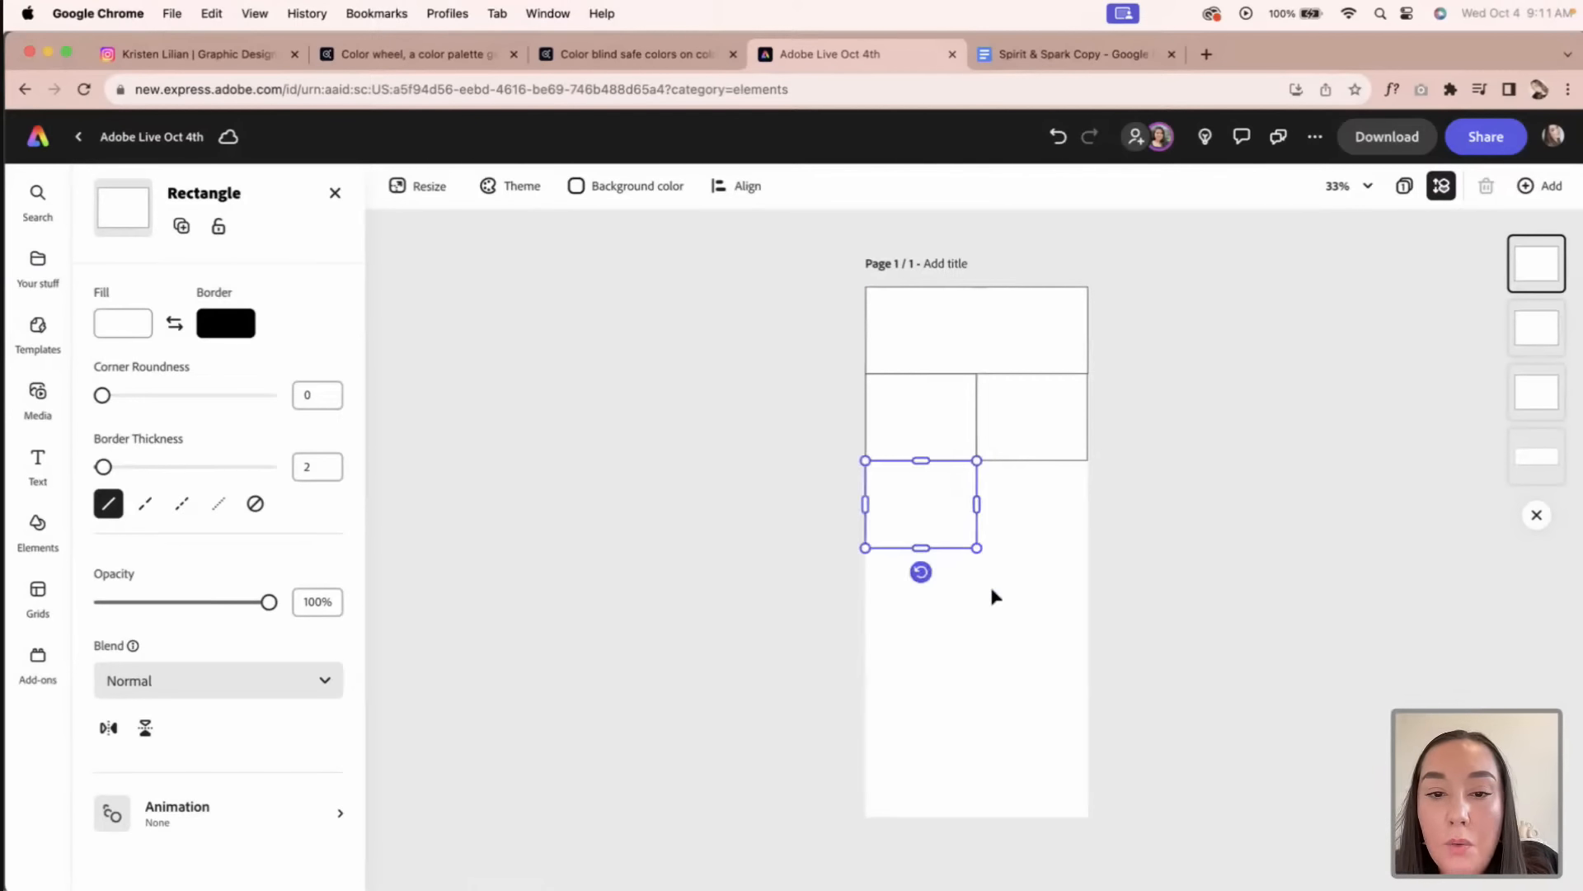
pyautogui.click(1053, 640)
pyautogui.press('super+equal')
pyautogui.press('super+equal')
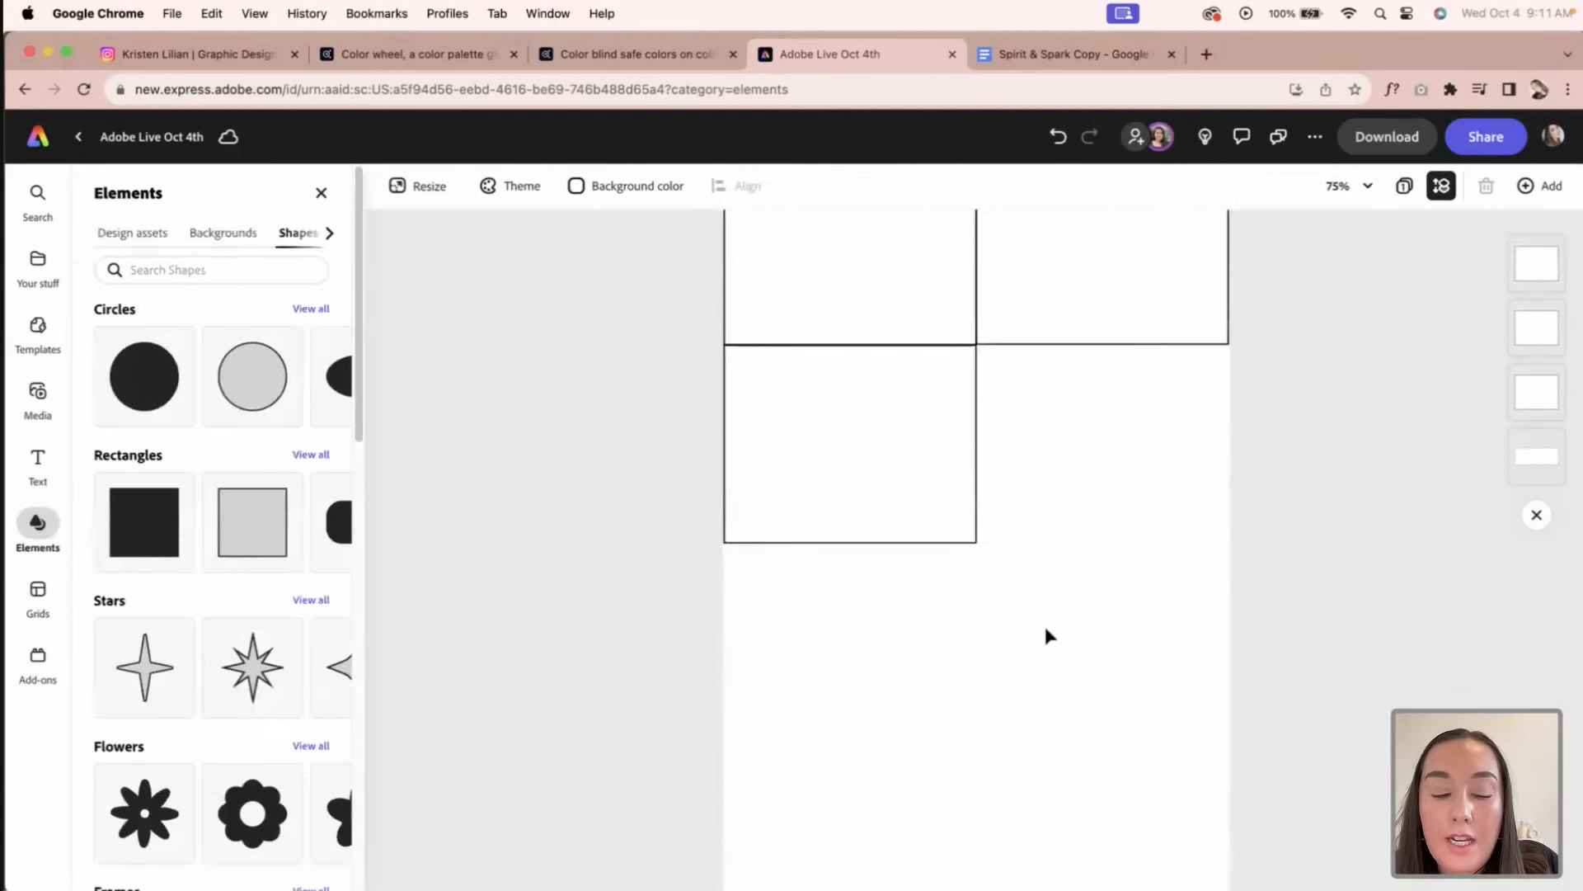
pyautogui.click(887, 428)
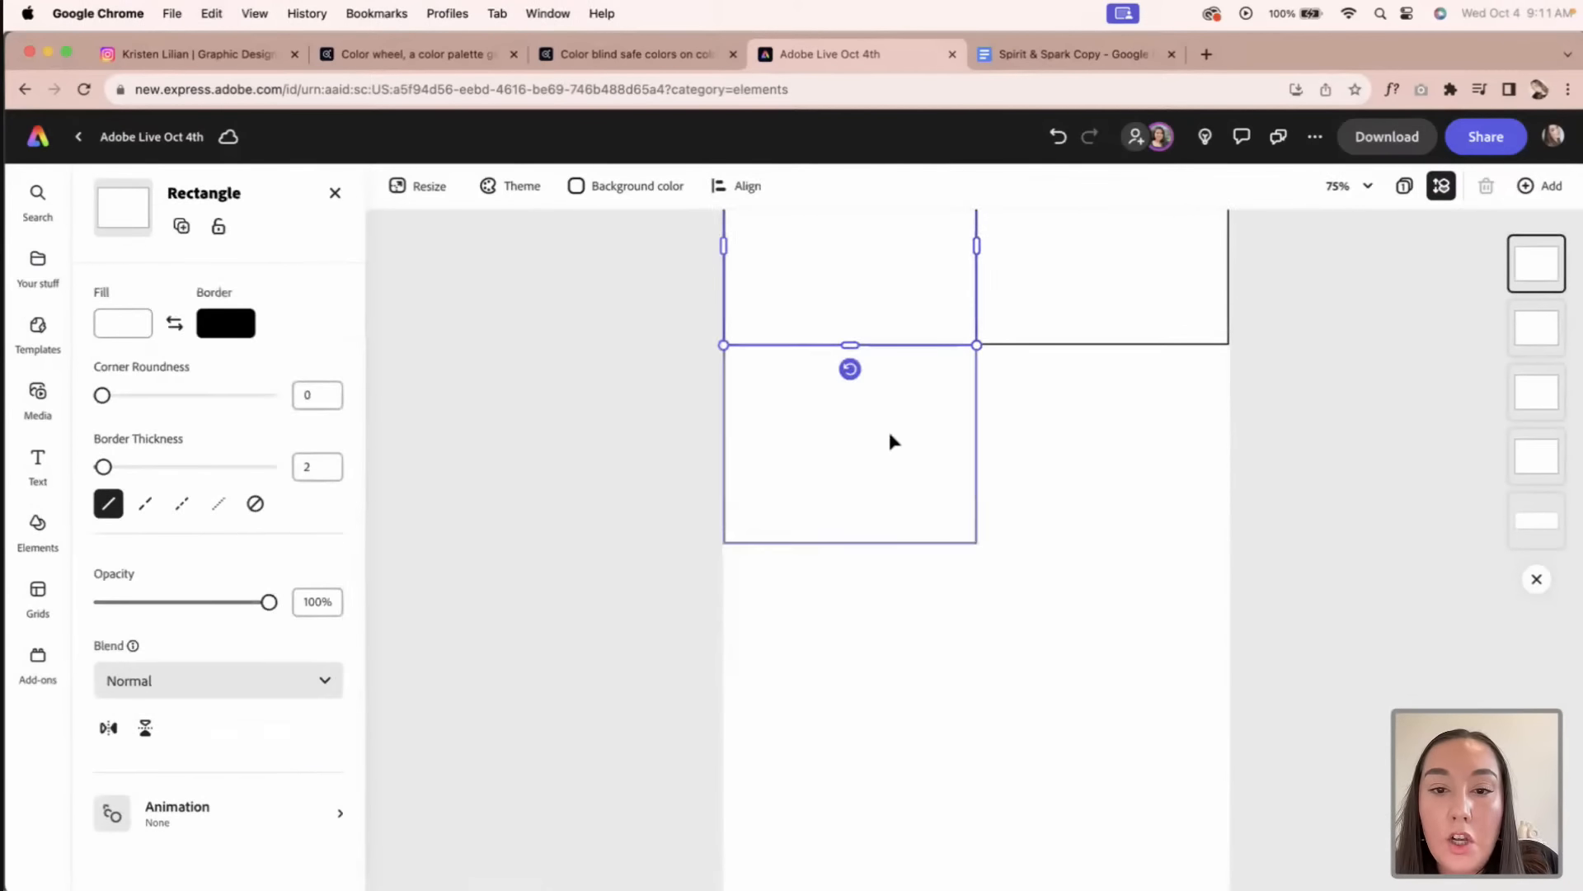
pyautogui.click(1037, 416)
pyautogui.scroll(2, 1022, 421)
pyautogui.press('super+minus')
pyautogui.press('super+minus')
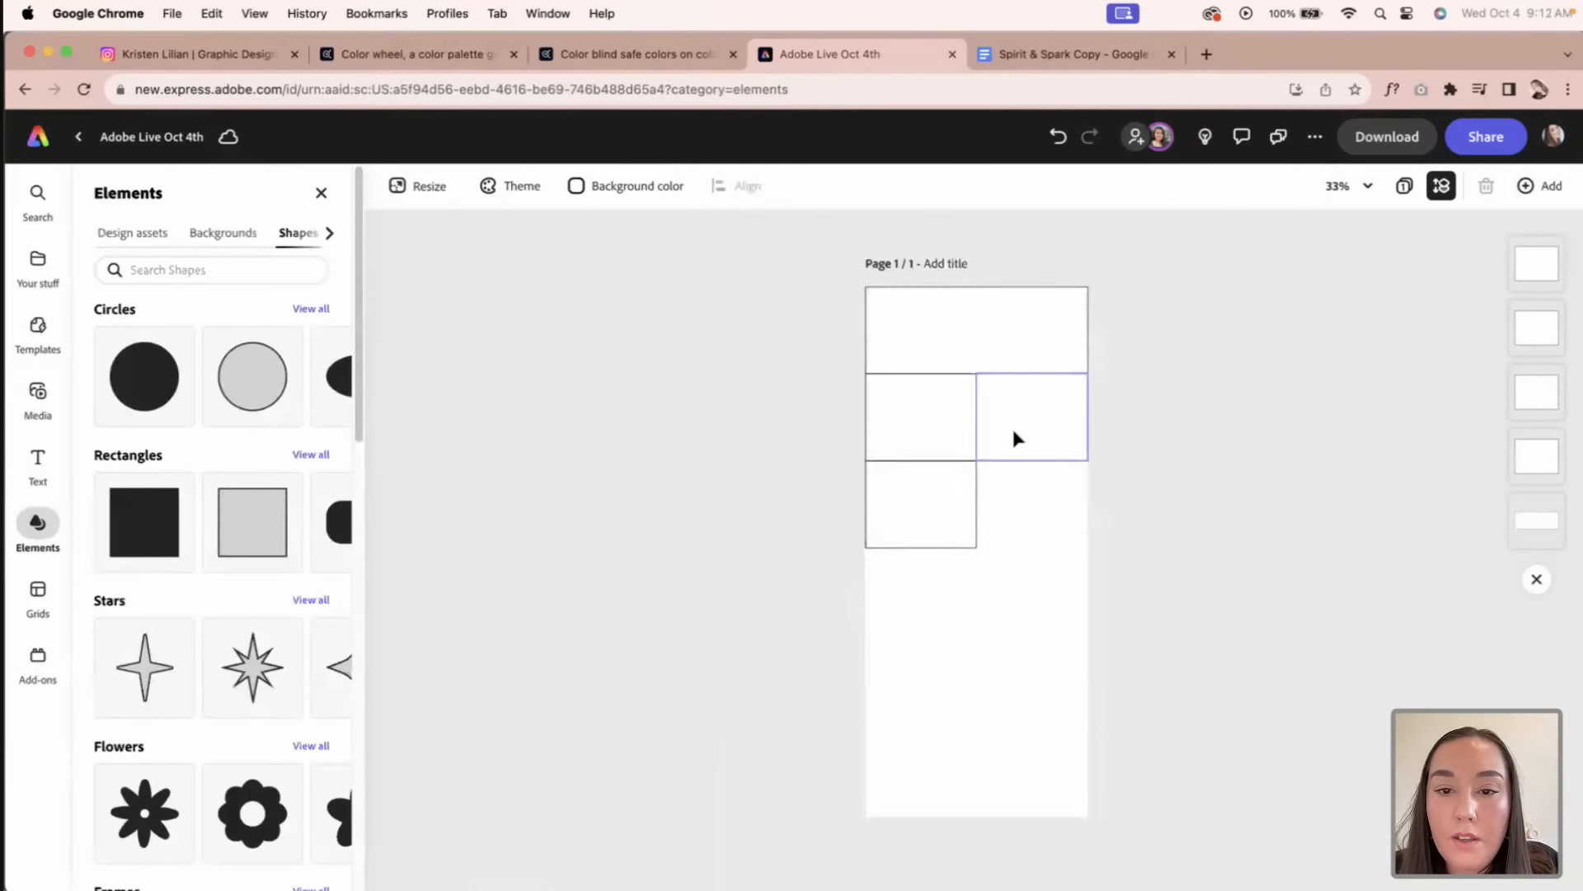
pyautogui.click(965, 374)
pyautogui.press('Escape')
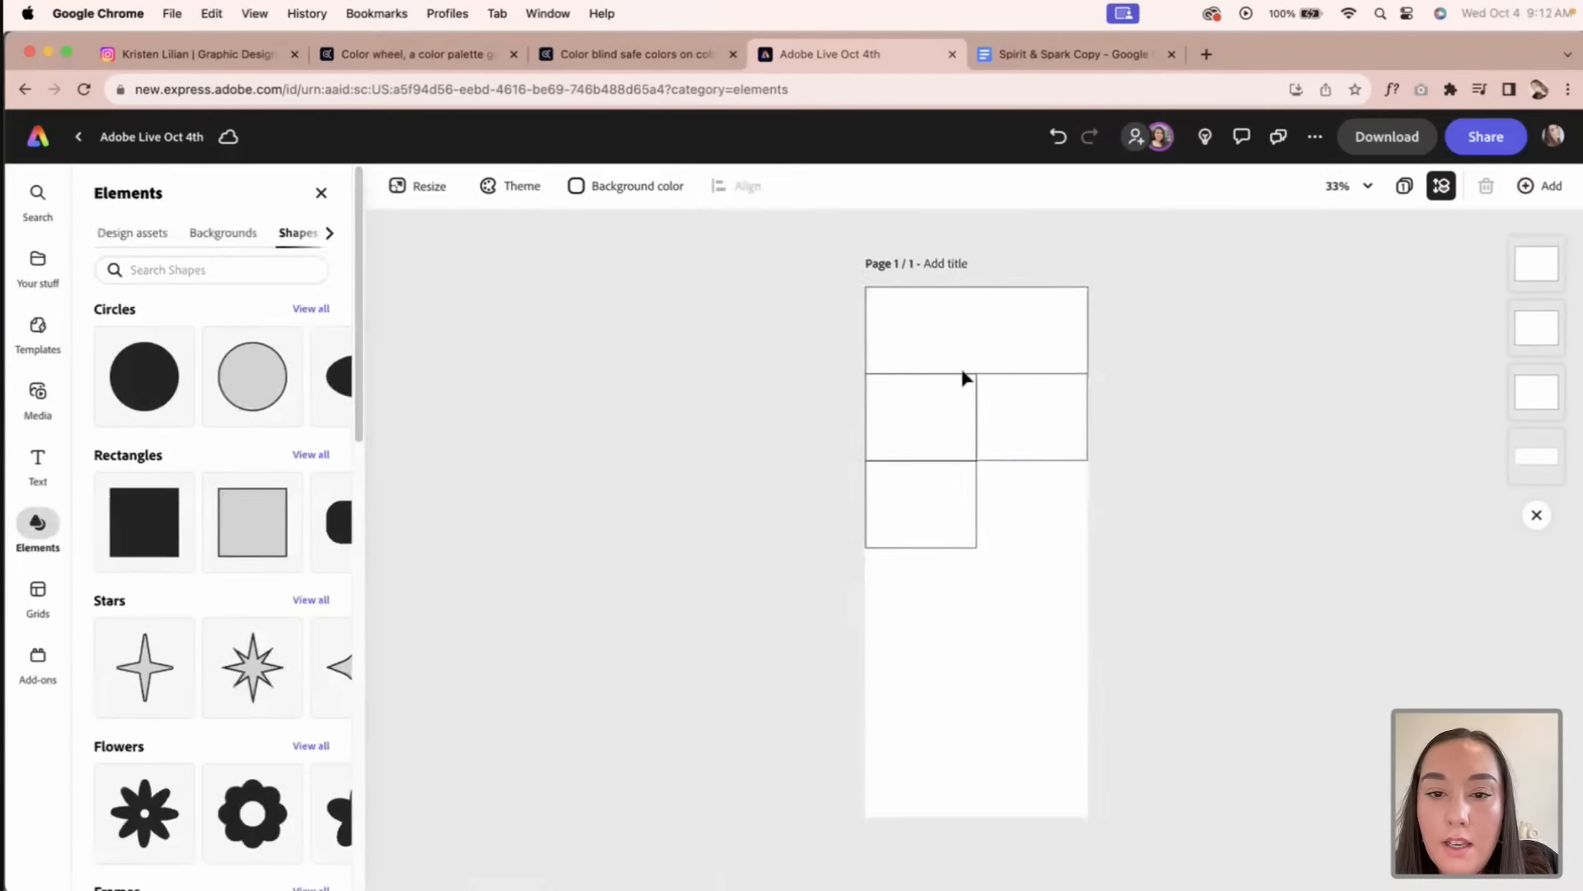
# Step: Widen the third-row rectangle to the full page width
pyautogui.click(970, 502)
pyautogui.moveTo(977, 503); pyautogui.dragTo(1088, 505)
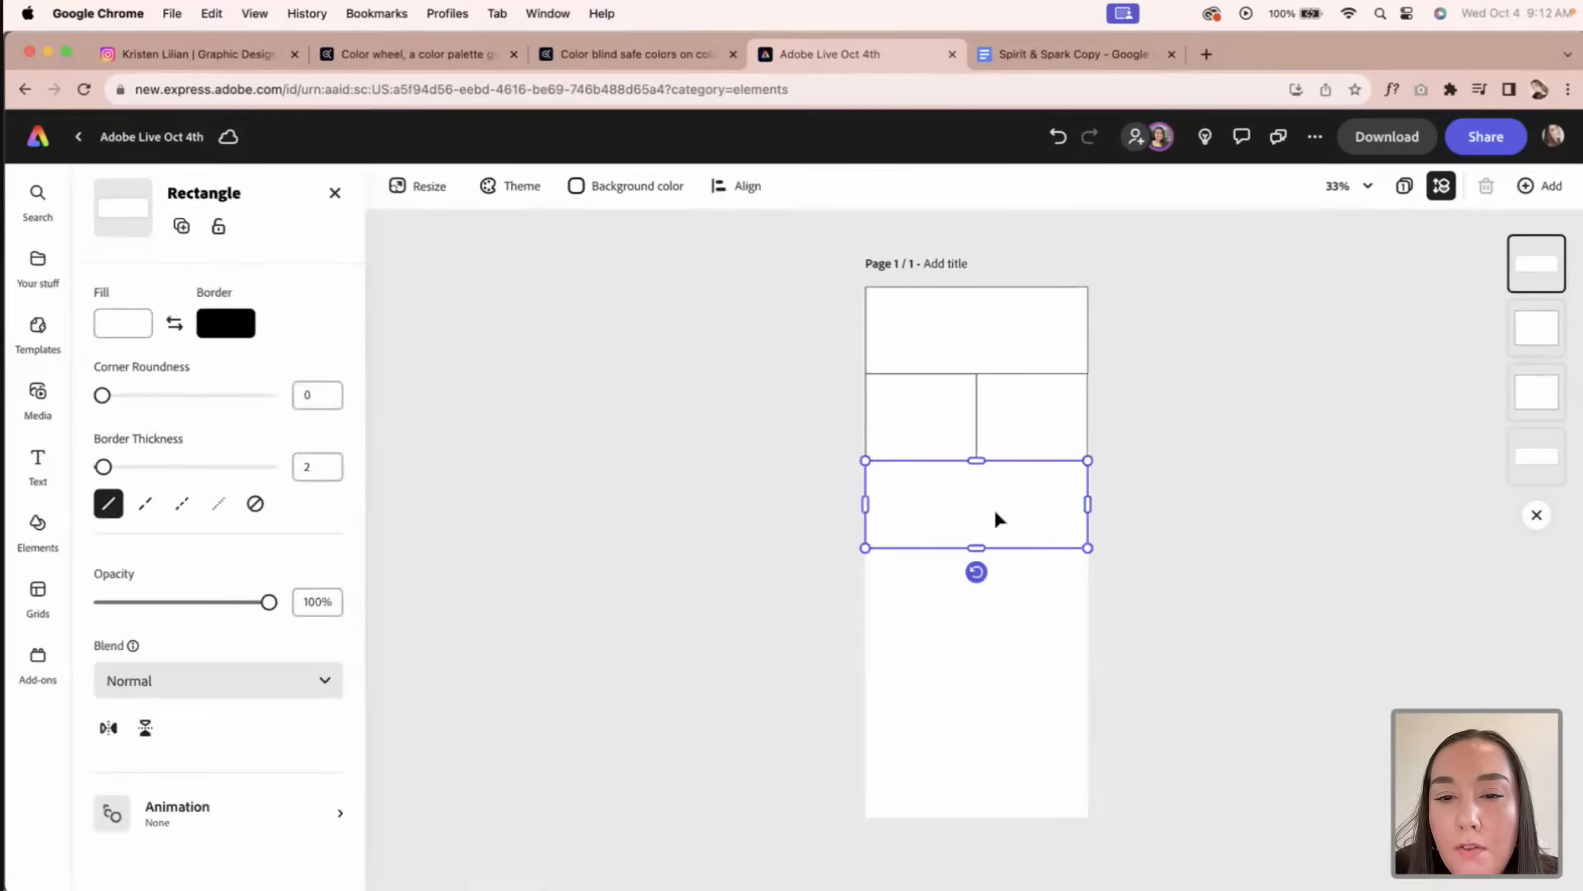
pyautogui.click(996, 631)
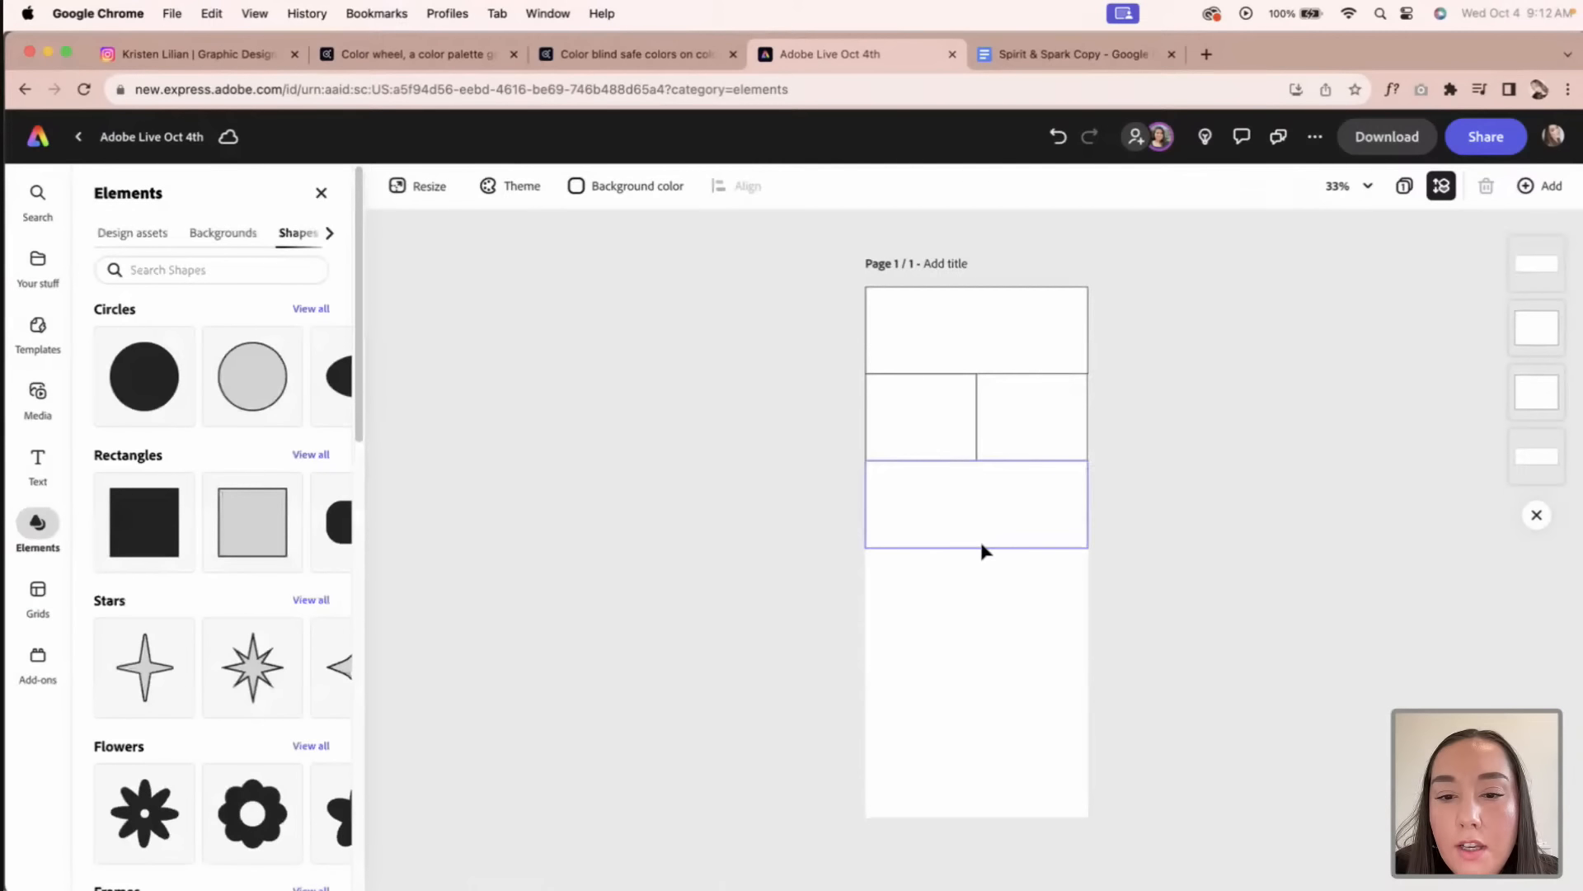
# Step: Duplicate the full-width third-row rectangle and place the copy directly beneath it as a fourth row
pyautogui.click(1002, 468)
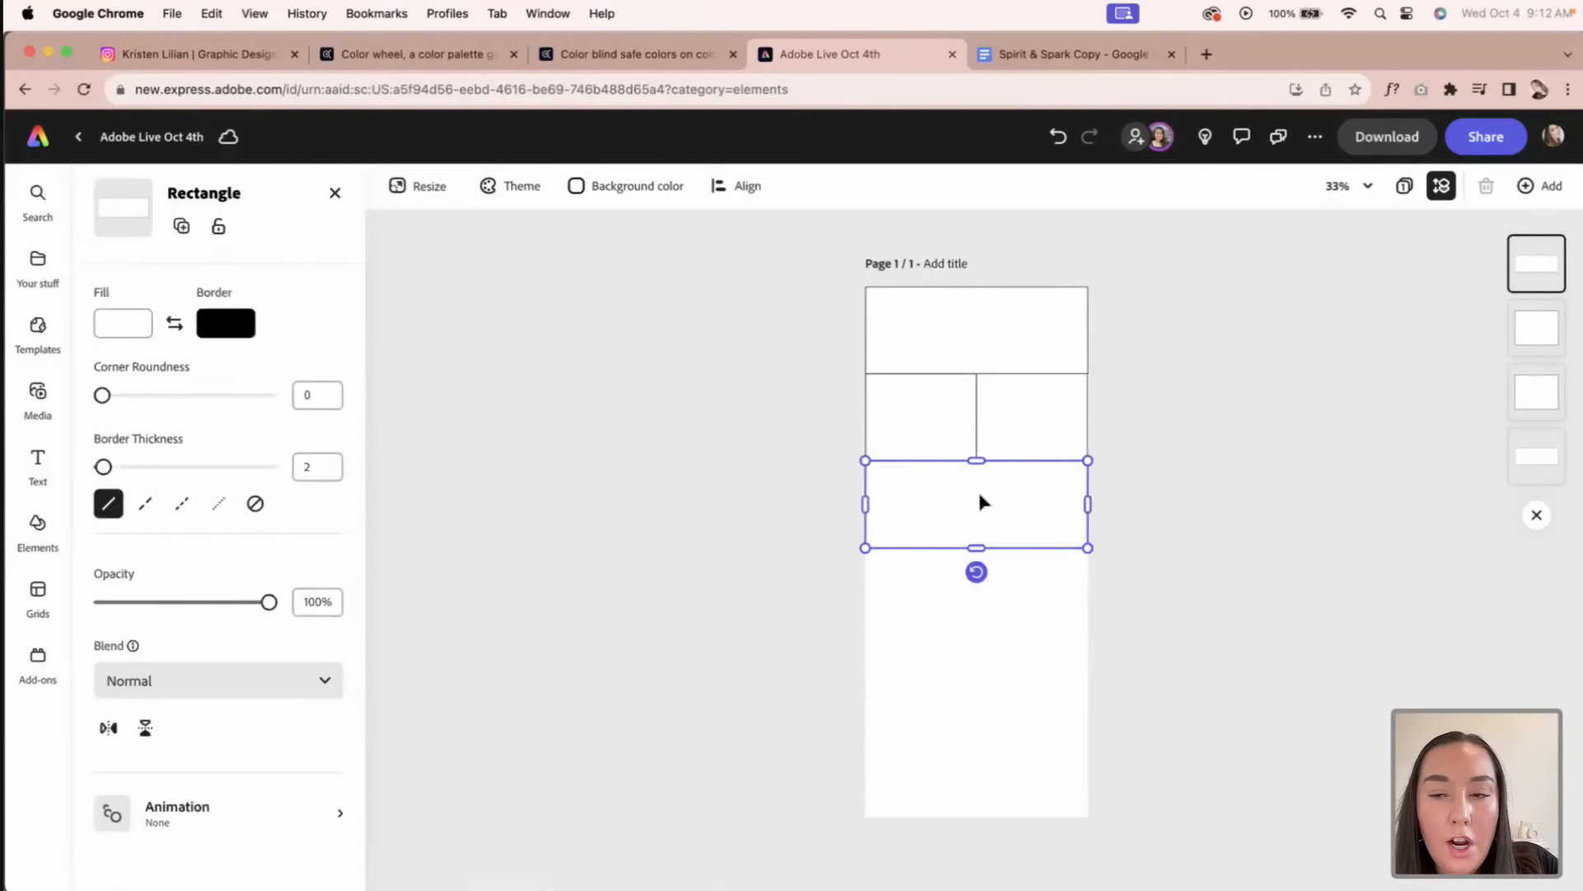
pyautogui.click(1018, 571)
pyautogui.moveTo(1016, 548); pyautogui.dragTo(1015, 636)
pyautogui.click(1007, 671)
pyautogui.click(1035, 634)
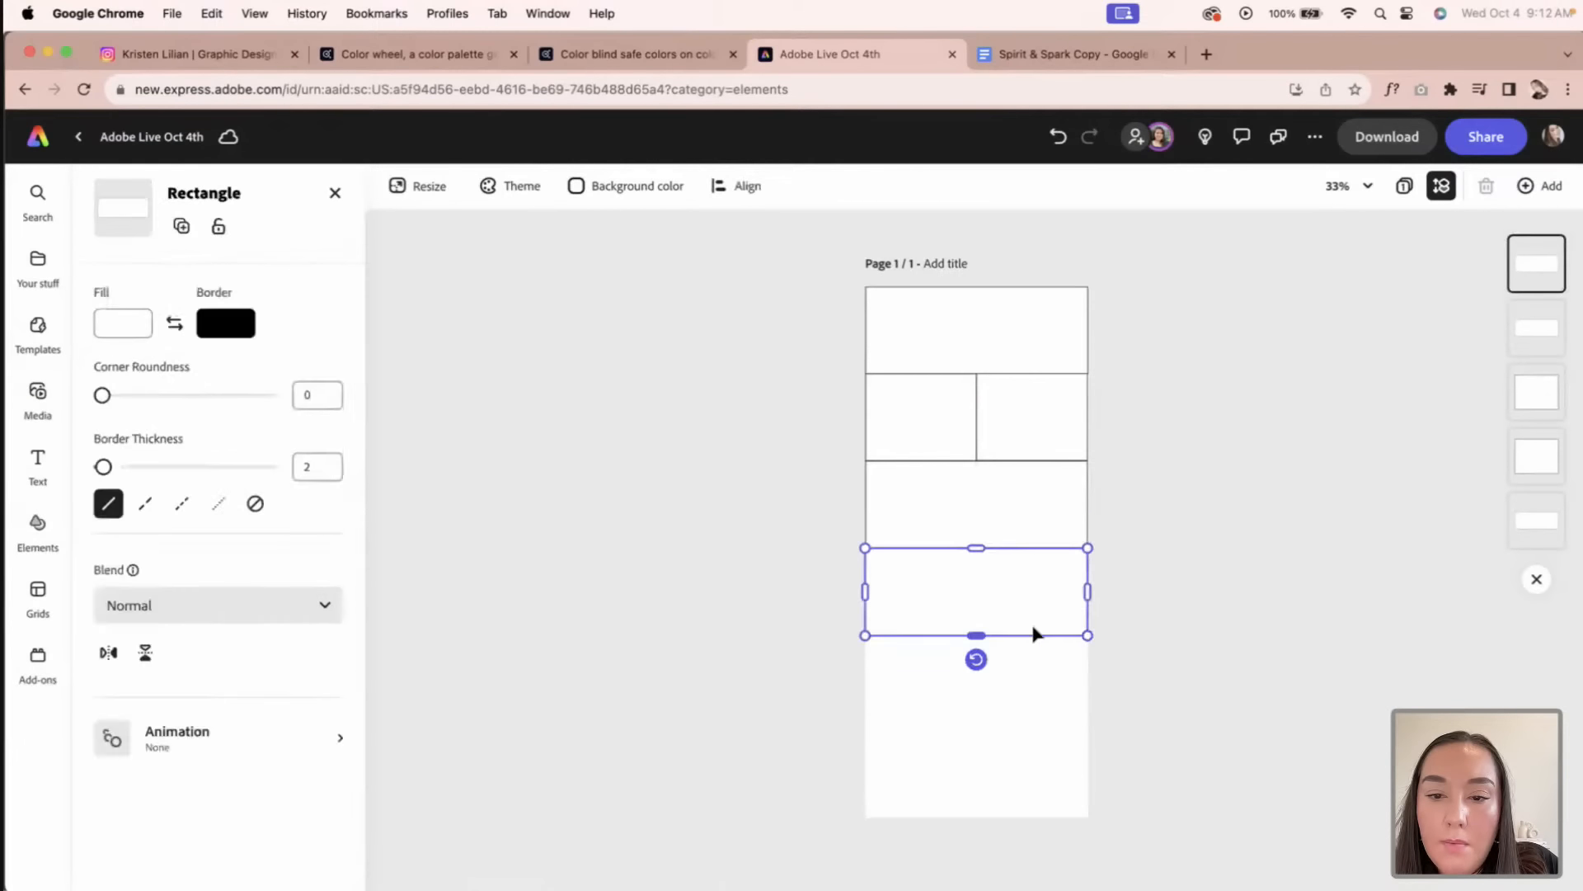
pyautogui.click(1013, 696)
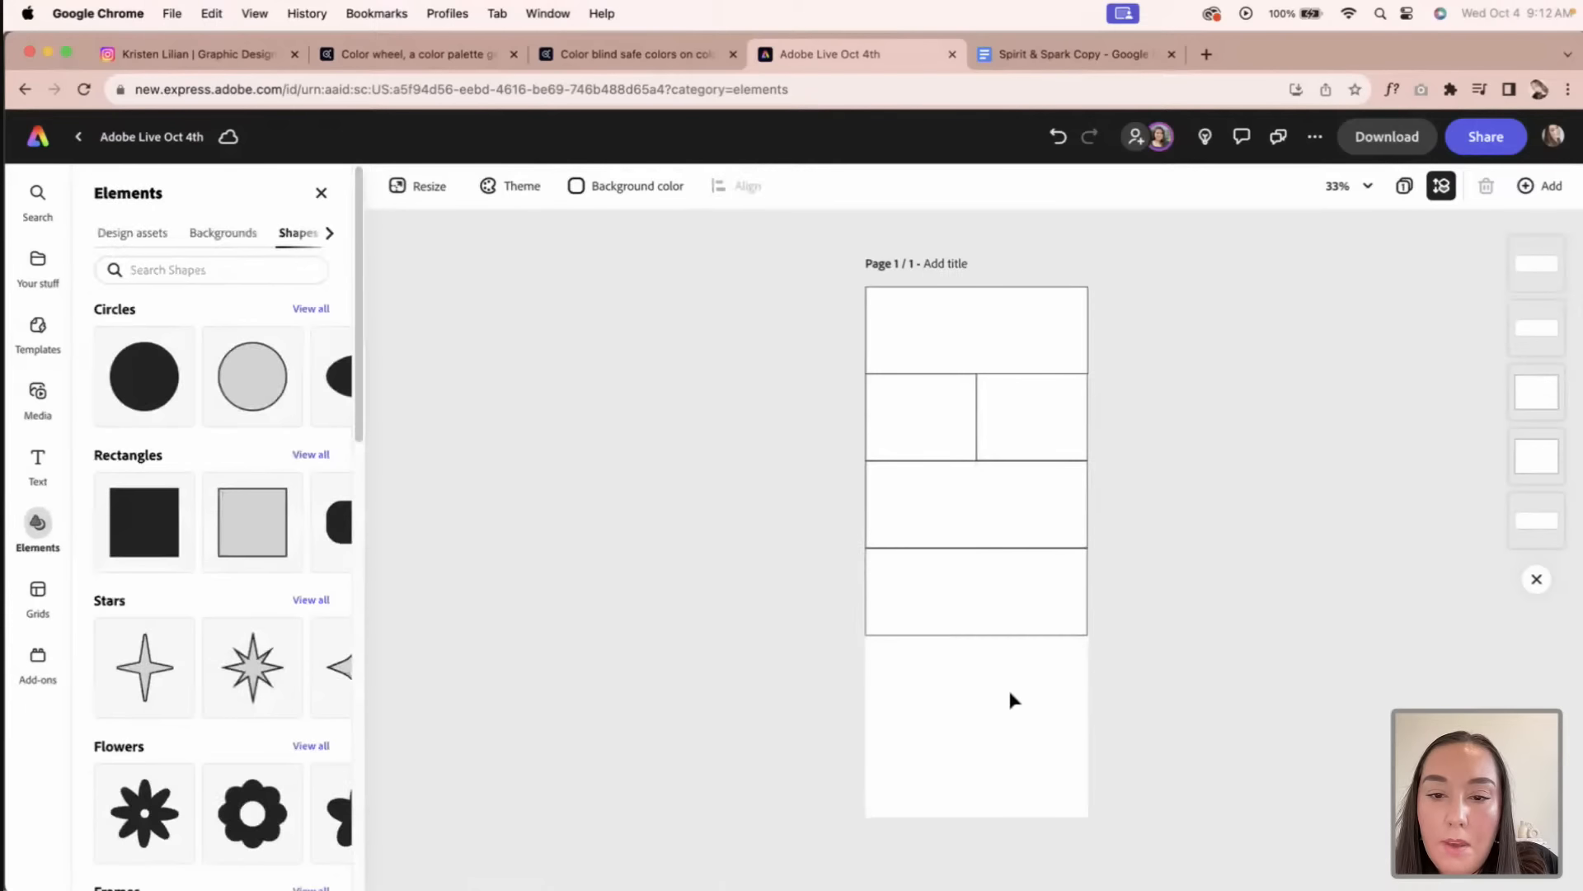
pyautogui.click(1021, 577)
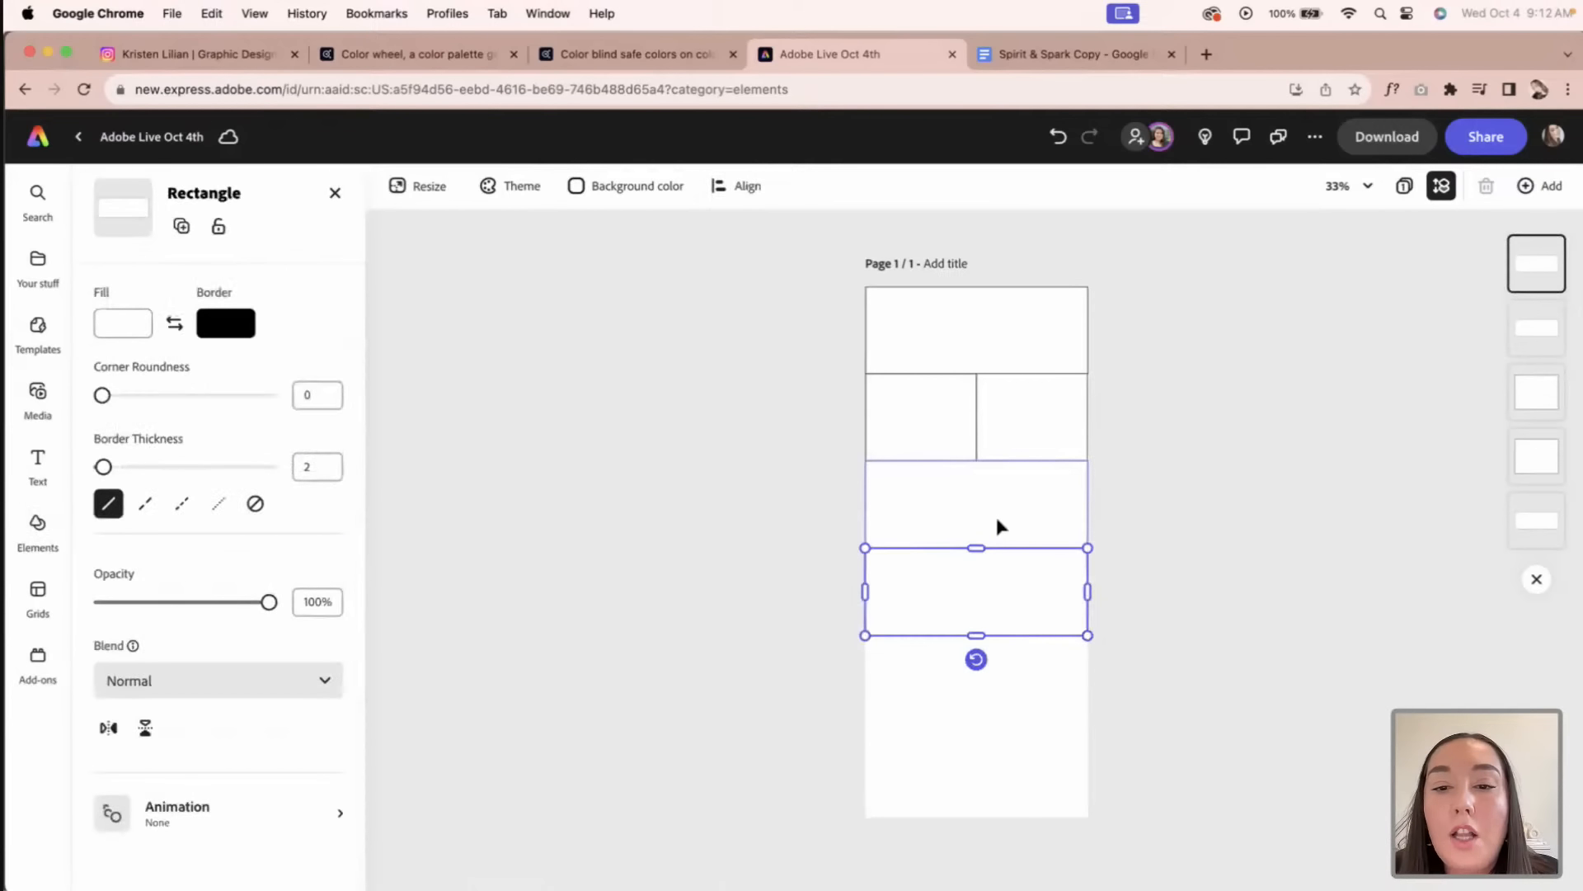
pyautogui.click(984, 701)
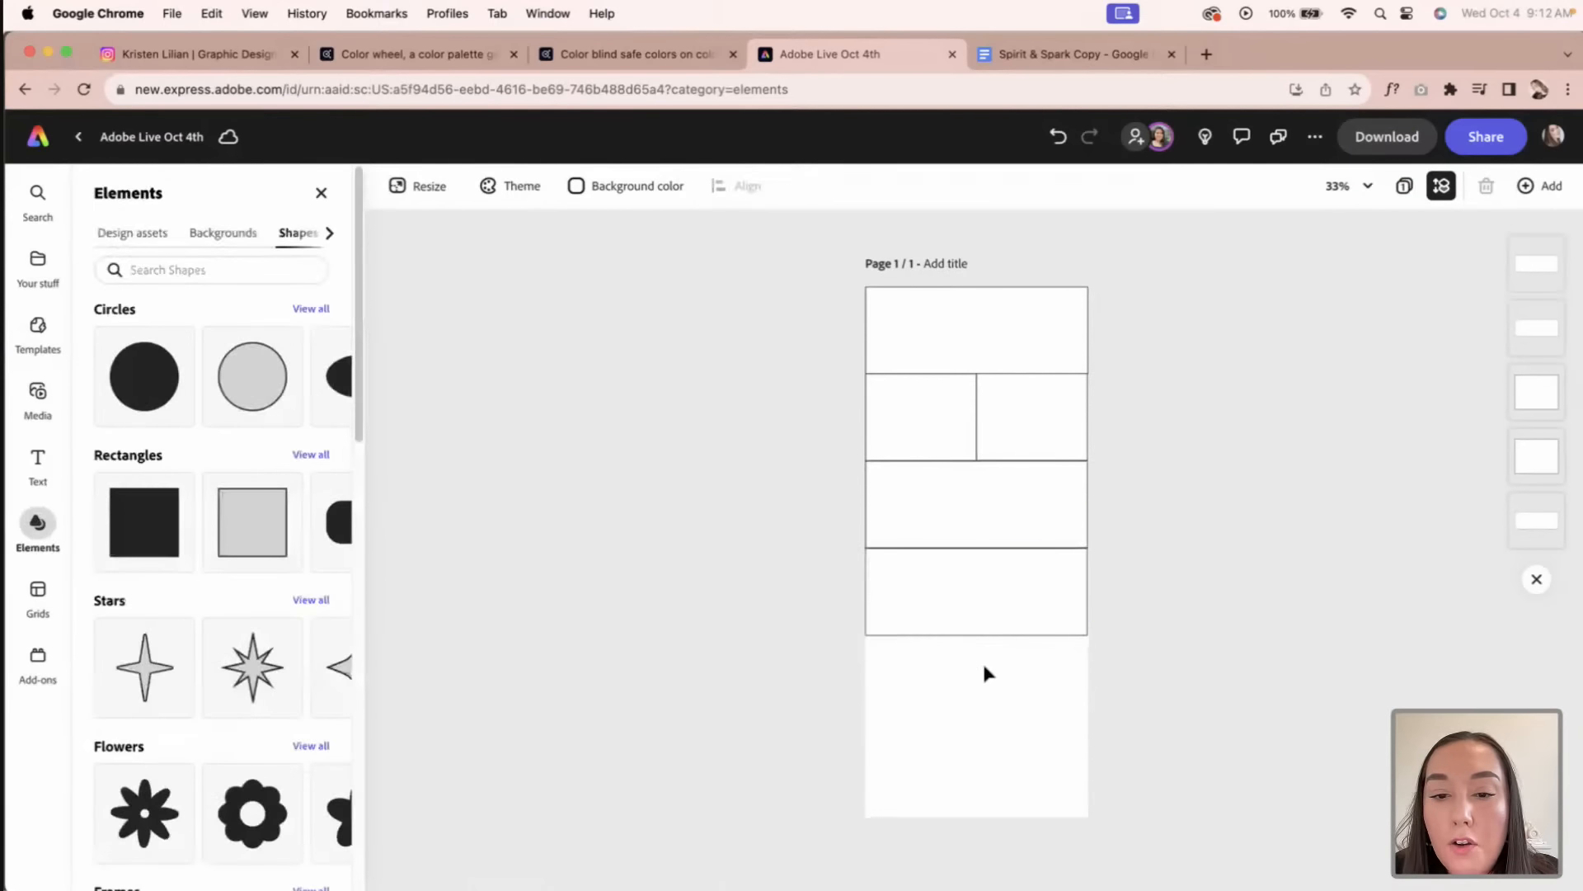
pyautogui.click(983, 640)
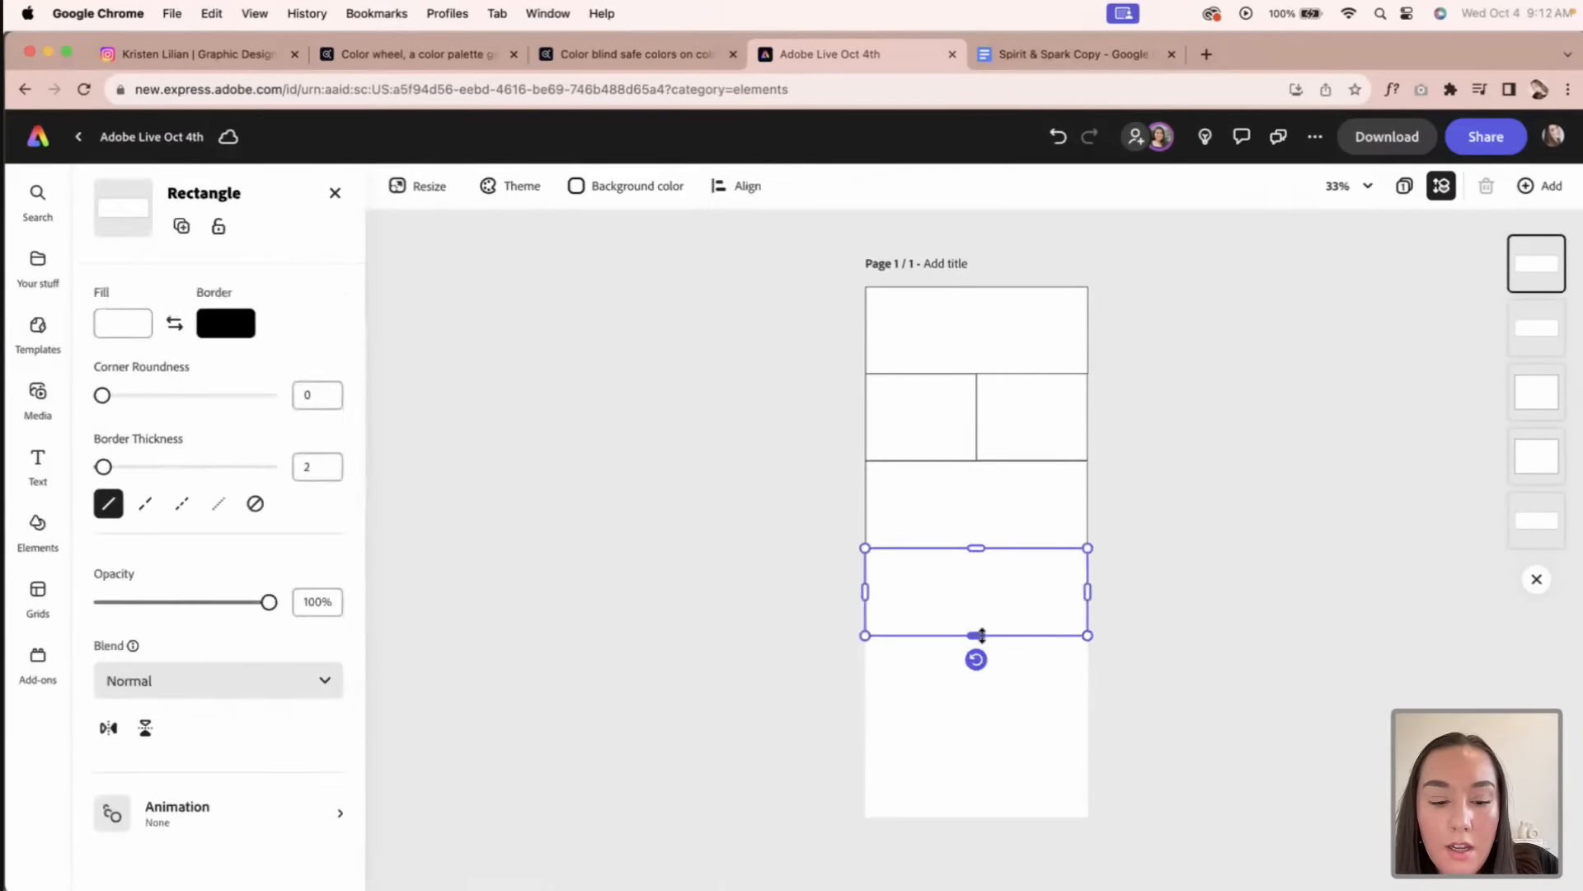
# Step: Duplicate the second row's right half-width rectangle and place the copy beneath the fourth row on the page's left side
pyautogui.click(978, 427)
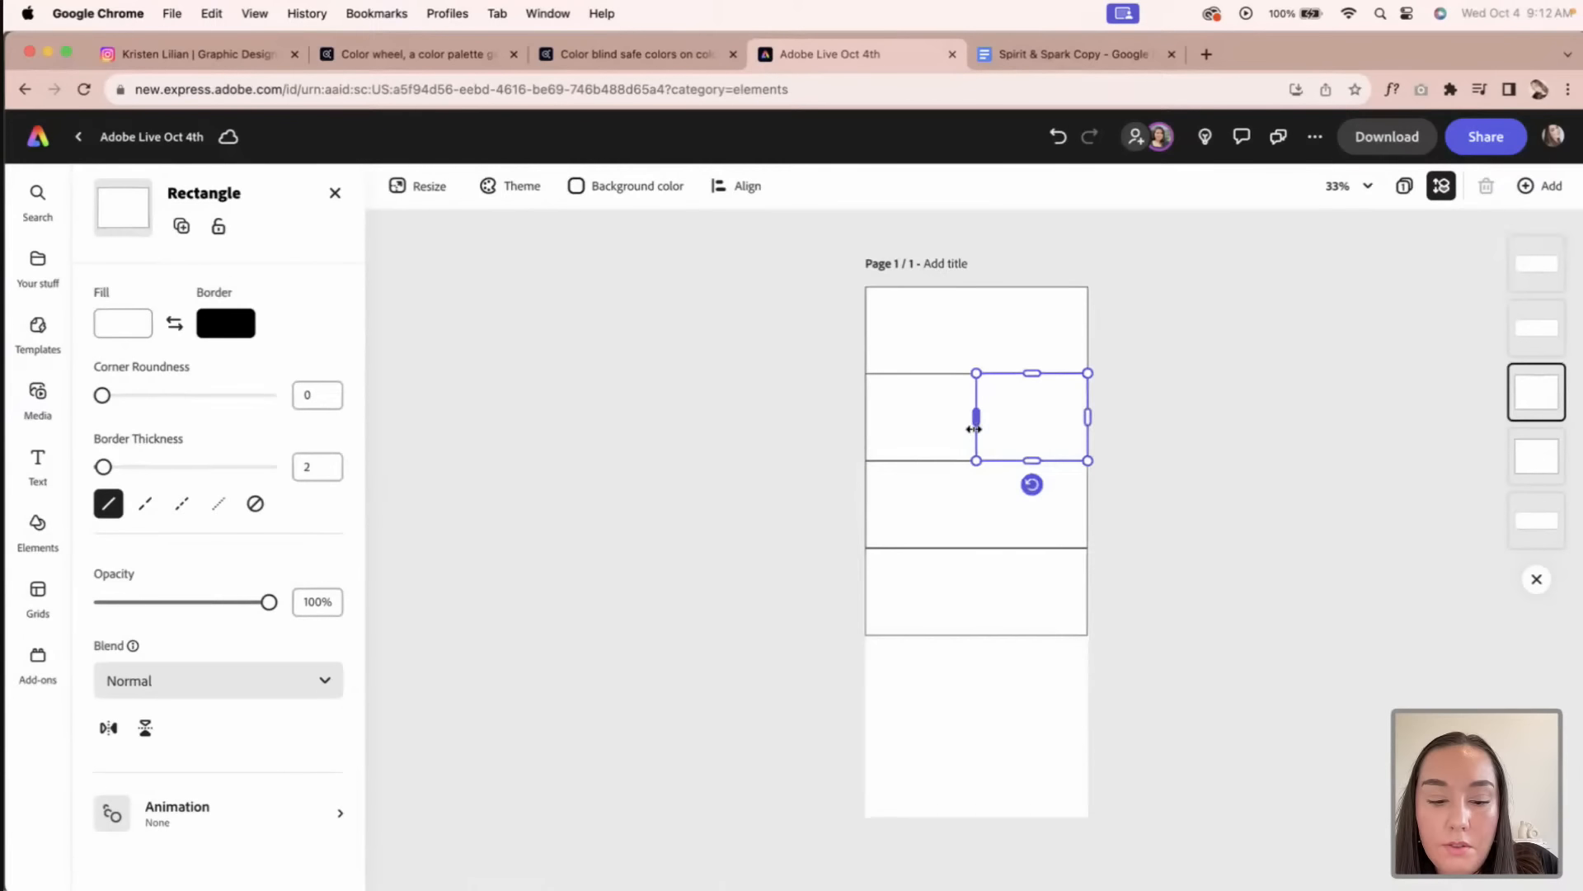
pyautogui.press('super+v')
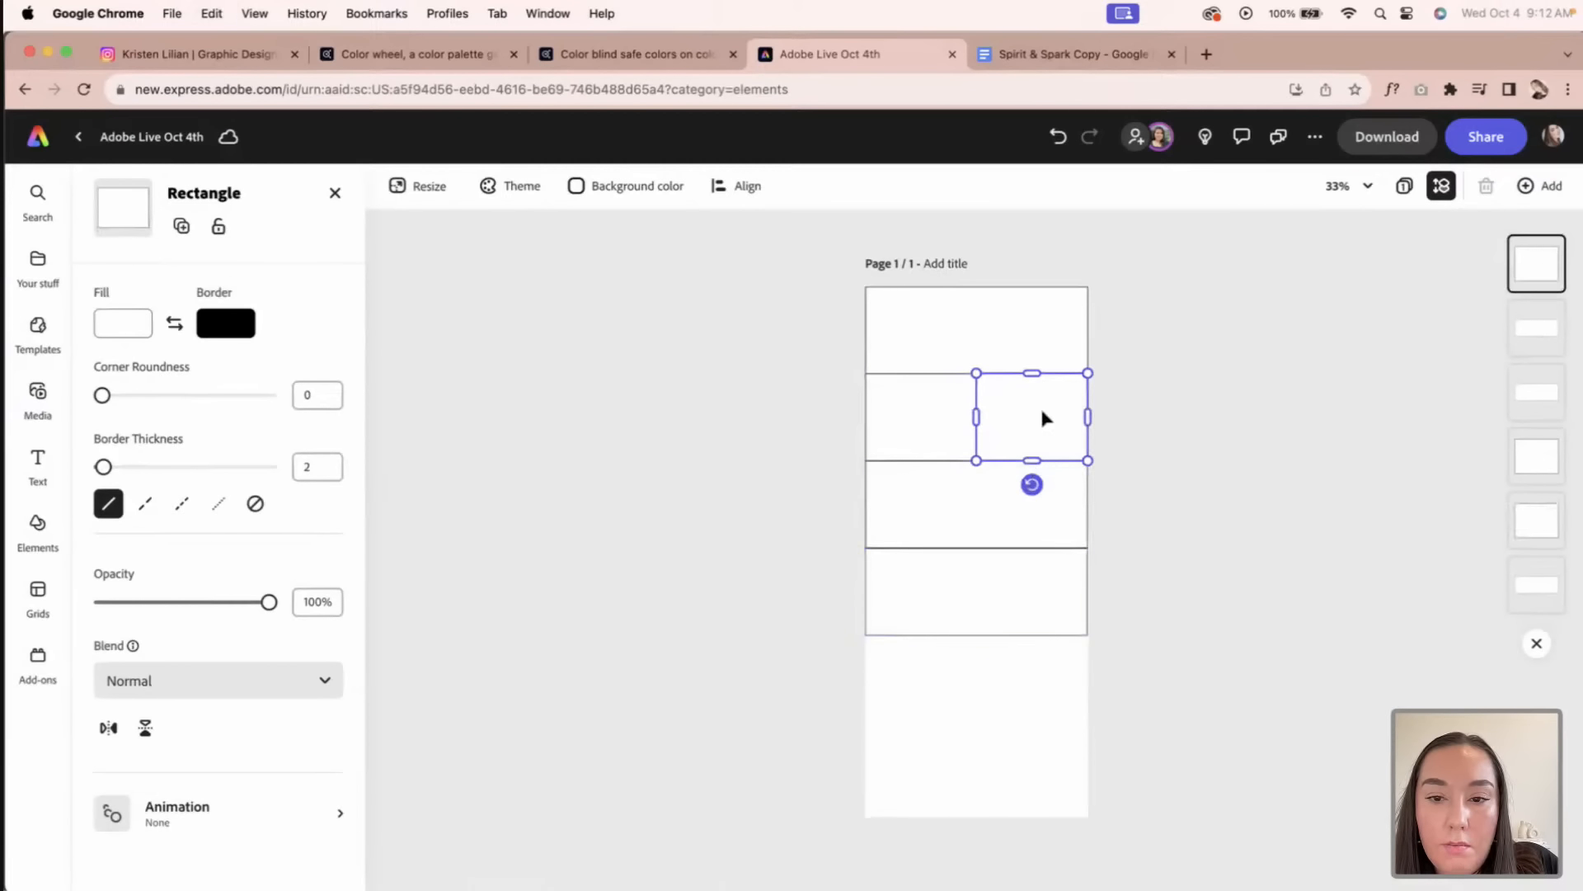
pyautogui.moveTo(1056, 461); pyautogui.dragTo(1000, 646)
pyautogui.press('super+z')
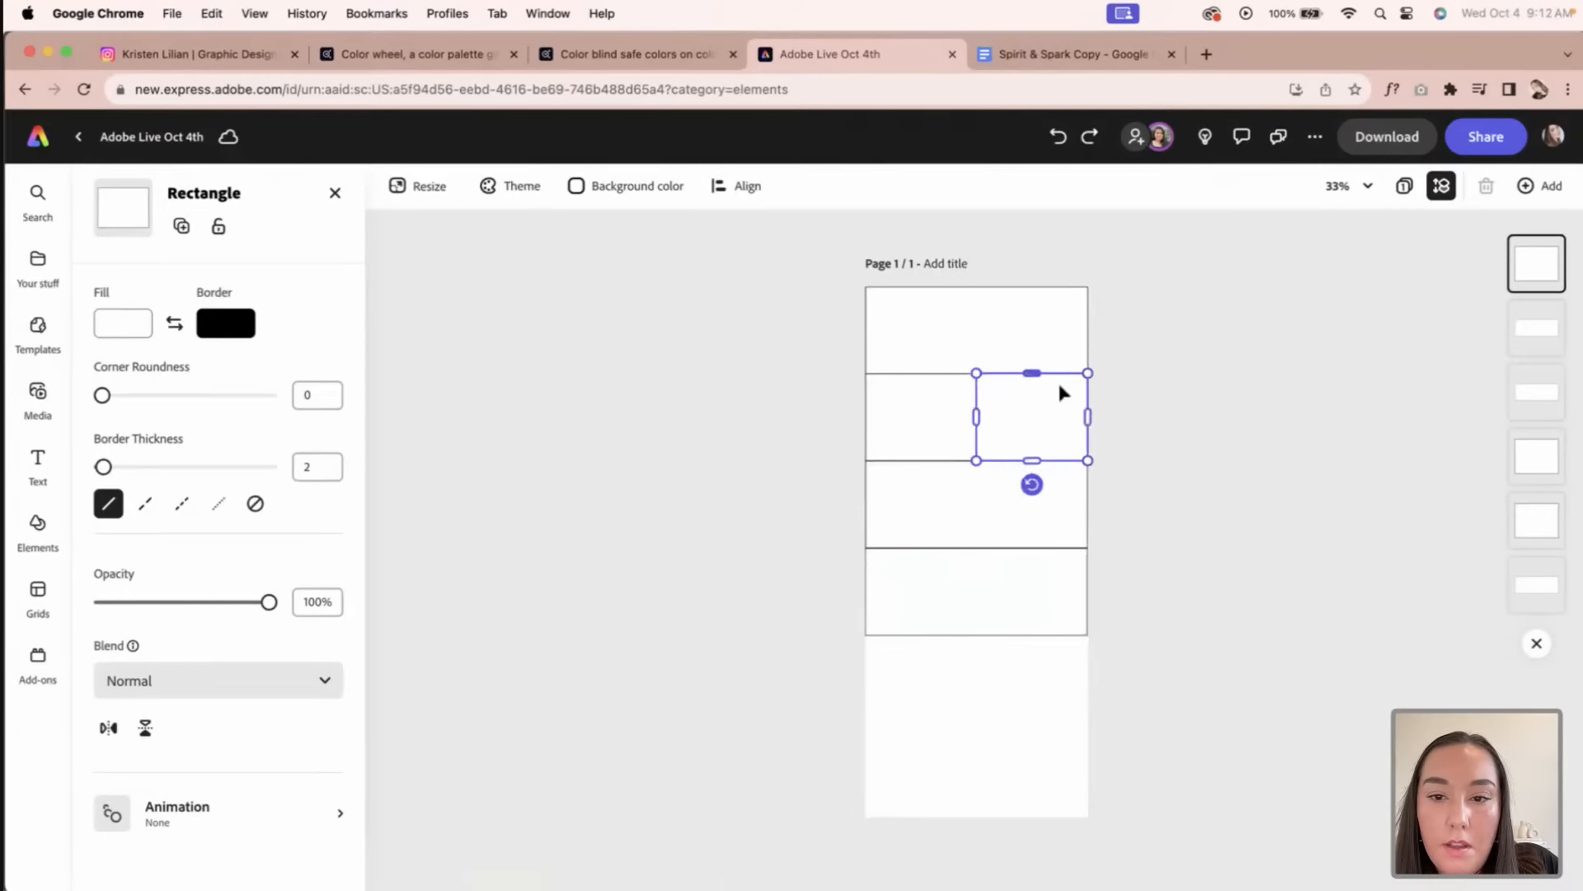
pyautogui.click(1109, 437)
pyautogui.moveTo(1000, 459); pyautogui.dragTo(891, 719)
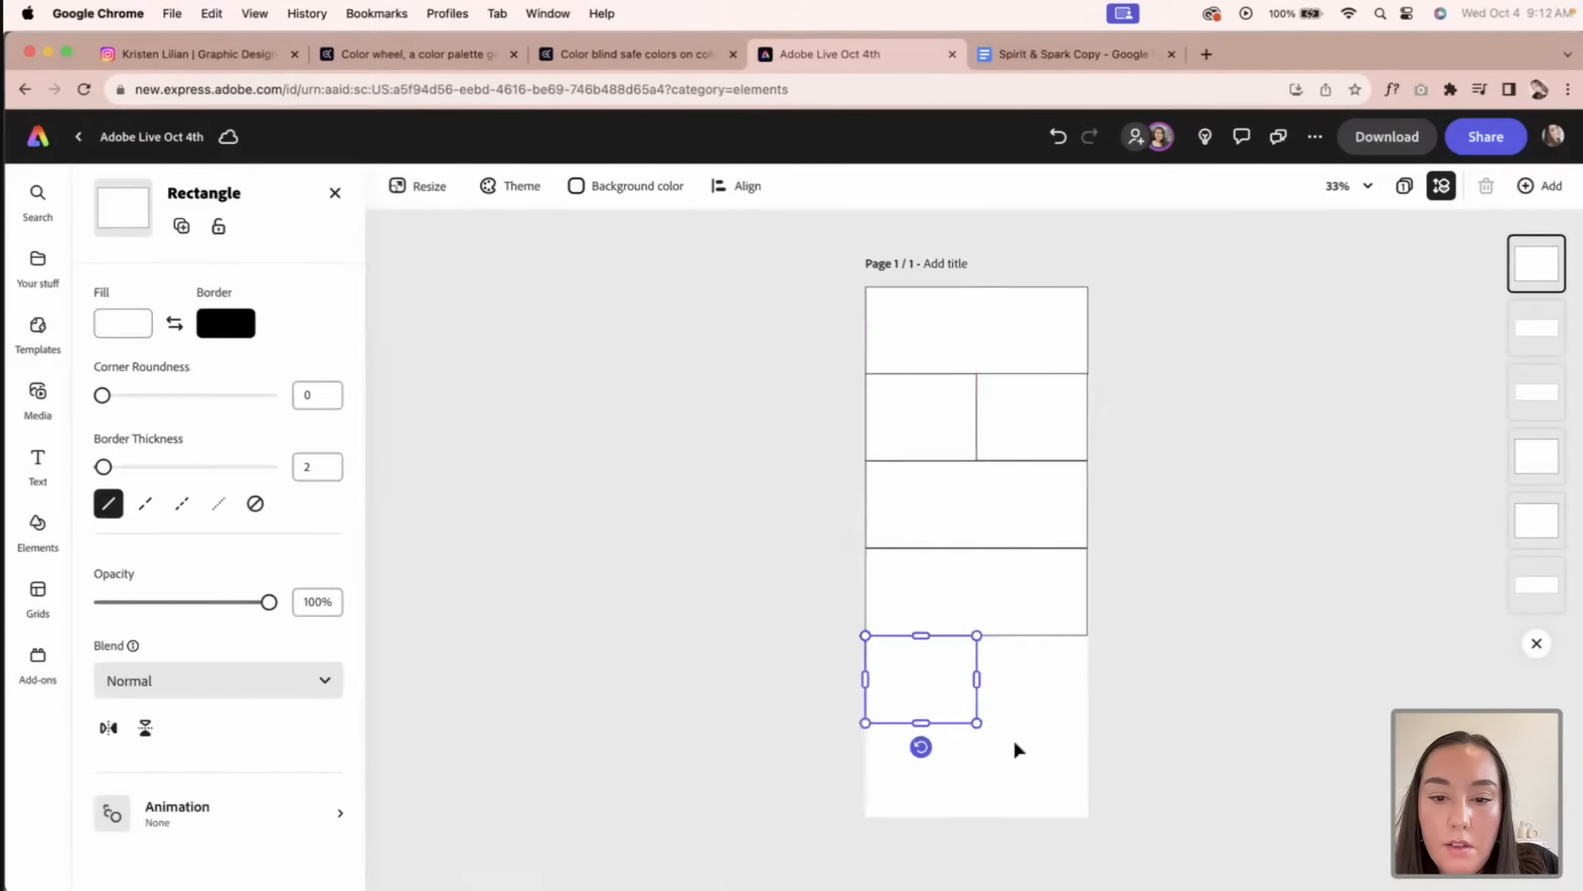
# Step: Duplicate the fifth row's half-width rectangle and place the copy beside it on the page's right half
pyautogui.click(1061, 720)
pyautogui.click(976, 710)
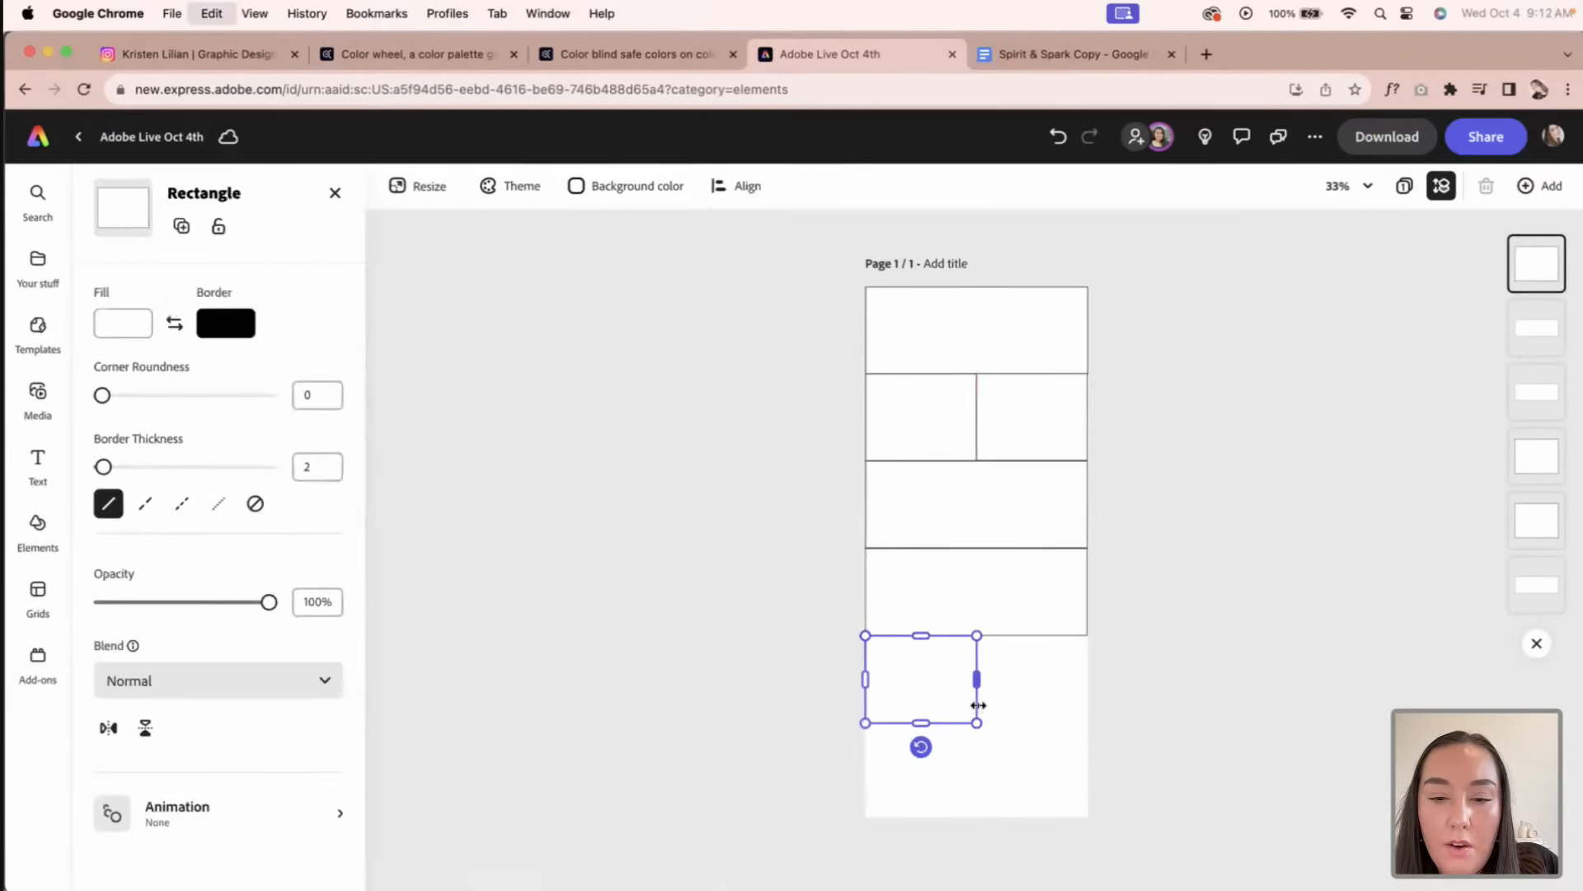
pyautogui.click(950, 729)
pyautogui.moveTo(954, 728); pyautogui.dragTo(1058, 725)
pyautogui.click(1046, 744)
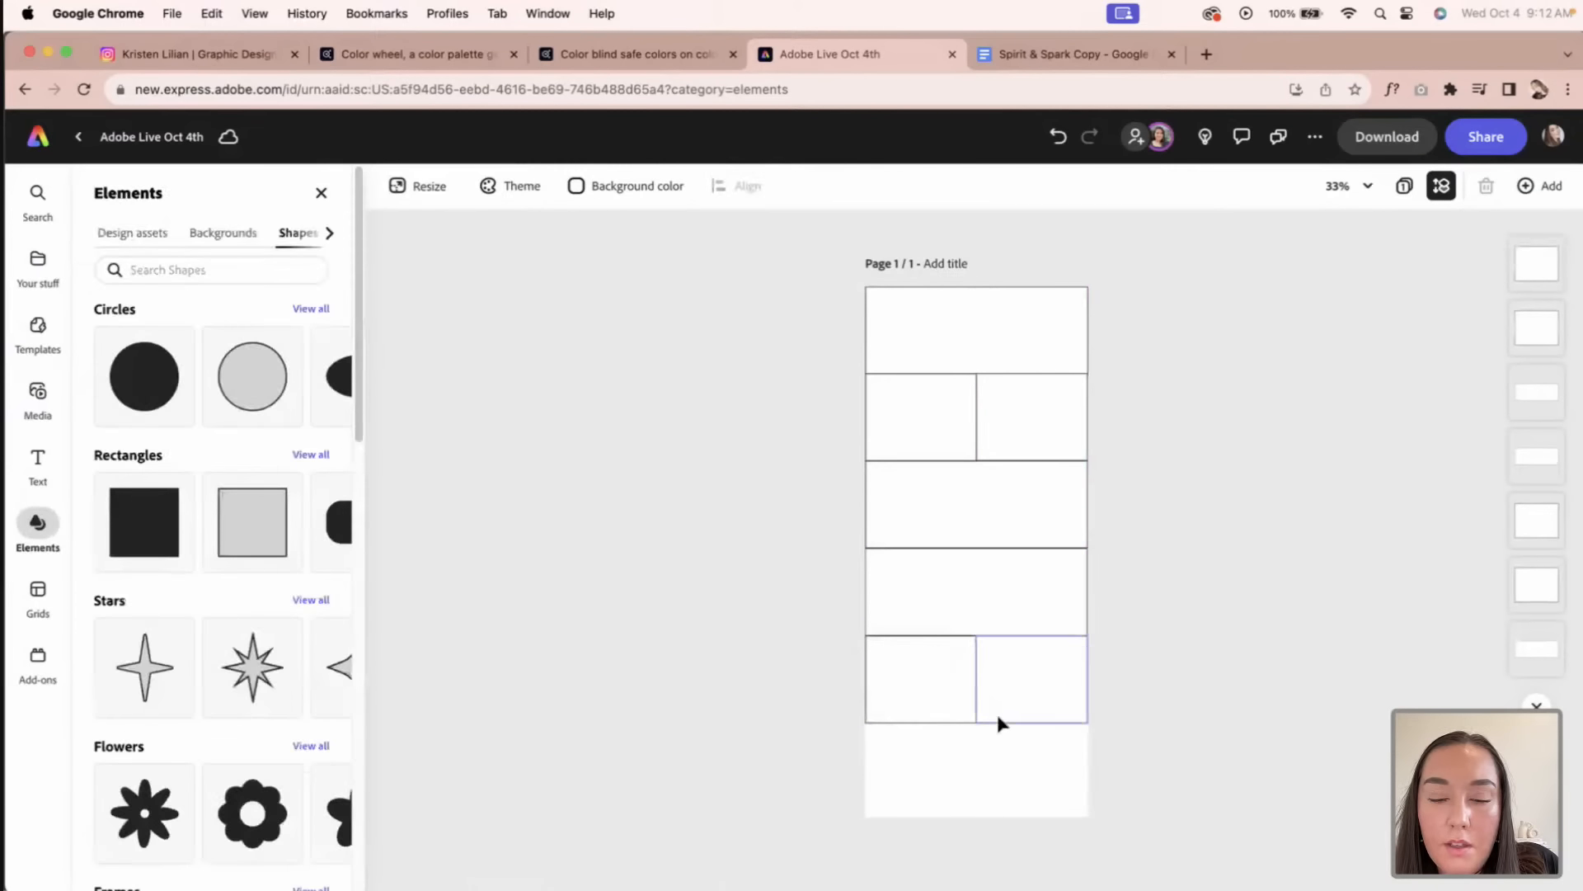
# Step: Fill the remaining bottom row with two adjoining bordered rectangles, narrower on the left and wider on the right, reaching the page's lower edge
pyautogui.click(1008, 554)
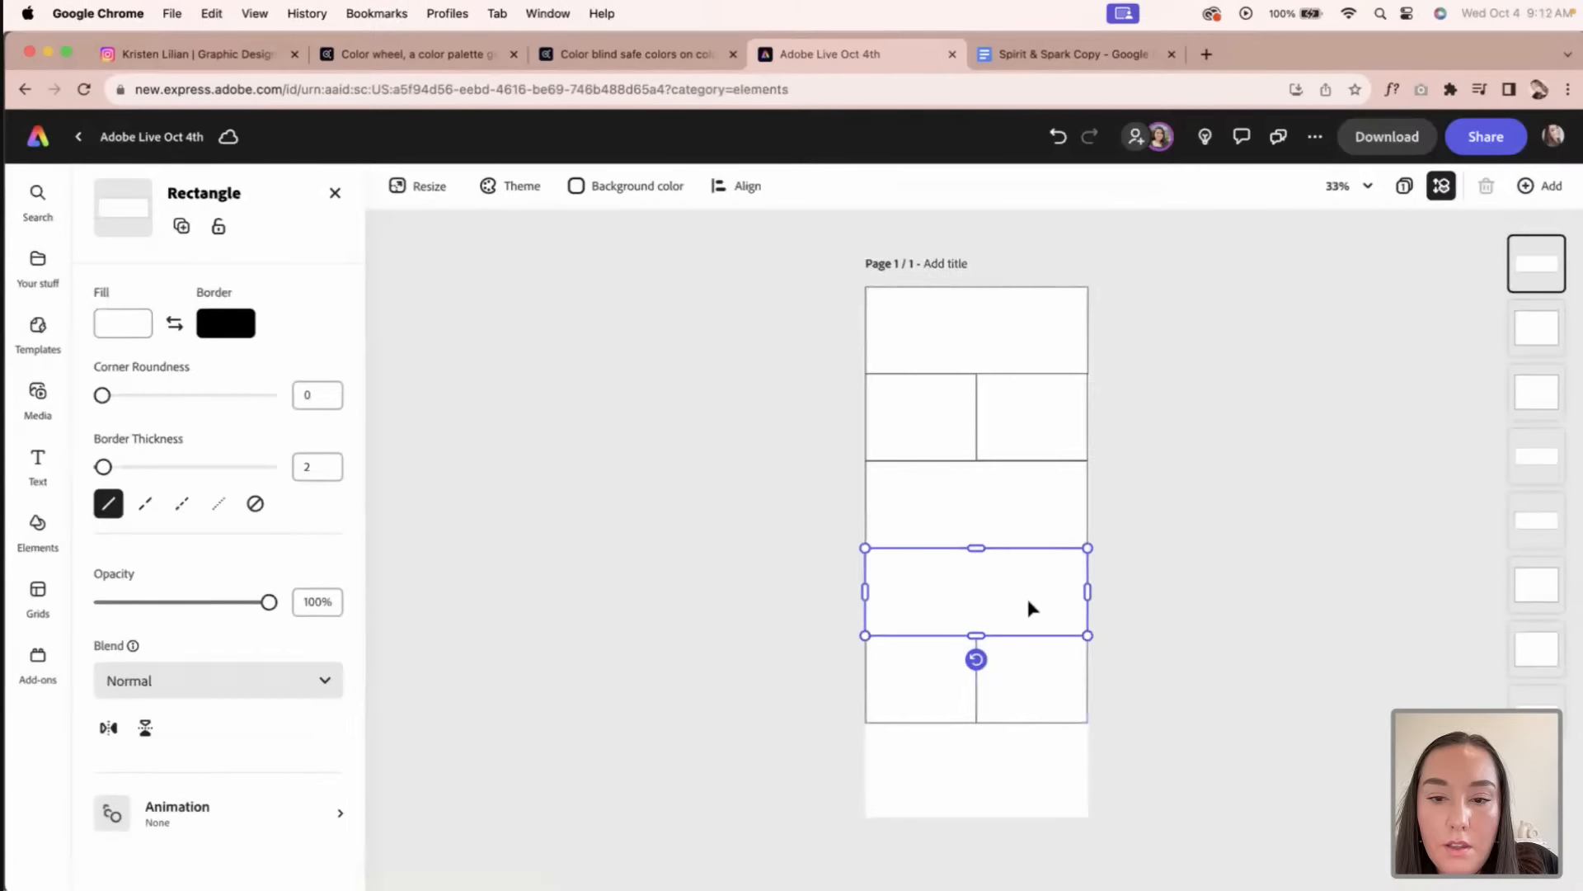
pyautogui.click(1022, 551)
pyautogui.click(1106, 650)
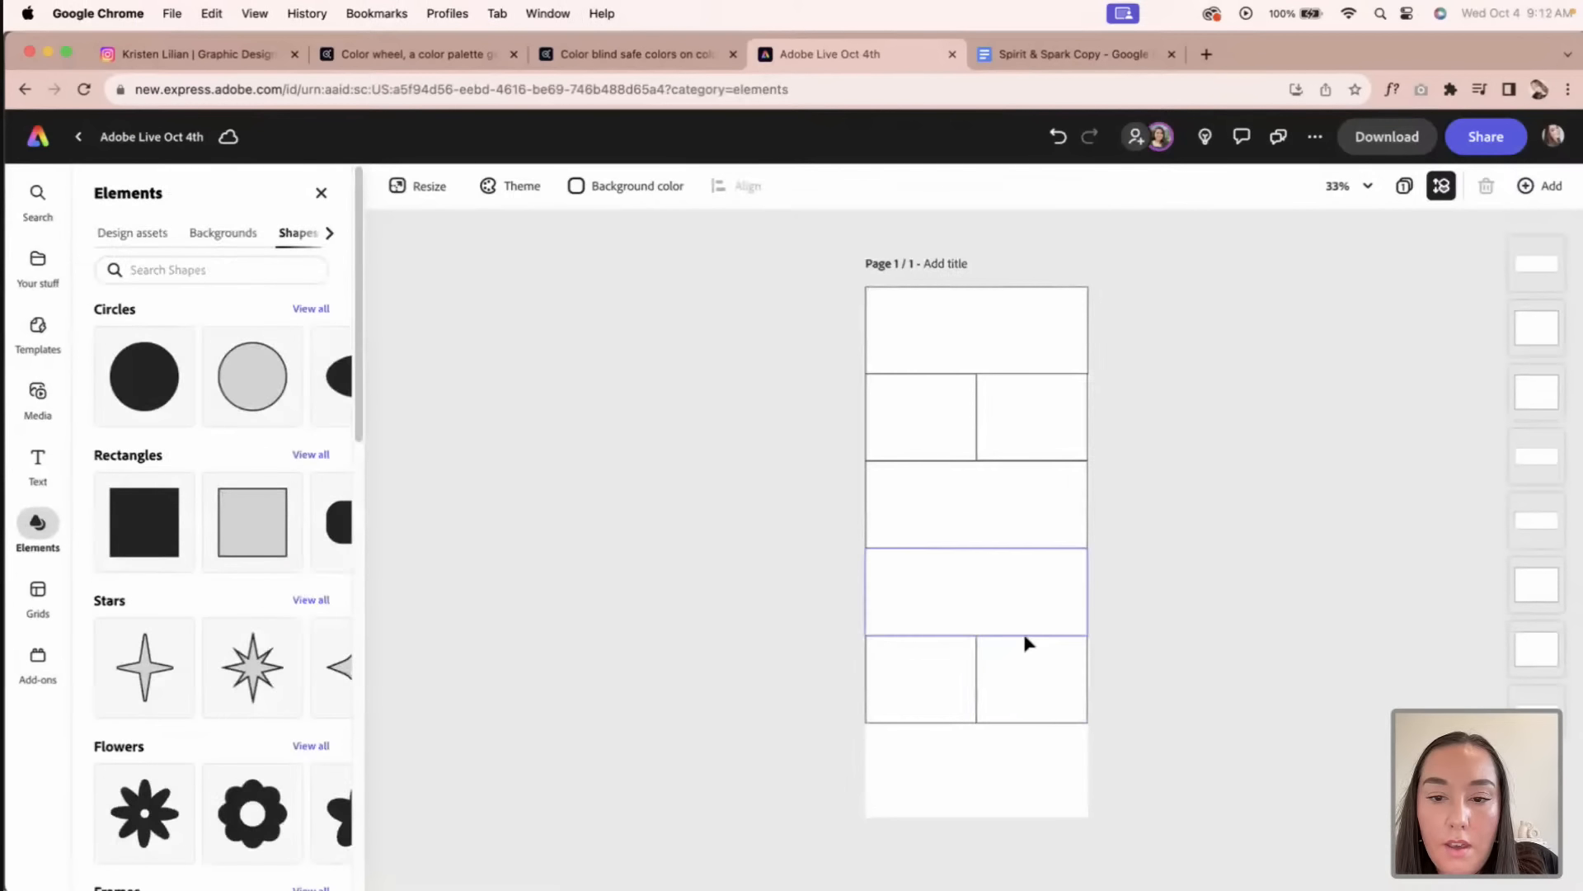
pyautogui.moveTo(1022, 646); pyautogui.dragTo(980, 819)
pyautogui.moveTo(1089, 764)
pyautogui.mouseDown()
pyautogui.moveTo(951, 770)
pyautogui.moveTo(1089, 769)
pyautogui.mouseUp()
pyautogui.click(955, 767)
pyautogui.click(1115, 782)
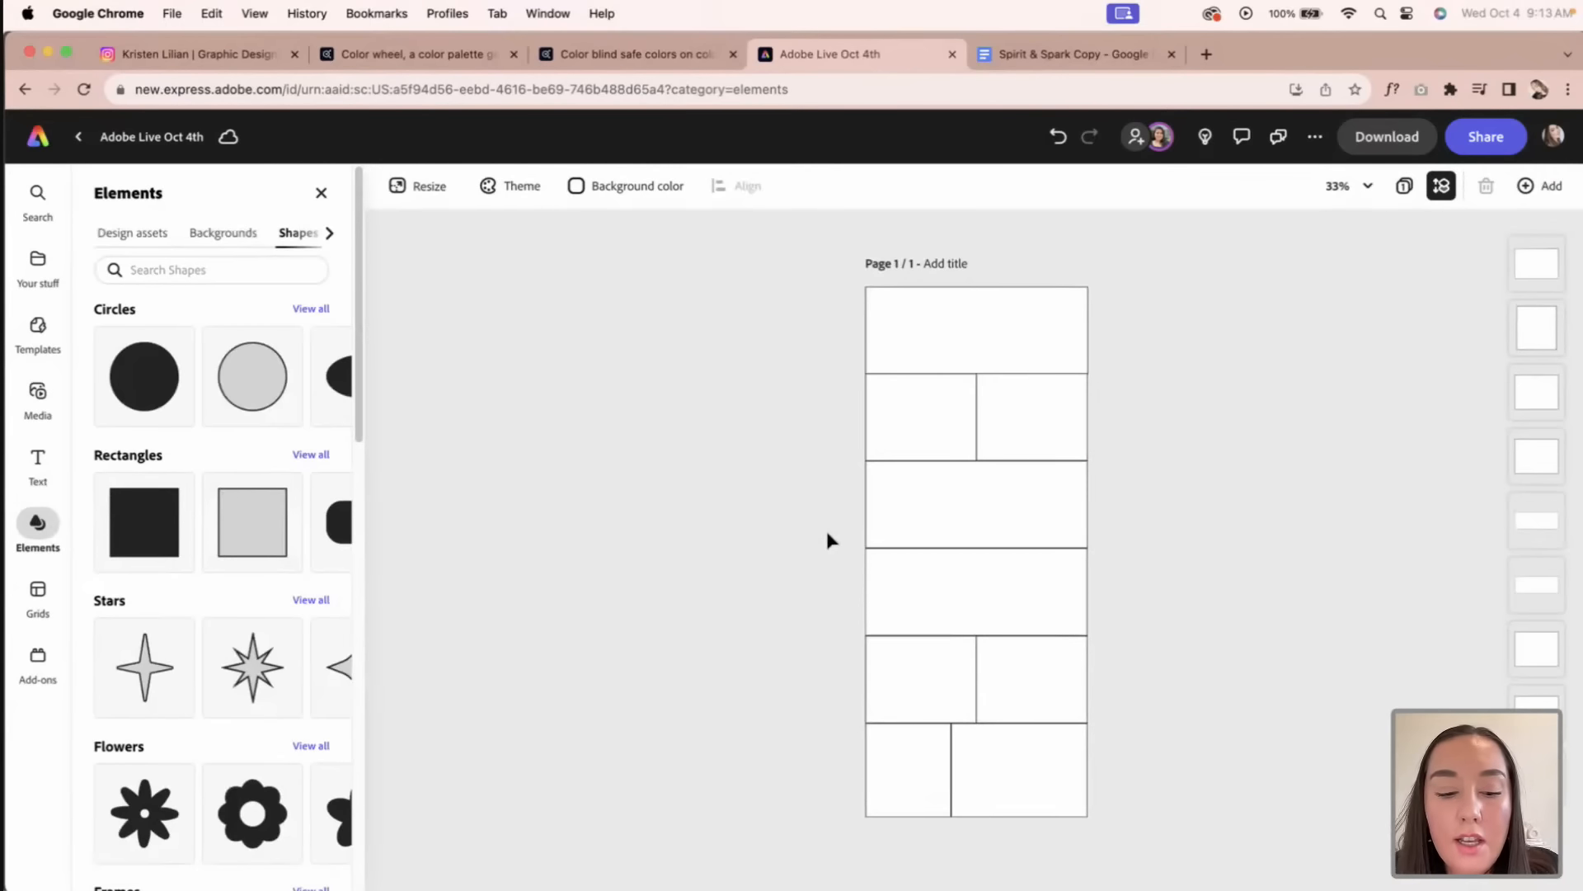
# Step: Fill the full-width rectangle at the top of the page with the light pink #FDEDE9 swatch of the Spirit & Spark brand
pyautogui.press('super+plus')
pyautogui.press('super+plus')
pyautogui.scroll(5, 1402, 491)
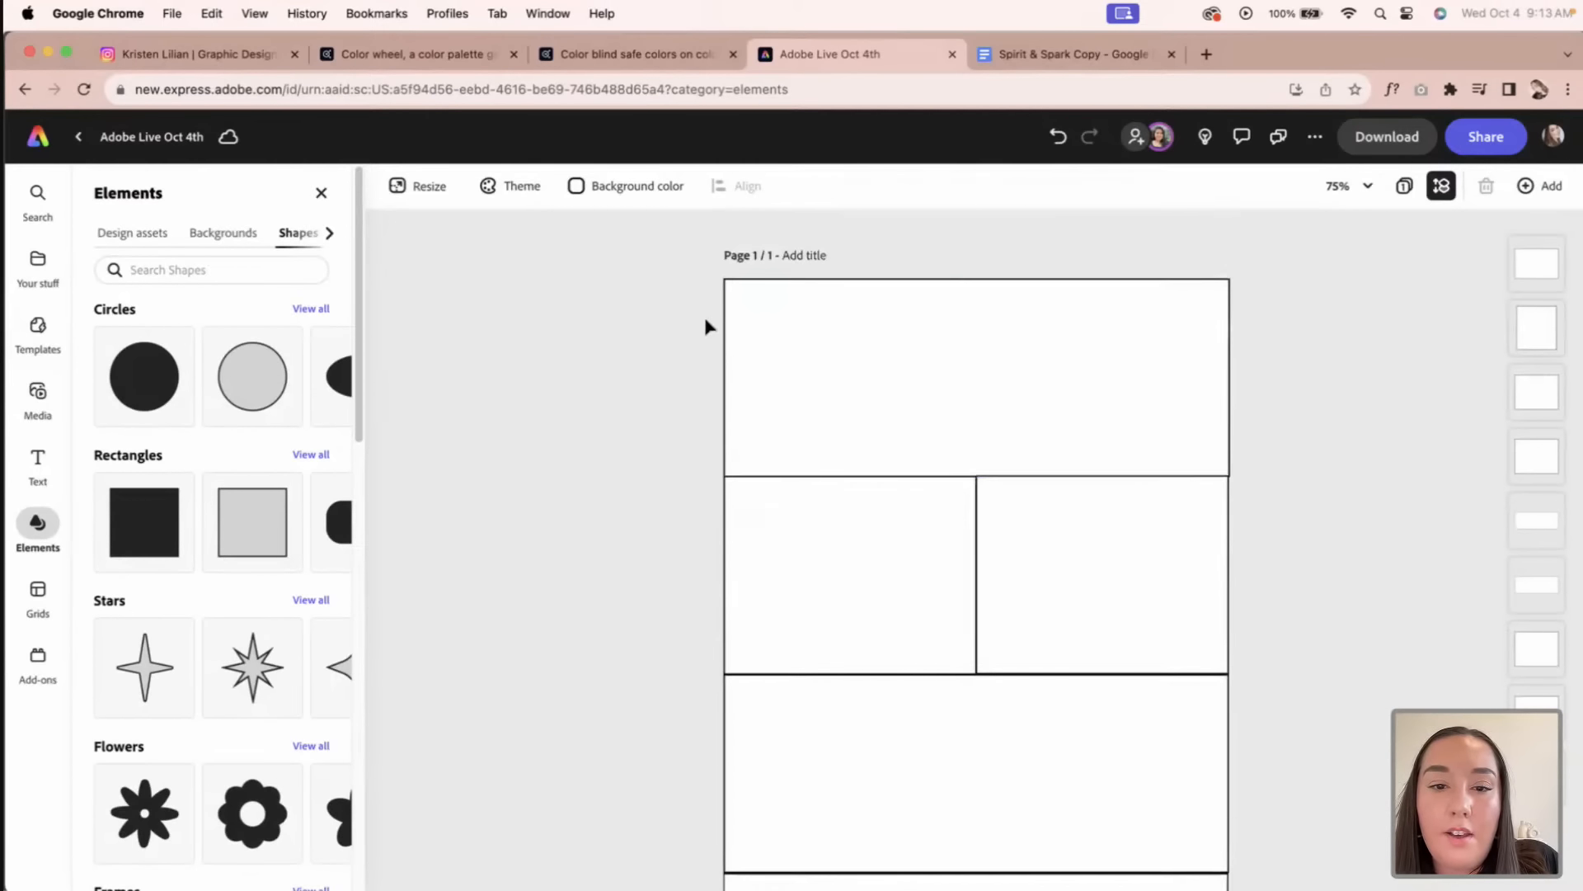
pyautogui.click(804, 351)
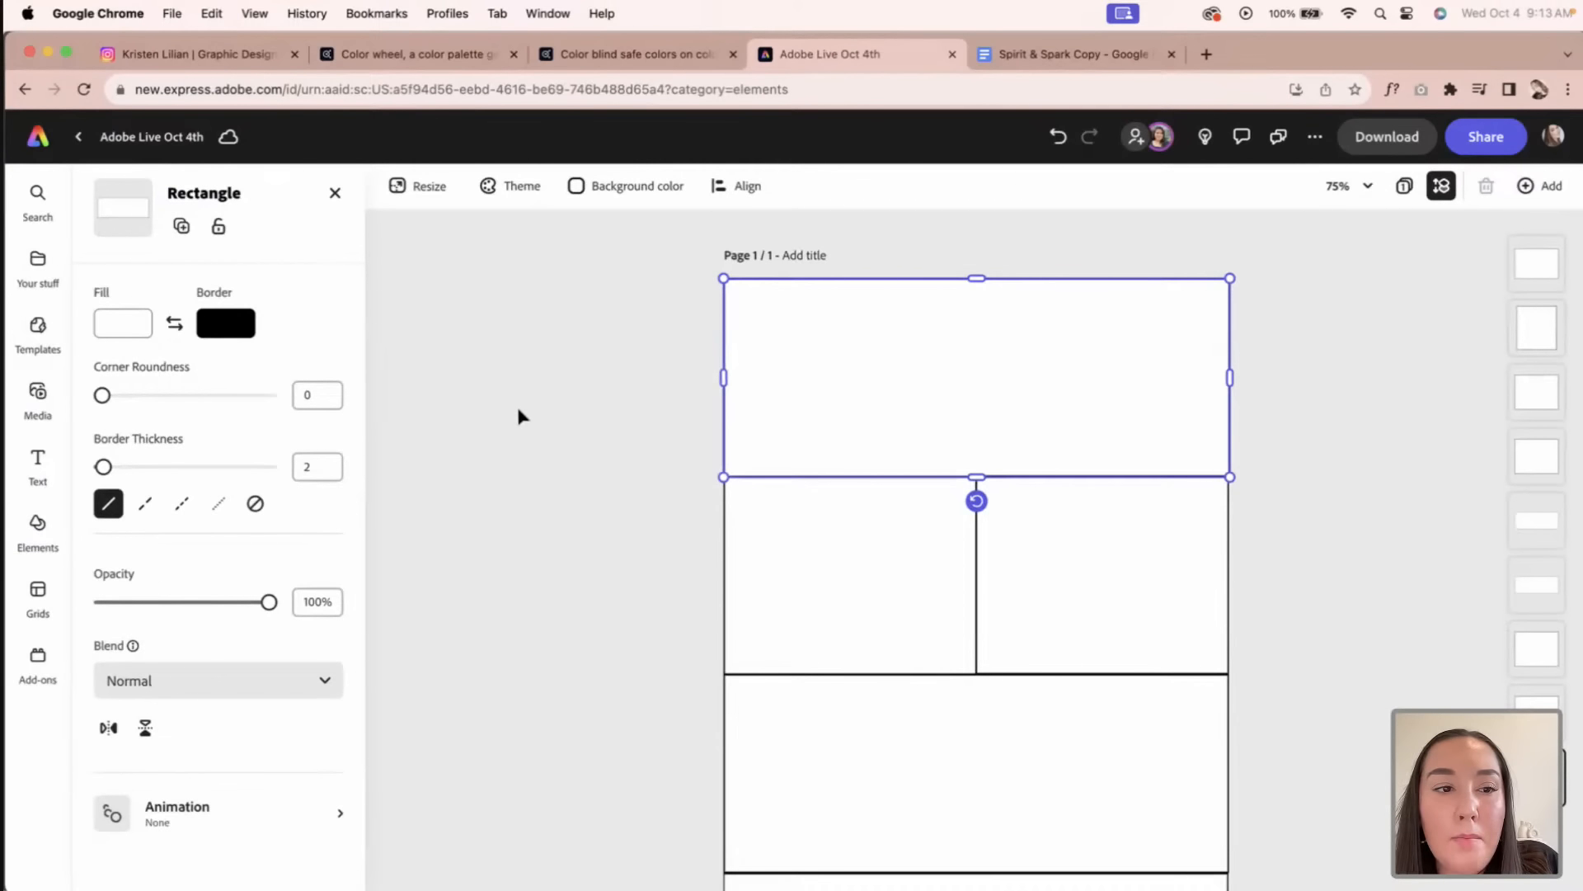
pyautogui.click(769, 401)
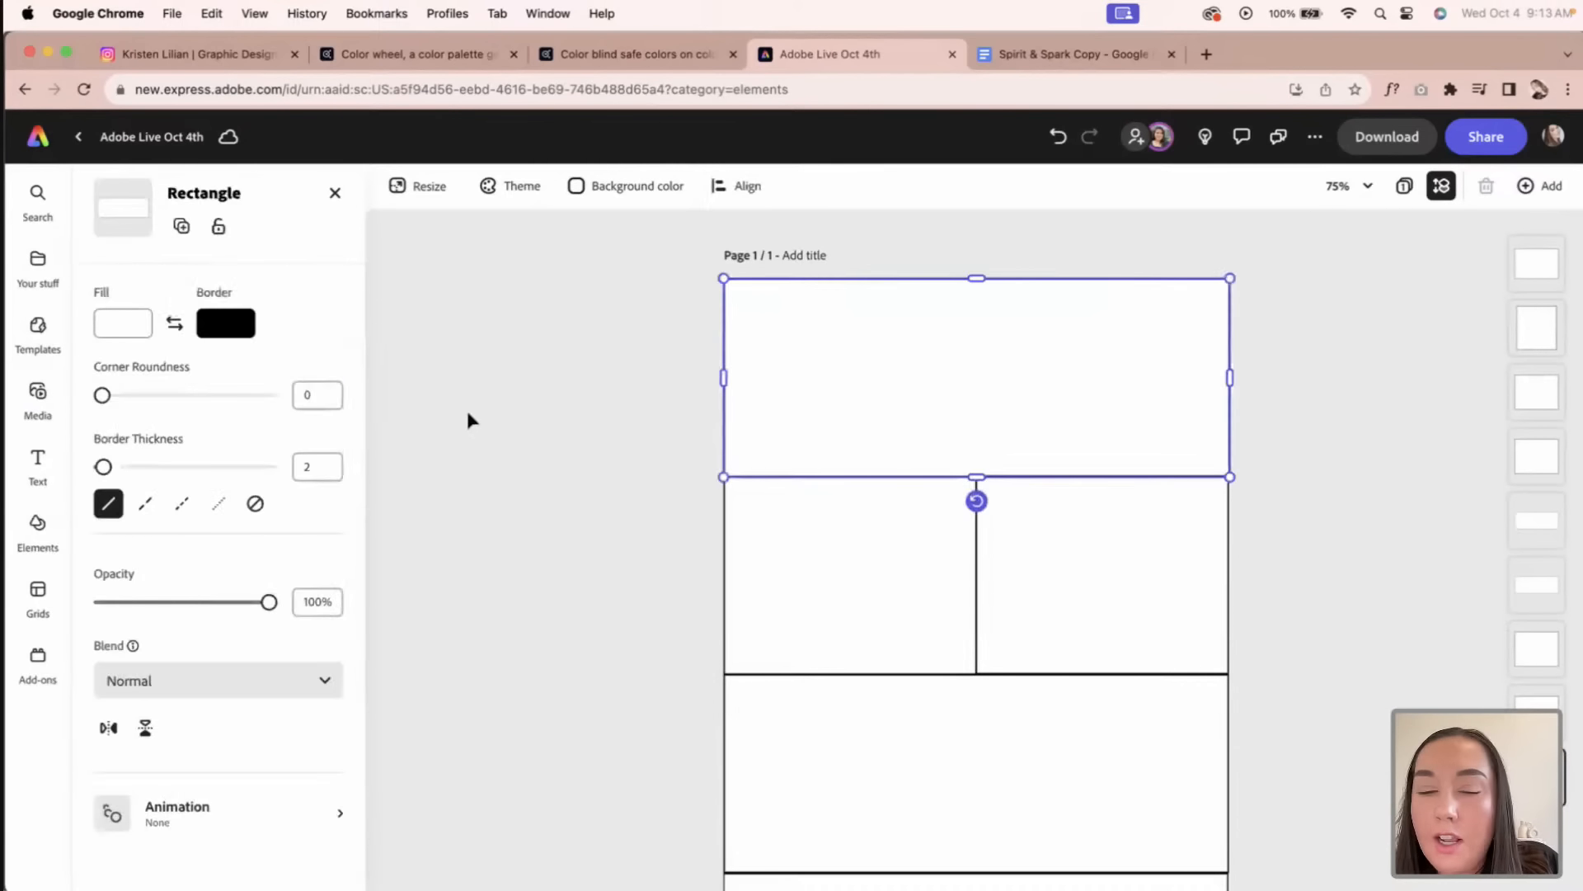
pyautogui.click(140, 328)
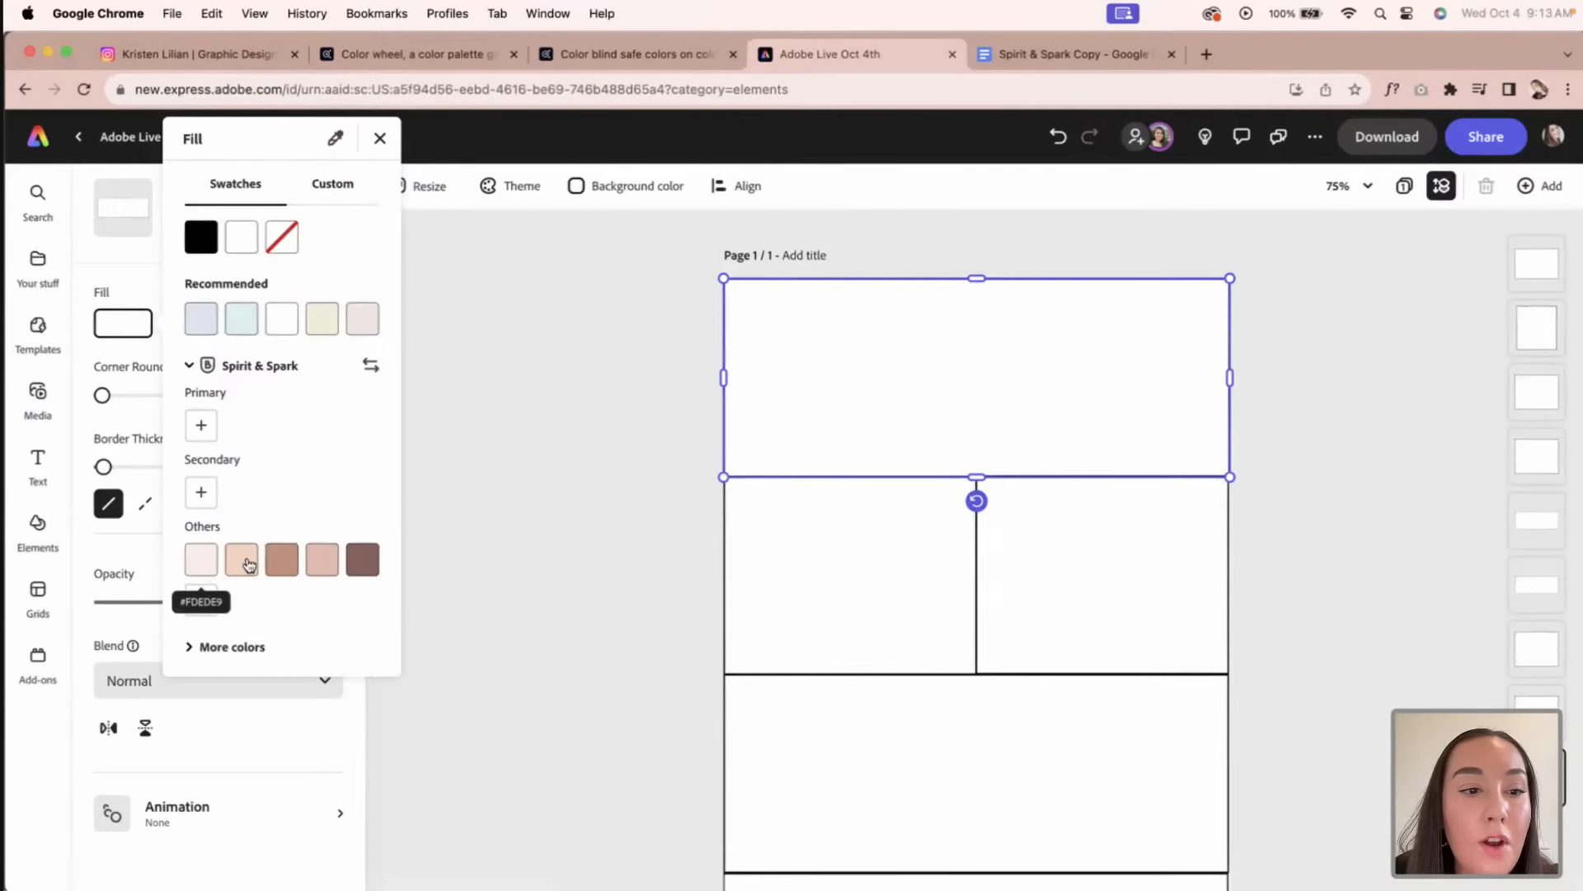
pyautogui.click(191, 564)
pyautogui.click(453, 452)
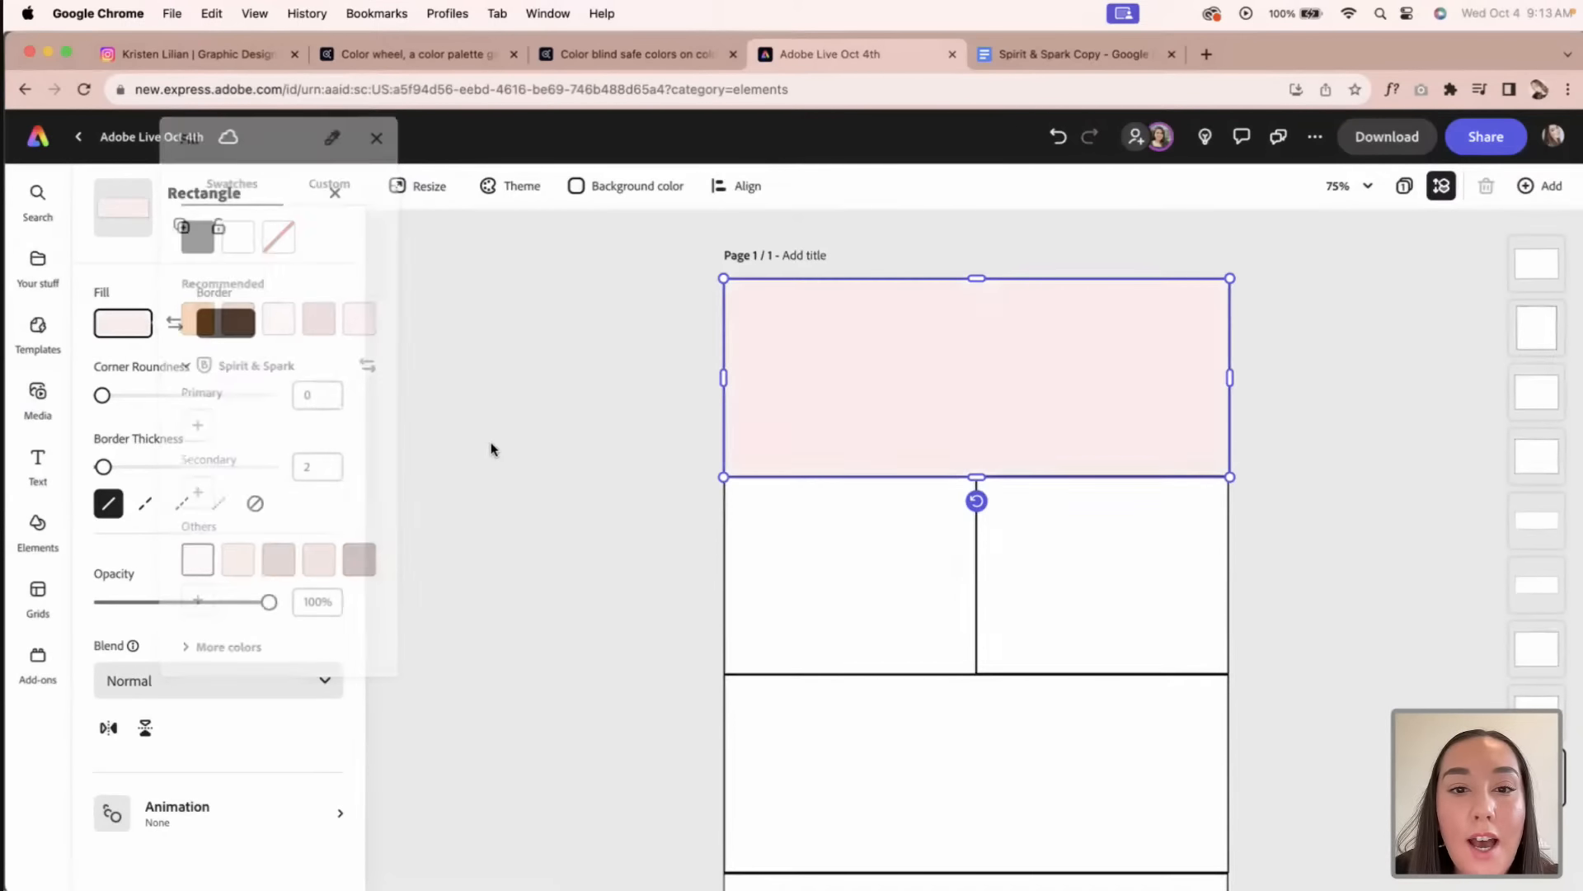
pyautogui.click(761, 348)
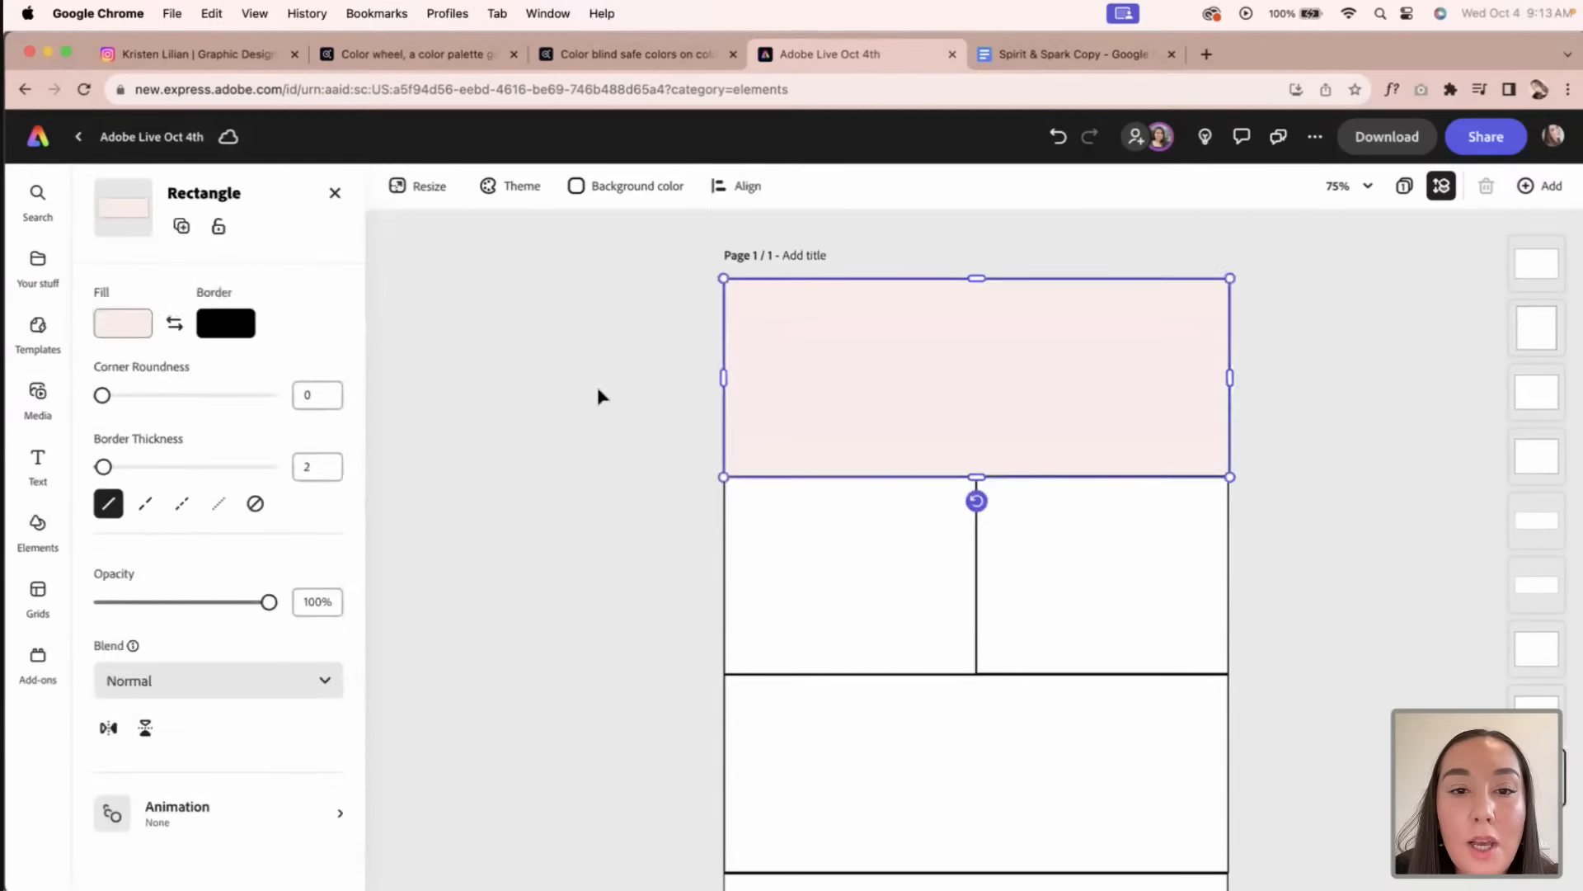
pyautogui.click(596, 382)
pyautogui.click(802, 344)
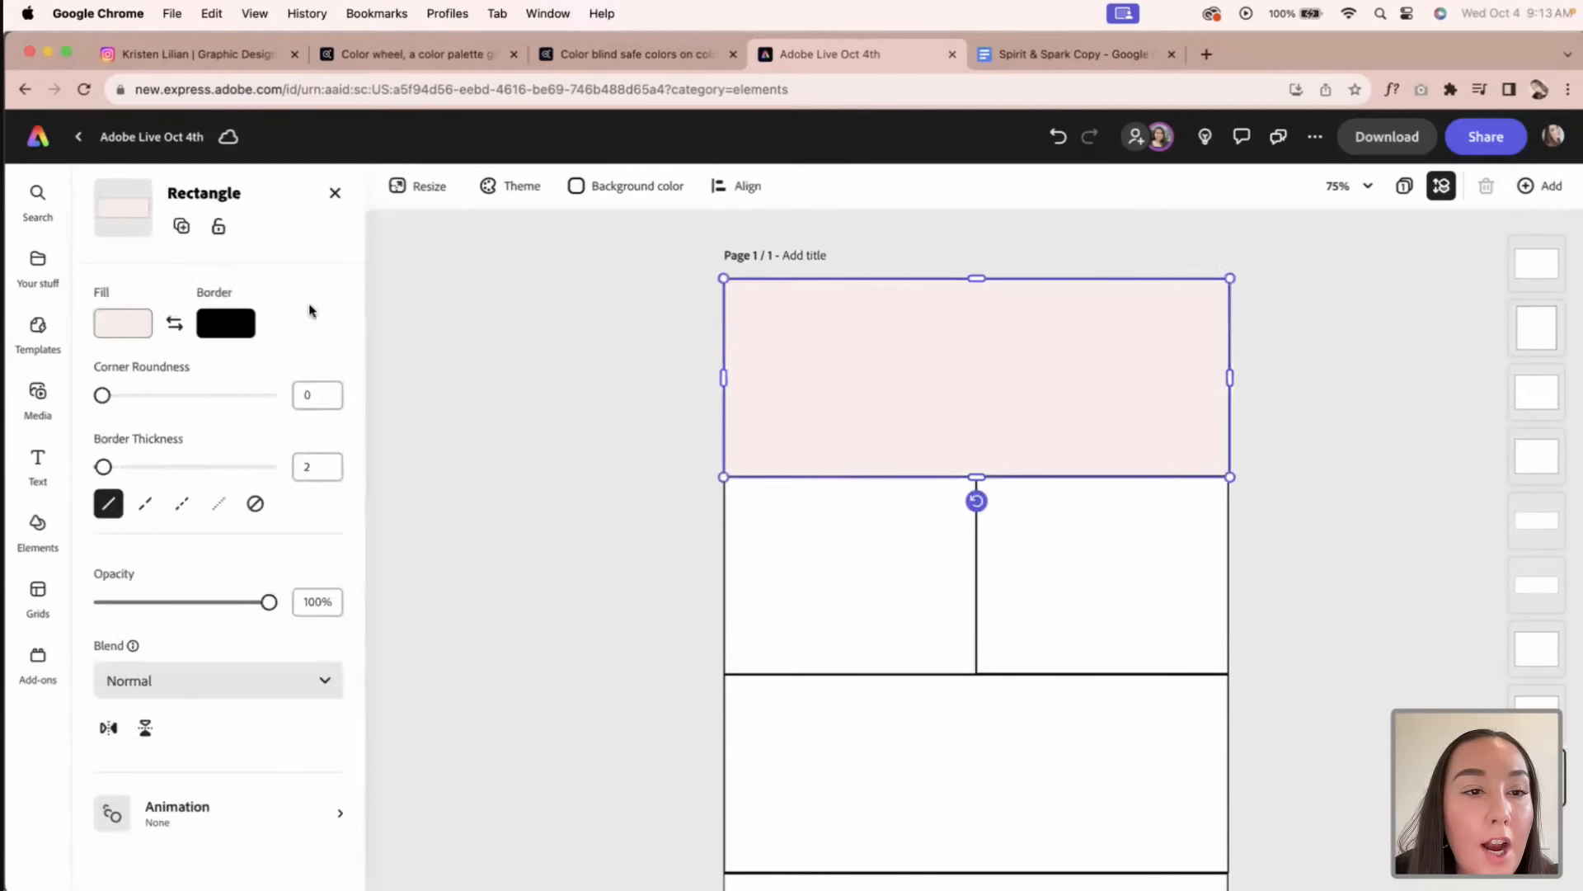
# Step: Add the single-line SPIRIT & SPARK logo (Artwork 1) from the Spirit & Spark brand library and move it into the top light pink rectangle
pyautogui.click(38, 282)
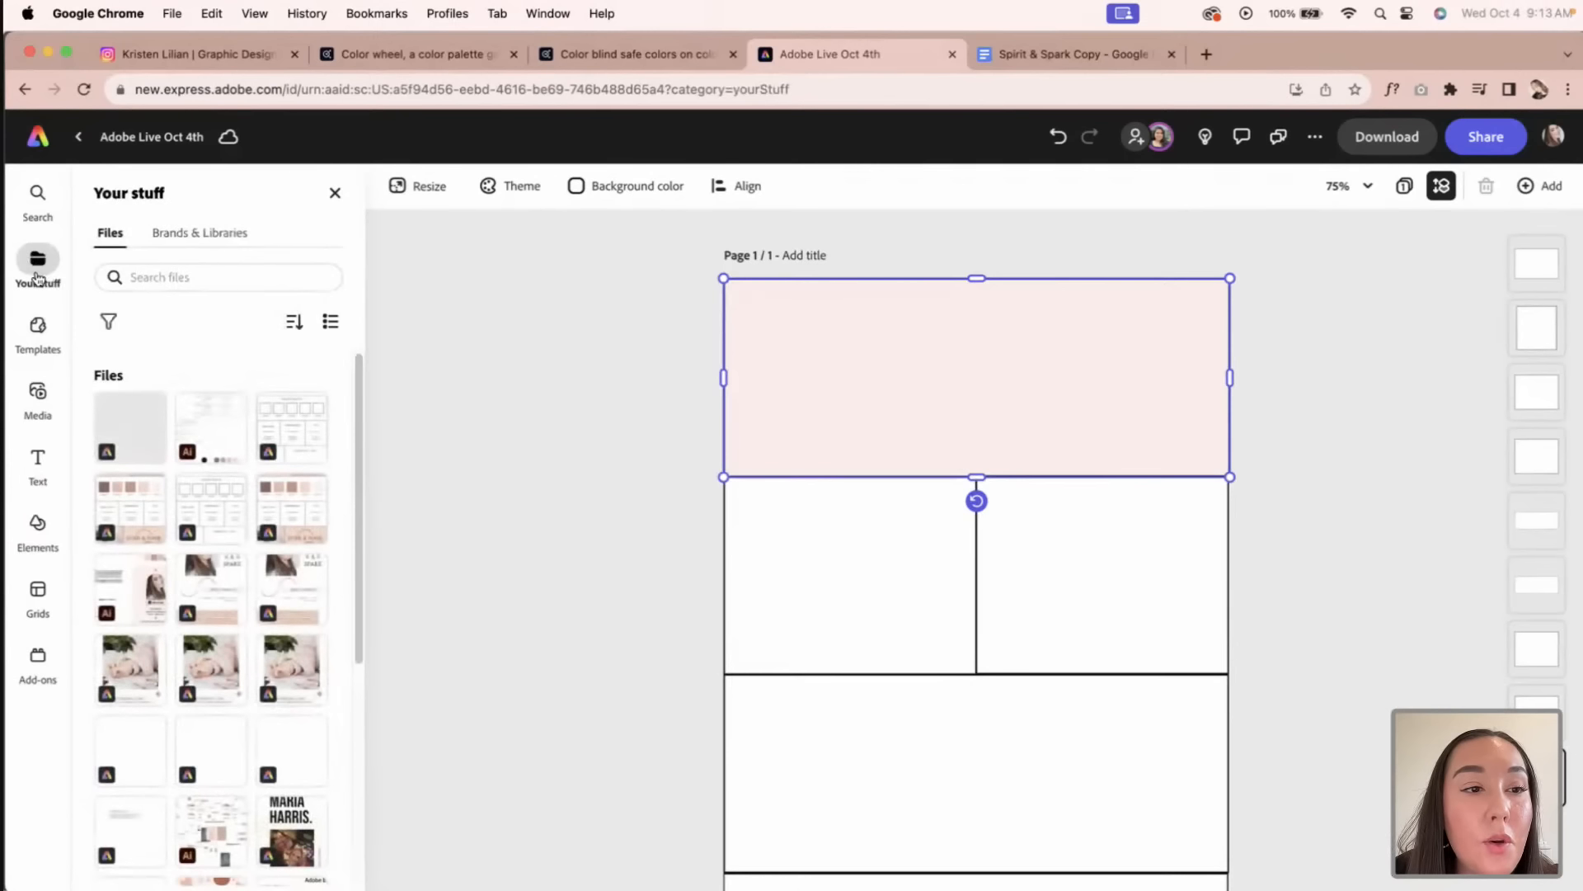
pyautogui.click(221, 236)
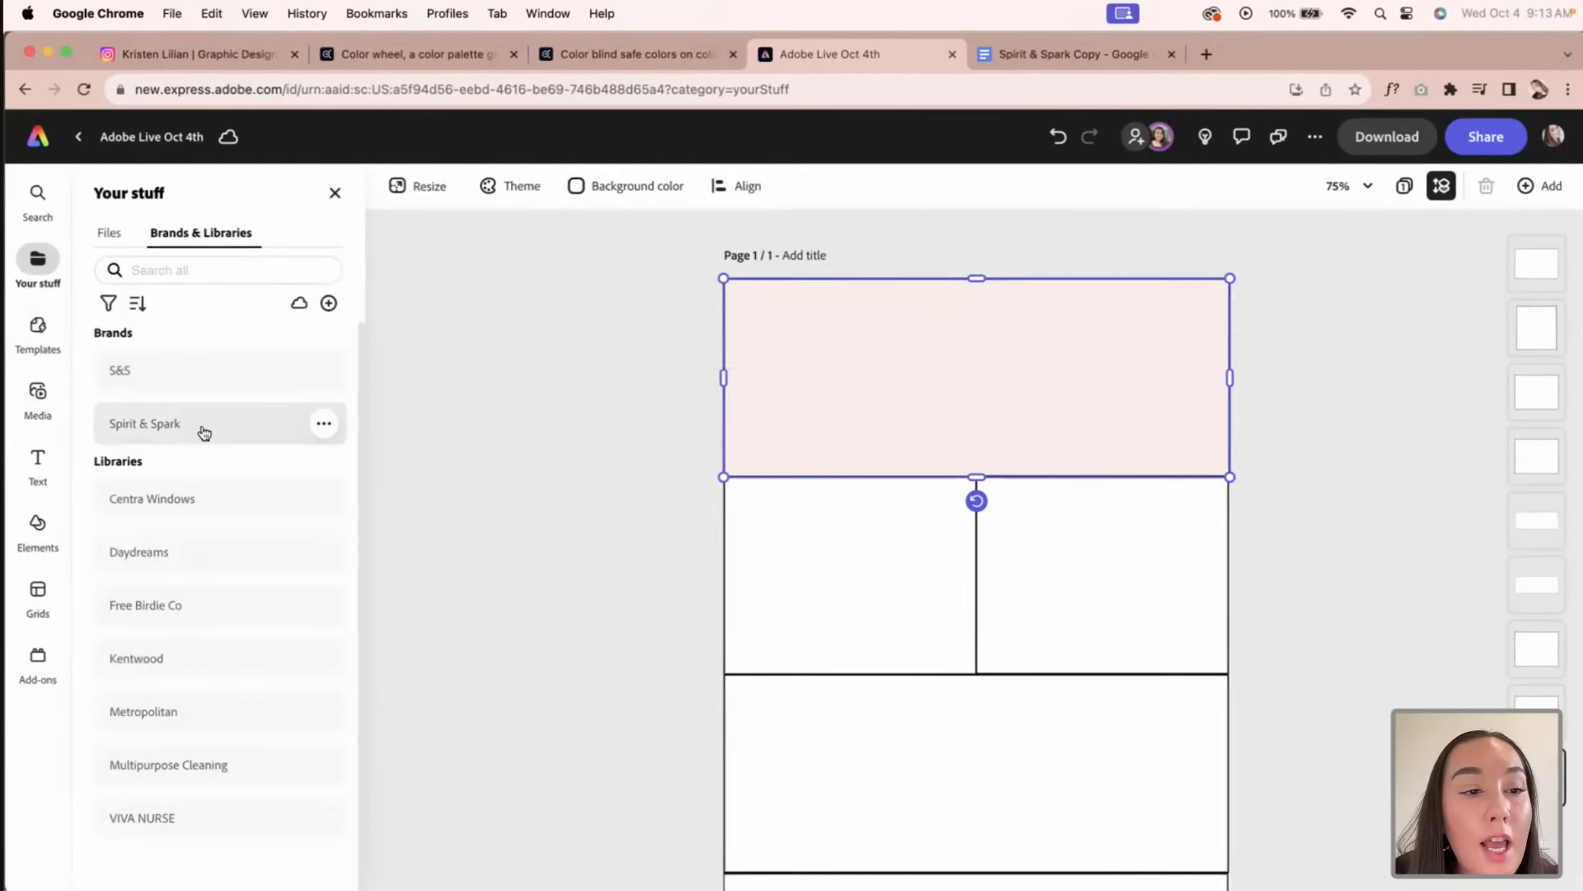
pyautogui.click(175, 430)
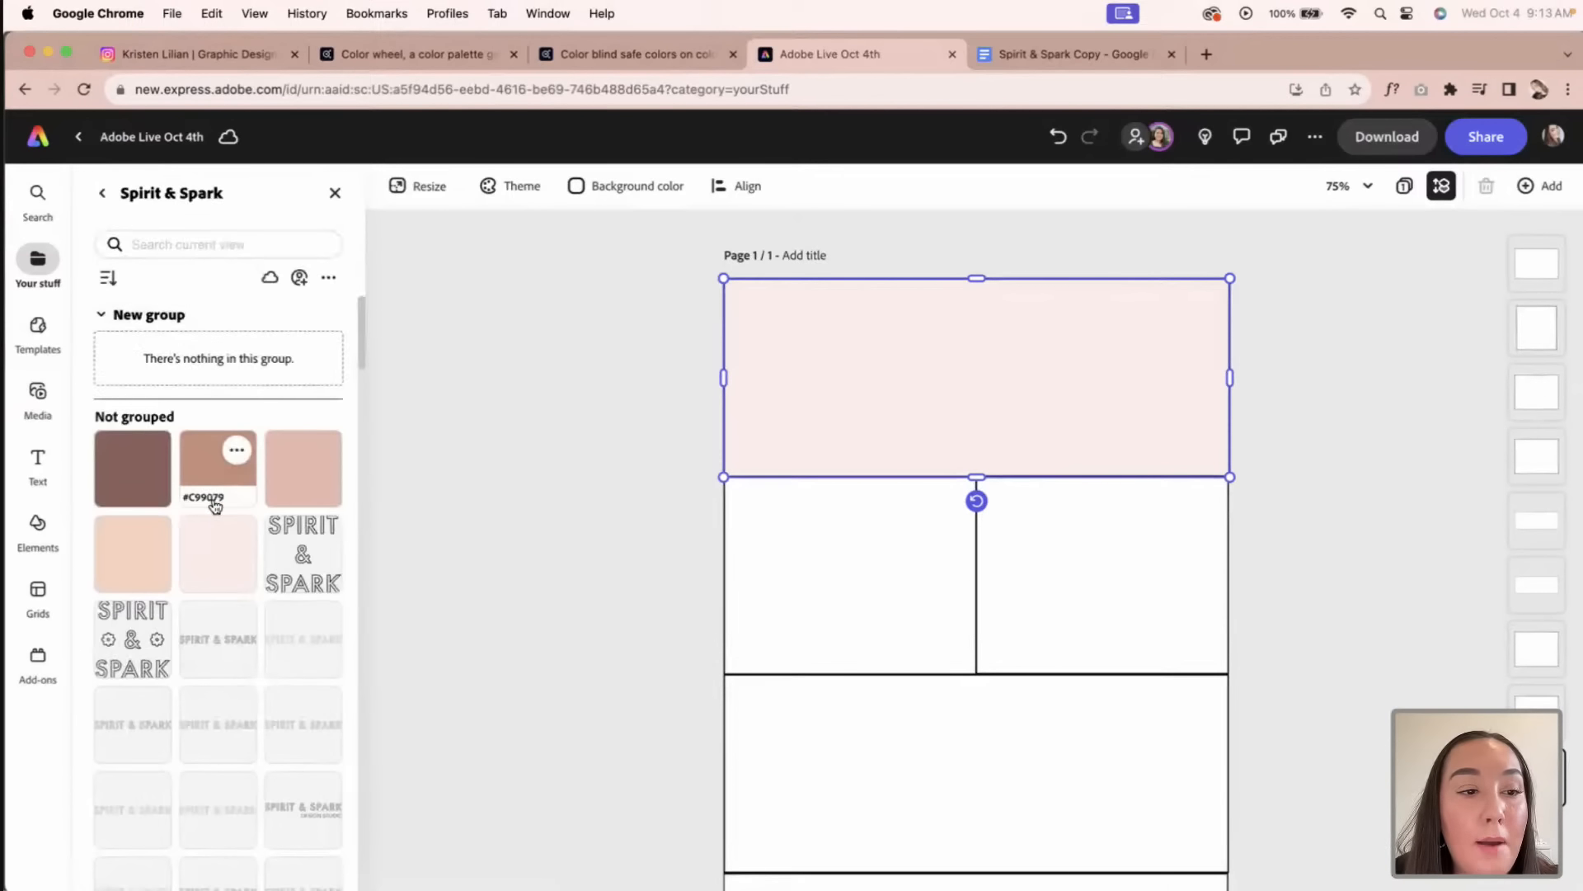
pyautogui.scroll(-1, 256, 500)
pyautogui.scroll(-1, 256, 502)
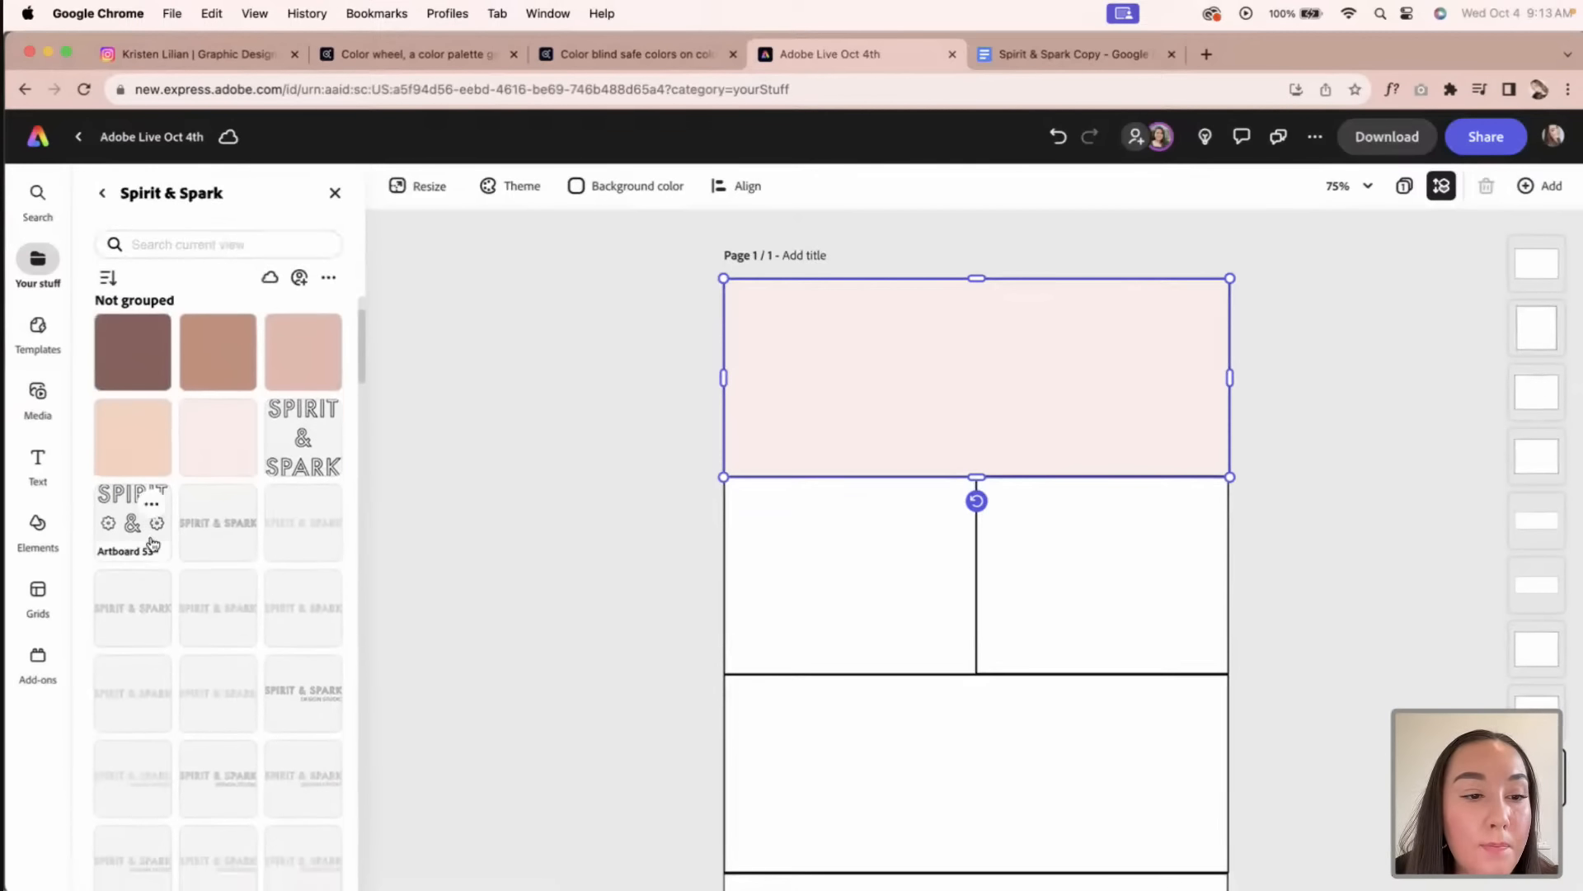
pyautogui.click(198, 526)
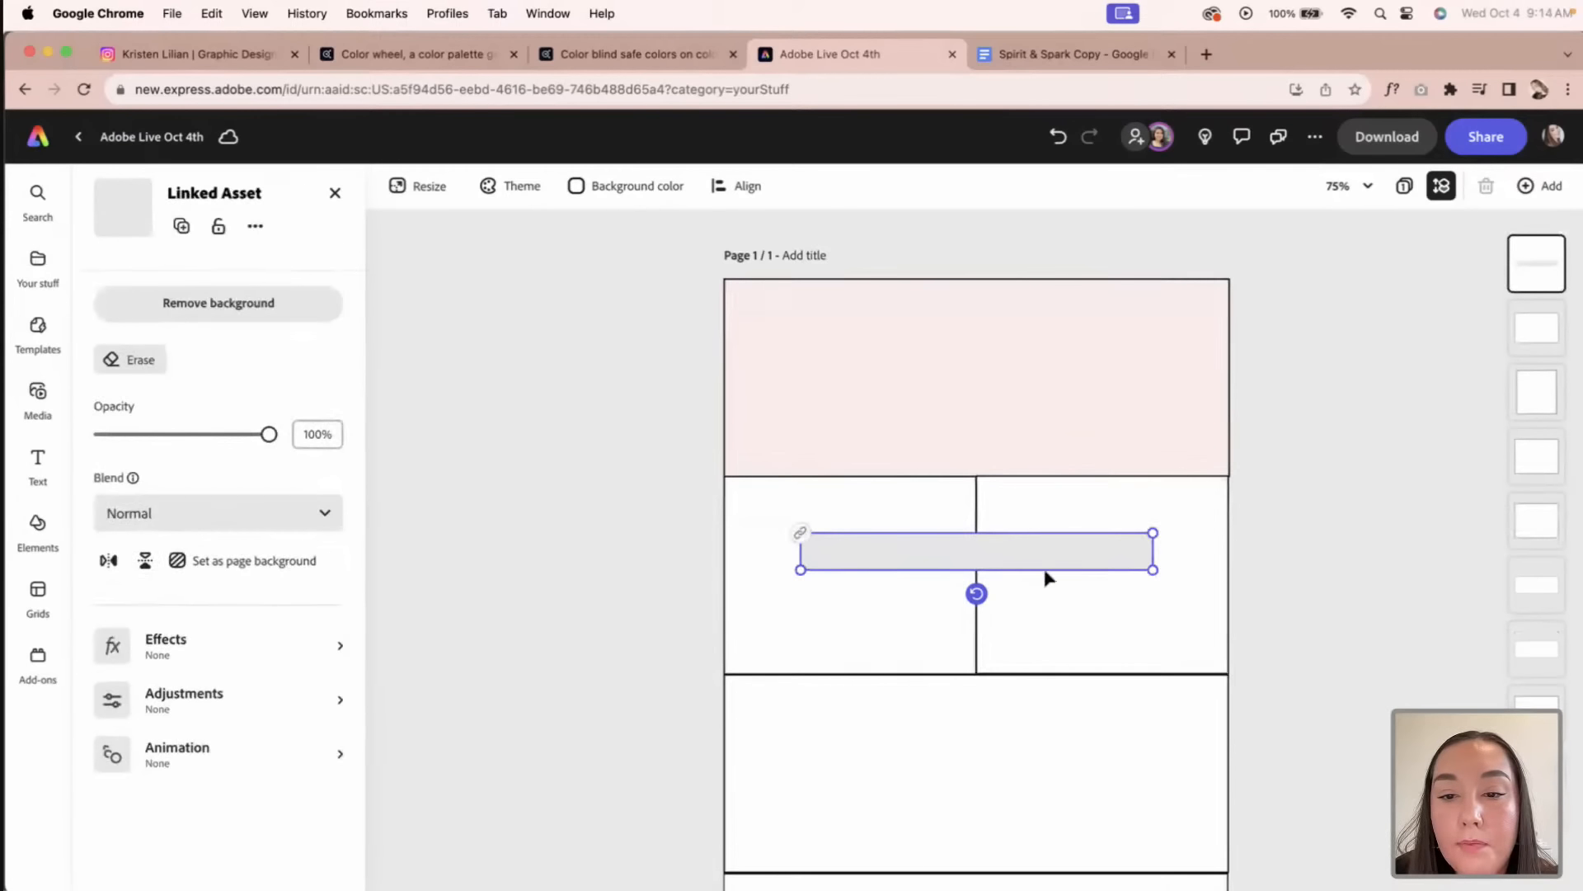
pyautogui.moveTo(1046, 558); pyautogui.dragTo(1091, 357)
# Step: Center the single-line logo horizontally on the page, and try a vertical middle alignment to the page, undoing it
pyautogui.click(1295, 429)
pyautogui.click(1181, 386)
pyautogui.click(1013, 357)
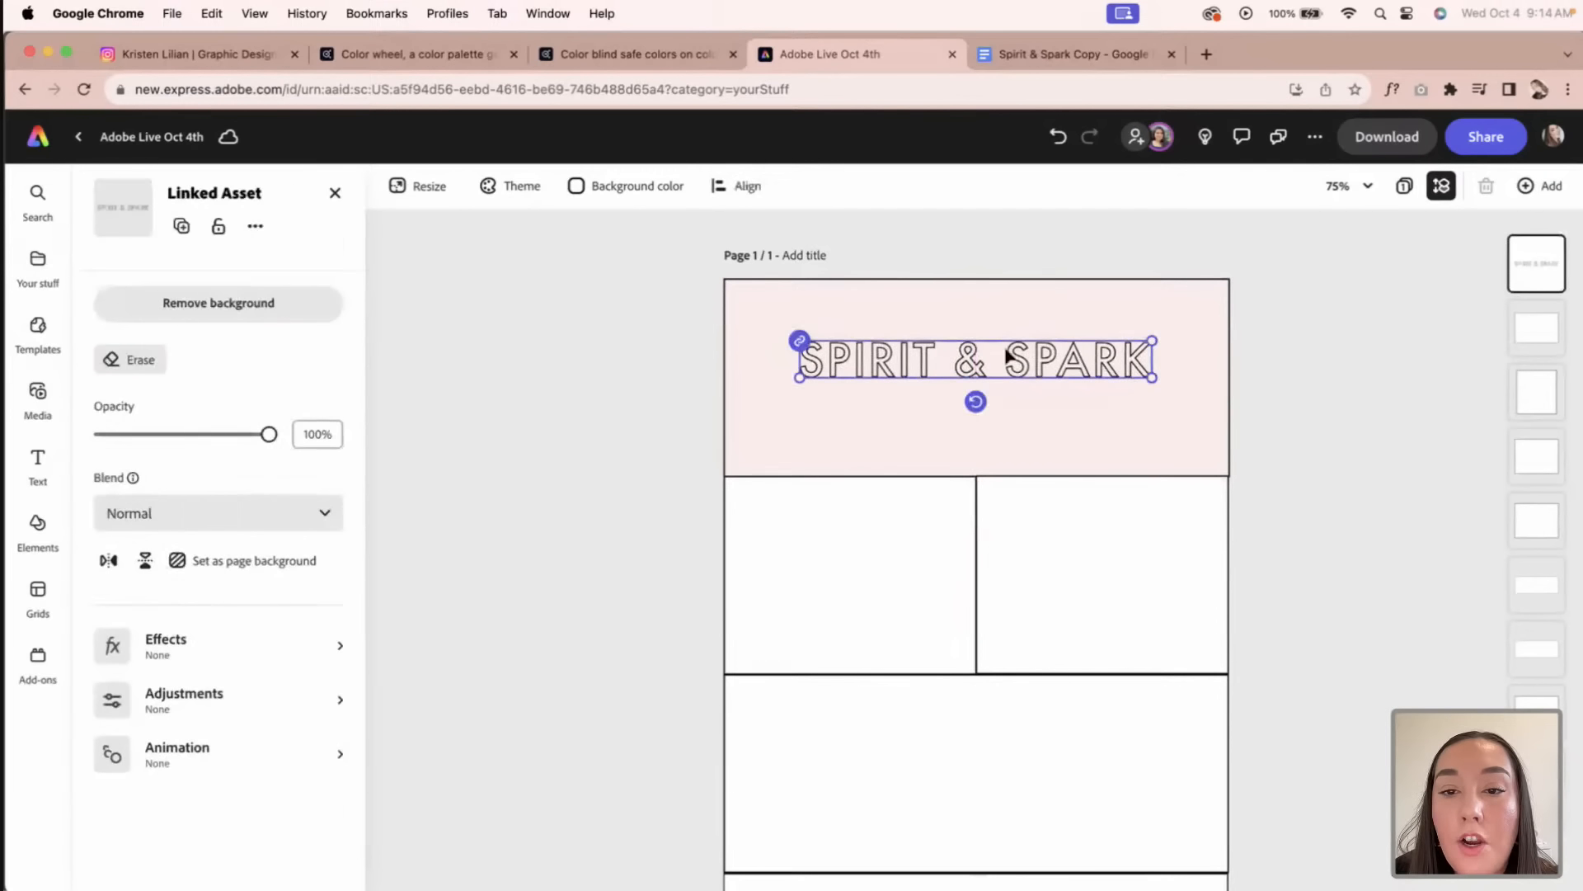
pyautogui.click(746, 189)
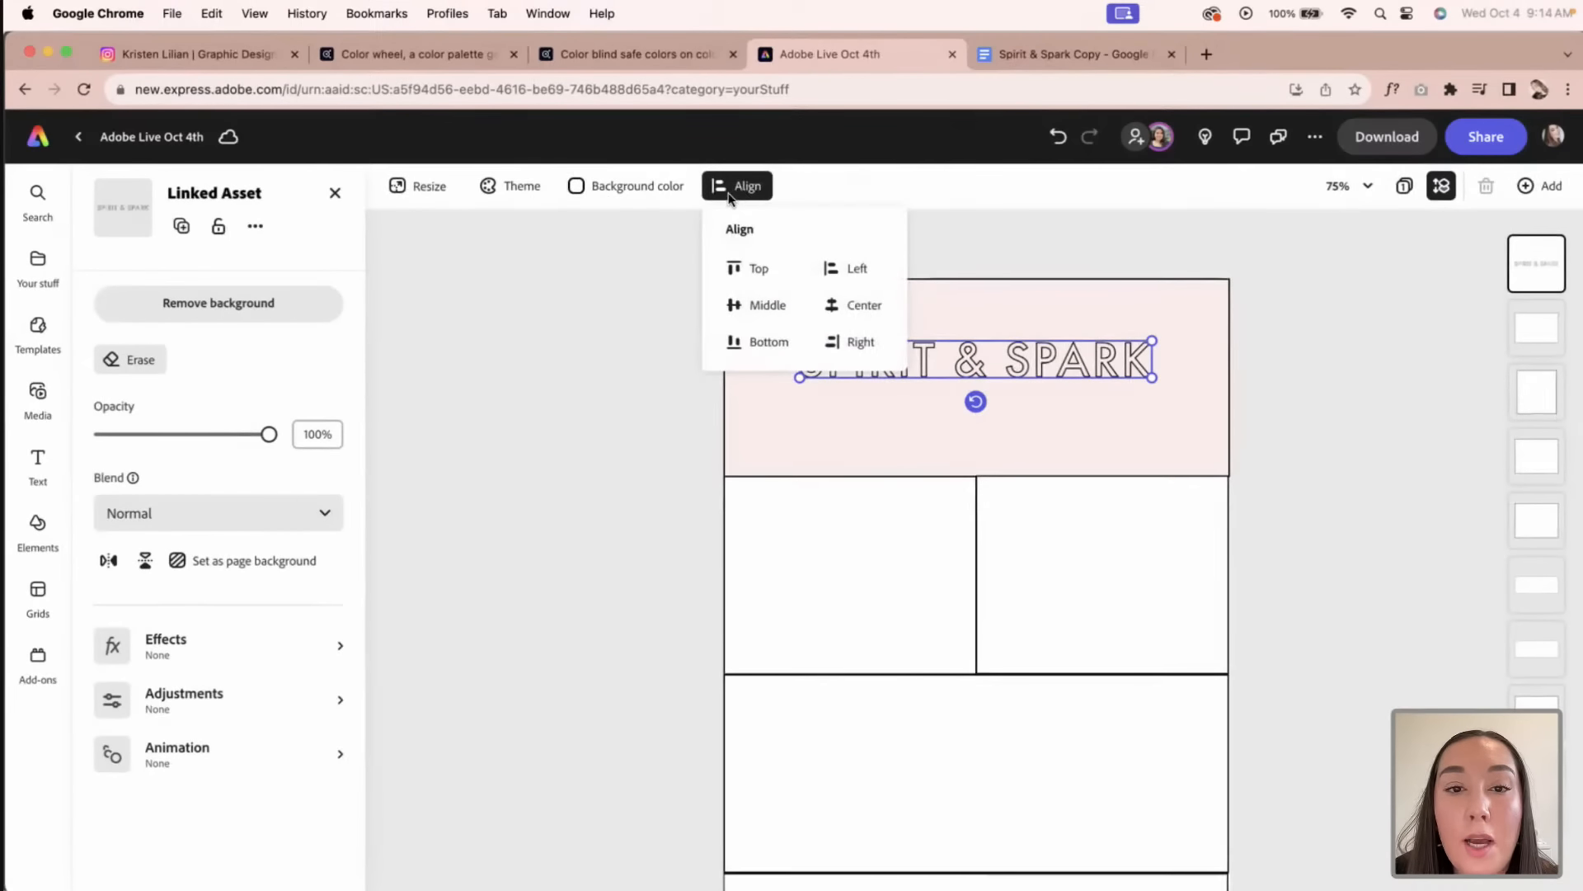
pyautogui.click(835, 307)
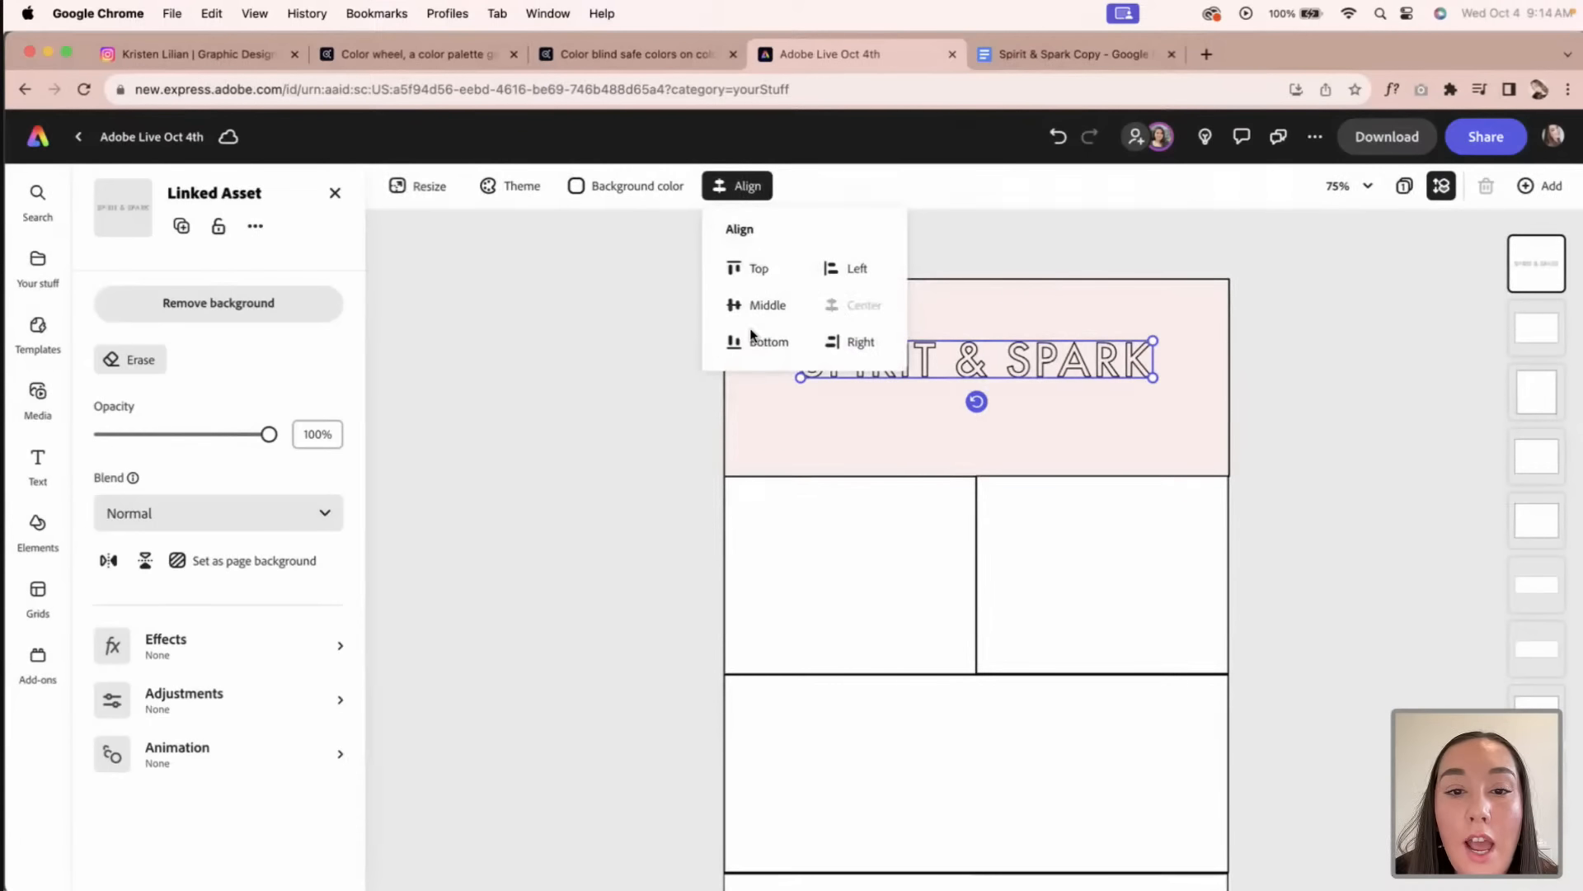
pyautogui.click(753, 306)
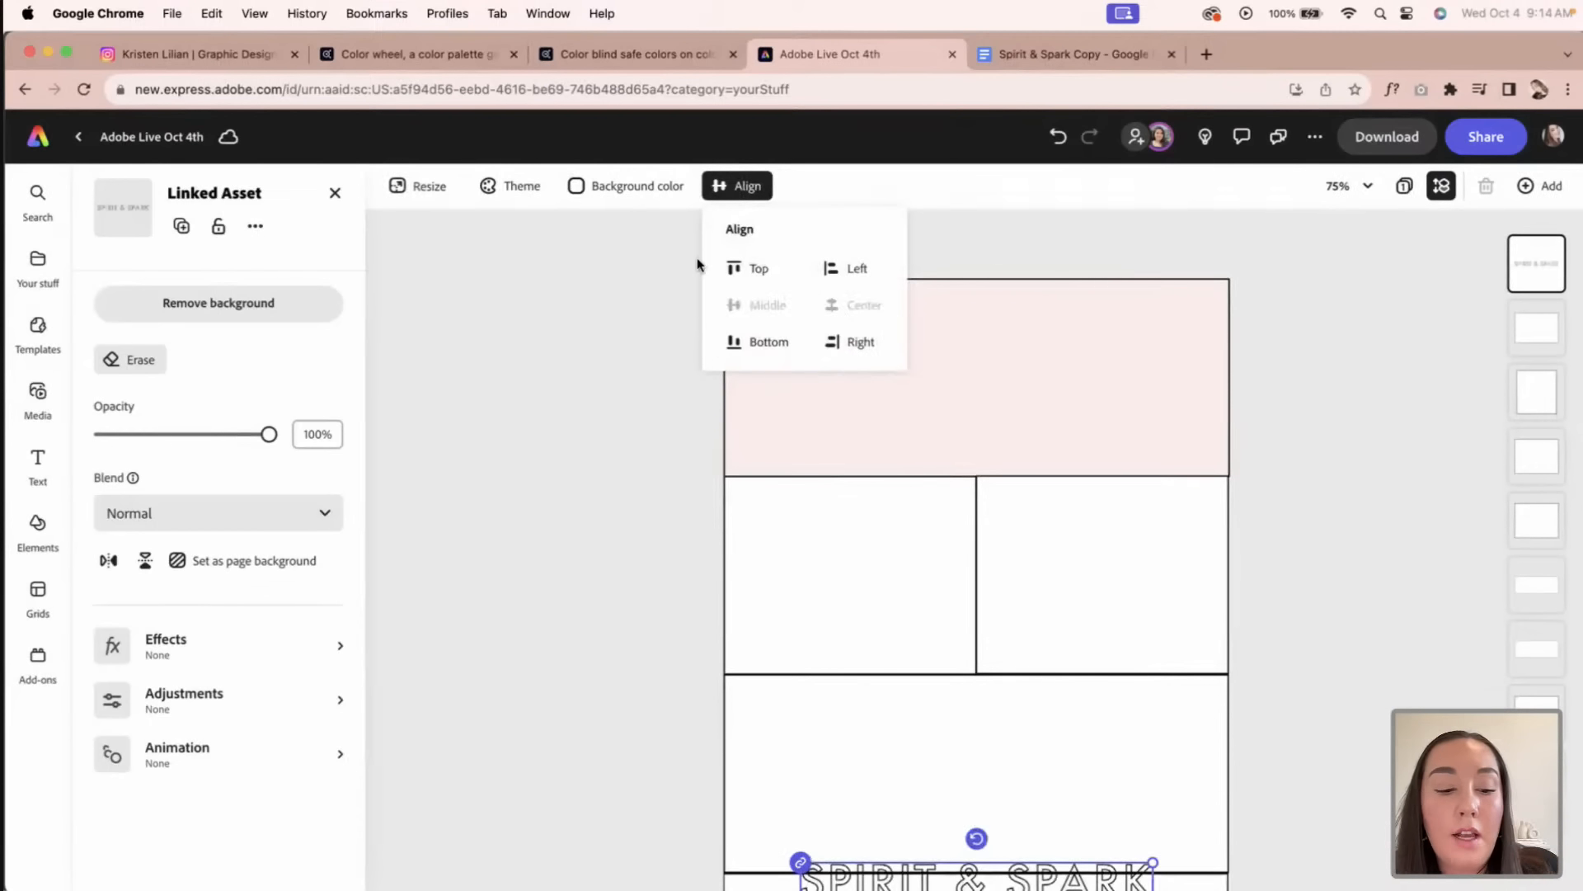
pyautogui.press('super+z')
# Step: Middle-align the single-line logo vertically with the light pink rectangle behind it
pyautogui.click(1090, 325)
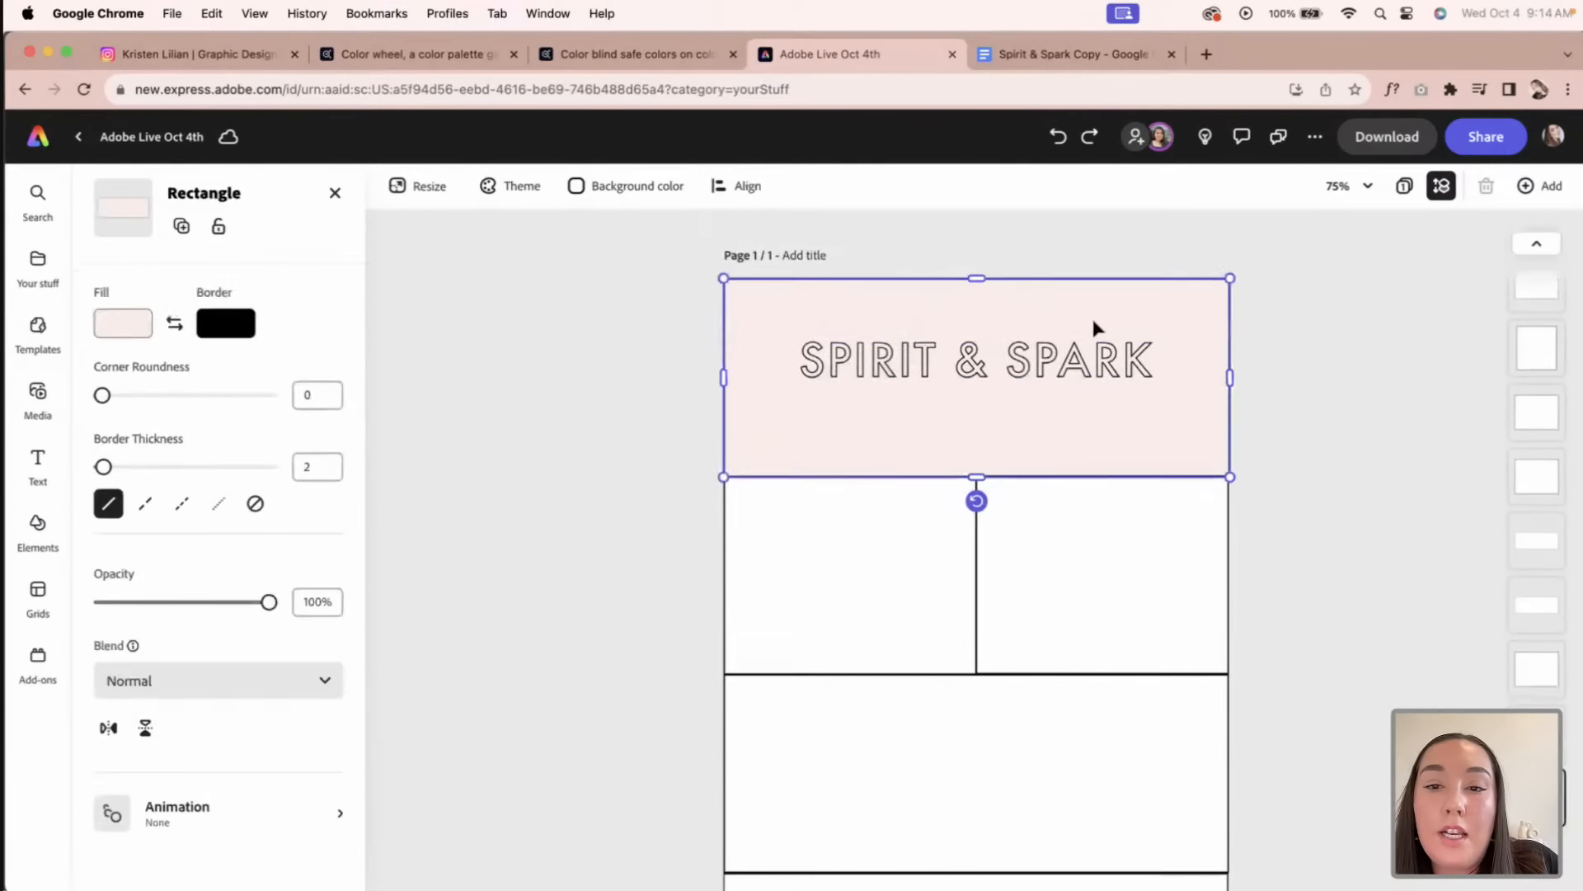
pyautogui.keyDown('shift'); pyautogui.click(1083, 367); pyautogui.keyUp('shift')
pyautogui.click(748, 195)
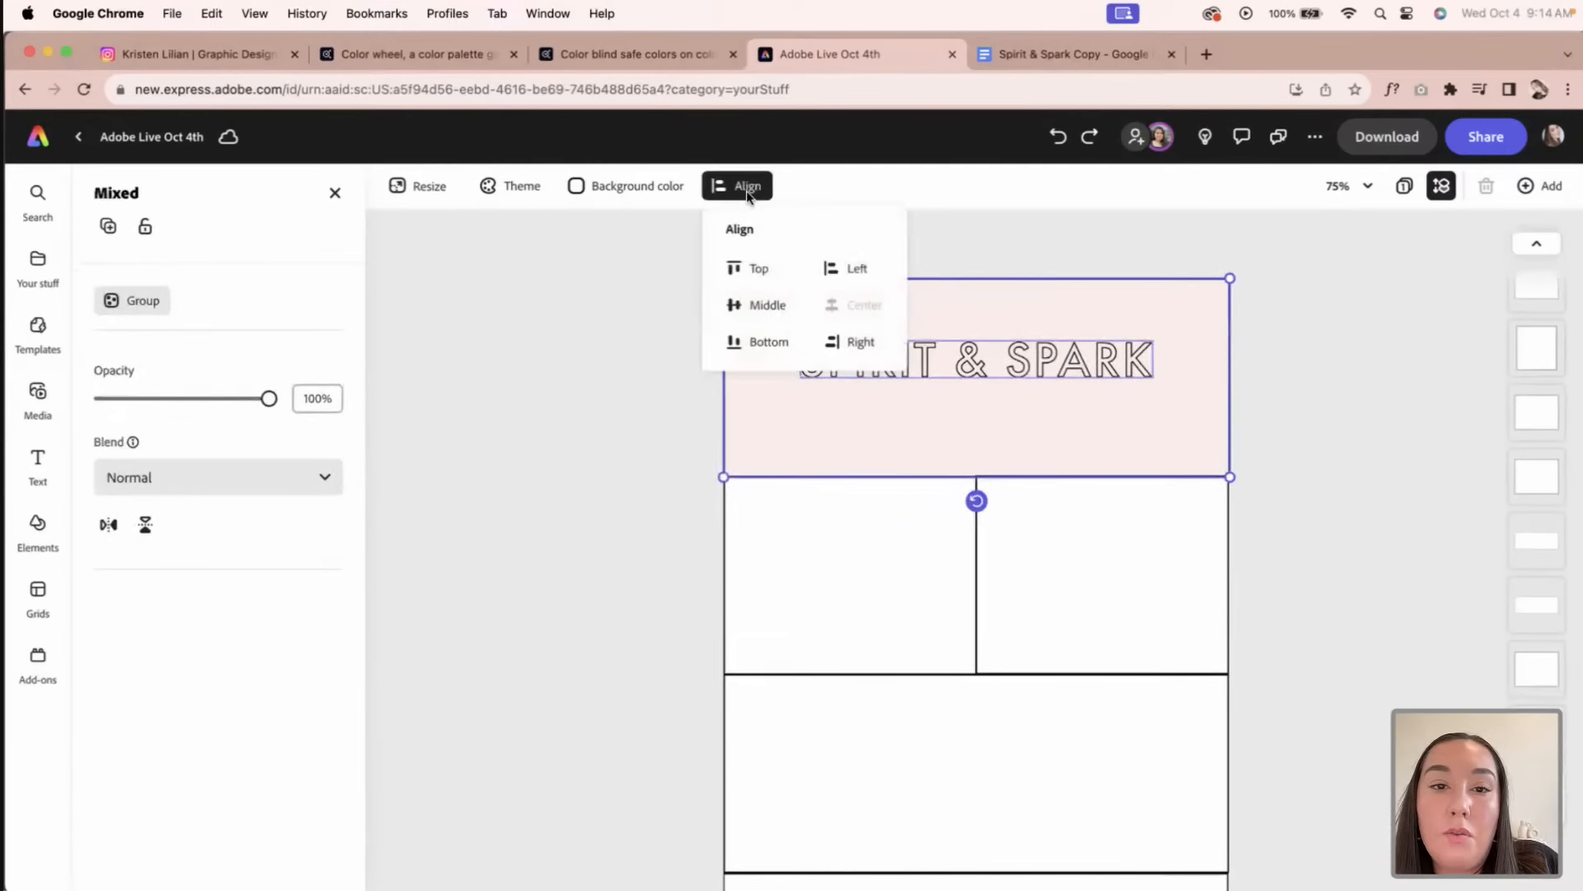
pyautogui.click(776, 314)
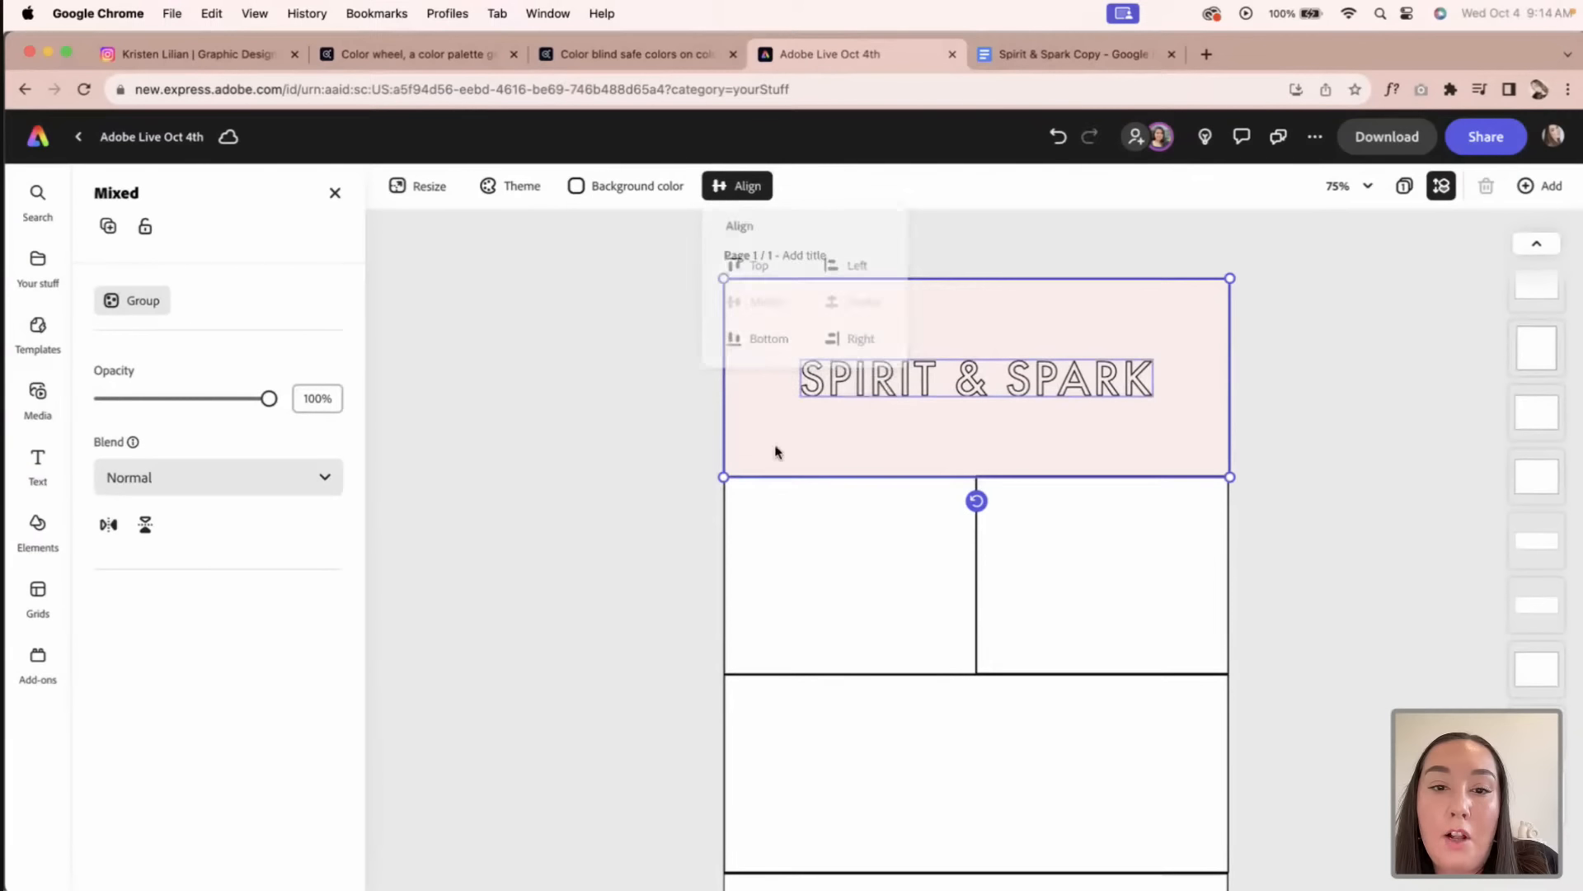
pyautogui.click(1403, 524)
# Step: Fill the second row's left rectangle with the peach swatch of the Spirit & Spark brand
pyautogui.scroll(-1, 965, 503)
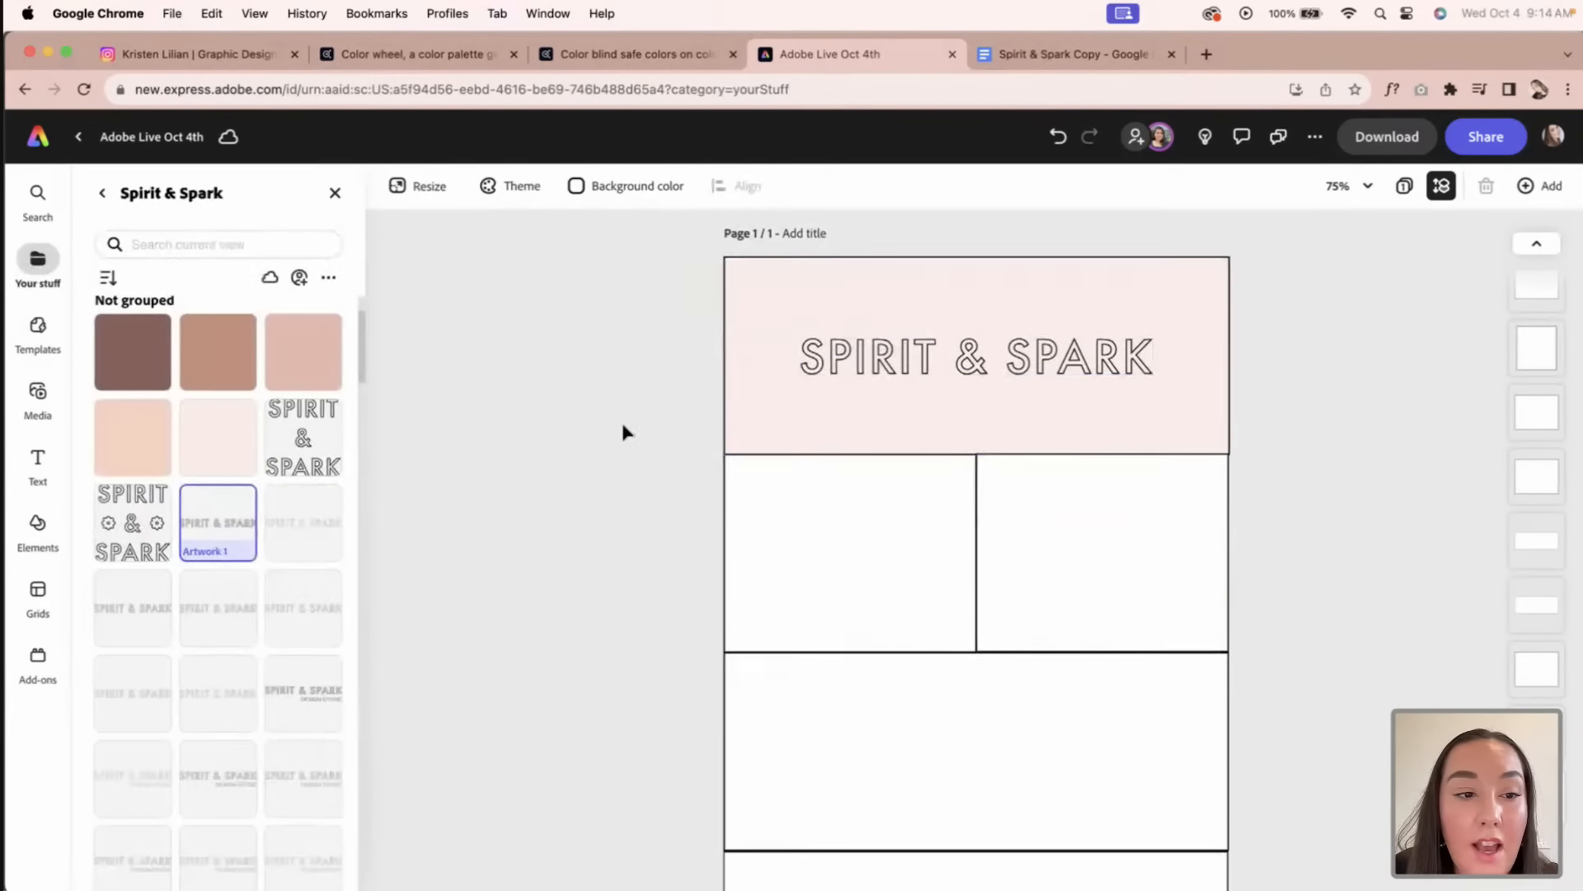
pyautogui.scroll(-1, 660, 437)
pyautogui.click(866, 503)
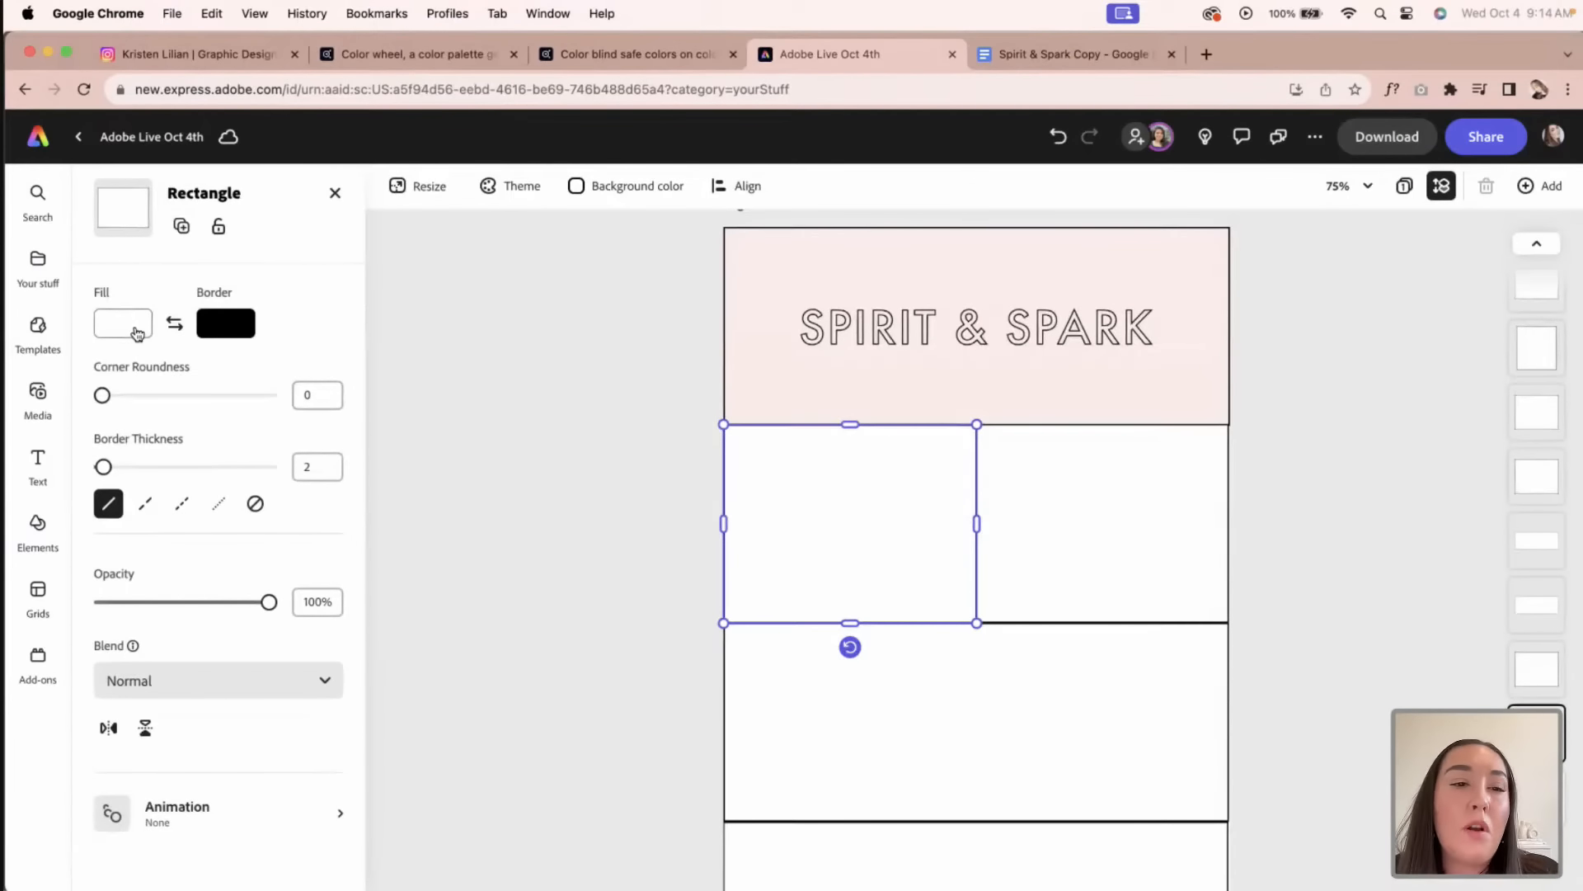
pyautogui.click(137, 333)
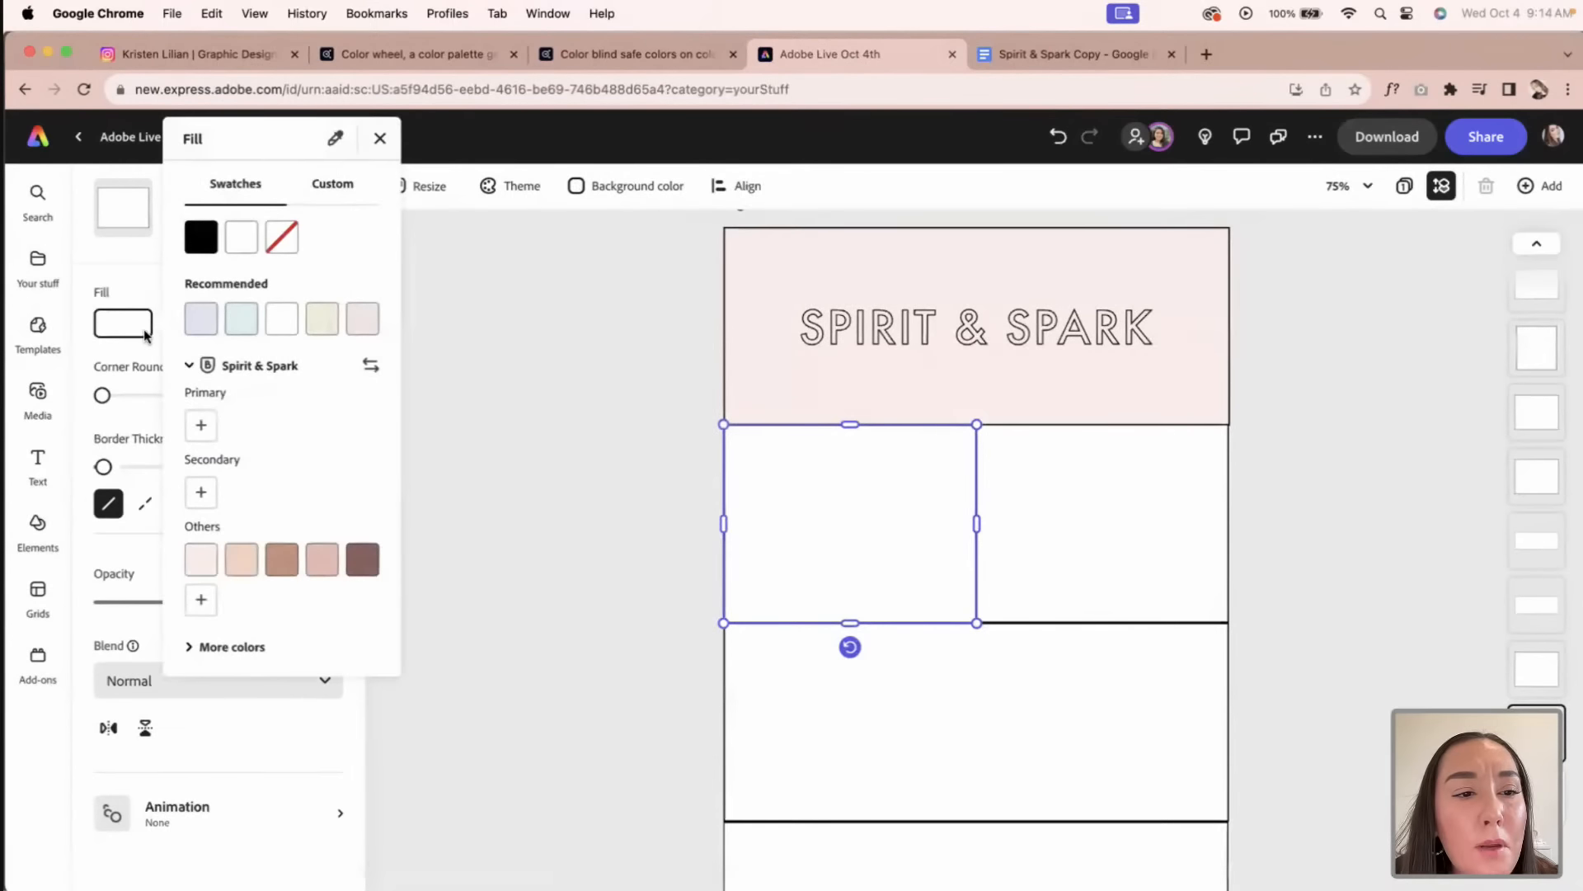
pyautogui.click(242, 569)
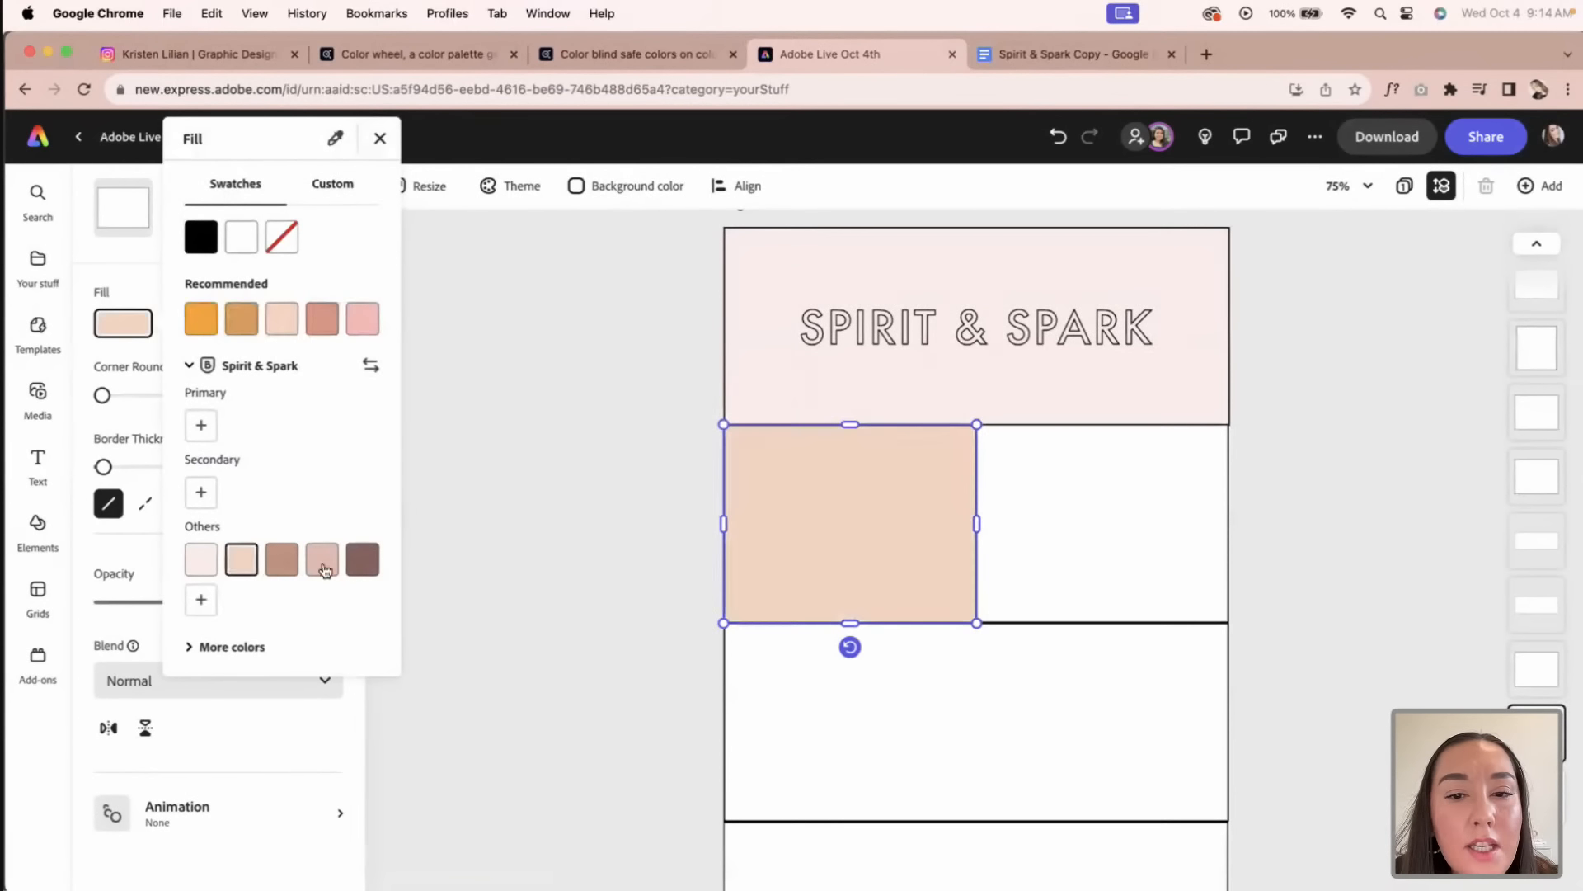
pyautogui.click(496, 492)
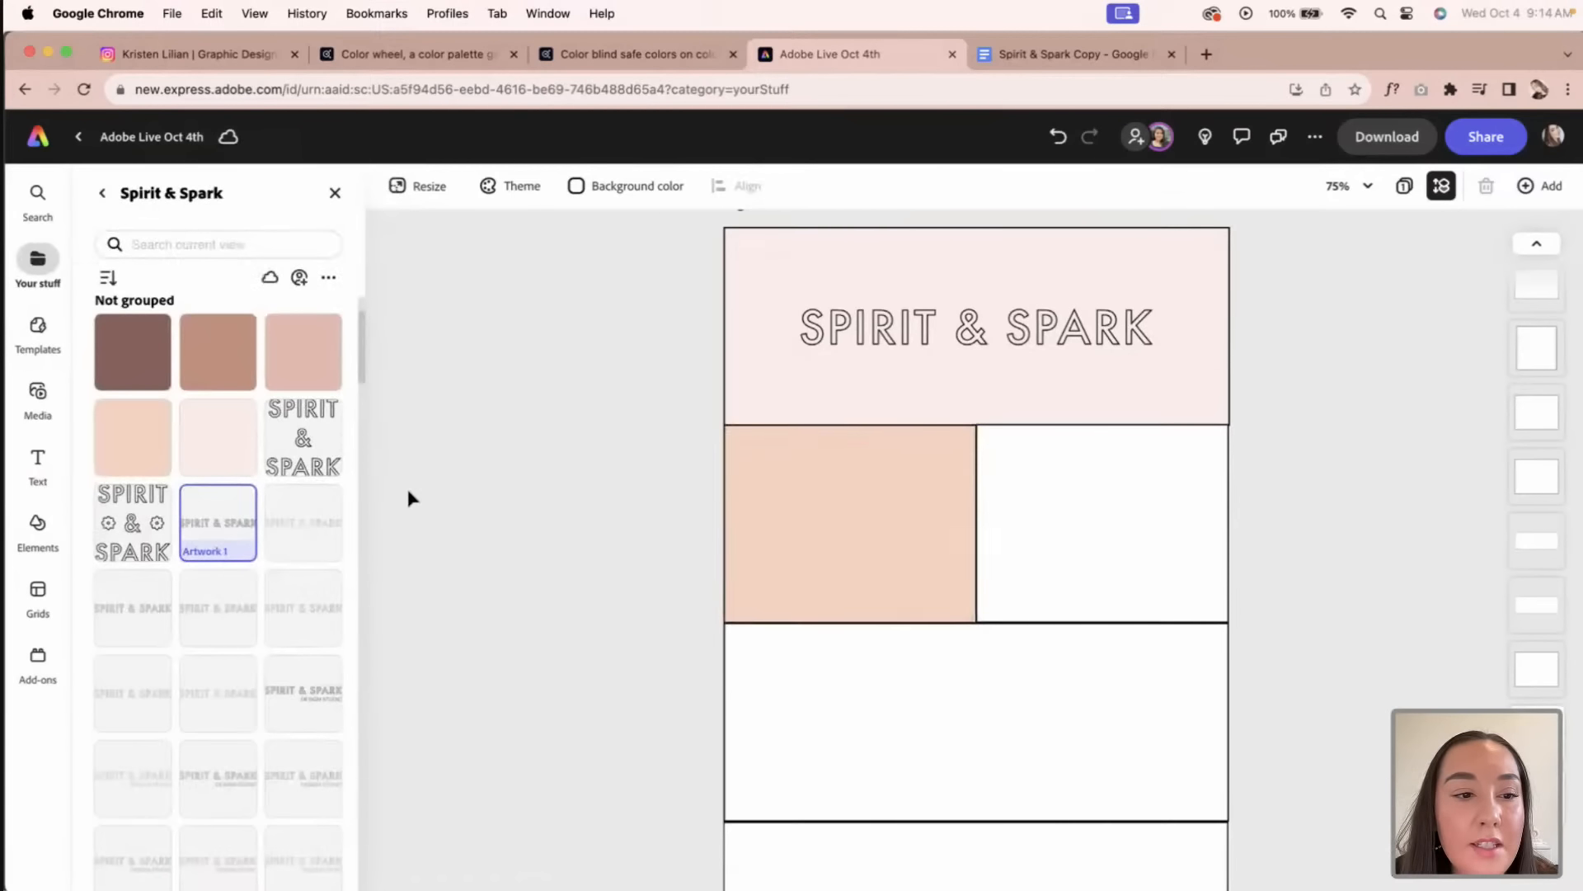
# Step: Add the stacked SPIRIT & SPARK logo (Artboard 46) from the brand library, scale it down and center it in the peach rectangle
pyautogui.scroll(1, 410, 495)
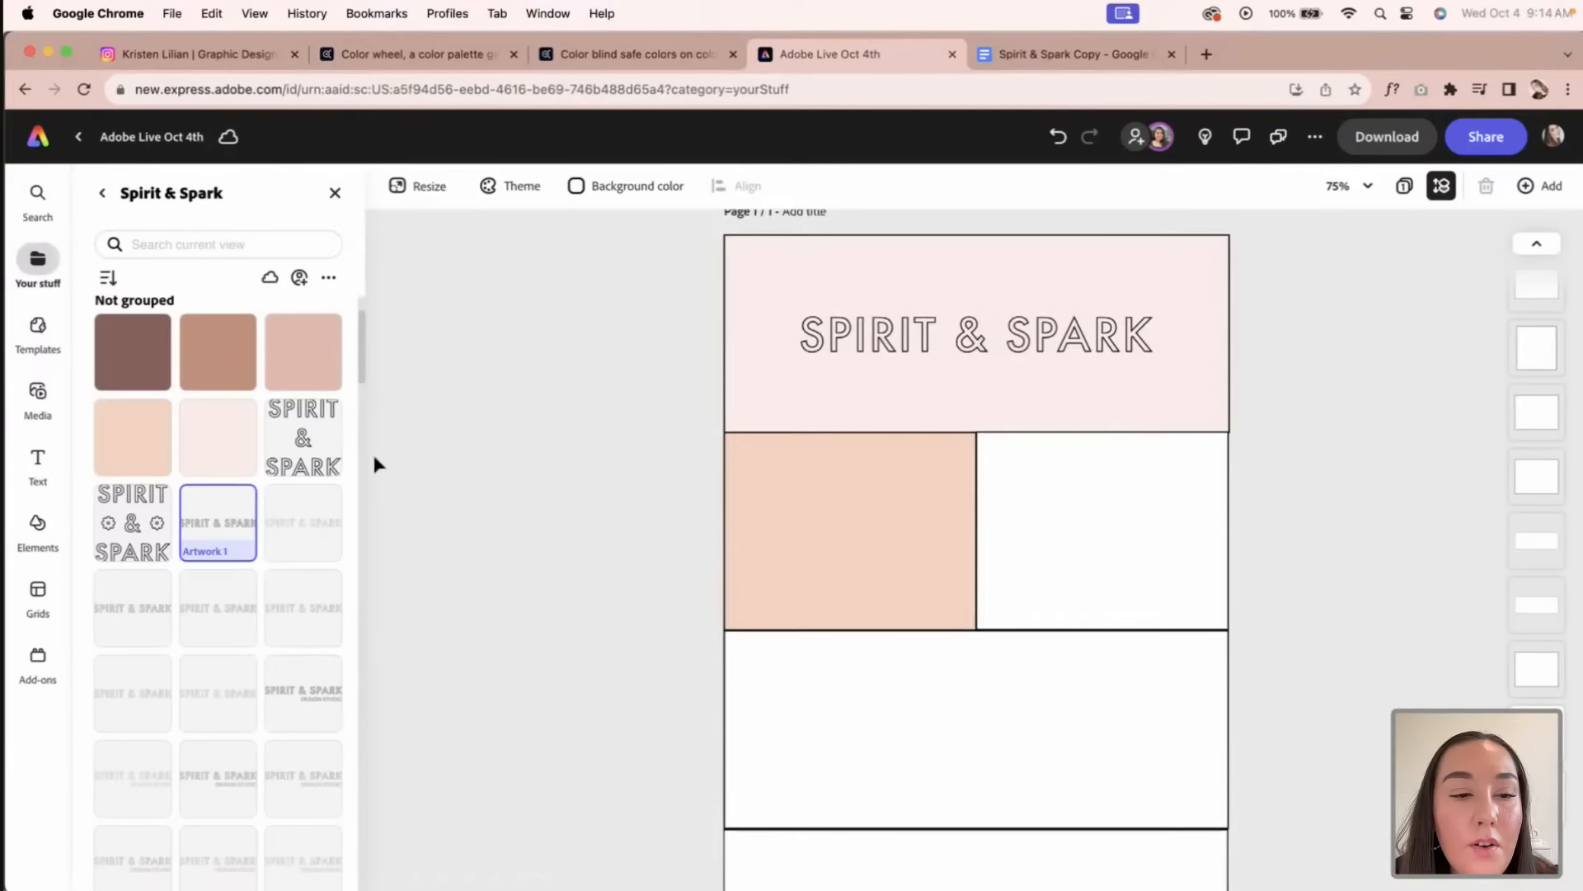
pyautogui.rightClick(321, 439)
pyautogui.click(298, 461)
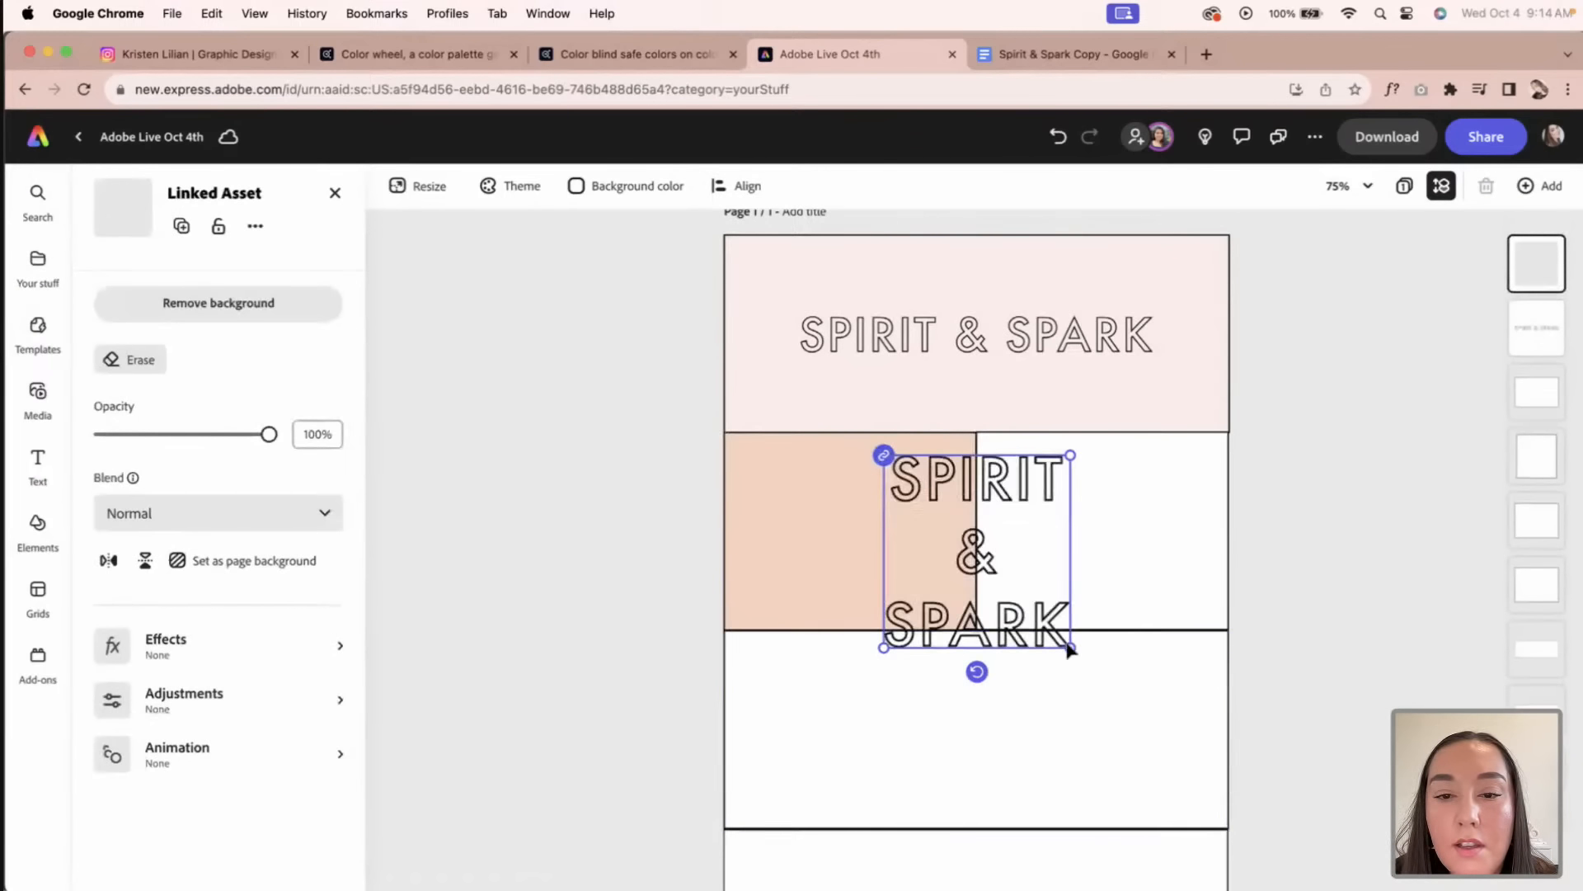
pyautogui.moveTo(1070, 646); pyautogui.dragTo(1032, 609)
pyautogui.moveTo(1016, 488); pyautogui.dragTo(902, 475)
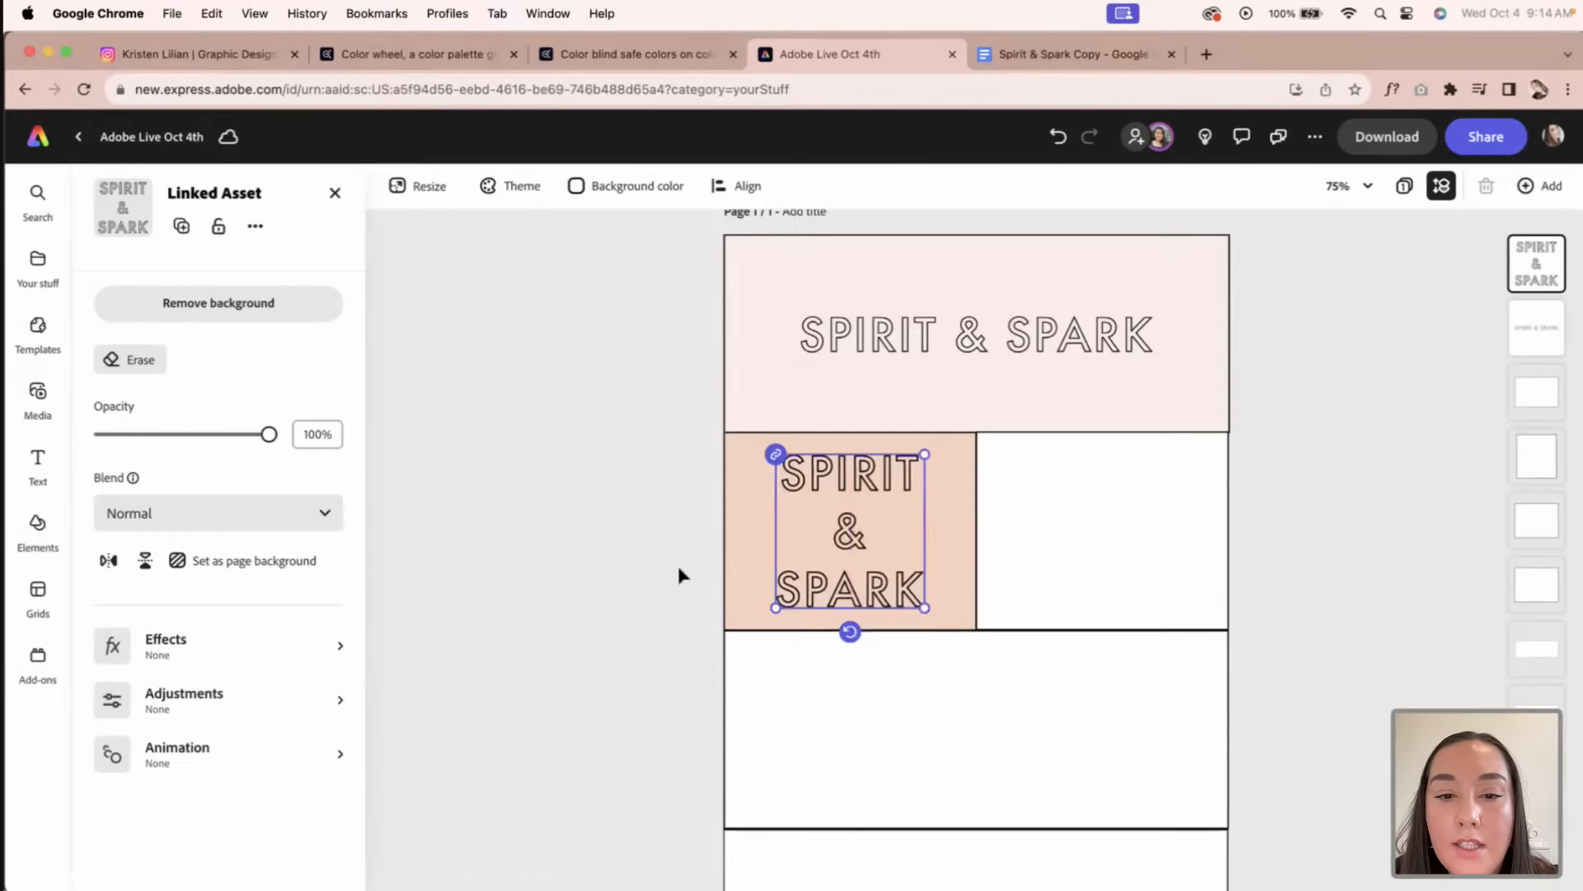
pyautogui.click(719, 511)
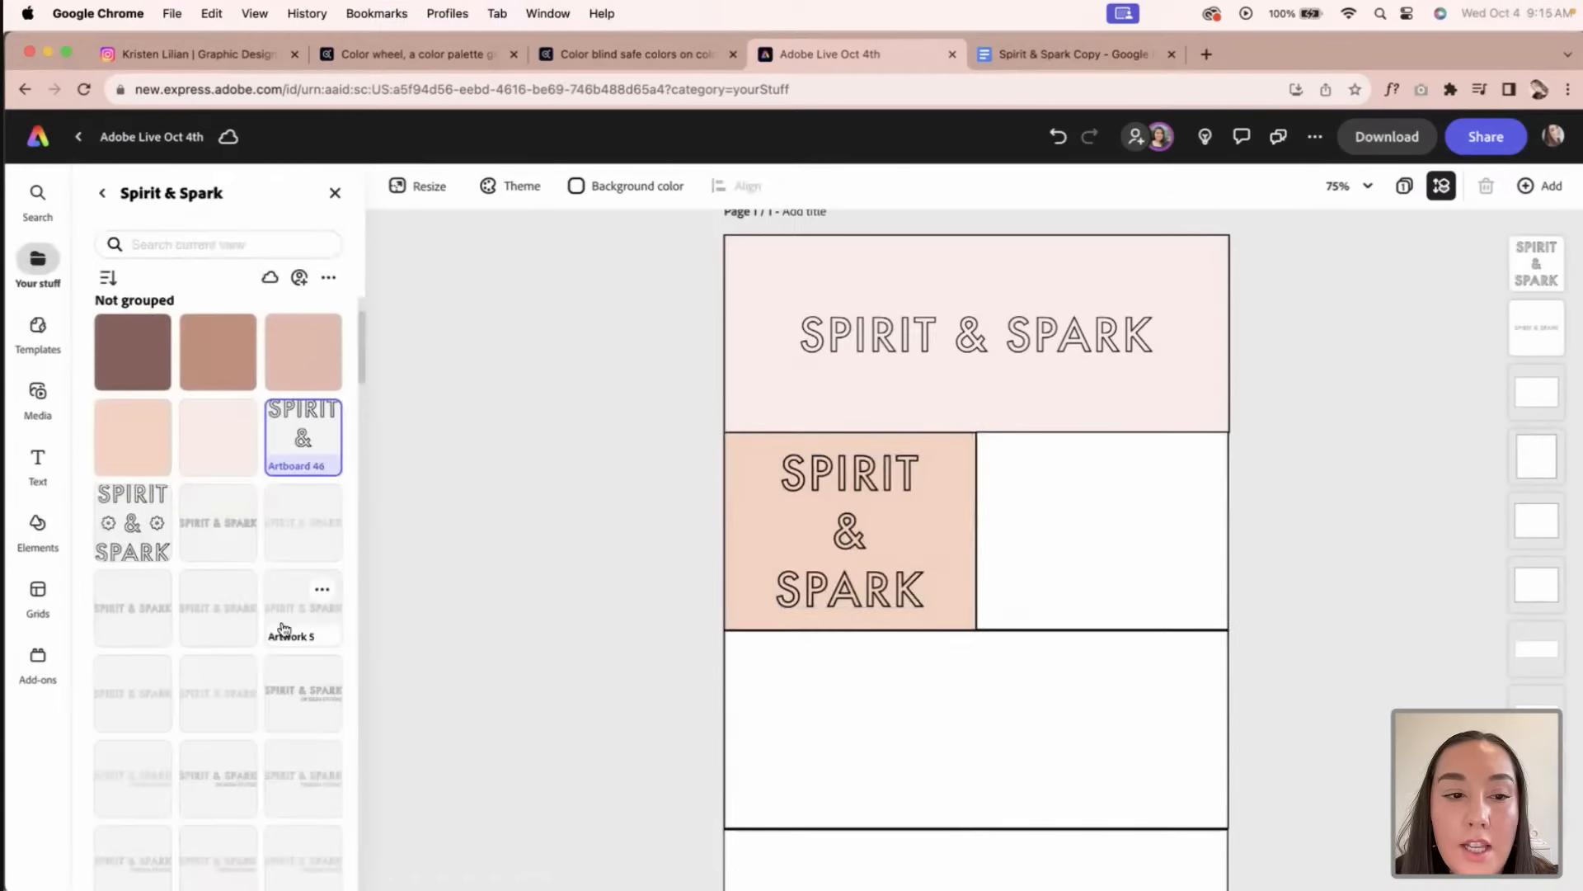
# Step: Fill the second row's right rectangle with the dusty pink swatch of the Spirit & Spark brand
pyautogui.click(1049, 532)
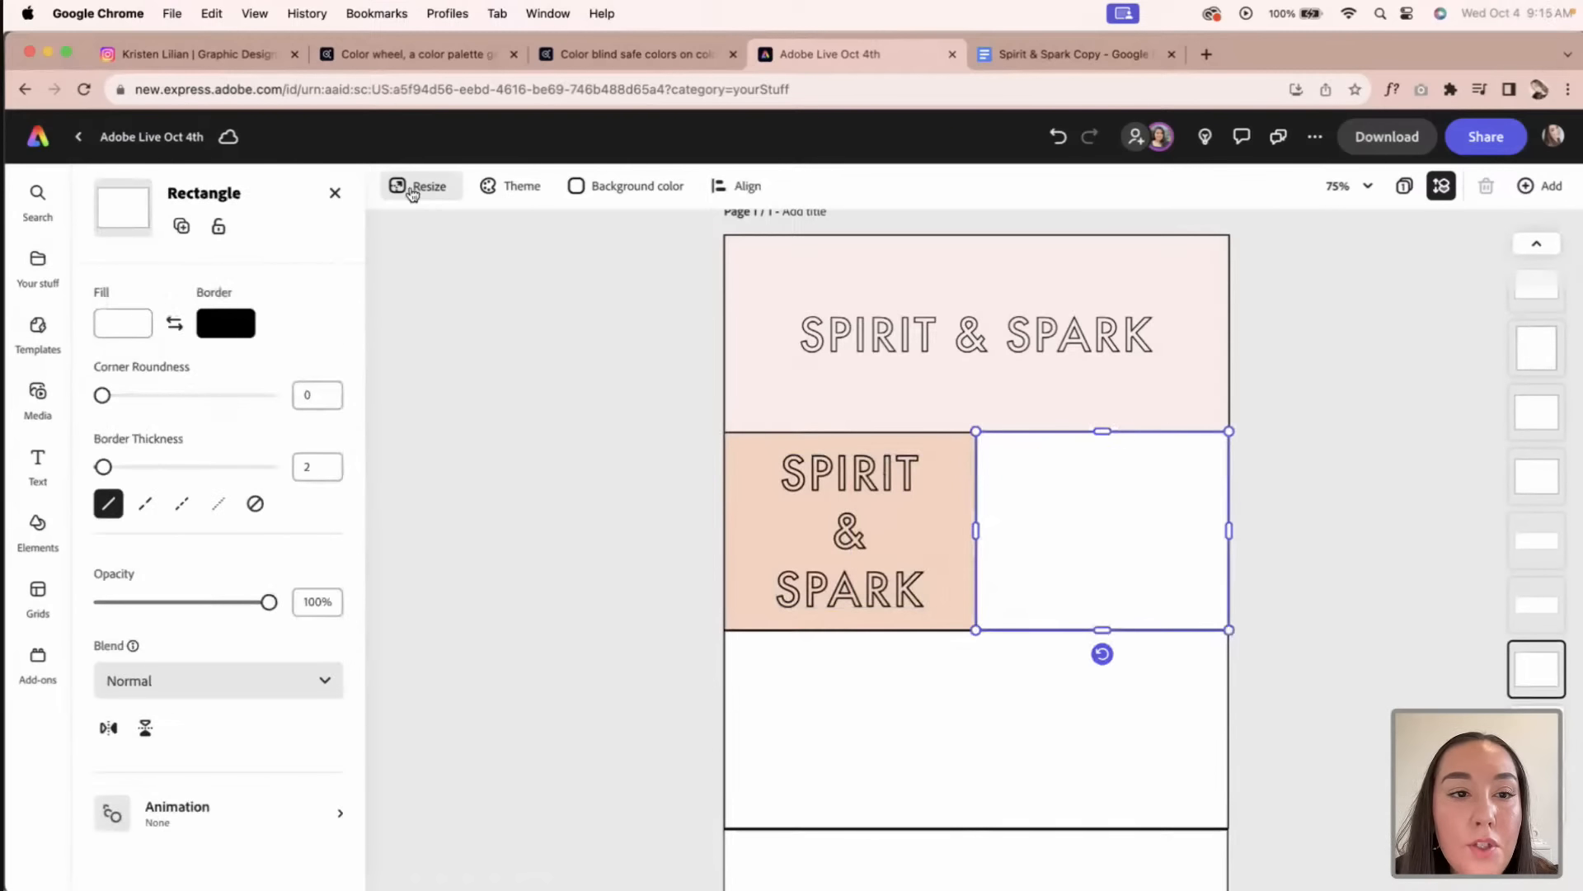
pyautogui.click(145, 330)
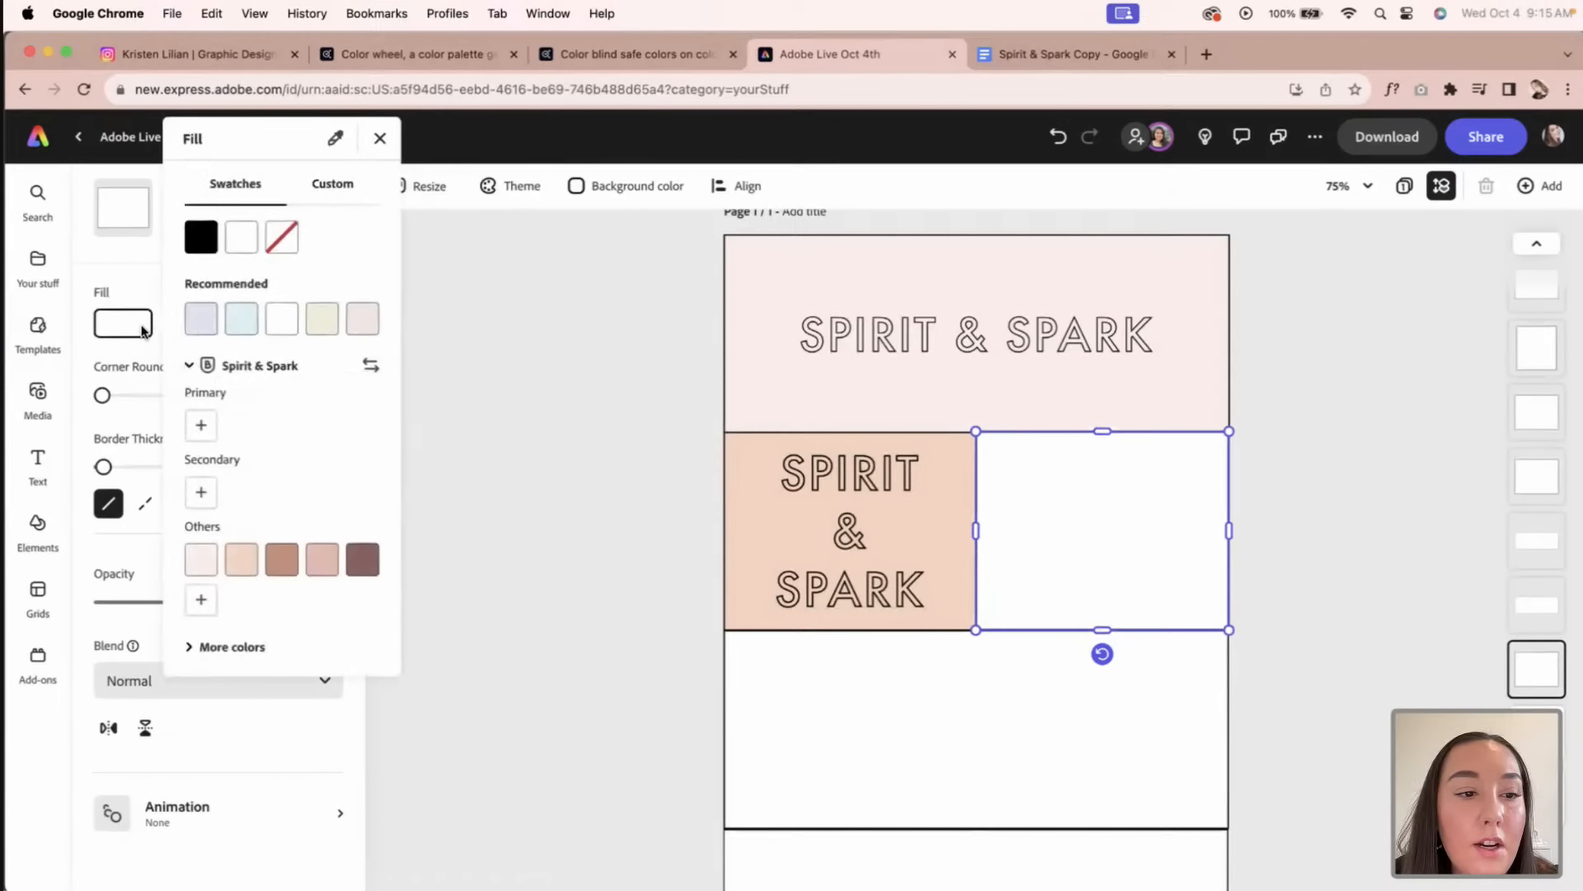
pyautogui.click(321, 560)
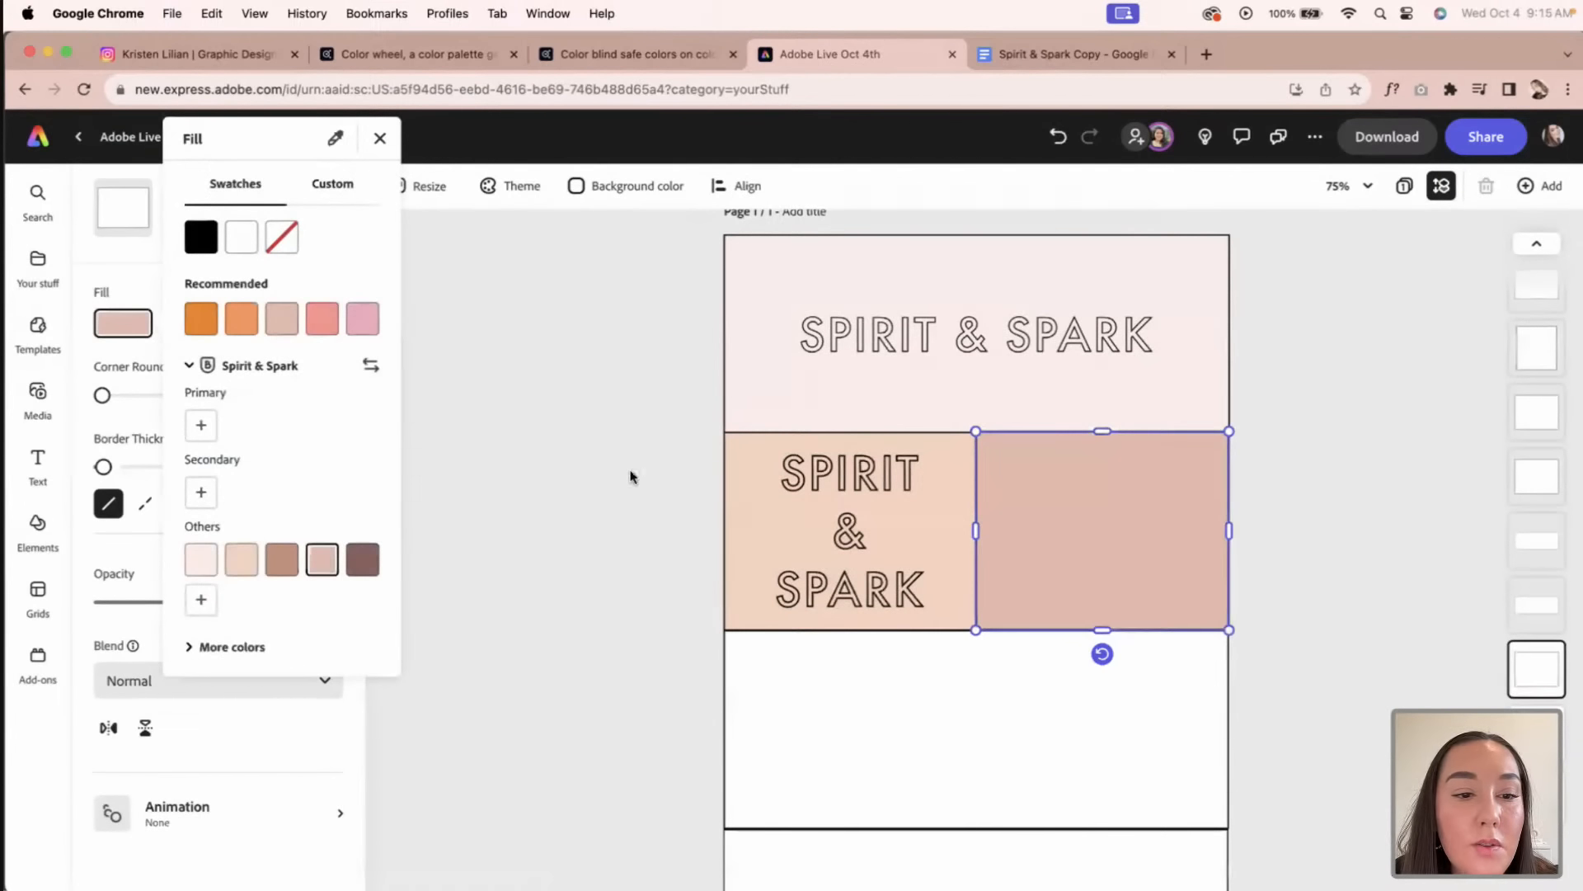
pyautogui.click(608, 431)
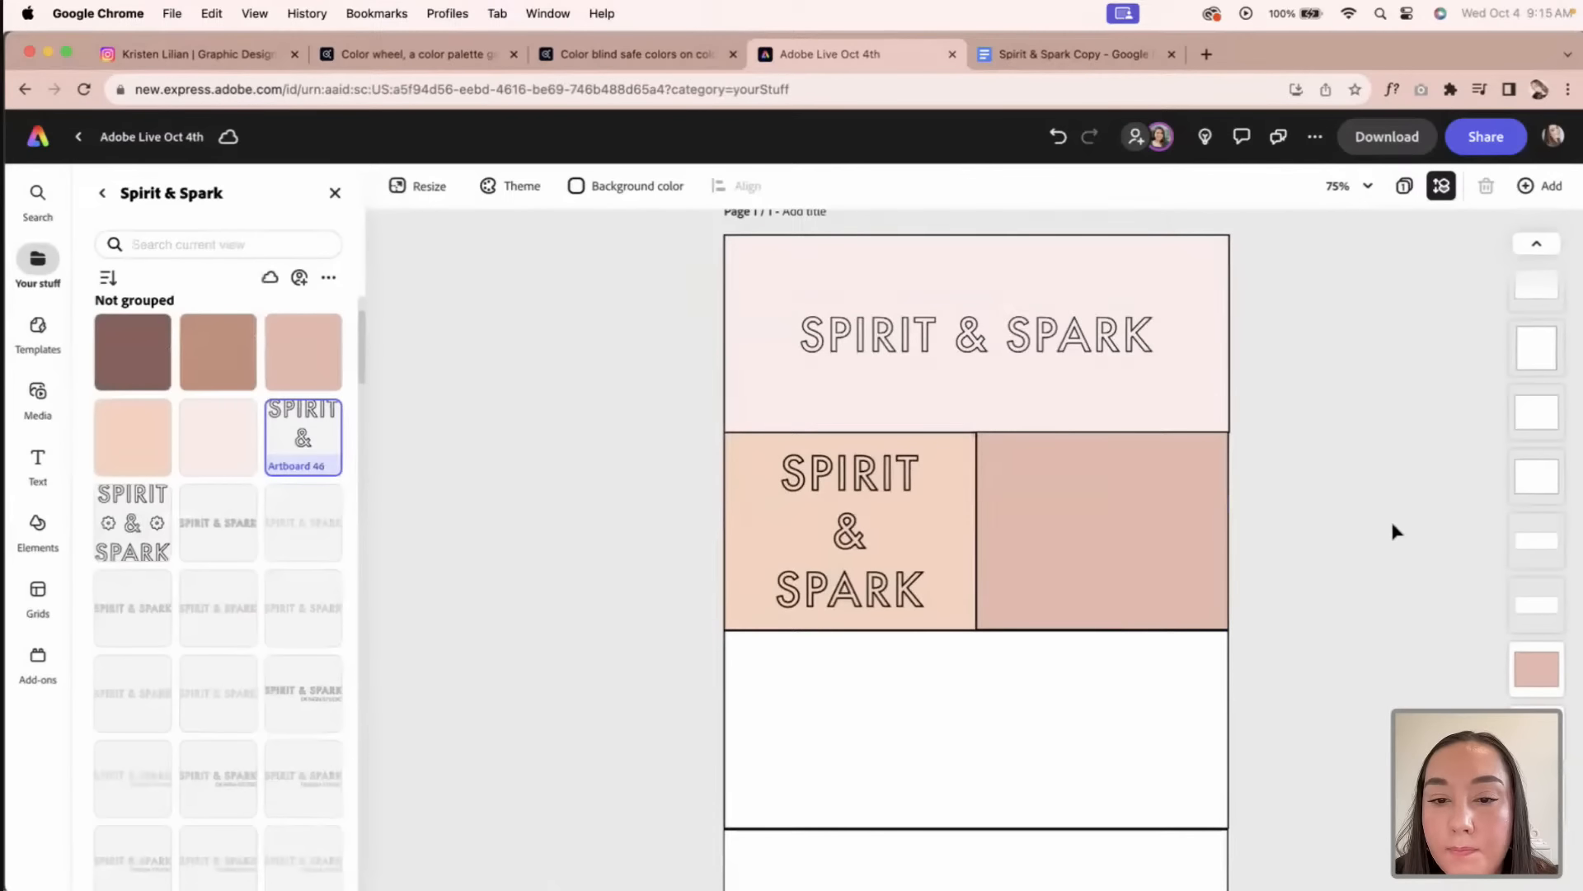
# Step: Add the stacked logo with flowers (Artboard 53) from the brand library, scale it down and center it in the dusty pink rectangle
pyautogui.click(134, 540)
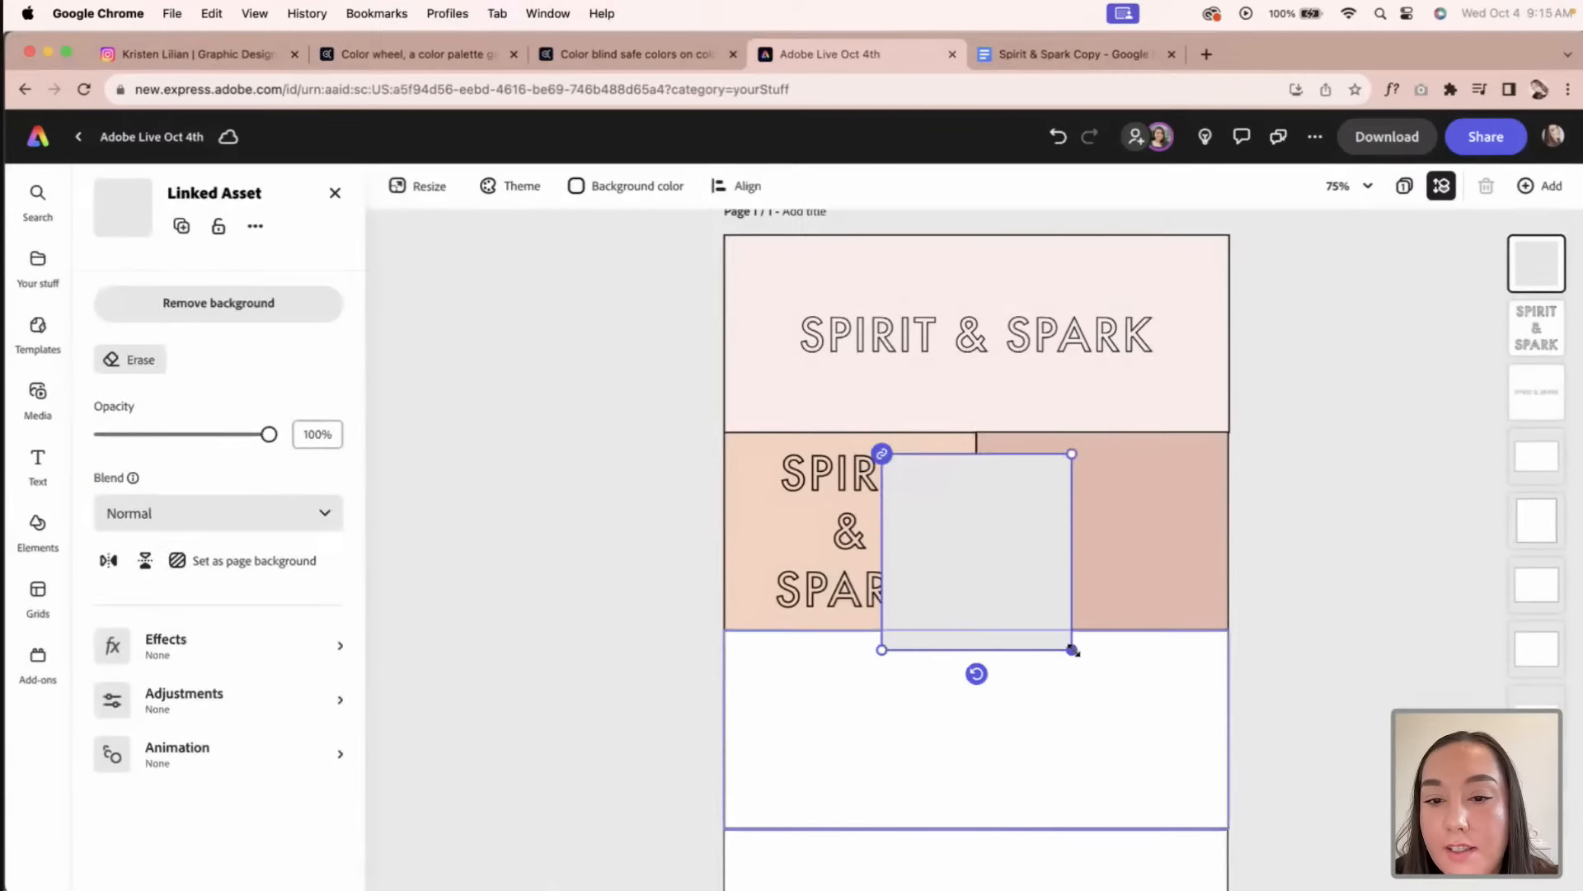
pyautogui.moveTo(1073, 651); pyautogui.dragTo(1039, 611)
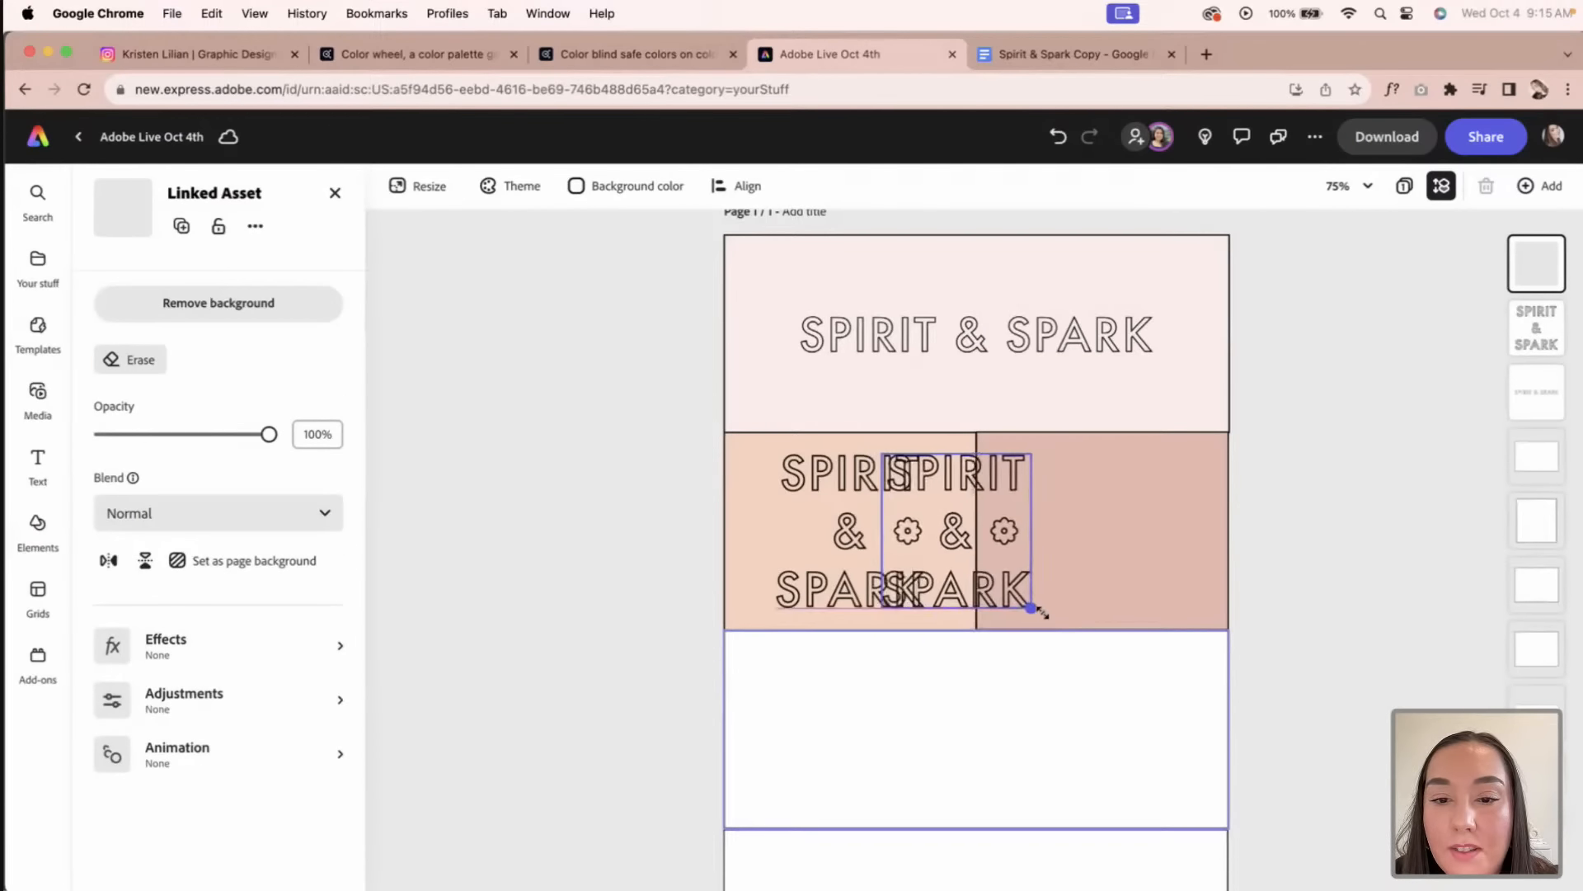
pyautogui.moveTo(997, 530); pyautogui.dragTo(1142, 534)
pyautogui.moveTo(1178, 615); pyautogui.dragTo(1167, 602)
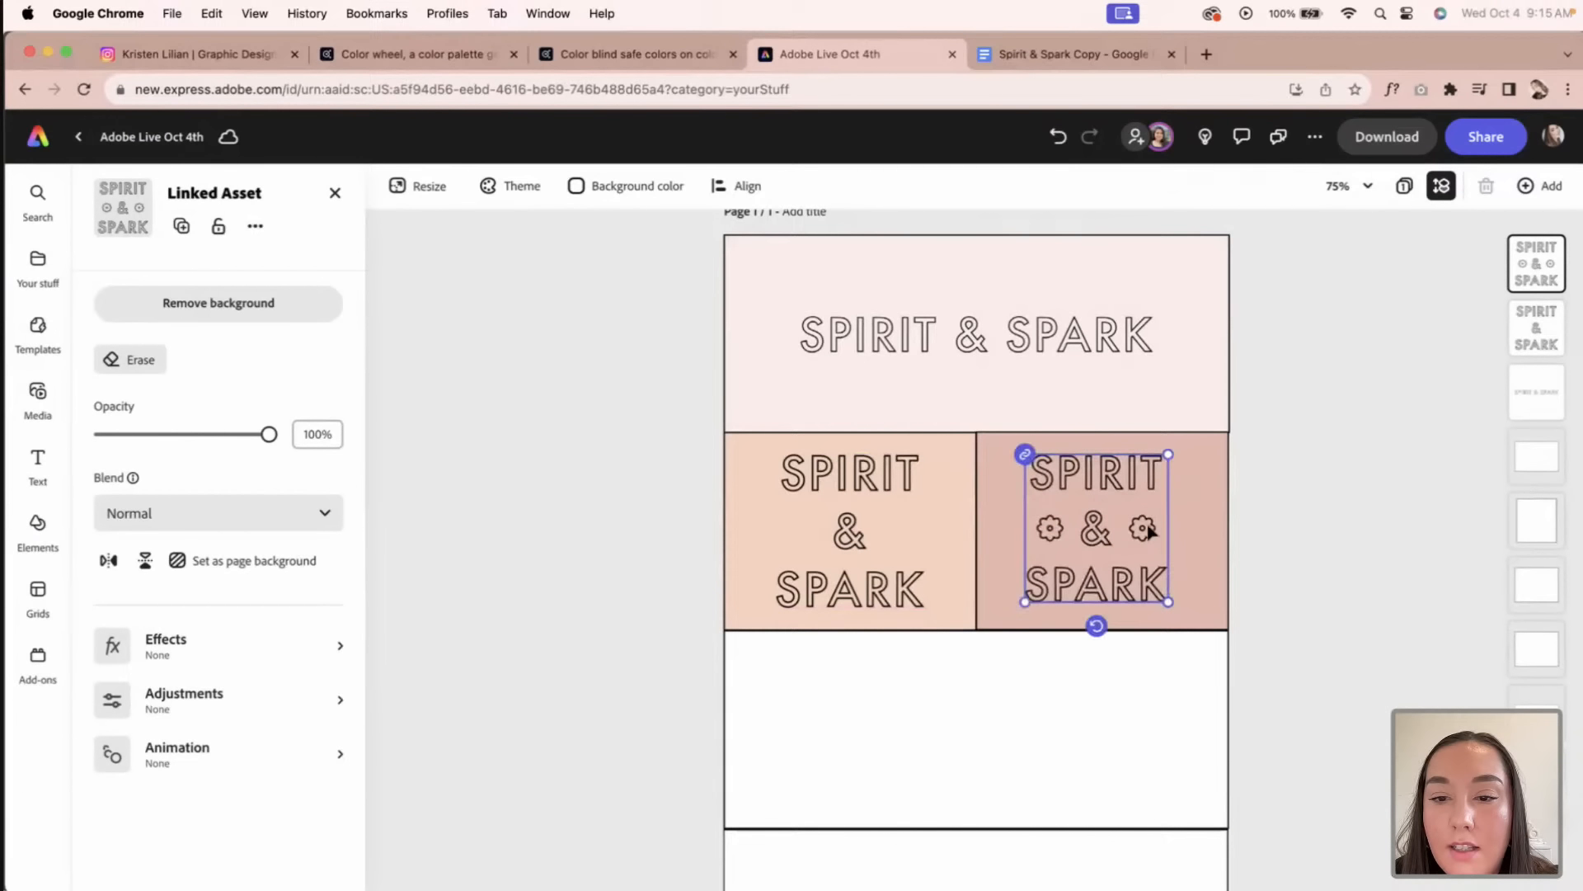
pyautogui.moveTo(1150, 532)
pyautogui.mouseDown()
pyautogui.moveTo(1115, 532)
pyautogui.moveTo(1149, 528)
pyautogui.mouseUp()
pyautogui.click(1337, 575)
# Step: Add a borderless square shape, place it toward the left of the empty third-row rectangle and scale it down to about half size
pyautogui.scroll(-1, 1253, 571)
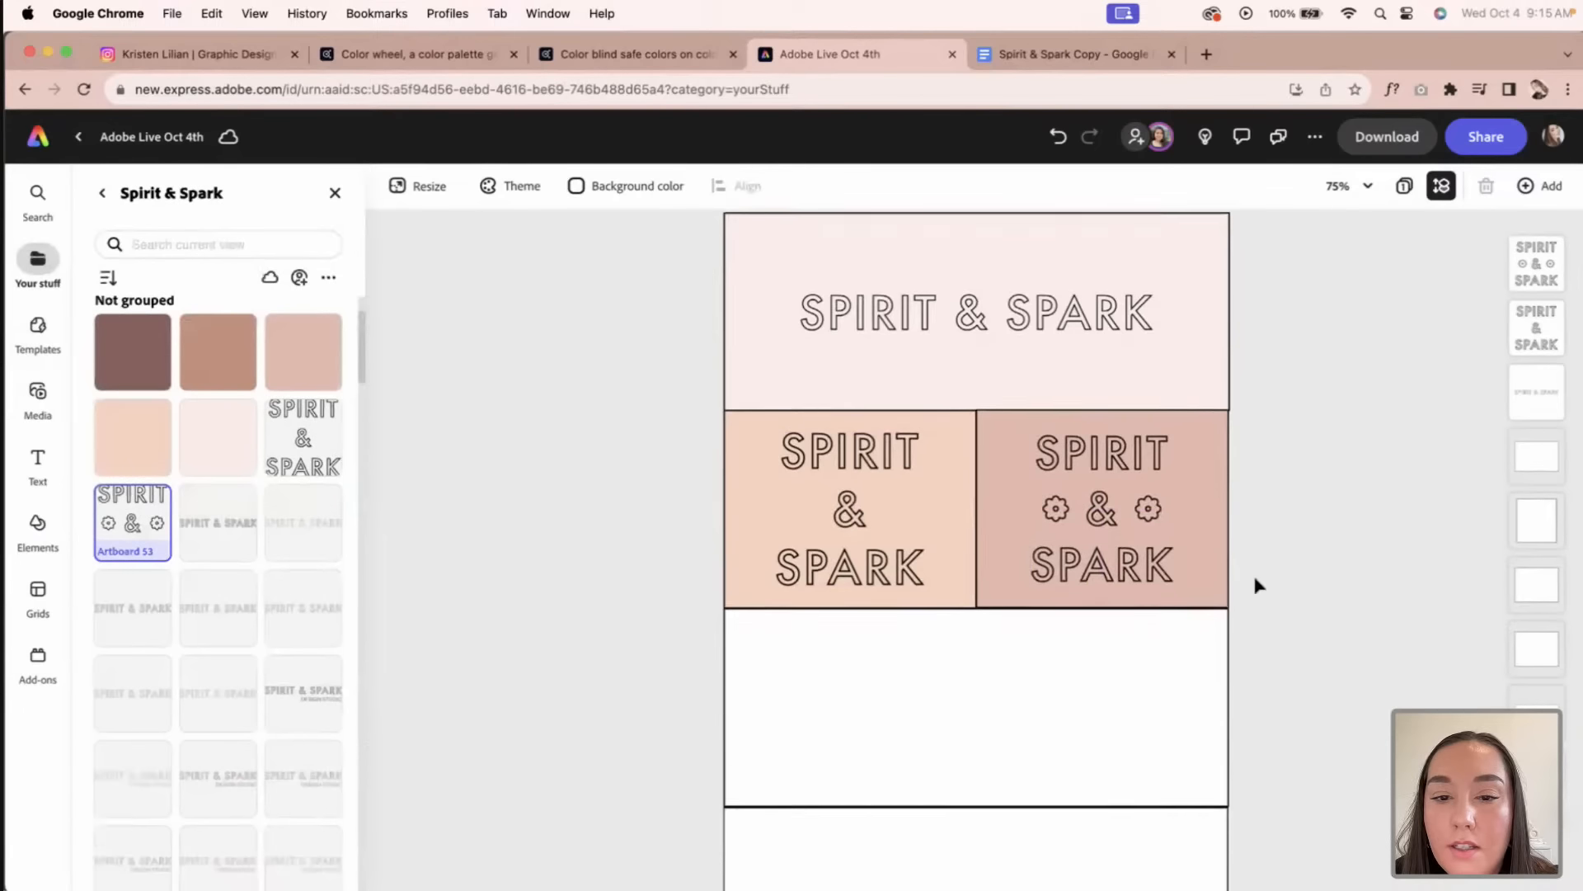
pyautogui.scroll(1, 1240, 576)
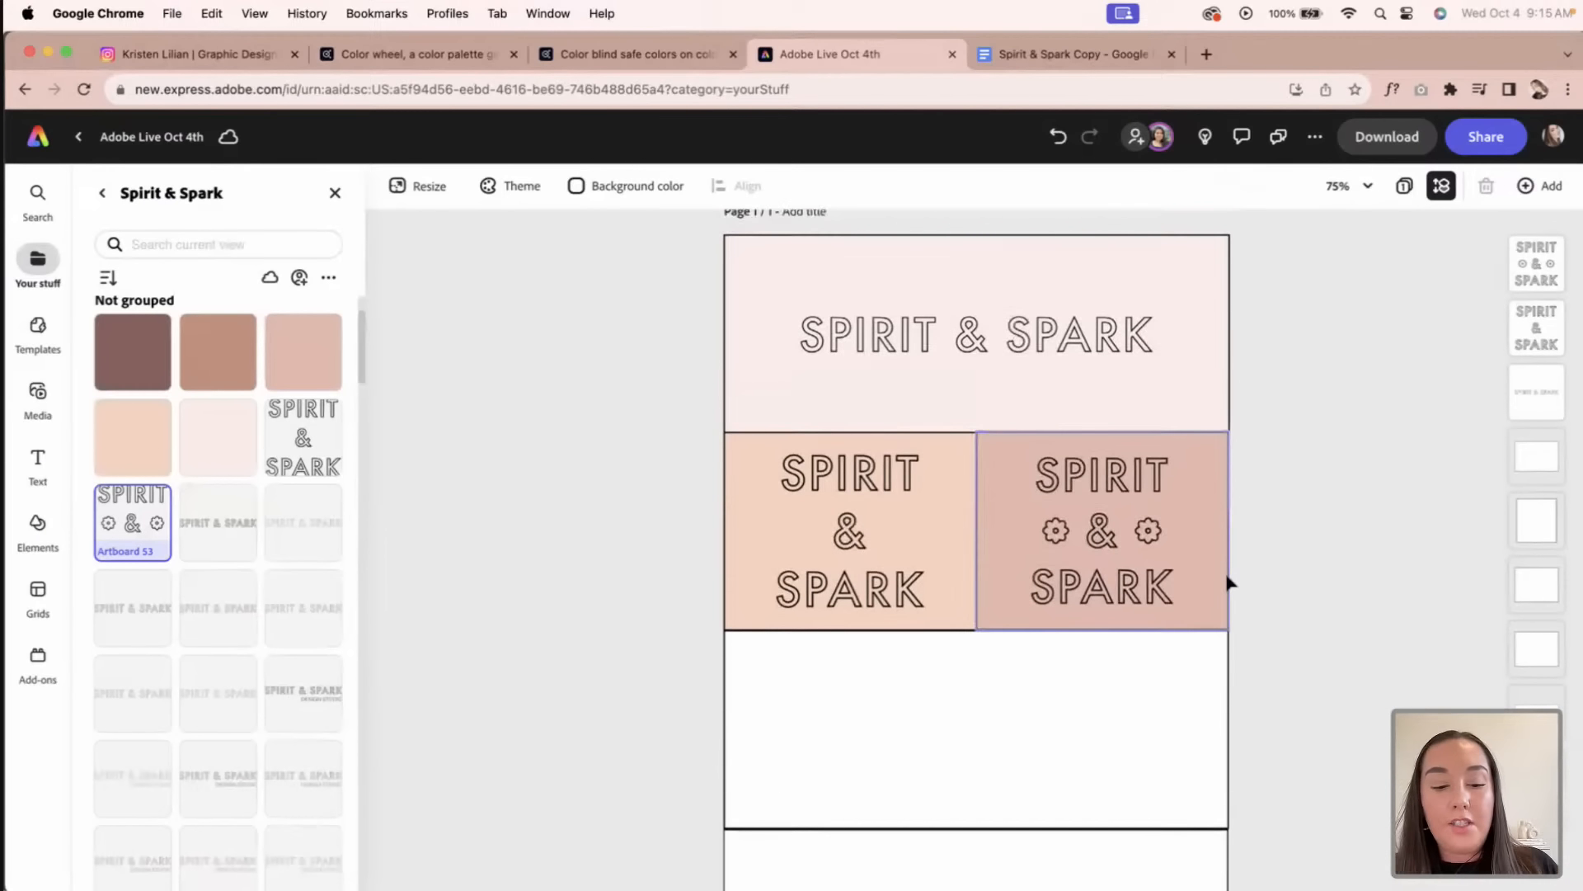
pyautogui.scroll(-3, 1229, 583)
pyautogui.scroll(3, 1229, 582)
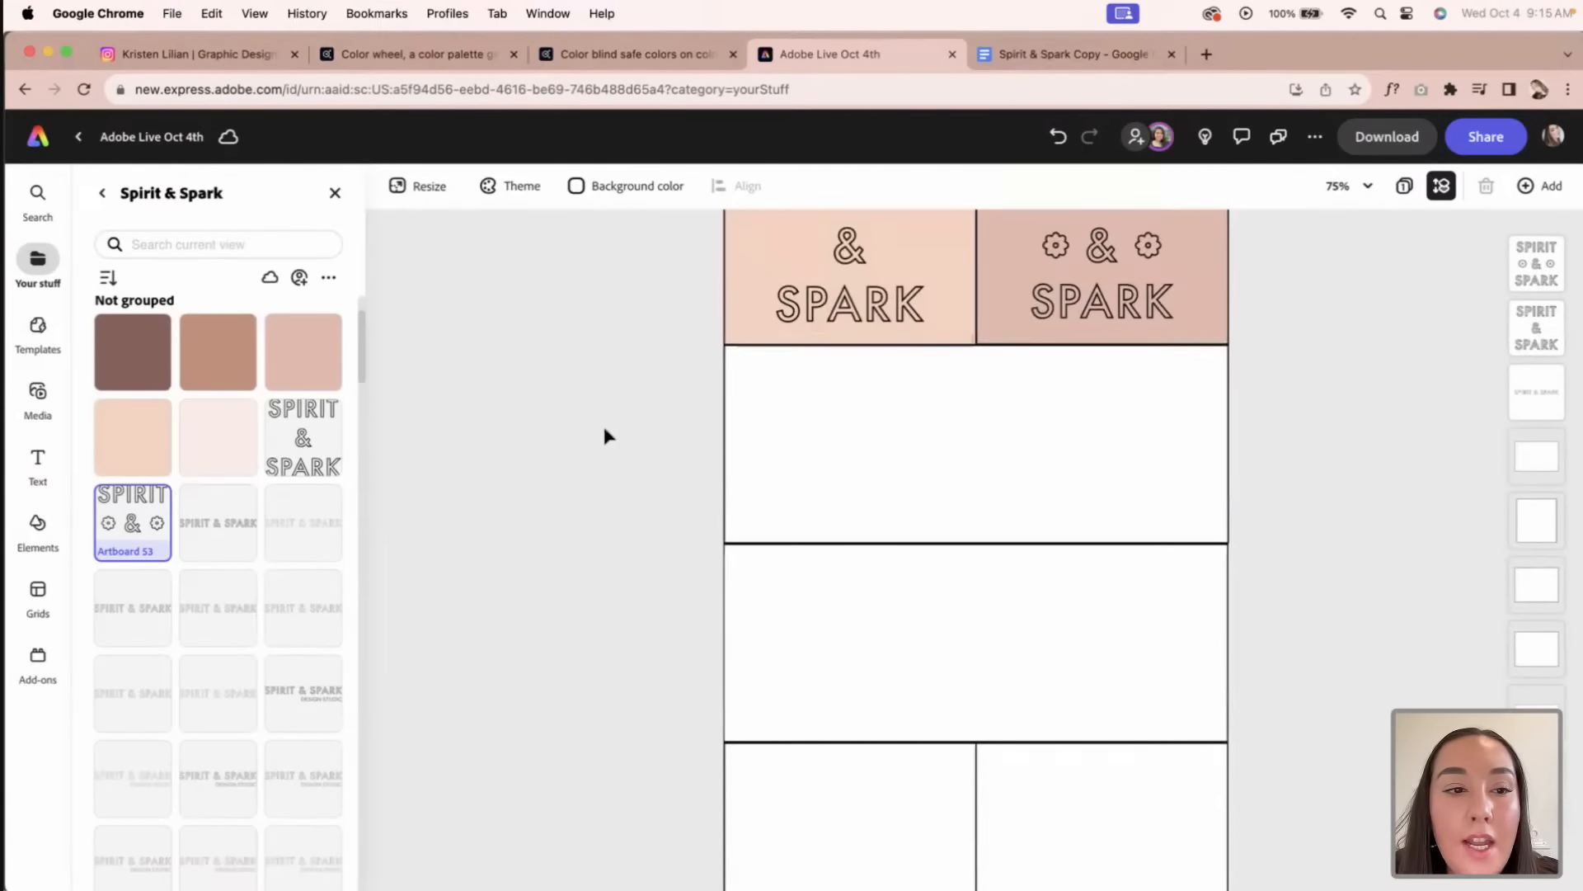
pyautogui.scroll(-1, 396, 431)
pyautogui.scroll(1, 513, 447)
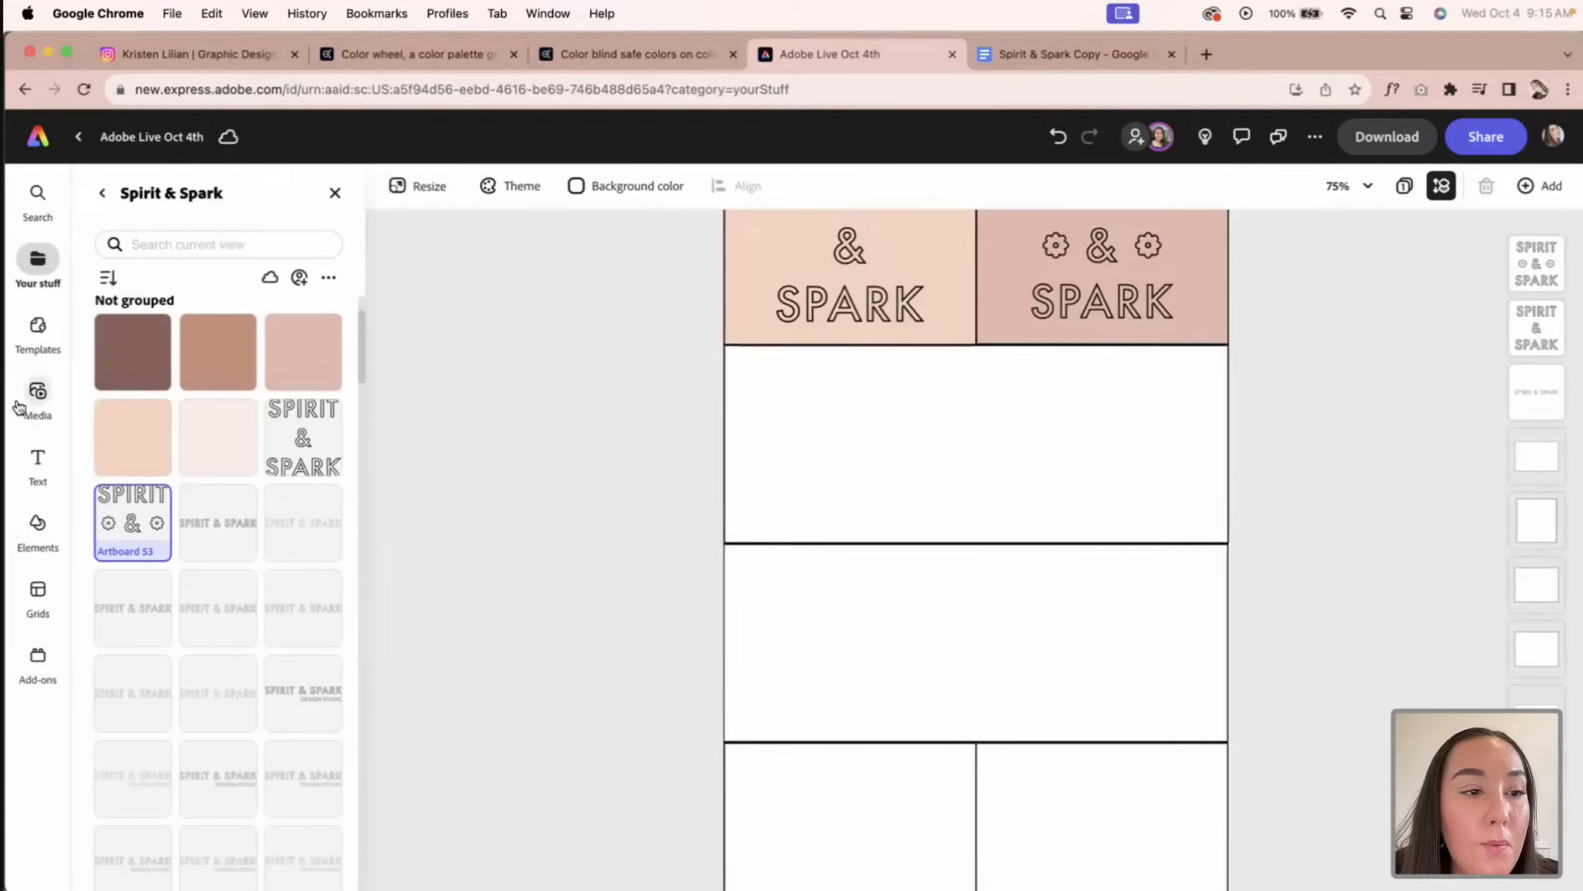
pyautogui.click(36, 523)
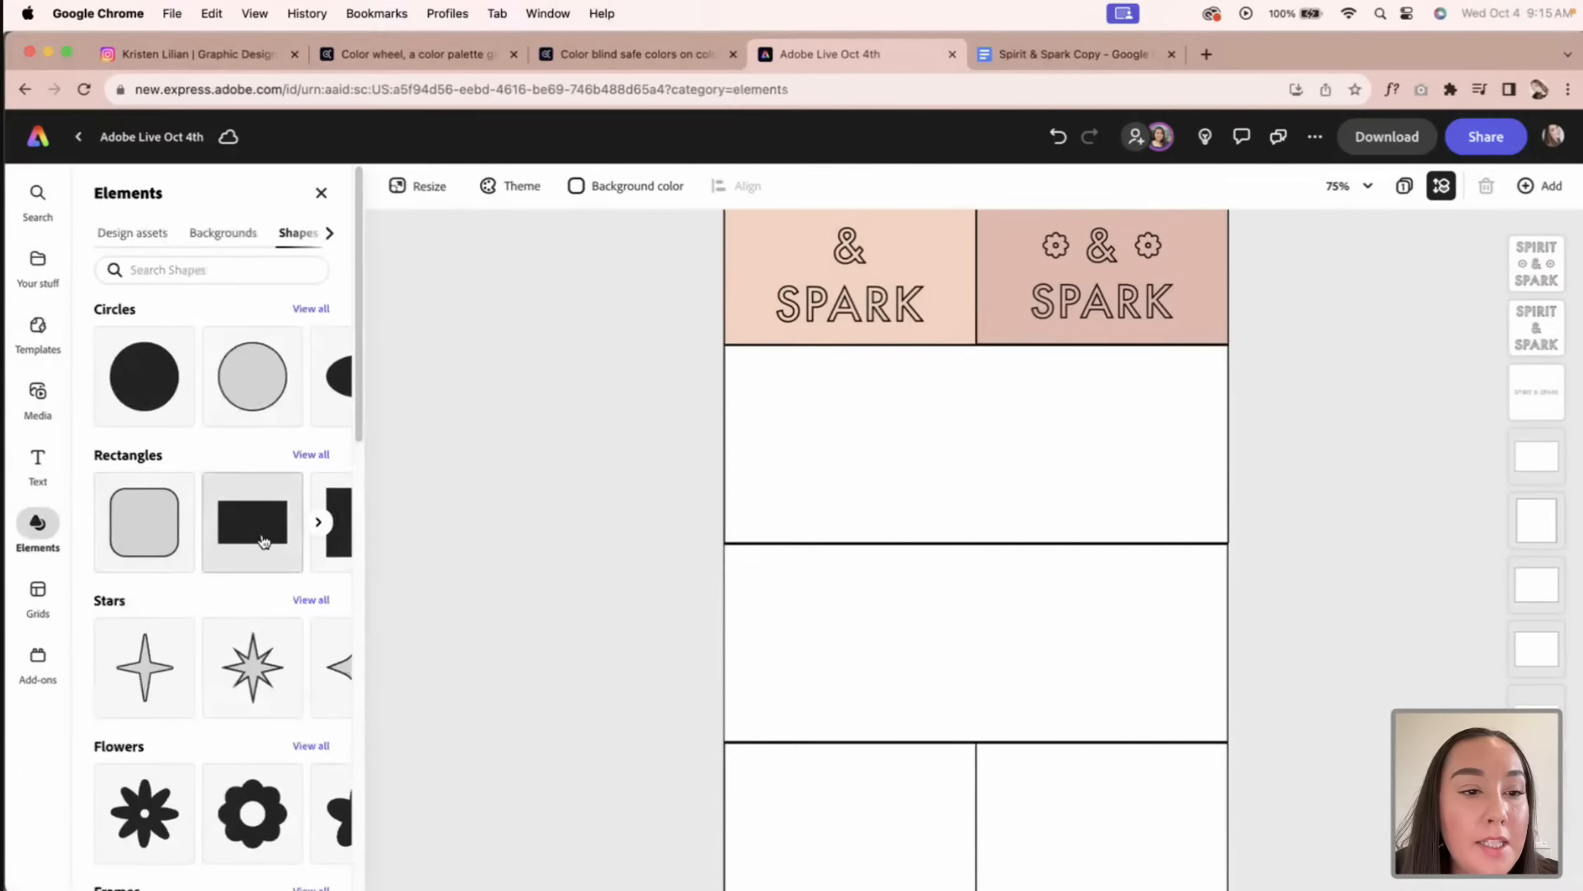
pyautogui.click(316, 522)
pyautogui.click(144, 532)
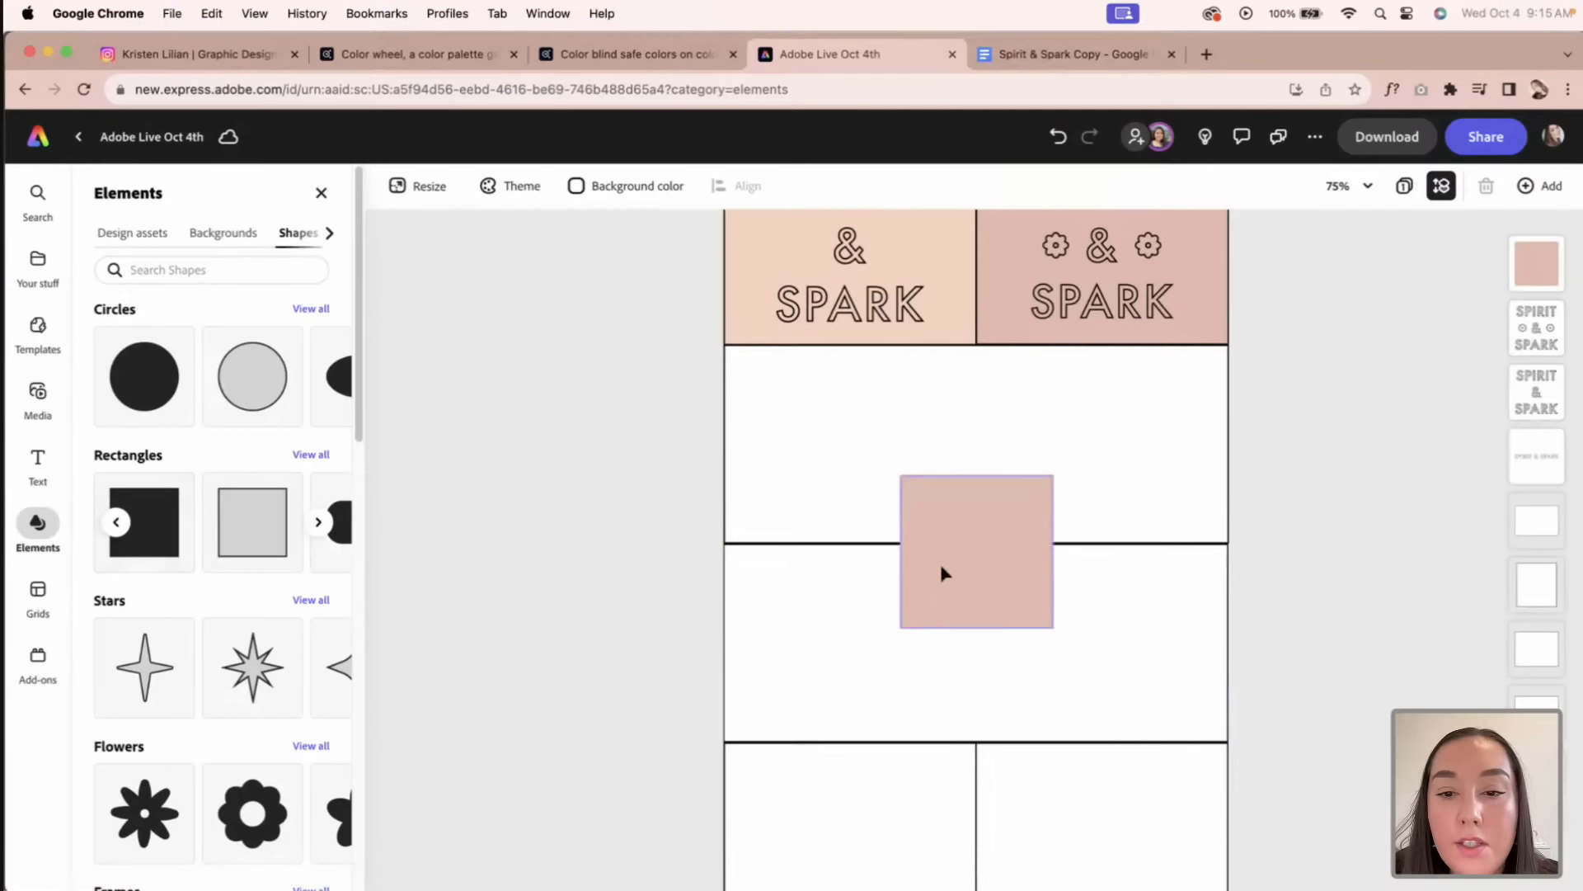
pyautogui.moveTo(943, 569); pyautogui.dragTo(851, 468)
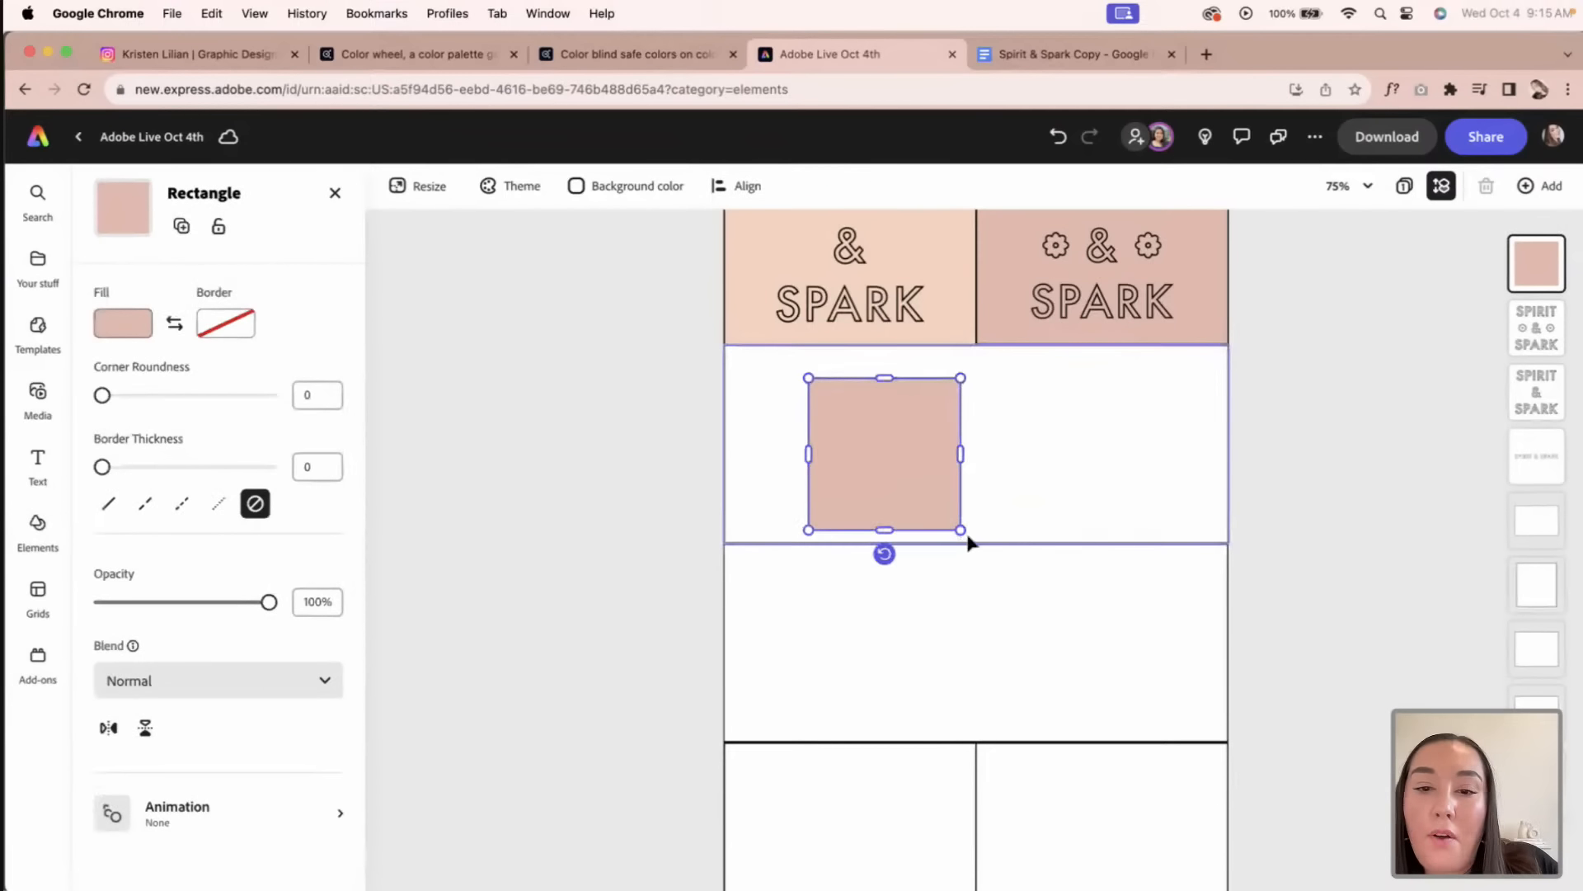
pyautogui.moveTo(961, 530); pyautogui.dragTo(951, 424)
# Step: Duplicate the small dusty pink square four times and line the copies up beside it in one row of five
pyautogui.press('super+d')
pyautogui.press('super+v')
pyautogui.moveTo(831, 422); pyautogui.dragTo(1033, 419)
pyautogui.press('super+v')
pyautogui.moveTo(880, 442); pyautogui.dragTo(1168, 441)
pyautogui.press('super+v')
pyautogui.moveTo(877, 438); pyautogui.dragTo(1260, 428)
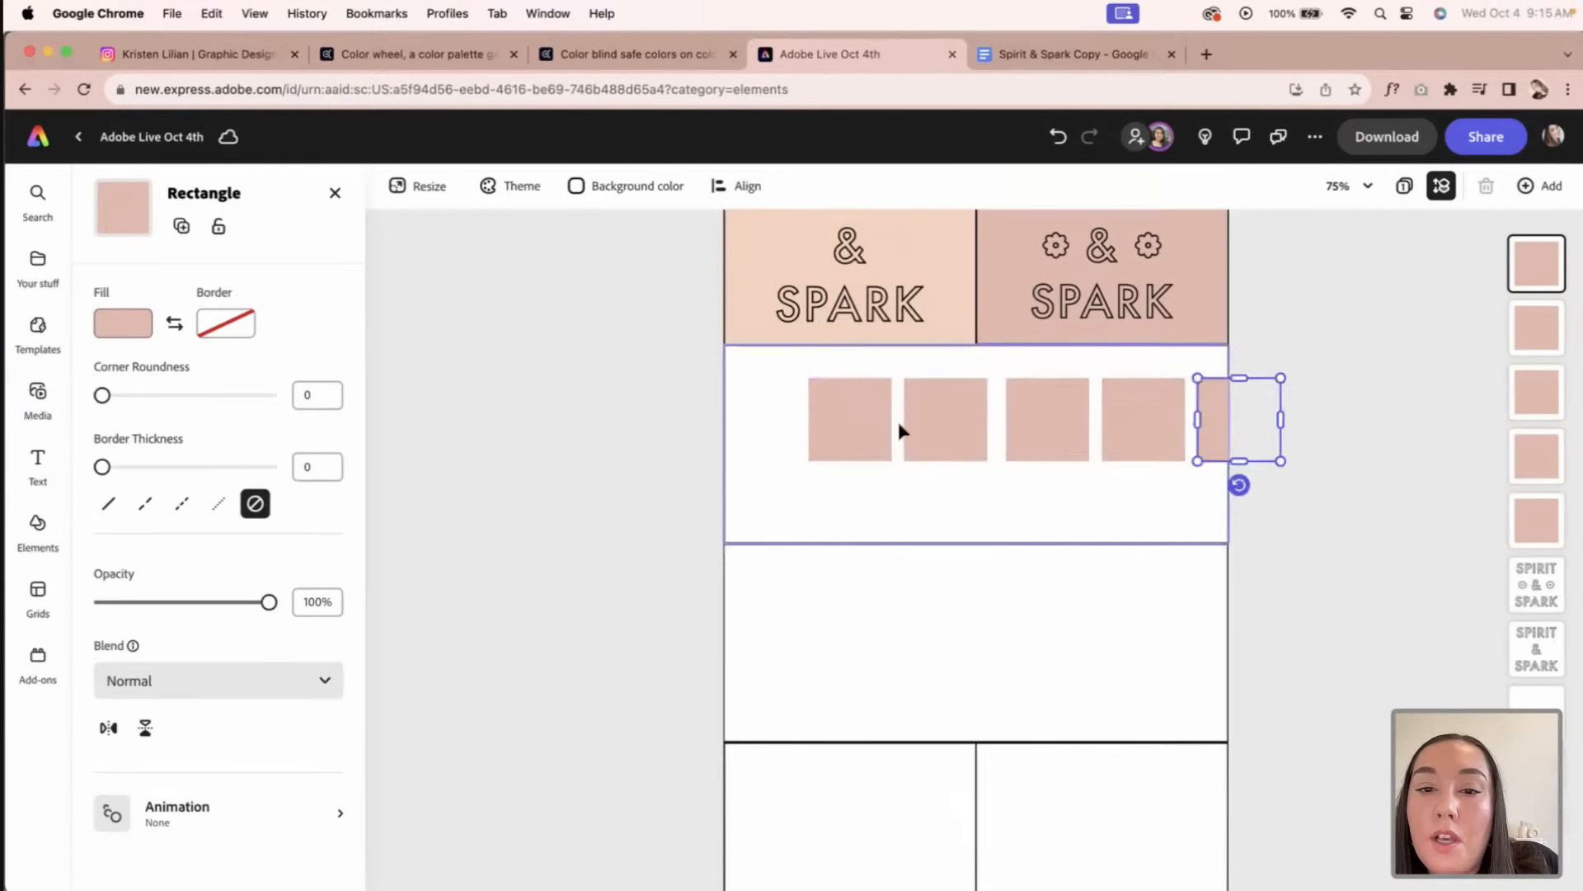
# Step: Select all five squares and distribute them horizontally
pyautogui.keyDown('shift'); pyautogui.click(1157, 416); pyautogui.keyUp('shift')
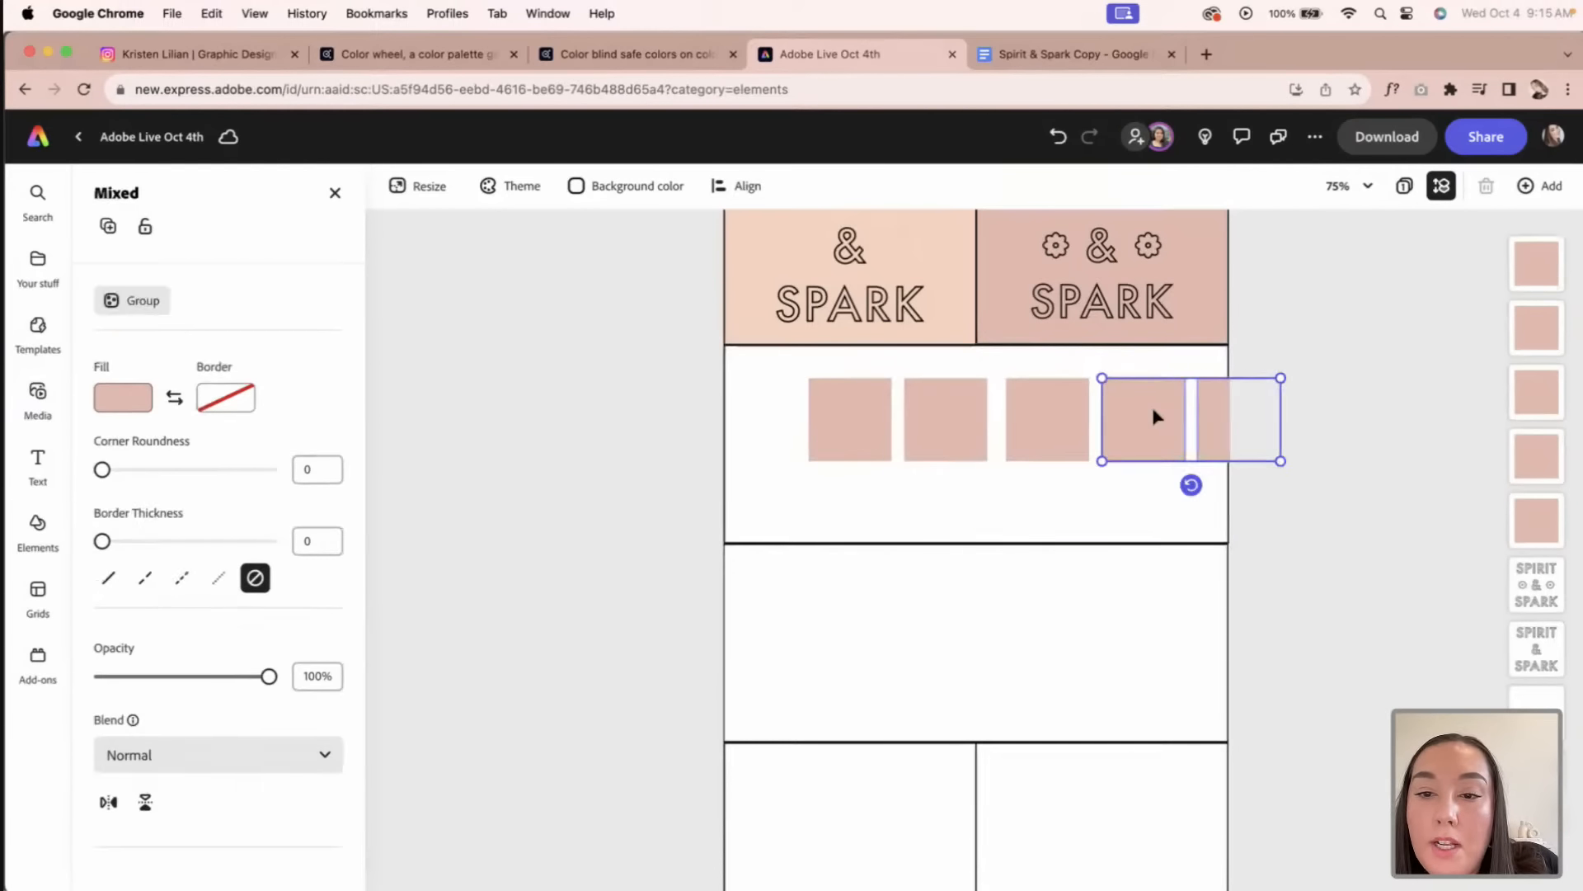
pyautogui.keyDown('shift'); pyautogui.click(1022, 419); pyautogui.keyUp('shift')
pyautogui.keyDown('shift'); pyautogui.click(954, 425); pyautogui.keyUp('shift')
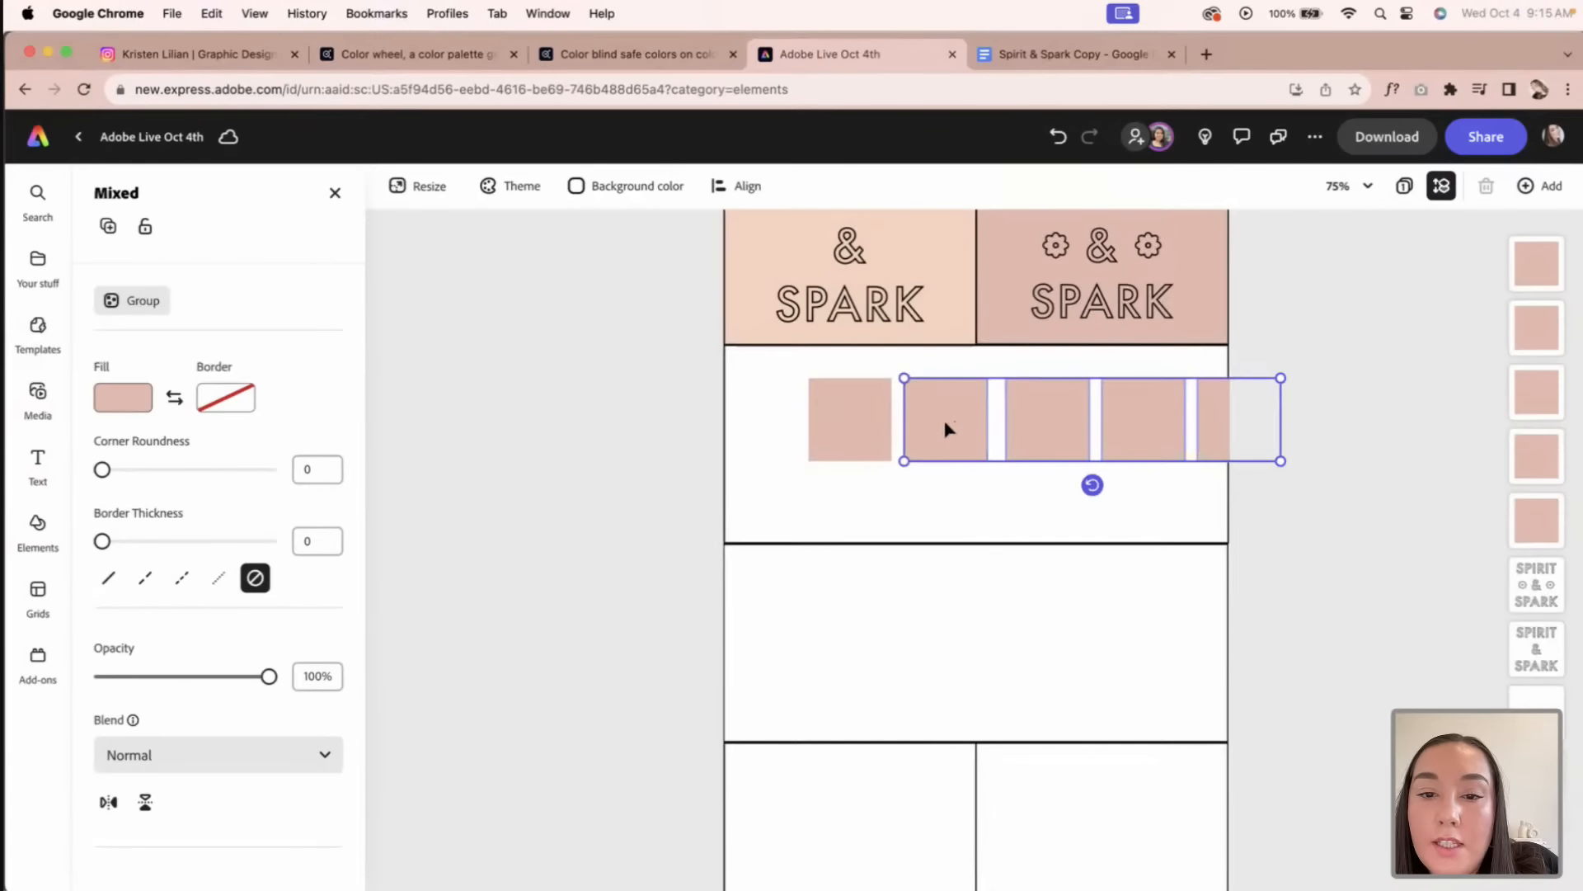
pyautogui.keyDown('shift'); pyautogui.click(827, 430); pyautogui.keyUp('shift')
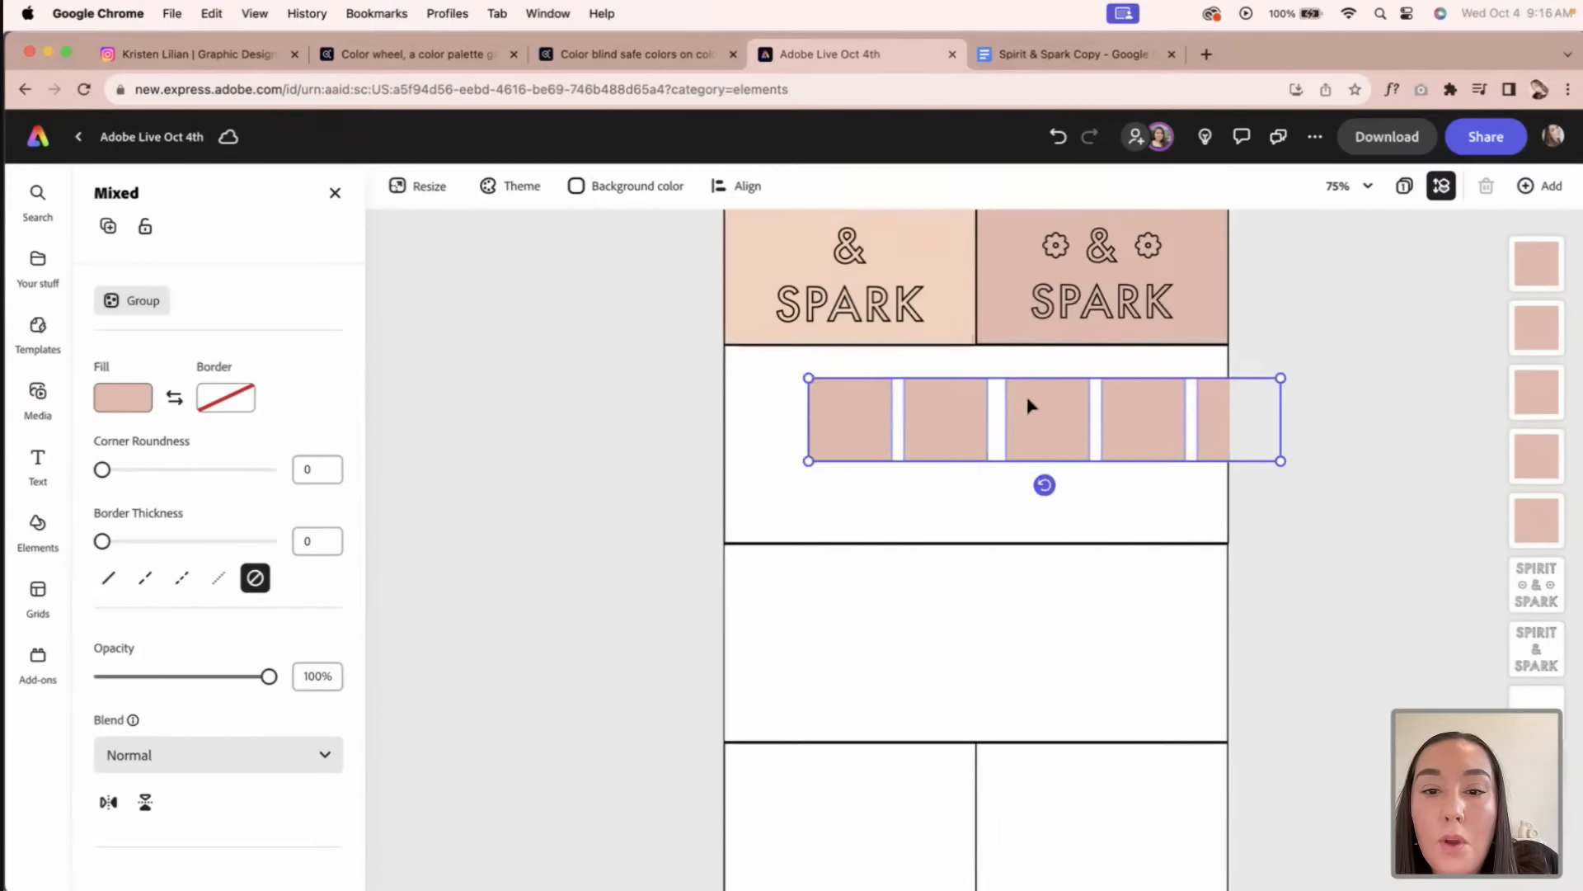
pyautogui.click(731, 192)
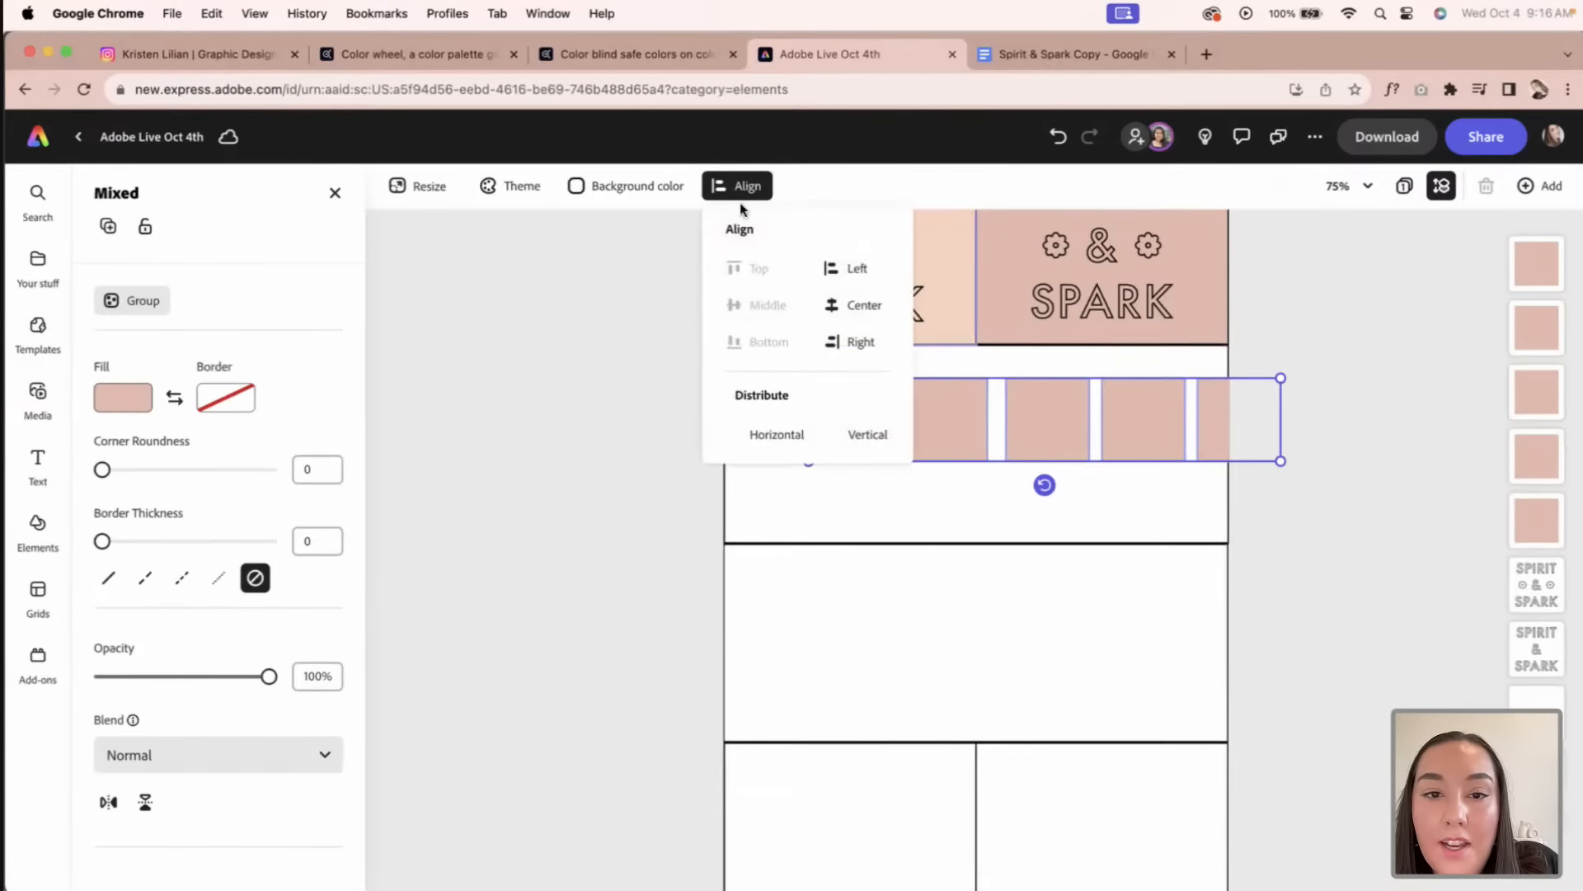
pyautogui.click(792, 436)
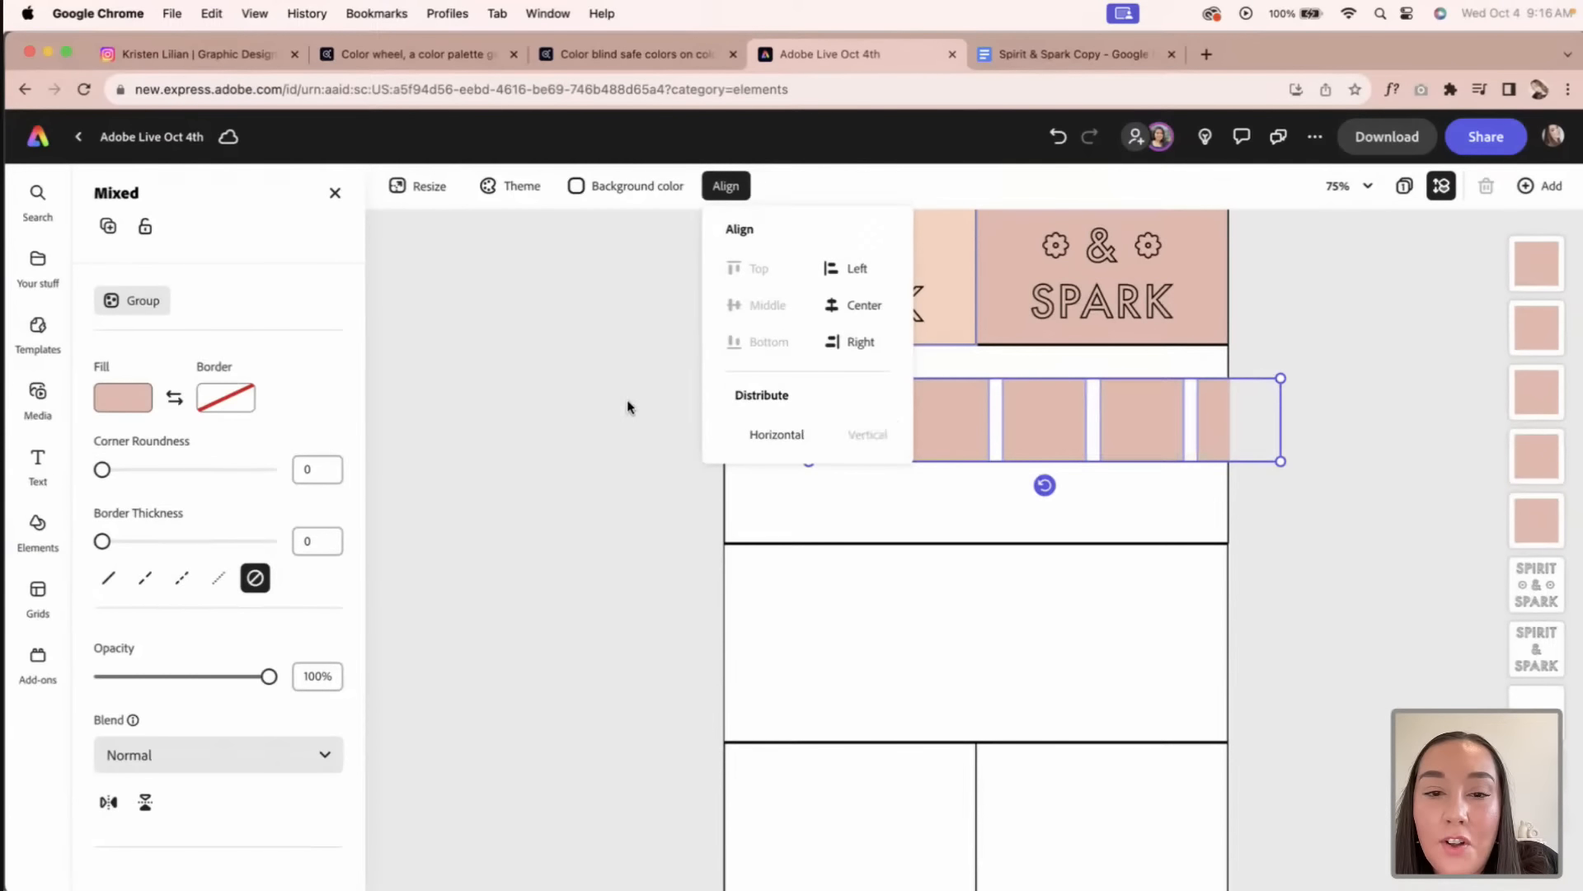
pyautogui.click(948, 424)
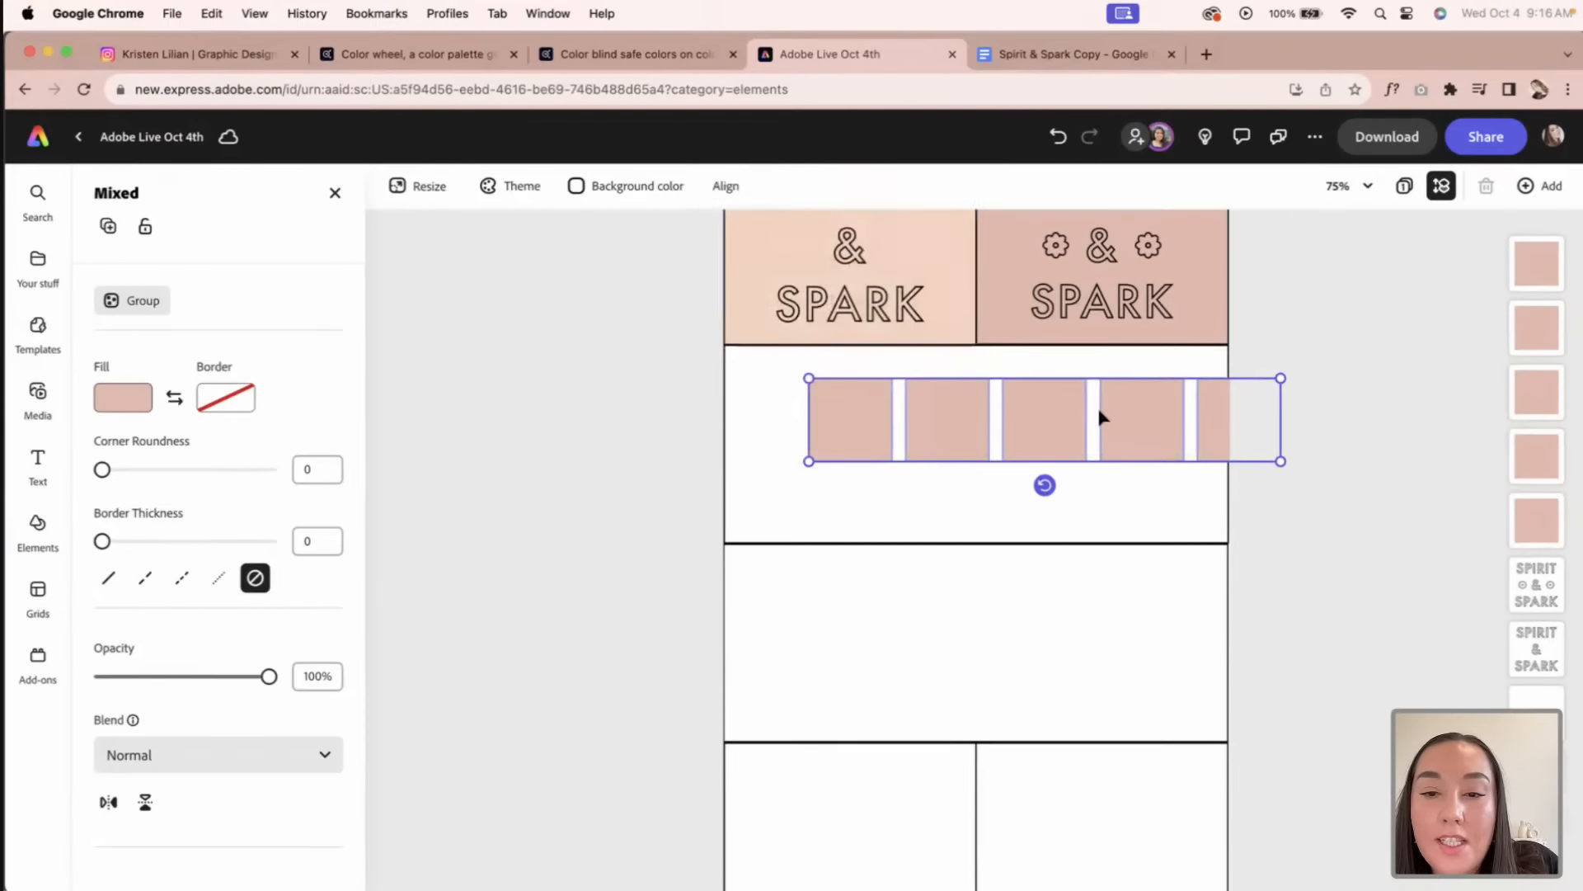
# Step: Group the five squares and center the group in the third-row rectangle
pyautogui.press('super+g')
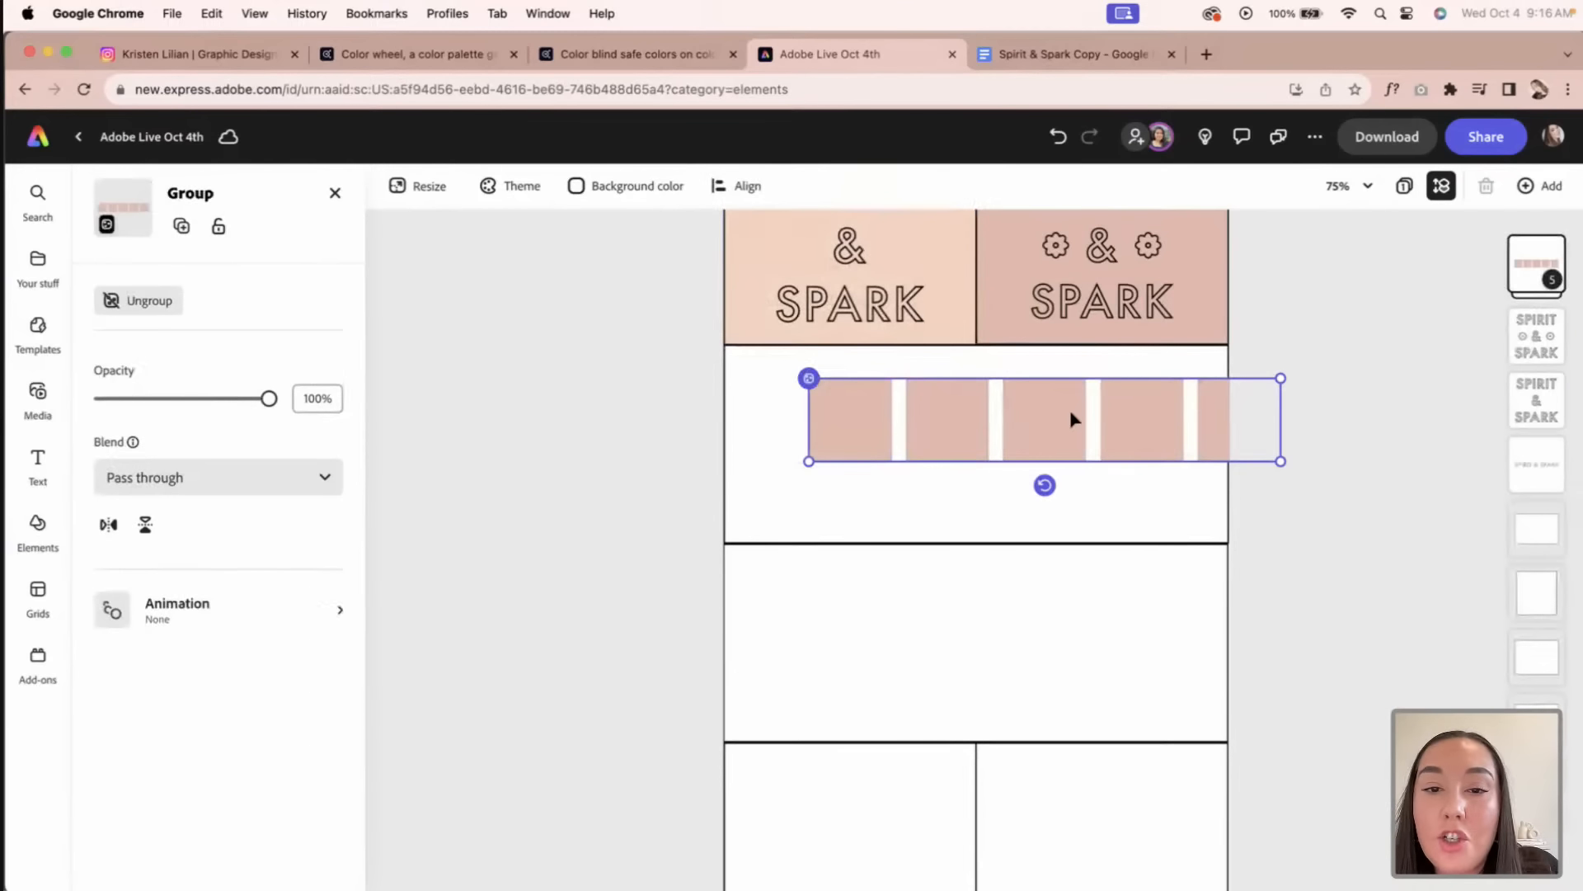
pyautogui.moveTo(1063, 420); pyautogui.dragTo(1002, 433)
pyautogui.click(523, 421)
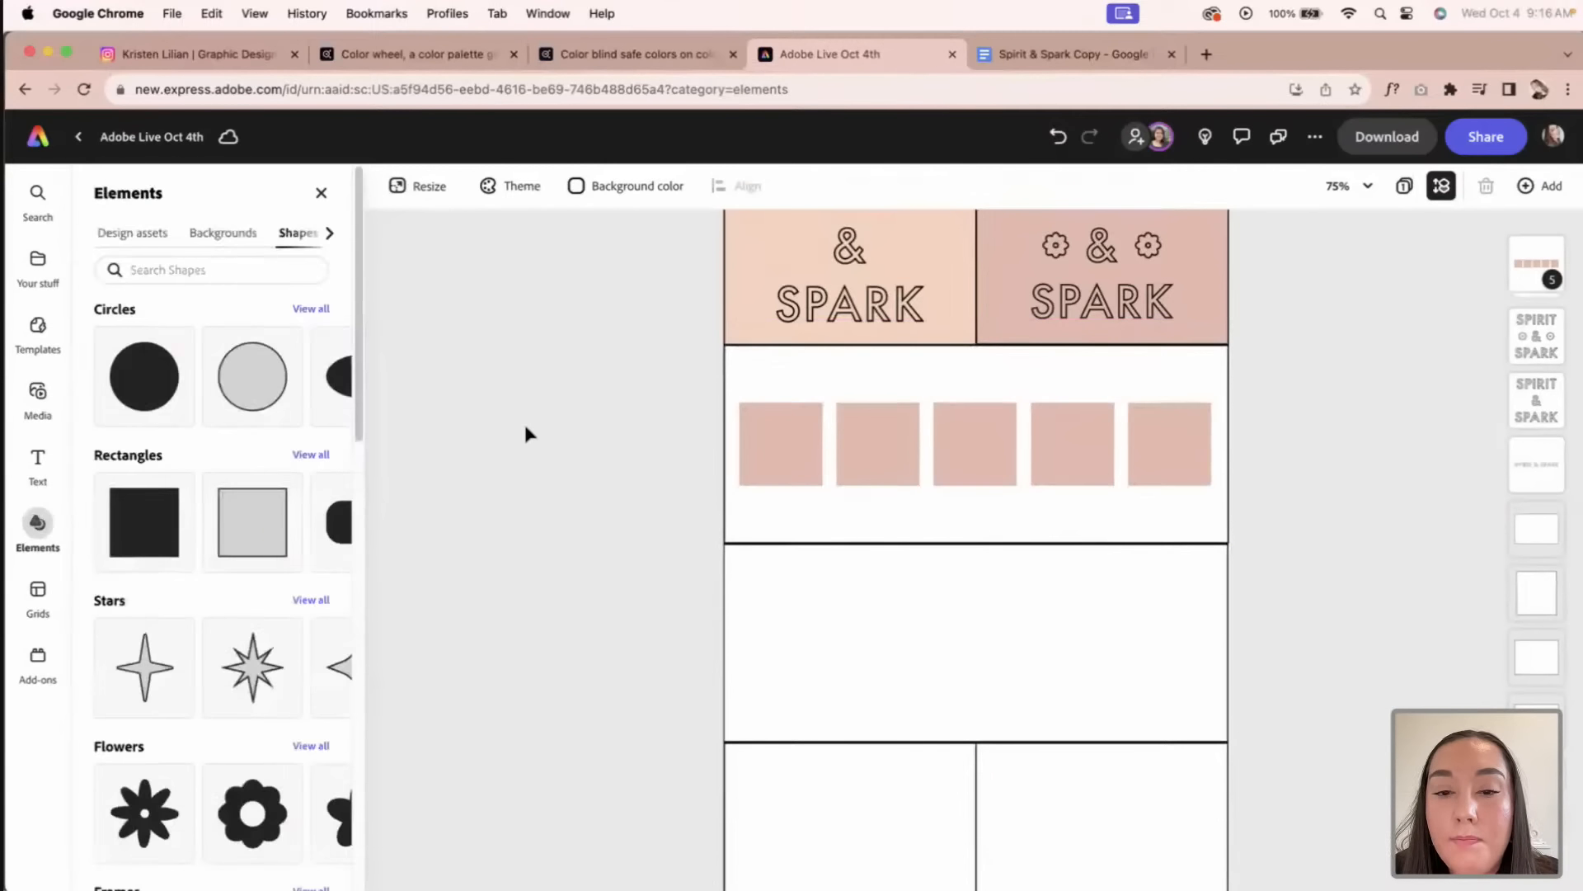
pyautogui.click(1131, 377)
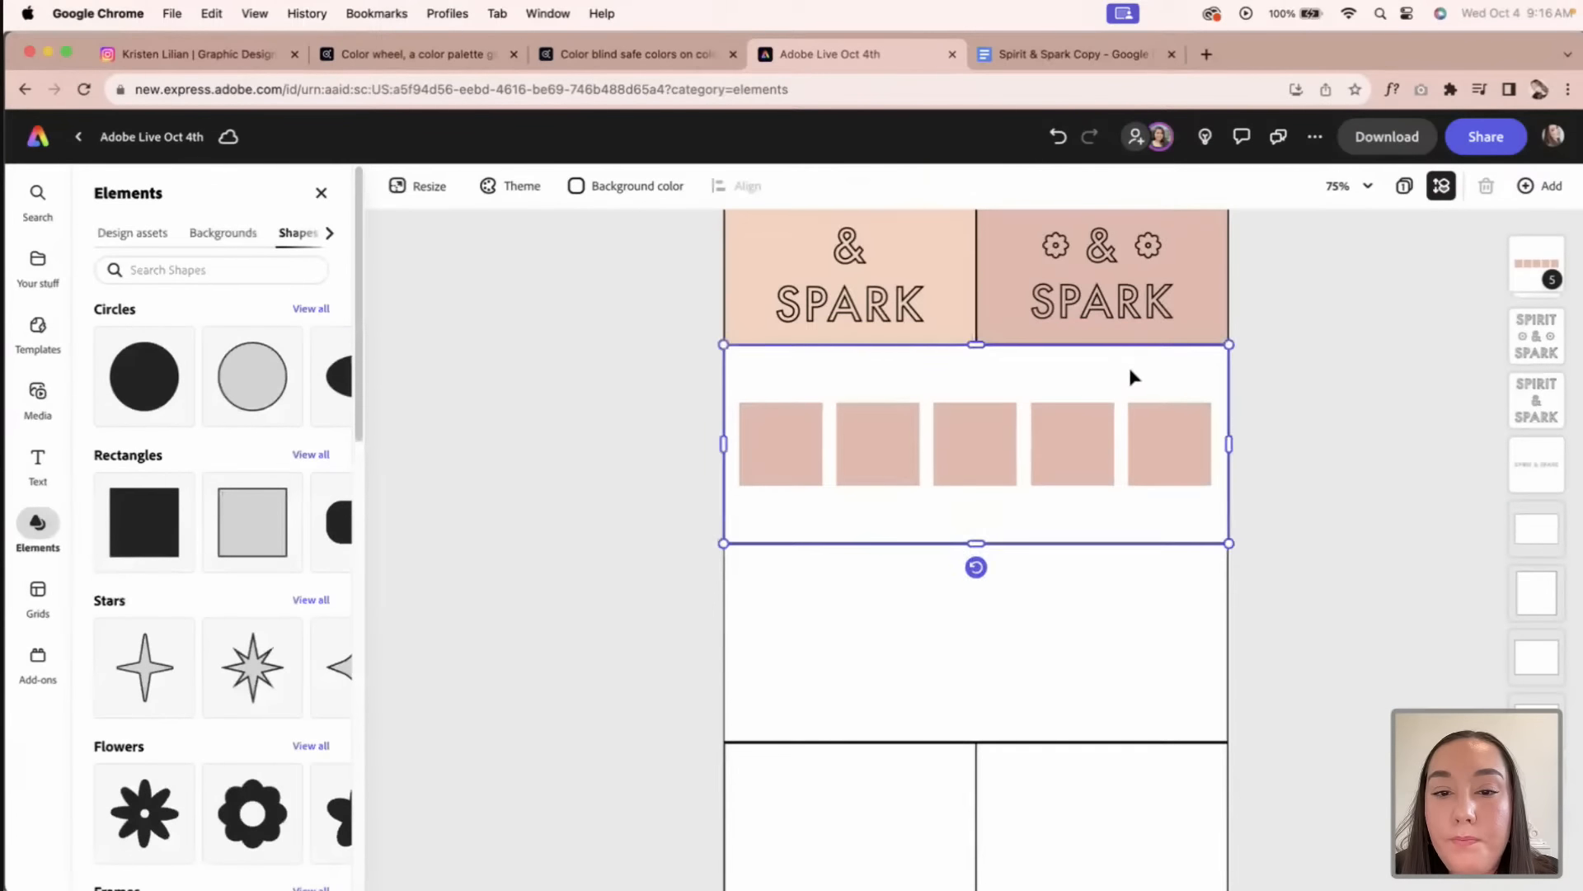
pyautogui.click(1361, 515)
# Step: Ungroup the row of five squares
pyautogui.click(953, 424)
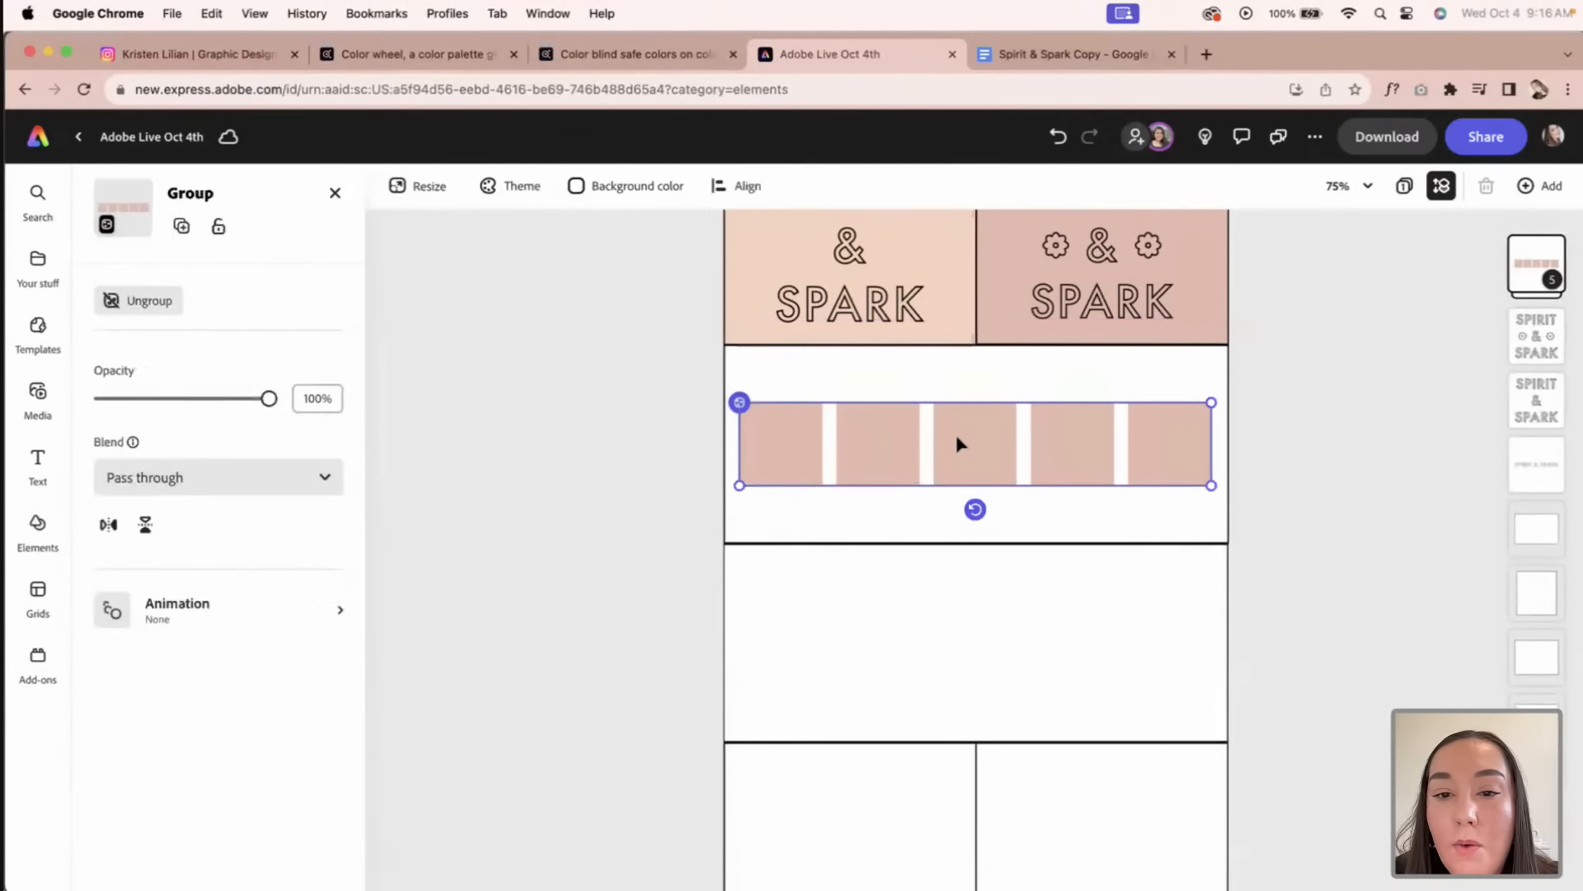
pyautogui.rightClick(957, 436)
pyautogui.click(1021, 711)
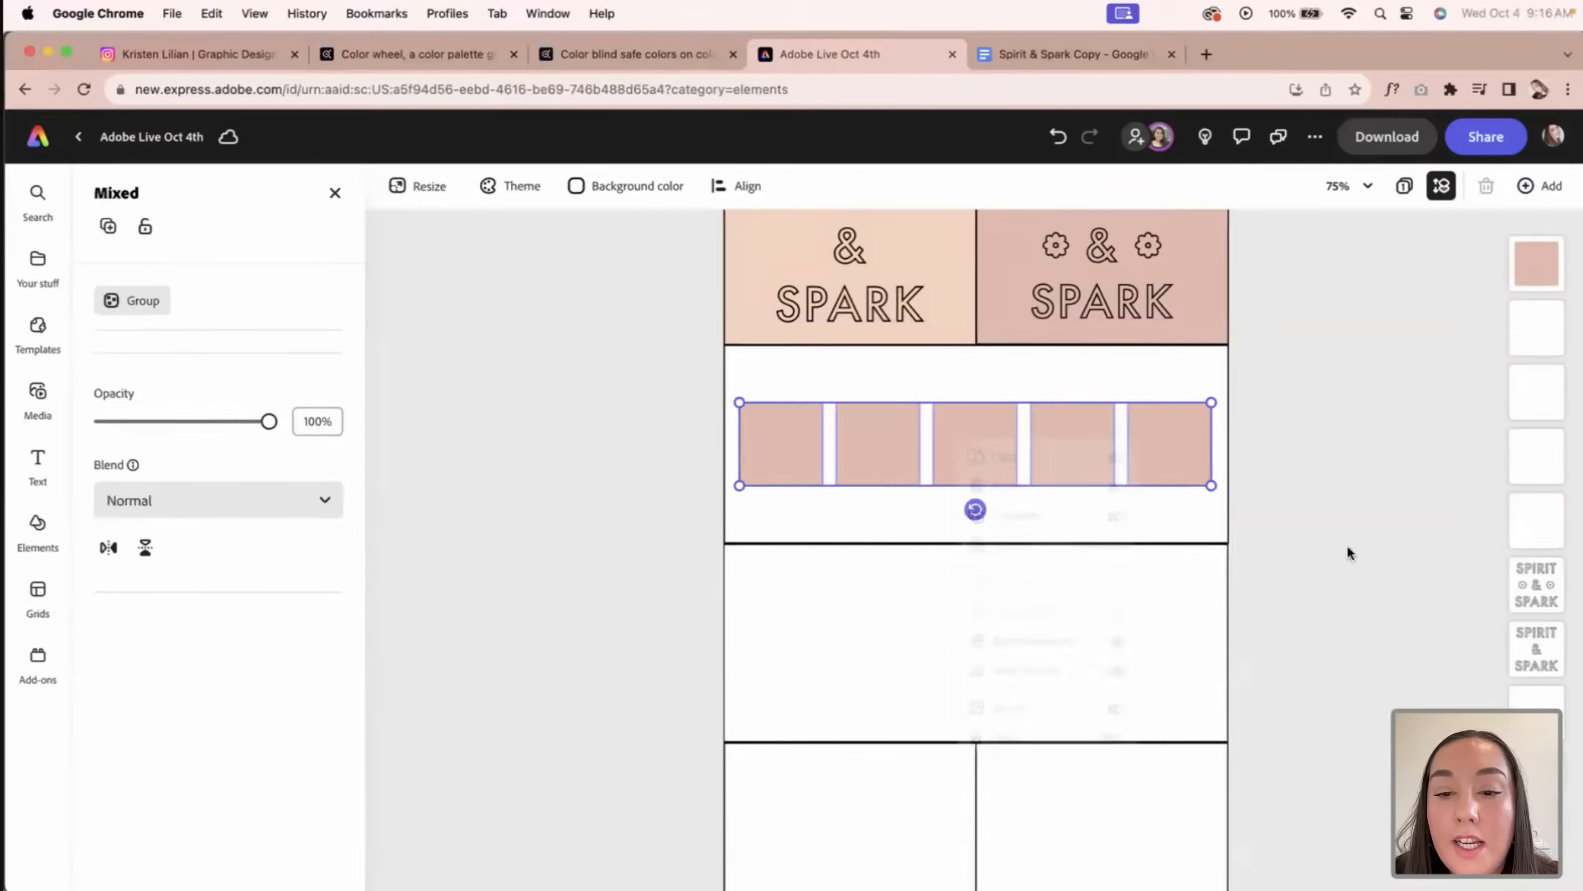
pyautogui.click(1349, 552)
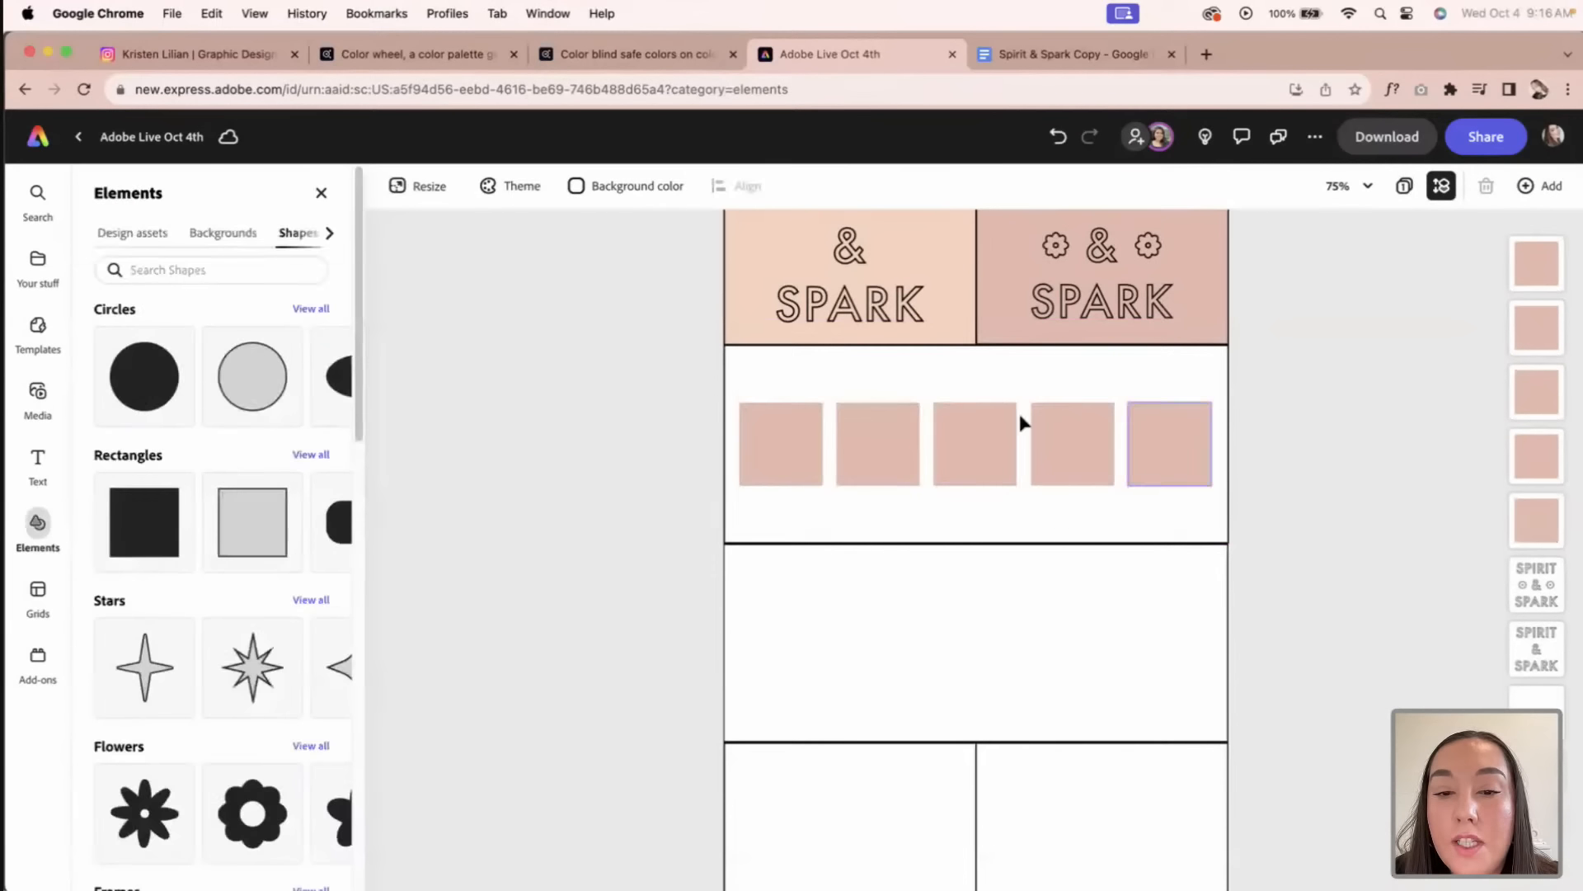
# Step: Fill the first square with the pale pink Spirit & Spark swatch and the second with the peach swatch
pyautogui.click(754, 451)
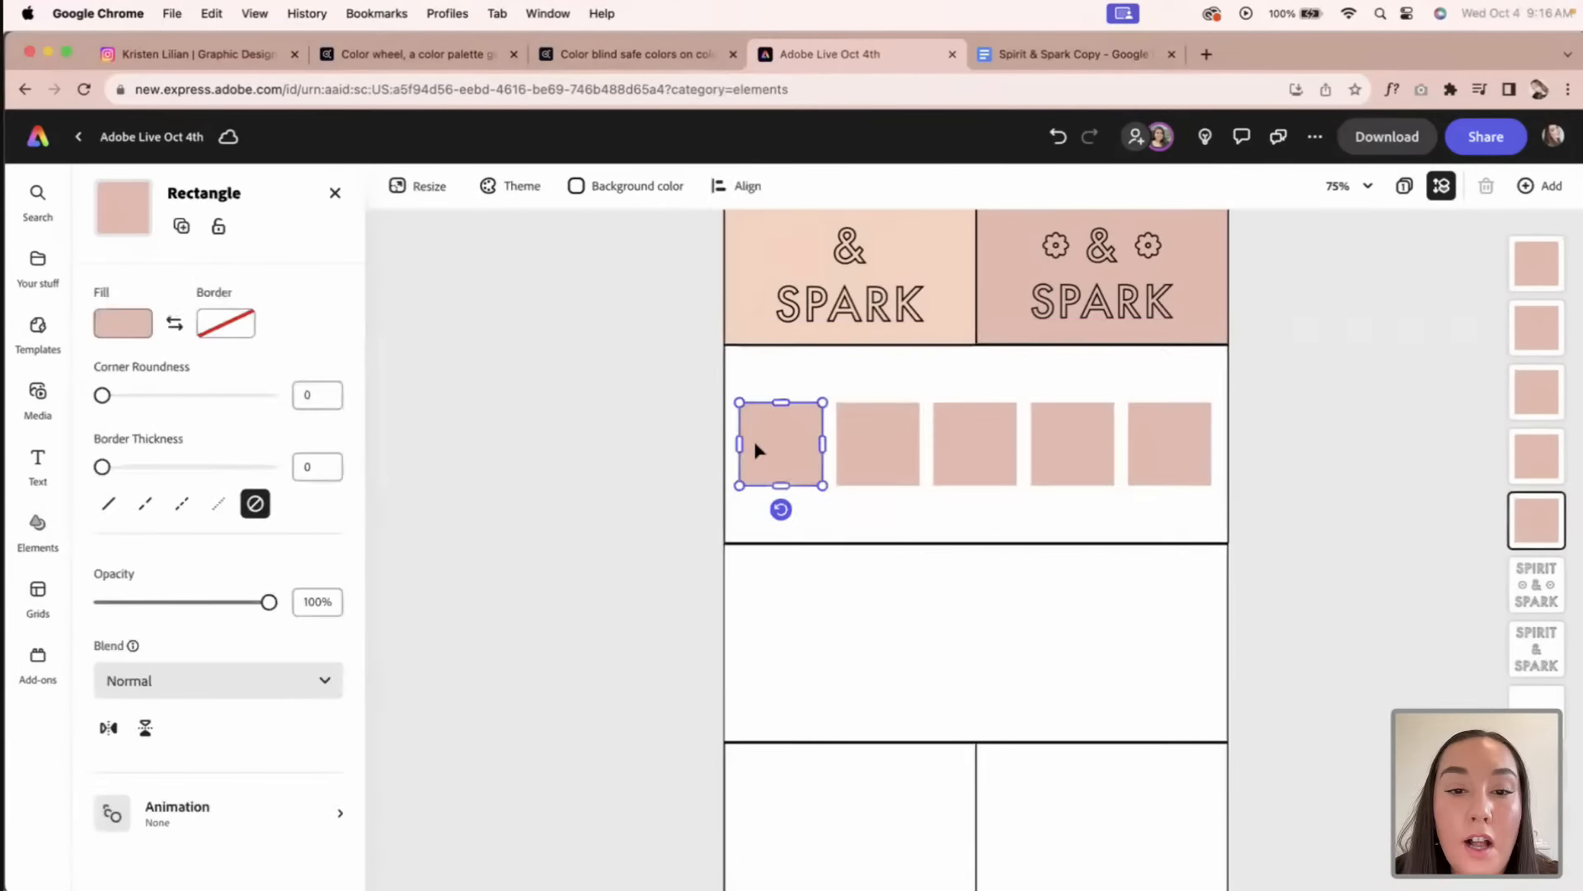
pyautogui.click(126, 332)
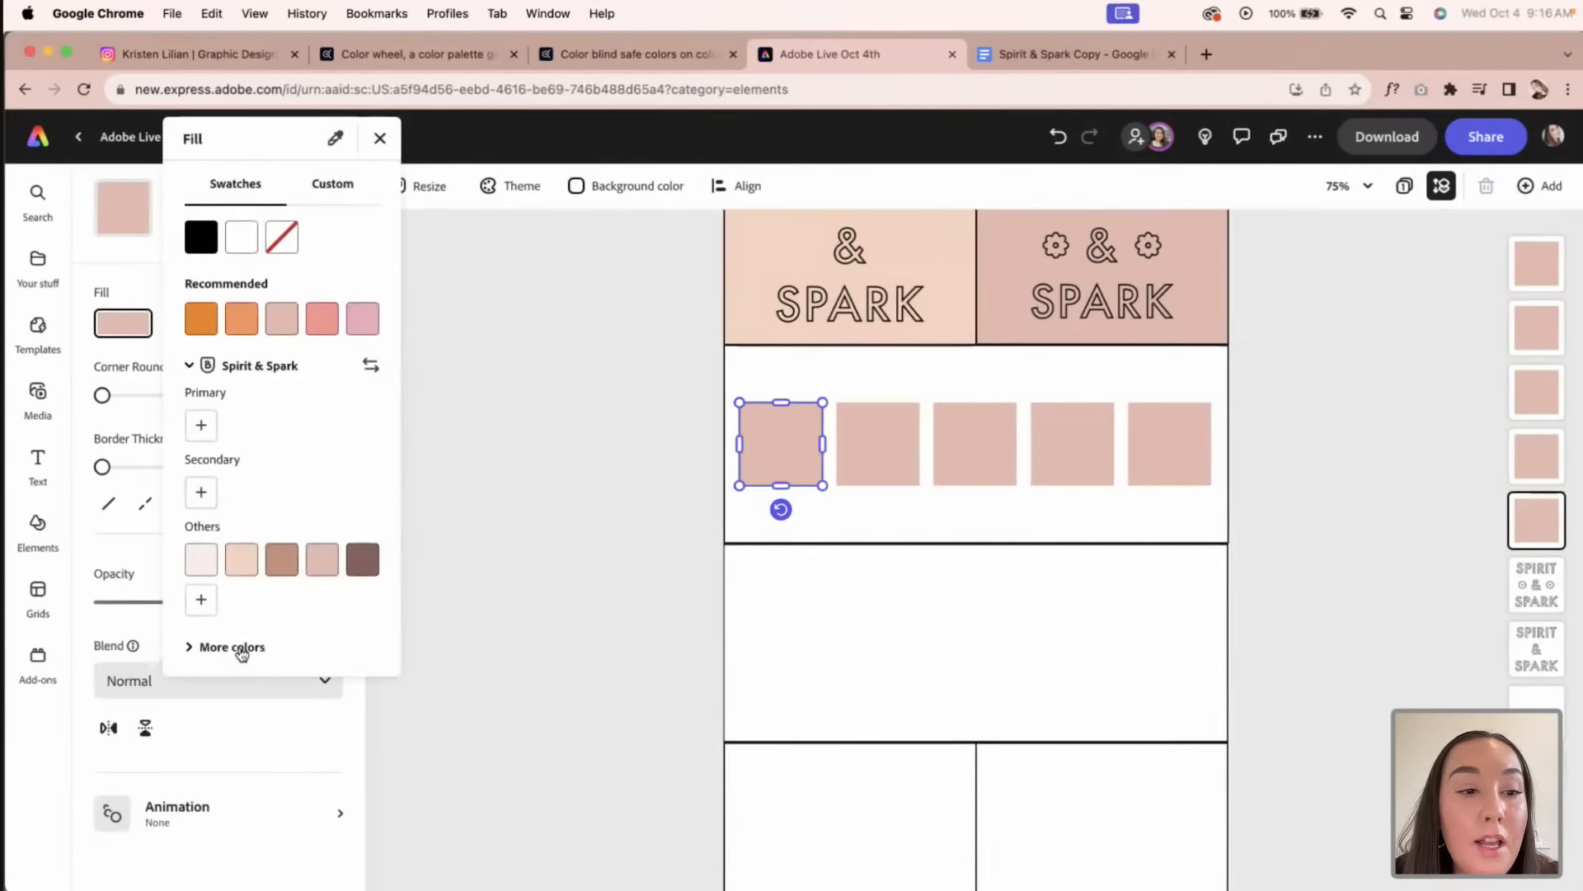
pyautogui.click(207, 554)
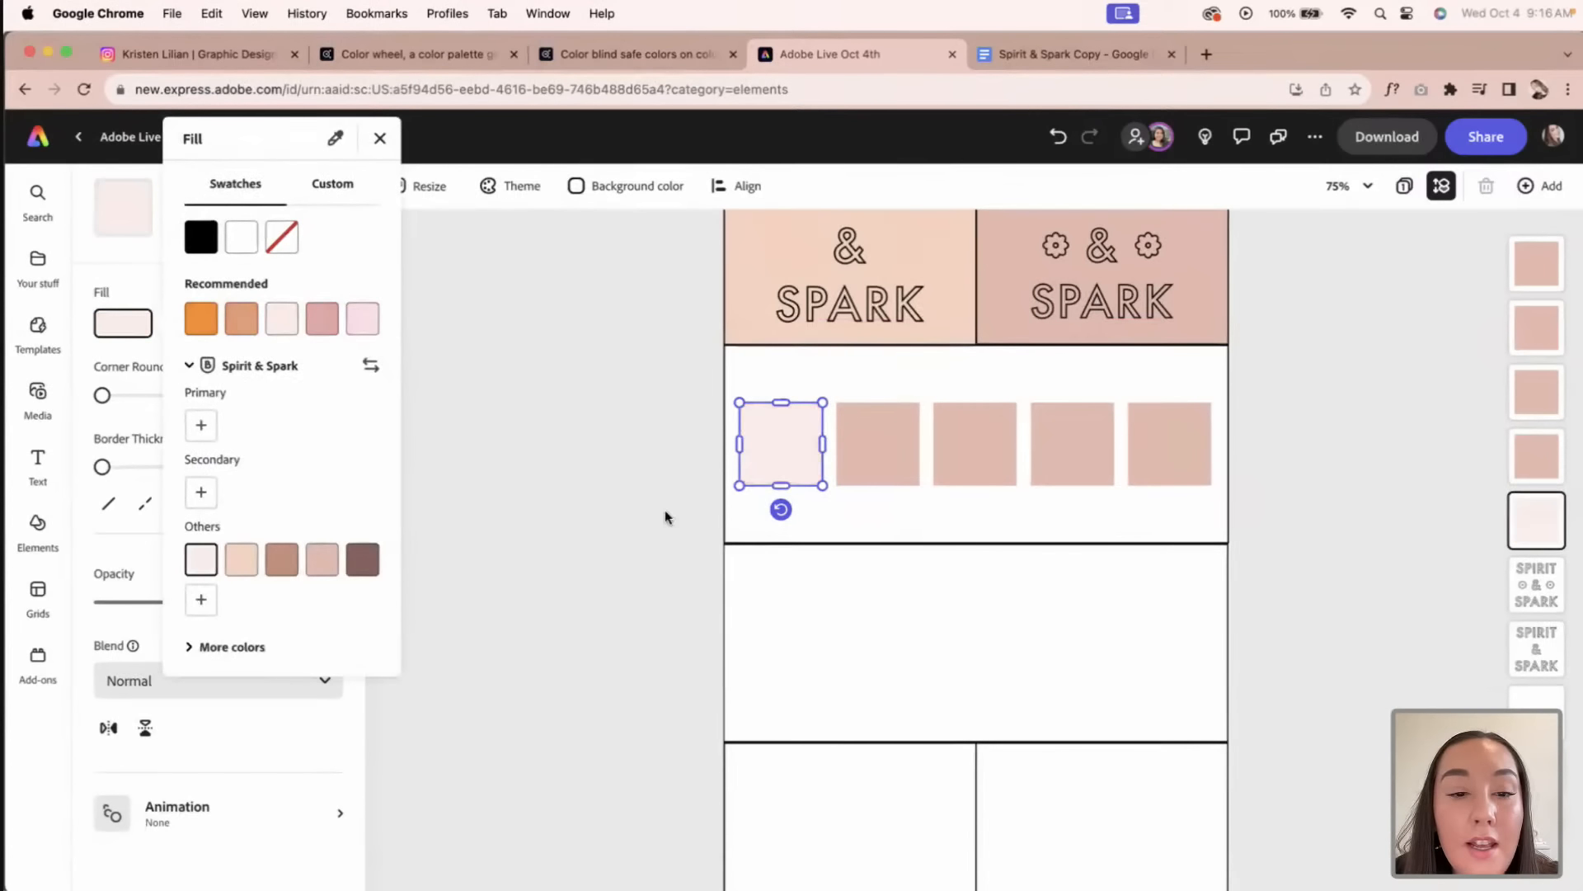
pyautogui.click(900, 447)
pyautogui.click(899, 445)
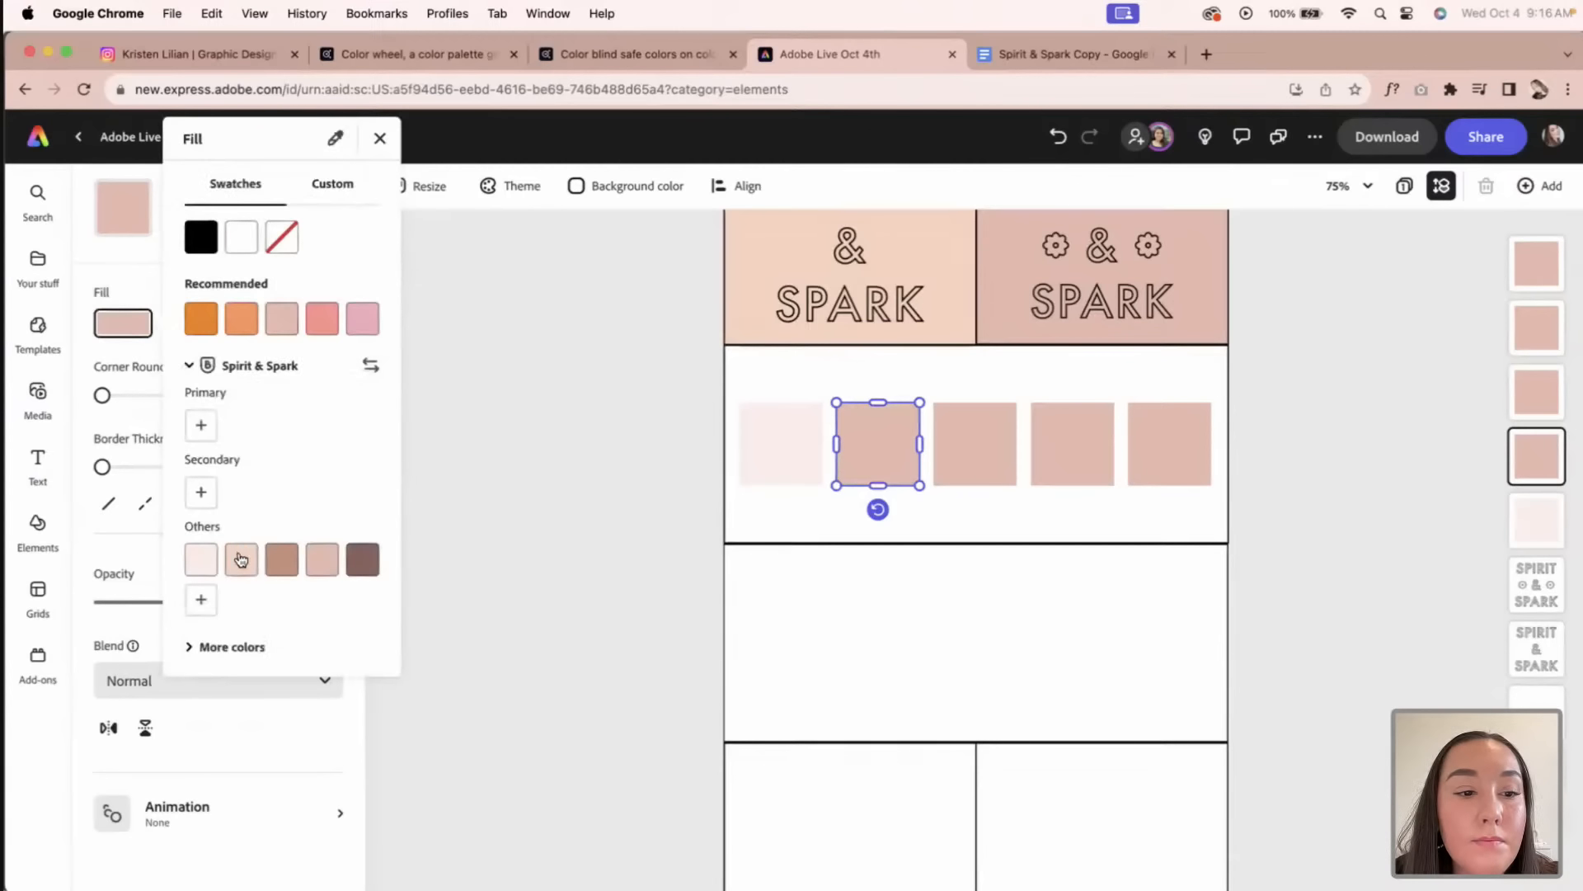
pyautogui.click(240, 560)
pyautogui.click(990, 446)
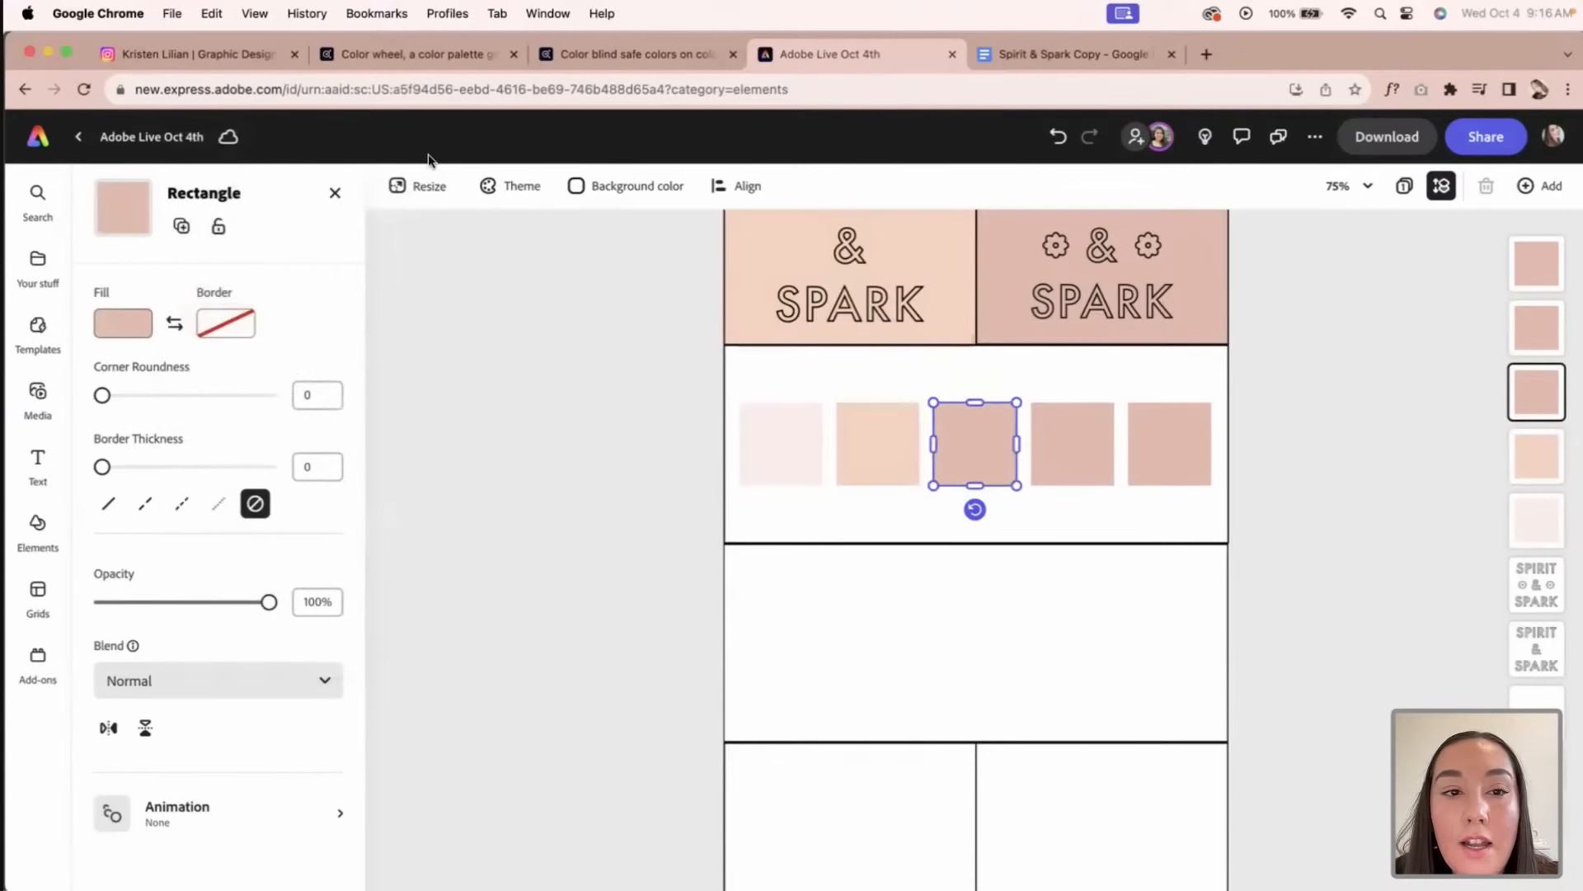
# Step: Fill the fourth square with the tan brown Spirit & Spark swatch and the fifth with the dark mauve-brown swatch
pyautogui.click(1077, 423)
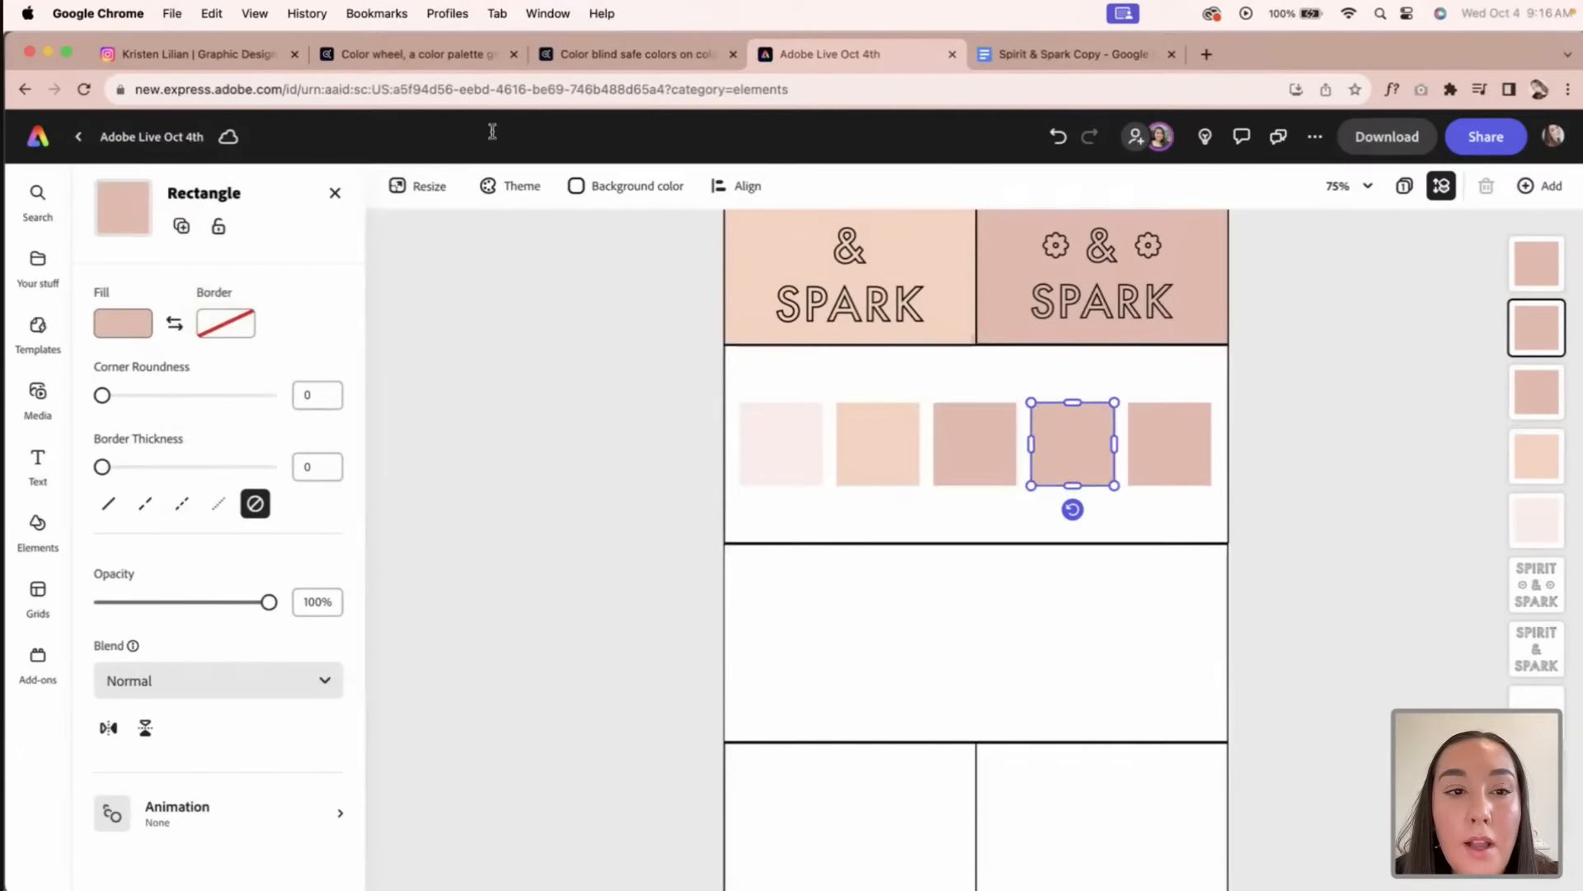
pyautogui.click(122, 322)
pyautogui.click(282, 560)
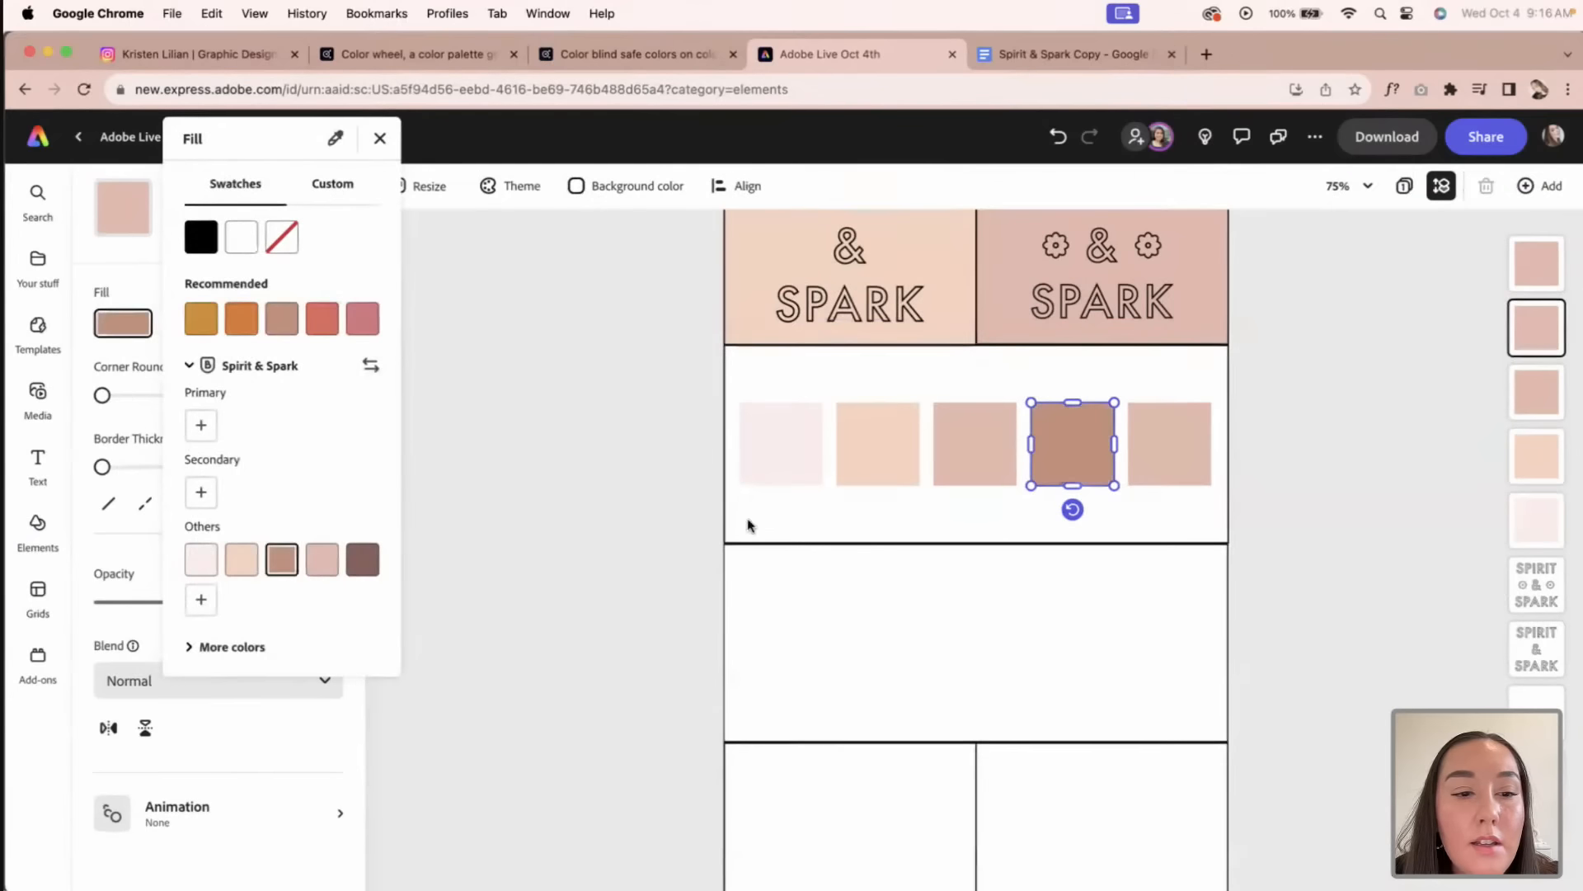
pyautogui.click(1165, 432)
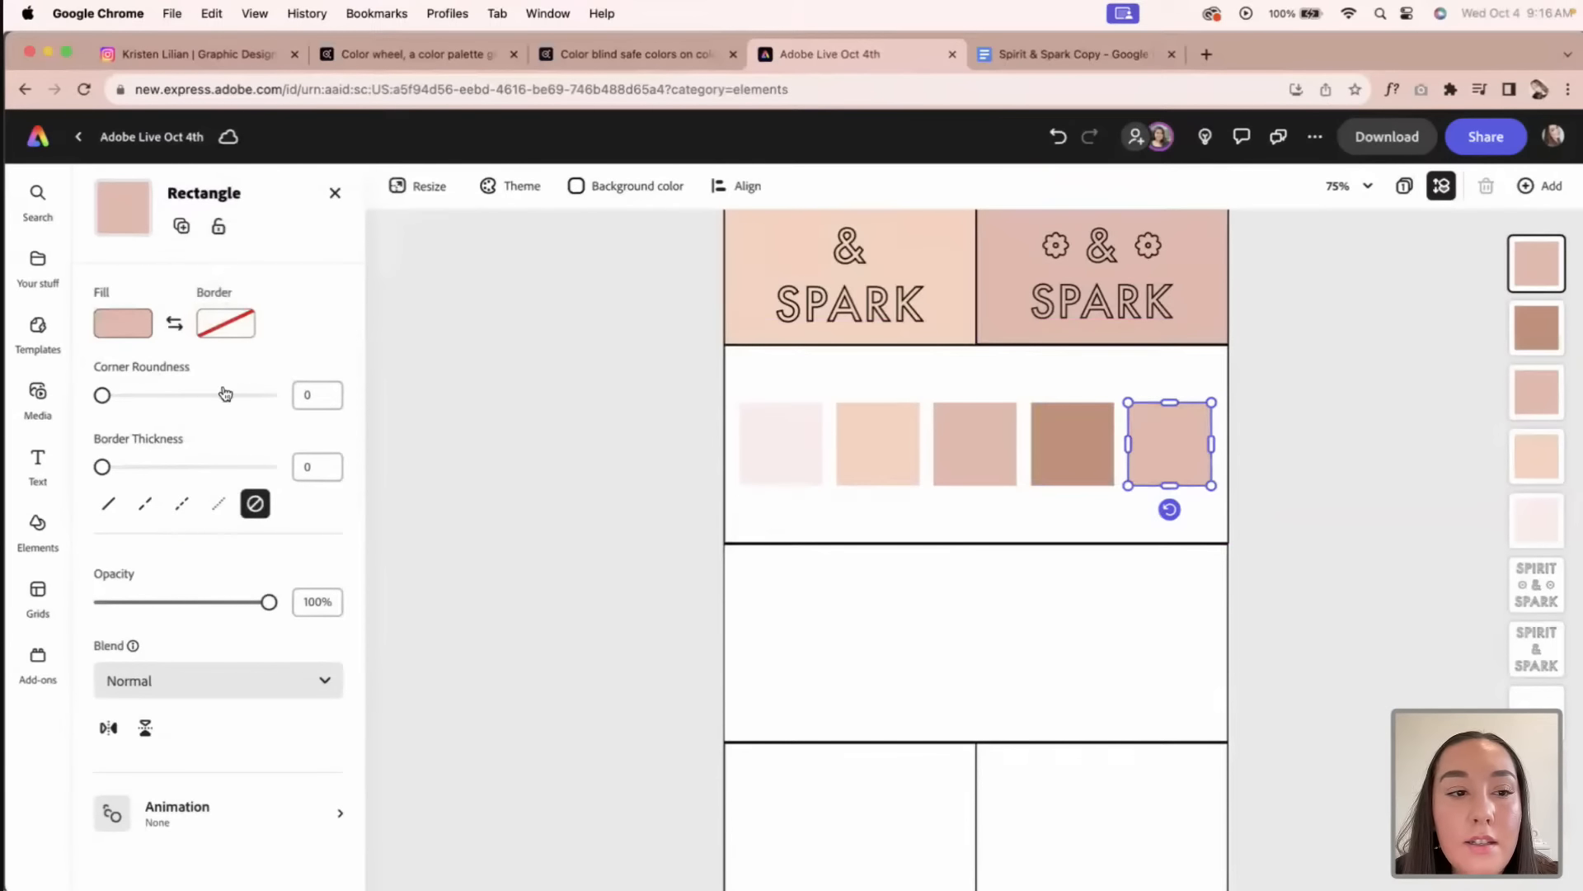
pyautogui.click(132, 324)
pyautogui.click(363, 560)
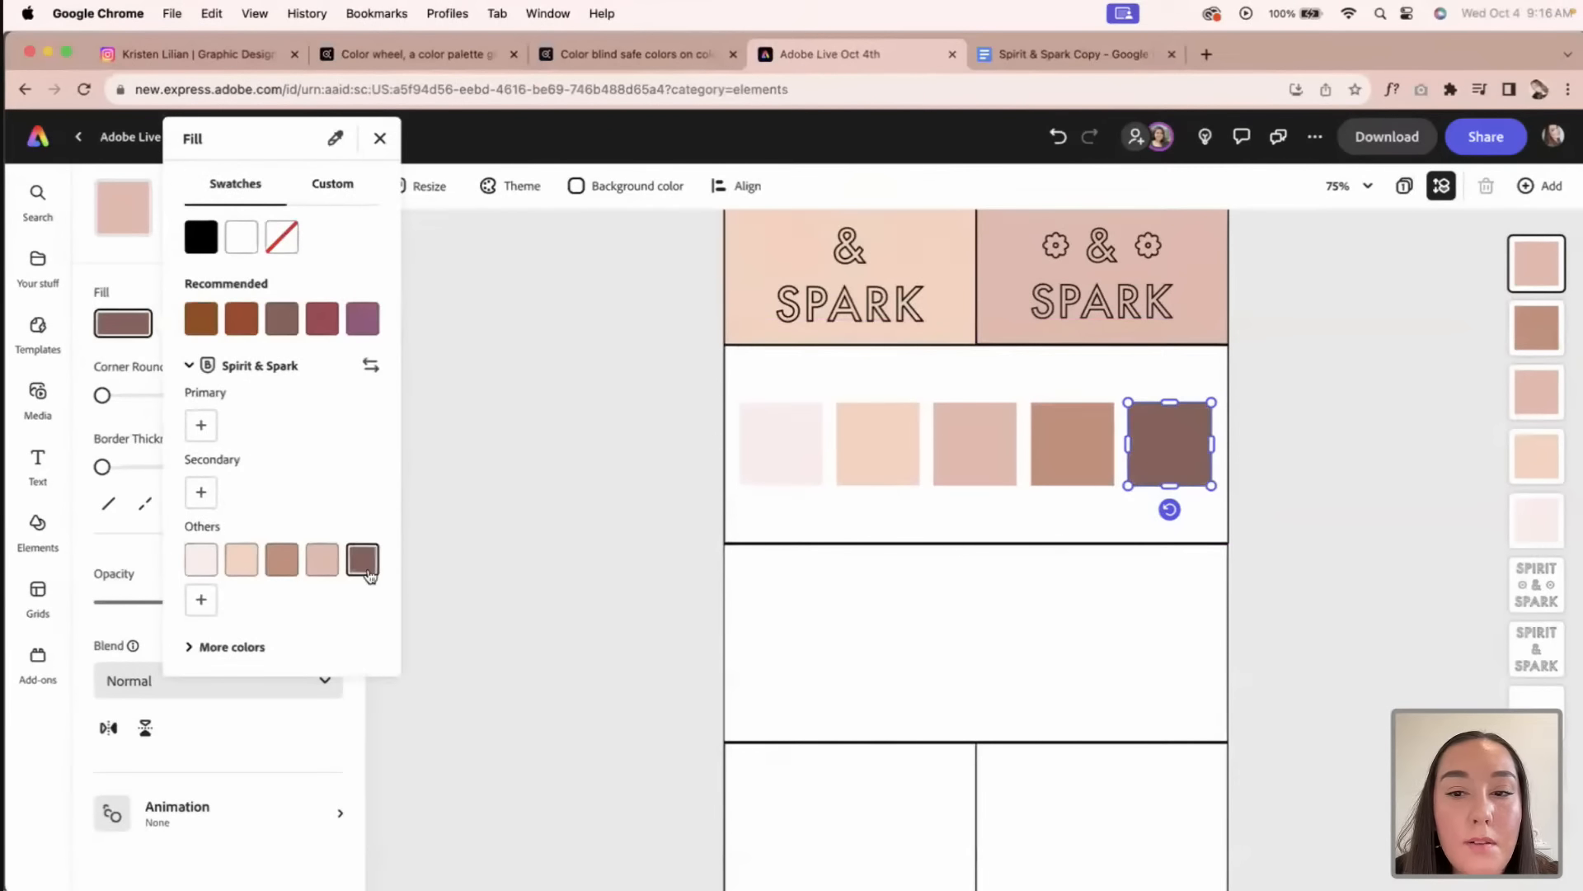
pyautogui.click(548, 448)
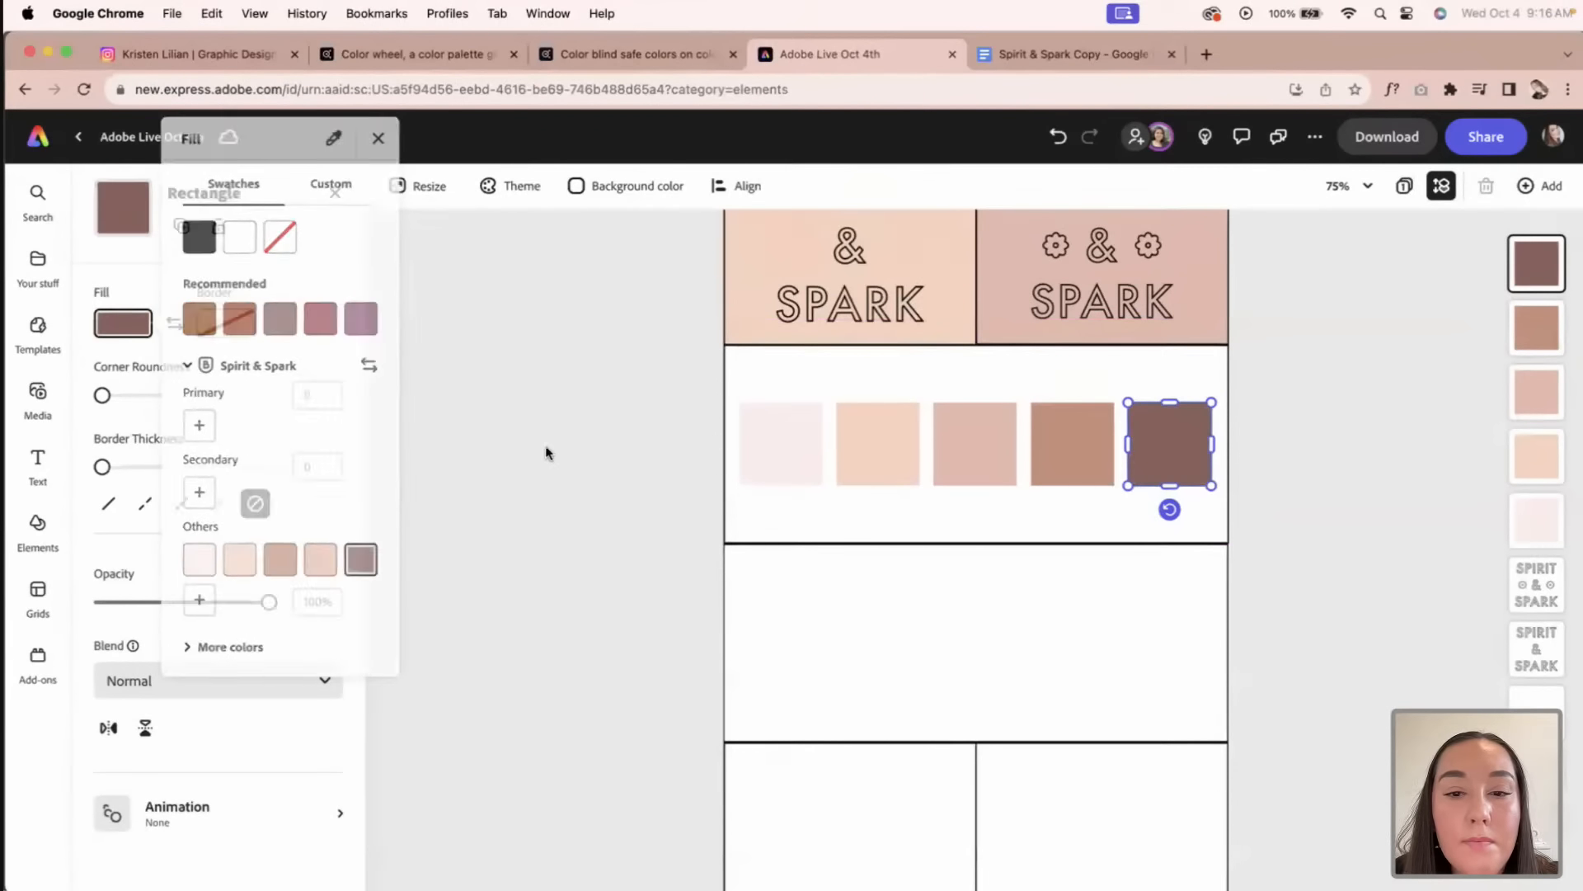
# Step: Select all five color squares and move them slightly up within the third-row rectangle
pyautogui.click(1131, 423)
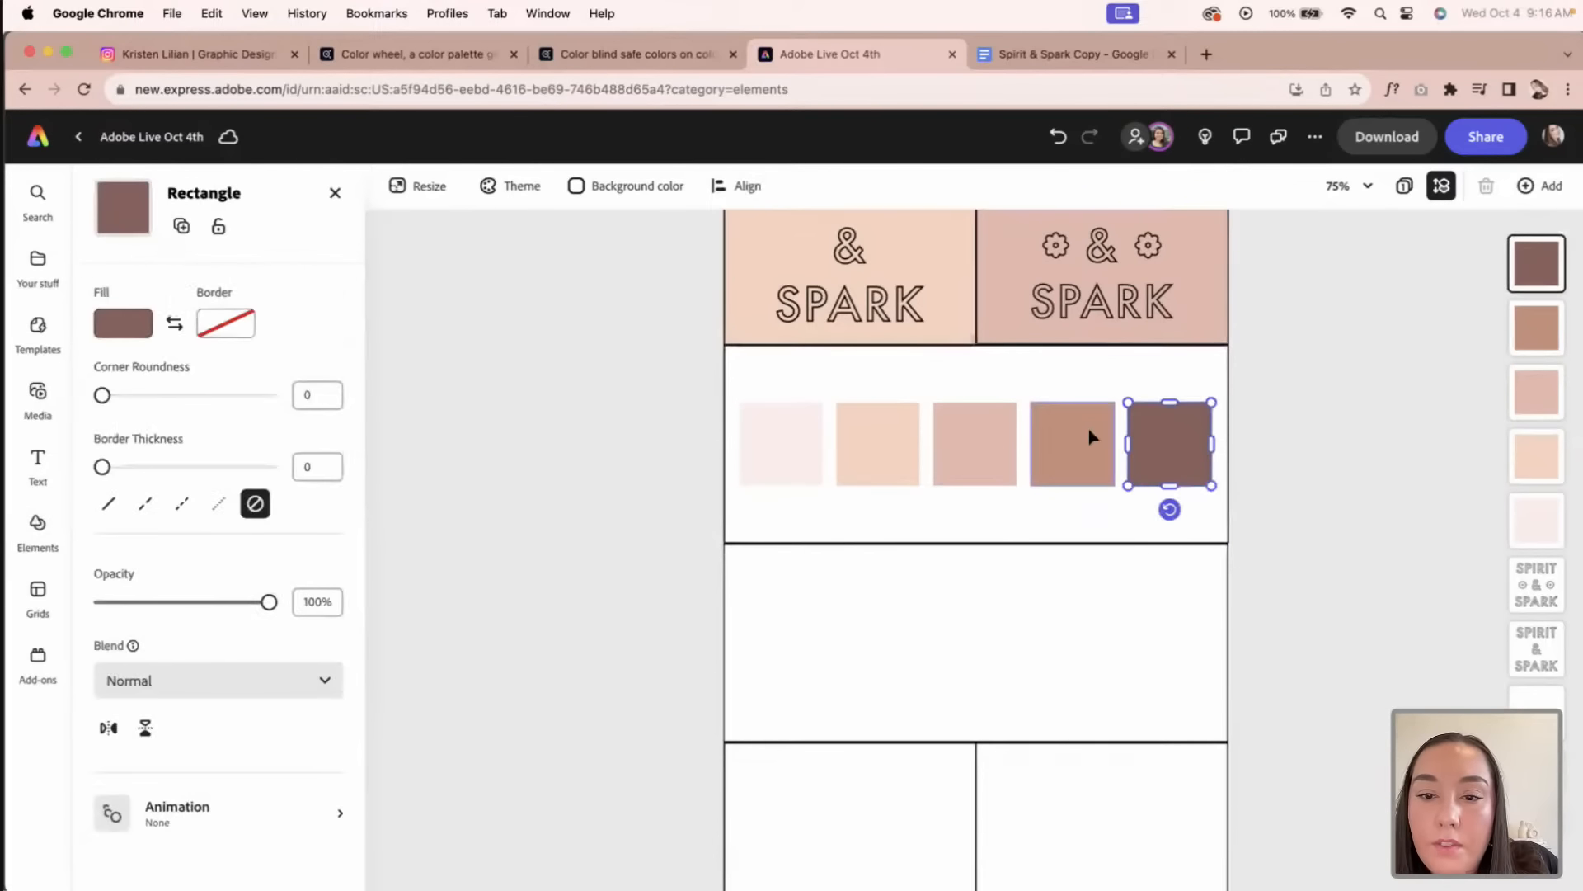
pyautogui.keyDown('shift'); pyautogui.click(1053, 446); pyautogui.keyUp('shift')
pyautogui.keyDown('shift'); pyautogui.click(959, 463); pyautogui.keyUp('shift')
pyautogui.keyDown('shift'); pyautogui.click(851, 423); pyautogui.keyUp('shift')
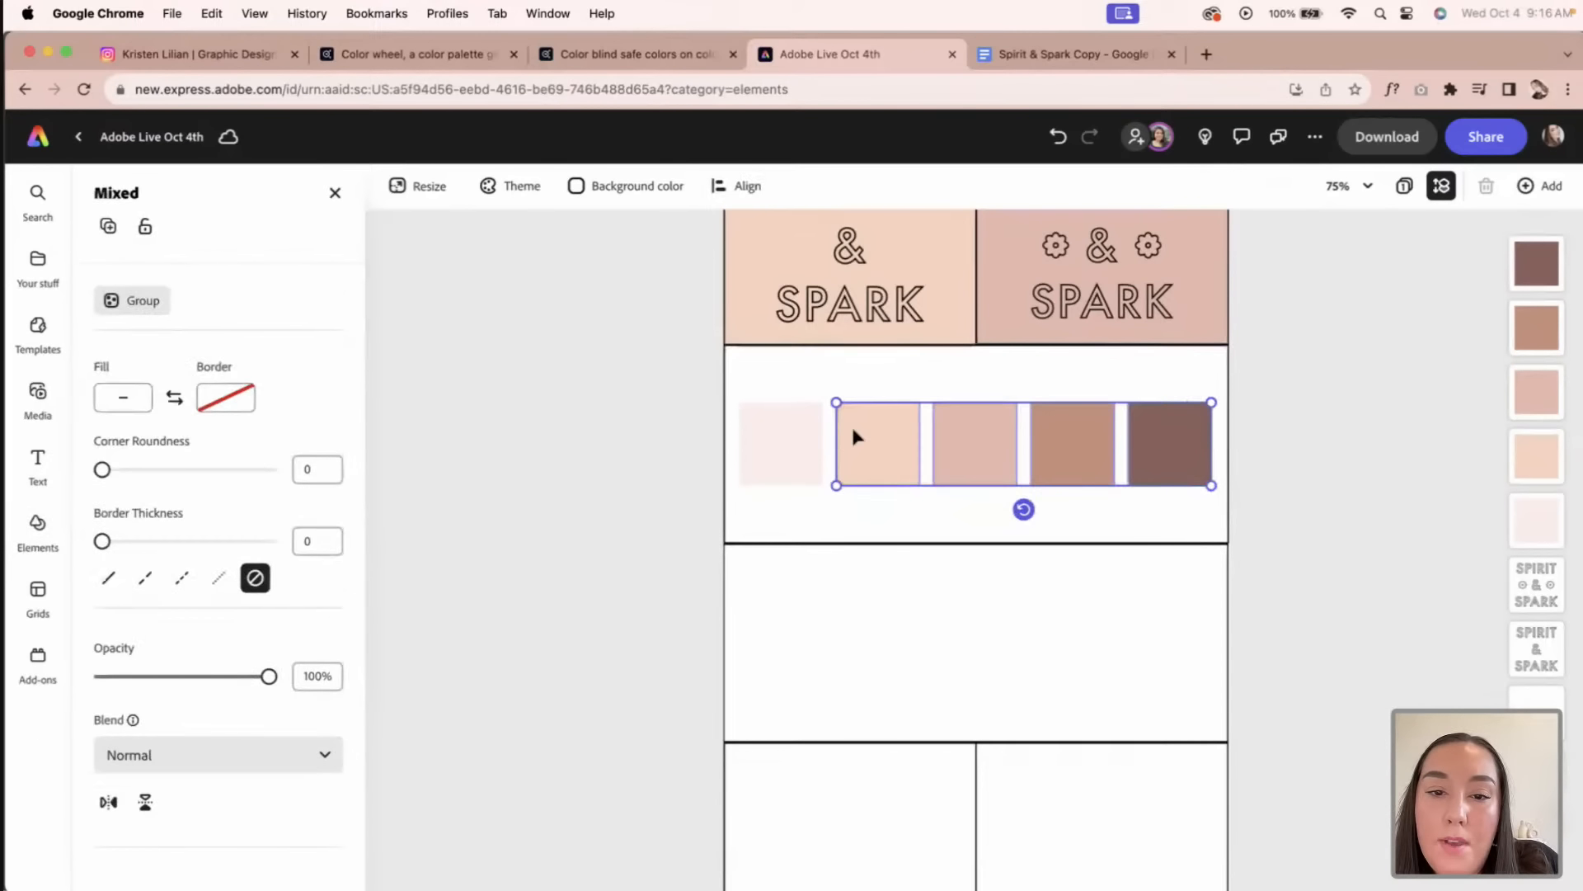
pyautogui.keyDown('shift'); pyautogui.click(813, 435); pyautogui.keyUp('shift')
pyautogui.moveTo(1000, 442); pyautogui.dragTo(999, 420)
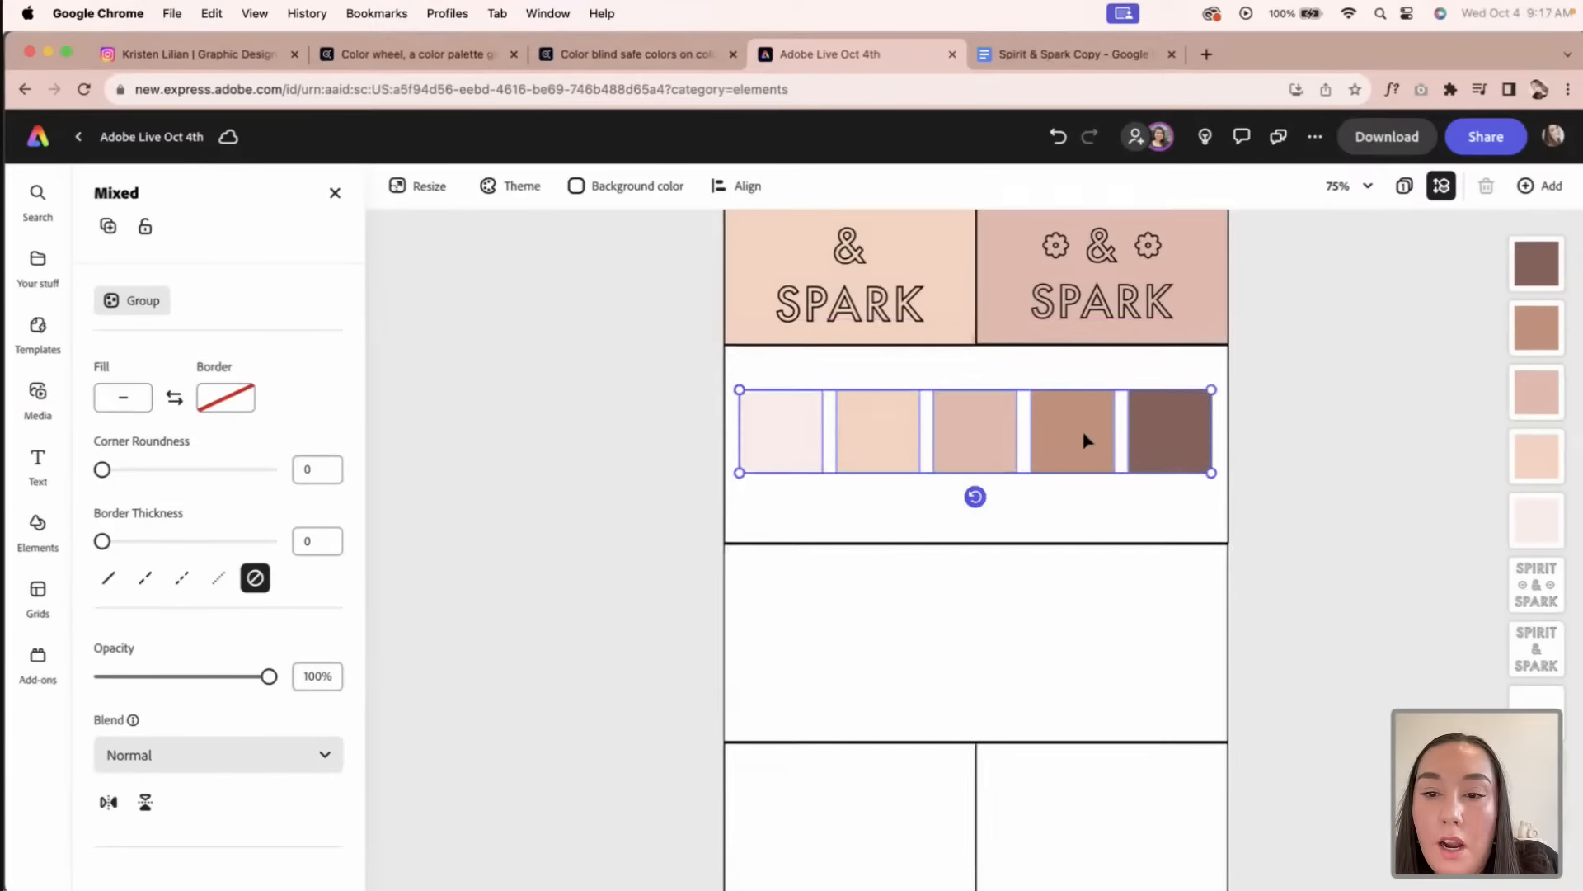
pyautogui.click(1286, 479)
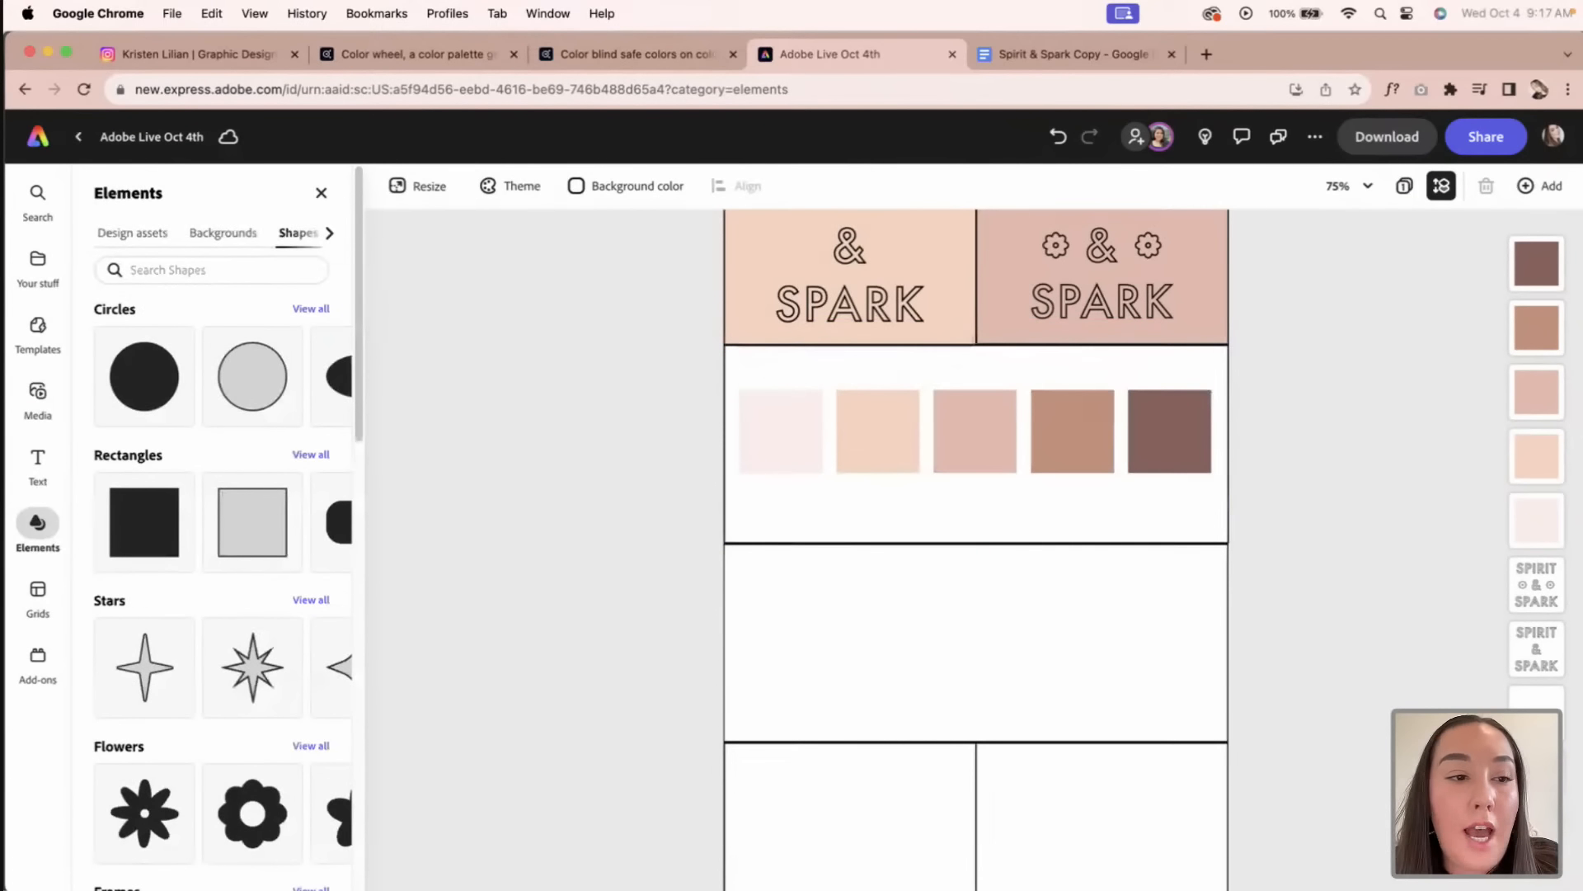
# Step: Add a new text box below the row of color squares and widen it to the third-row rectangle's right edge
pyautogui.click(37, 461)
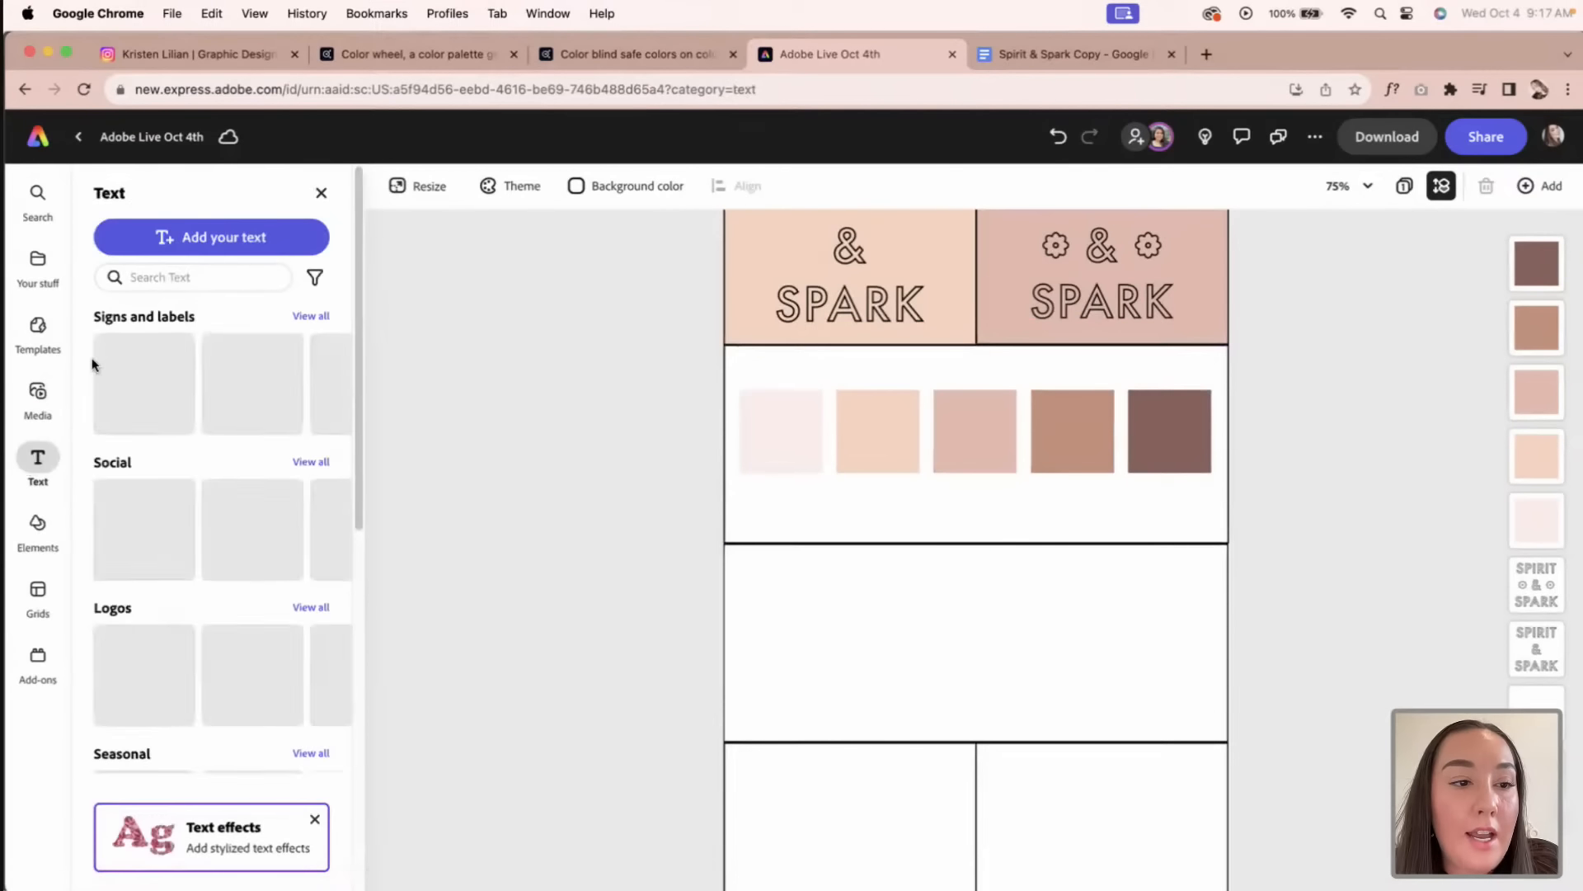
pyautogui.click(196, 241)
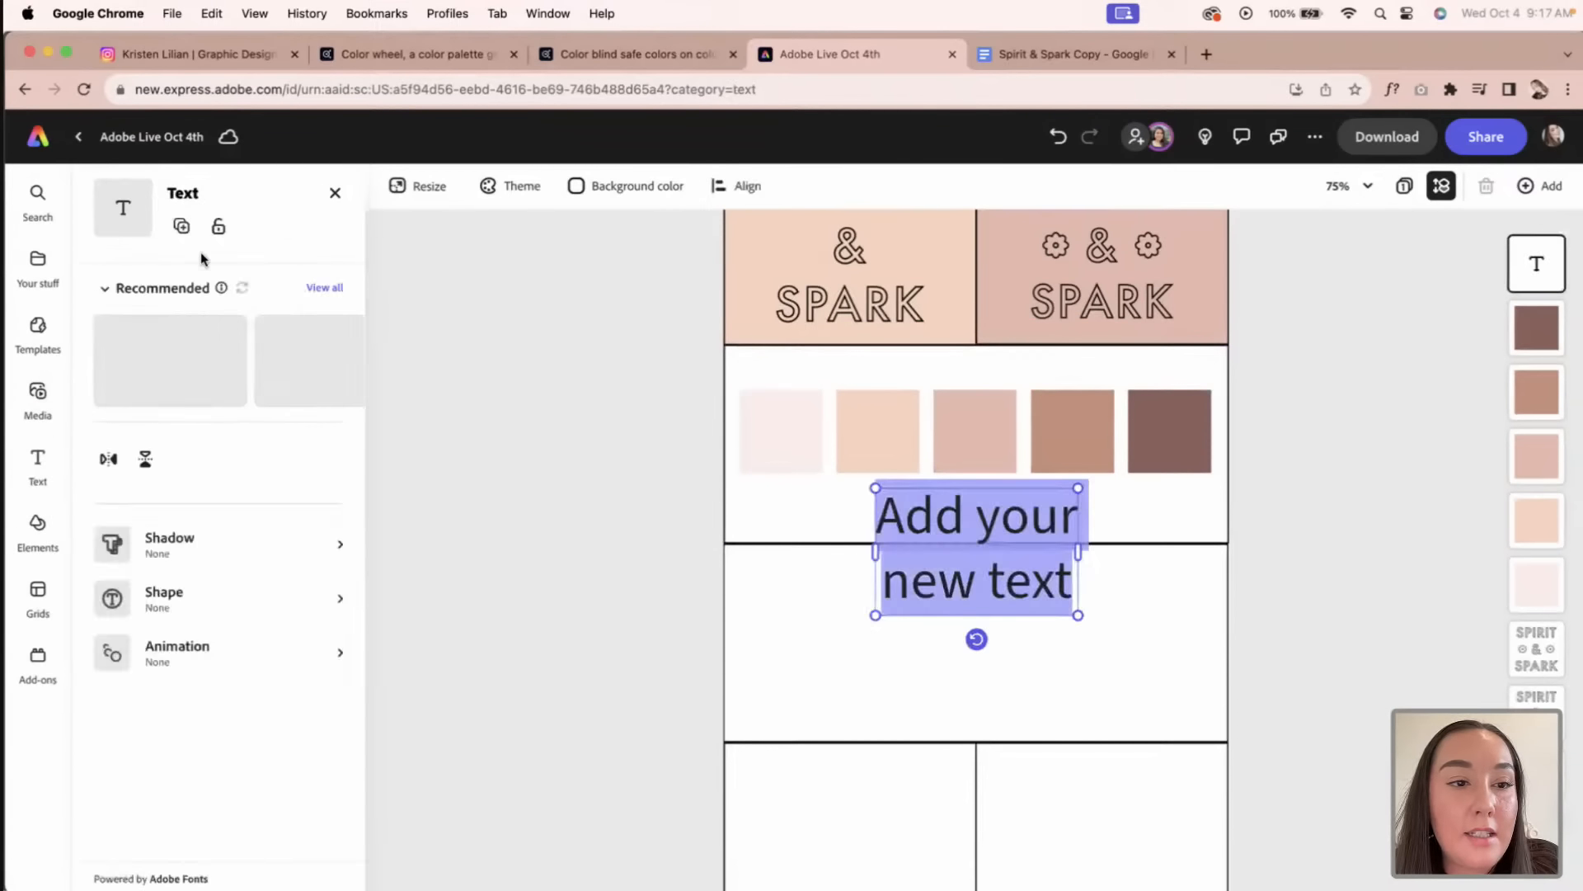
pyautogui.moveTo(1184, 552); pyautogui.dragTo(921, 535)
pyautogui.click(1197, 537)
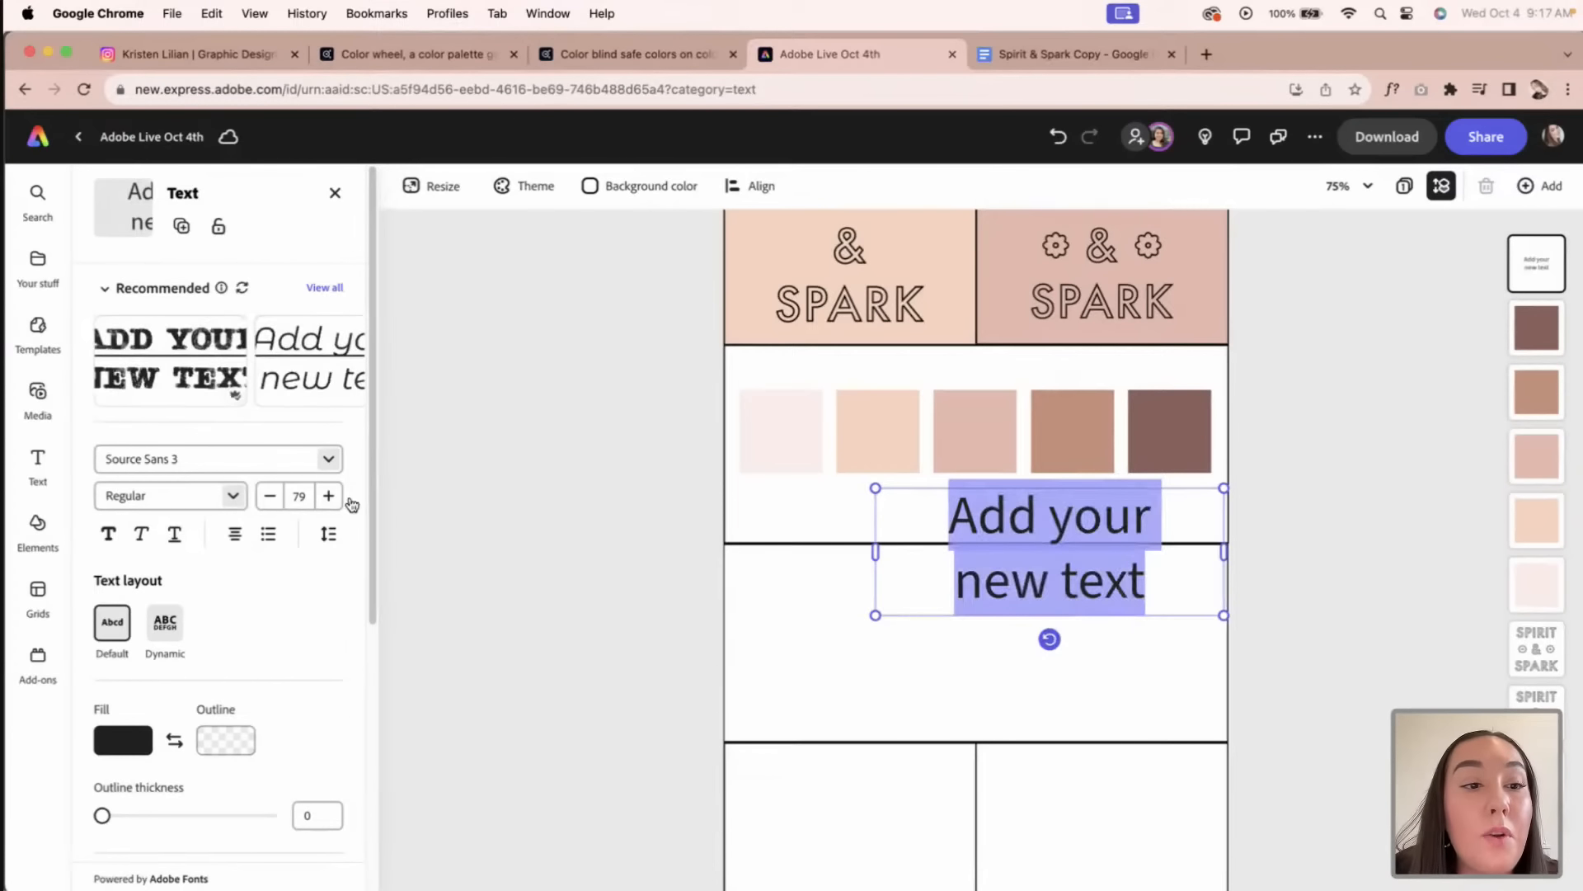
# Step: Set the new text's font to Sofia Pro Regular, the body font of the Spirit & Spark brand
pyautogui.click(331, 461)
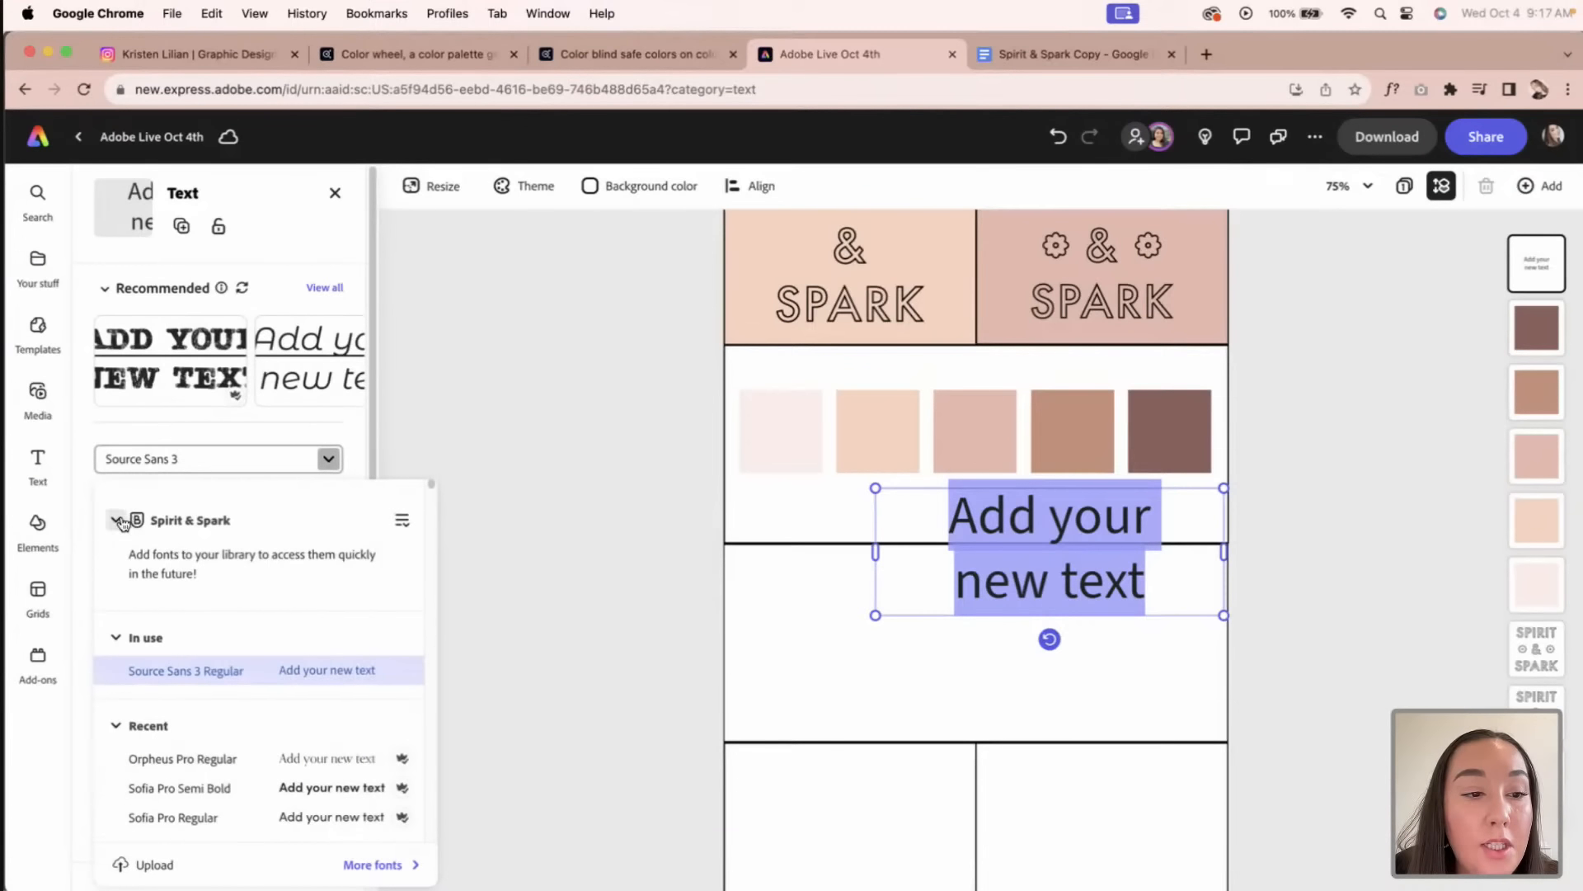
pyautogui.click(403, 522)
pyautogui.click(402, 522)
pyautogui.click(403, 522)
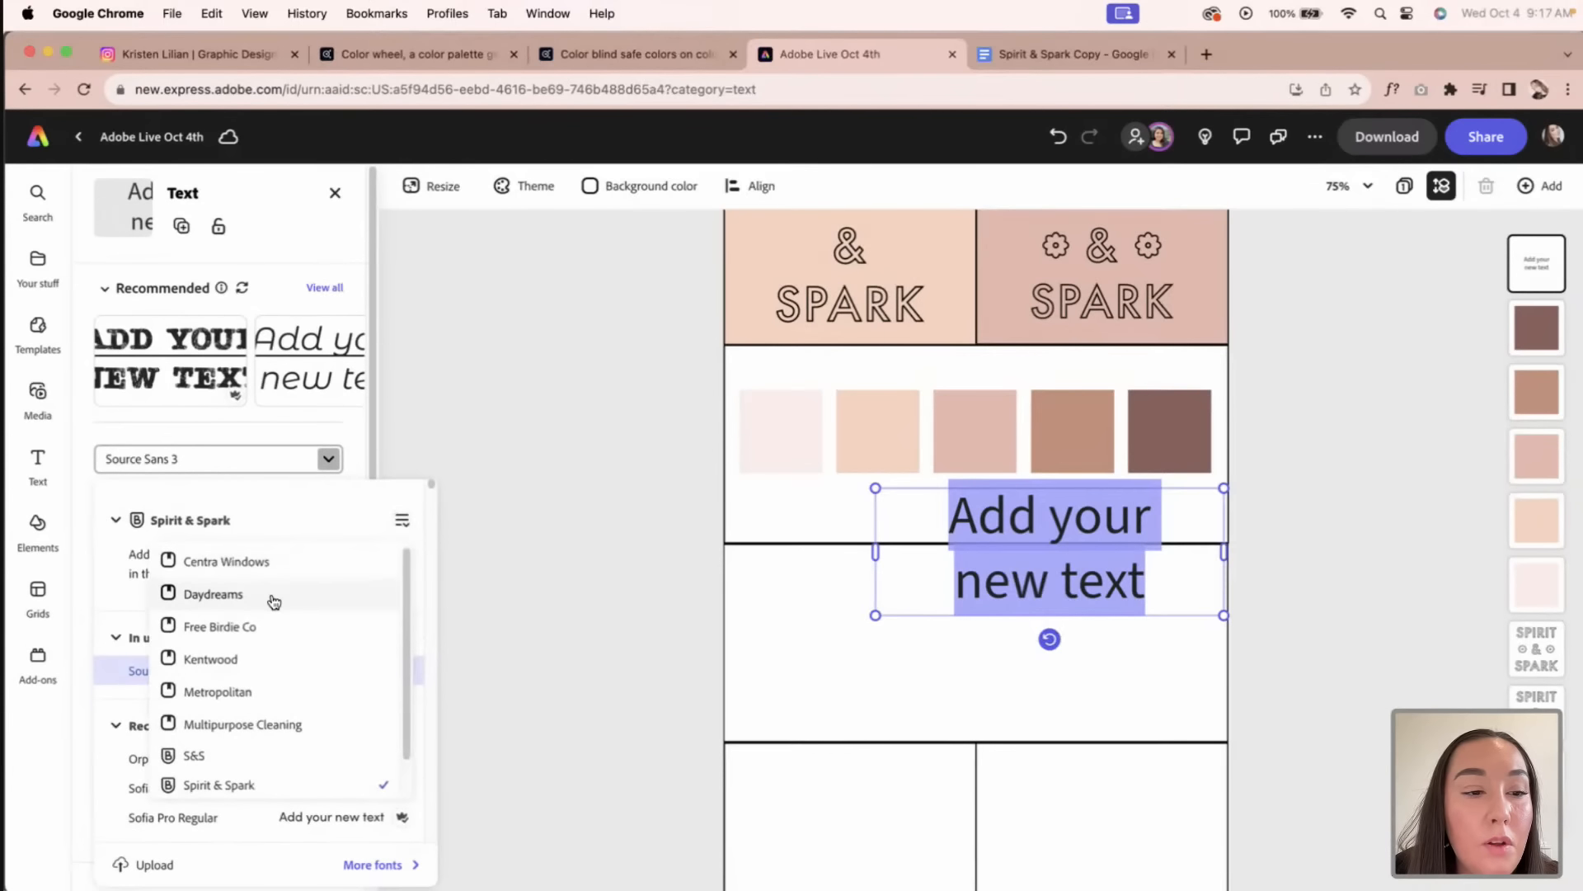
pyautogui.click(272, 595)
pyautogui.click(402, 523)
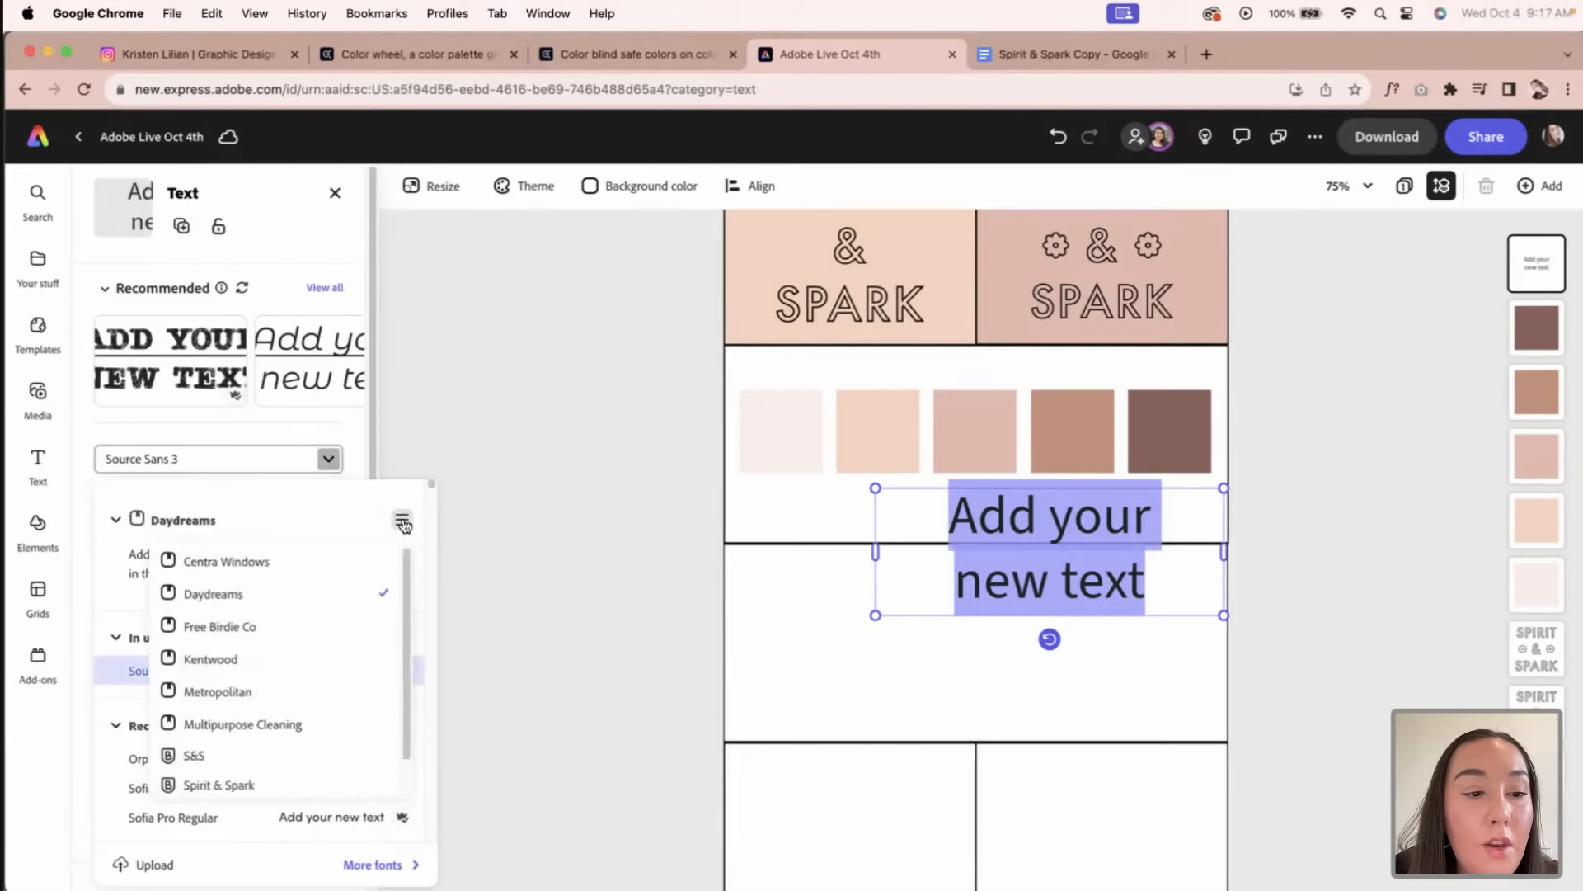
pyautogui.click(281, 779)
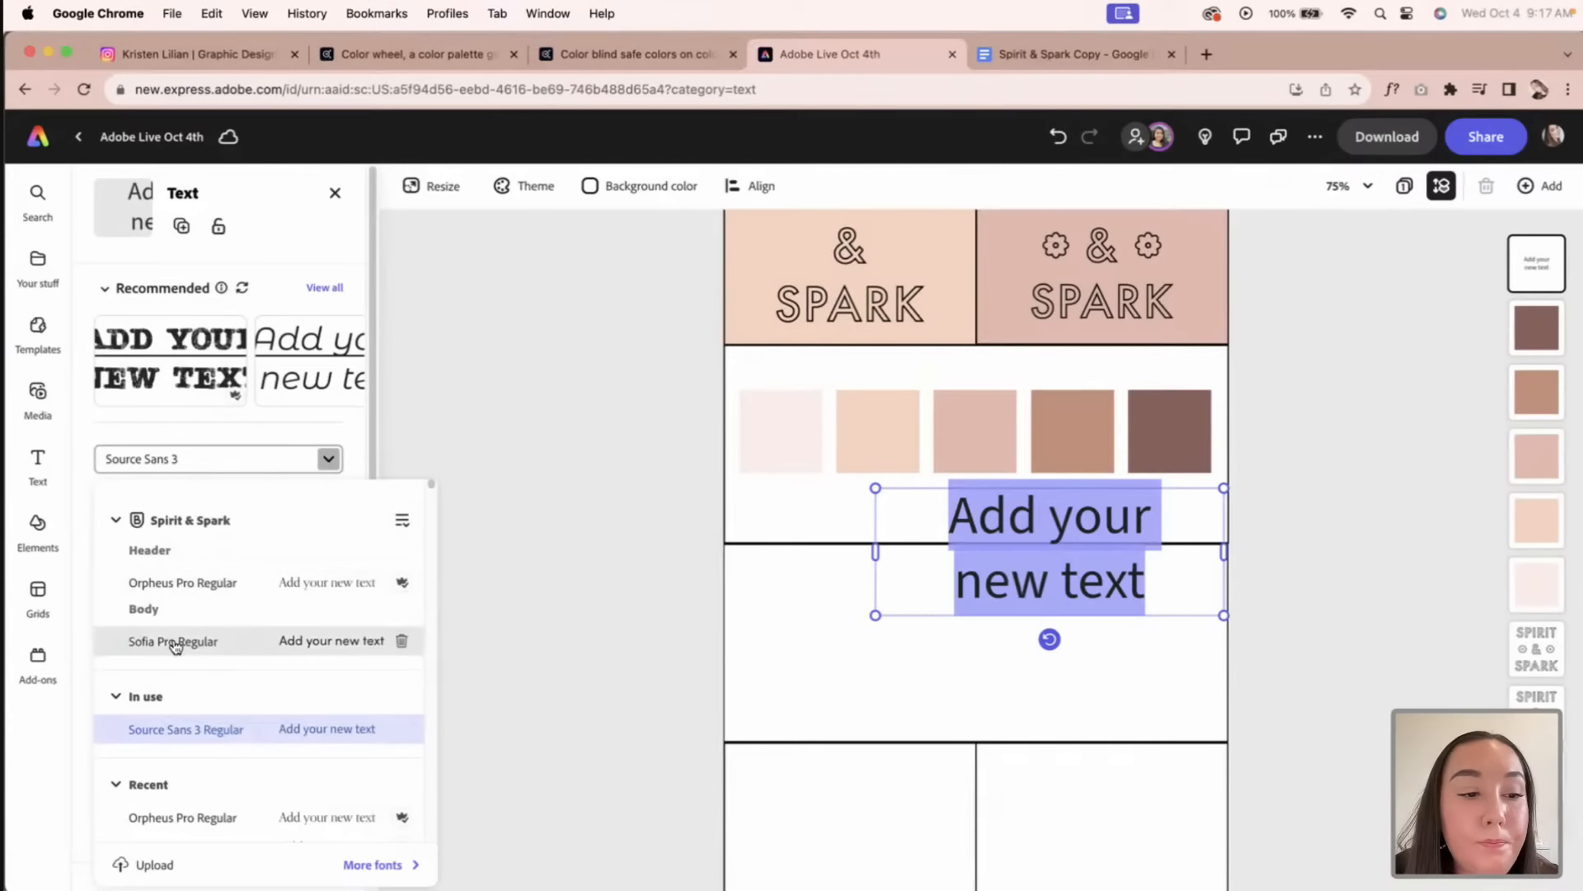
pyautogui.click(219, 644)
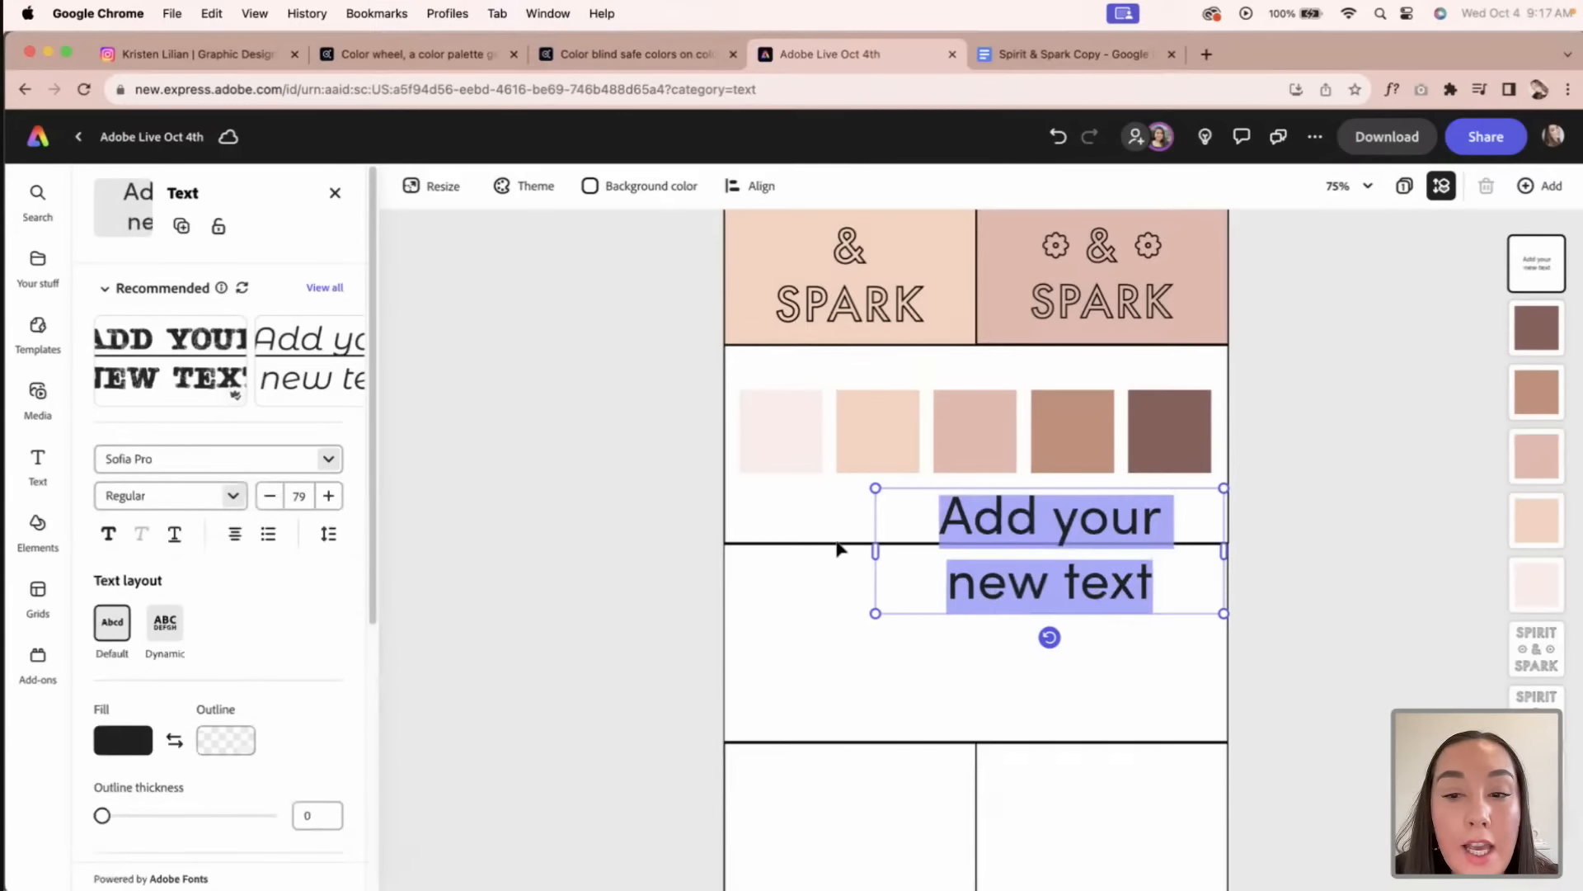
# Step: Set the font size of the new text to 24
pyautogui.click(982, 544)
pyautogui.moveTo(1172, 592); pyautogui.dragTo(868, 495)
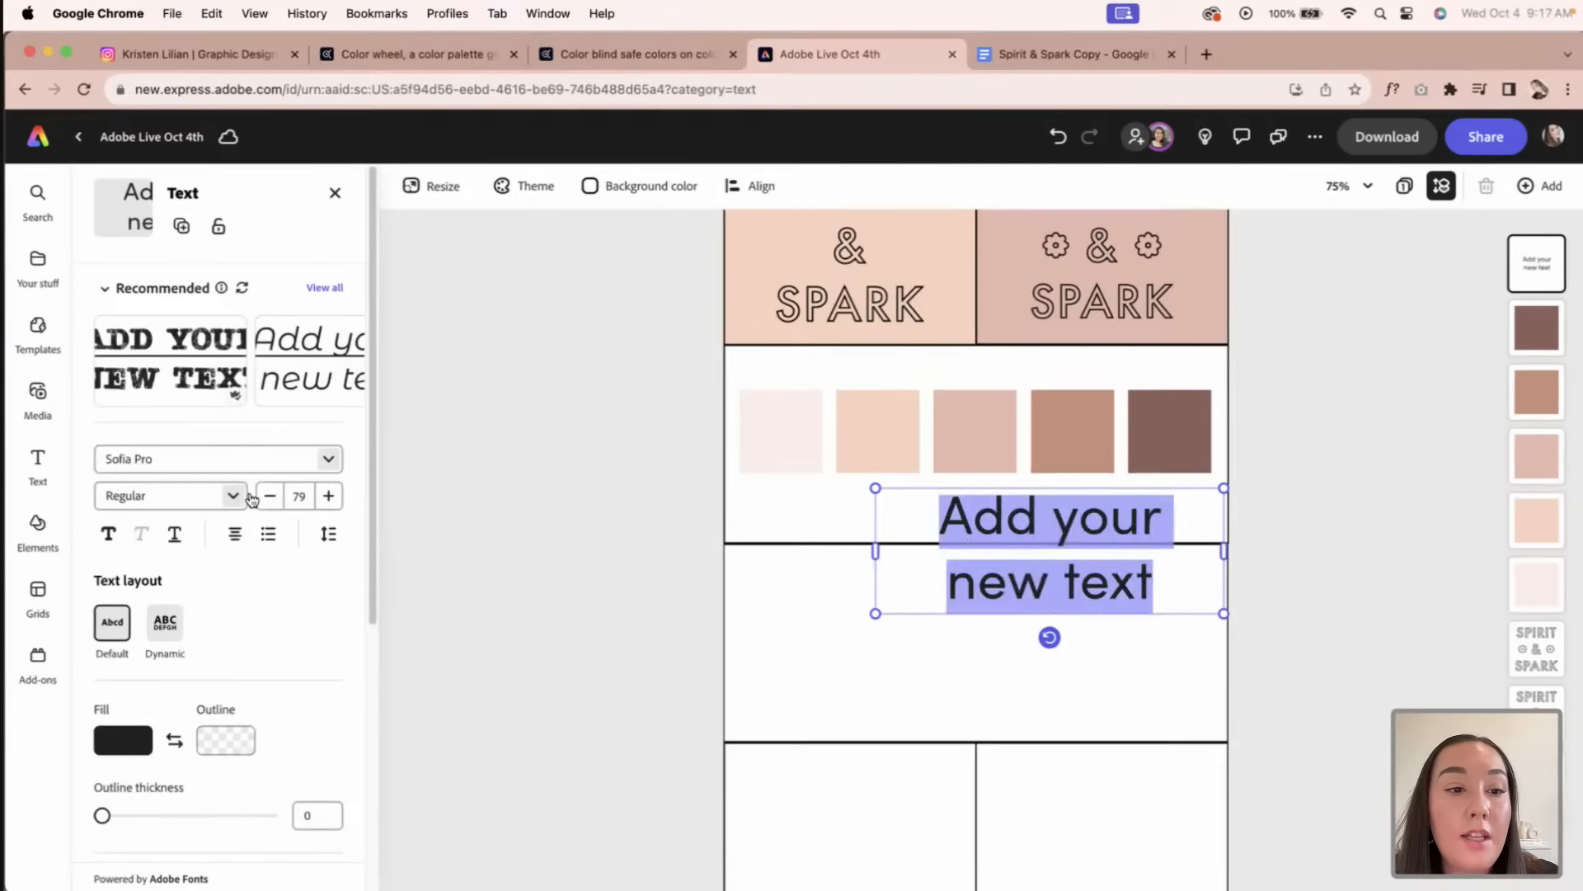
pyautogui.click(299, 494)
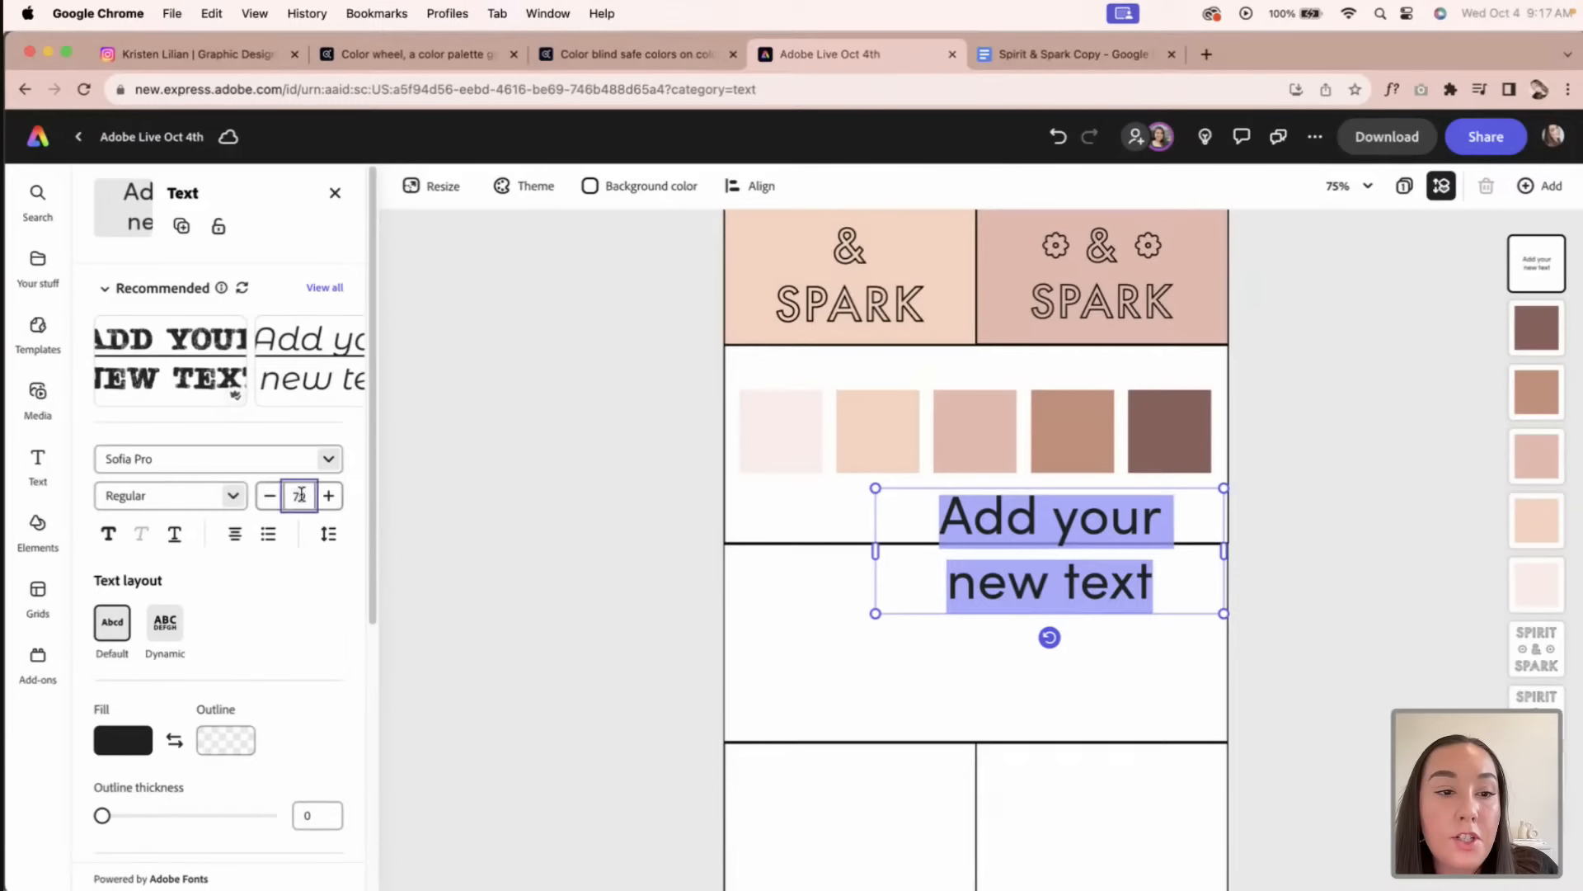
pyautogui.click(280, 809)
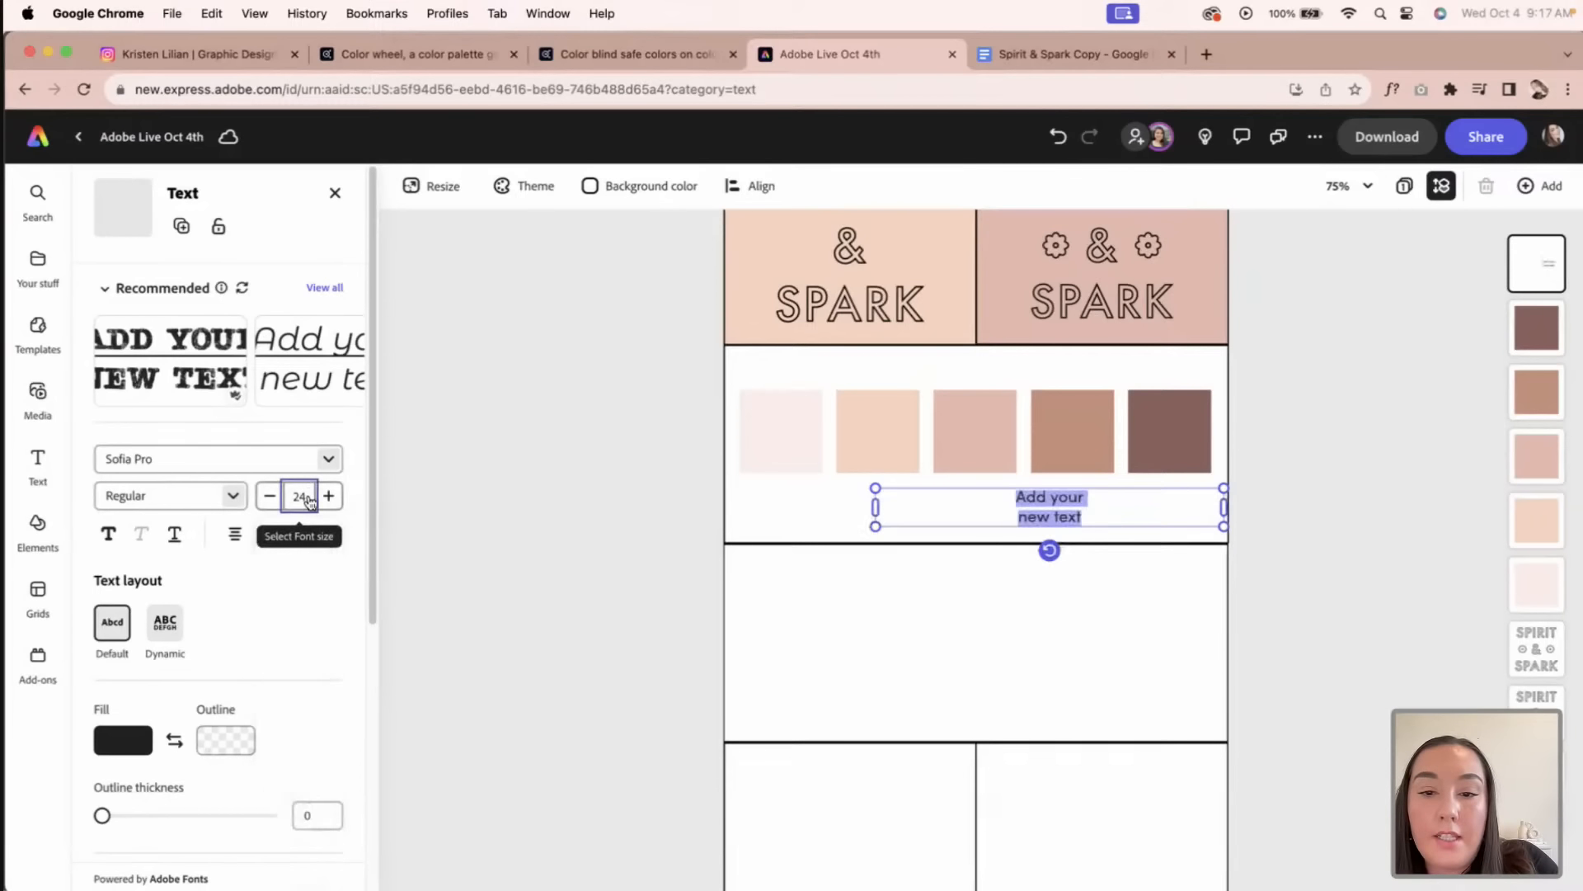
# Step: Extend the text box to the left and replace its placeholder text with "#000000"
pyautogui.moveTo(879, 499); pyautogui.dragTo(776, 506)
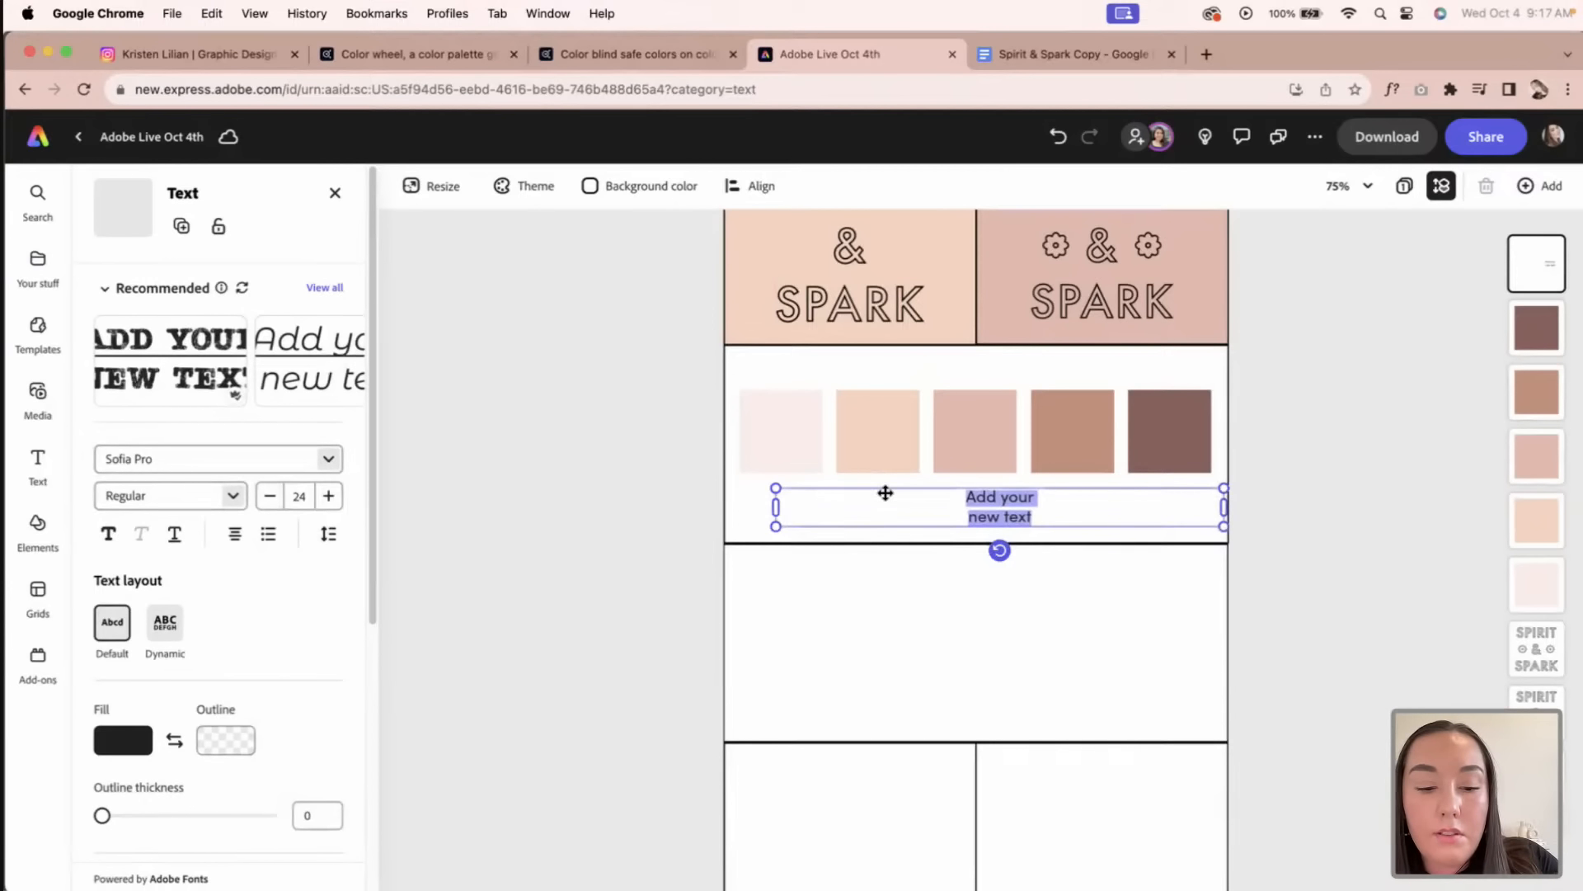
pyautogui.write('#0000')
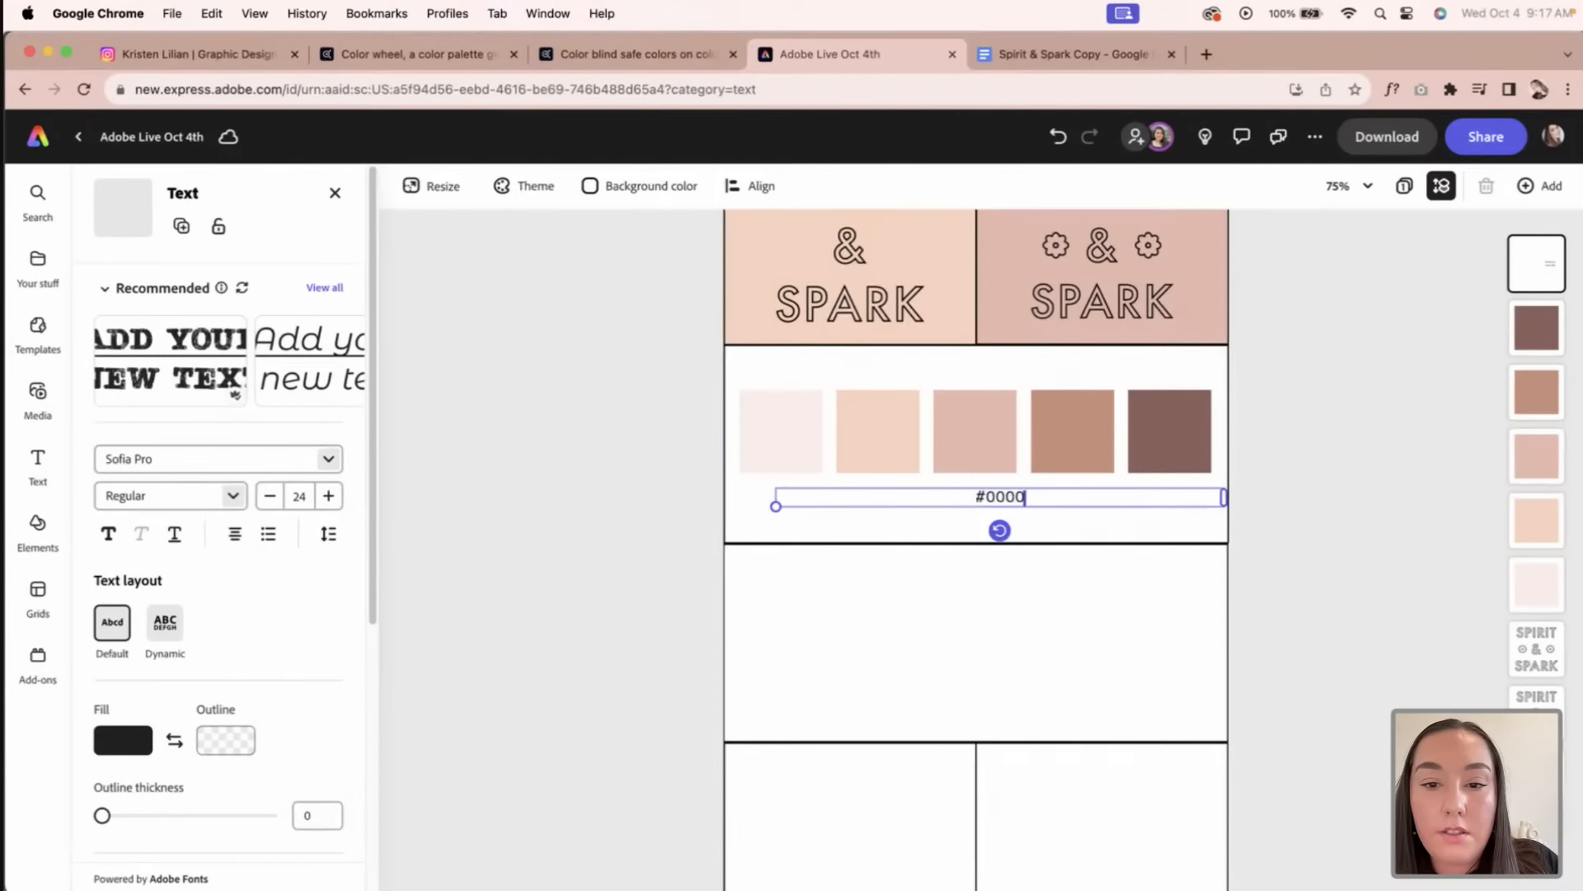
pyautogui.write('00')
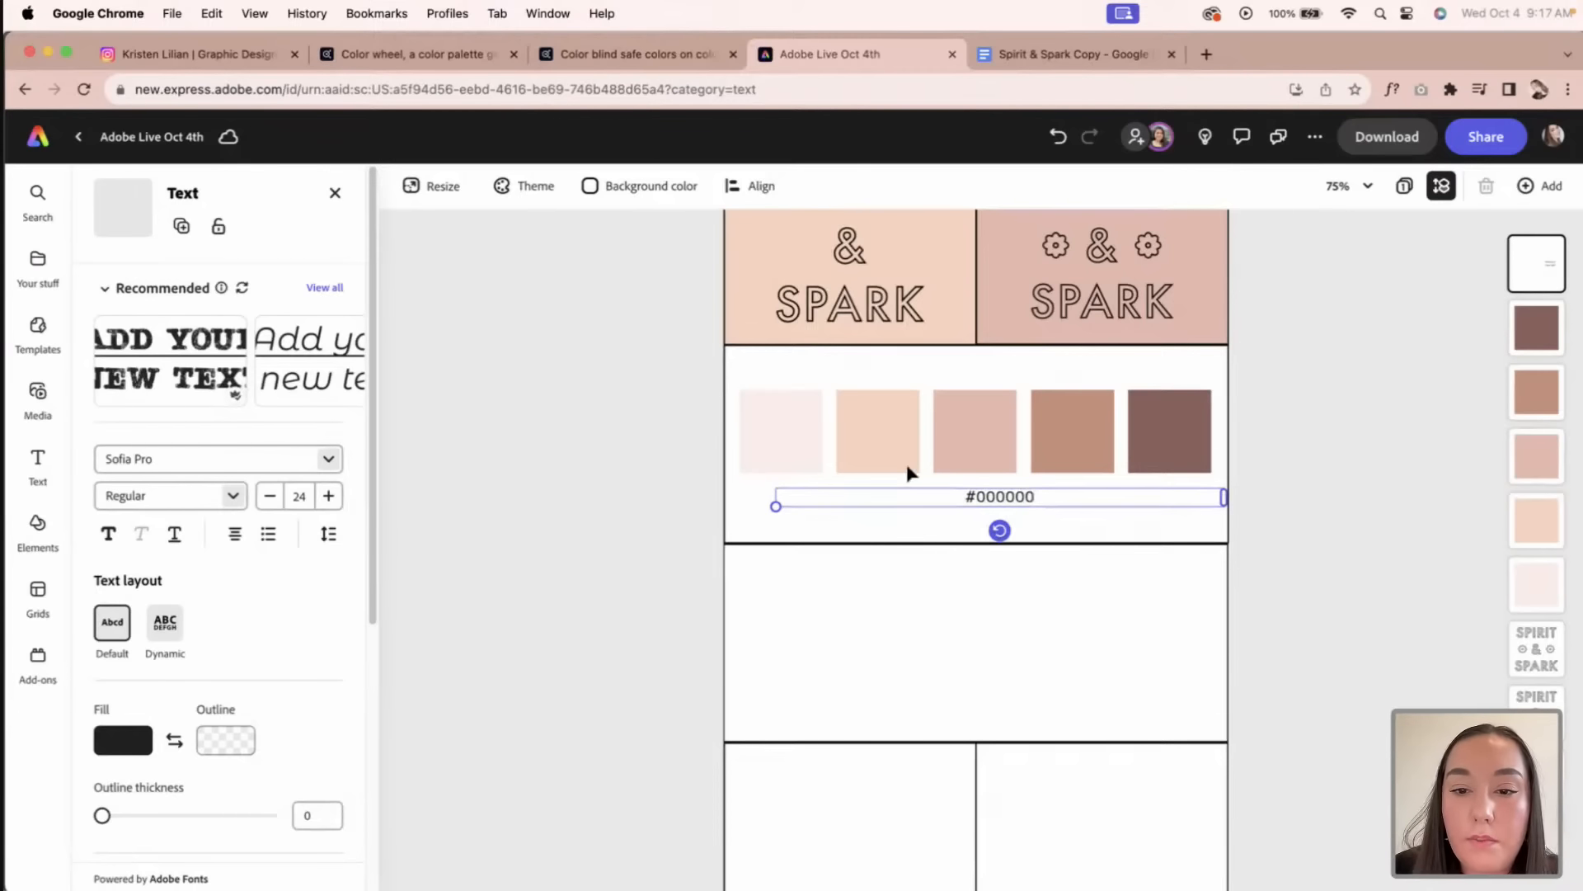
# Step: Narrow the #000000 text box to about one square's width and center it just below the pale pink square
pyautogui.moveTo(1224, 496); pyautogui.dragTo(810, 498)
pyautogui.doubleClick(808, 495)
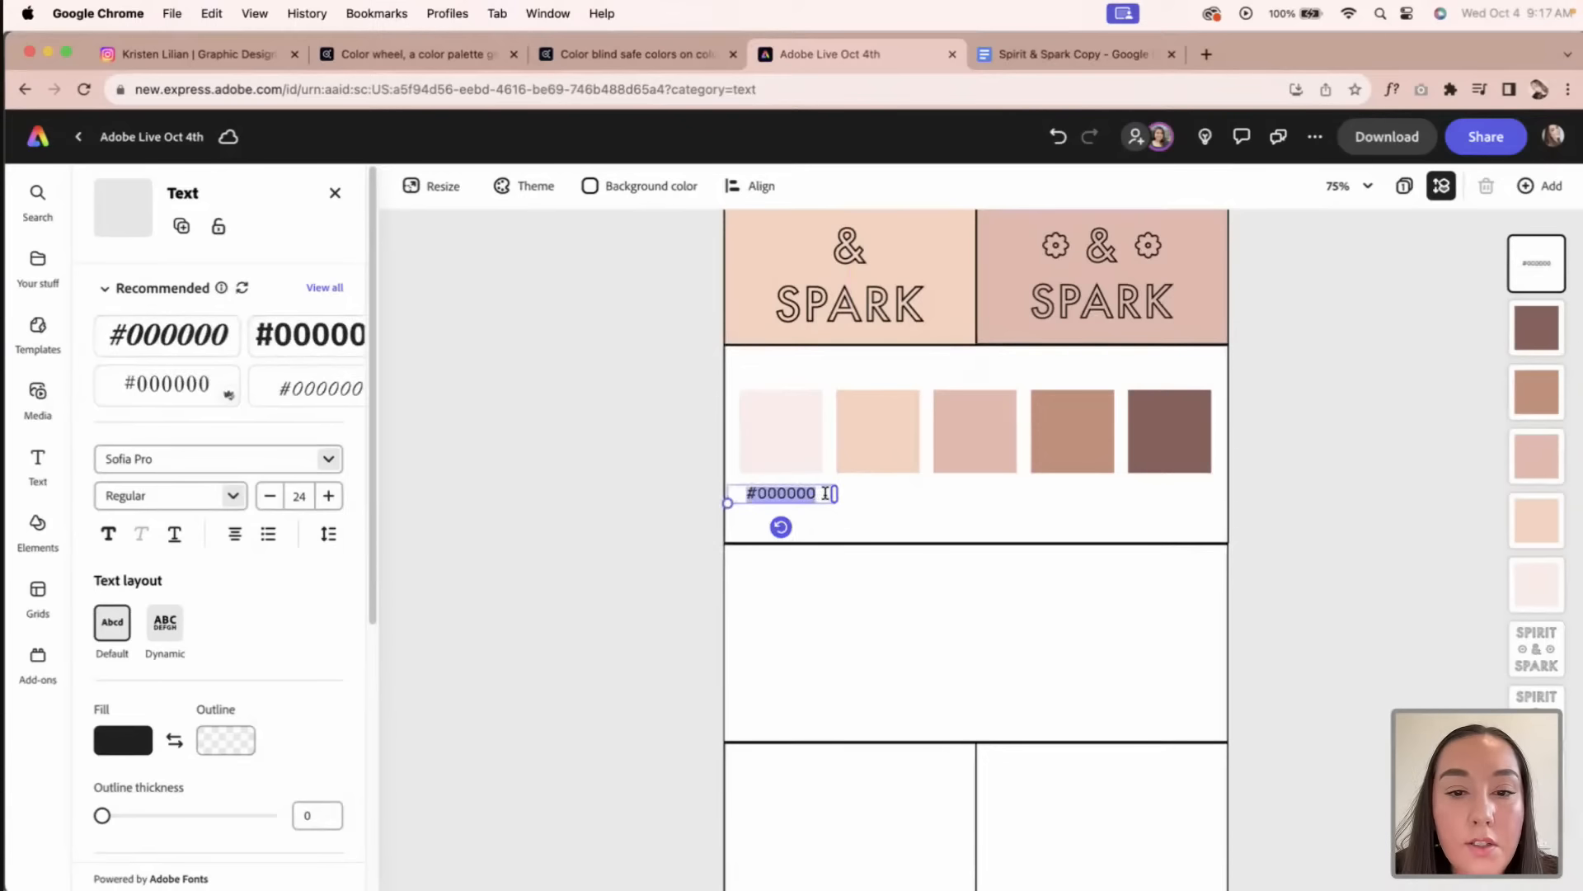
pyautogui.click(834, 525)
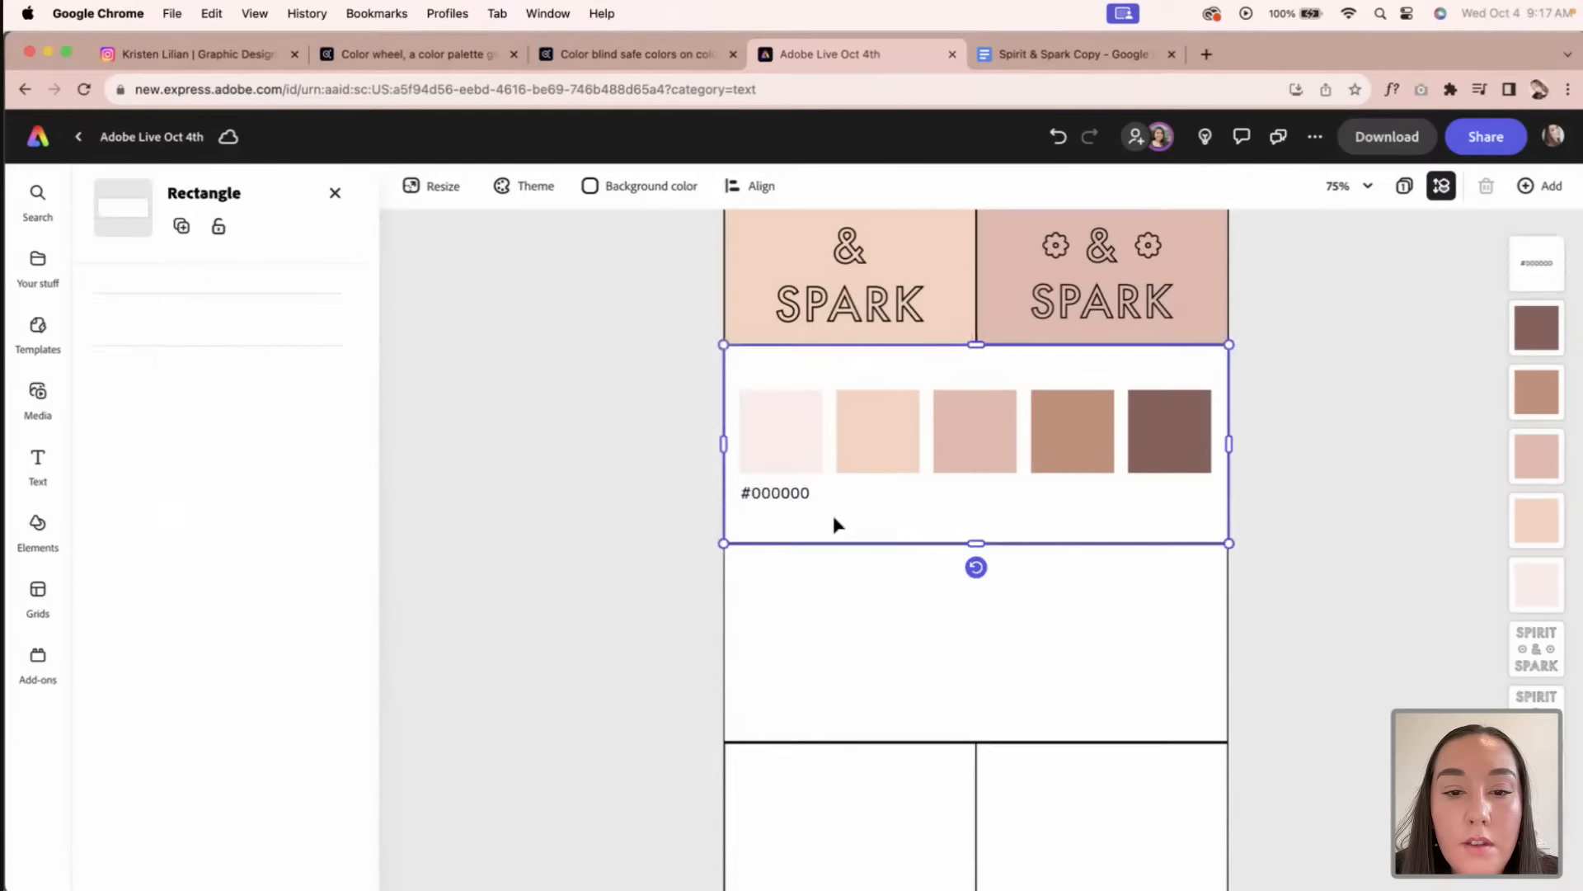
pyautogui.moveTo(770, 495); pyautogui.dragTo(777, 498)
pyautogui.click(830, 530)
pyautogui.click(798, 504)
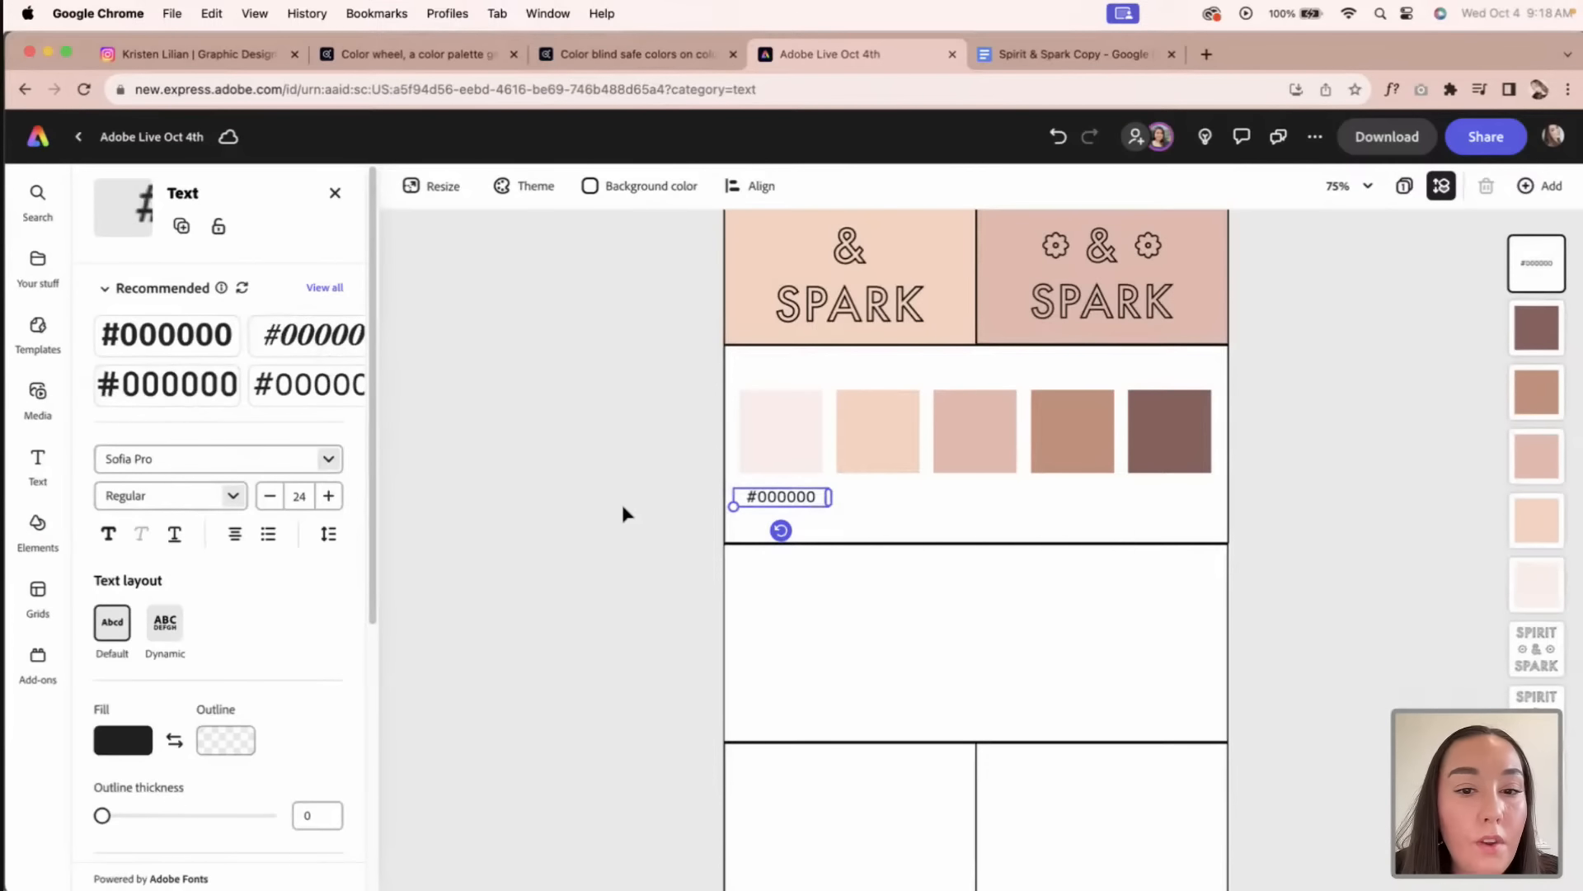
# Step: Copy the pale pink square's hex code from its custom fill settings and replace the label below it with "#FDEDE9"
pyautogui.click(767, 421)
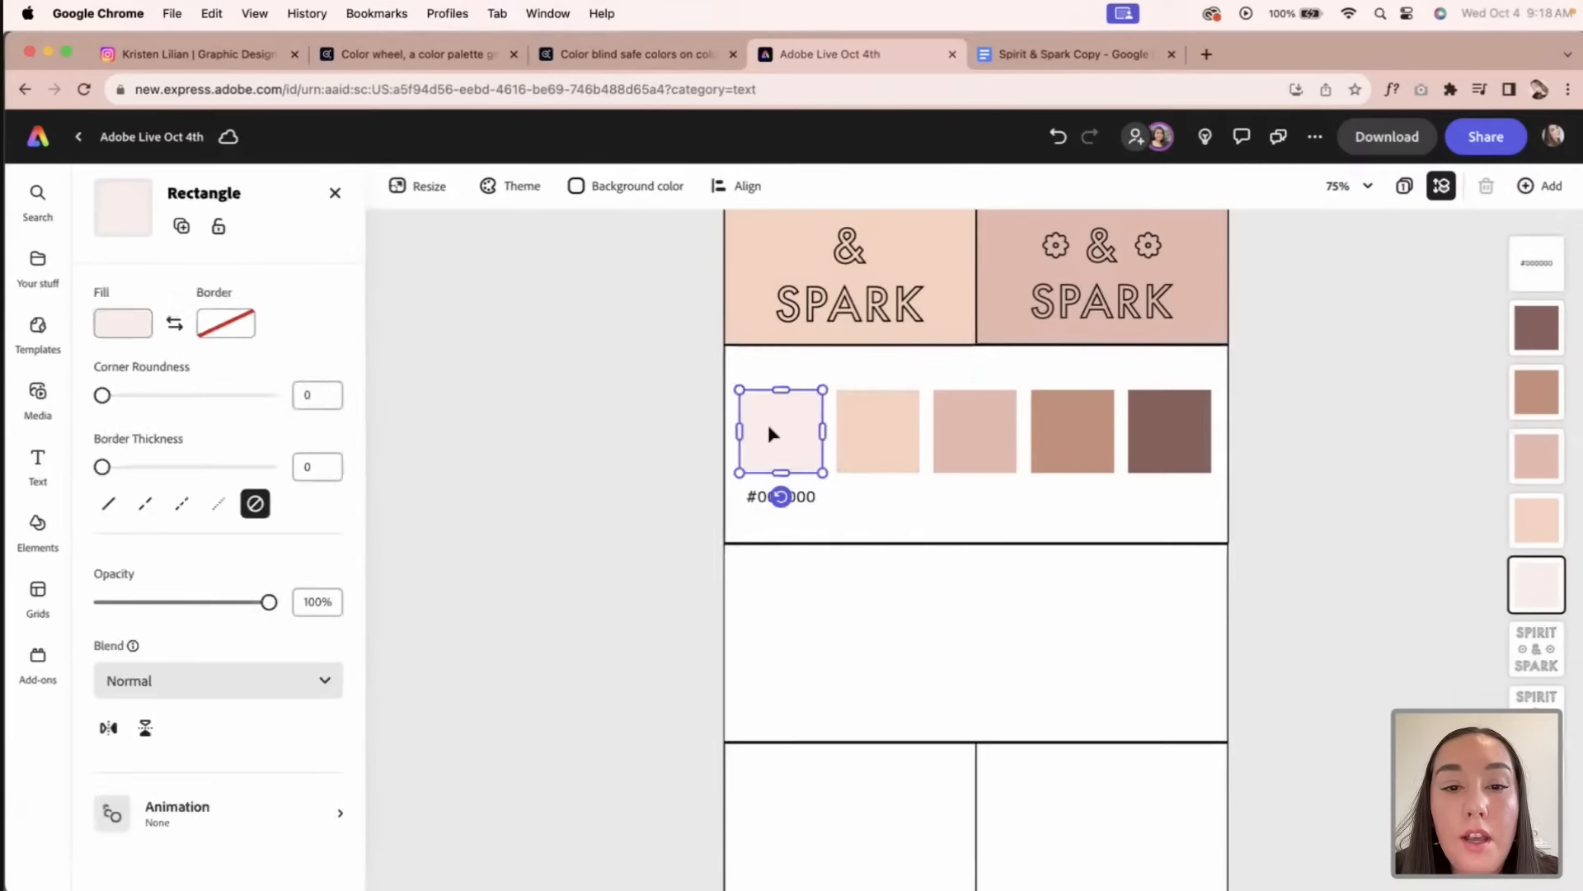
pyautogui.click(124, 324)
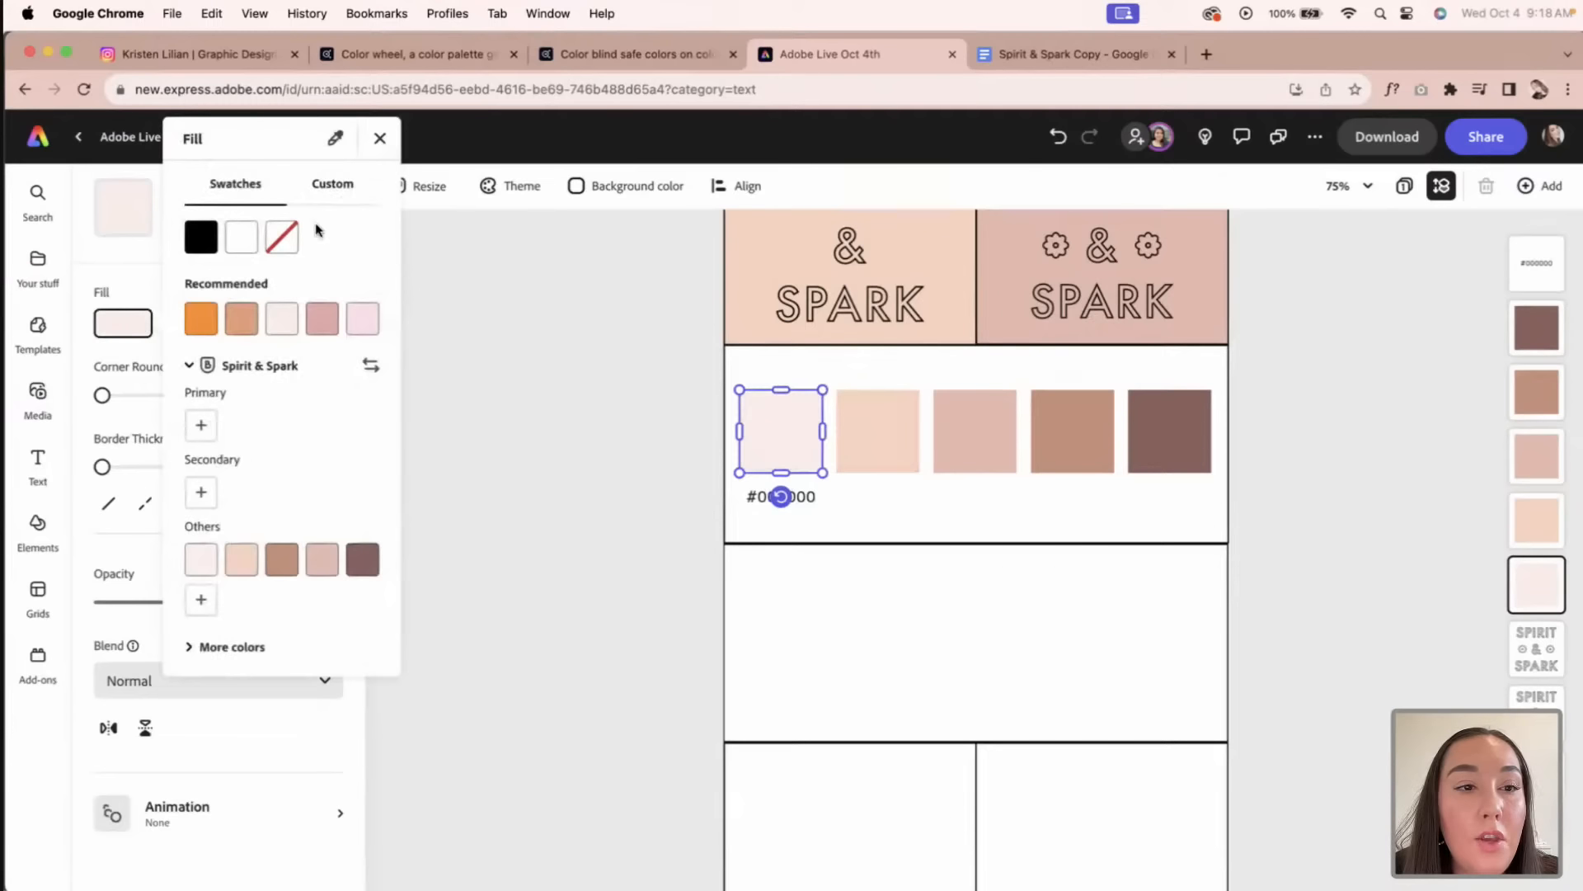
pyautogui.click(357, 181)
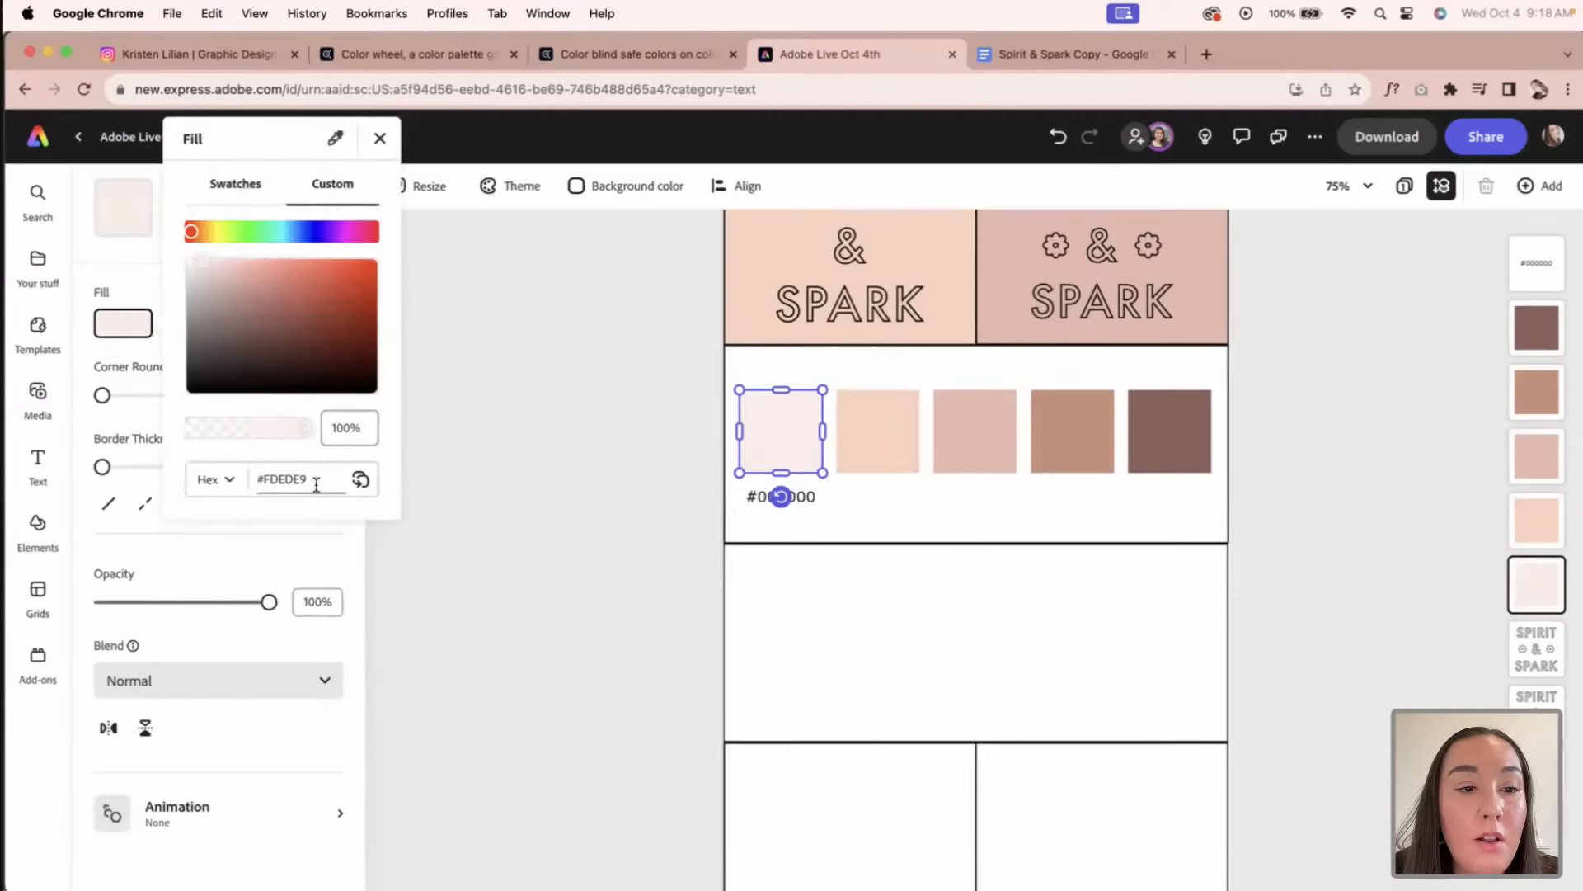
pyautogui.moveTo(307, 477); pyautogui.dragTo(261, 484)
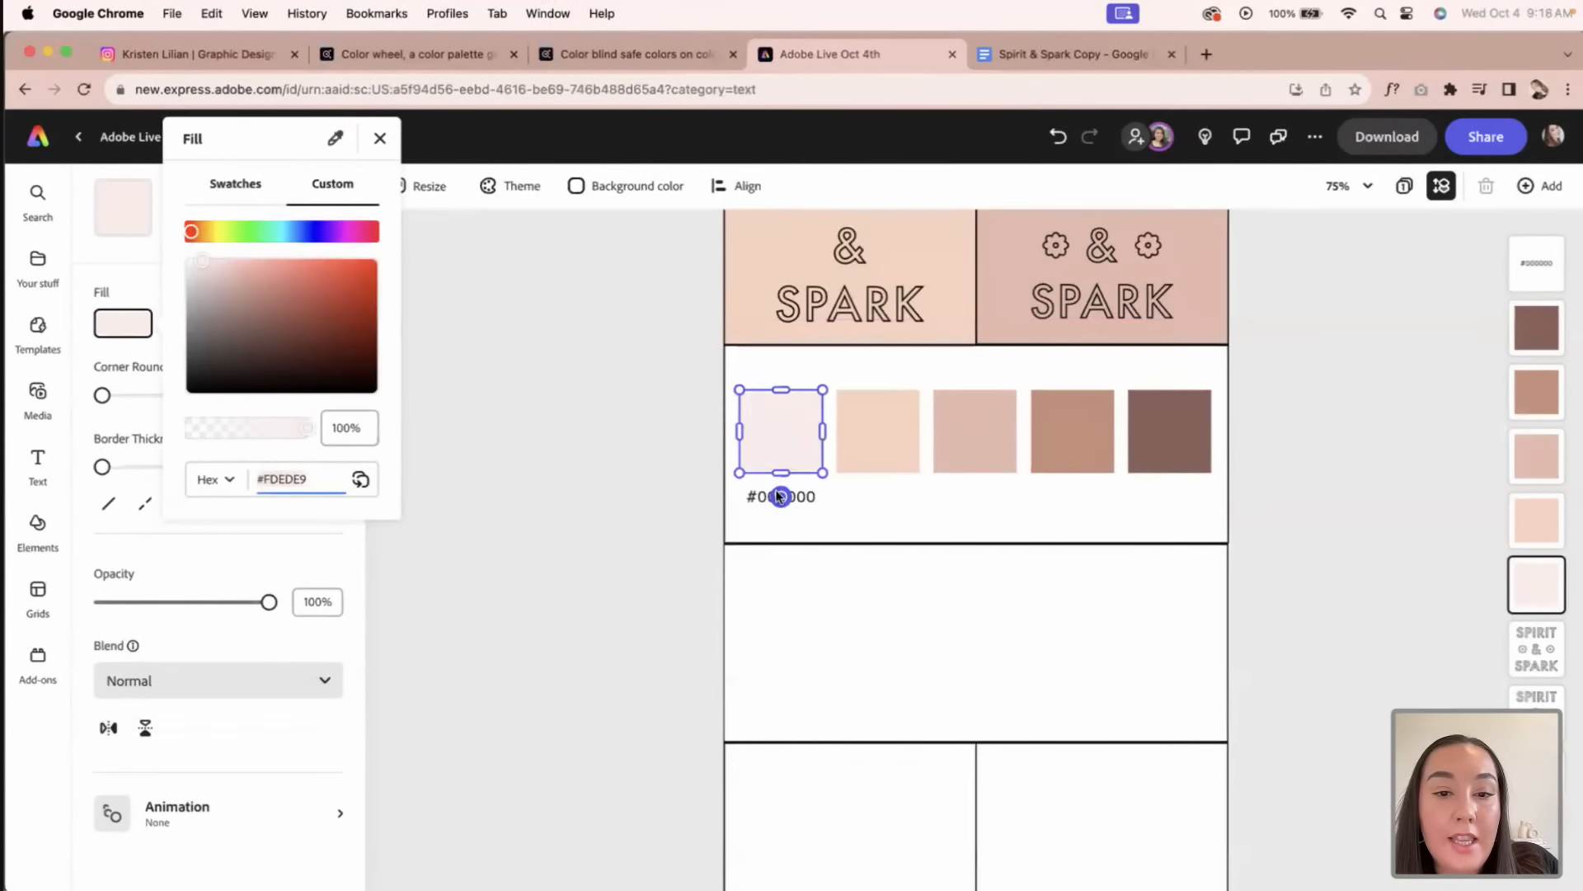
pyautogui.click(808, 502)
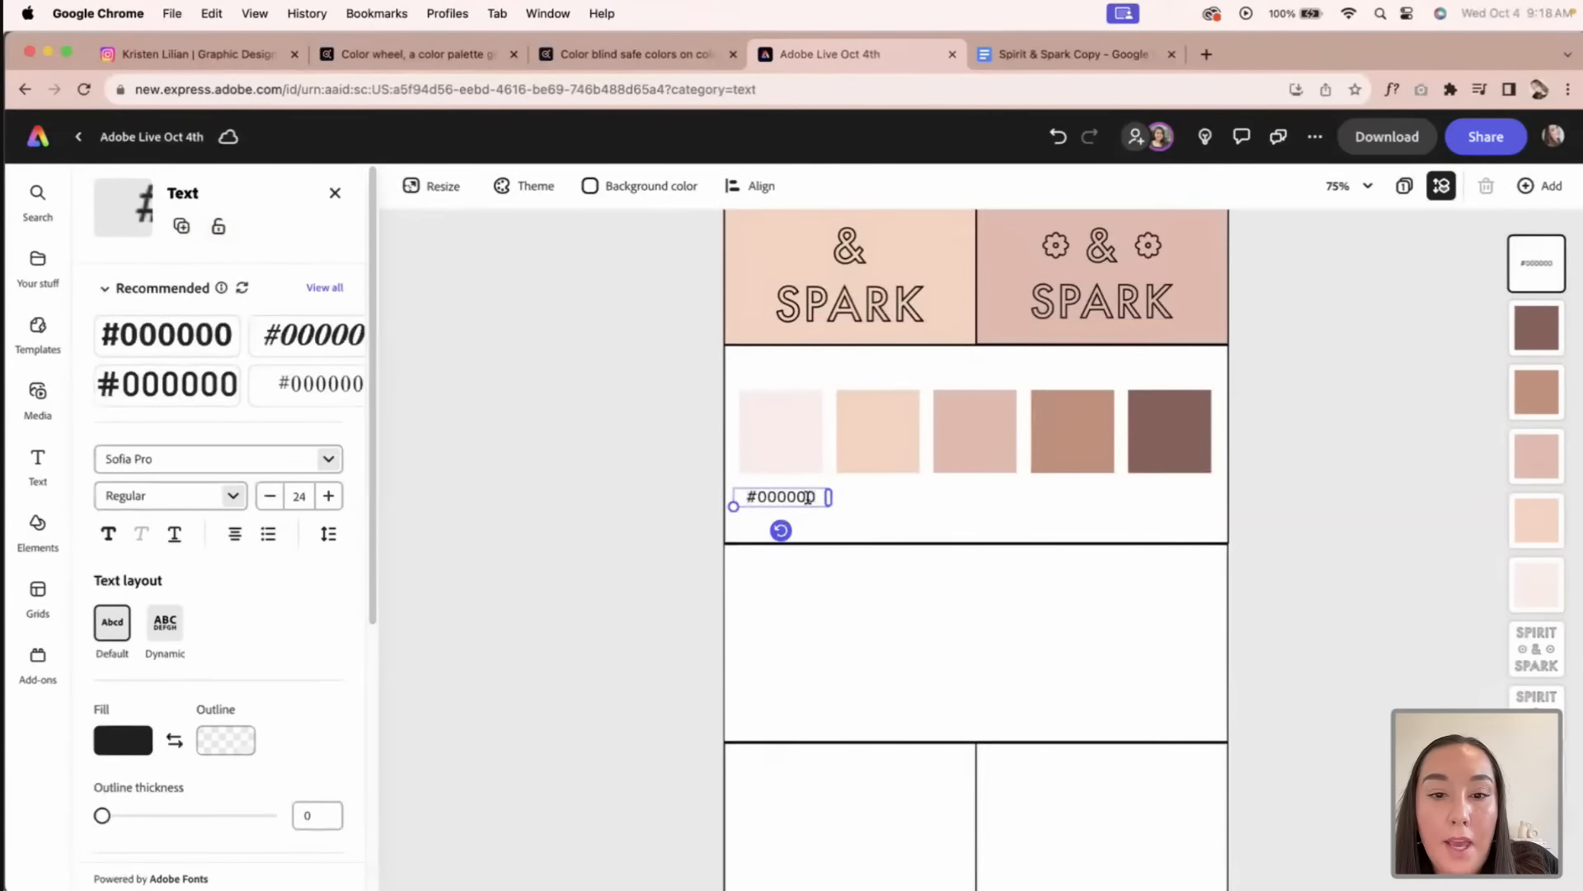
pyautogui.doubleClick(806, 497)
pyautogui.write('#FDEDE9')
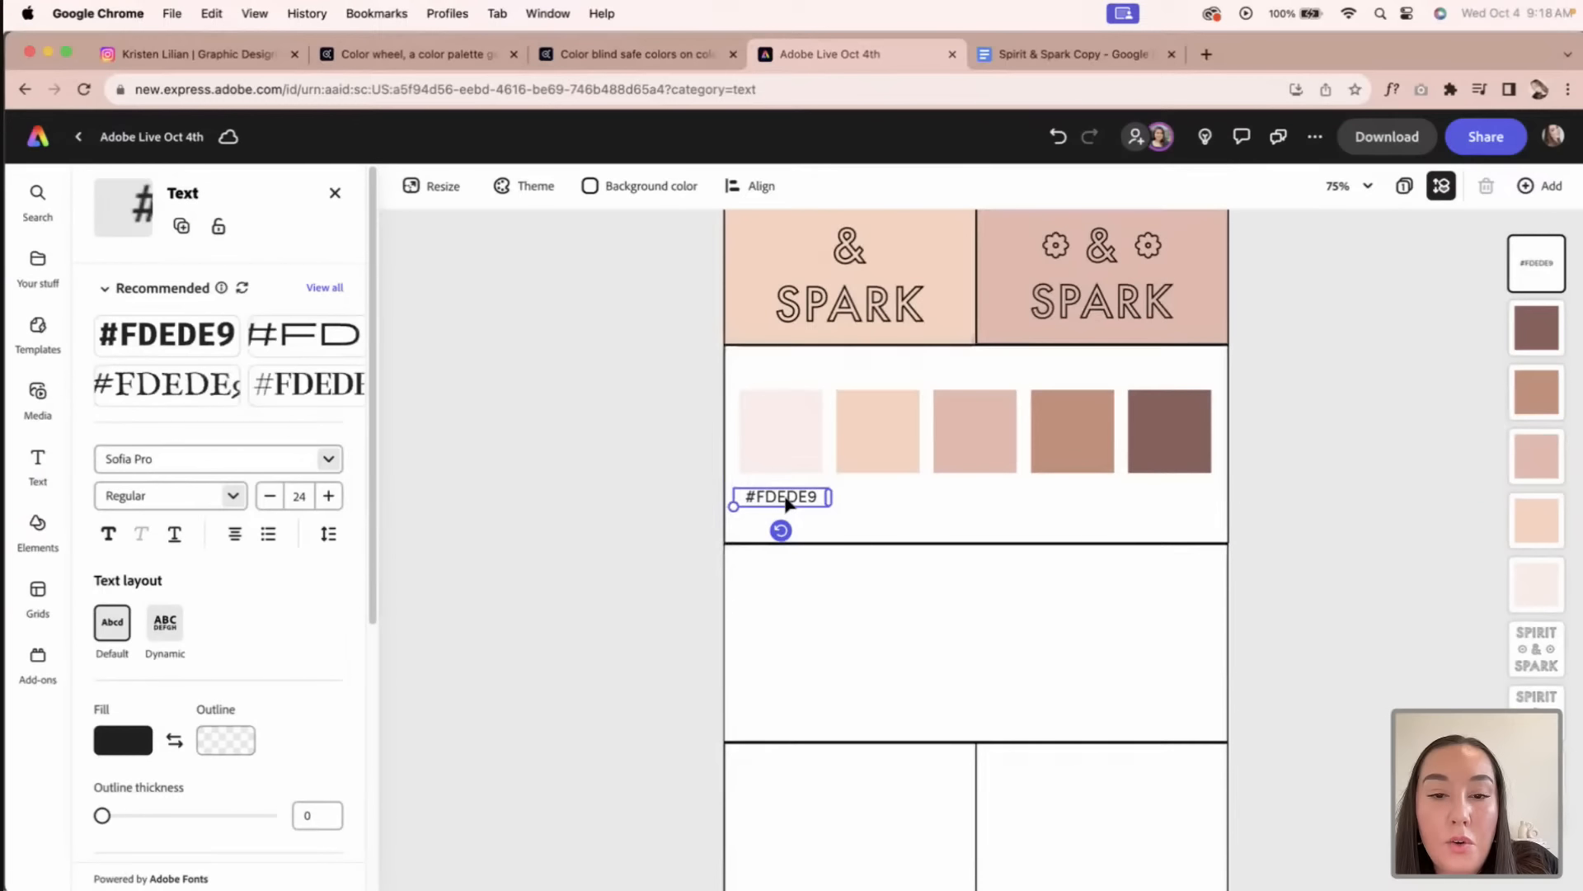
# Step: Duplicate the #FDEDE9 label and place the copy below the peach square, level with the original
pyautogui.click(831, 517)
pyautogui.press('super+c')
pyautogui.press('super+v')
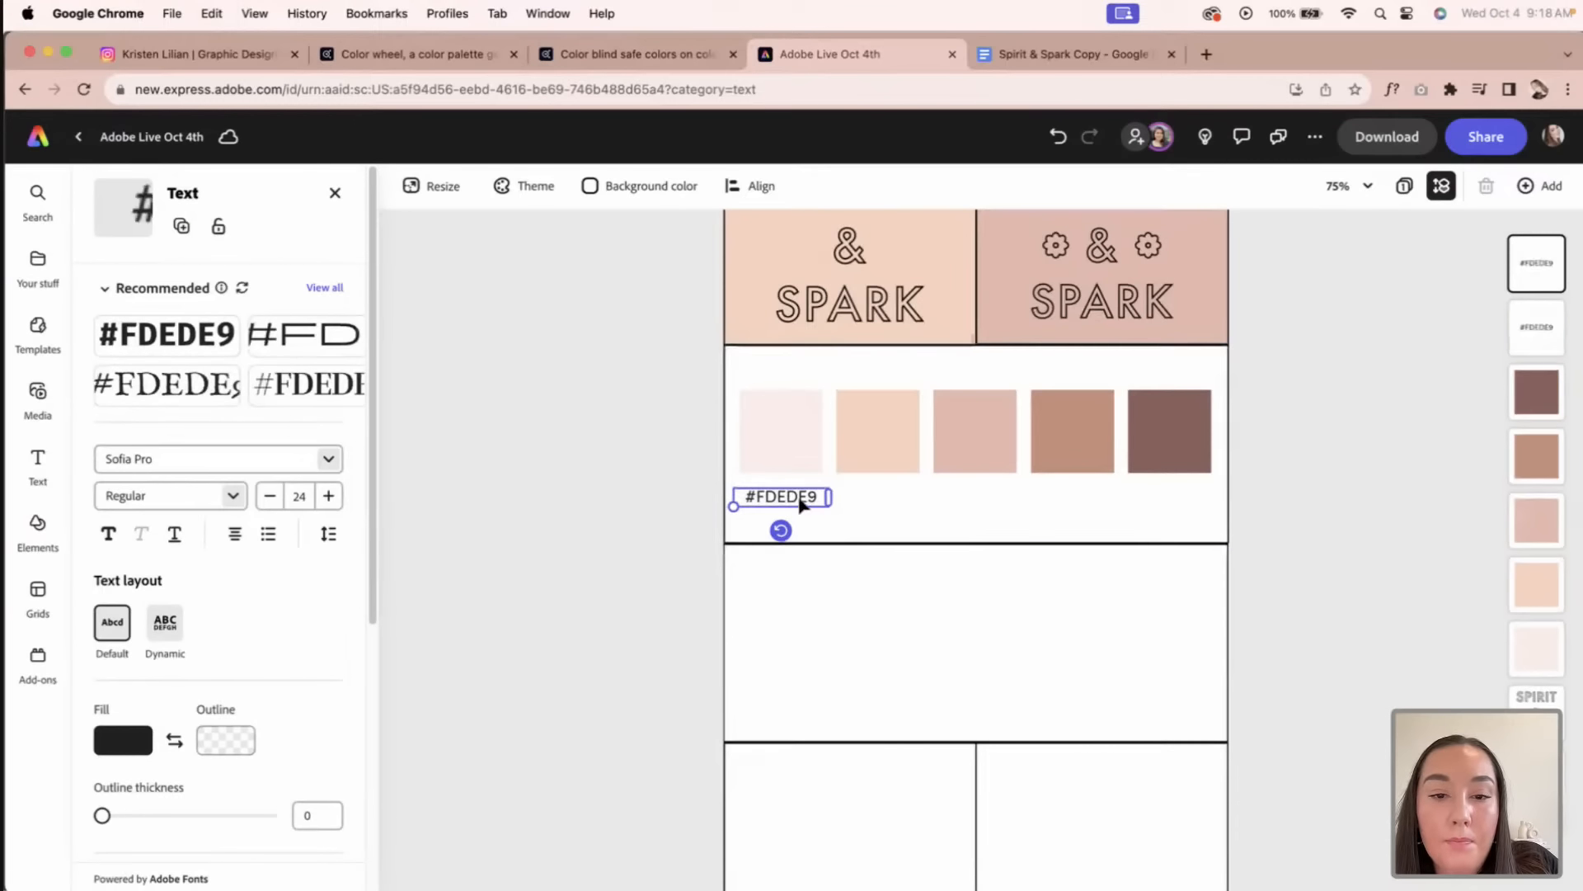
pyautogui.moveTo(799, 501); pyautogui.dragTo(897, 500)
# Step: Copy the peach square's hex code from its custom fill settings and paste it over the text of the label below it
pyautogui.doubleClick(895, 504)
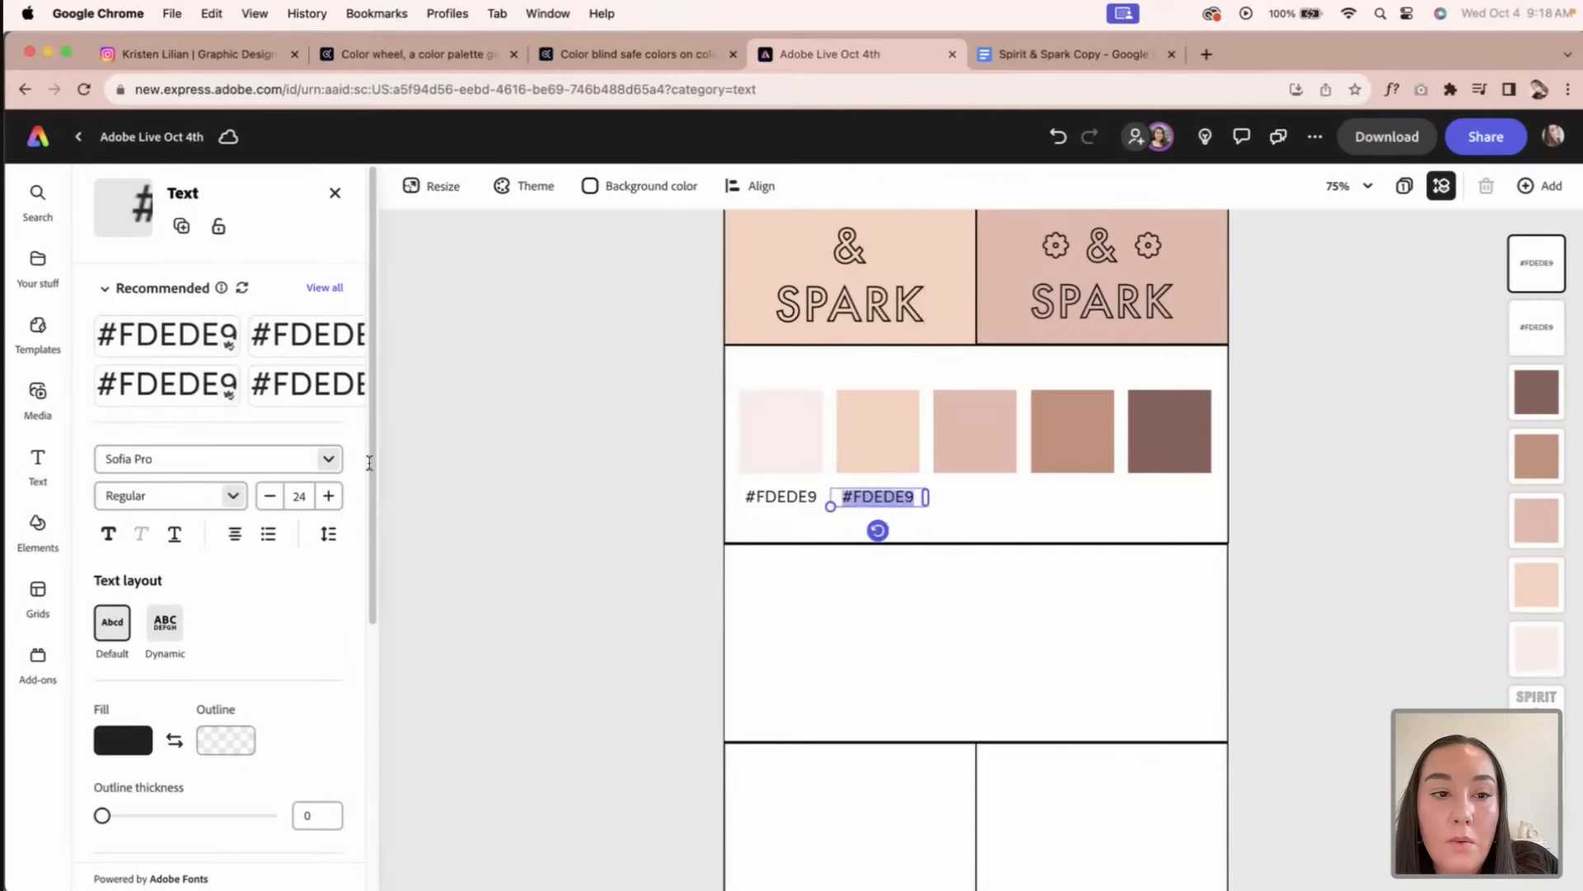
pyautogui.click(873, 433)
pyautogui.click(137, 325)
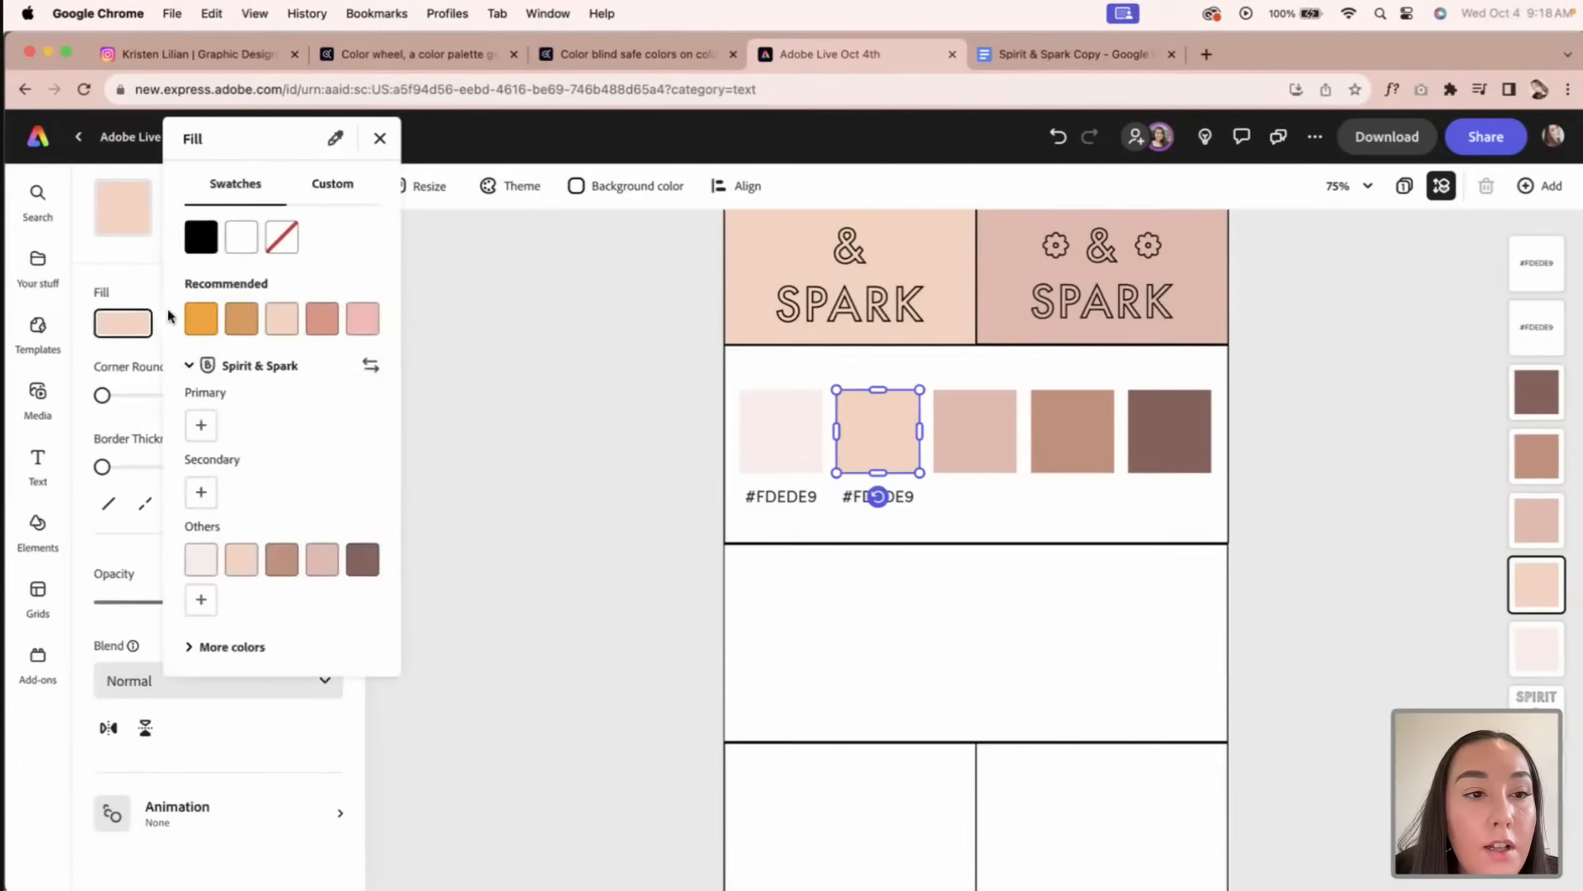
pyautogui.click(331, 187)
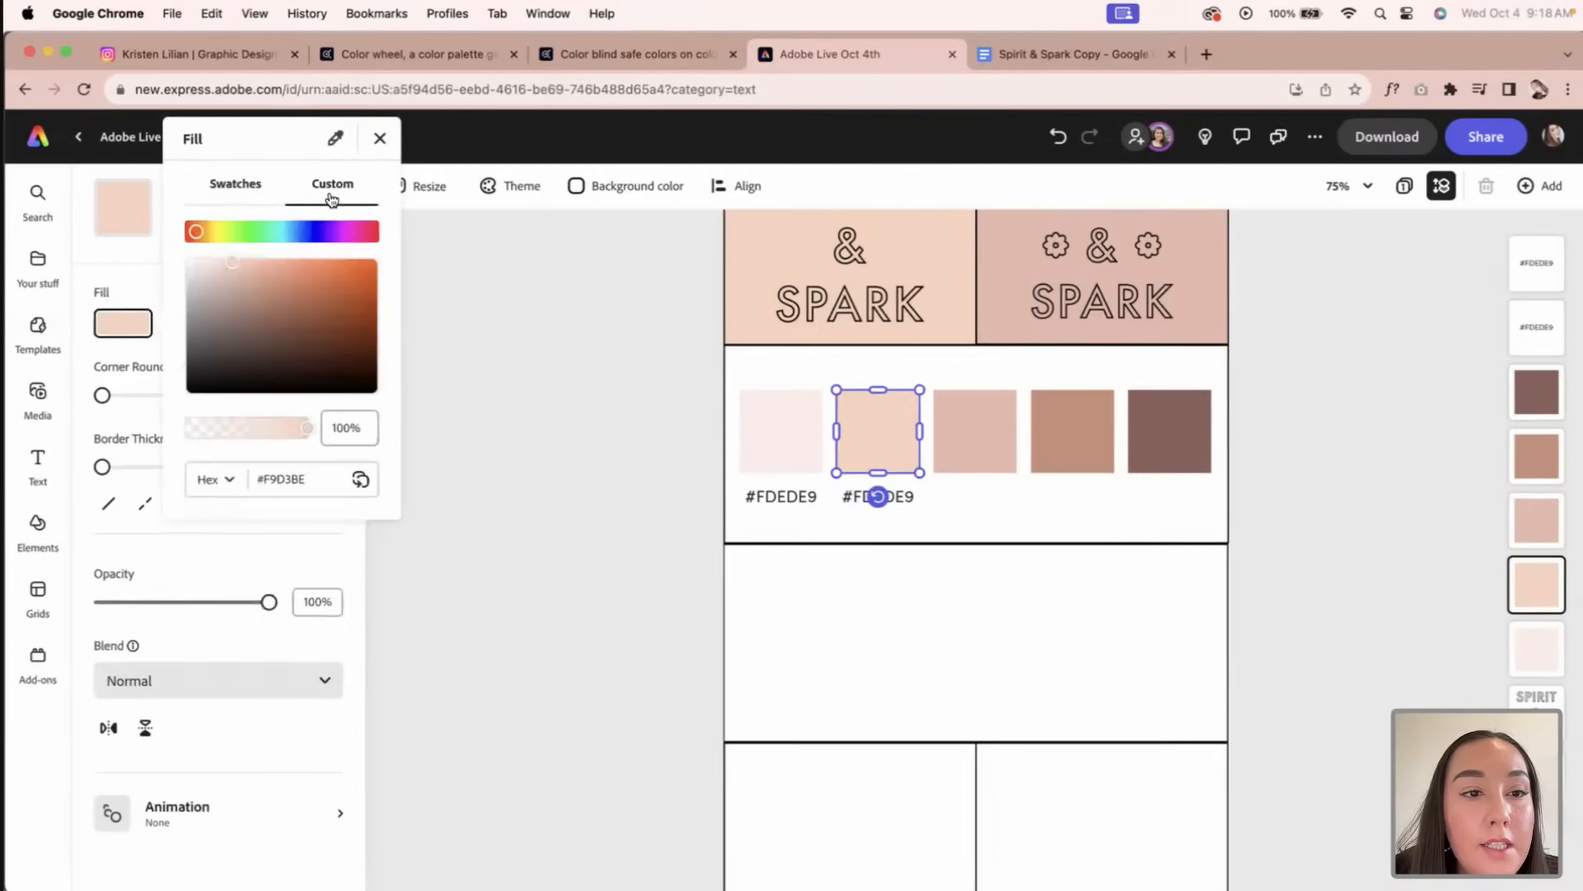
pyautogui.click(360, 482)
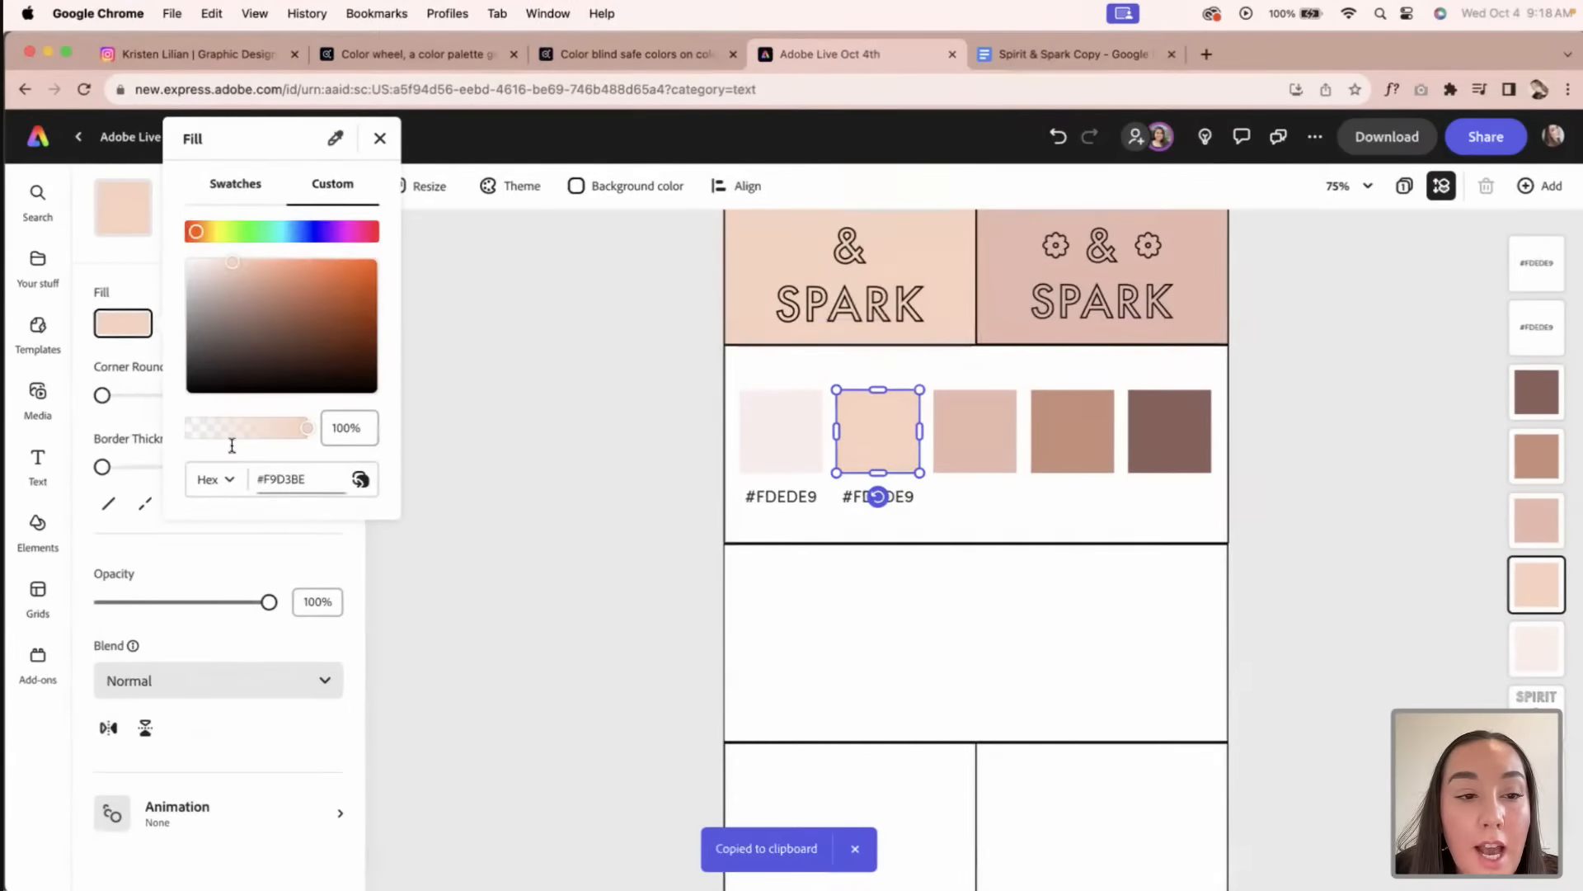
pyautogui.click(904, 503)
pyautogui.doubleClick(908, 498)
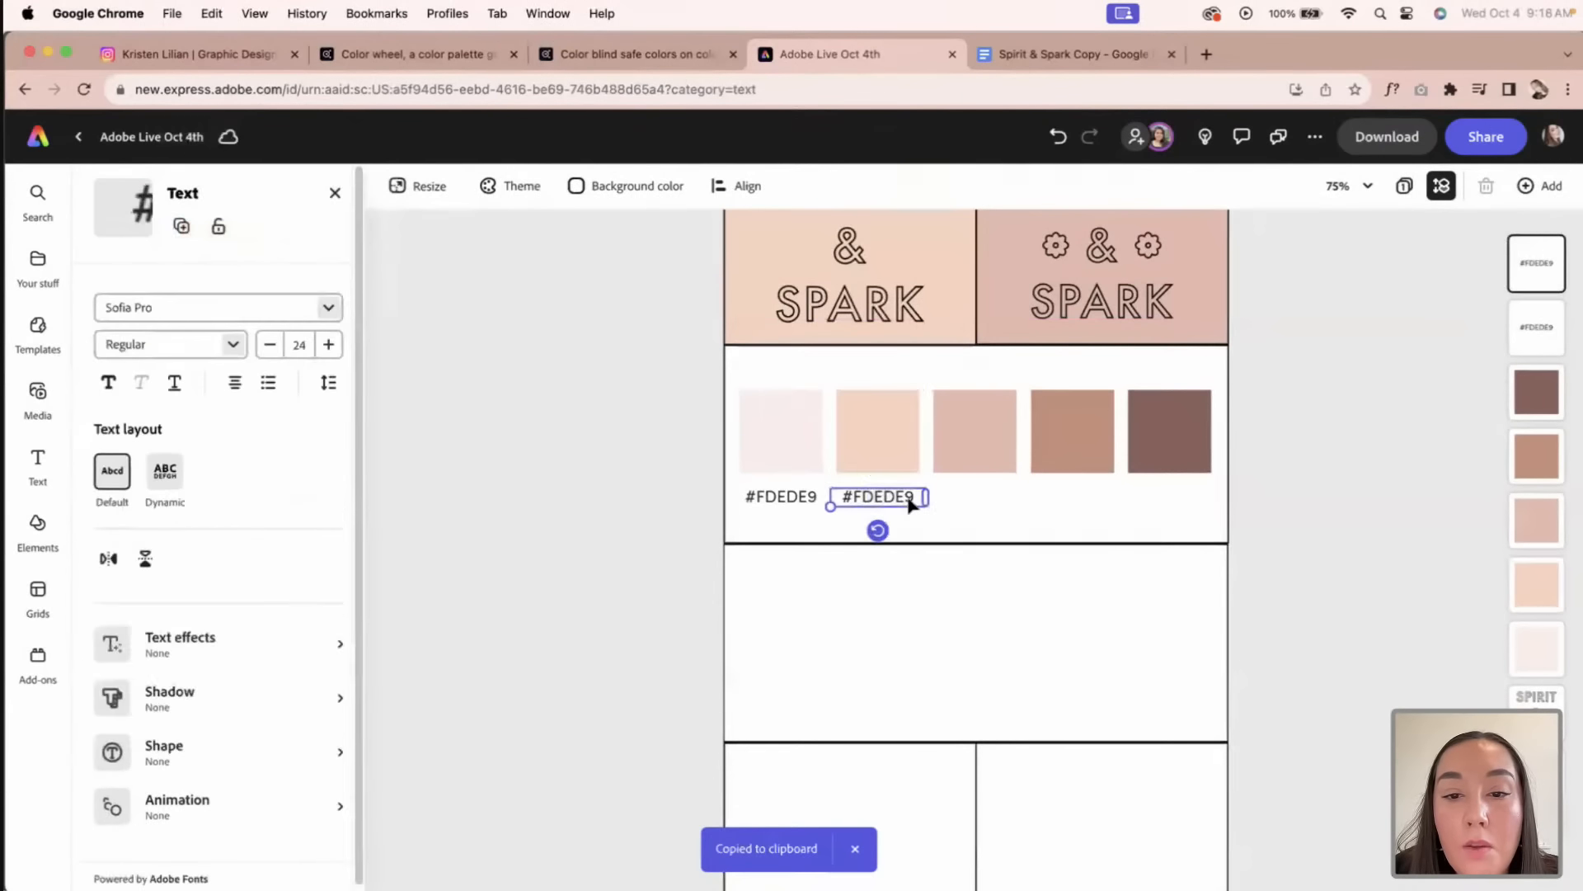
pyautogui.press('super+v')
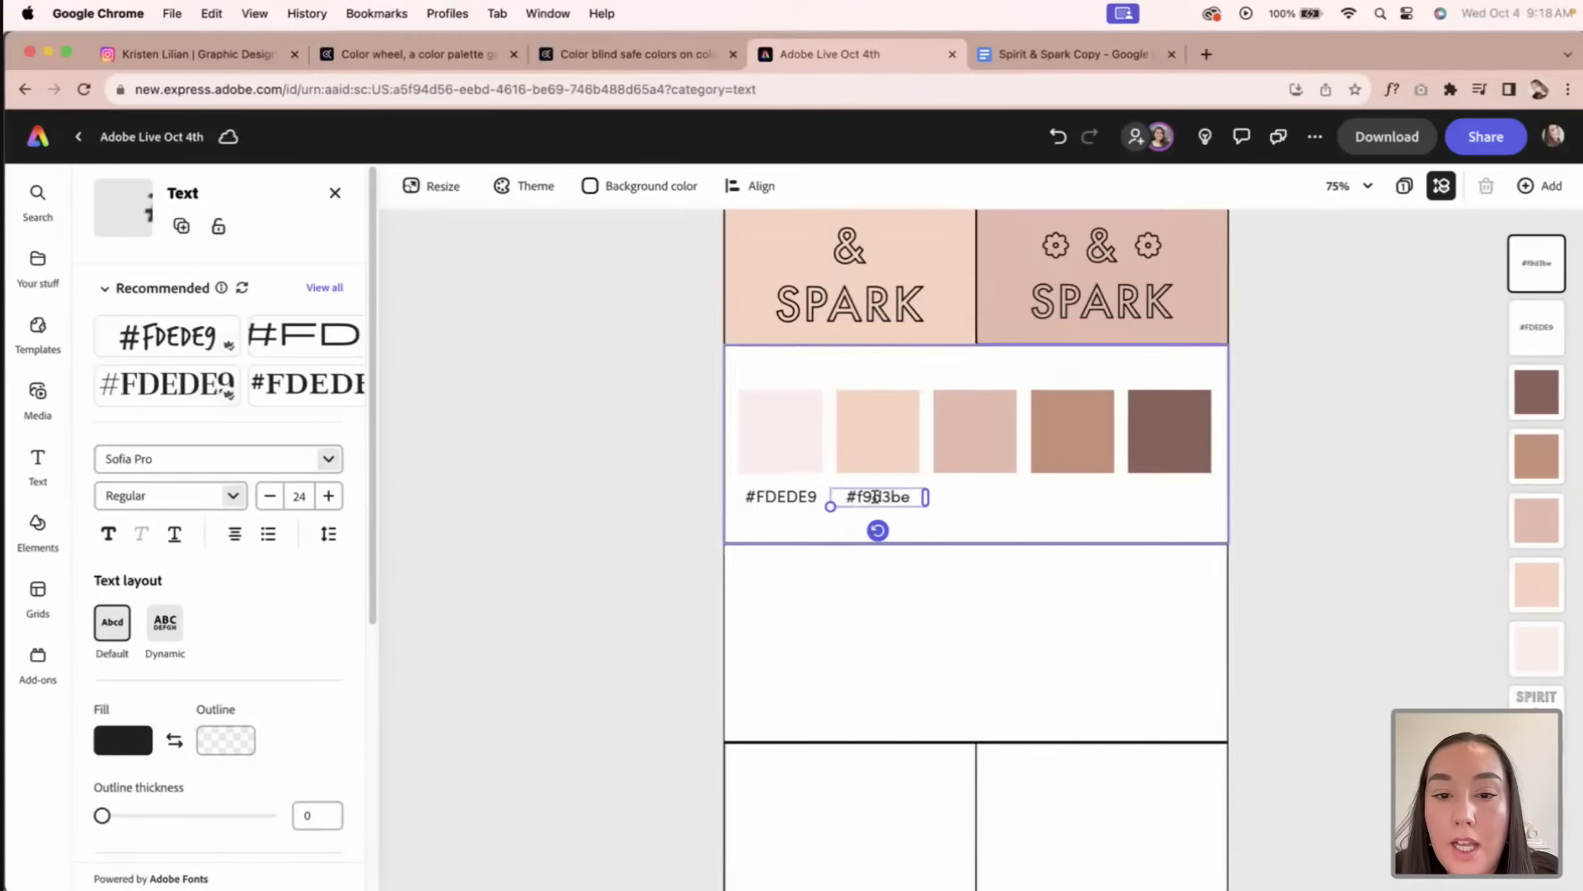
# Step: Capitalize the letters in the peach square's hex label so it reads "#F9D3BE"
pyautogui.click(861, 498)
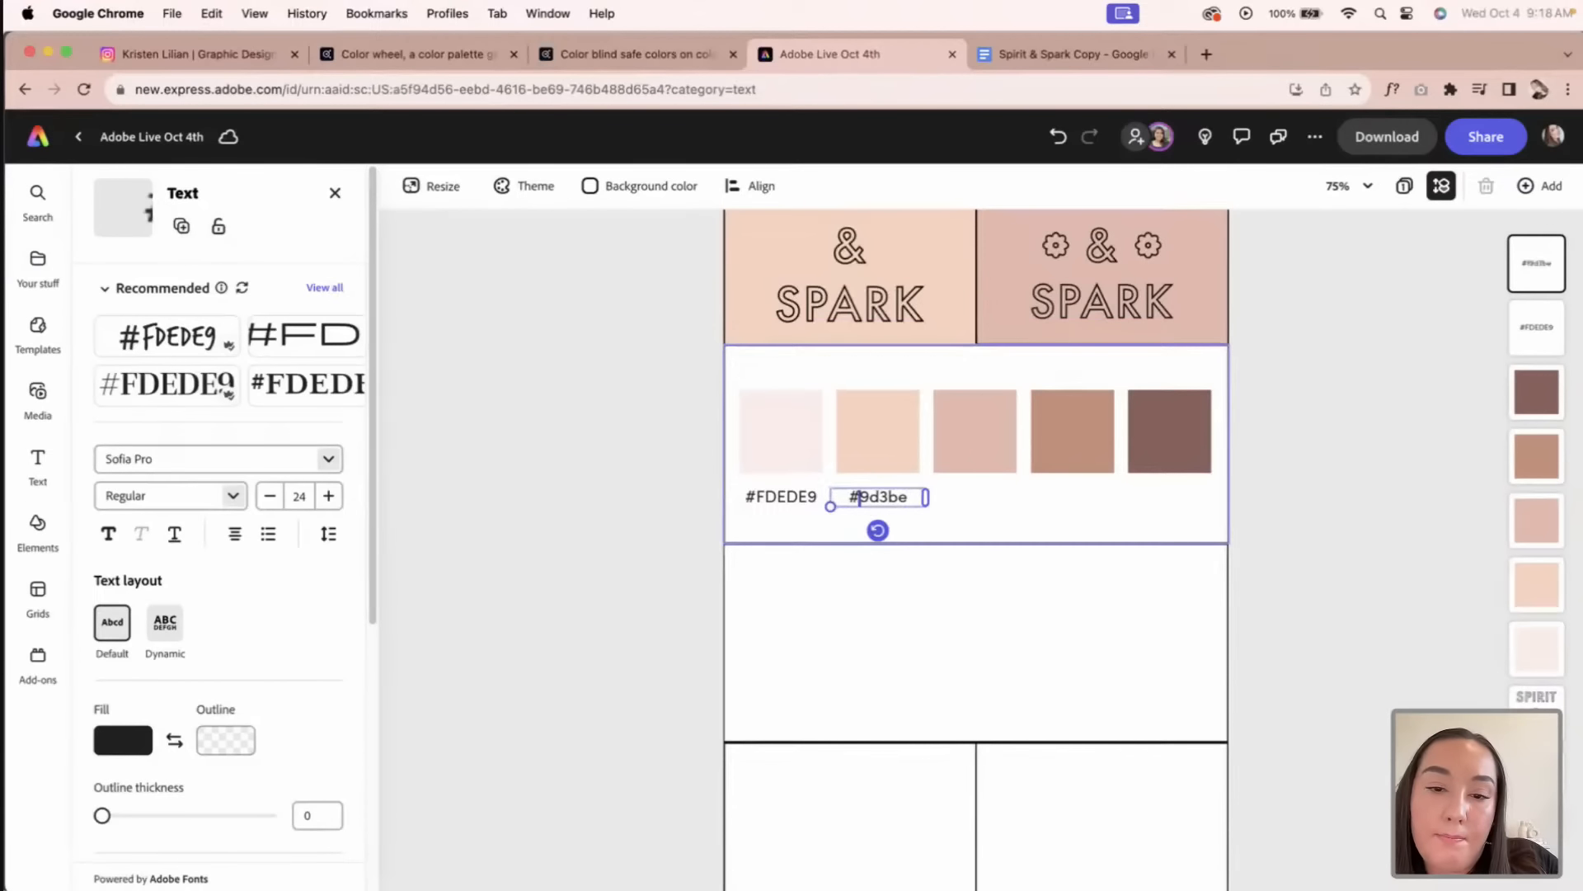
pyautogui.press('BackSpace')
pyautogui.write('F')
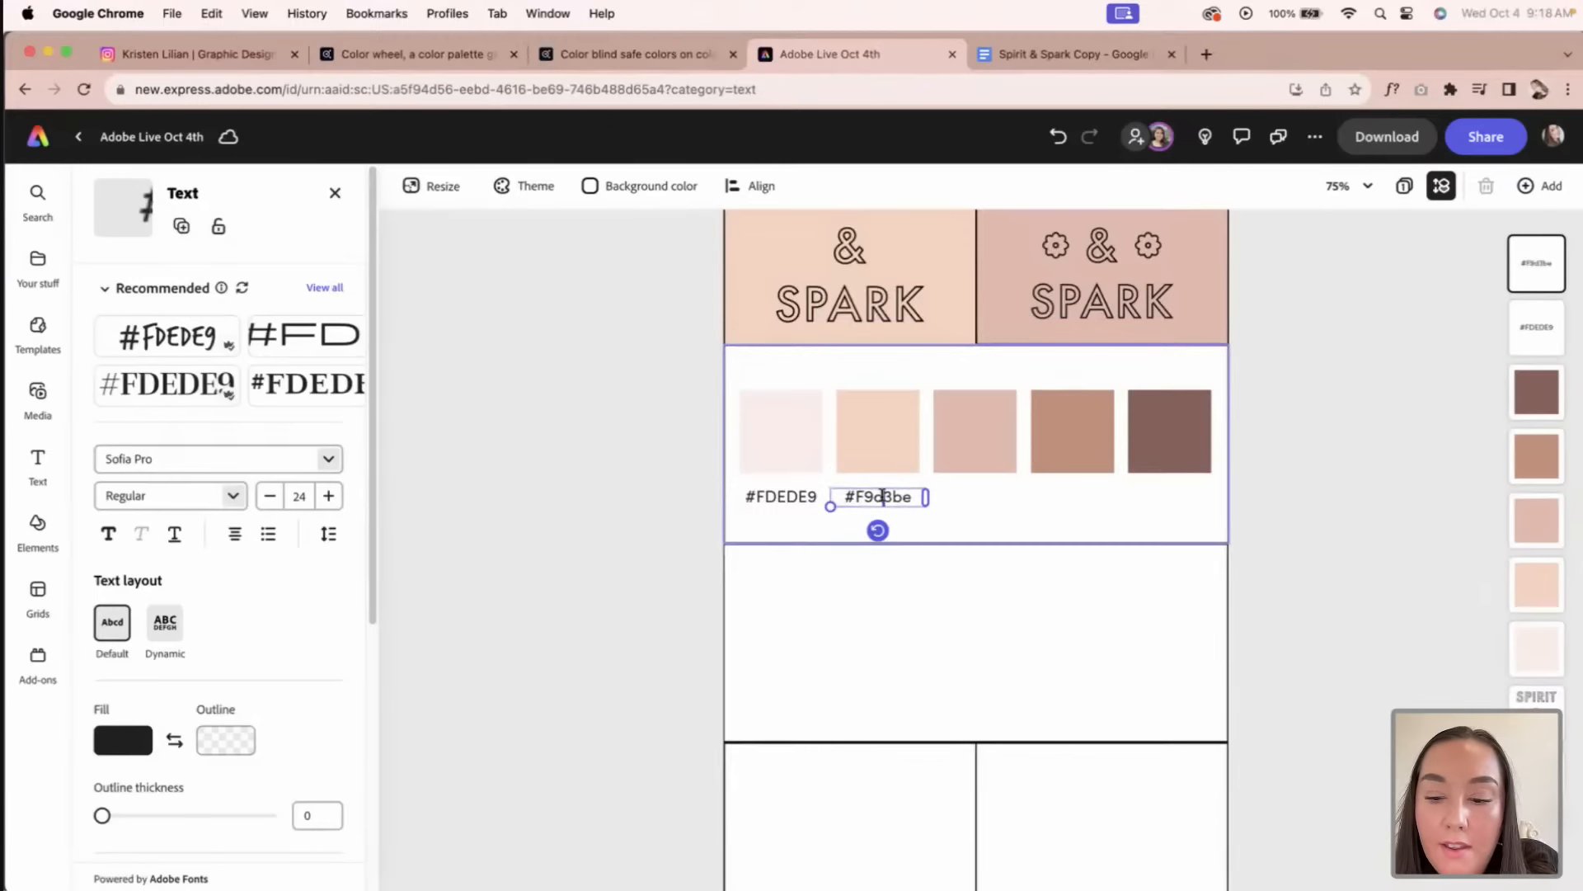
pyautogui.click(882, 496)
pyautogui.press('BackSpace')
pyautogui.write('D')
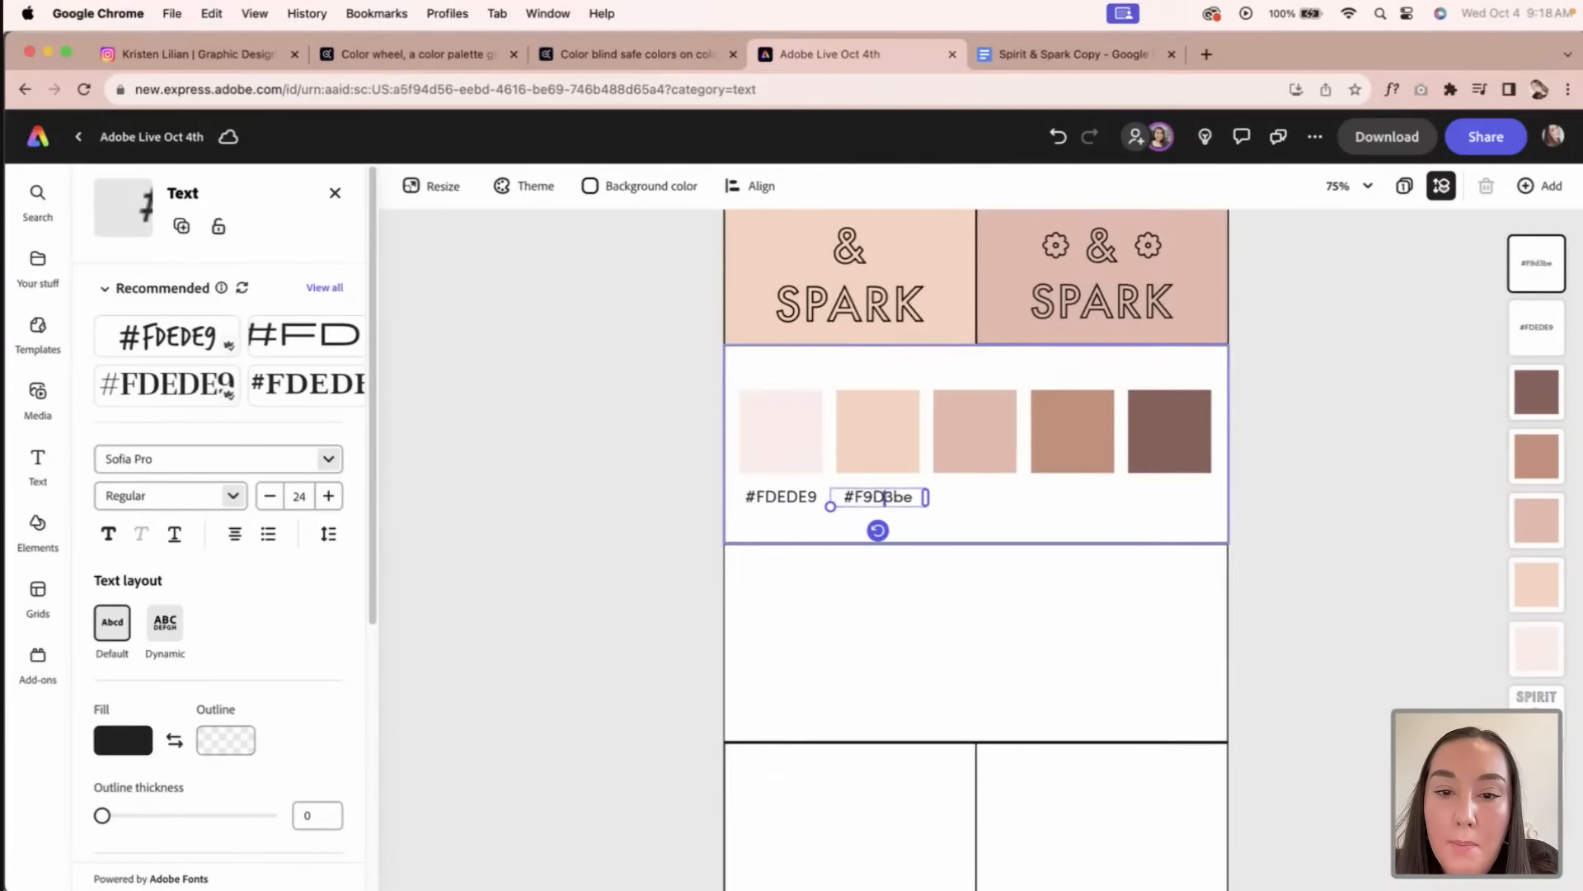
pyautogui.click(911, 496)
pyautogui.press('BackSpace')
pyautogui.press('BackSpace')
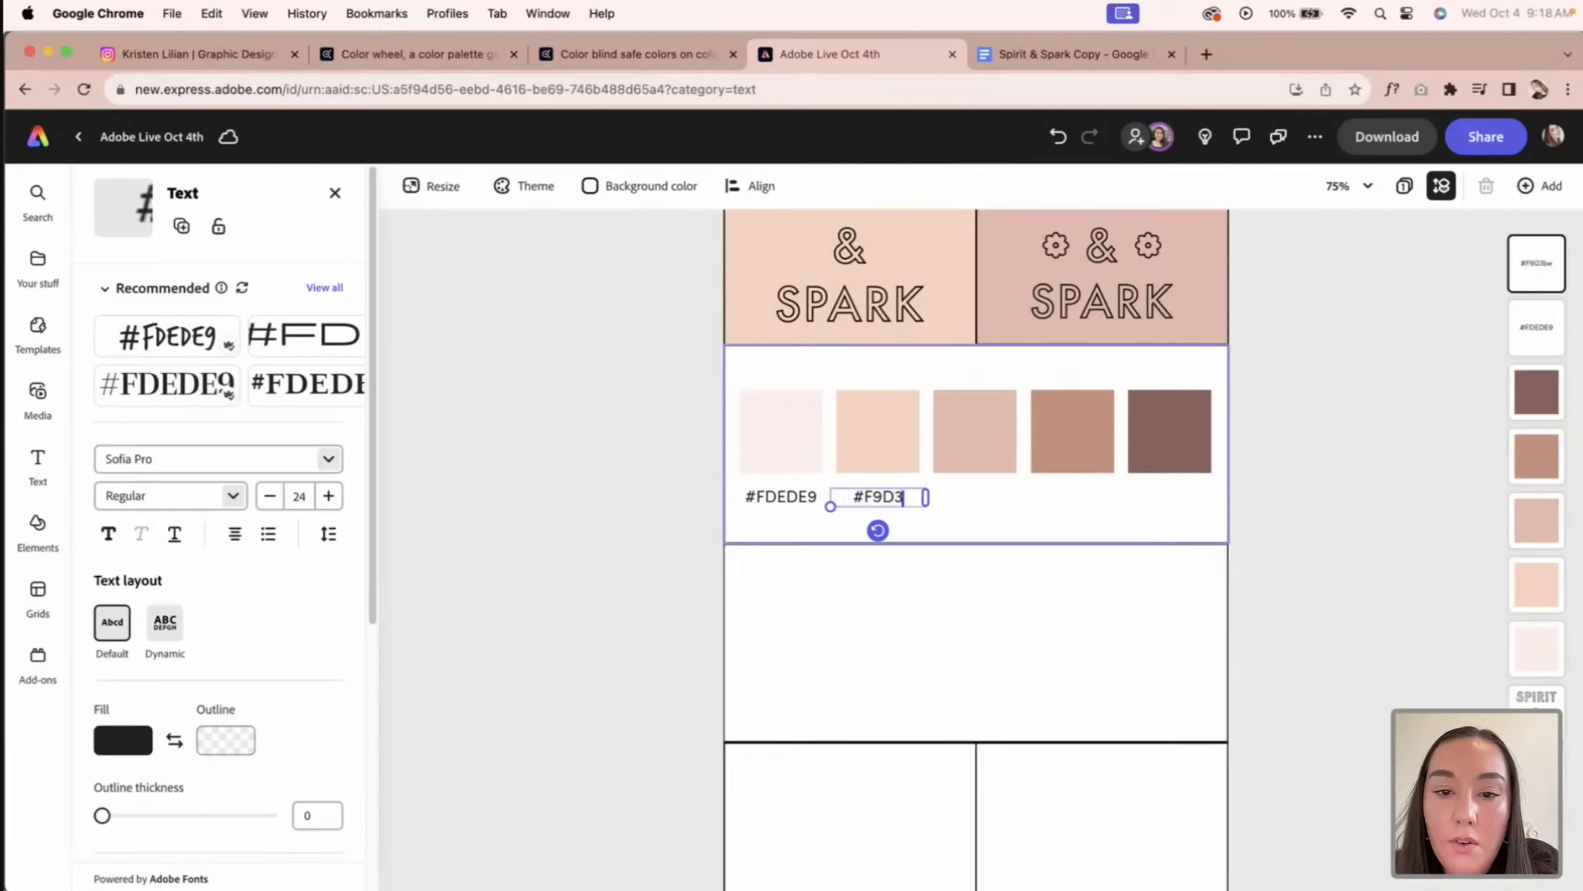
pyautogui.write('BE')
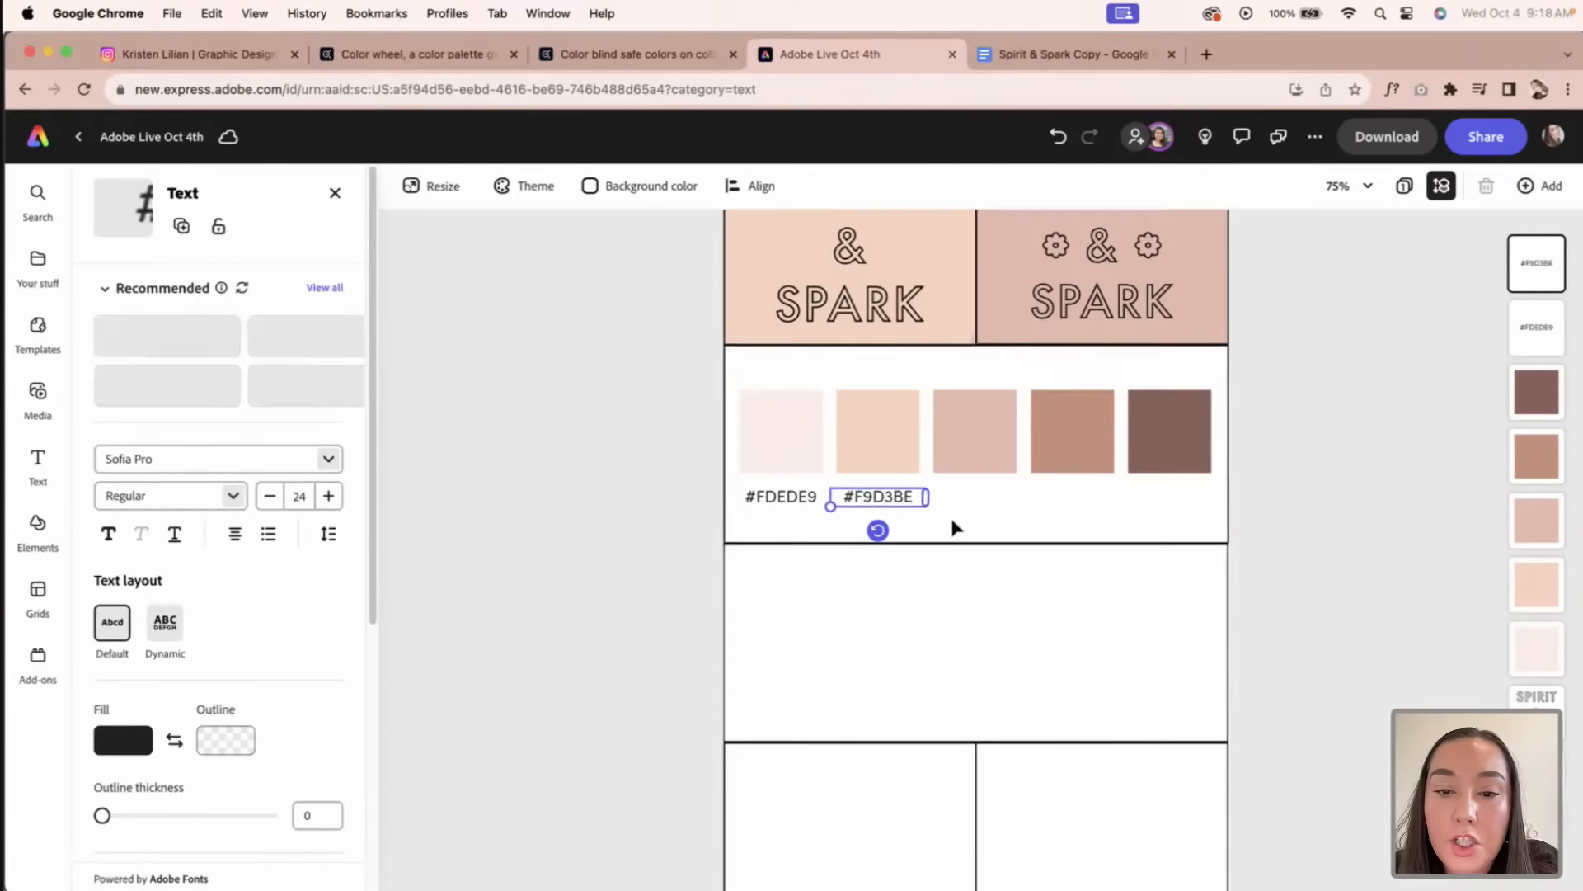
# Step: Duplicate the #F9D3BE label and place the copy below the dusty pink square, level with the other labels
pyautogui.click(955, 517)
pyautogui.click(910, 499)
pyautogui.moveTo(911, 498); pyautogui.dragTo(978, 499)
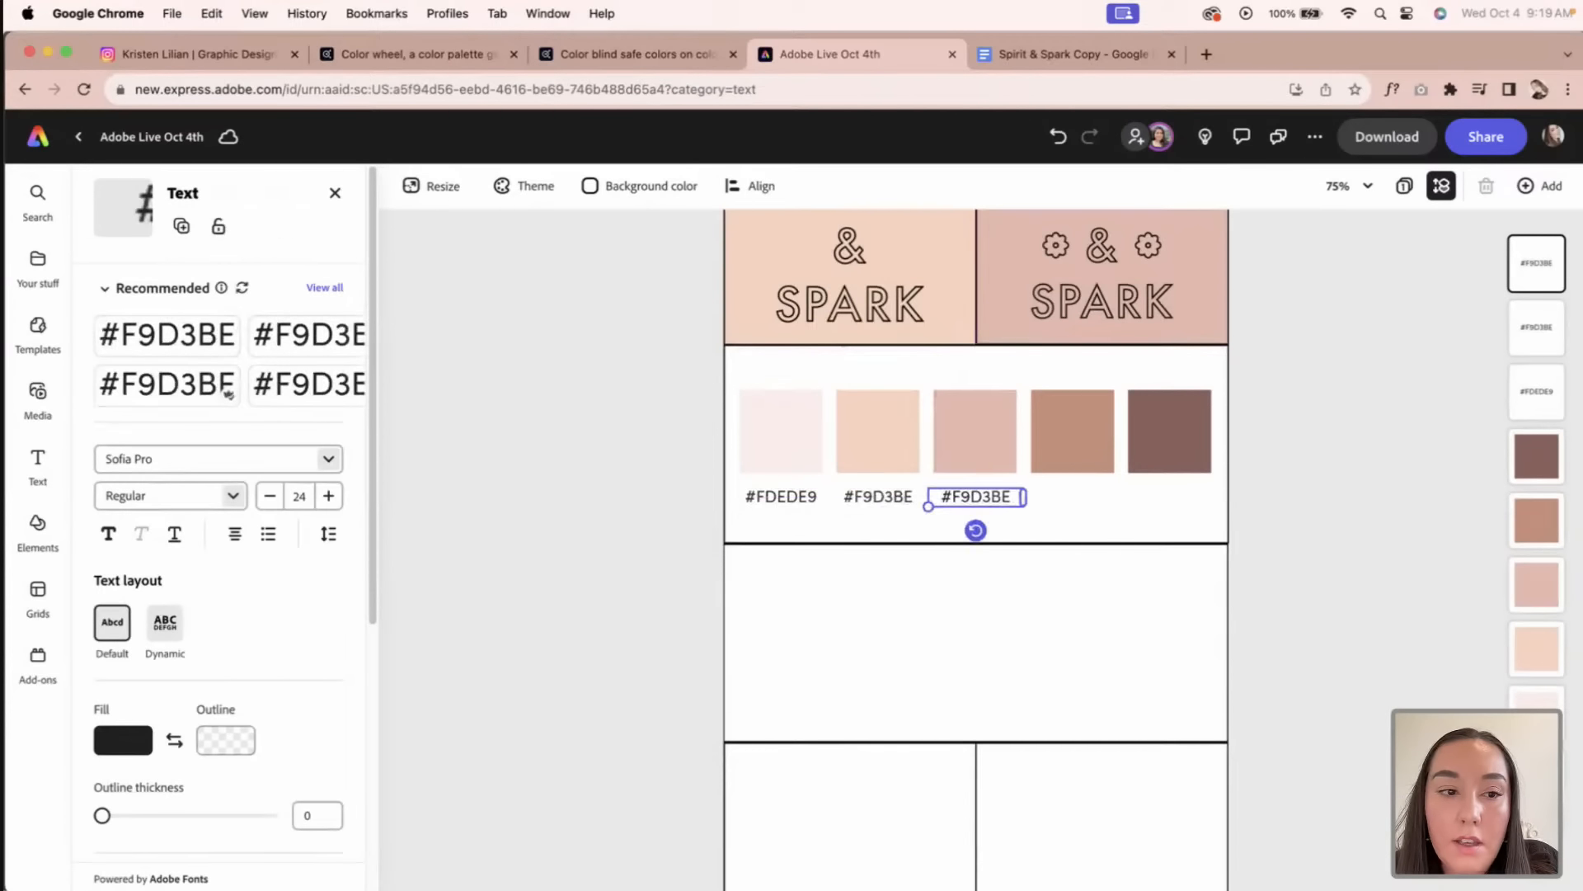
# Step: Copy the dusty pink square's hex code from its custom fill settings and replace the label below it with "#E6B9AC"
pyautogui.click(940, 431)
pyautogui.click(123, 325)
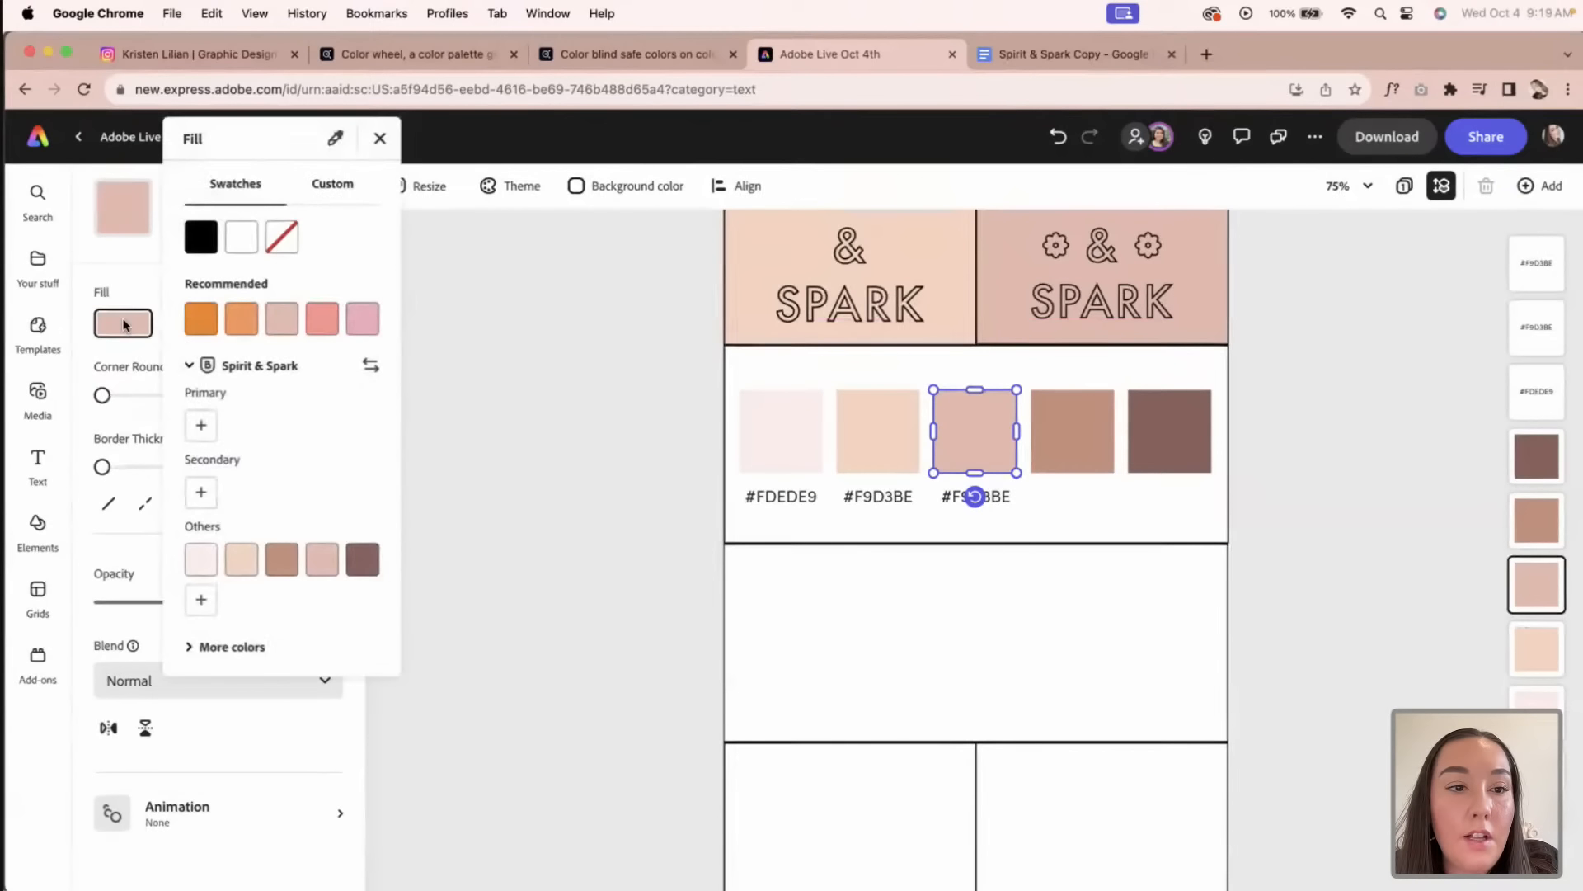
pyautogui.click(350, 190)
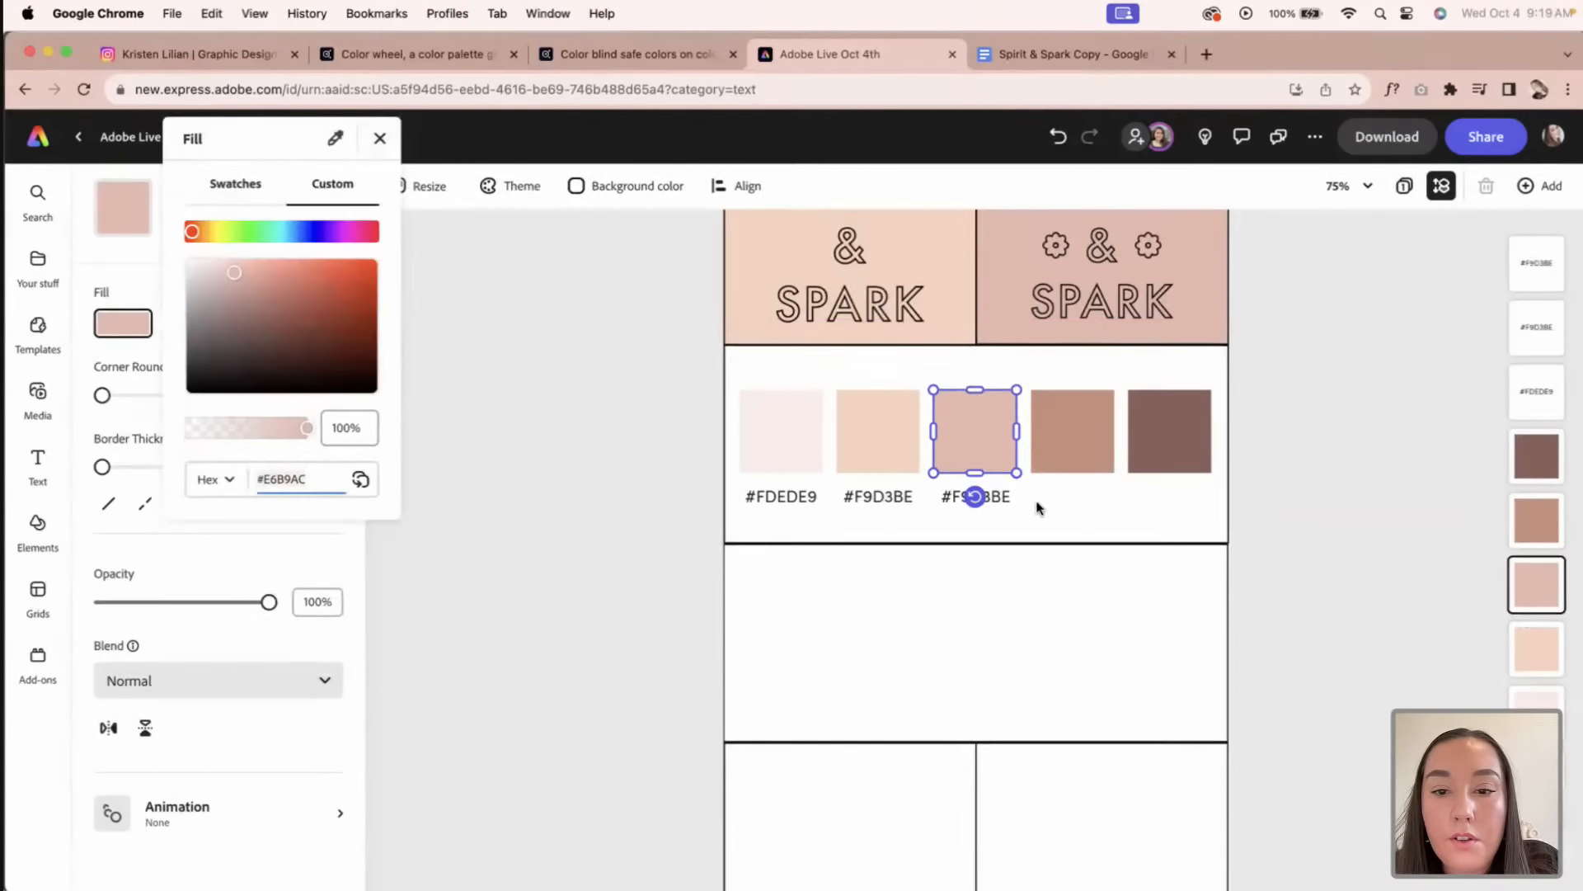
pyautogui.click(1002, 505)
pyautogui.doubleClick(1000, 503)
pyautogui.press('super+a')
pyautogui.write('#E6B9AC')
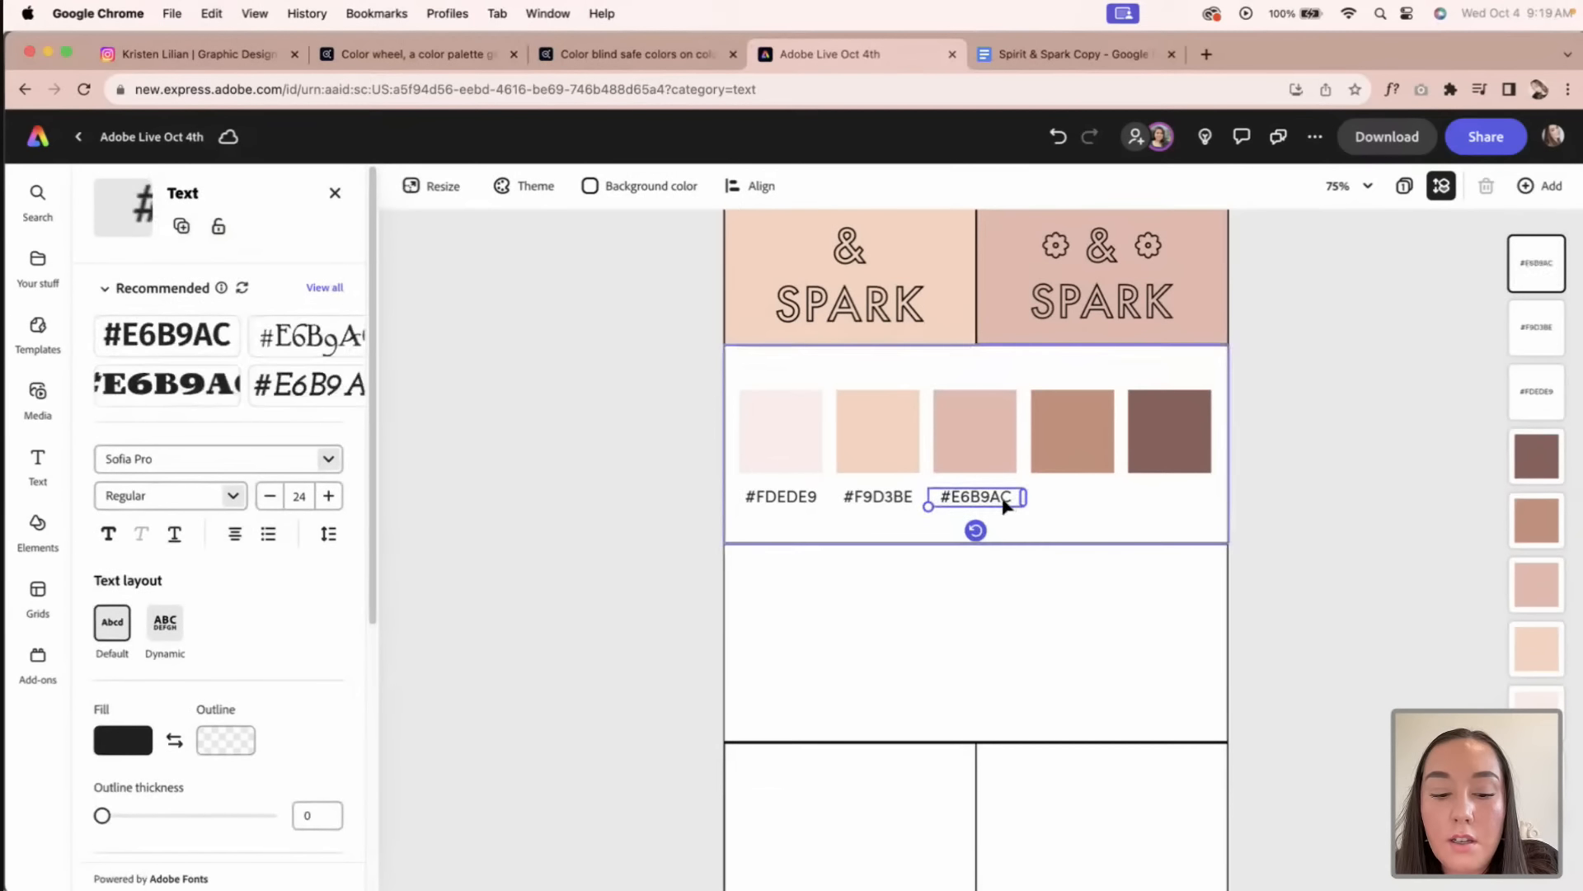
# Step: Duplicate the #E6B9AC label twice, placing one copy below the tan square and one below the dark brown square
pyautogui.moveTo(998, 504); pyautogui.dragTo(1182, 496)
pyautogui.press('super+v')
pyautogui.click(1064, 498)
pyautogui.doubleClick(1064, 495)
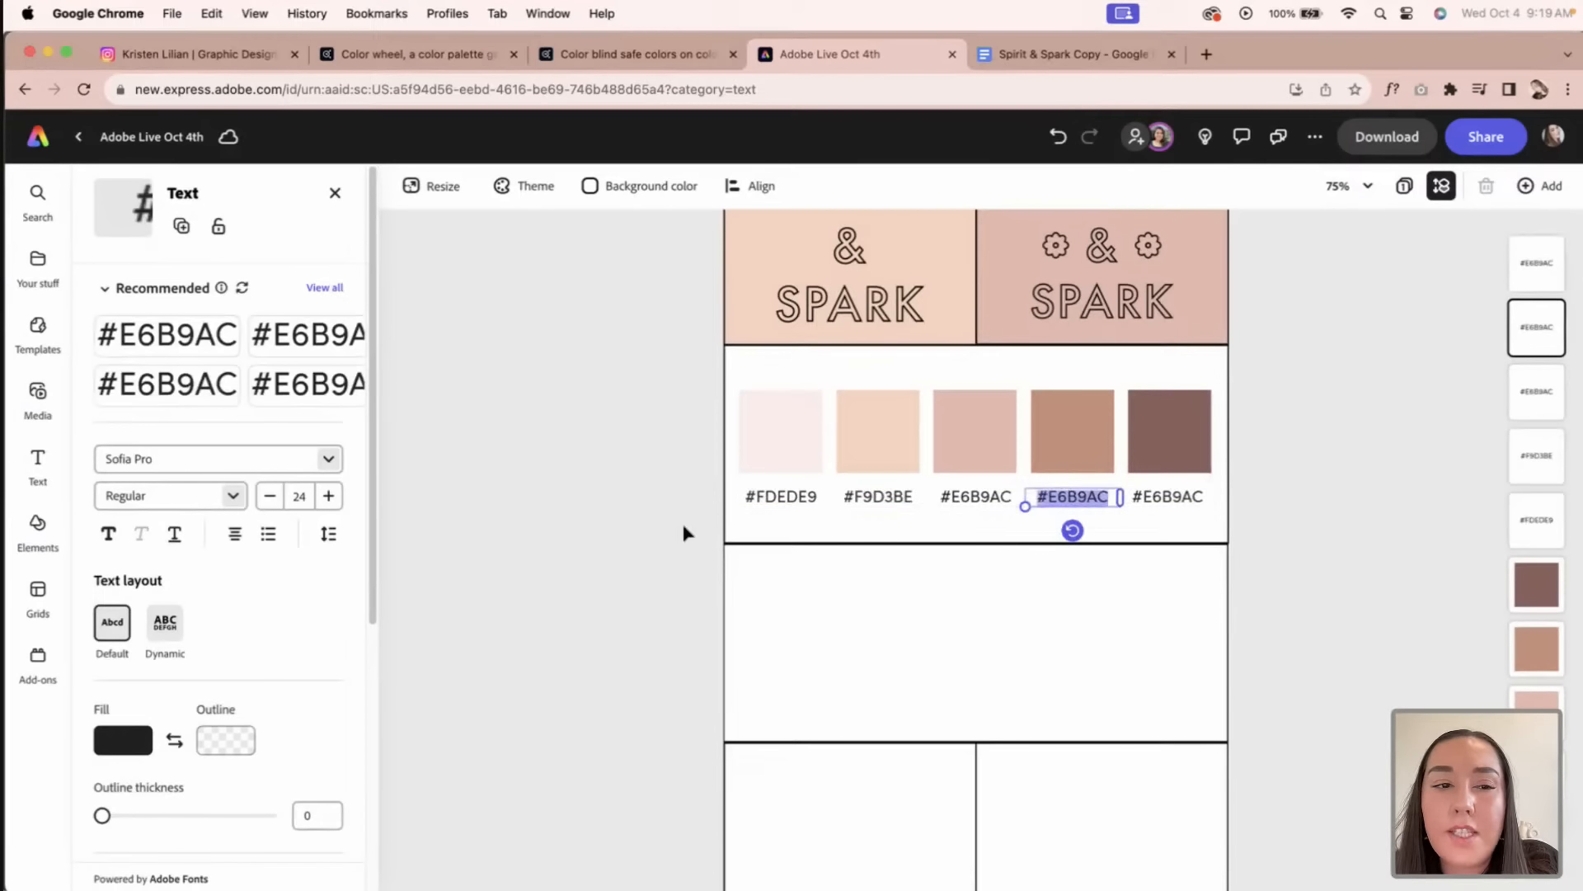
# Step: Copy the tan square's hex code from its custom fill settings and change the label below it to "#C99079"
pyautogui.click(1059, 404)
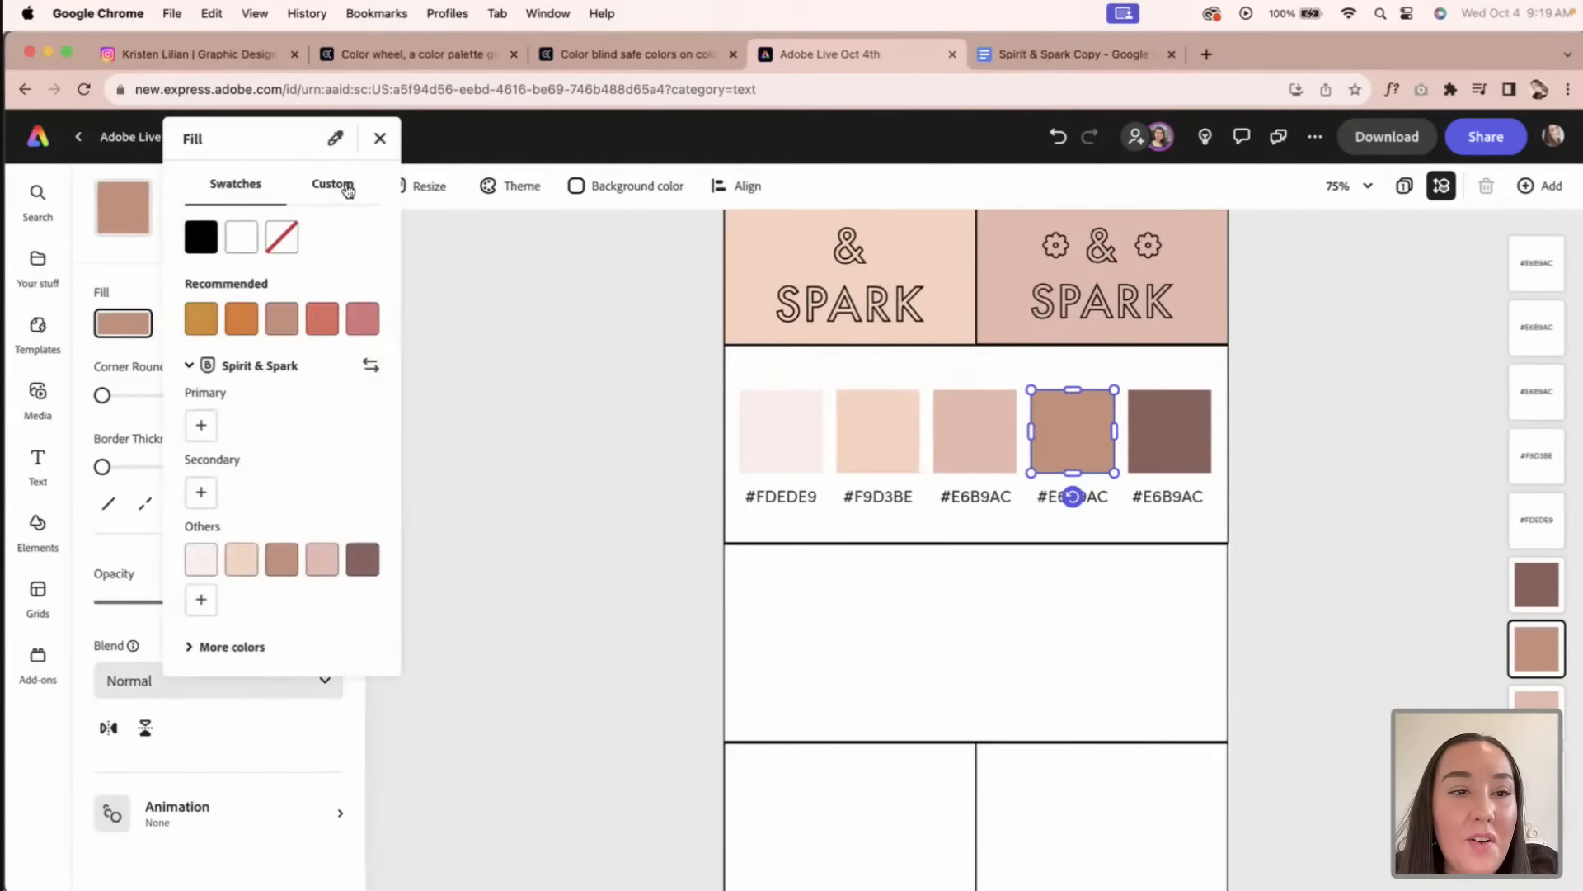
pyautogui.click(347, 186)
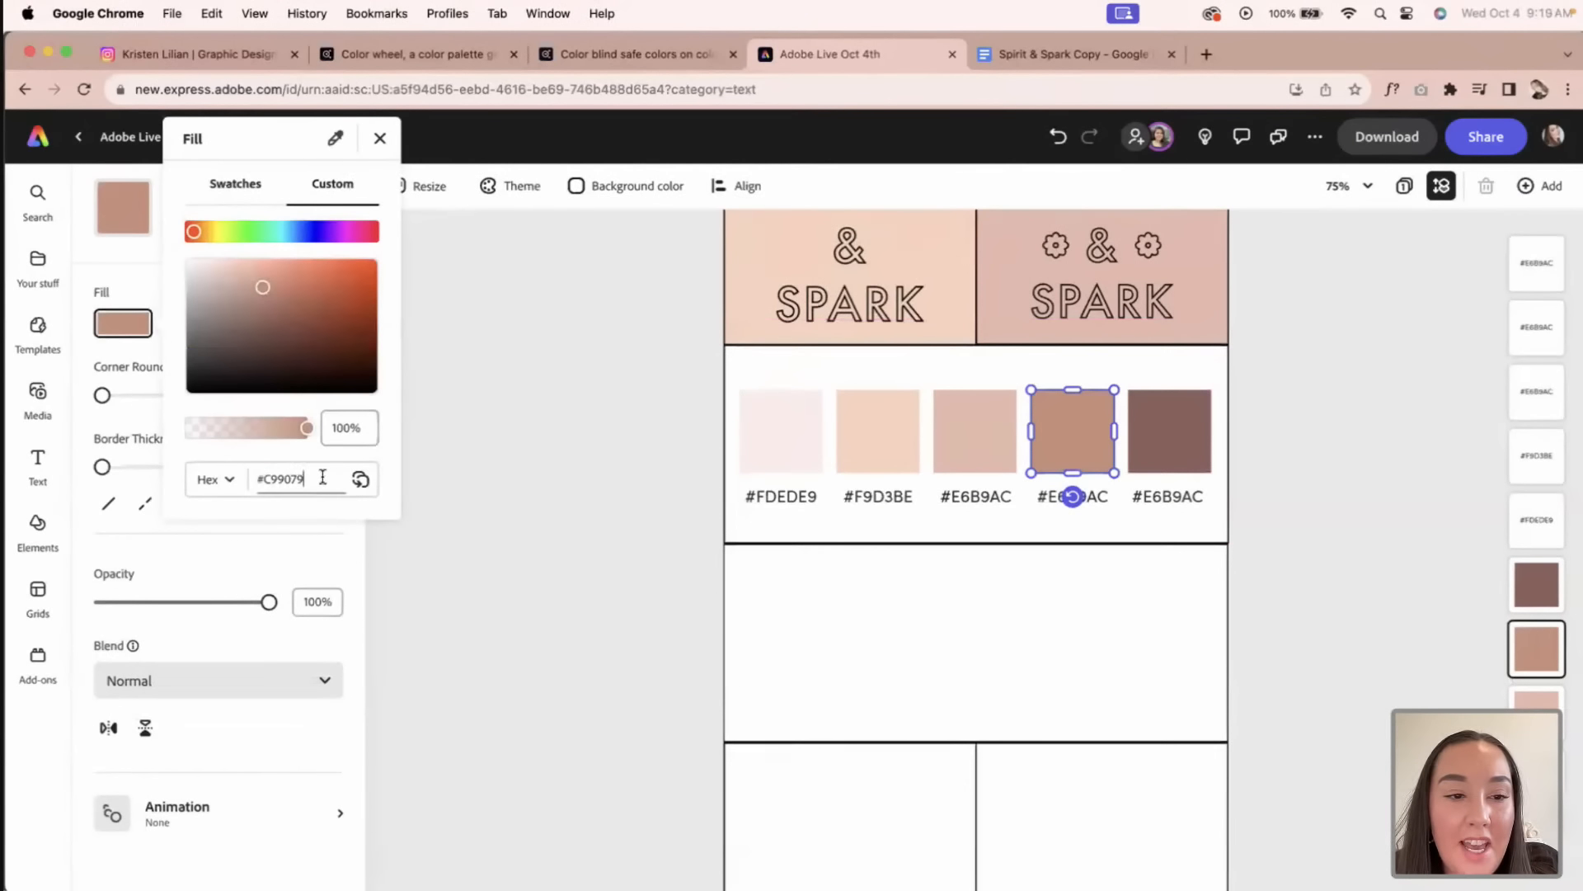
pyautogui.click(262, 479)
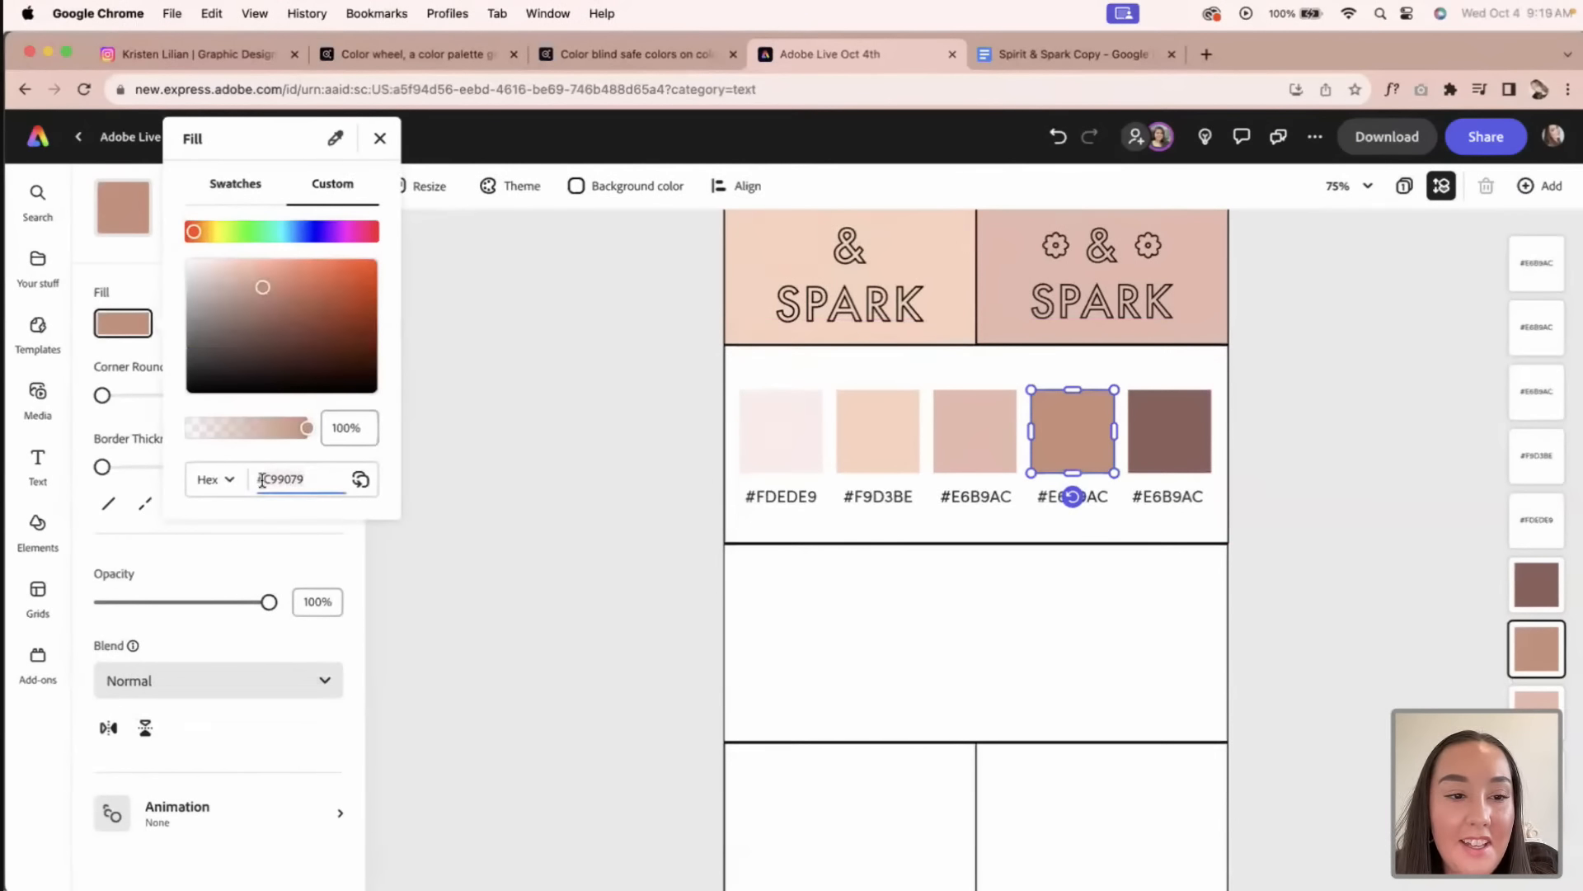
pyautogui.click(1063, 497)
pyautogui.doubleClick(1108, 496)
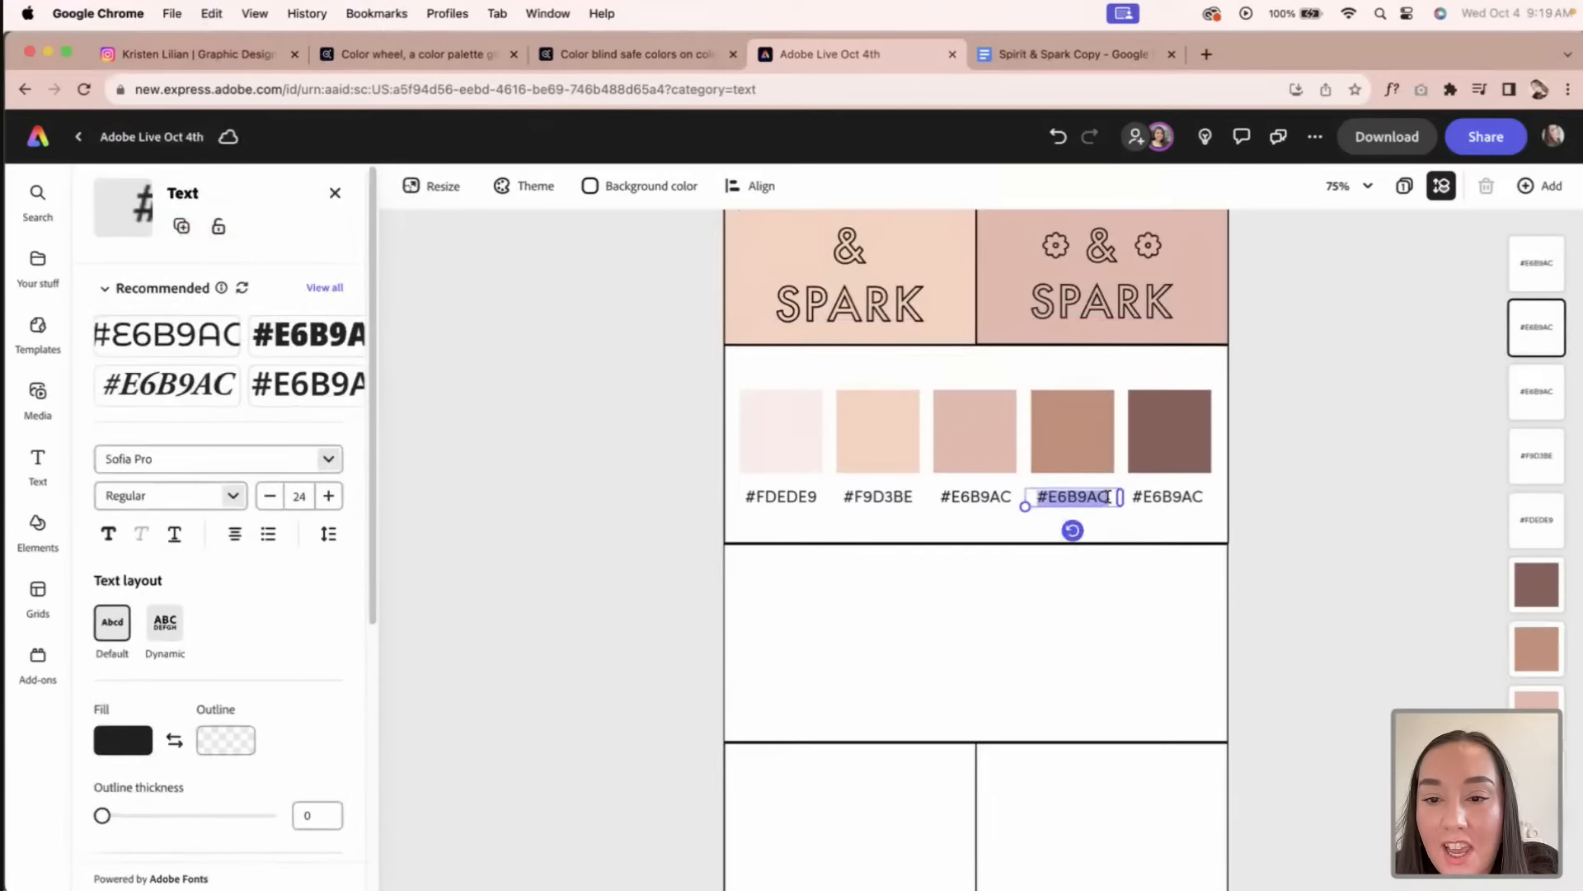
pyautogui.click(1112, 495)
pyautogui.moveTo(1077, 499); pyautogui.dragTo(1046, 500)
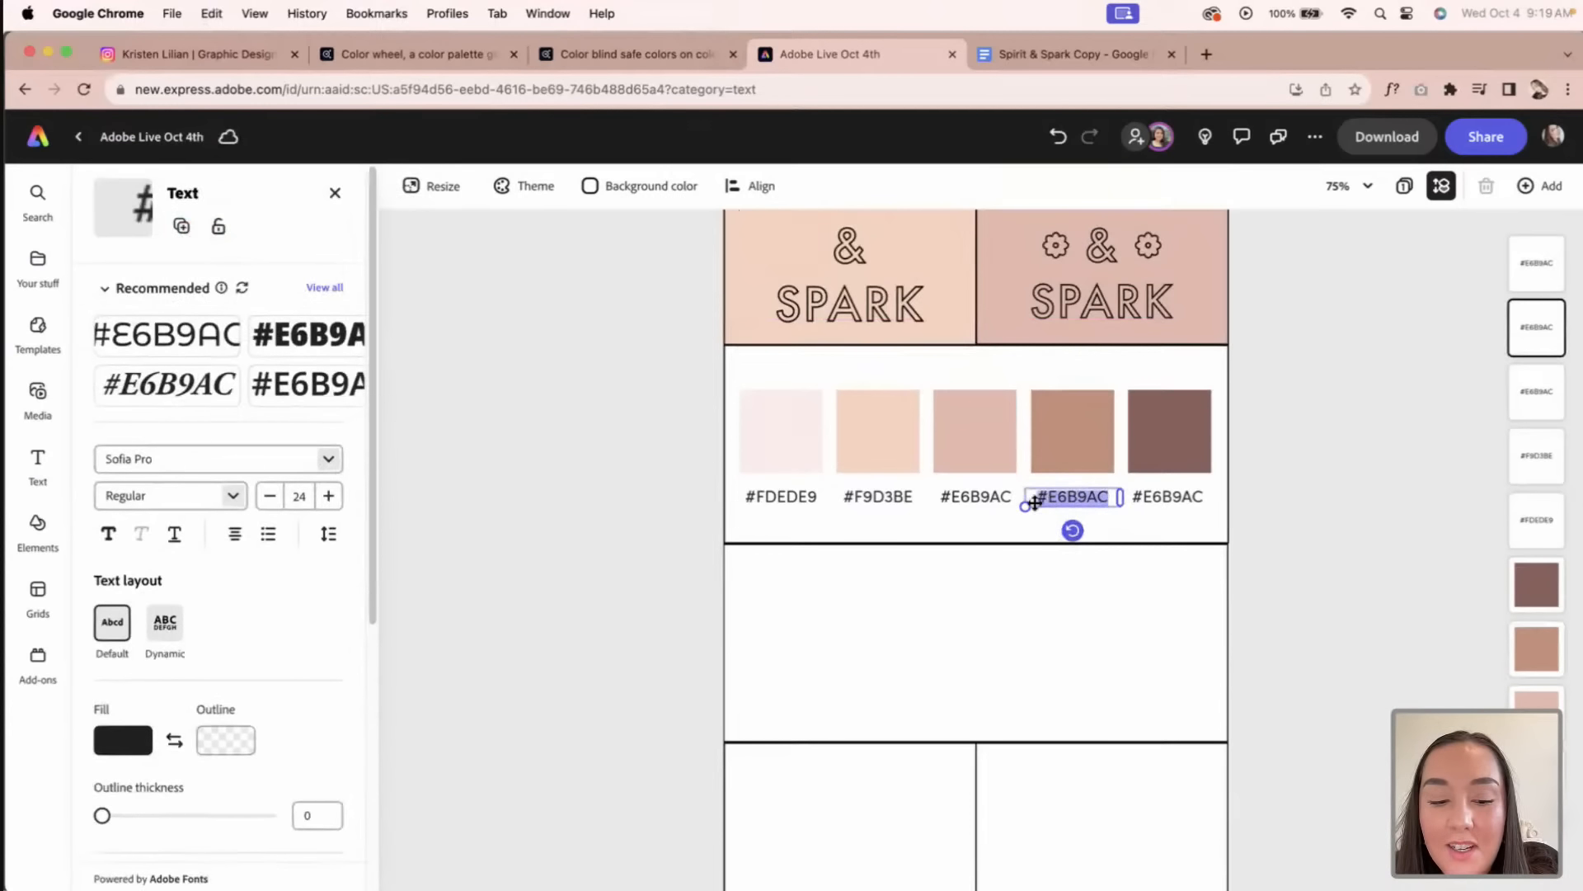
pyautogui.write('C99079')
# Step: Copy the dark brown square's hex code from its custom fill settings and change the label below it to "#8C605A"
pyautogui.click(1178, 498)
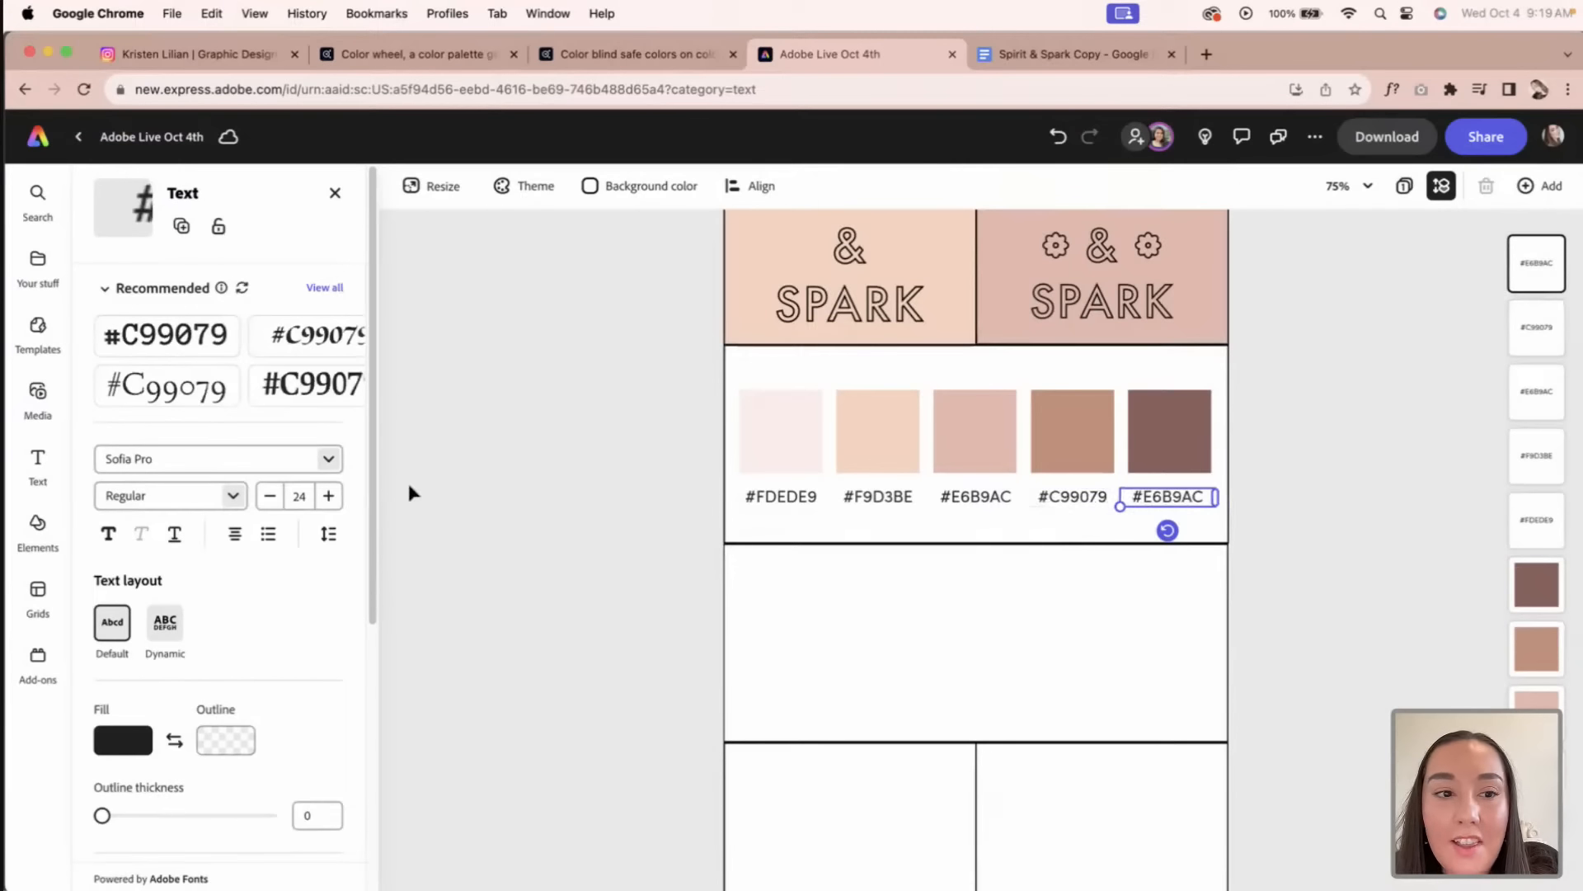
pyautogui.click(1168, 431)
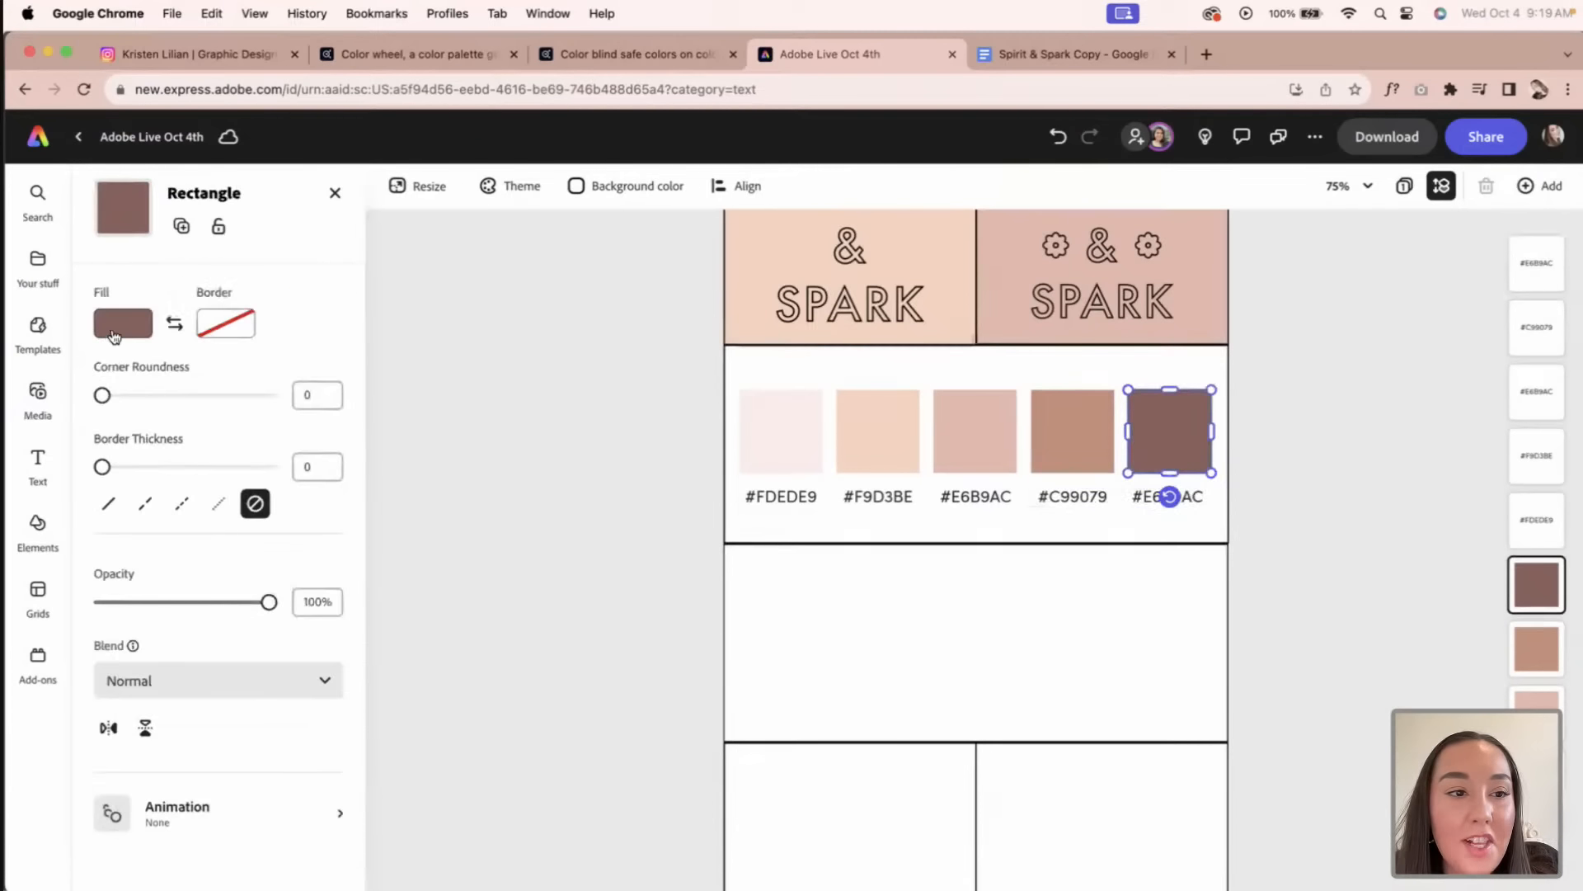
pyautogui.click(115, 333)
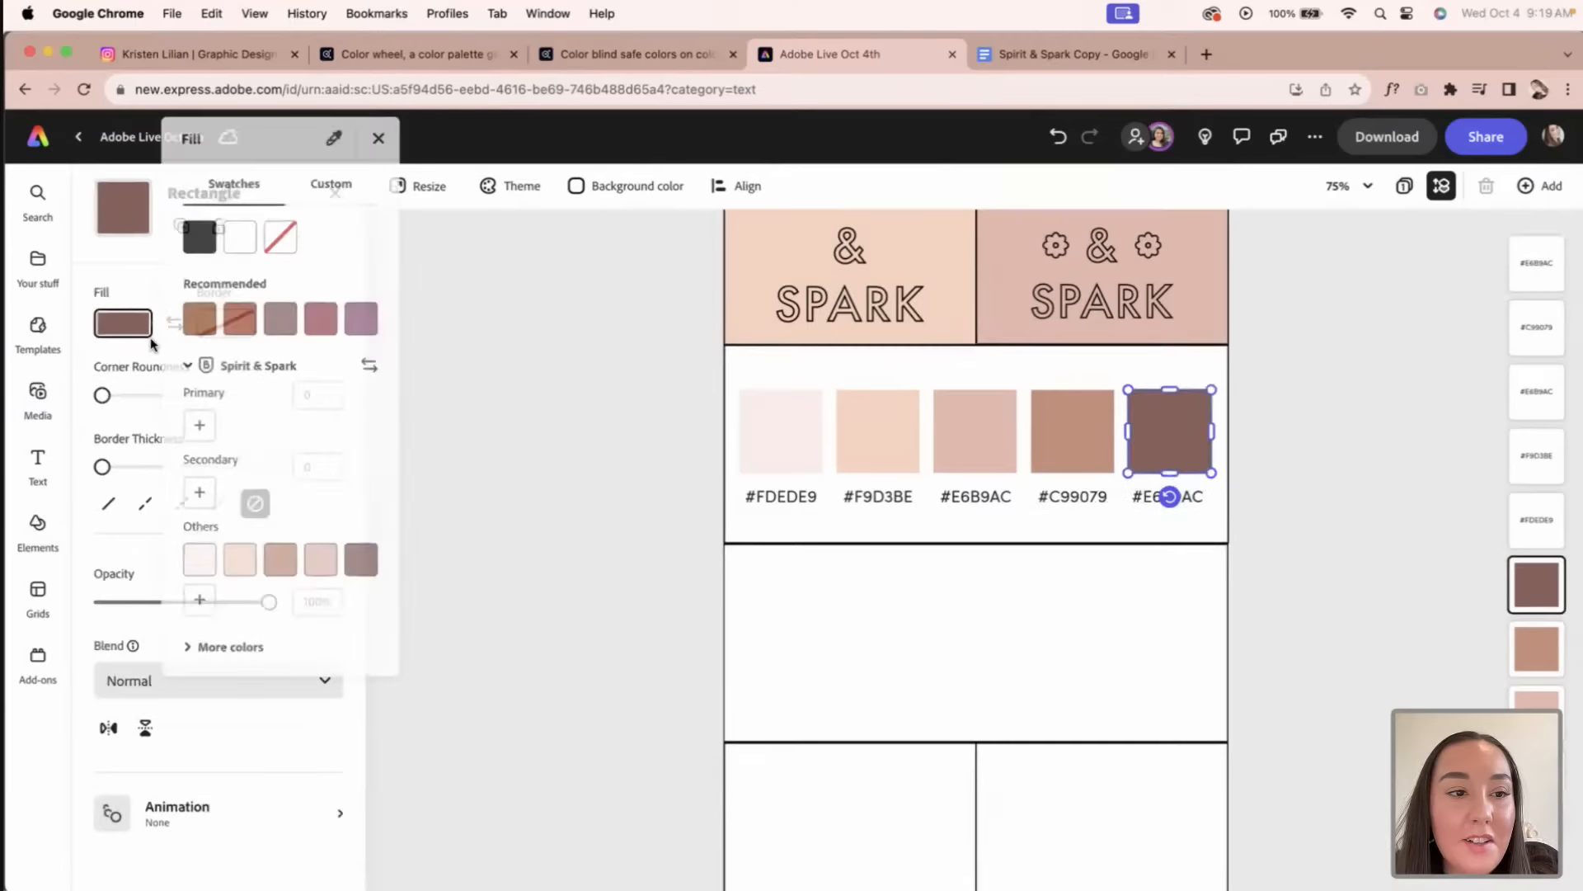
pyautogui.click(331, 192)
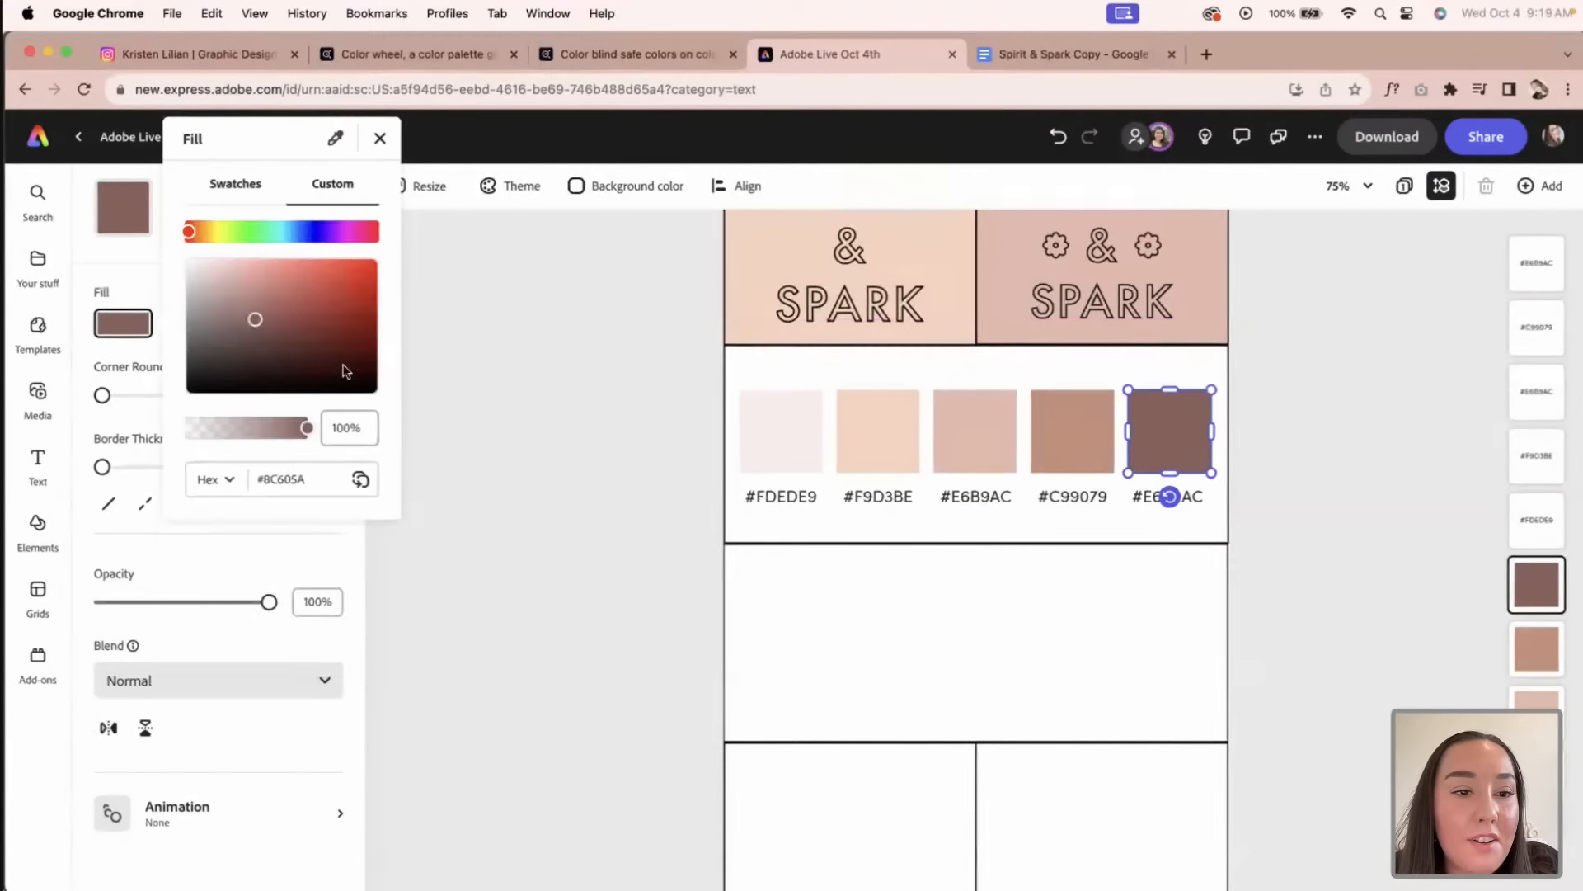
pyautogui.click(325, 479)
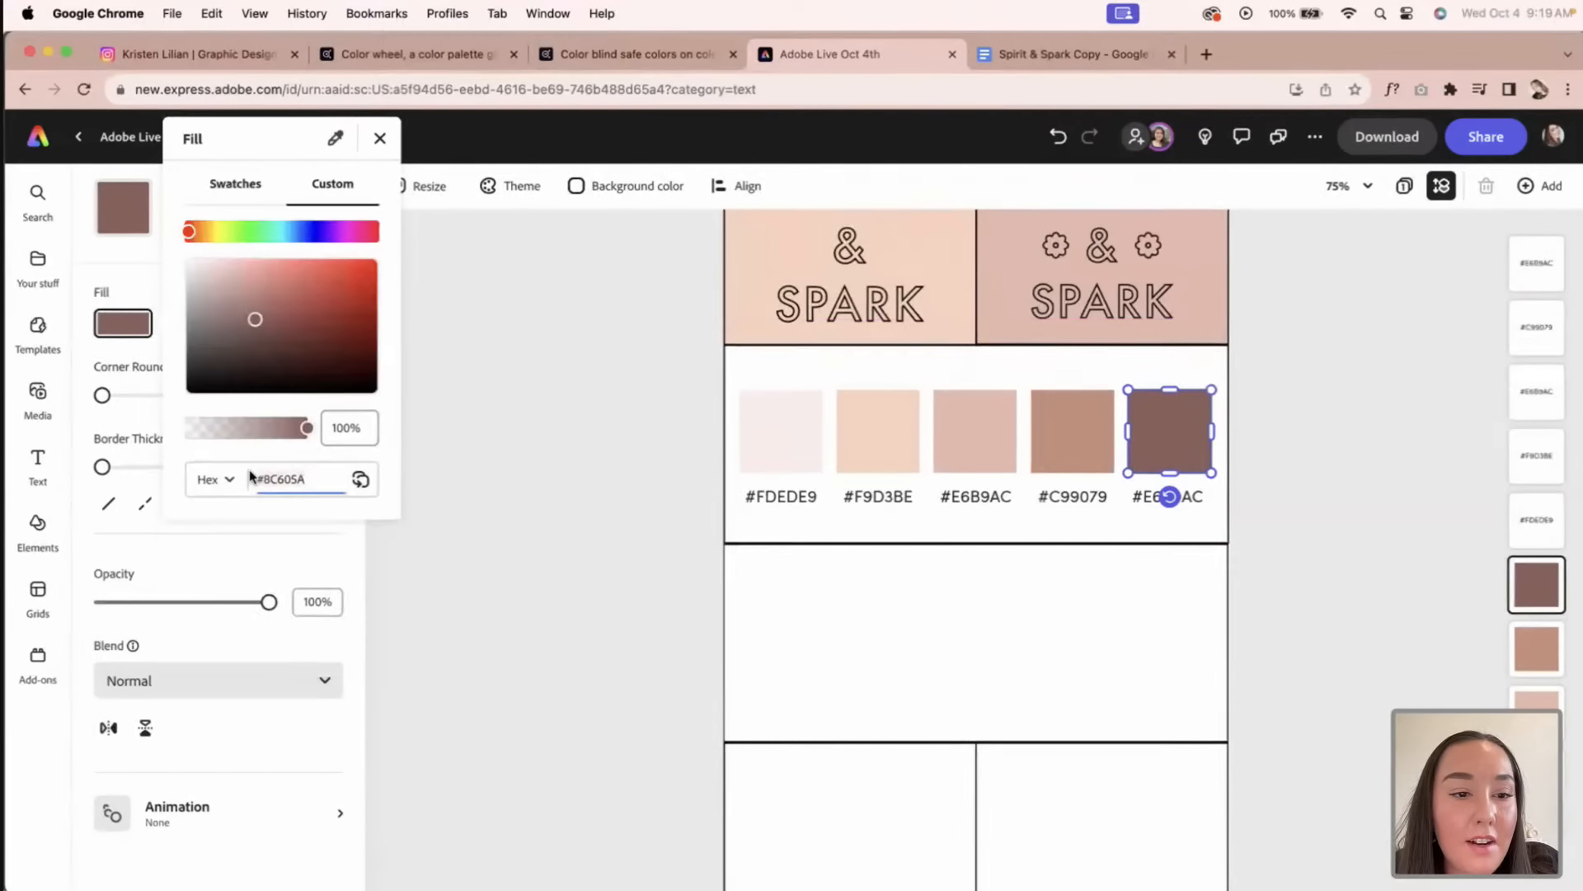
pyautogui.press('super+c')
pyautogui.click(1204, 505)
pyautogui.click(1200, 498)
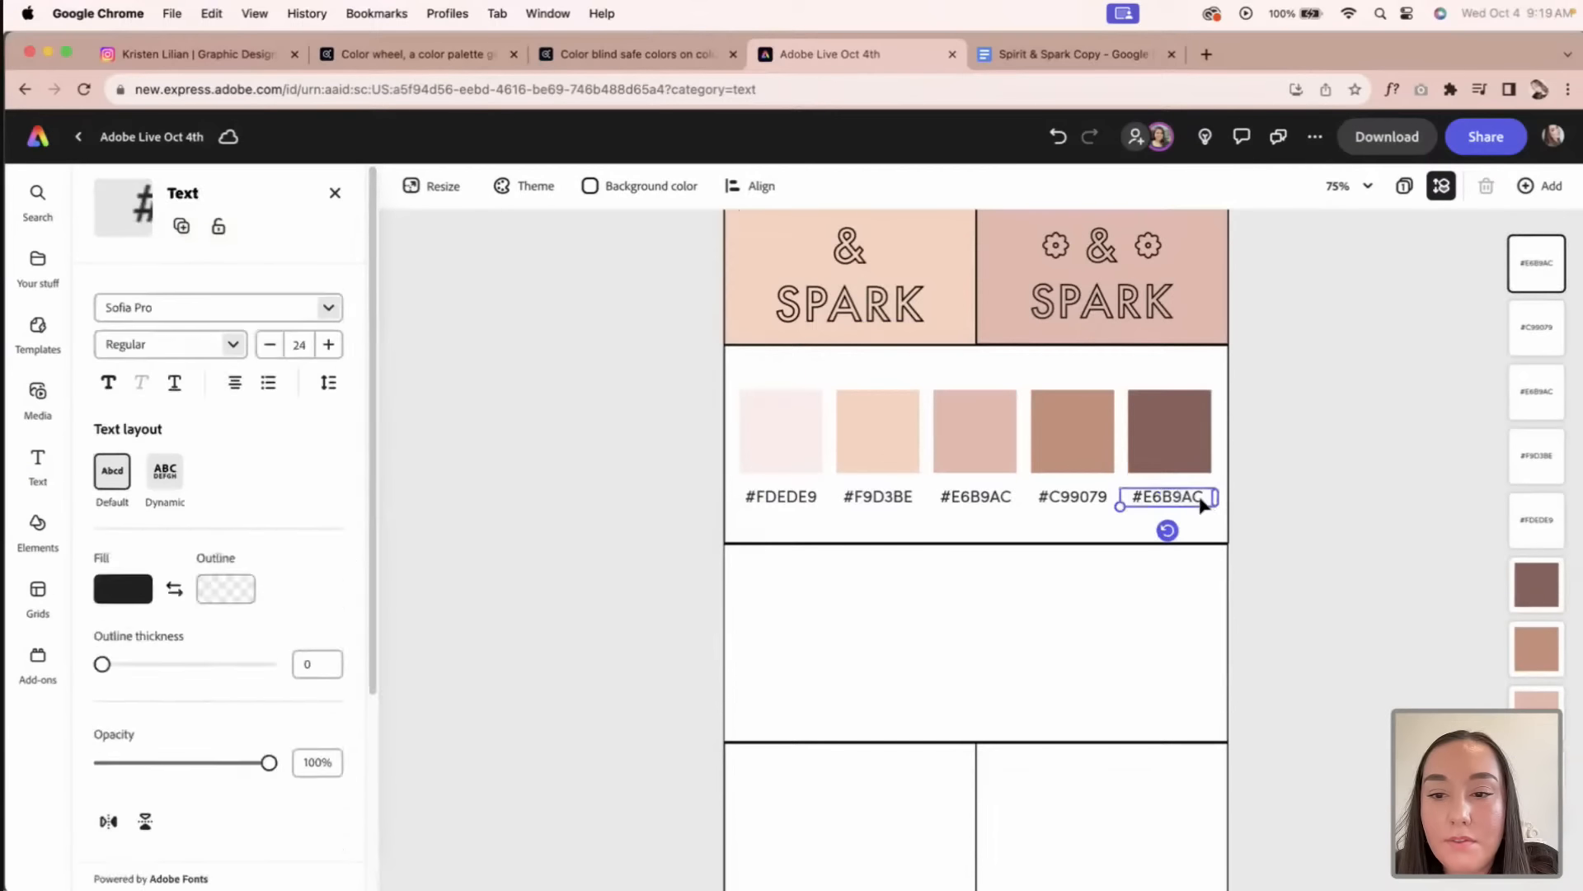
pyautogui.doubleClick(1198, 497)
pyautogui.click(1203, 496)
pyautogui.moveTo(1192, 497); pyautogui.dragTo(1146, 499)
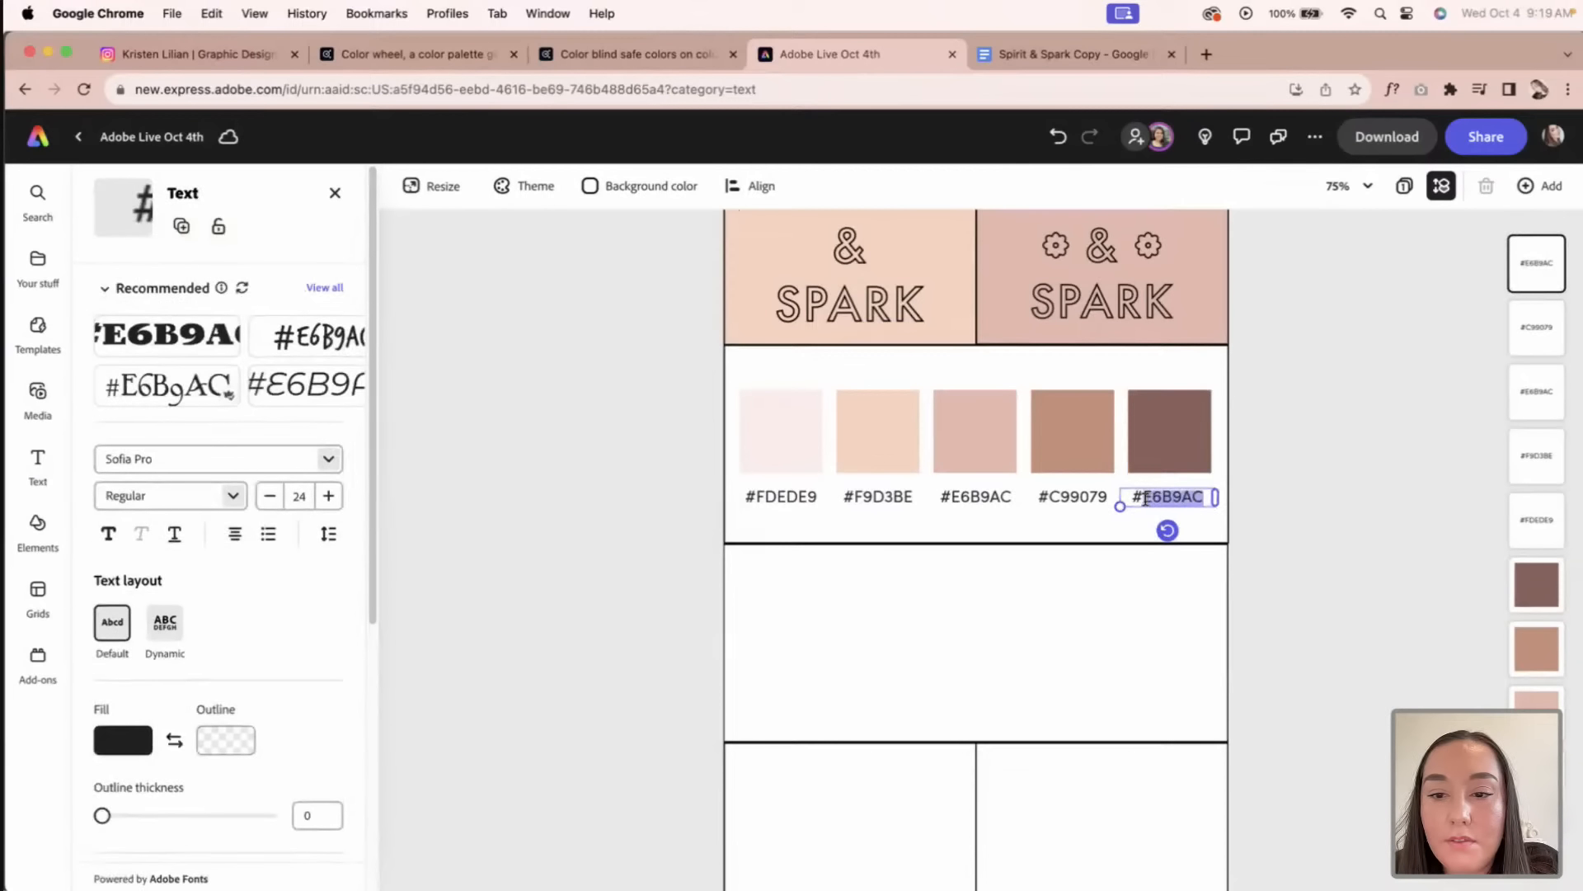
pyautogui.press('super+v')
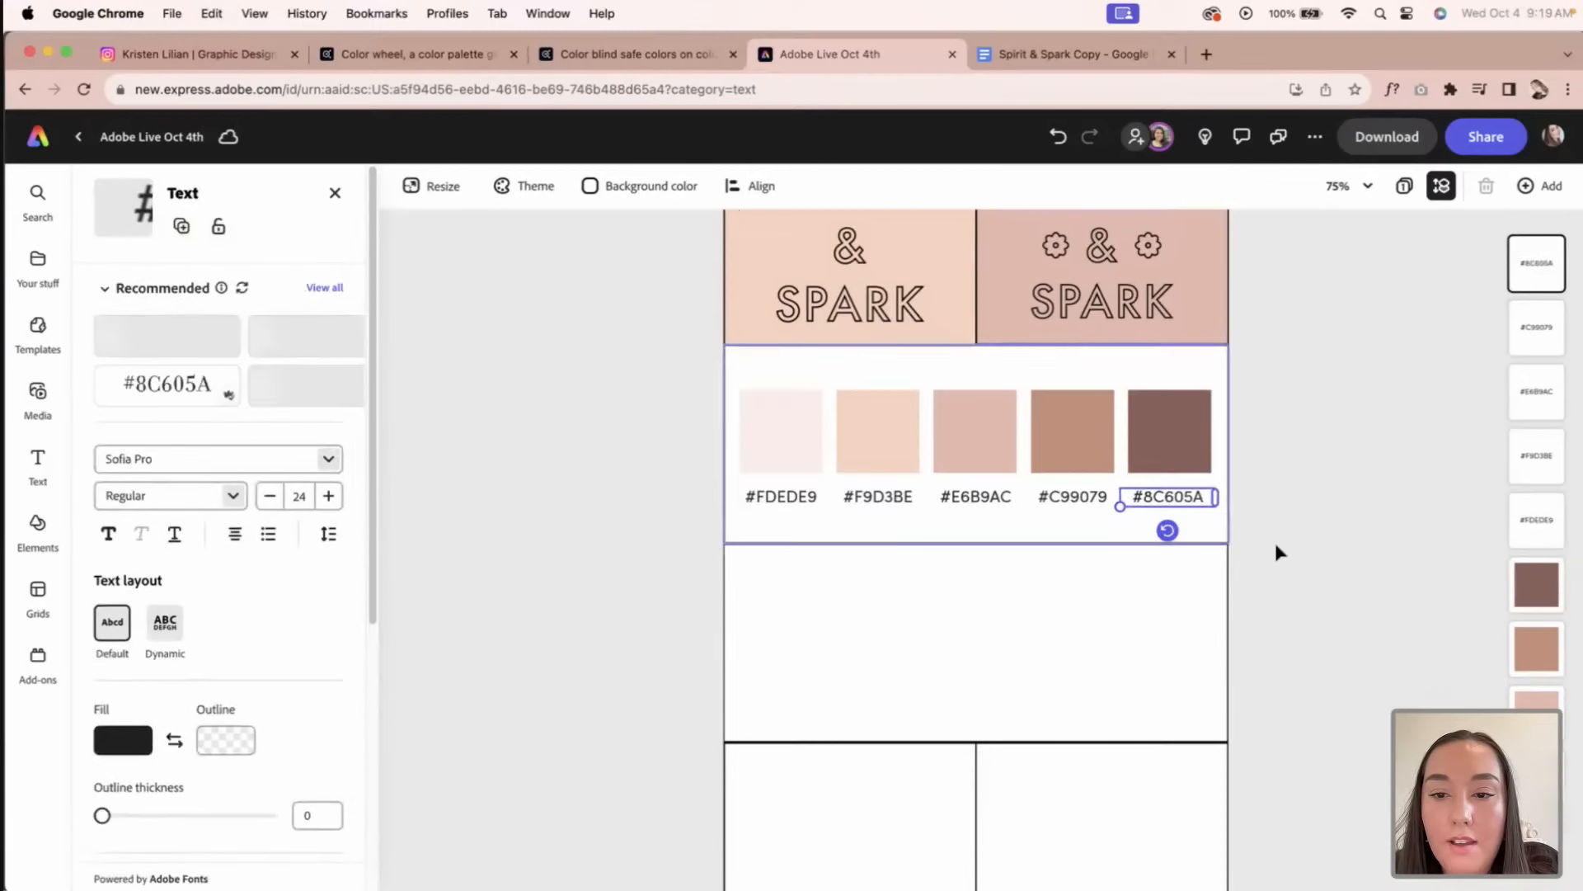
pyautogui.click(1287, 553)
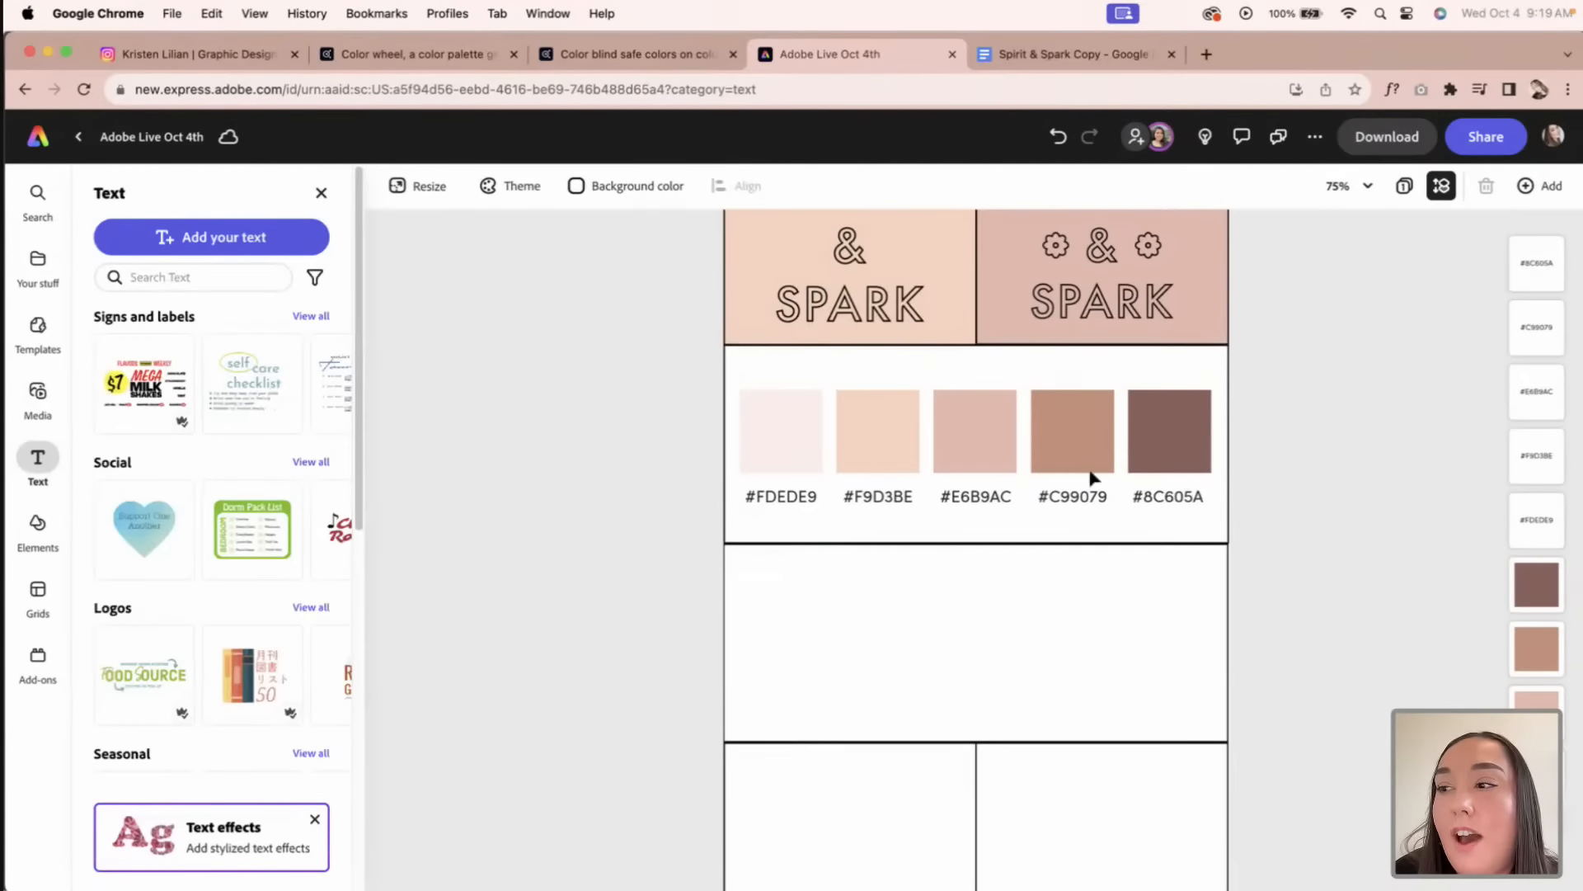
# Step: Select all five hex code labels and distribute them evenly, both vertically and horizontally
pyautogui.click(1209, 505)
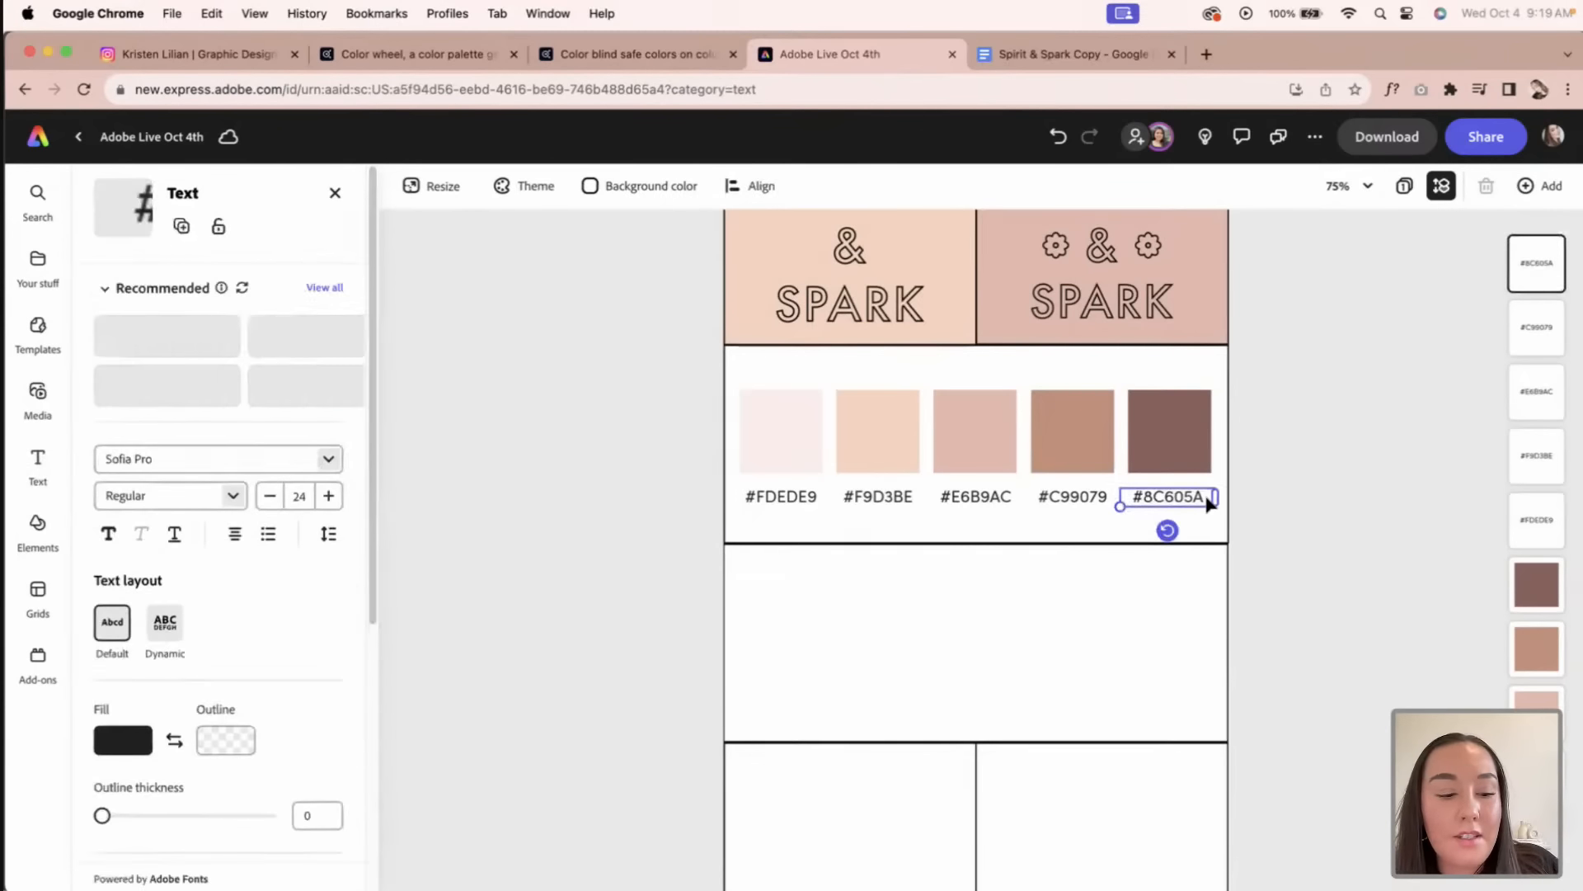
pyautogui.keyDown('shift'); pyautogui.click(1045, 503); pyautogui.keyUp('shift')
pyautogui.keyDown('shift'); pyautogui.click(991, 501); pyautogui.keyUp('shift')
pyautogui.keyDown('shift'); pyautogui.click(879, 505); pyautogui.keyUp('shift')
pyautogui.keyDown('shift'); pyautogui.click(796, 507); pyautogui.keyUp('shift')
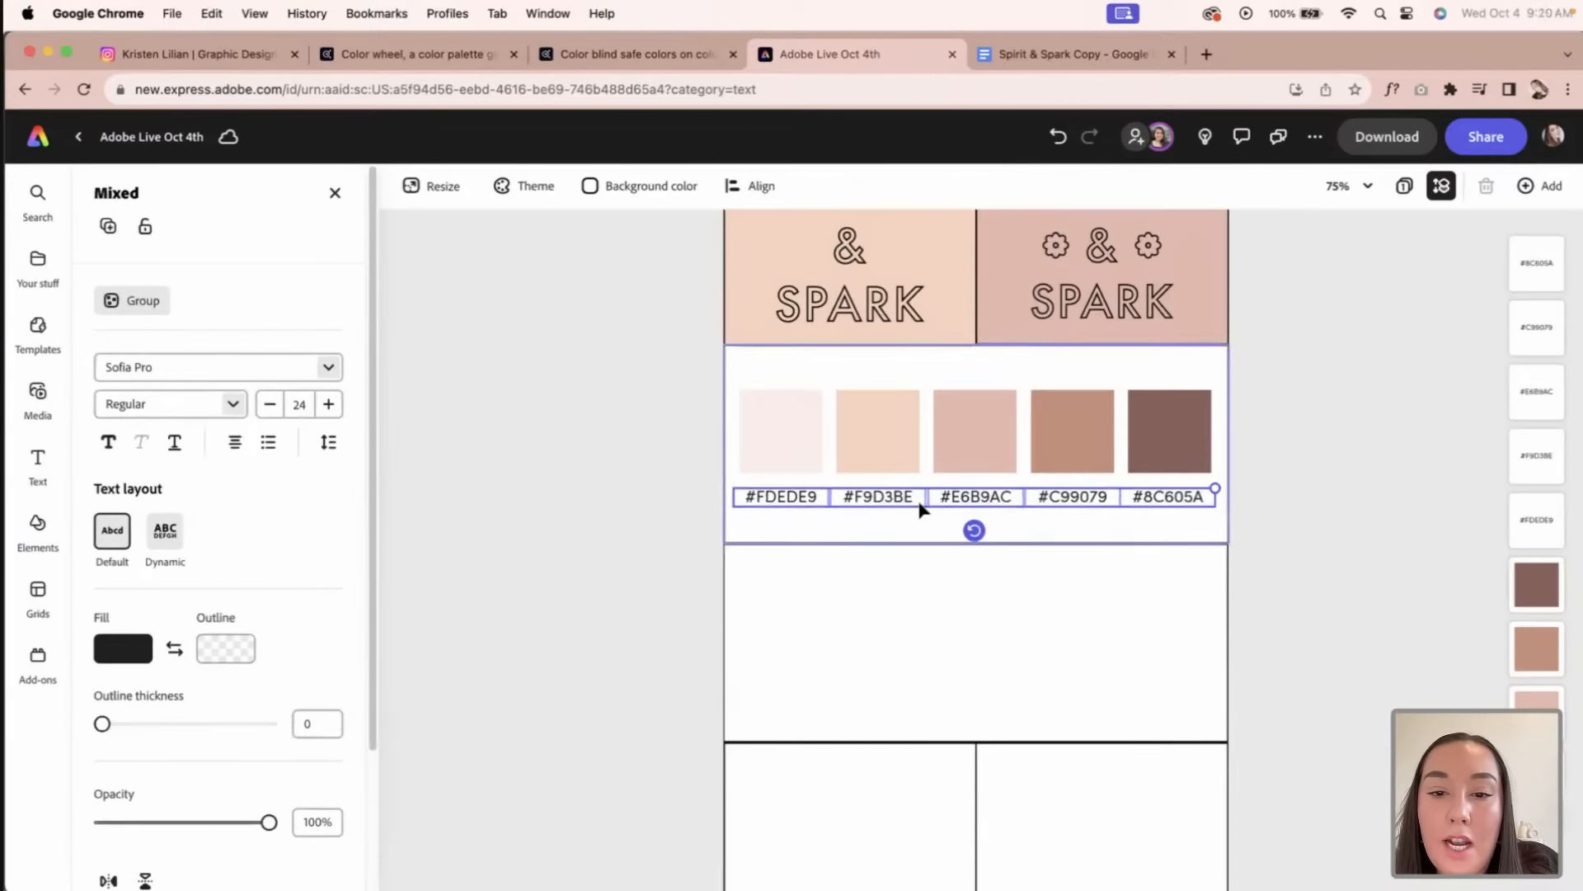
pyautogui.click(729, 188)
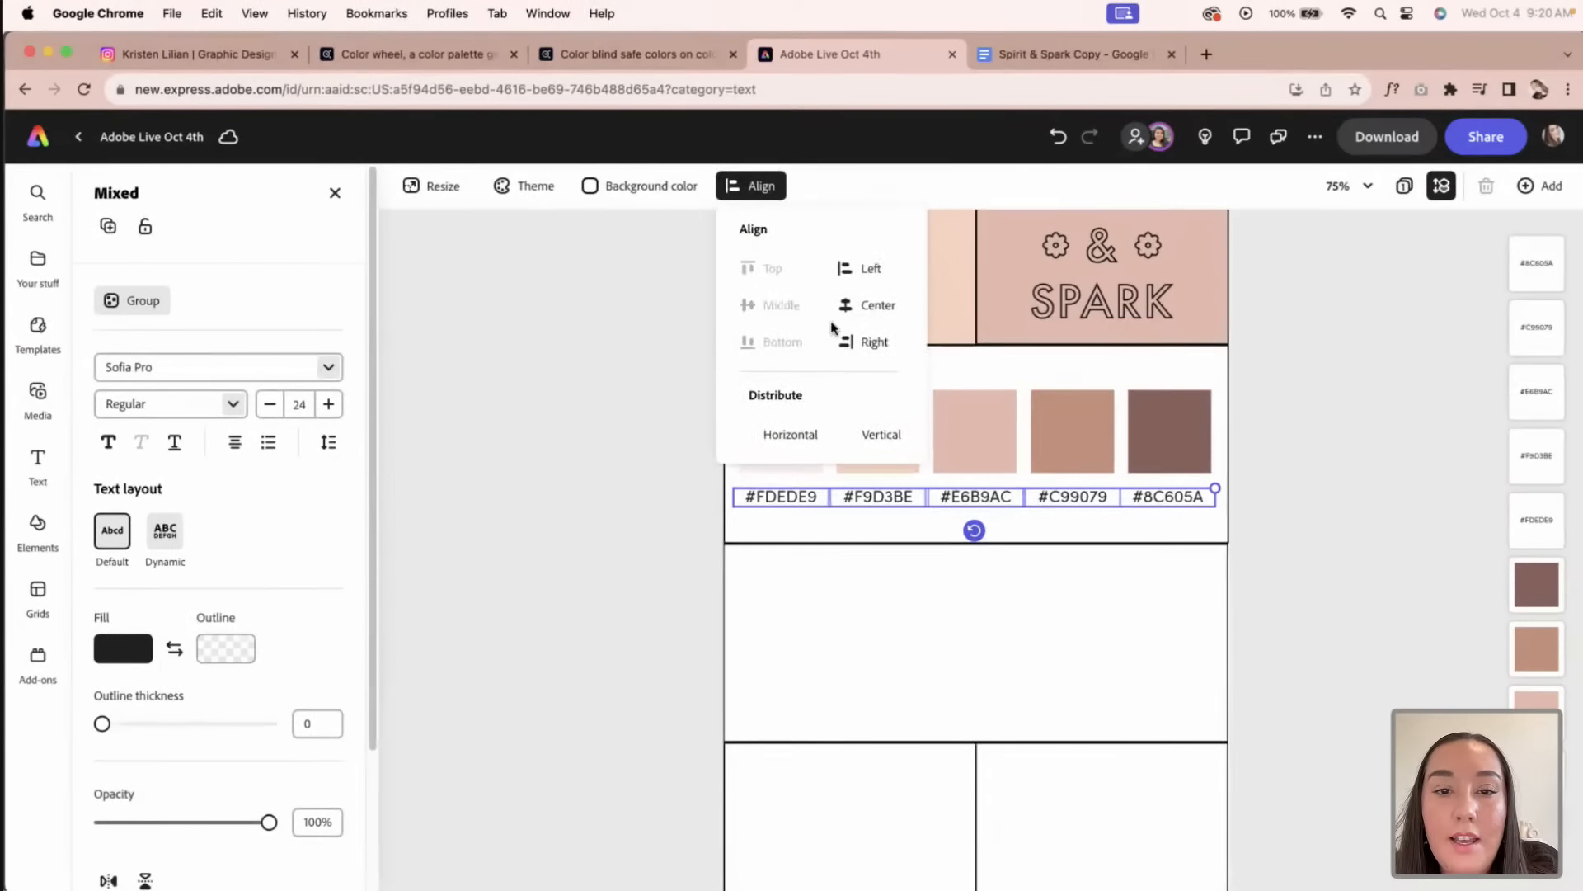
pyautogui.click(879, 432)
pyautogui.click(788, 435)
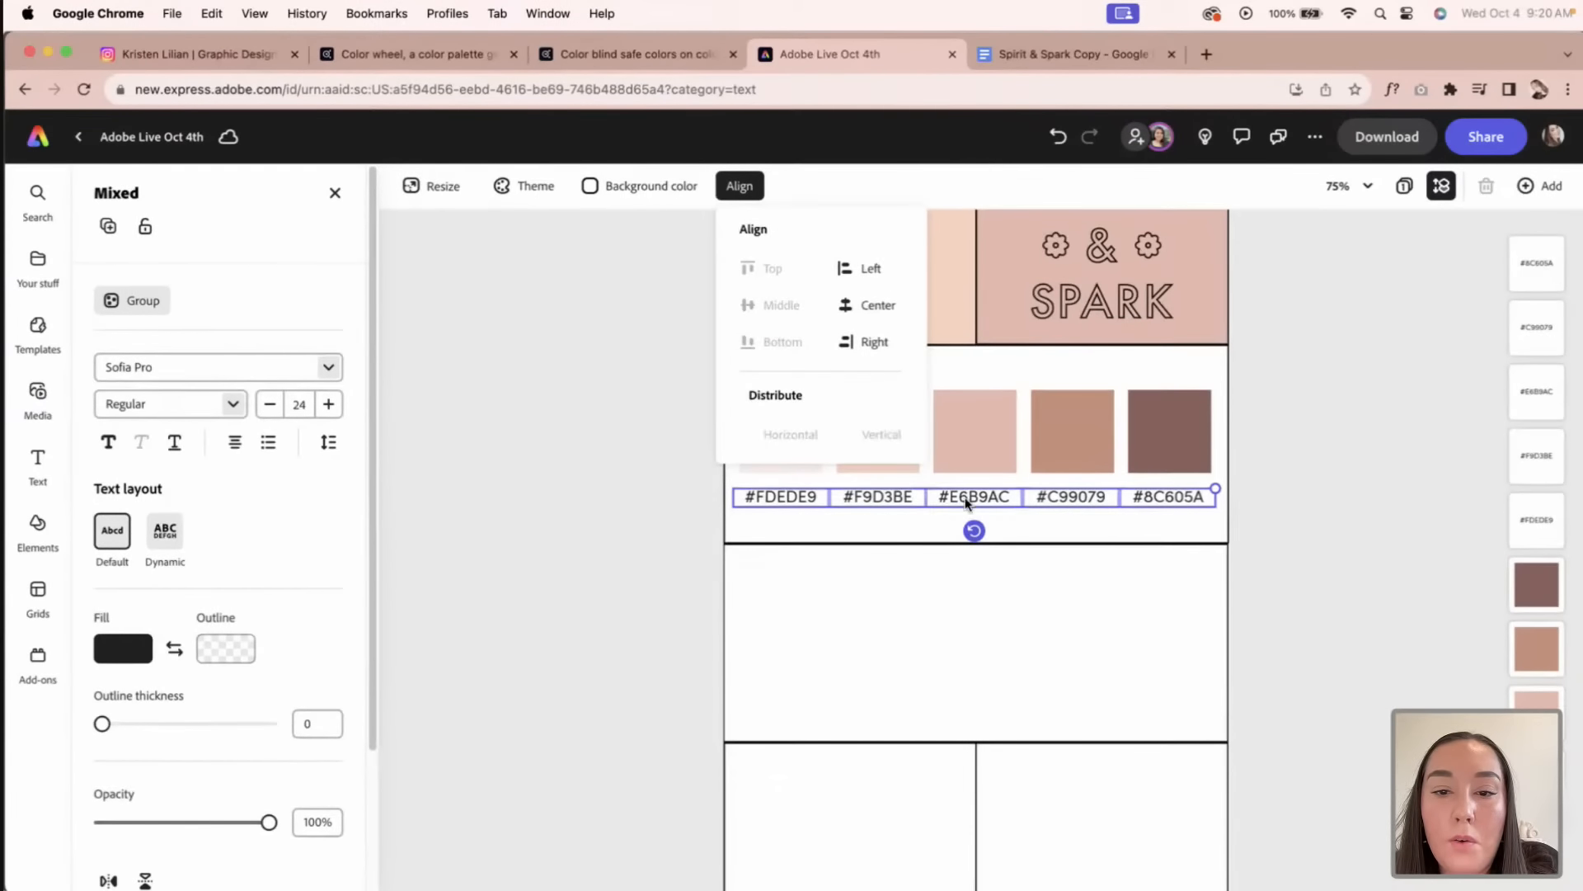
pyautogui.click(1305, 587)
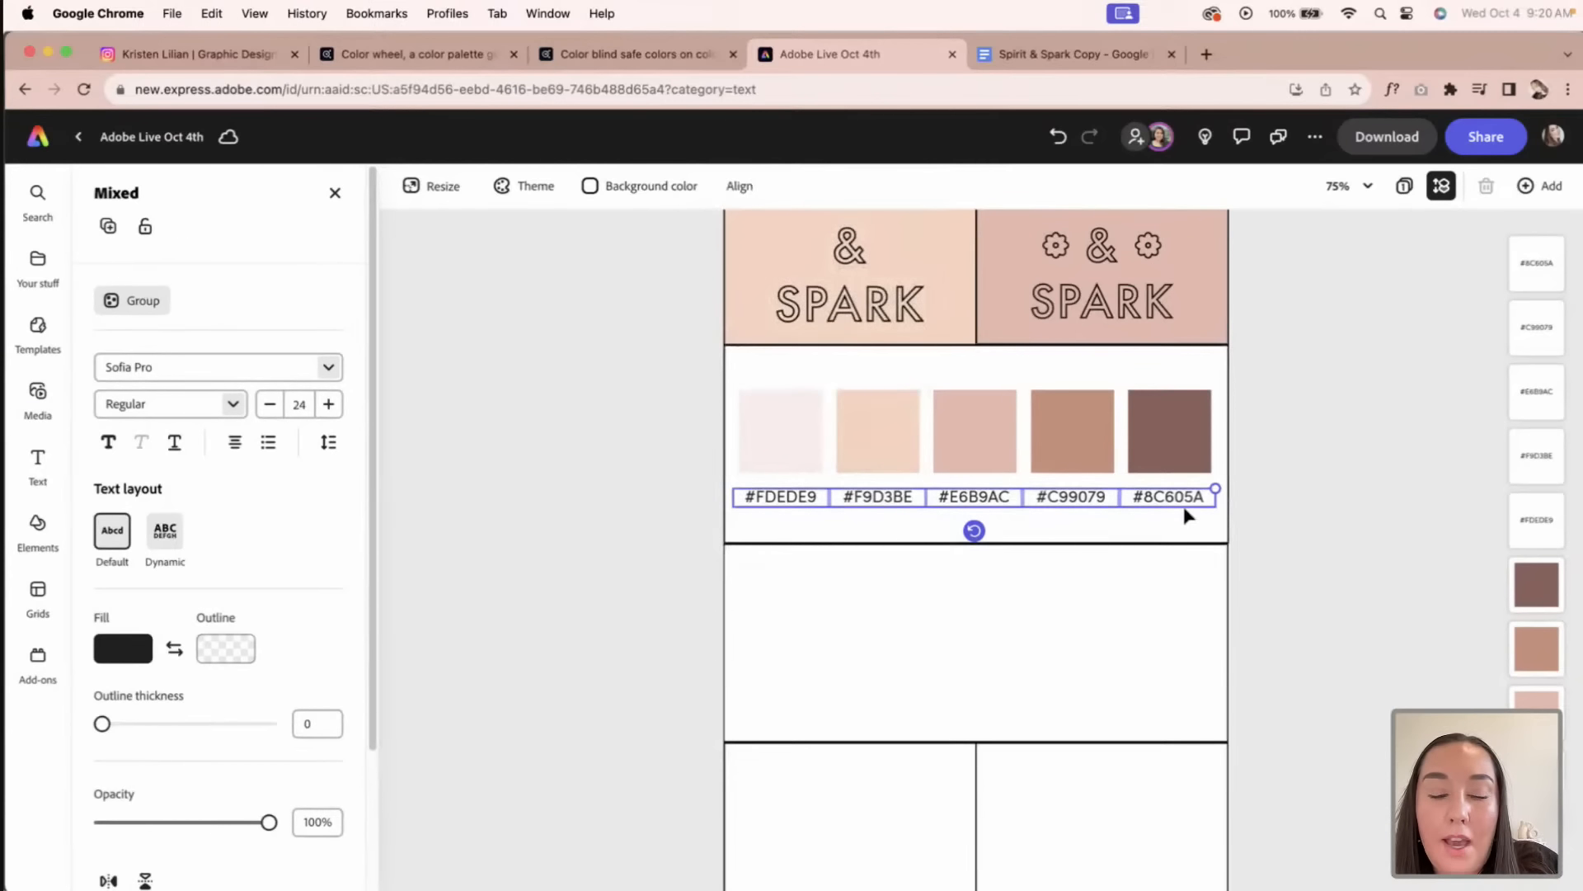
# Step: Group the five hex code labels and move the group slightly down, farther from the color squares
pyautogui.press('super+g')
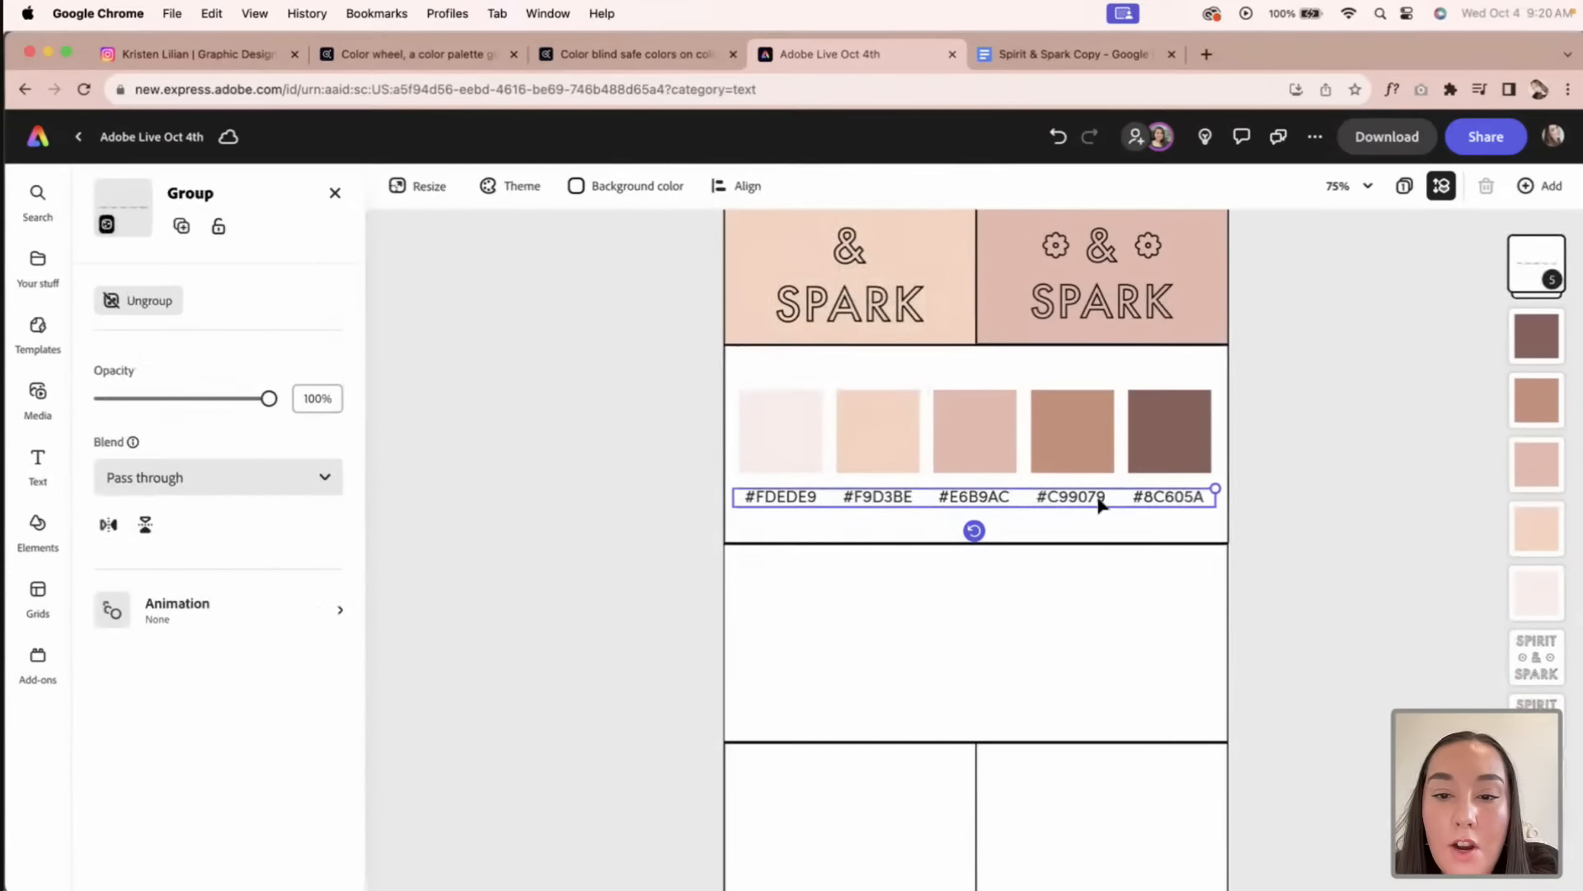
pyautogui.moveTo(1099, 504); pyautogui.dragTo(1095, 515)
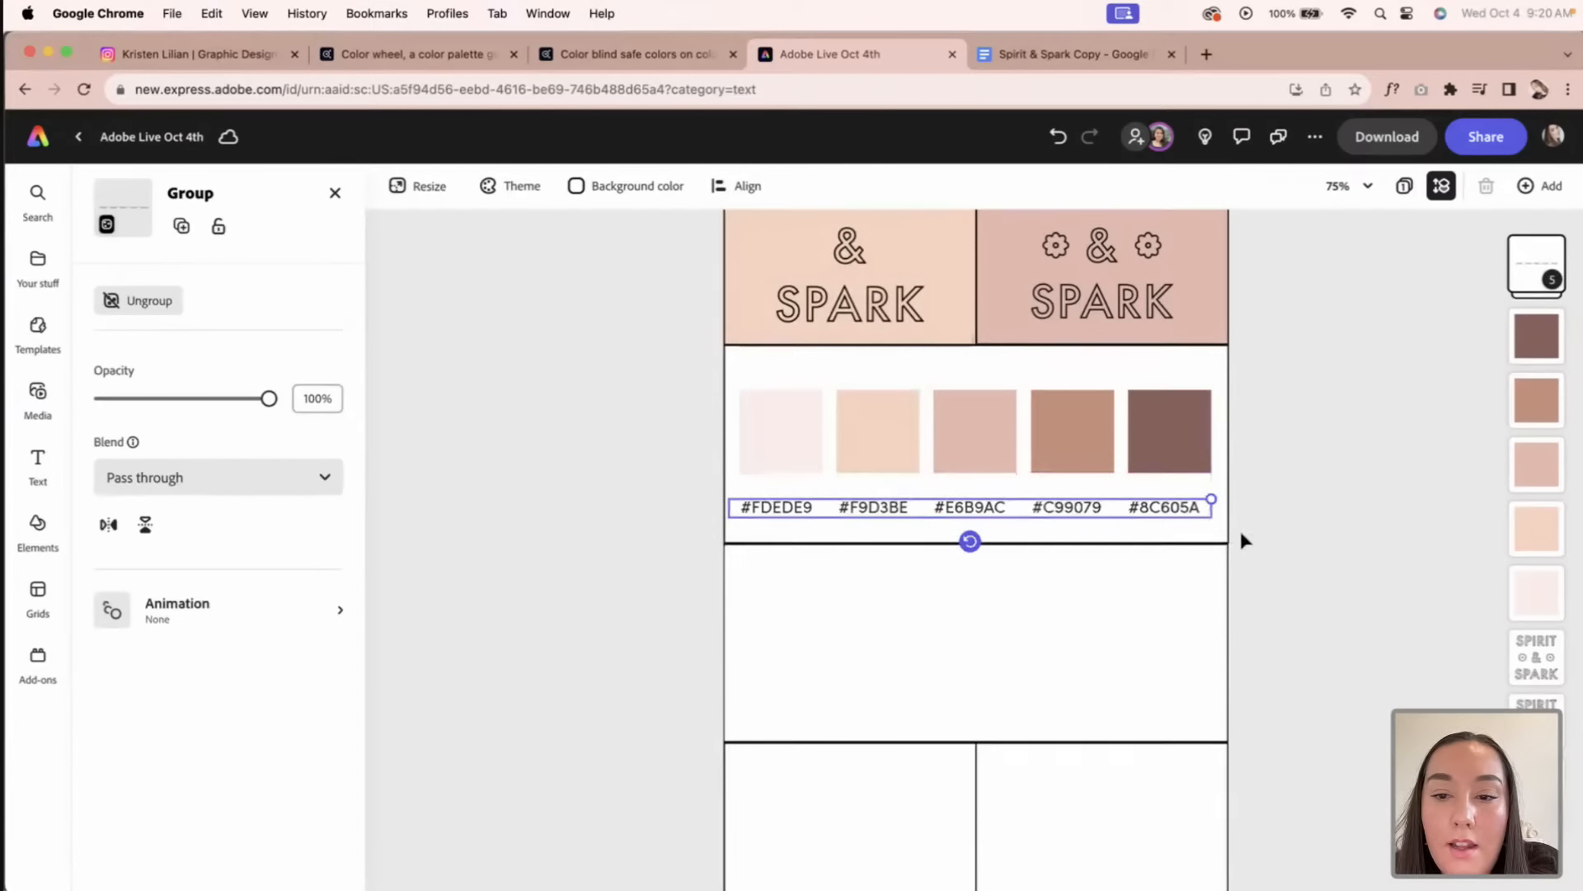
pyautogui.click(1280, 538)
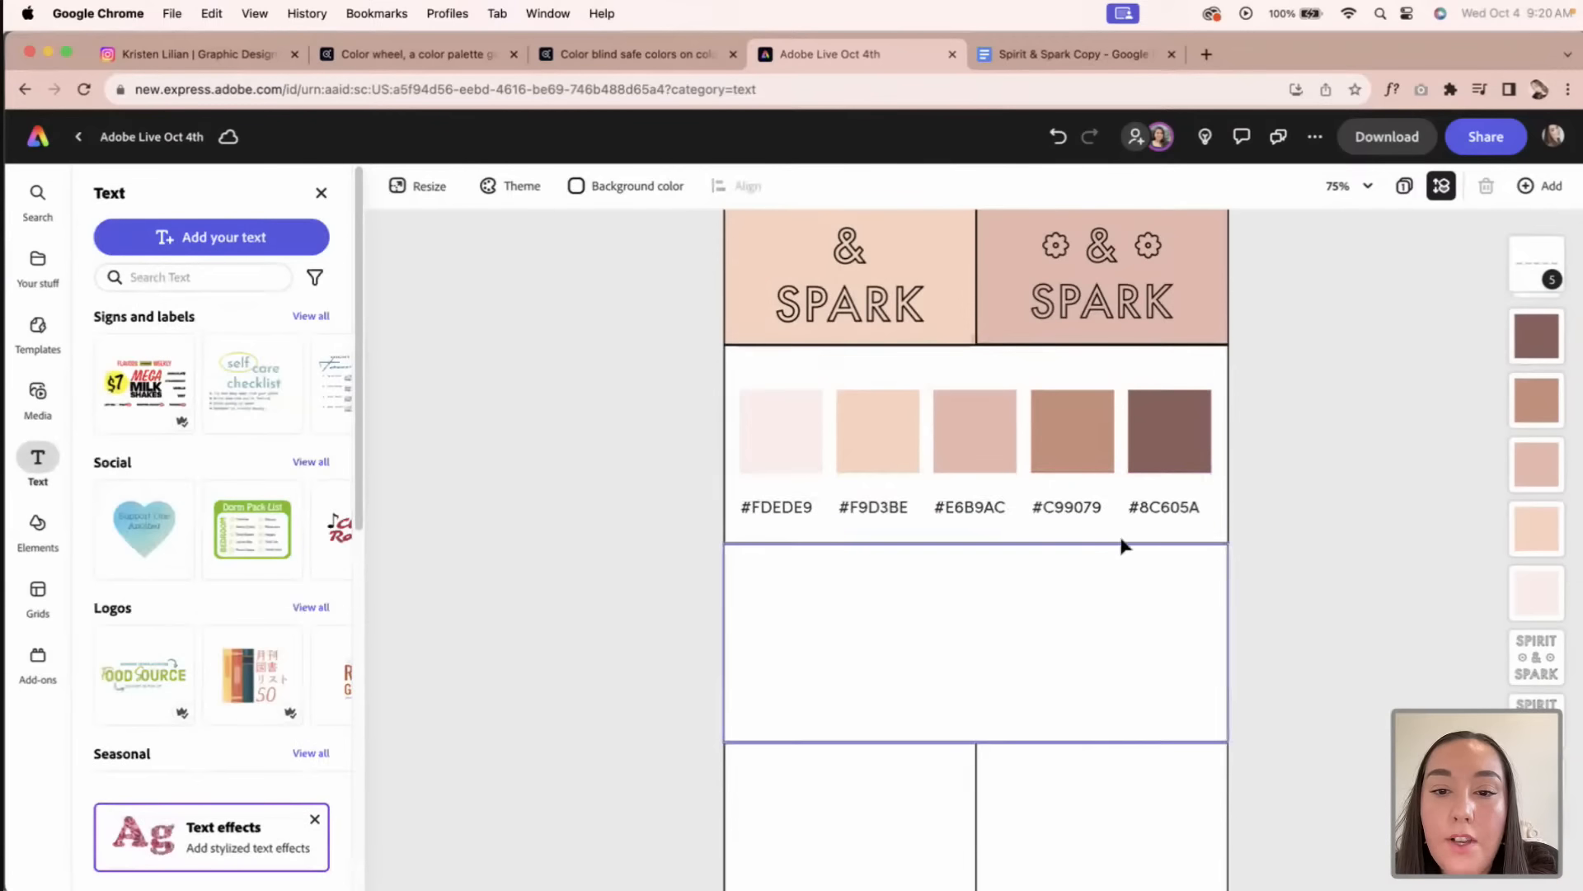
# Step: Add a text box reading "BODY COPY" in the empty full-width cell below the color swatches
pyautogui.press('super+0')
pyautogui.press('super+plus')
pyautogui.press('super+plus')
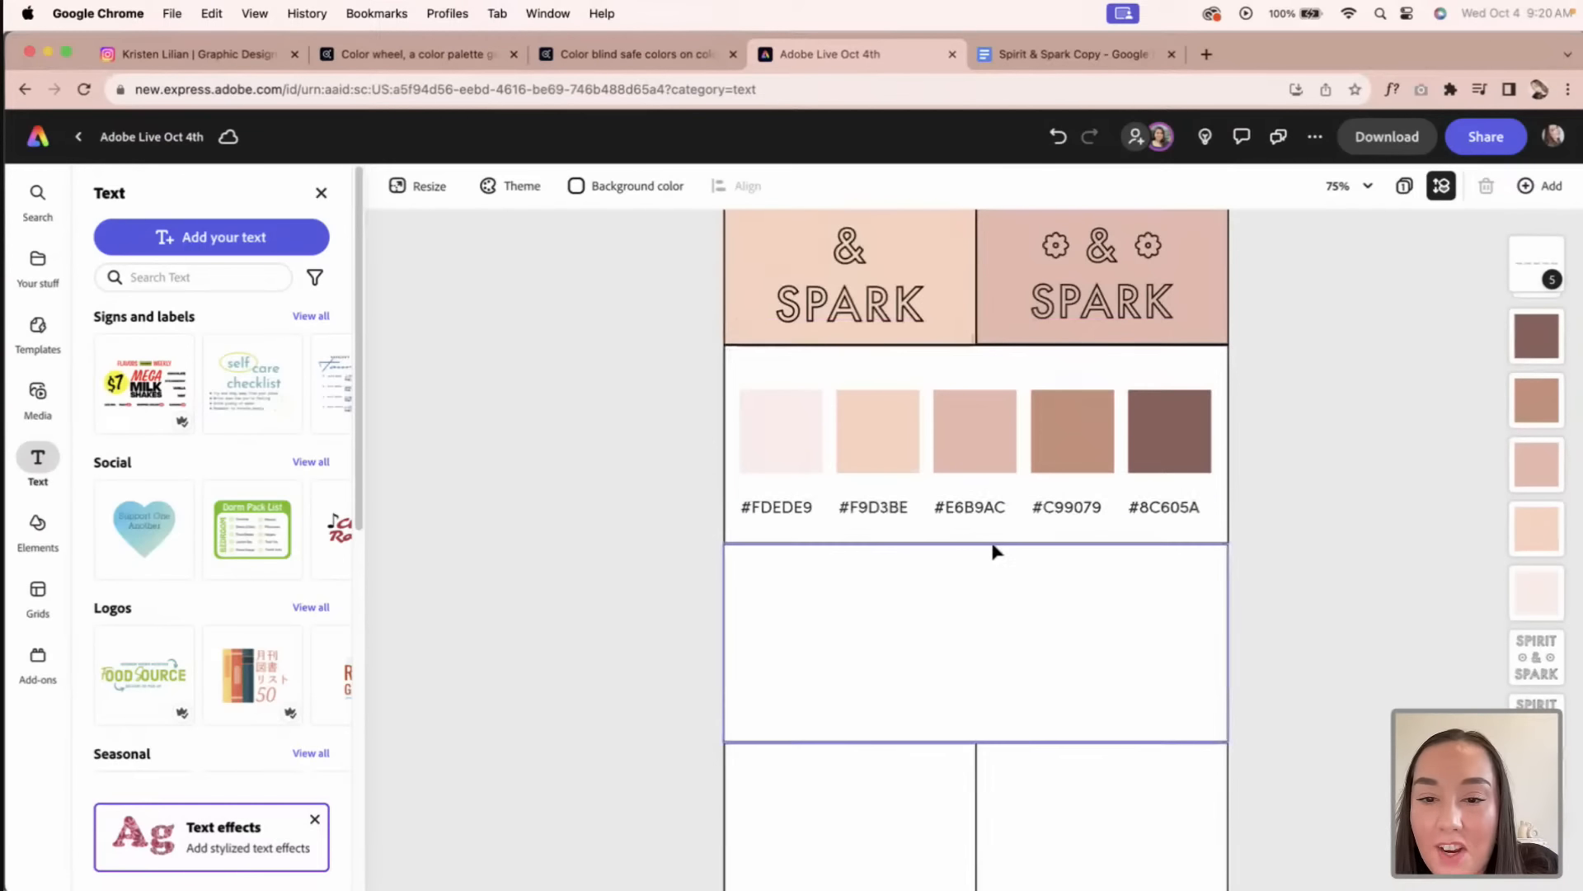
pyautogui.scroll(-2, 990, 544)
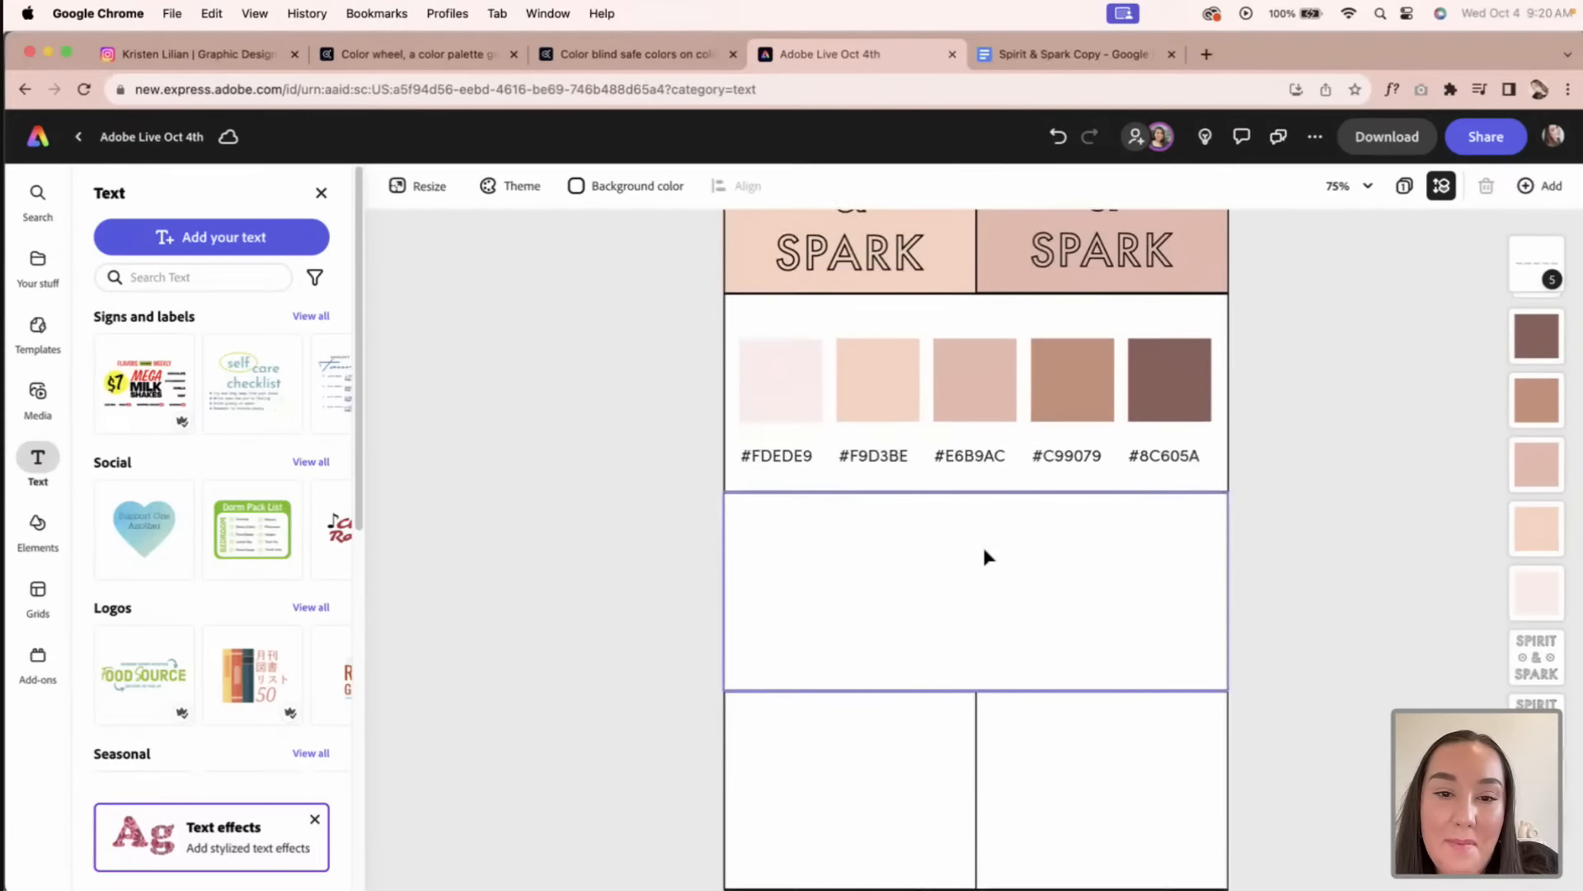
pyautogui.scroll(-1, 987, 551)
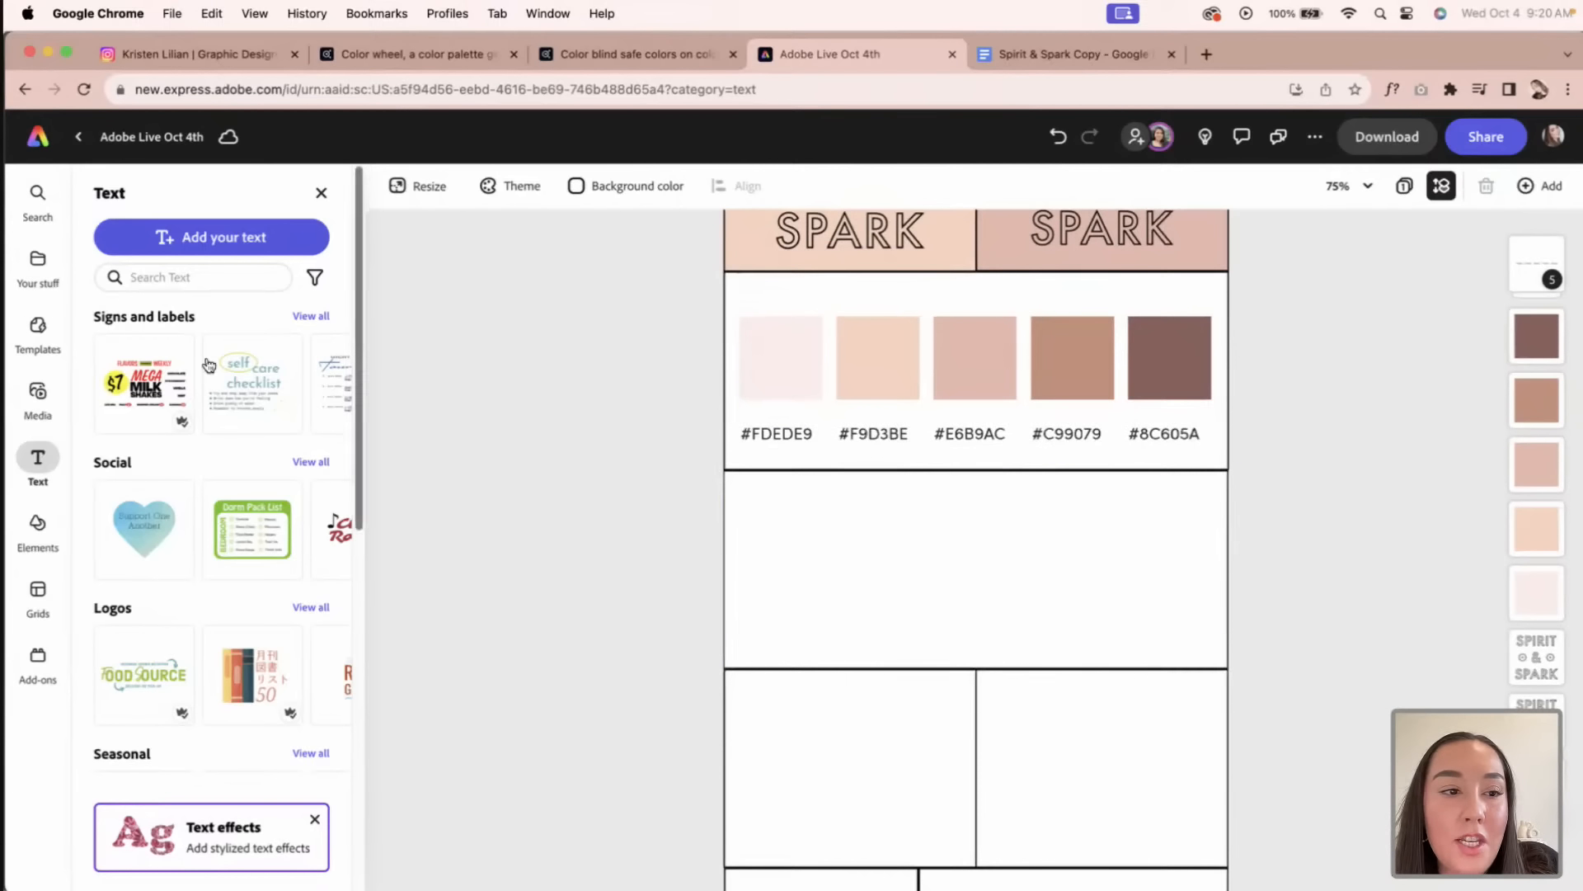
pyautogui.click(181, 246)
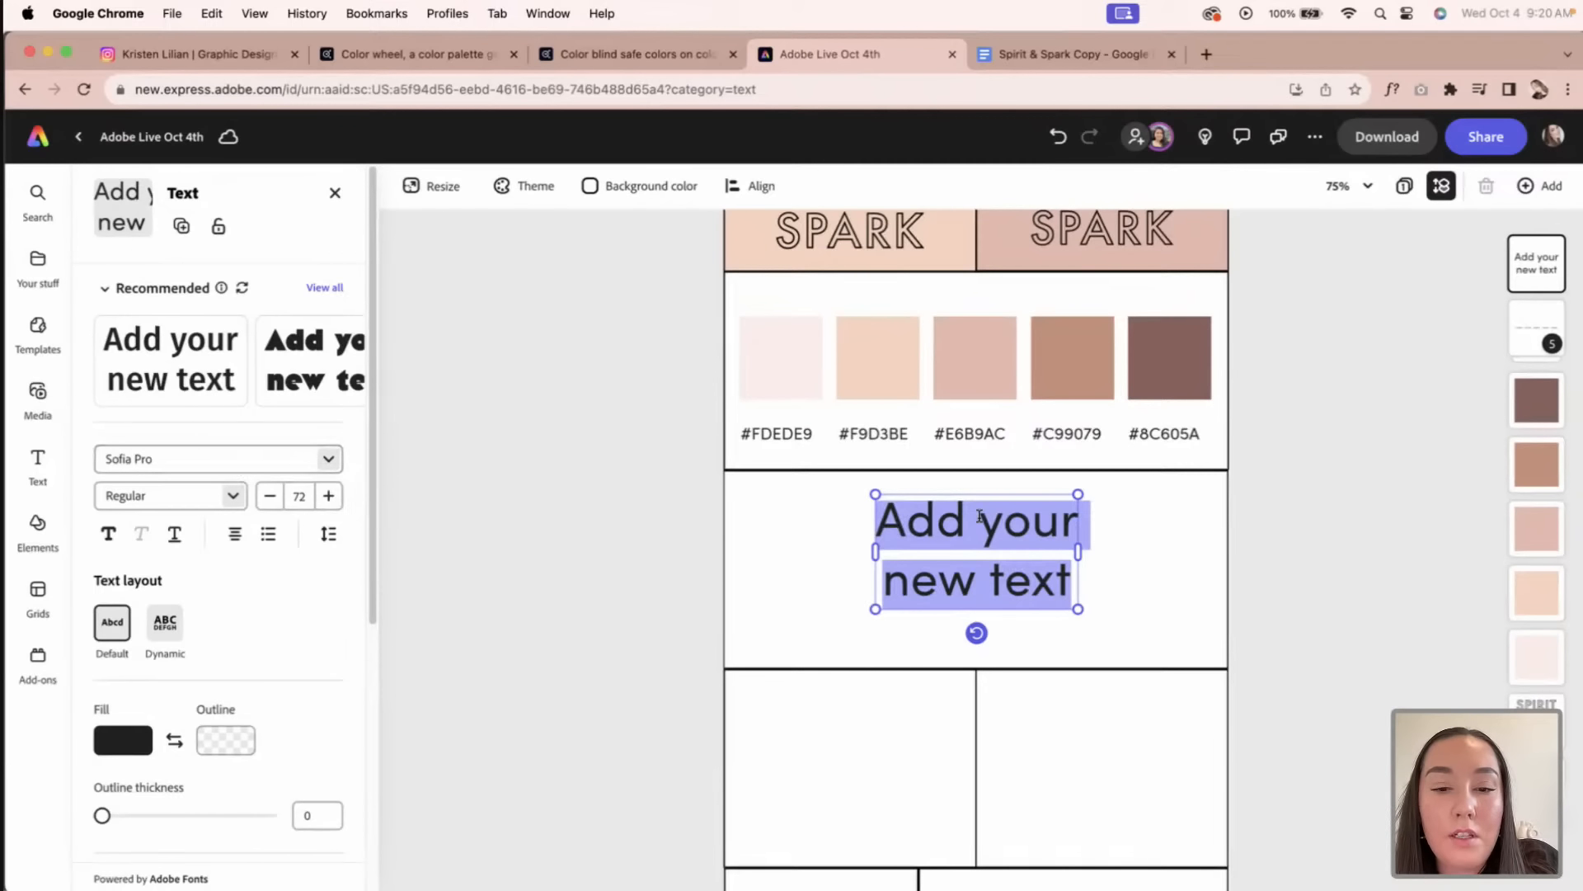
pyautogui.write('BPD')
pyautogui.press('BackSpace')
pyautogui.press('BackSpace')
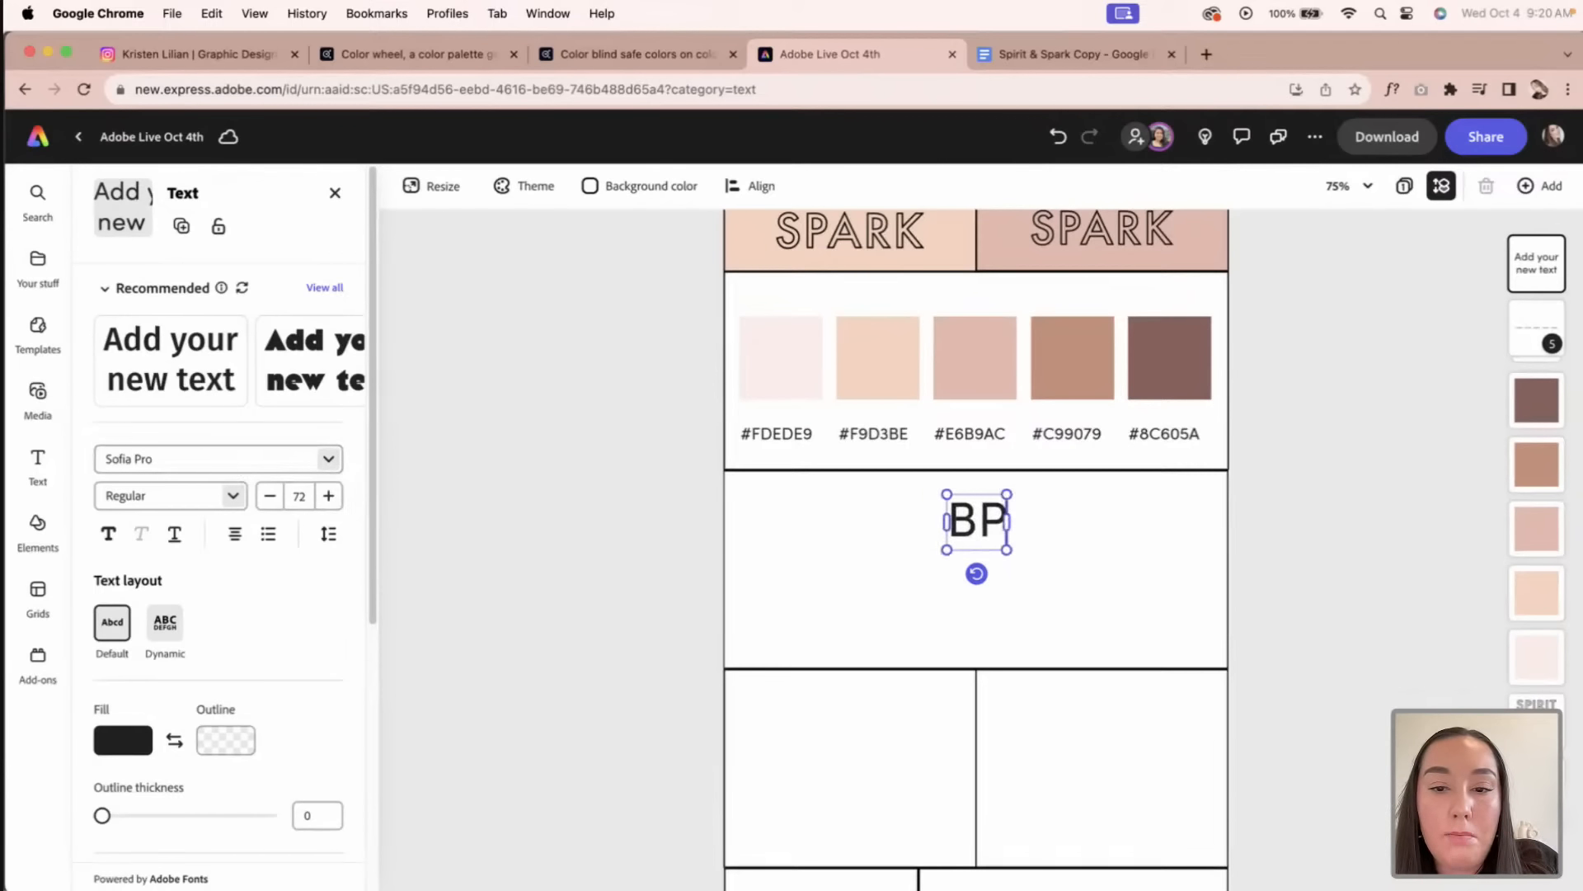
pyautogui.write('ODY COPY')
# Step: Set the BODY COPY text size to 30 and move it to the upper-left corner of its cell
pyautogui.press('super+a')
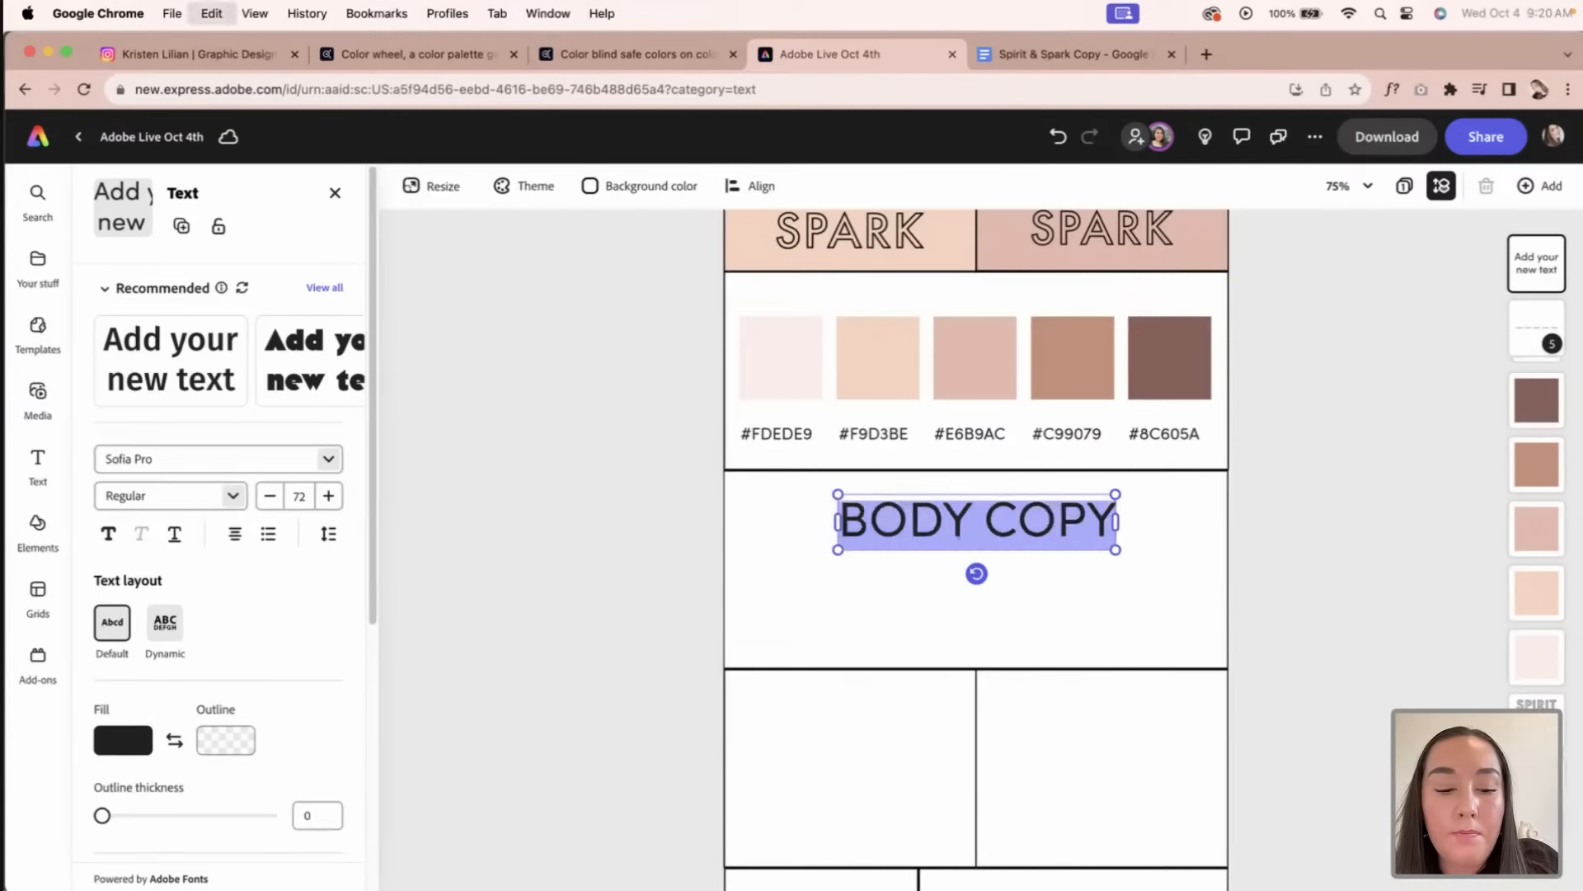
pyautogui.click(299, 496)
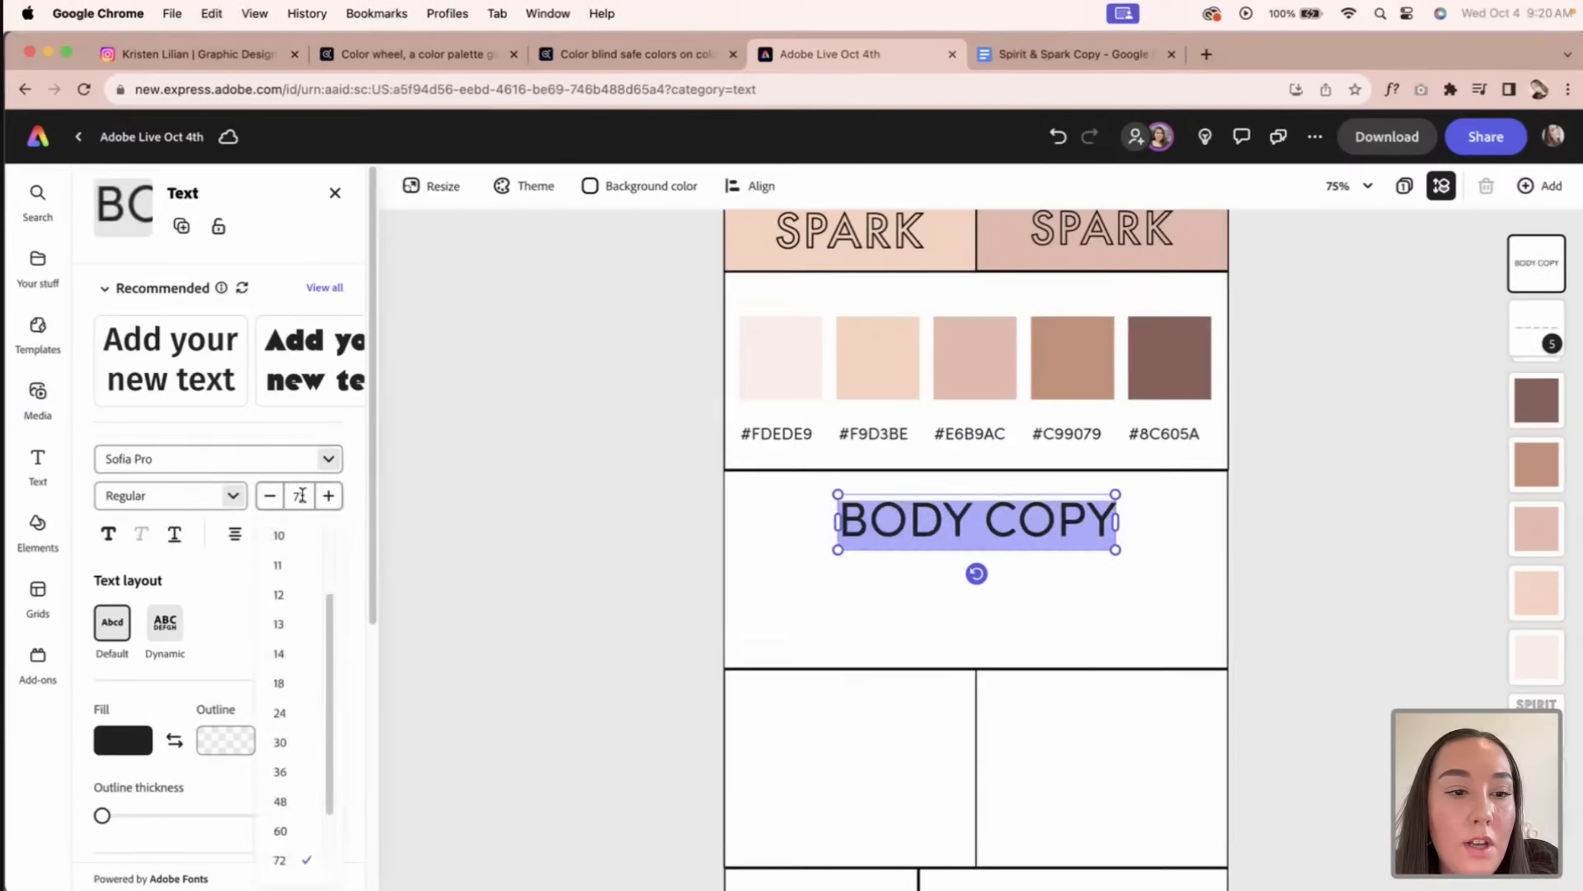
pyautogui.click(311, 713)
pyautogui.click(298, 496)
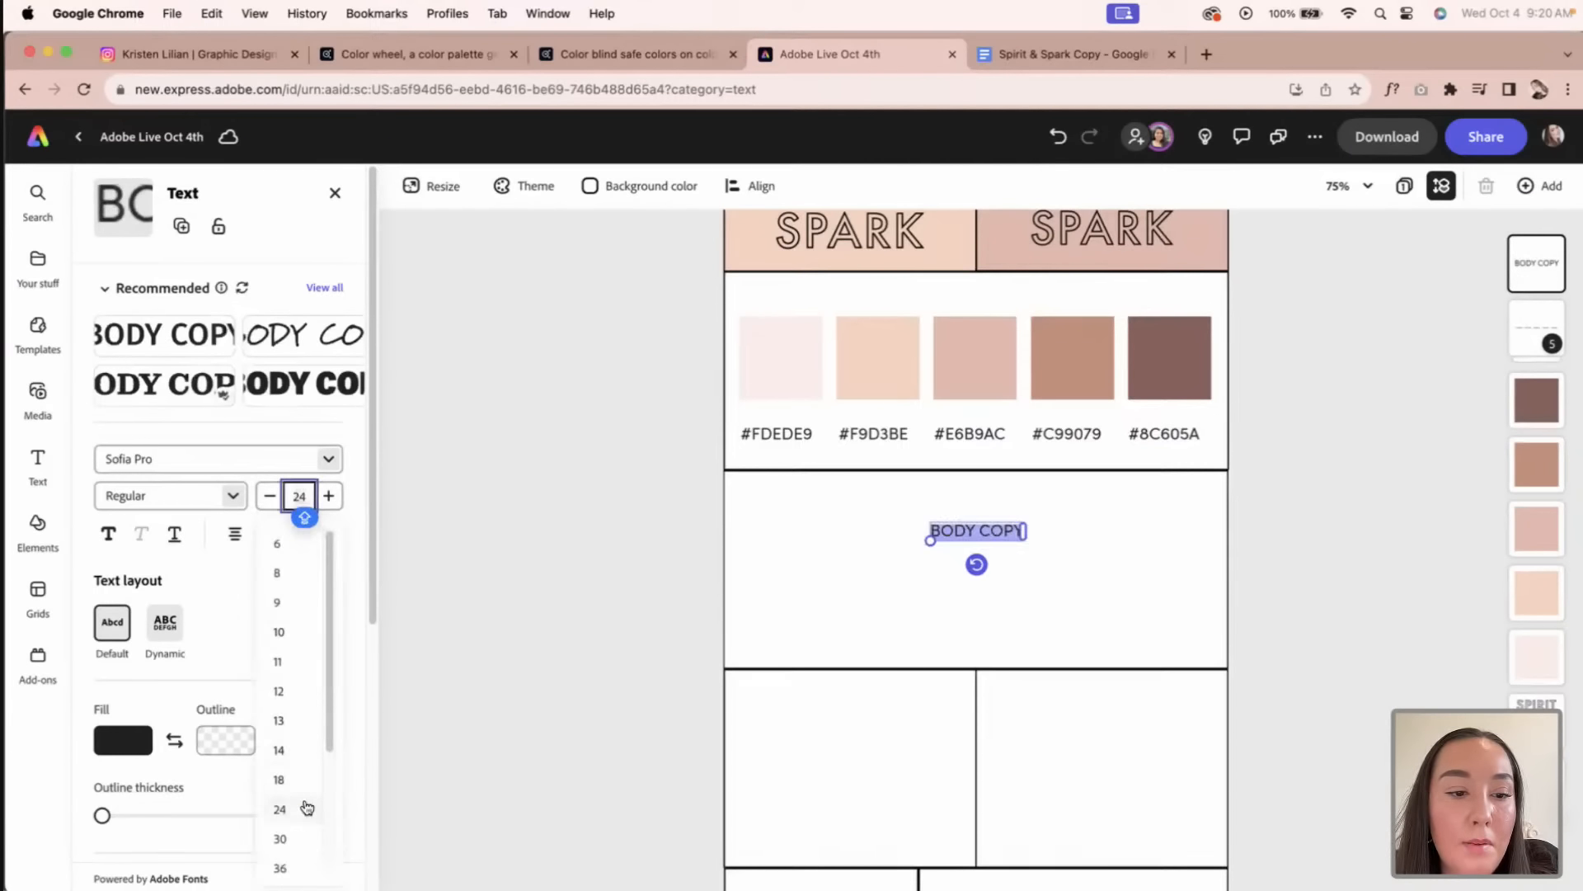
pyautogui.click(307, 837)
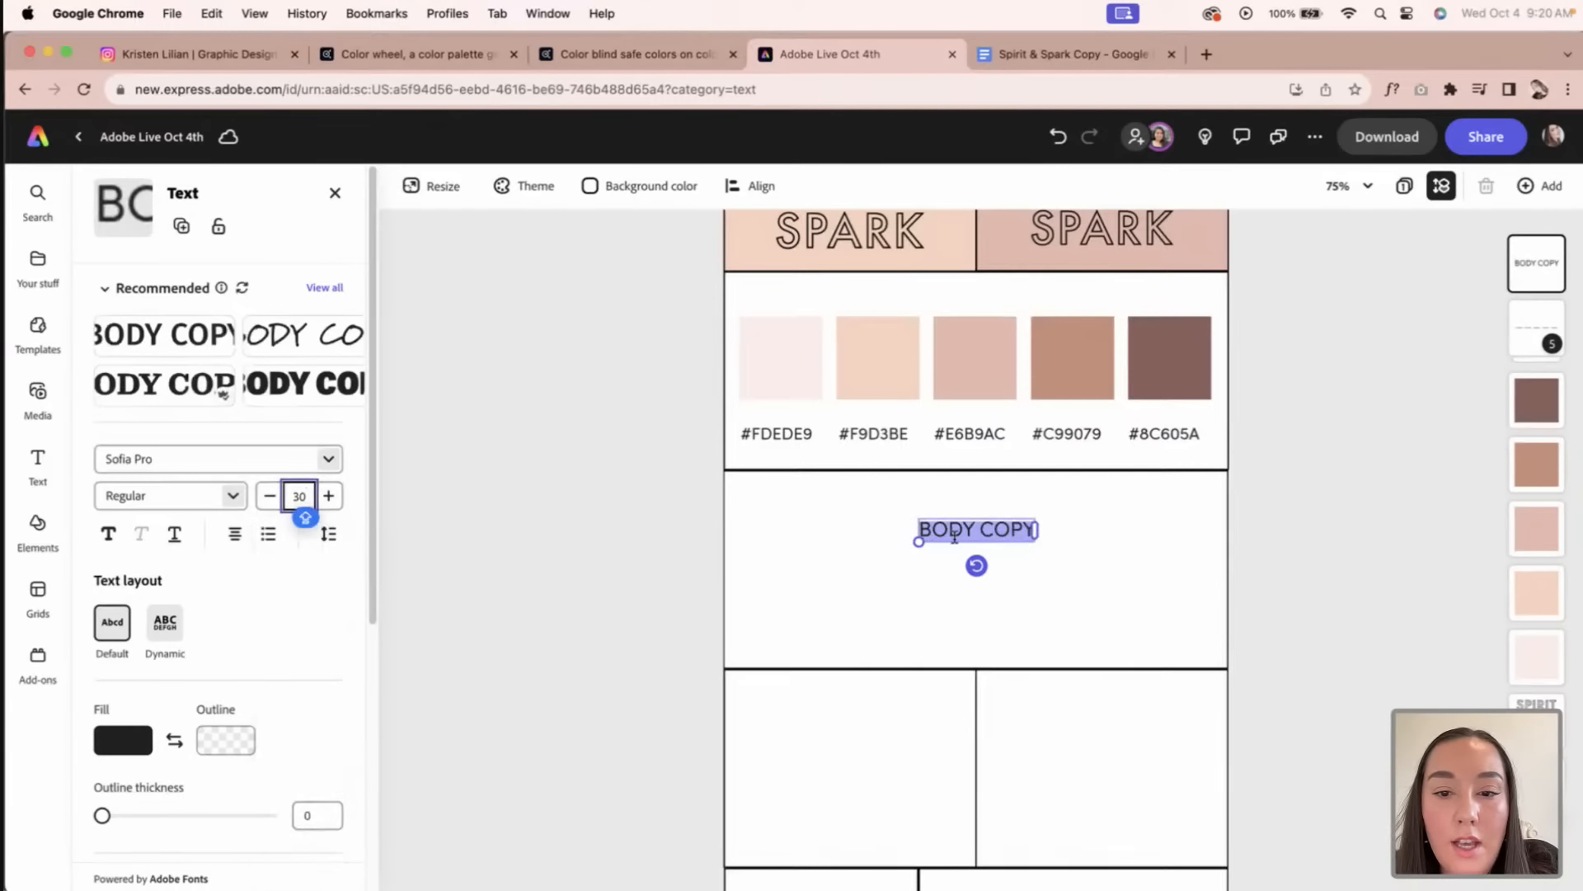
pyautogui.moveTo(980, 530); pyautogui.dragTo(821, 513)
# Step: Try size 18 for the BODY COPY label, then set its text size to 24
pyautogui.tripleClick(825, 513)
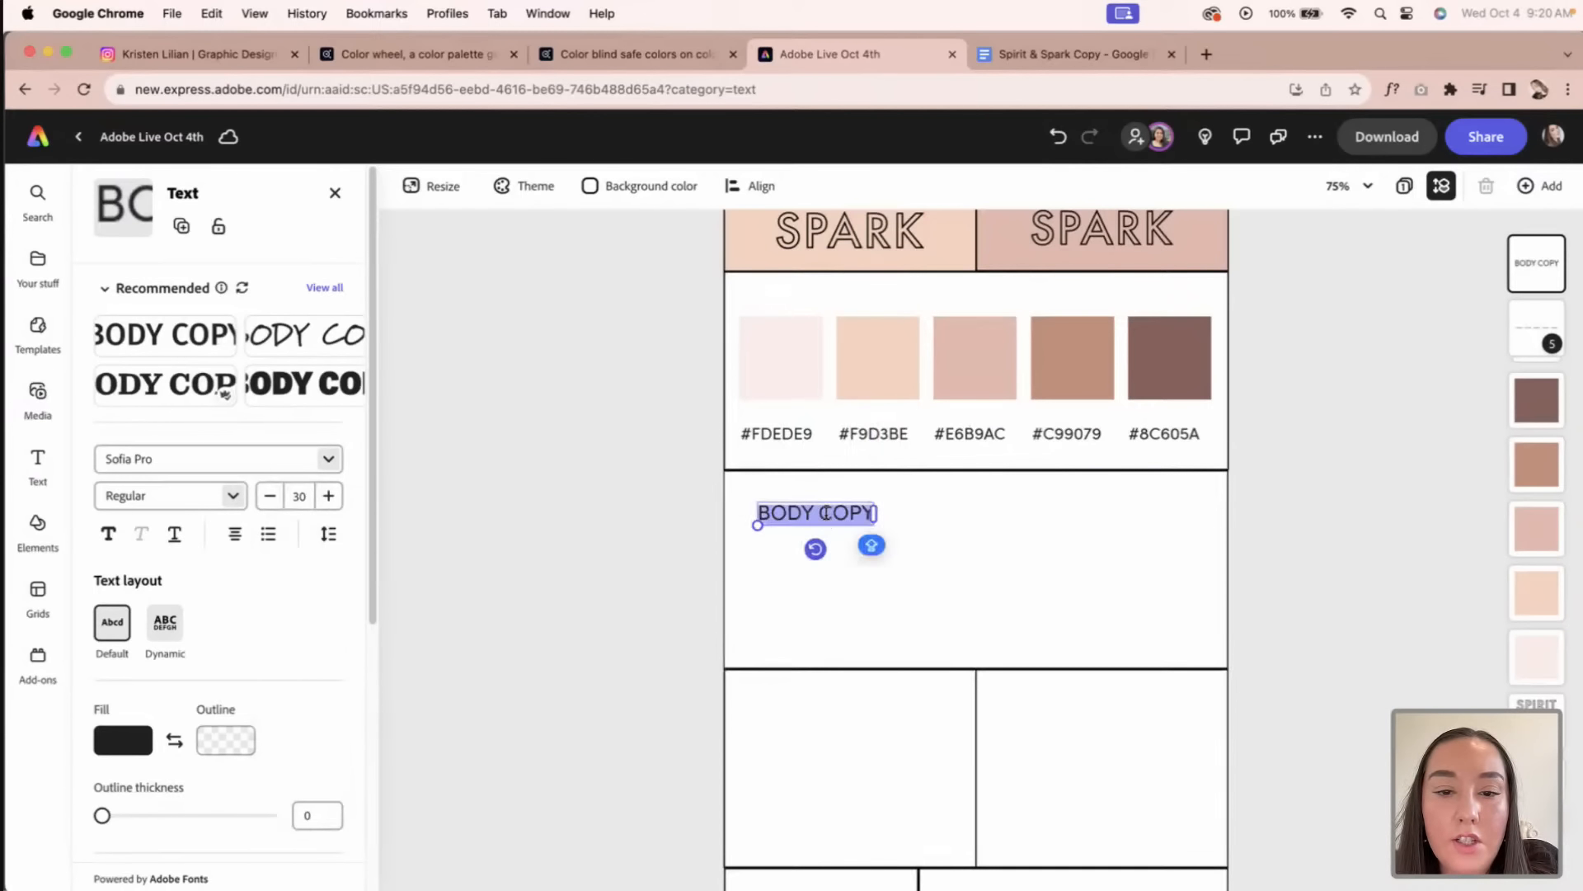
pyautogui.click(298, 496)
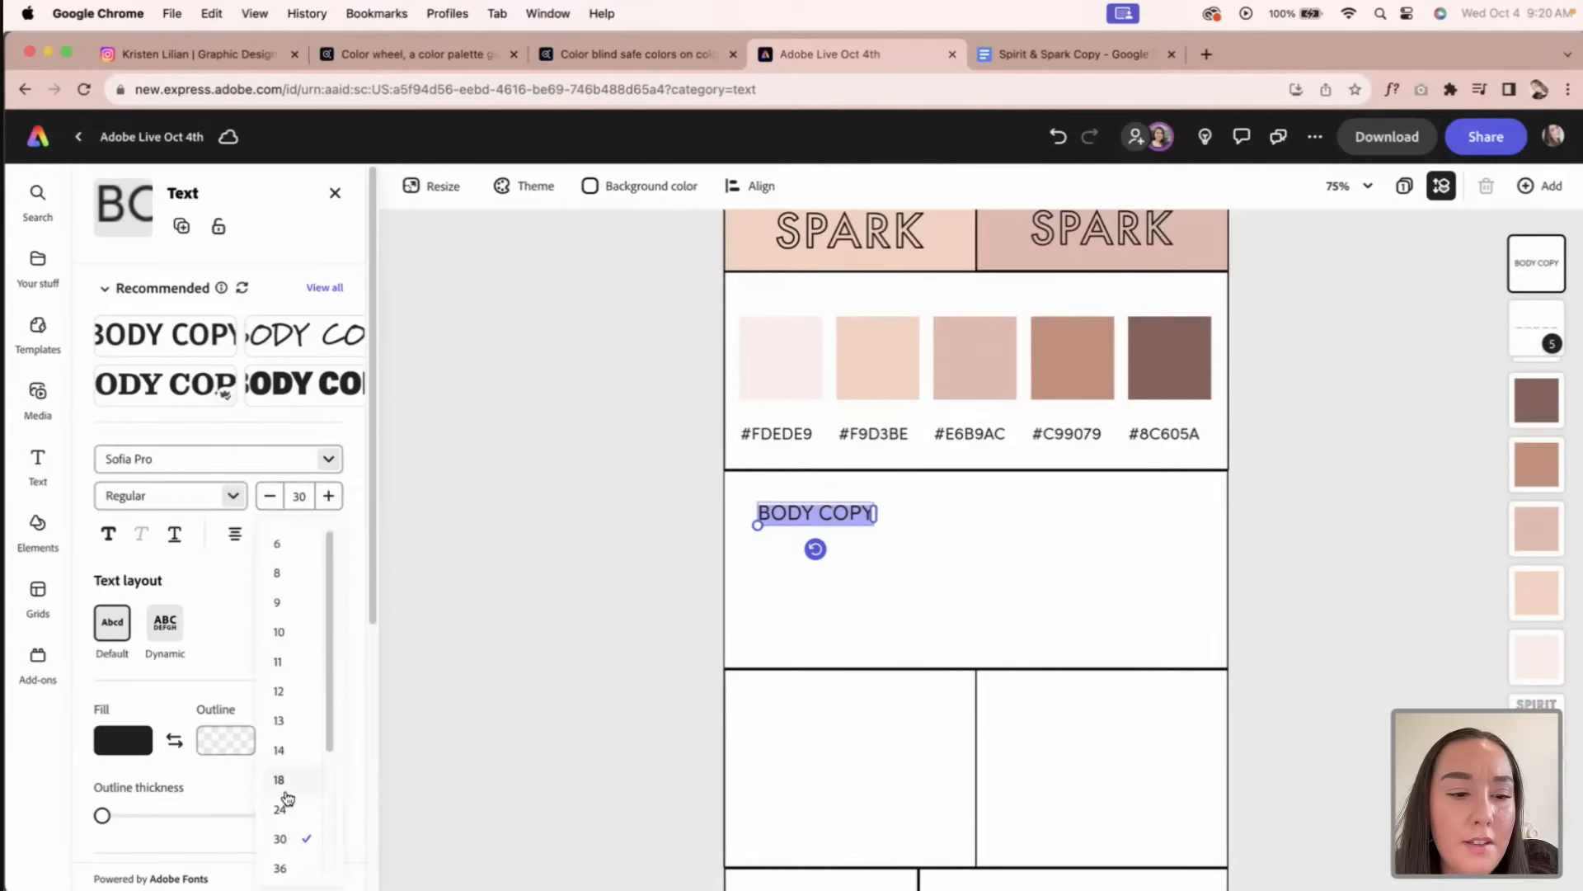
pyautogui.click(284, 790)
pyautogui.click(315, 499)
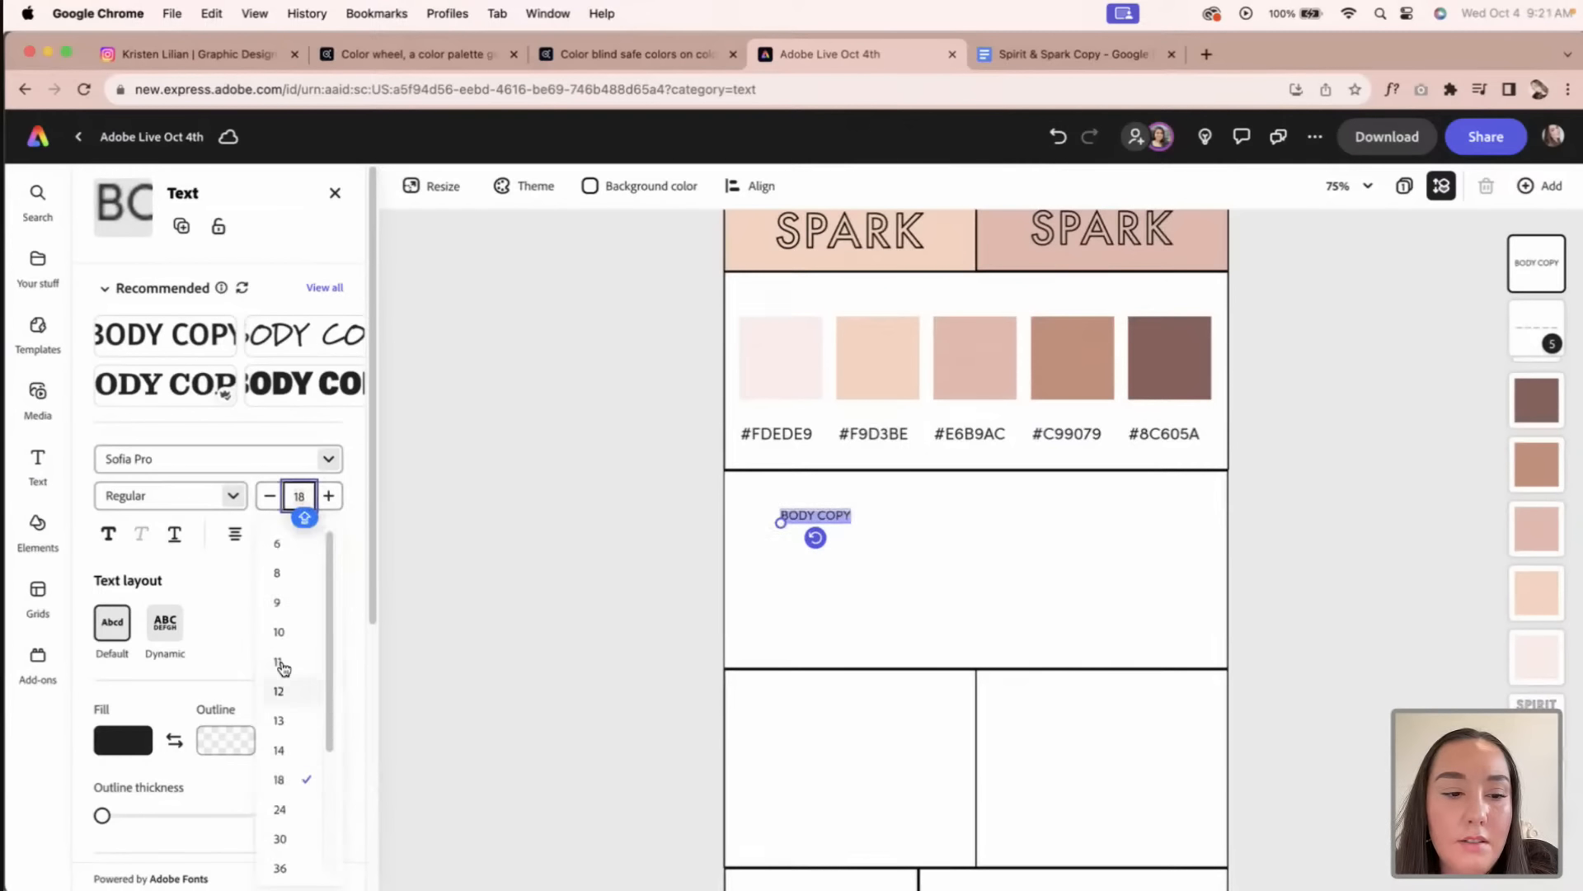
pyautogui.click(294, 804)
# Step: Duplicate the BODY COPY label to the middle of the cell and change the copy's text to "SUBHEADINGS"
pyautogui.moveTo(788, 518); pyautogui.dragTo(986, 520)
pyautogui.click(813, 513)
pyautogui.doubleClick(985, 519)
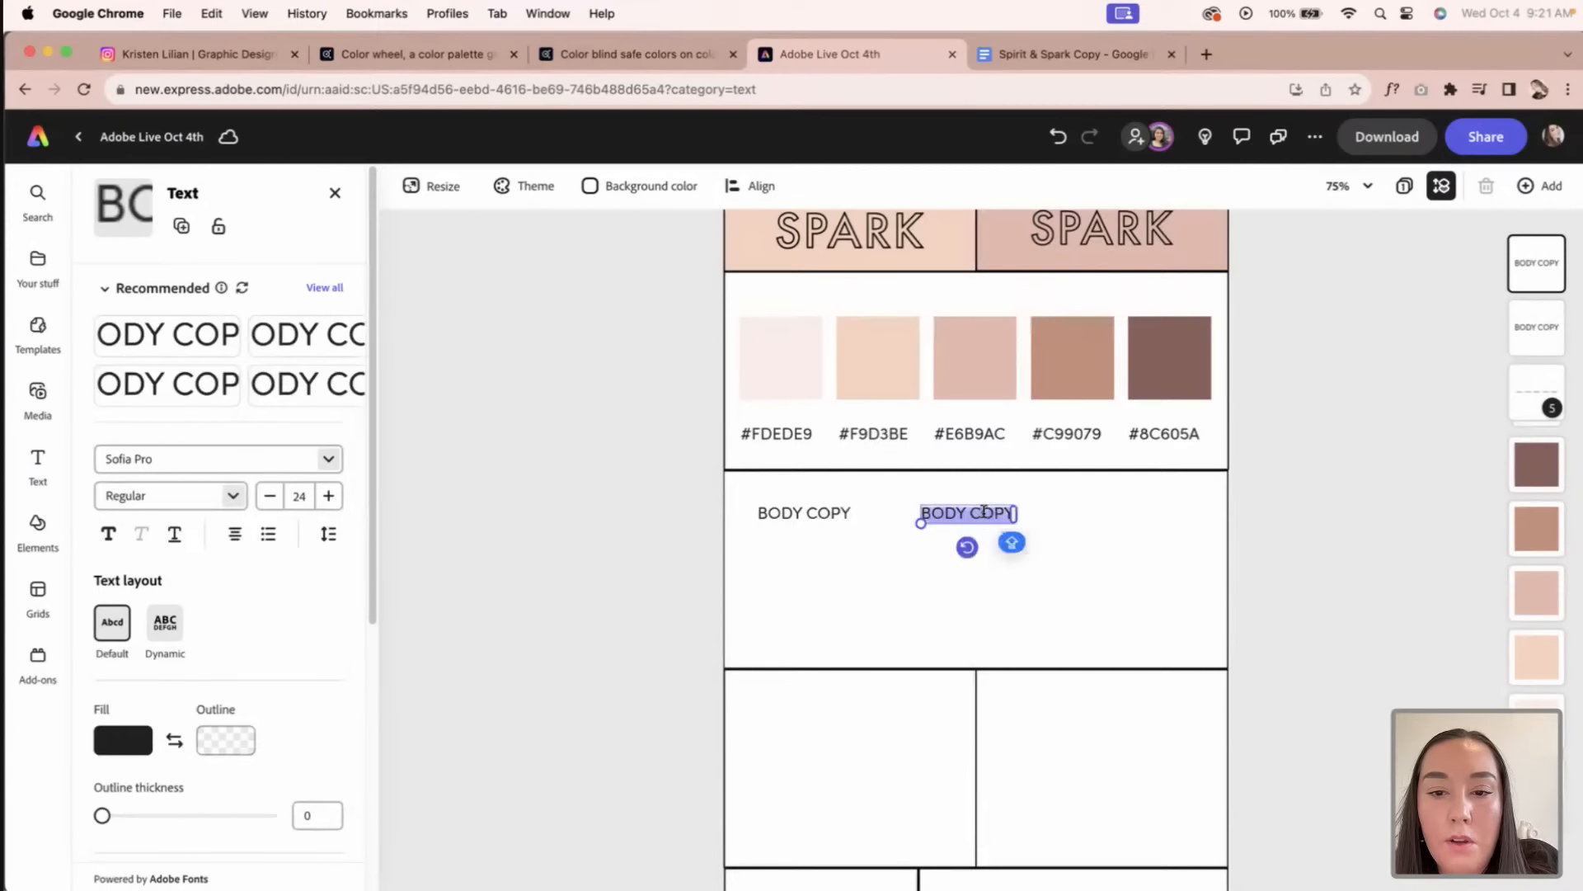
pyautogui.press('BackSpace')
pyautogui.write('SUBHEADINGS')
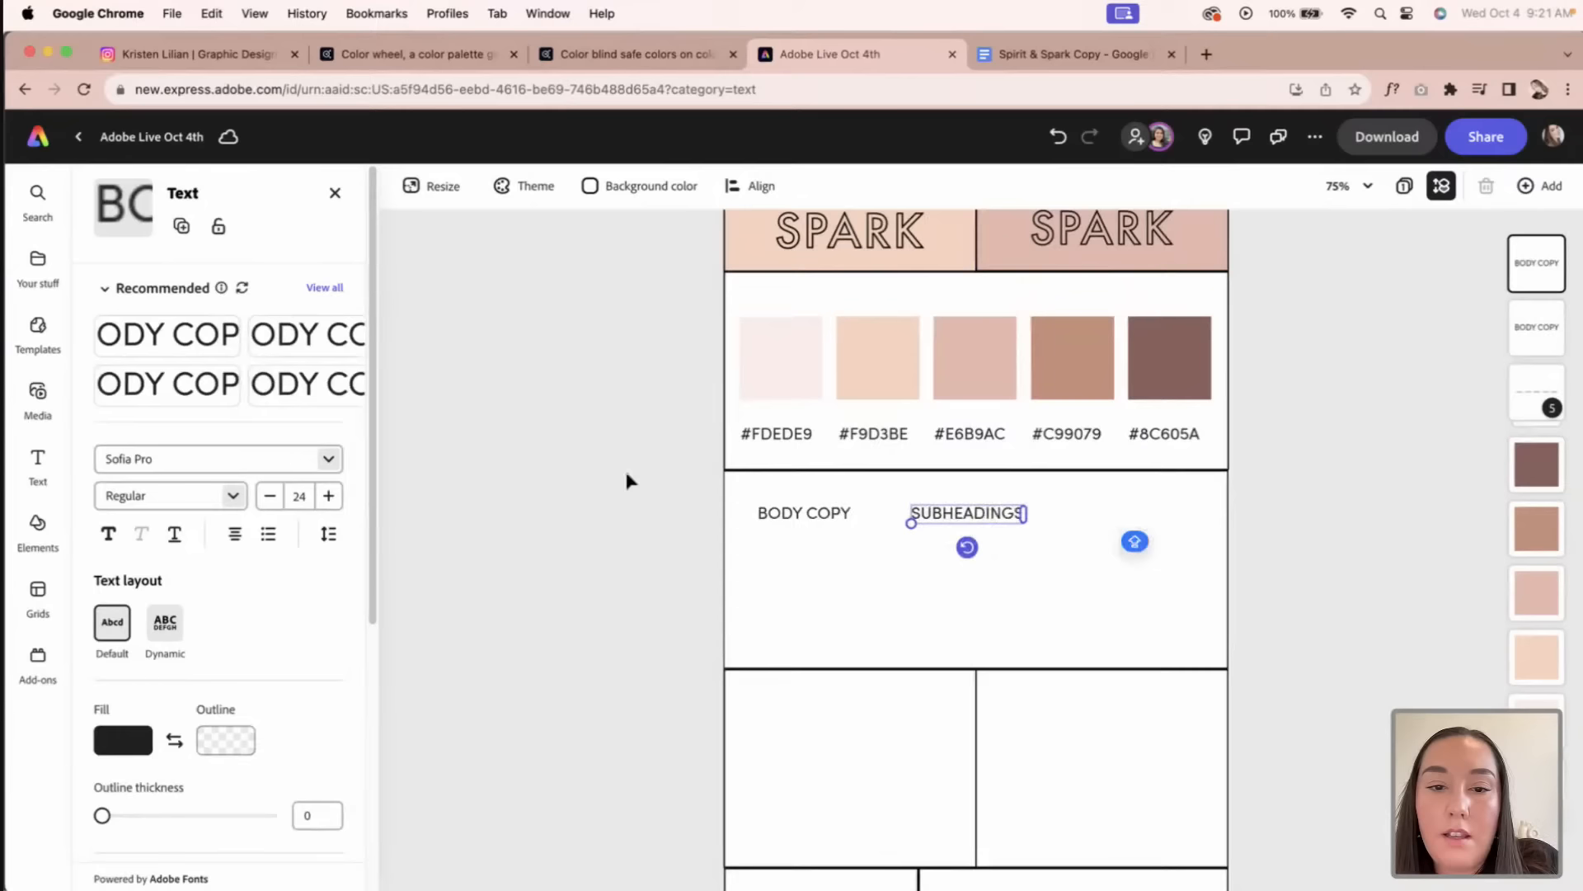
pyautogui.press('Escape')
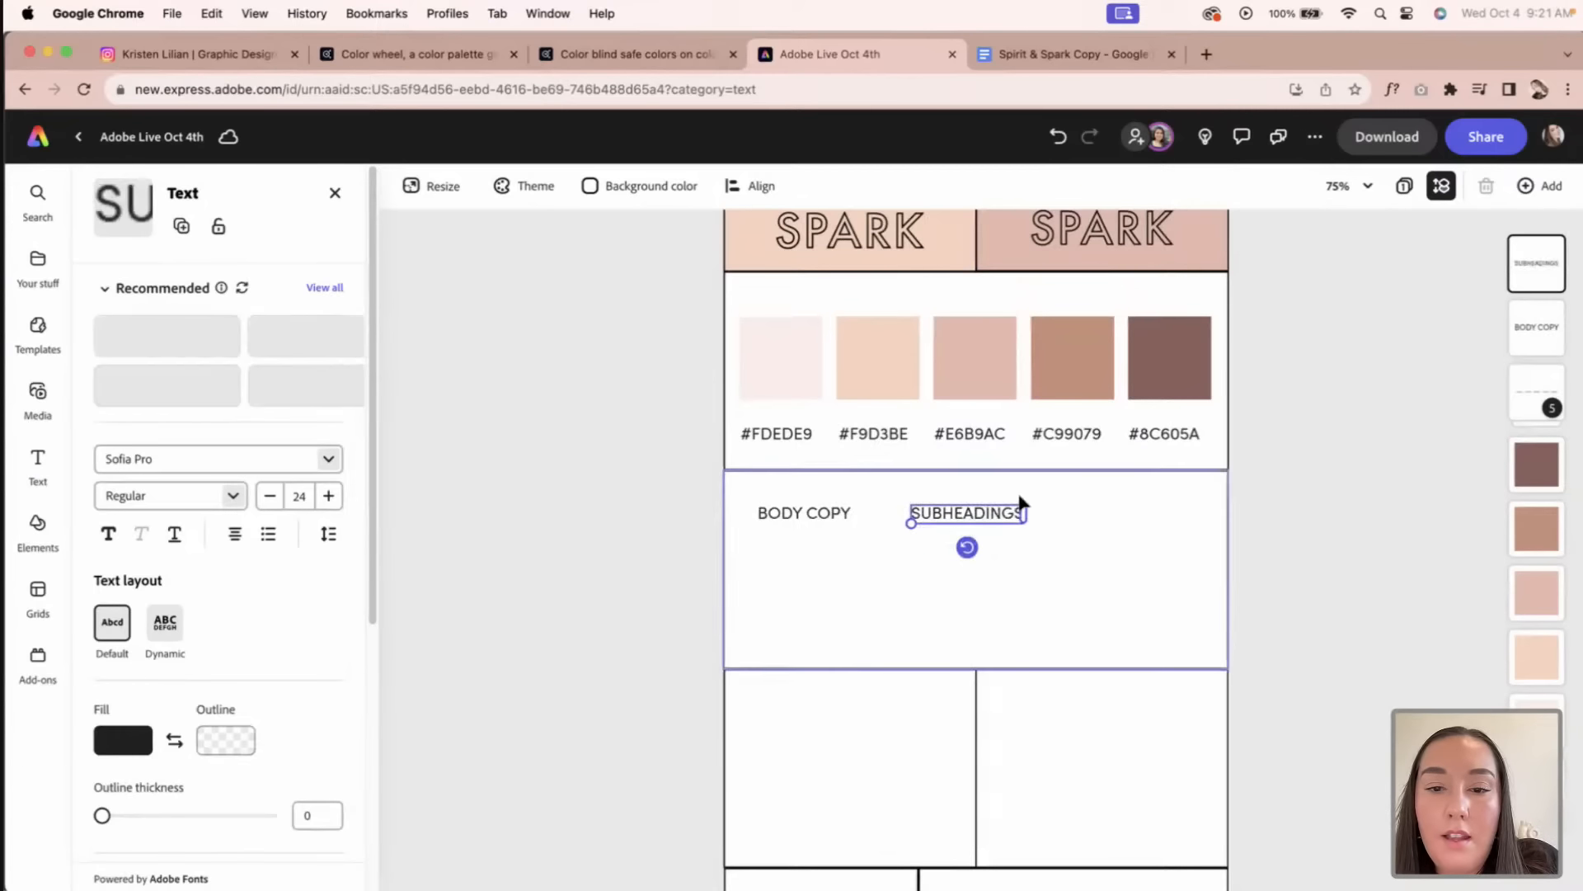
# Step: Duplicate the SUBHEADINGS label to the right side of the cell and change the copy's text to "HEADINGS"
pyautogui.moveTo(1003, 513); pyautogui.dragTo(1145, 513)
pyautogui.doubleClick(1147, 513)
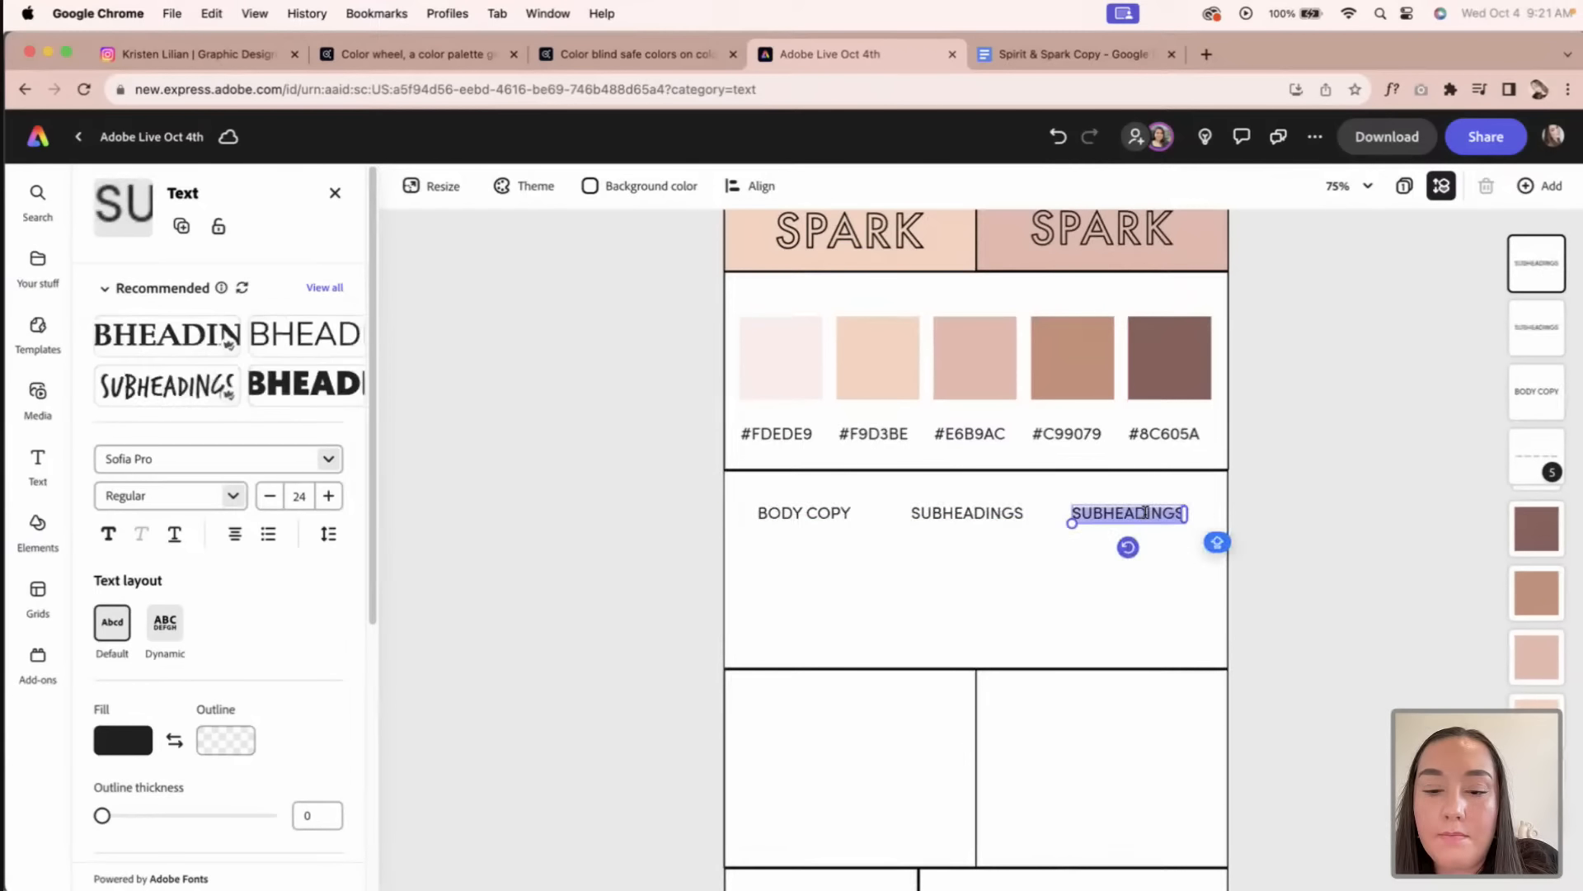
pyautogui.press('BackSpace')
pyautogui.write('HEADINGS')
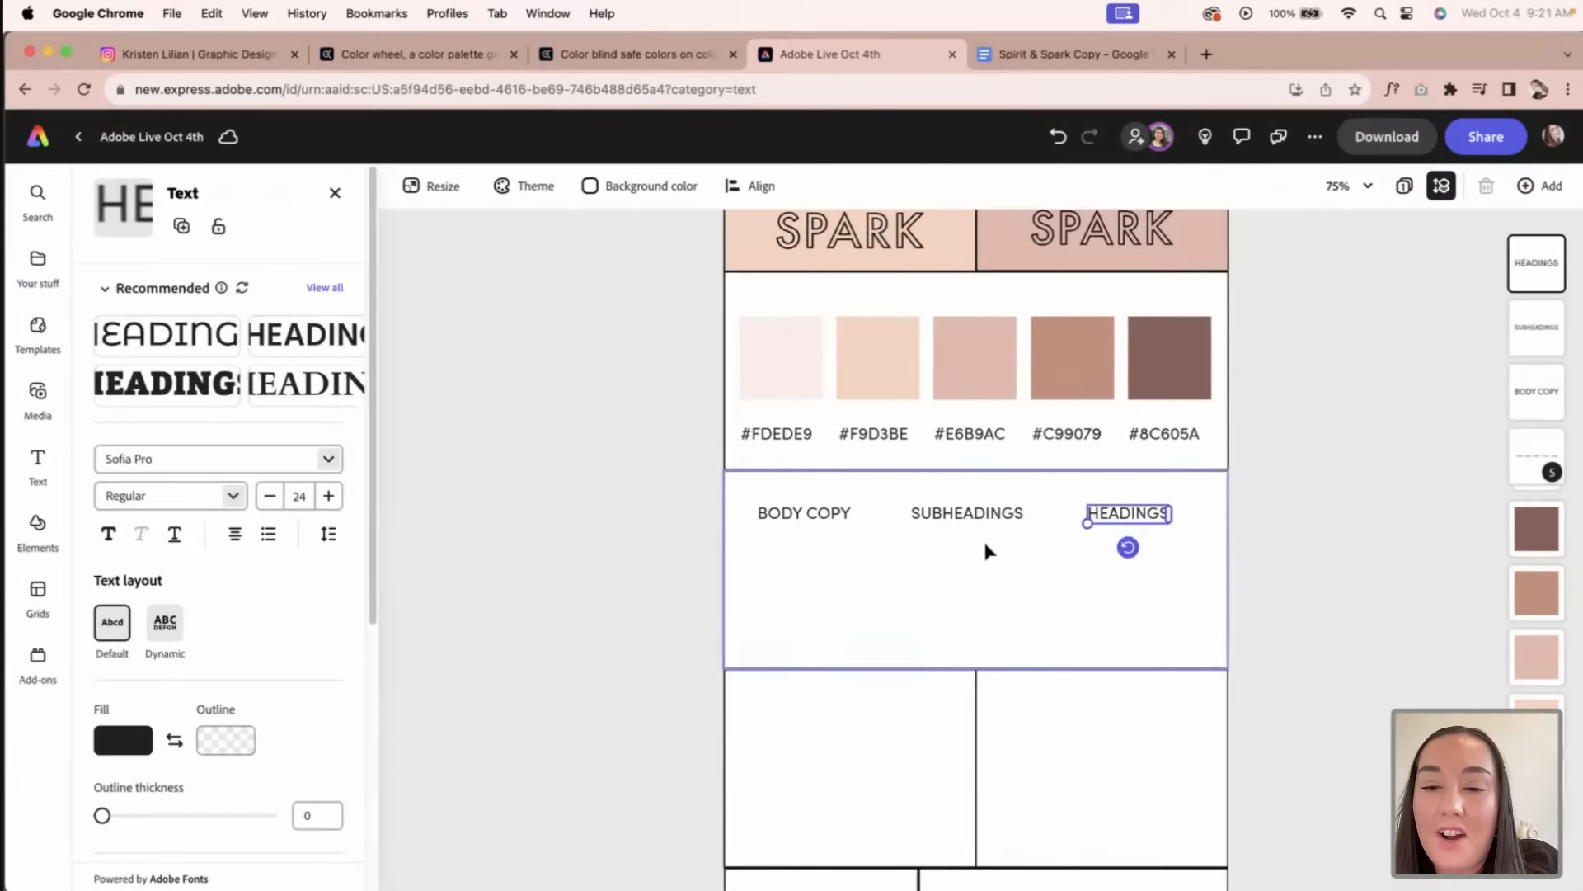
pyautogui.click(652, 505)
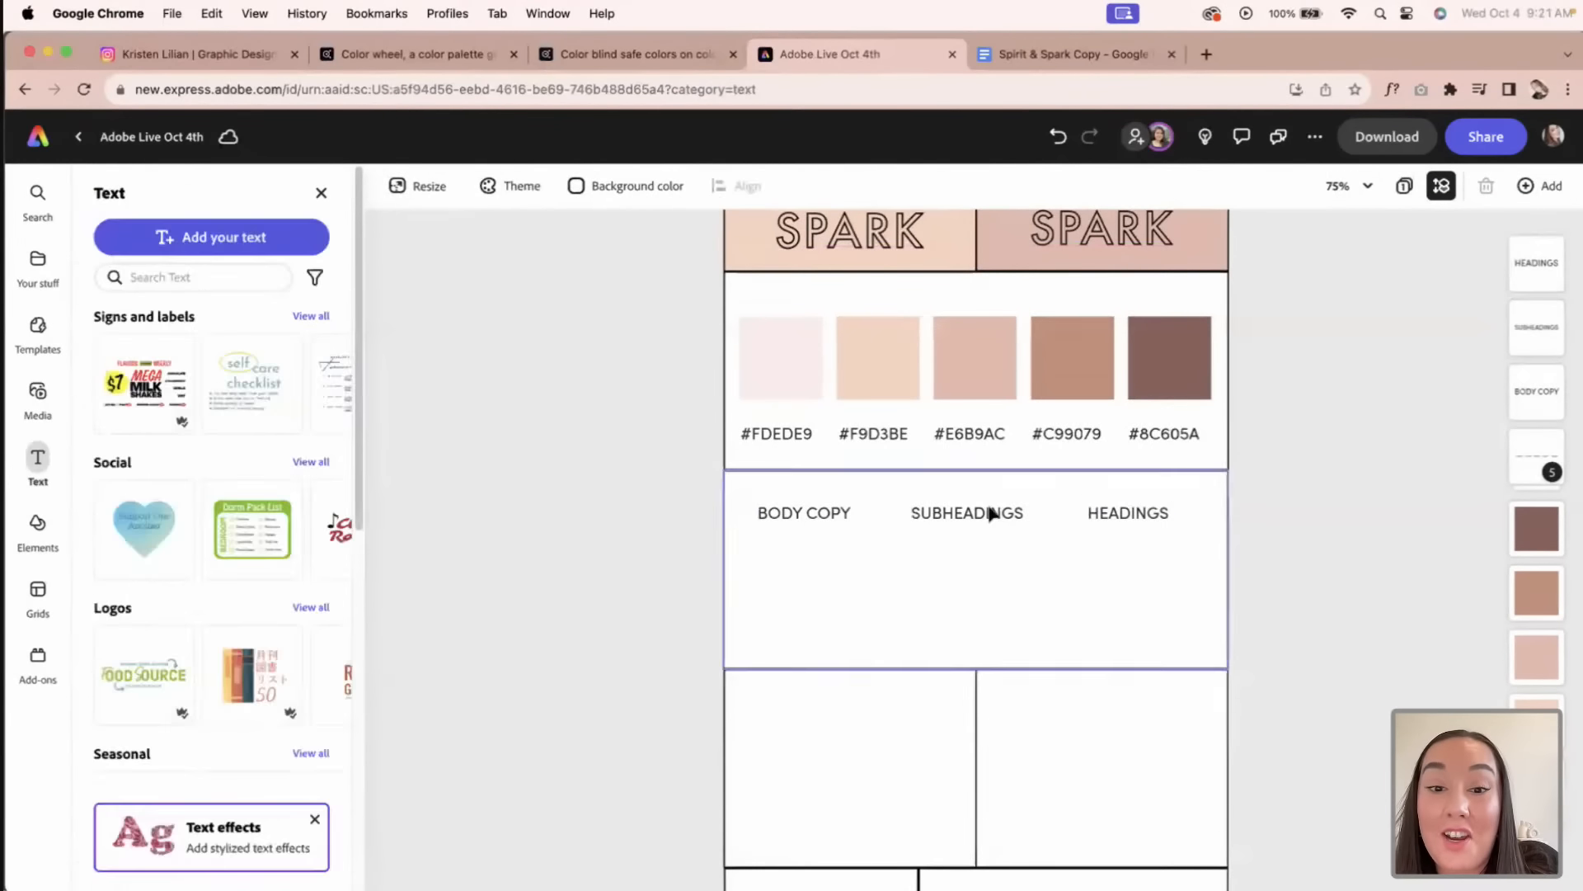
# Step: Select the BODY COPY, SUBHEADINGS and HEADINGS labels and distribute them evenly horizontally
pyautogui.click(1095, 514)
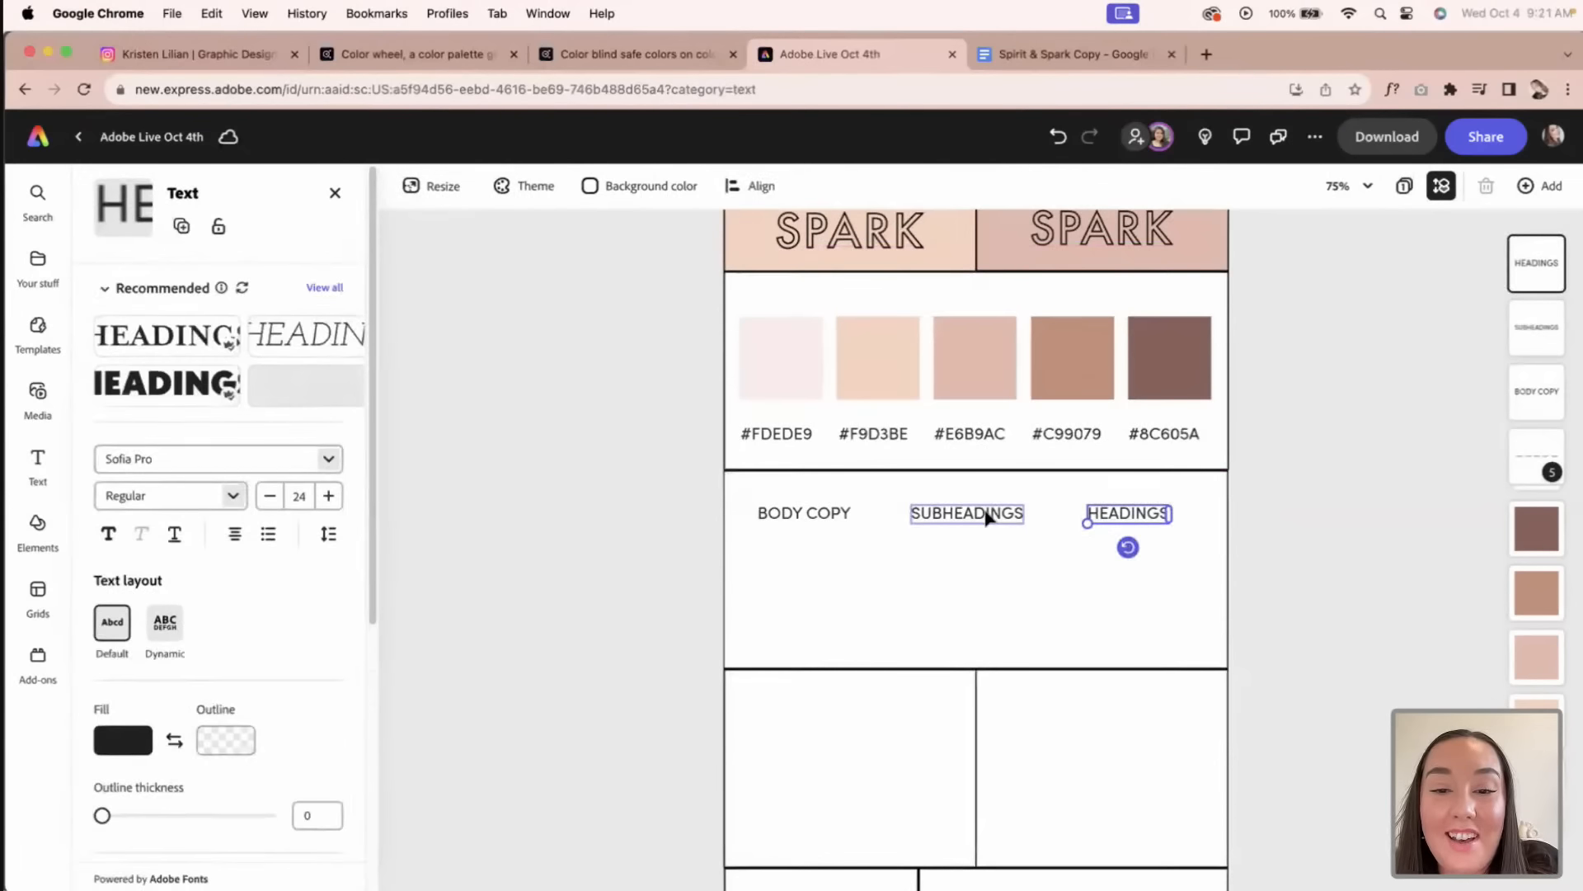
pyautogui.keyDown('shift'); pyautogui.click(986, 518); pyautogui.keyUp('shift')
pyautogui.keyDown('shift'); pyautogui.click(780, 518); pyautogui.keyUp('shift')
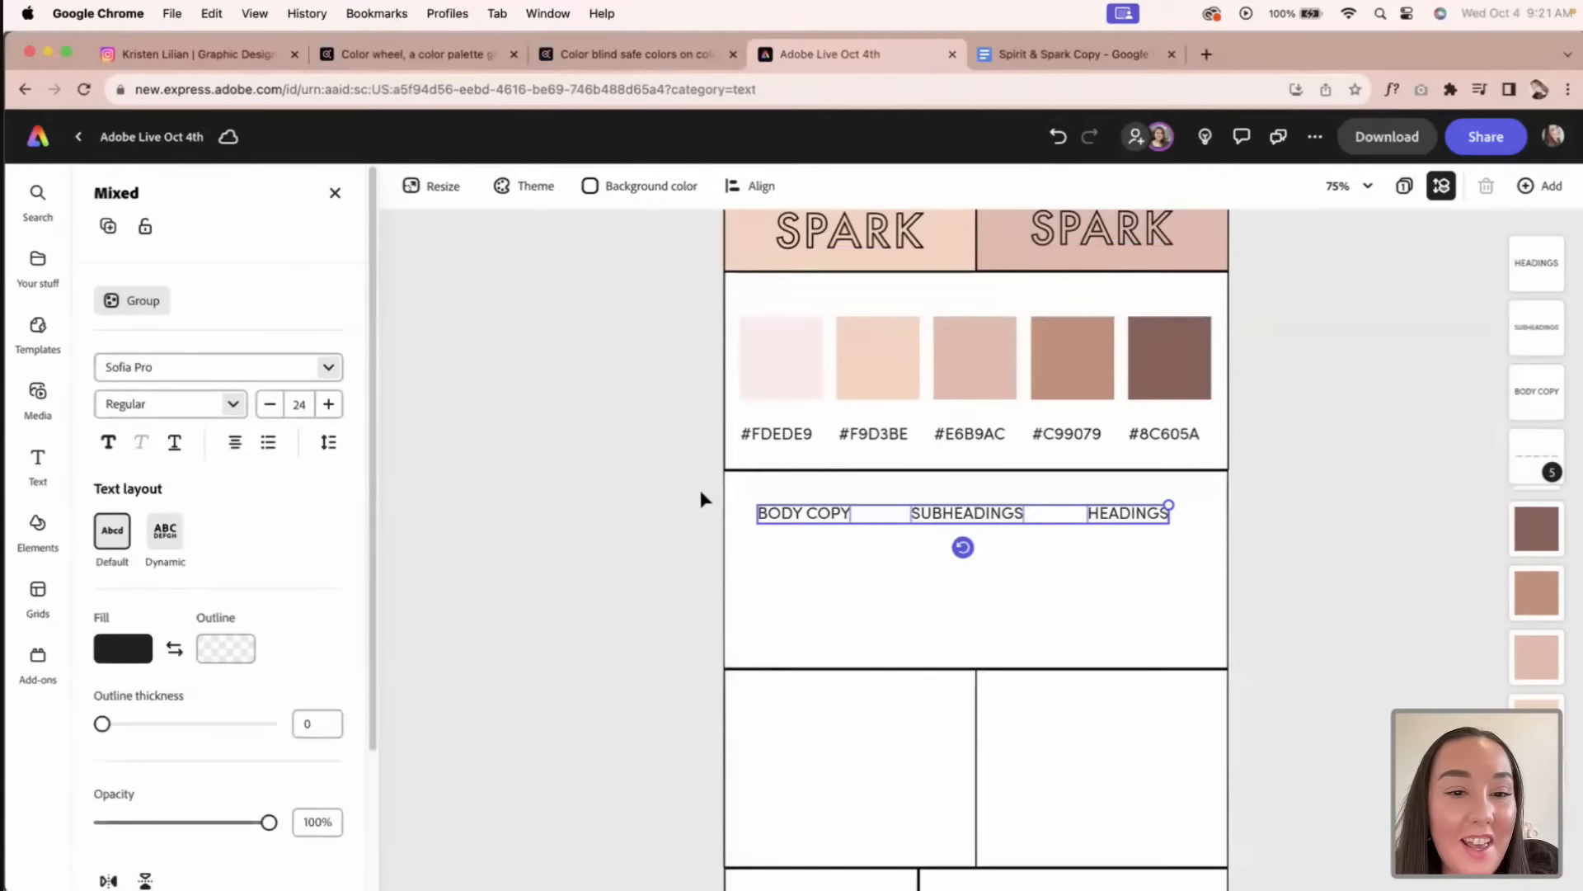
pyautogui.click(747, 185)
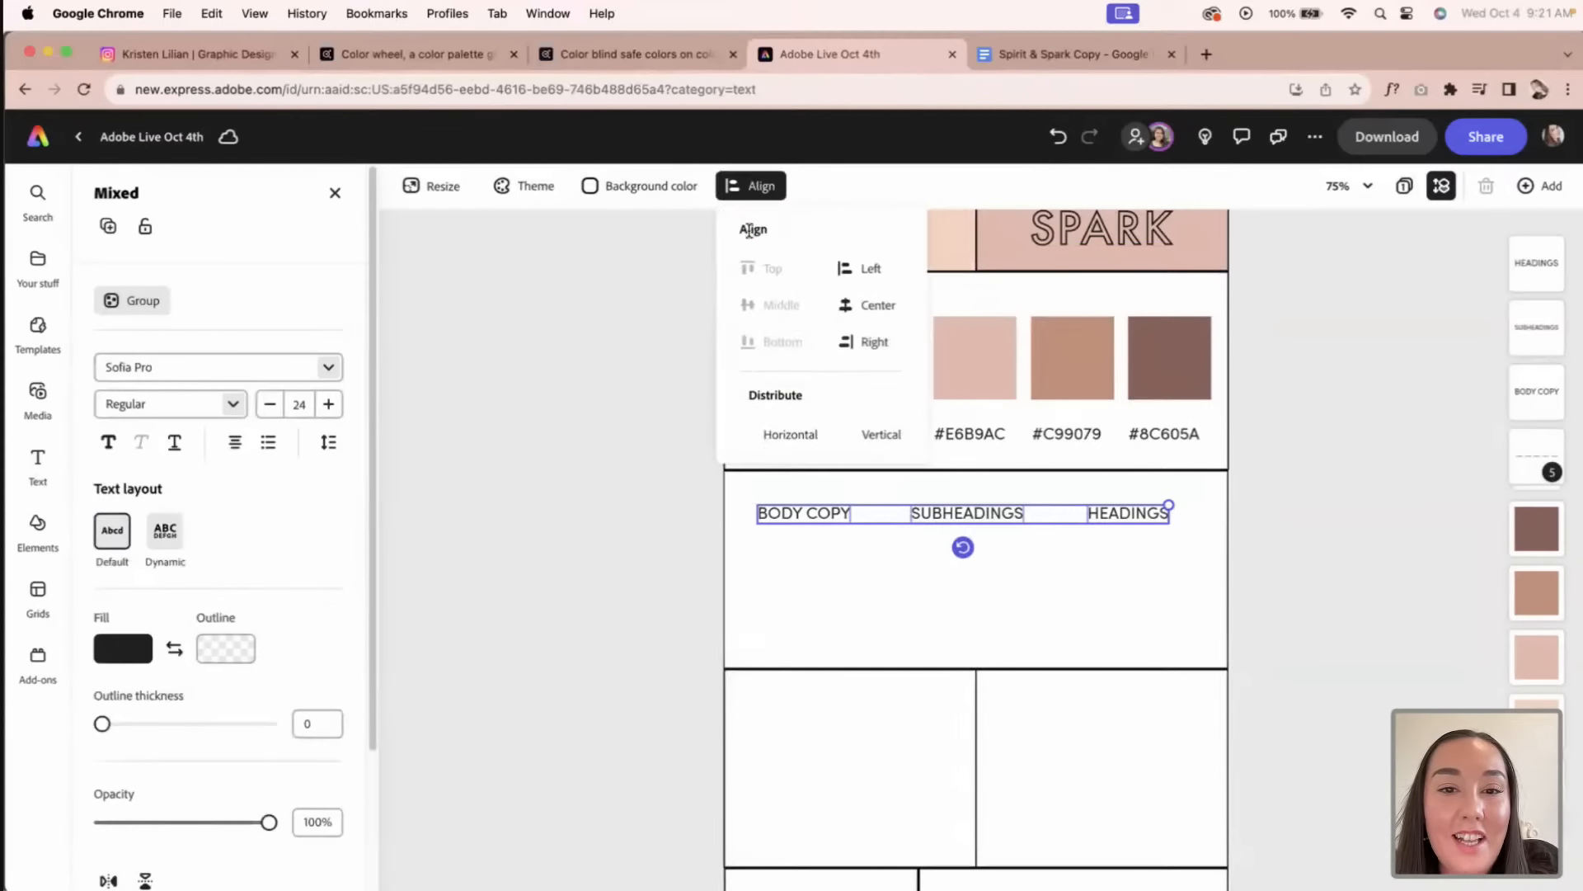
pyautogui.click(790, 434)
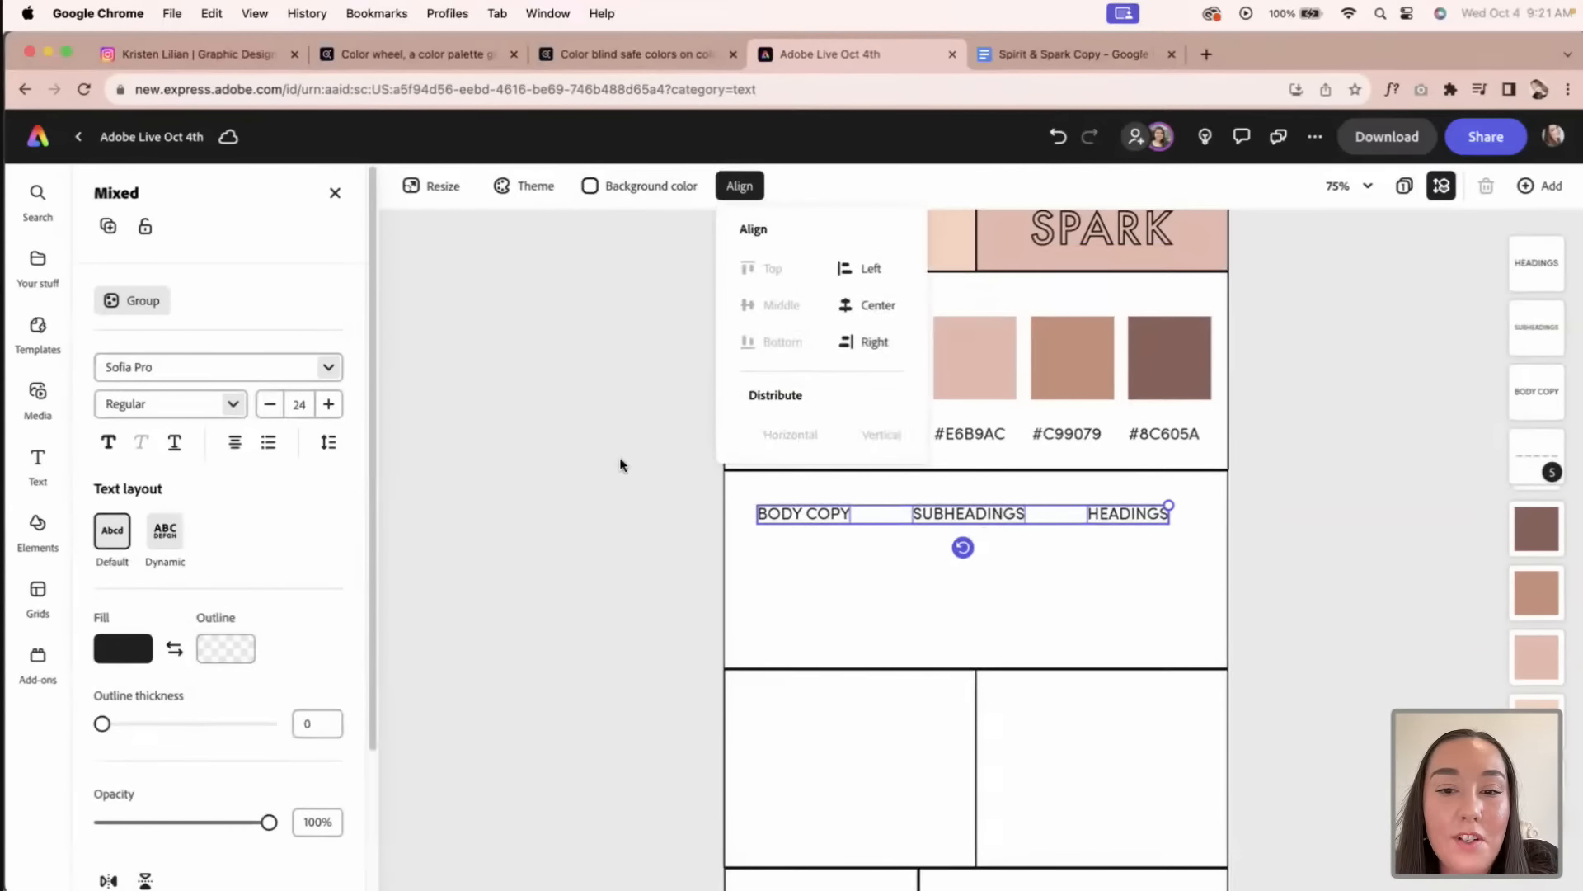
pyautogui.click(632, 488)
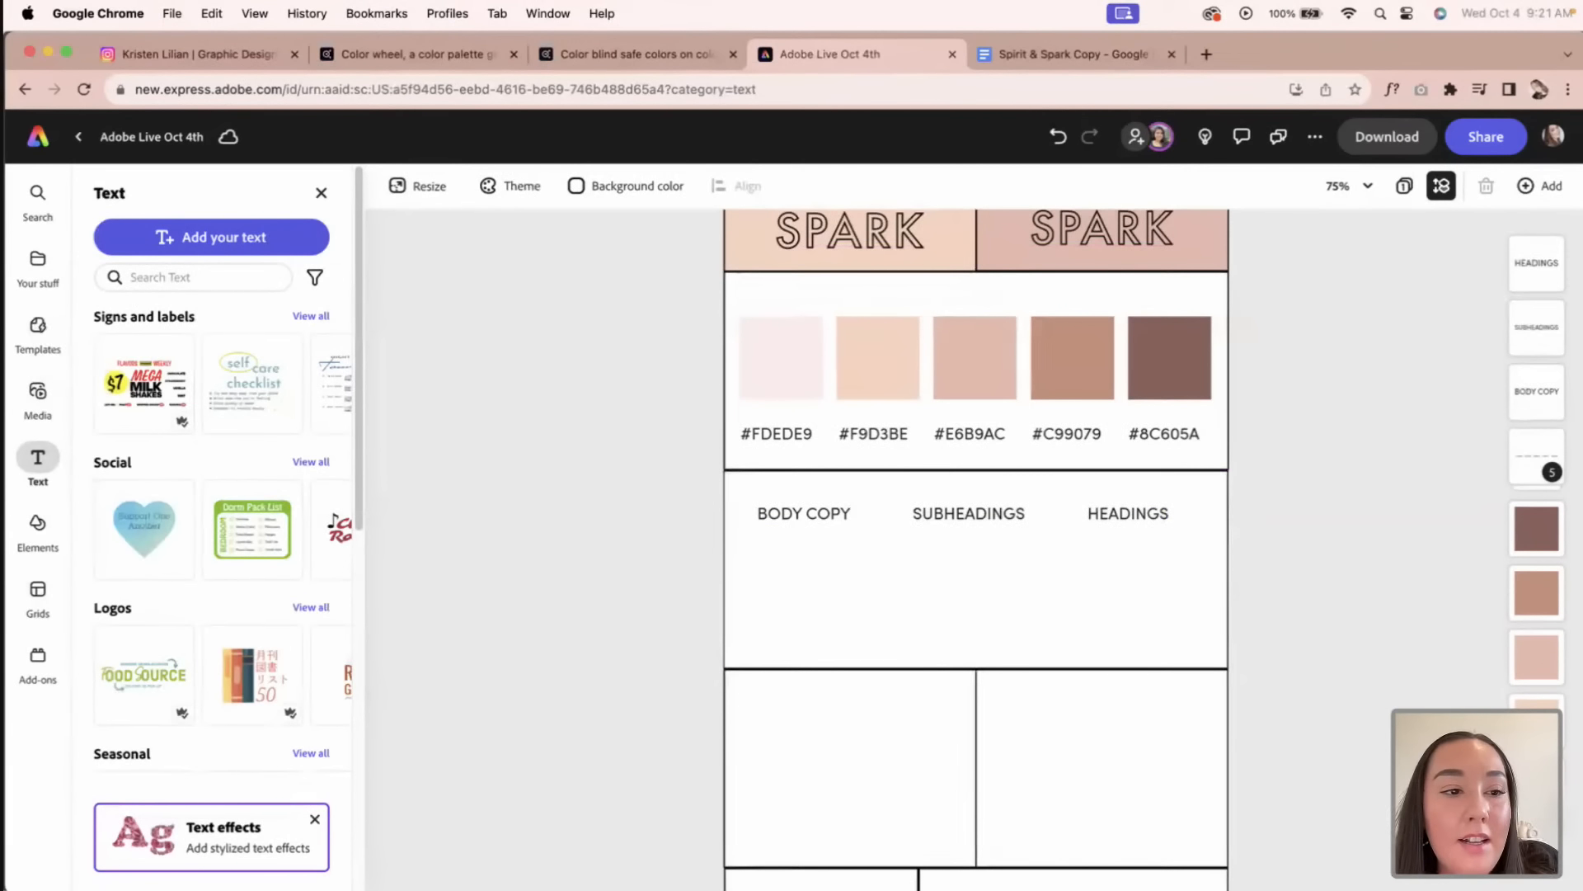
# Step: Add a new text box directly below the BODY COPY label, using the brand body font Sofia Pro Regular
pyautogui.click(208, 238)
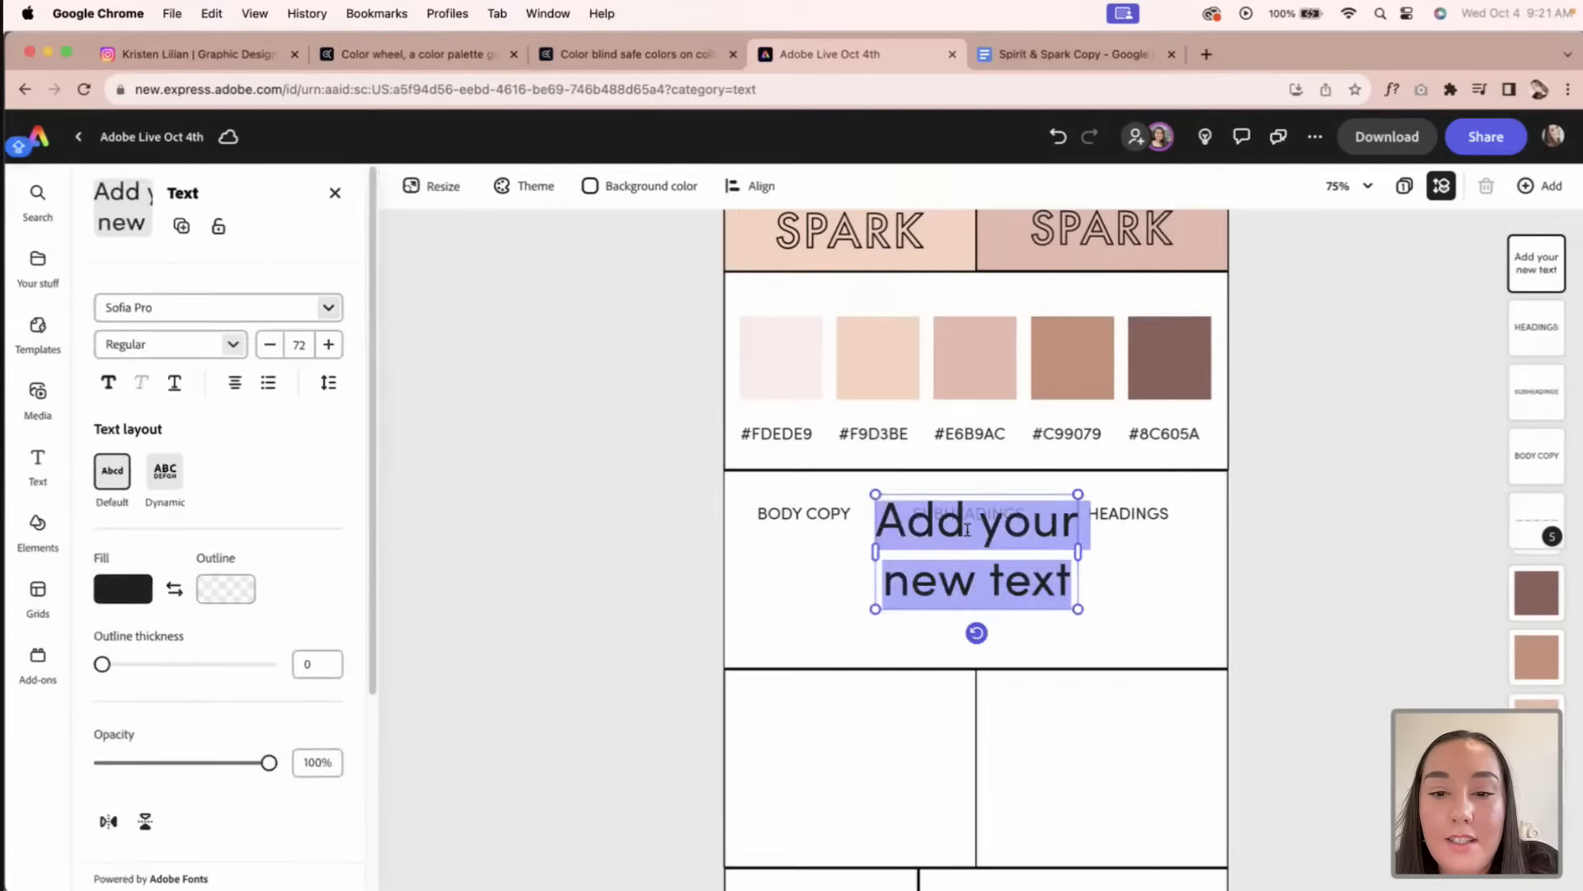
pyautogui.moveTo(1000, 498); pyautogui.dragTo(882, 537)
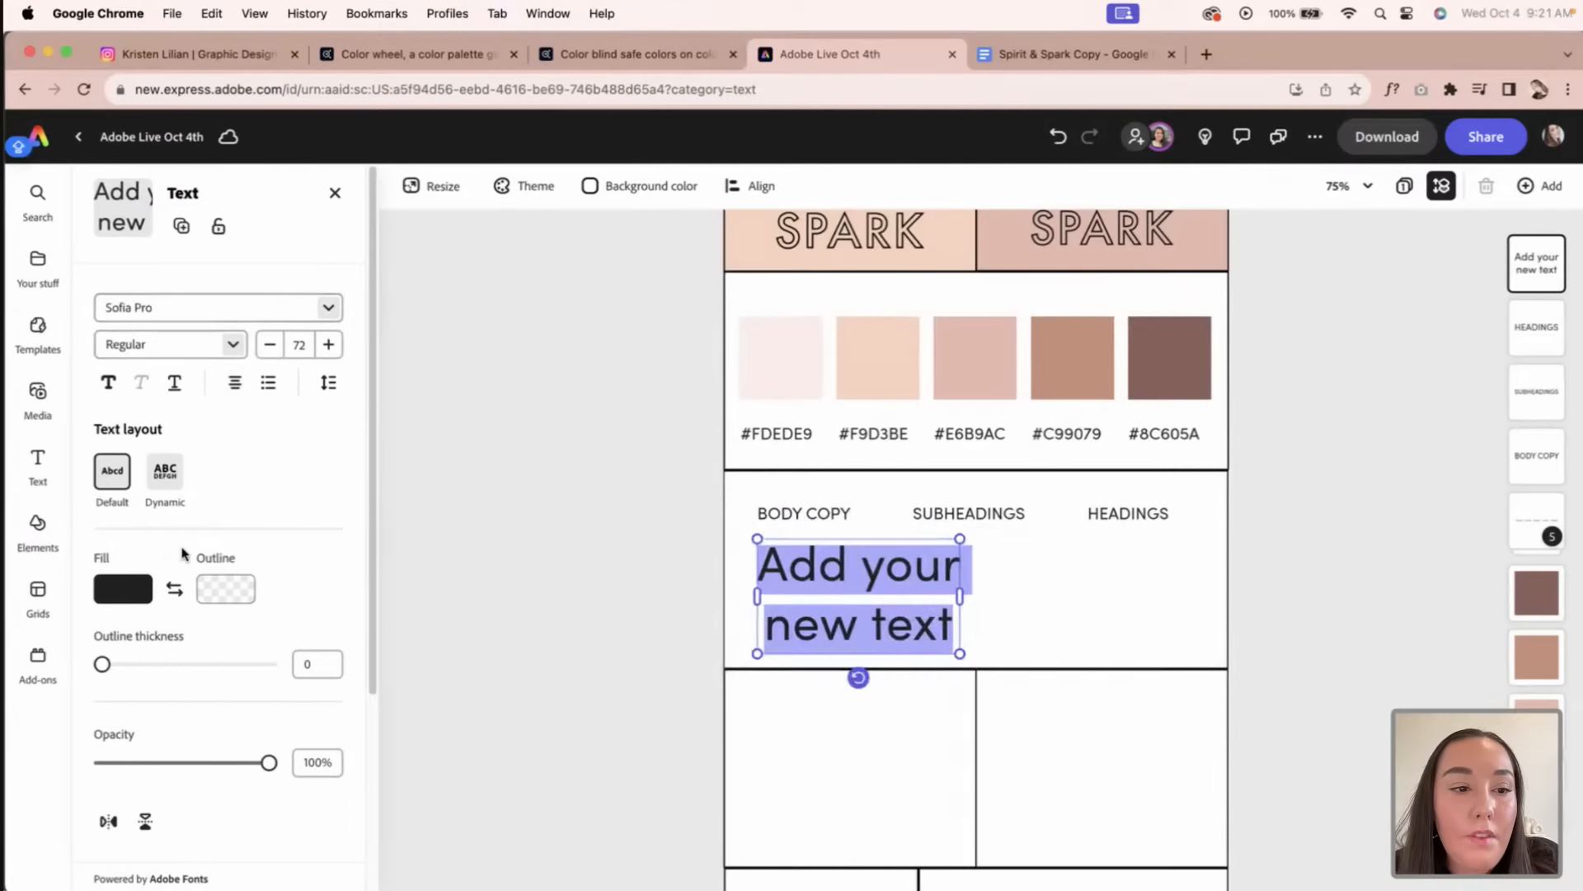
pyautogui.click(328, 306)
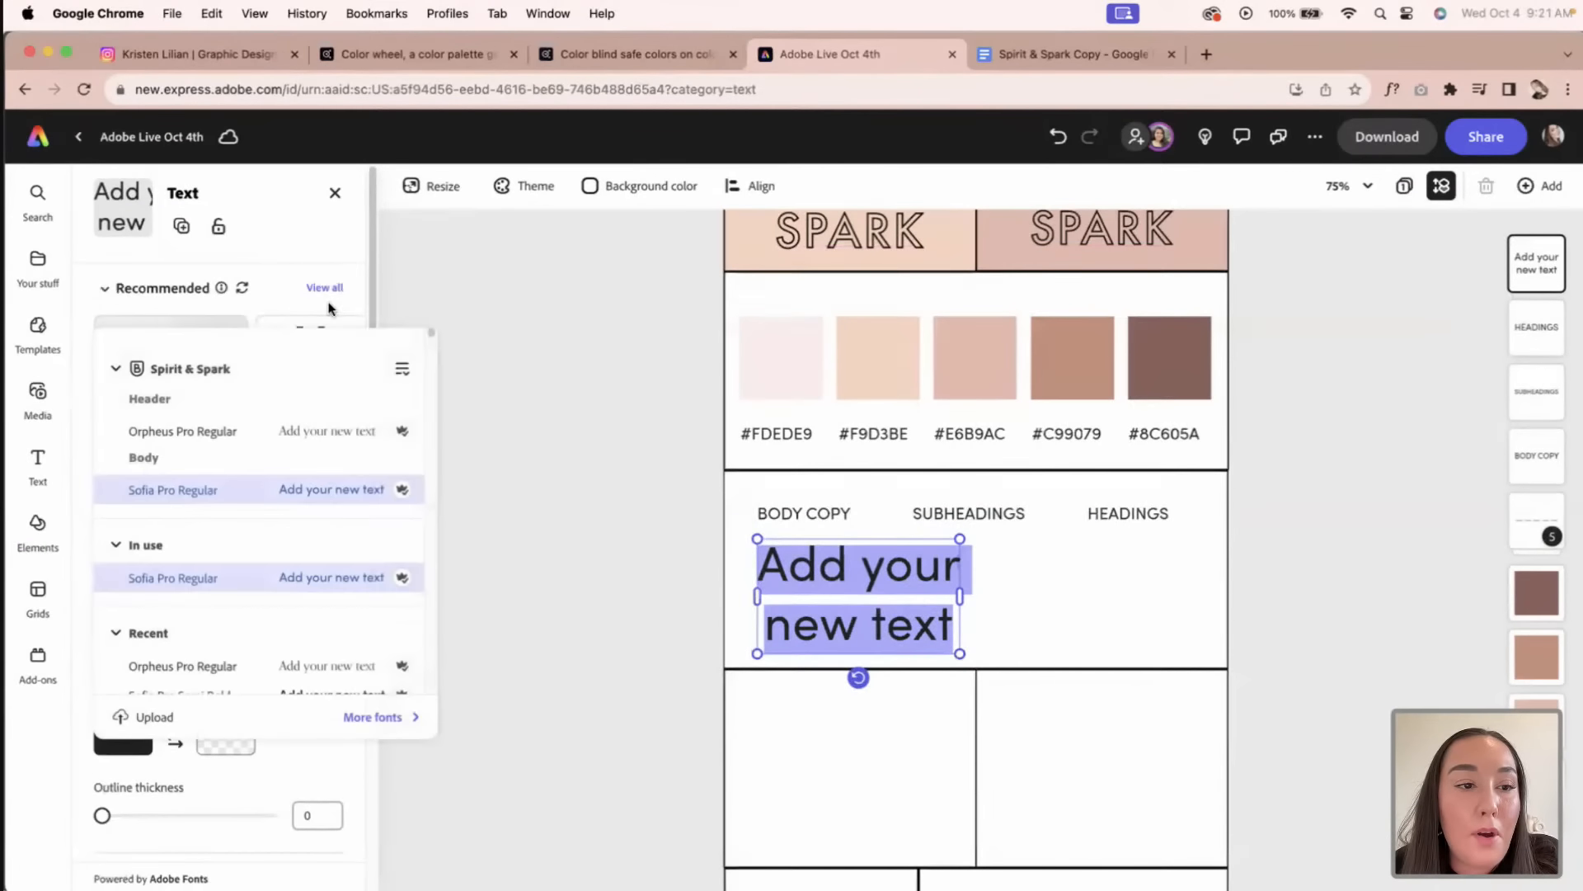
pyautogui.click(225, 491)
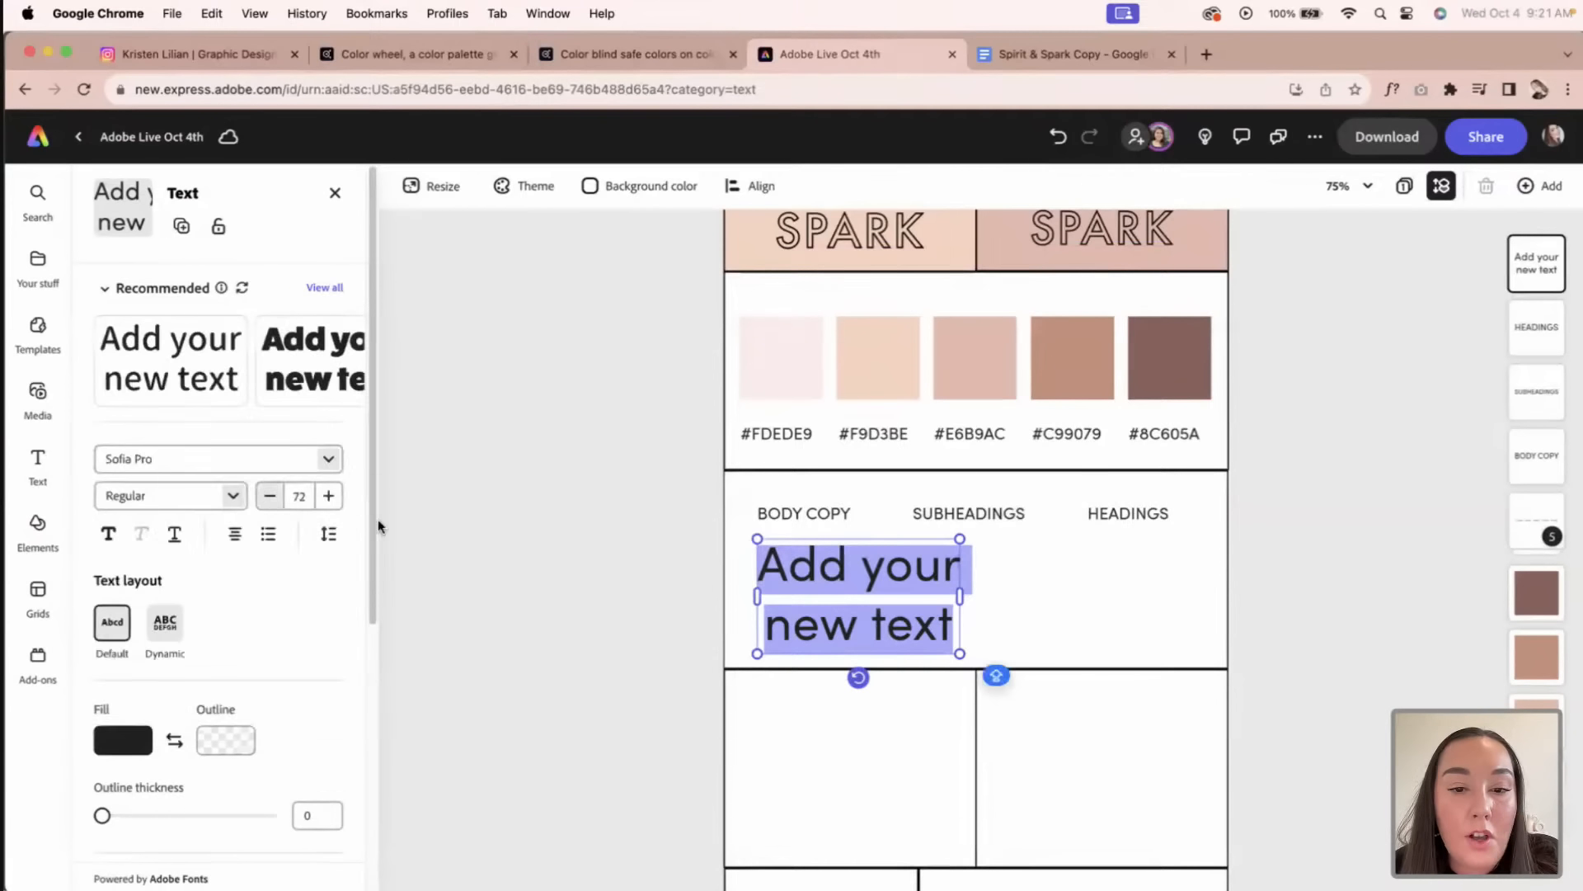
# Step: Set the new placeholder text below BODY COPY to size 12
pyautogui.click(329, 496)
pyautogui.click(329, 496)
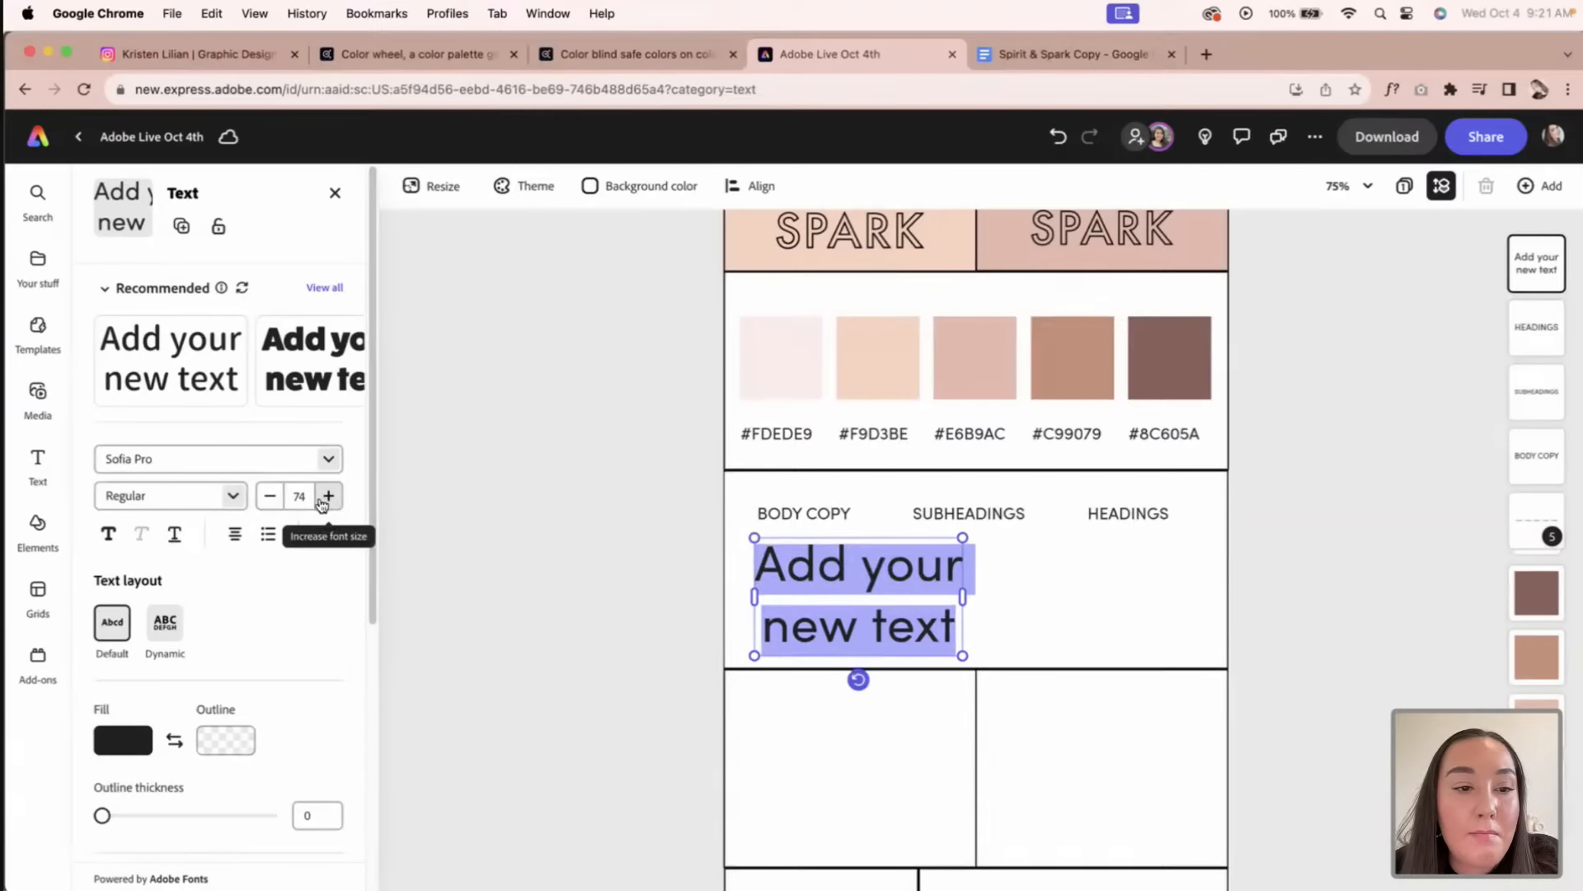
pyautogui.click(300, 496)
pyautogui.click(280, 692)
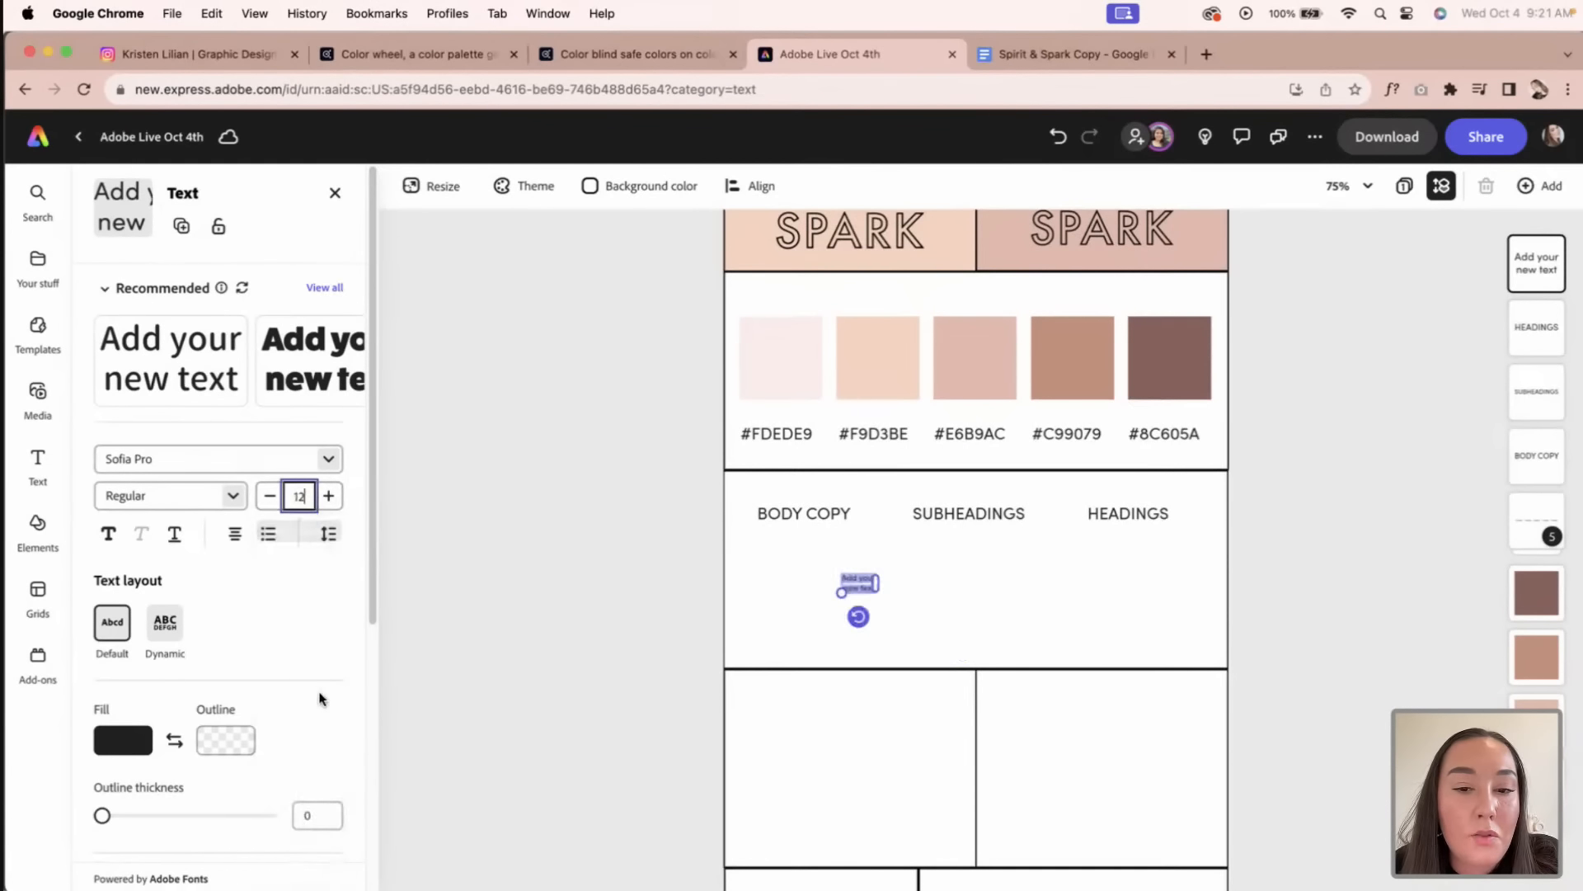
# Step: Set the font size of the new placeholder text to 18
pyautogui.click(303, 493)
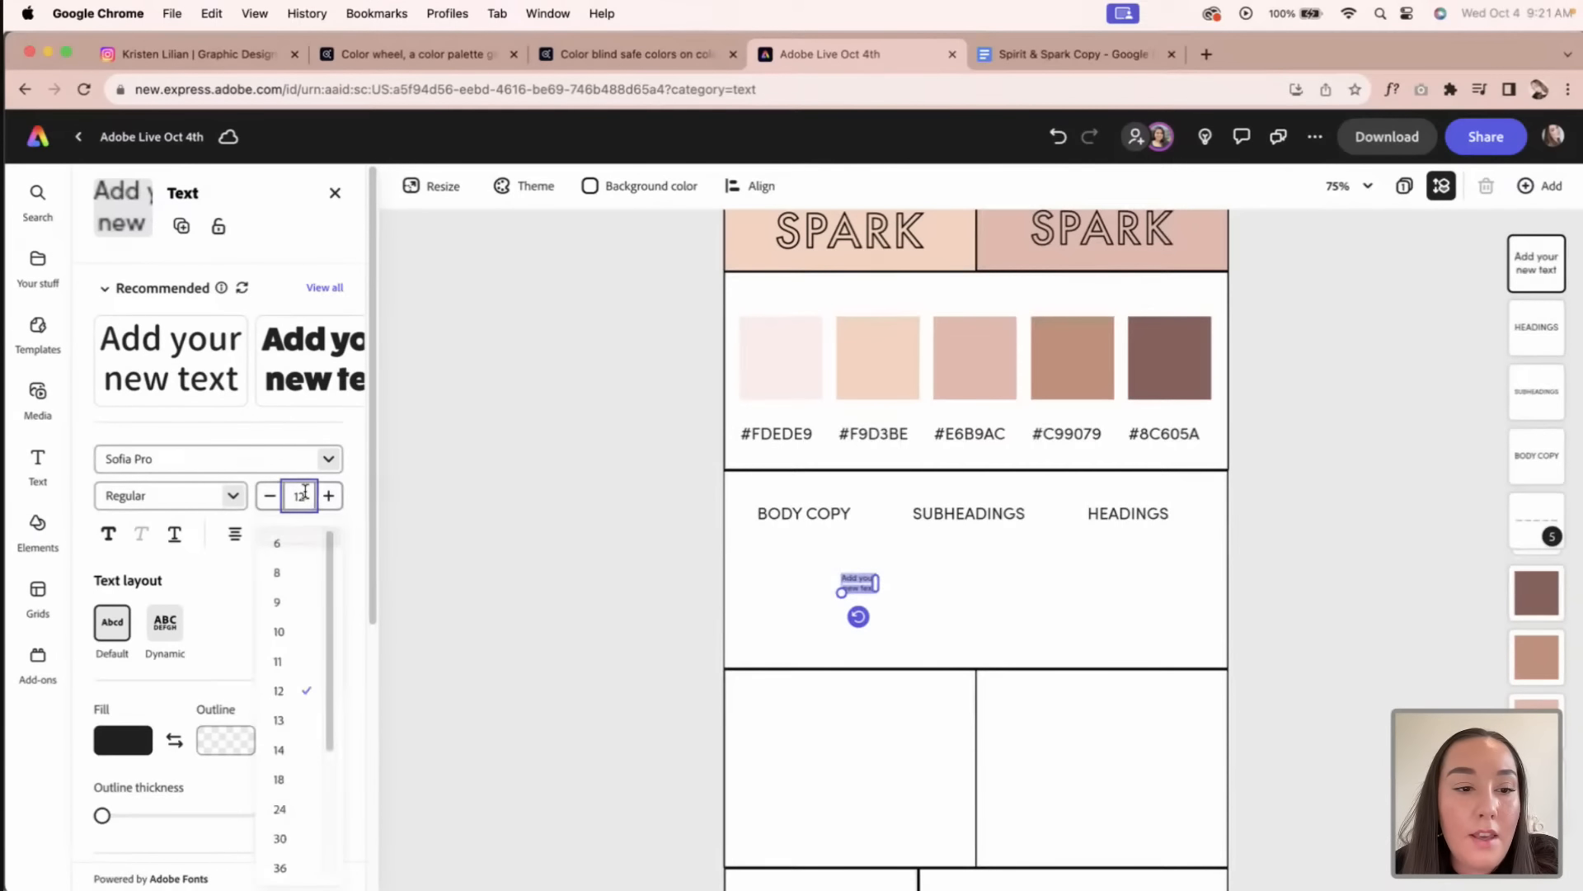
pyautogui.click(282, 752)
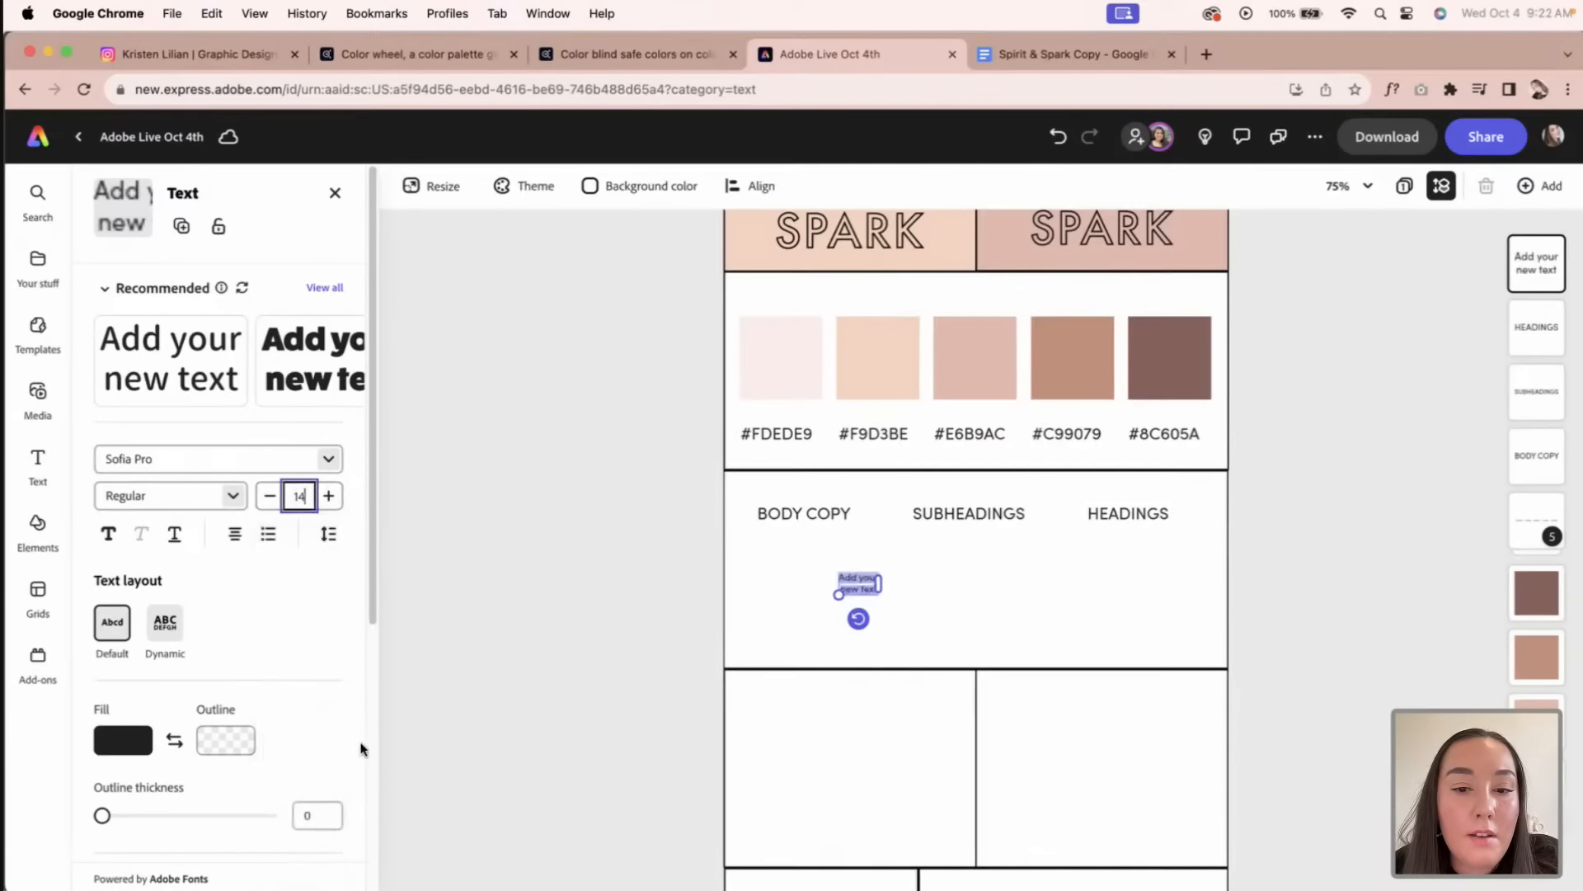
pyautogui.click(300, 496)
pyautogui.click(284, 779)
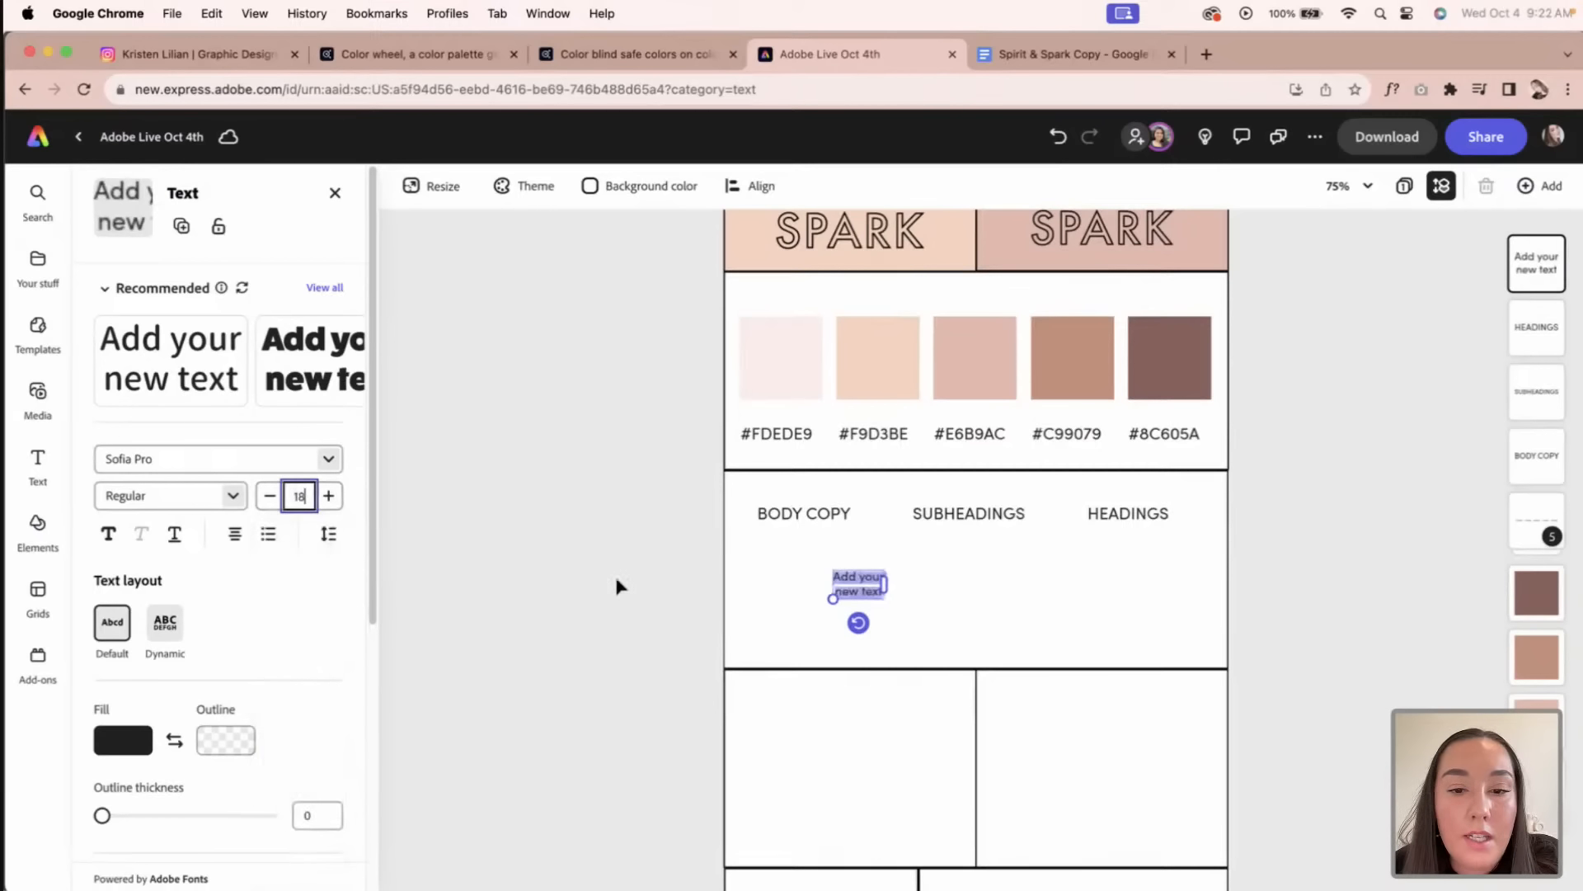
# Step: Place the placeholder text under BODY COPY, replace its wording with SOFIA PRO REGULAR, and nudge it closer to the title
pyautogui.moveTo(858, 578); pyautogui.dragTo(778, 555)
pyautogui.tripleClick(813, 559)
pyautogui.write('S')
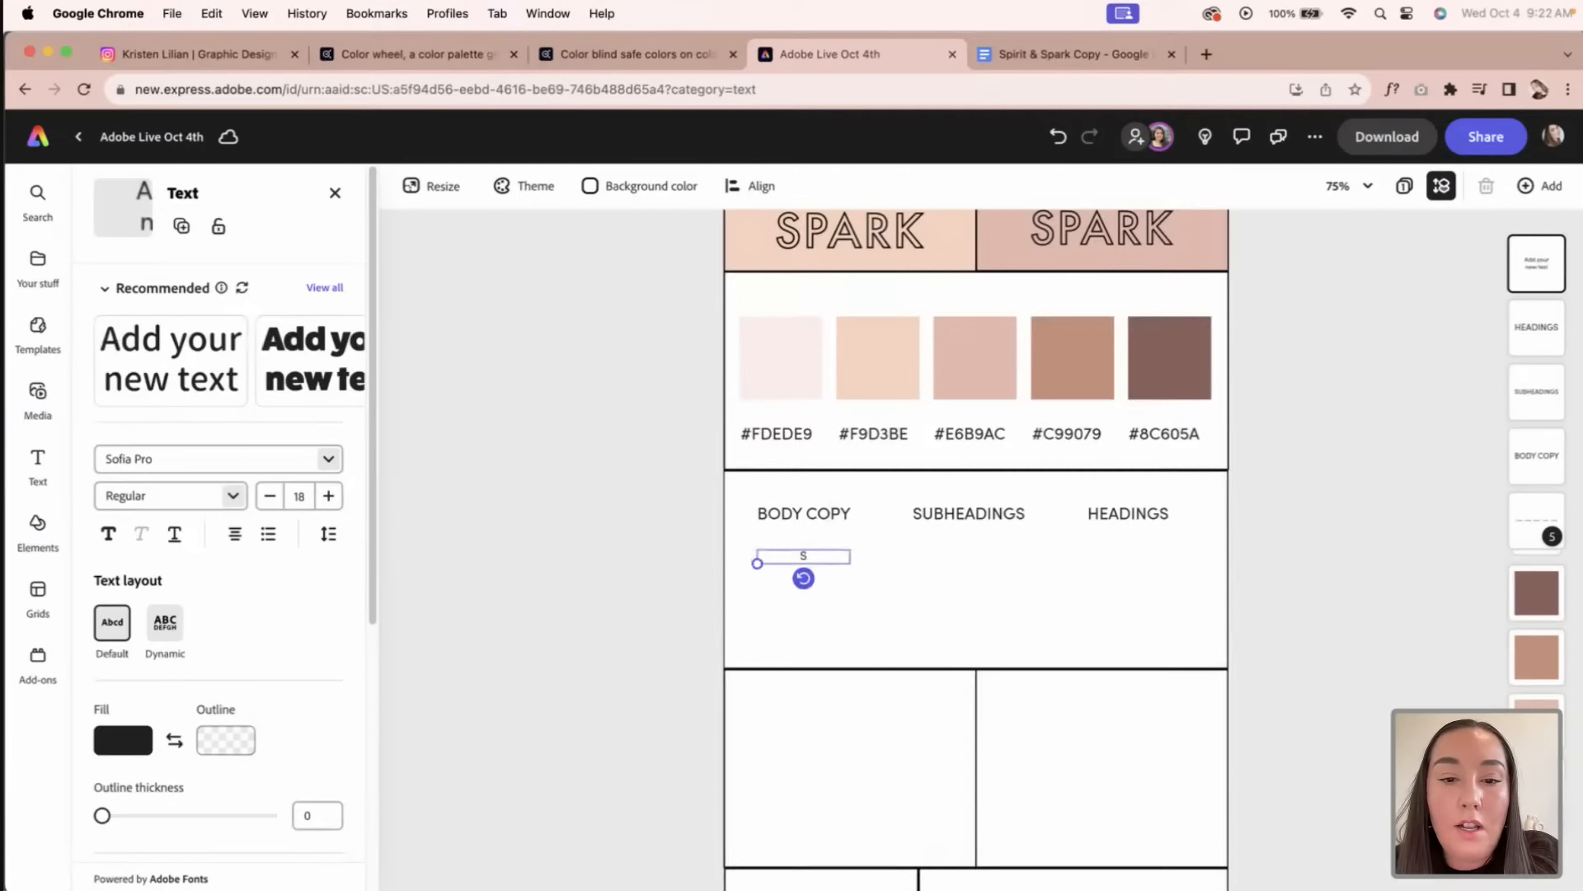
pyautogui.write('OFIA PRO REGULAR')
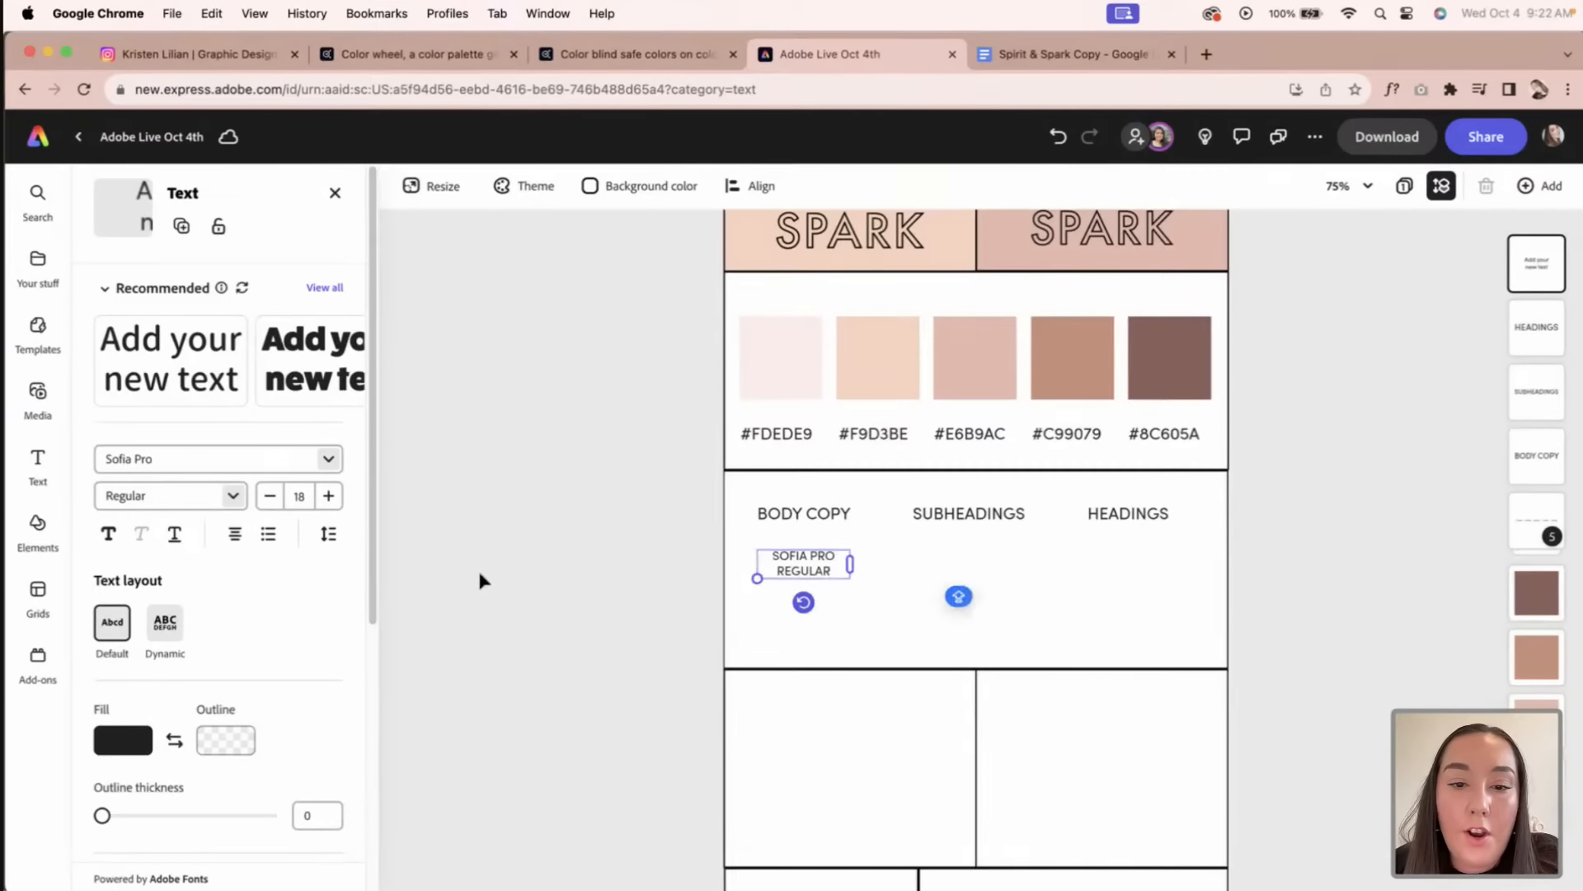
pyautogui.click(647, 576)
pyautogui.moveTo(793, 577); pyautogui.dragTo(798, 571)
pyautogui.click(657, 560)
# Step: Duplicate the SOFIA PRO REGULAR label below itself and replace the copy's text with AaBbCcDd and 12345678 on two lines
pyautogui.click(832, 565)
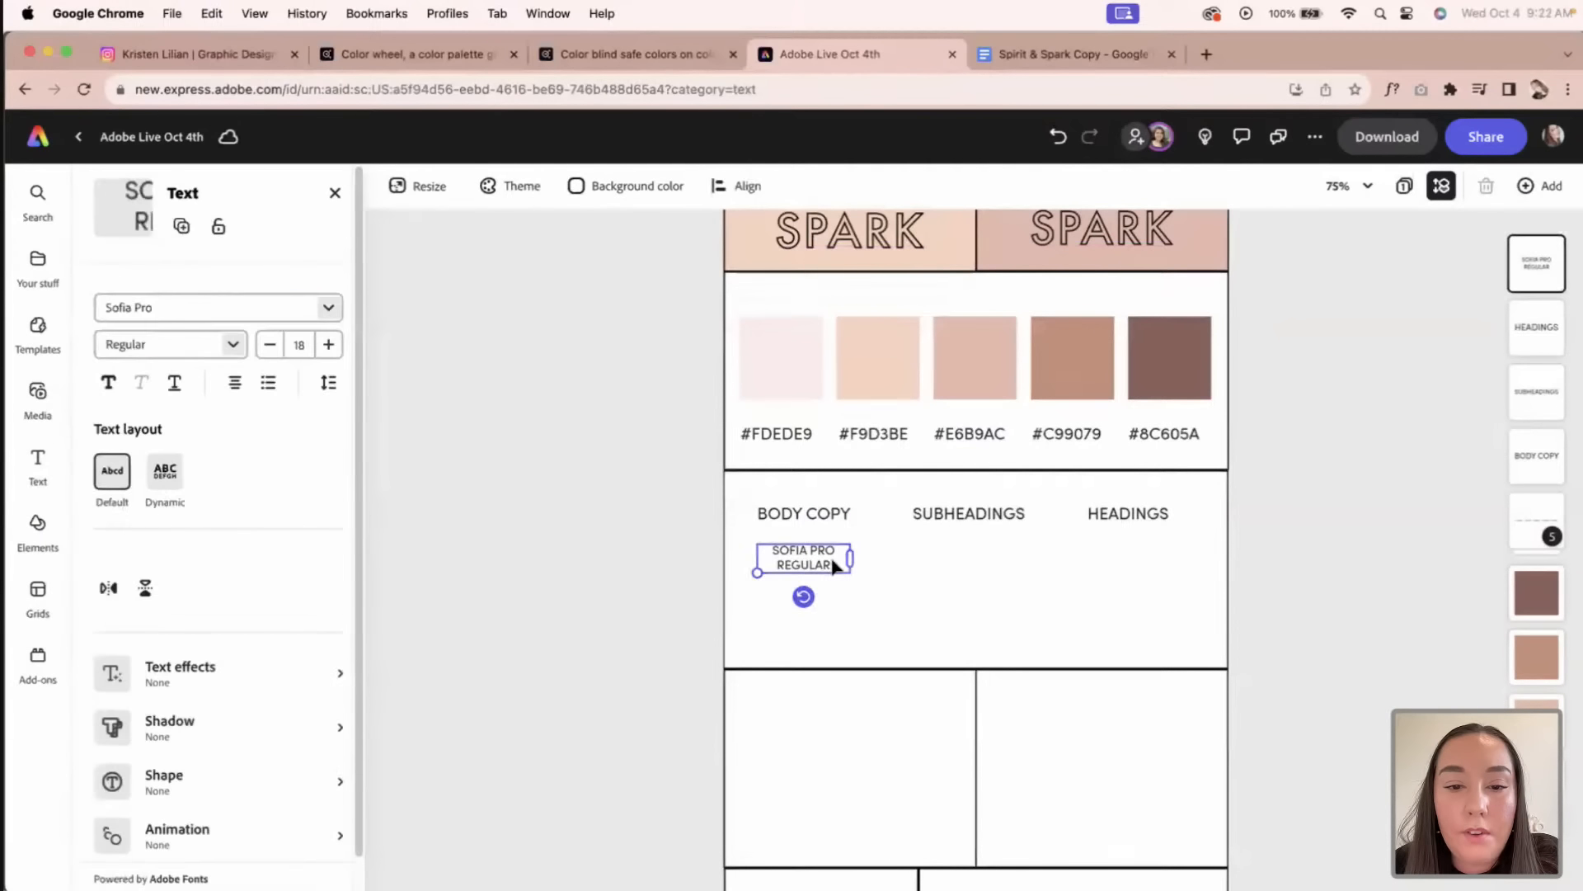
pyautogui.press('super+c')
pyautogui.press('super+v')
pyautogui.moveTo(819, 557); pyautogui.dragTo(769, 595)
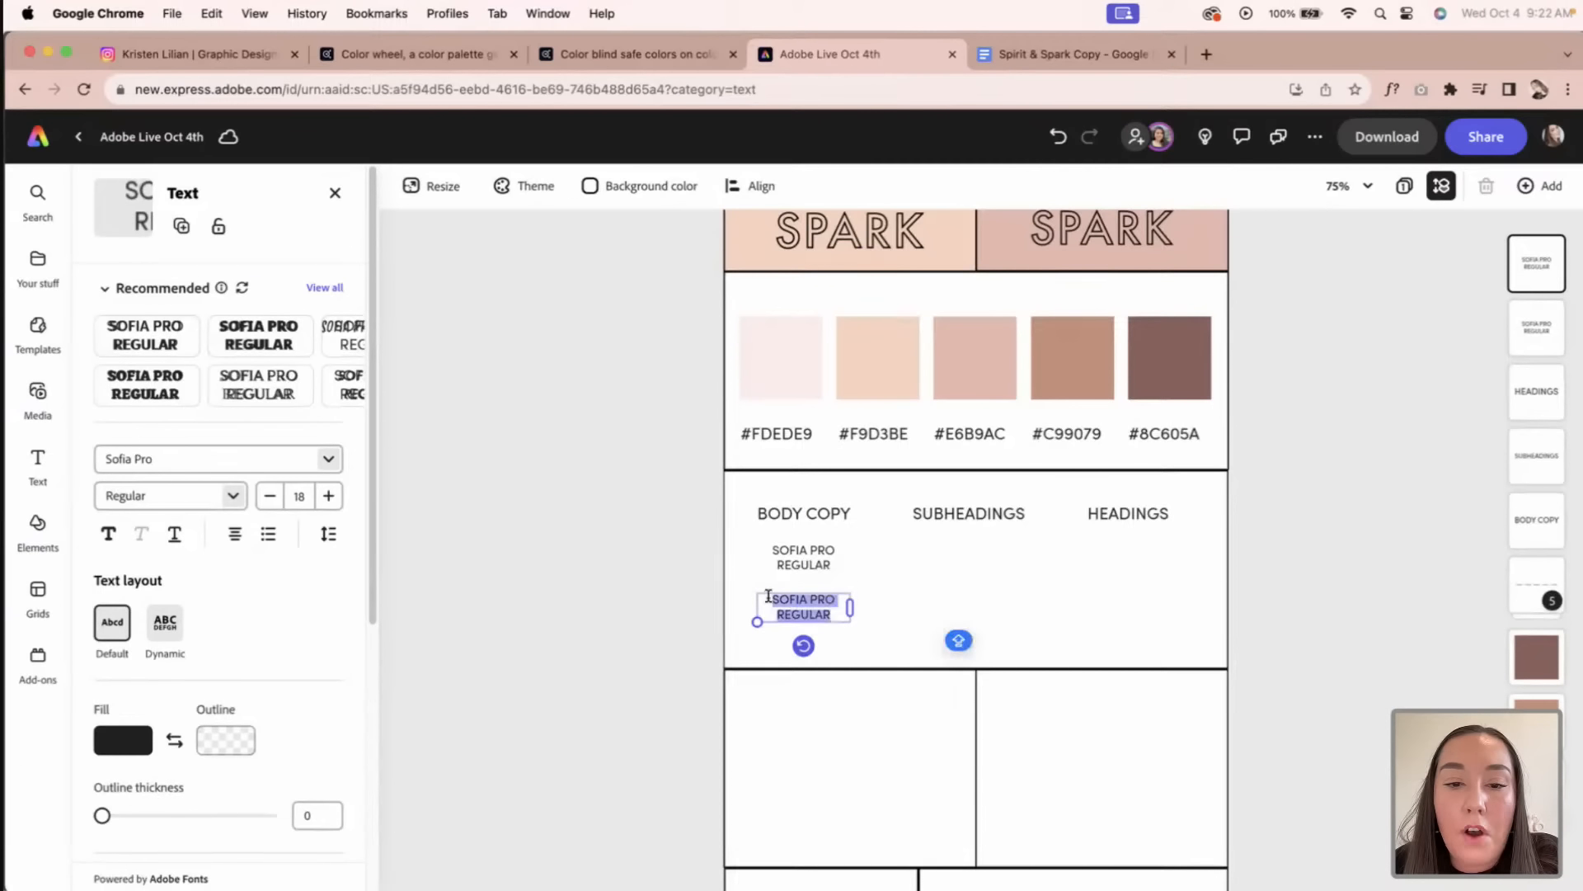
pyautogui.press('BackSpace')
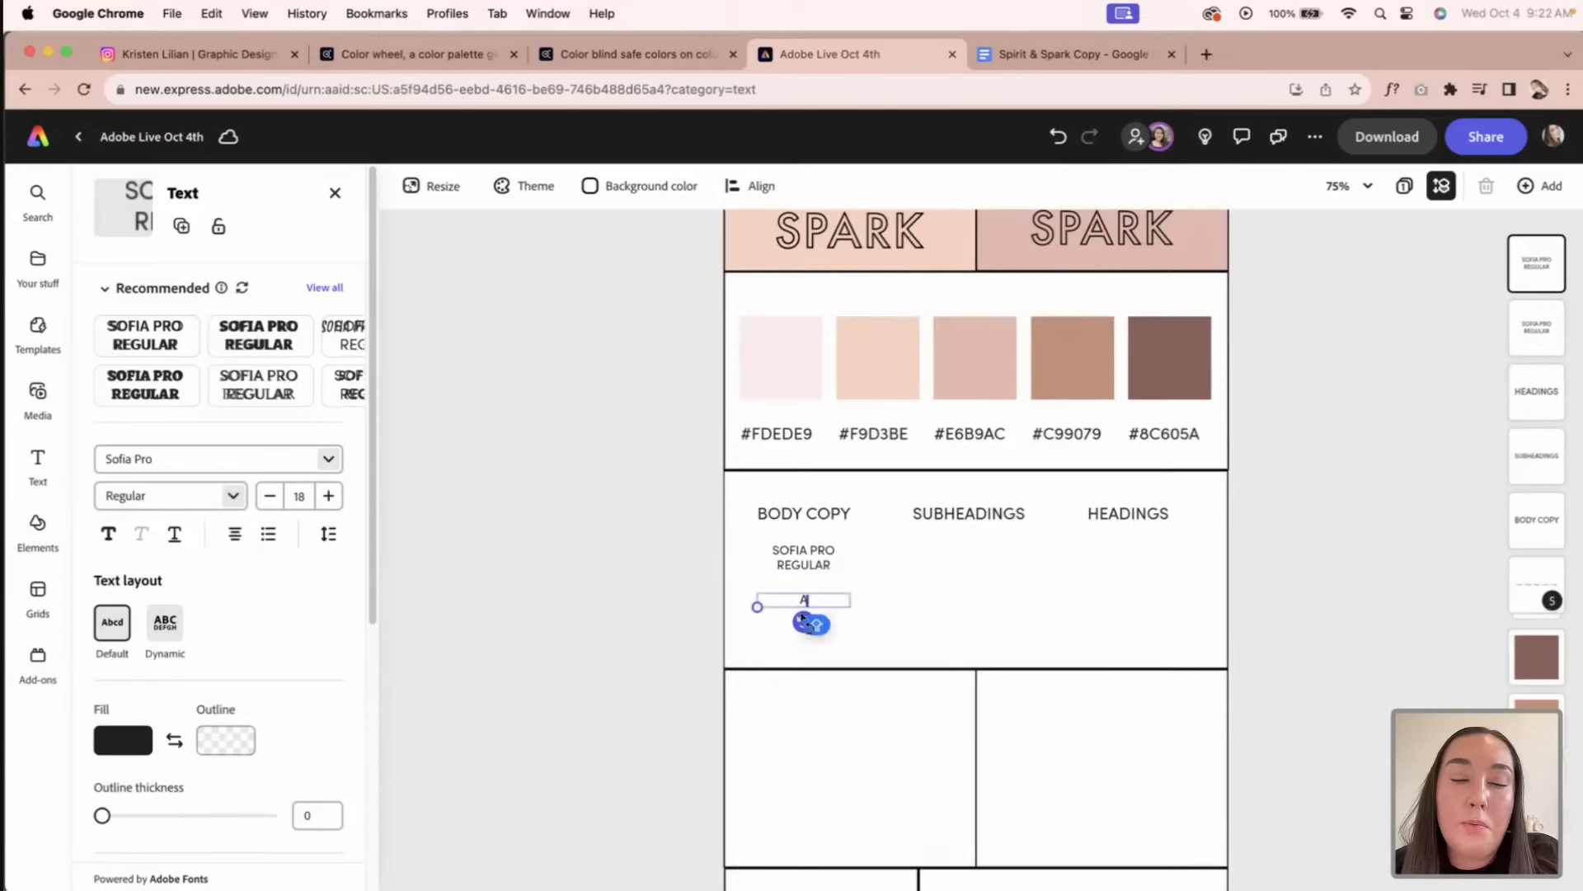
pyautogui.write('AA')
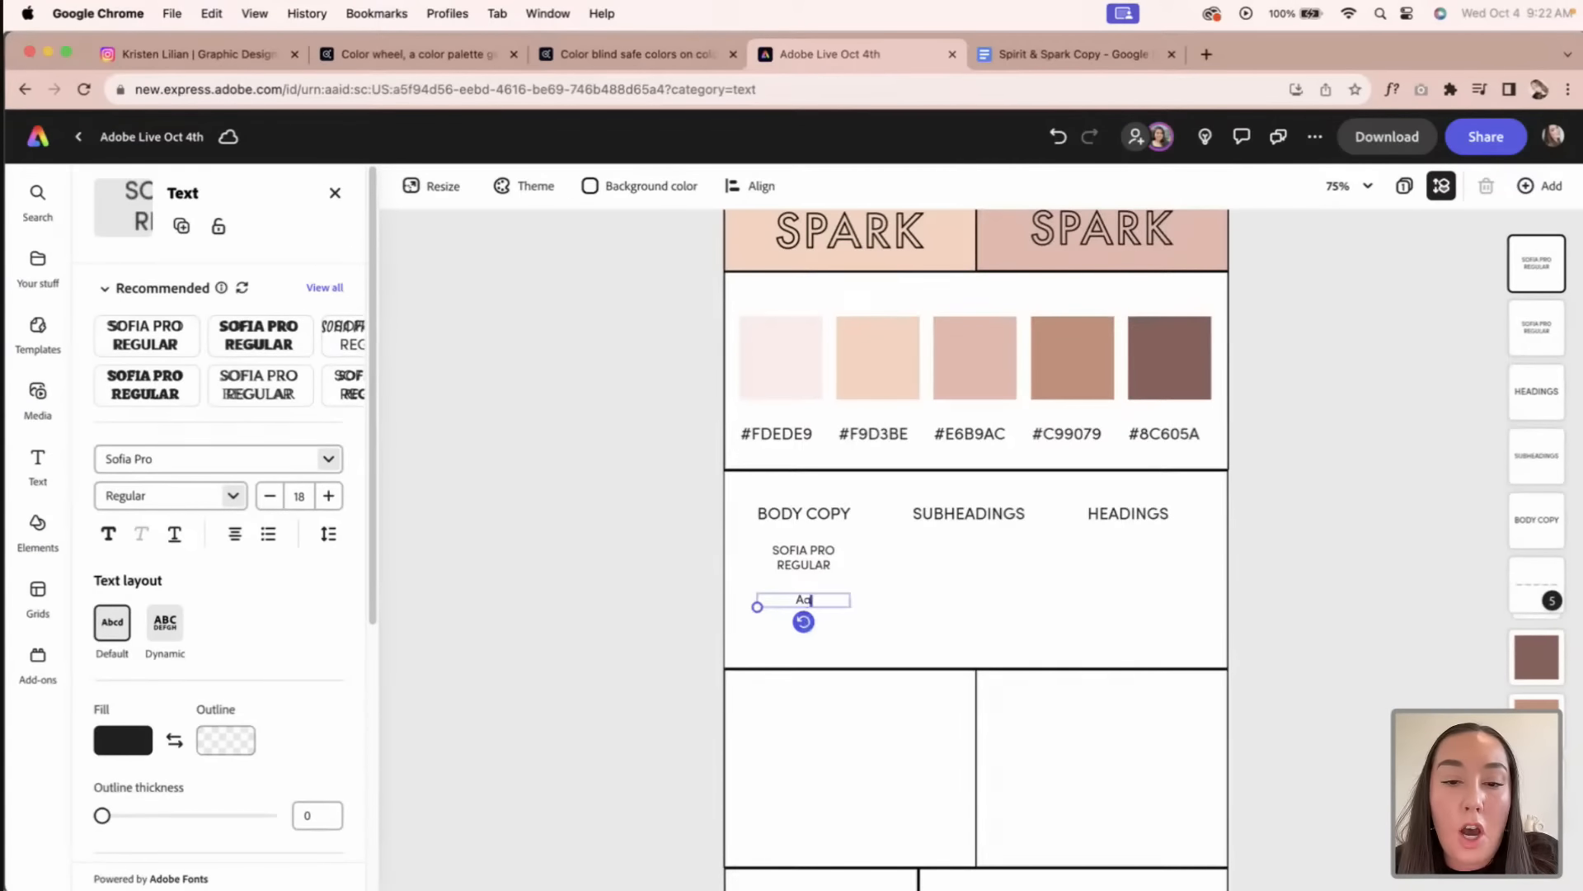
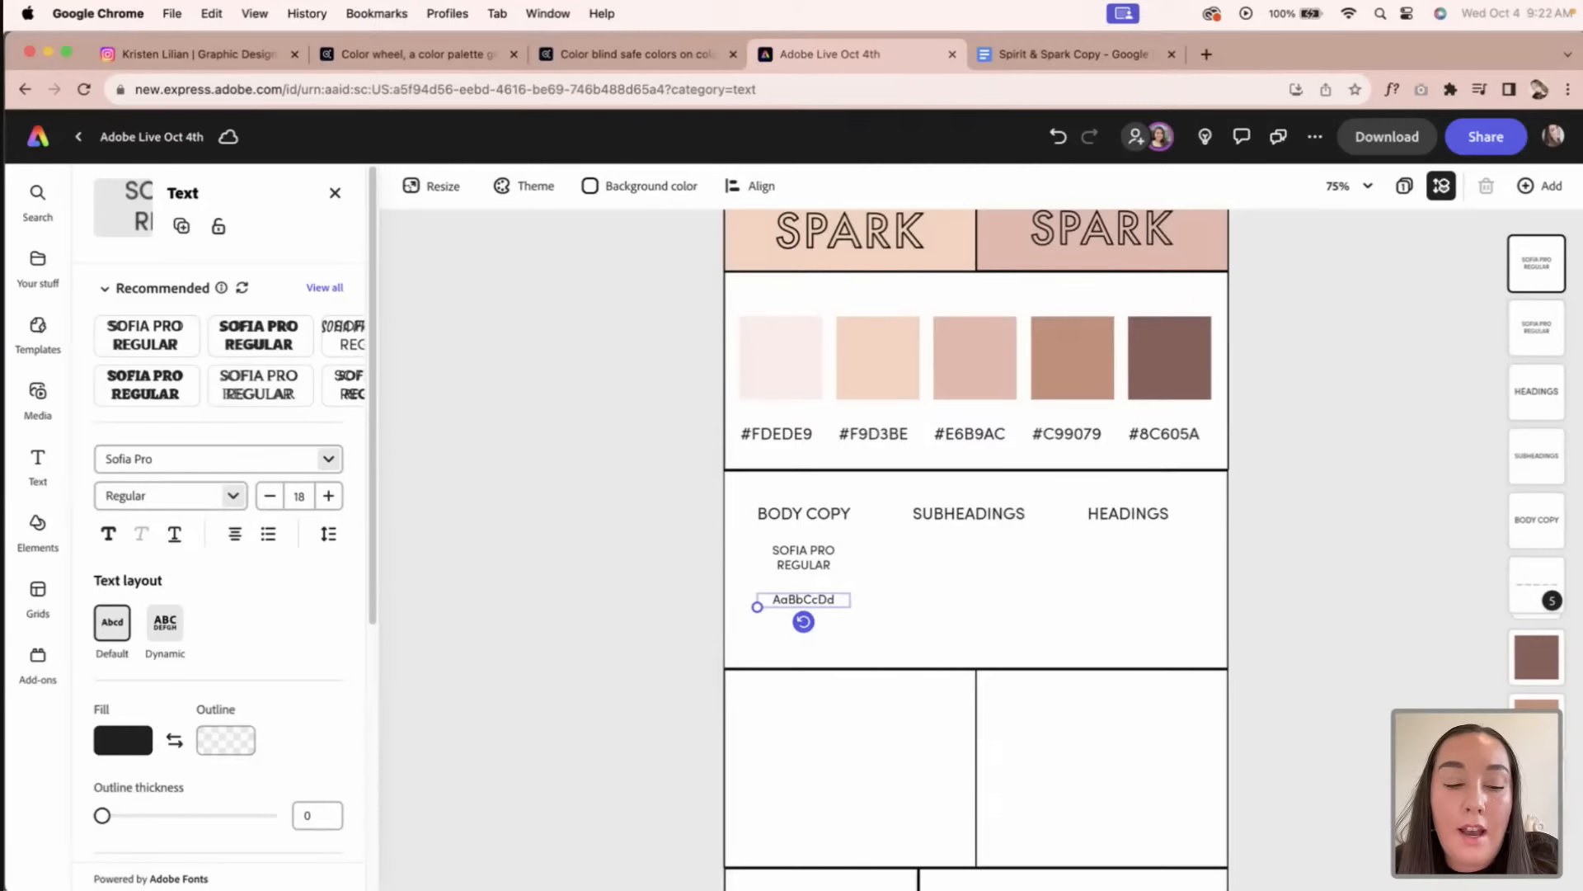
pyautogui.press('Return')
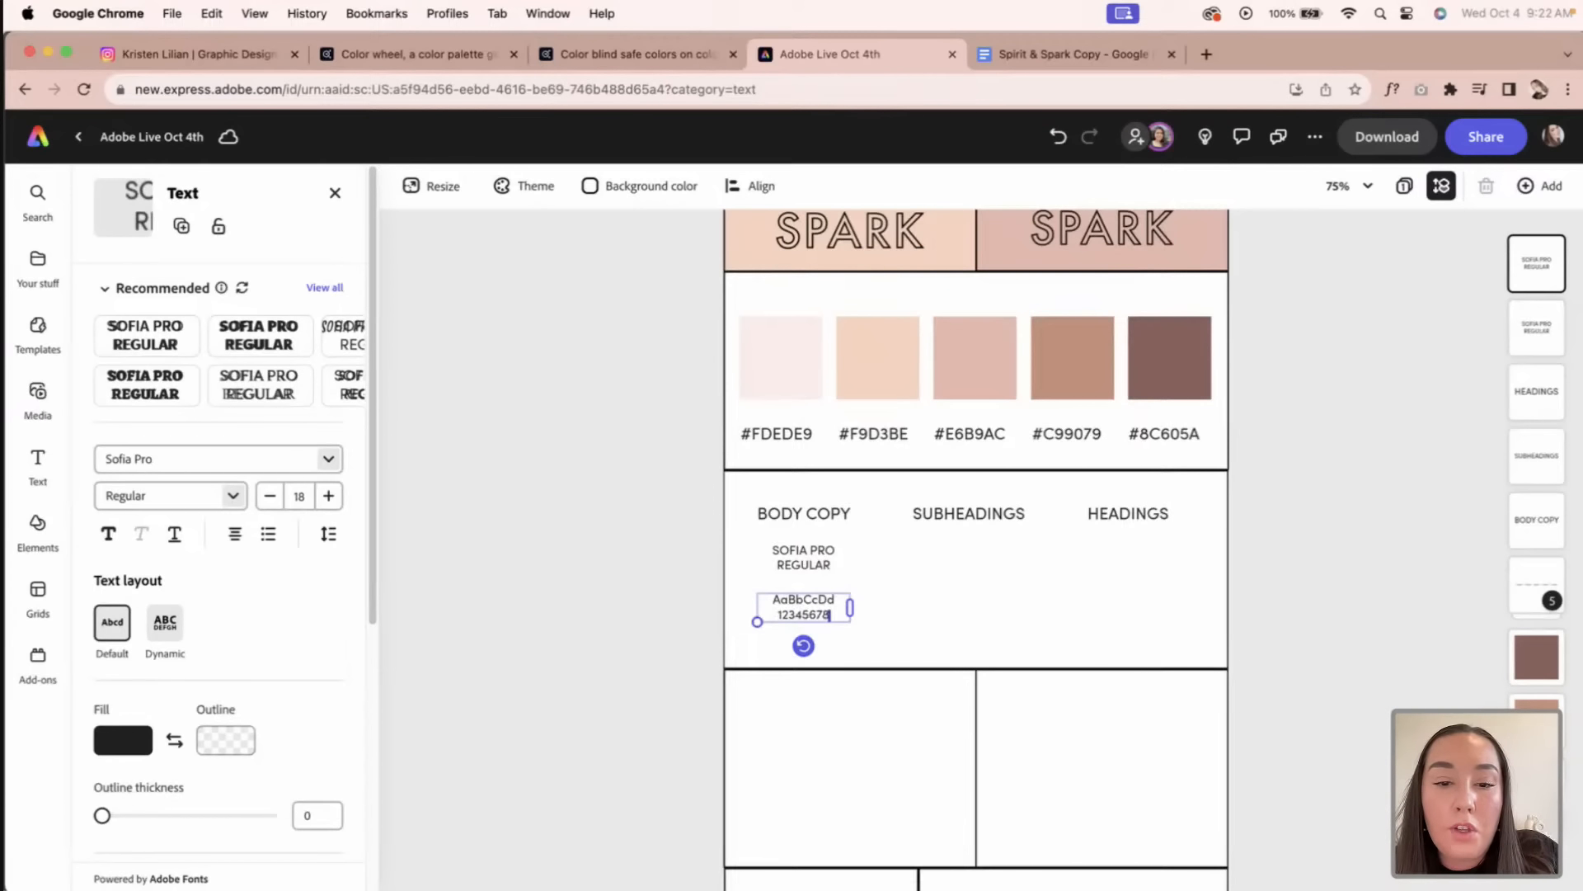
# Step: Shift the character sample and the SOFIA PRO REGULAR label slightly down to even out the spacing under BODY COPY
pyautogui.click(660, 635)
pyautogui.moveTo(793, 602); pyautogui.dragTo(793, 611)
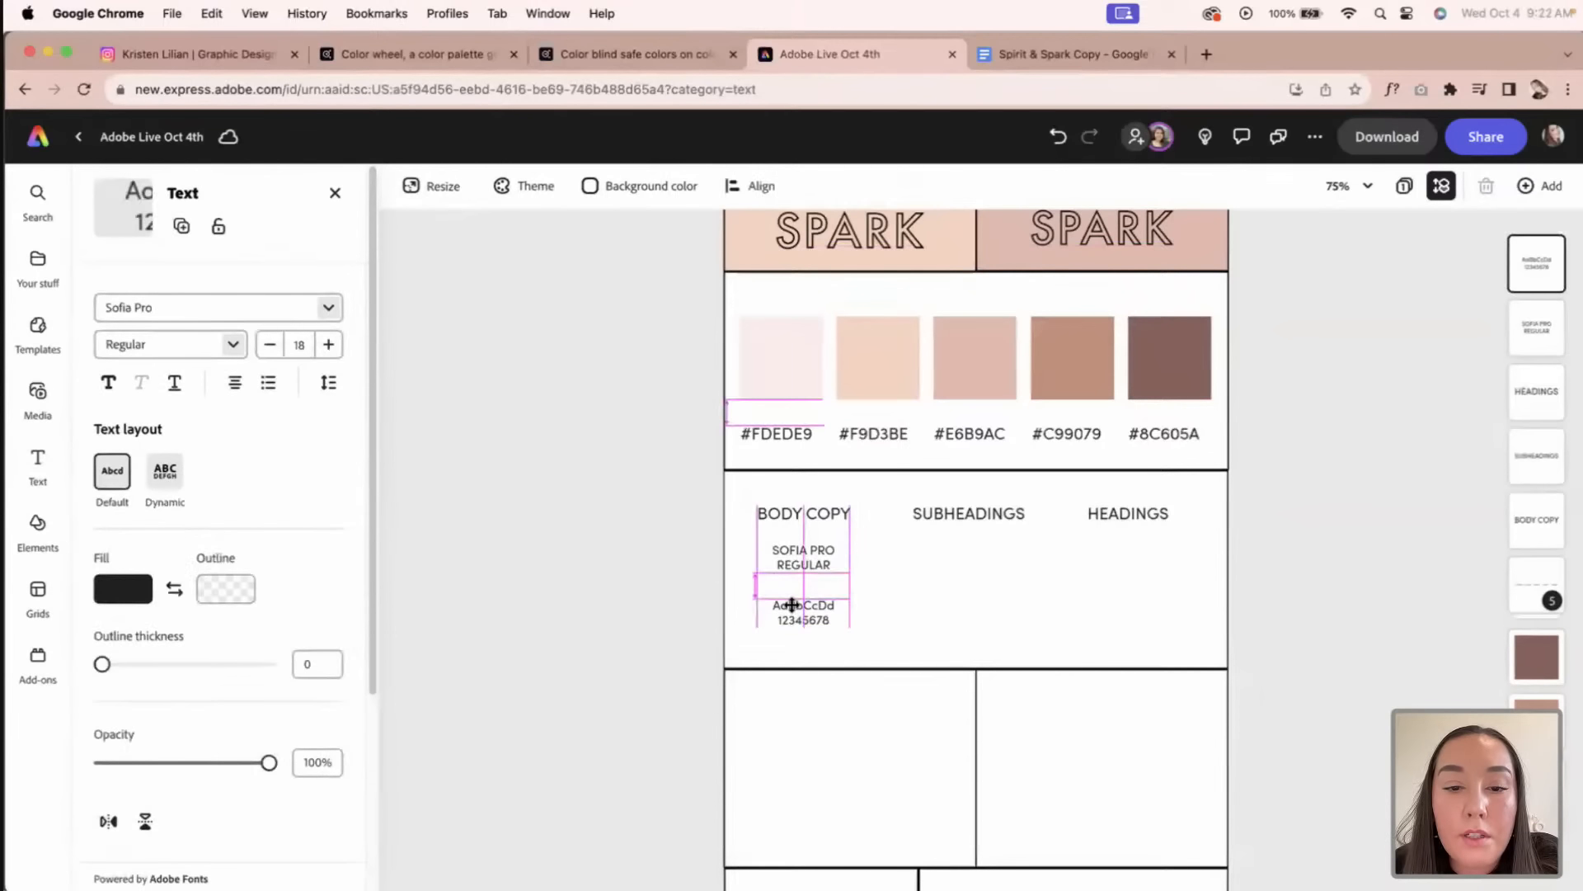
pyautogui.click(673, 600)
pyautogui.click(813, 559)
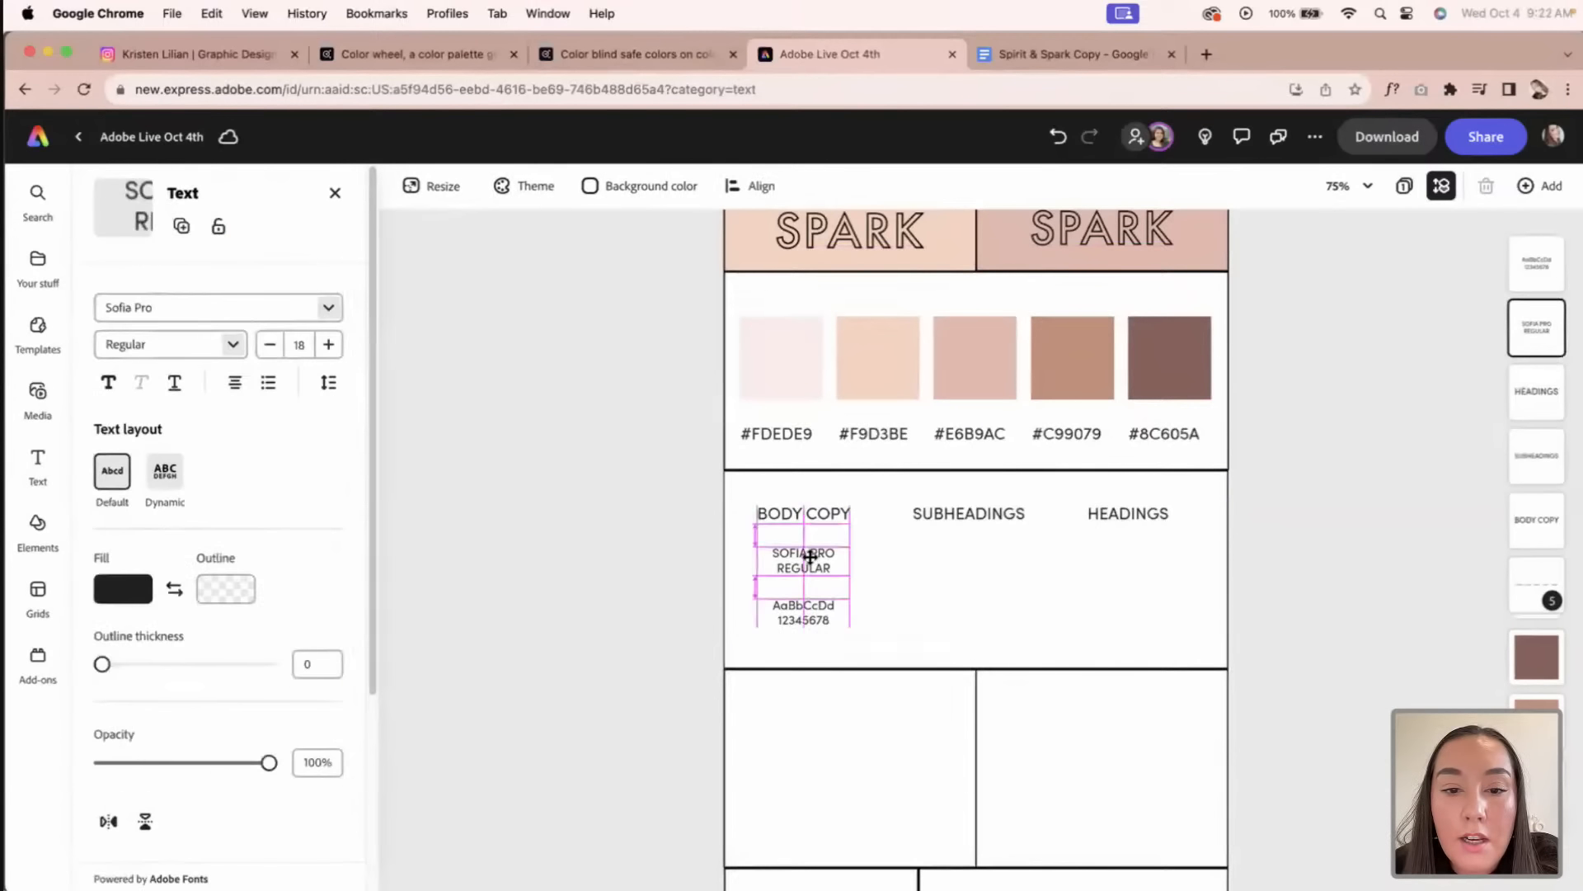
pyautogui.click(730, 612)
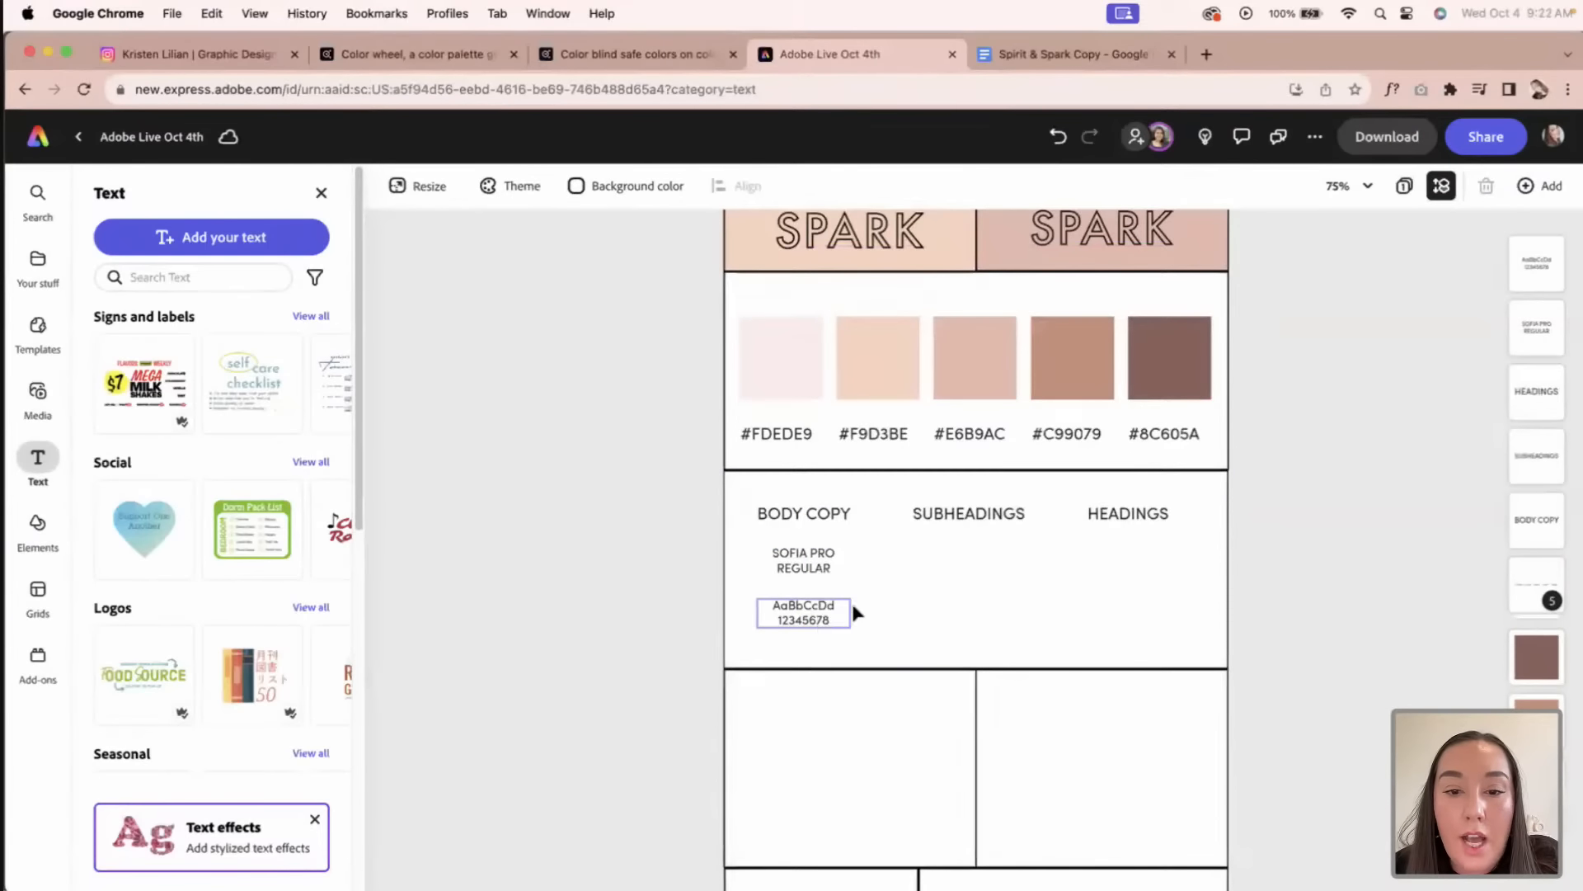
# Step: Place a copy of the SOFIA PRO REGULAR label under SUBHEADINGS and change it to SOFIA PRO SEMIBOLD
pyautogui.click(827, 561)
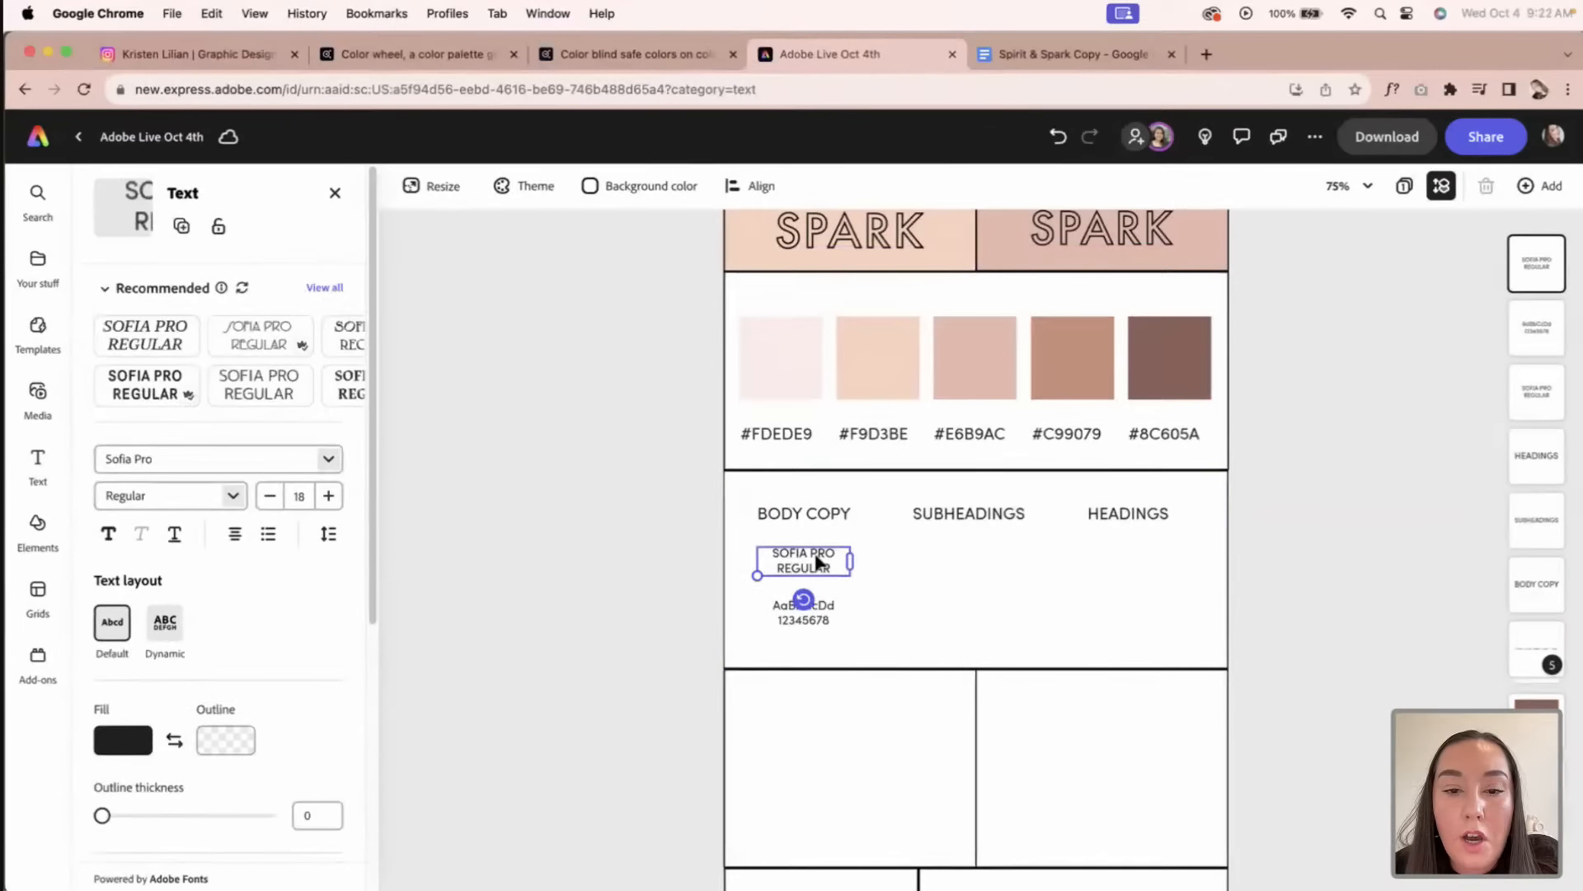
pyautogui.moveTo(828, 568); pyautogui.dragTo(982, 554)
pyautogui.doubleClick(983, 567)
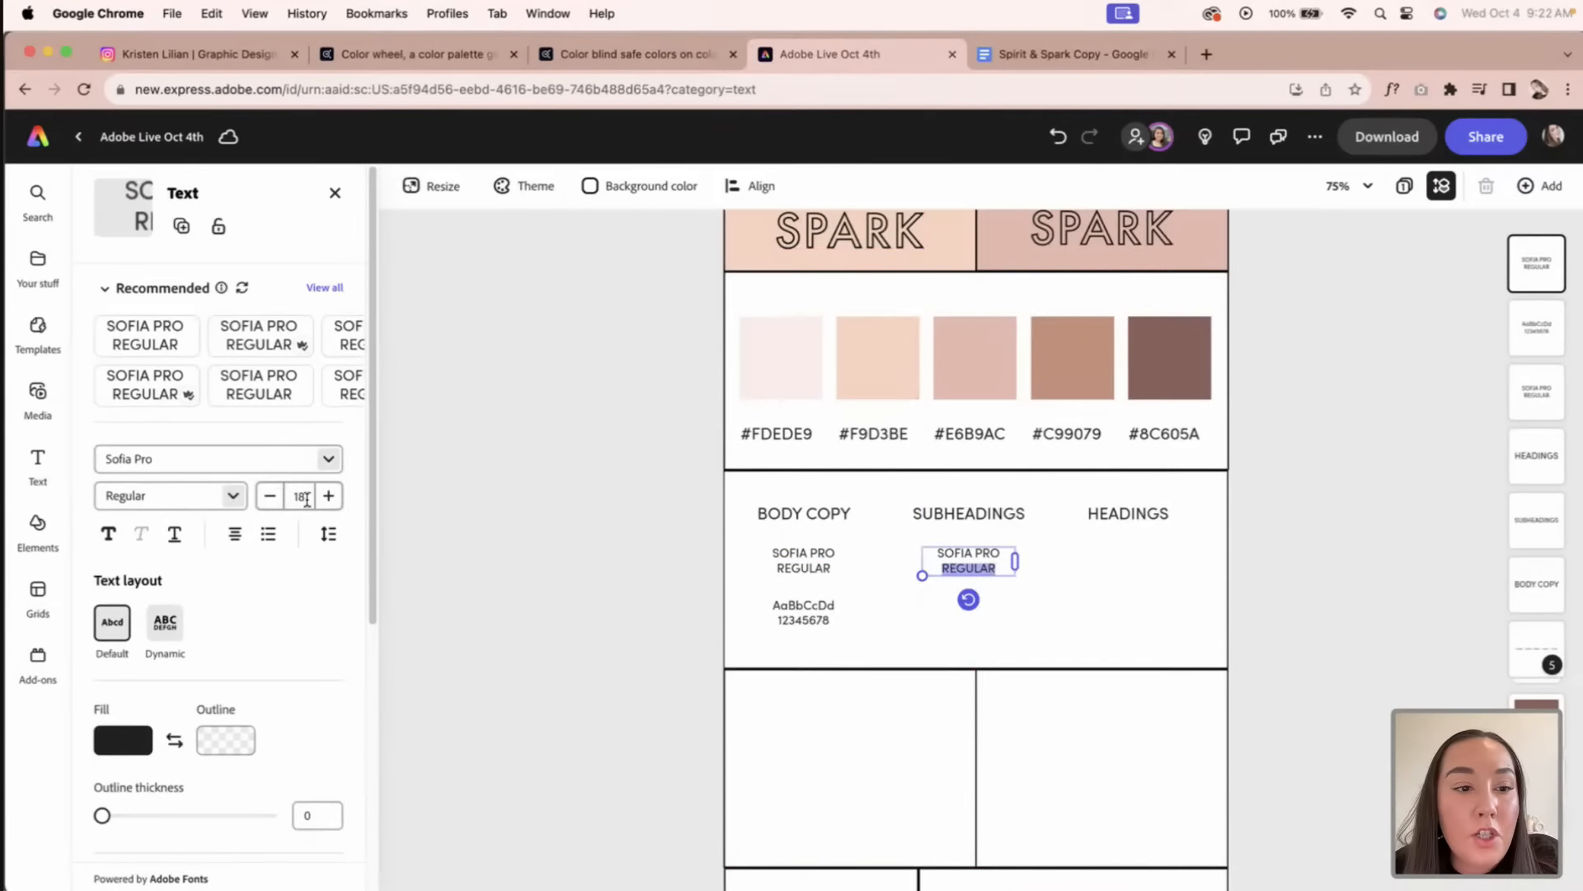
pyautogui.write('s')
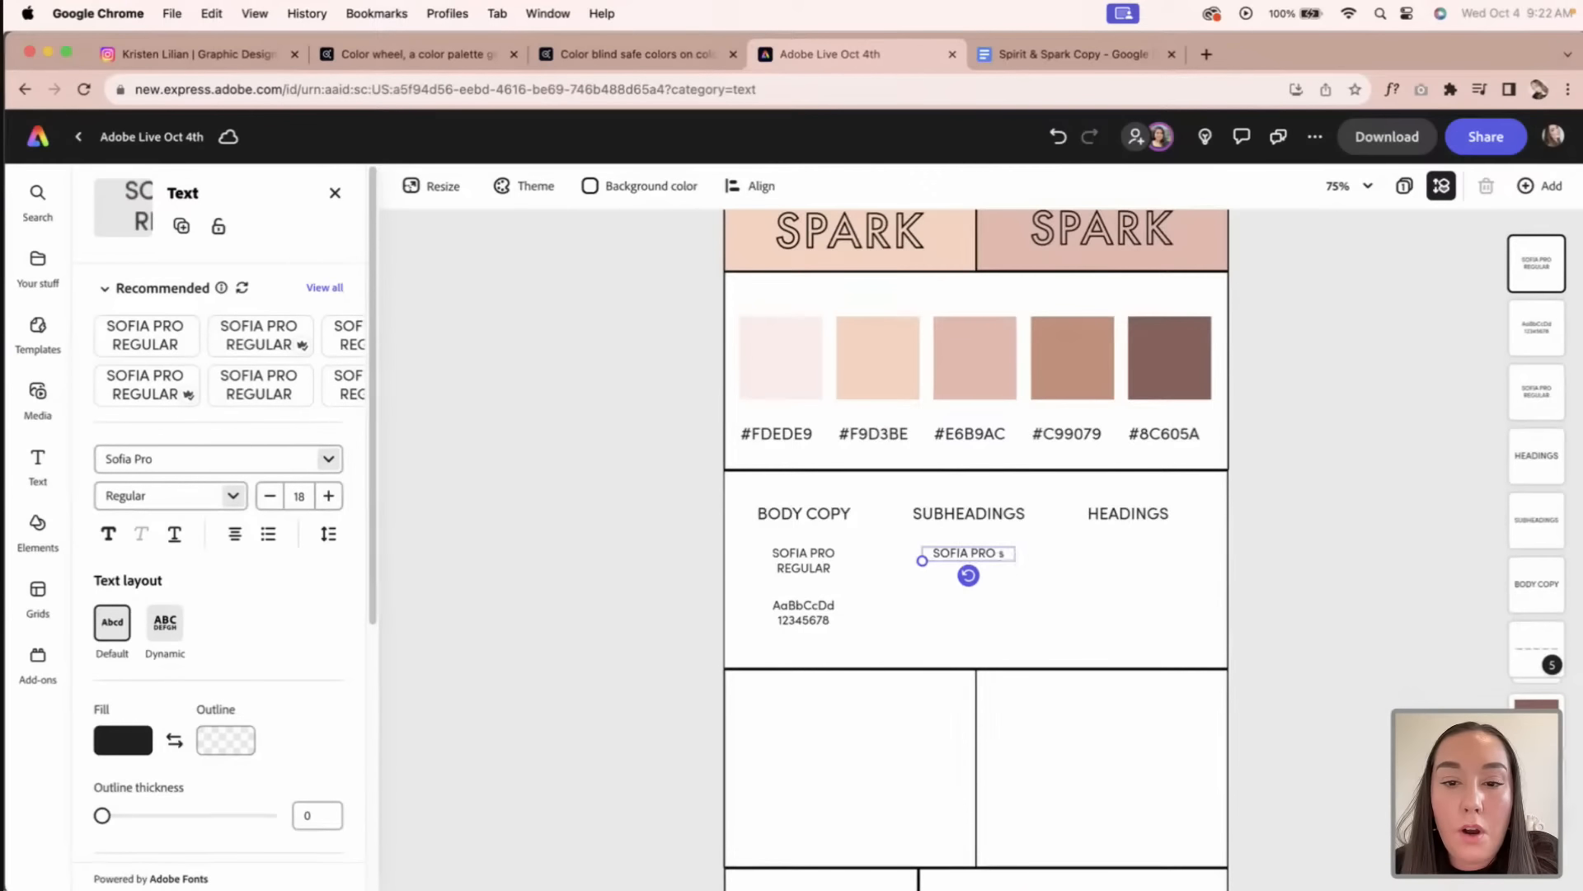
pyautogui.write('emibo')
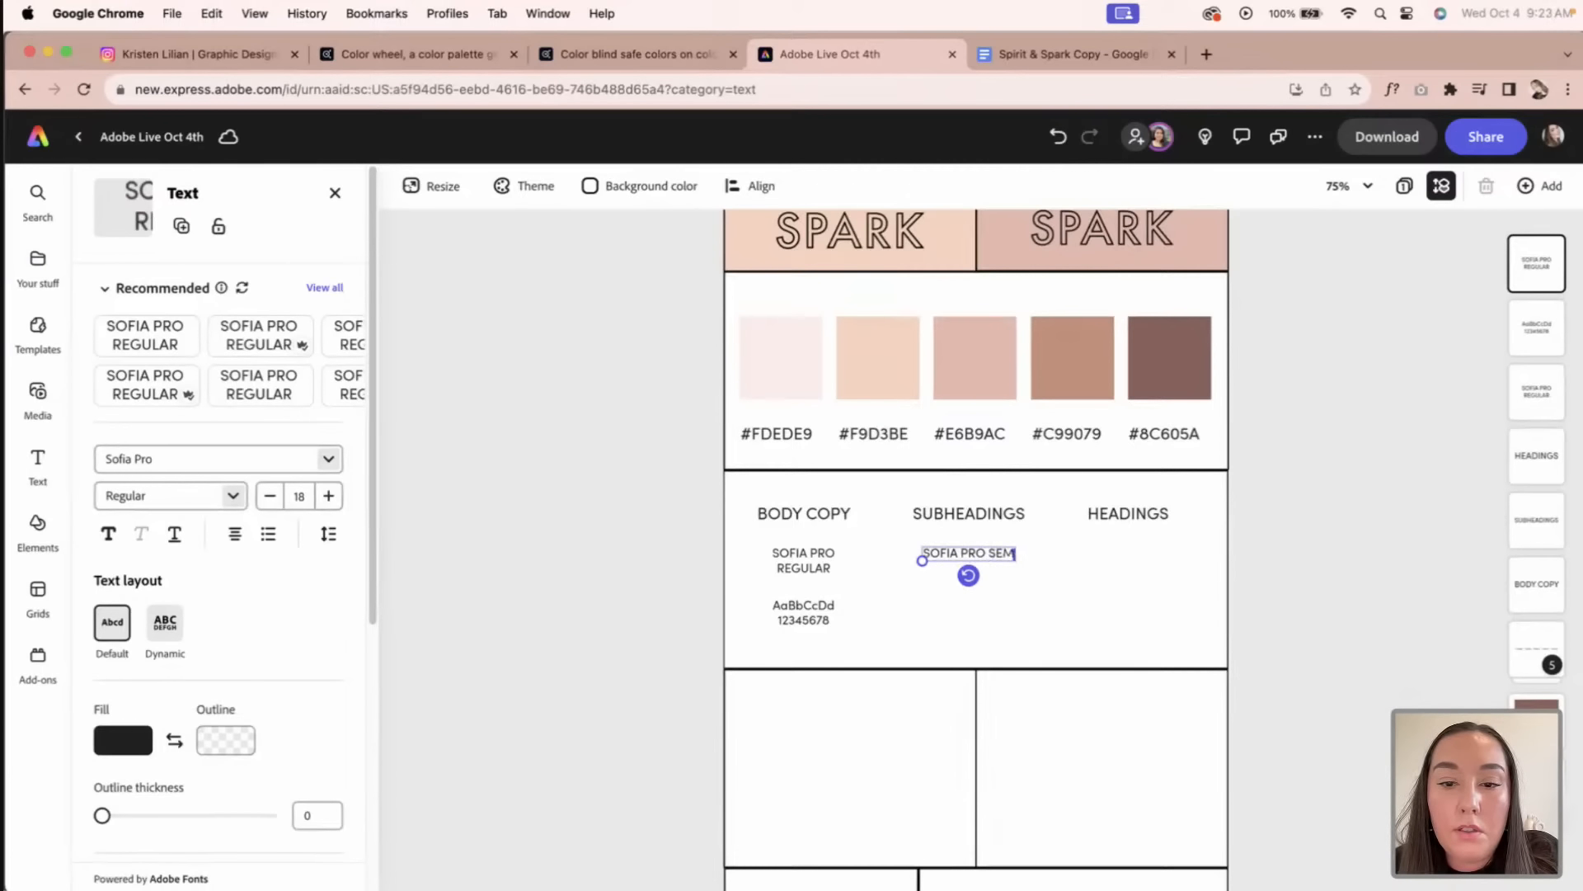
# Step: Set the weight of the whole SOFIA PRO SEMIBOLD label to Semi Bold
pyautogui.press('super+a')
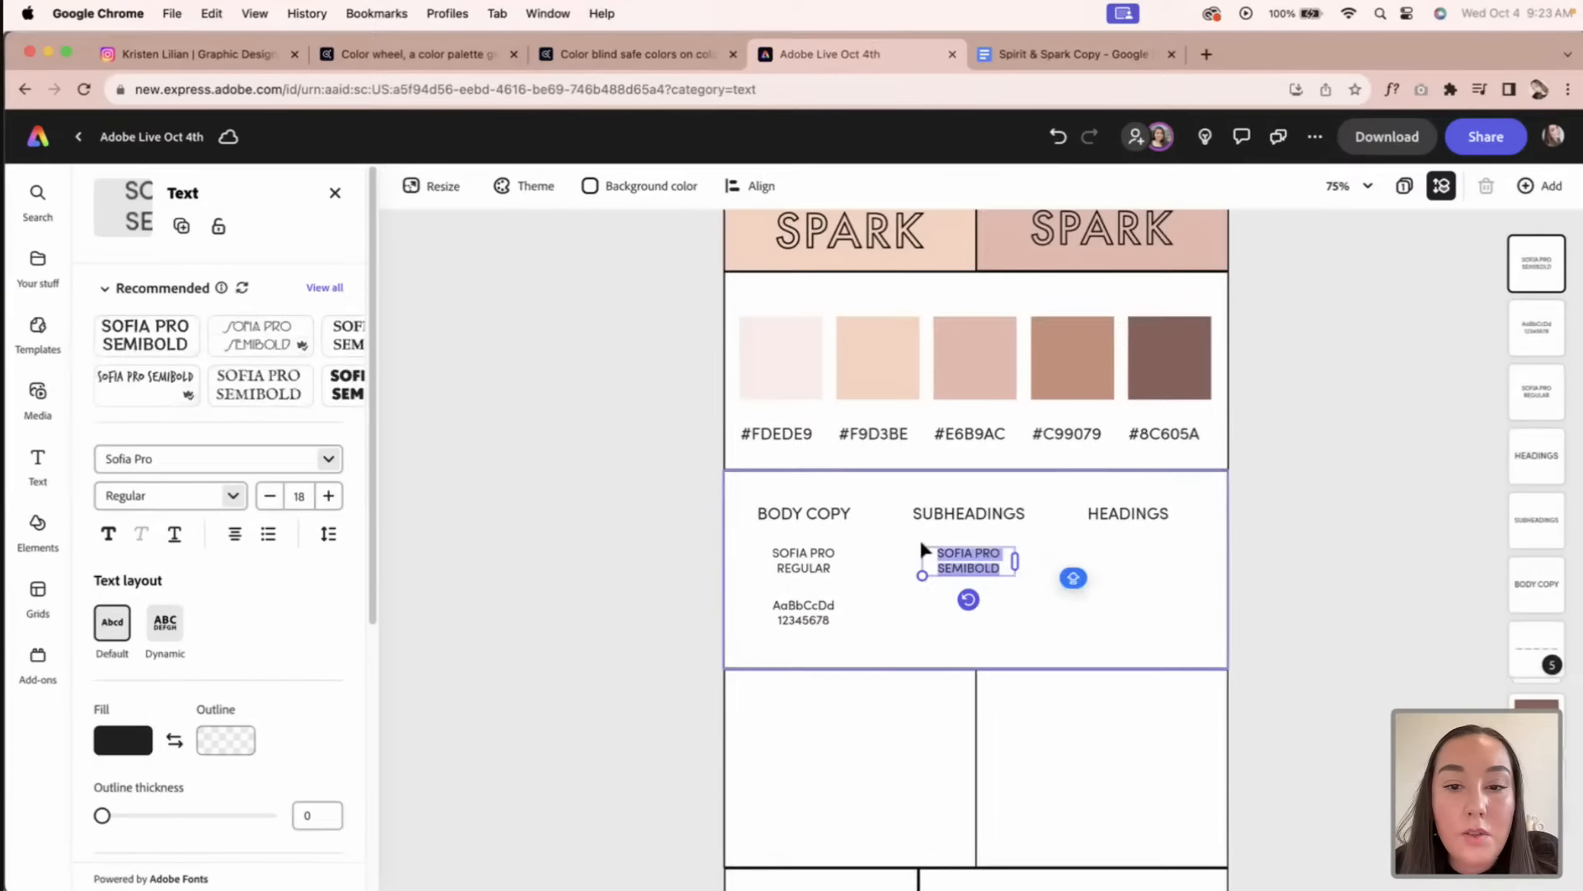
pyautogui.click(233, 495)
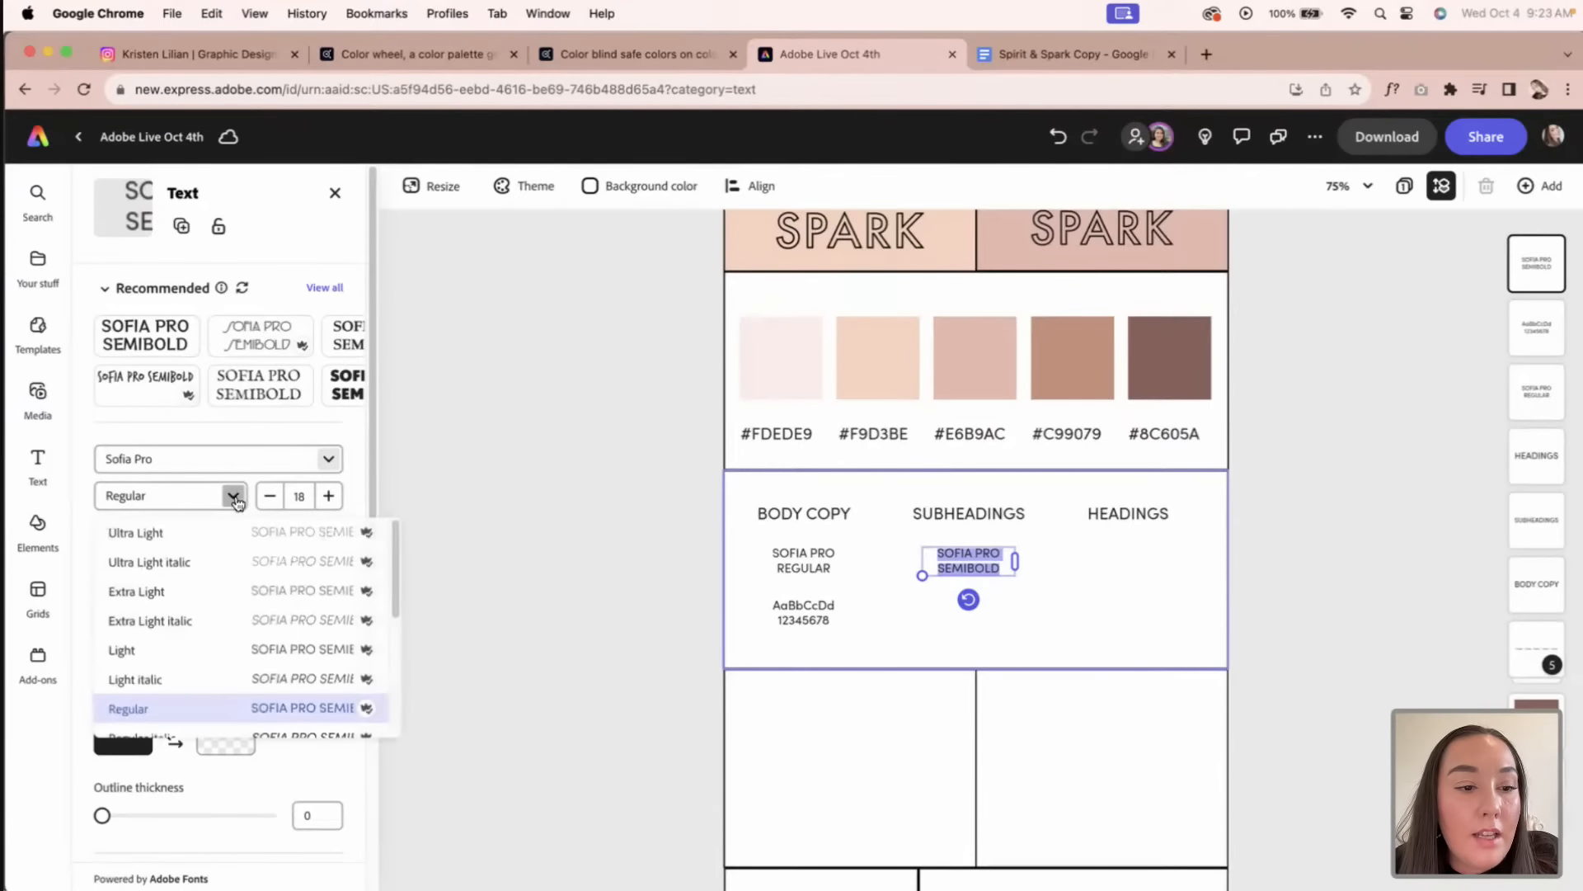
pyautogui.scroll(-3, 227, 579)
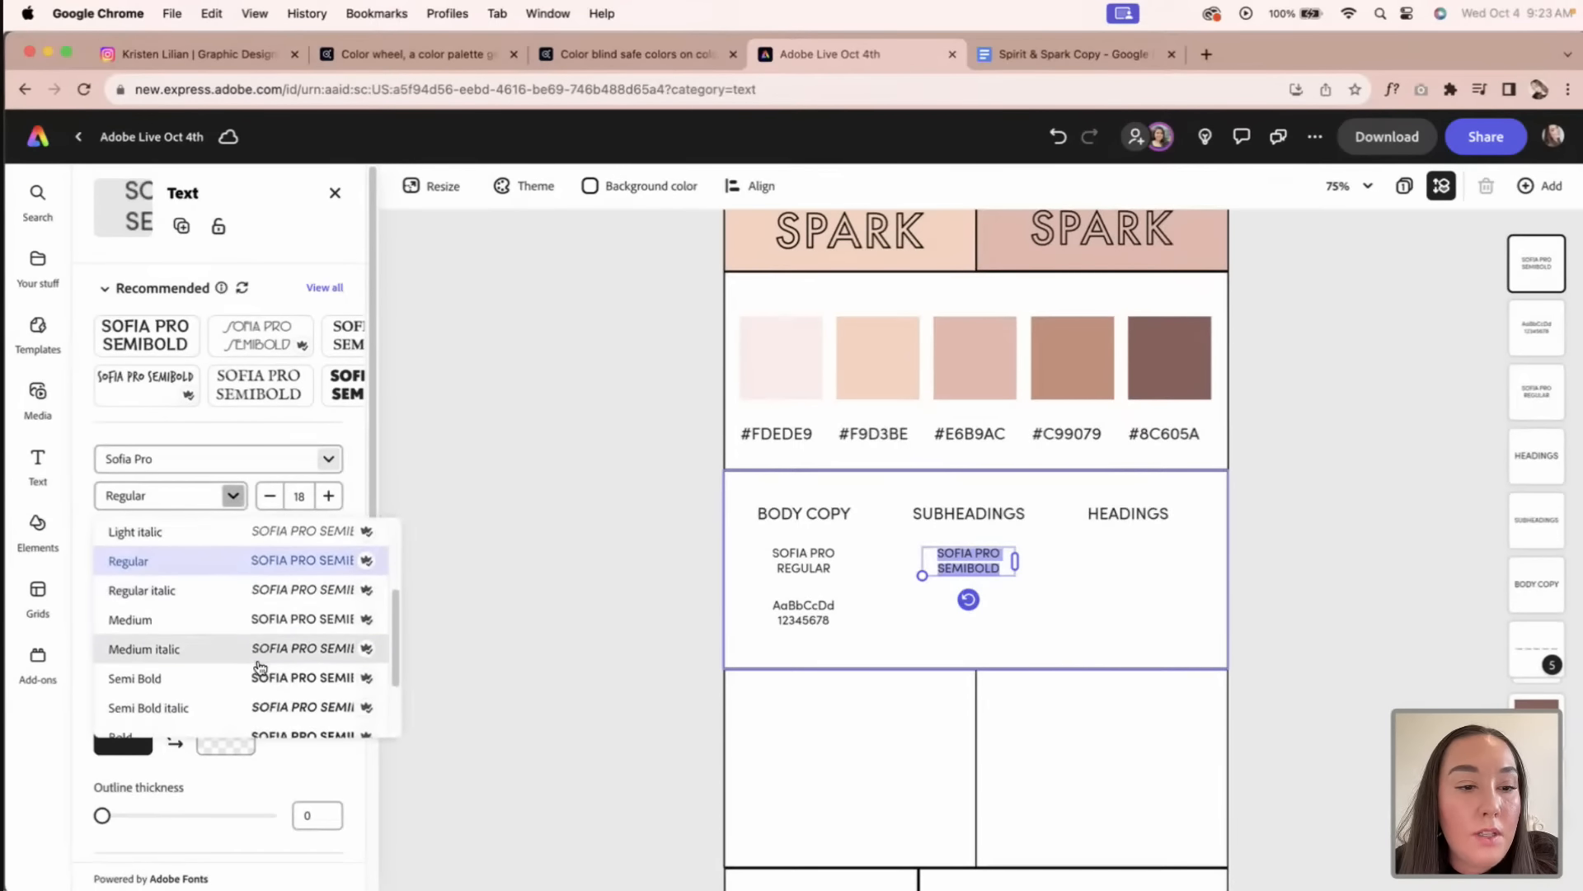
pyautogui.click(266, 678)
pyautogui.click(972, 630)
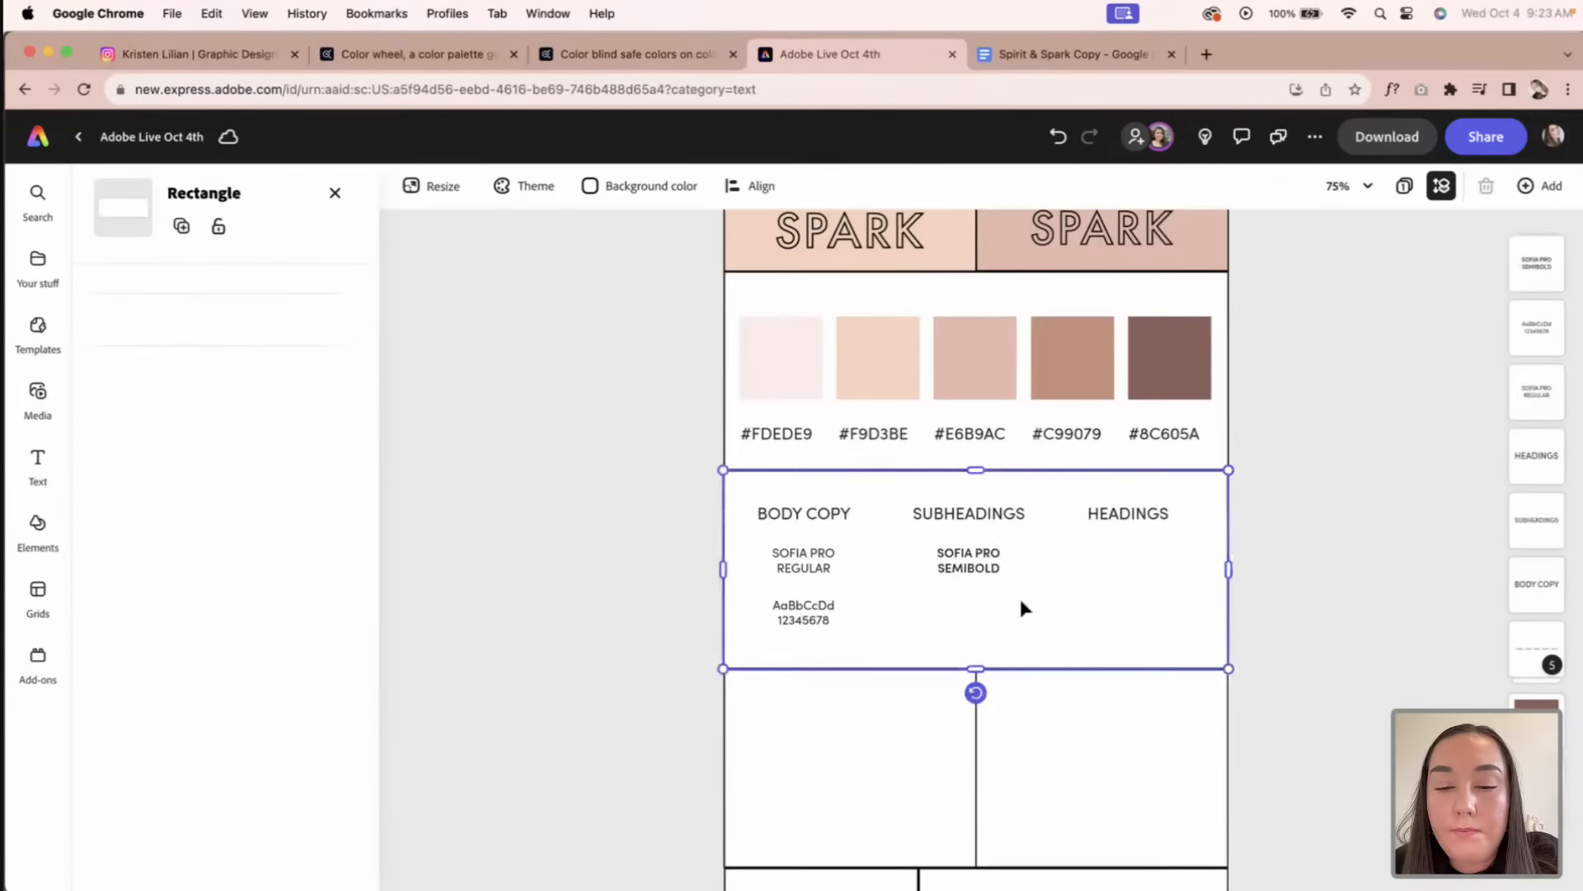
pyautogui.click(988, 573)
# Step: Duplicate the AaBbCcDd 12345678 sample and align the copy below the font label under SUBHEADINGS
pyautogui.click(812, 617)
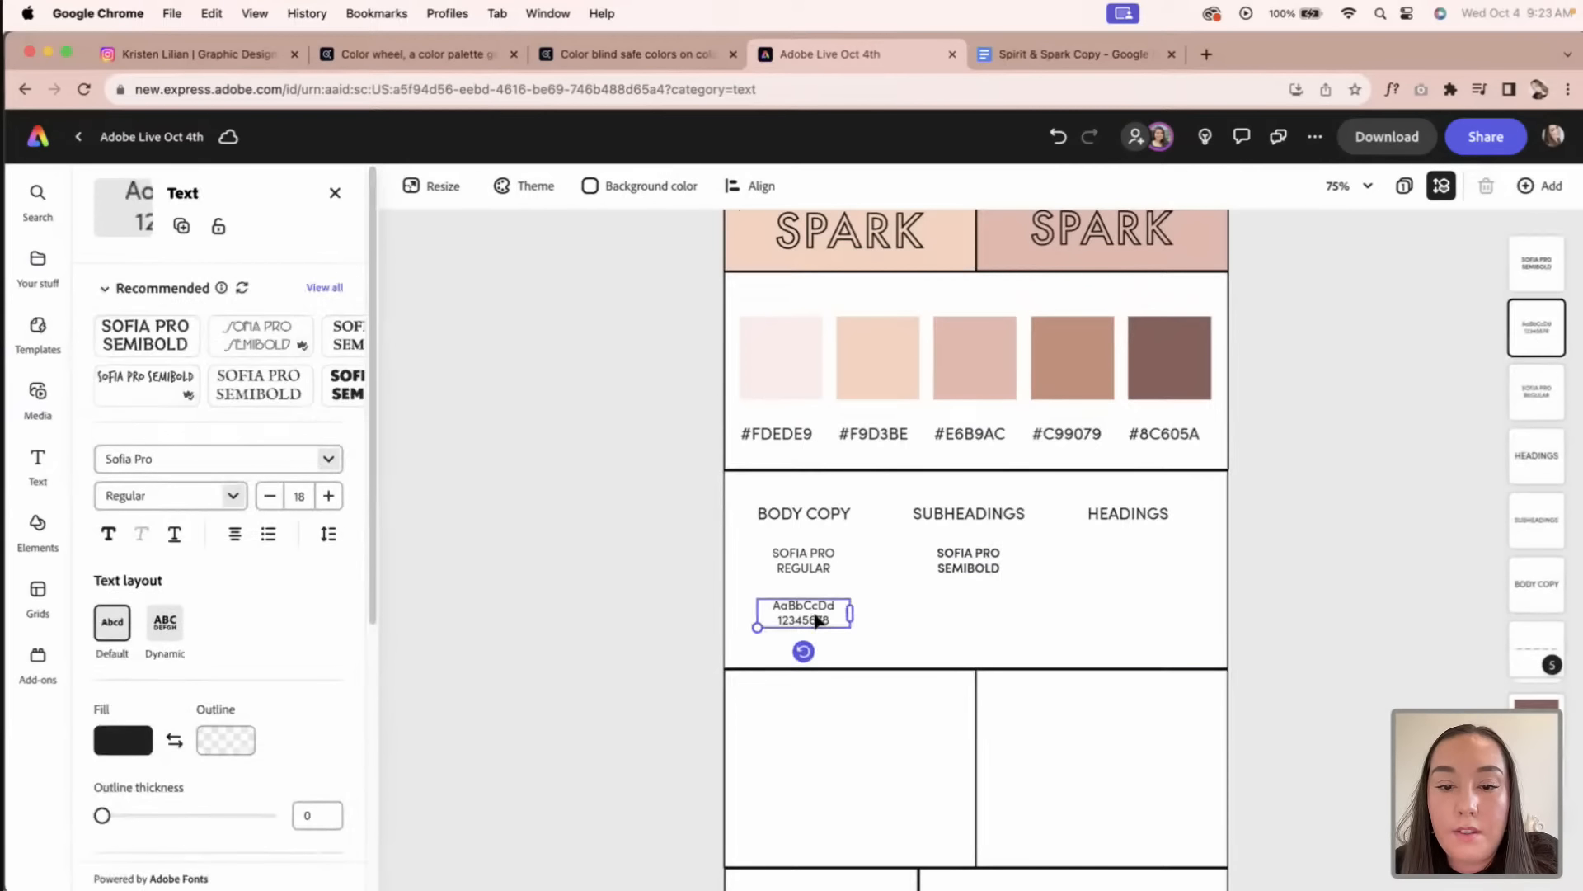
pyautogui.press('super+c')
pyautogui.press('super+v')
pyautogui.moveTo(817, 611); pyautogui.dragTo(978, 609)
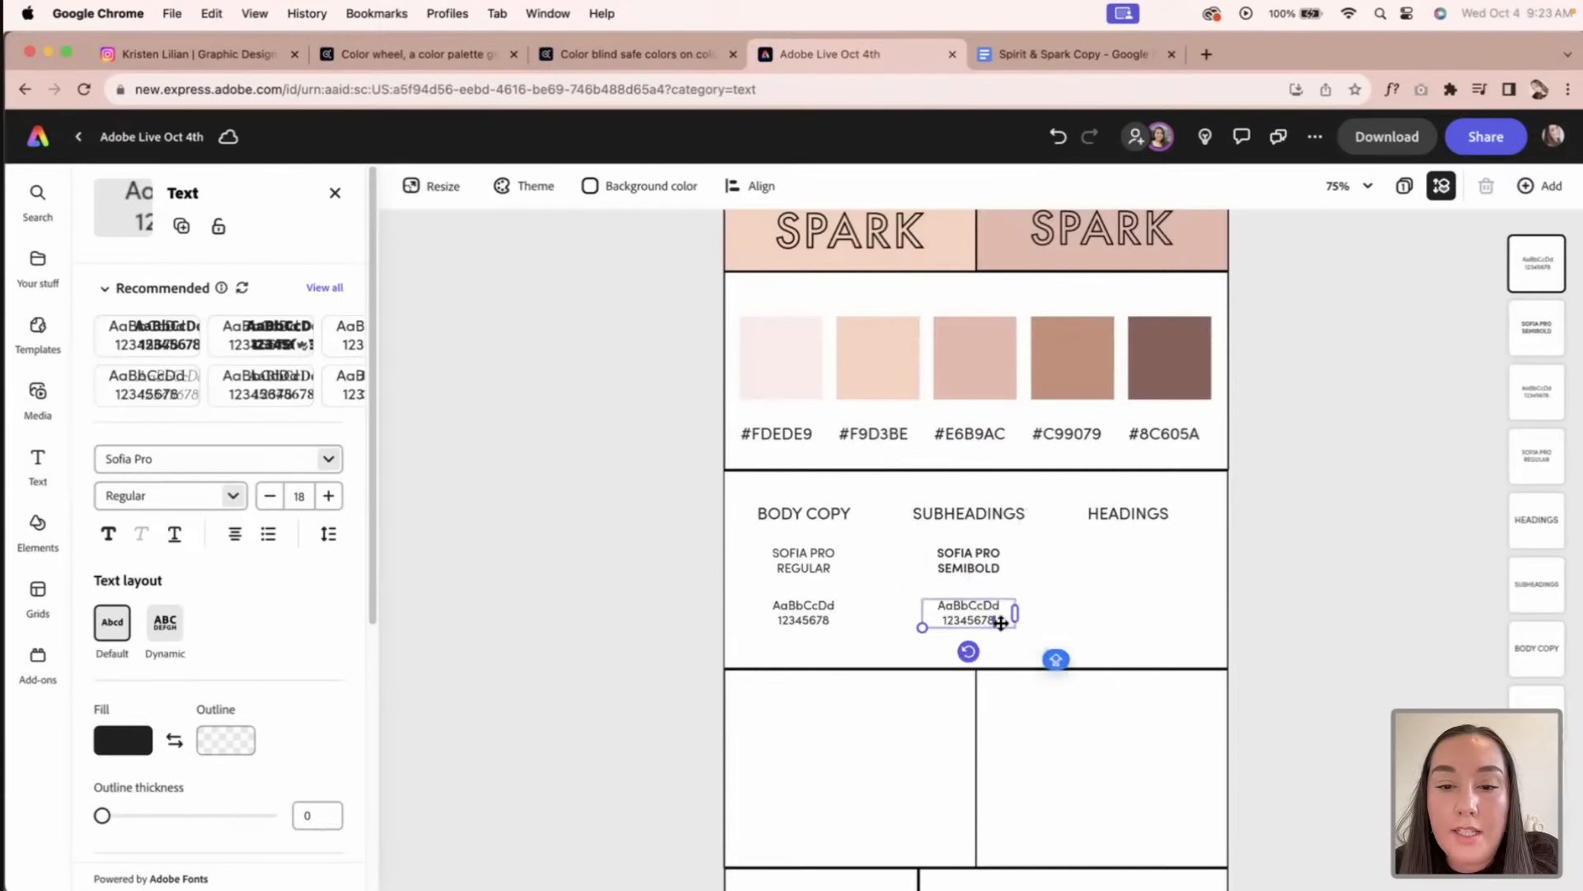
# Step: Set the weight of the SUBHEADINGS character sample to Semi Bold
pyautogui.doubleClick(1000, 620)
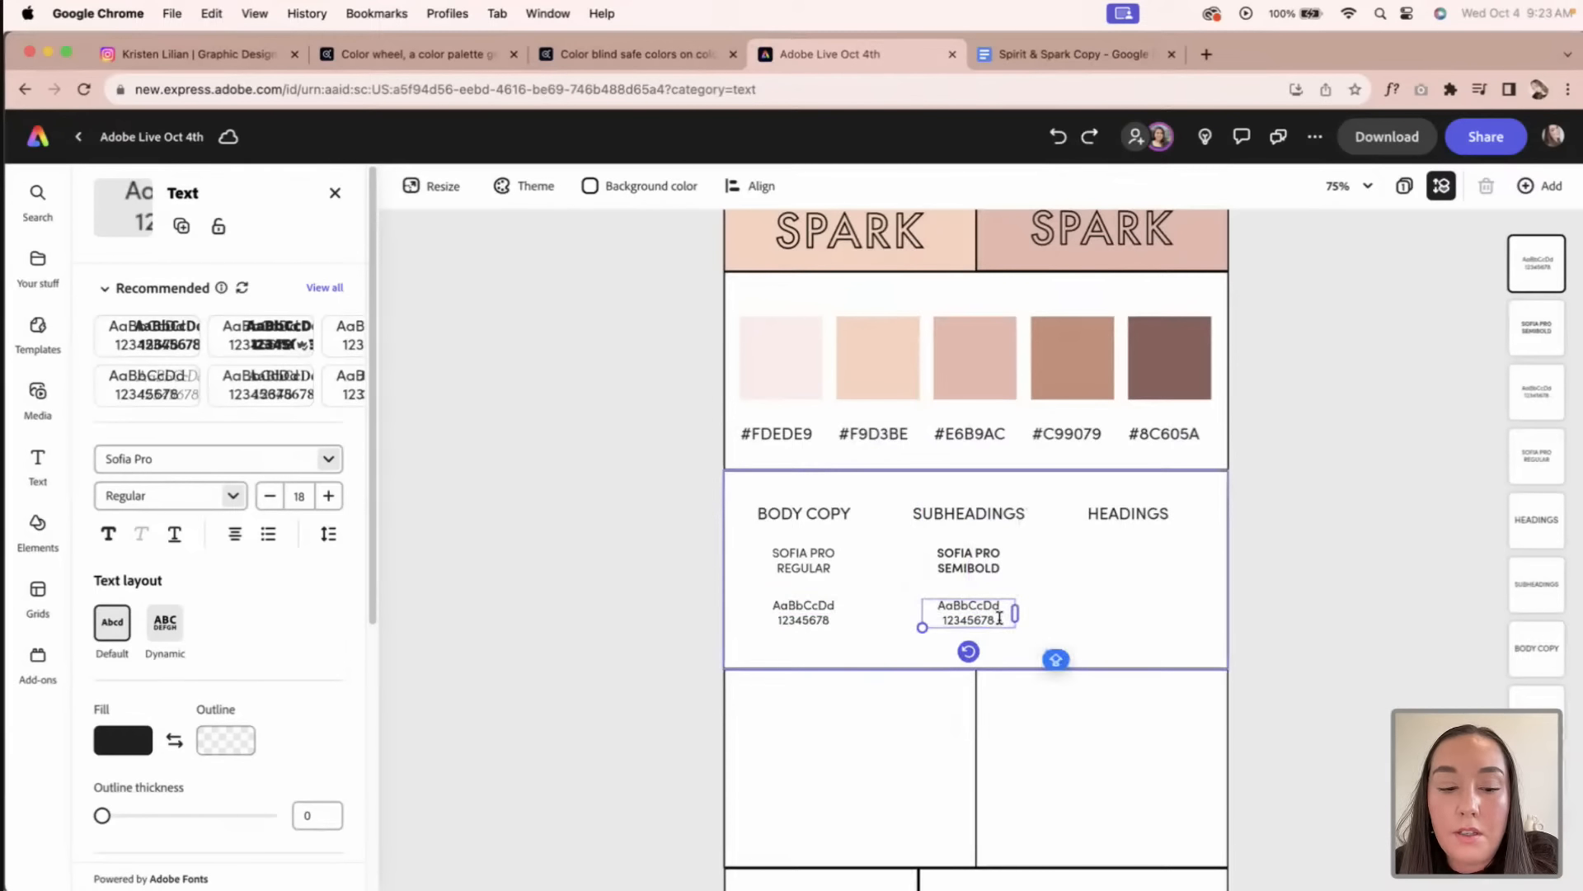
pyautogui.press('super+a')
pyautogui.click(235, 495)
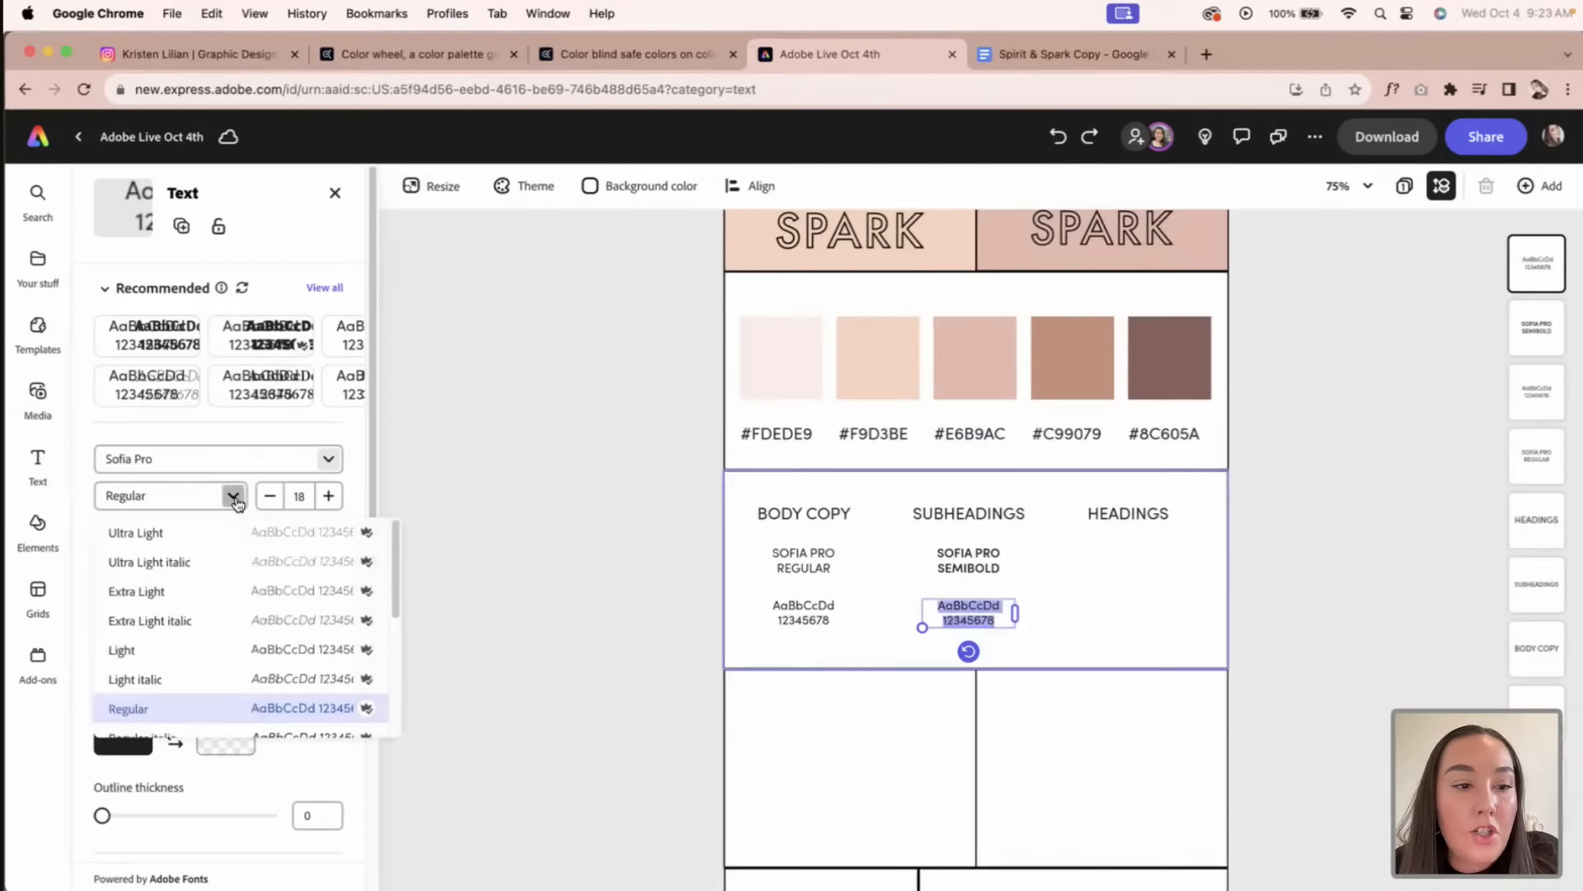
pyautogui.scroll(-3, 226, 597)
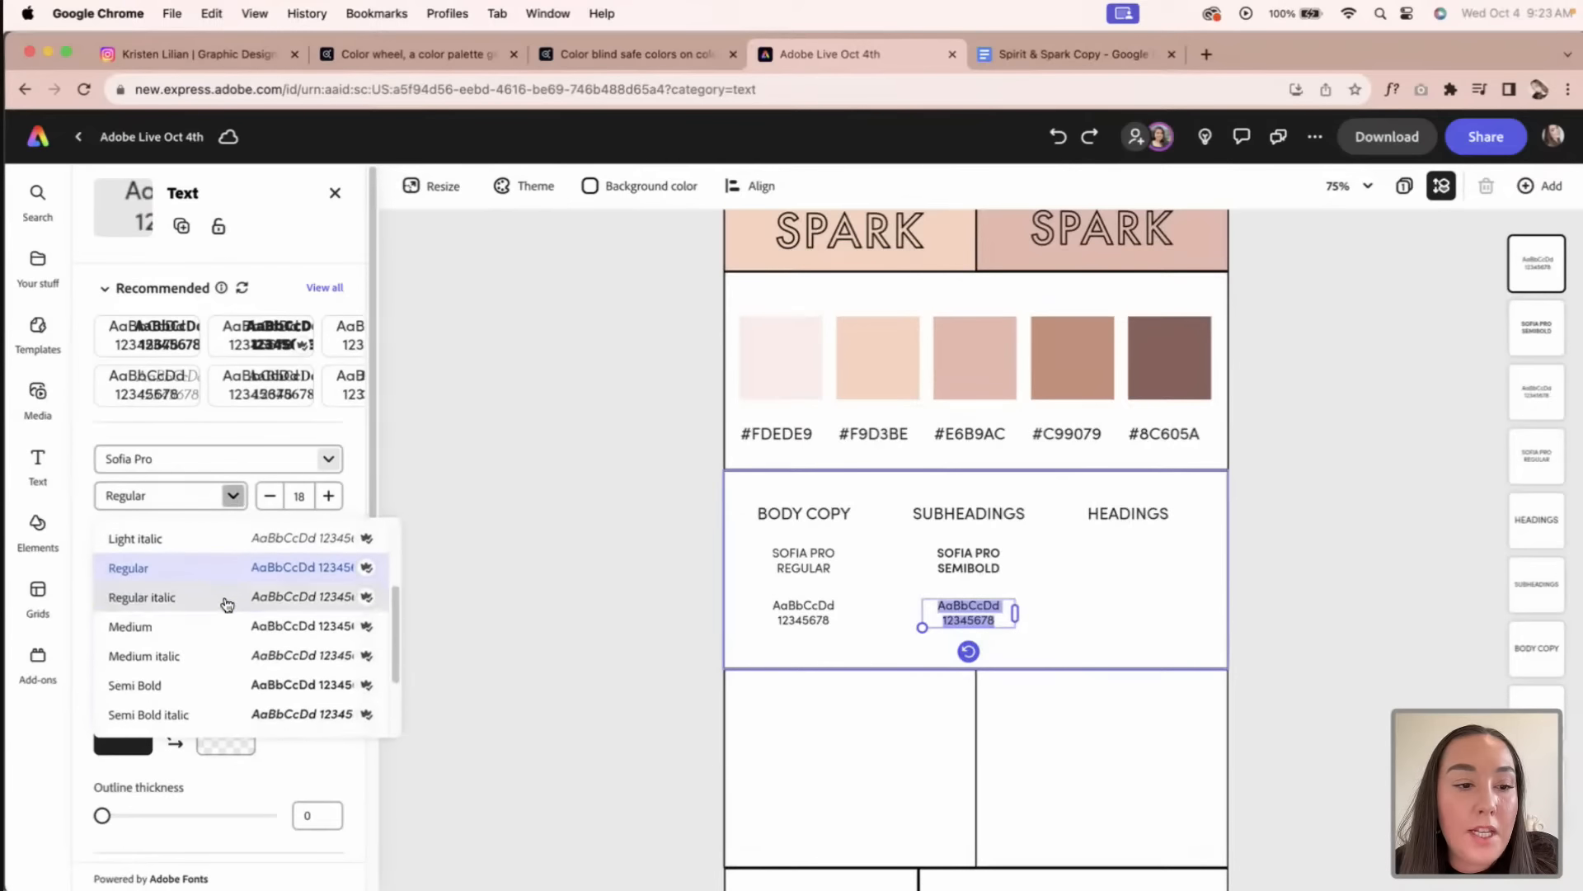
pyautogui.click(229, 686)
pyautogui.click(1326, 644)
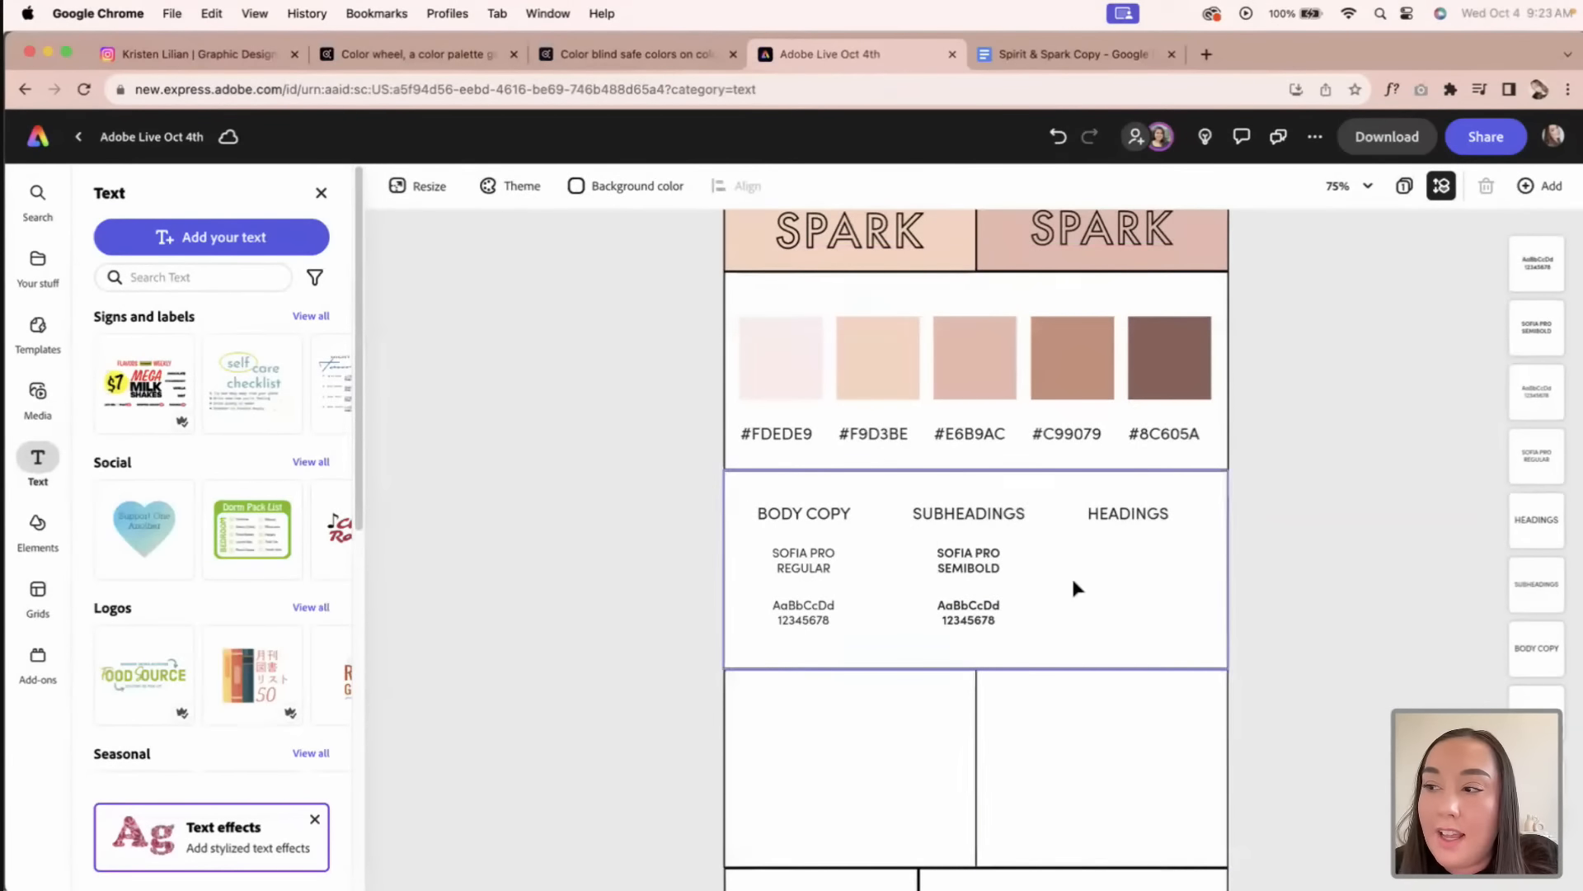
# Step: Copy the SOFIA PRO SEMIBOLD label under HEADINGS and turn it into ORPHEUS PRO REGULAR in the Orpheus Pro Regular font
pyautogui.click(980, 569)
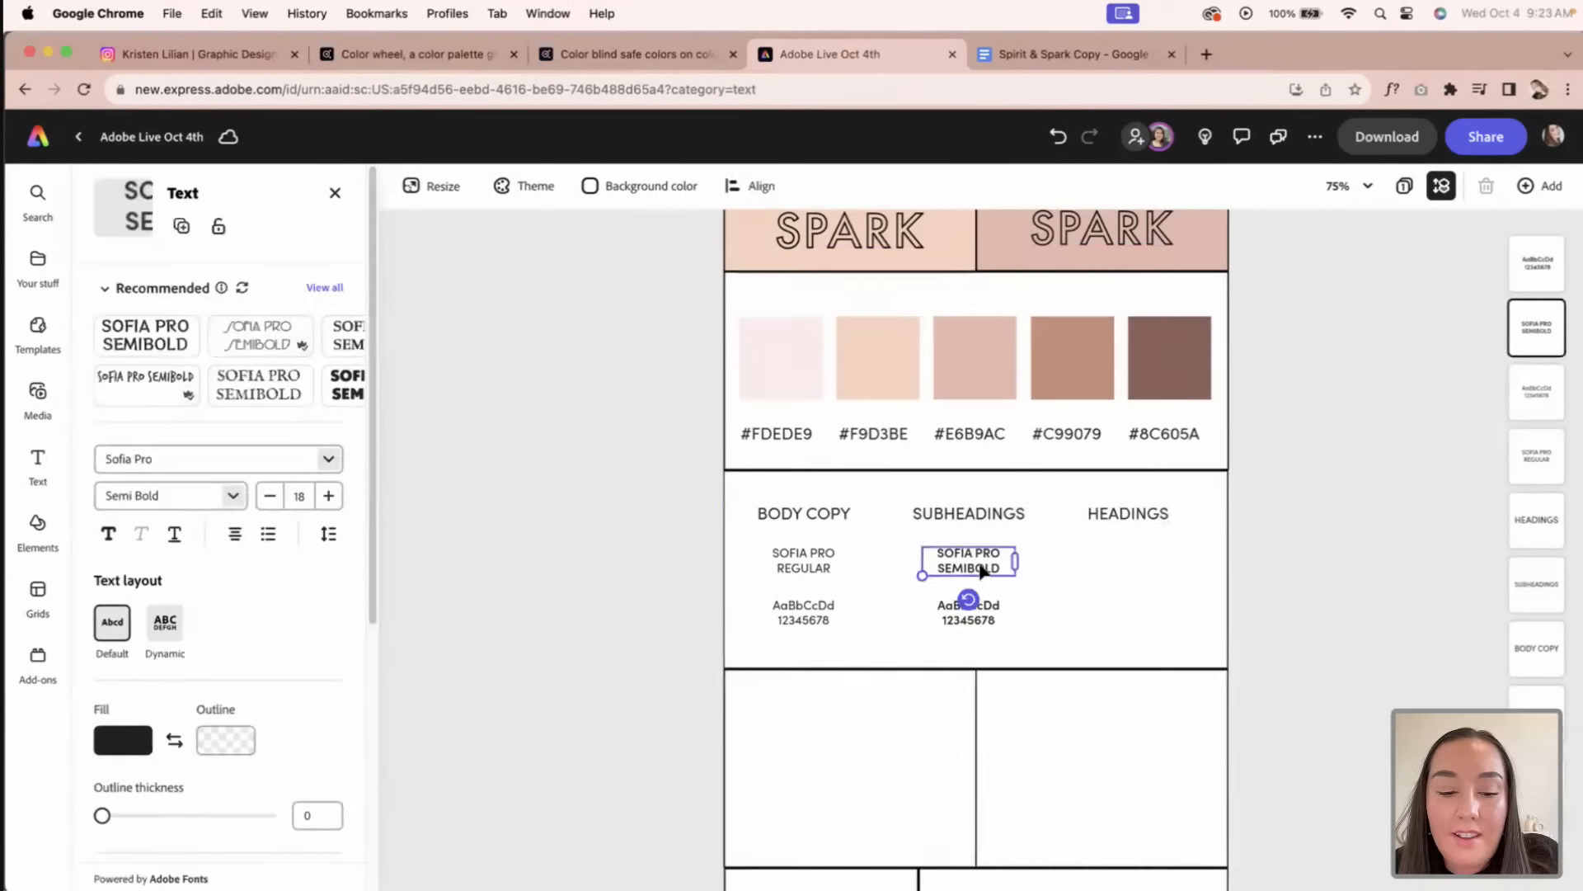
pyautogui.moveTo(981, 573); pyautogui.dragTo(1130, 561)
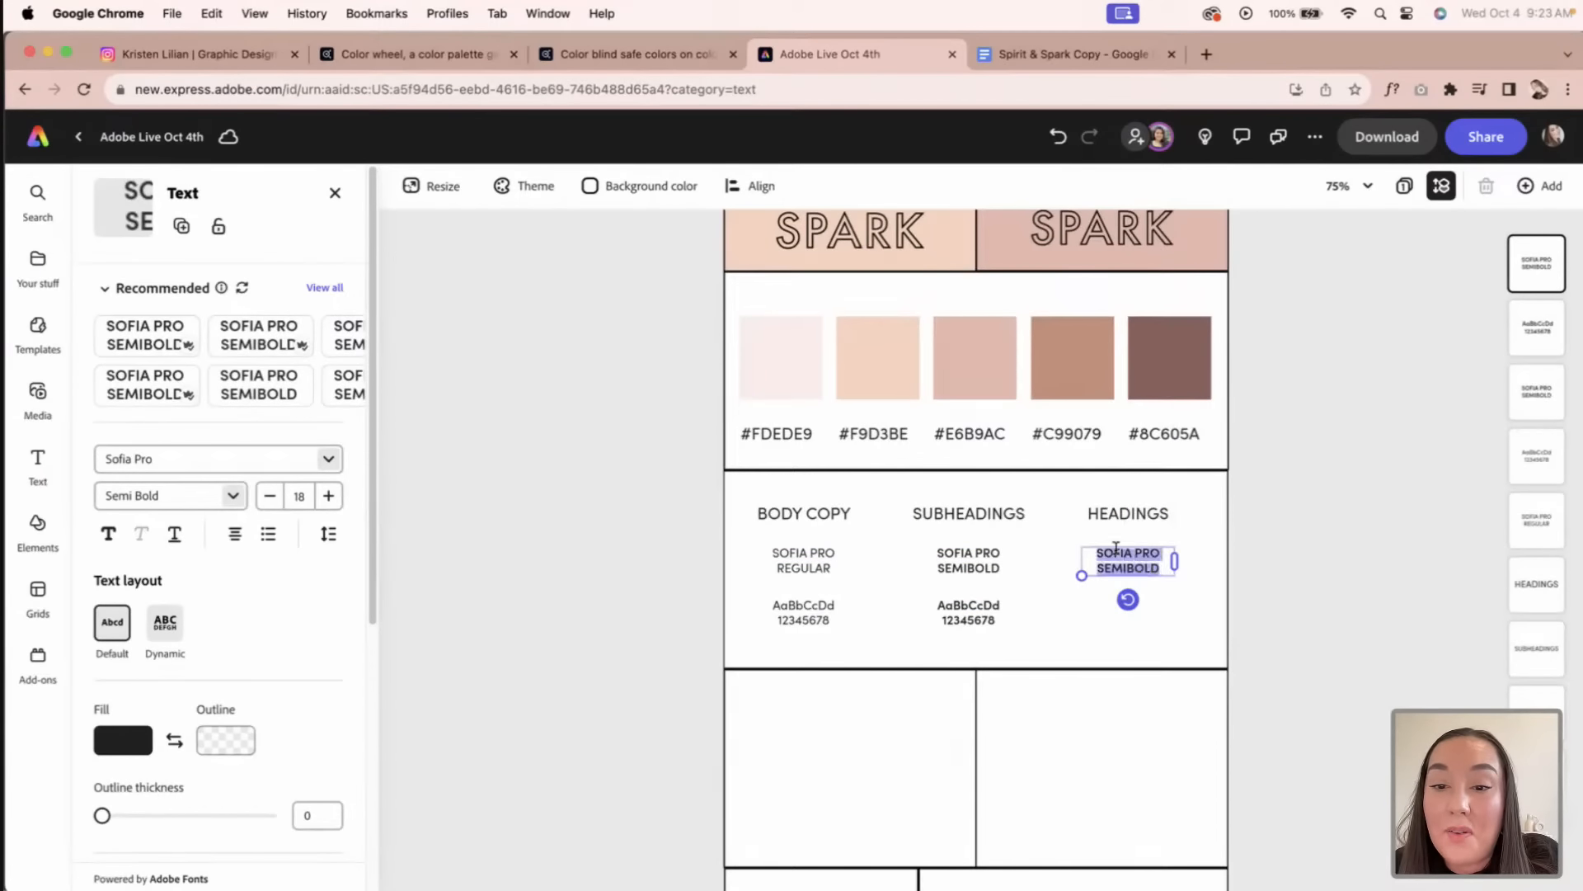
pyautogui.click(330, 461)
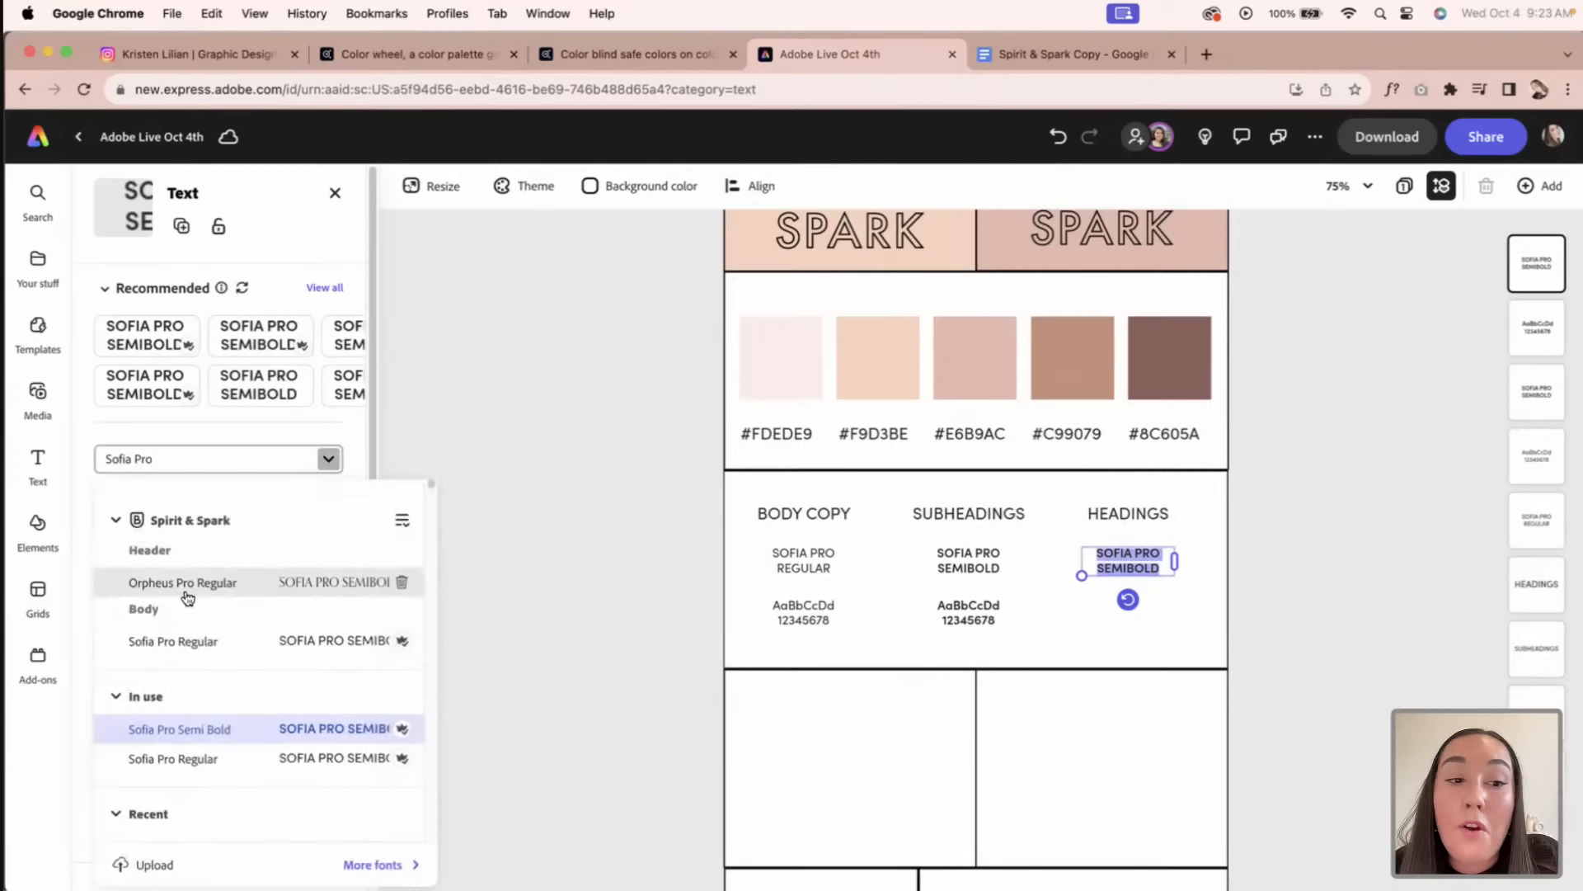
pyautogui.click(188, 587)
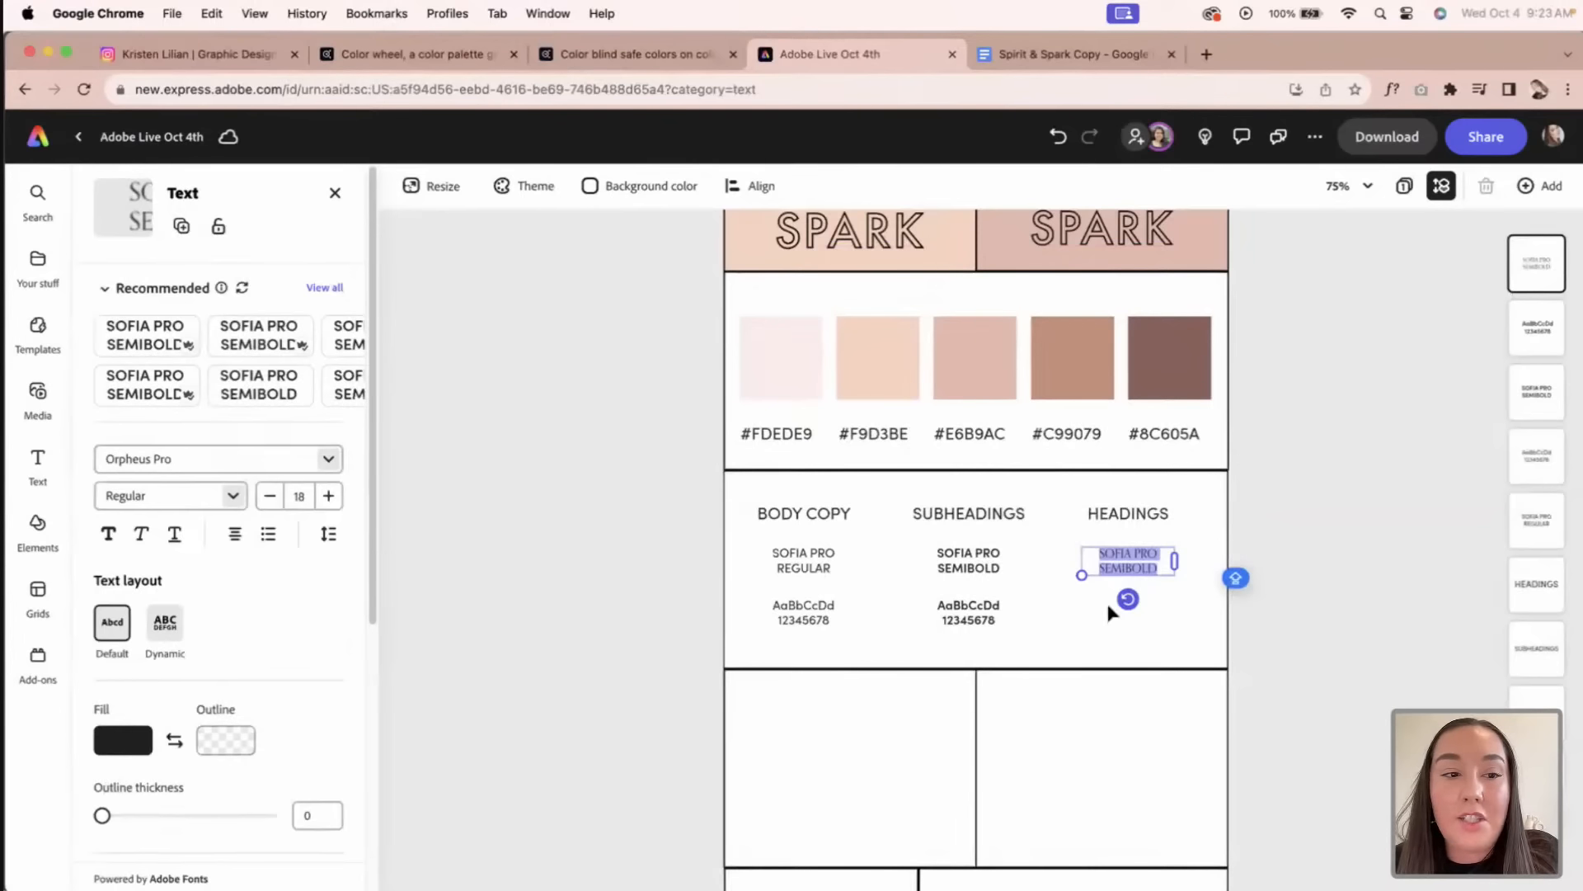
pyautogui.write('ORPHEU')
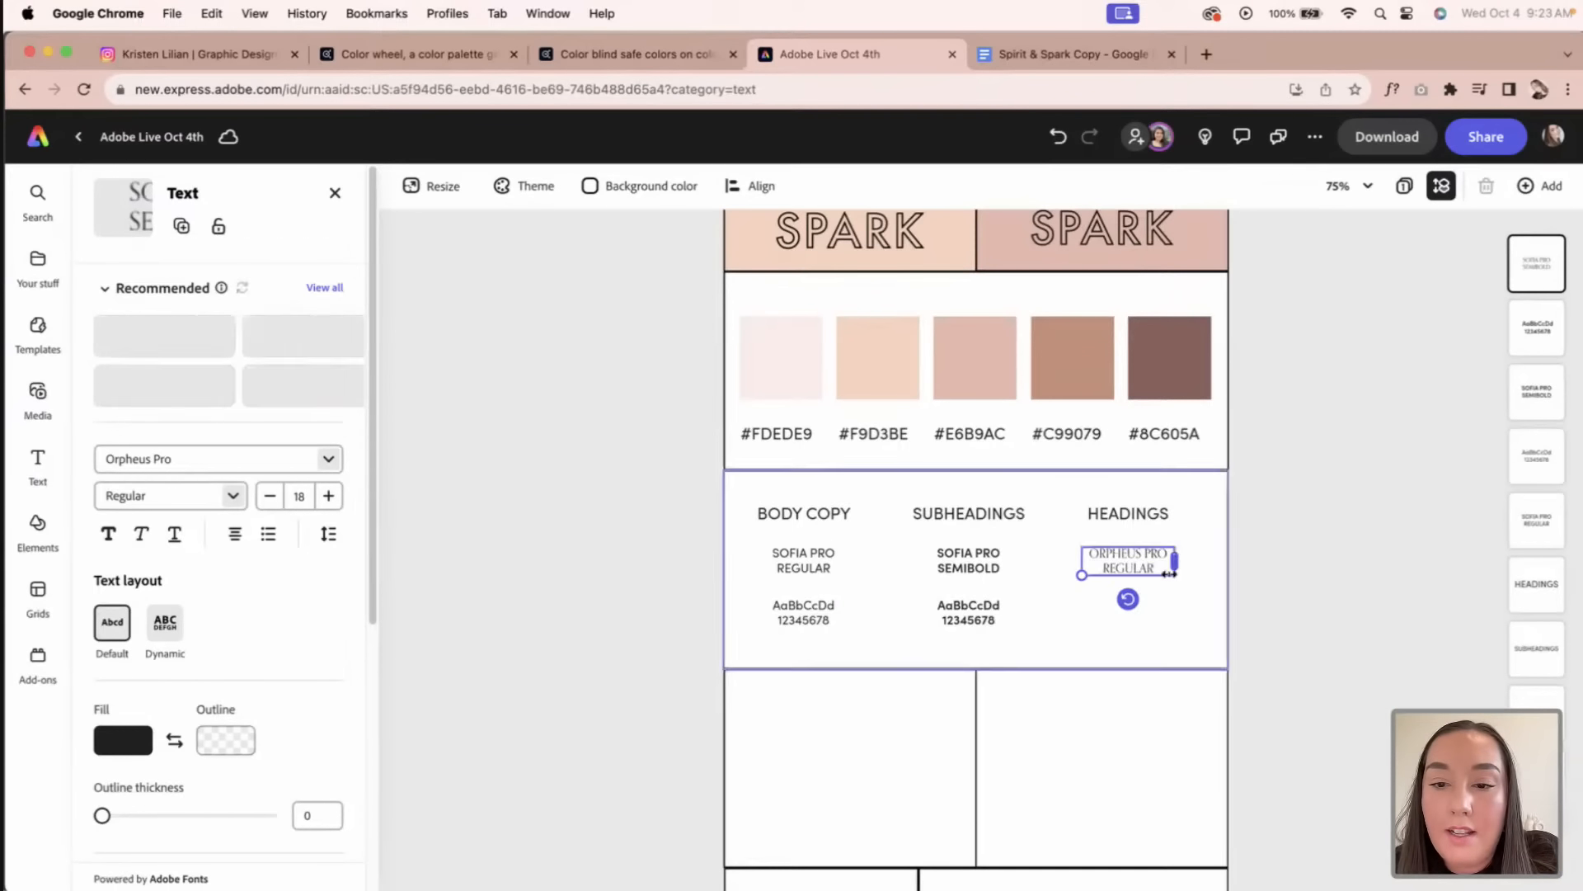
# Step: Duplicate the SUBHEADINGS character sample and place the copy below the ORPHEUS PRO REGULAR label under HEADINGS
pyautogui.click(993, 614)
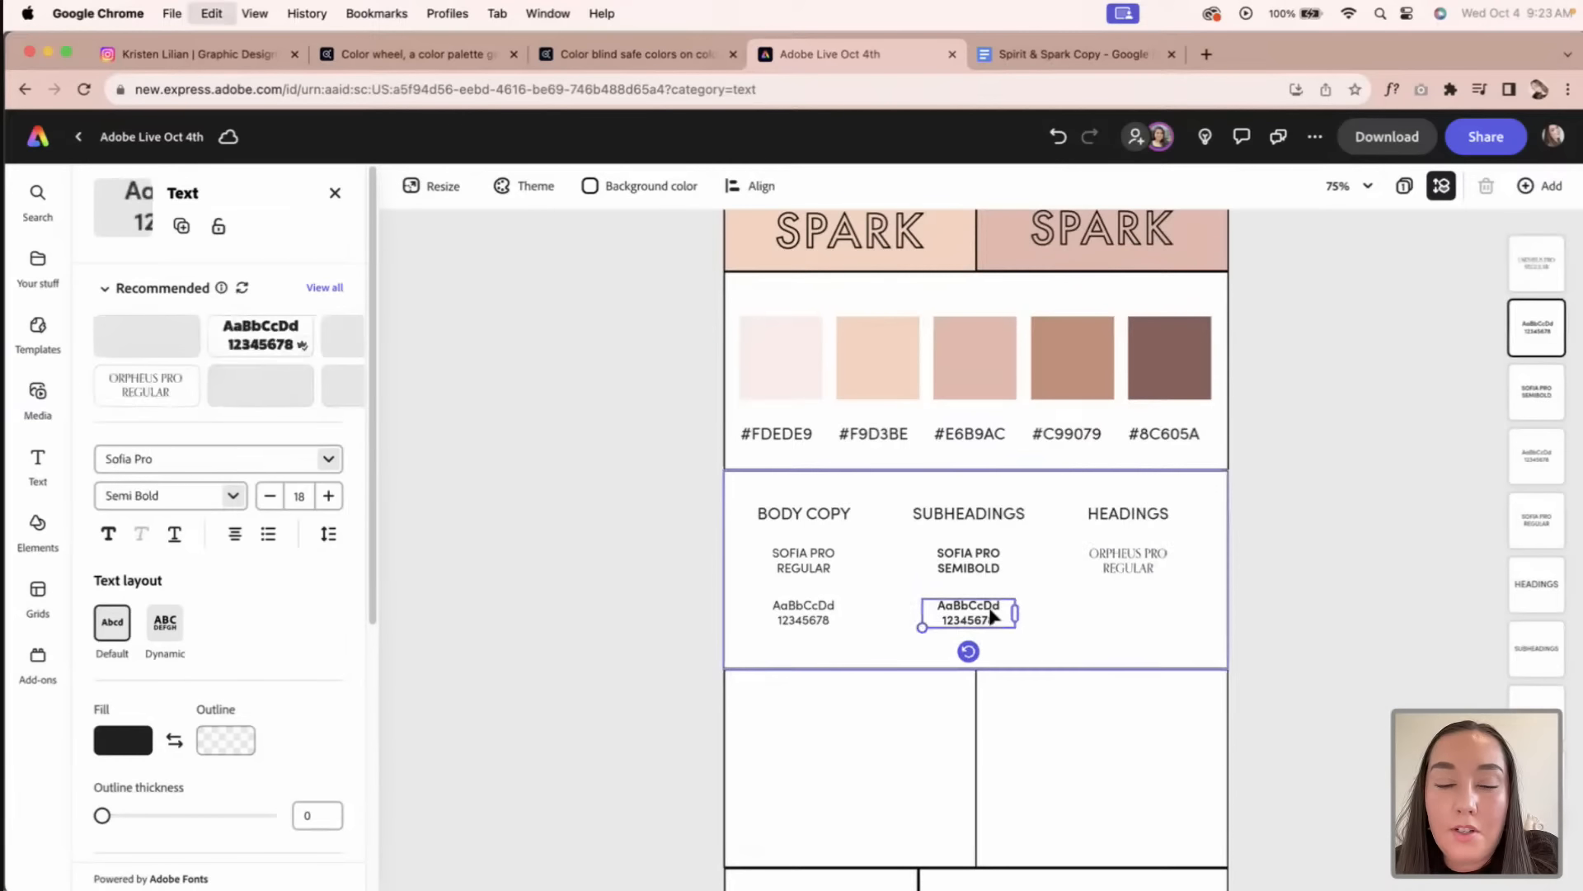
pyautogui.moveTo(993, 615); pyautogui.dragTo(1153, 615)
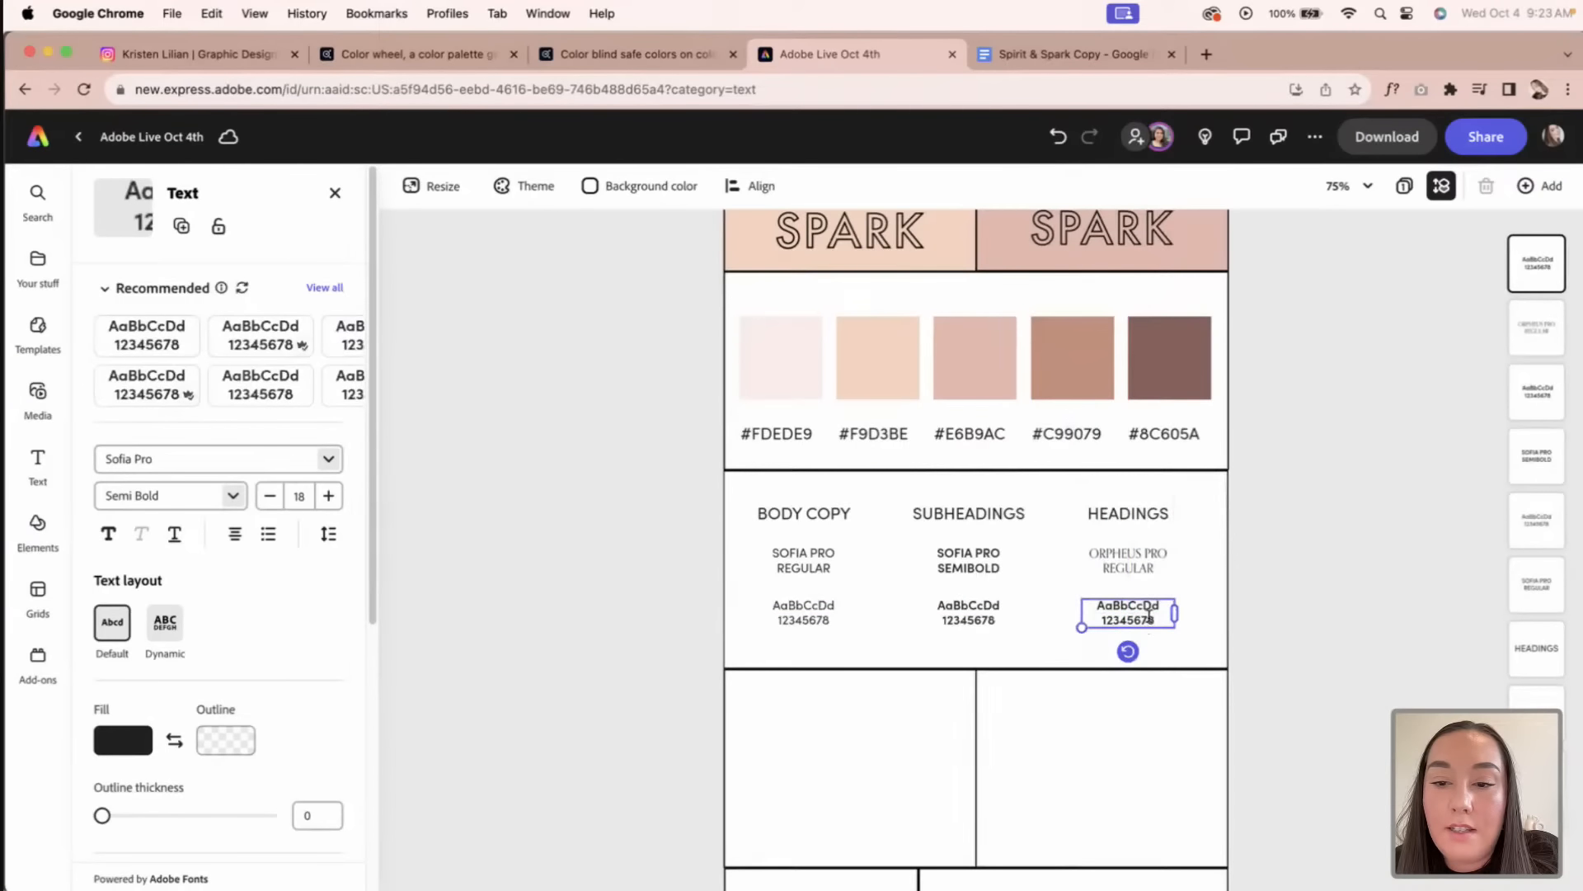
# Step: Set the font of the AaBbCcDd 12345678 sample under HEADINGS to Orpheus Pro Regular
pyautogui.doubleClick(1149, 616)
pyautogui.click(1201, 650)
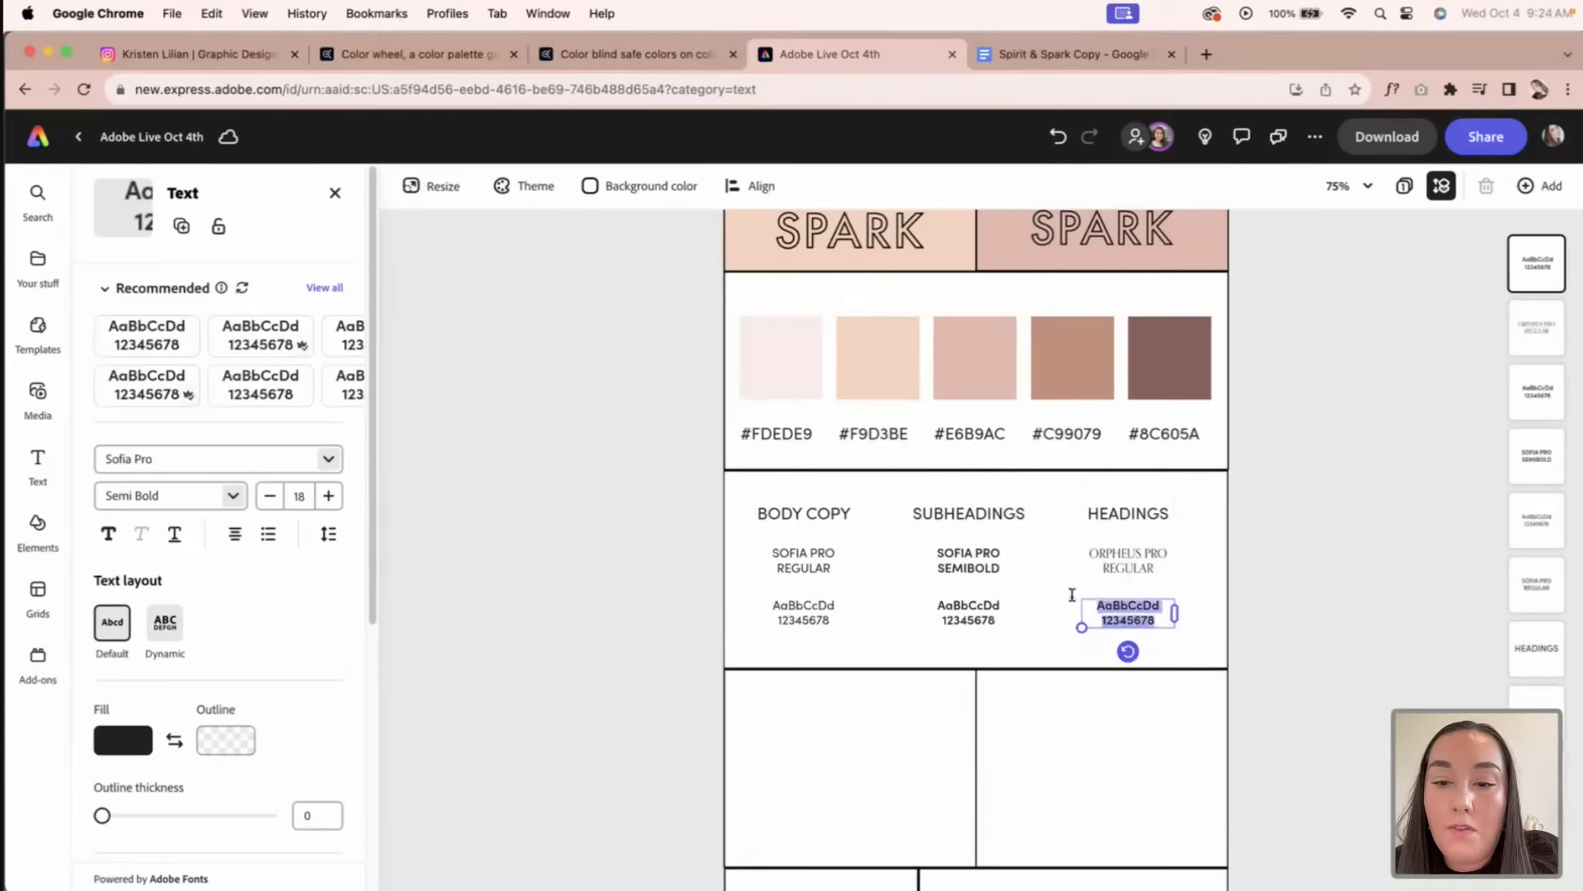
pyautogui.click(326, 462)
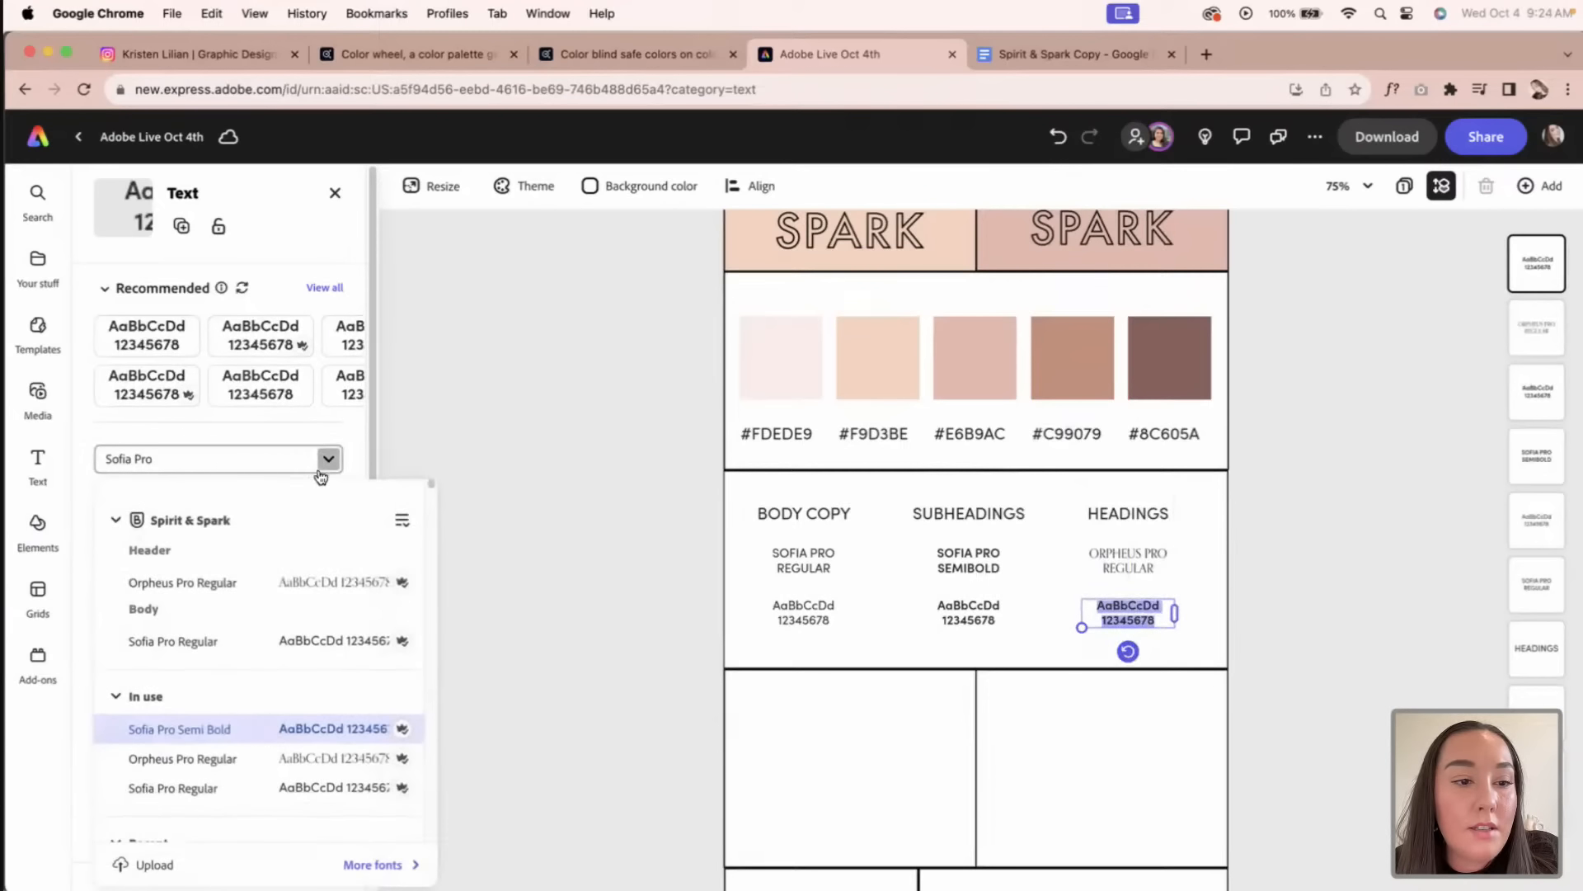
pyautogui.click(183, 582)
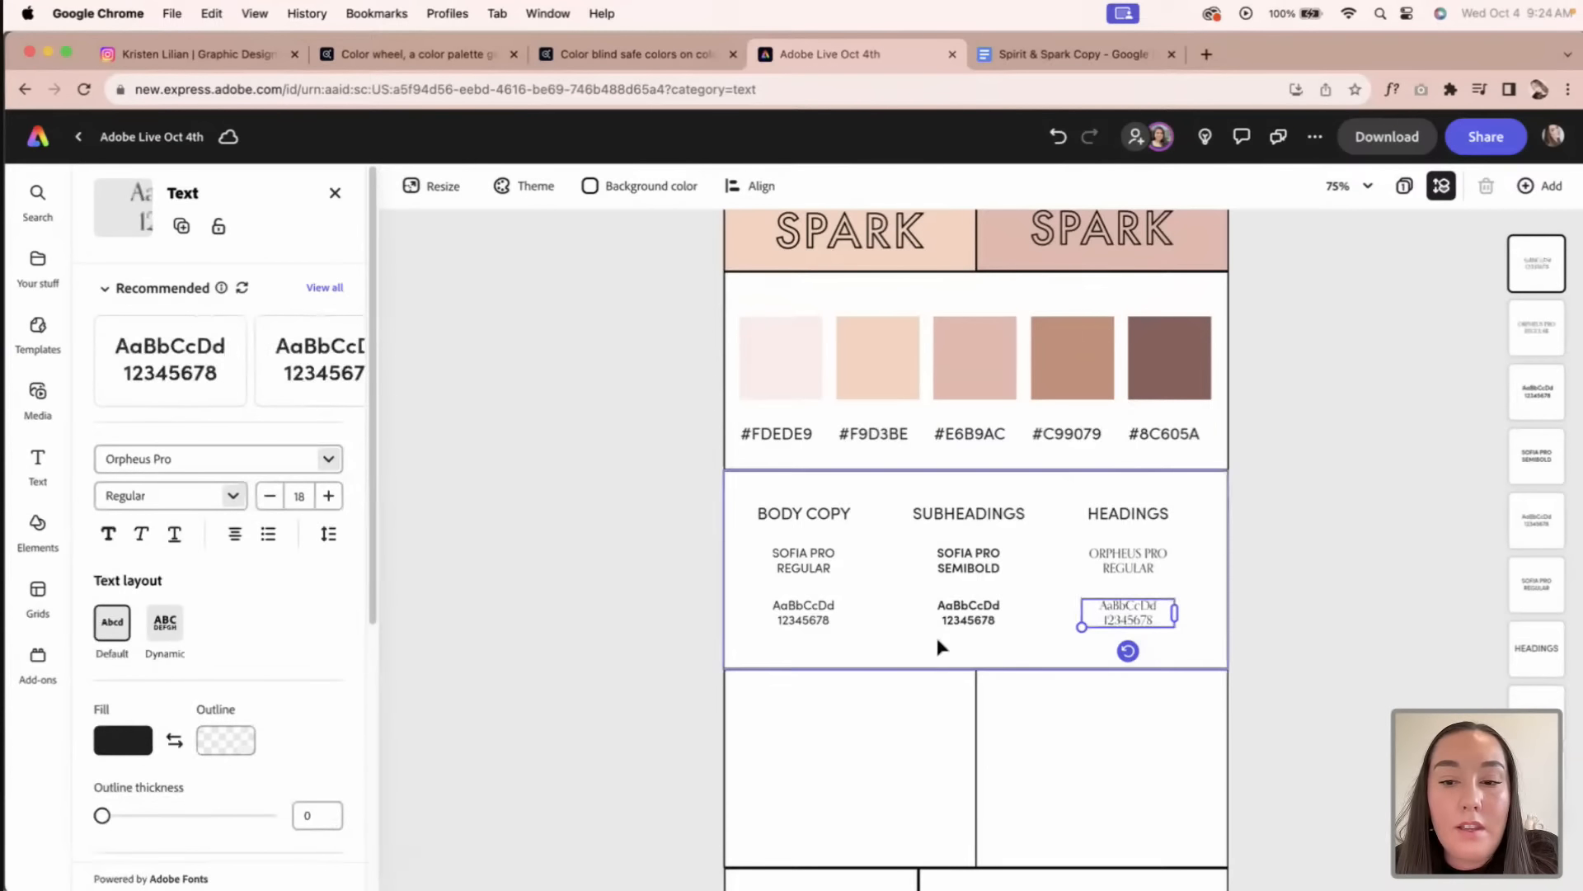
pyautogui.click(1297, 651)
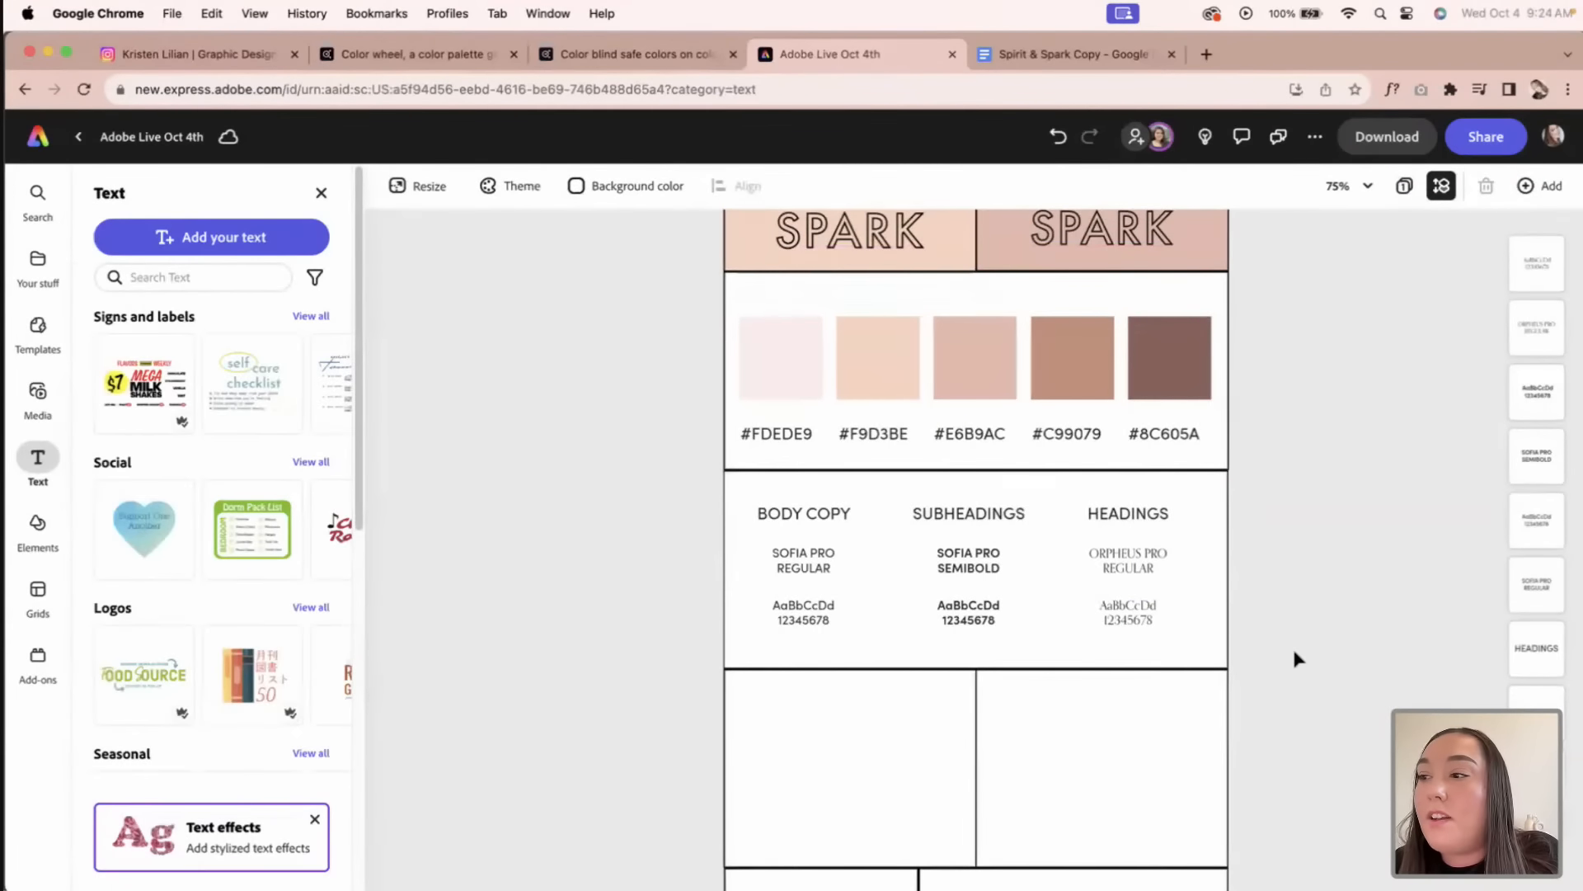
# Step: Distribute the BODY COPY title, its font label and its character sample vertically, and group the three texts
pyautogui.scroll(-1, 948, 601)
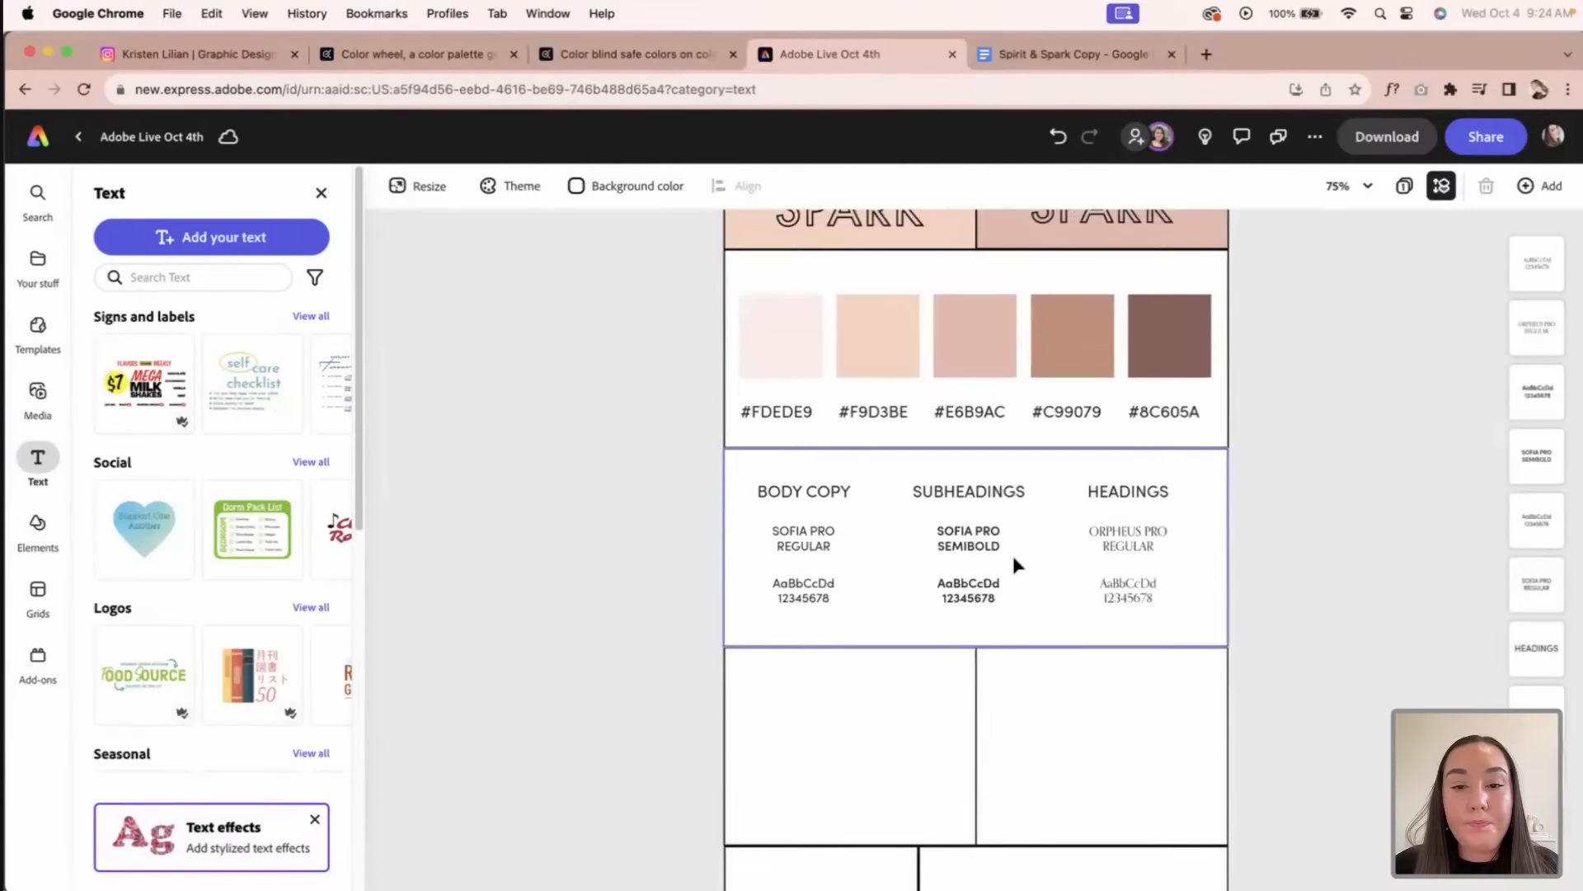
pyautogui.click(786, 495)
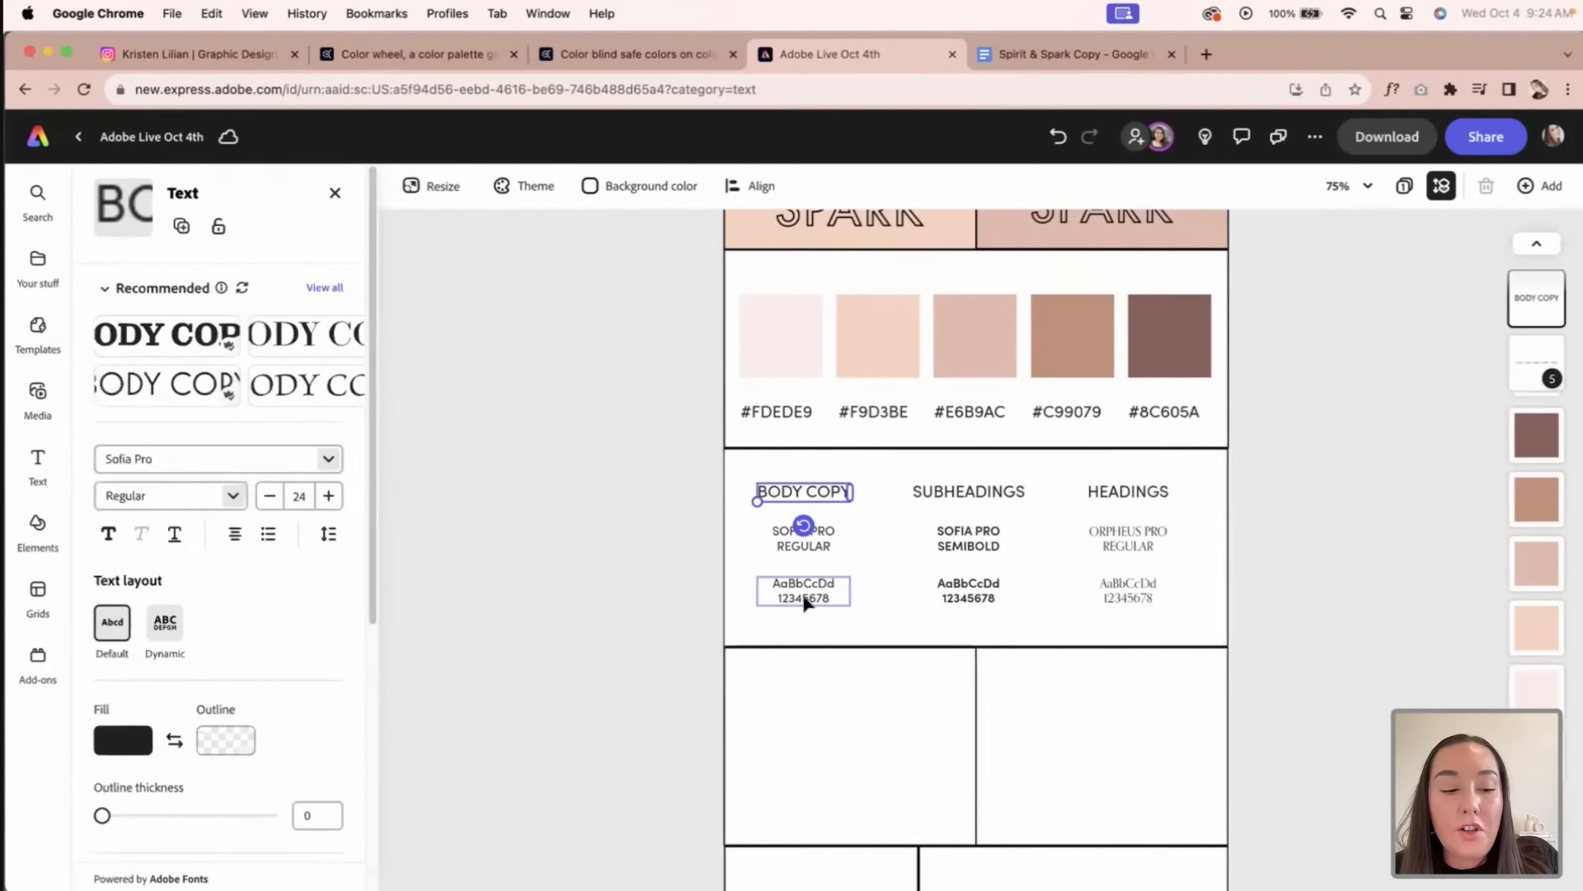
pyautogui.keyDown('shift'); pyautogui.click(834, 545); pyautogui.keyUp('shift')
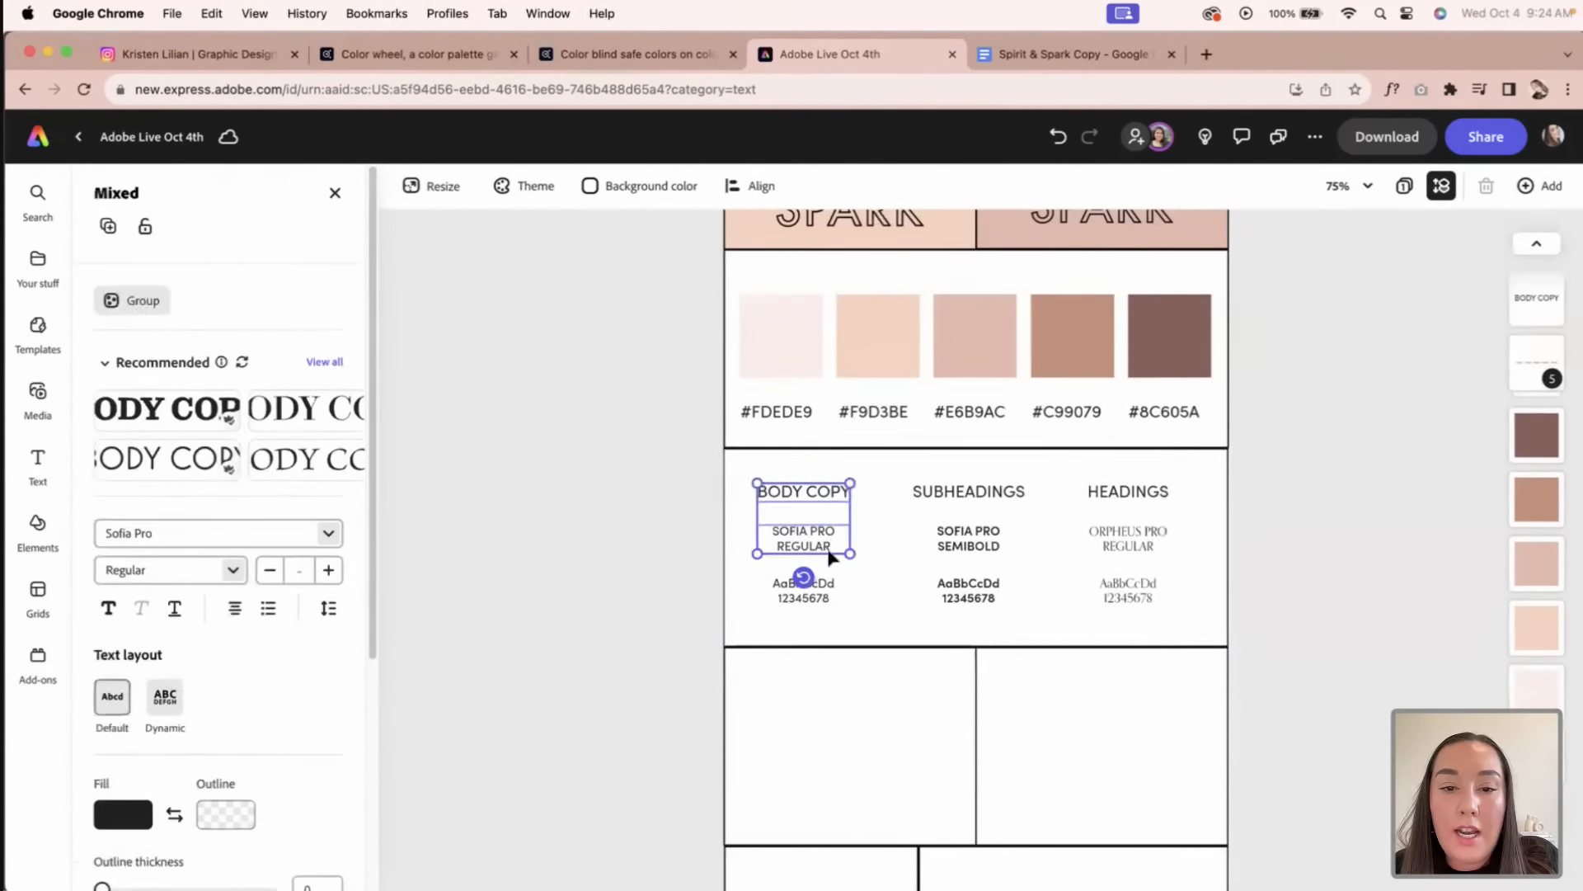
pyautogui.keyDown('shift'); pyautogui.click(826, 600); pyautogui.keyUp('shift')
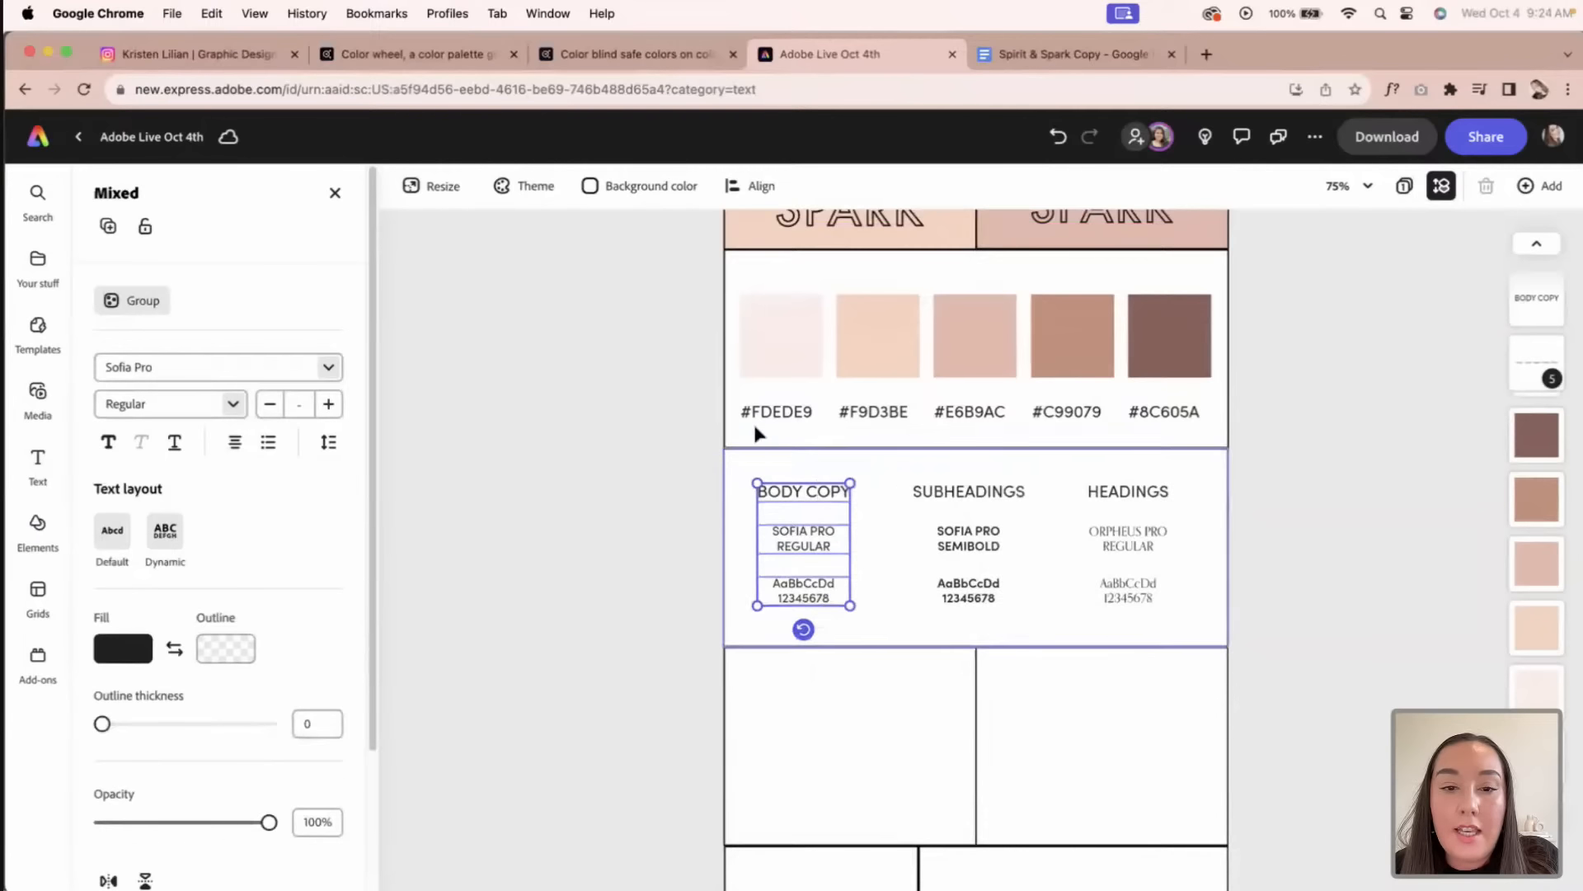
pyautogui.click(759, 188)
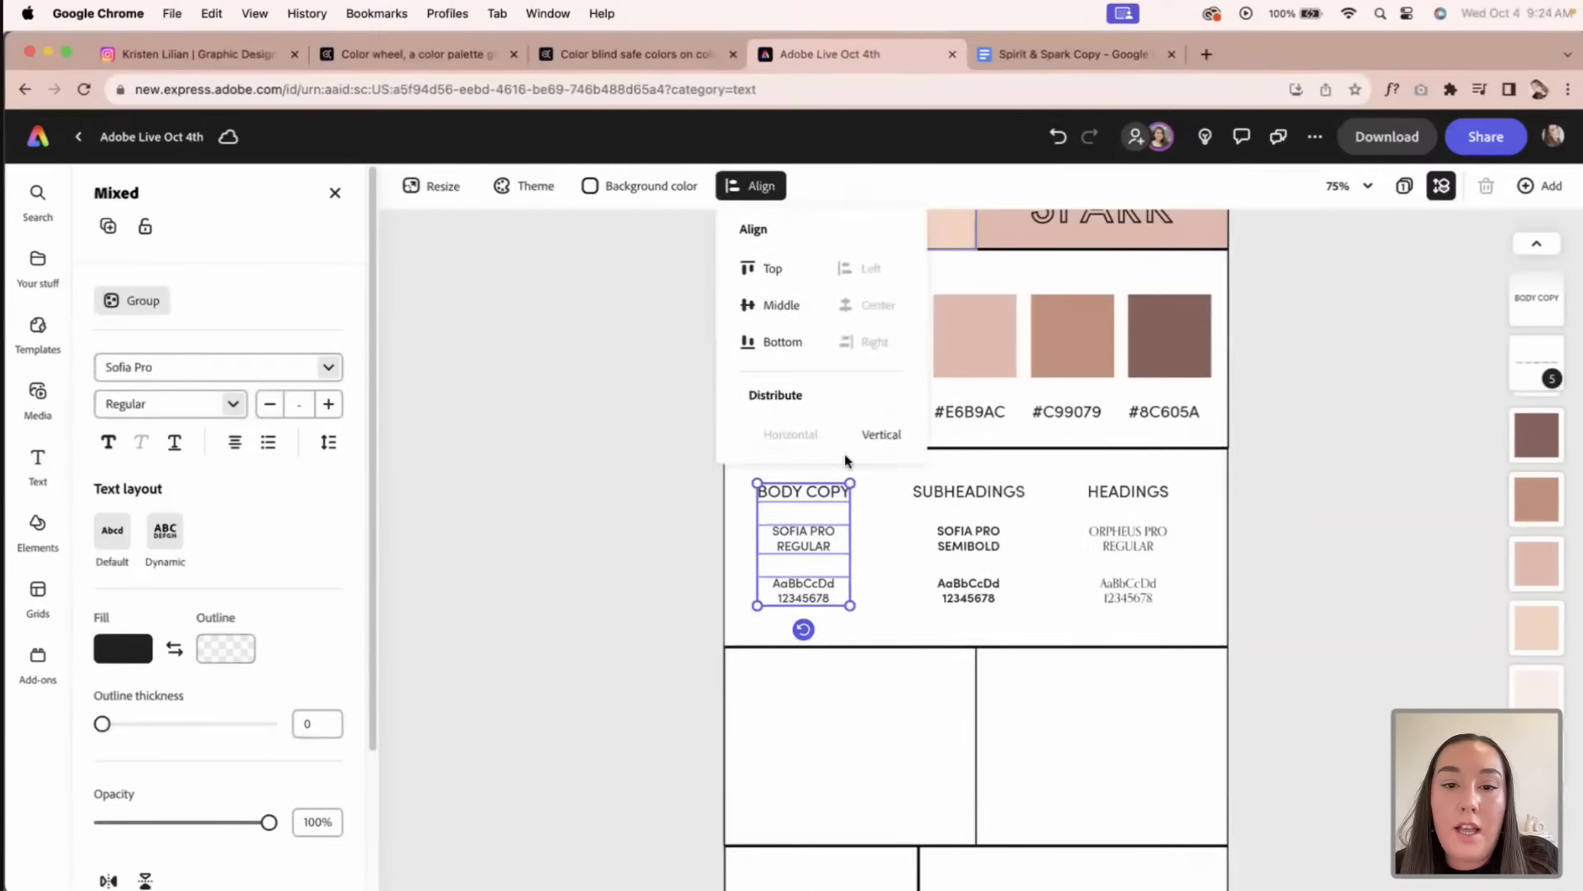
pyautogui.click(889, 437)
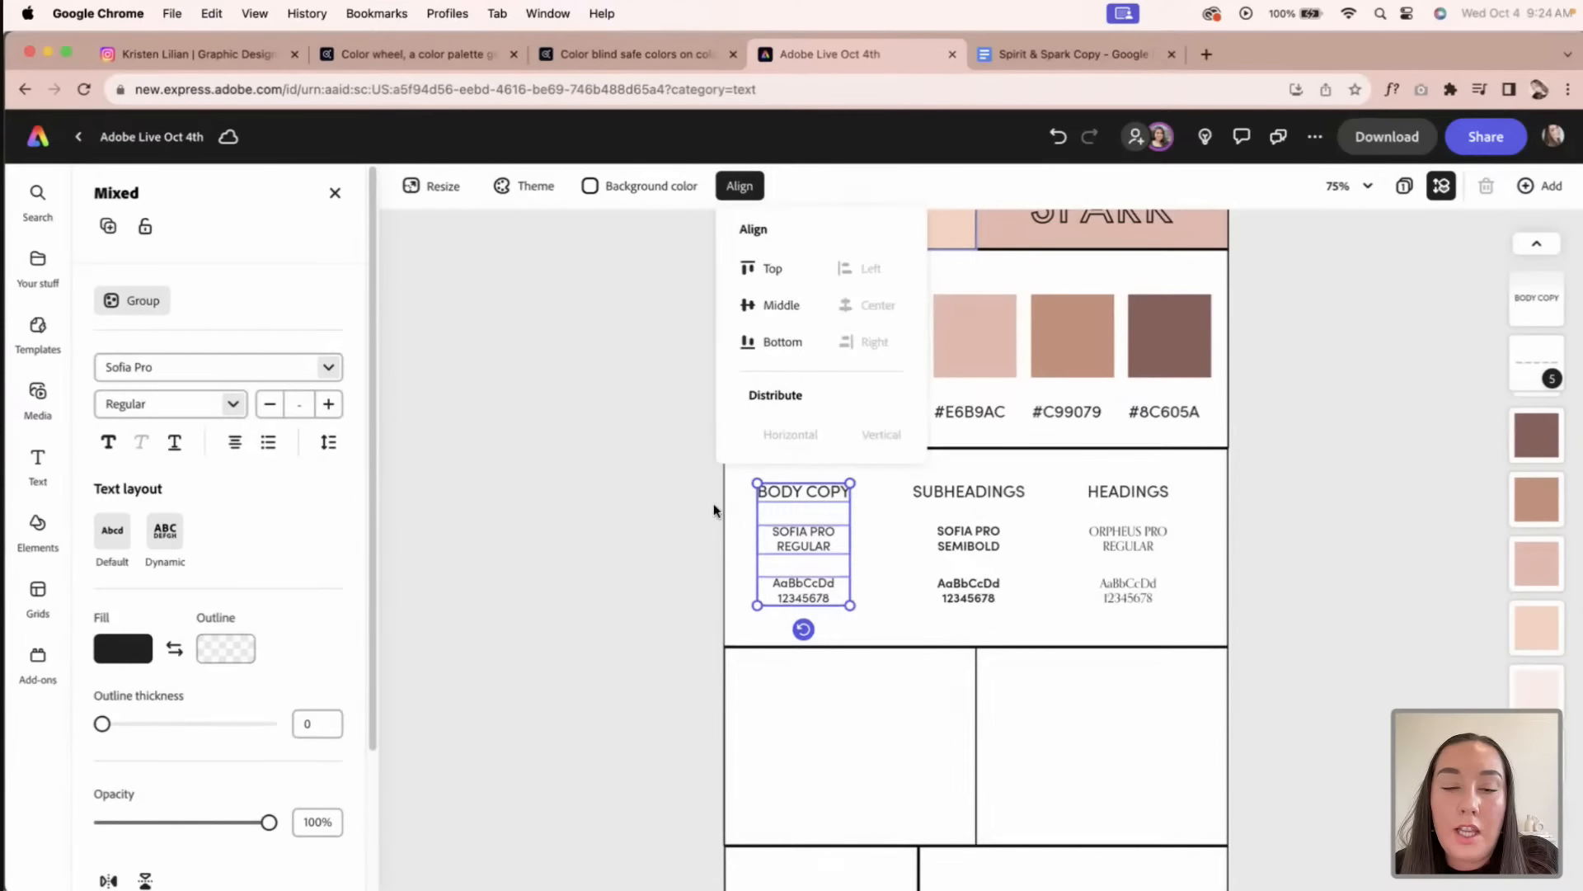
pyautogui.click(684, 534)
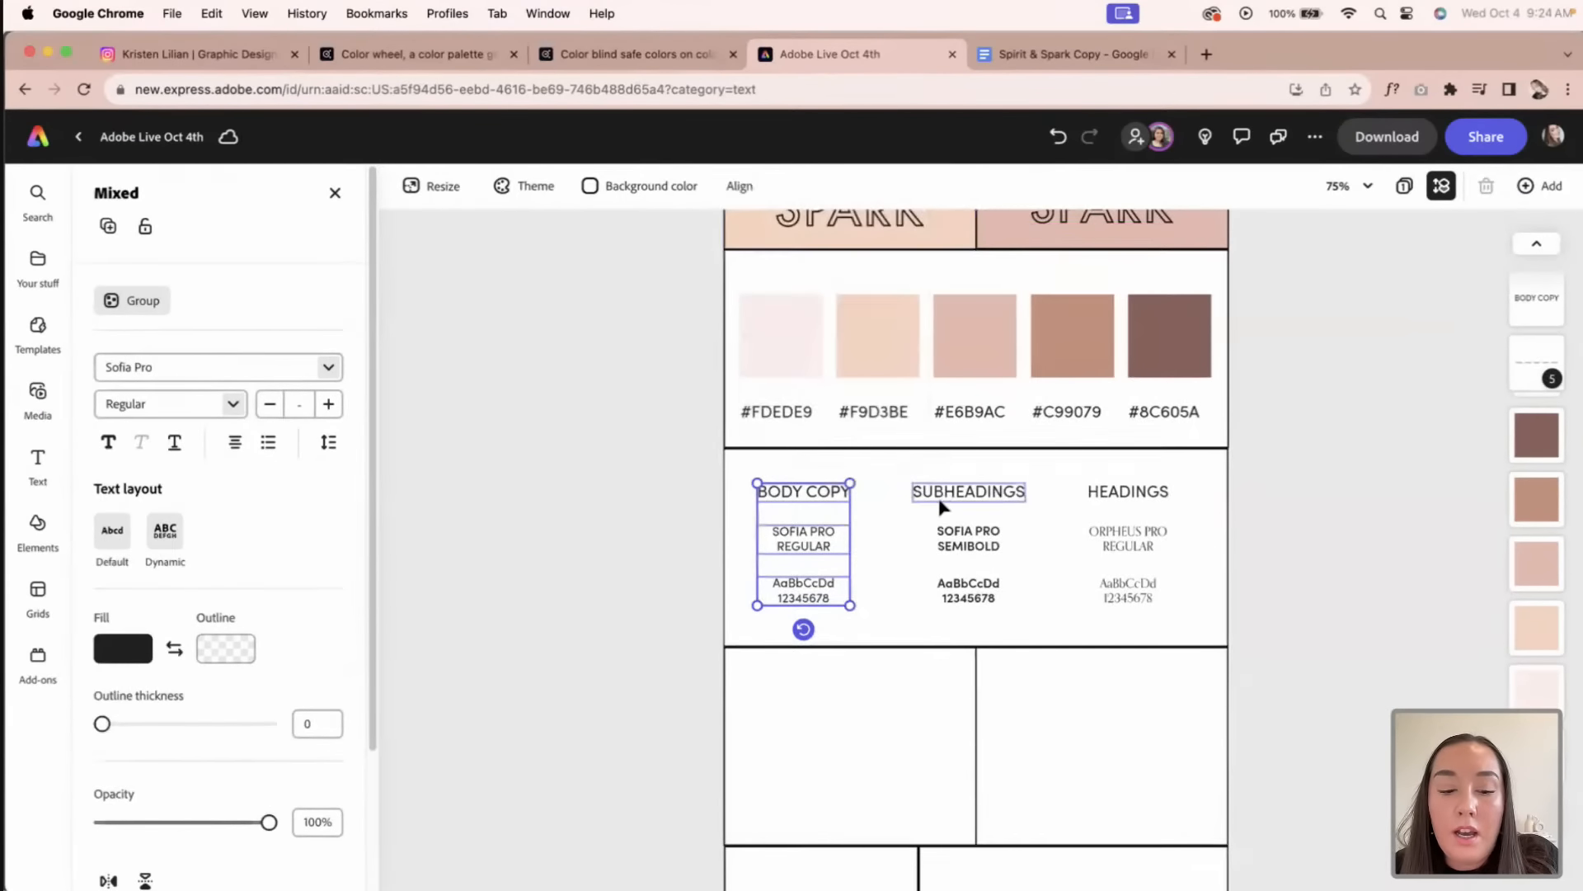
pyautogui.press('super+g')
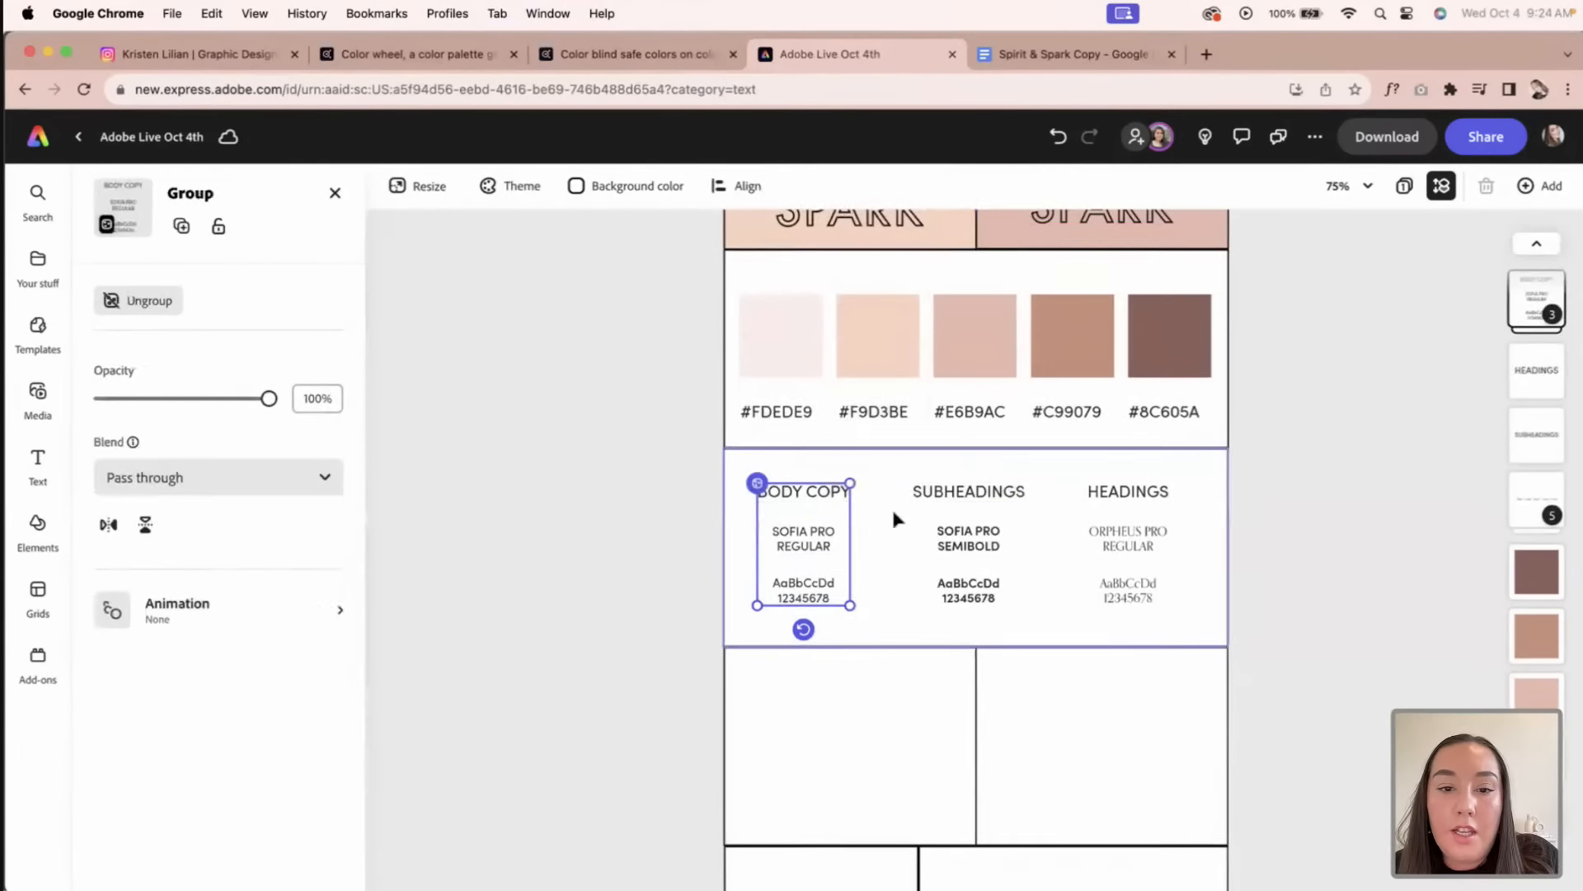
# Step: Try to distribute the SUBHEADINGS title, its font label and its character sample horizontally
pyautogui.click(988, 496)
pyautogui.keyDown('shift'); pyautogui.click(981, 551); pyautogui.keyUp('shift')
pyautogui.keyDown('shift'); pyautogui.click(984, 590); pyautogui.keyUp('shift')
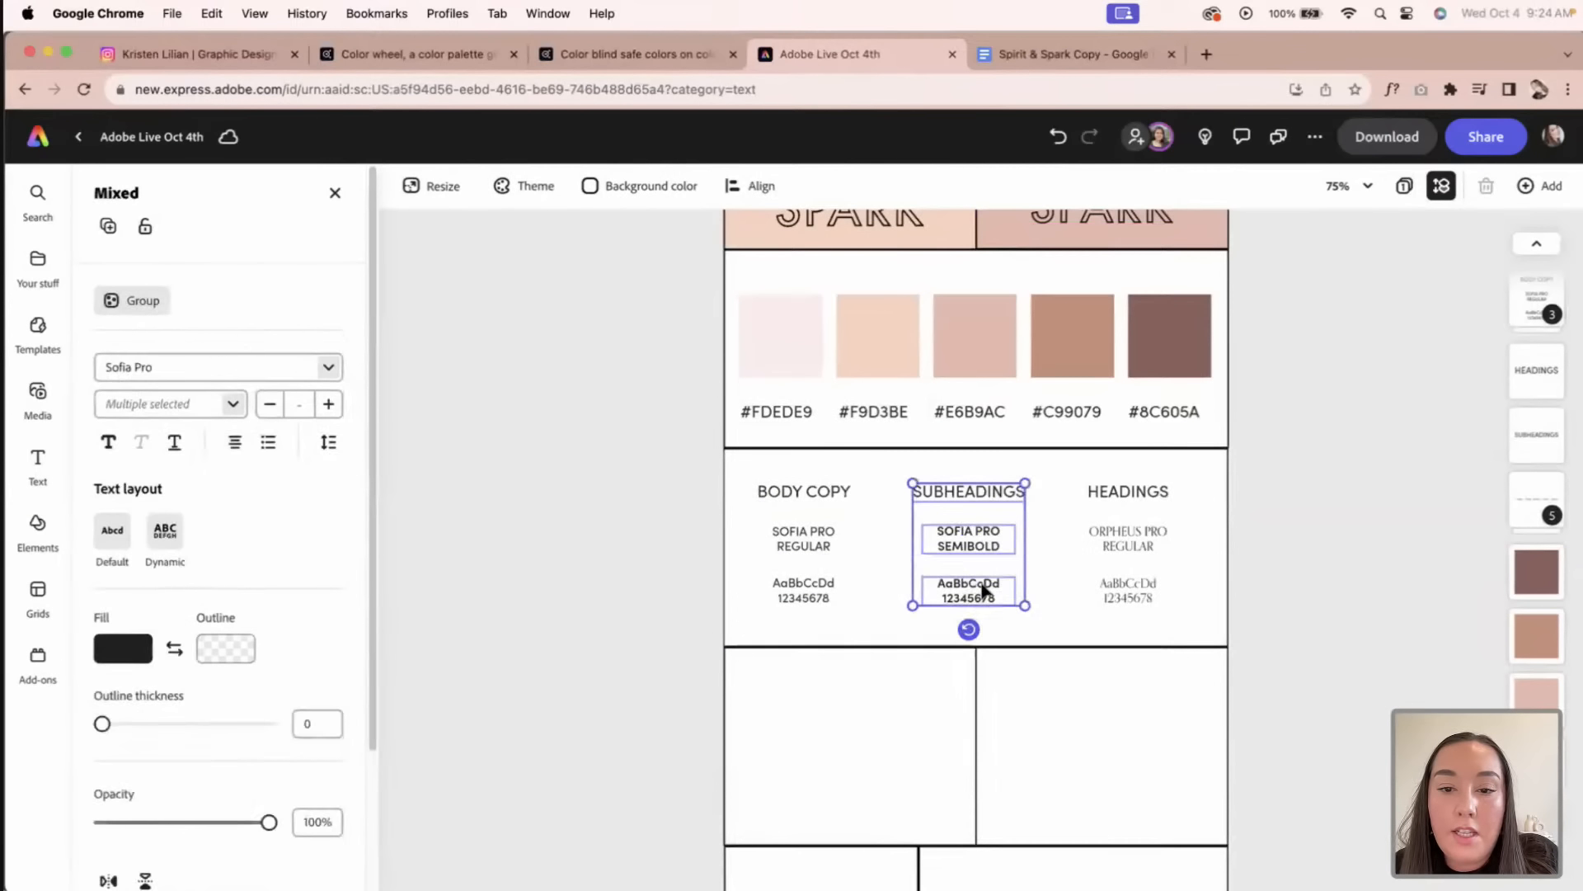
pyautogui.click(761, 189)
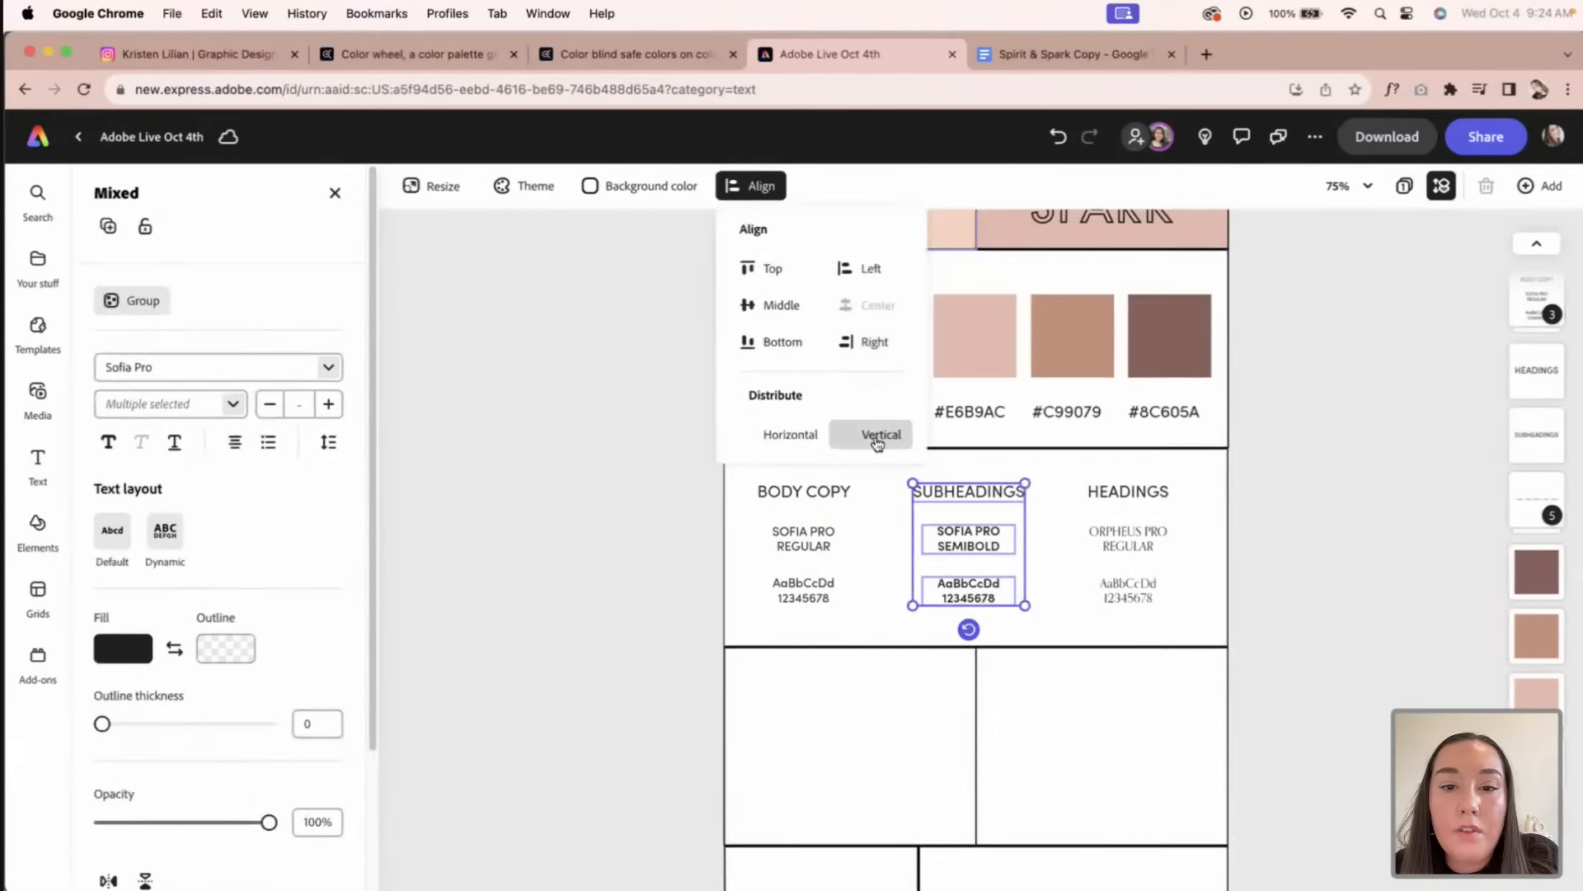
pyautogui.click(787, 435)
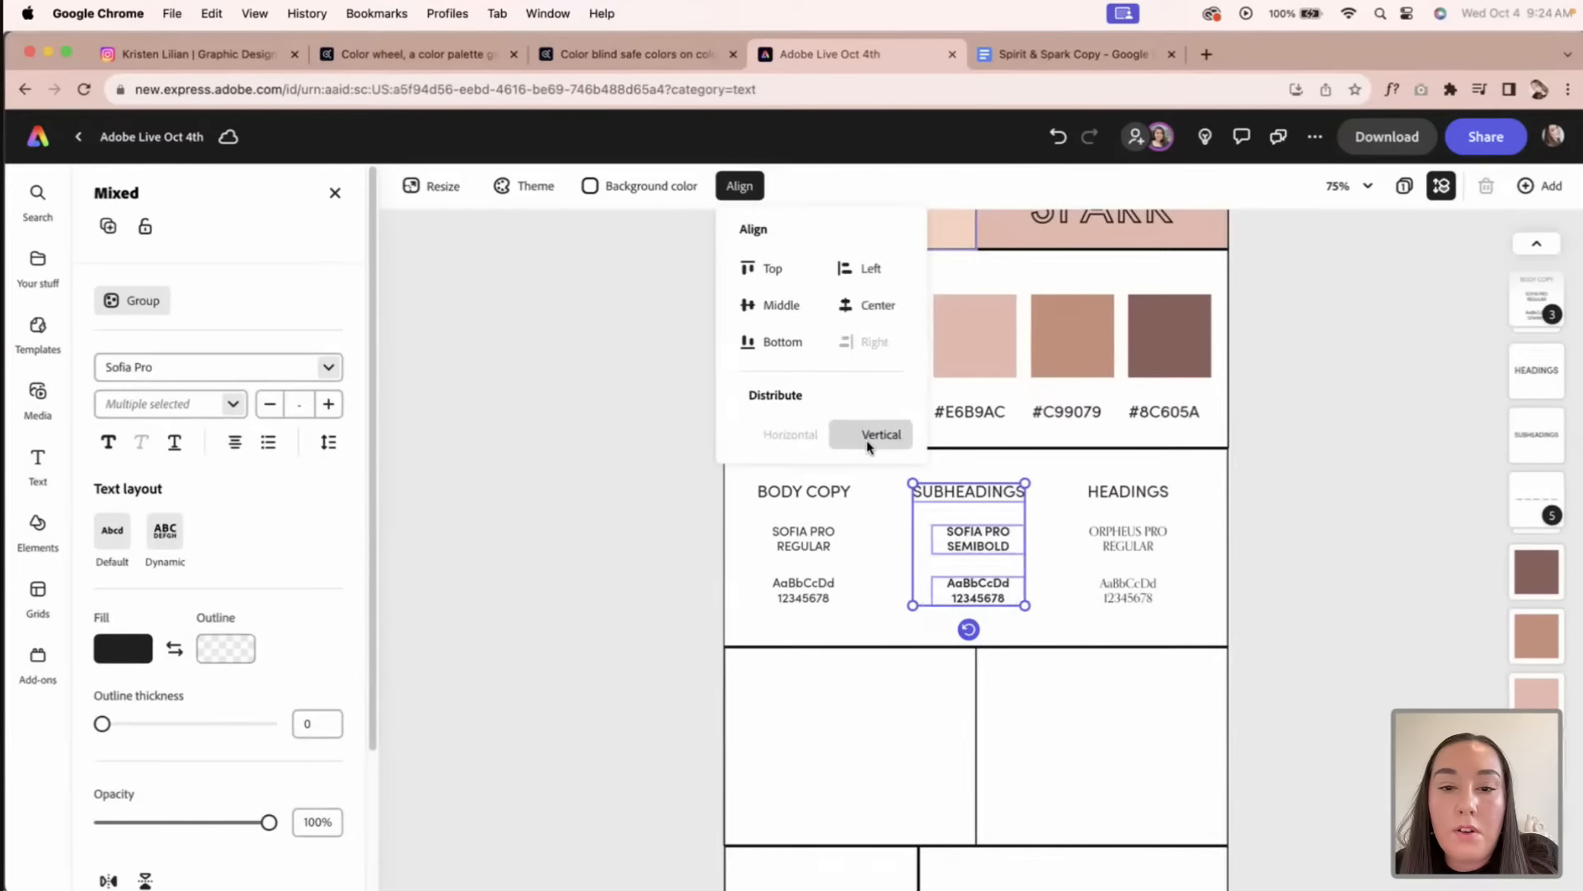
pyautogui.click(671, 448)
pyautogui.click(978, 589)
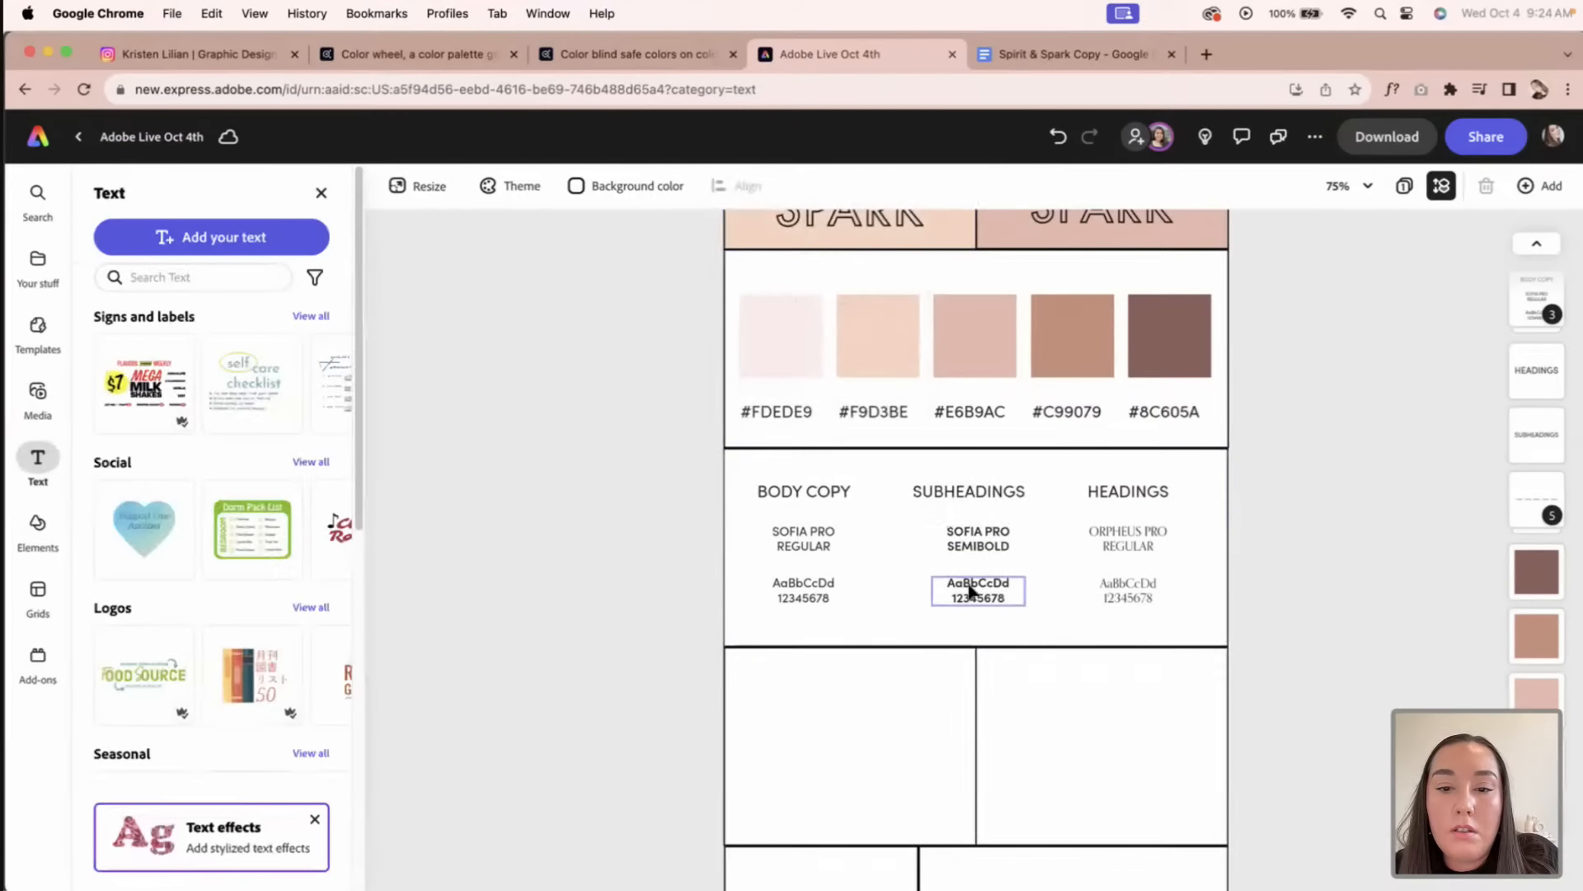
pyautogui.keyDown('shift'); pyautogui.click(978, 538); pyautogui.keyUp('shift')
pyautogui.keyDown('shift'); pyautogui.click(982, 495); pyautogui.keyUp('shift')
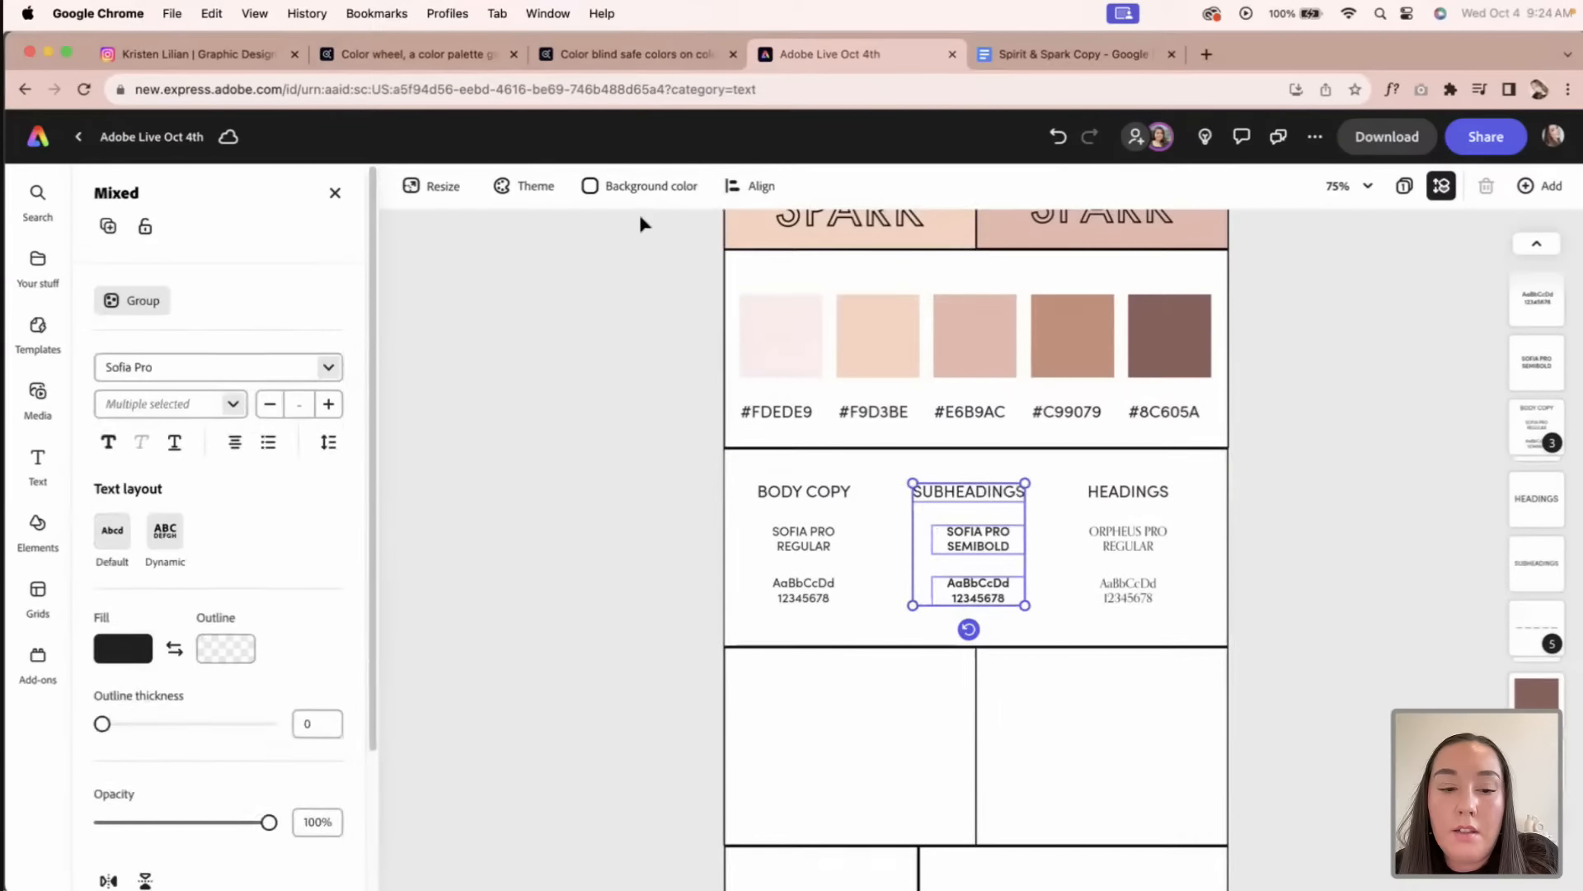
pyautogui.click(652, 299)
pyautogui.press('super+z')
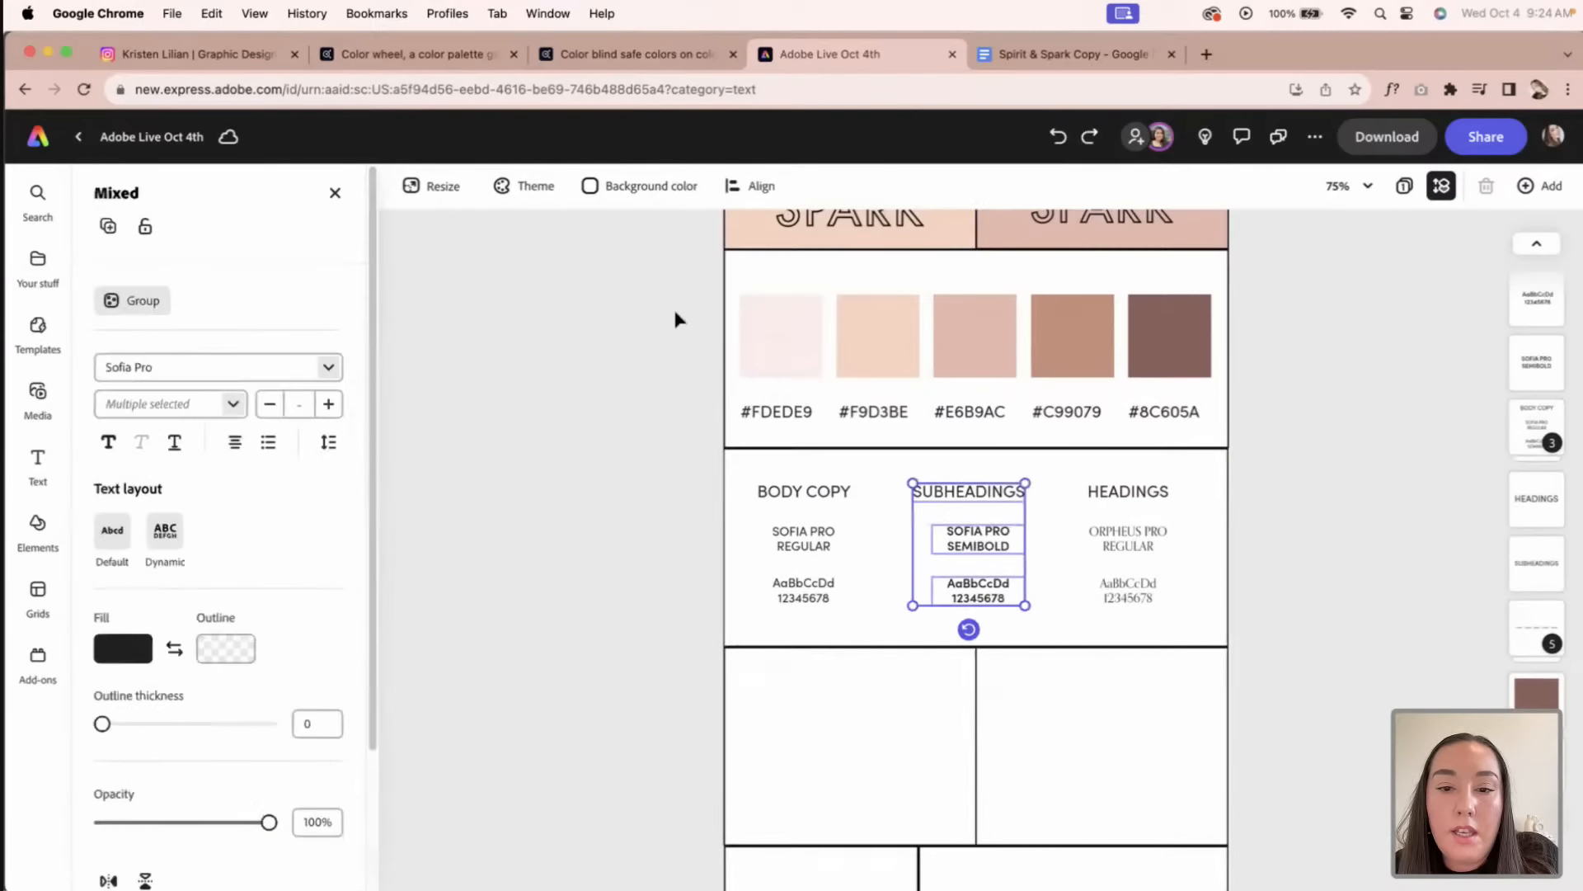
# Step: Group the SUBHEADINGS title with its SOFIA PRO SEMIBOLD label and character sample
pyautogui.click(972, 492)
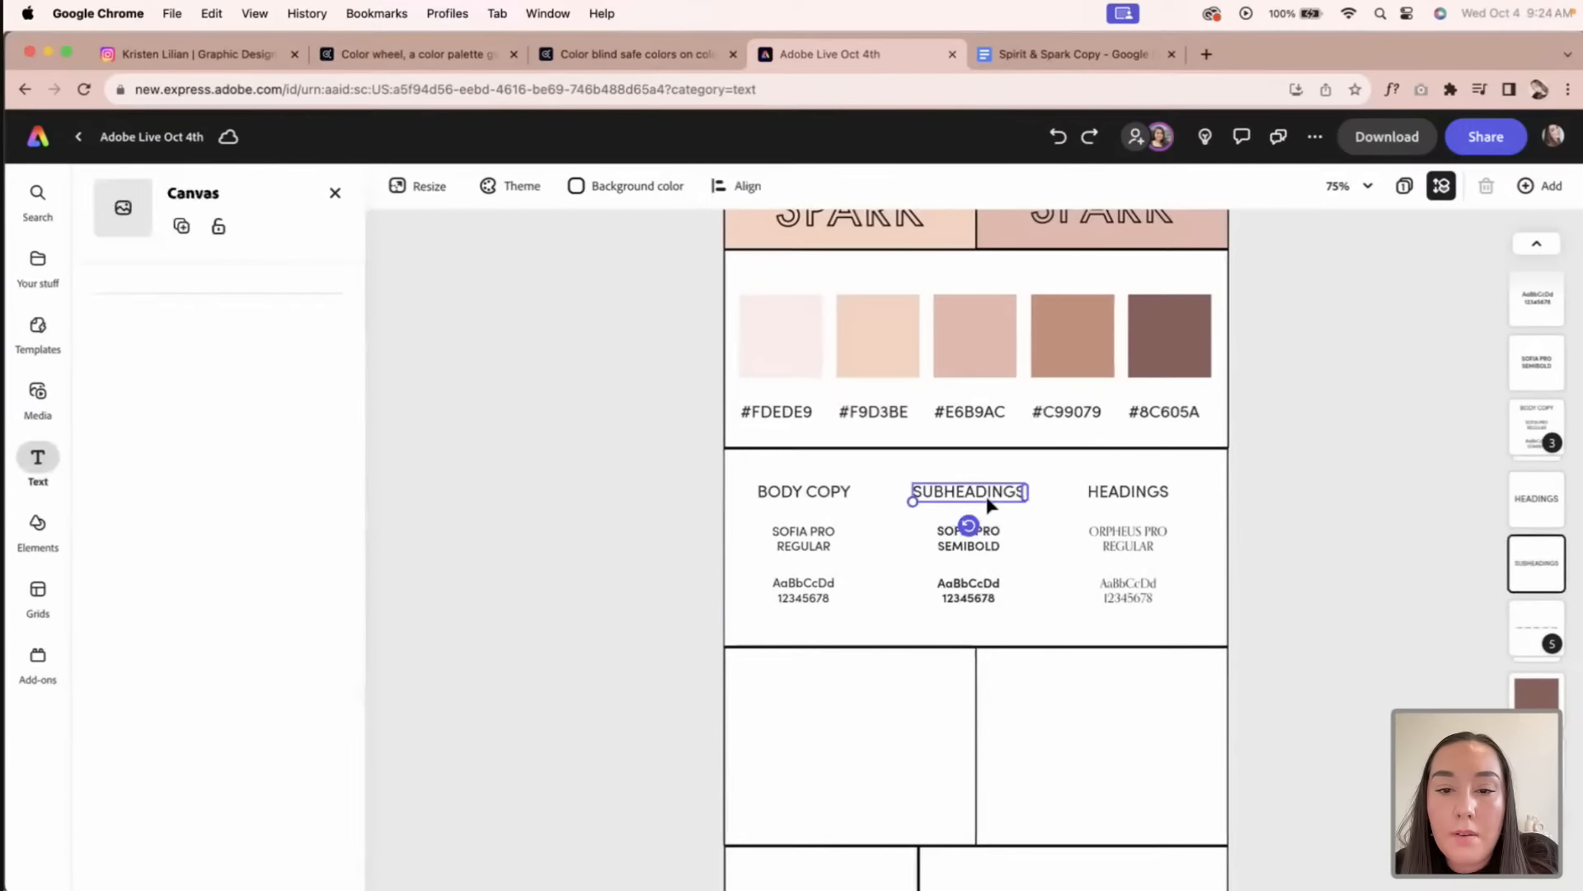
pyautogui.keyDown('shift'); pyautogui.click(979, 544); pyautogui.keyUp('shift')
pyautogui.keyDown('shift'); pyautogui.click(985, 592); pyautogui.keyUp('shift')
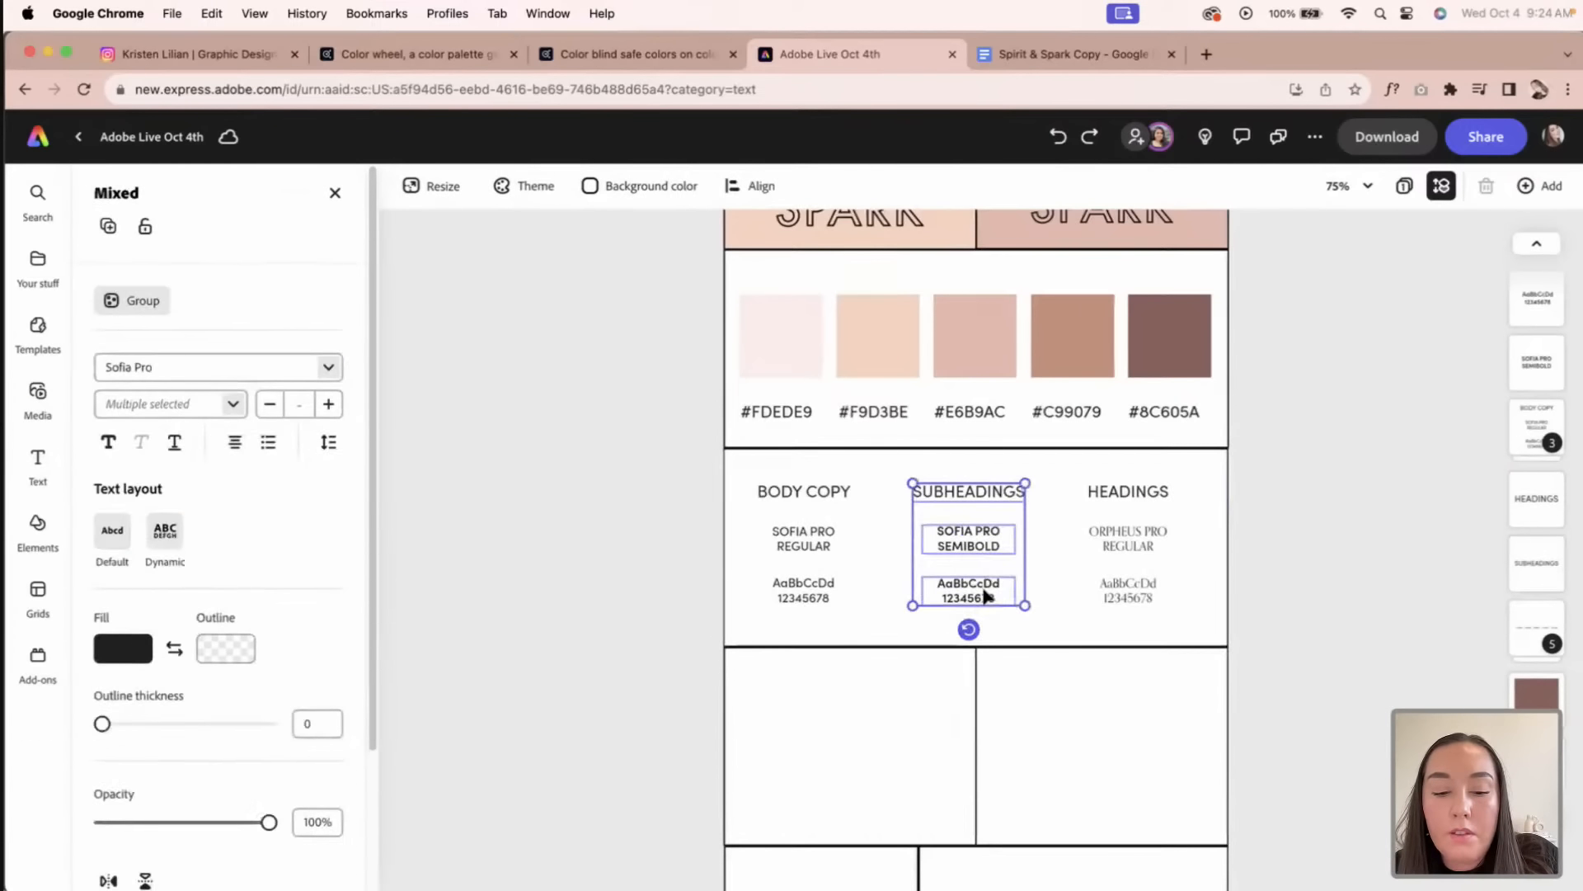
pyautogui.press('super+g')
# Step: Try a horizontal distribution on the HEADINGS title, ORPHEUS PRO REGULAR label and character sample, and group the three texts without it
pyautogui.click(1130, 493)
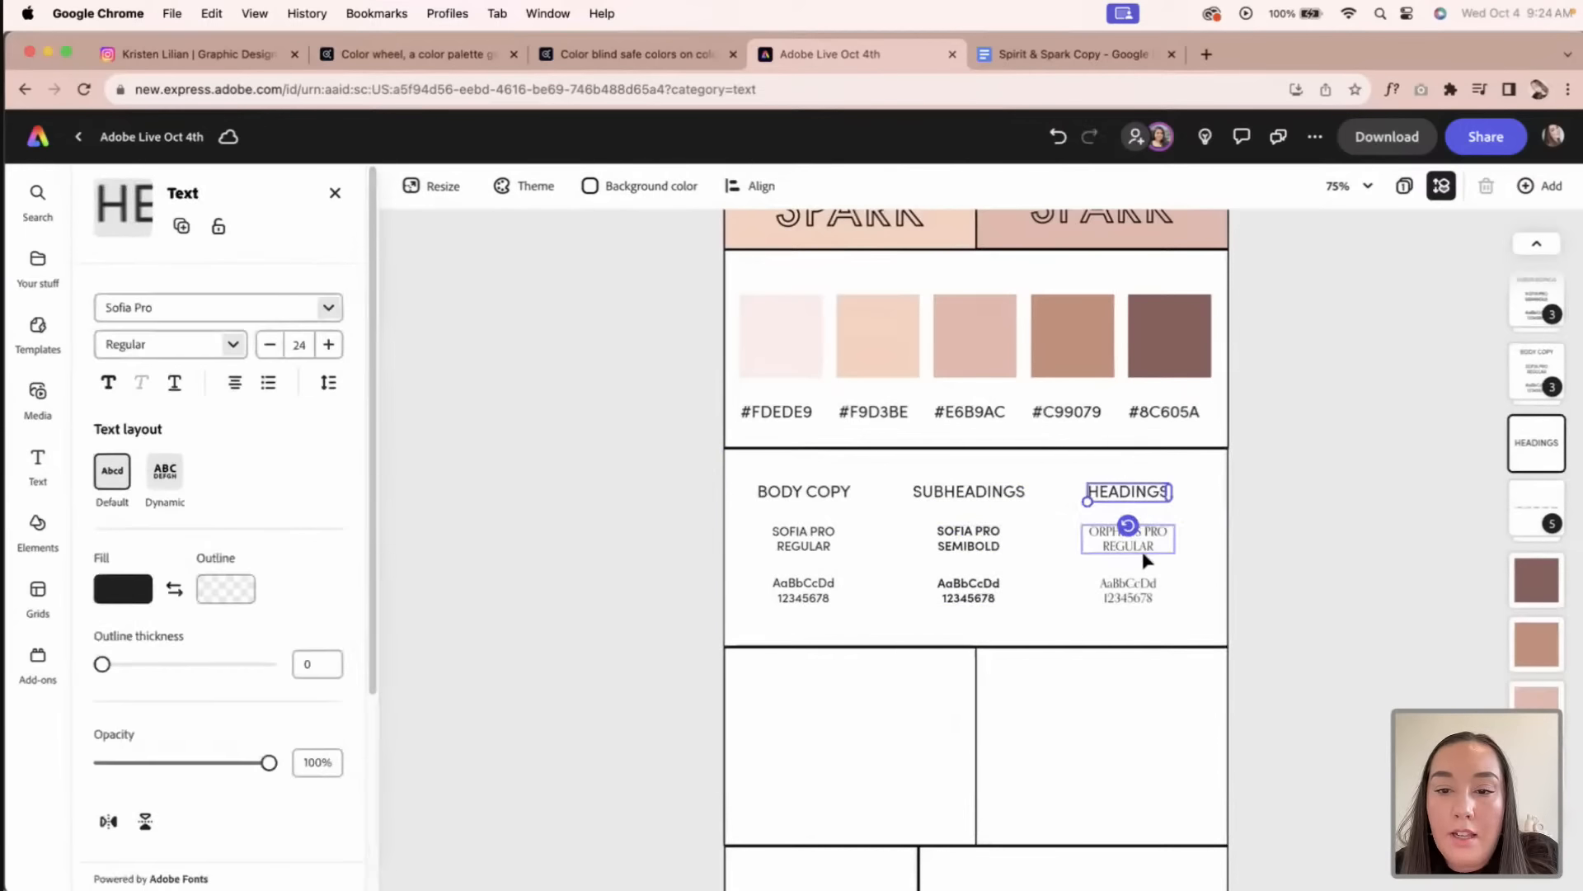
pyautogui.keyDown('shift'); pyautogui.click(1143, 545); pyautogui.keyUp('shift')
pyautogui.keyDown('shift'); pyautogui.click(1128, 591); pyautogui.keyUp('shift')
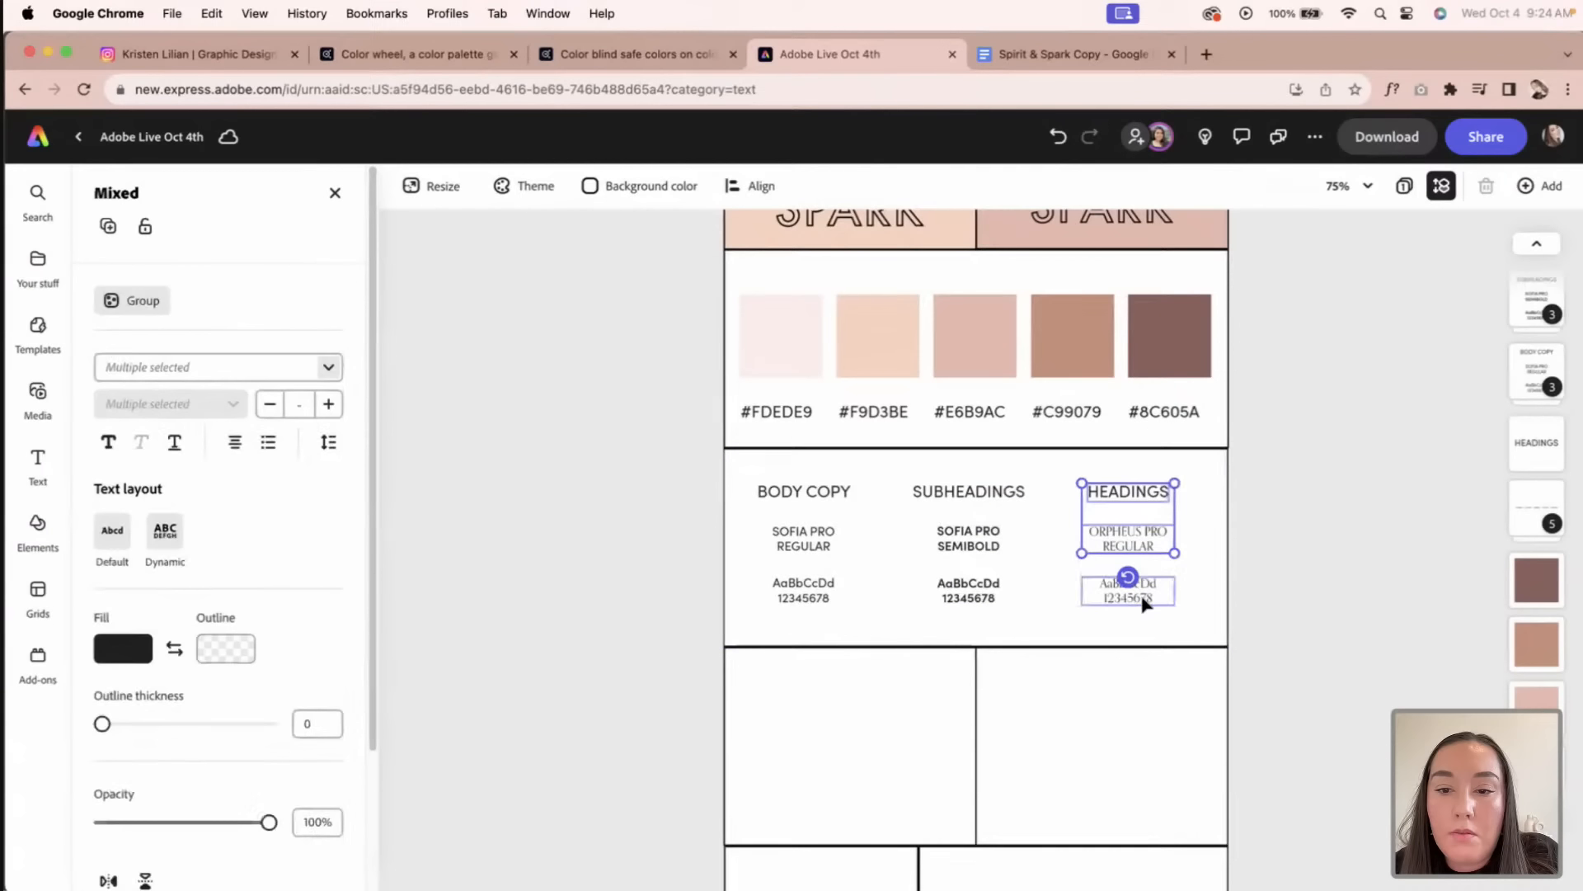
pyautogui.click(752, 190)
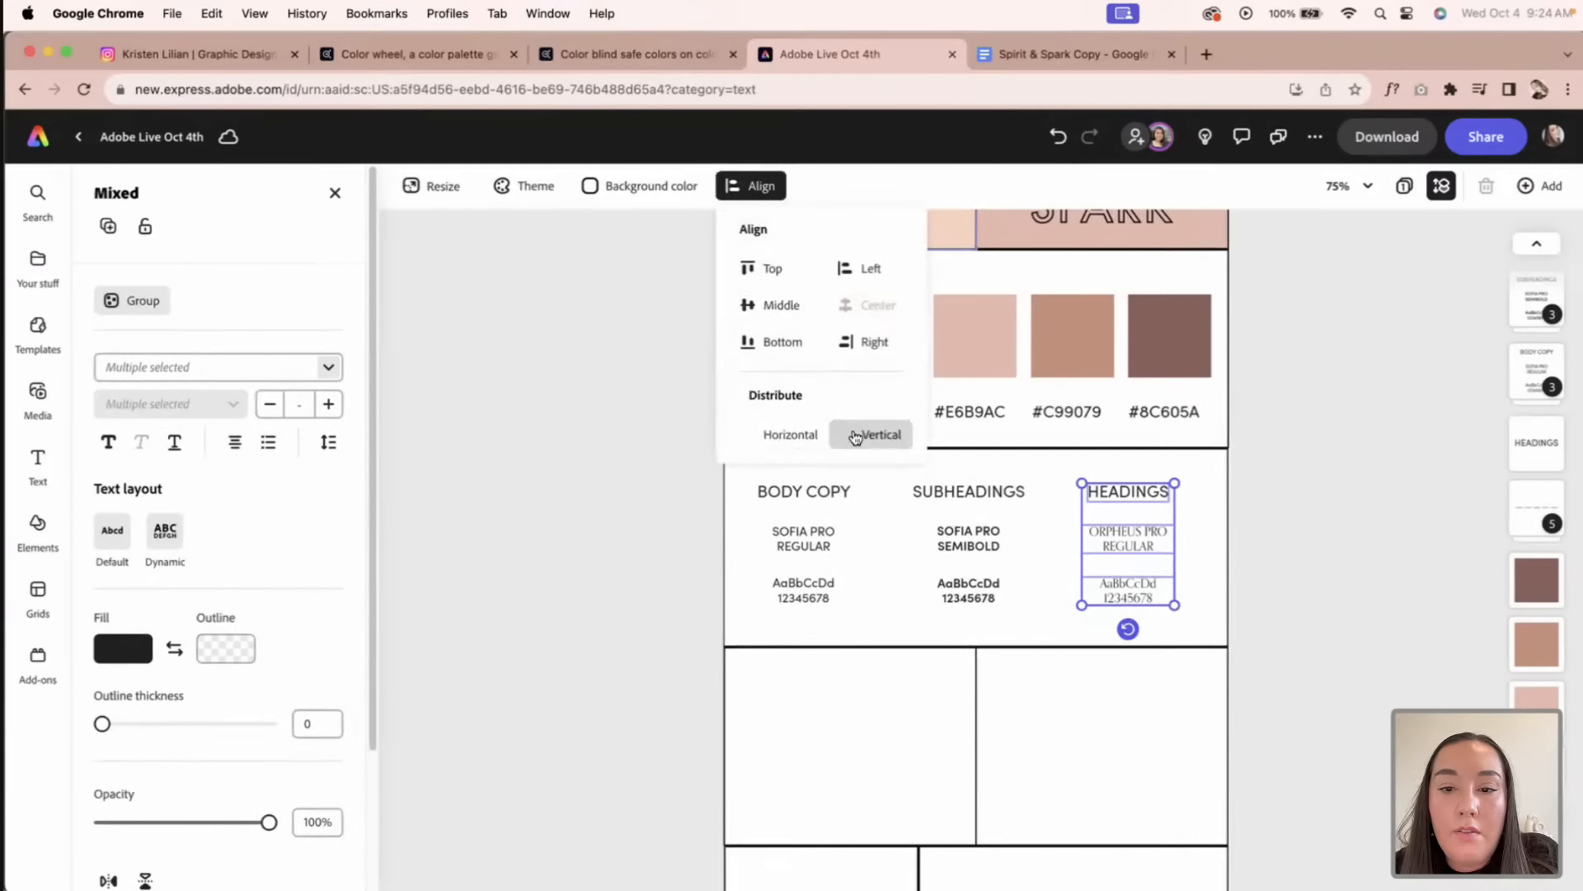
pyautogui.click(795, 437)
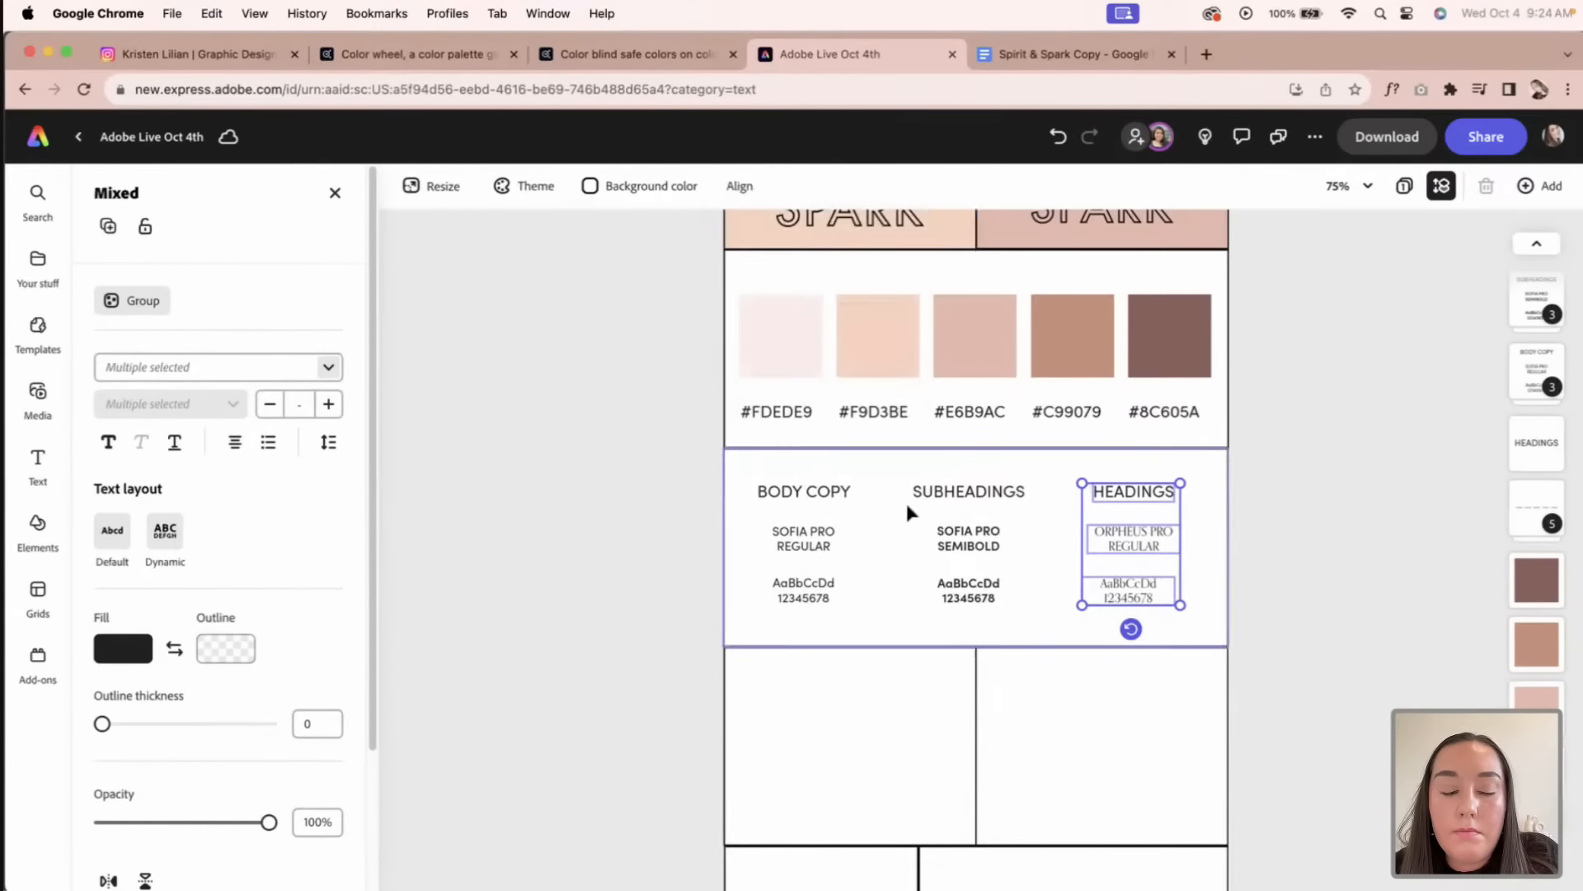
pyautogui.click(1339, 556)
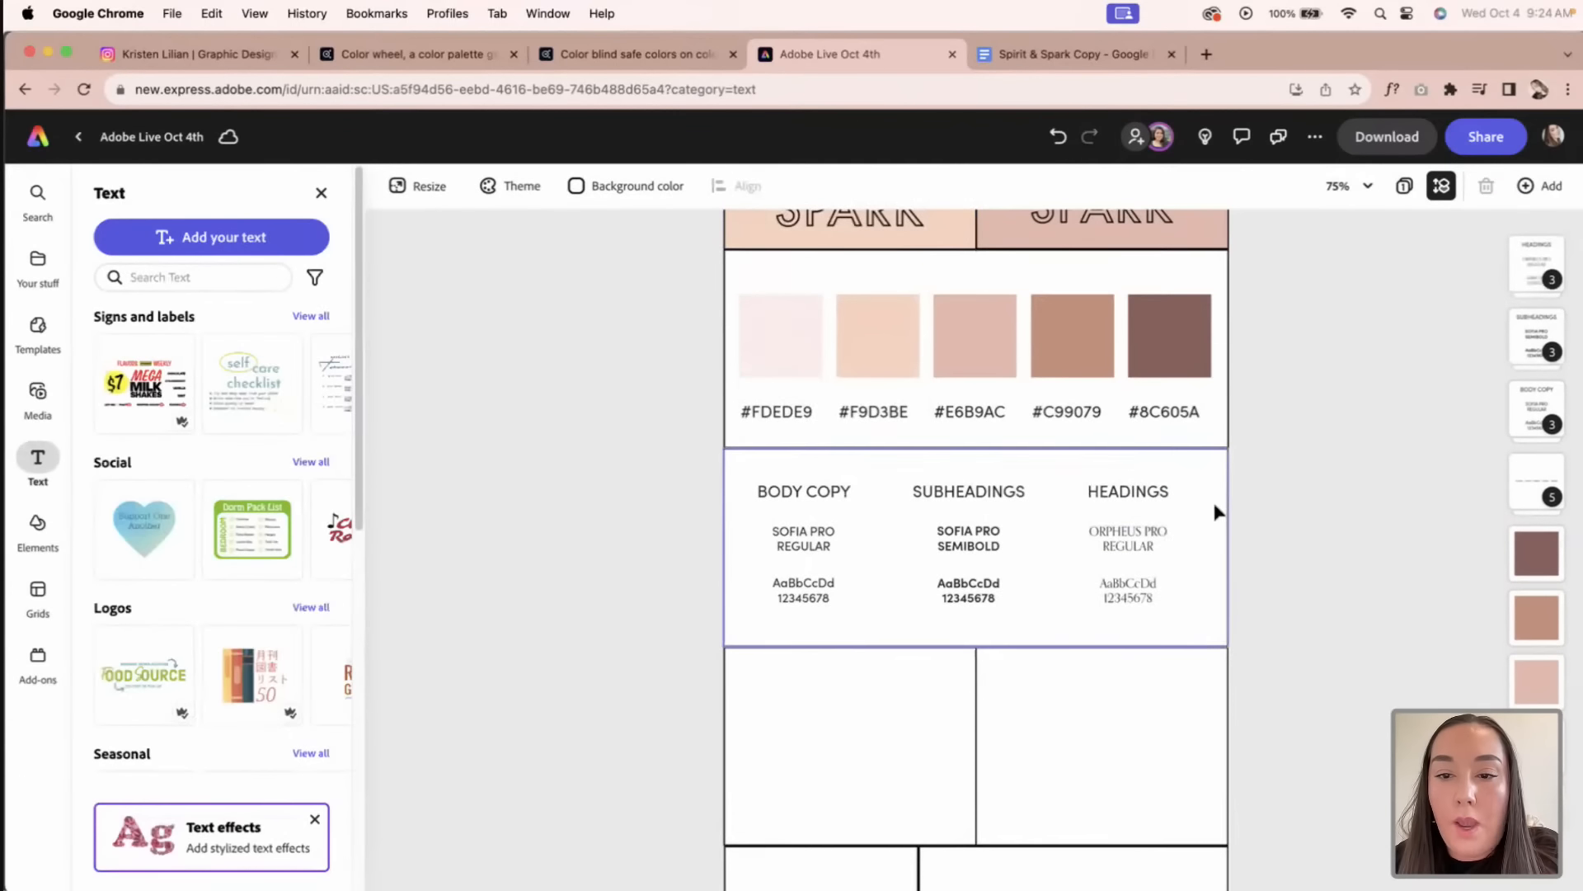
# Step: Distribute the BODY COPY, SUBHEADINGS and HEADINGS column groups horizontally and combine them into one group
pyautogui.click(1151, 505)
pyautogui.keyDown('shift'); pyautogui.click(969, 499); pyautogui.keyUp('shift')
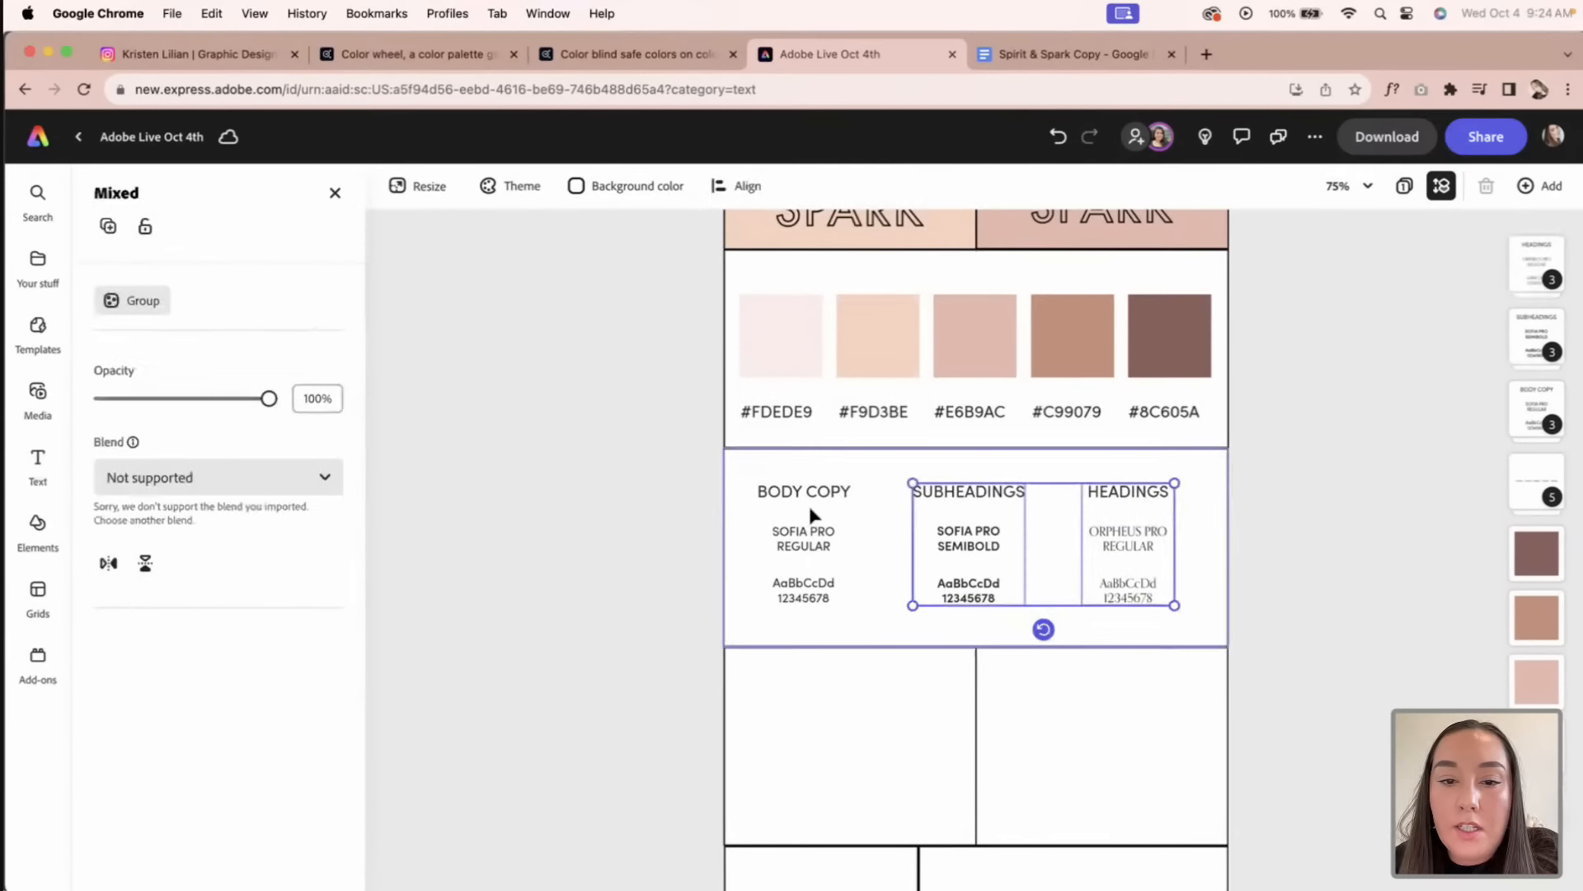
pyautogui.keyDown('shift'); pyautogui.click(797, 500); pyautogui.keyUp('shift')
pyautogui.click(752, 189)
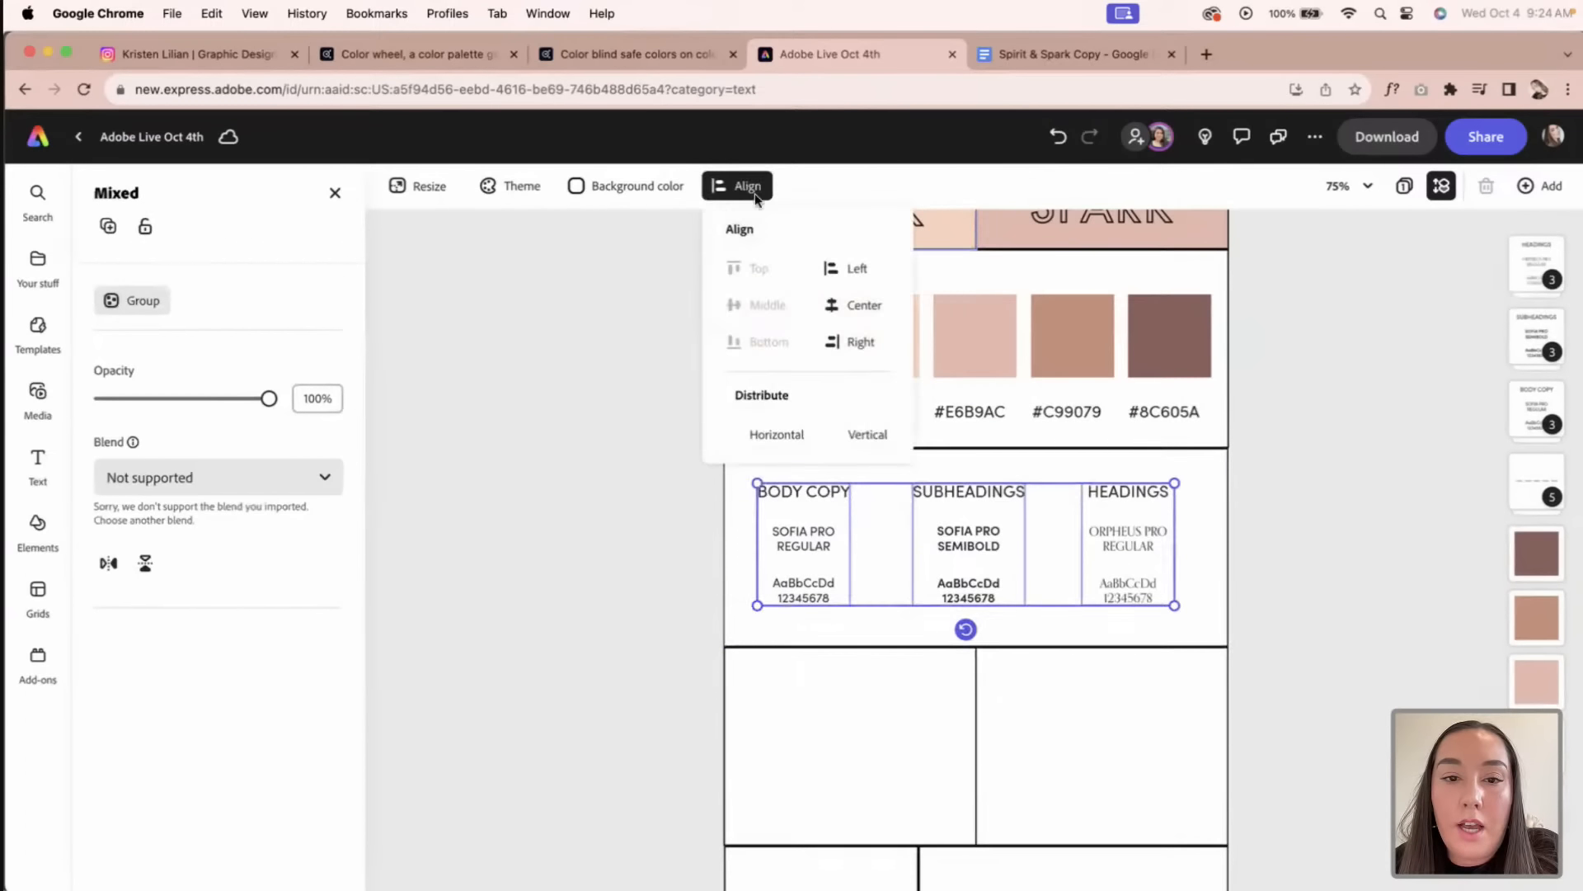
pyautogui.click(804, 441)
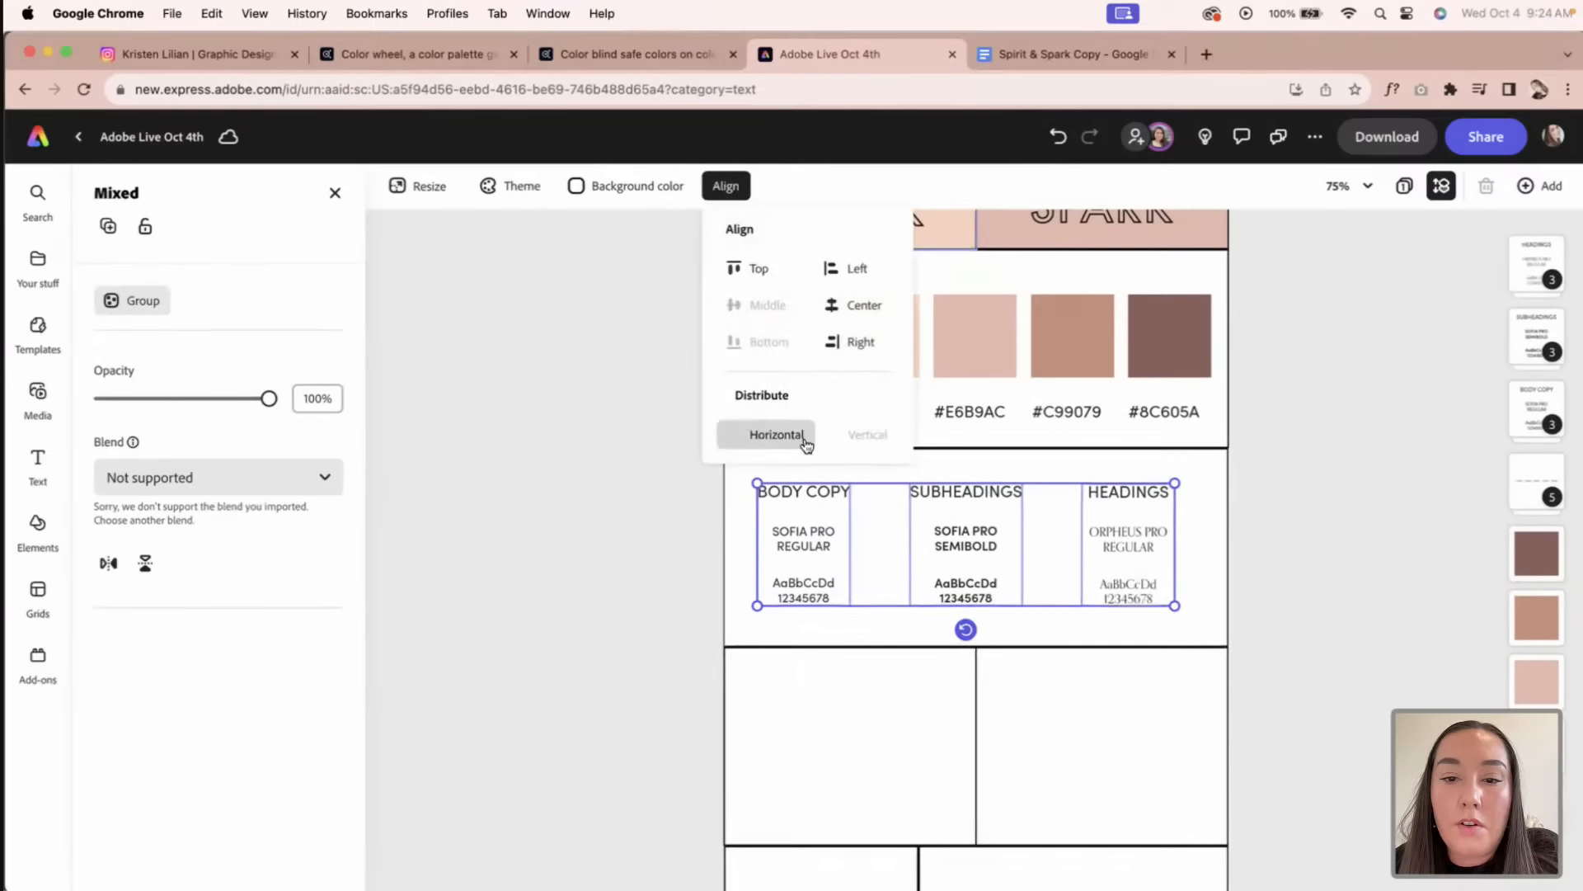
pyautogui.click(575, 448)
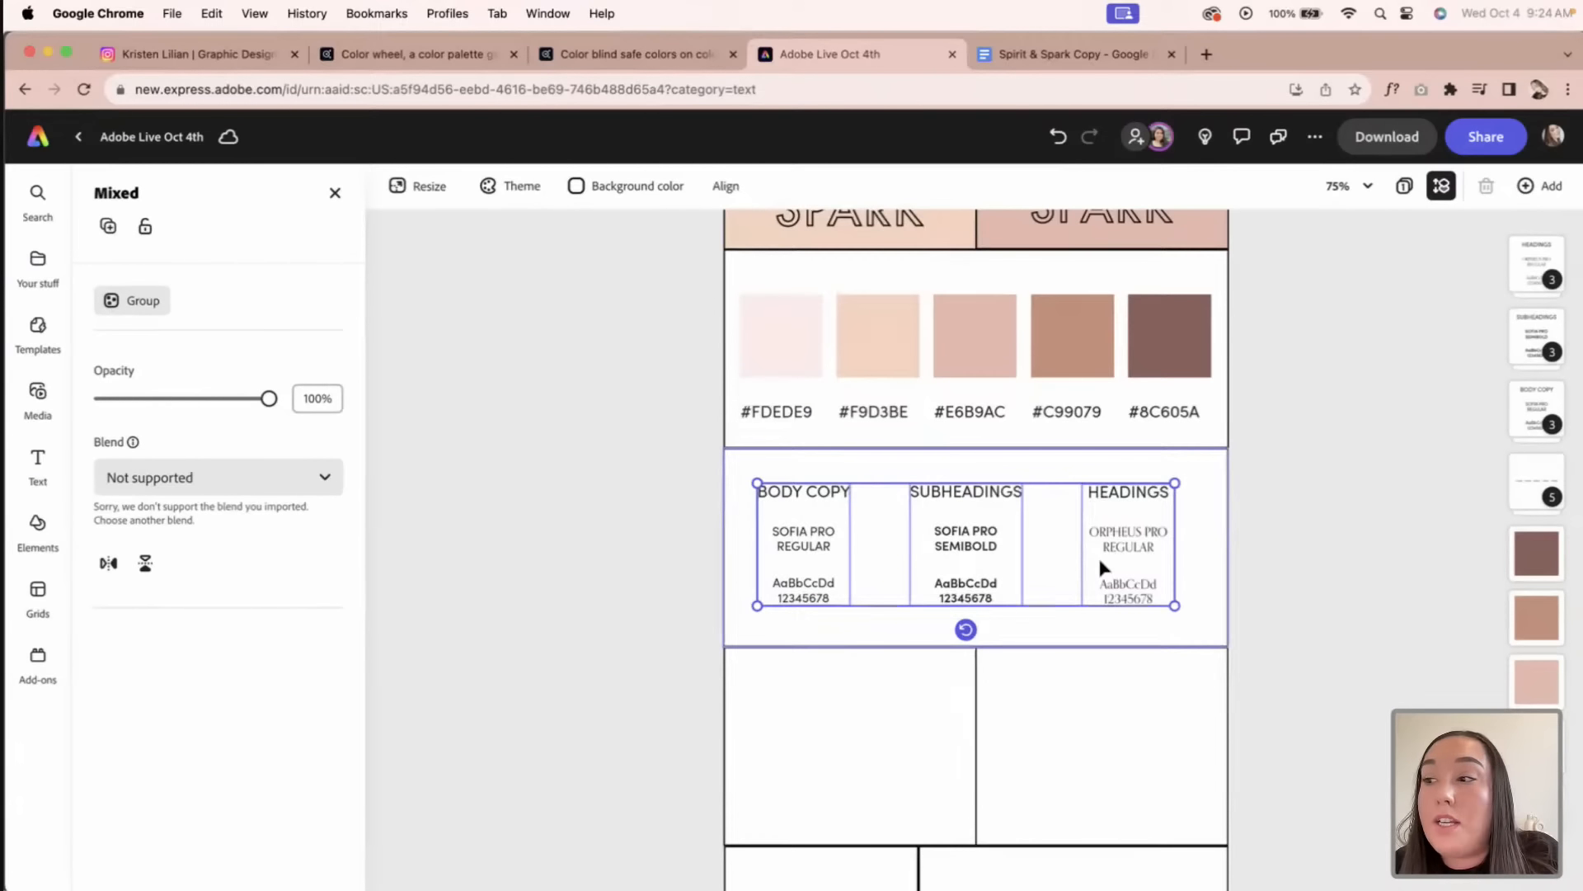
pyautogui.press('super+g')
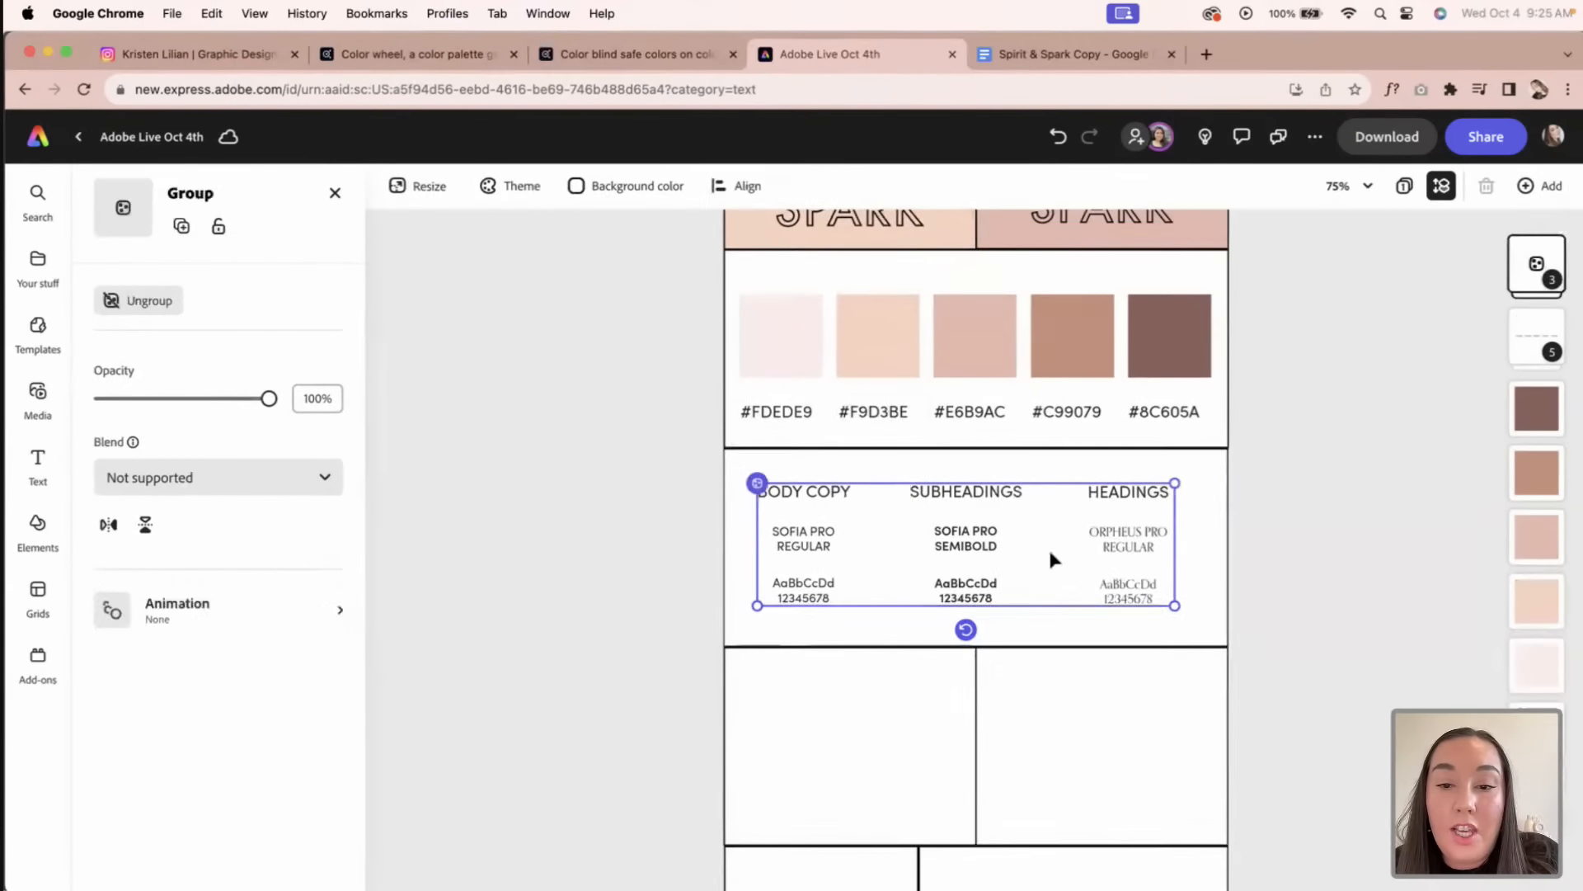
# Step: Align the combined typography group to the center and middle of its surrounding box below the color palette
pyautogui.keyDown('shift'); pyautogui.click(867, 455); pyautogui.keyUp('shift')
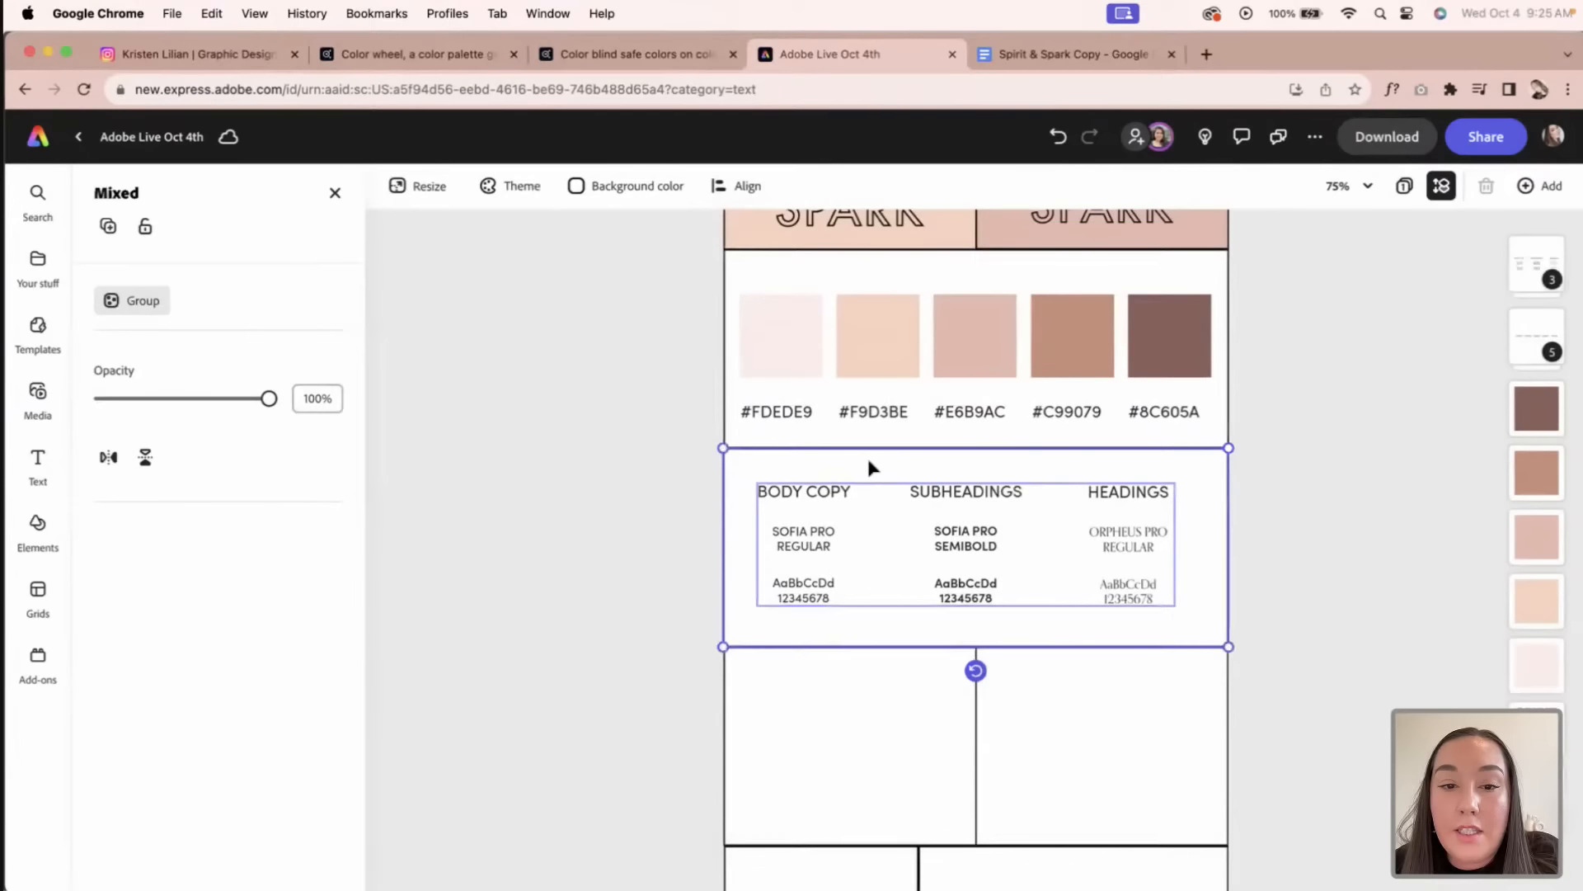
pyautogui.click(738, 188)
pyautogui.click(854, 306)
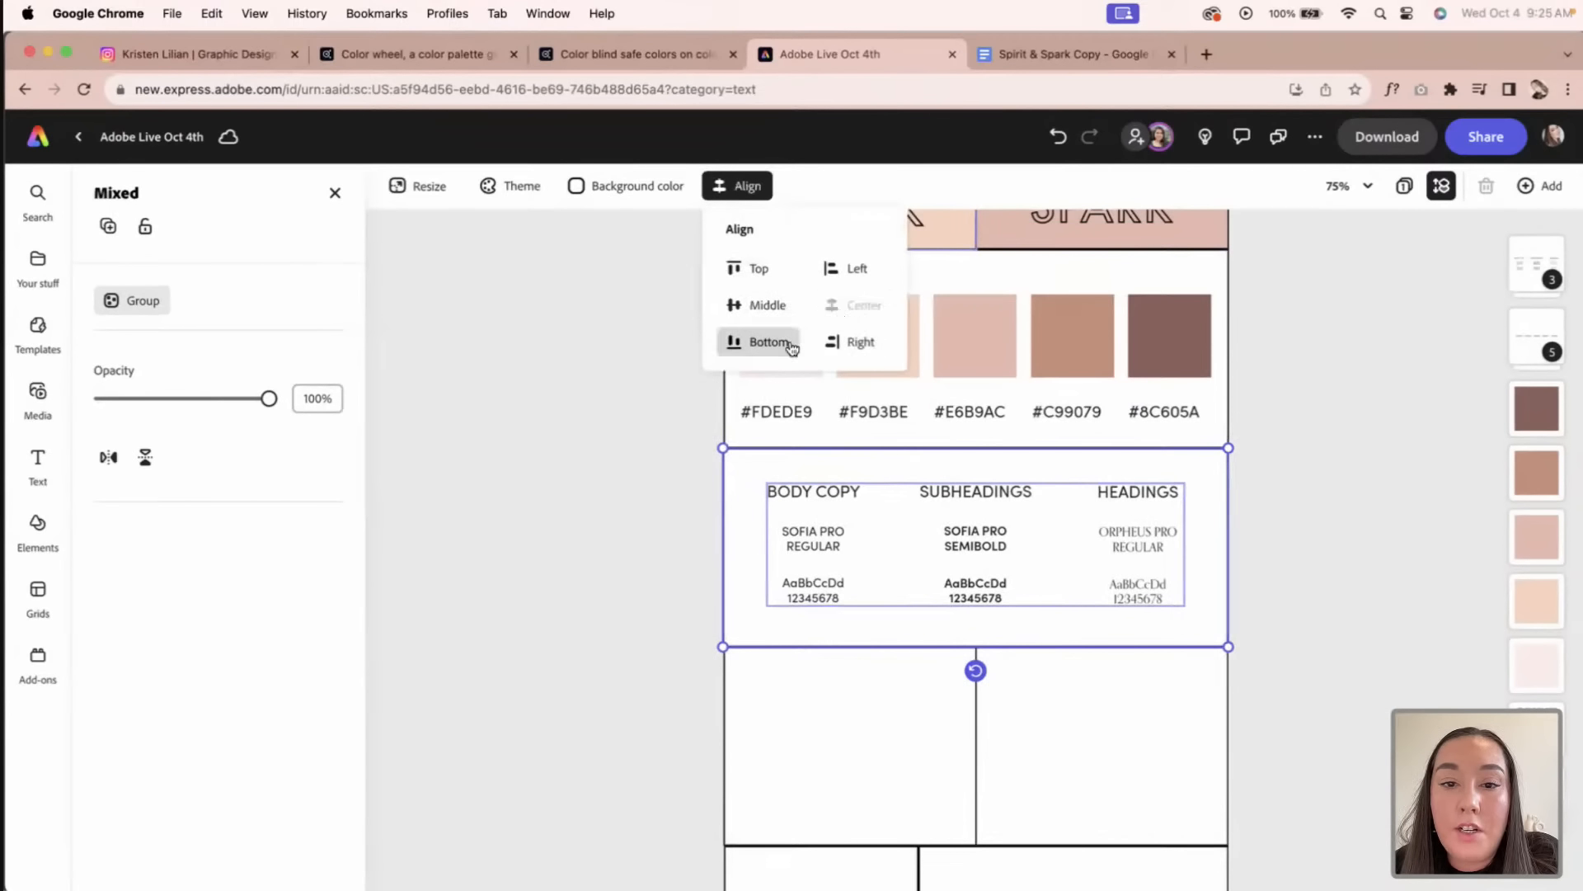
pyautogui.click(769, 305)
pyautogui.click(578, 389)
pyautogui.click(1347, 566)
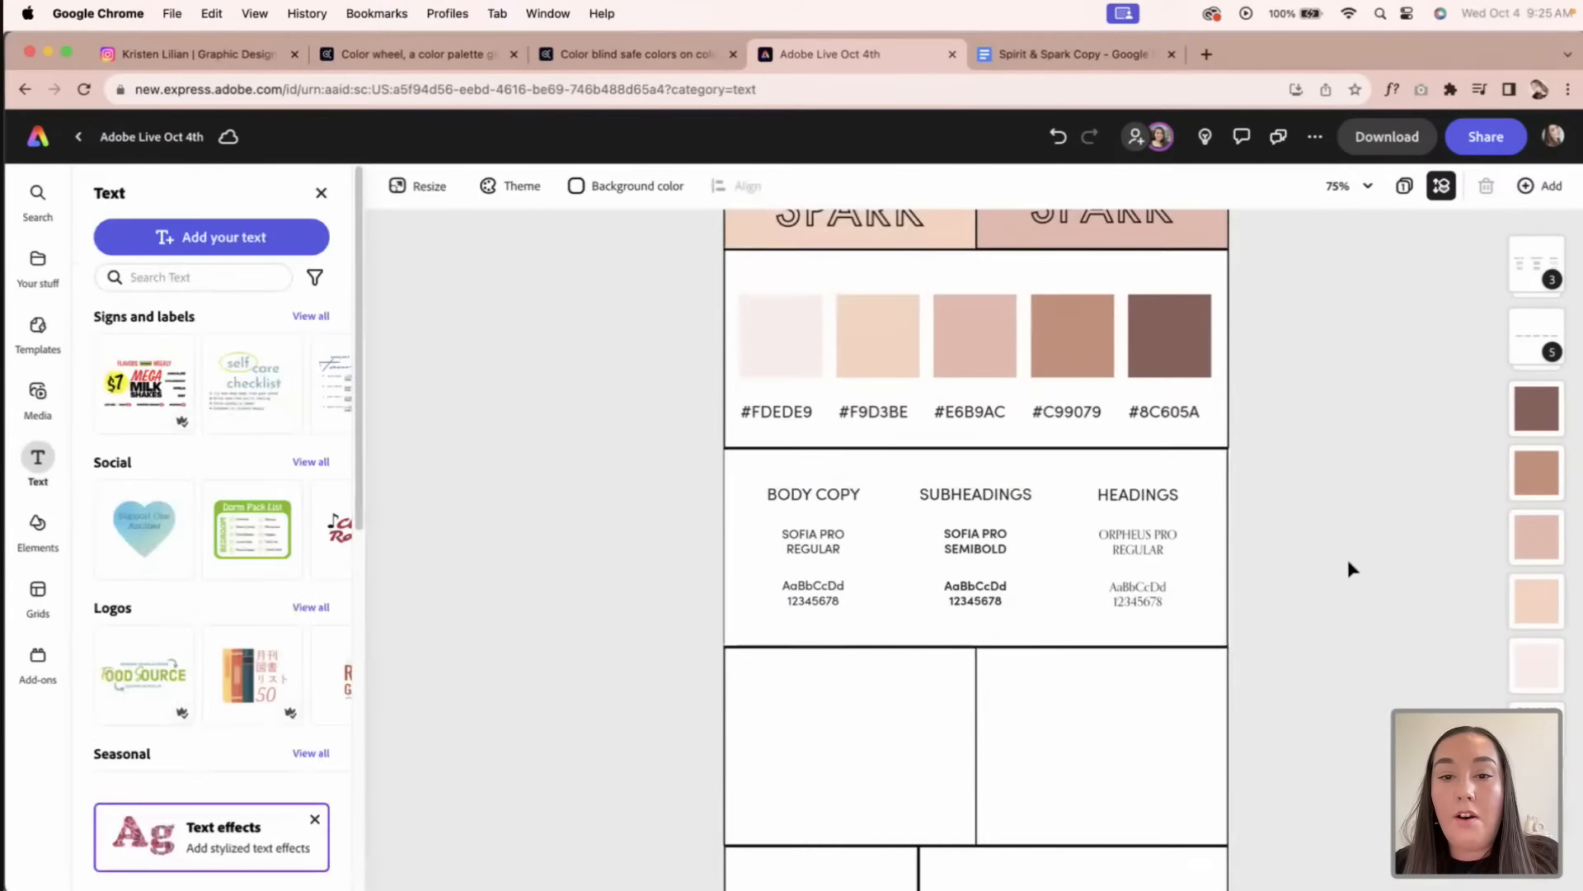
pyautogui.press('super+0')
pyautogui.press('super+equal')
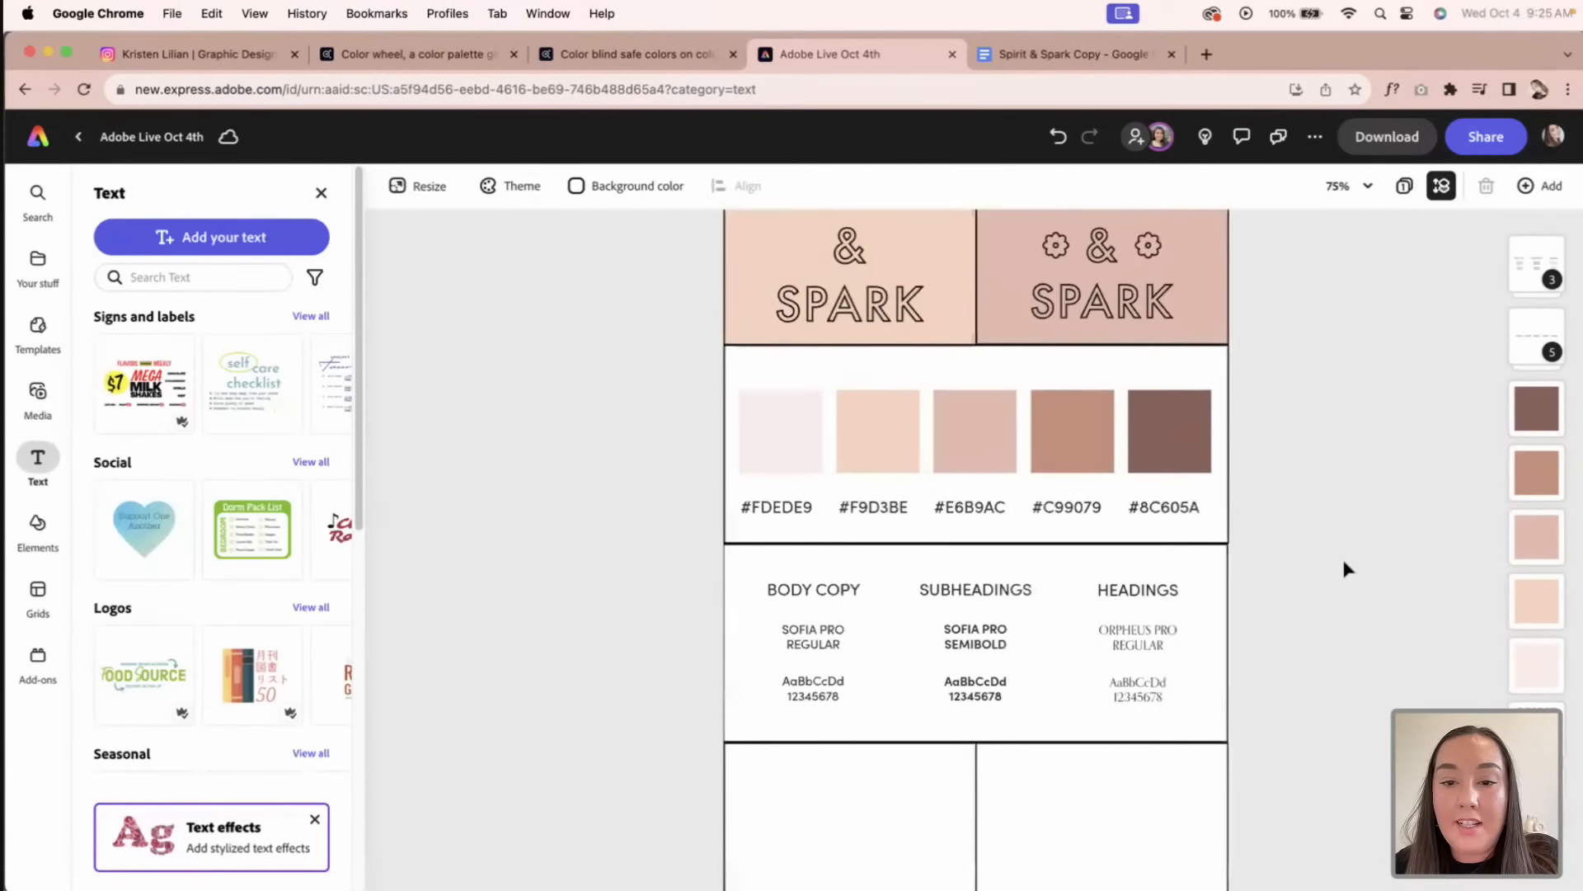
pyautogui.press('super+equal')
pyautogui.press('super+minus')
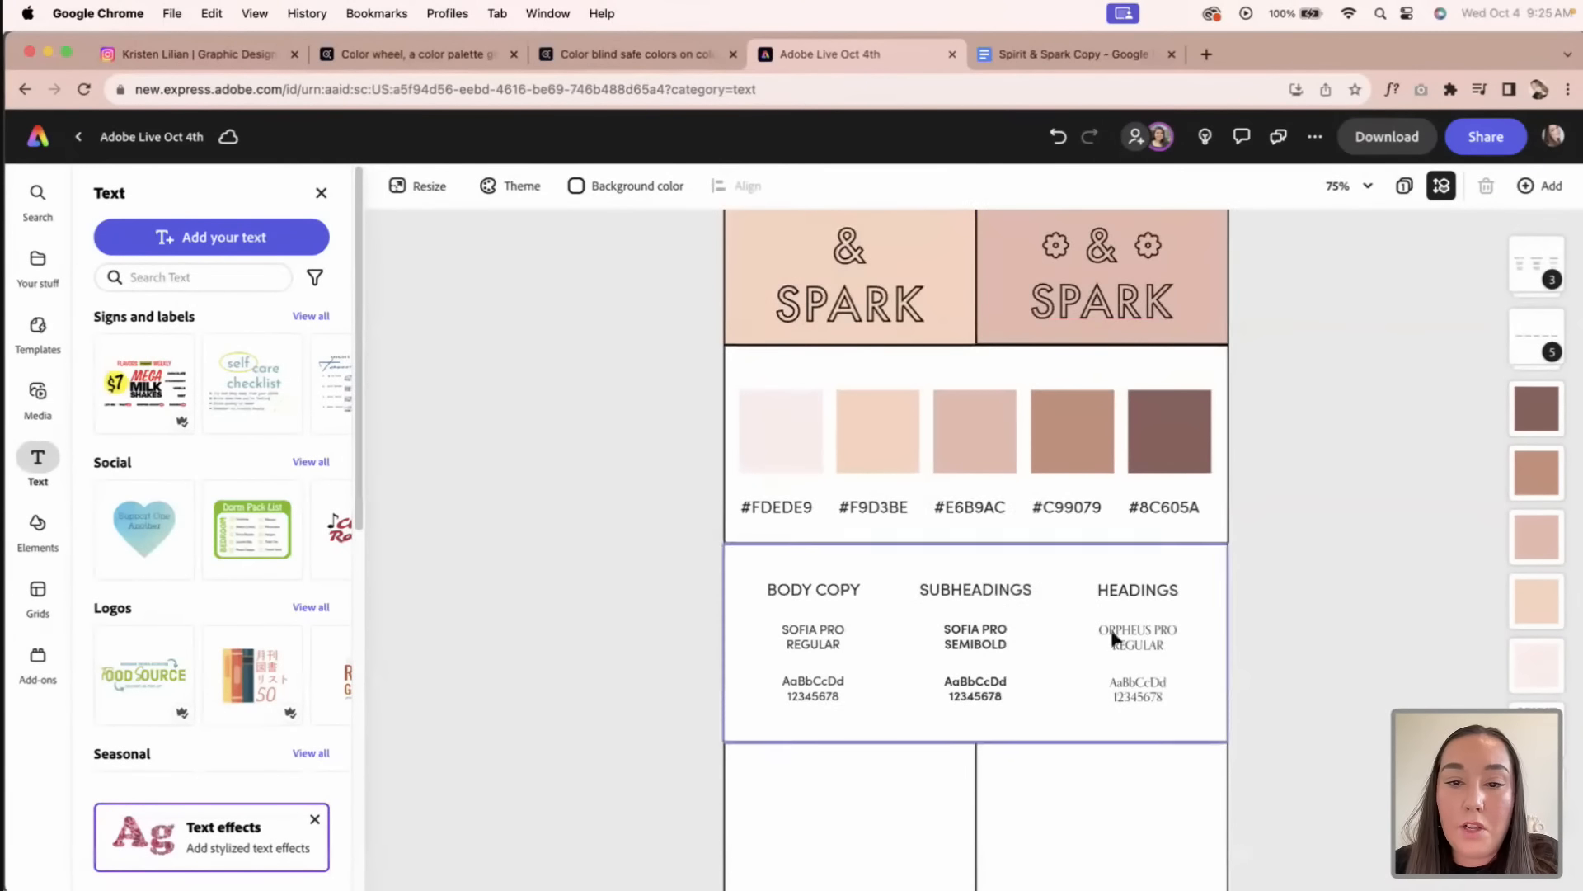
# Step: Open the Spirit & Spark library in the saved assets to find artwork for the empty boxes below the typography section
pyautogui.scroll(-5, 1046, 689)
pyautogui.scroll(-2, 932, 636)
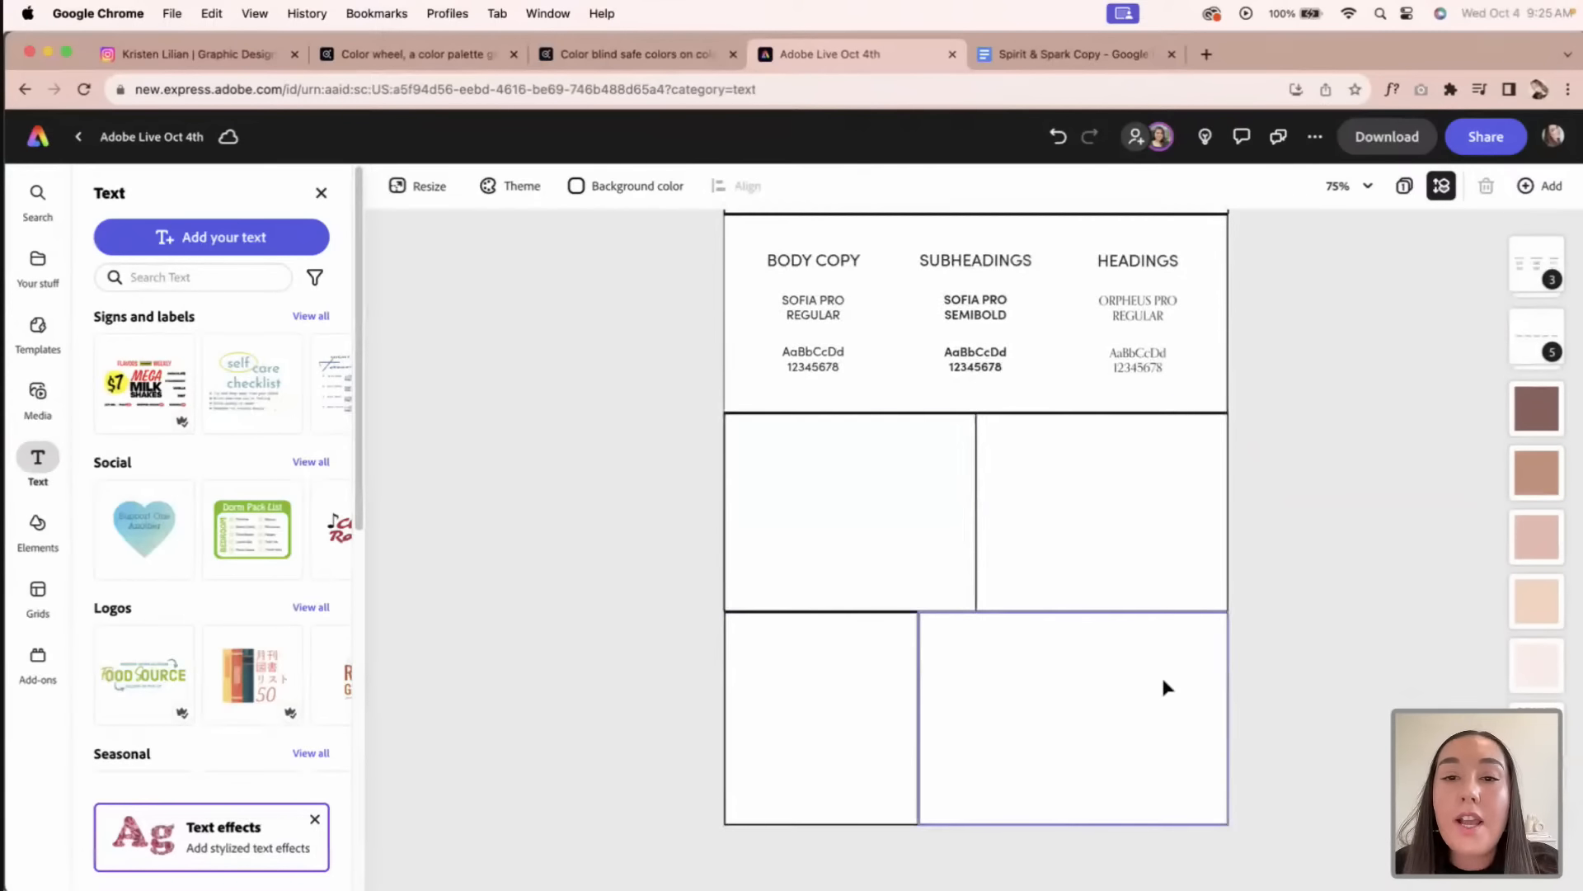
pyautogui.scroll(2, 725, 437)
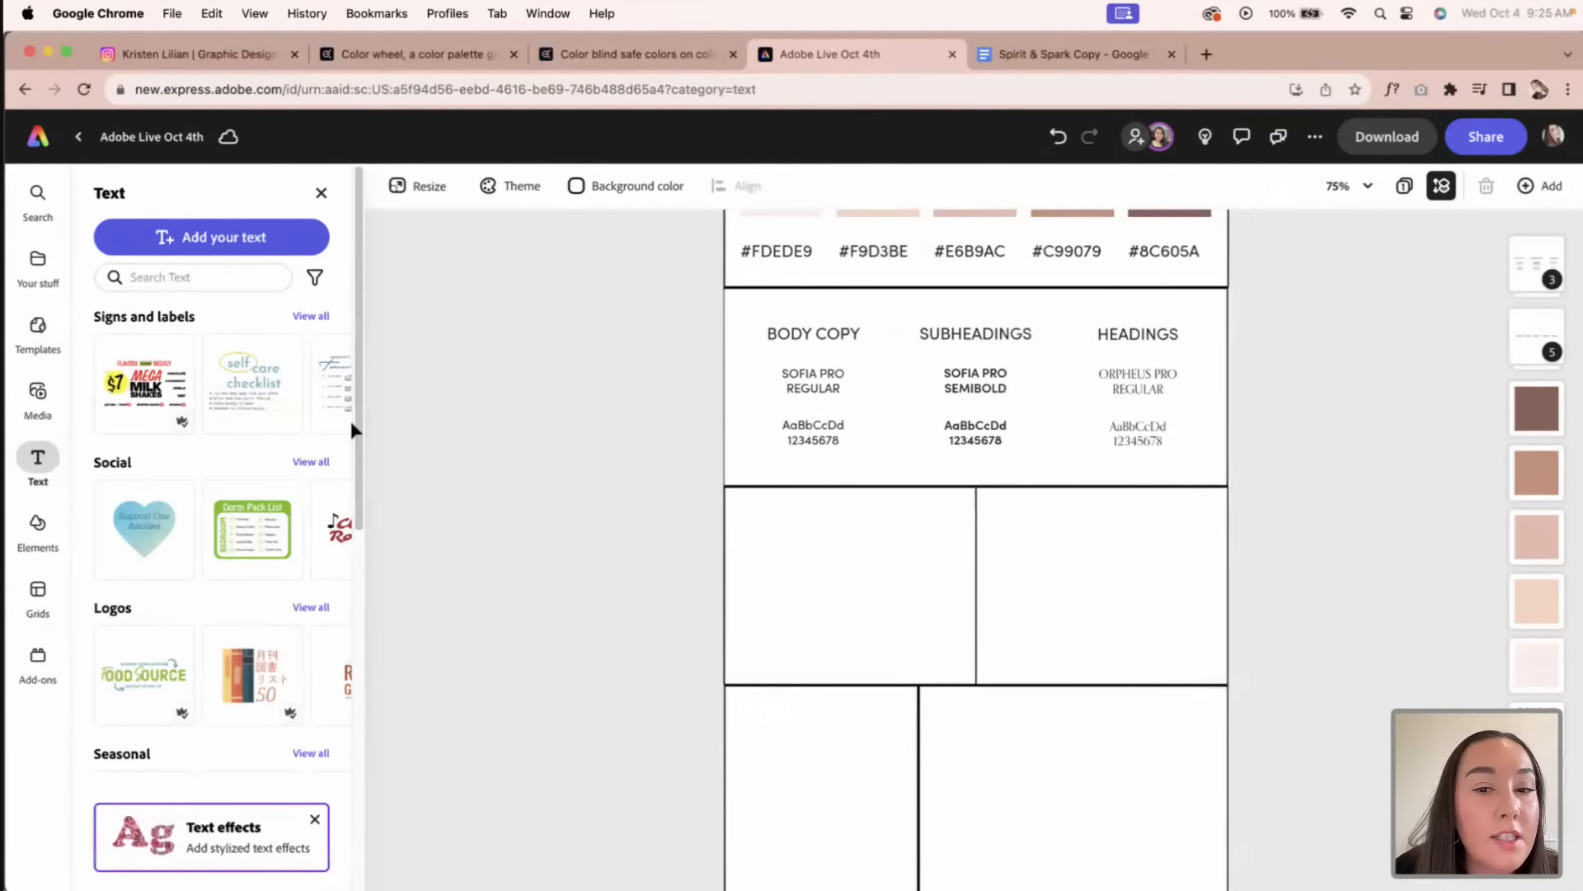
pyautogui.click(25, 285)
pyautogui.click(230, 245)
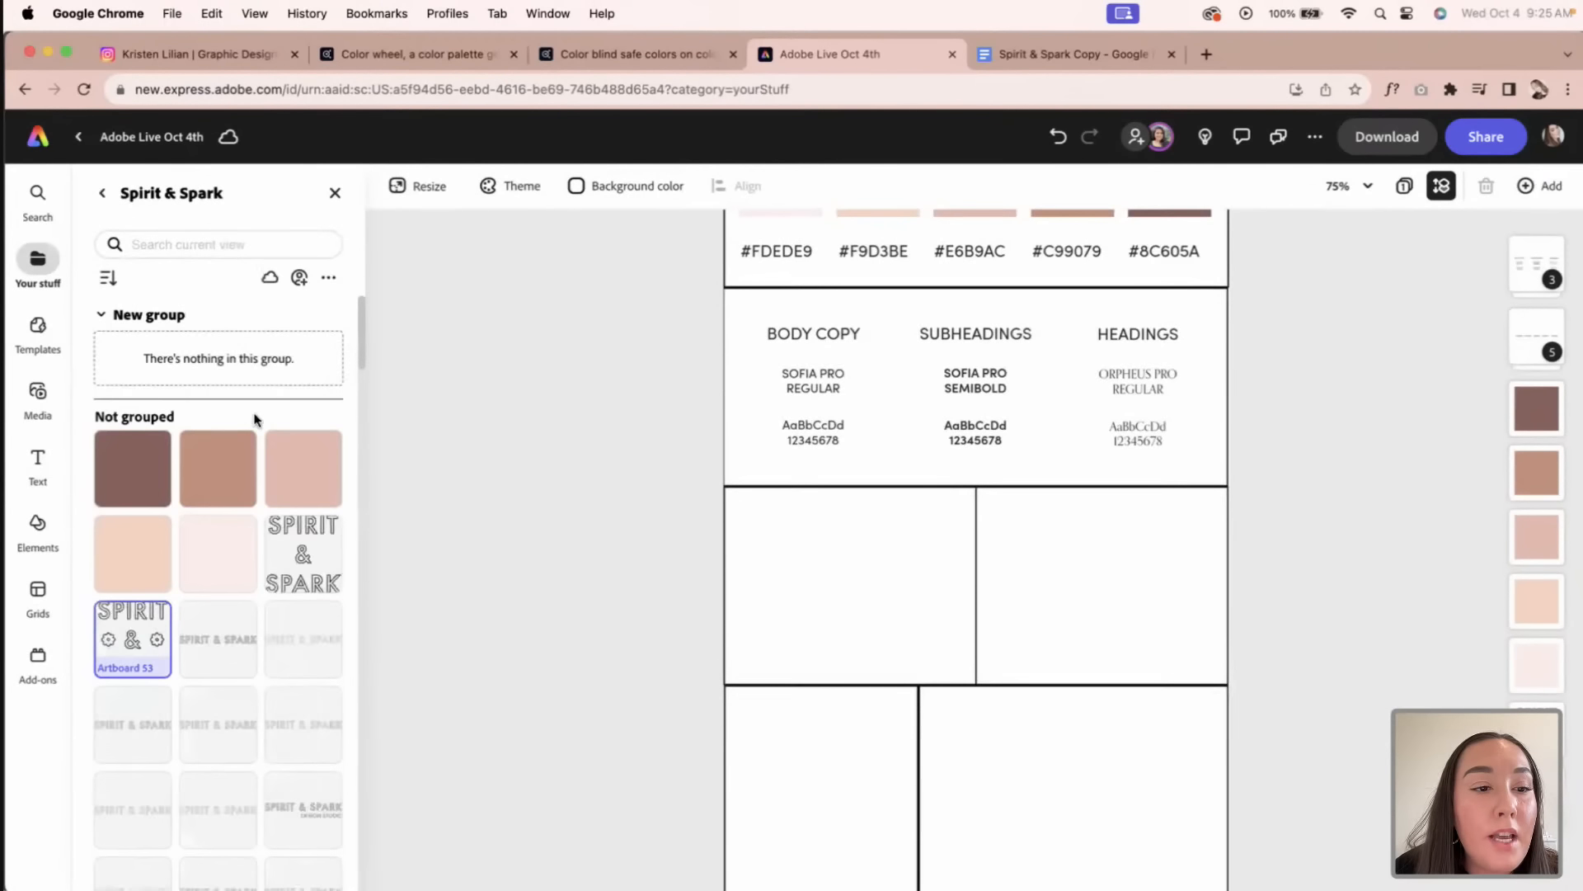
# Step: Add the black Artwork 22 logo from the library and scale it down to fit the first empty box below the typography
pyautogui.scroll(-3, 252, 448)
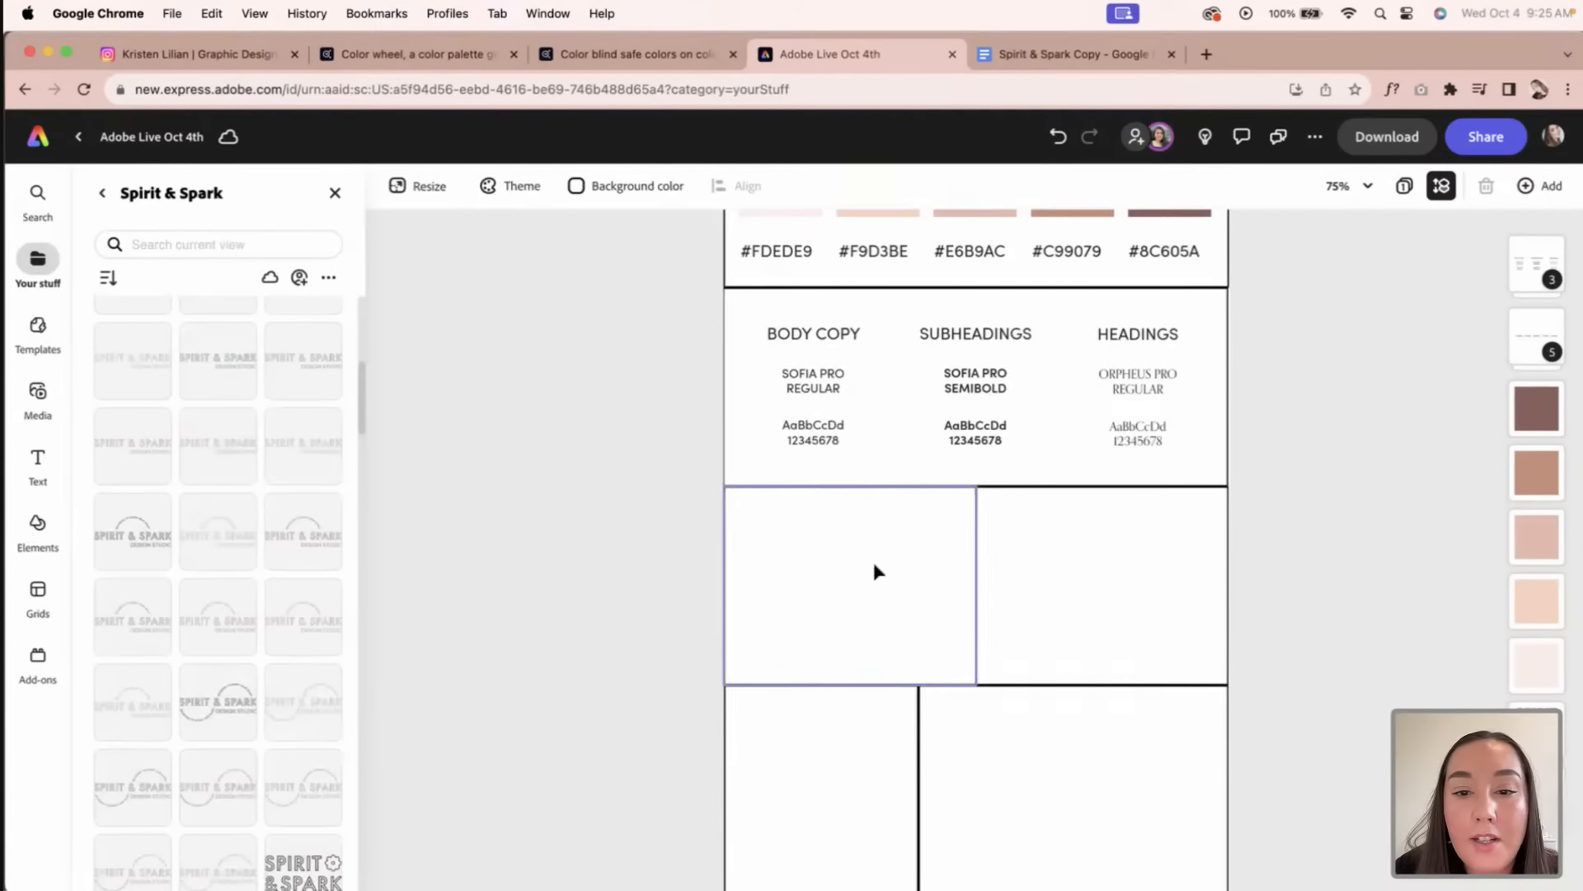
pyautogui.scroll(3, 888, 581)
pyautogui.scroll(3, 914, 508)
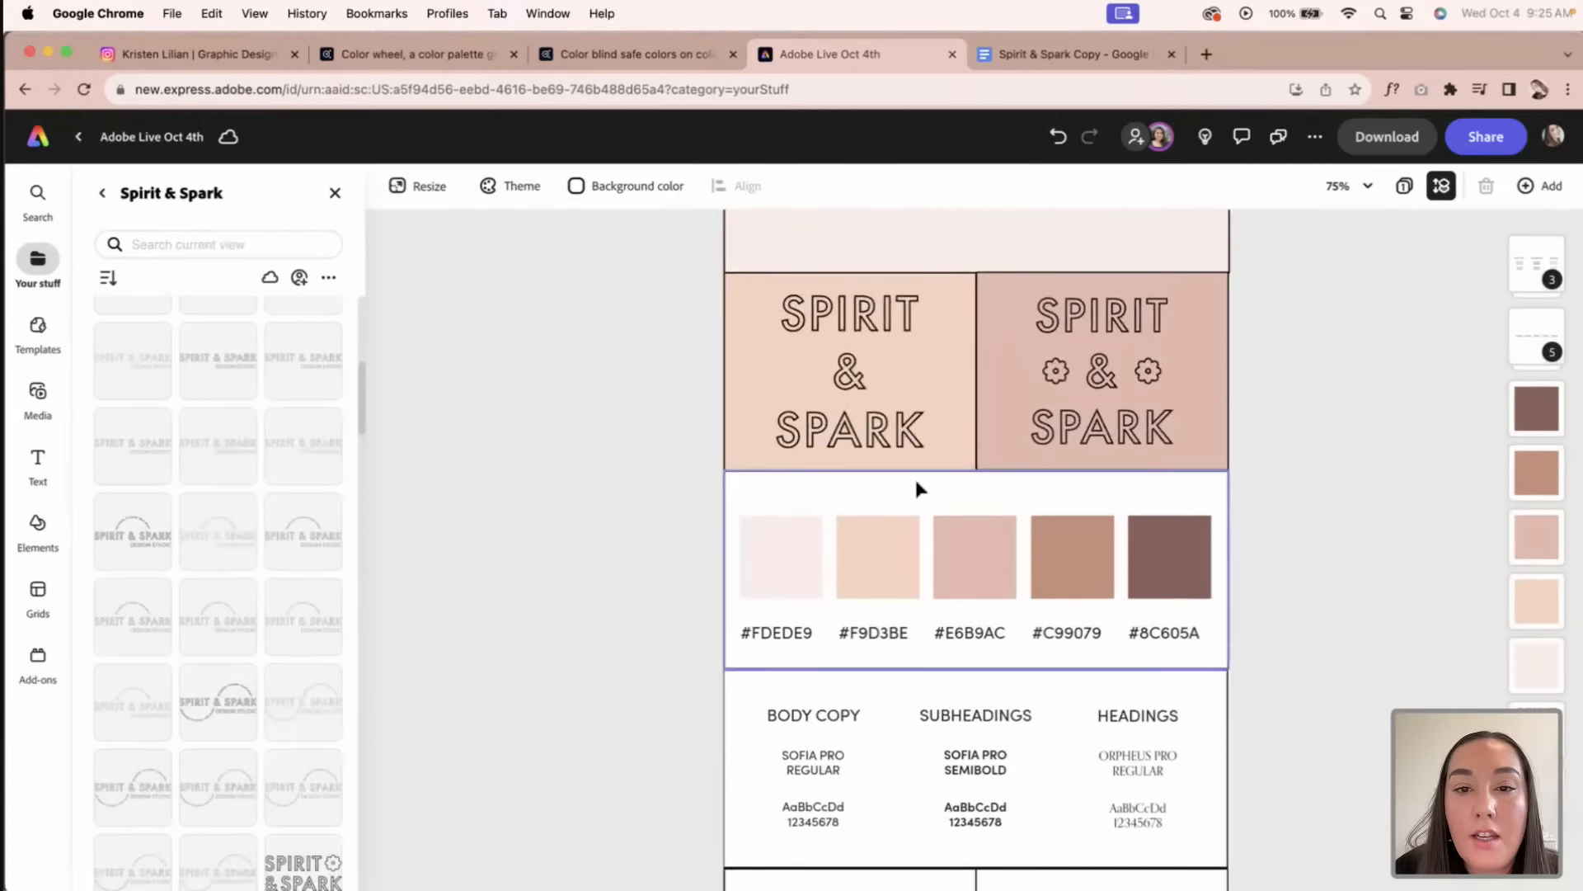
pyautogui.scroll(-5, 1000, 410)
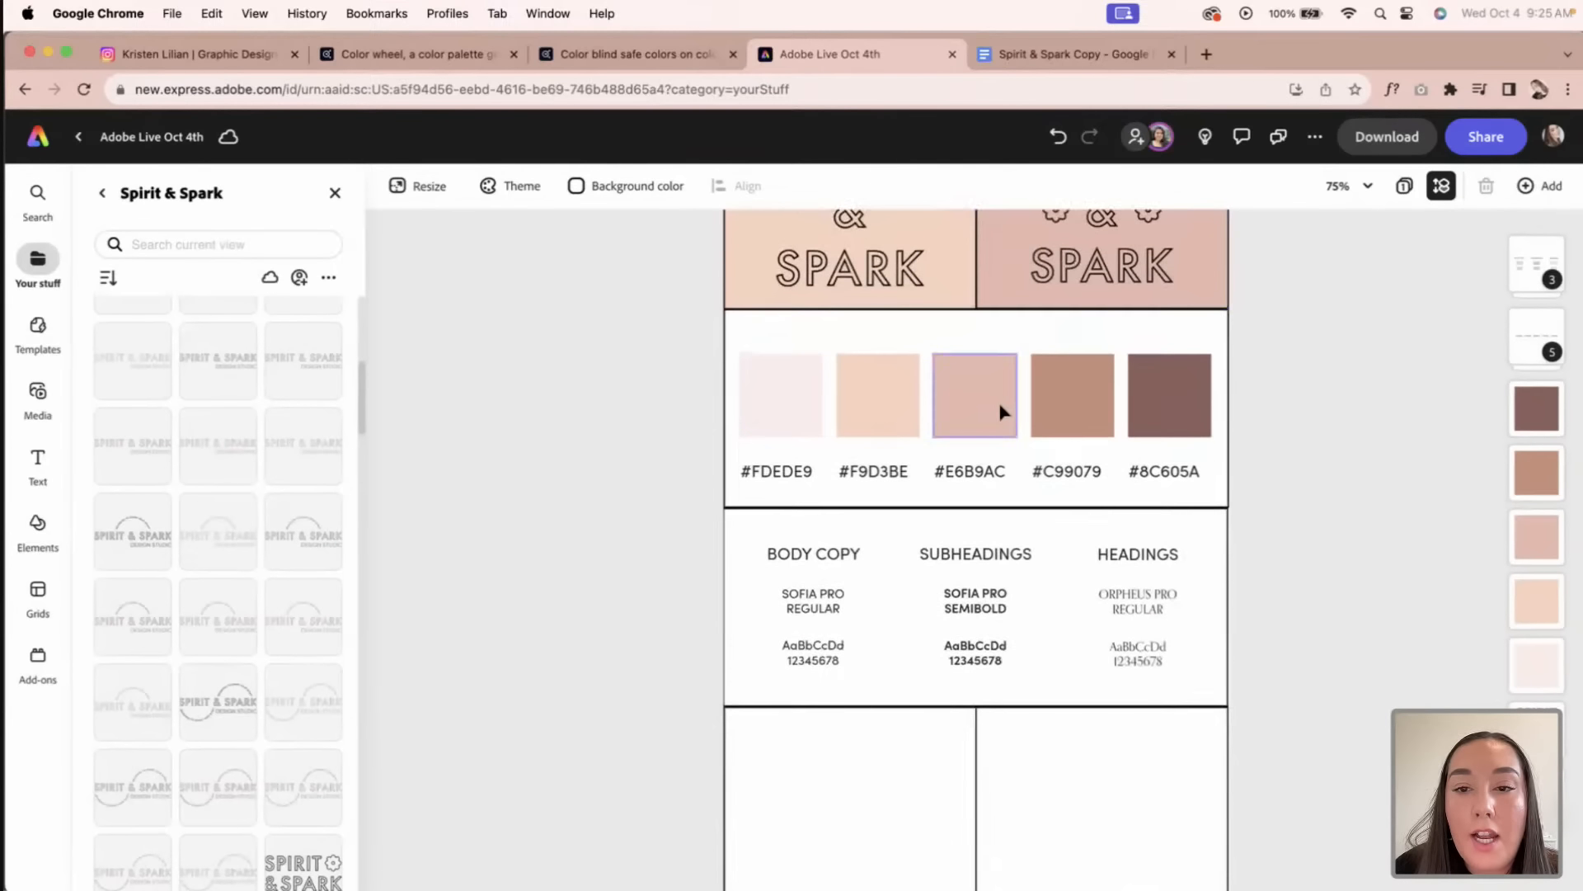
pyautogui.scroll(-8, 265, 582)
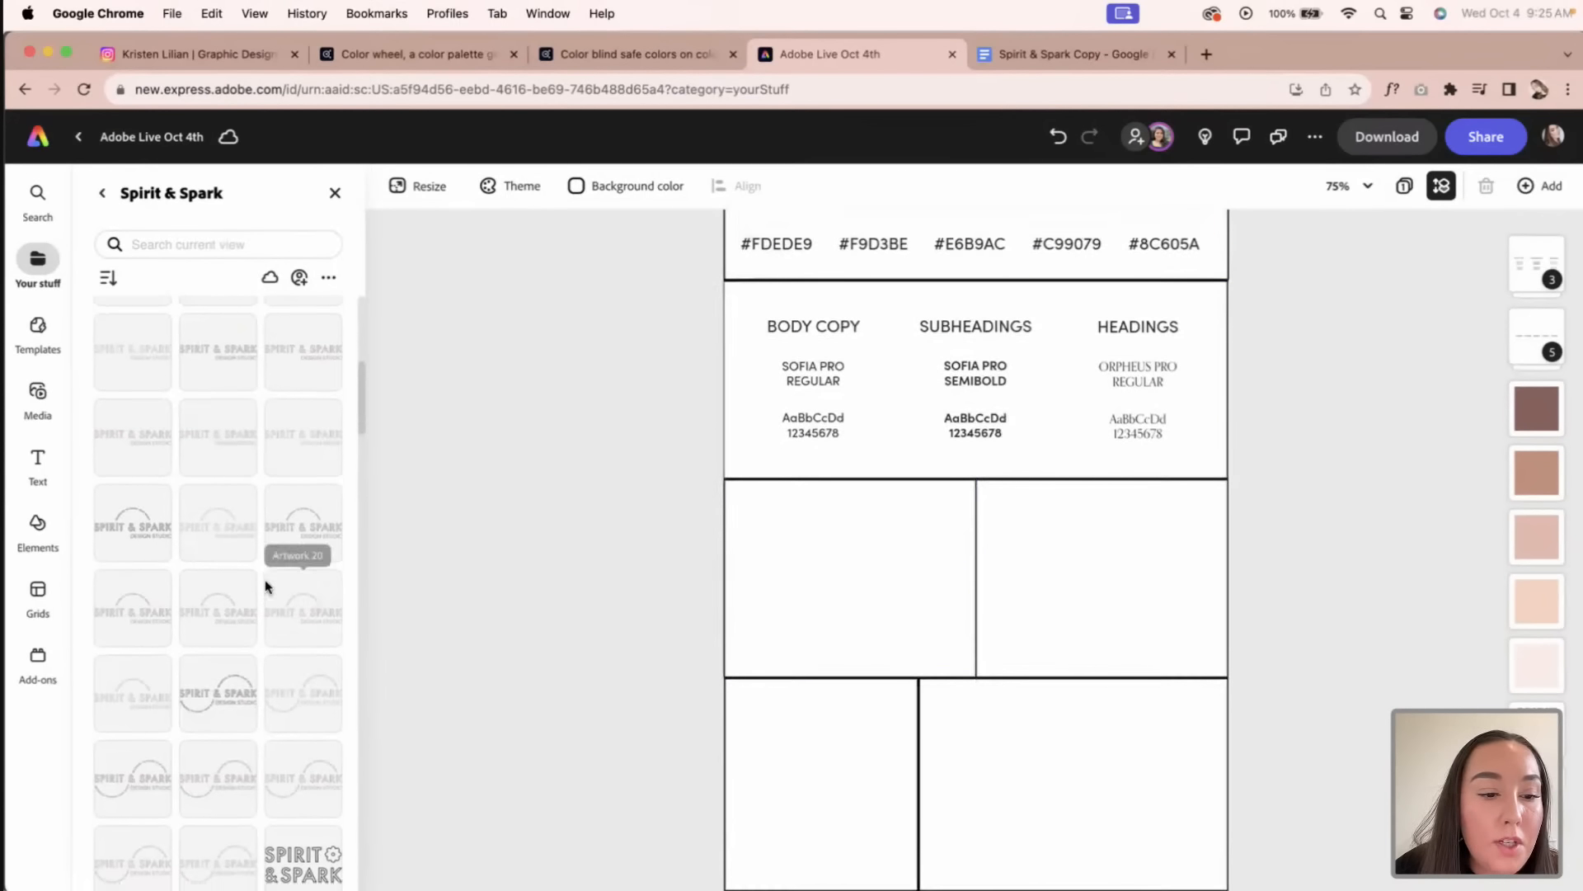
pyautogui.scroll(3, 260, 573)
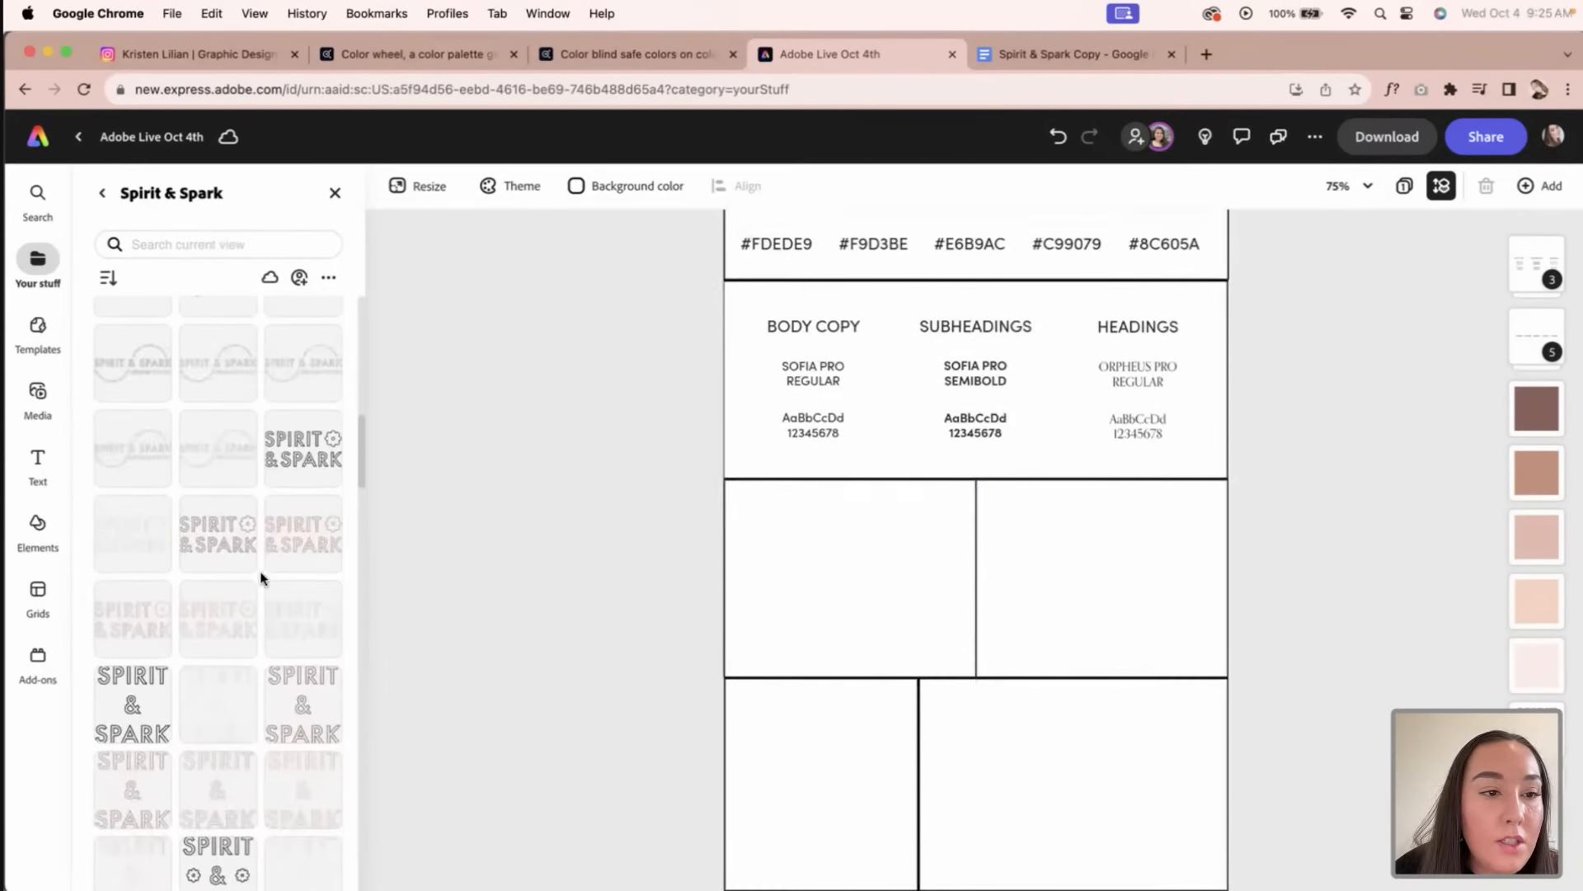
pyautogui.click(215, 380)
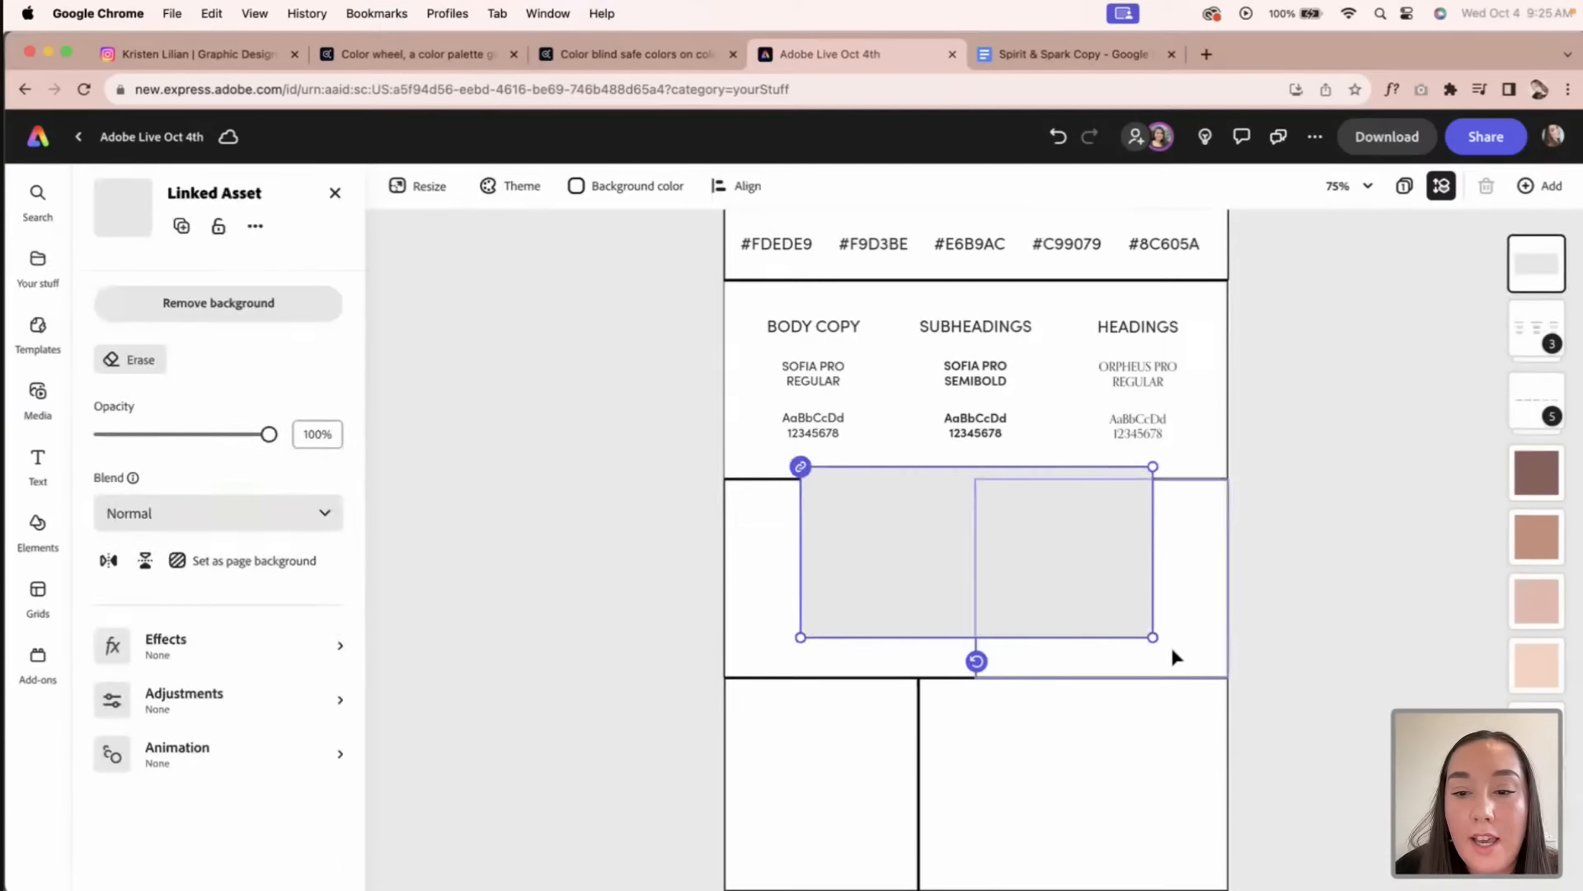
pyautogui.moveTo(1154, 638); pyautogui.dragTo(930, 552)
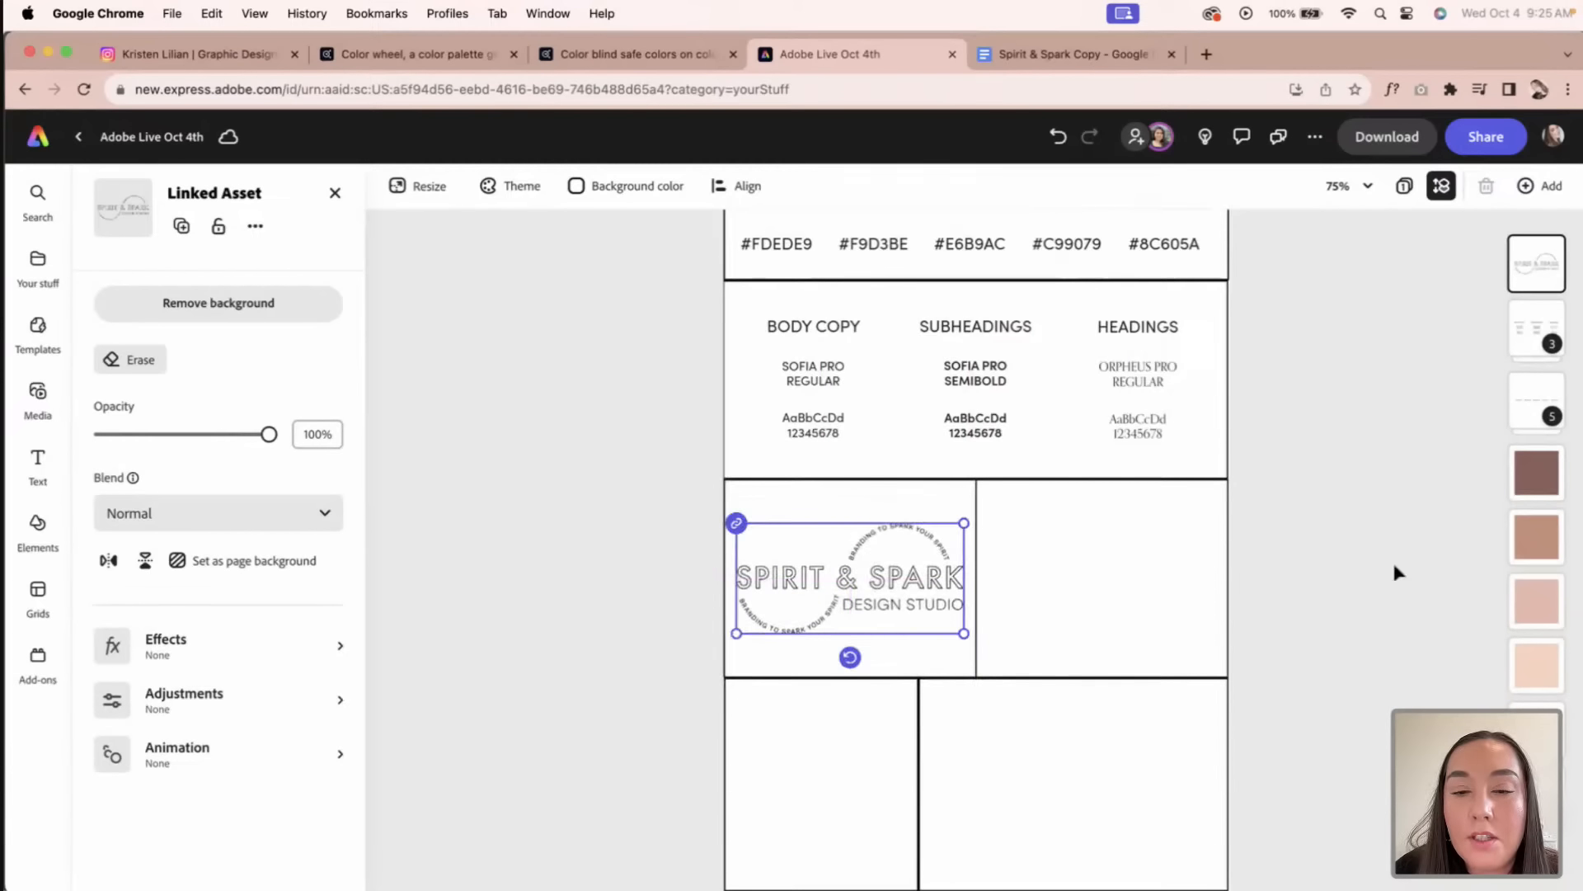
# Step: Fill the box behind the newly placed logo with the brown Spirit & Spark brand color
pyautogui.scroll(5, 1305, 606)
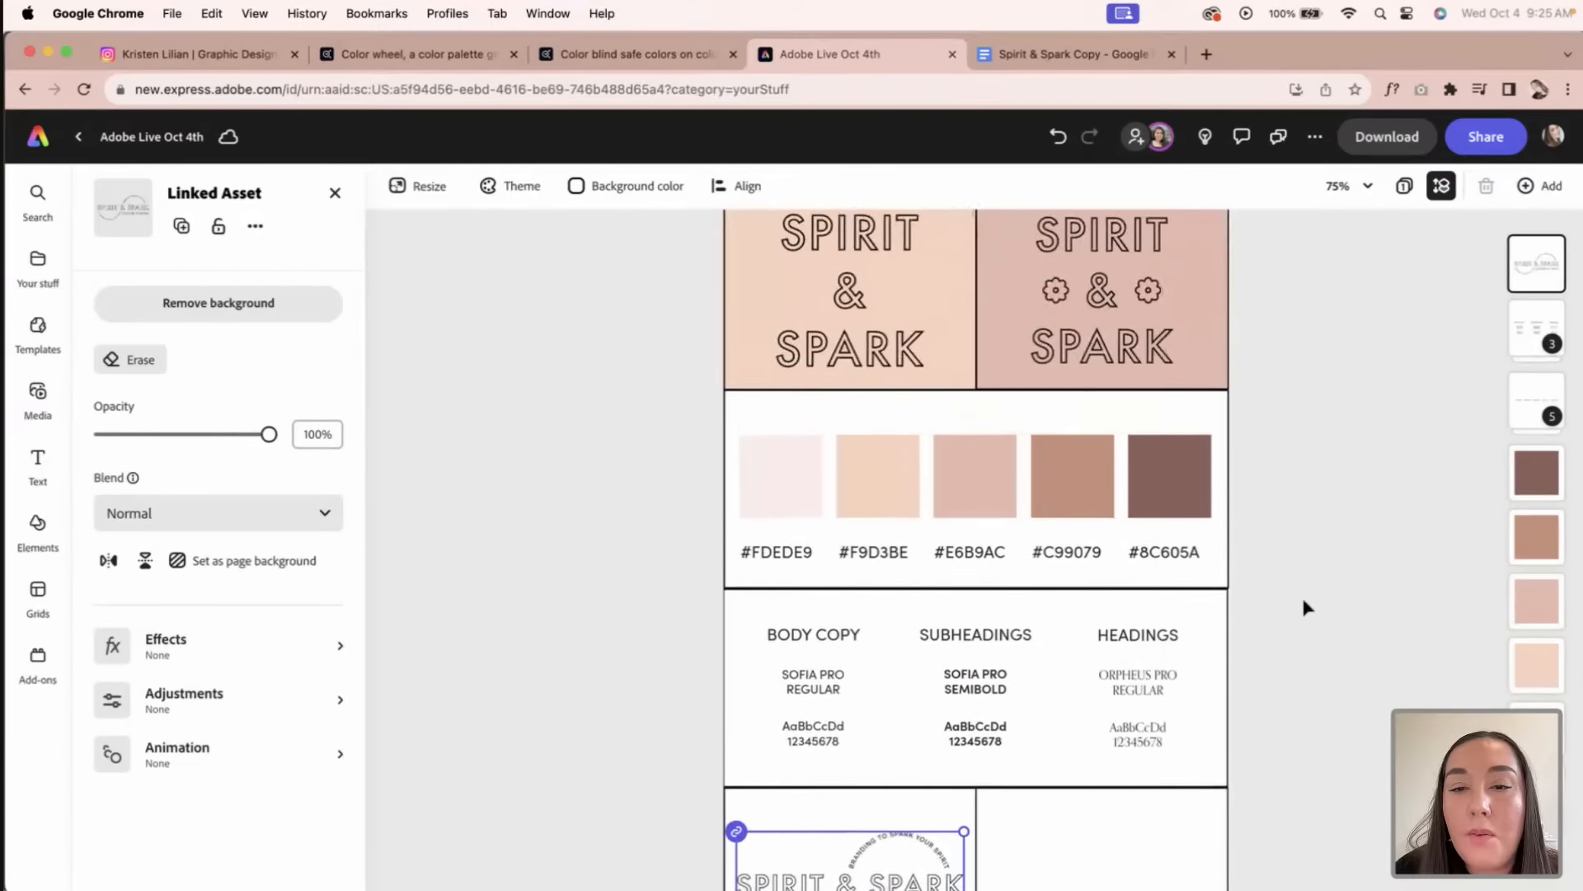
pyautogui.scroll(1, 1304, 608)
pyautogui.scroll(-1, 1305, 607)
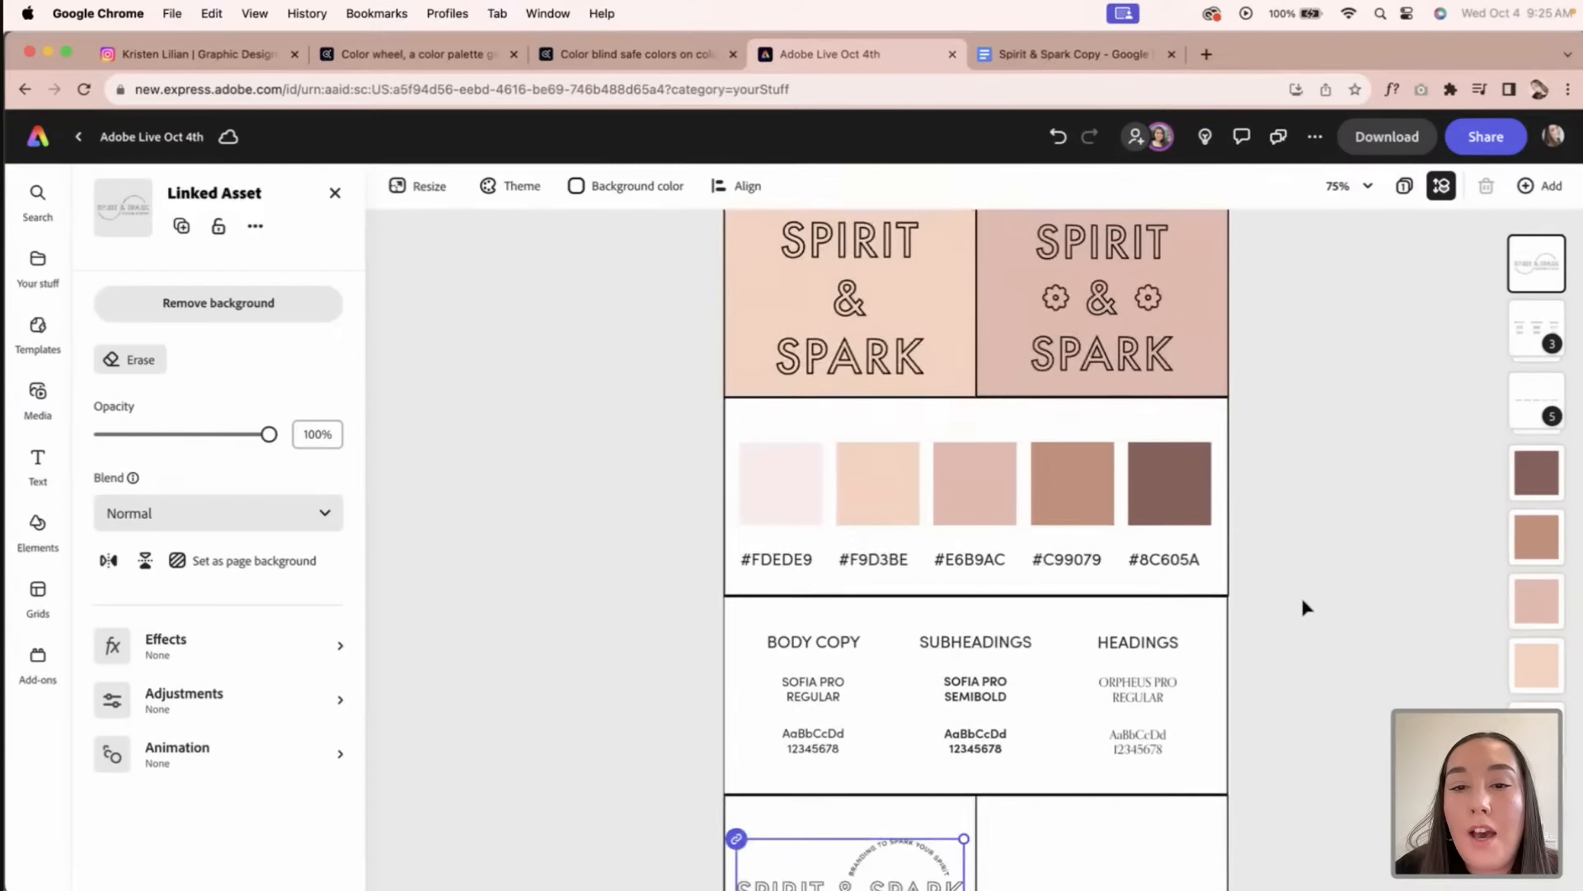
pyautogui.scroll(1, 1301, 606)
pyautogui.scroll(-2, 1089, 561)
pyautogui.scroll(-2, 1089, 561)
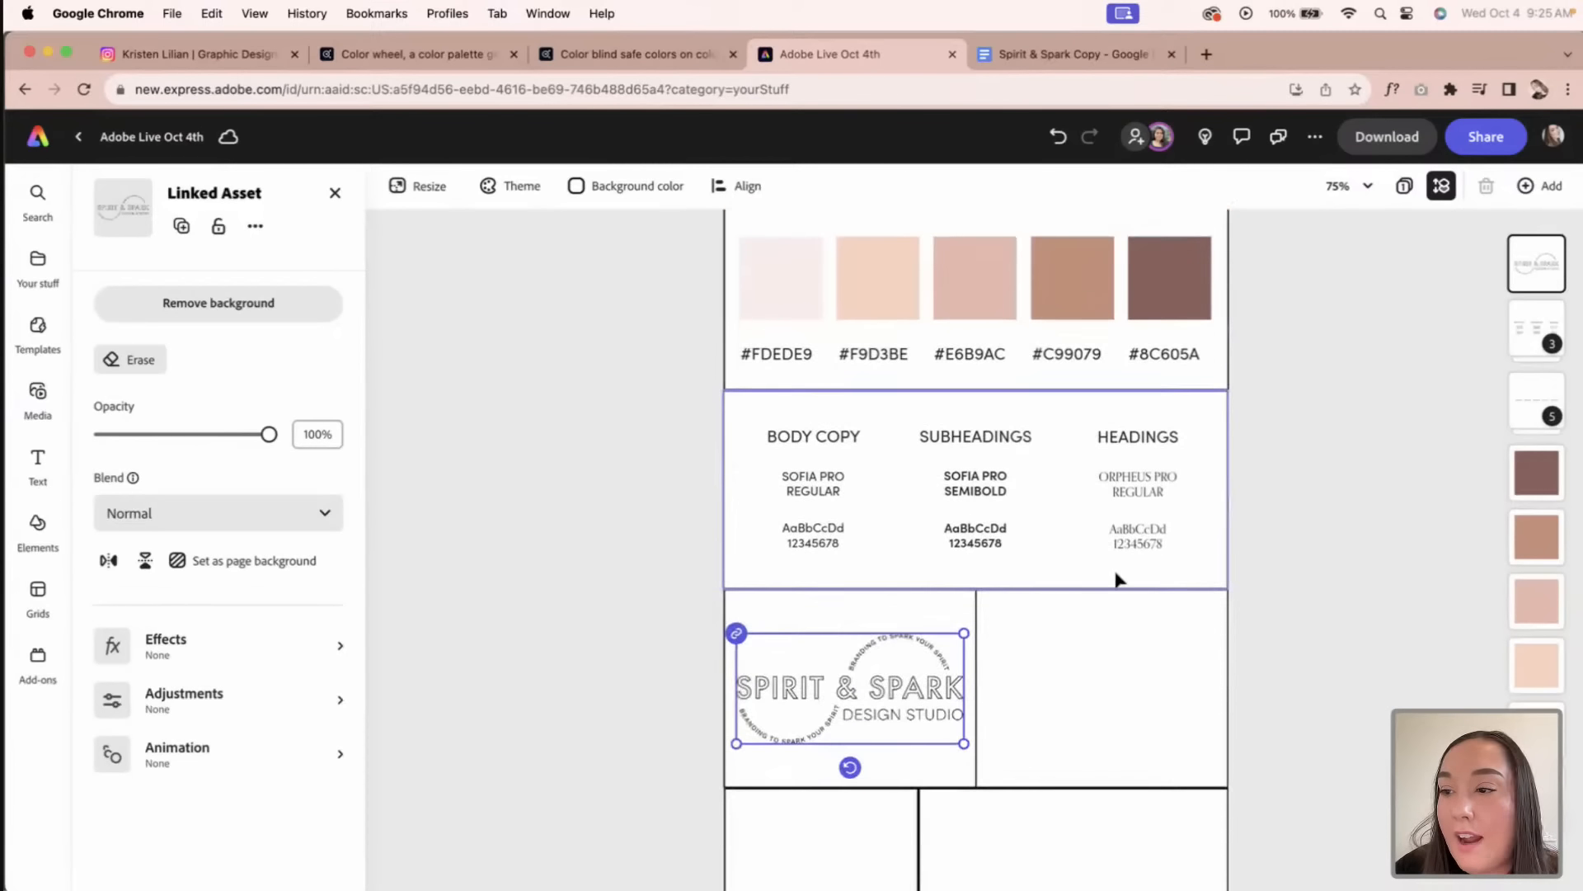
pyautogui.click(878, 526)
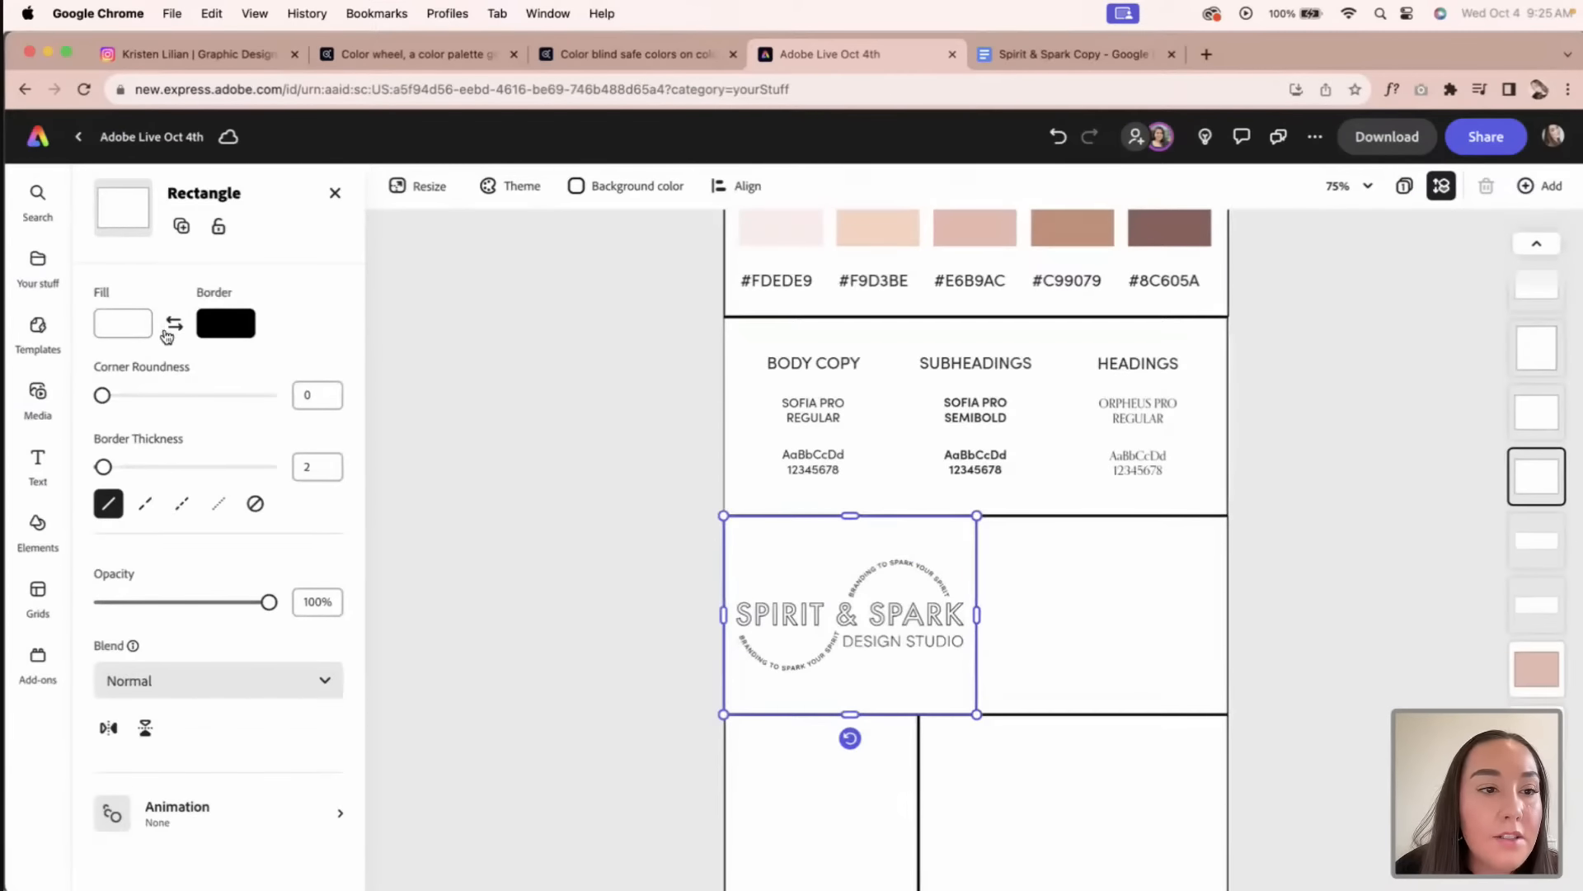
pyautogui.click(124, 323)
pyautogui.click(282, 558)
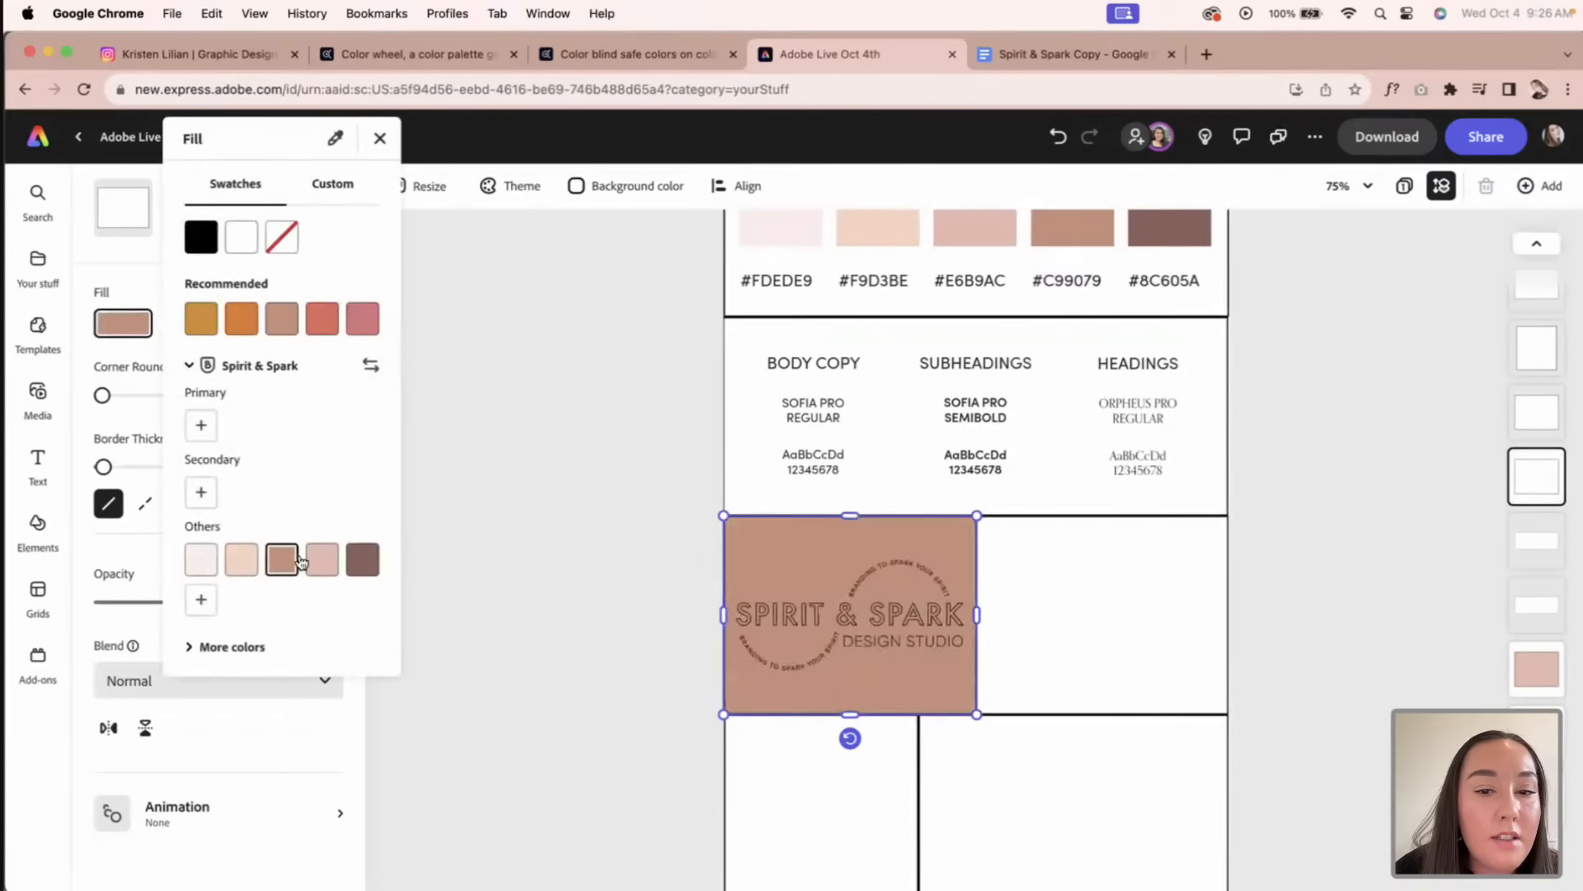
pyautogui.click(537, 544)
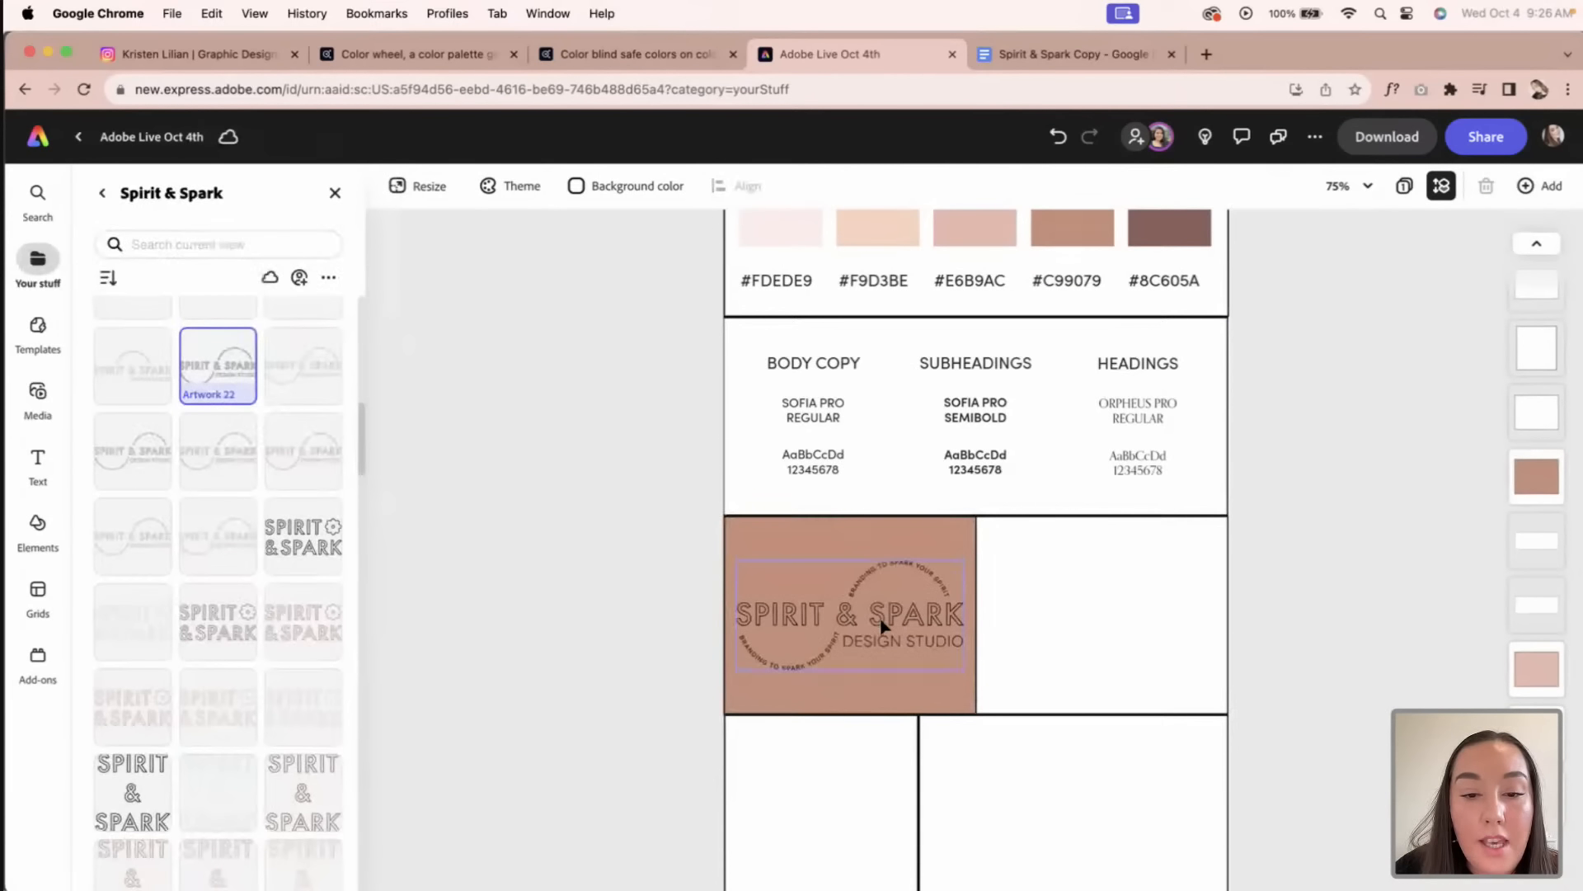
# Step: Replace the black logo on the brown box with the light Artwork 23 version, scaled to fit inside the box
pyautogui.click(882, 627)
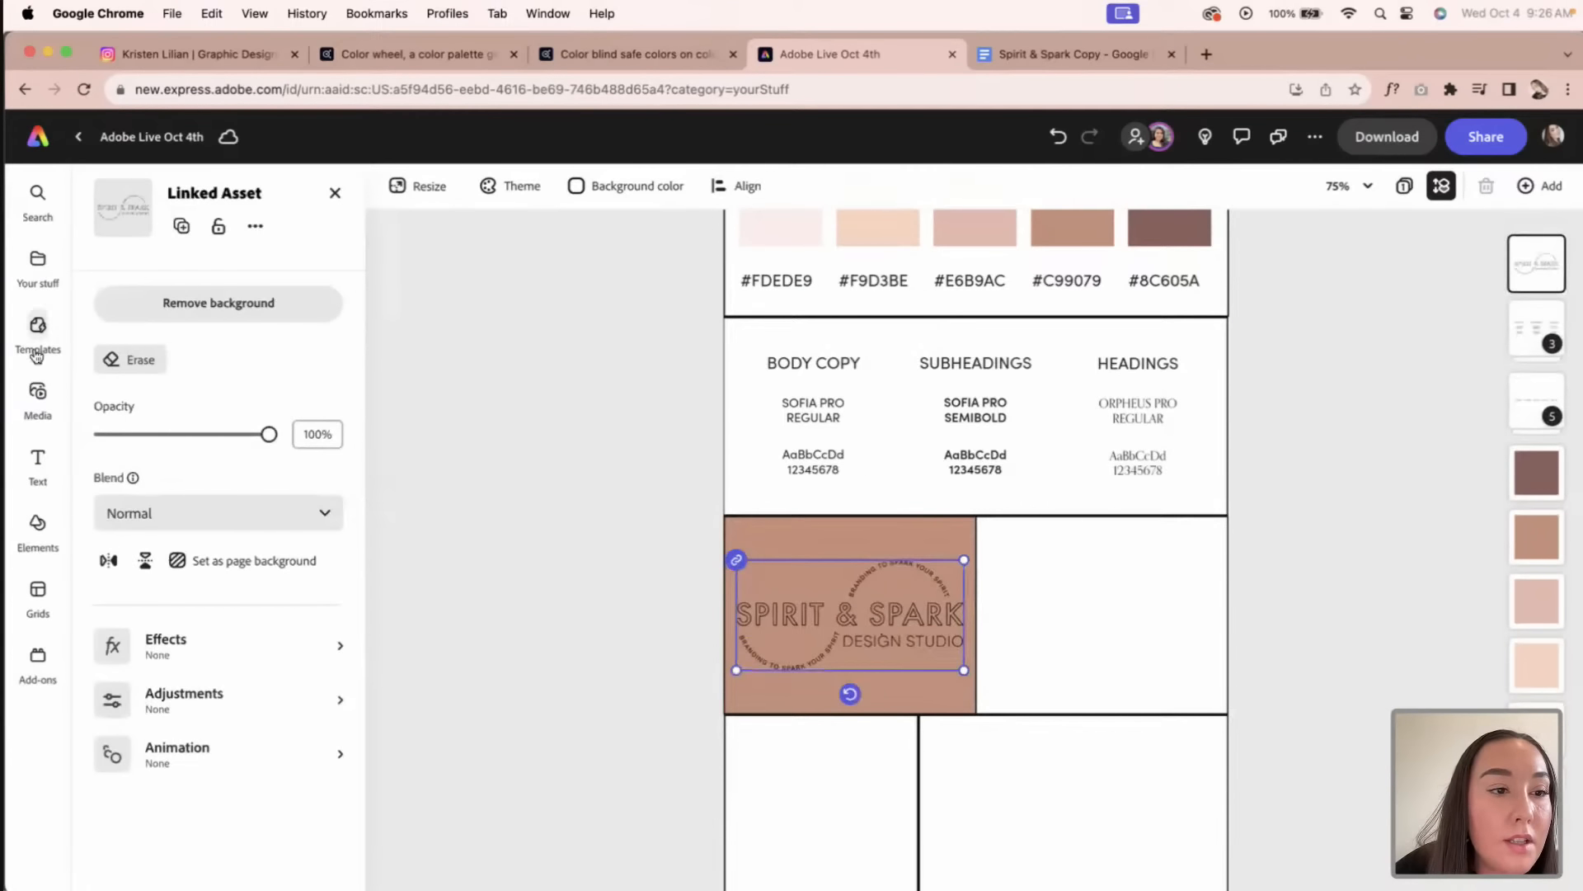
pyautogui.click(37, 258)
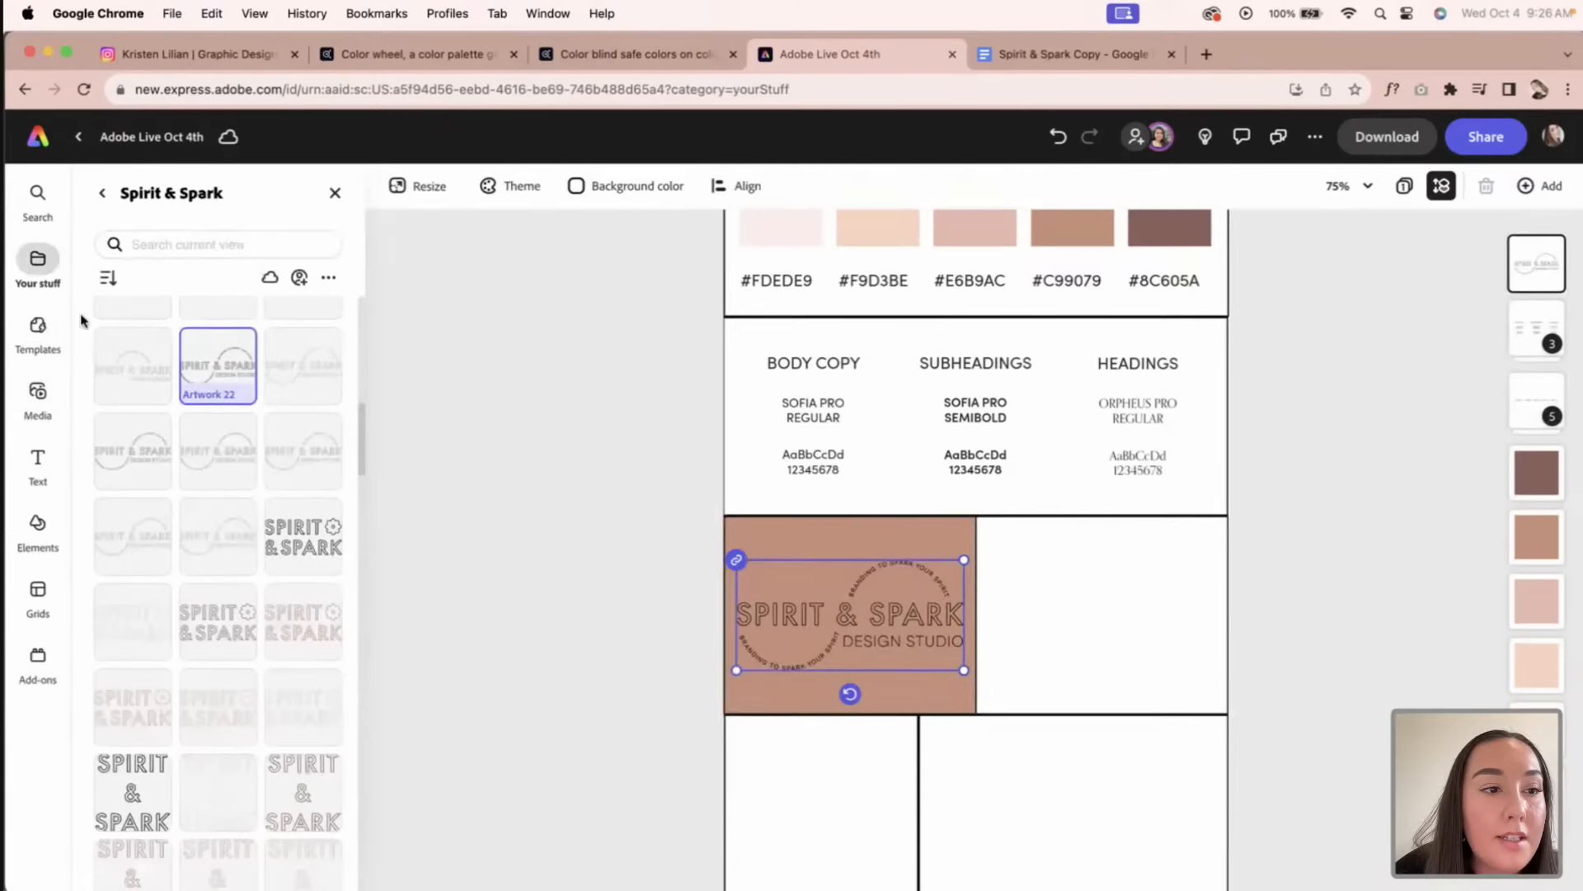
pyautogui.scroll(2, 254, 404)
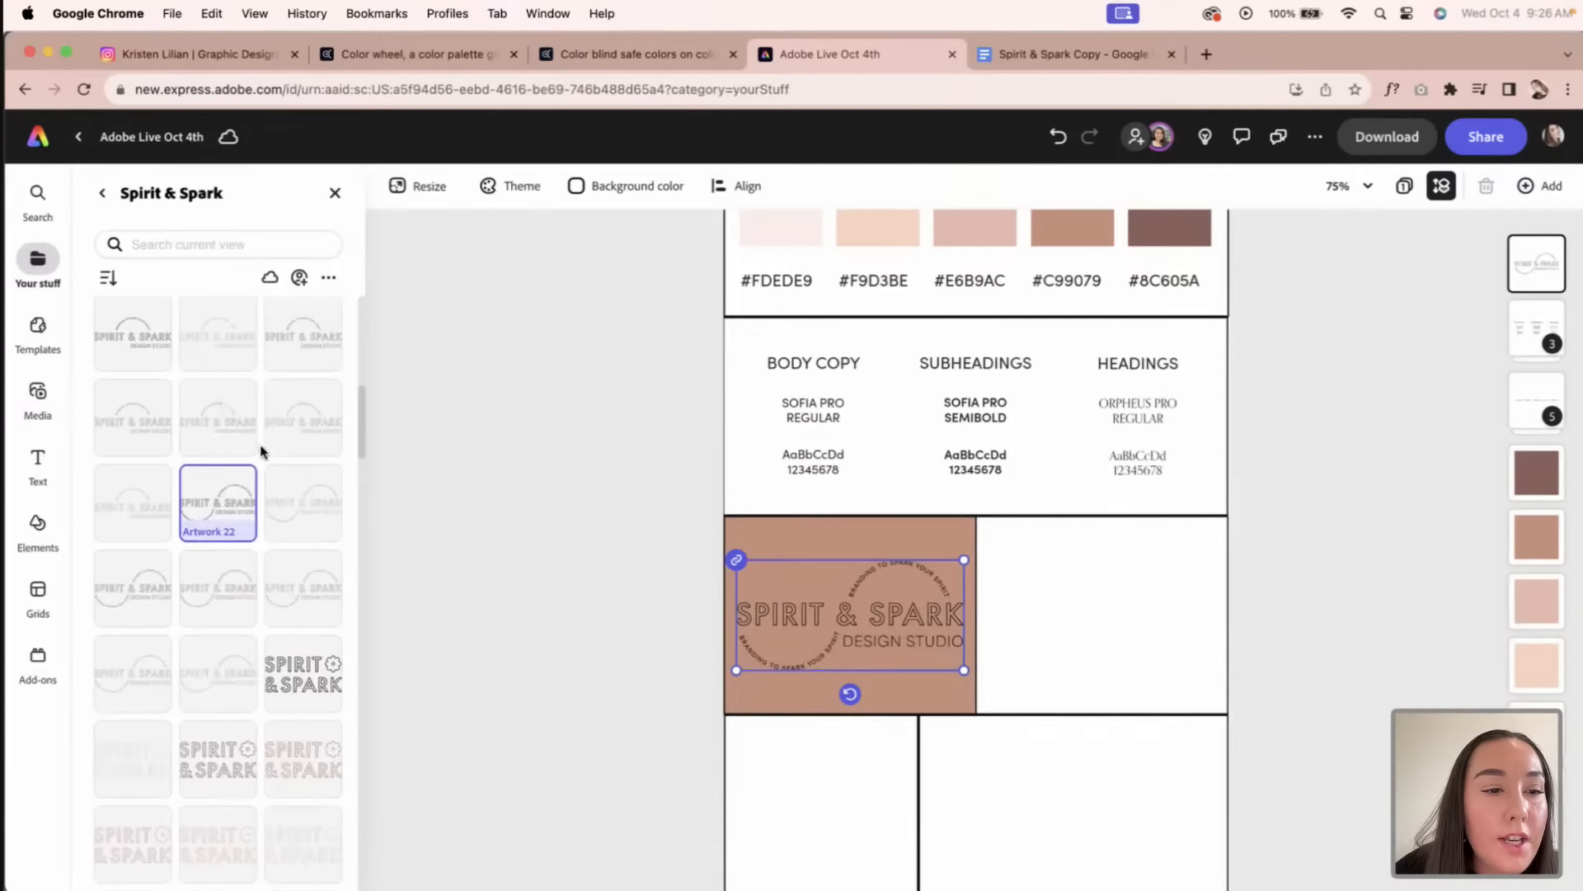
pyautogui.scroll(-1, 289, 473)
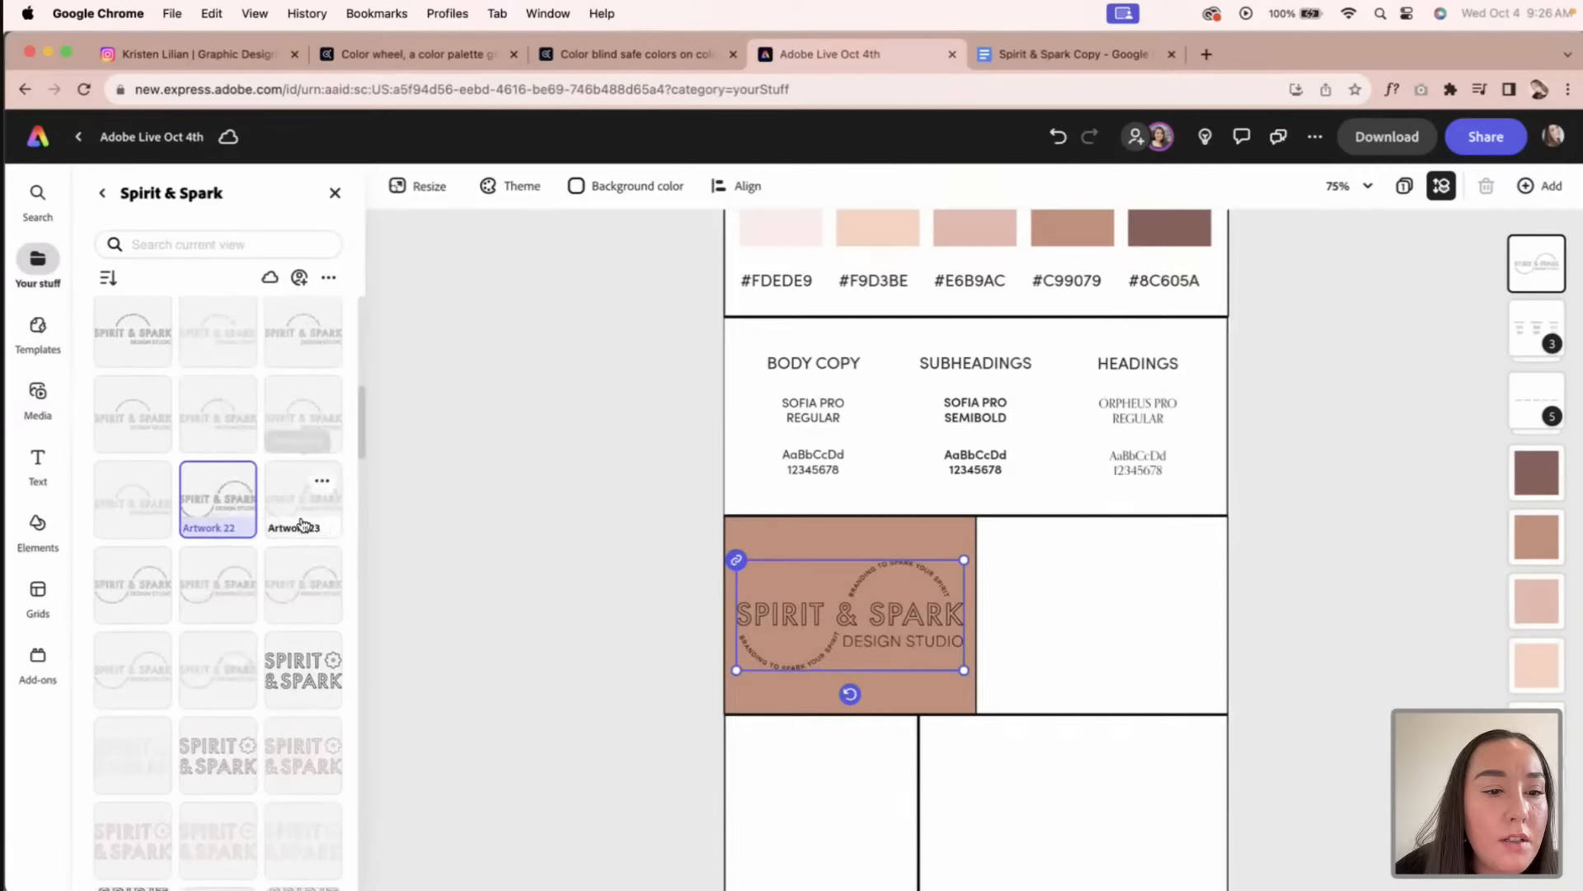
pyautogui.click(297, 509)
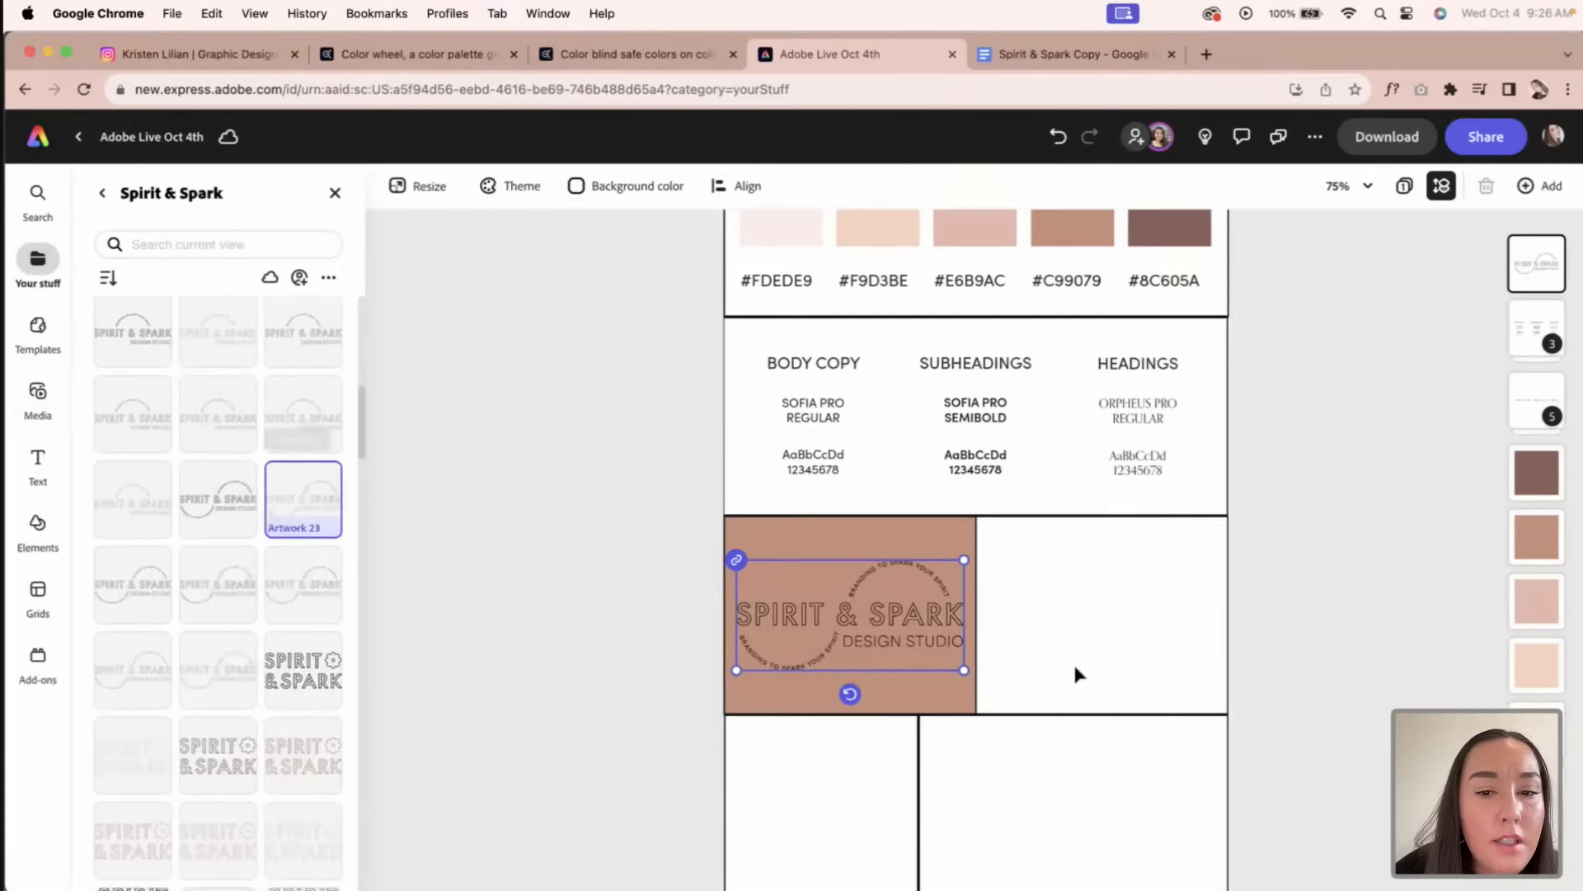
pyautogui.moveTo(1153, 637); pyautogui.dragTo(975, 642)
pyautogui.click(924, 576)
pyautogui.press('BackSpace')
pyautogui.moveTo(947, 584); pyautogui.dragTo(941, 616)
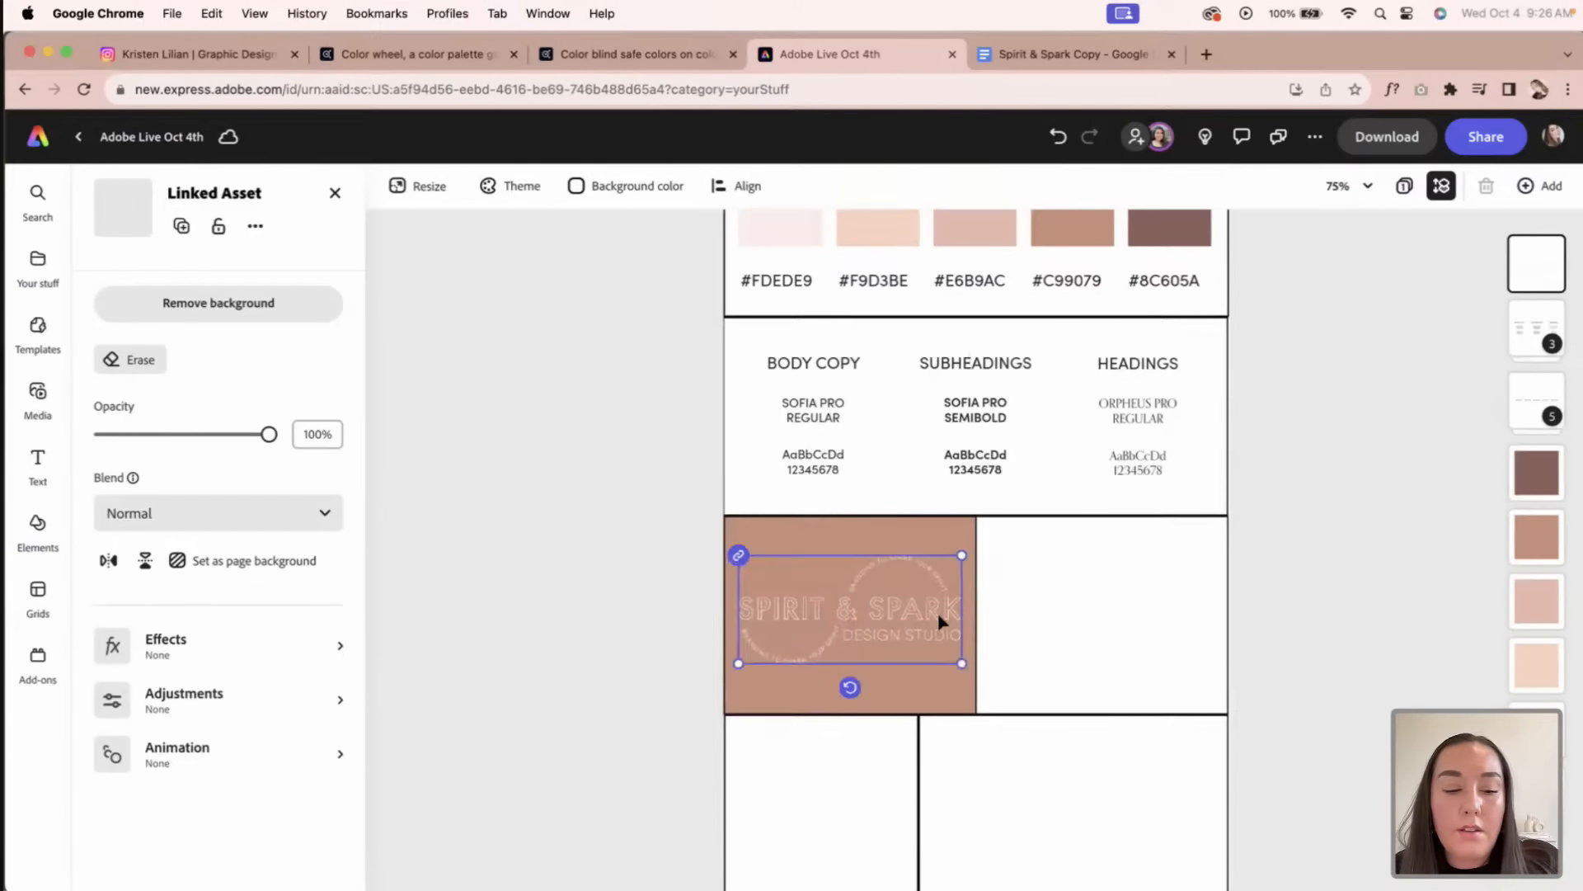
# Step: Align the light logo to the middle of its brown box
pyautogui.keyDown('shift'); pyautogui.click(909, 545); pyautogui.keyUp('shift')
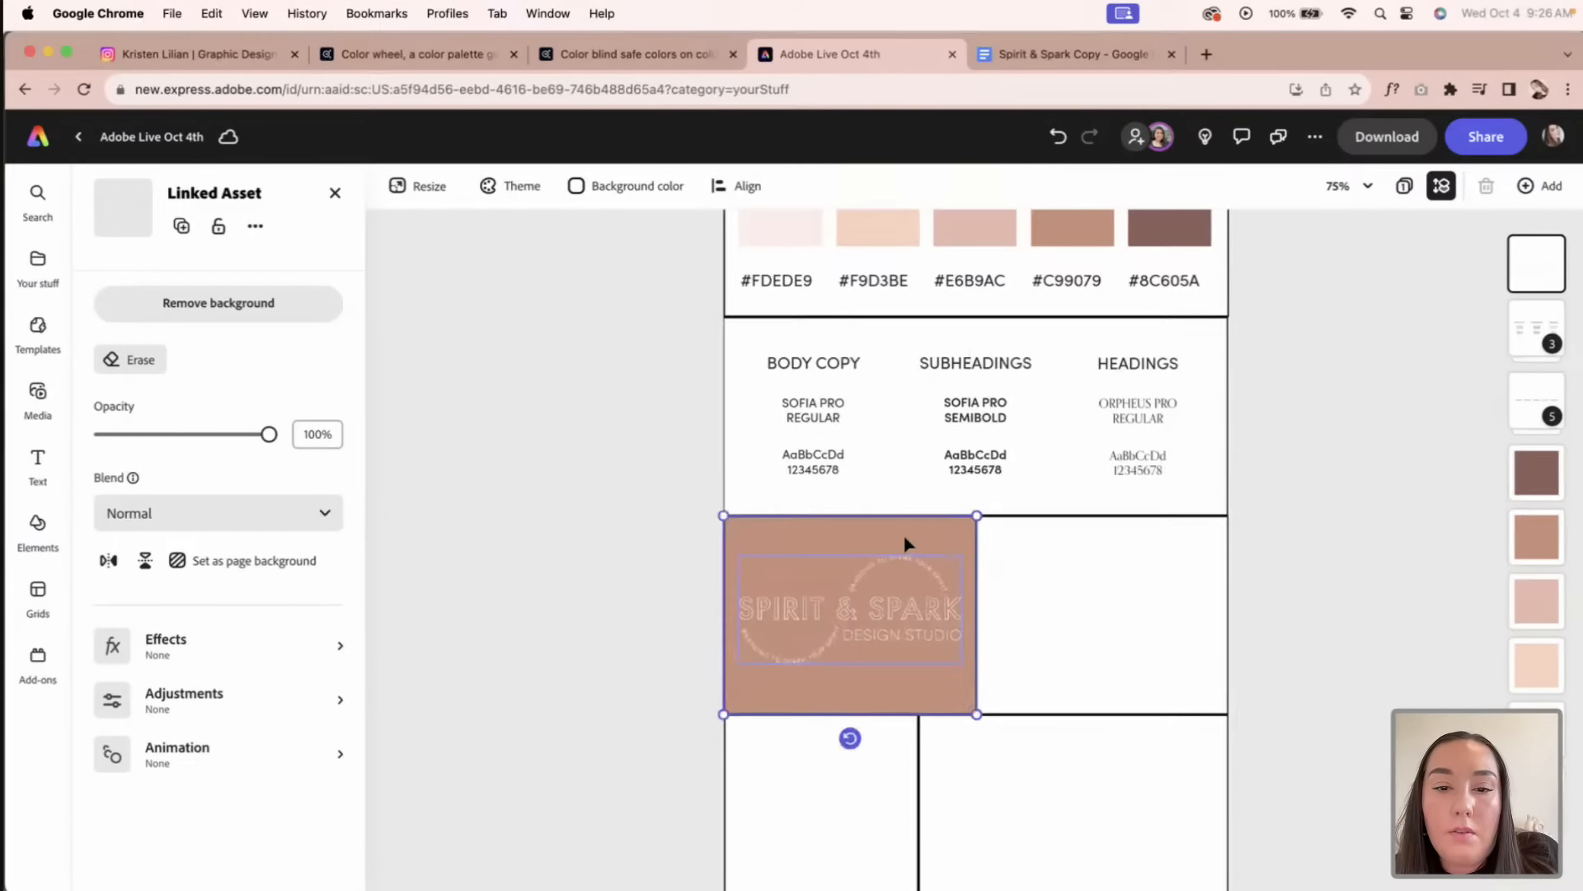
pyautogui.click(740, 187)
pyautogui.click(771, 305)
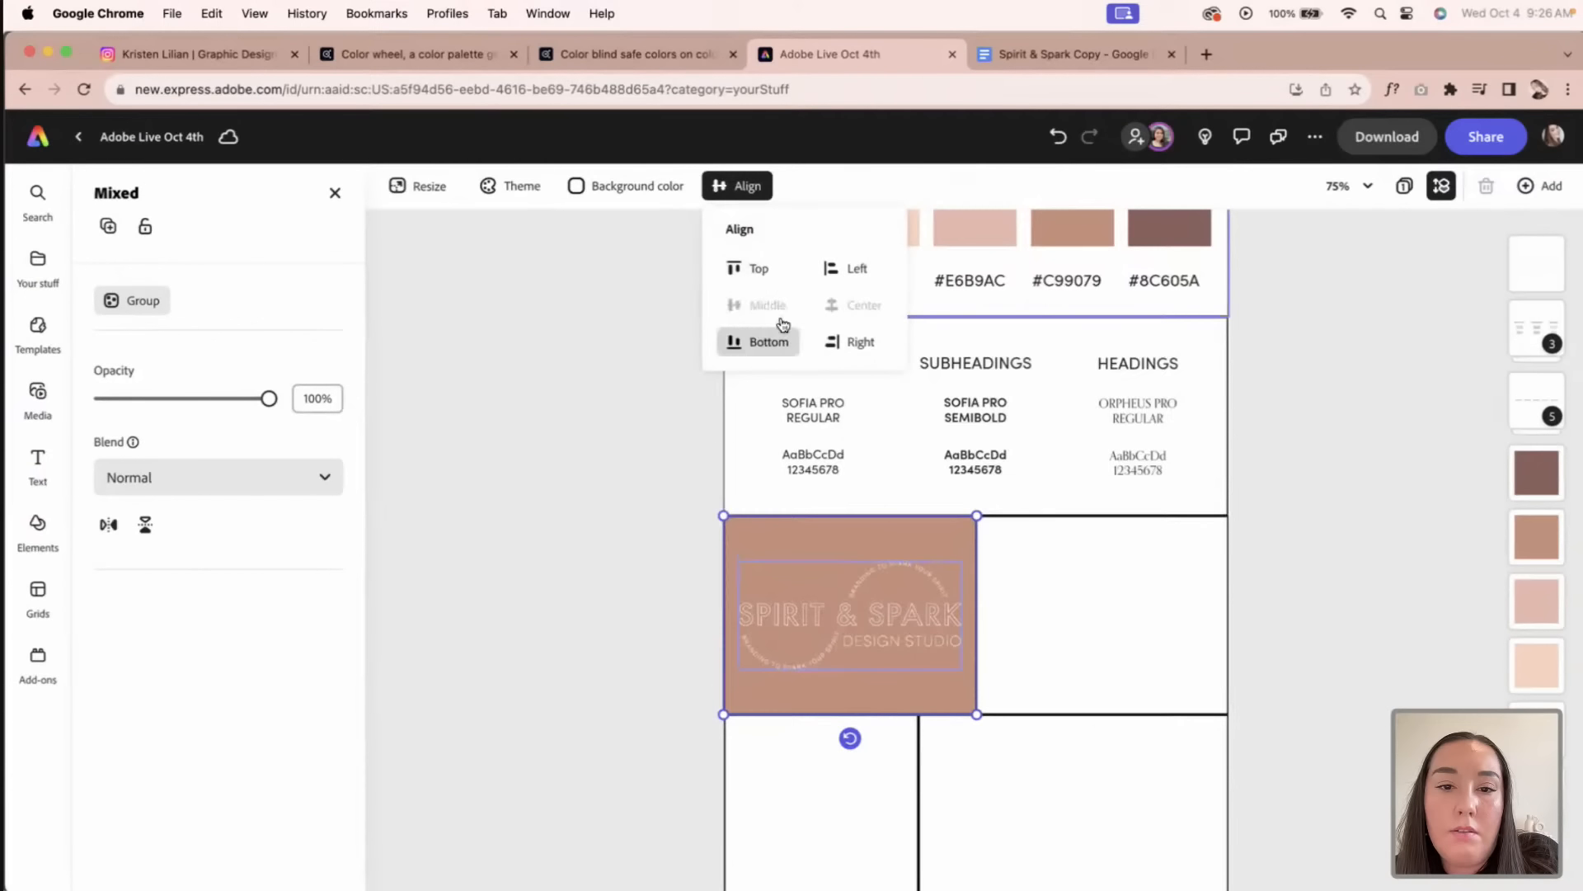
pyautogui.click(668, 367)
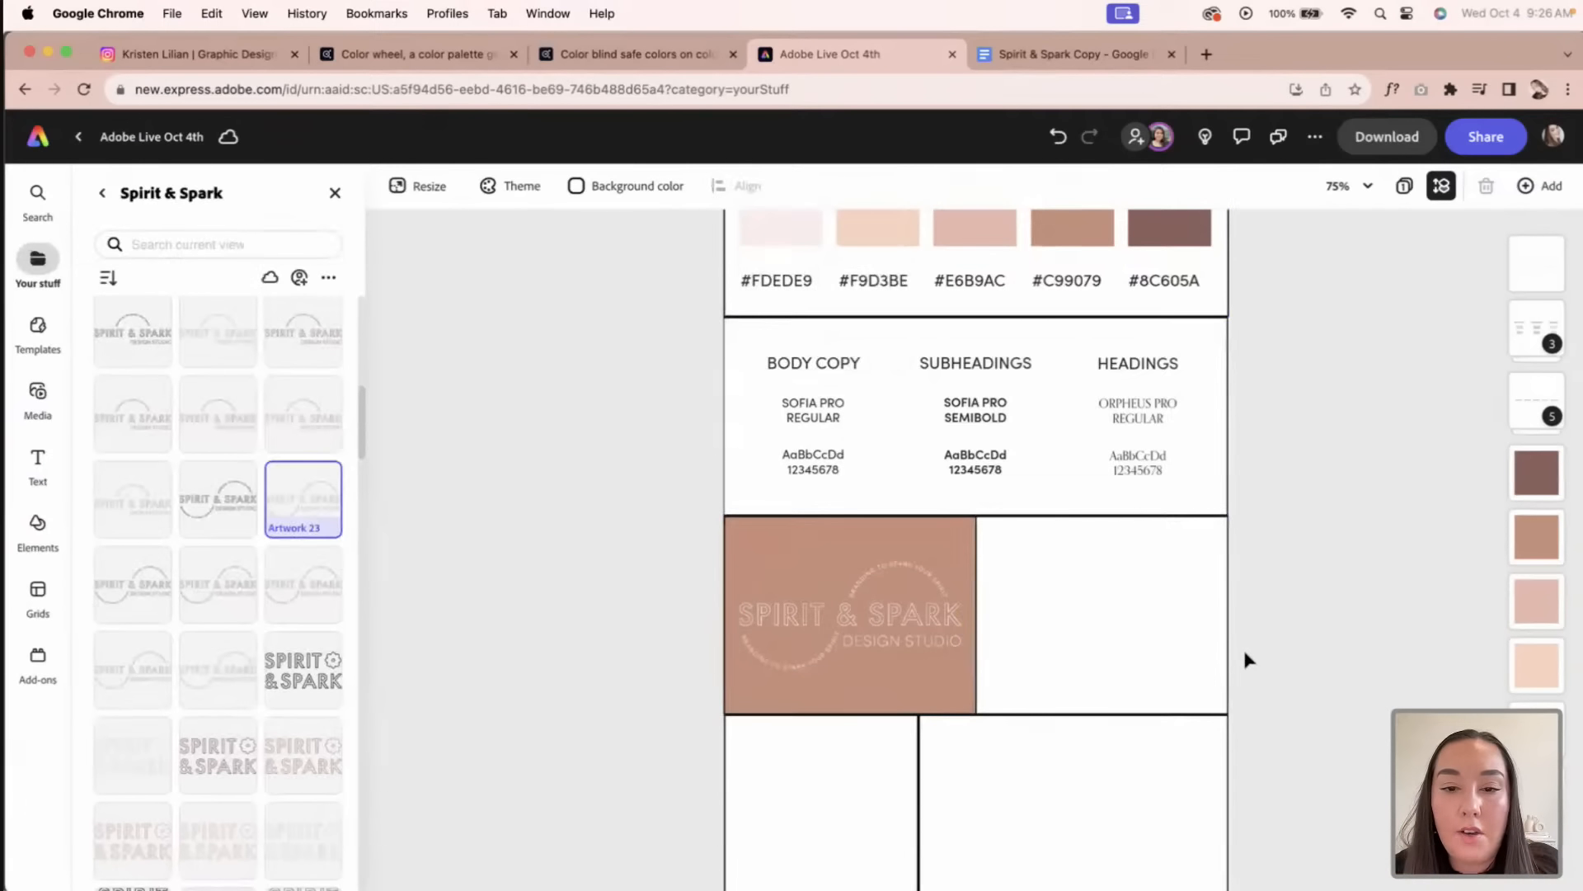
# Step: Add the peach watercolor texture from the Spirit & Spark library for the empty box beside the brown logo box
pyautogui.click(1188, 635)
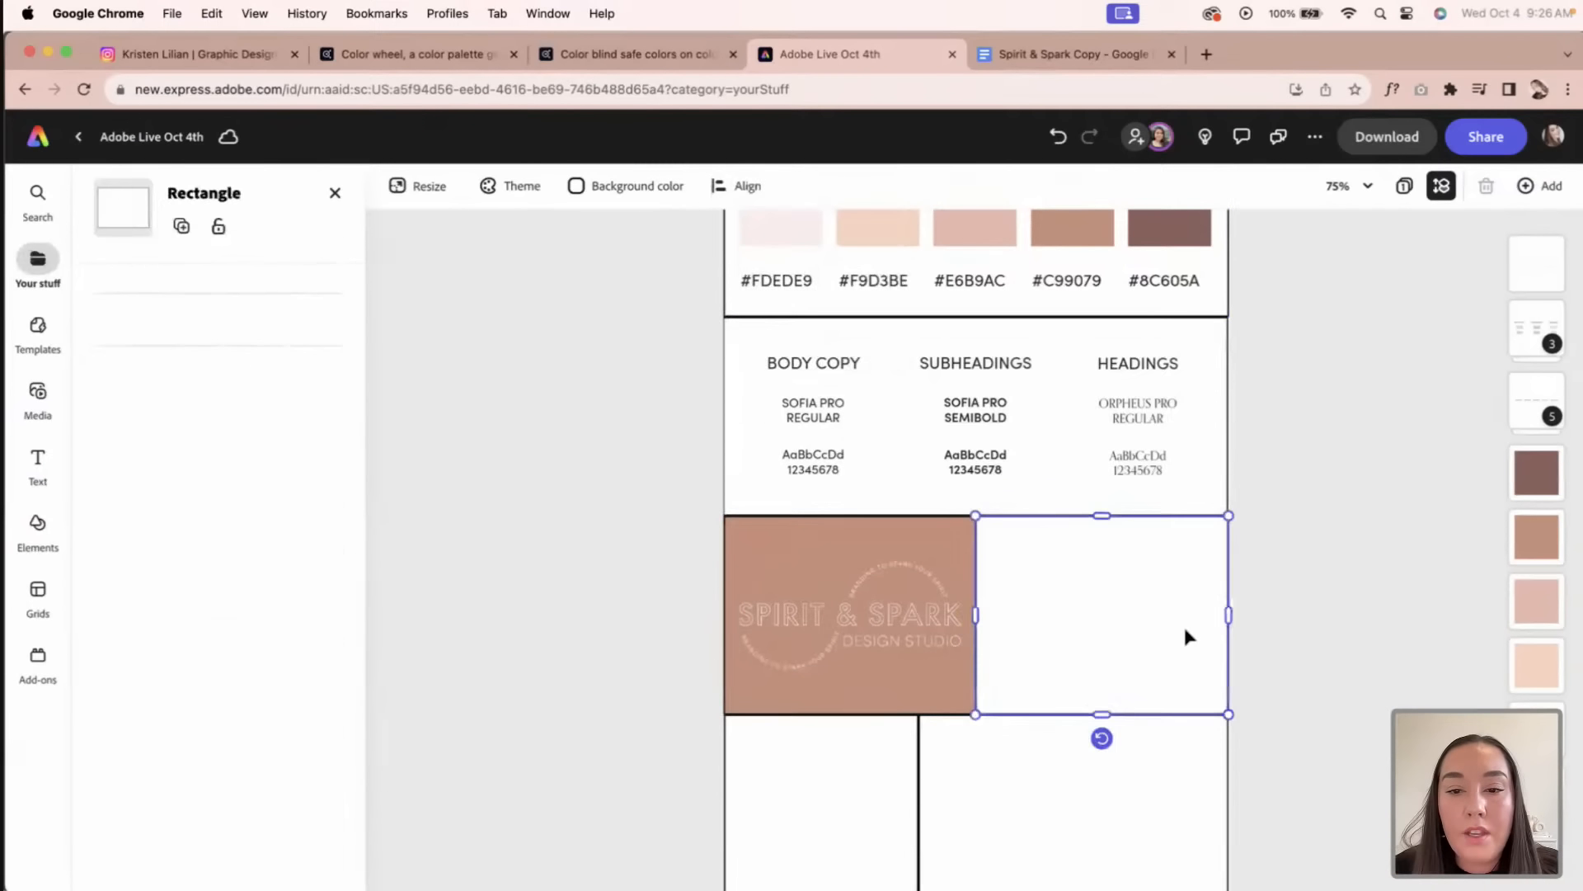
pyautogui.click(36, 283)
pyautogui.scroll(-5, 240, 561)
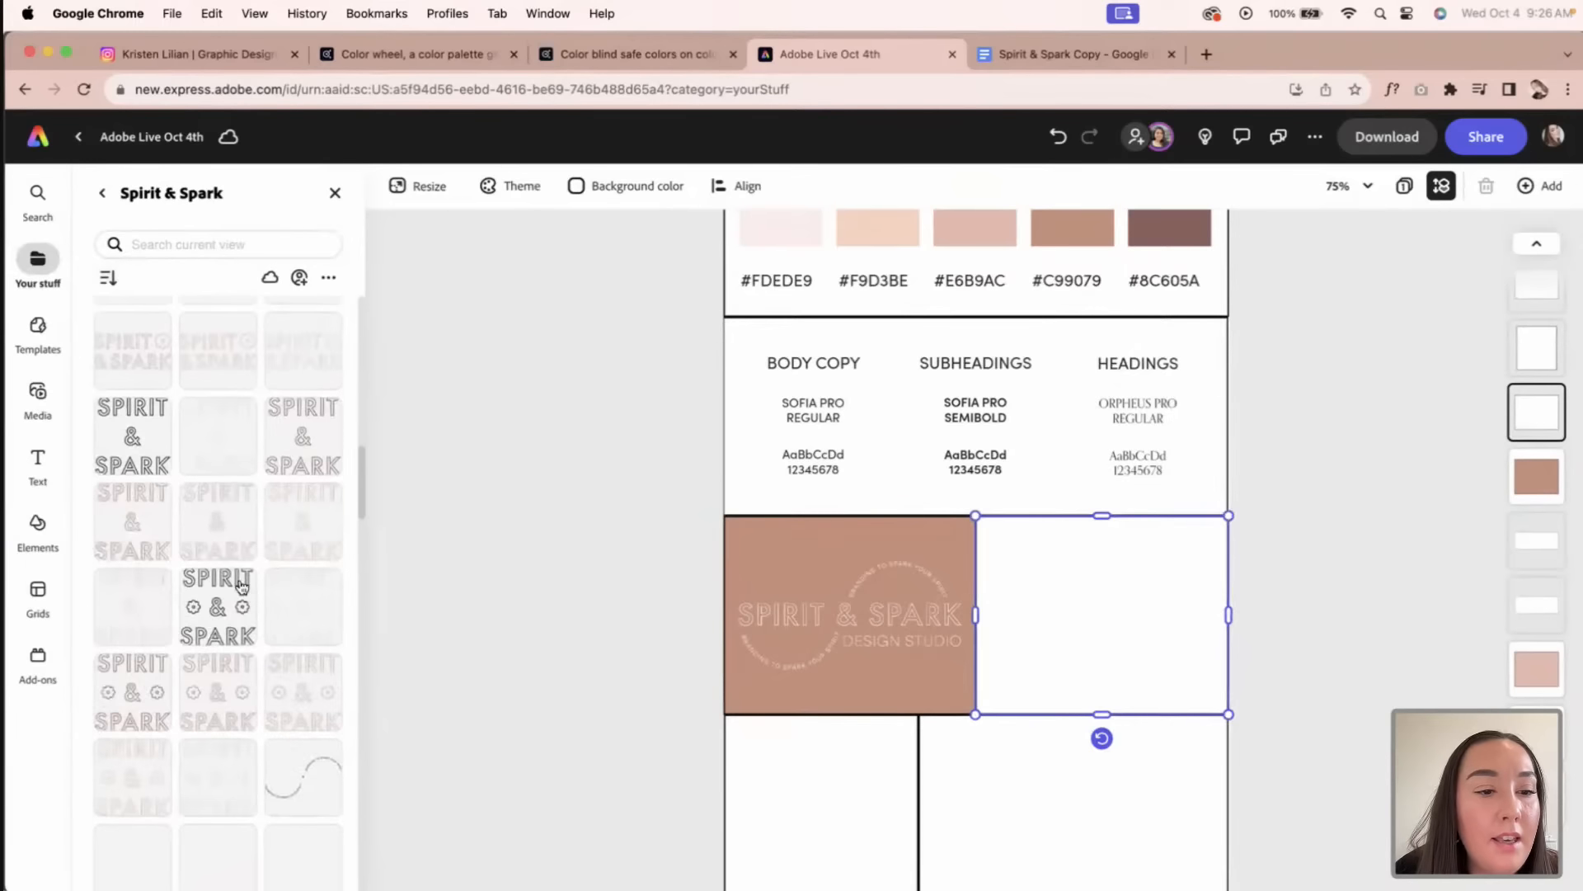
pyautogui.scroll(-10, 247, 584)
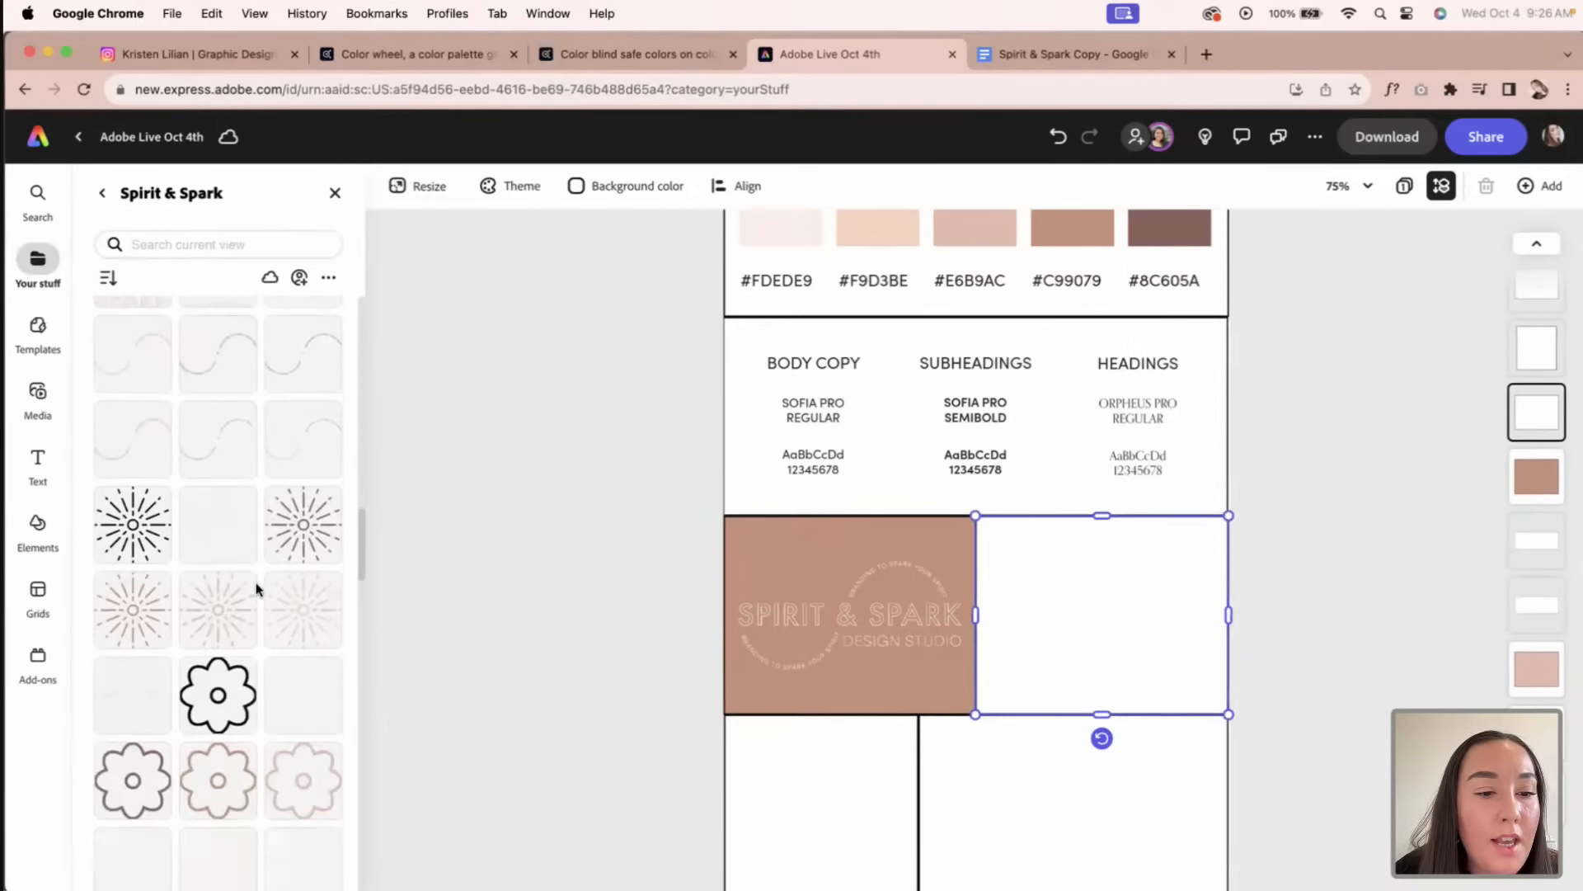
pyautogui.scroll(-5, 256, 582)
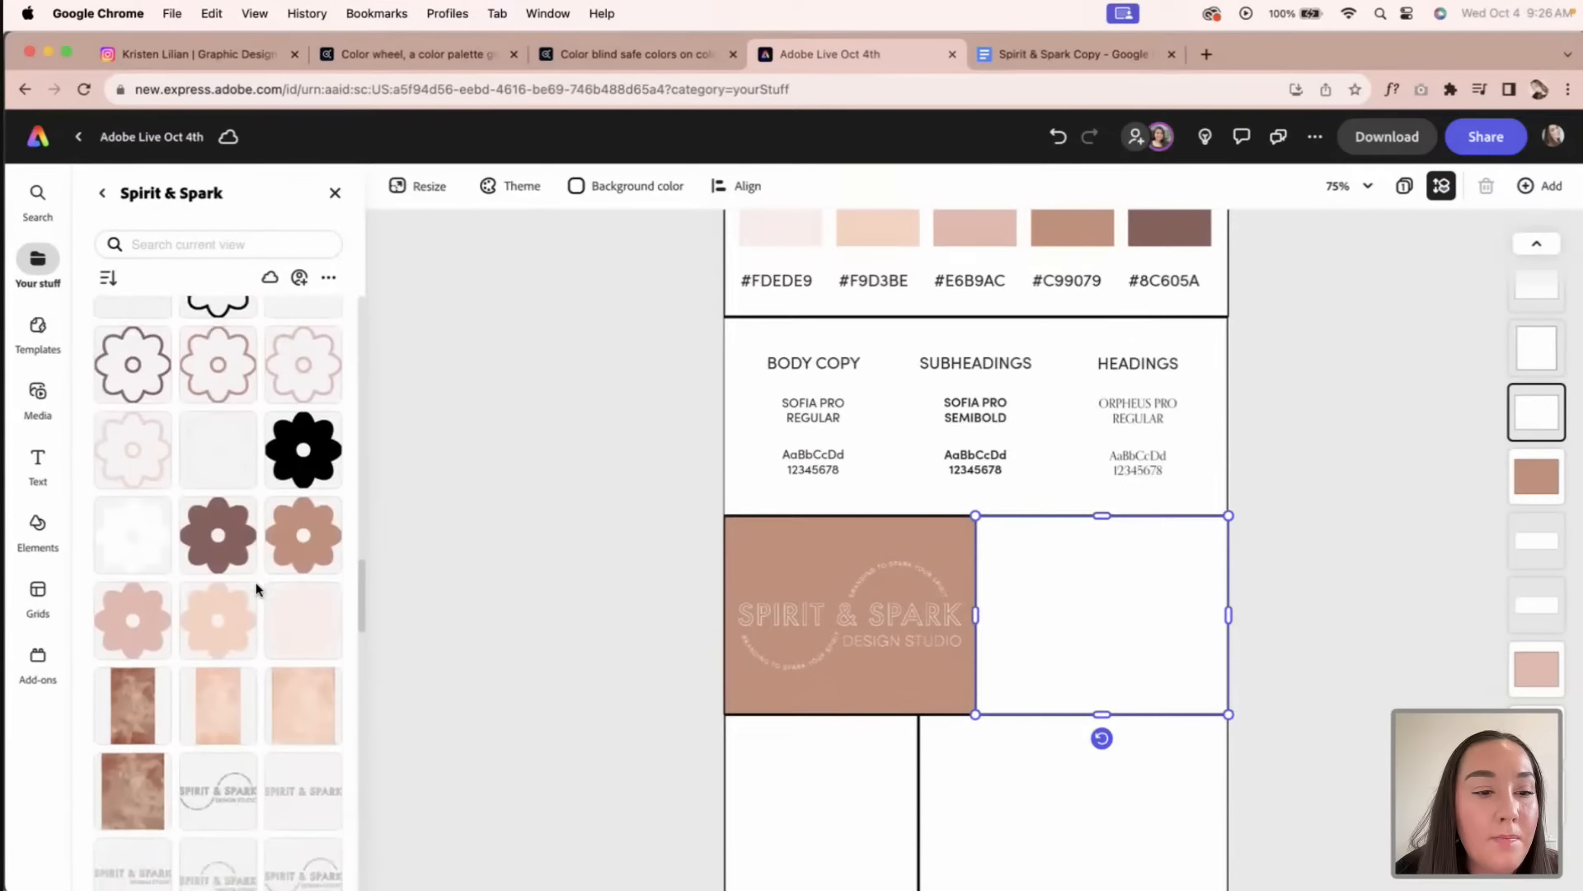
pyautogui.moveTo(323, 623)
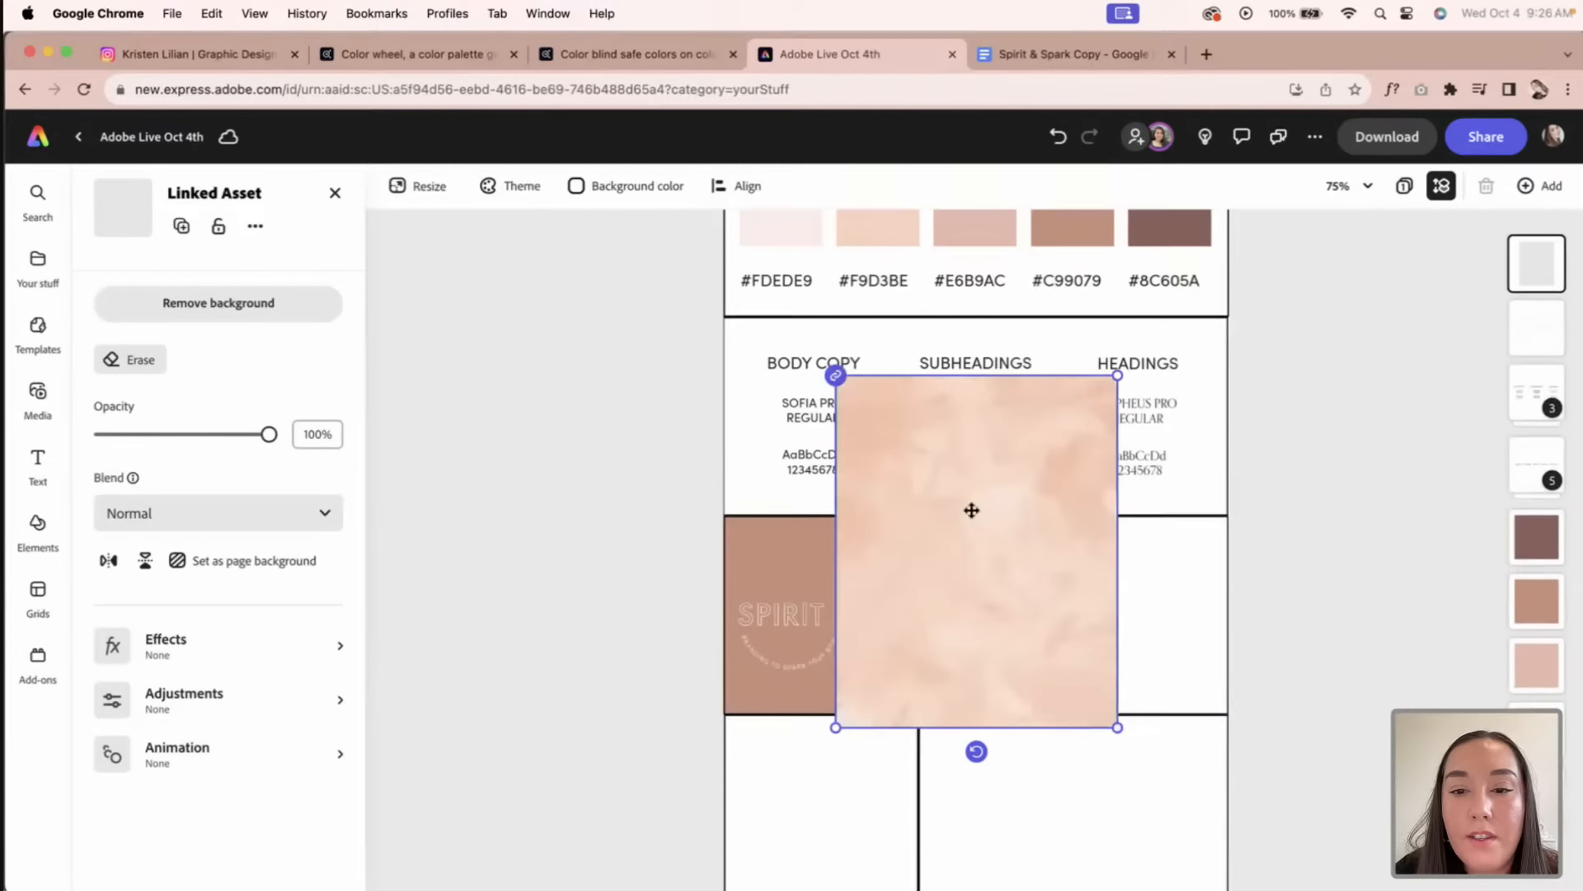
# Step: Move the peach texture to the upper corner of the empty box beside the logo and scale it to the box's width
pyautogui.moveTo(972, 509); pyautogui.dragTo(1110, 648)
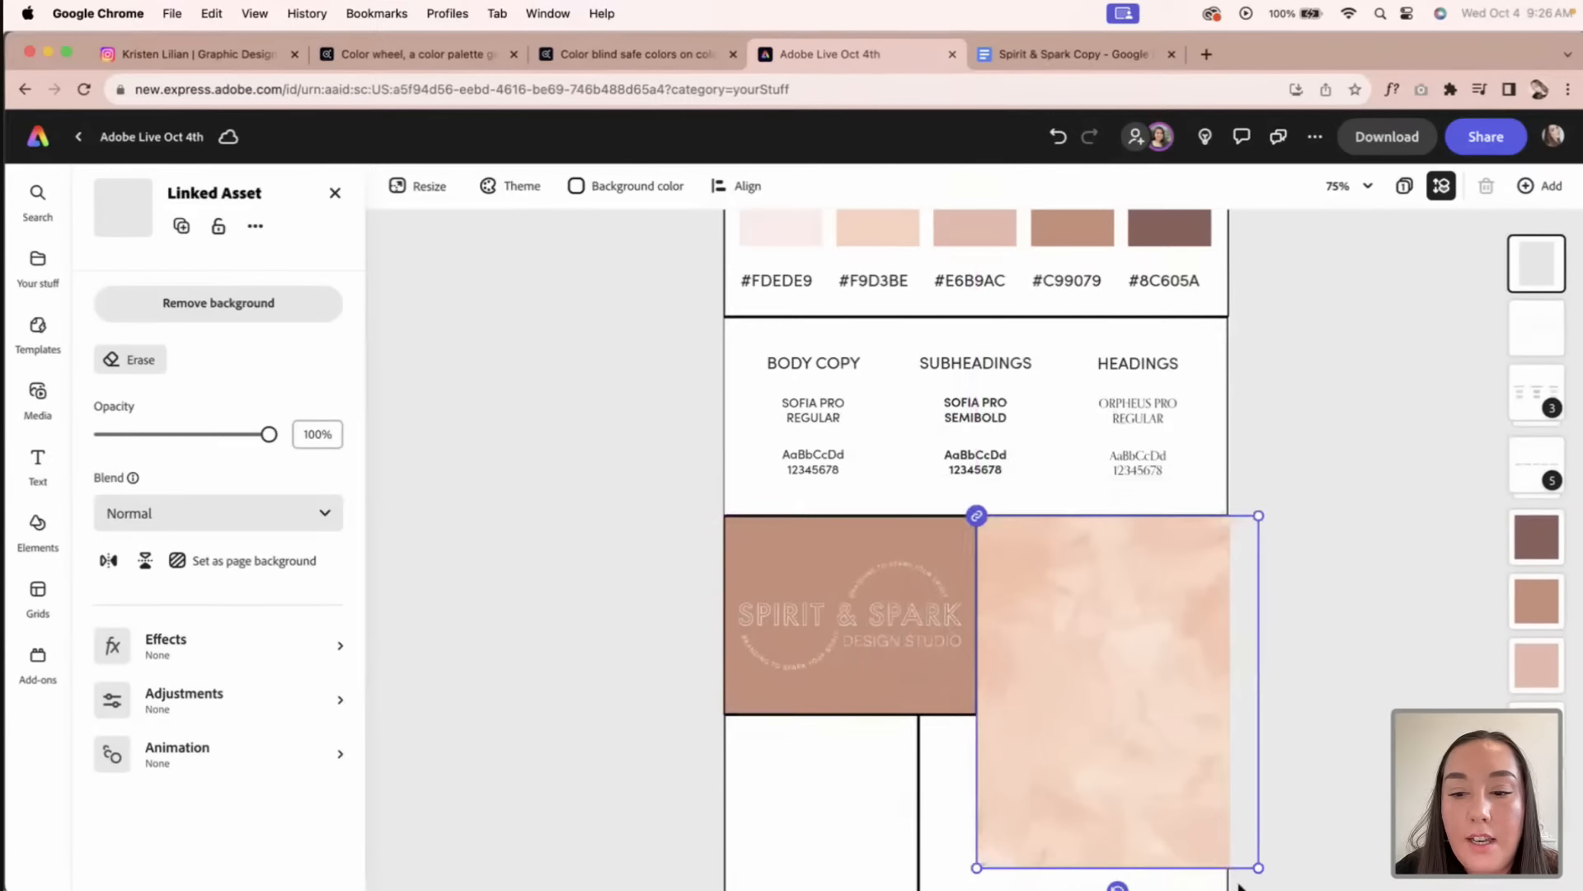
pyautogui.moveTo(1254, 866); pyautogui.dragTo(1227, 839)
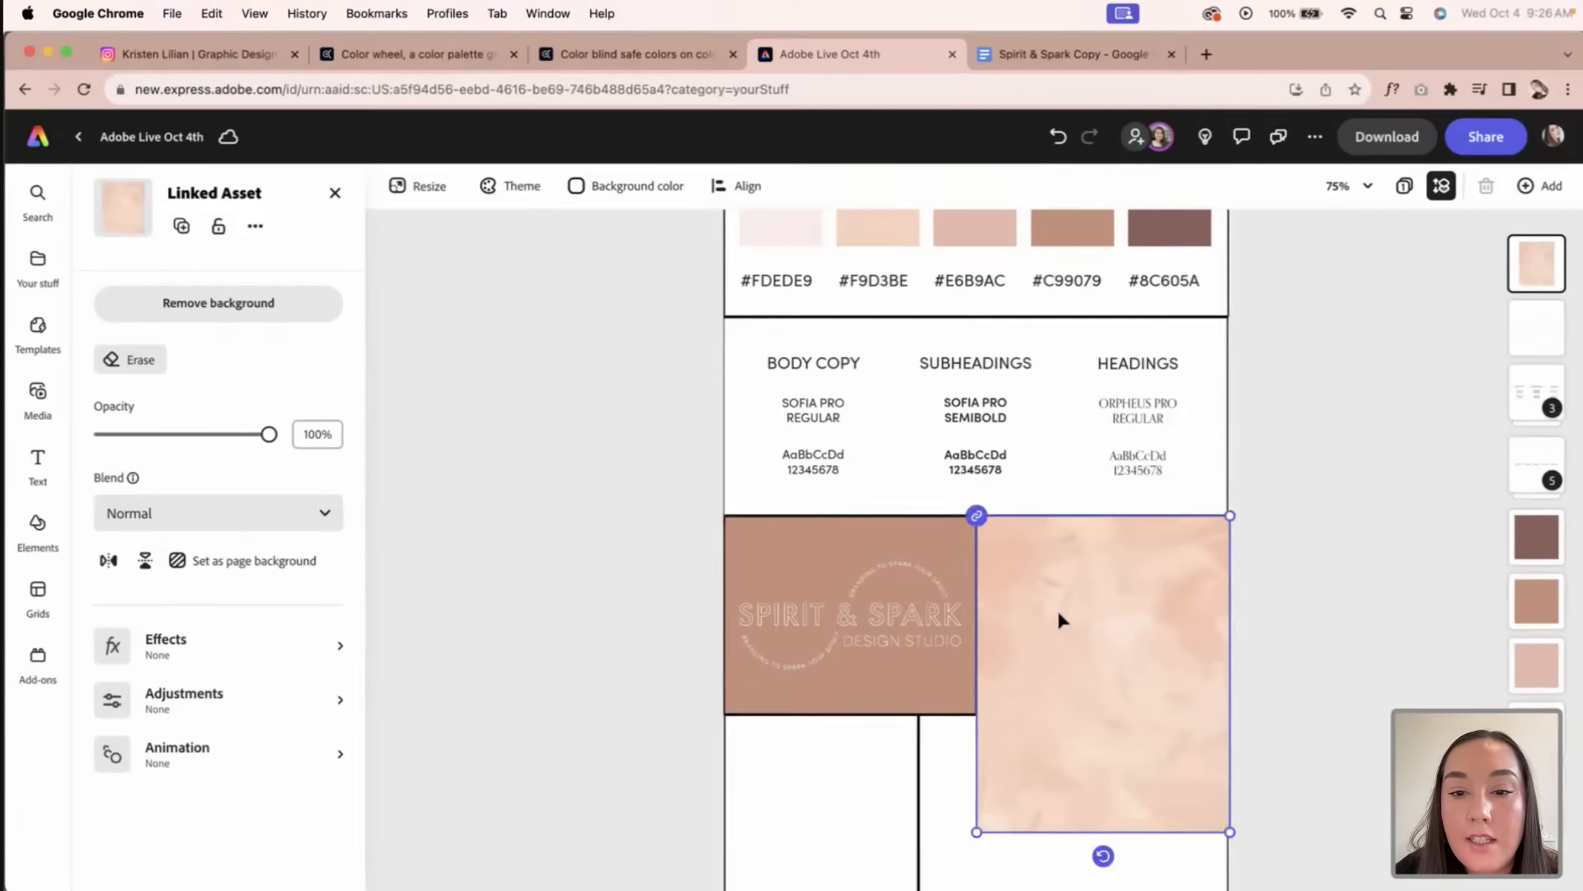
pyautogui.moveTo(1057, 618); pyautogui.dragTo(1053, 615)
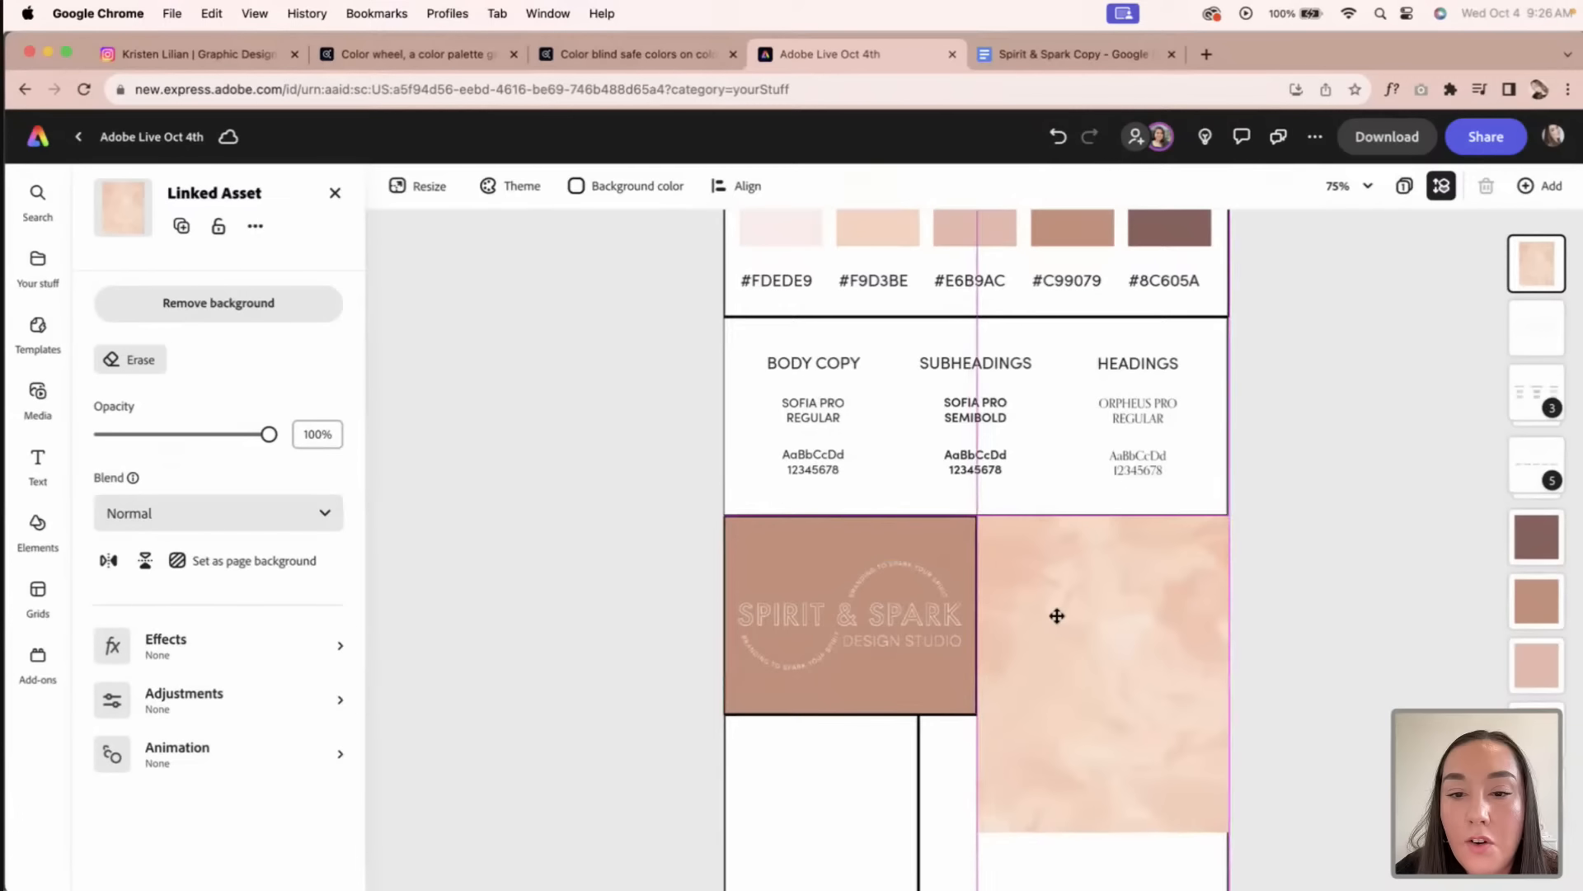
# Step: Send the peach texture behind the large lower box so that its excess height is hidden
pyautogui.click(1286, 671)
pyautogui.click(1131, 640)
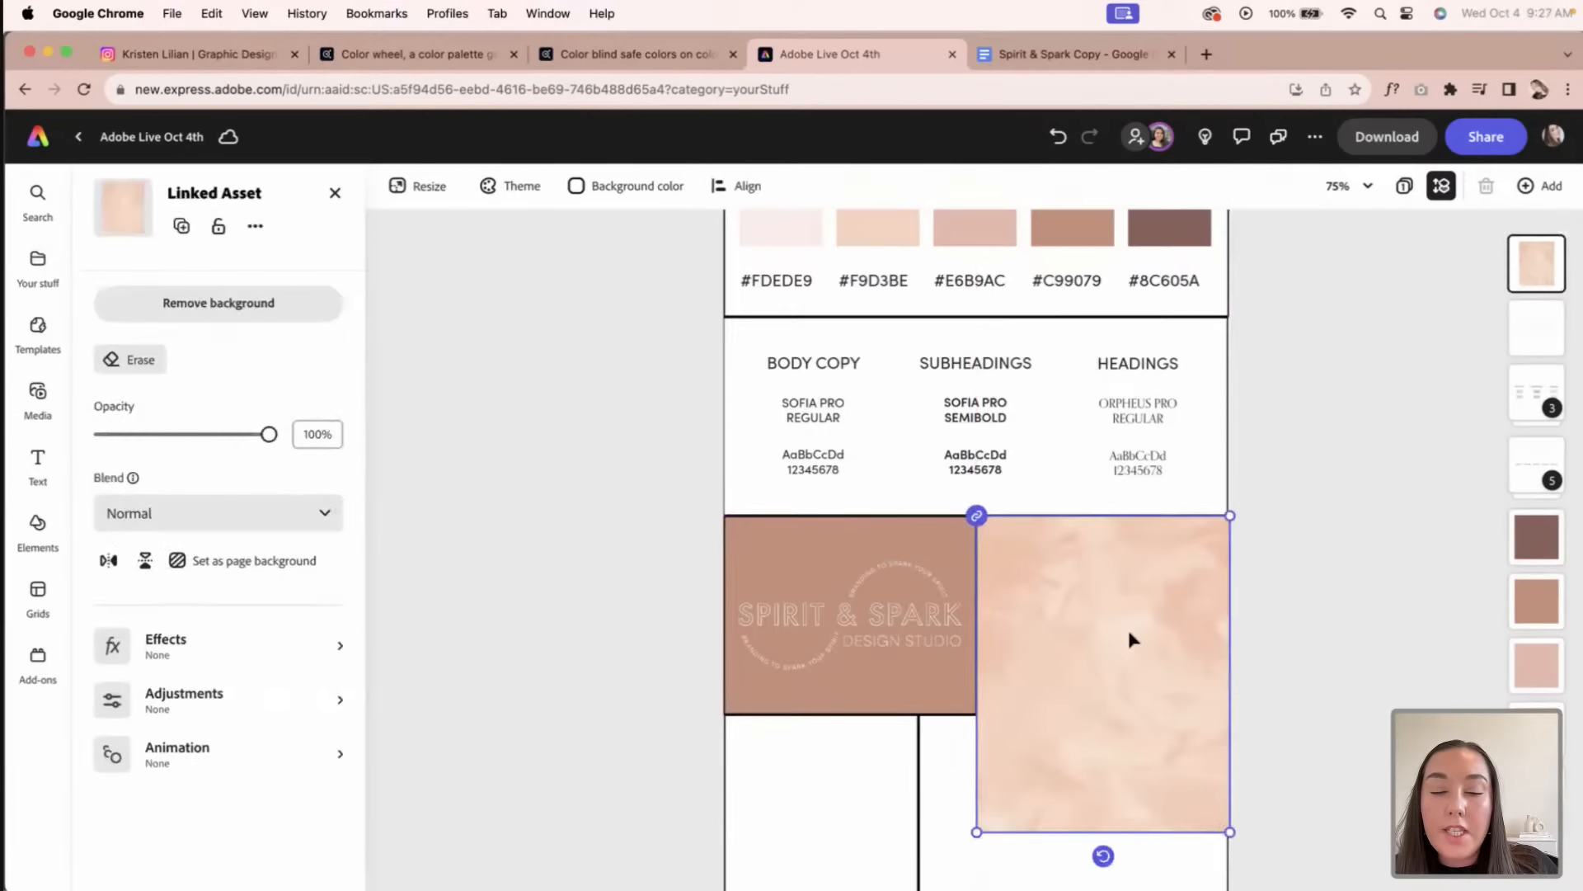
pyautogui.click(1130, 633)
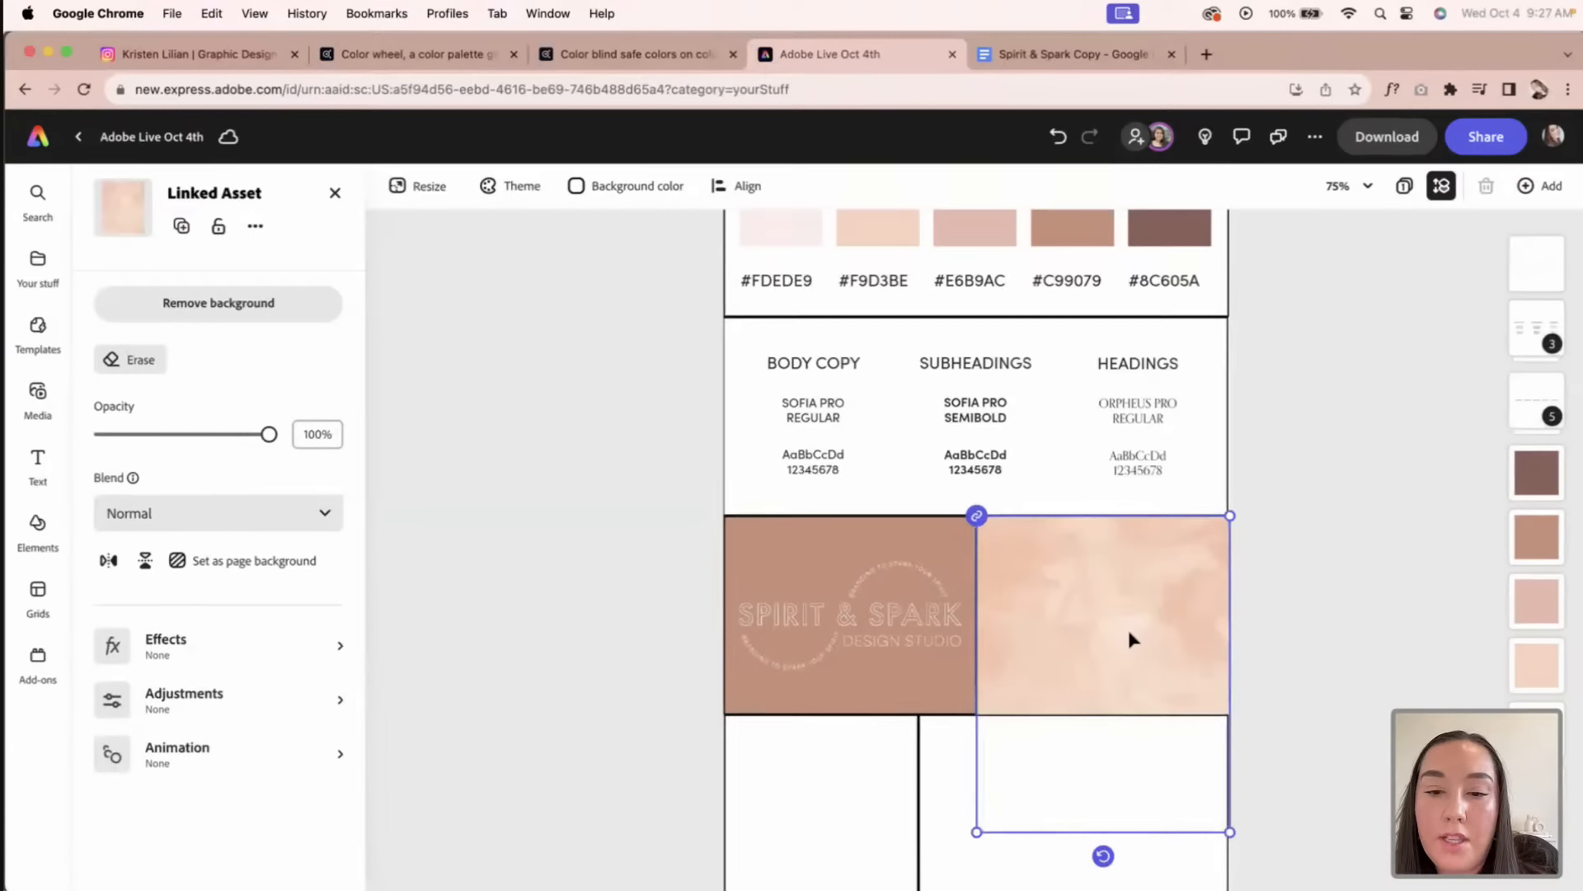
# Step: Nudge the peach texture slightly down so its upper edge sits just below the typography box's border
pyautogui.click(1324, 633)
pyautogui.click(1190, 630)
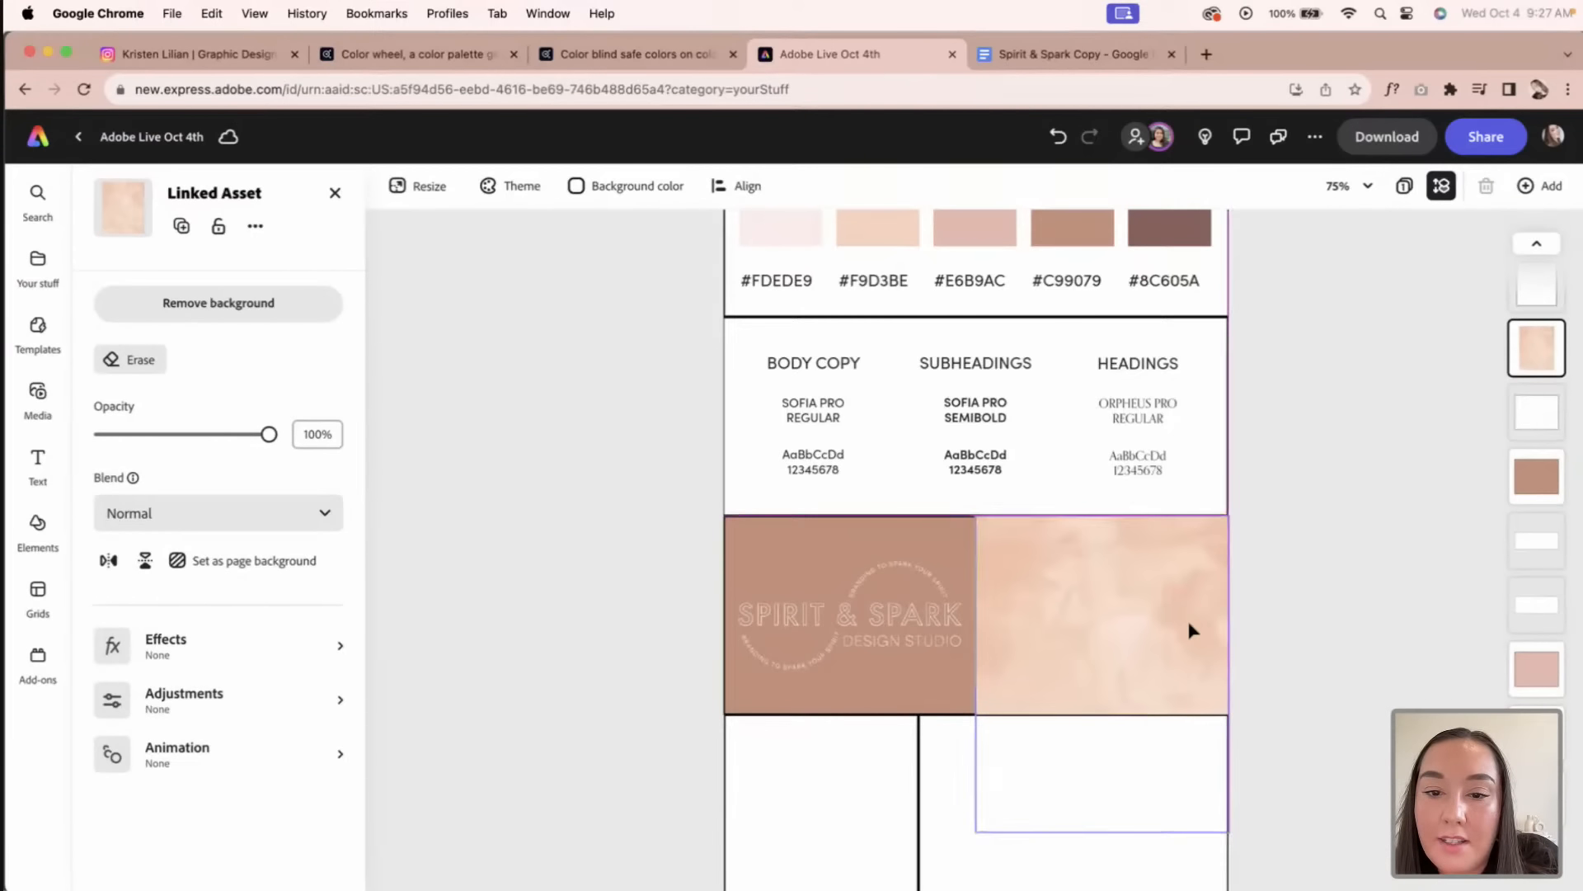
pyautogui.click(1306, 658)
pyautogui.click(1177, 622)
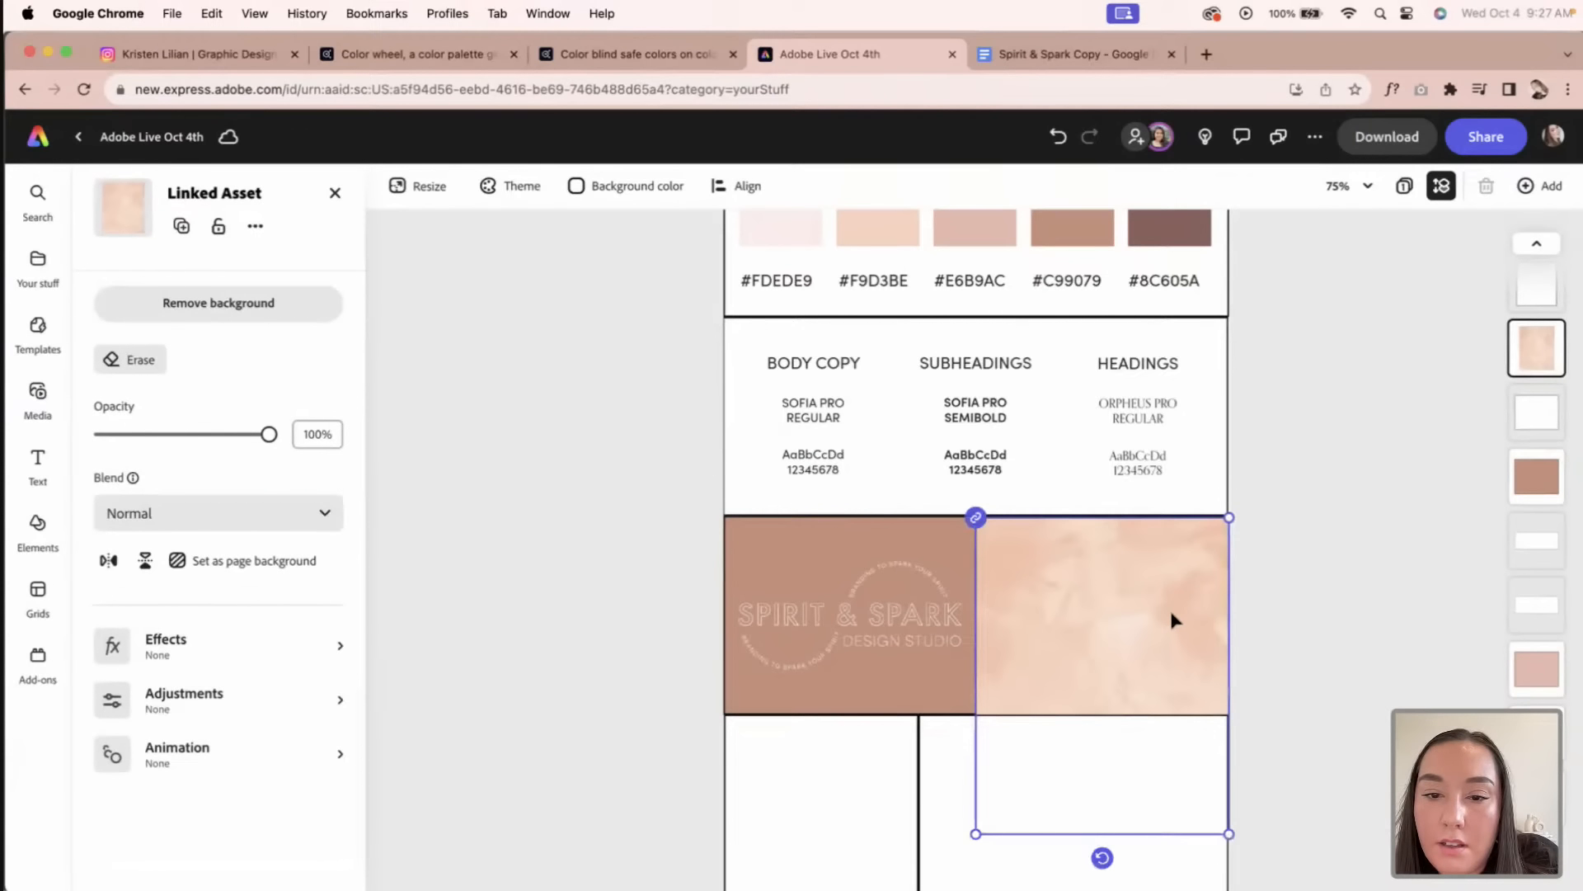
# Step: Nudge the typography box slightly down and stretch its upper edge back up to the color palette box
pyautogui.click(946, 517)
pyautogui.click(1015, 512)
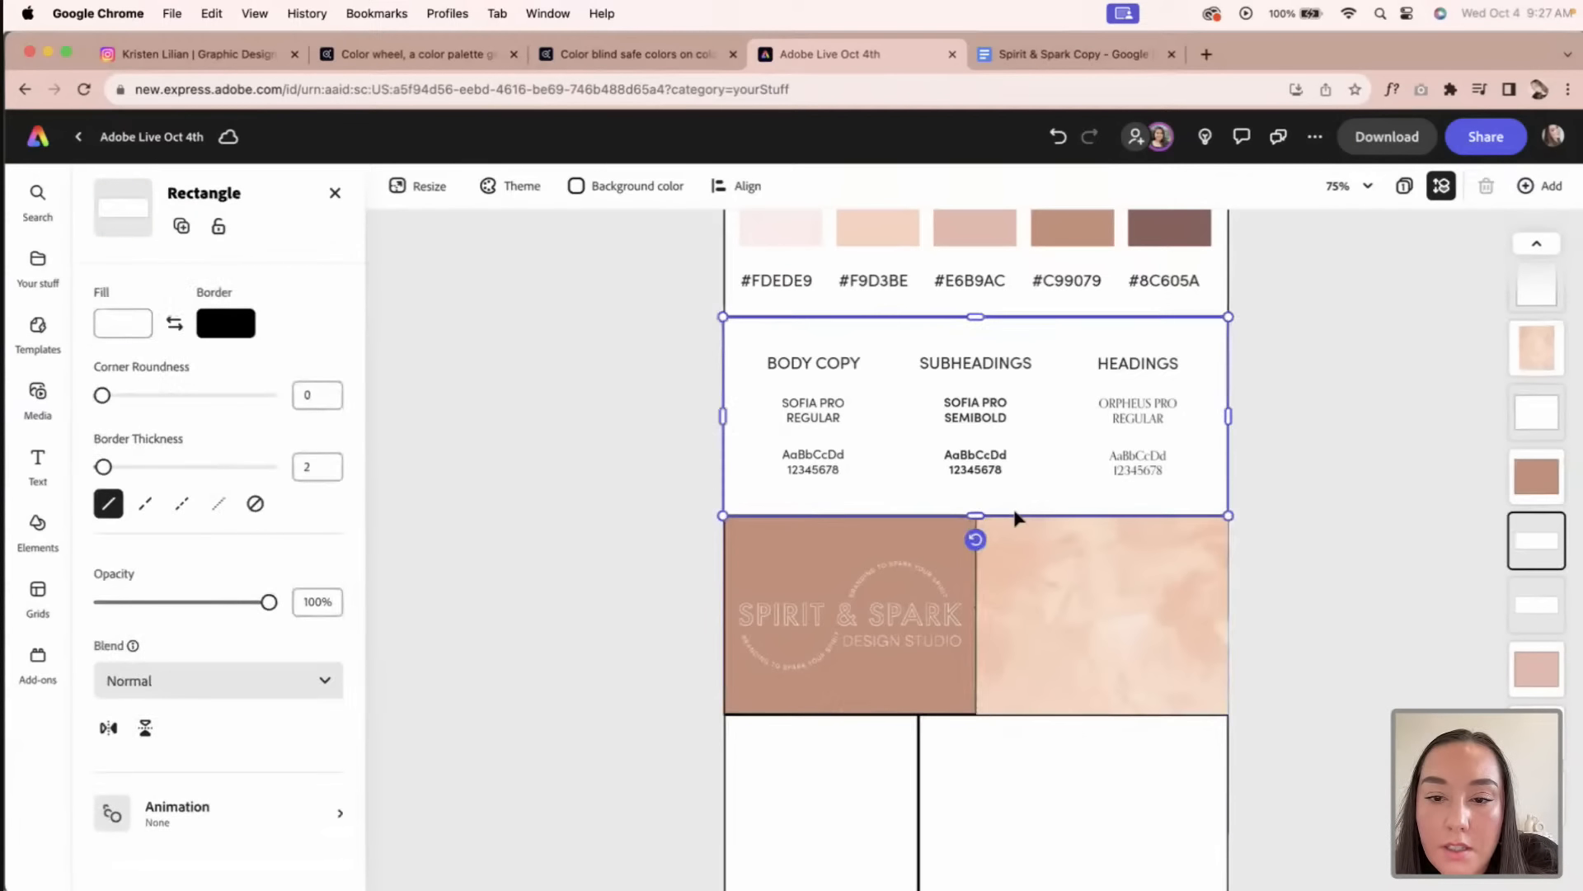
pyautogui.press('Down')
pyautogui.press('Down')
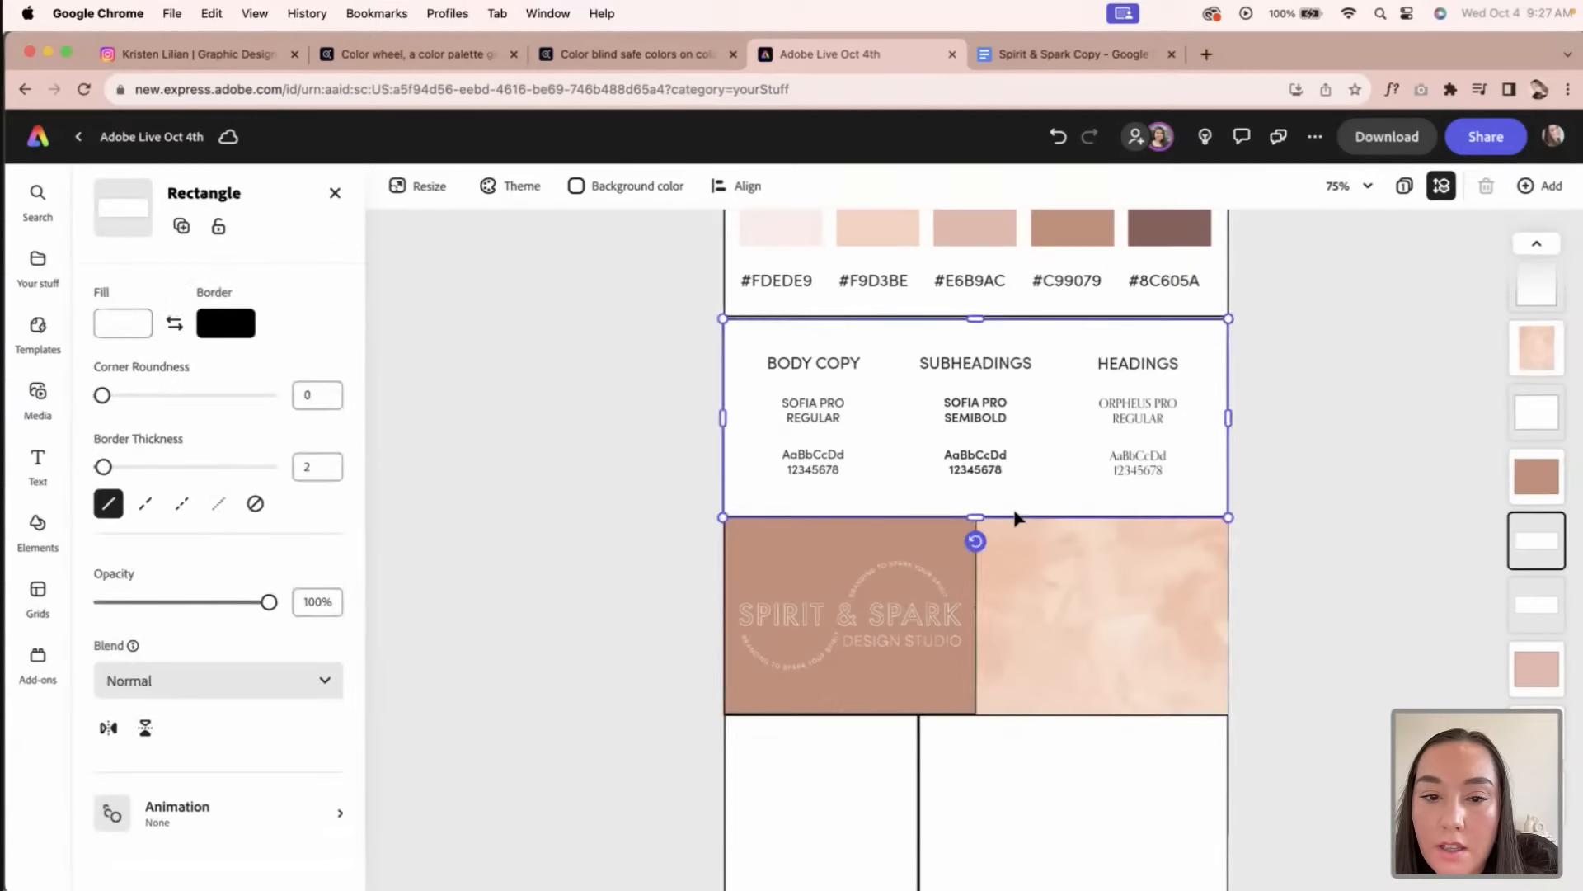
pyautogui.moveTo(975, 320); pyautogui.dragTo(976, 317)
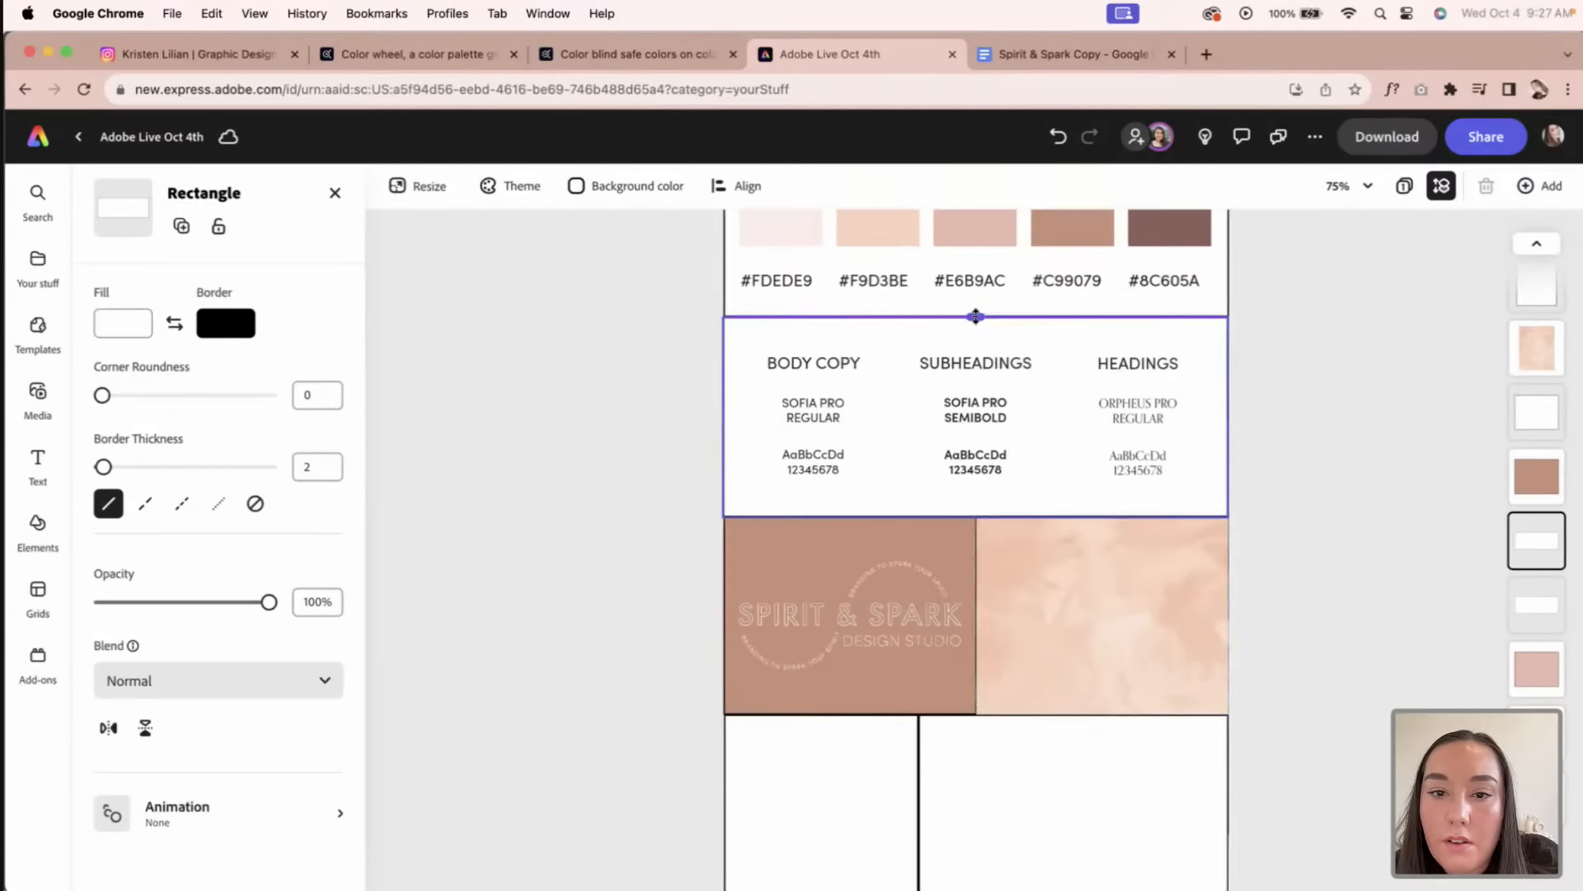
pyautogui.click(1296, 467)
# Step: Add the solid dark mauve flower from the Spirit & Spark library for the narrow empty box below the brown logo box
pyautogui.scroll(-3, 1300, 486)
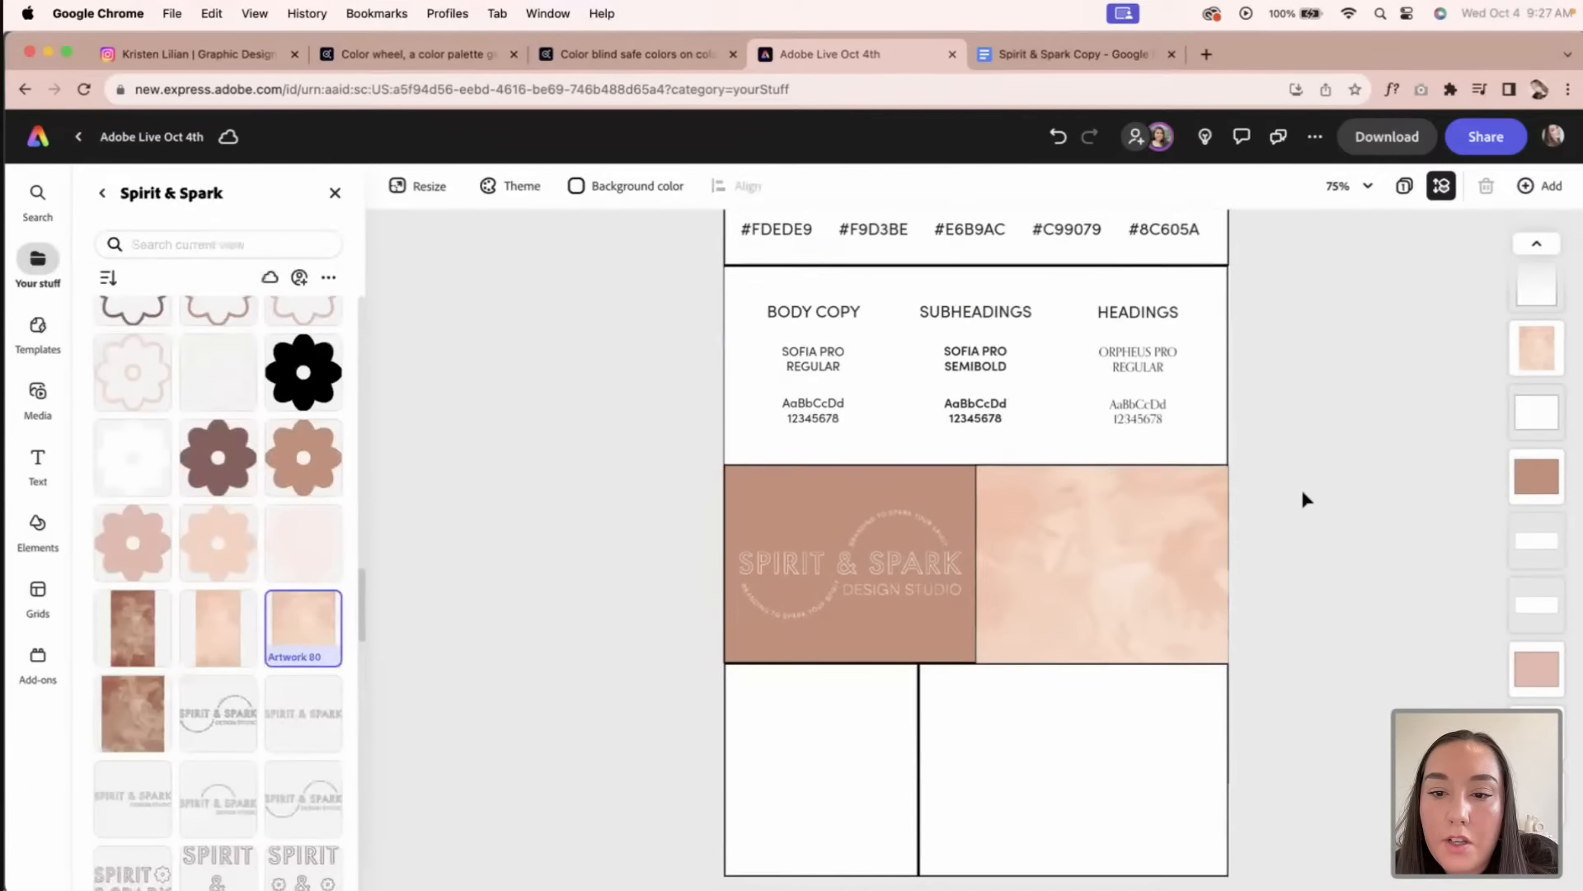
pyautogui.scroll(-1, 1307, 516)
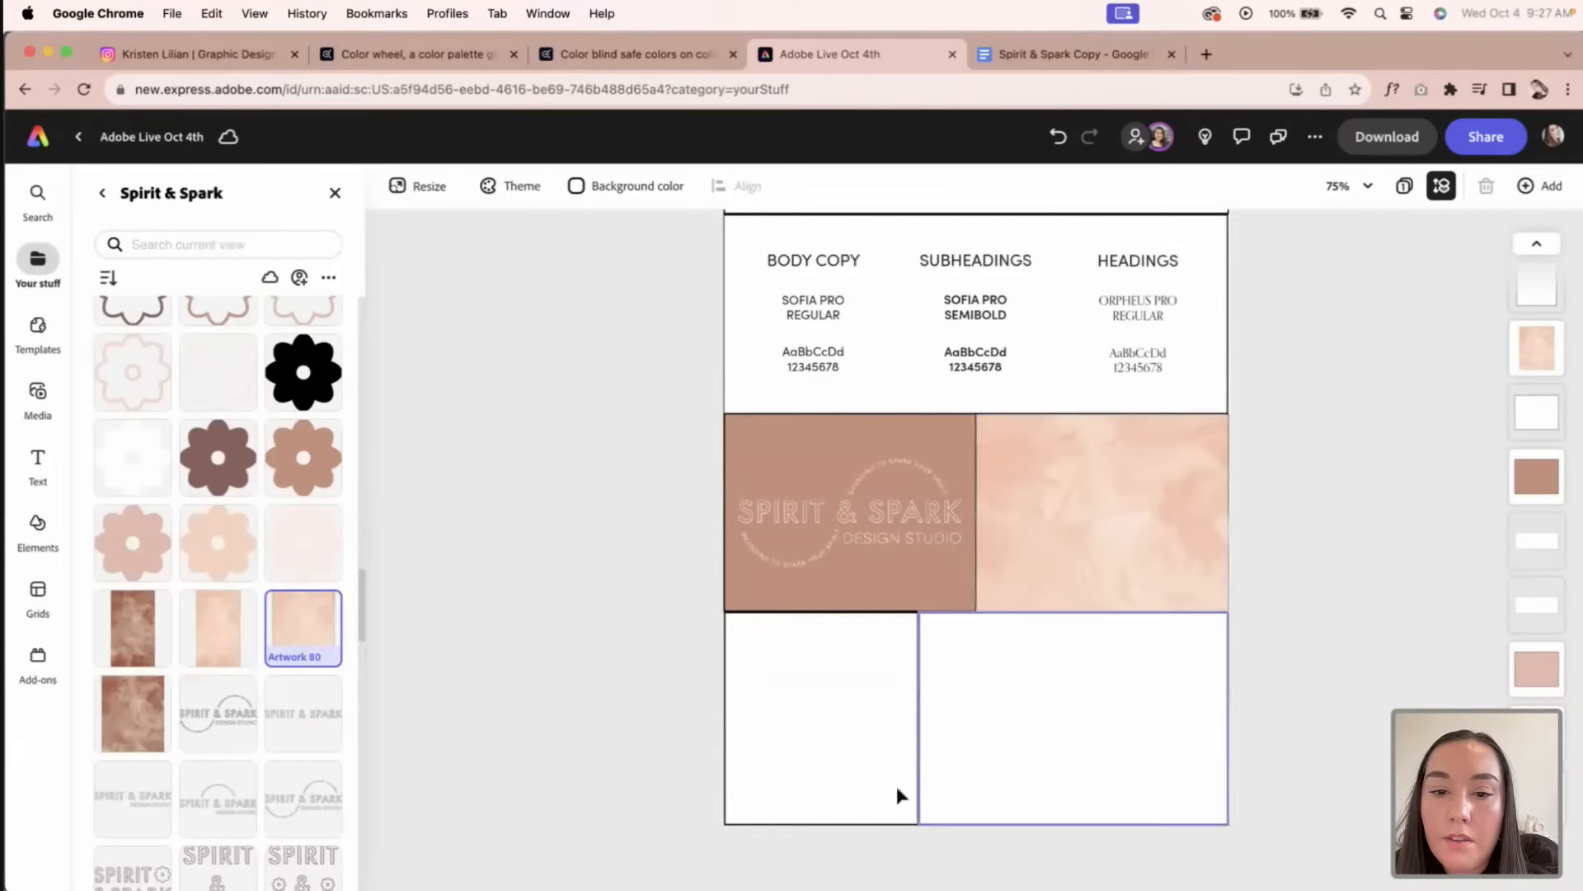
pyautogui.scroll(4, 871, 770)
pyautogui.scroll(-1, 858, 793)
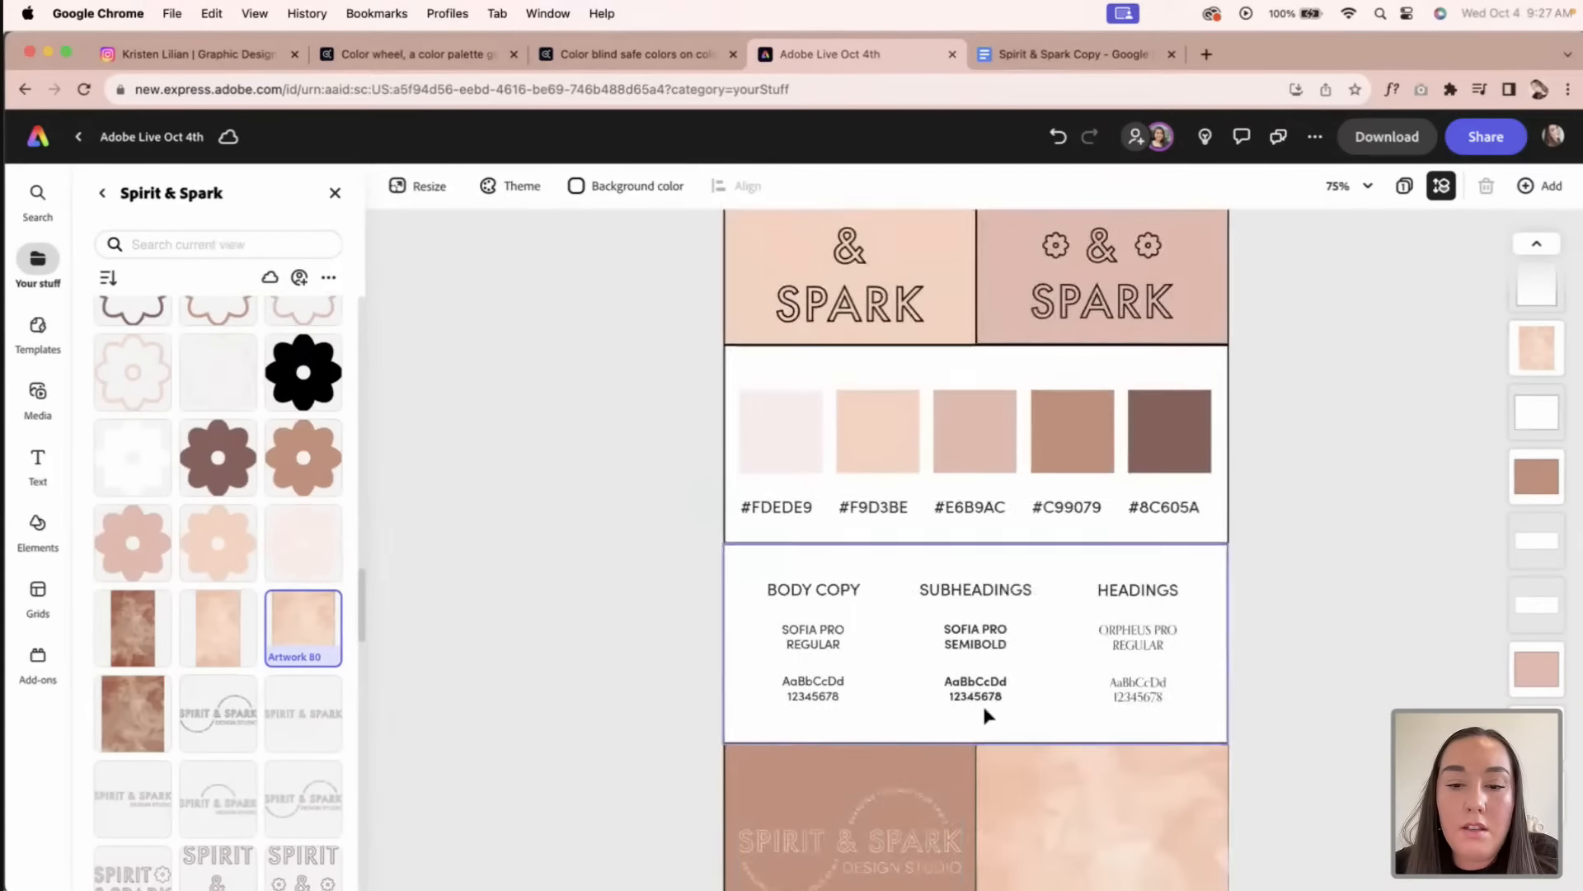
pyautogui.scroll(-3, 981, 717)
pyautogui.scroll(-1, 981, 720)
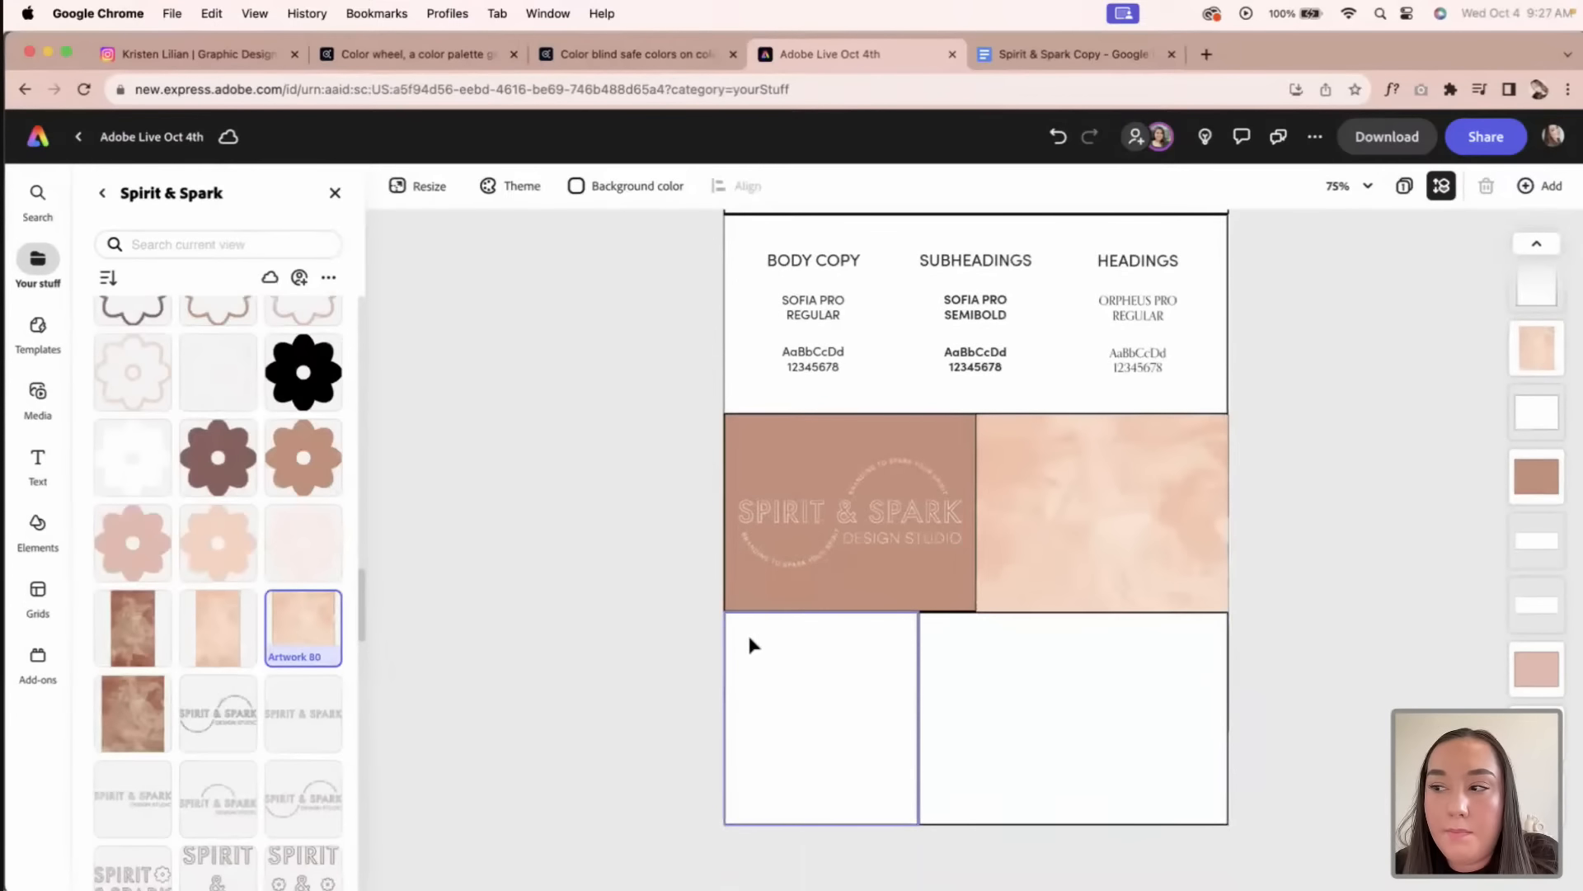
pyautogui.click(848, 697)
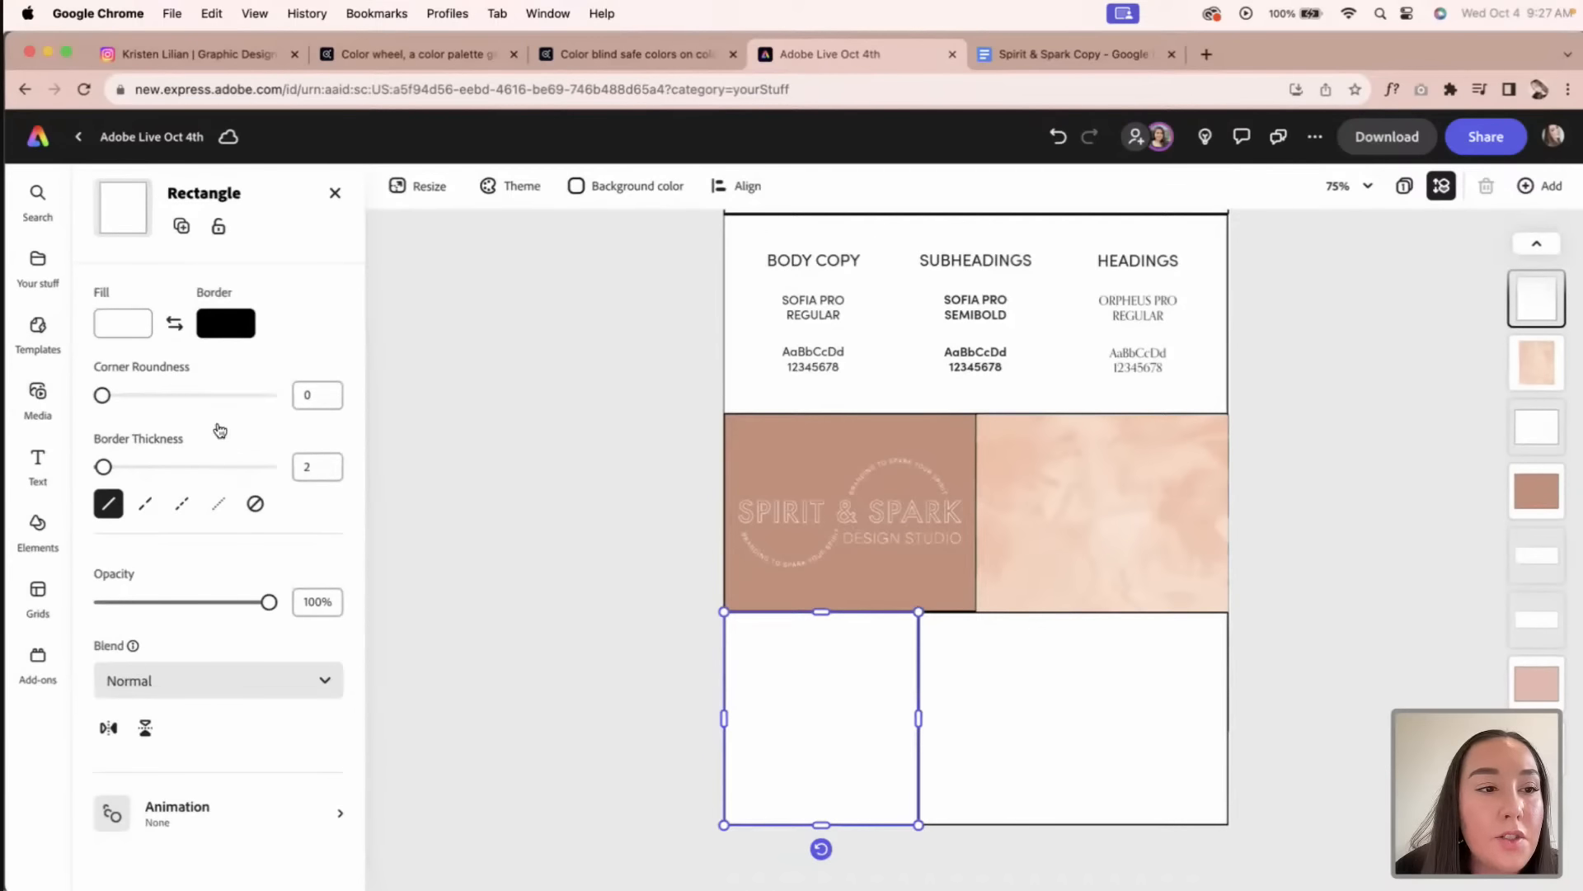
pyautogui.click(21, 268)
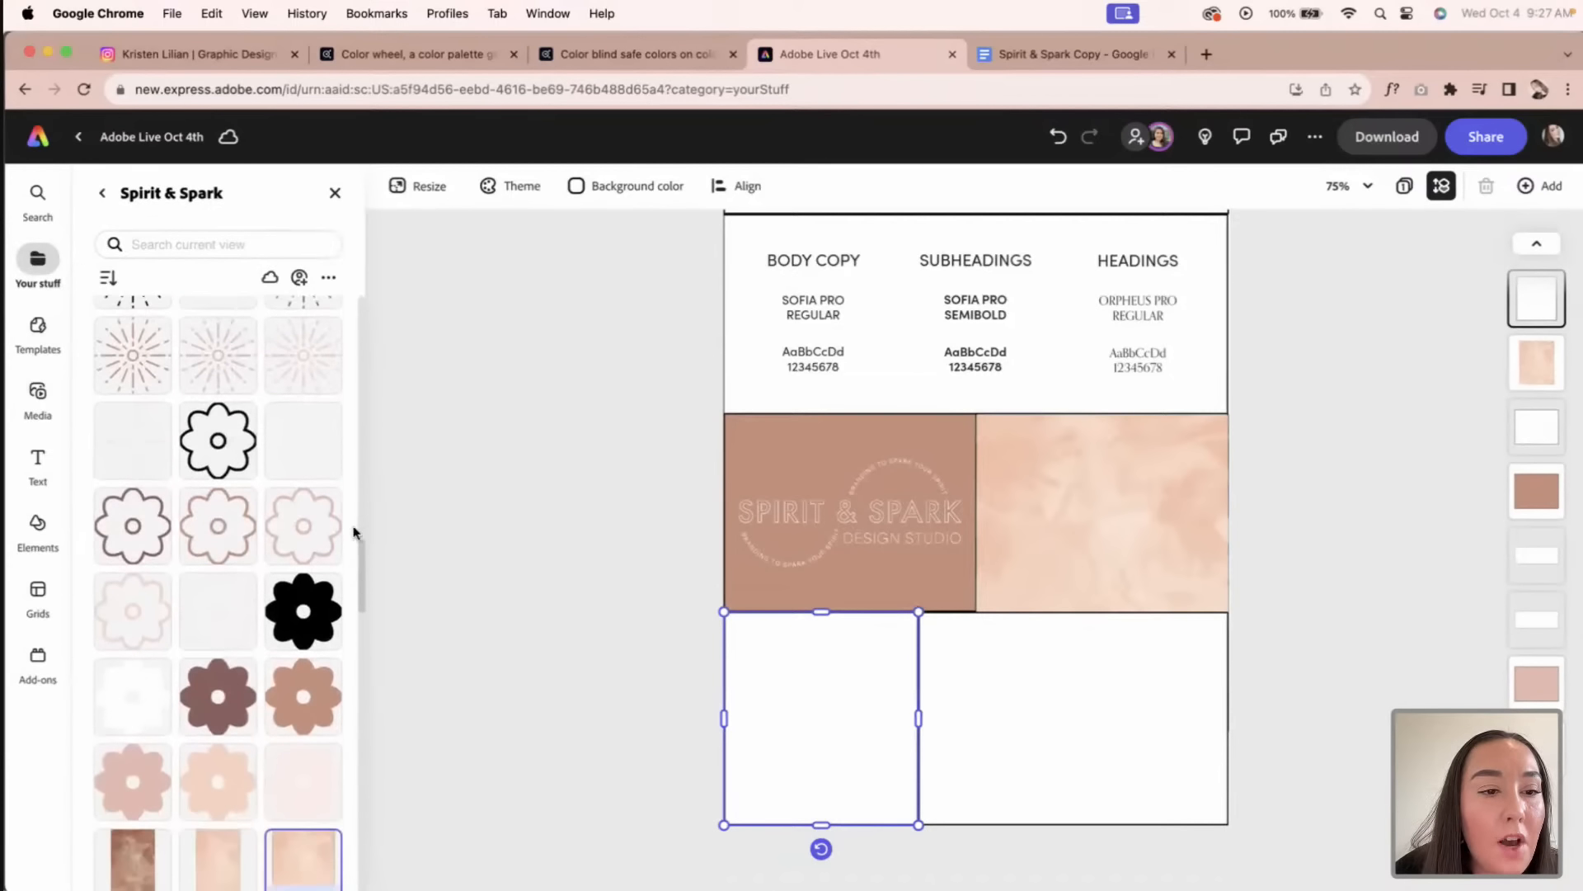
pyautogui.click(217, 697)
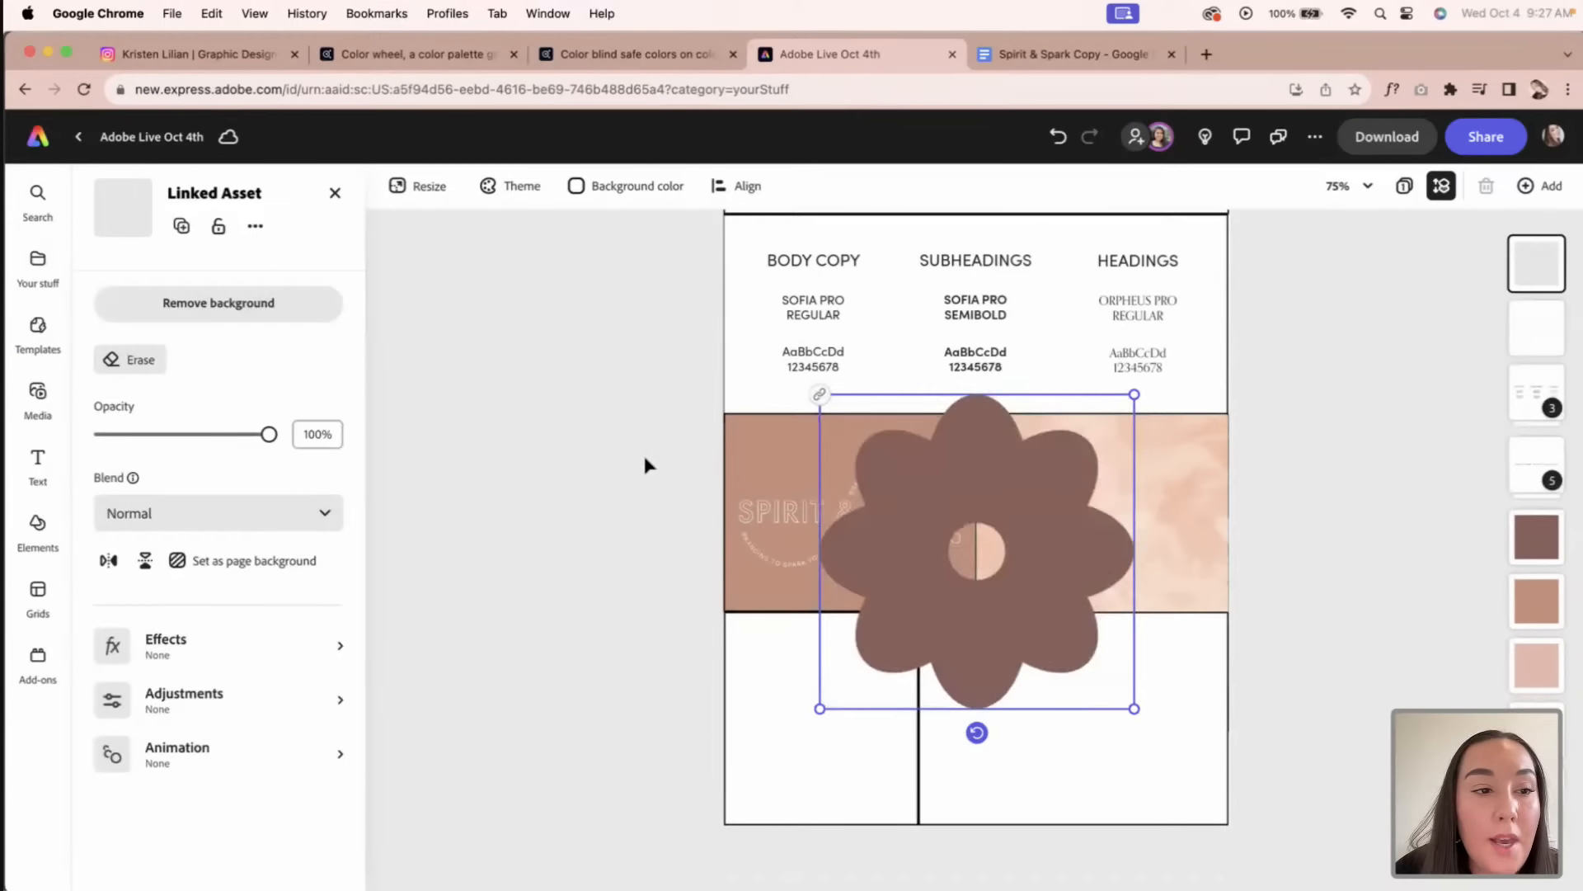
# Step: Add the solid dusty pink and peach flowers from the library and spread them apart from the dark mauve one
pyautogui.click(37, 262)
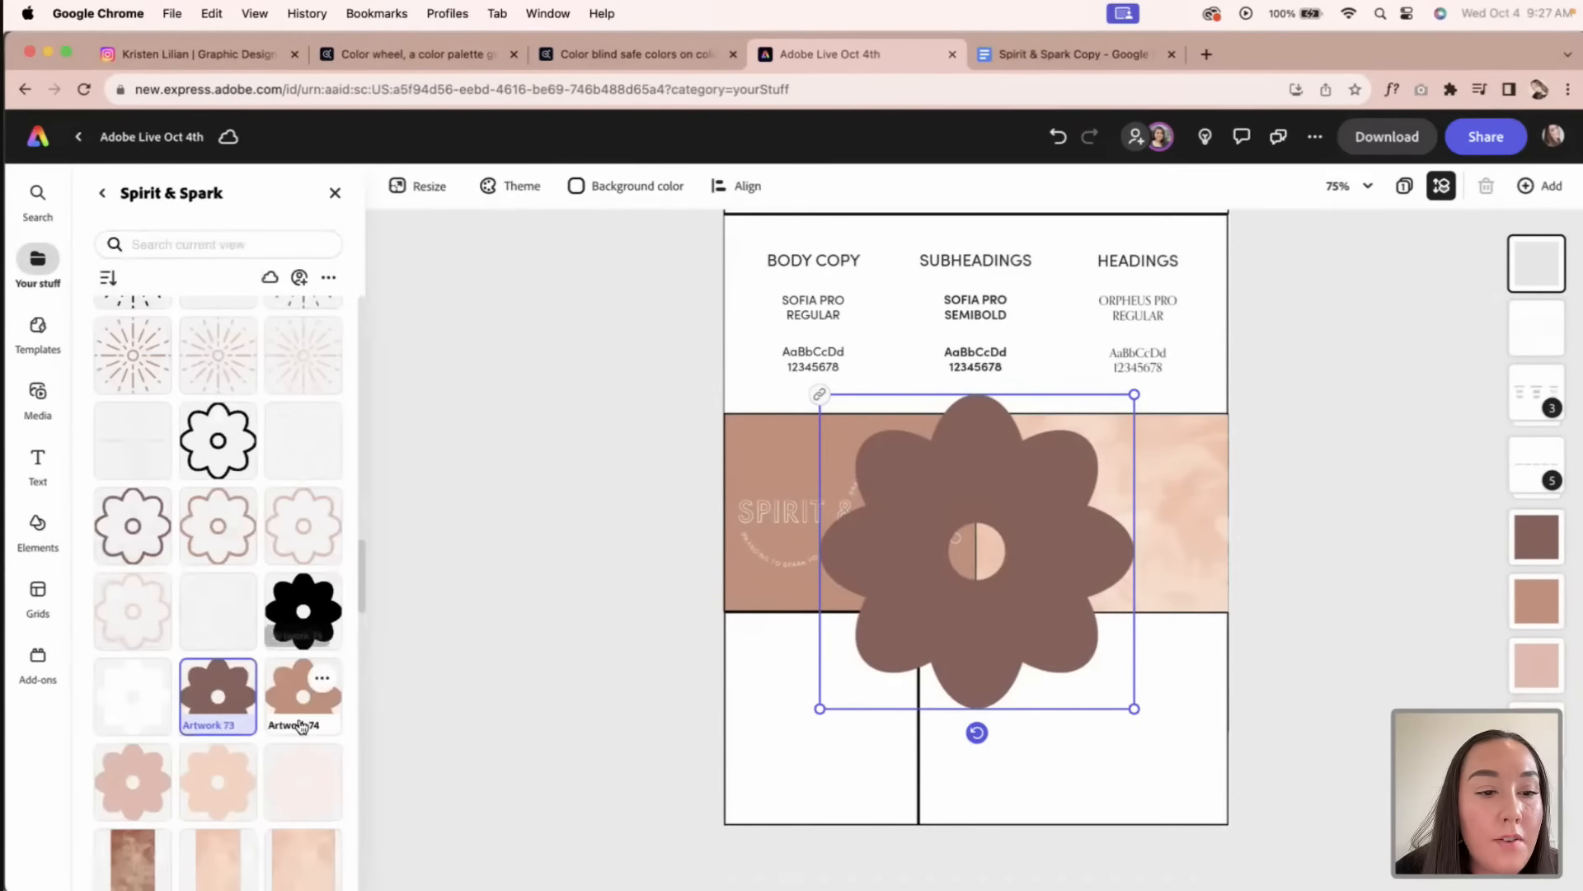
pyautogui.click(152, 790)
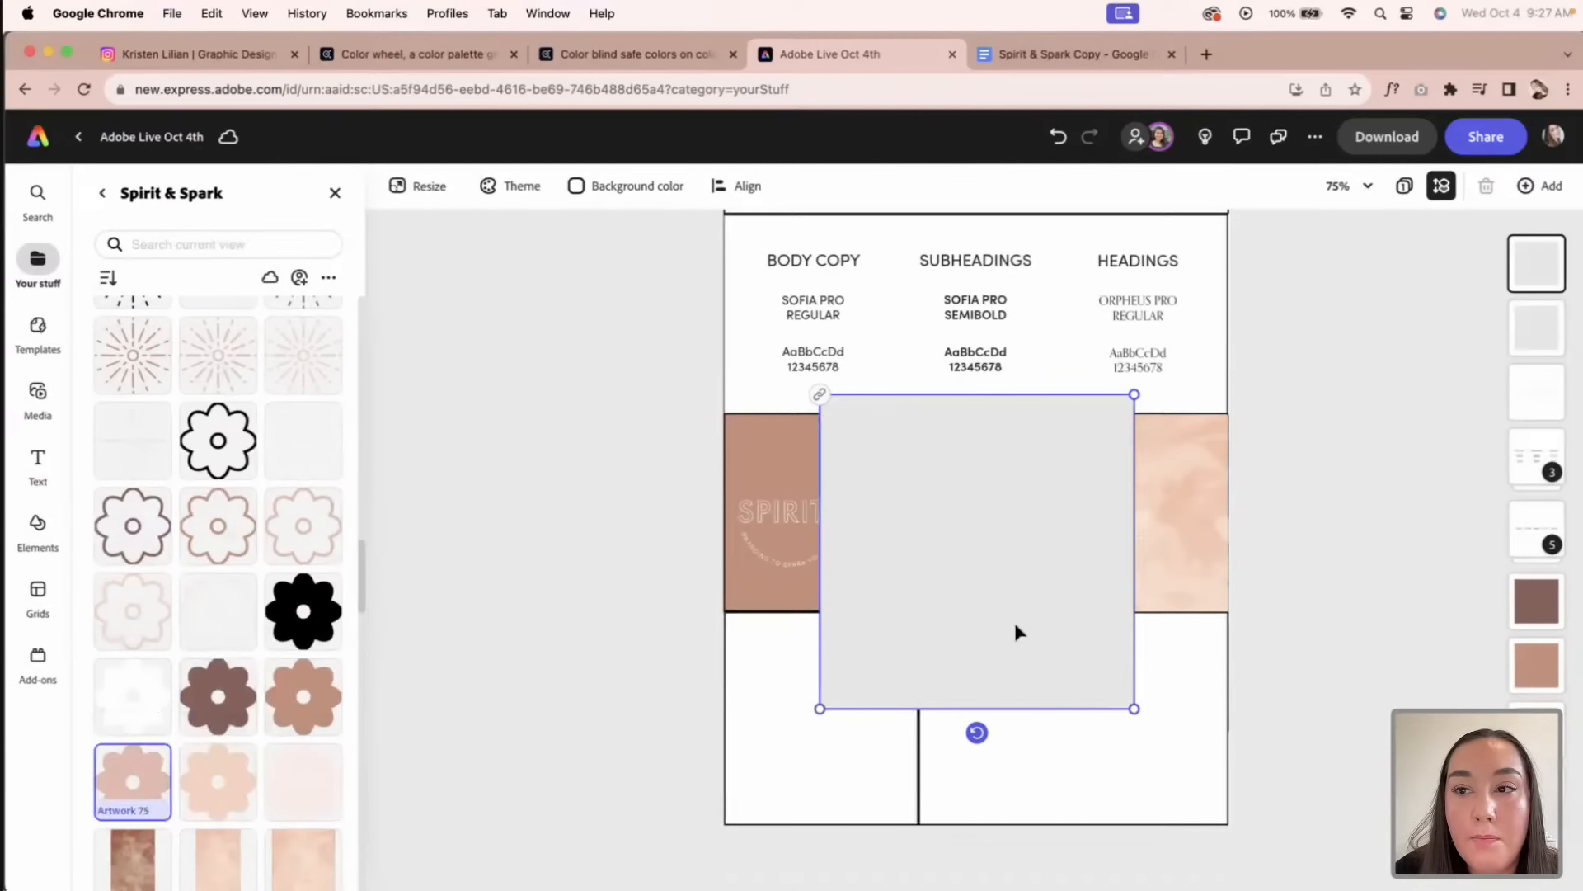
pyautogui.moveTo(1027, 645); pyautogui.dragTo(941, 536)
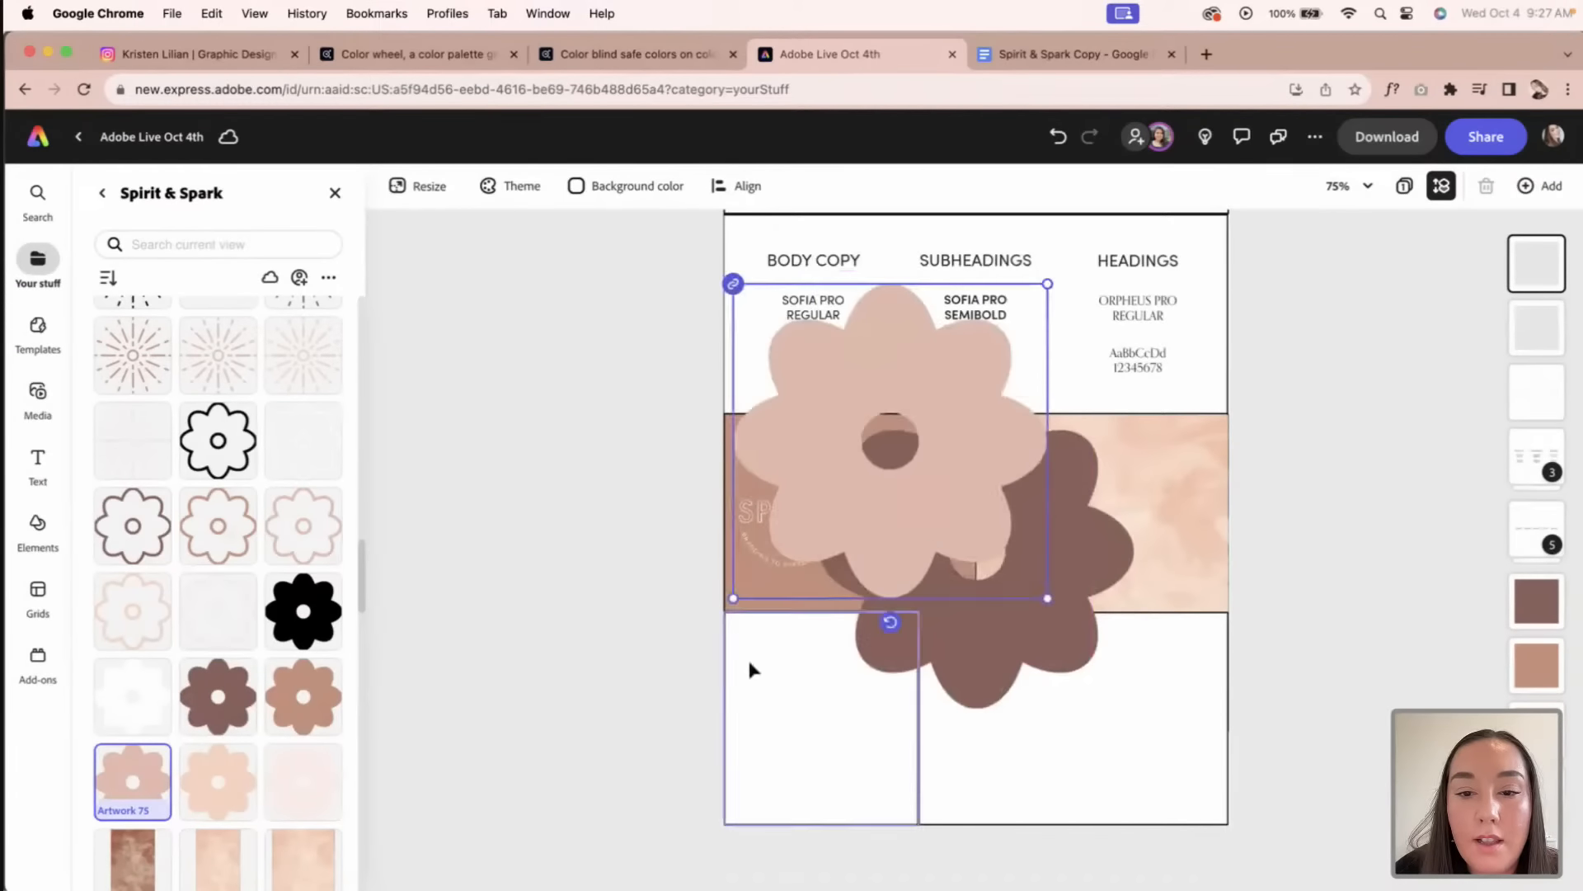
pyautogui.click(219, 790)
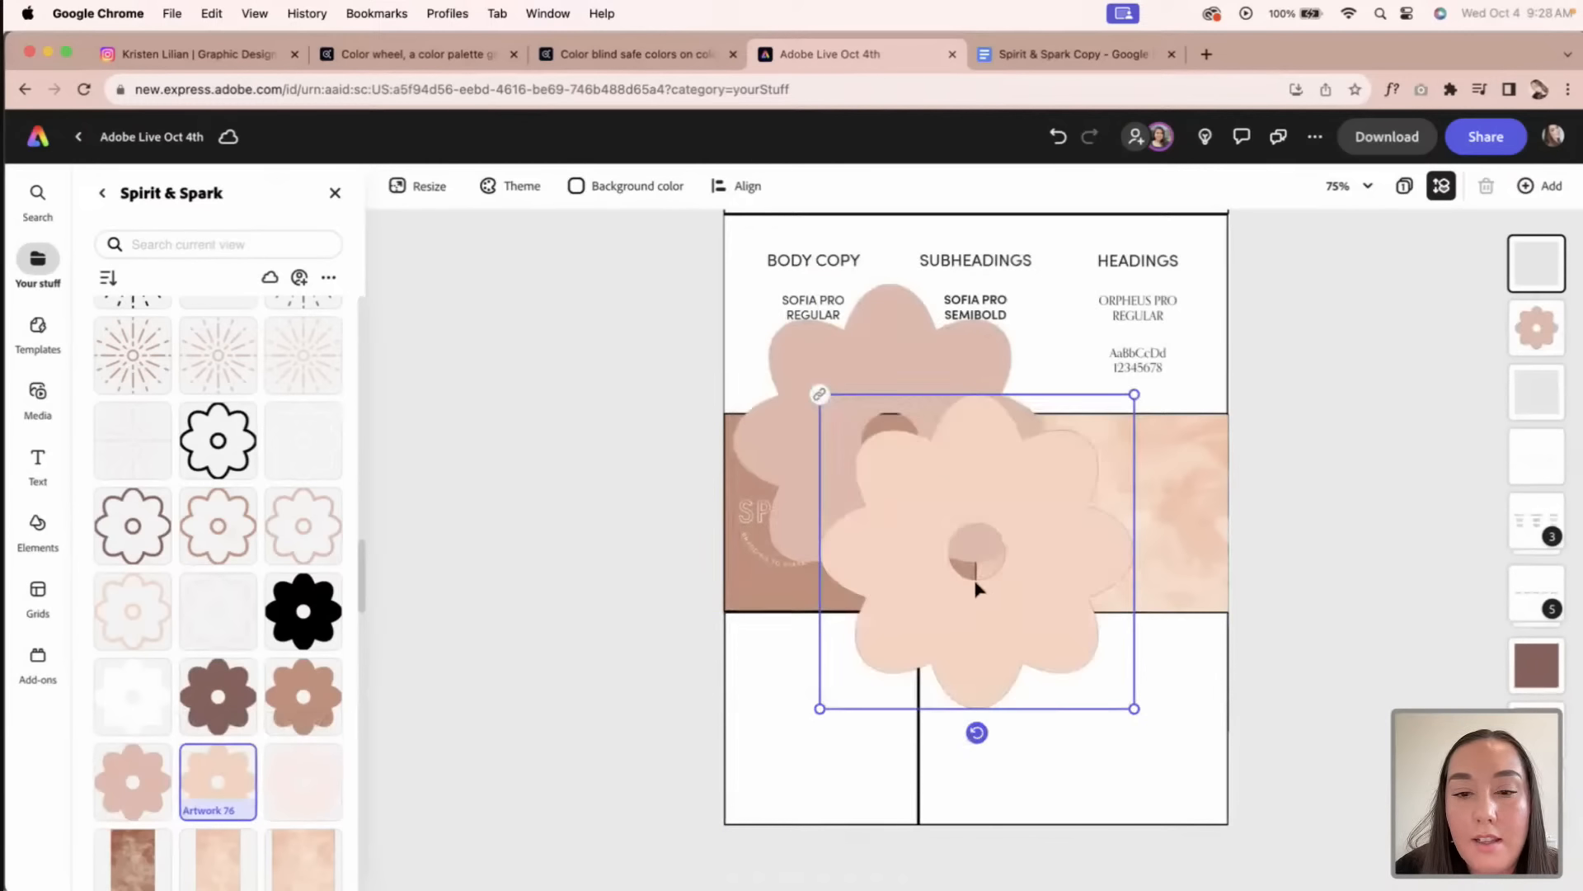
pyautogui.moveTo(976, 586); pyautogui.dragTo(1152, 615)
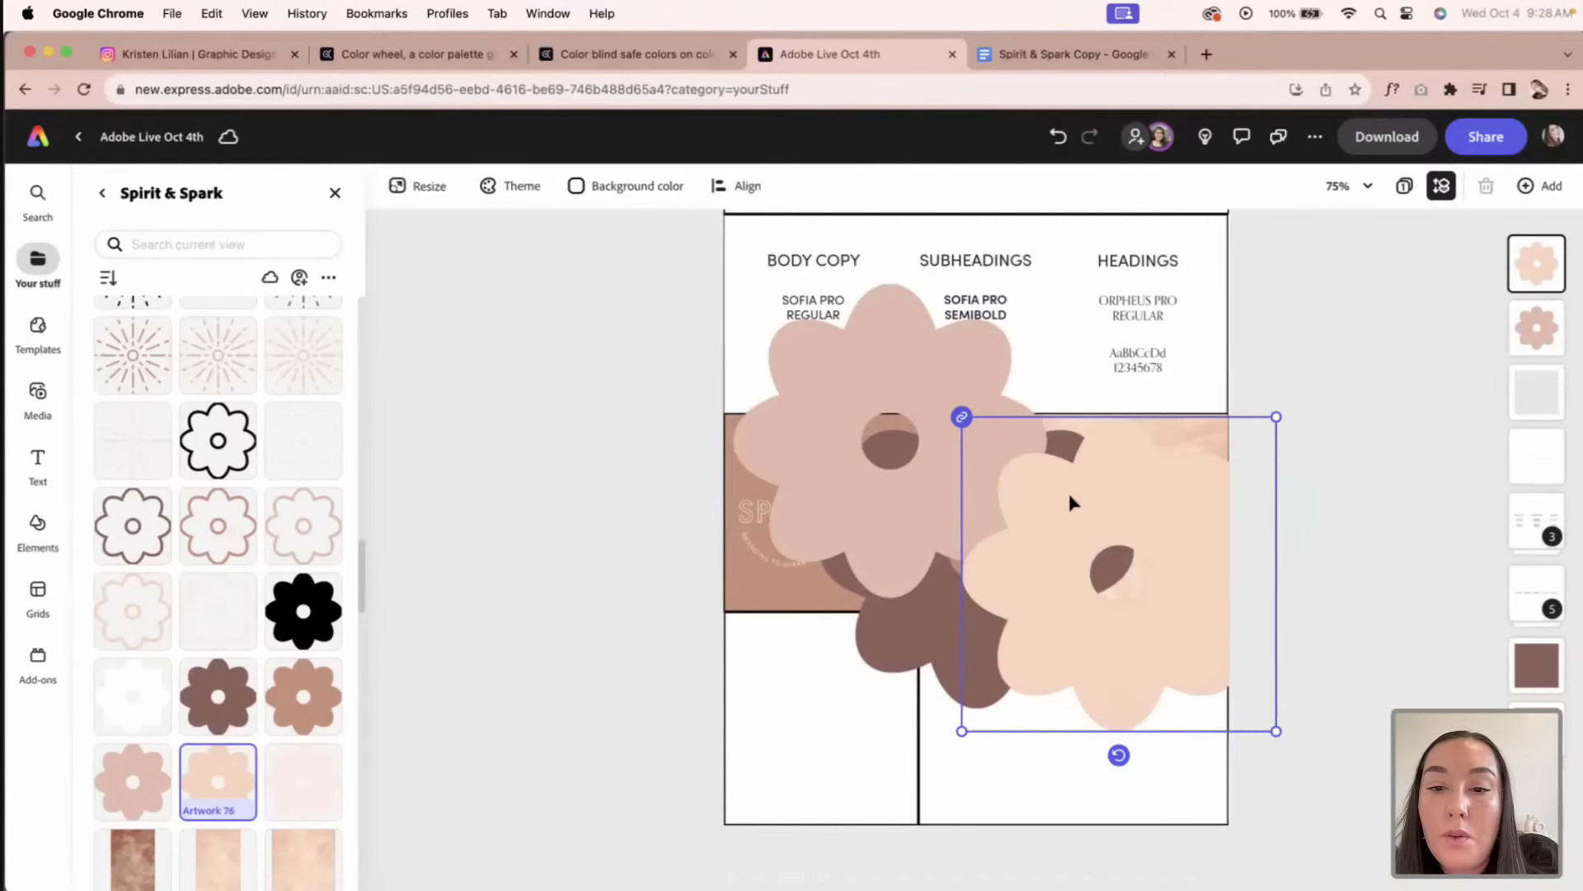
# Step: Scale the three flowers down together and move them into the narrow empty box below the brown logo box
pyautogui.keyDown('shift'); pyautogui.click(894, 399); pyautogui.keyUp('shift')
pyautogui.keyDown('shift'); pyautogui.click(937, 630); pyautogui.keyUp('shift')
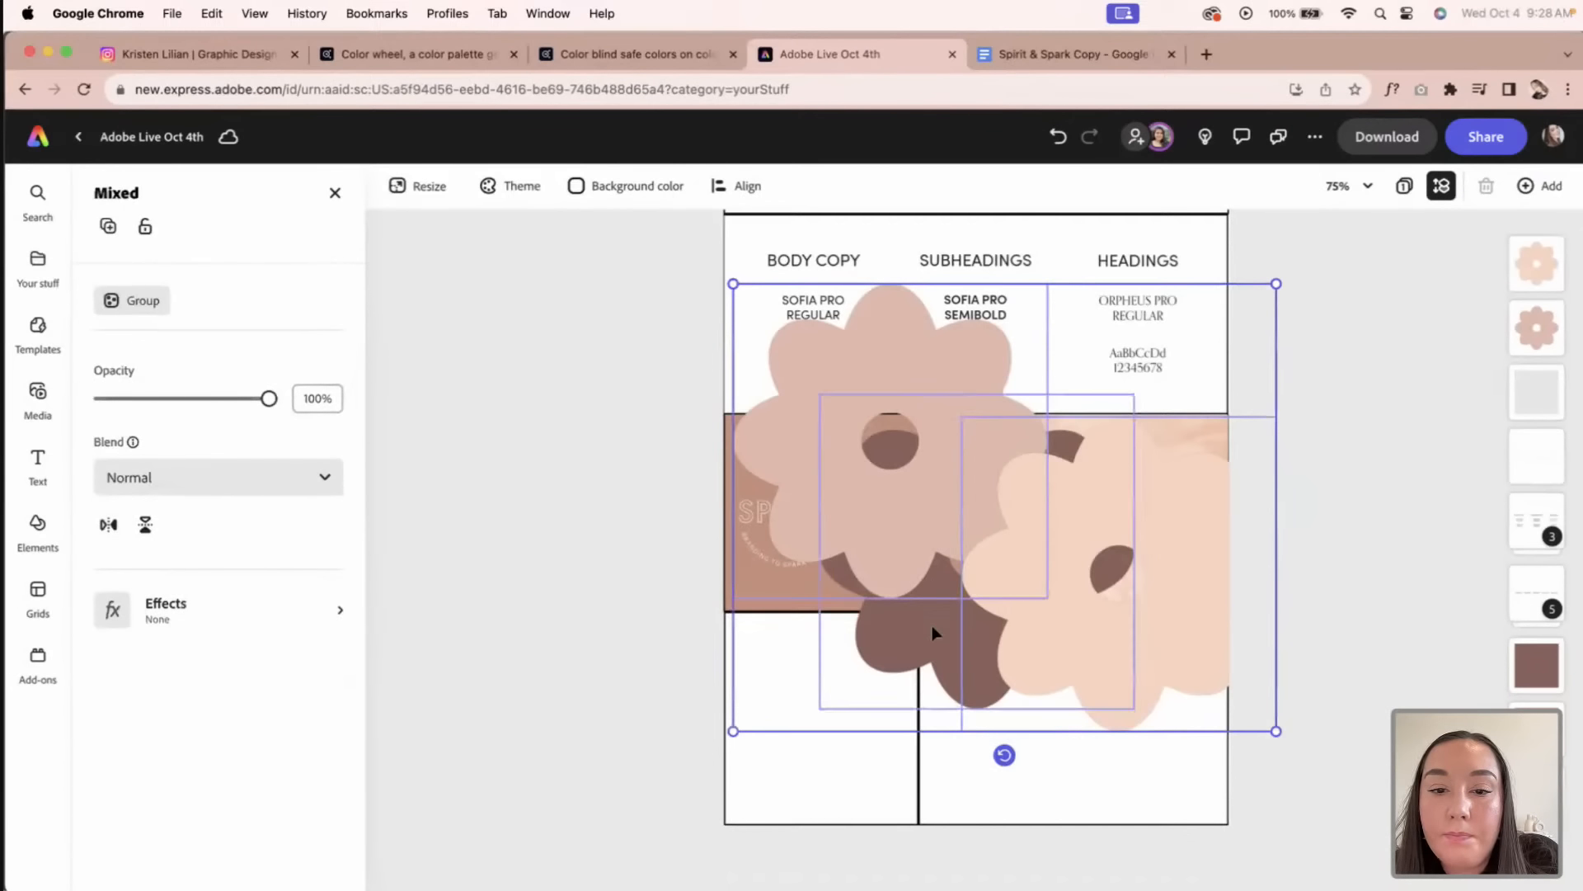
pyautogui.moveTo(1278, 734); pyautogui.dragTo(852, 705)
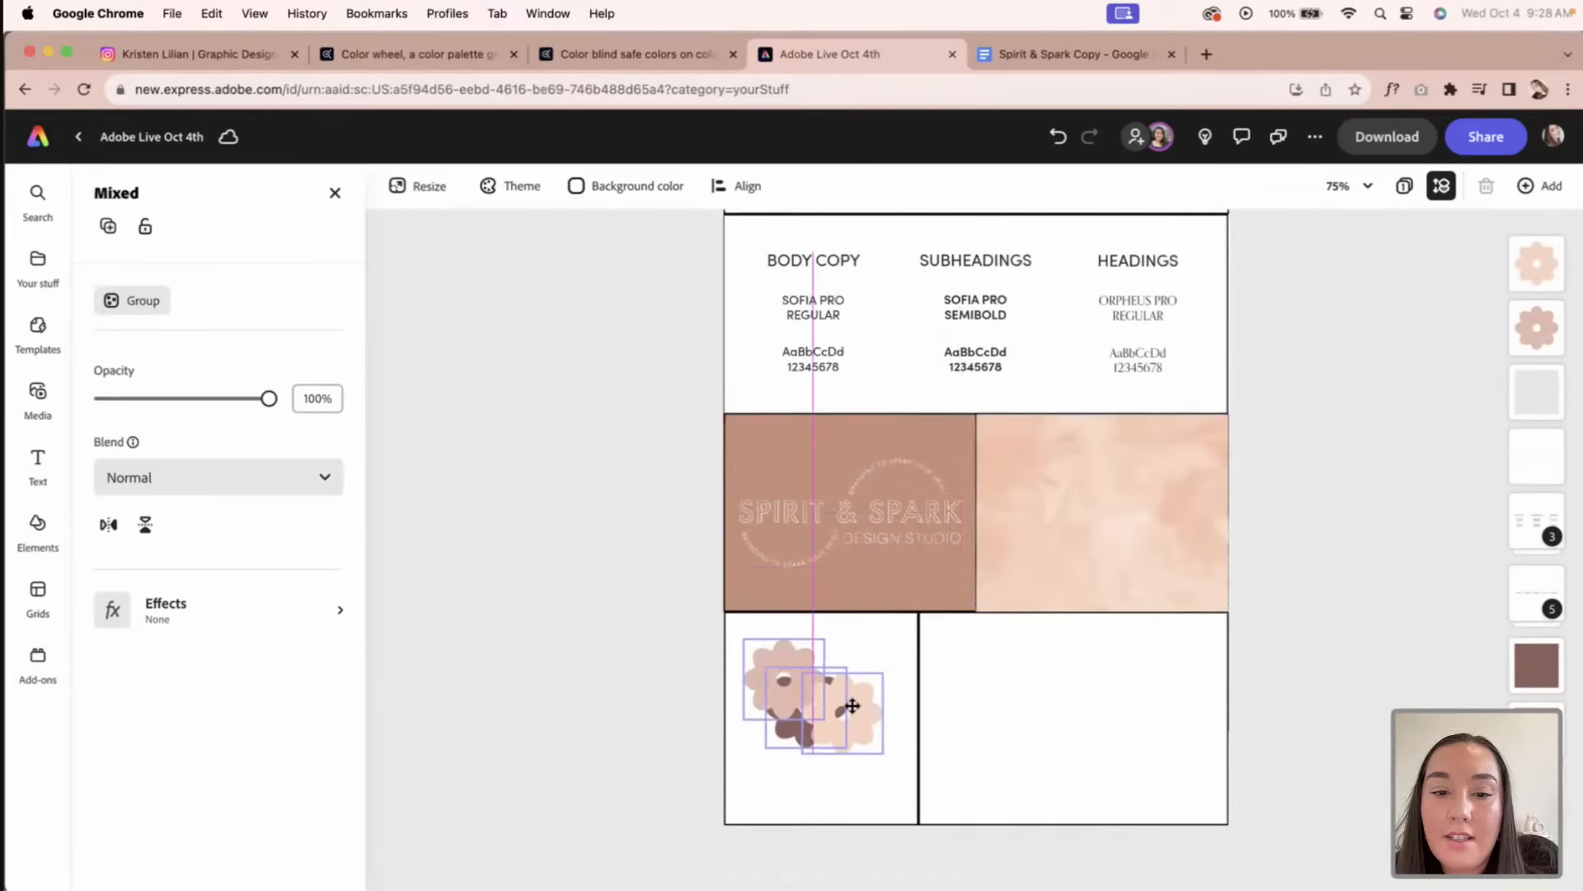
# Step: Shrink the flowers further and stack them in a vertical column with dusty pink above, dark mauve between and peach below
pyautogui.click(859, 707)
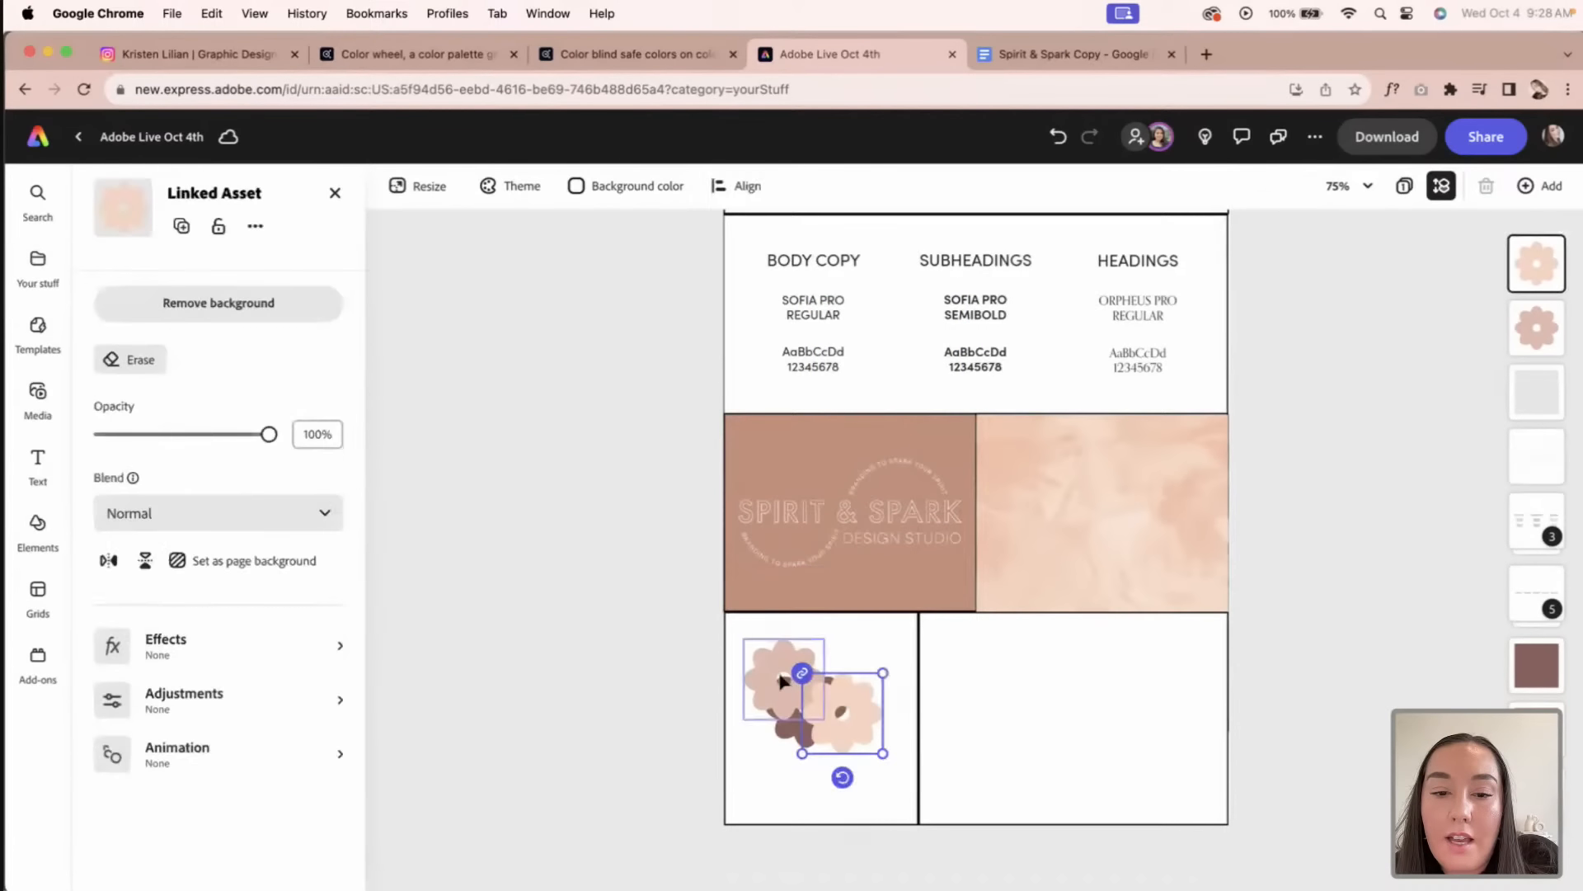
pyautogui.keyDown('shift'); pyautogui.click(783, 697); pyautogui.keyUp('shift')
pyautogui.keyDown('shift'); pyautogui.click(784, 739); pyautogui.keyUp('shift')
pyautogui.moveTo(881, 753); pyautogui.dragTo(812, 784)
pyautogui.click(705, 692)
pyautogui.moveTo(781, 675); pyautogui.dragTo(813, 713)
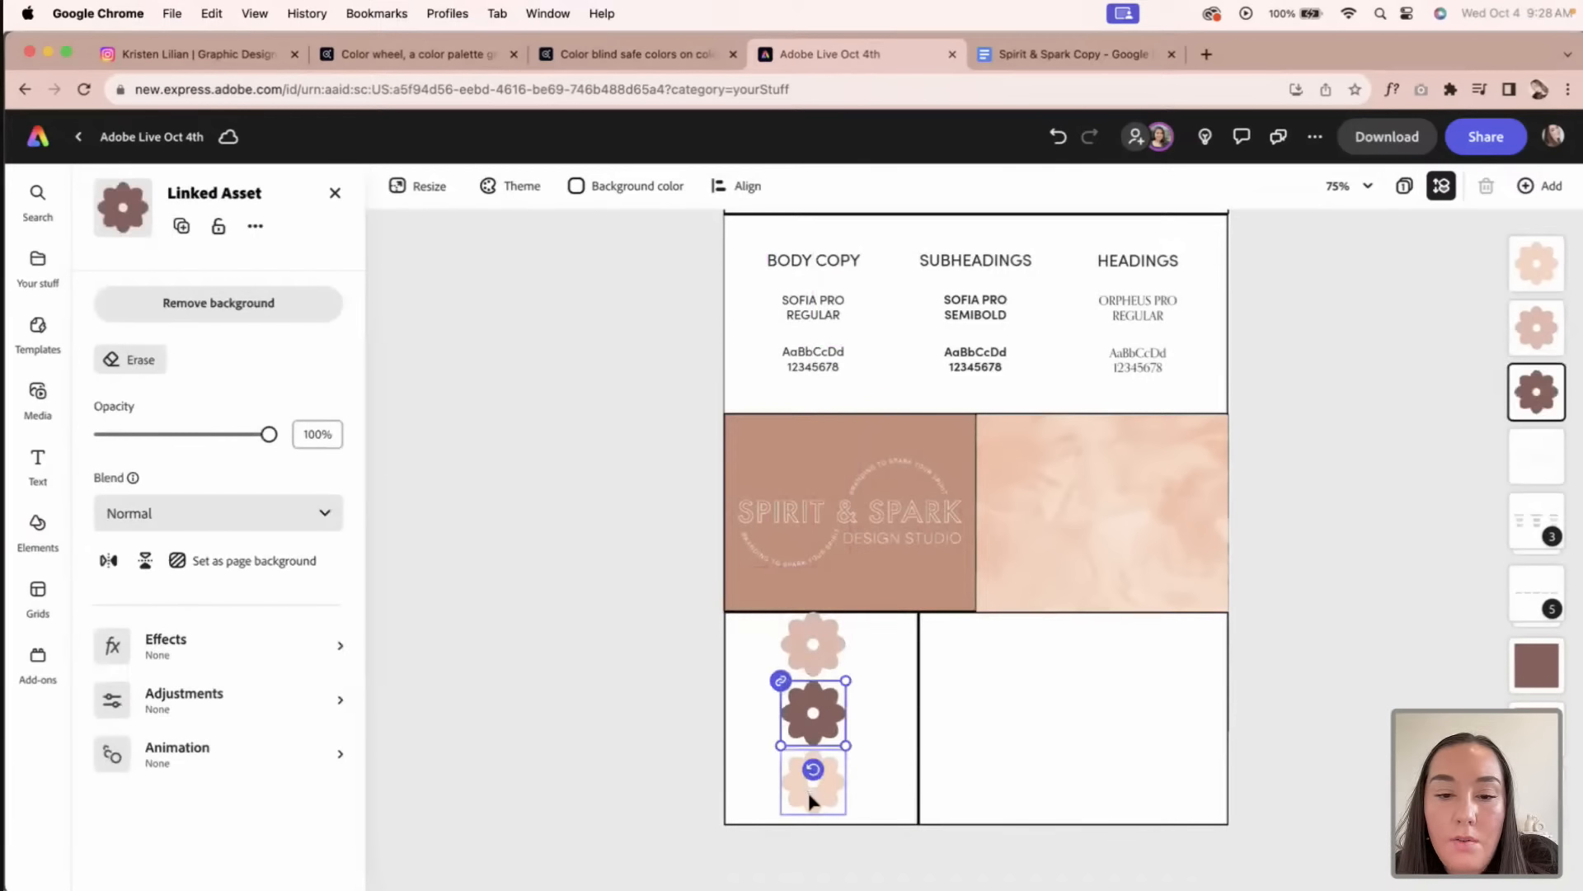
pyautogui.moveTo(808, 794); pyautogui.dragTo(809, 800)
# Step: Distribute the three flowers evenly in the vertical direction and scale the column down slightly to leave a margin in the box
pyautogui.keyDown('shift'); pyautogui.click(818, 715); pyautogui.keyUp('shift')
pyautogui.keyDown('shift'); pyautogui.click(824, 646); pyautogui.keyUp('shift')
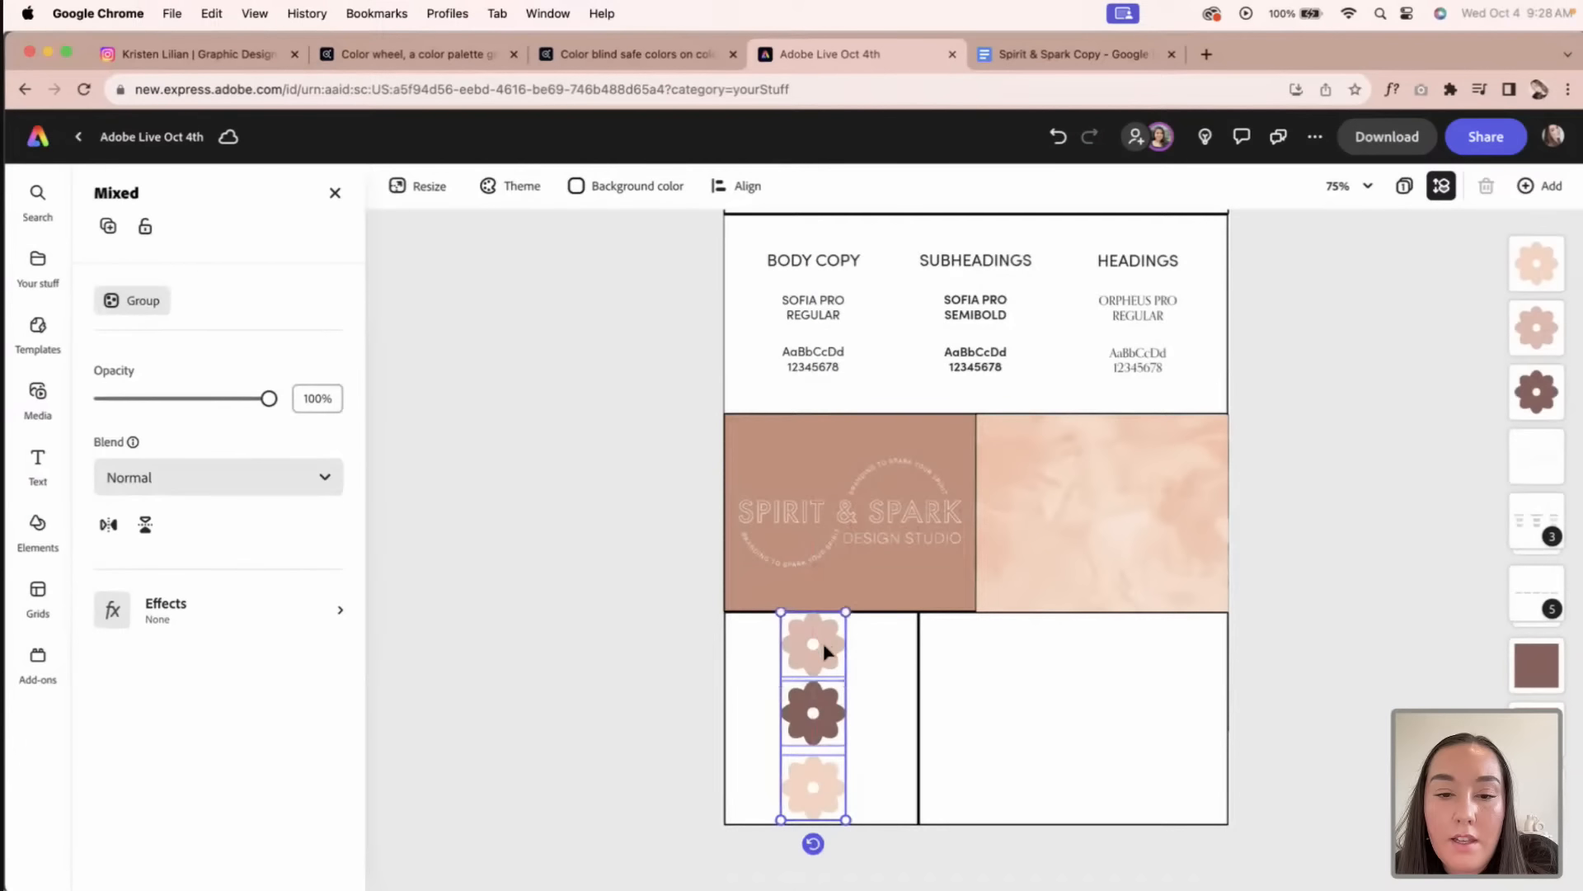
pyautogui.click(727, 187)
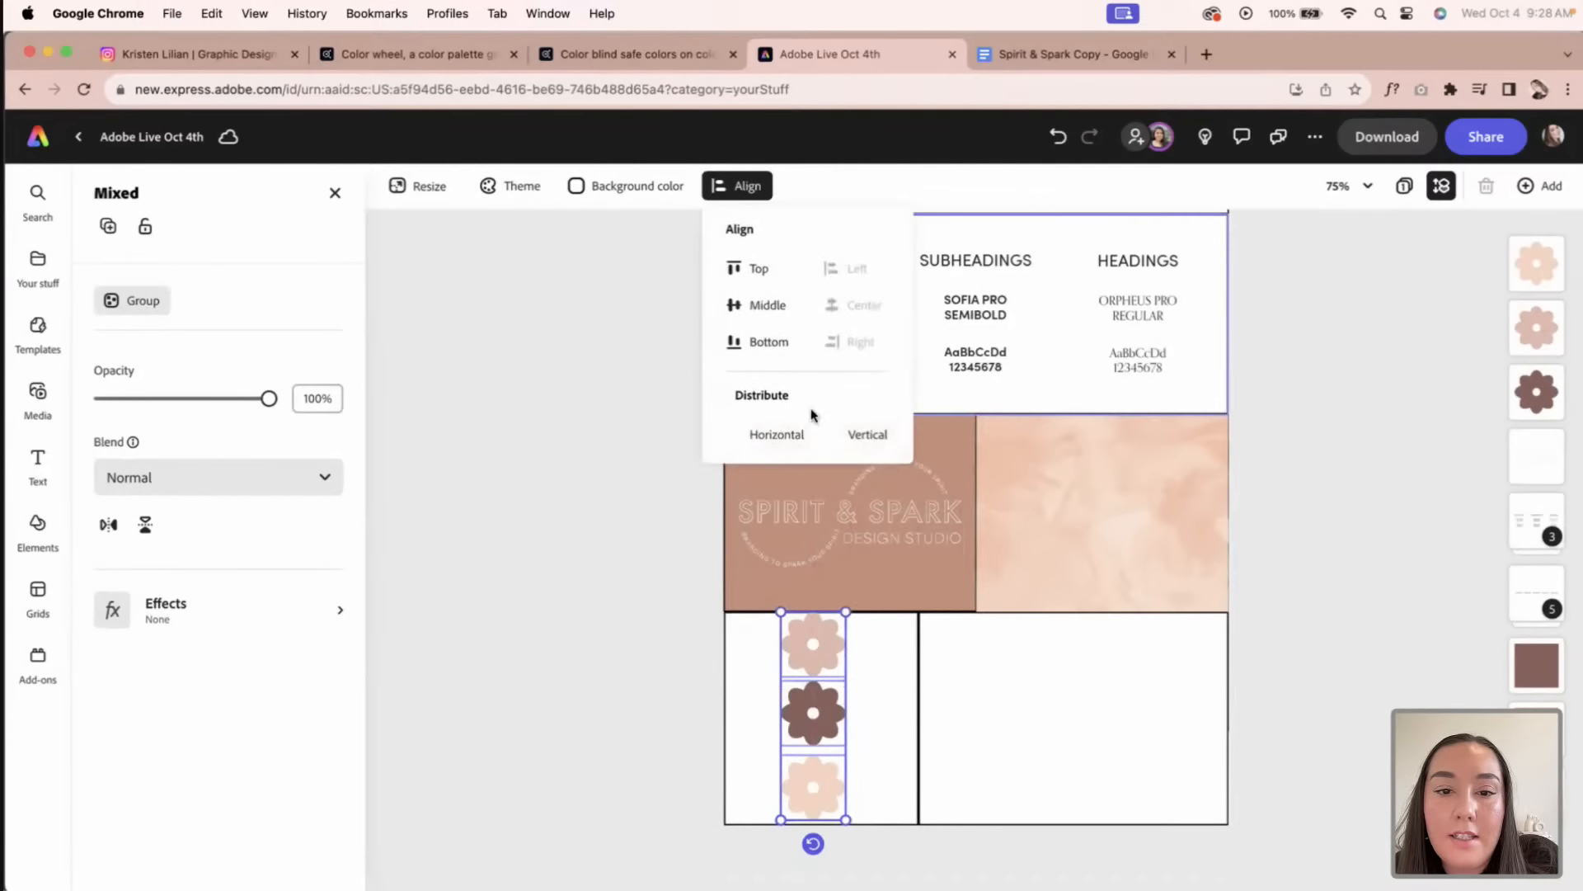
pyautogui.click(788, 436)
pyautogui.click(857, 441)
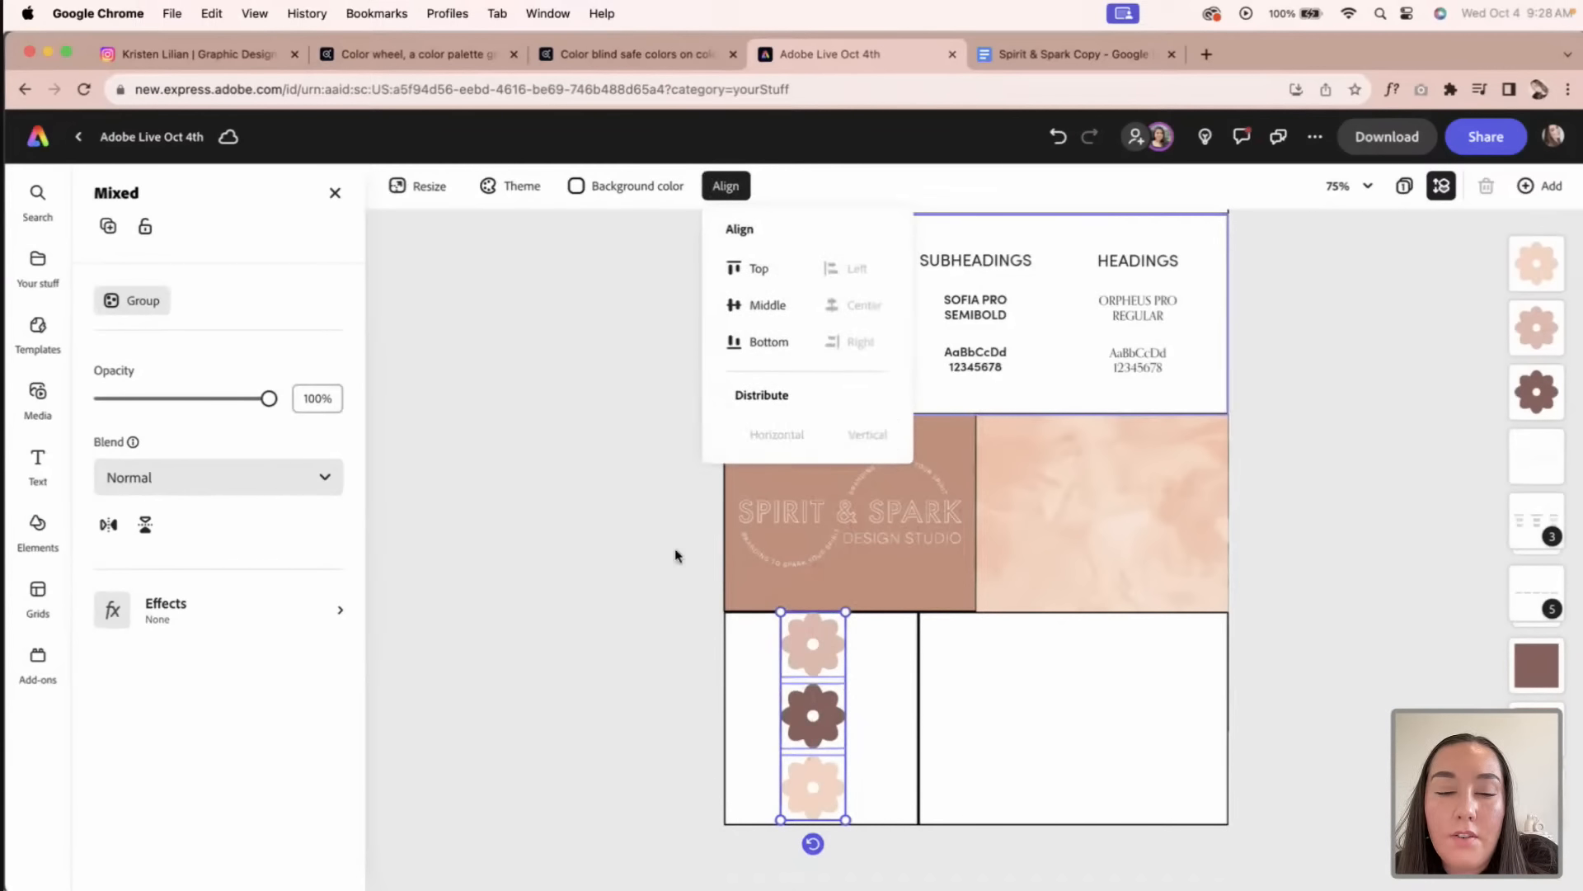
pyautogui.click(632, 616)
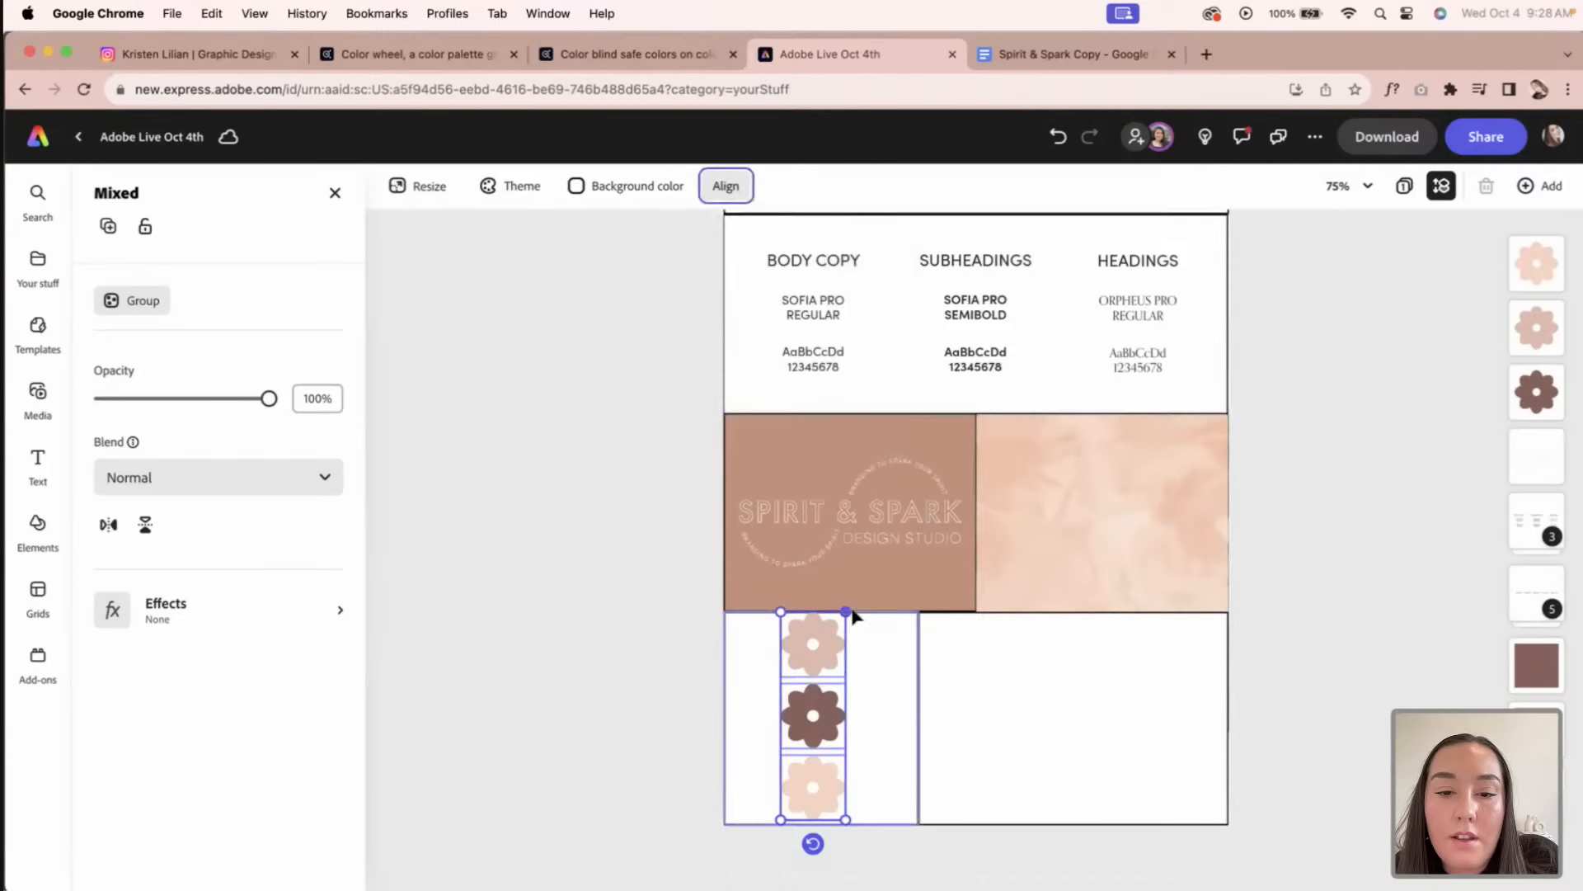
pyautogui.moveTo(846, 611); pyautogui.dragTo(843, 621)
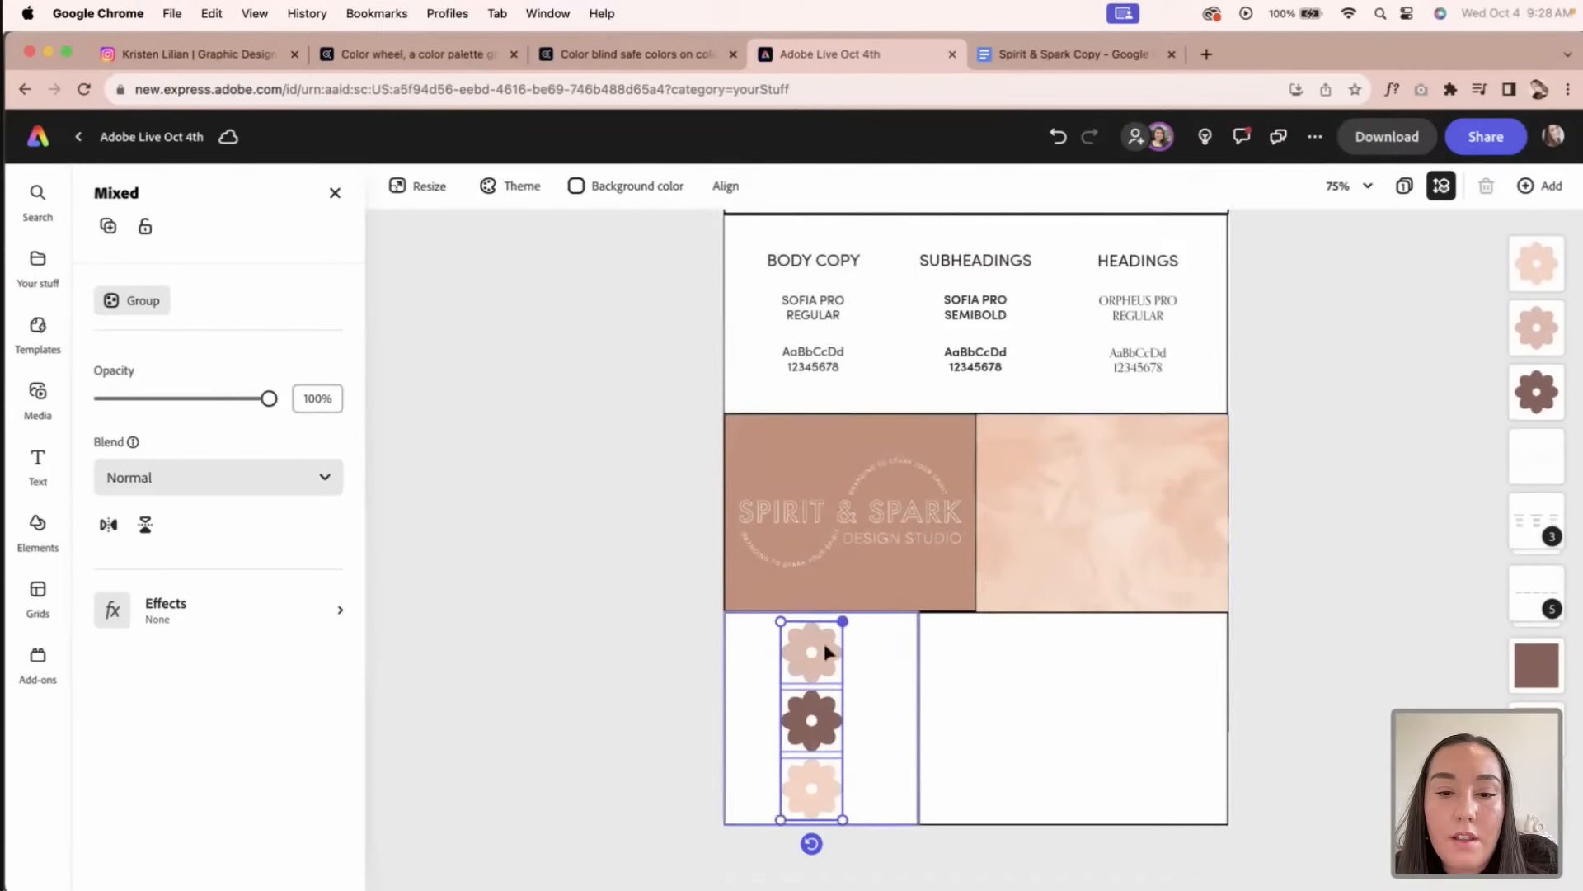
# Step: Group the three flowers and align the group to the center and middle of its box
pyautogui.press('super+g')
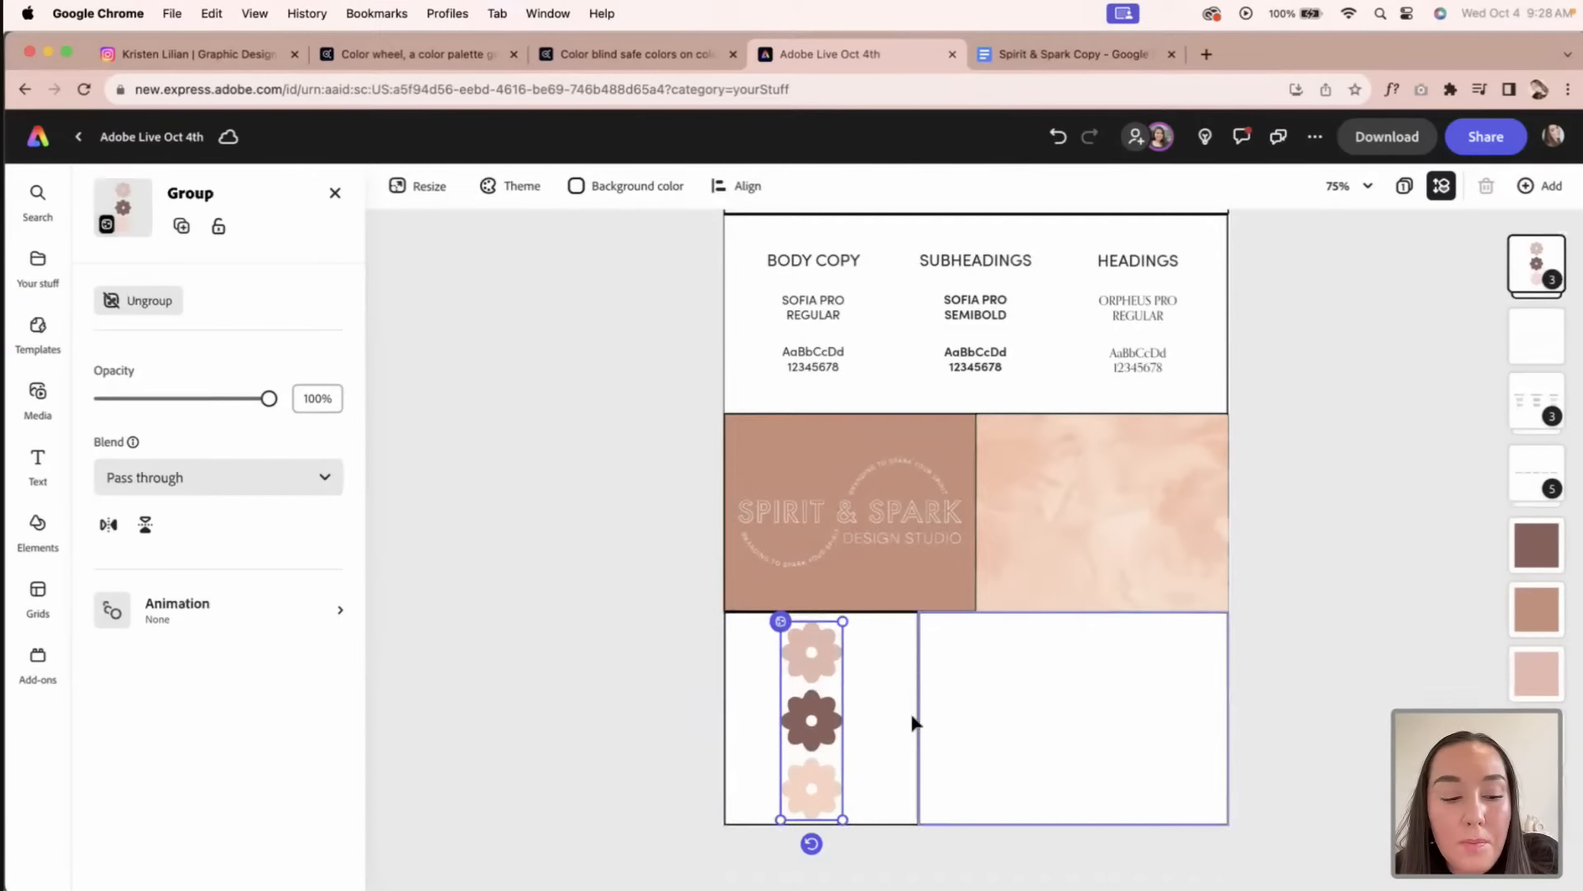
pyautogui.keyDown('shift'); pyautogui.click(910, 711); pyautogui.keyUp('shift')
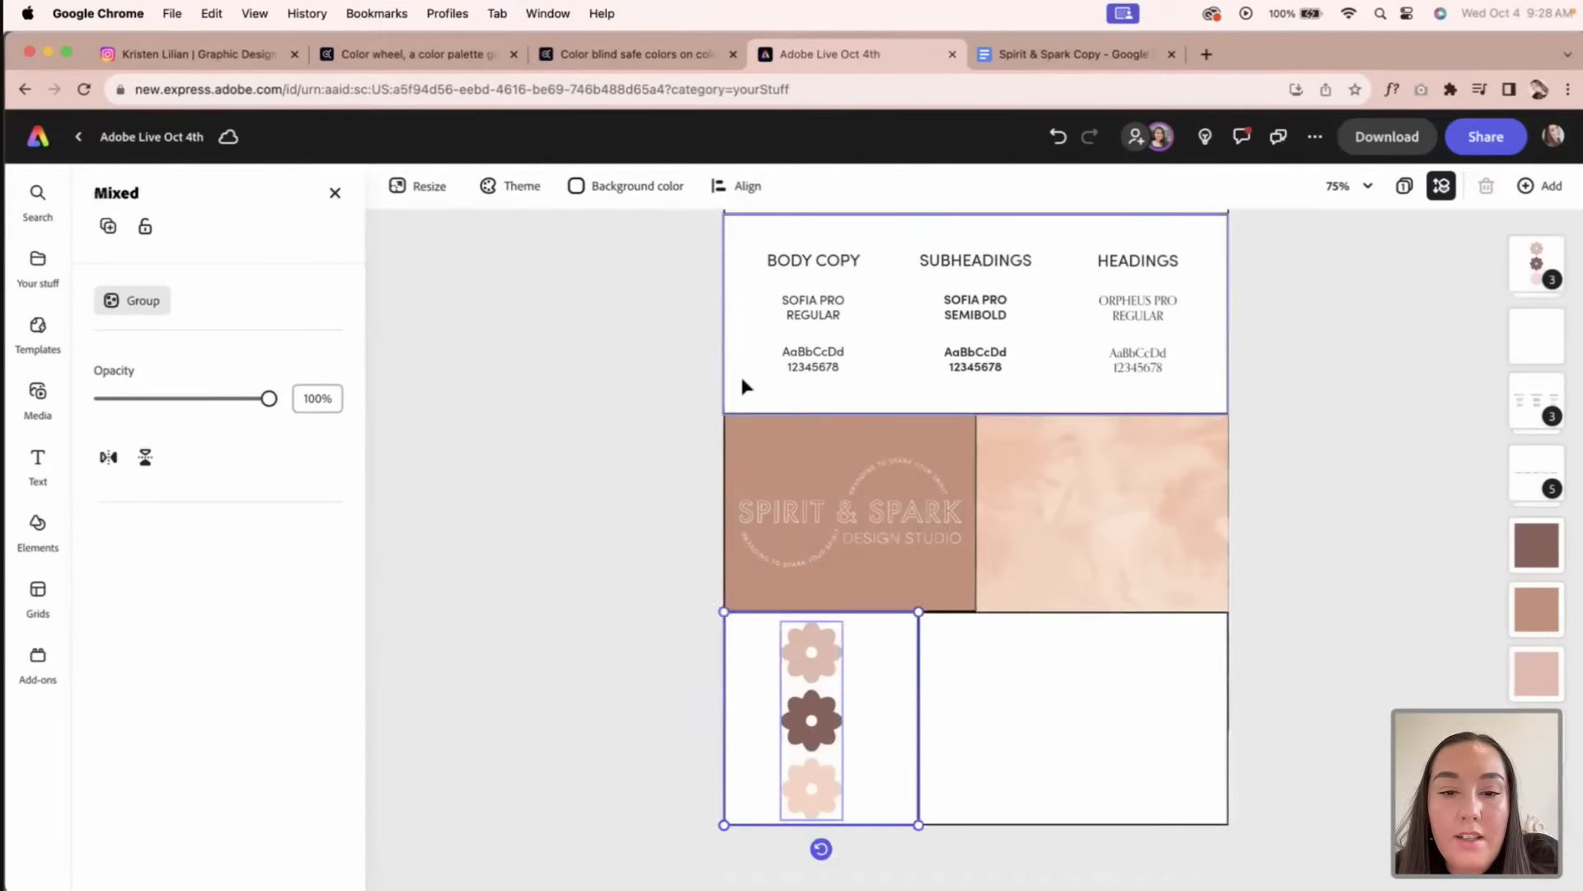
pyautogui.click(719, 188)
pyautogui.click(849, 305)
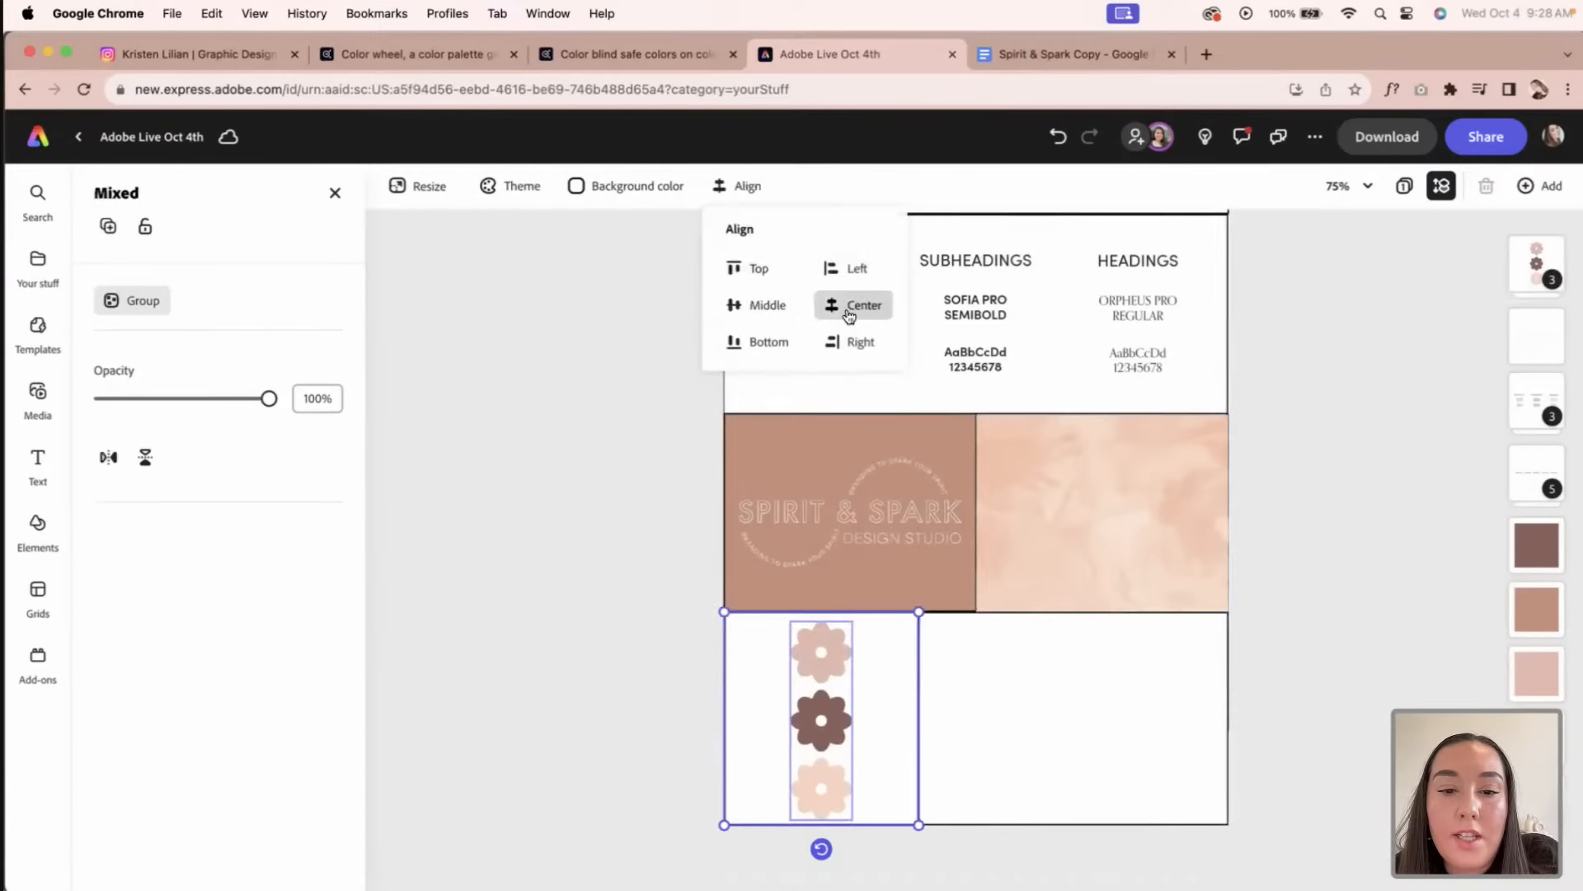
pyautogui.click(754, 306)
pyautogui.click(574, 477)
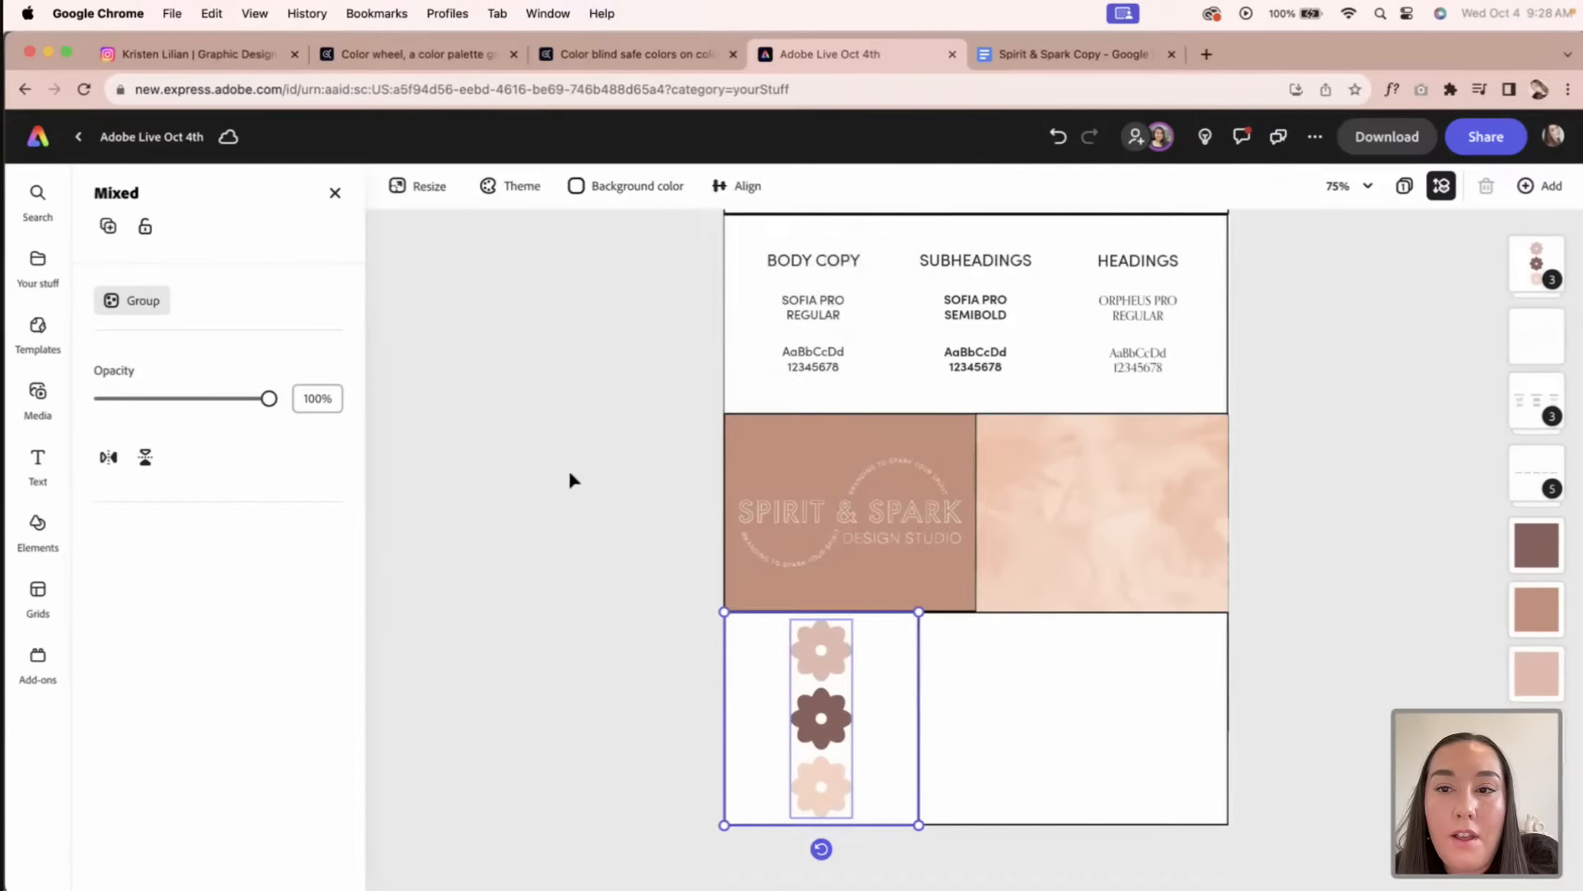
pyautogui.click(569, 476)
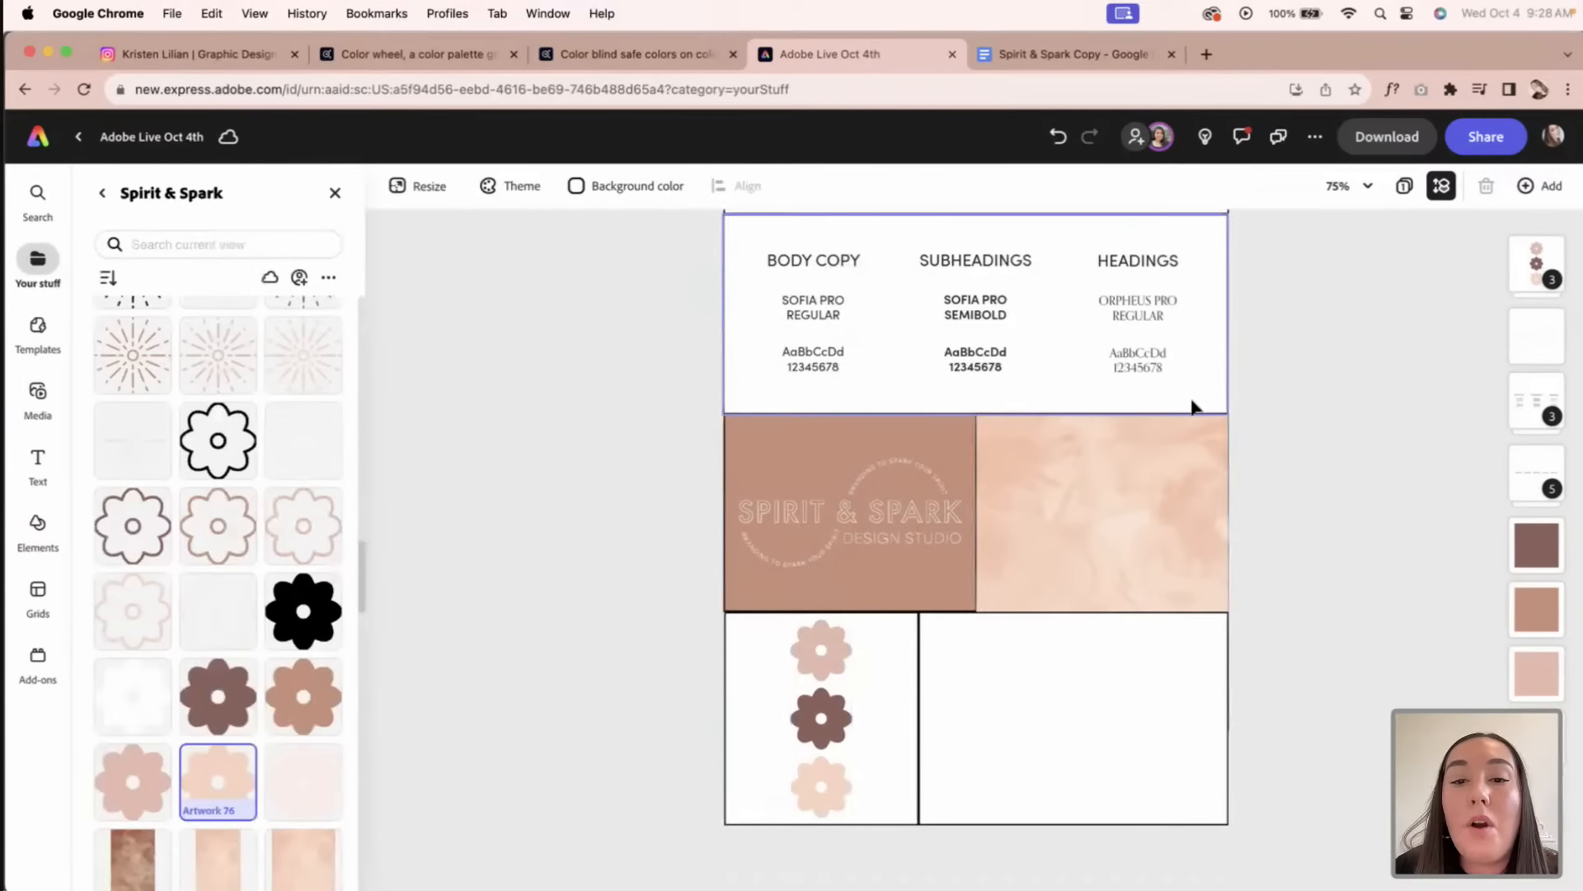
# Step: Examine the overall layout of the brand board, from the flower column up to the main logo
pyautogui.scroll(3, 837, 414)
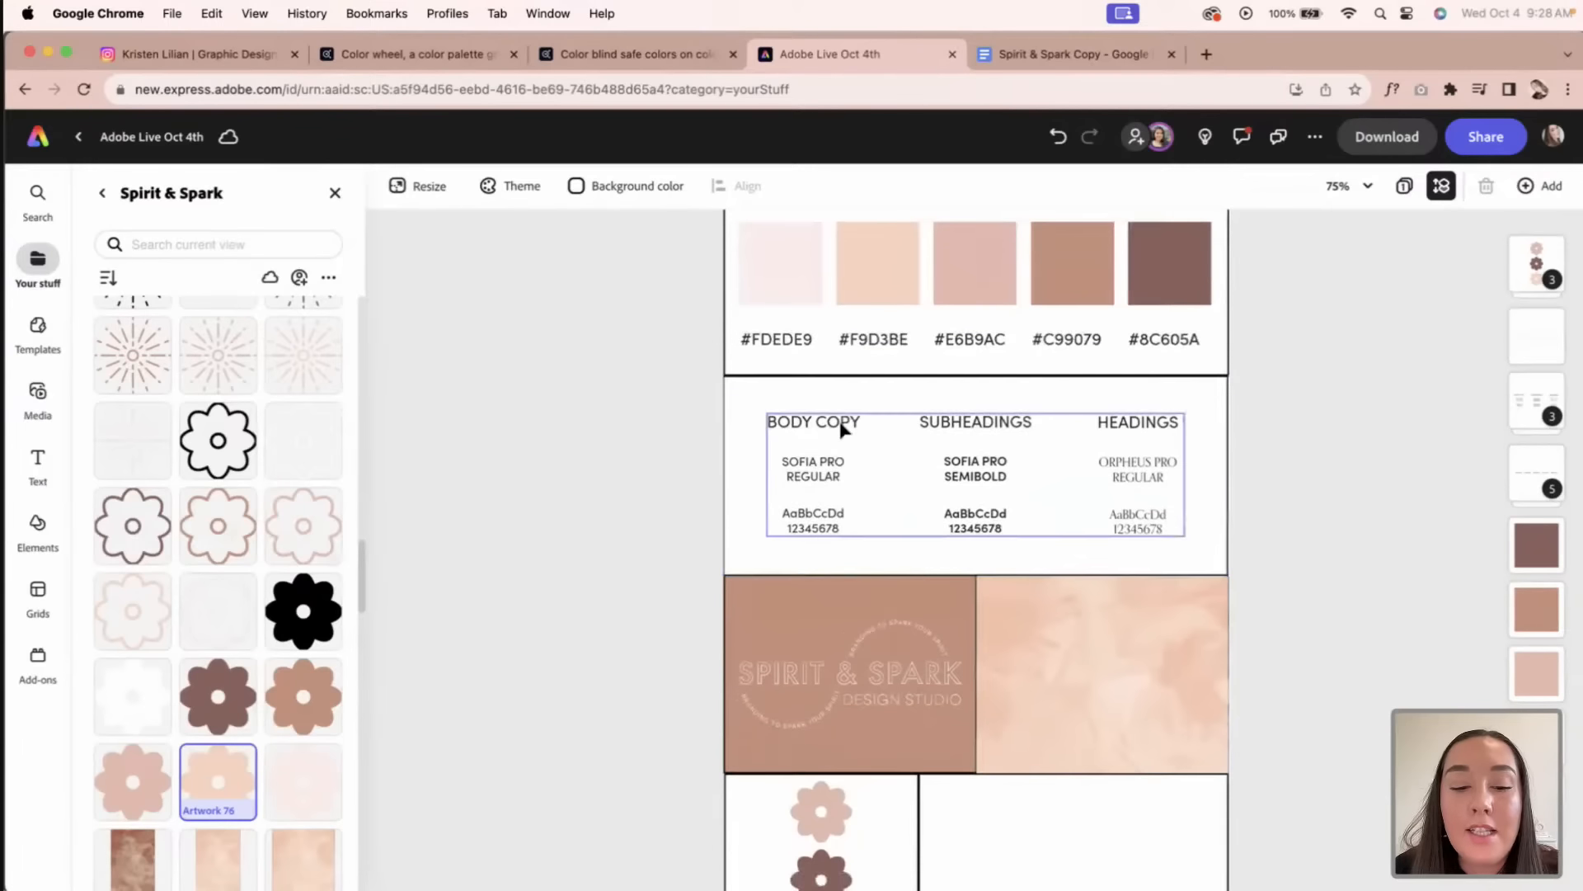
pyautogui.press('super+0')
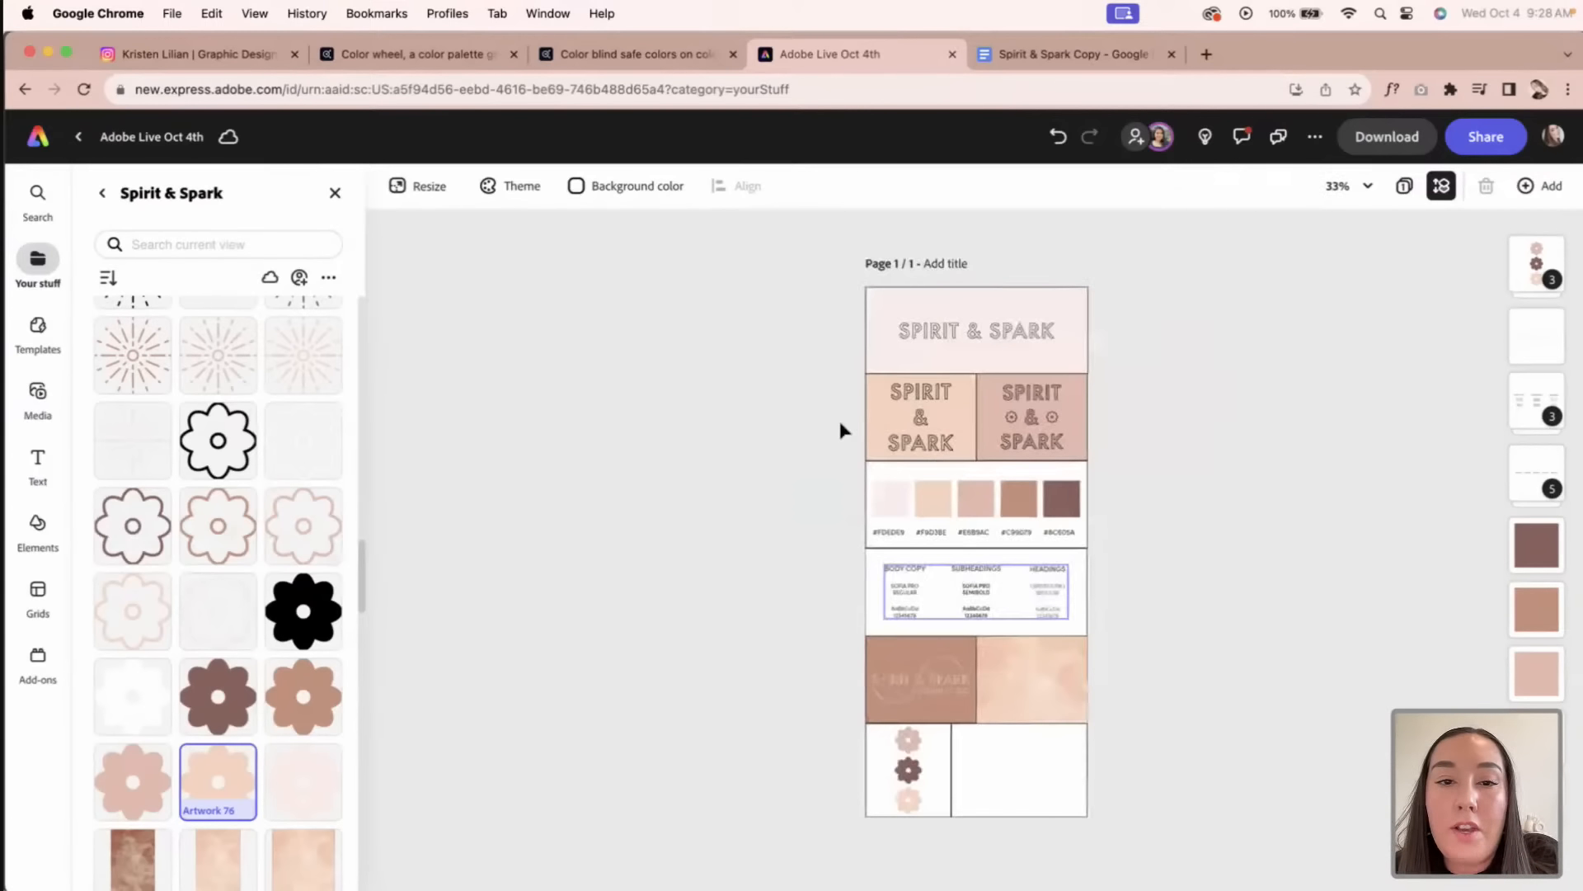
pyautogui.press('super+equal')
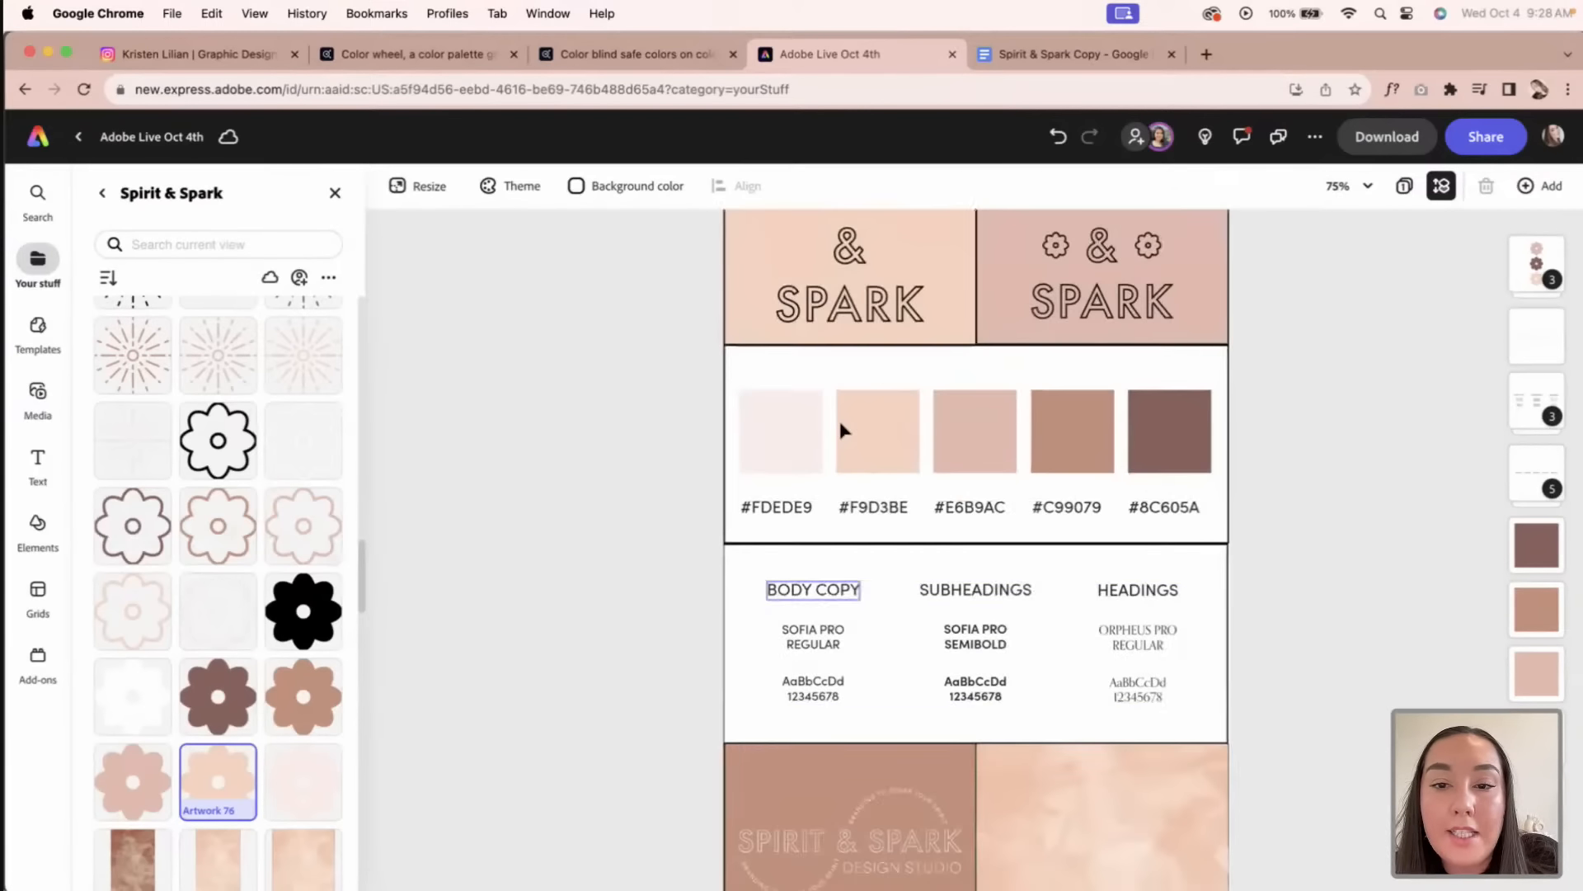
pyautogui.scroll(4, 948, 499)
pyautogui.scroll(2, 950, 499)
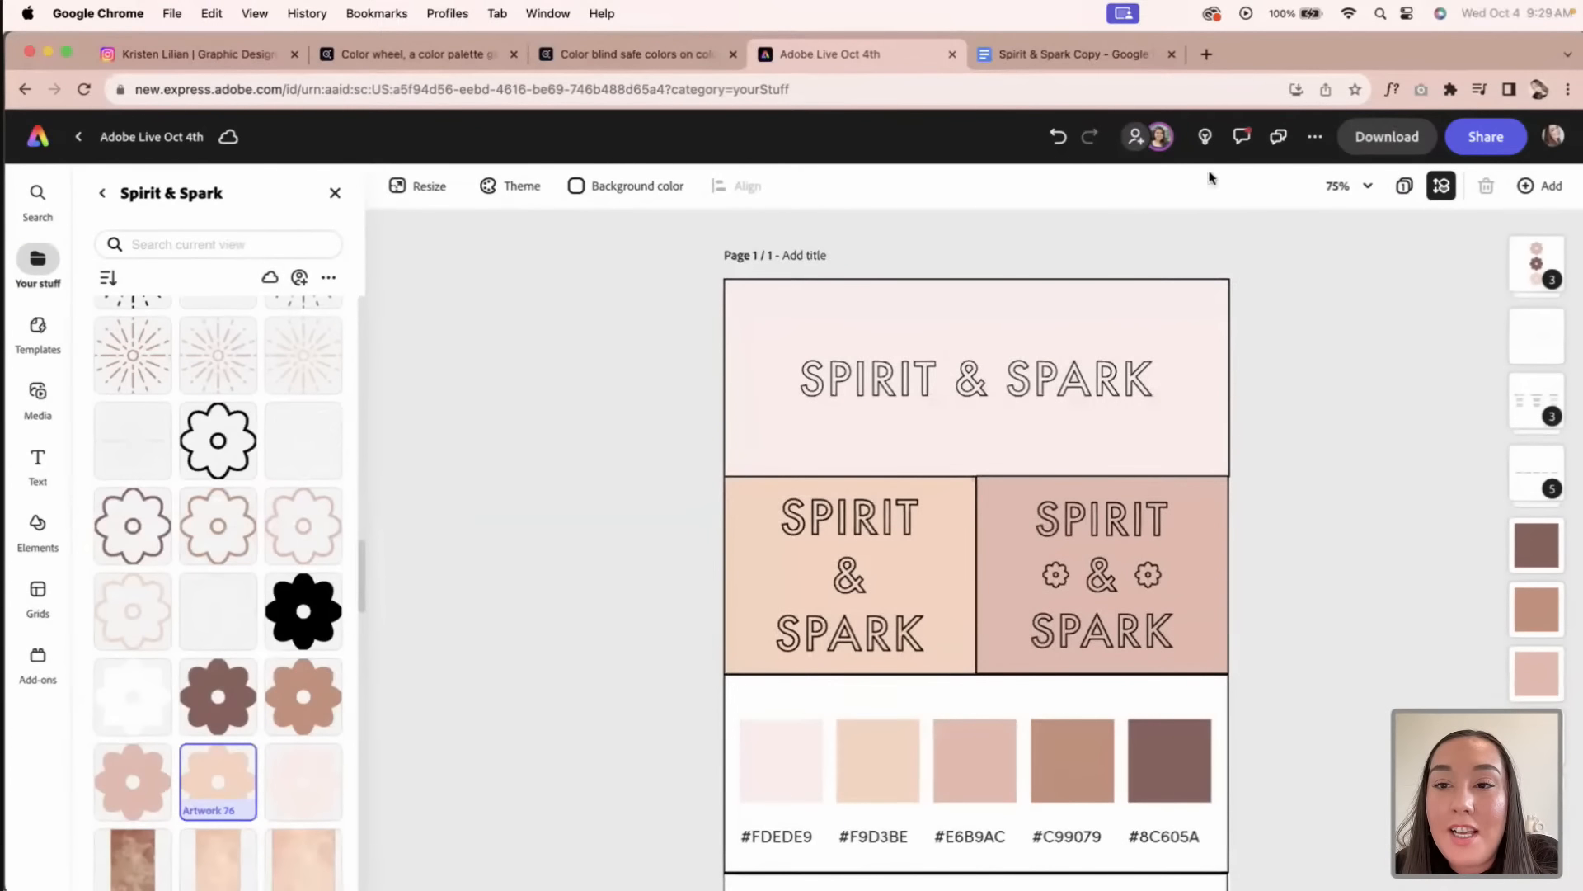
# Step: Reply "Absolutely, great idea!" to the comment asking for mockups in the brand kit, and close the comments
pyautogui.click(1242, 136)
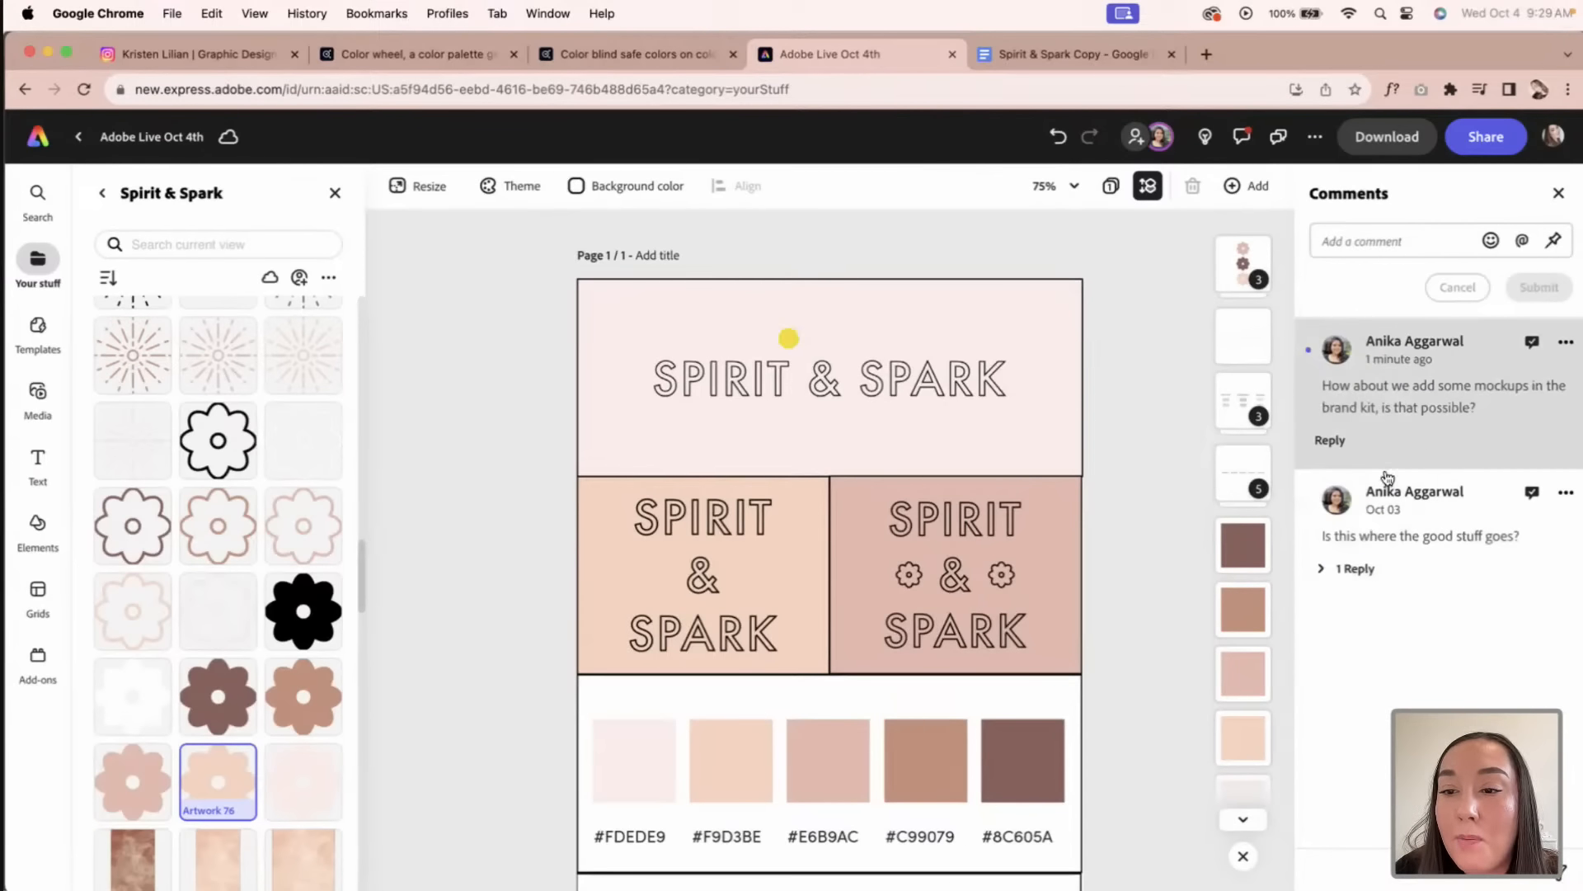
pyautogui.click(1331, 441)
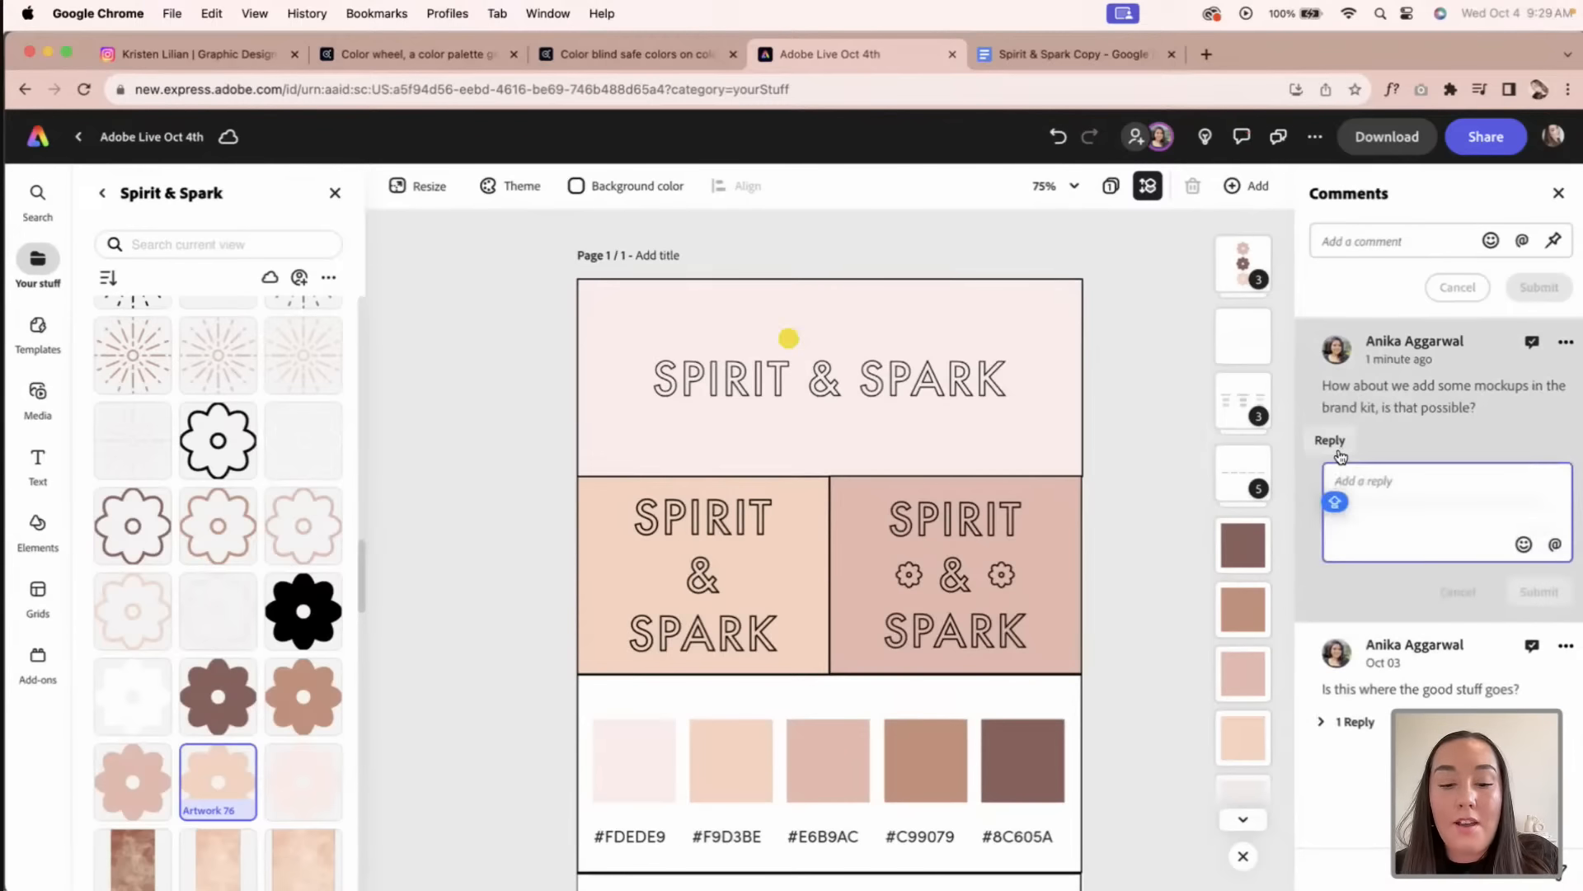
pyautogui.write('Absolutely, great idea!')
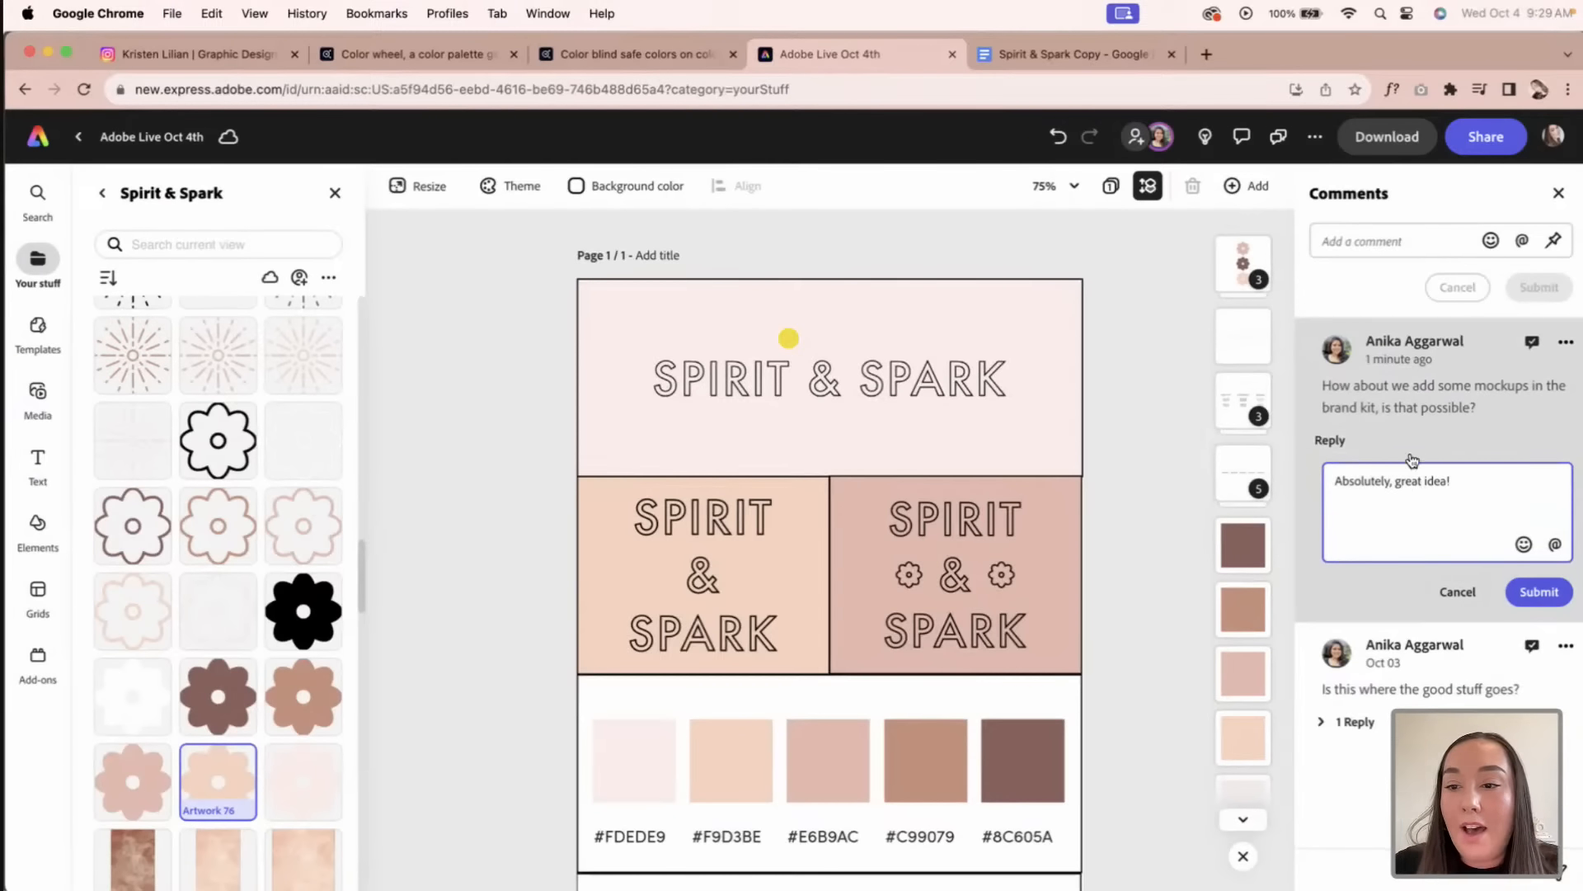
pyautogui.click(1539, 591)
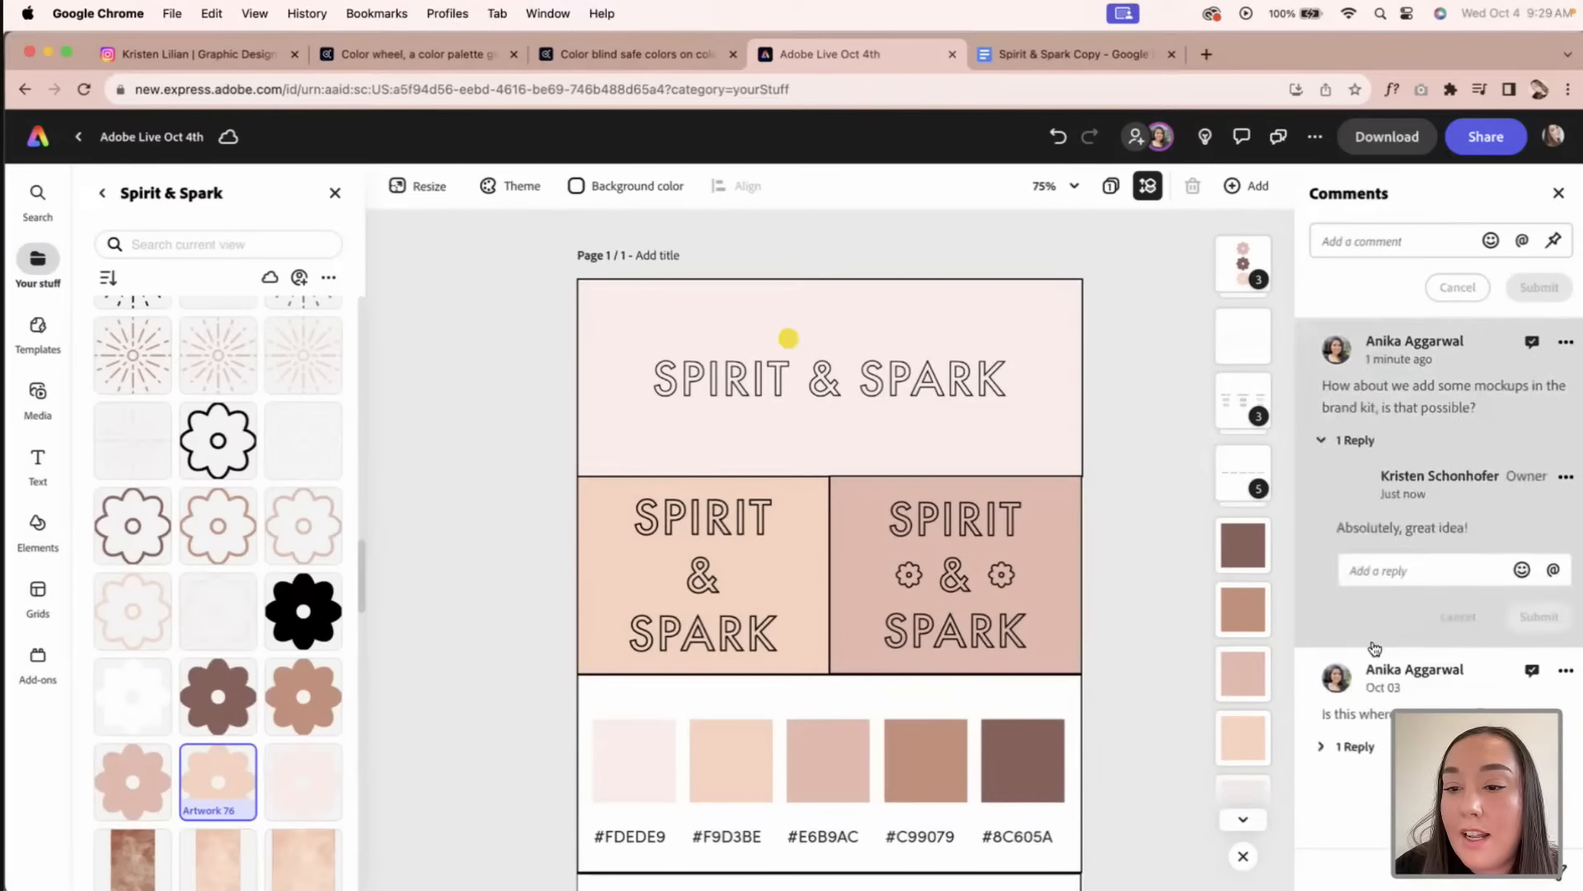
pyautogui.click(1369, 748)
pyautogui.click(1369, 748)
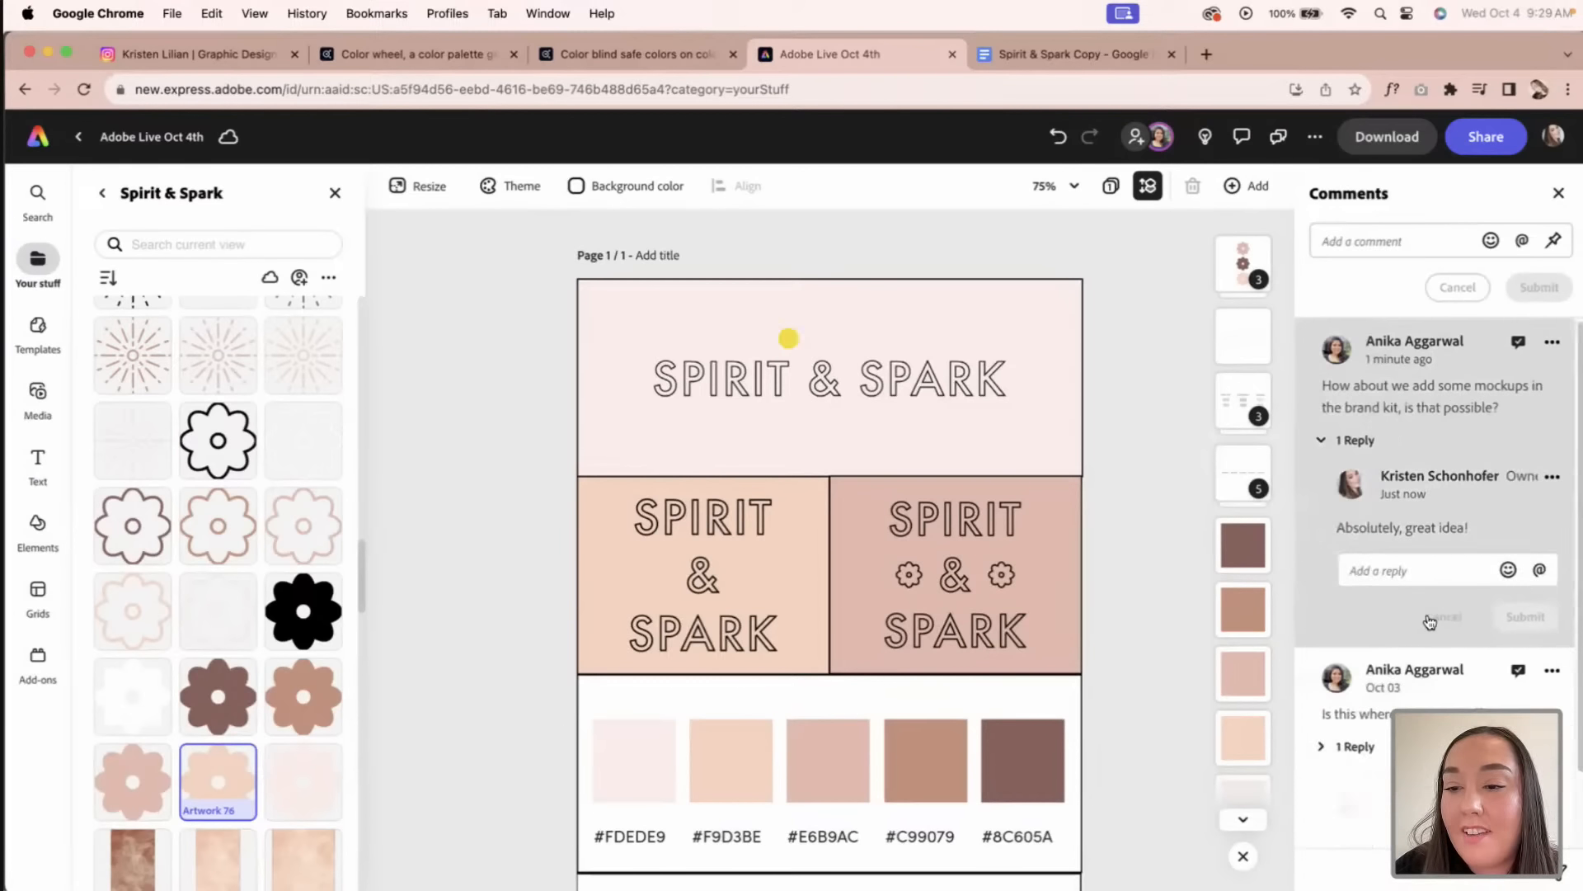
pyautogui.click(1561, 194)
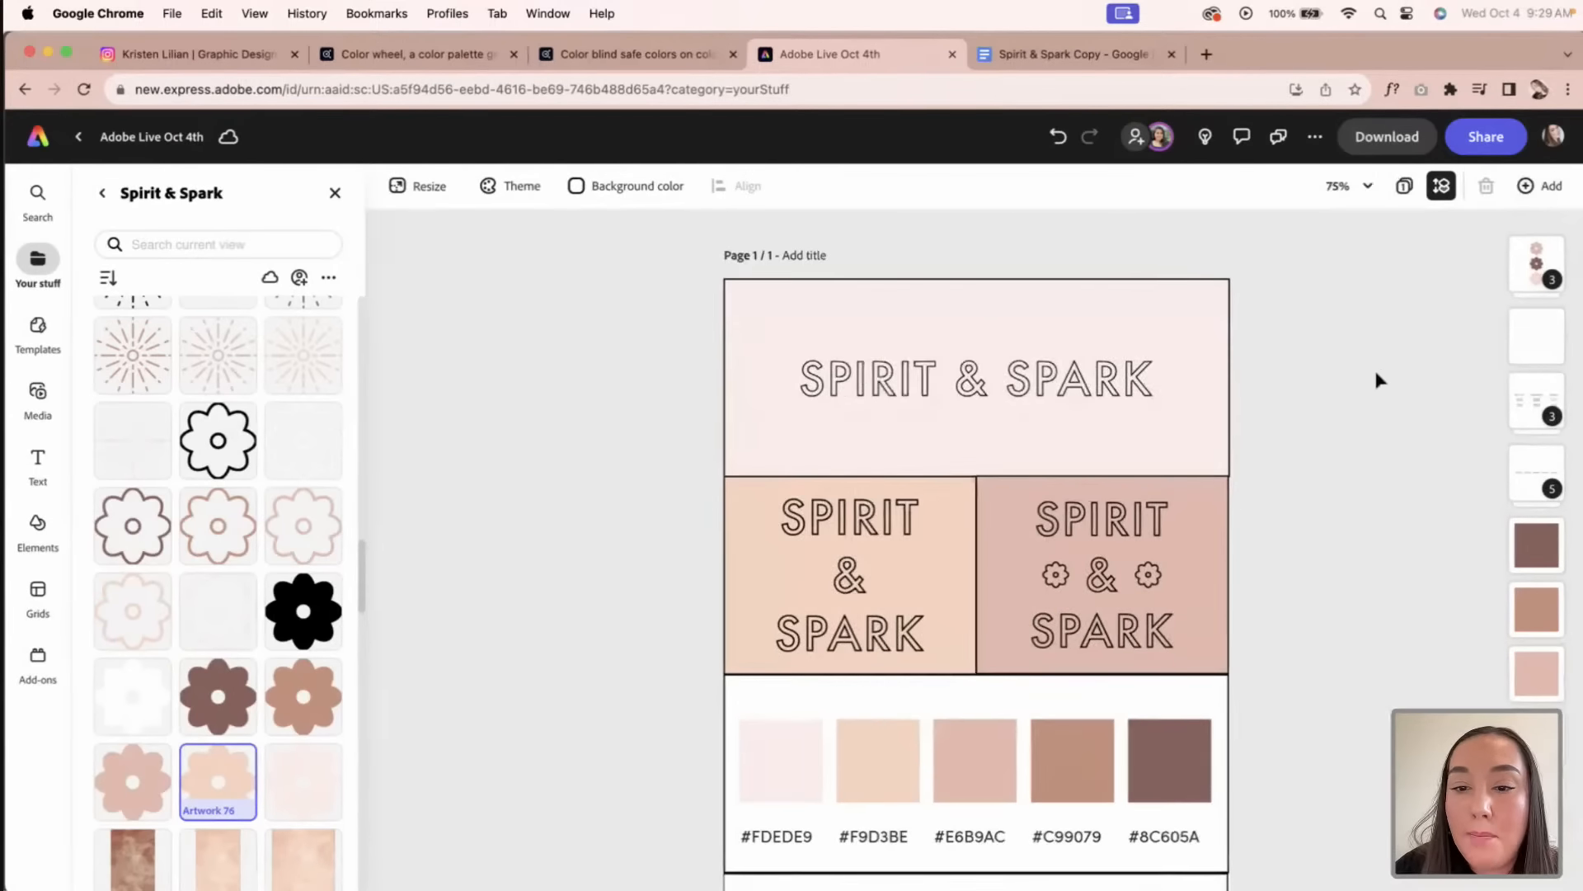
# Step: Look through the Spirit & Spark library for an image to fill the empty box beside the flower column
pyautogui.scroll(-5, 1145, 508)
pyautogui.scroll(-3, 1143, 511)
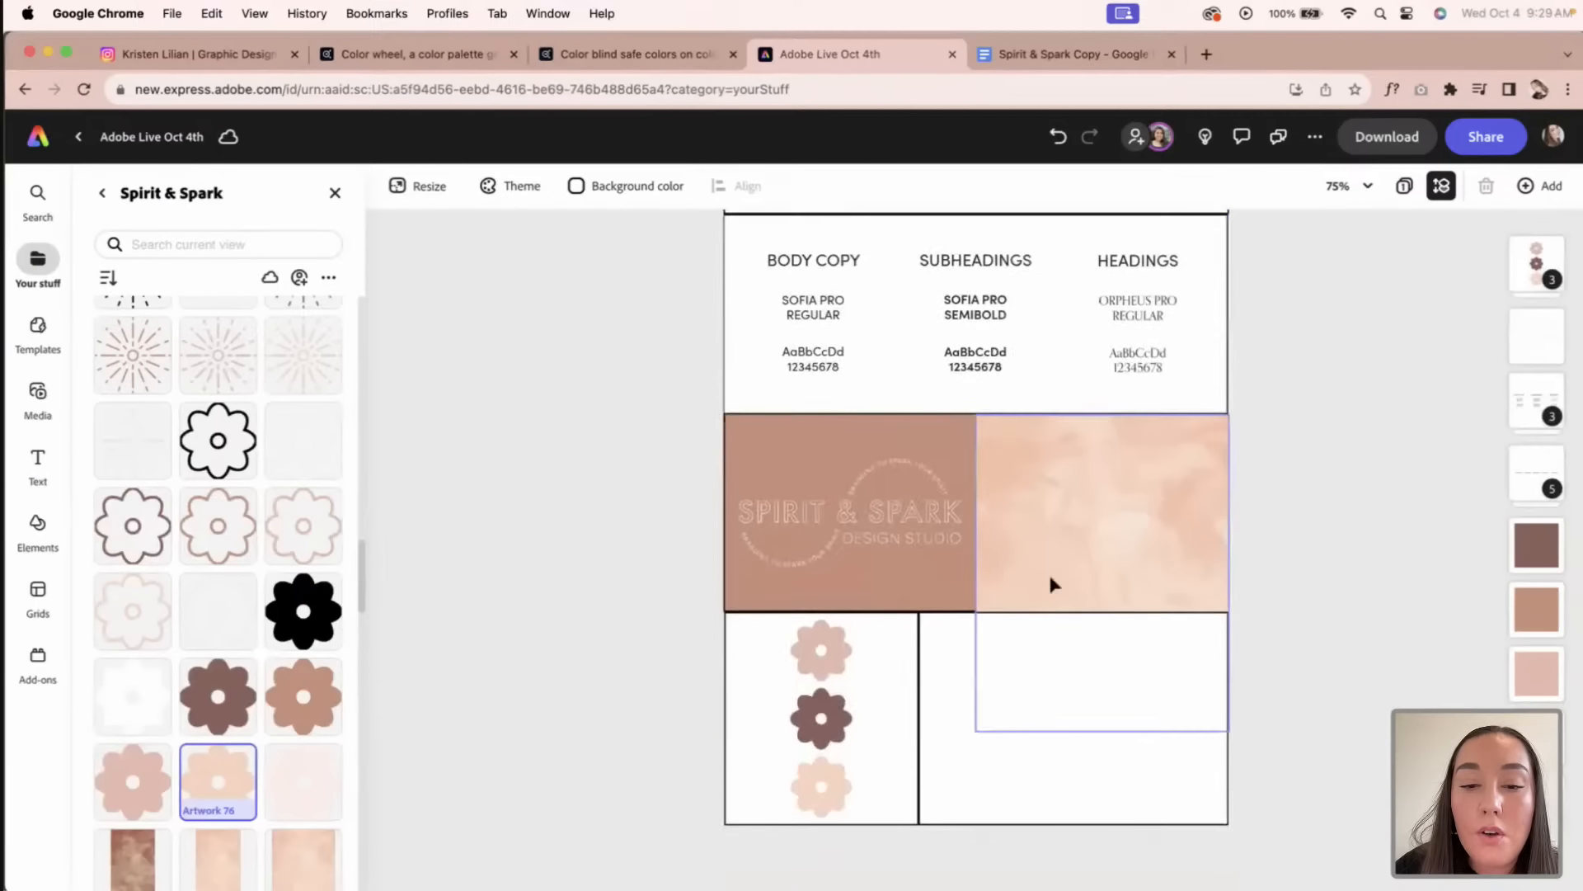
pyautogui.click(967, 732)
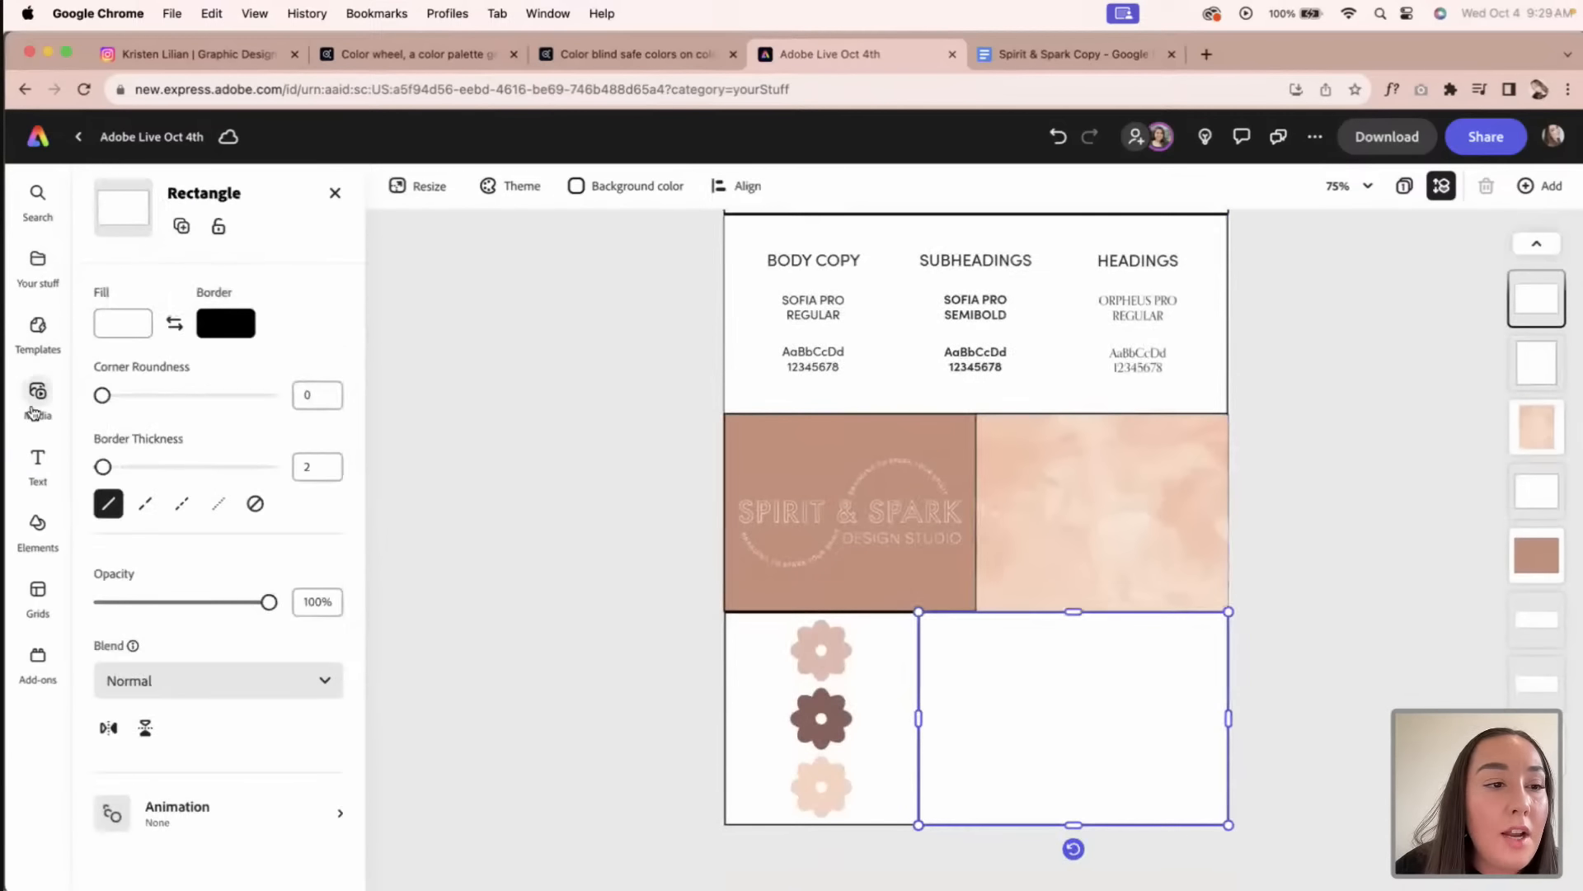
pyautogui.click(37, 326)
pyautogui.click(38, 261)
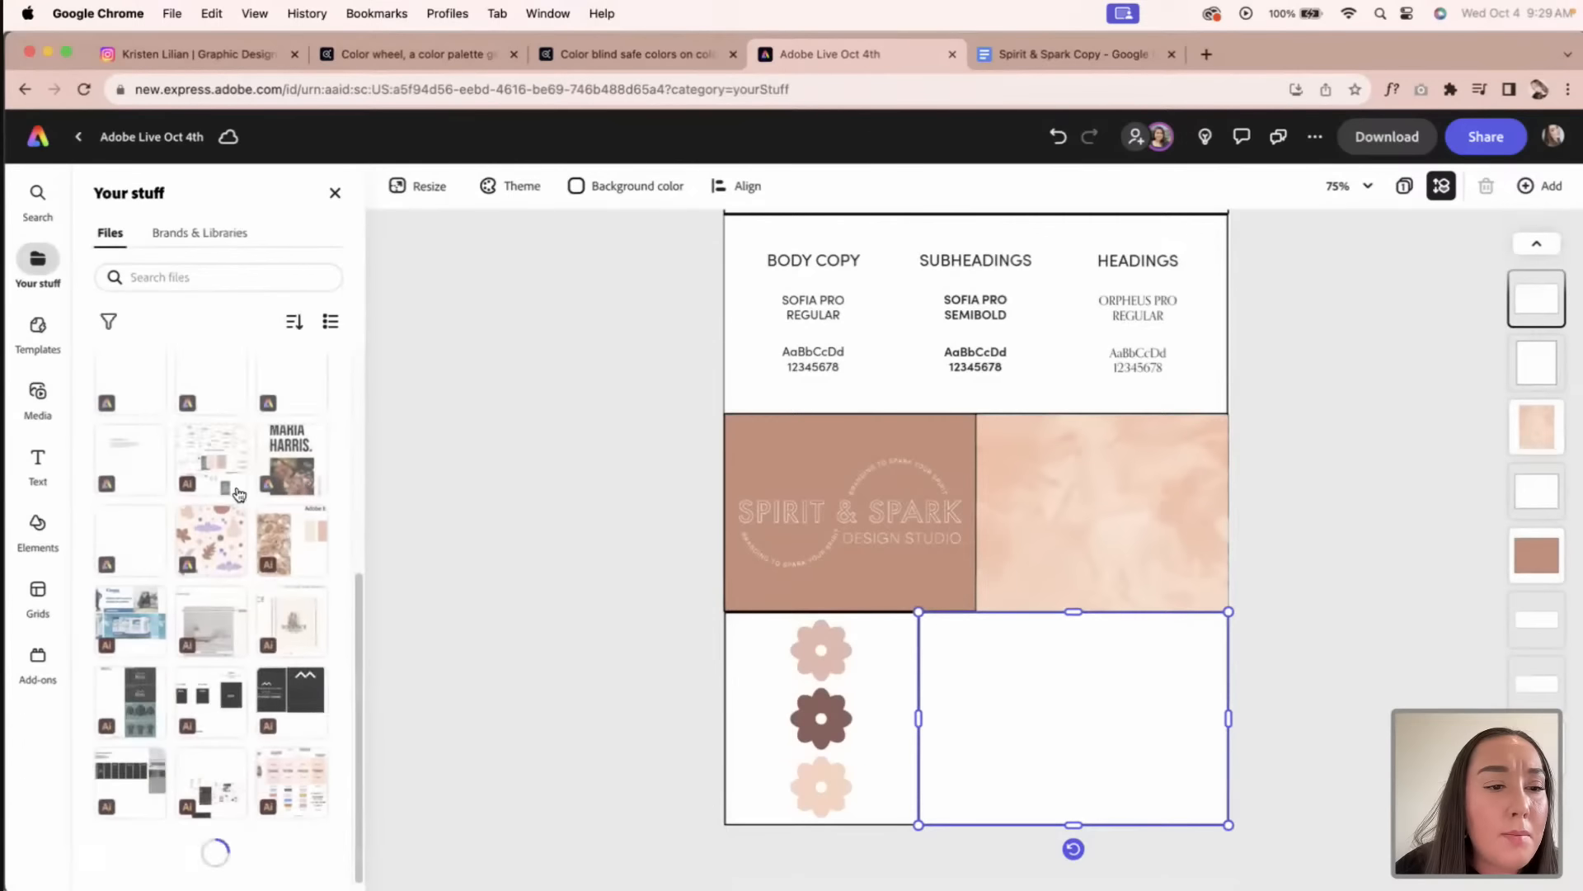
pyautogui.click(176, 239)
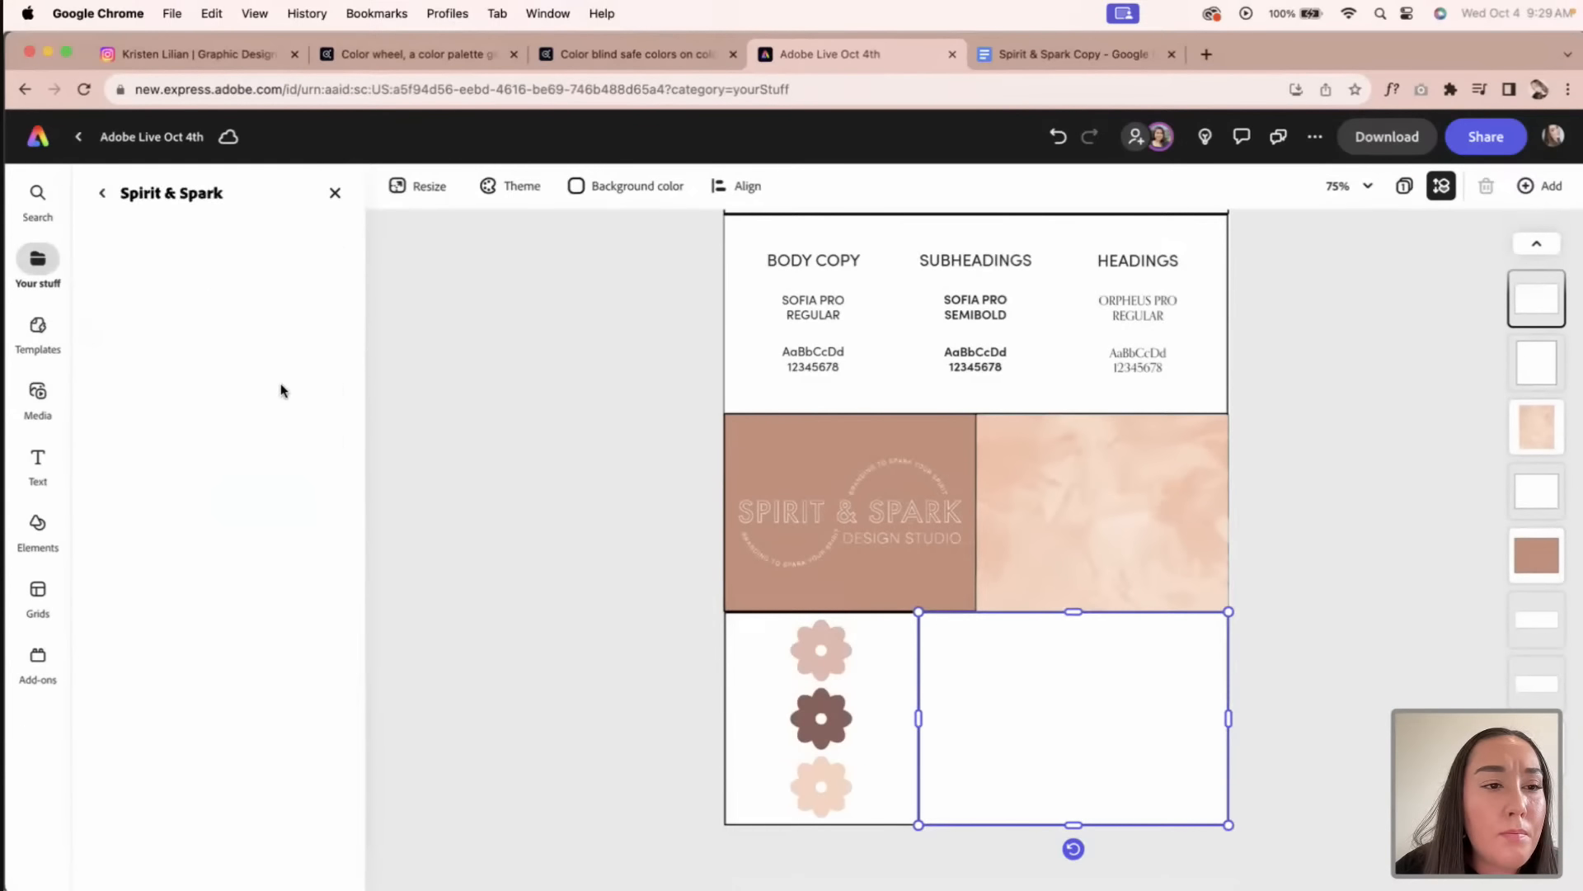
pyautogui.scroll(-10, 280, 394)
pyautogui.moveTo(363, 472); pyautogui.dragTo(353, 356)
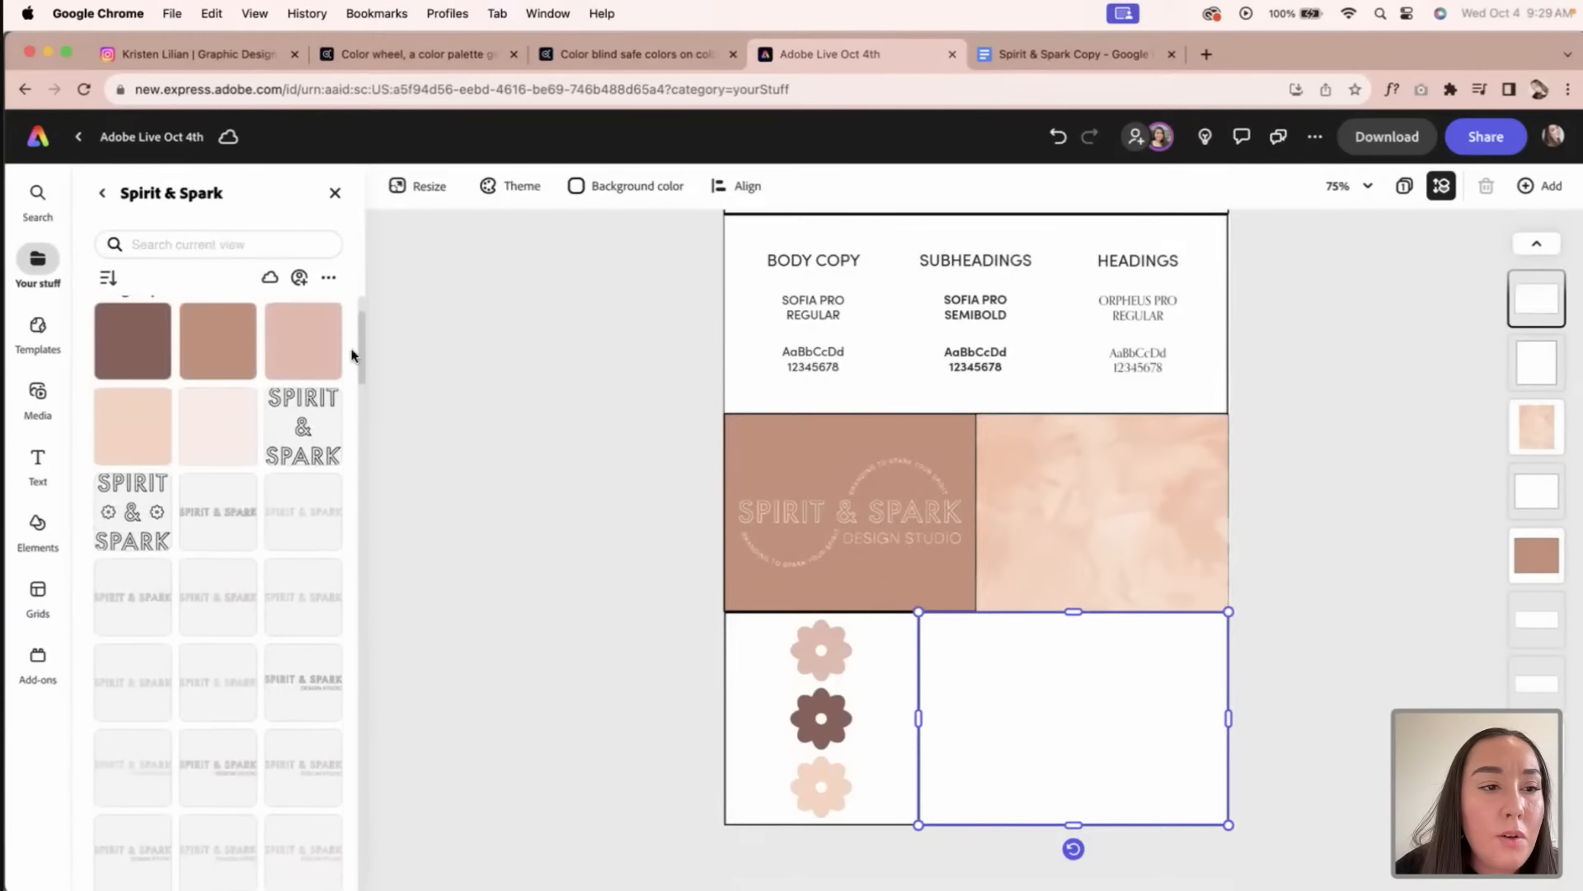
# Step: Search the Spirit & Spark, Multipurpose Cleaning and Free Birdie Co folders on the device for a mockup image to upload
pyautogui.click(37, 394)
pyautogui.click(169, 284)
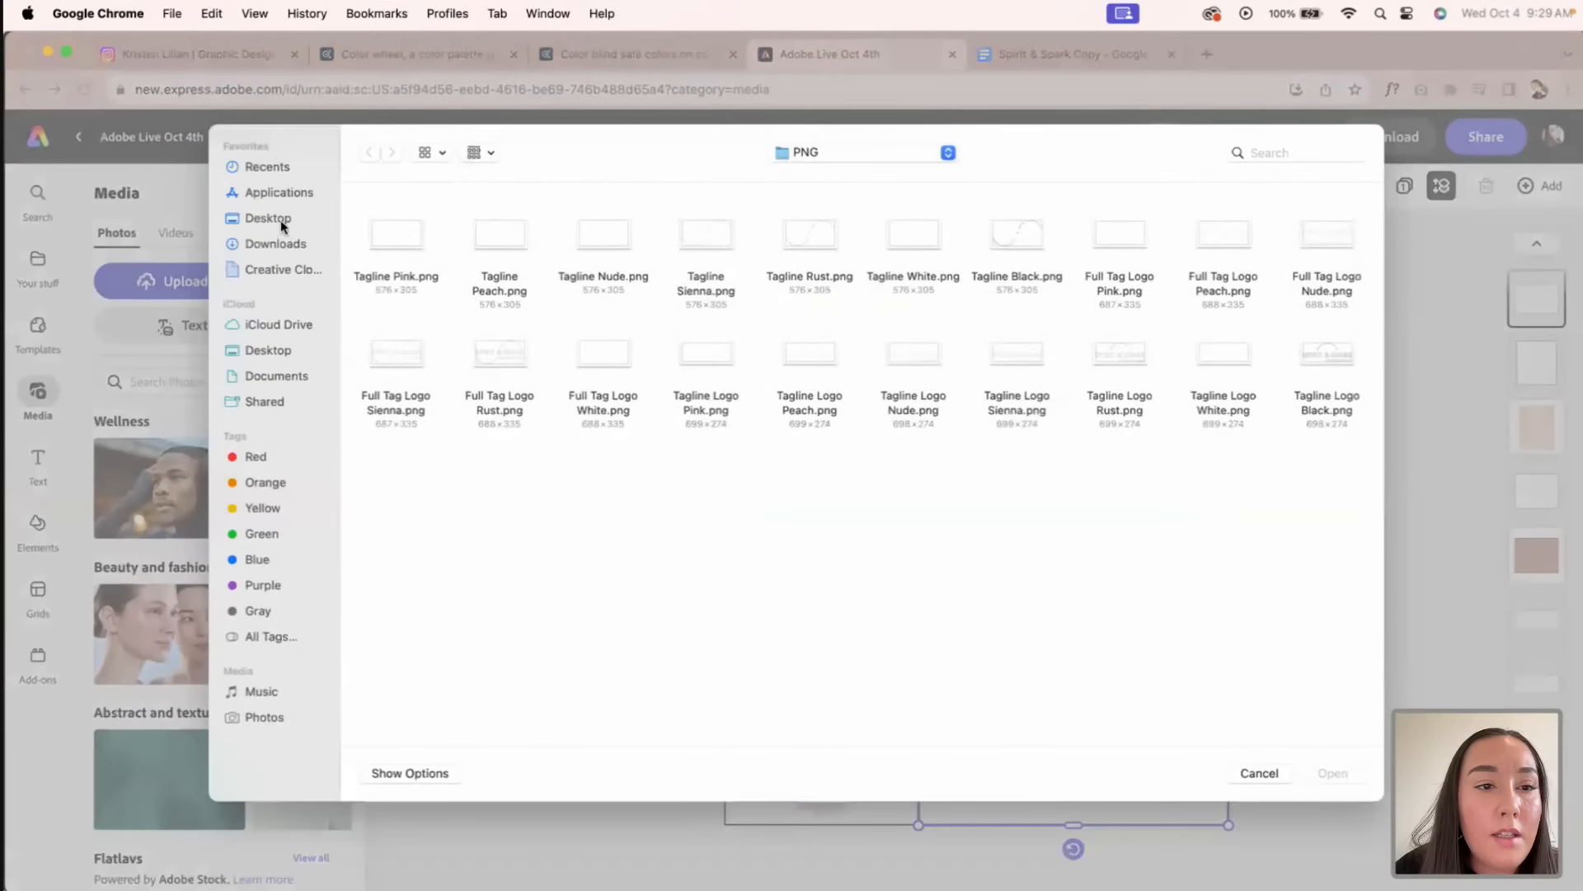
pyautogui.click(273, 219)
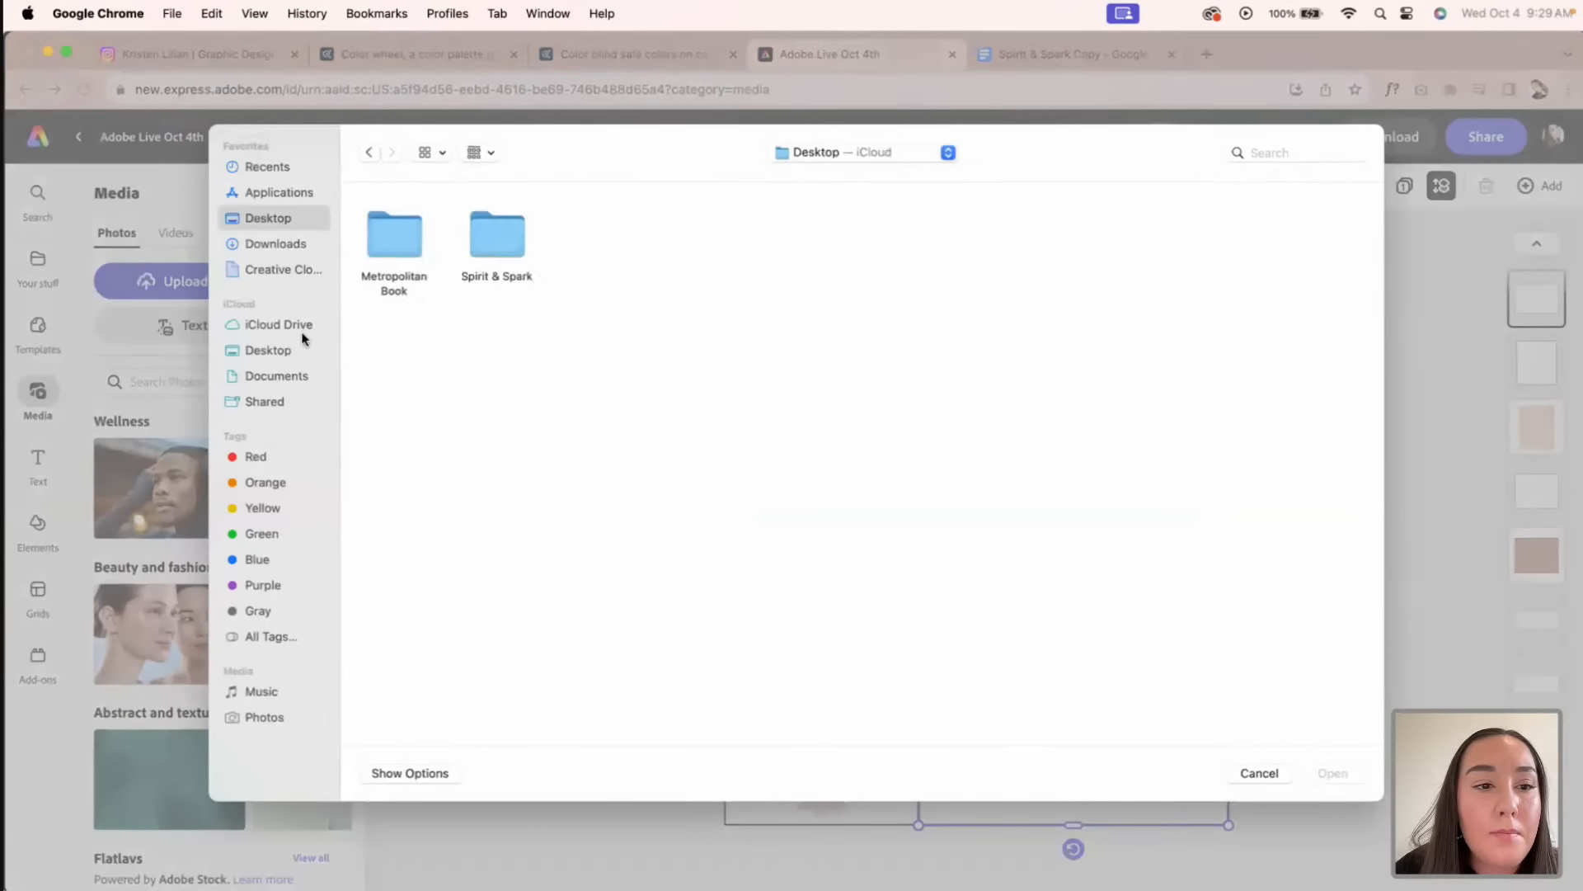
pyautogui.doubleClick(511, 245)
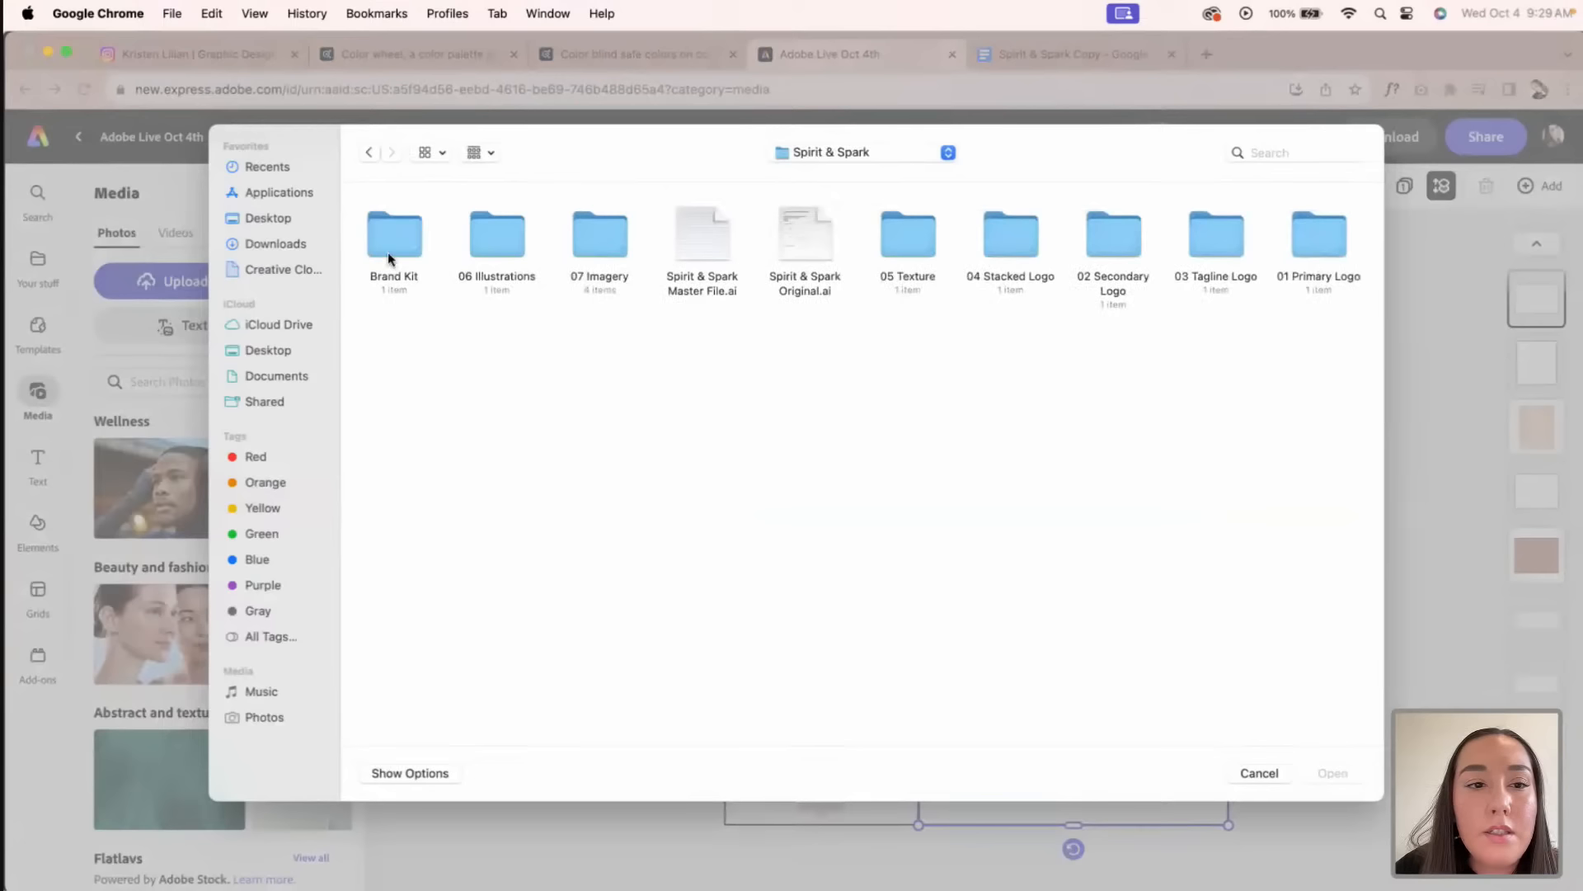
pyautogui.click(295, 374)
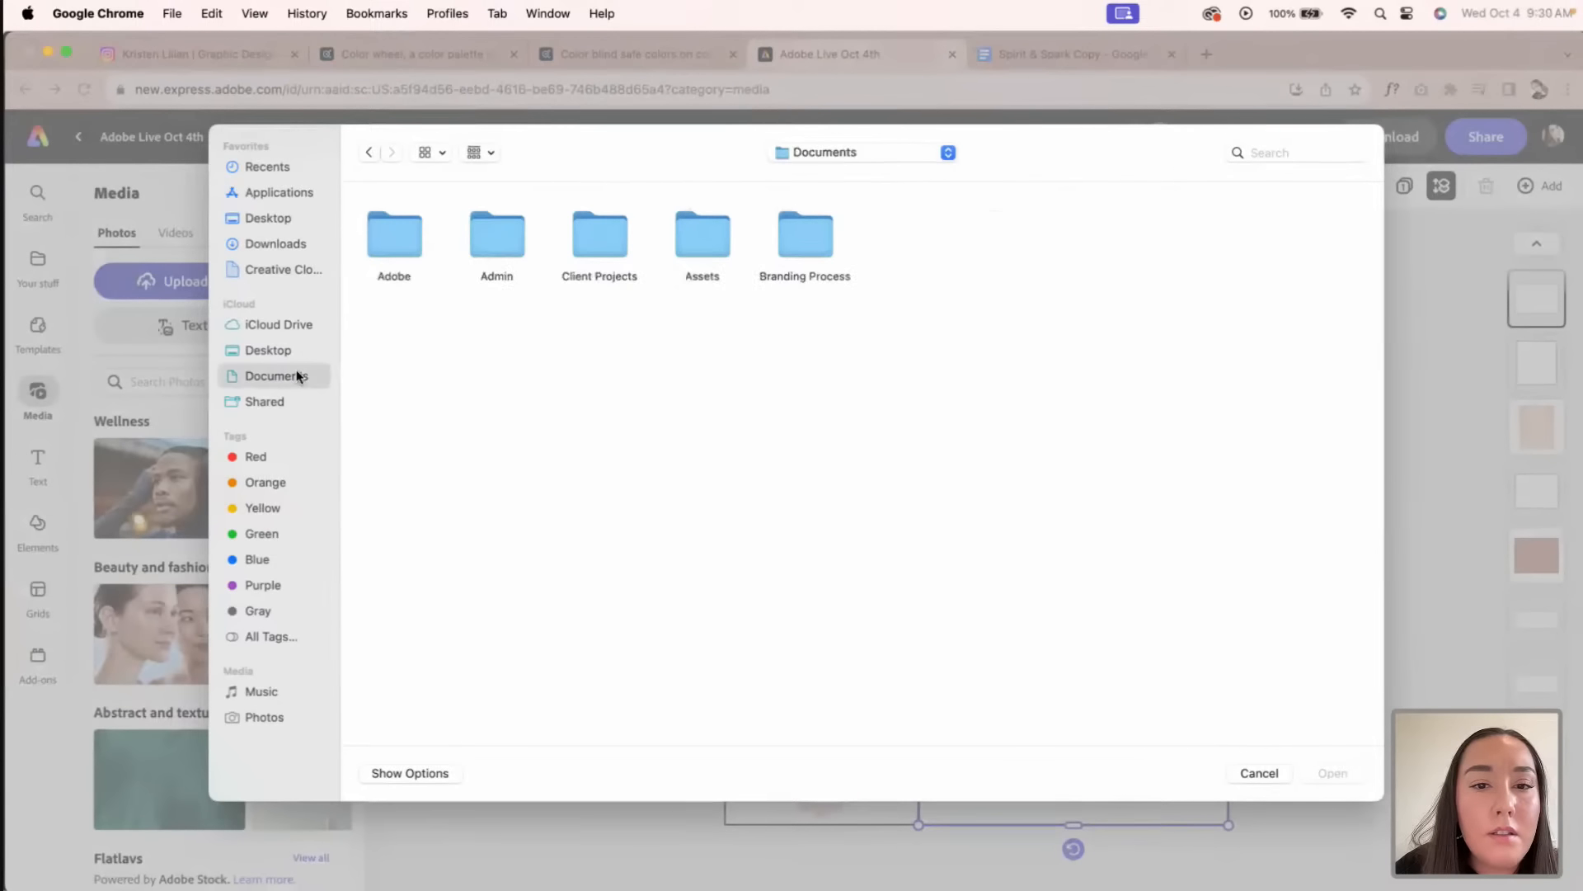
pyautogui.doubleClick(607, 249)
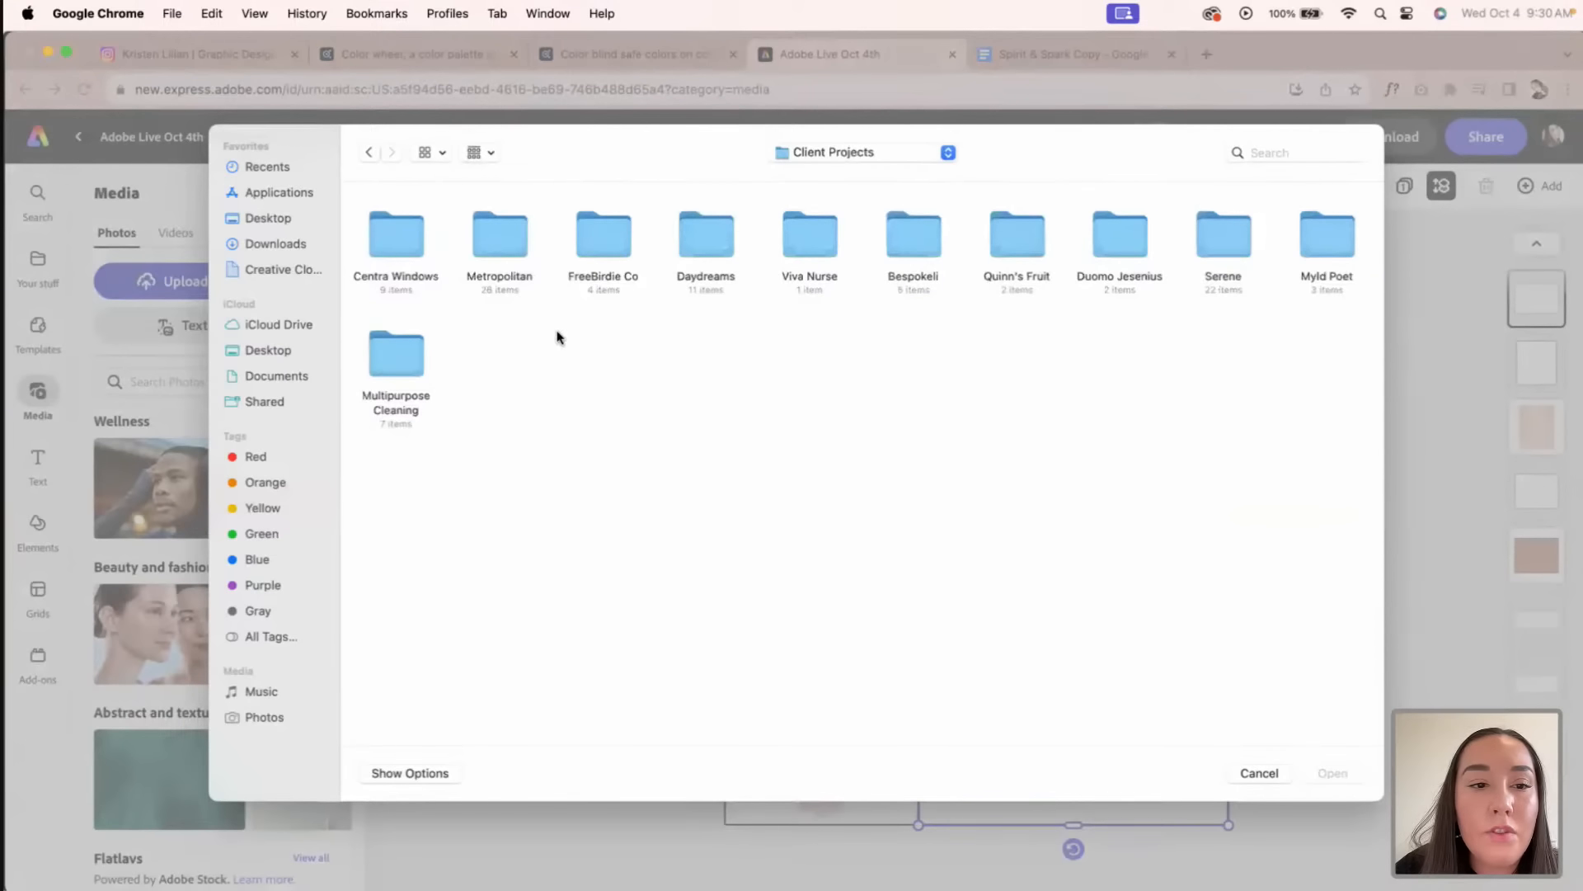
pyautogui.doubleClick(404, 348)
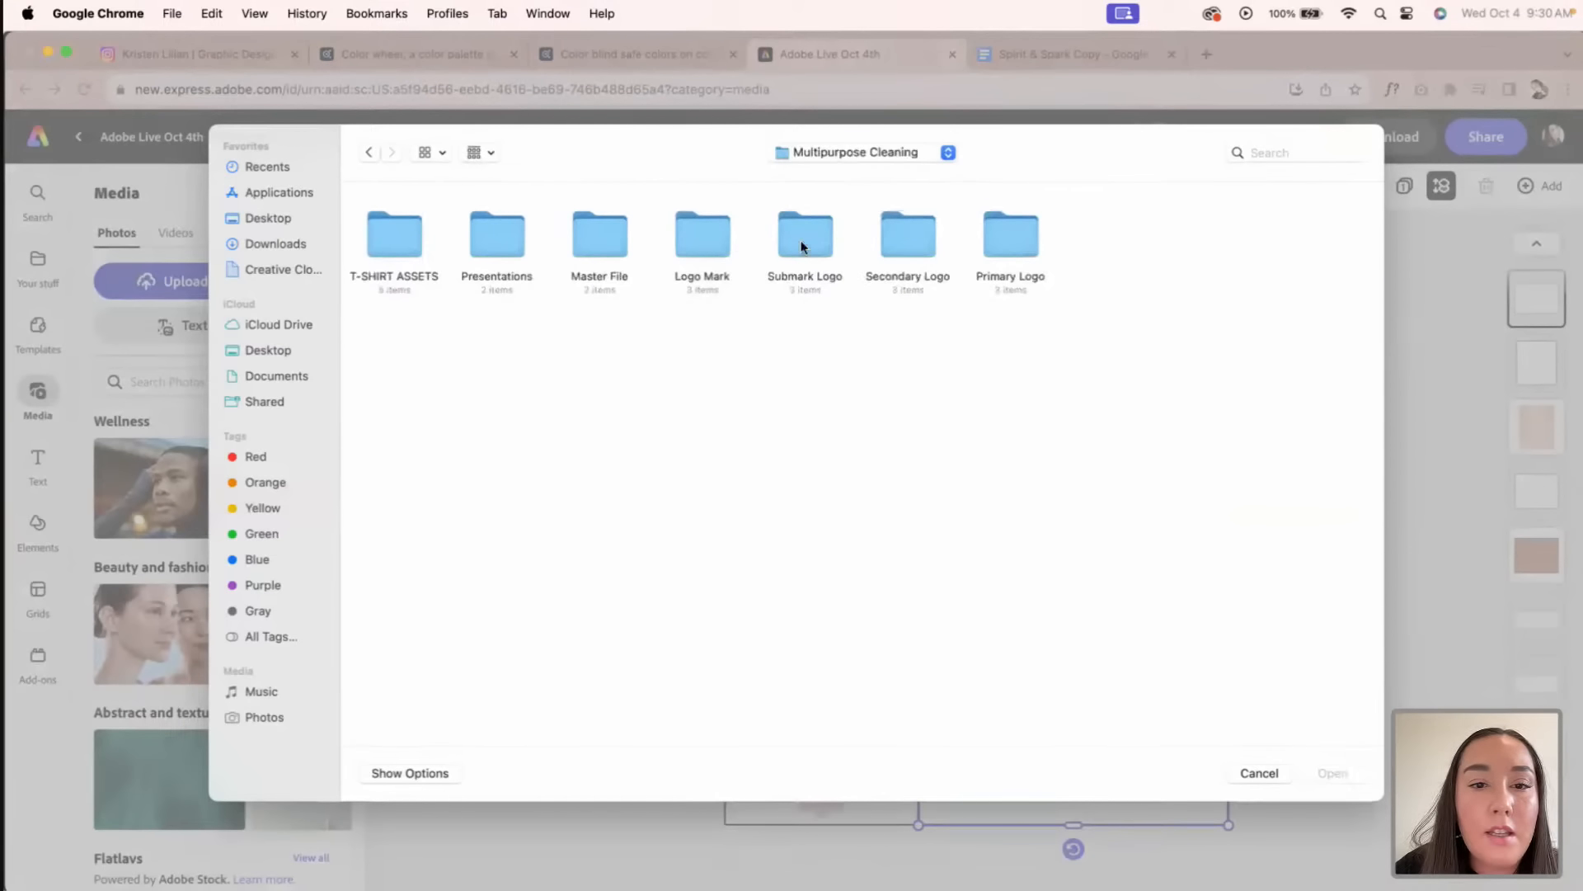
pyautogui.click(381, 247)
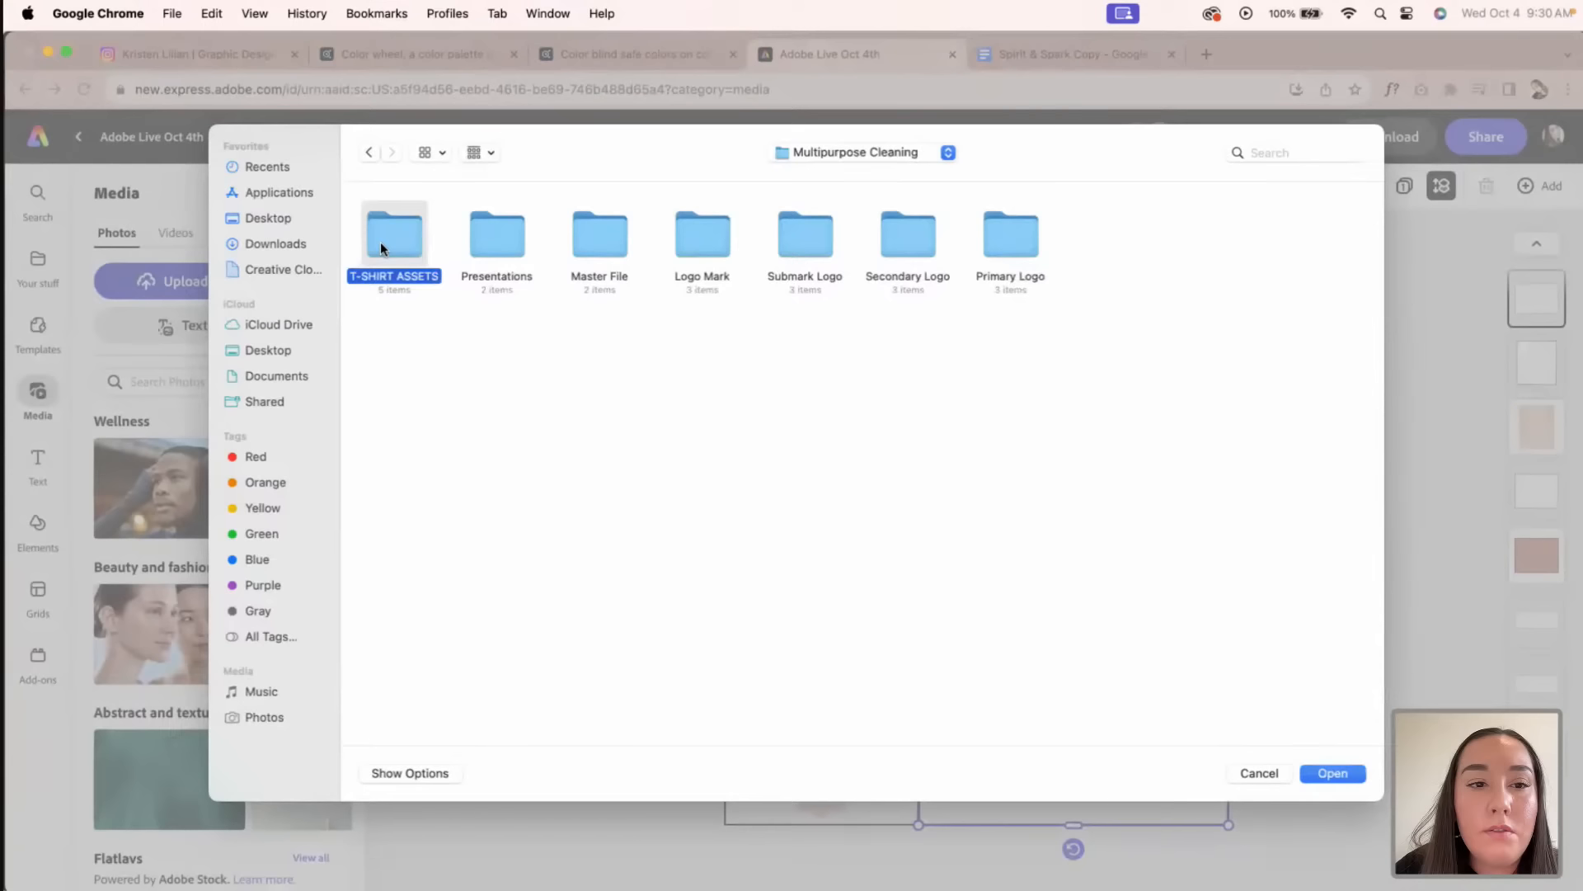
pyautogui.click(368, 154)
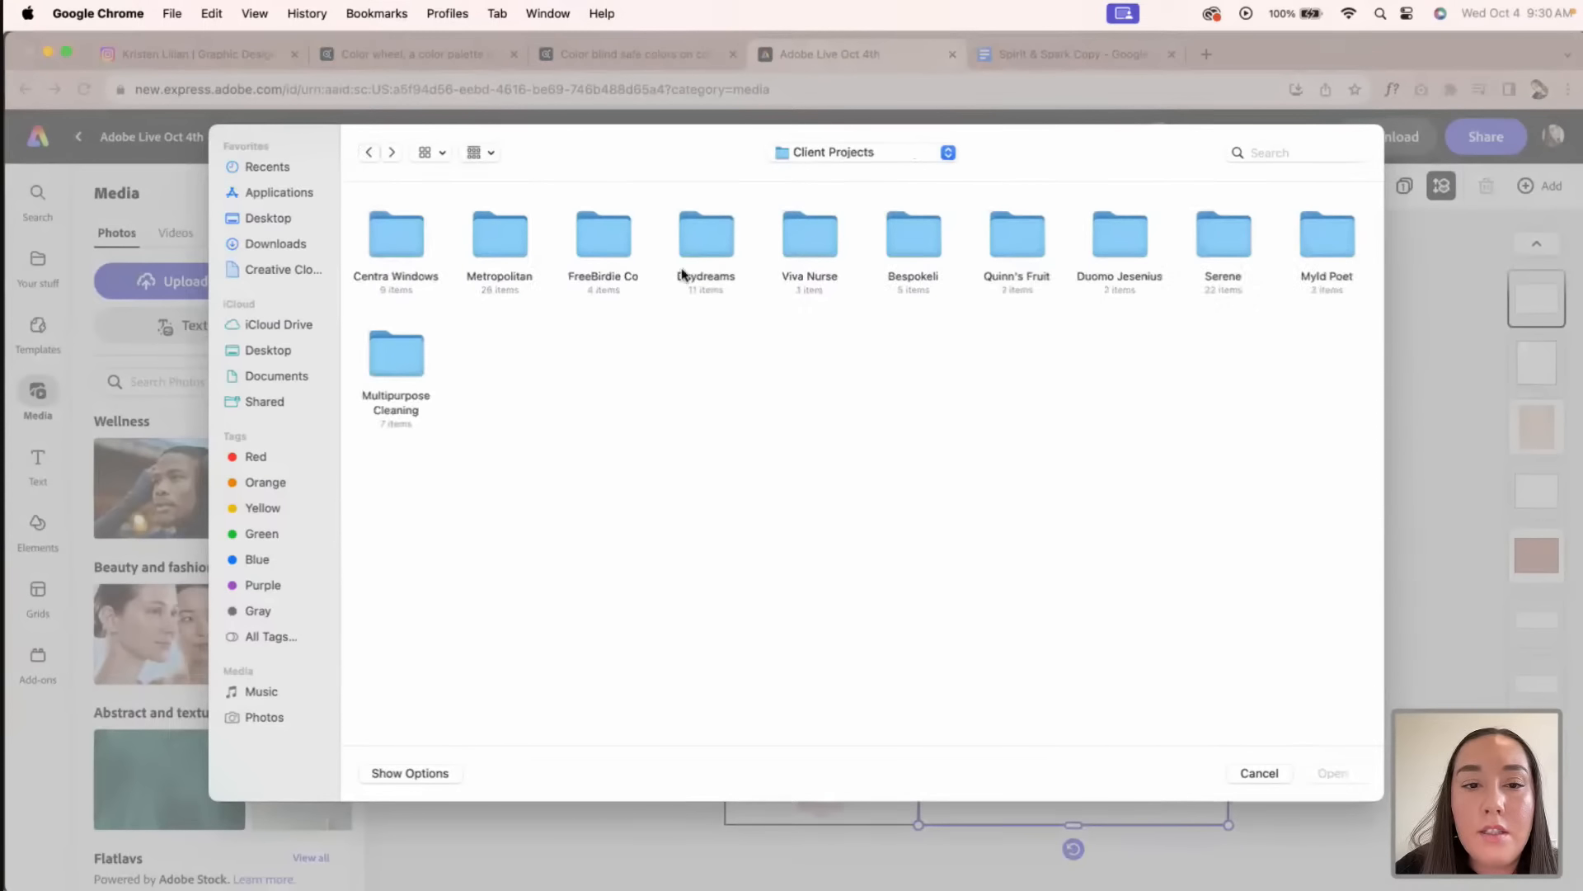
pyautogui.doubleClick(610, 237)
pyautogui.doubleClick(401, 235)
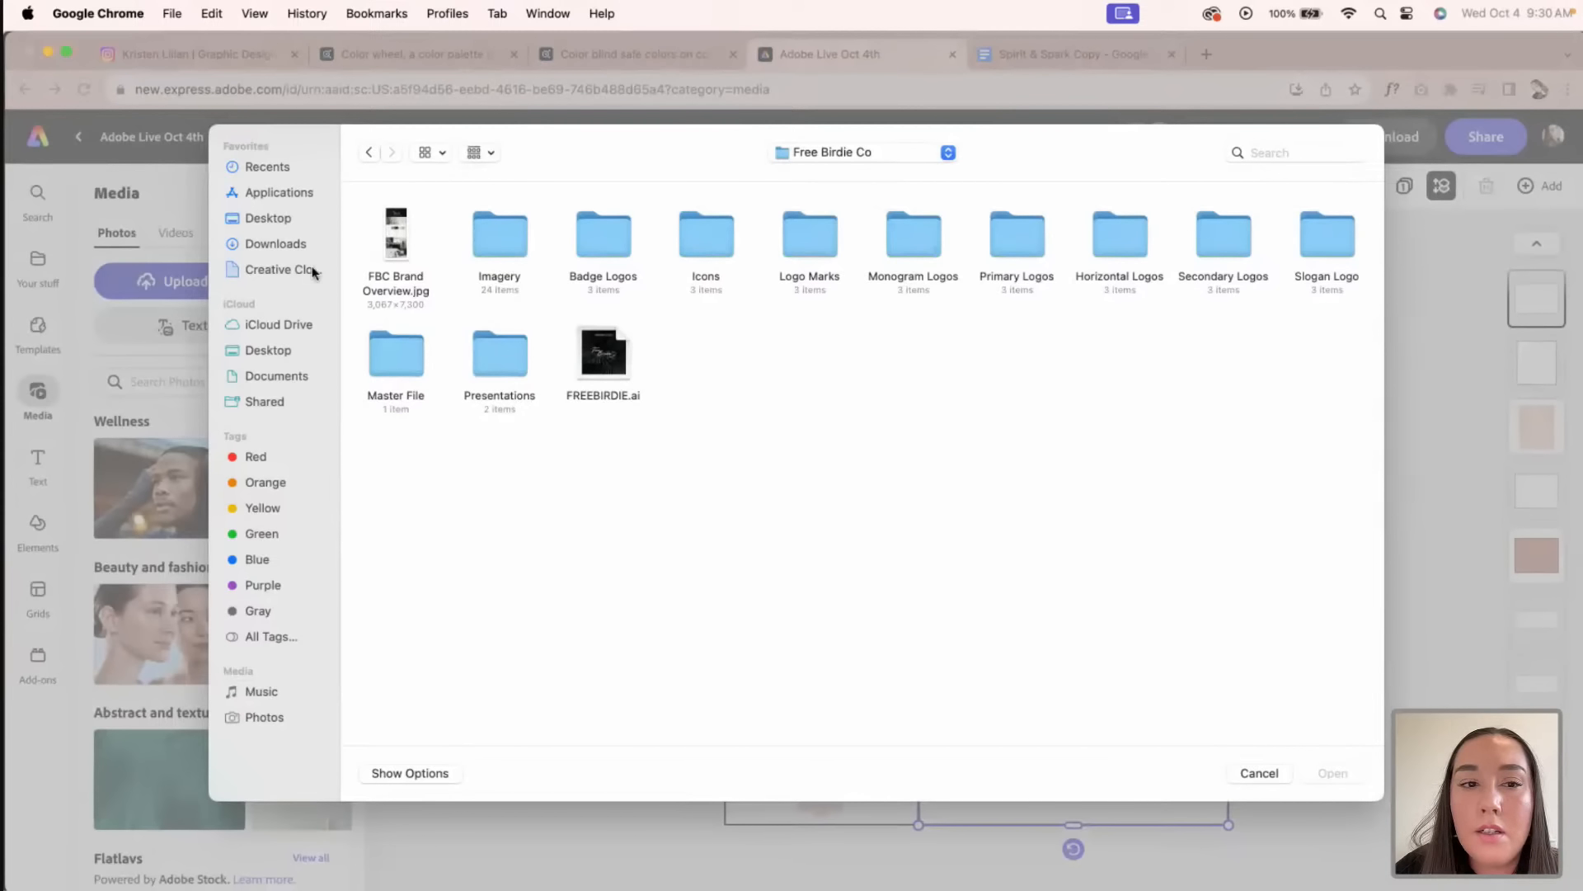
pyautogui.click(1250, 771)
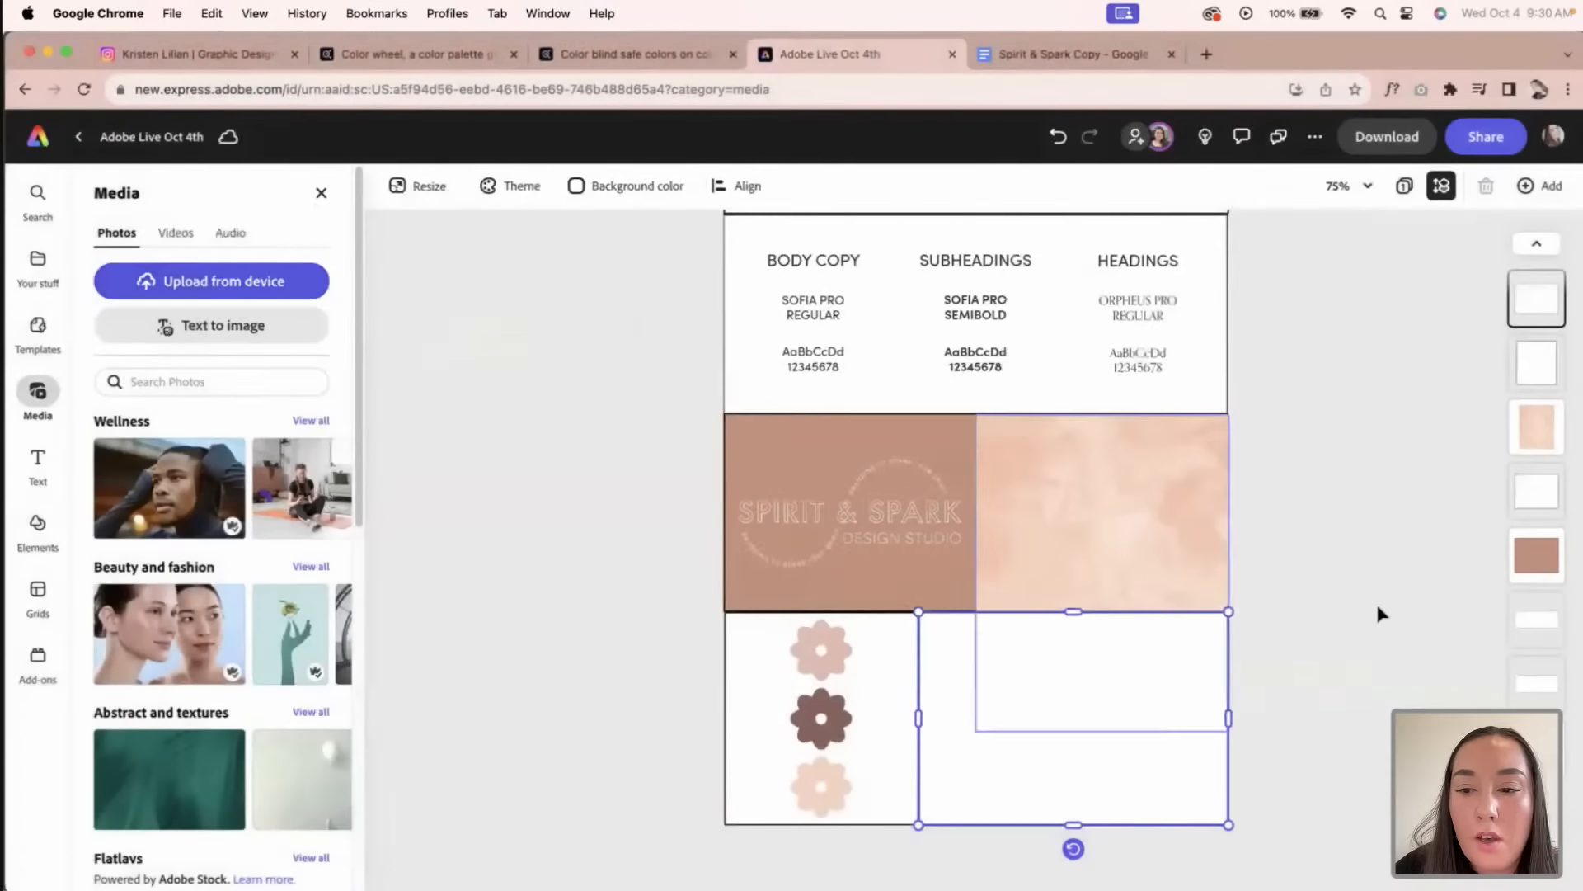
pyautogui.click(1228, 677)
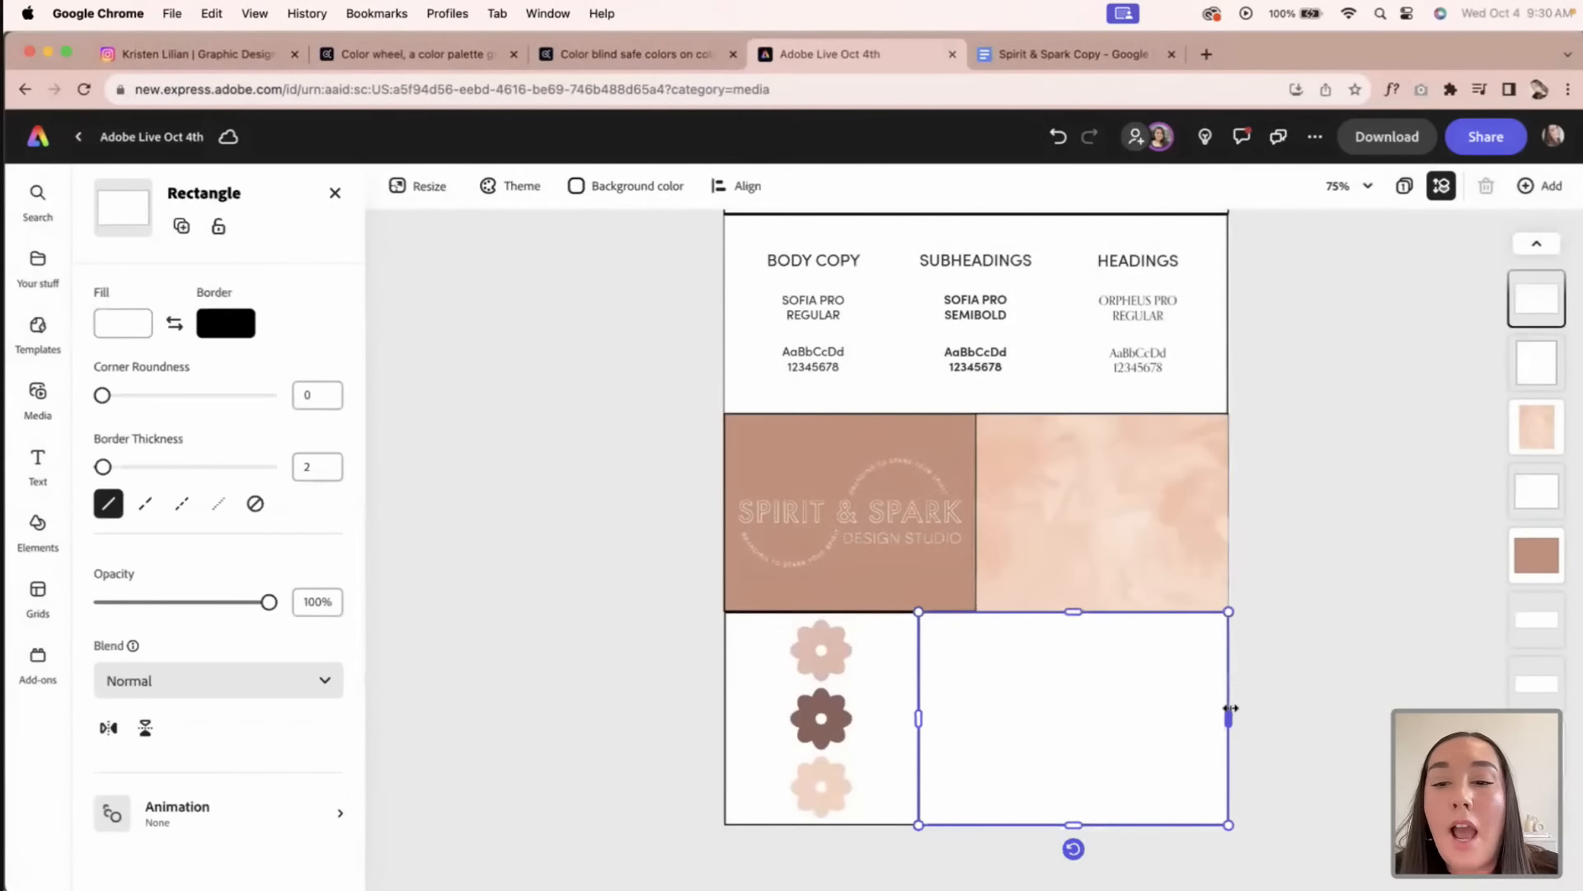
pyautogui.moveTo(1230, 708)
pyautogui.mouseDown()
pyautogui.moveTo(1015, 718)
pyautogui.moveTo(1244, 718)
pyautogui.moveTo(1231, 717)
pyautogui.mouseUp()
pyautogui.click(1257, 331)
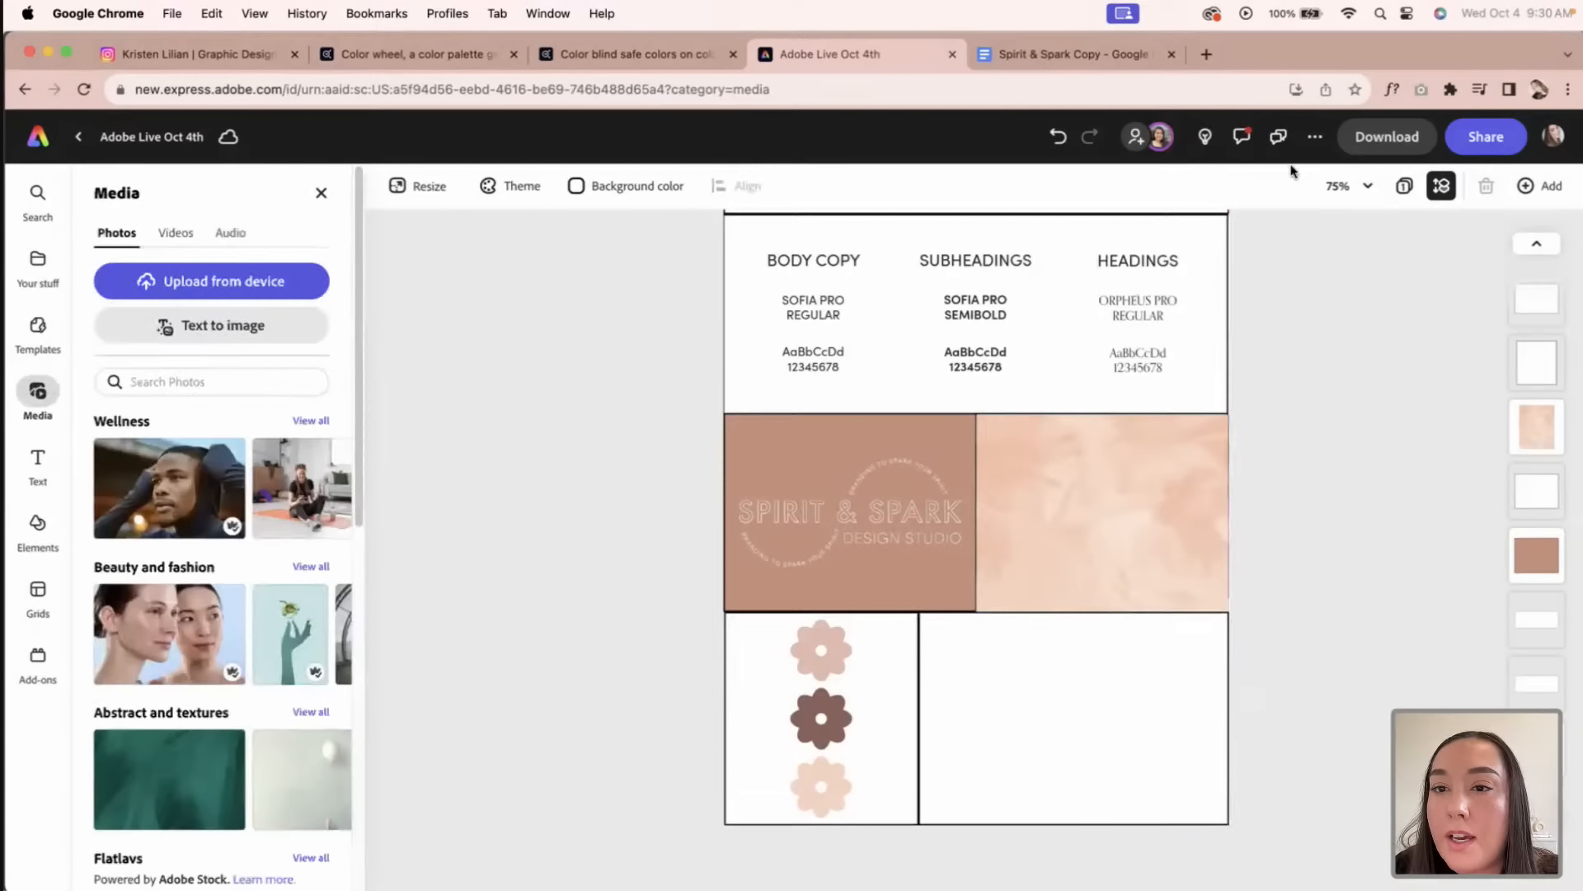
# Step: Reply "Amazing glad you like!" to the new comment about the typography hierarchy, and close the comments
pyautogui.click(1242, 137)
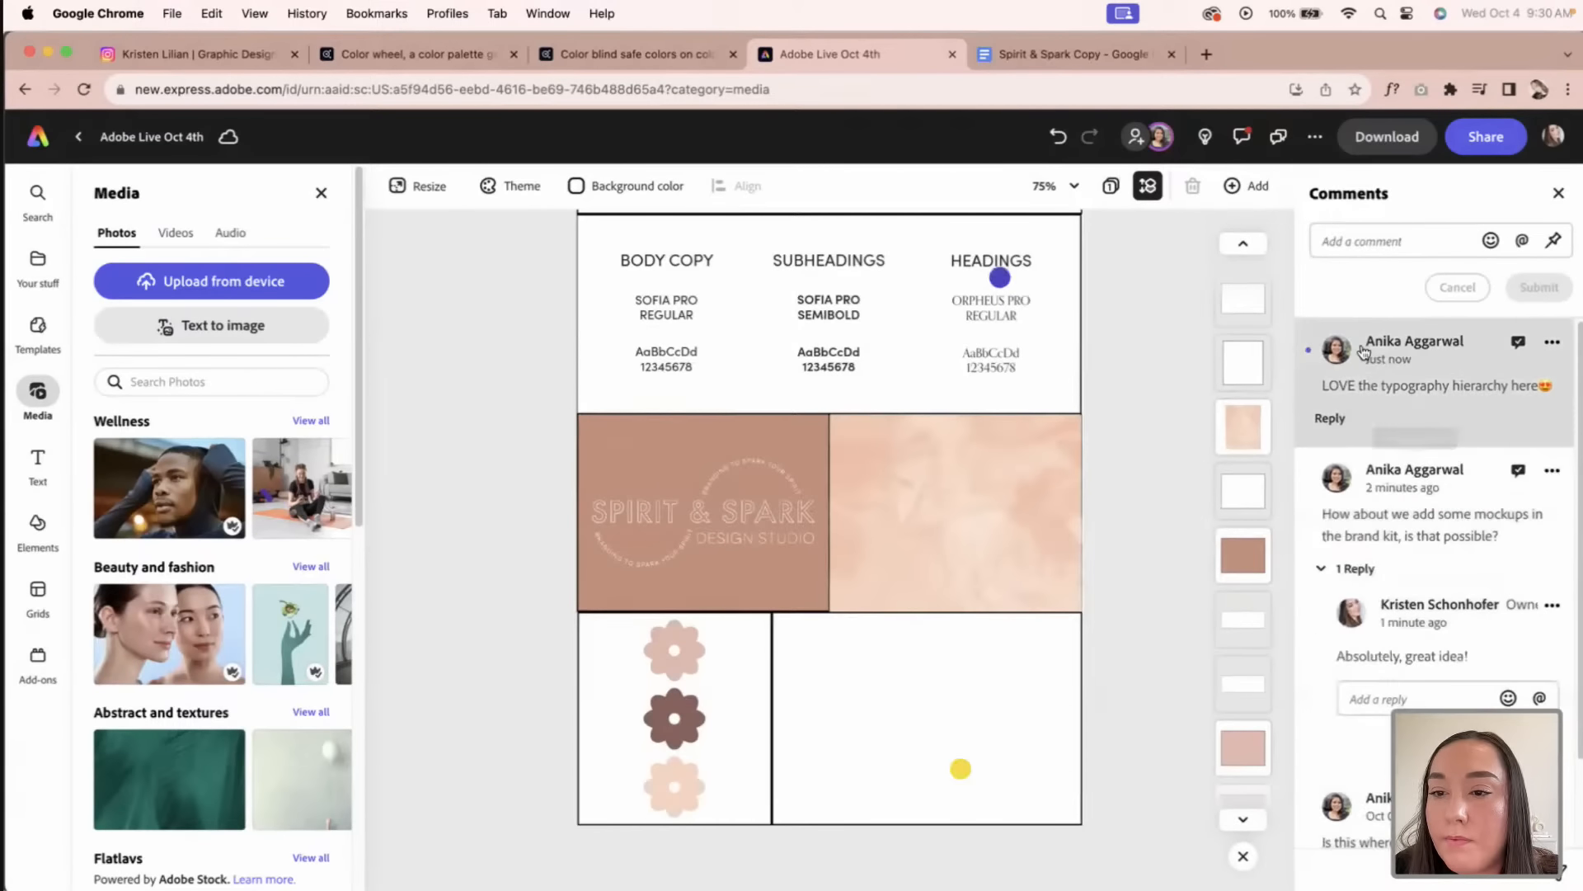
pyautogui.click(1330, 418)
pyautogui.write('Amazing glad you li')
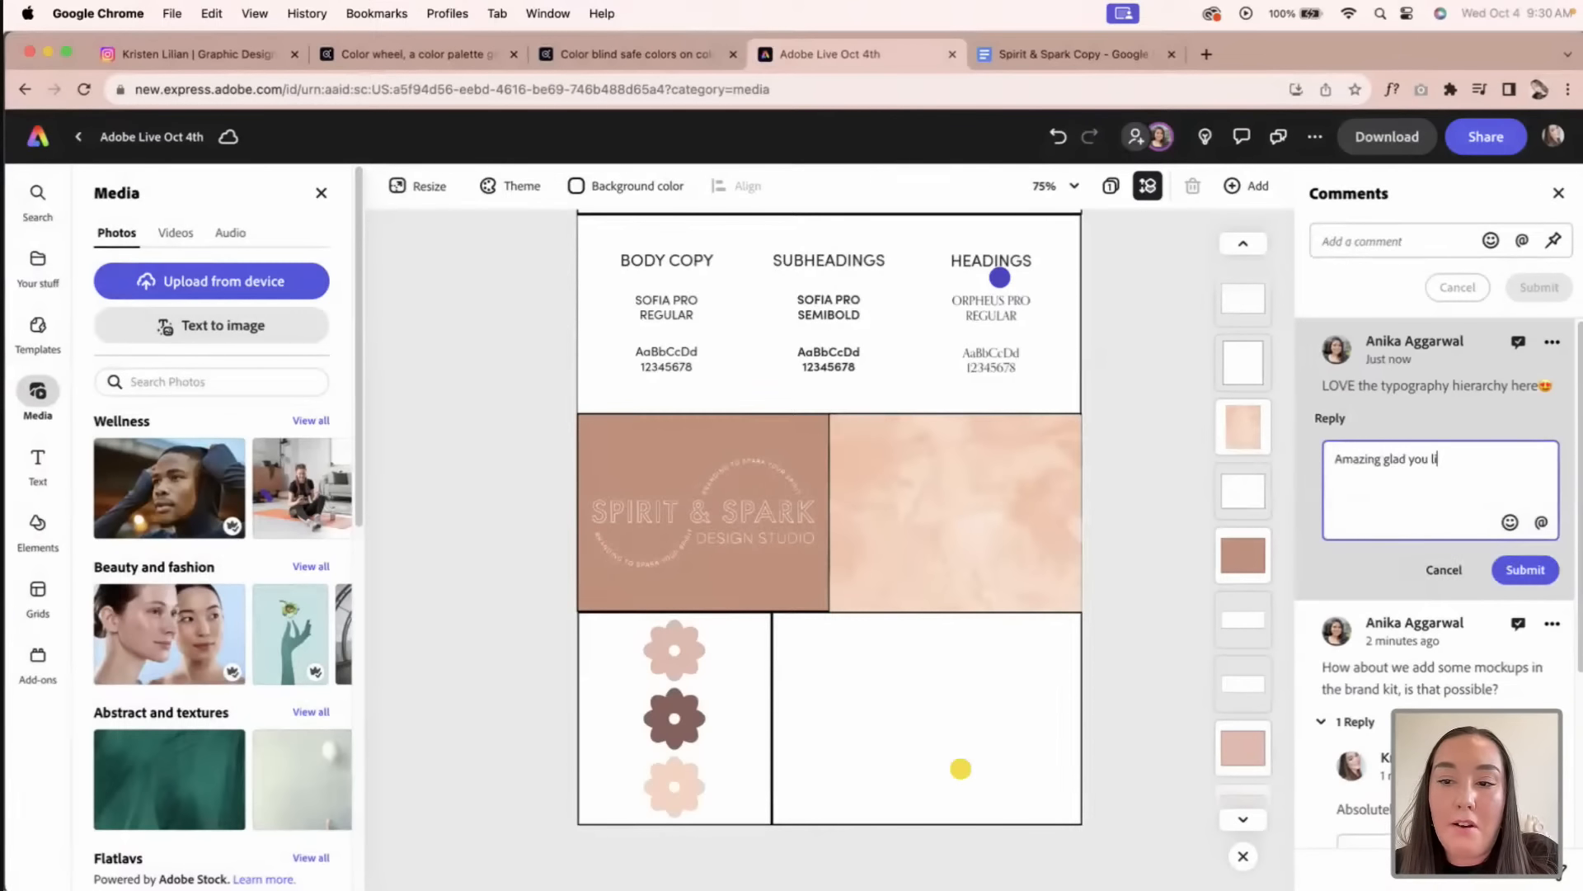
pyautogui.write('ke!')
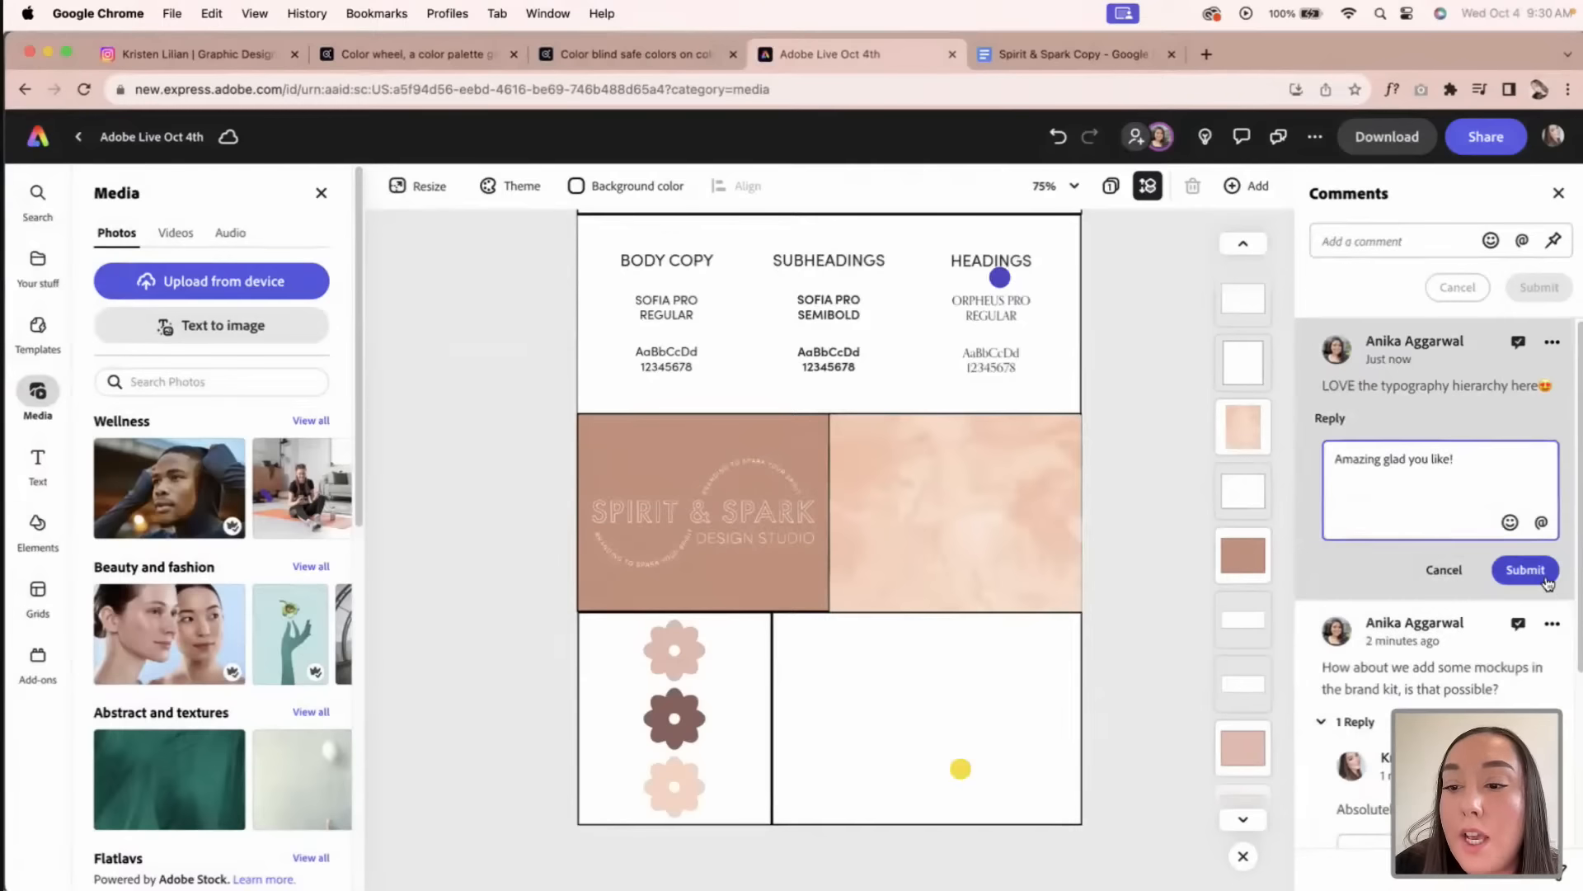
pyautogui.click(1526, 569)
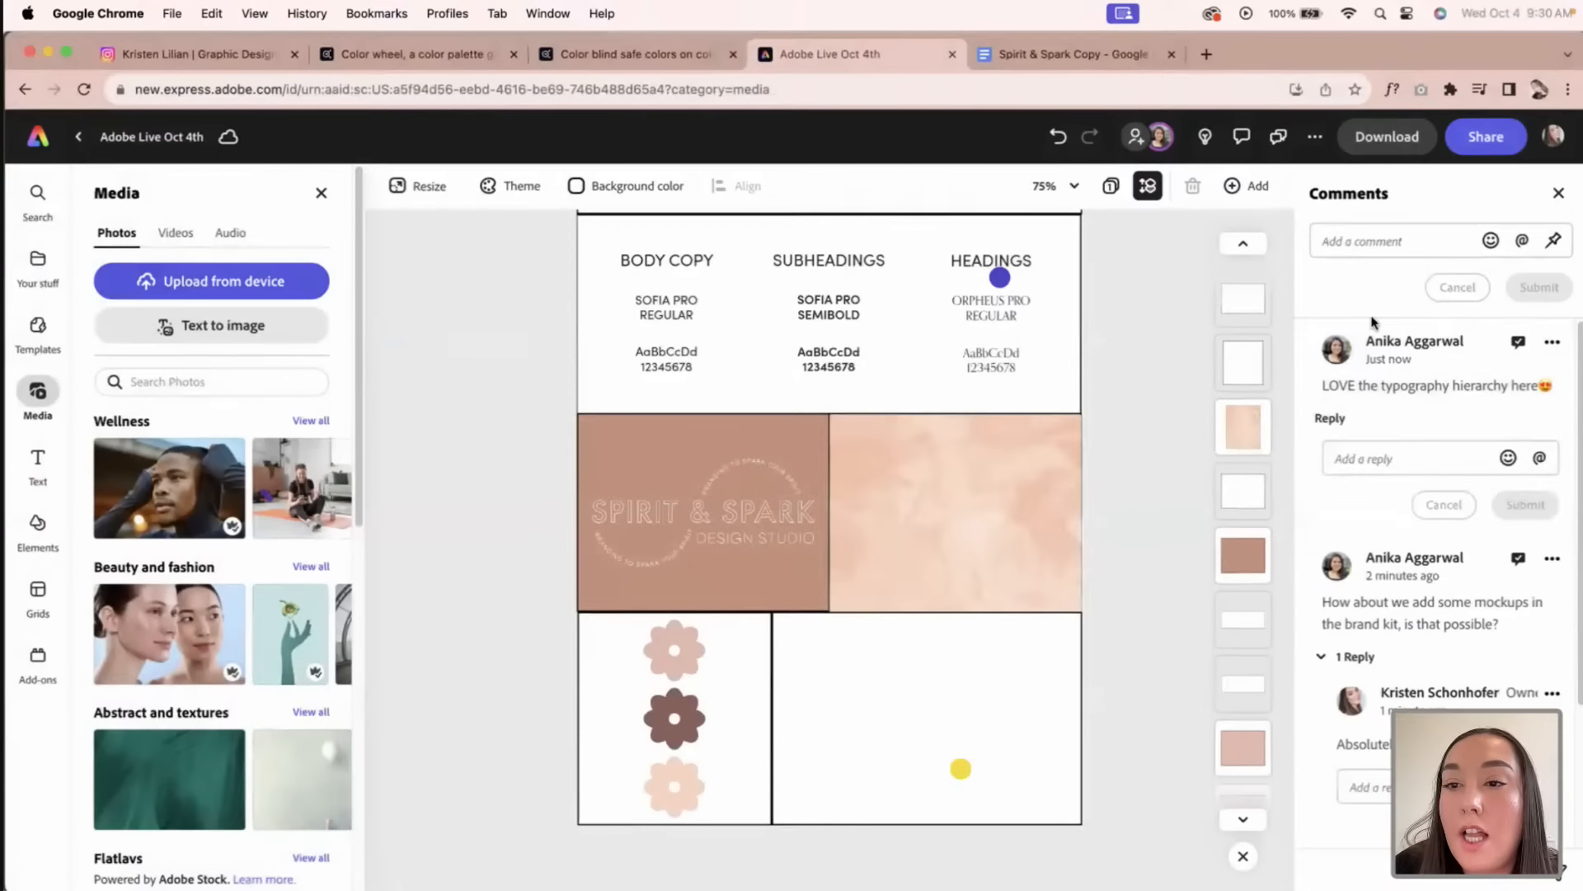
pyautogui.click(1556, 195)
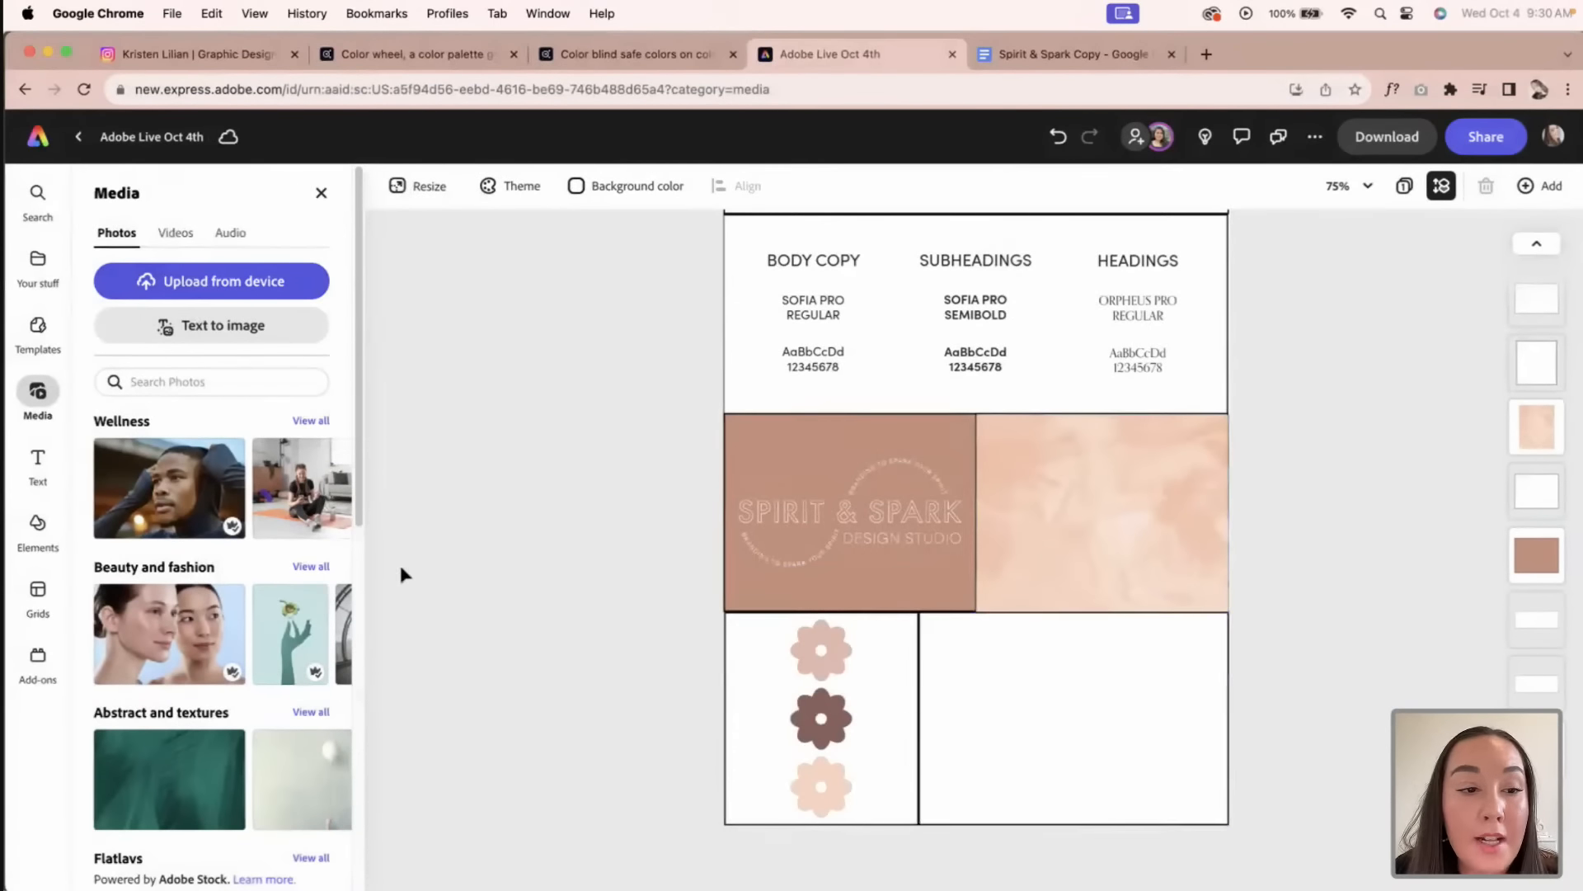
# Step: Look through the Spirit & Spark library for a brand photo to fill the empty box beside the flower column
pyautogui.click(979, 742)
pyautogui.click(34, 295)
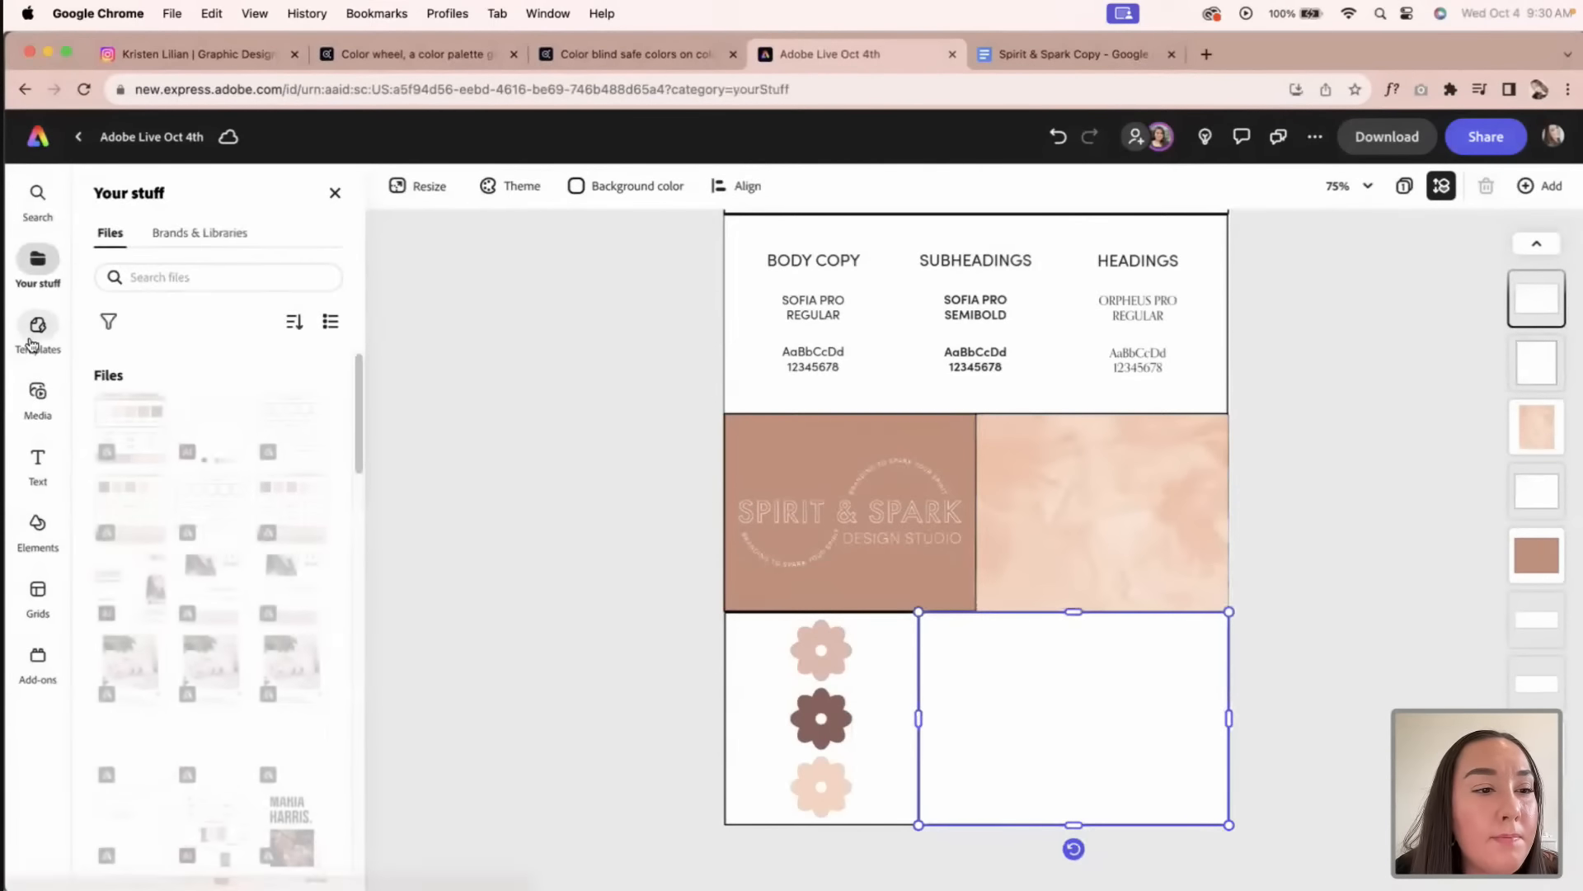
pyautogui.click(37, 325)
pyautogui.click(38, 272)
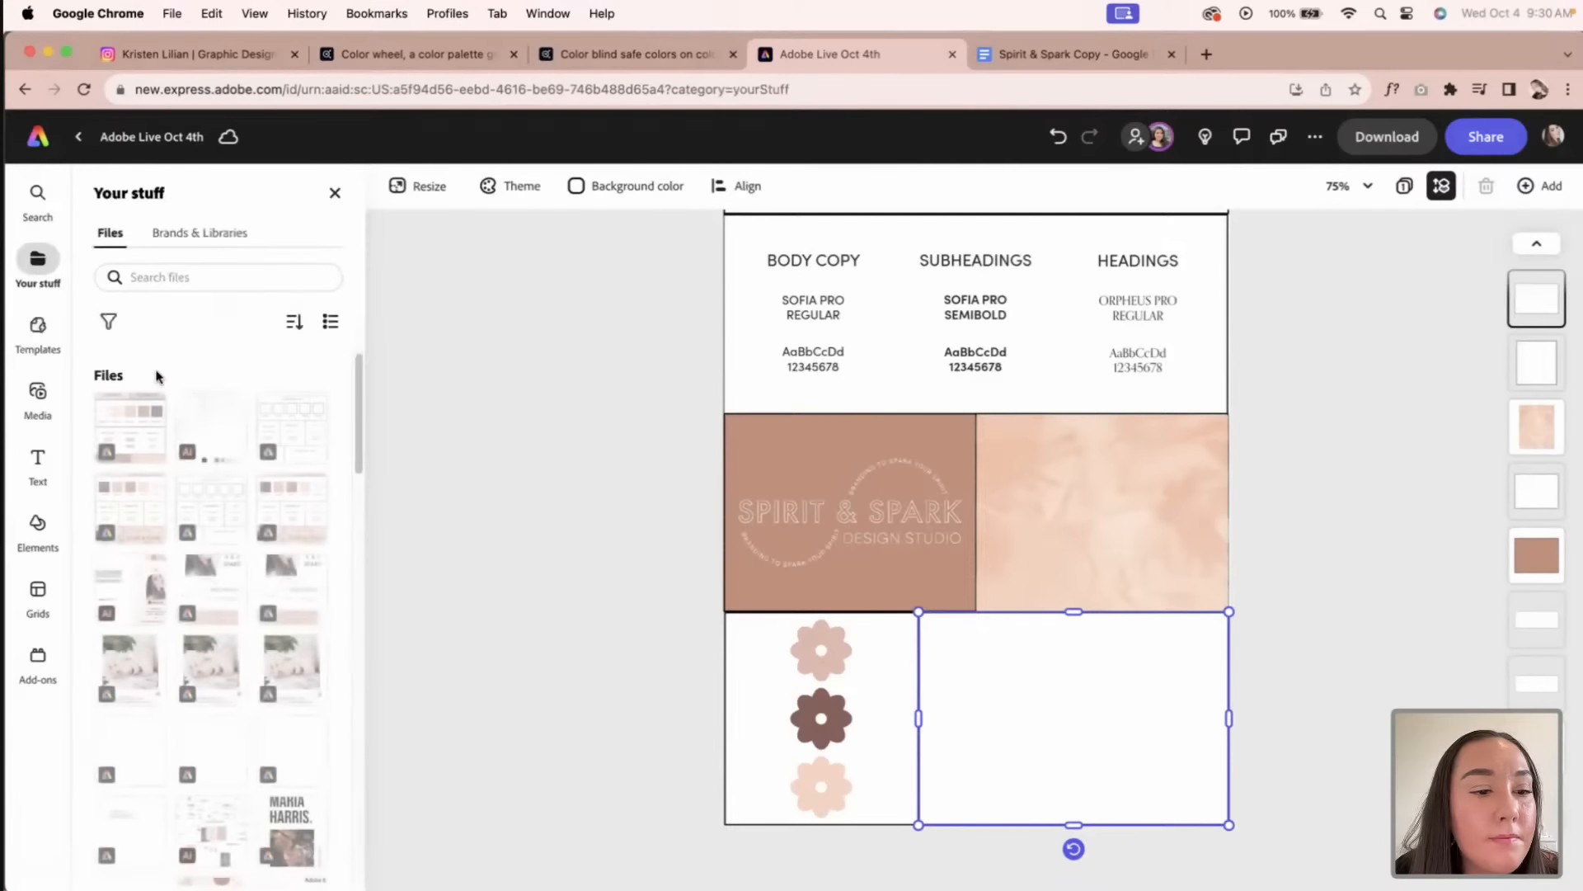
pyautogui.click(161, 233)
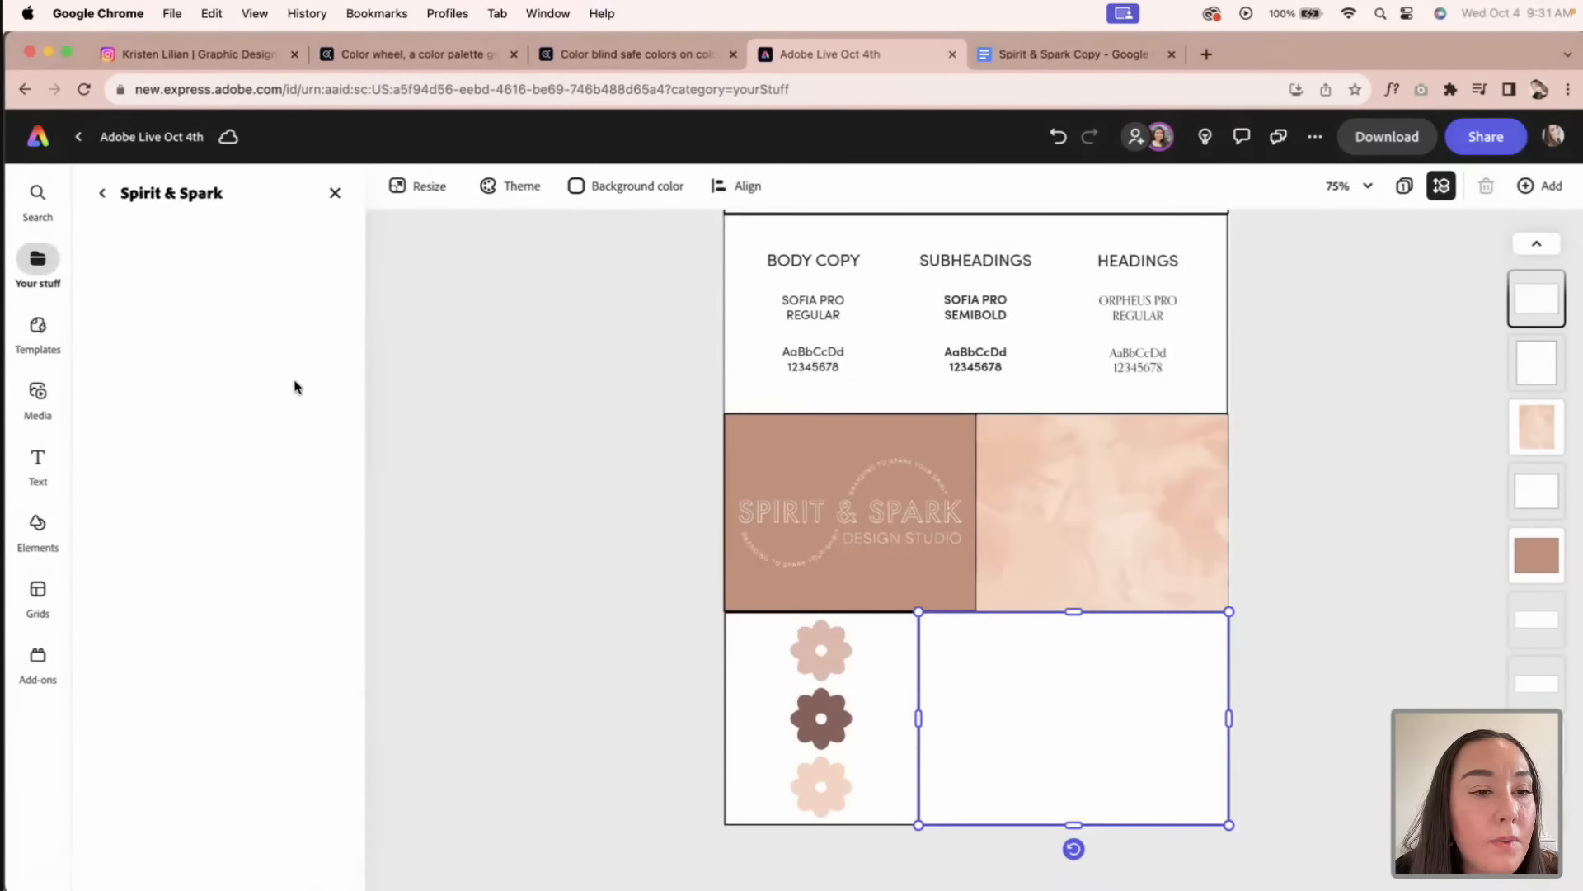
pyautogui.scroll(-10, 247, 347)
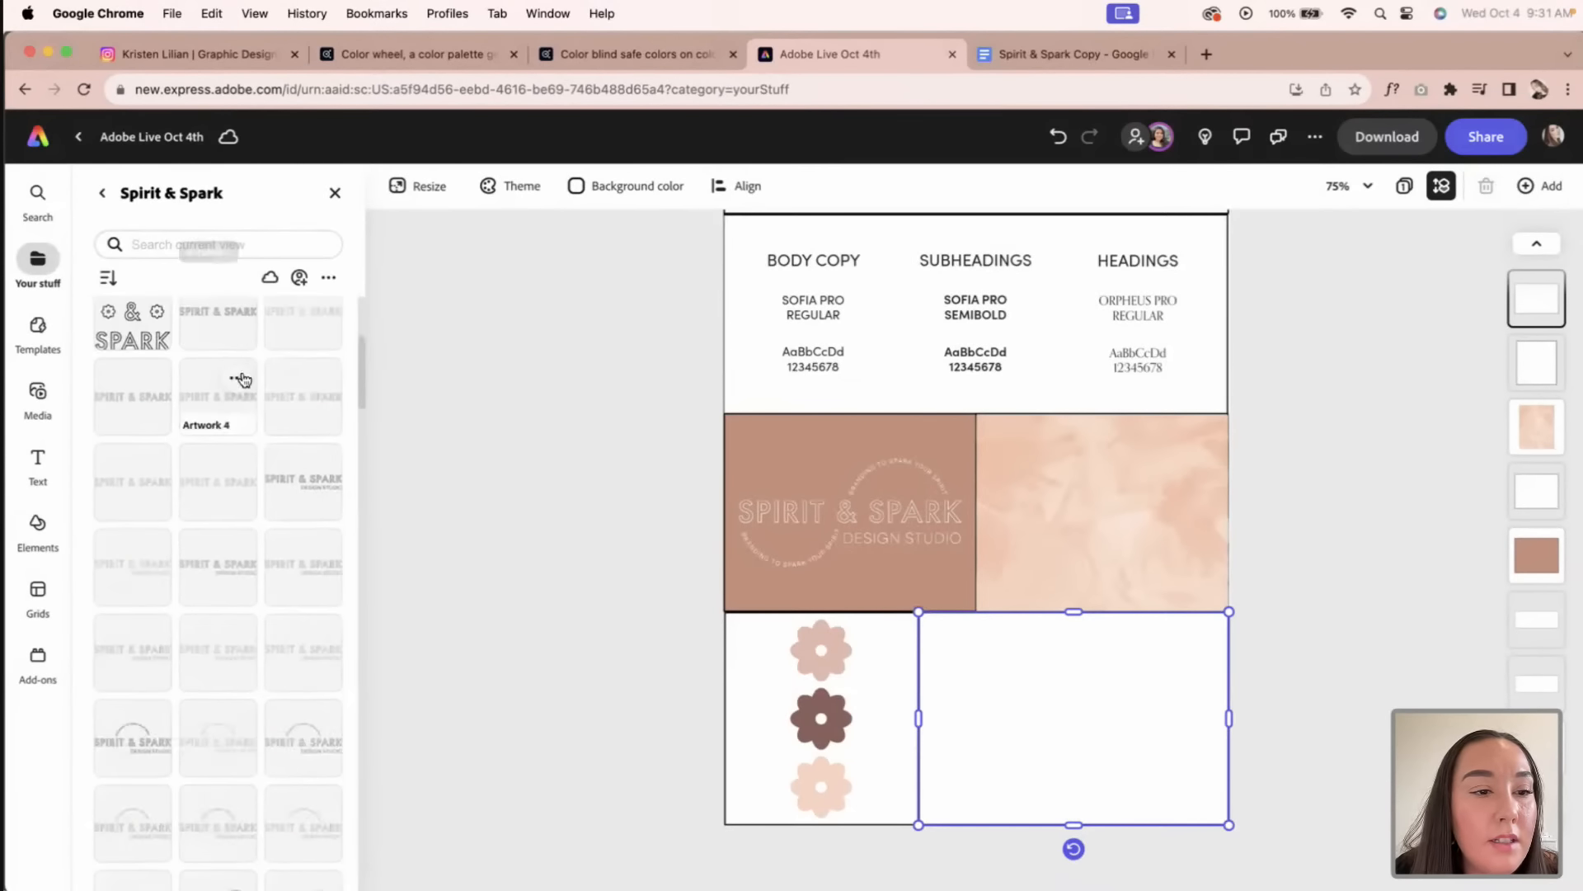
pyautogui.scroll(-5, 244, 384)
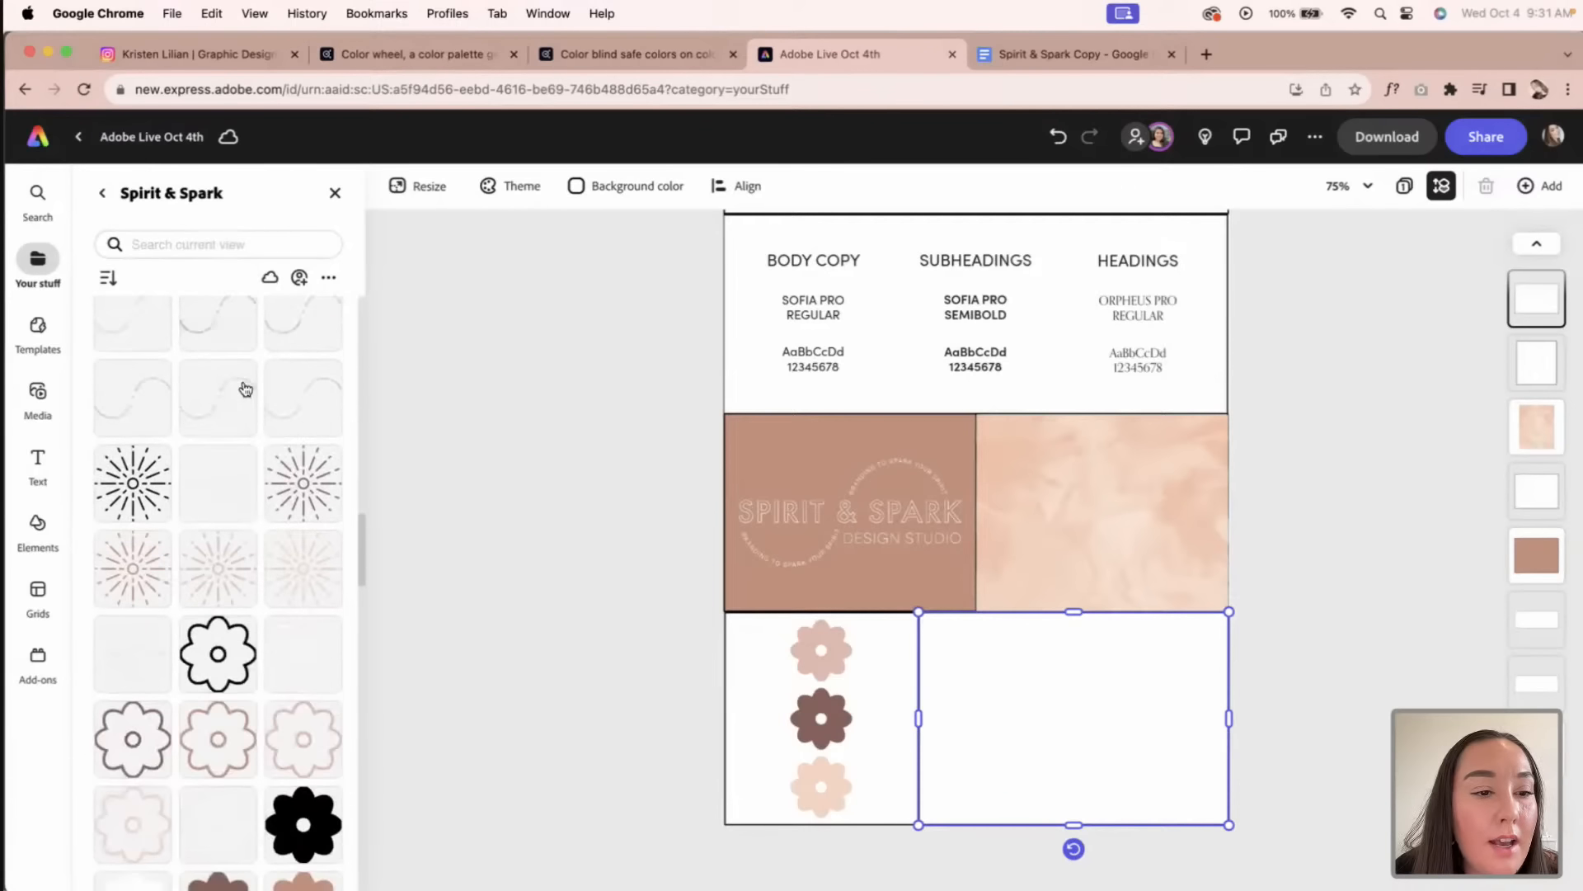
pyautogui.scroll(-8, 244, 384)
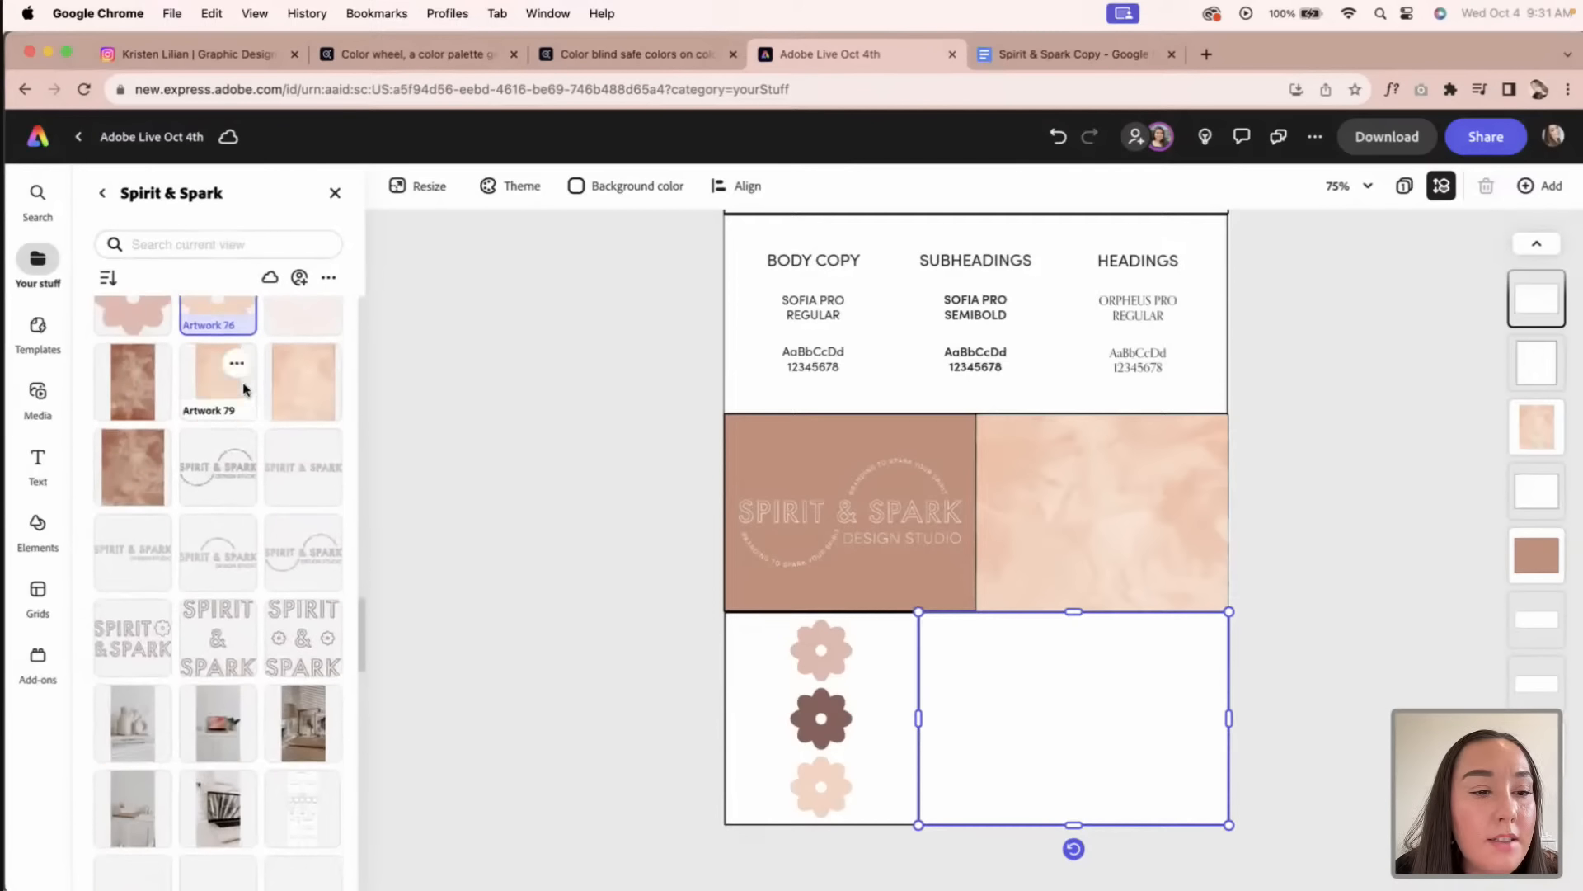
pyautogui.scroll(-3, 246, 391)
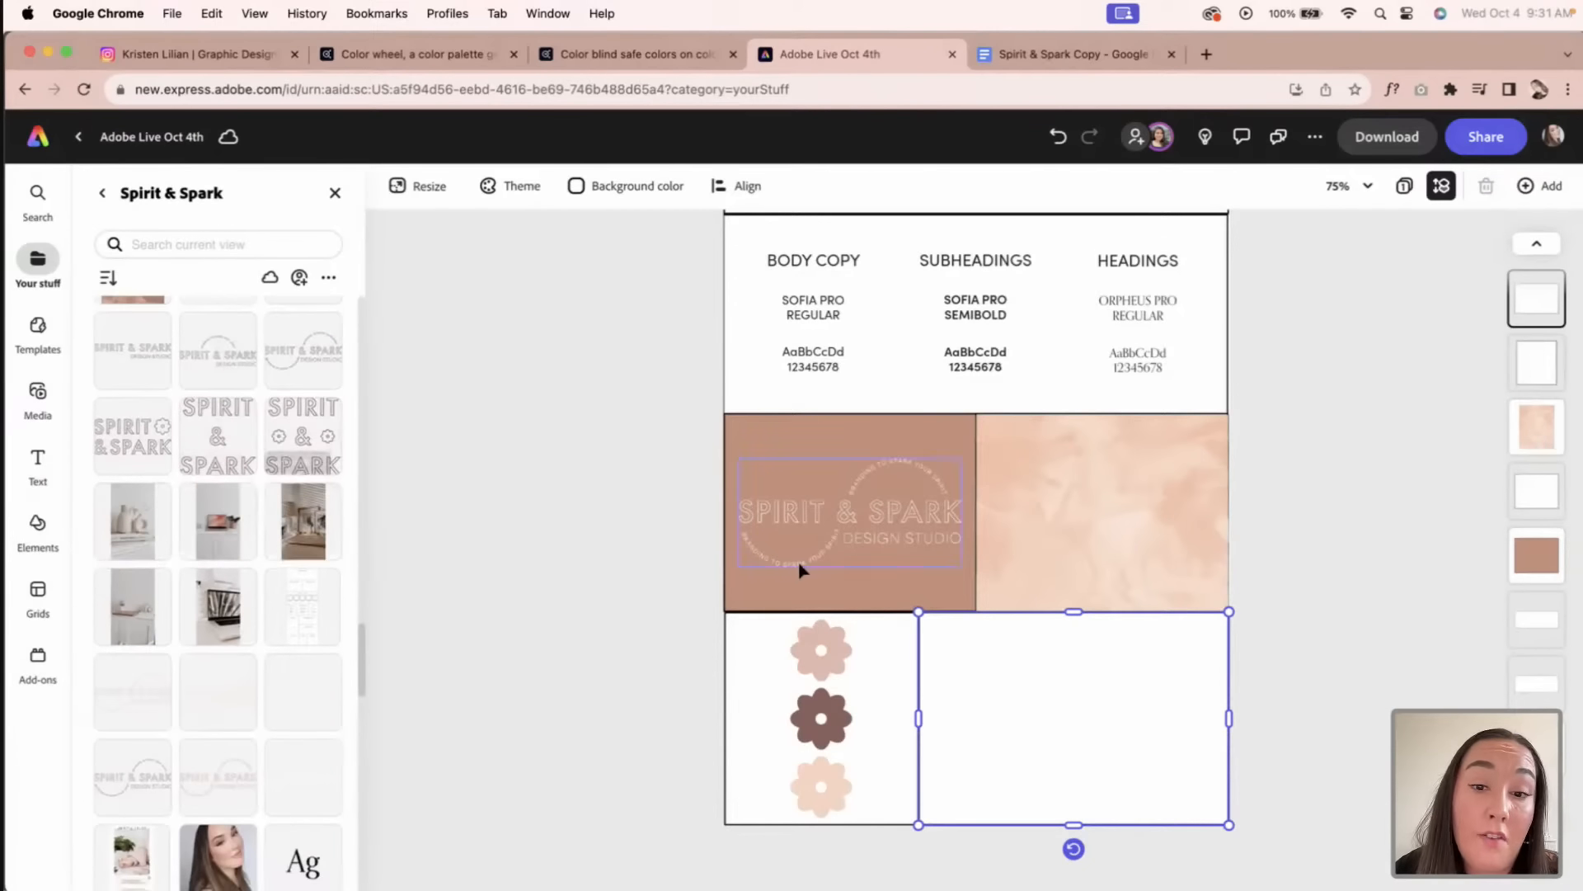
pyautogui.scroll(3, 799, 560)
pyautogui.scroll(10, 715, 530)
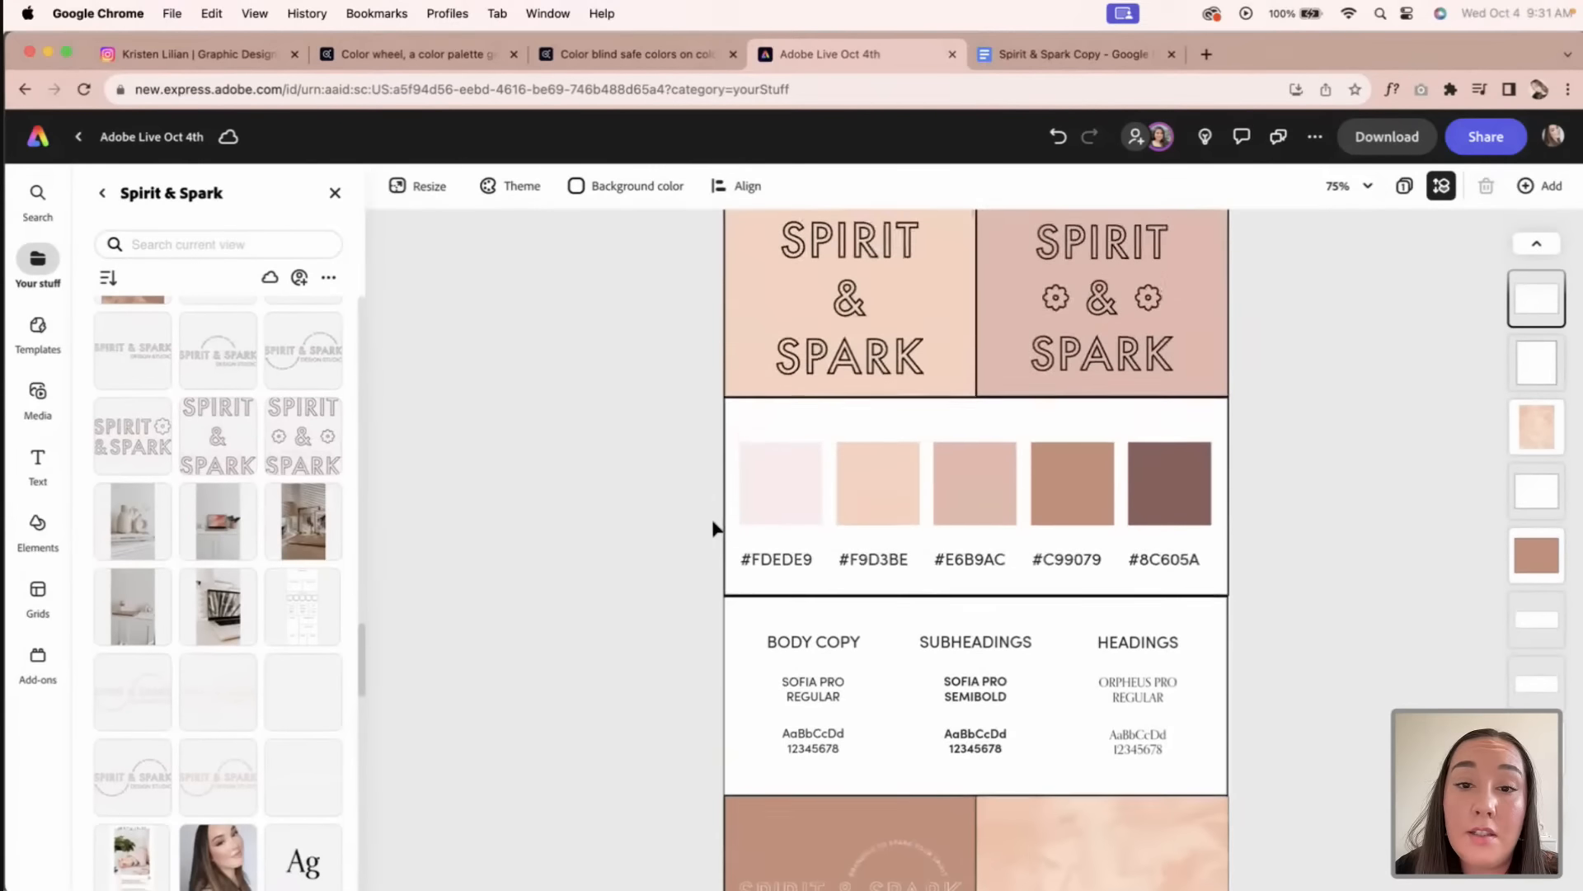
pyautogui.scroll(-13, 715, 529)
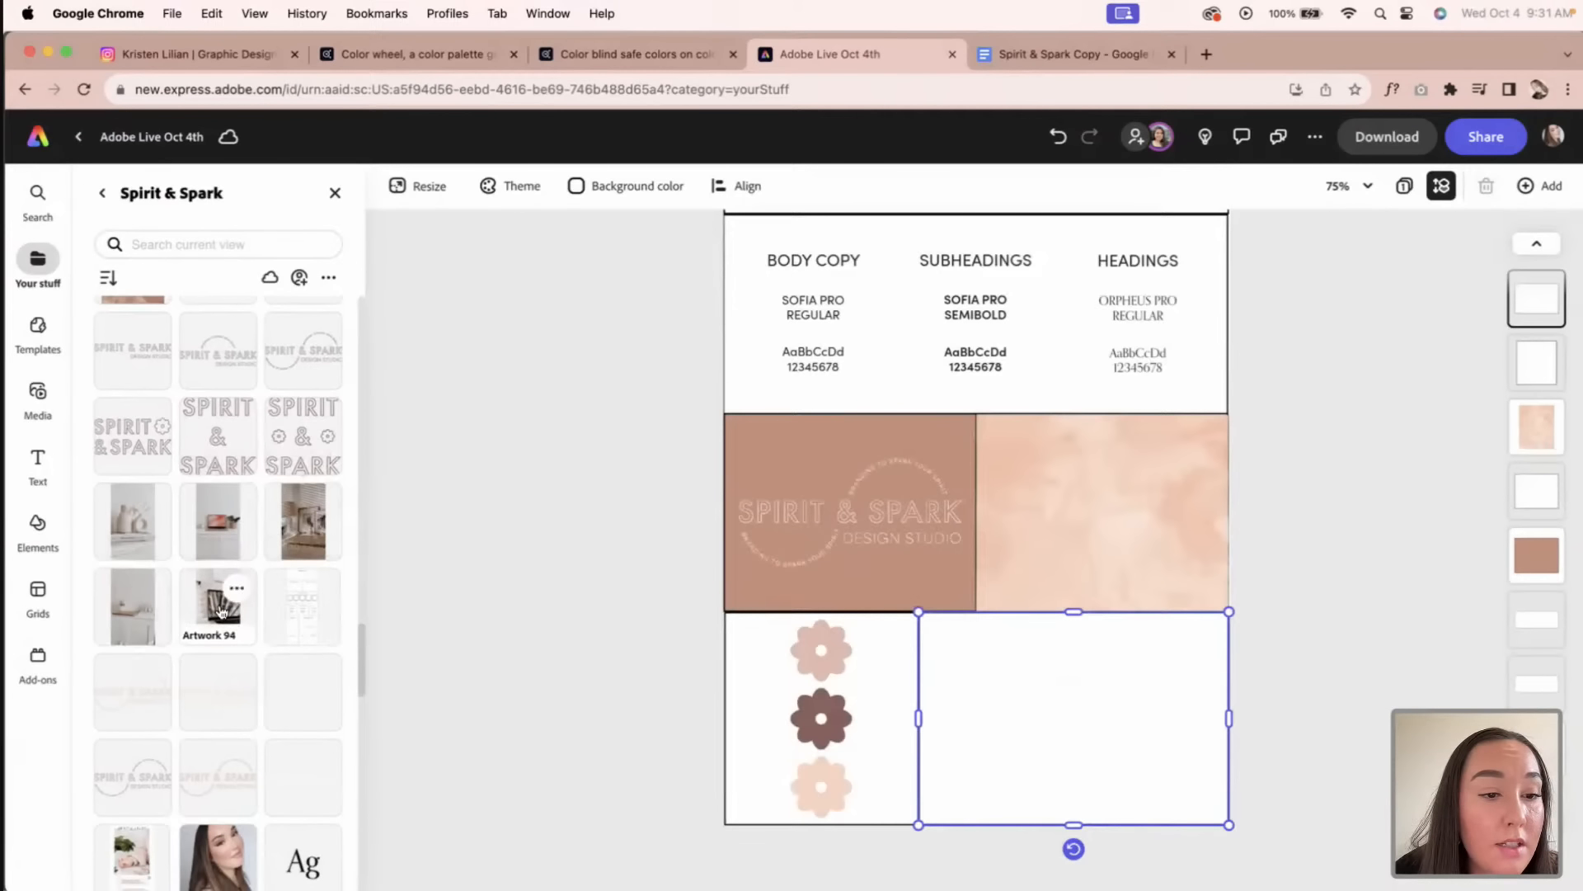
# Step: Add the laptop desk photo, Artwork 91, from the Spirit & Spark library to the board and scale it down
pyautogui.click(204, 528)
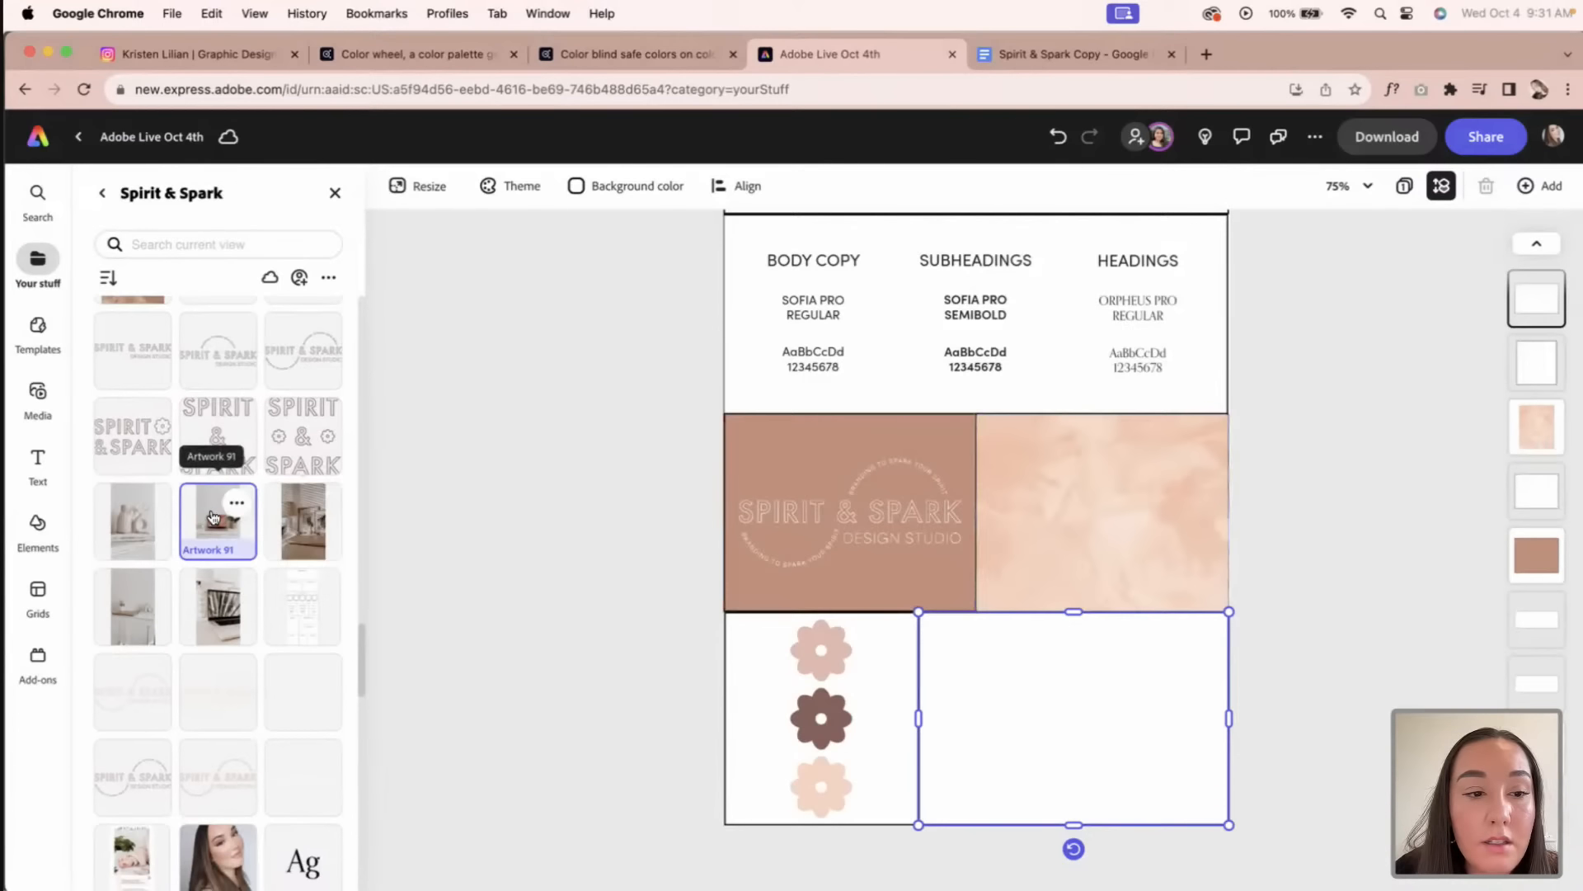
pyautogui.moveTo(219, 519); pyautogui.dragTo(1036, 516)
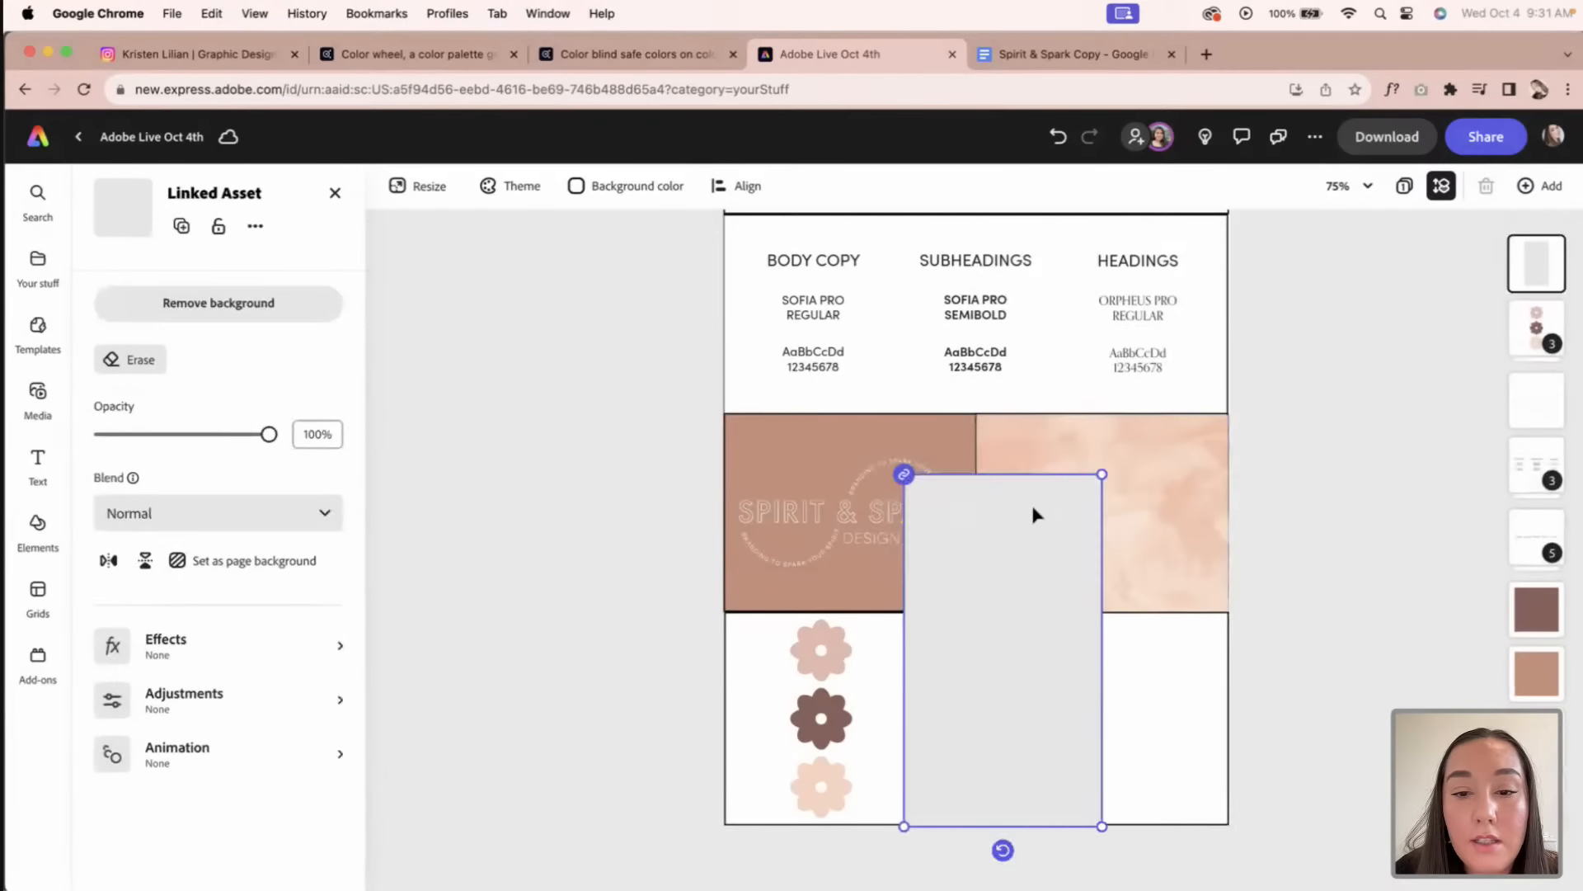
pyautogui.moveTo(1104, 475); pyautogui.dragTo(1166, 369)
pyautogui.moveTo(1043, 513); pyautogui.dragTo(1050, 453)
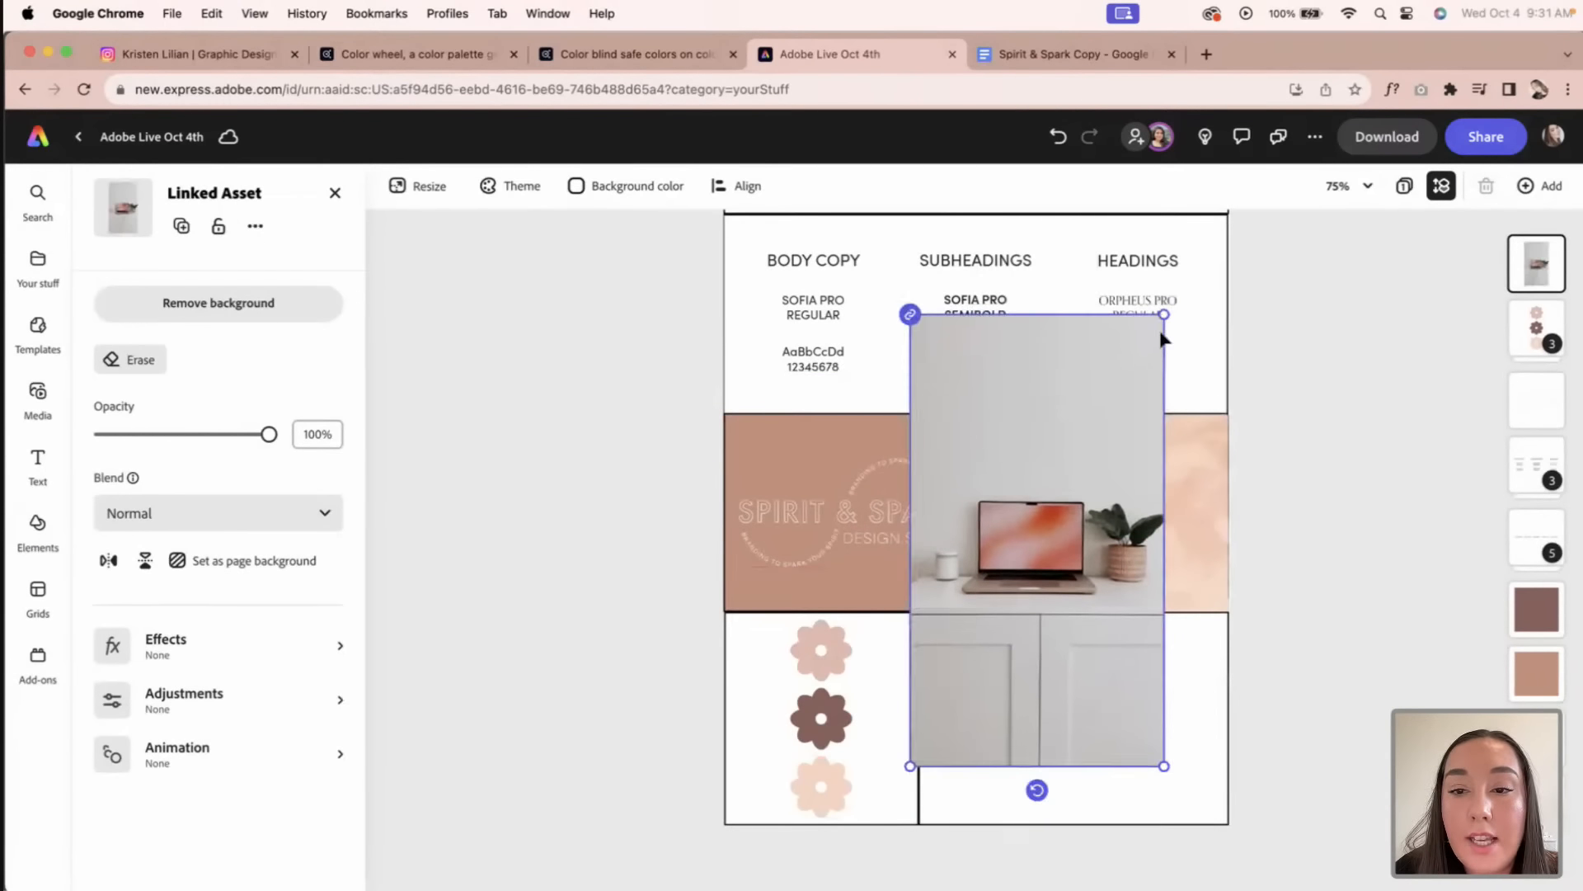
pyautogui.moveTo(1166, 311); pyautogui.dragTo(1011, 567)
pyautogui.moveTo(963, 724); pyautogui.dragTo(1085, 710)
pyautogui.moveTo(1049, 629); pyautogui.dragTo(1018, 580)
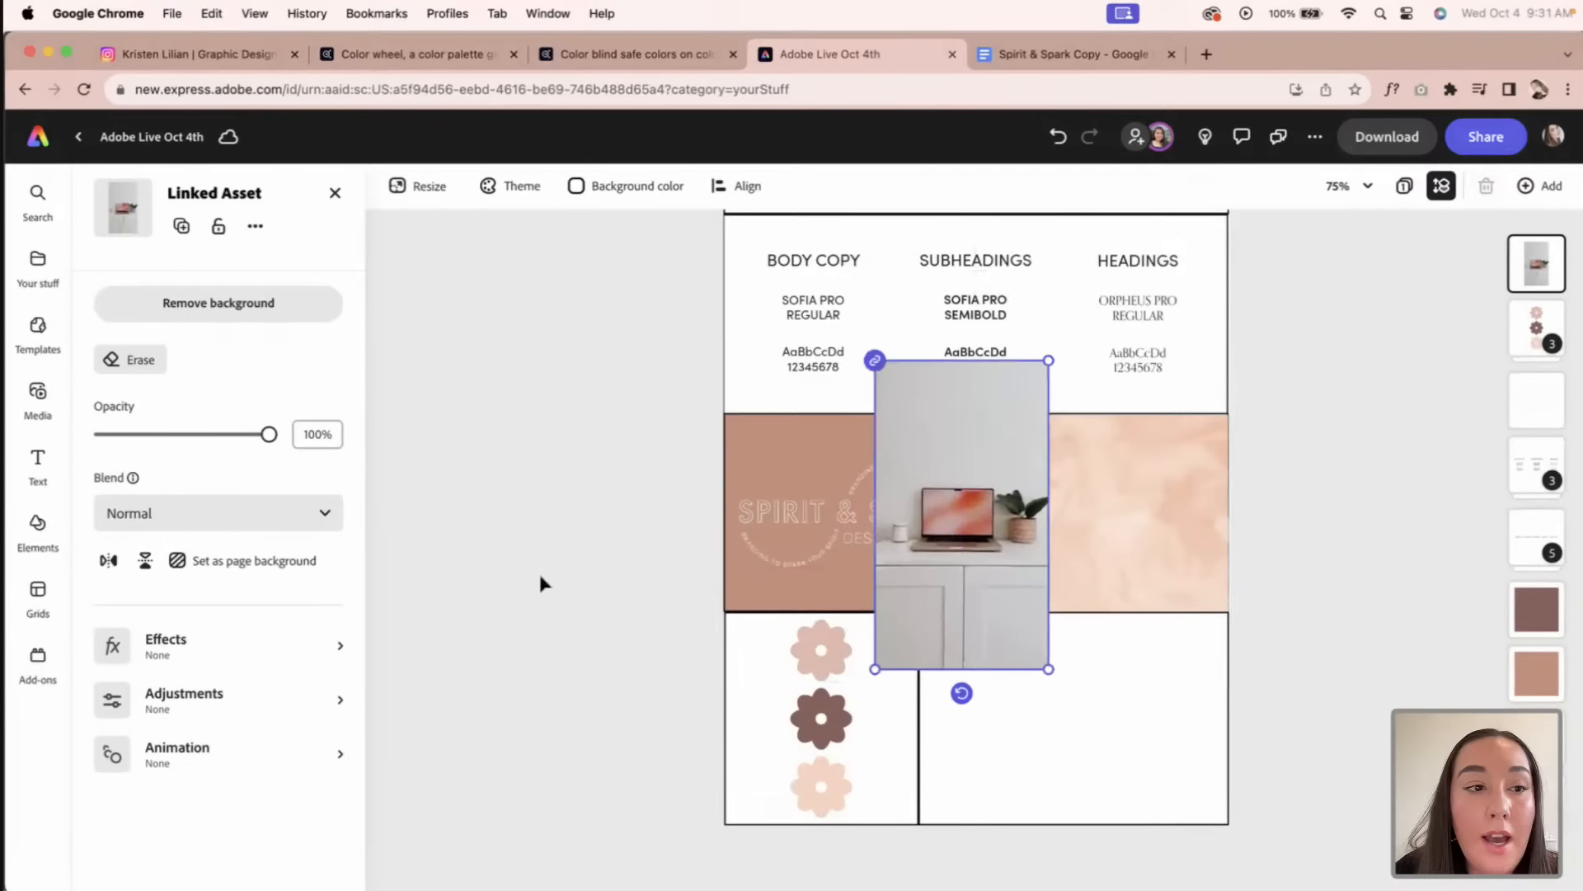
# Step: Upload S&S1.JPG from the 07 Imagery folder inside the Spirit & Spark folder on the desktop
pyautogui.click(37, 394)
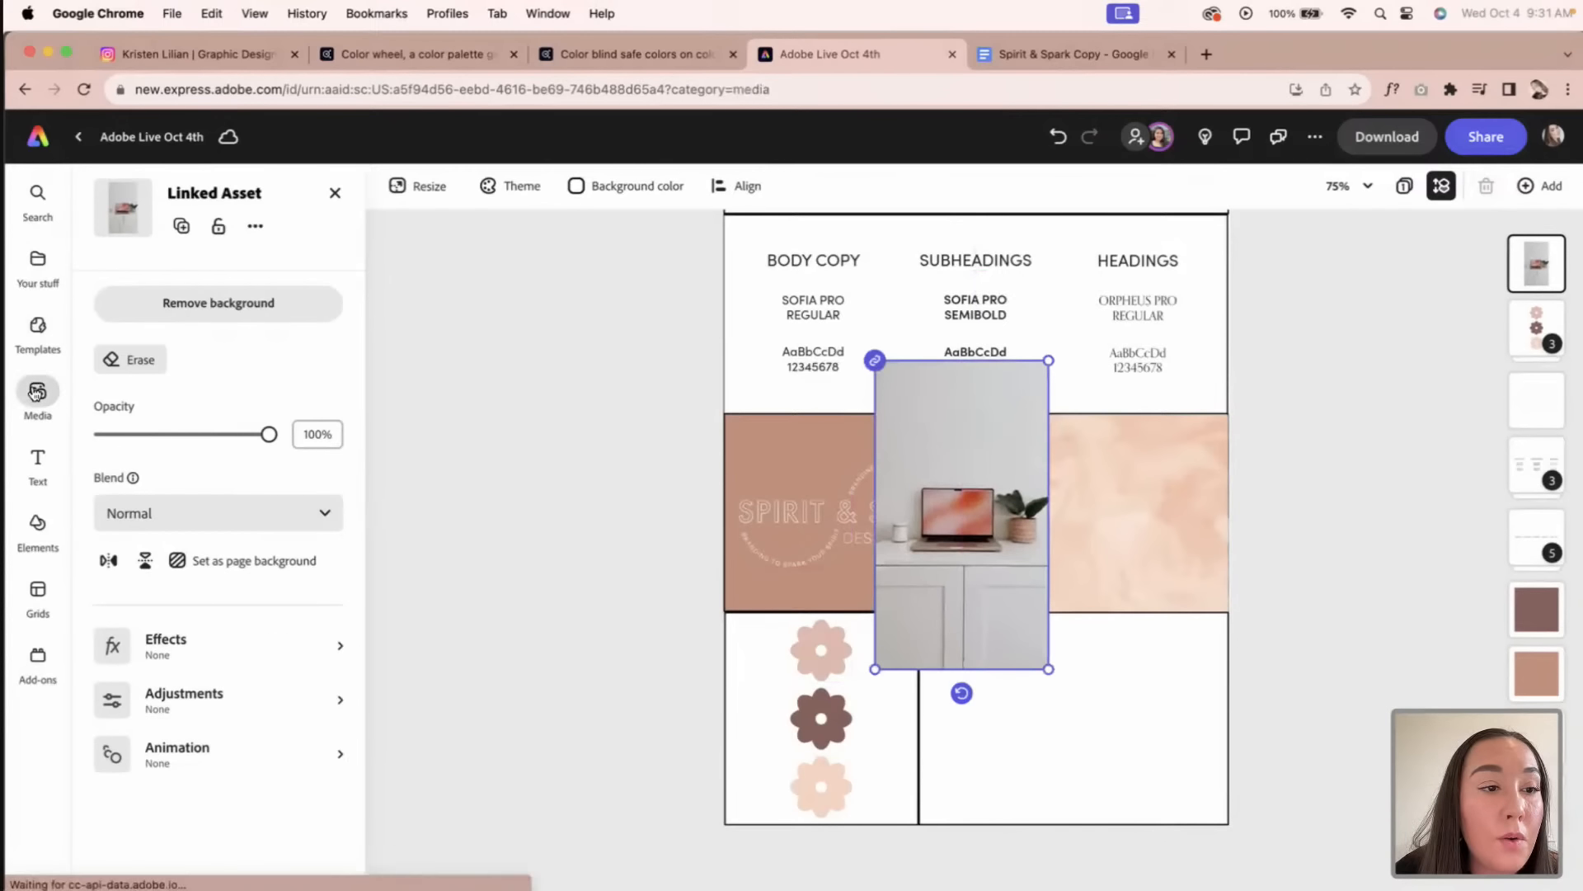
pyautogui.click(200, 290)
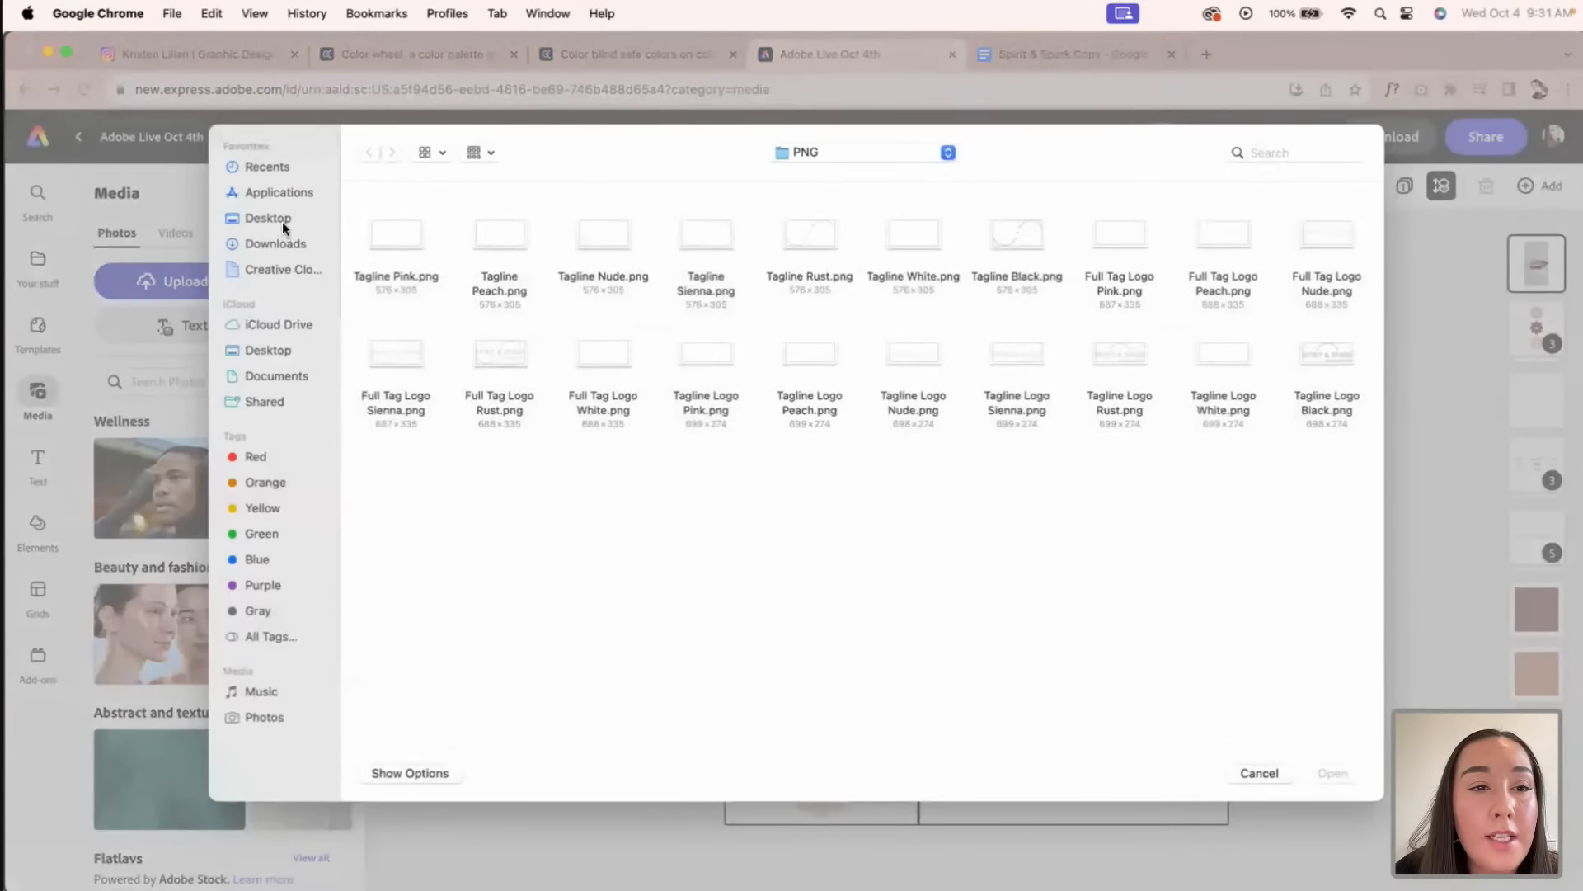
pyautogui.click(283, 219)
pyautogui.doubleClick(509, 233)
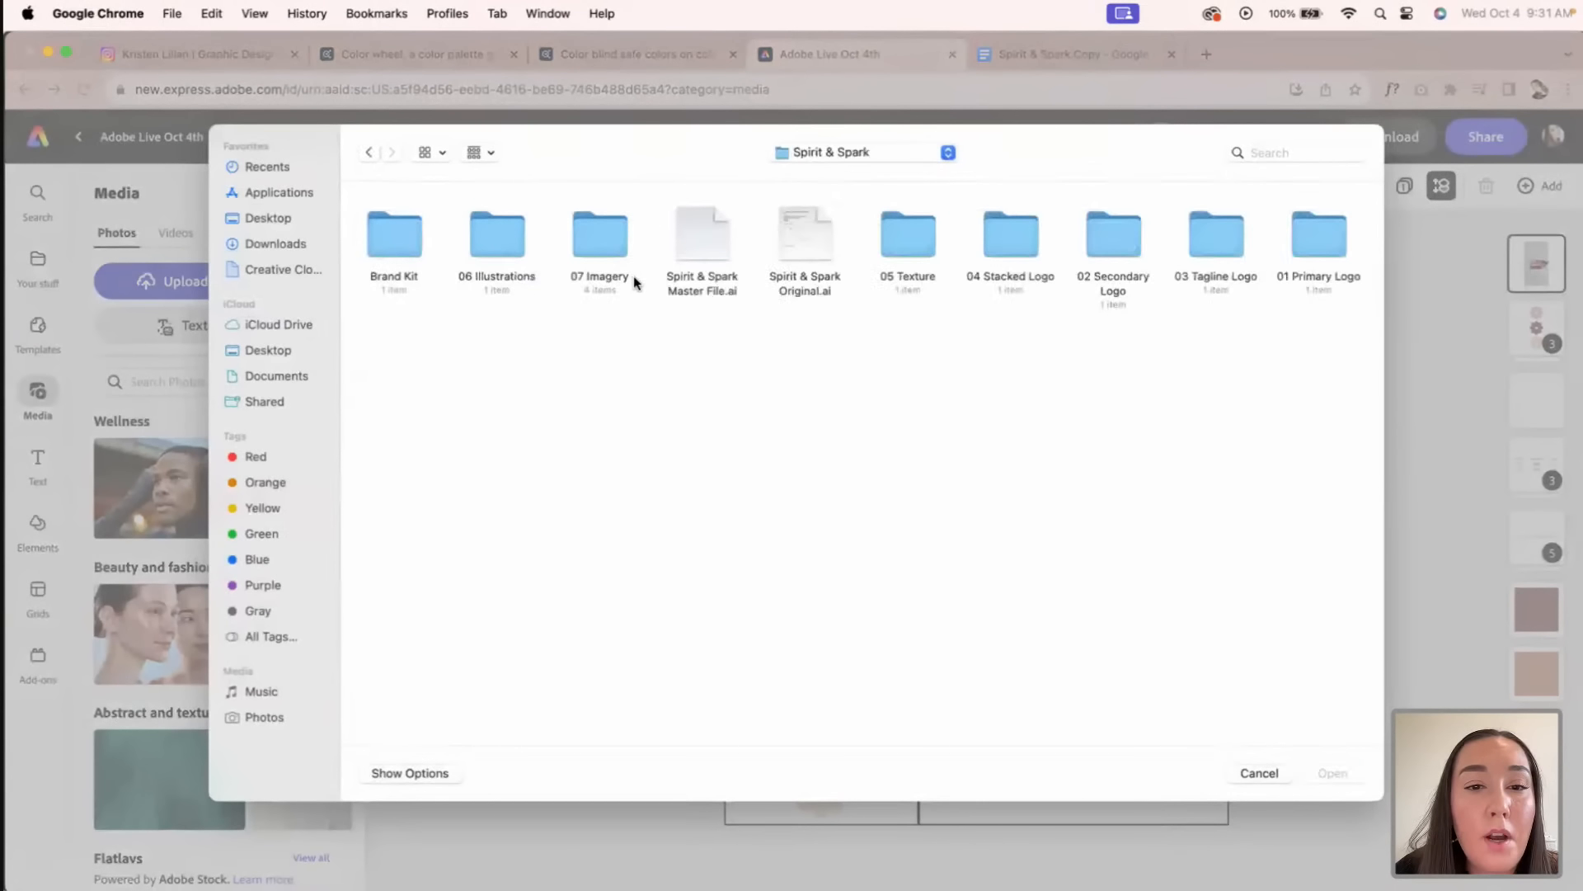
pyautogui.doubleClick(600, 247)
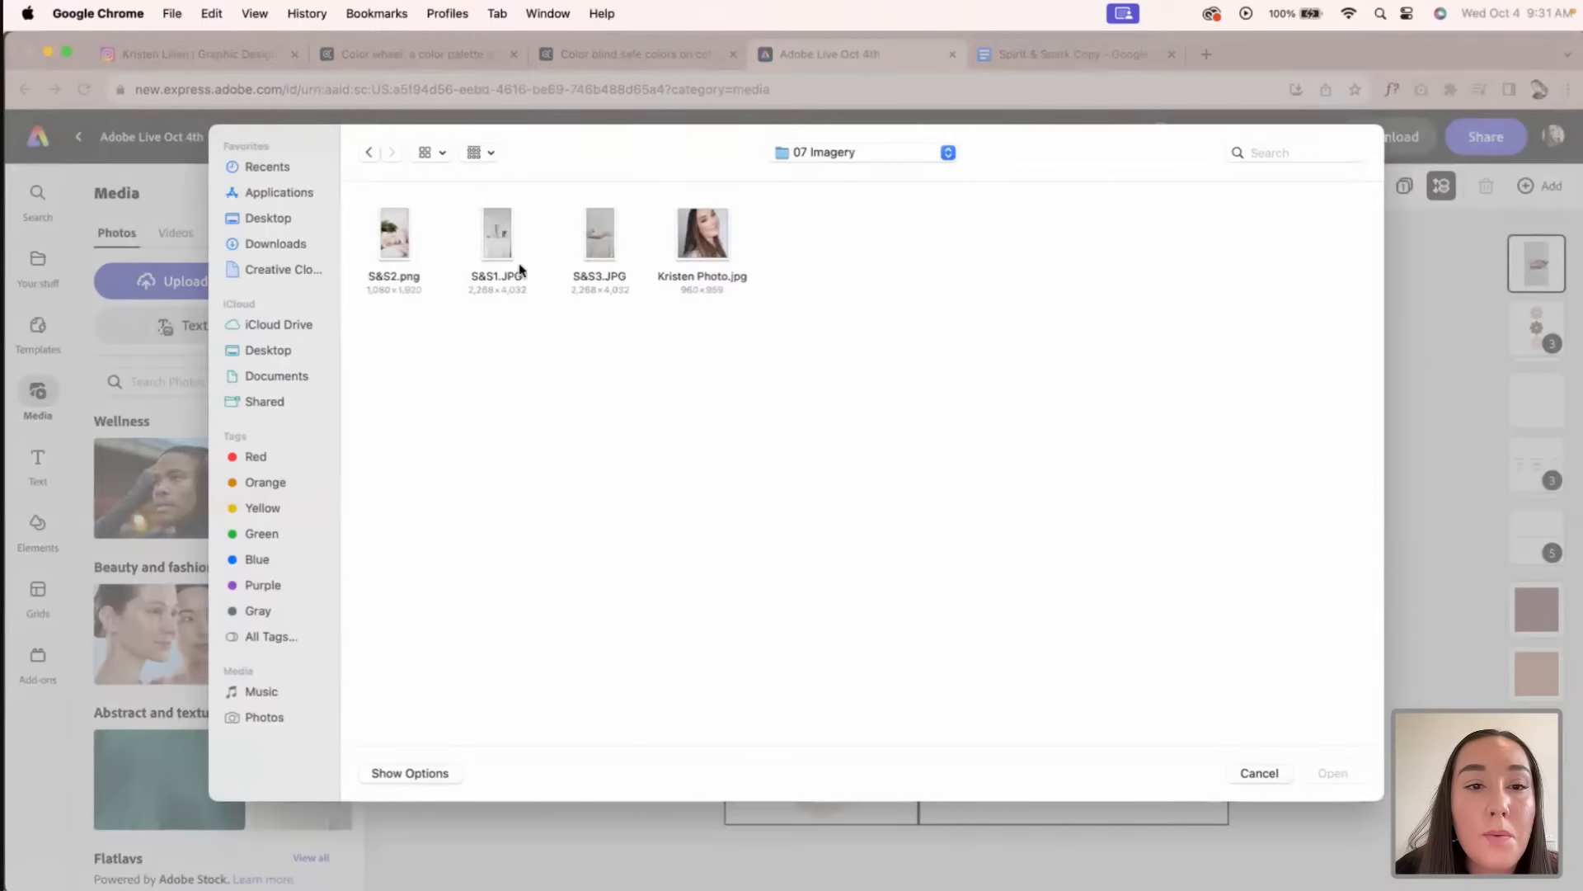
pyautogui.click(499, 239)
pyautogui.click(1328, 771)
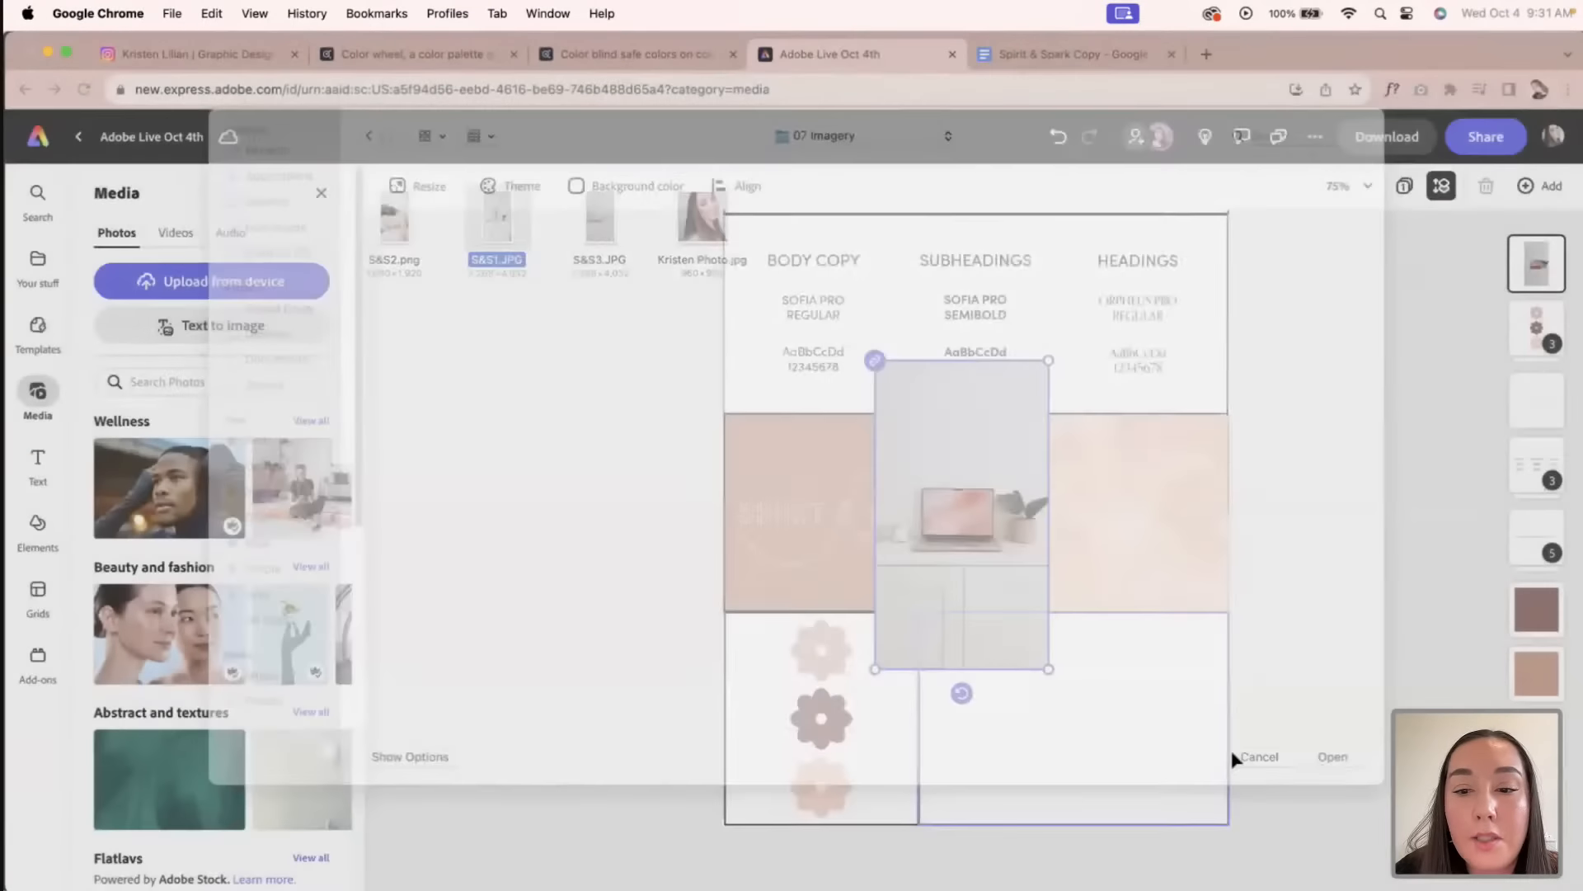
# Step: Trim the top of the white cabinet photo and enlarge it slightly, and delete the laptop desk photo from the board
pyautogui.moveTo(1069, 493); pyautogui.dragTo(1184, 503)
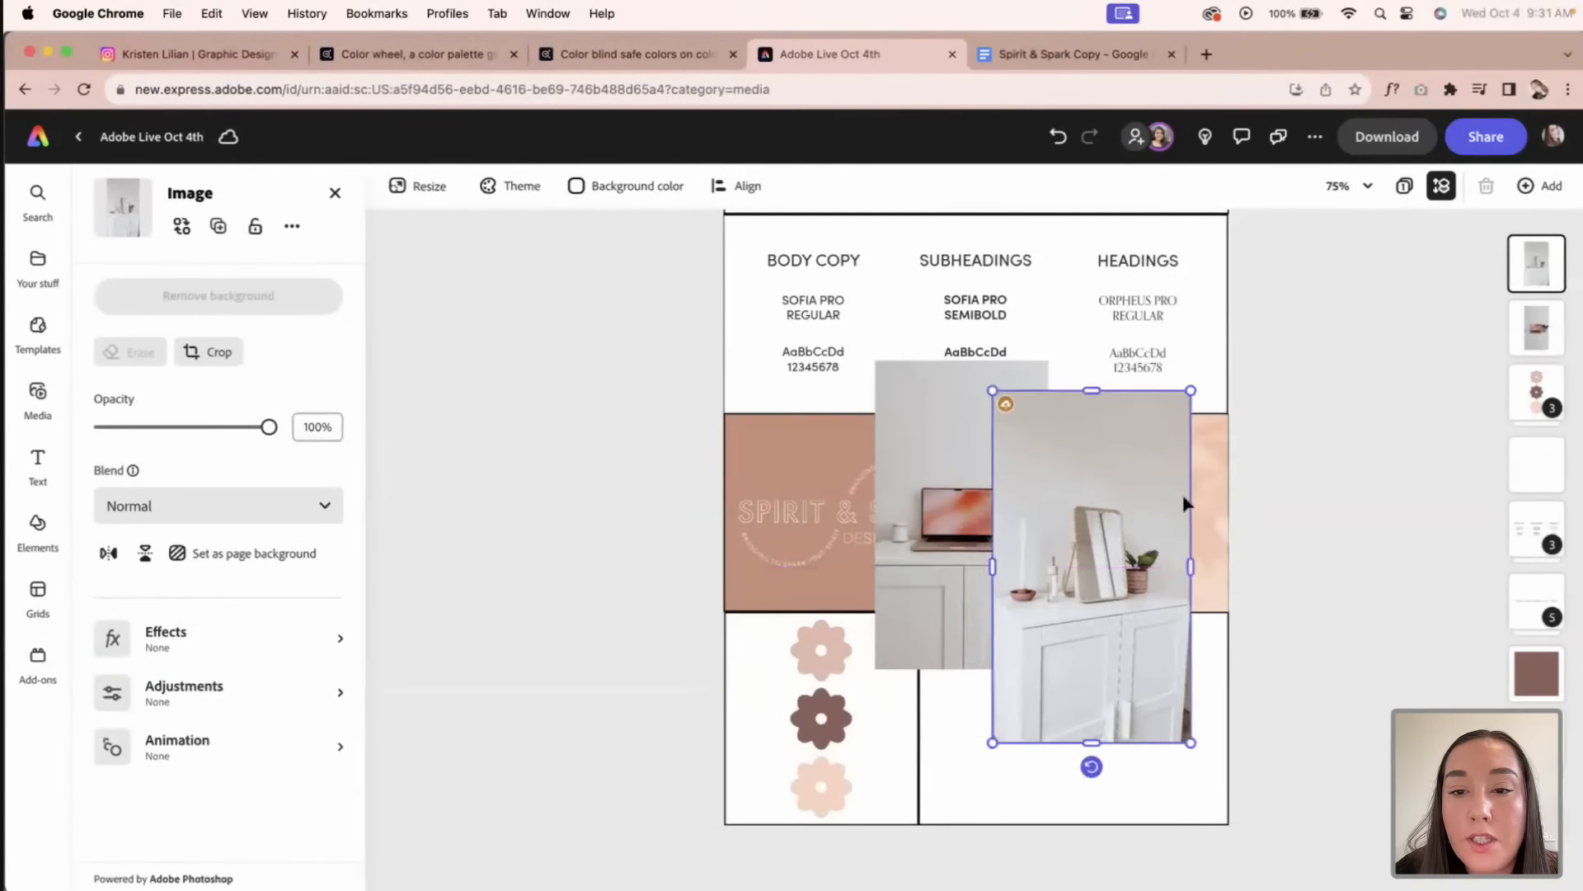
pyautogui.moveTo(1097, 388); pyautogui.dragTo(1093, 484)
pyautogui.moveTo(1187, 745); pyautogui.dragTo(1211, 770)
pyautogui.moveTo(1154, 666); pyautogui.dragTo(1149, 647)
pyautogui.click(922, 429)
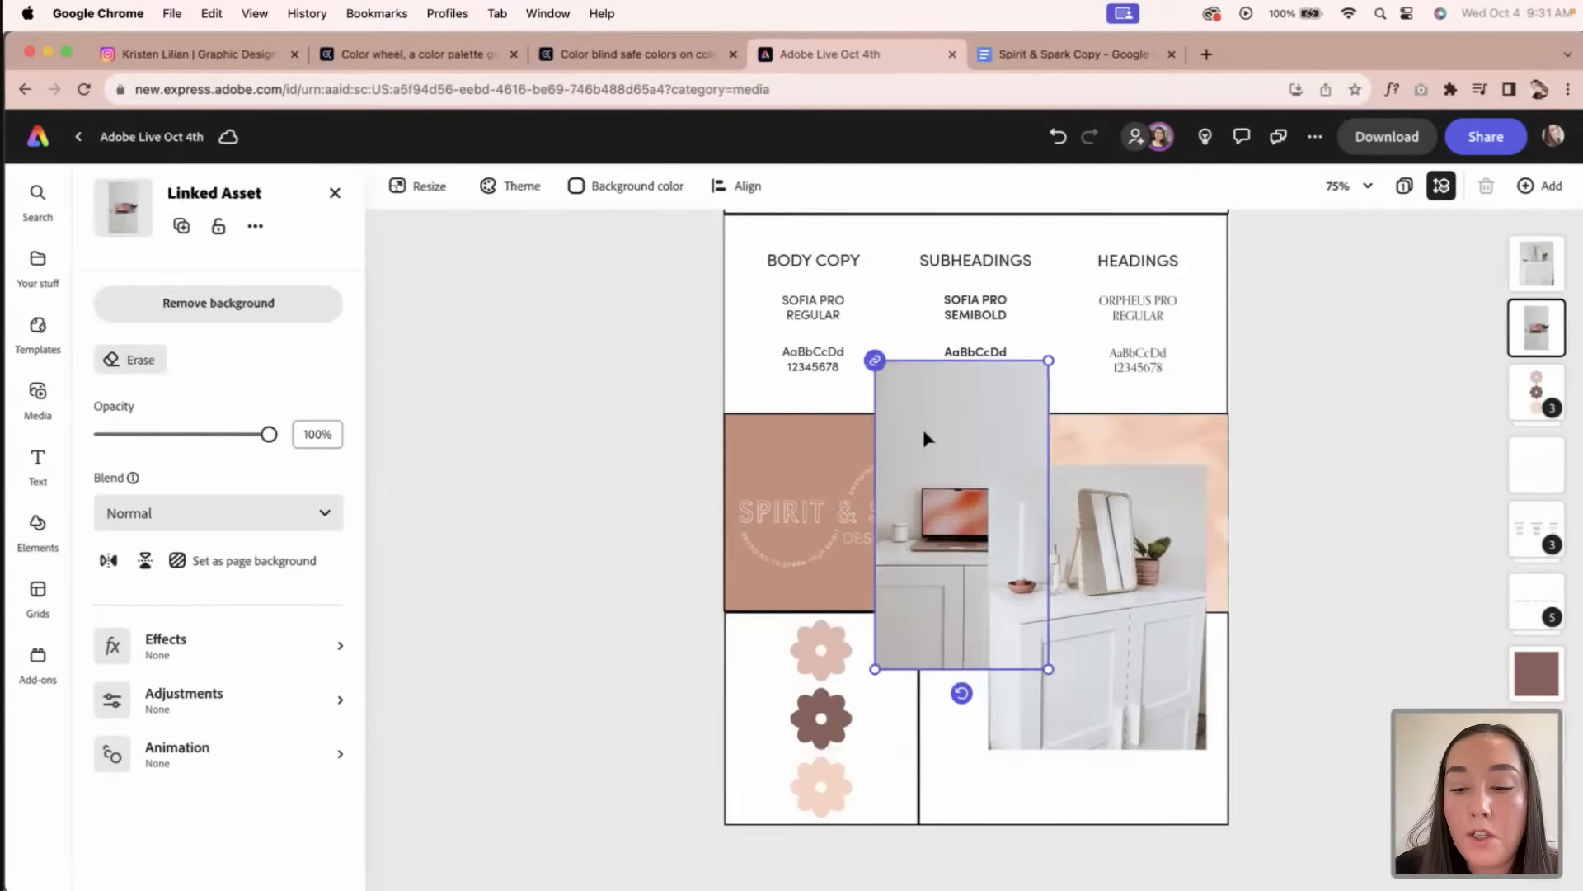
pyautogui.press('Delete')
# Step: Scale the cabinet photo to the height of the empty box and fit it into the half next to the flower column
pyautogui.moveTo(1074, 580); pyautogui.dragTo(1009, 623)
pyautogui.moveTo(1146, 794); pyautogui.dragTo(1078, 692)
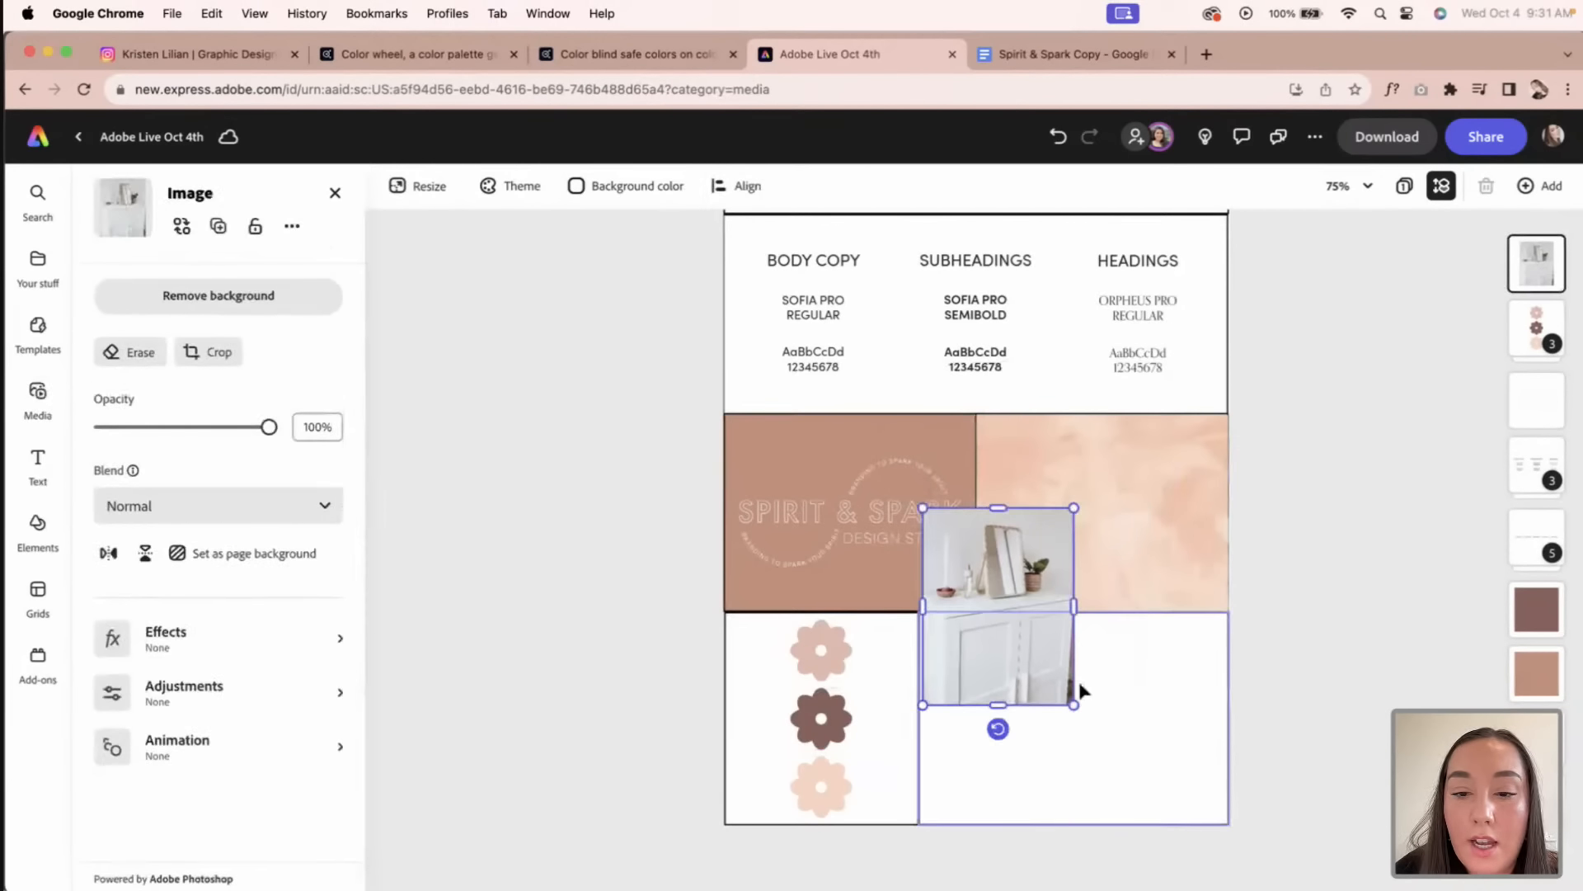
pyautogui.moveTo(1033, 604); pyautogui.dragTo(1026, 710)
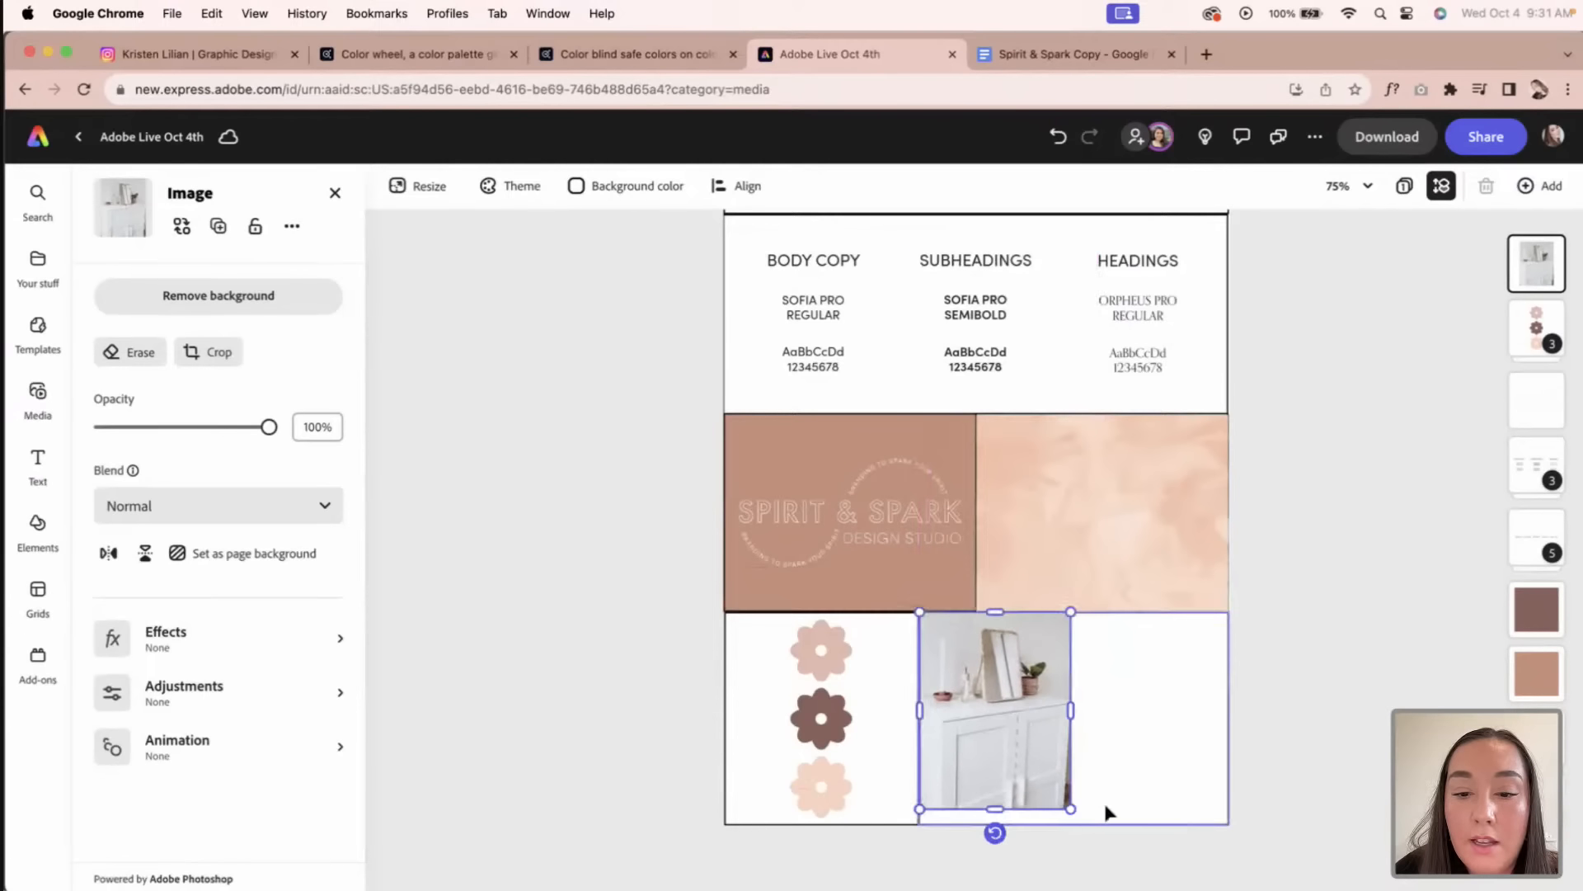
pyautogui.moveTo(1071, 808); pyautogui.dragTo(1083, 825)
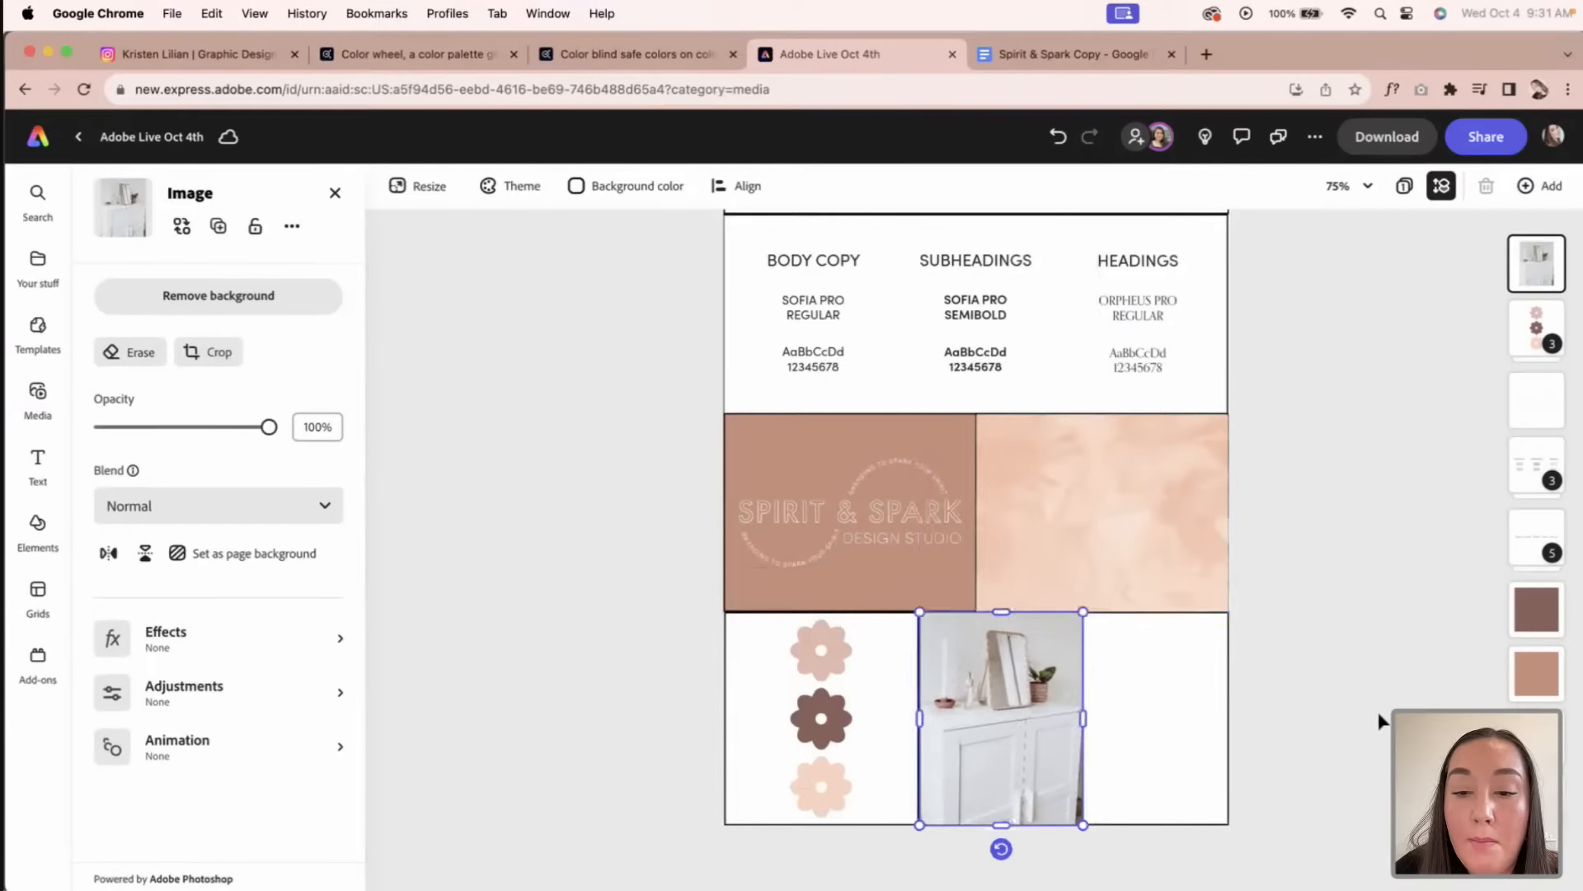
pyautogui.moveTo(1081, 716); pyautogui.dragTo(1068, 717)
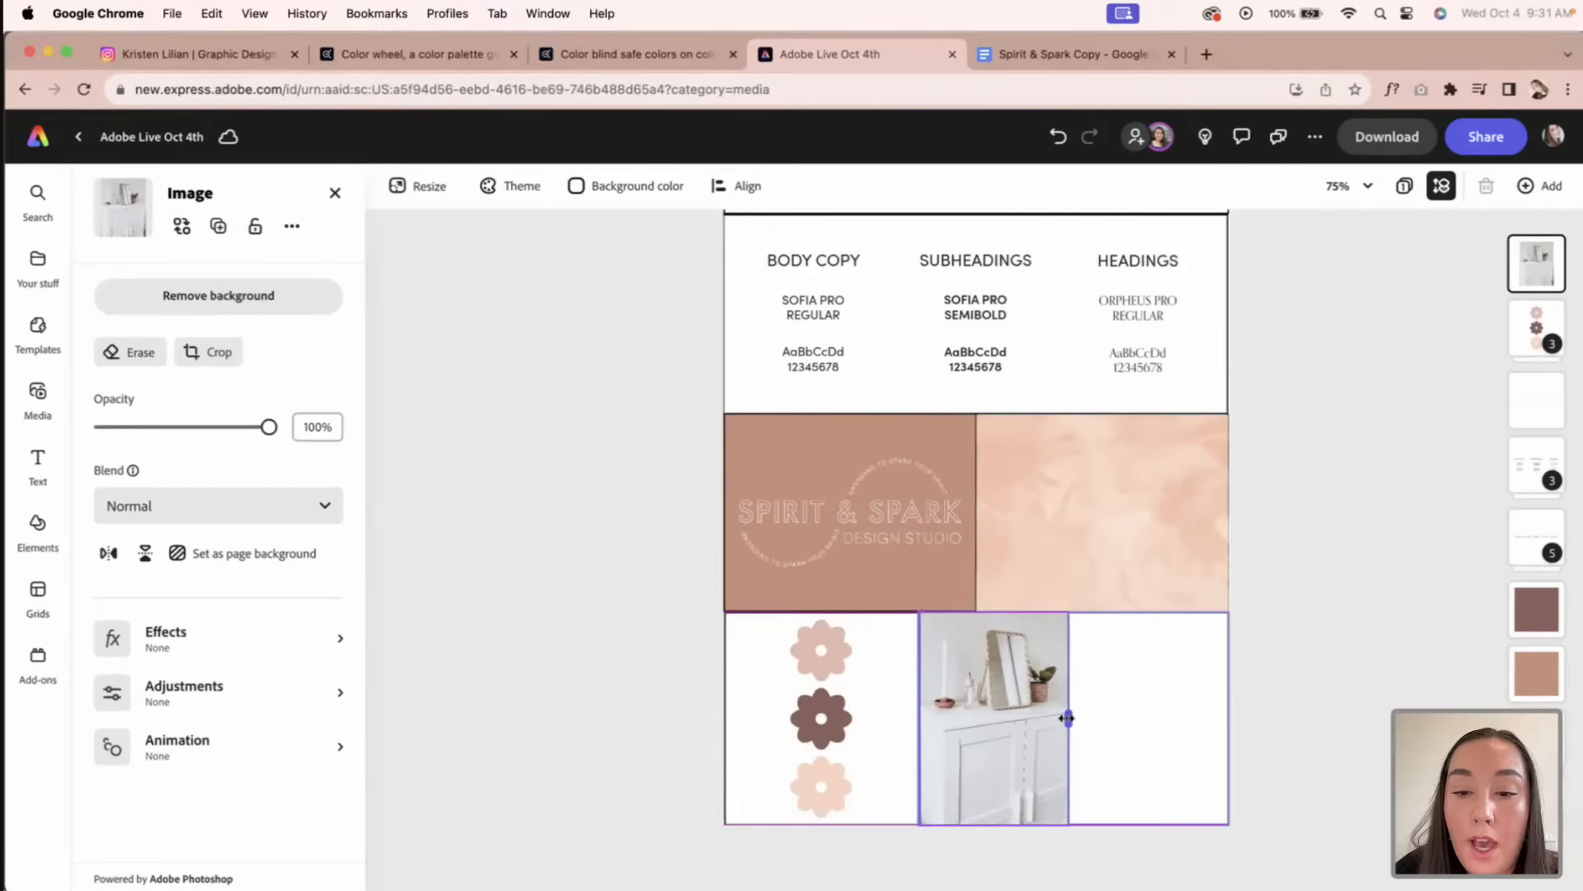
pyautogui.moveTo(922, 718); pyautogui.dragTo(922, 715)
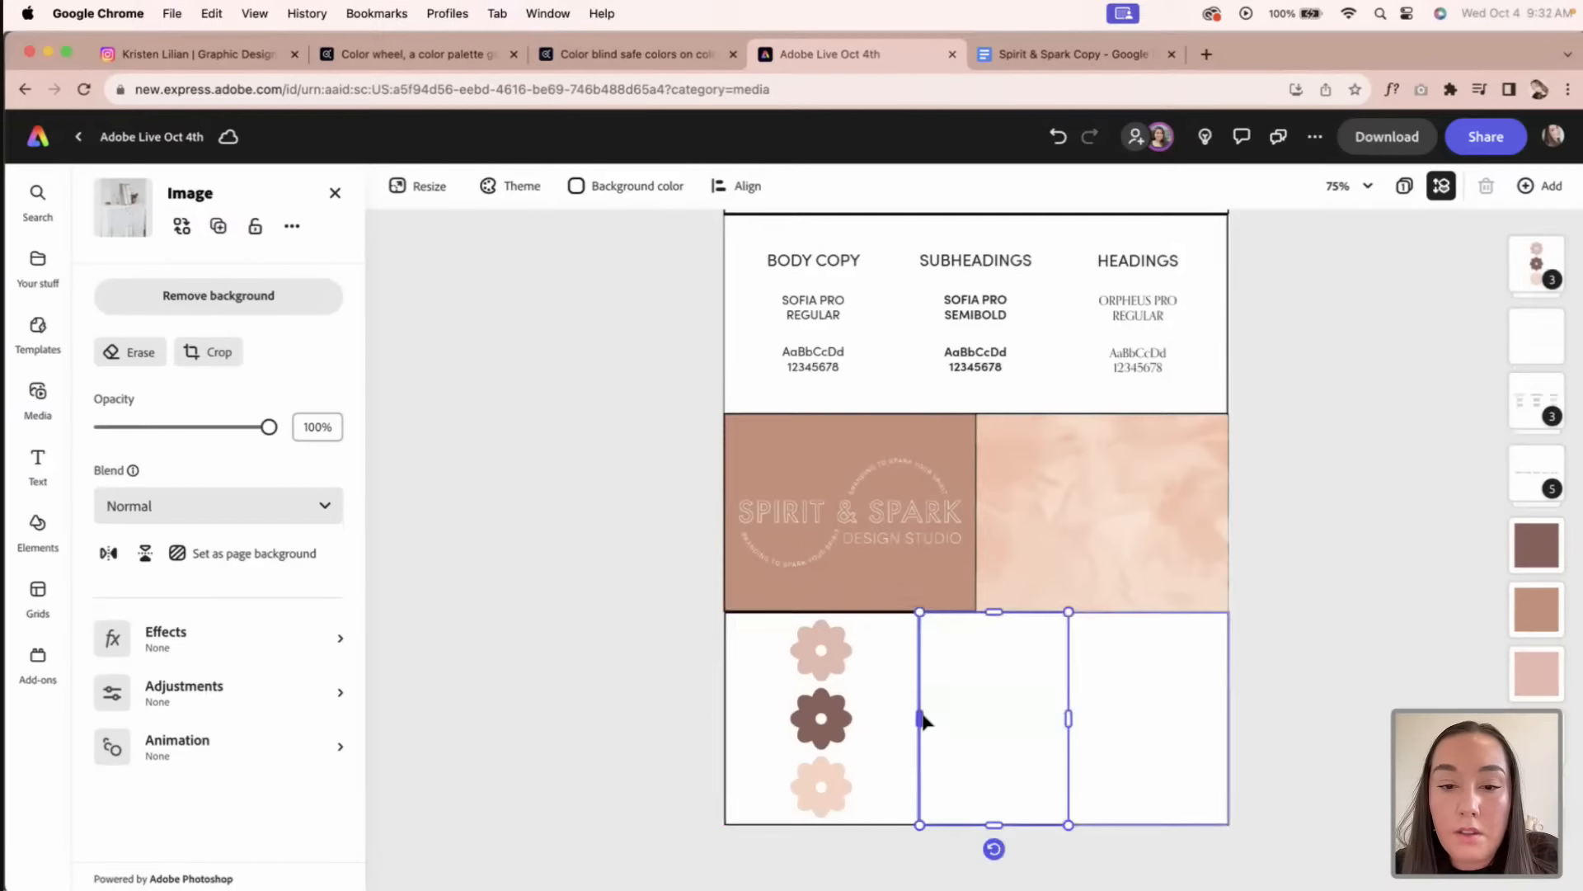
pyautogui.click(597, 605)
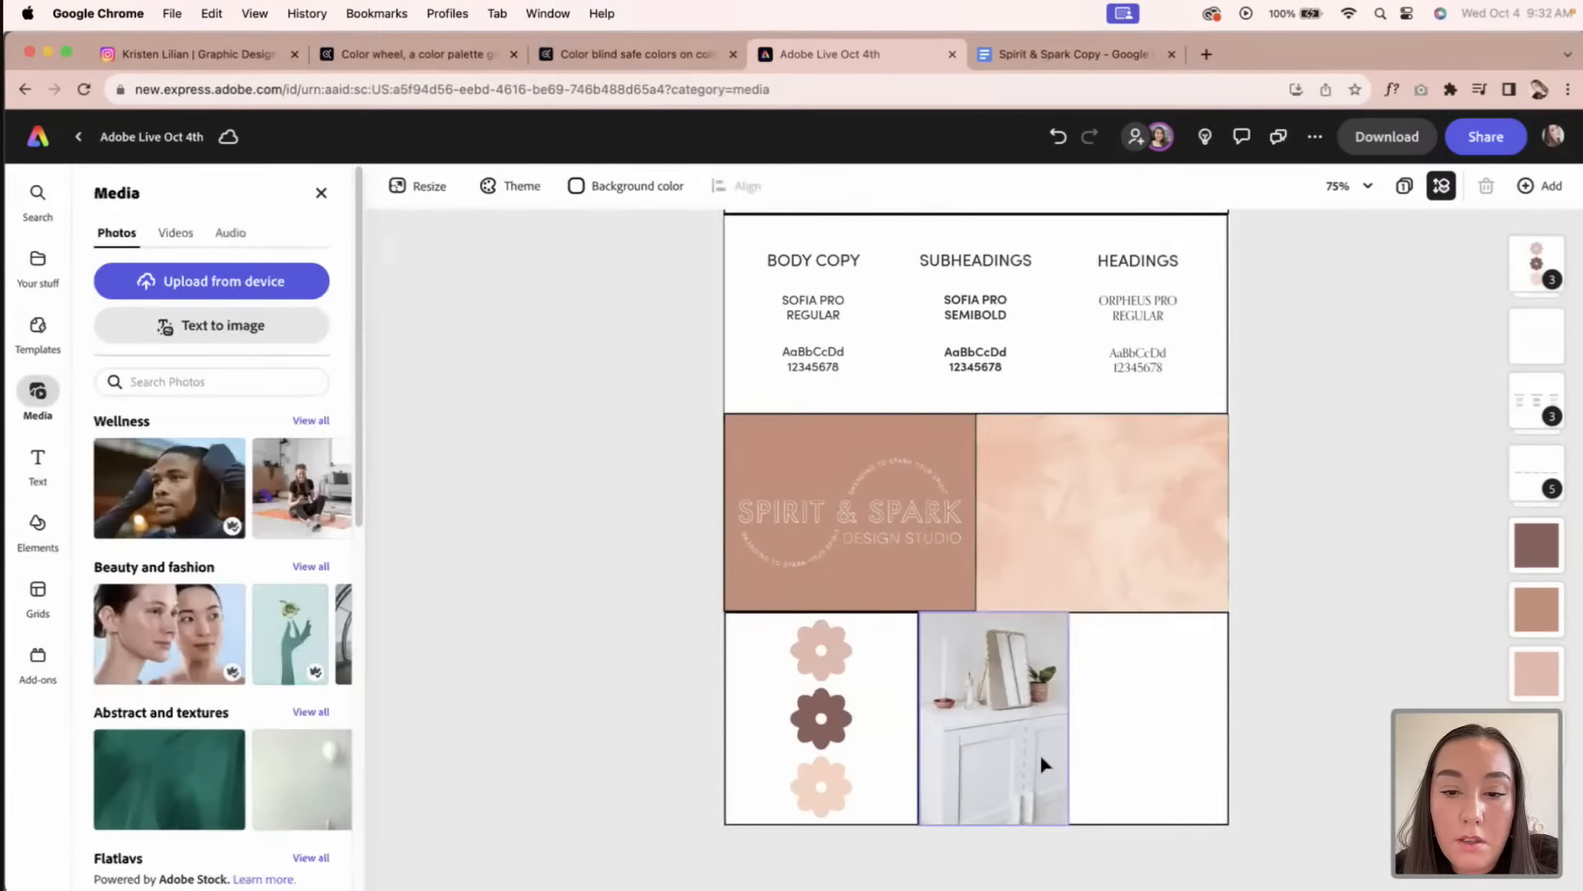
# Step: Upload S&S2.png from the 07 Imagery folder, scale it down and trim its top edge
pyautogui.click(171, 285)
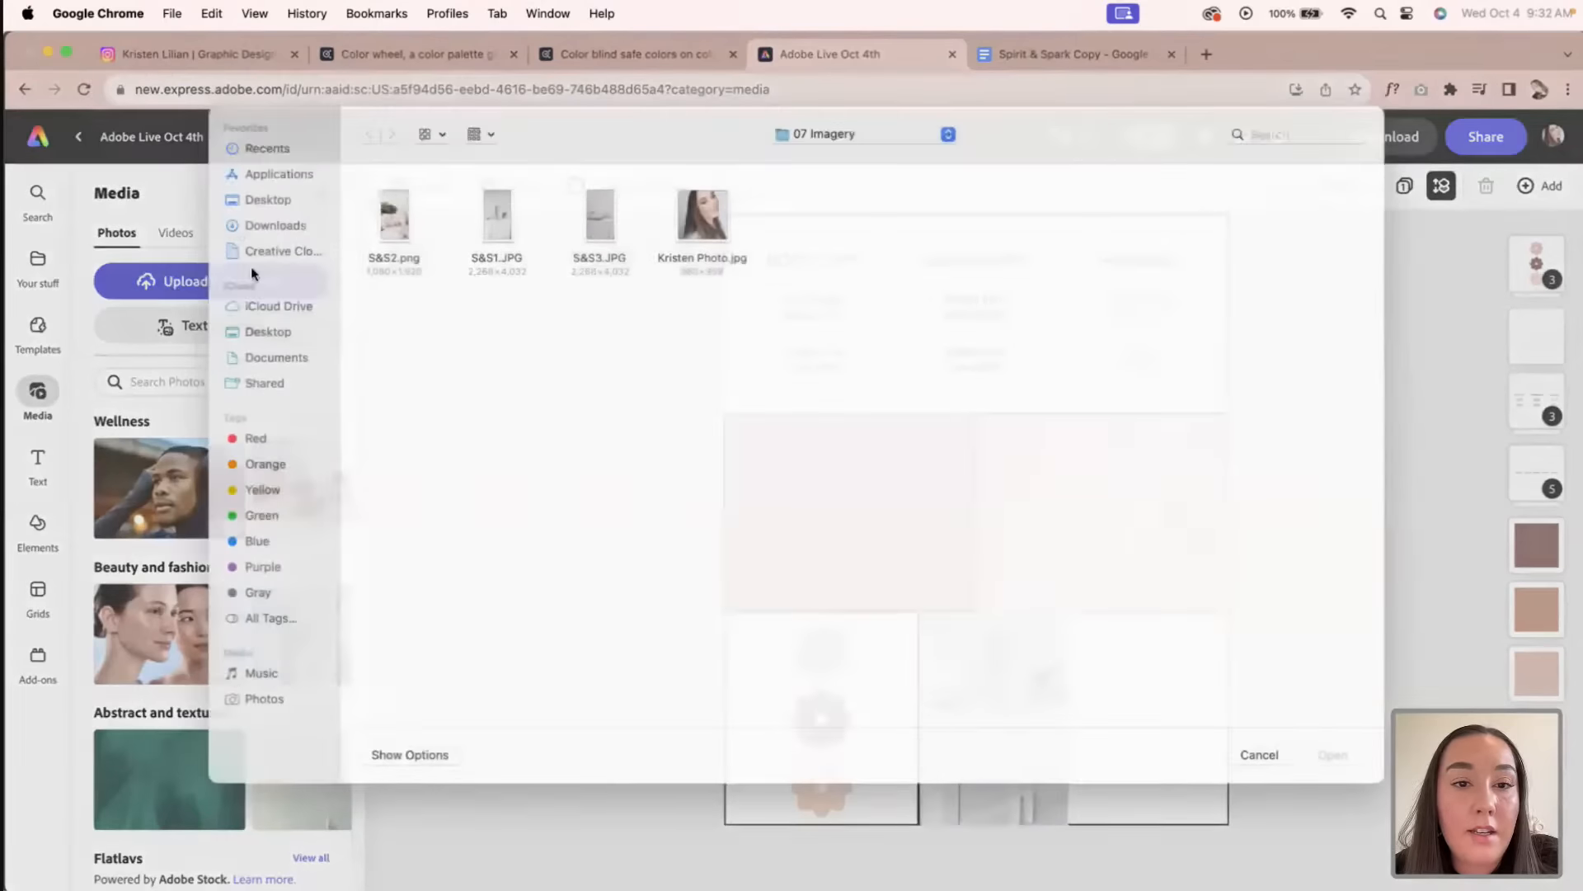
pyautogui.click(394, 235)
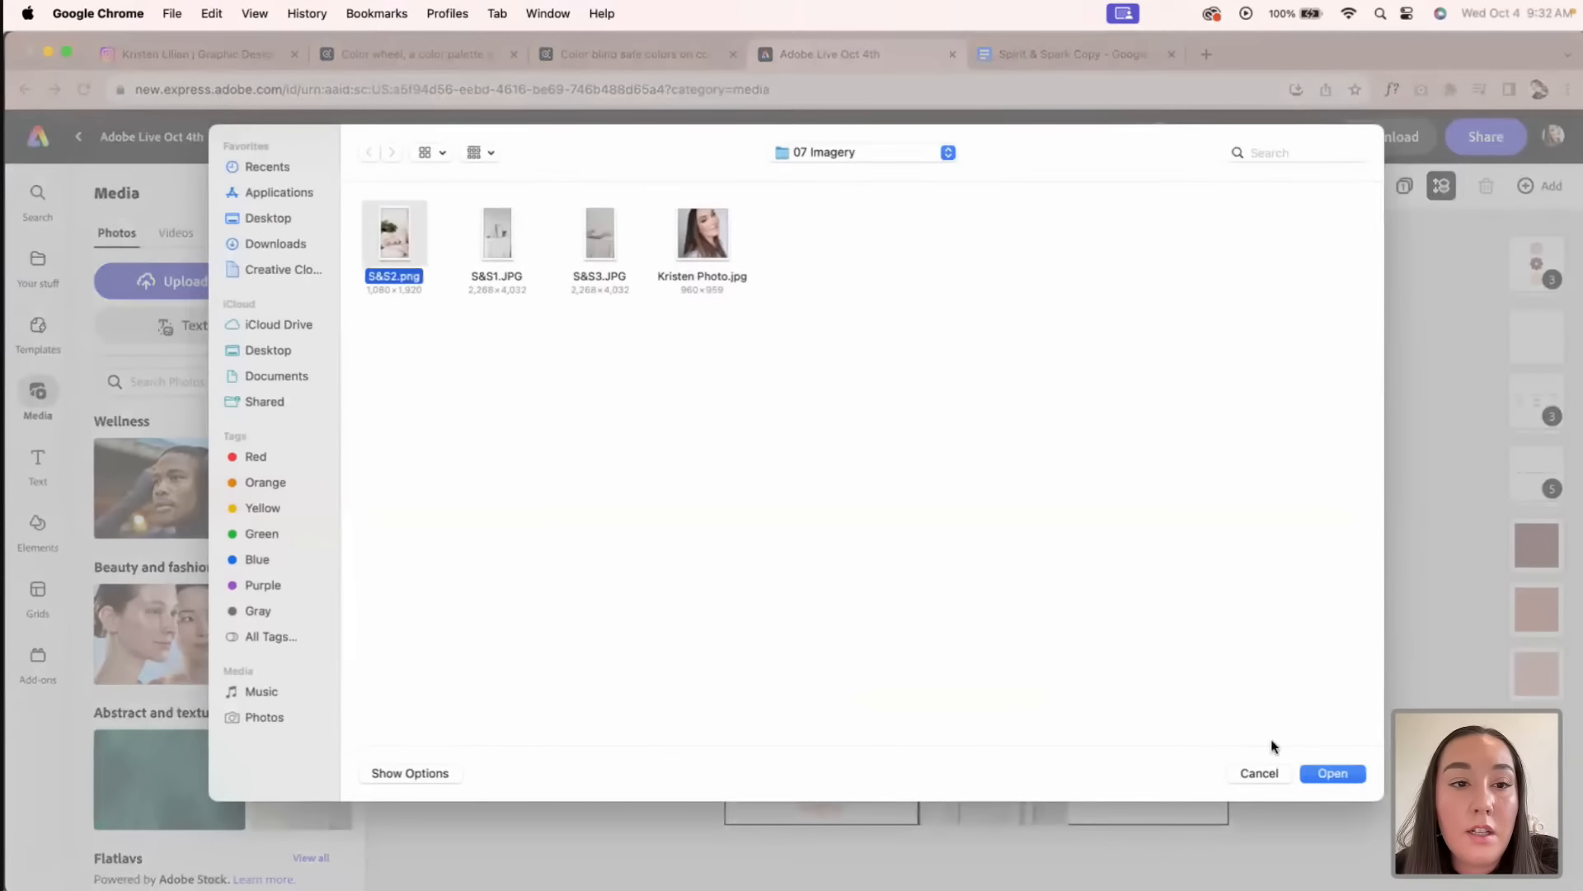
pyautogui.click(1332, 773)
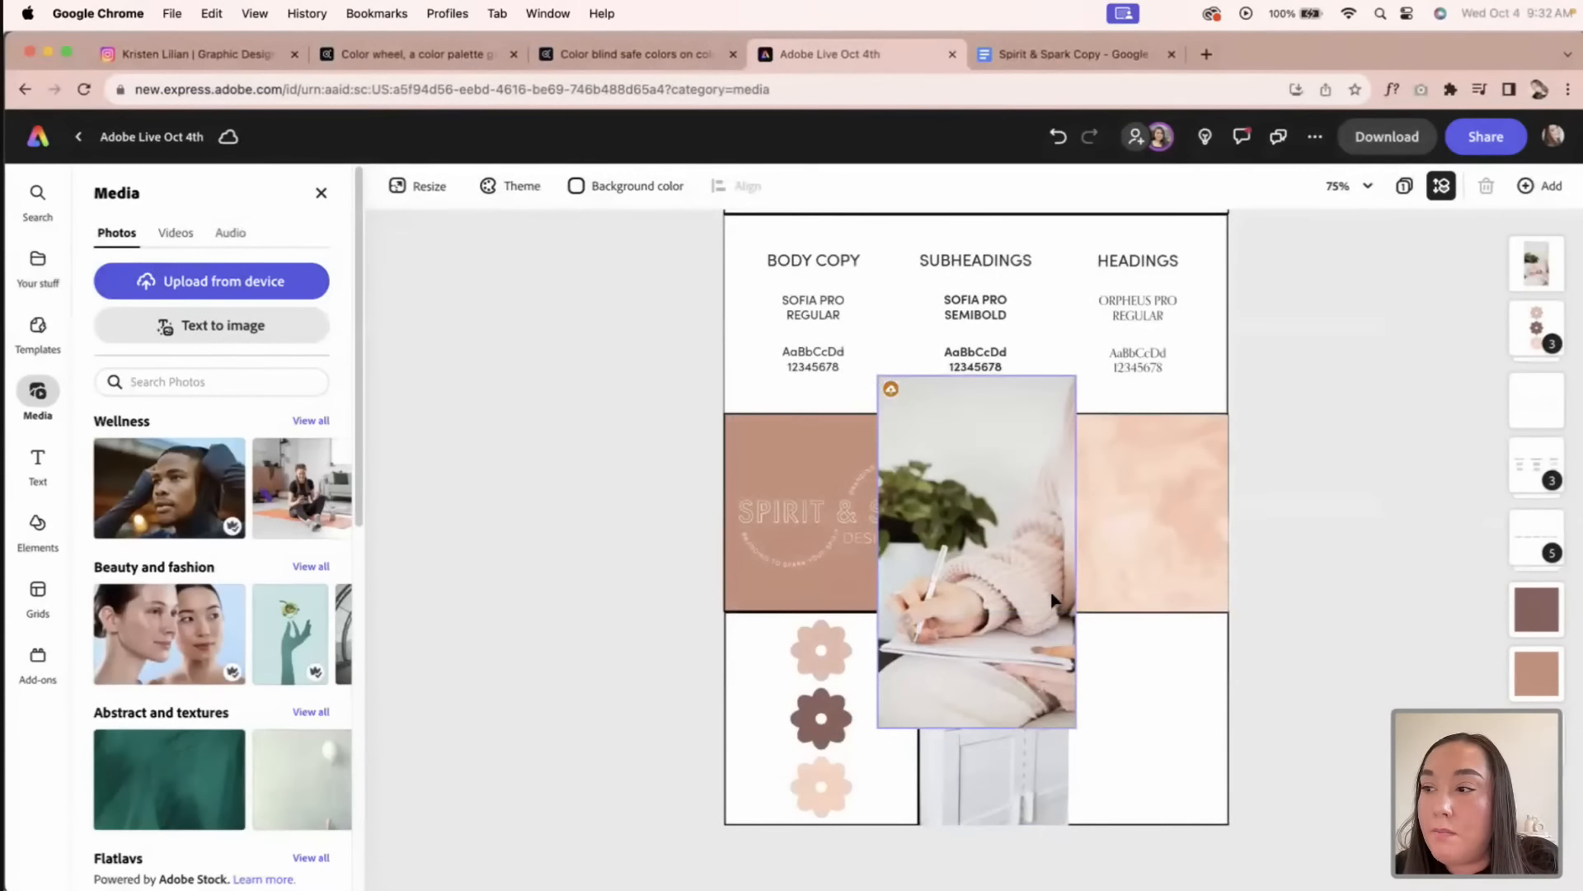
pyautogui.click(983, 633)
pyautogui.moveTo(1074, 726); pyautogui.dragTo(1012, 614)
pyautogui.moveTo(961, 490); pyautogui.dragTo(1077, 619)
pyautogui.moveTo(1064, 502); pyautogui.dragTo(1064, 545)
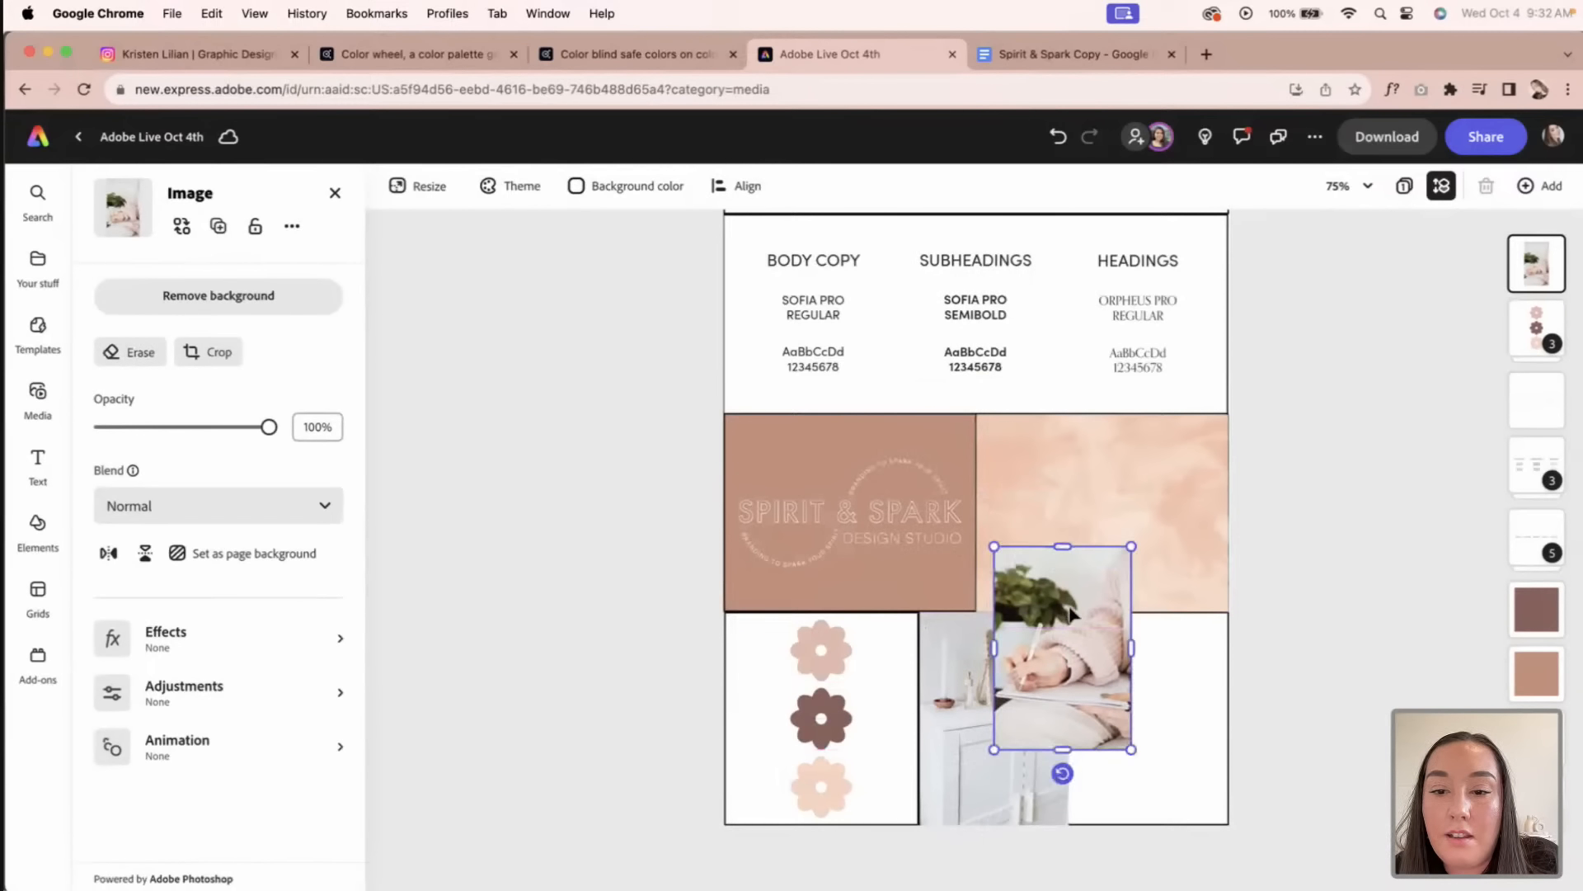
# Step: Place the writing-hand photo beside the cabinet photo and resize it to fill the rest of the box up to the page edge
pyautogui.moveTo(1075, 620); pyautogui.dragTo(1149, 688)
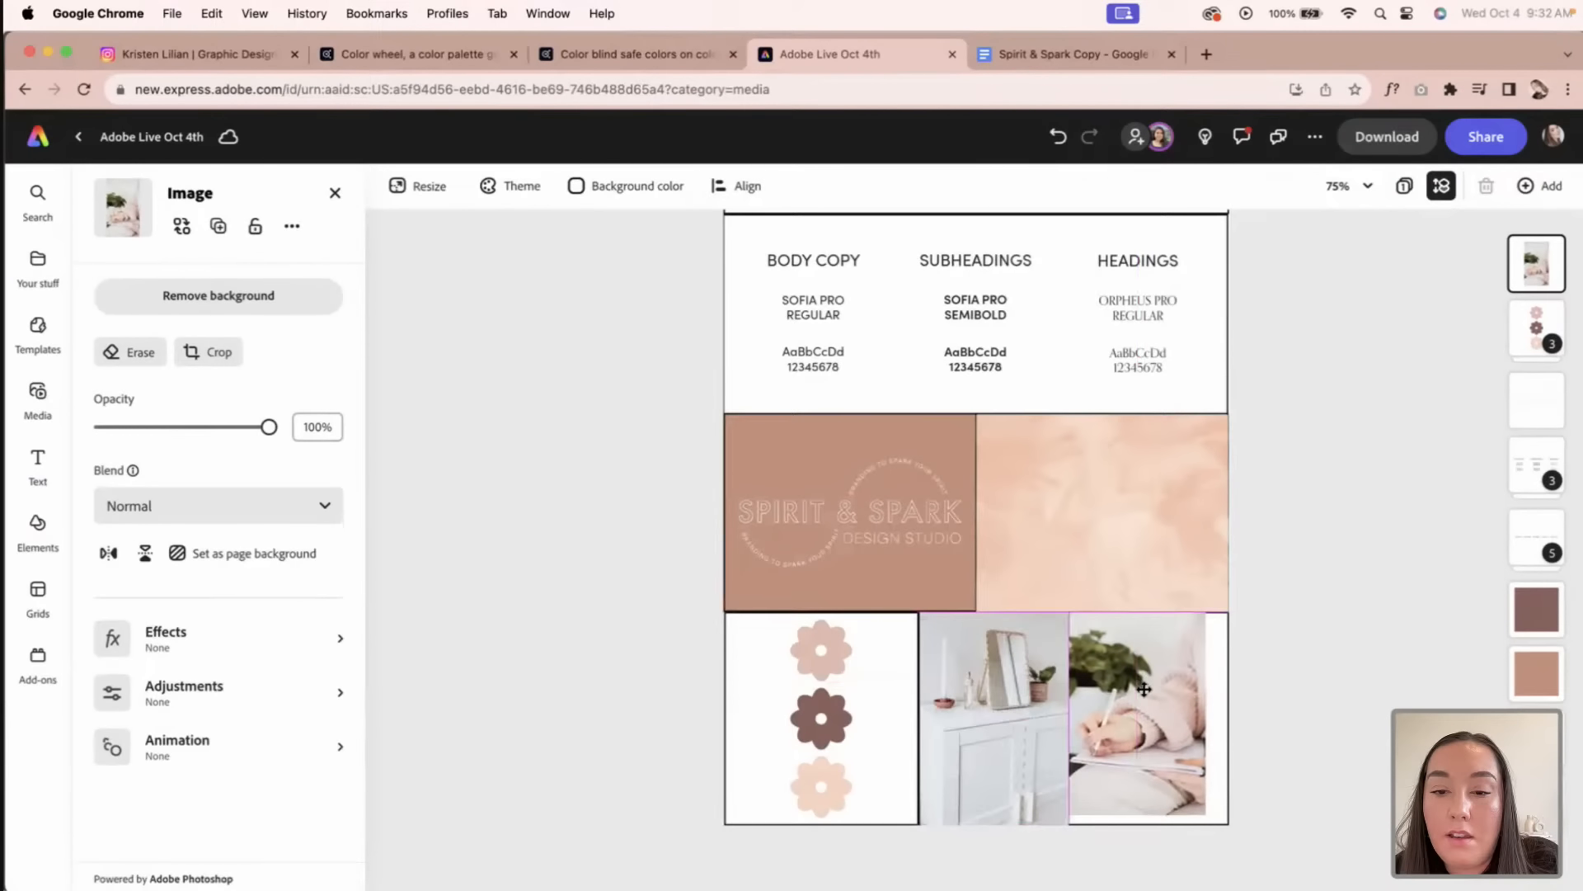
pyautogui.moveTo(1207, 817); pyautogui.dragTo(1215, 826)
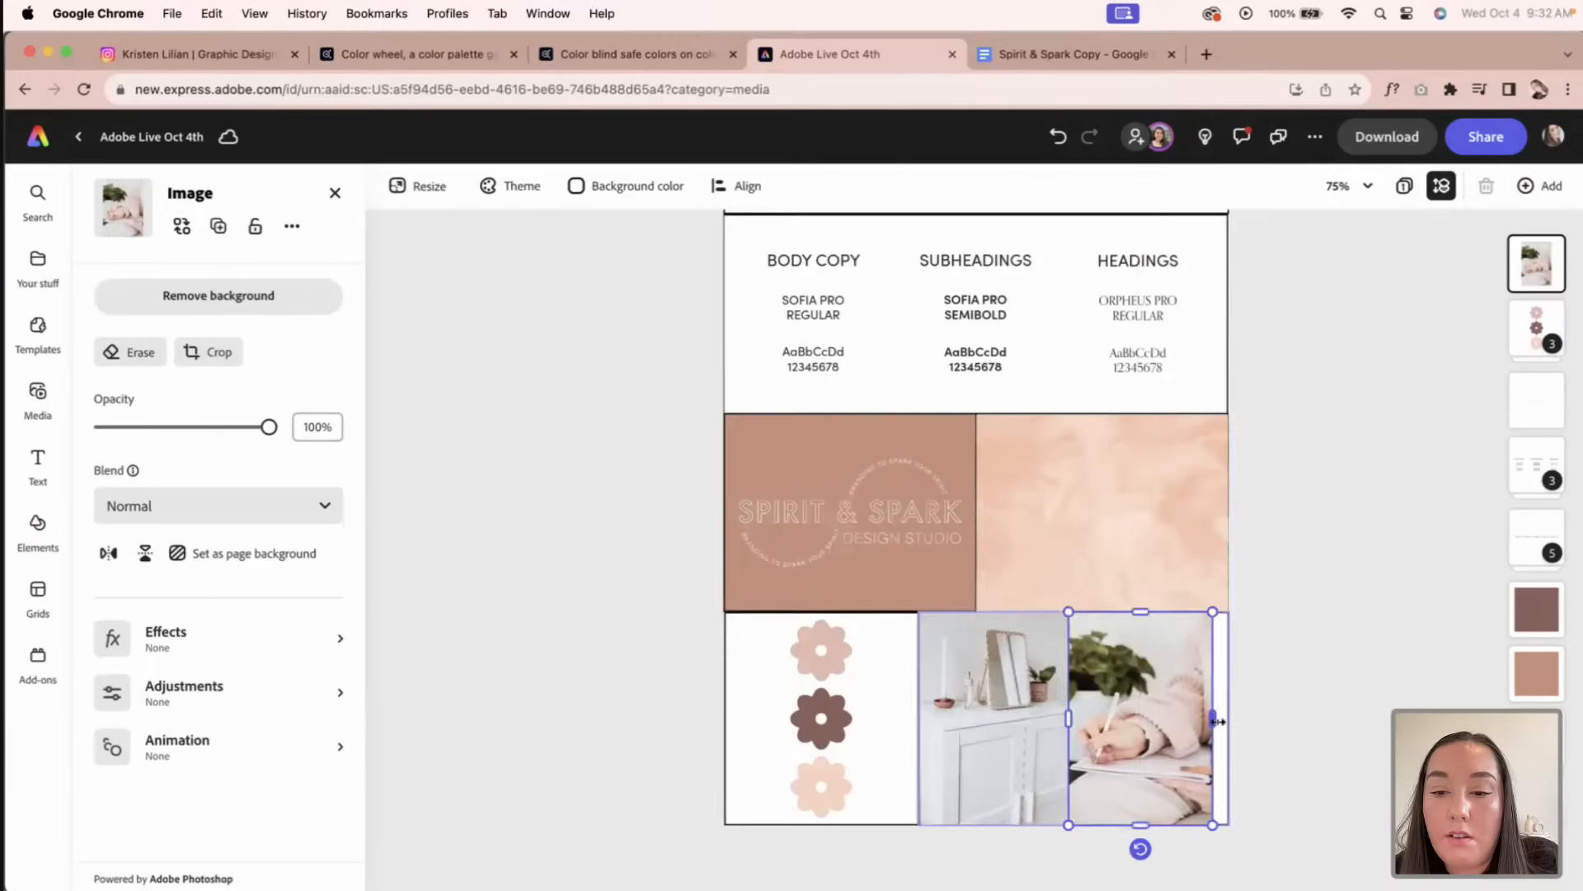
pyautogui.moveTo(1216, 718); pyautogui.dragTo(1229, 711)
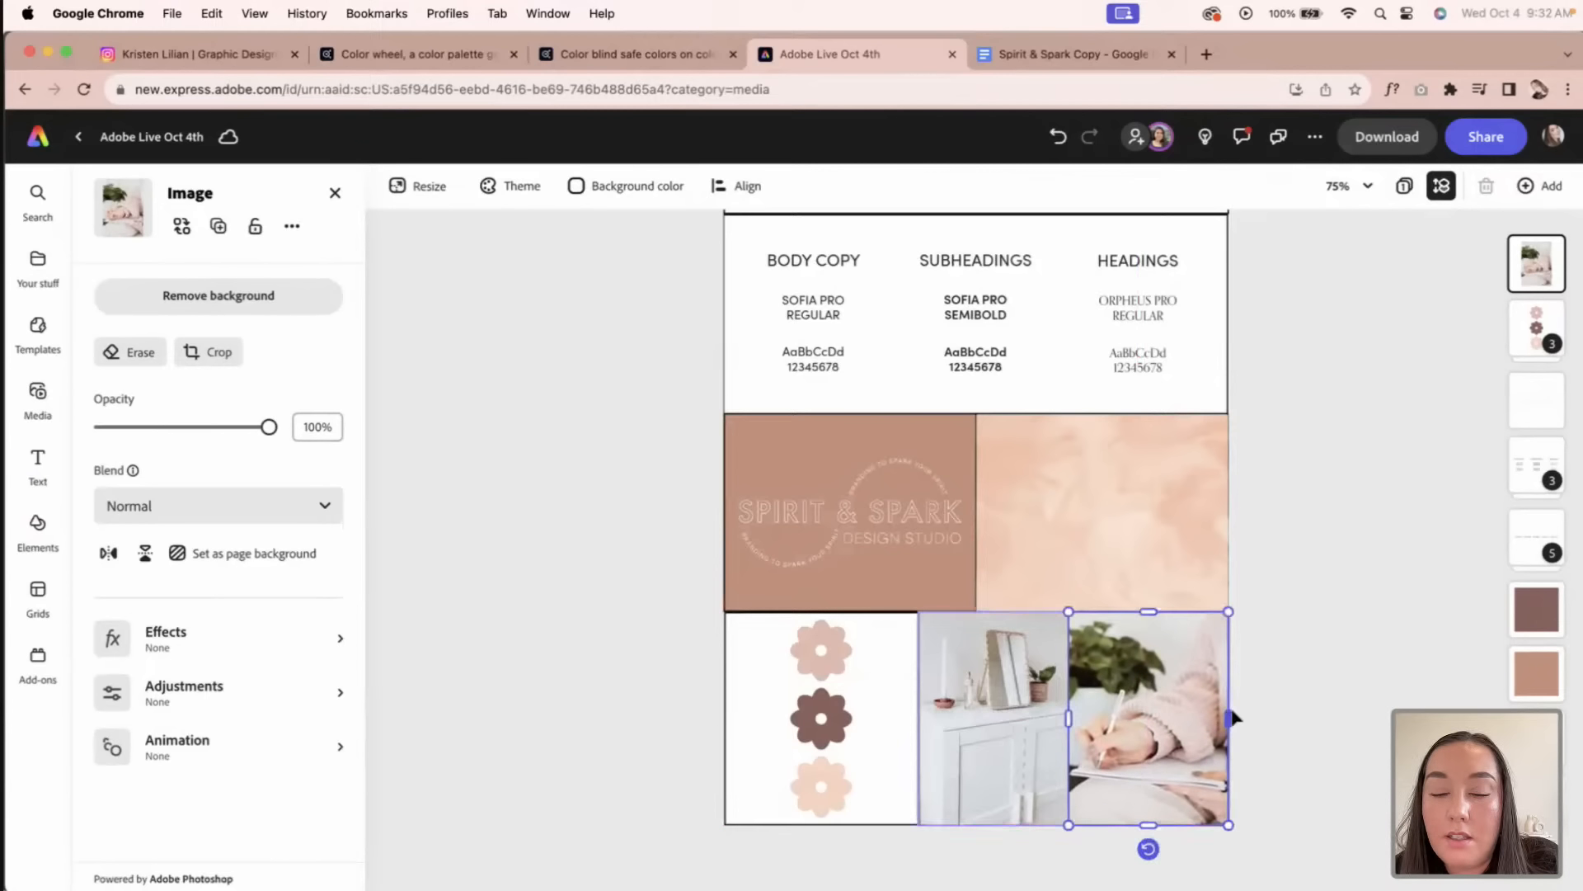
pyautogui.click(1282, 719)
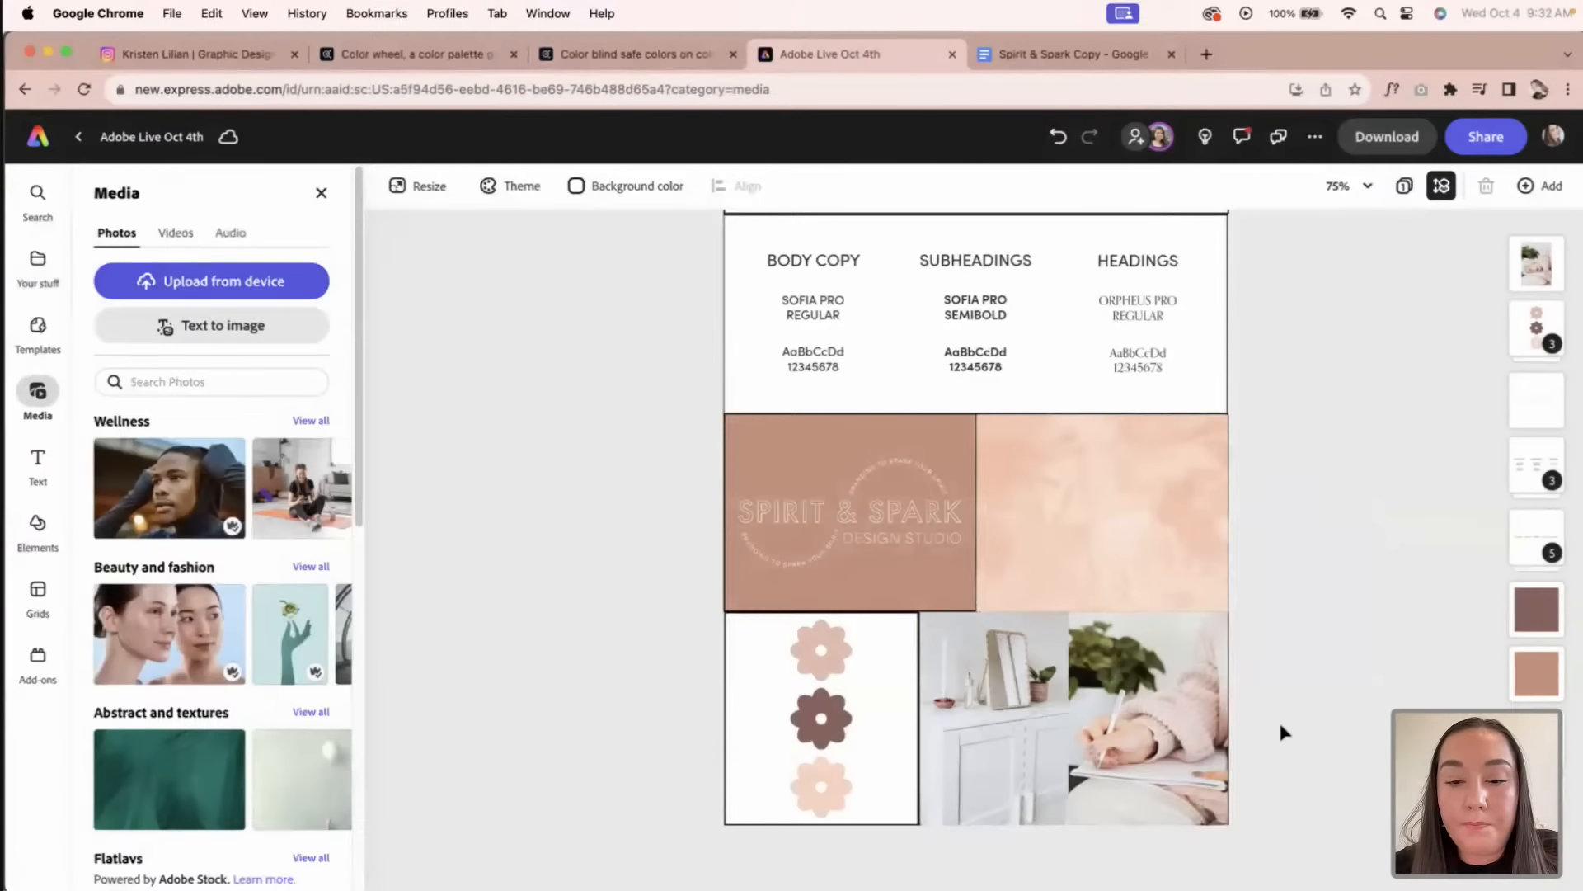
pyautogui.press('super+0')
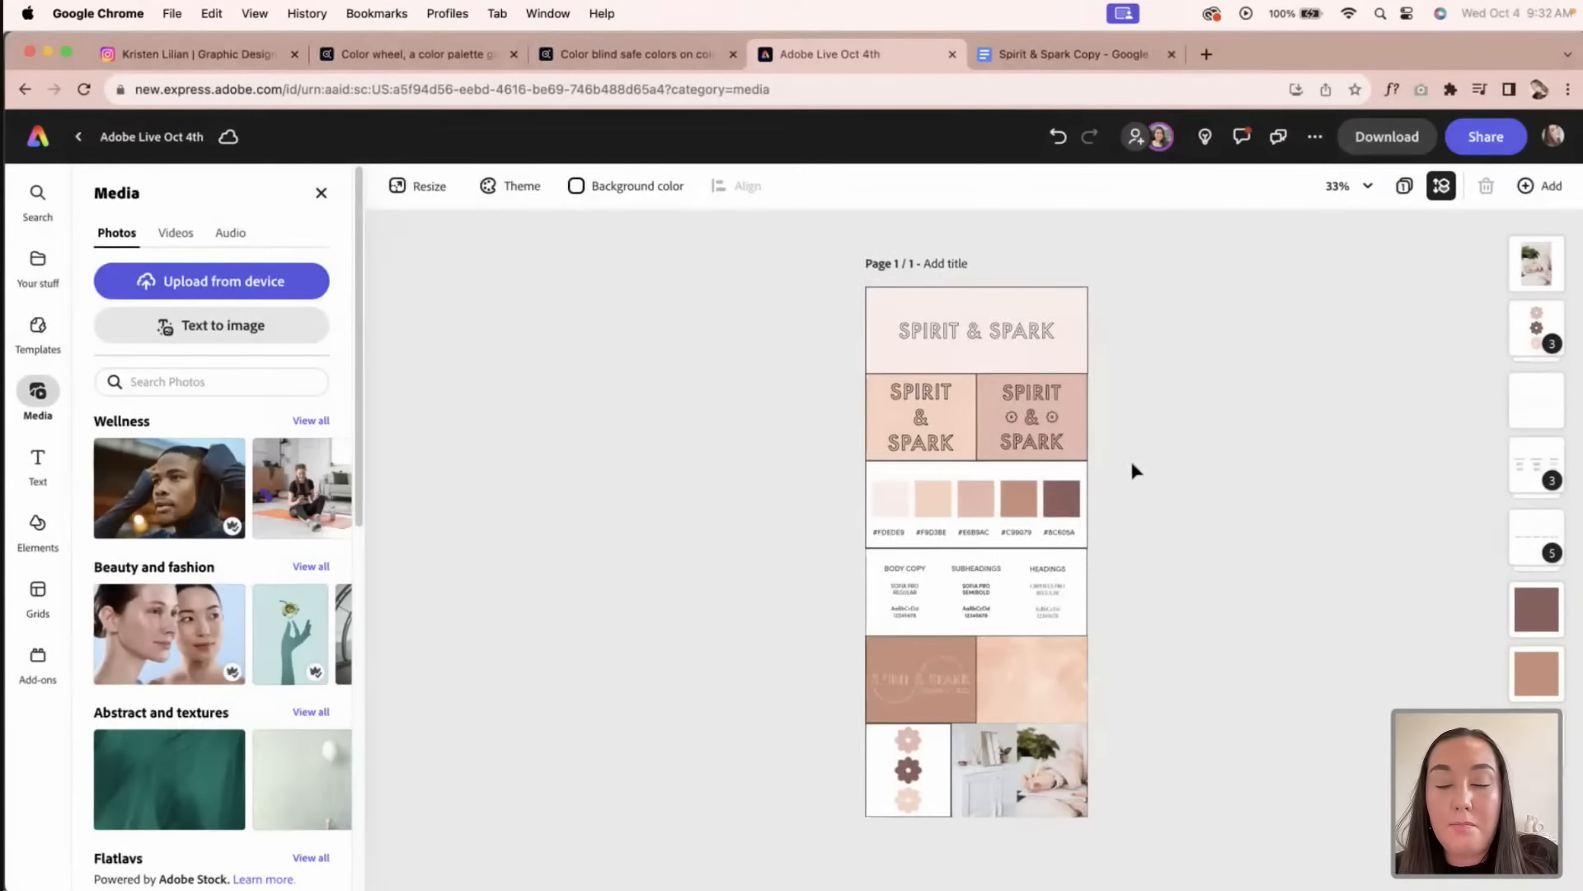
# Step: Extend the outer edge of the dusty pink logo rectangle to line up with the page edge
pyautogui.press('super+=')
pyautogui.scroll(3, 1132, 469)
pyautogui.scroll(1, 1122, 371)
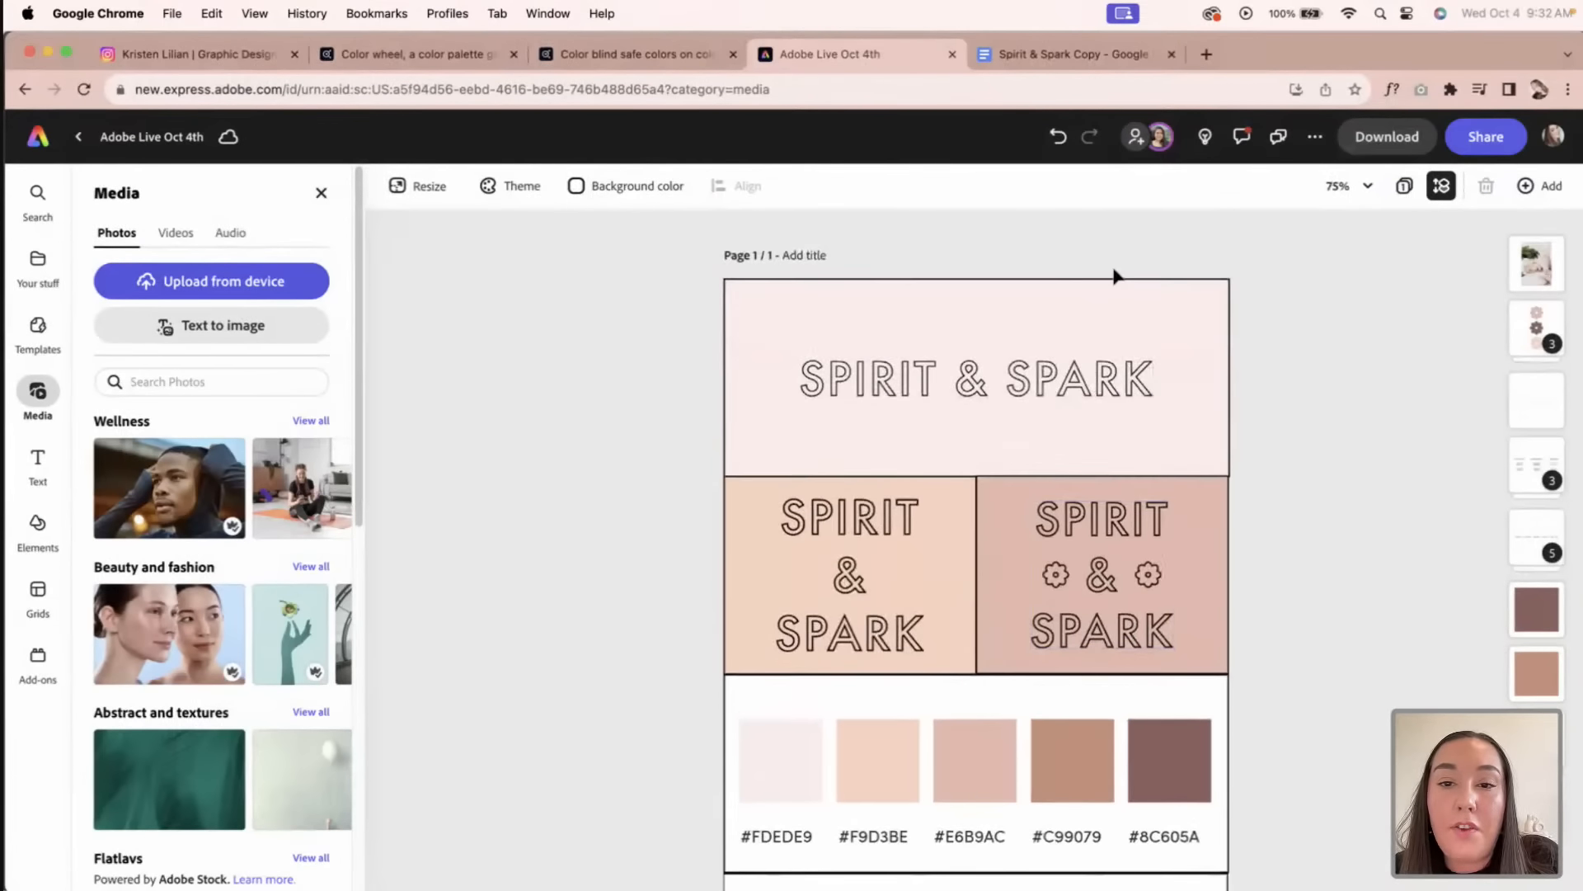
pyautogui.click(1214, 493)
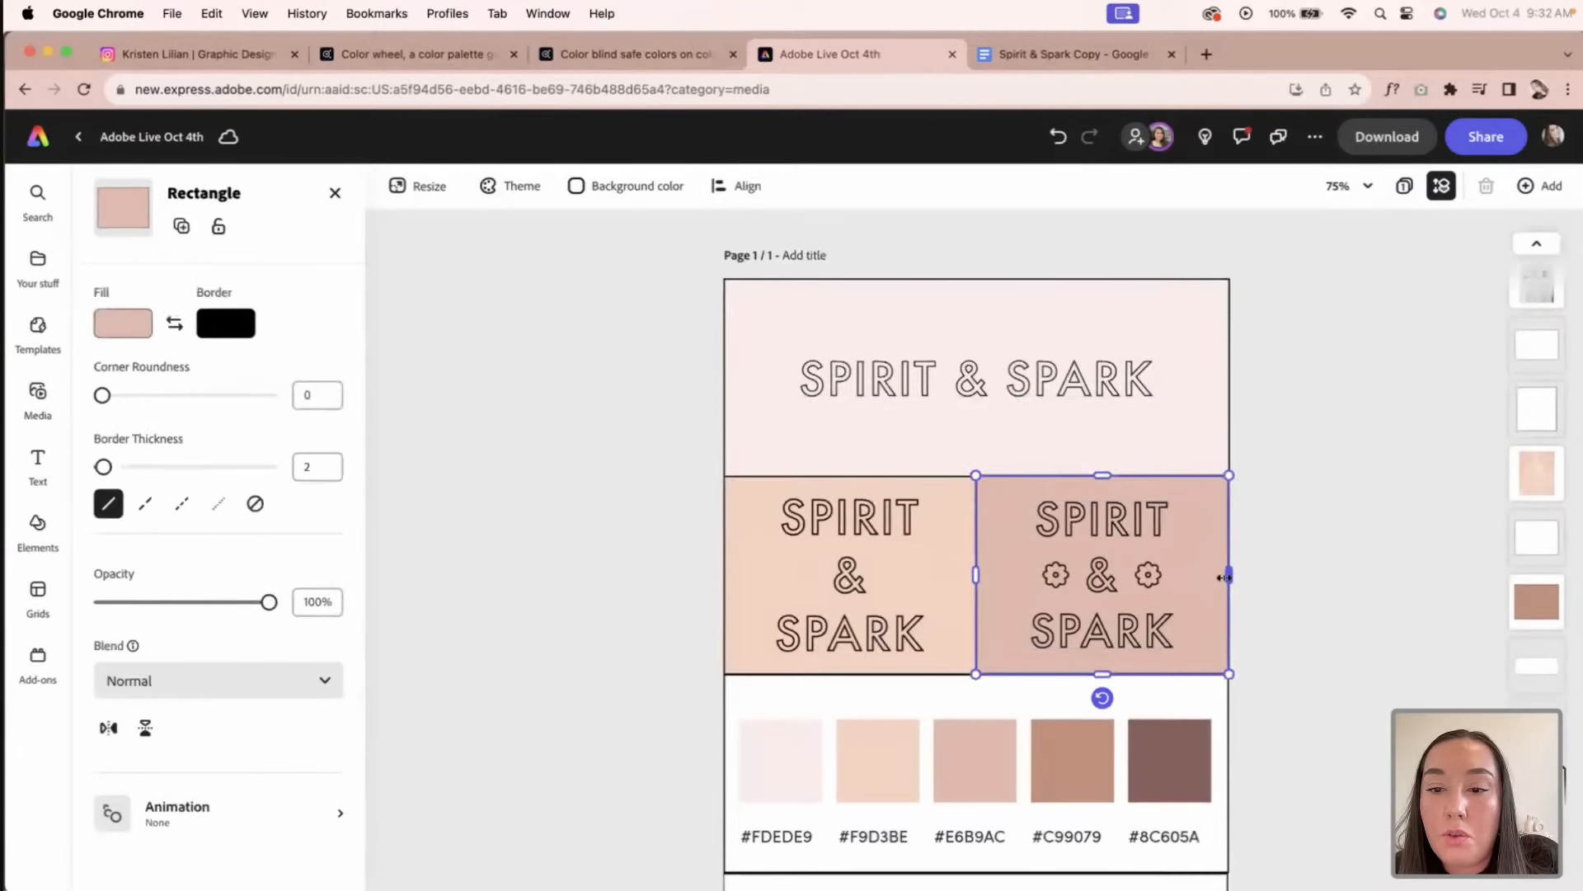
pyautogui.moveTo(1229, 576); pyautogui.dragTo(1228, 577)
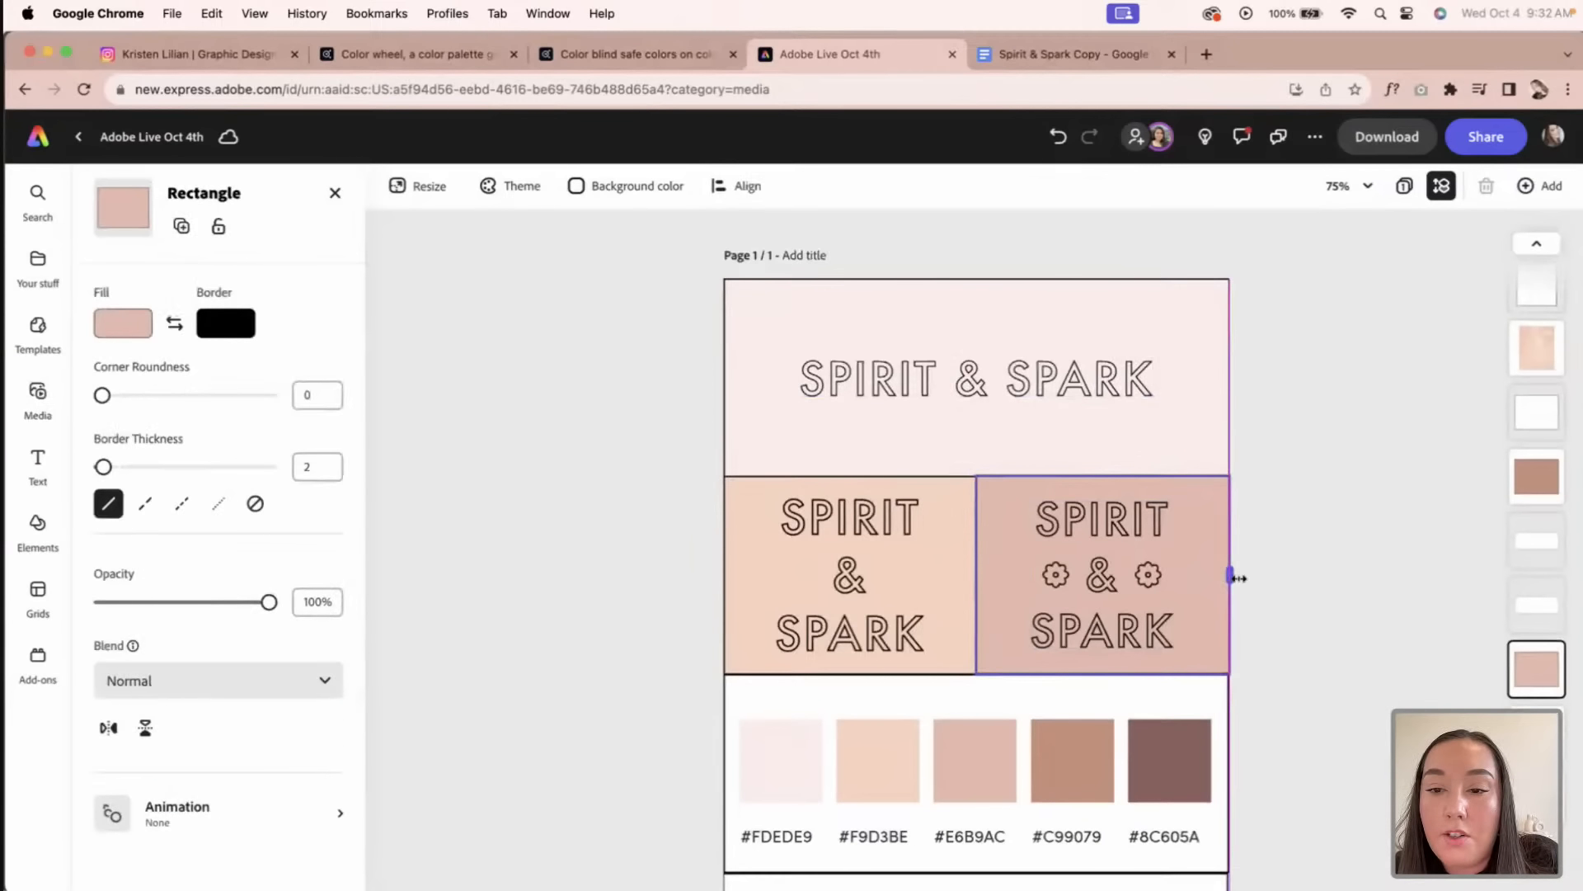
pyautogui.click(1254, 578)
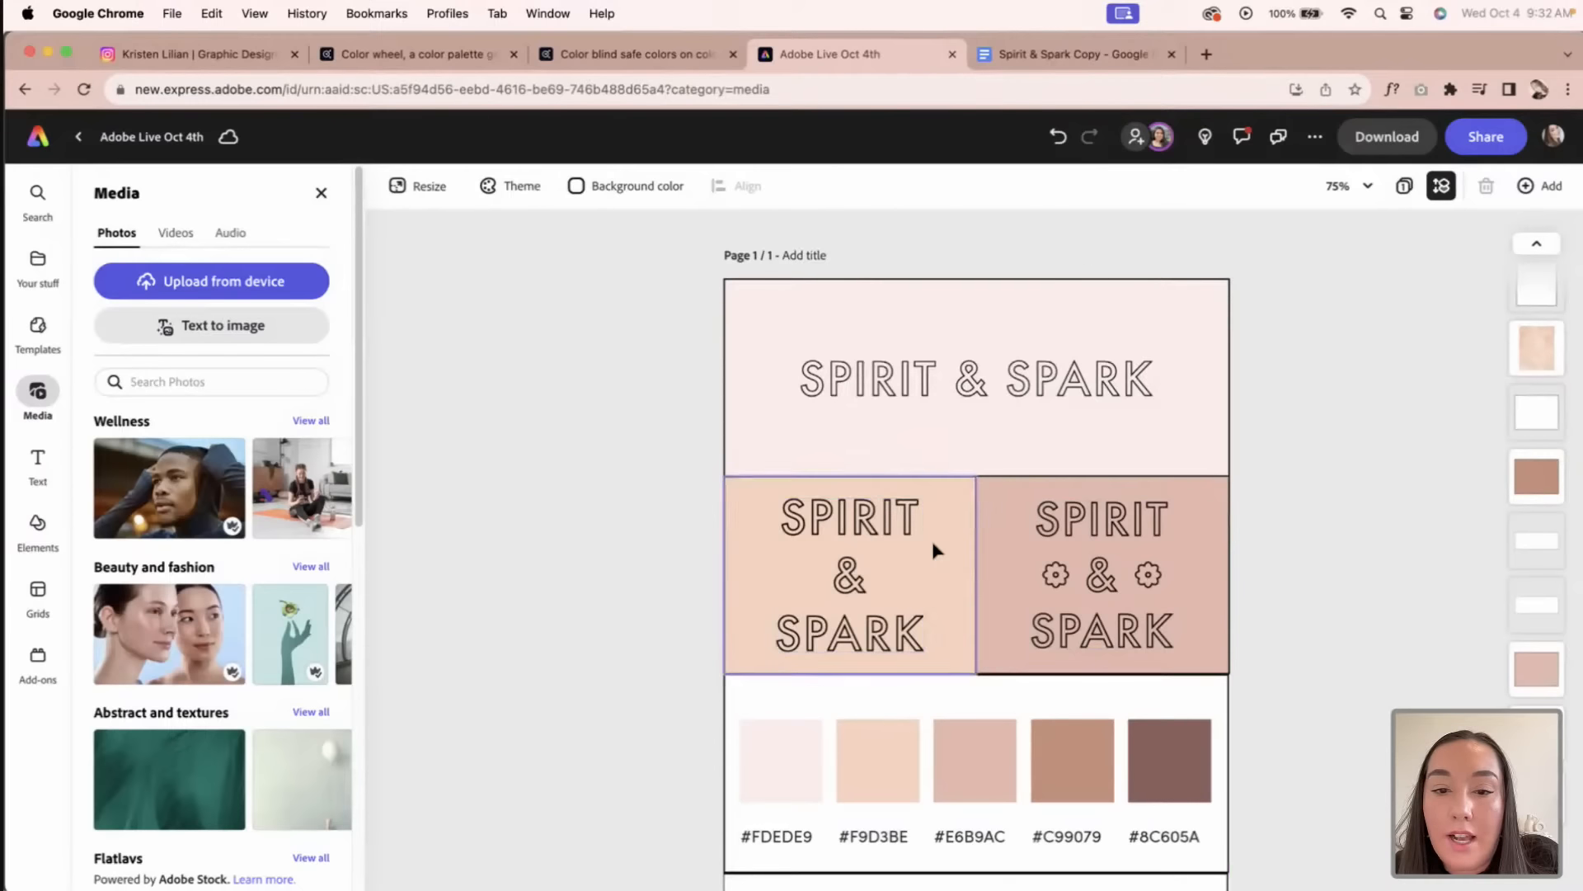
# Step: Raise the top edge of the peach logo rectangle slightly so it lines up with the pink rectangle beside it
pyautogui.press('super+plus')
pyautogui.press('super+plus')
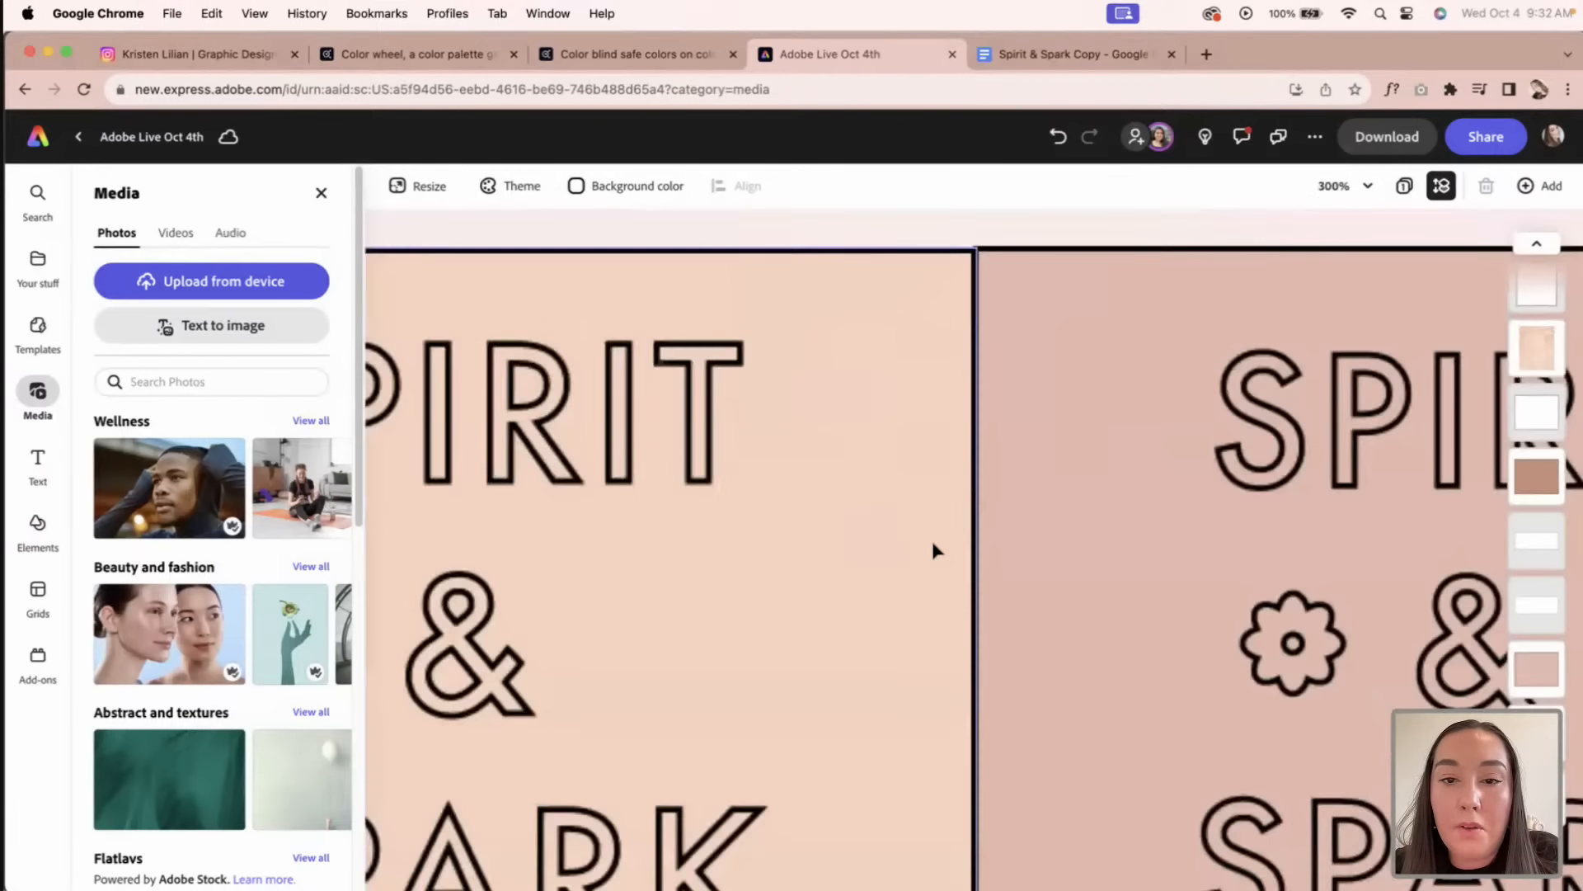
pyautogui.click(664, 276)
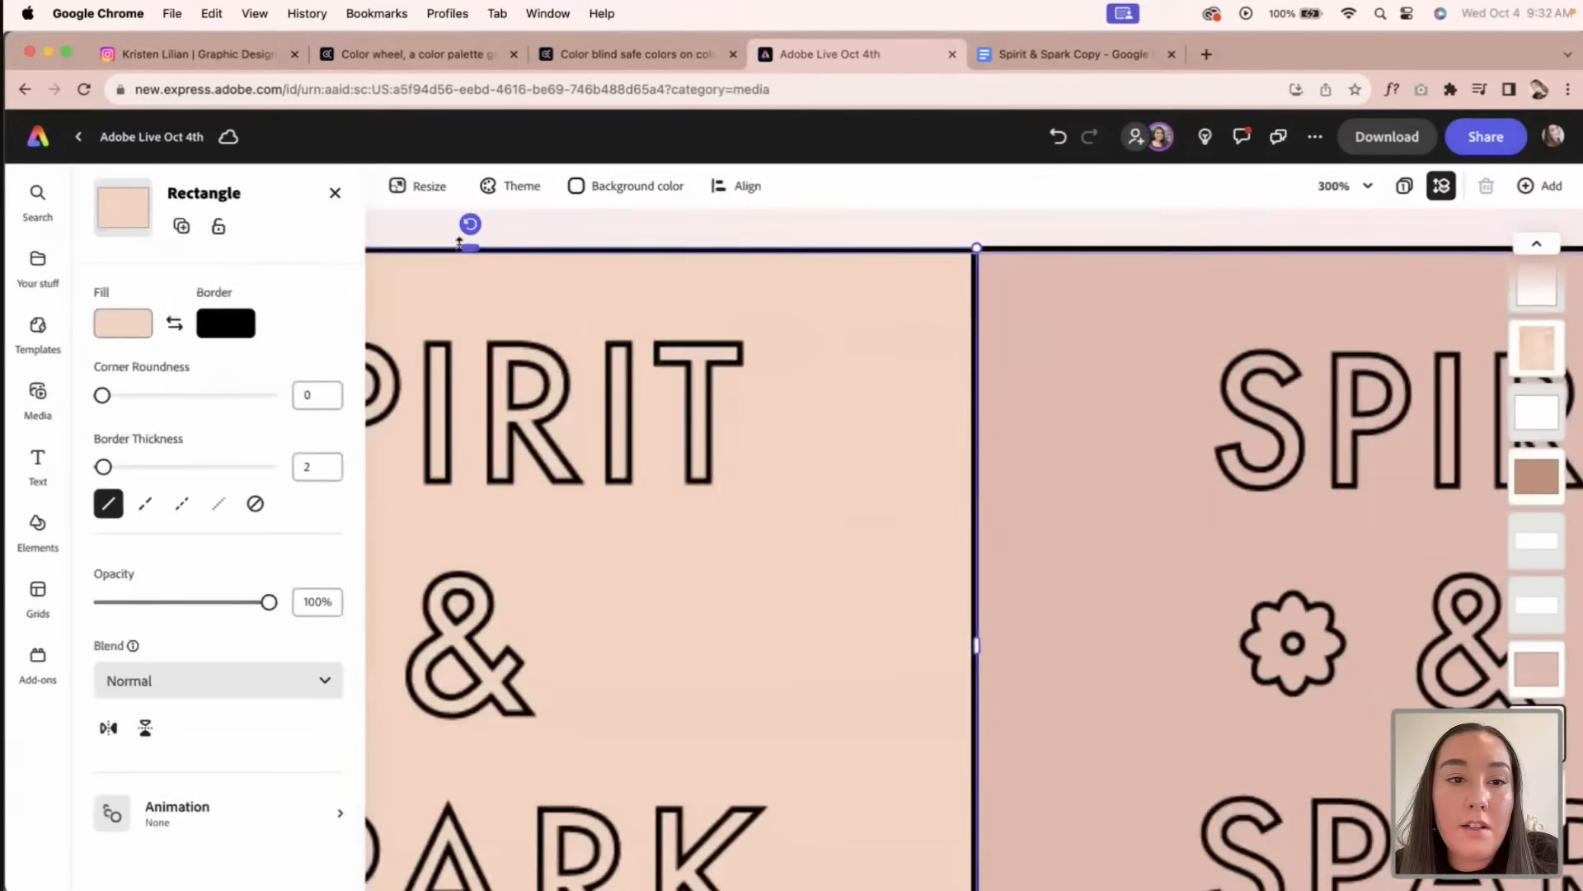
pyautogui.moveTo(469, 247); pyautogui.dragTo(466, 240)
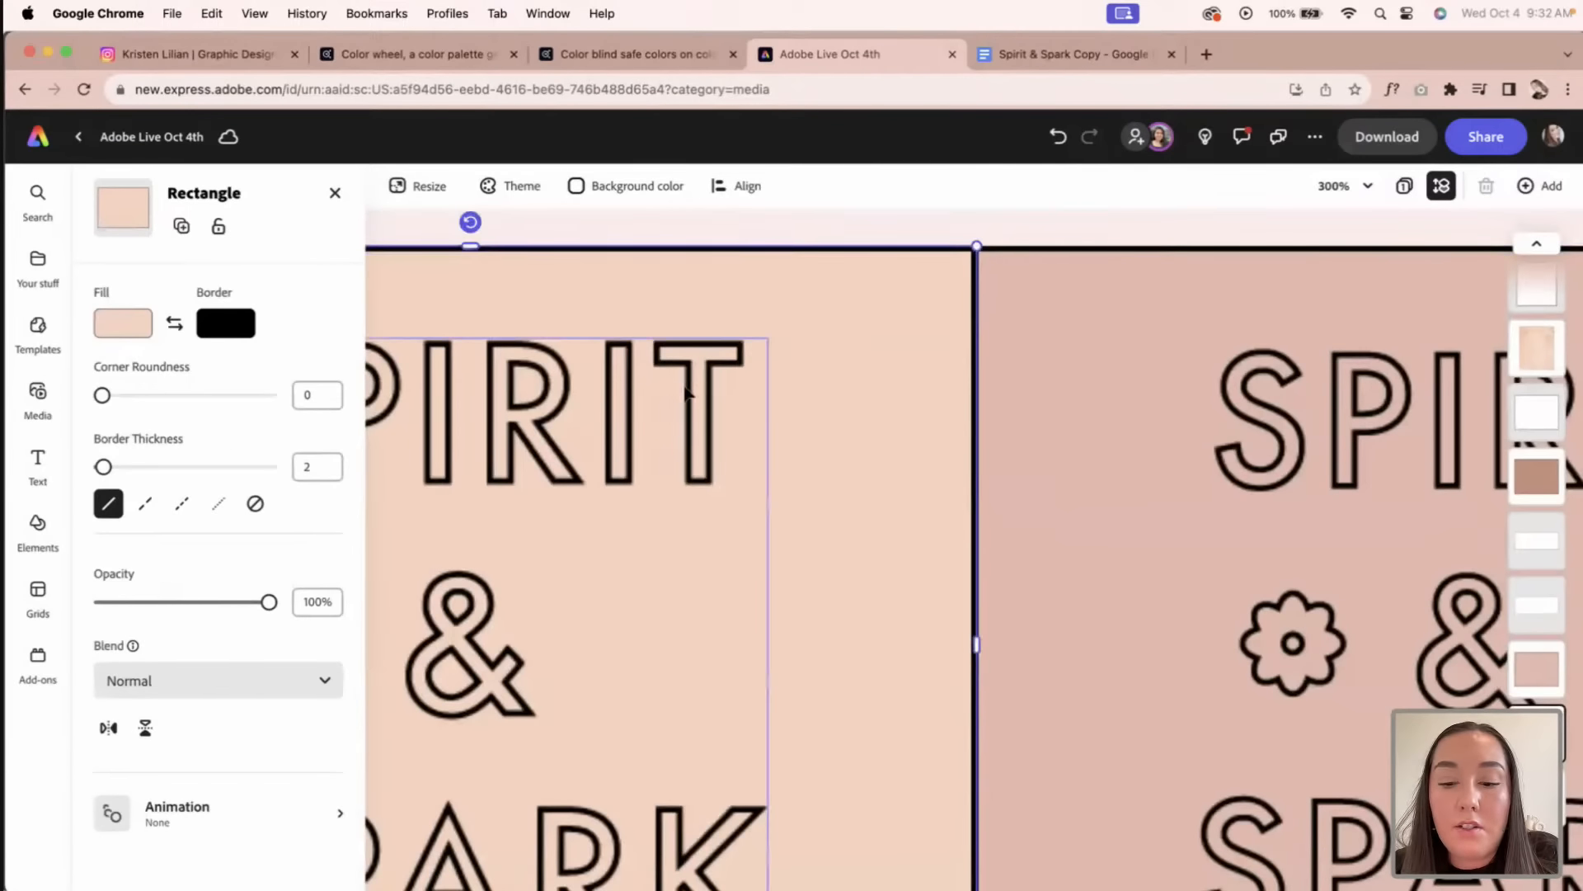
pyautogui.press('super+minus')
pyautogui.press('super+minus')
pyautogui.click(668, 455)
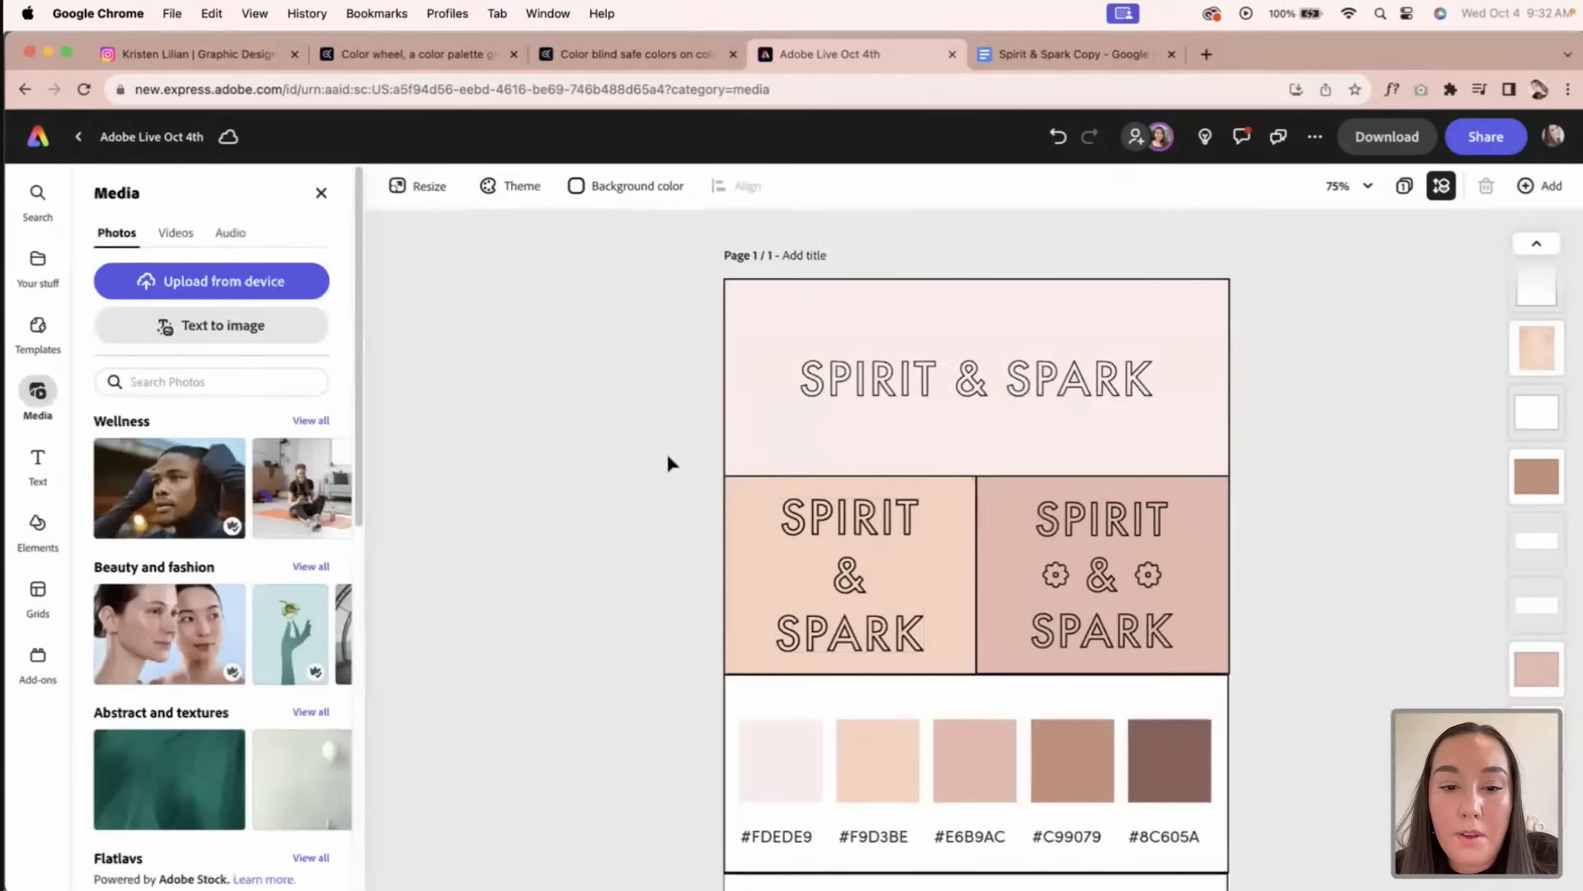
pyautogui.scroll(-1, 1375, 629)
pyautogui.scroll(-5, 1376, 632)
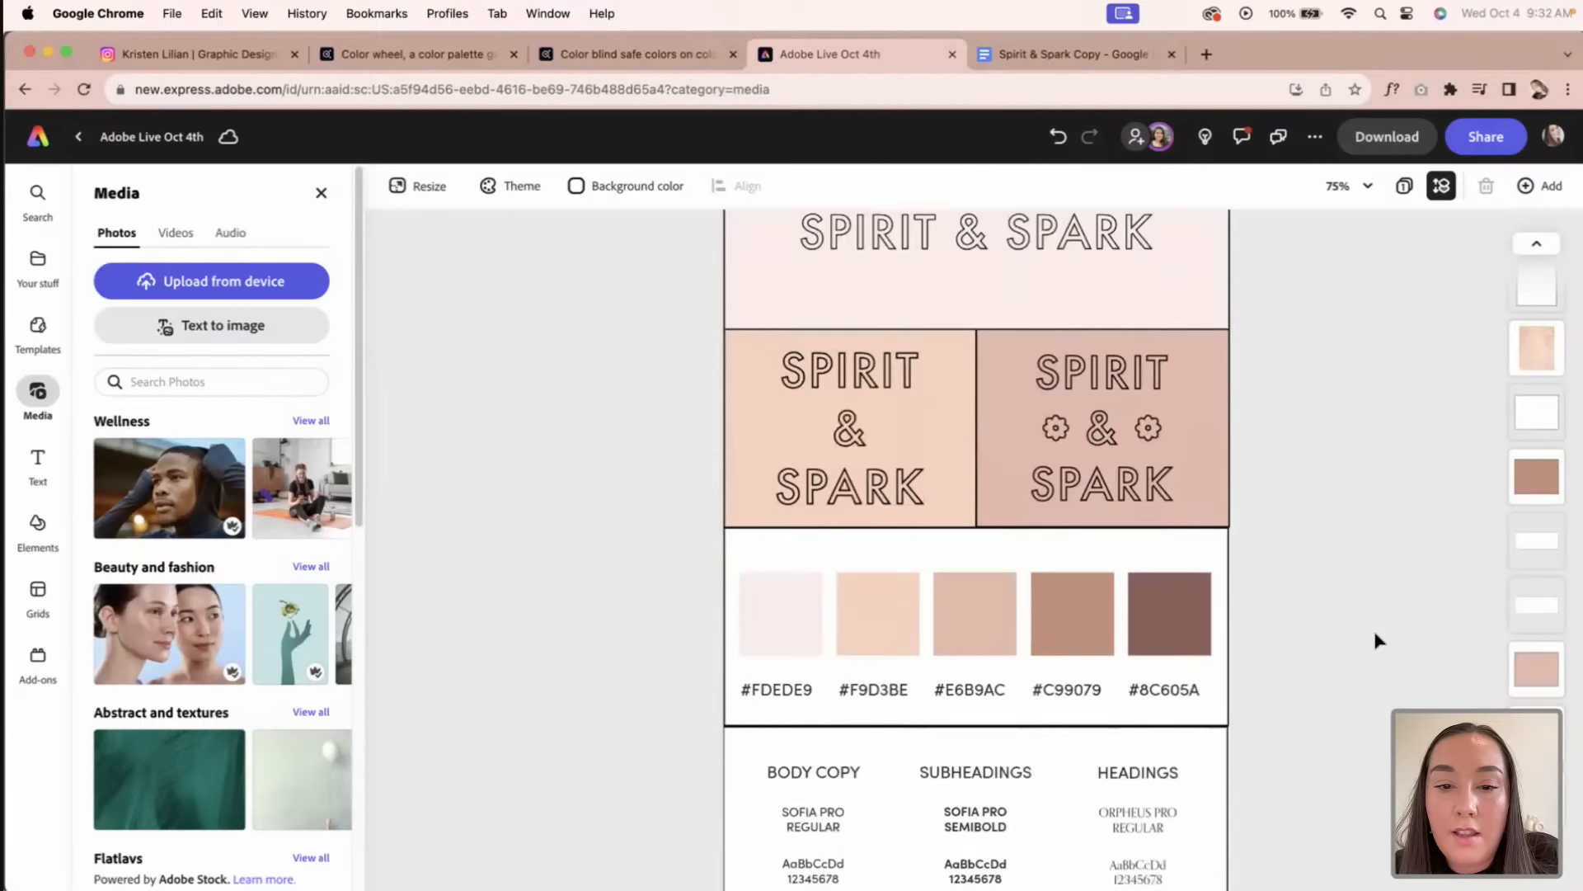
pyautogui.press('super+minus')
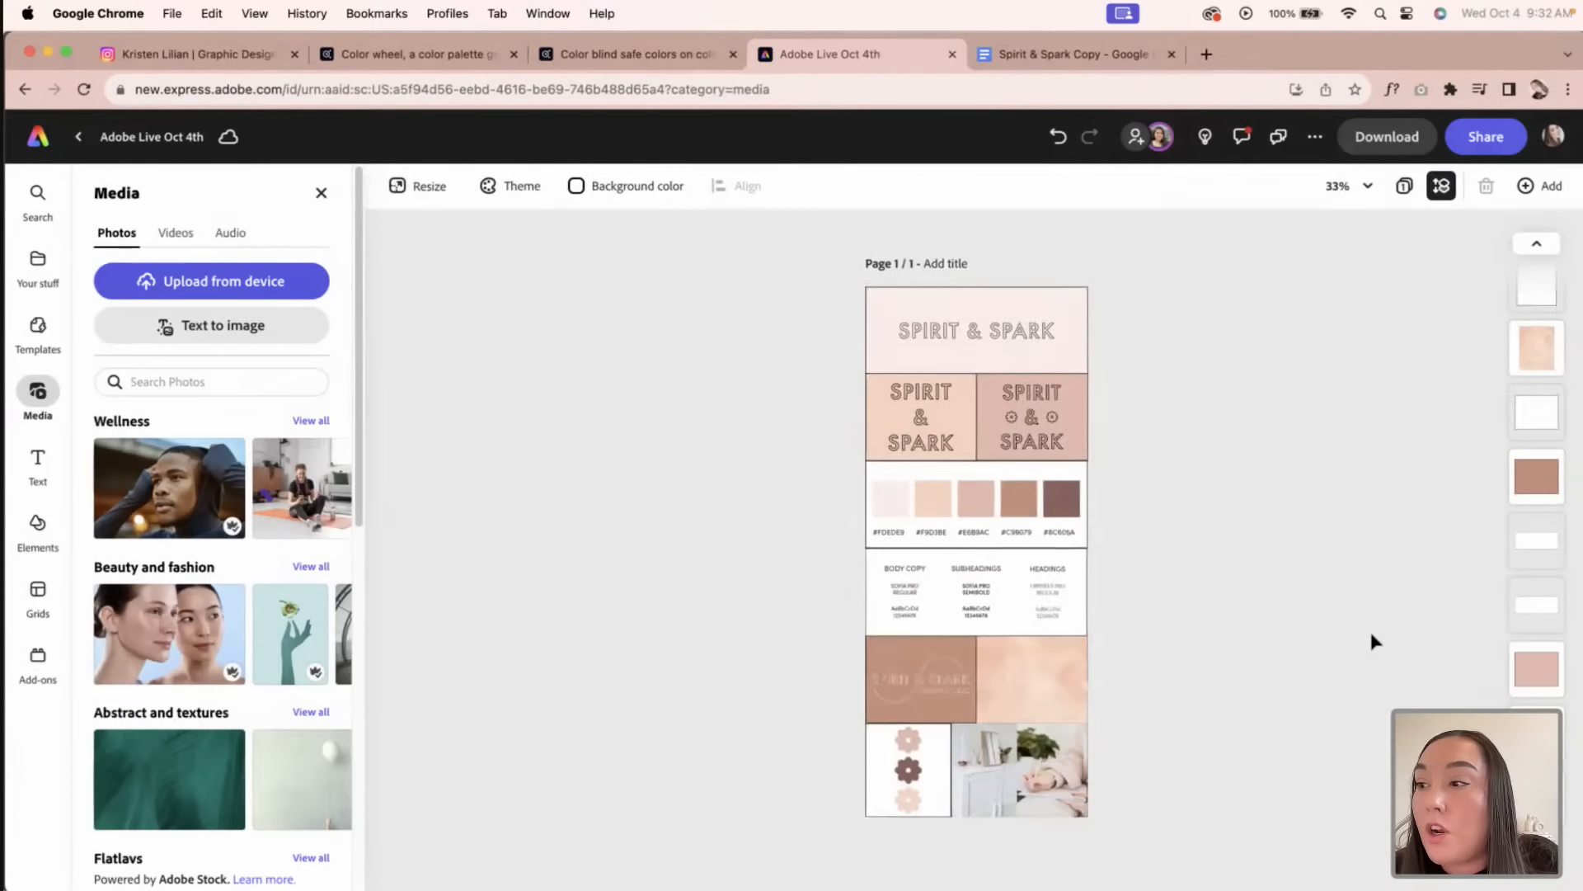
pyautogui.press('super+plus')
pyautogui.press('super+minus')
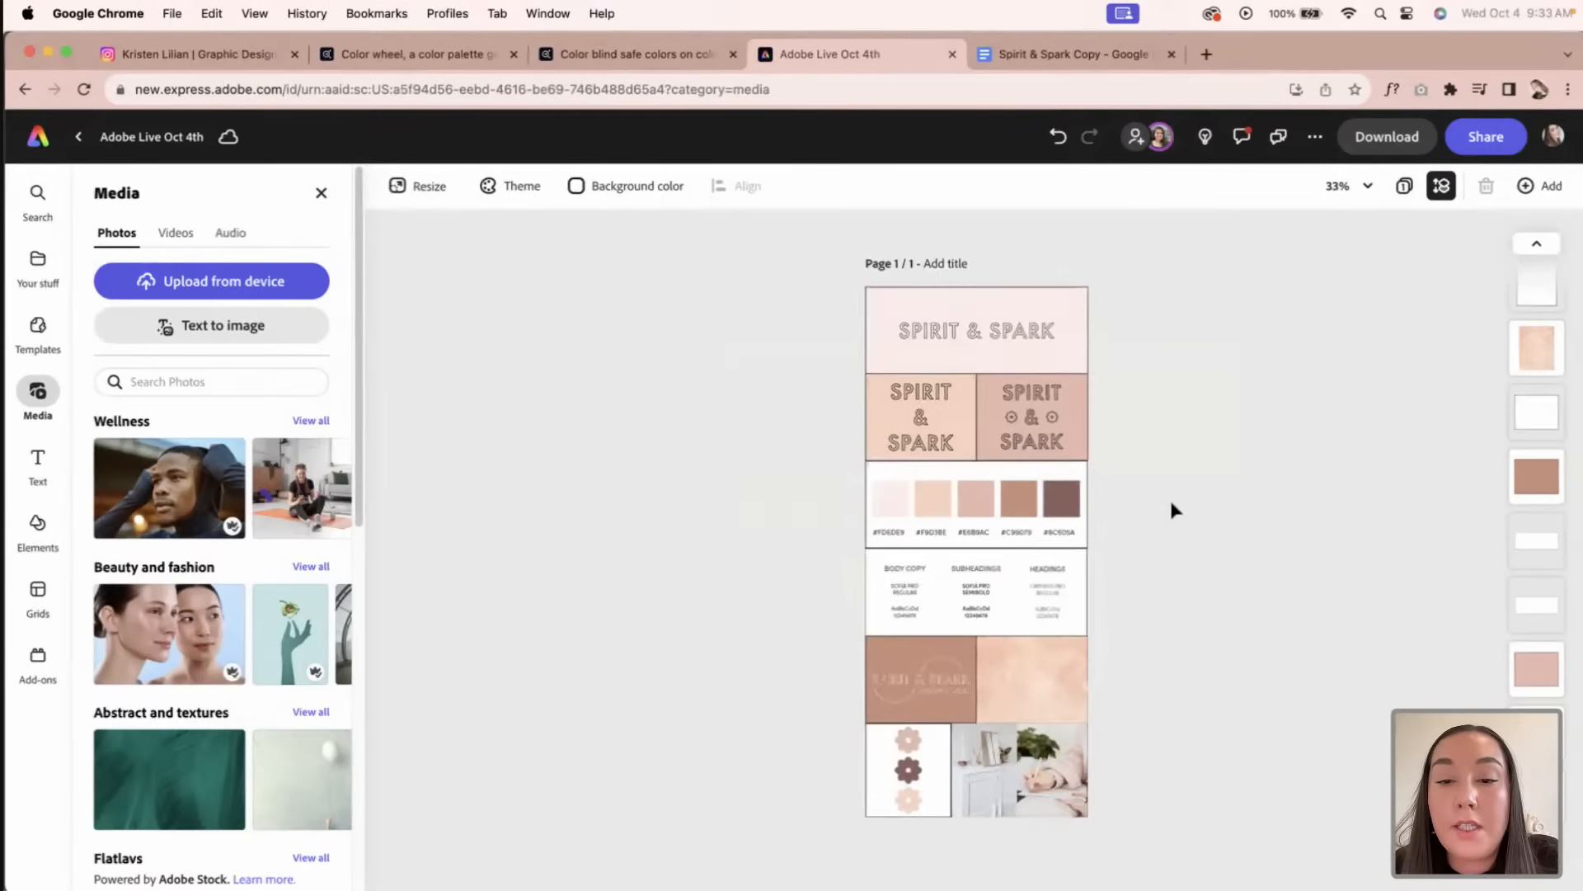
# Step: Adjust the width of the white flower box so its inner edge meets the cabinet photo
pyautogui.press('super+plus')
pyautogui.press('super+plus')
pyautogui.scroll(-5, 1171, 512)
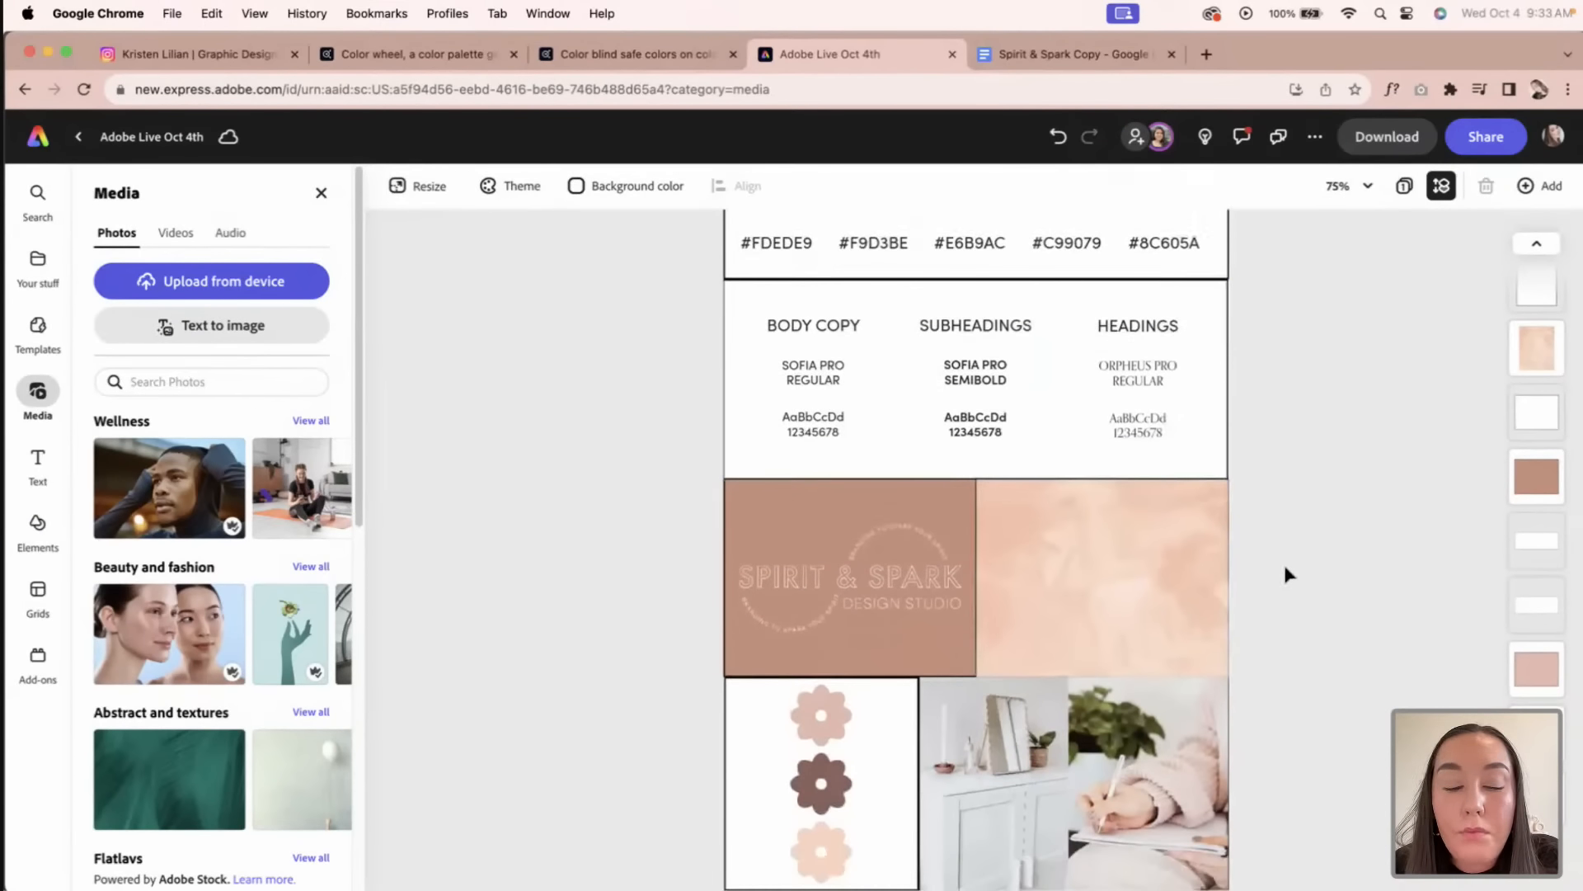
pyautogui.scroll(-1, 1285, 568)
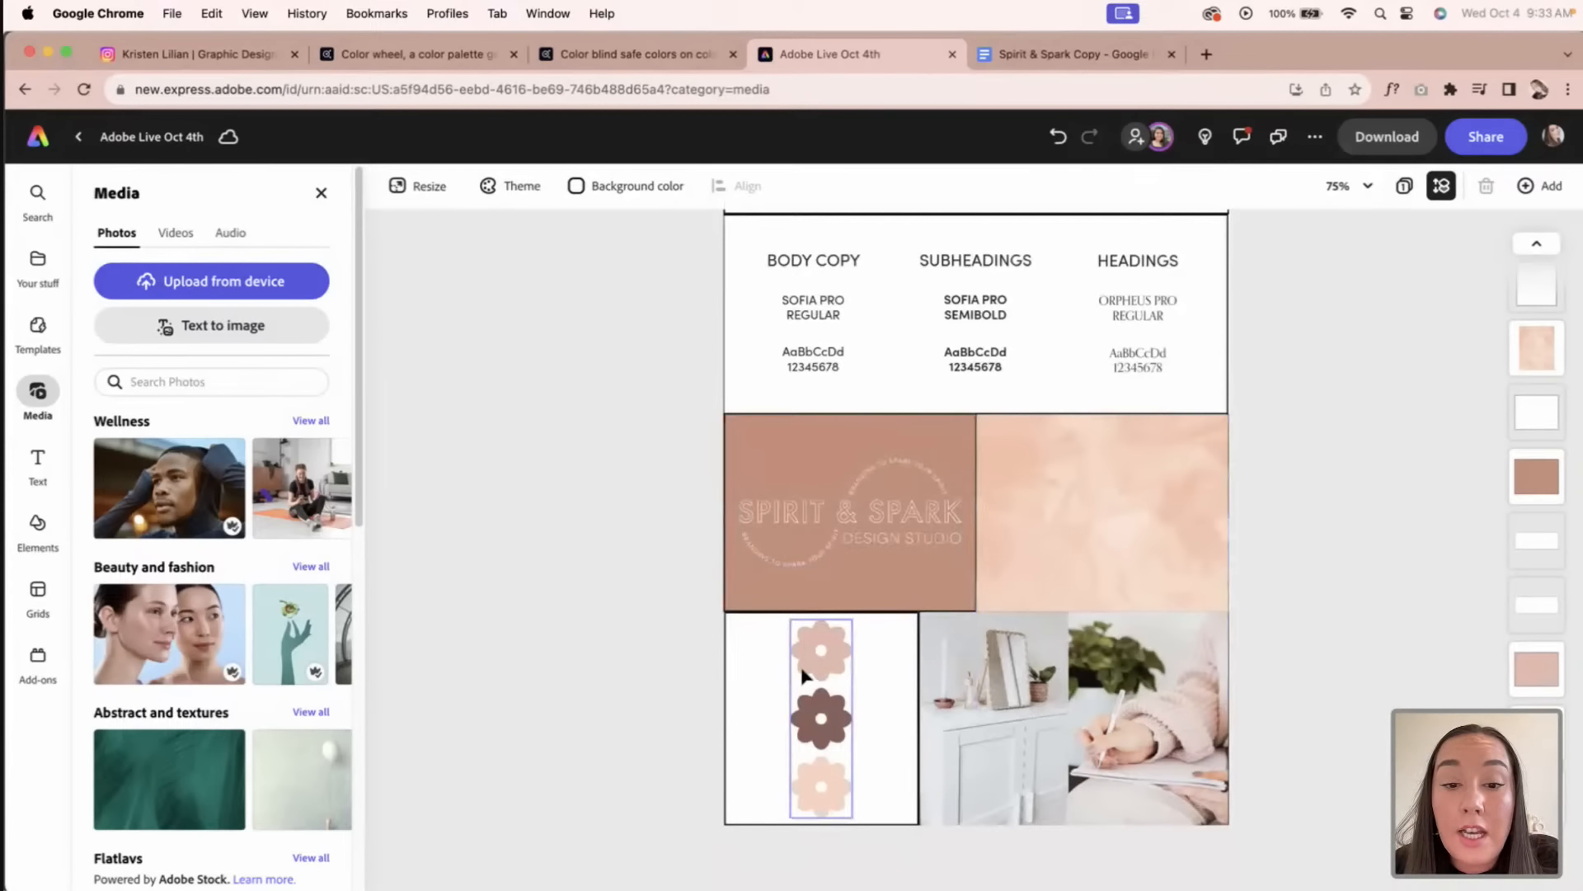
pyautogui.click(907, 697)
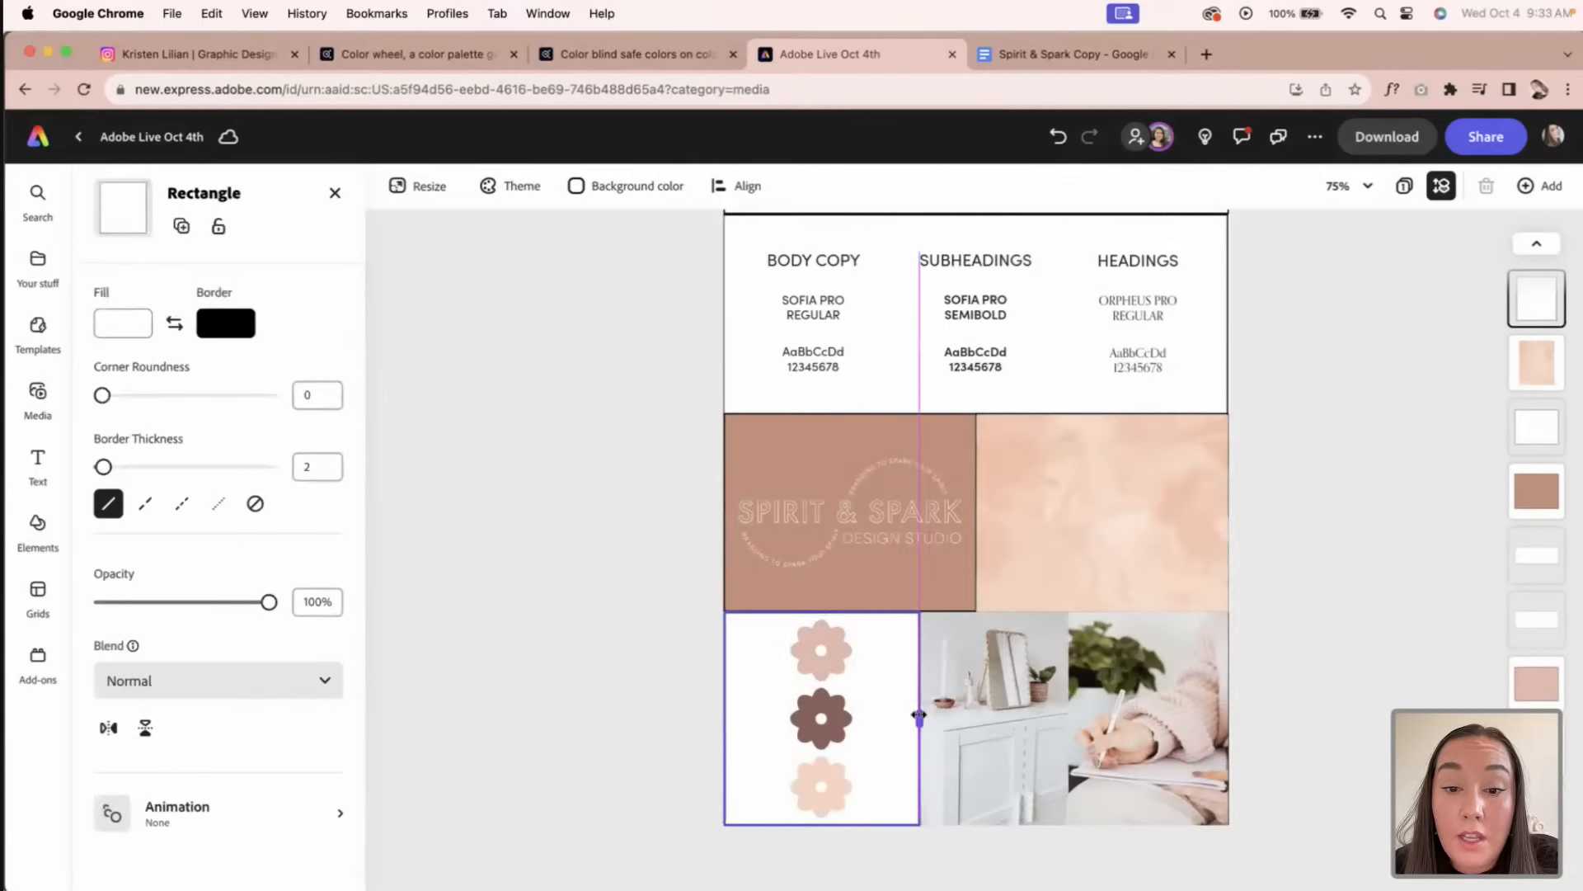
pyautogui.click(622, 671)
pyautogui.click(778, 670)
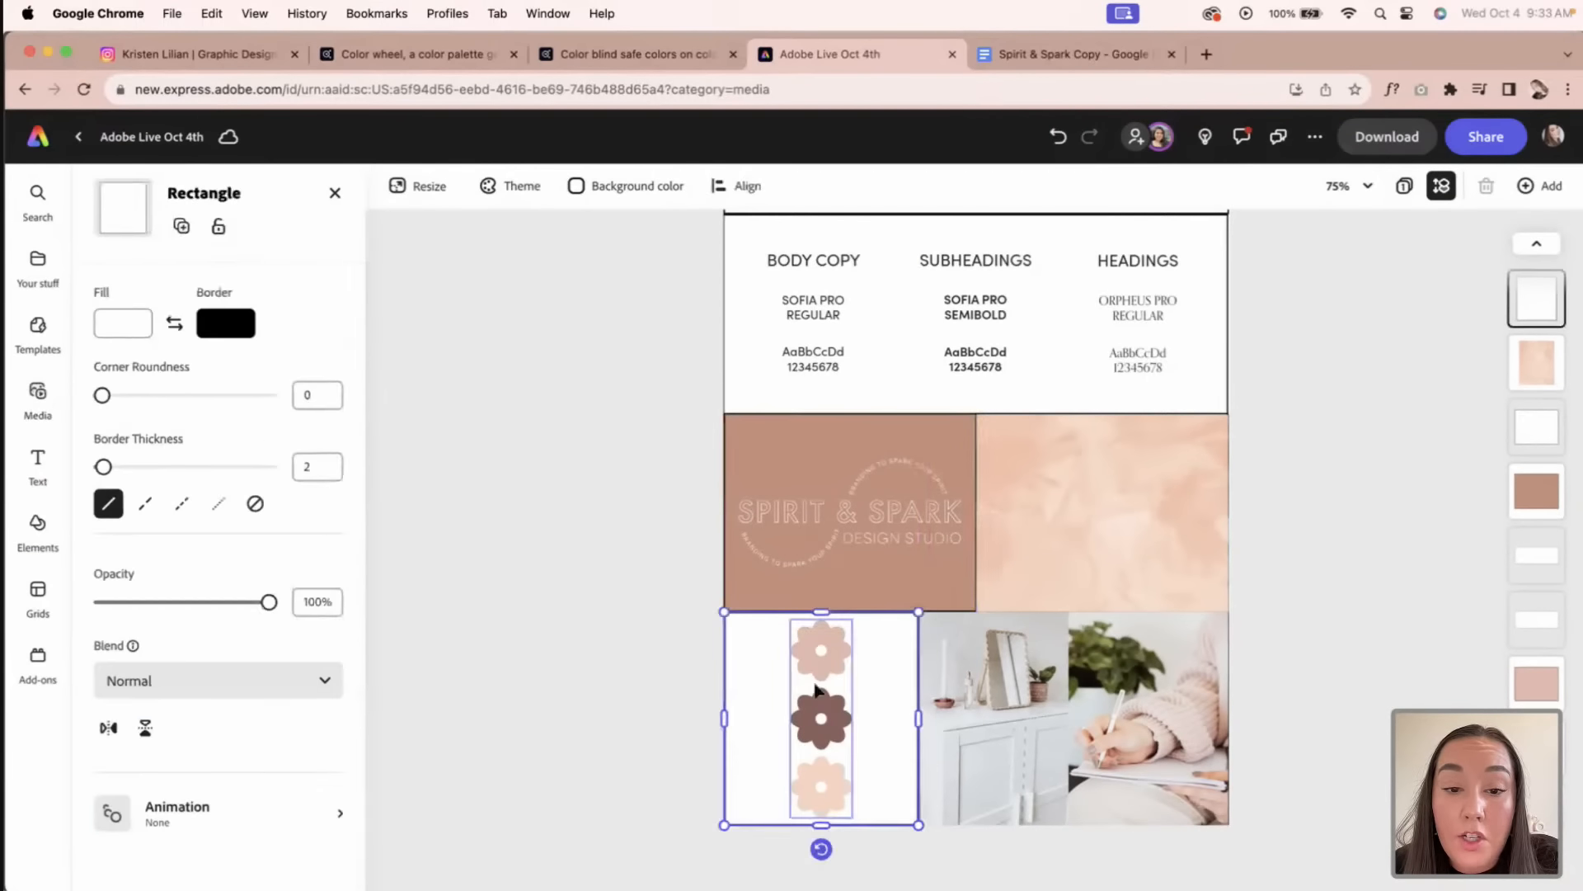
pyautogui.moveTo(918, 721); pyautogui.dragTo(918, 724)
# Step: Align the flower box's top edge with the row above and its outer edge with the page edge
pyautogui.press('super+equal')
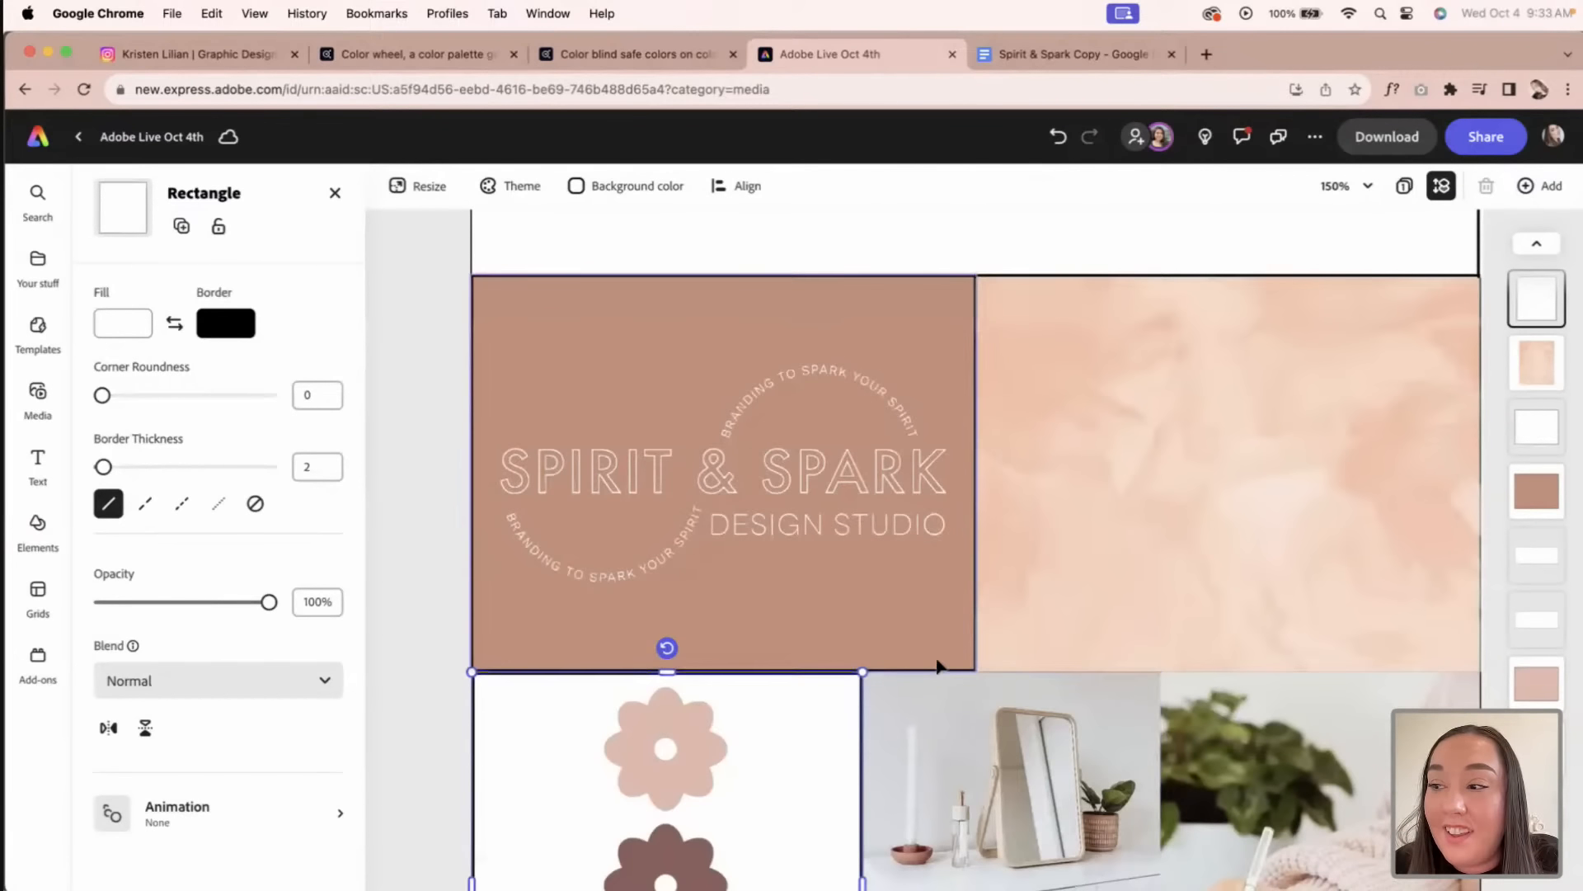
pyautogui.scroll(-5, 672, 577)
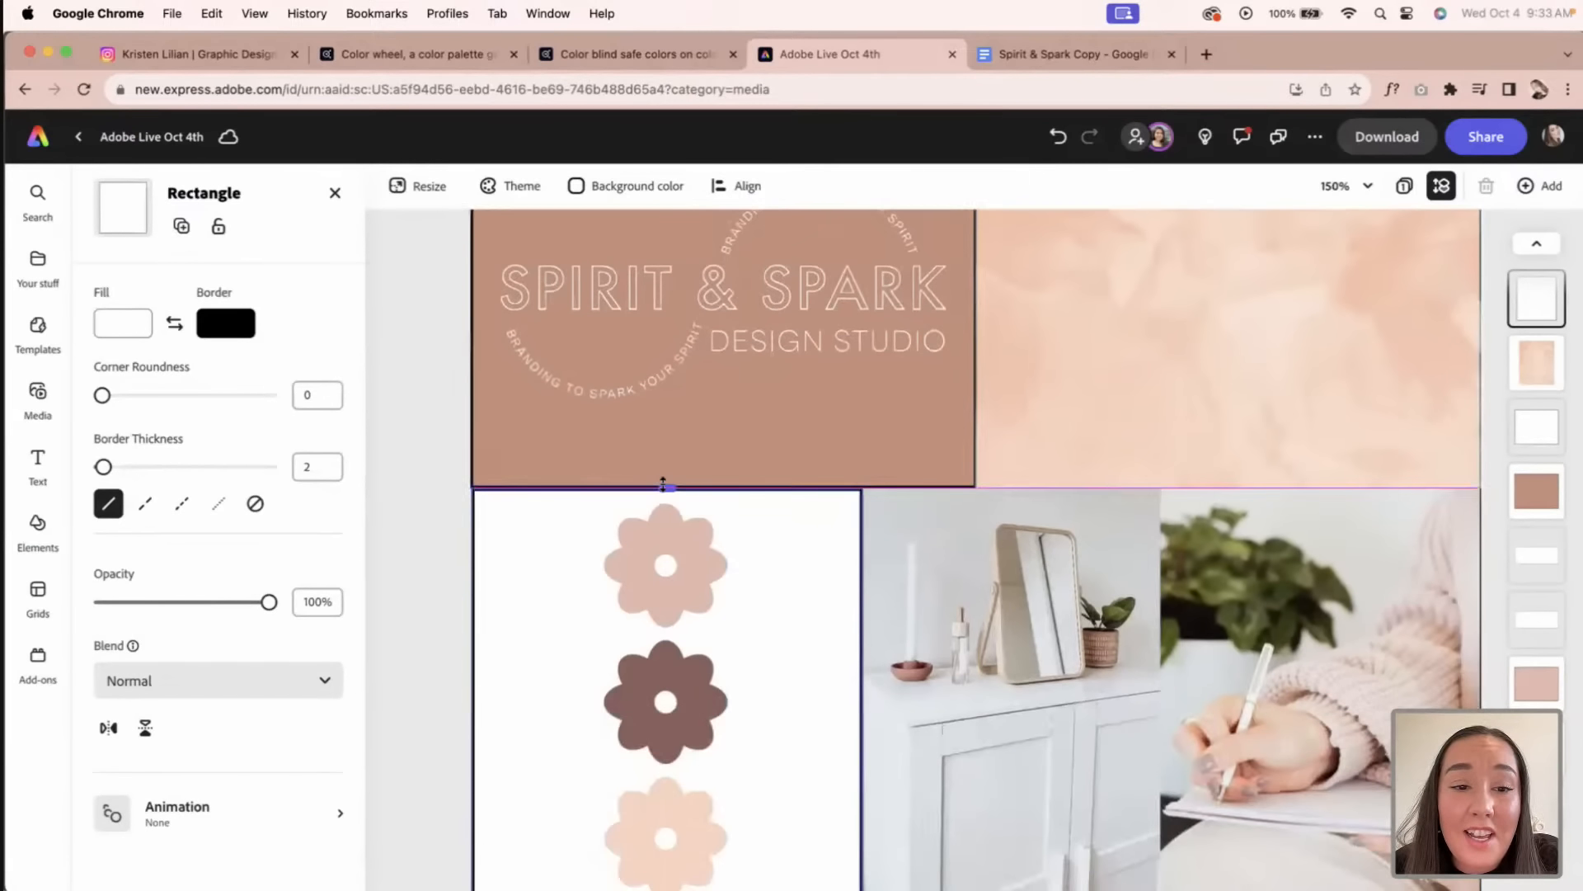
pyautogui.scroll(-2, 494, 654)
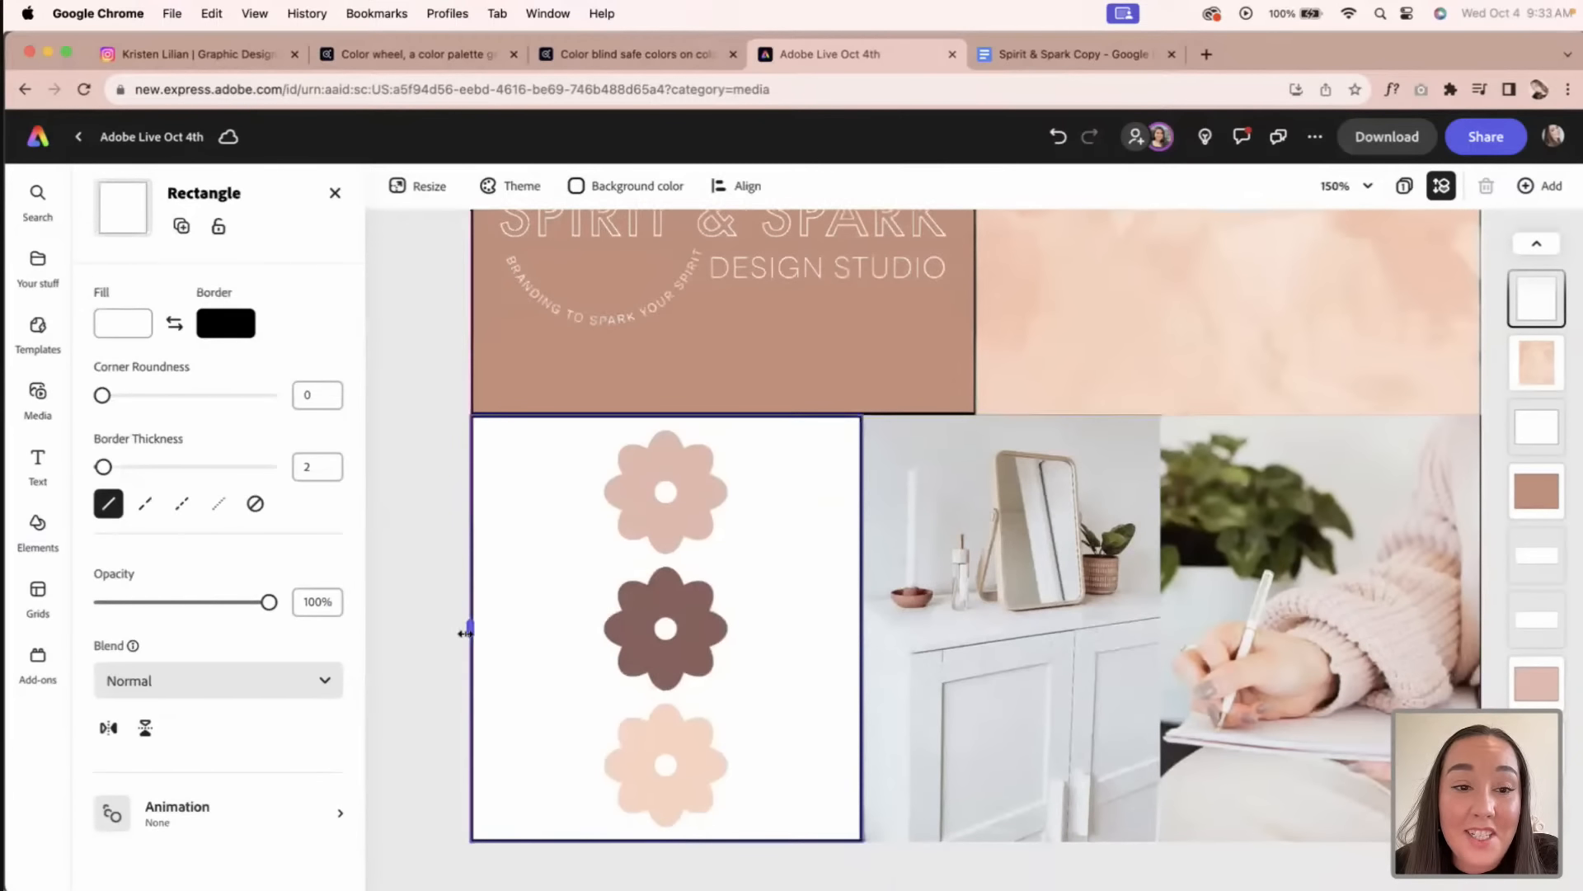
pyautogui.click(425, 624)
pyautogui.press('super+minus')
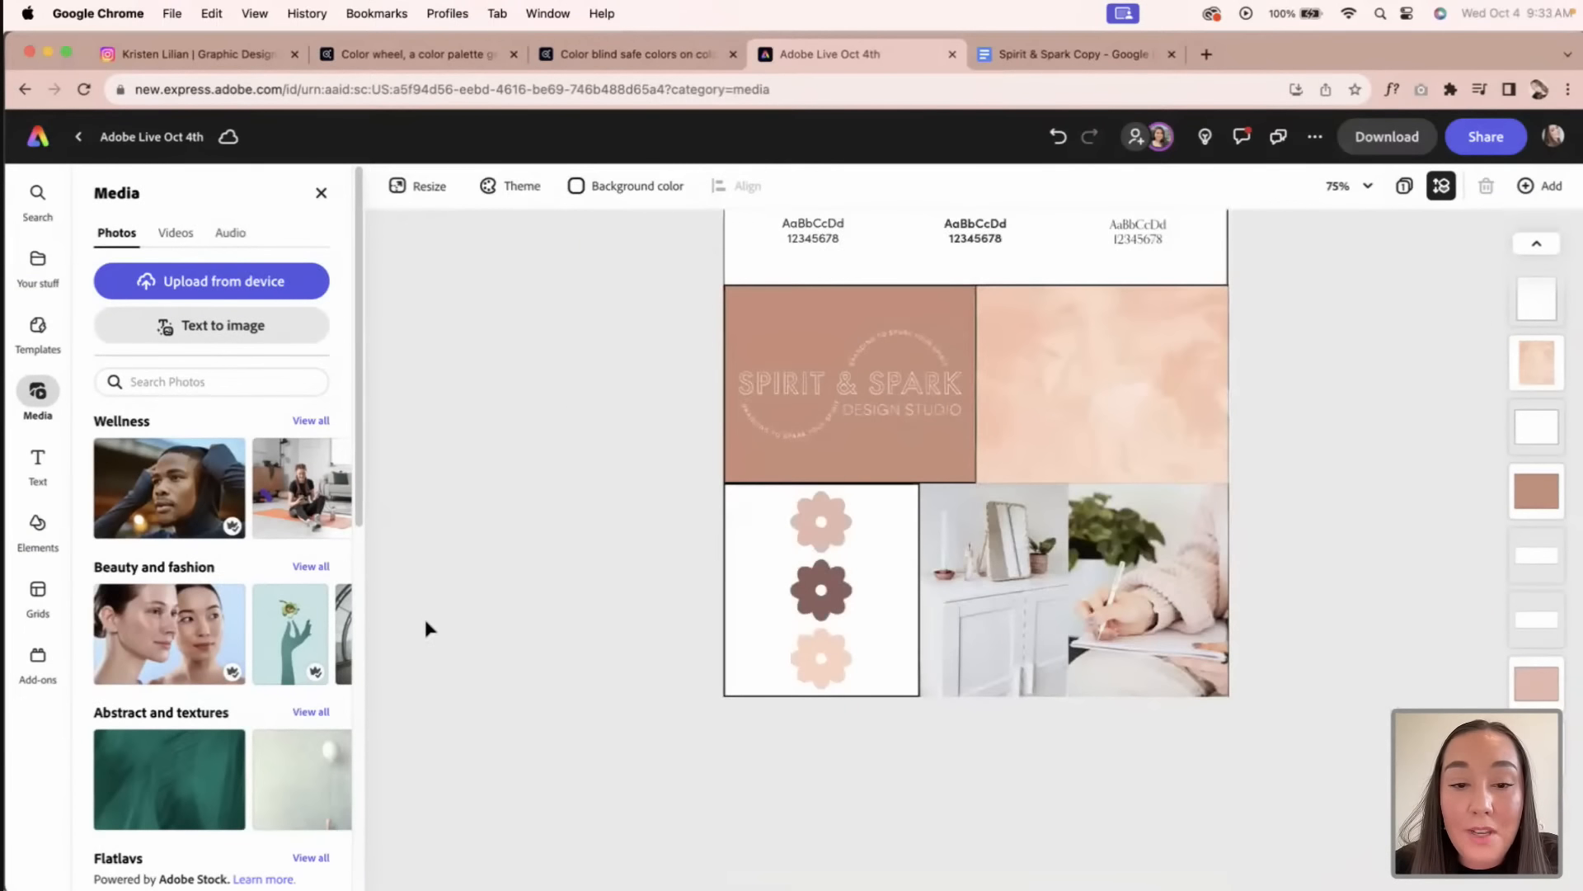
# Step: Fine-tune the flower box's top edge against the bottom border of the brown logo rectangle
pyautogui.scroll(1, 1034, 647)
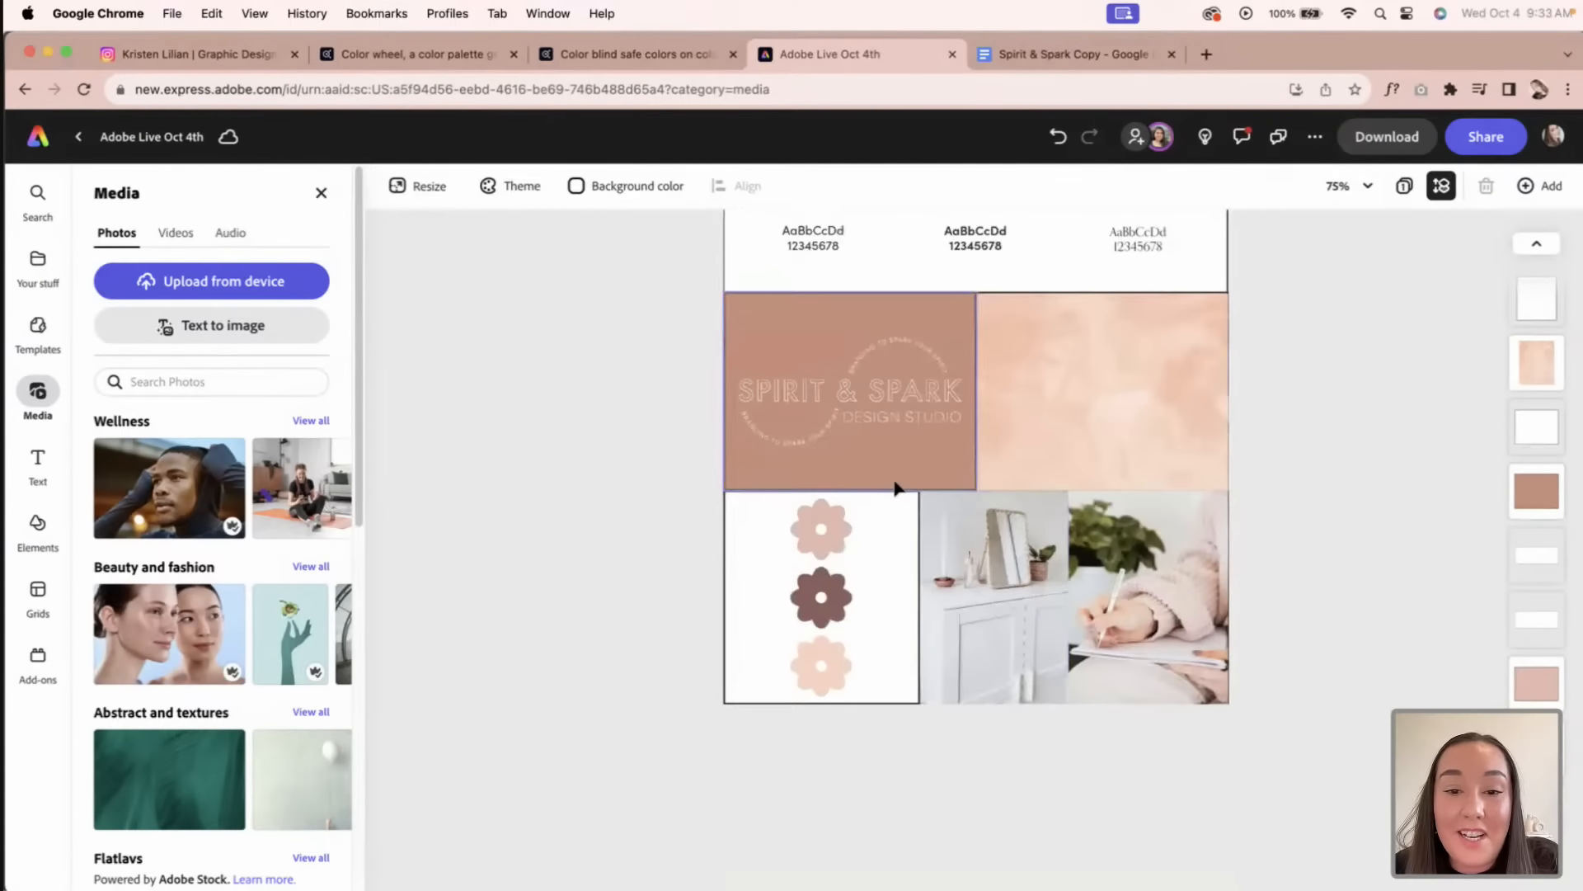
pyautogui.press('super+plus')
pyautogui.click(841, 419)
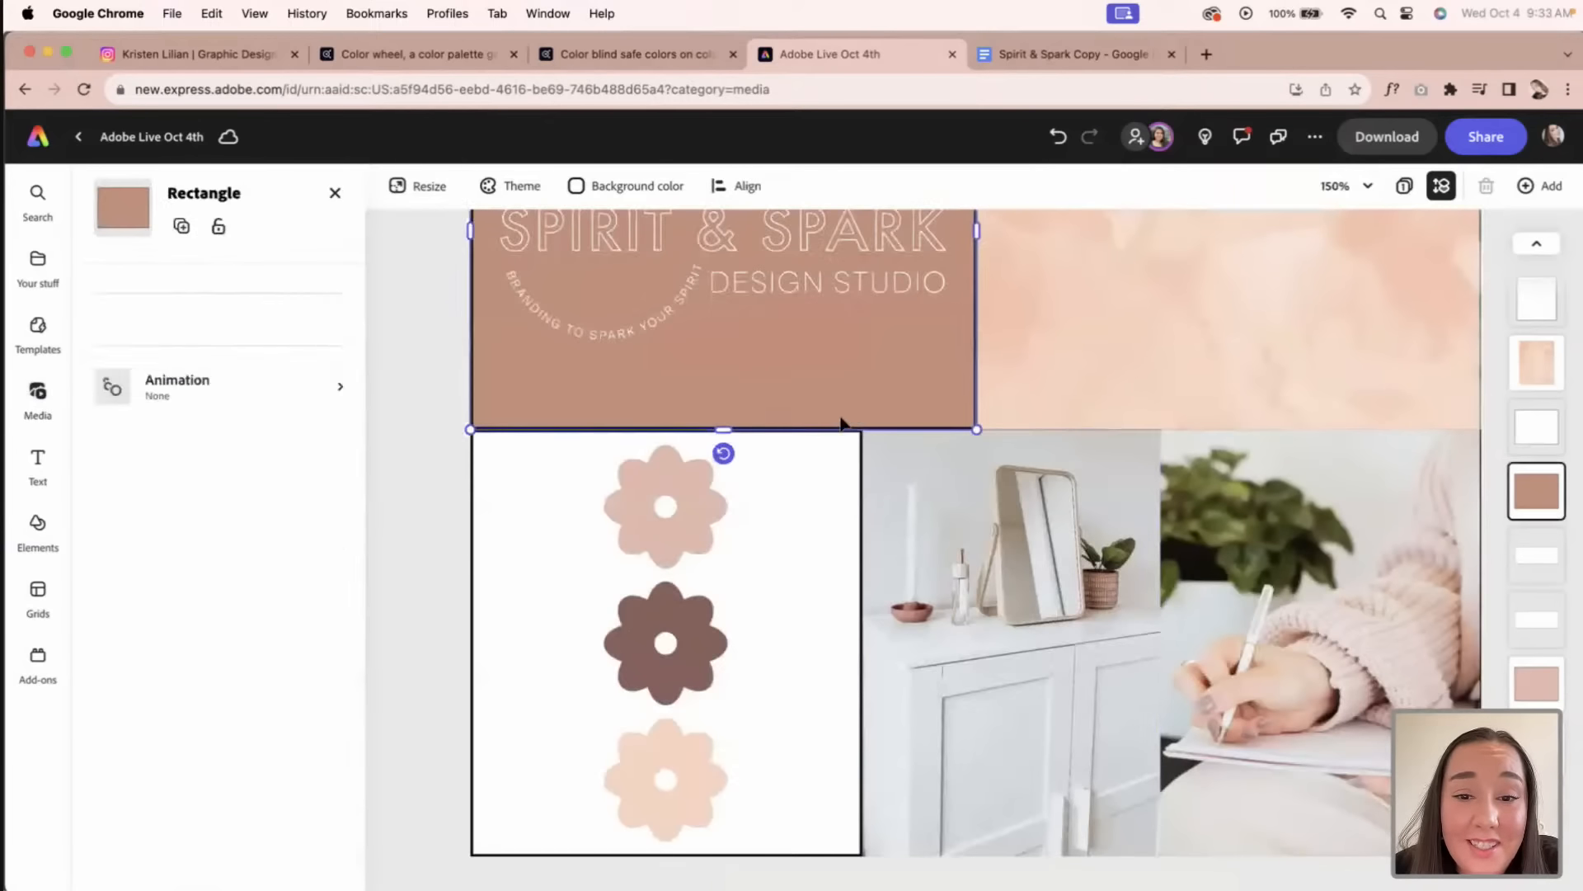
pyautogui.click(539, 466)
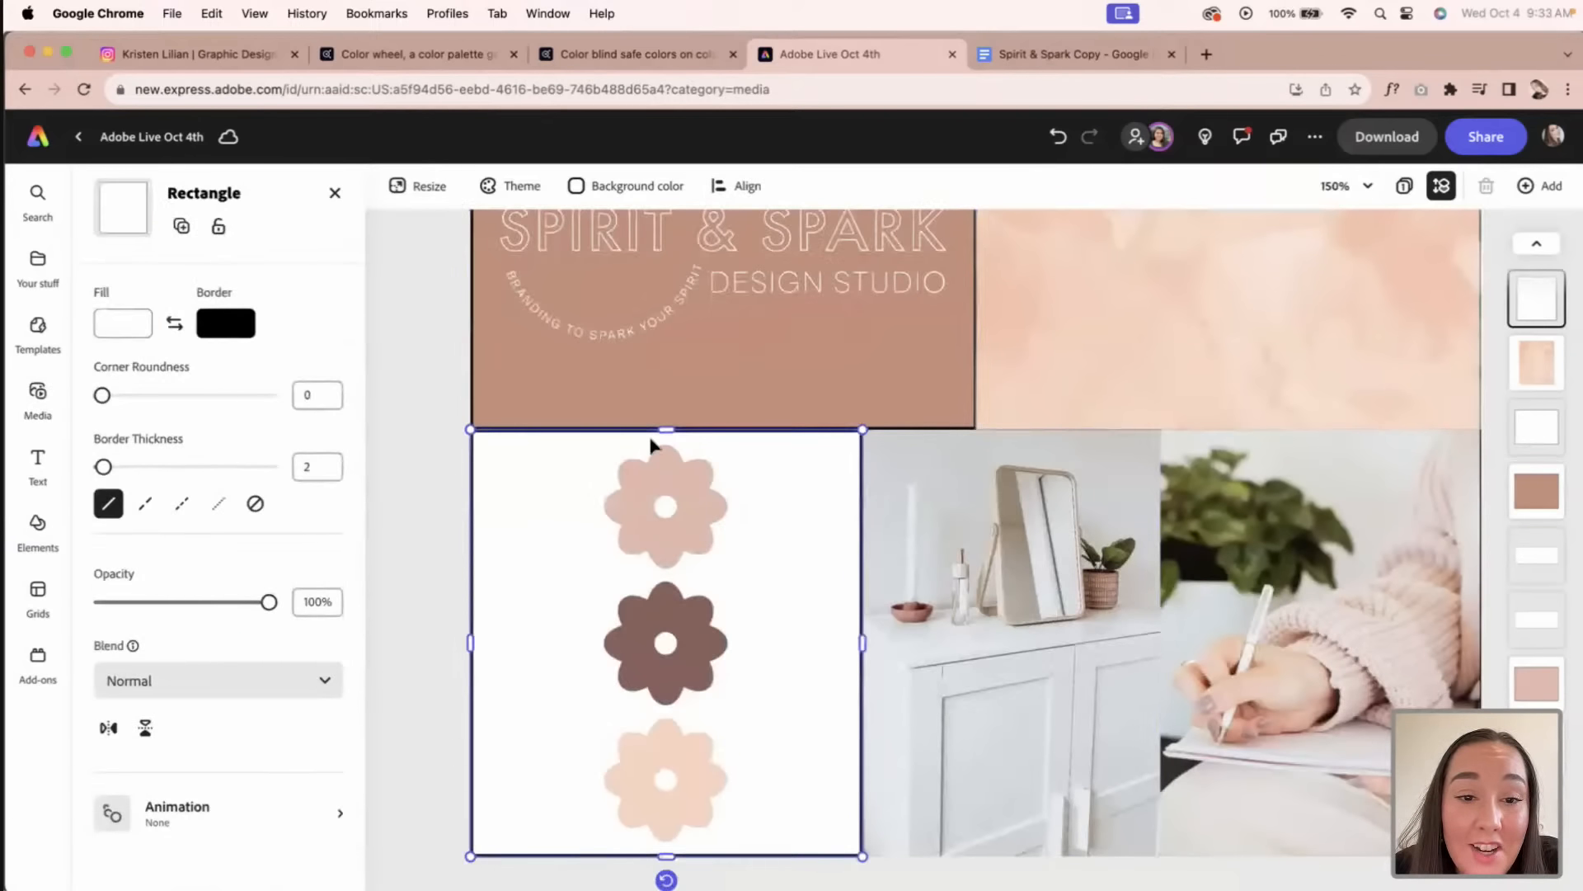
pyautogui.moveTo(665, 427); pyautogui.dragTo(599, 429)
pyautogui.click(446, 449)
# Step: Send the brown logo rectangle backward by four levels in the layer order
pyautogui.click(926, 425)
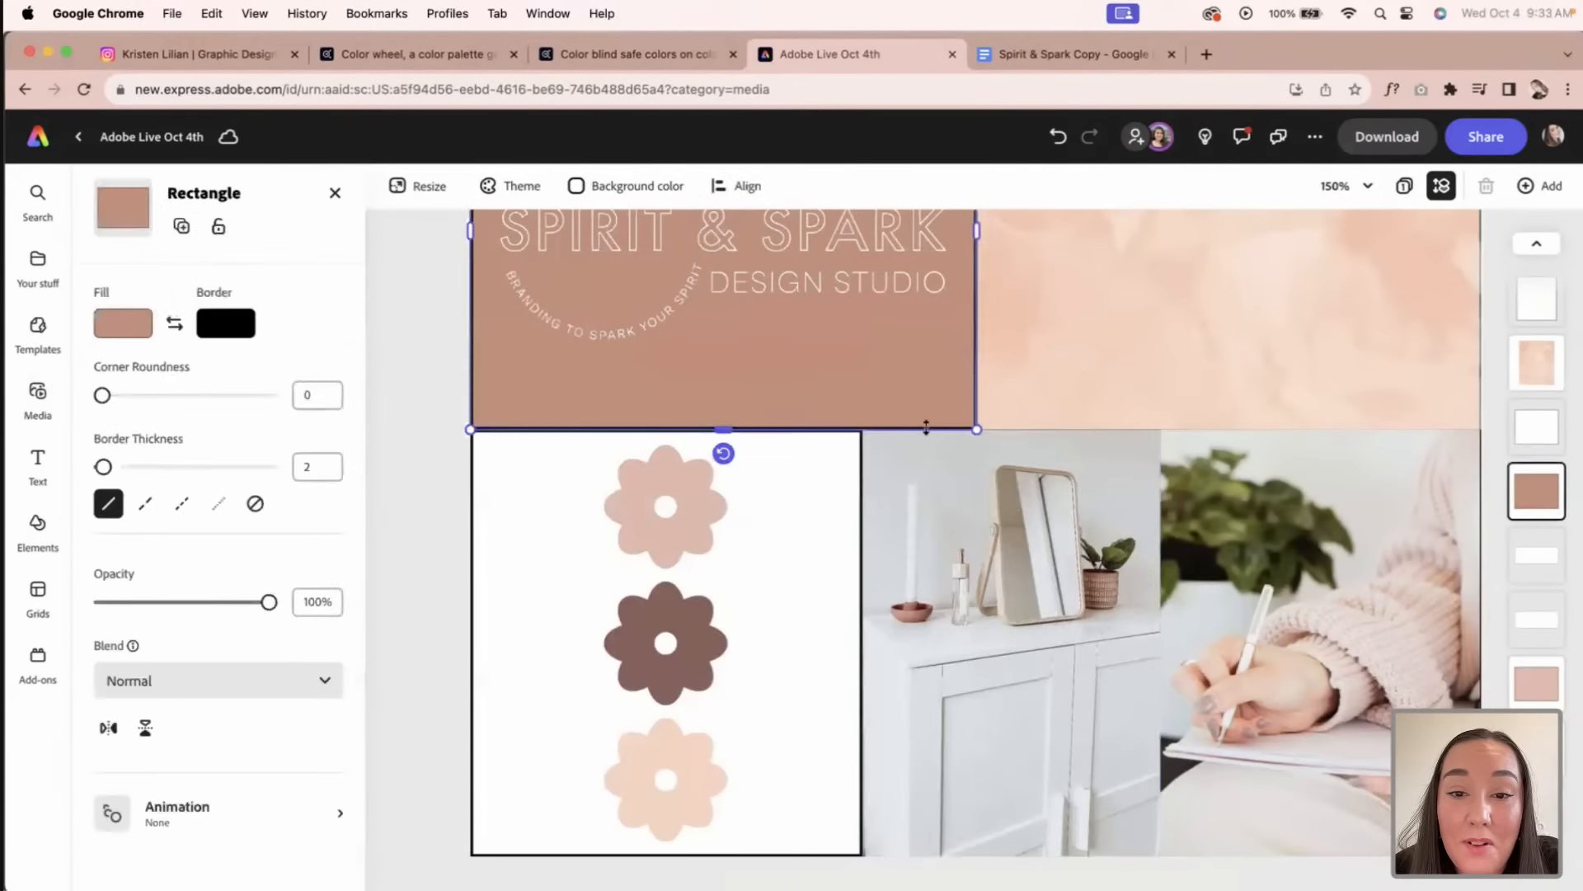
pyautogui.press('super+bracketleft')
pyautogui.press('super+bracketleft')
pyautogui.press('super+bracketleft')
pyautogui.press('super+bracketleft')
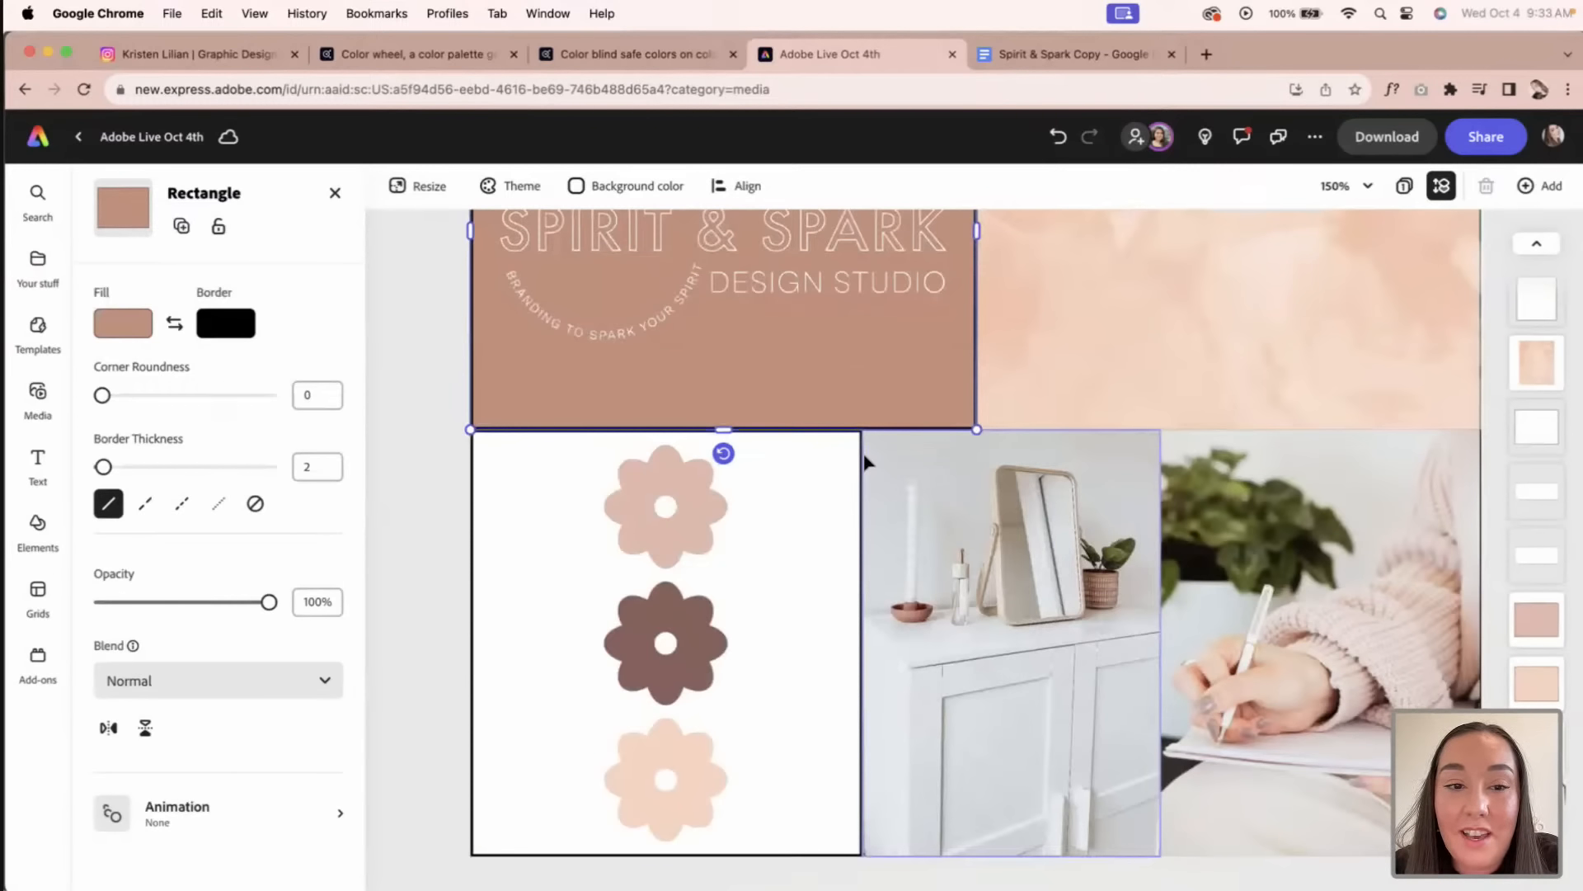
pyautogui.click(425, 487)
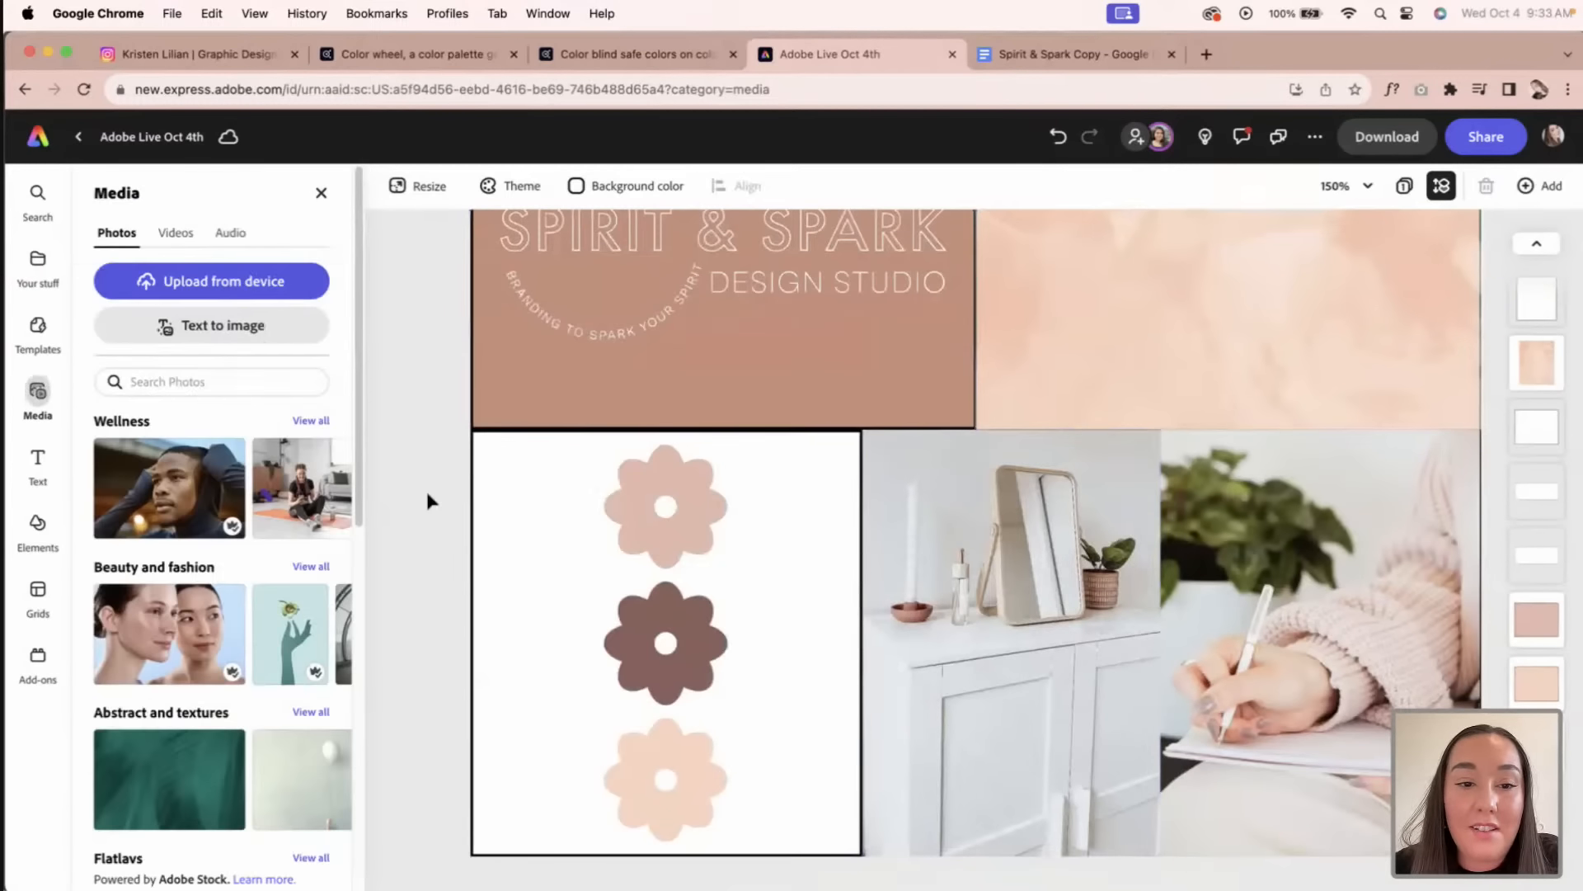
# Step: Readjust the flower box's top edge so its border overlaps the brown rectangle's bottom border
pyautogui.press('super+plus')
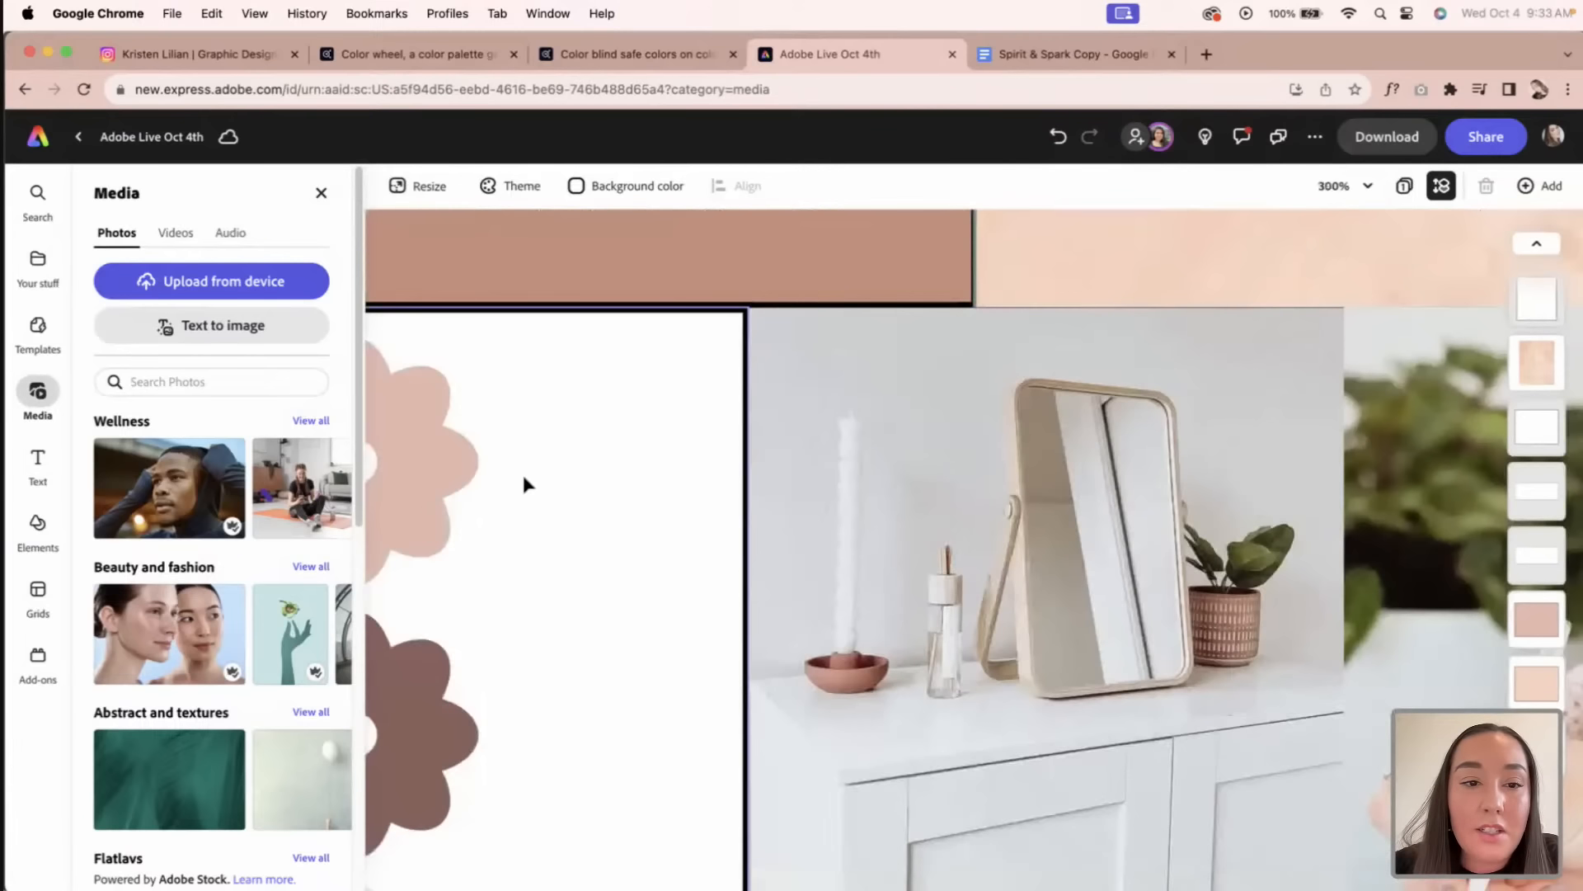
pyautogui.click(544, 466)
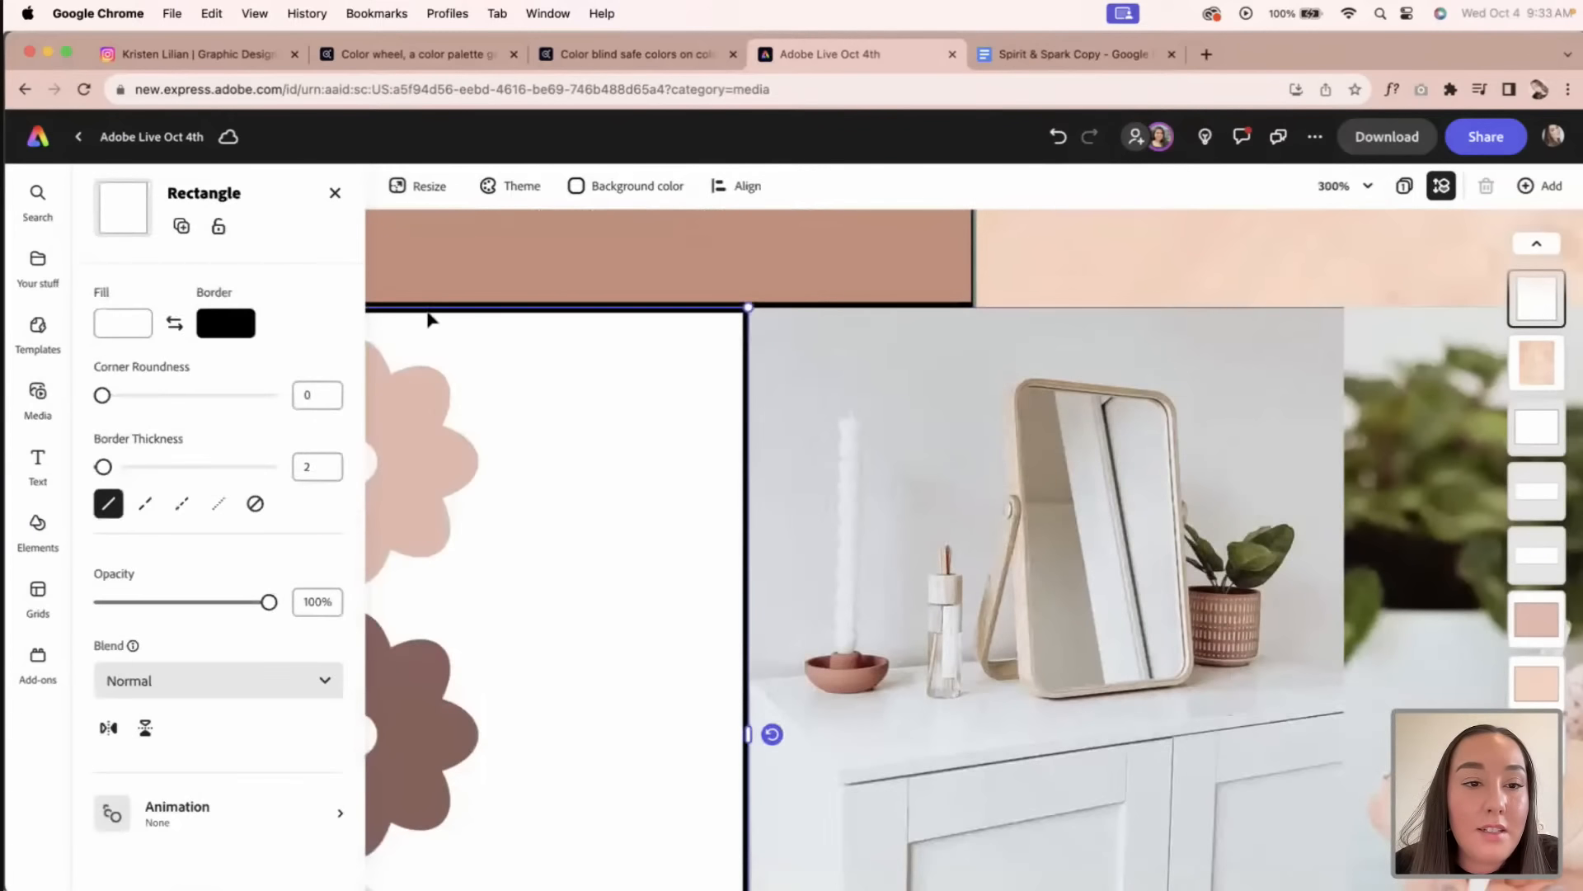
pyautogui.press('super+minus')
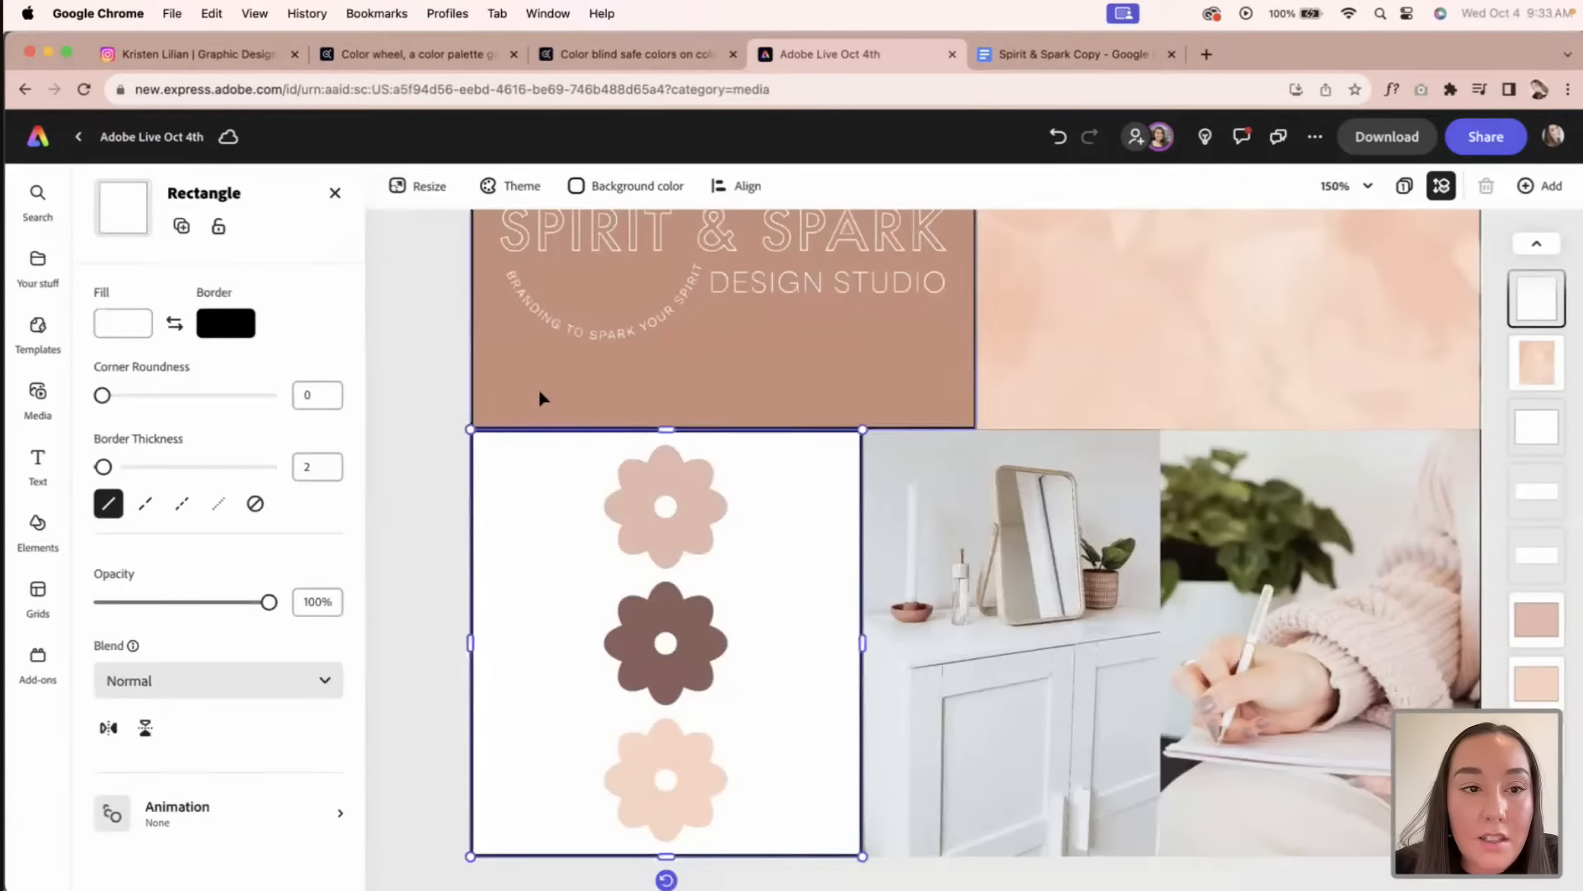
pyautogui.click(335, 193)
pyautogui.click(752, 440)
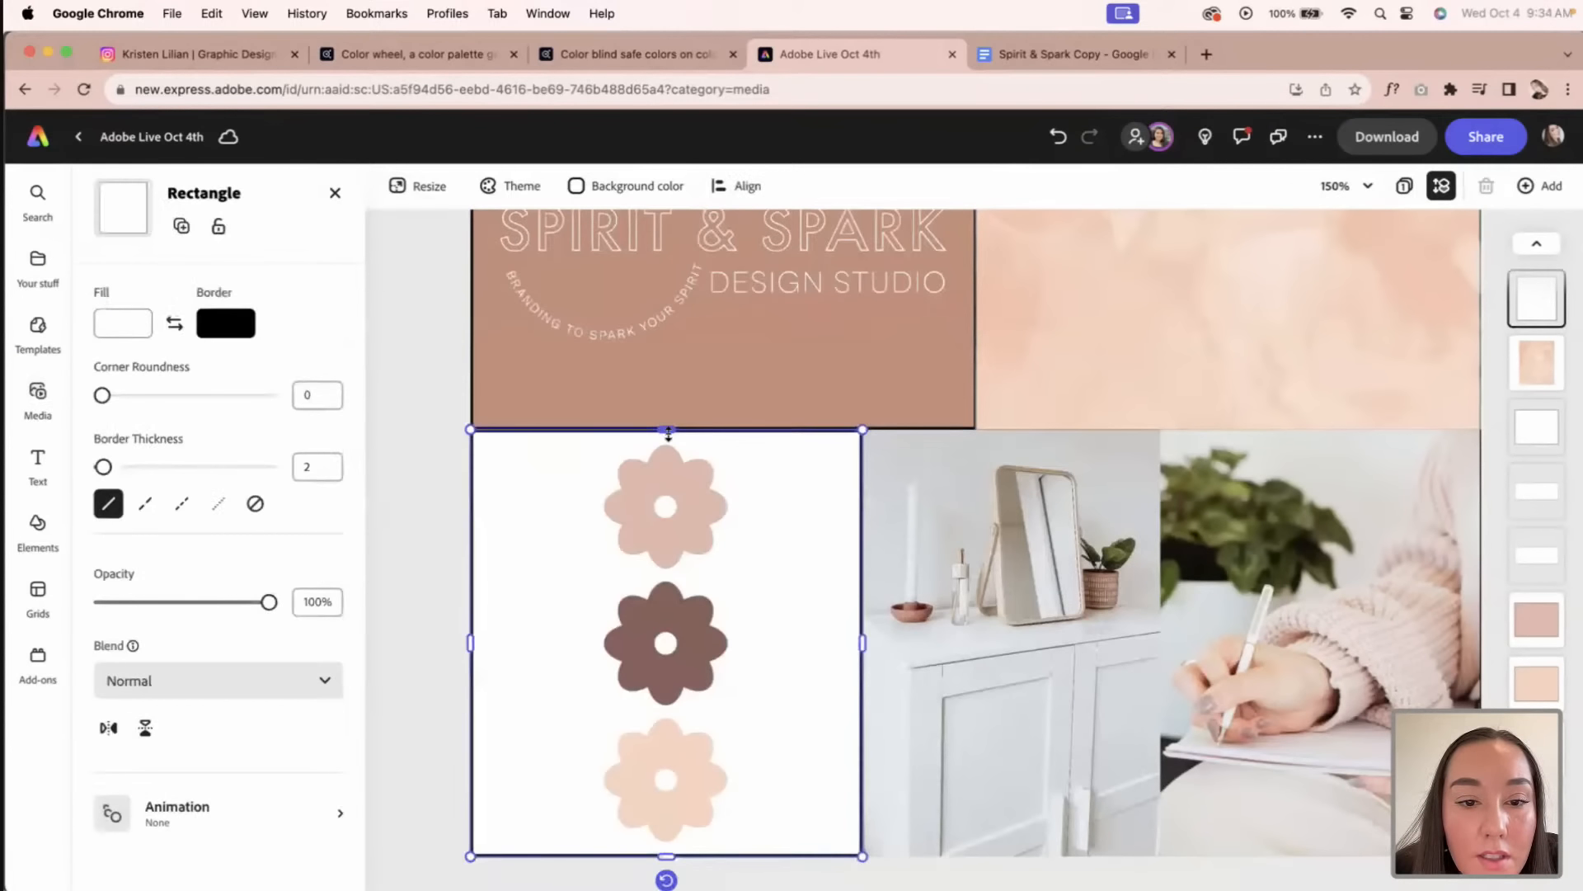
pyautogui.moveTo(668, 431)
pyautogui.mouseDown()
pyautogui.moveTo(661, 414)
pyautogui.moveTo(664, 427)
pyautogui.mouseUp()
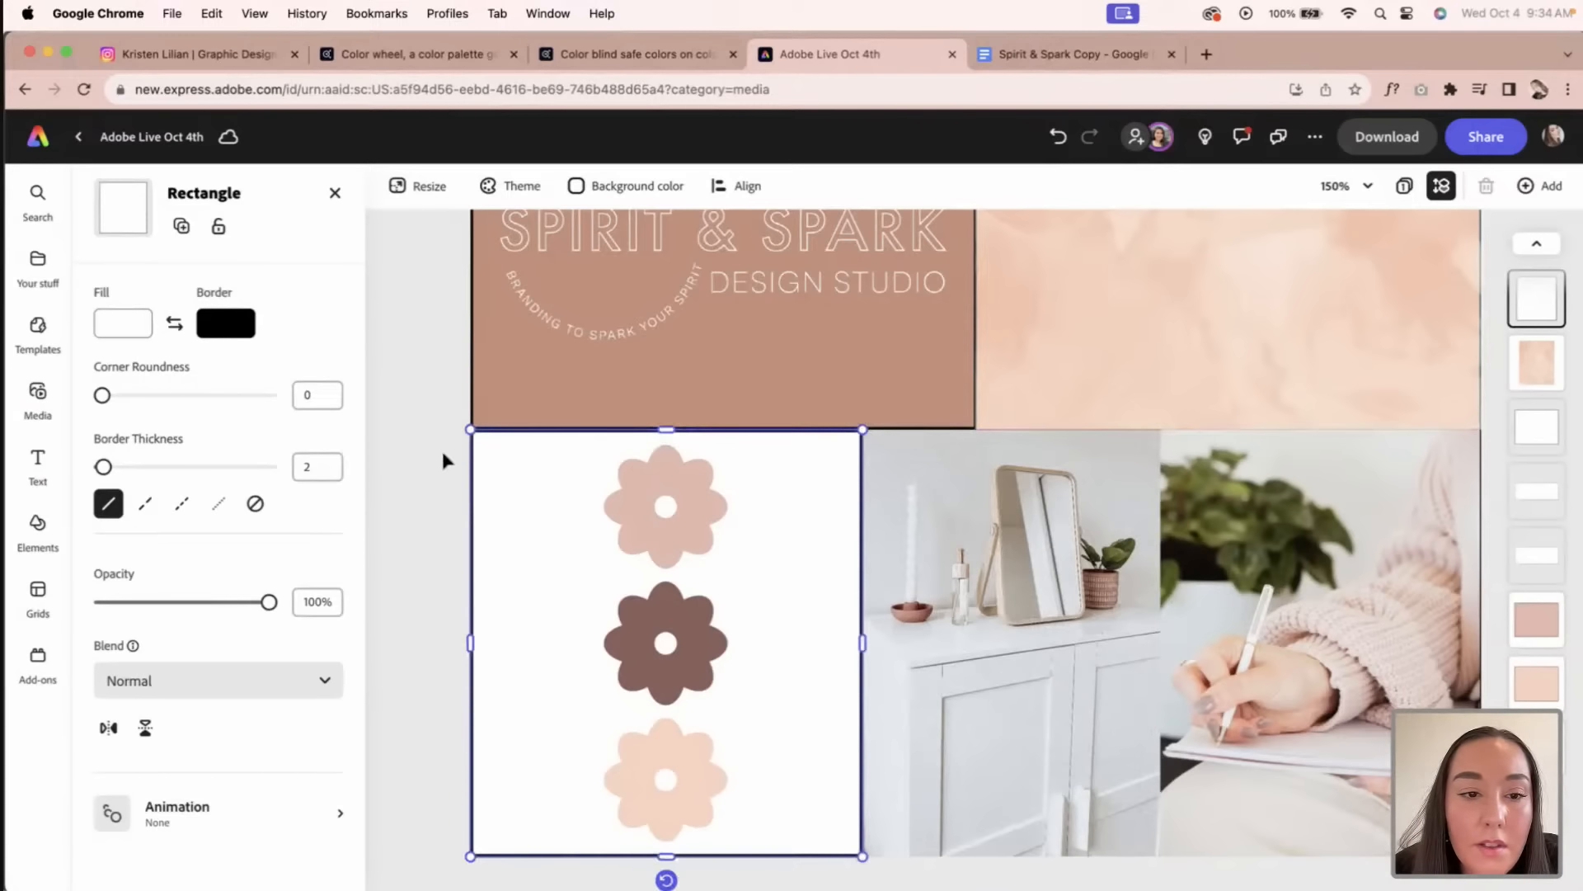
pyautogui.click(949, 421)
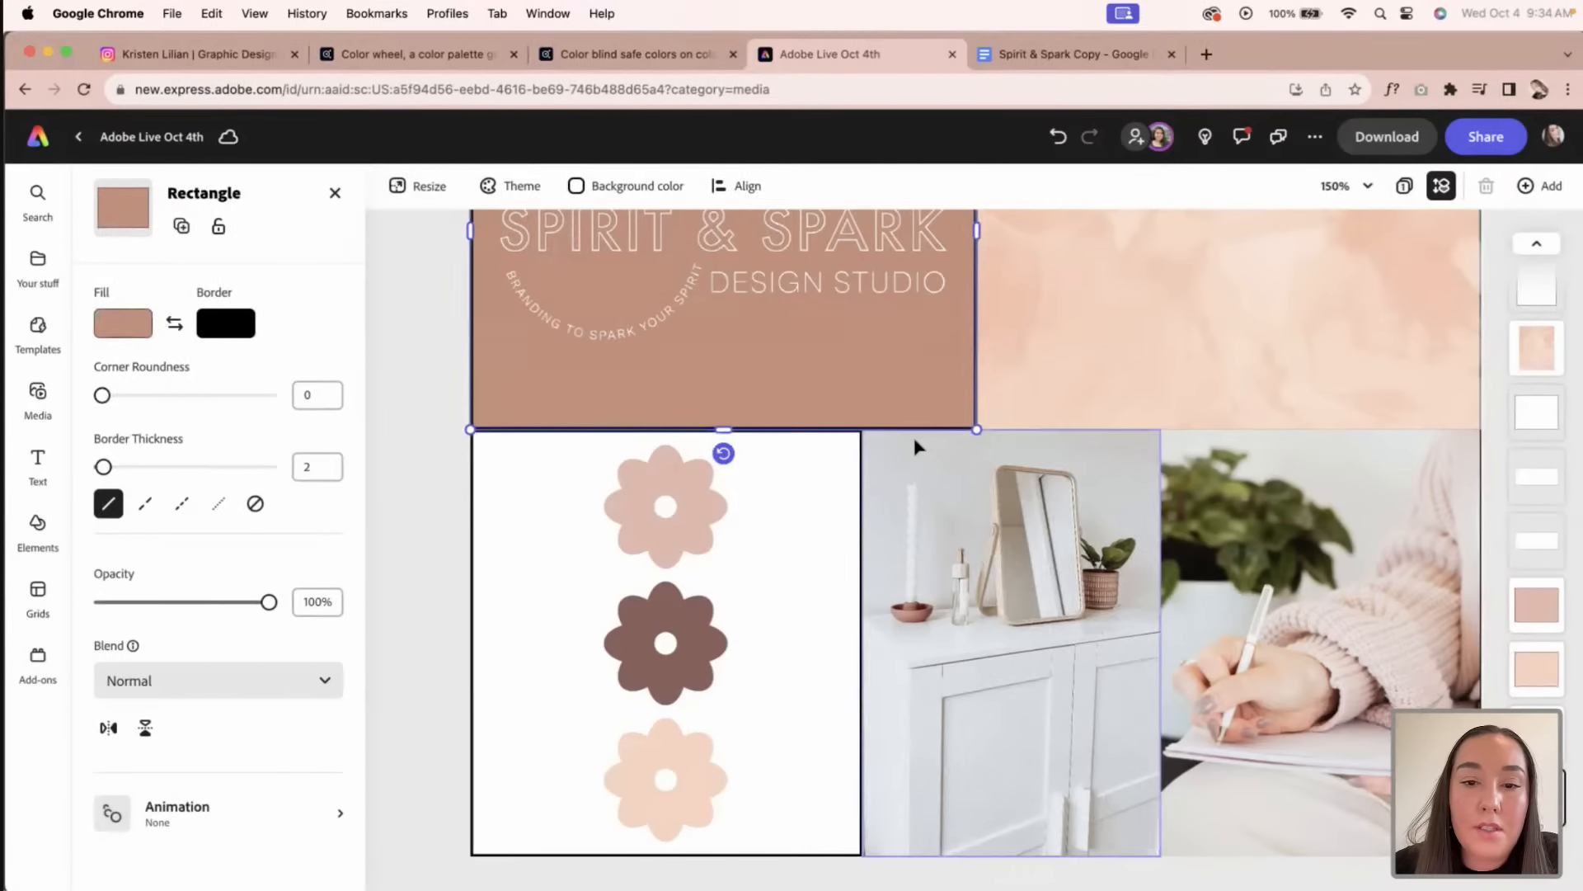
pyautogui.click(846, 482)
pyautogui.moveTo(666, 429); pyautogui.dragTo(666, 430)
# Step: Align the cabinet photo's top edge with the bottom of the row above, and select the flower box
pyautogui.click(919, 511)
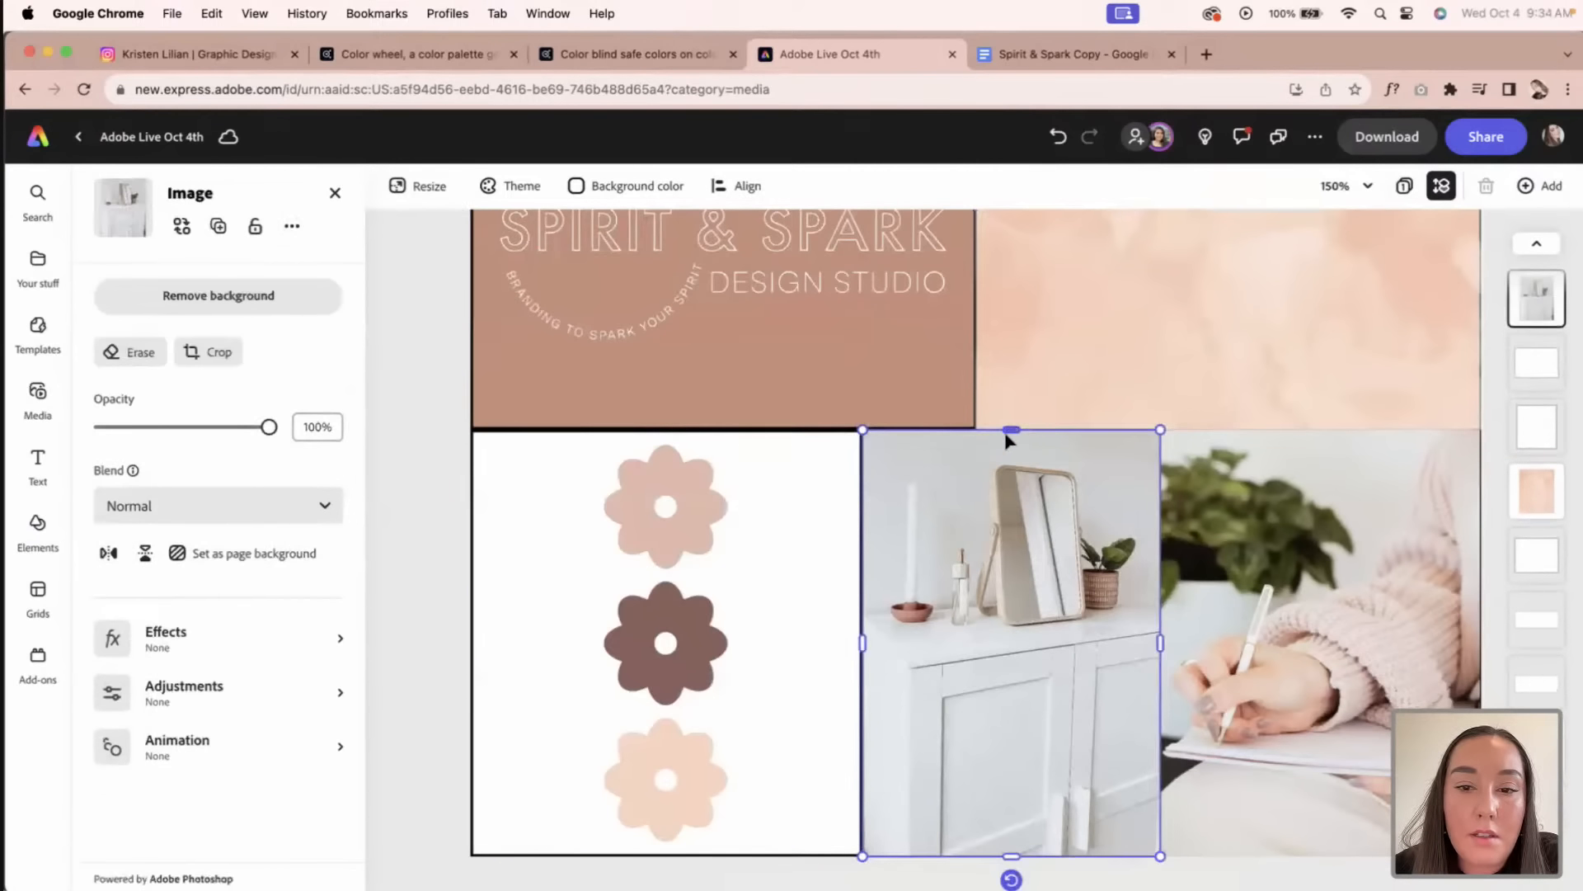
pyautogui.moveTo(1011, 430); pyautogui.dragTo(1011, 430)
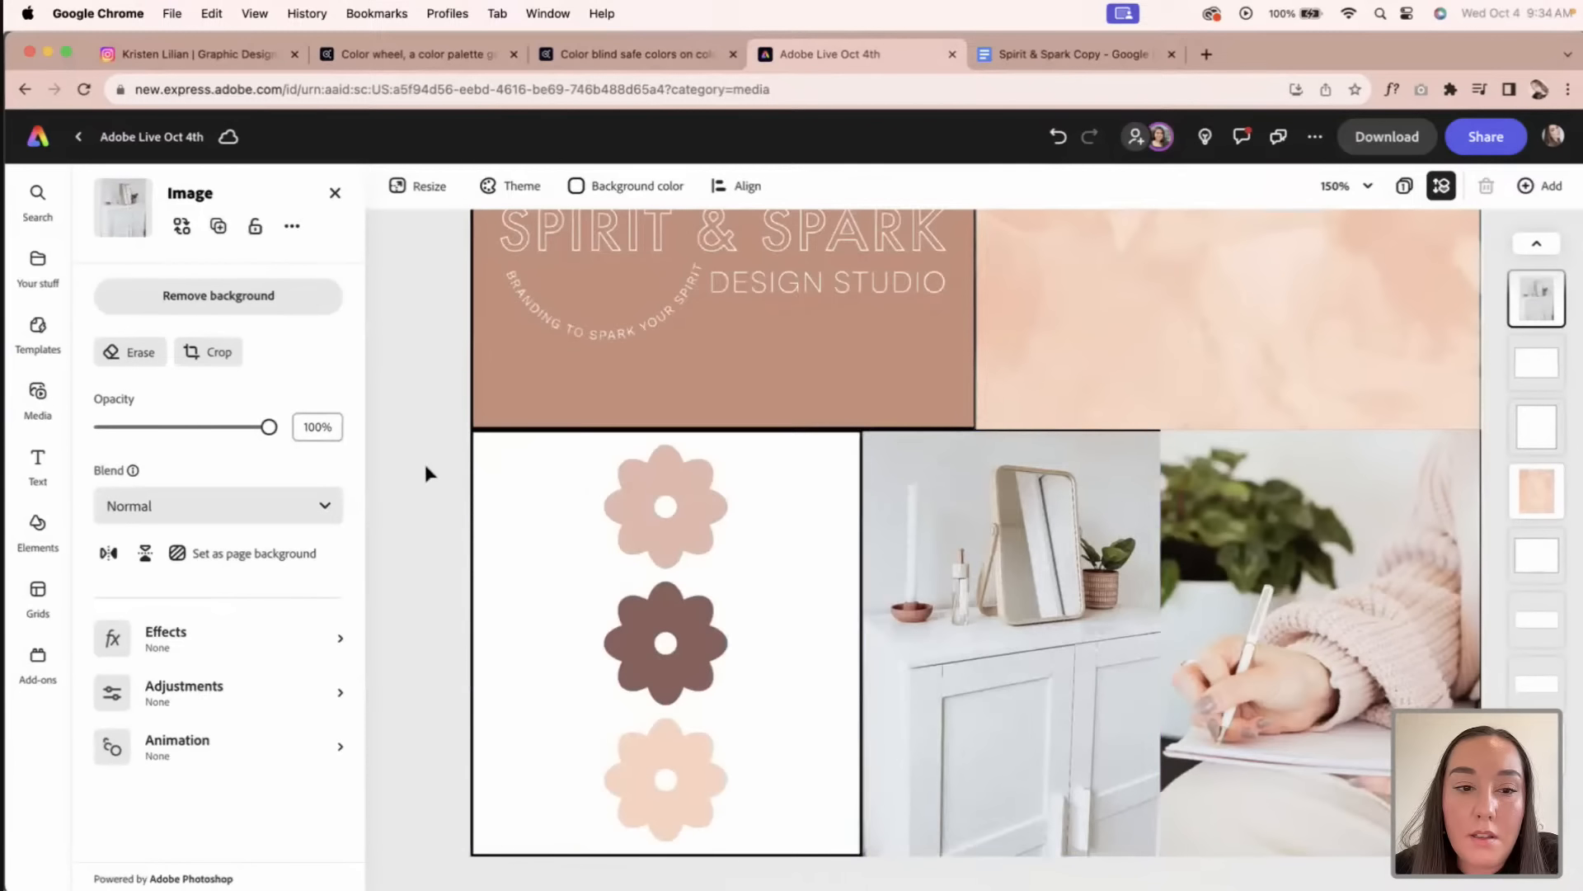
pyautogui.click(488, 460)
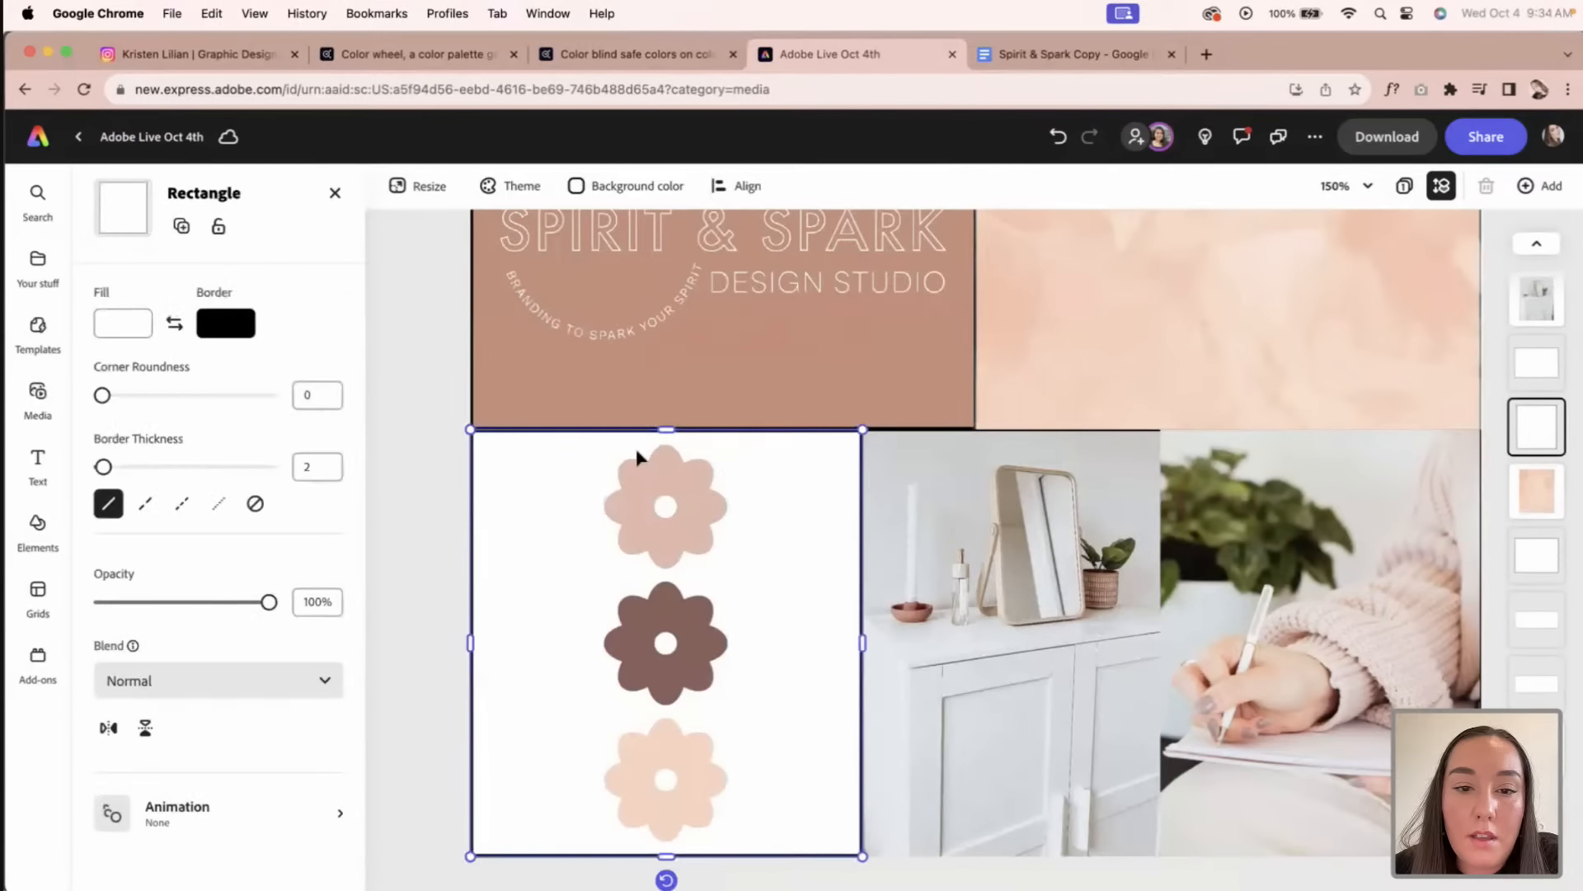
pyautogui.press('super+minus')
pyautogui.press('super+minus')
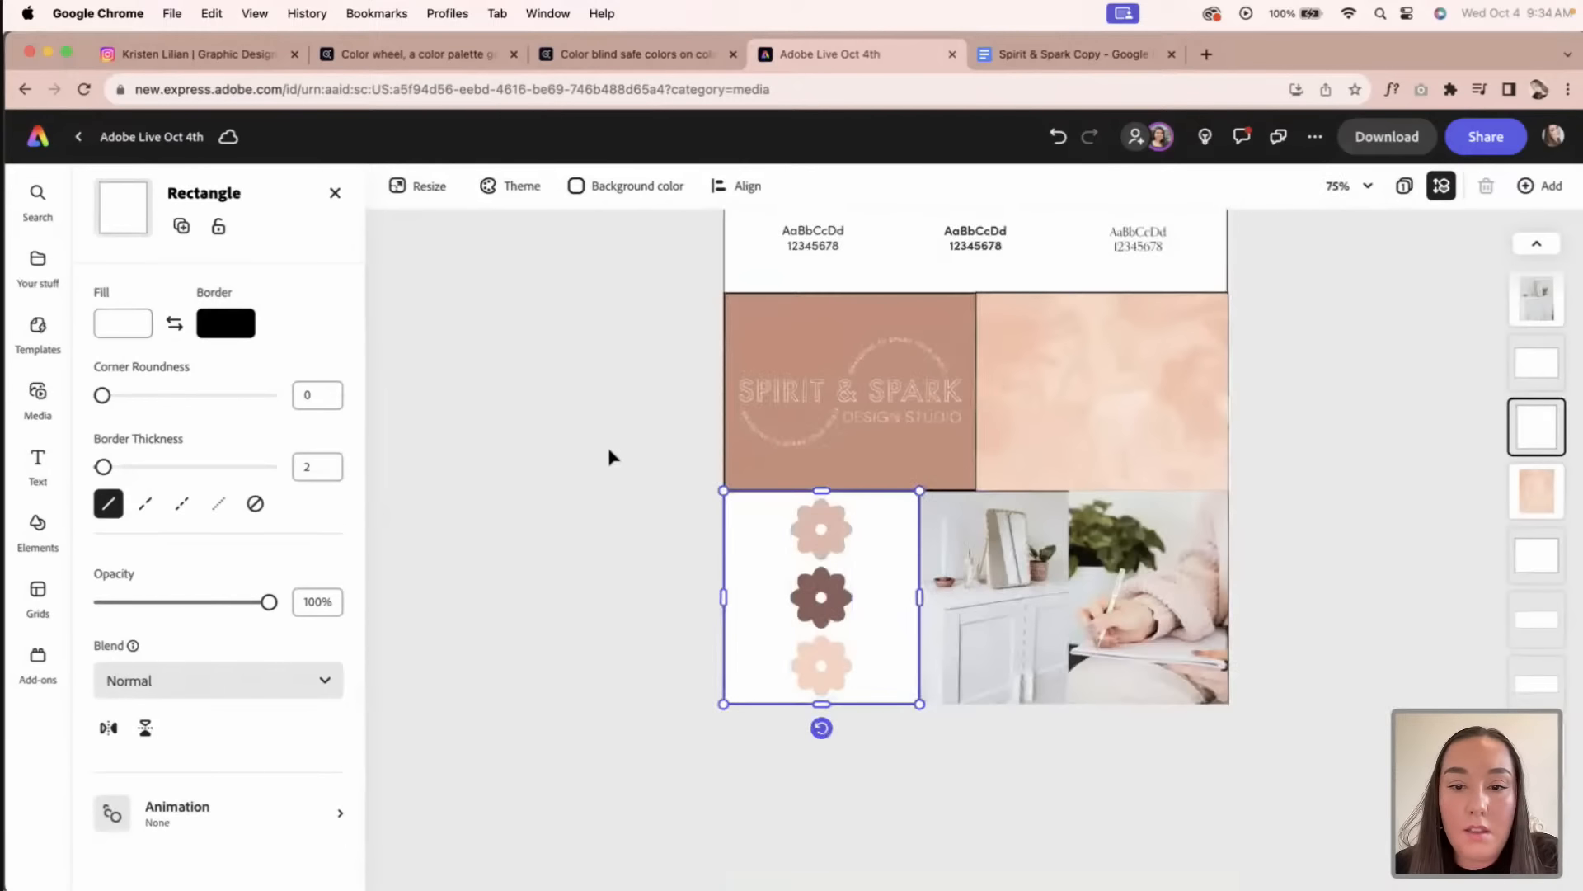
# Step: Title the brand board page "Brand Kit Spirit and Spark"
pyautogui.click(608, 456)
pyautogui.press('super+minus')
pyautogui.press('super+minus')
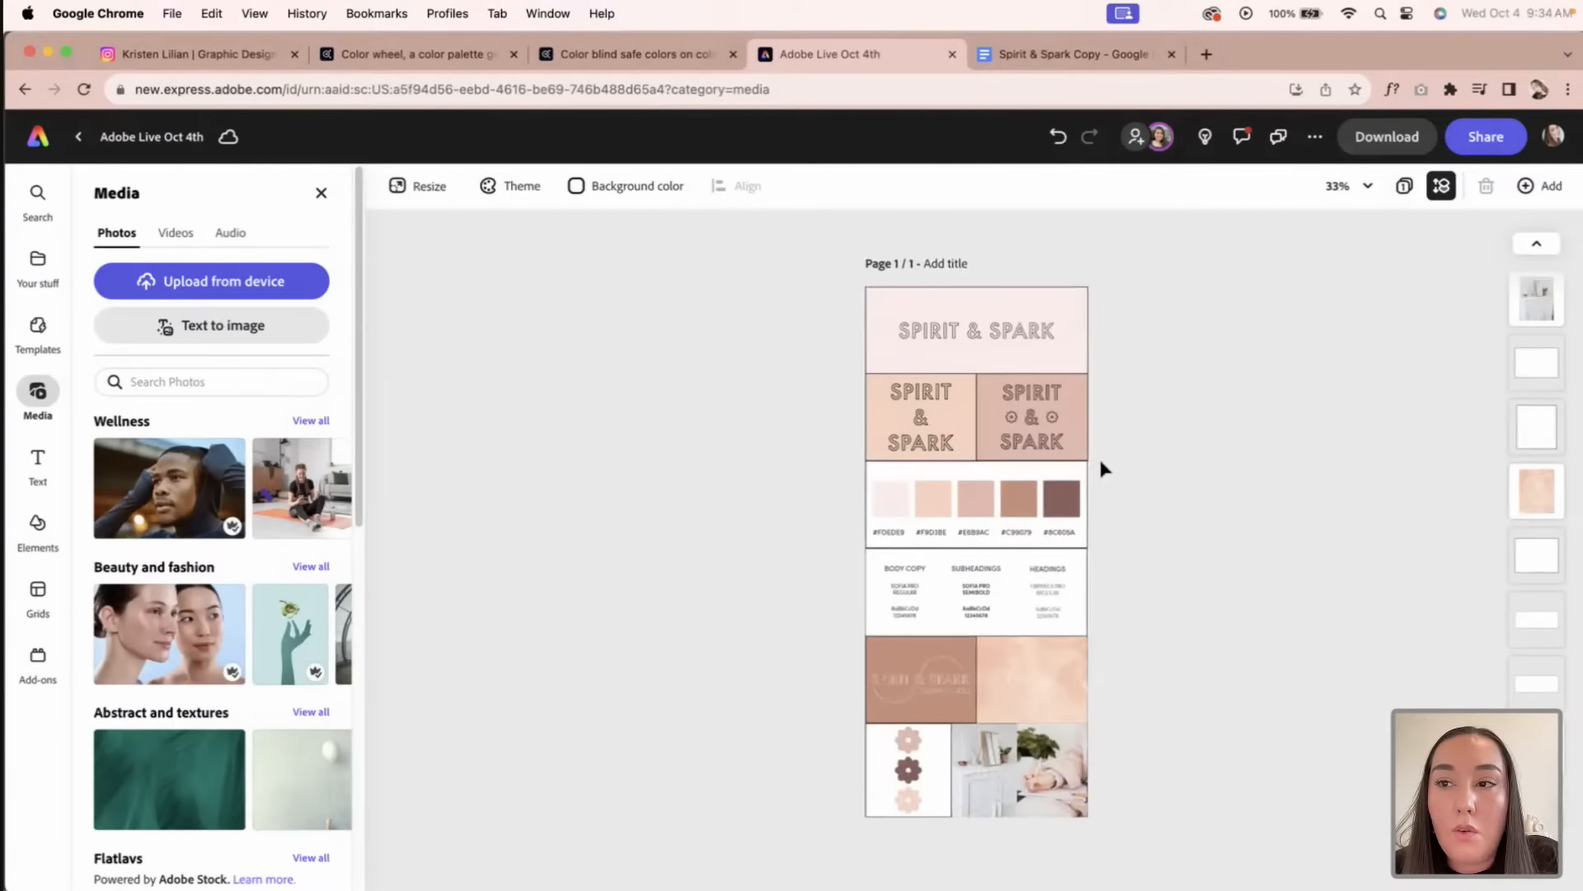
pyautogui.click(946, 264)
pyautogui.write('Brand')
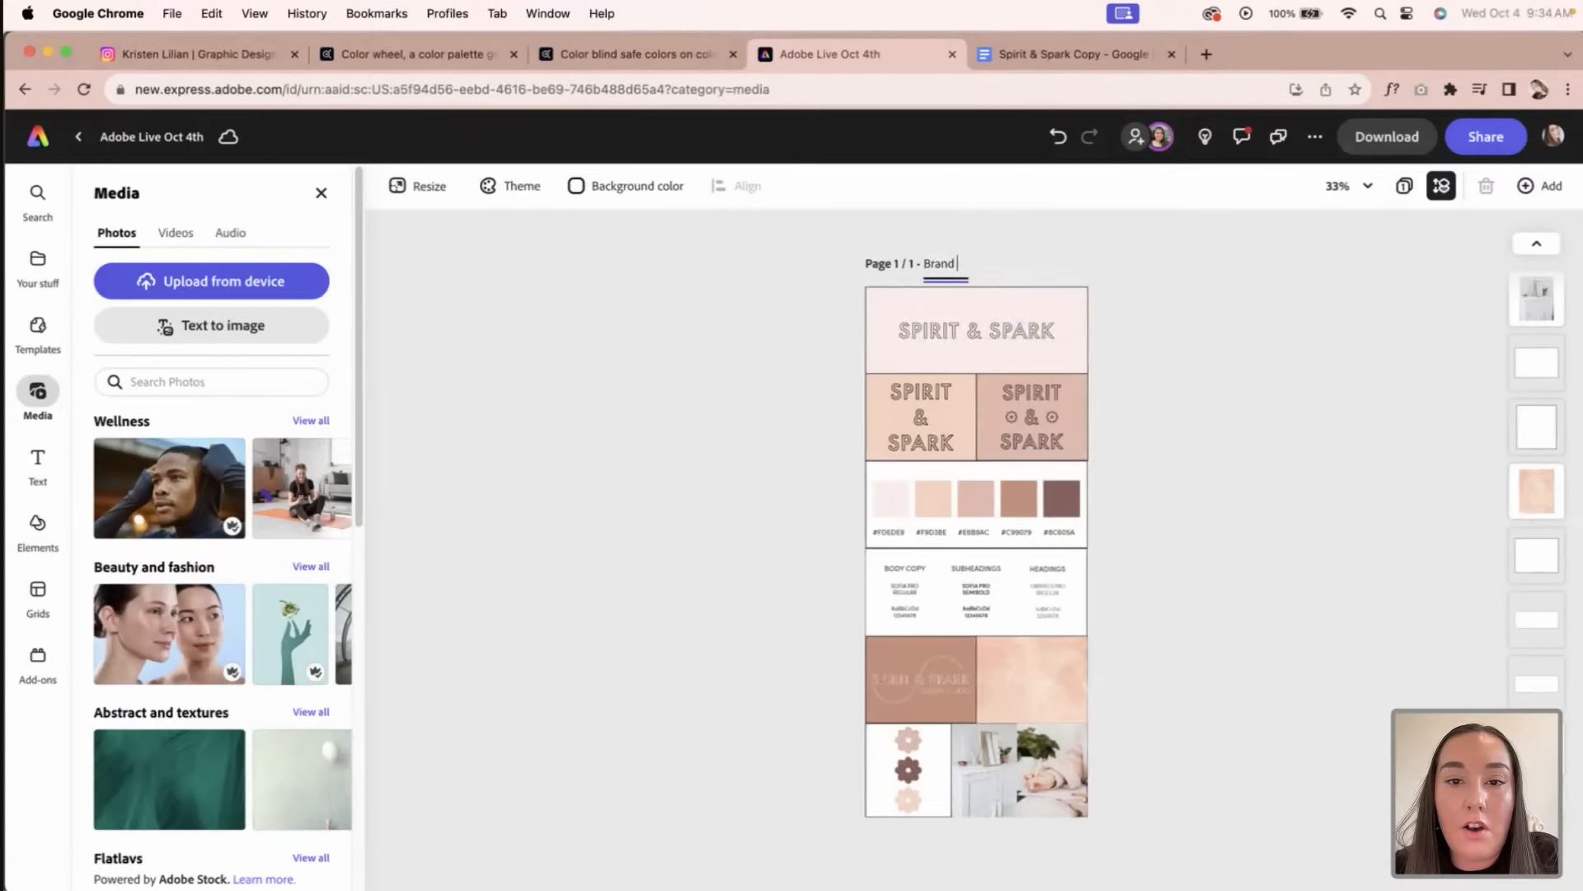
pyautogui.write(' Kit Spirit and Spark')
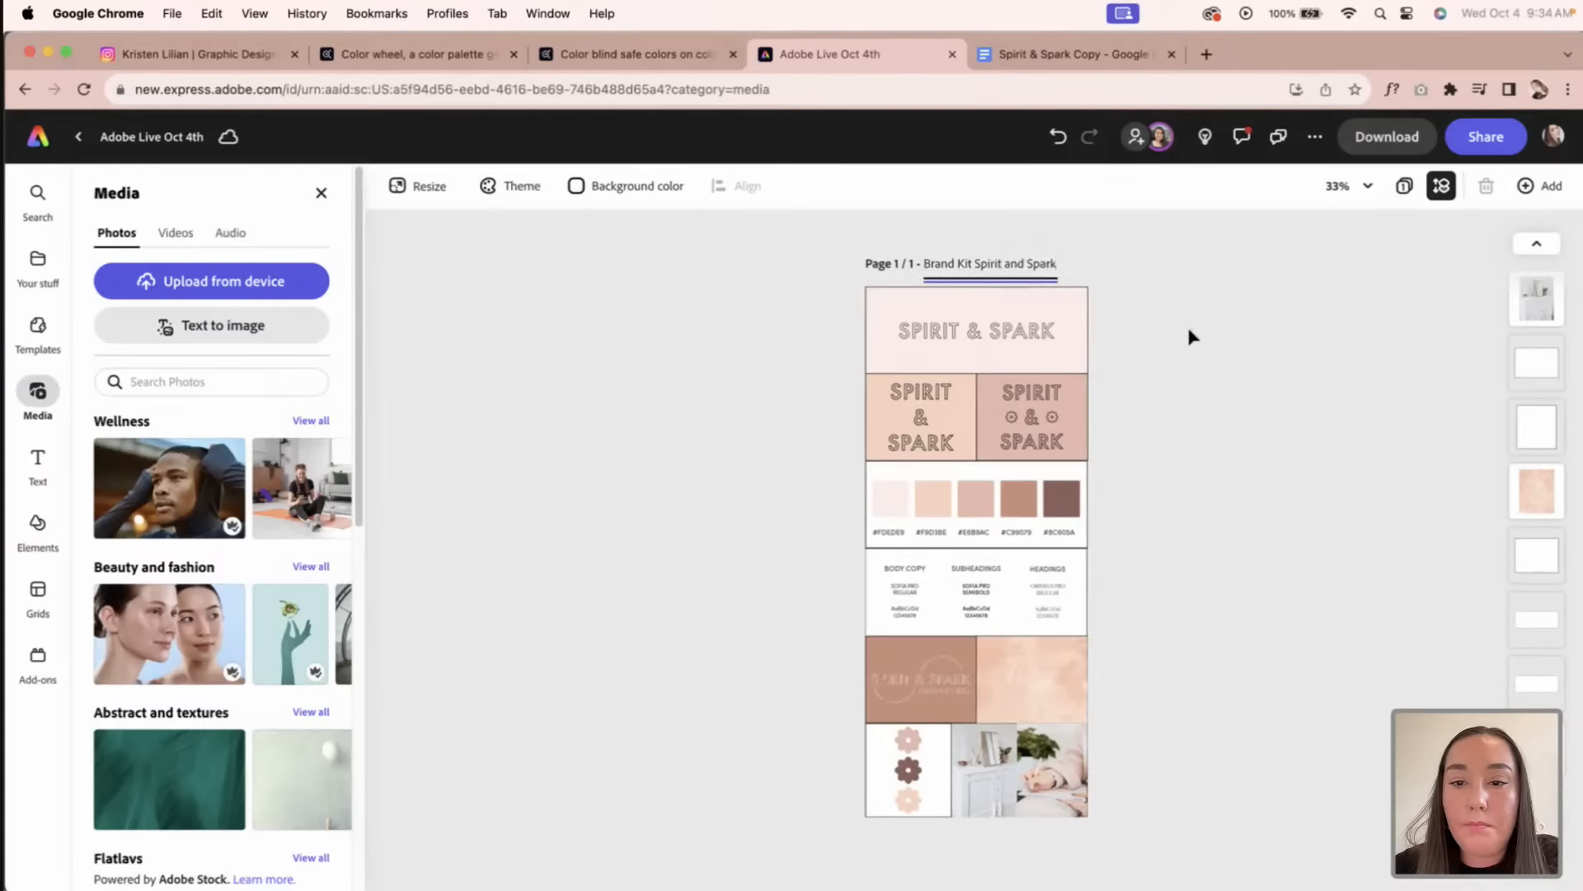
pyautogui.click(1189, 329)
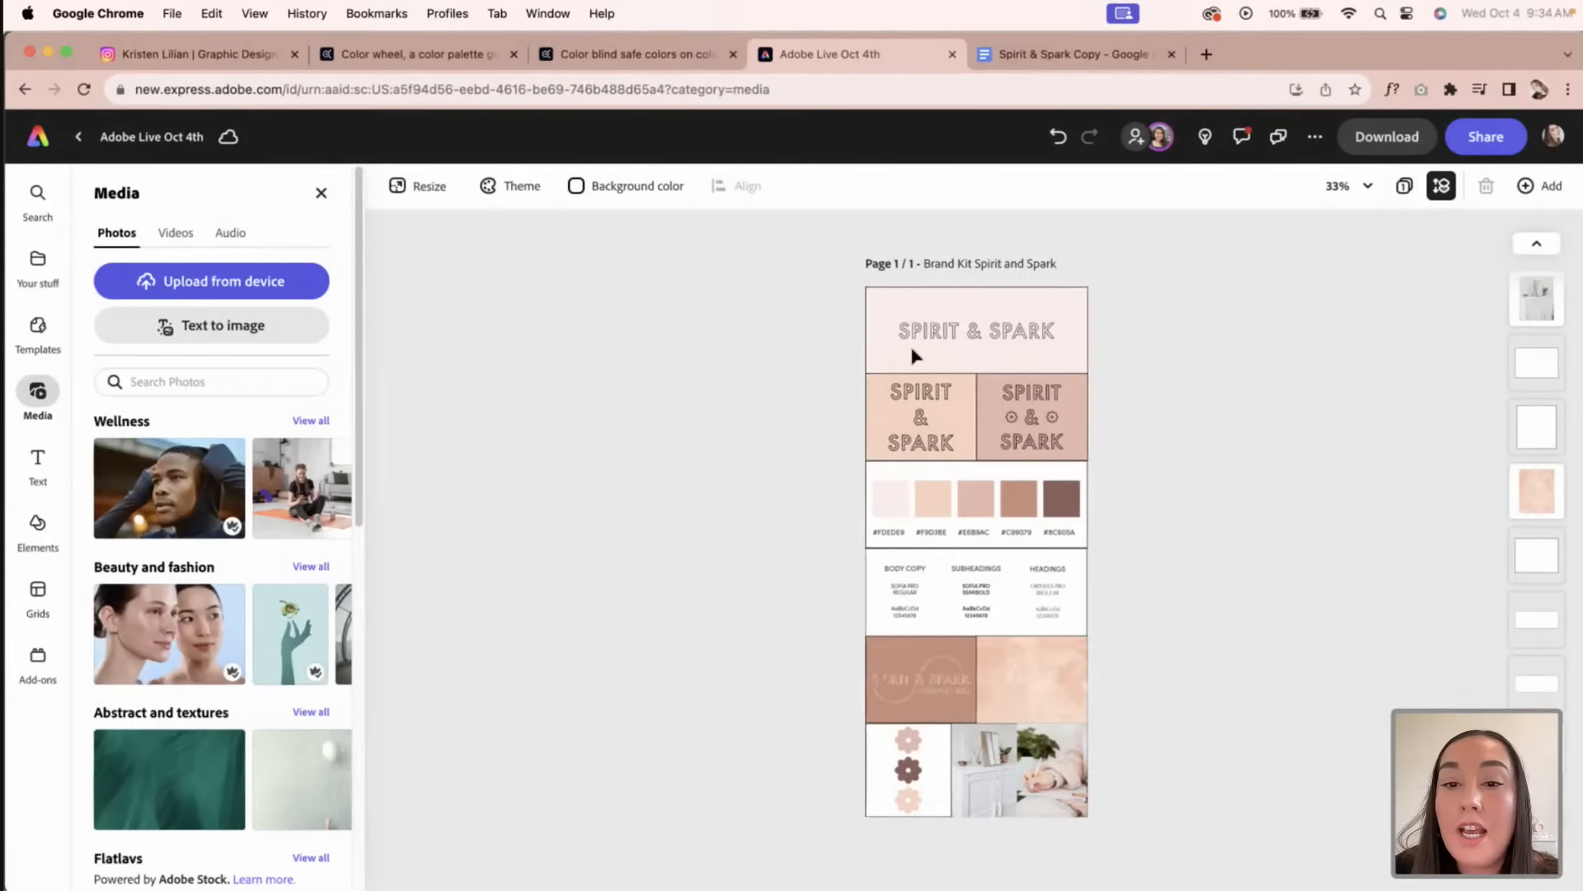
# Step: Download the finished brand board as a PDF
pyautogui.click(1417, 142)
pyautogui.click(1382, 257)
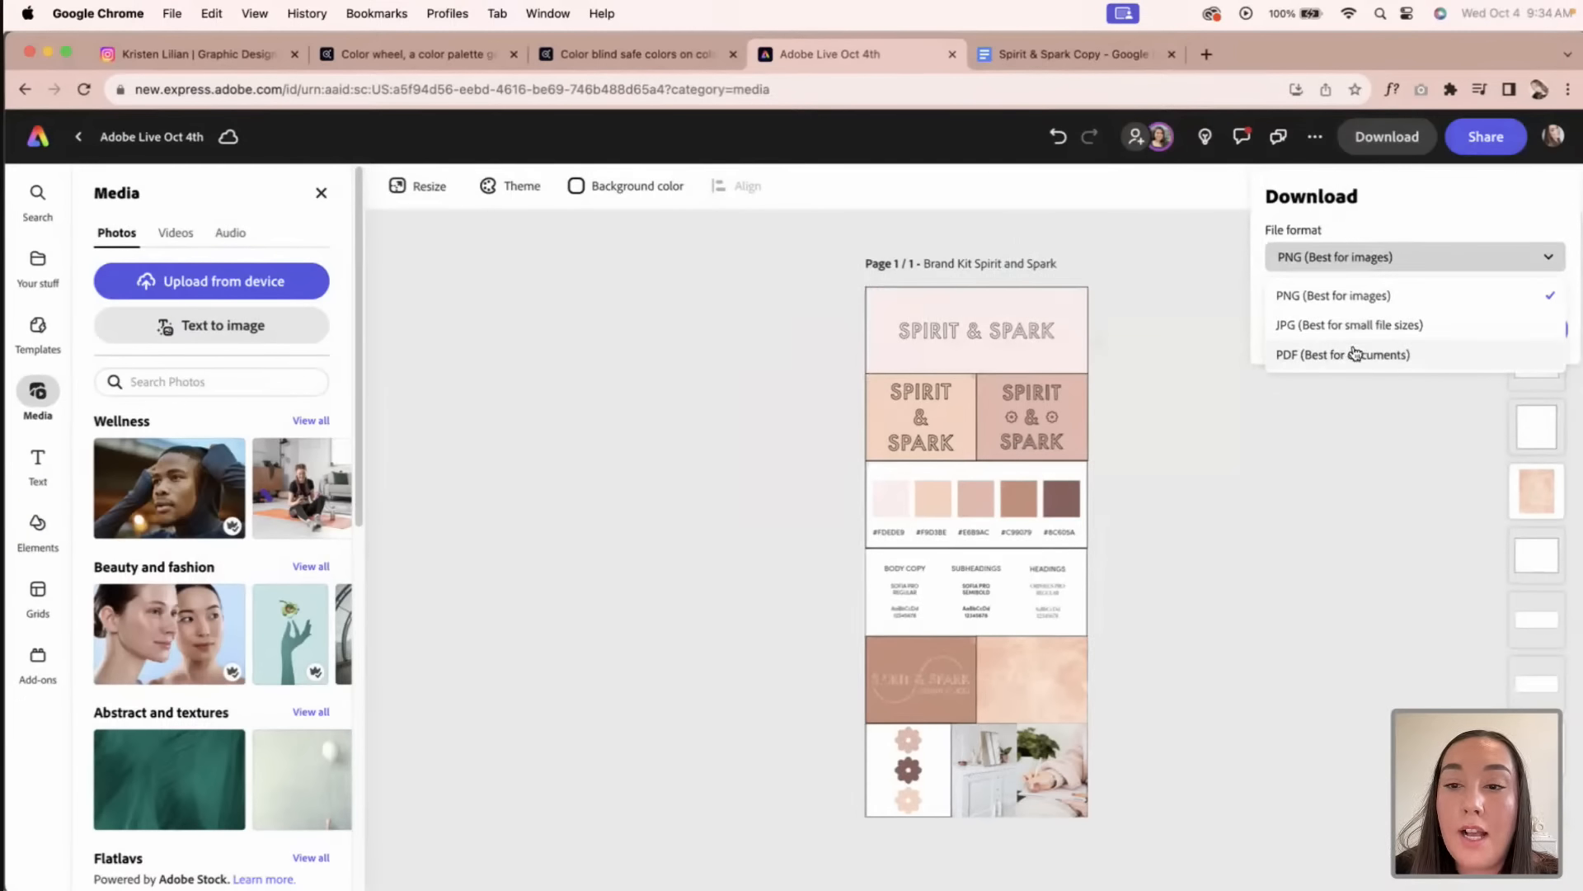
pyautogui.click(1190, 341)
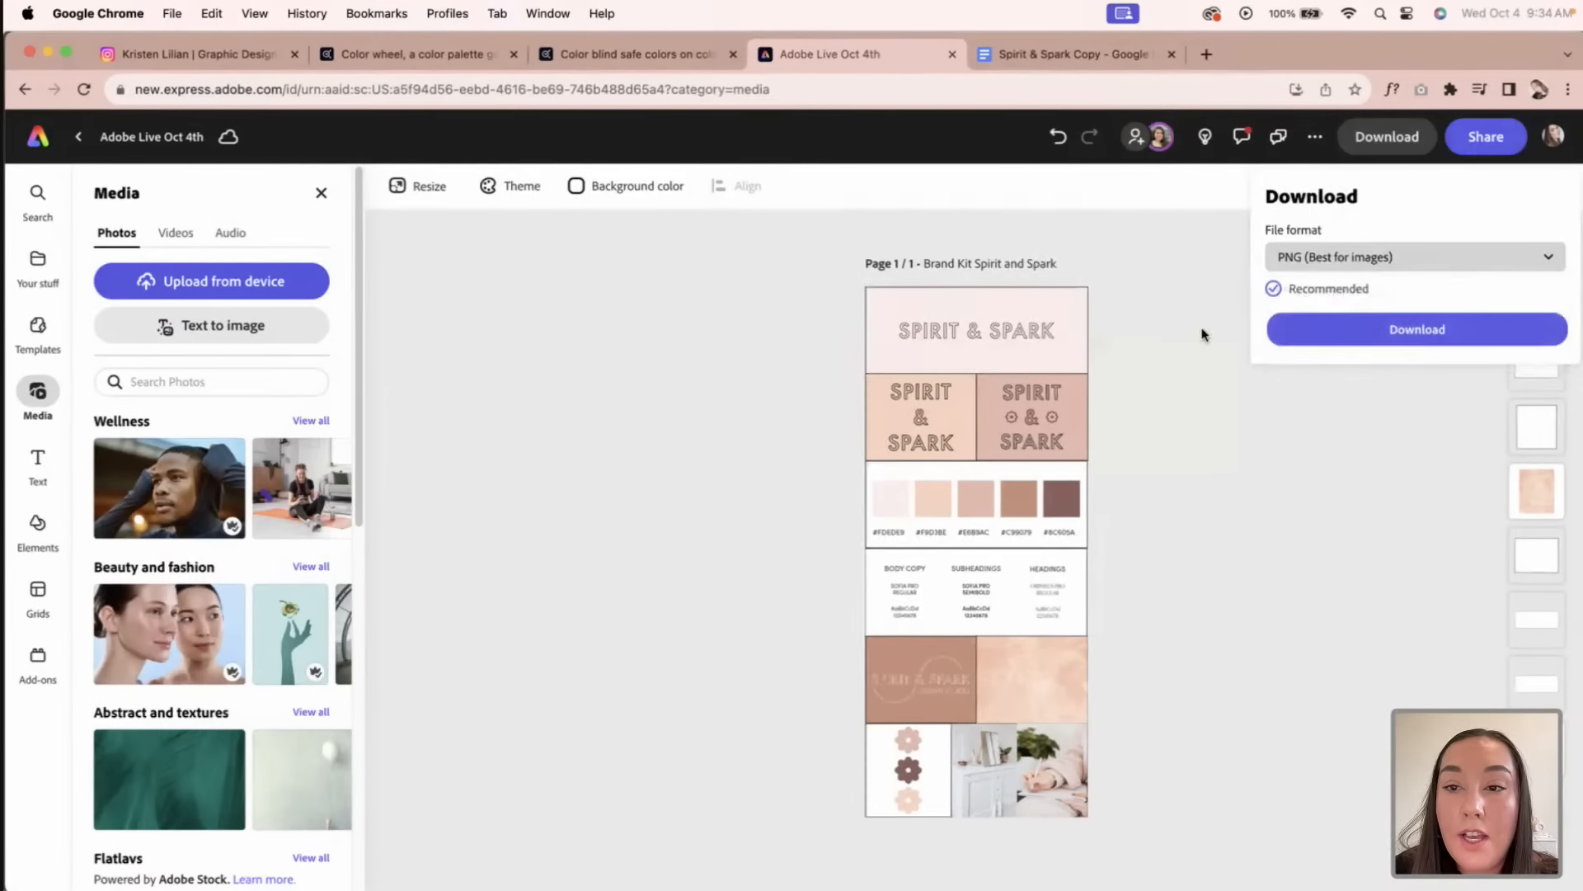
pyautogui.click(1347, 257)
pyautogui.click(1323, 353)
pyautogui.click(1366, 322)
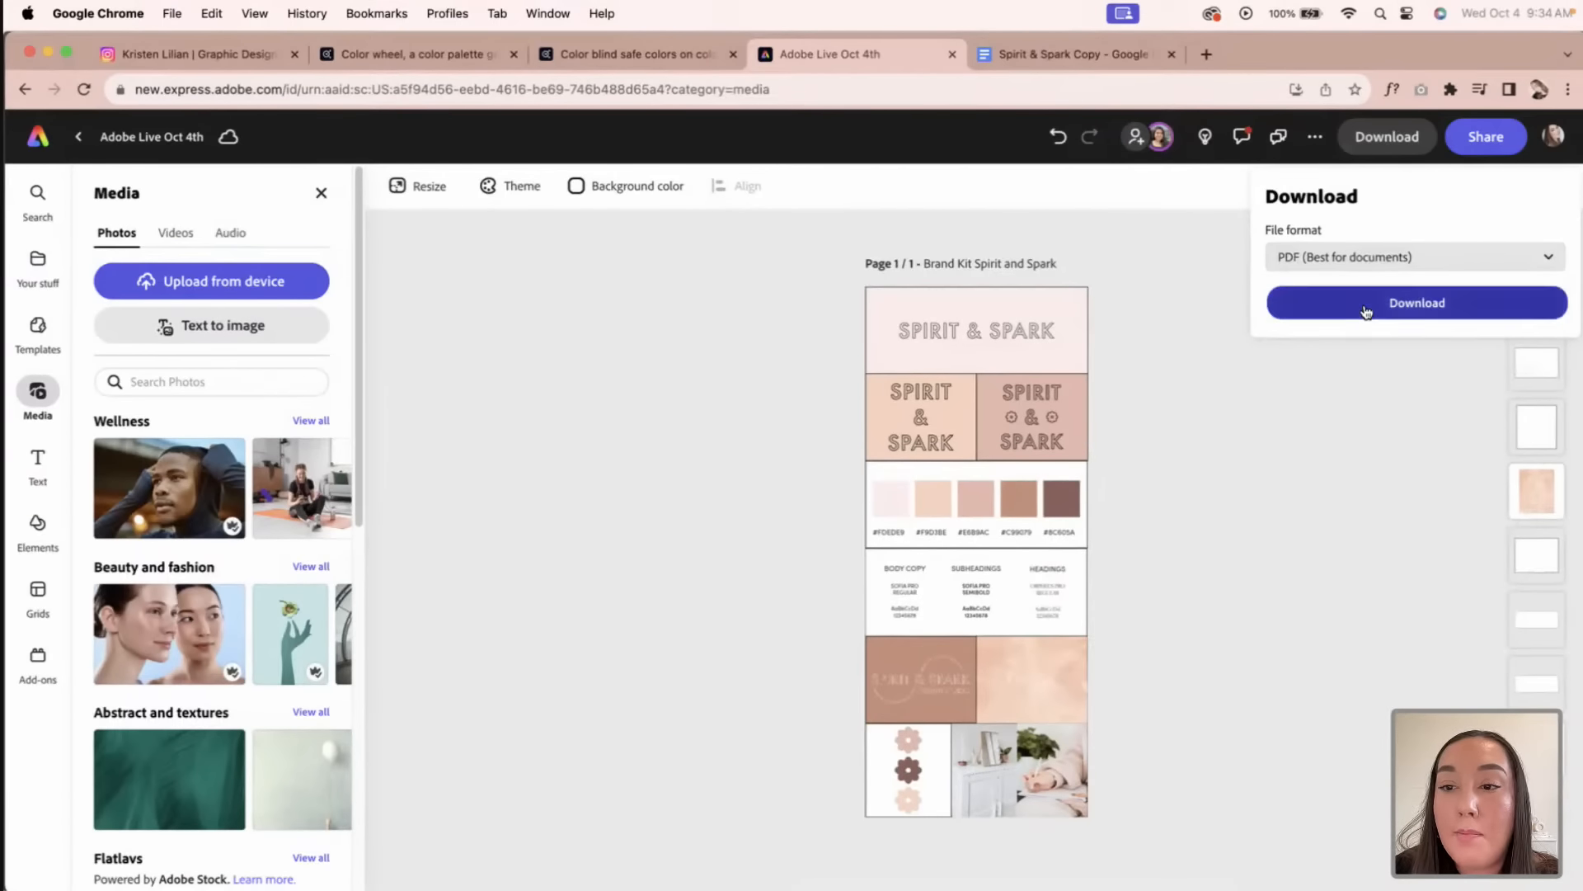
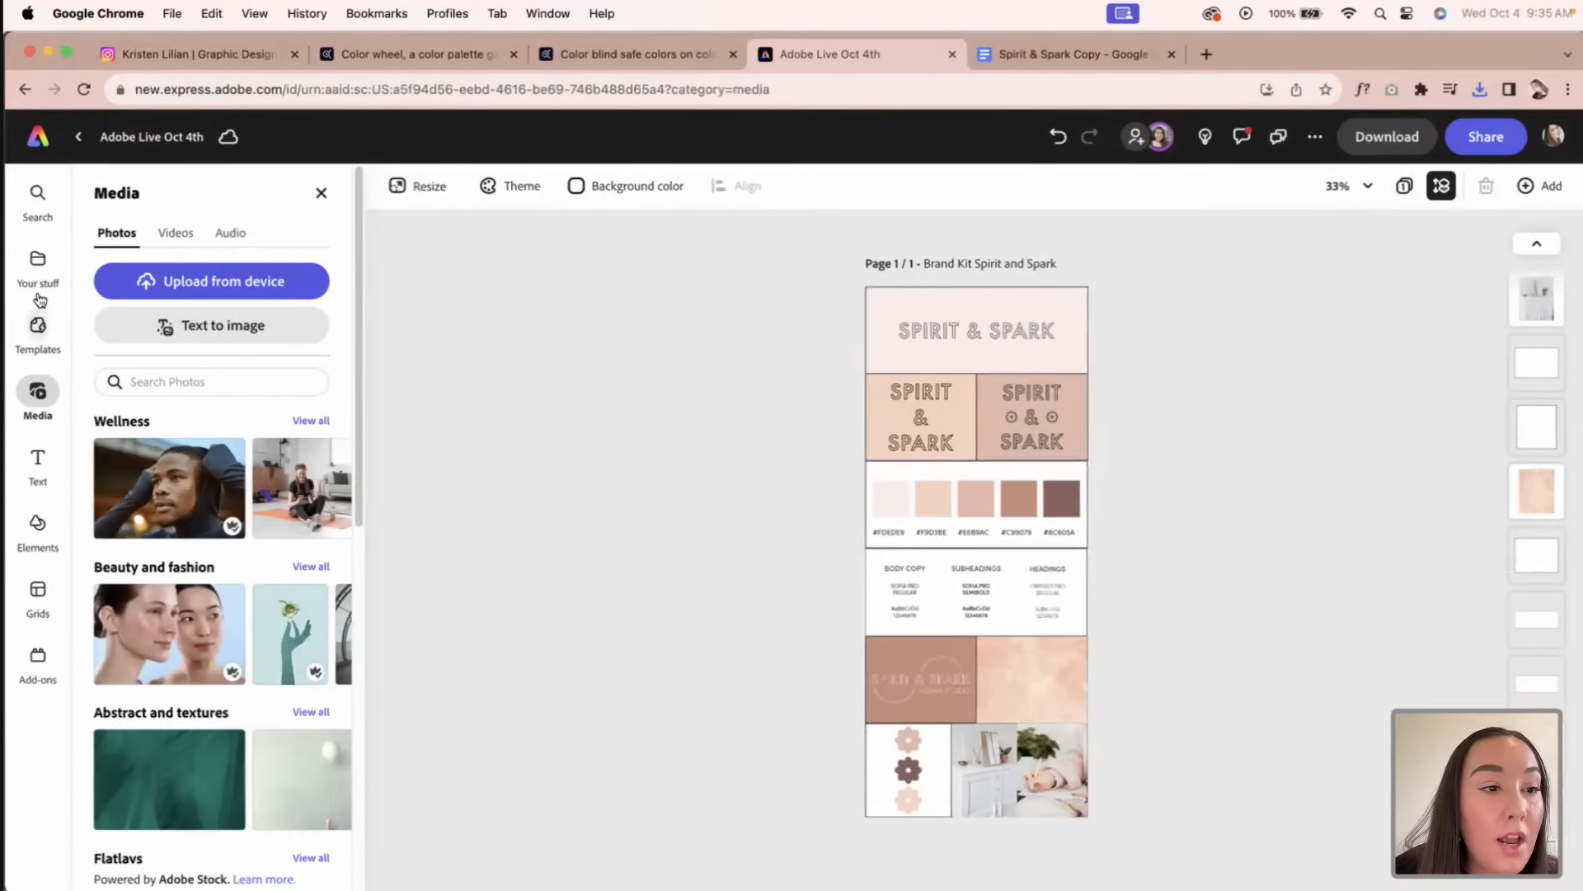
# Step: Leave the board and open the Spirit & Spark brand from the saved brands
pyautogui.click(33, 338)
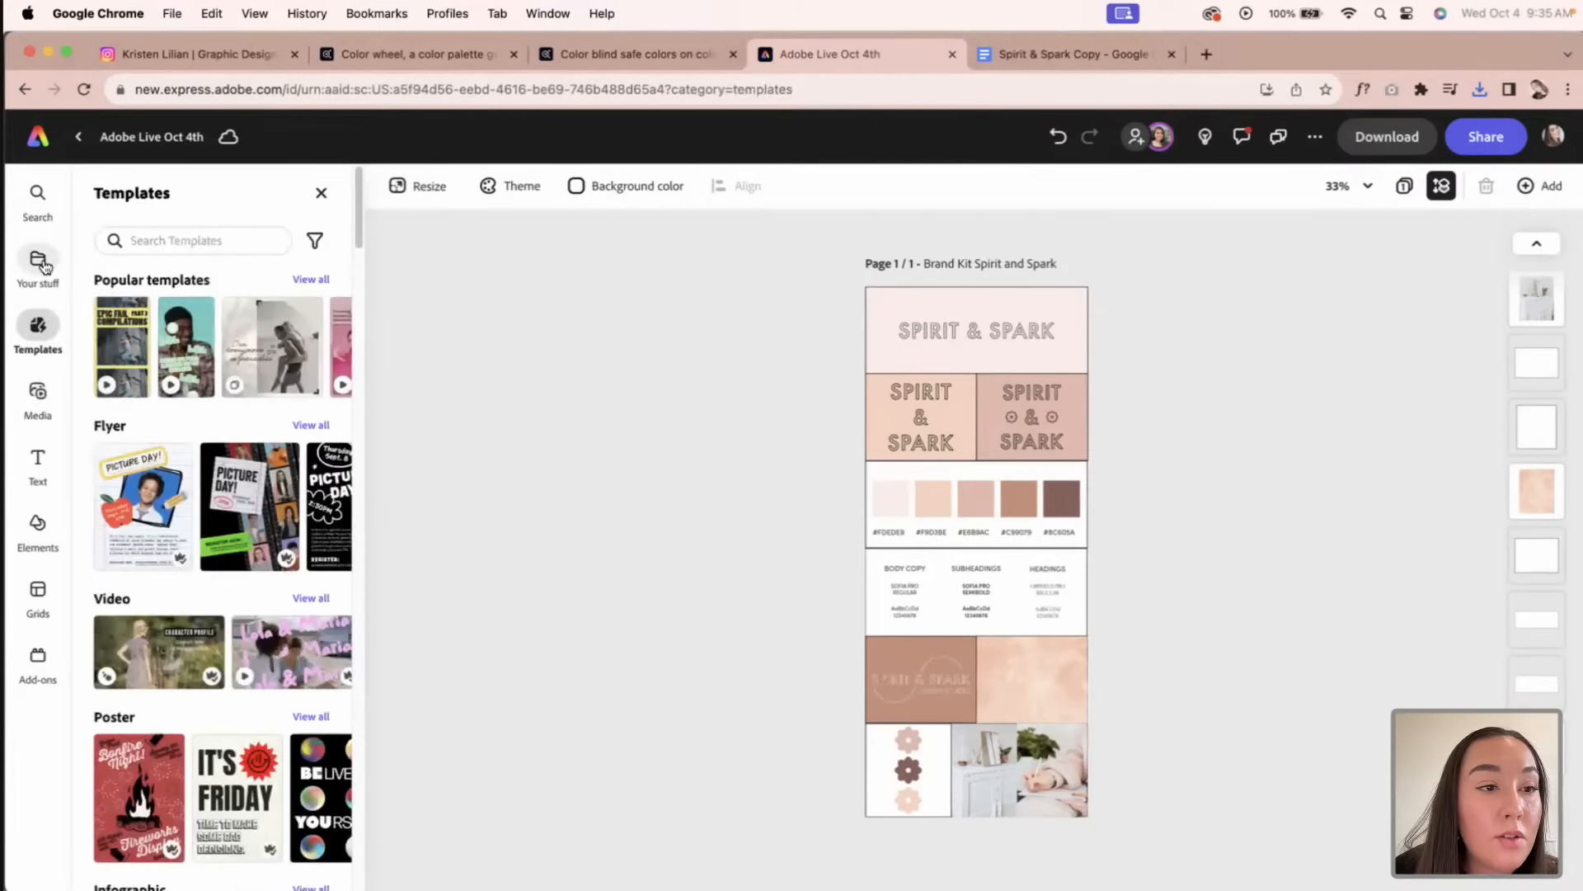
pyautogui.click(58, 138)
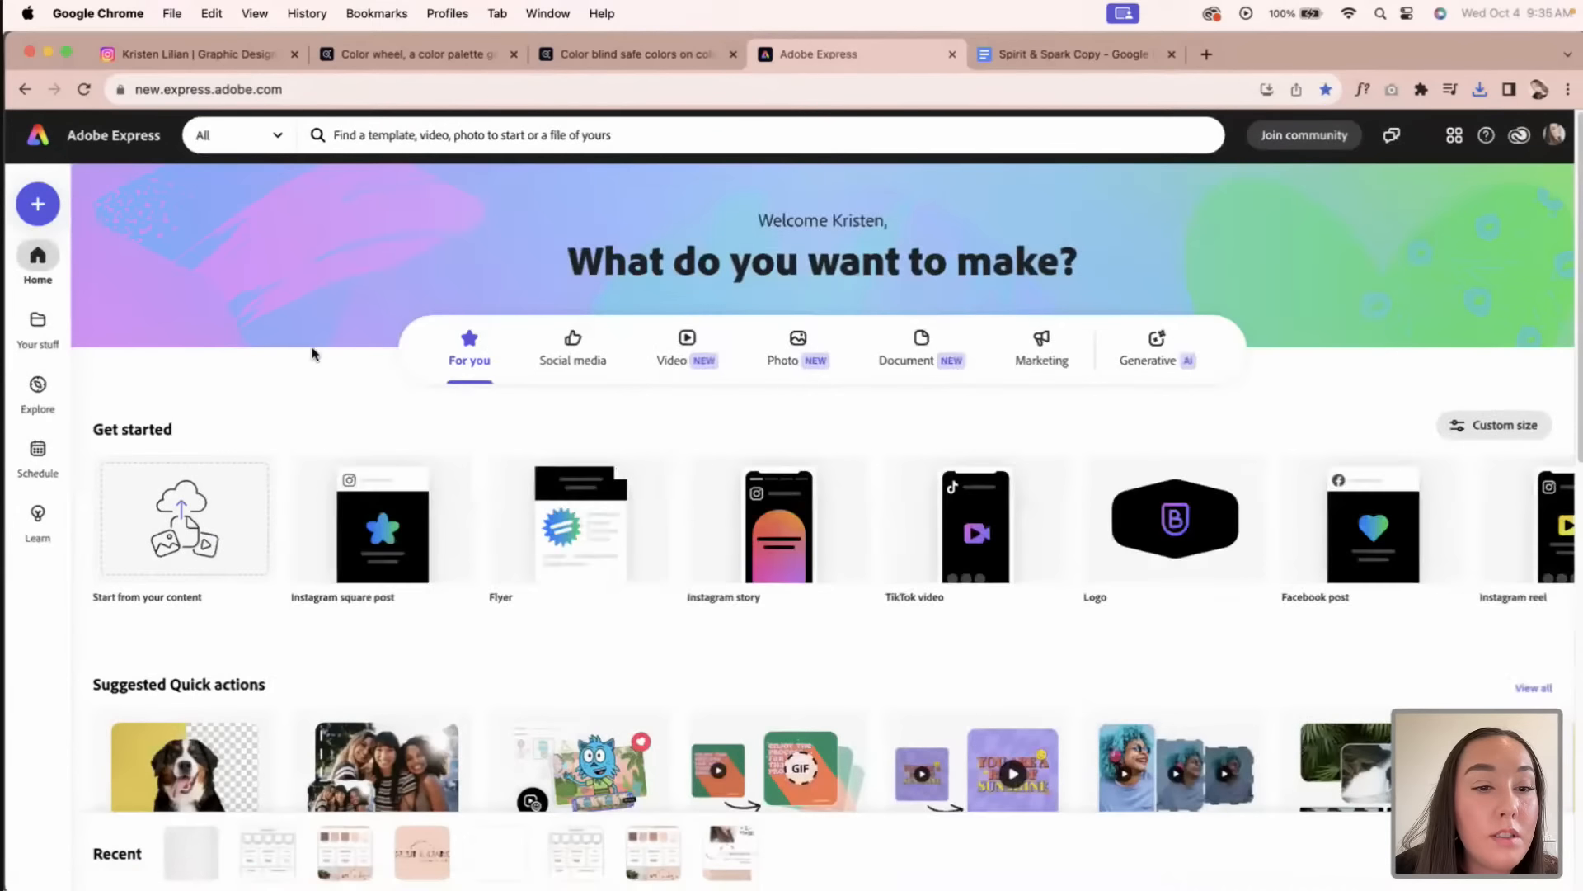
pyautogui.scroll(-2, 83, 297)
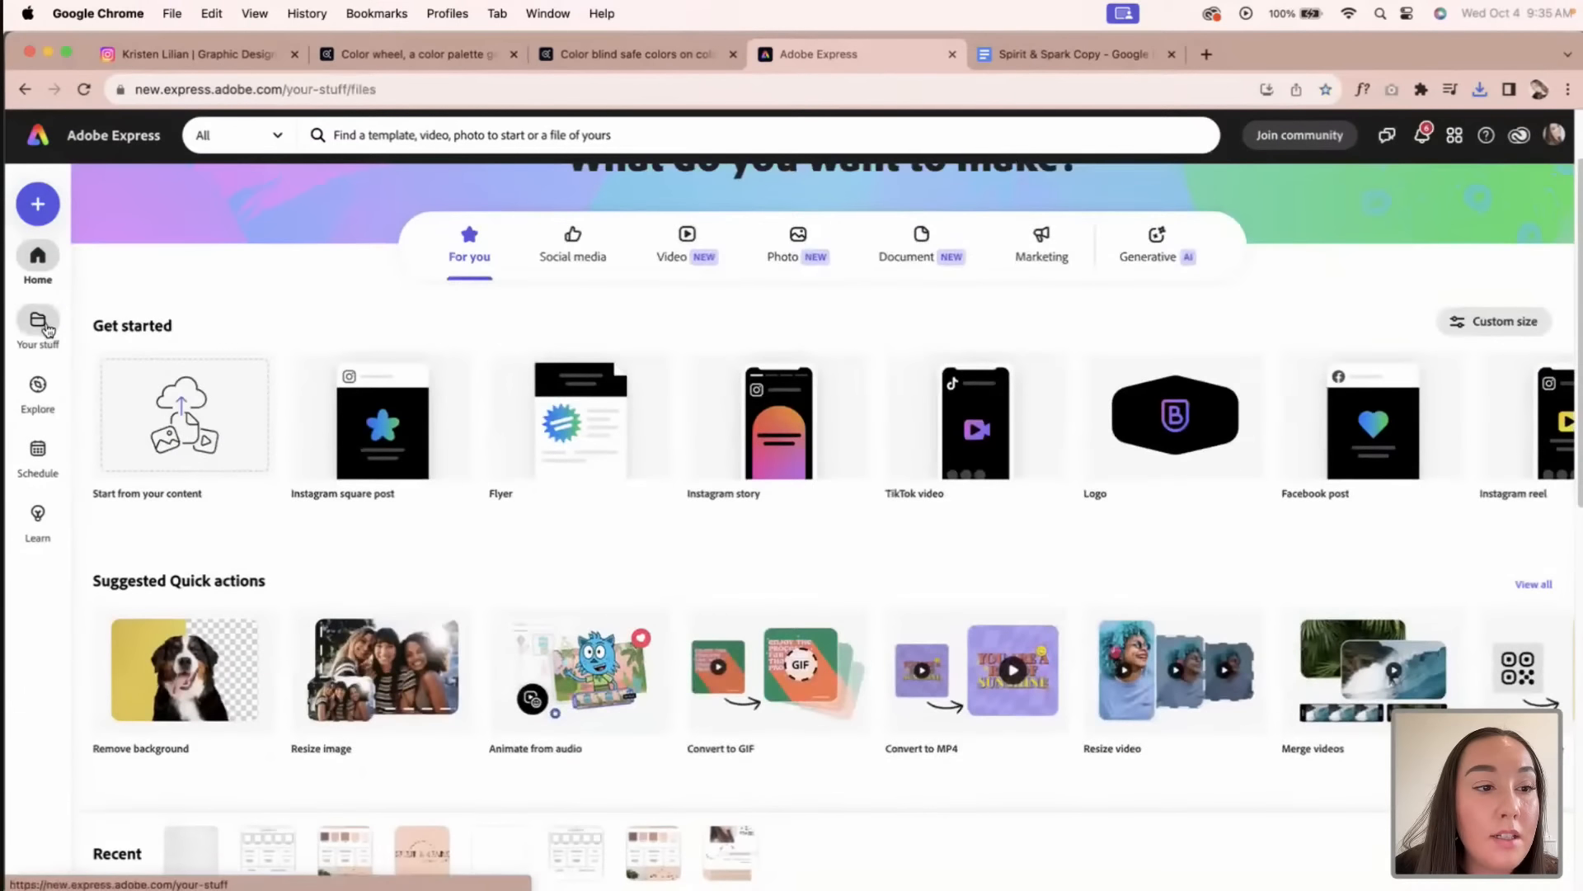
pyautogui.click(48, 329)
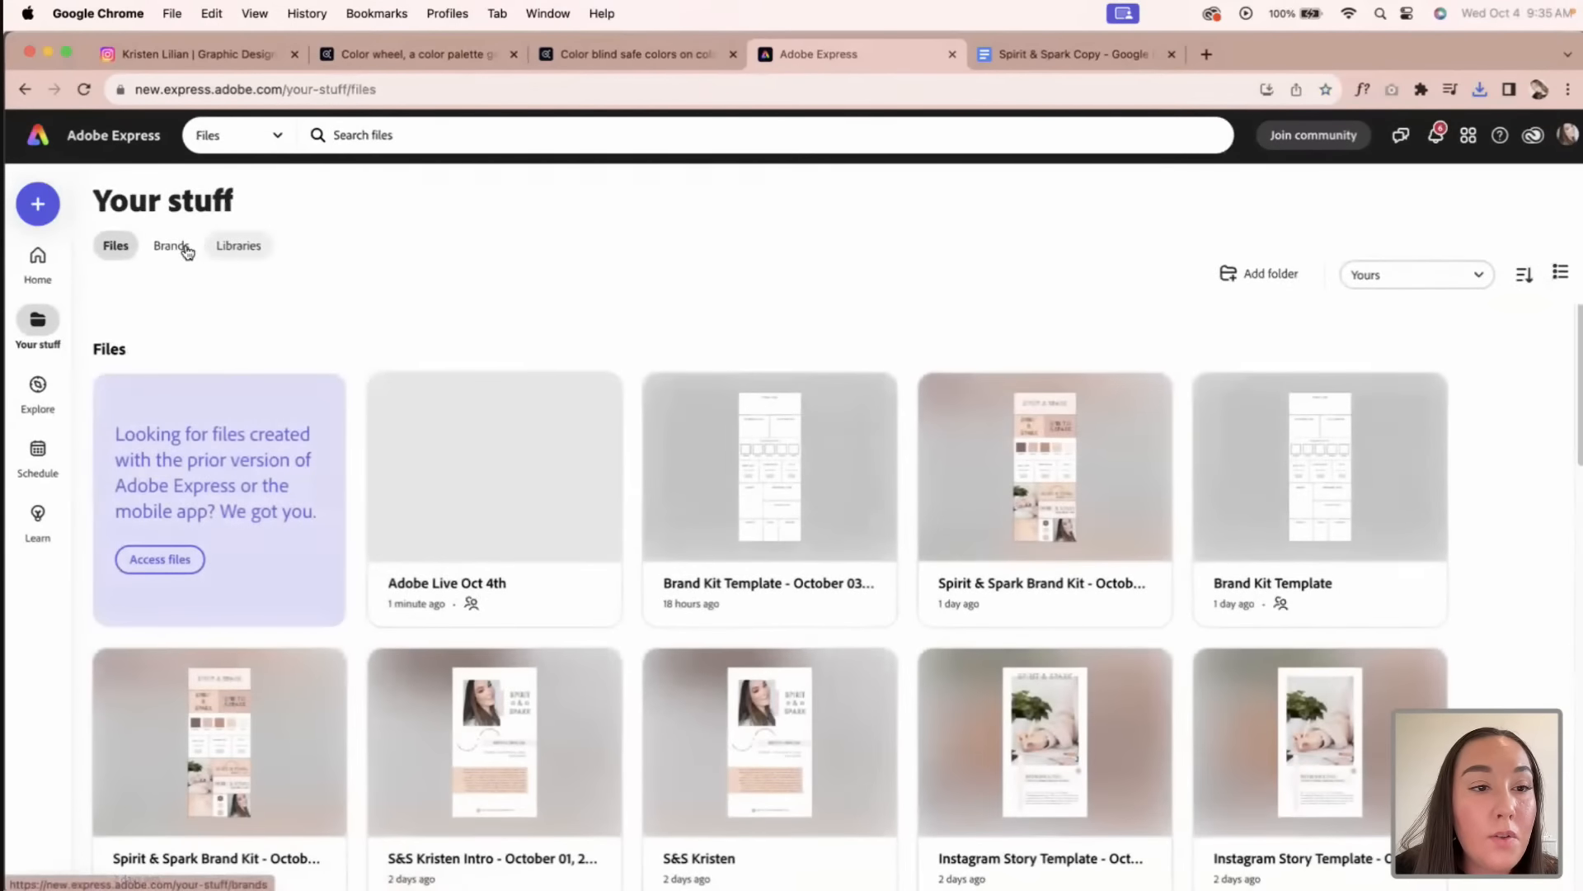
pyautogui.click(177, 247)
pyautogui.click(690, 531)
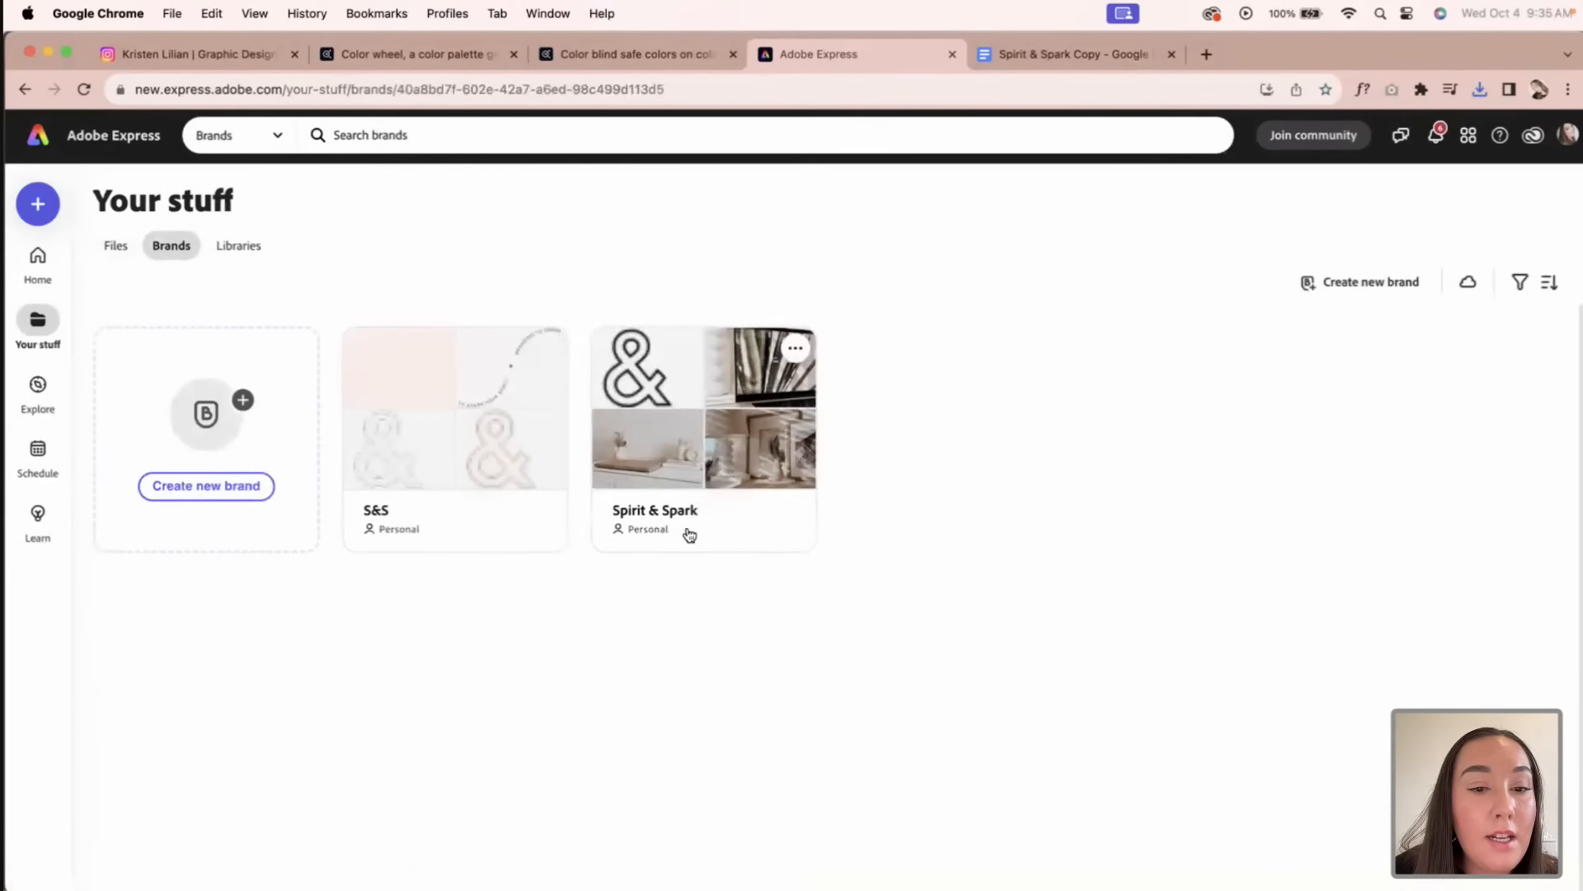
# Step: Start a new file from the Brand Kit Template stored in the Spirit & Spark brand
pyautogui.scroll(-5, 953, 563)
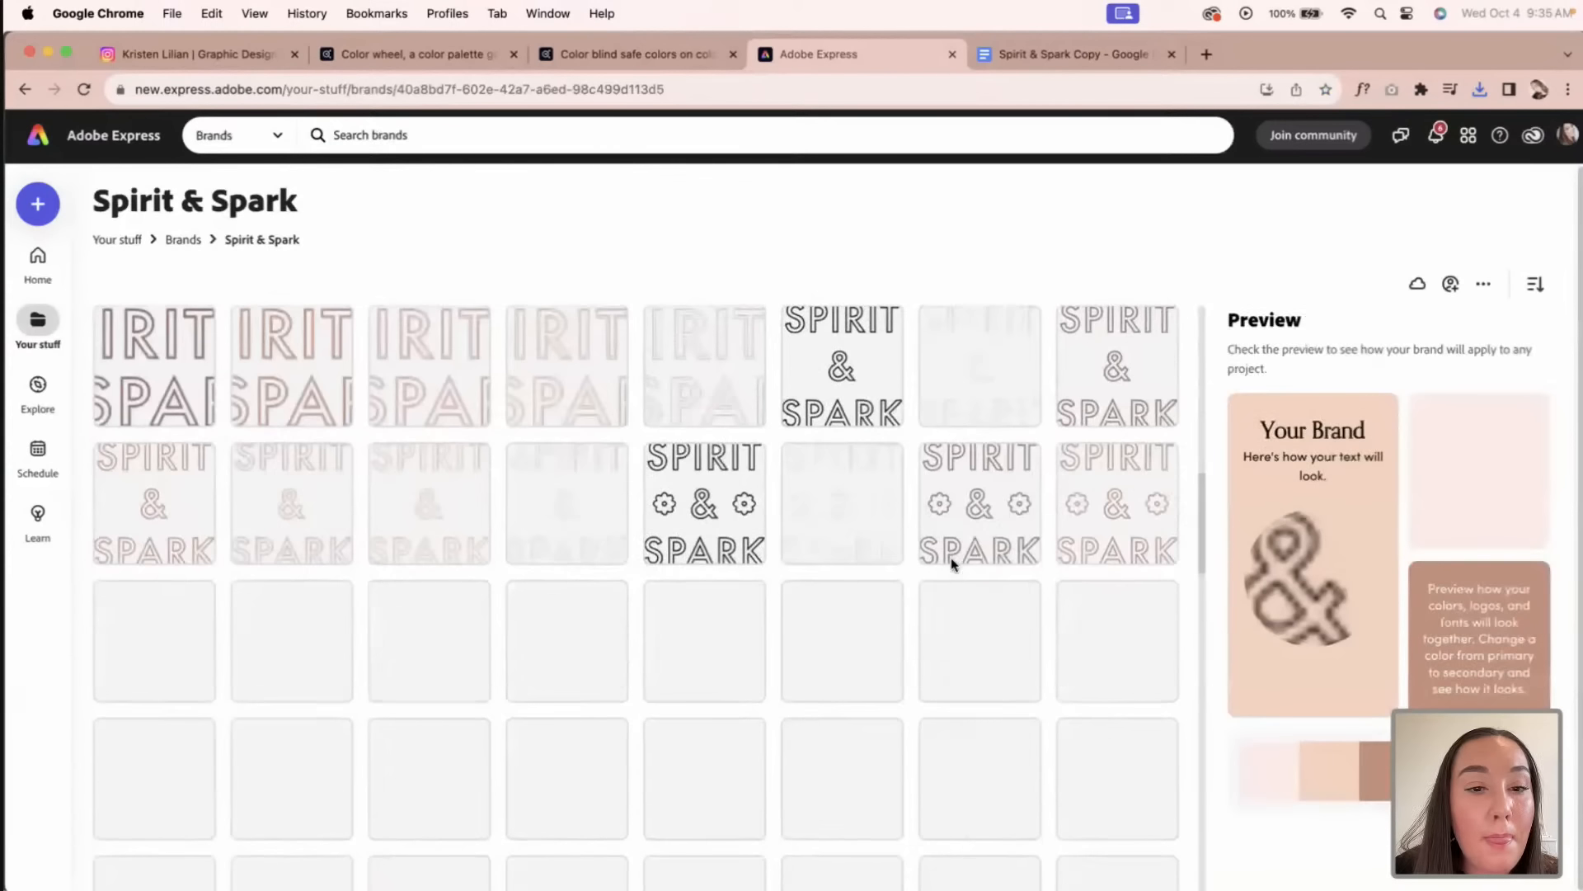
pyautogui.scroll(-5, 951, 565)
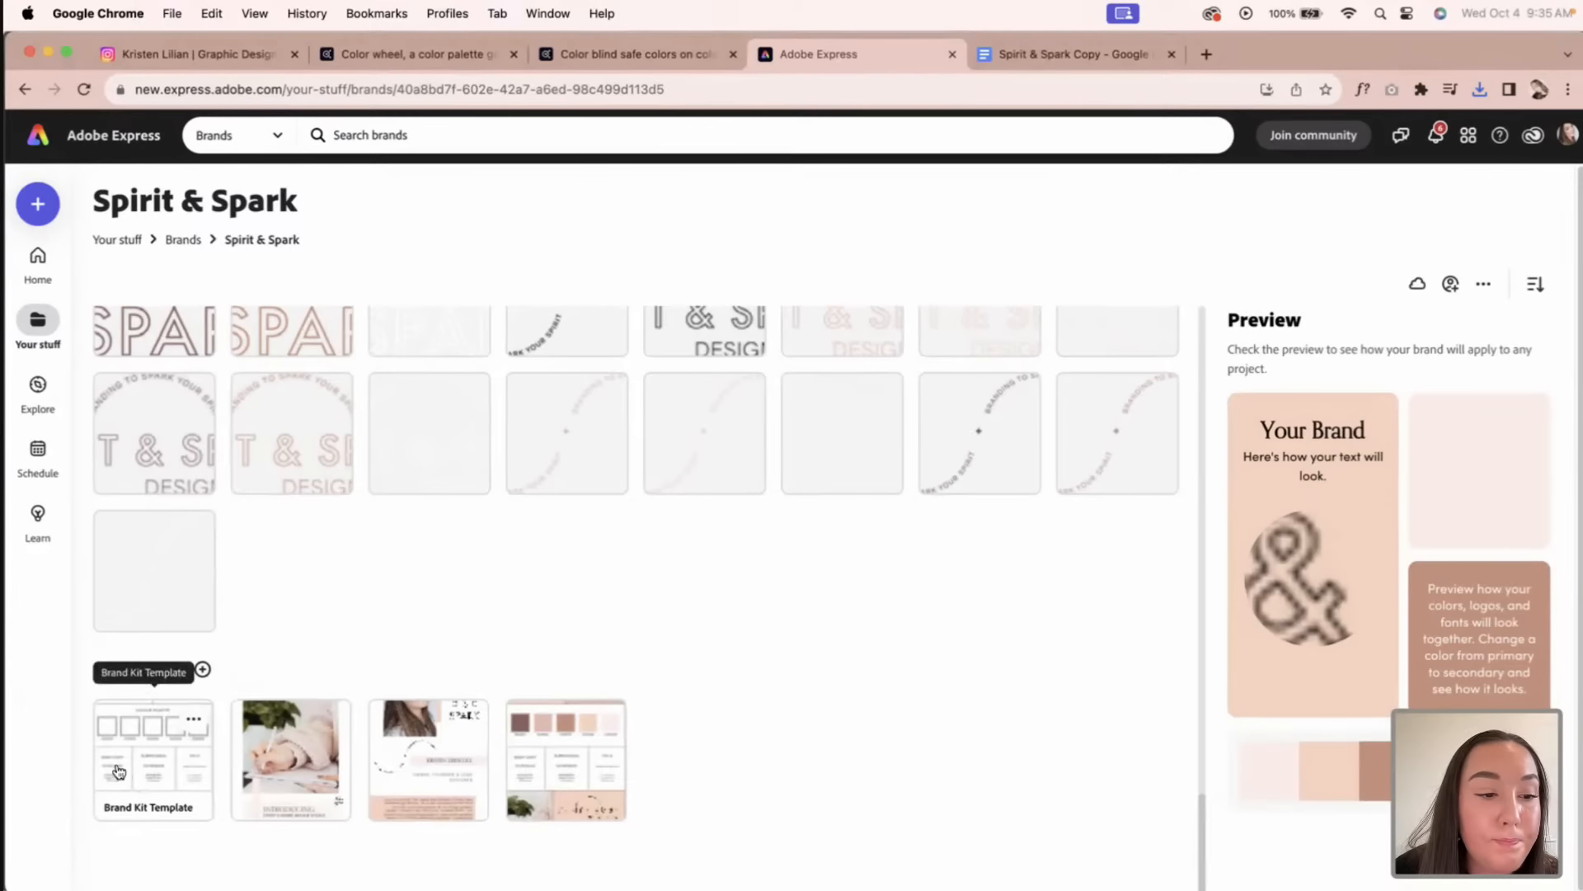
pyautogui.click(151, 739)
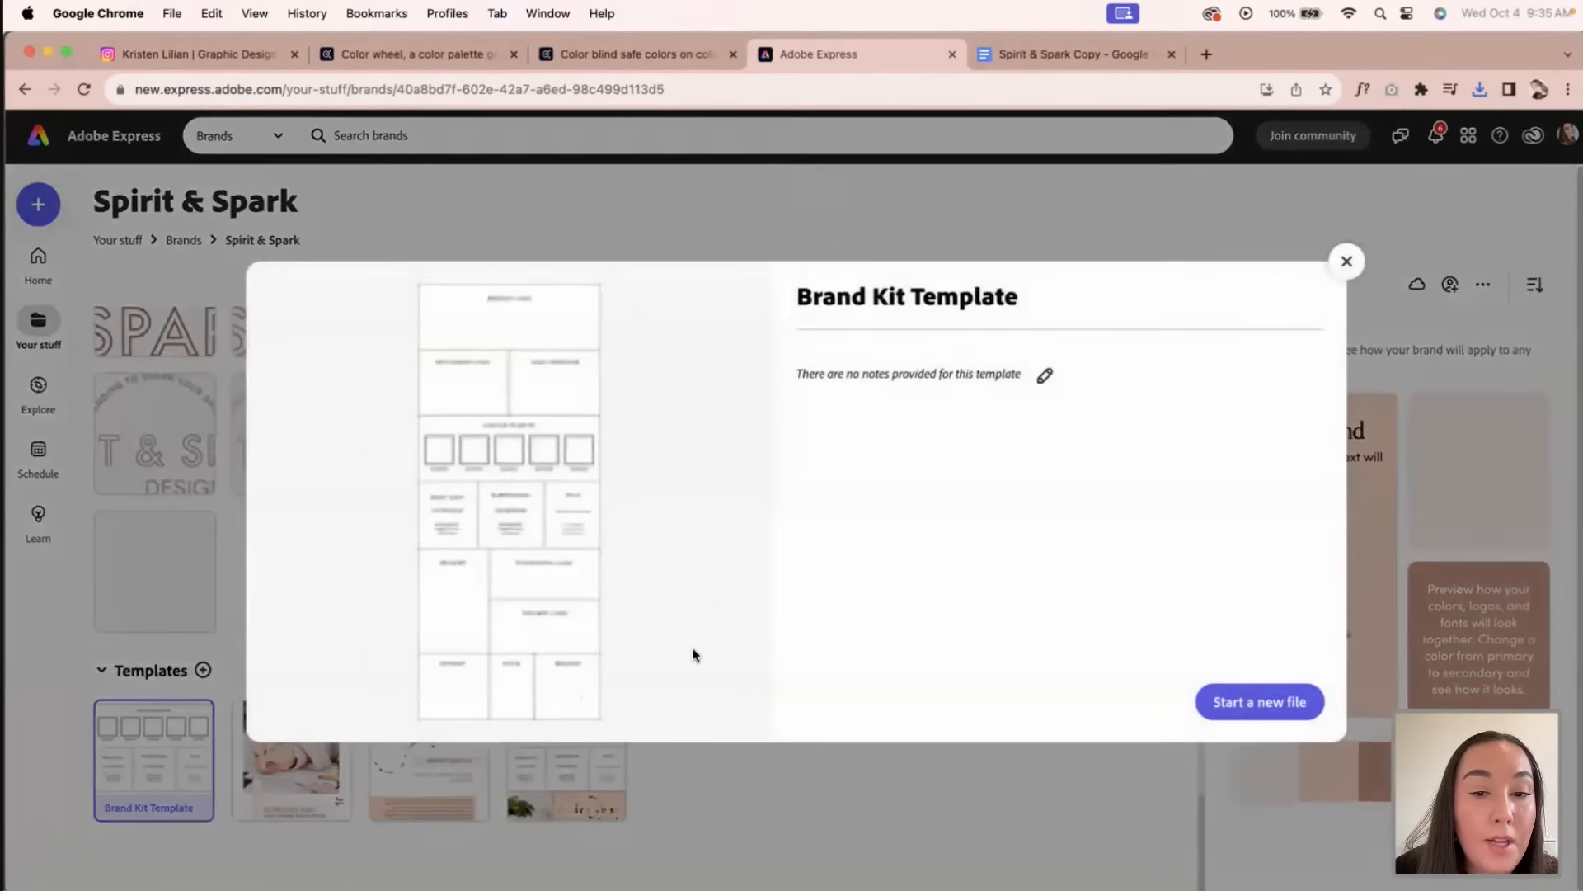
pyautogui.click(1198, 709)
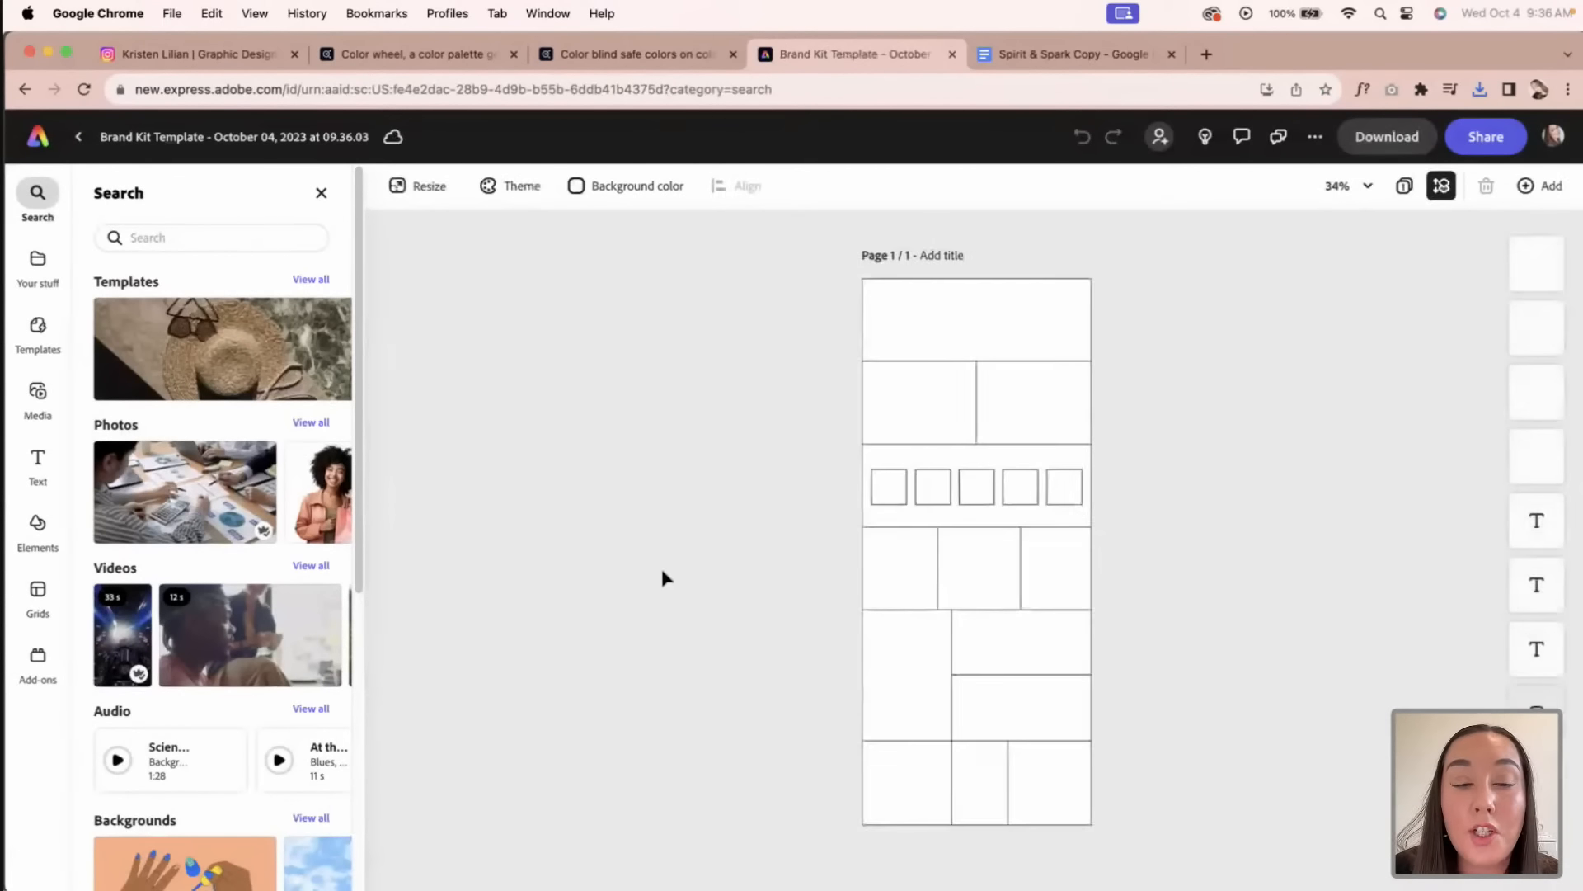
pyautogui.moveTo(806, 255); pyautogui.dragTo(1130, 858)
pyautogui.click(1170, 809)
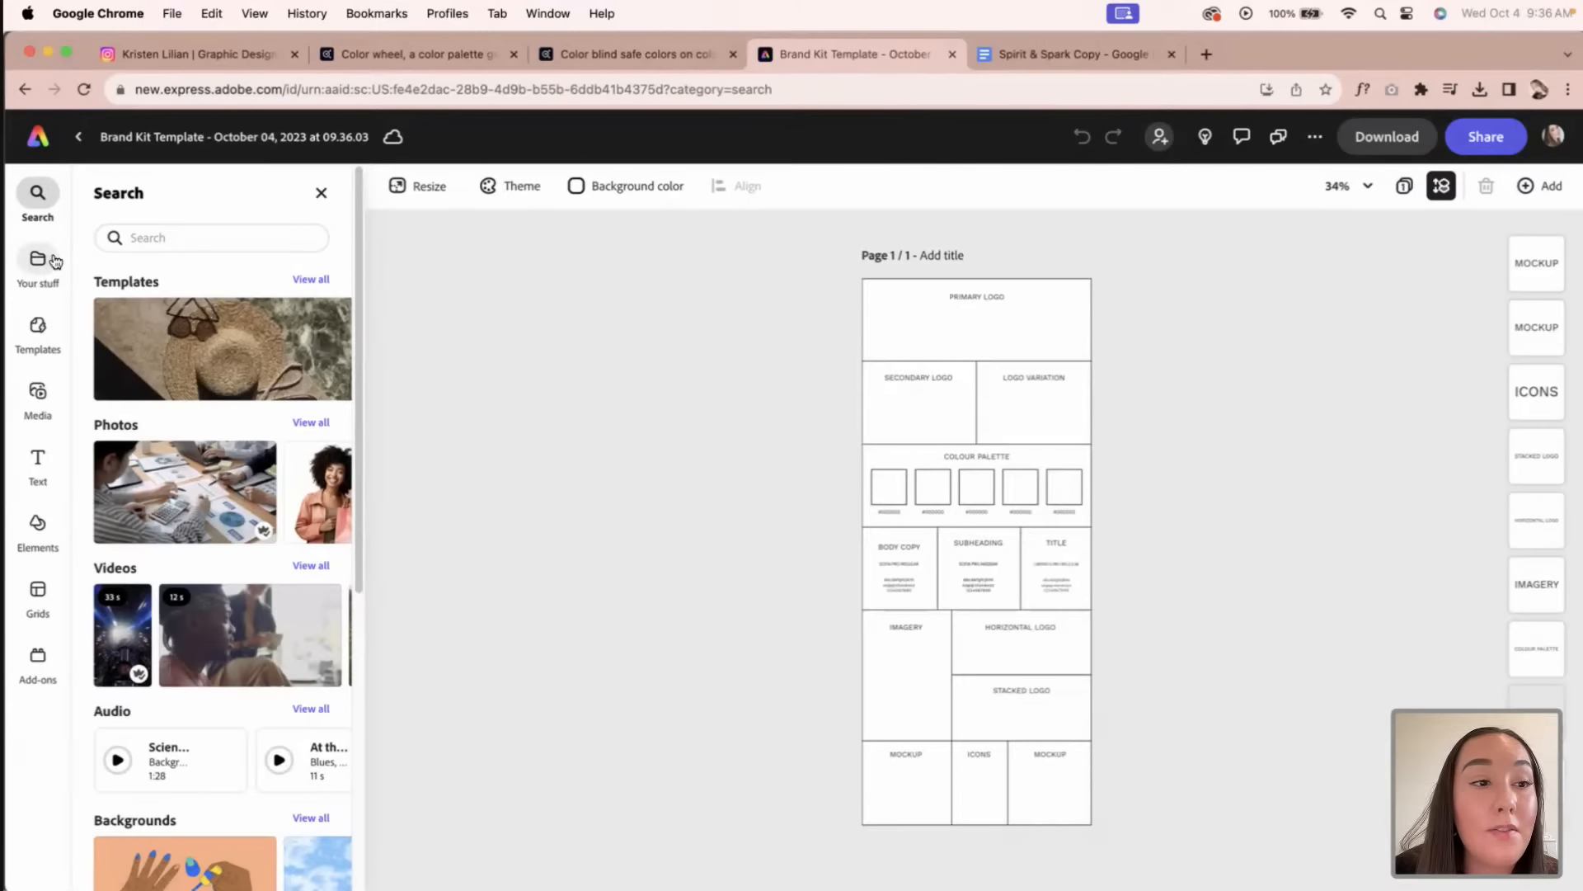
# Step: Return to the home page and create a blank 1080 x 1920 px Instagram story from scratch
pyautogui.click(39, 144)
pyautogui.scroll(-3, 704, 611)
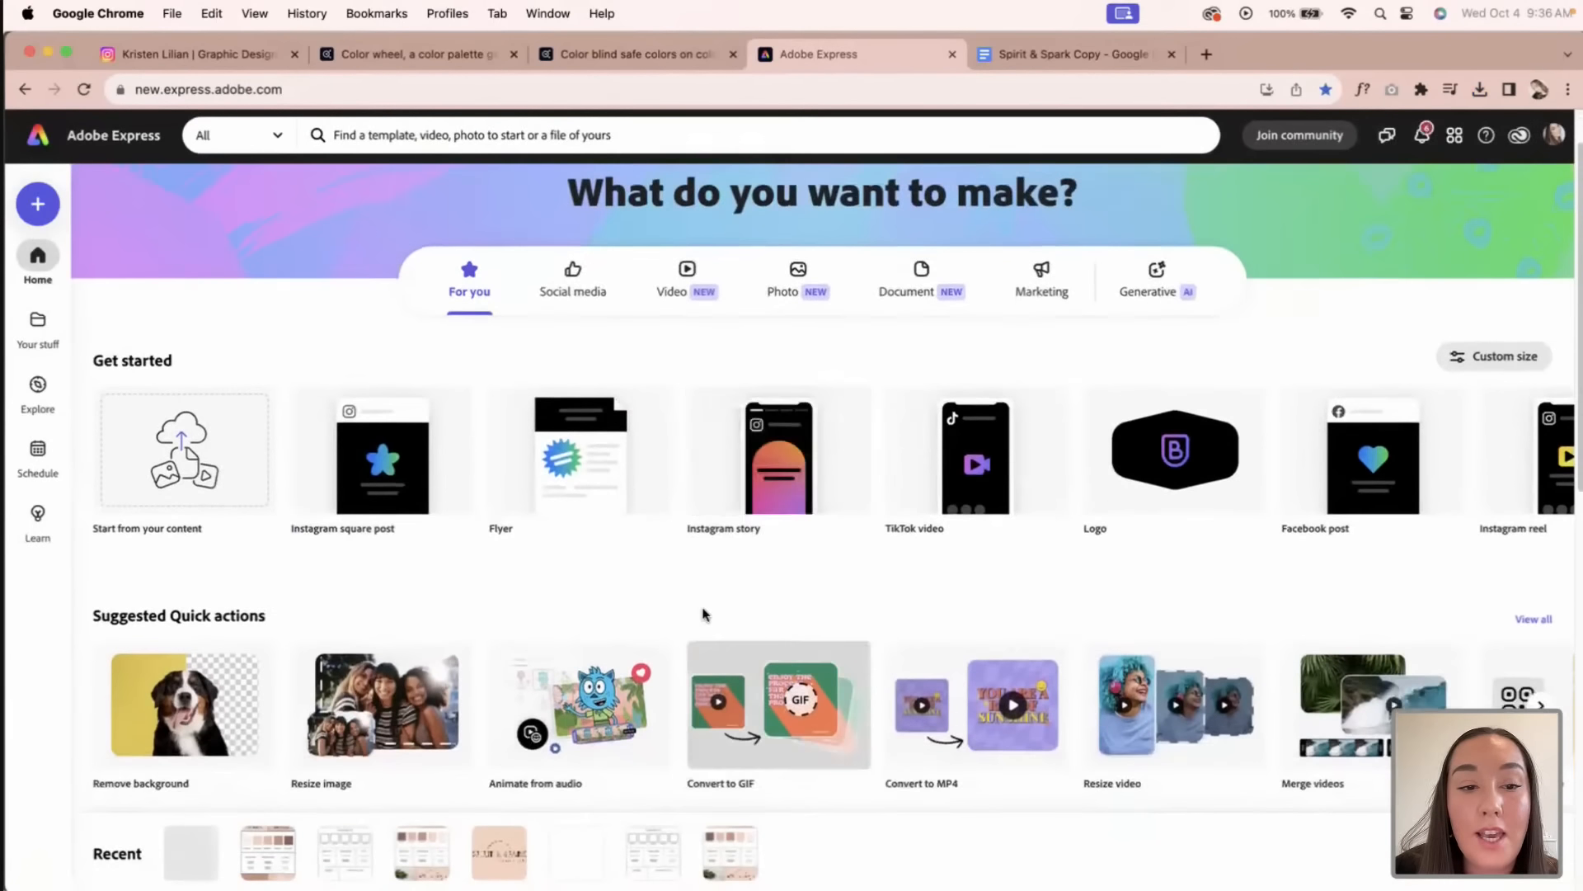
pyautogui.scroll(1, 734, 495)
pyautogui.moveTo(755, 439)
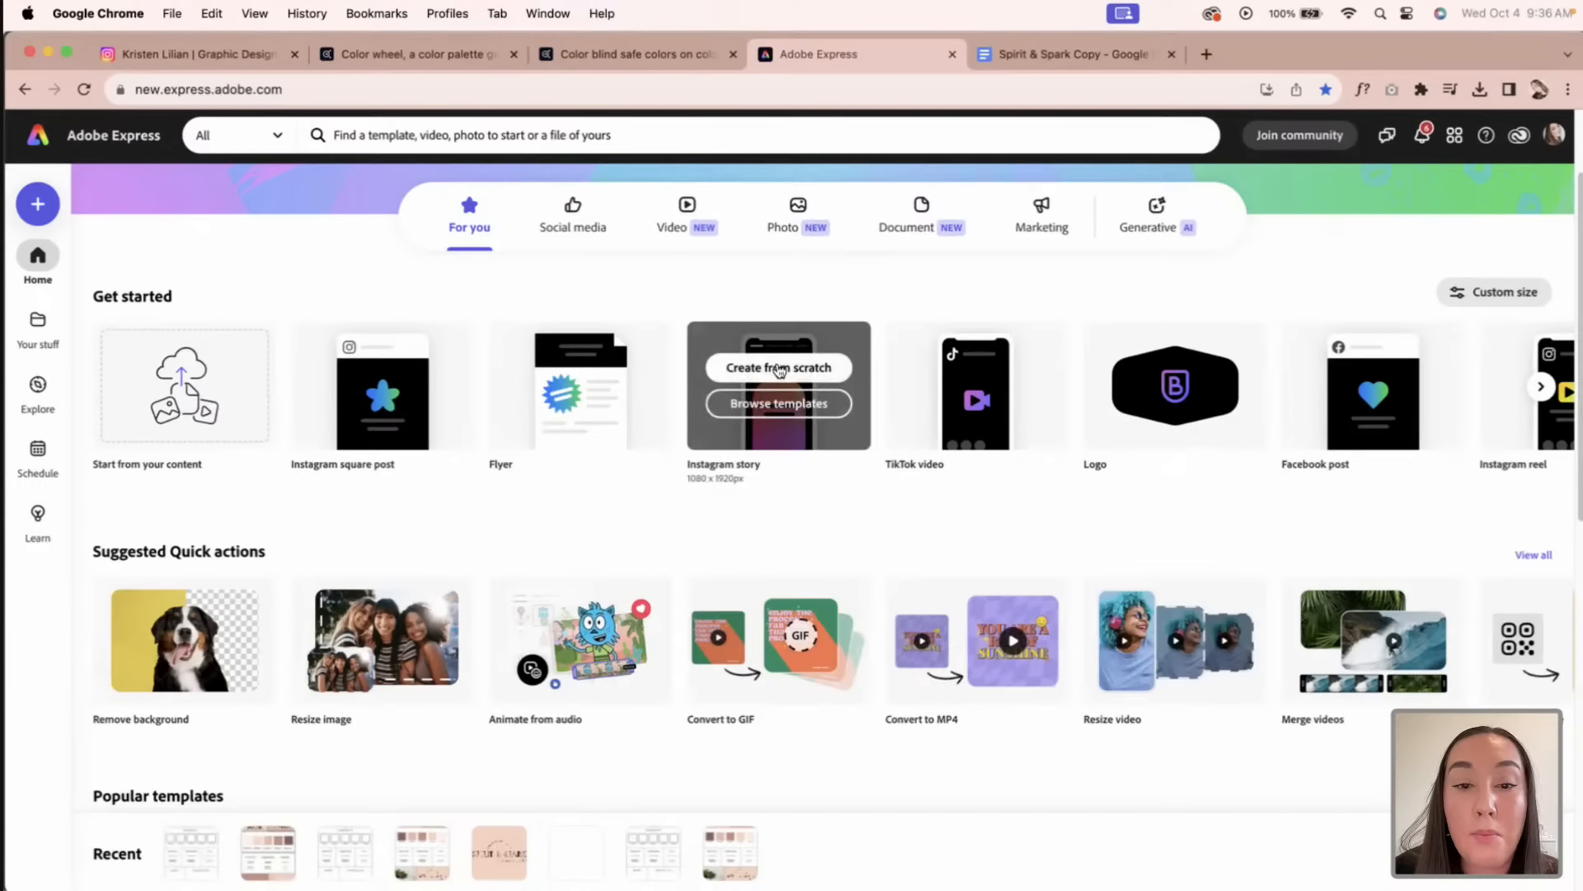
pyautogui.click(778, 367)
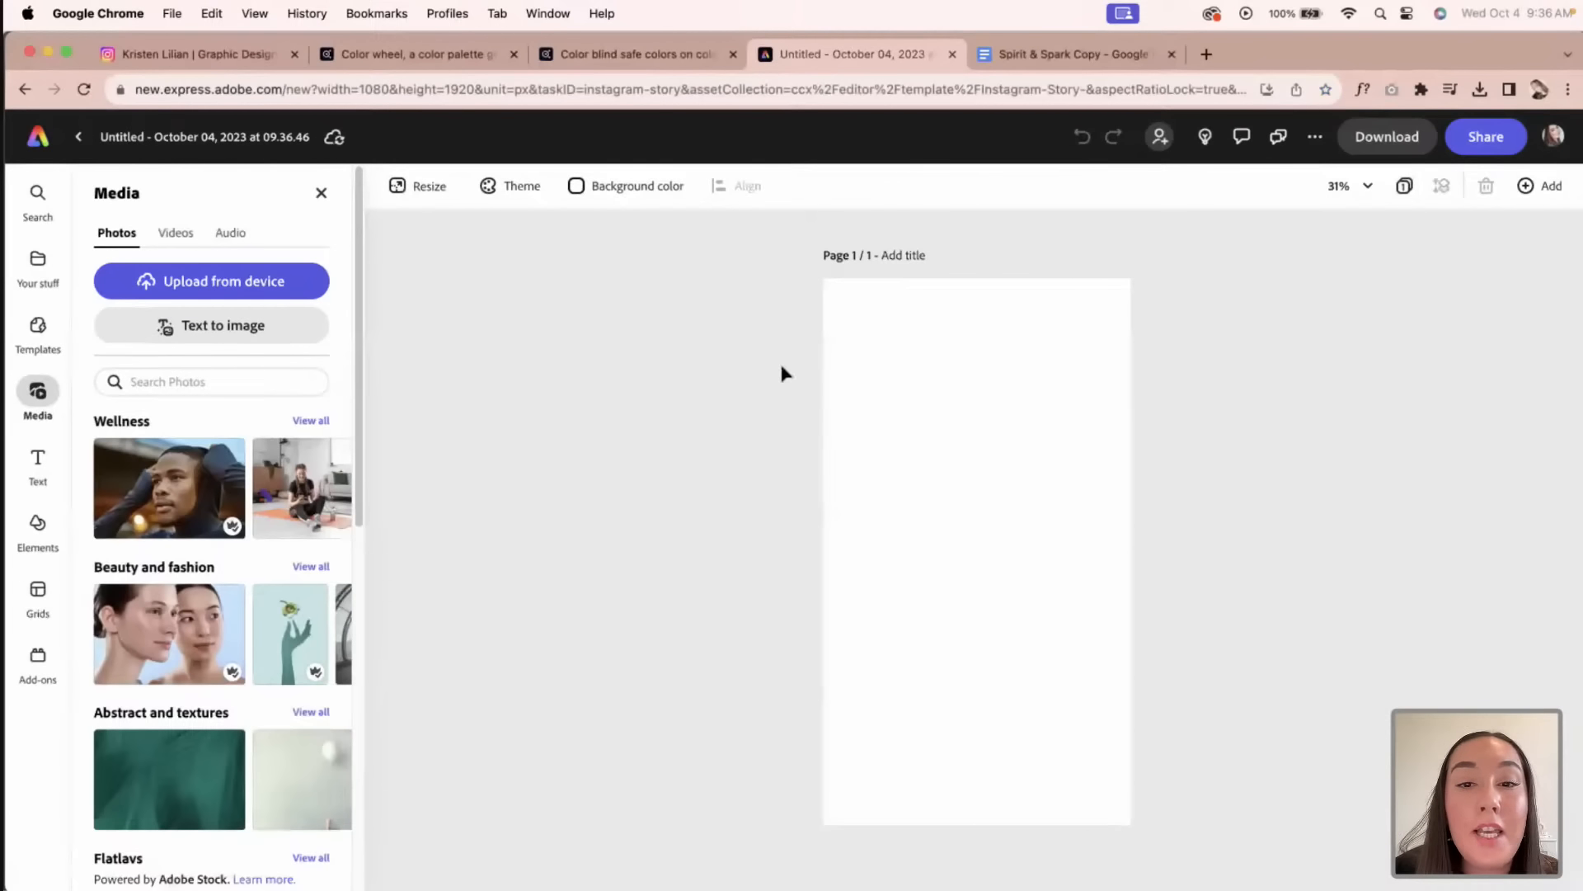
# Step: Browse the ready-made Instagram story templates
pyautogui.click(35, 333)
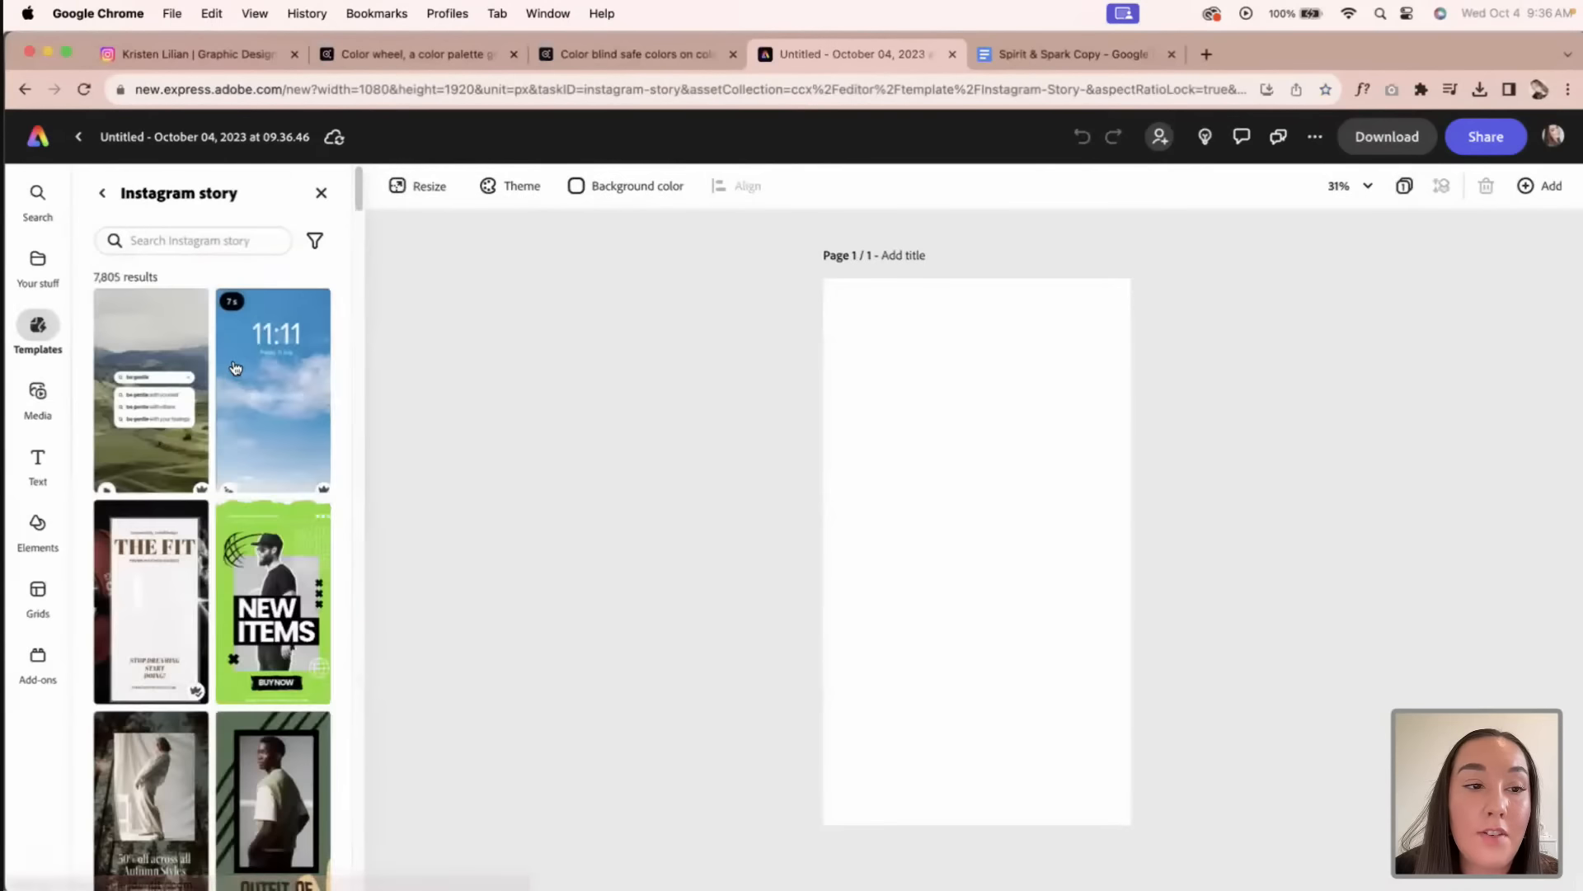
pyautogui.scroll(-5, 236, 389)
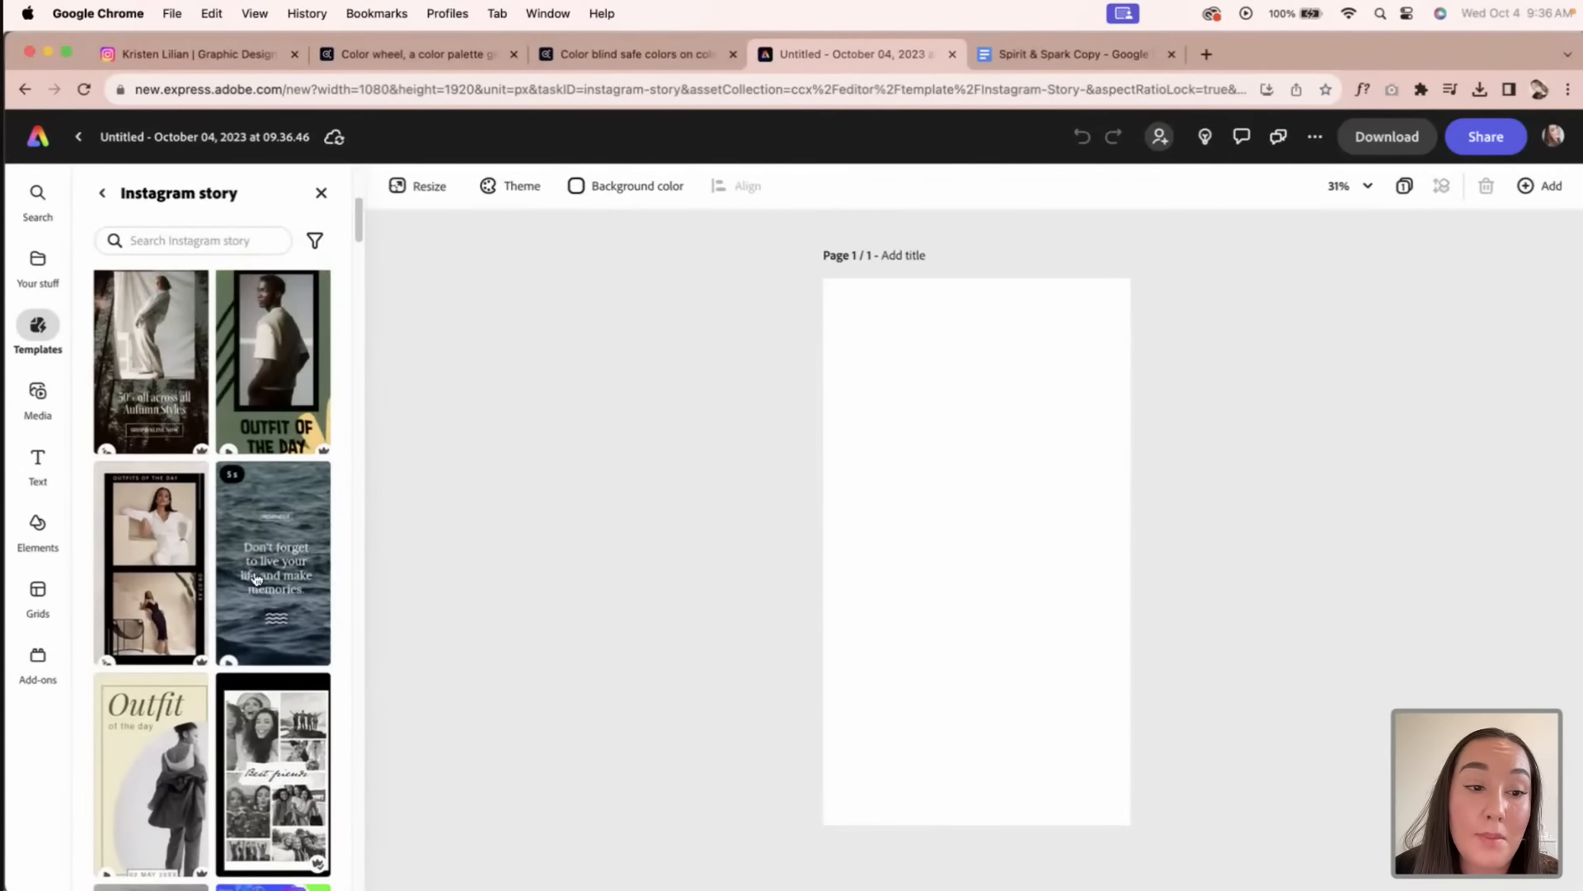
pyautogui.scroll(-3, 256, 582)
pyautogui.scroll(-2, 256, 582)
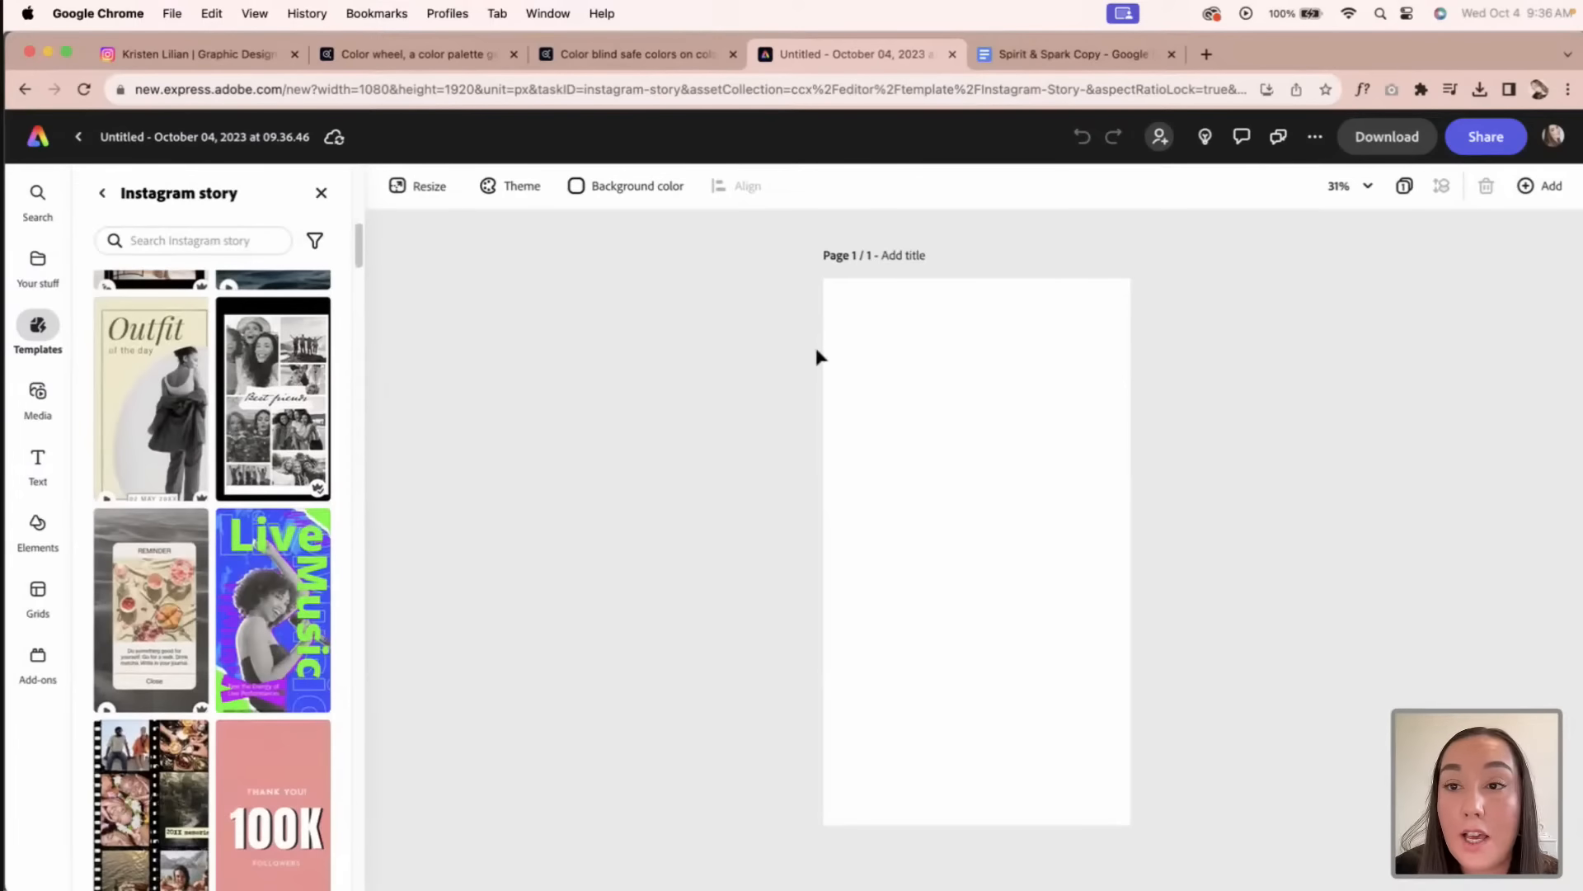
pyautogui.scroll(1, 249, 464)
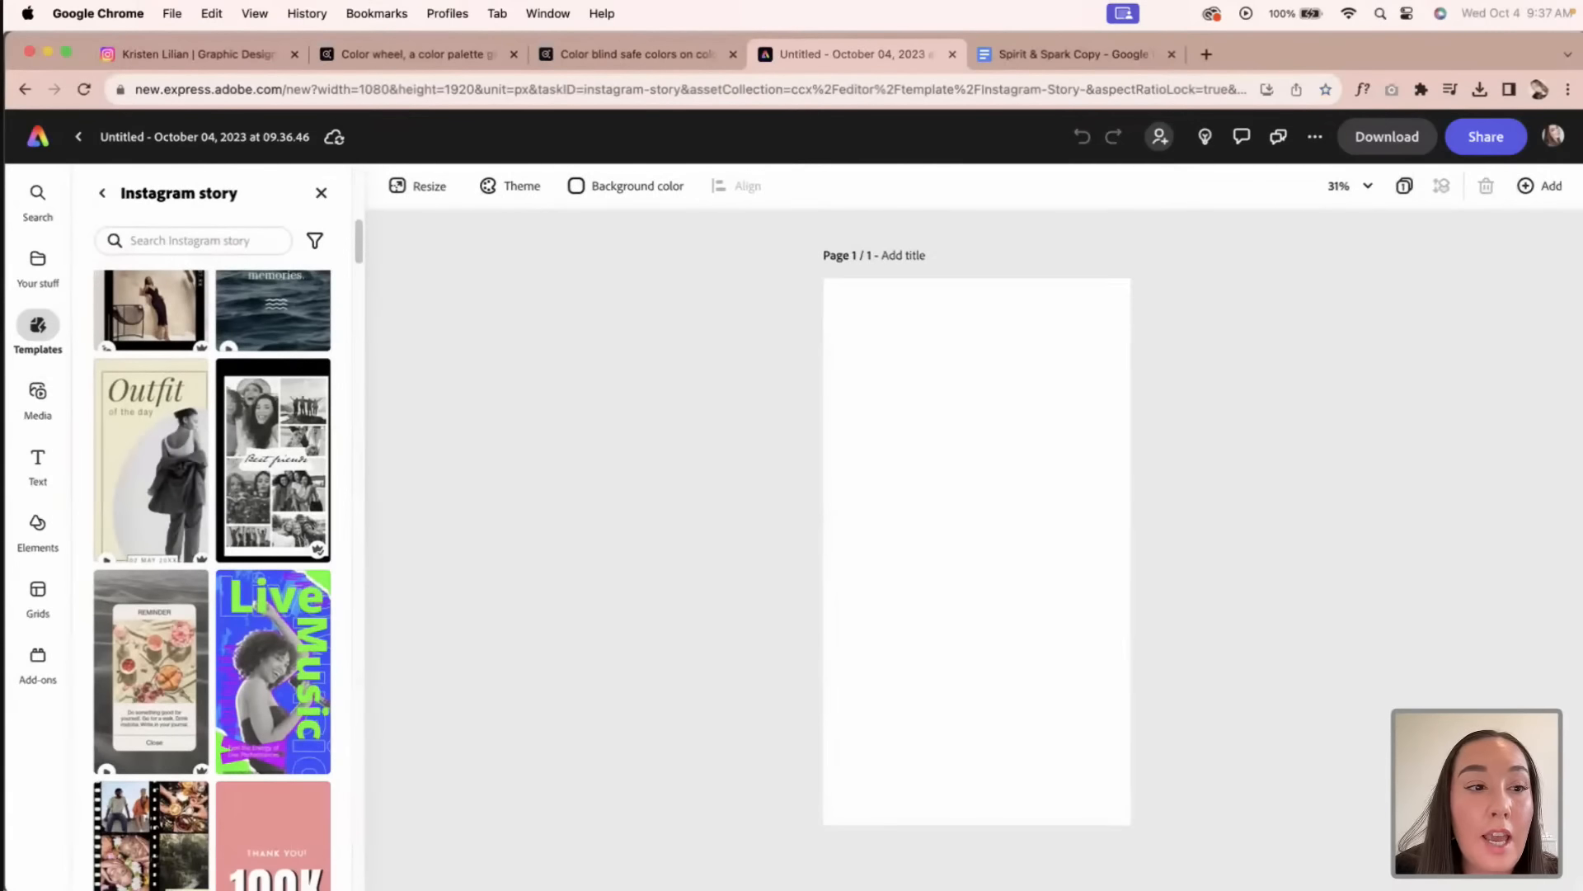
# Step: Add the black Spirit & Spark Design Studio logo from the brand assets, enlarge it and centre it near the story's top edge
pyautogui.click(37, 262)
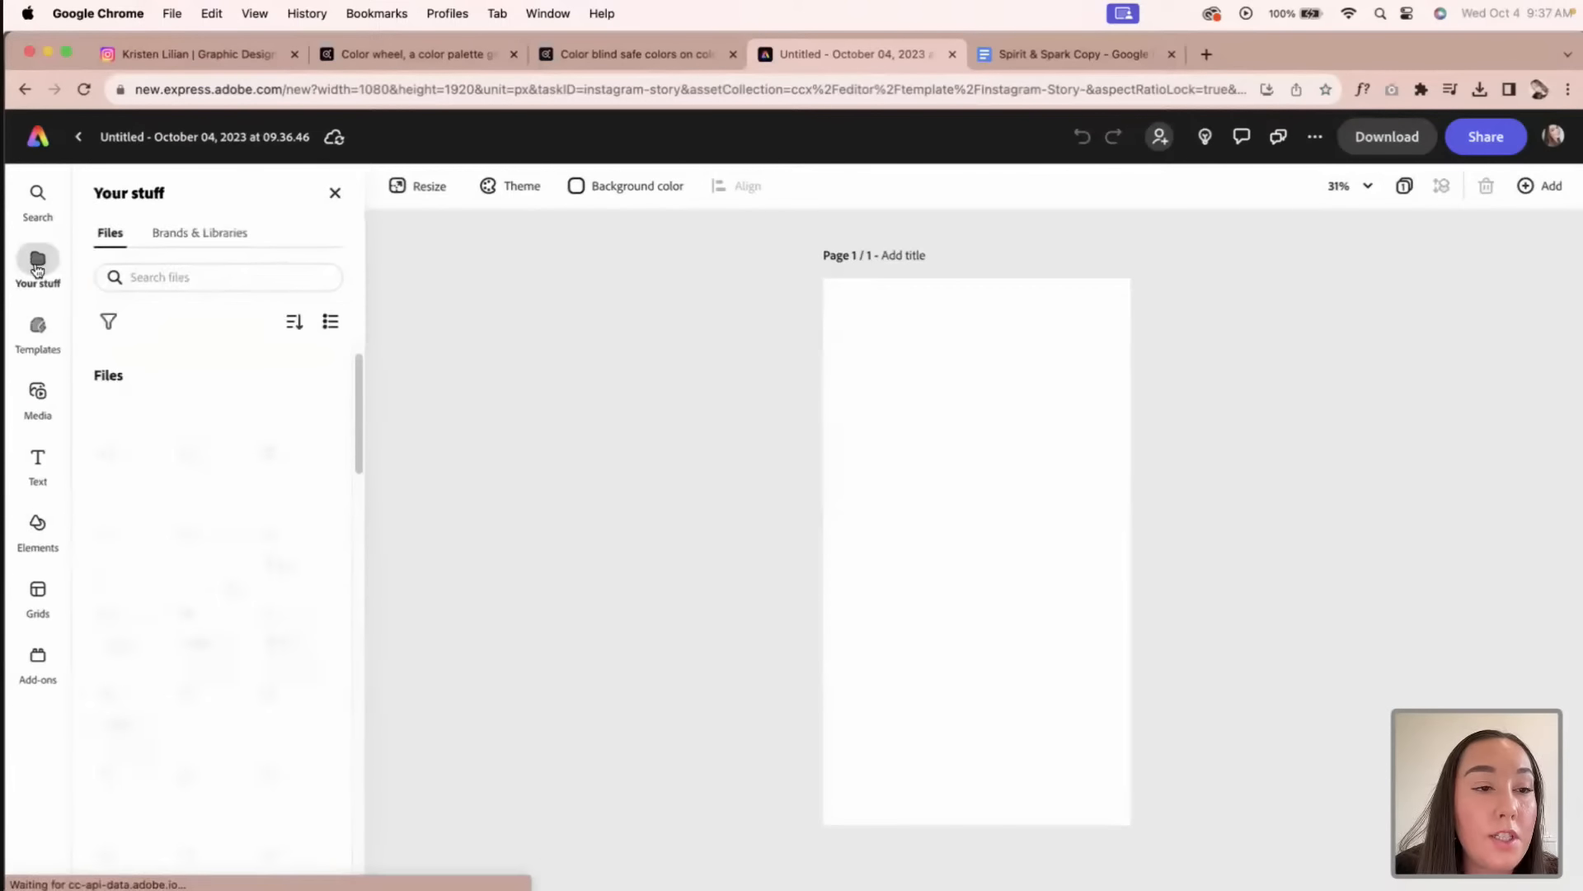
pyautogui.click(200, 231)
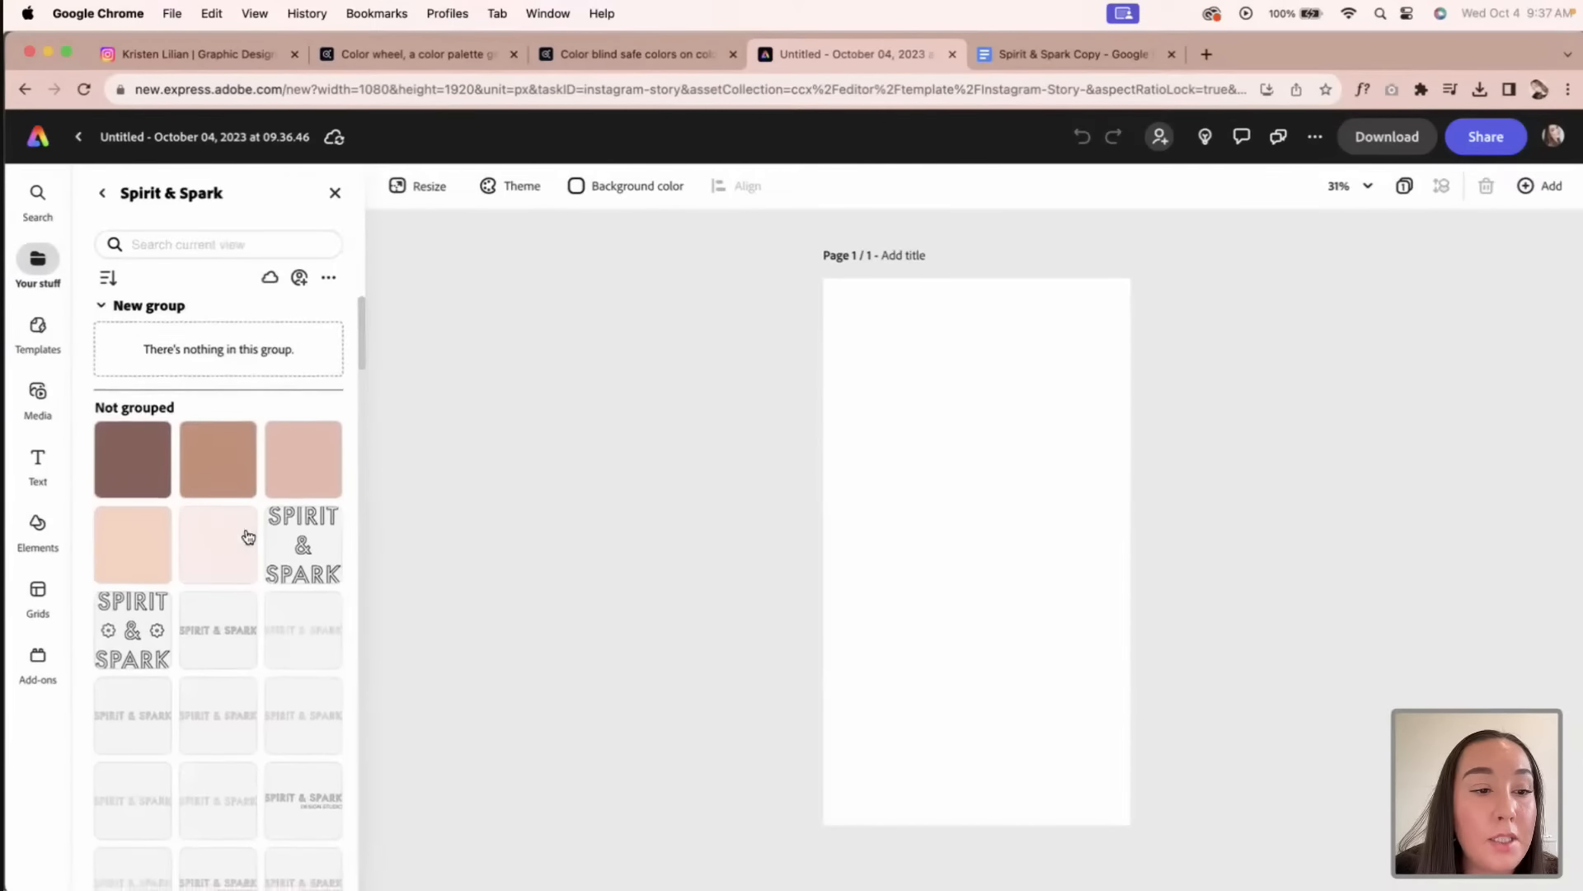
pyautogui.scroll(-4, 231, 528)
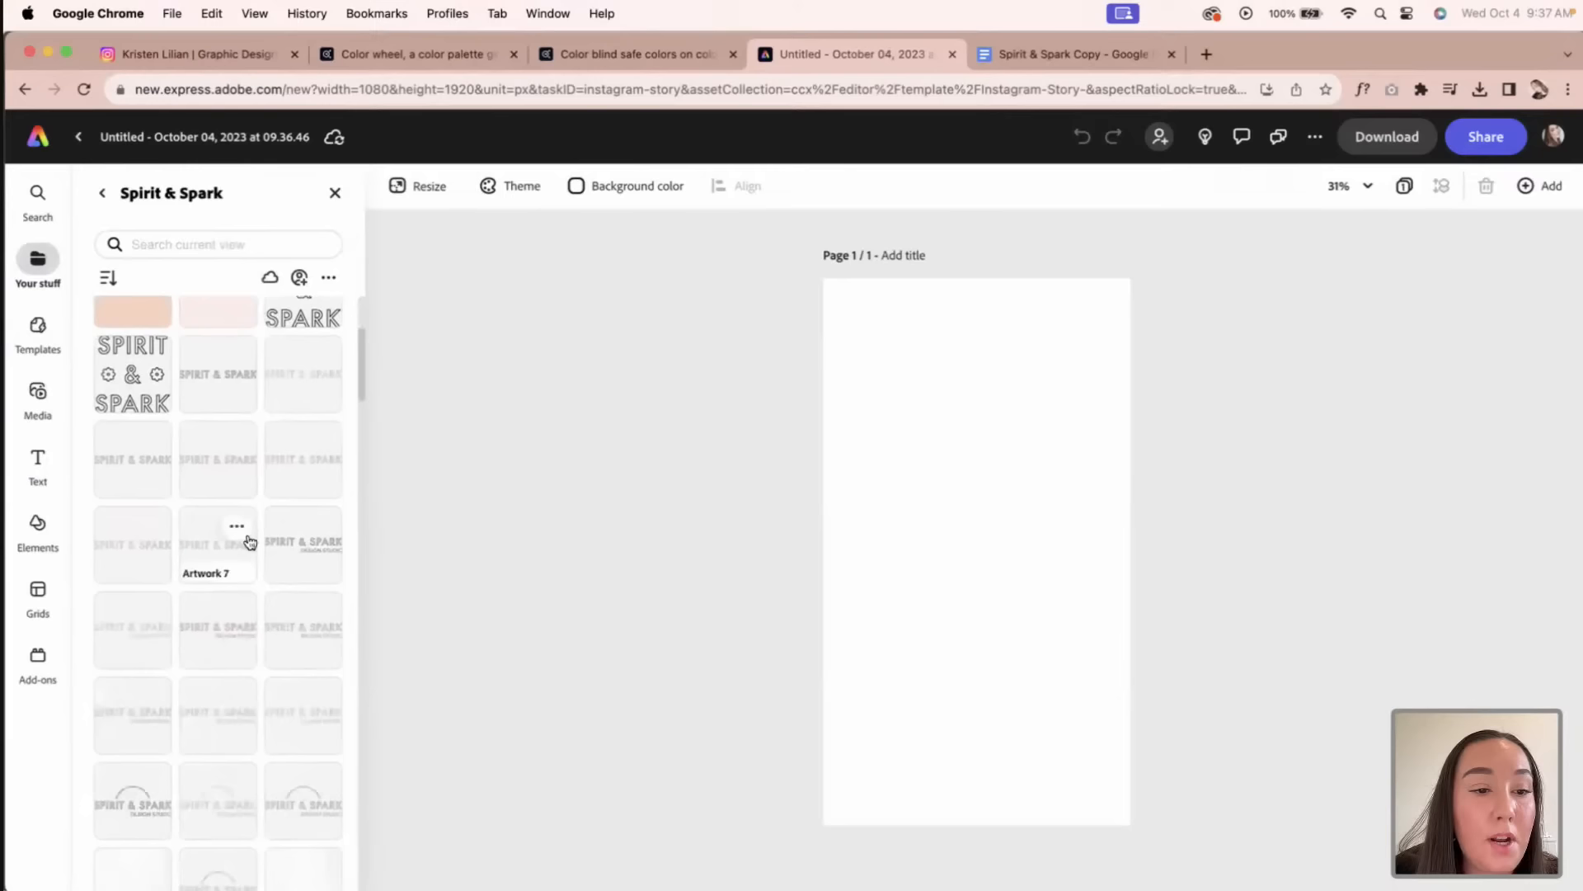
pyautogui.click(305, 557)
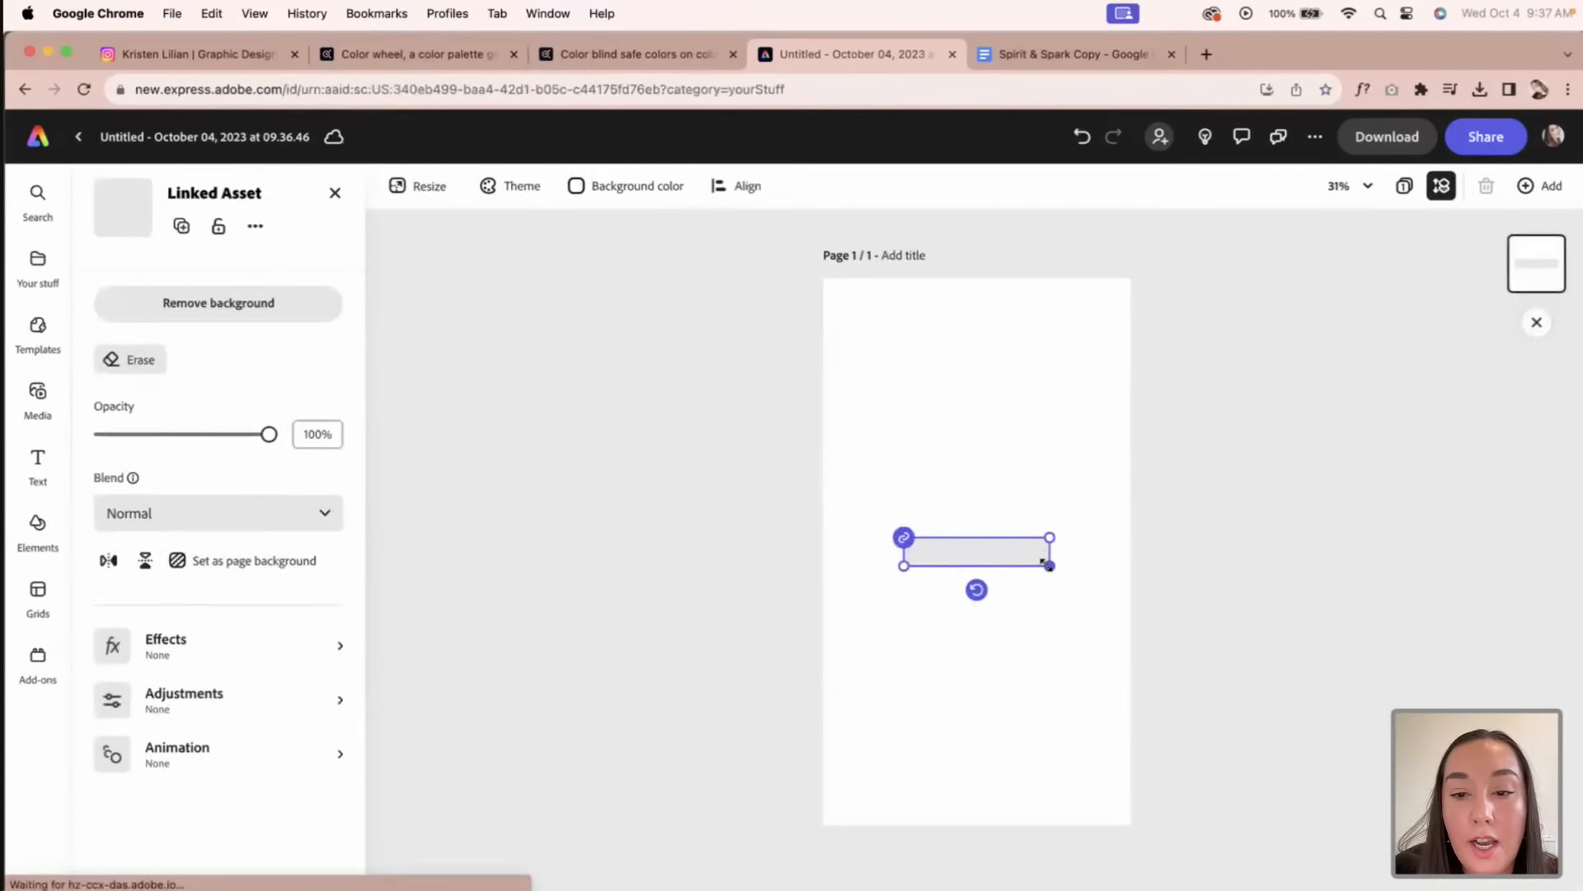
pyautogui.moveTo(1046, 564); pyautogui.dragTo(1056, 329)
pyautogui.click(773, 410)
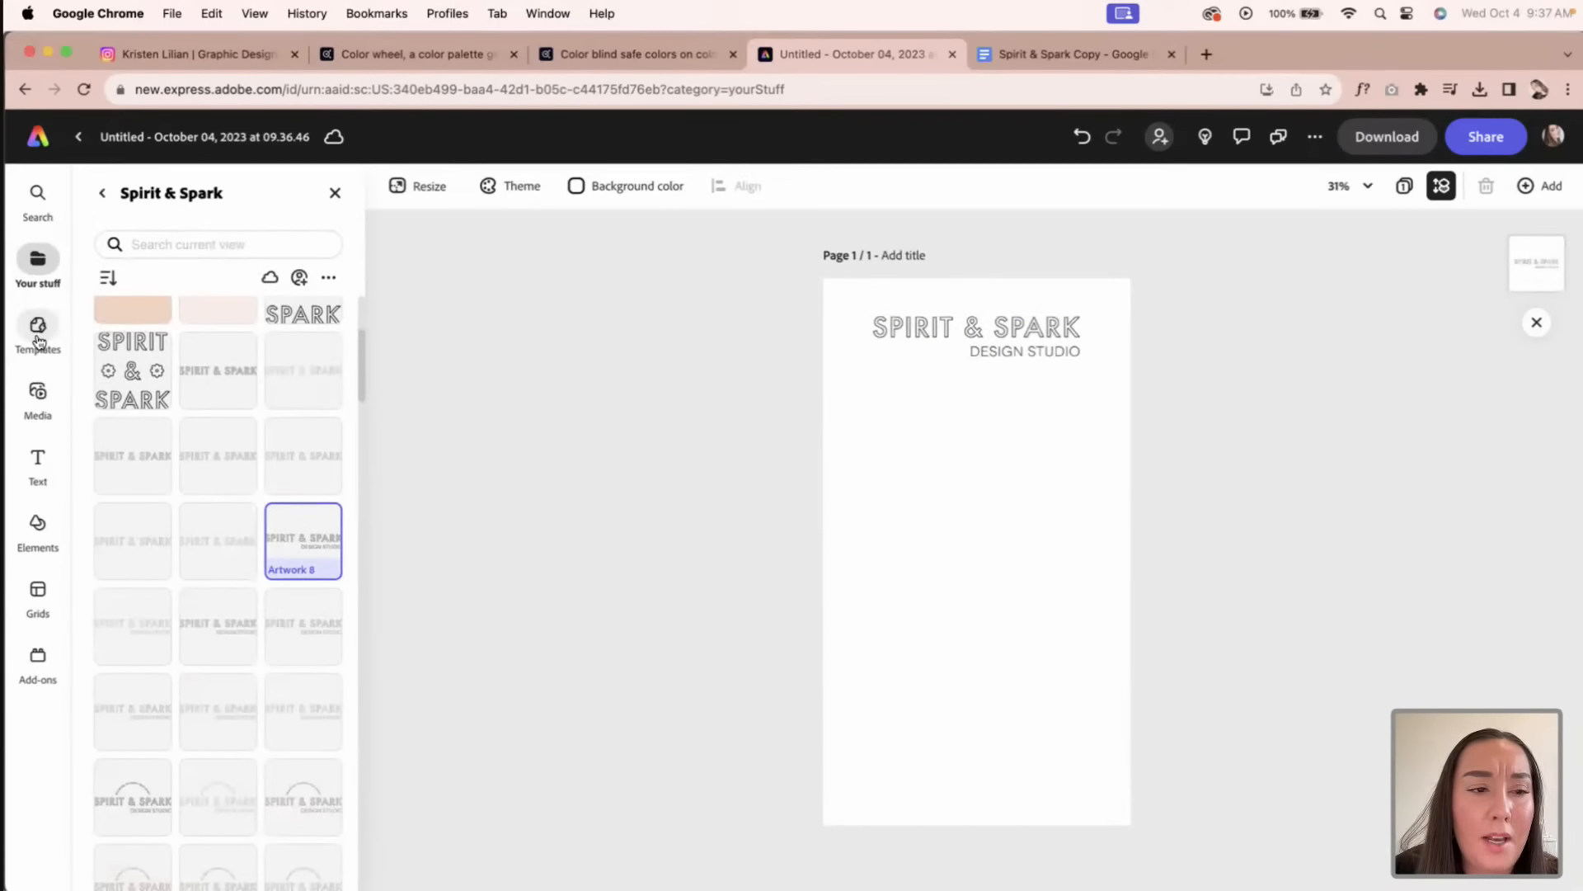
# Step: Upload the photo S&S2.png from the 07 Imagery folder on the device into the story
pyautogui.moveTo(37, 417)
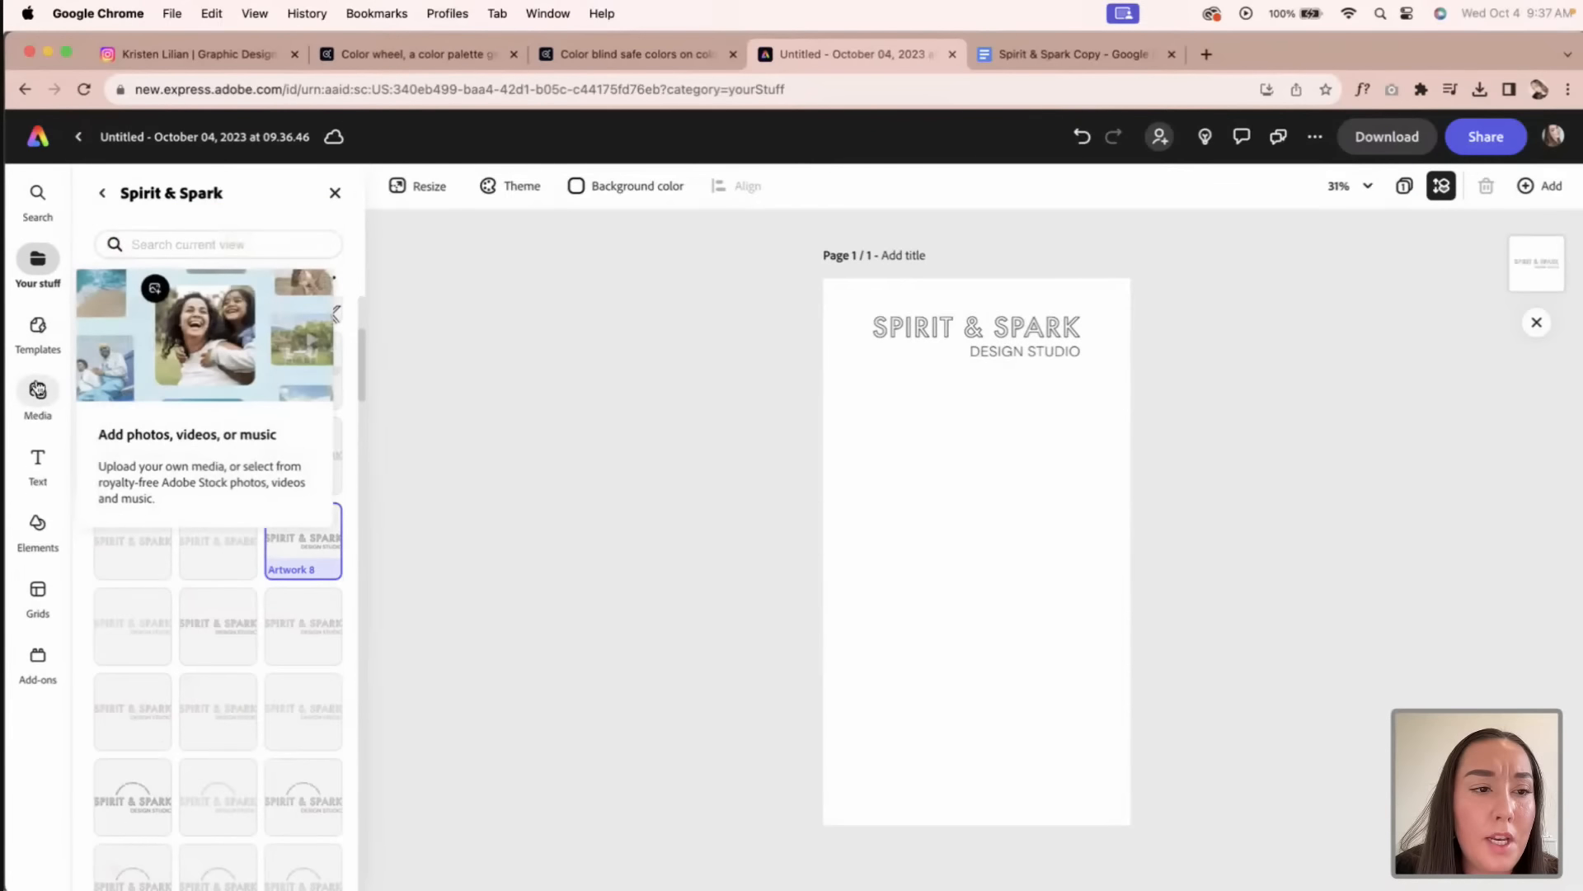
pyautogui.click(37, 325)
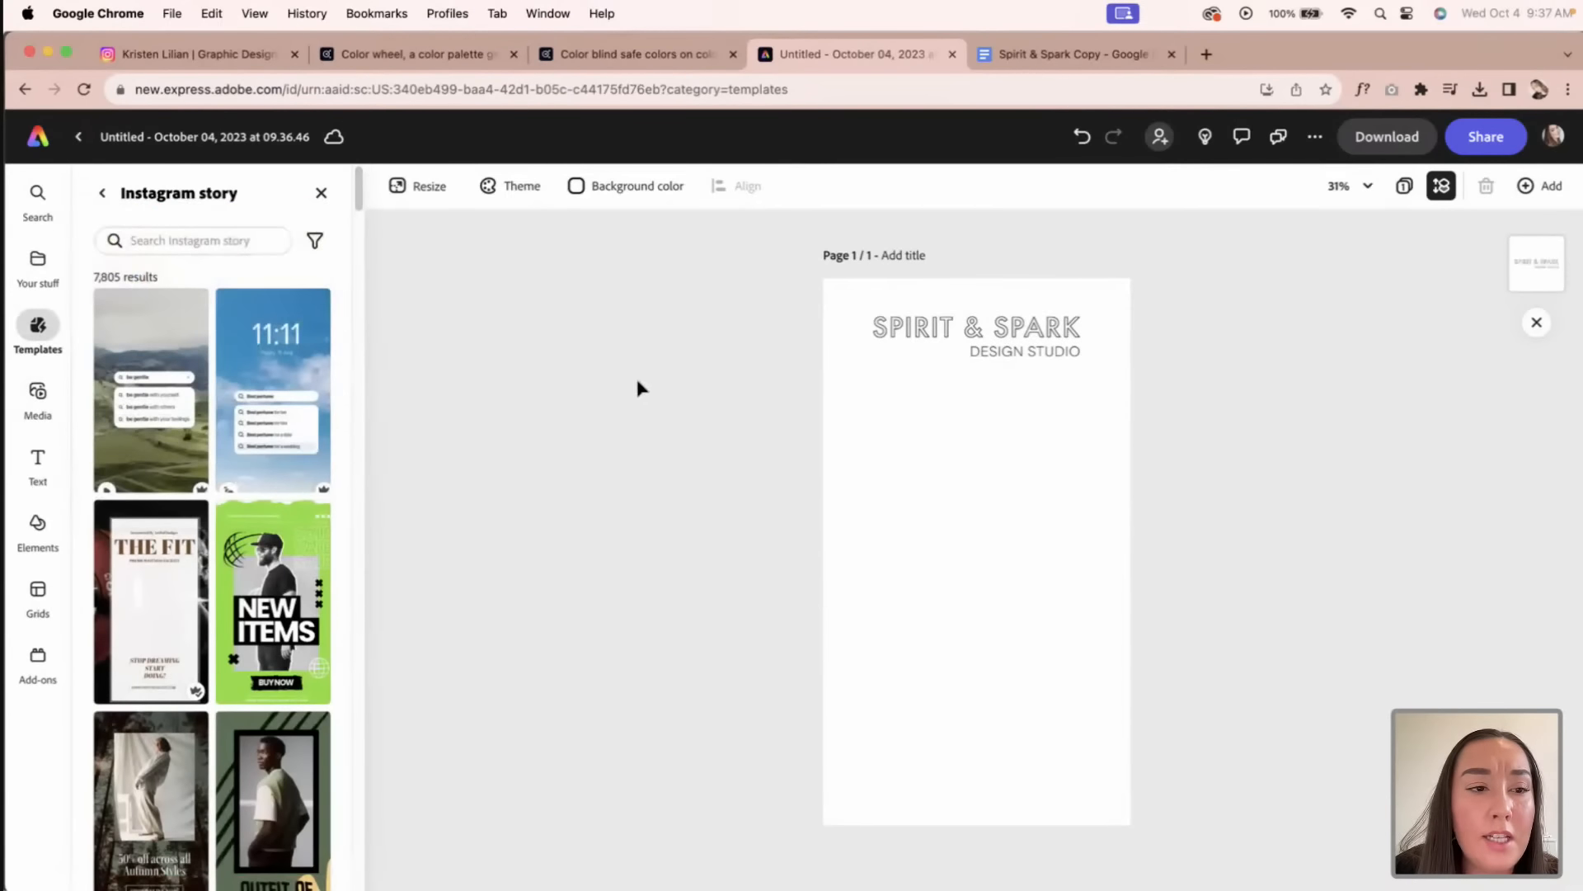
pyautogui.click(37, 262)
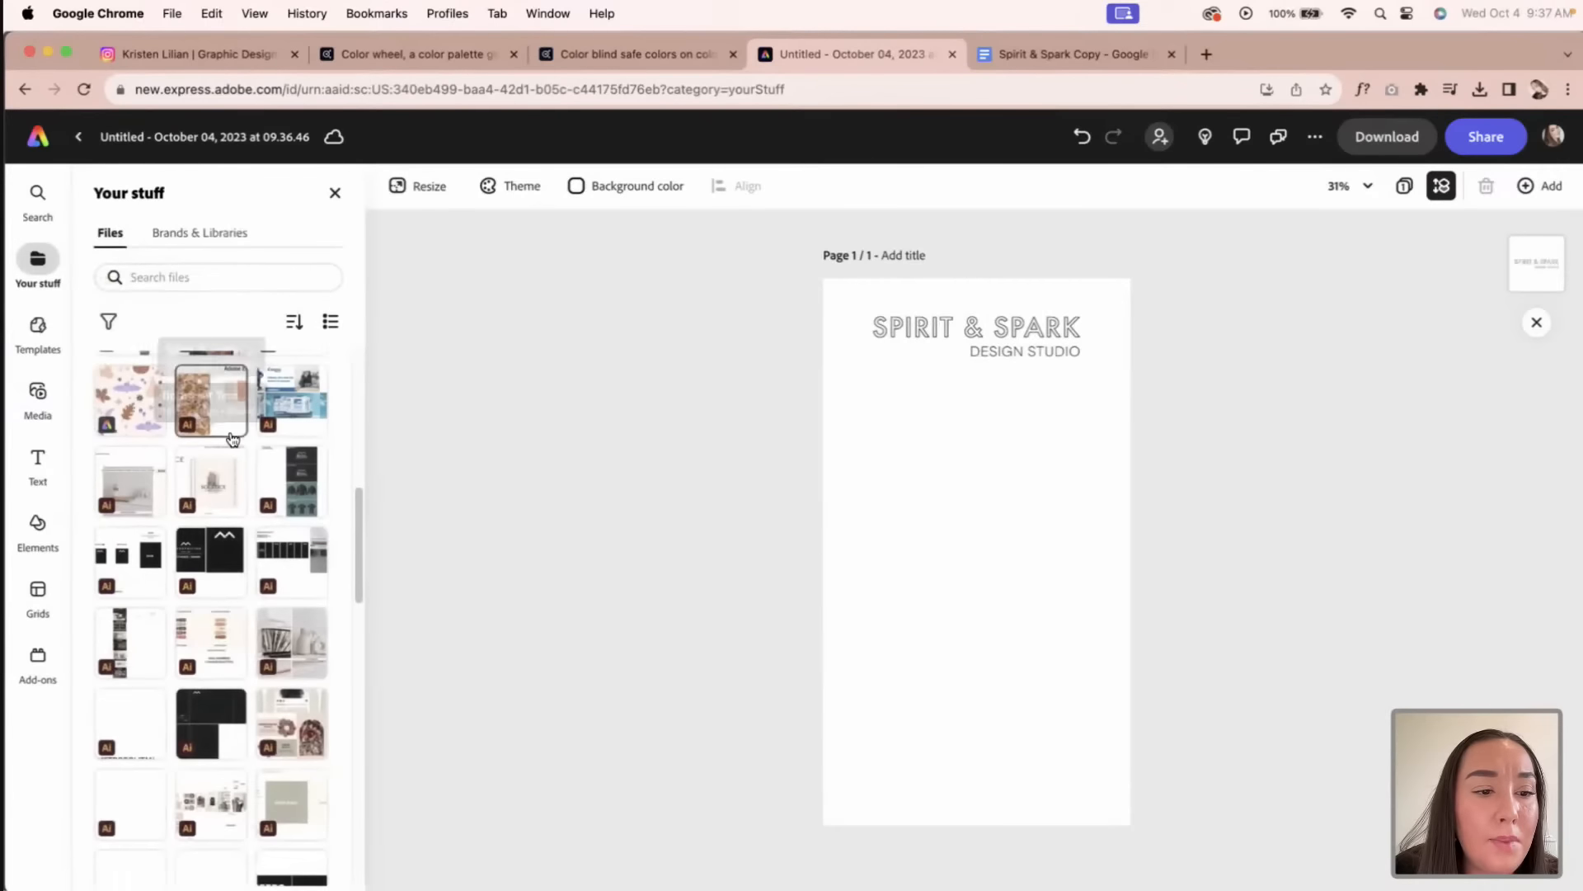
pyautogui.click(37, 395)
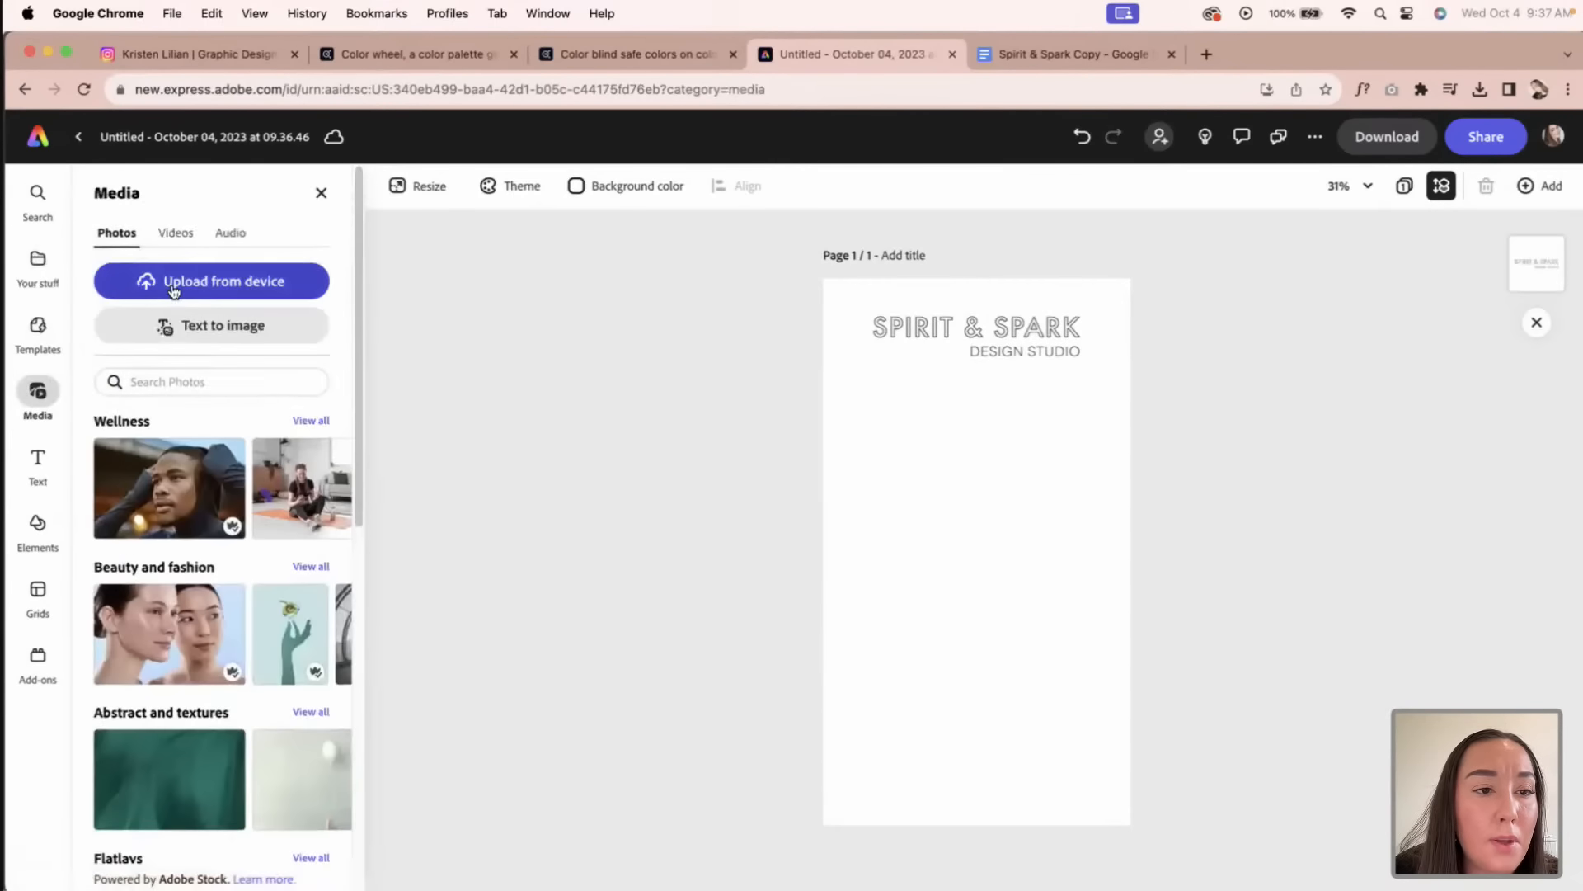
pyautogui.click(174, 289)
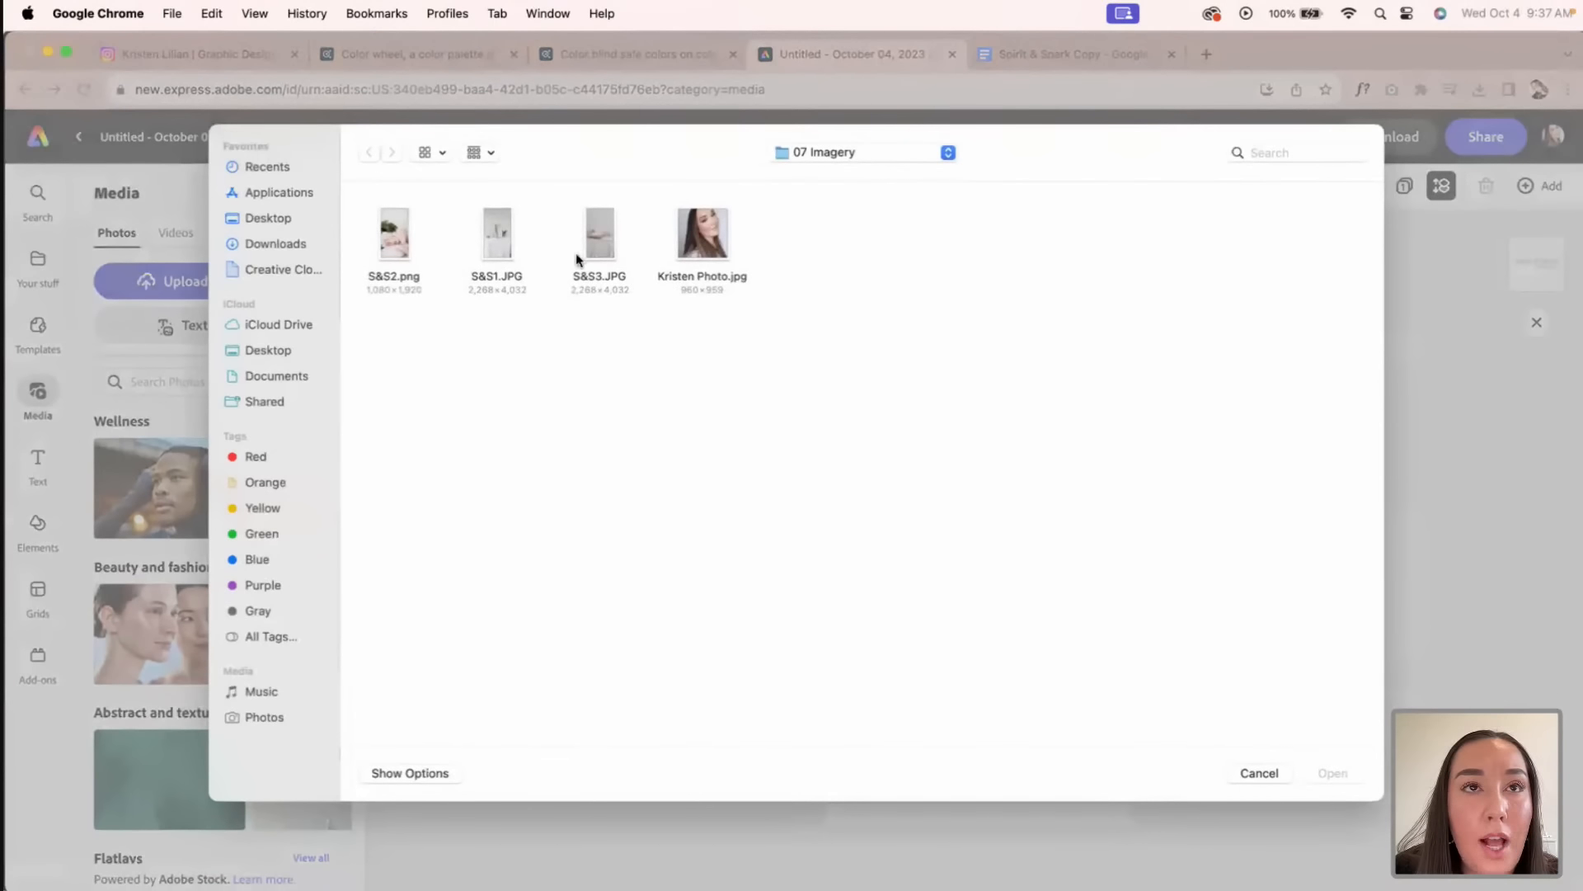
pyautogui.click(500, 233)
pyautogui.click(379, 242)
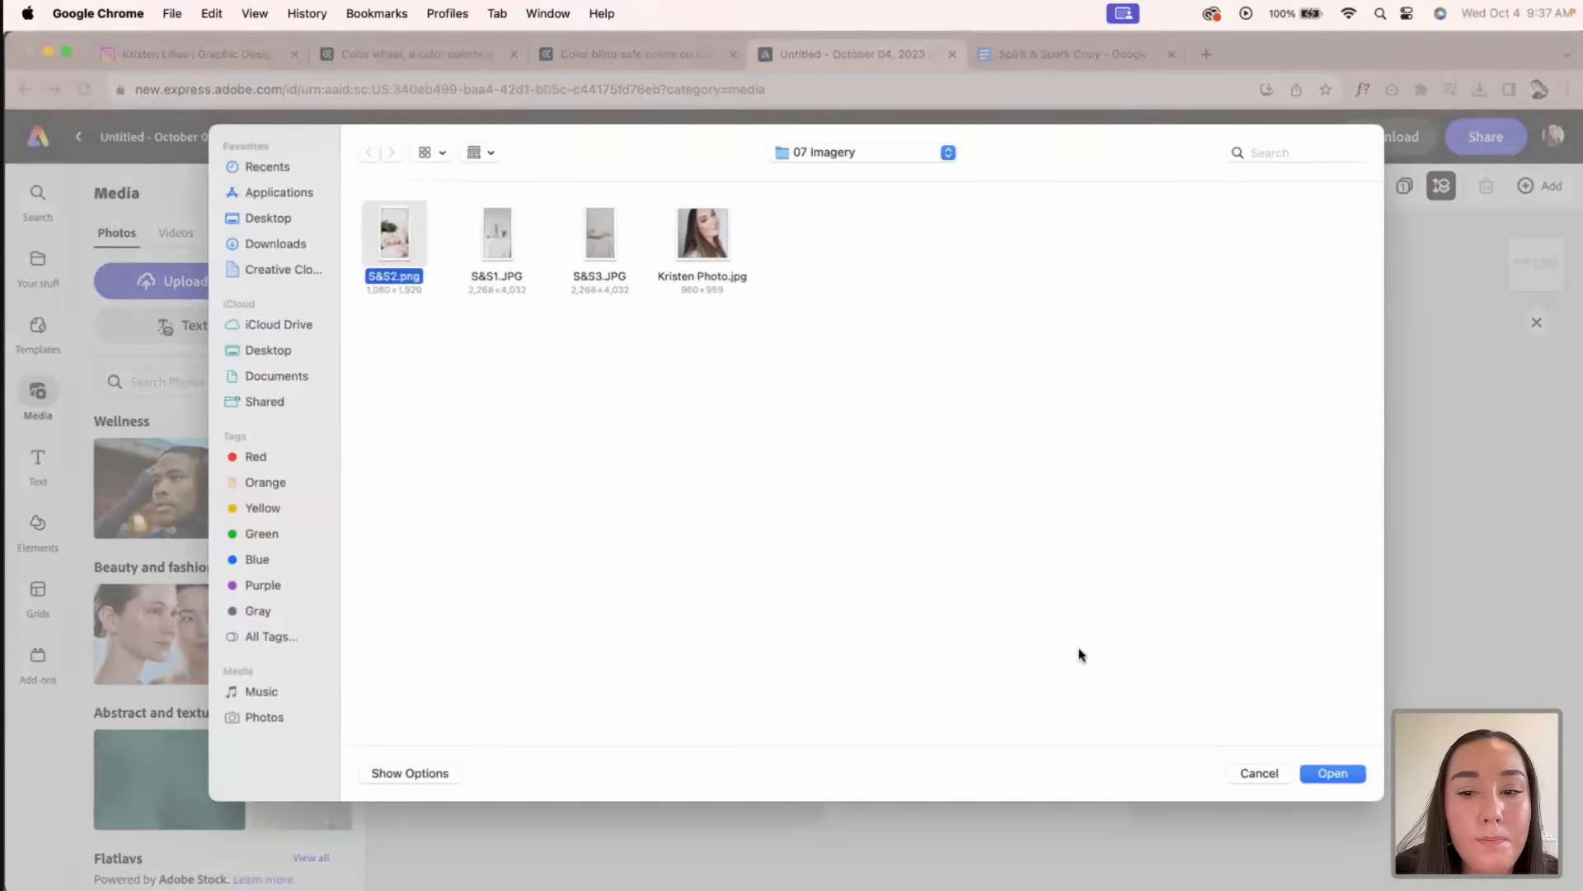
pyautogui.click(1318, 774)
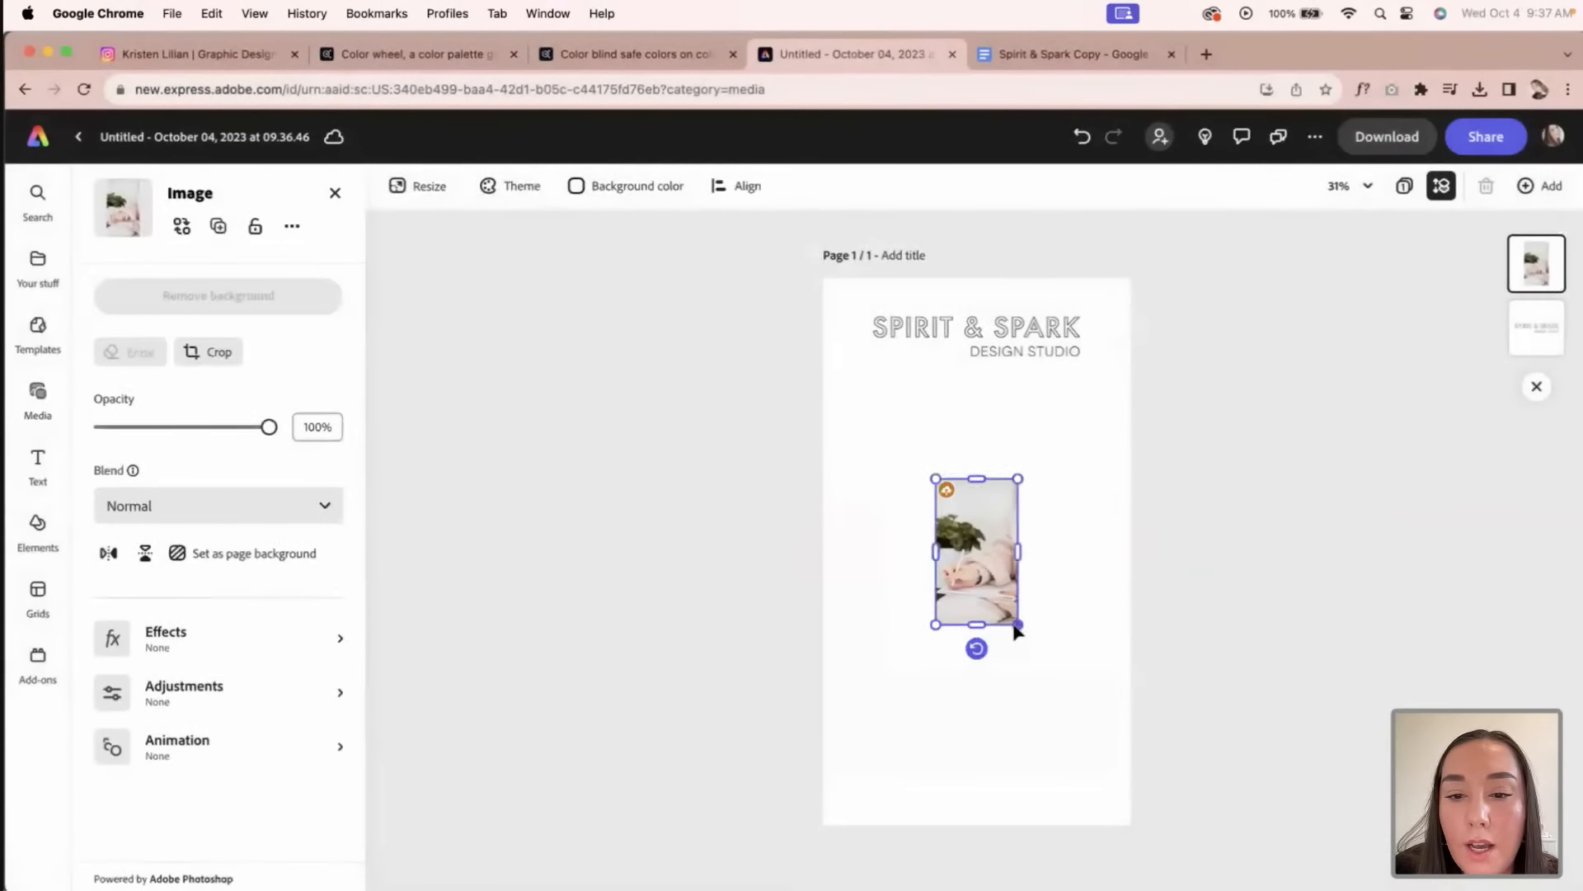
# Step: Enlarge the photo, crop it to a wider, shorter, nearly square shape and centre it horizontally beneath the logo text, overlapping the logo
pyautogui.moveTo(1019, 627); pyautogui.dragTo(1106, 781)
pyautogui.moveTo(1053, 721); pyautogui.dragTo(986, 538)
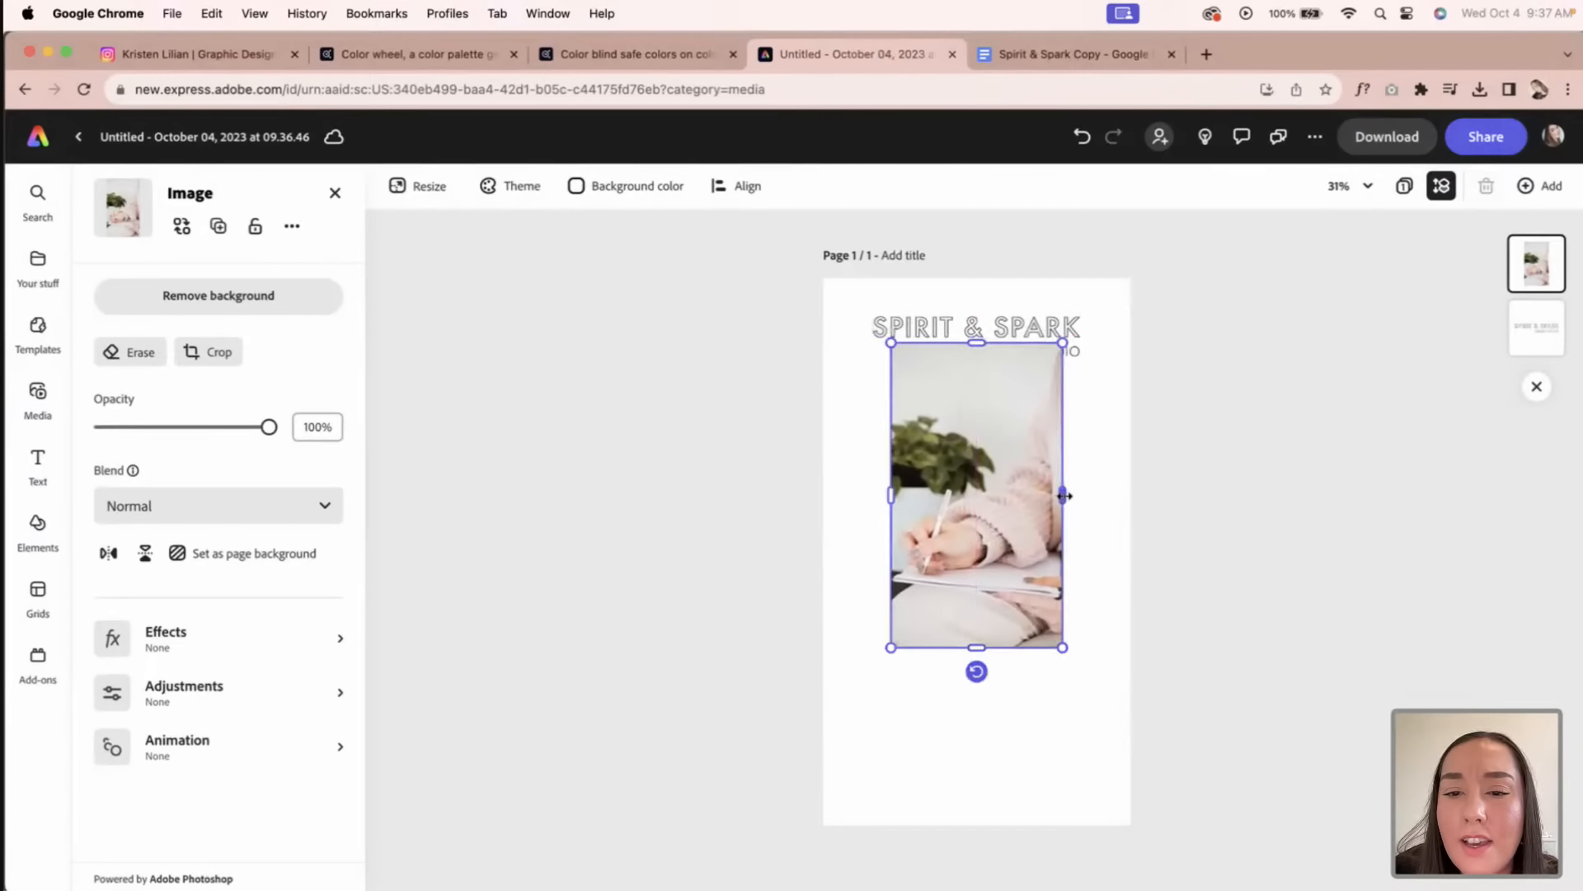
pyautogui.moveTo(1064, 495); pyautogui.dragTo(1098, 494)
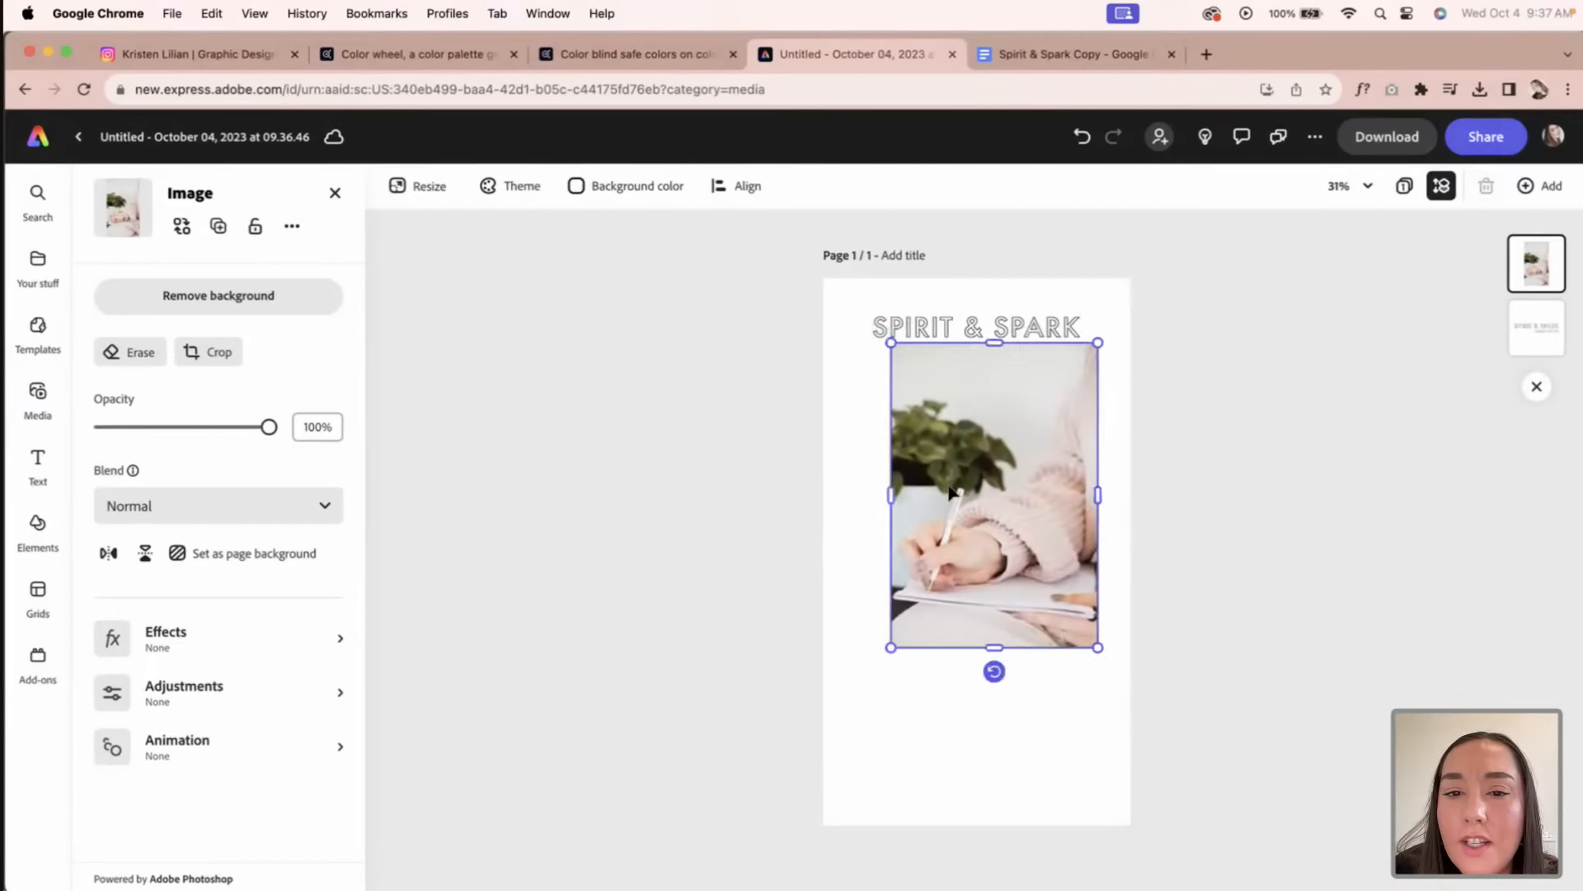
pyautogui.moveTo(889, 490); pyautogui.dragTo(862, 492)
pyautogui.moveTo(1099, 648); pyautogui.dragTo(1063, 600)
pyautogui.moveTo(1019, 530); pyautogui.dragTo(1029, 526)
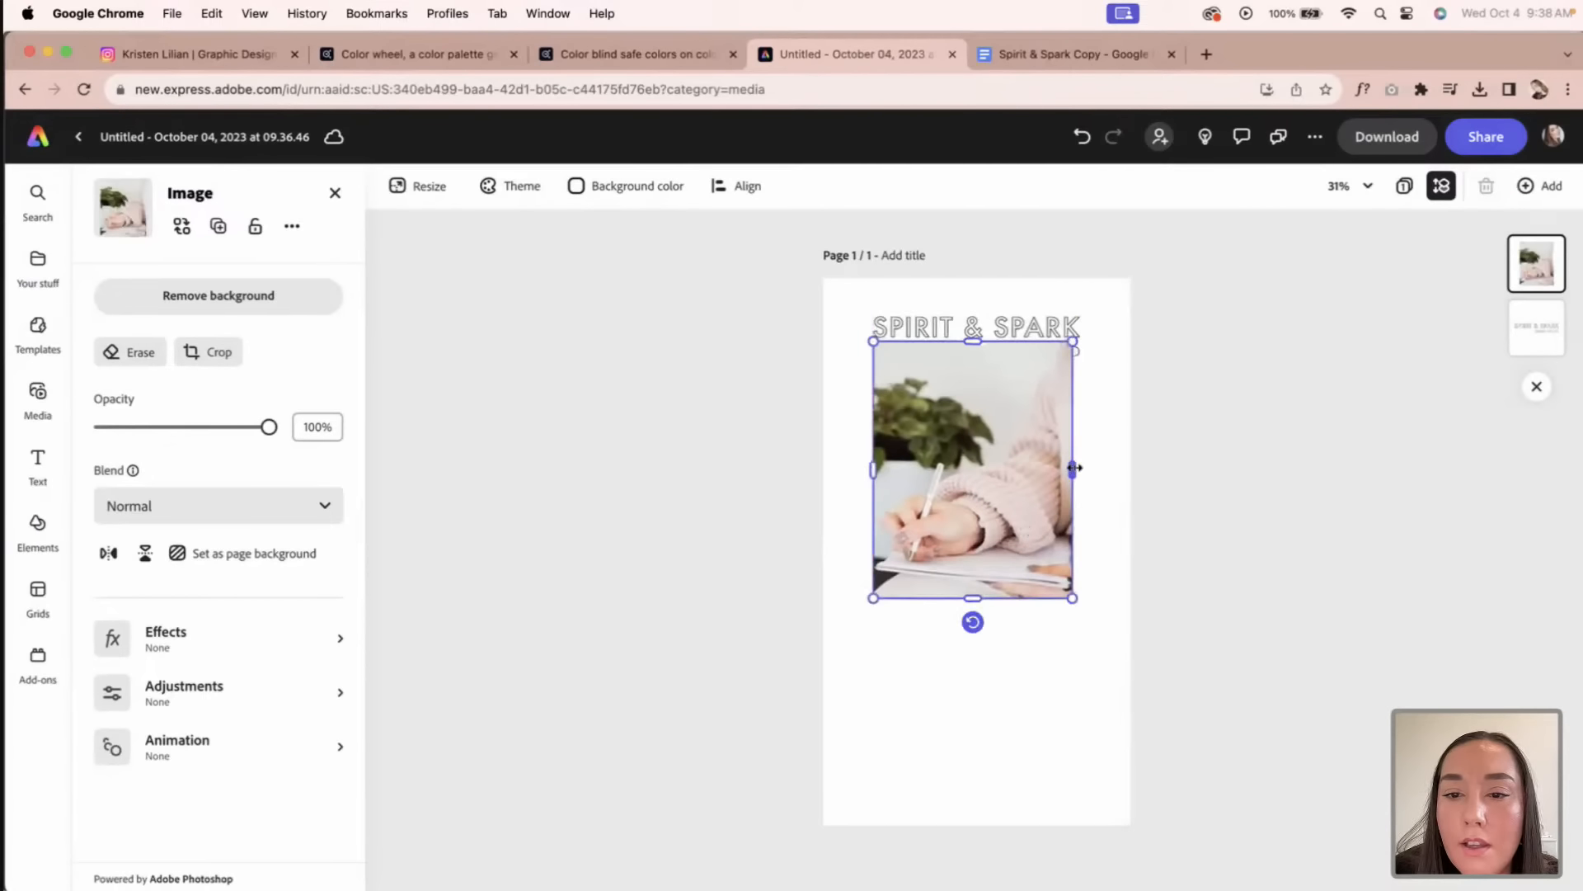
pyautogui.moveTo(1073, 468); pyautogui.dragTo(1040, 426)
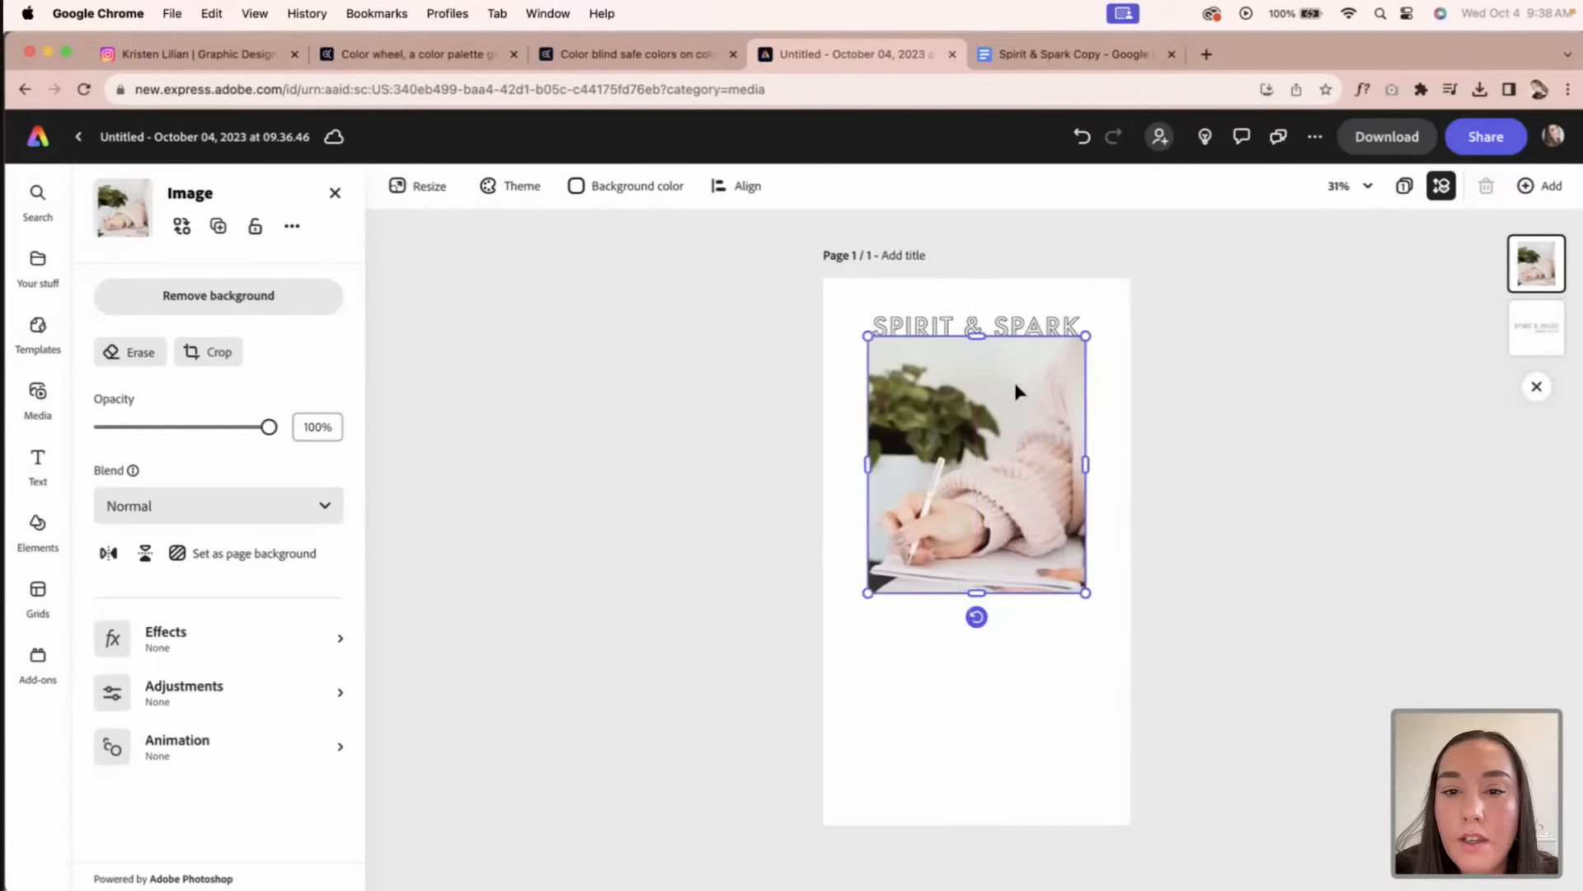
# Step: Bring the logo in front of the photo and nudge it down slightly so it overlaps the photo's upper edge
pyautogui.click(1020, 324)
pyautogui.press('super+bracketright')
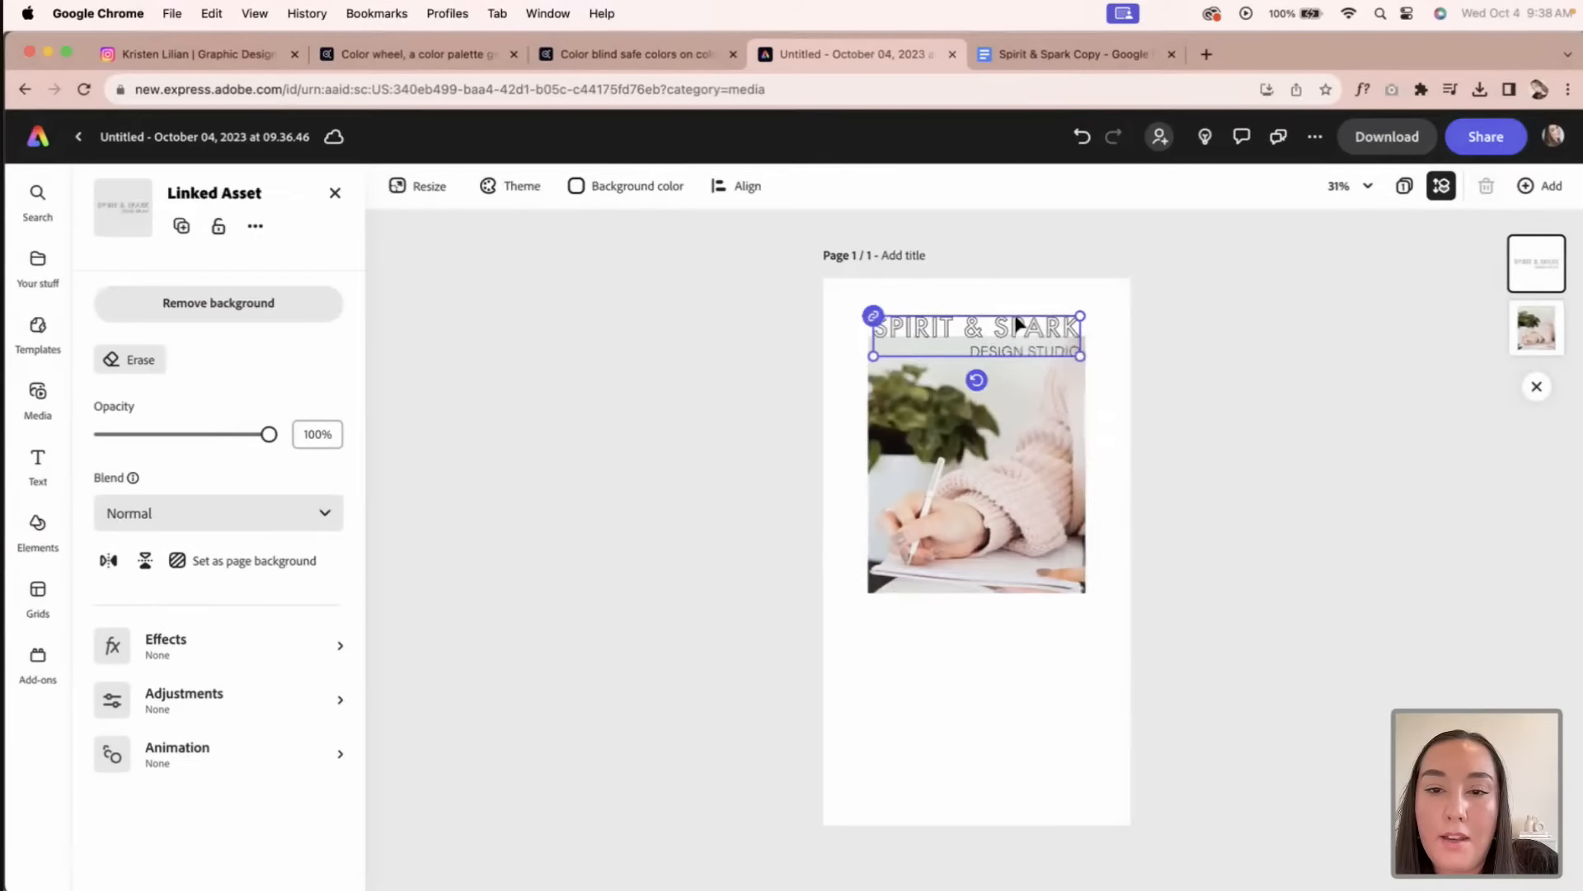
pyautogui.click(1026, 690)
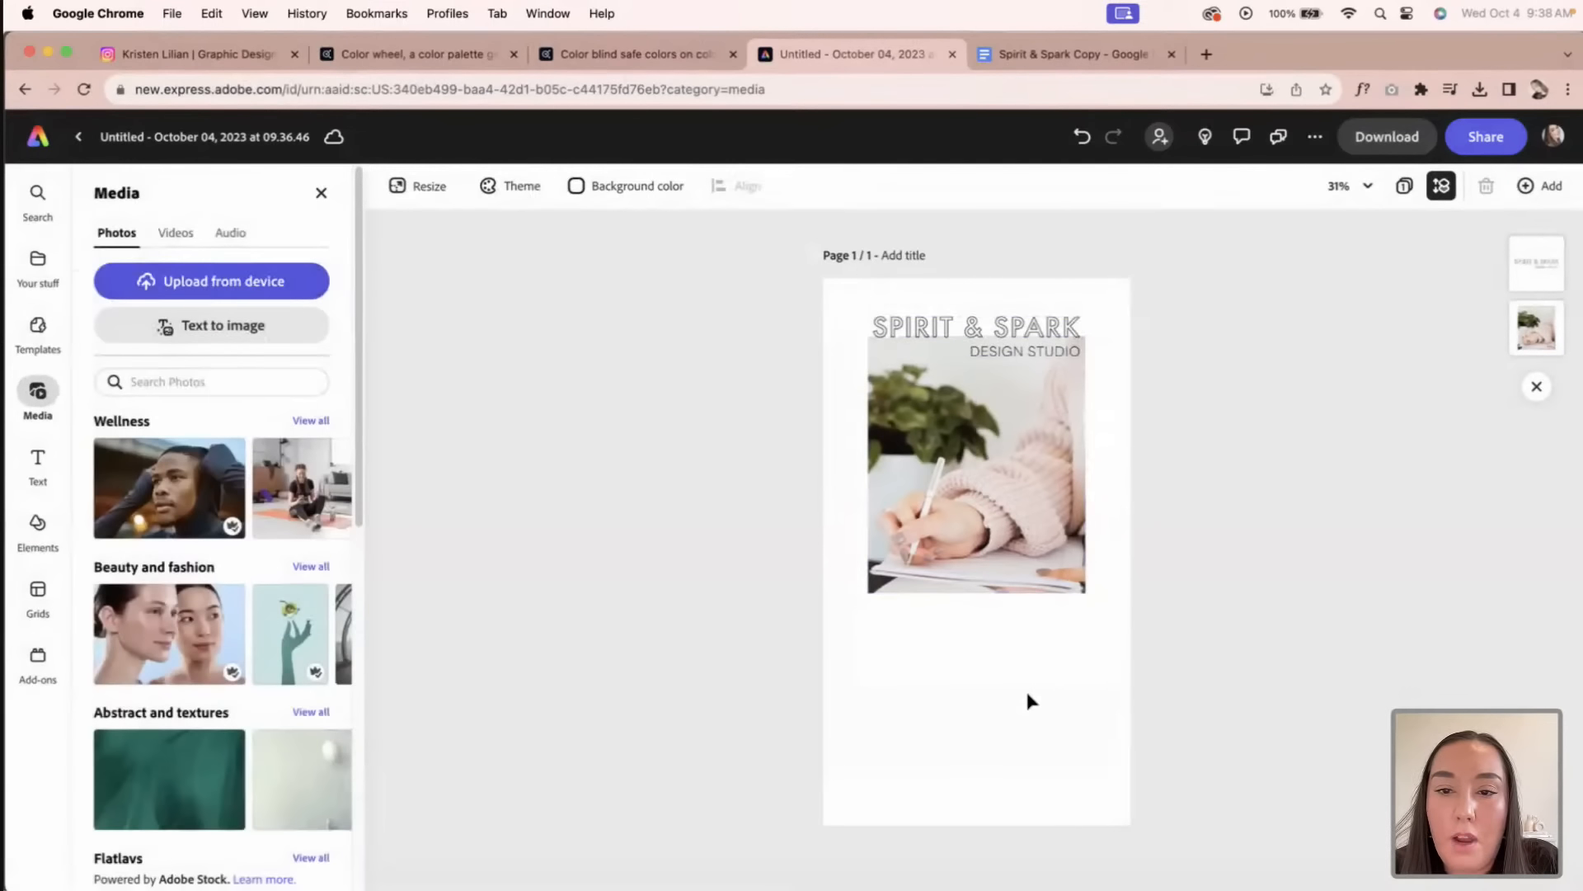
pyautogui.click(1029, 338)
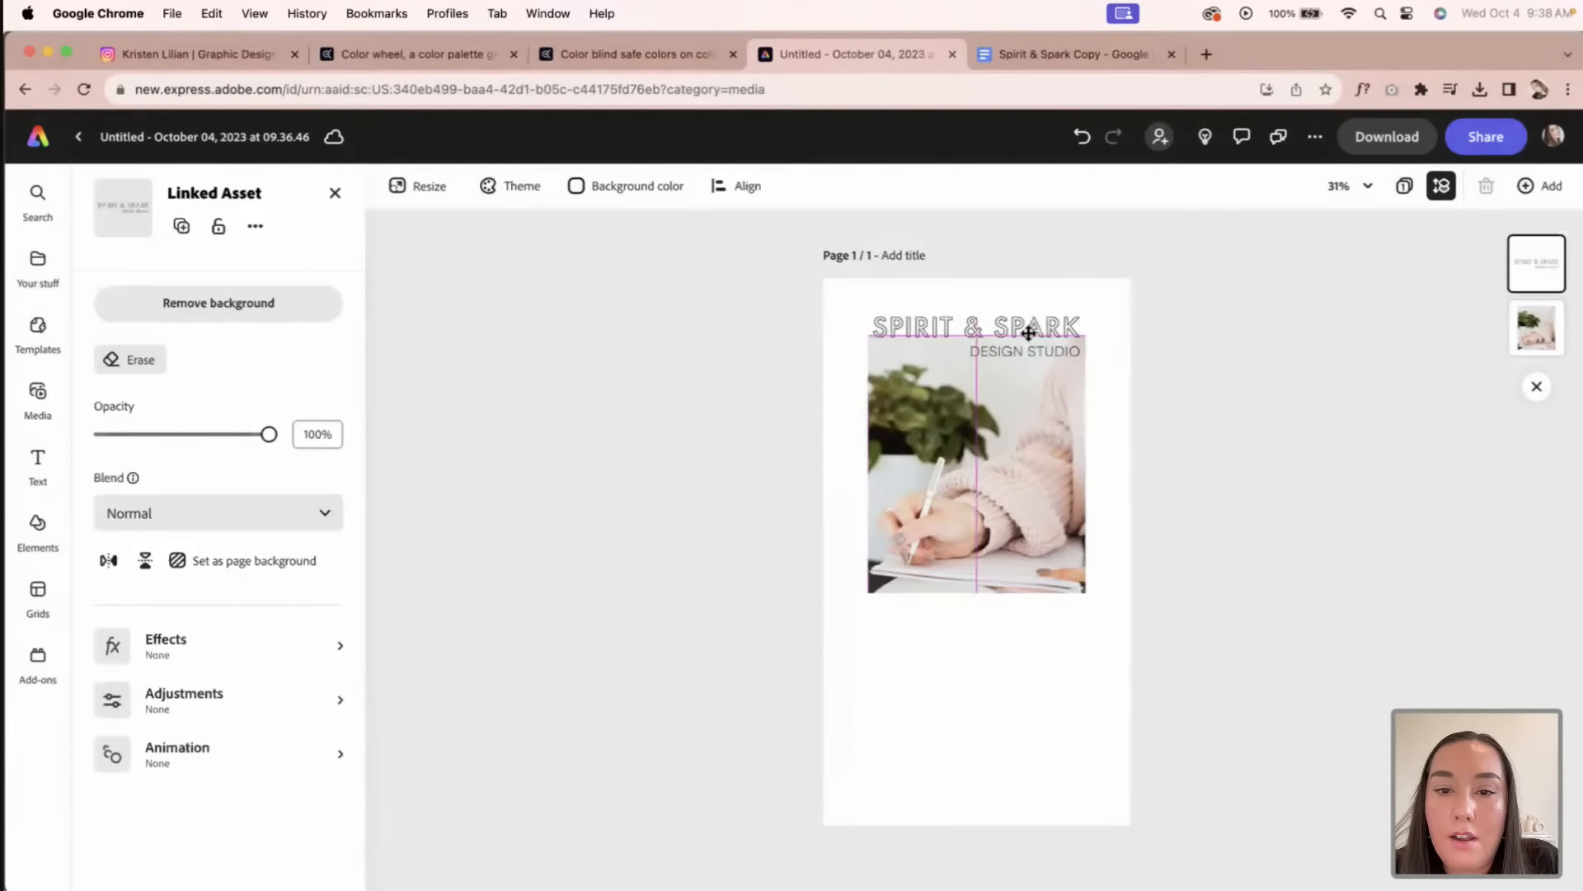
pyautogui.click(1026, 743)
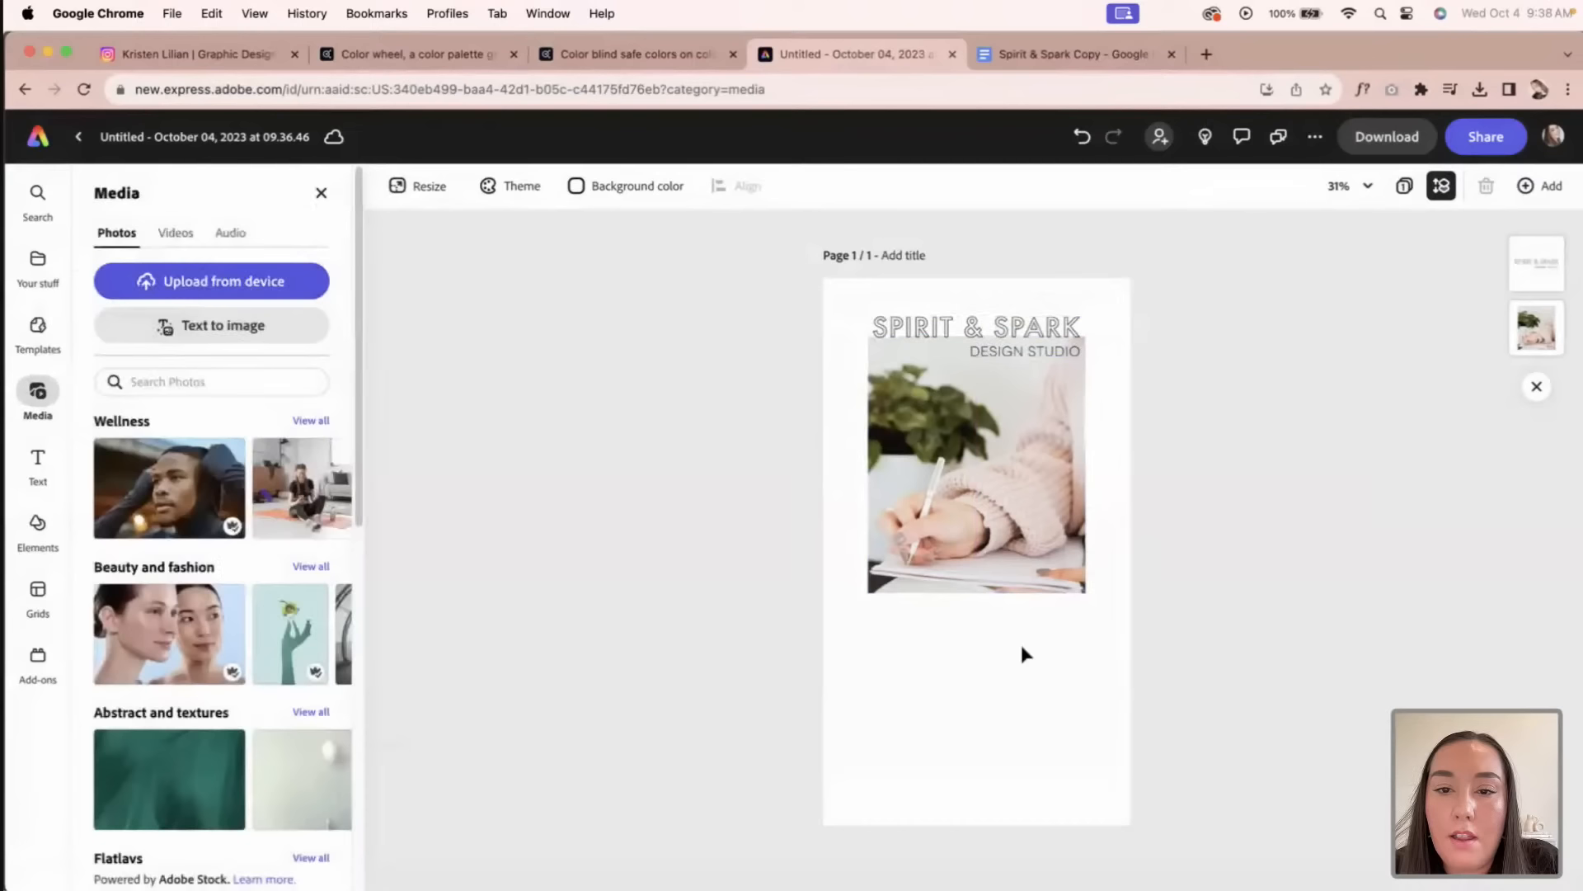
pyautogui.click(1020, 341)
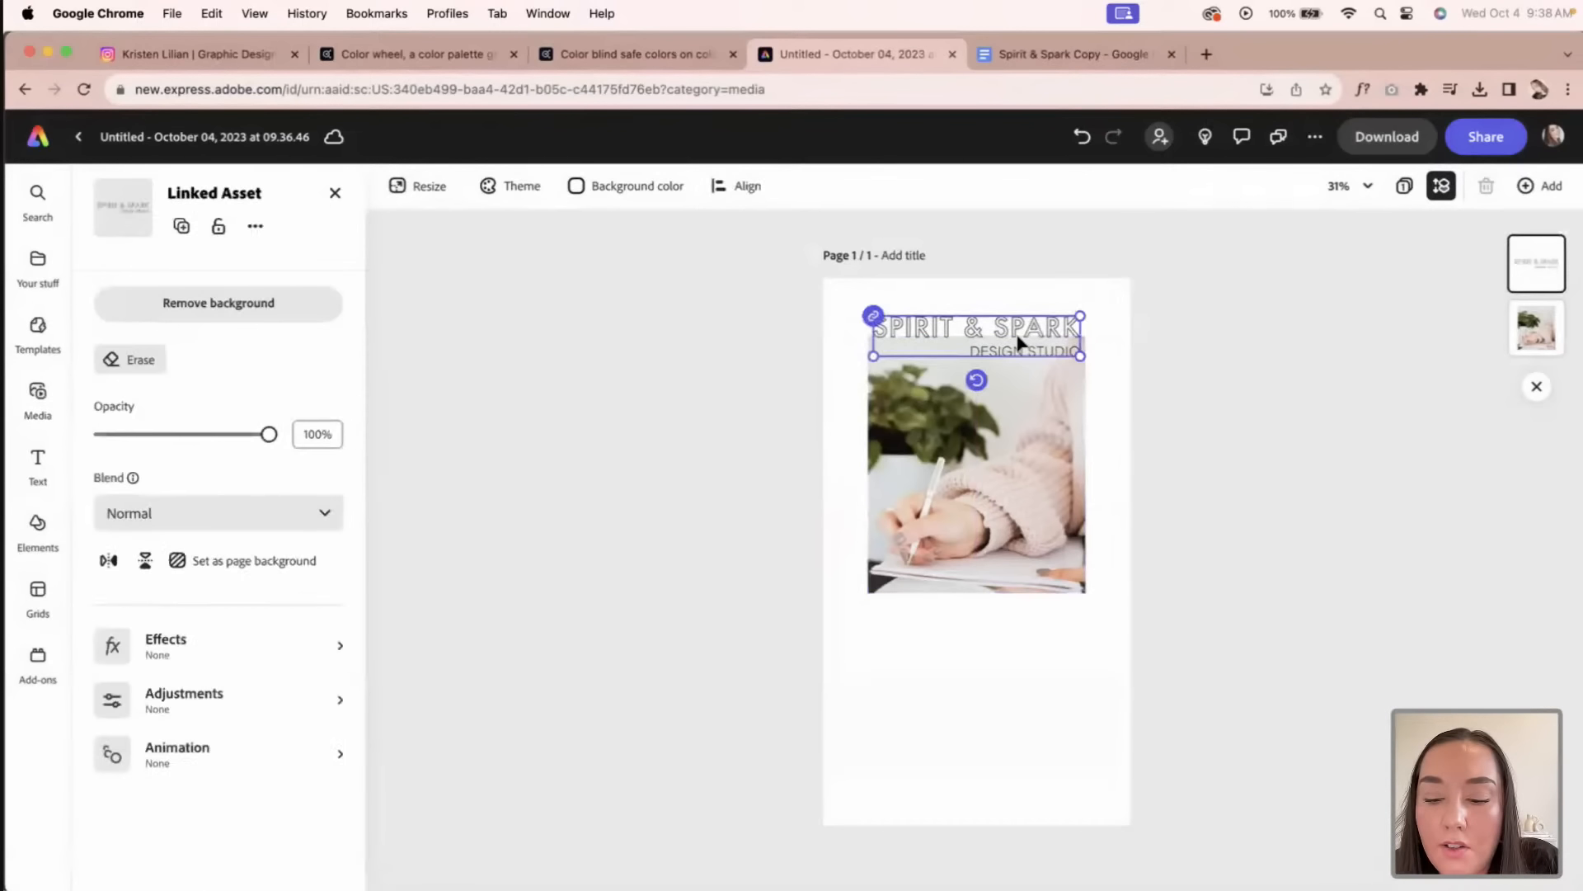
pyautogui.hotkey('shift', 'Down')
pyautogui.moveTo(1018, 338); pyautogui.dragTo(1018, 338)
pyautogui.click(1006, 701)
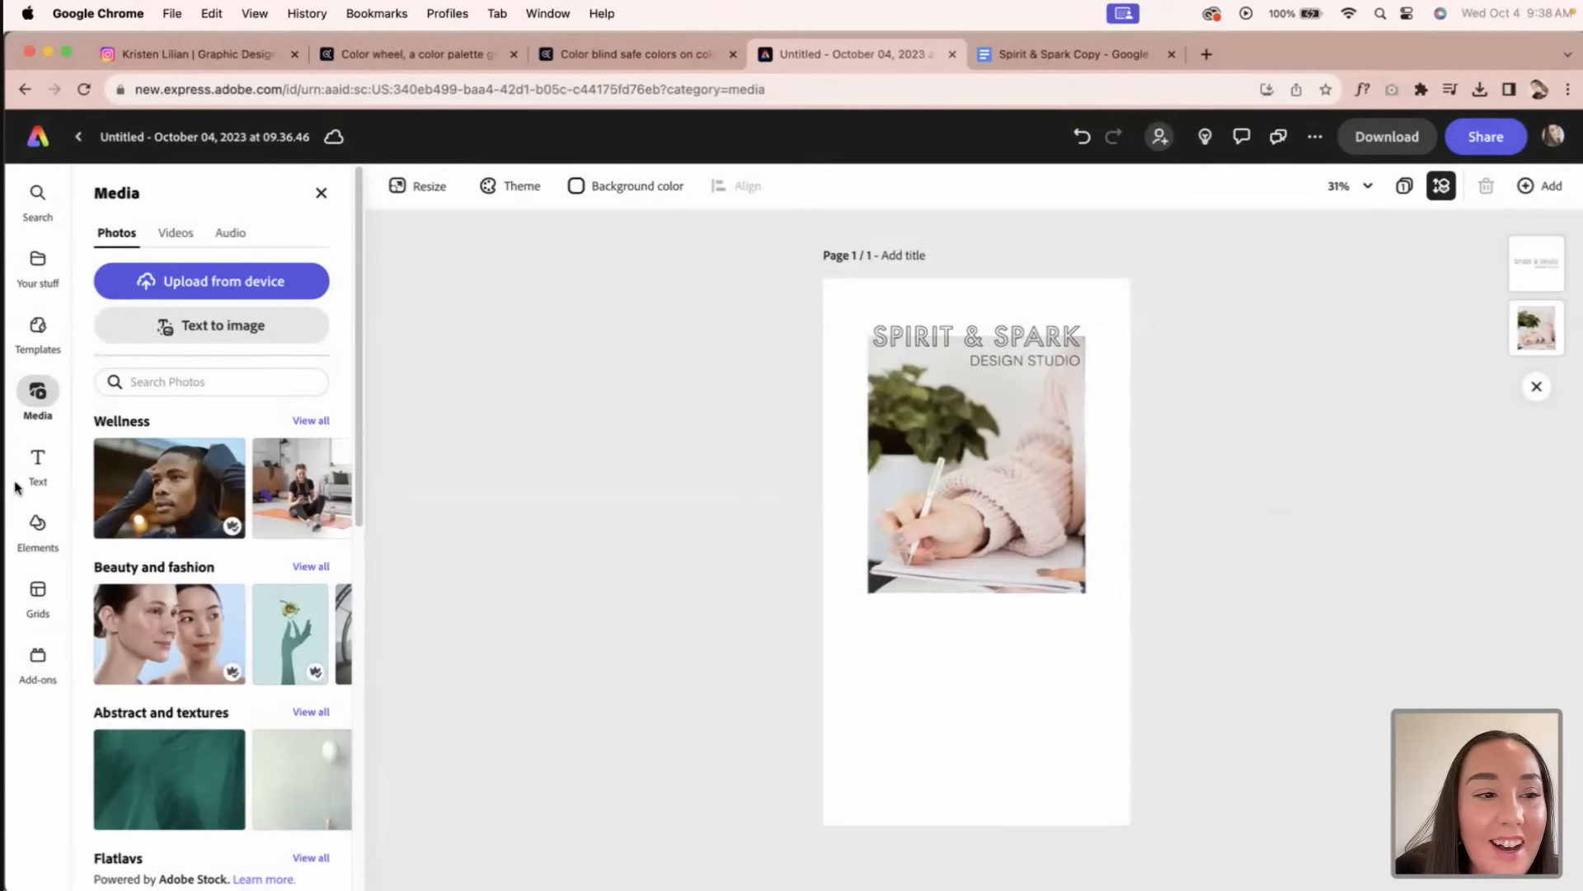
# Step: Add a black rectangle shape over the photo's lower-left corner and stretch it downward well past the photo's lower edge
pyautogui.click(35, 330)
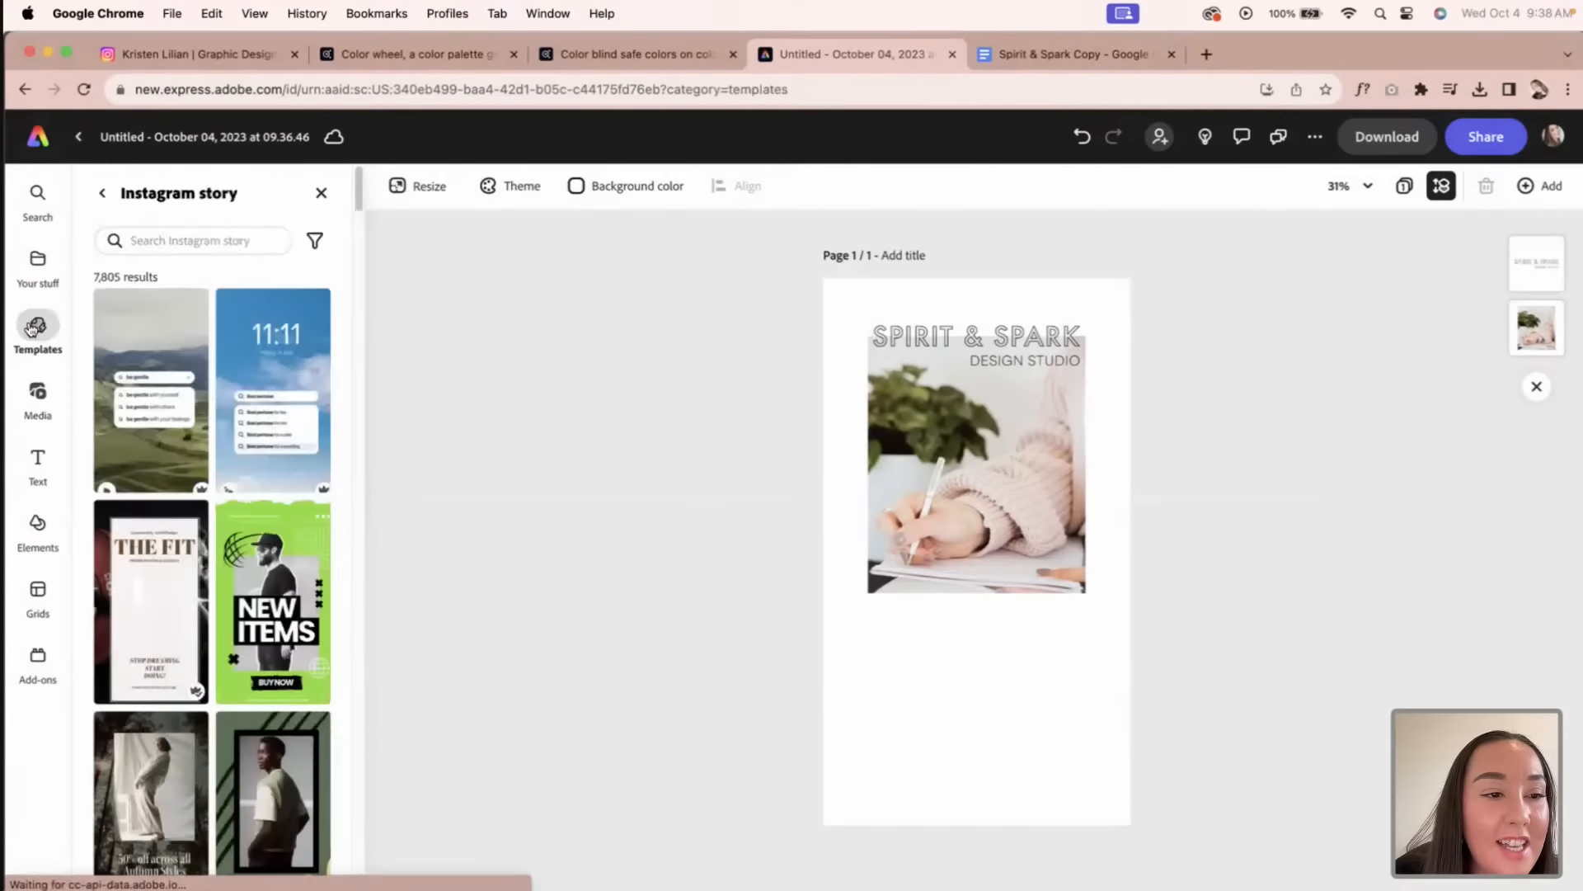
pyautogui.click(35, 410)
pyautogui.click(38, 462)
pyautogui.click(37, 528)
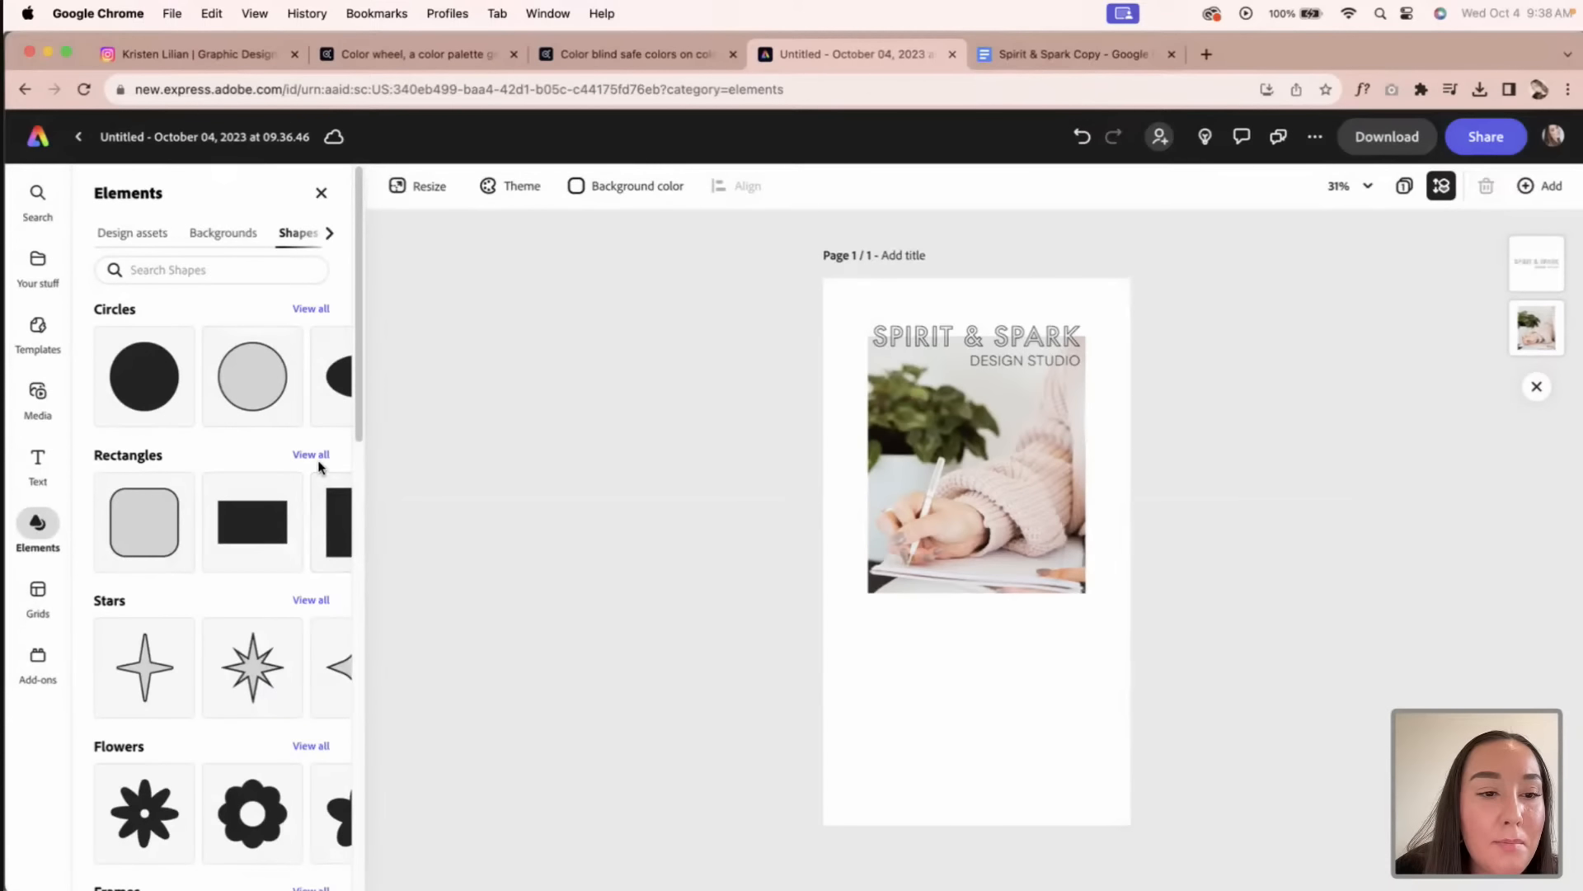
pyautogui.click(318, 521)
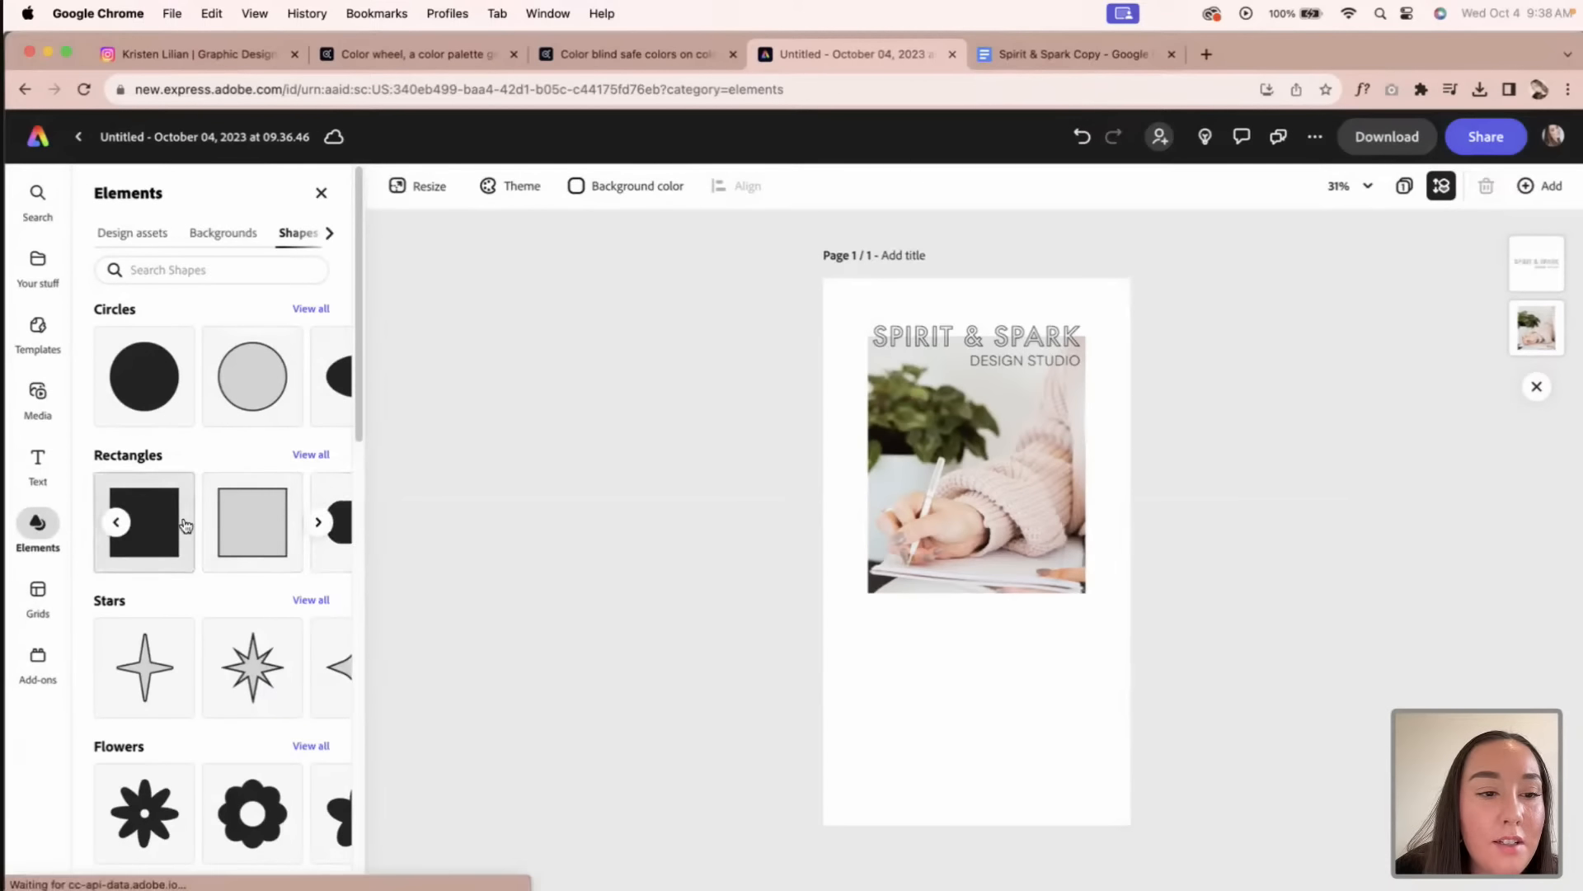
pyautogui.click(187, 526)
pyautogui.moveTo(1025, 550); pyautogui.dragTo(890, 571)
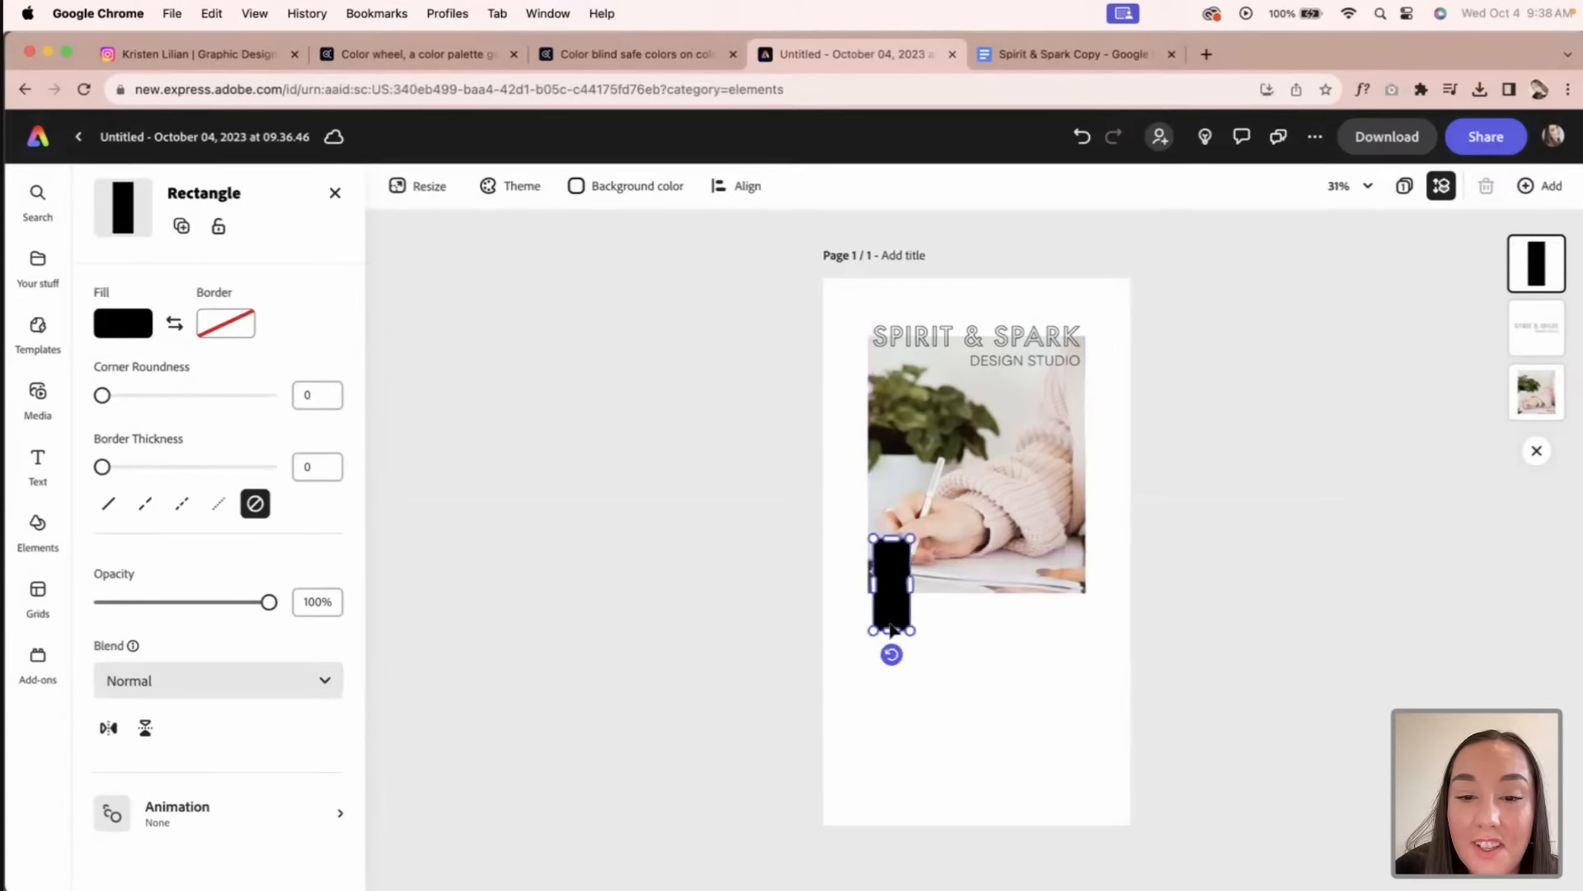
pyautogui.moveTo(891, 630); pyautogui.dragTo(891, 738)
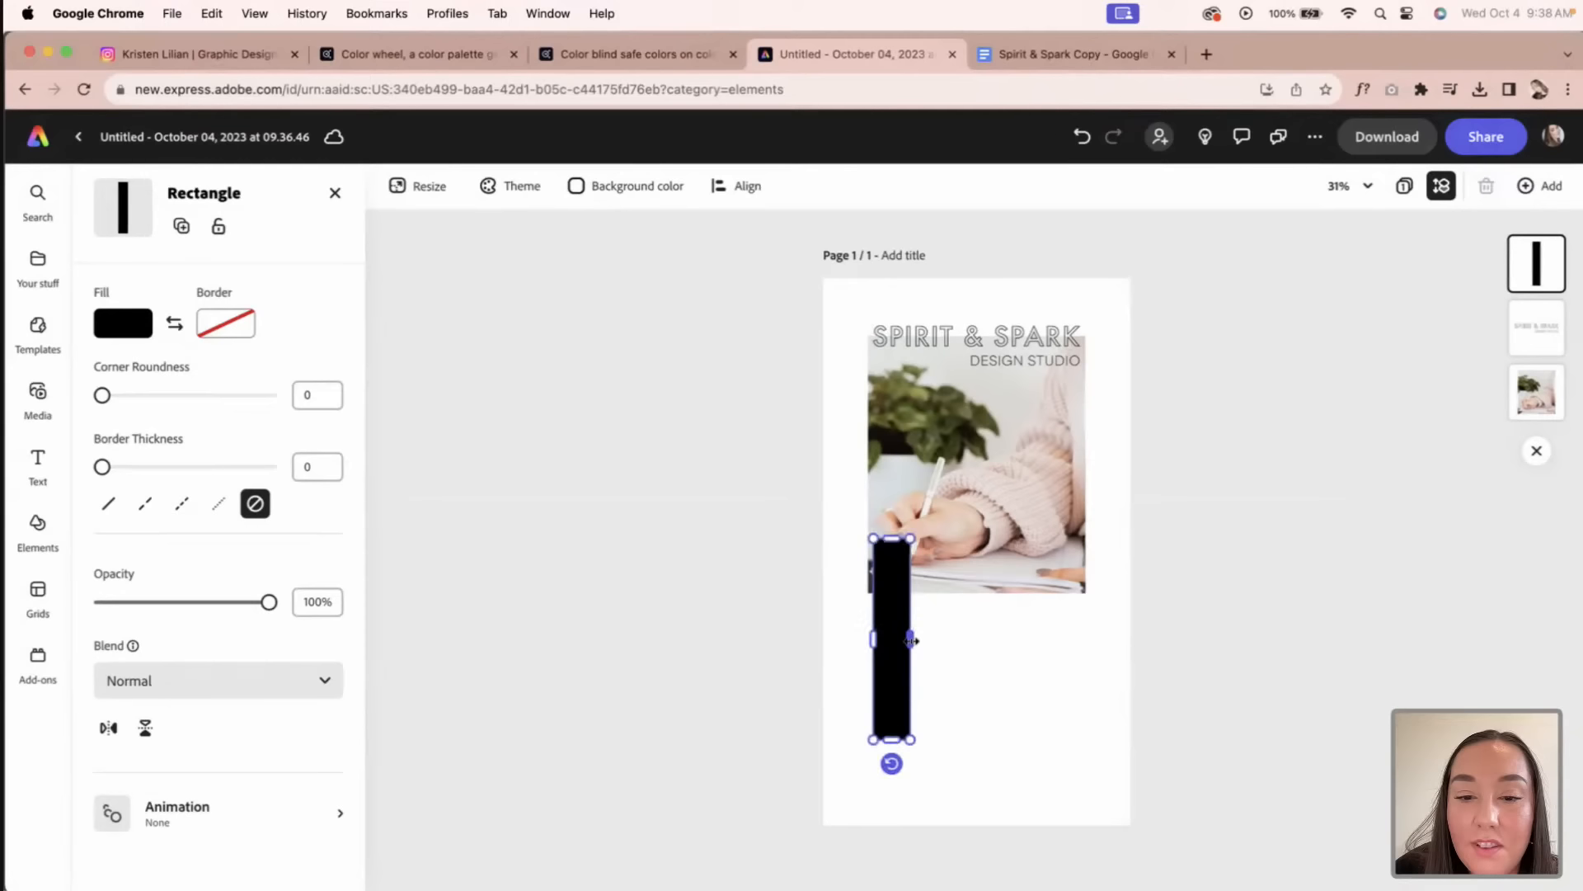
# Step: Narrow the black rectangle into a thin vertical bar and shift it slightly down and right over the photo's lower-left corner
pyautogui.moveTo(911, 642); pyautogui.dragTo(892, 641)
pyautogui.click(916, 776)
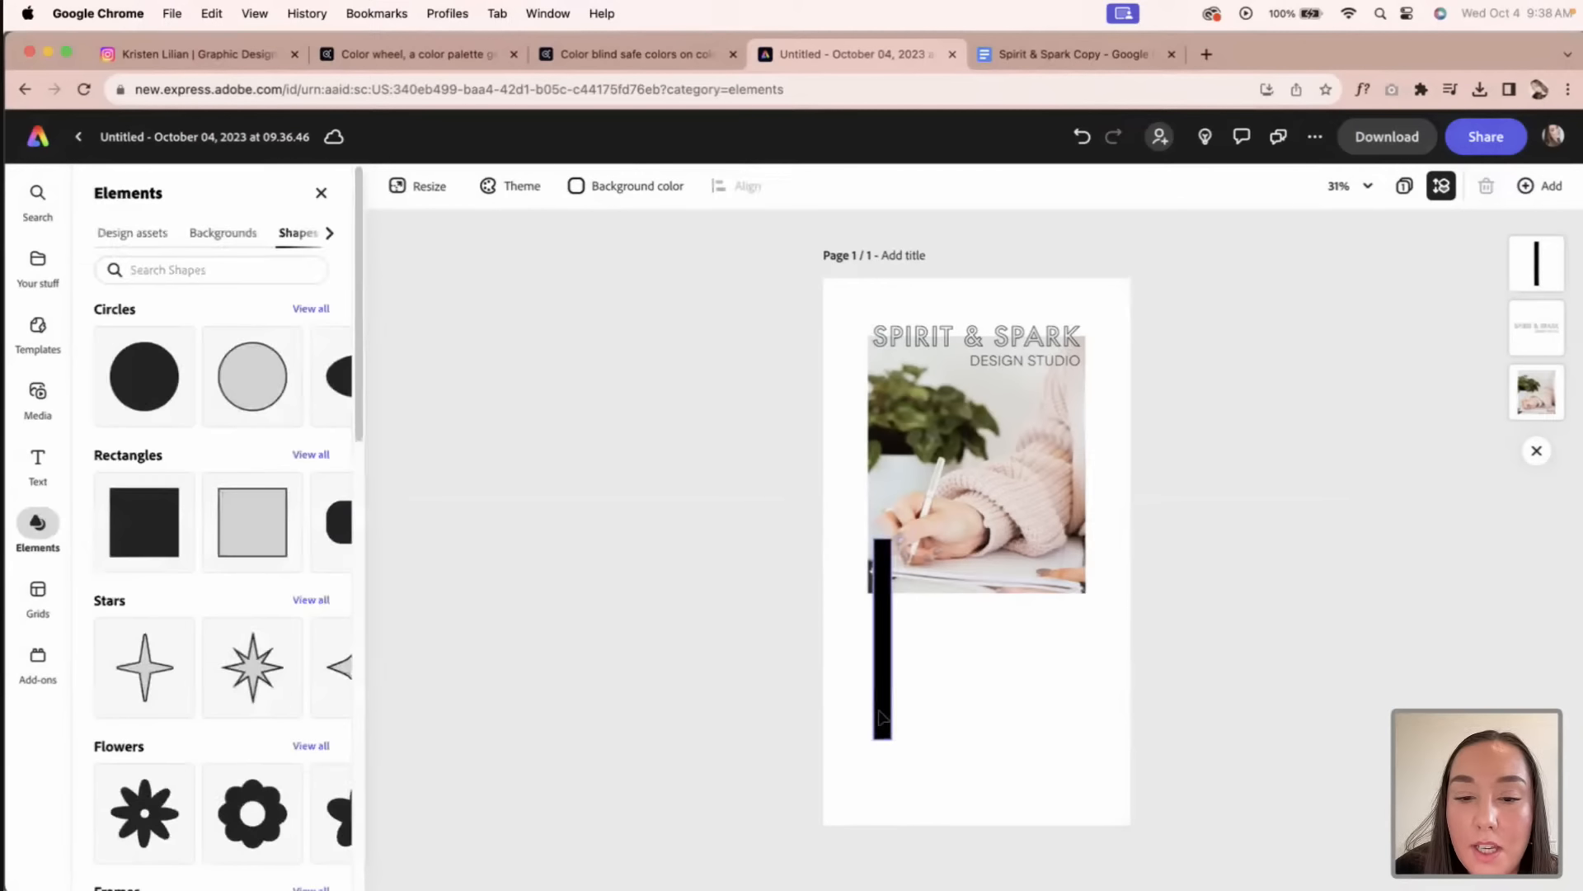
pyautogui.click(887, 739)
pyautogui.moveTo(884, 672)
pyautogui.mouseDown()
pyautogui.moveTo(884, 685)
pyautogui.moveTo(890, 666)
pyautogui.mouseUp()
pyautogui.click(1041, 753)
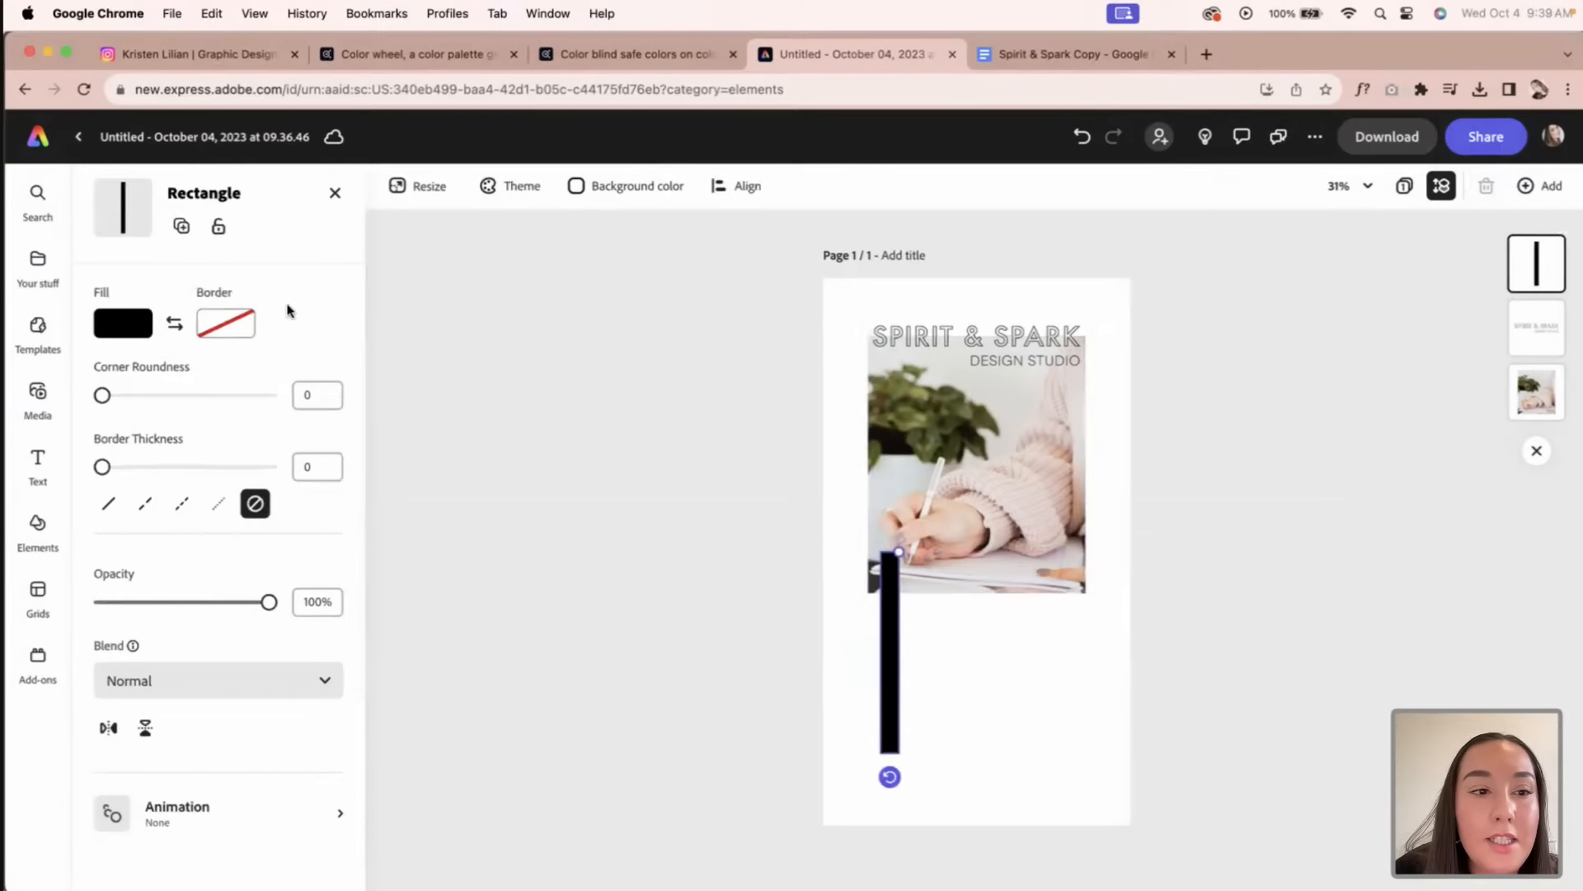
# Step: Fill the vertical bar with the palest pink from the Spirit & Spark brand colors
pyautogui.click(145, 331)
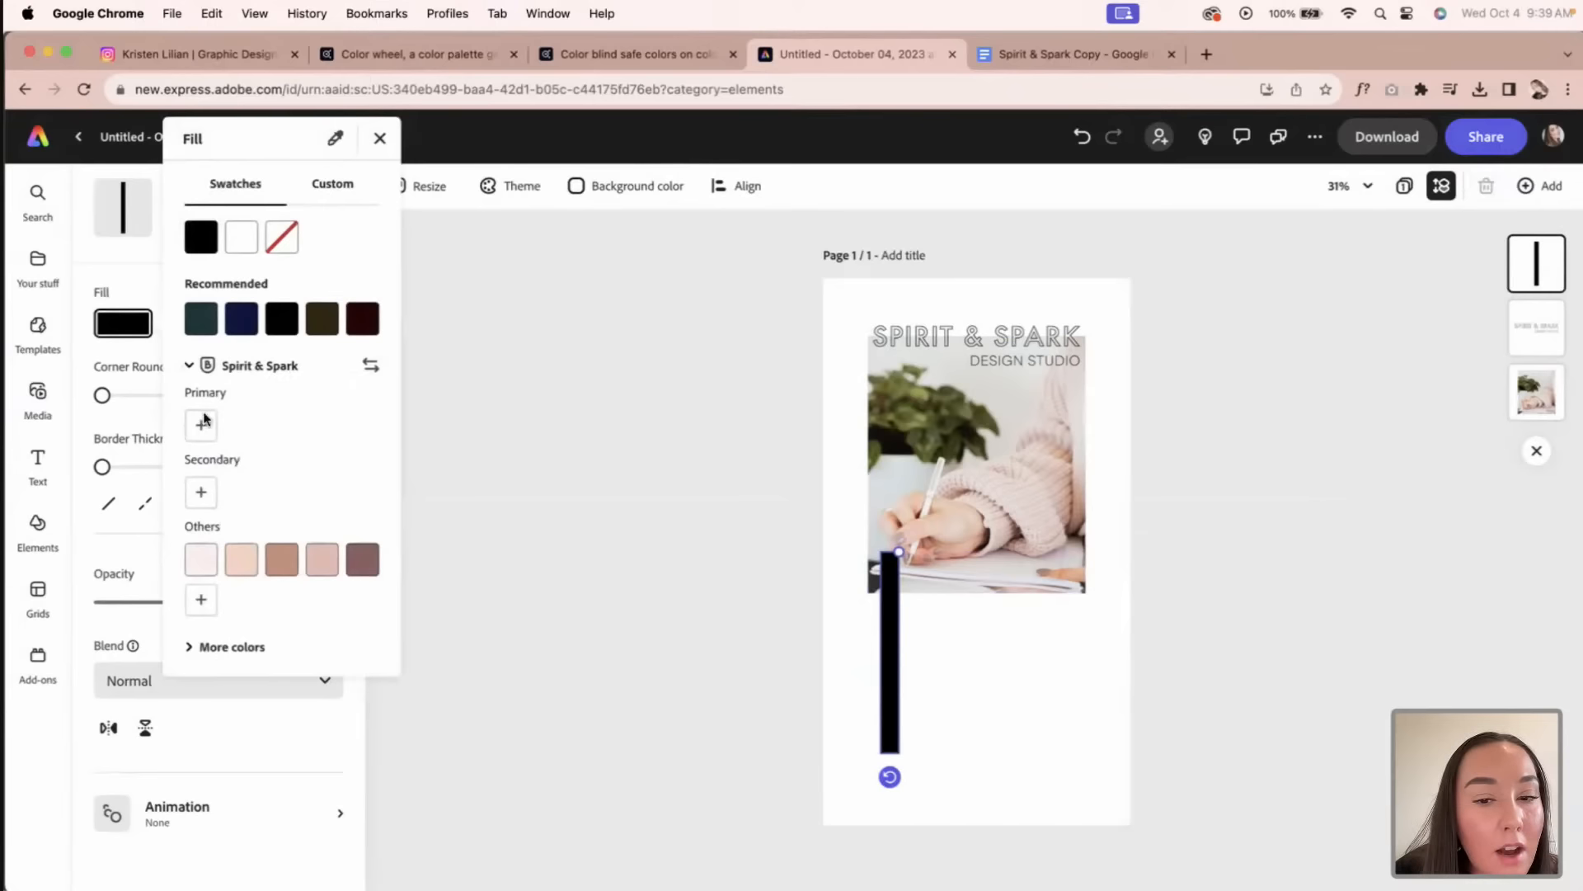
pyautogui.click(201, 564)
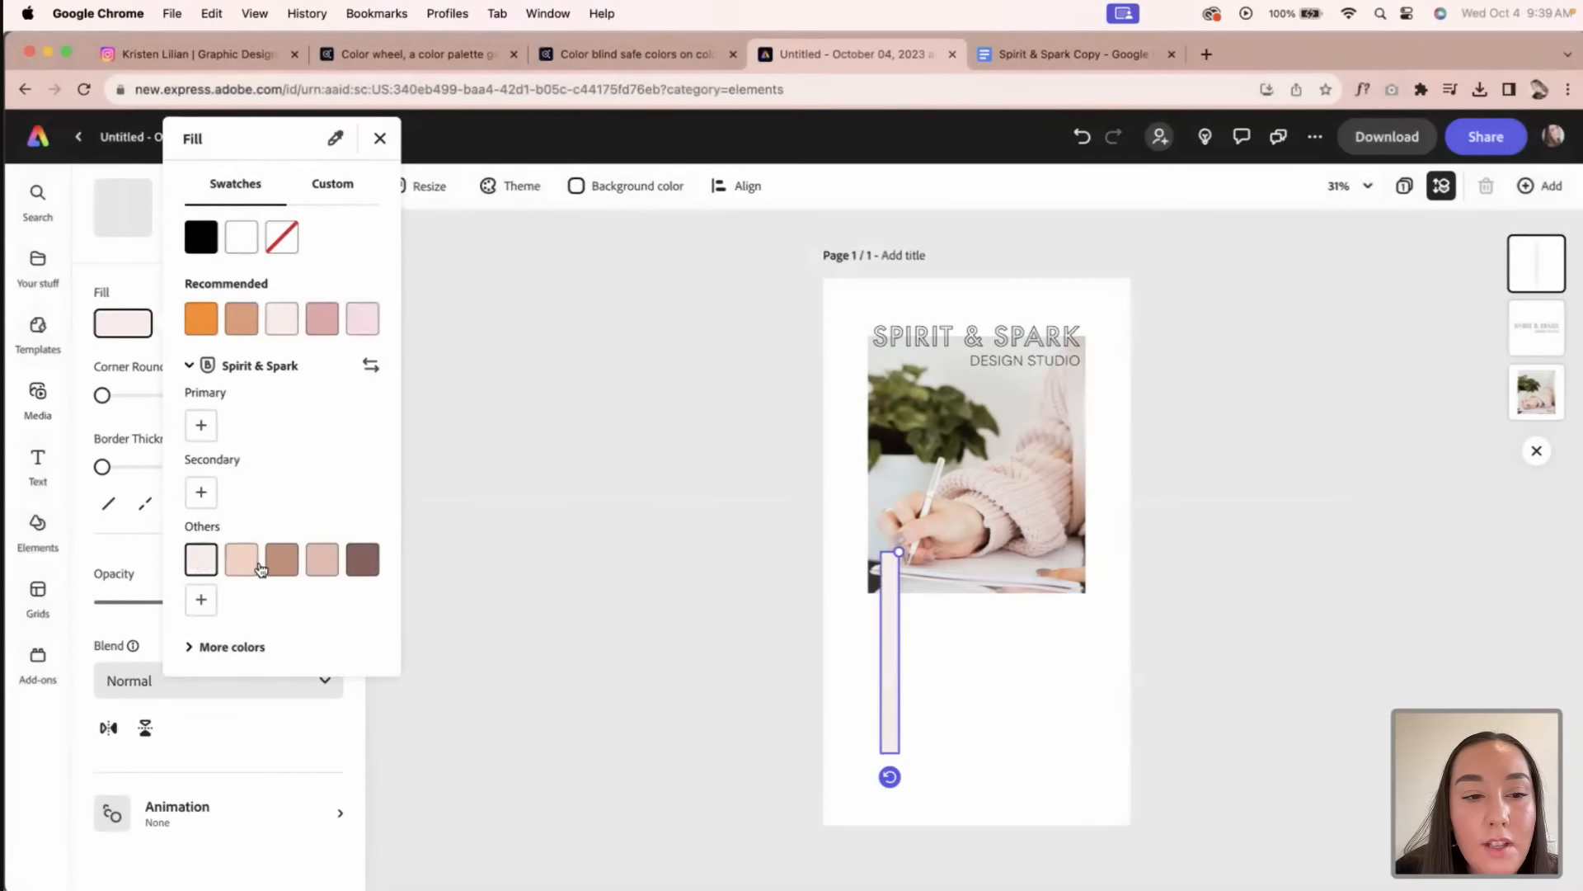
pyautogui.click(528, 617)
pyautogui.click(672, 618)
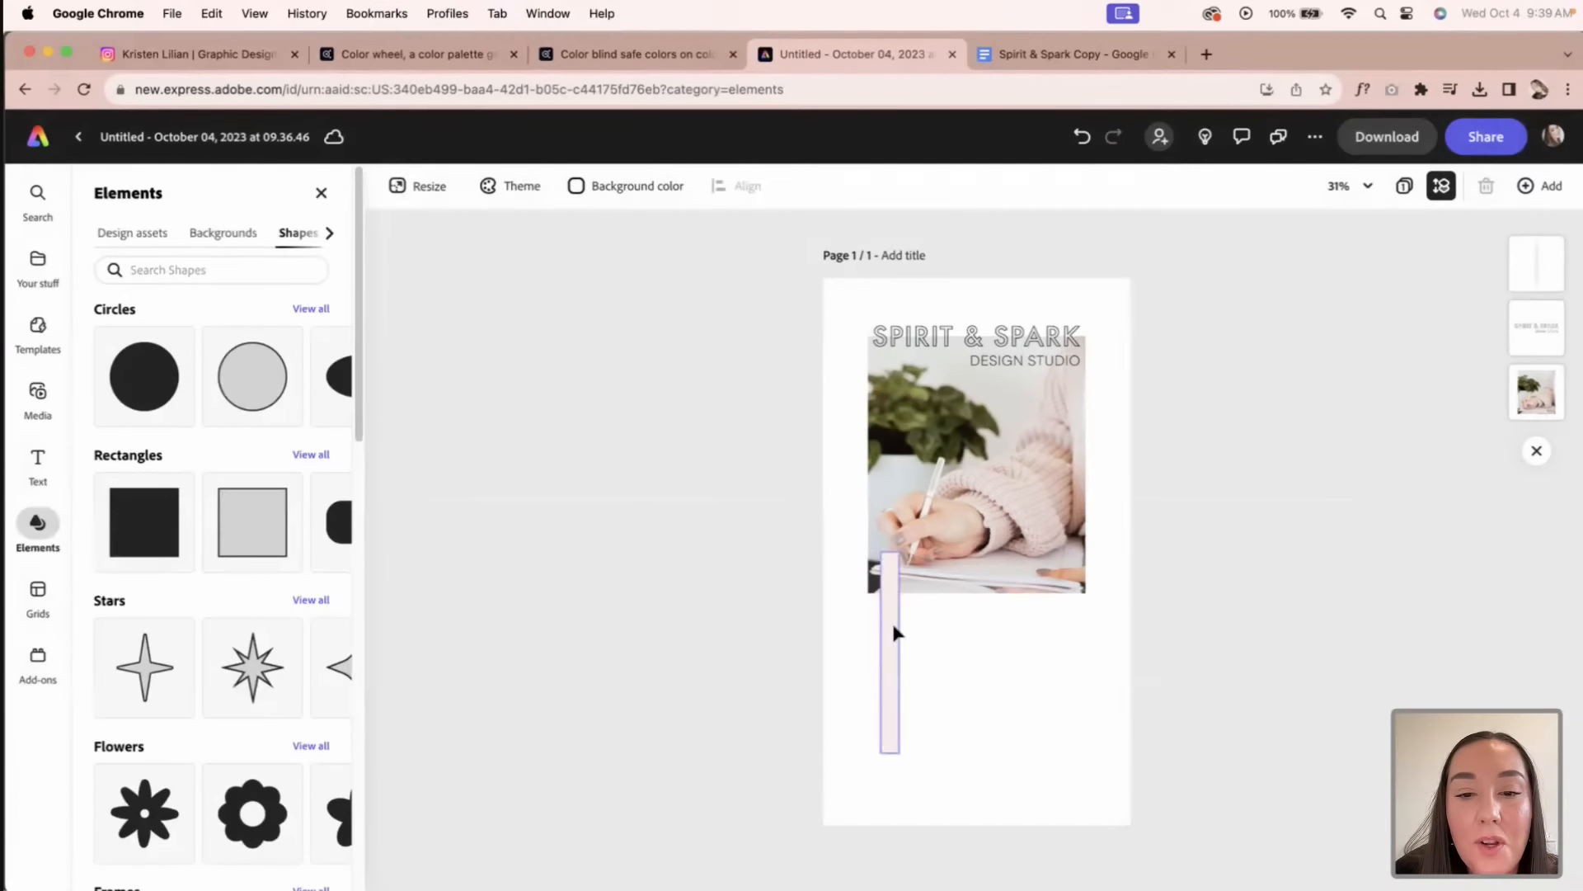
pyautogui.click(890, 631)
pyautogui.click(790, 637)
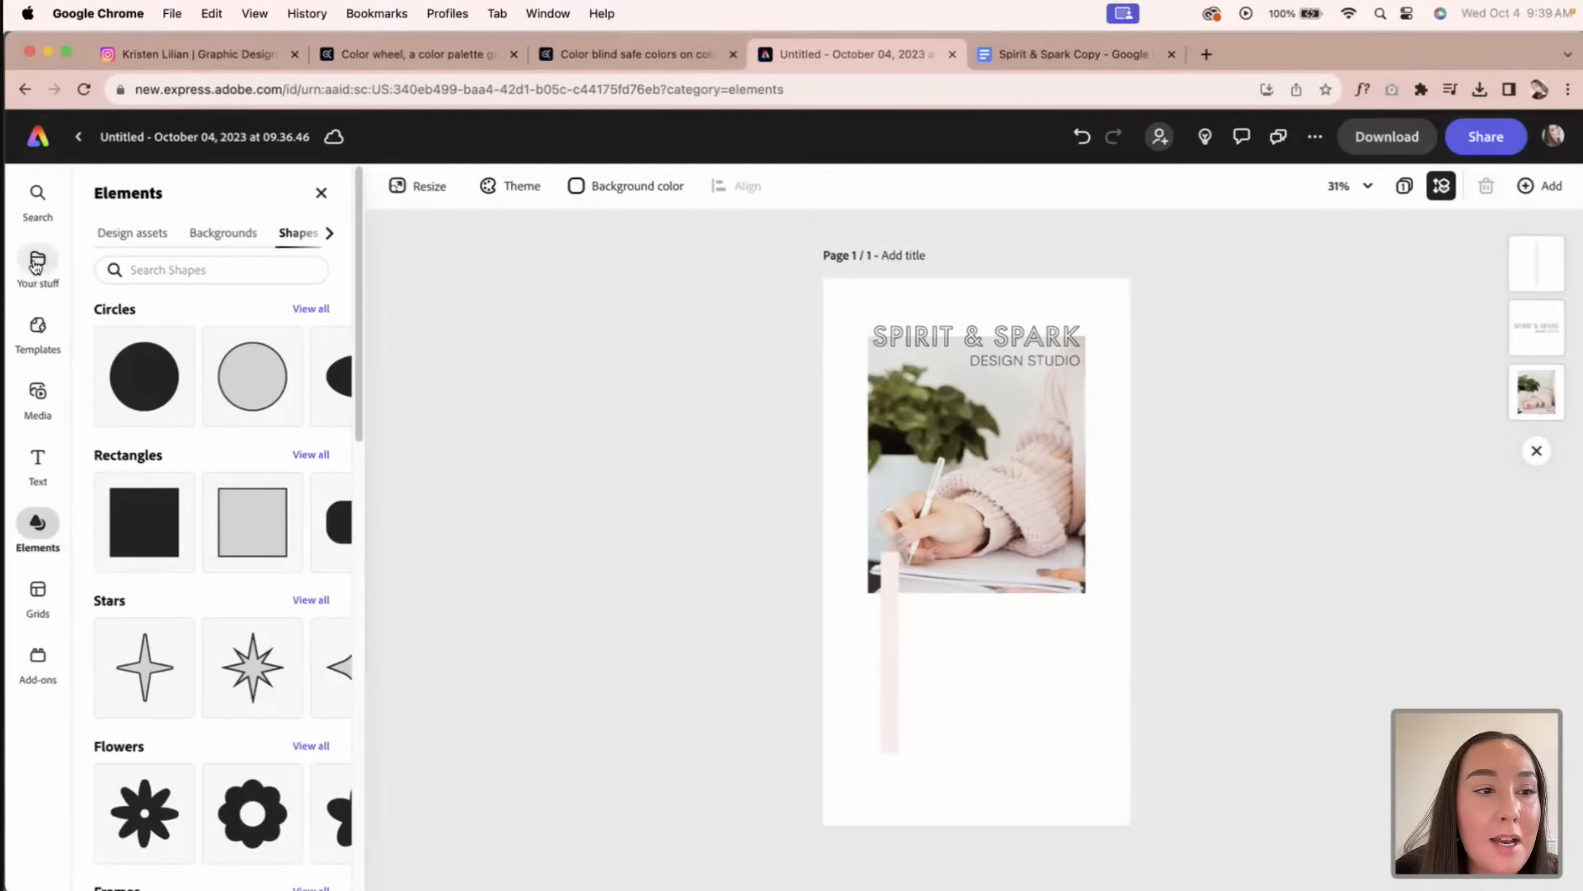
# Step: Add a text box below the photo, beside the pink bar, reading "INTRODUCTION"
pyautogui.click(37, 460)
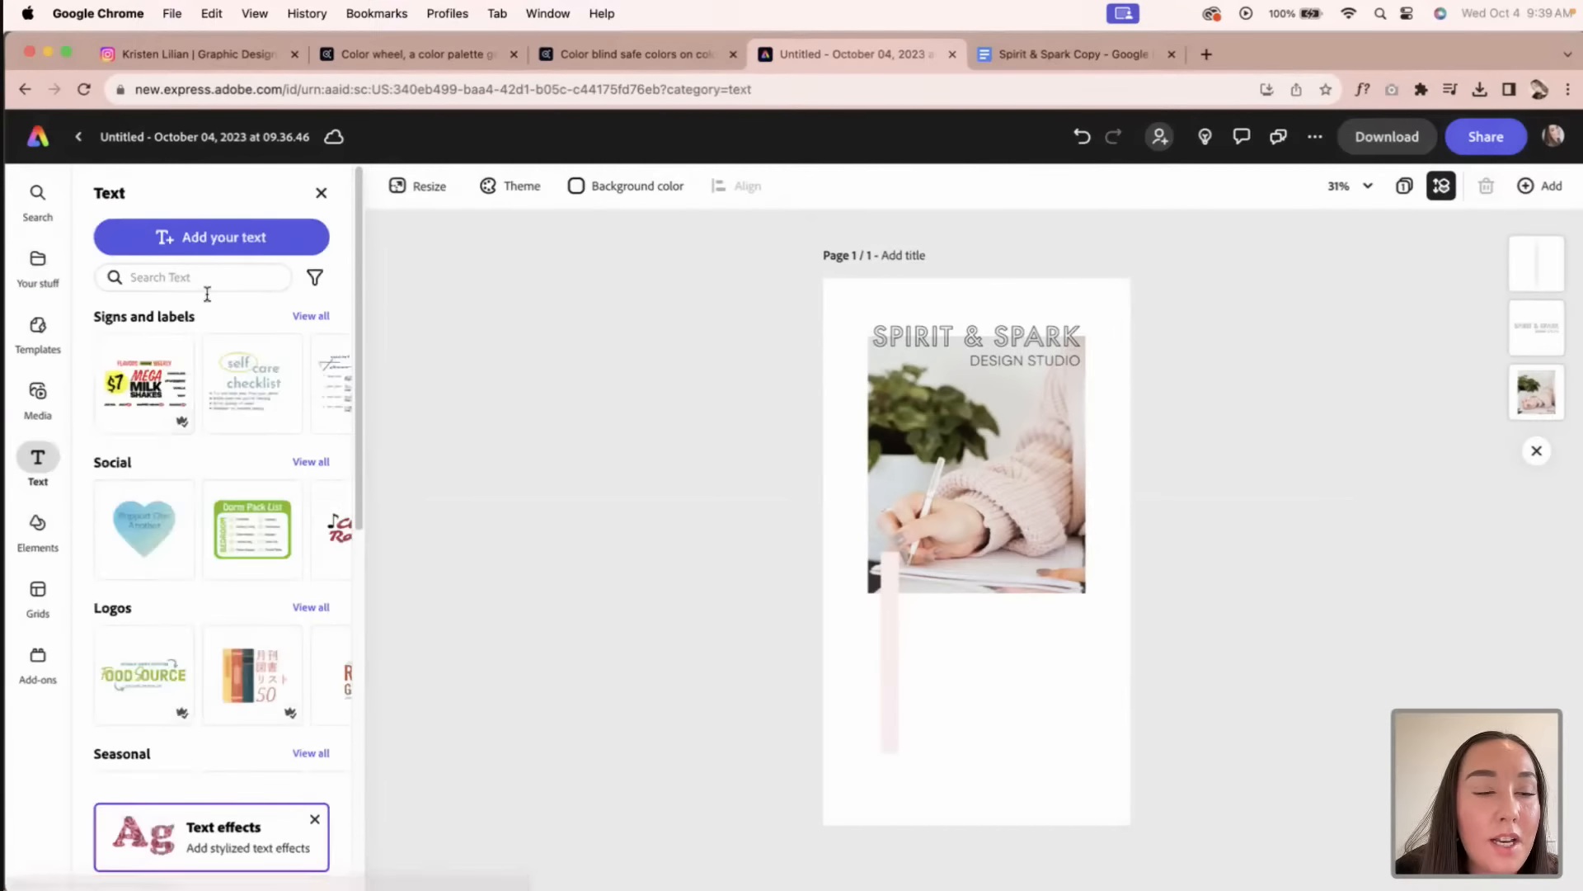
pyautogui.click(214, 239)
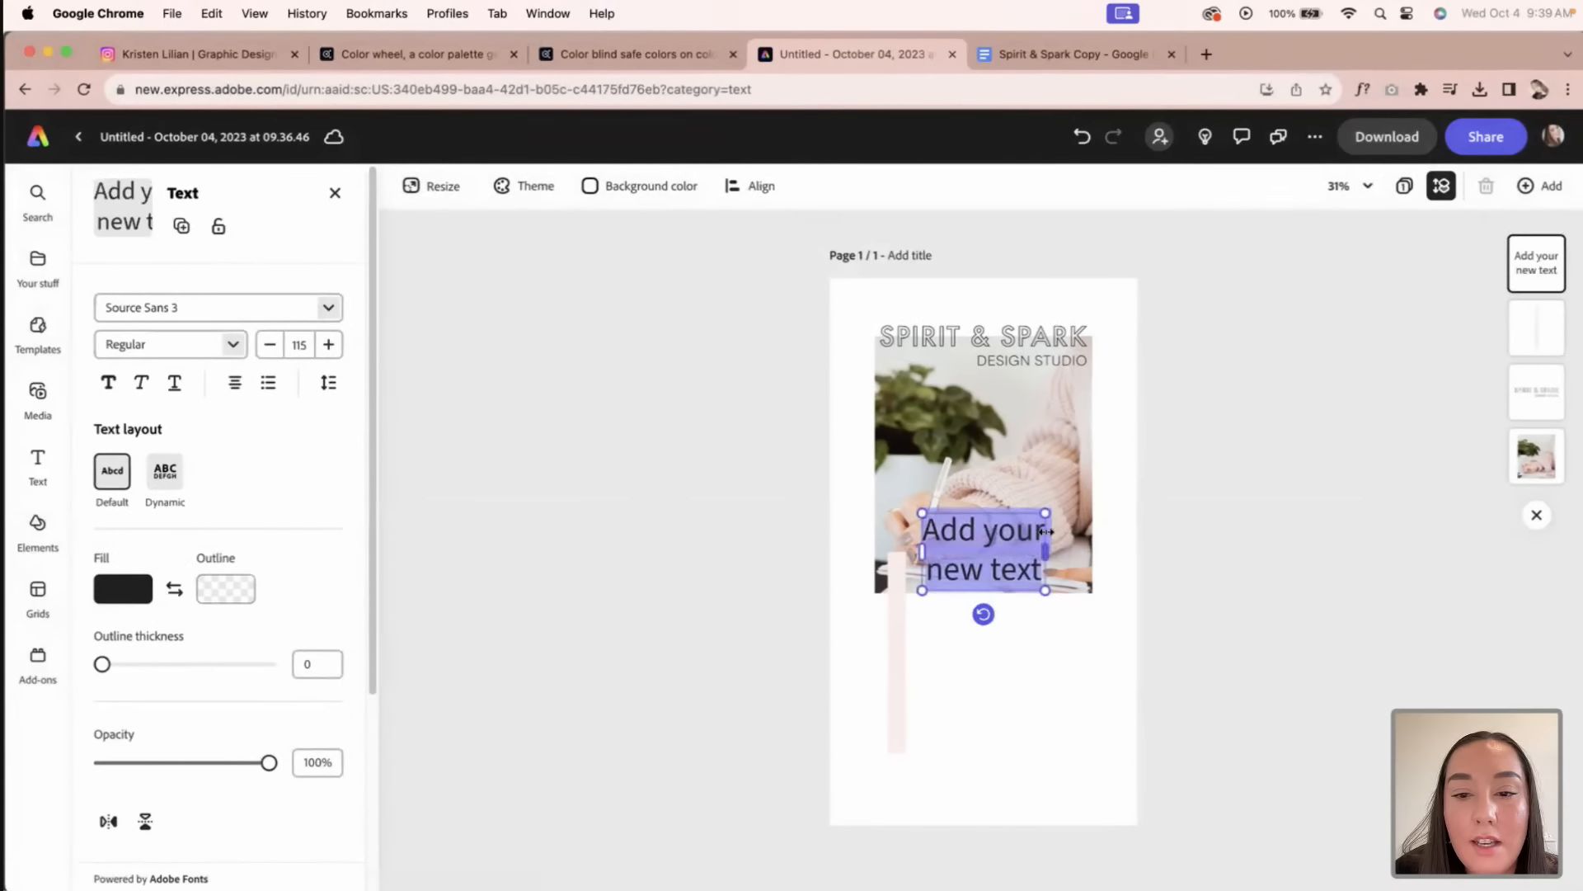
pyautogui.moveTo(1023, 520); pyautogui.dragTo(1093, 652)
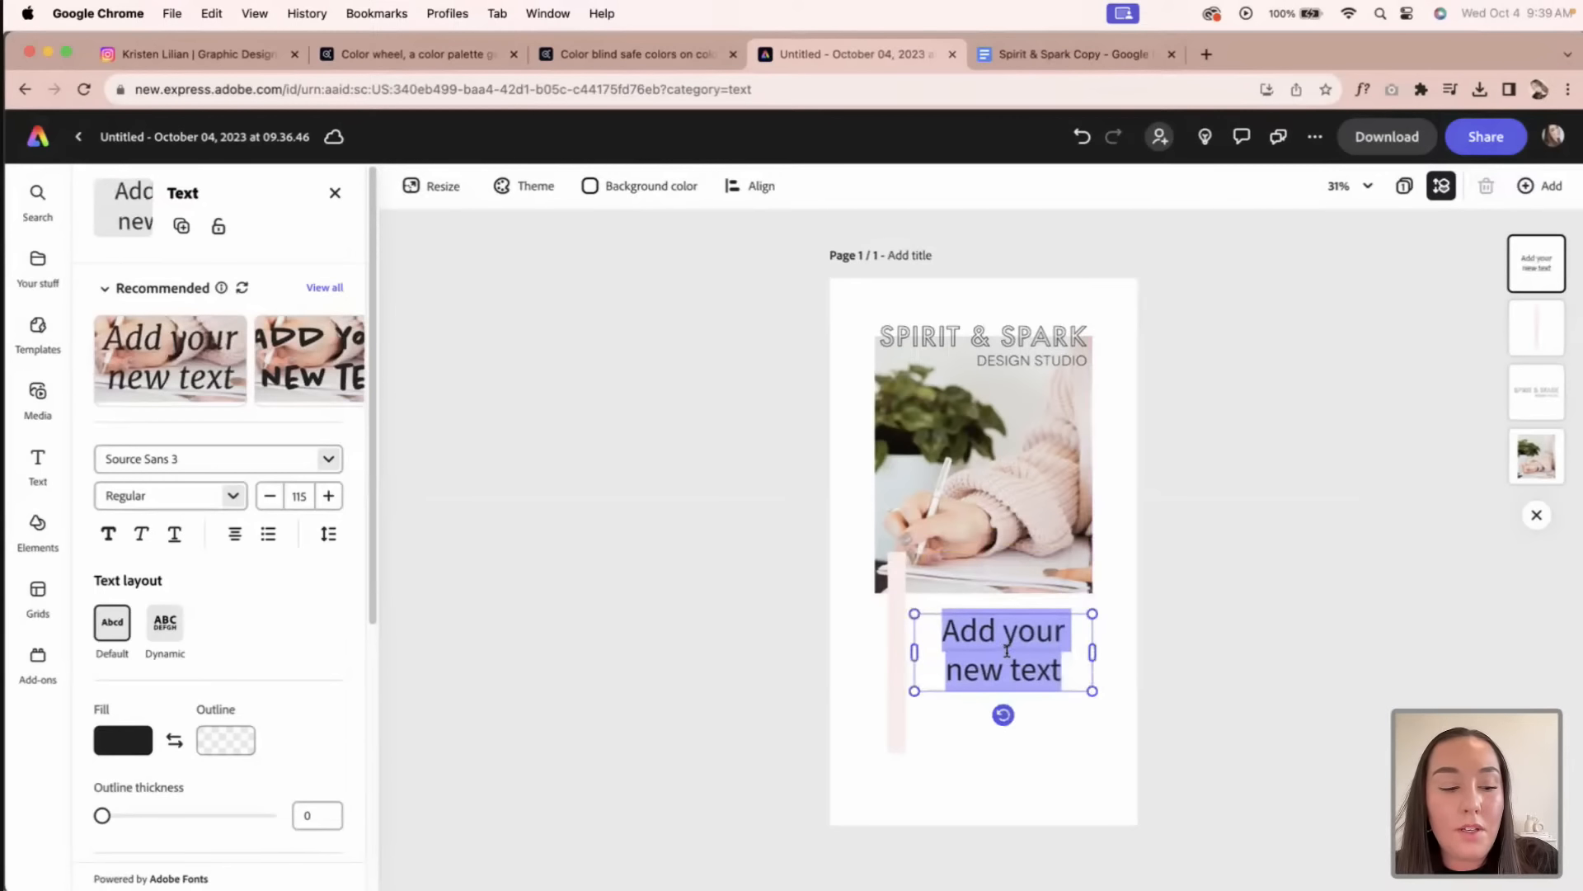
pyautogui.write('IN')
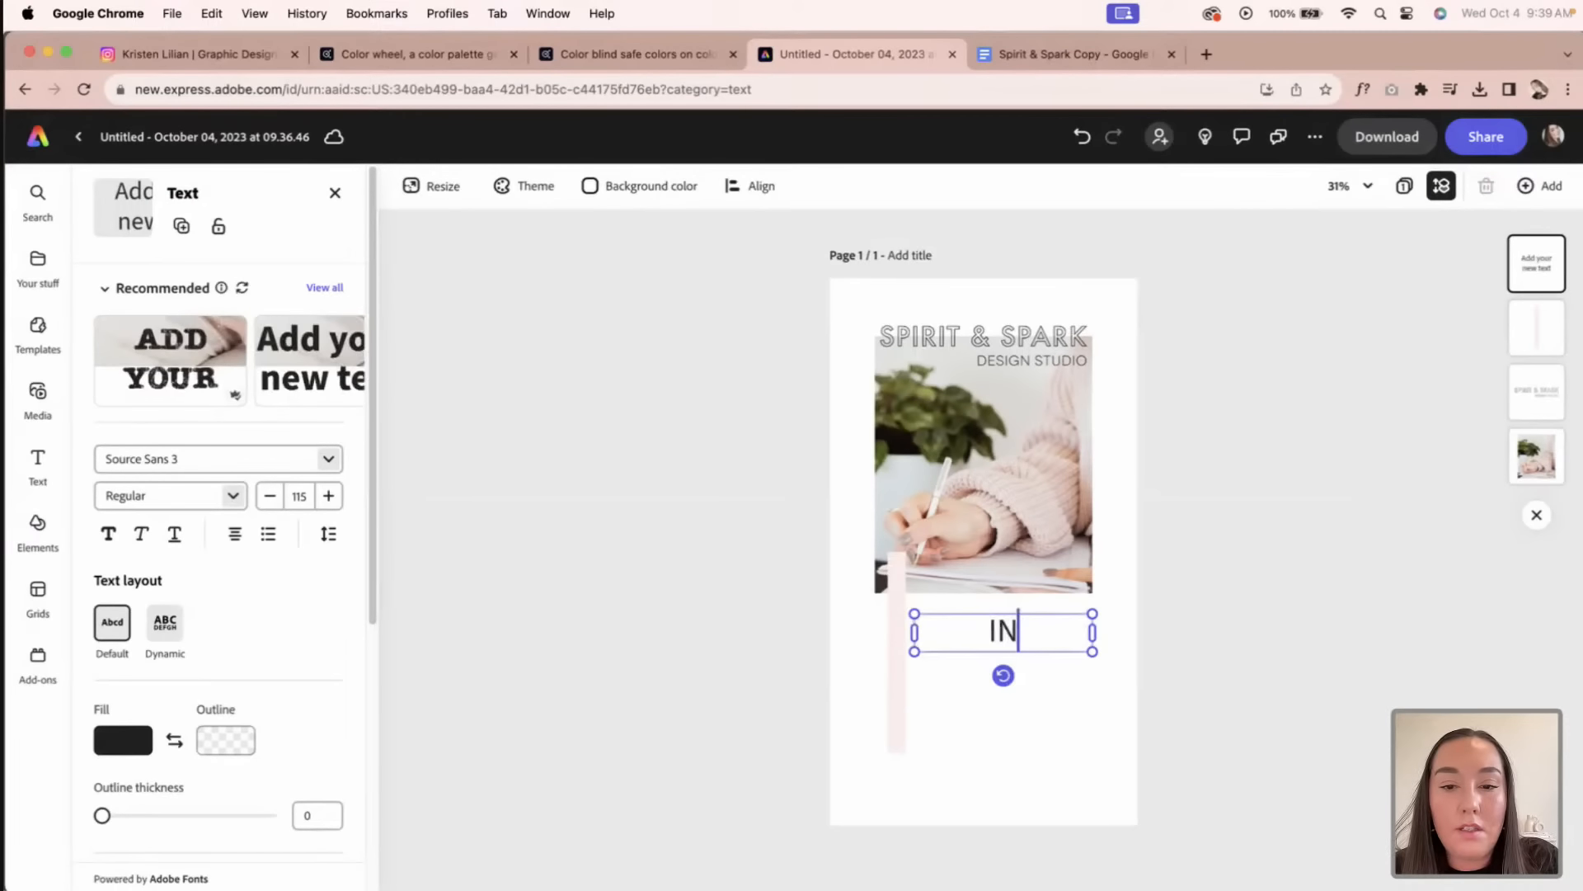
pyautogui.write('TRODUCTION')
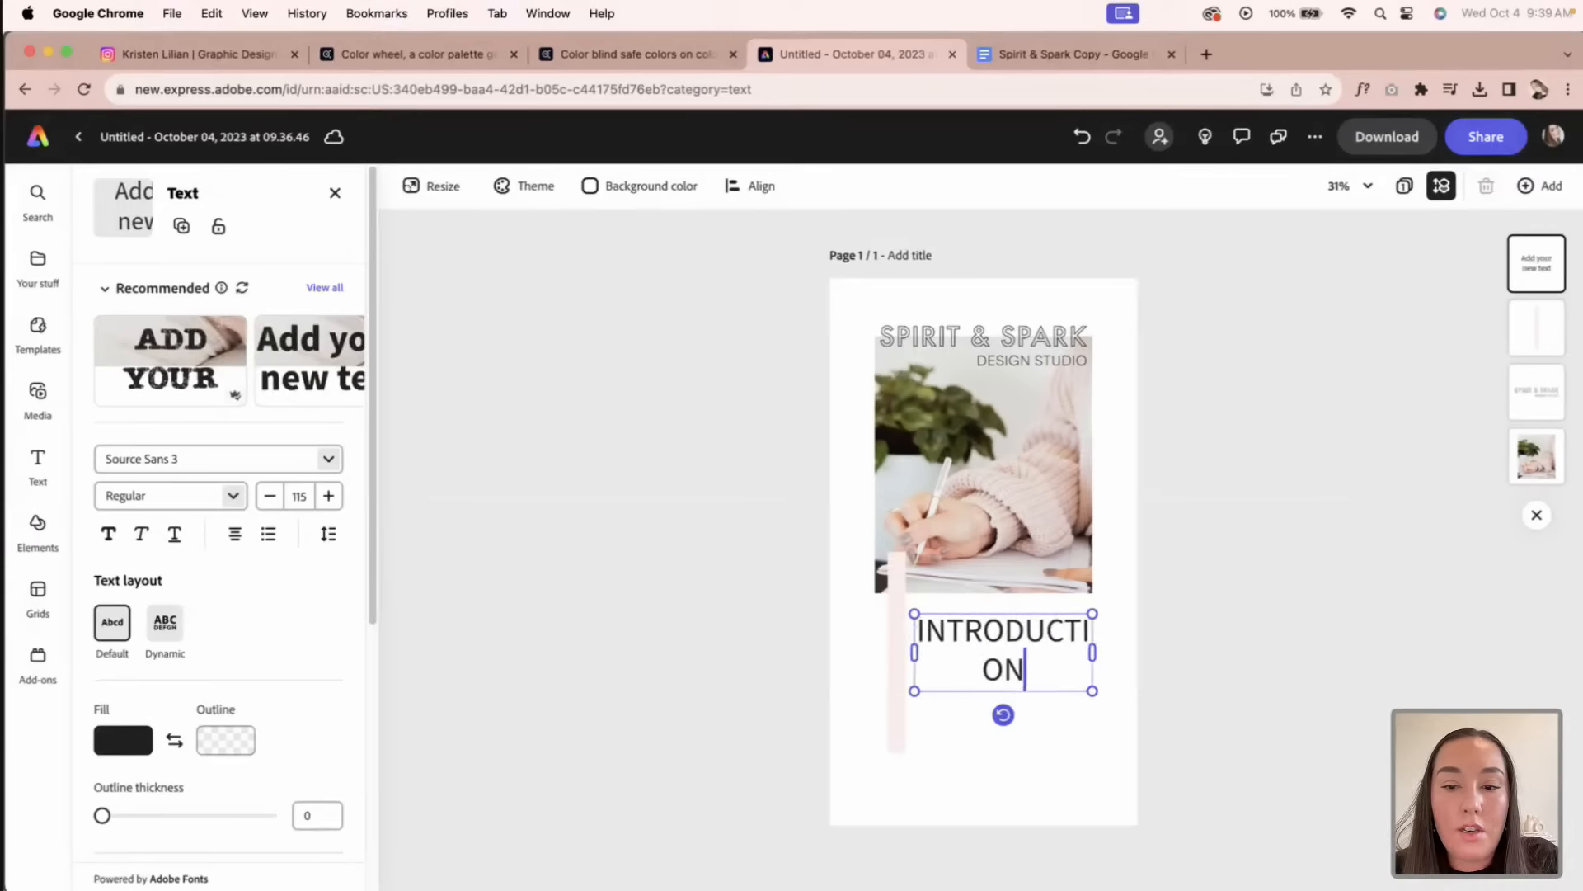
# Step: Set the INTRODUCTION heading in the brand header font, Orpheus Pro Regular
pyautogui.press('super+a')
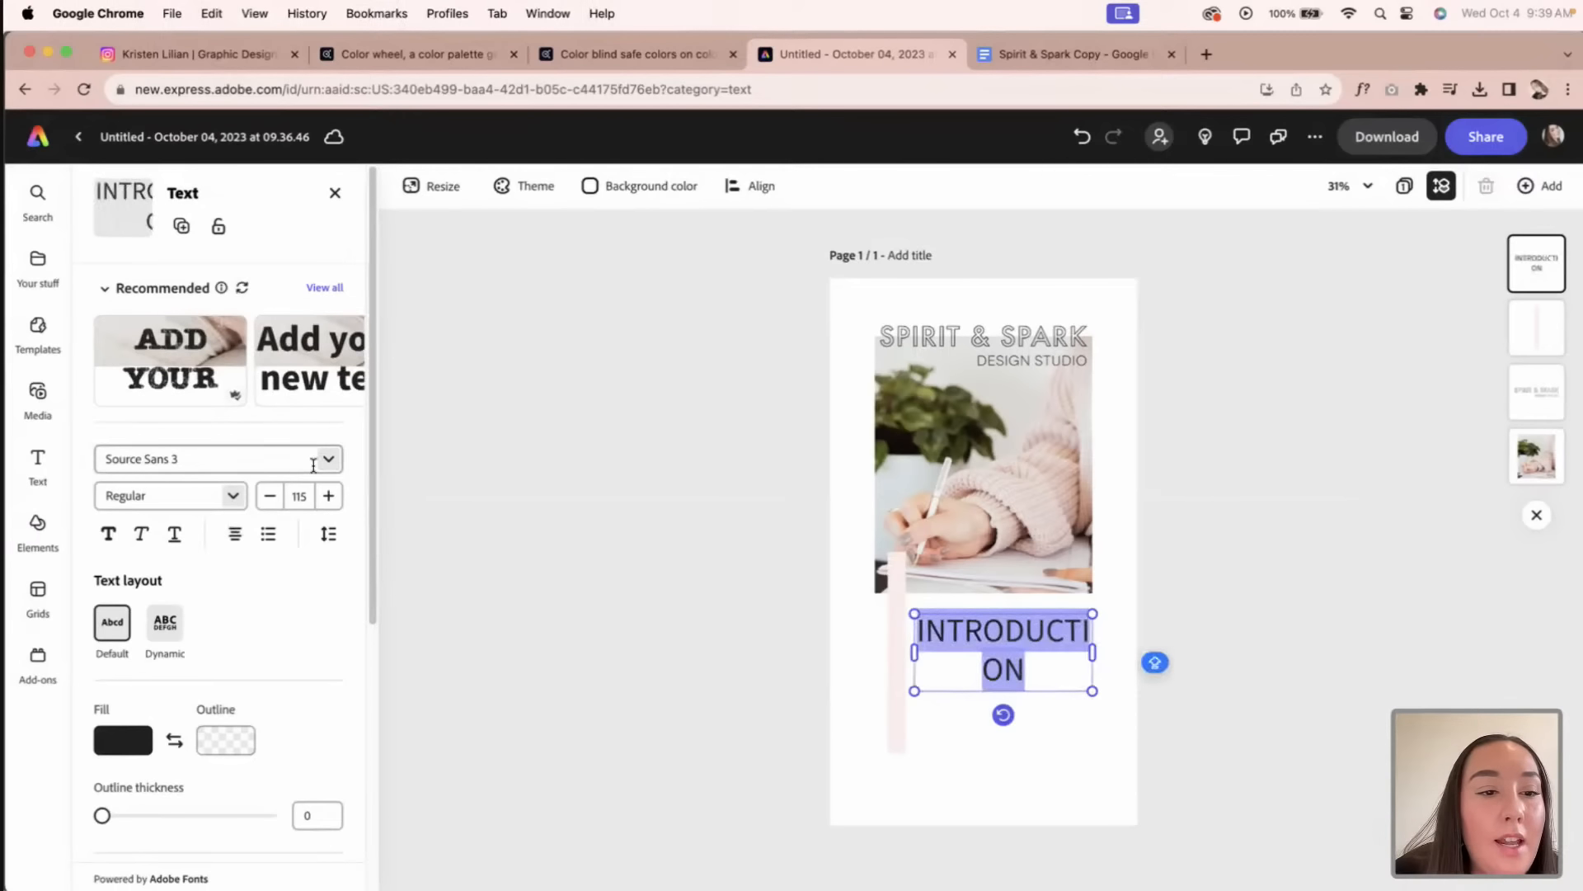
pyautogui.click(327, 460)
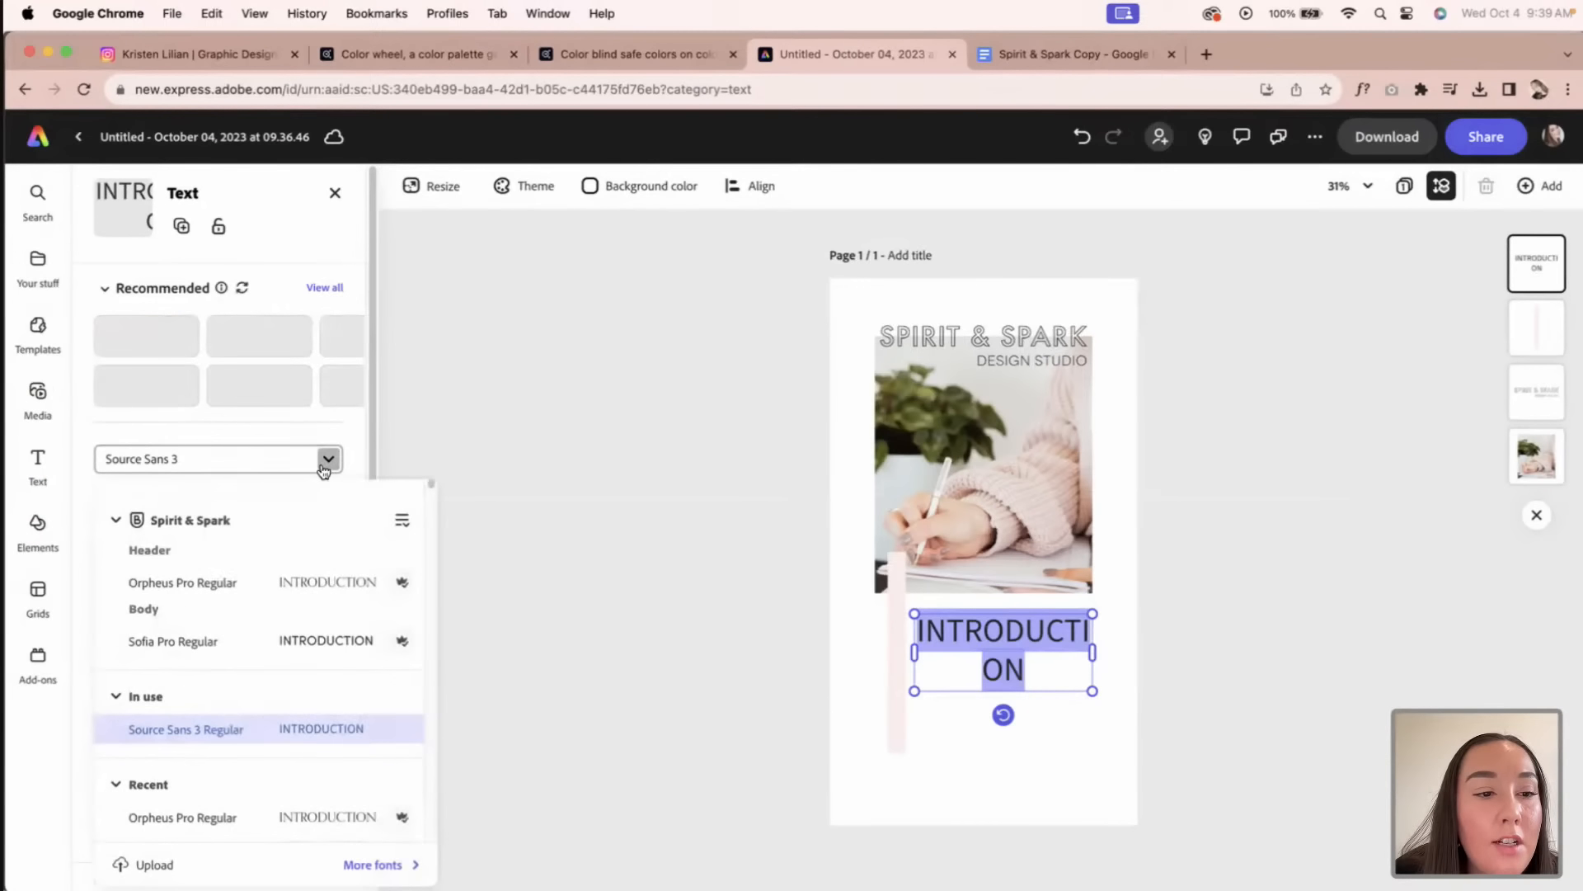
pyautogui.click(176, 582)
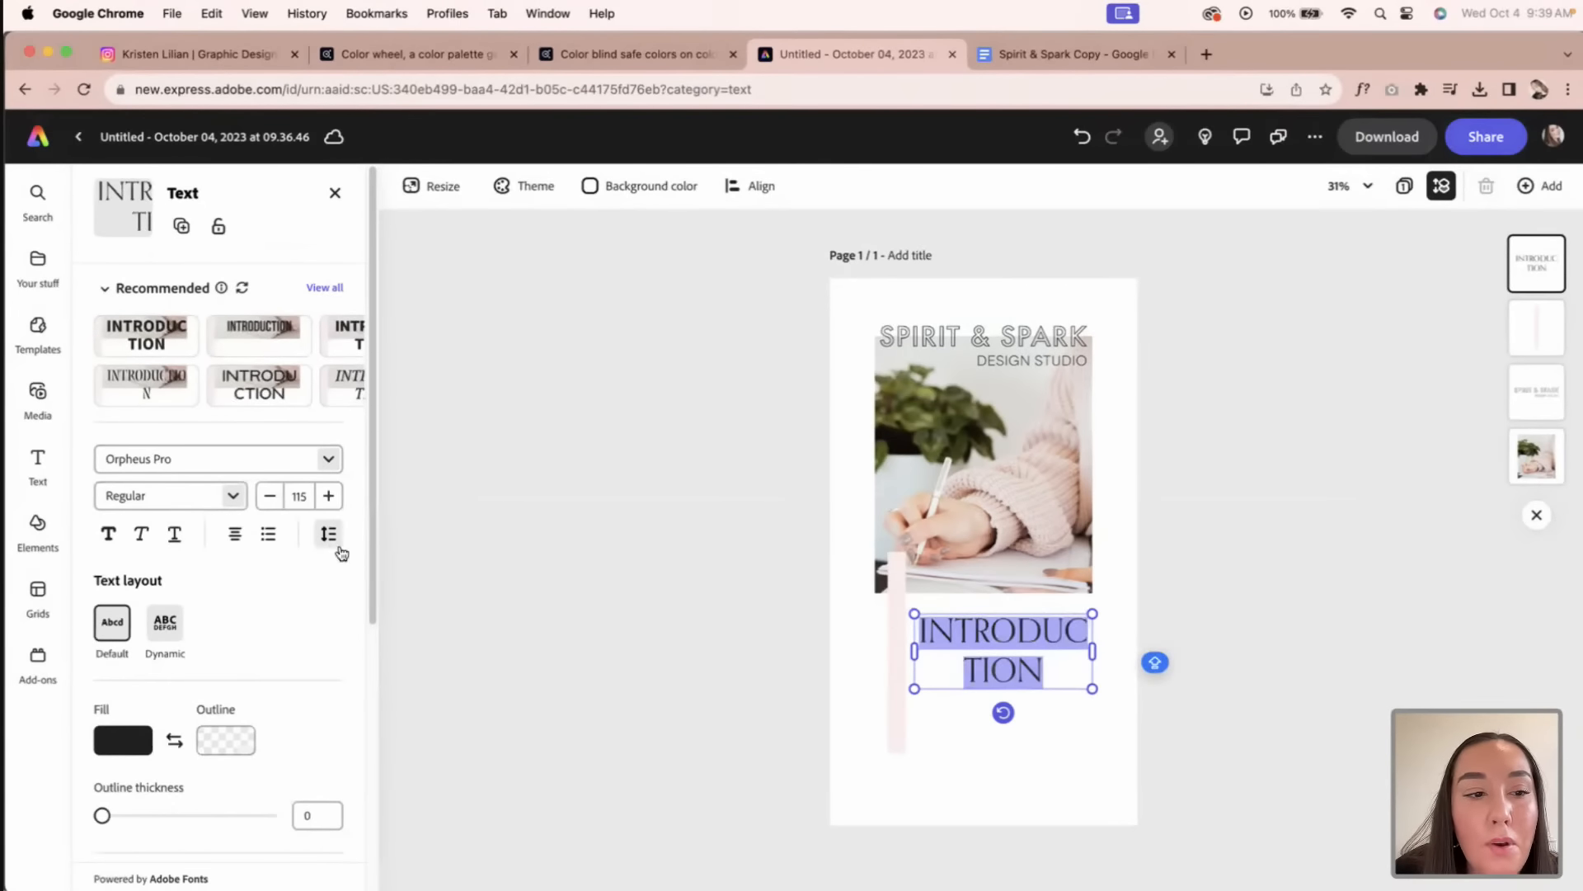
# Step: Reduce the INTRODUCTION heading's font size to 72 so it fits on one line
pyautogui.click(299, 496)
pyautogui.scroll(-5, 297, 816)
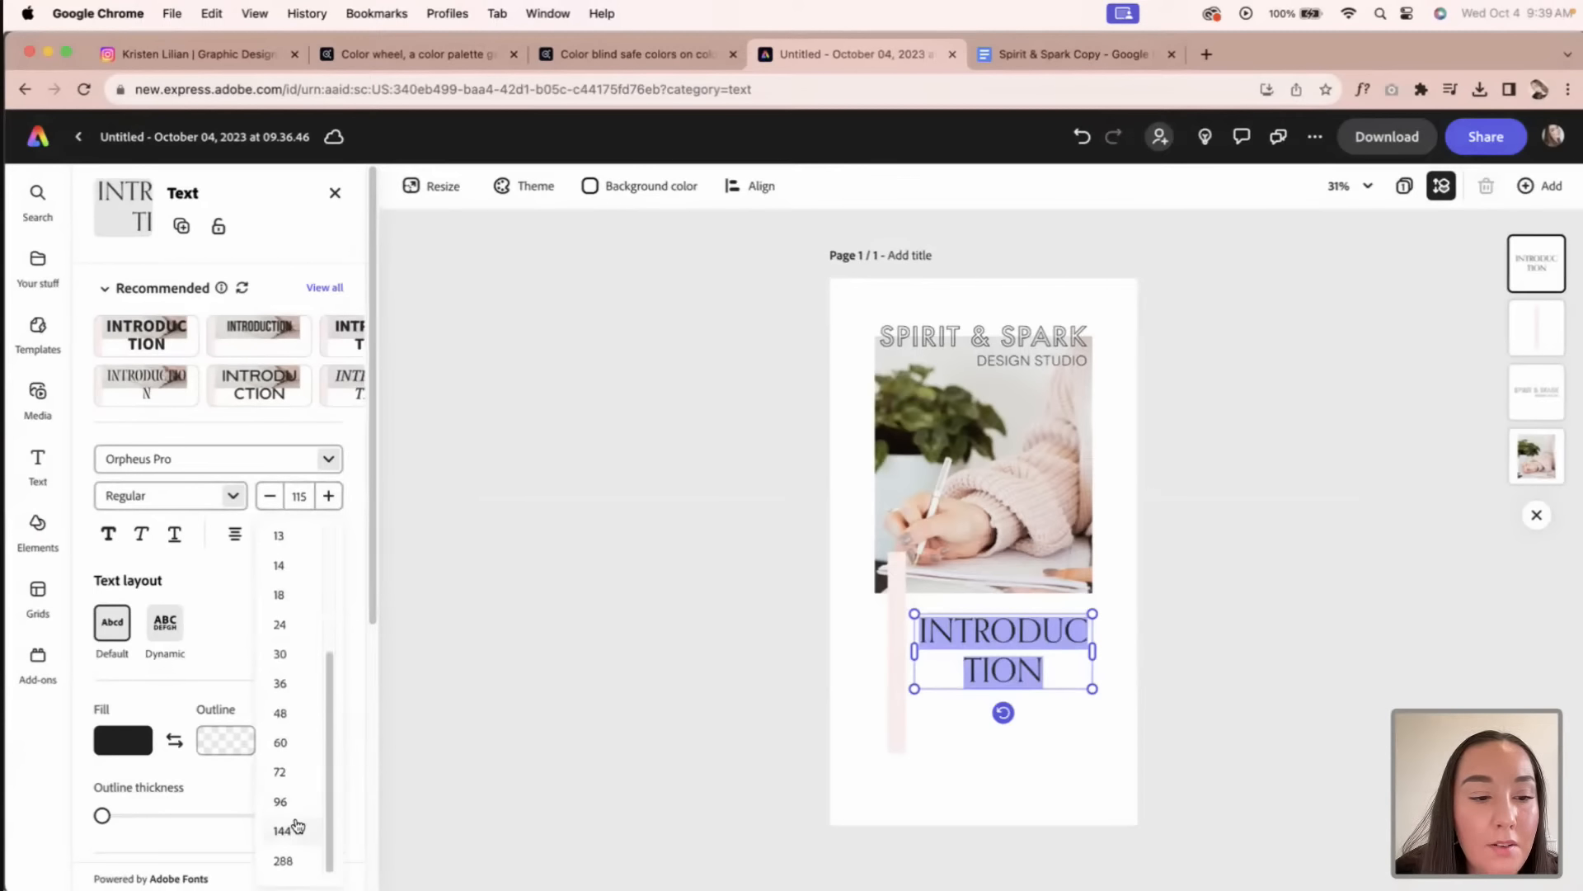
pyautogui.click(295, 812)
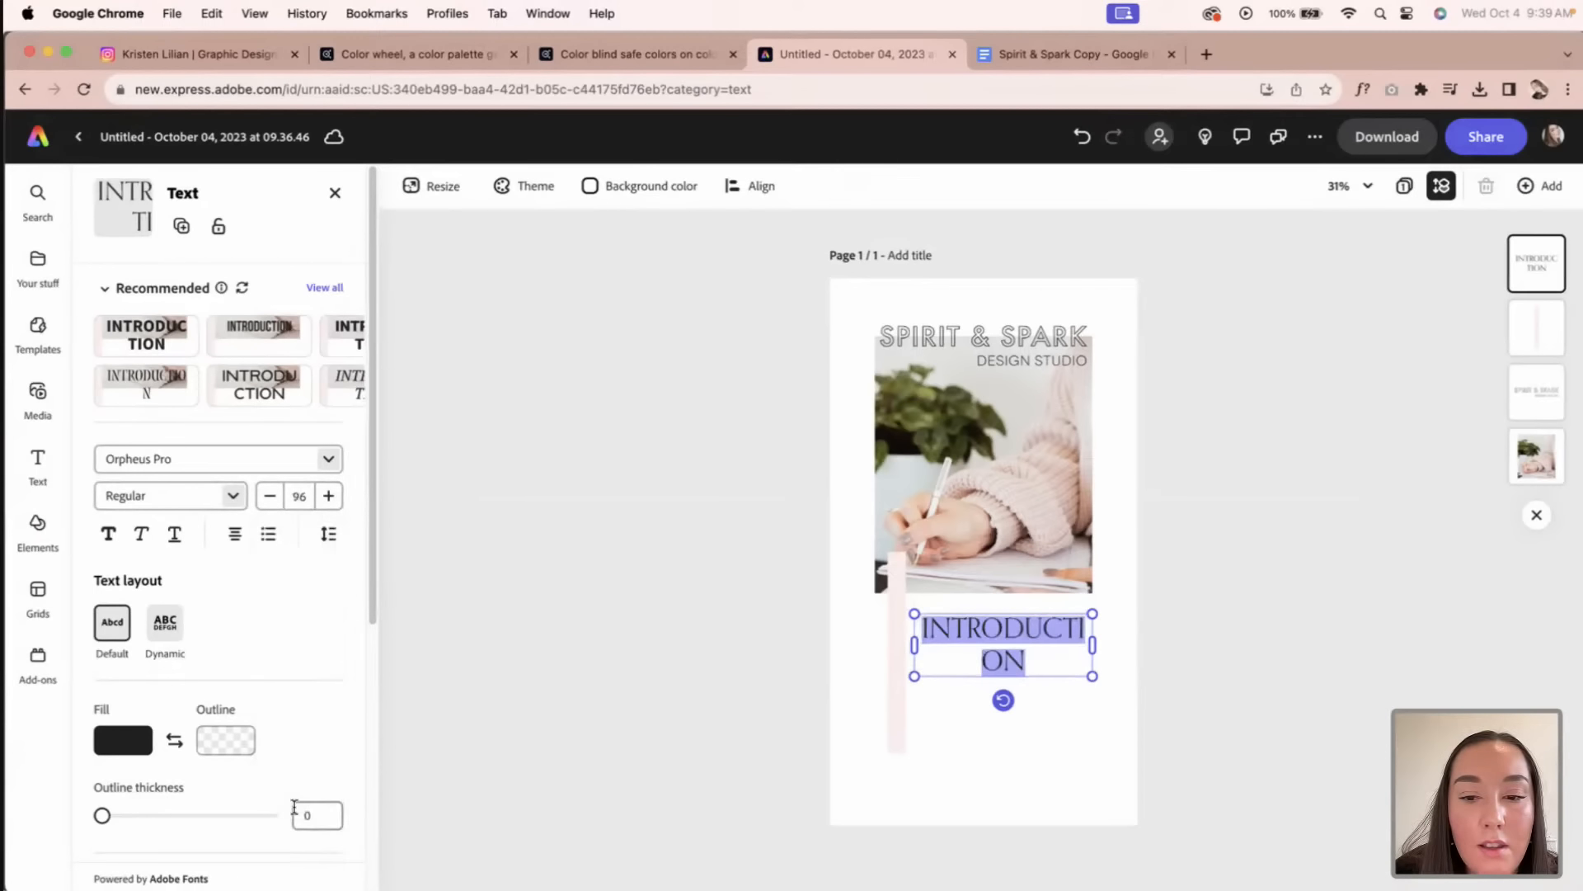
pyautogui.click(307, 494)
pyautogui.scroll(-5, 300, 804)
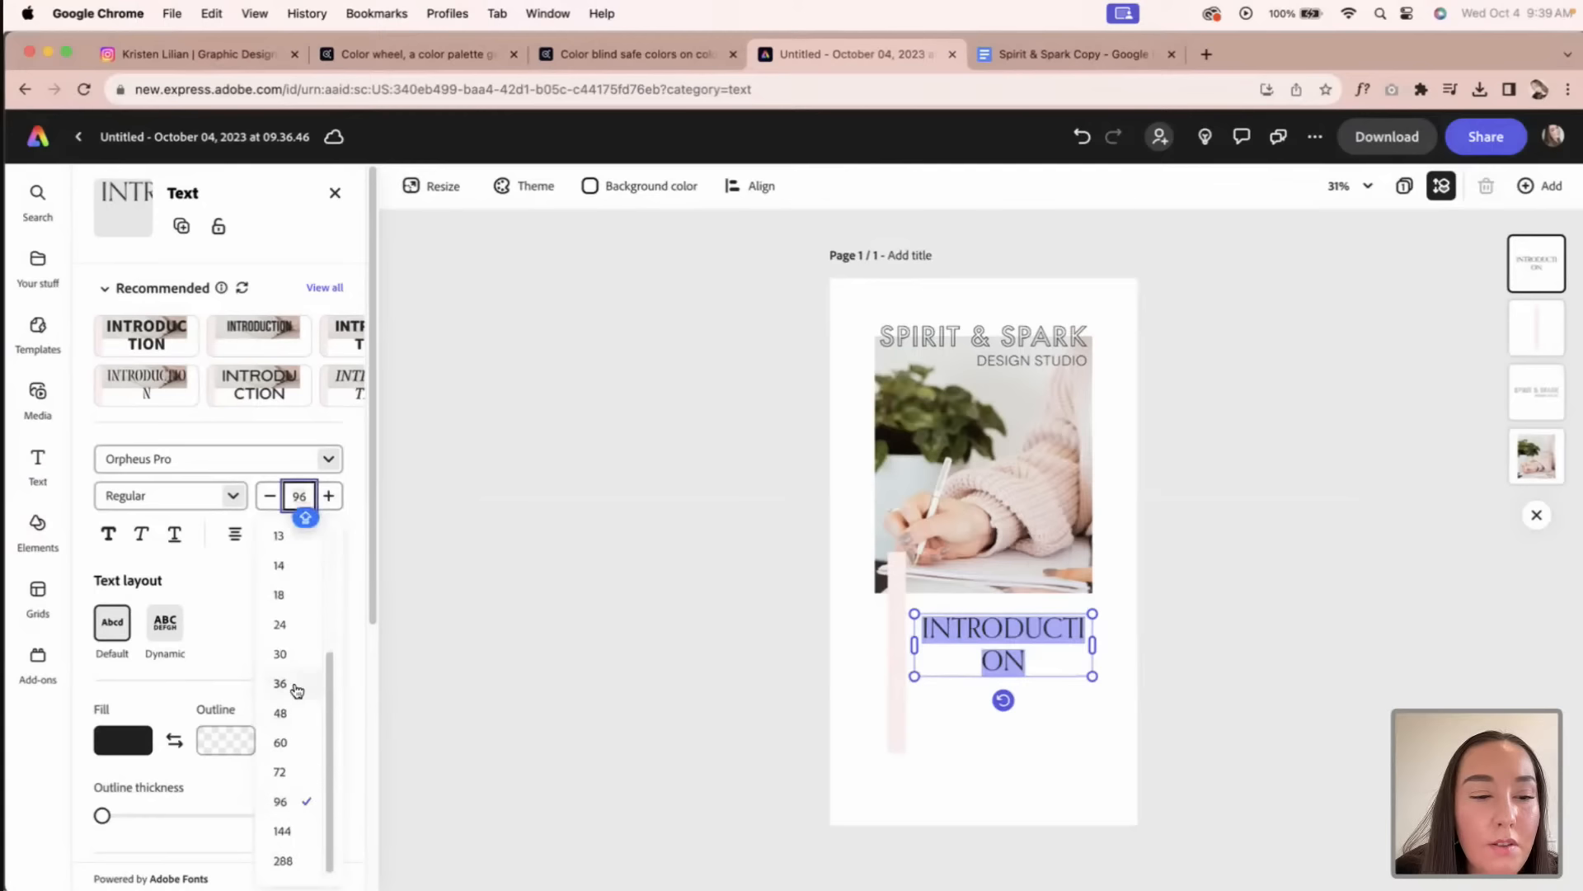
pyautogui.click(290, 769)
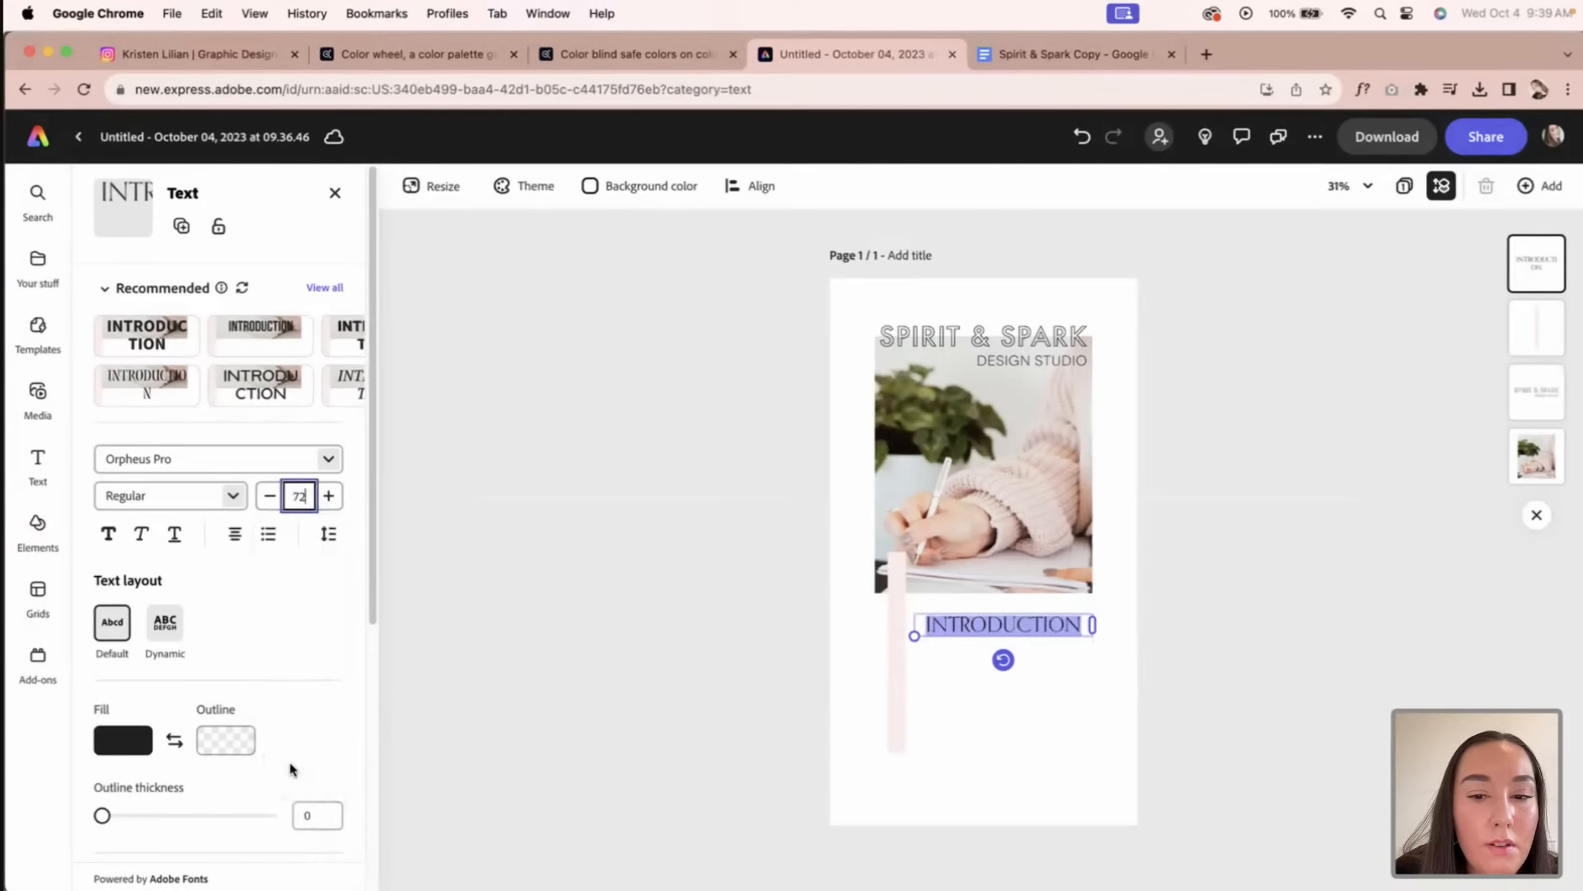
pyautogui.click(556, 657)
pyautogui.click(952, 619)
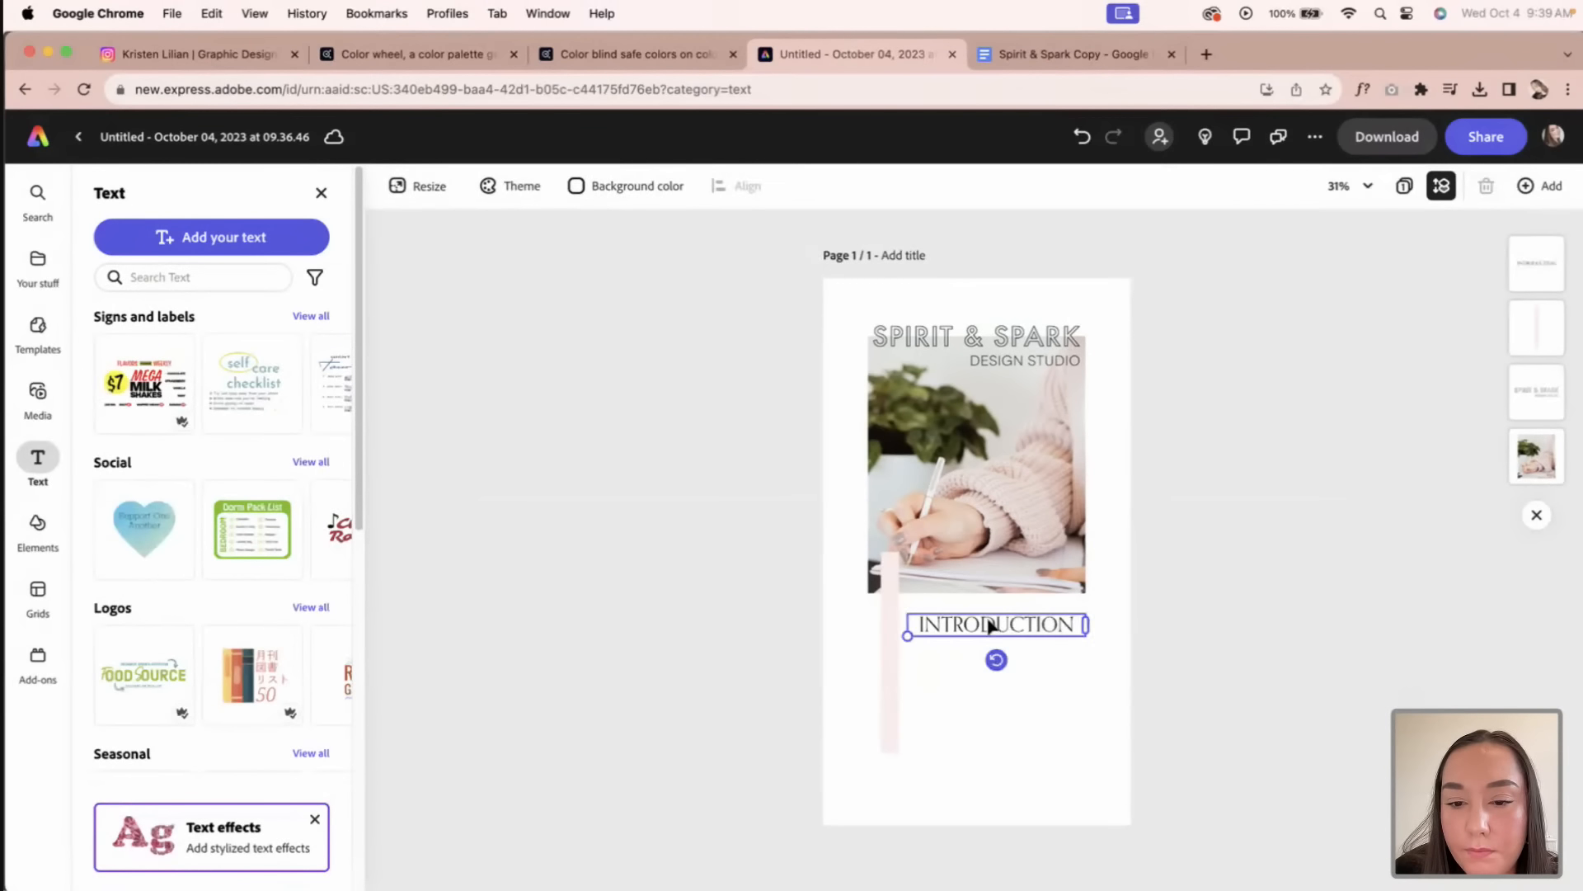
pyautogui.click(1161, 670)
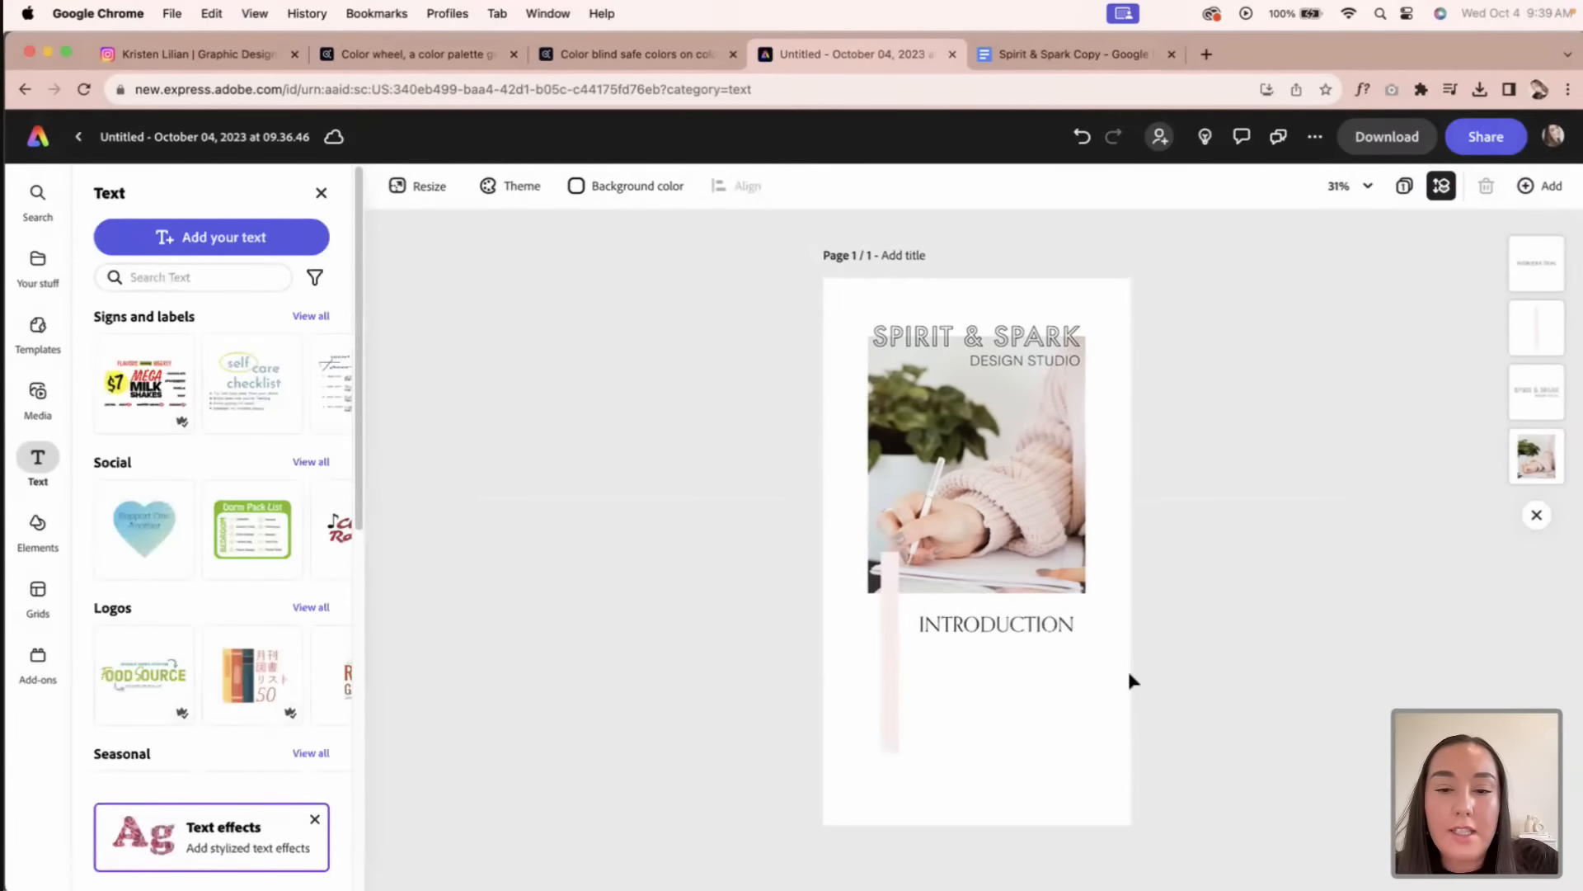
# Step: Left-align the INTRODUCTION heading within its text box
pyautogui.doubleClick(1058, 637)
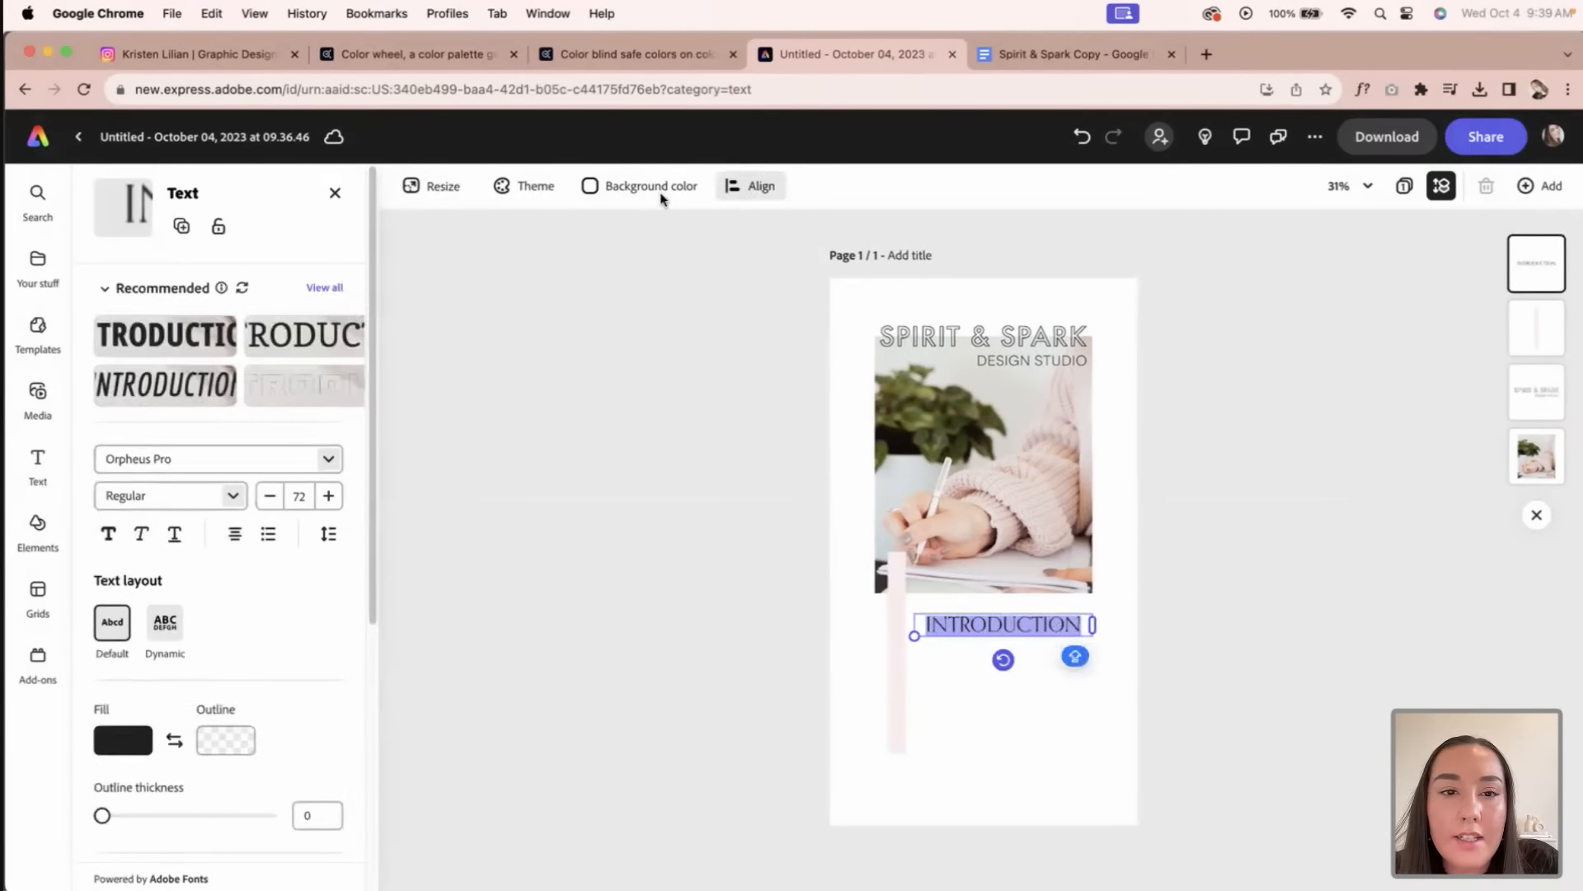
pyautogui.click(763, 186)
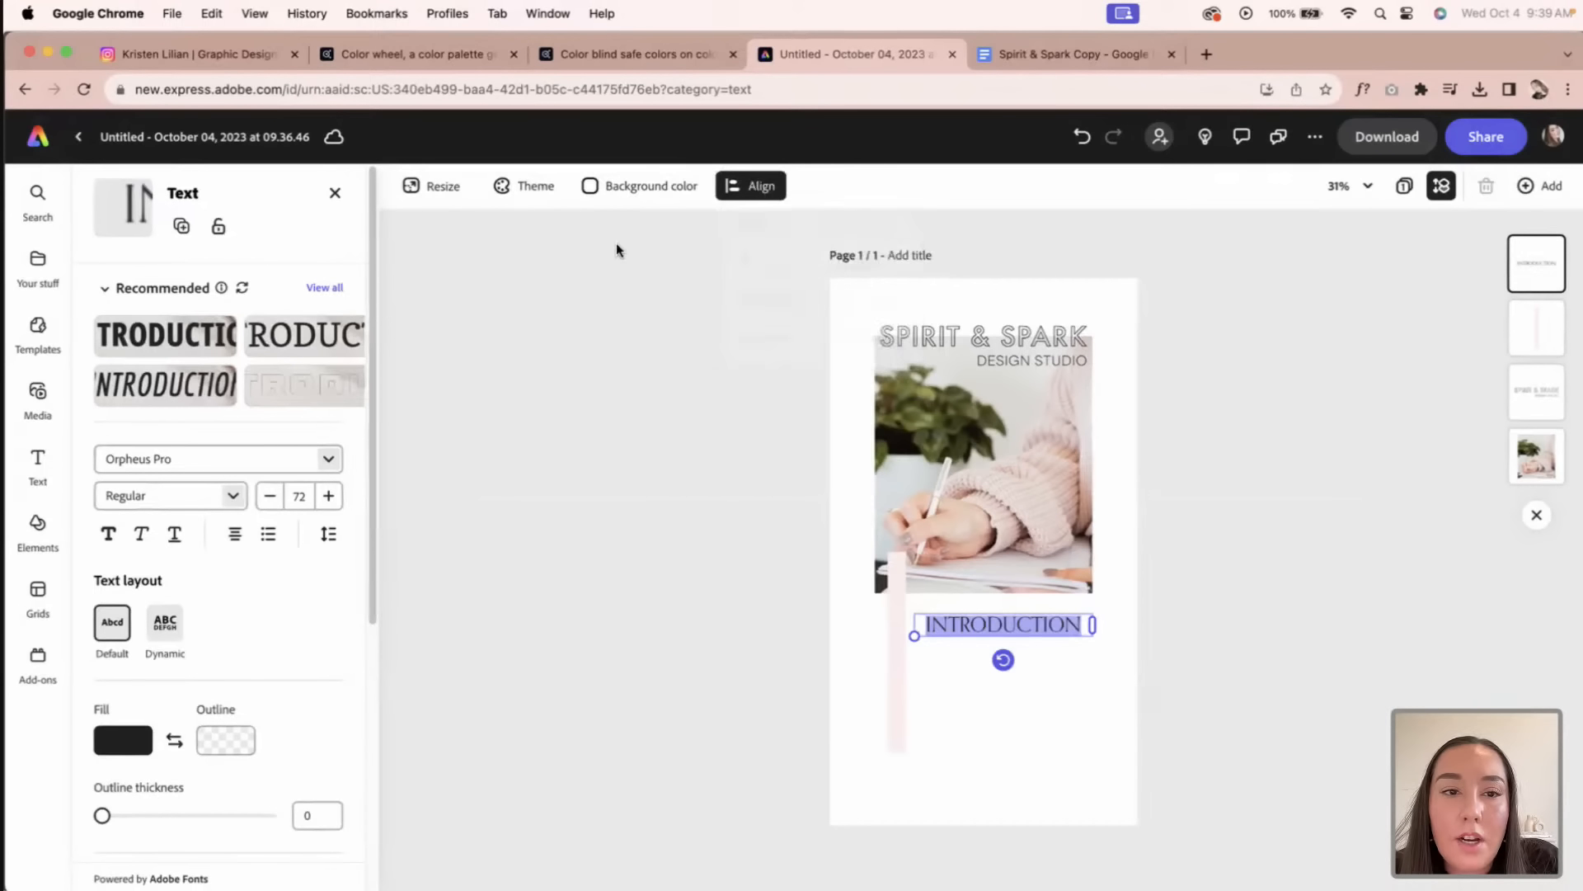
pyautogui.click(235, 536)
pyautogui.click(200, 574)
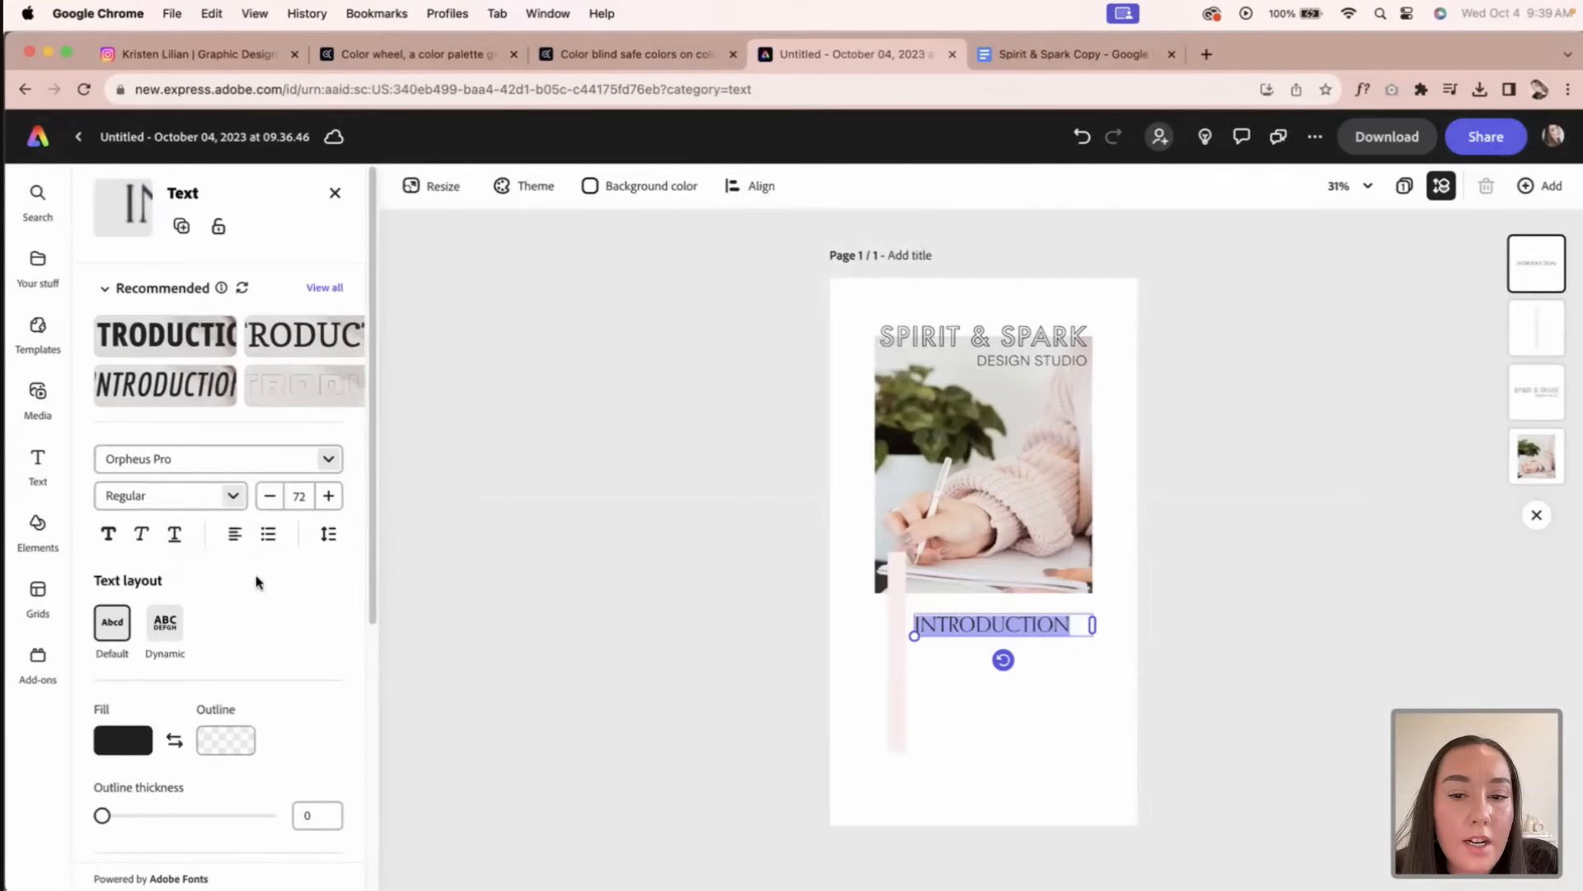
pyautogui.click(623, 543)
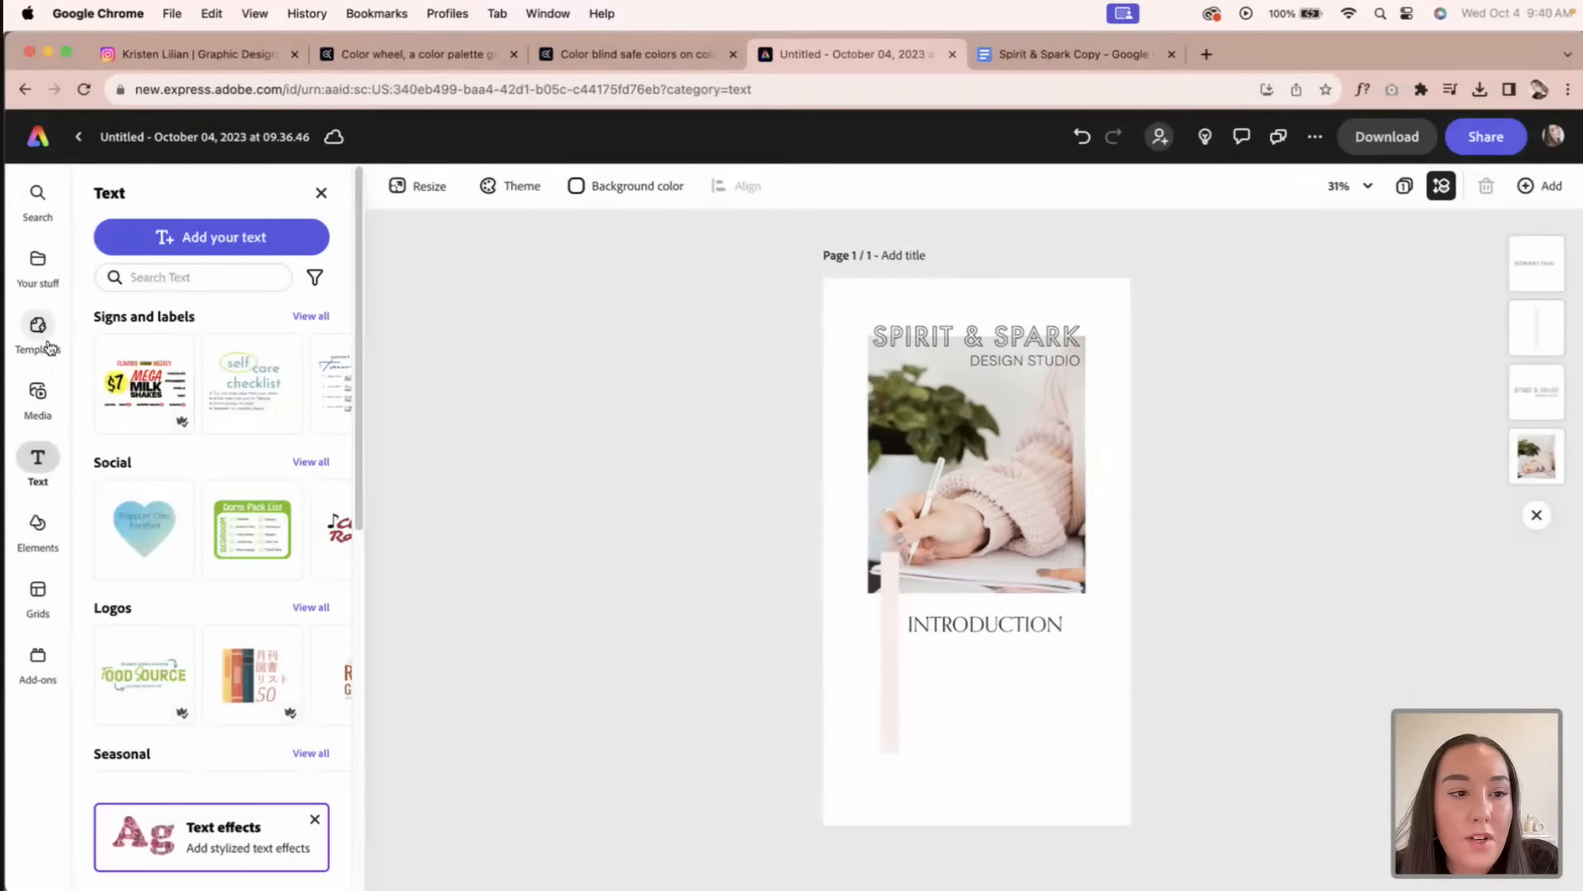
# Step: Add a second text box, place it below the INTRODUCTION heading and widen it
pyautogui.click(173, 237)
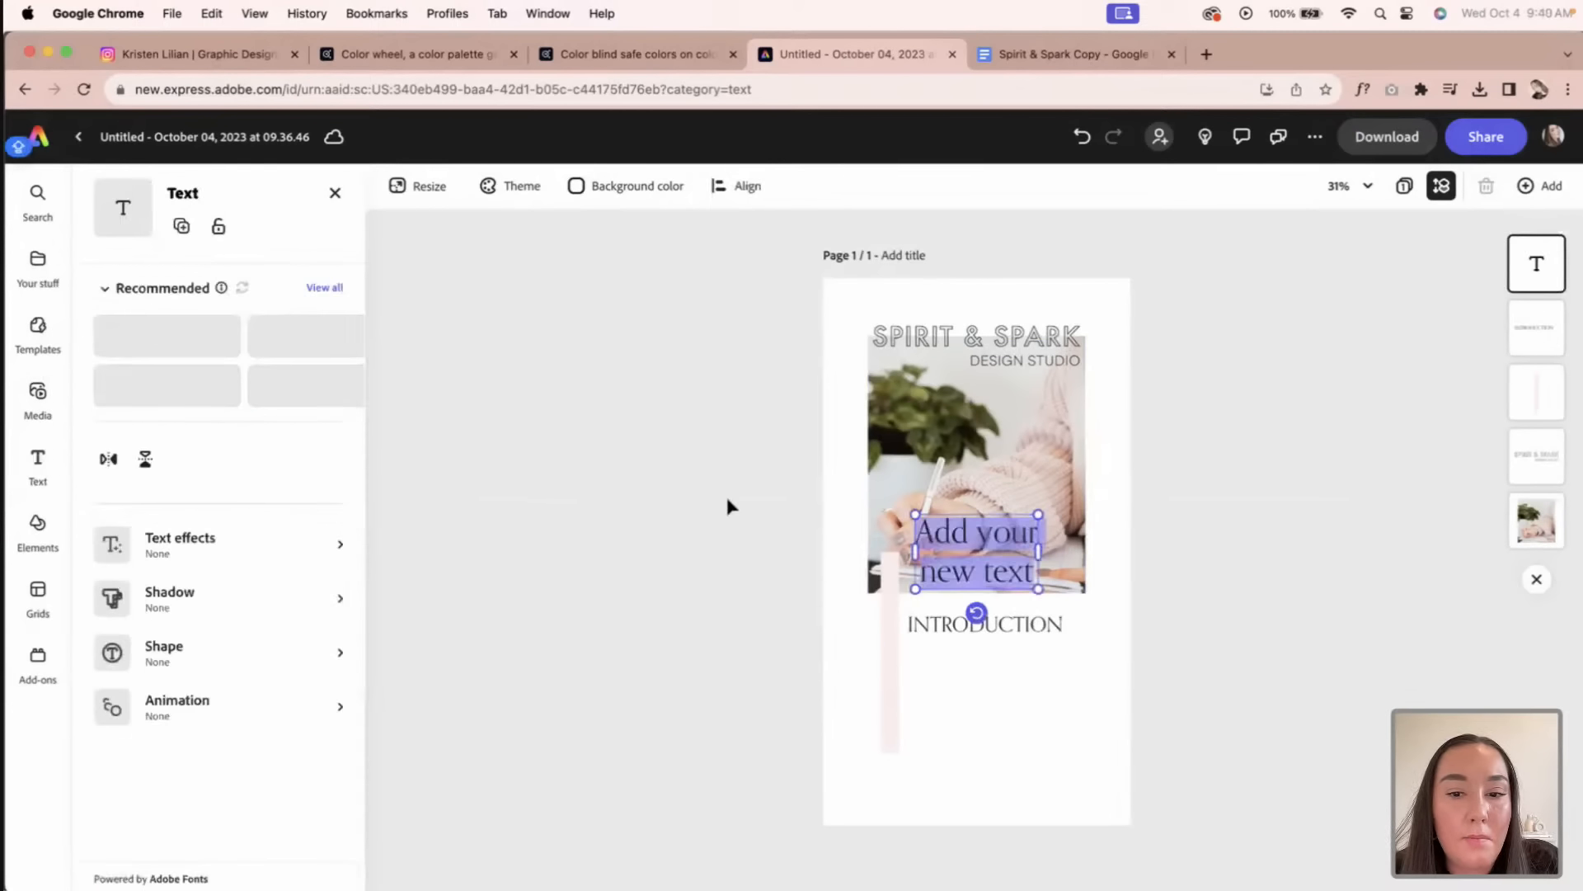
pyautogui.click(1209, 652)
pyautogui.moveTo(1042, 547); pyautogui.dragTo(1074, 690)
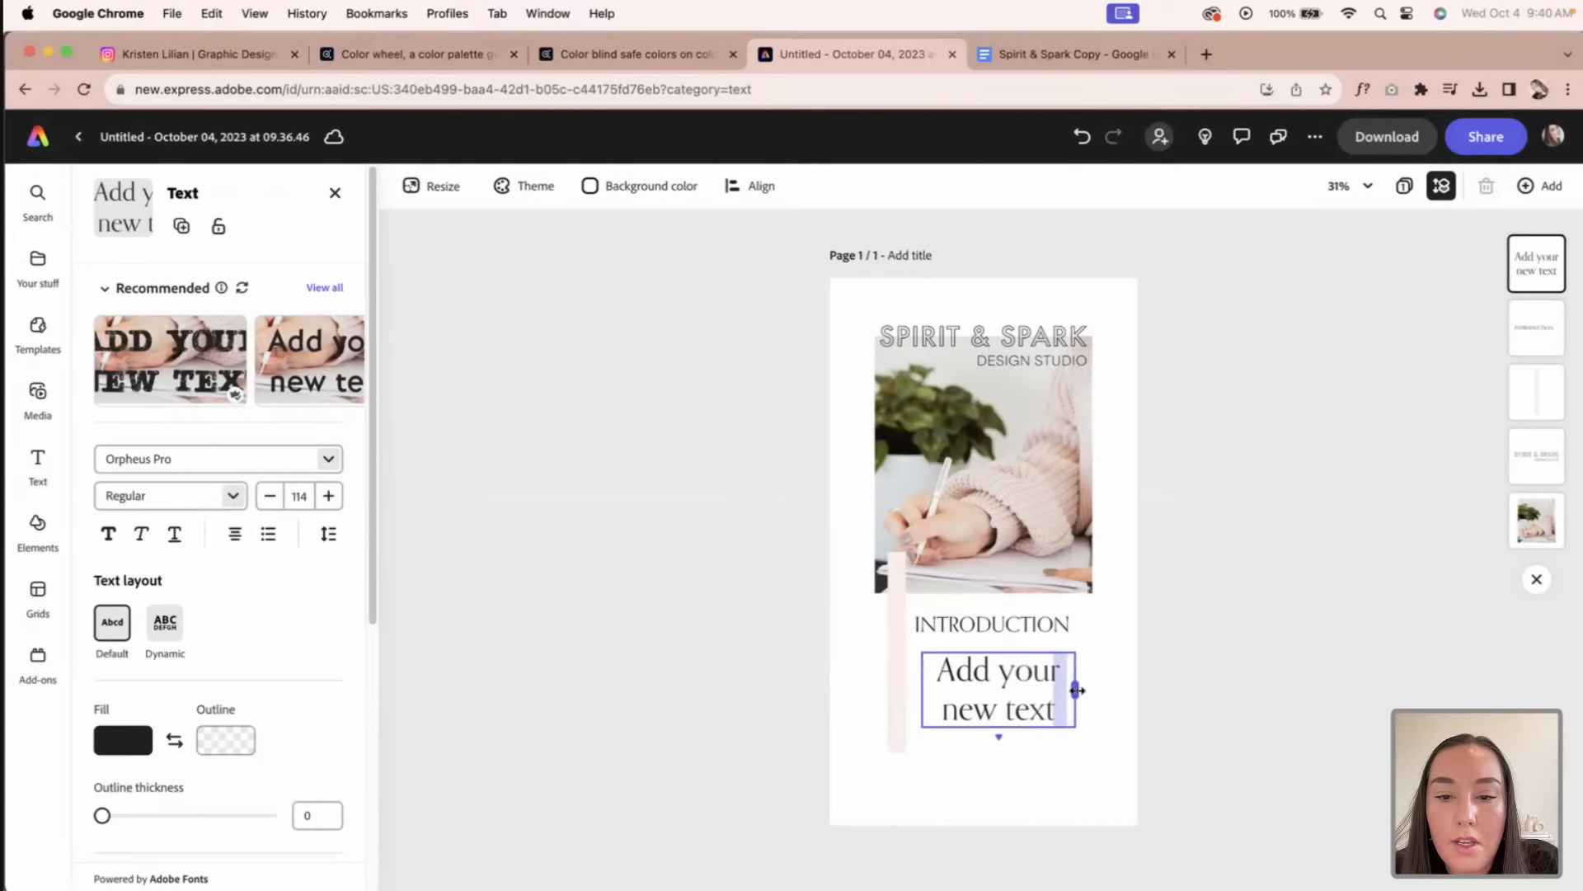
# Step: Set all of the new placeholder text in the brand body font, Sofia Pro Regular, and left-align it
pyautogui.tripleClick(1019, 710)
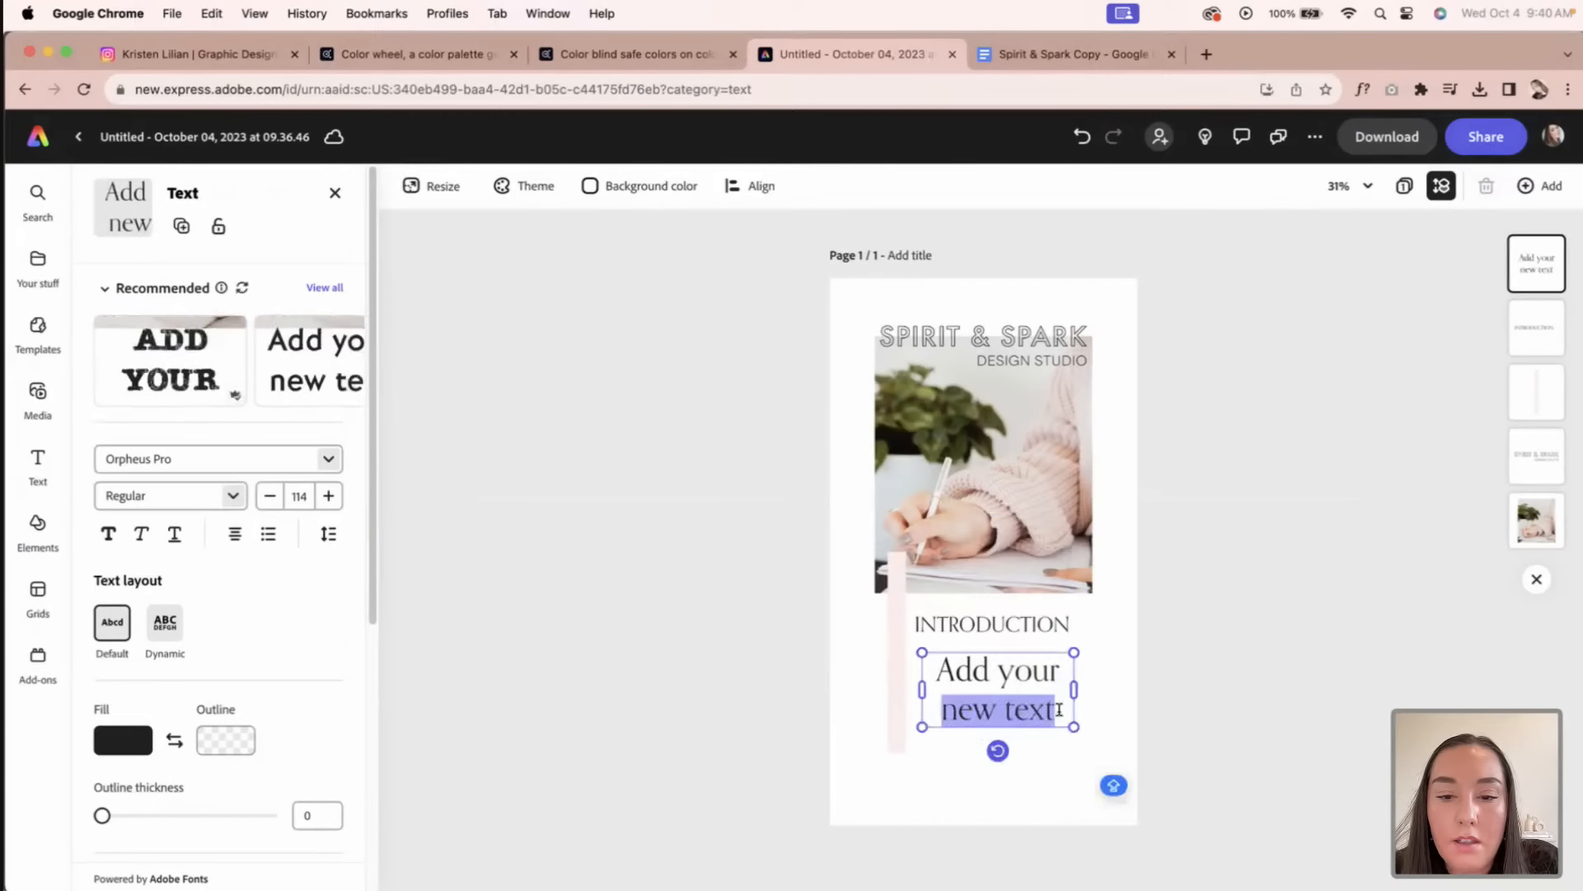
pyautogui.click(1059, 710)
pyautogui.moveTo(1058, 710); pyautogui.dragTo(895, 654)
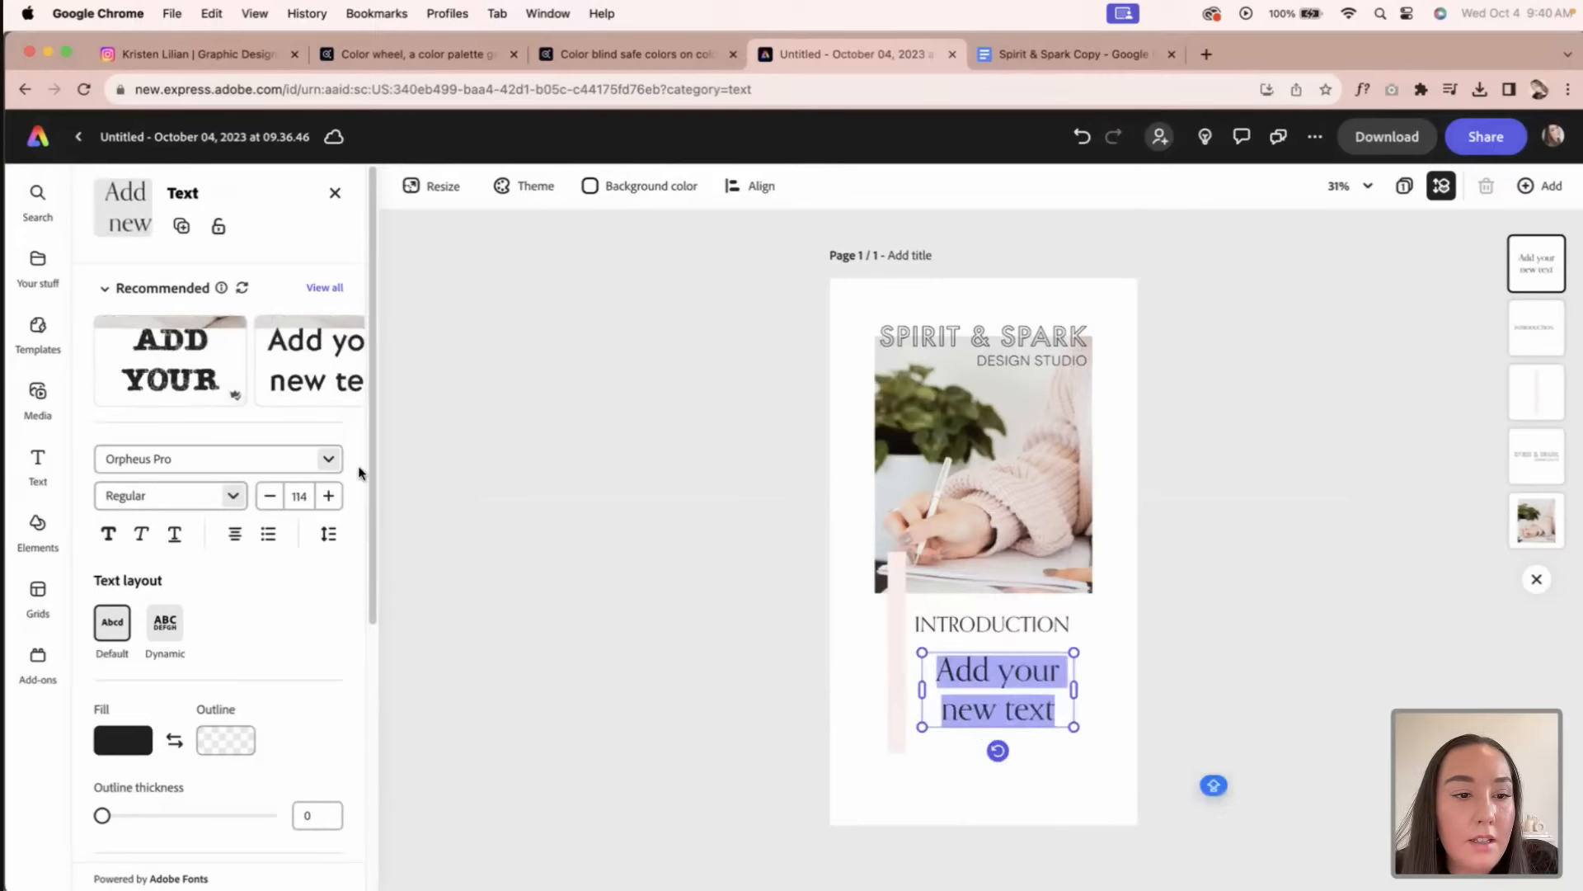
pyautogui.click(330, 459)
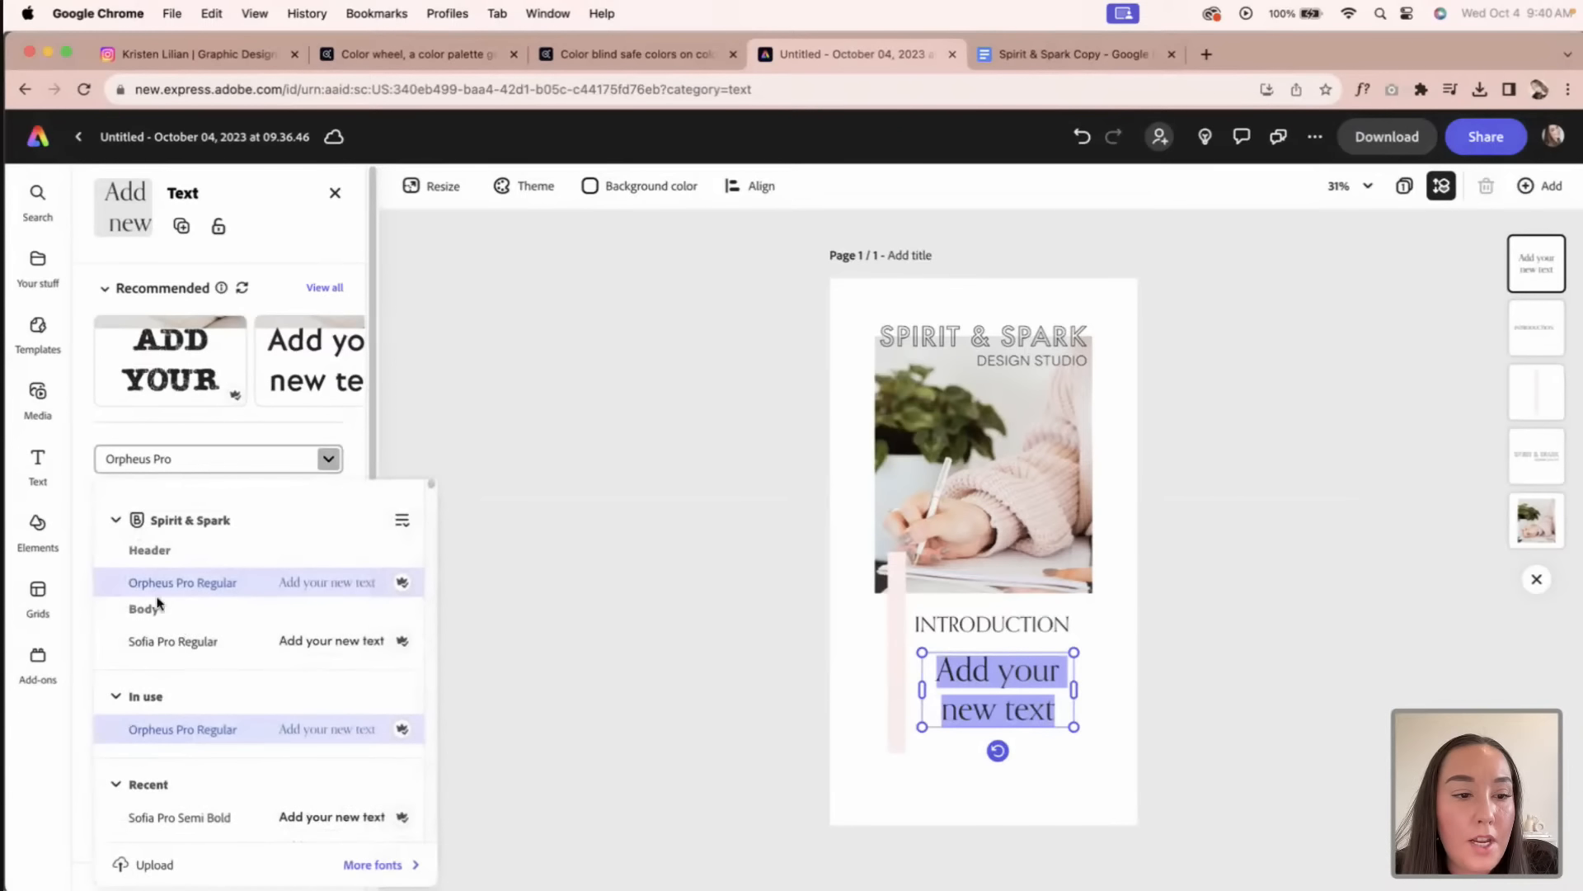
pyautogui.click(206, 642)
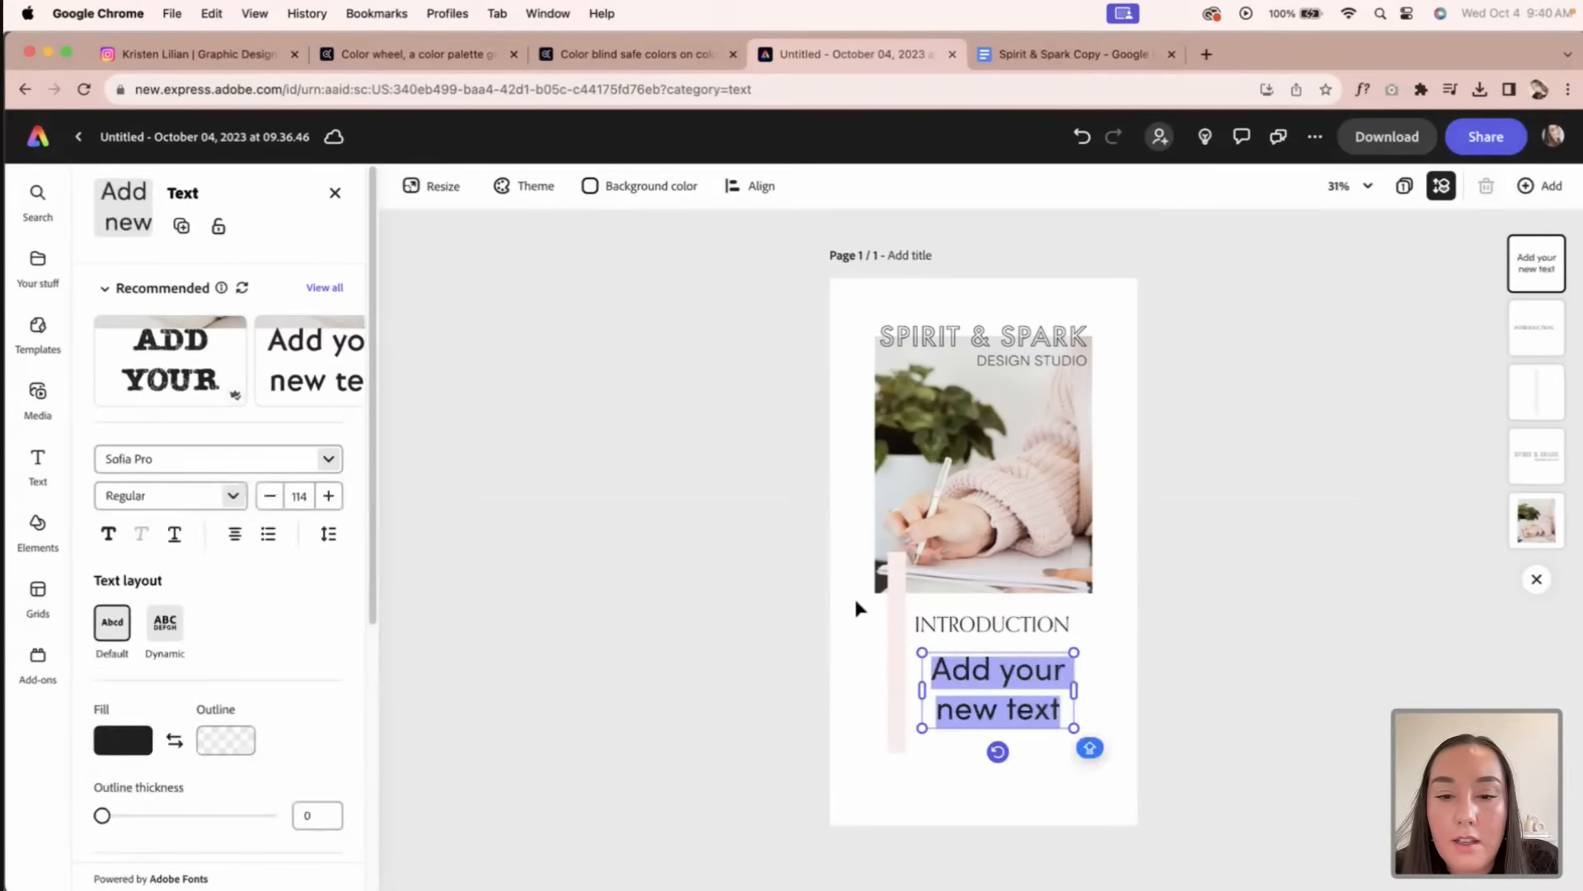
pyautogui.click(235, 534)
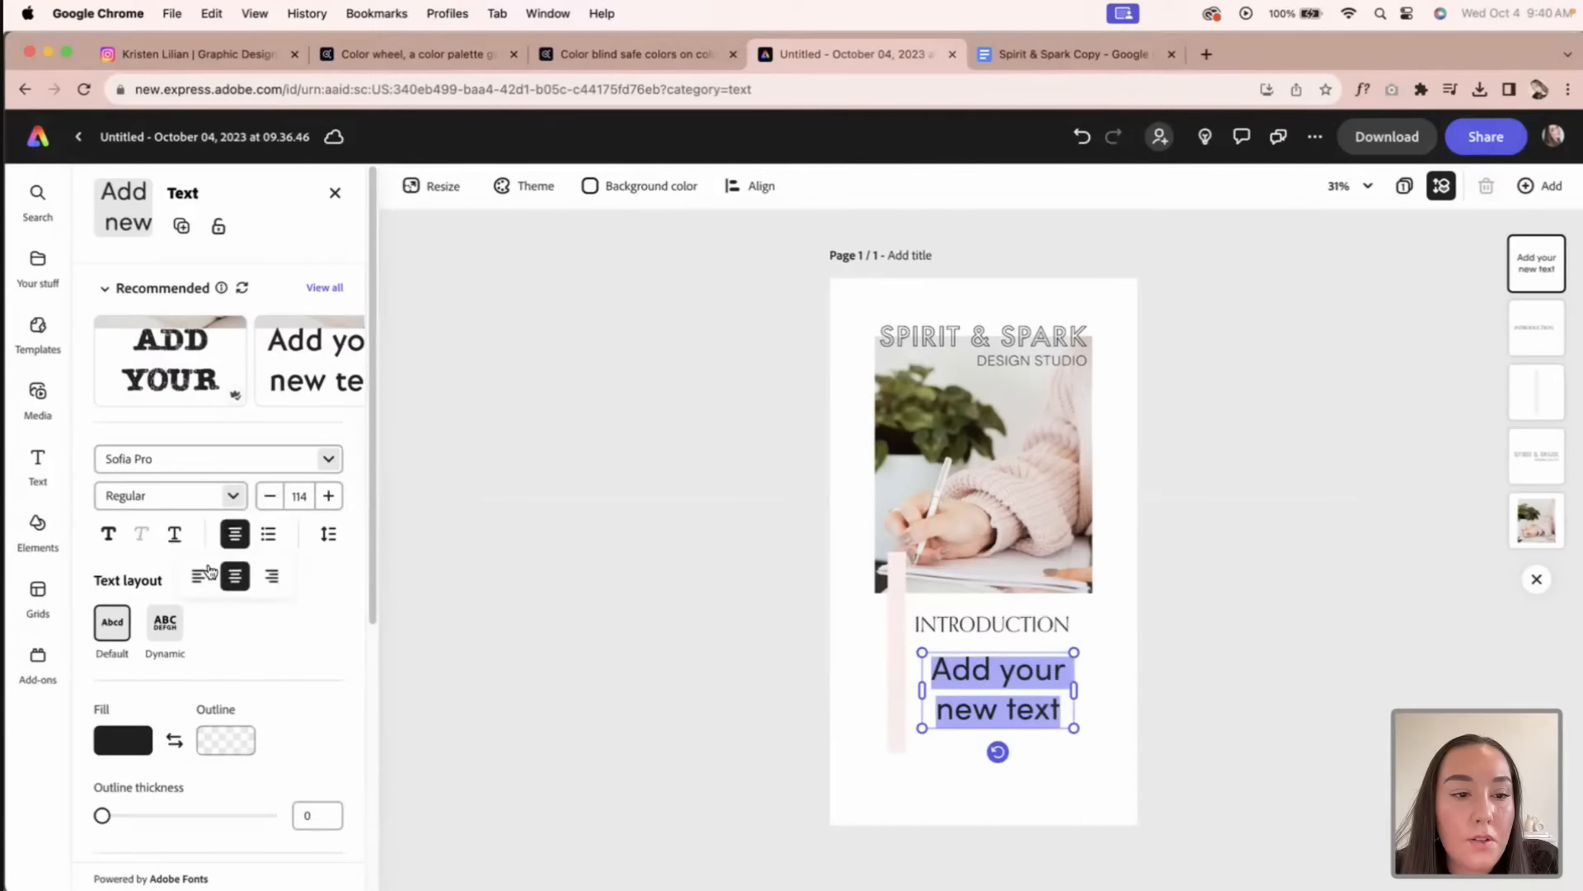
pyautogui.click(205, 575)
# Step: Set the placeholder body text's font size to 48
pyautogui.click(299, 495)
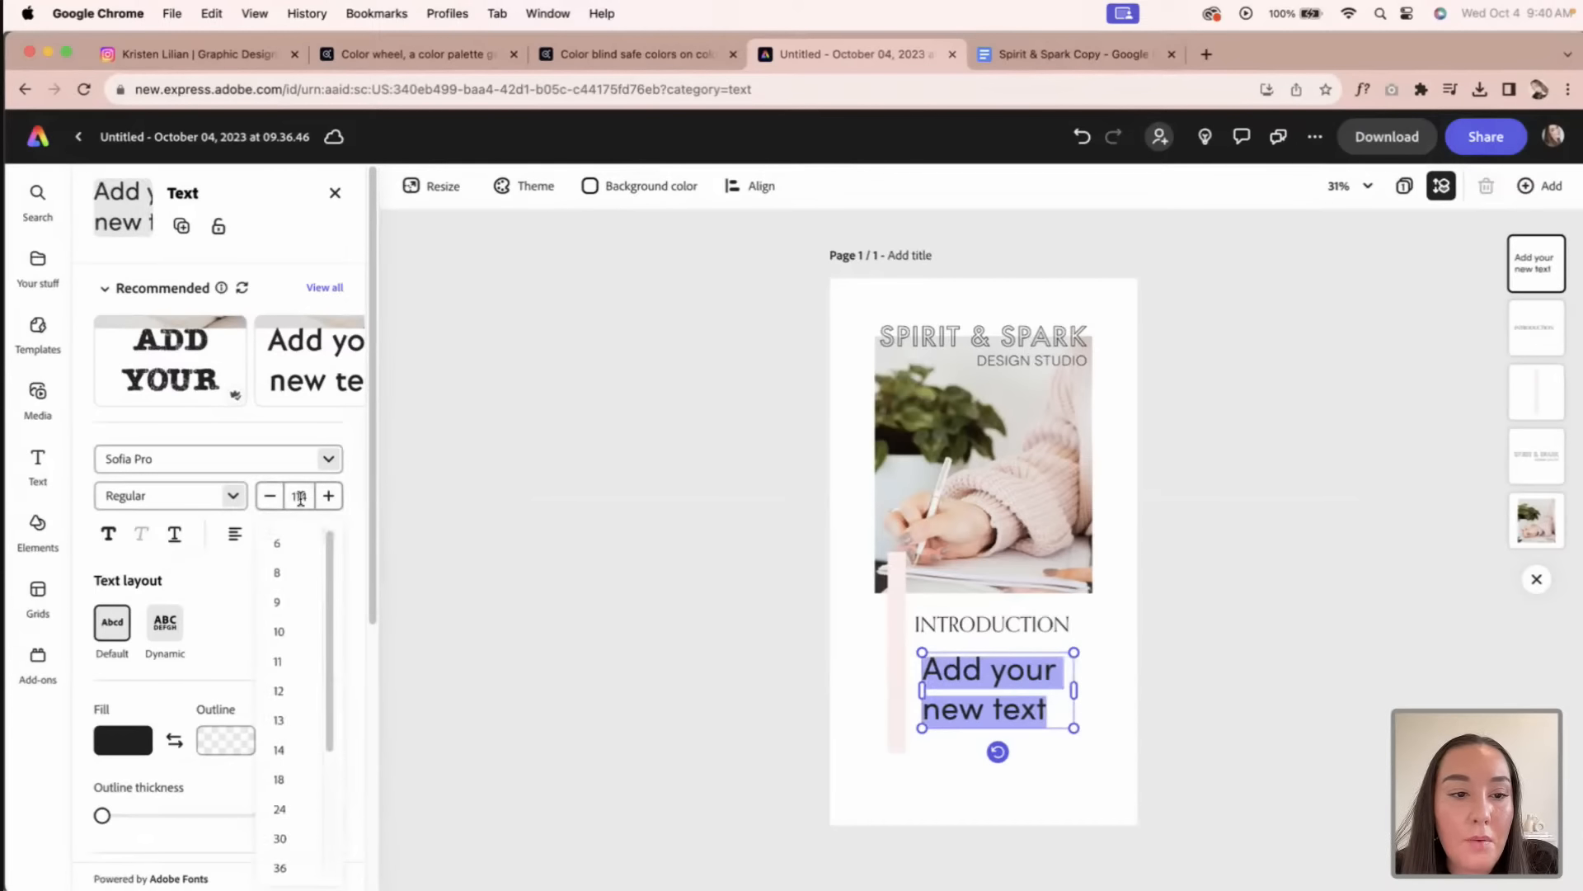
pyautogui.click(280, 781)
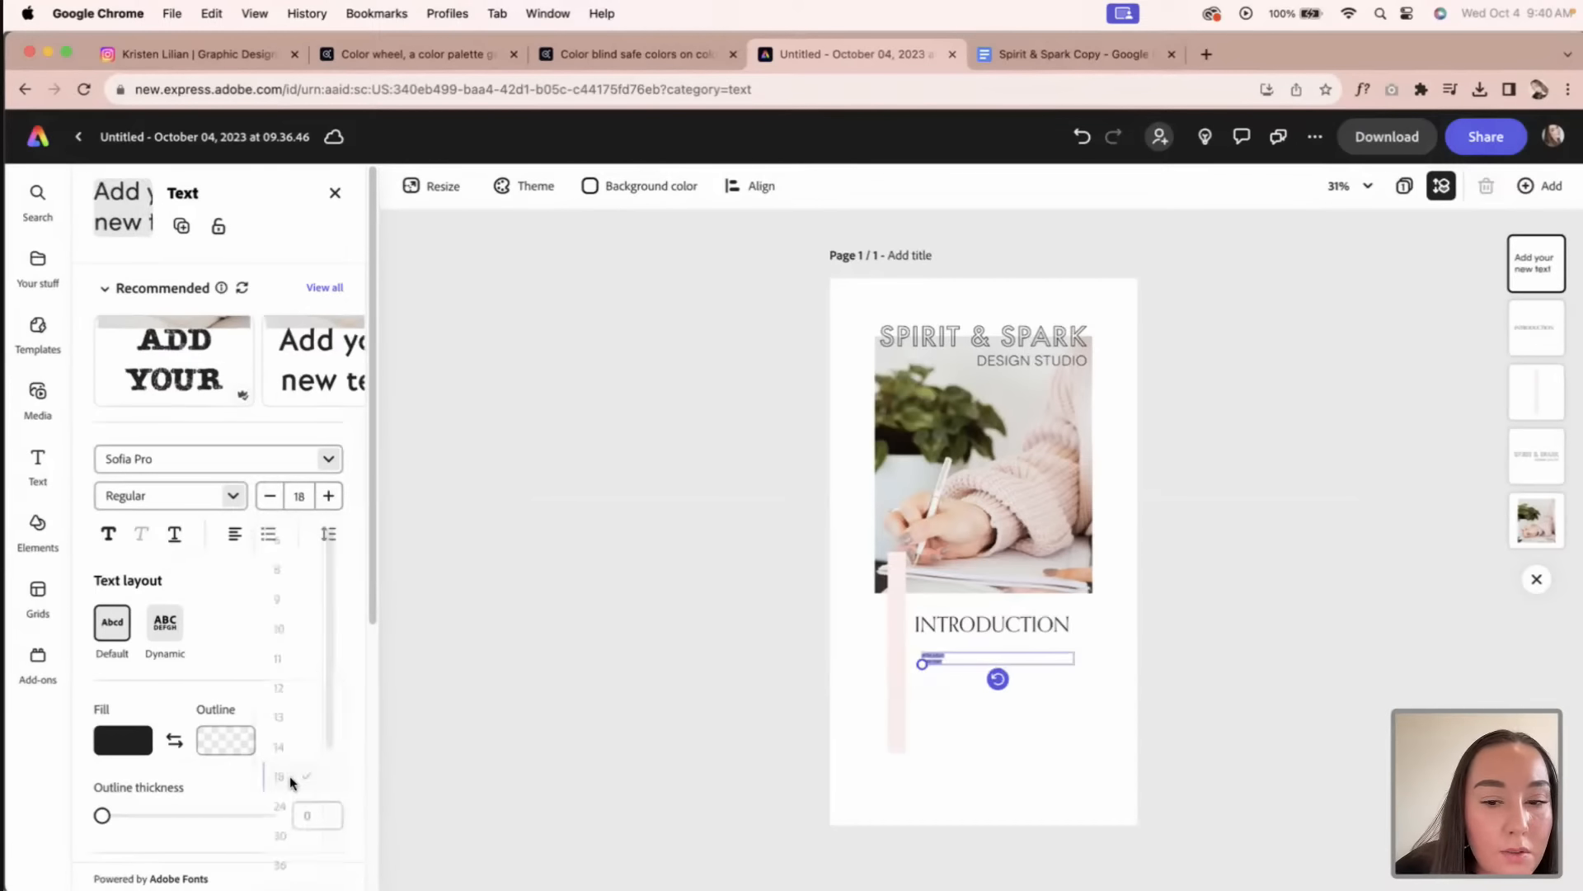
pyautogui.click(293, 496)
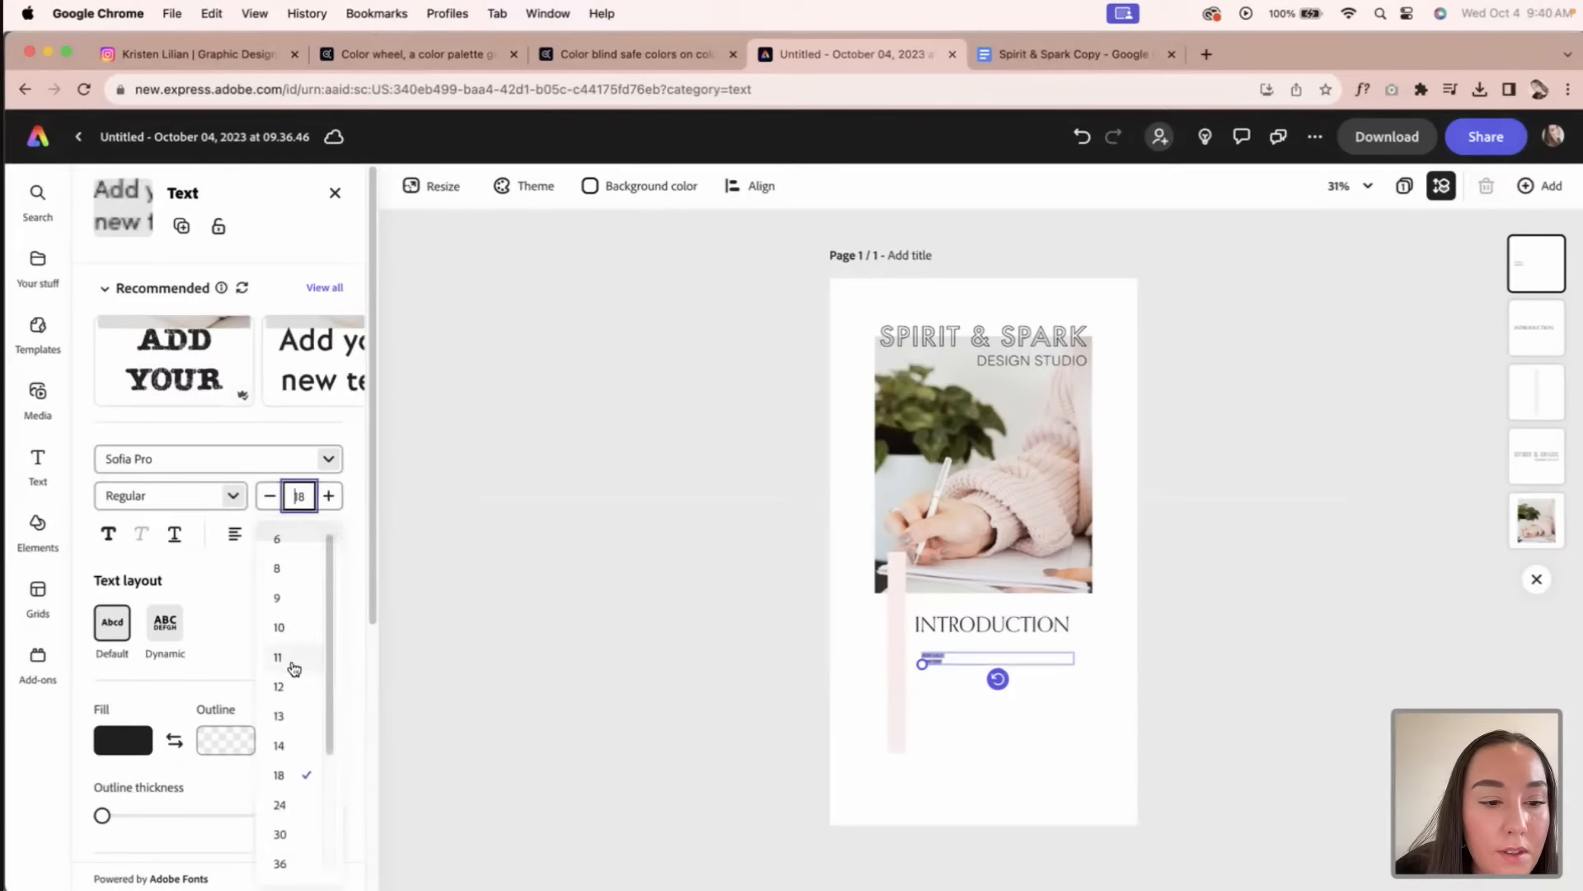
pyautogui.click(293, 735)
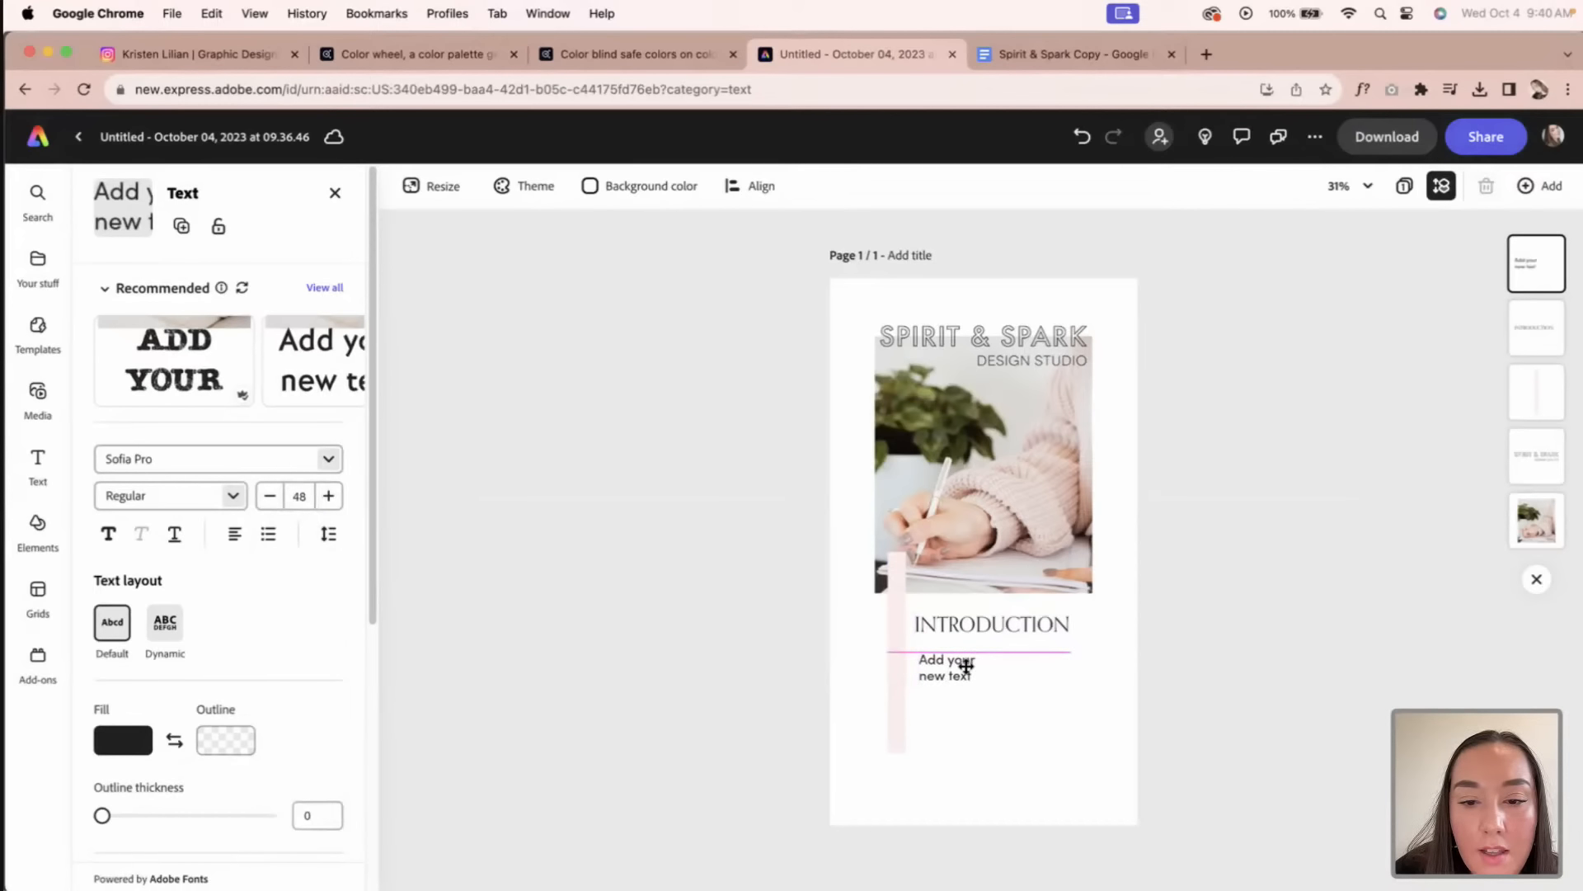
# Step: Switch to the Spirit & Spark Copy document in Google Docs and copy the "Our mission is to bring..." paragraph
pyautogui.click(645, 596)
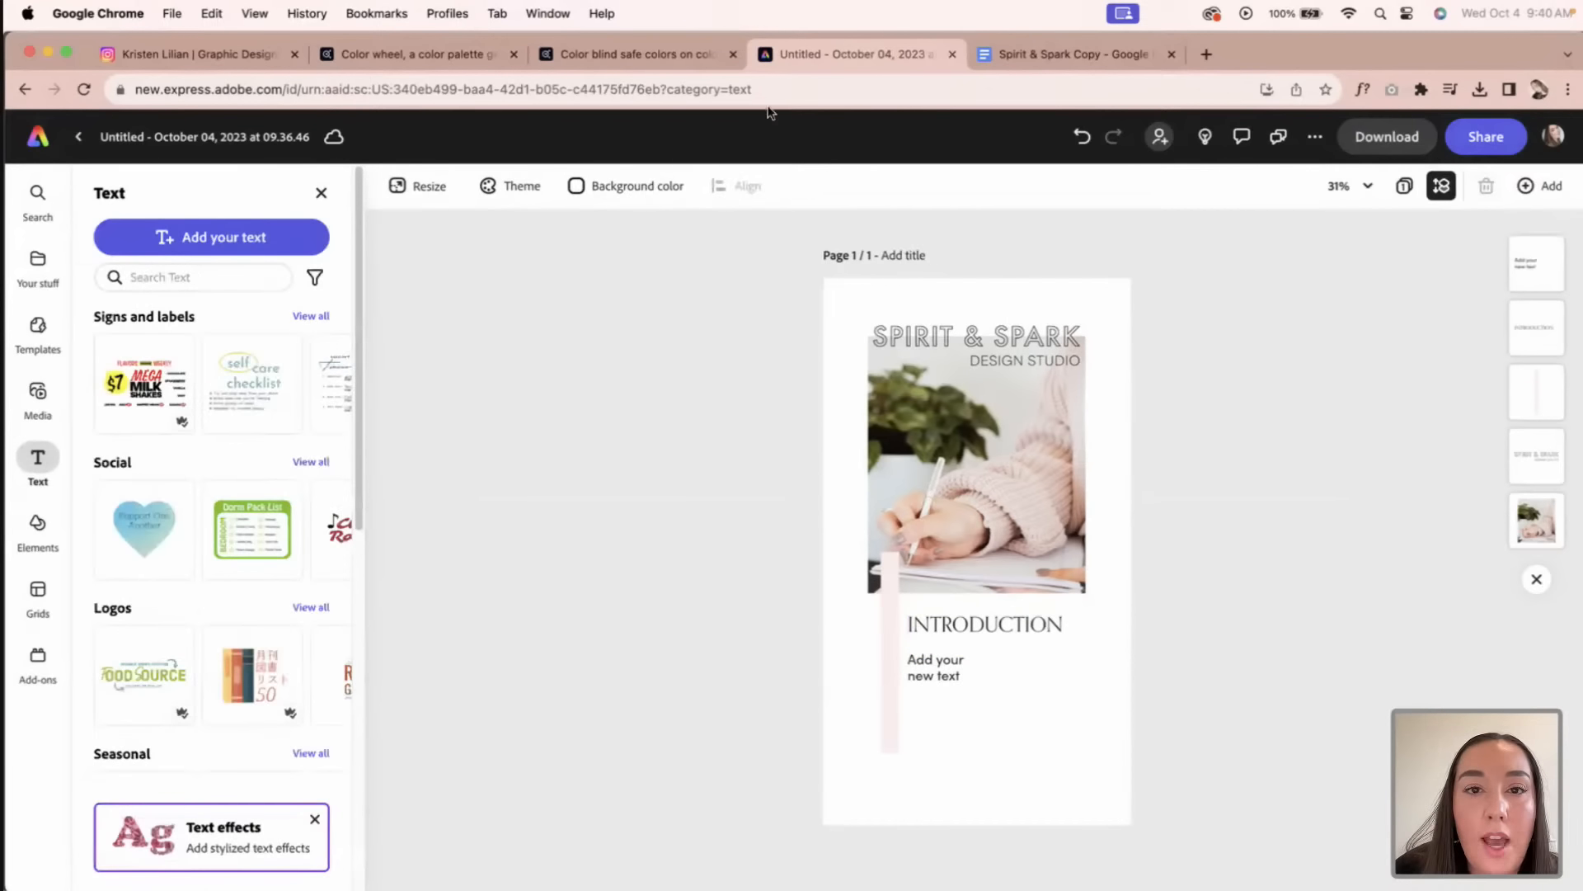
pyautogui.click(996, 58)
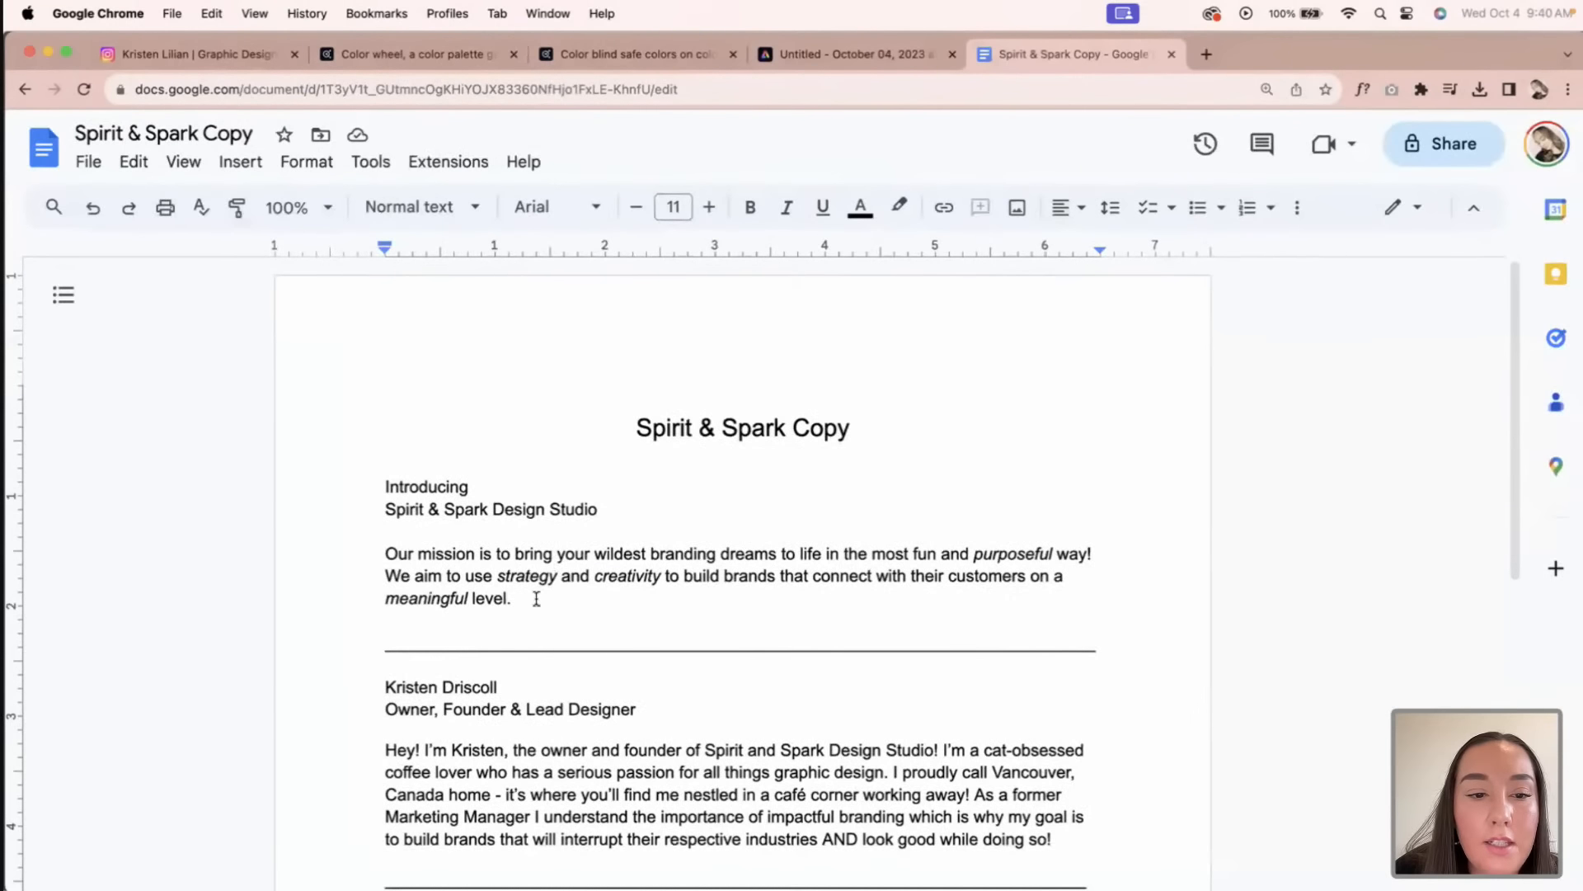
pyautogui.moveTo(536, 599); pyautogui.dragTo(385, 563)
pyautogui.press('super+c')
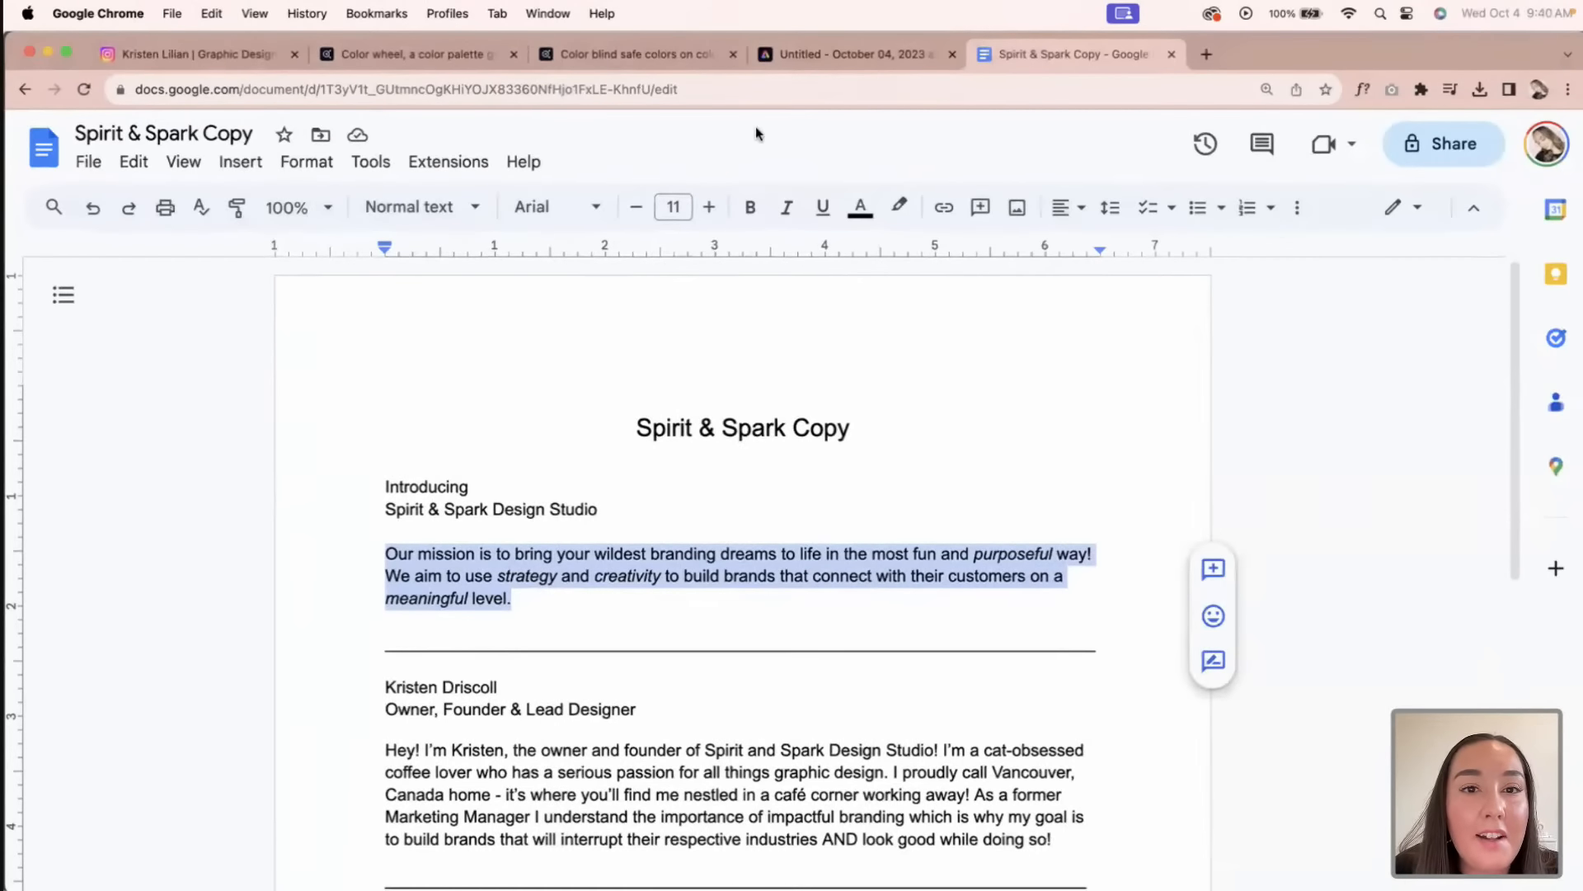
# Step: Back in Adobe Express, replace the placeholder body text with the copied mission paragraph and widen its box to the photo's right edge
pyautogui.click(834, 64)
pyautogui.click(933, 666)
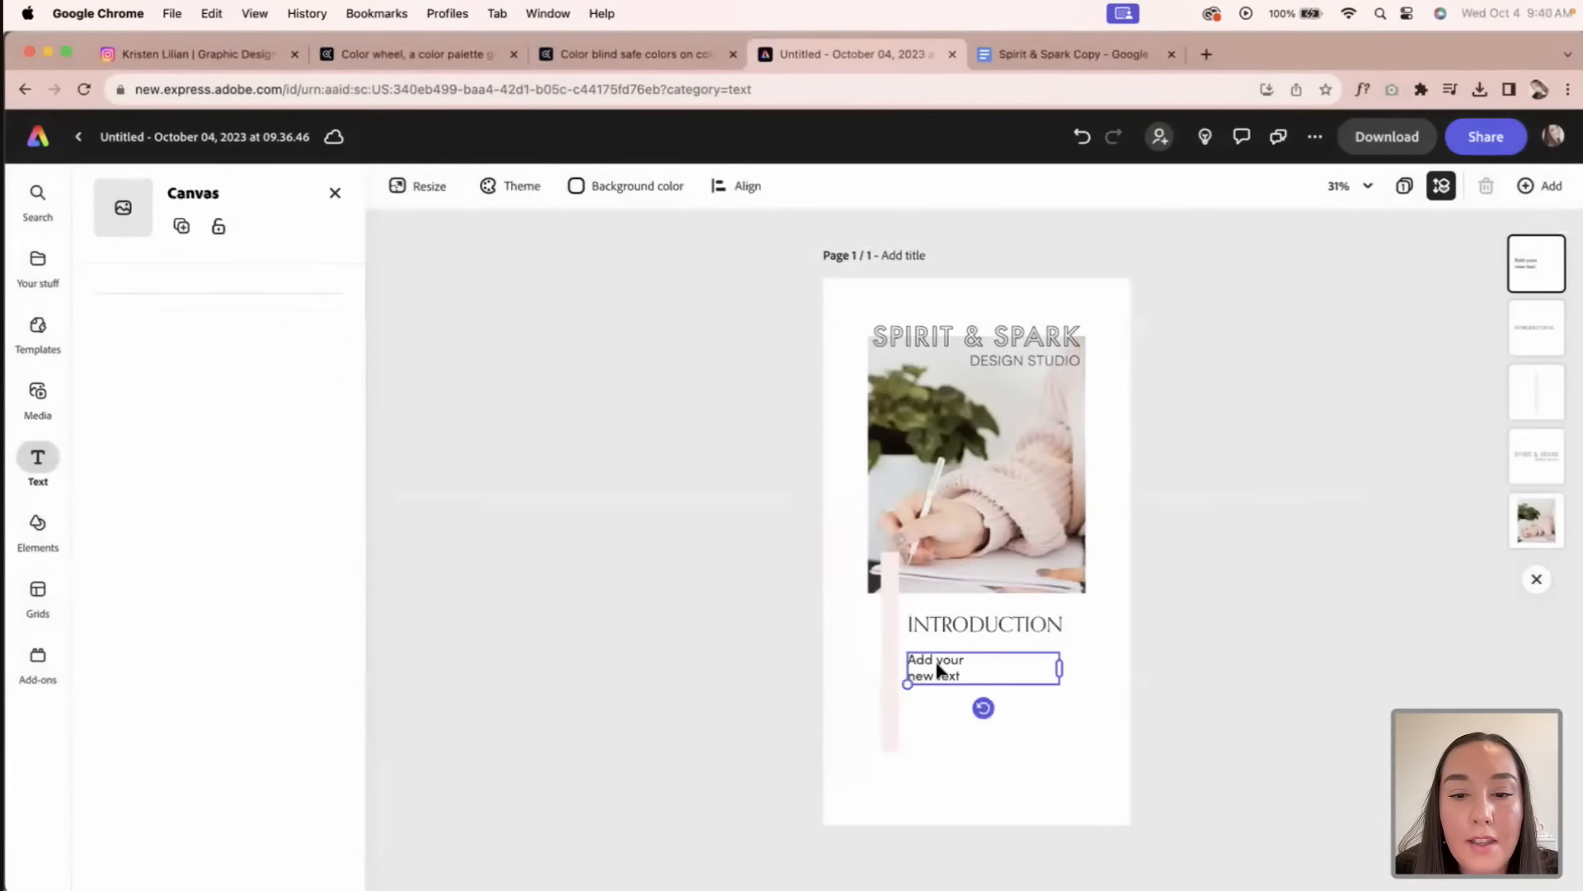
pyautogui.click(980, 680)
pyautogui.press('super+a')
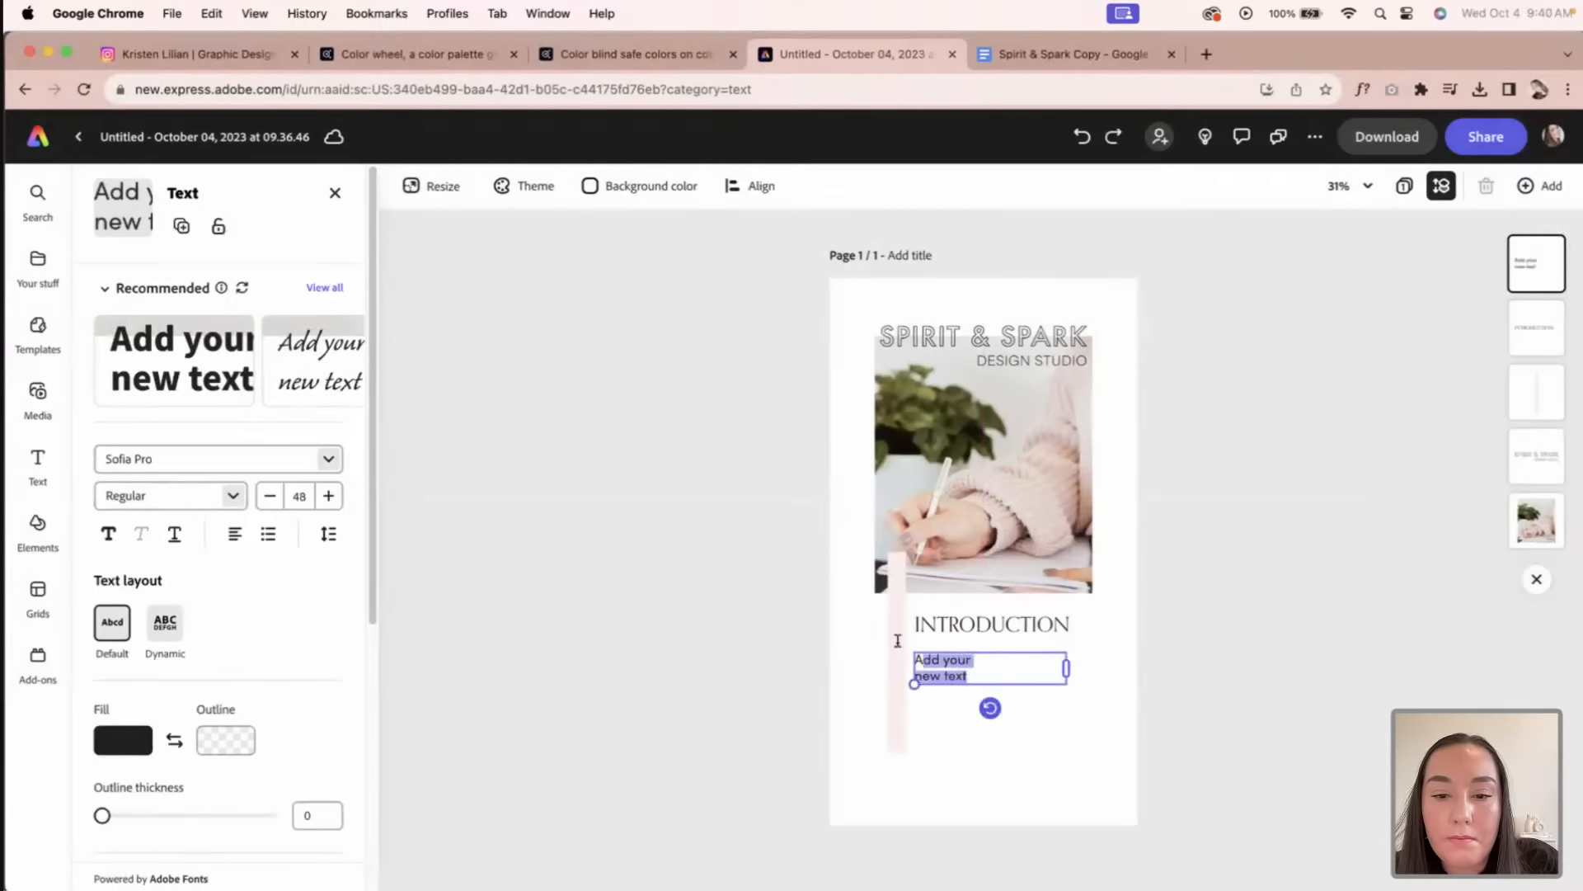
pyautogui.press('super+v')
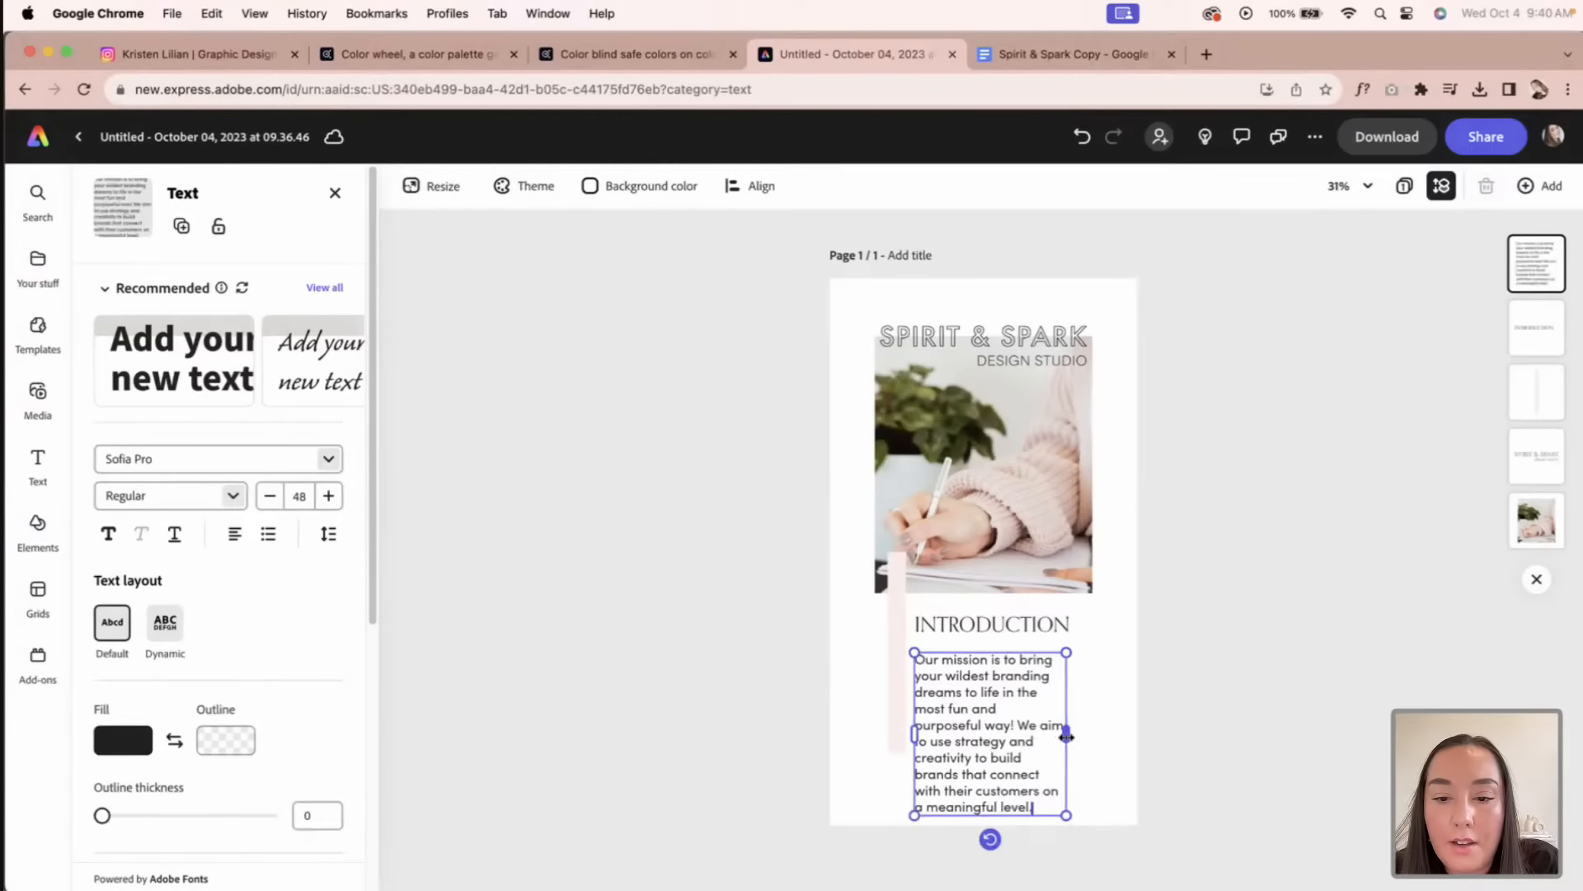
pyautogui.moveTo(1066, 732); pyautogui.dragTo(1094, 733)
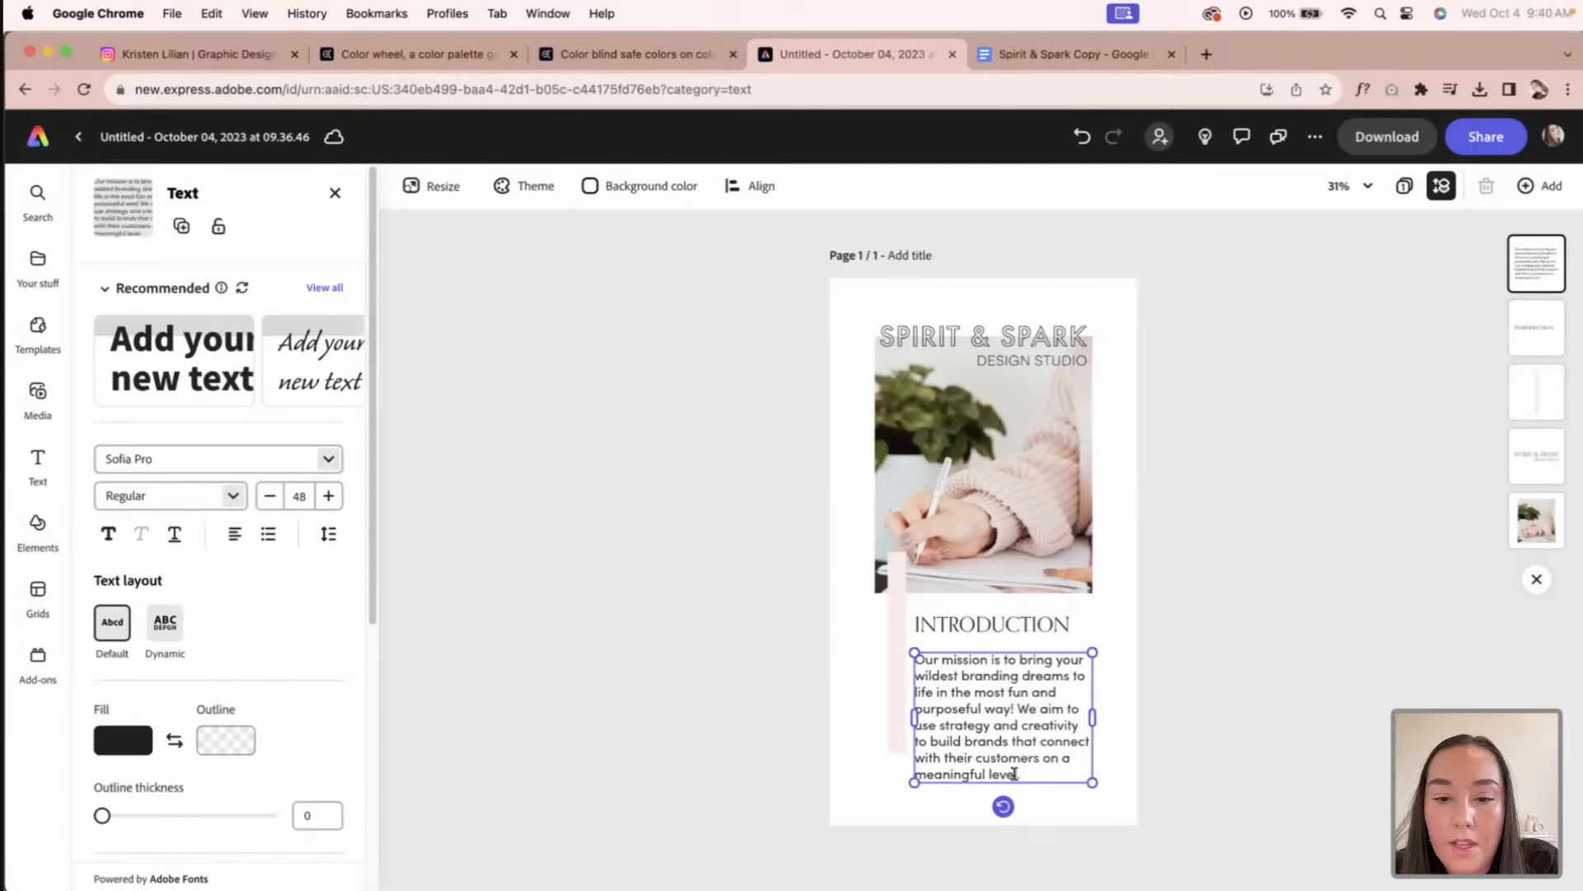
# Step: Set the whole mission paragraph's font size to 36
pyautogui.moveTo(1031, 773); pyautogui.dragTo(914, 659)
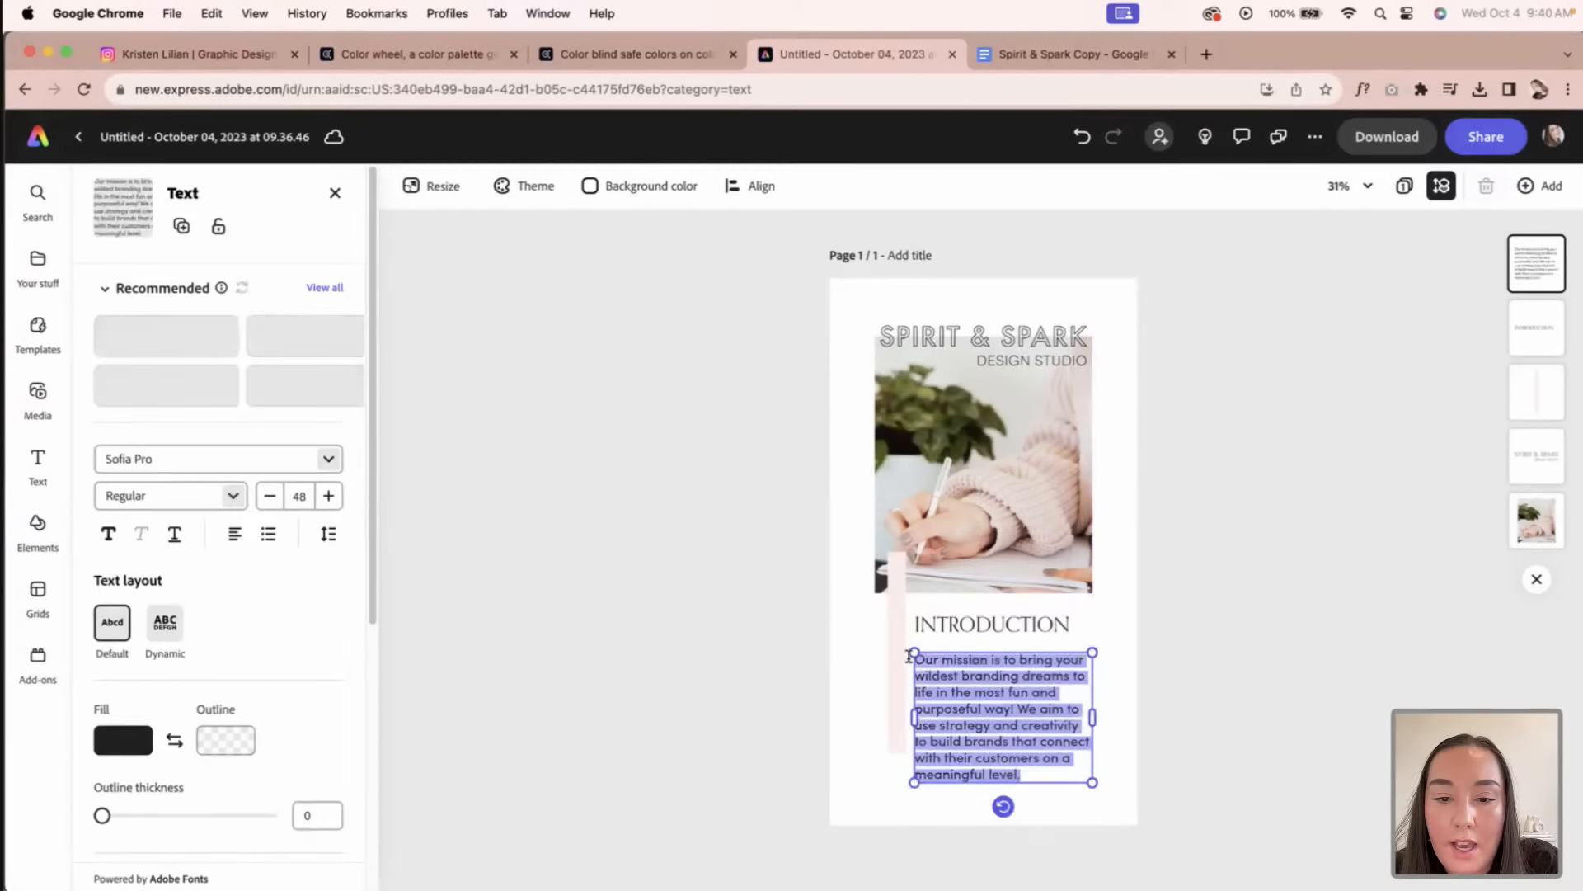
pyautogui.click(300, 496)
pyautogui.click(299, 832)
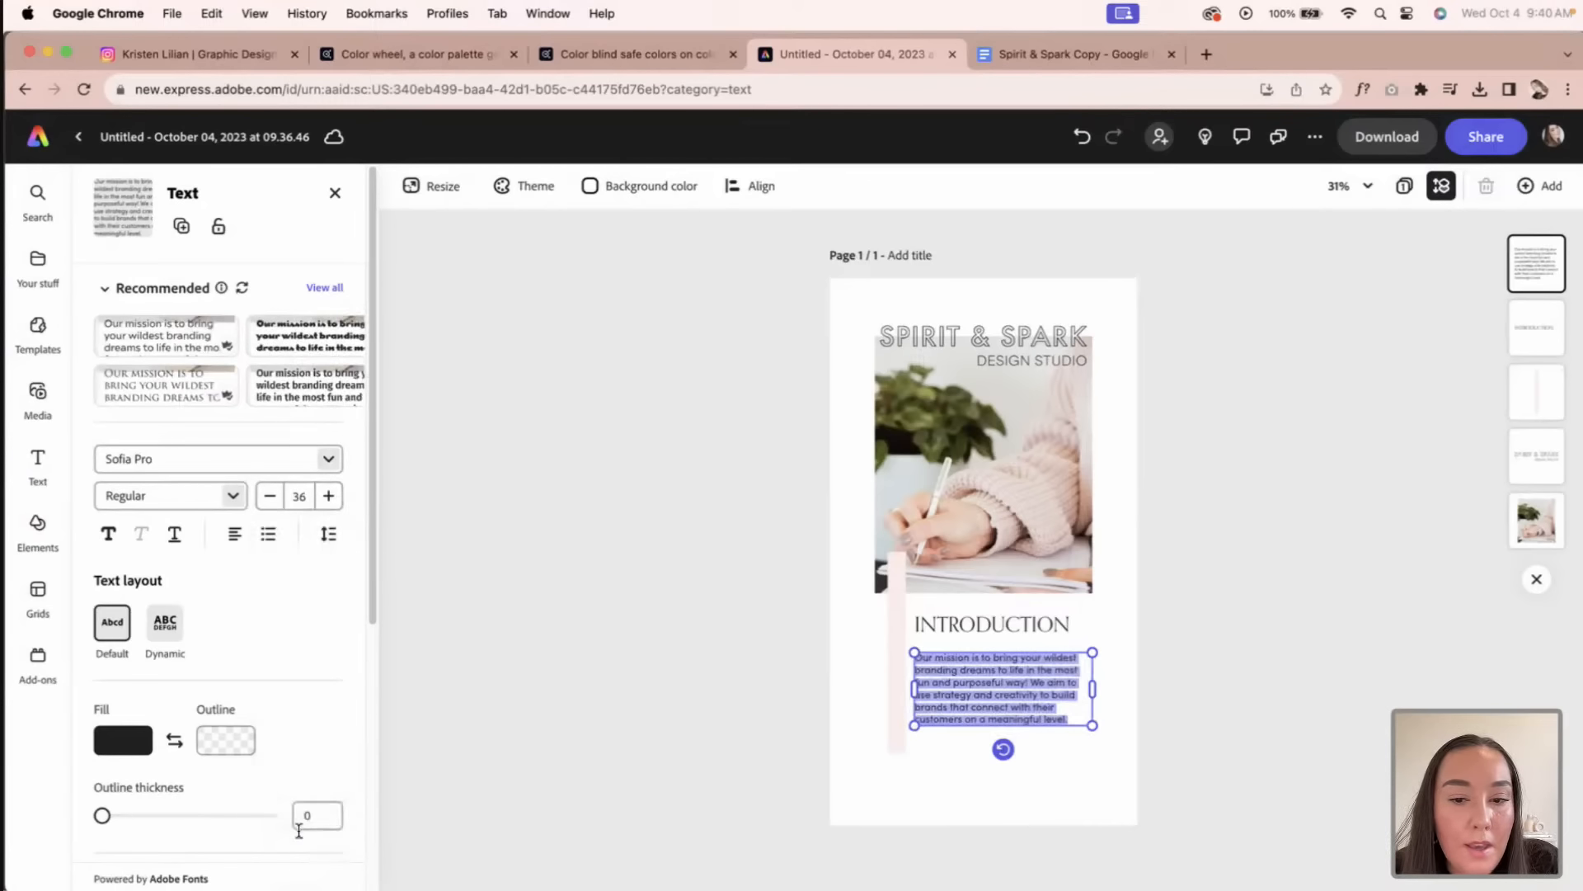
pyautogui.click(699, 669)
pyautogui.click(678, 666)
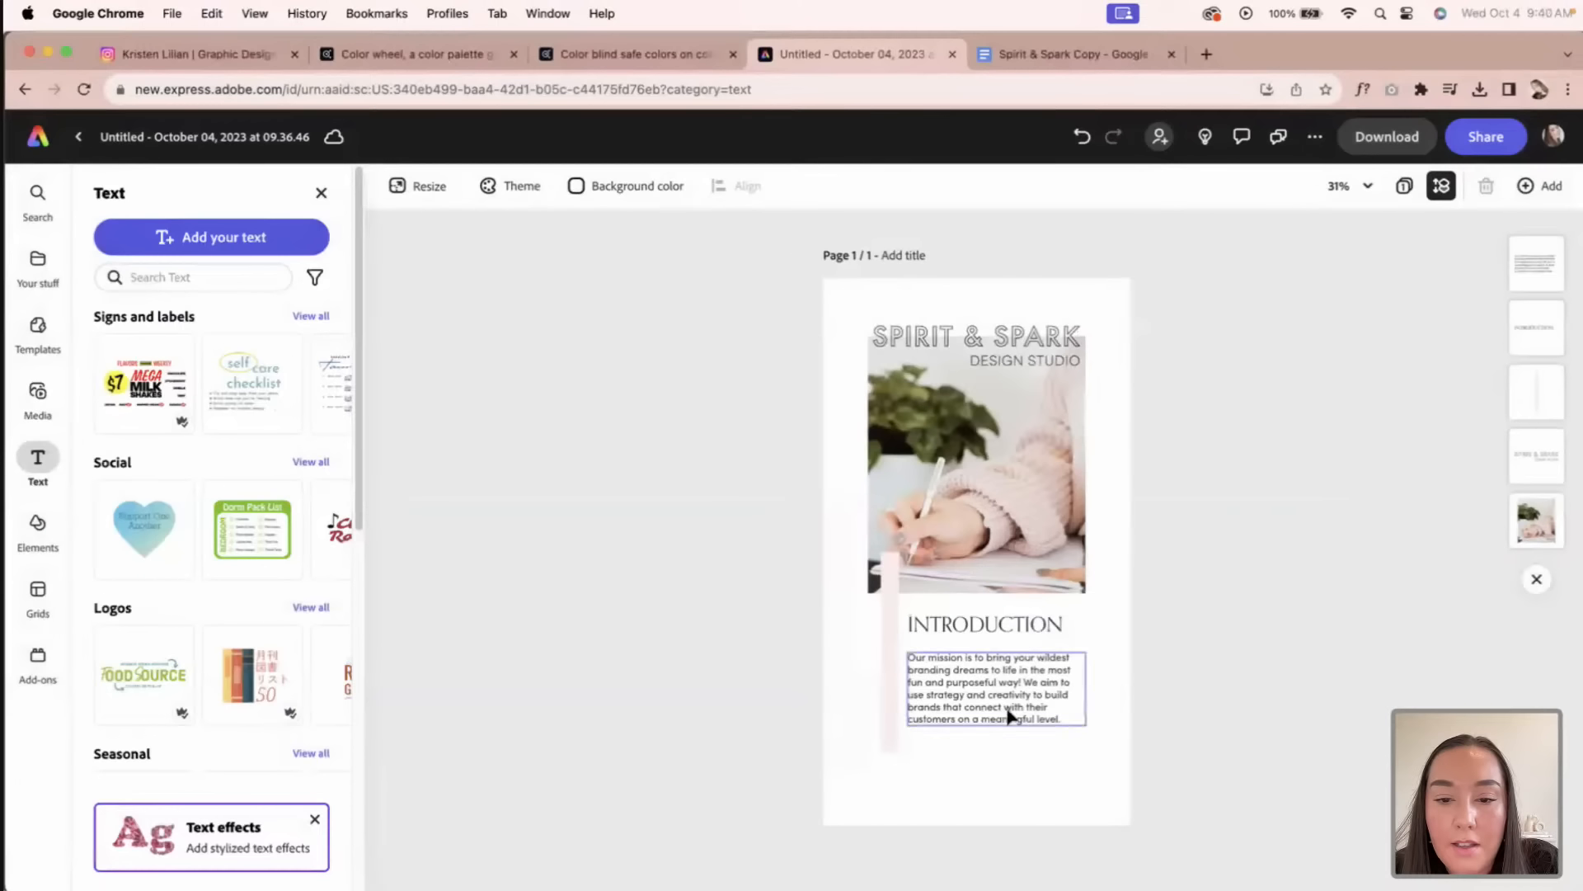
# Step: Set the mission paragraph's letter spacing to 60 and its line spacing to 1.2
pyautogui.click(1056, 716)
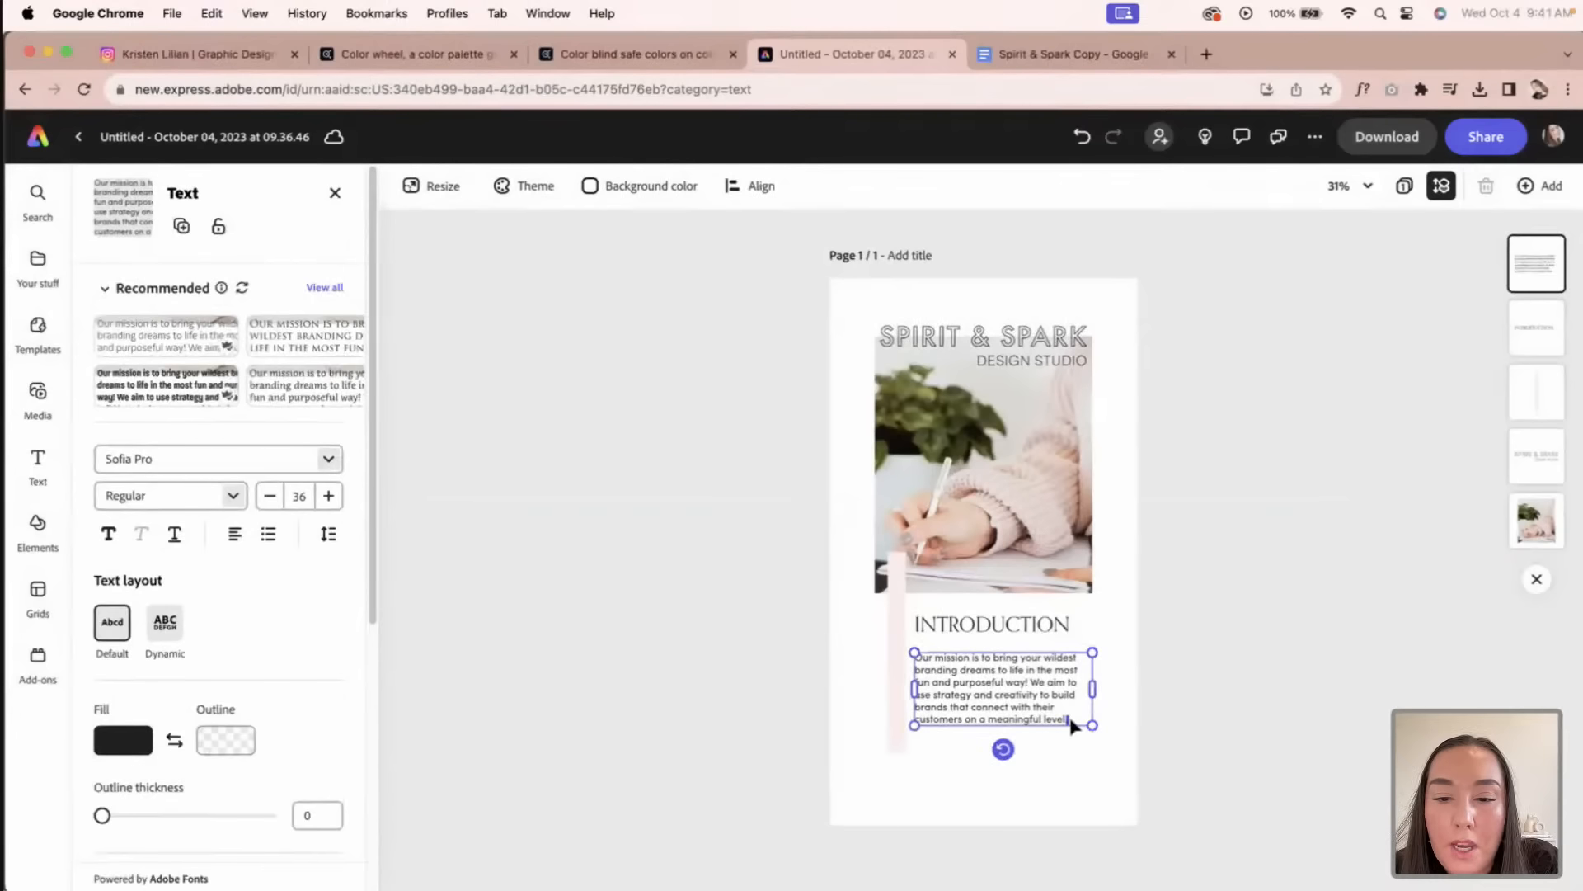
pyautogui.press('super+a')
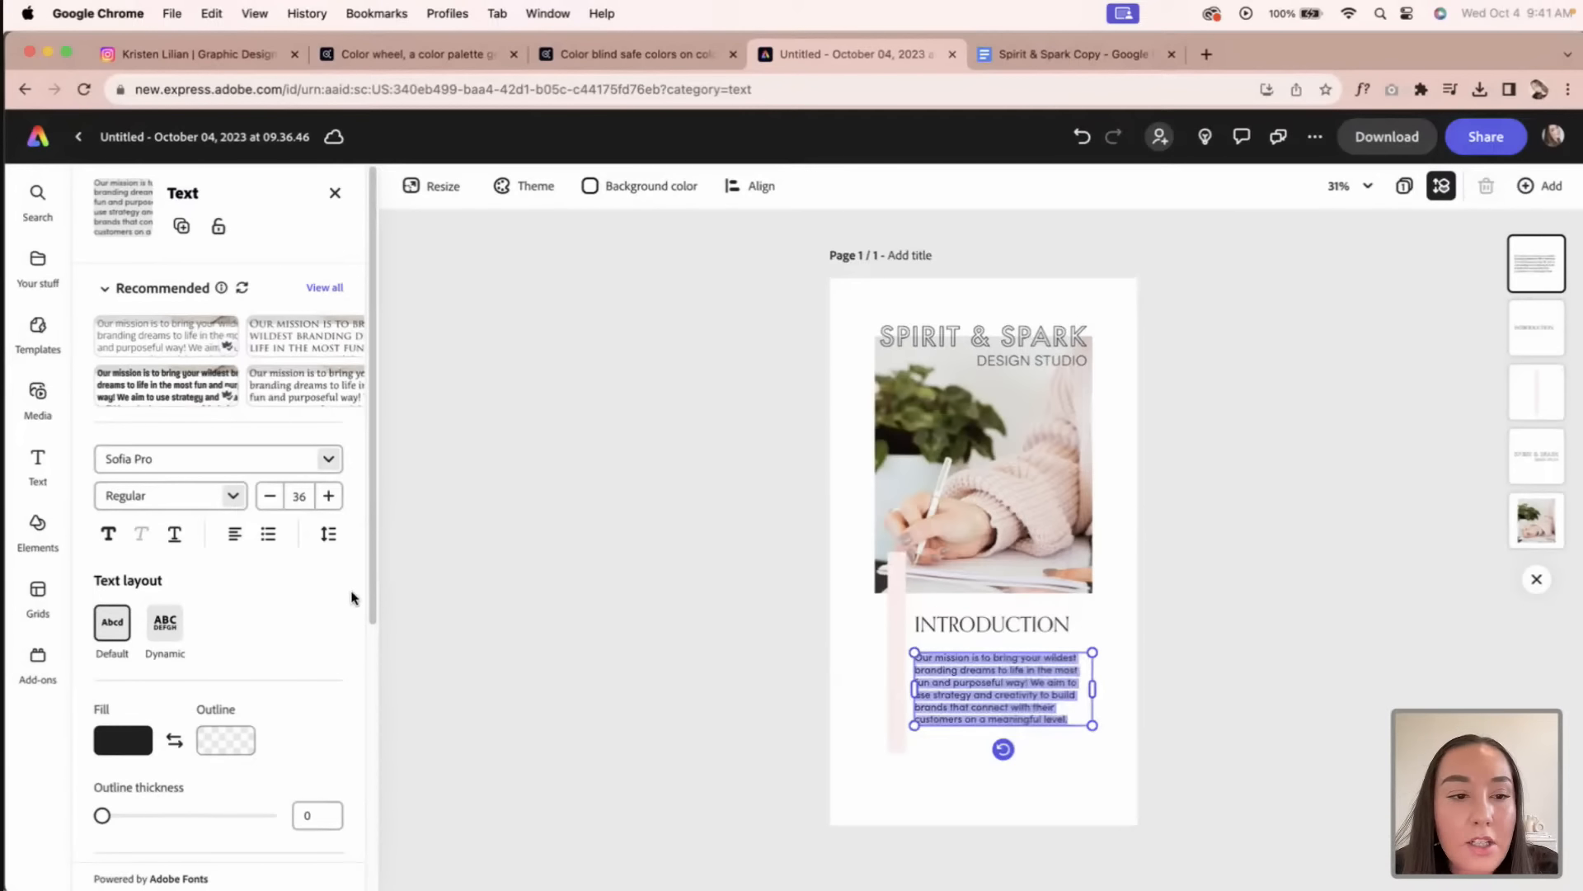
pyautogui.click(329, 536)
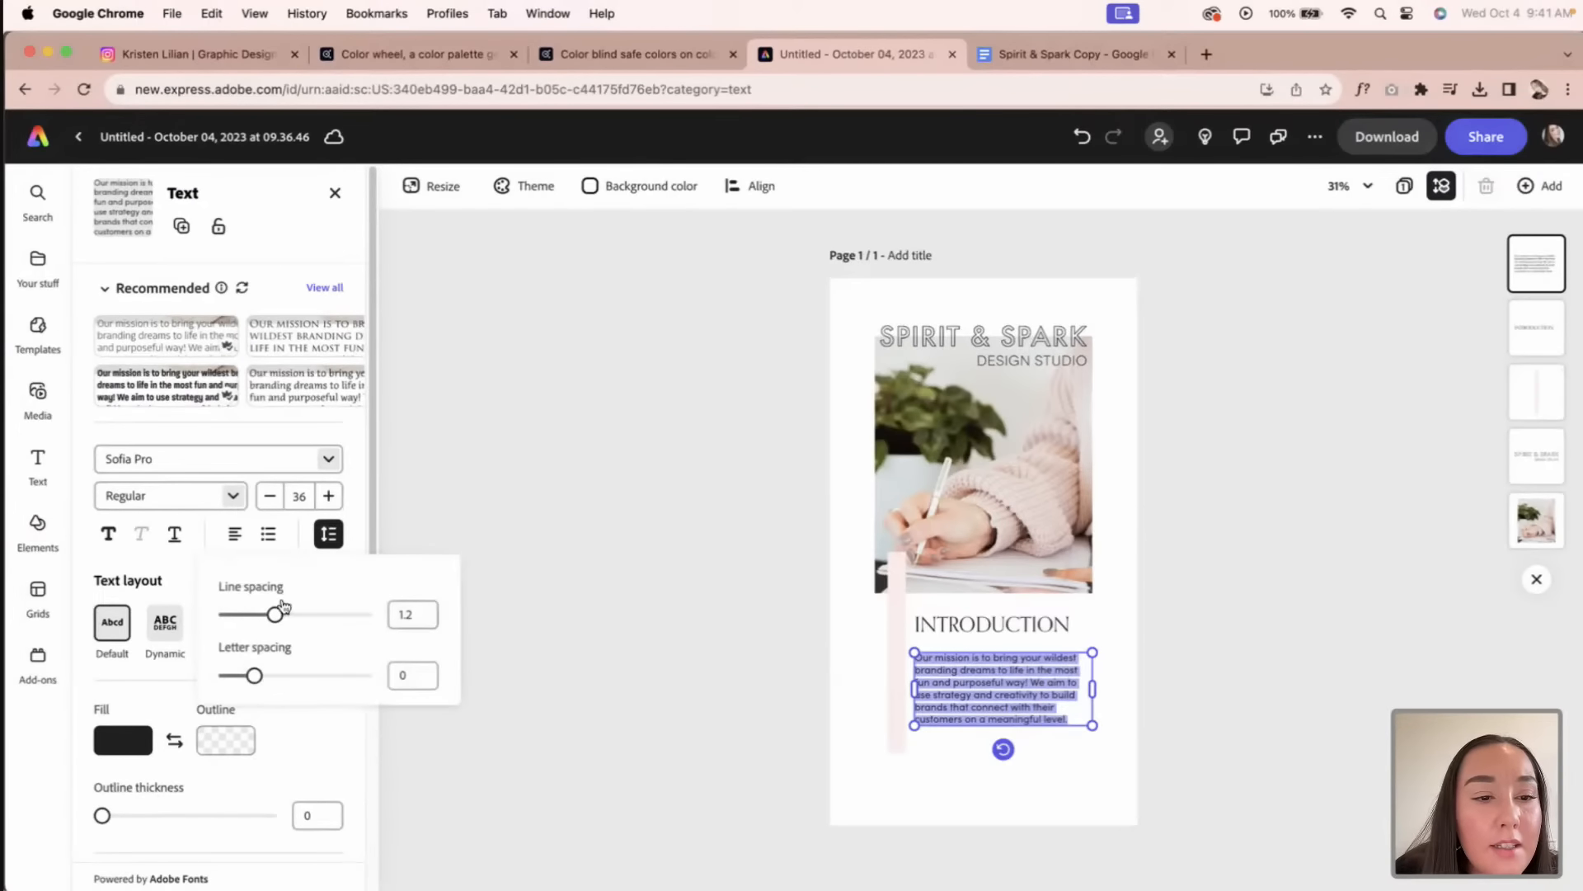
pyautogui.moveTo(275, 614); pyautogui.dragTo(260, 677)
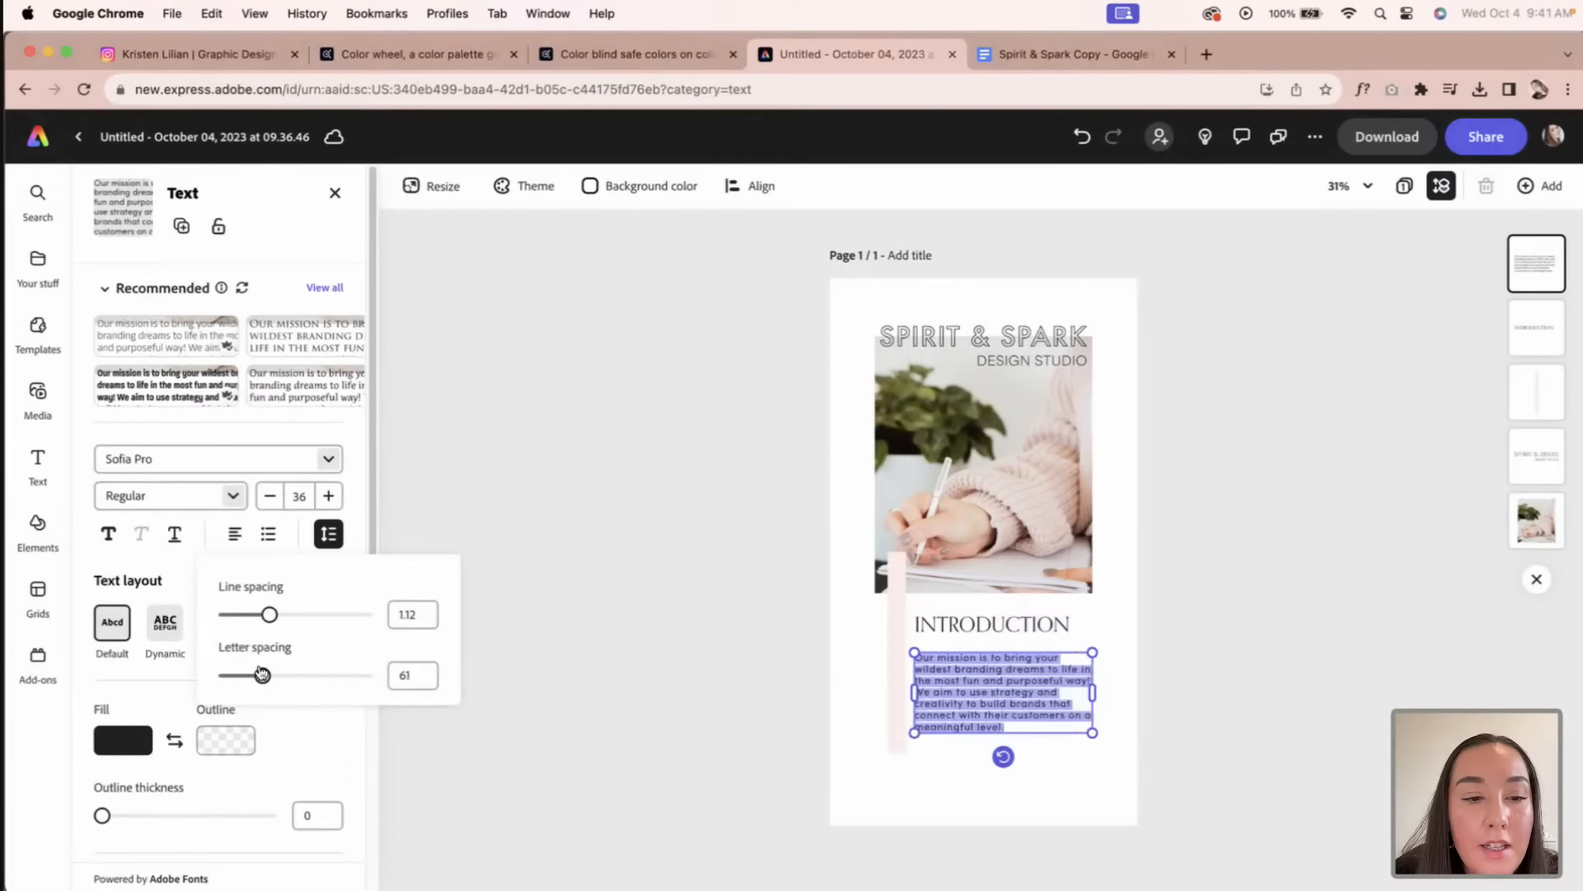
pyautogui.moveTo(269, 614); pyautogui.dragTo(275, 615)
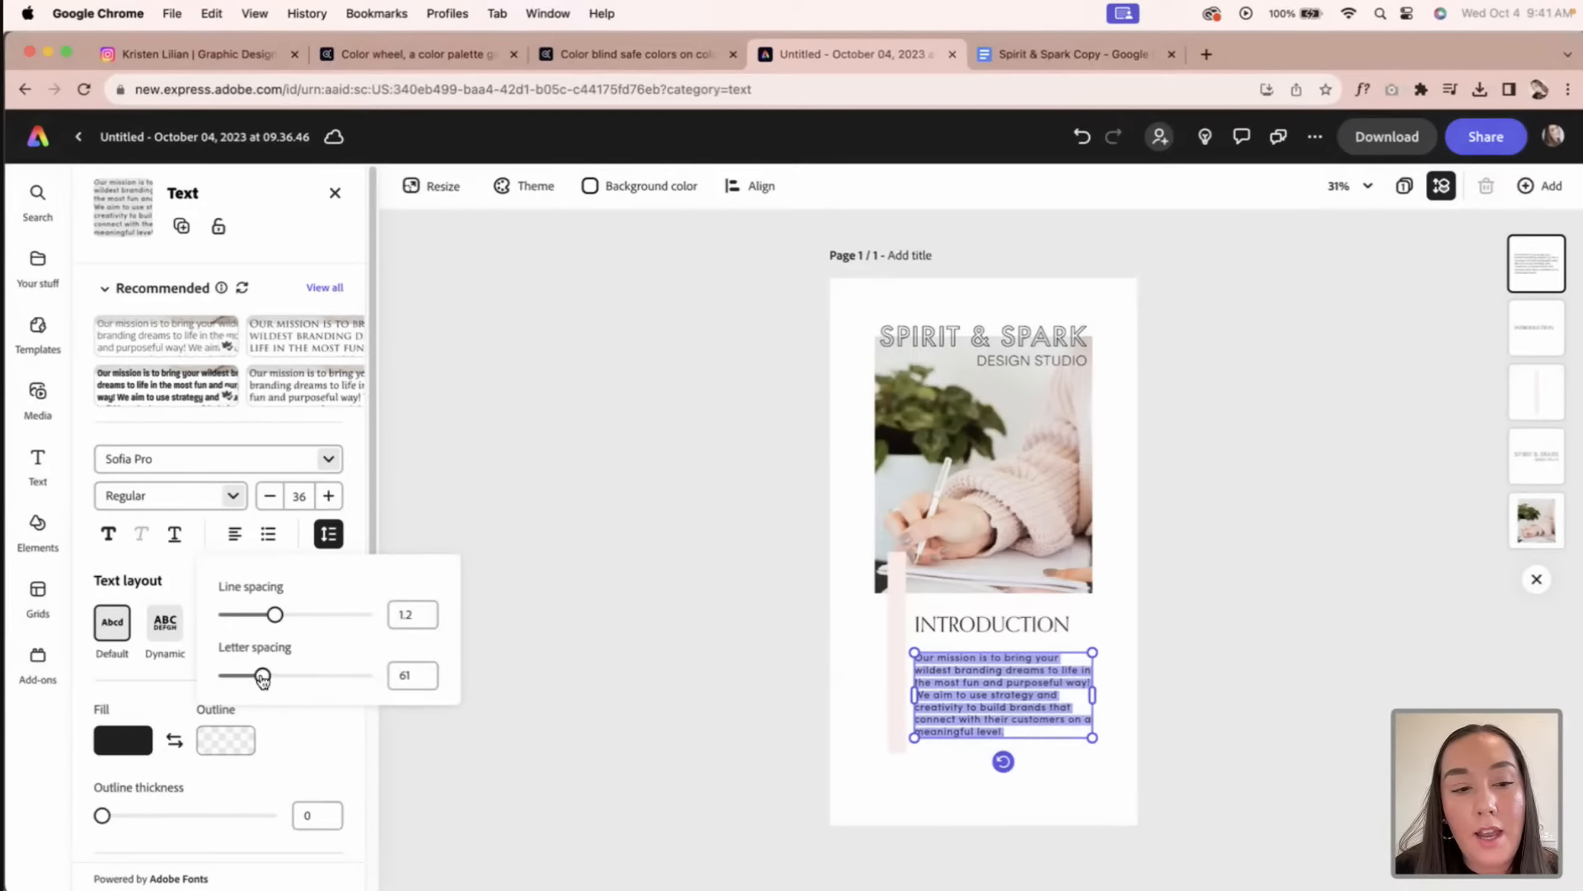
pyautogui.moveTo(262, 678); pyautogui.dragTo(260, 681)
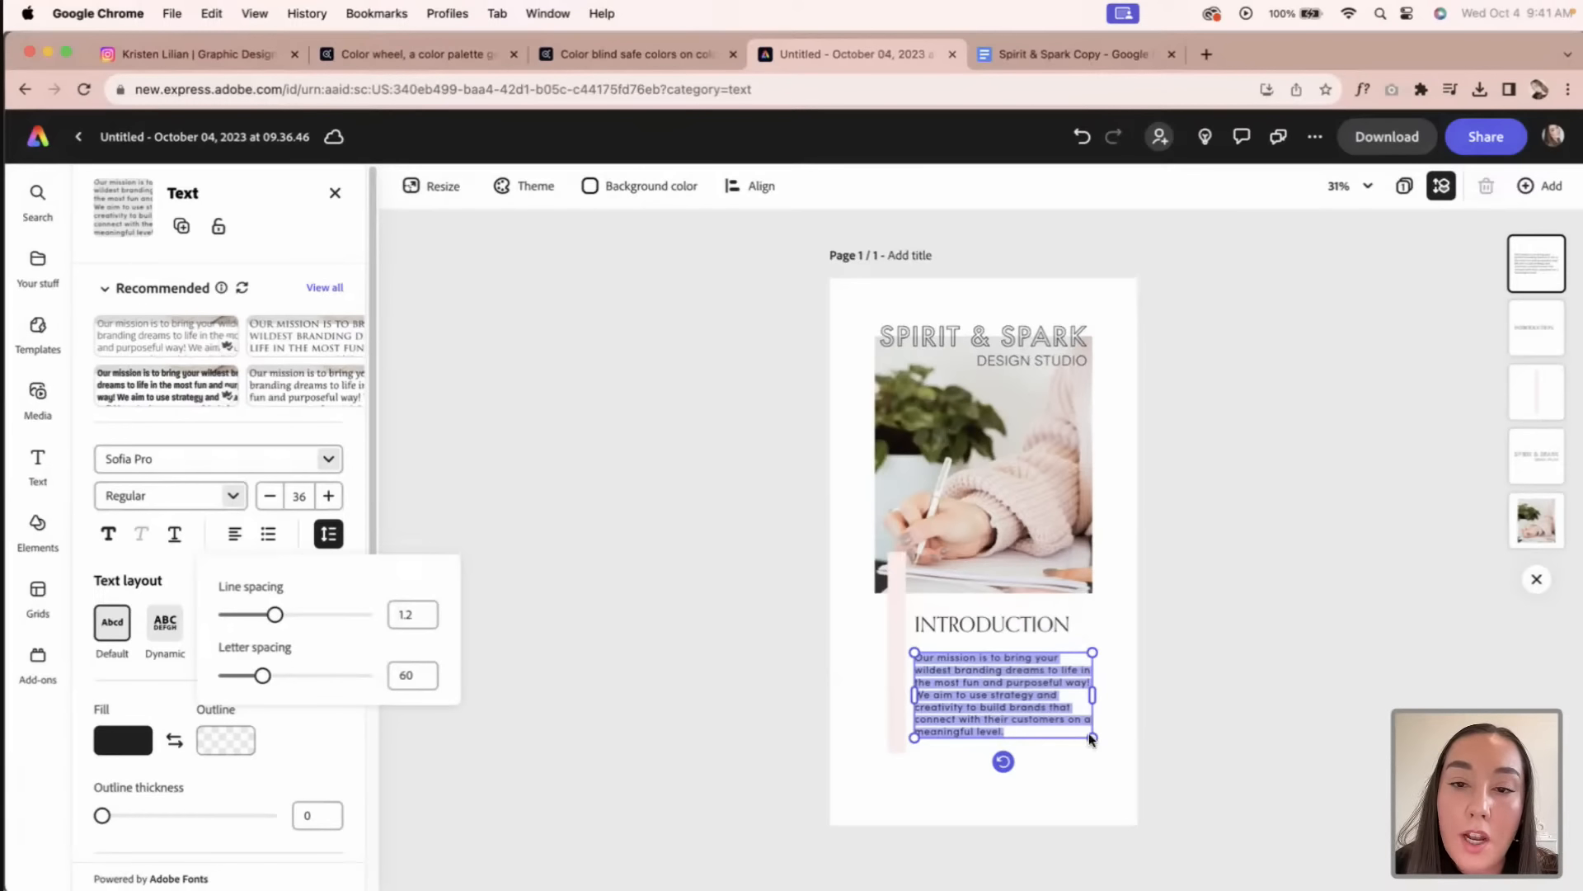
pyautogui.click(682, 615)
pyautogui.click(1233, 631)
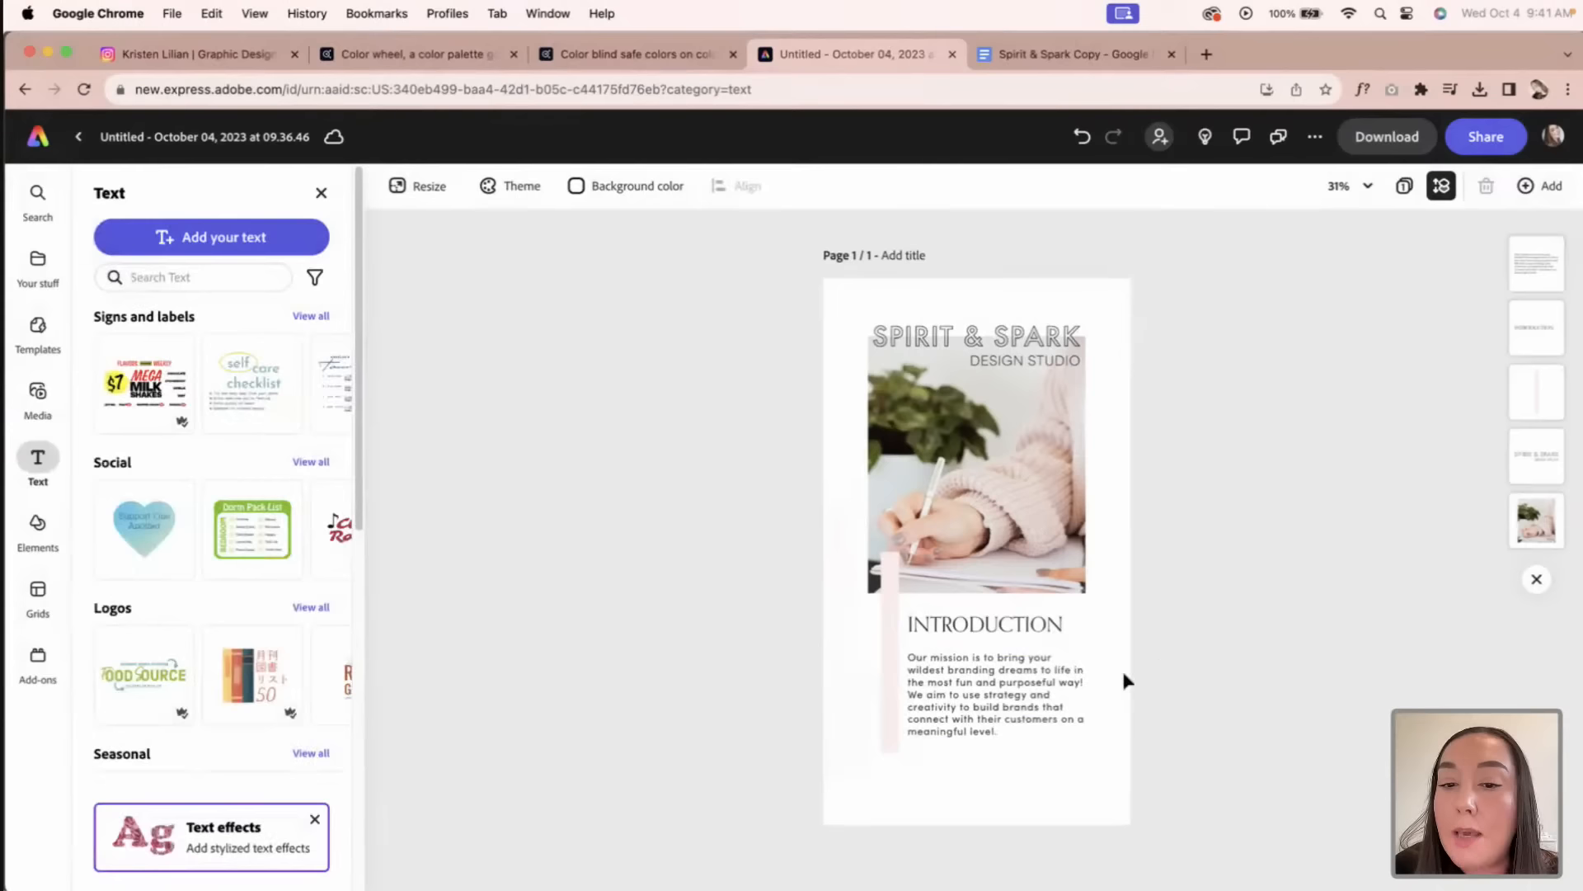
pyautogui.click(1076, 697)
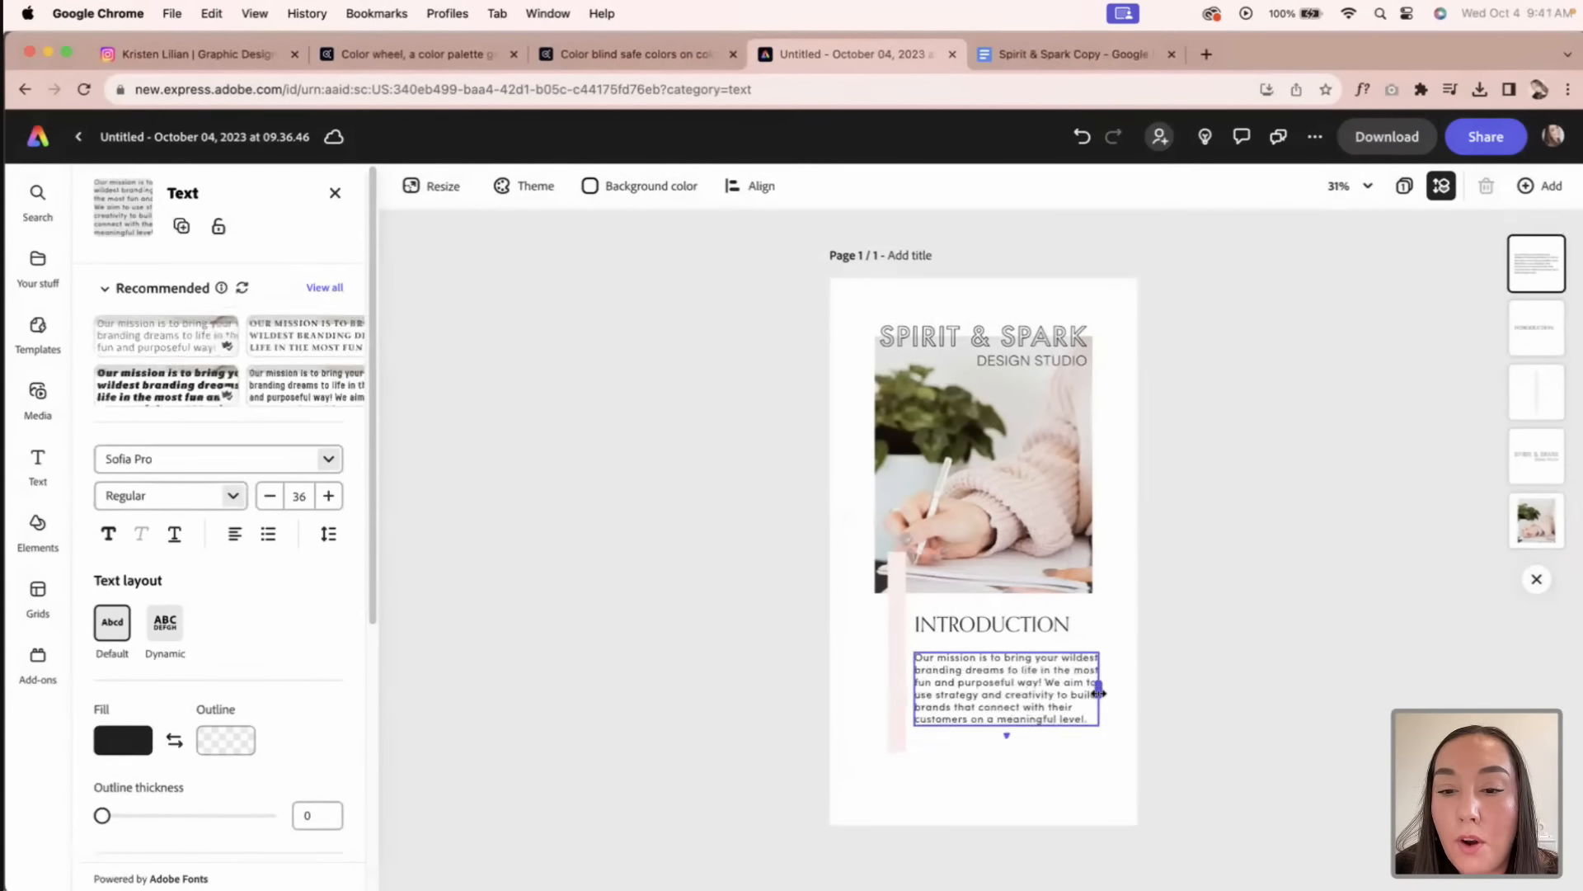
pyautogui.click(1234, 723)
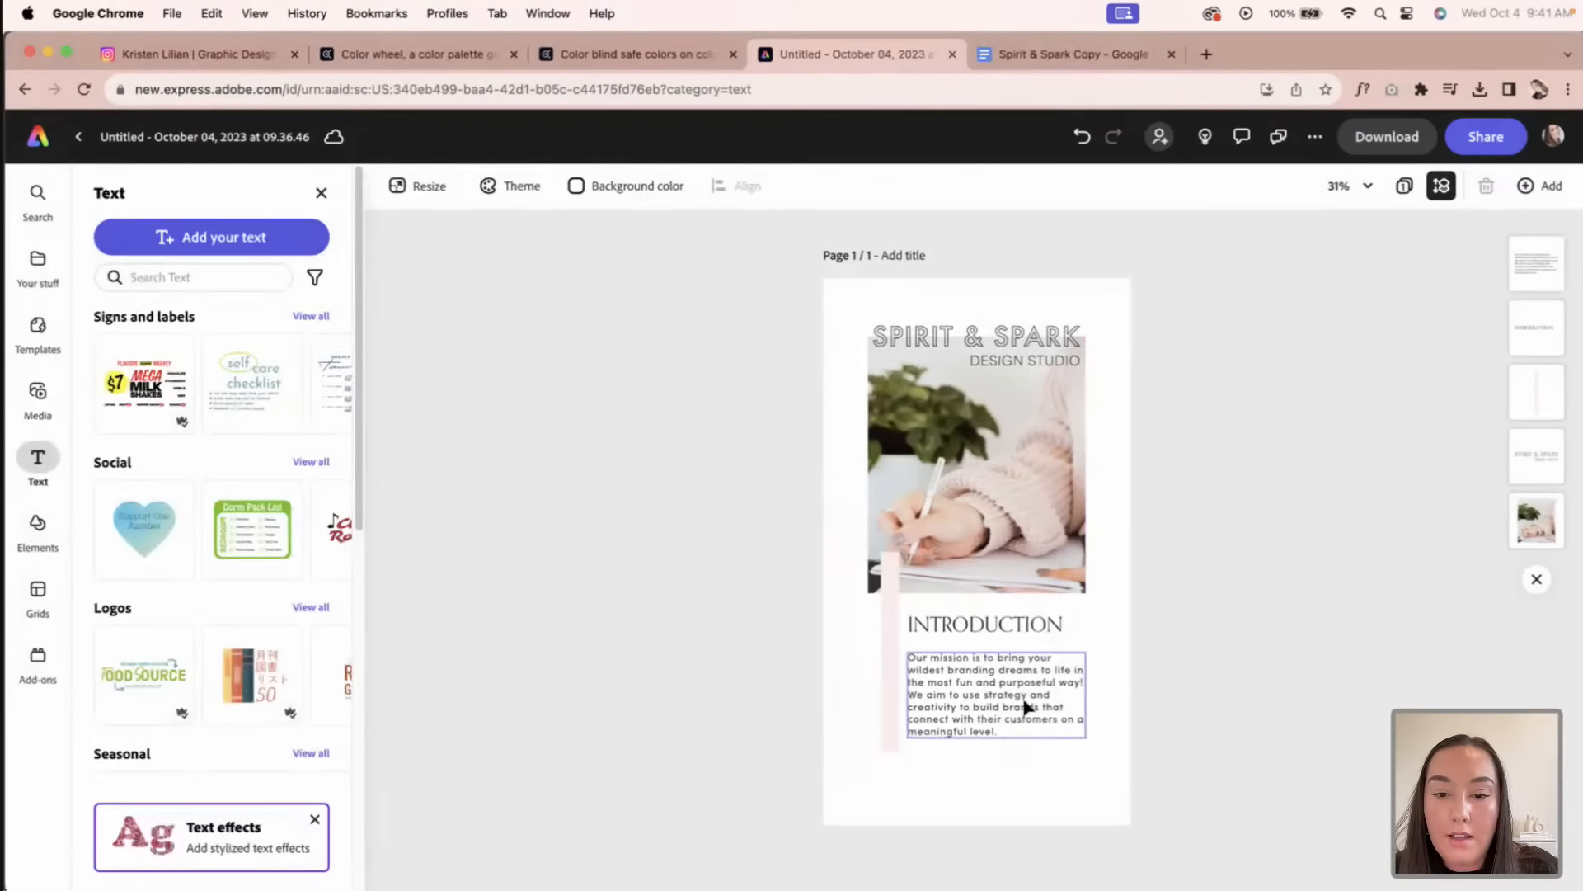
pyautogui.click(966, 690)
pyautogui.moveTo(961, 682); pyautogui.dragTo(968, 777)
pyautogui.doubleClick(968, 774)
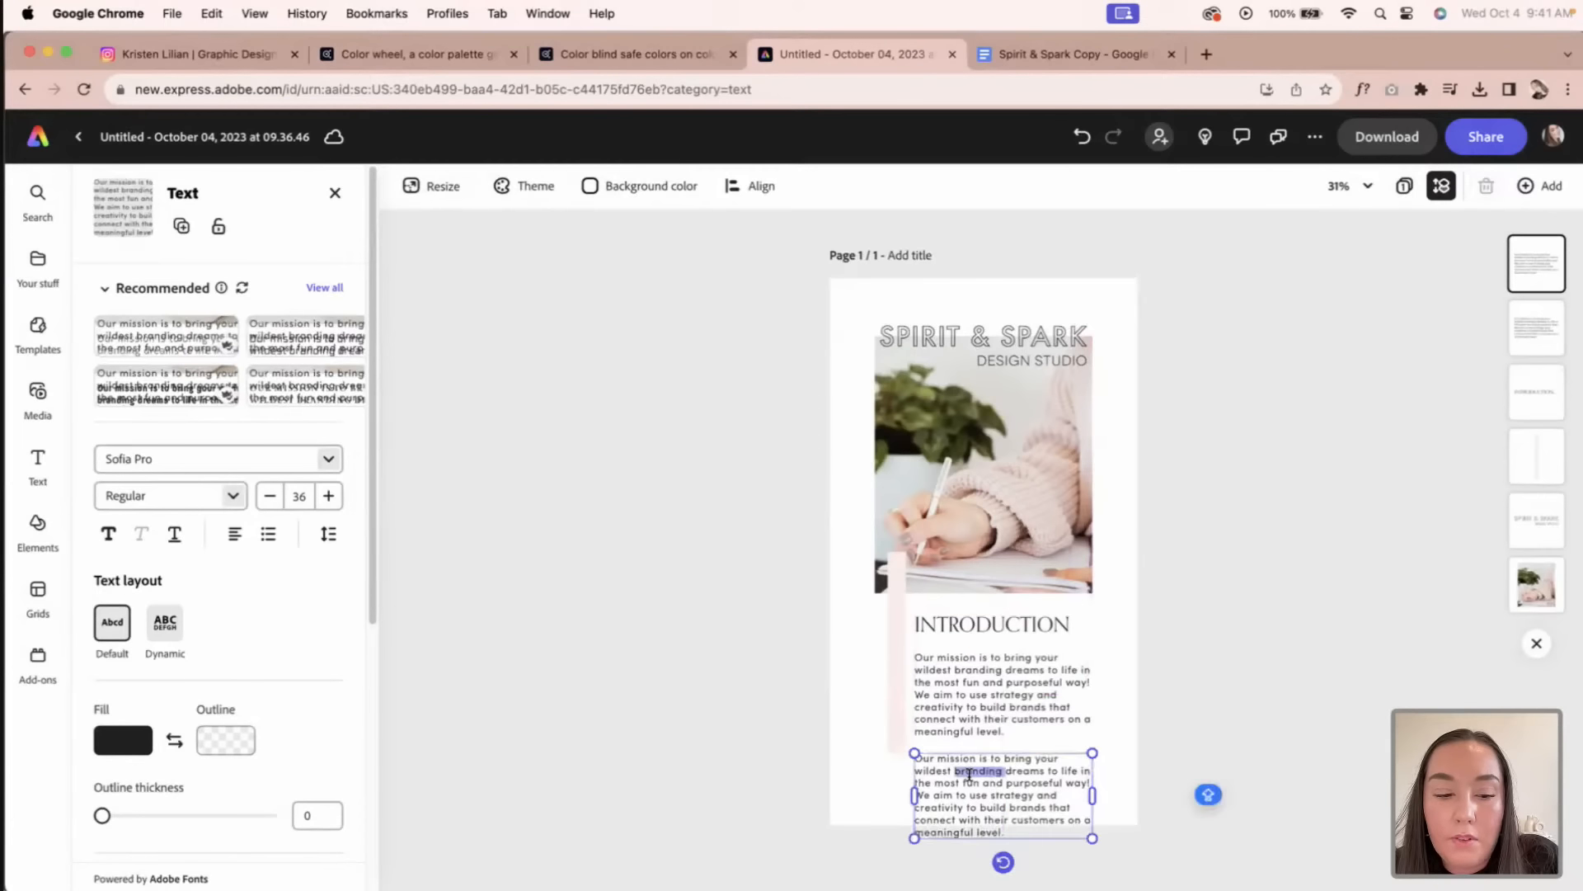
pyautogui.press('super+a')
pyautogui.press('BackSpace')
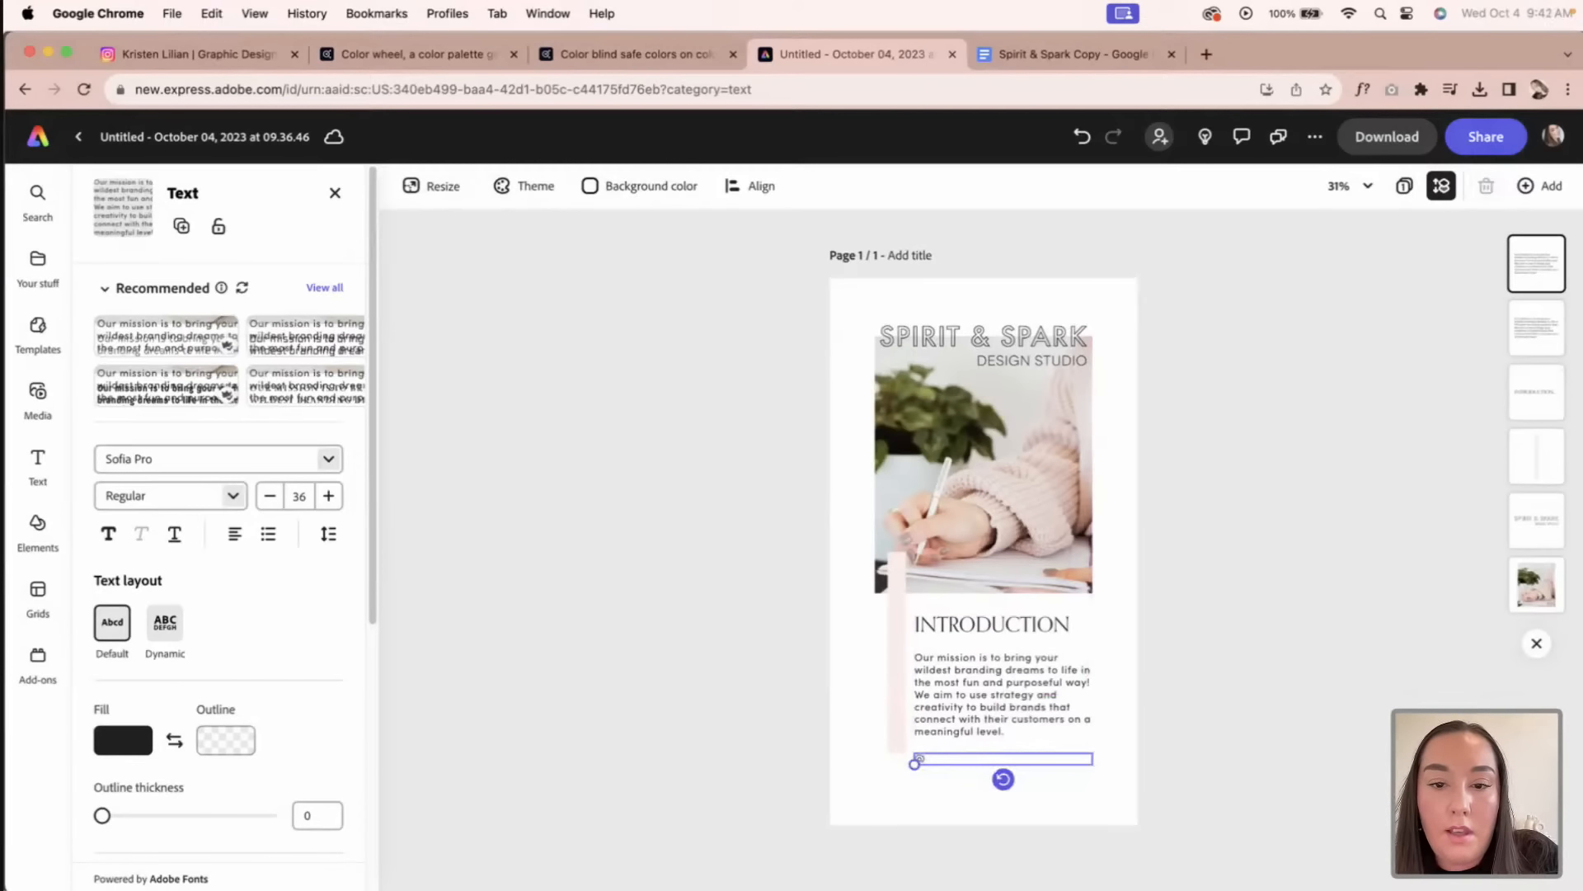
pyautogui.write('@SPIRIT')
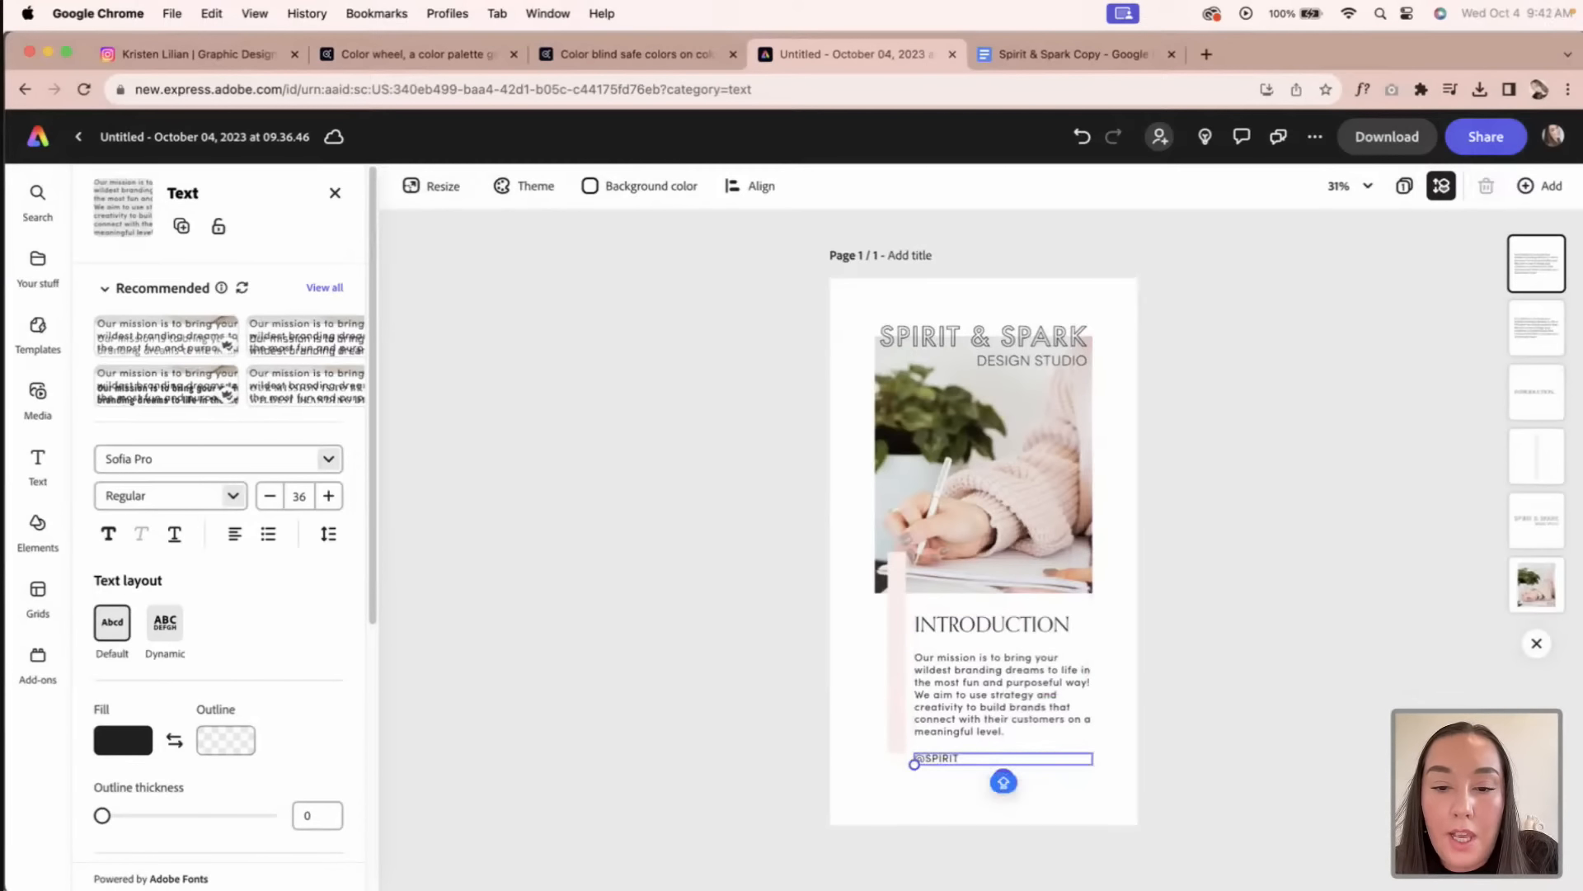
pyautogui.write('ANDSPARKDESIGN')
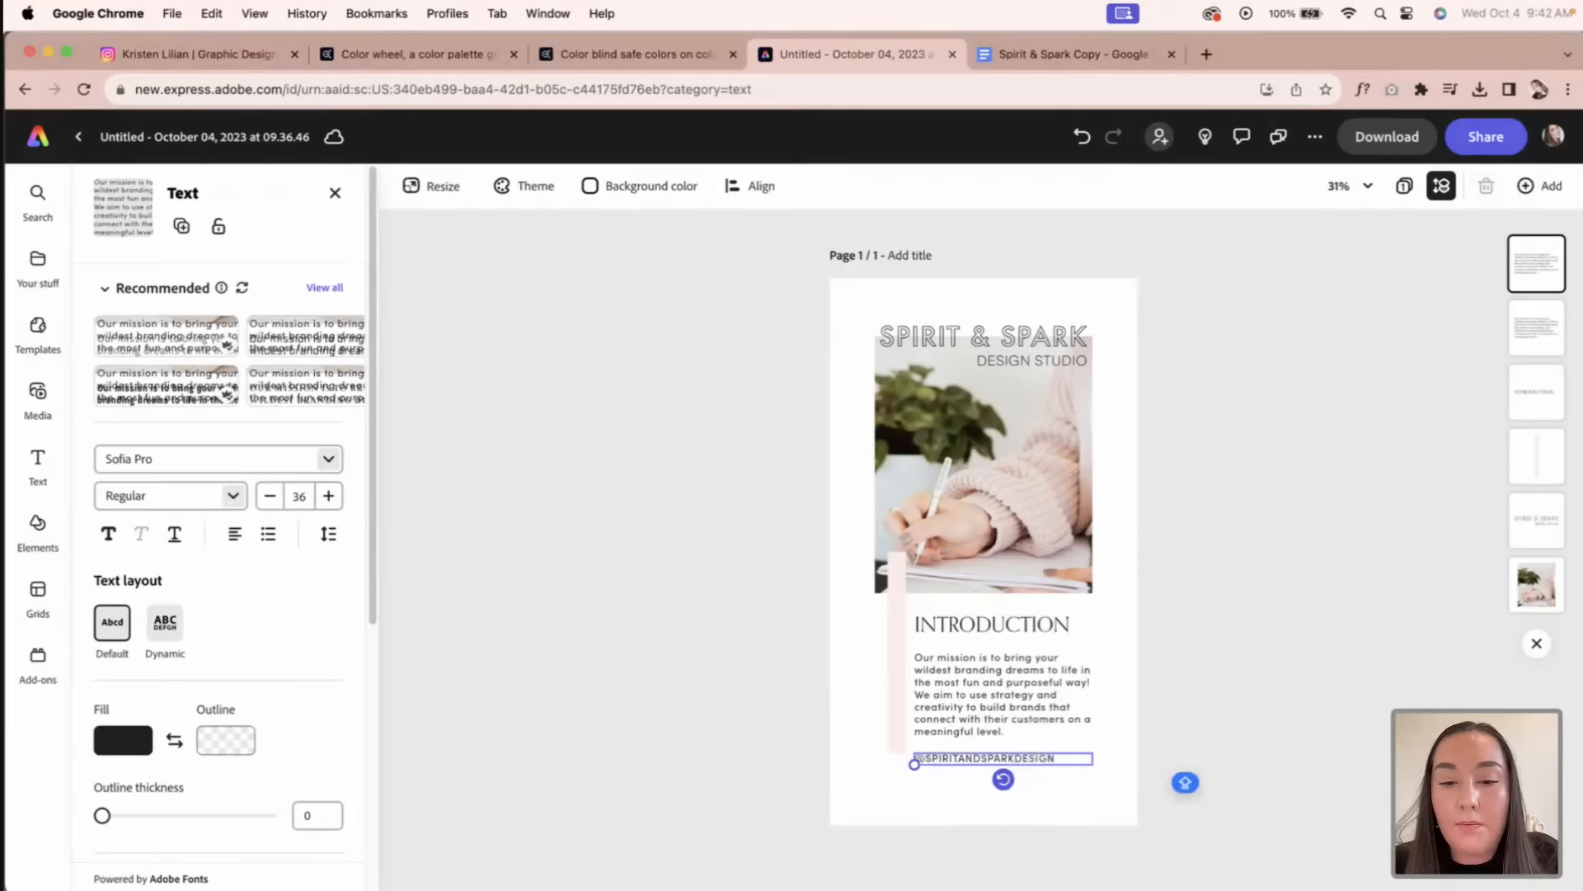
pyautogui.press('cmd+a')
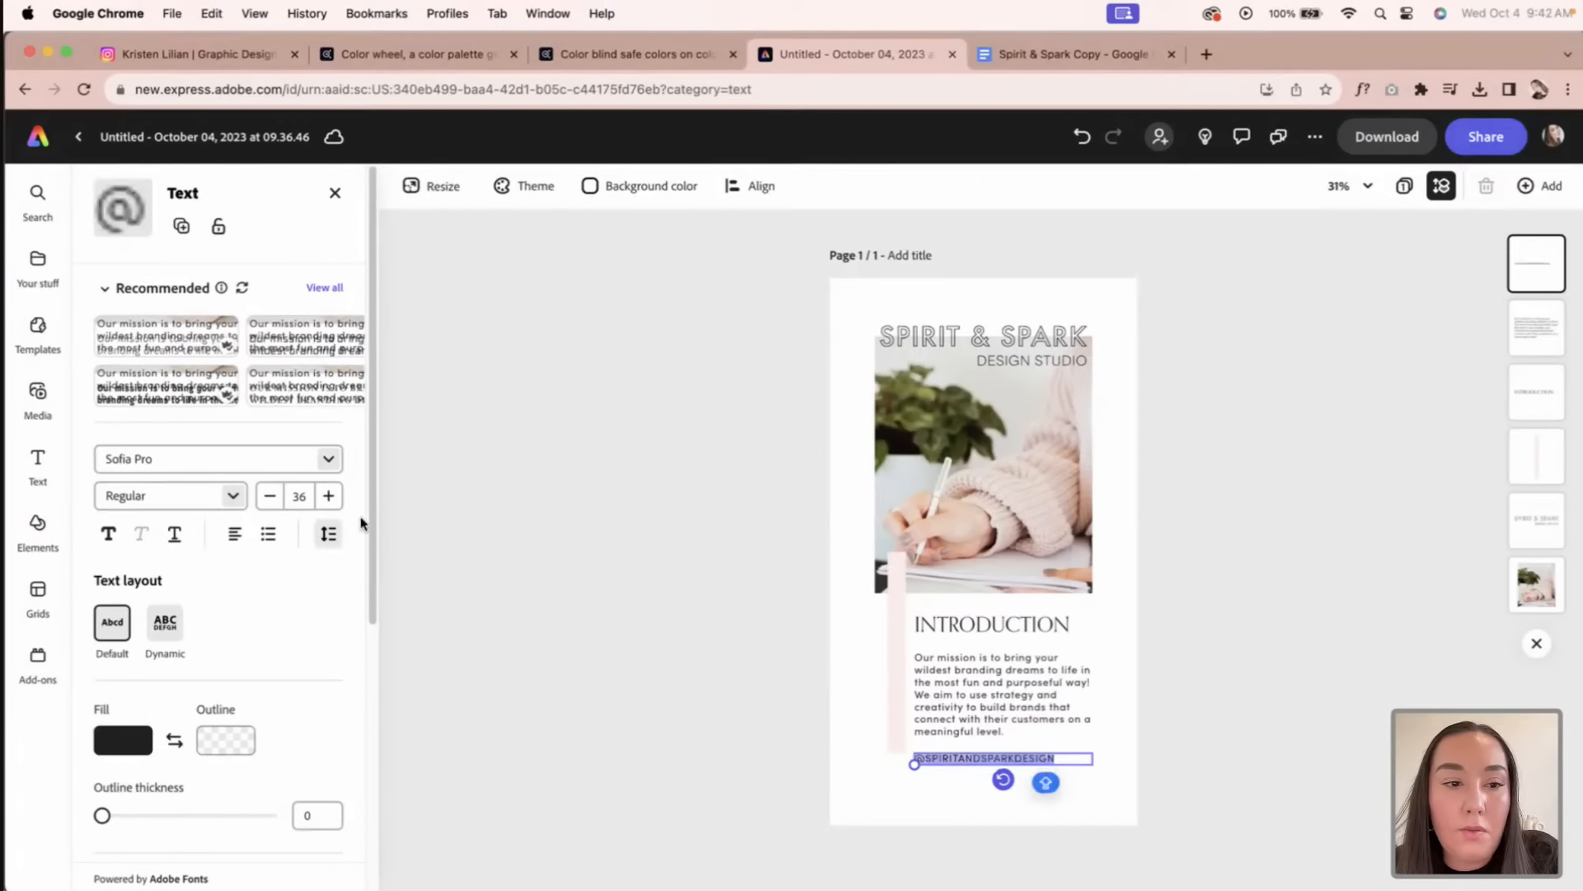
pyautogui.click(234, 536)
pyautogui.click(235, 577)
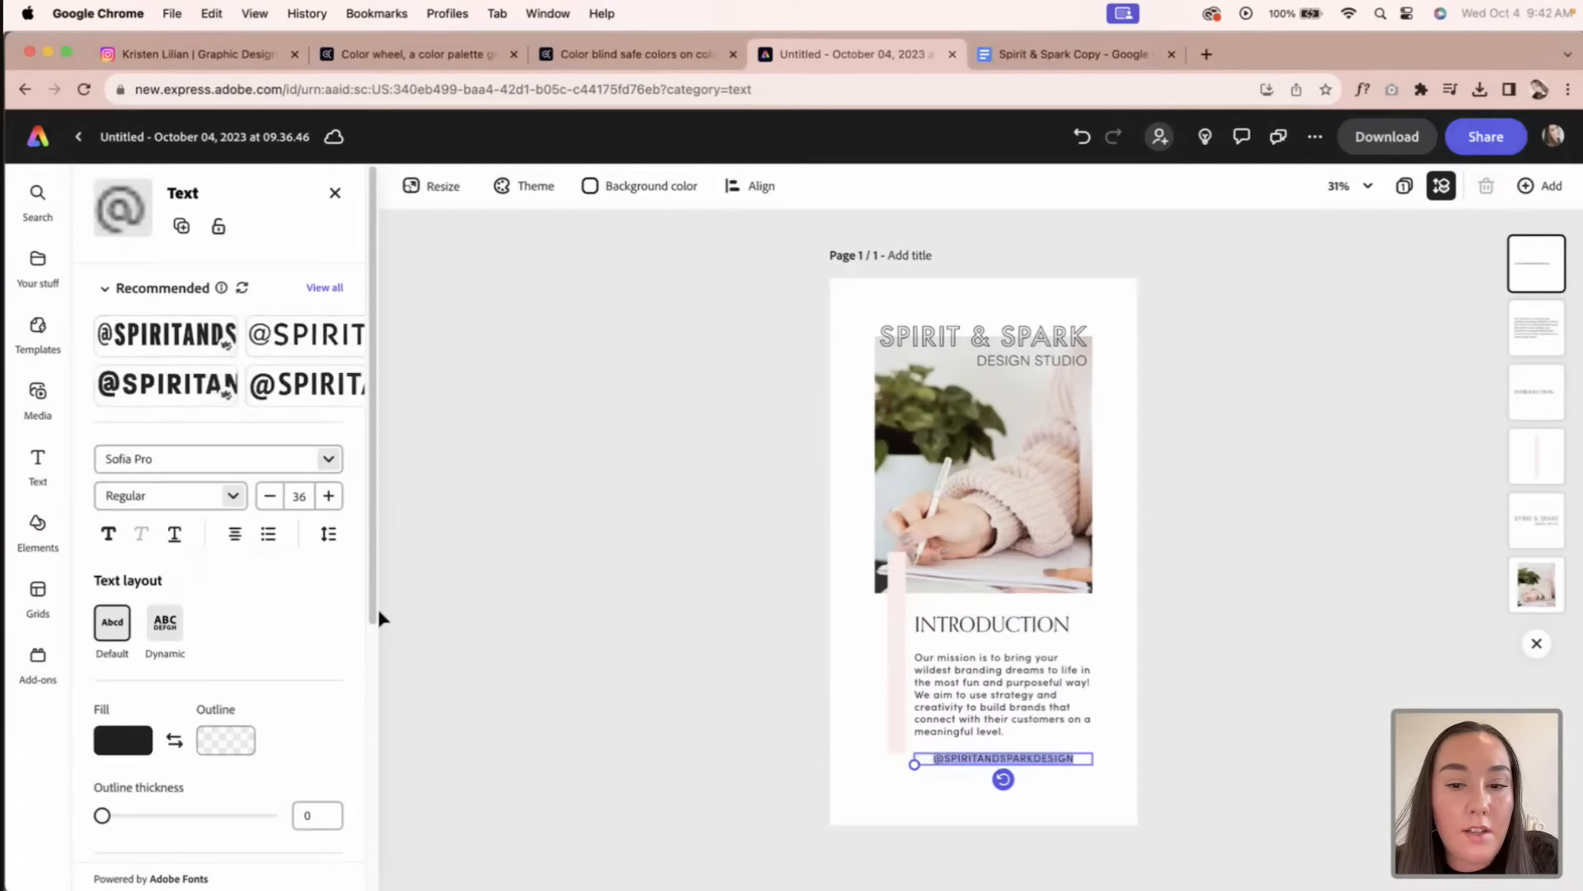
pyautogui.click(1173, 734)
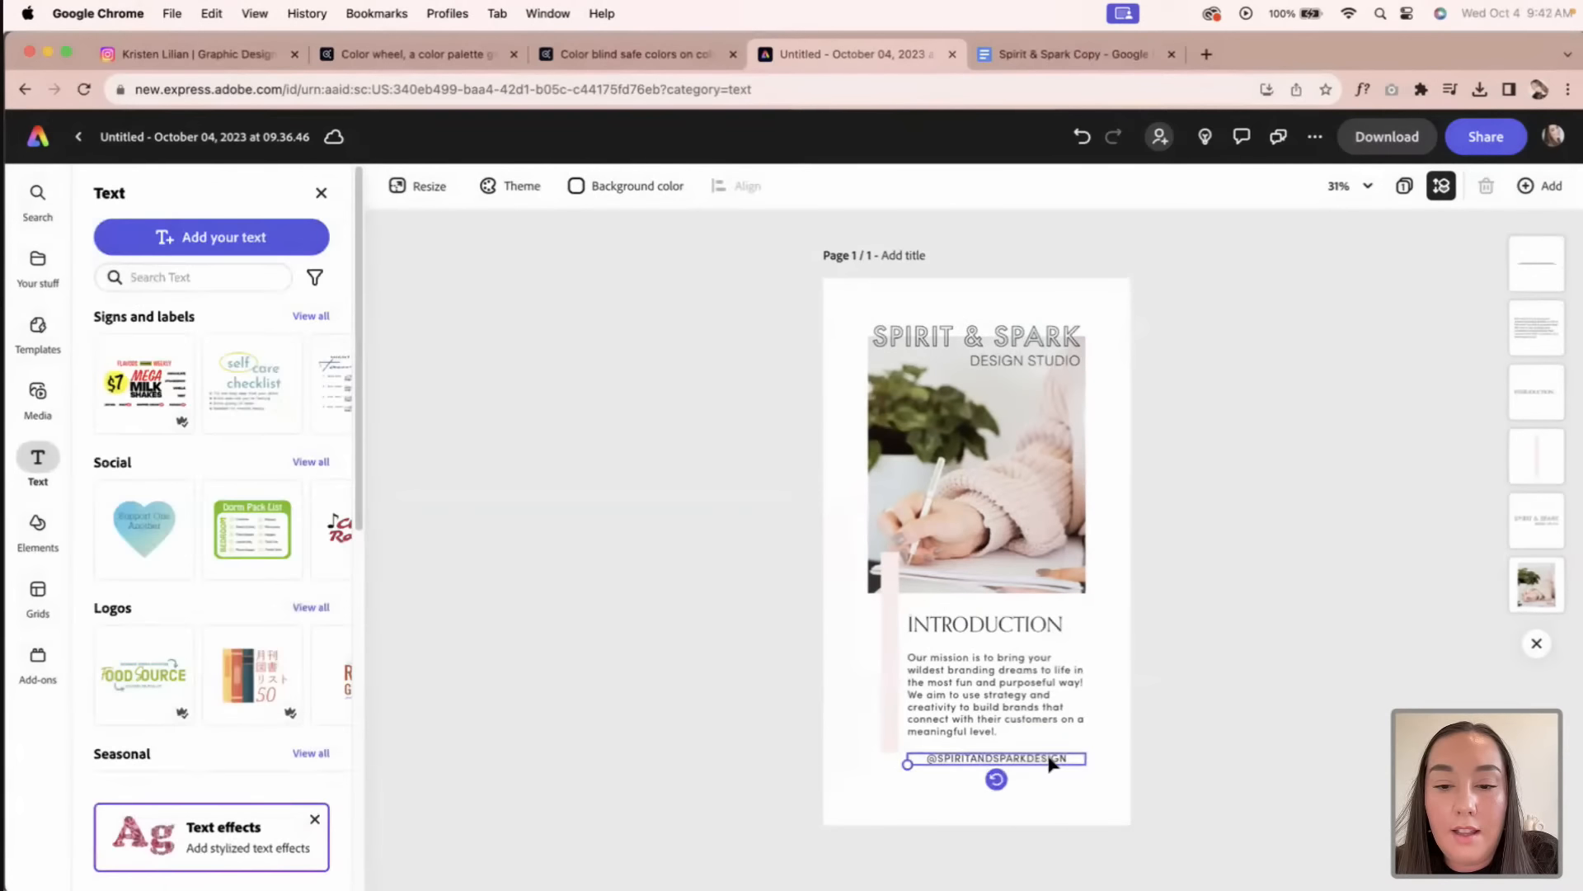
pyautogui.moveTo(1048, 759); pyautogui.dragTo(1037, 802)
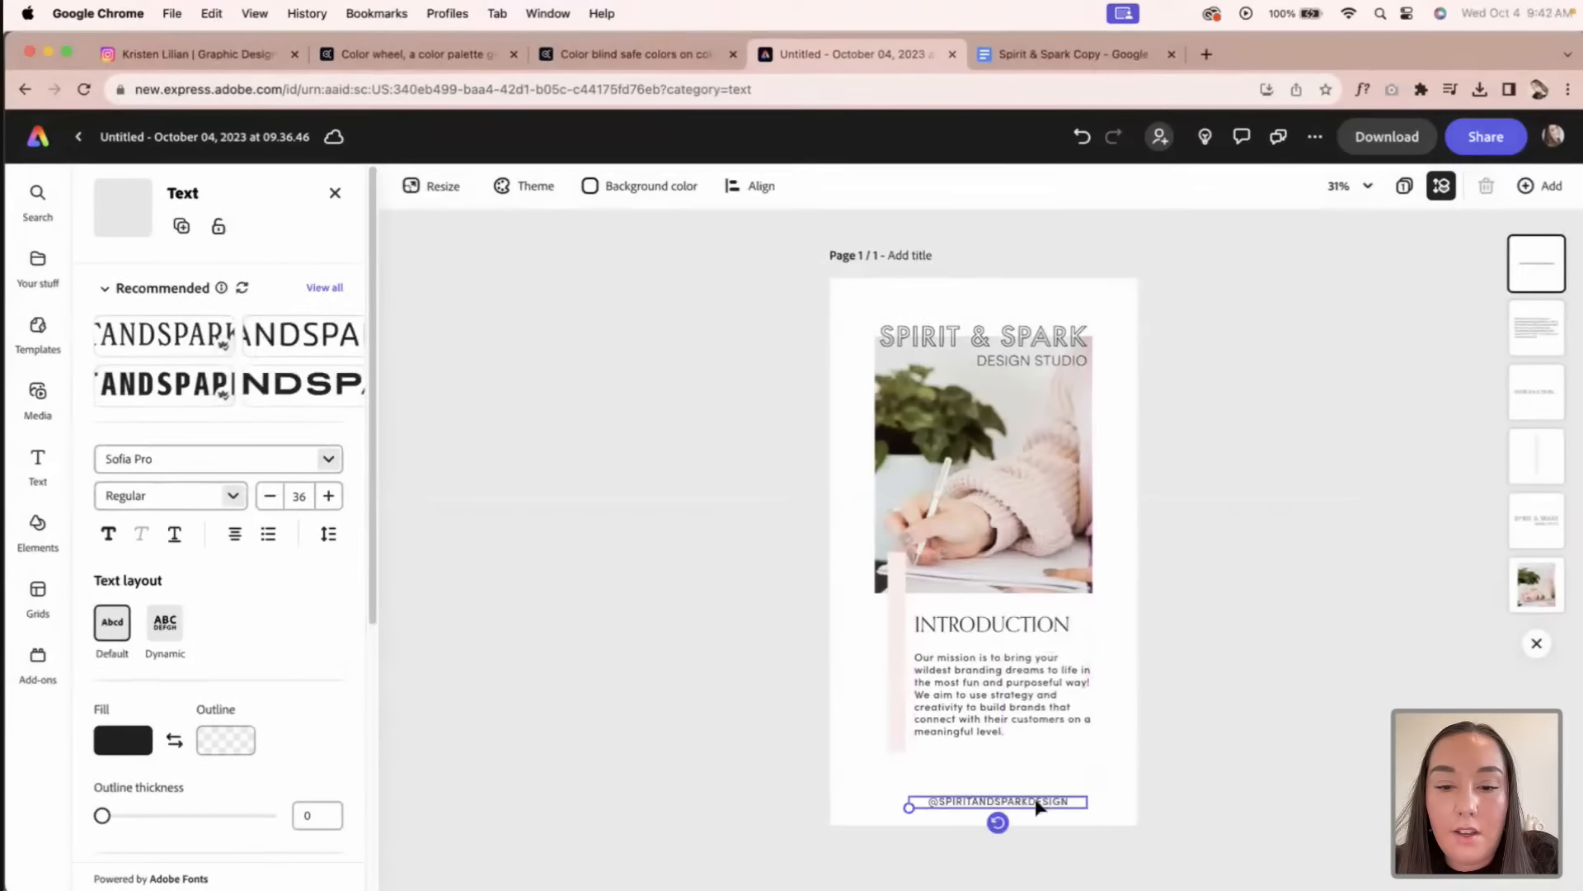
pyautogui.click(751, 185)
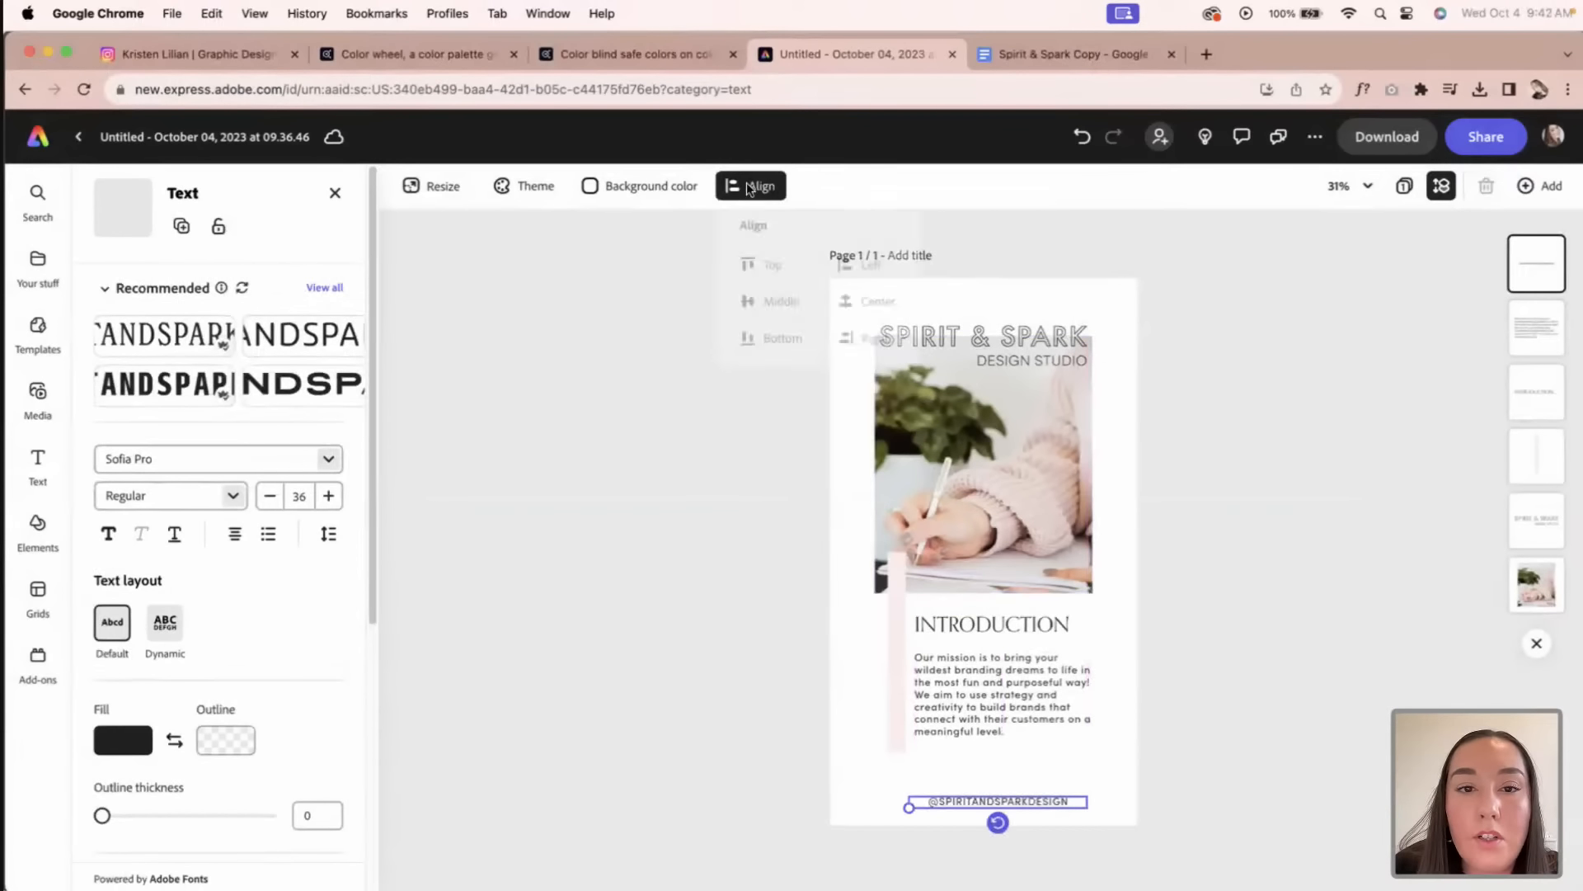
pyautogui.click(867, 306)
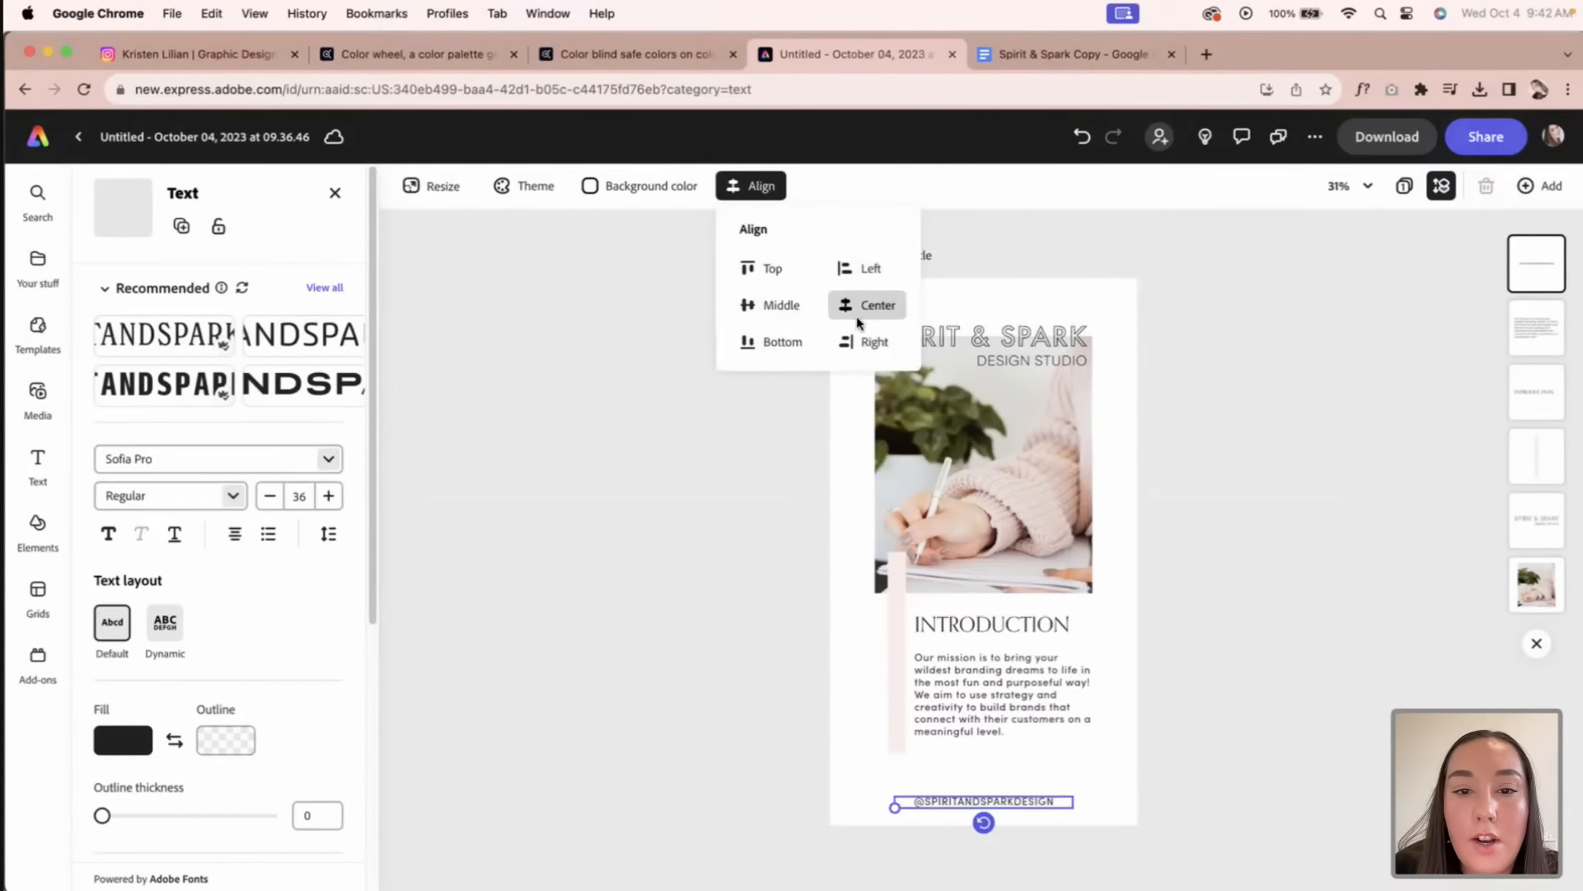
pyautogui.click(733, 463)
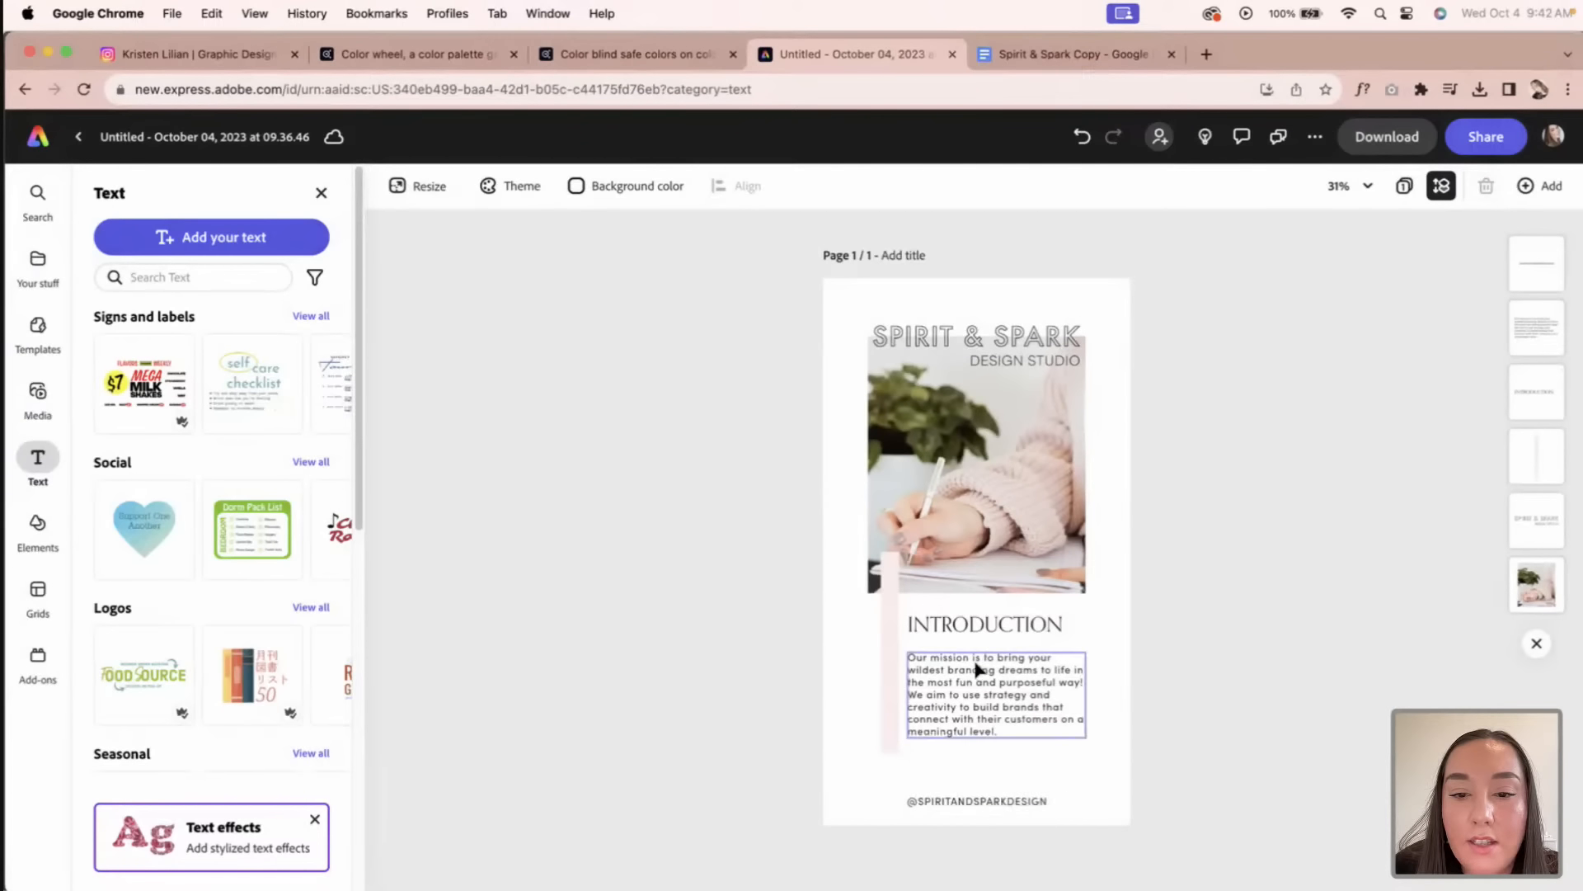
# Step: Title the page "SPIRITANDSPARK DESIGN INTRO"
pyautogui.click(935, 254)
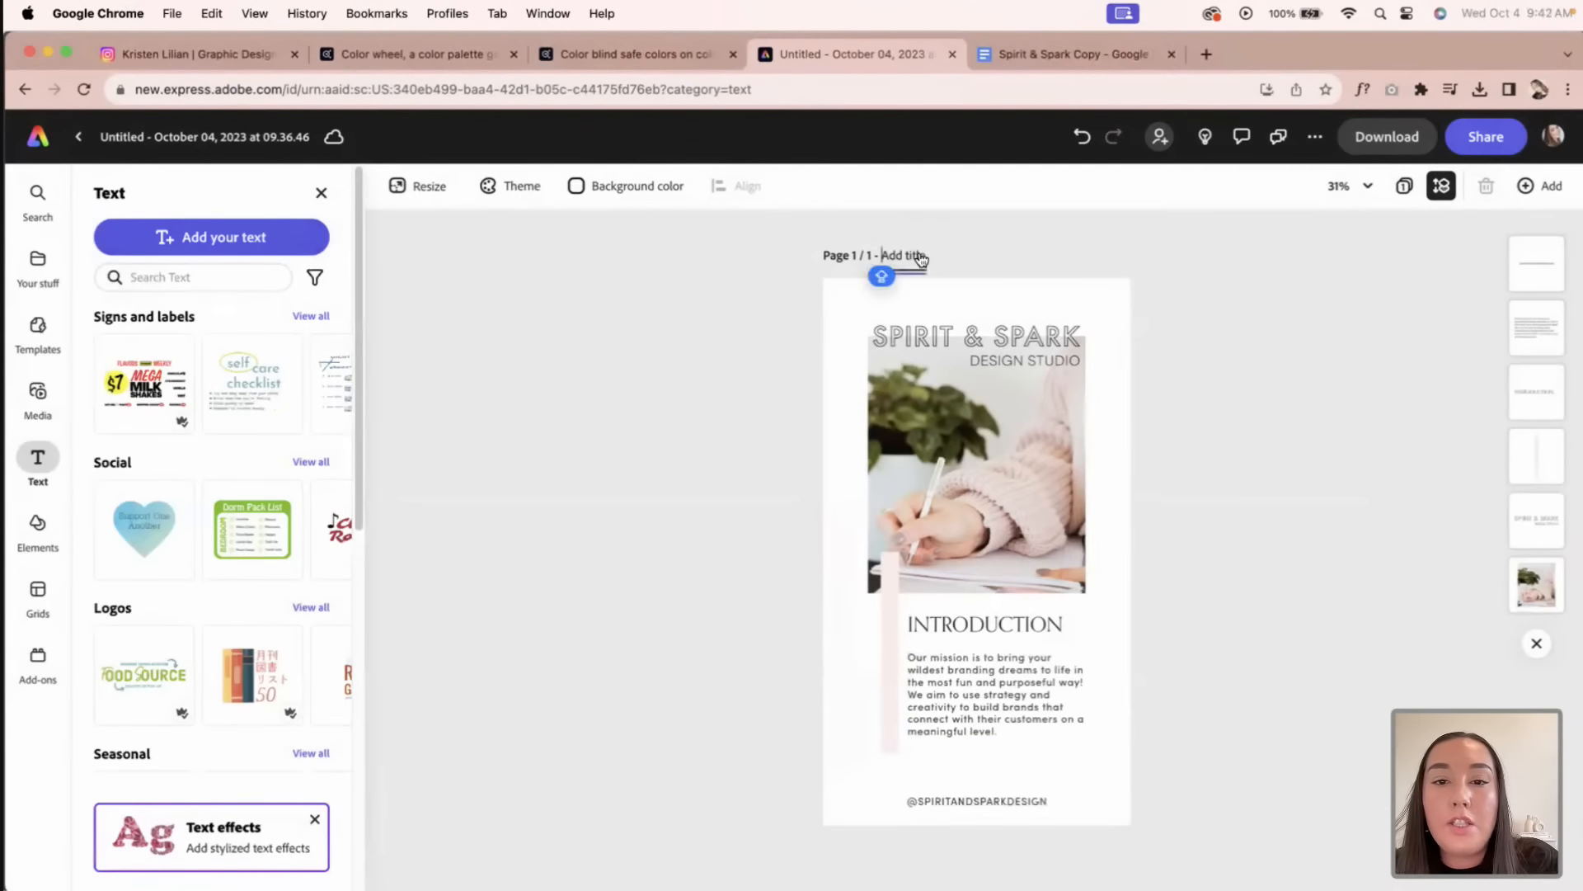
pyautogui.write('SPIRIT')
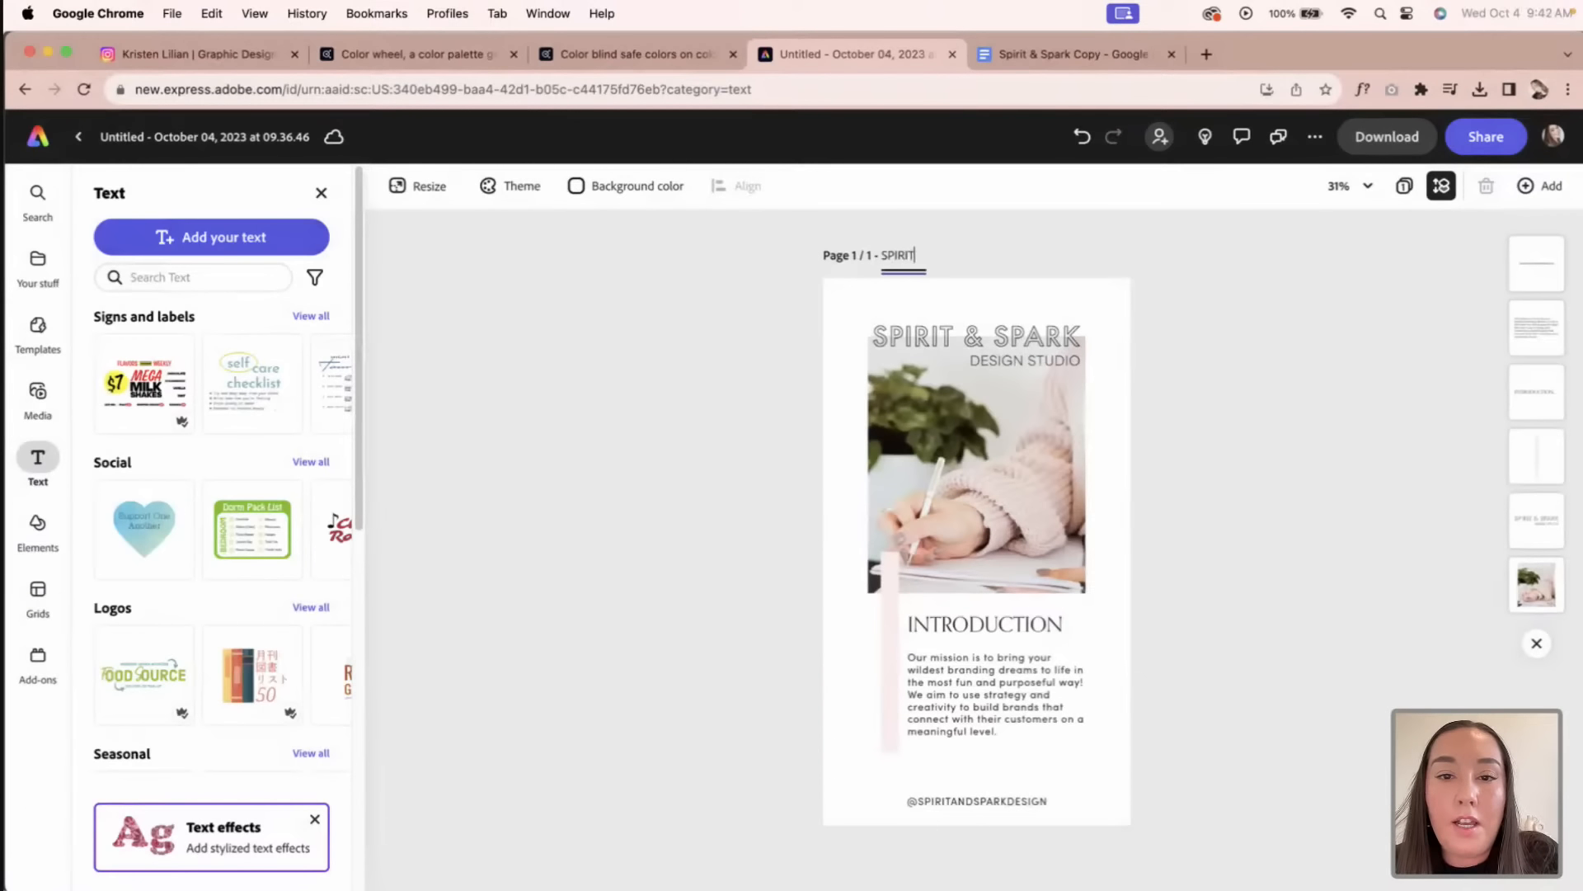
pyautogui.write('ANDSPARK DESIGN')
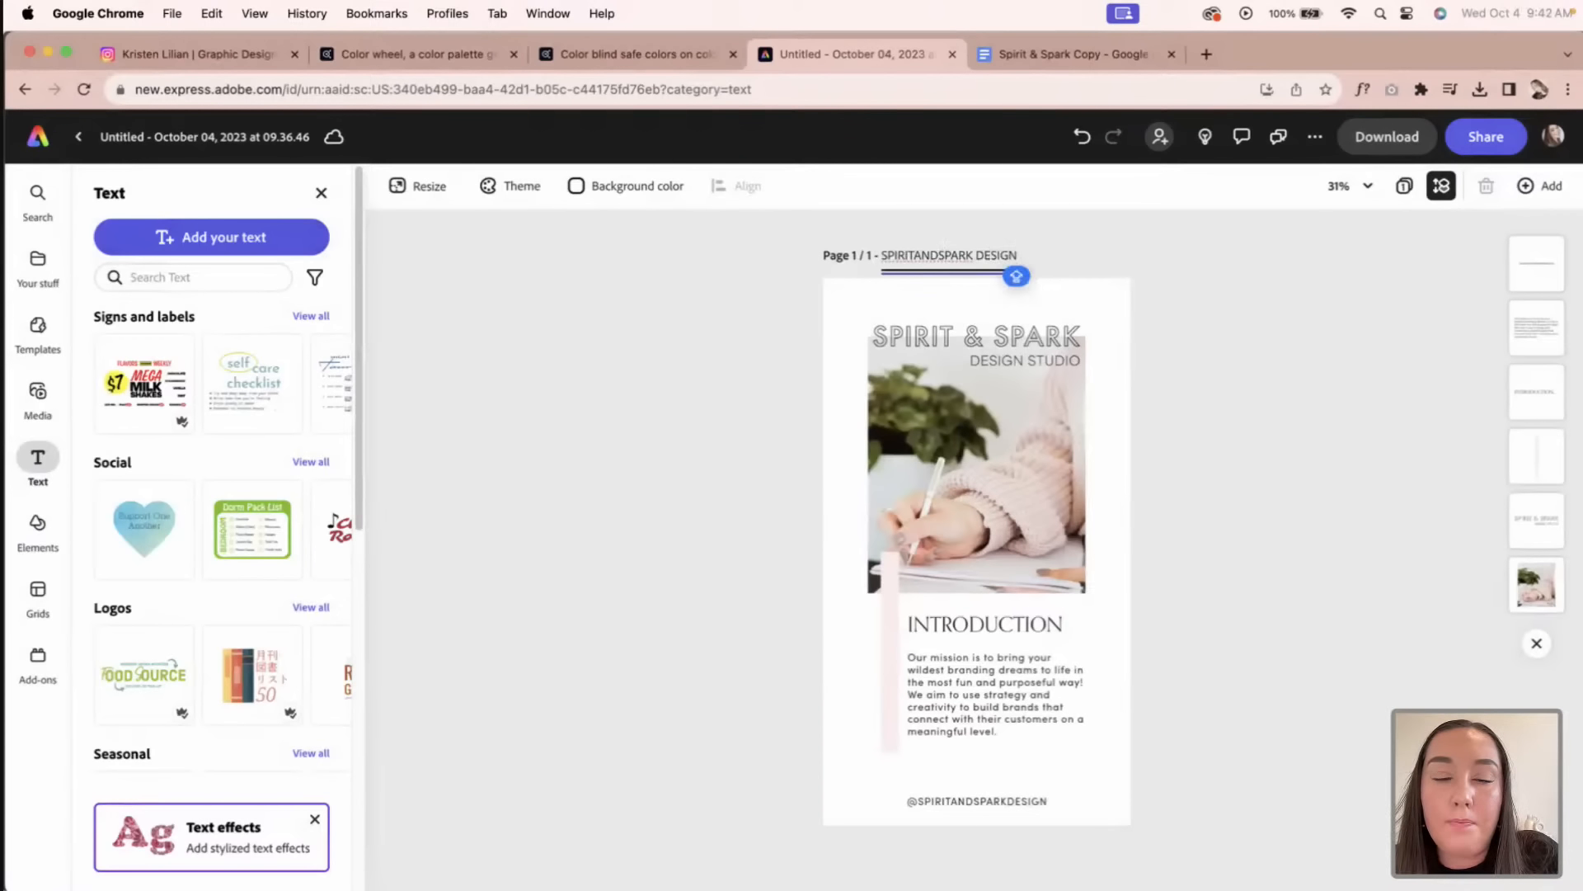
pyautogui.write(' T IN')
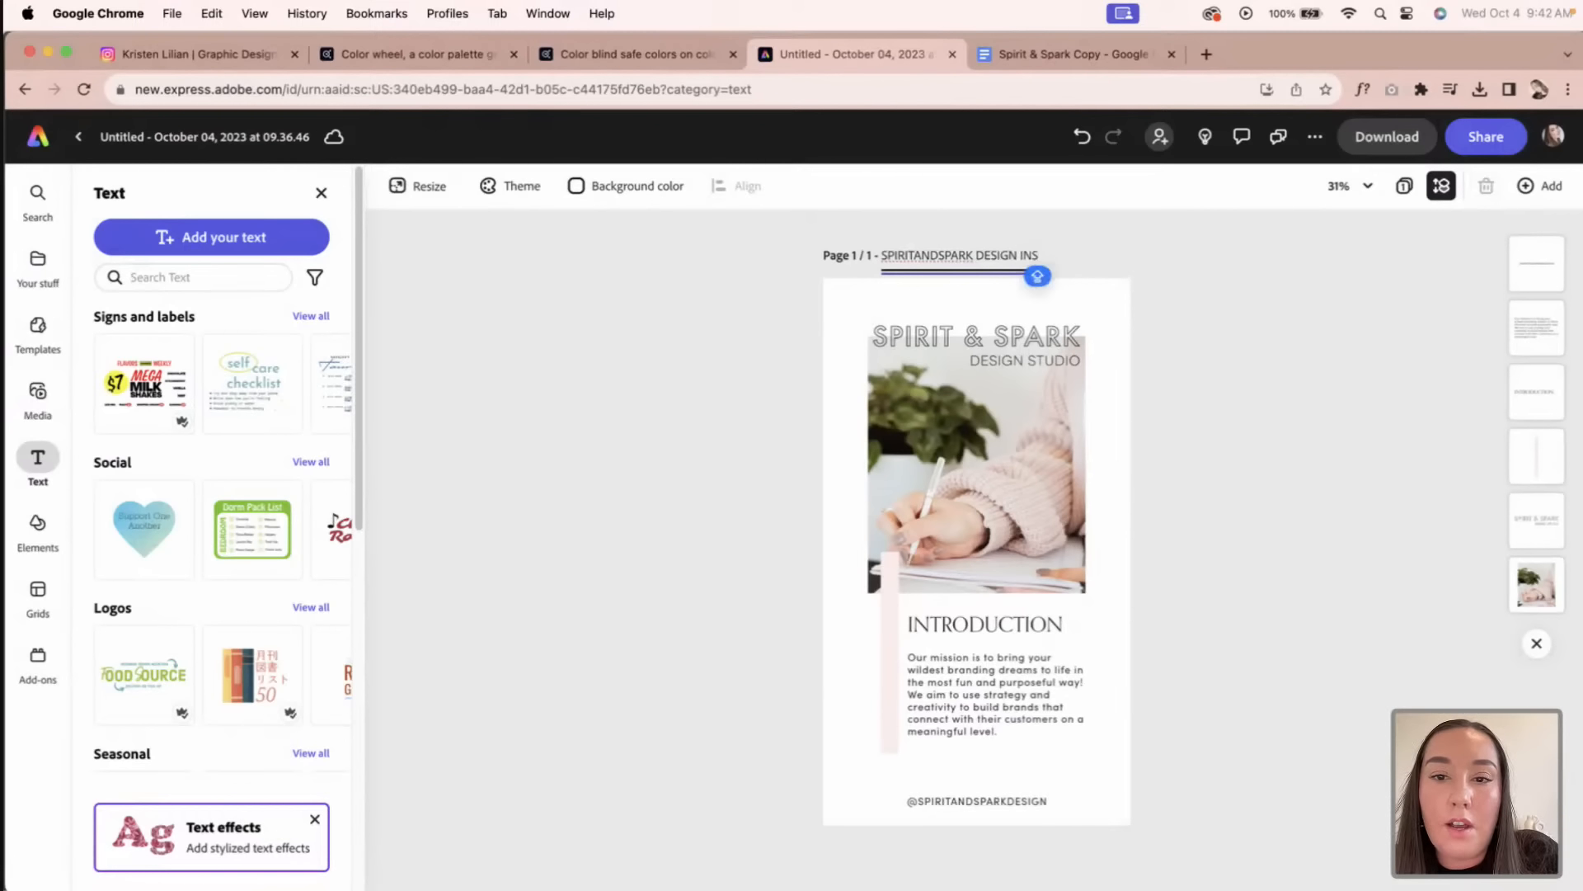
pyautogui.write('TRO')
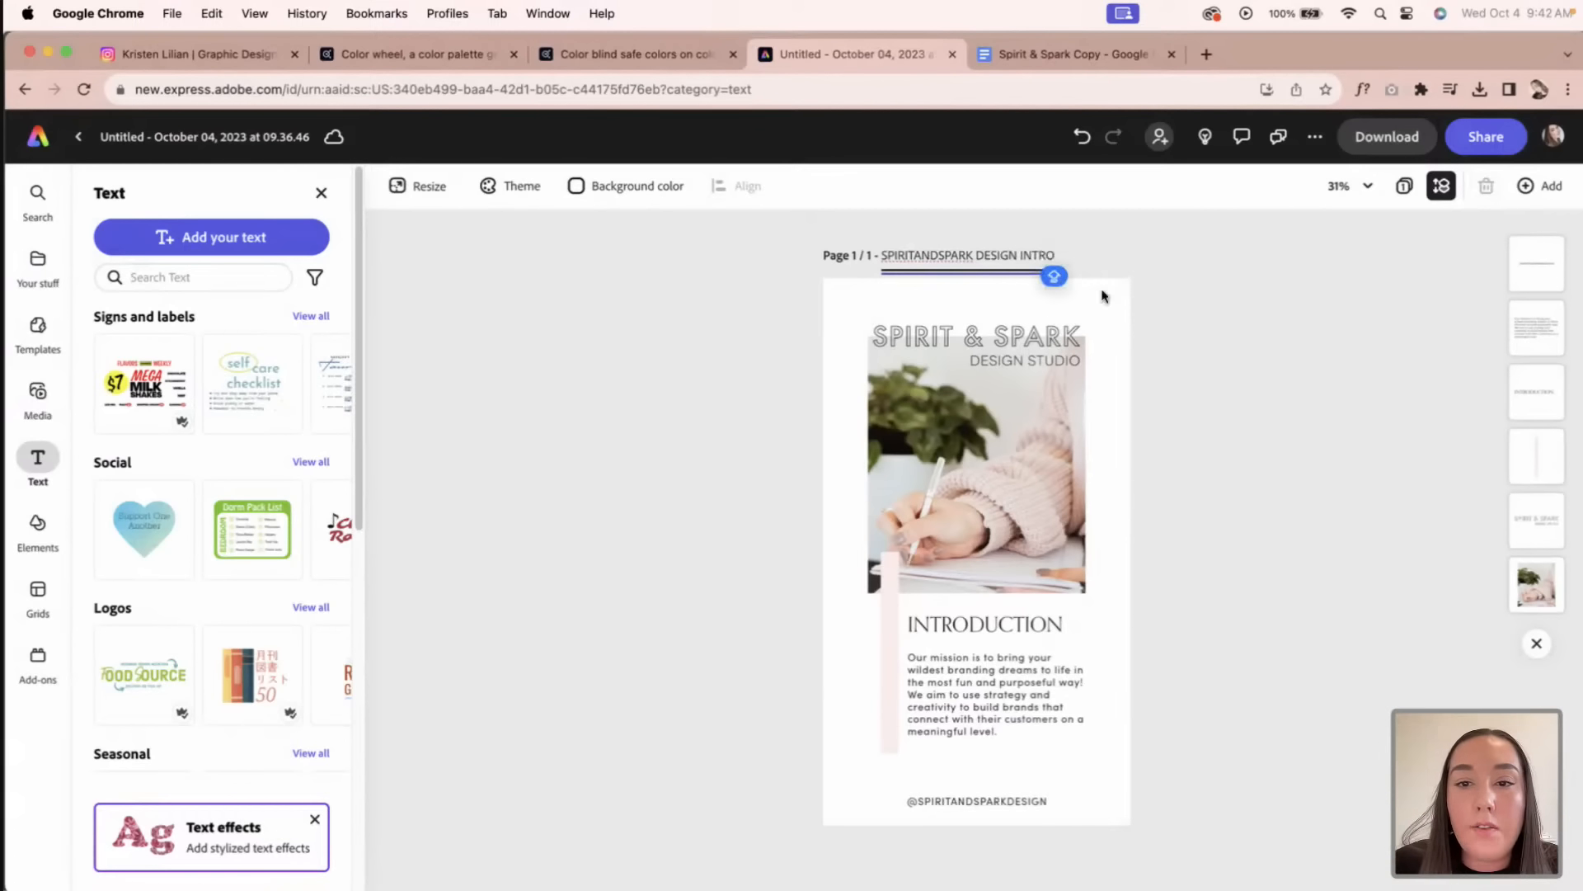
# Step: Start making a template from the untitled October 04, 2023 introduction design among the saved files
pyautogui.click(1203, 352)
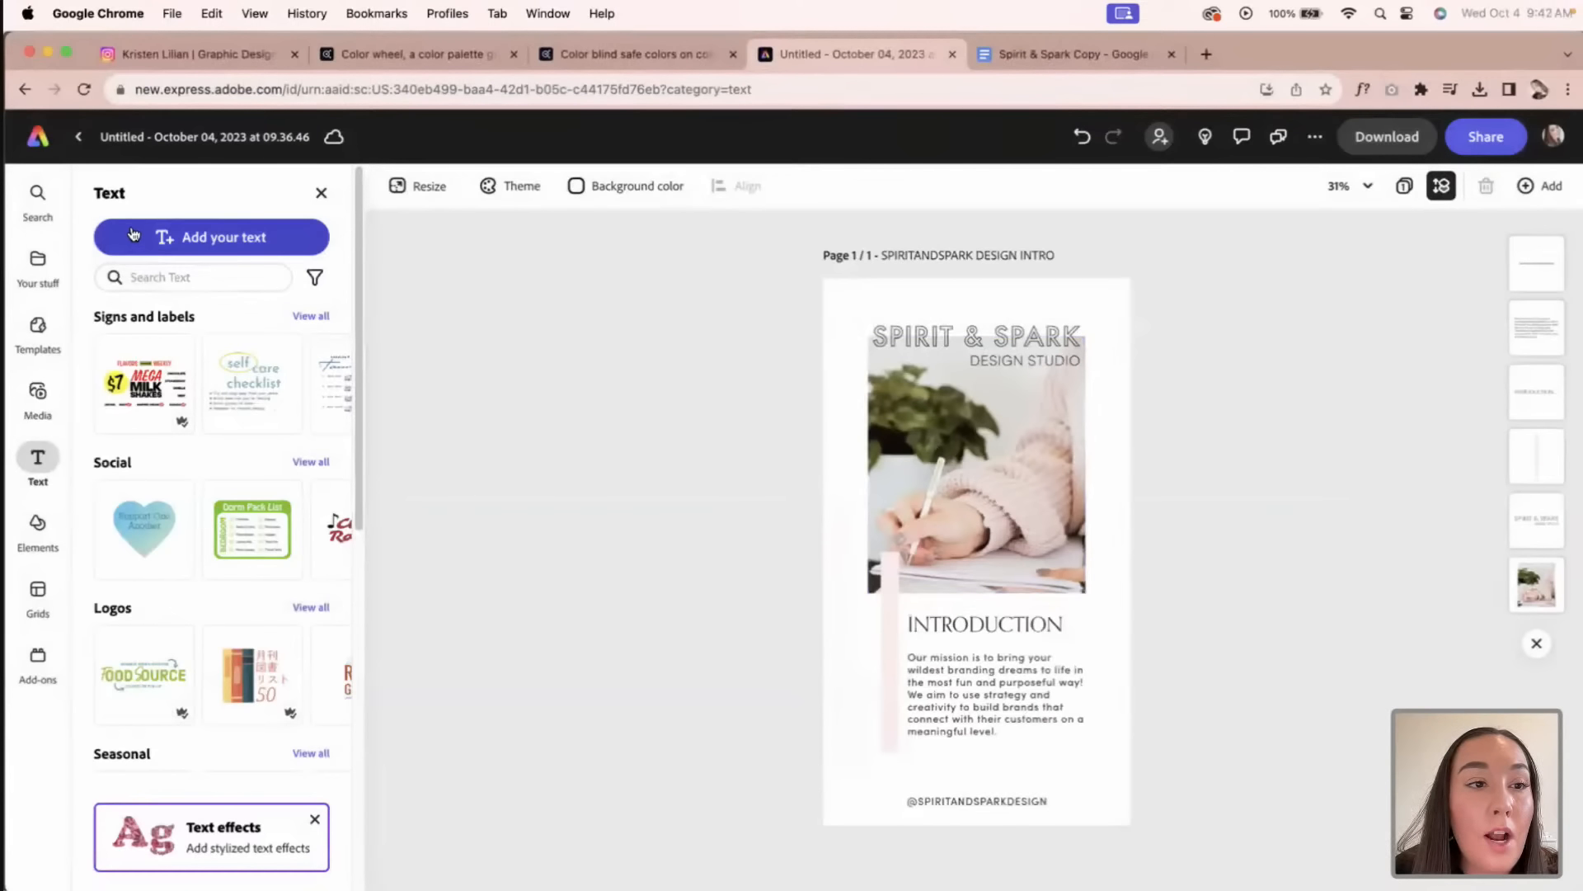
pyautogui.click(36, 140)
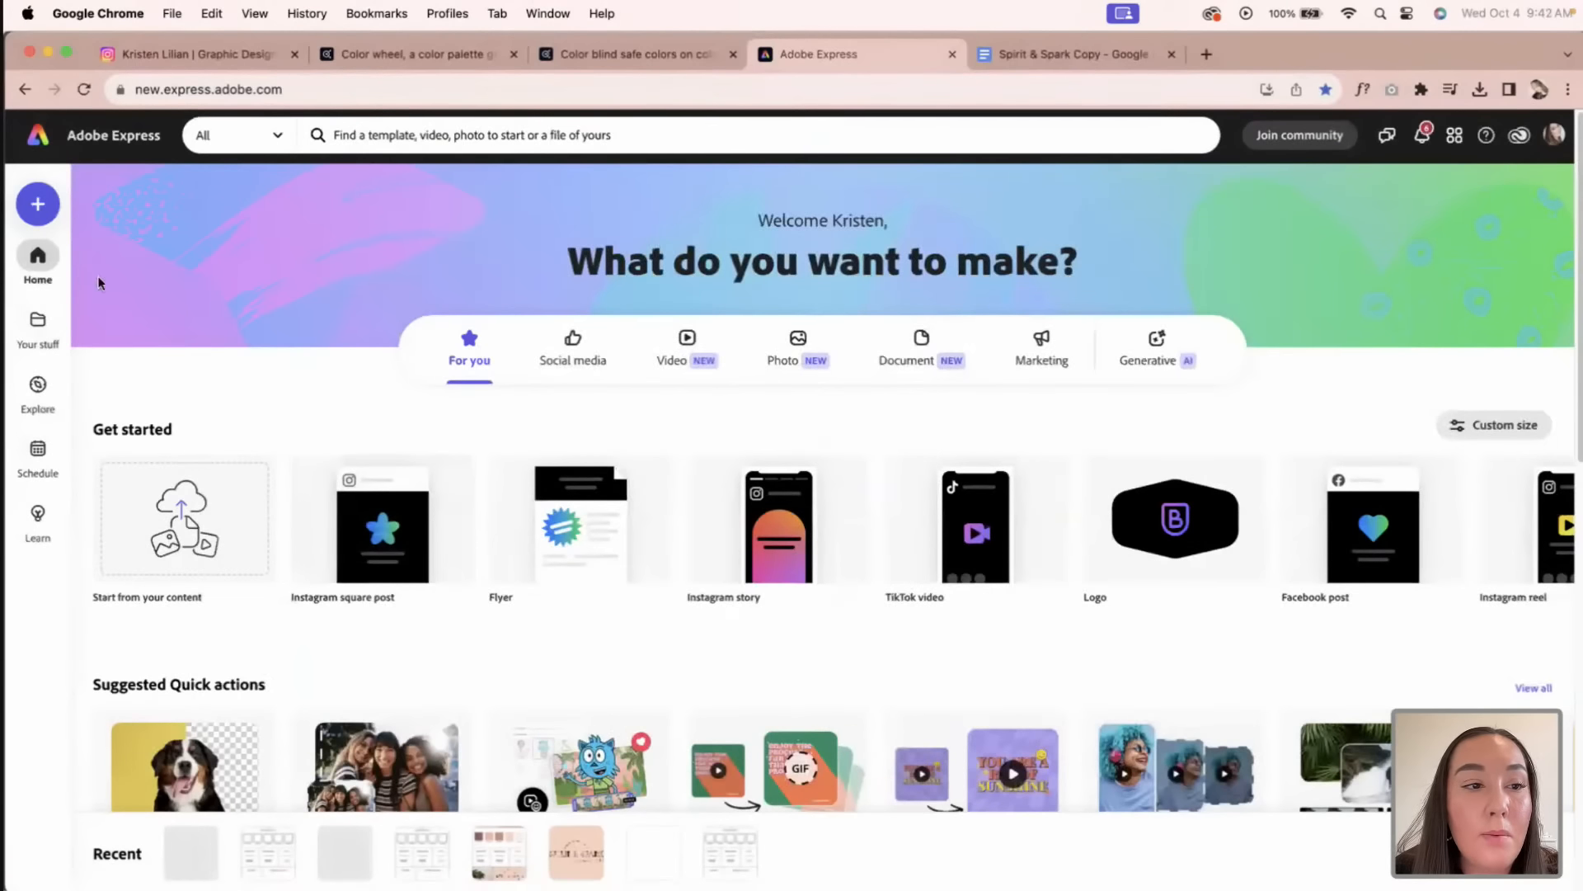
pyautogui.click(37, 323)
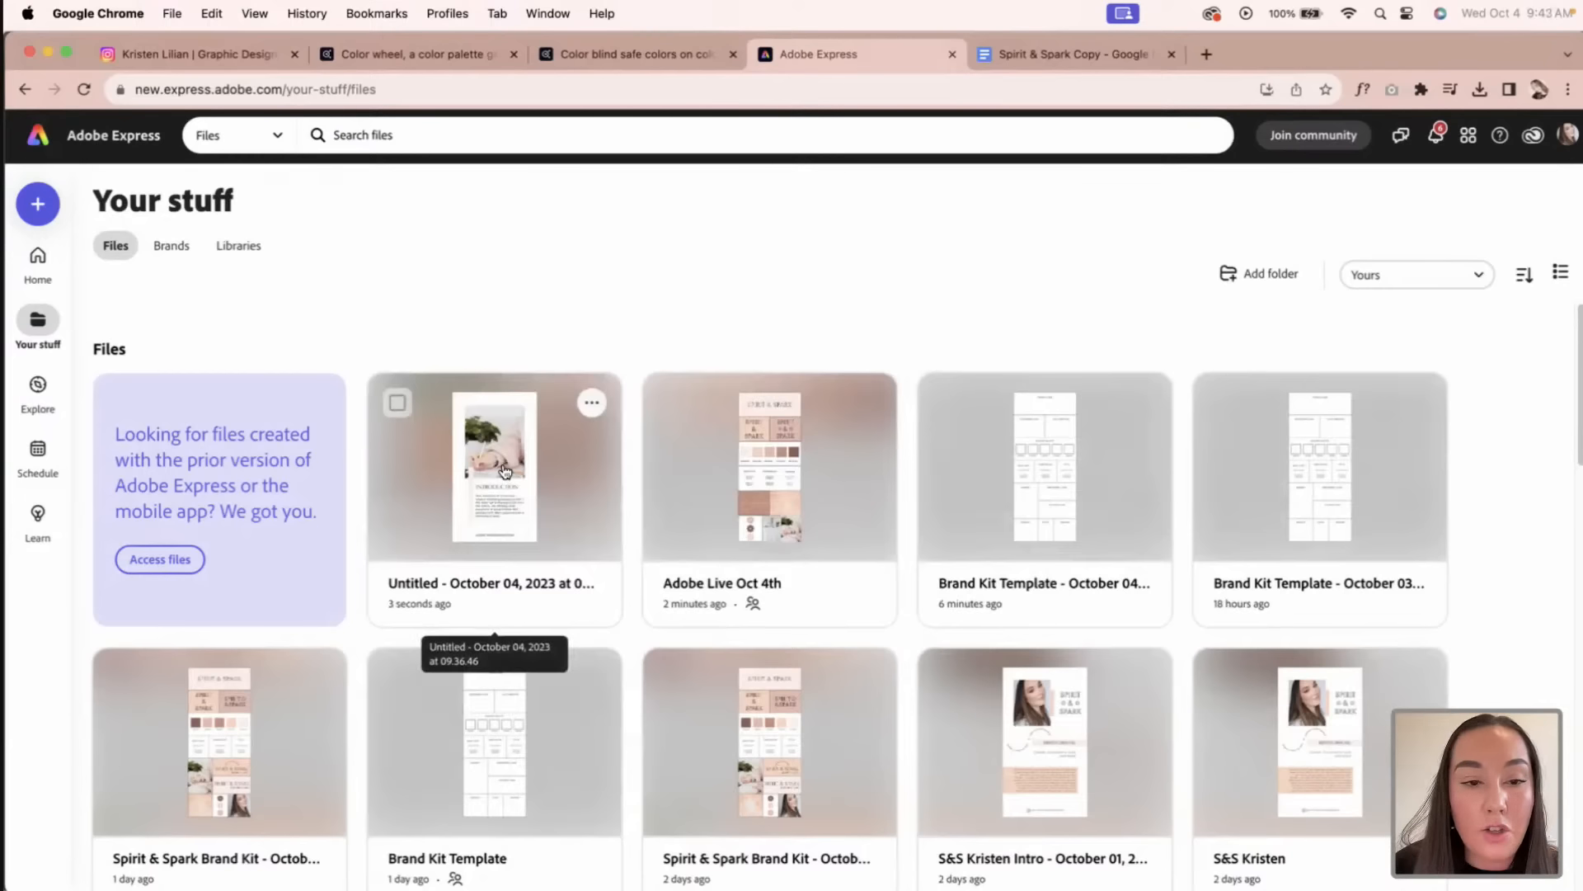
pyautogui.click(592, 405)
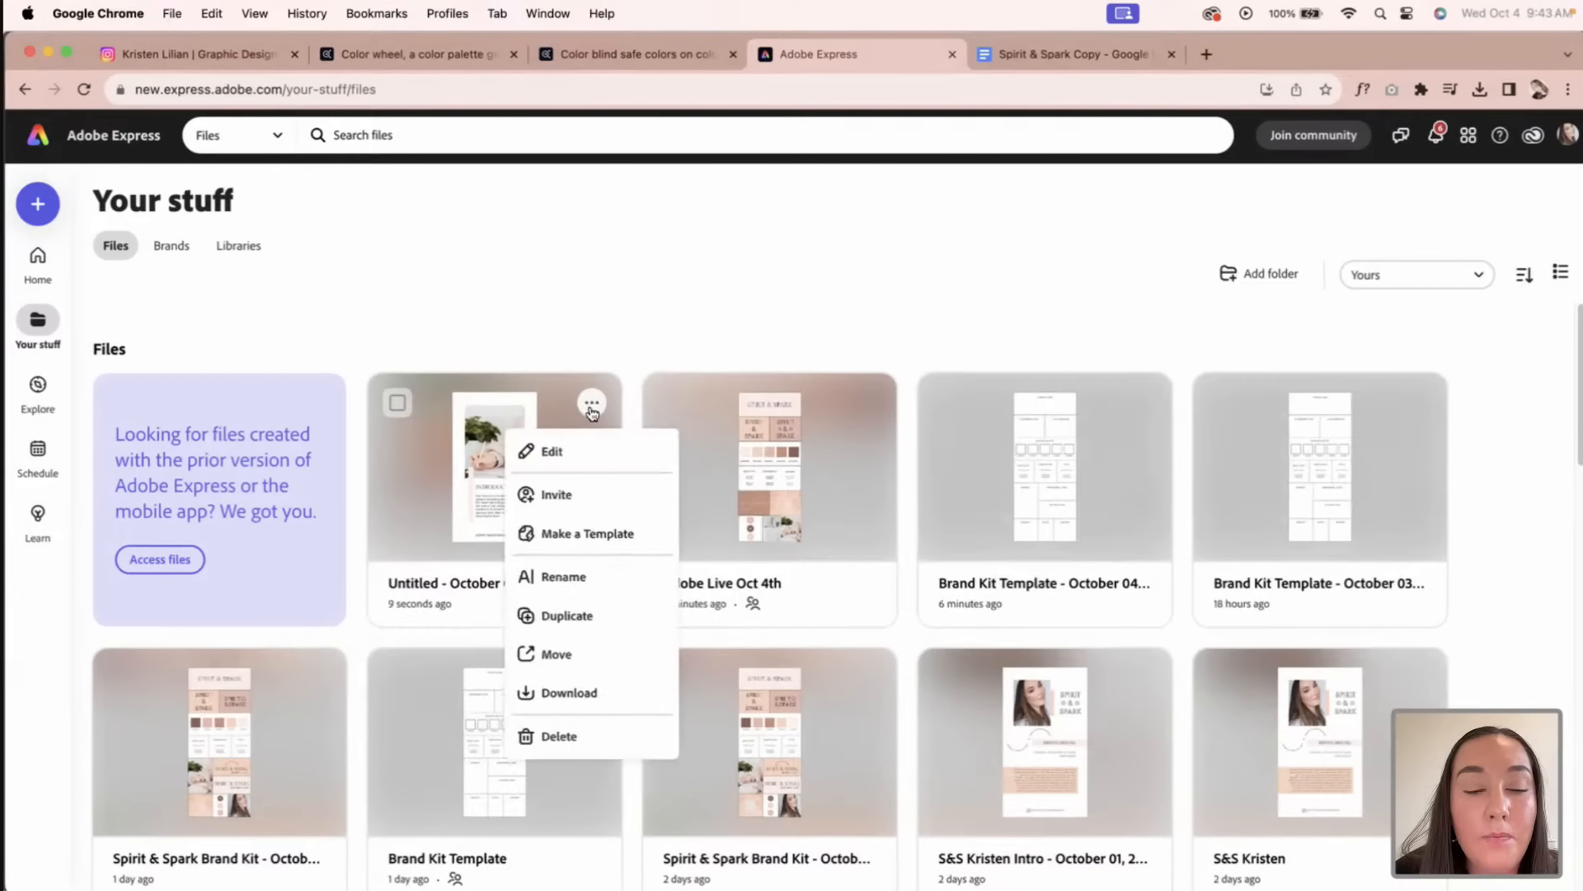
pyautogui.click(632, 543)
# Step: Name the template "INTRO INSTA STORY", choose the Spirit & Spark brand as its location and save it
pyautogui.click(963, 402)
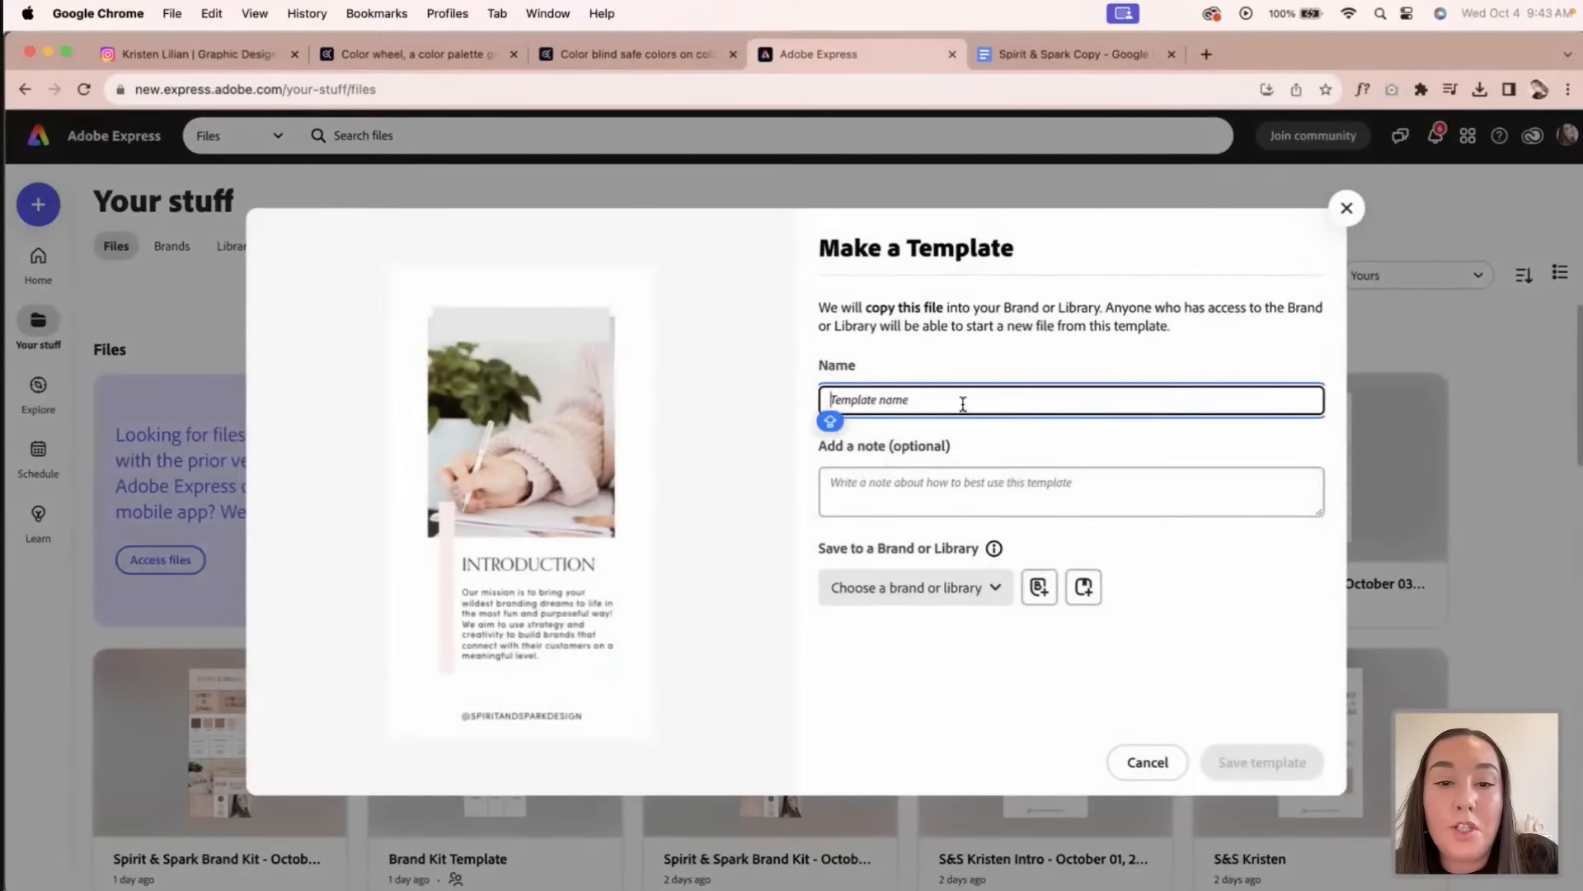
pyautogui.write('IR')
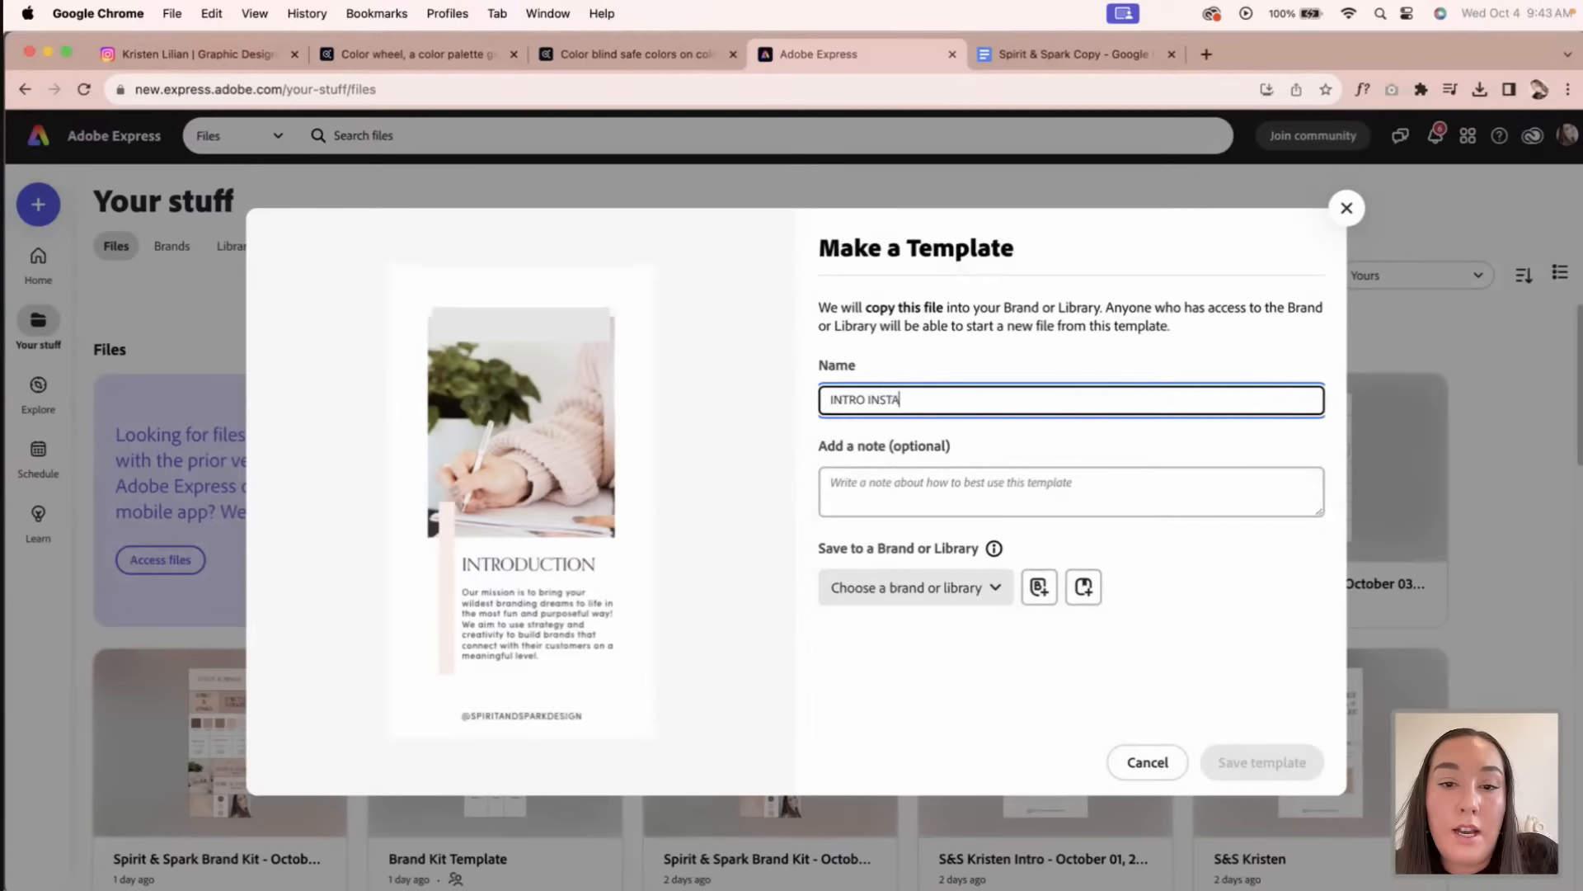
pyautogui.write('TRO INSTA STORY')
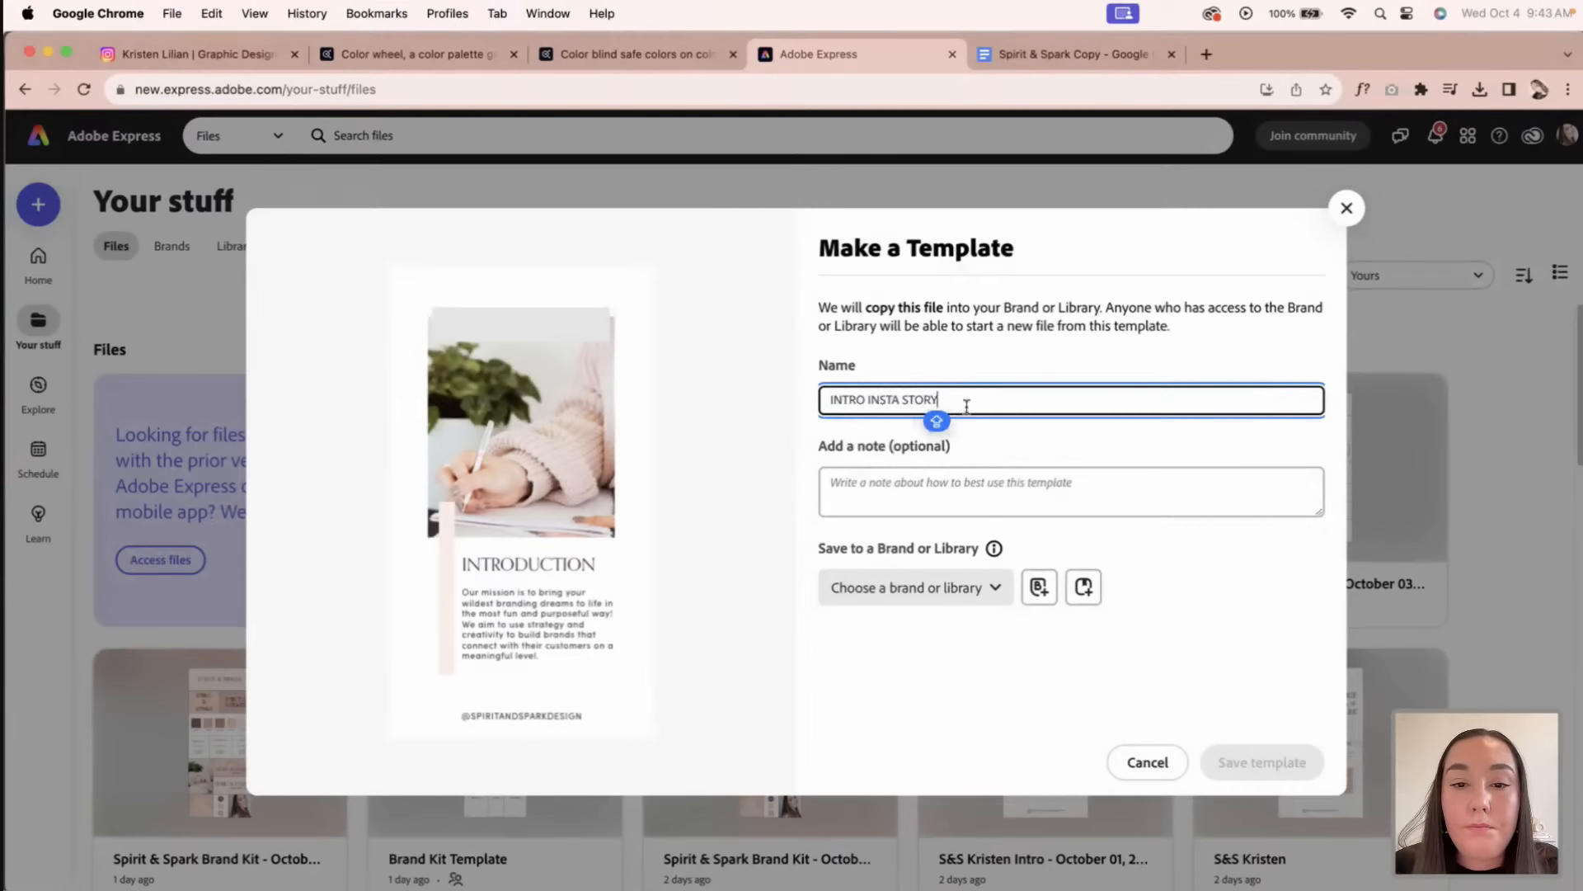
pyautogui.click(973, 470)
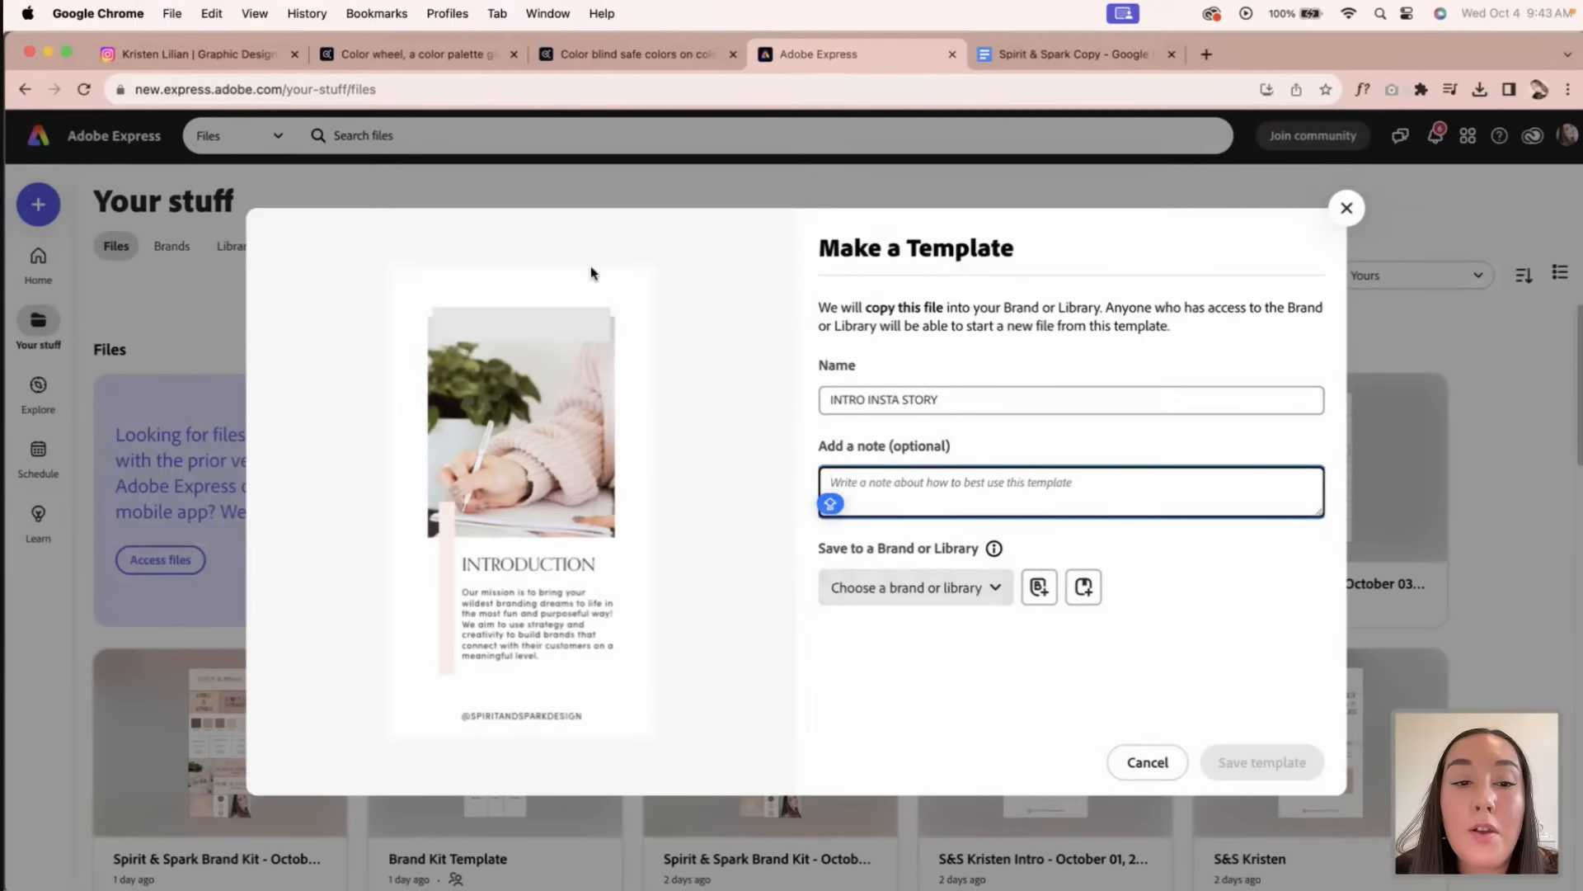
pyautogui.click(991, 585)
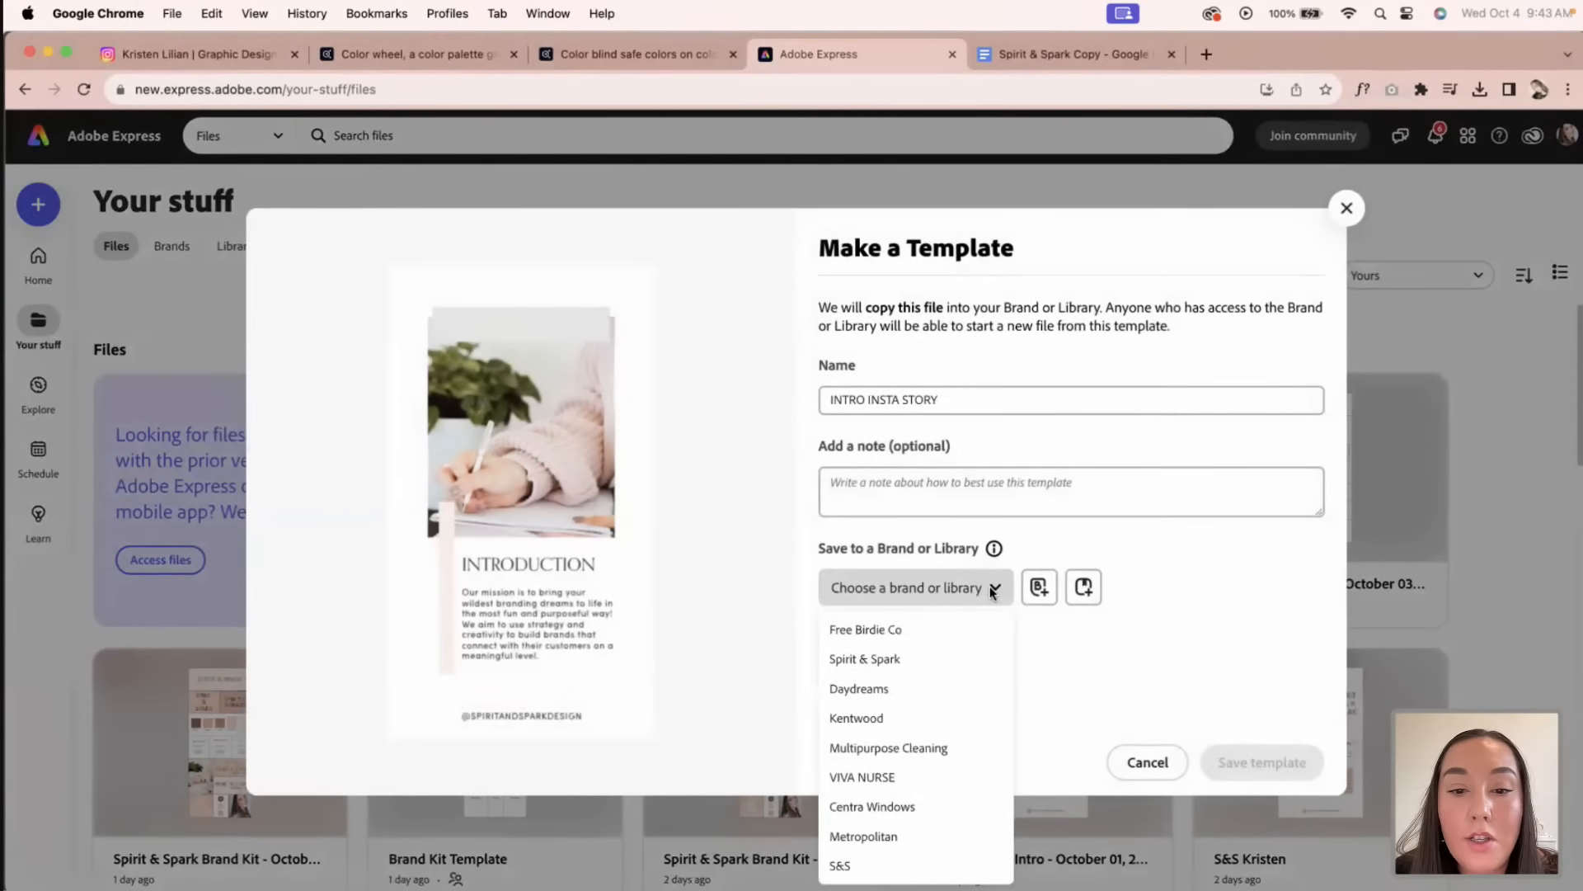
pyautogui.click(955, 660)
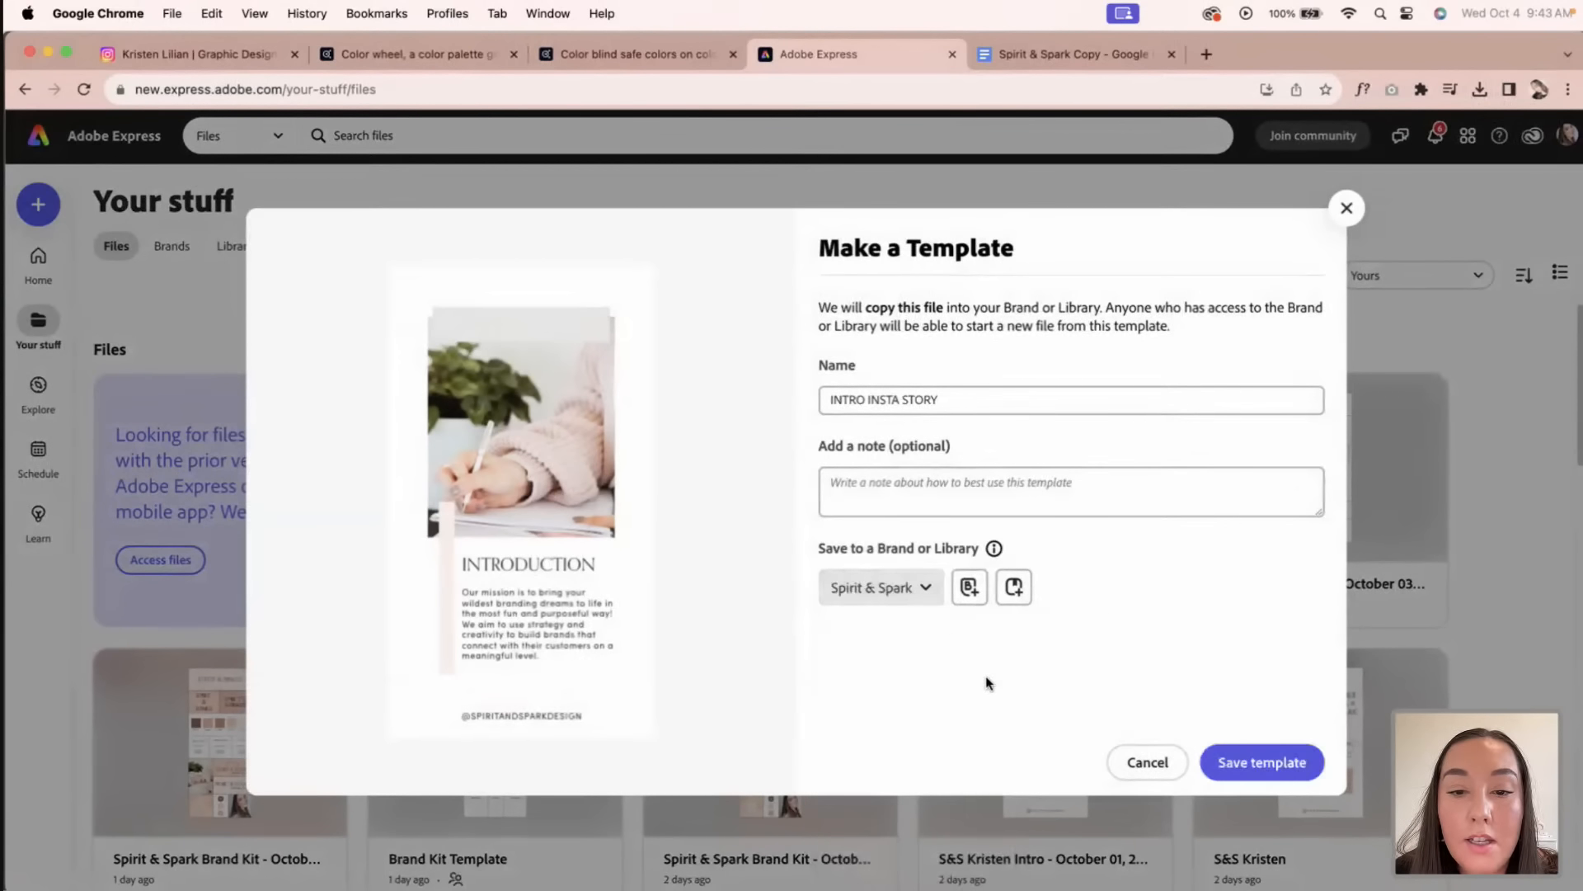
pyautogui.click(1249, 770)
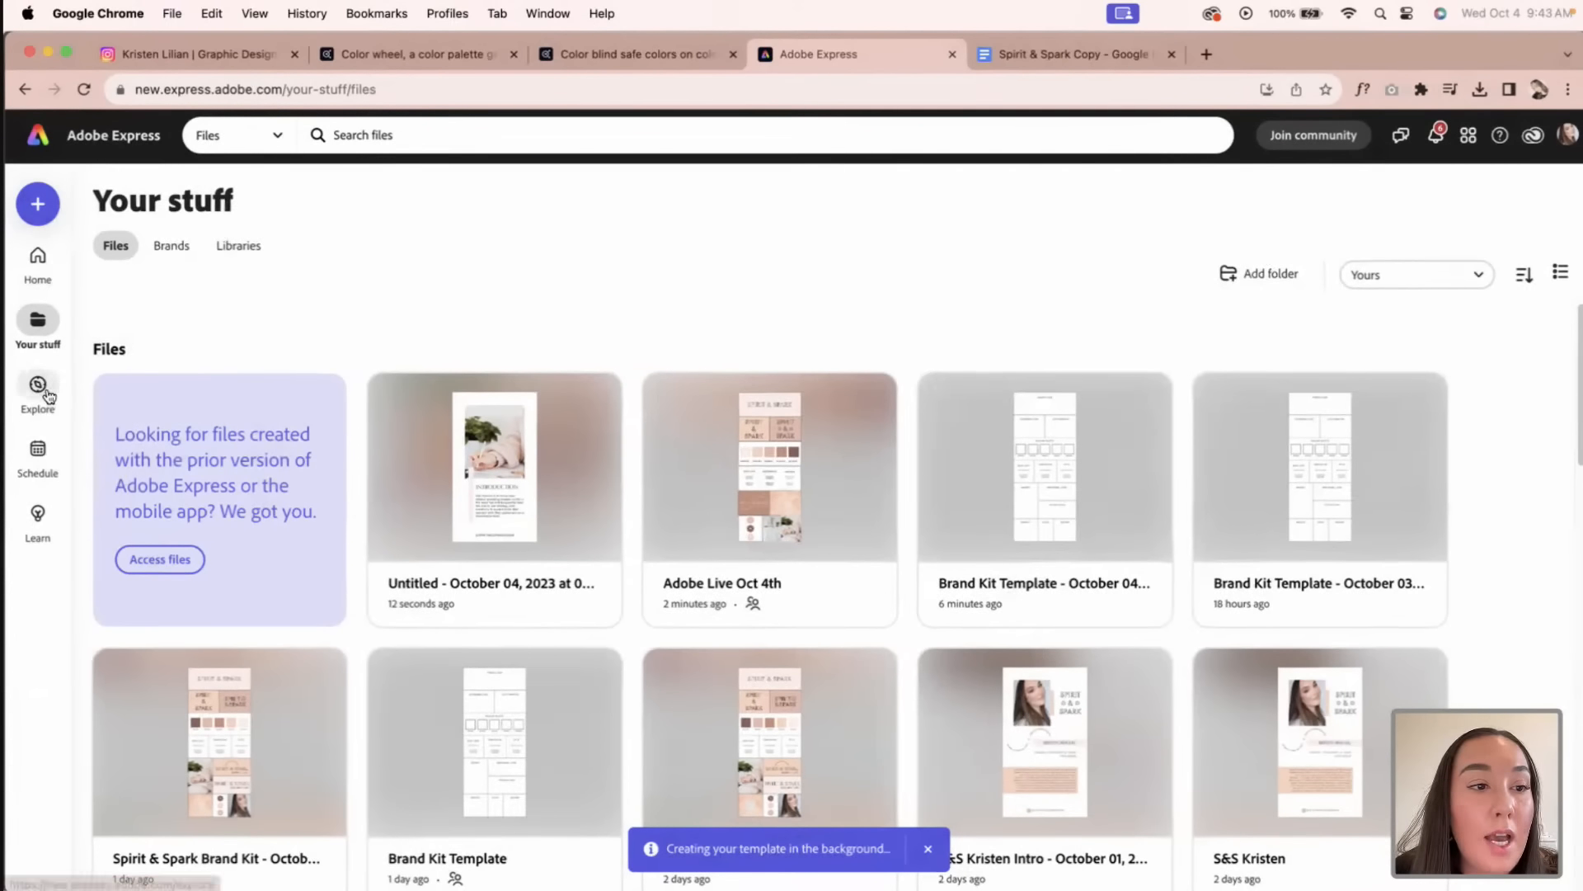
# Step: Open the Spirit & Spark brand from the saved brands in Your stuff
pyautogui.click(37, 258)
pyautogui.click(38, 321)
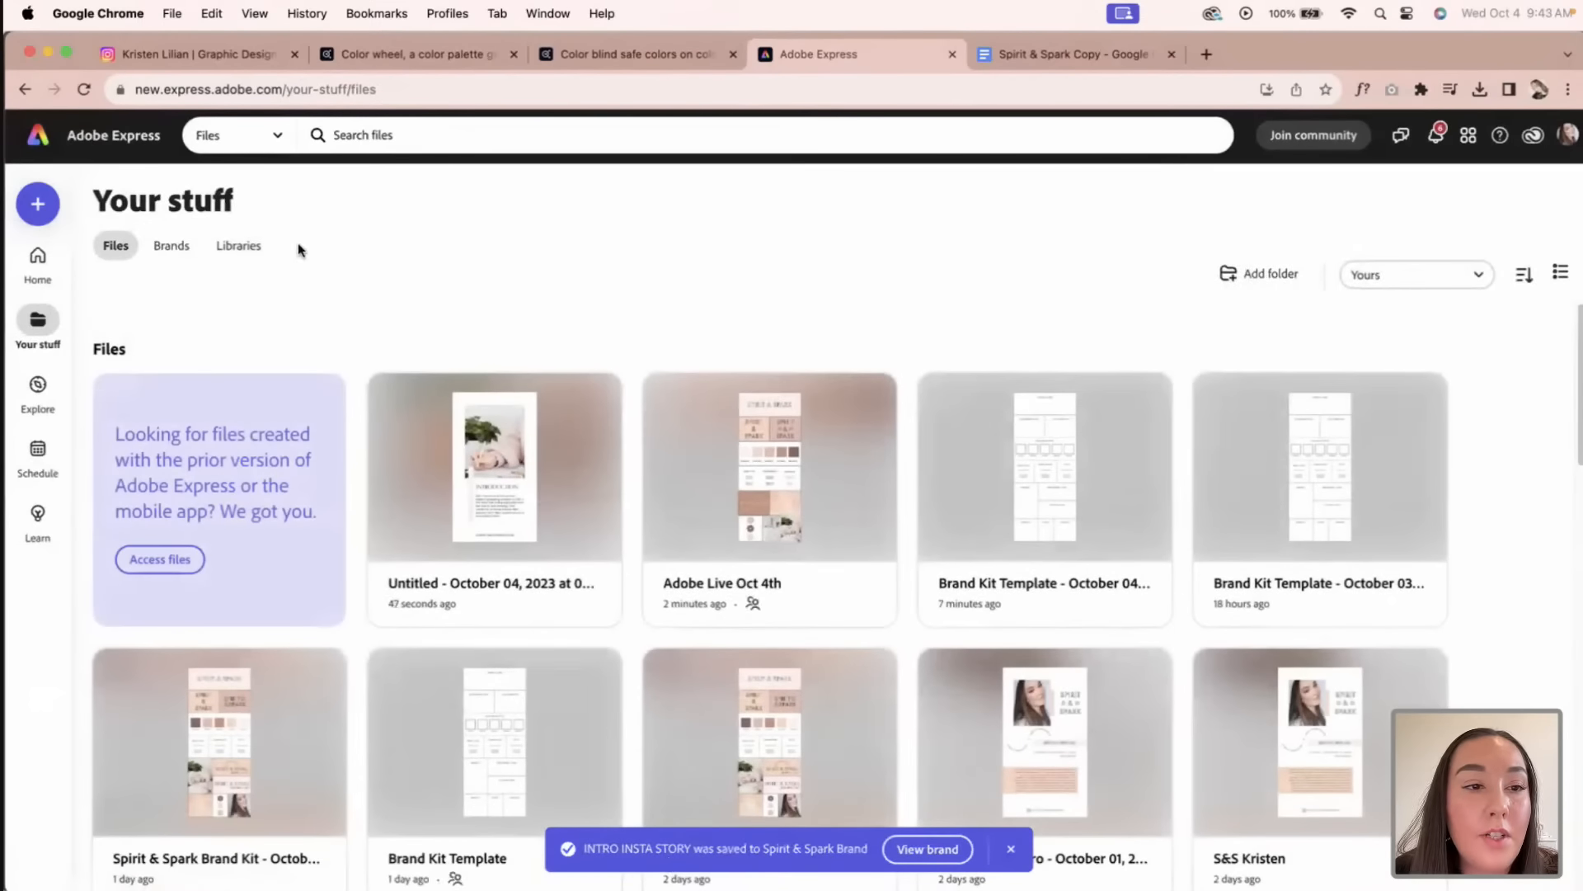
pyautogui.click(241, 246)
pyautogui.click(170, 247)
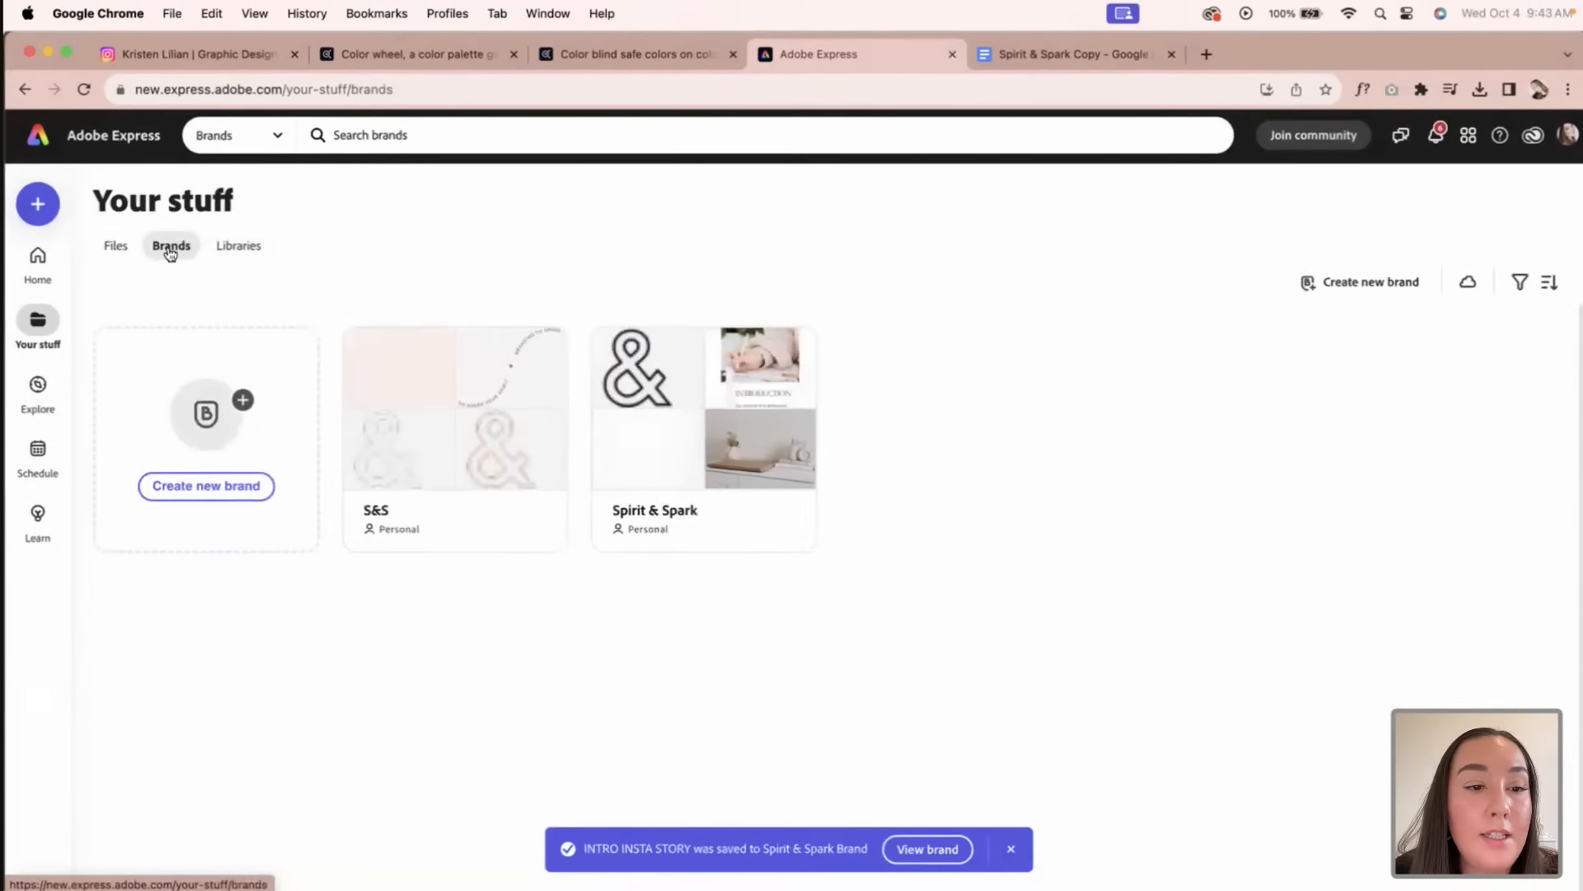
pyautogui.click(696, 528)
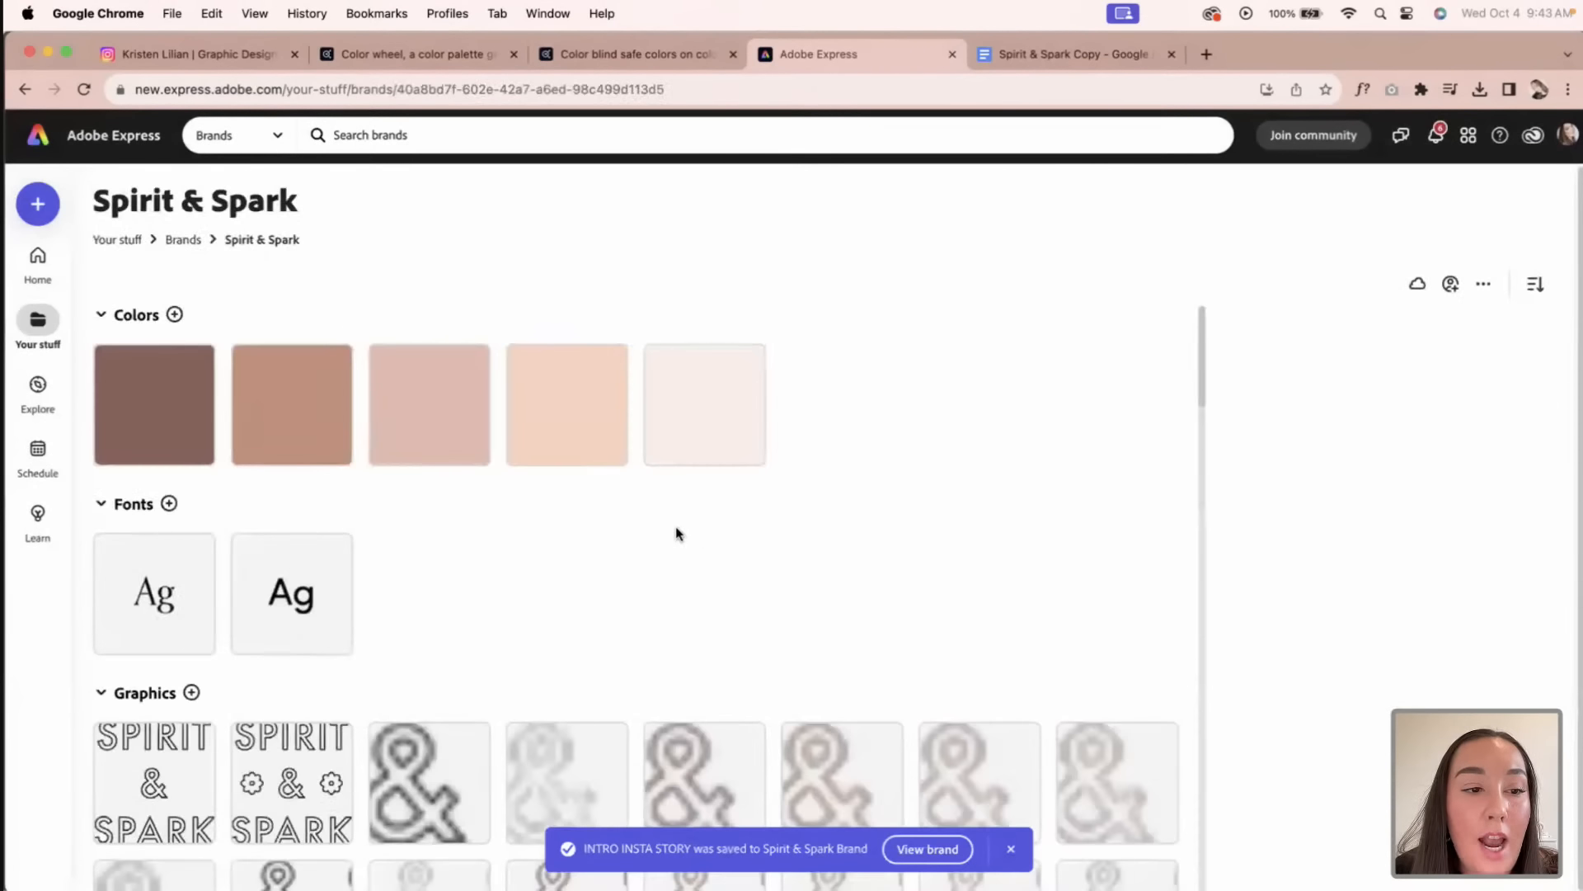
# Step: Start a new file from the INTRO INSTA STORY template in the Spirit & Spark brand
pyautogui.scroll(-15, 676, 532)
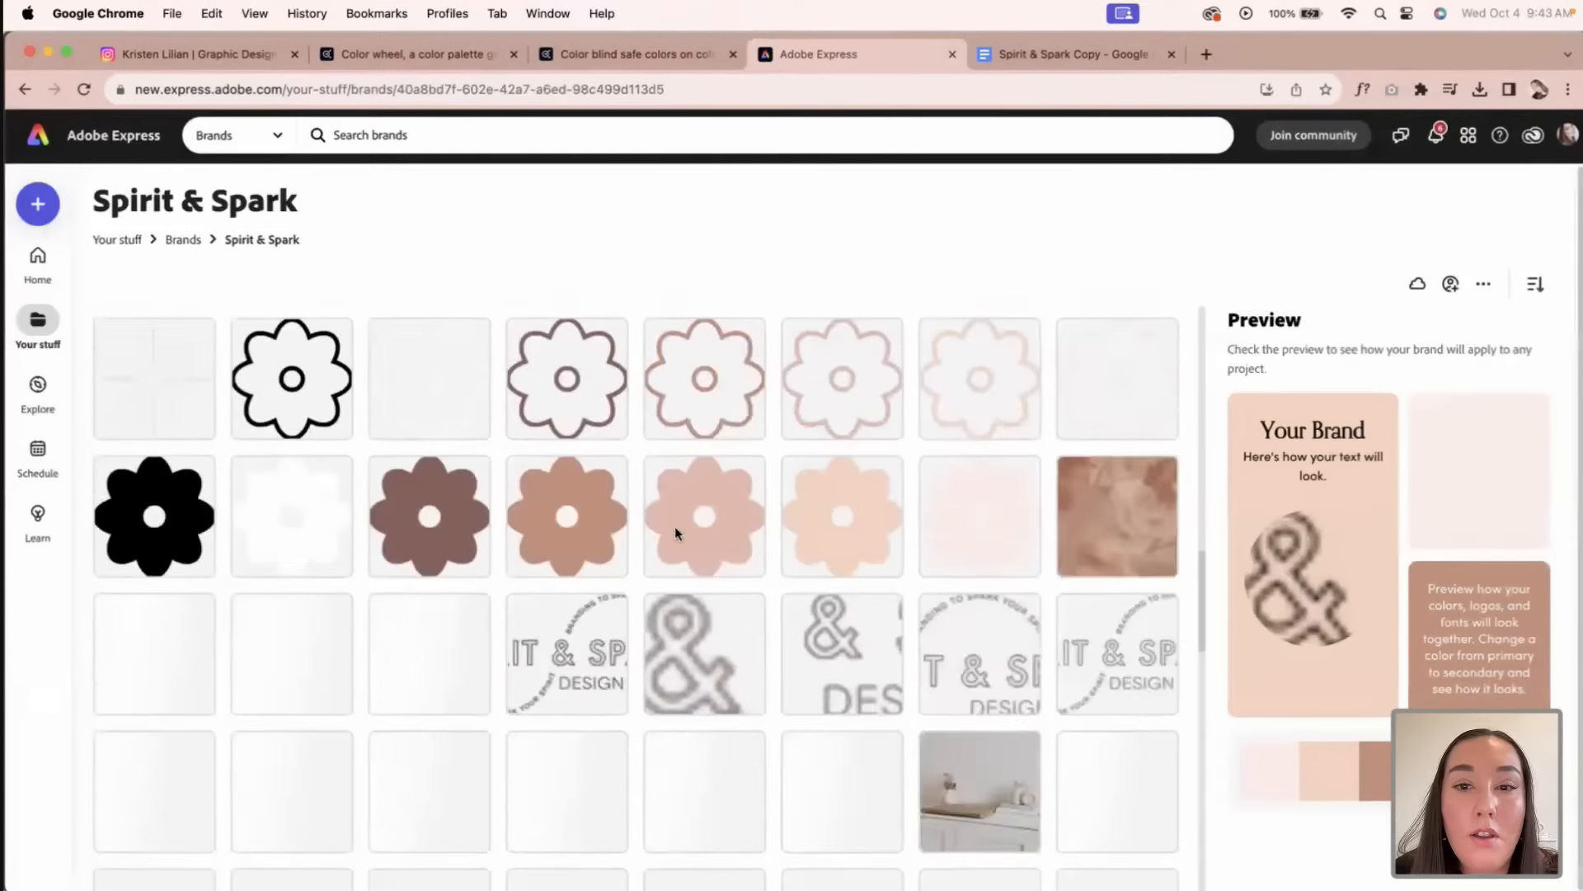
pyautogui.scroll(-10, 675, 528)
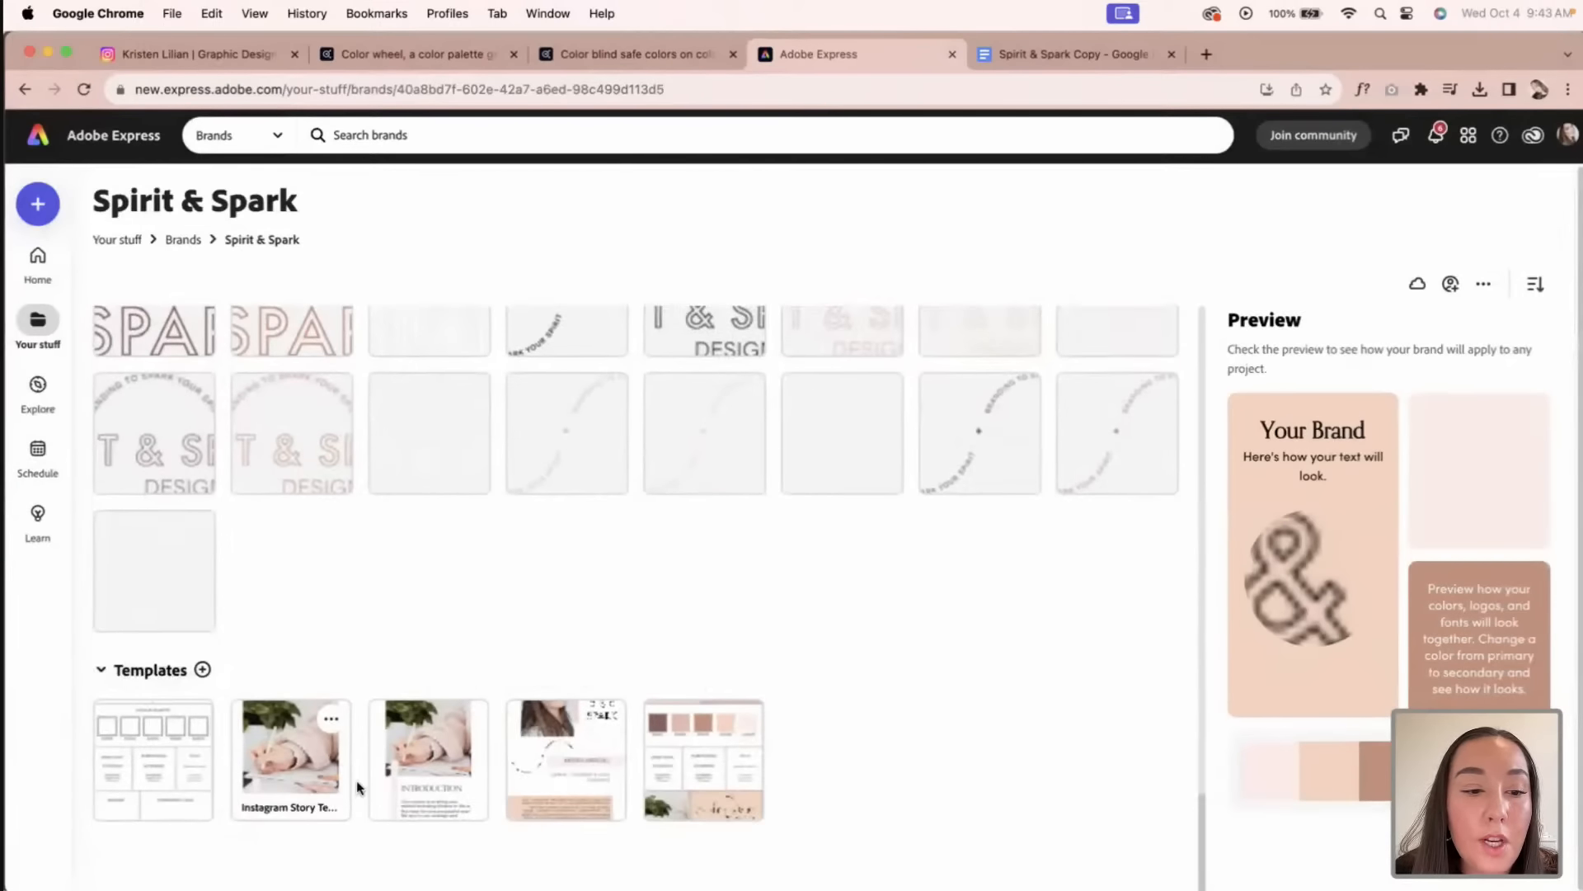
pyautogui.click(452, 747)
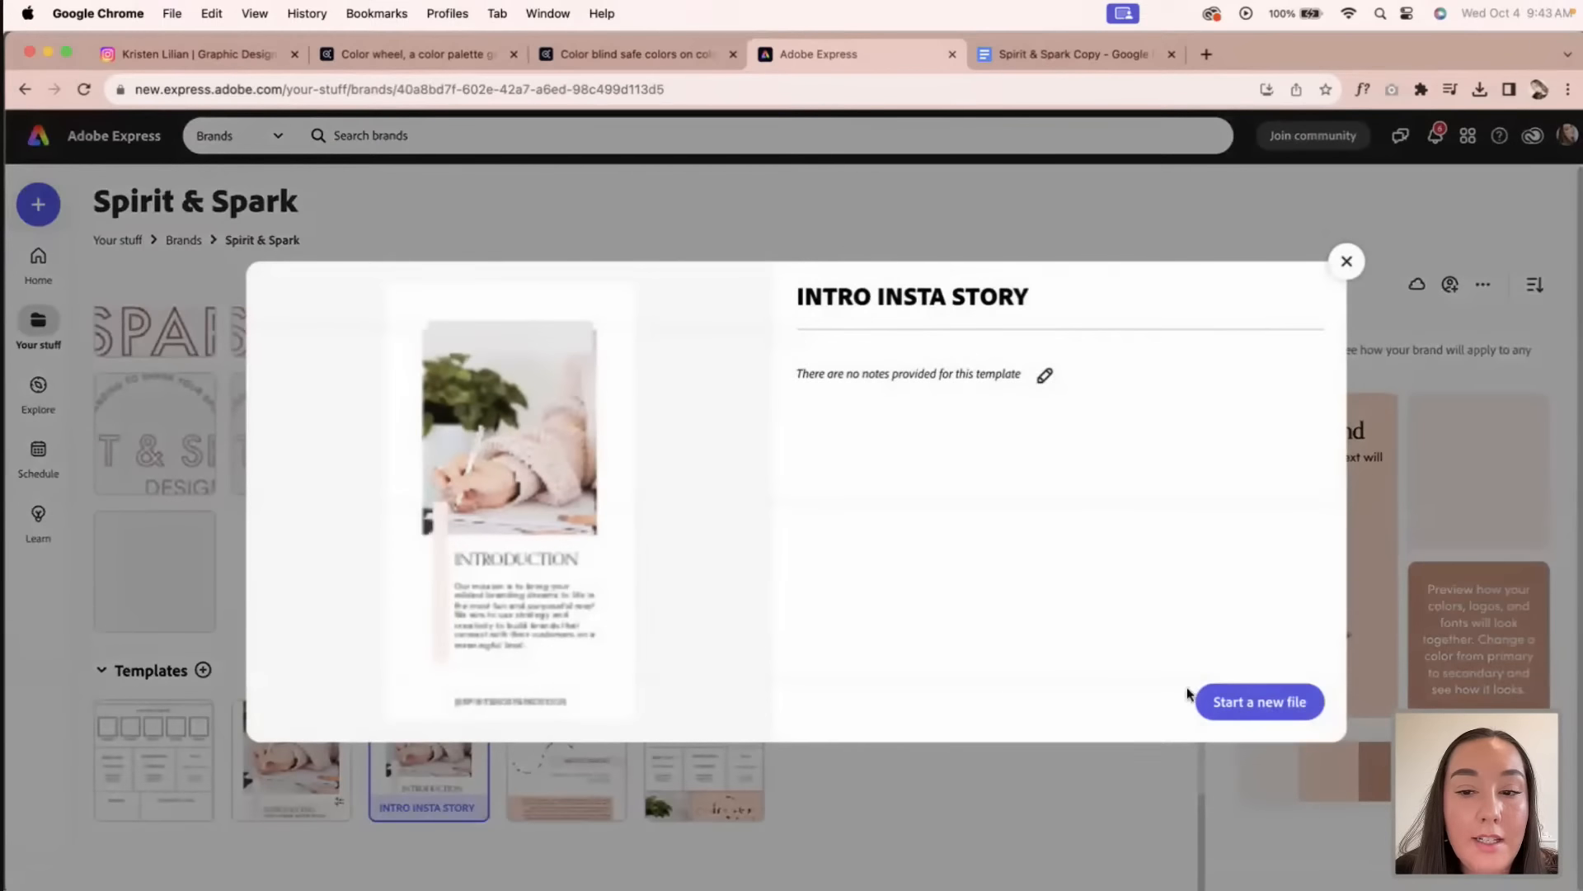
pyautogui.click(1240, 707)
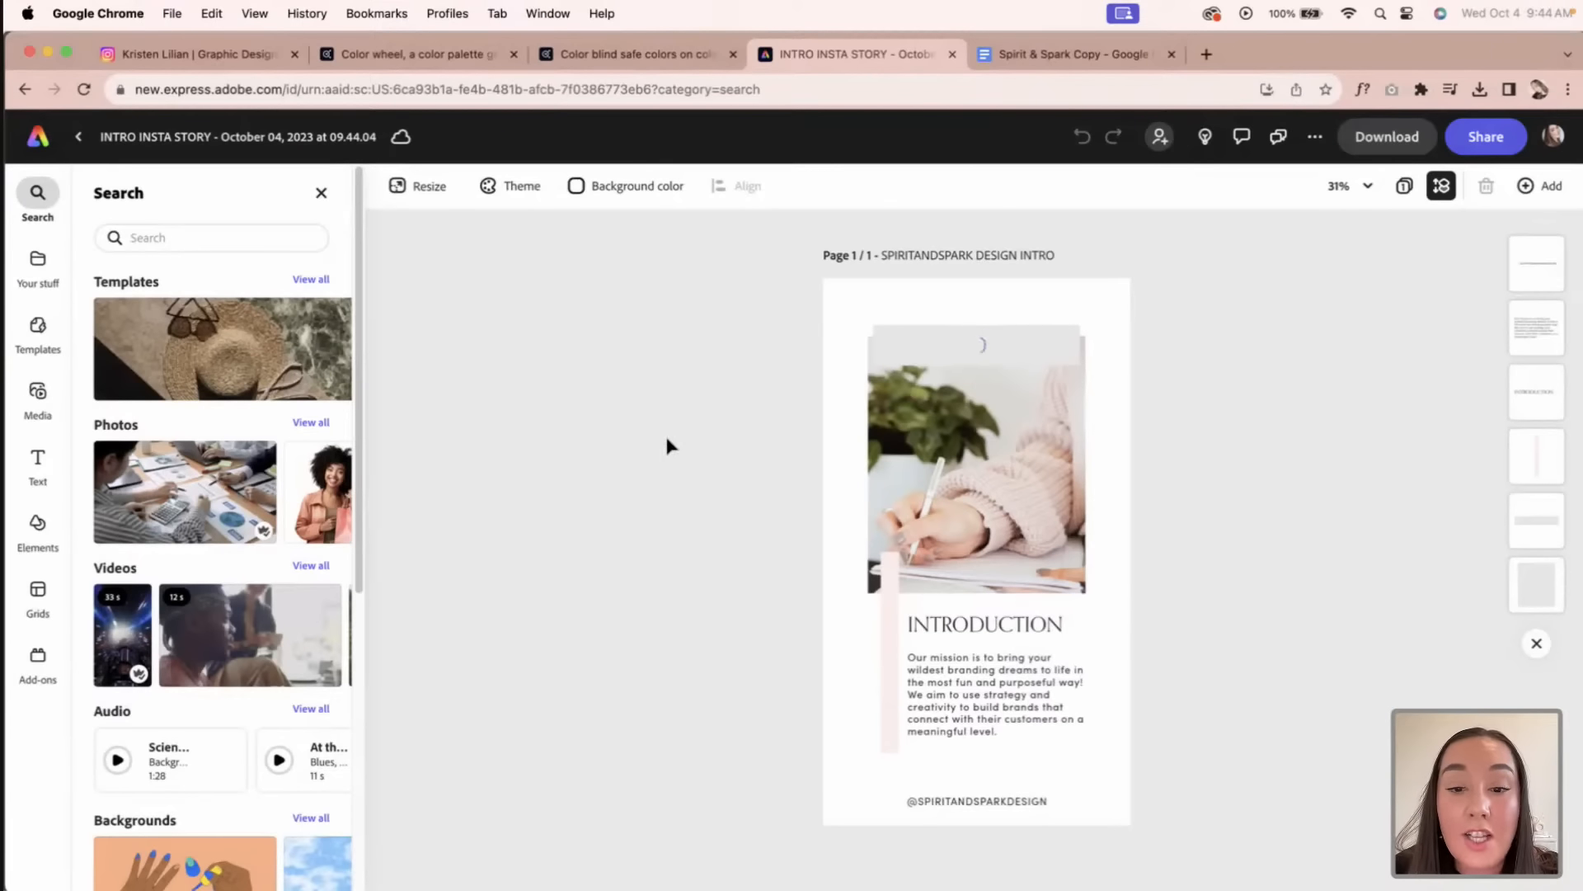
# Step: Replace the INTRODUCTION heading in the new story file with "ABOUT ME"
pyautogui.click(908, 637)
pyautogui.click(580, 438)
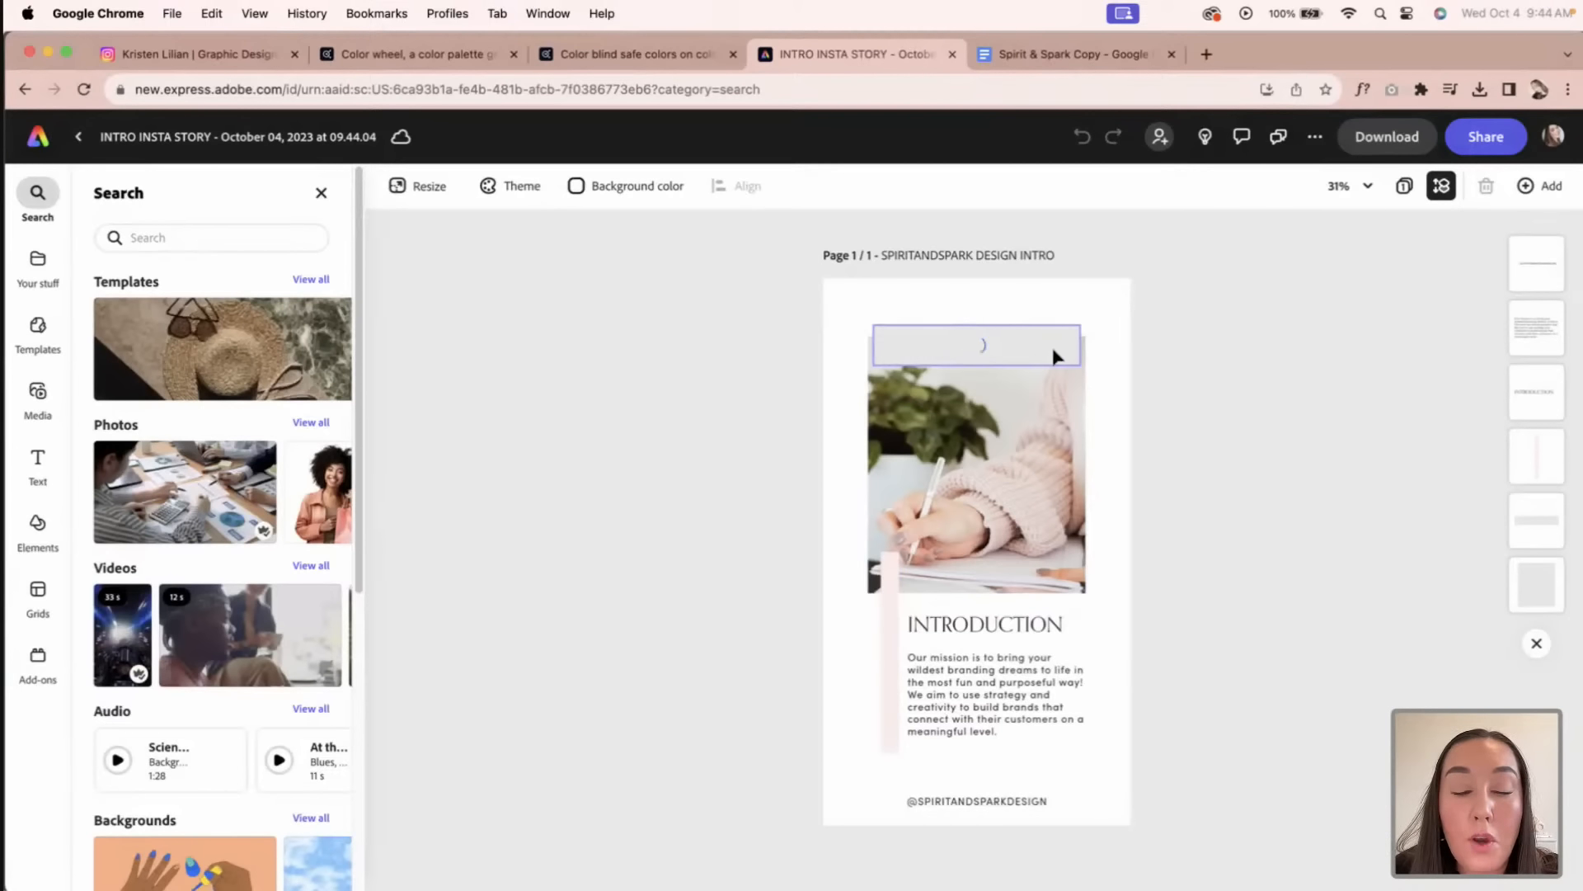
pyautogui.click(1033, 360)
pyautogui.click(1015, 633)
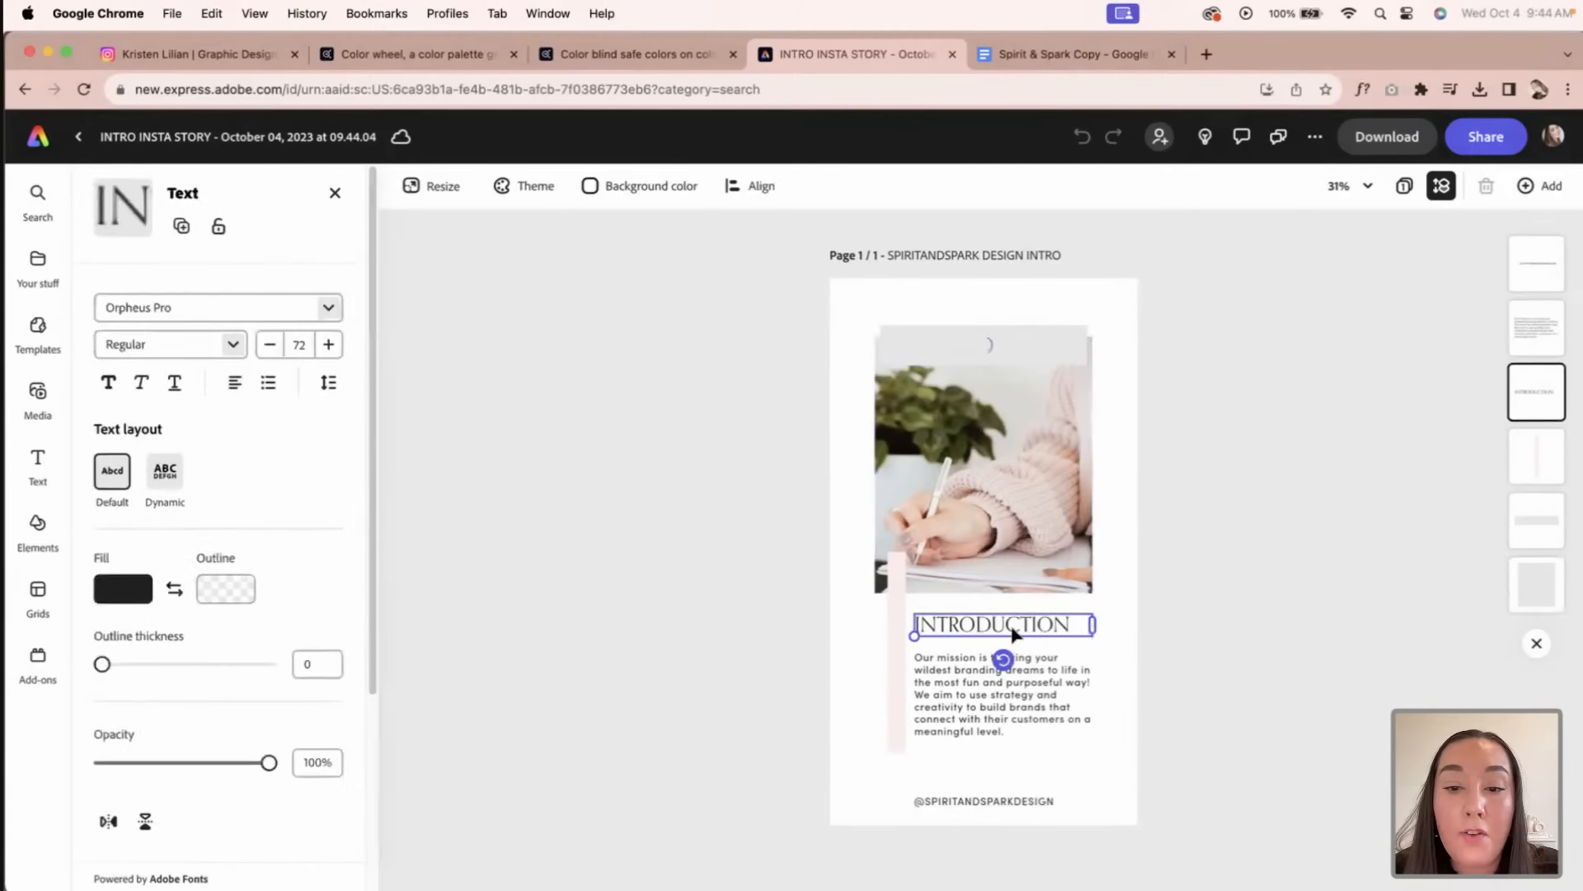
pyautogui.doubleClick(1012, 624)
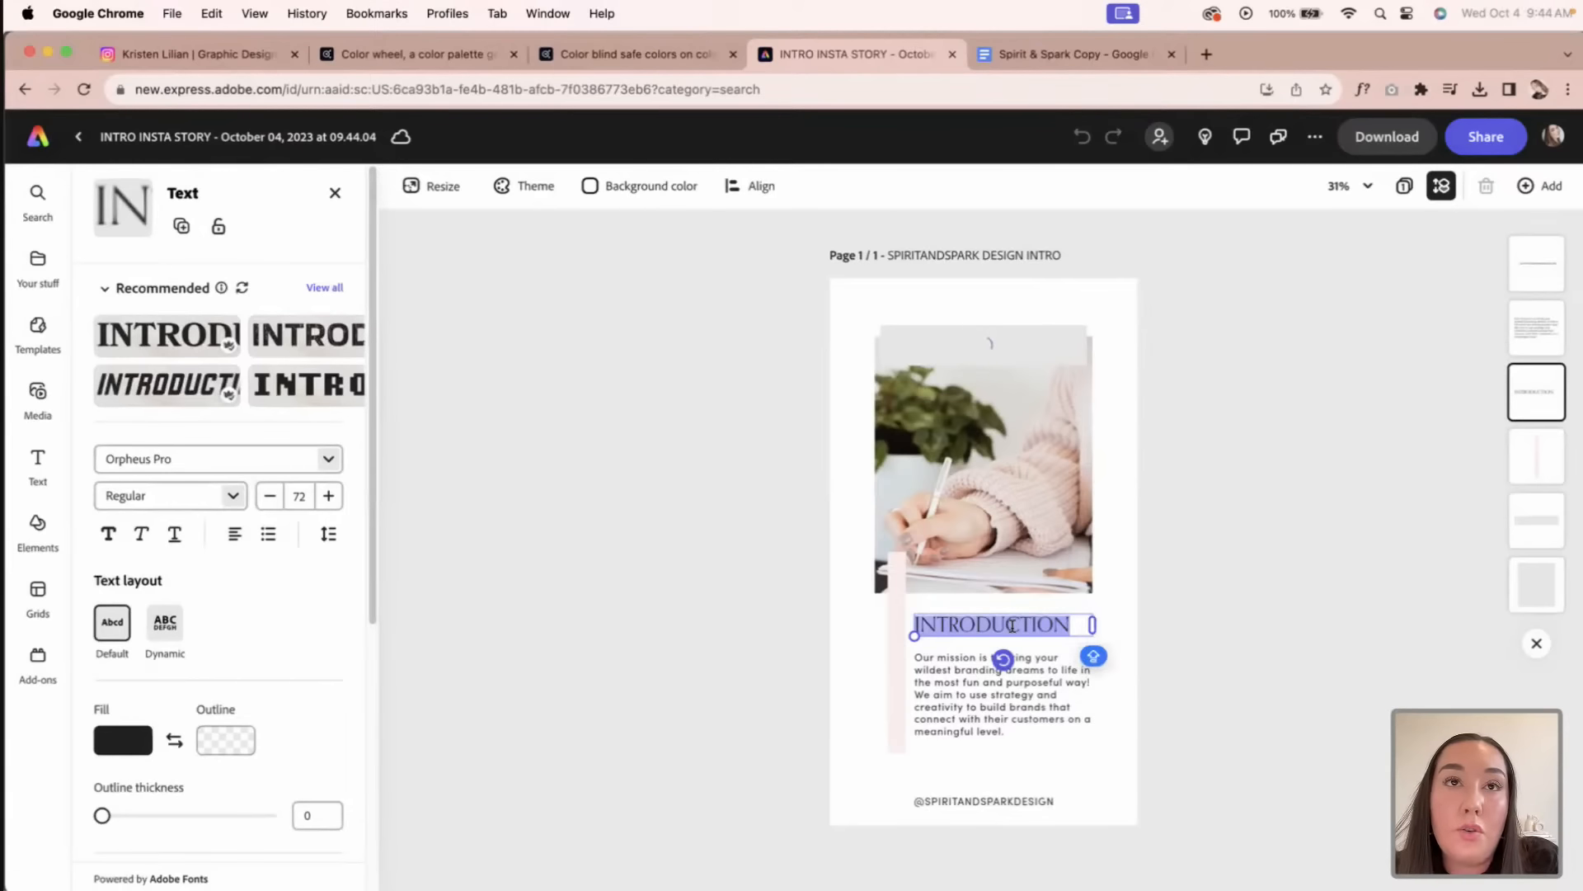
pyautogui.write('ABOUT ME')
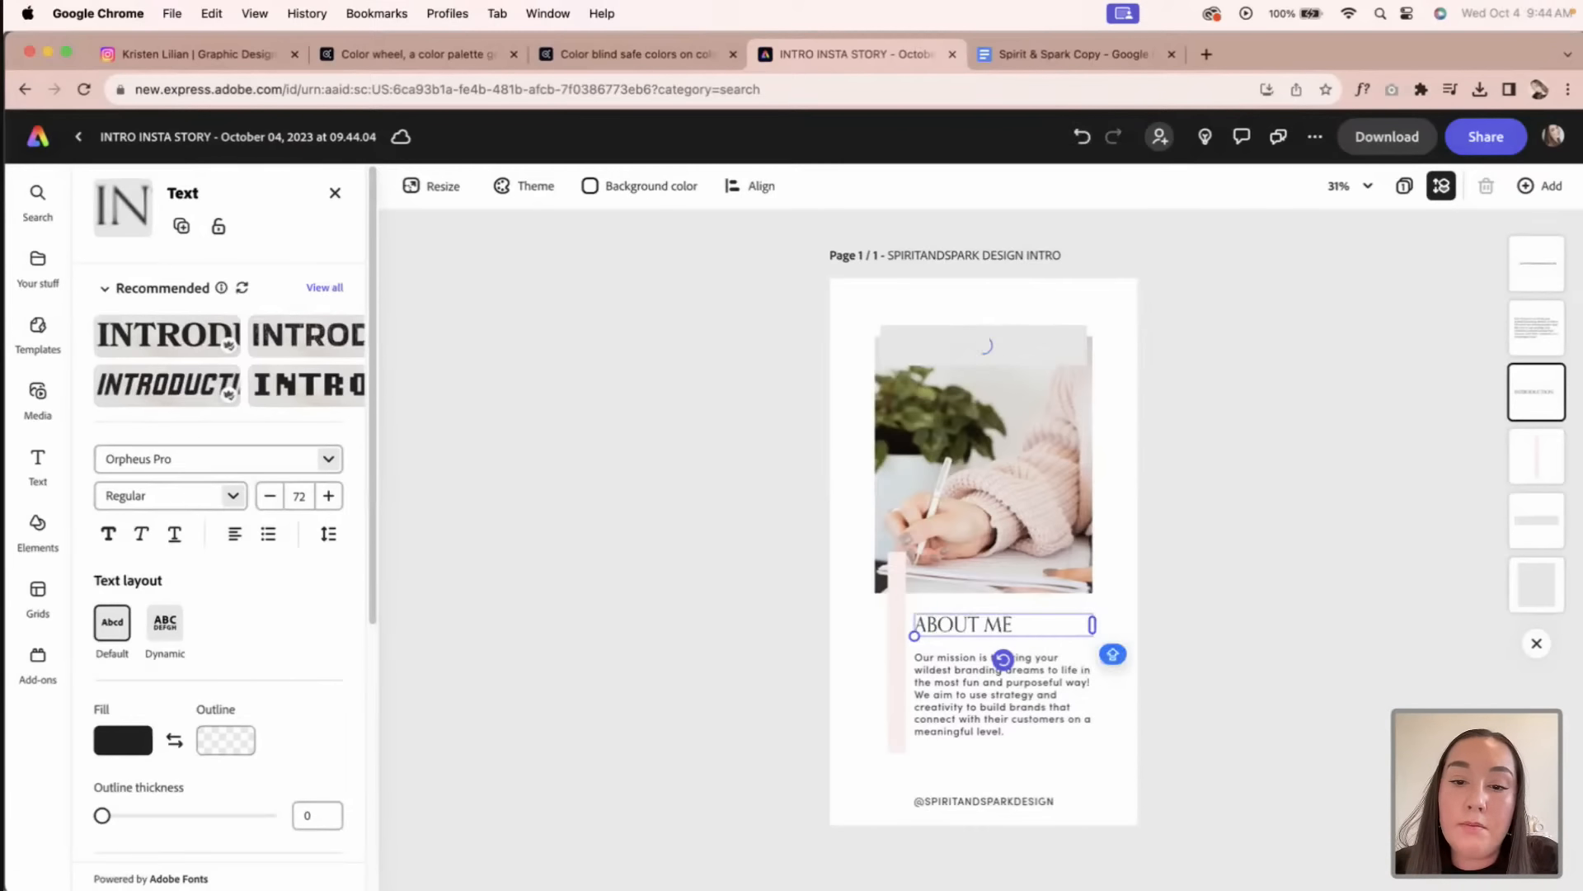
pyautogui.click(764, 575)
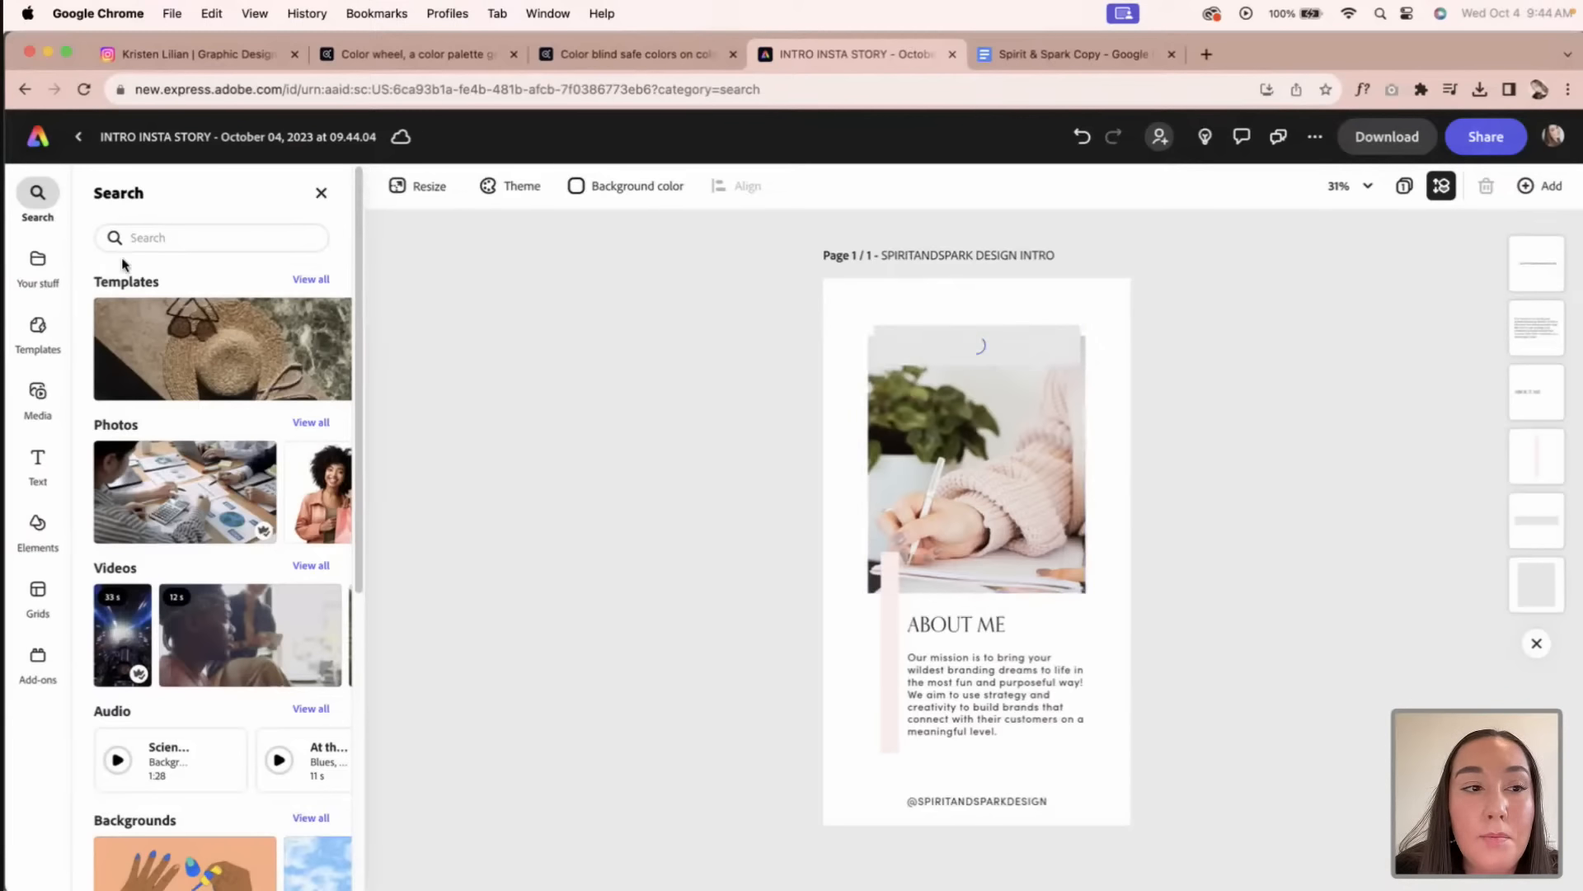
# Step: Return to the saved files and reopen the original untitled October 04, 2023 introduction design
pyautogui.click(35, 140)
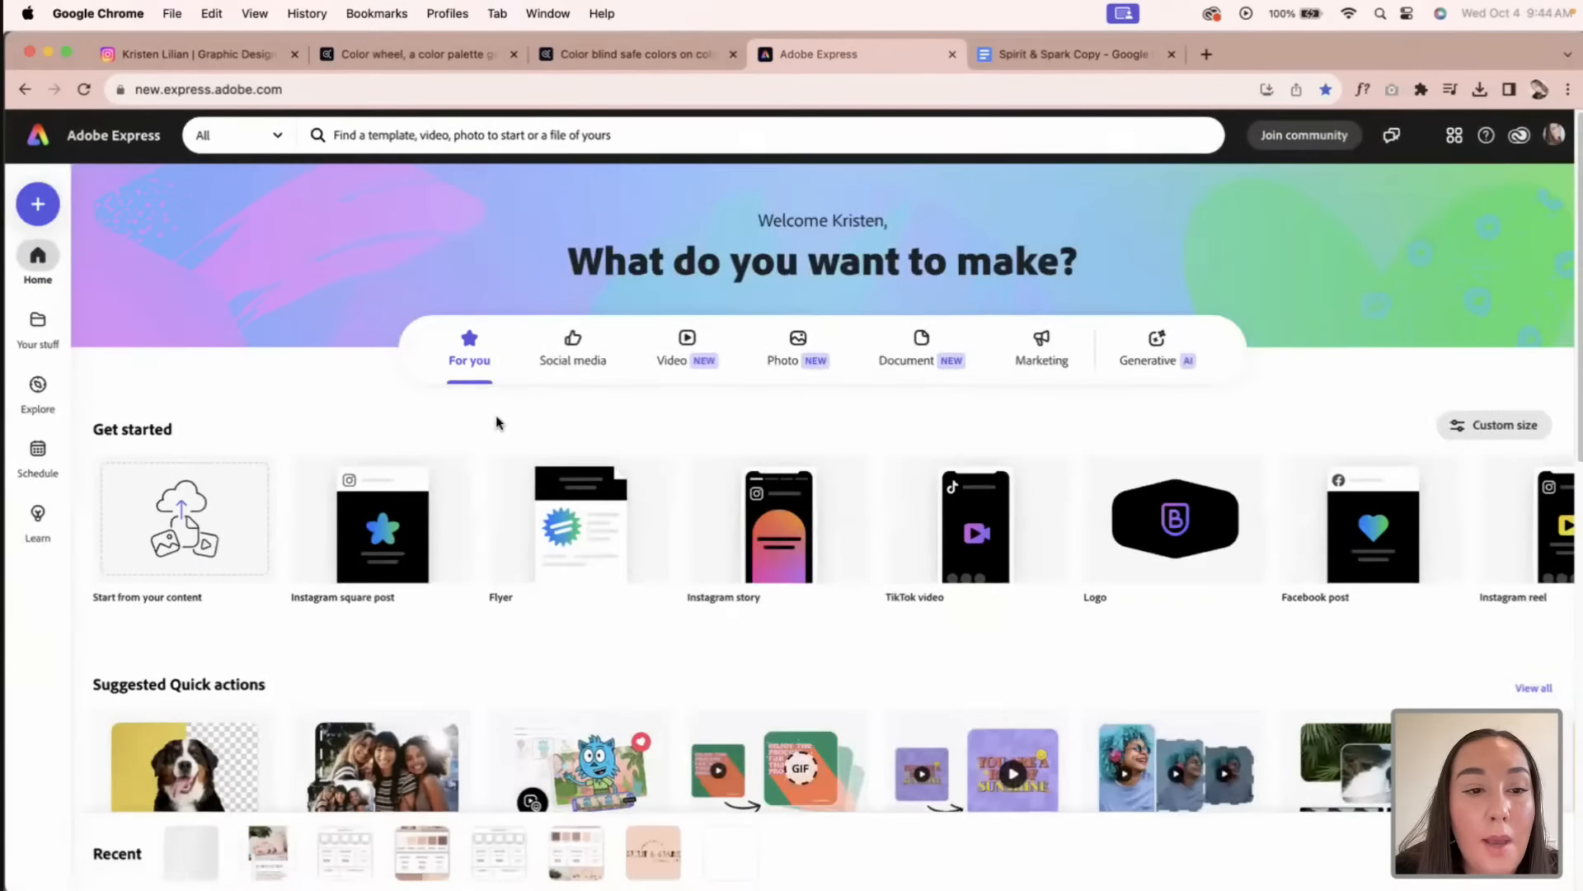
pyautogui.moveTo(404, 570)
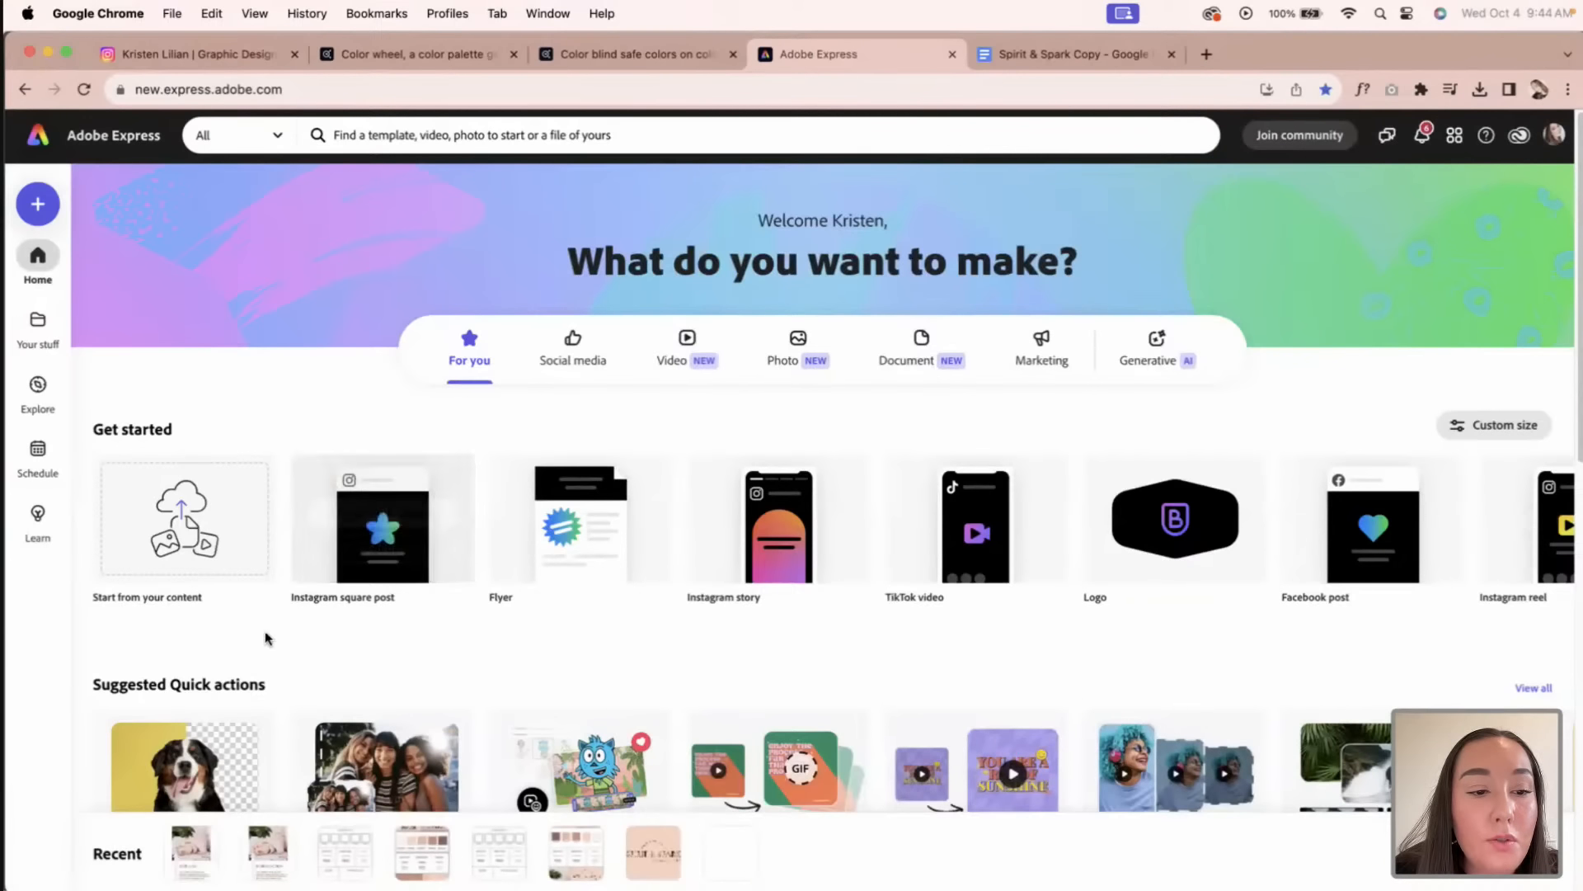
pyautogui.scroll(-2, 265, 640)
pyautogui.click(52, 348)
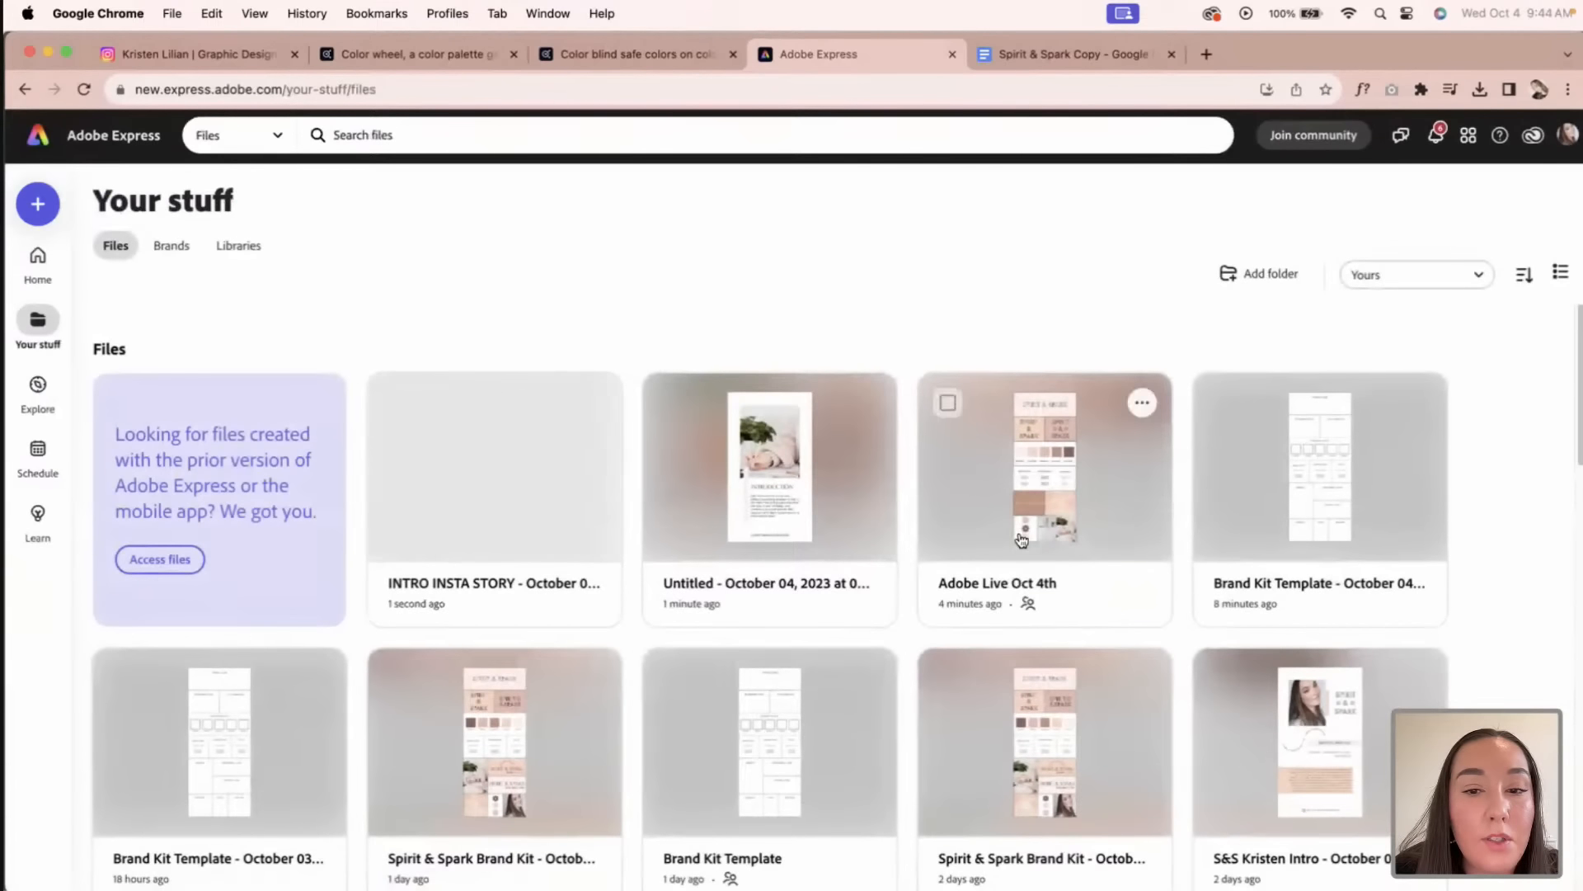
pyautogui.click(764, 532)
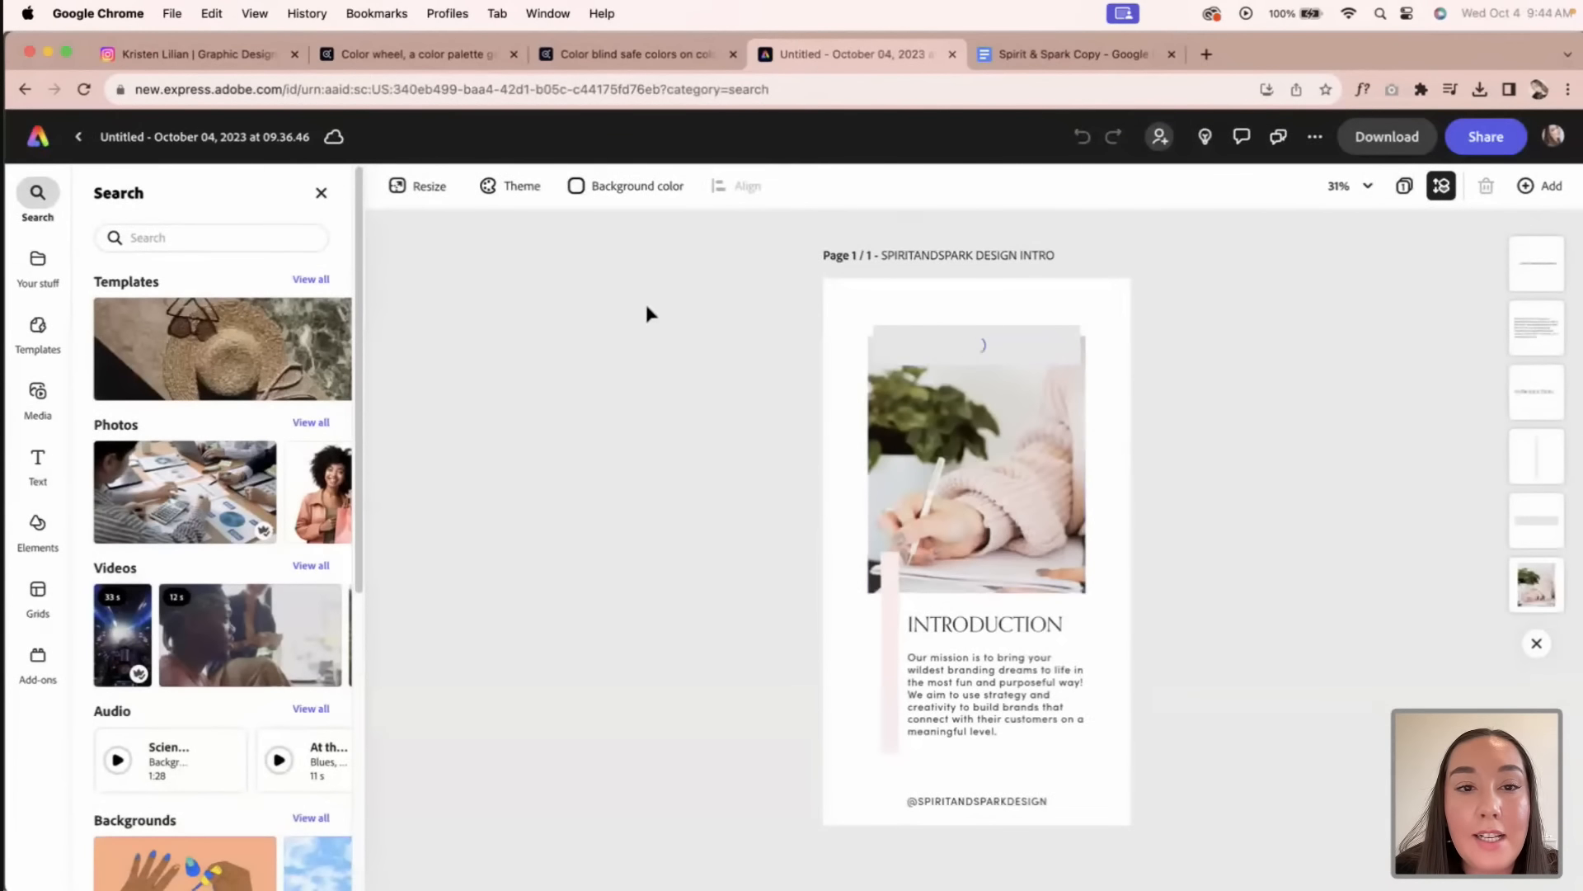
# Step: Resize the introduction page to a custom square size of 1080 x 1080 px
pyautogui.click(430, 187)
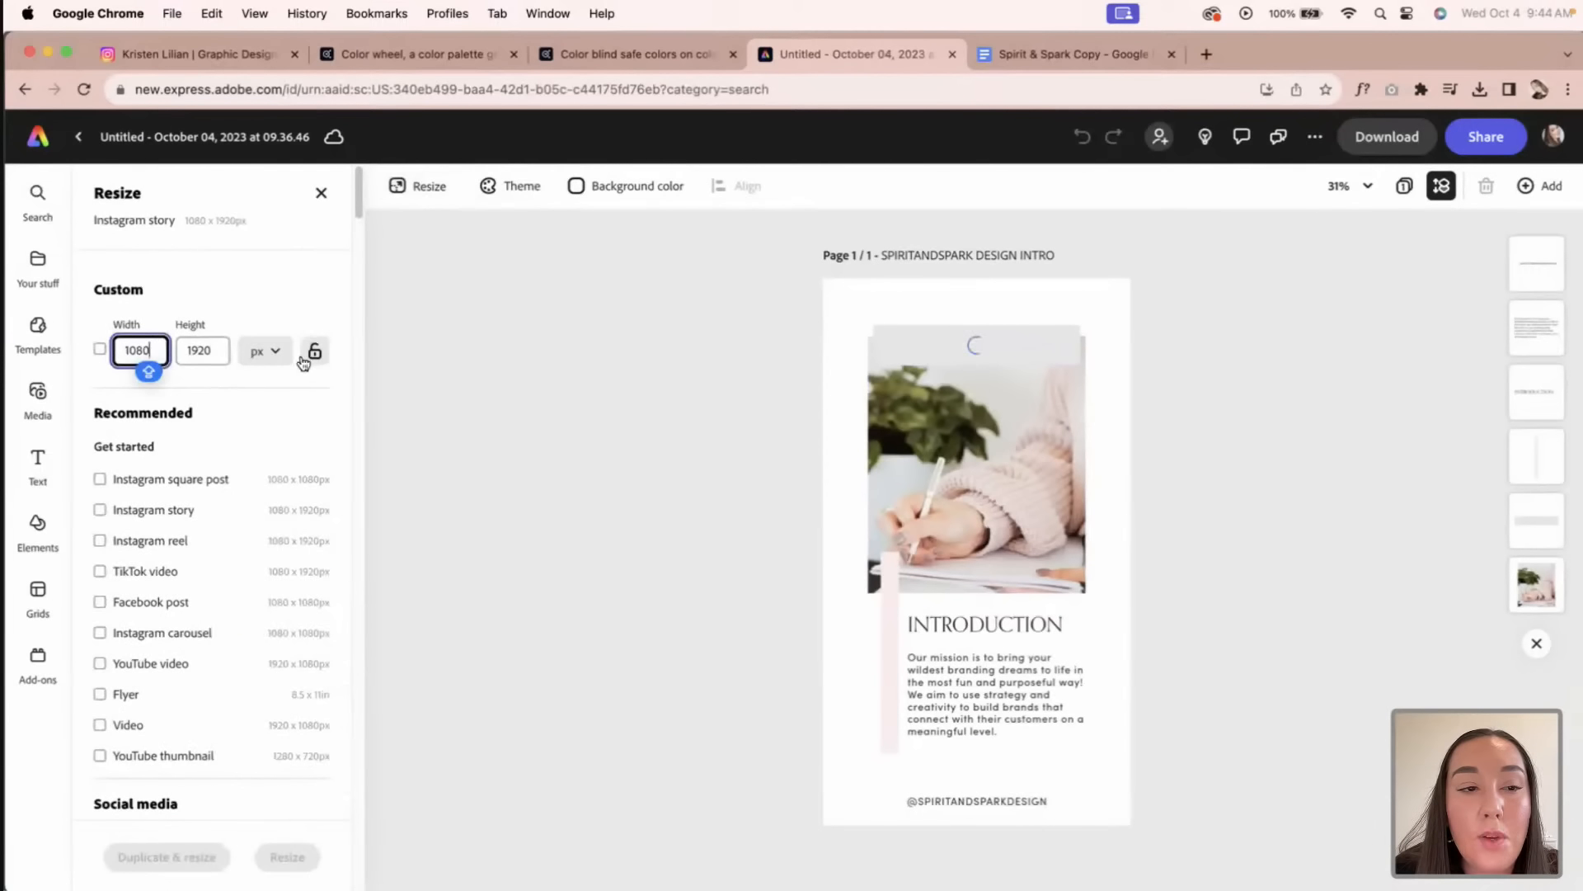
pyautogui.click(213, 349)
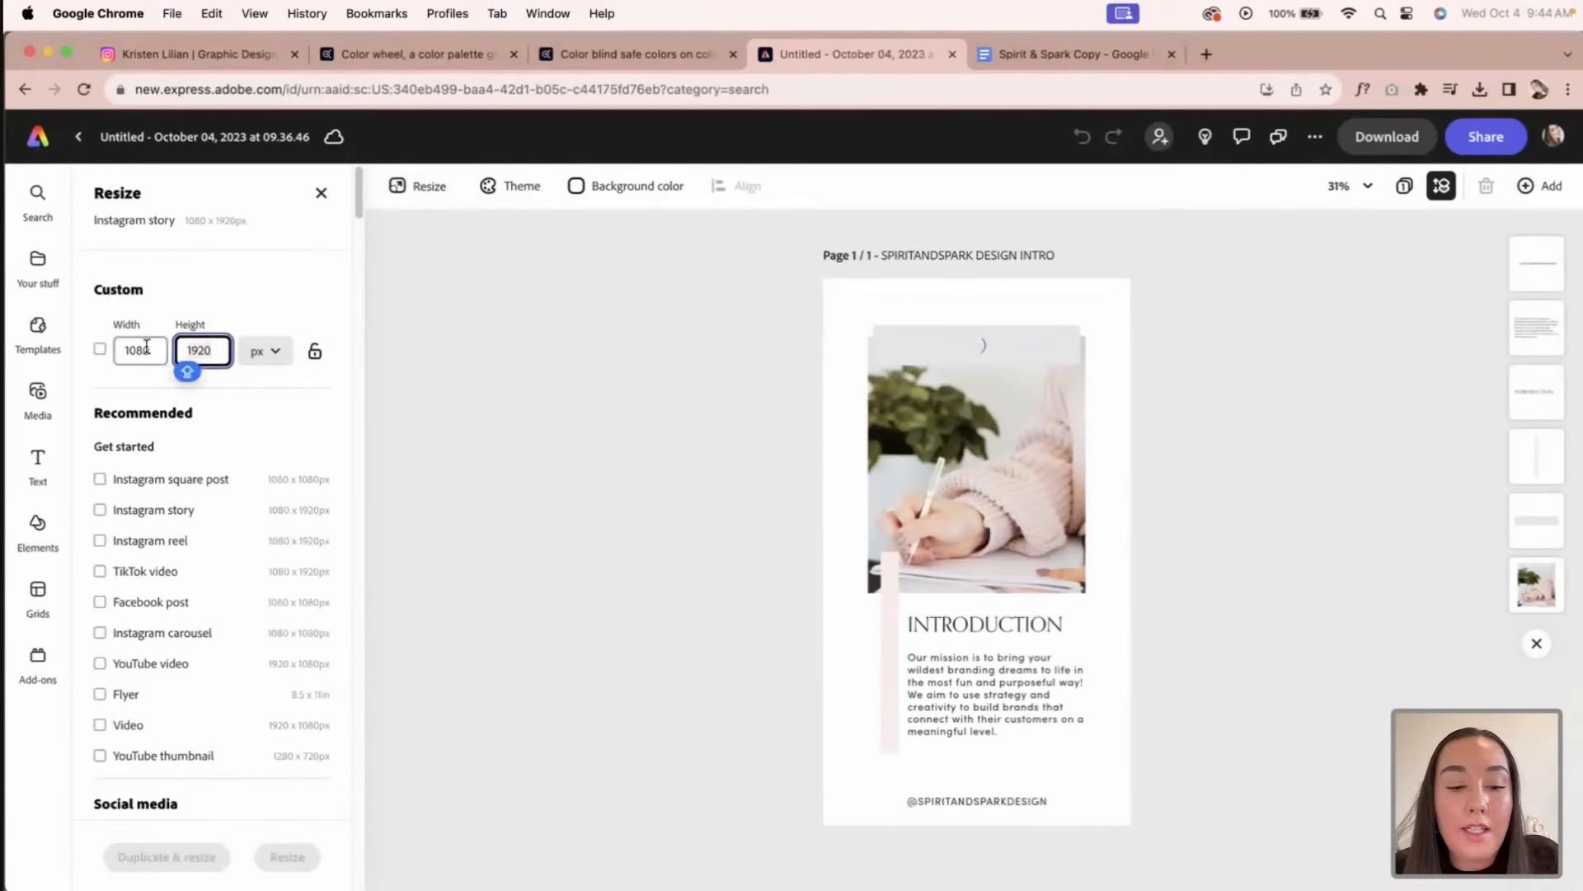
pyautogui.write('1080')
pyautogui.press('capslock')
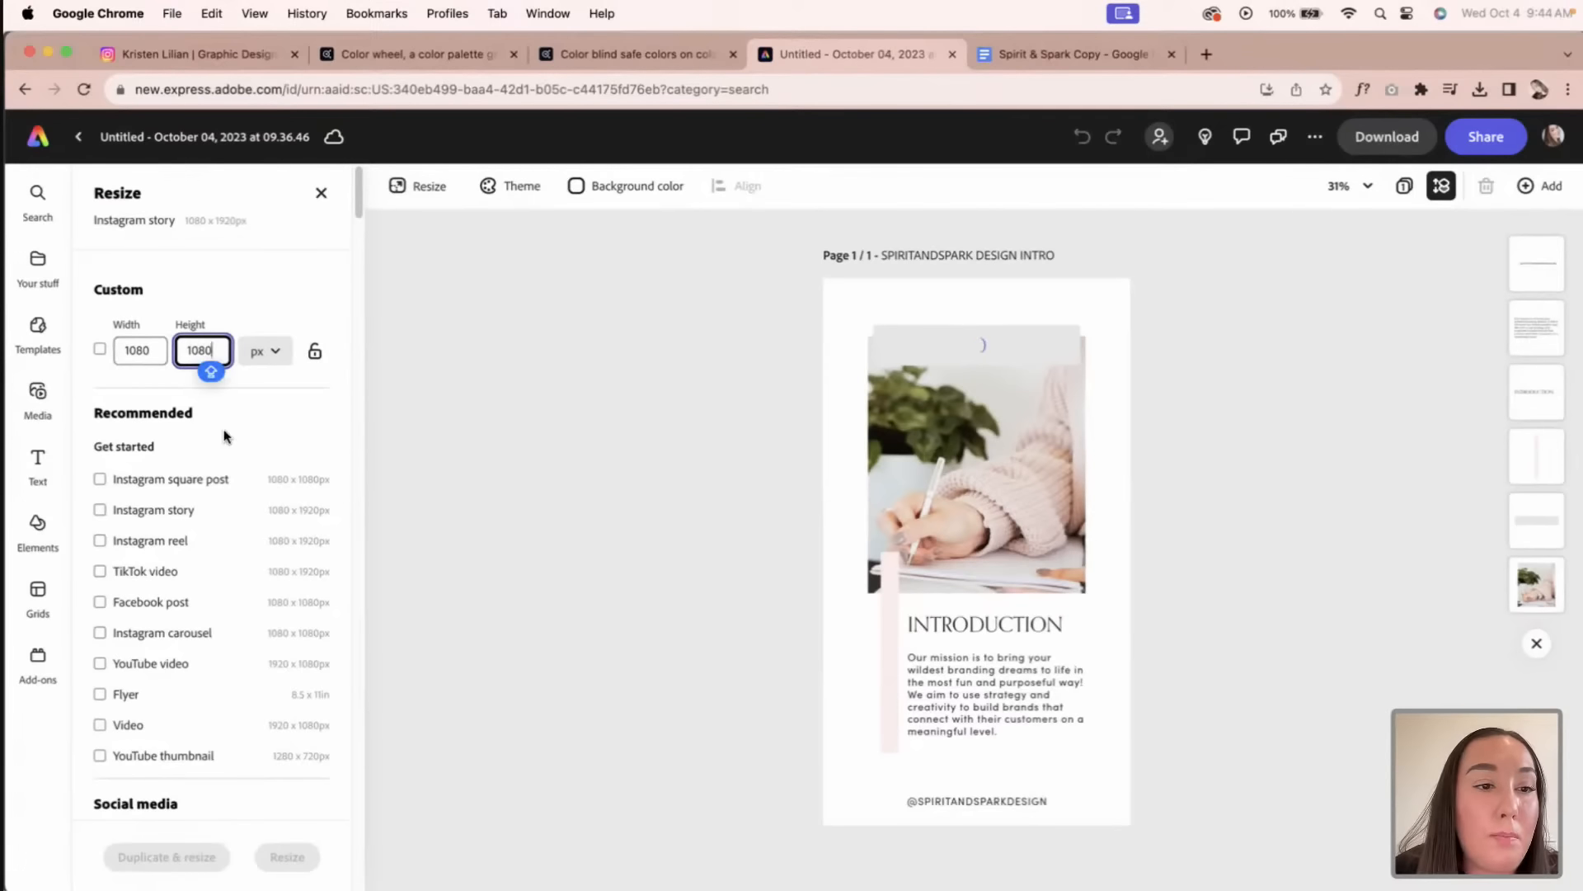
pyautogui.click(287, 857)
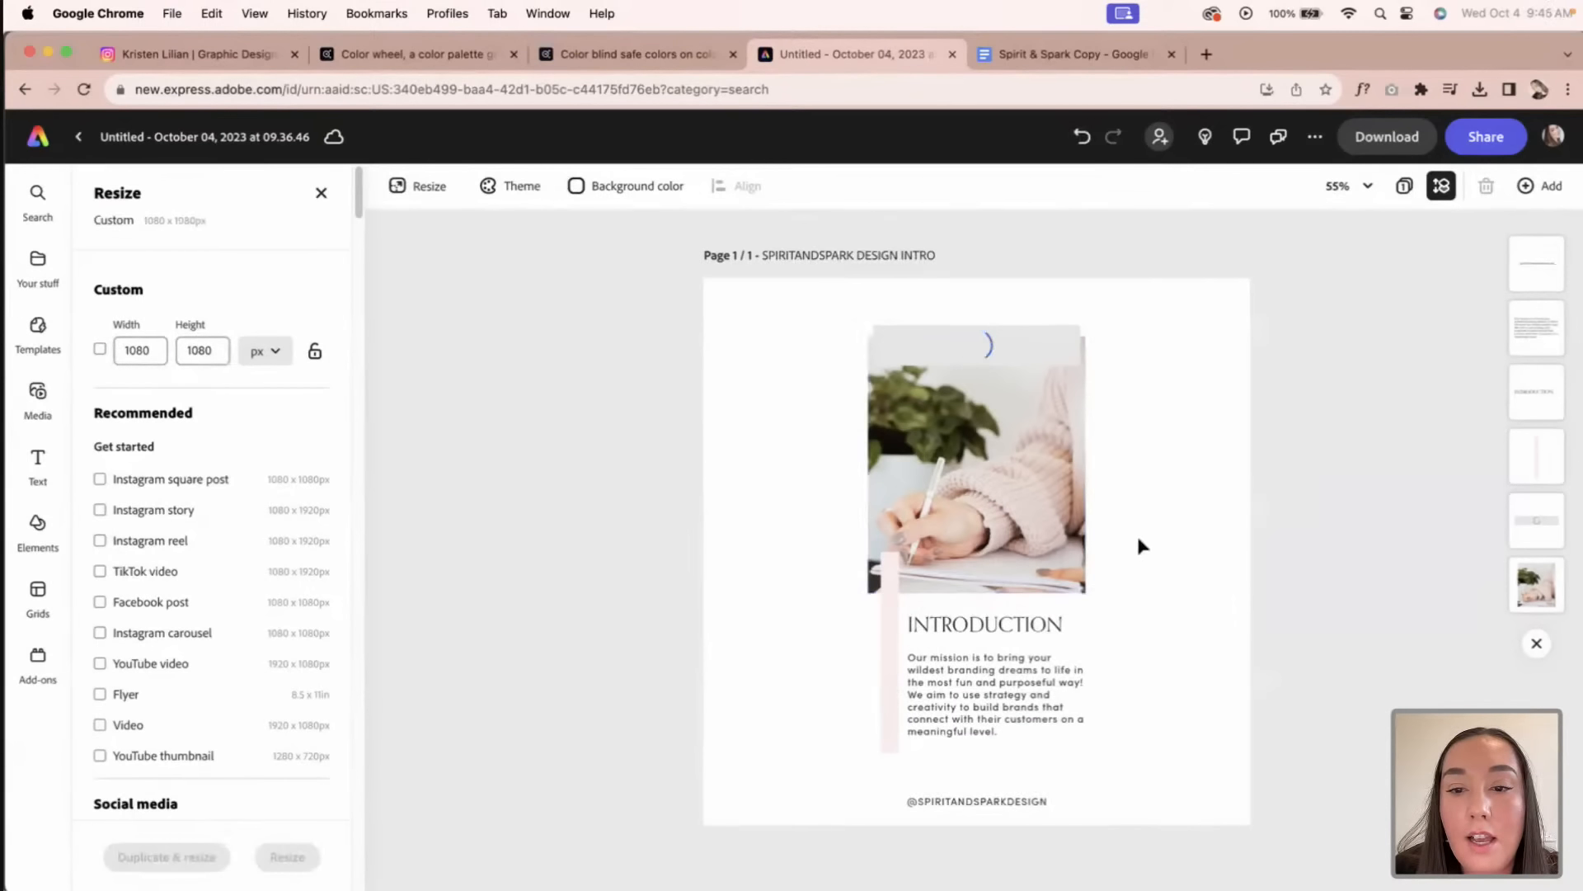
# Step: Delete the Spirit & Spark logo placeholder overlapping the upper part of the photo
pyautogui.click(1001, 506)
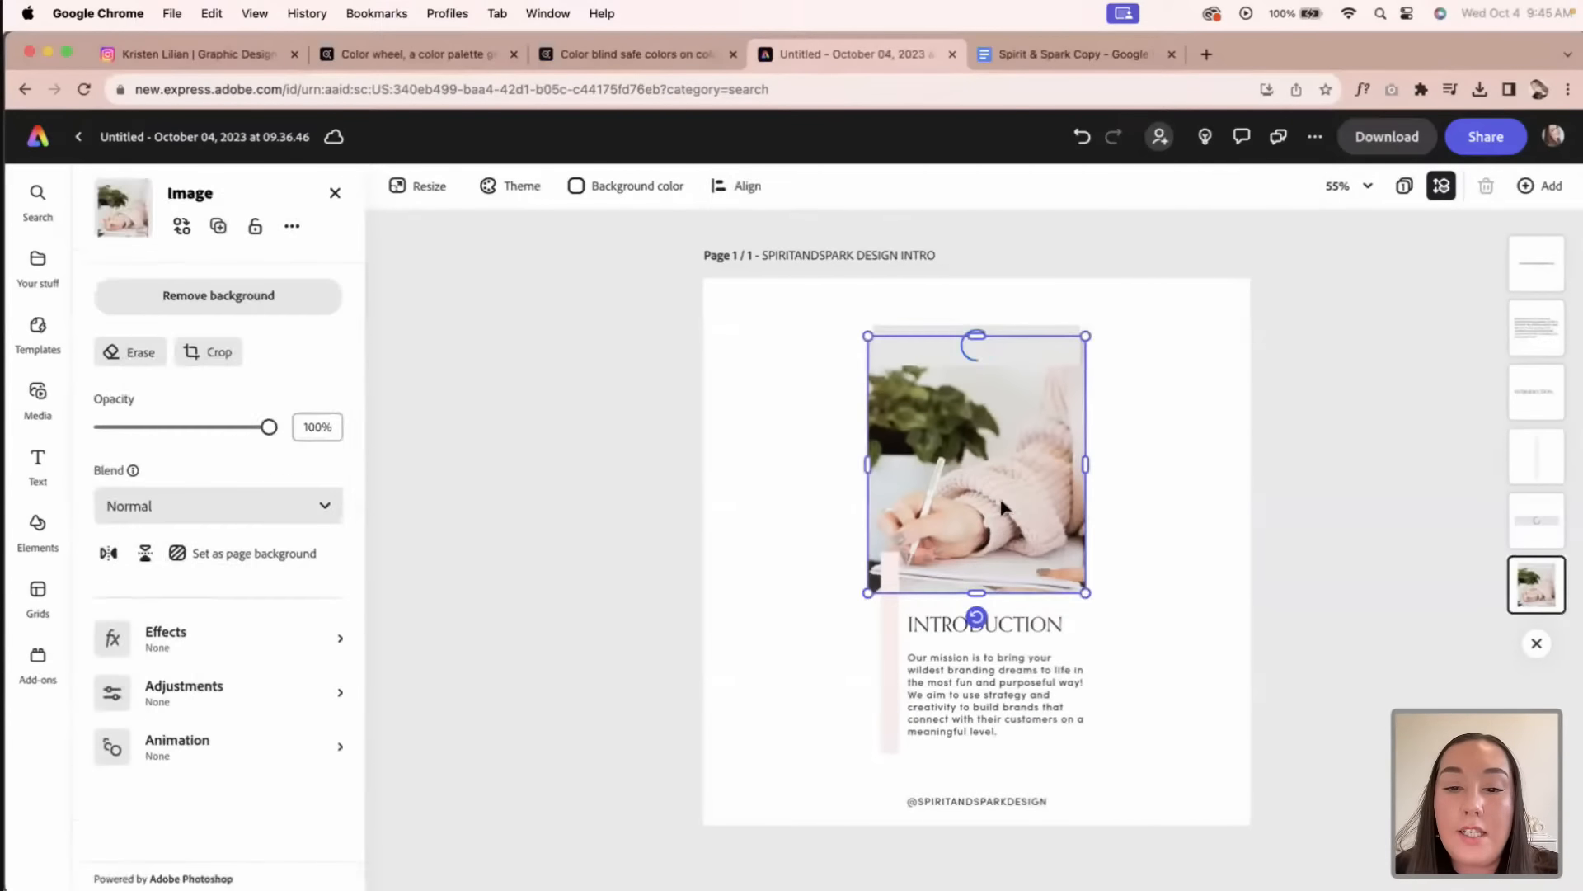
pyautogui.click(1043, 350)
pyautogui.press('Delete')
# Step: Enlarge the photo up to the page's top edge and move it into the page's top-left corner
pyautogui.click(1043, 353)
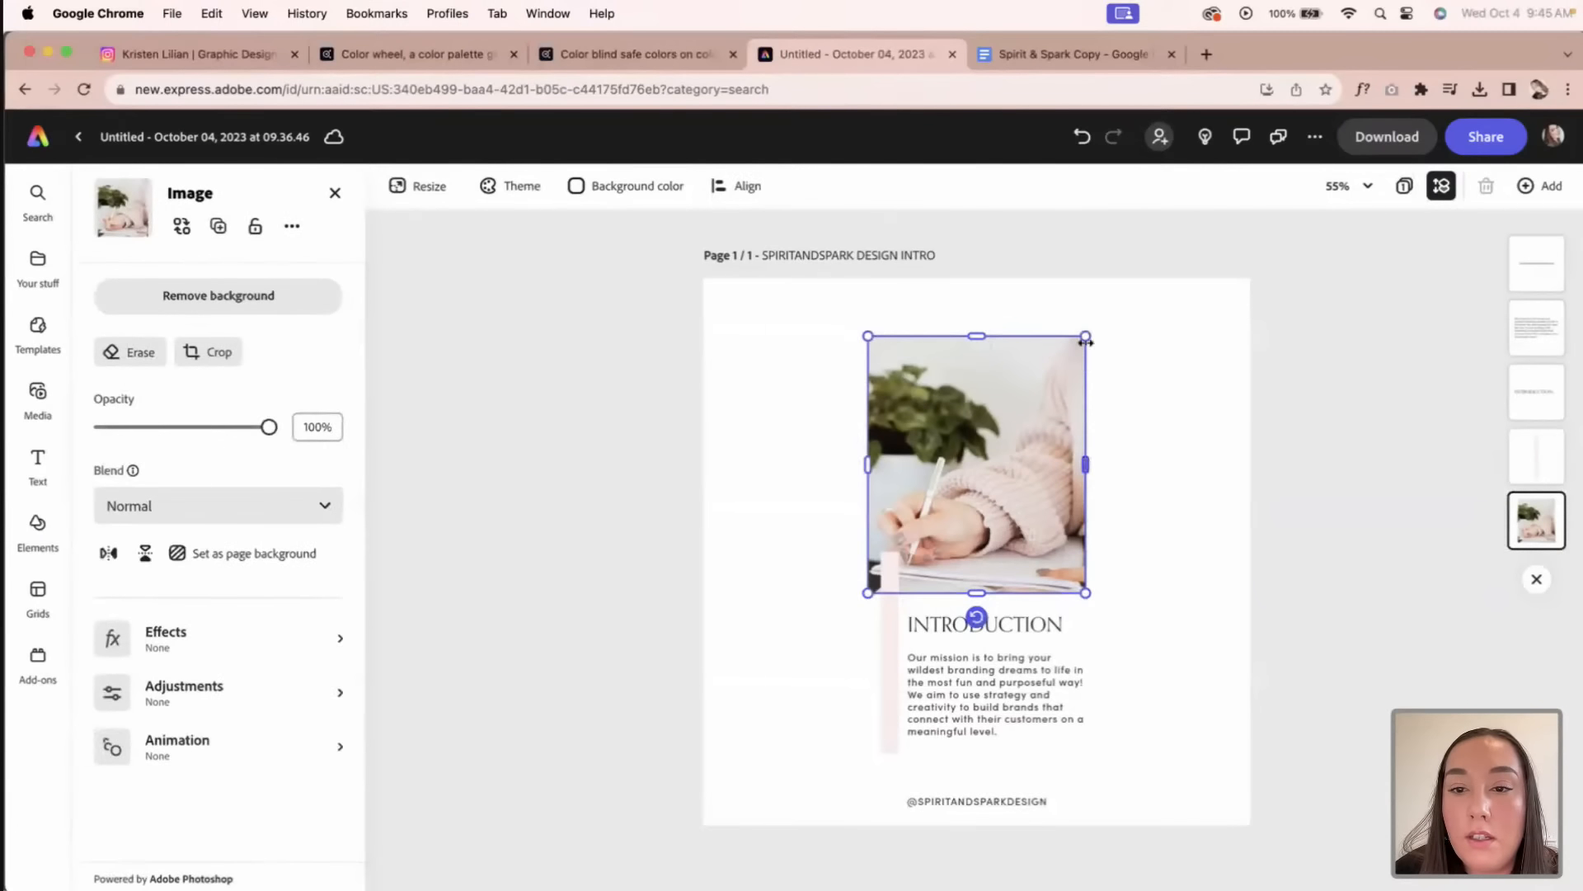
pyautogui.moveTo(1087, 341); pyautogui.dragTo(1135, 278)
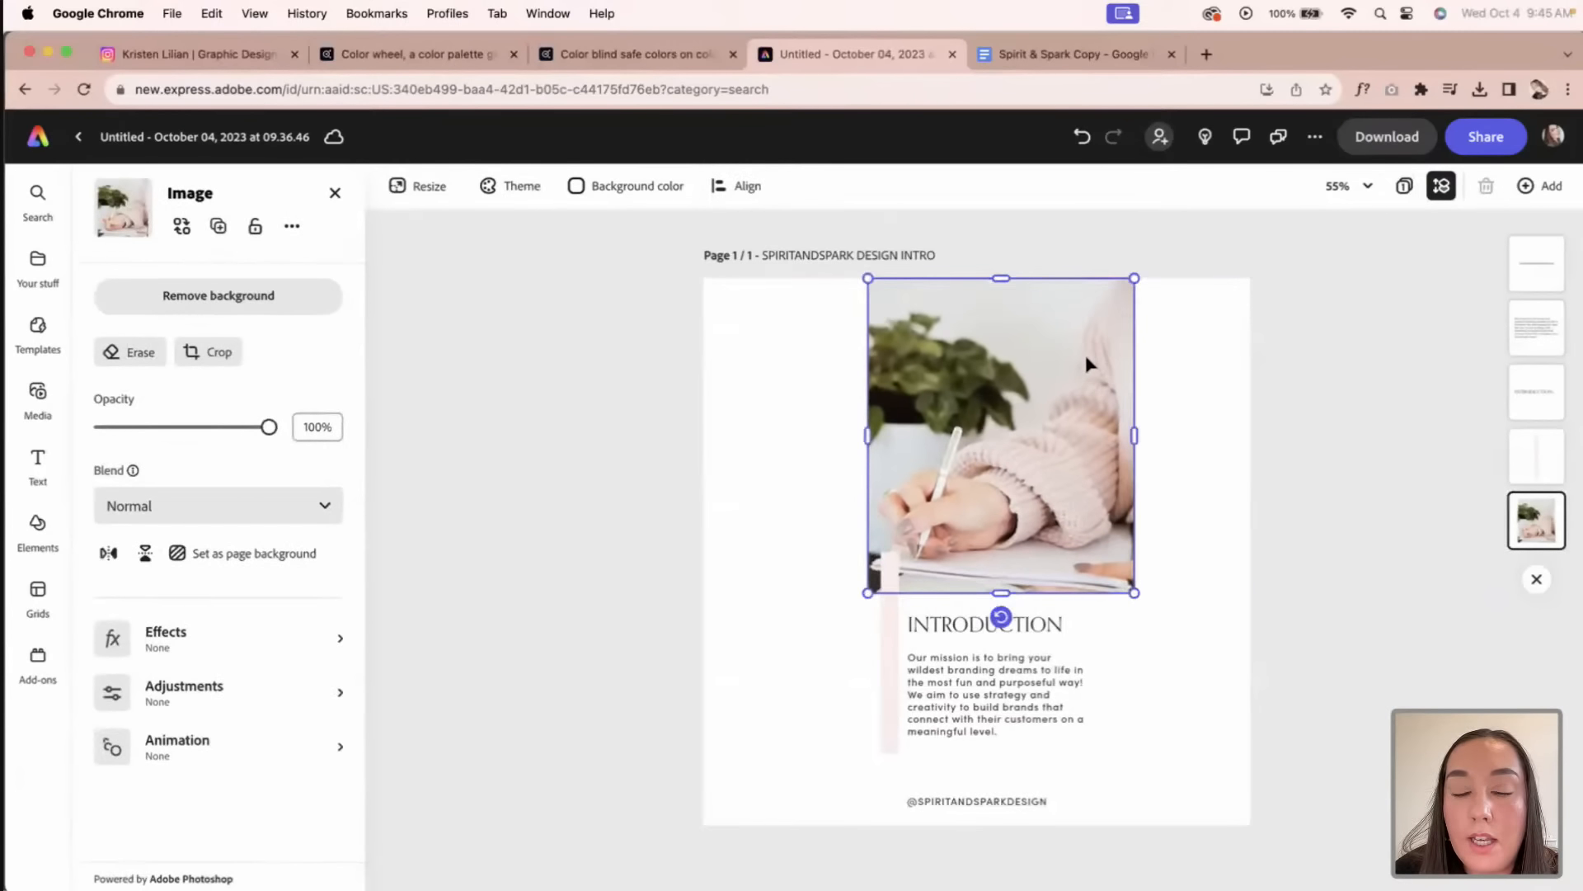
pyautogui.moveTo(1086, 362); pyautogui.dragTo(919, 357)
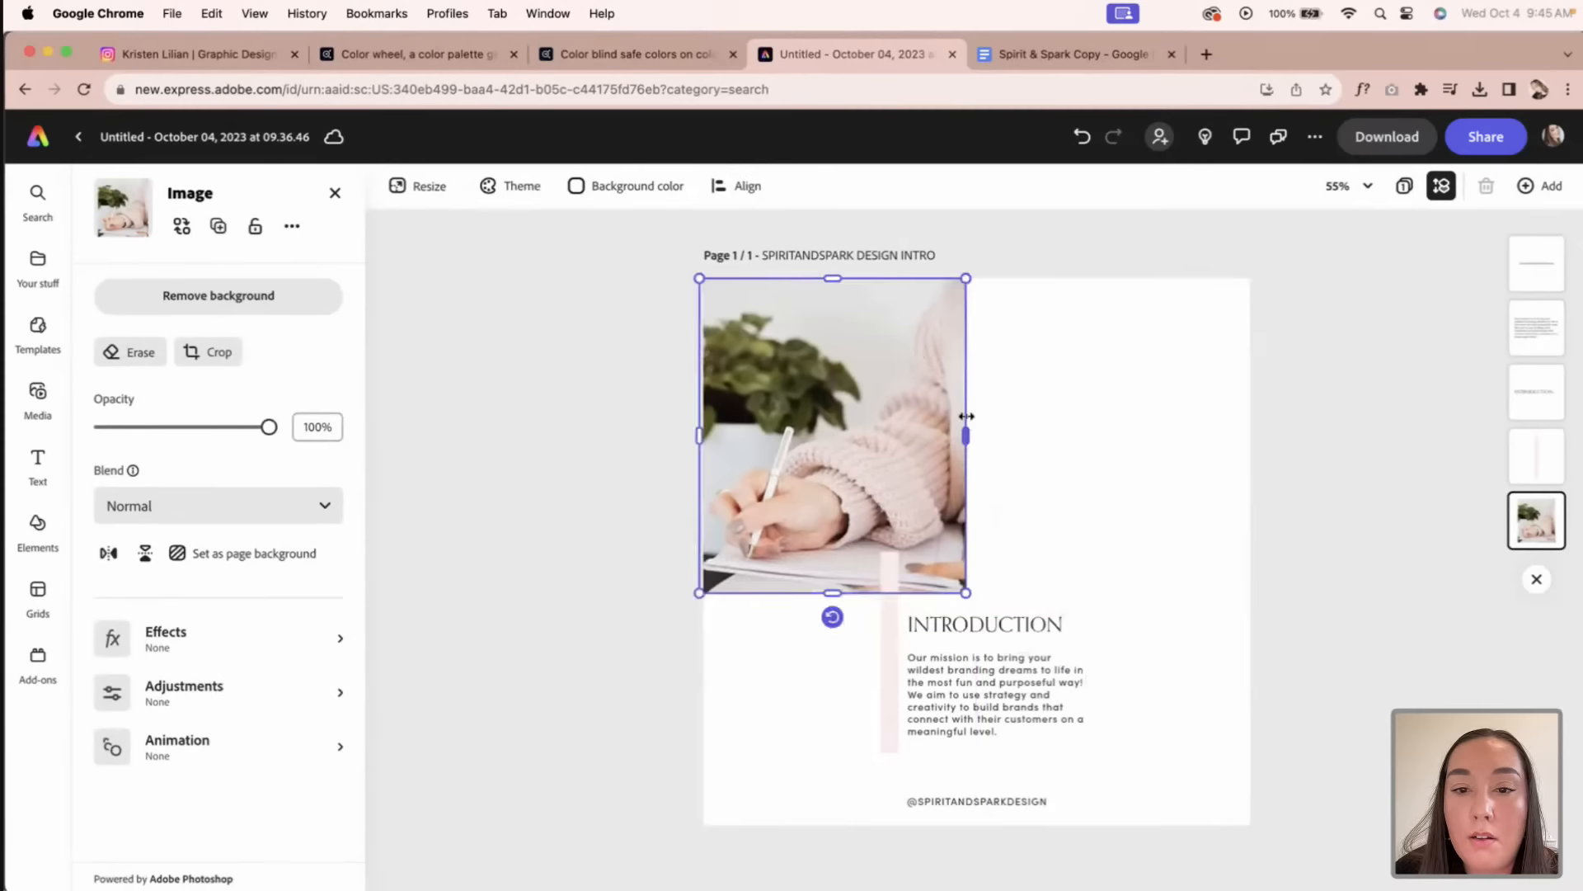
# Step: Widen the photo slightly and move the Introduction heading and mission paragraph into the blank area to the right of the photo
pyautogui.moveTo(966, 416)
pyautogui.mouseDown()
pyautogui.moveTo(1228, 425)
pyautogui.moveTo(992, 433)
pyautogui.mouseUp()
pyautogui.click(985, 624)
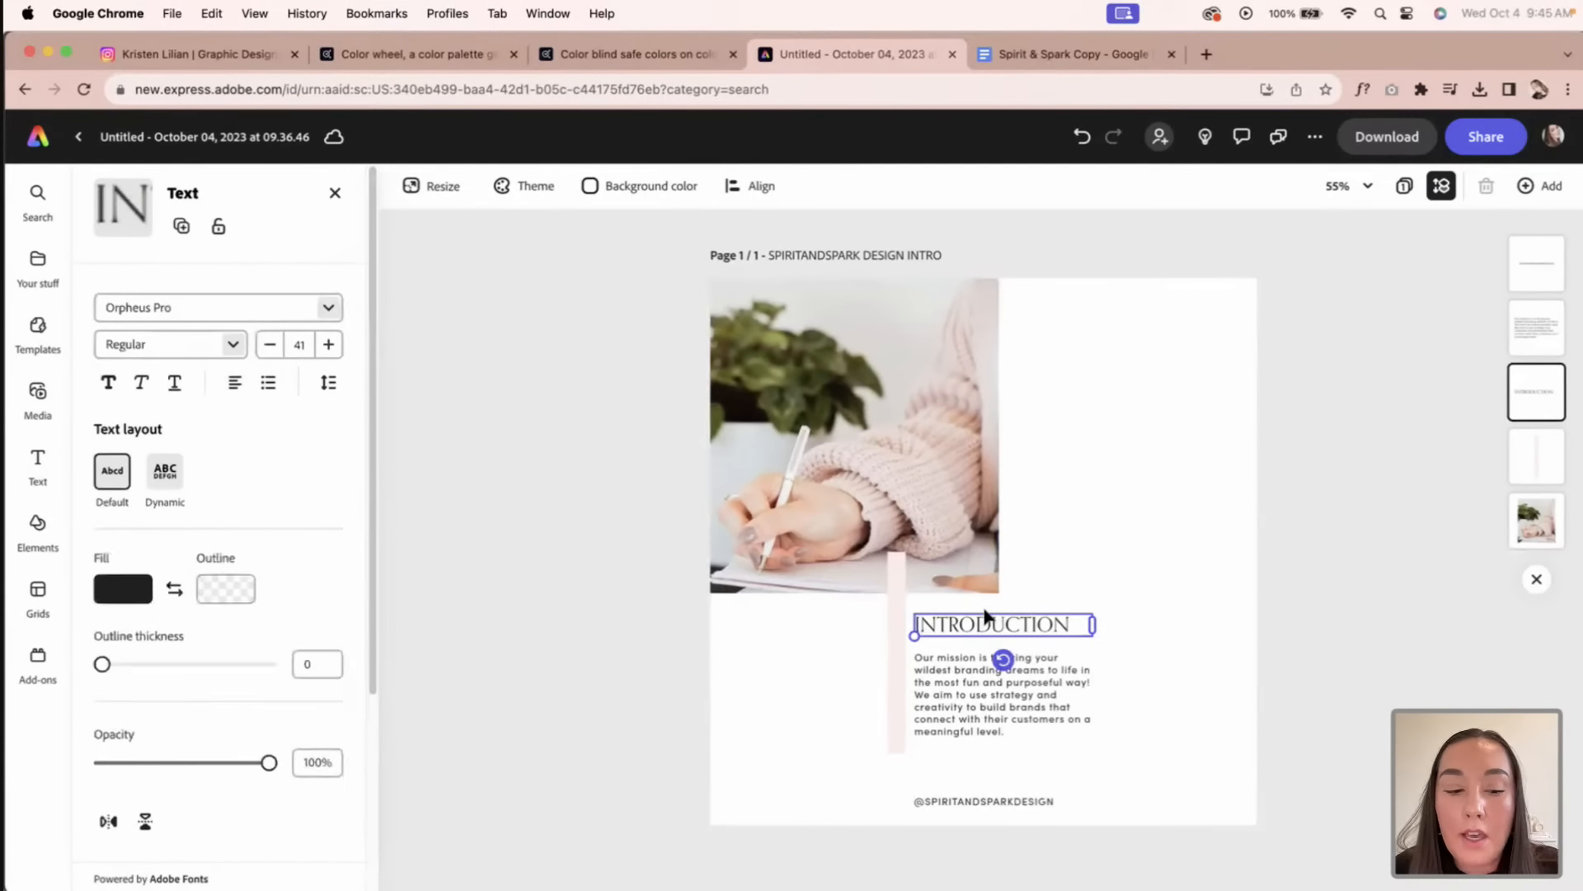
pyautogui.keyDown('shift'); pyautogui.click(950, 697); pyautogui.keyUp('shift')
pyautogui.moveTo(954, 697); pyautogui.dragTo(1097, 491)
# Step: Extend the photo downward into a tall portrait shape along the page's left edge, with white space above and below
pyautogui.click(870, 585)
pyautogui.moveTo(845, 592); pyautogui.dragTo(880, 658)
pyautogui.click(1036, 547)
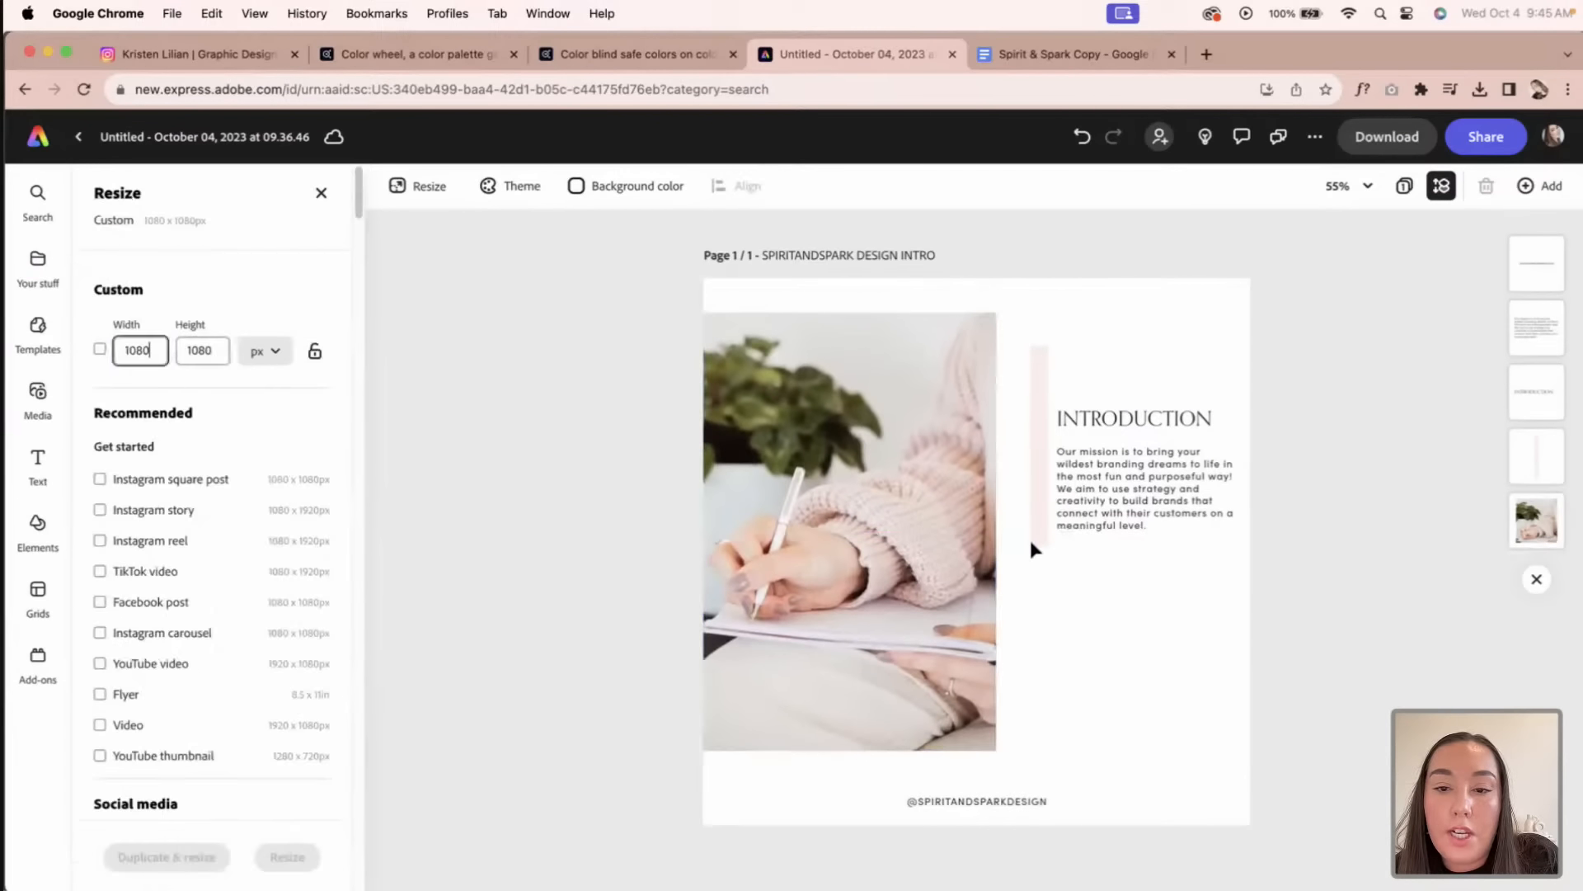
# Step: Move the pink bar onto the photo's right edge and enlarge it so it overlaps the edge
pyautogui.click(1035, 523)
pyautogui.moveTo(1035, 523); pyautogui.dragTo(992, 586)
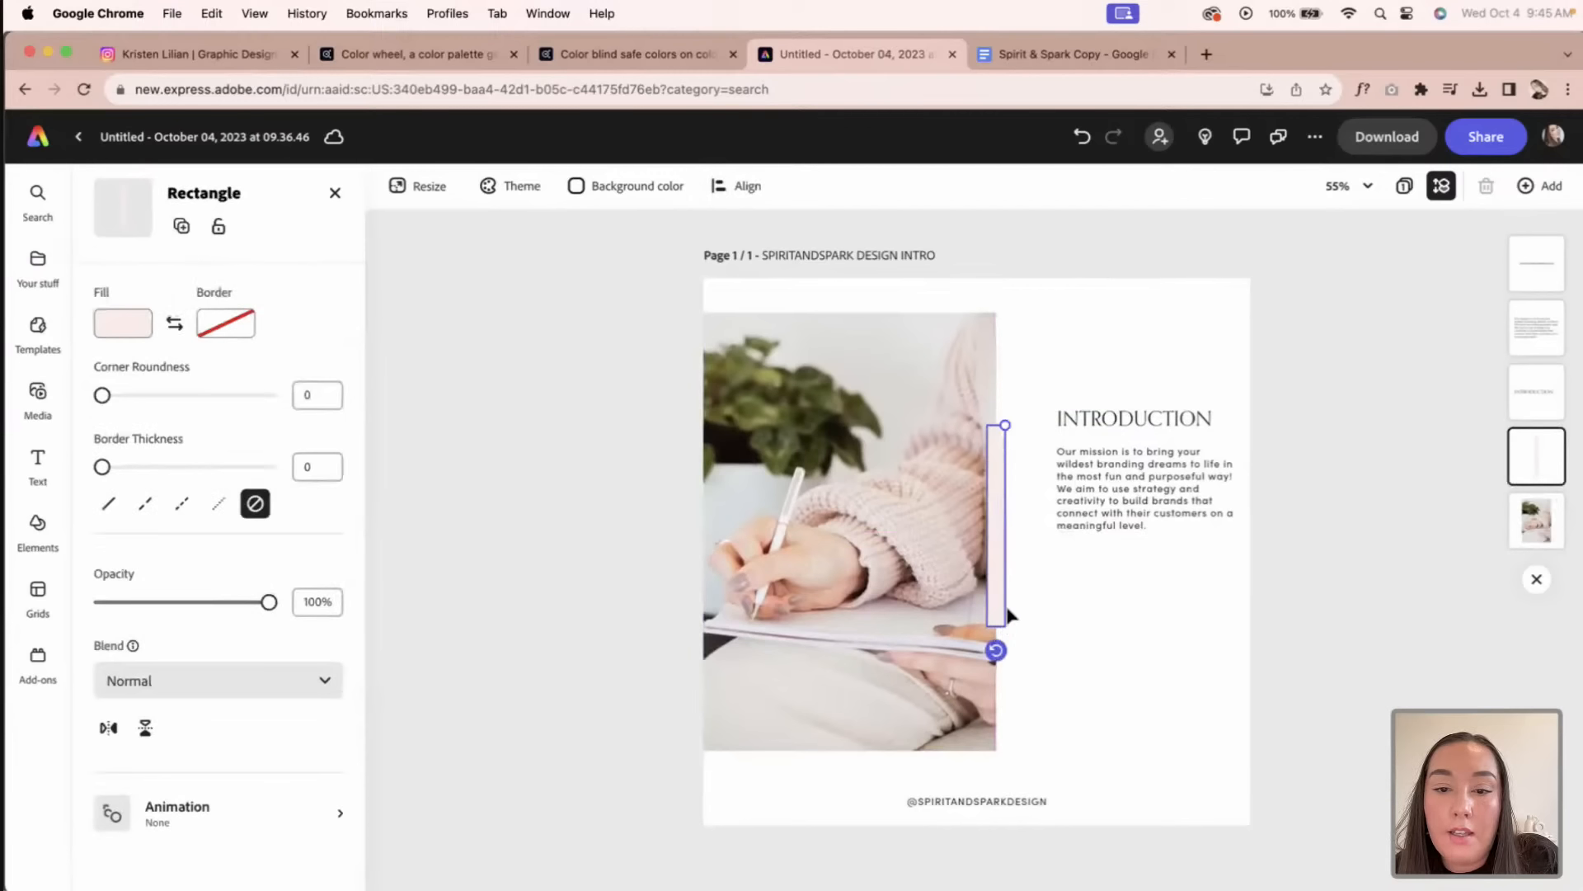
pyautogui.moveTo(1005, 421); pyautogui.dragTo(997, 461)
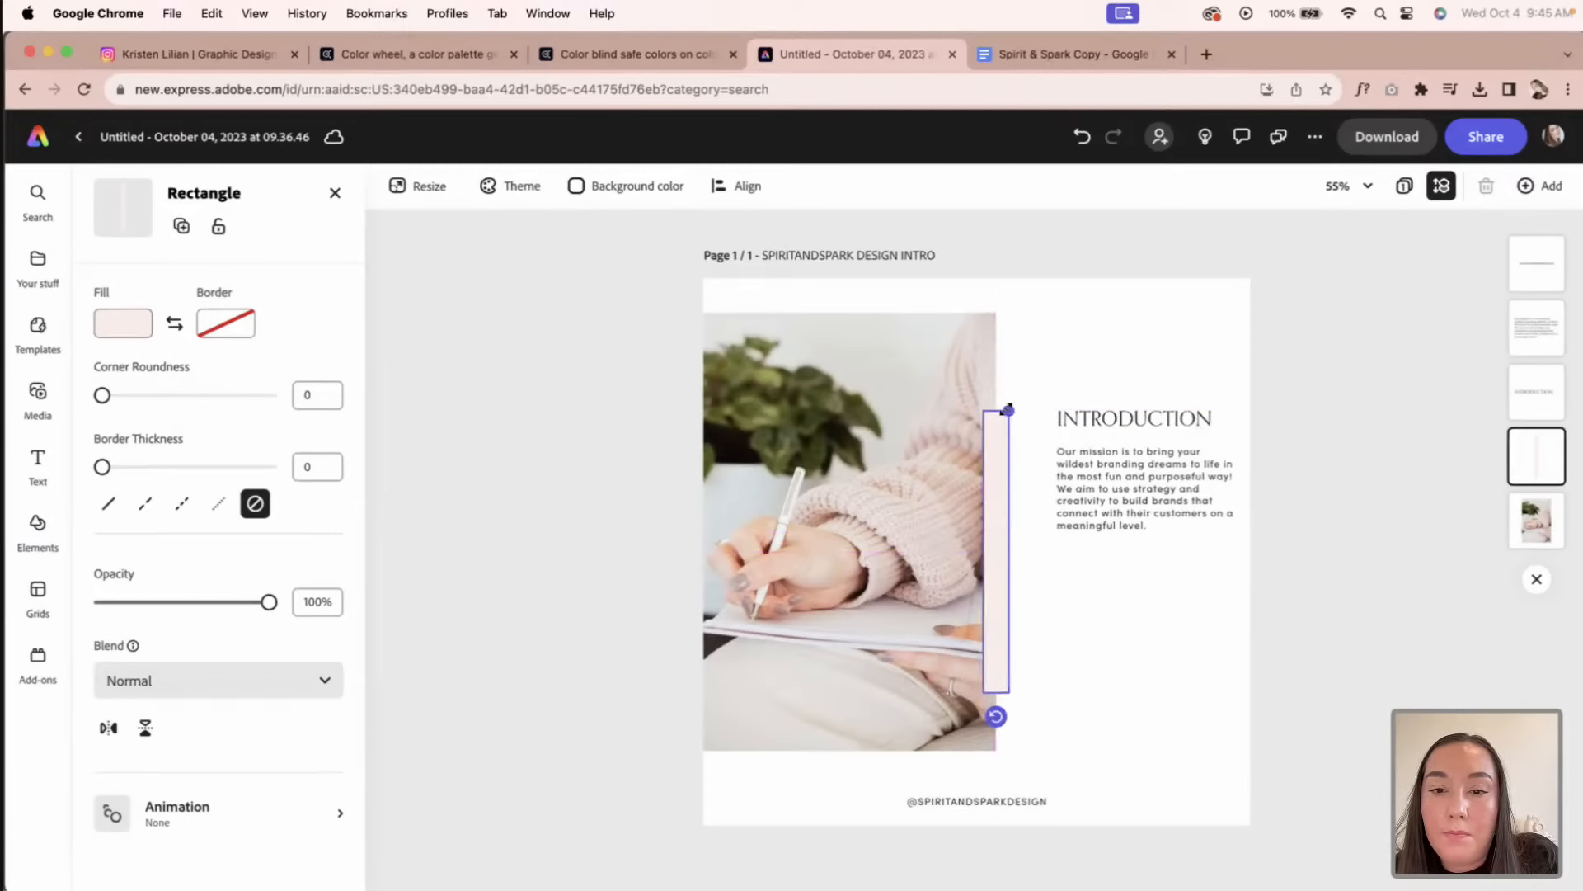
pyautogui.moveTo(1000, 473); pyautogui.dragTo(995, 482)
# Step: Group the Introduction heading and mission paragraph and place the group beside the pink bar, vertically centred on the page
pyautogui.click(1104, 425)
pyautogui.keyDown('shift'); pyautogui.click(1119, 481); pyautogui.keyUp('shift')
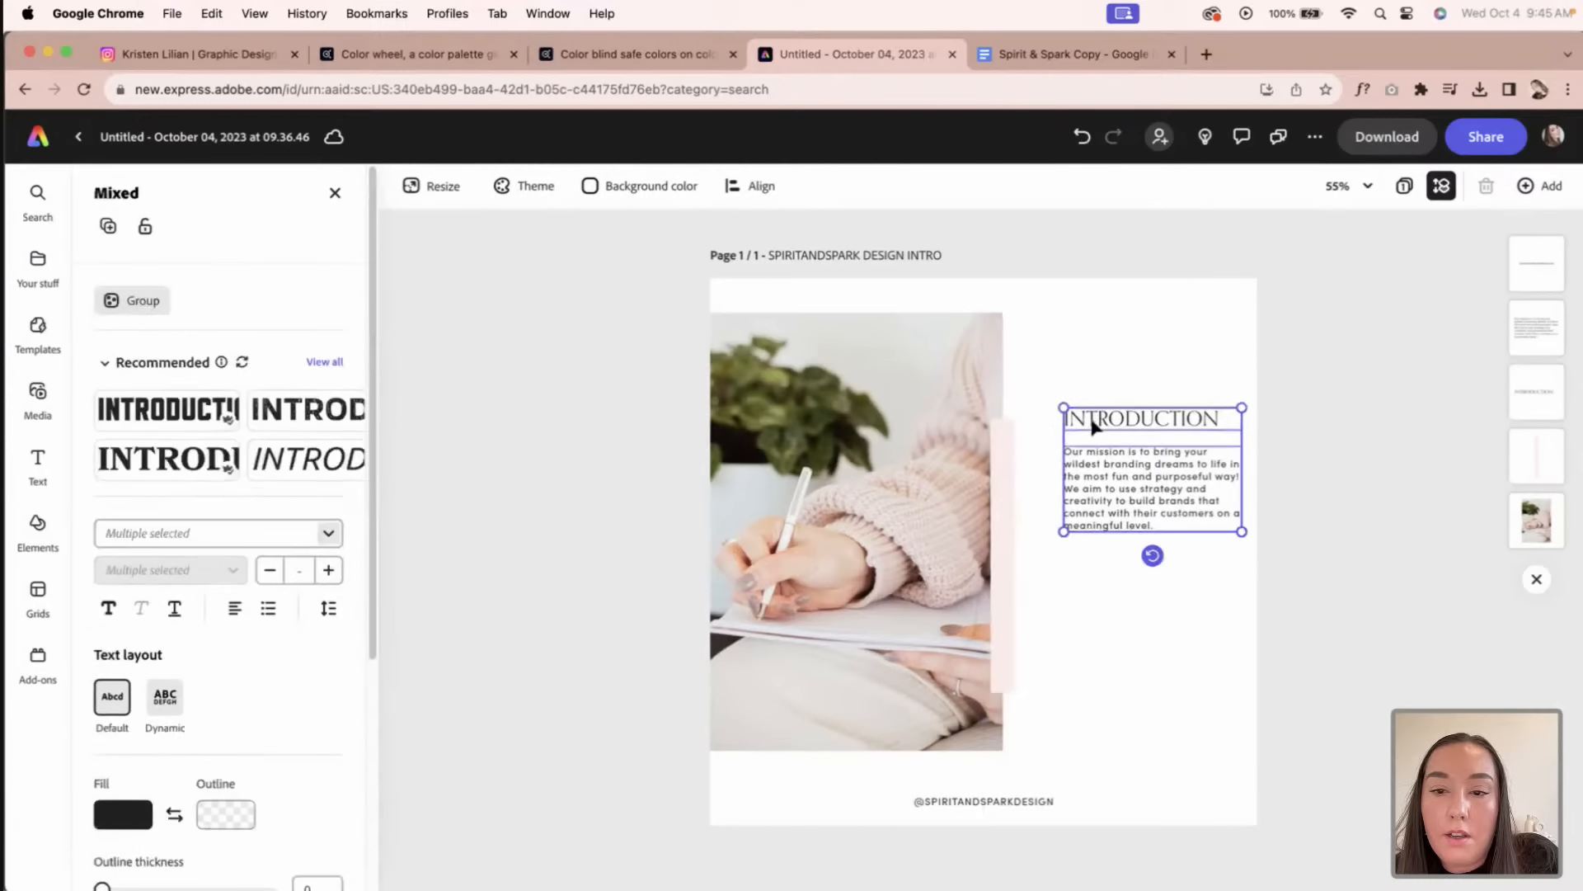
pyautogui.moveTo(1093, 425); pyautogui.dragTo(1068, 505)
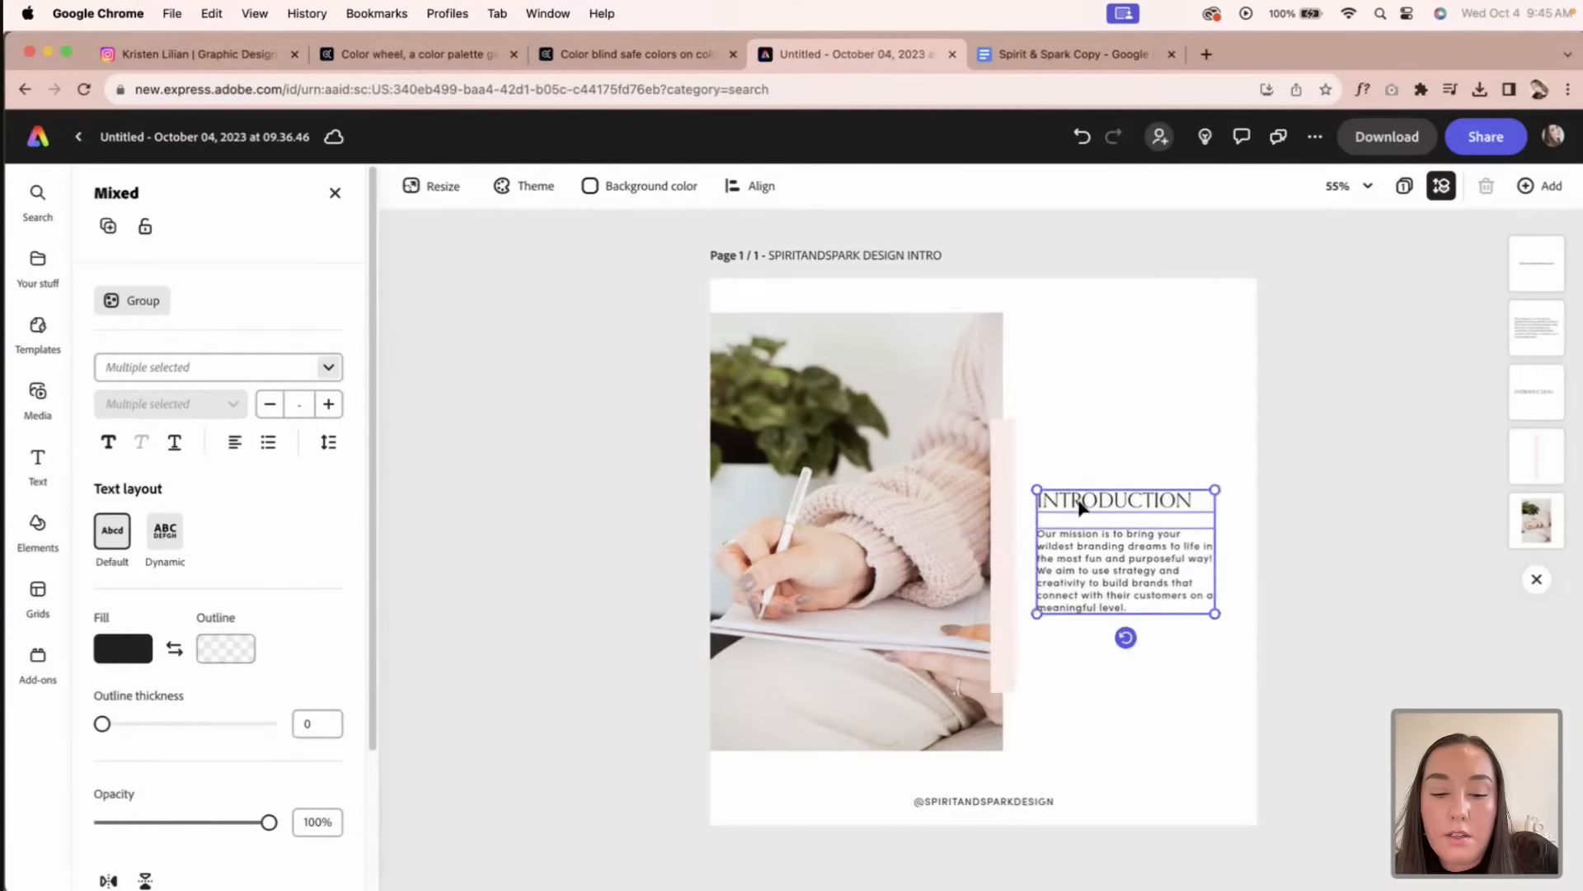
pyautogui.press('super+g')
pyautogui.click(734, 184)
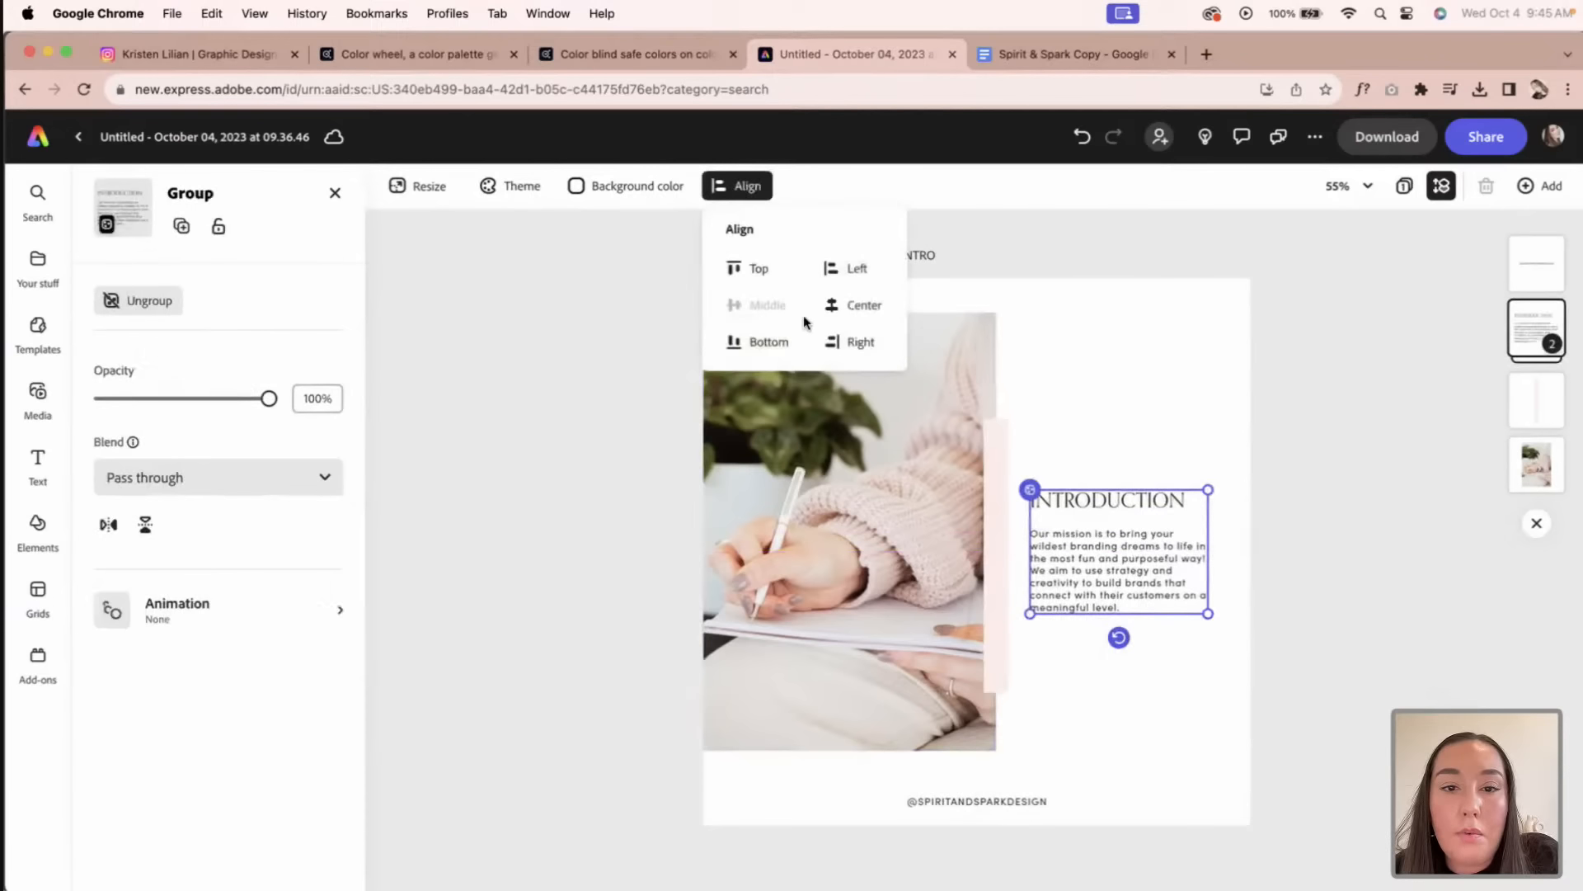
pyautogui.moveTo(1128, 523); pyautogui.dragTo(1135, 506)
pyautogui.click(1369, 616)
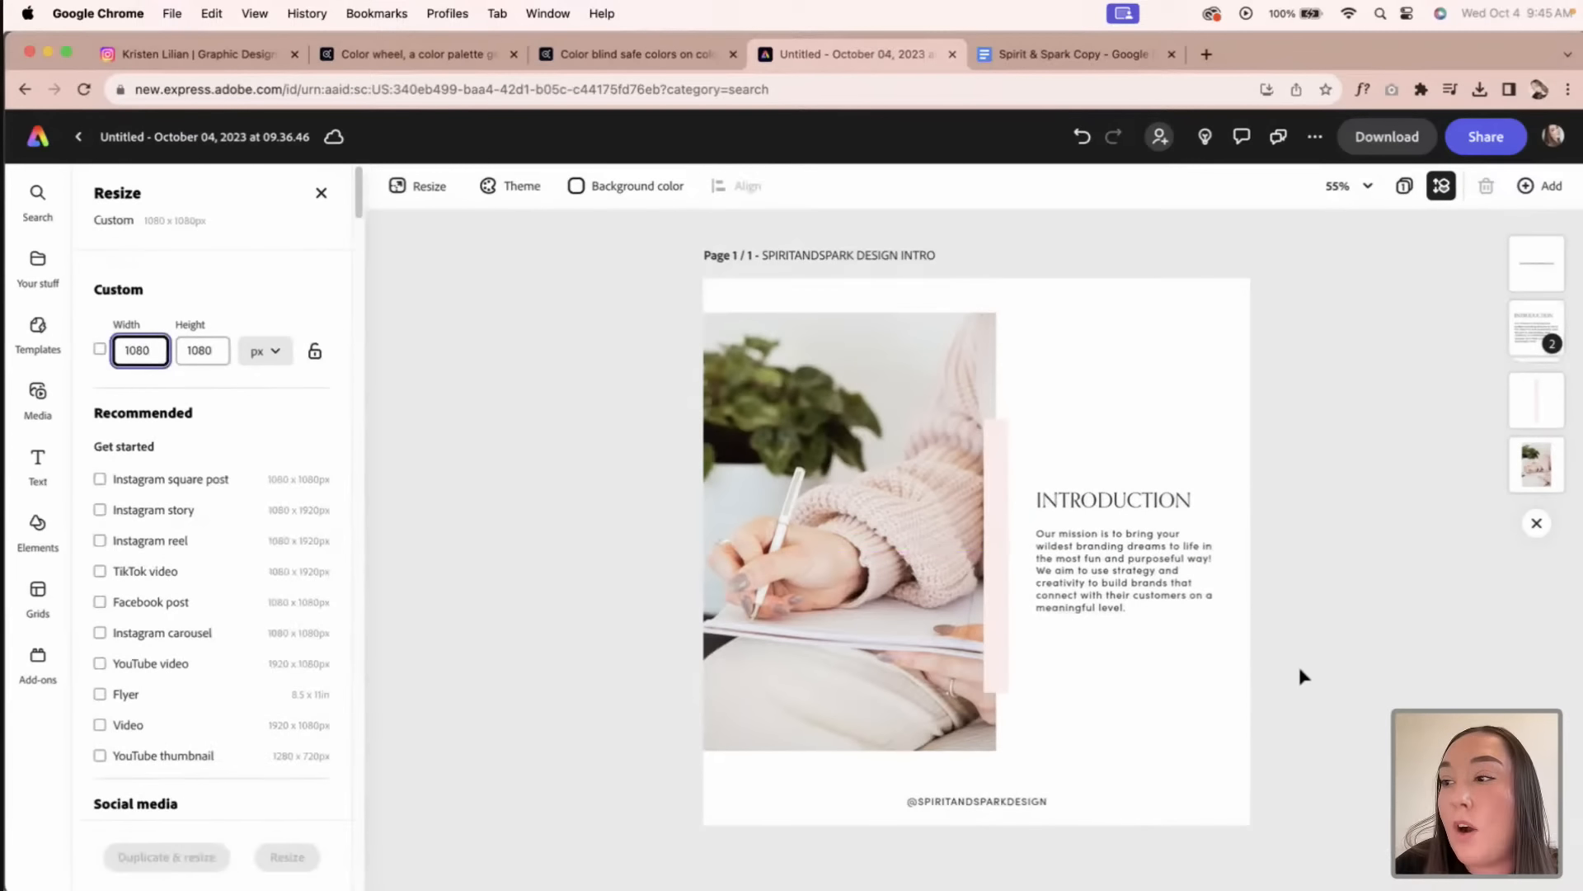
# Step: Rename the page SPIRITANDSPARK INTRO POST
pyautogui.click(812, 259)
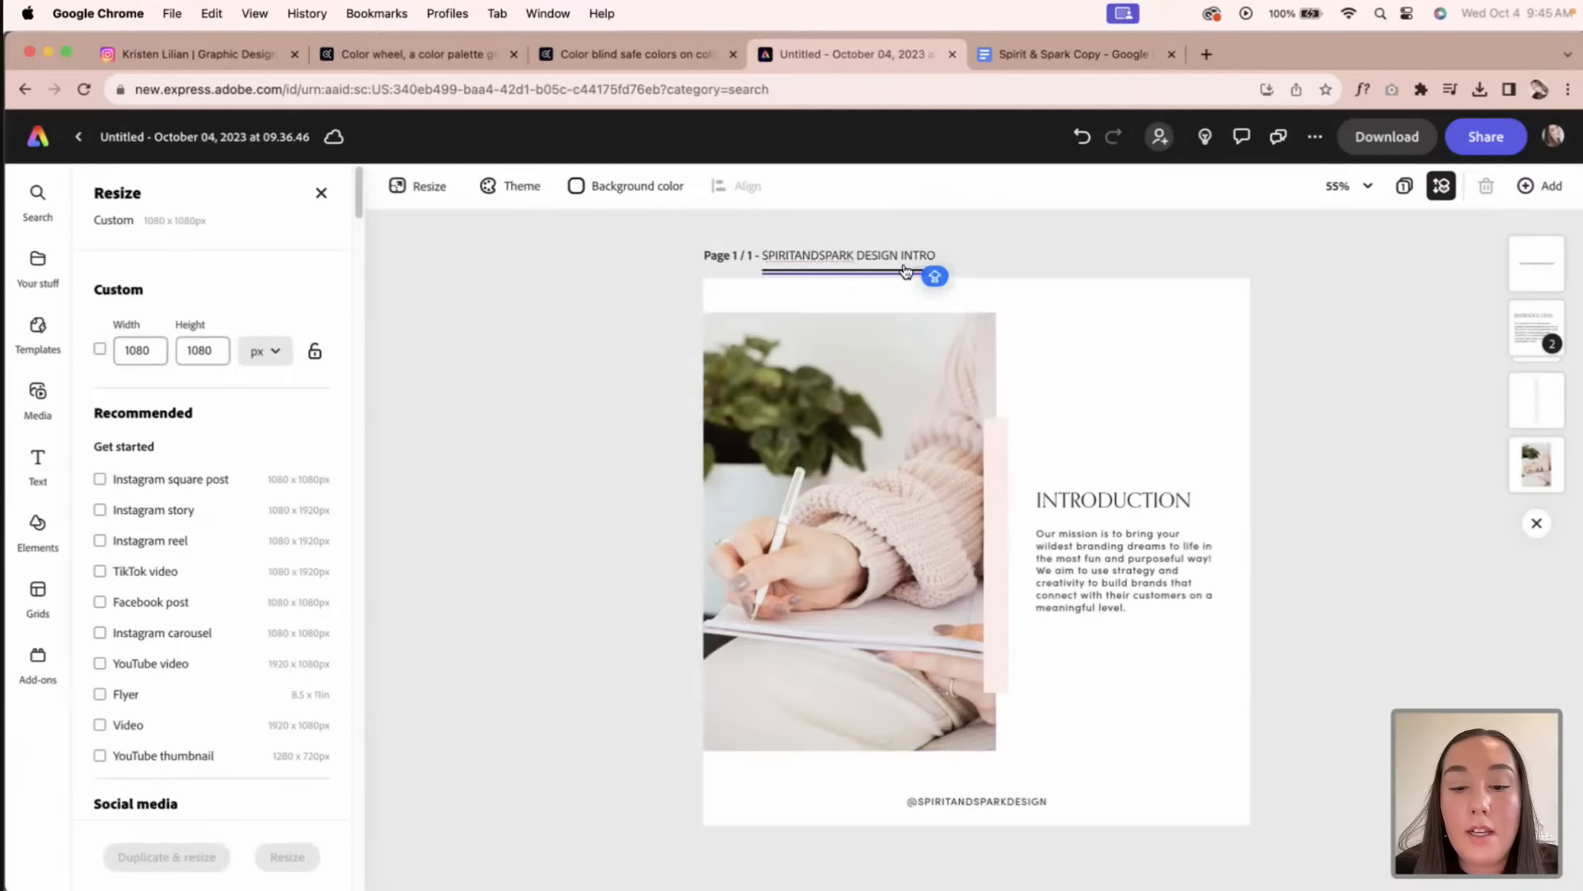
pyautogui.press('BackSpace')
pyautogui.press('BackSpace')
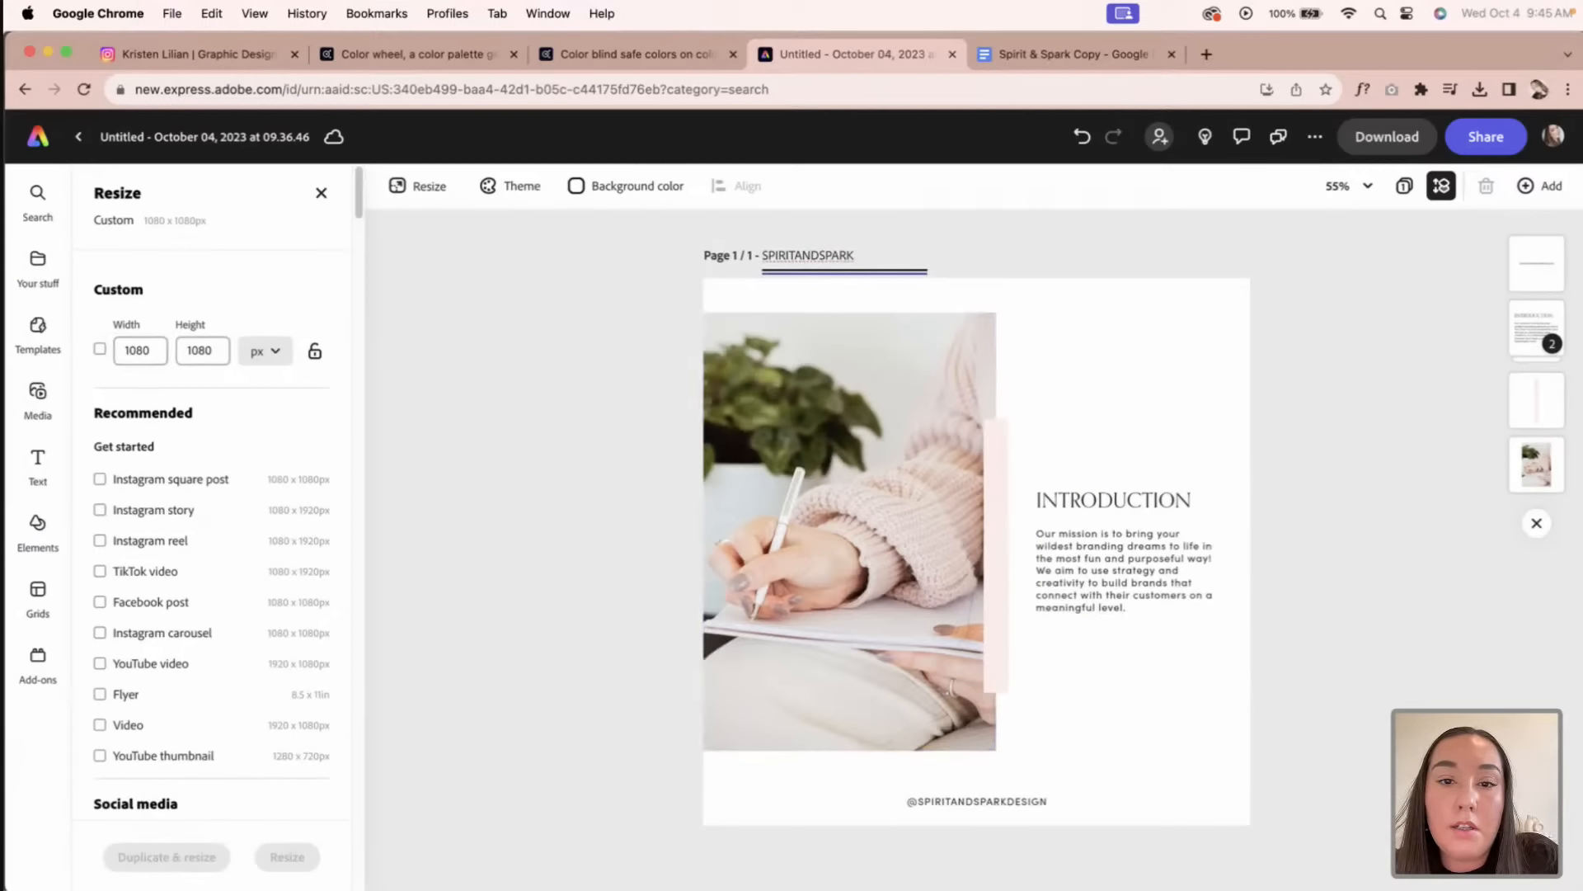
pyautogui.write('R')
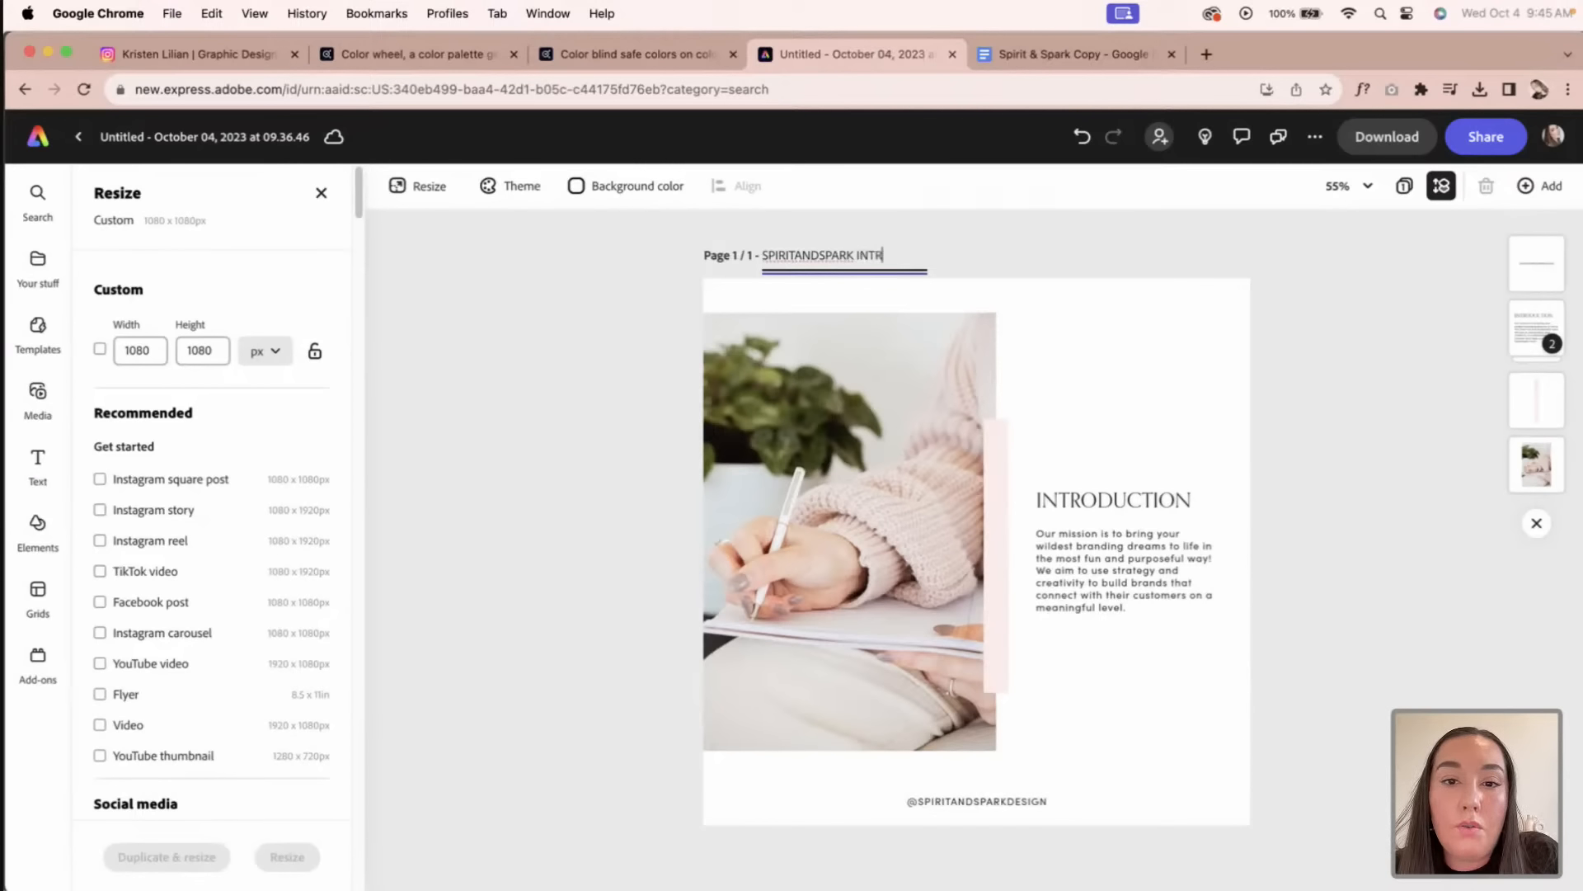
pyautogui.write('O POST')
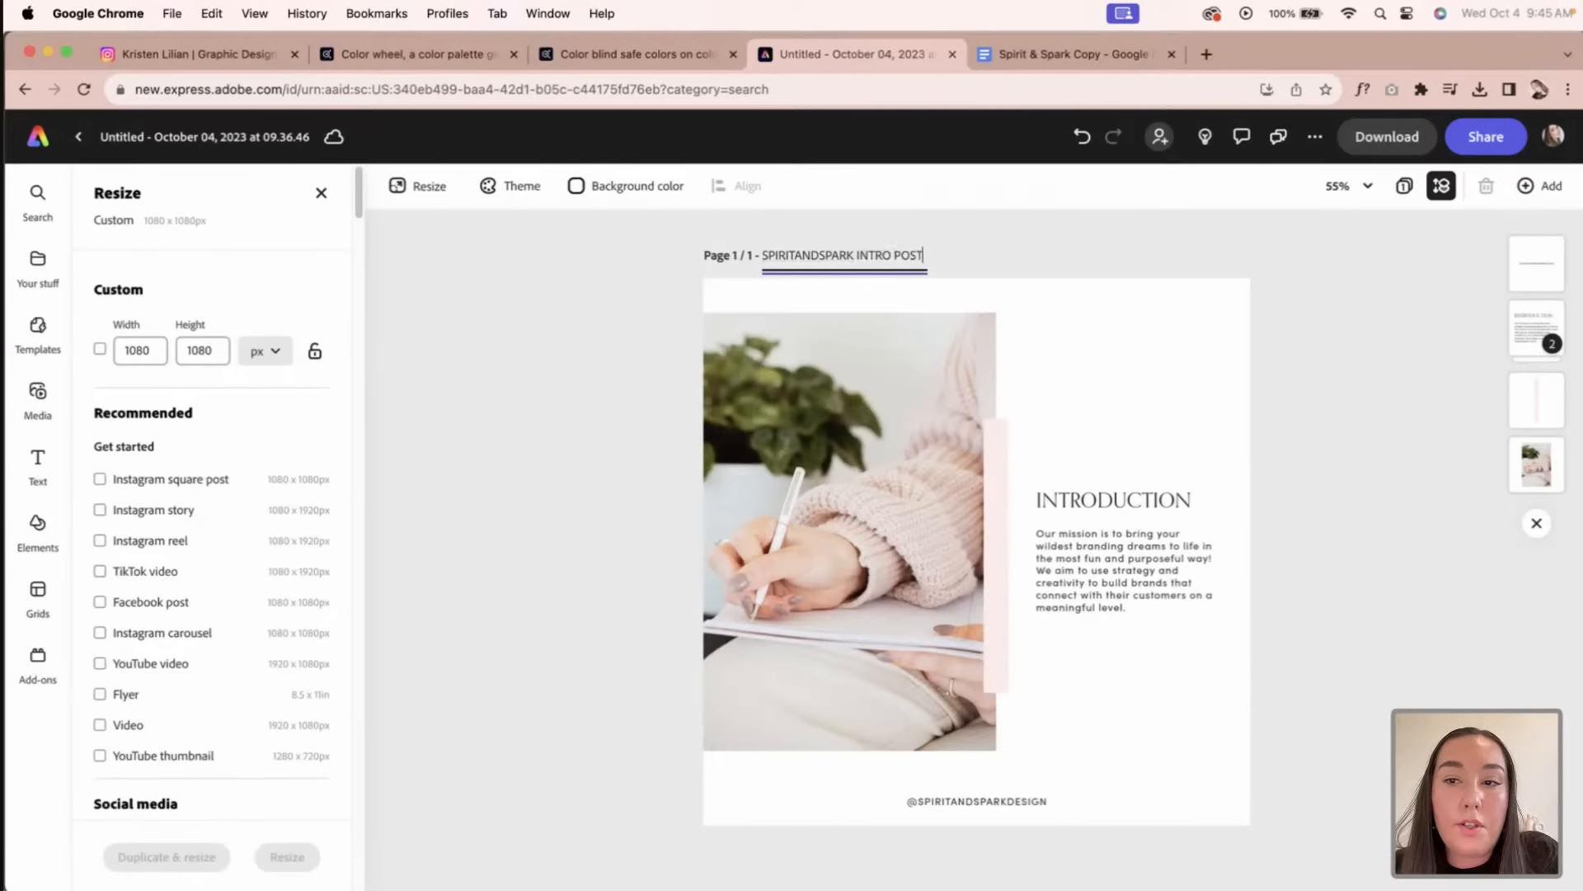
pyautogui.click(643, 256)
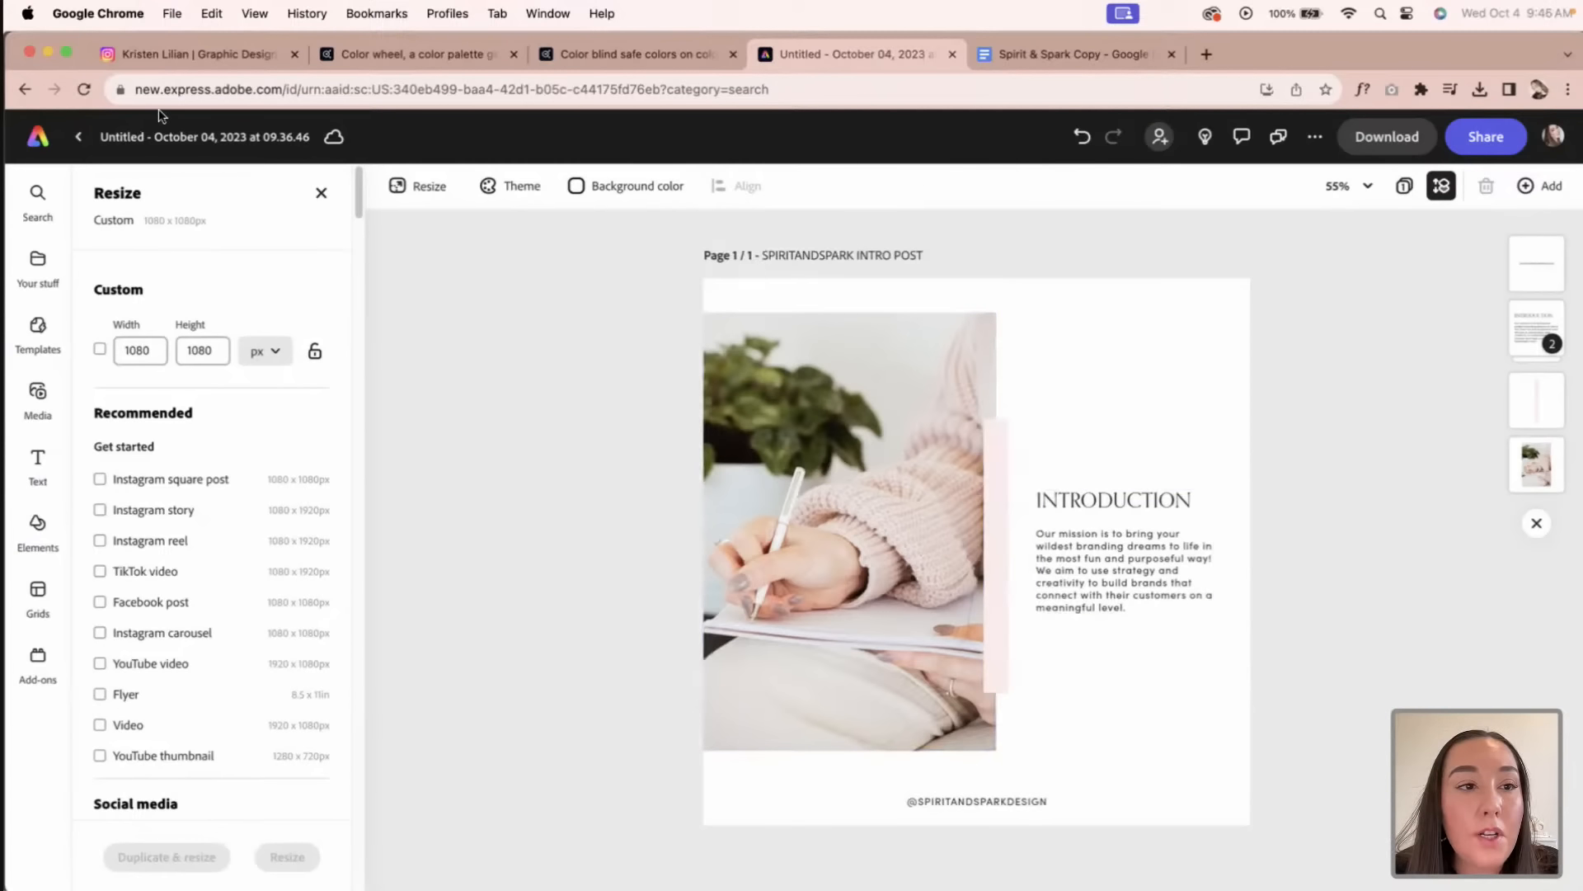
# Step: Leave the design, go to the content schedule and start a new social media post on October 4, 2023
pyautogui.click(37, 142)
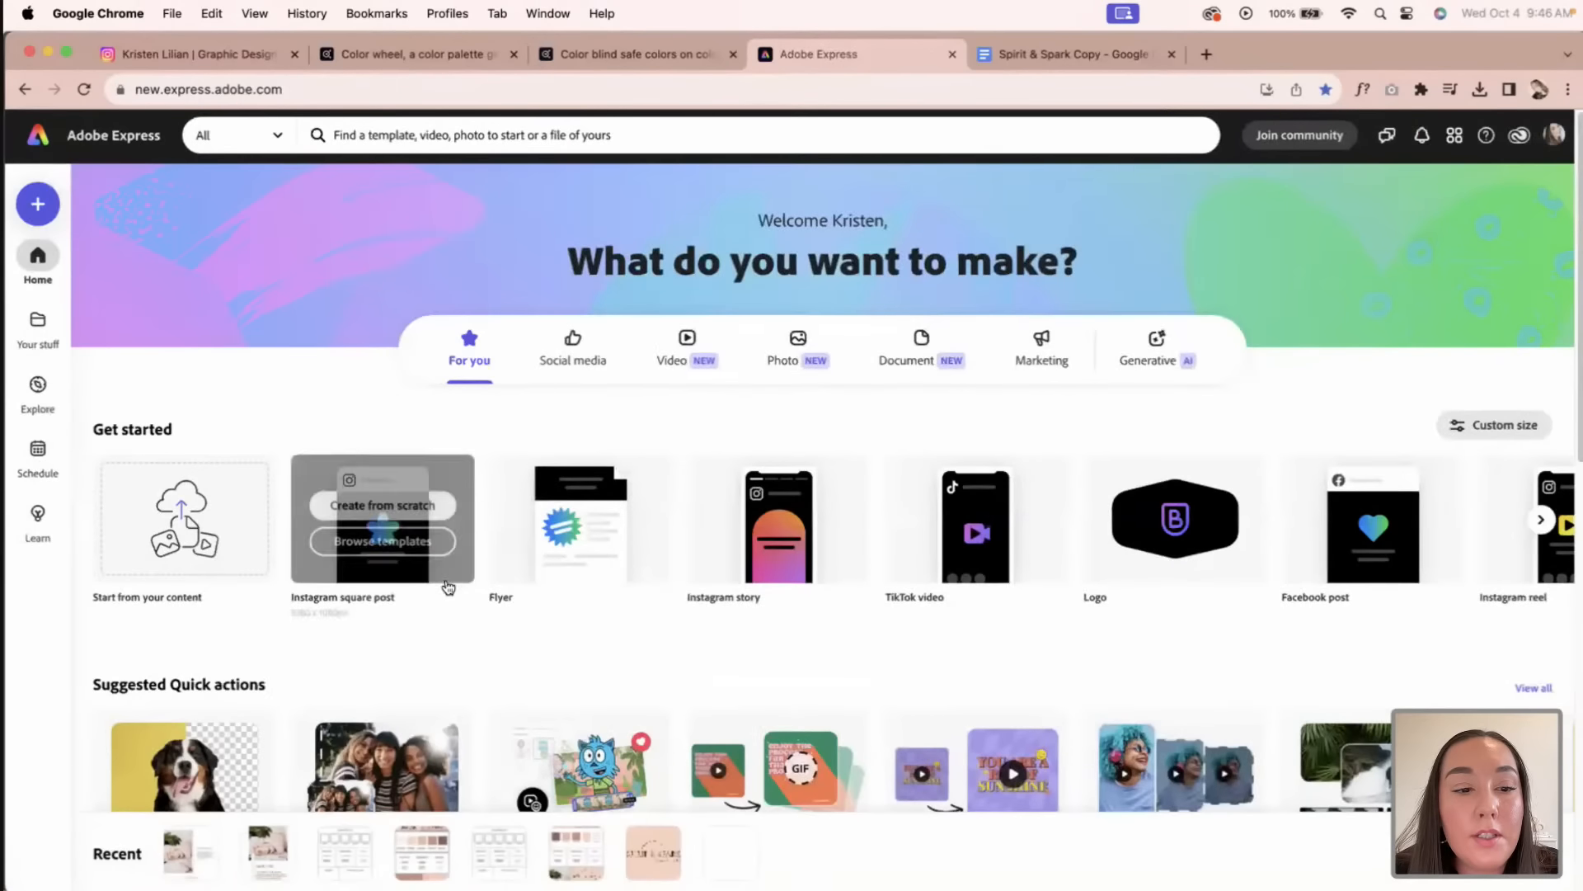
pyautogui.click(56, 336)
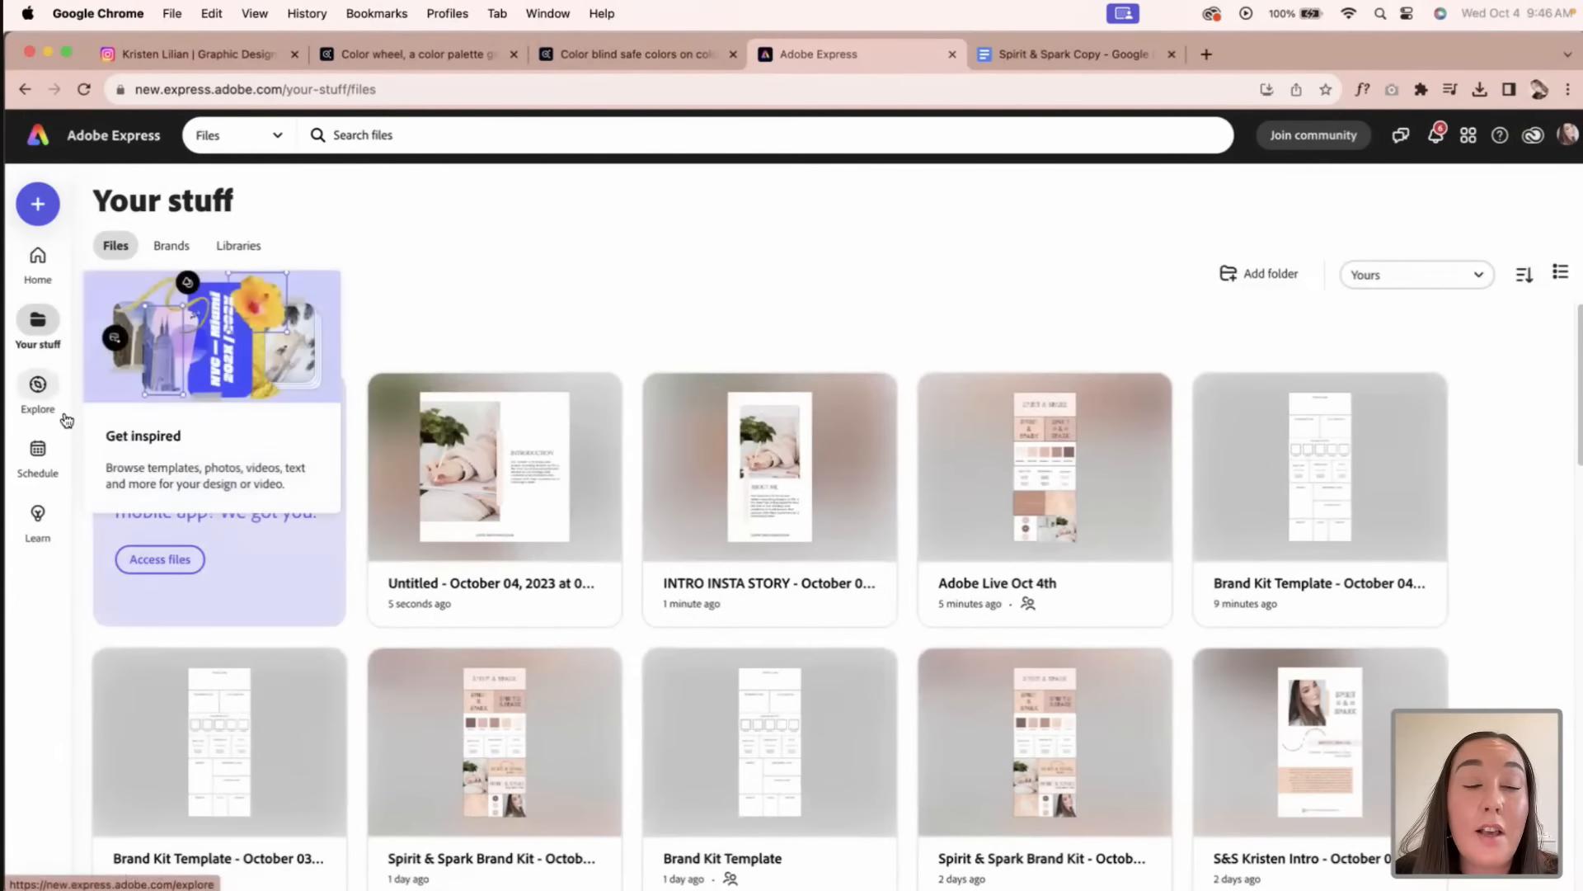
pyautogui.click(39, 466)
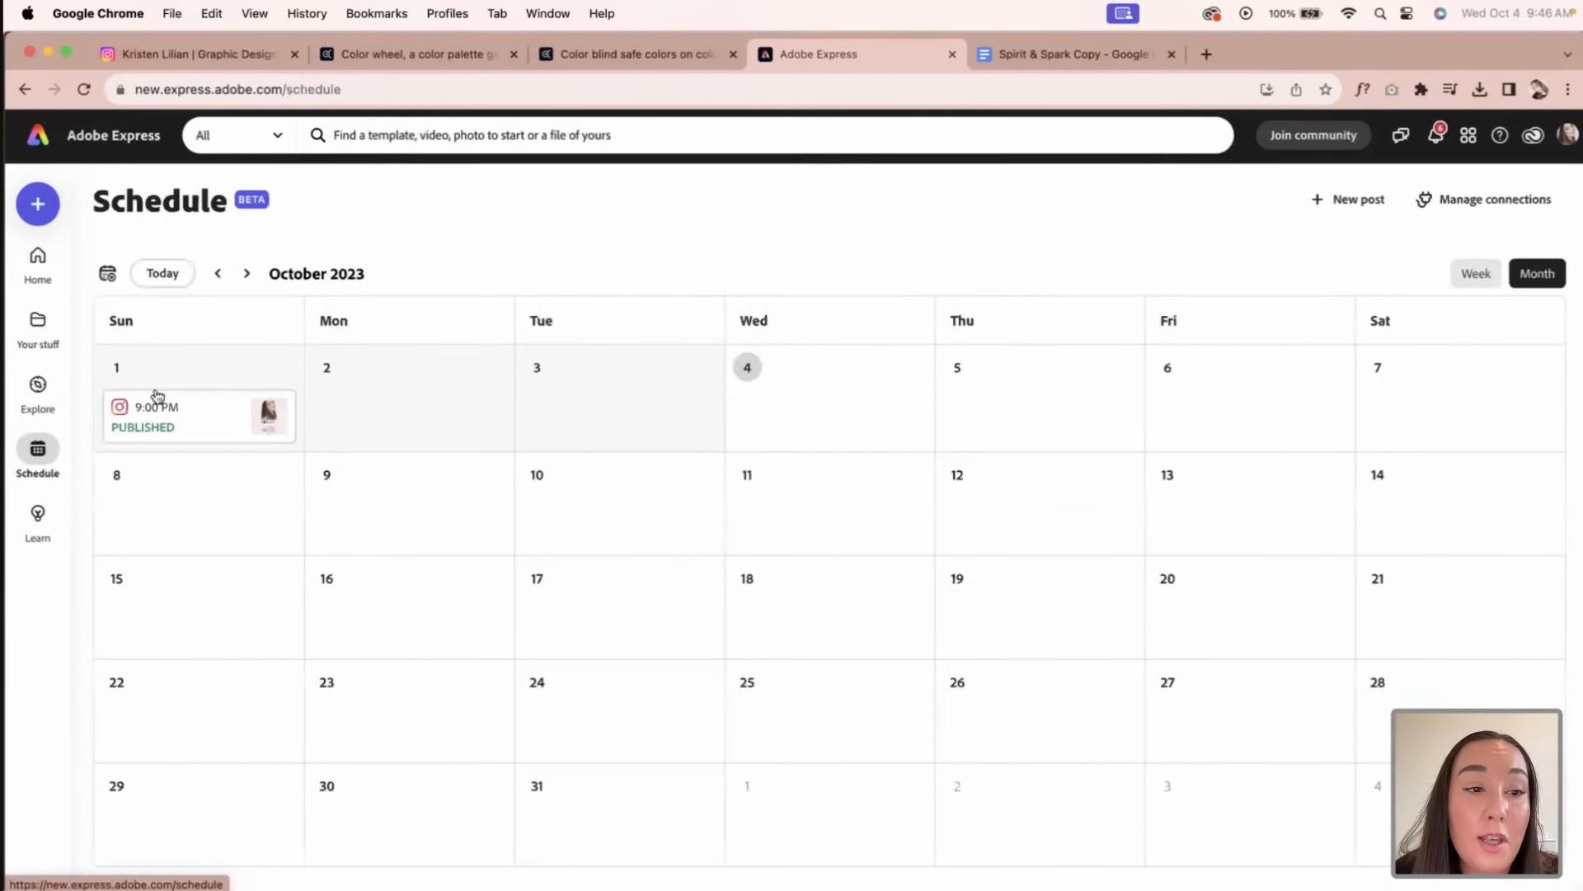
pyautogui.moveTo(215, 513)
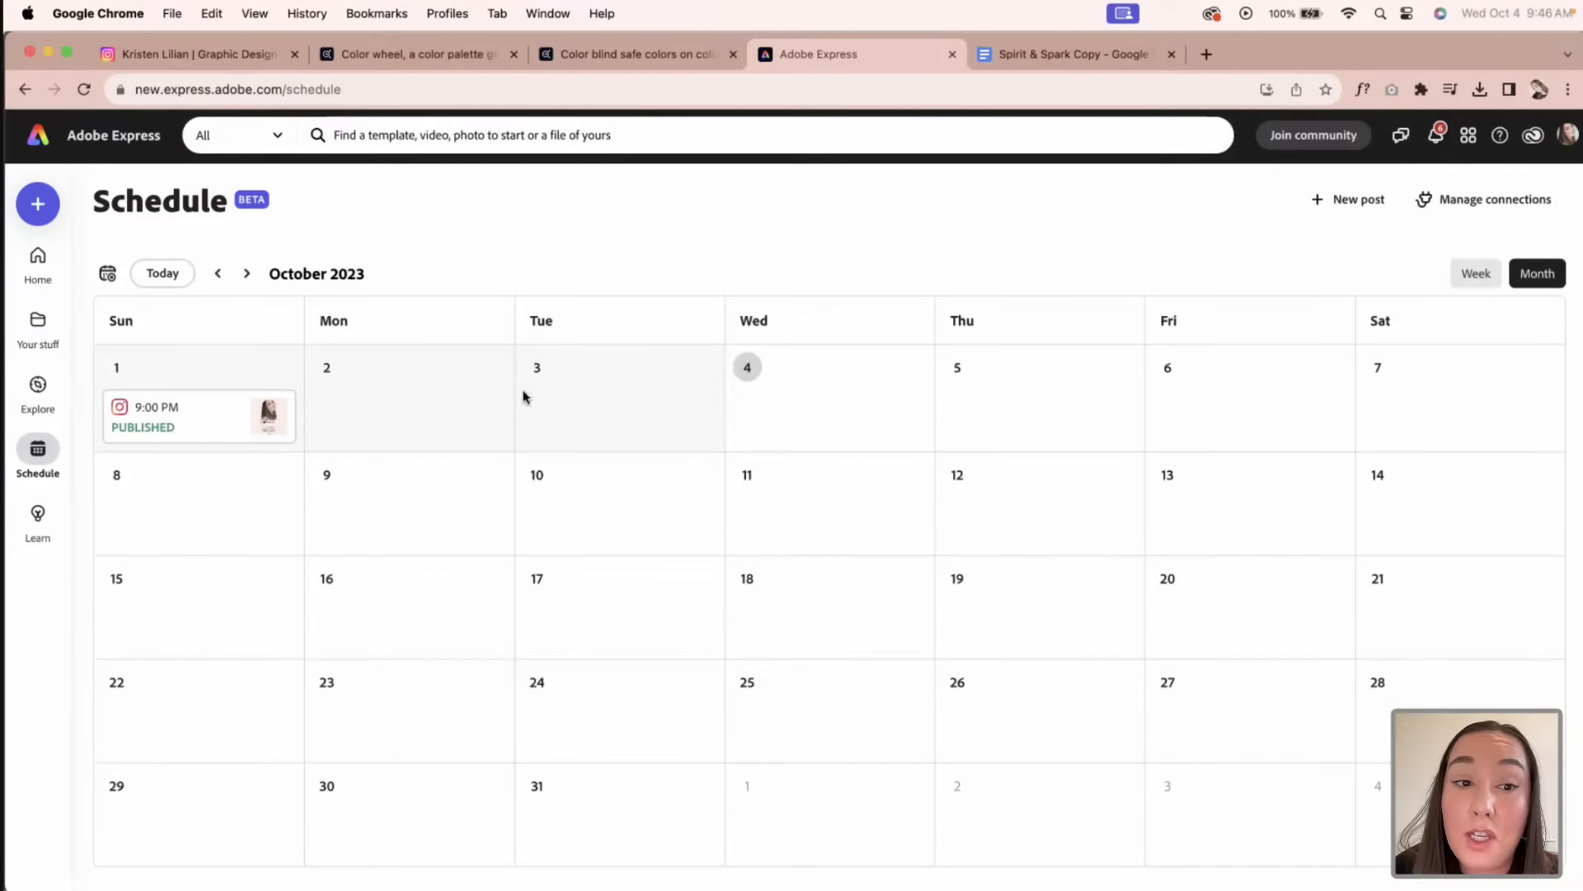
pyautogui.moveTo(777, 385)
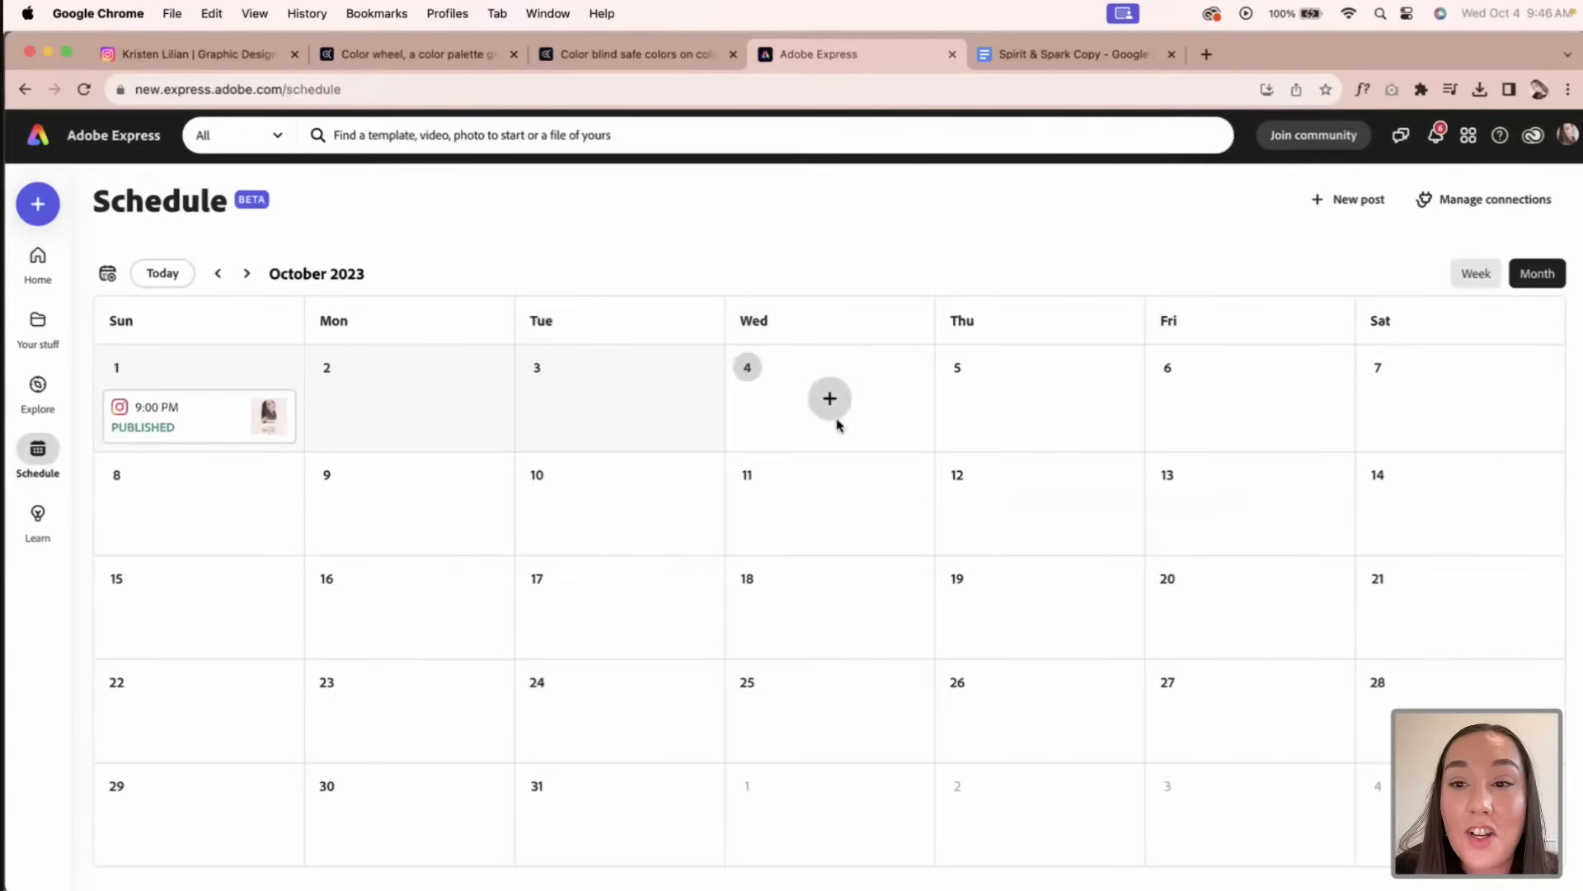
pyautogui.click(830, 399)
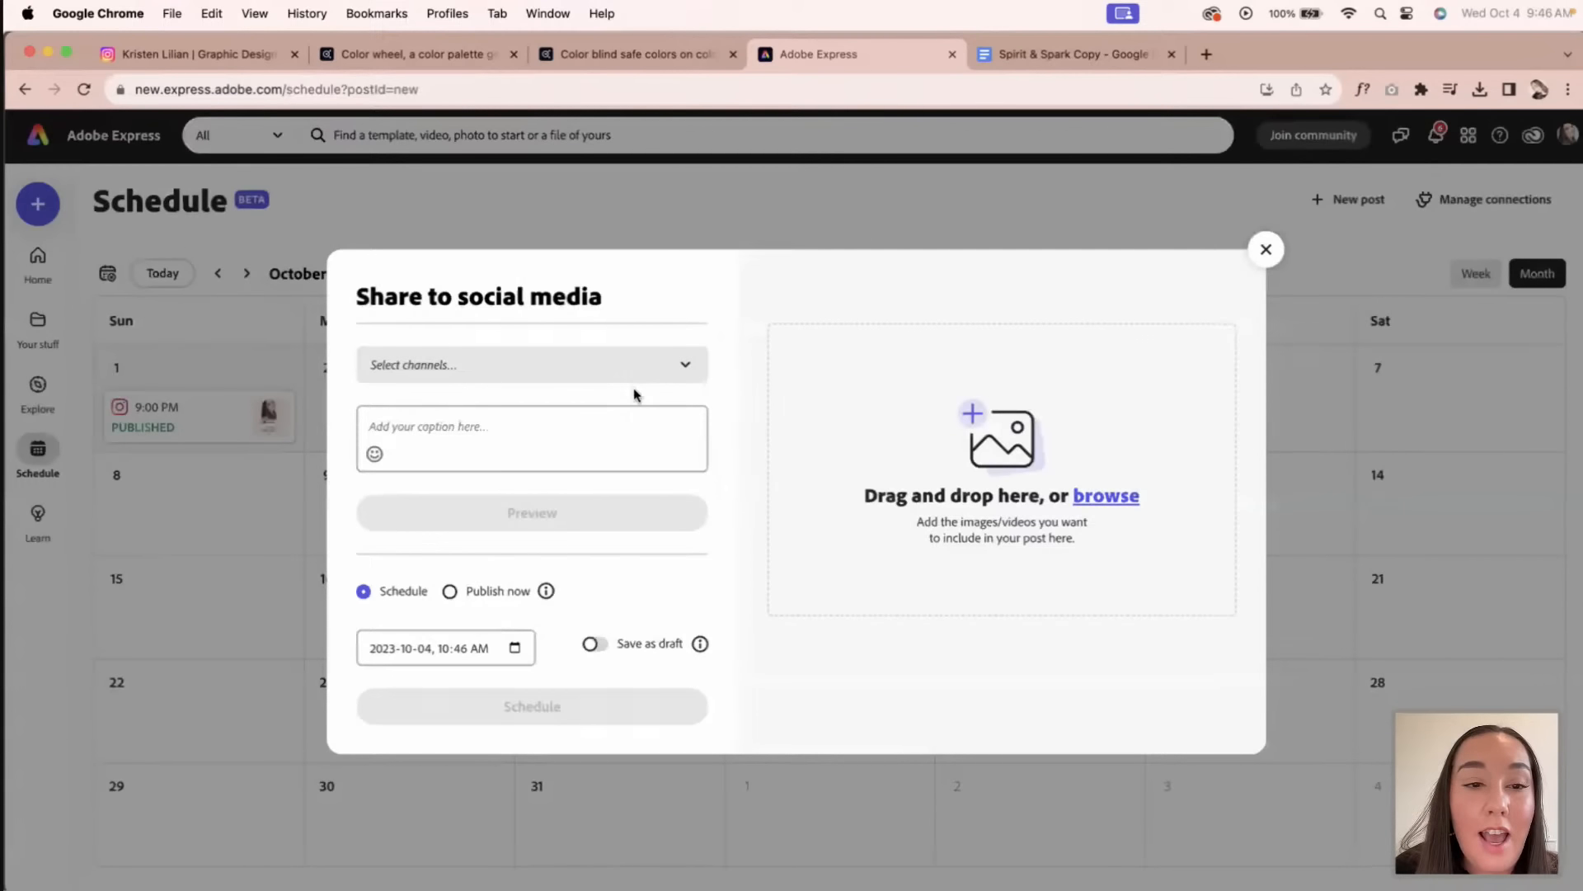
# Step: Choose the connected Instagram account as the channel for the new post
pyautogui.click(484, 367)
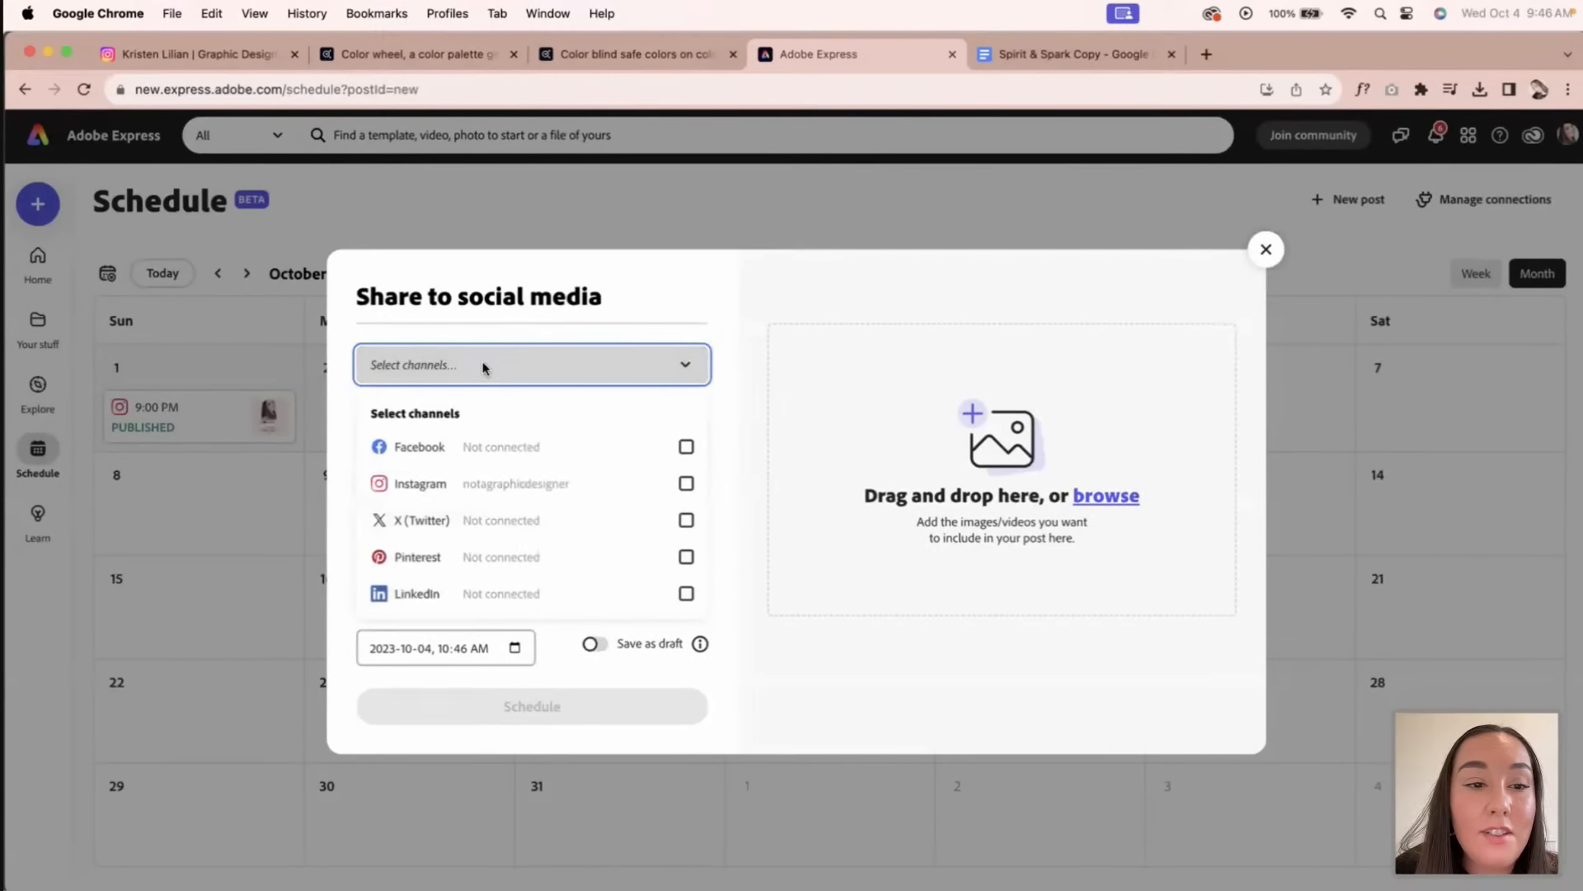
pyautogui.click(685, 486)
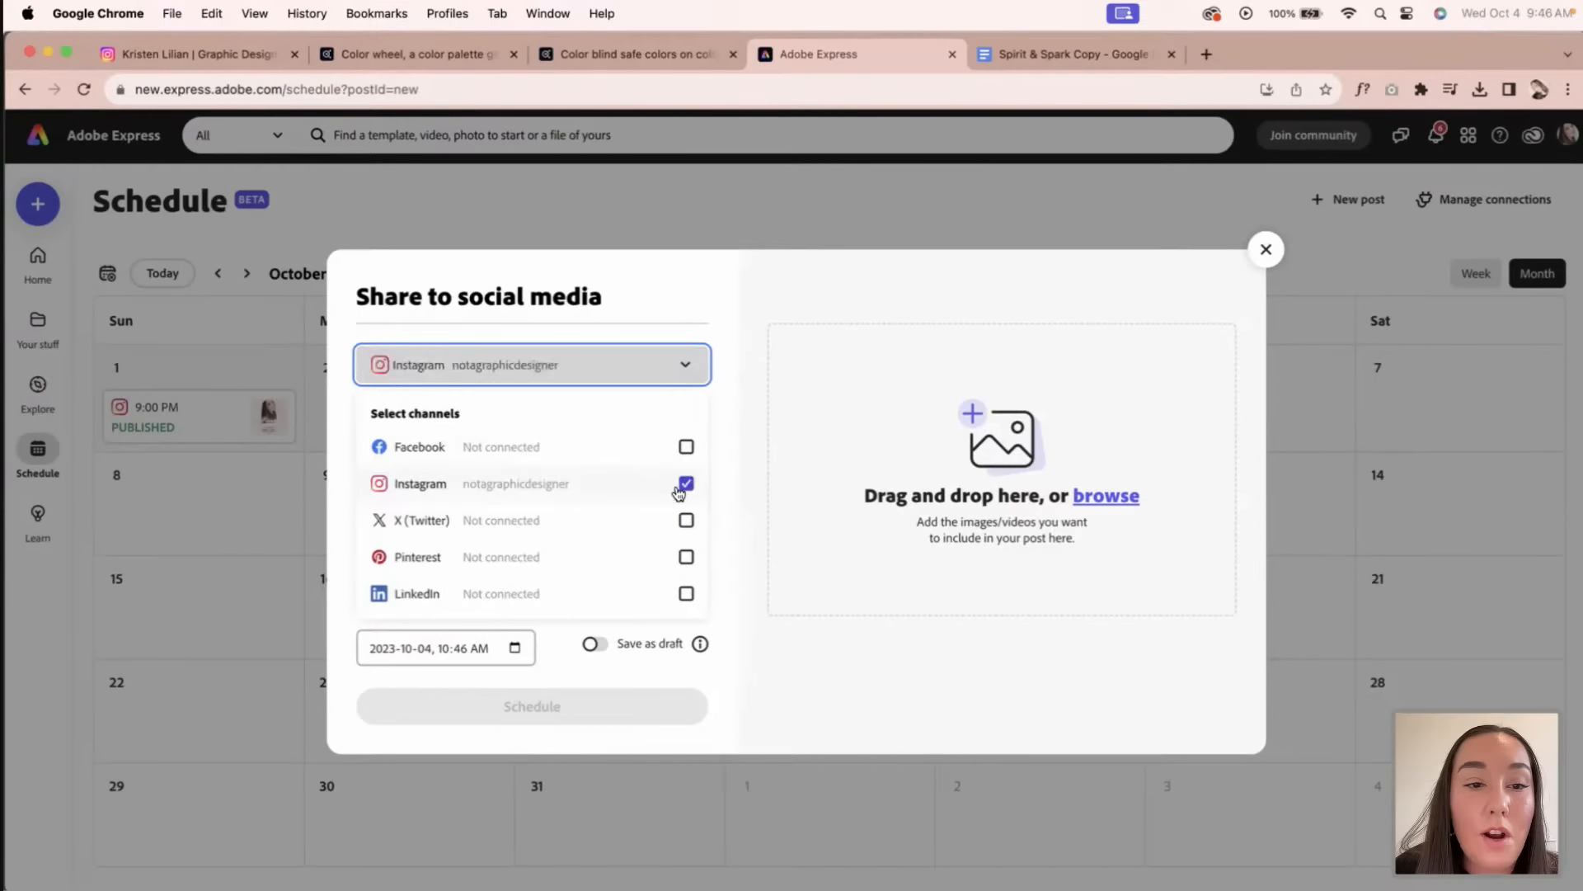
pyautogui.click(735, 406)
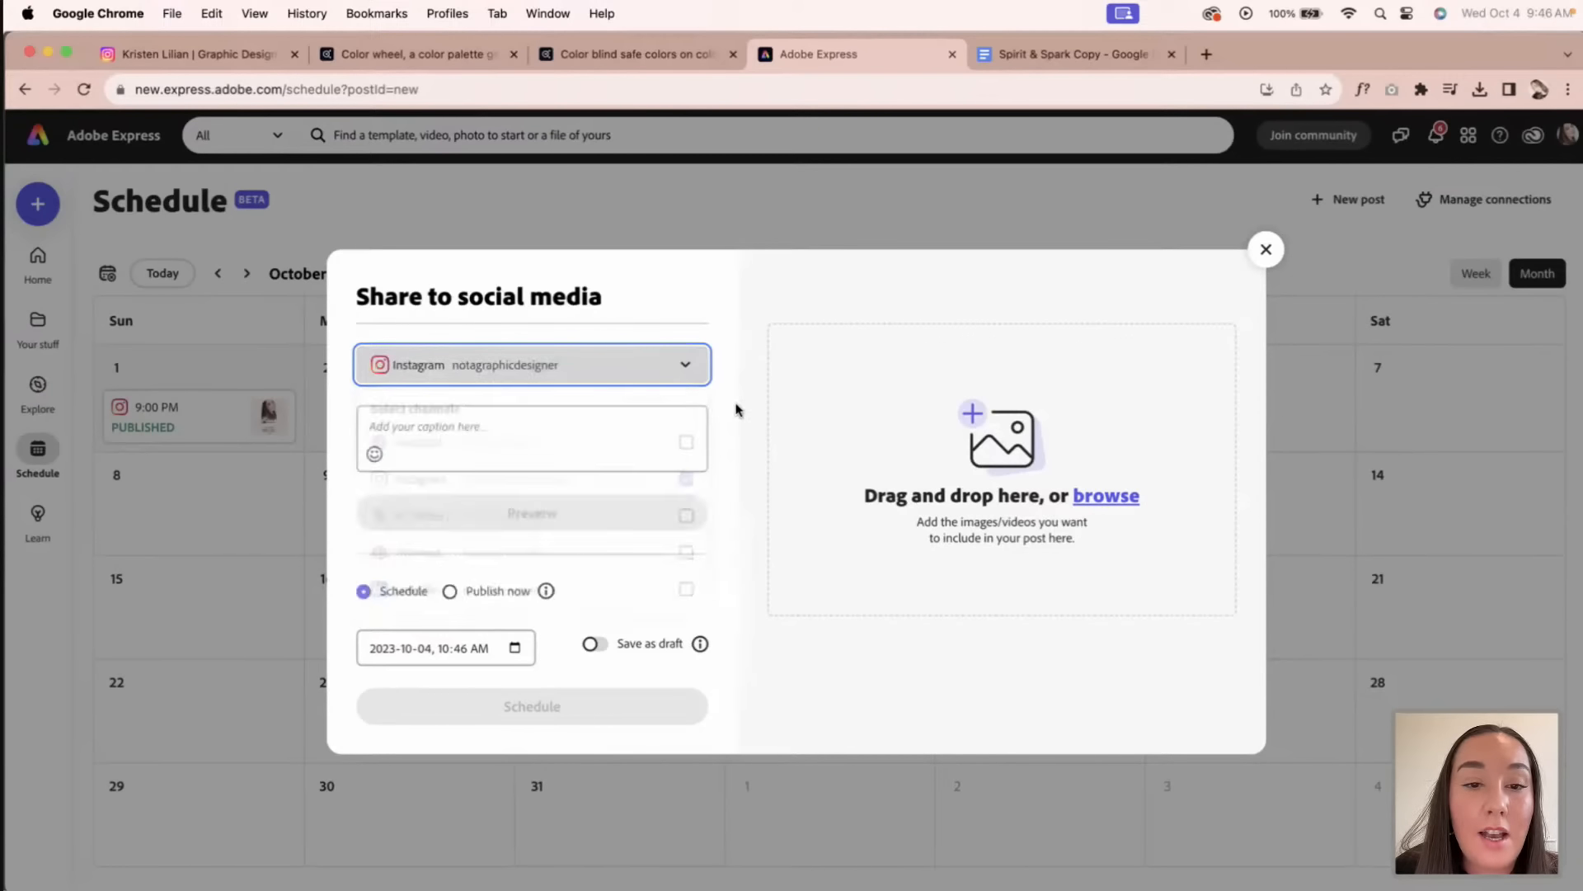
# Step: Copy the mission statement paragraph from the Spirit & Spark Copy document and paste it as the post's caption
pyautogui.click(455, 321)
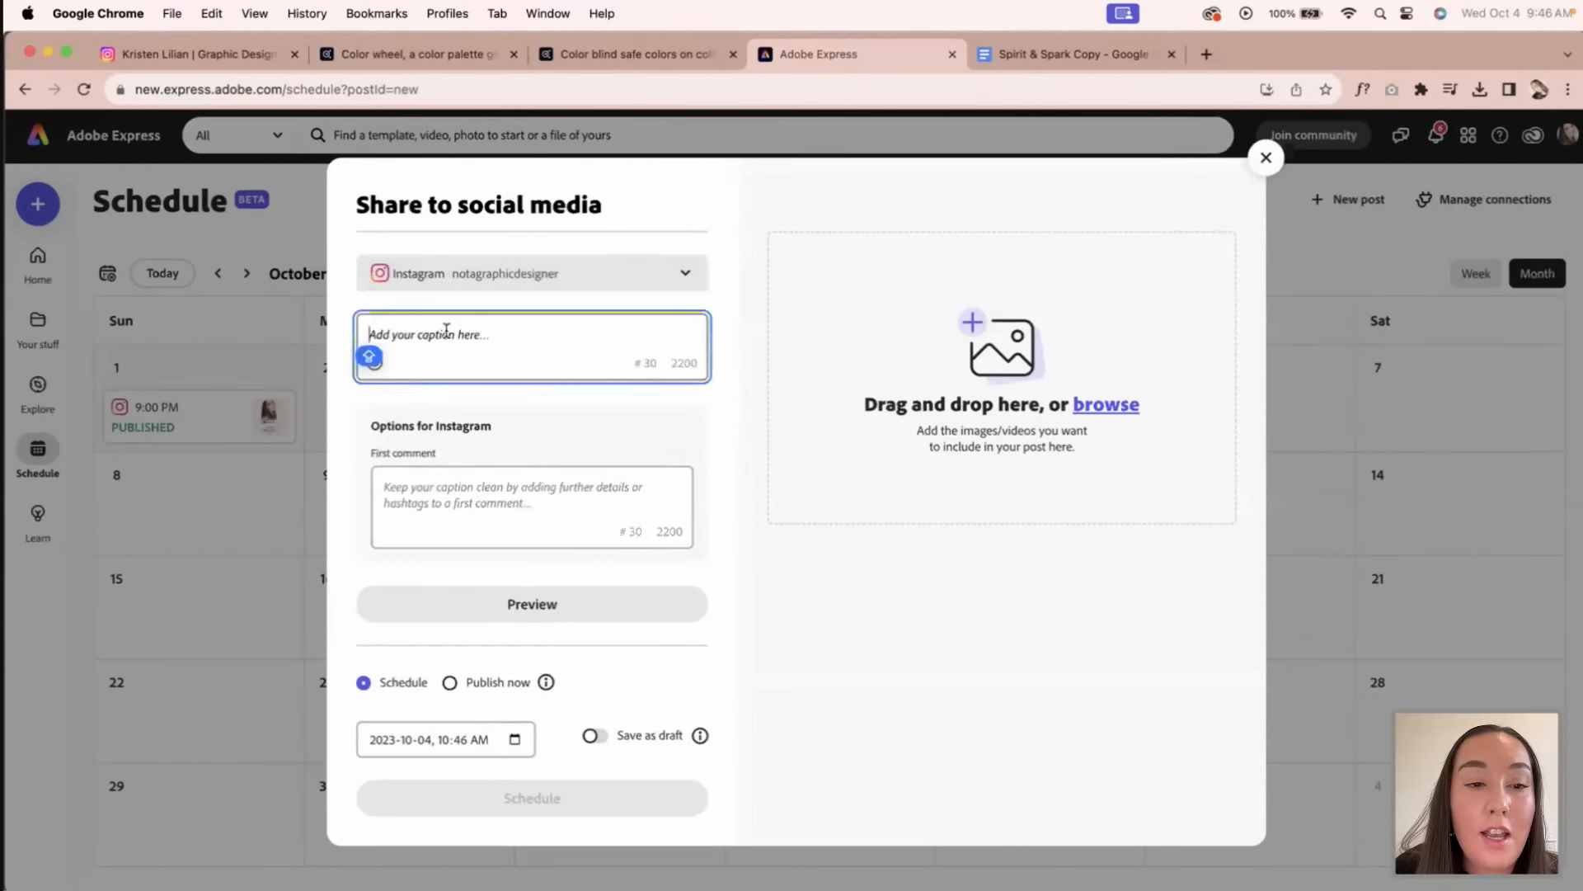
pyautogui.click(997, 51)
pyautogui.moveTo(626, 589); pyautogui.dragTo(394, 558)
pyautogui.press('cmd+c')
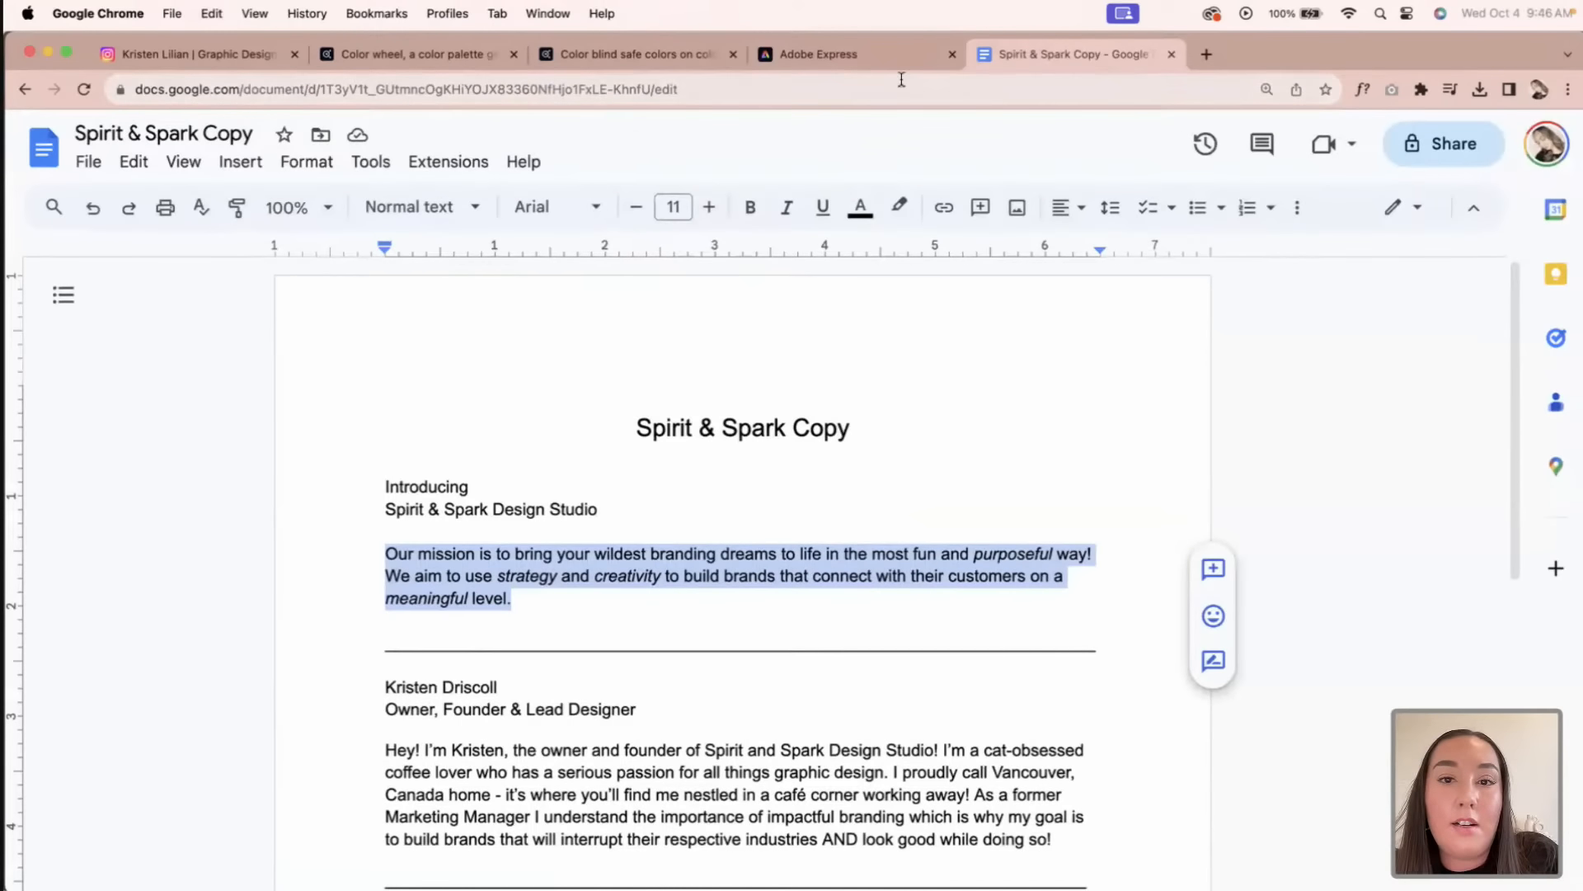
pyautogui.click(876, 57)
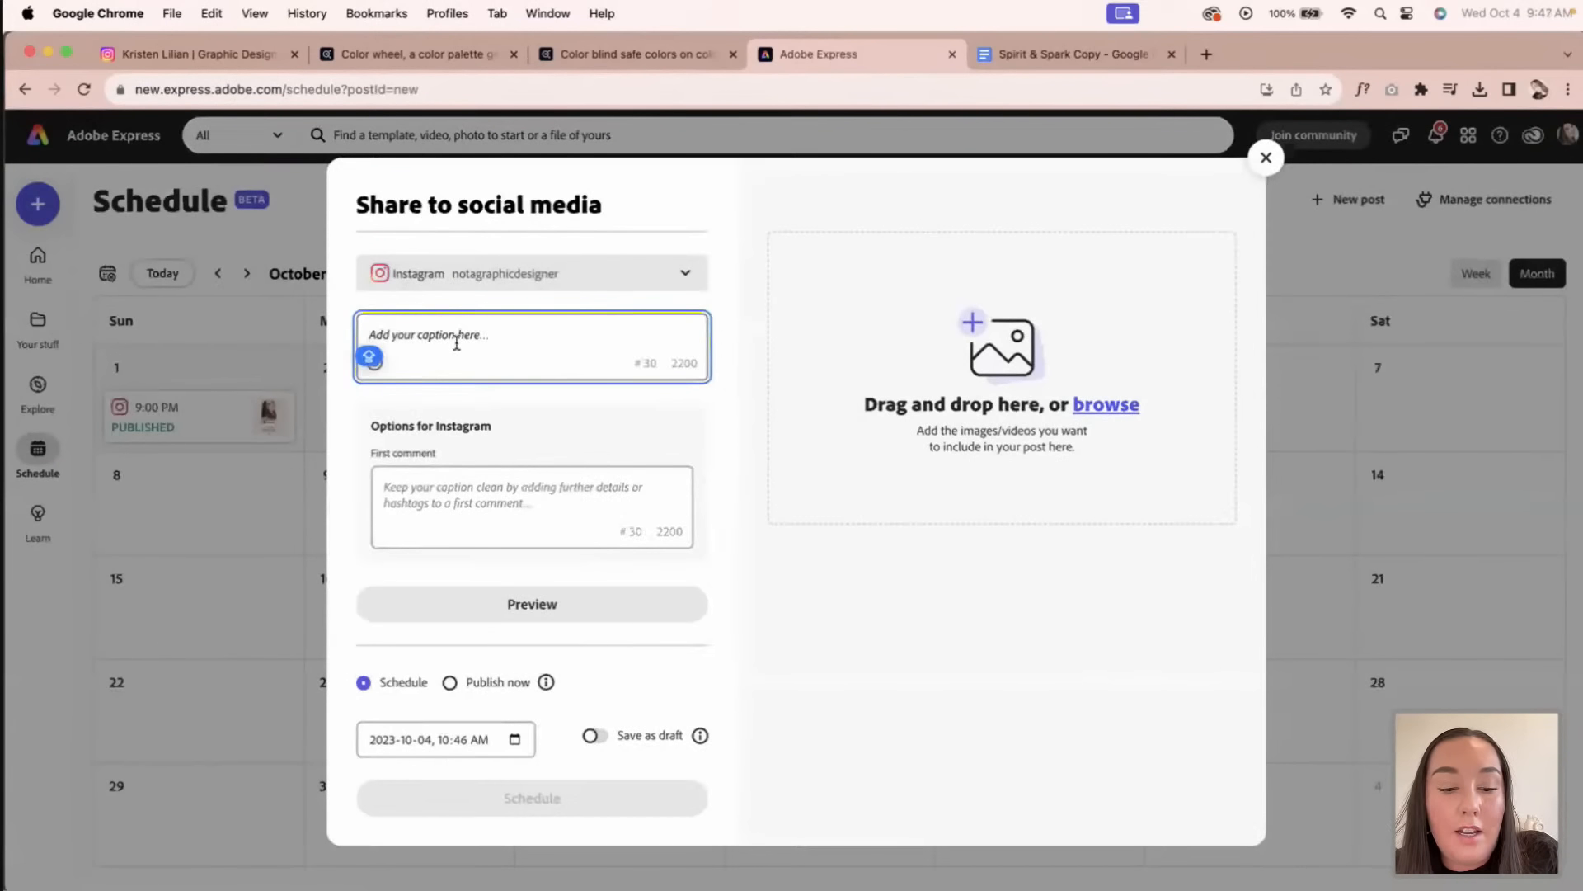
pyautogui.press('cmd+v')
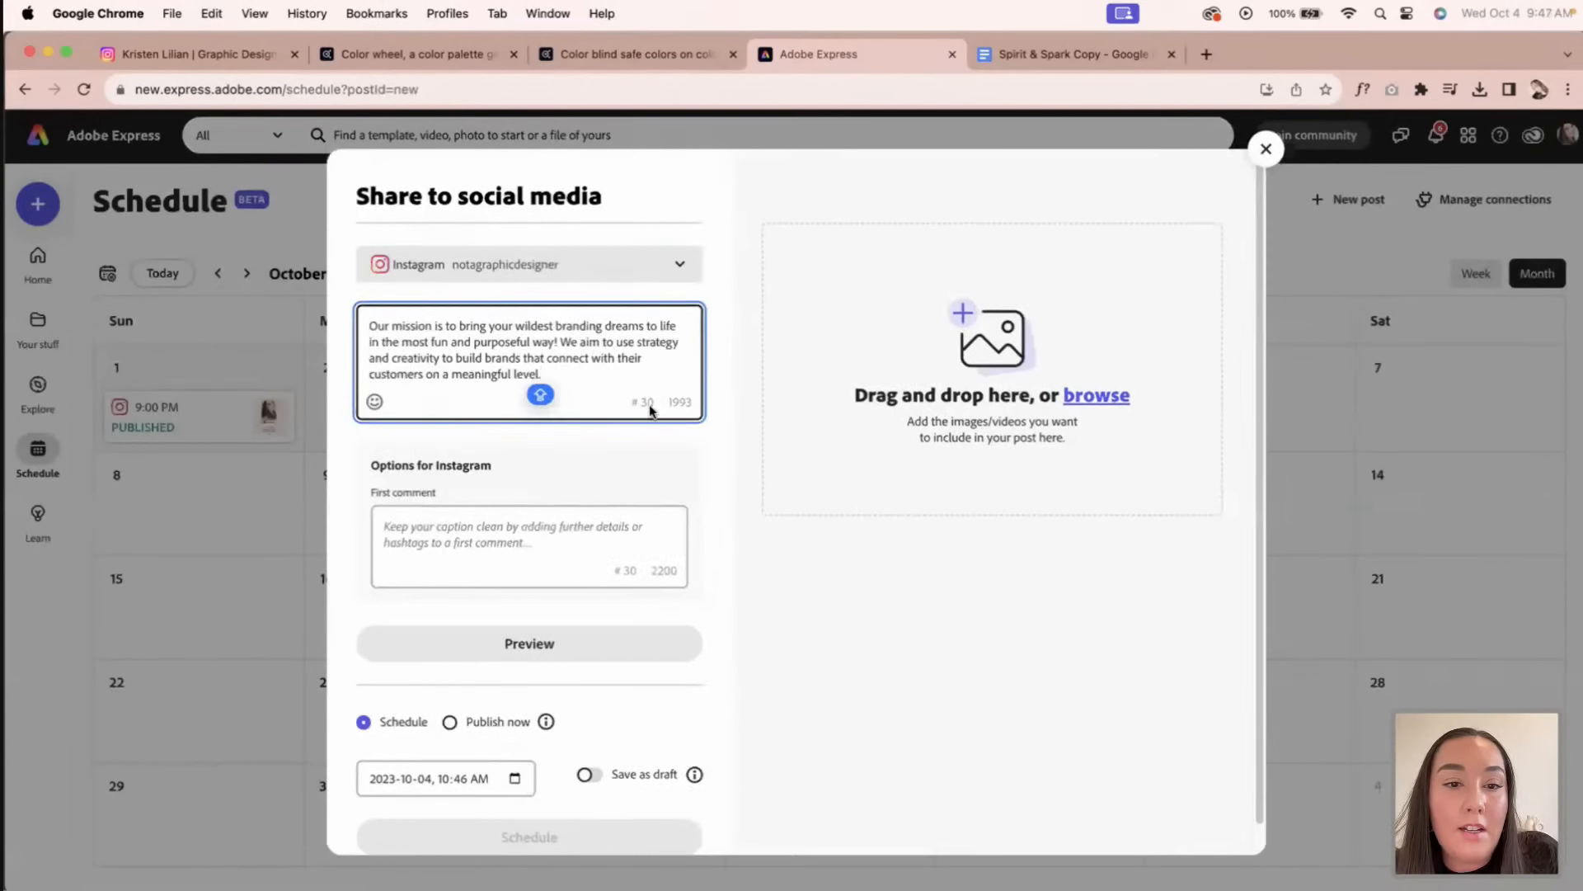
# Step: Add a hand emoji at the end of the caption and a sparkles emoji at its beginning
pyautogui.click(375, 402)
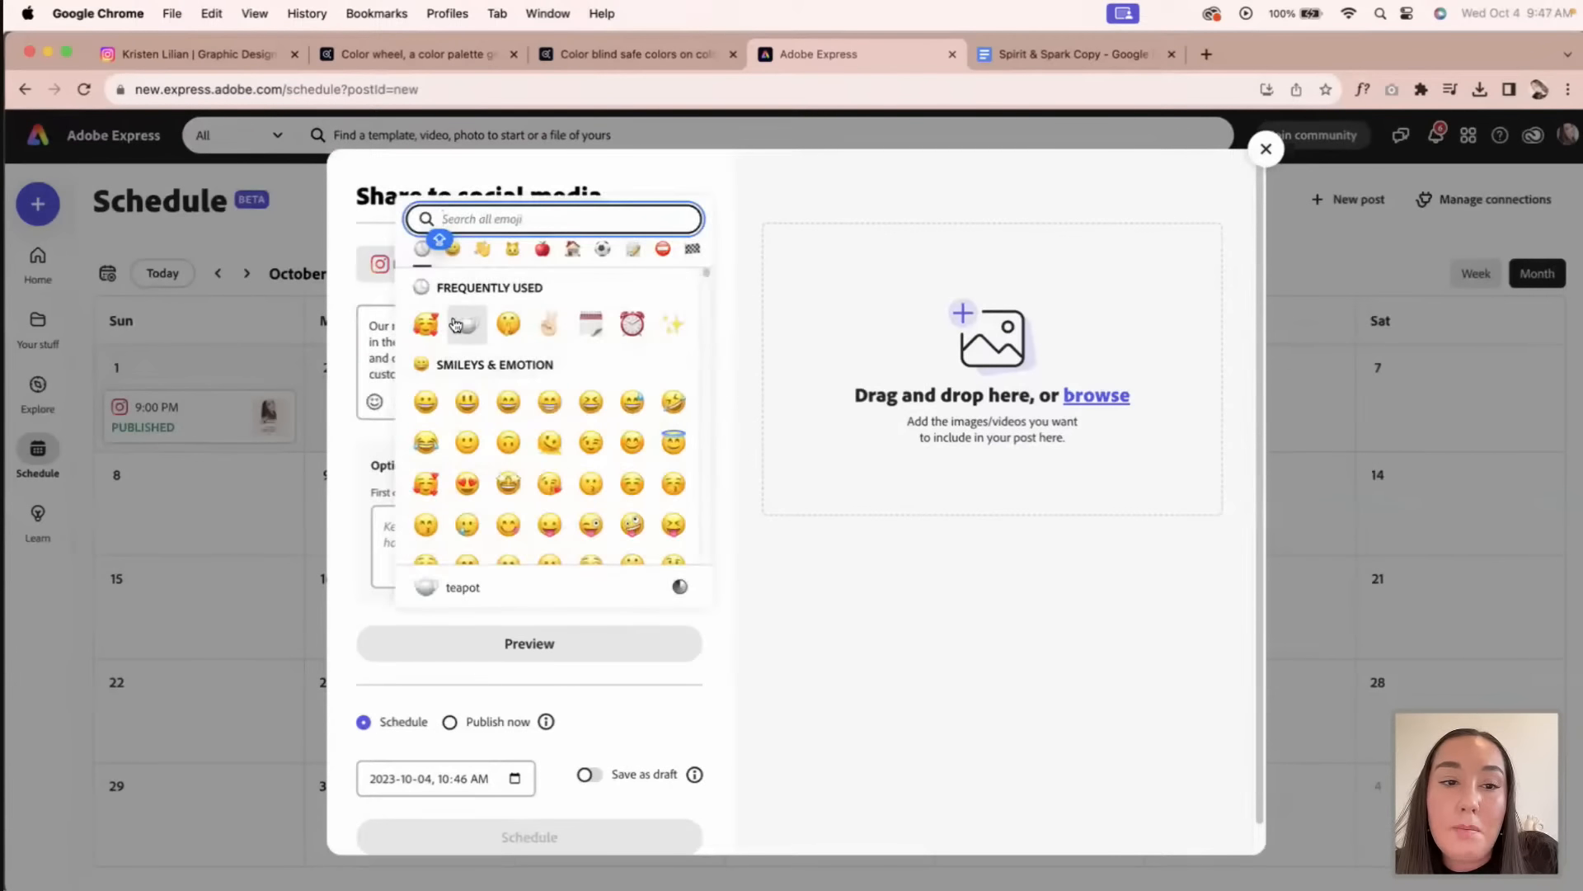
pyautogui.click(538, 326)
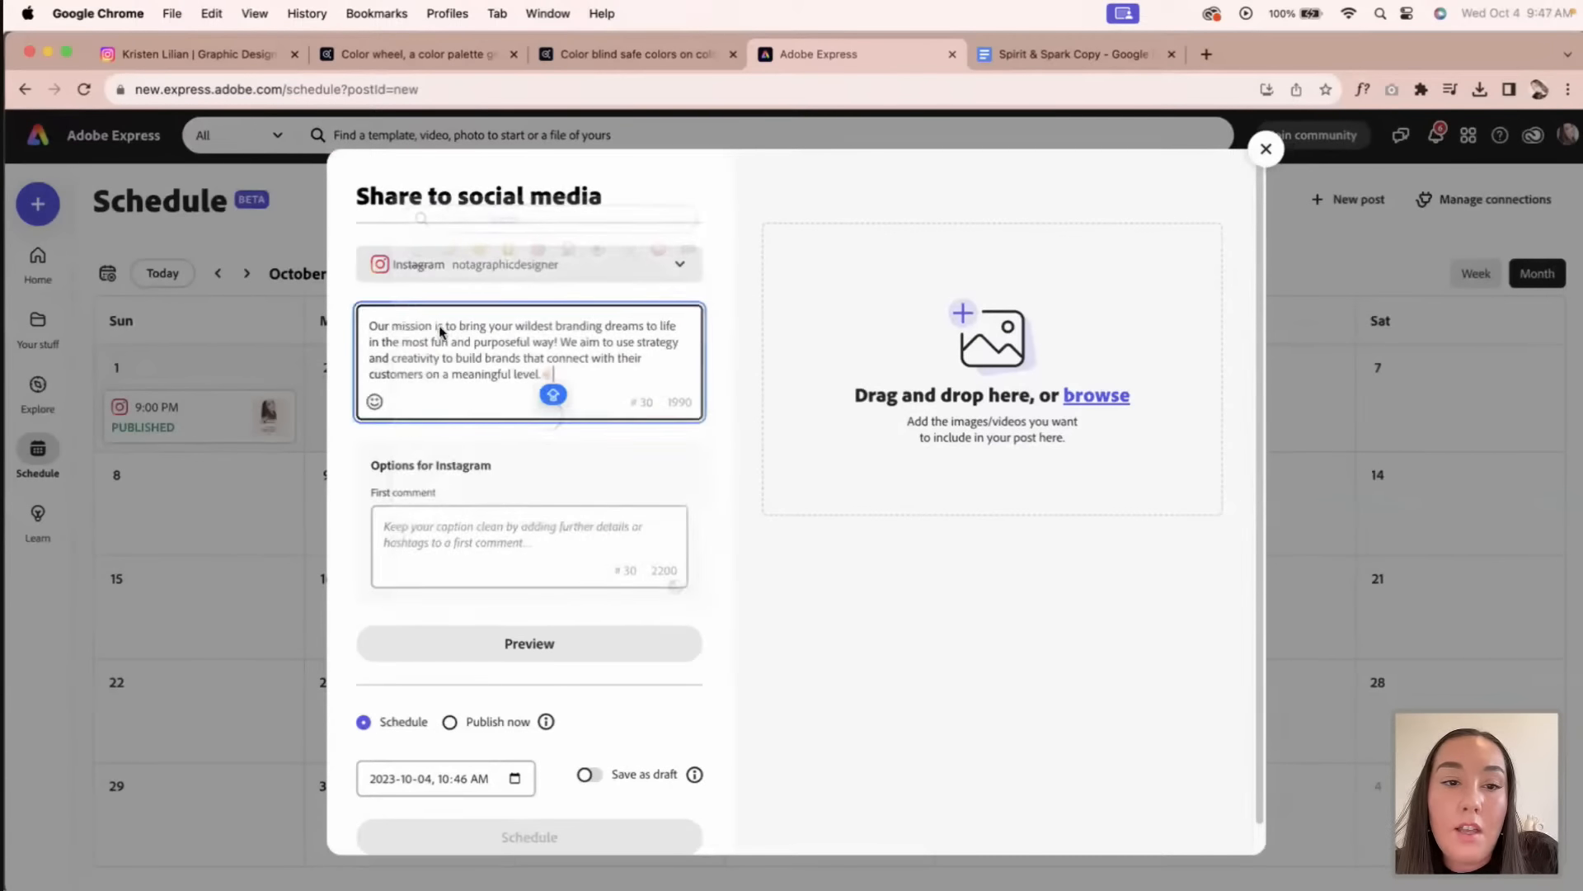
pyautogui.click(375, 404)
pyautogui.click(669, 323)
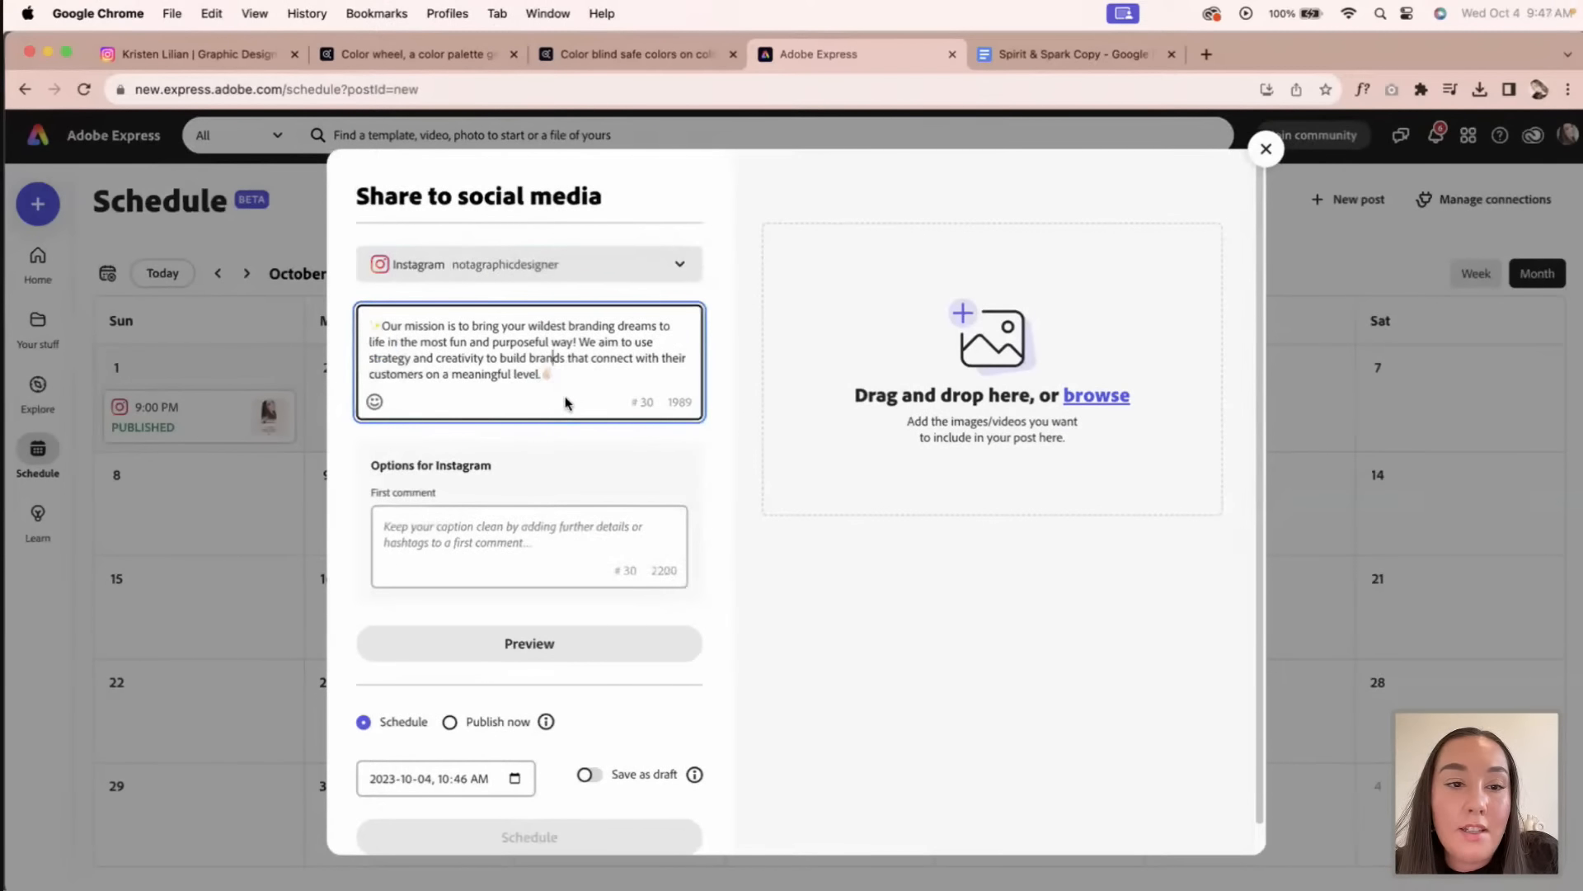
# Step: Append the hashtag #adobelive to the end of the caption
pyautogui.click(459, 582)
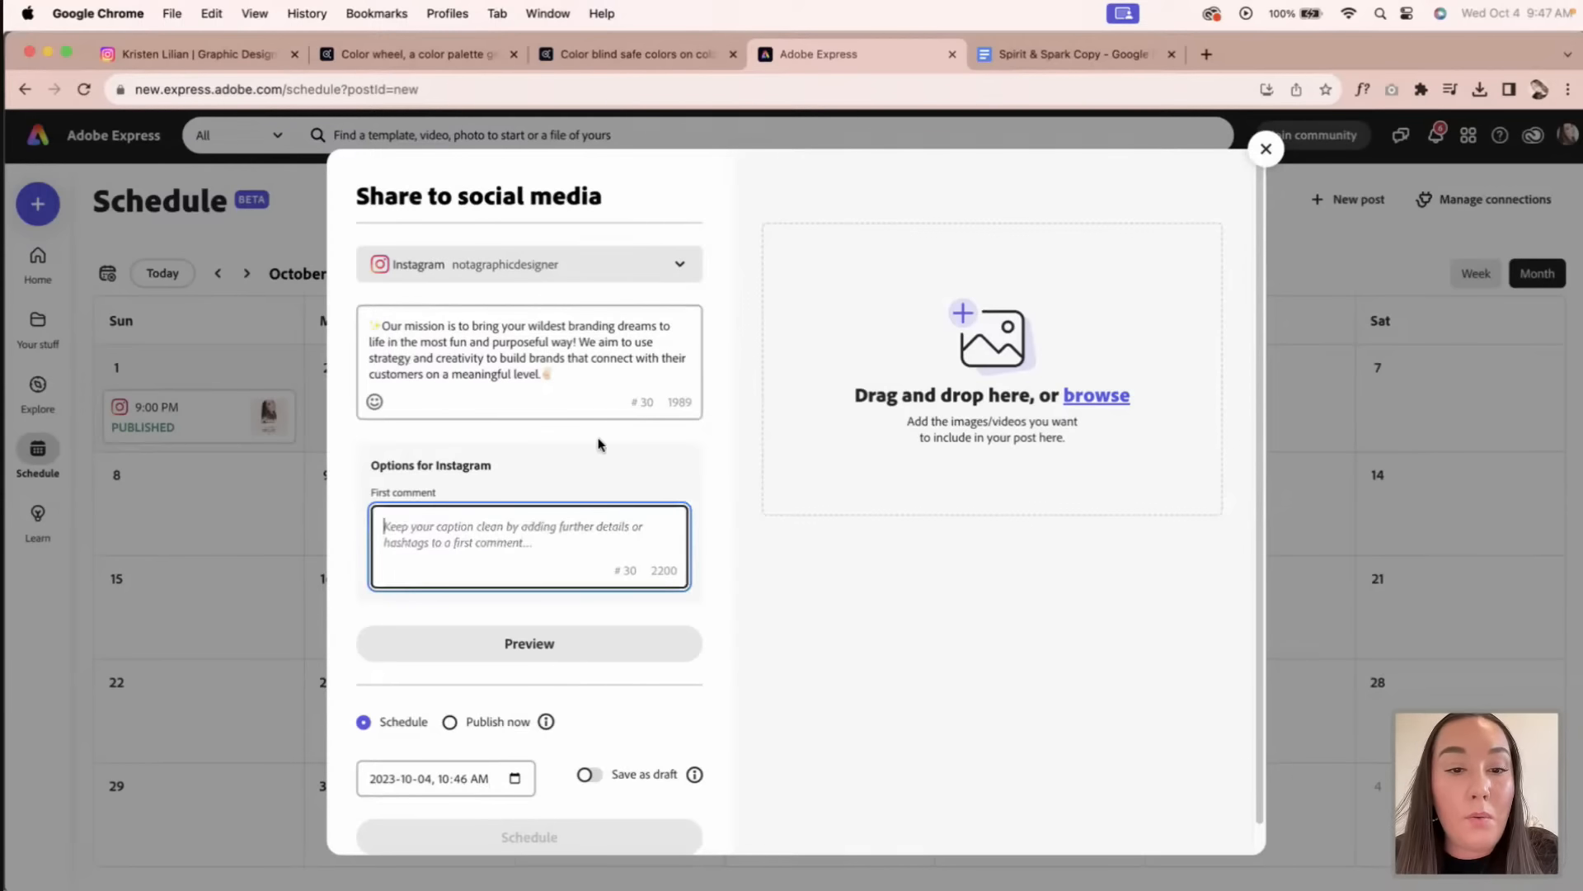
pyautogui.click(586, 380)
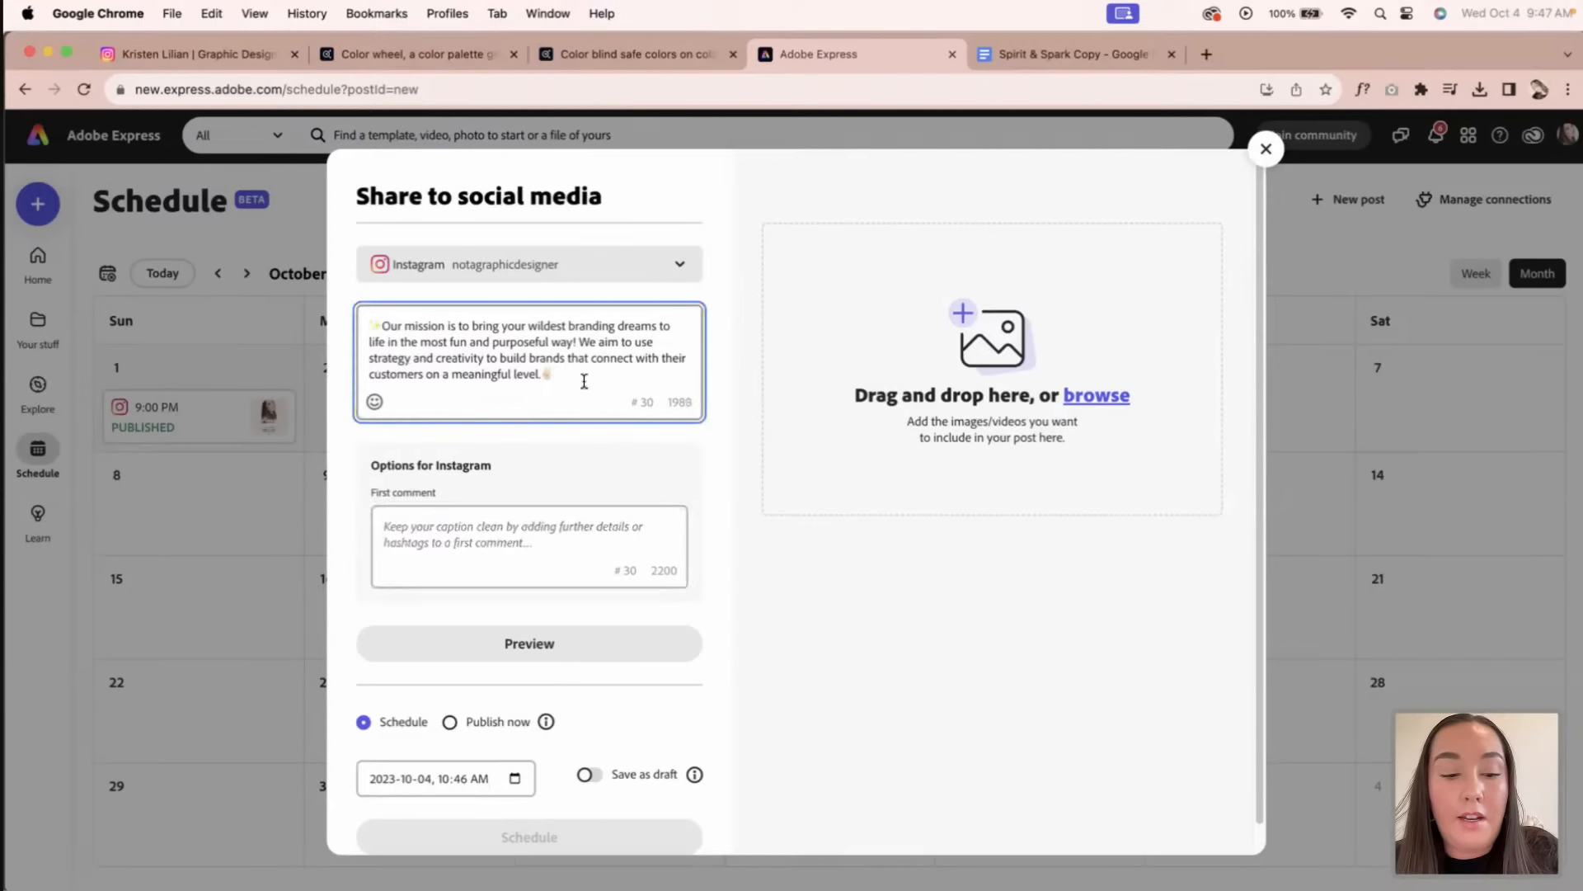
pyautogui.write('#adobelive')
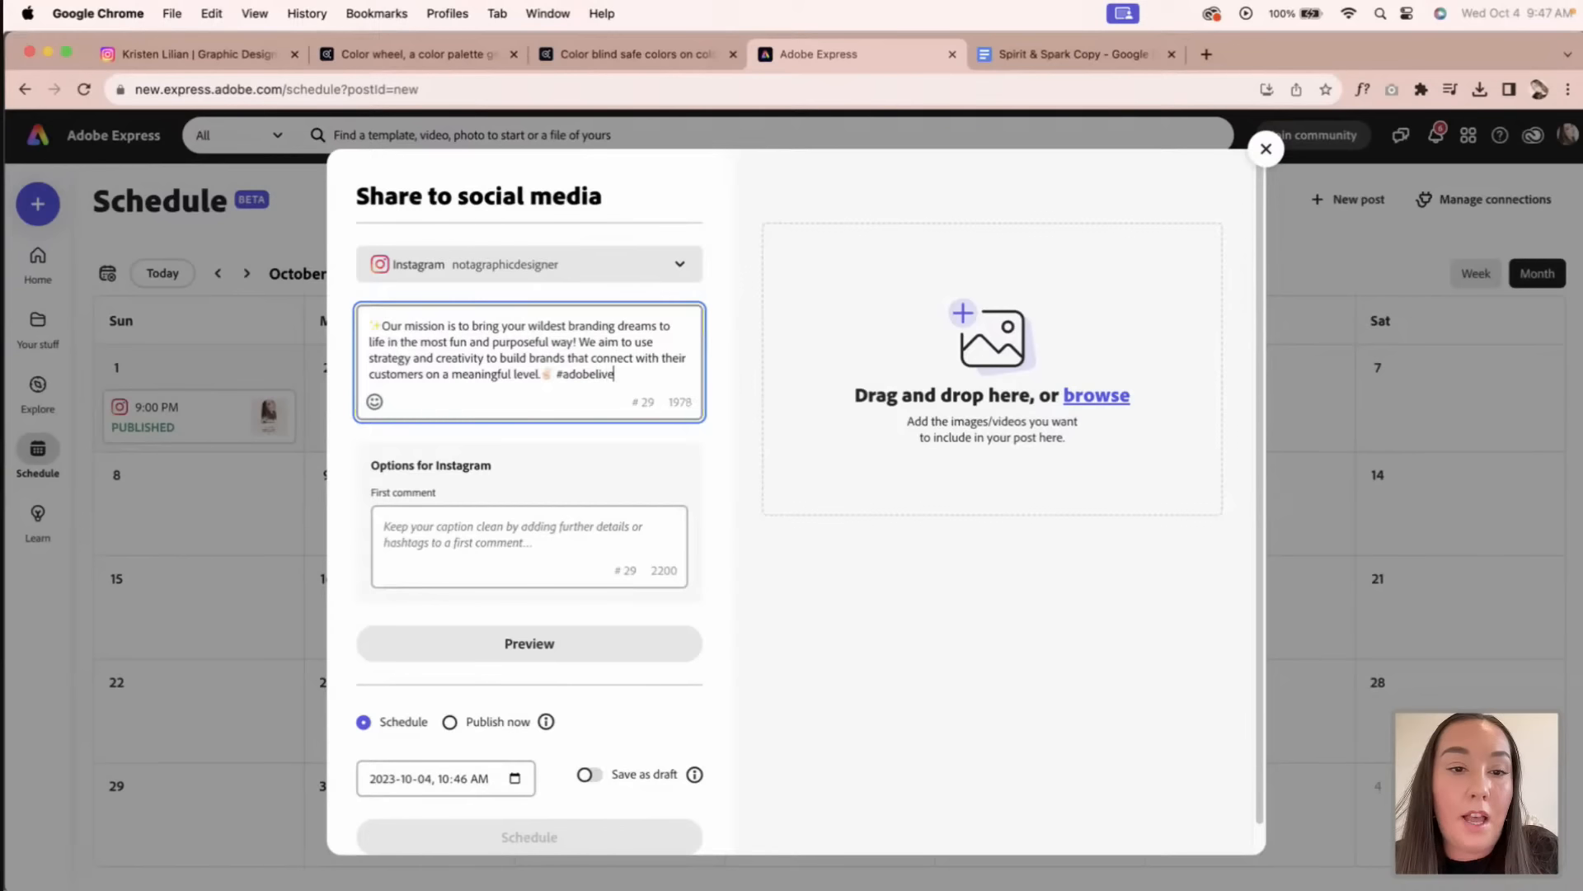
# Step: Preview how the Instagram post looks with its caption
pyautogui.scroll(-1, 601, 493)
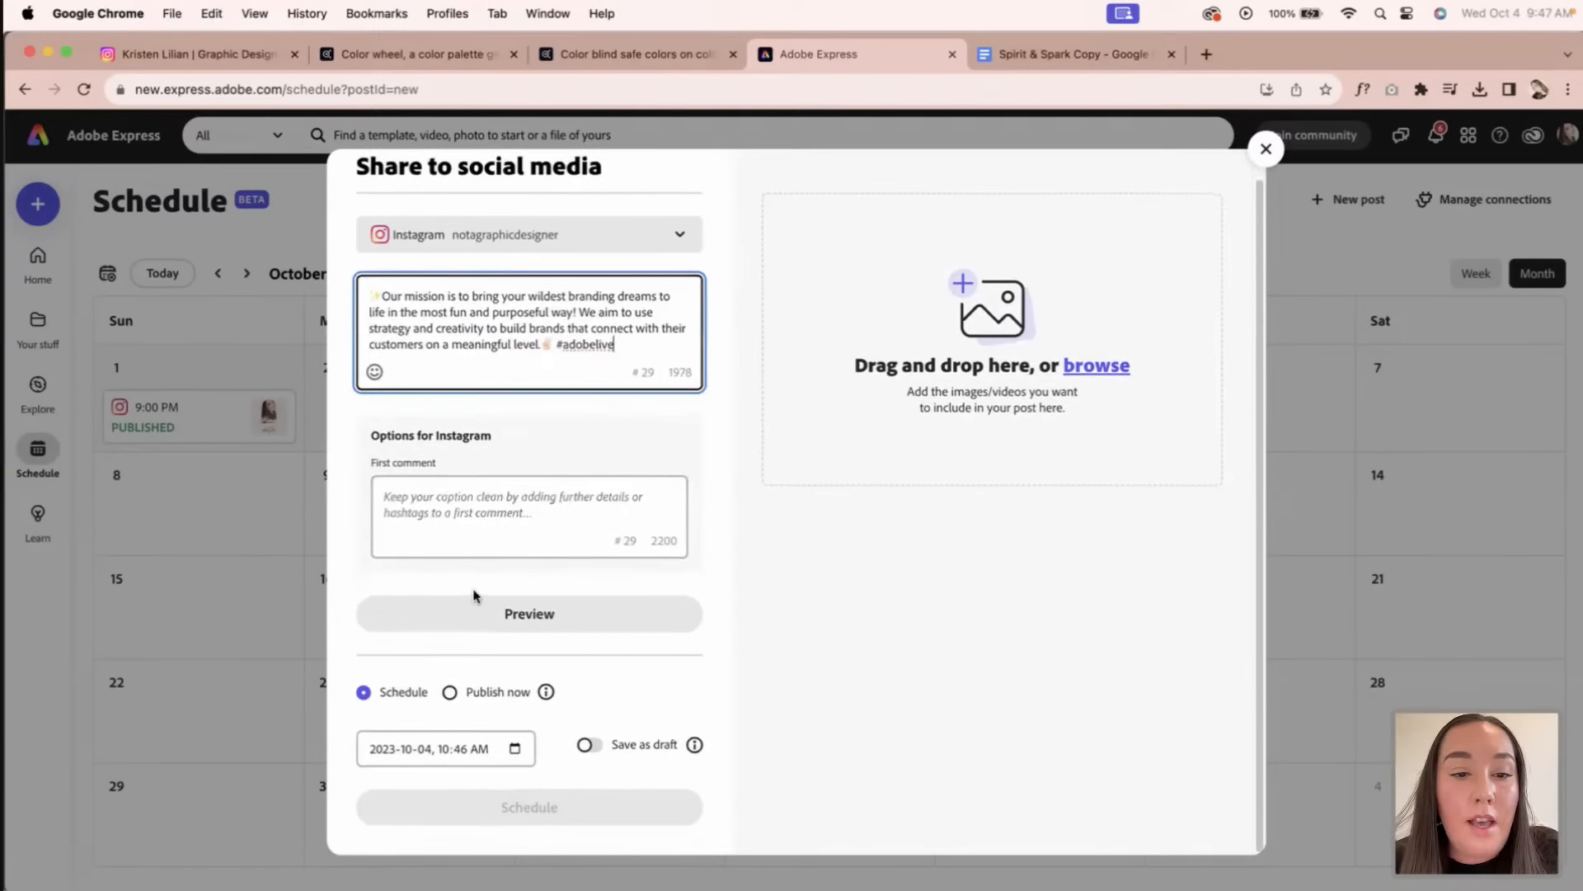
pyautogui.click(552, 575)
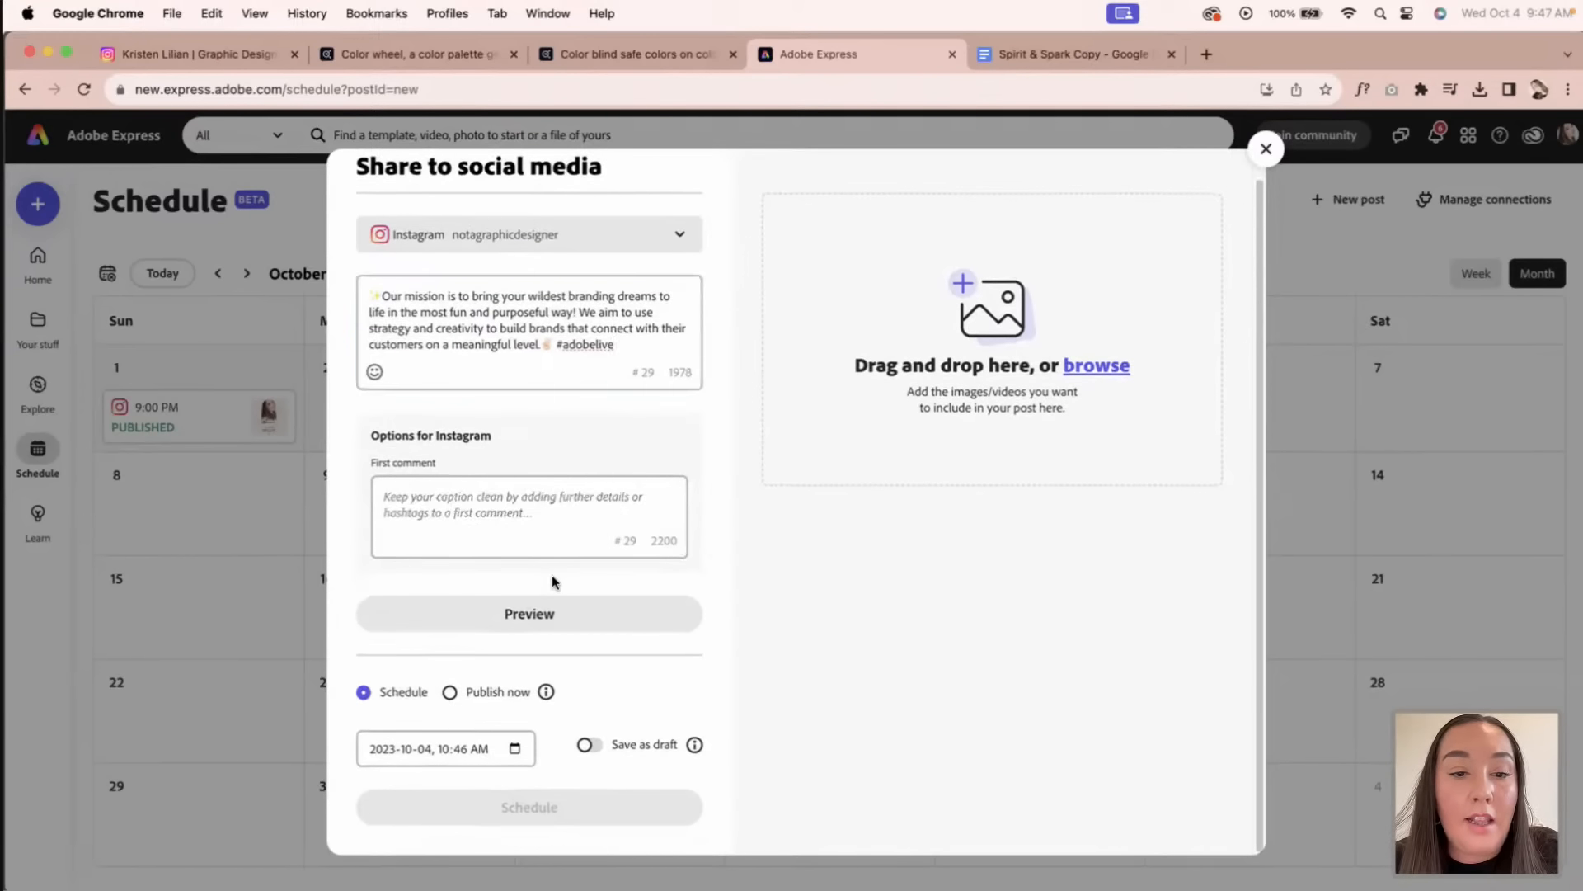
pyautogui.click(551, 618)
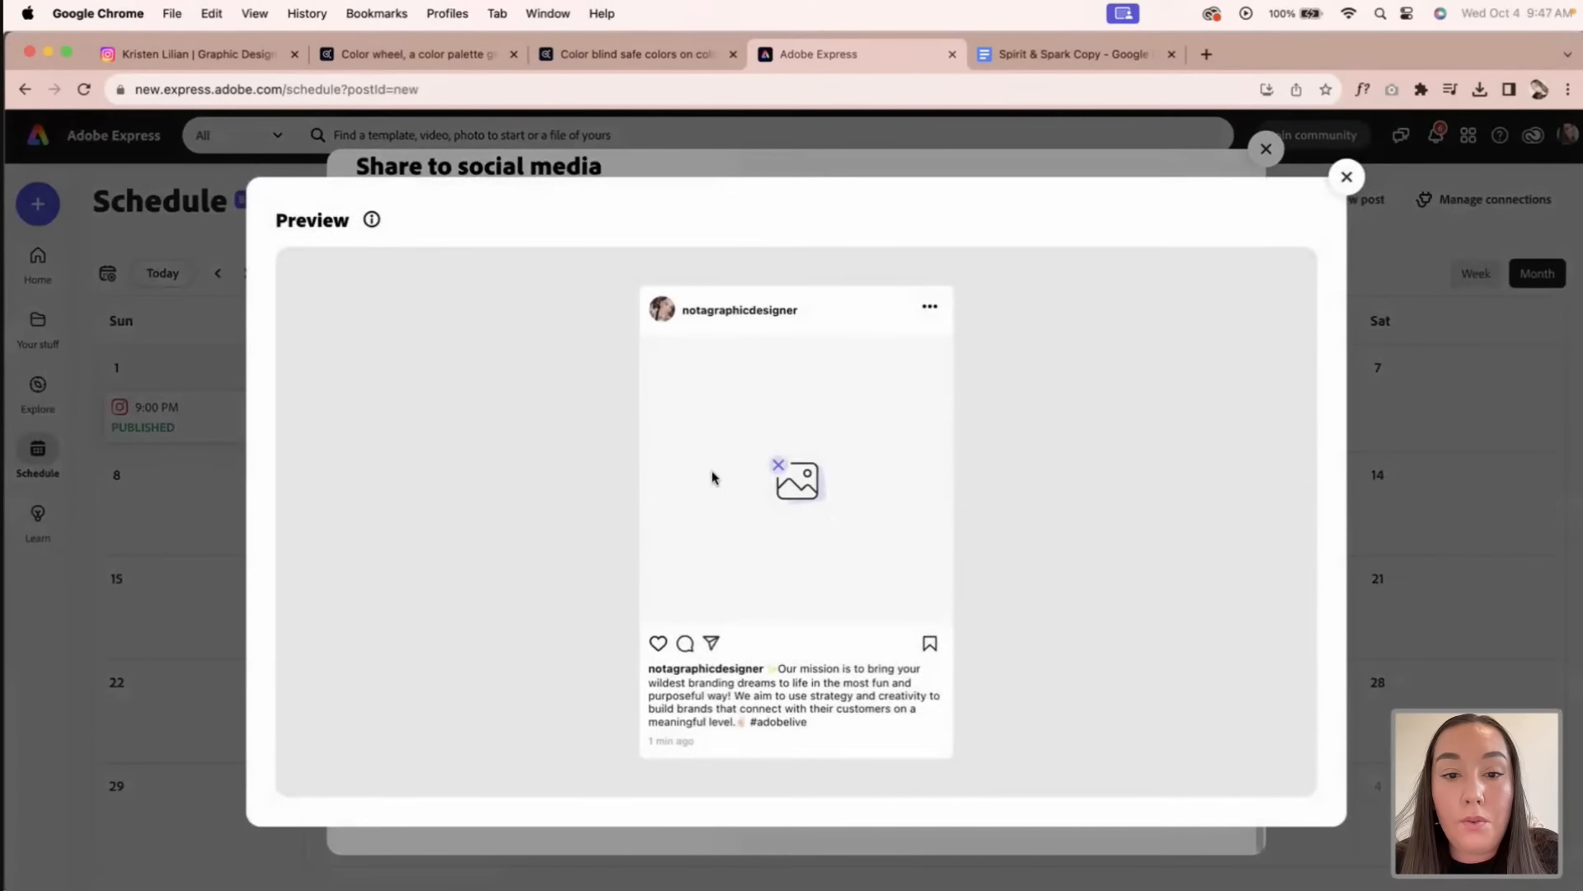
pyautogui.click(1345, 177)
pyautogui.scroll(1, 754, 416)
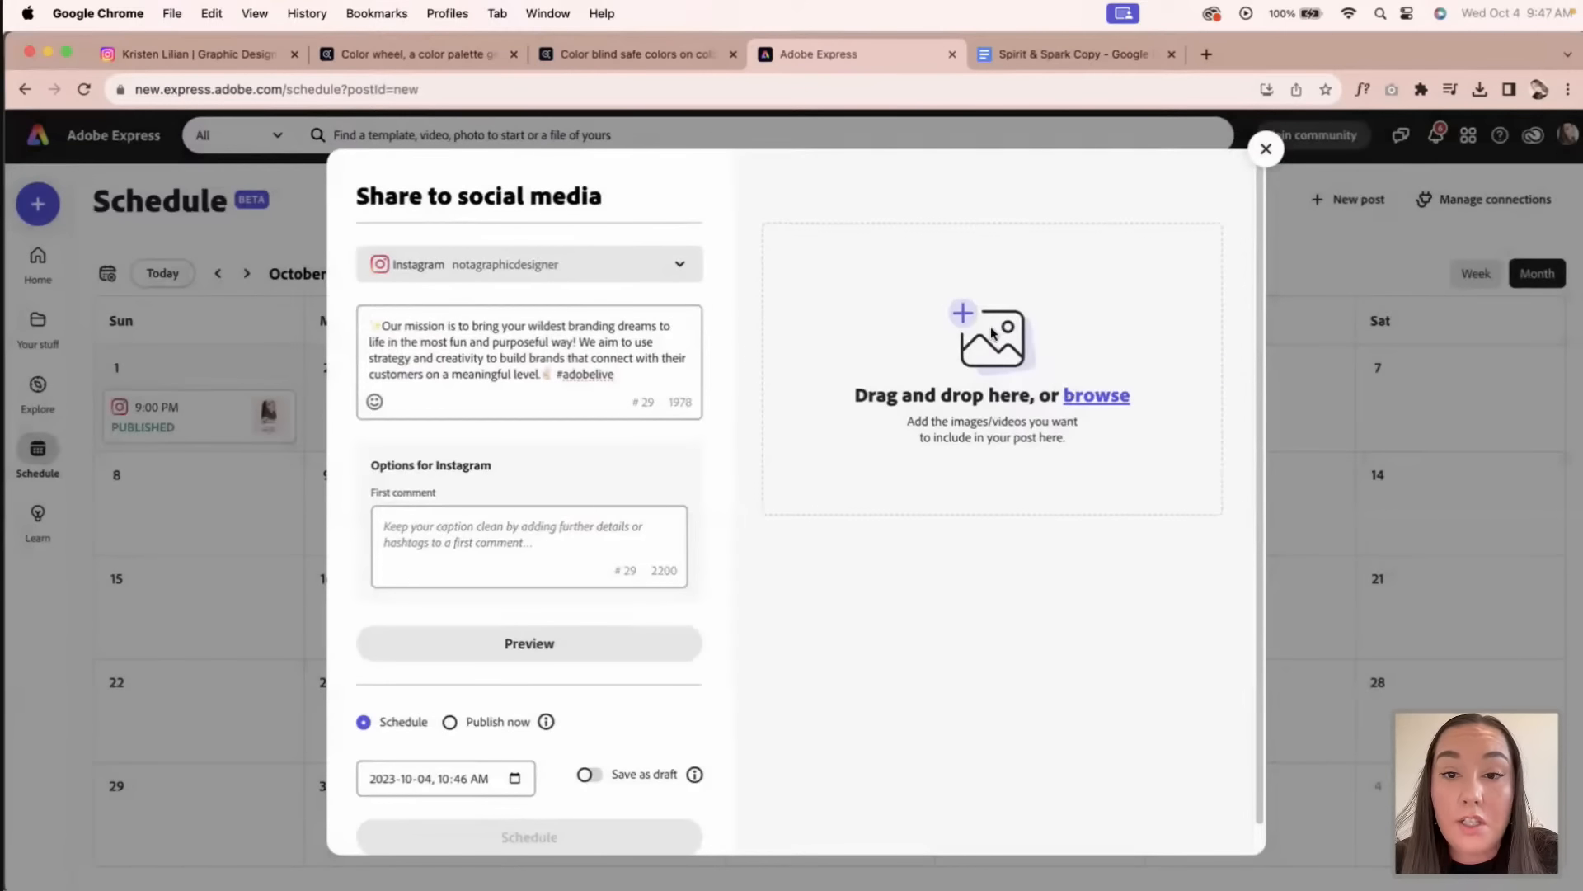
pyautogui.click(1094, 397)
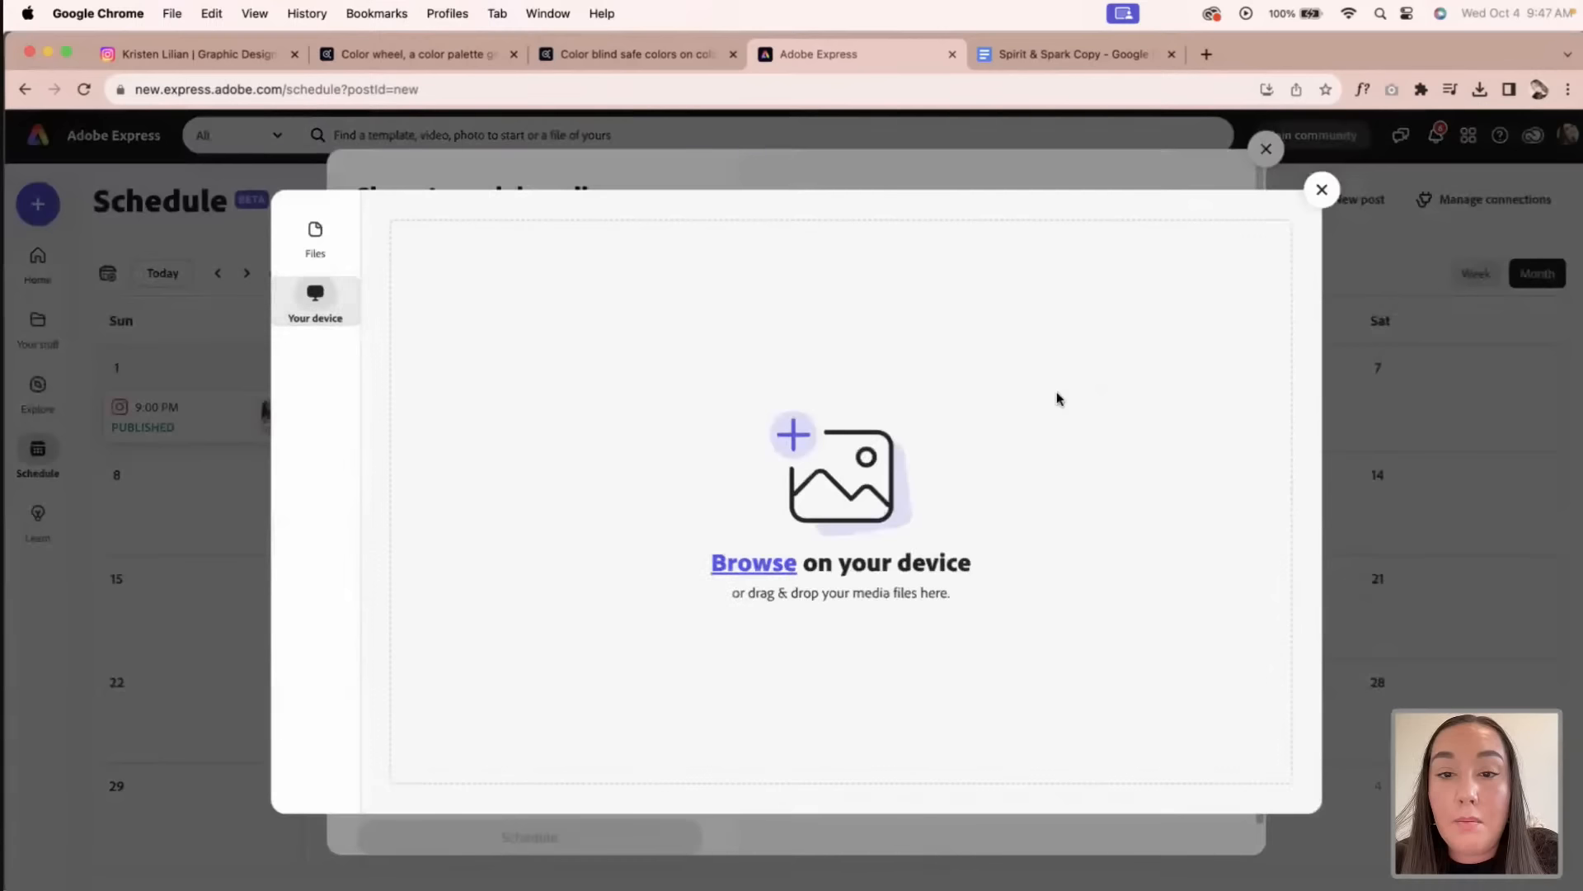
pyautogui.click(755, 565)
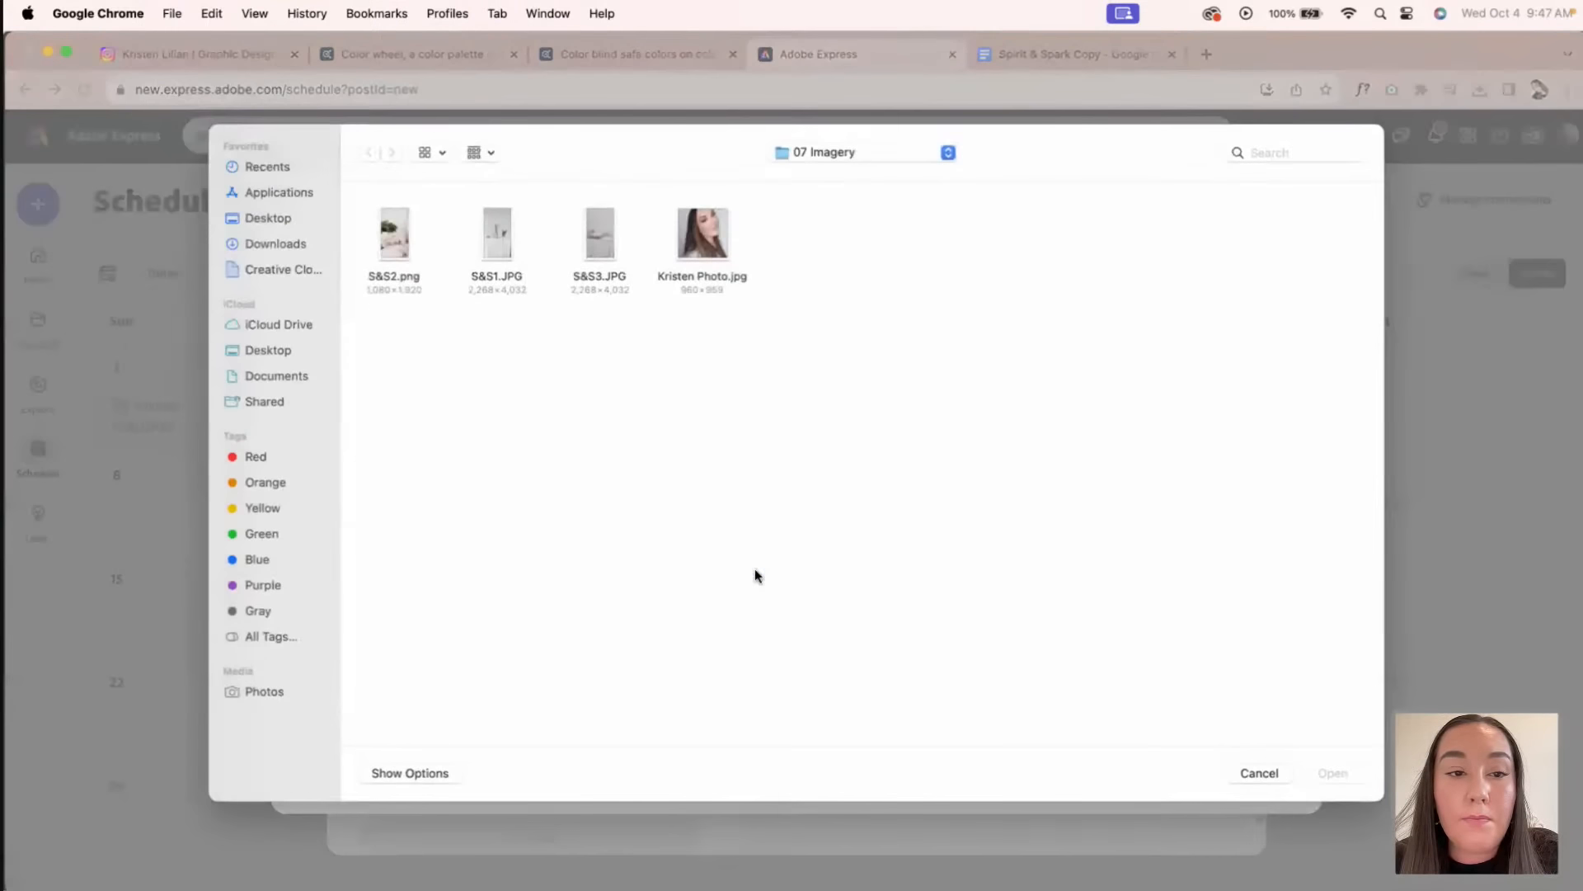
pyautogui.click(1263, 778)
pyautogui.click(1318, 189)
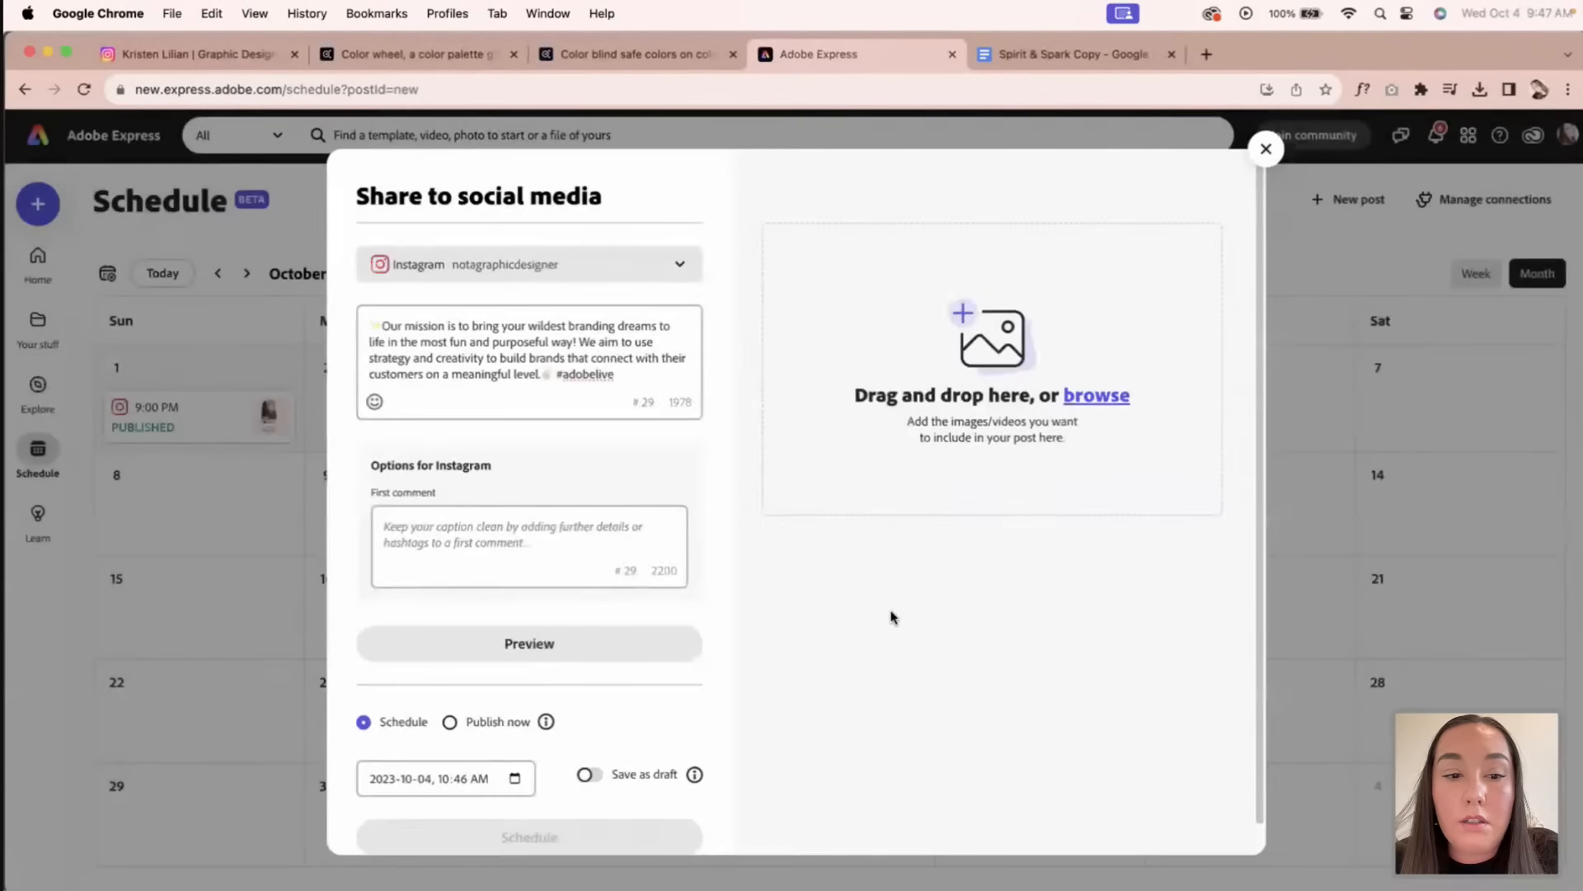
pyautogui.scroll(-1, 750, 470)
pyautogui.scroll(1, 912, 244)
pyautogui.scroll(-1, 720, 394)
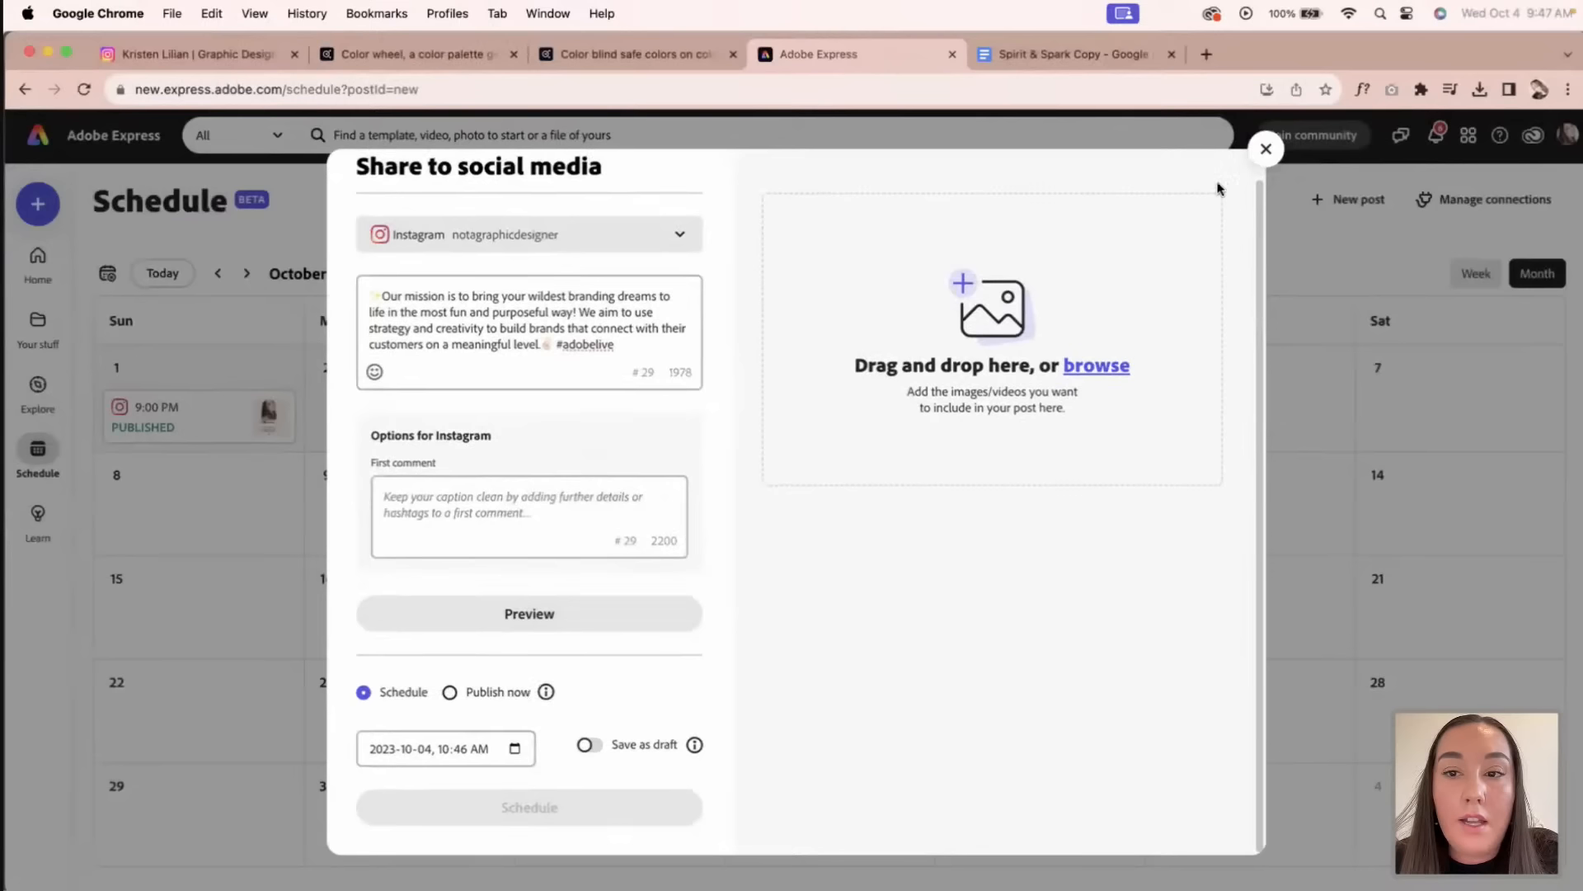
pyautogui.click(1265, 150)
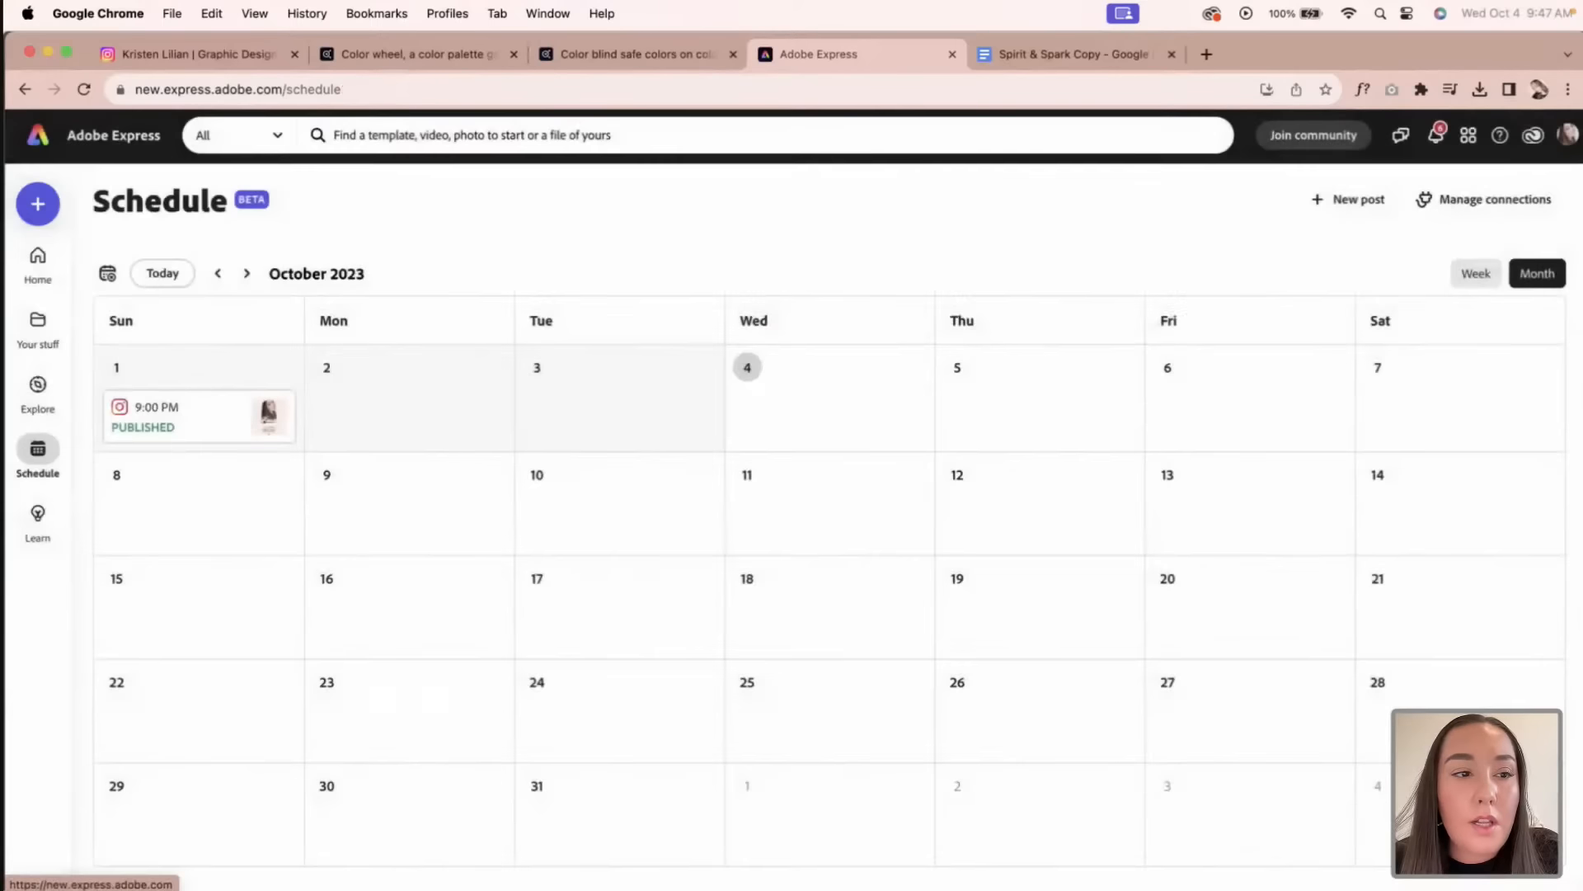
# Step: Open the untitled square introduction post from the saved files for download and download it as a PNG
pyautogui.click(38, 257)
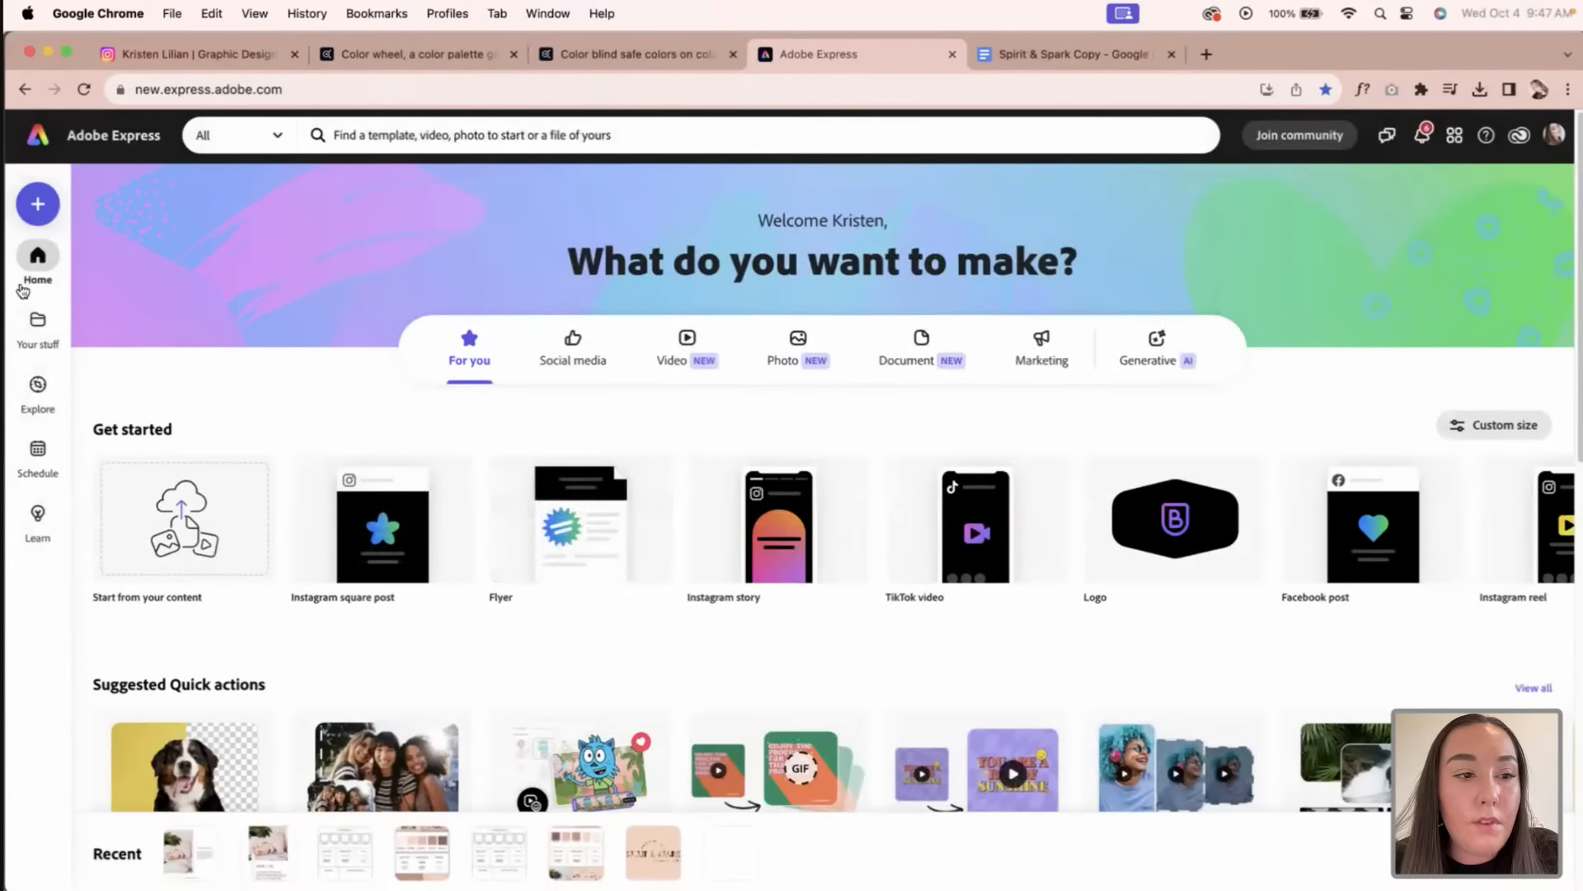
pyautogui.click(38, 323)
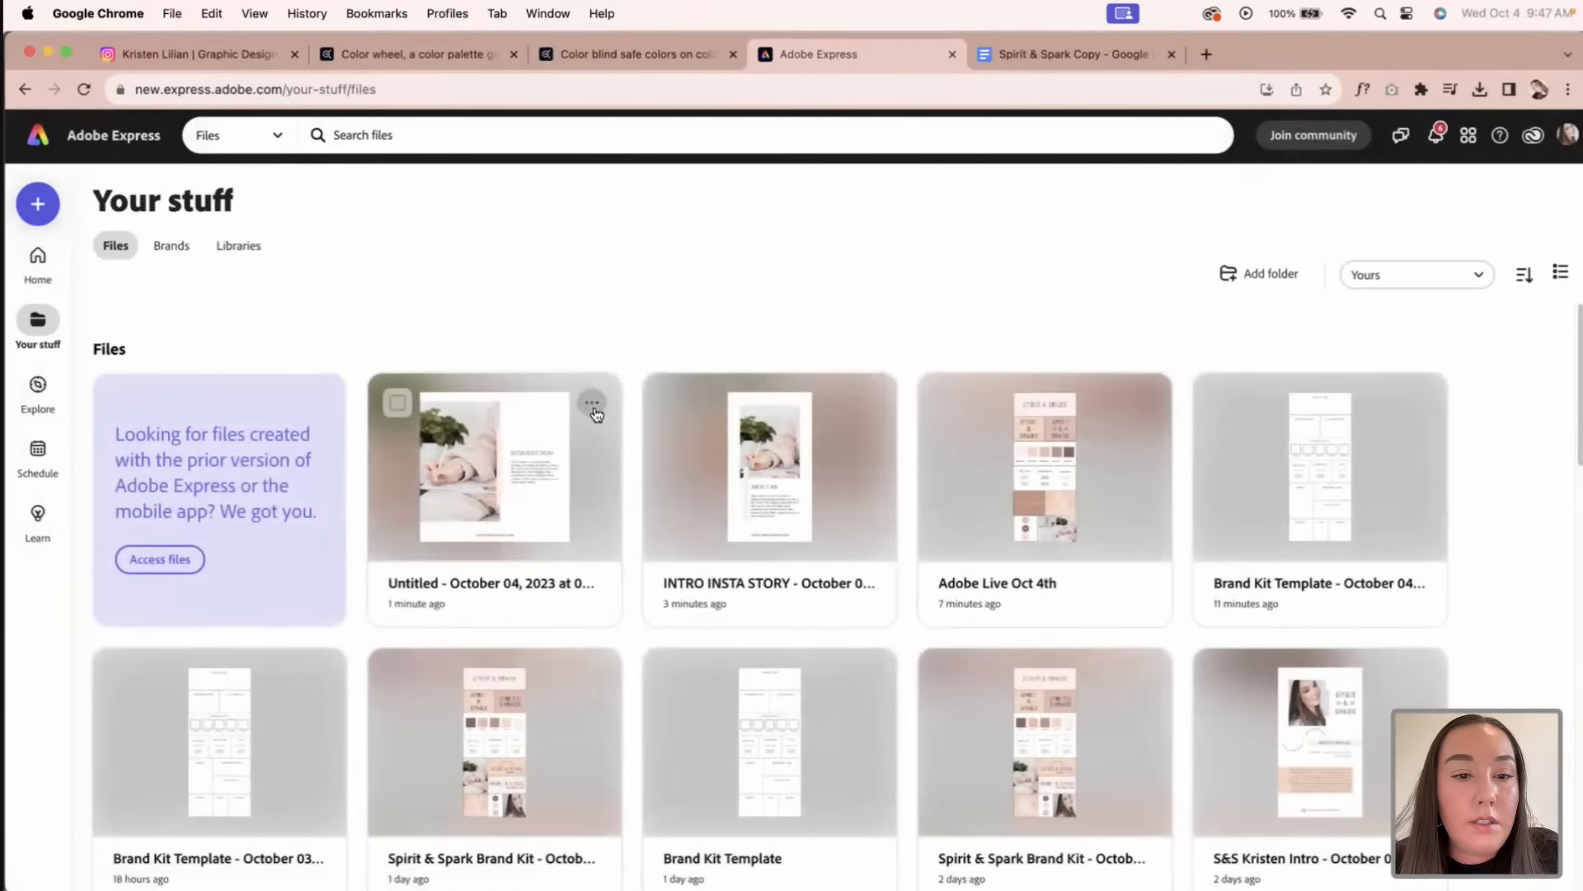
pyautogui.click(592, 403)
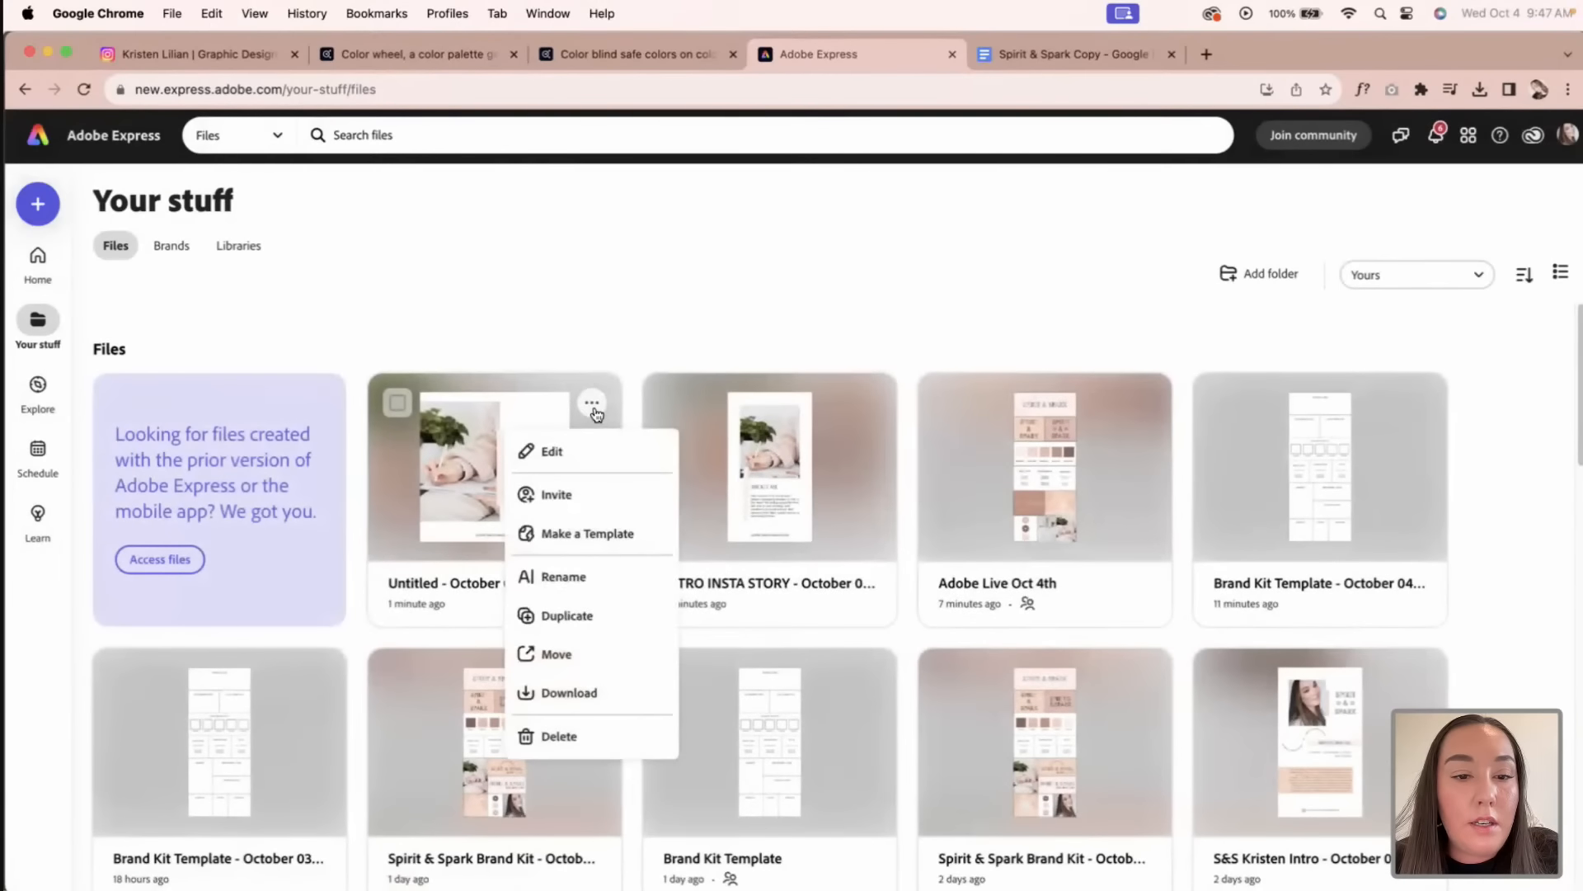
pyautogui.click(544, 703)
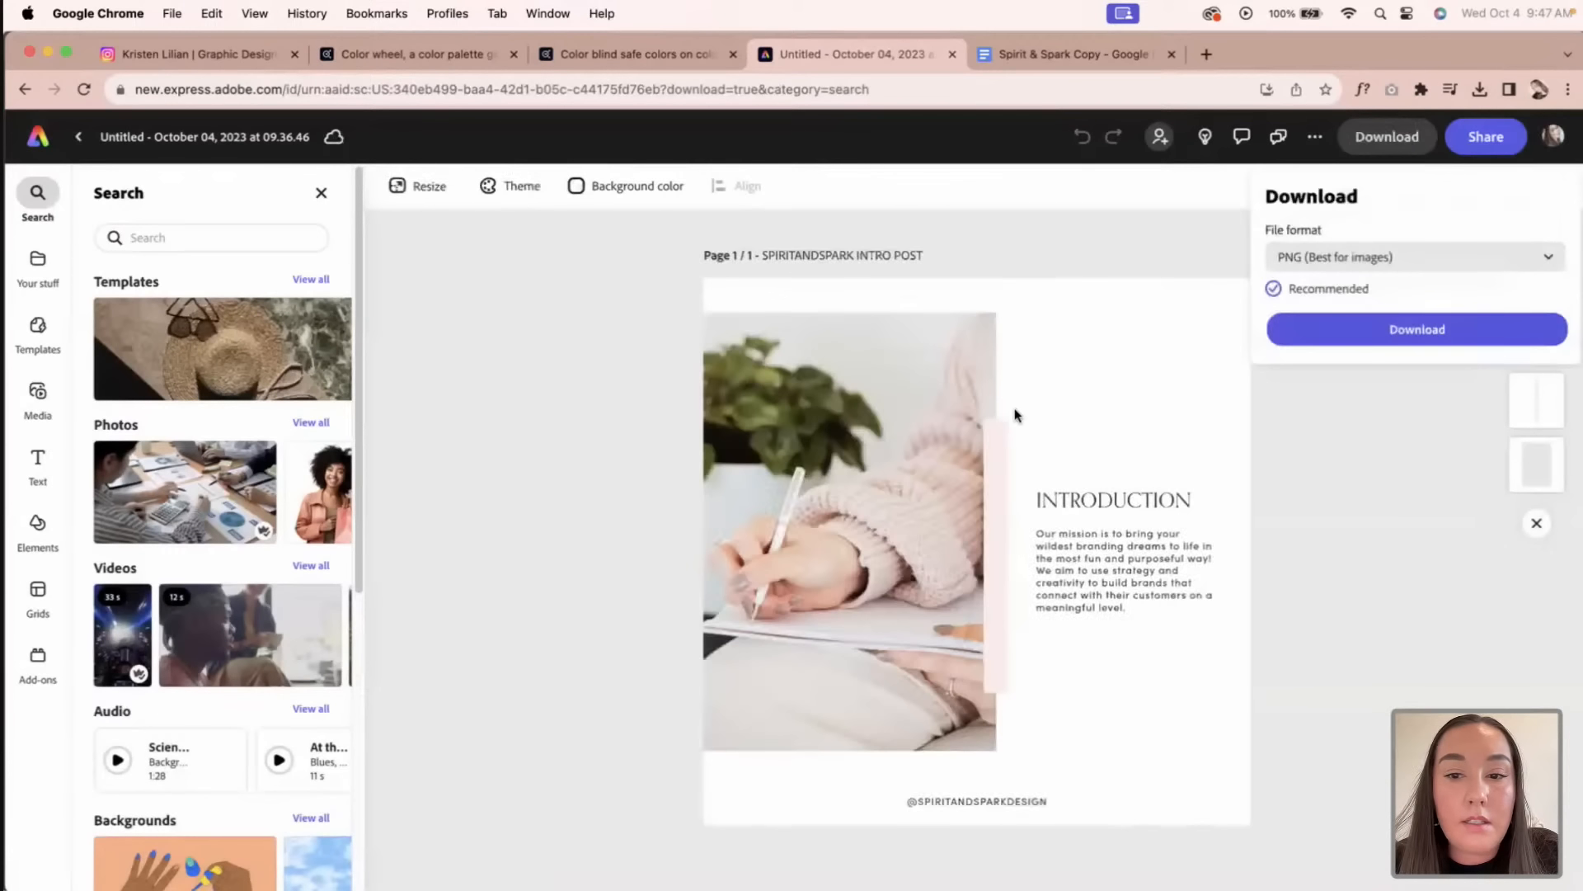
pyautogui.click(1347, 329)
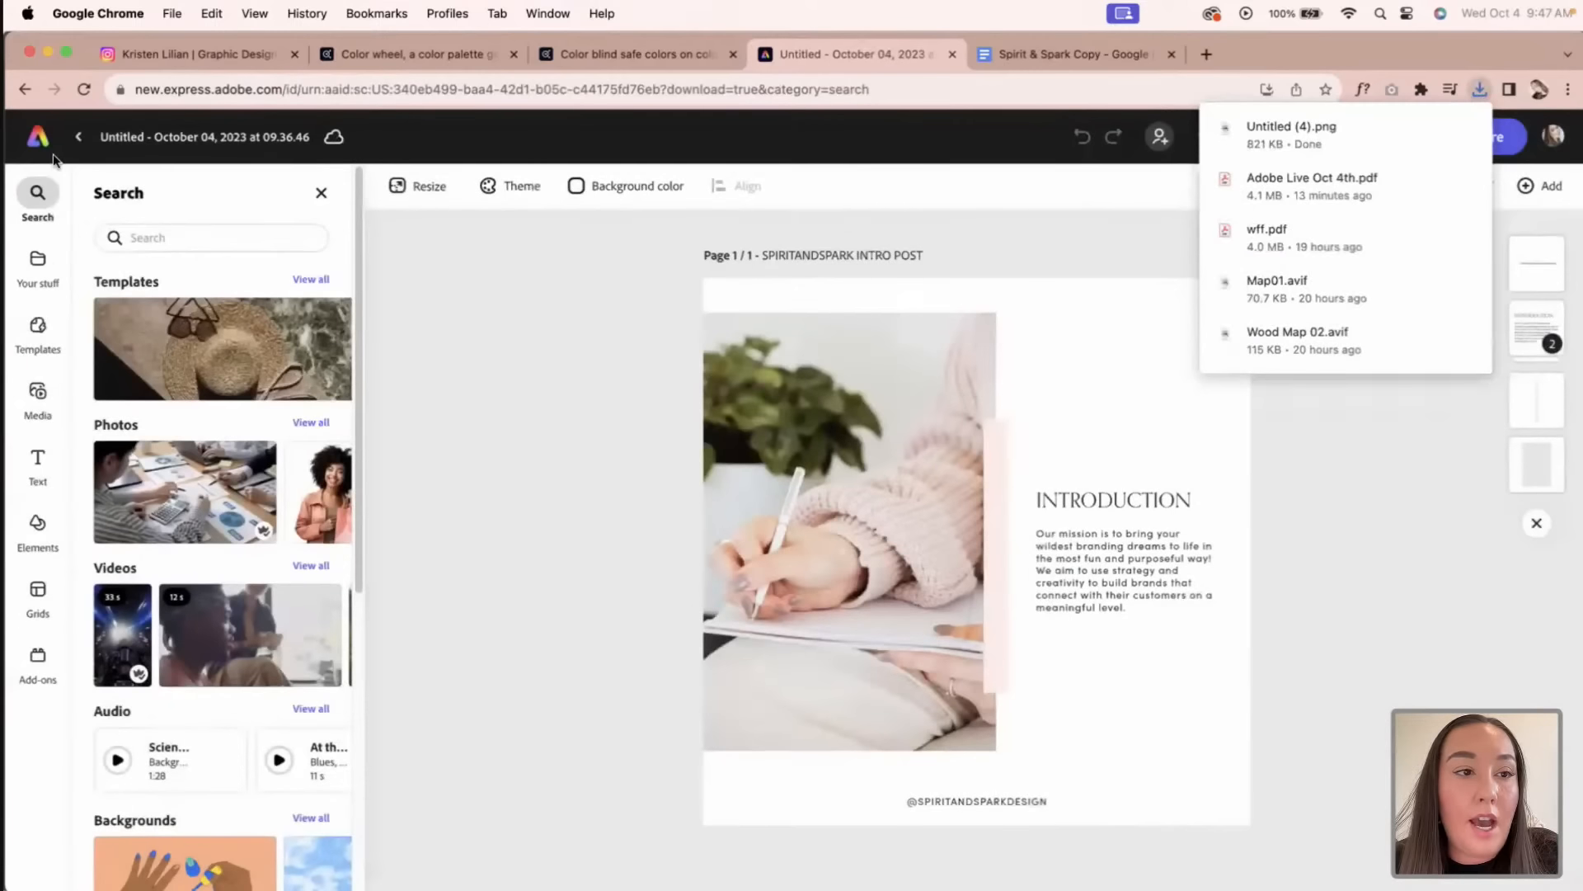
# Step: Create a new post on October 4 in the content schedule with Instagram as its channel
pyautogui.click(40, 139)
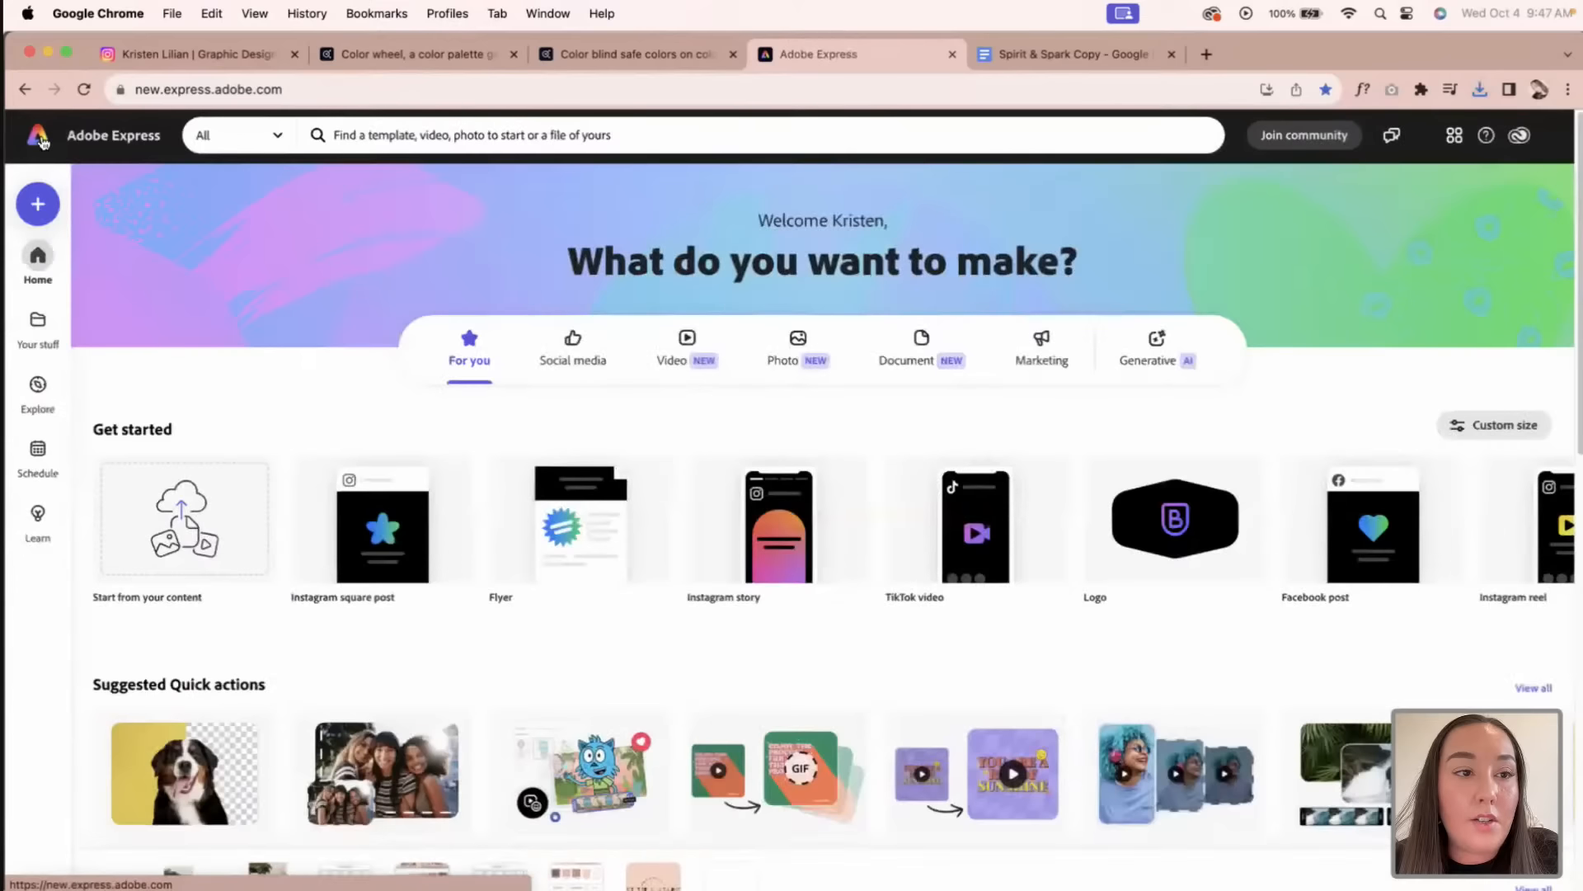
pyautogui.click(38, 453)
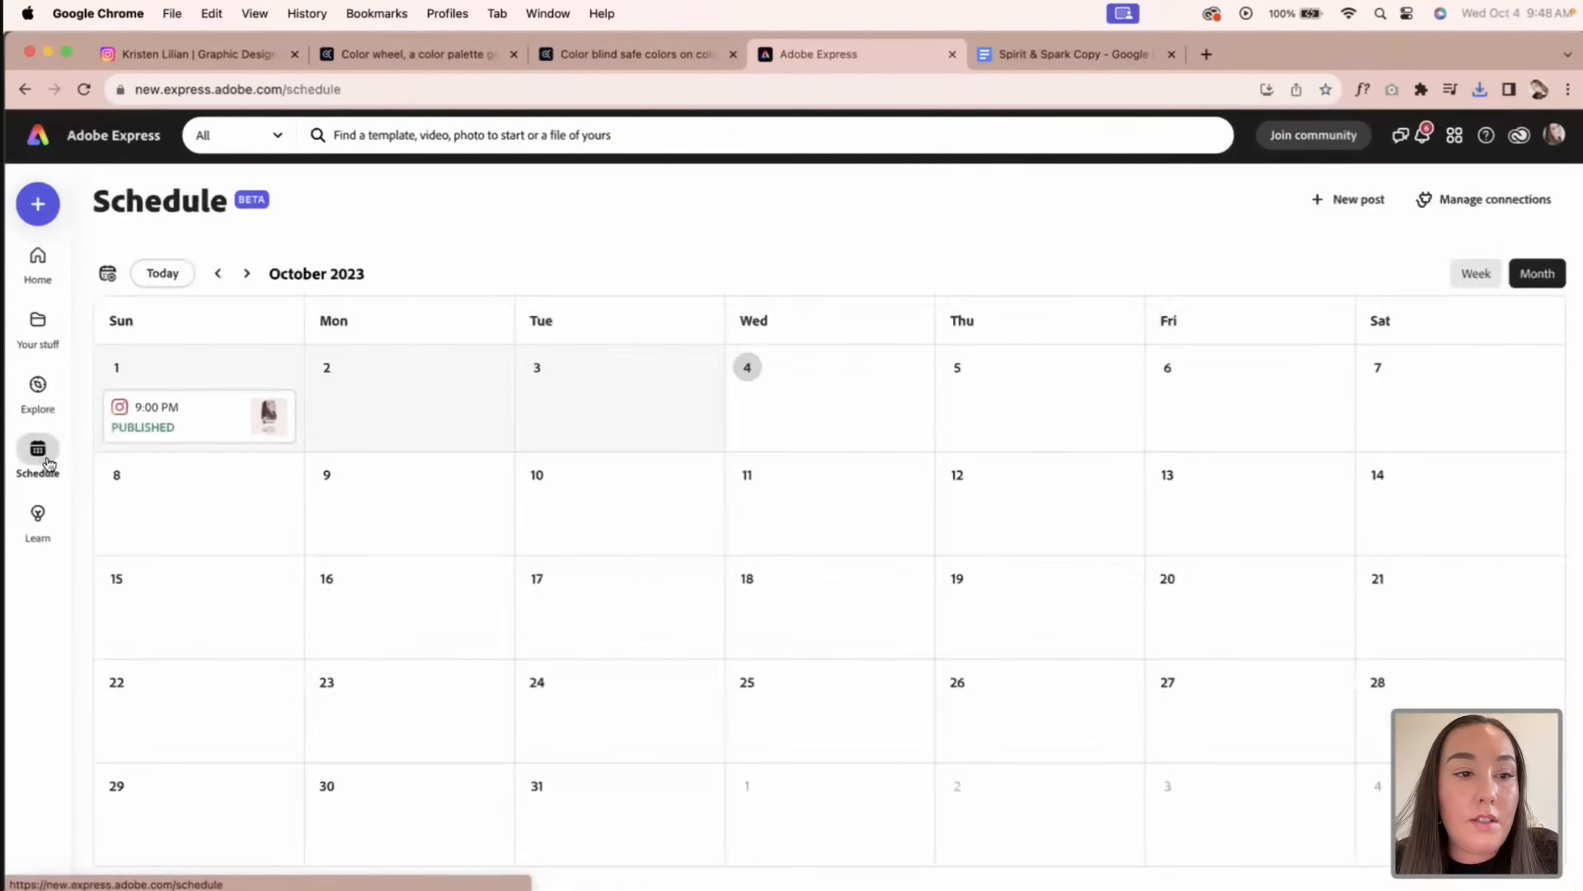
pyautogui.click(828, 398)
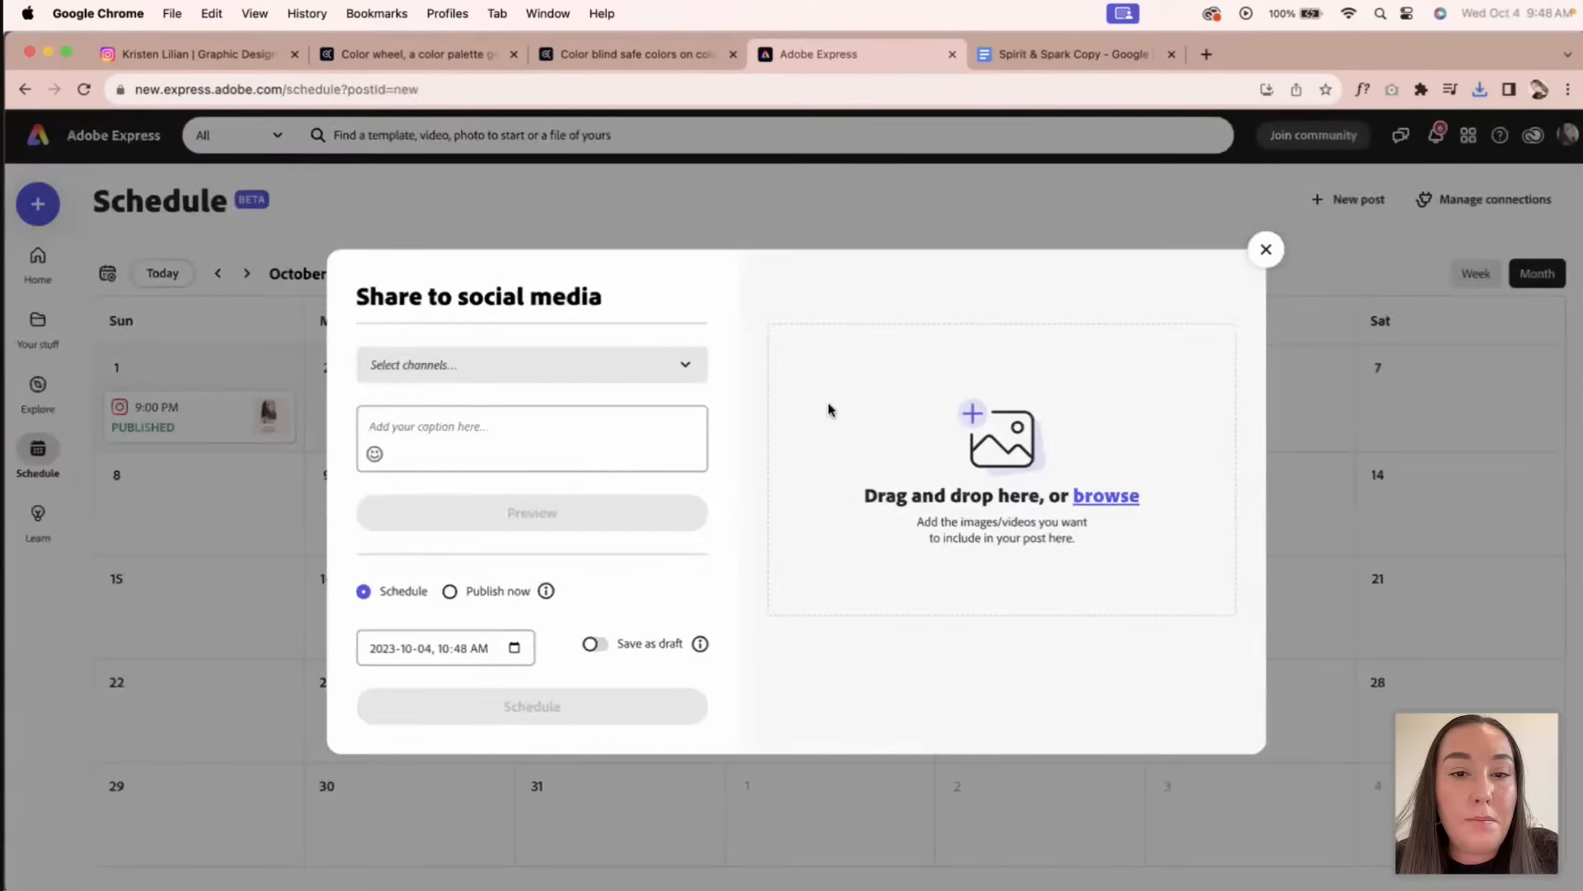
pyautogui.click(546, 360)
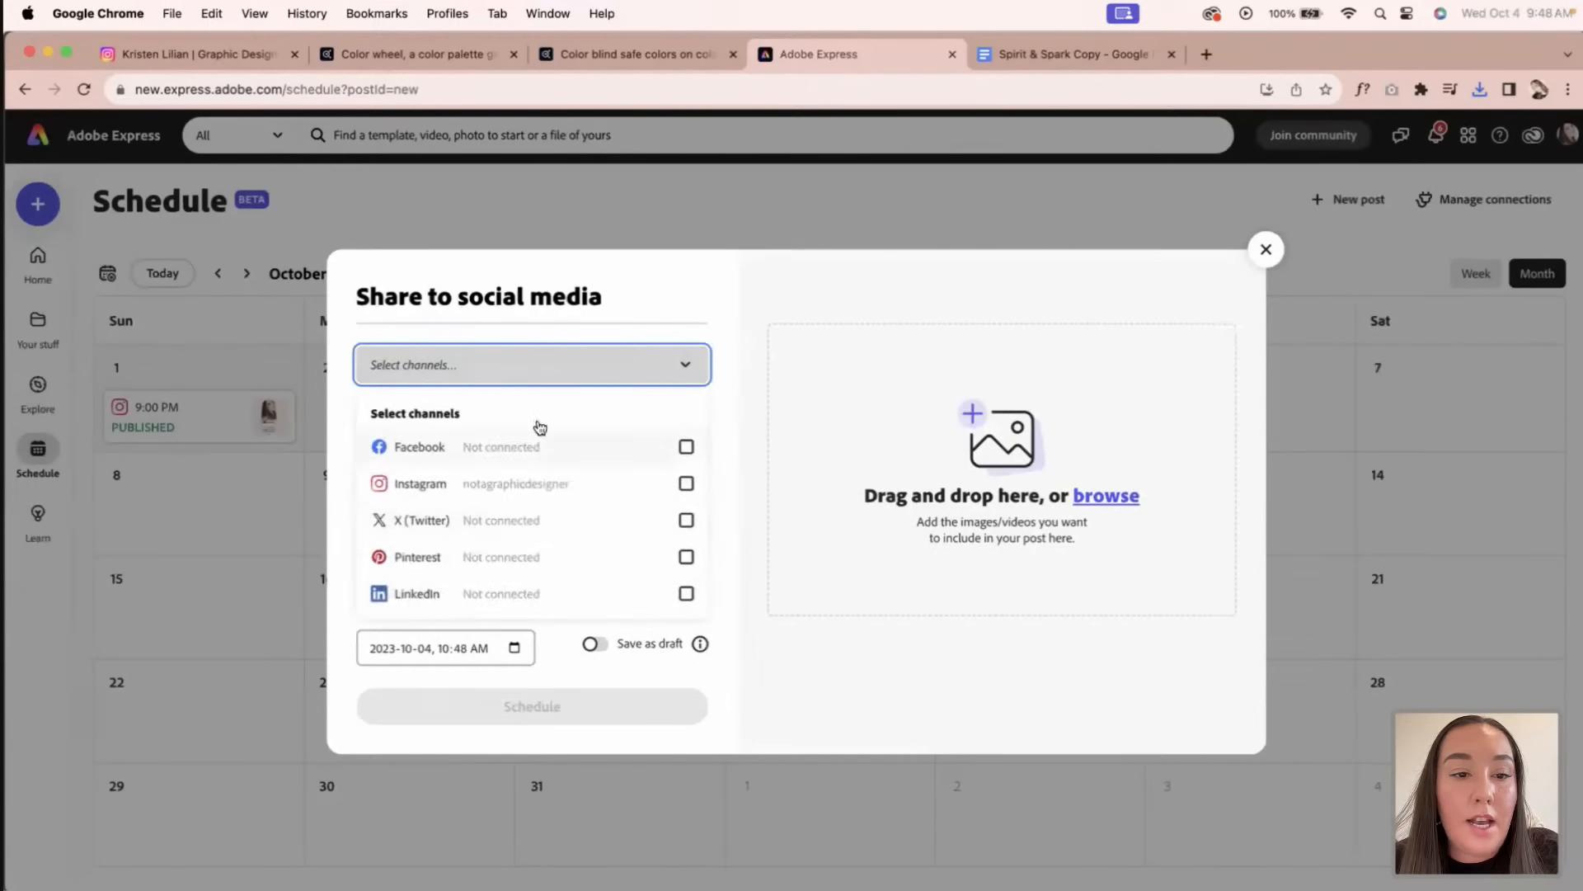
pyautogui.click(569, 494)
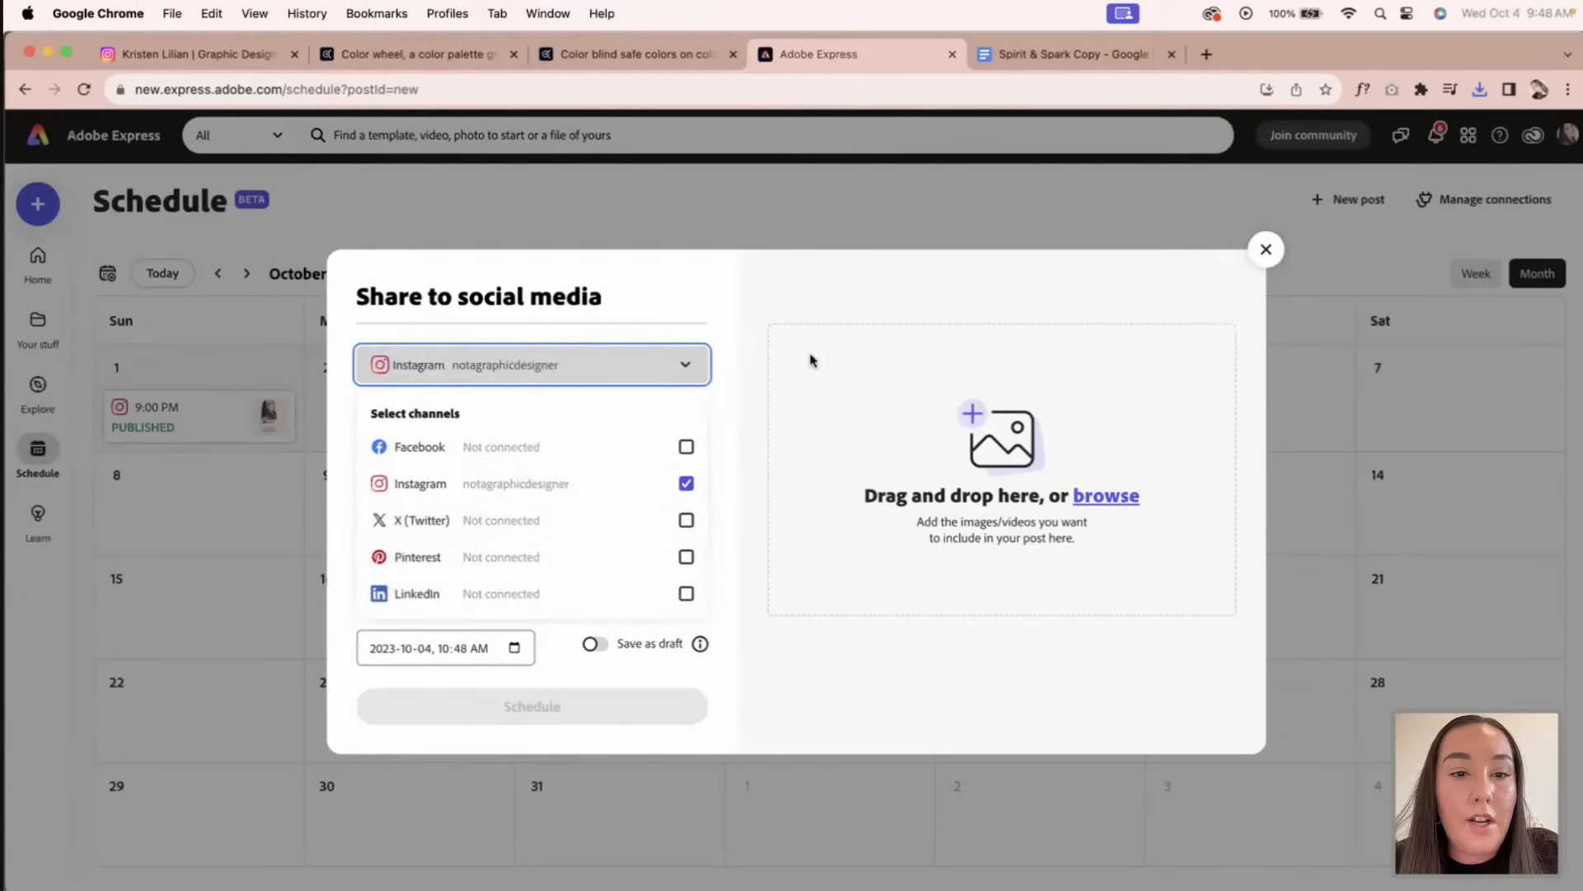
pyautogui.click(783, 368)
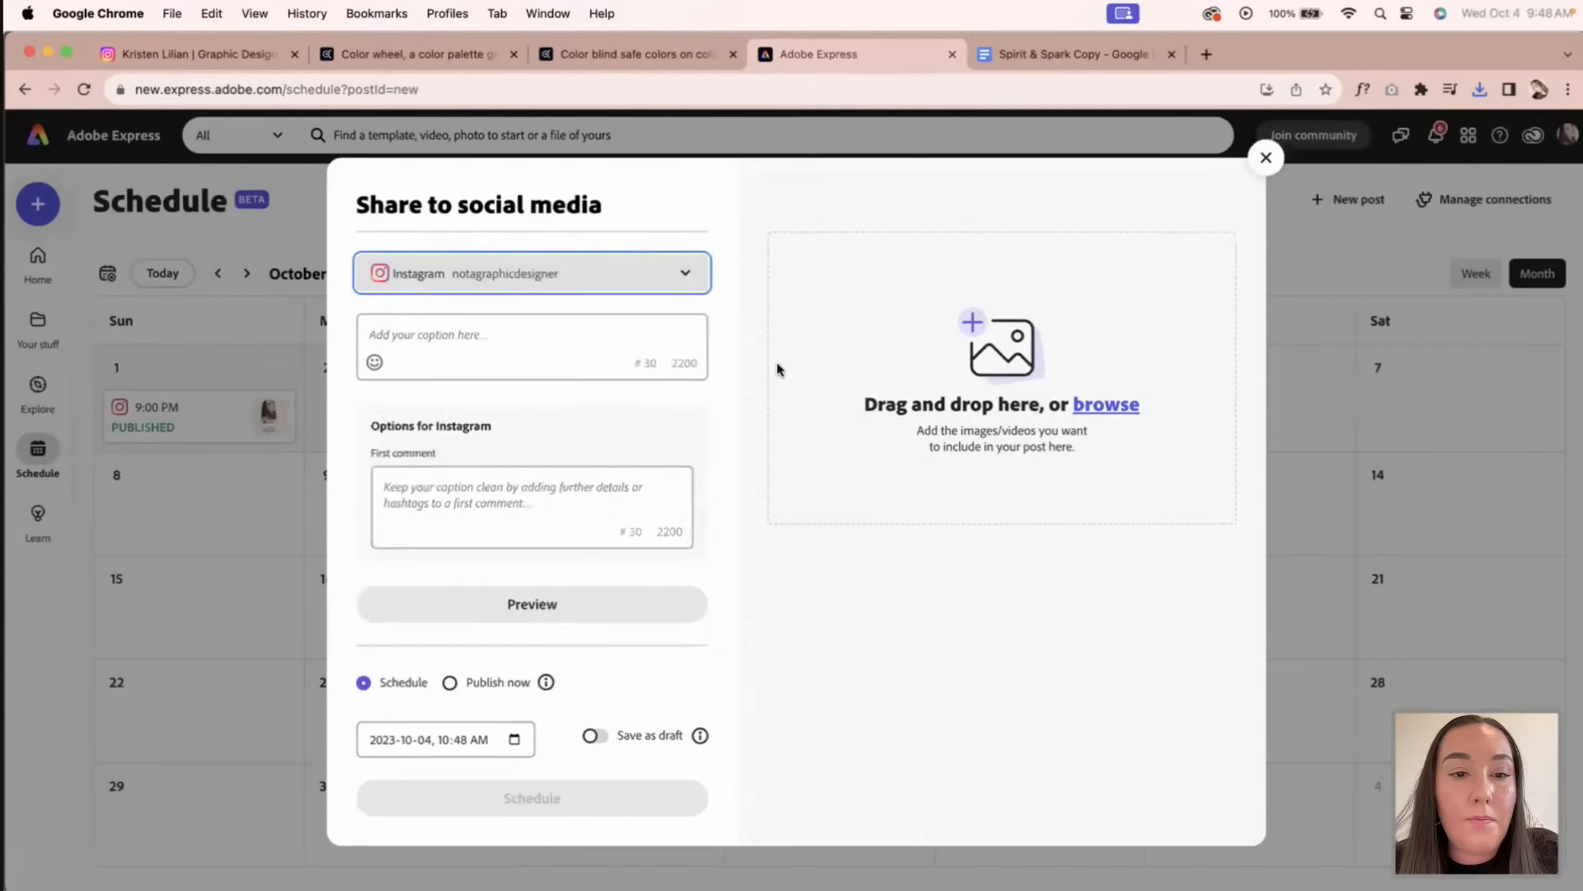
# Step: Add Untitled (4).png from the device's Downloads folder as the post's media
pyautogui.click(1102, 407)
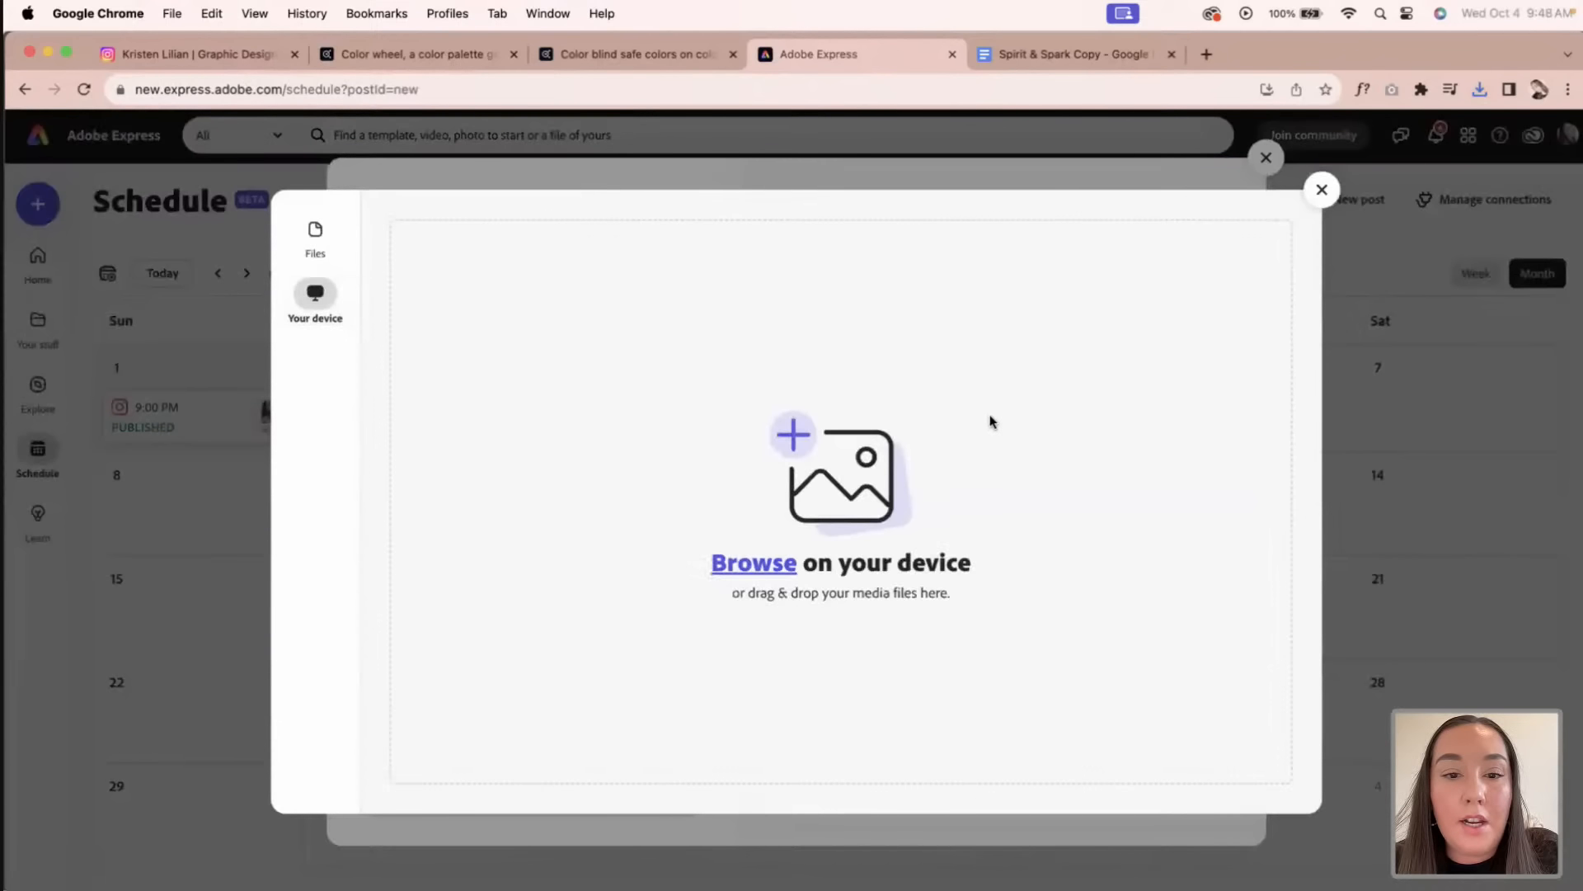
pyautogui.click(763, 565)
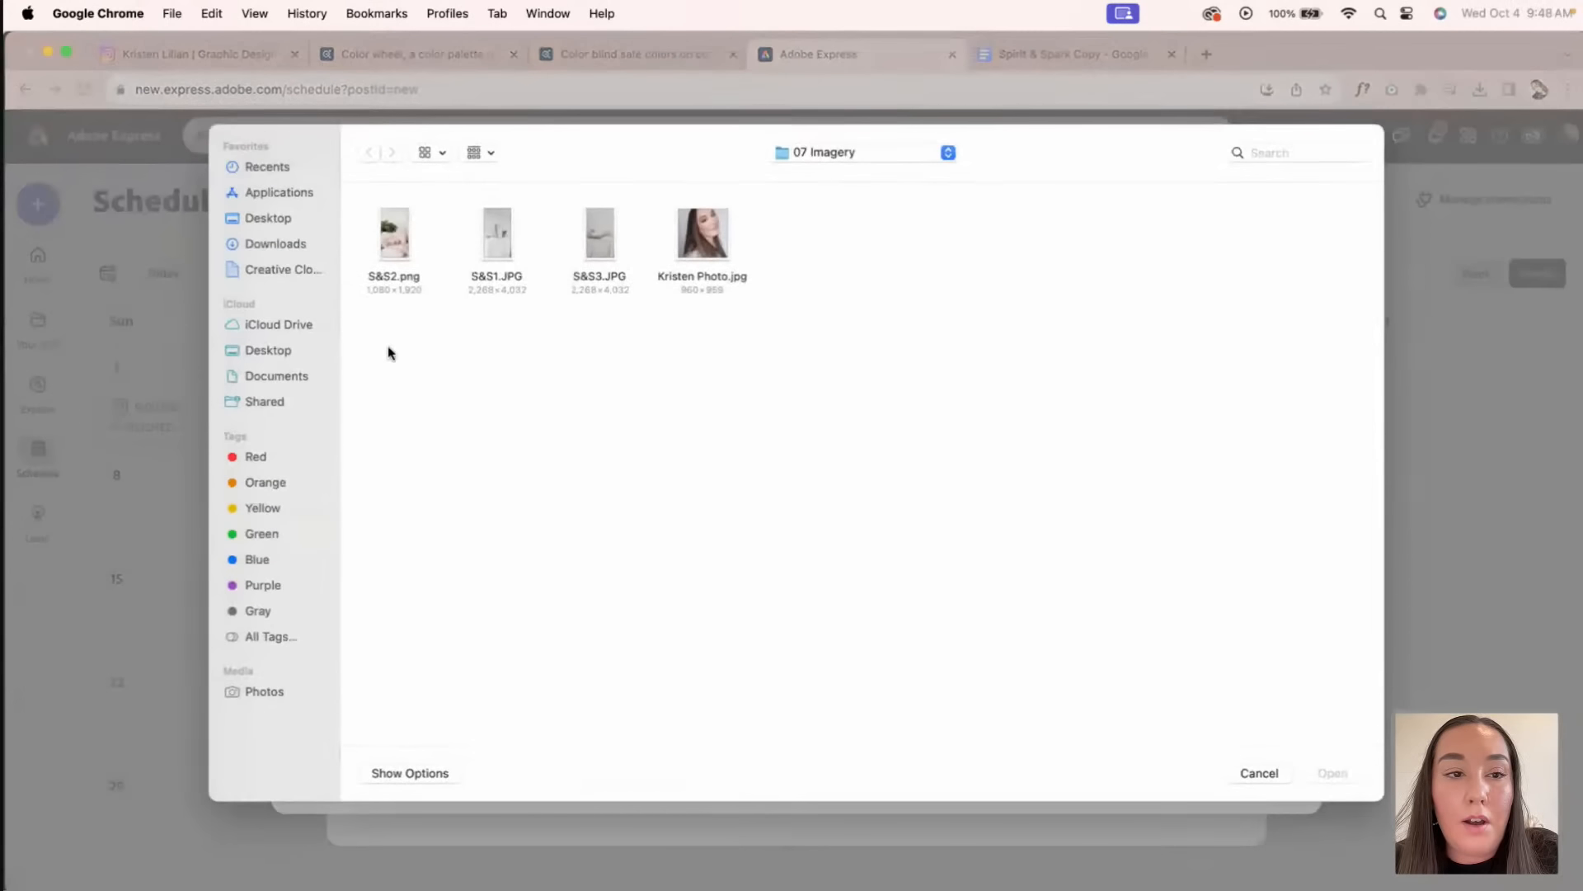
pyautogui.click(275, 244)
pyautogui.click(427, 279)
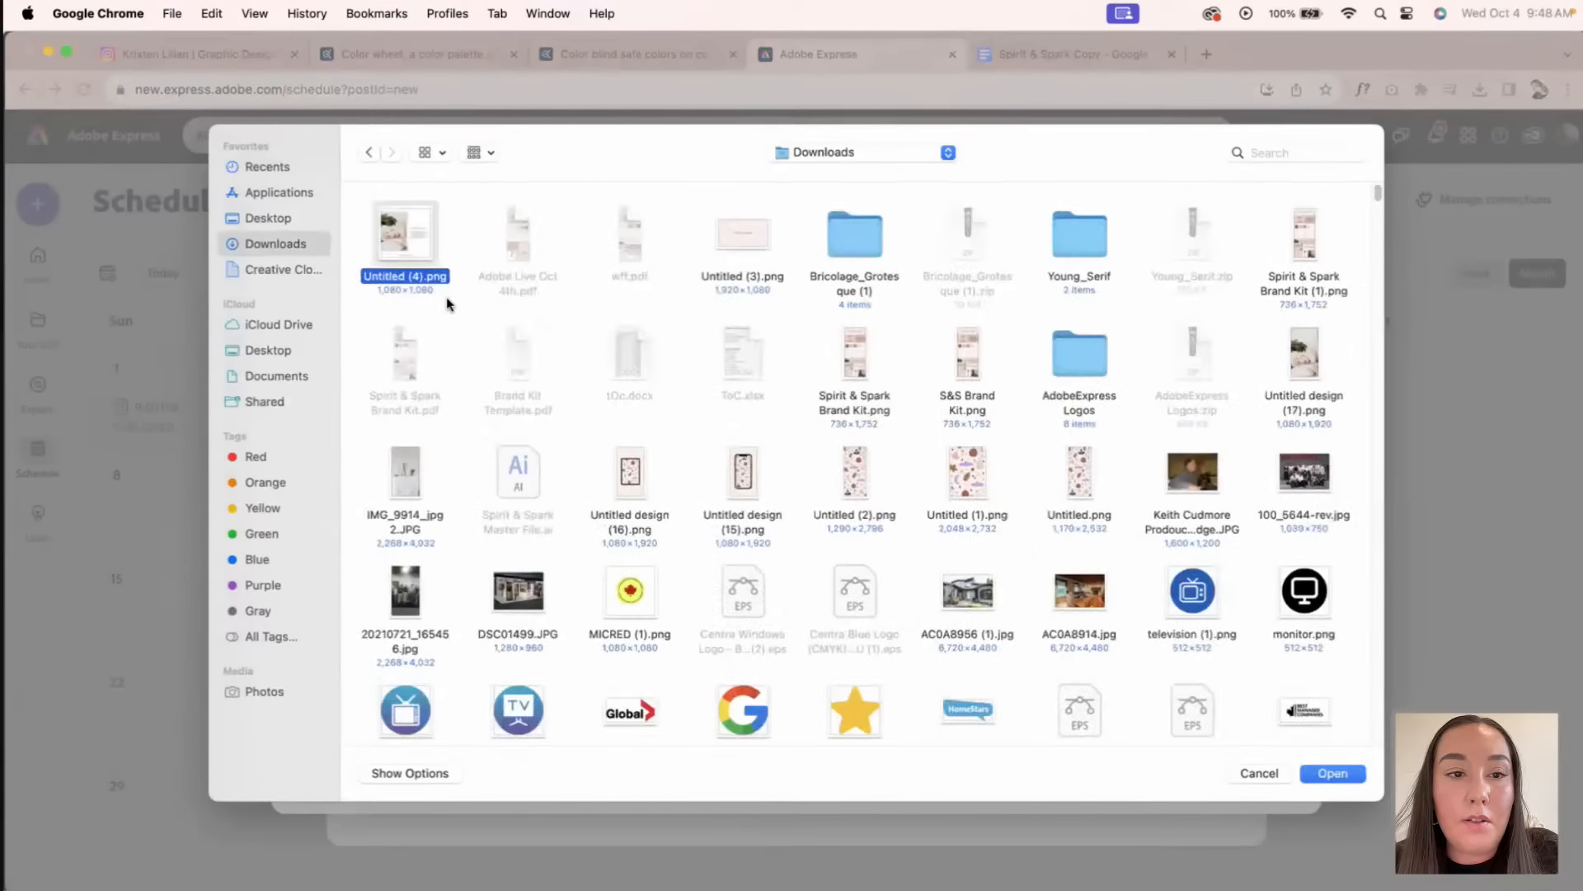
pyautogui.click(1319, 776)
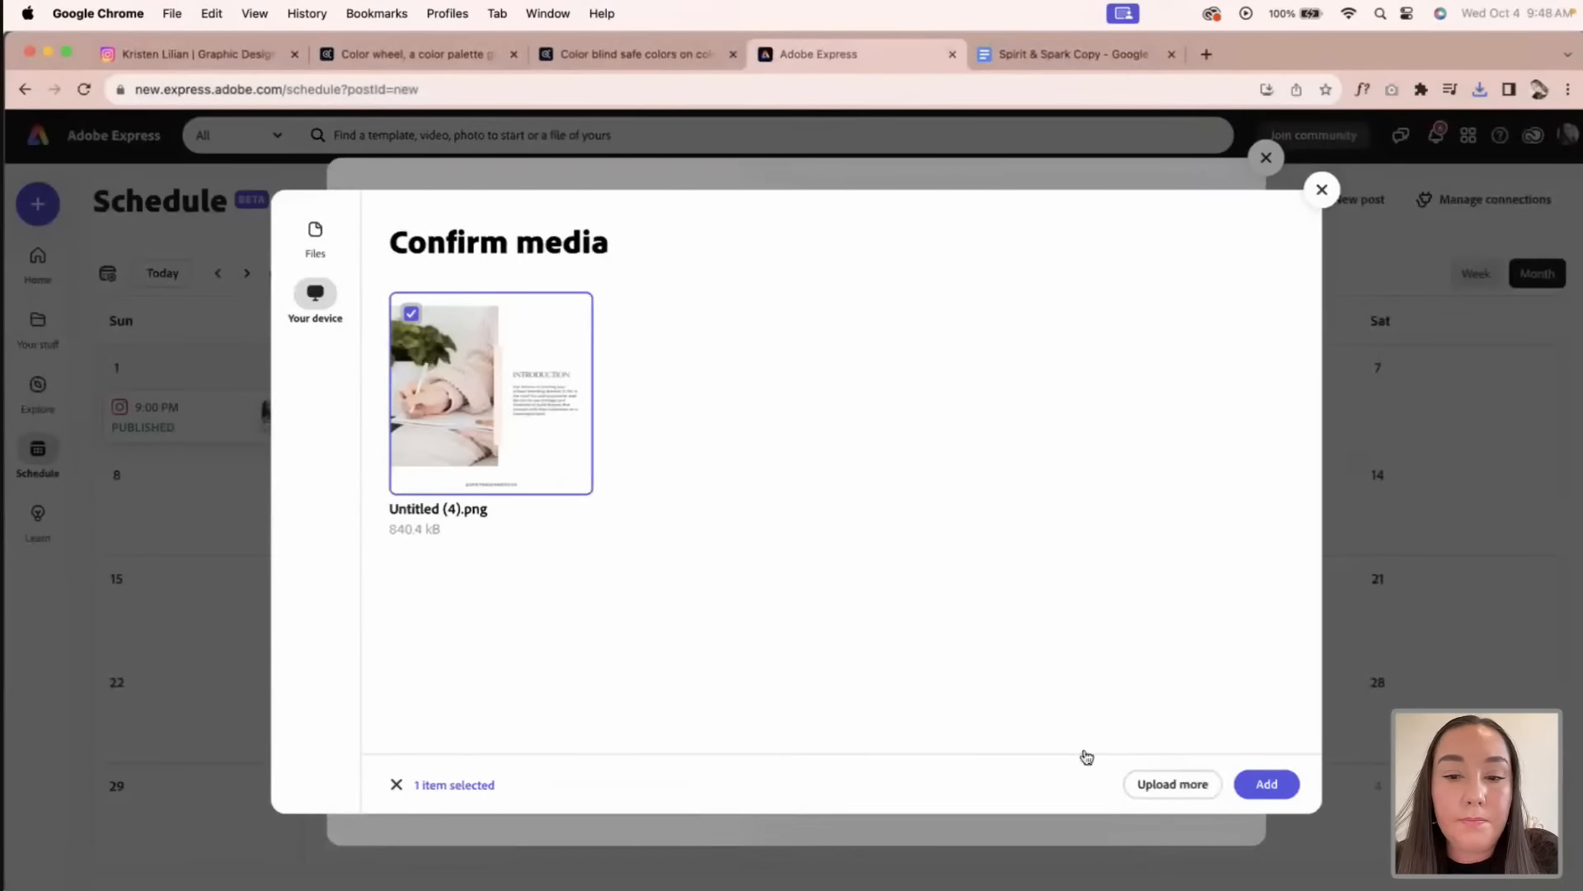
pyautogui.click(1266, 786)
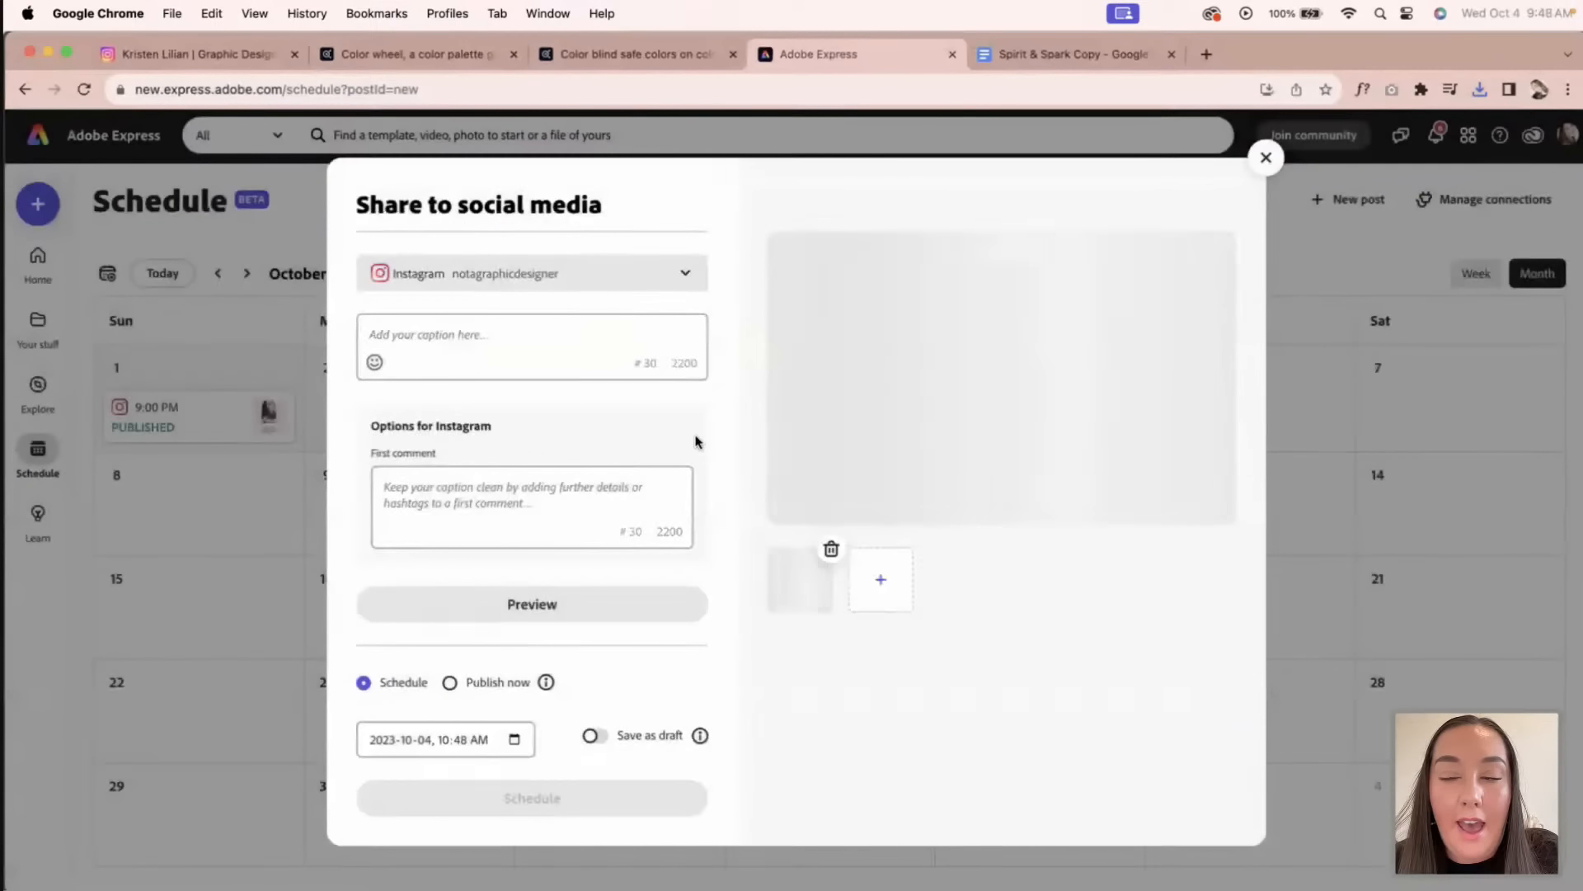
# Step: Paste the mission statement paragraph as the post's caption and preview the Instagram post
pyautogui.click(482, 337)
pyautogui.write('Our mission is to bring your wildest branding dreams to life in the most fun and purposeful way! We aim to use strategy and creativity to build brands that connect with their customers on a meaningful level.')
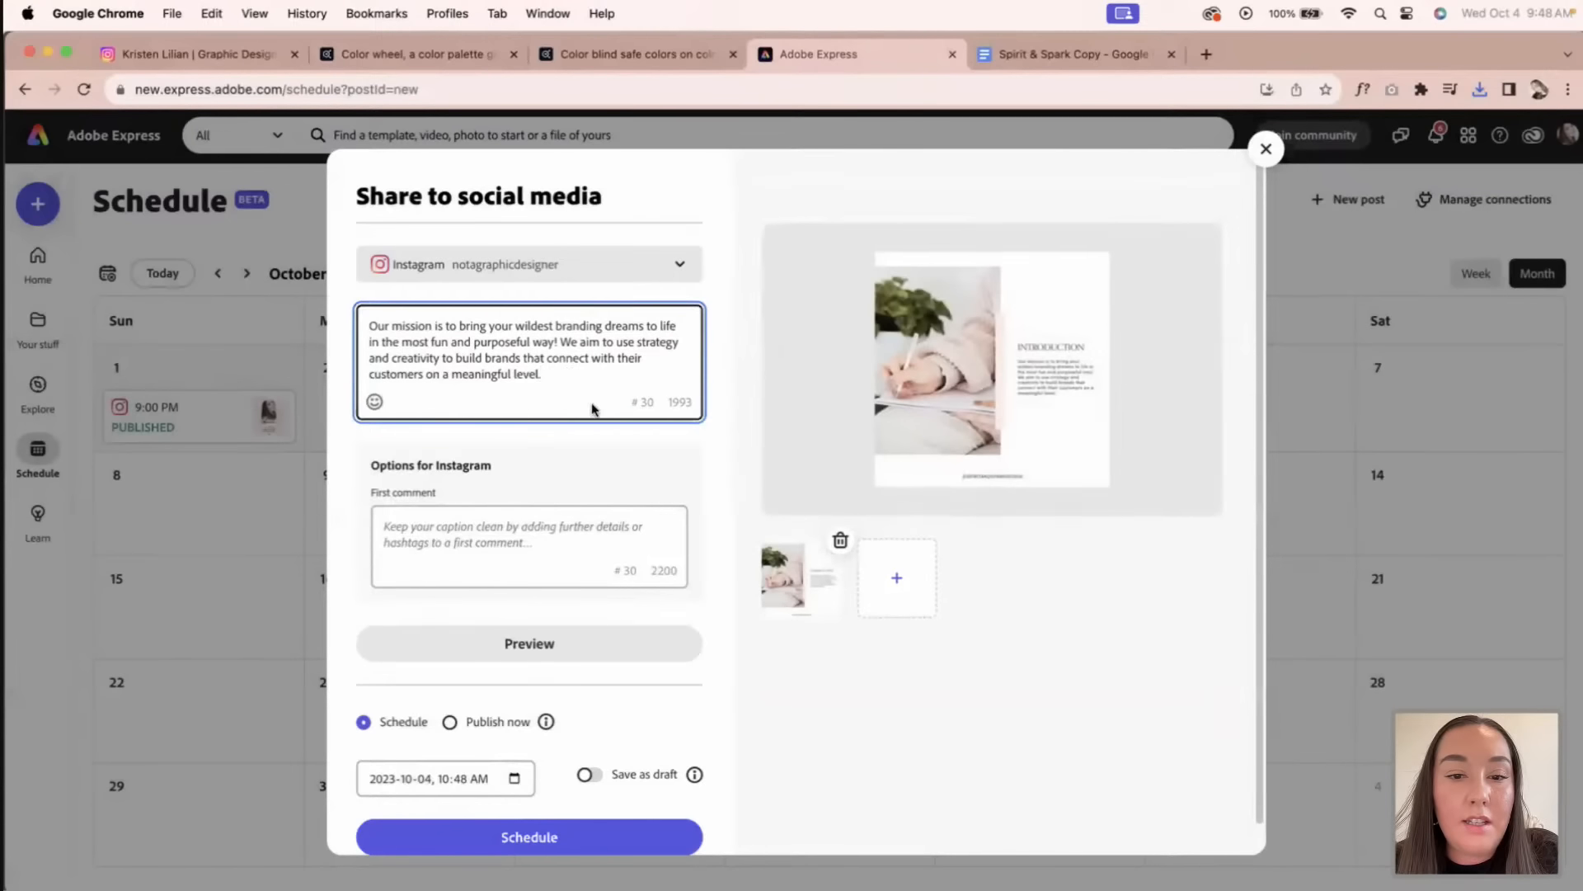
pyautogui.scroll(-1, 689, 448)
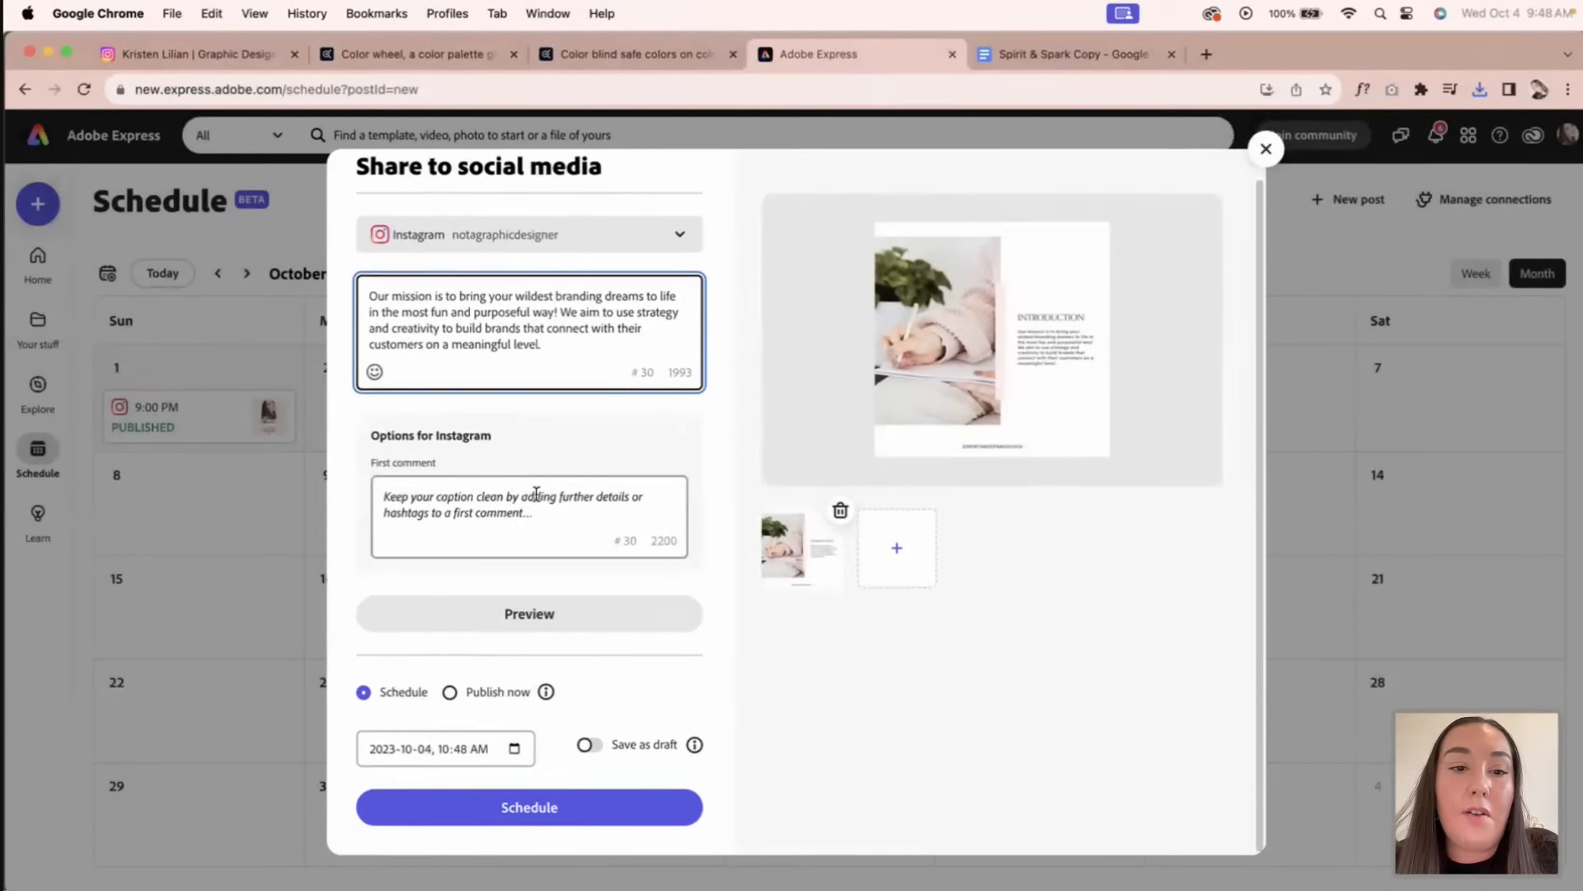
pyautogui.click(534, 494)
pyautogui.click(530, 620)
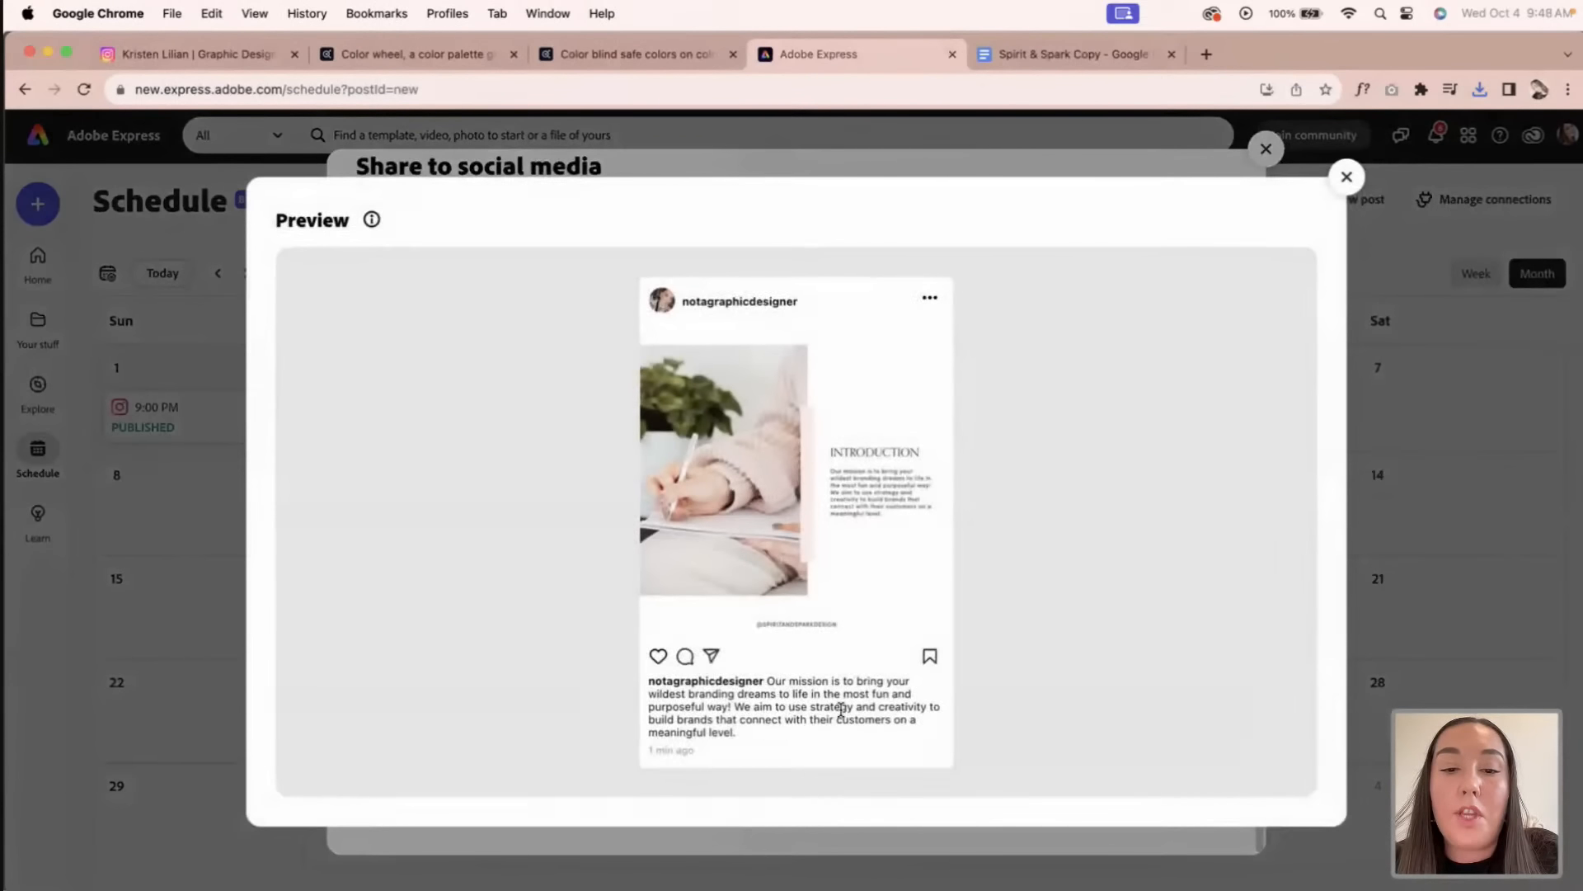
pyautogui.click(1347, 176)
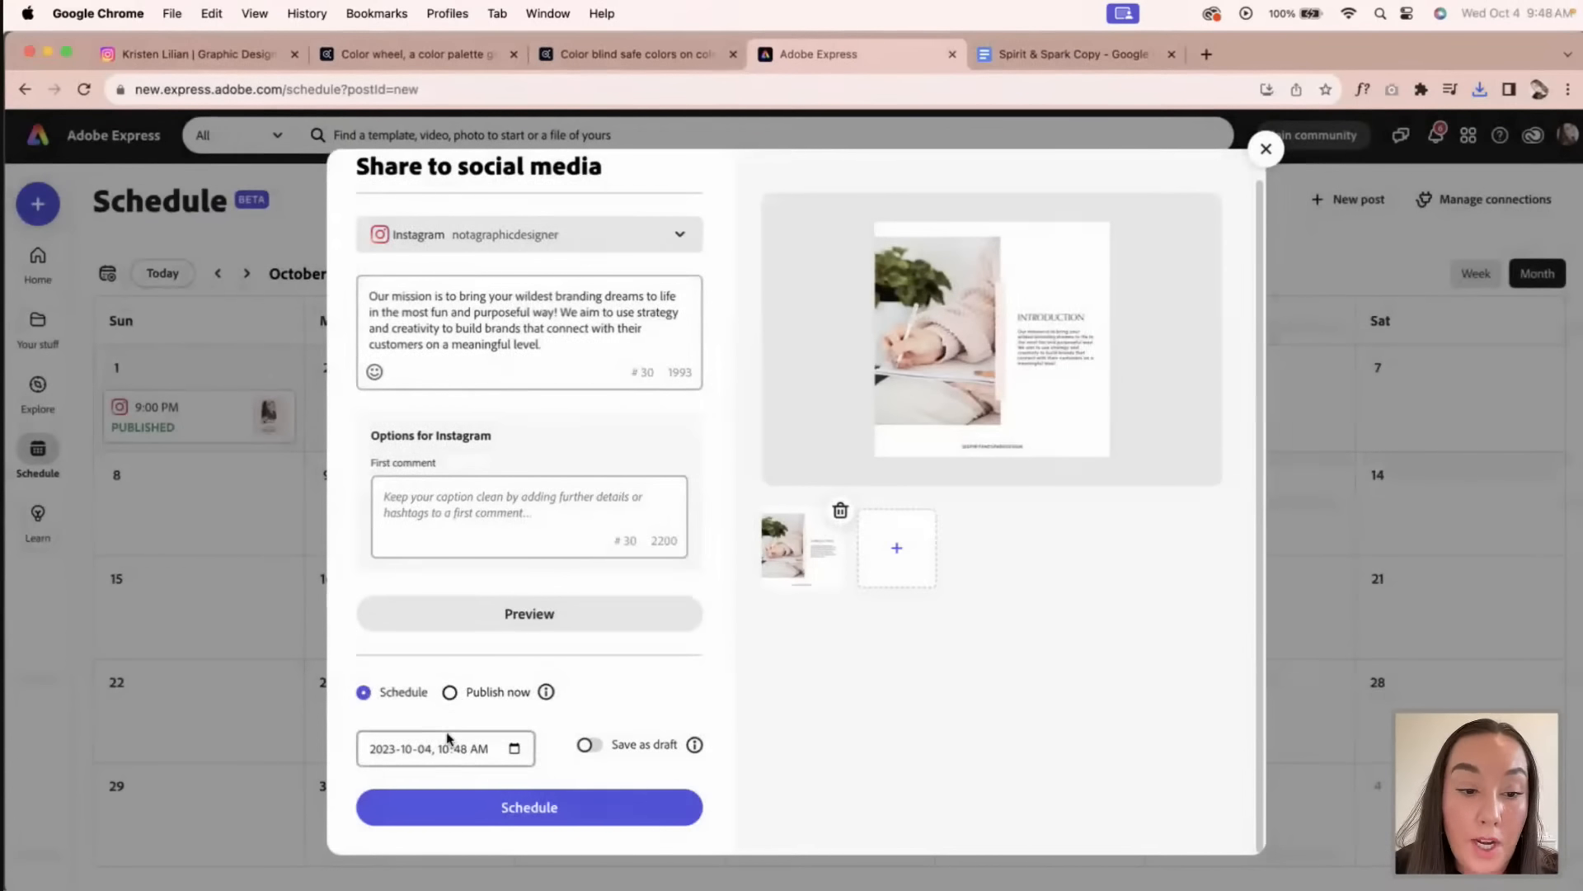
# Step: Set the post's scheduled date to October 6, 2023
pyautogui.click(513, 749)
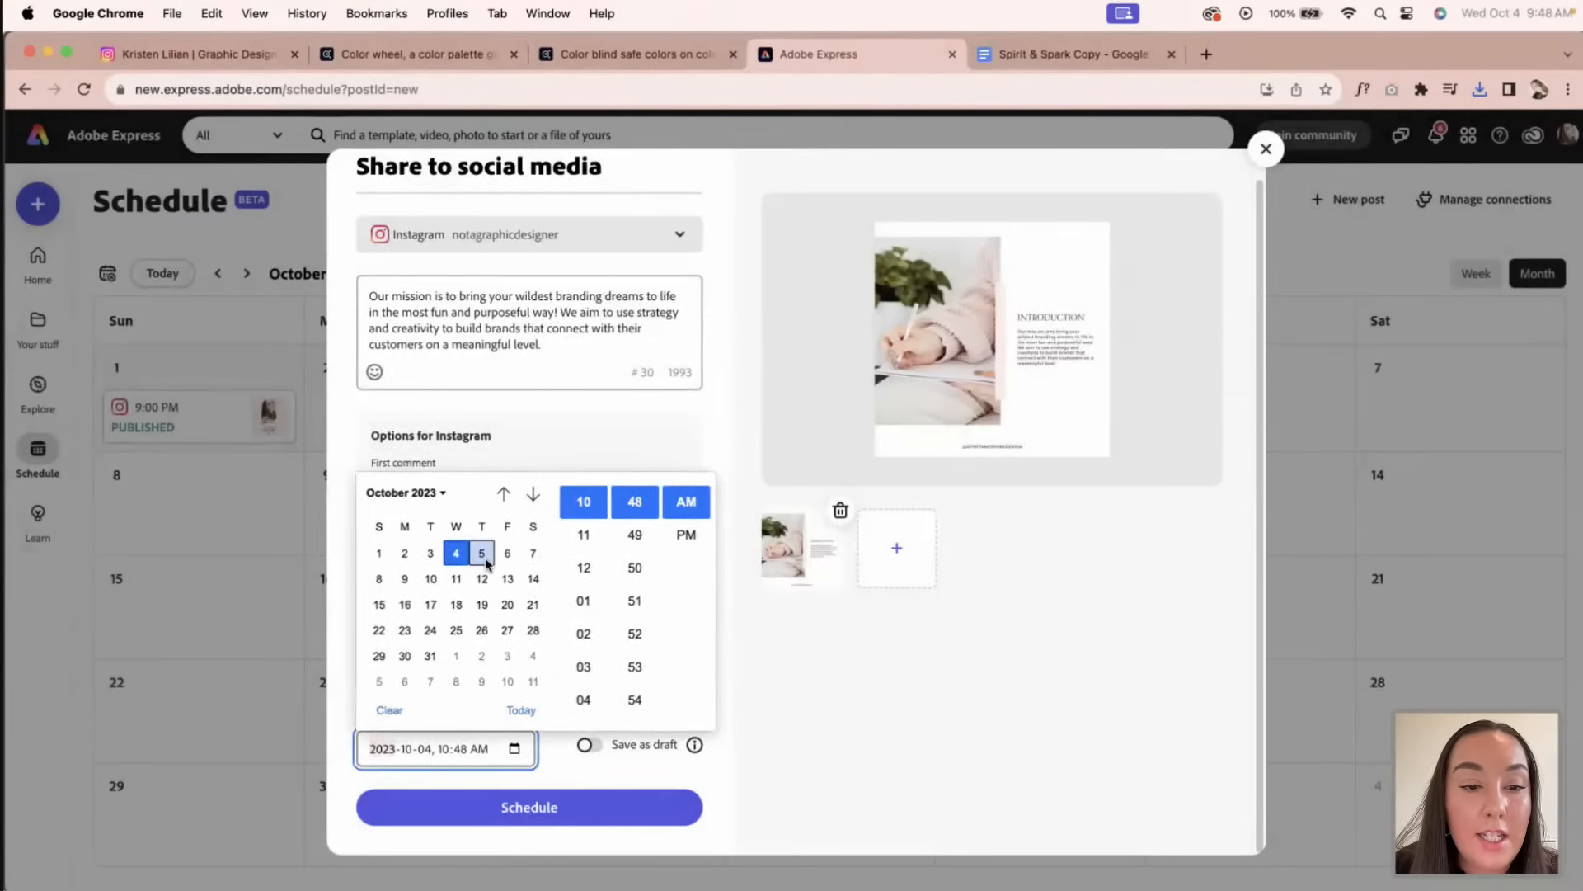
pyautogui.click(483, 558)
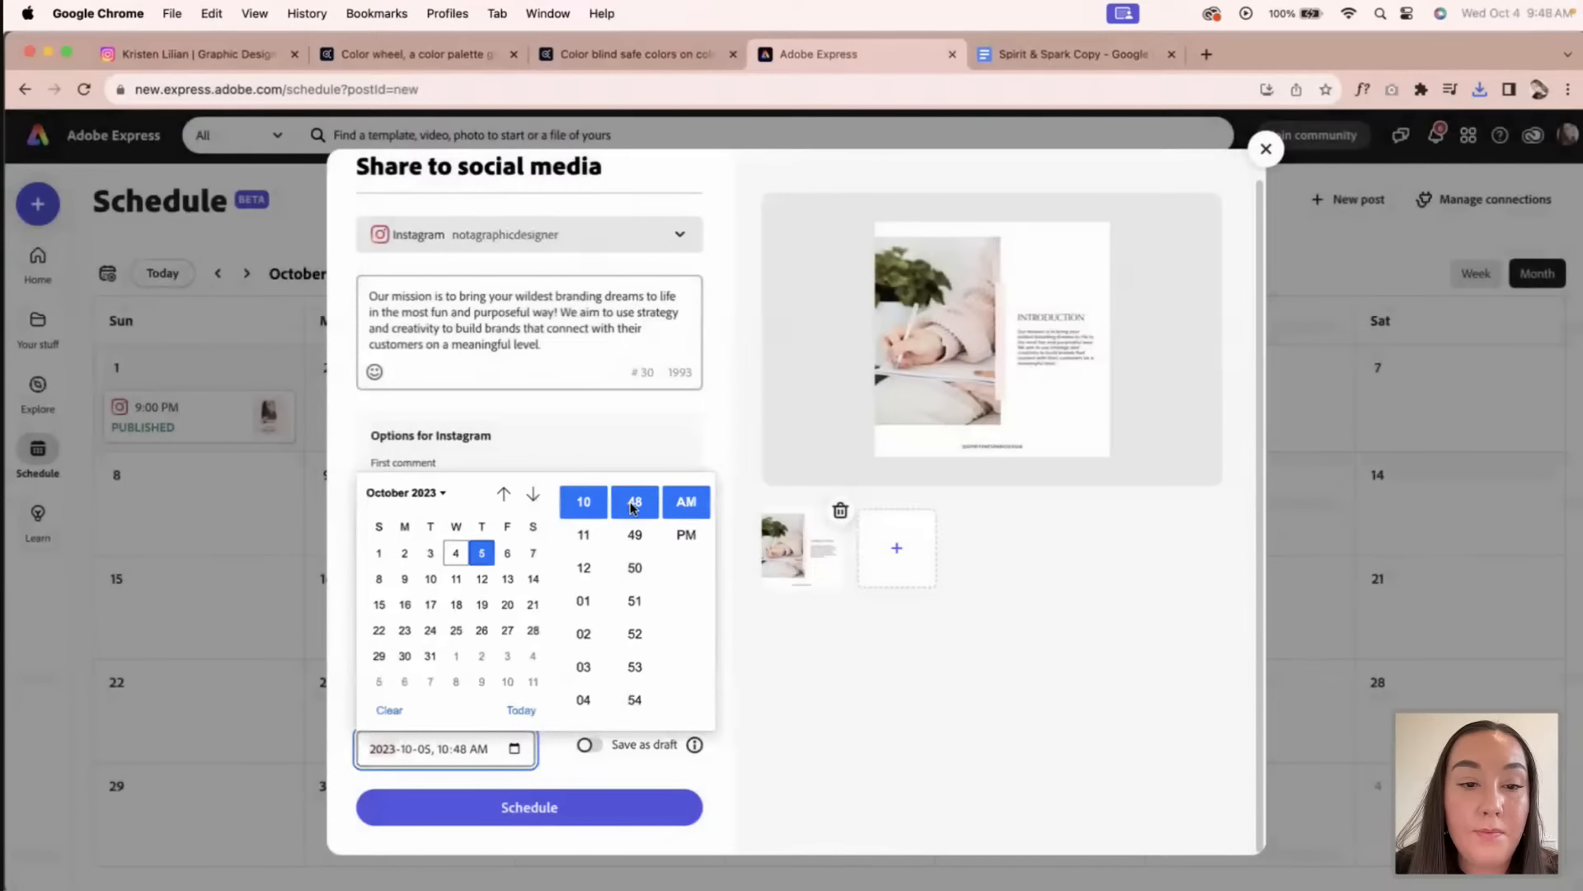
pyautogui.click(598, 511)
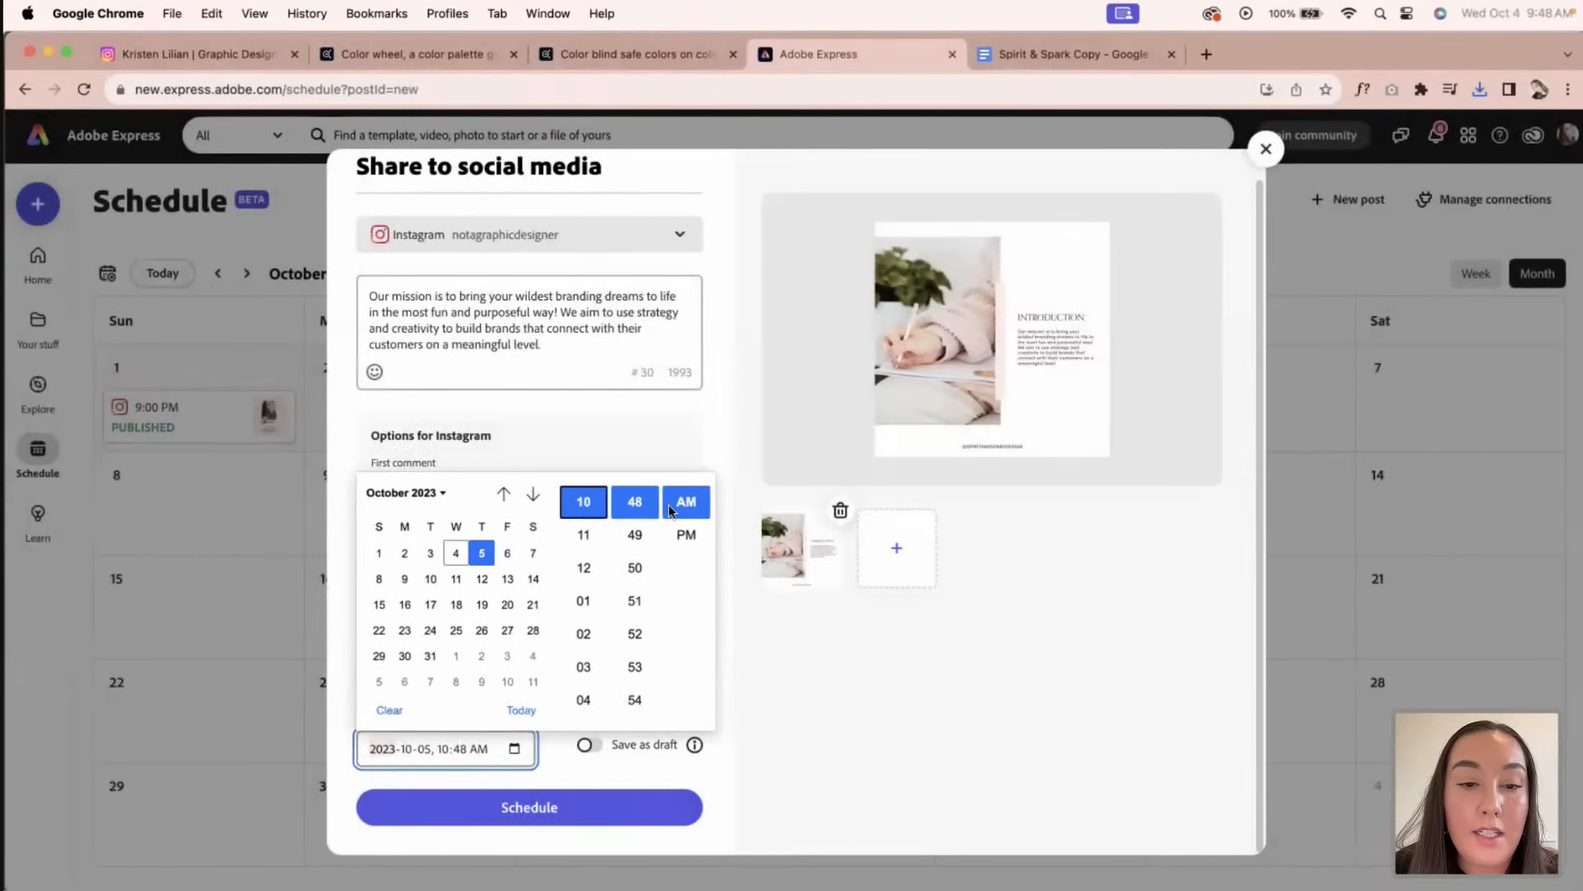
pyautogui.click(507, 553)
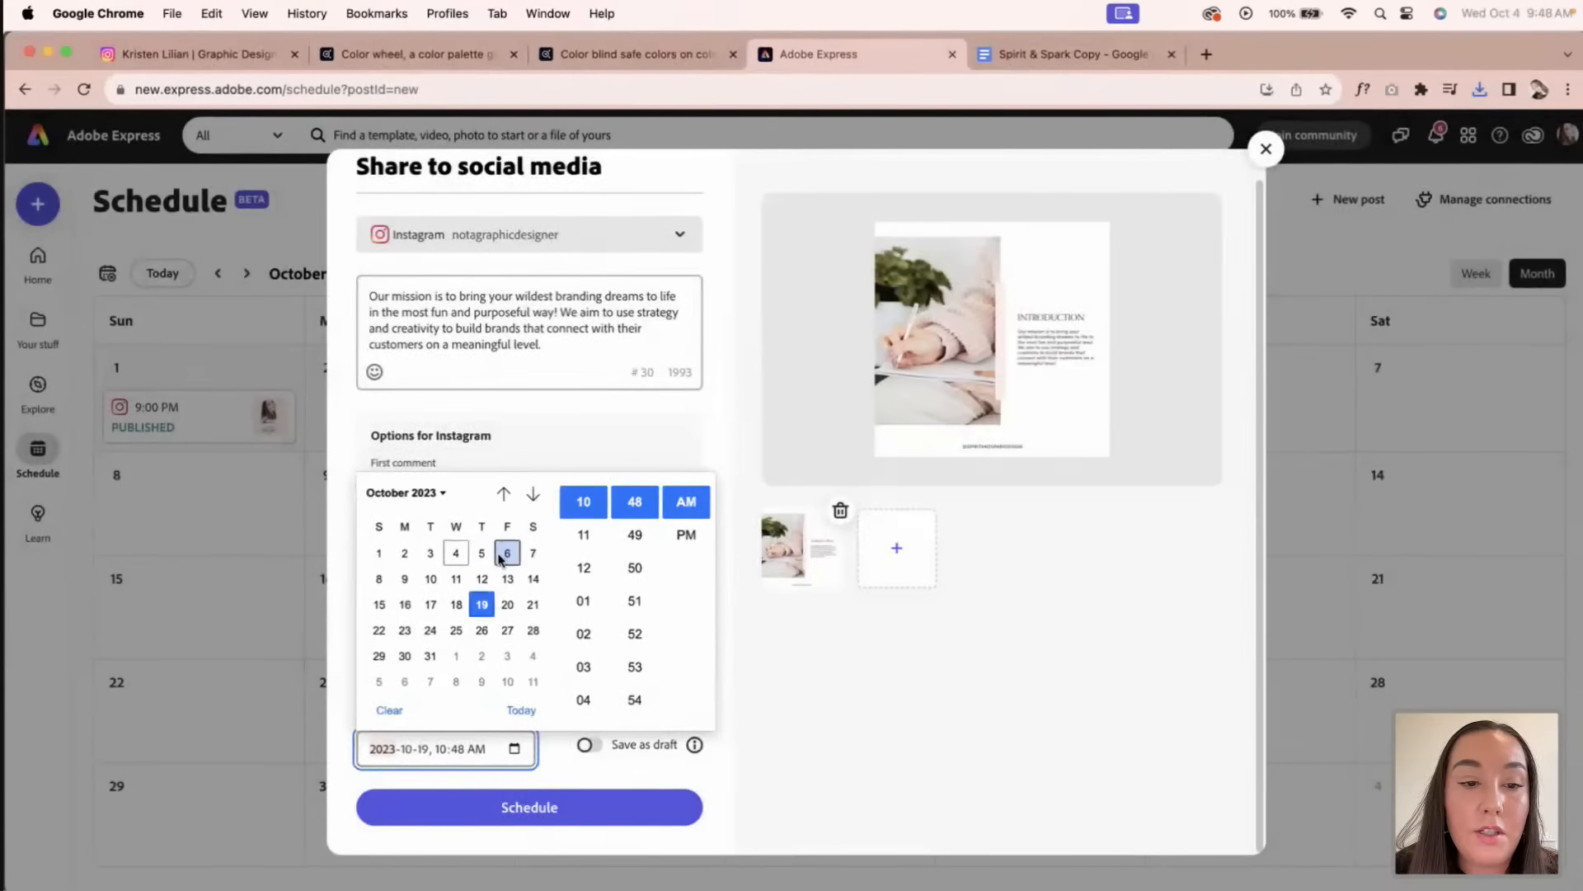
pyautogui.click(487, 747)
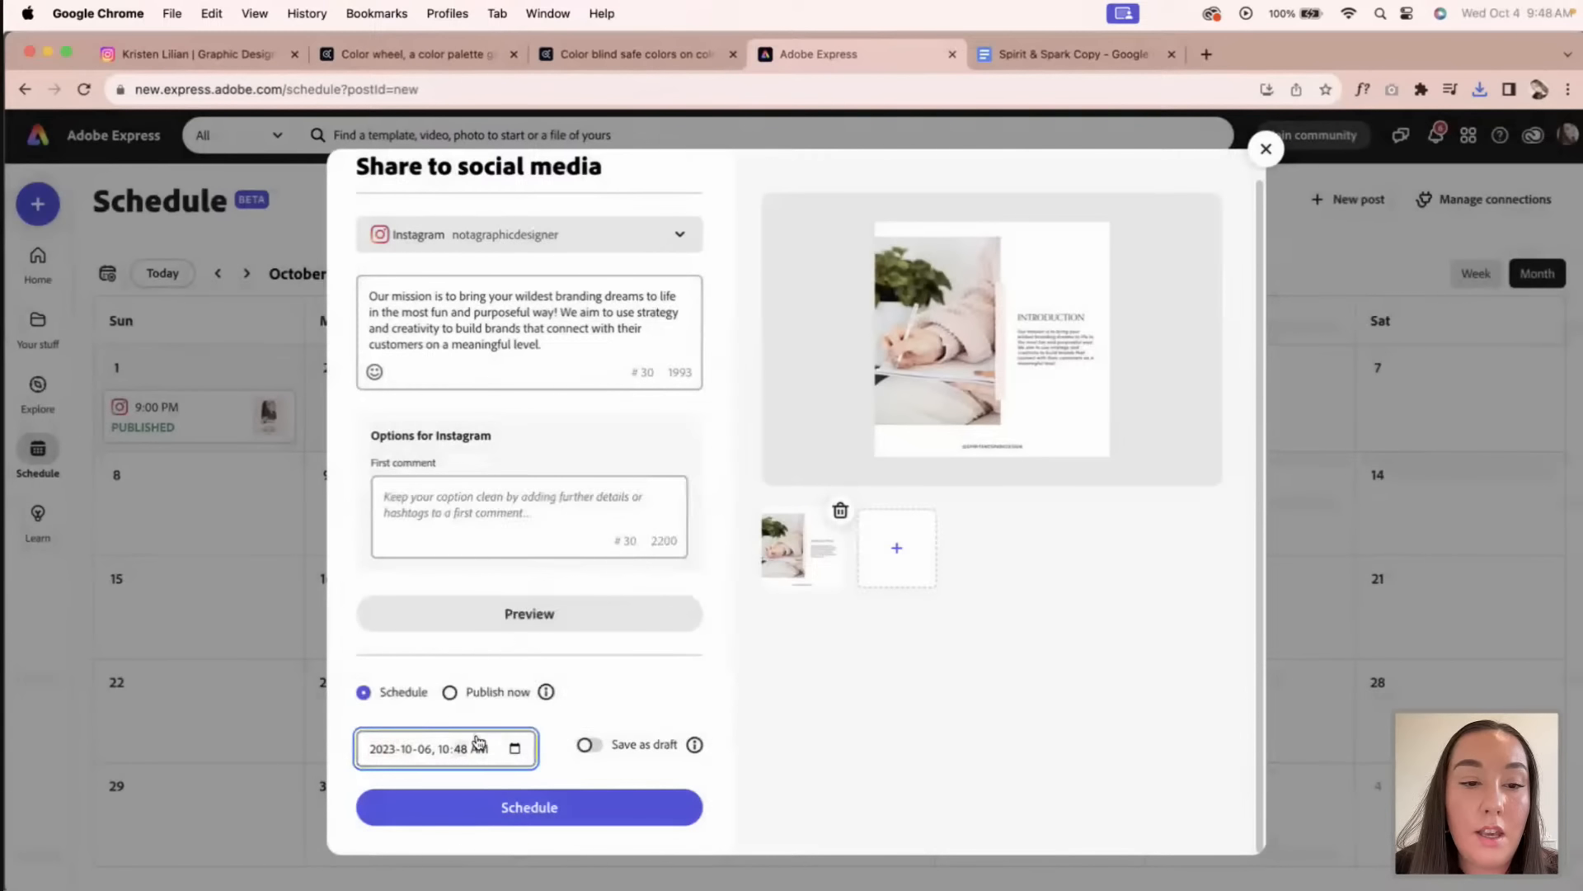
# Step: Set the post's scheduled time to 01:54 PM and schedule the post
pyautogui.click(514, 750)
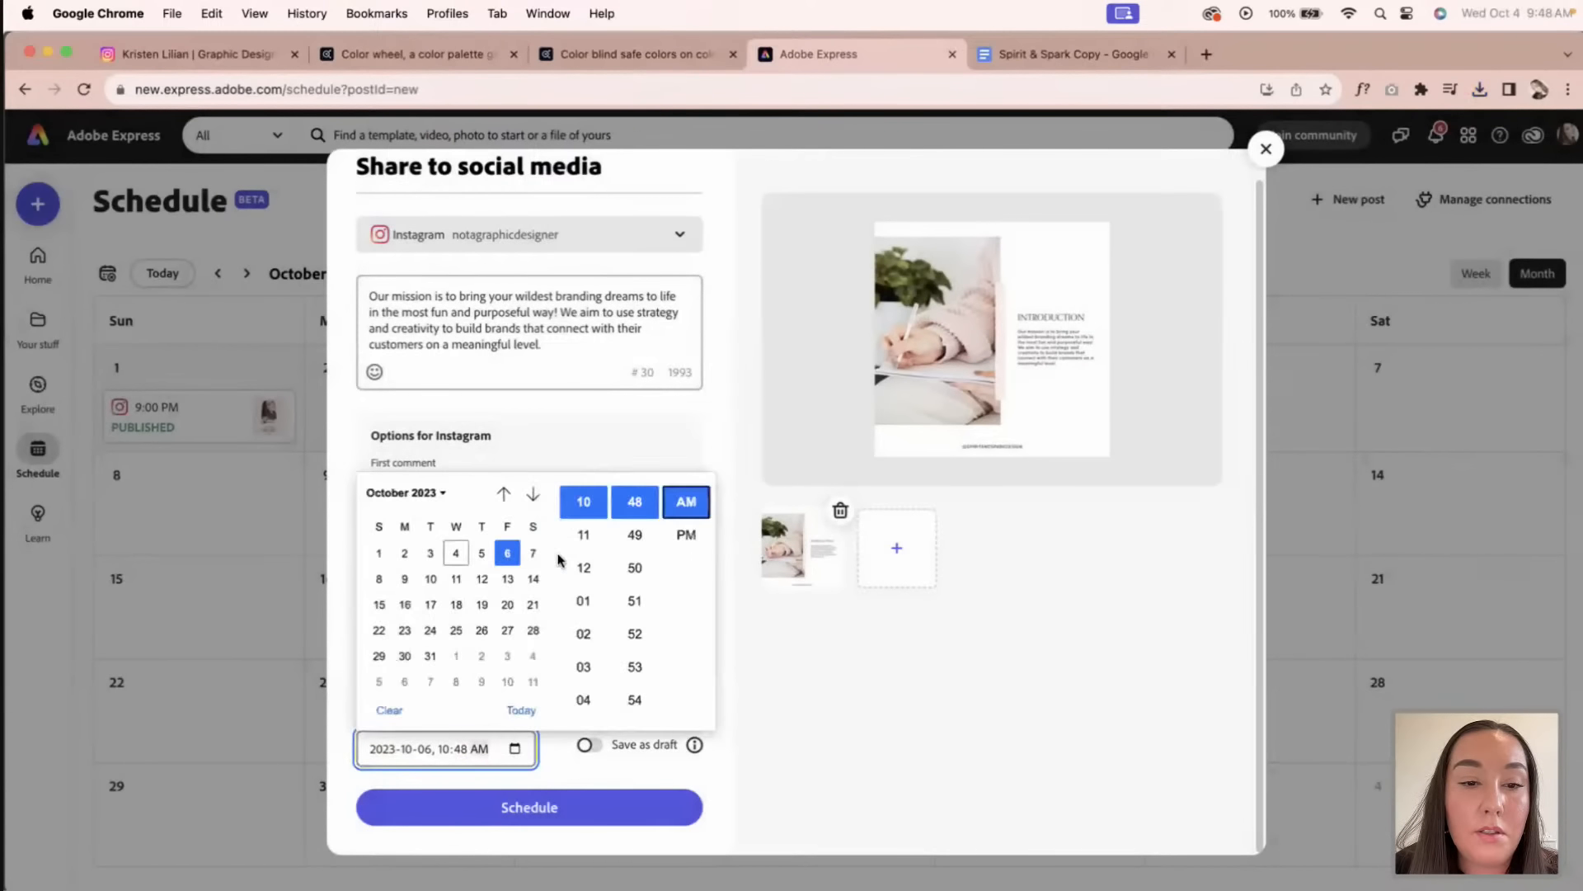
pyautogui.click(638, 506)
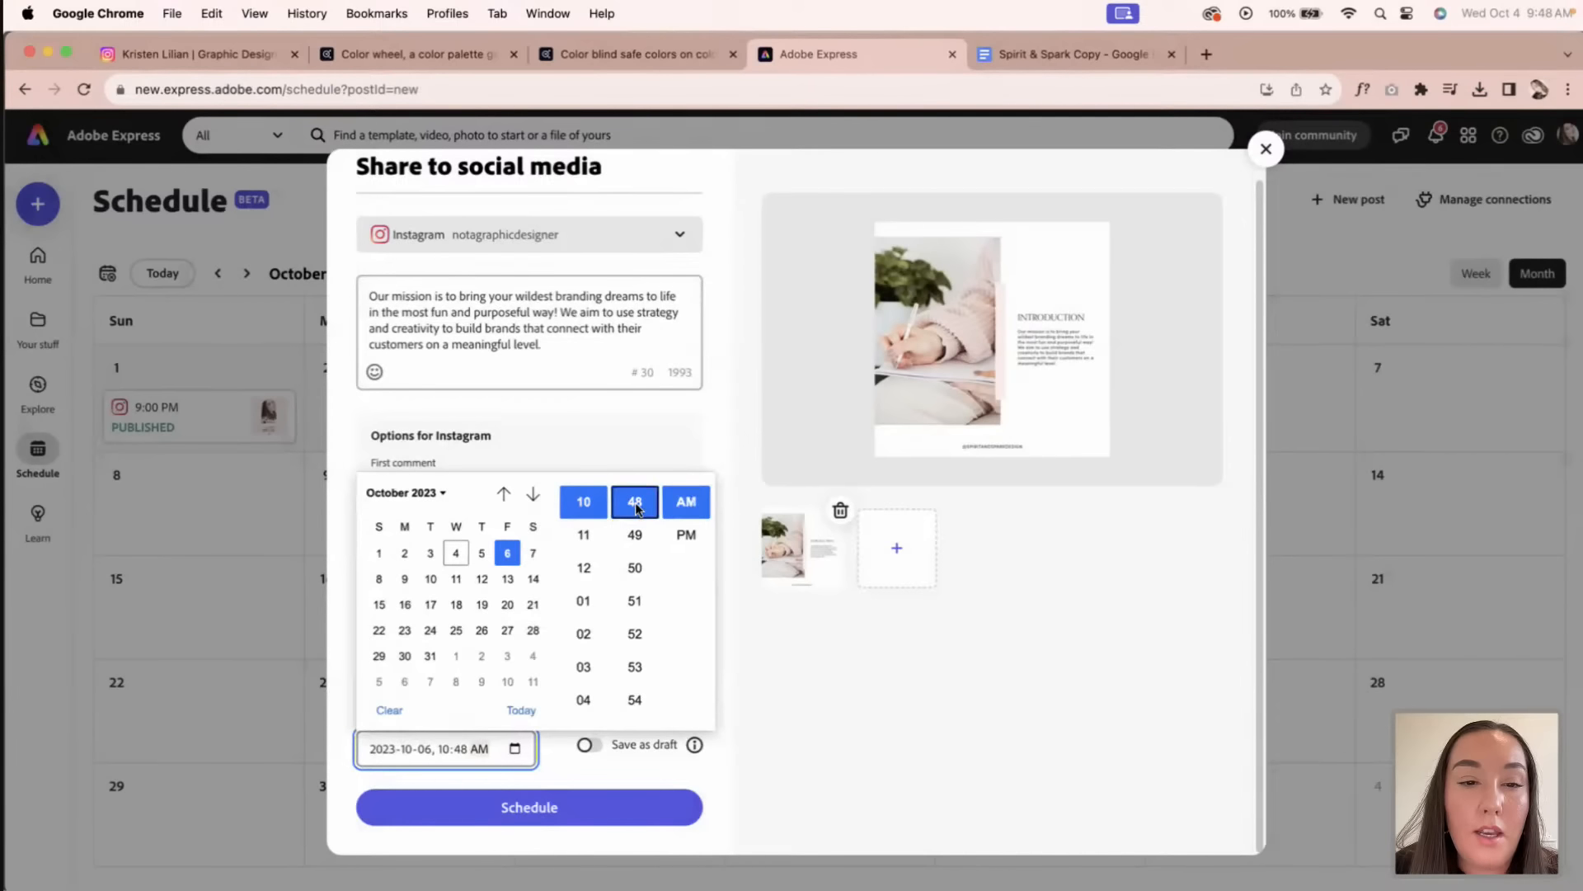
pyautogui.click(584, 536)
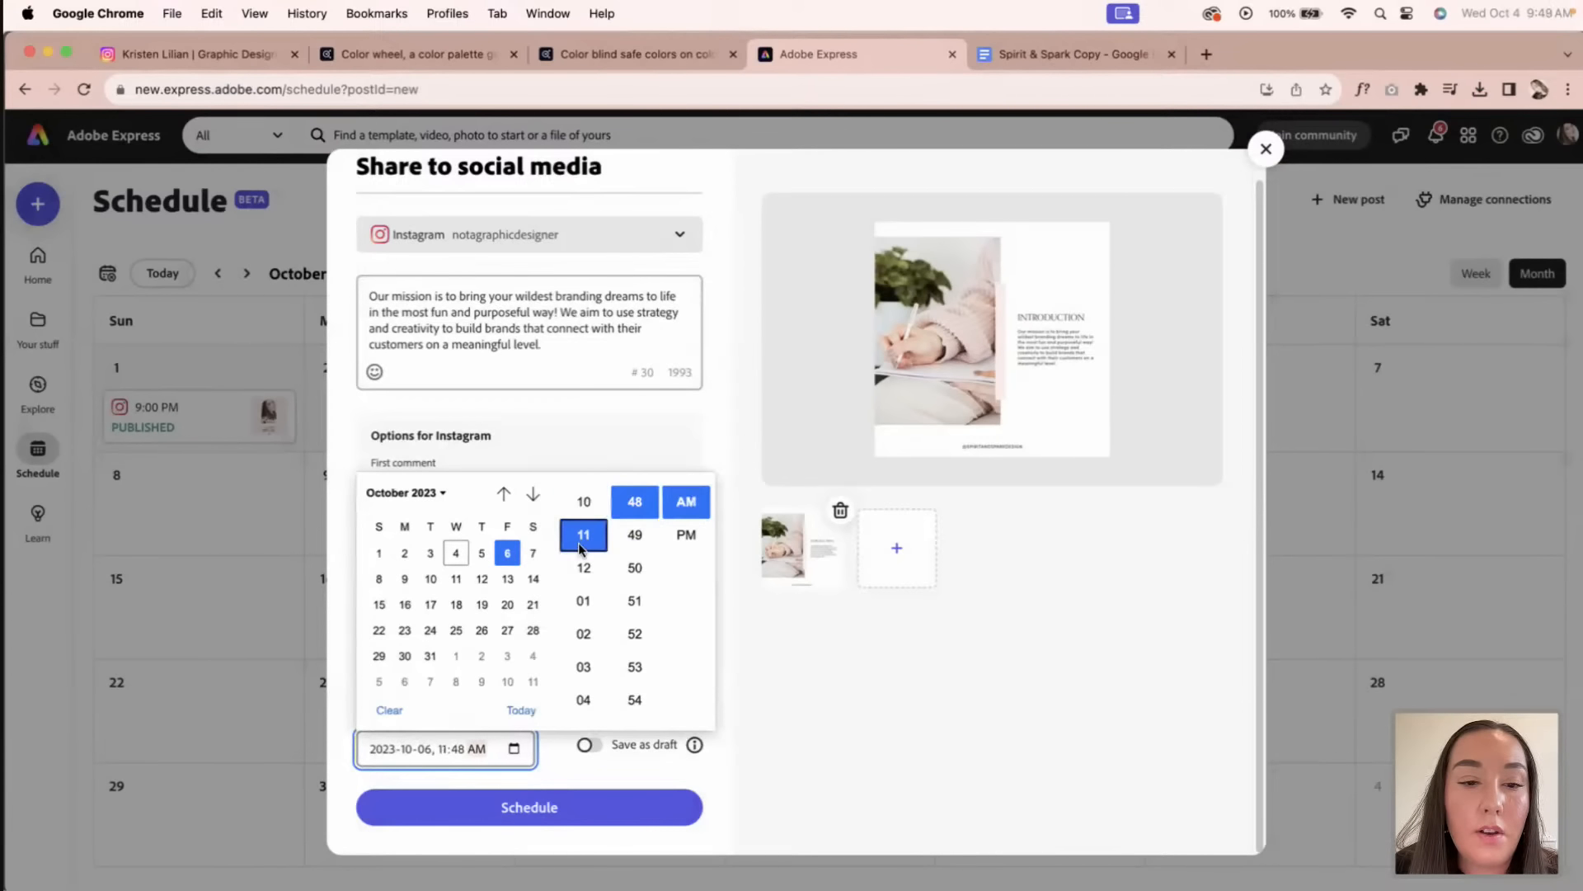
pyautogui.click(583, 600)
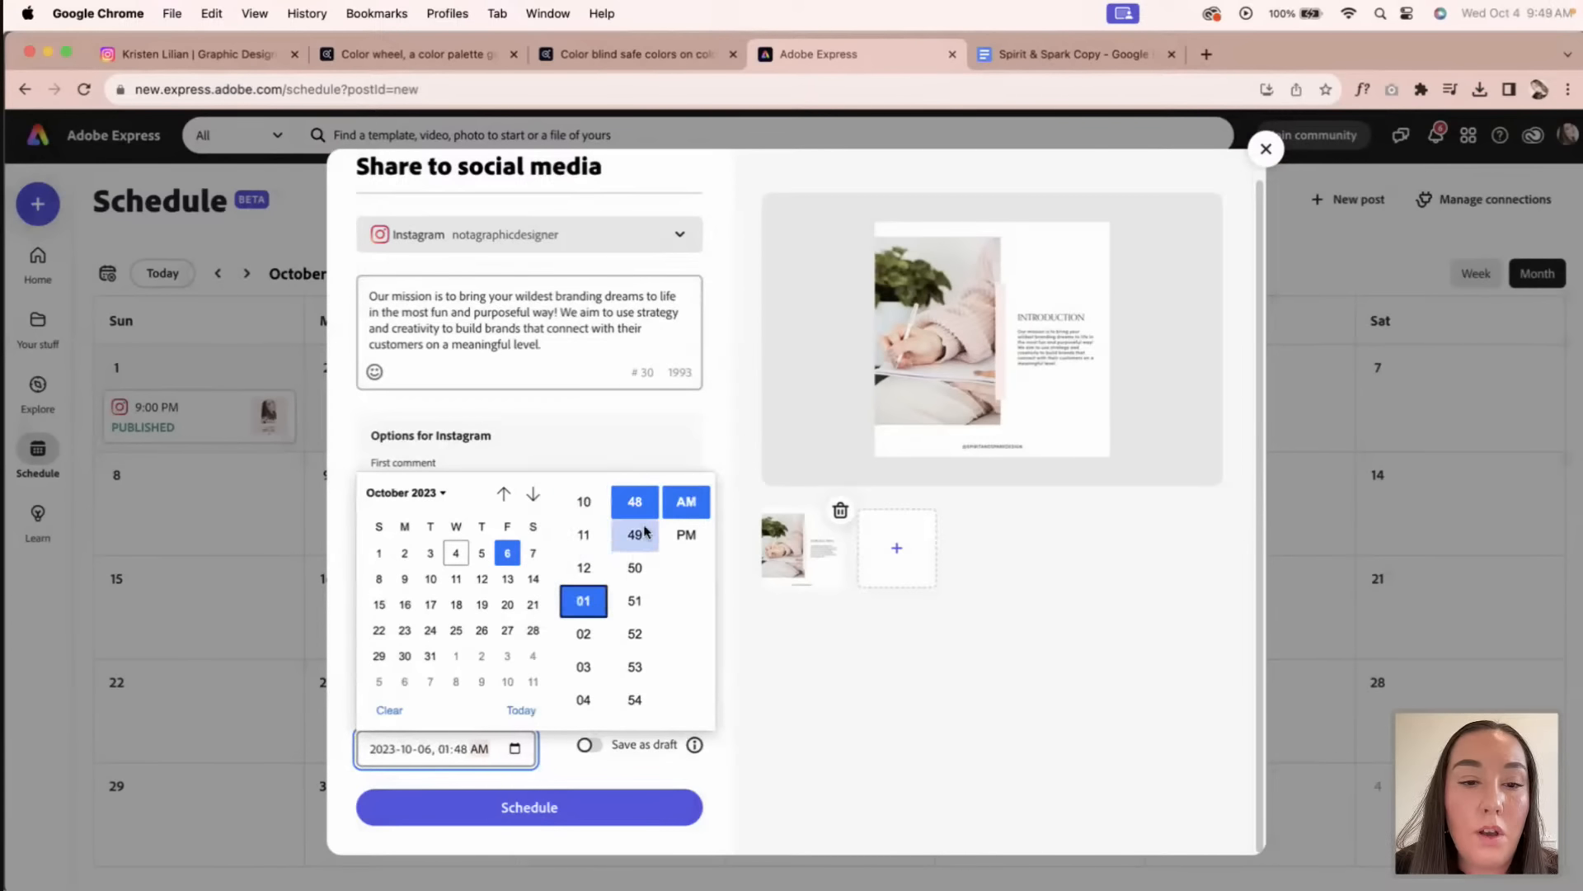
pyautogui.click(635, 699)
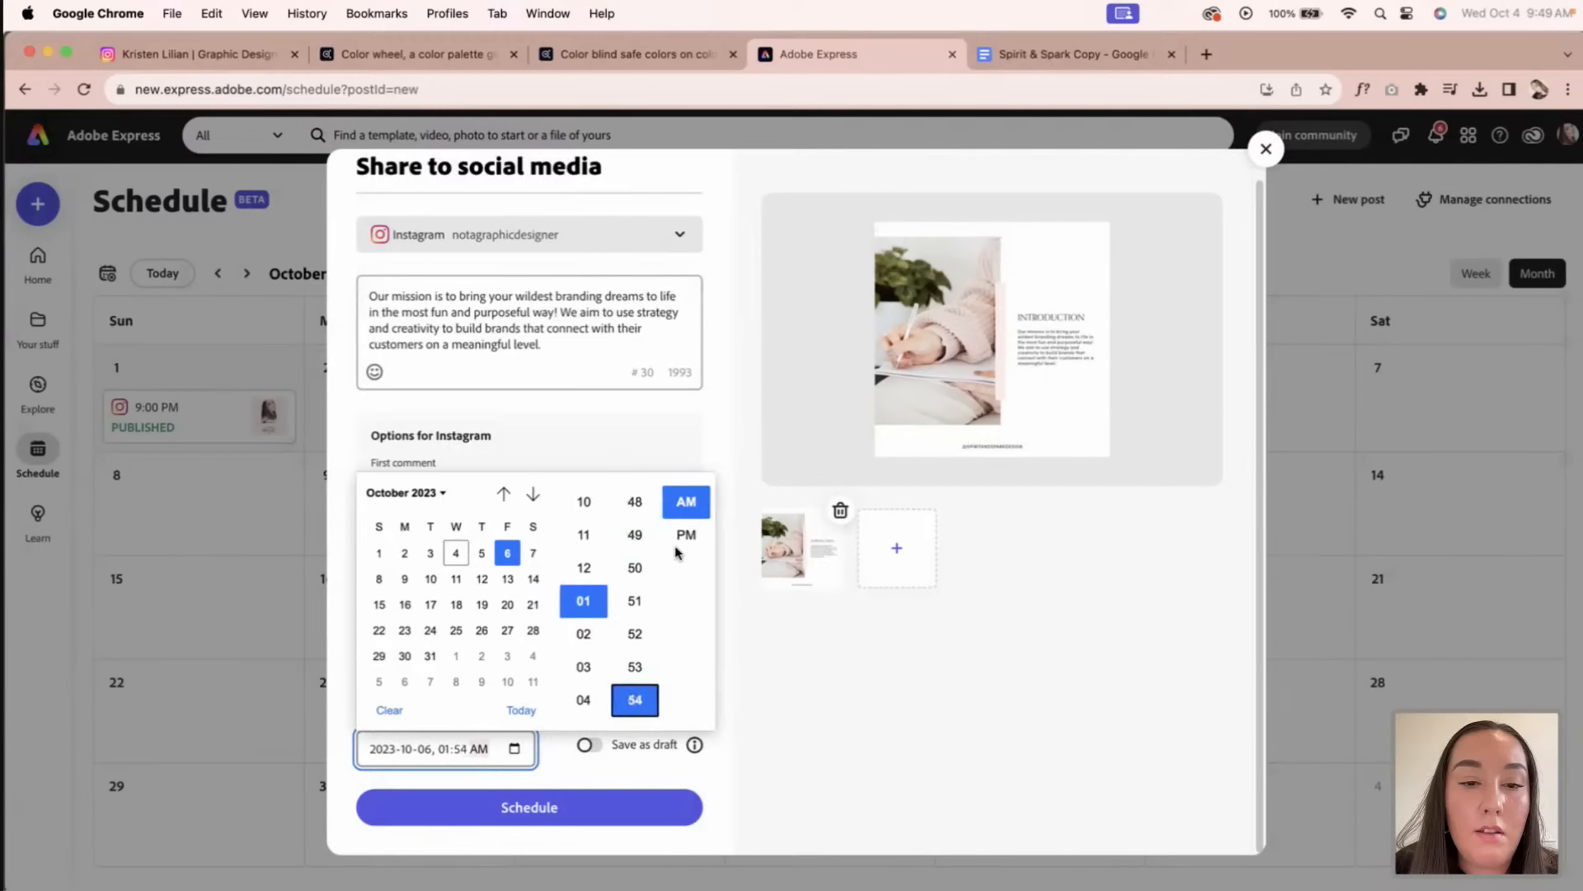
pyautogui.click(686, 534)
pyautogui.click(750, 651)
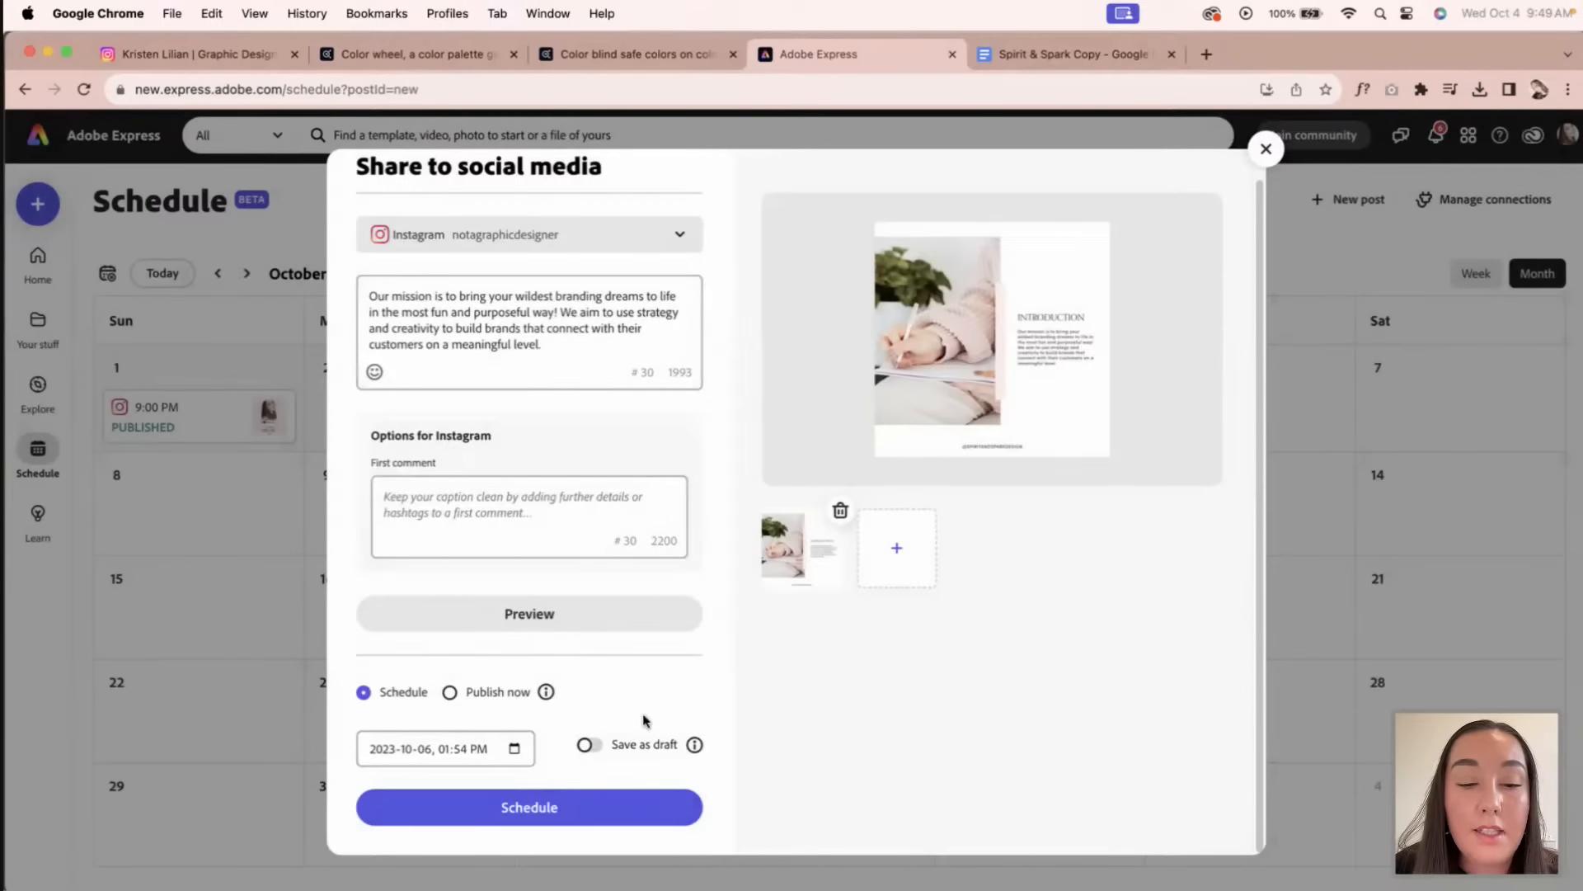
pyautogui.click(537, 815)
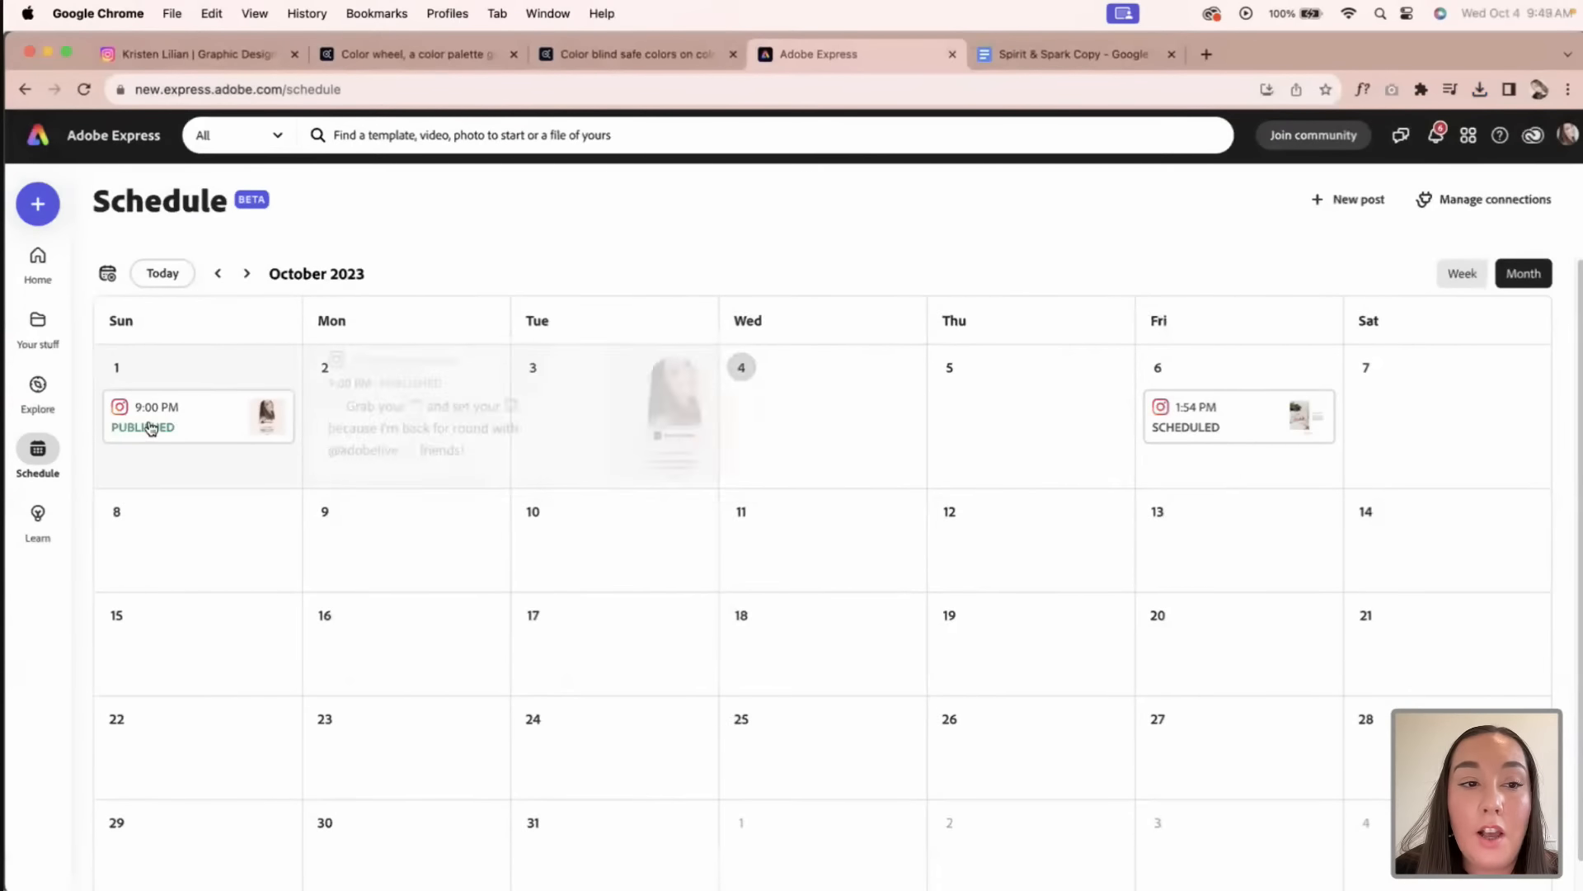
pyautogui.moveTo(1177, 427)
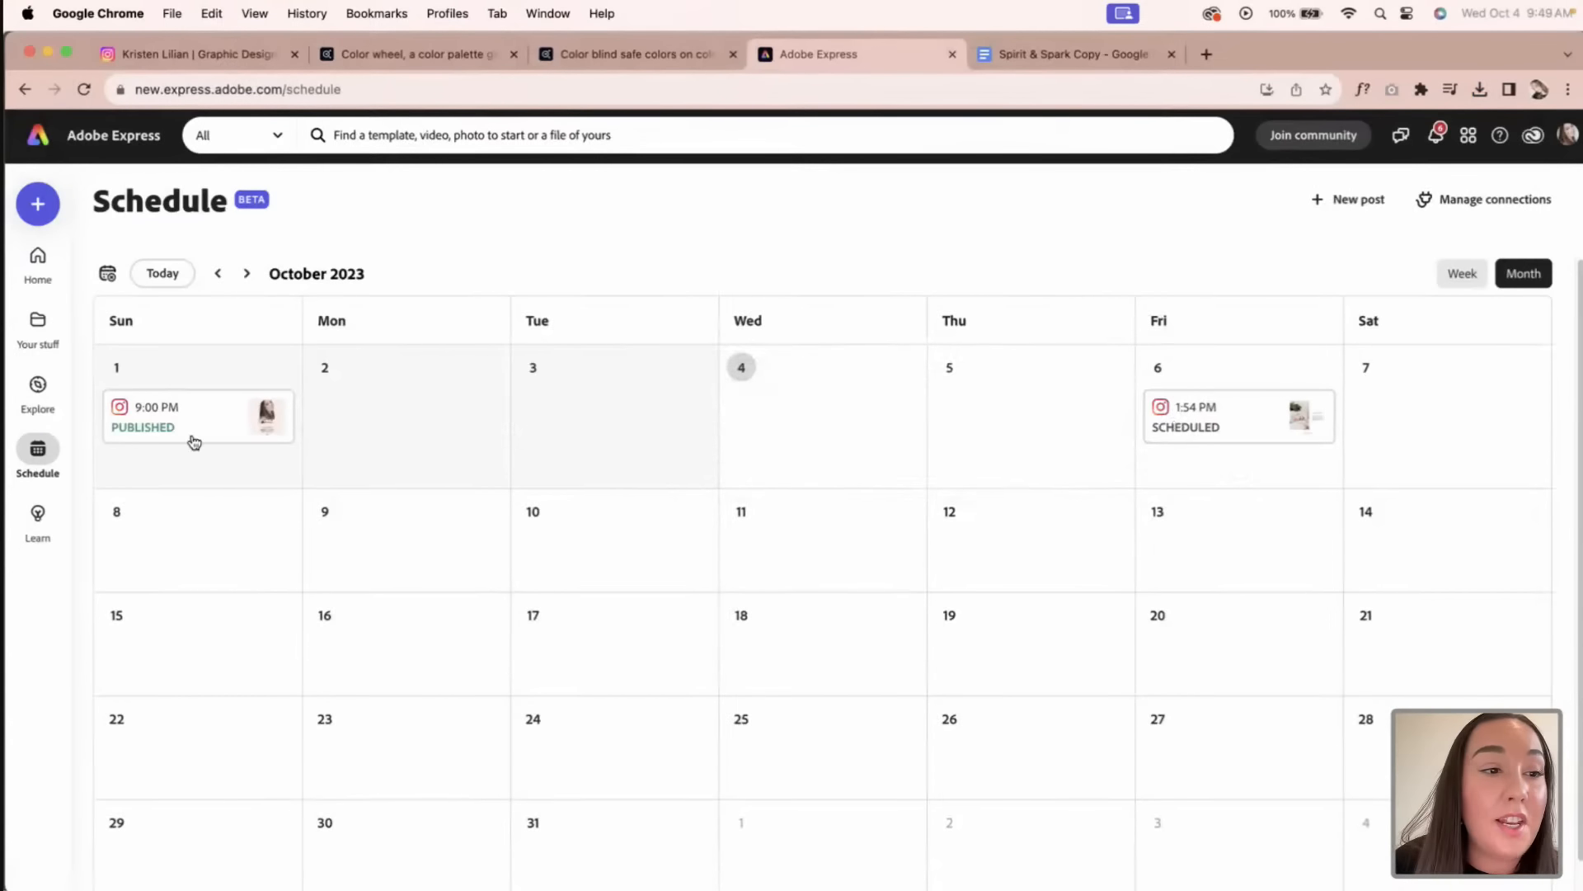
# Step: Start a new file from the S&S intro template with the woman's portrait, found among the Spirit & Spark brand's templates
pyautogui.click(38, 324)
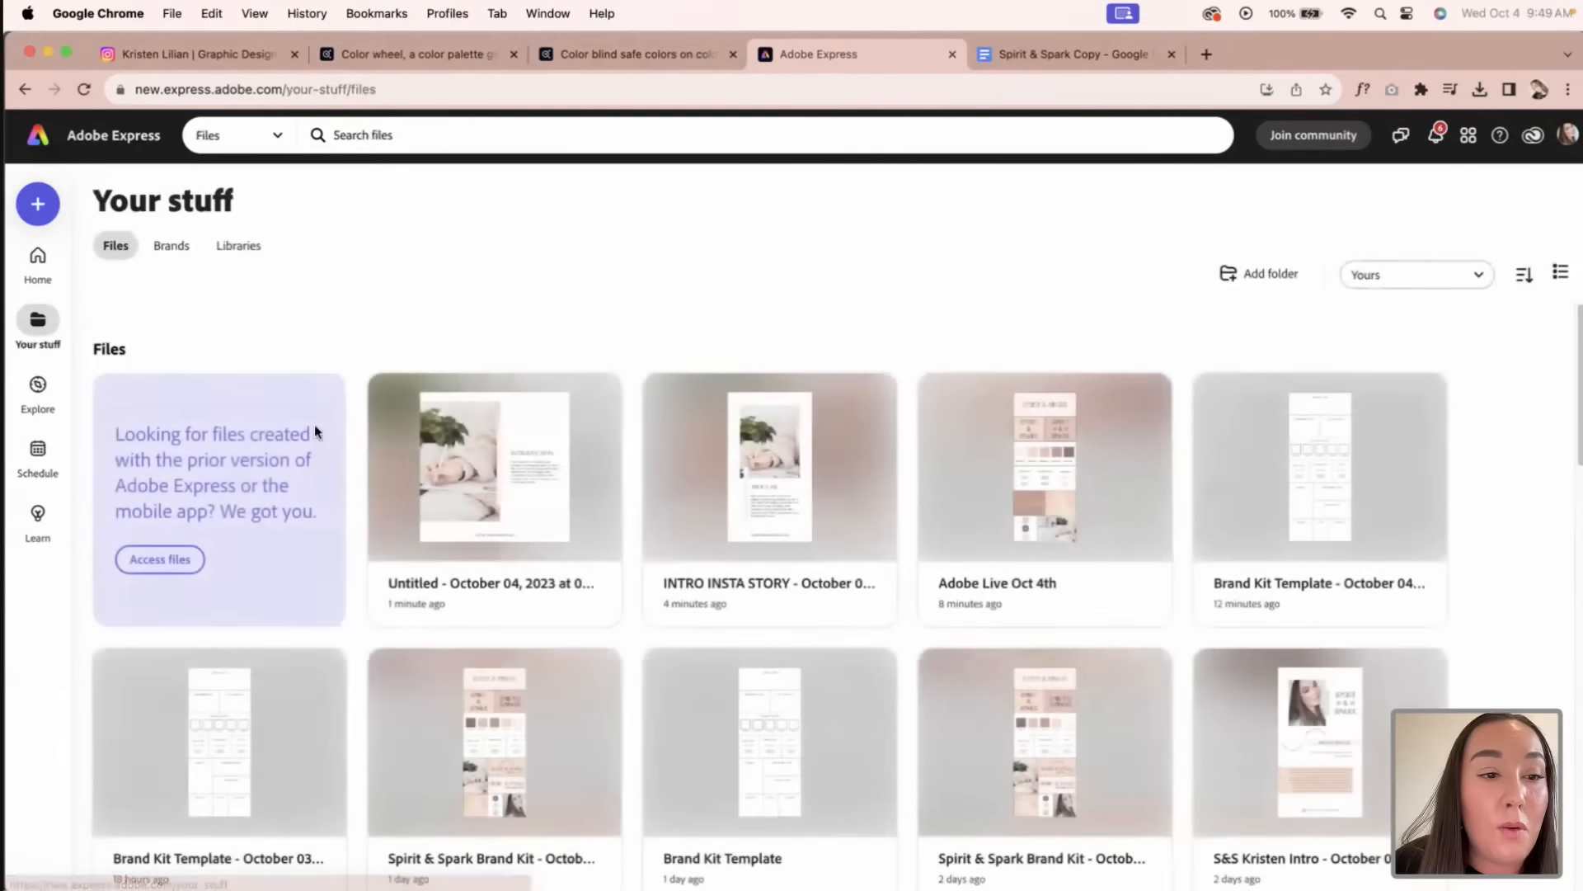
pyautogui.click(170, 247)
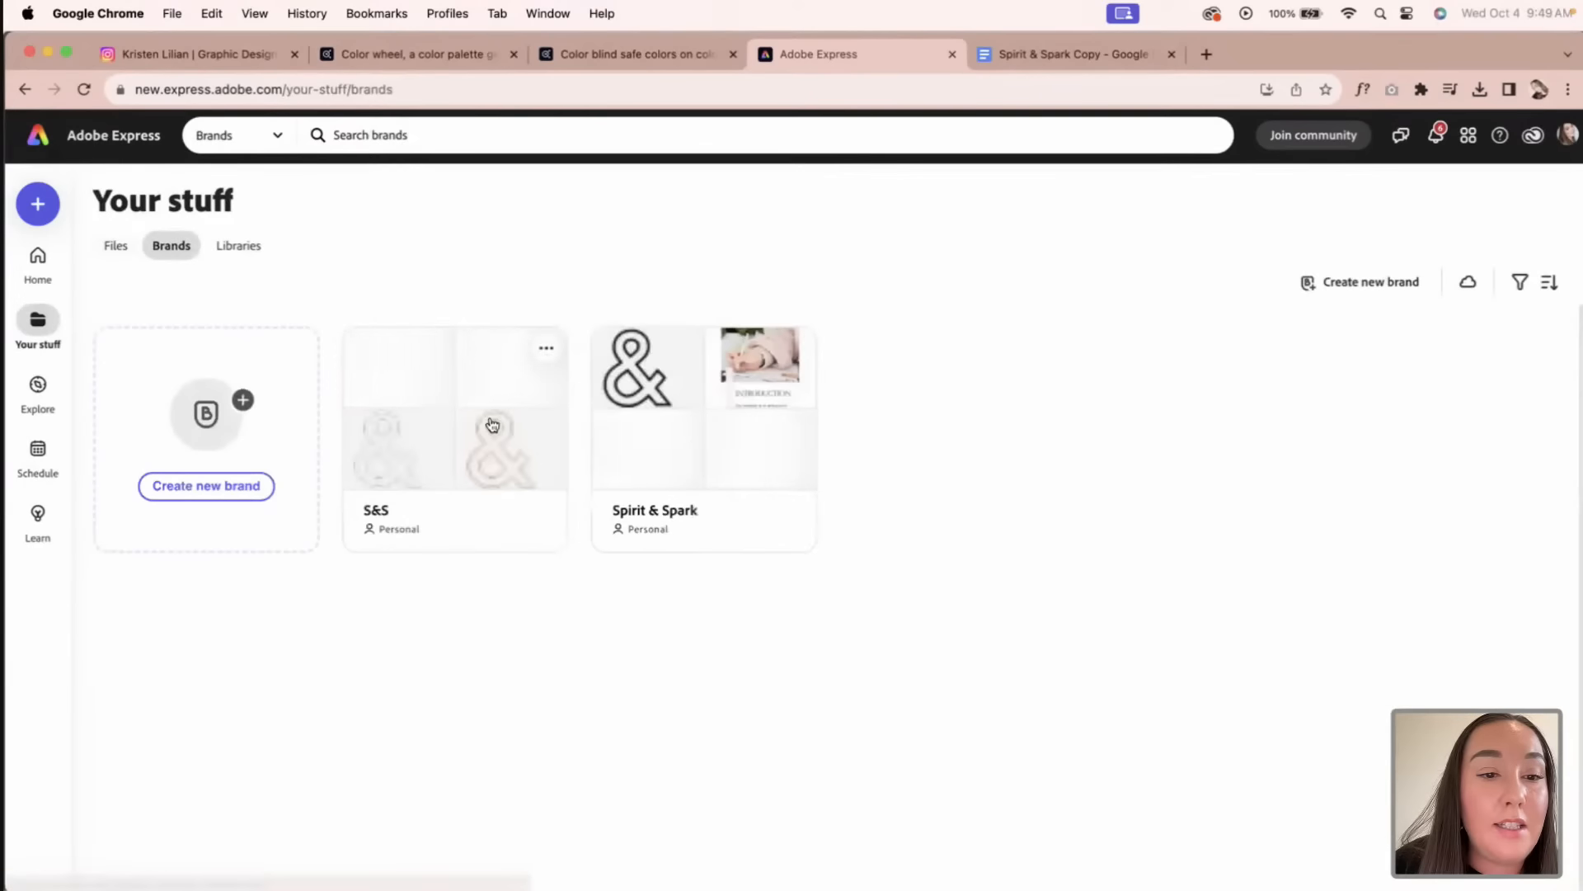
pyautogui.click(652, 519)
pyautogui.scroll(-5, 703, 546)
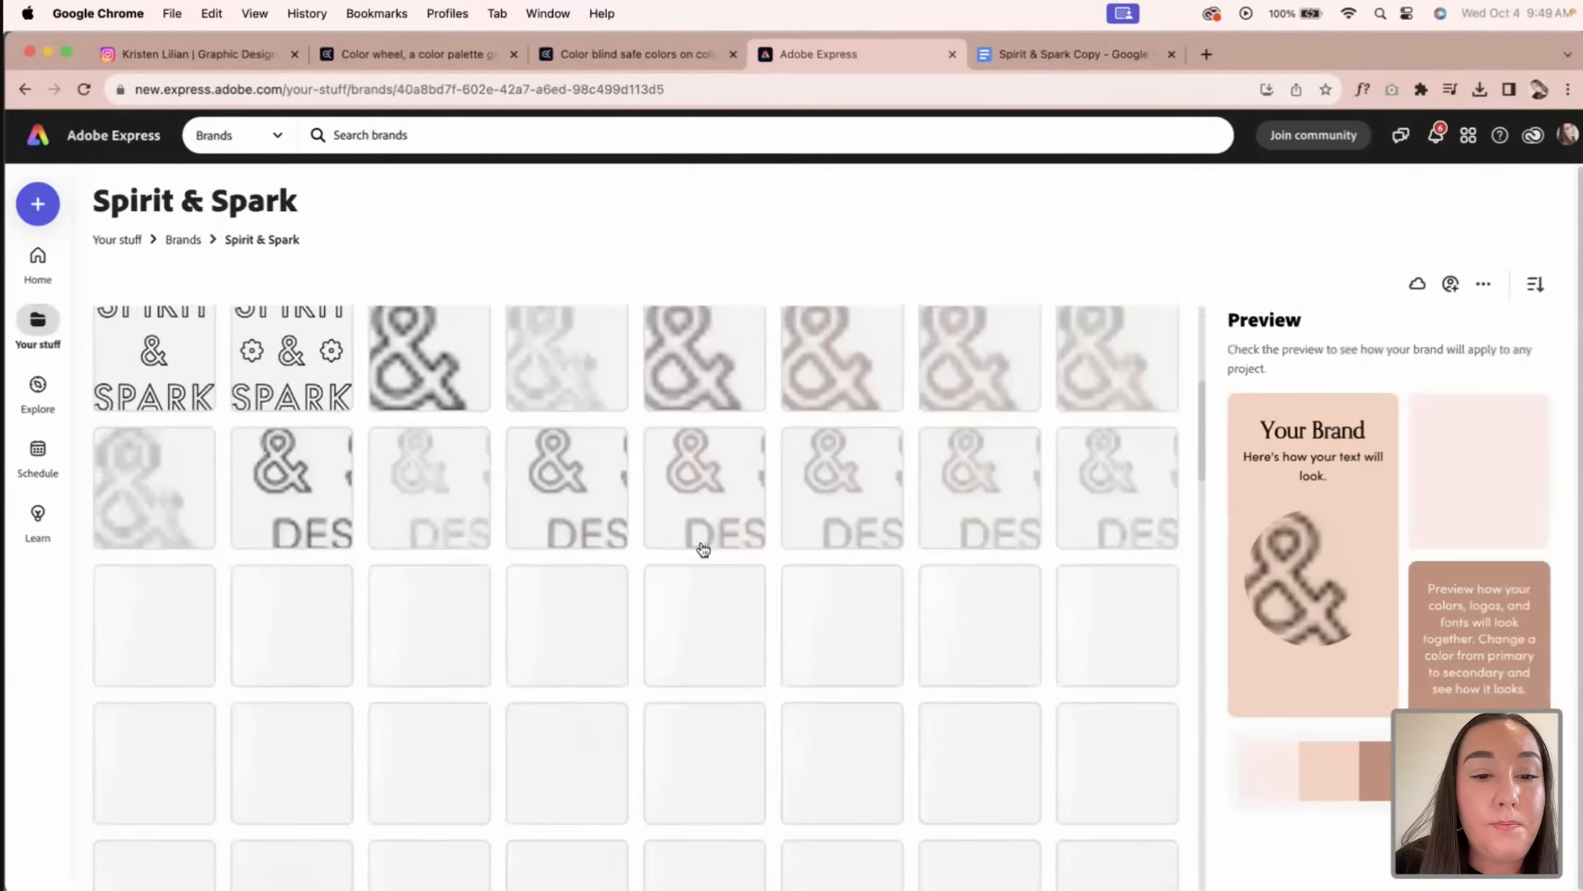
pyautogui.scroll(-10, 704, 548)
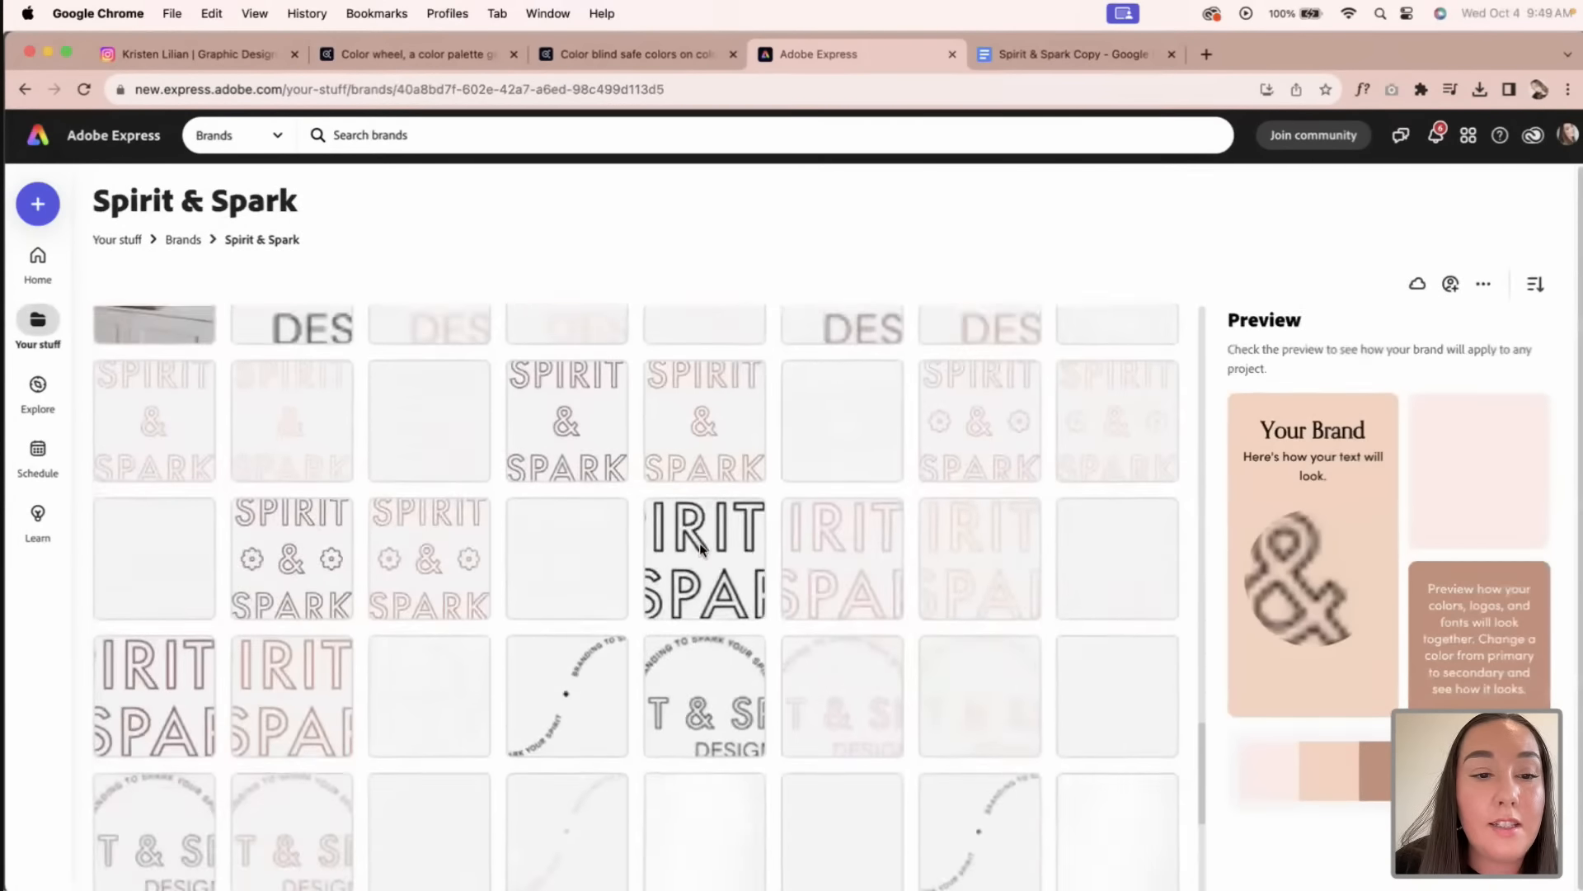
pyautogui.scroll(-5, 700, 548)
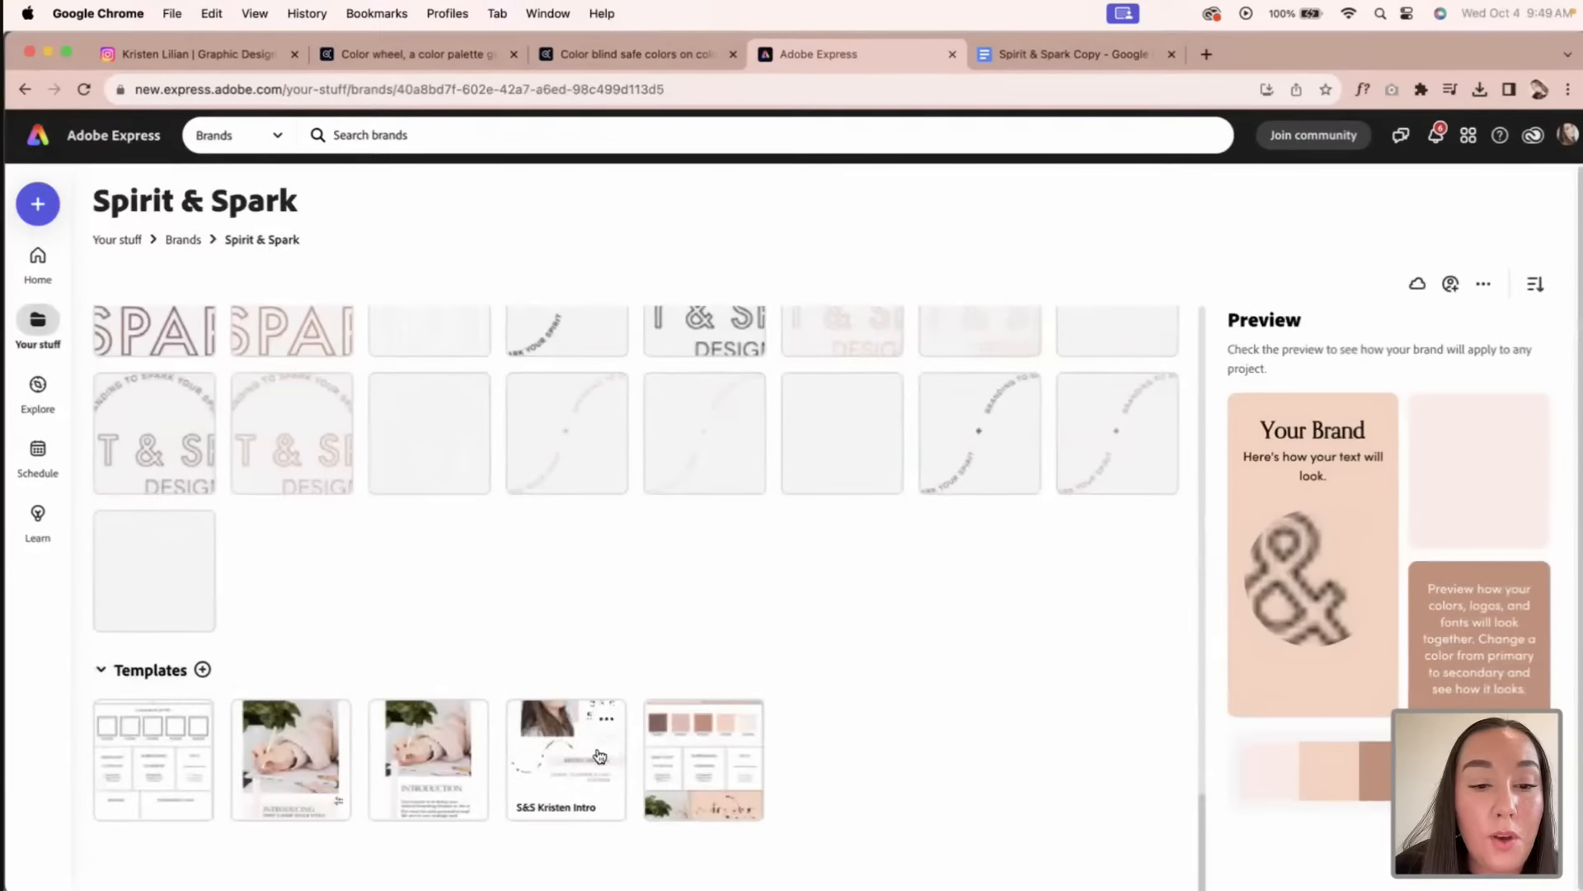
pyautogui.click(568, 761)
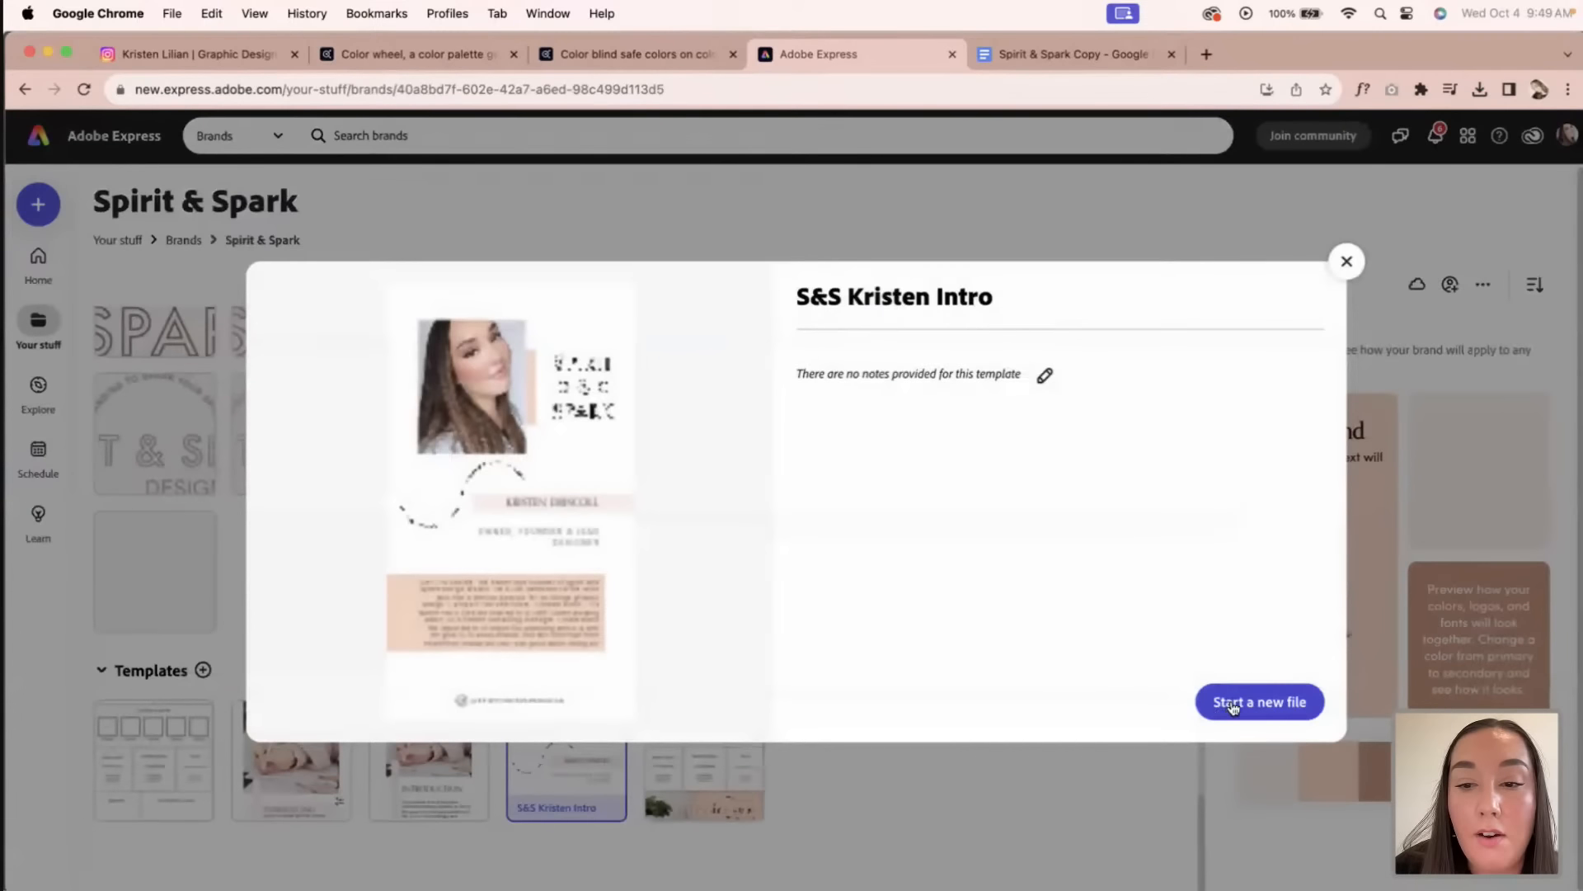
pyautogui.click(1232, 705)
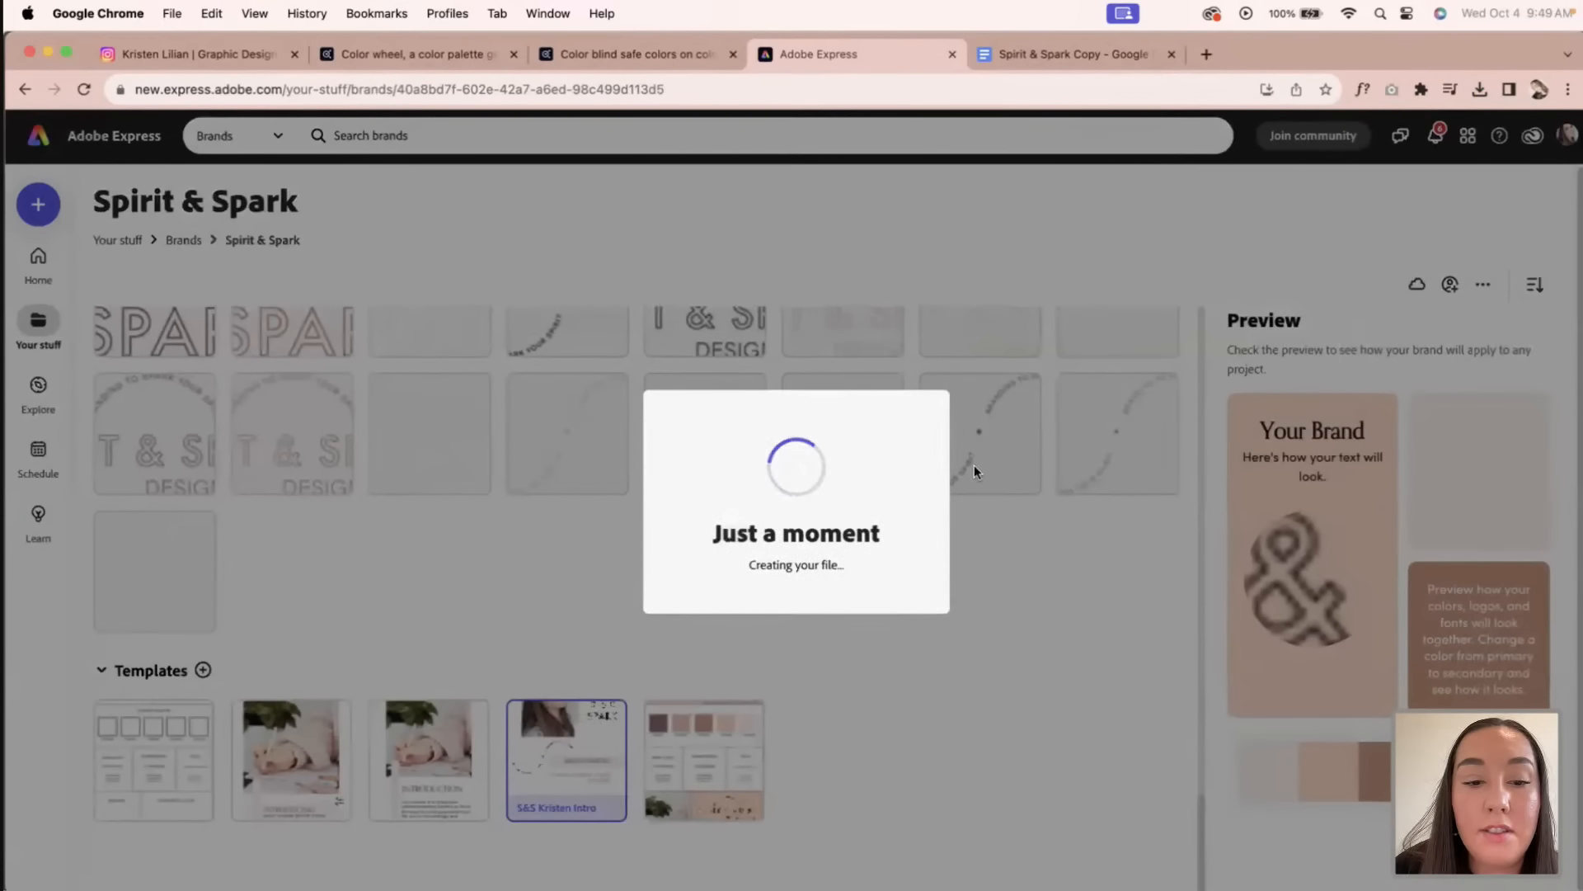
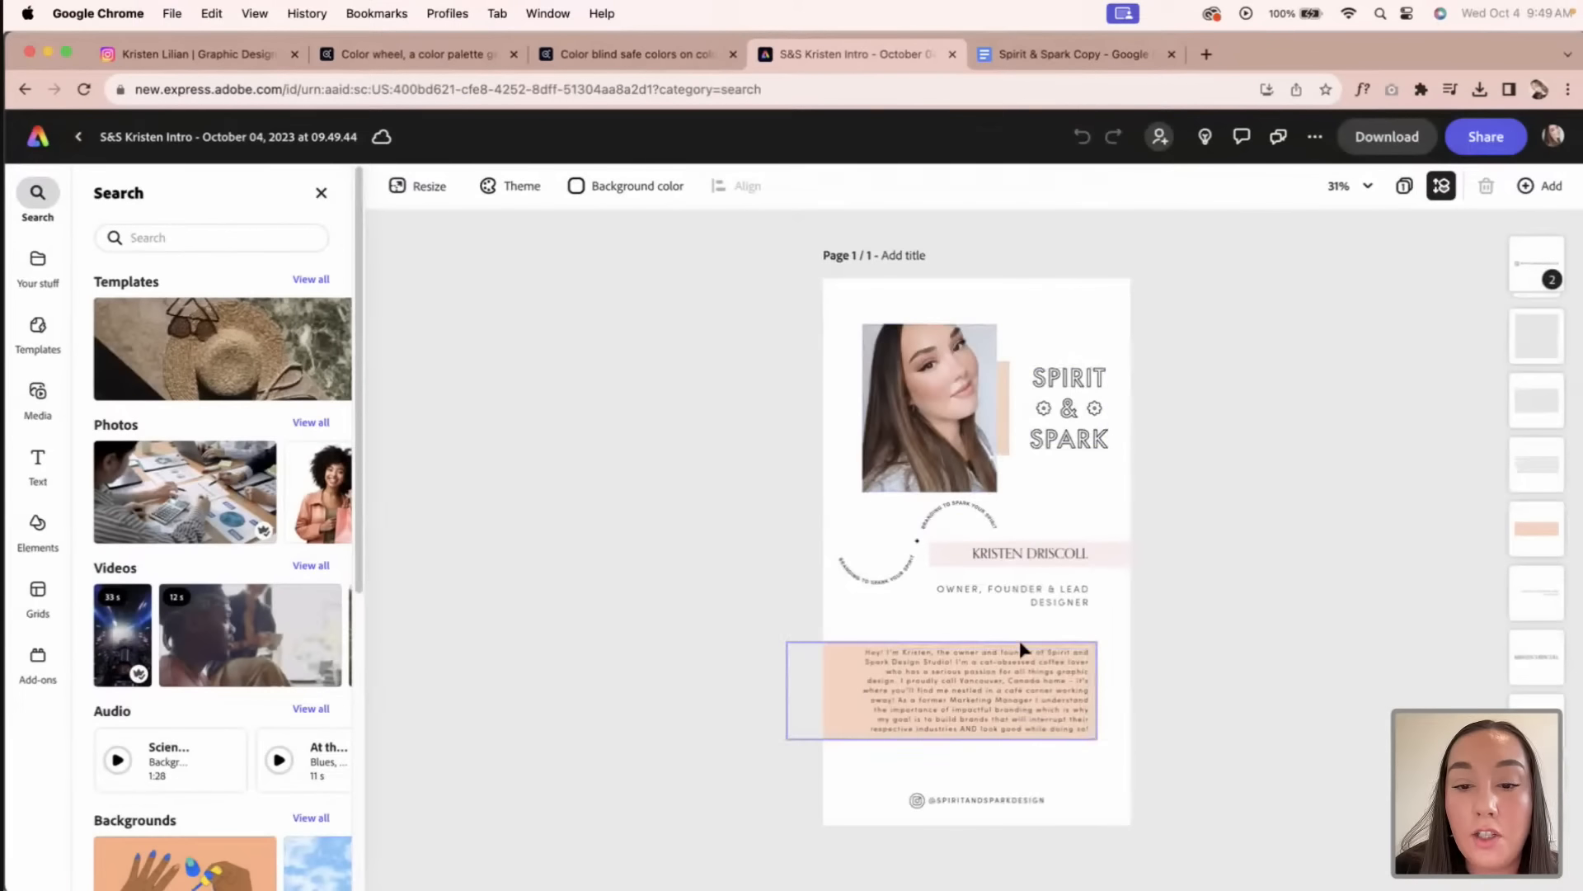
# Step: Change the fill of the narrow accent rectangle beside the portrait to the third Spirit & Spark brand color, the medium brown
pyautogui.click(990, 418)
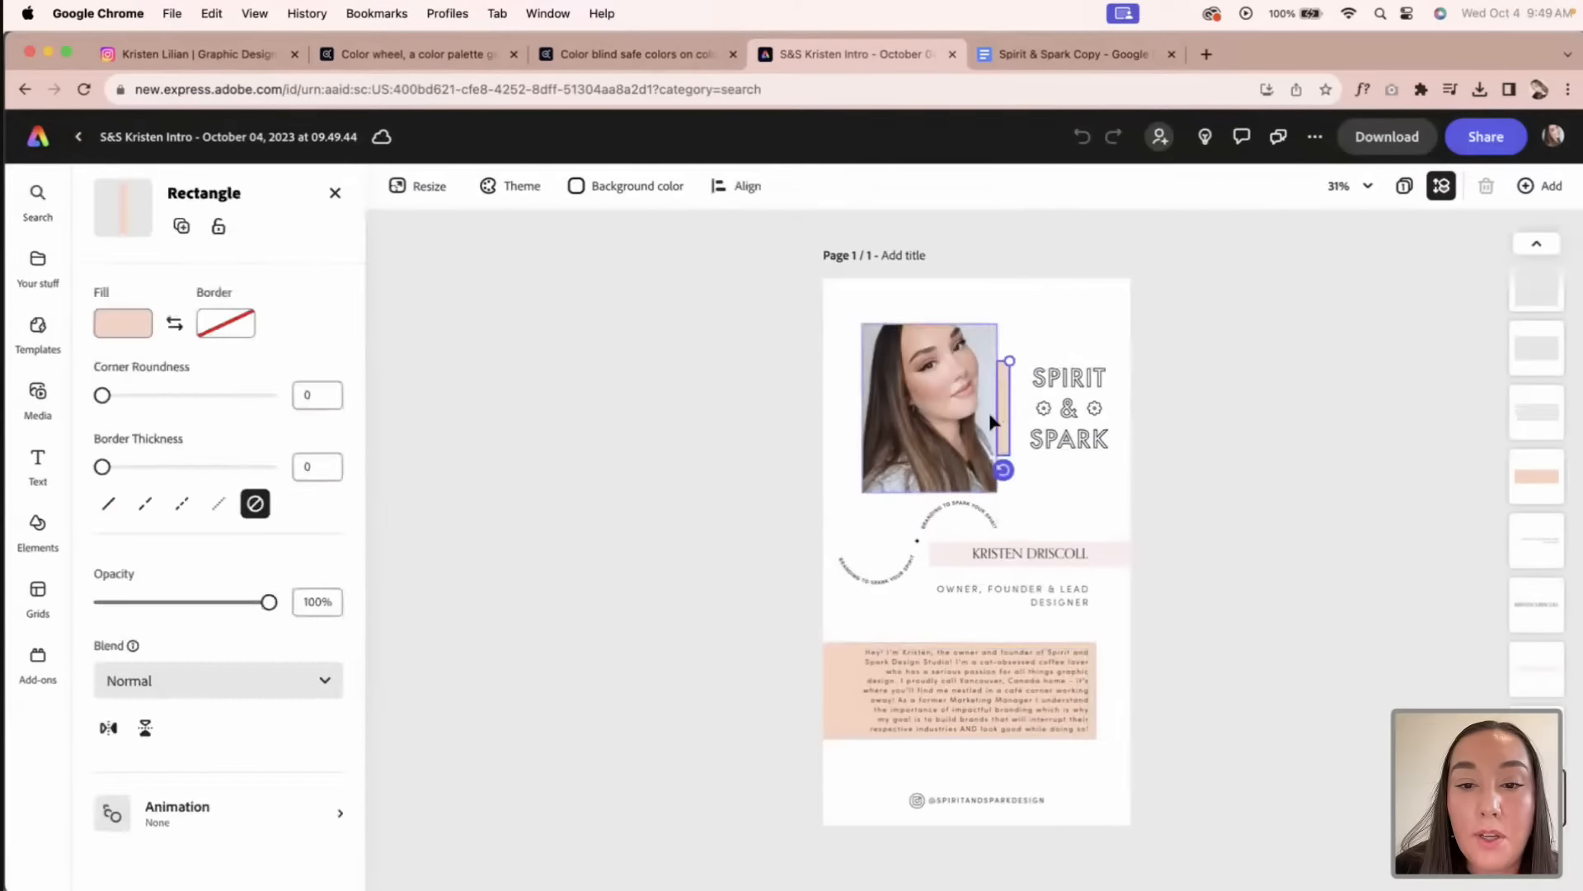
pyautogui.click(123, 324)
pyautogui.click(282, 558)
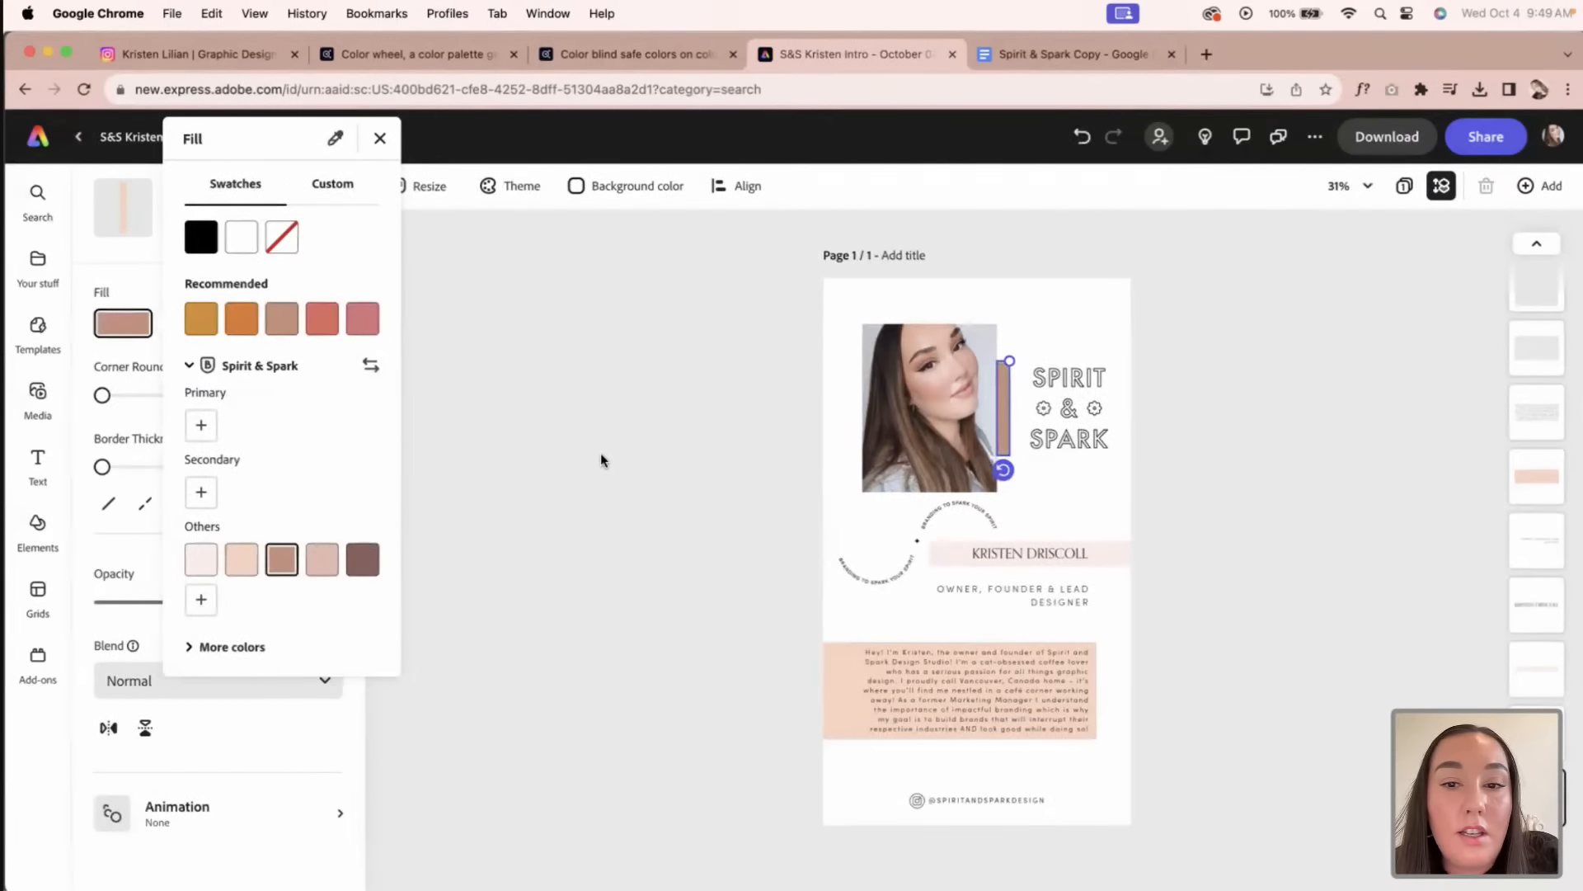
pyautogui.click(610, 453)
# Step: Replace the name in the pink-banded heading with "HOW TO CREATE GUIDES"
pyautogui.click(1063, 553)
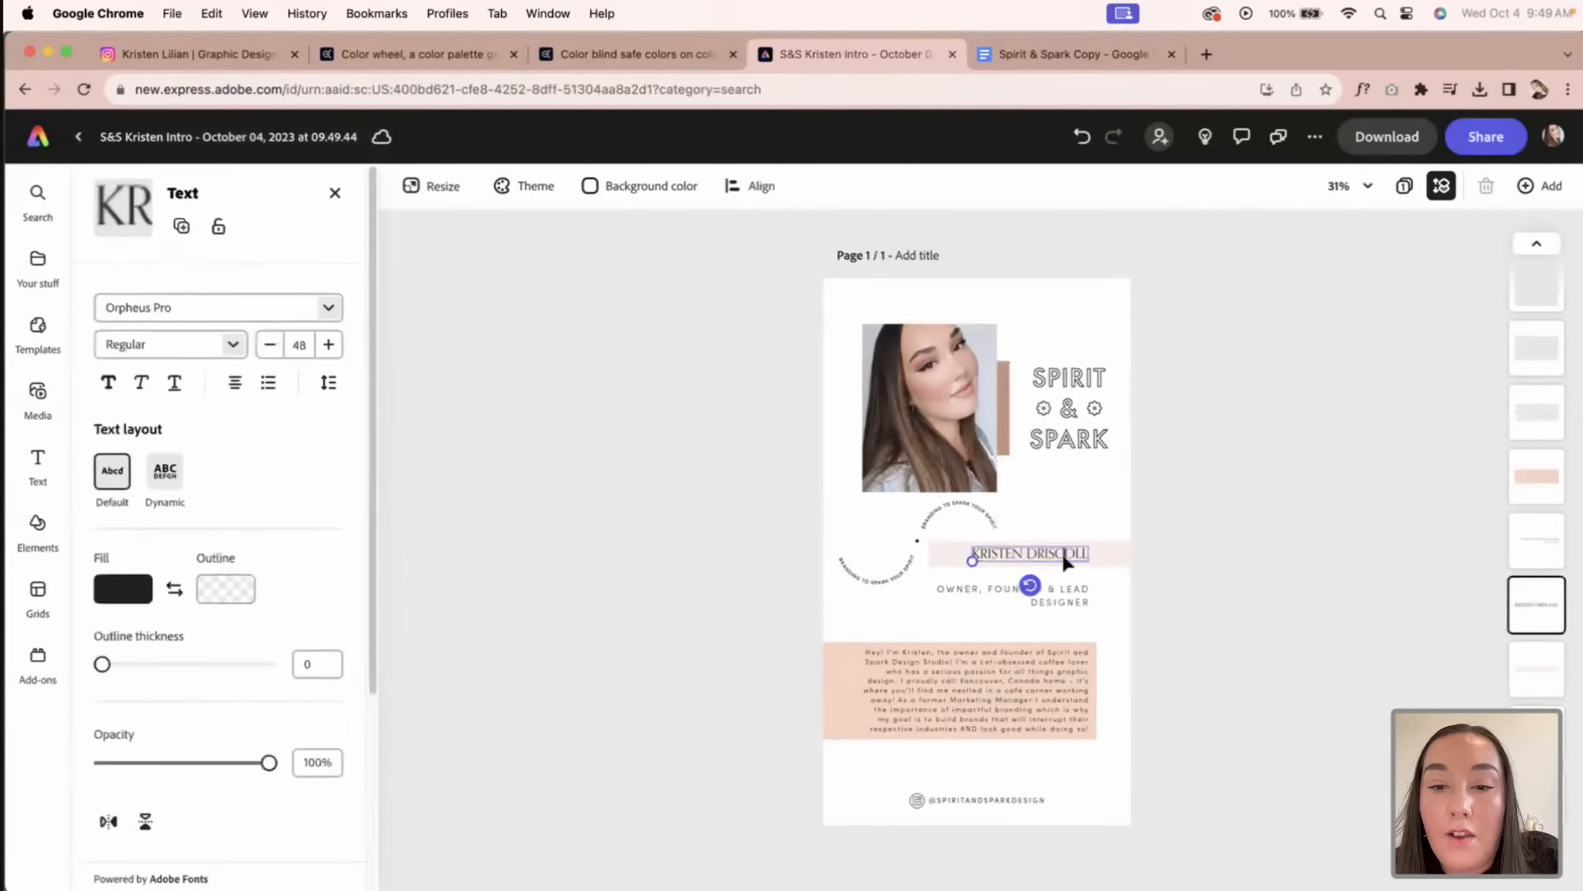
pyautogui.doubleClick(1061, 552)
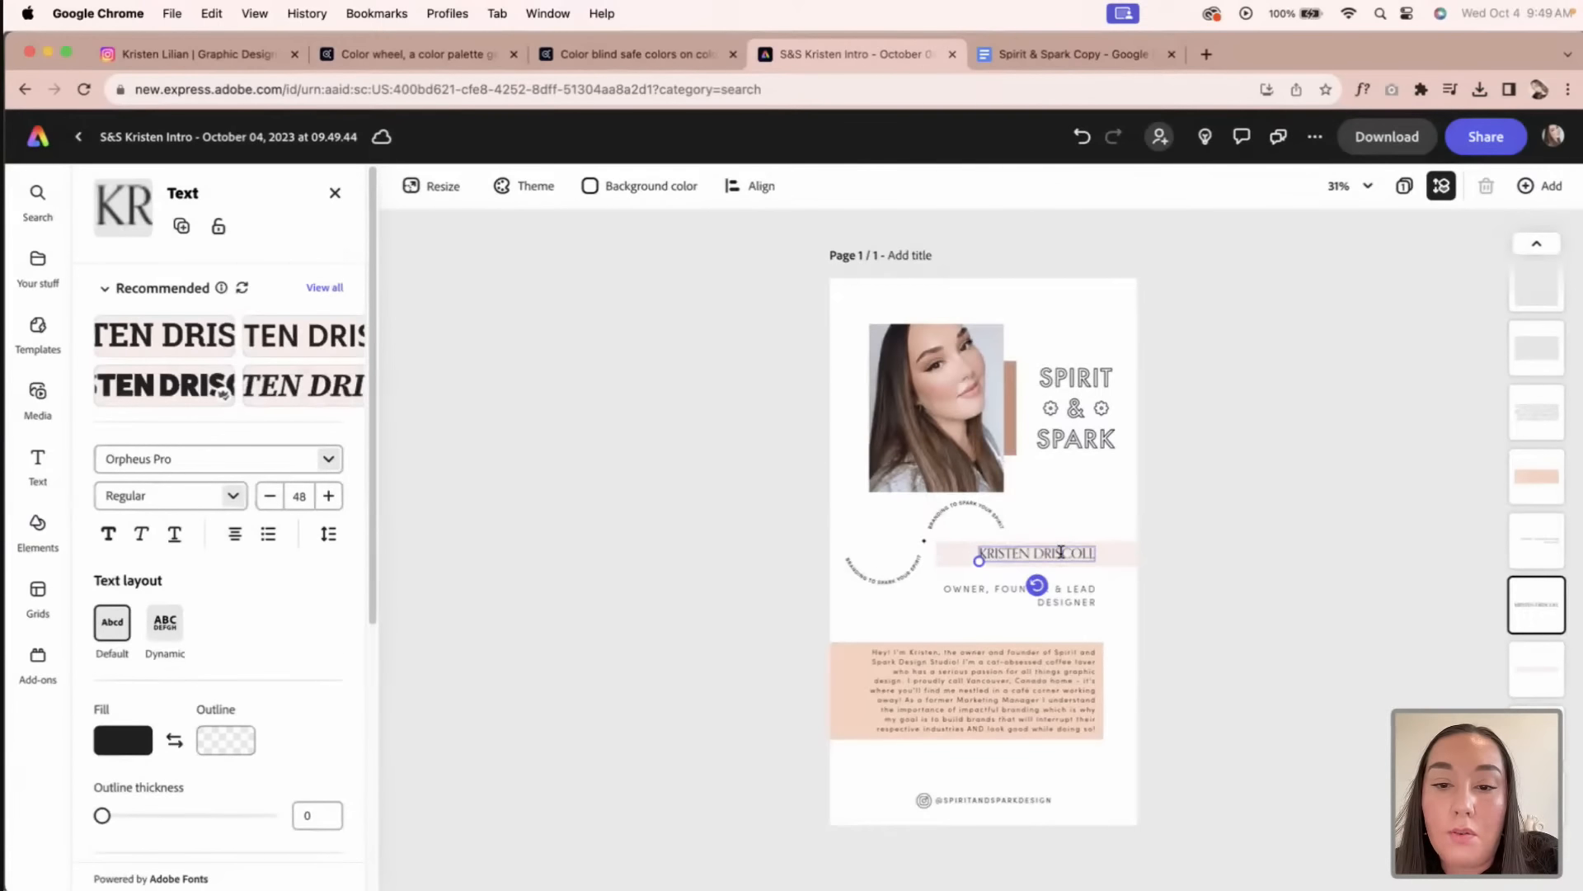
pyautogui.tripleClick(1062, 552)
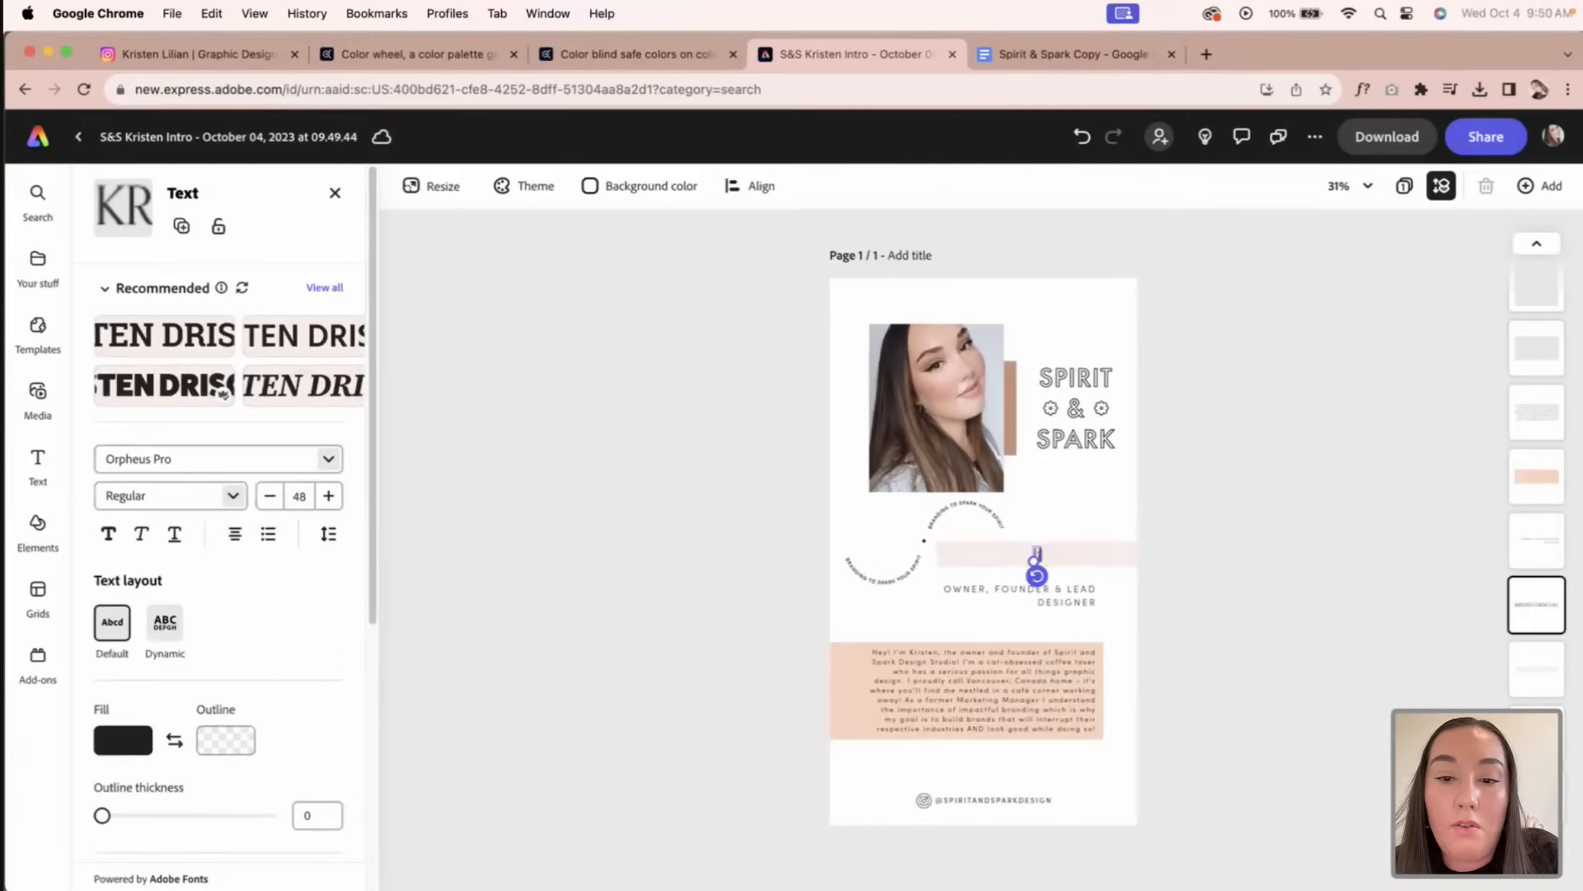
pyautogui.write('OW TO CREAT')
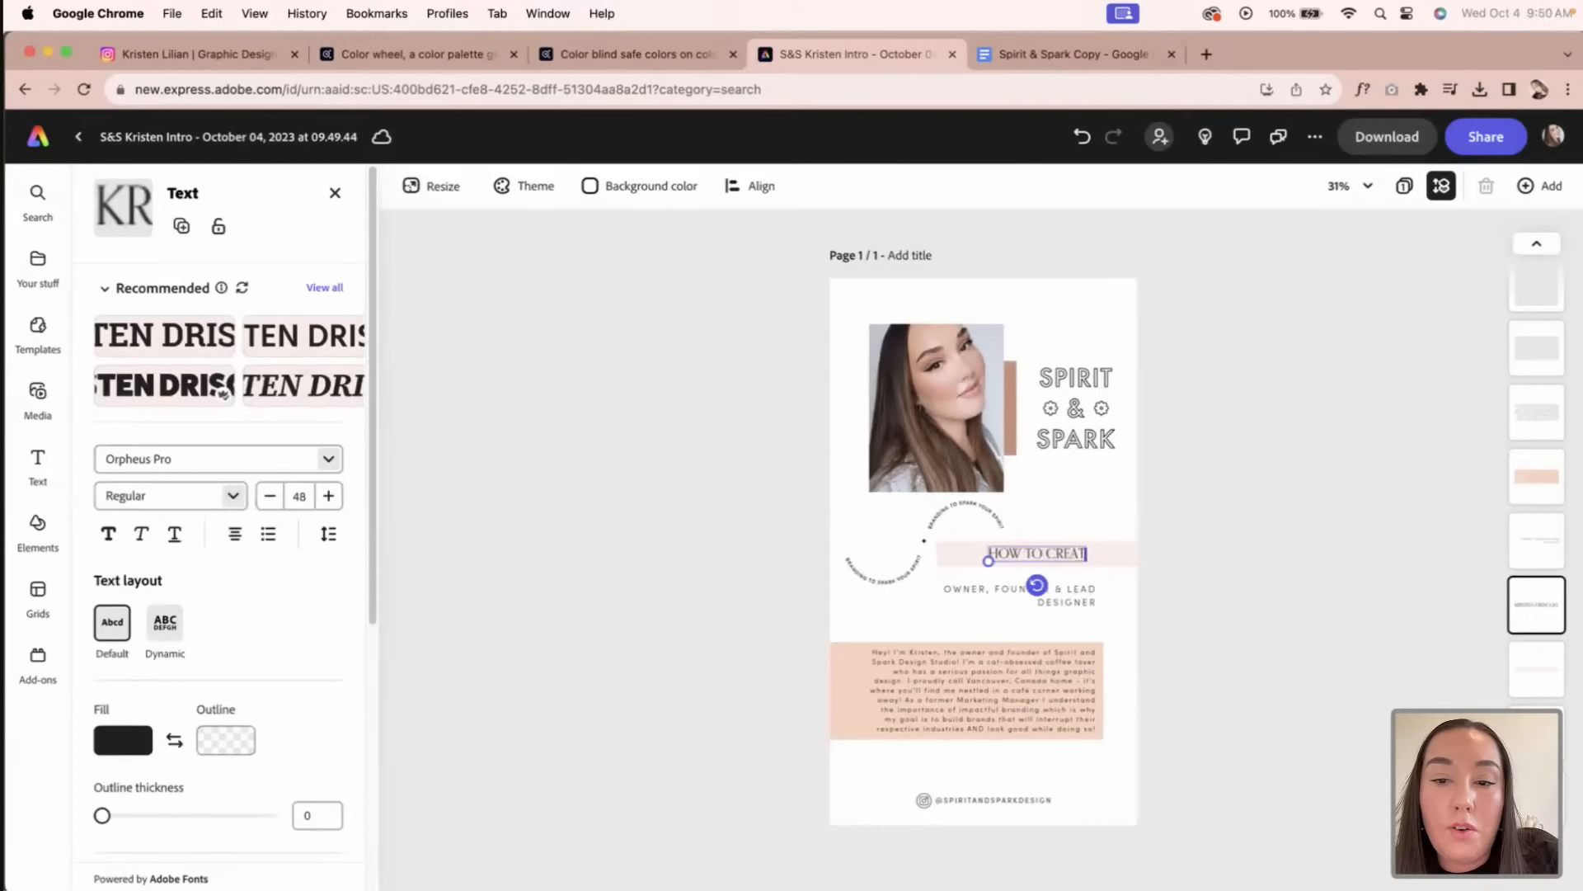
pyautogui.write('E GUIDES')
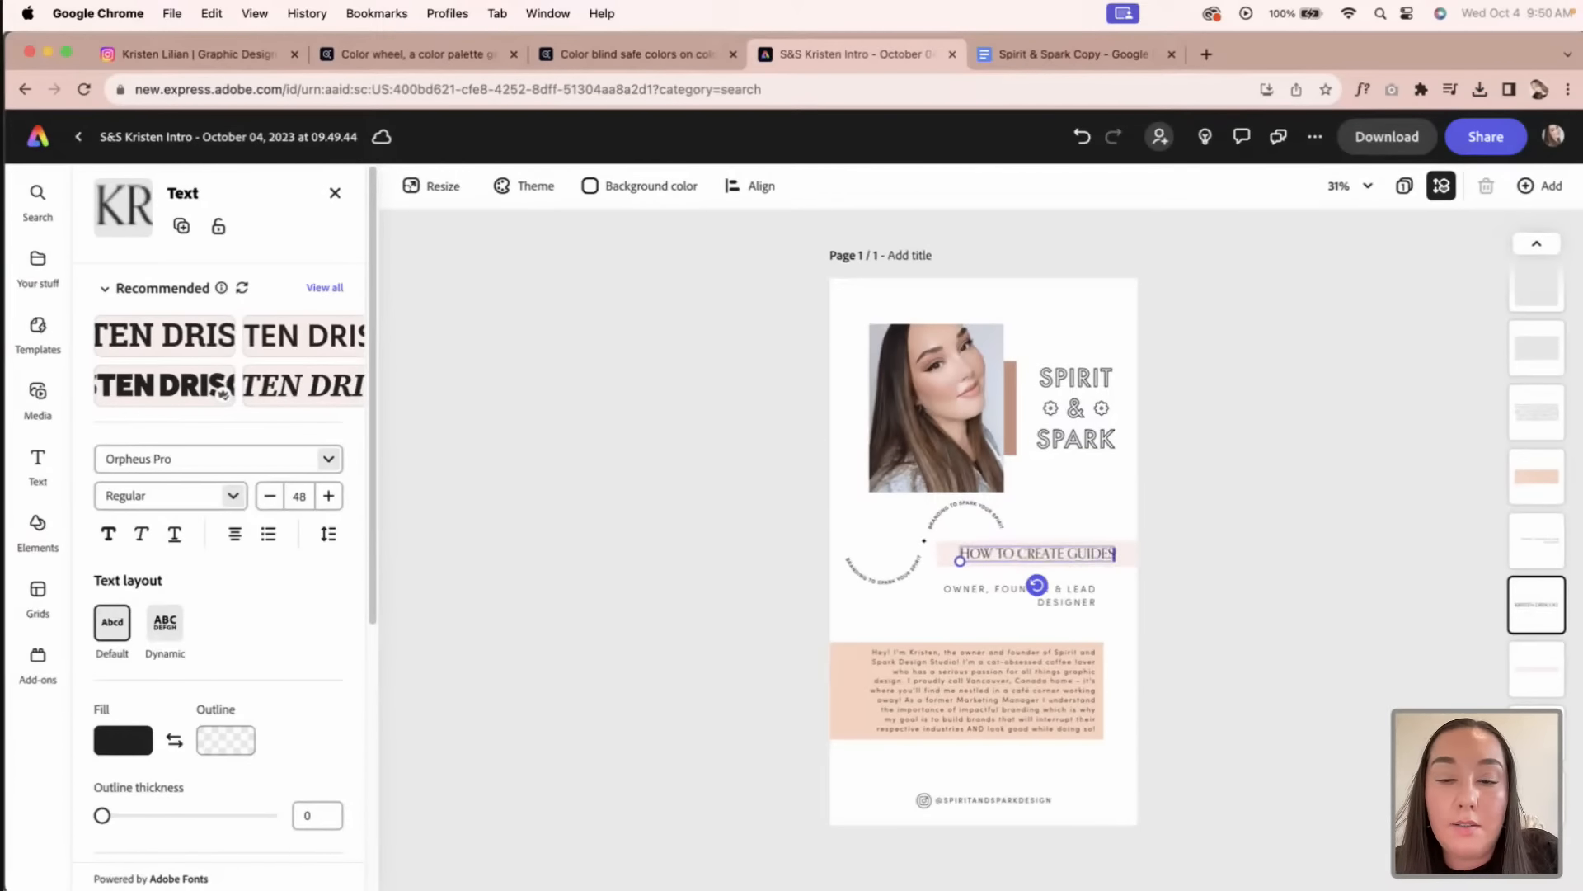
pyautogui.click(1236, 564)
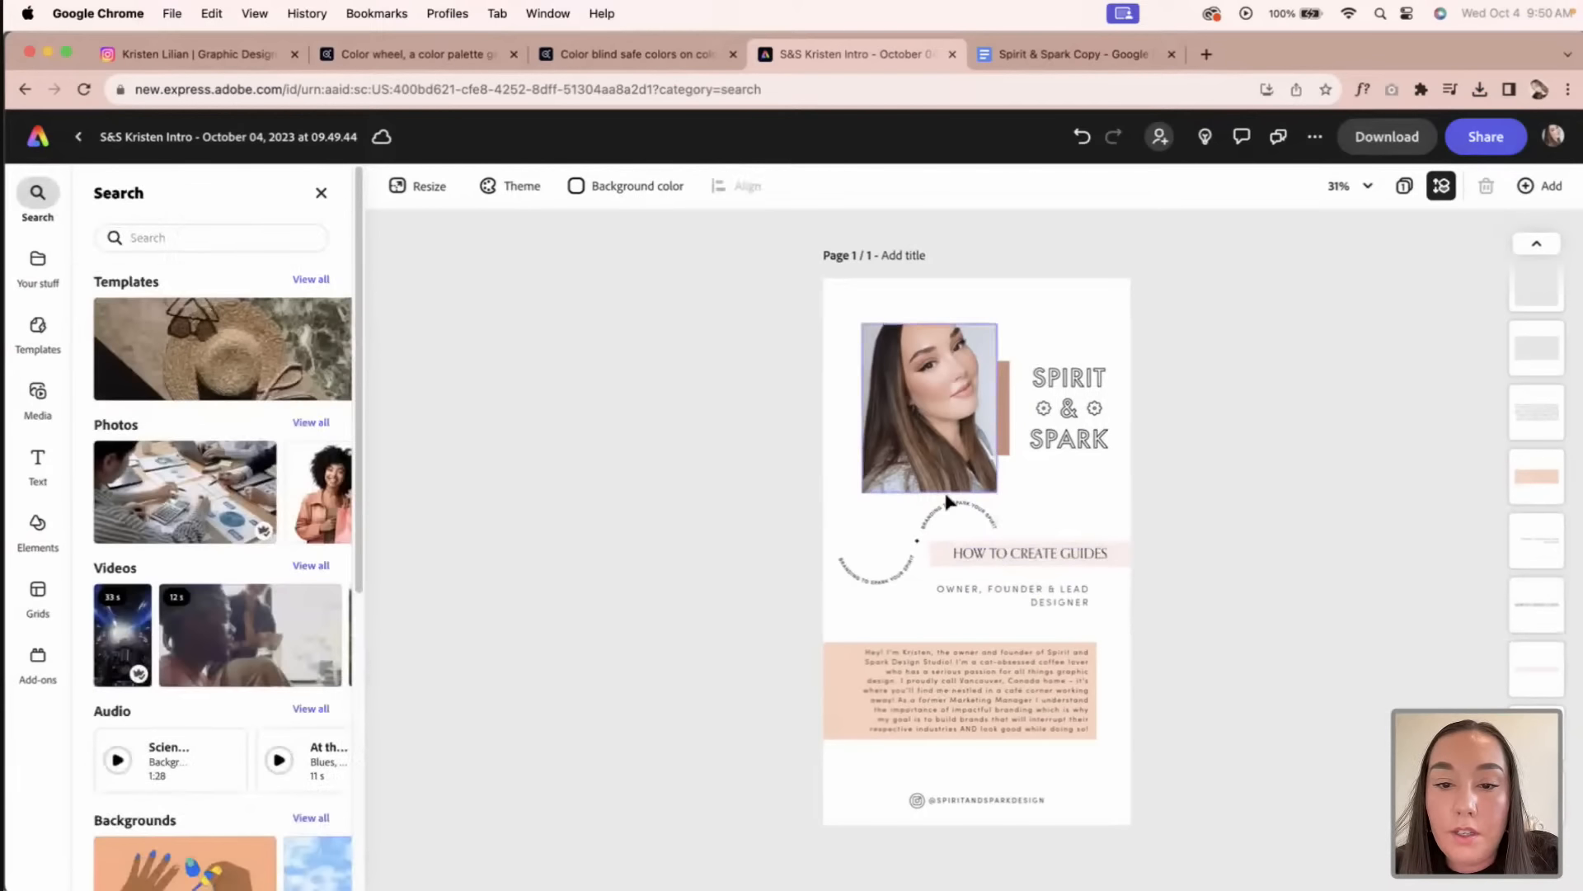
# Step: Replace the job title line under the heading with "IN ADOBE EXPRESS"
pyautogui.click(1062, 601)
pyautogui.doubleClick(1065, 598)
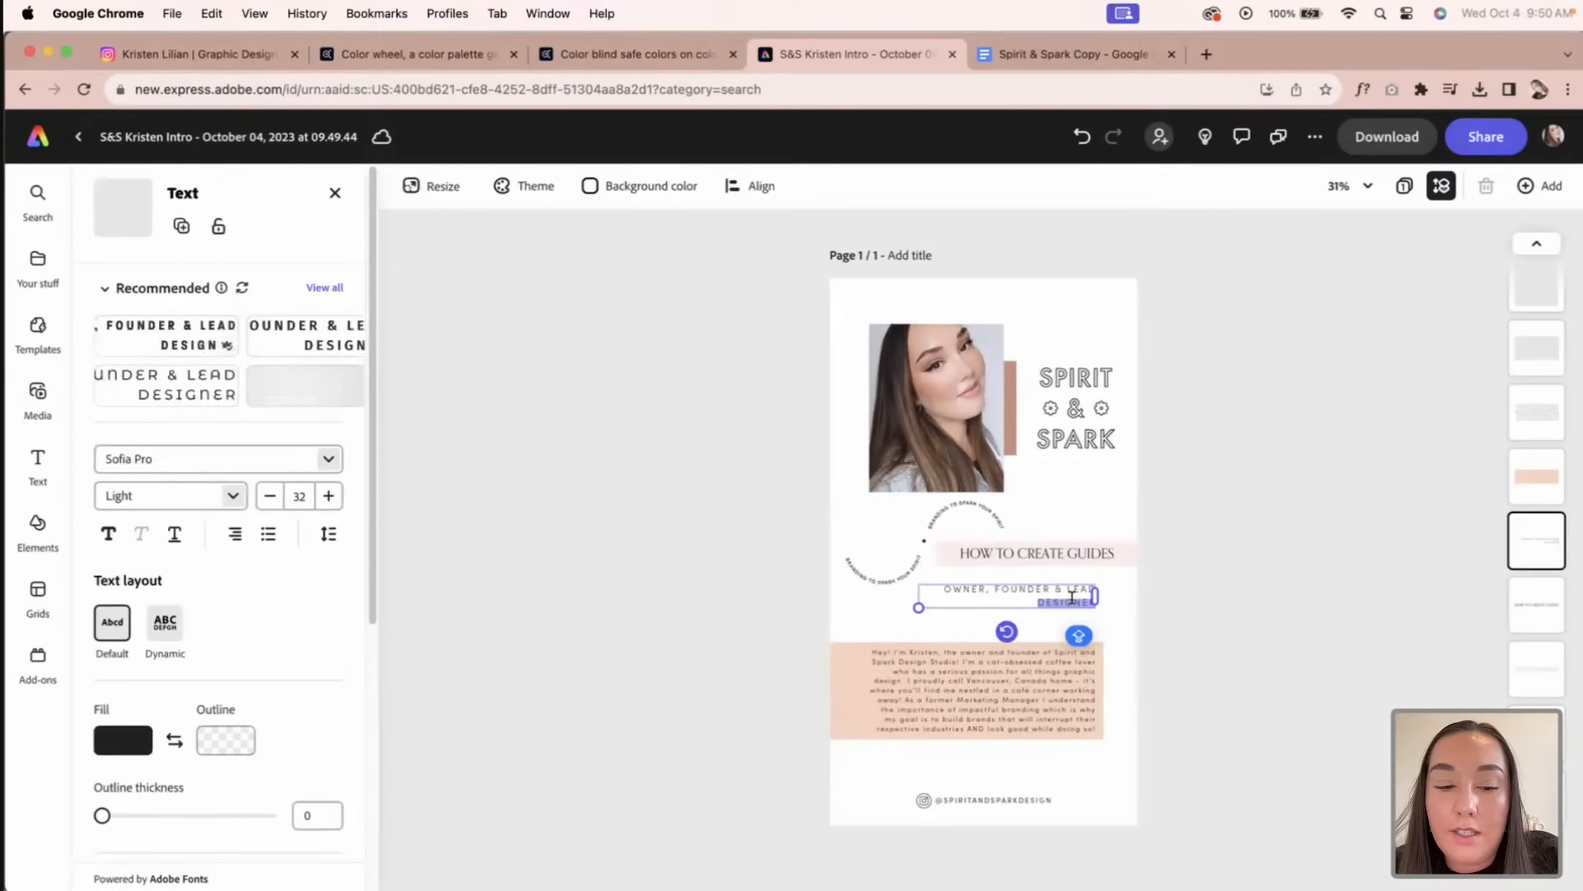
pyautogui.press('super+a')
pyautogui.write('IN')
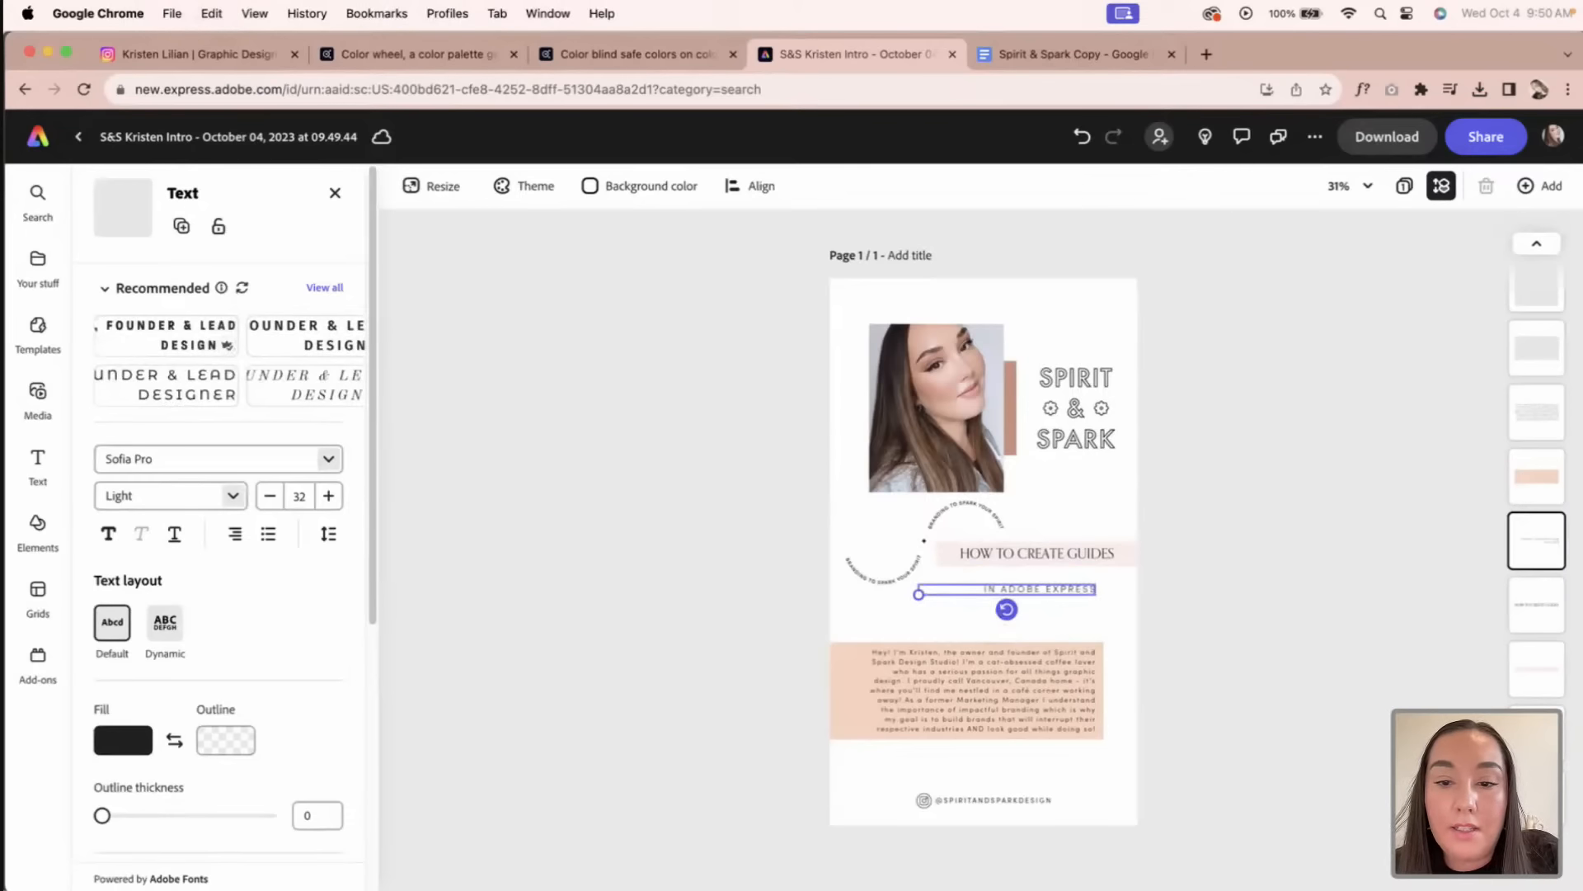
# Step: Replace the bio paragraph in the peach rectangle with "THIS IS A HOW TO GUIDE TO CREATE CONTENT IN ADOBE EXPRESS."
pyautogui.click(1023, 721)
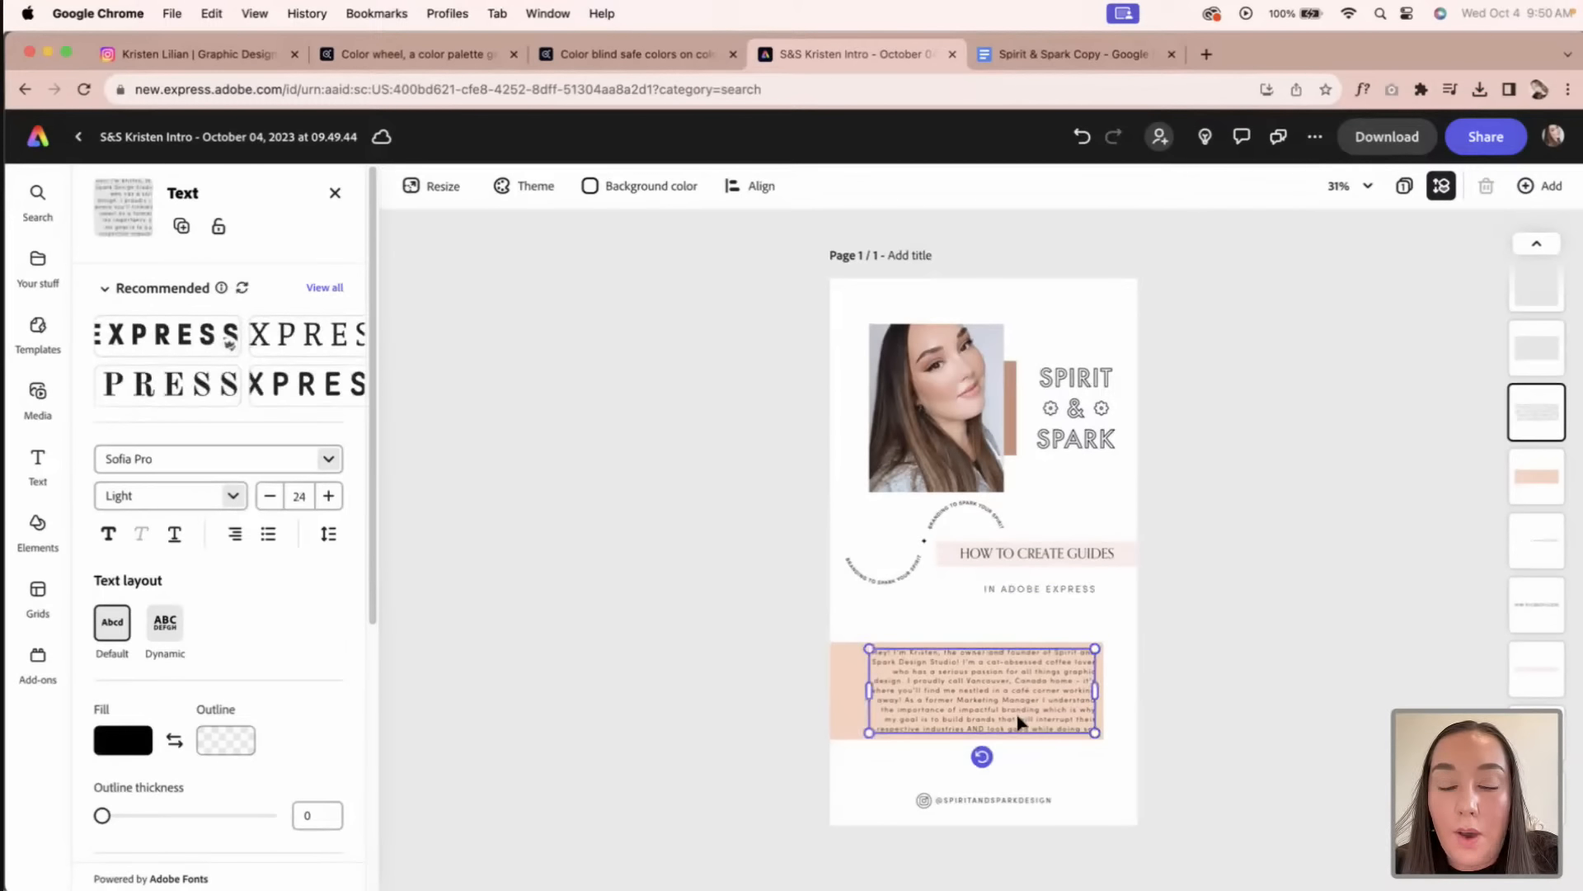
pyautogui.click(1188, 663)
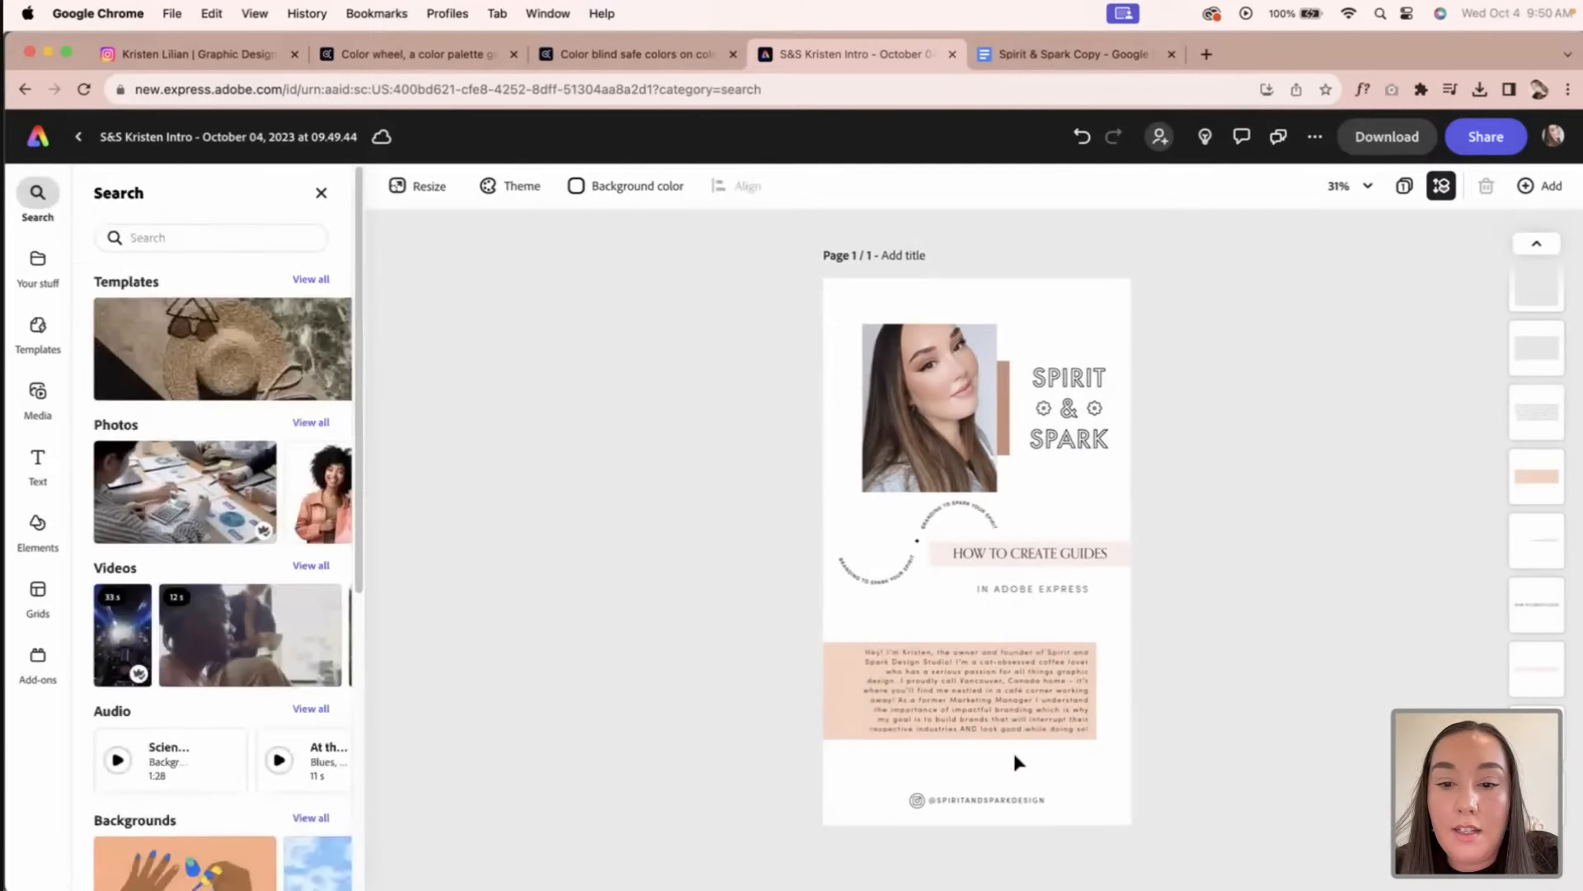
pyautogui.click(1016, 737)
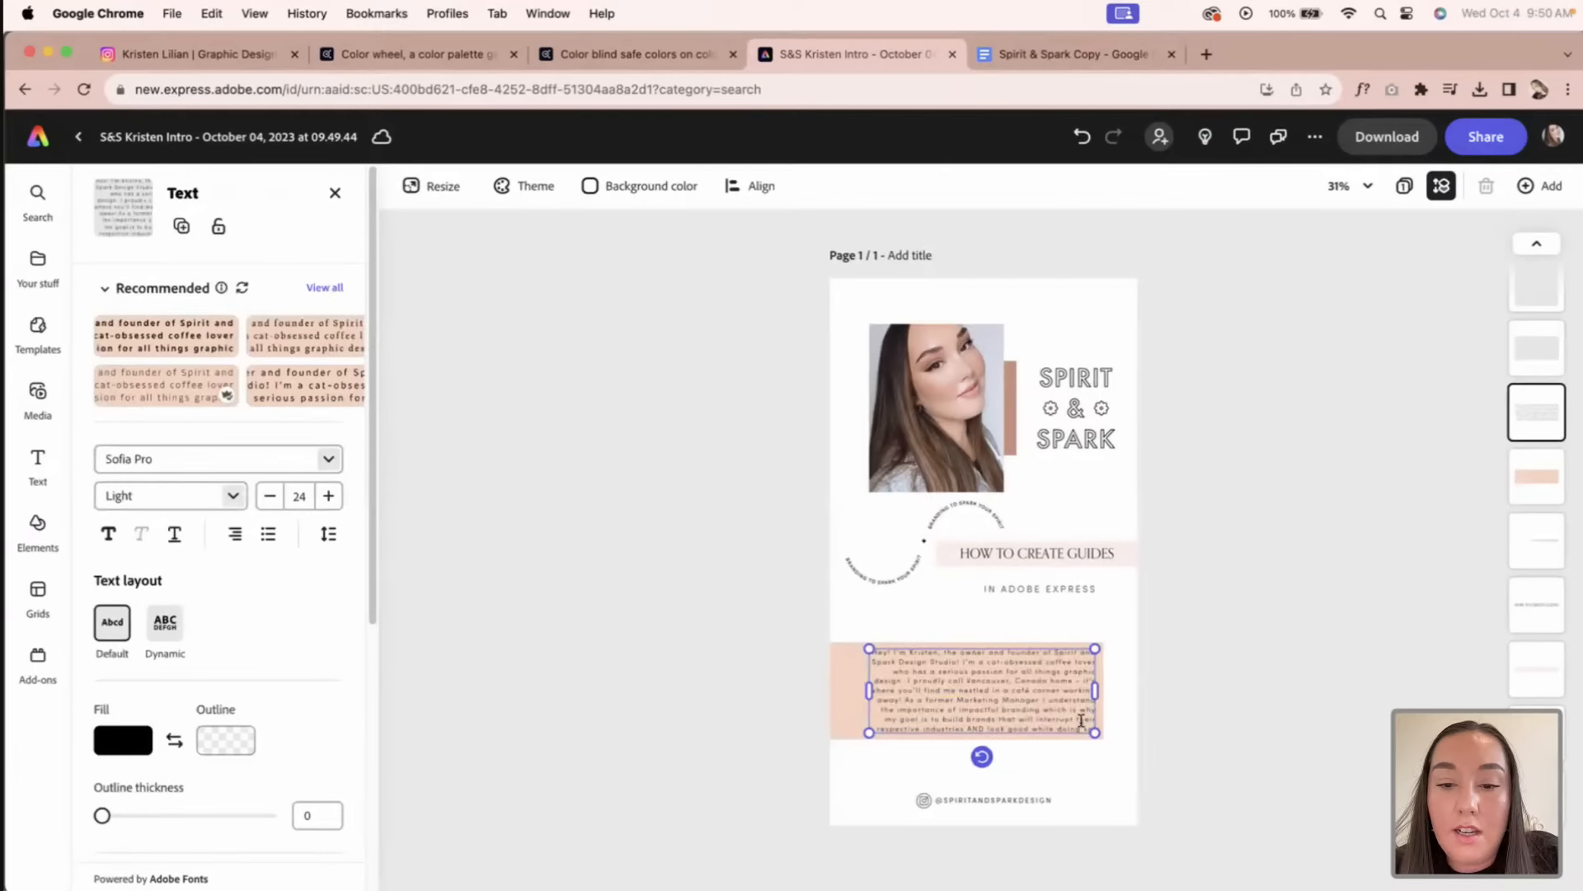
pyautogui.press('super+a')
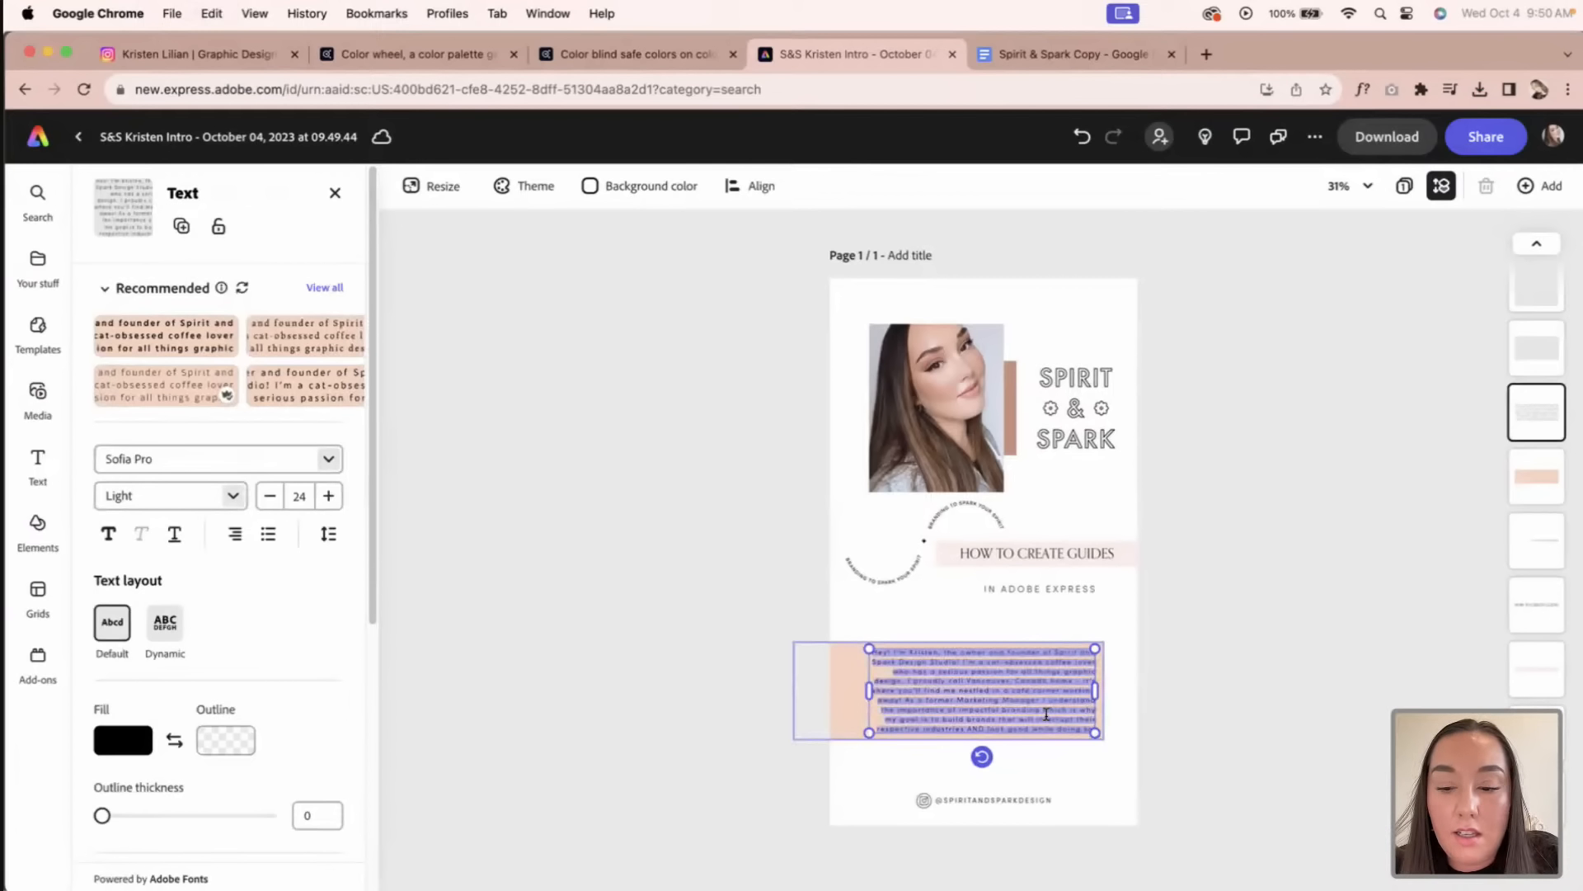
pyautogui.press('super+plus')
pyautogui.press('super+plus')
pyautogui.press('super+plus')
pyautogui.scroll(-1, 1043, 715)
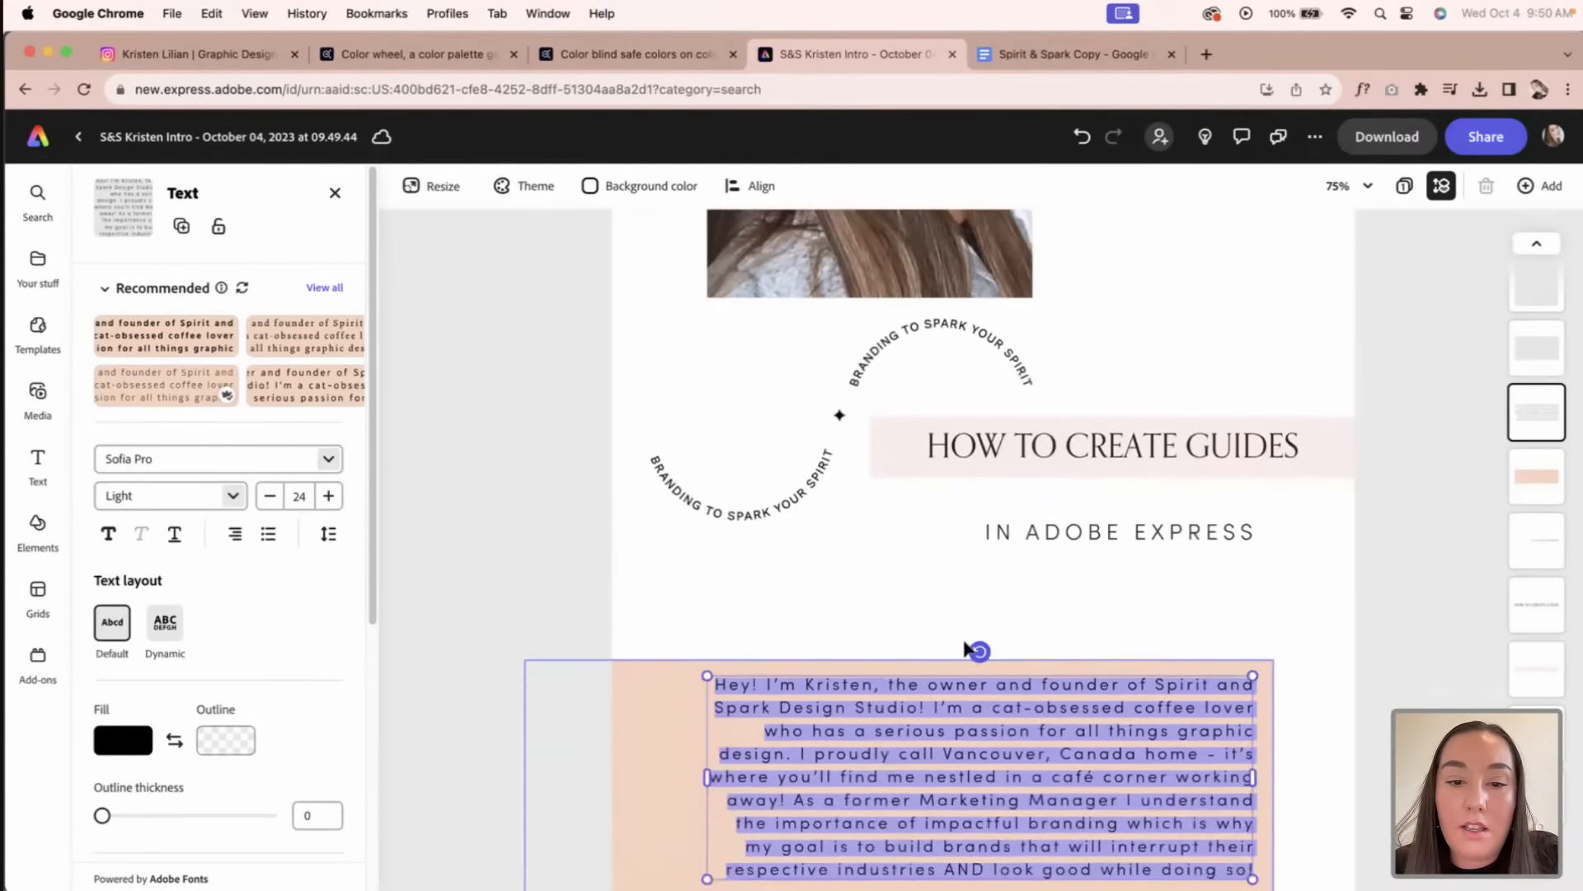
pyautogui.scroll(-2, 967, 649)
pyautogui.press('BackSpace')
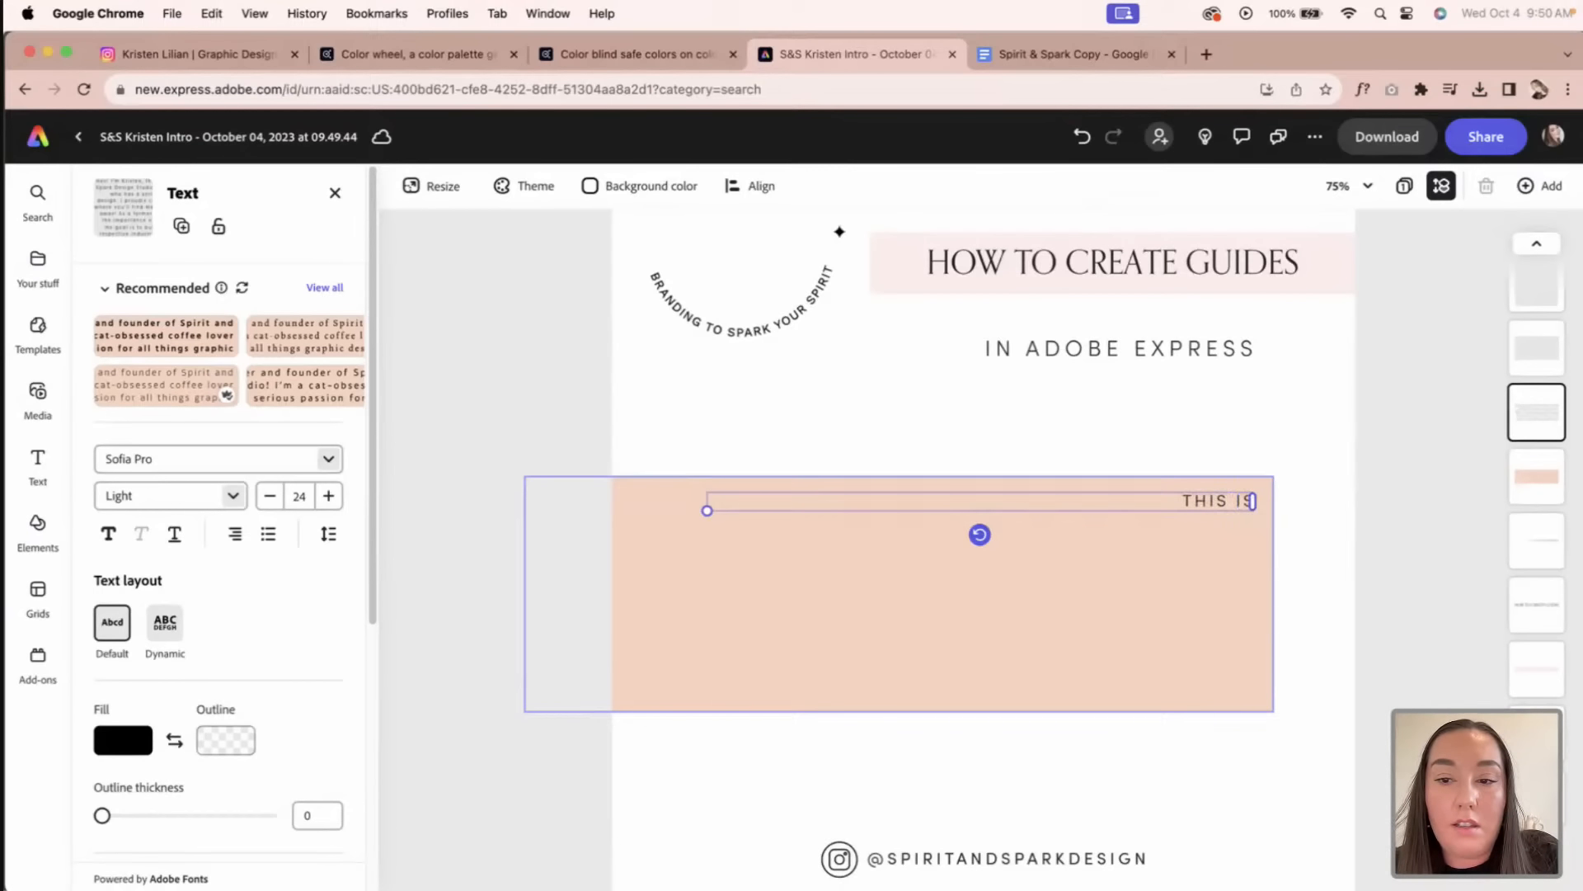
pyautogui.write('THIS IS A GUIDE')
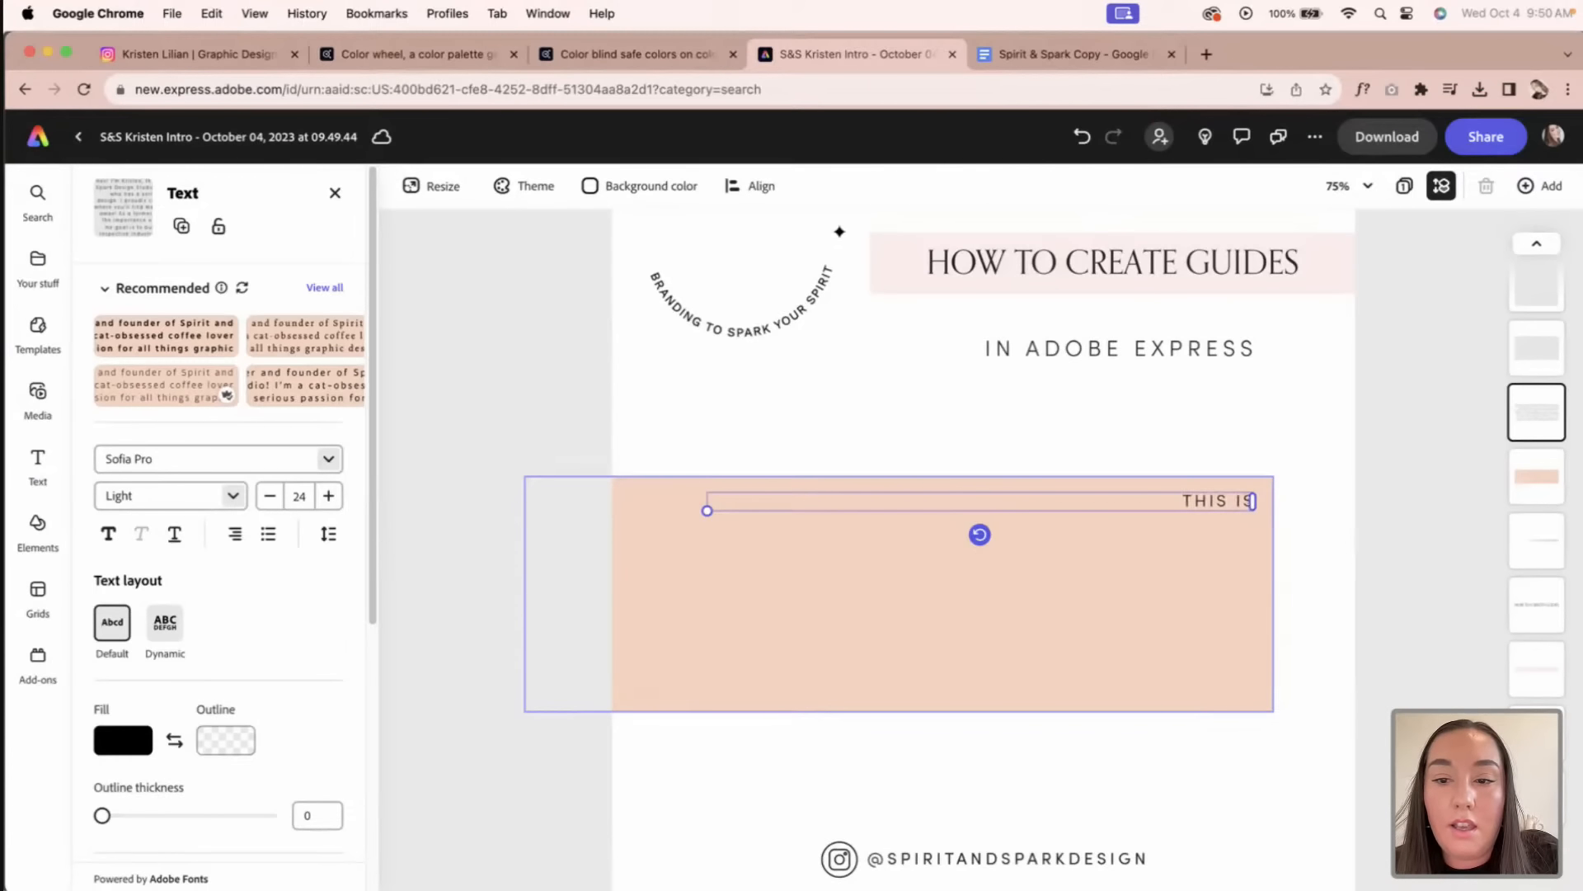
pyautogui.write('W TO GUIDE OF')
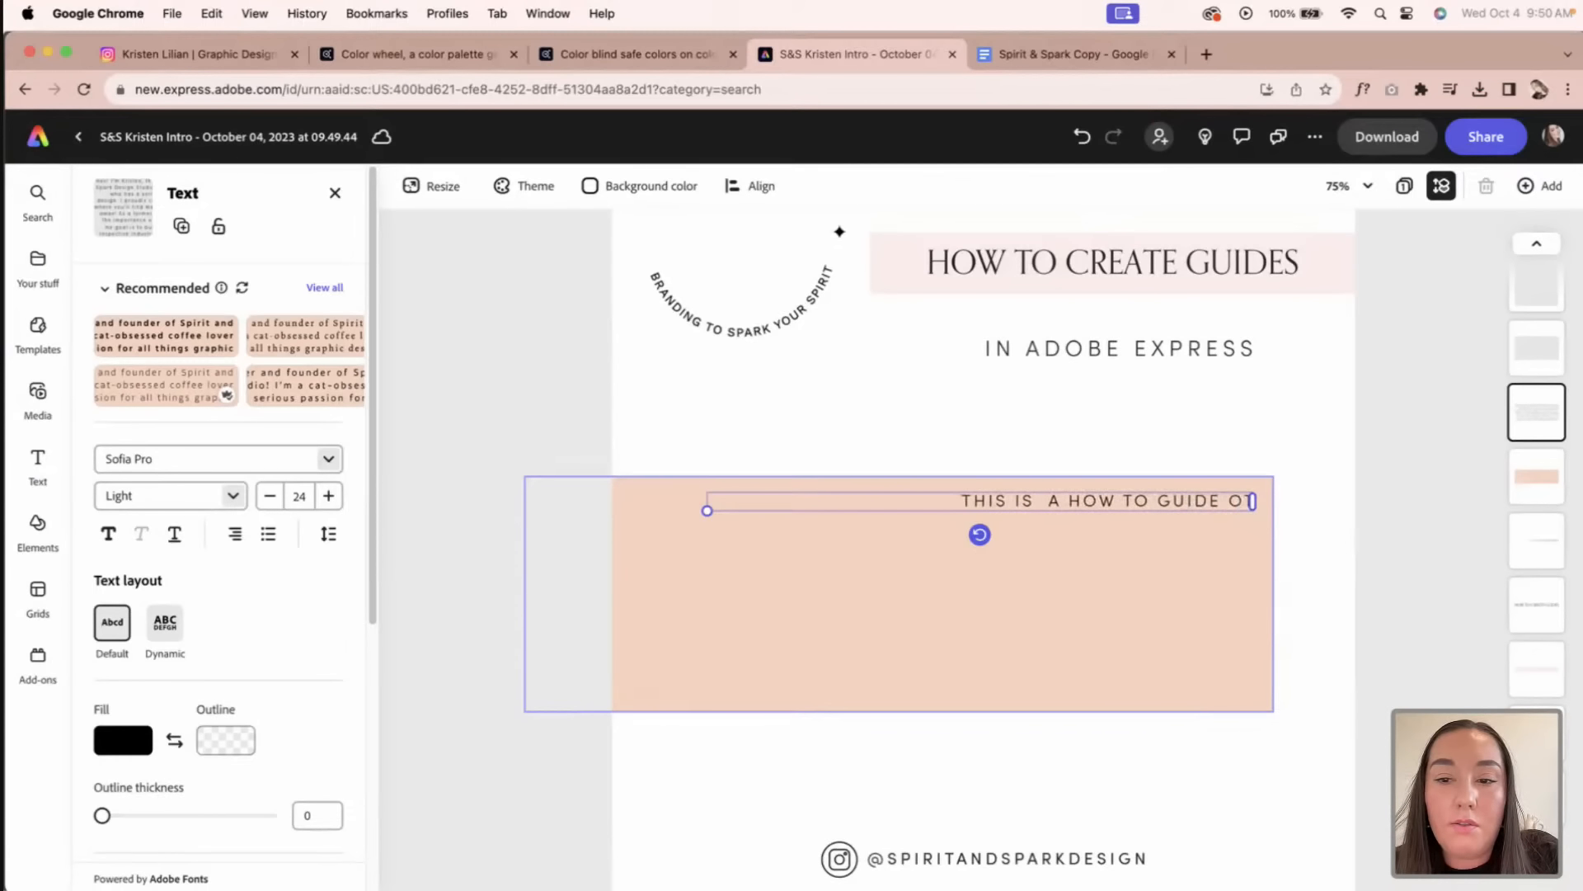
pyautogui.press('BackSpace')
pyautogui.write('TO')
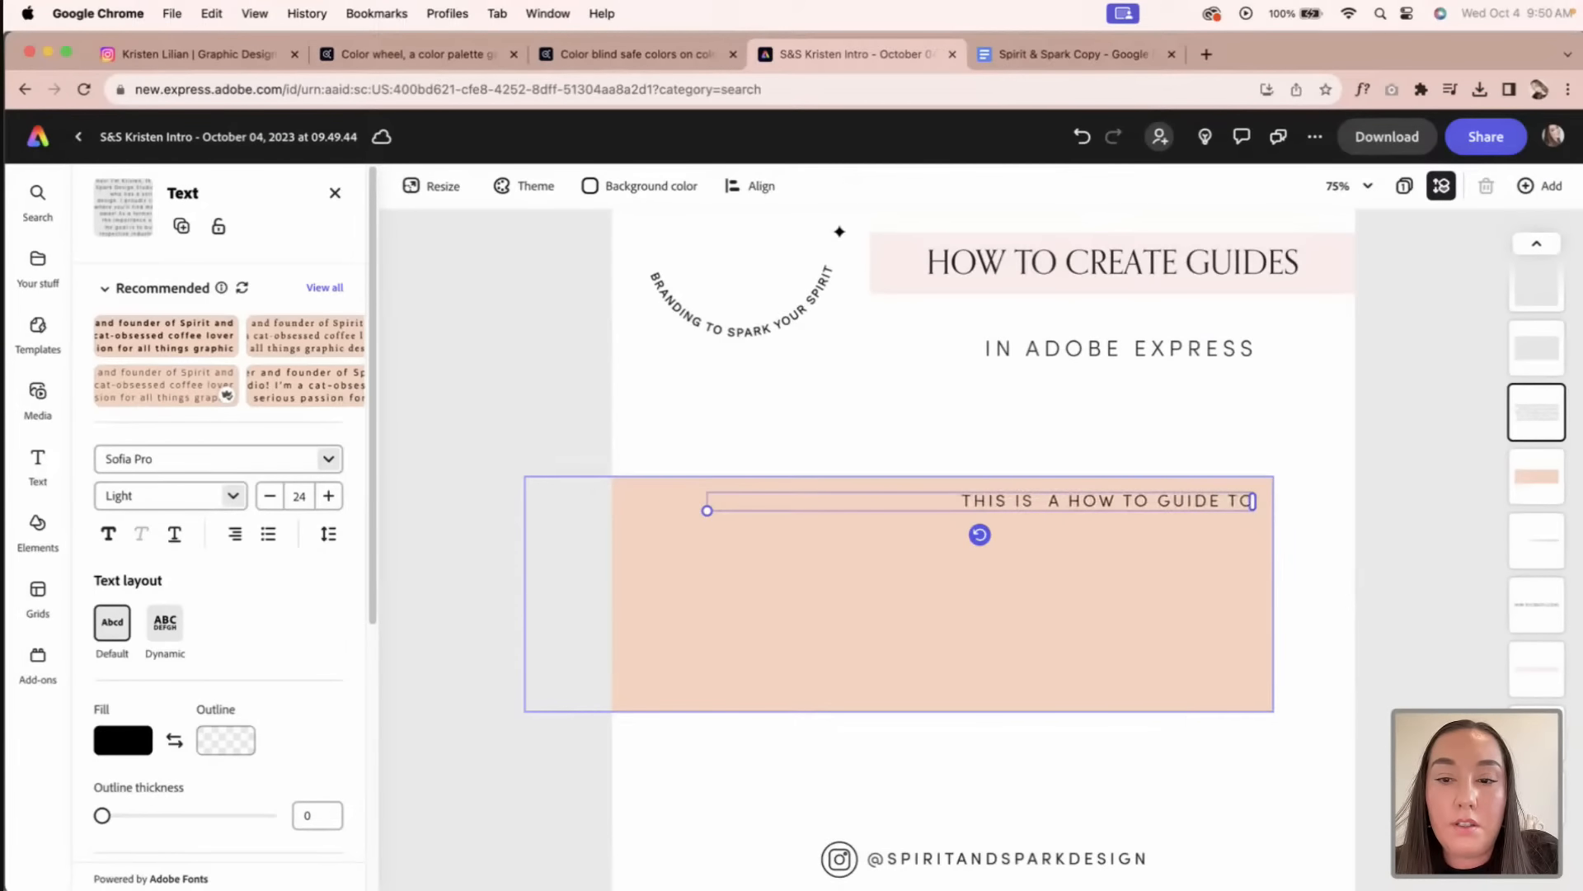
pyautogui.write(' CREATE CONTENT IN A')
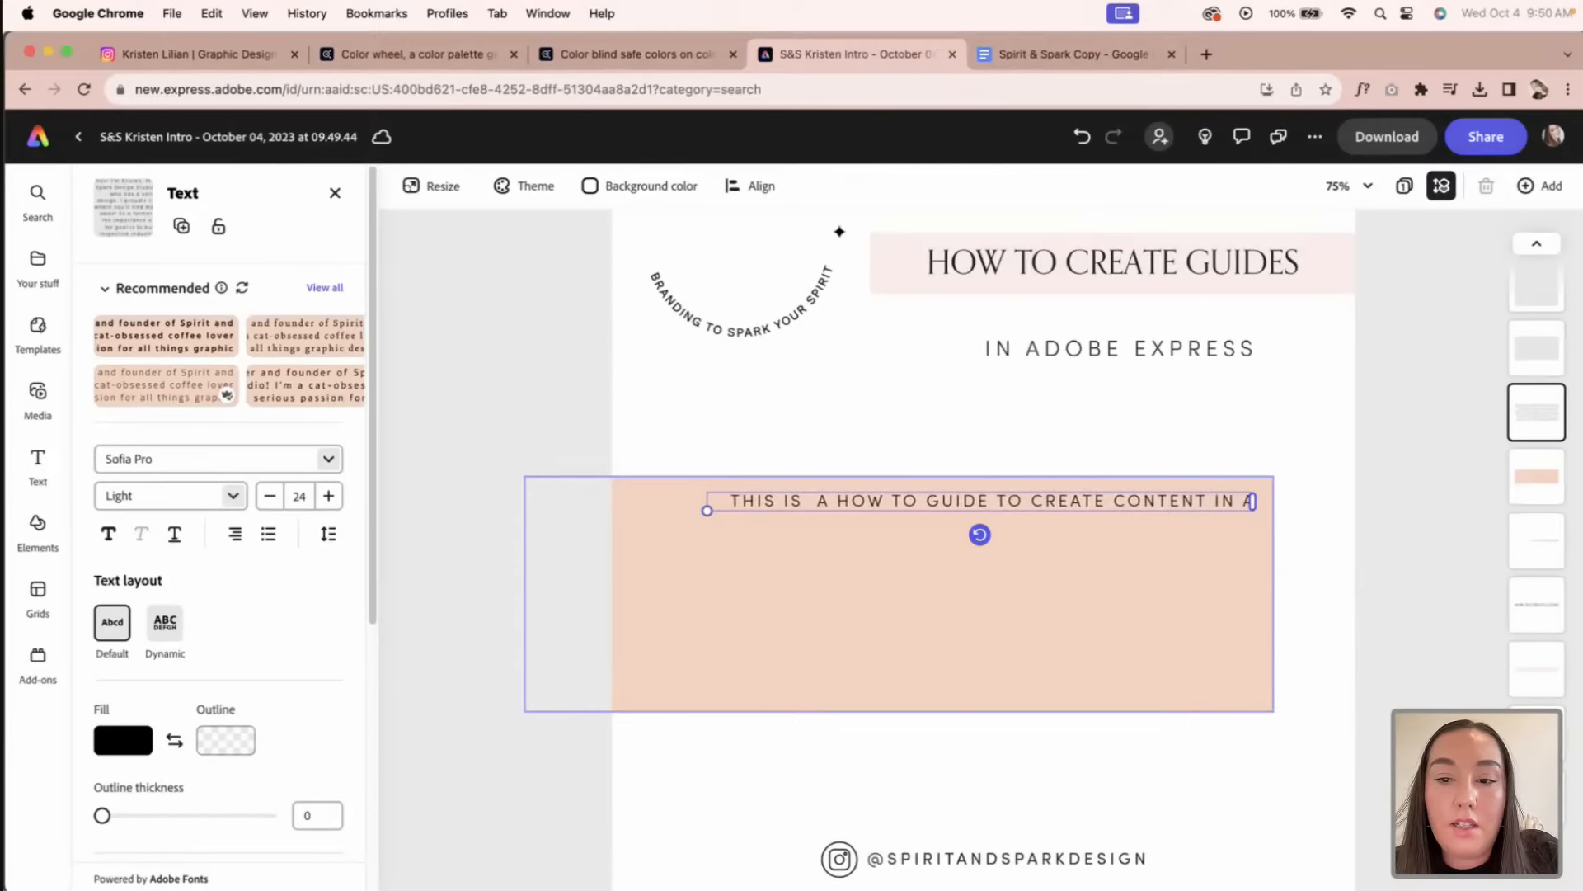
pyautogui.write('DOBE EXPRESS')
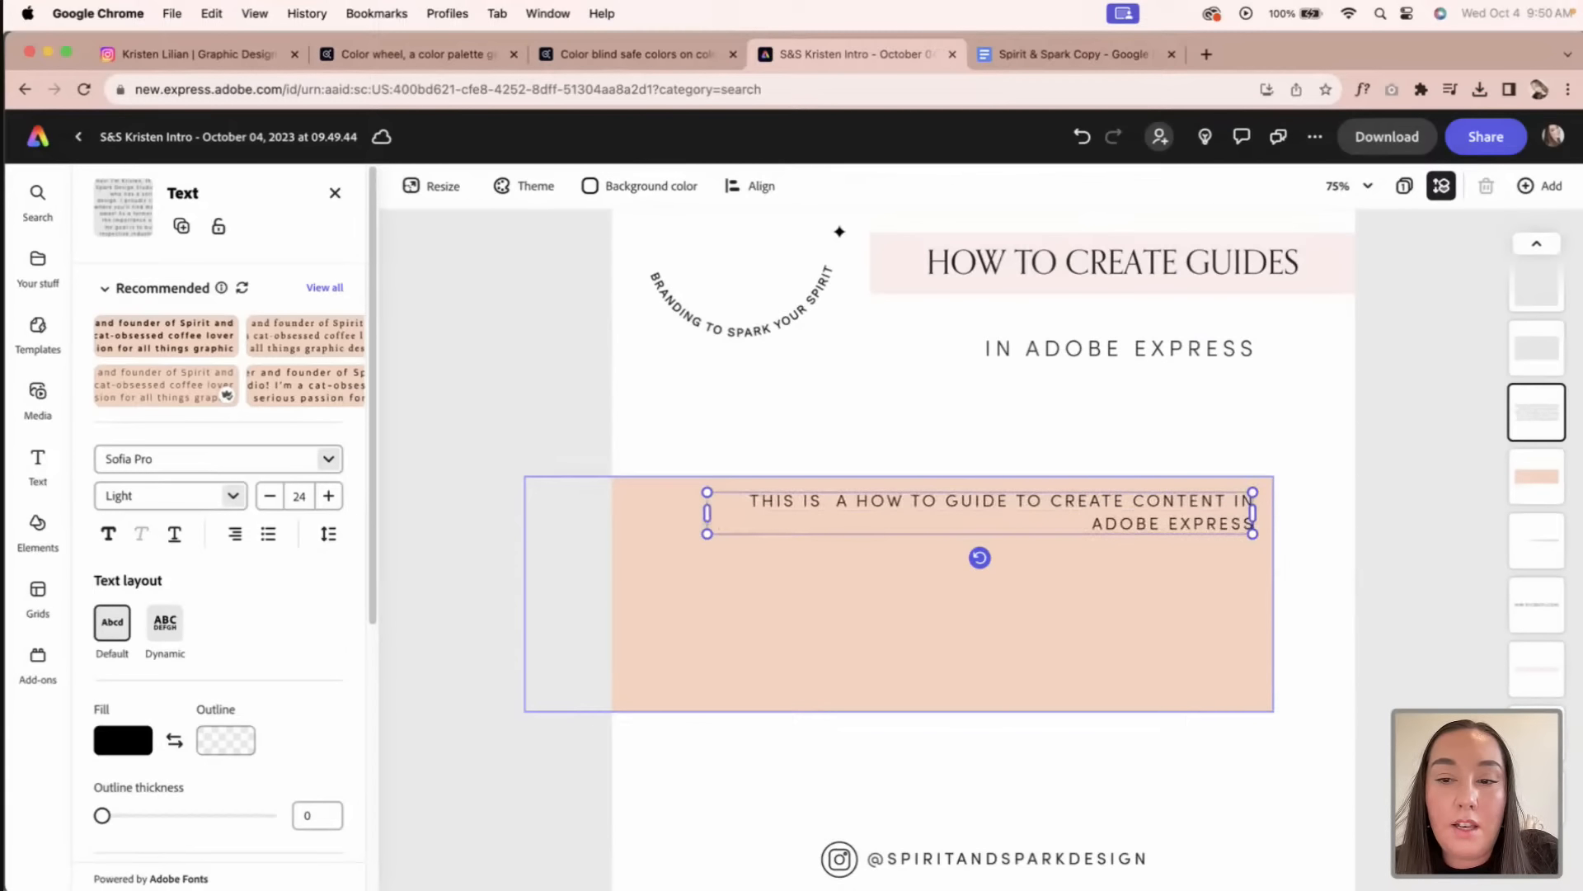
pyautogui.write('.')
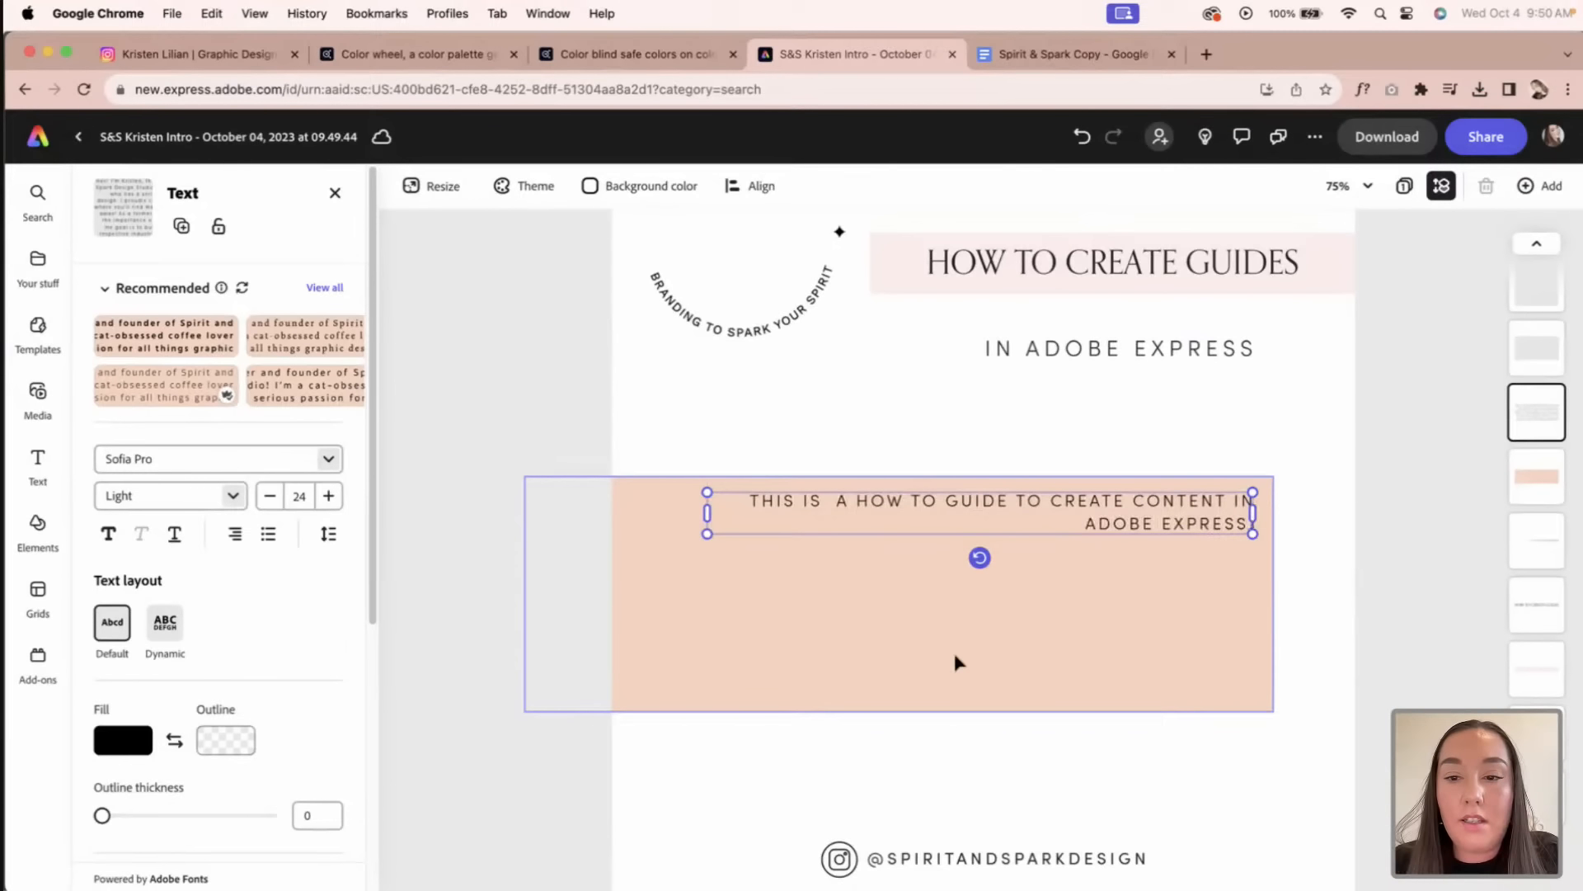
pyautogui.click(1398, 577)
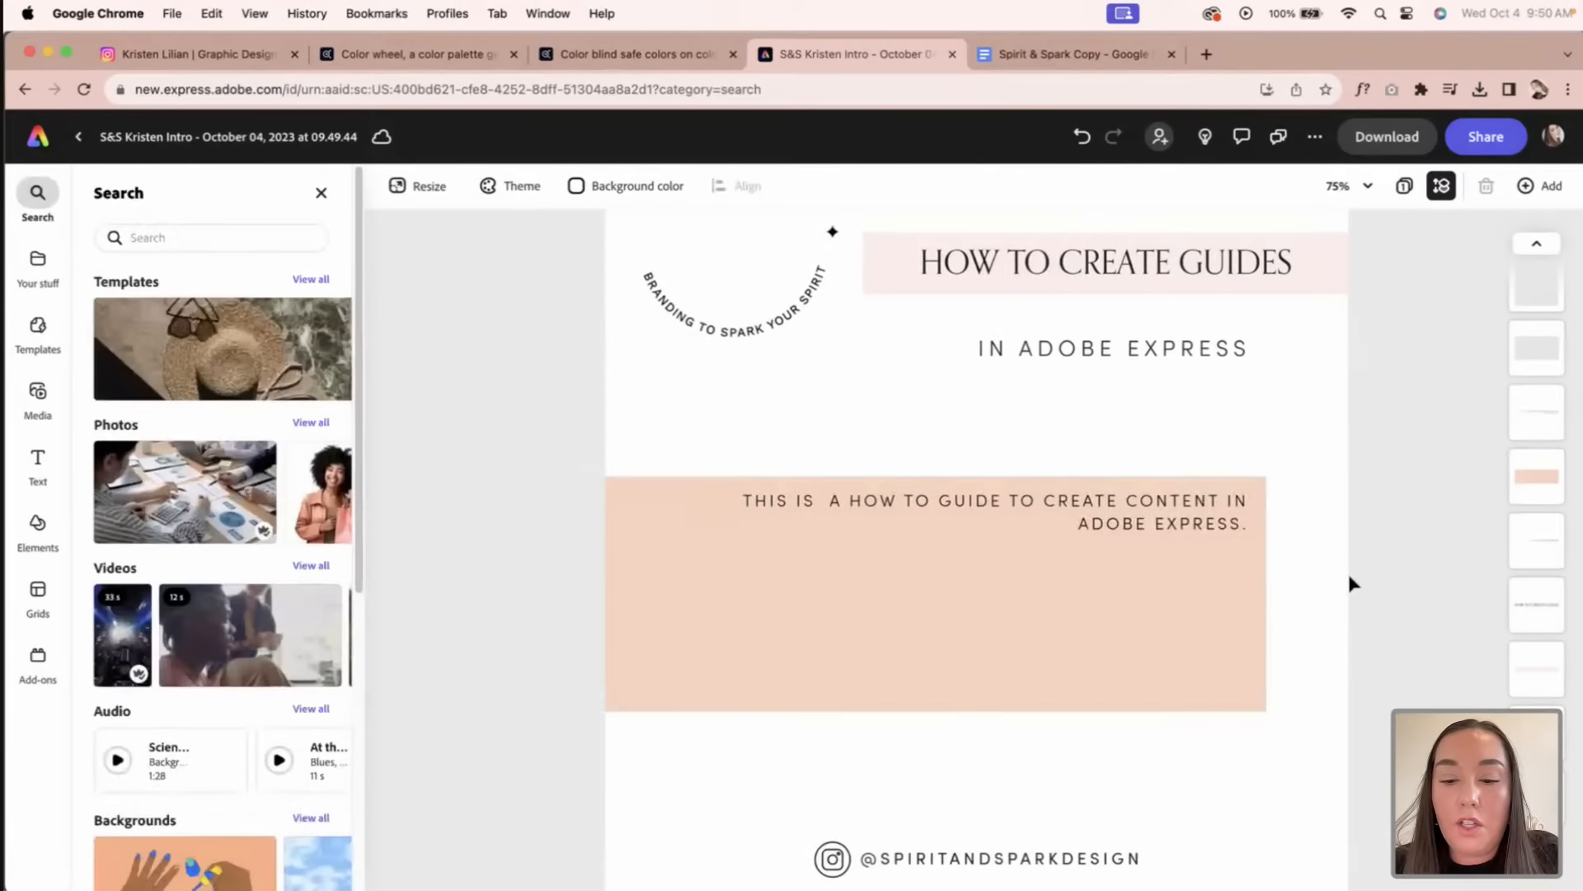
# Step: Shorten the peach rectangle from its lower edge so it fits closely around the two-line guide sentence
pyautogui.press('super+0')
pyautogui.click(990, 662)
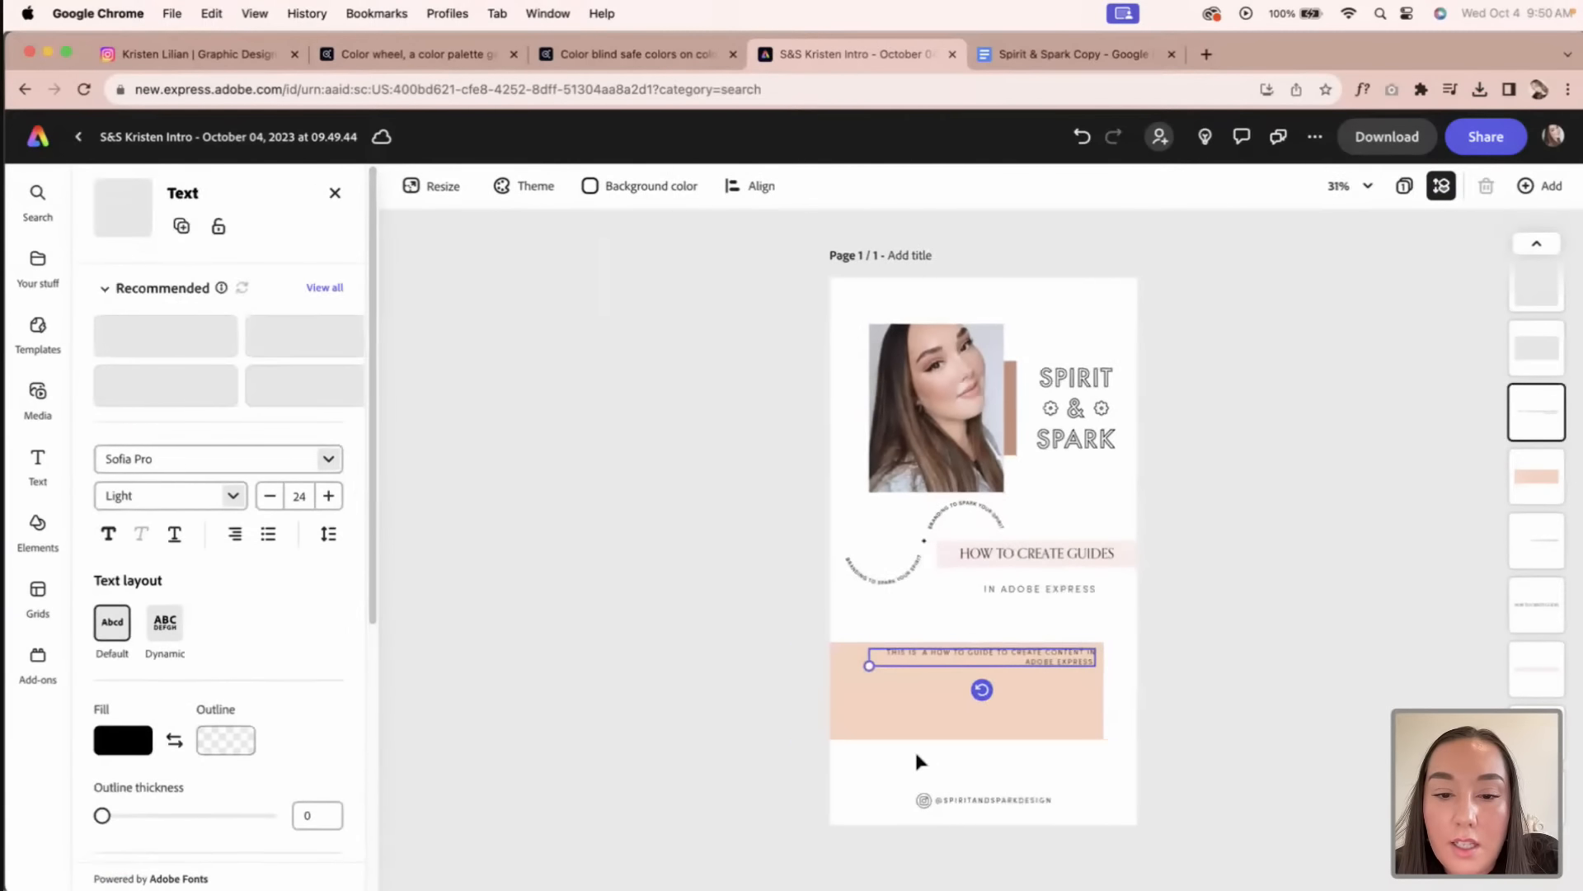
pyautogui.click(936, 736)
pyautogui.moveTo(950, 727); pyautogui.dragTo(960, 677)
pyautogui.click(1211, 750)
# Step: Align the guide sentence and the peach rectangle to their vertical middle
pyautogui.press('super+equal')
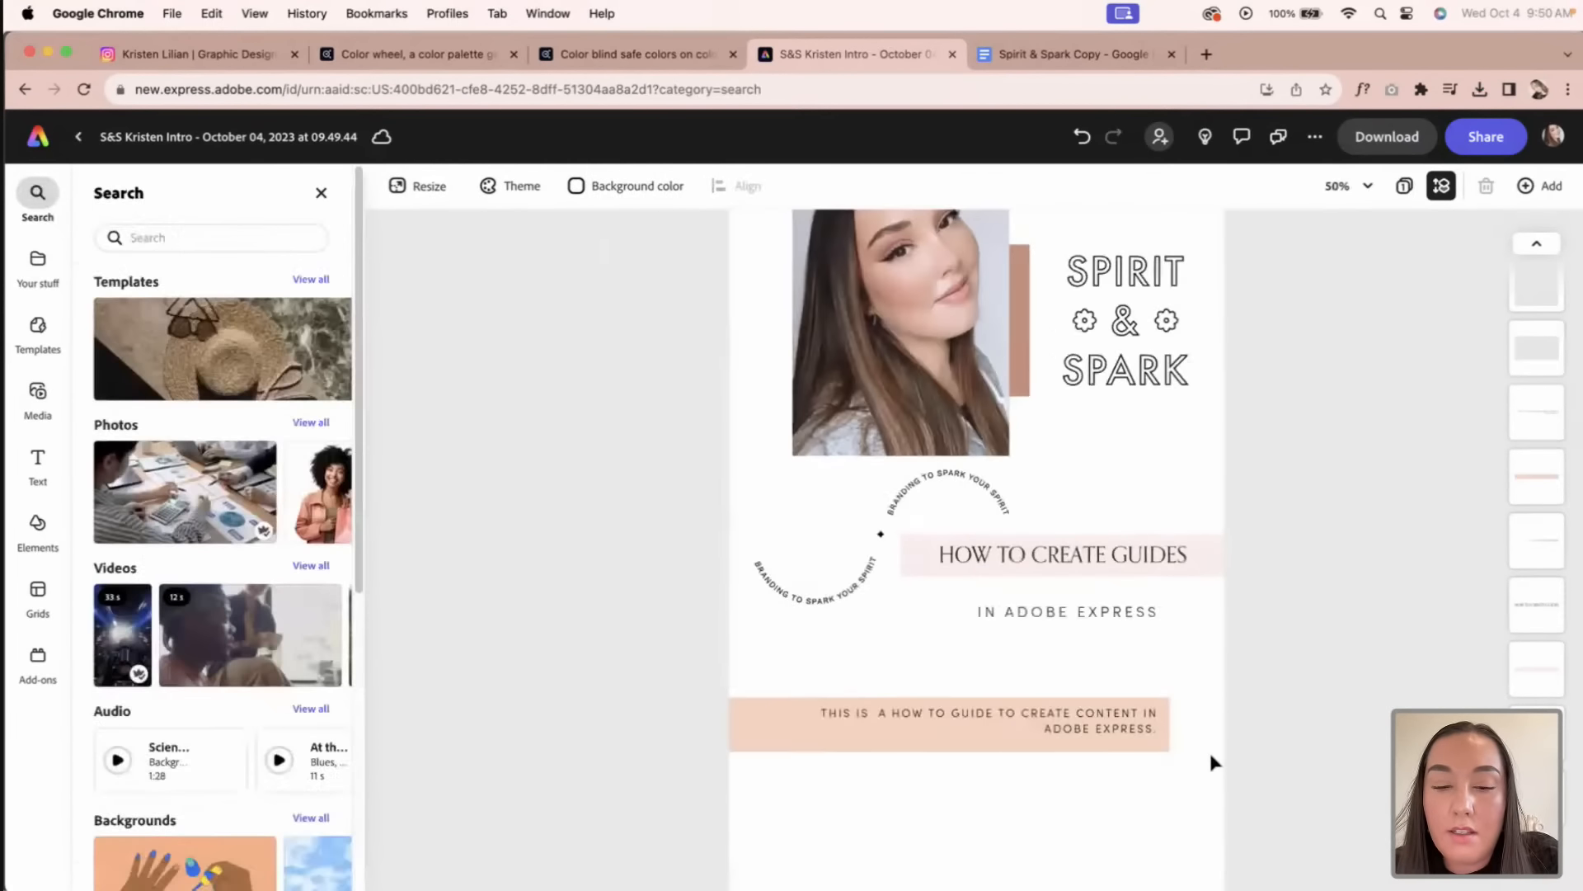
pyautogui.scroll(-2, 1130, 701)
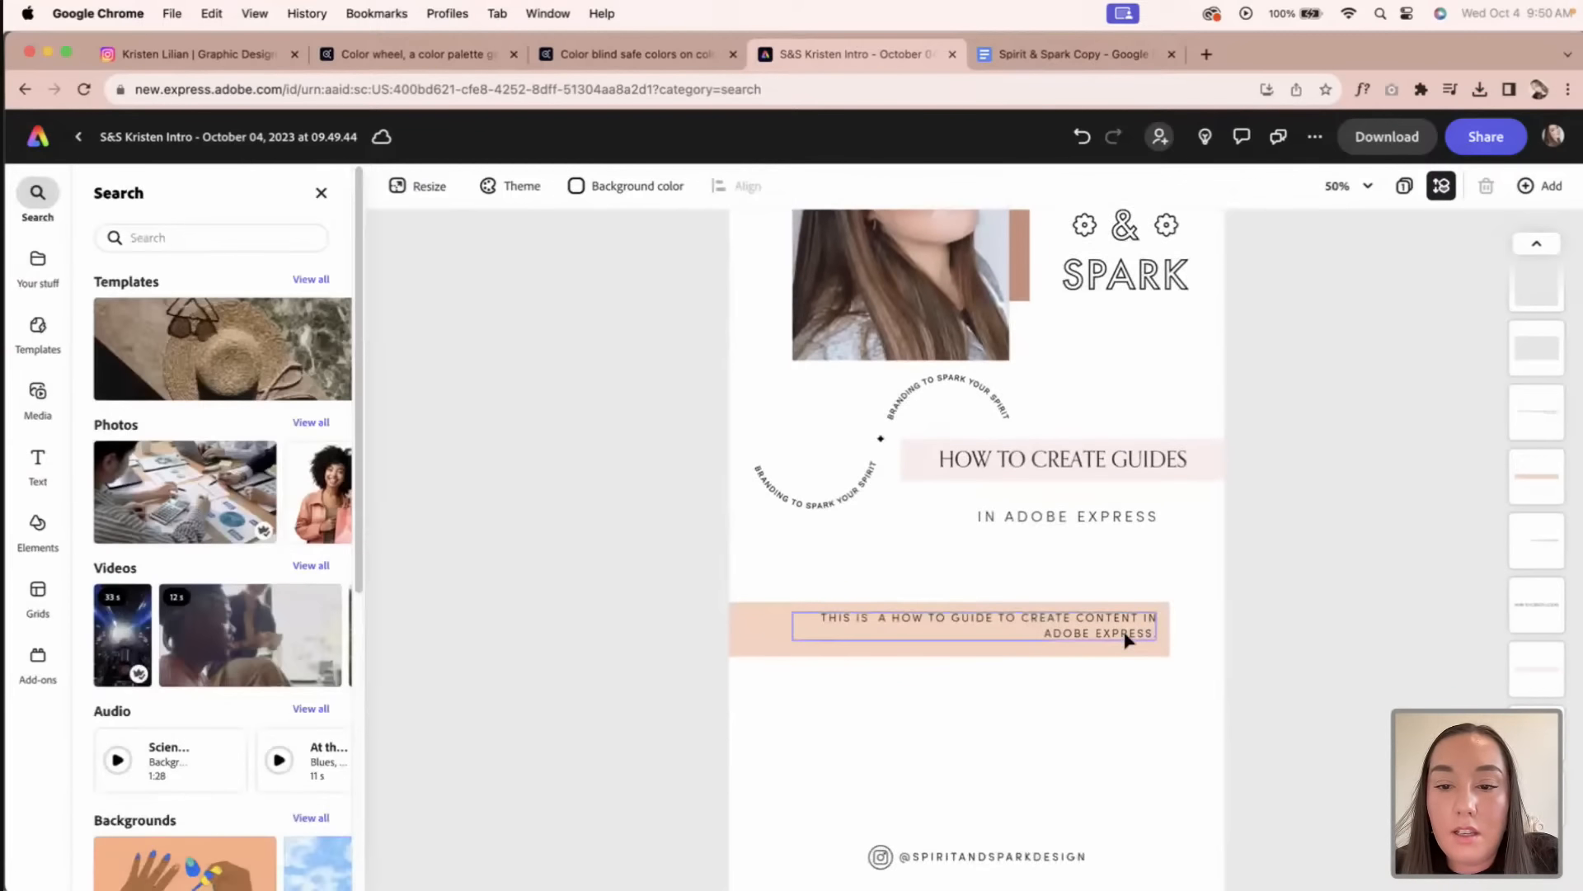
pyautogui.click(1124, 635)
pyautogui.keyDown('shift'); pyautogui.click(759, 626); pyautogui.keyUp('shift')
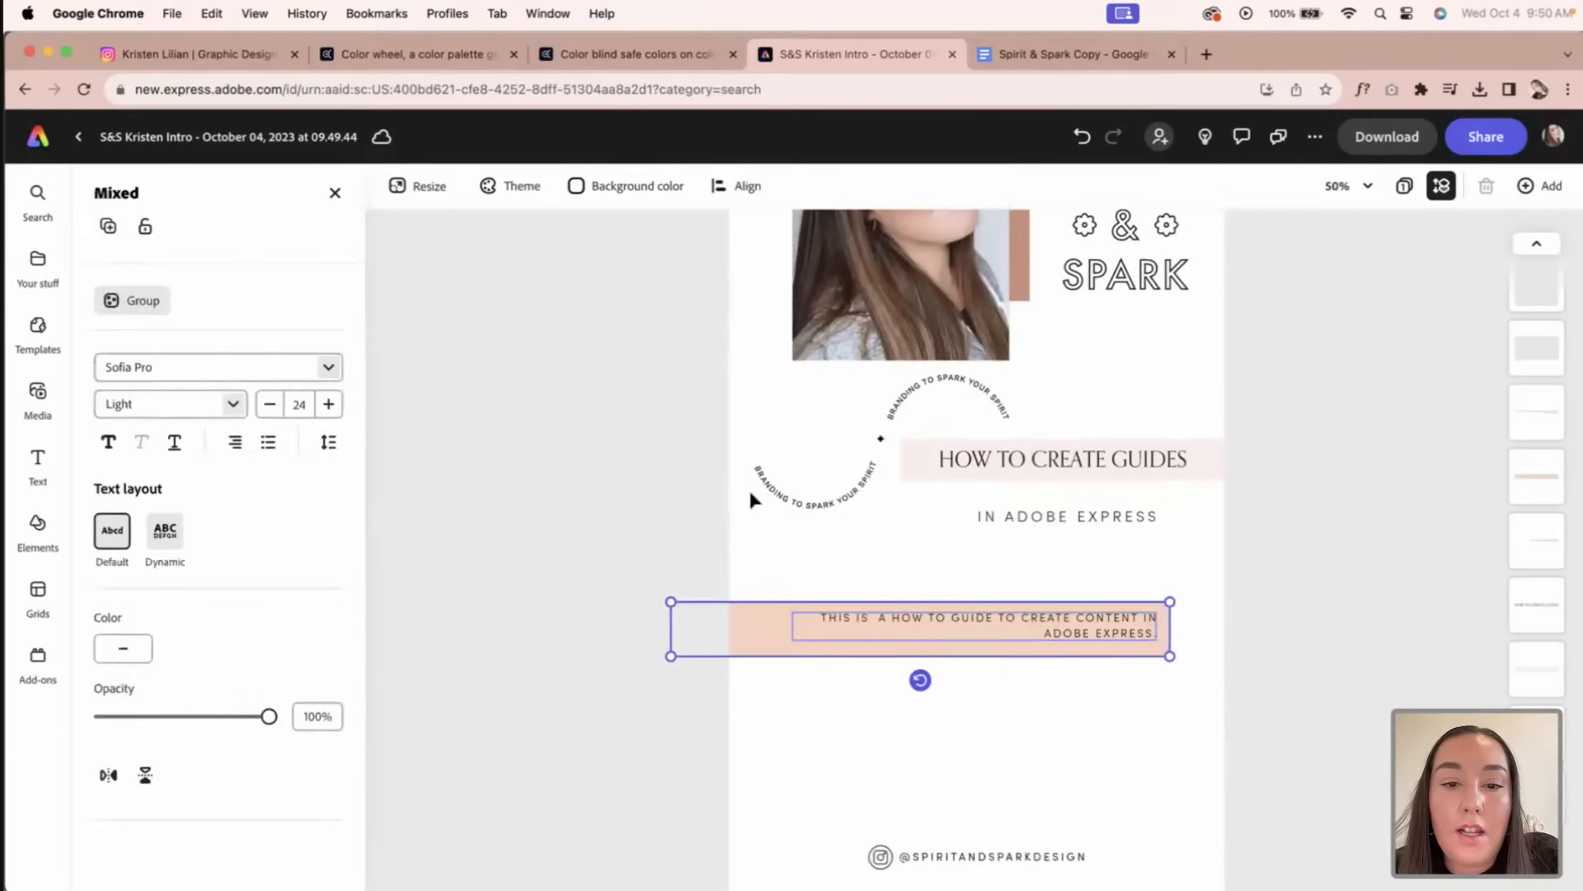
pyautogui.click(725, 183)
pyautogui.click(859, 307)
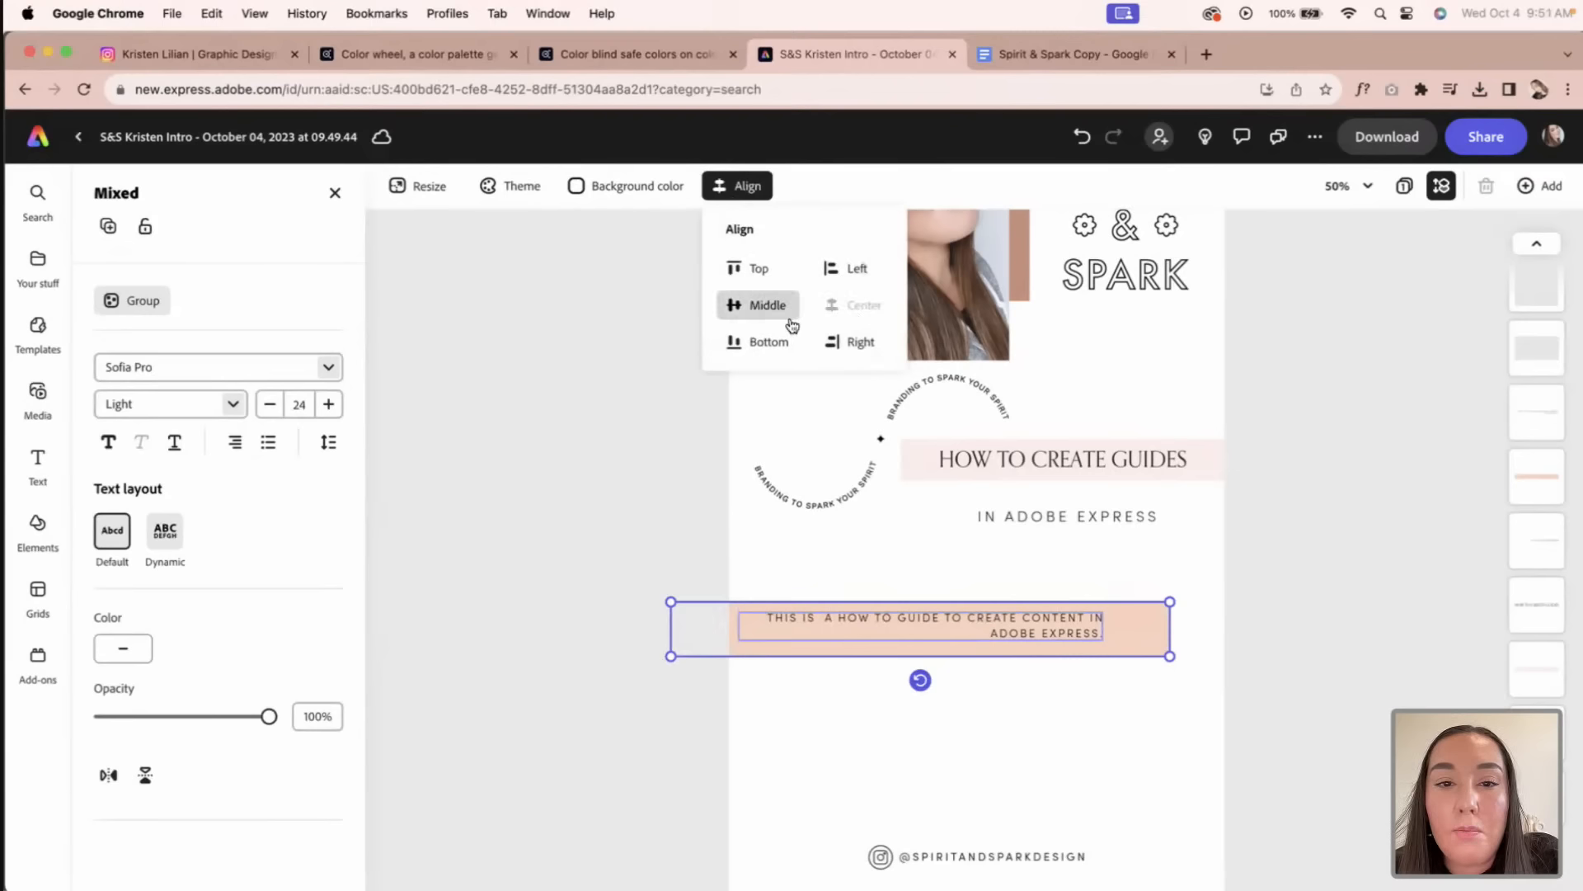
pyautogui.click(849, 341)
pyautogui.click(772, 312)
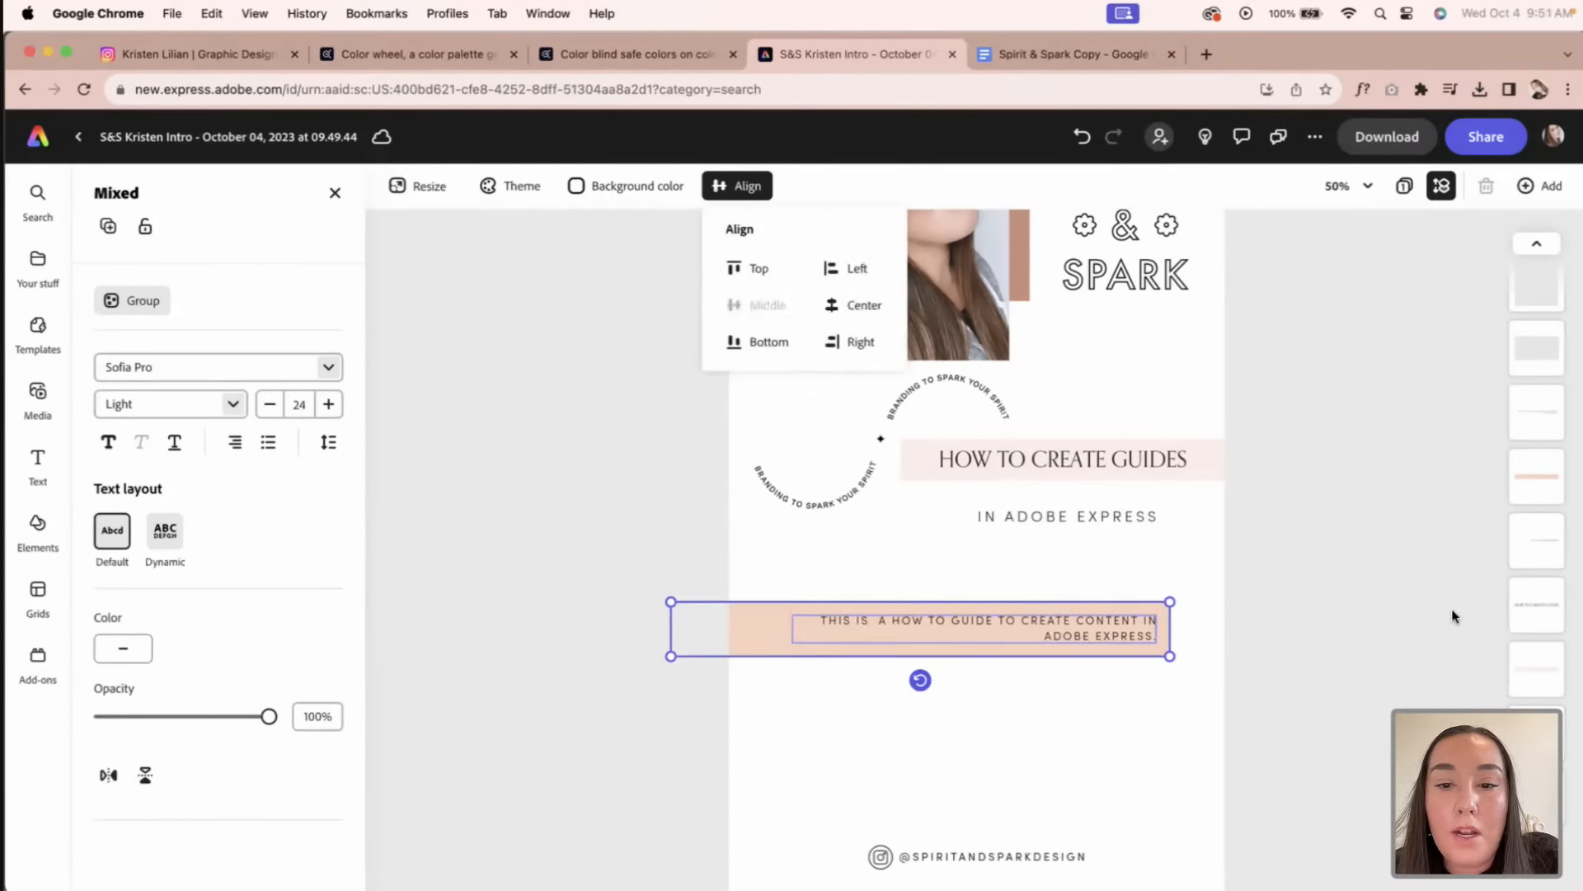
pyautogui.click(1382, 587)
pyautogui.click(1382, 588)
pyautogui.press('super+minus')
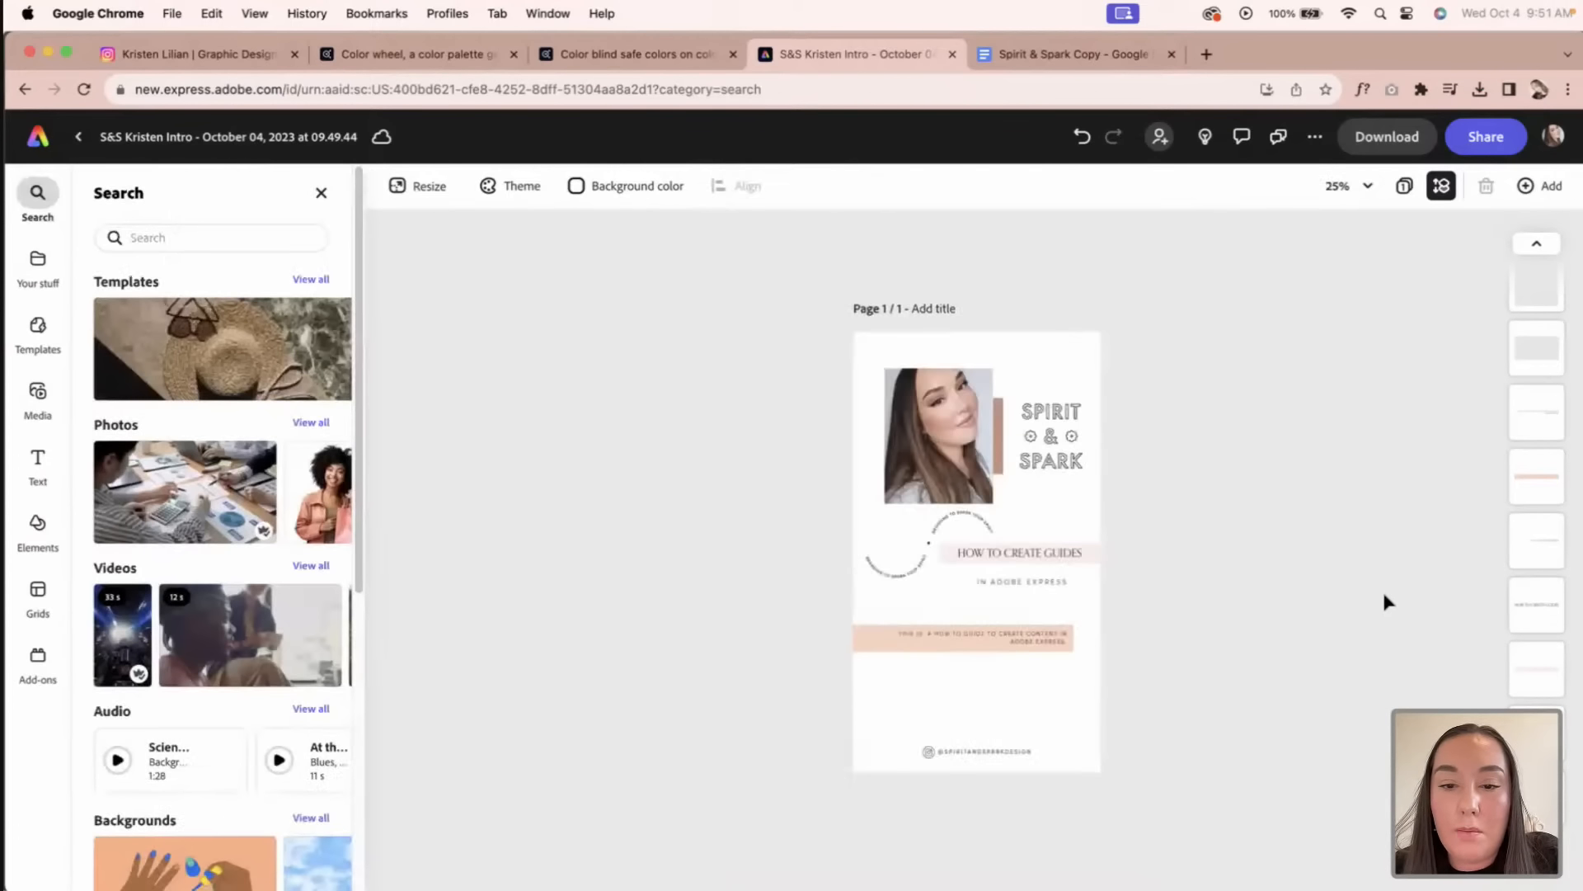
# Step: Upload the photo S&S2.png from the desktop's Spirit & Spark folder, subfolder 07 Imagery, onto the page
pyautogui.click(38, 330)
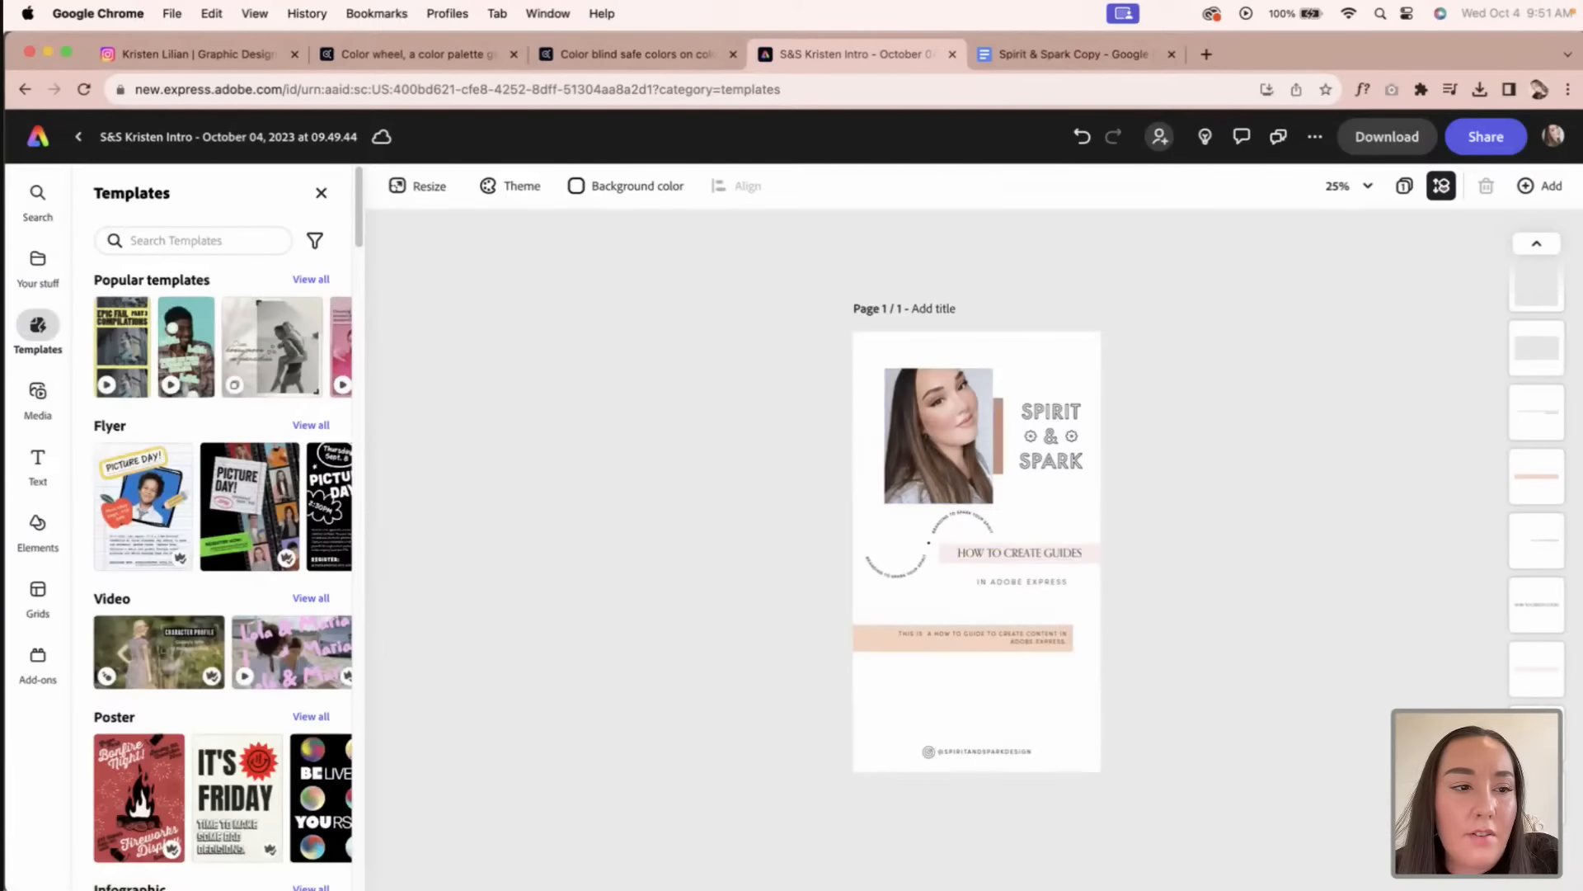
pyautogui.click(38, 395)
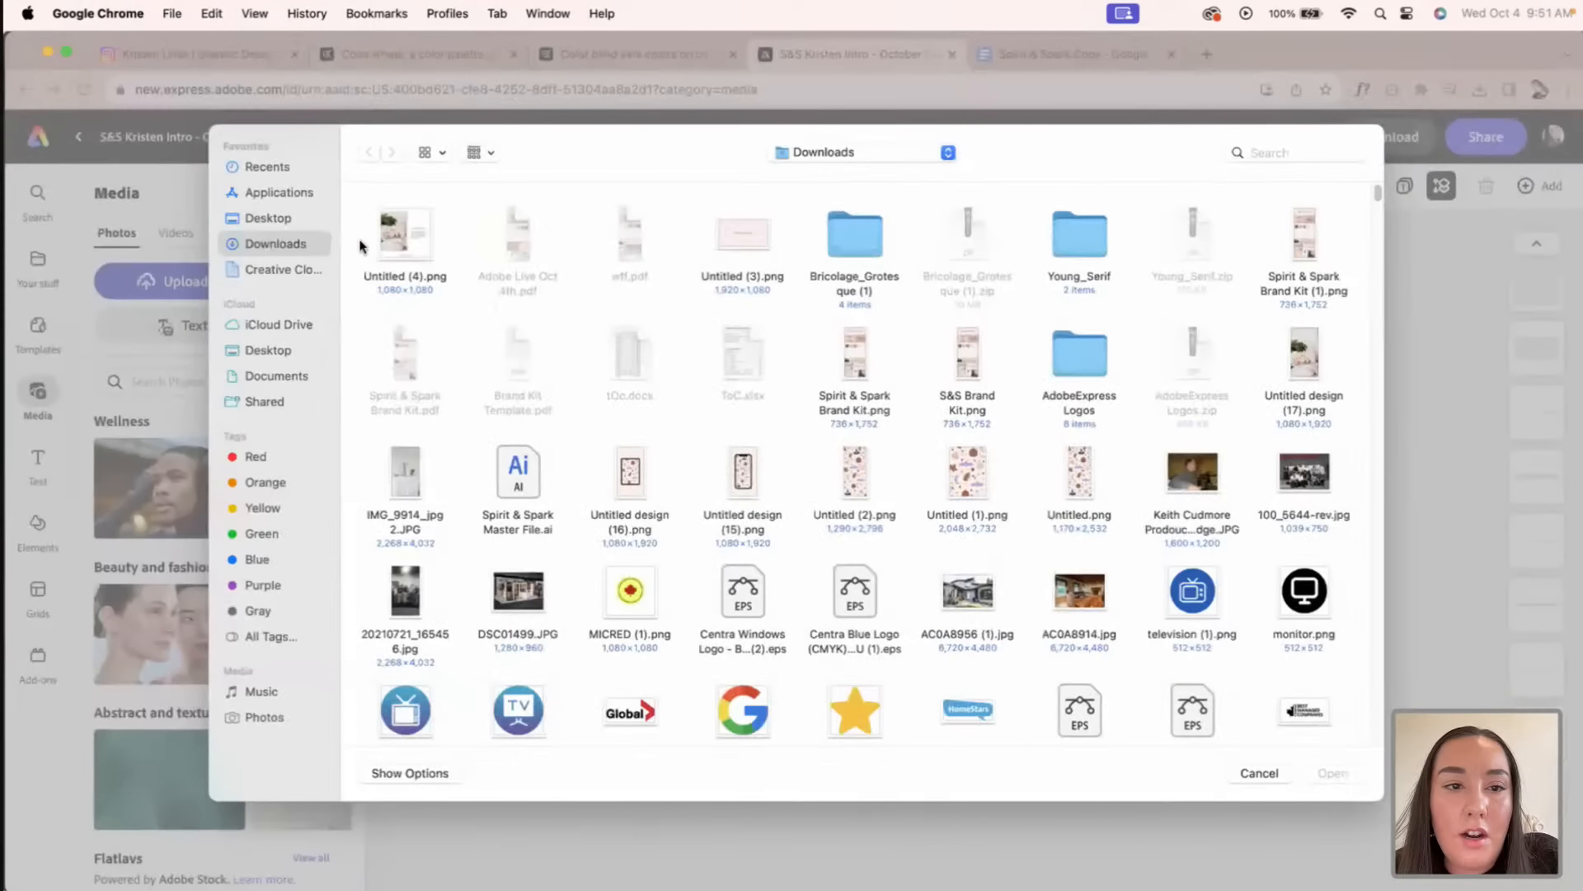
pyautogui.click(303, 218)
pyautogui.doubleClick(507, 248)
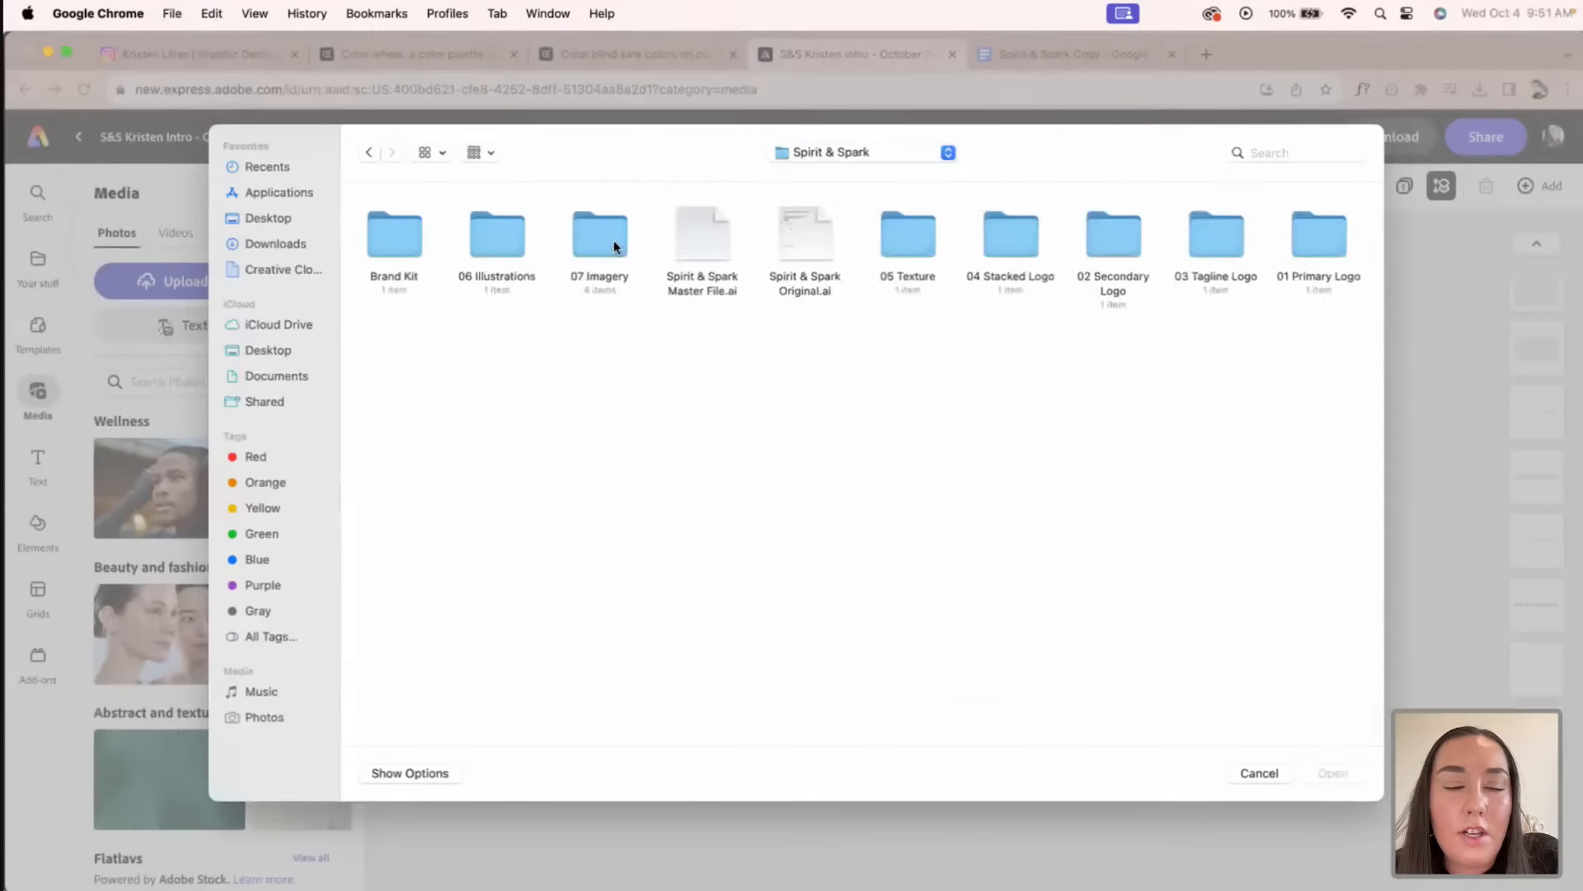
pyautogui.doubleClick(614, 243)
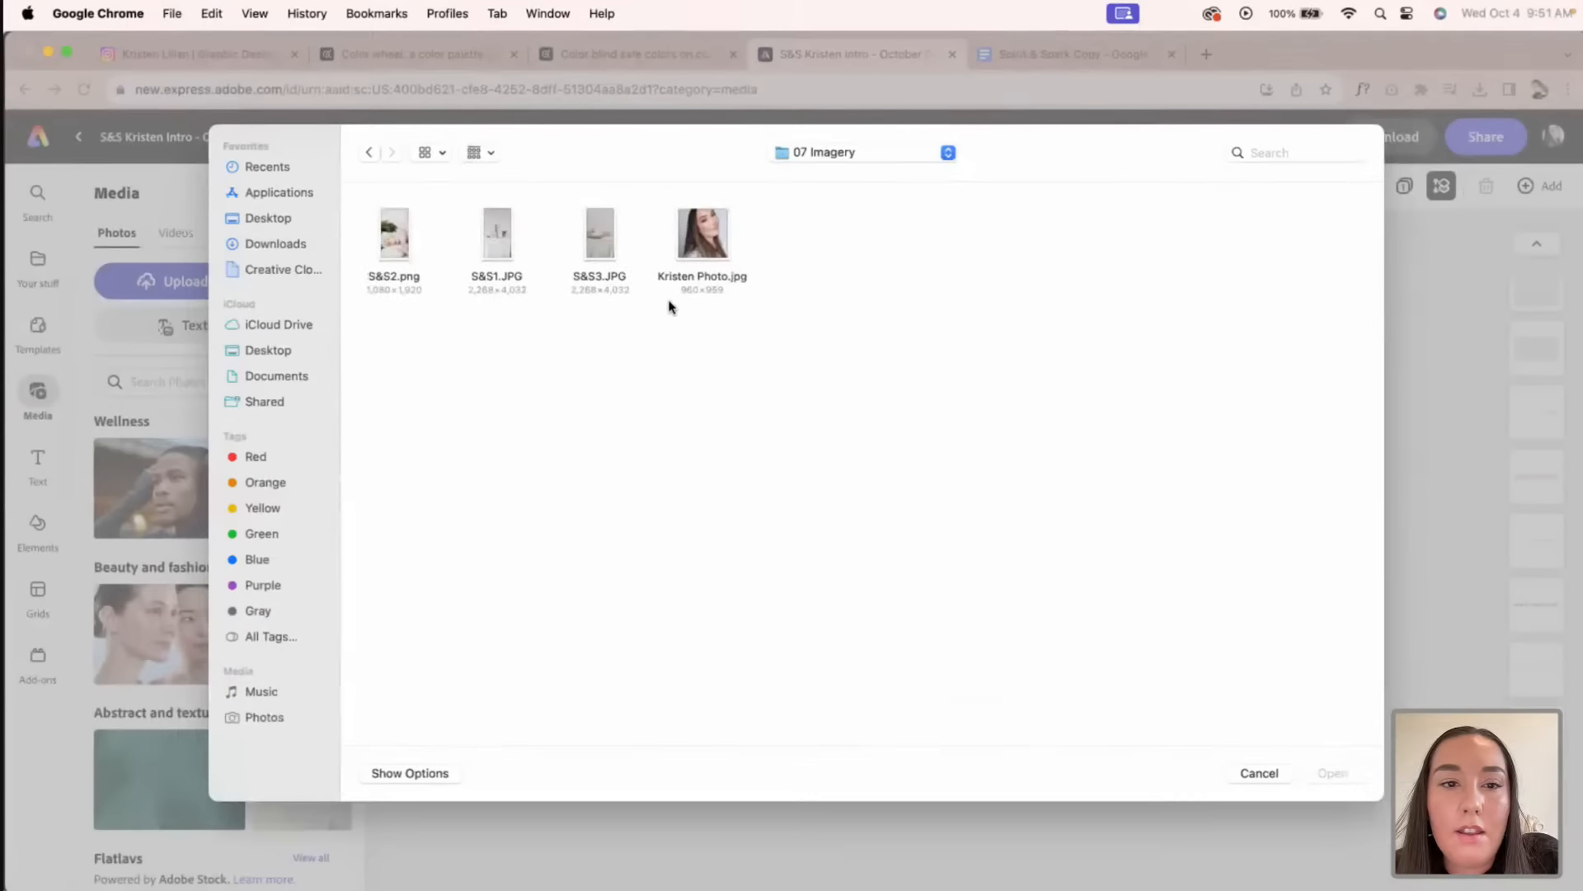
pyautogui.click(381, 241)
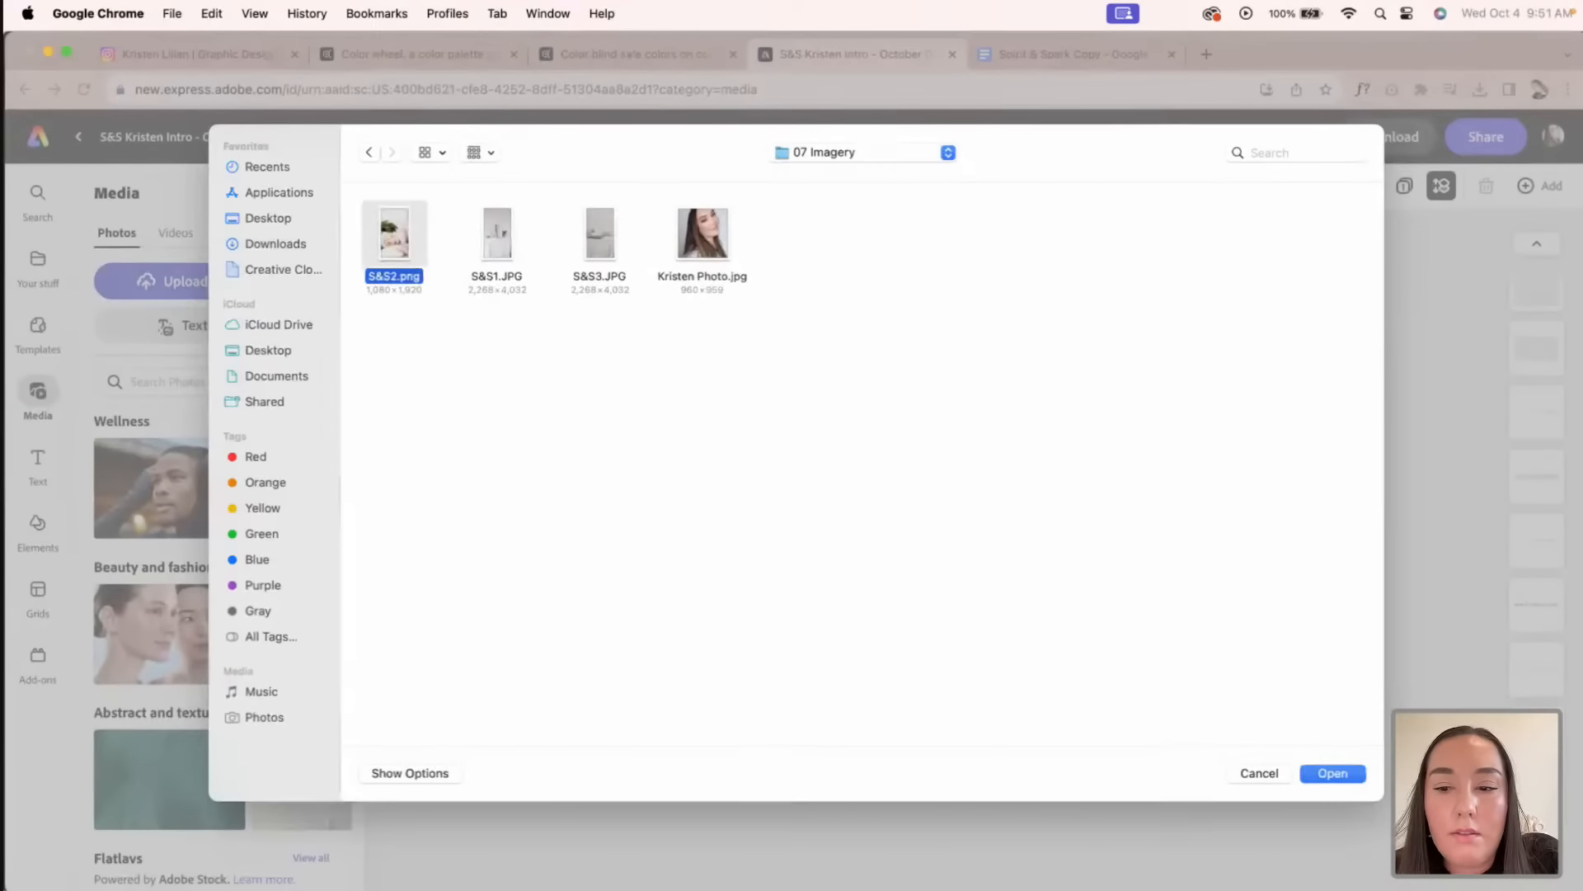
pyautogui.click(1330, 772)
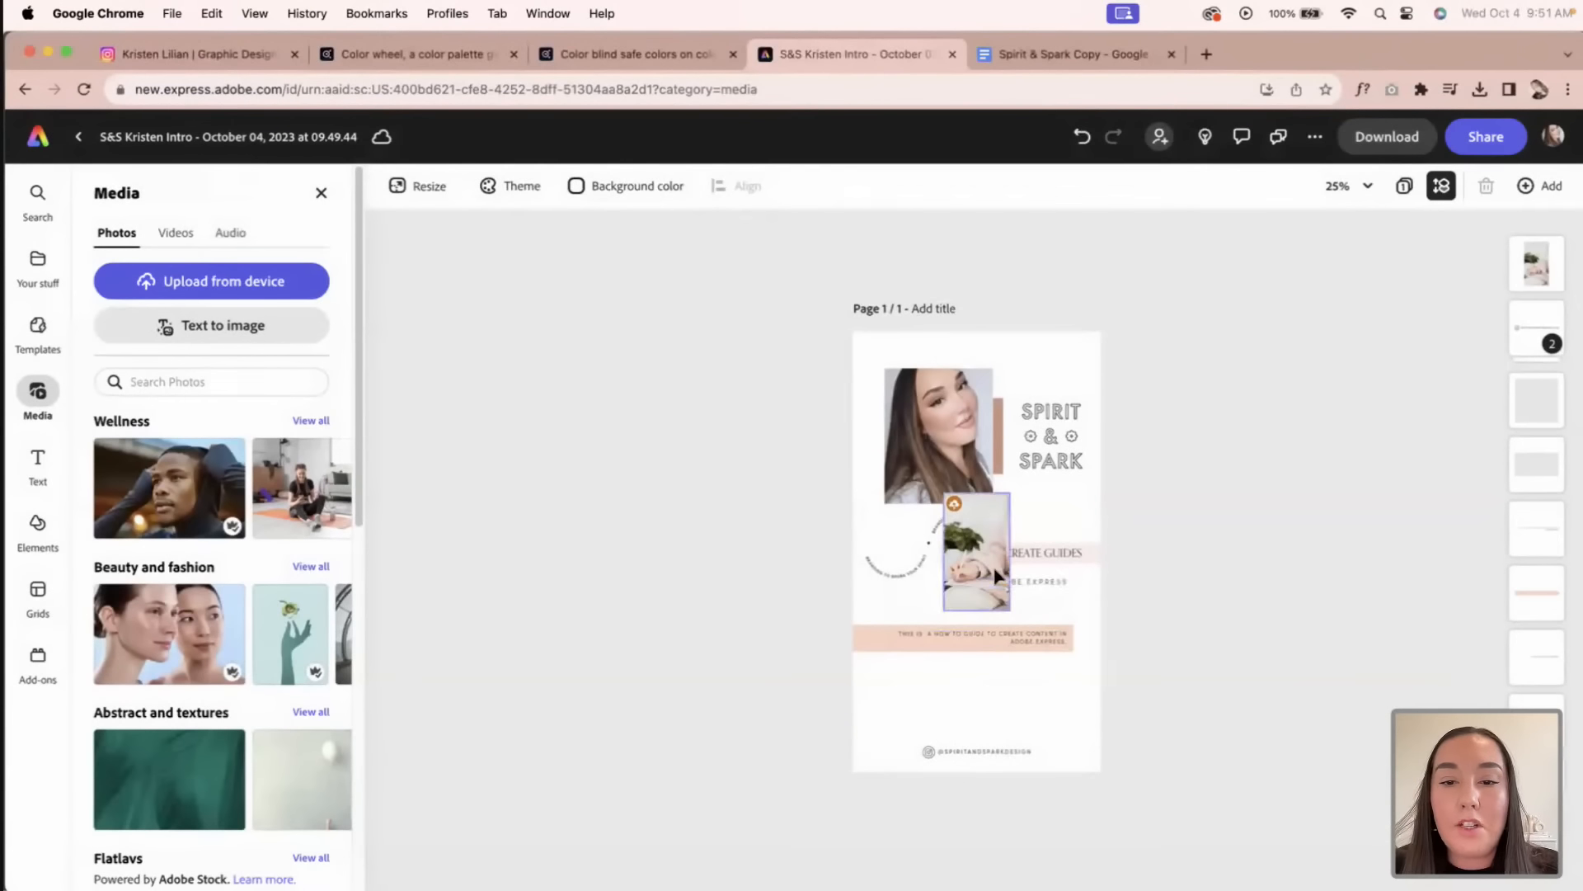
# Step: Crop and shrink the uploaded photo and place it just below the peach rectangle, flush with the rectangle's right edge
pyautogui.moveTo(993, 567); pyautogui.dragTo(940, 628)
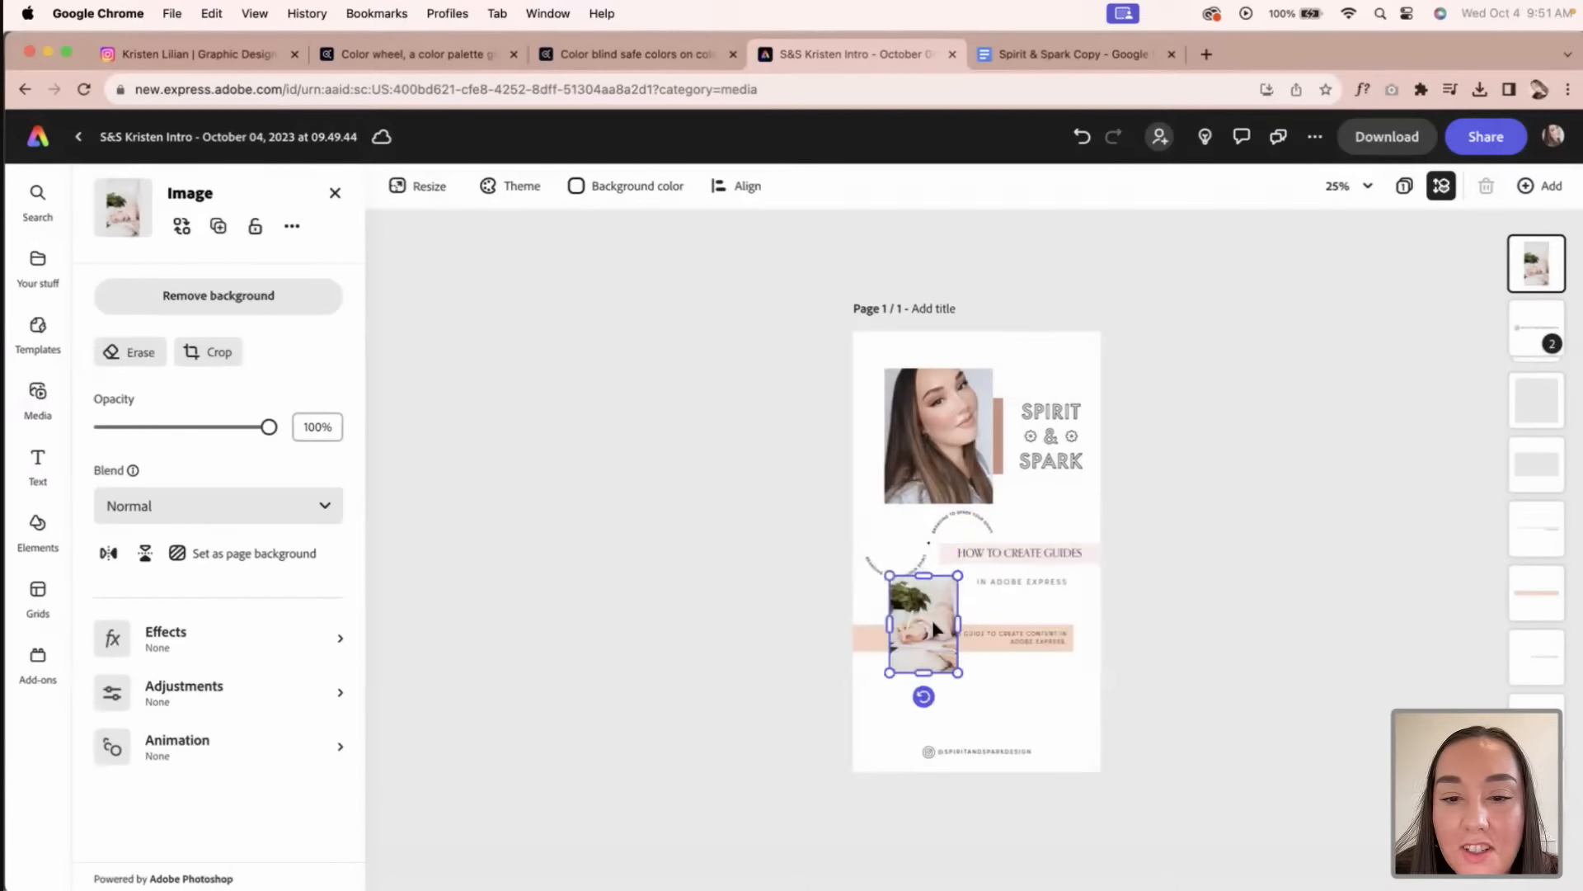
pyautogui.moveTo(935, 628); pyautogui.dragTo(987, 678)
pyautogui.click(1211, 725)
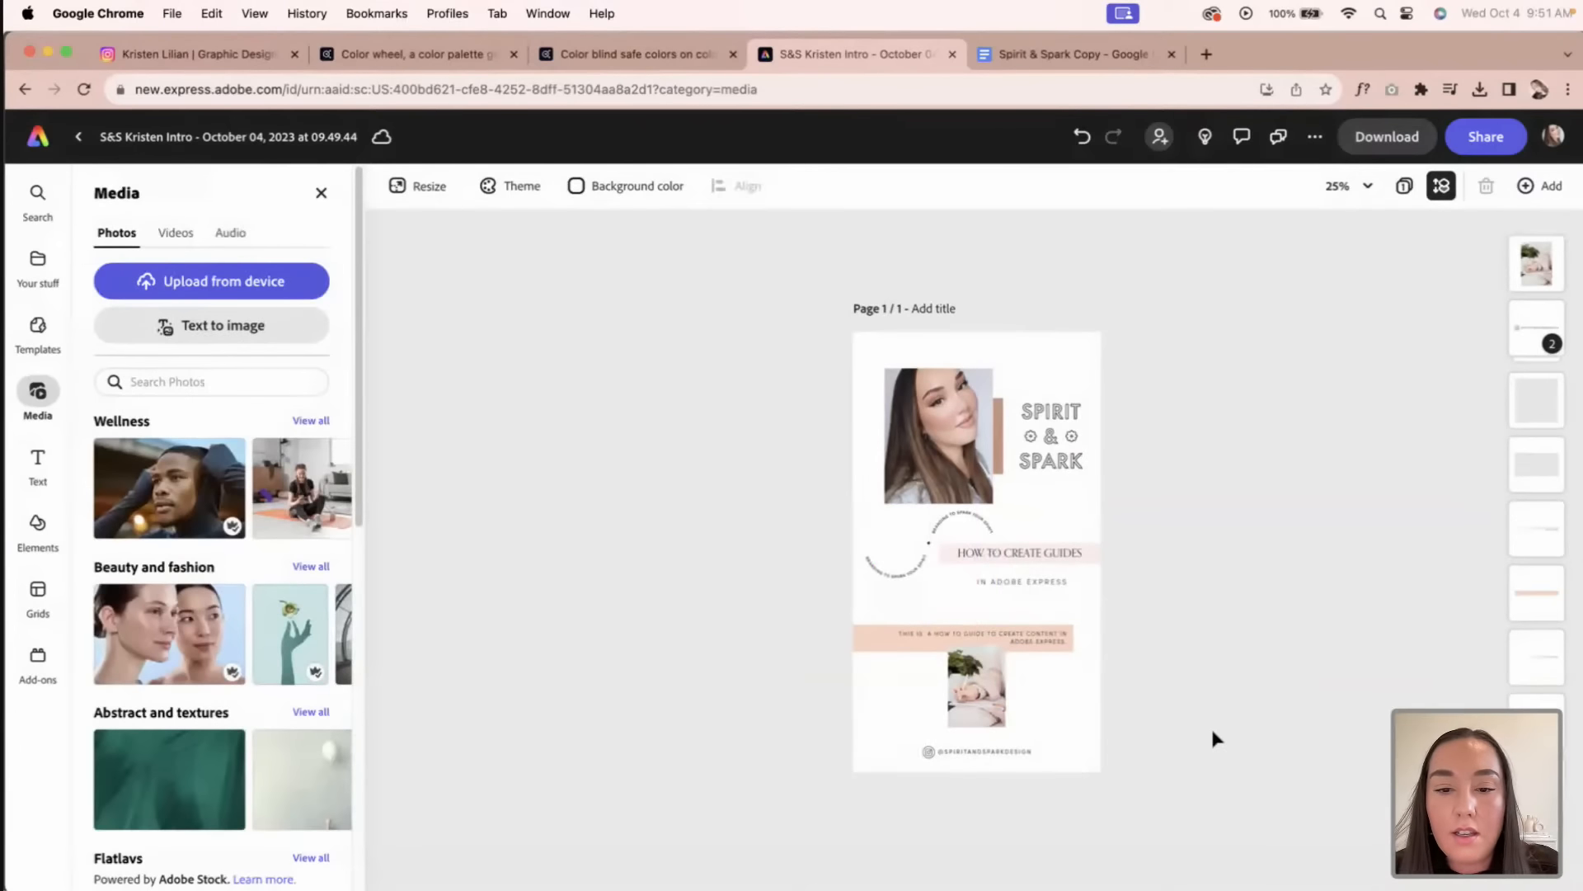
pyautogui.press('super+equal')
pyautogui.scroll(-2, 1057, 682)
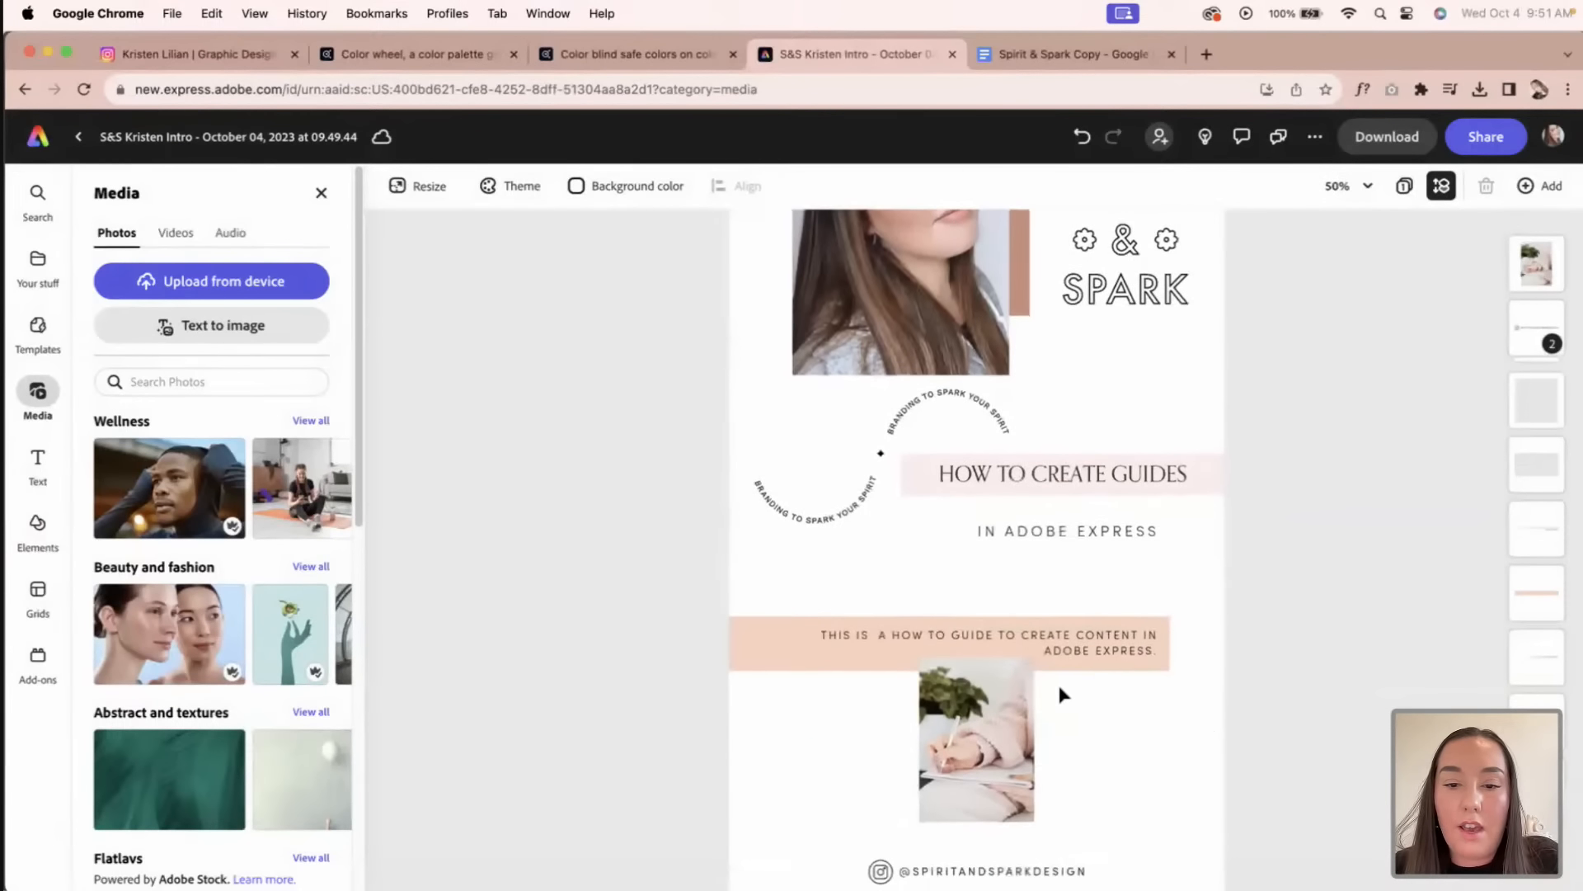
pyautogui.moveTo(977, 747); pyautogui.dragTo(1088, 749)
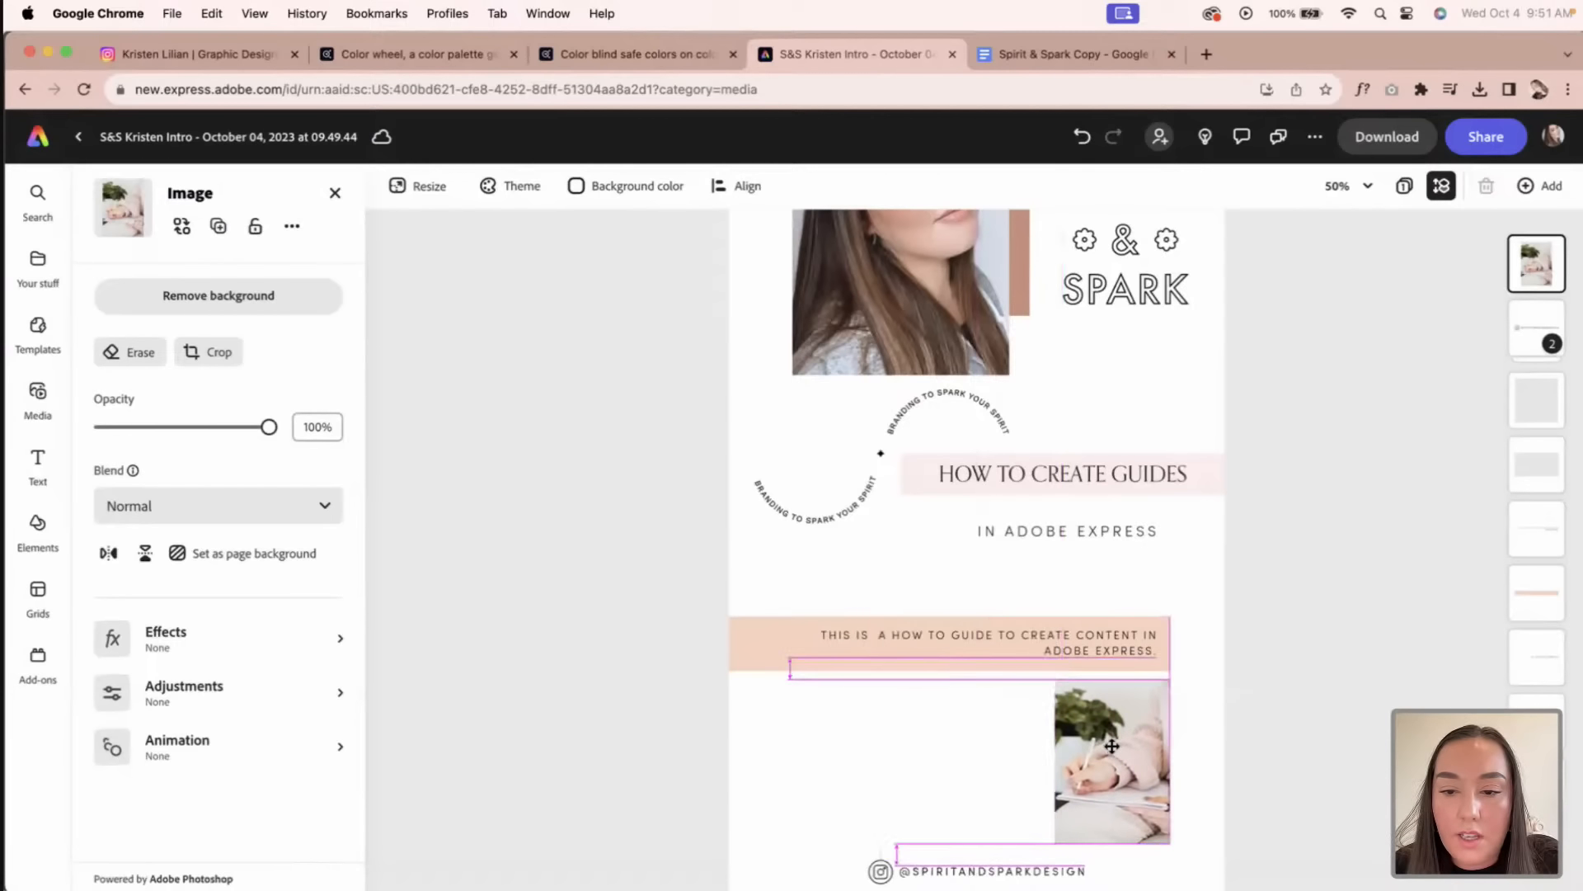
pyautogui.click(1296, 778)
pyautogui.press('super+minus')
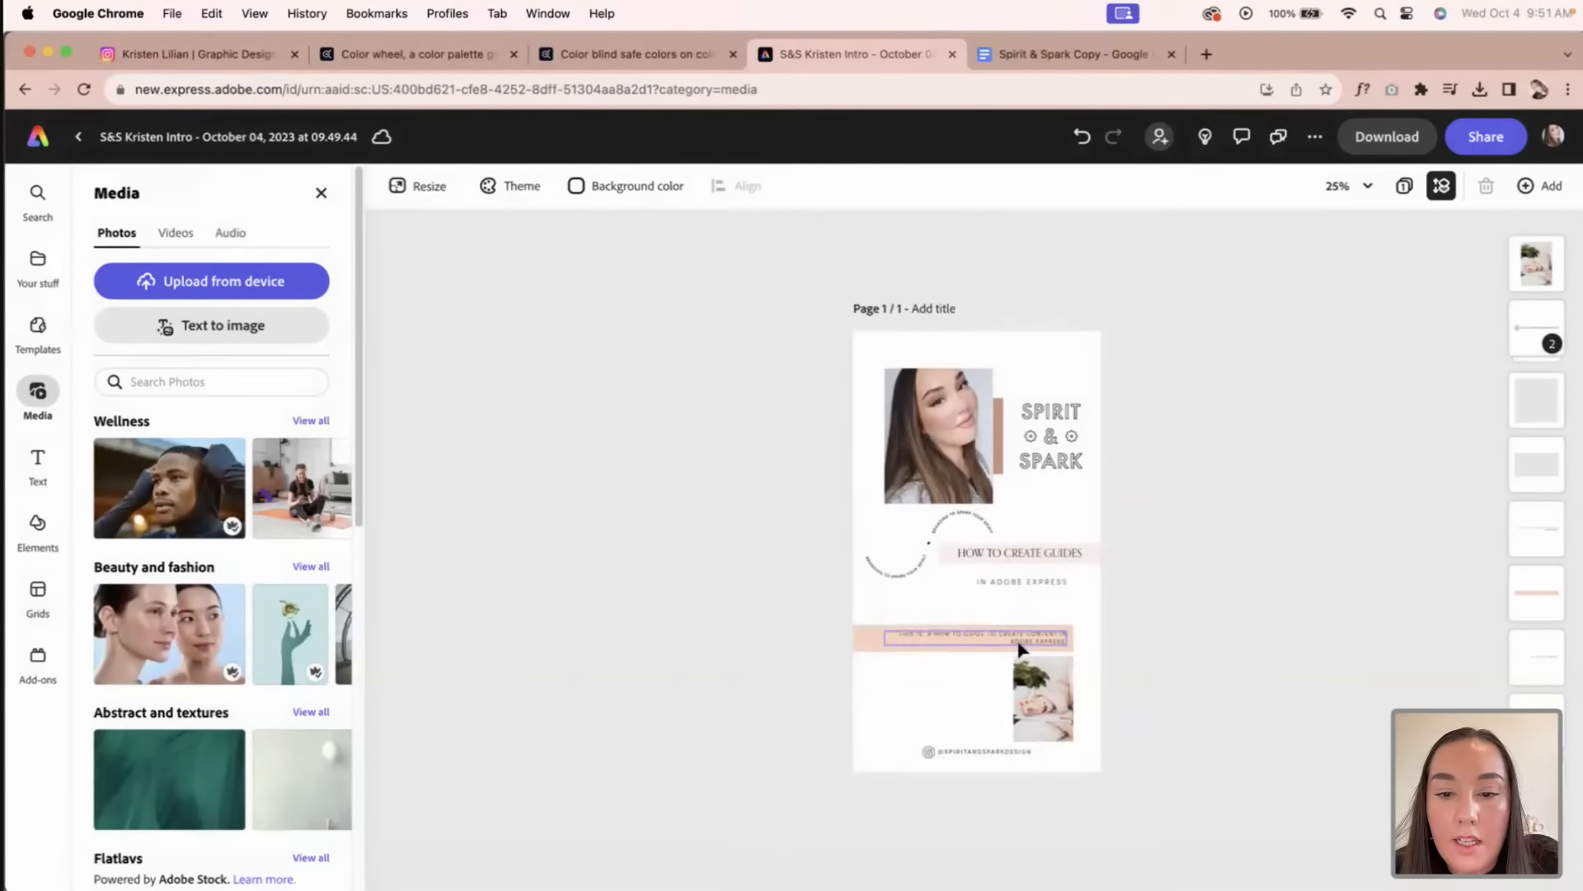
# Step: Duplicate the guide sentence from the peach rectangle and place the copy below it, extending left from the new photo
pyautogui.click(949, 640)
pyautogui.press('super+v')
pyautogui.moveTo(1032, 661); pyautogui.dragTo(1018, 706)
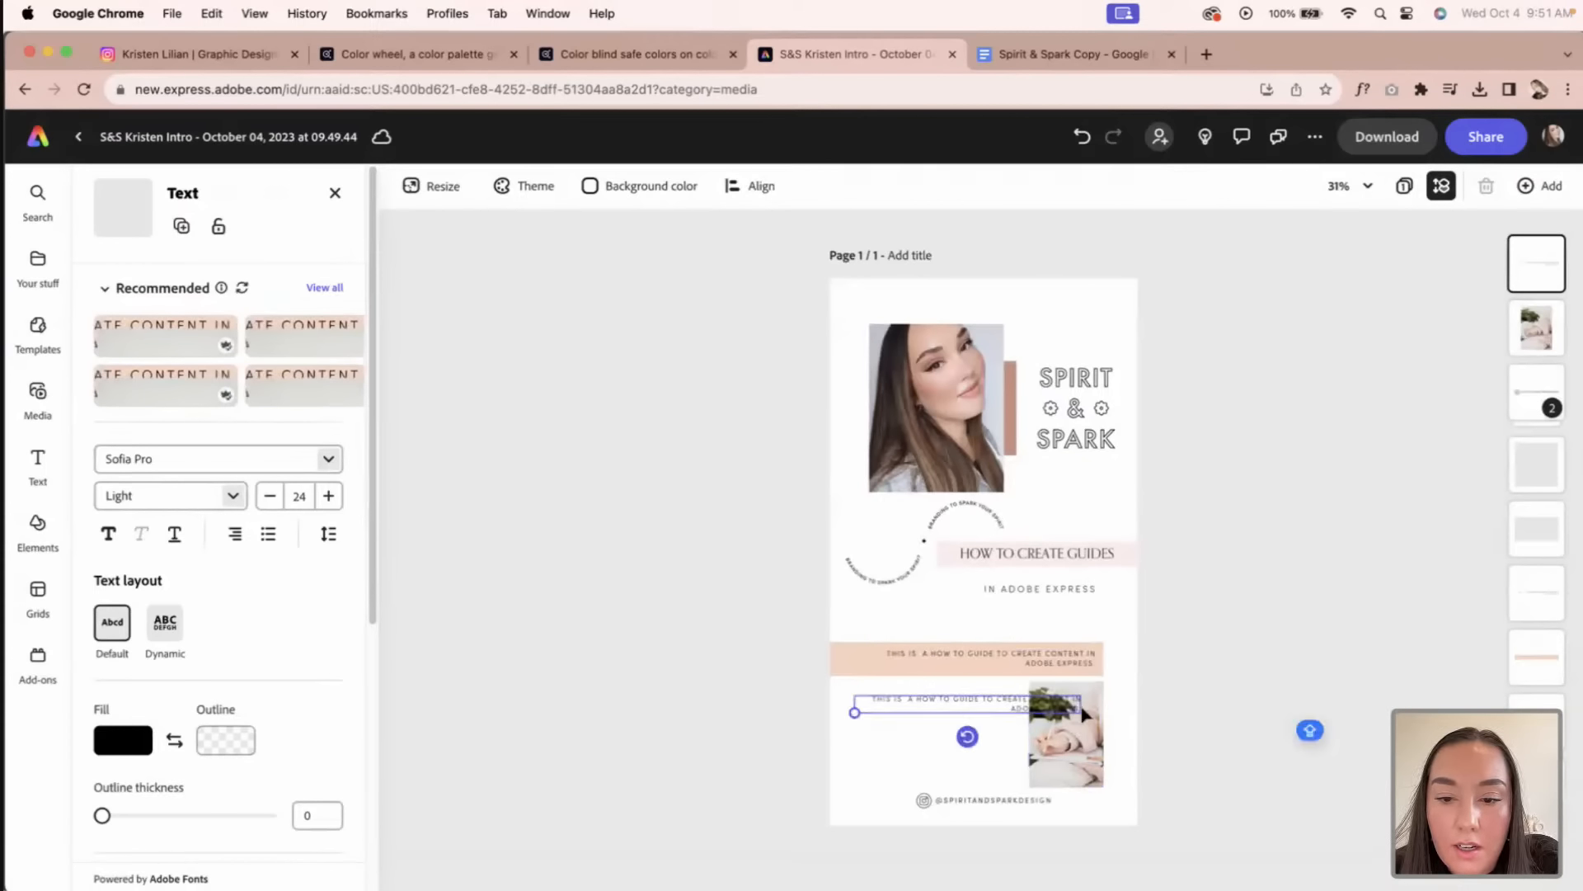
pyautogui.scroll(3, 1175, 740)
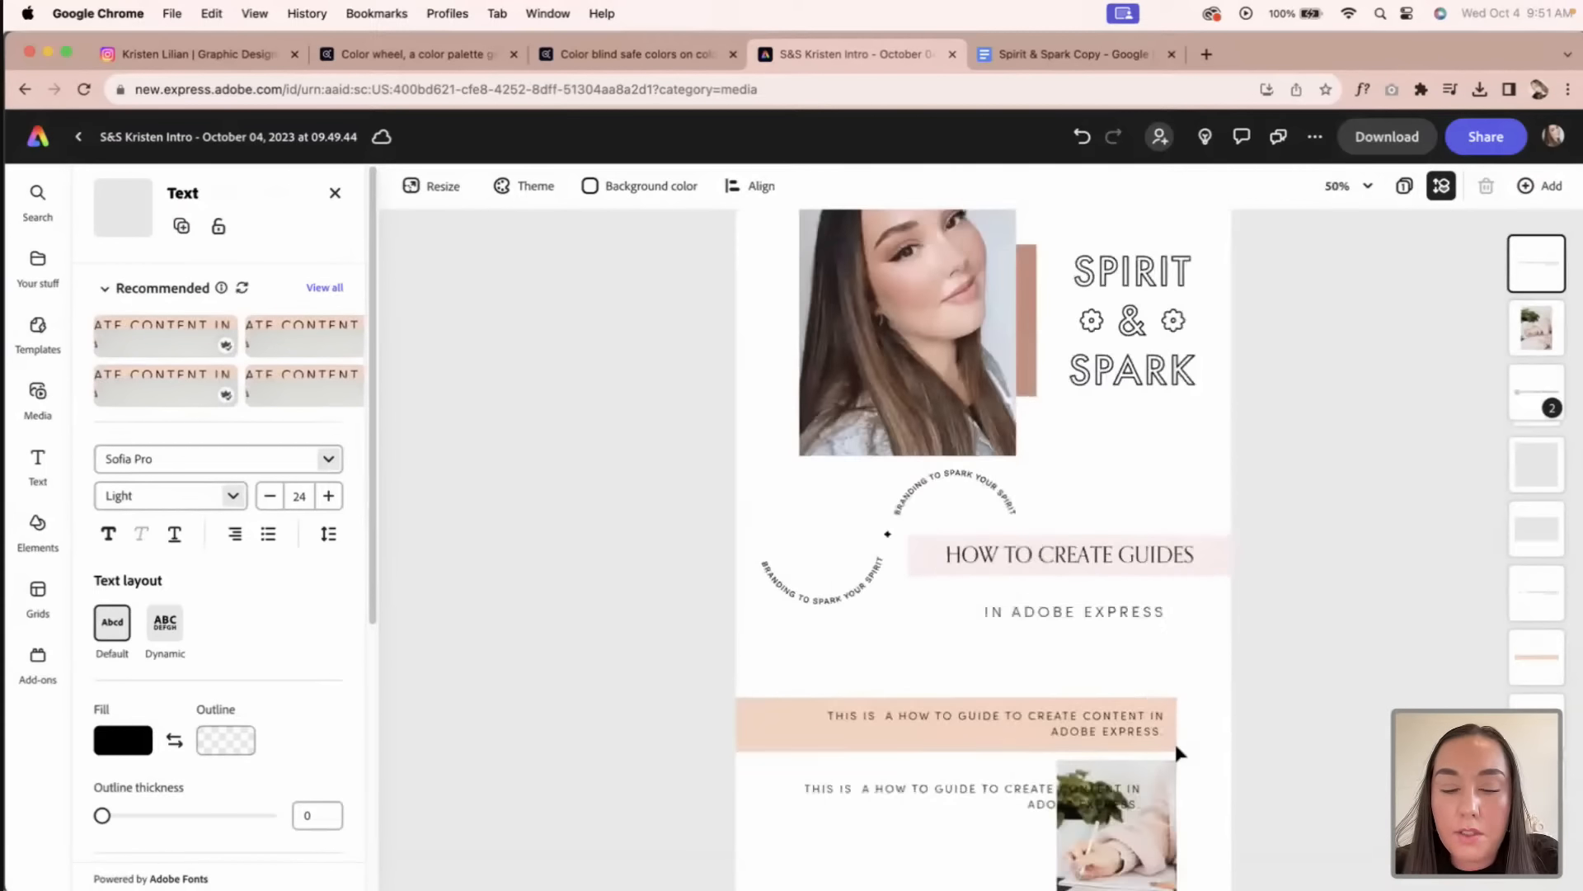
pyautogui.scroll(-2, 1092, 713)
pyautogui.moveTo(1045, 717); pyautogui.dragTo(989, 722)
# Step: Set the text alignment of the copied guide sentence to left
pyautogui.doubleClick(998, 734)
pyautogui.press('super+a')
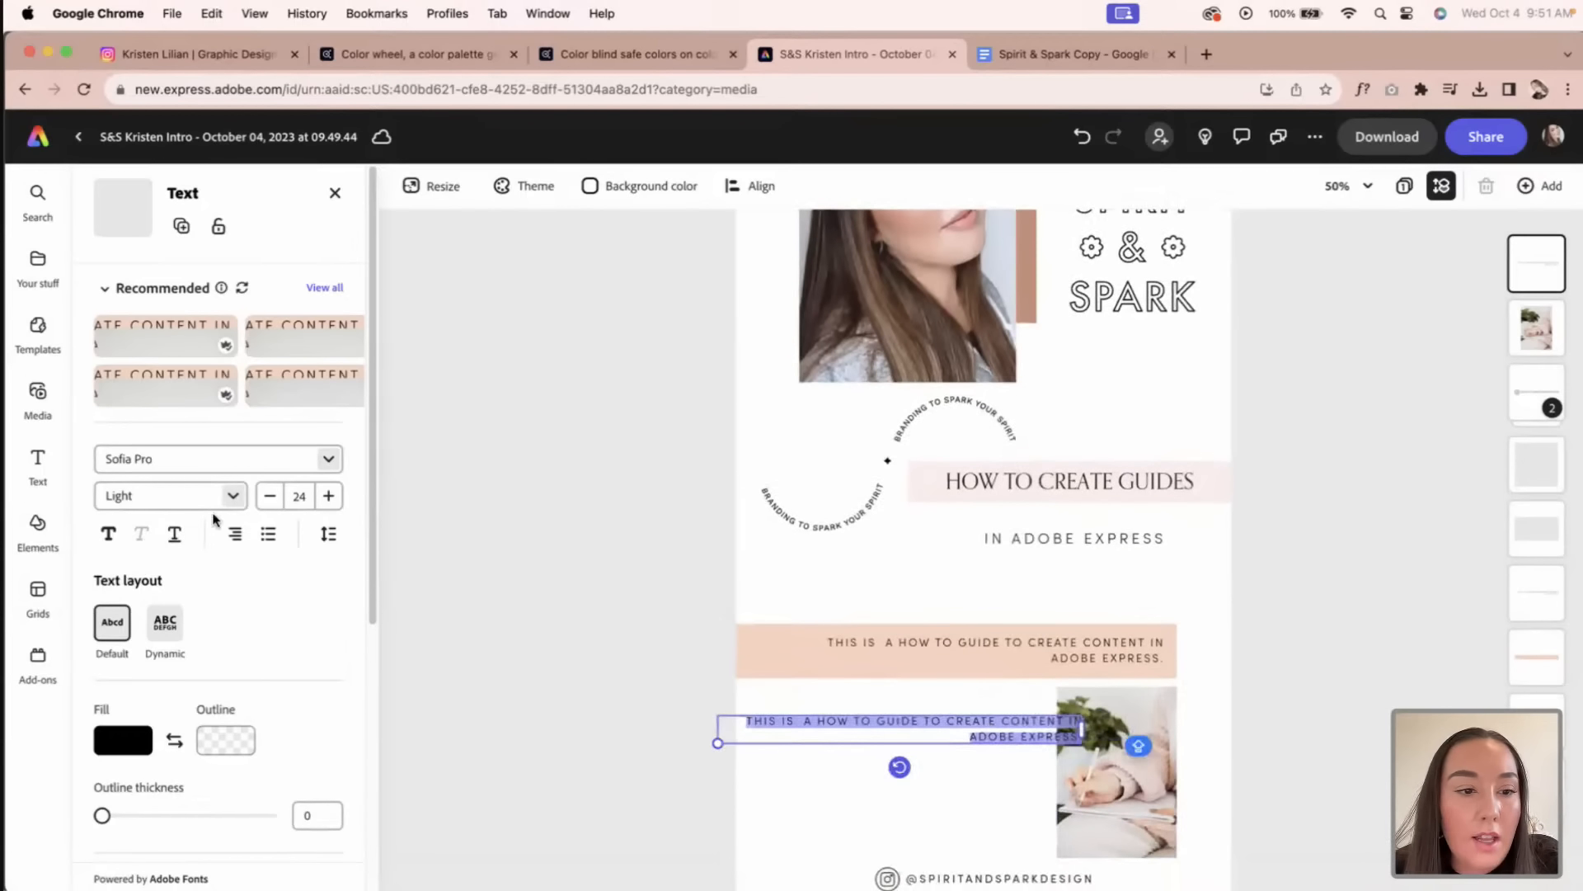
pyautogui.click(235, 534)
pyautogui.click(198, 577)
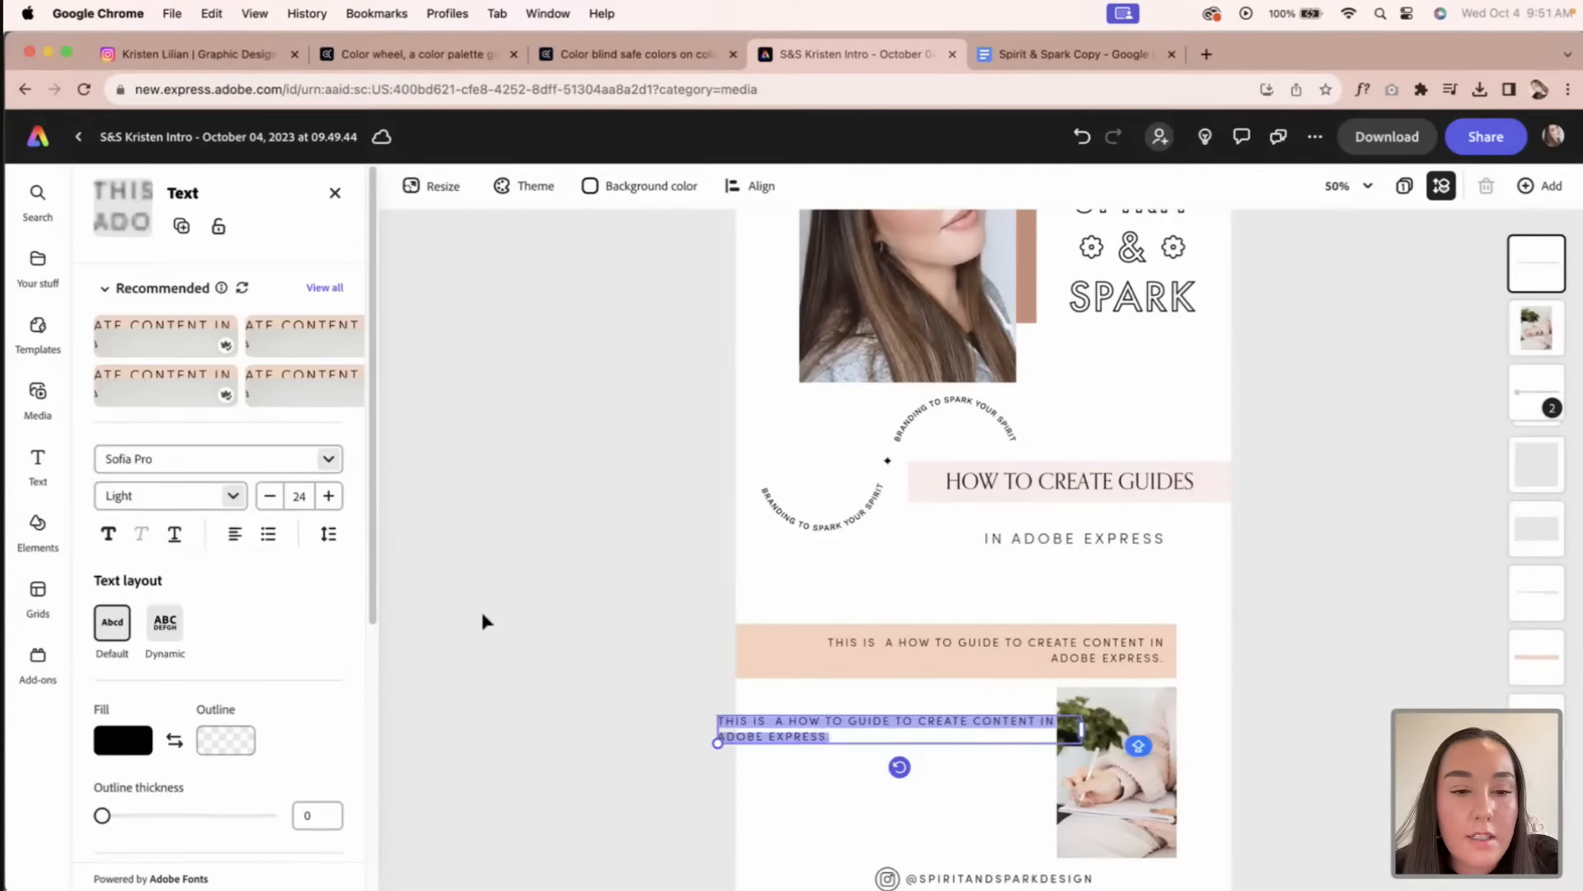
# Step: Copy the Who We Are paragraphs from the Spirit & Spark Copy Google Doc and paste them over the copied guide sentence in the design
pyautogui.click(996, 53)
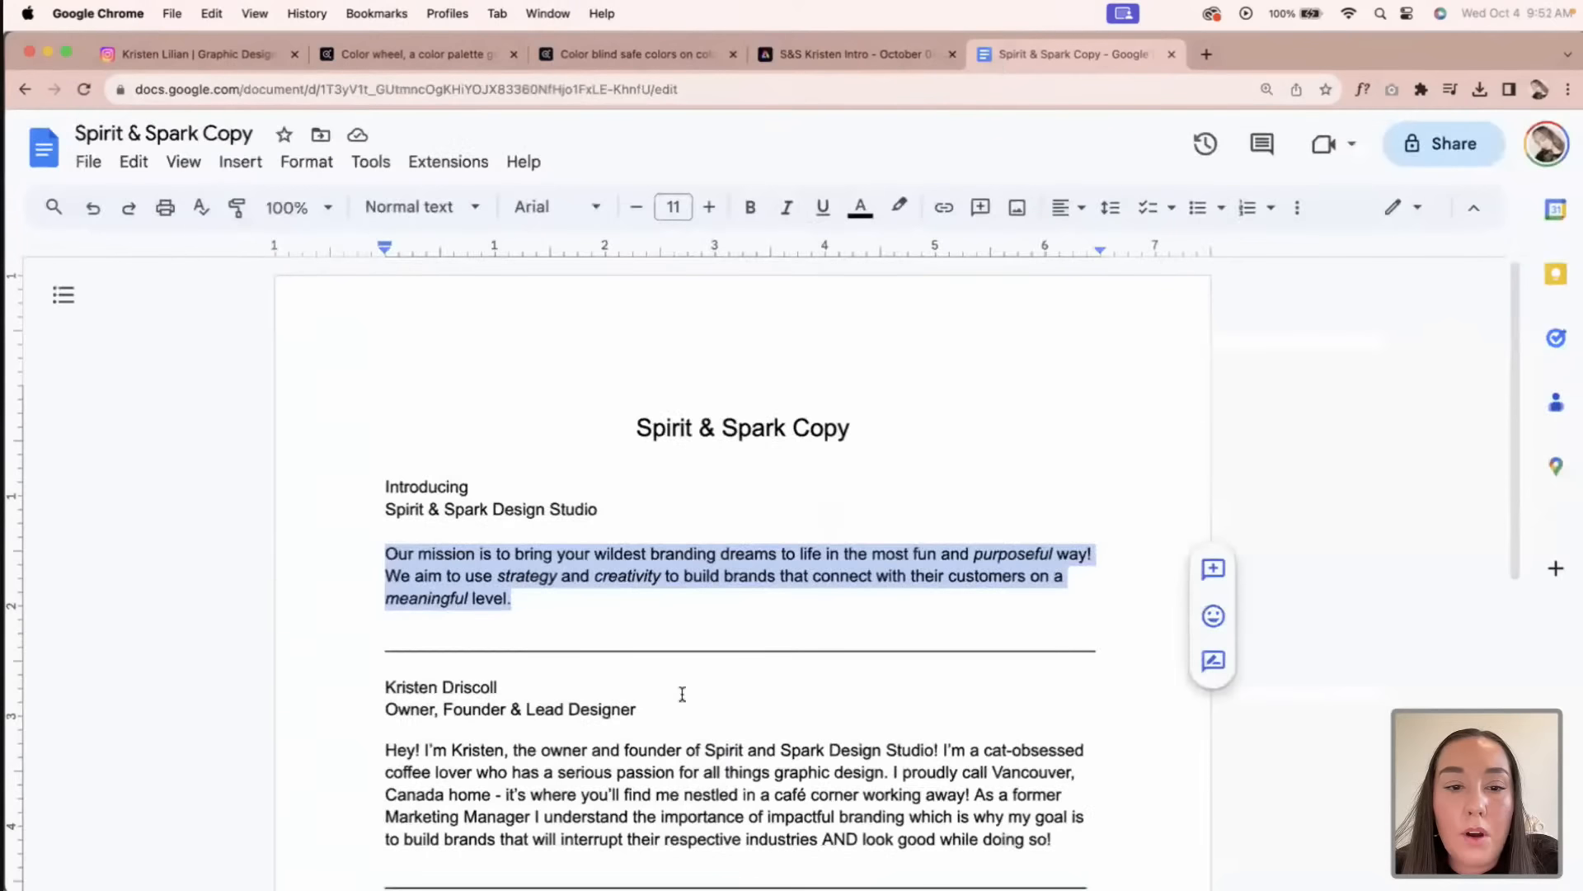
pyautogui.scroll(-5, 1066, 656)
pyautogui.moveTo(972, 725); pyautogui.dragTo(415, 610)
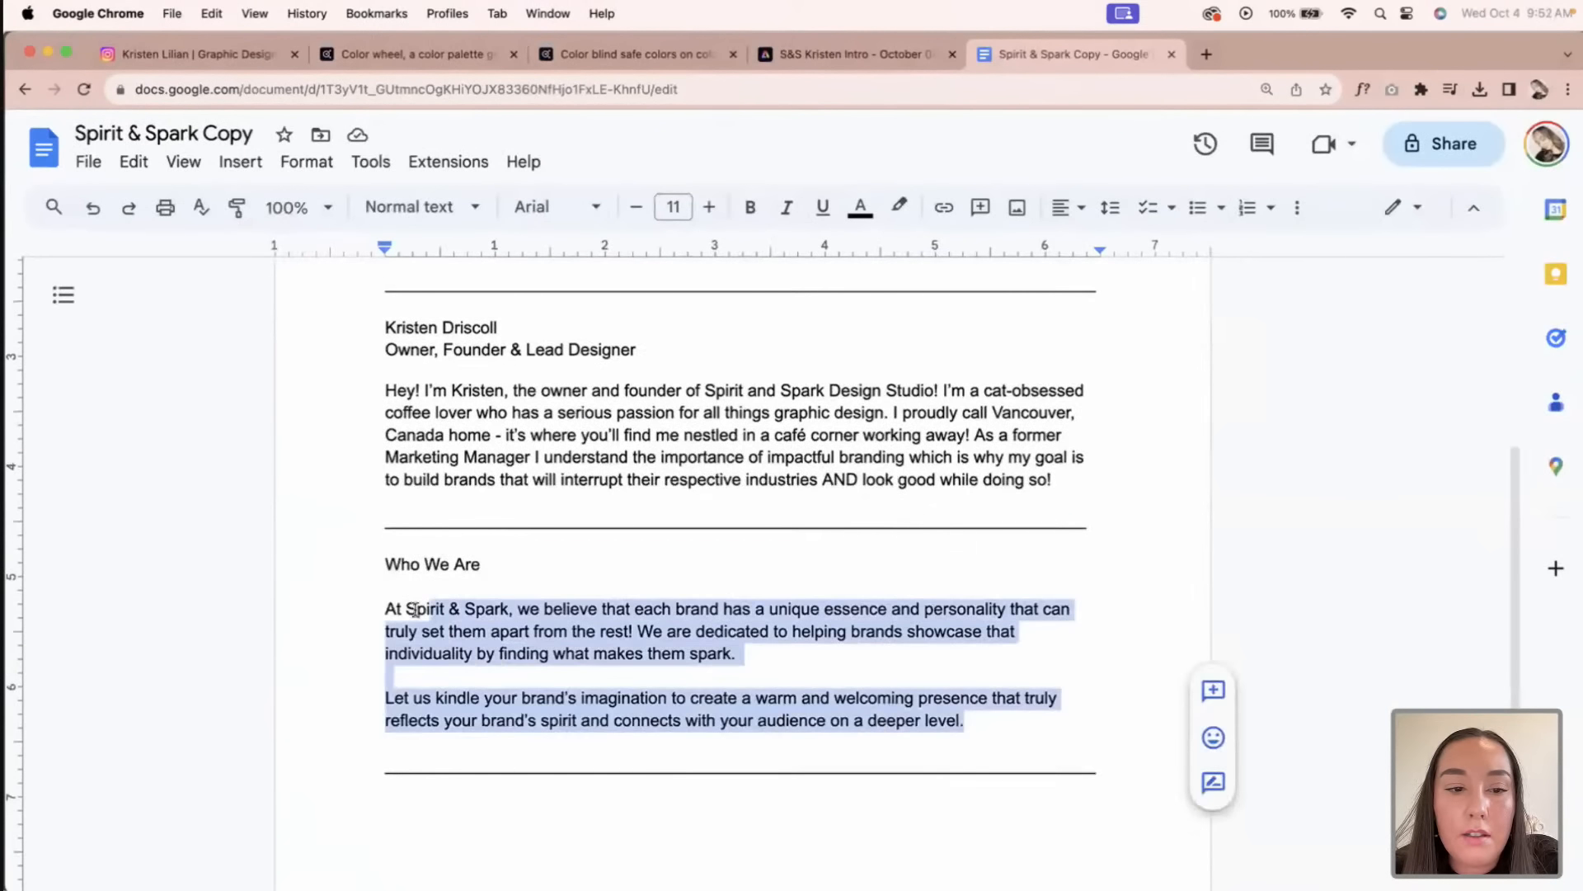
pyautogui.click(796, 58)
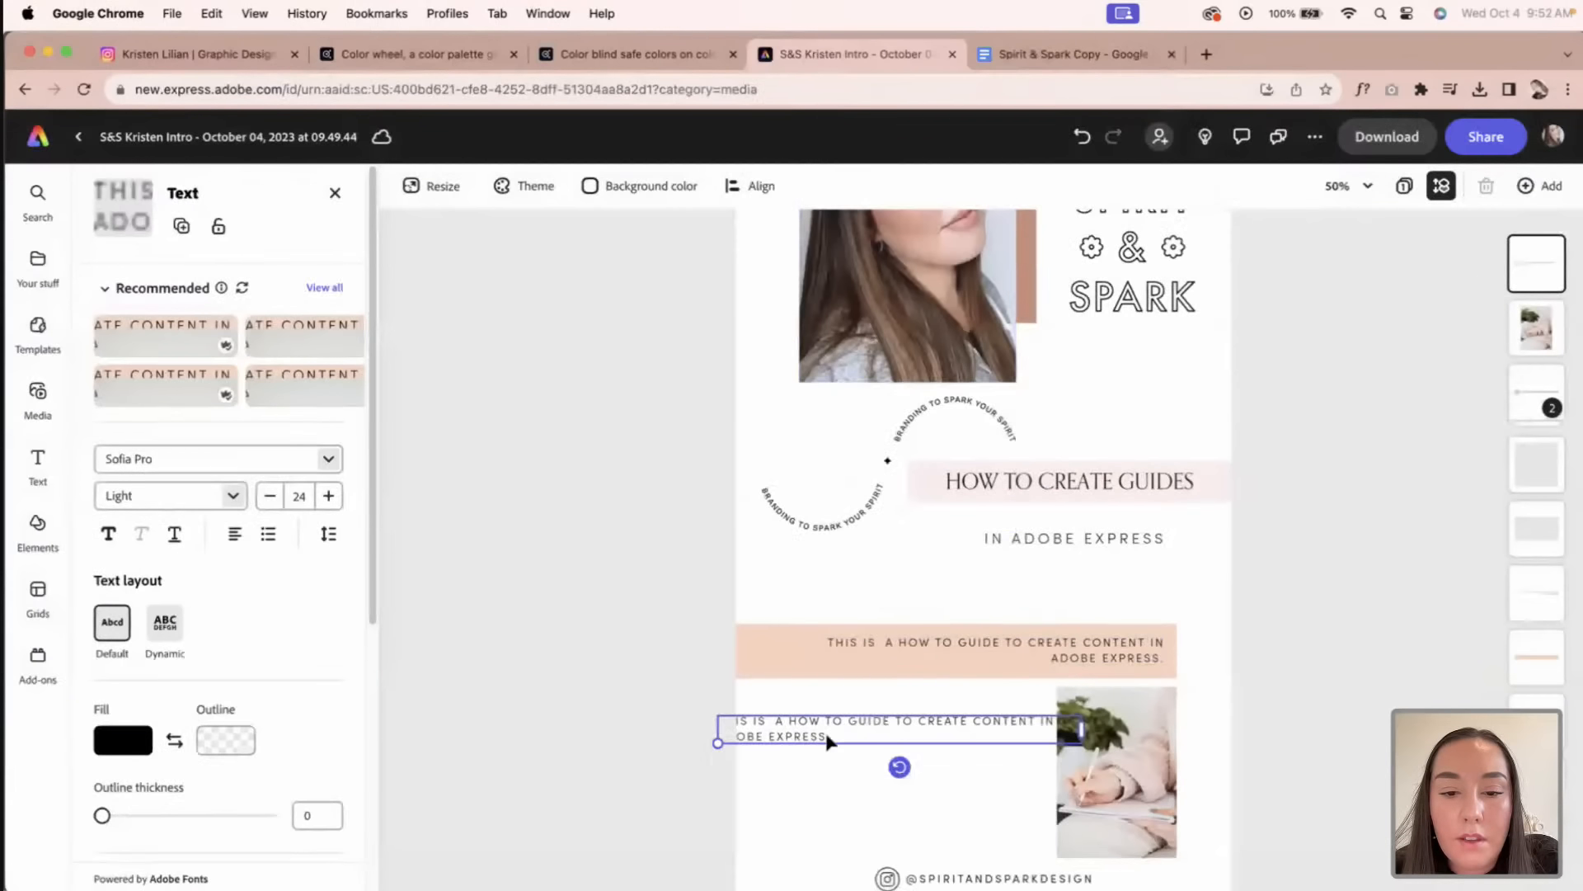
pyautogui.press('super+a')
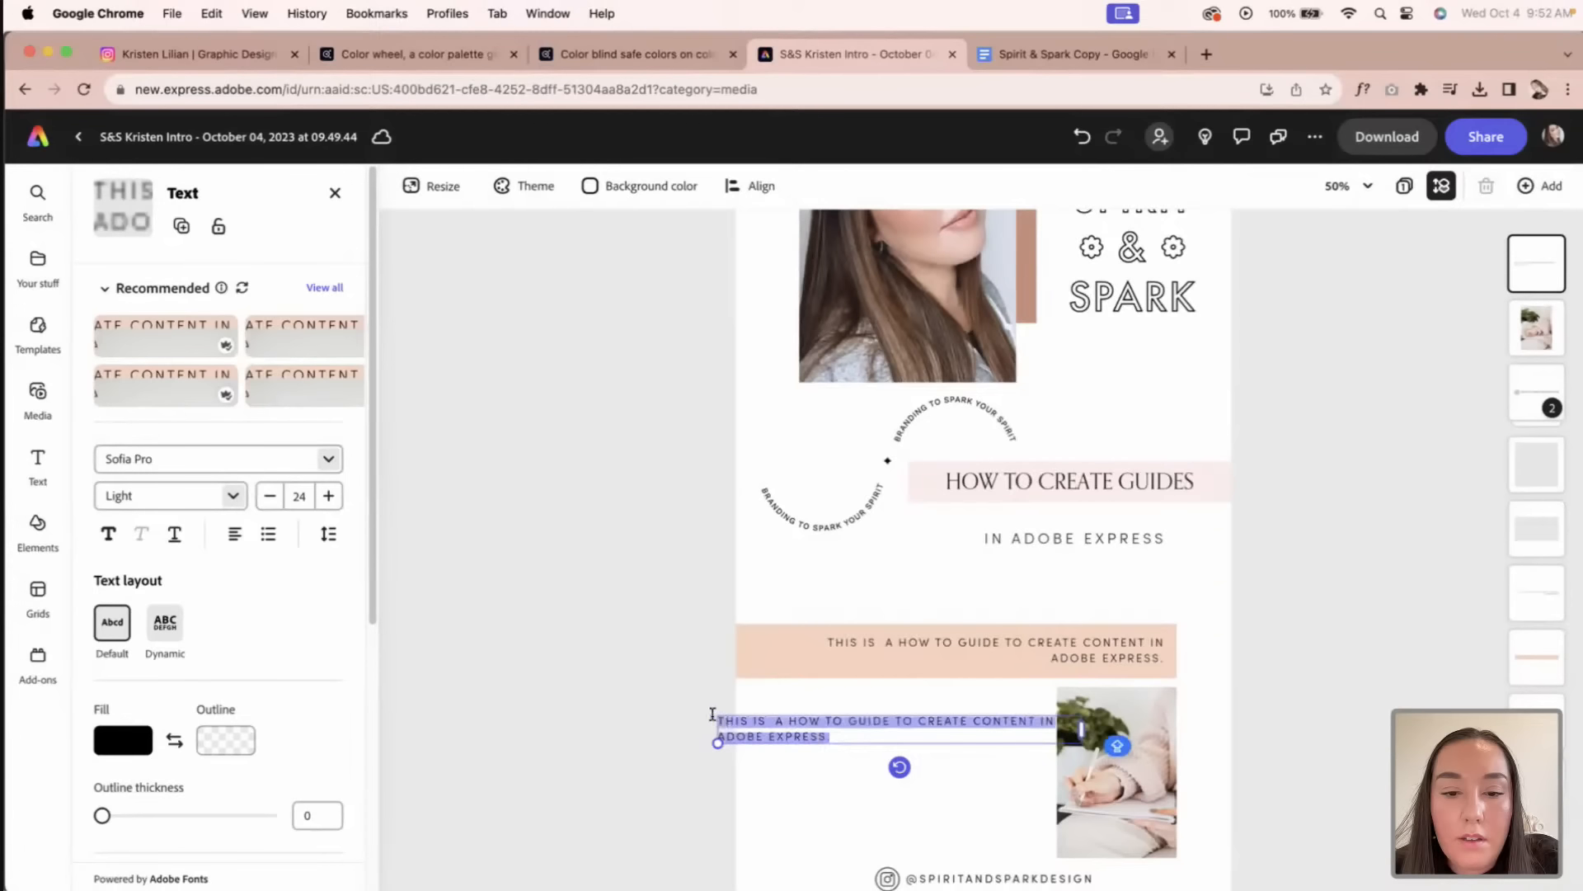
pyautogui.write("At Spirit & Spark, we believe that each brand has unique essence and personality that can truly set them apart from the rest! We are dedicated to helping brands showcase that individuality by finding what makes them spark.  Let us kindle your brand's imagination to create a warm and welcoming presence that truly reflects your brand's spirit and connects with your audience on a deeper level.")
# Step: Narrow the pasted paragraphs' text box and fit it between the page's left edge and the desk photo, directly below the peach rectangle
pyautogui.moveTo(1084, 799); pyautogui.dragTo(1045, 797)
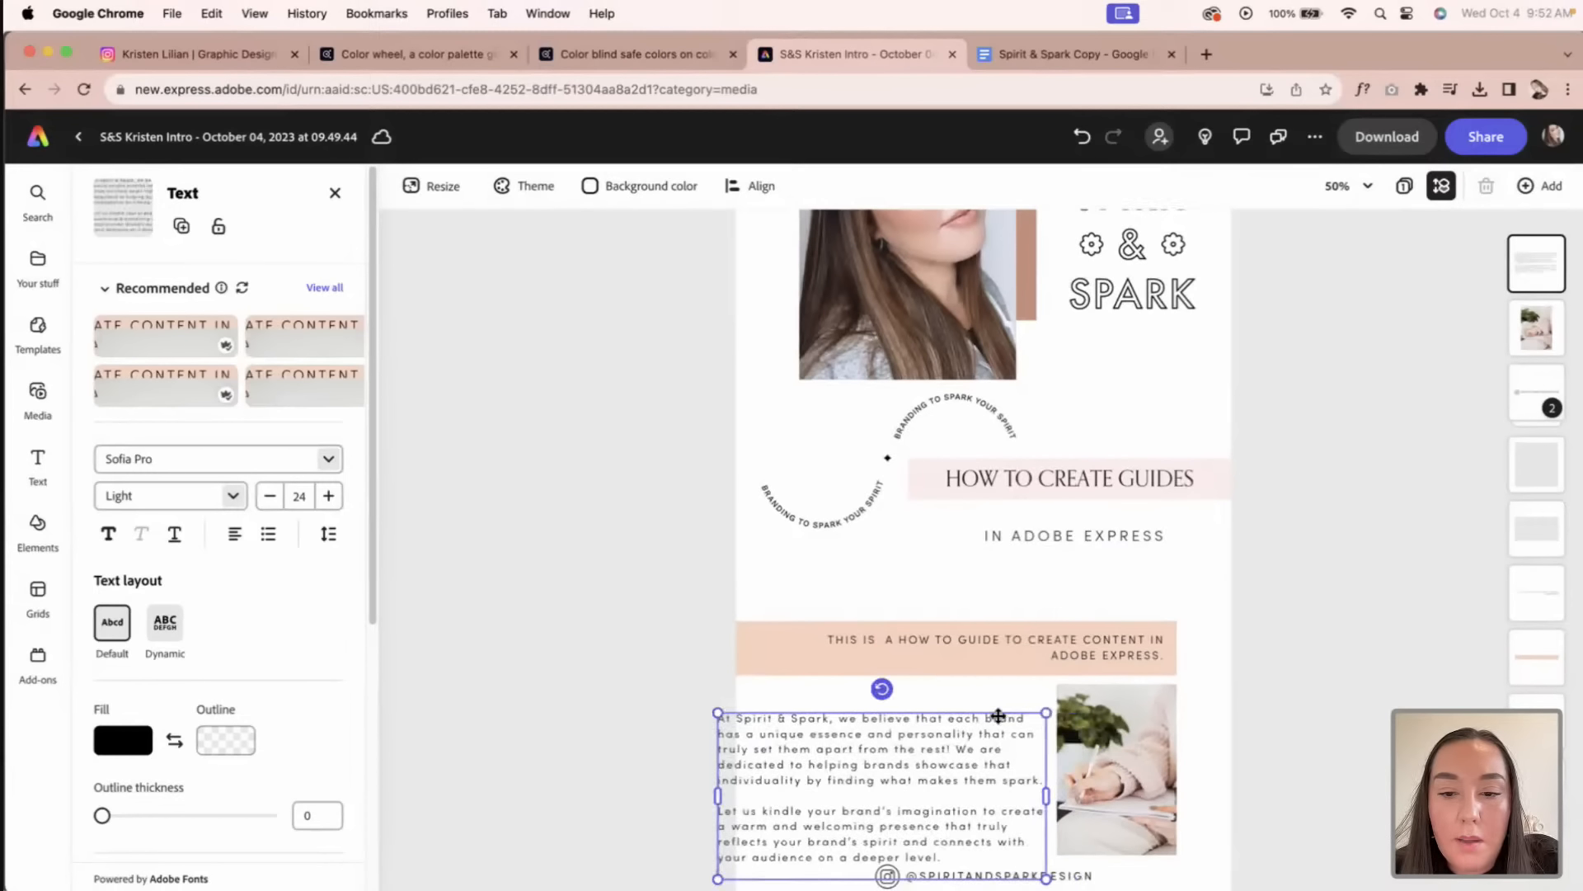
pyautogui.moveTo(817, 750); pyautogui.dragTo(824, 727)
pyautogui.moveTo(725, 771); pyautogui.dragTo(753, 779)
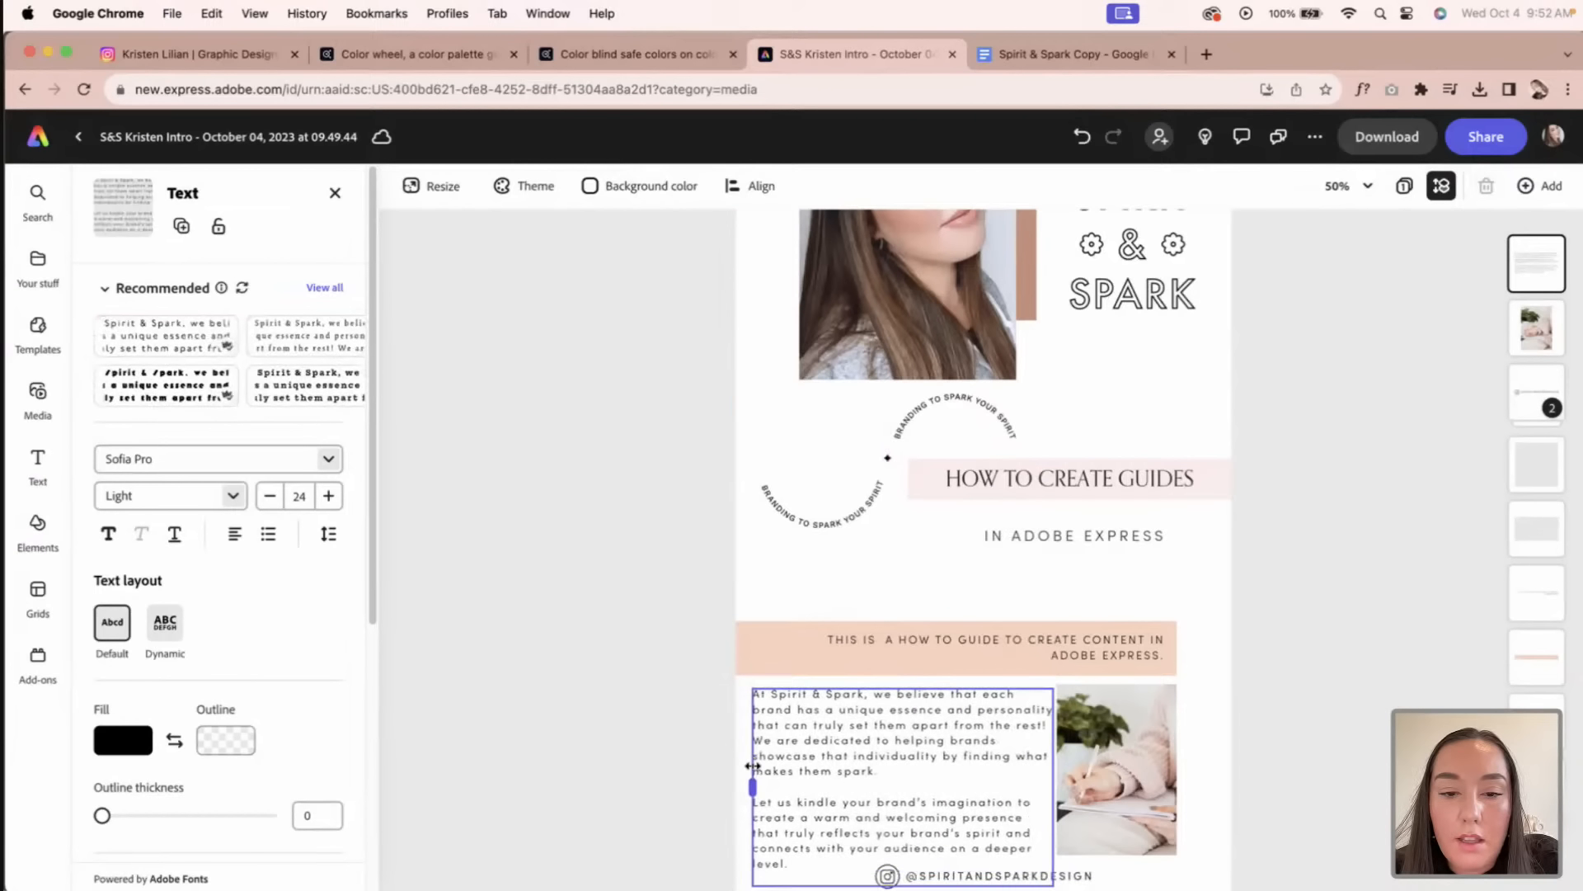
pyautogui.moveTo(815, 846); pyautogui.dragTo(819, 842)
# Step: Reduce the font size of the Who We Are paragraphs to 22
pyautogui.doubleClick(813, 863)
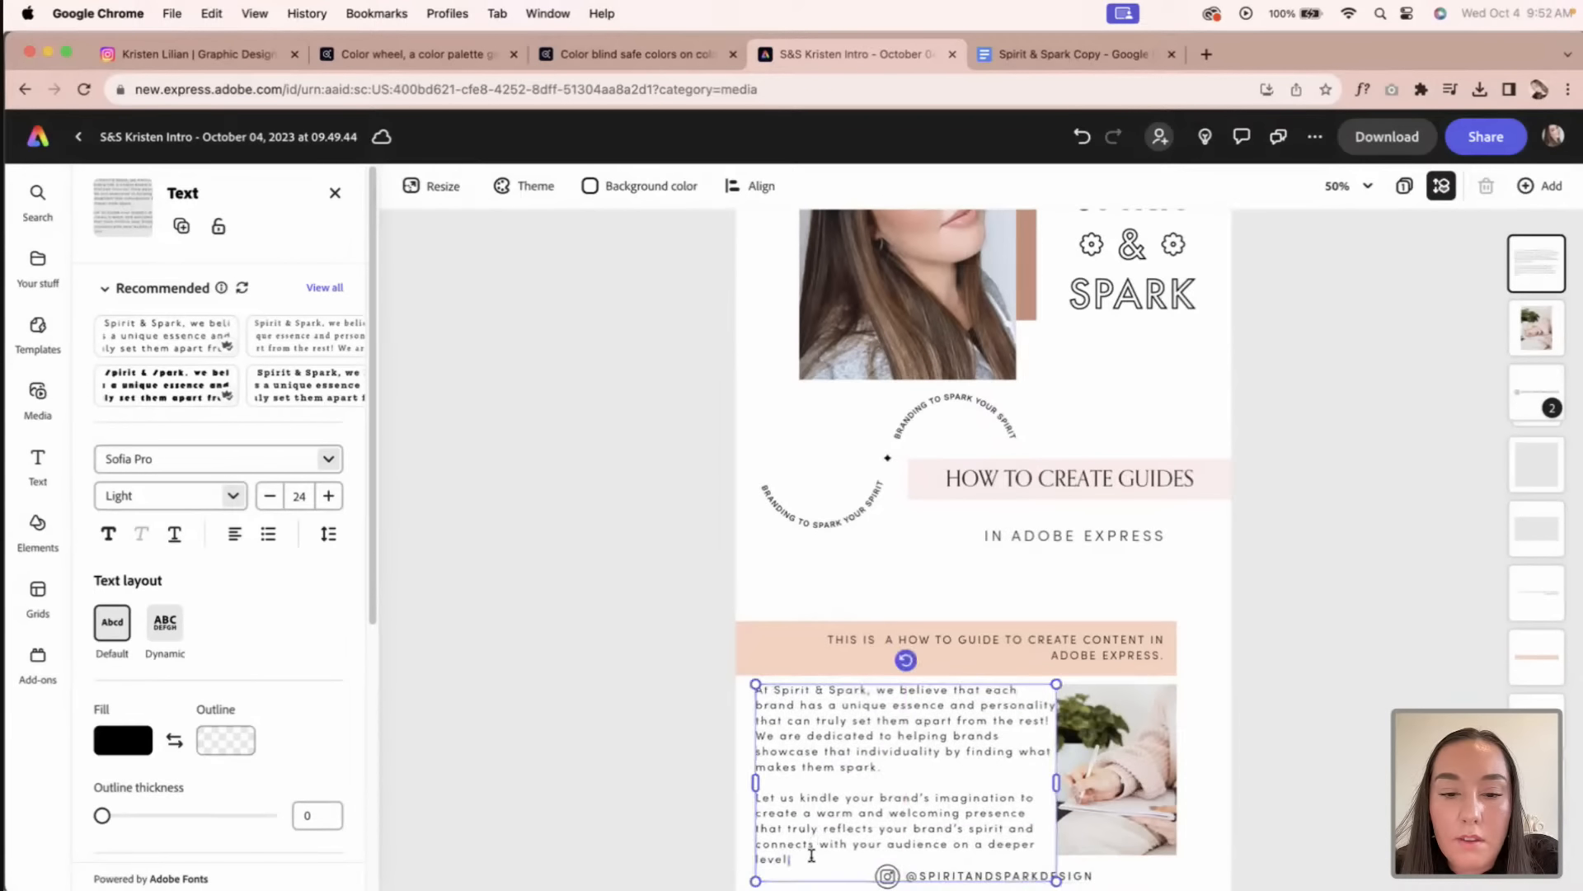
pyautogui.press('super+a')
pyautogui.click(269, 496)
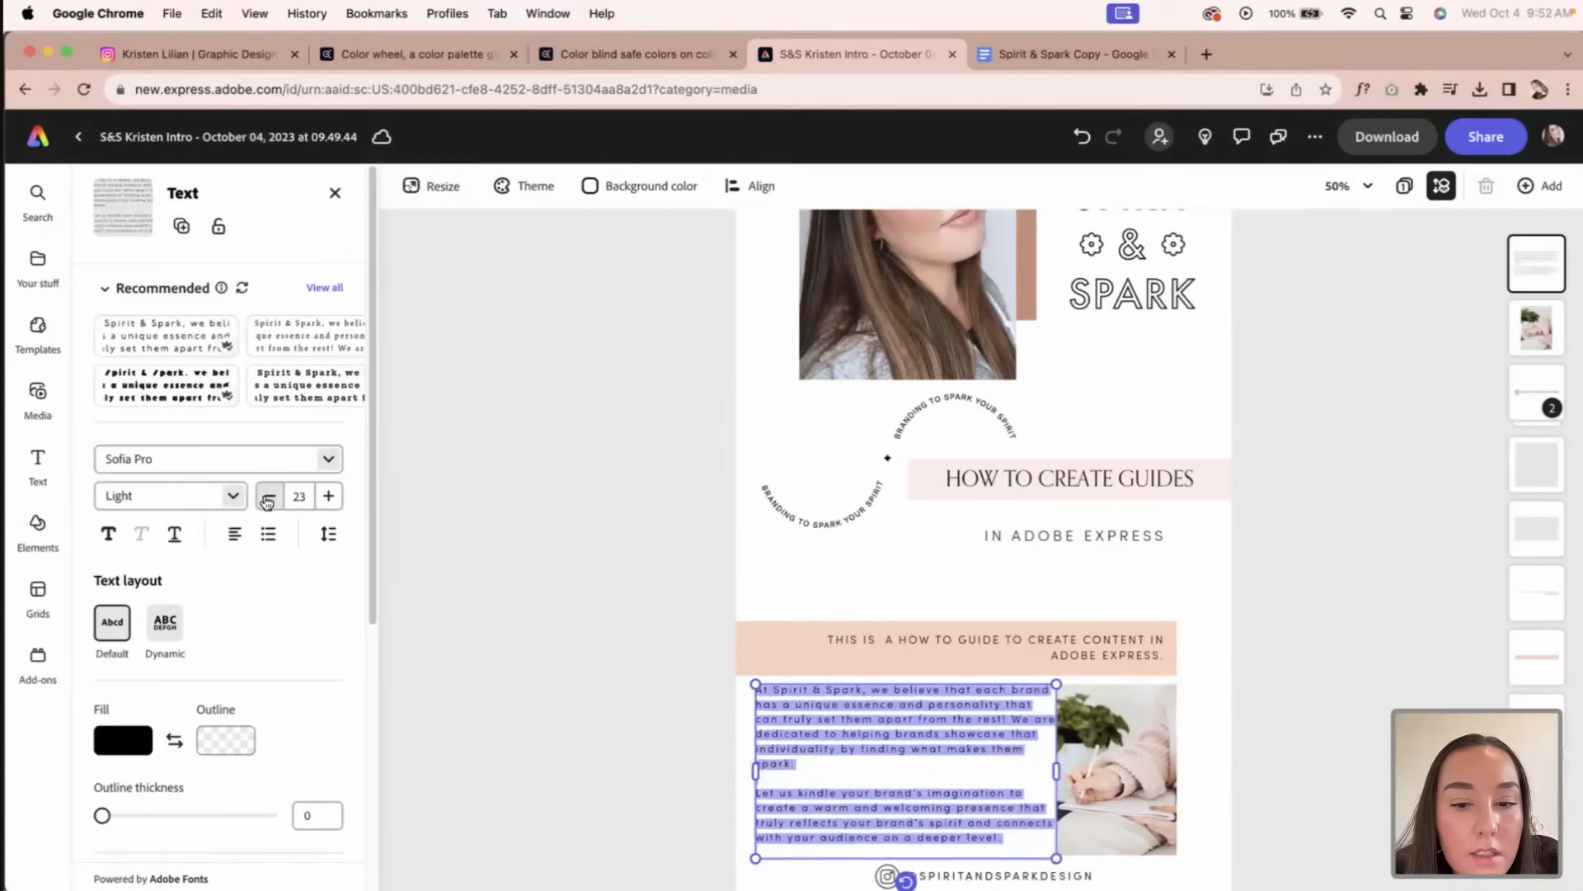
pyautogui.click(269, 496)
pyautogui.press('Escape')
pyautogui.click(511, 668)
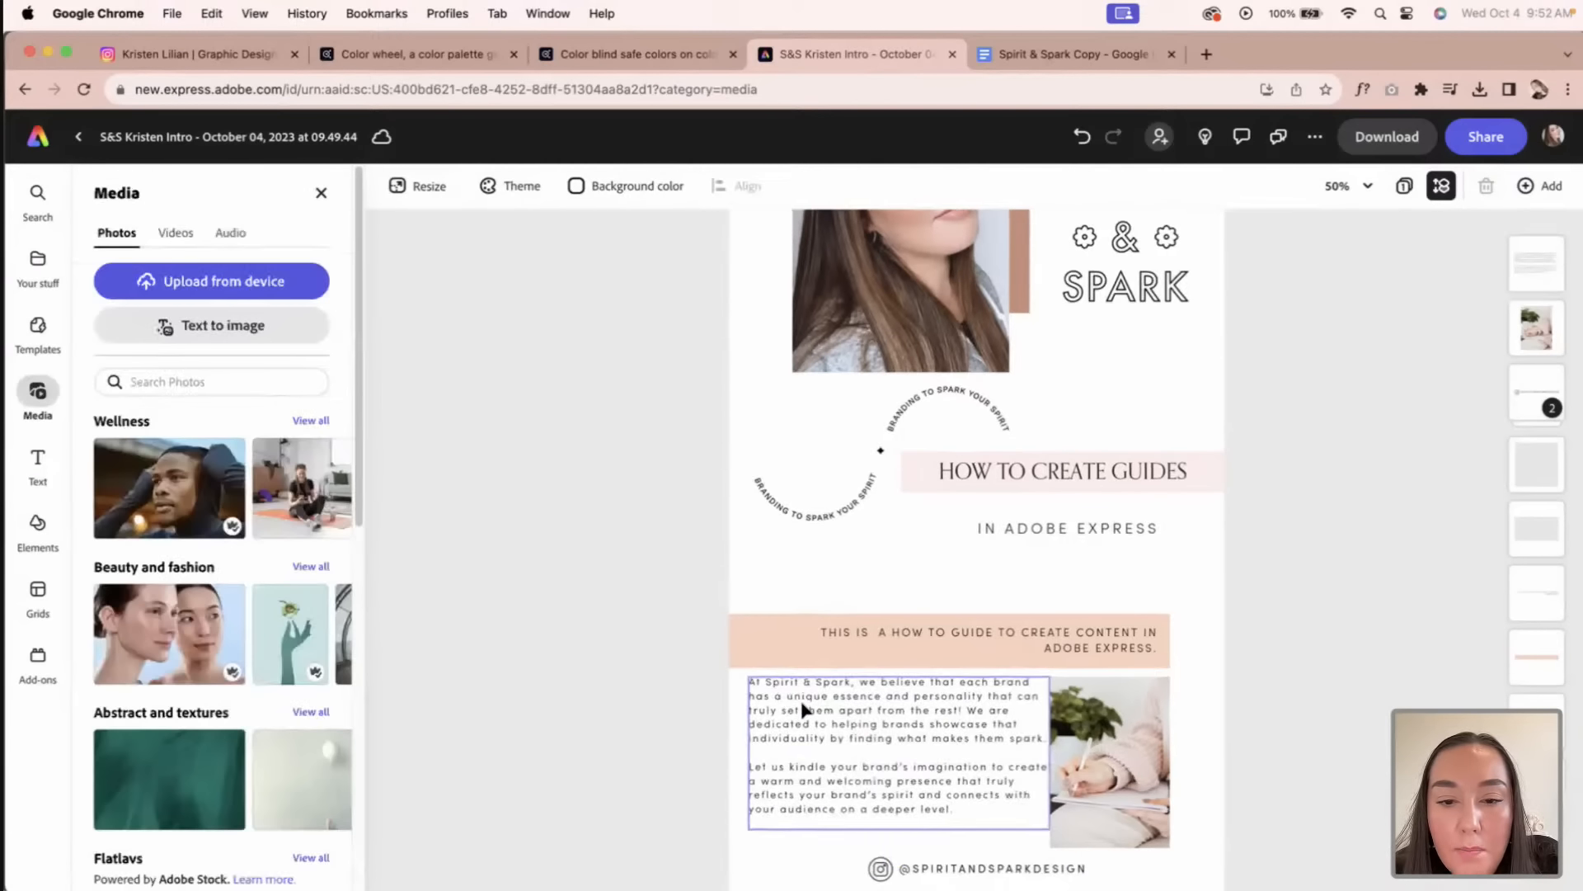
# Step: Nudge the paragraph block slightly down and left to leave a gap to the peach rectangle and the desk photo
pyautogui.scroll(-1, 932, 669)
pyautogui.moveTo(932, 670); pyautogui.dragTo(924, 684)
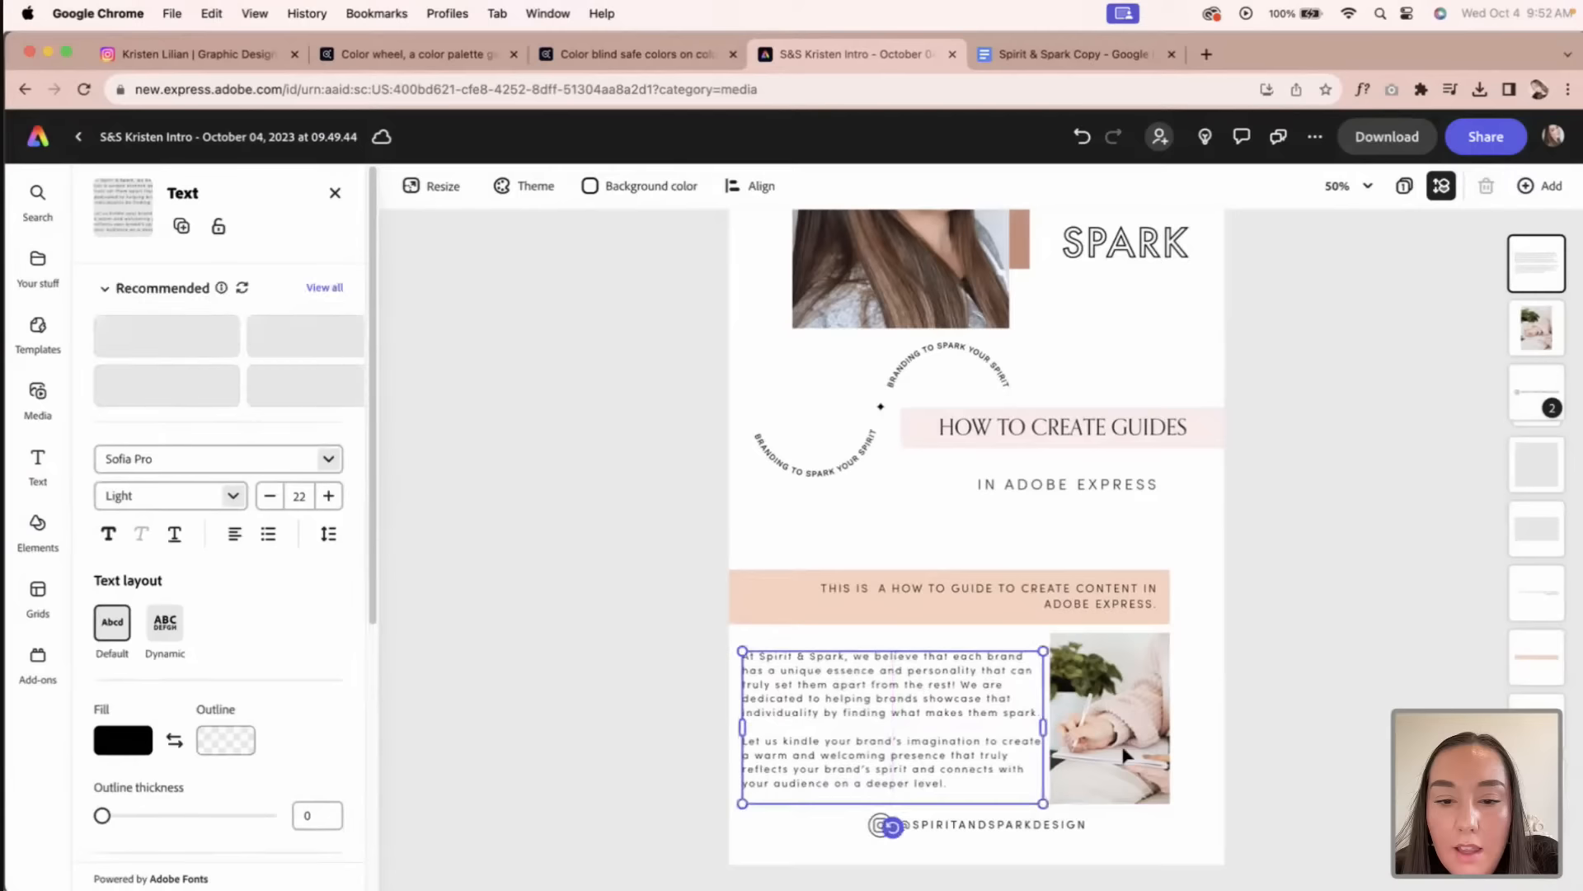
pyautogui.click(1195, 720)
pyautogui.moveTo(1004, 717); pyautogui.dragTo(1004, 717)
pyautogui.click(1311, 709)
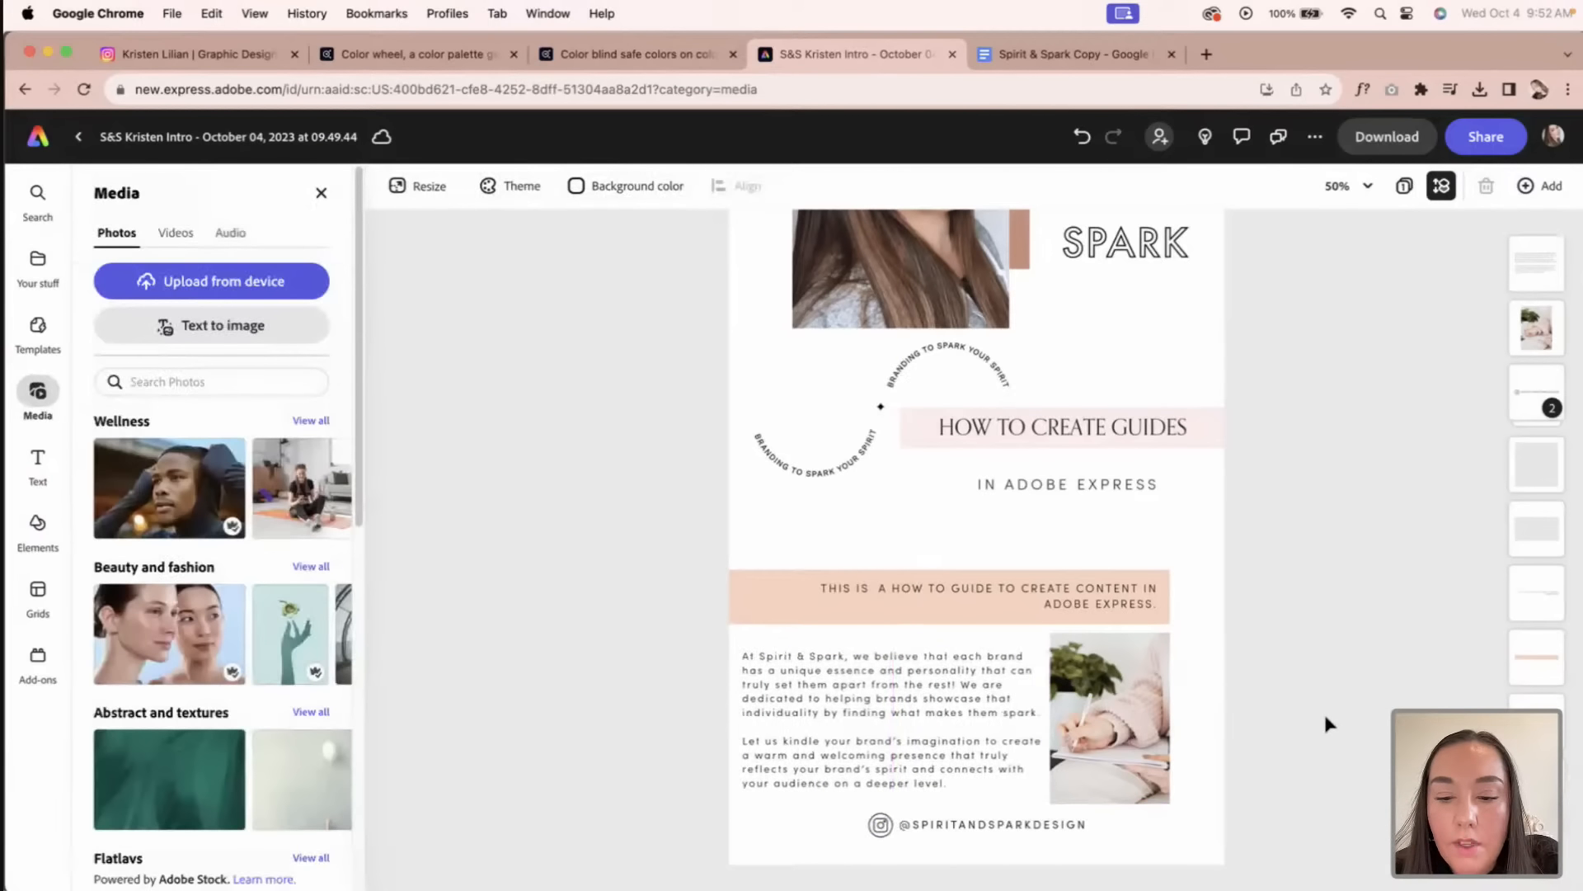
# Step: Resize the page to the Instagram square post format, 1080 x 1080 px
pyautogui.press('super+minus')
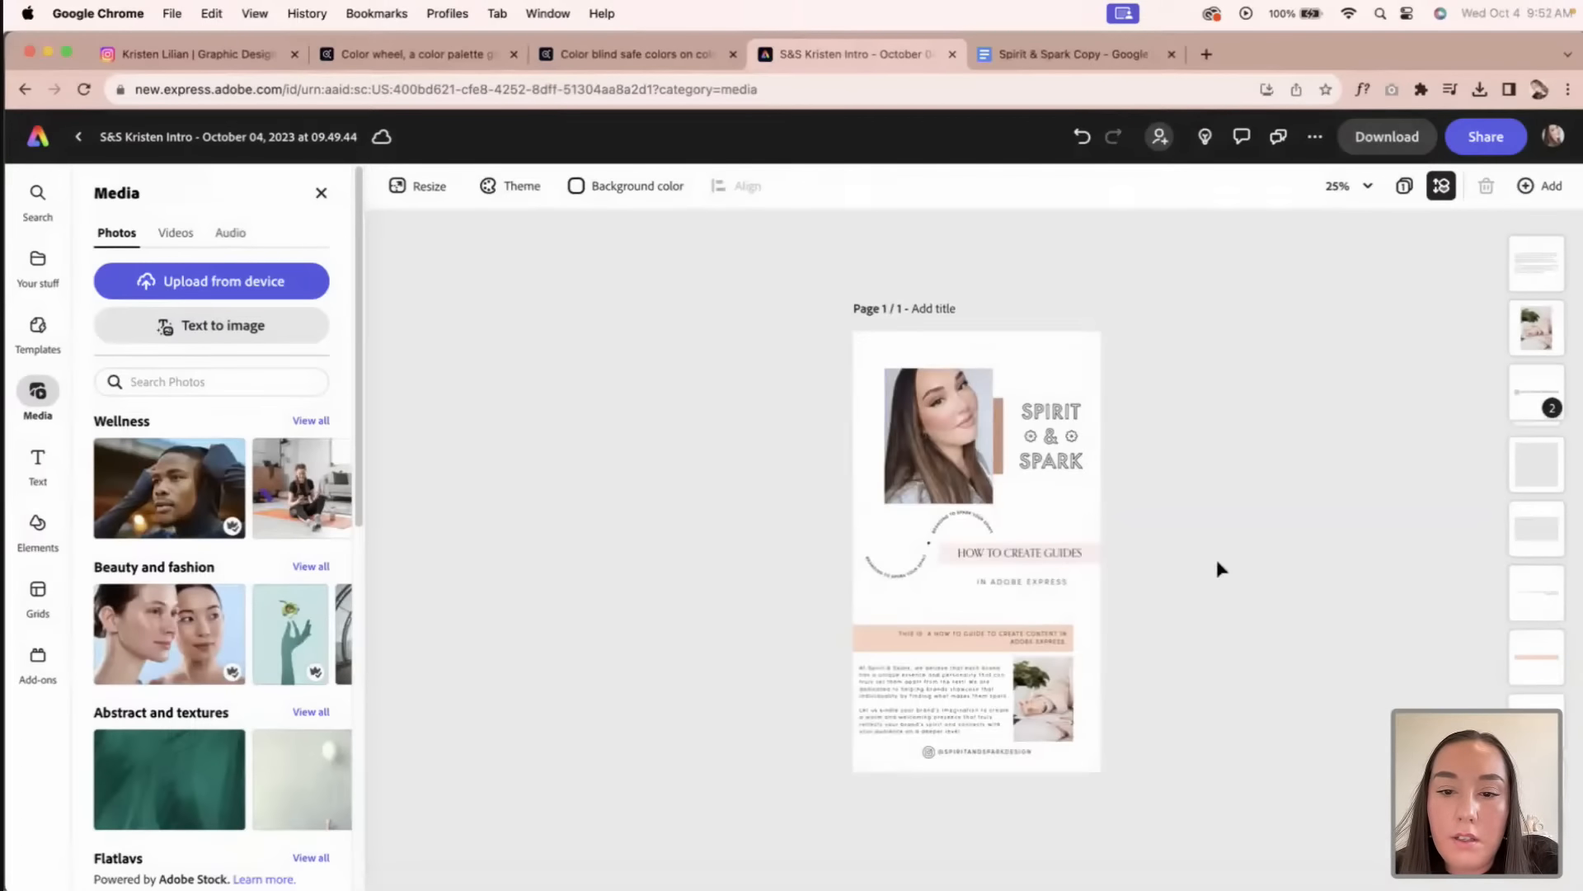
pyautogui.click(418, 188)
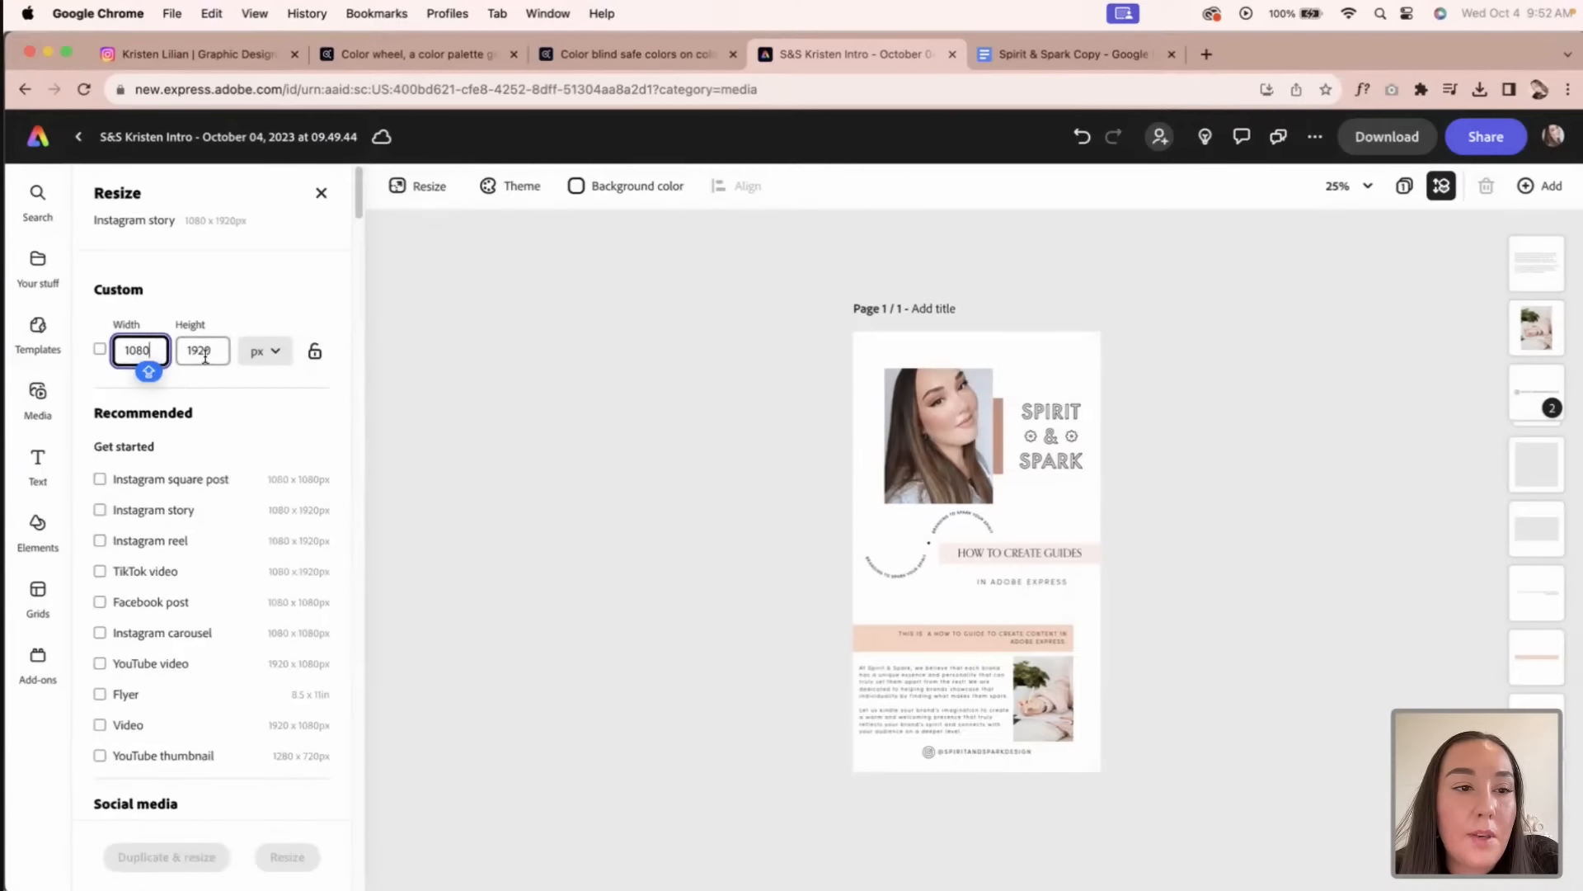
pyautogui.click(213, 352)
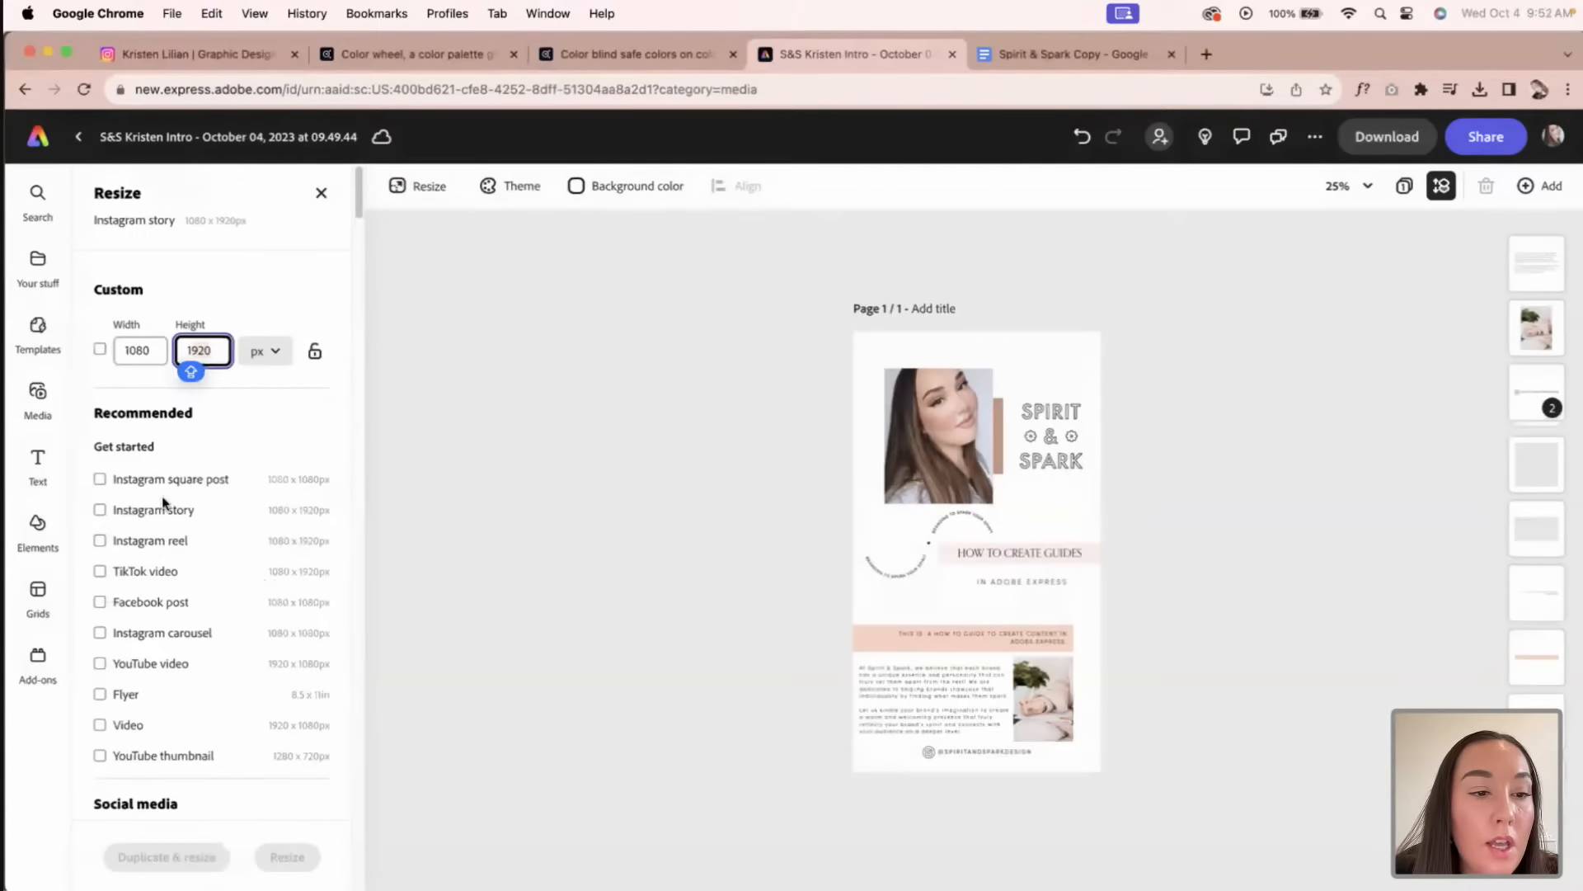
pyautogui.click(100, 479)
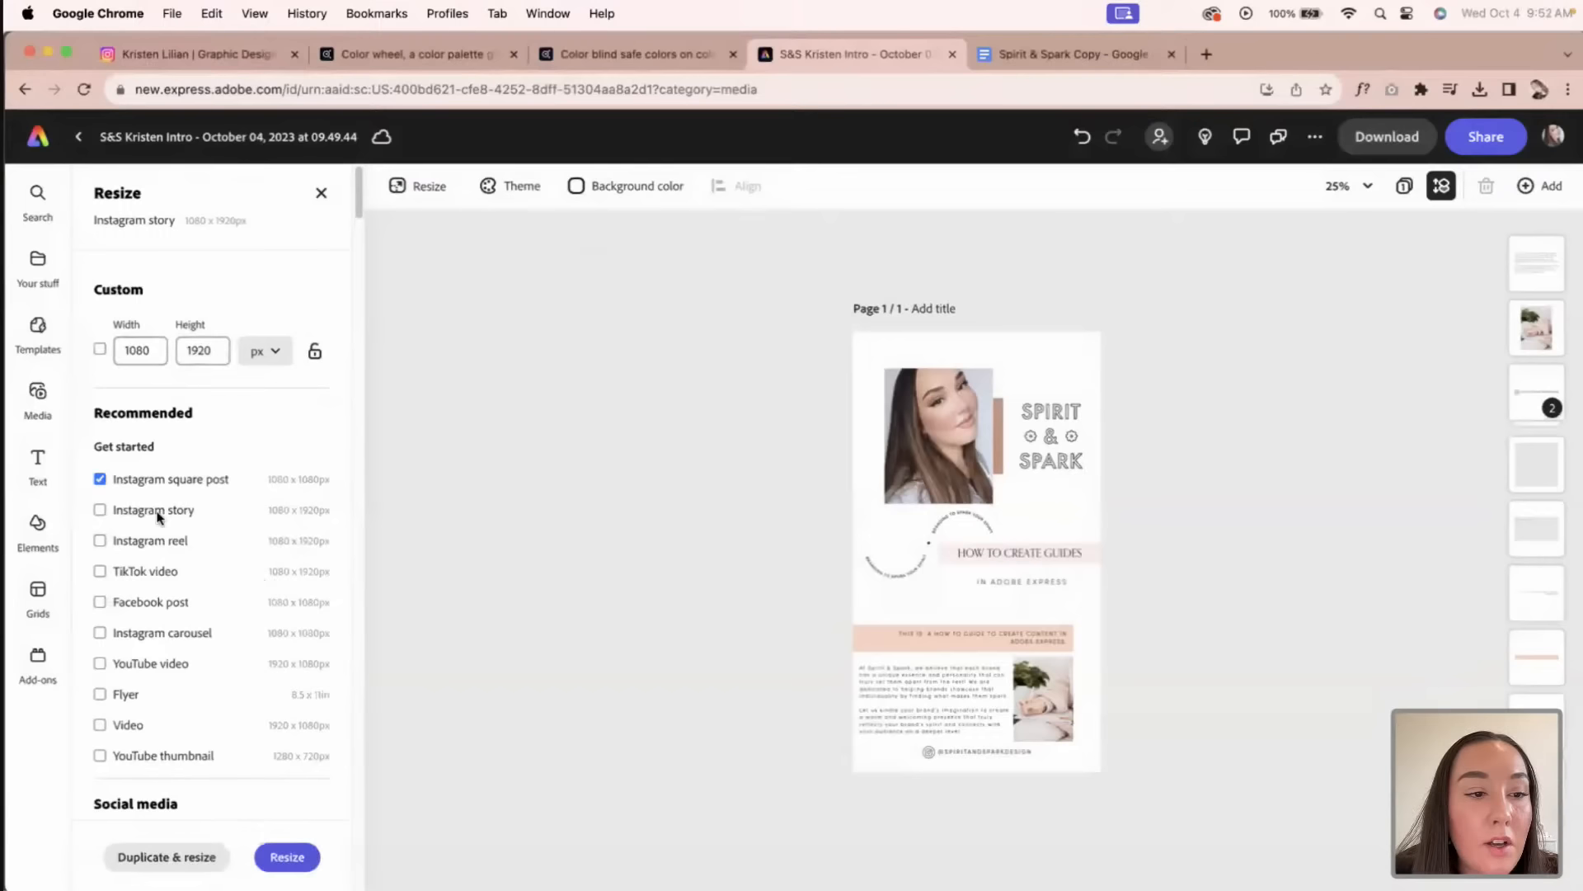
pyautogui.click(282, 866)
# Step: Enlarge the portrait photo together with the brown rectangle behind it and move both into the page's top-left corner
pyautogui.click(991, 400)
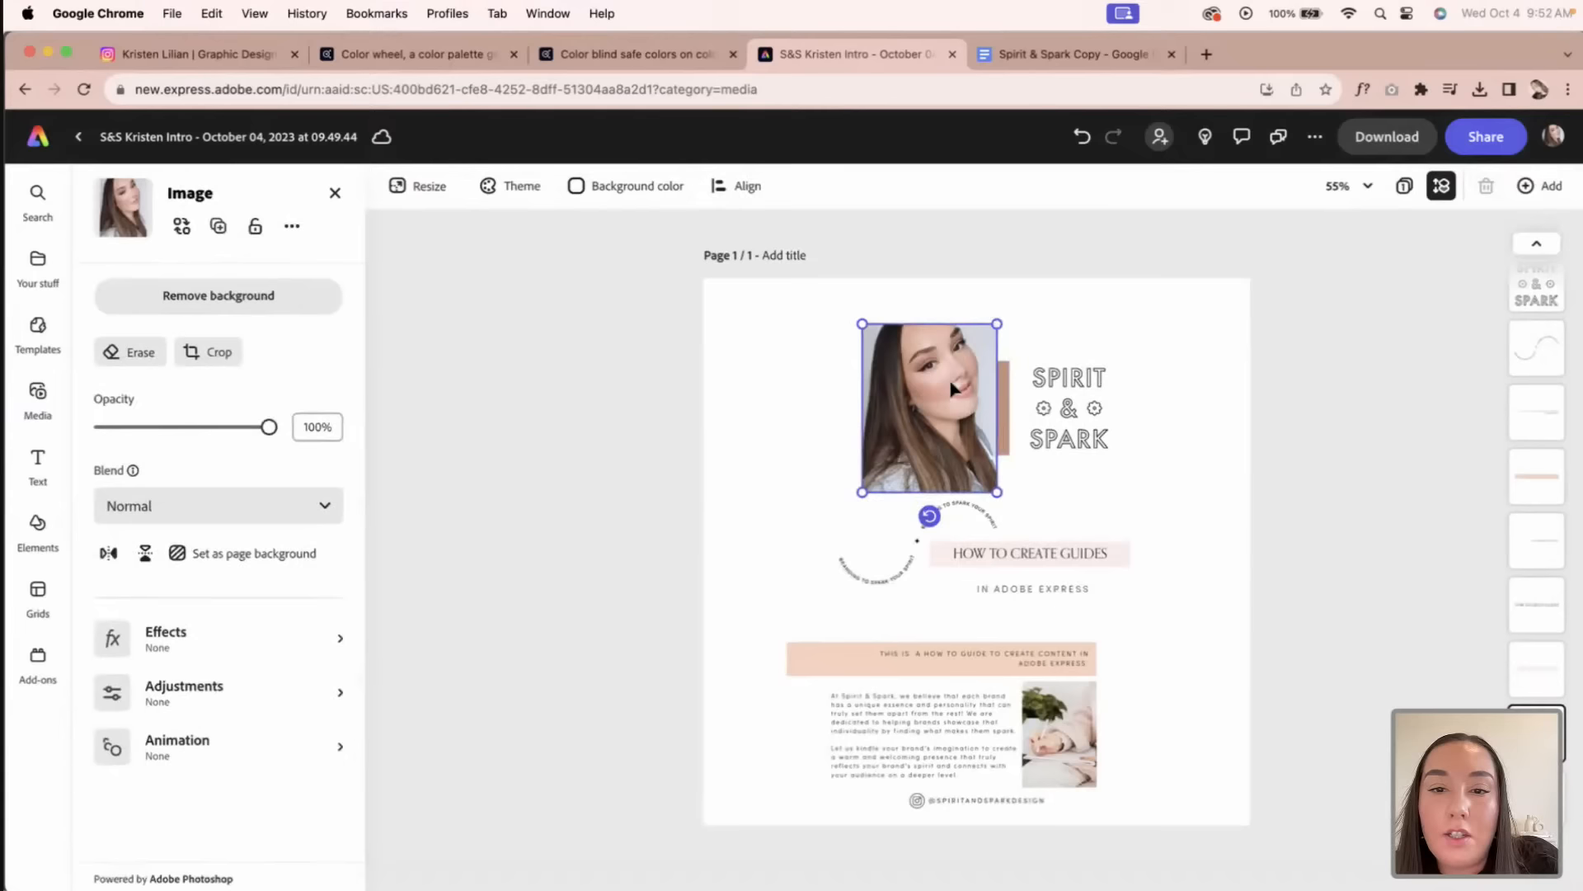
pyautogui.moveTo(951, 383); pyautogui.dragTo(874, 378)
pyautogui.press('super+z')
pyautogui.keyDown('shift'); pyautogui.click(1006, 410); pyautogui.keyUp('shift')
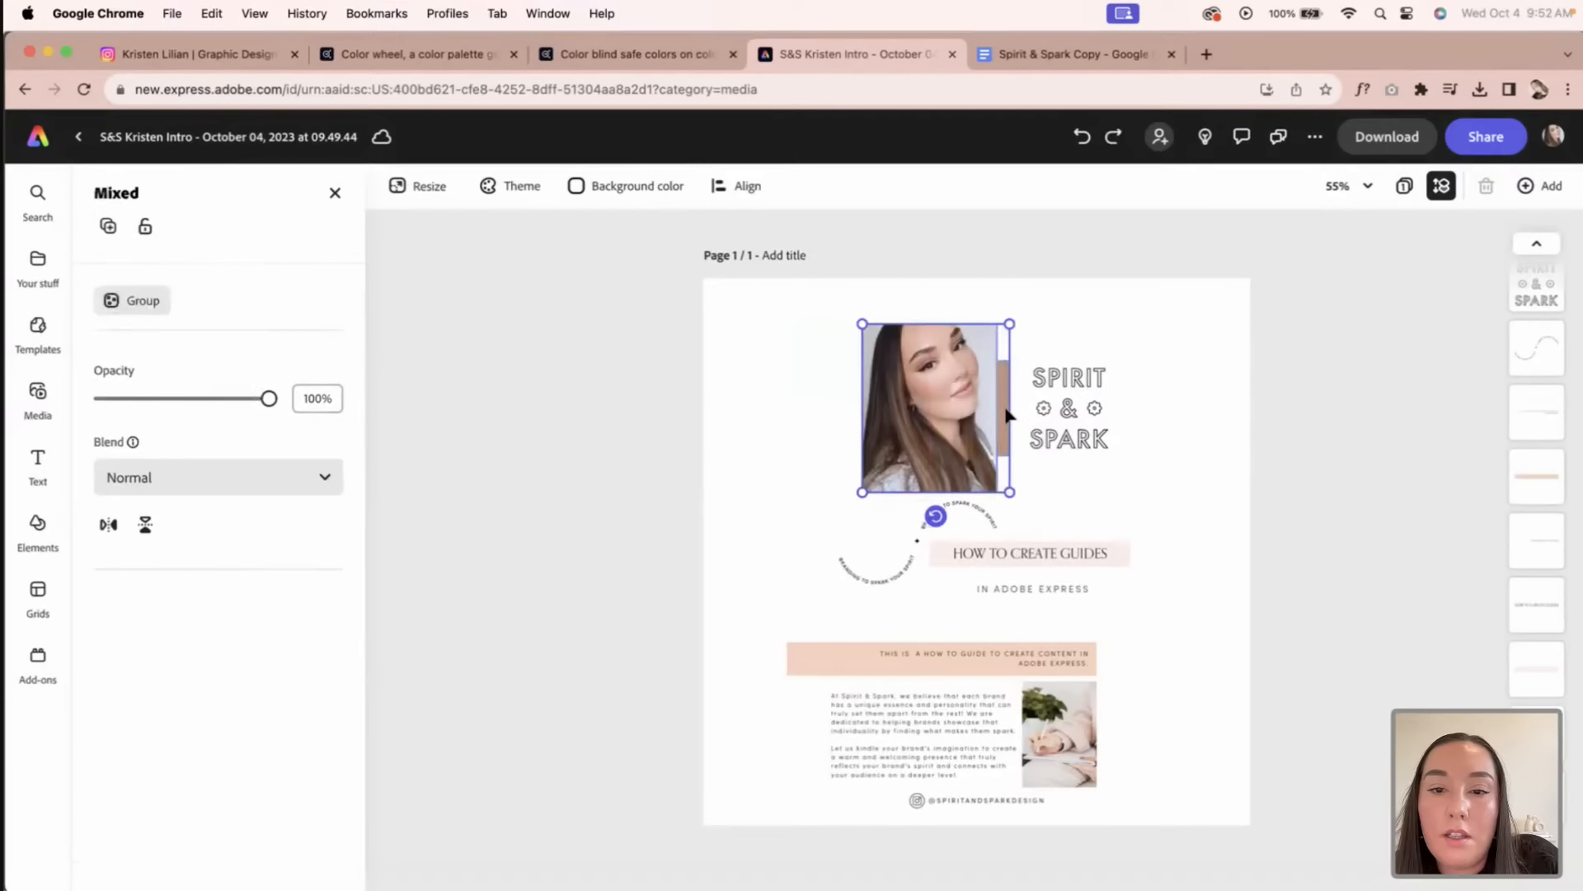
pyautogui.moveTo(1006, 486); pyautogui.dragTo(1067, 558)
pyautogui.moveTo(978, 418); pyautogui.dragTo(820, 372)
pyautogui.click(1172, 442)
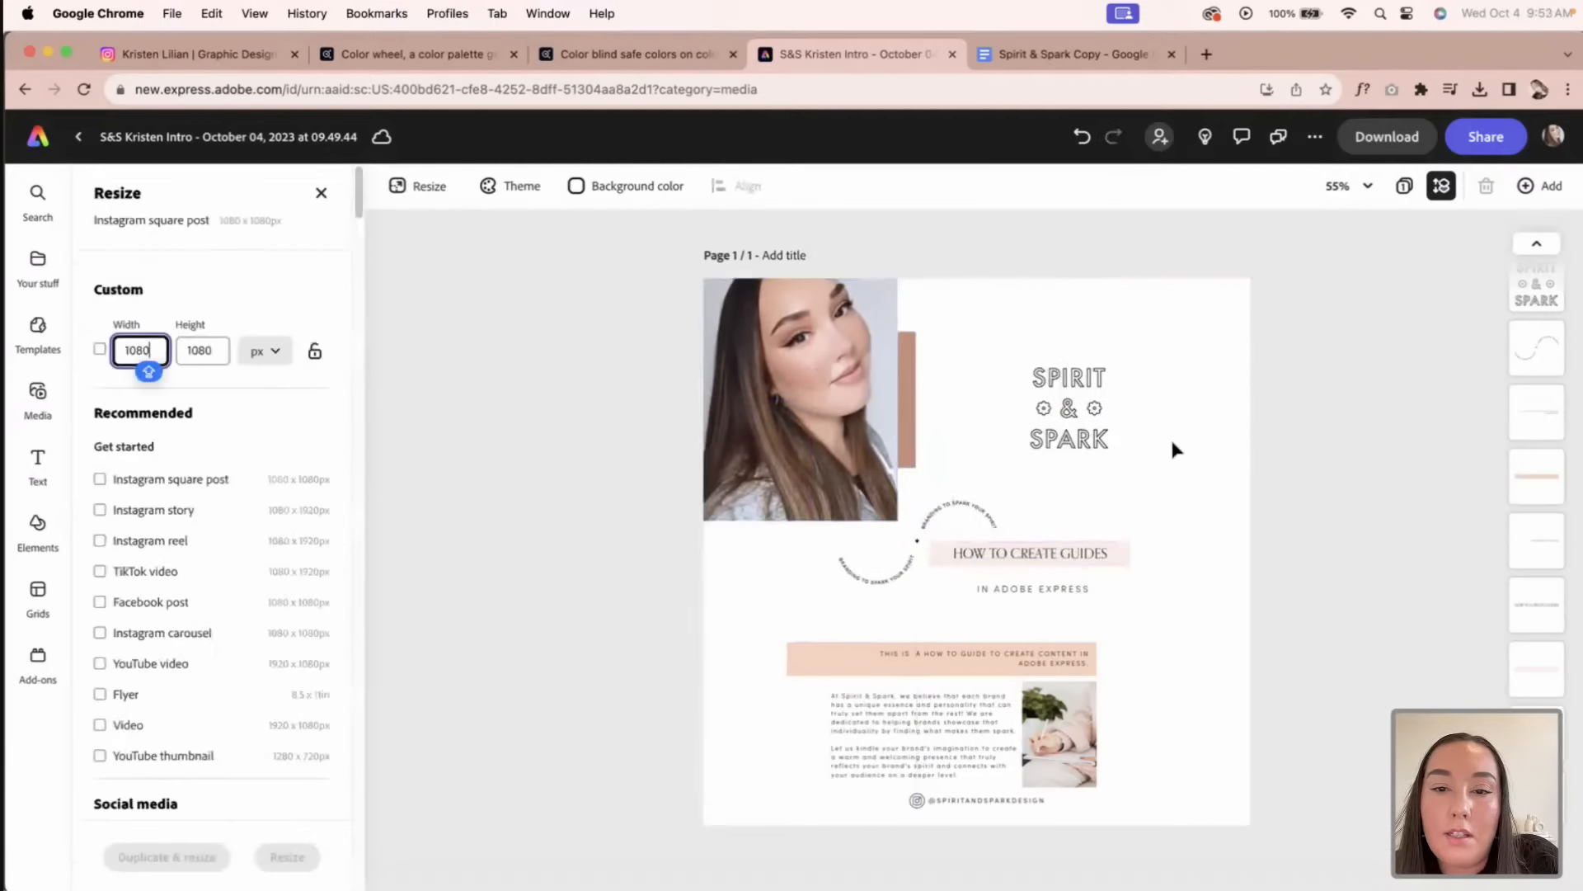
# Step: Enlarge the curved Branding to Spark Your Spirit tagline below the portrait and enlarge the Spirit & Spark logo, shifting it slightly up
pyautogui.click(1000, 519)
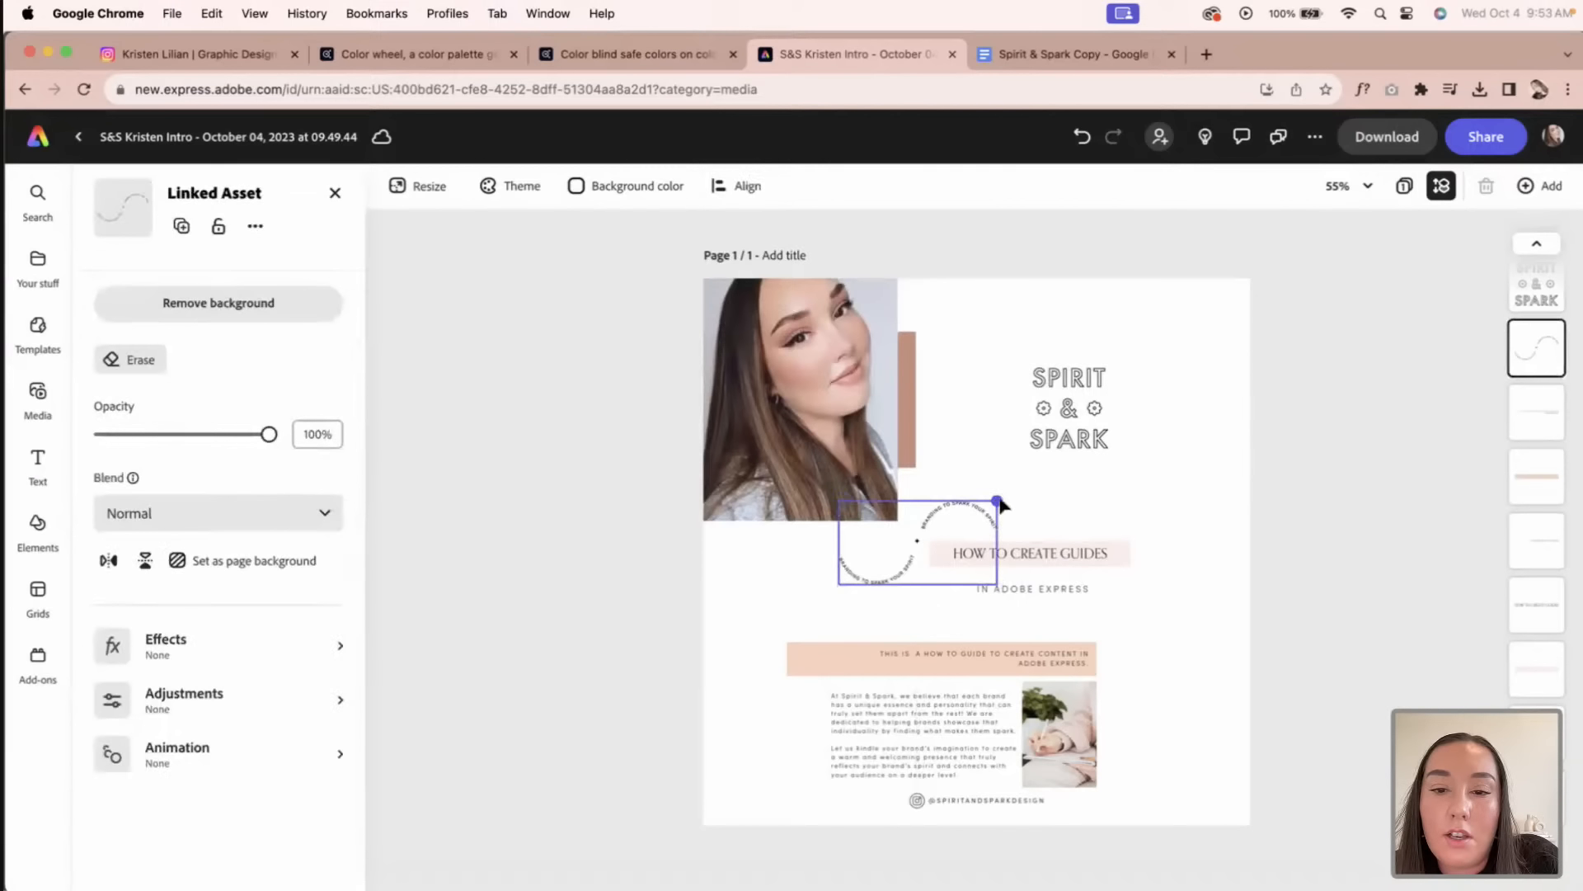
pyautogui.moveTo(997, 503)
pyautogui.mouseDown()
pyautogui.moveTo(1068, 470)
pyautogui.moveTo(987, 463)
pyautogui.moveTo(998, 474)
pyautogui.mouseUp()
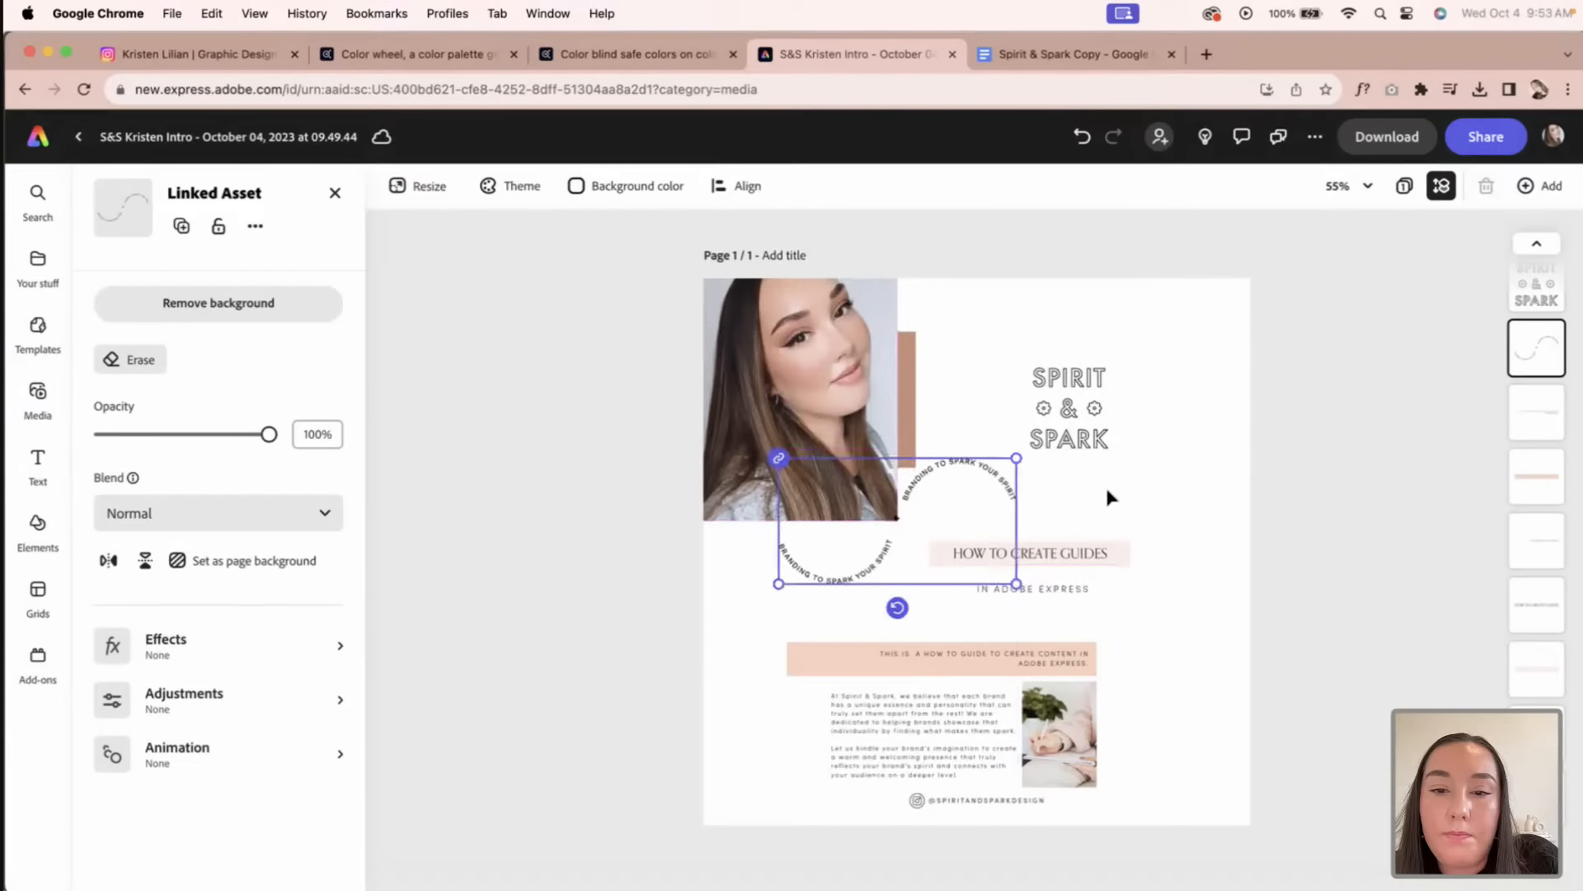
pyautogui.click(1099, 422)
pyautogui.moveTo(1109, 367); pyautogui.dragTo(1139, 349)
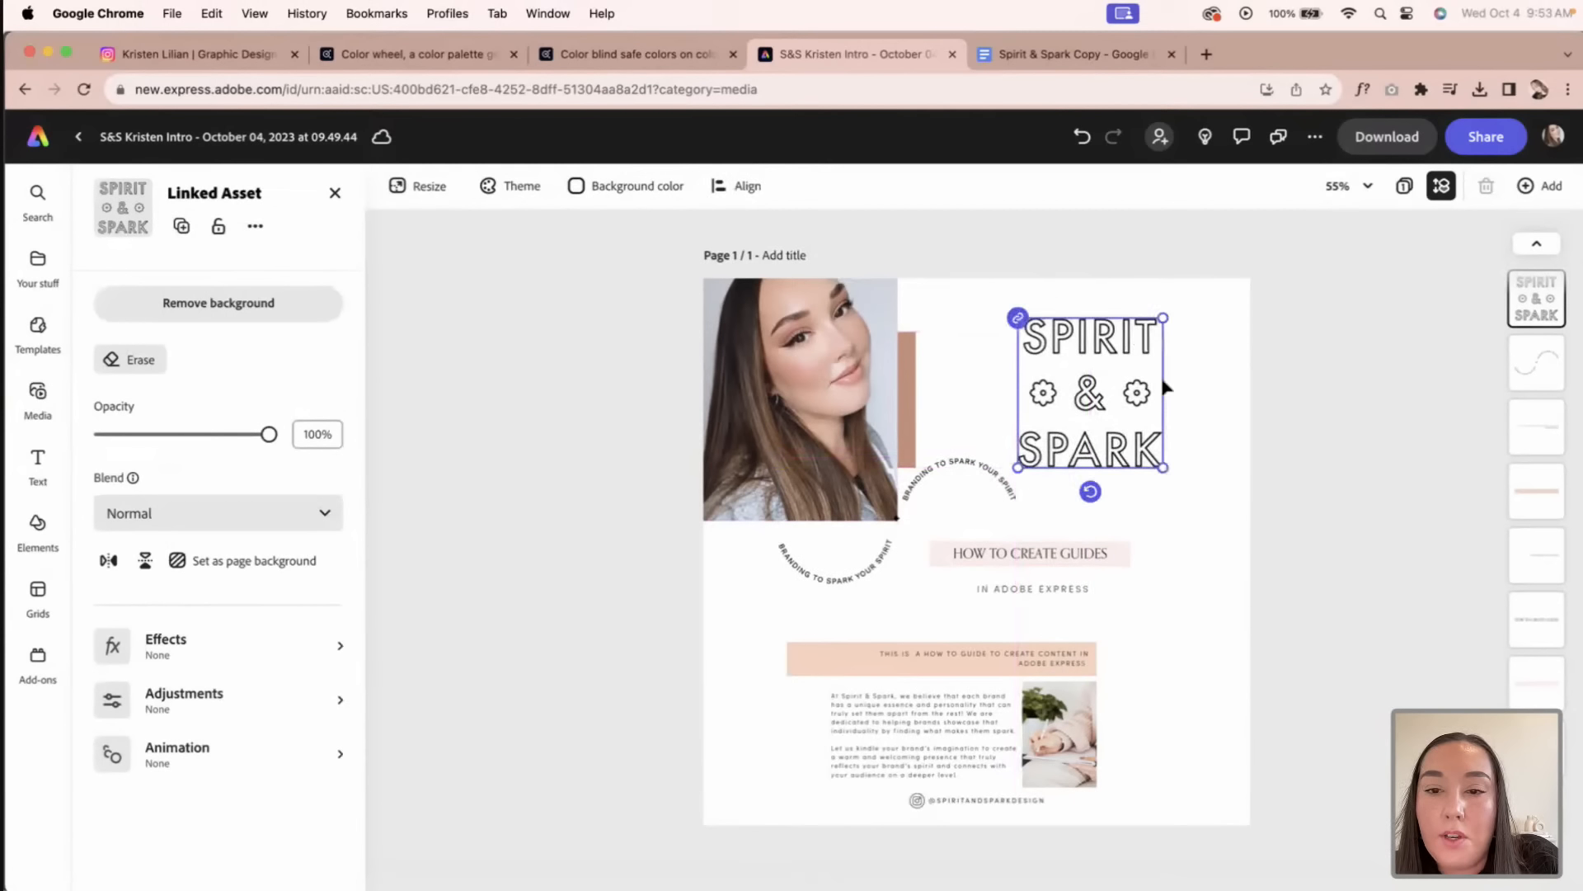
pyautogui.click(1181, 515)
# Step: Enlarge the How to Create Guides heading together with its pink rectangle, extending them toward the page's right edge
pyautogui.click(1086, 557)
pyautogui.keyDown('shift'); pyautogui.click(1120, 560); pyautogui.keyUp('shift')
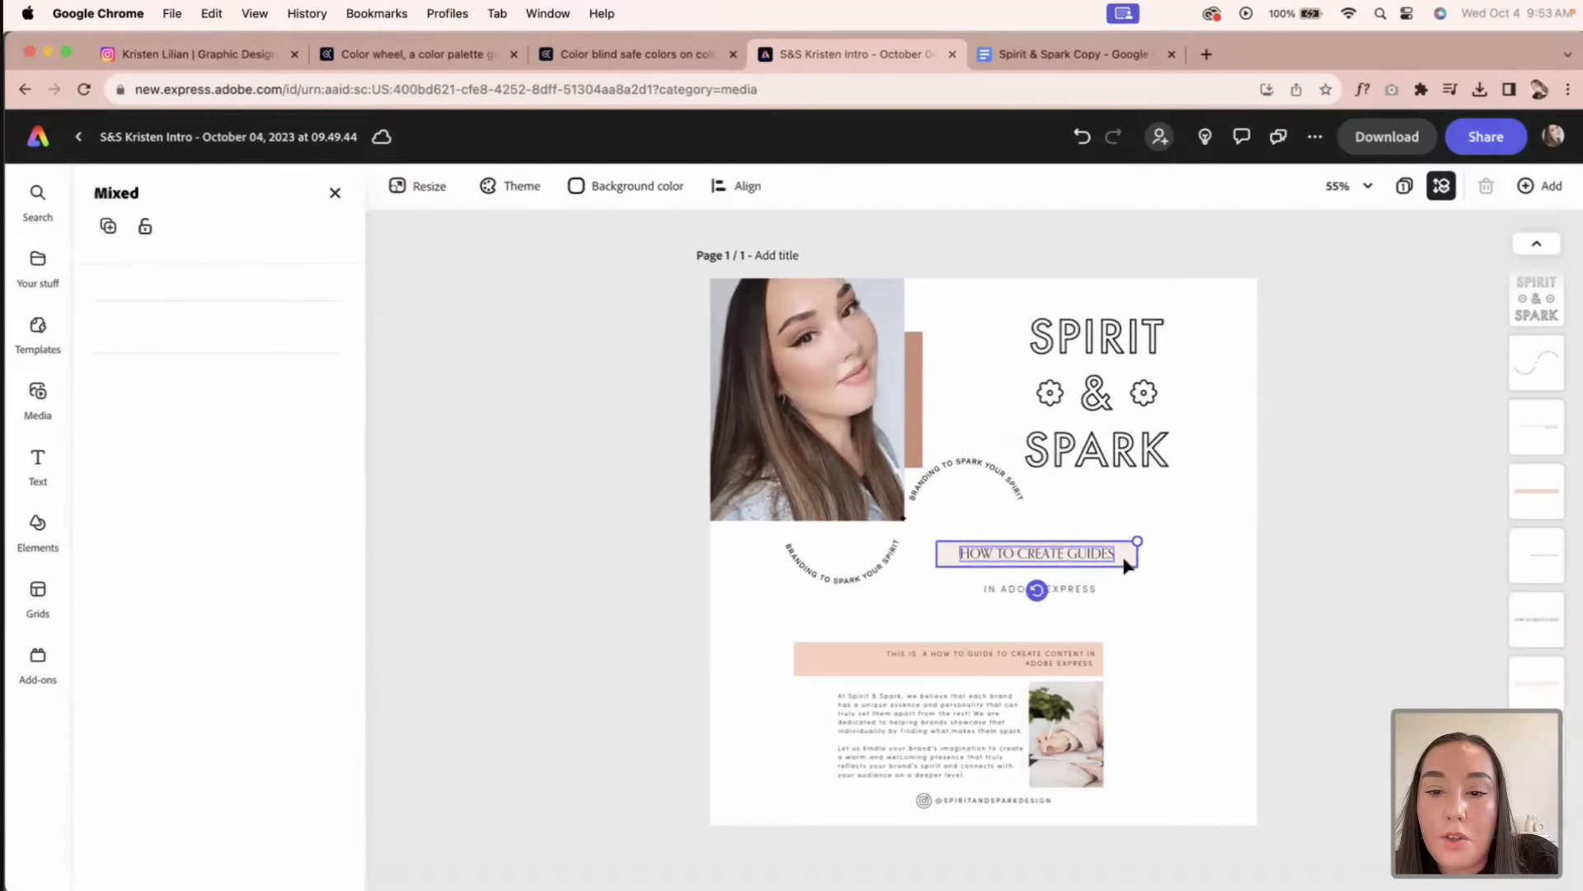
pyautogui.click(1135, 573)
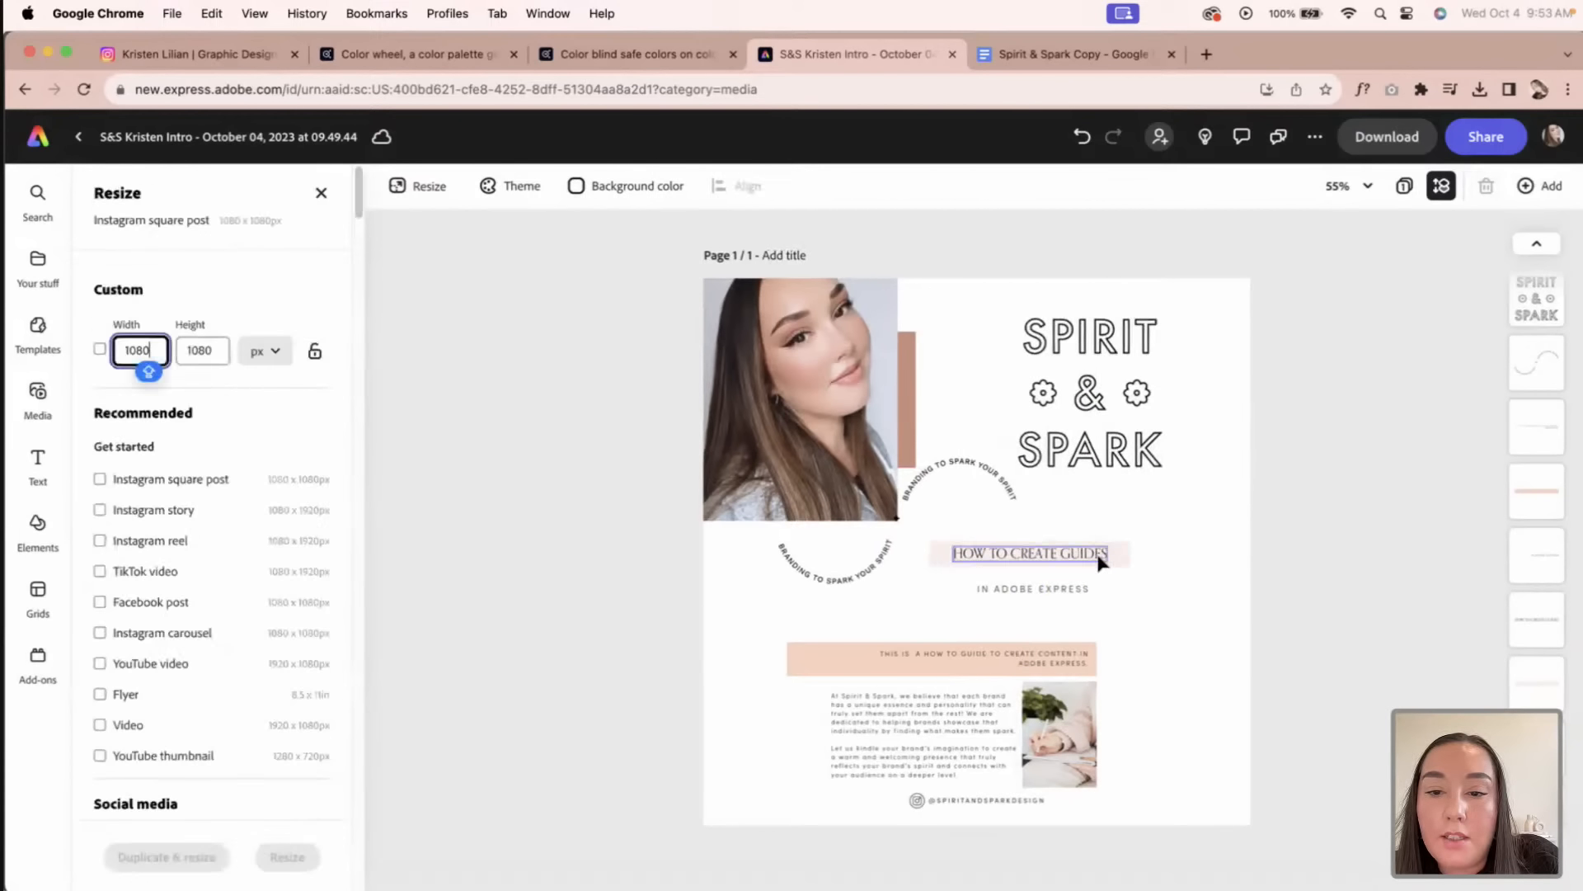
pyautogui.click(1098, 555)
pyautogui.keyDown('shift'); pyautogui.click(1121, 555); pyautogui.keyUp('shift')
pyautogui.moveTo(1130, 548); pyautogui.dragTo(1215, 509)
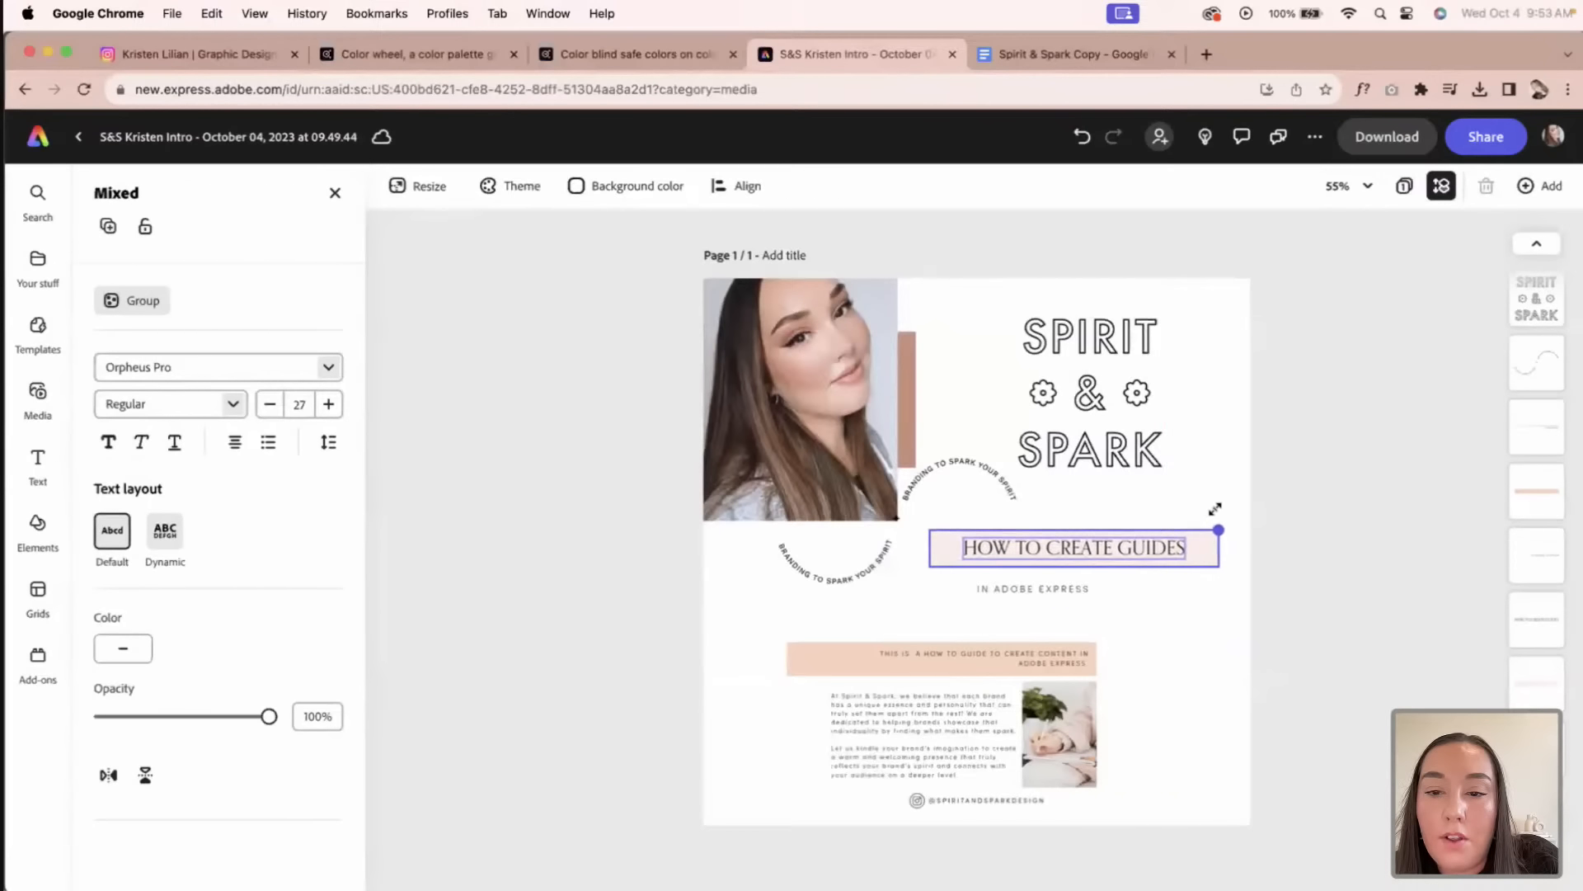
pyautogui.click(1138, 637)
# Step: Enlarge the In Adobe Express line to font size 23 and right-align it beneath the pink heading rectangle
pyautogui.moveTo(1056, 591)
pyautogui.mouseDown()
pyautogui.moveTo(1199, 593)
pyautogui.moveTo(1051, 594)
pyautogui.mouseUp()
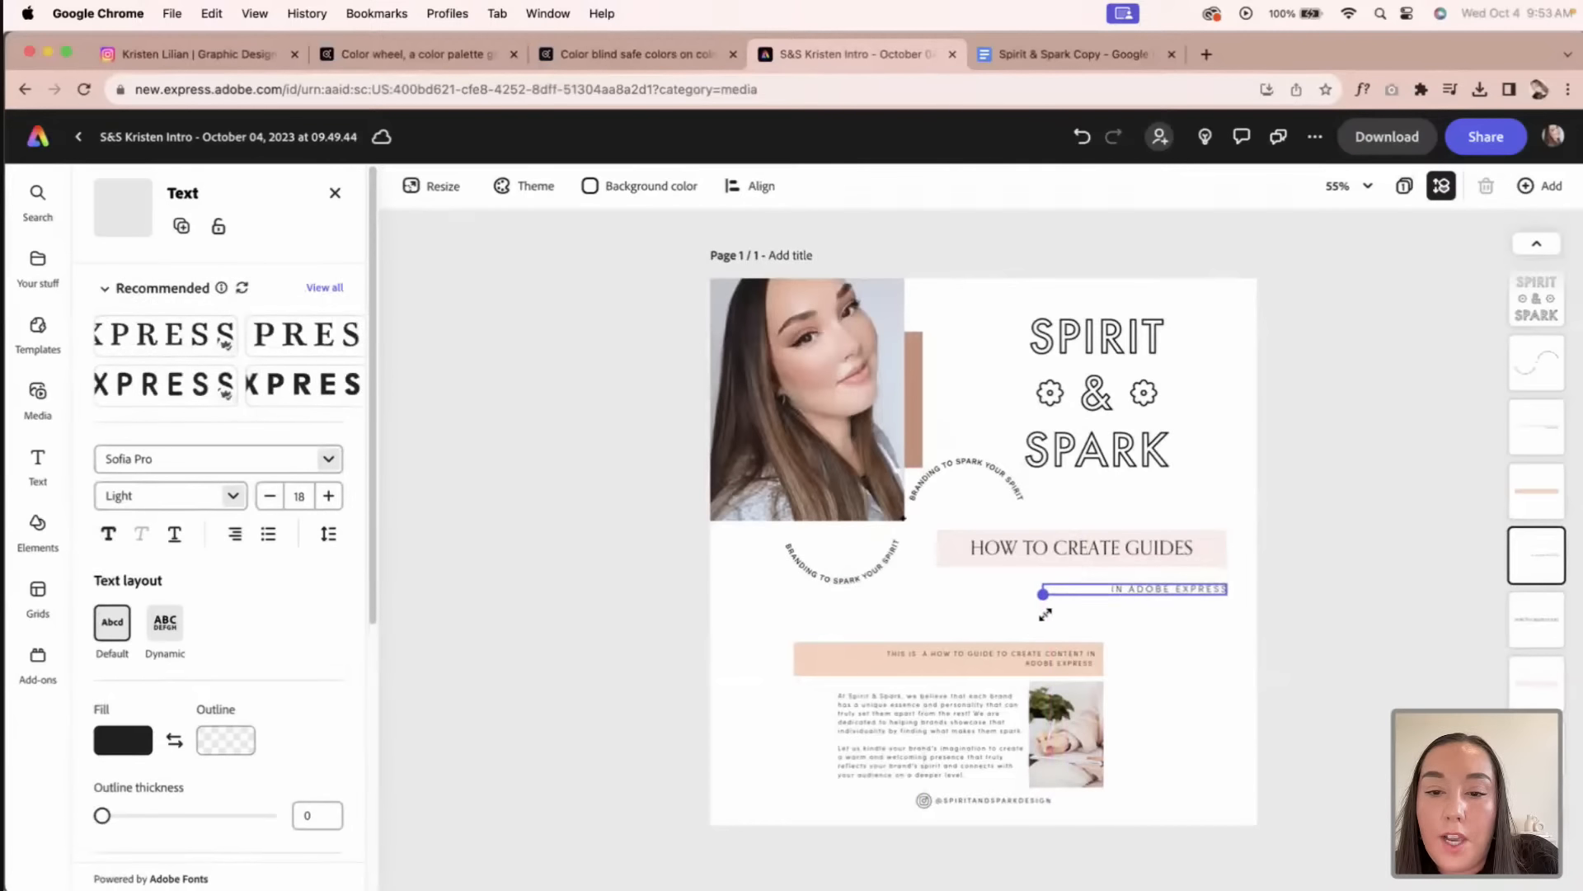
pyautogui.moveTo(1016, 620); pyautogui.dragTo(990, 625)
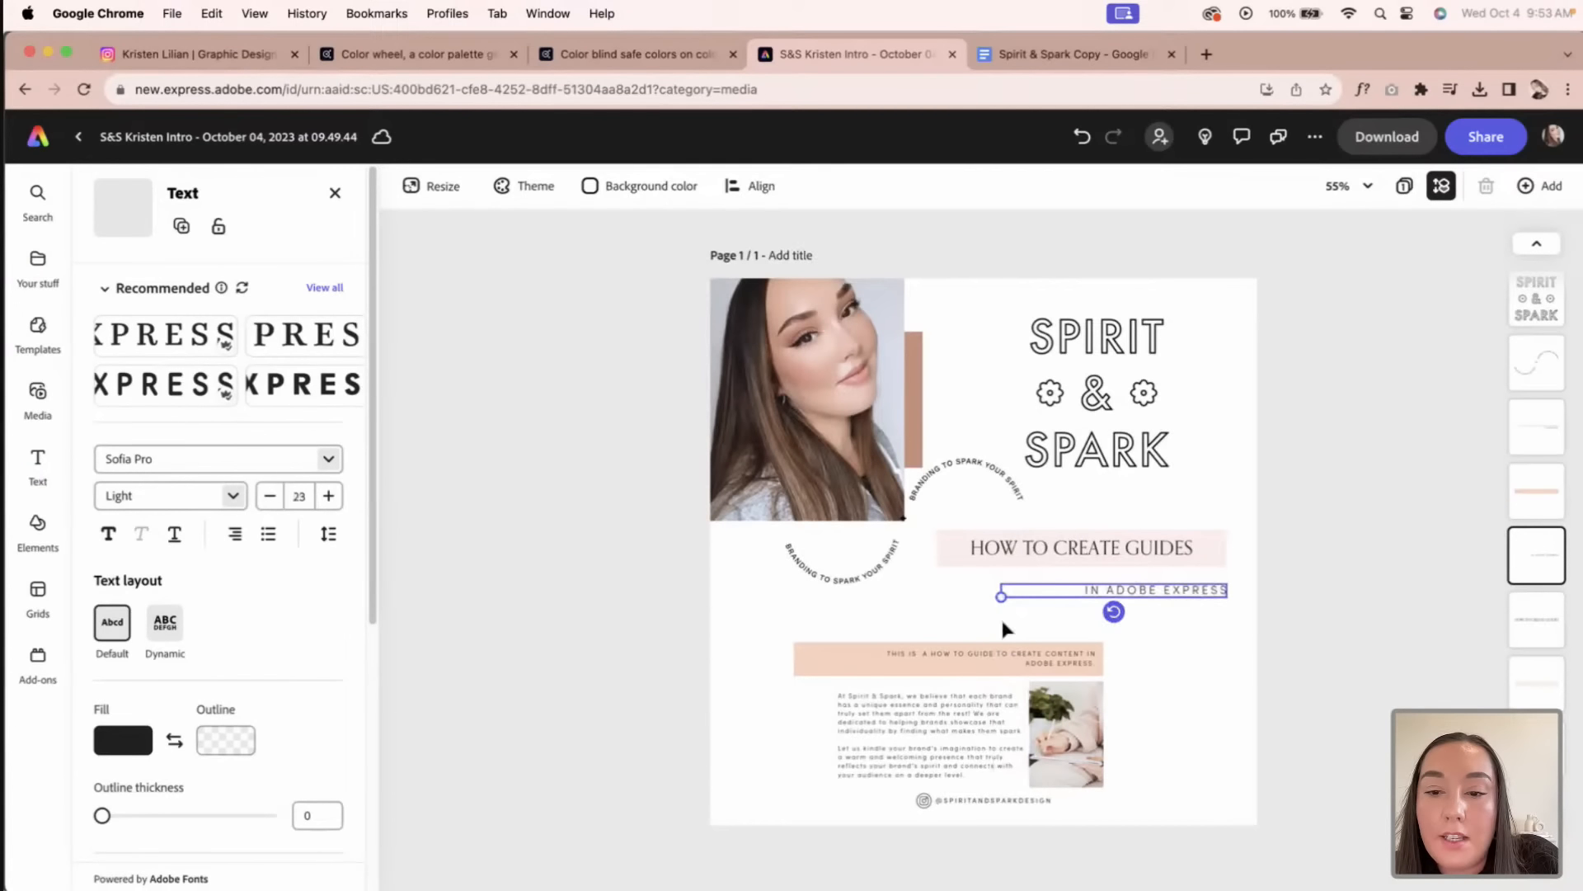
pyautogui.click(1208, 602)
pyautogui.moveTo(1209, 596); pyautogui.dragTo(1211, 600)
pyautogui.click(1175, 631)
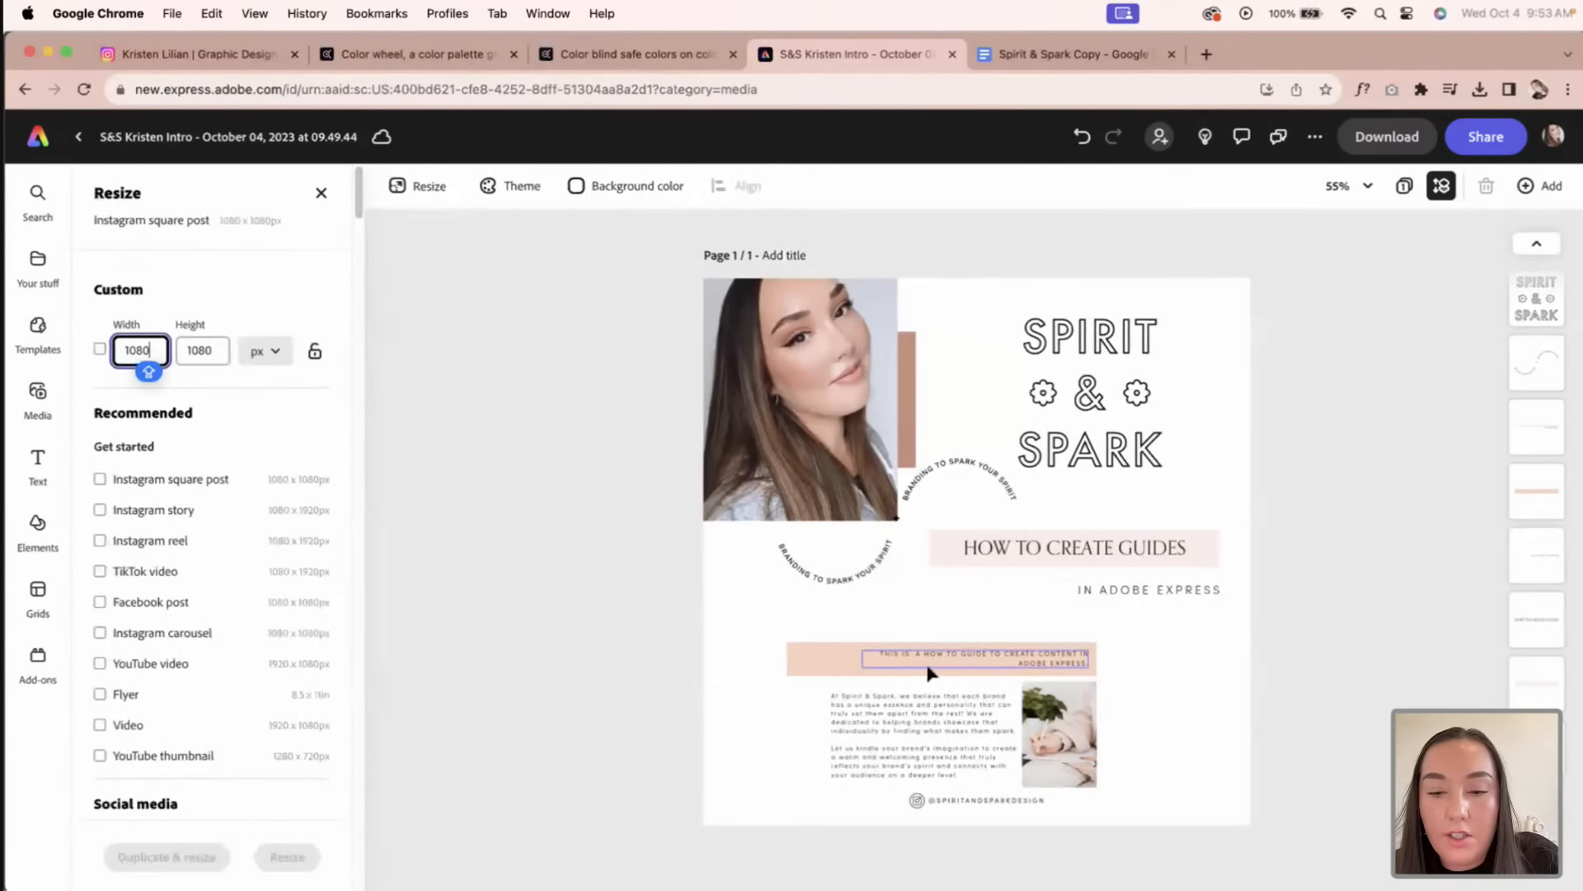
# Step: Enlarge the peach rectangle with its guide sentence to font size 17 and move both up, flush with the pink rectangle's right edge
pyautogui.press('super+equal')
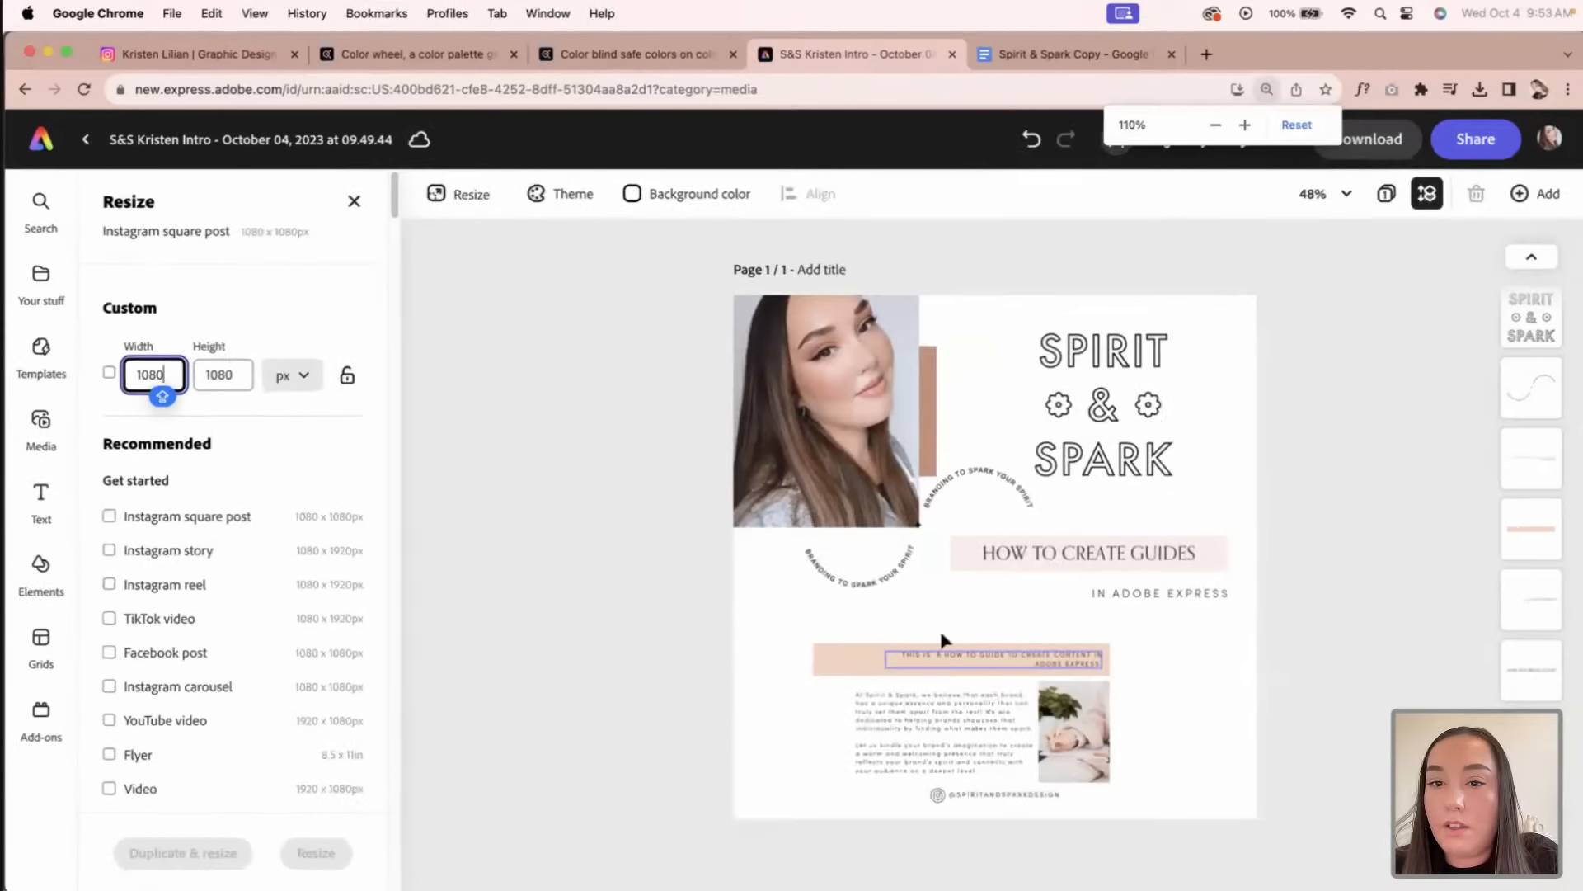
pyautogui.click(961, 664)
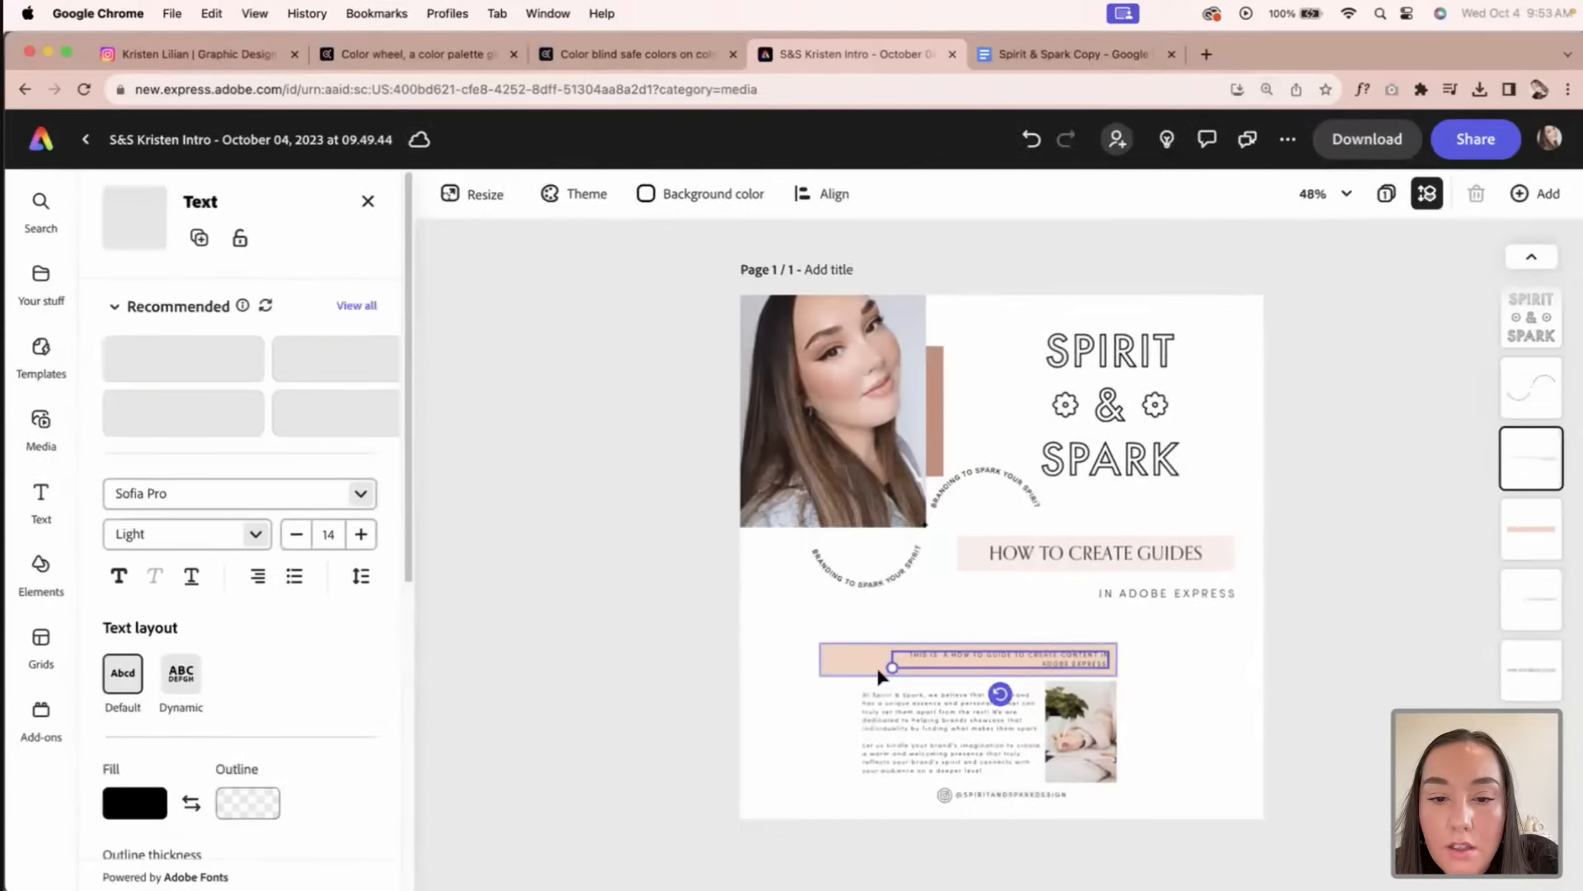
pyautogui.keyDown('shift'); pyautogui.click(855, 664); pyautogui.keyUp('shift')
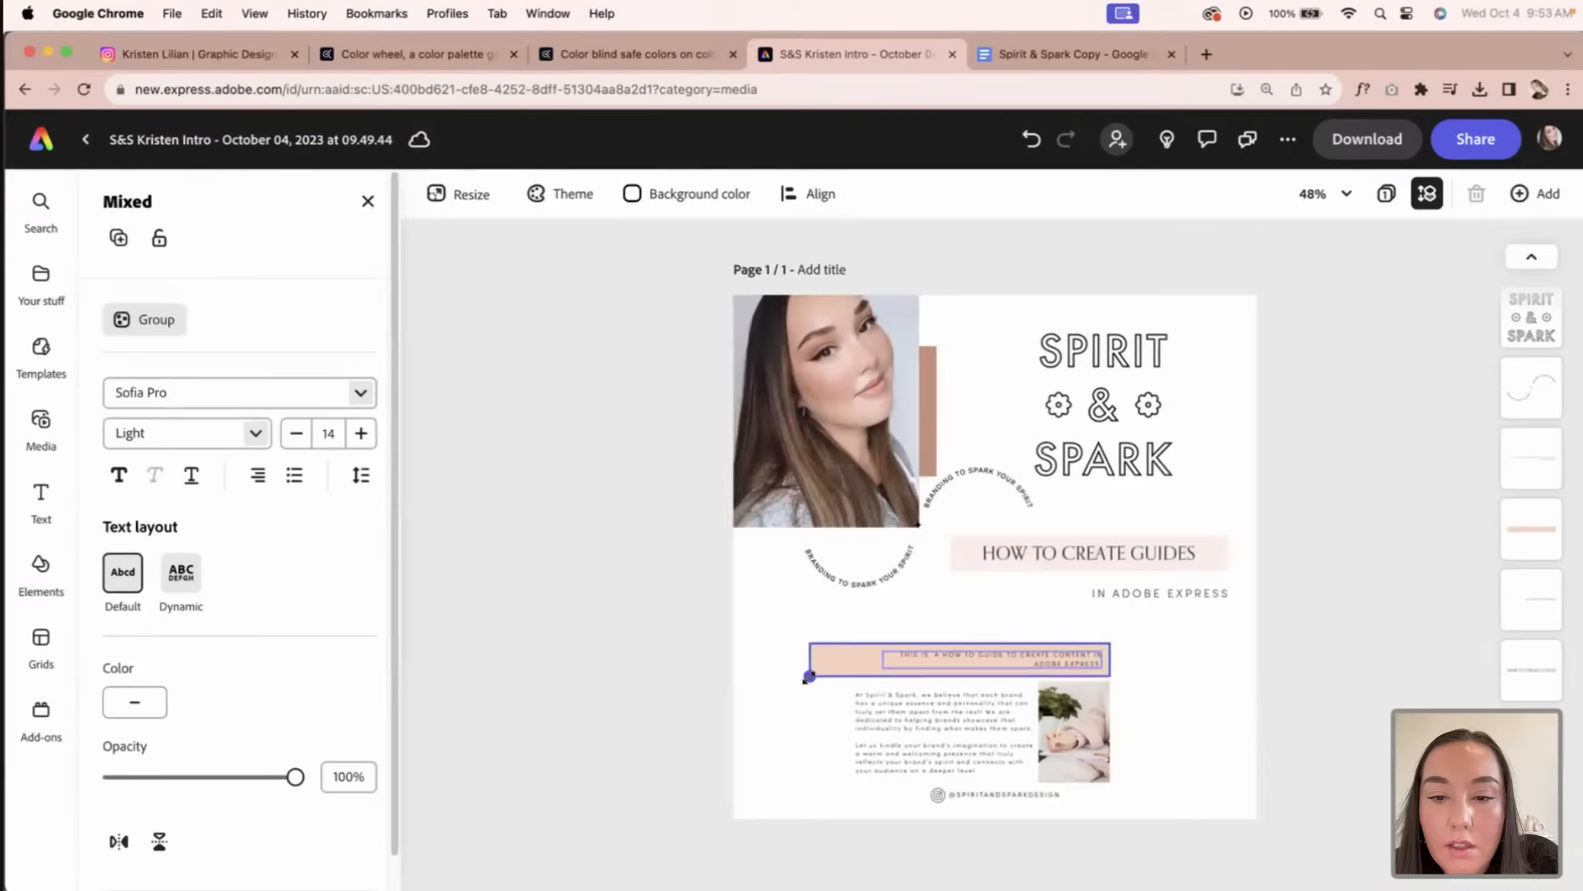
pyautogui.moveTo(807, 677); pyautogui.dragTo(739, 693)
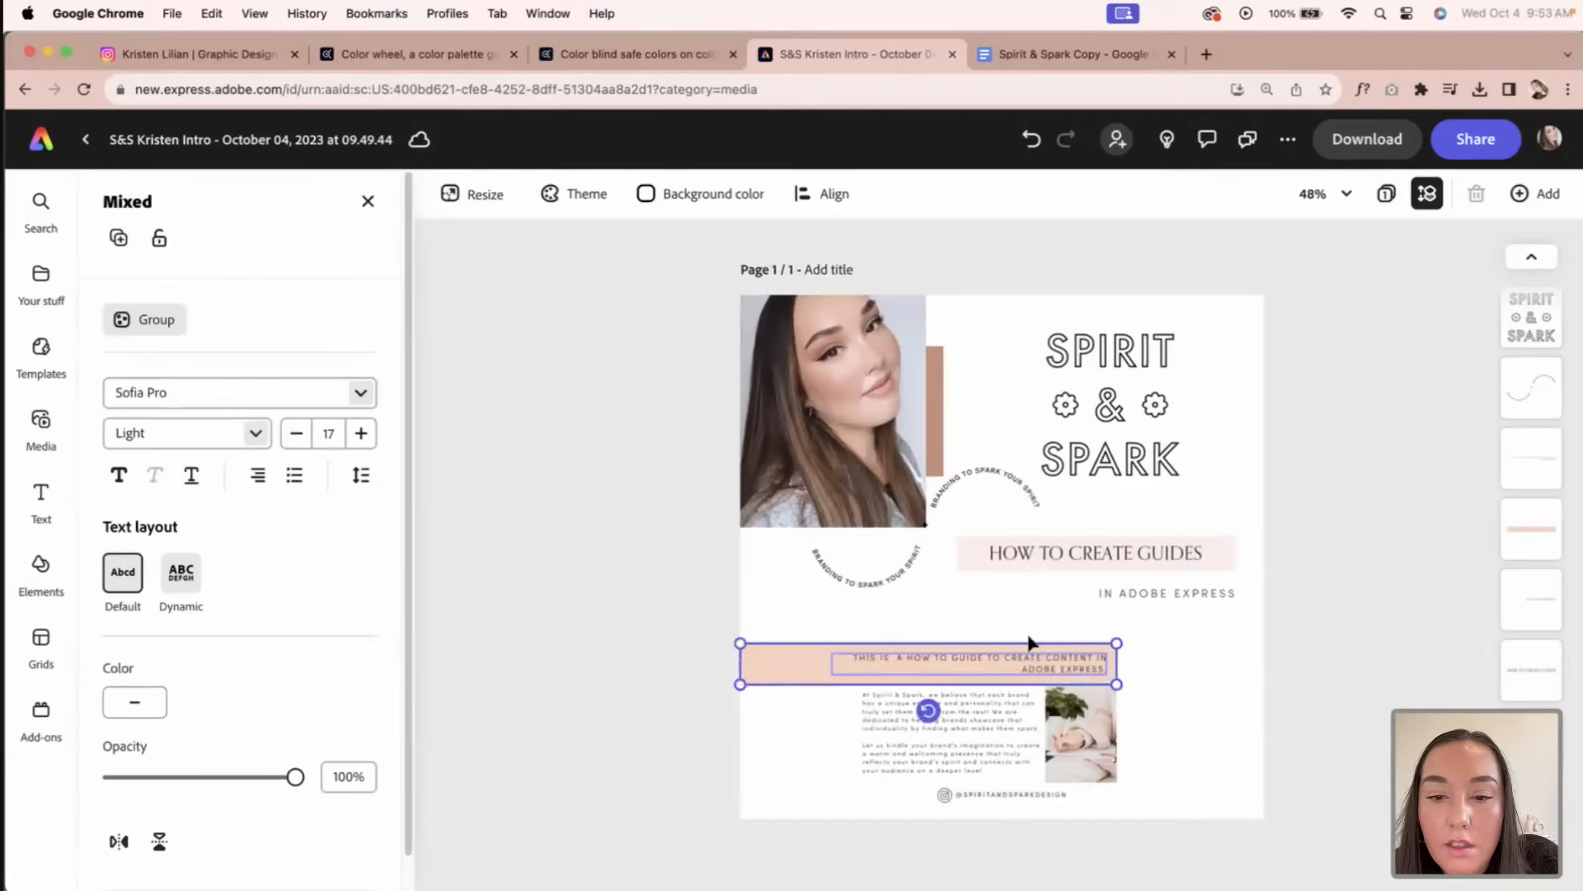
pyautogui.moveTo(1028, 643); pyautogui.dragTo(1159, 650)
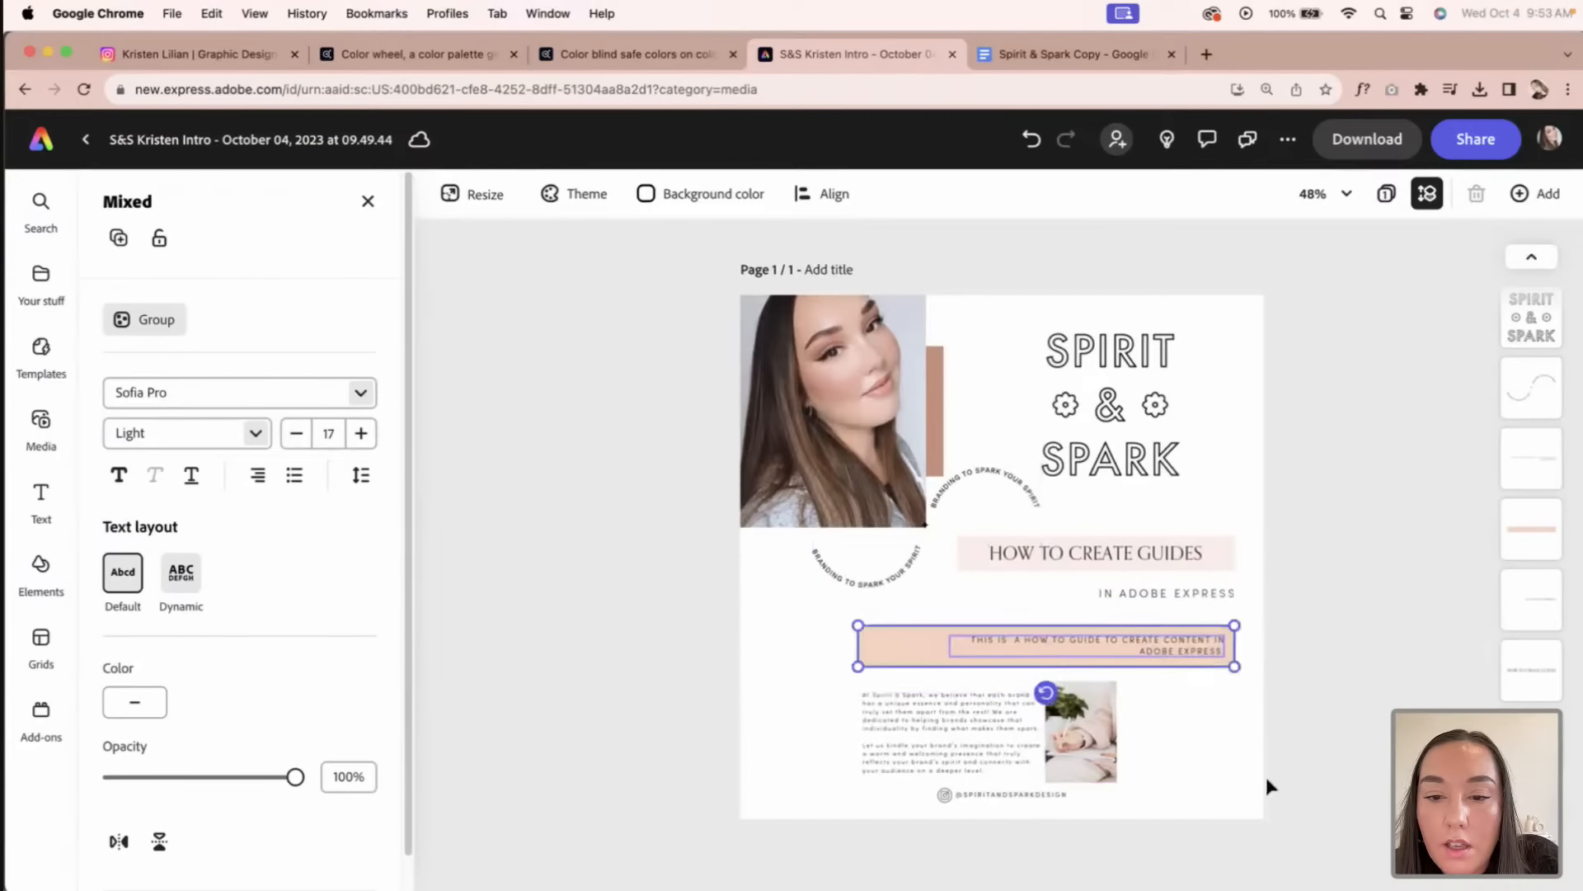
pyautogui.click(1198, 738)
# Step: Enlarge the desk photo below the peach rectangle, flush with its right edge, and delete the Instagram icon and handle
pyautogui.moveTo(1085, 719); pyautogui.dragTo(1120, 836)
pyautogui.click(1312, 747)
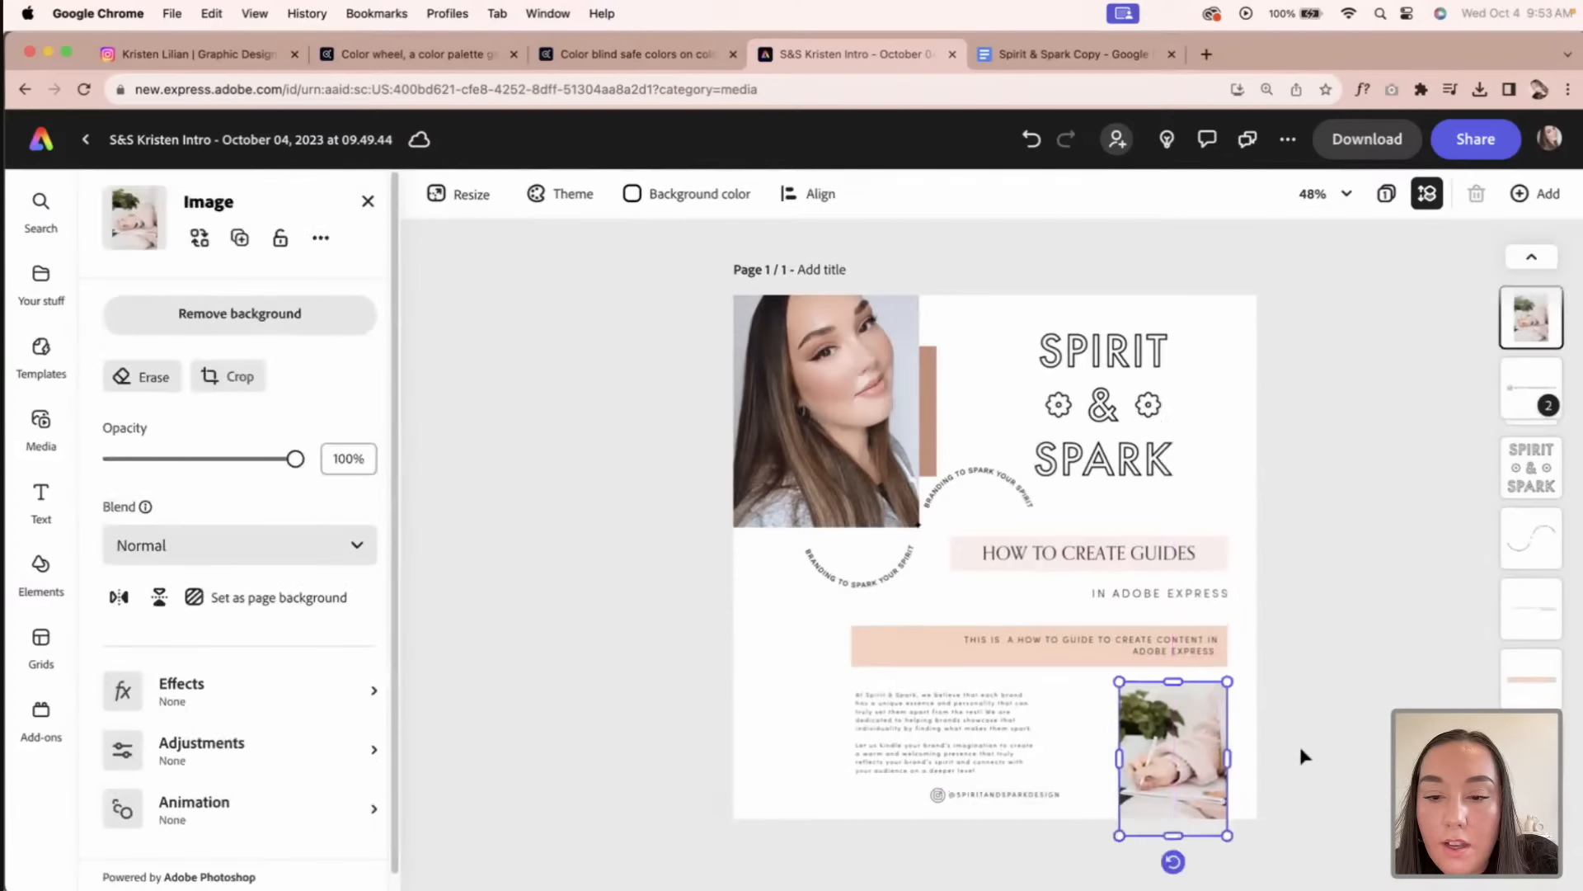
pyautogui.click(1270, 757)
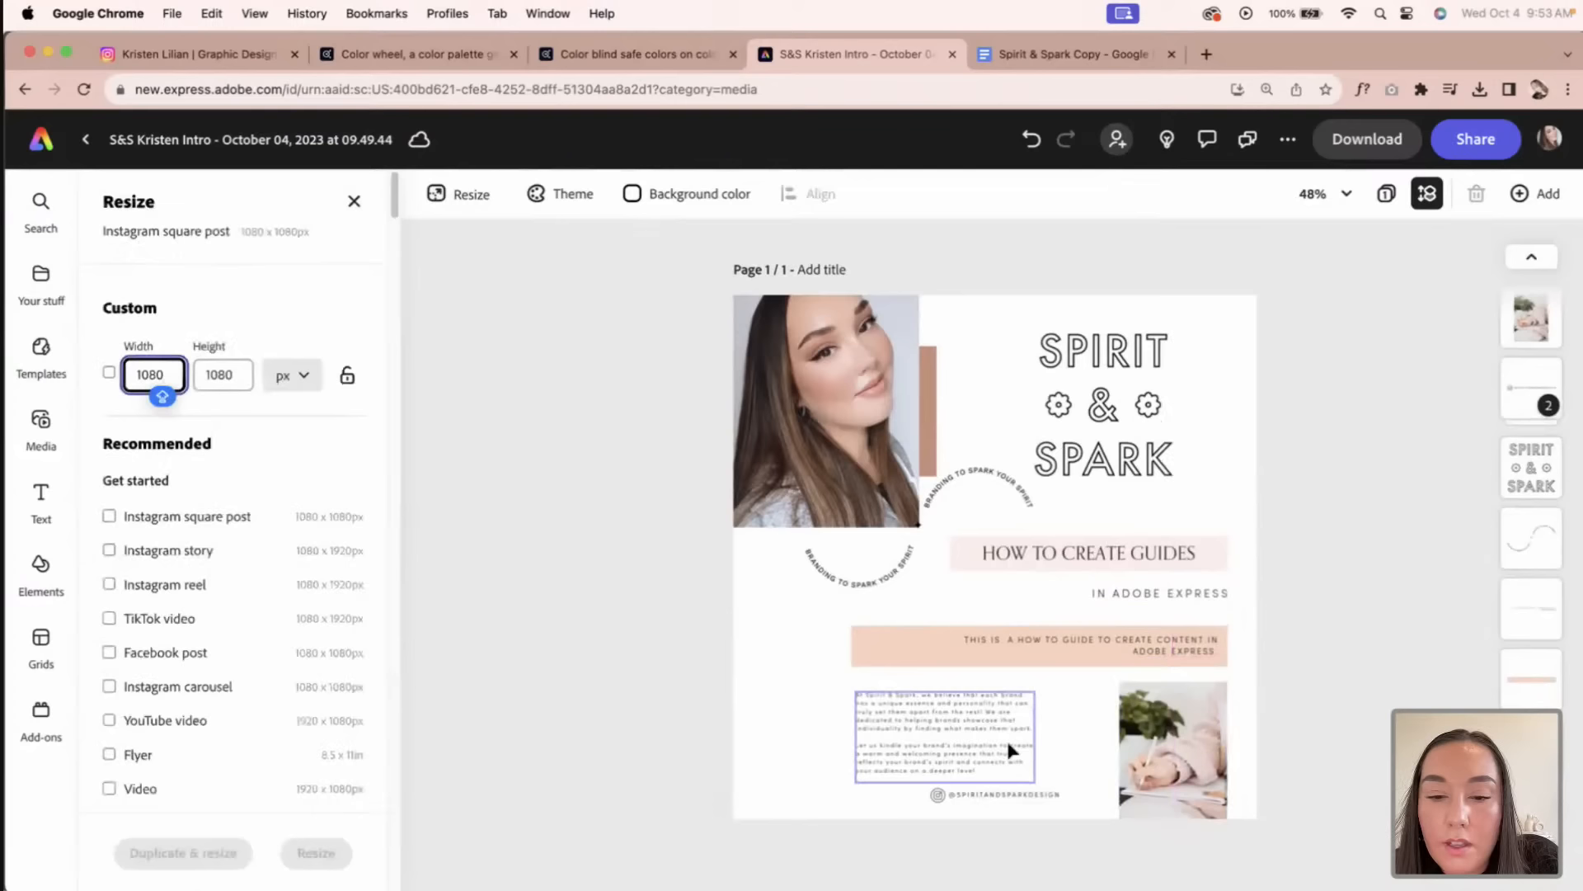
pyautogui.click(1007, 800)
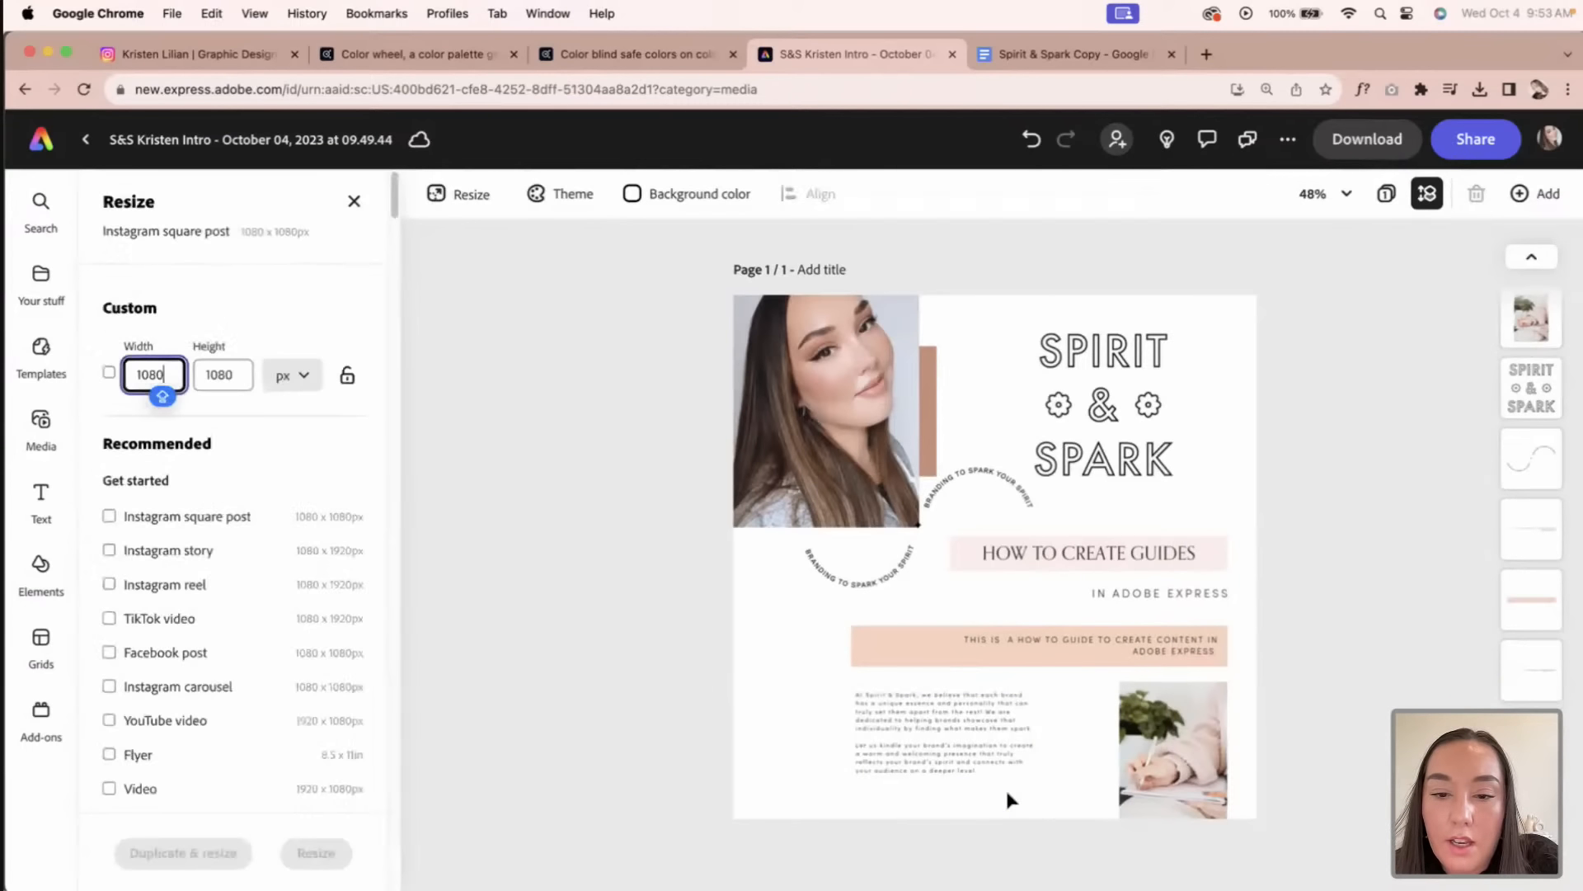
# Step: Enlarge the Spirit & Spark body paragraph to font size 19, extending it up toward the peach rectangle and out past its left edge
pyautogui.click(958, 744)
pyautogui.moveTo(1045, 687); pyautogui.dragTo(1082, 675)
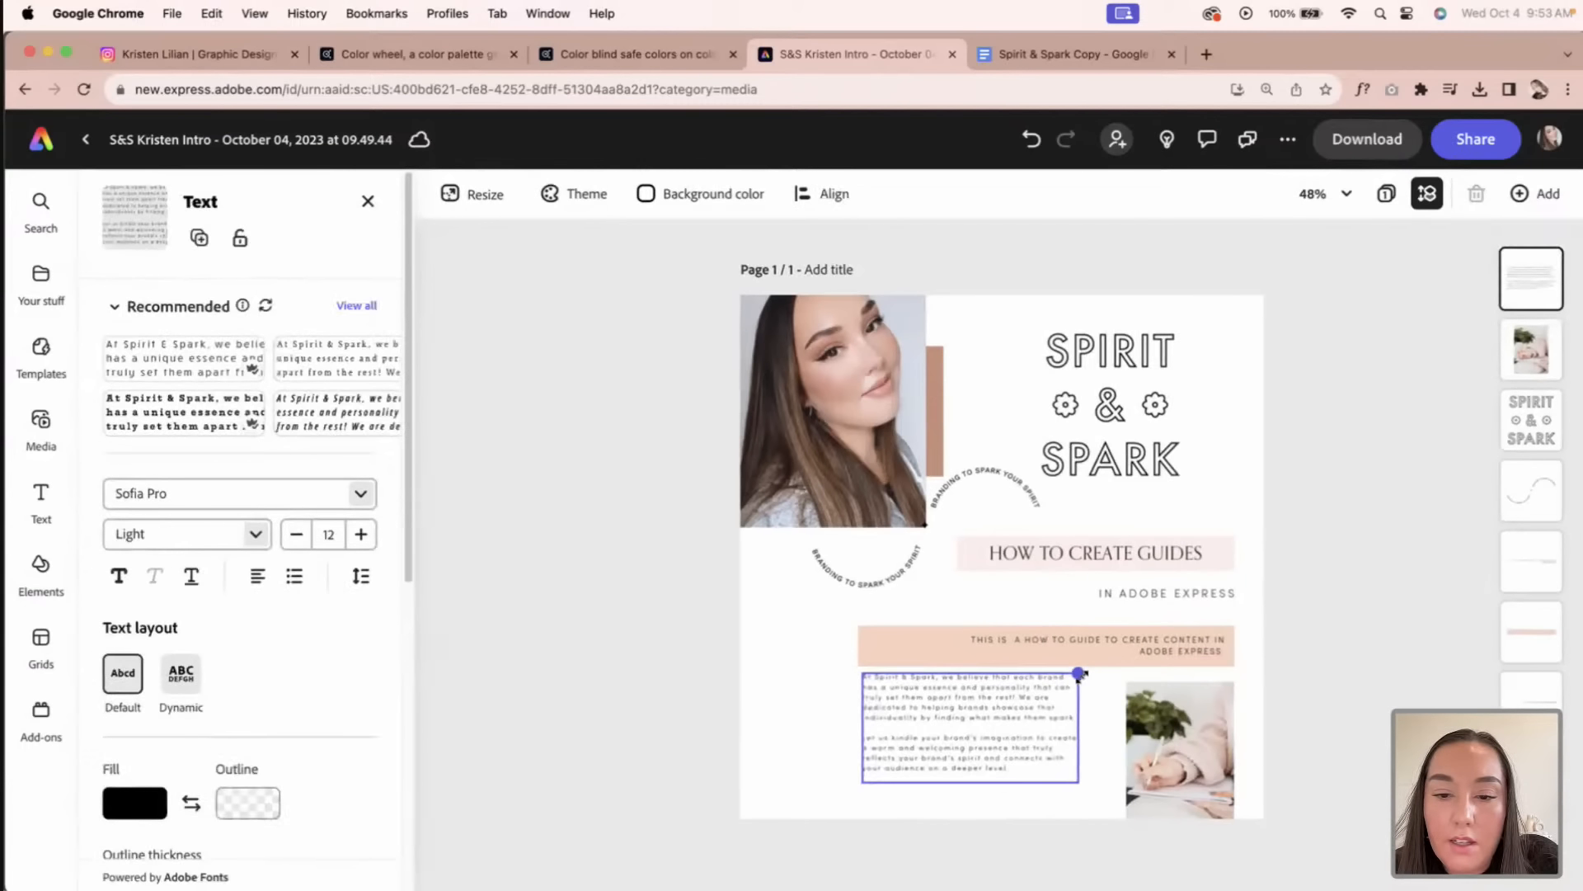
pyautogui.moveTo(860, 790); pyautogui.dragTo(800, 814)
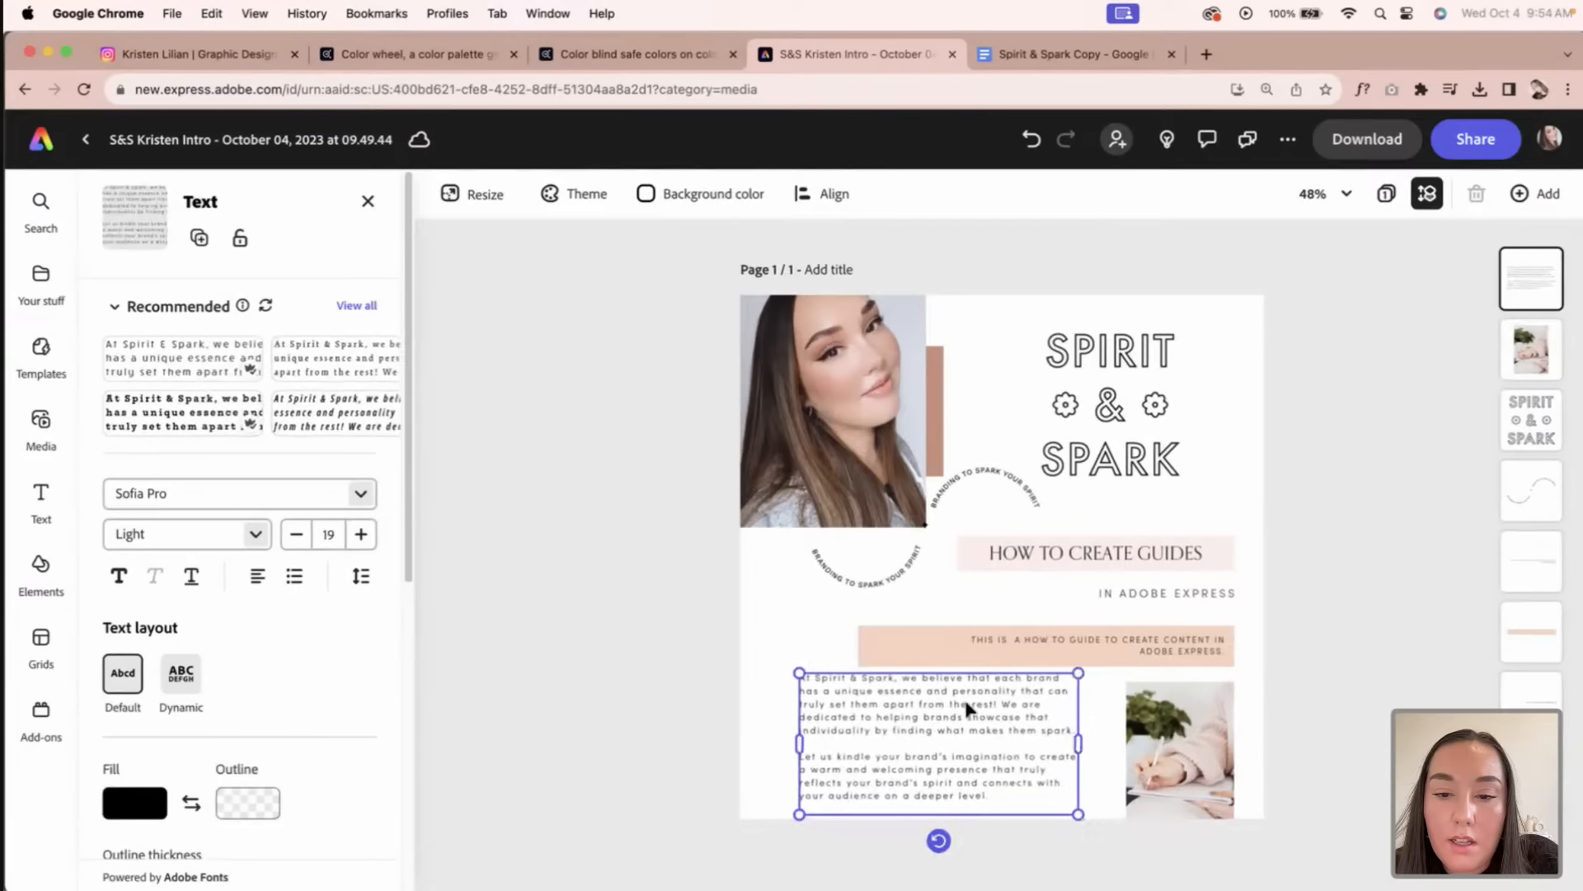
# Step: Move the peach rectangle with its guide sentence and the In Adobe Express line slightly up, closer to the pink heading rectangle
pyautogui.click(1099, 651)
pyautogui.keyDown('shift'); pyautogui.click(926, 650); pyautogui.keyUp('shift')
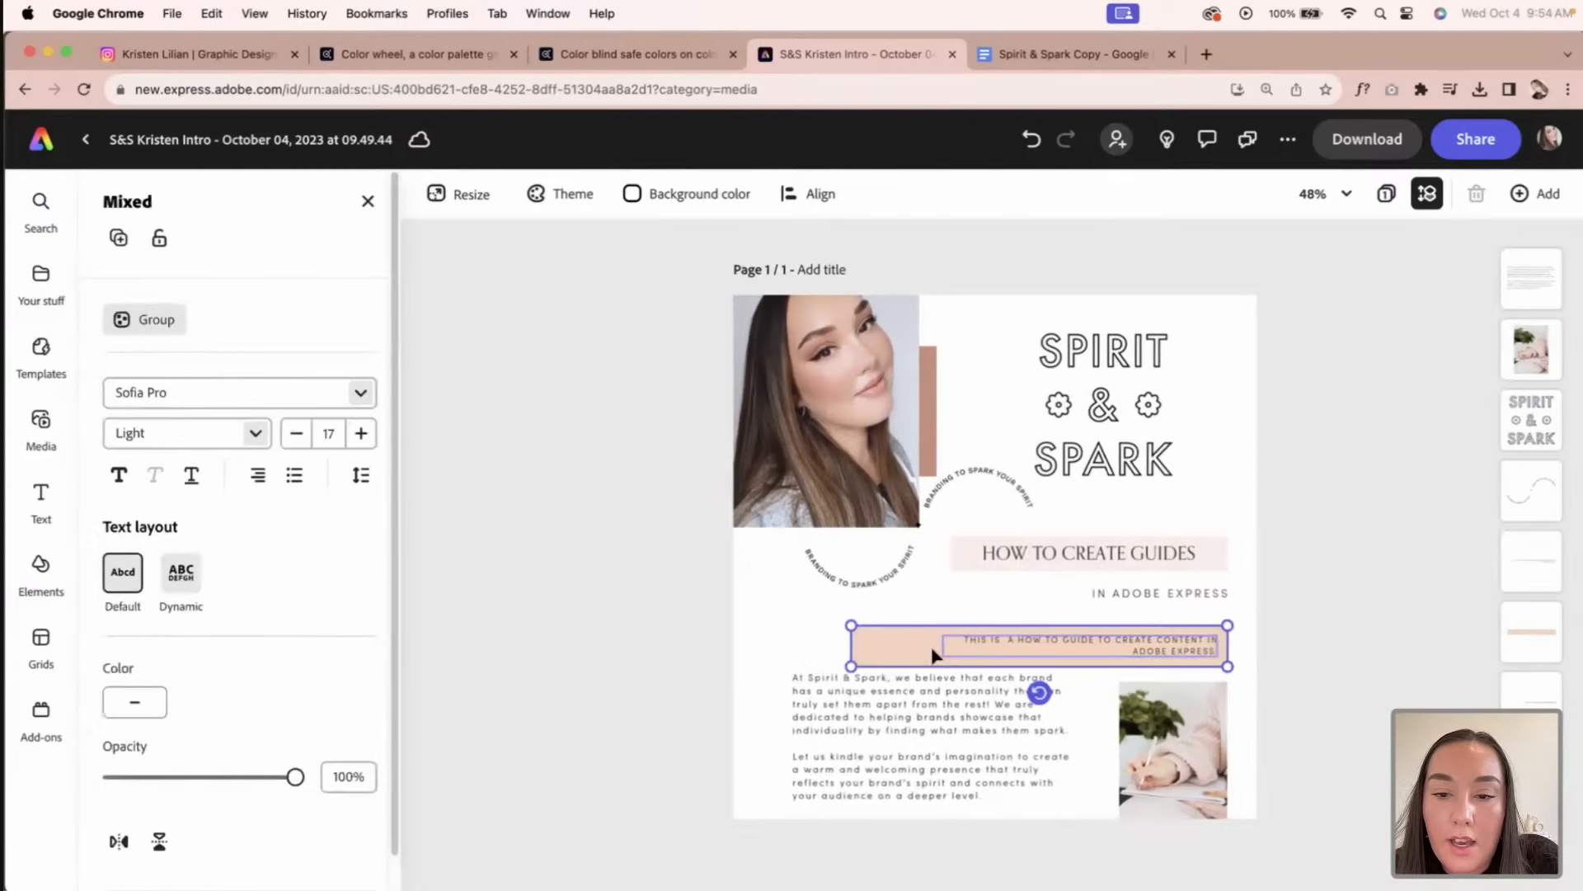
pyautogui.moveTo(1195, 647); pyautogui.dragTo(1200, 590)
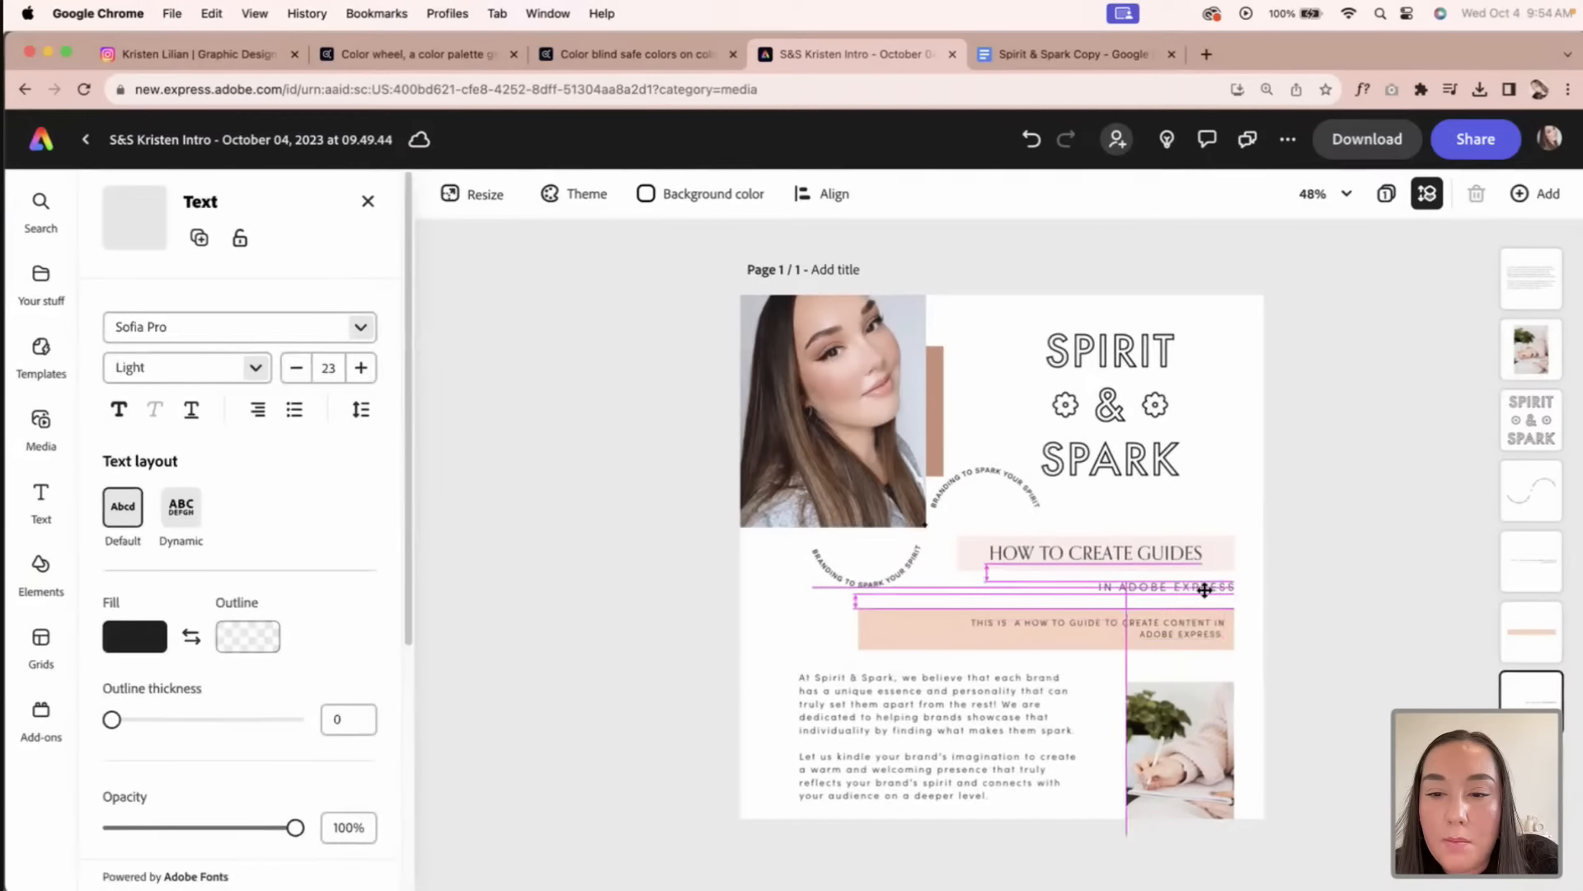
pyautogui.click(1297, 610)
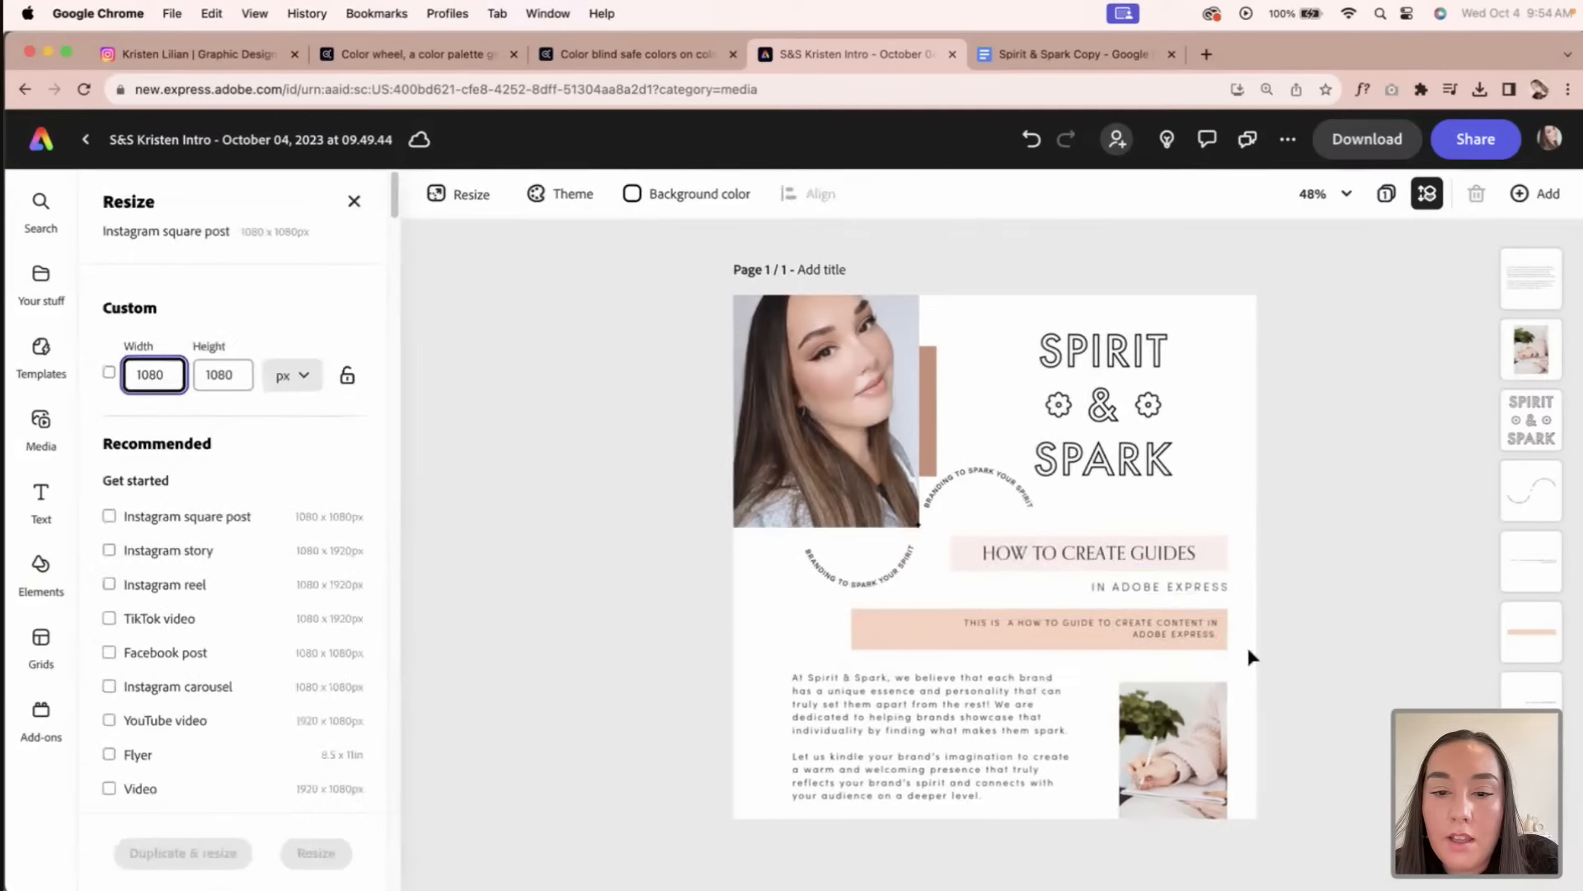
# Step: Rewrap the body paragraph and reduce it to font size 16, fitting it below the peach rectangle beside the desk photo
pyautogui.moveTo(978, 702); pyautogui.dragTo(1032, 700)
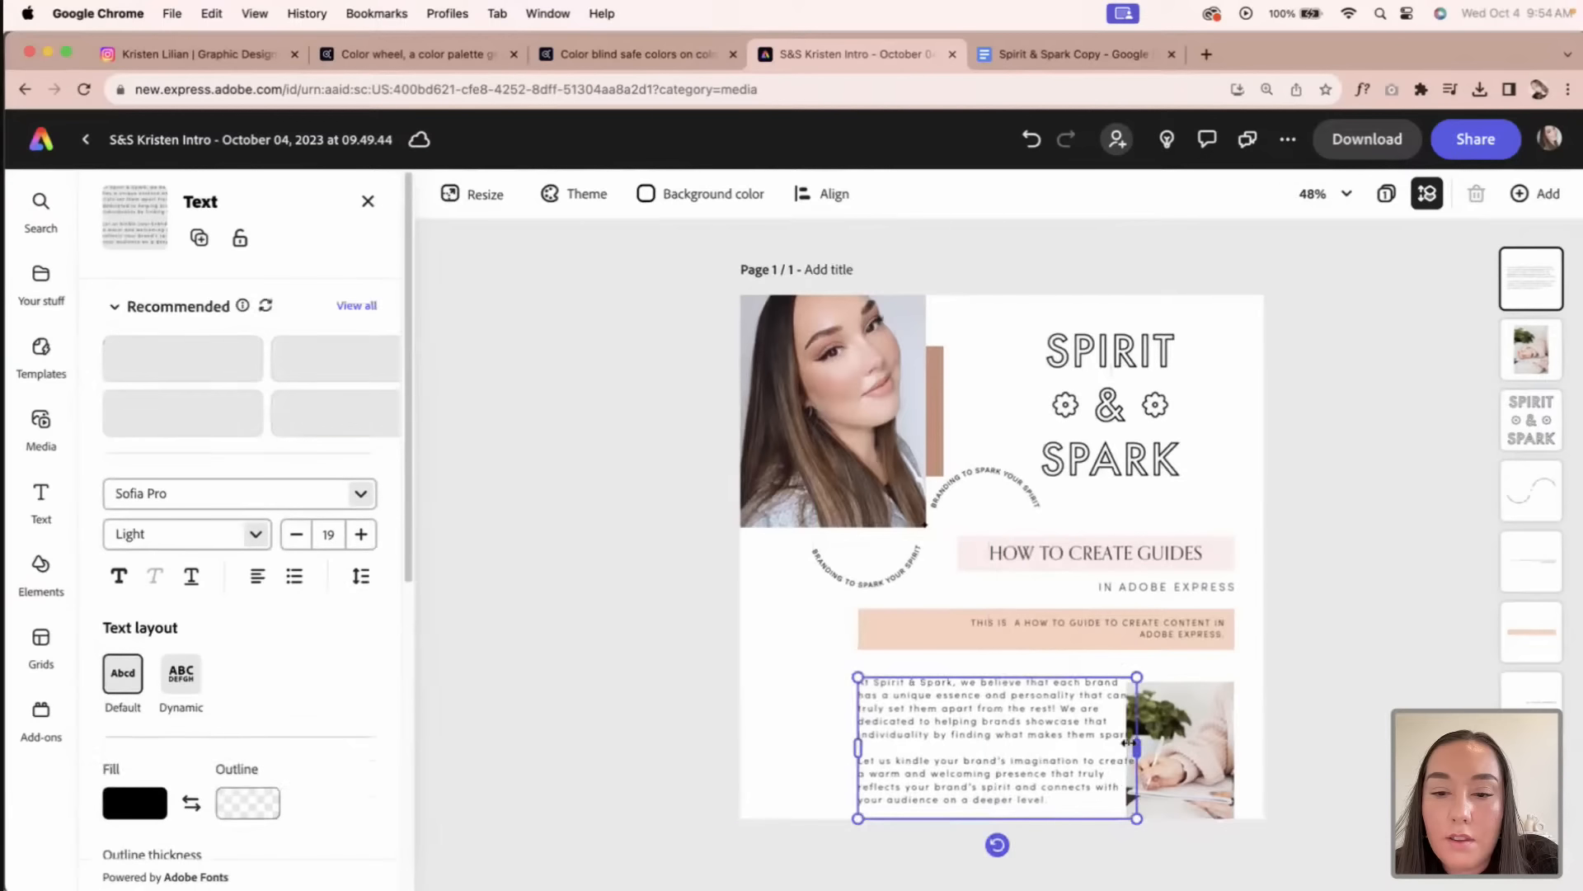
pyautogui.moveTo(1128, 742); pyautogui.dragTo(1122, 749)
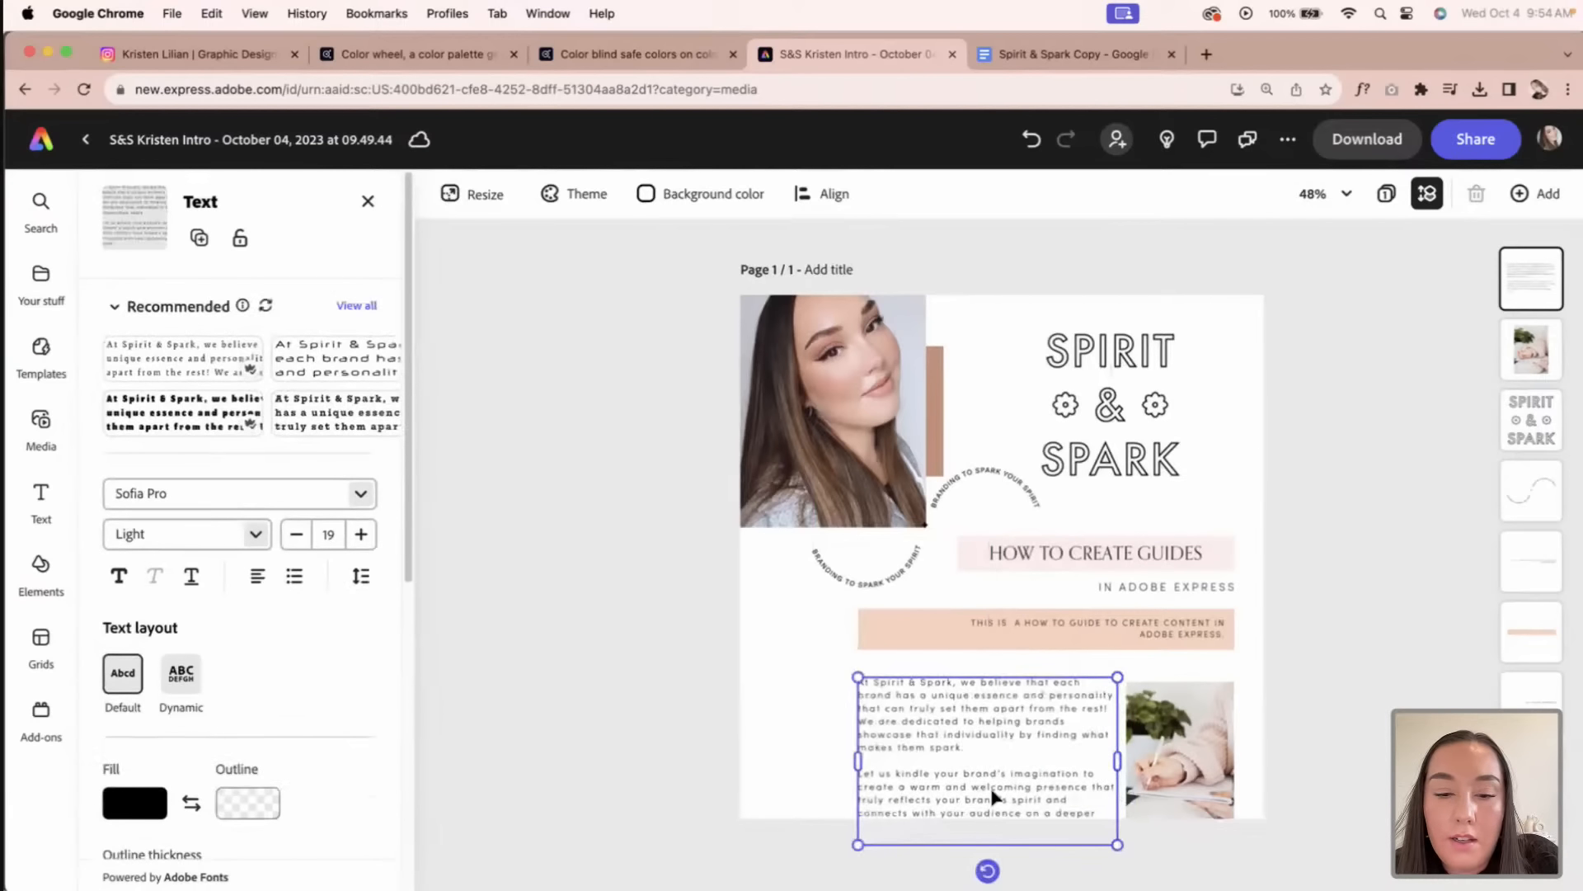
pyautogui.moveTo(1118, 843); pyautogui.dragTo(1077, 816)
pyautogui.moveTo(1077, 746)
pyautogui.mouseDown()
pyautogui.moveTo(1110, 747)
pyautogui.moveTo(1079, 719)
pyautogui.mouseUp()
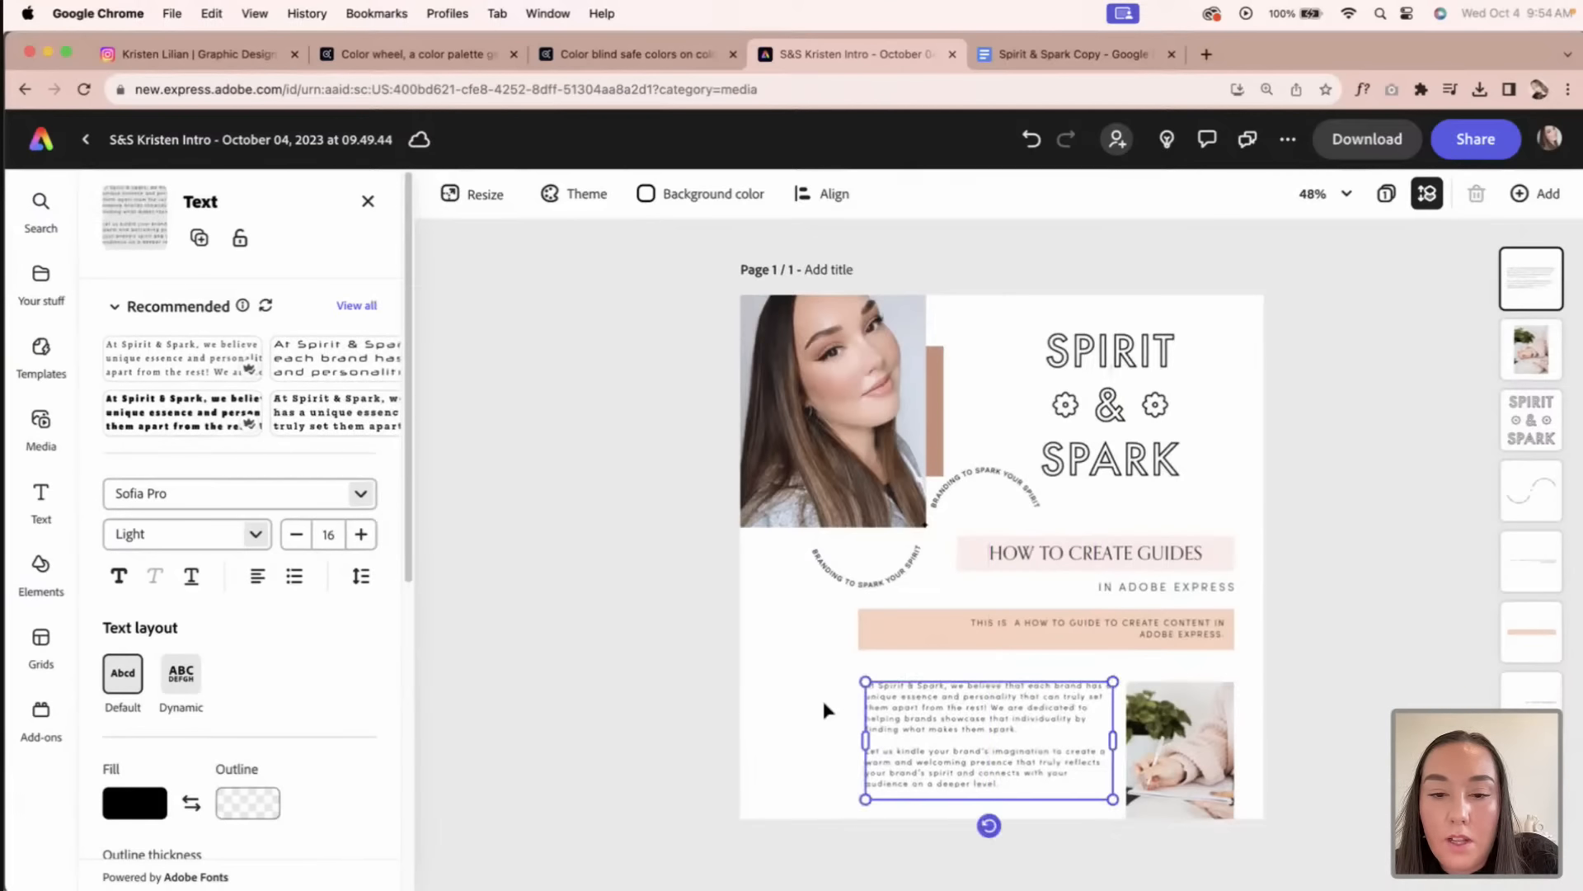
# Step: Insert the black starburst Artwork 57 from the Spirit & Spark library and shrink it to sit left of the peach rectangle
pyautogui.click(474, 193)
pyautogui.click(40, 276)
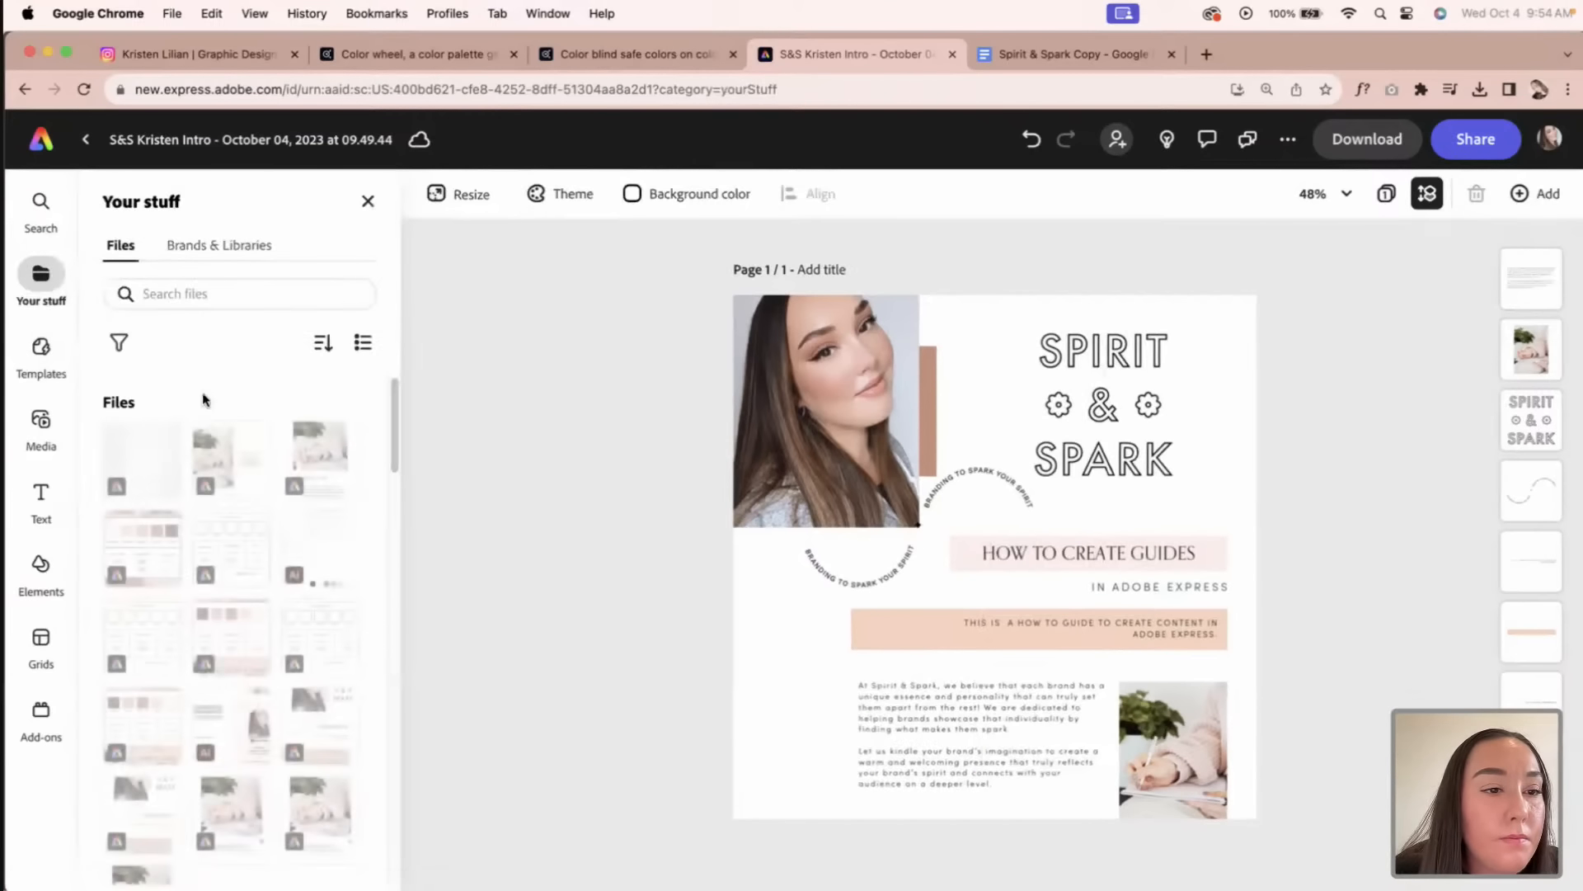
pyautogui.click(216, 247)
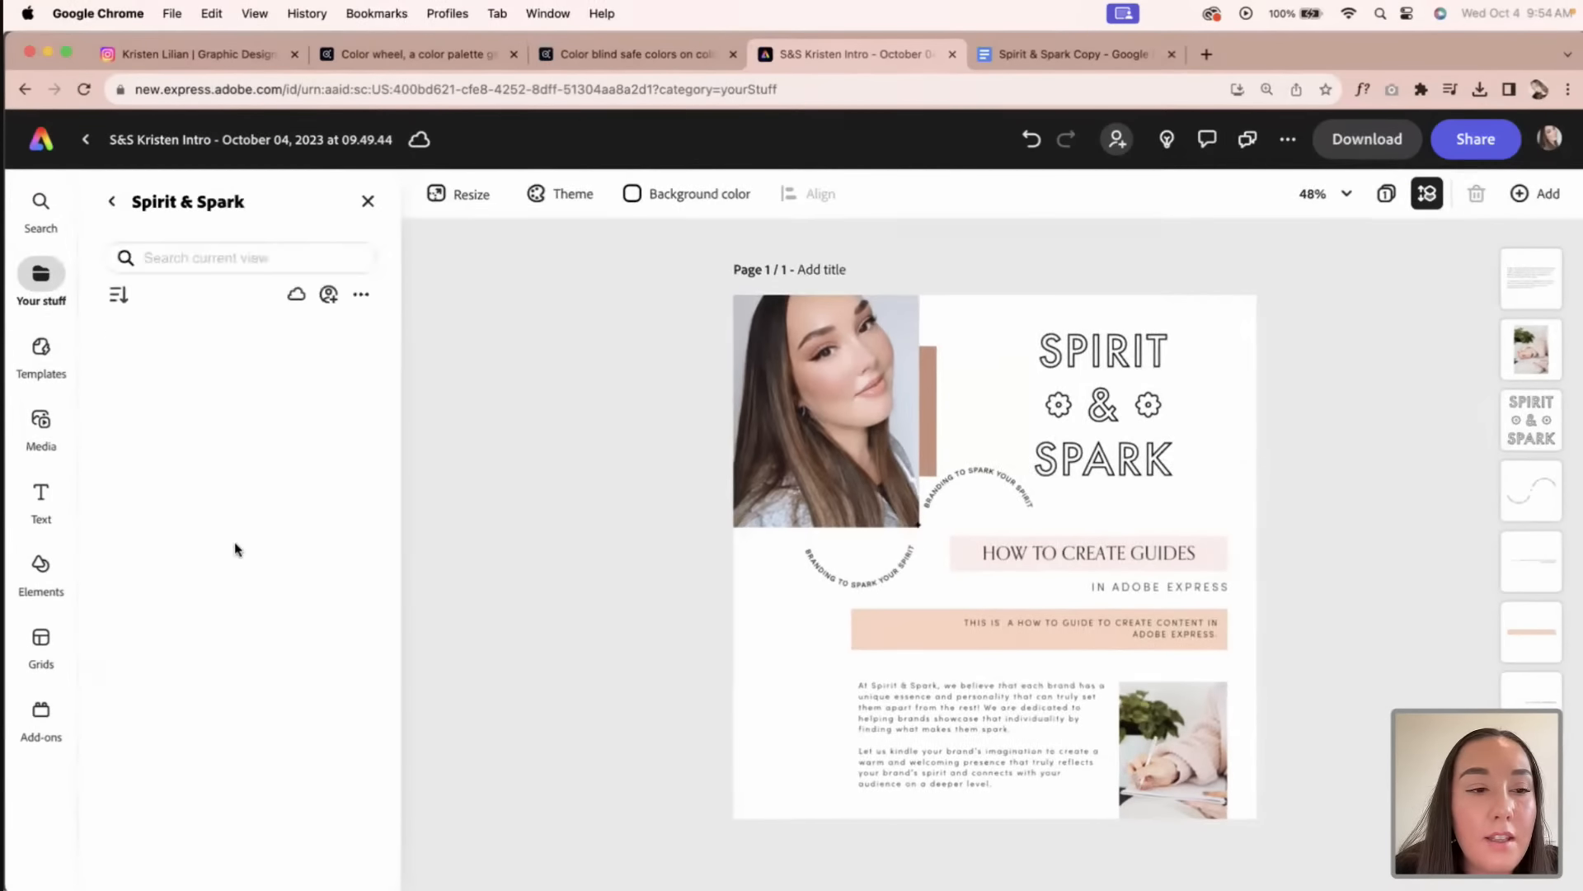
pyautogui.scroll(-10, 230, 578)
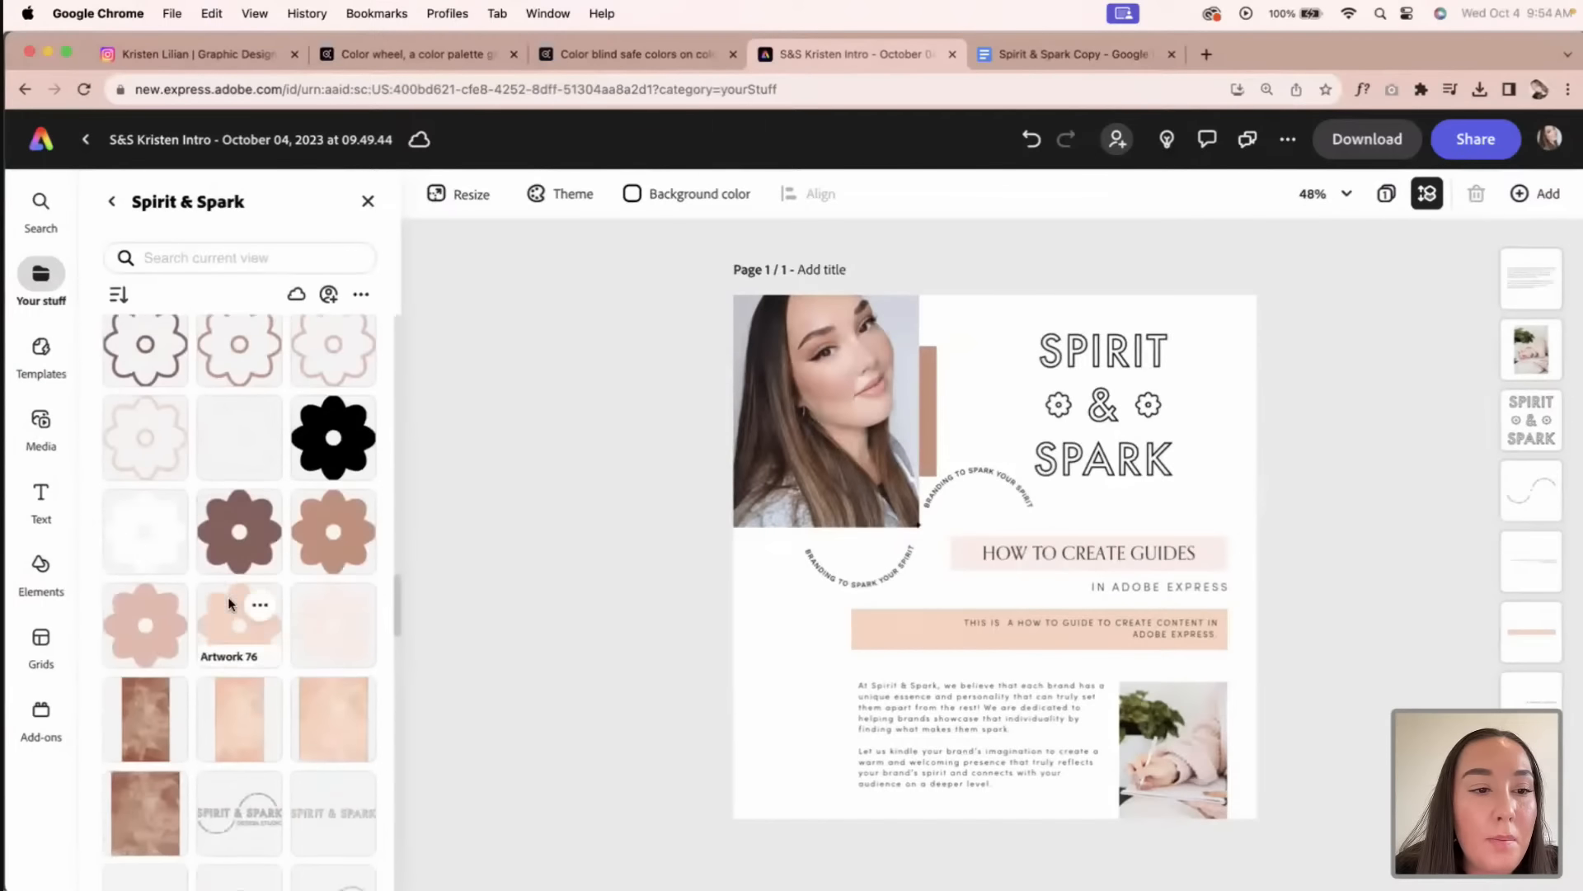
pyautogui.scroll(5, 231, 605)
pyautogui.click(169, 461)
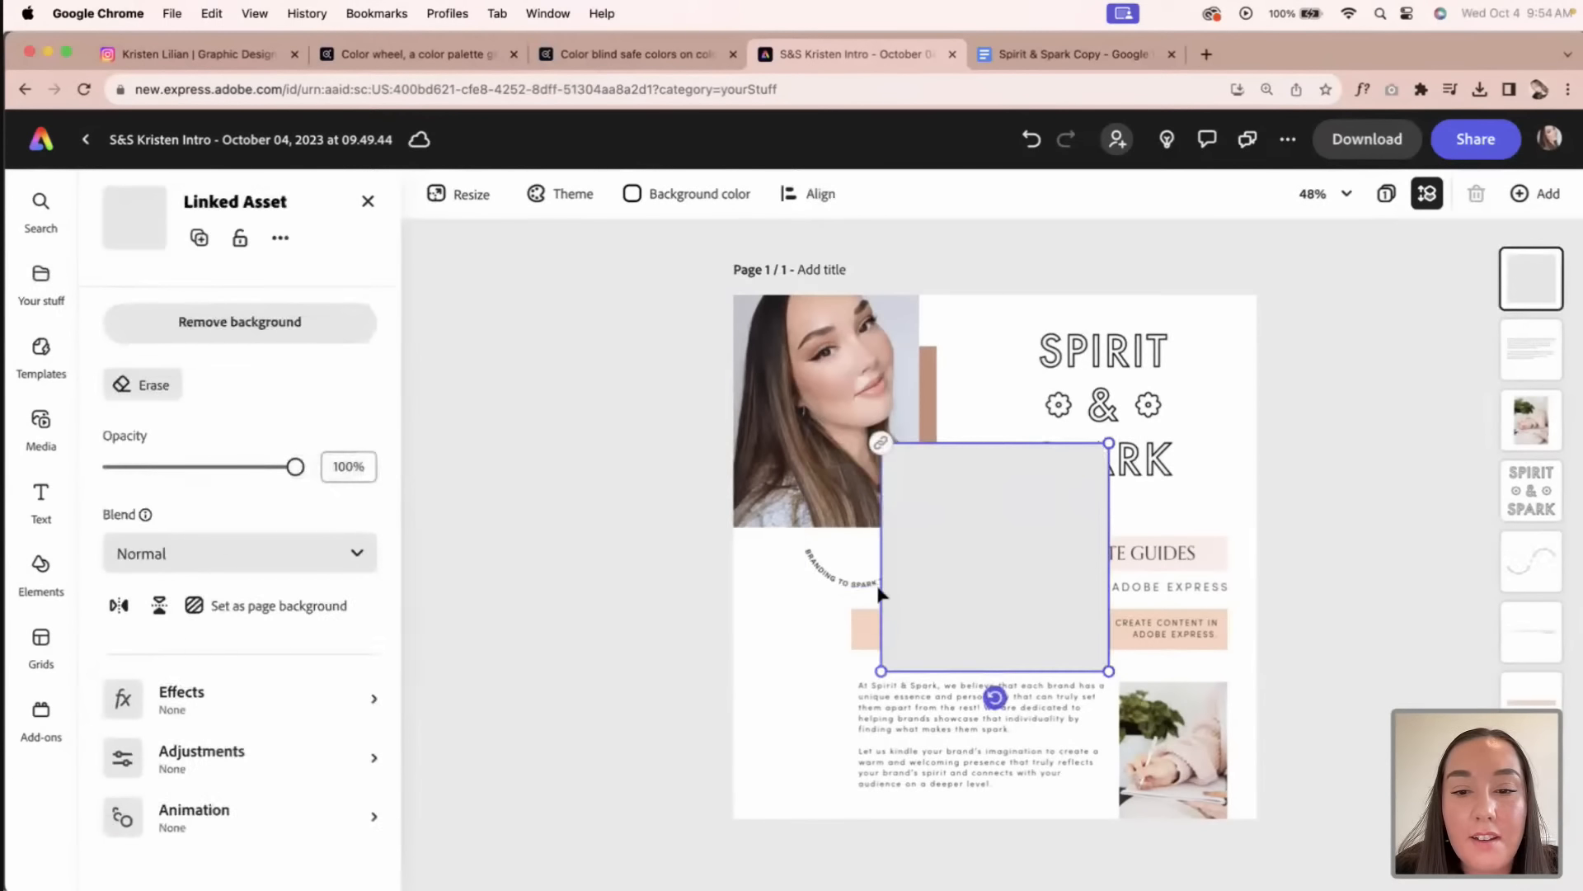
pyautogui.moveTo(1109, 668); pyautogui.dragTo(792, 632)
pyautogui.click(740, 726)
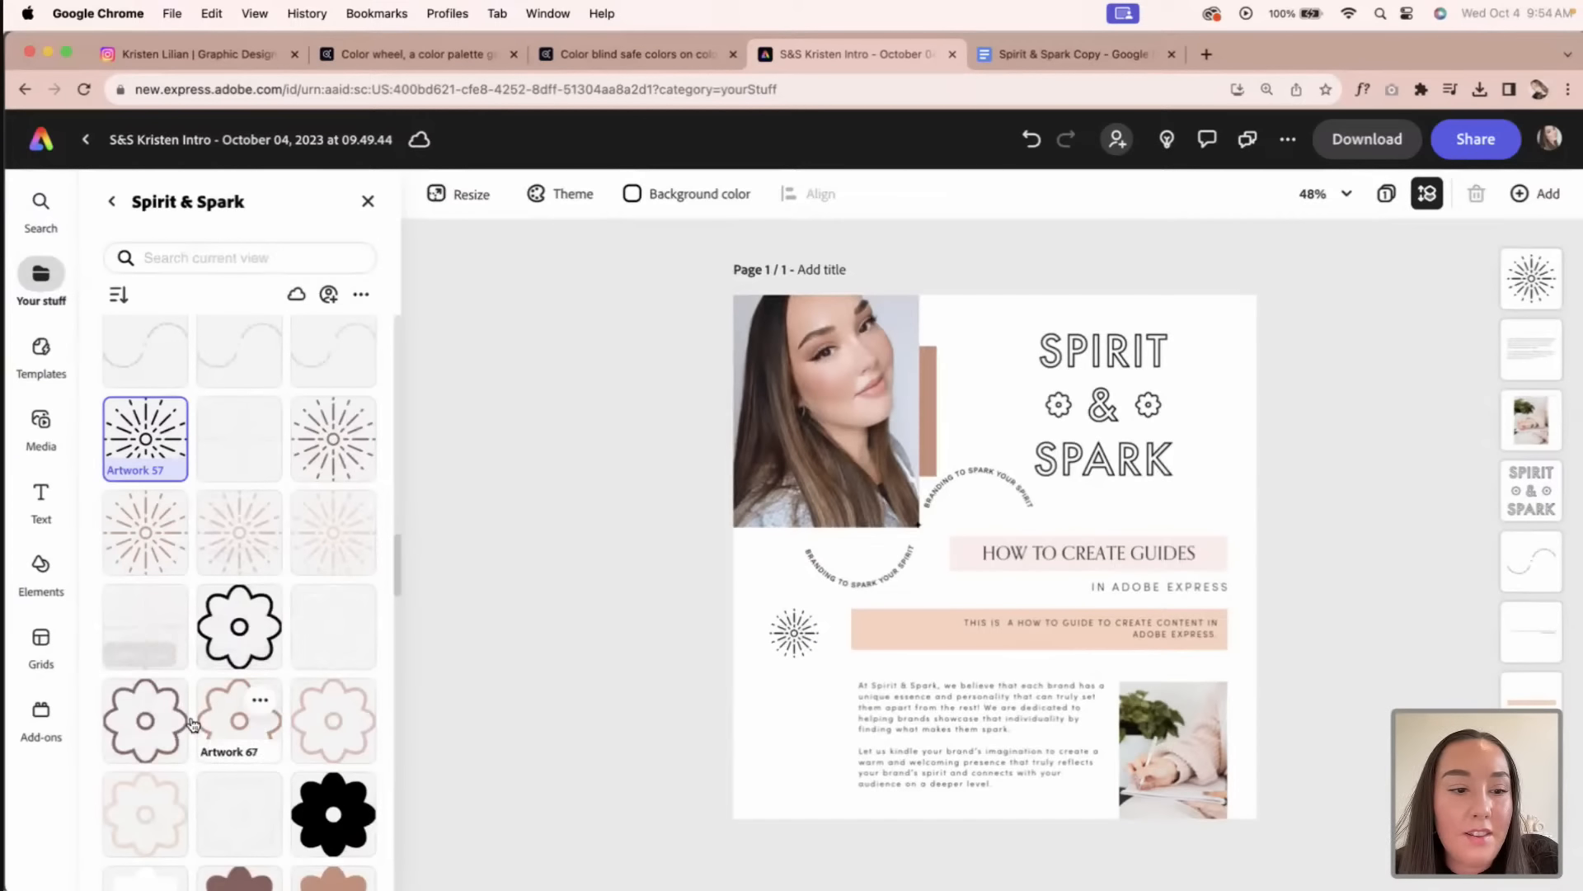
# Step: Insert the brown flower outline Artwork 67 and shrink it to sit below the starburst, left of the body paragraph
pyautogui.click(239, 719)
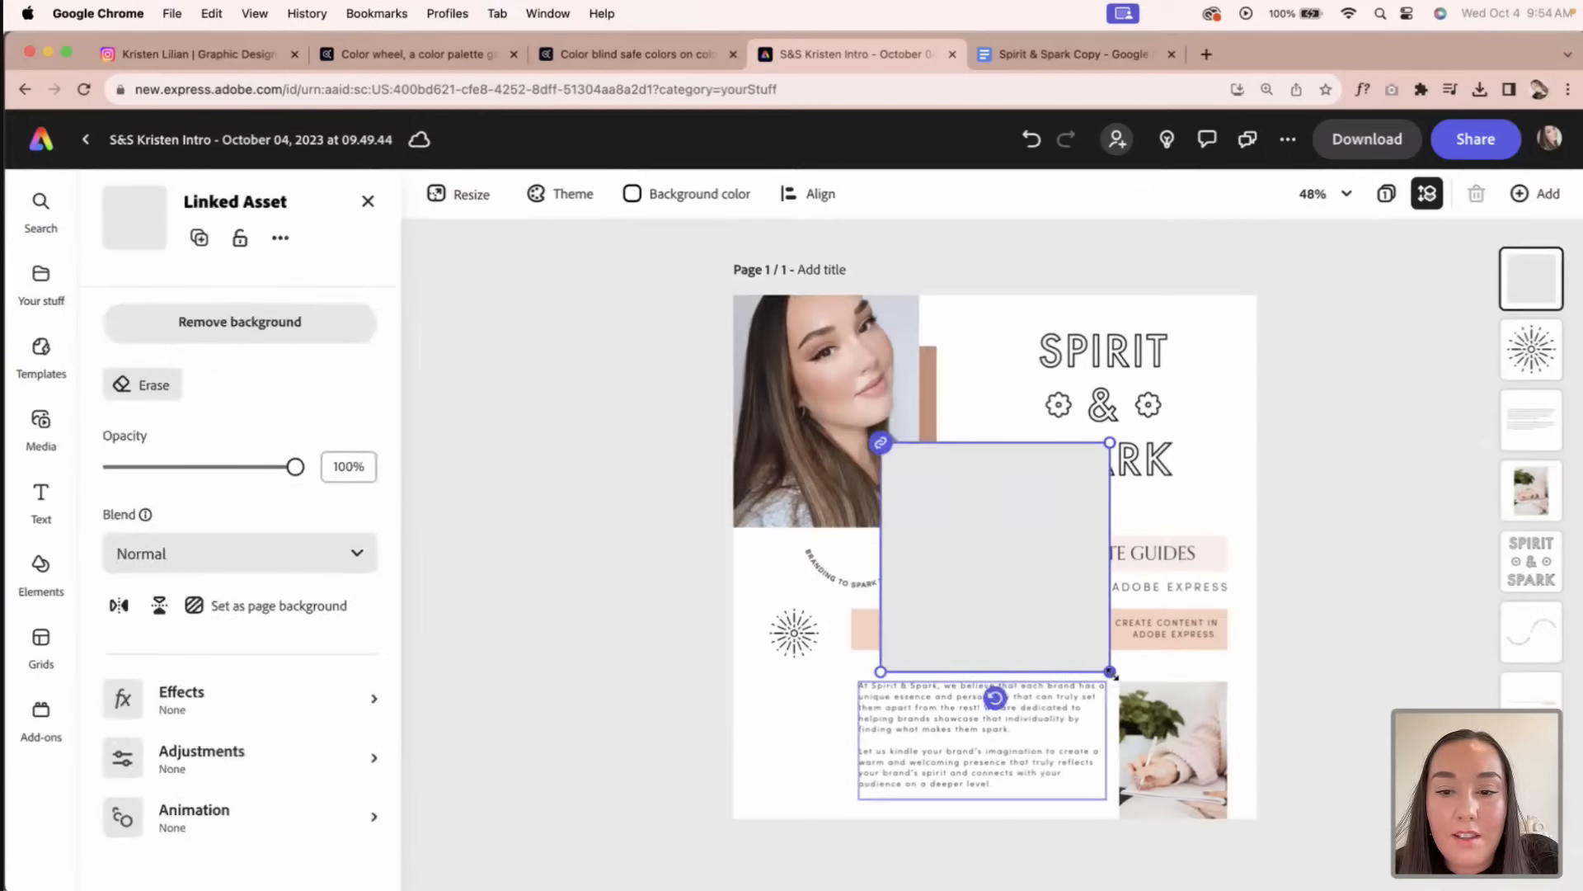
pyautogui.moveTo(1112, 674); pyautogui.dragTo(800, 709)
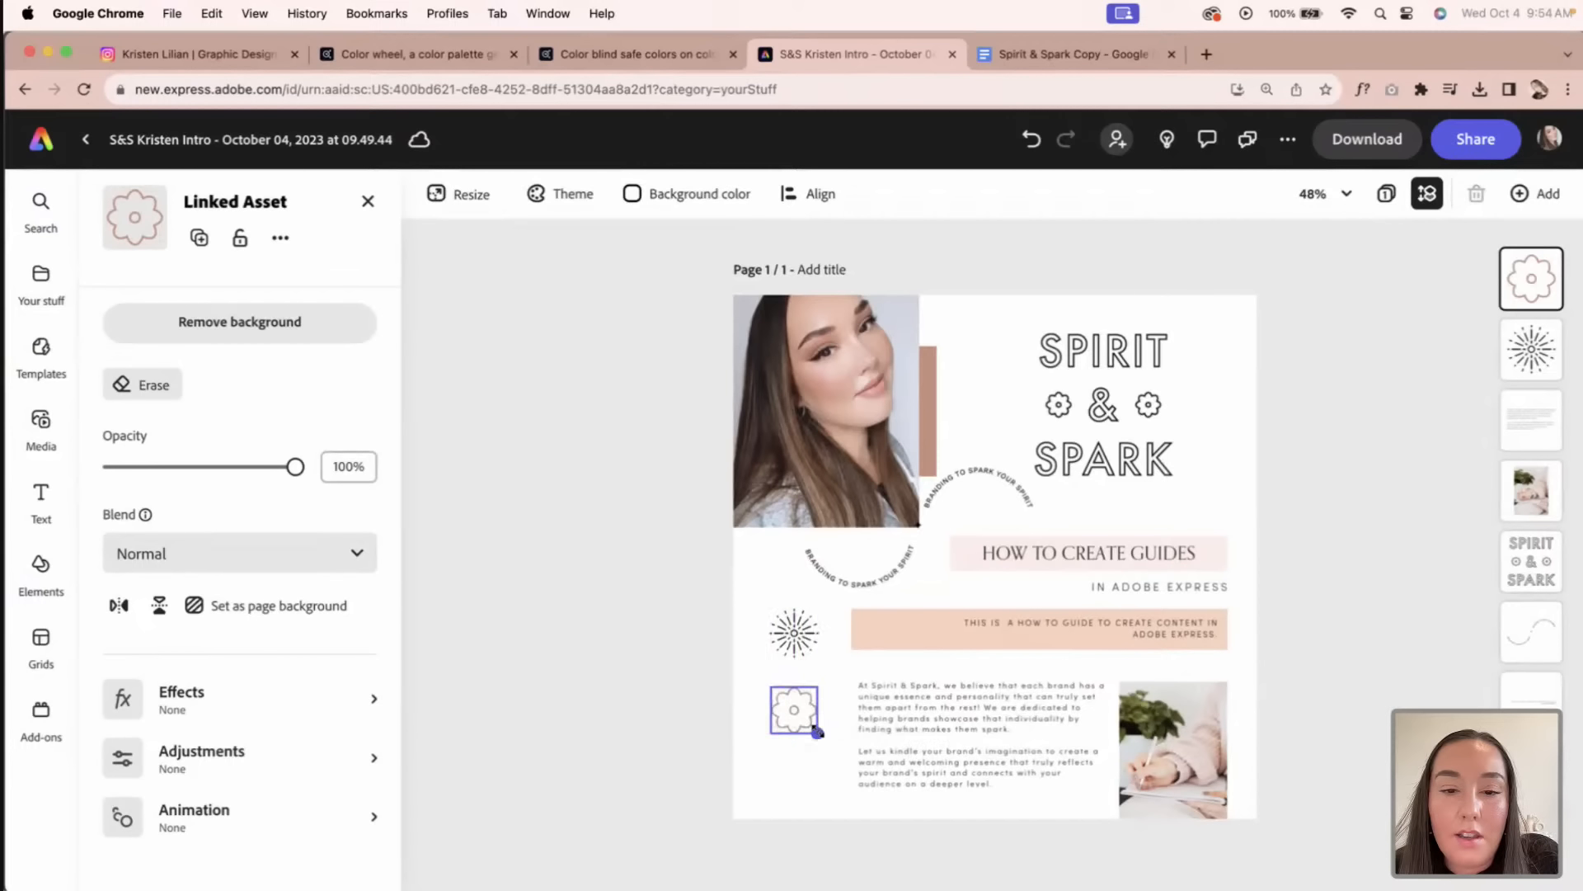
pyautogui.moveTo(810, 728); pyautogui.dragTo(801, 721)
pyautogui.click(804, 804)
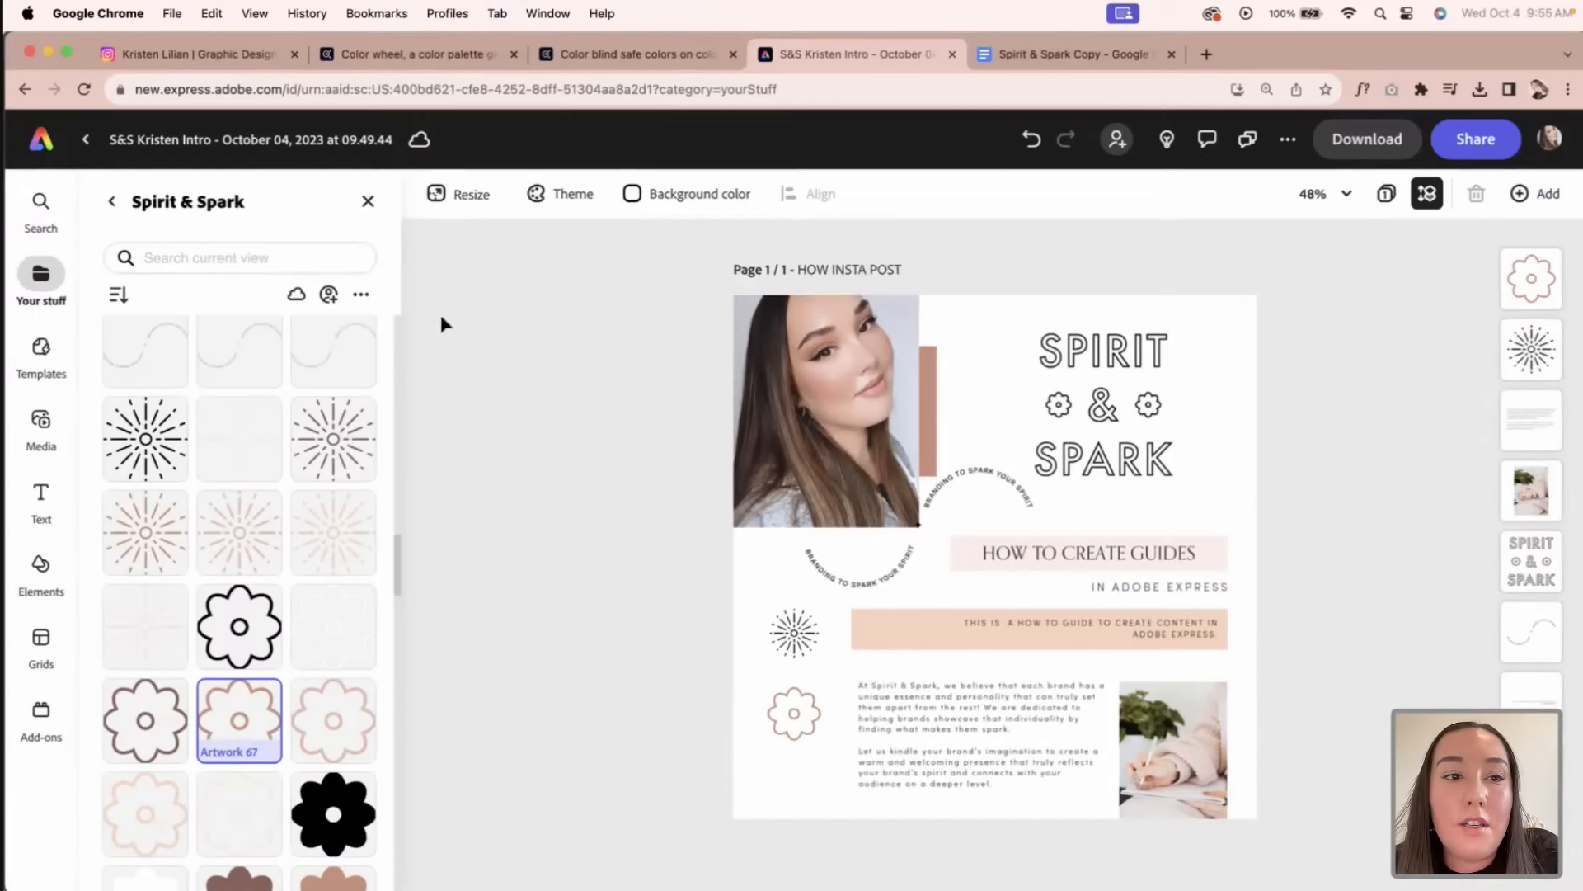
# Step: Return to the home page and examine the saved design files in Your stuff
pyautogui.click(38, 148)
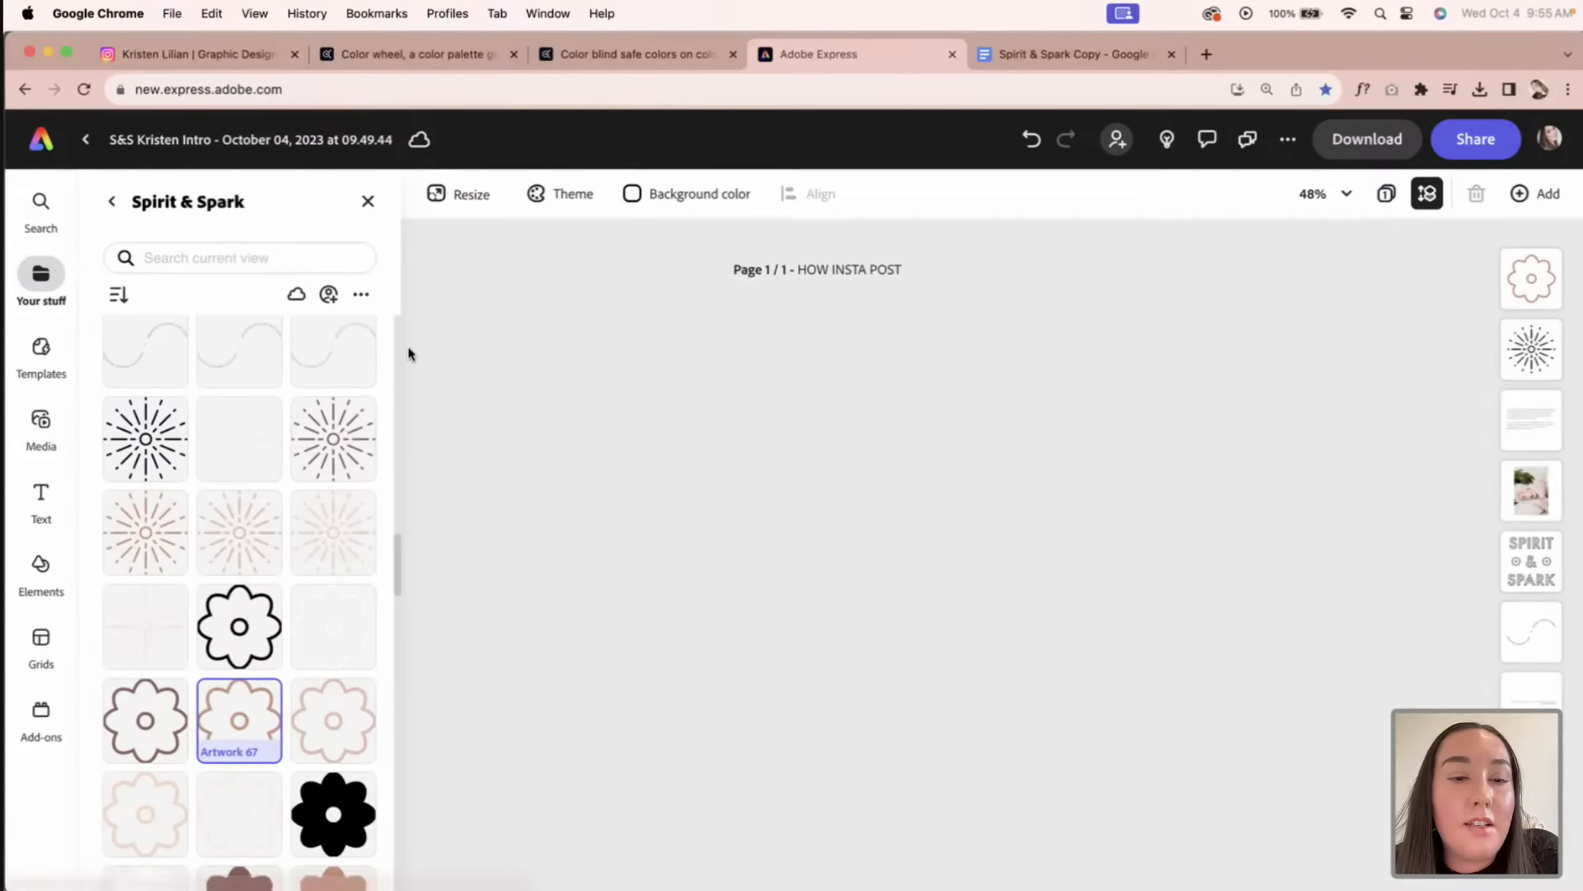
pyautogui.scroll(-3, 482, 526)
pyautogui.scroll(-2, 483, 526)
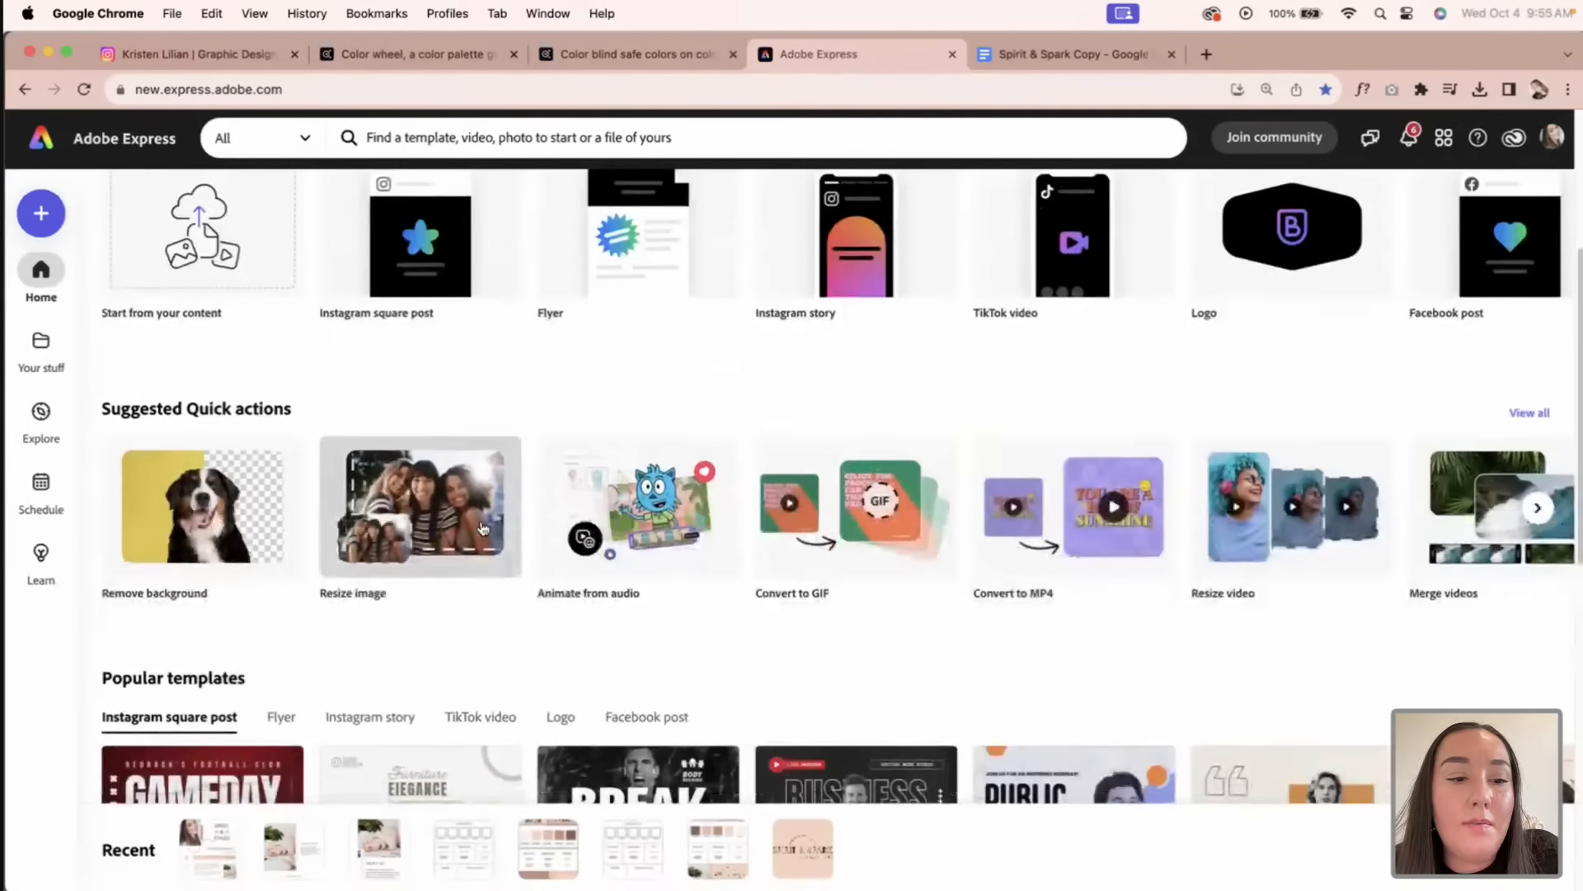
pyautogui.scroll(5, 478, 525)
pyautogui.click(40, 347)
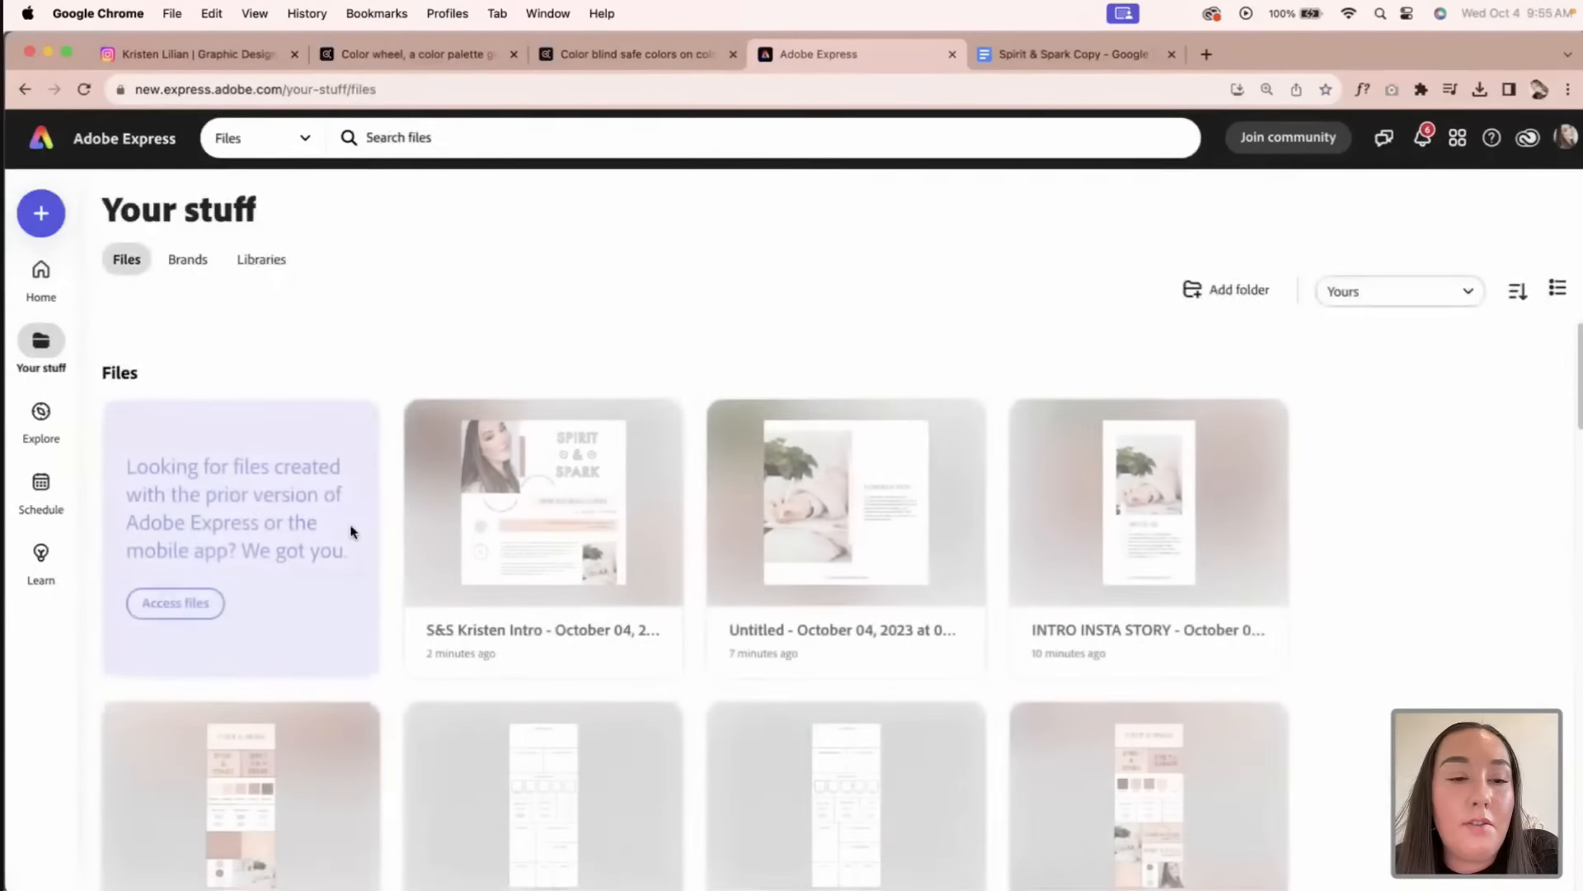
pyautogui.scroll(-1, 575, 536)
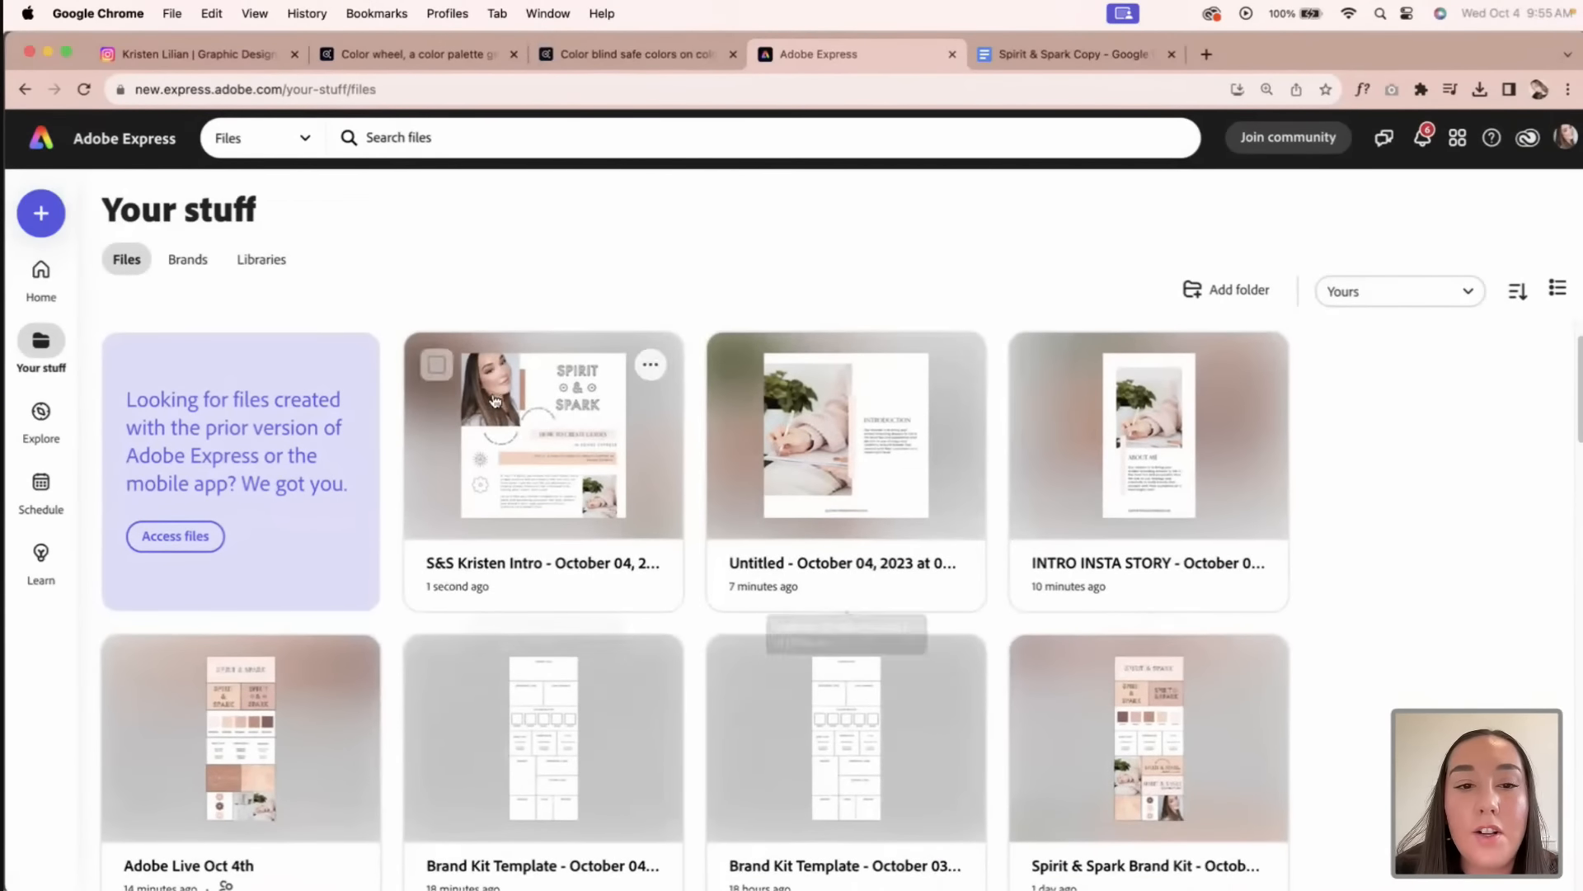
pyautogui.scroll(-3, 727, 493)
pyautogui.scroll(4, 727, 493)
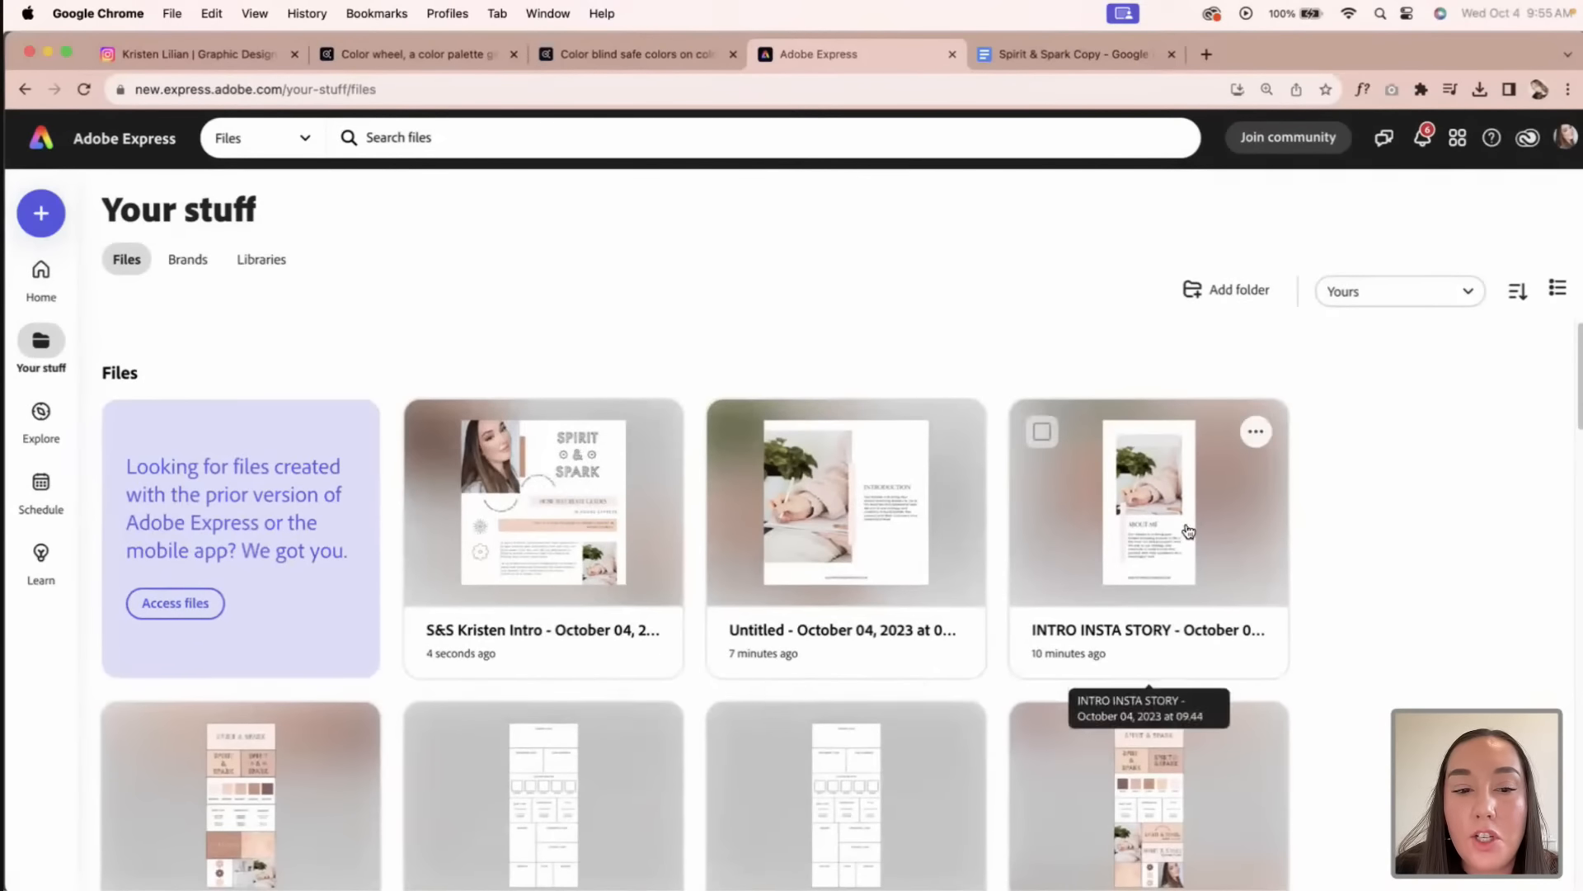
pyautogui.scroll(-2, 1188, 530)
pyautogui.scroll(2, 1036, 506)
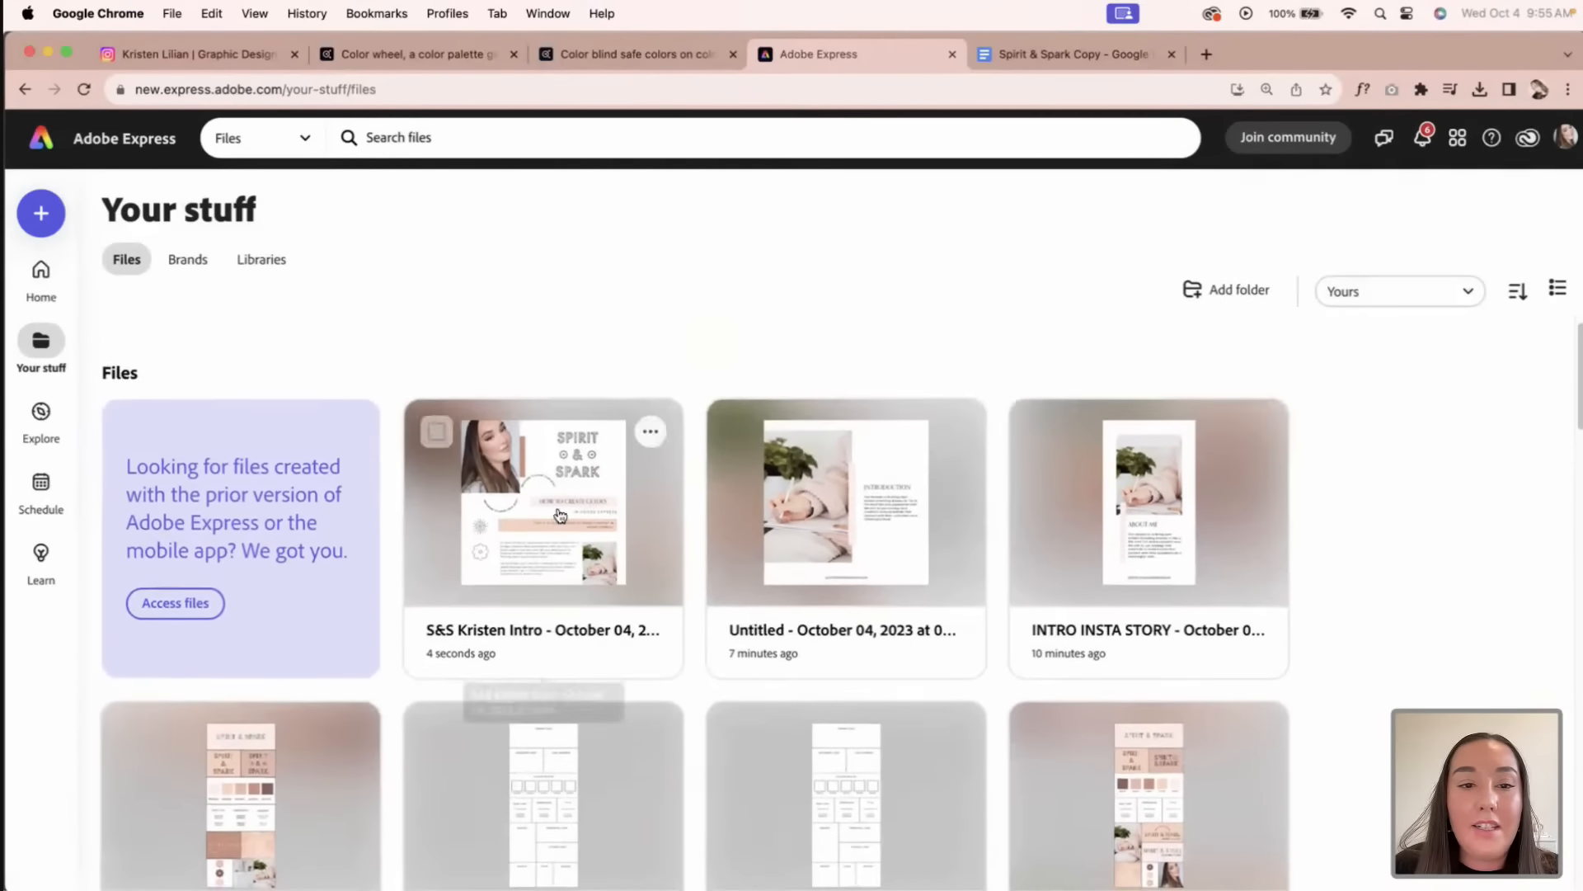